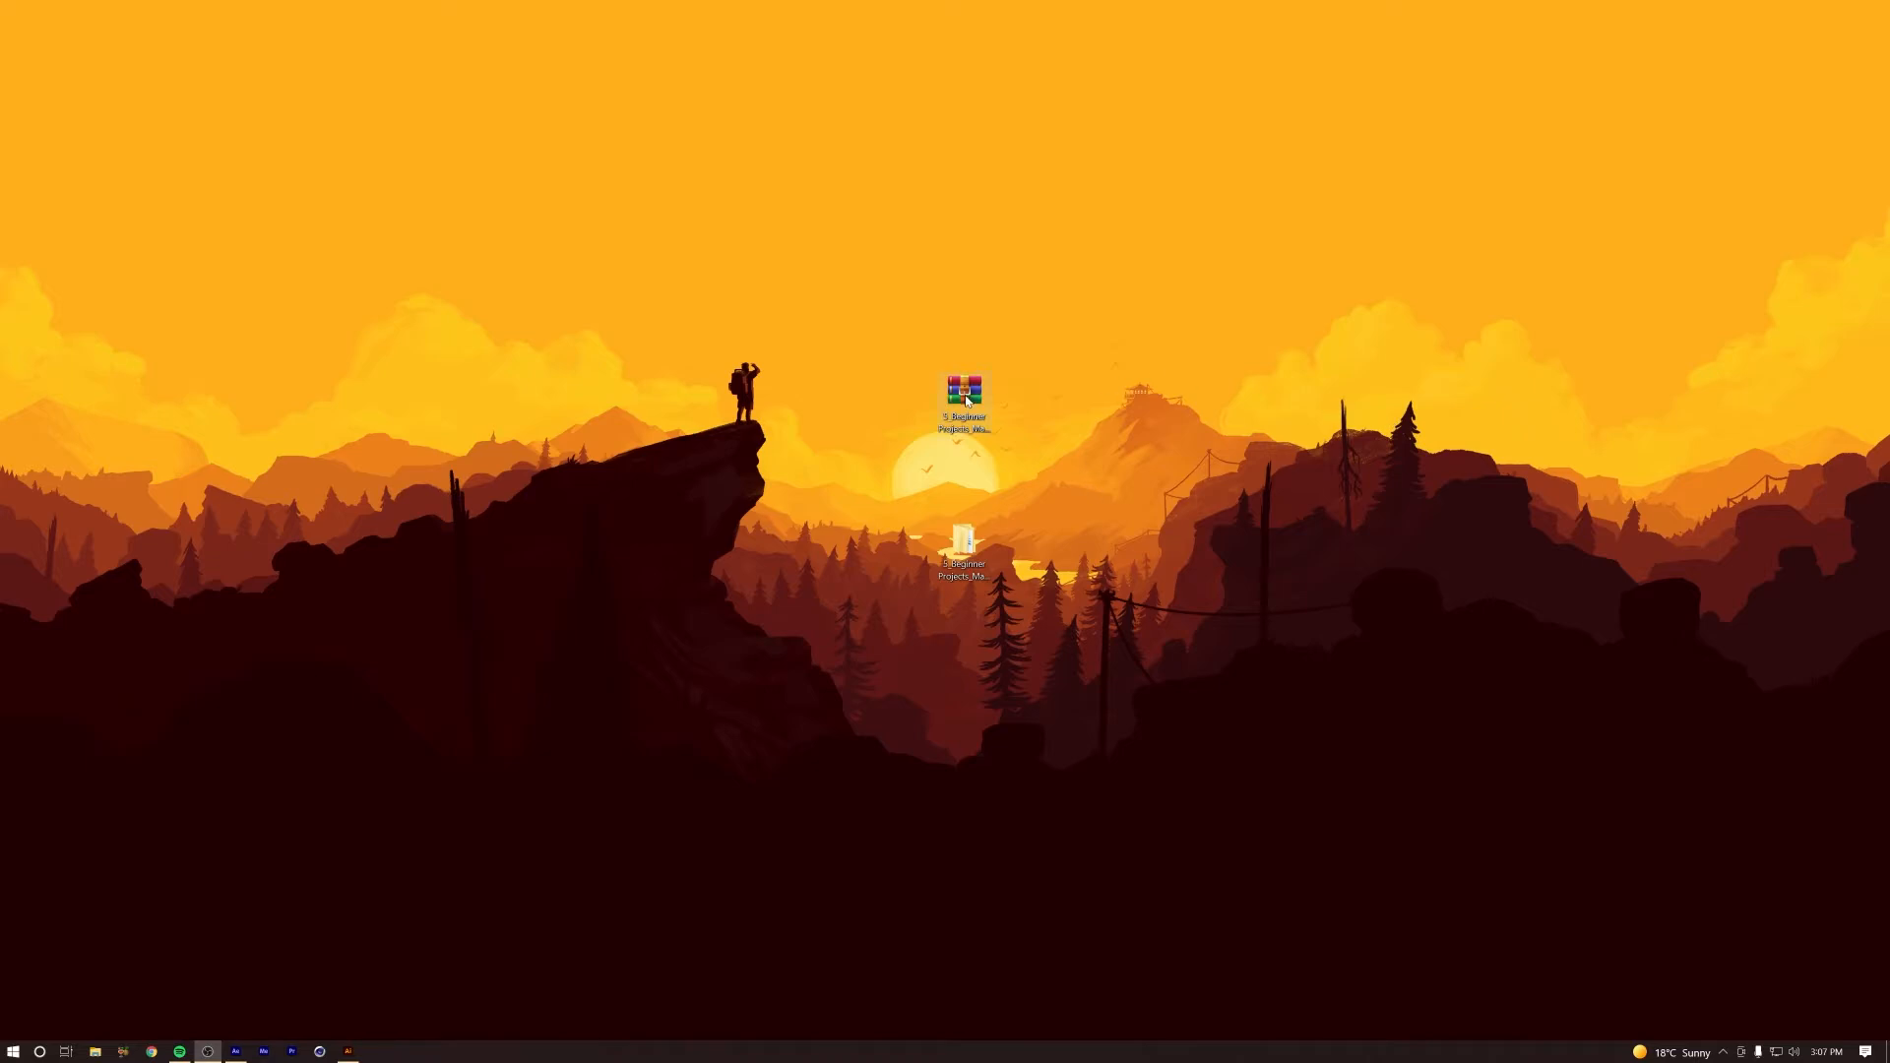
Step: Open the 5_Beginner Projects_Making_a_Dynamic_Scene folder from the desktop and browse to Assets > Images > AI
{"action": "left_click", "coordinate": [966, 400]}
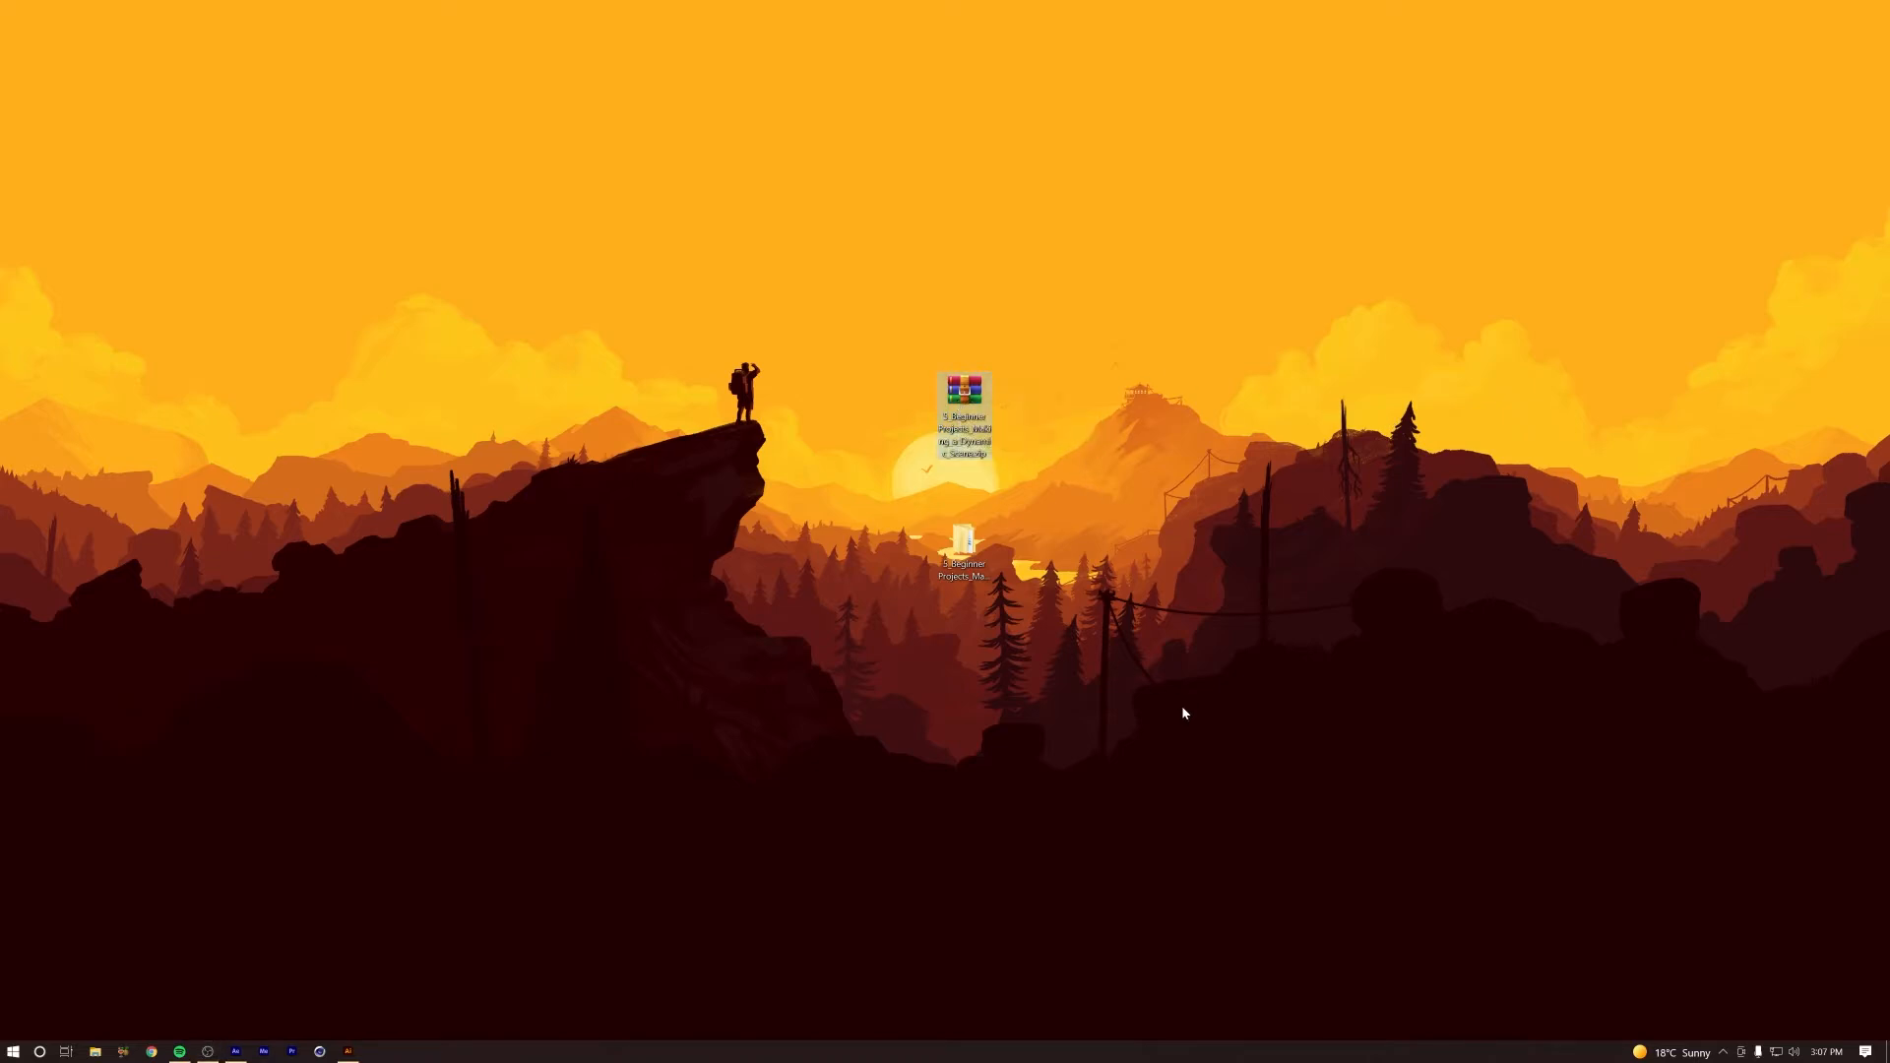
{"action": "double_click", "coordinate": [963, 547]}
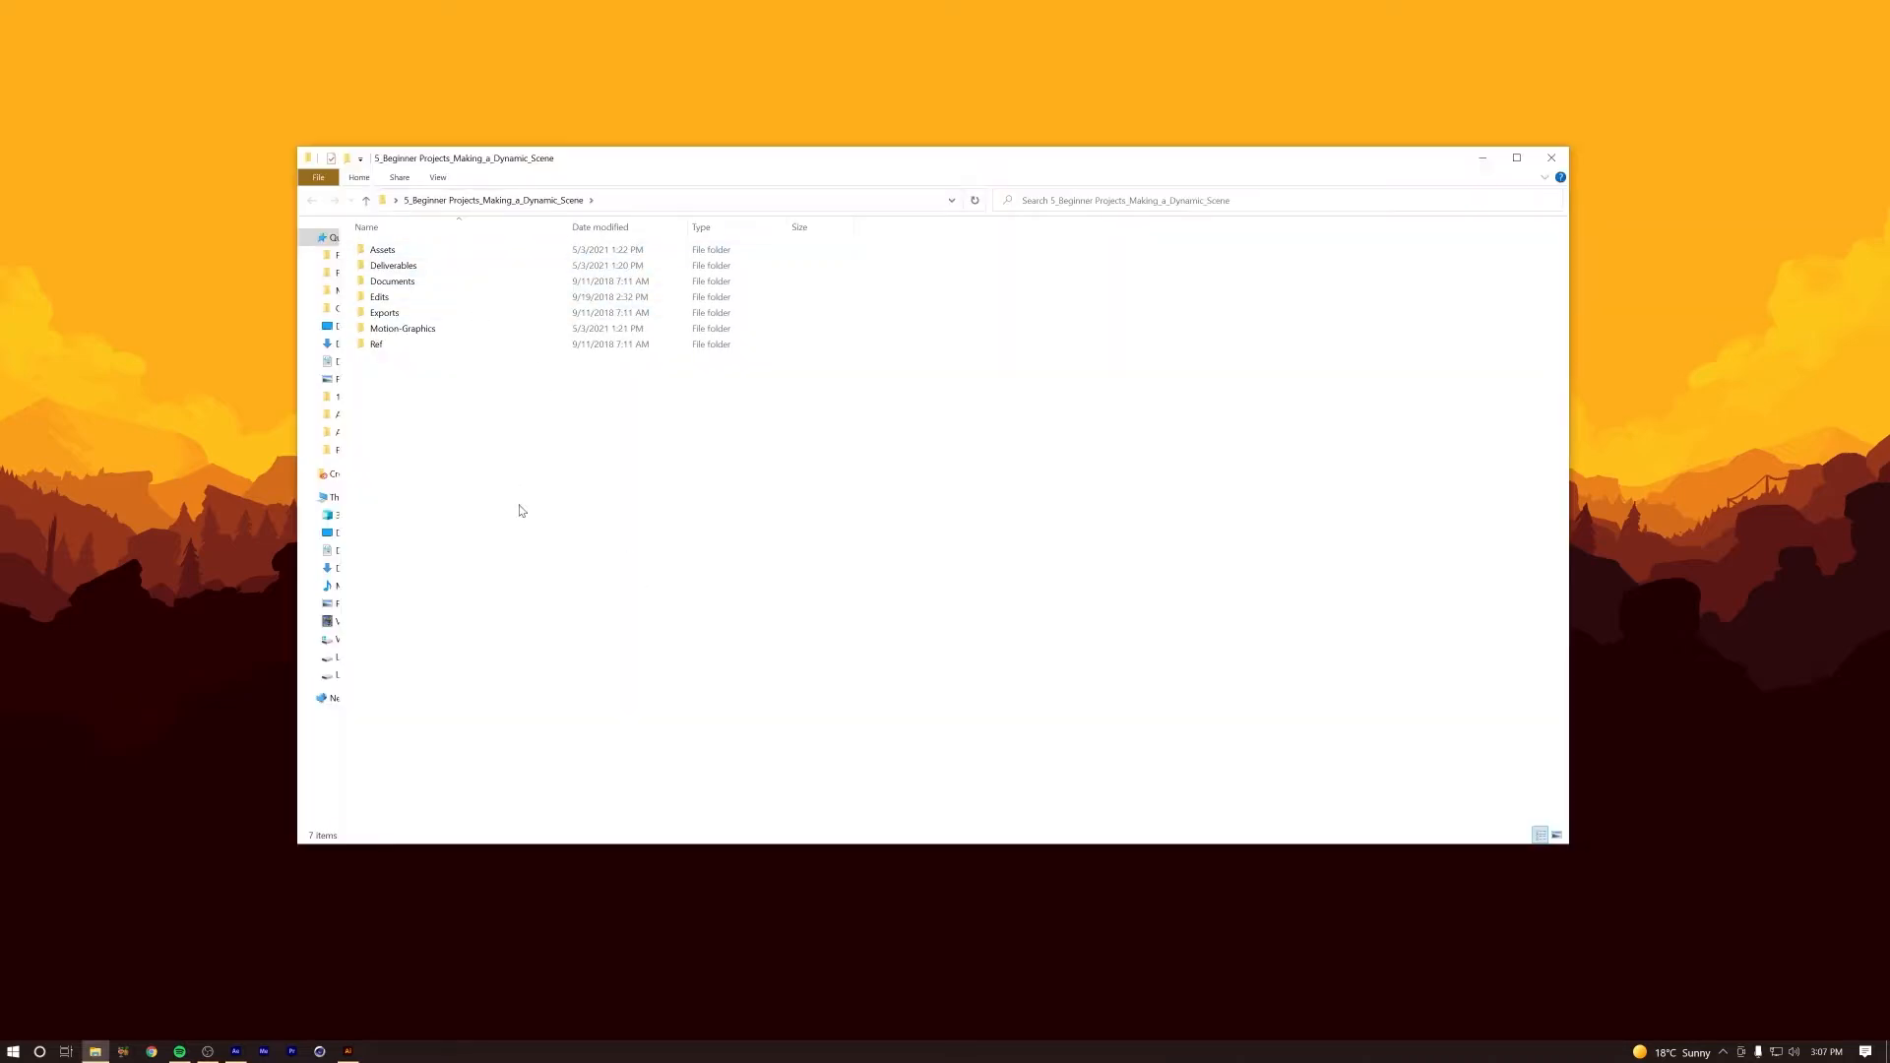
{"action": "left_click", "coordinate": [431, 252]}
{"action": "double_click", "coordinate": [431, 252]}
{"action": "double_click", "coordinate": [467, 334]}
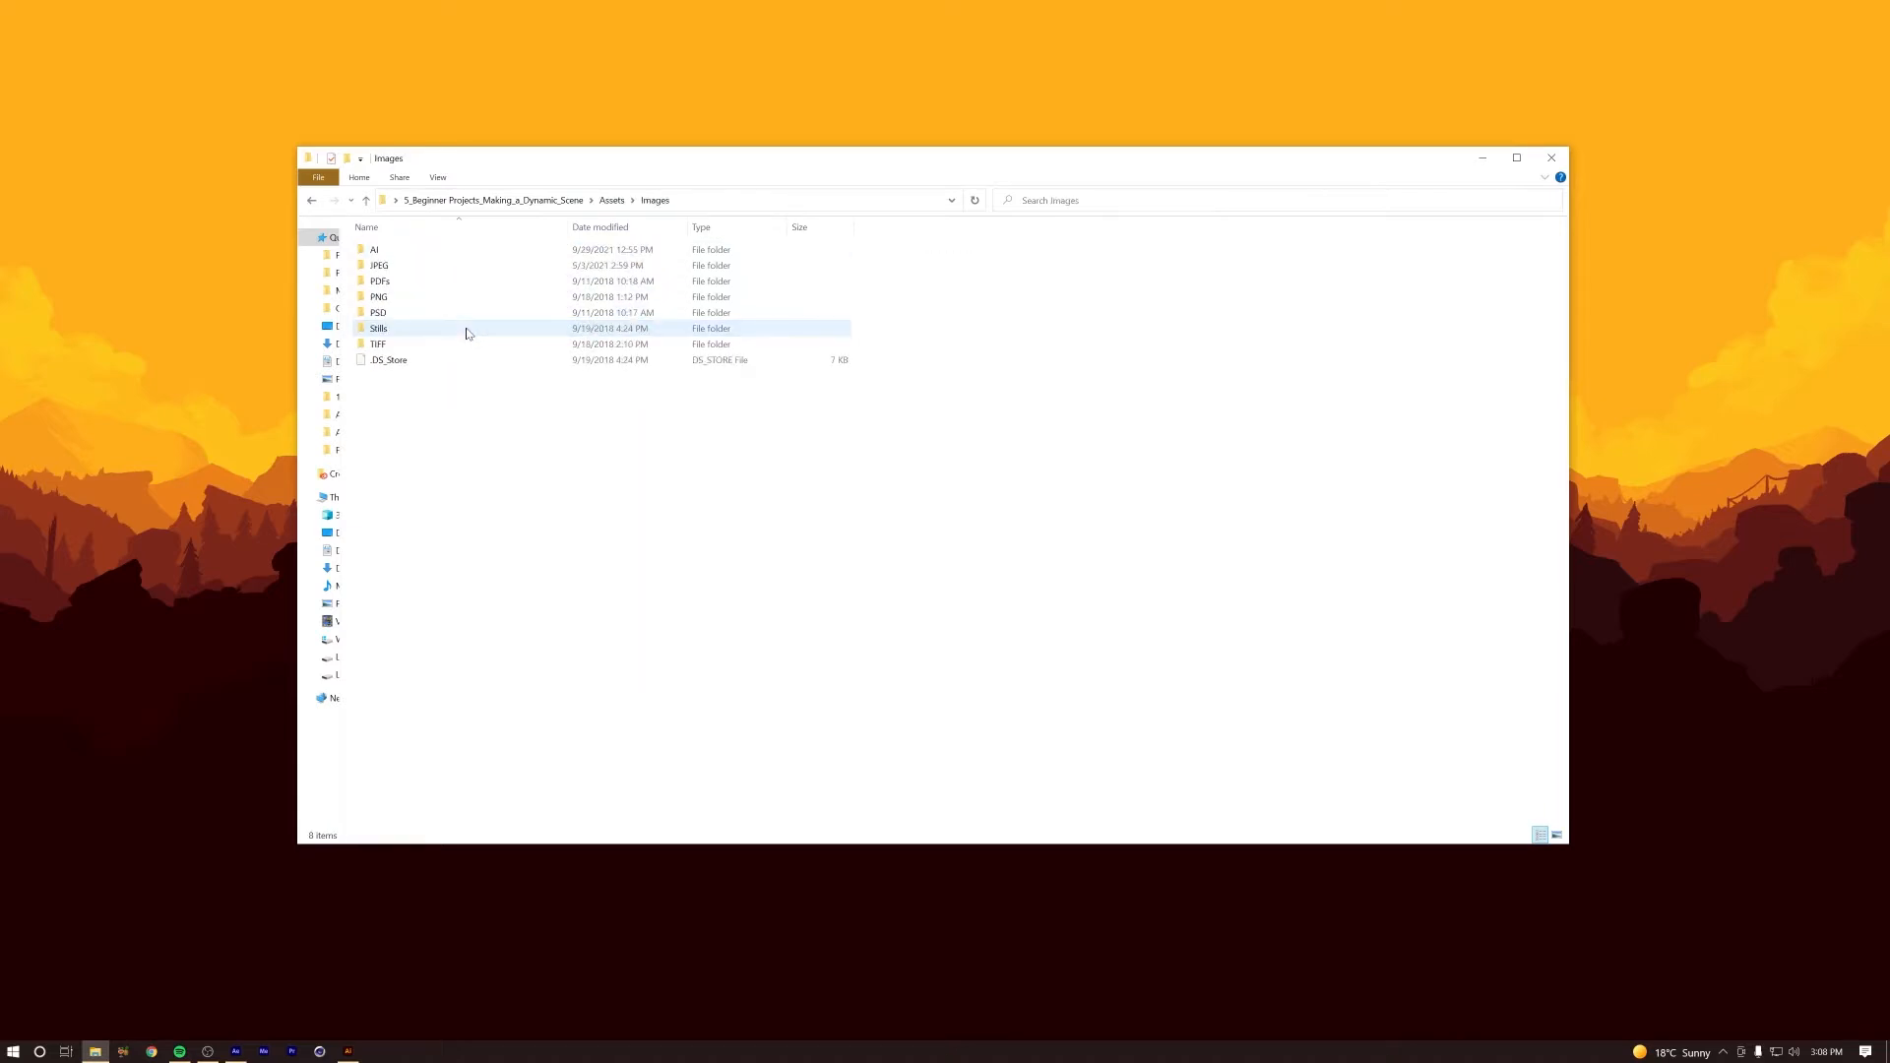
{"action": "double_click", "coordinate": [446, 254]}
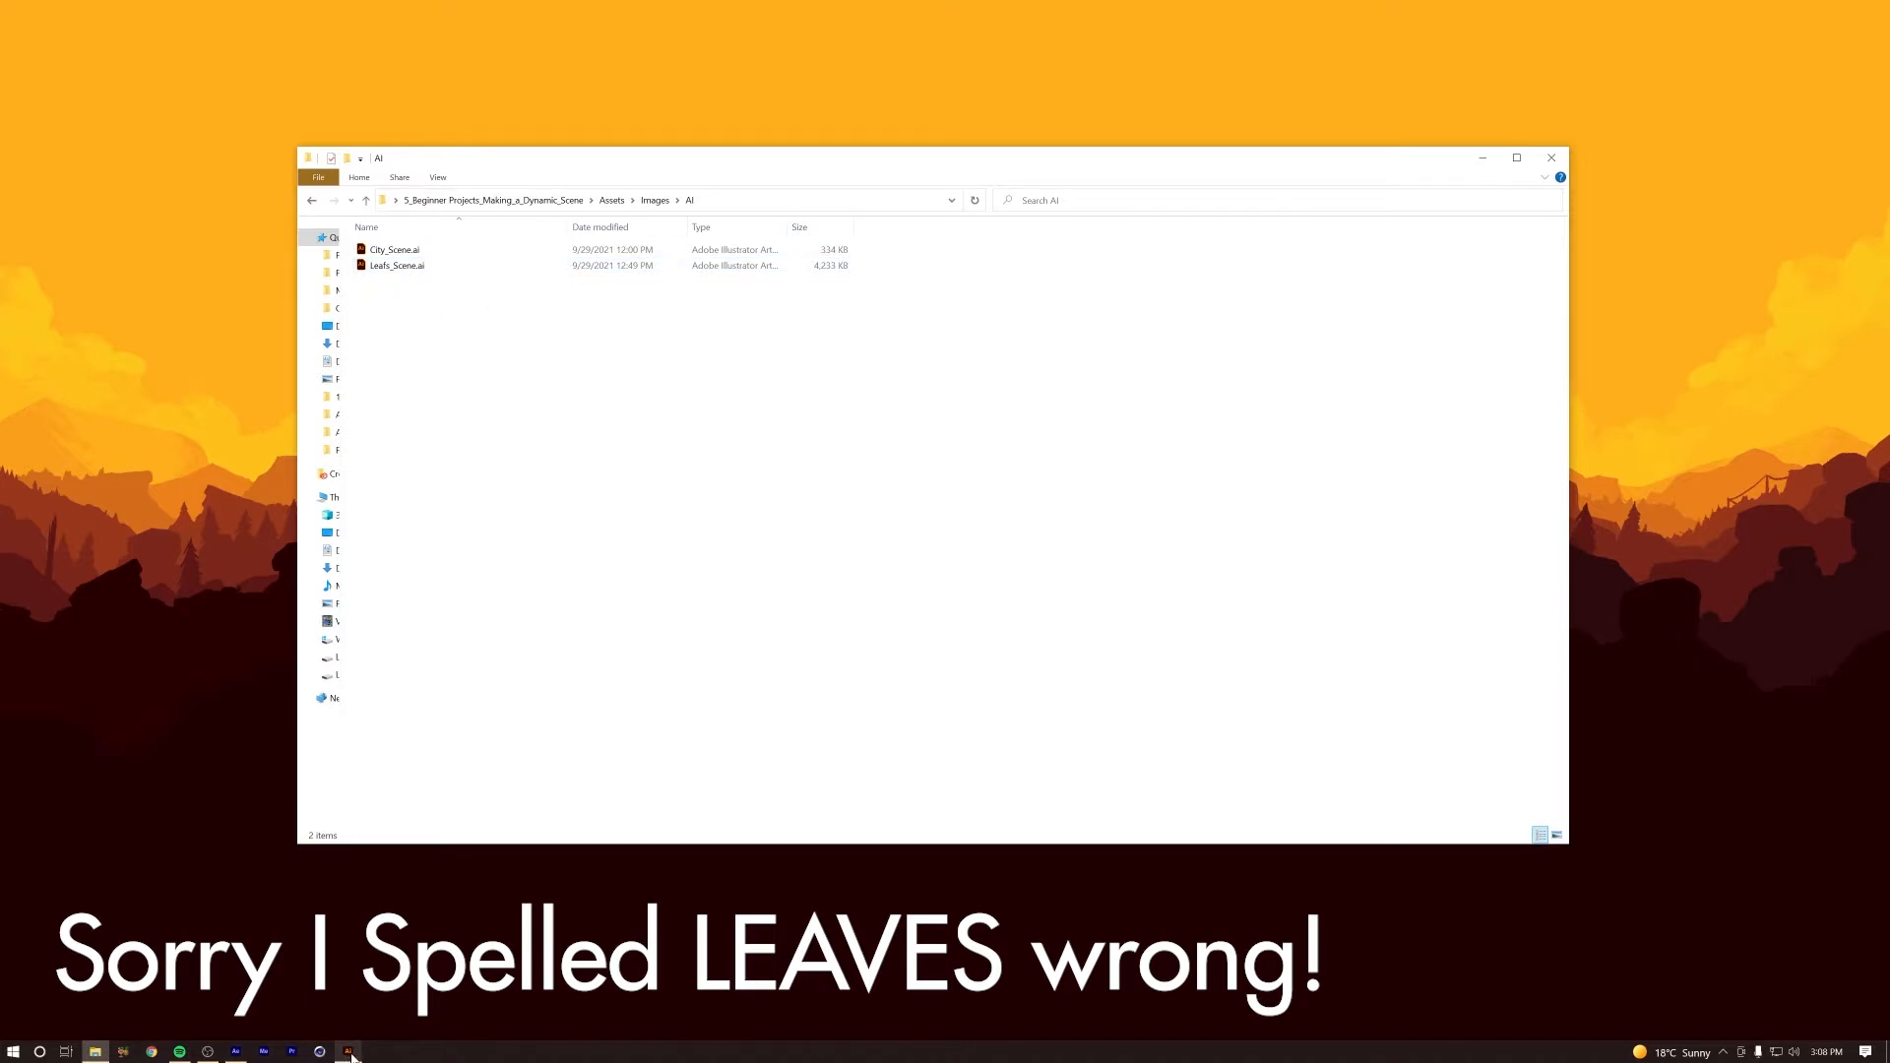
Step: Switch to Illustrator and inspect Leafs_Scene.ai by toggling the top leaf layer's visibility and selecting a leaf, then deselect it
{"action": "left_click", "coordinate": [350, 1055]}
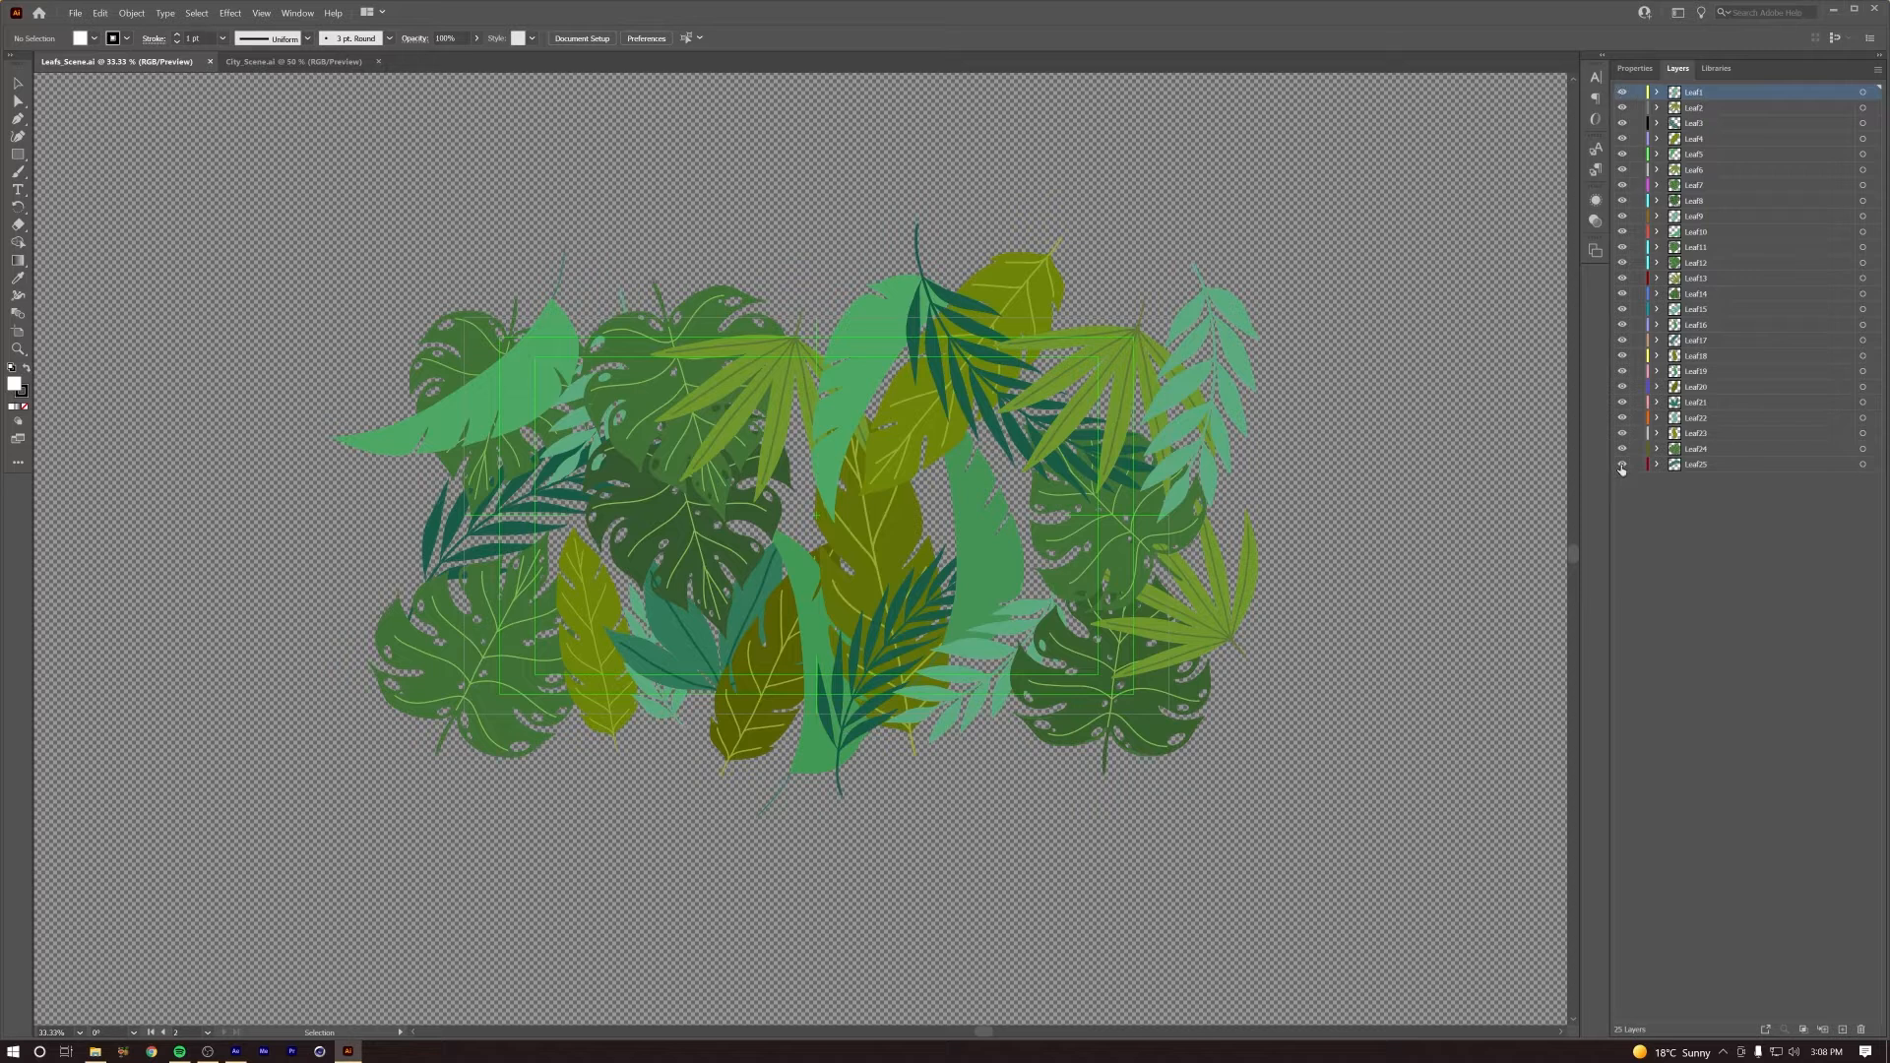
{"action": "left_click", "coordinate": [1668, 108]}
{"action": "left_click", "coordinate": [1620, 96]}
{"action": "left_click", "coordinate": [1620, 97]}
{"action": "left_click", "coordinate": [1218, 298]}
{"action": "left_click", "coordinate": [510, 382]}
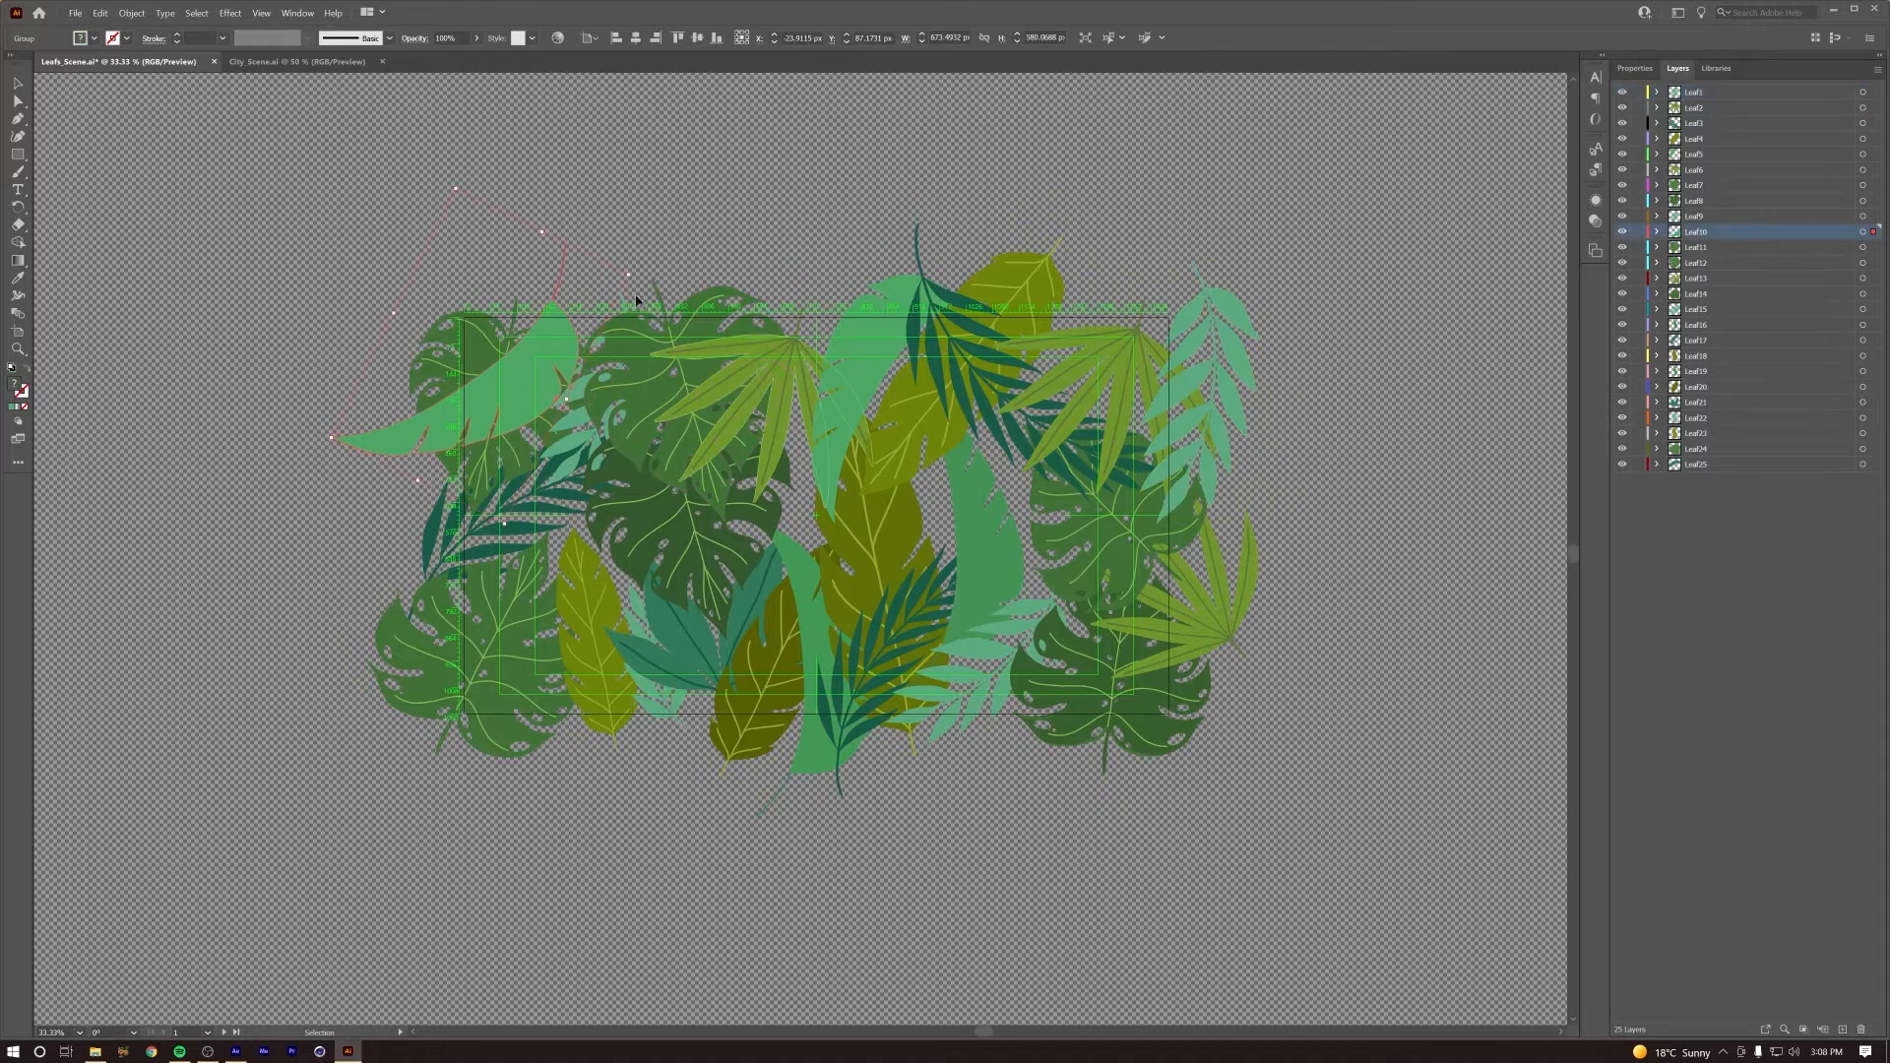
{"action": "left_click", "coordinate": [267, 503]}
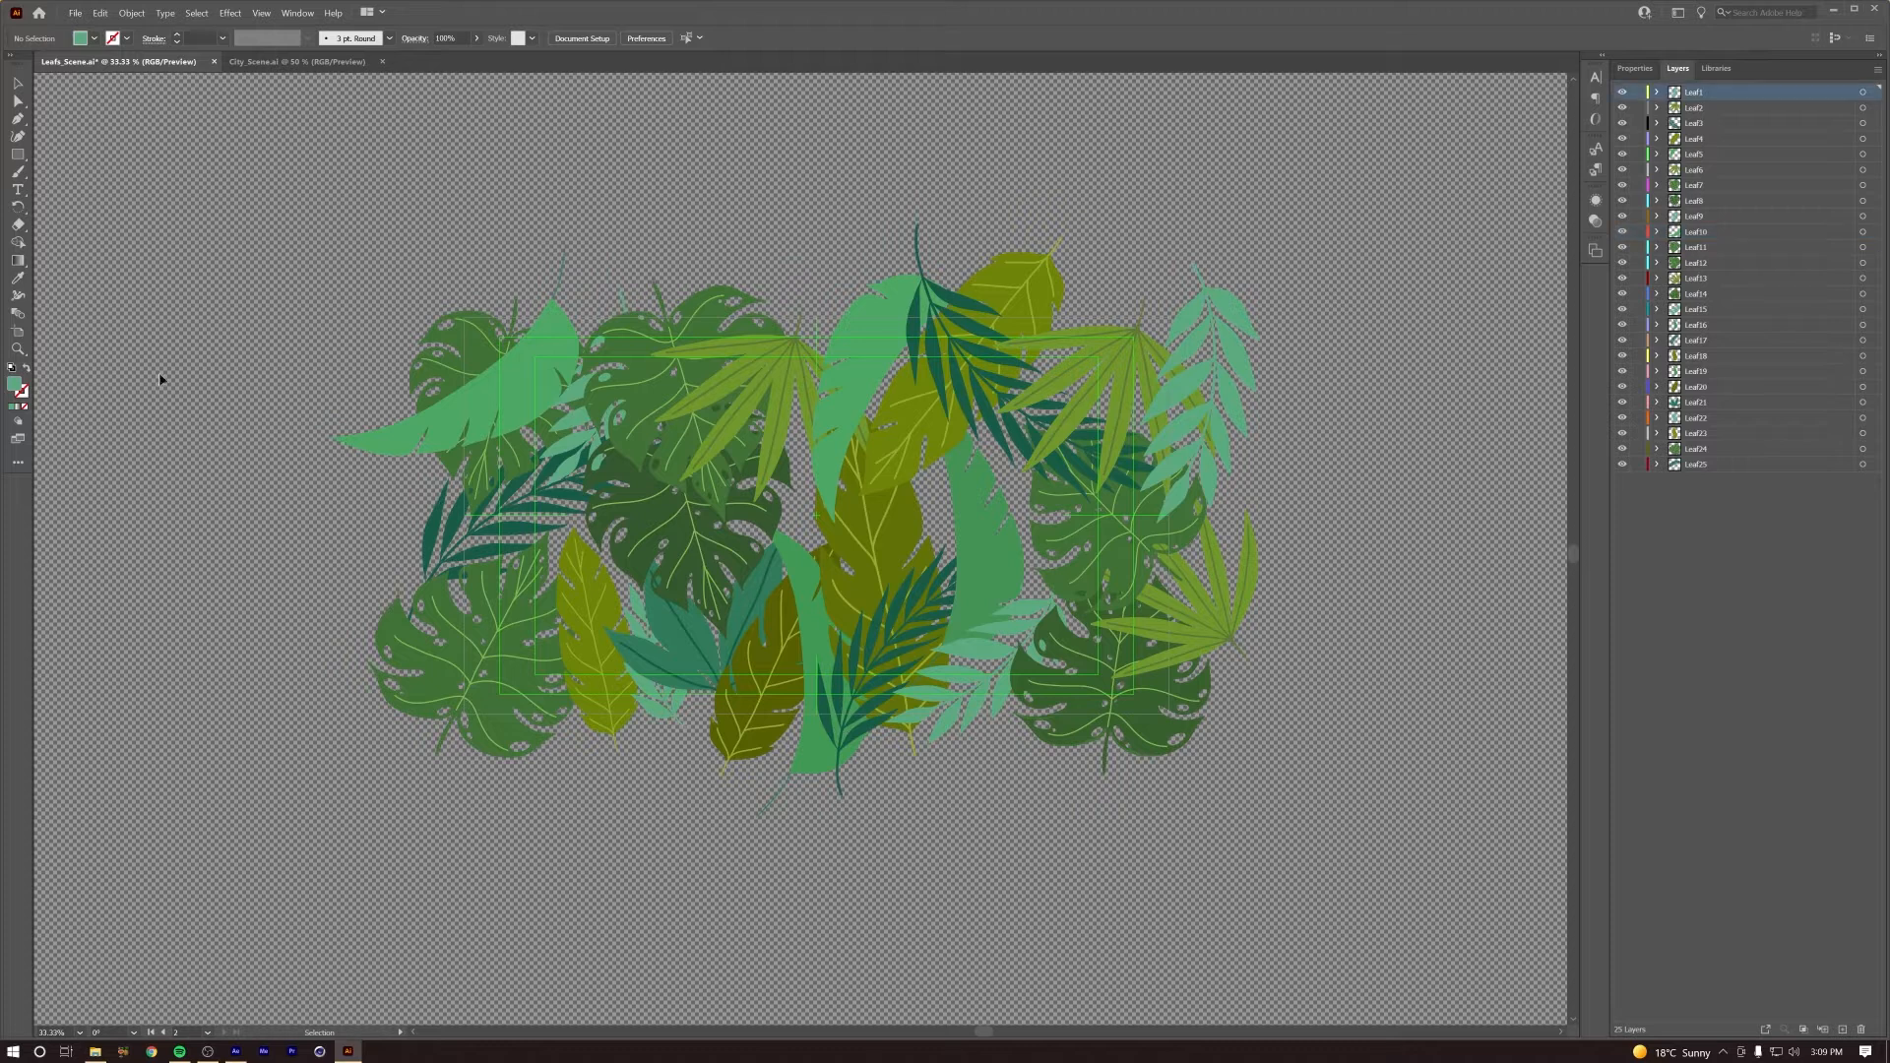
Step: Bring up City_Scene.ai and toggle the Plane layer's visibility off and on to check its artwork
{"action": "left_click", "coordinate": [287, 61]}
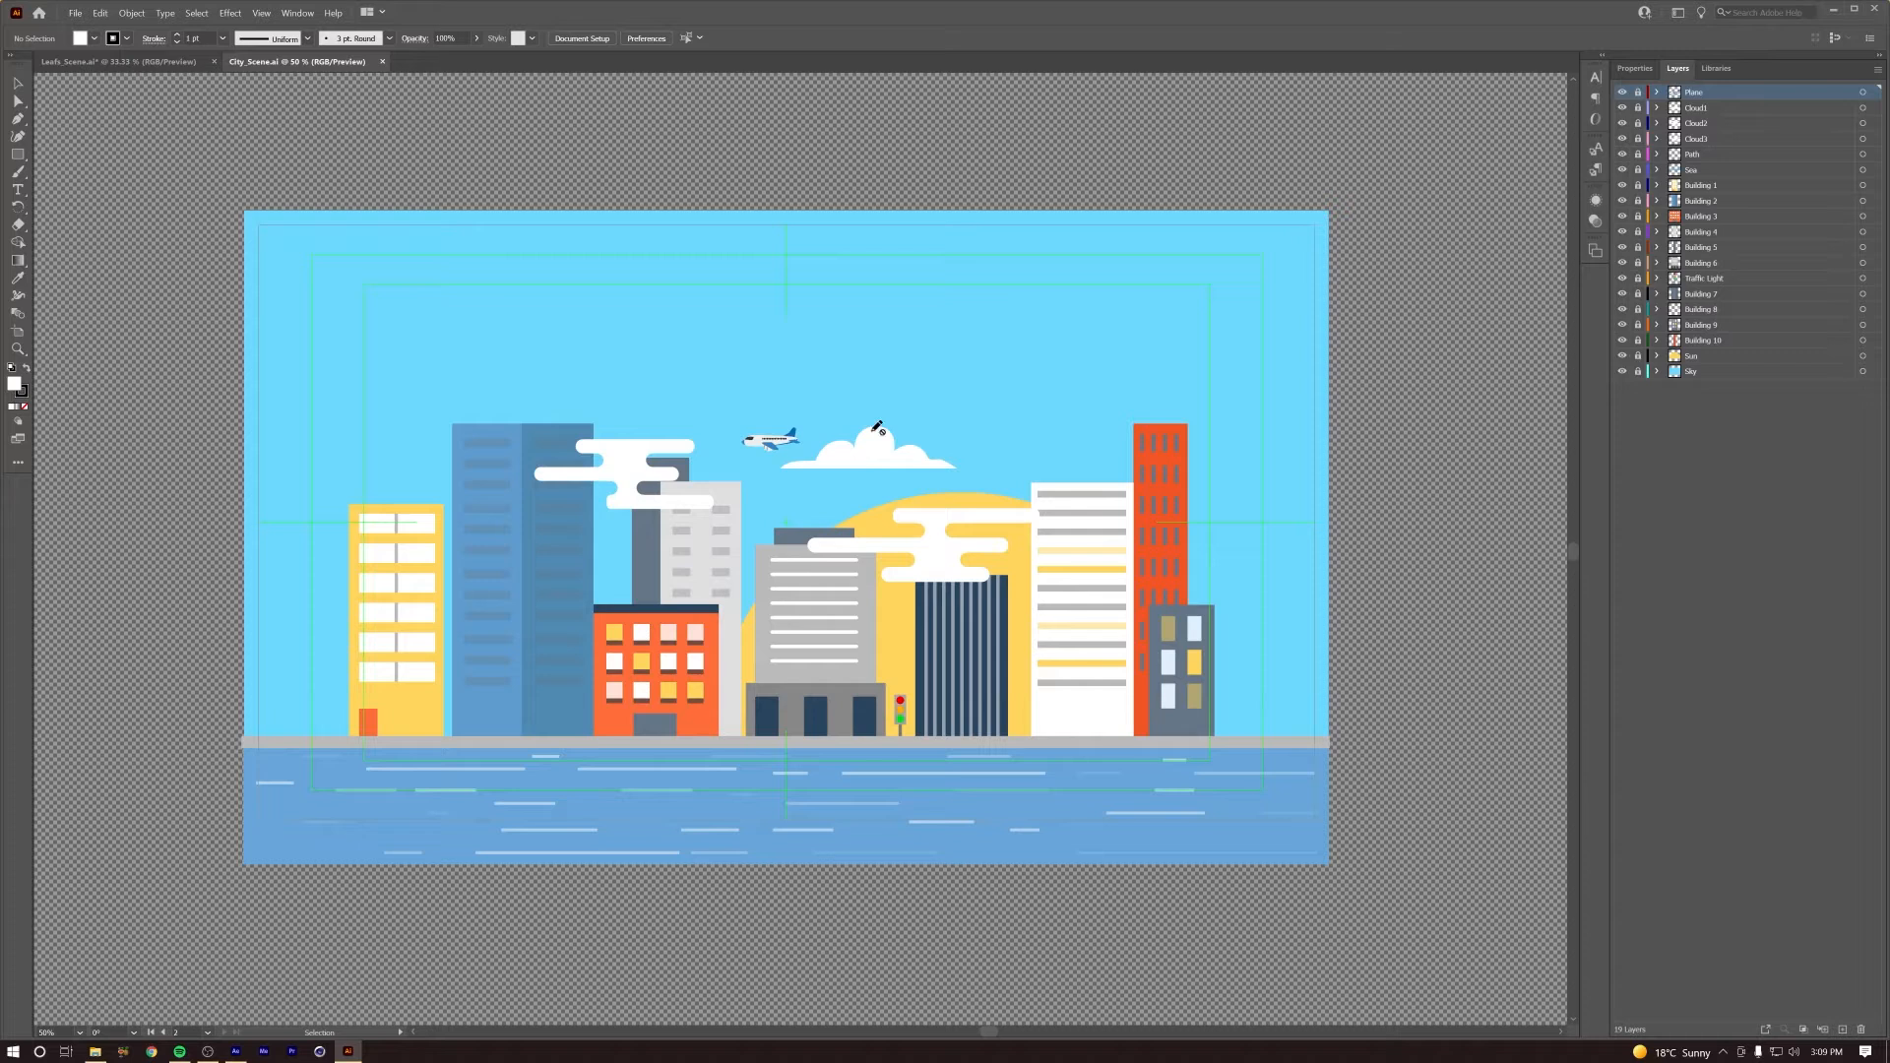
{"action": "left_click", "coordinate": [13, 86]}
{"action": "left_click", "coordinate": [1622, 92]}
{"action": "left_click", "coordinate": [1623, 92]}
Step: Hide the document's layer list and show it again
{"action": "left_click", "coordinate": [304, 12]}
{"action": "left_click", "coordinate": [380, 408]}
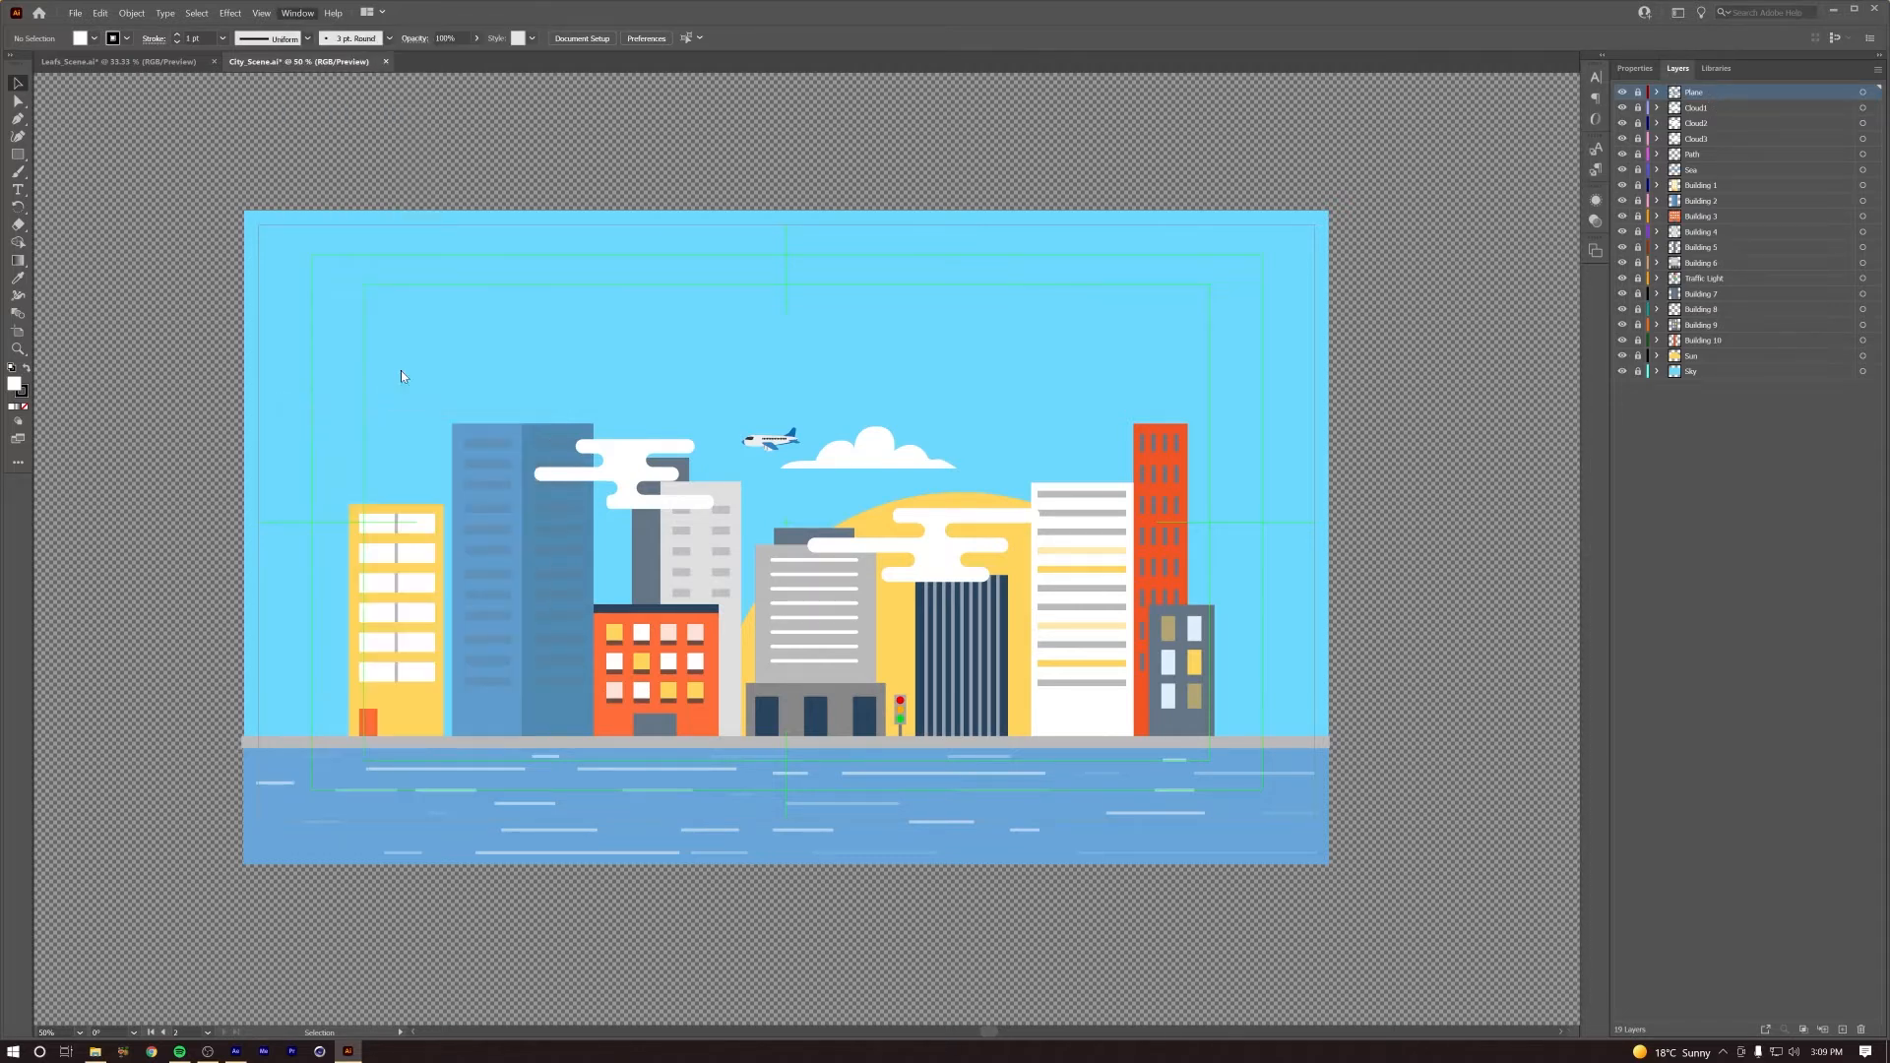
{"action": "left_click", "coordinate": [298, 13]}
{"action": "left_click", "coordinate": [357, 407]}
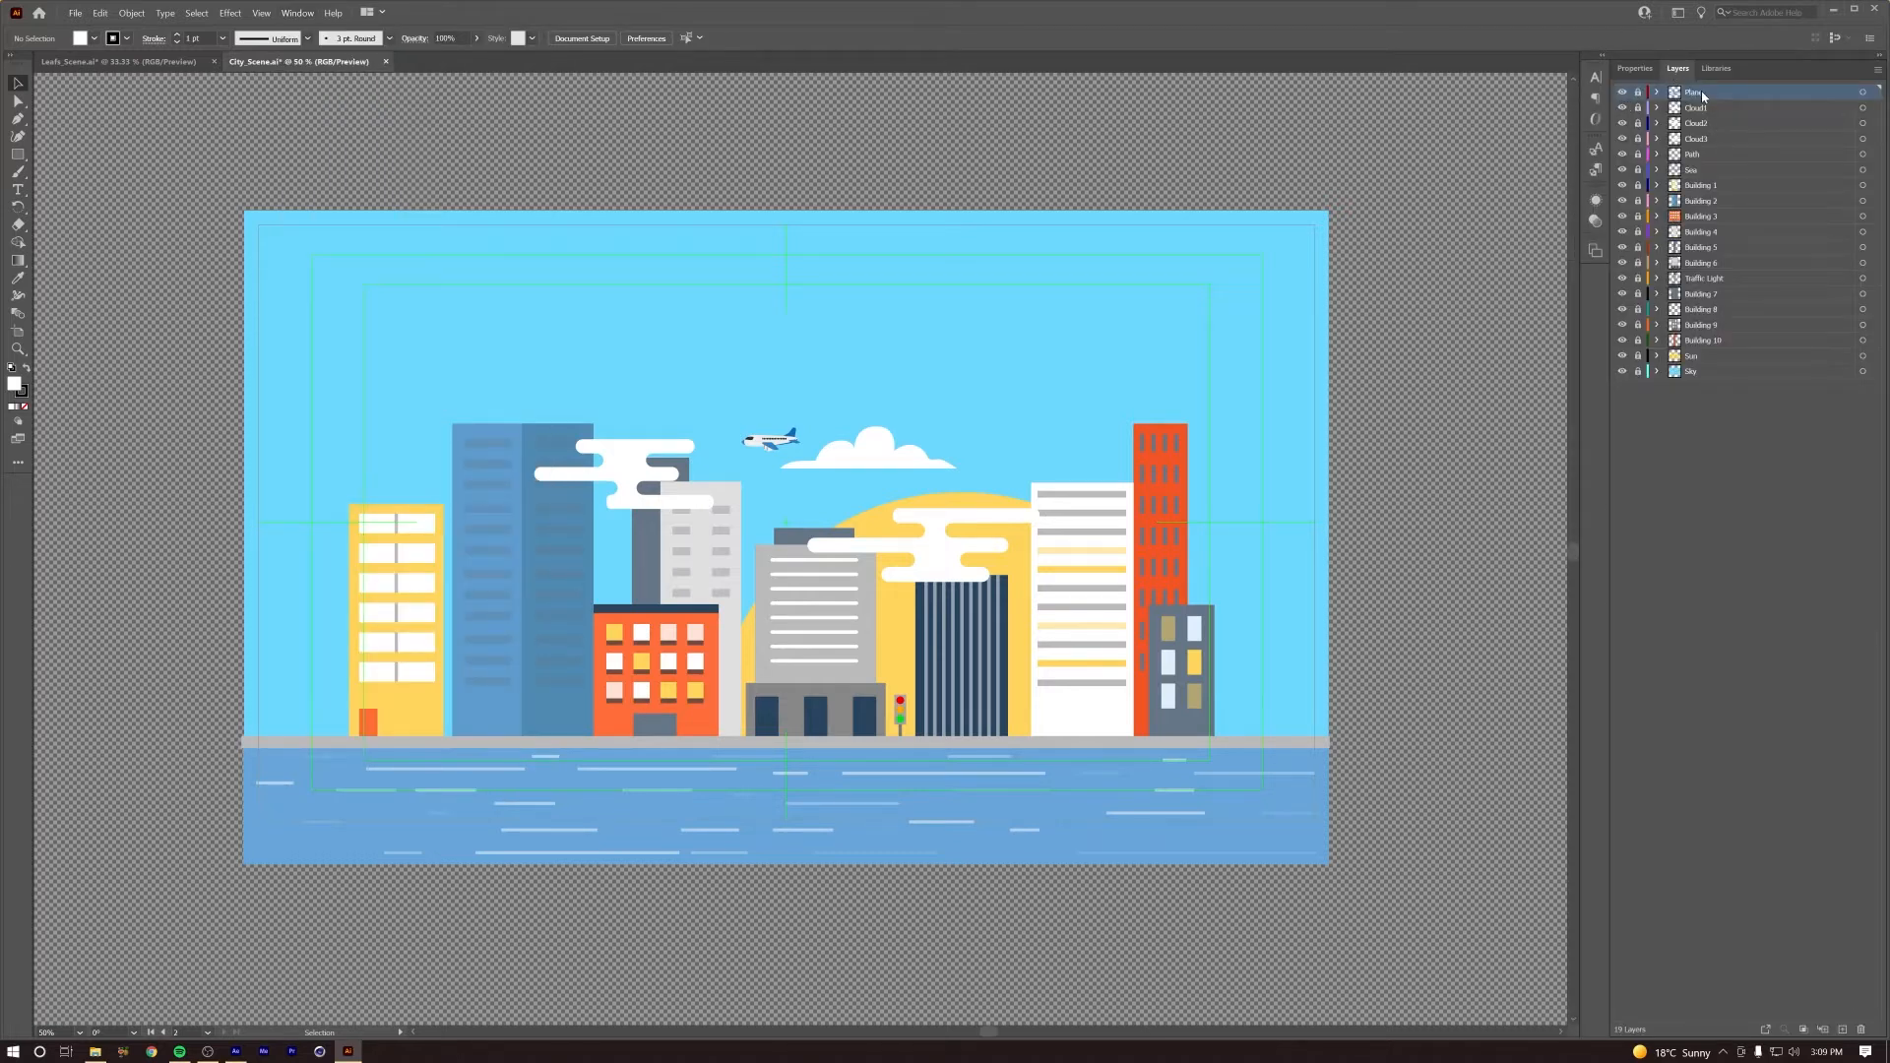
Step: Toggle the visibility of the Plane, Cloud1, Path, Sea, Building 1 and Building 2 layers to check each one's artwork
{"action": "left_click", "coordinate": [1623, 92]}
{"action": "left_click", "coordinate": [1623, 92]}
{"action": "left_click", "coordinate": [1623, 107]}
{"action": "left_click", "coordinate": [1622, 108]}
{"action": "left_click", "coordinate": [1622, 155]}
{"action": "left_click", "coordinate": [1622, 154]}
{"action": "left_click", "coordinate": [1623, 169]}
{"action": "left_click", "coordinate": [1622, 169]}
{"action": "left_click", "coordinate": [1616, 186]}
{"action": "left_click", "coordinate": [1623, 185]}
{"action": "left_click", "coordinate": [1623, 185]}
{"action": "left_click", "coordinate": [1623, 201]}
{"action": "left_click", "coordinate": [1622, 201]}
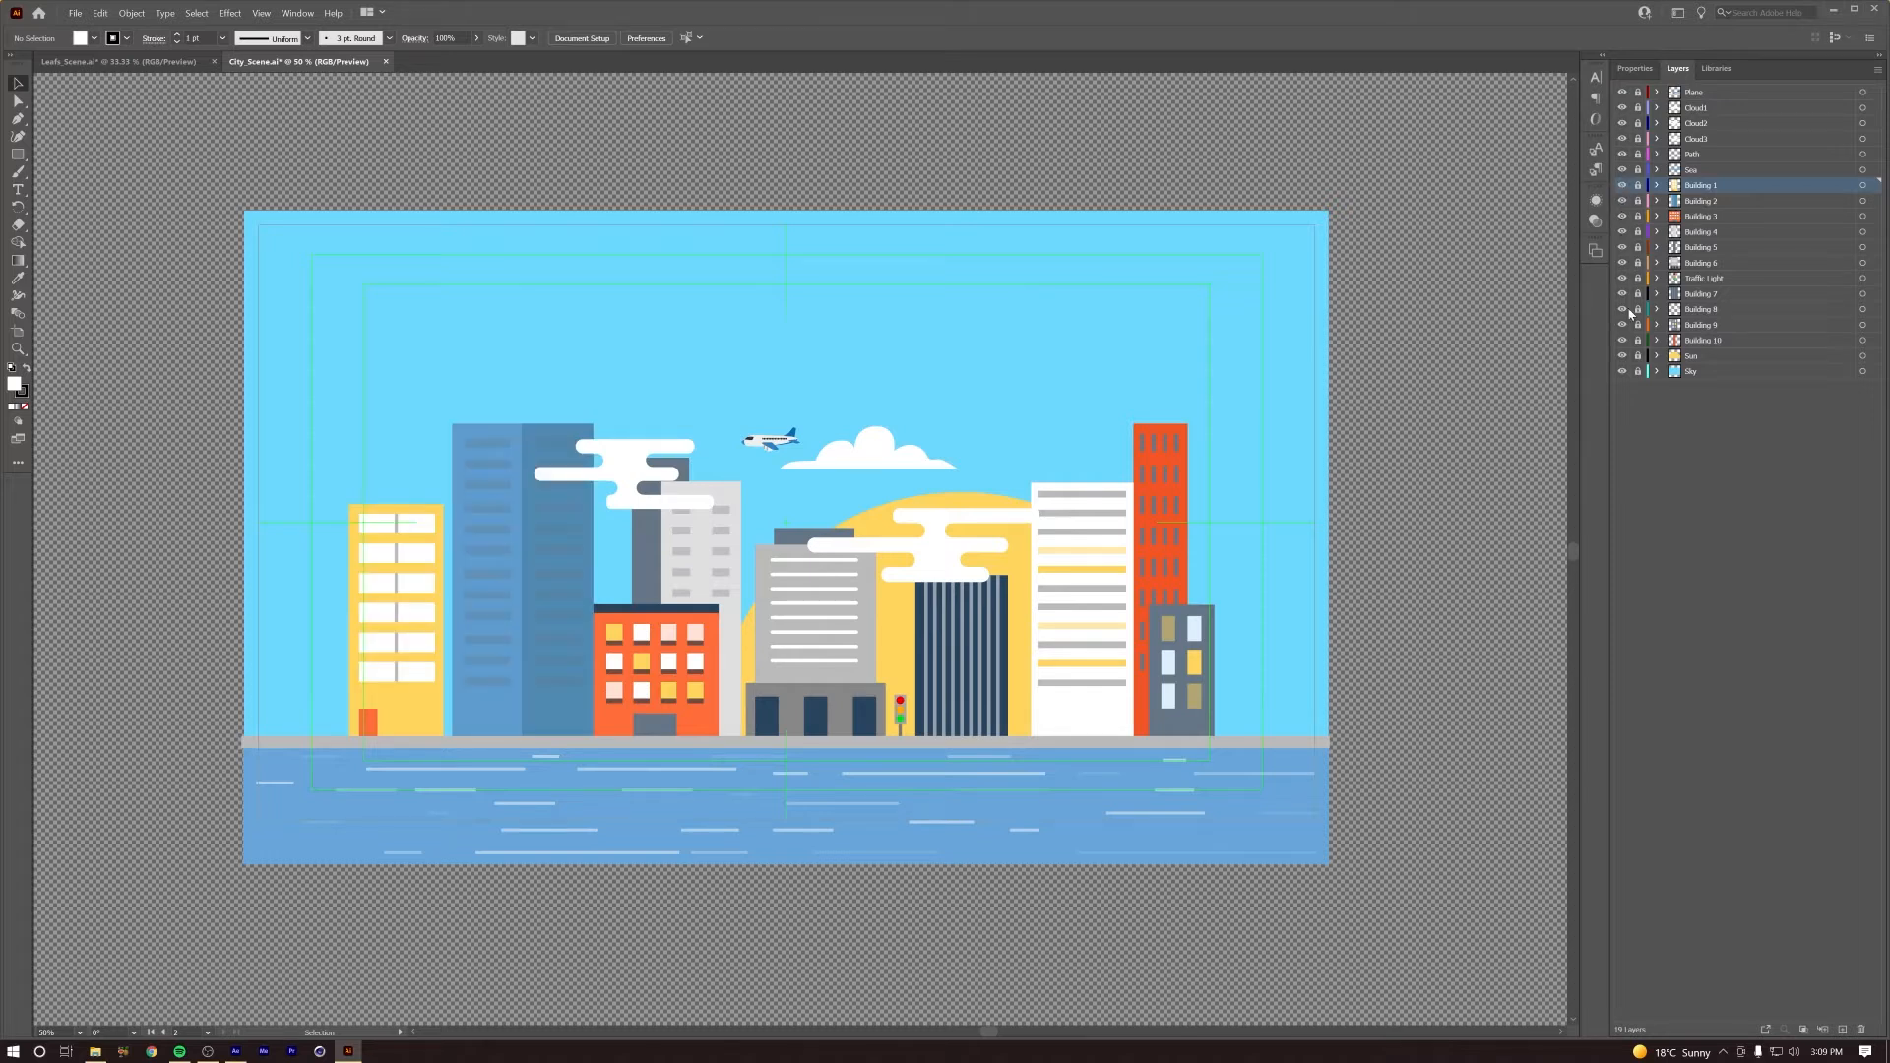
Step: Check the Traffic Light, Sun and Sky layers by toggling their visibility, and compare City_Scene.ai with Leafs_Scene.ai
{"action": "left_click", "coordinate": [1703, 280]}
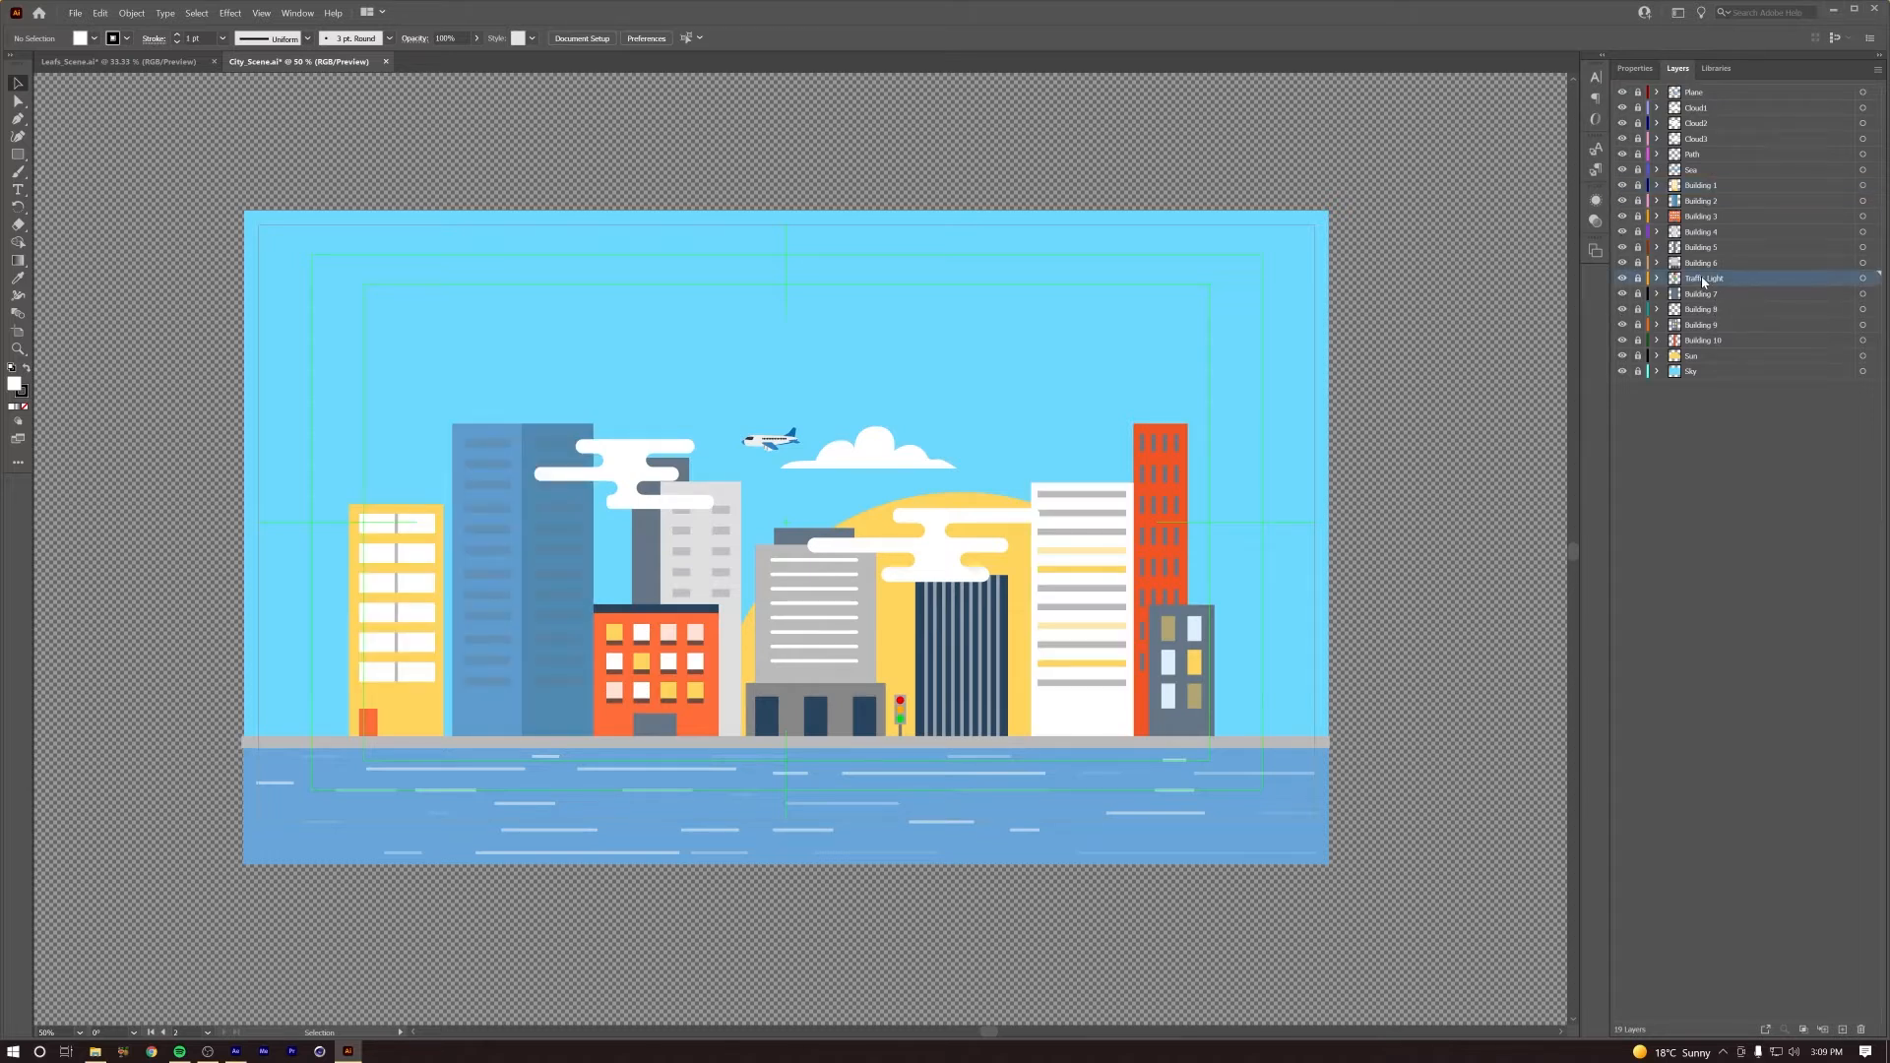
{"action": "left_click", "coordinate": [1623, 279]}
{"action": "left_click", "coordinate": [1622, 279]}
{"action": "left_click", "coordinate": [1623, 355]}
{"action": "left_click", "coordinate": [1622, 356]}
{"action": "left_click", "coordinate": [1623, 371]}
{"action": "left_click", "coordinate": [1623, 371]}
{"action": "left_click", "coordinate": [118, 60]}
{"action": "left_click", "coordinate": [266, 63]}
Step: Switch to File Explorer and inspect the Projects and Template folders under Motion-Graphics > After-Effects
{"action": "left_click", "coordinate": [1833, 8]}
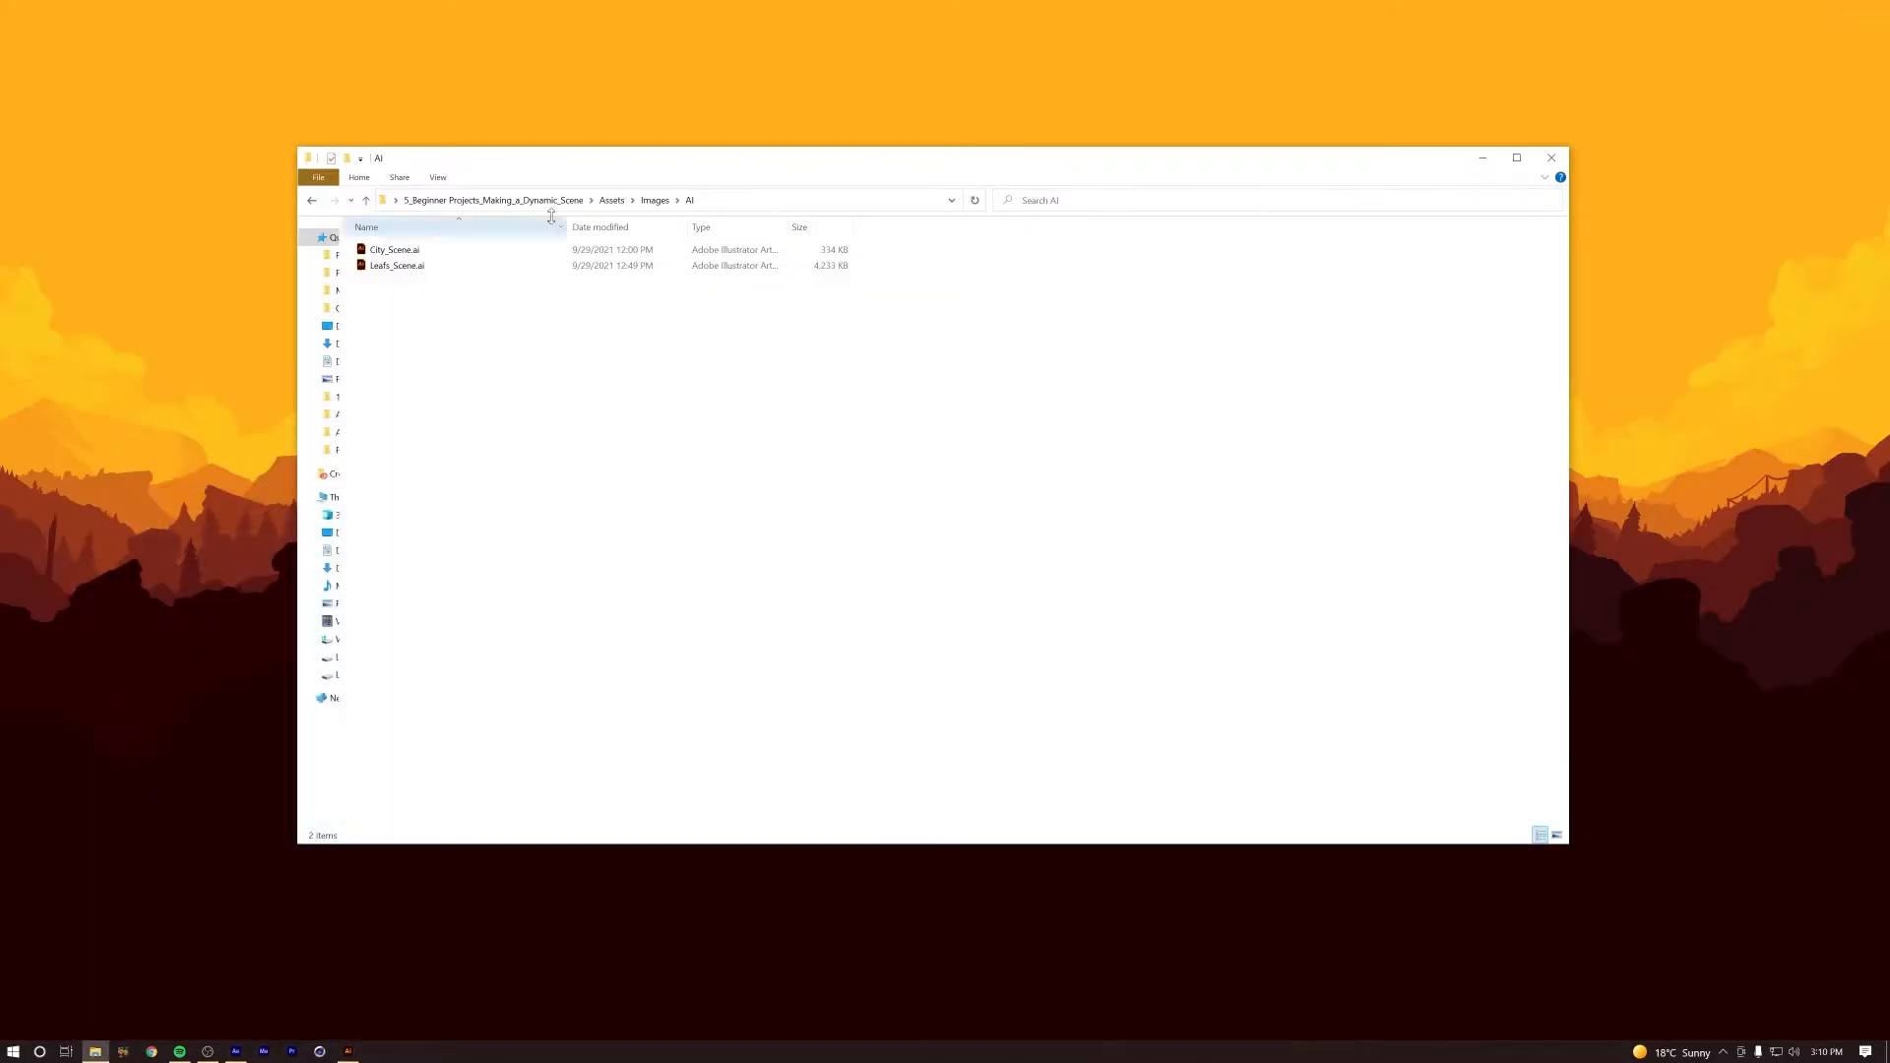
{"action": "left_click", "coordinate": [655, 201]}
{"action": "left_click", "coordinate": [492, 200]}
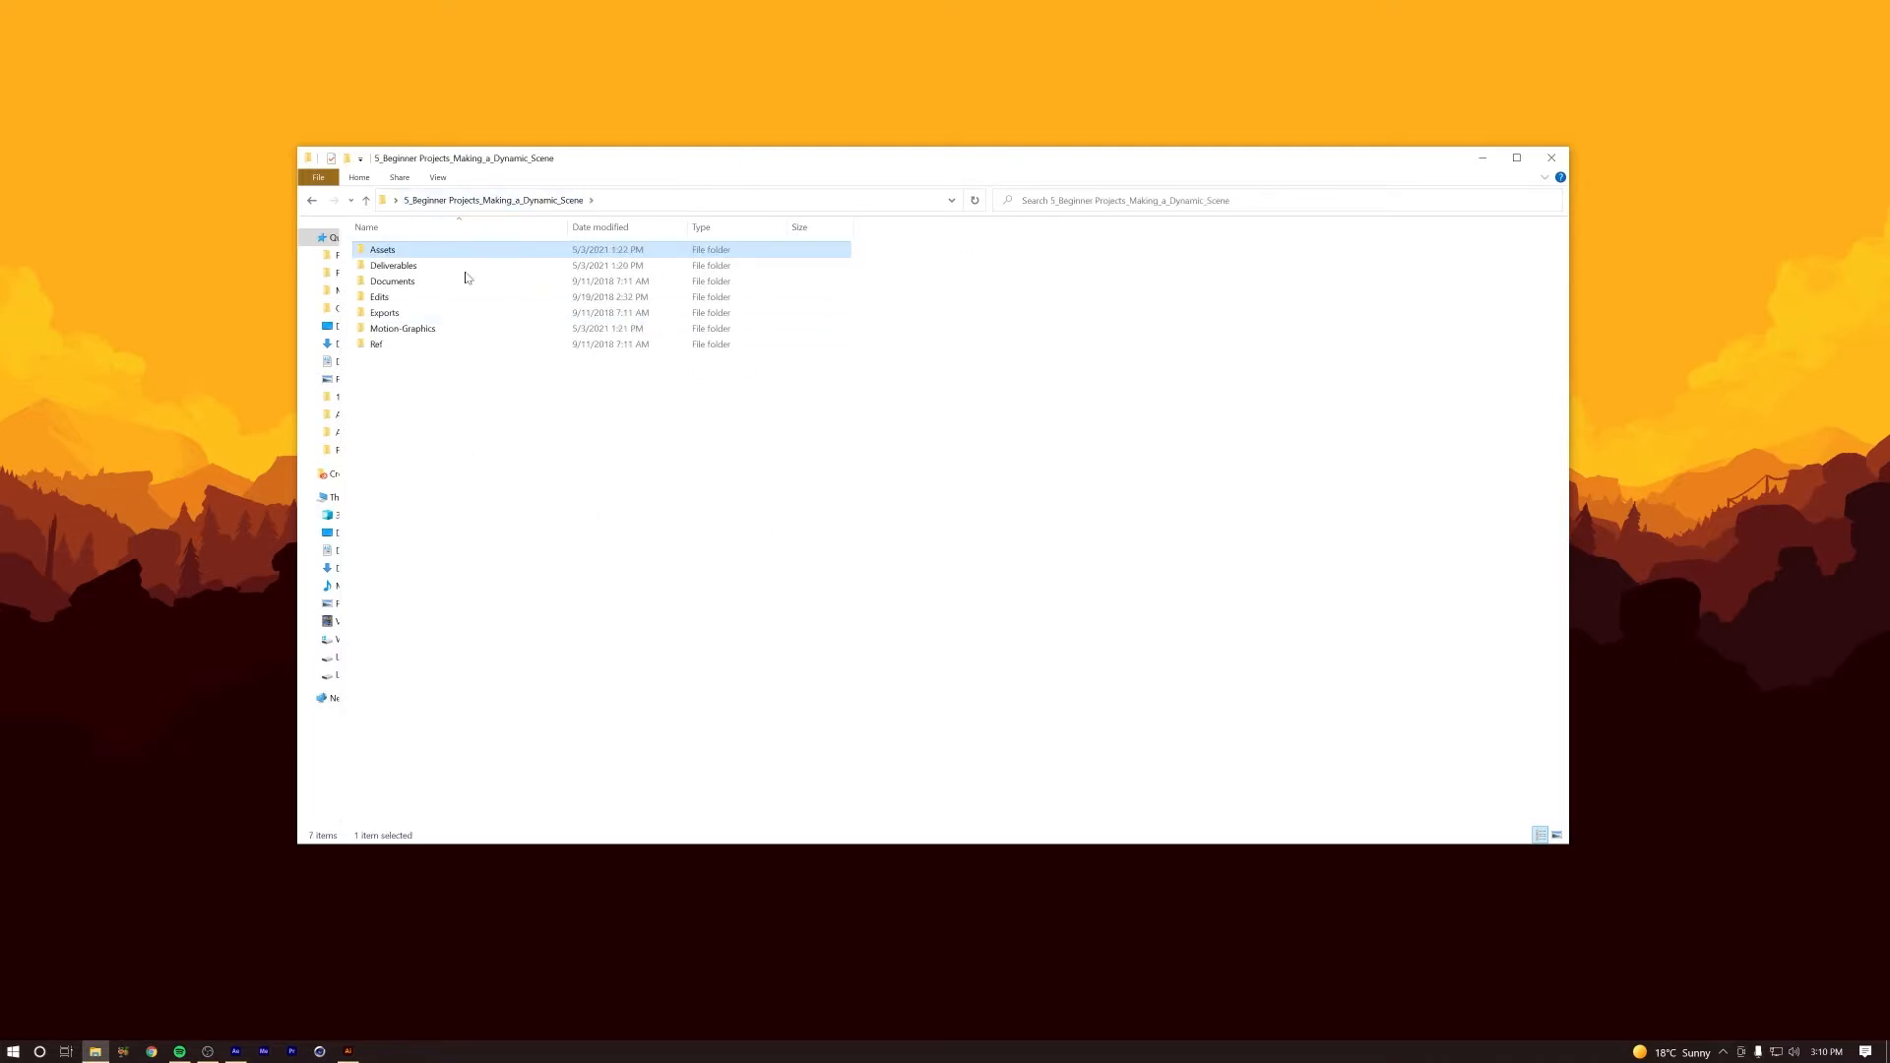
{"action": "double_click", "coordinate": [403, 329]}
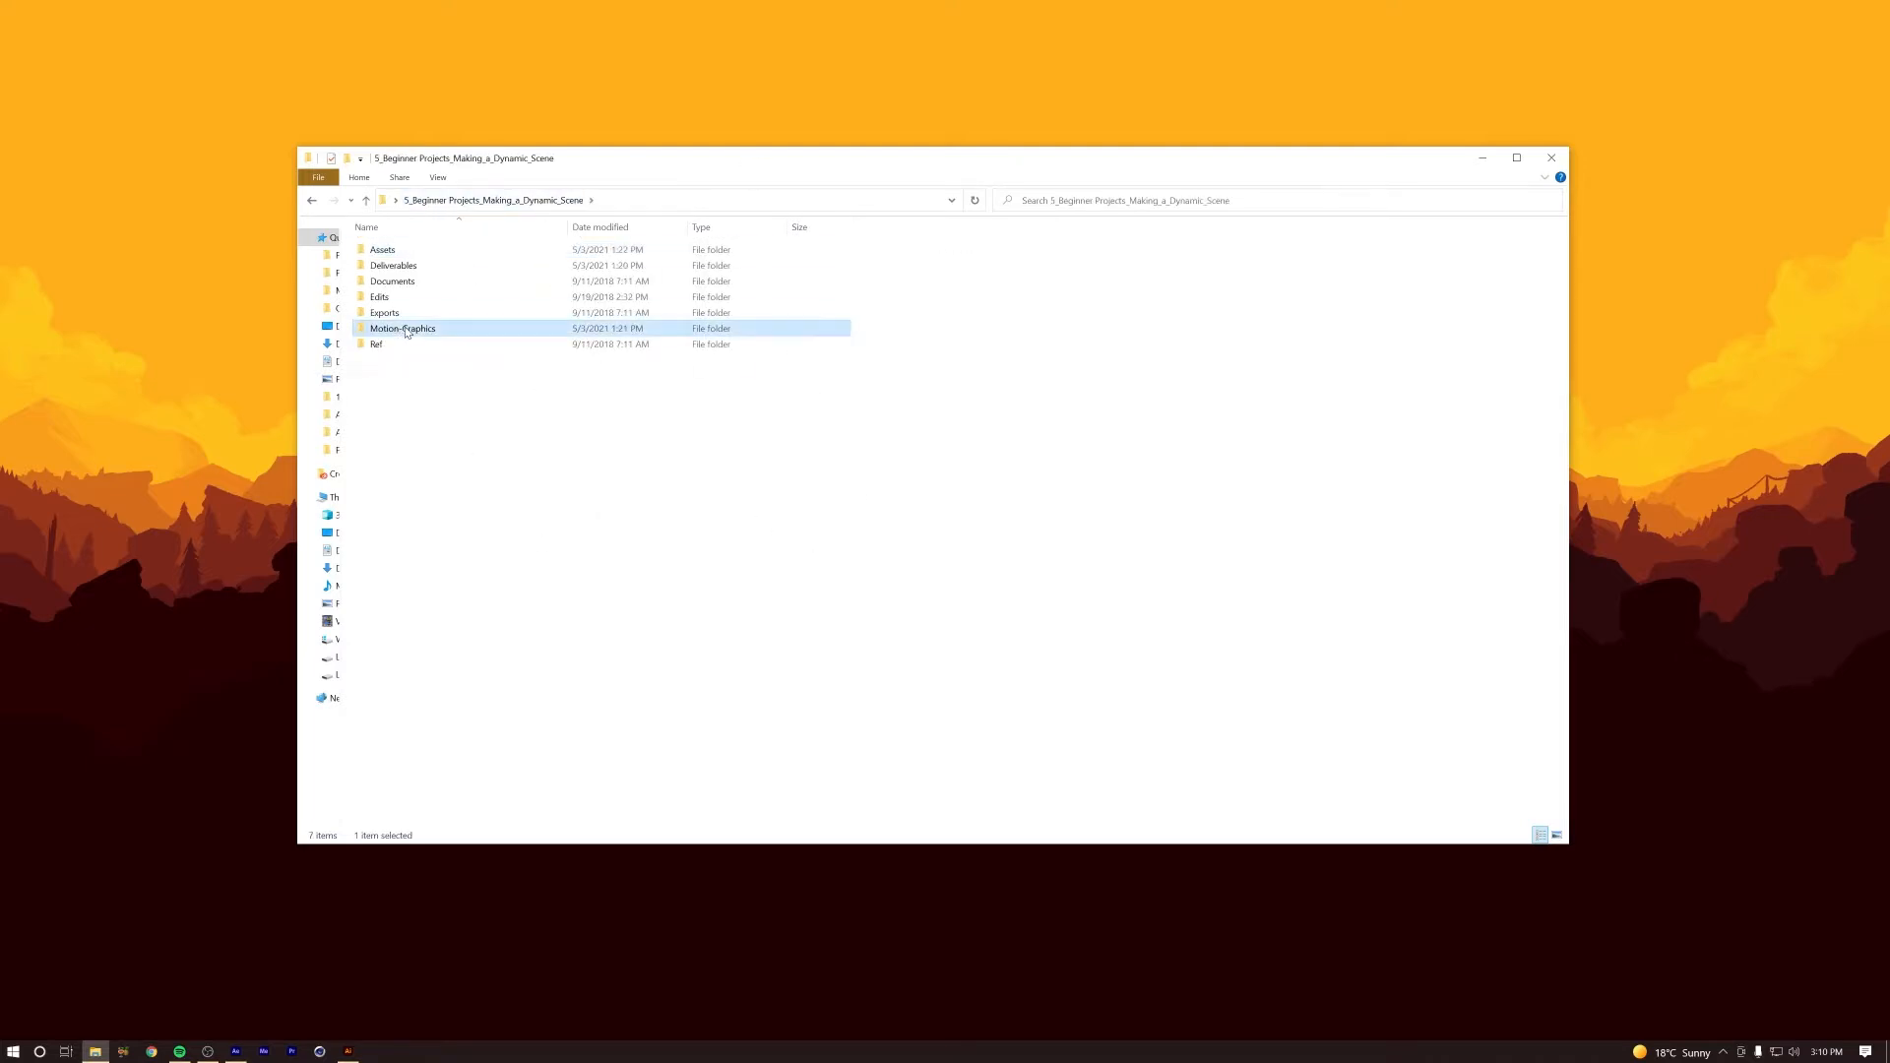
{"action": "double_click", "coordinate": [424, 273]}
{"action": "double_click", "coordinate": [443, 268]}
{"action": "left_click", "coordinate": [509, 270]}
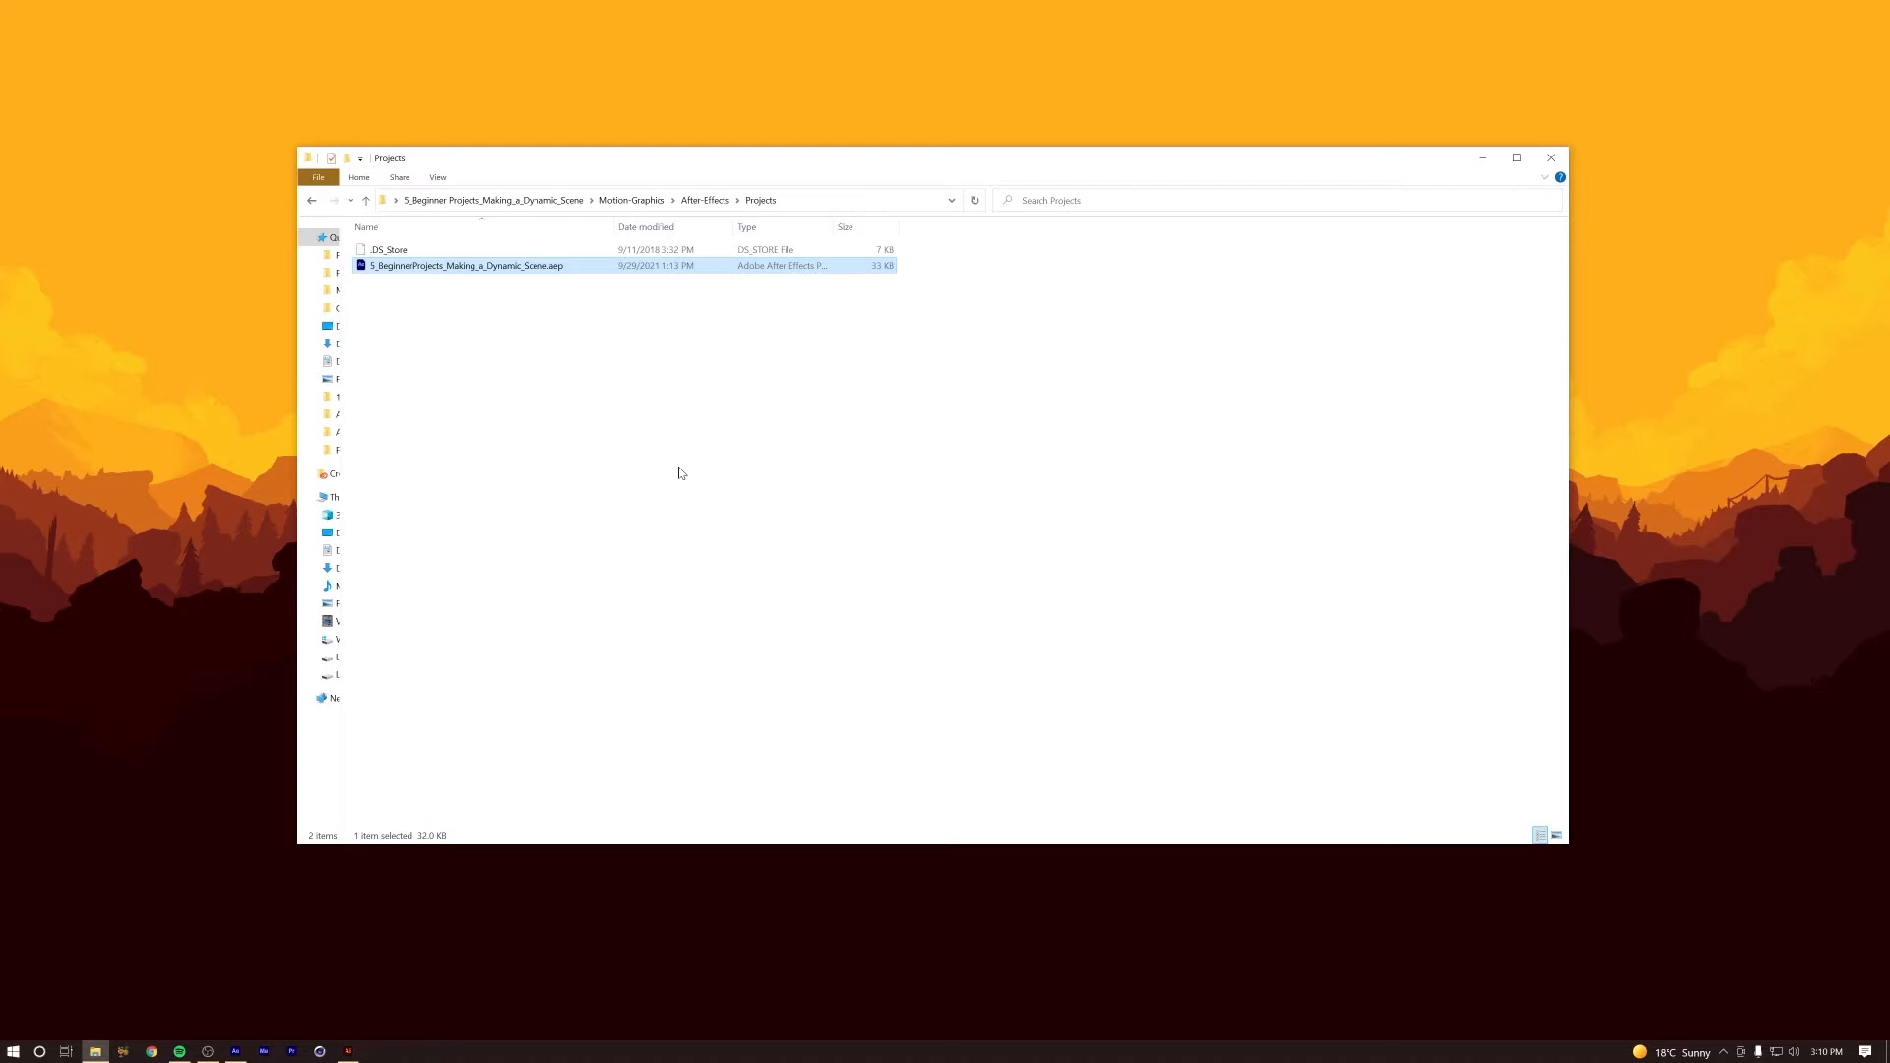
{"action": "left_click", "coordinate": [699, 199]}
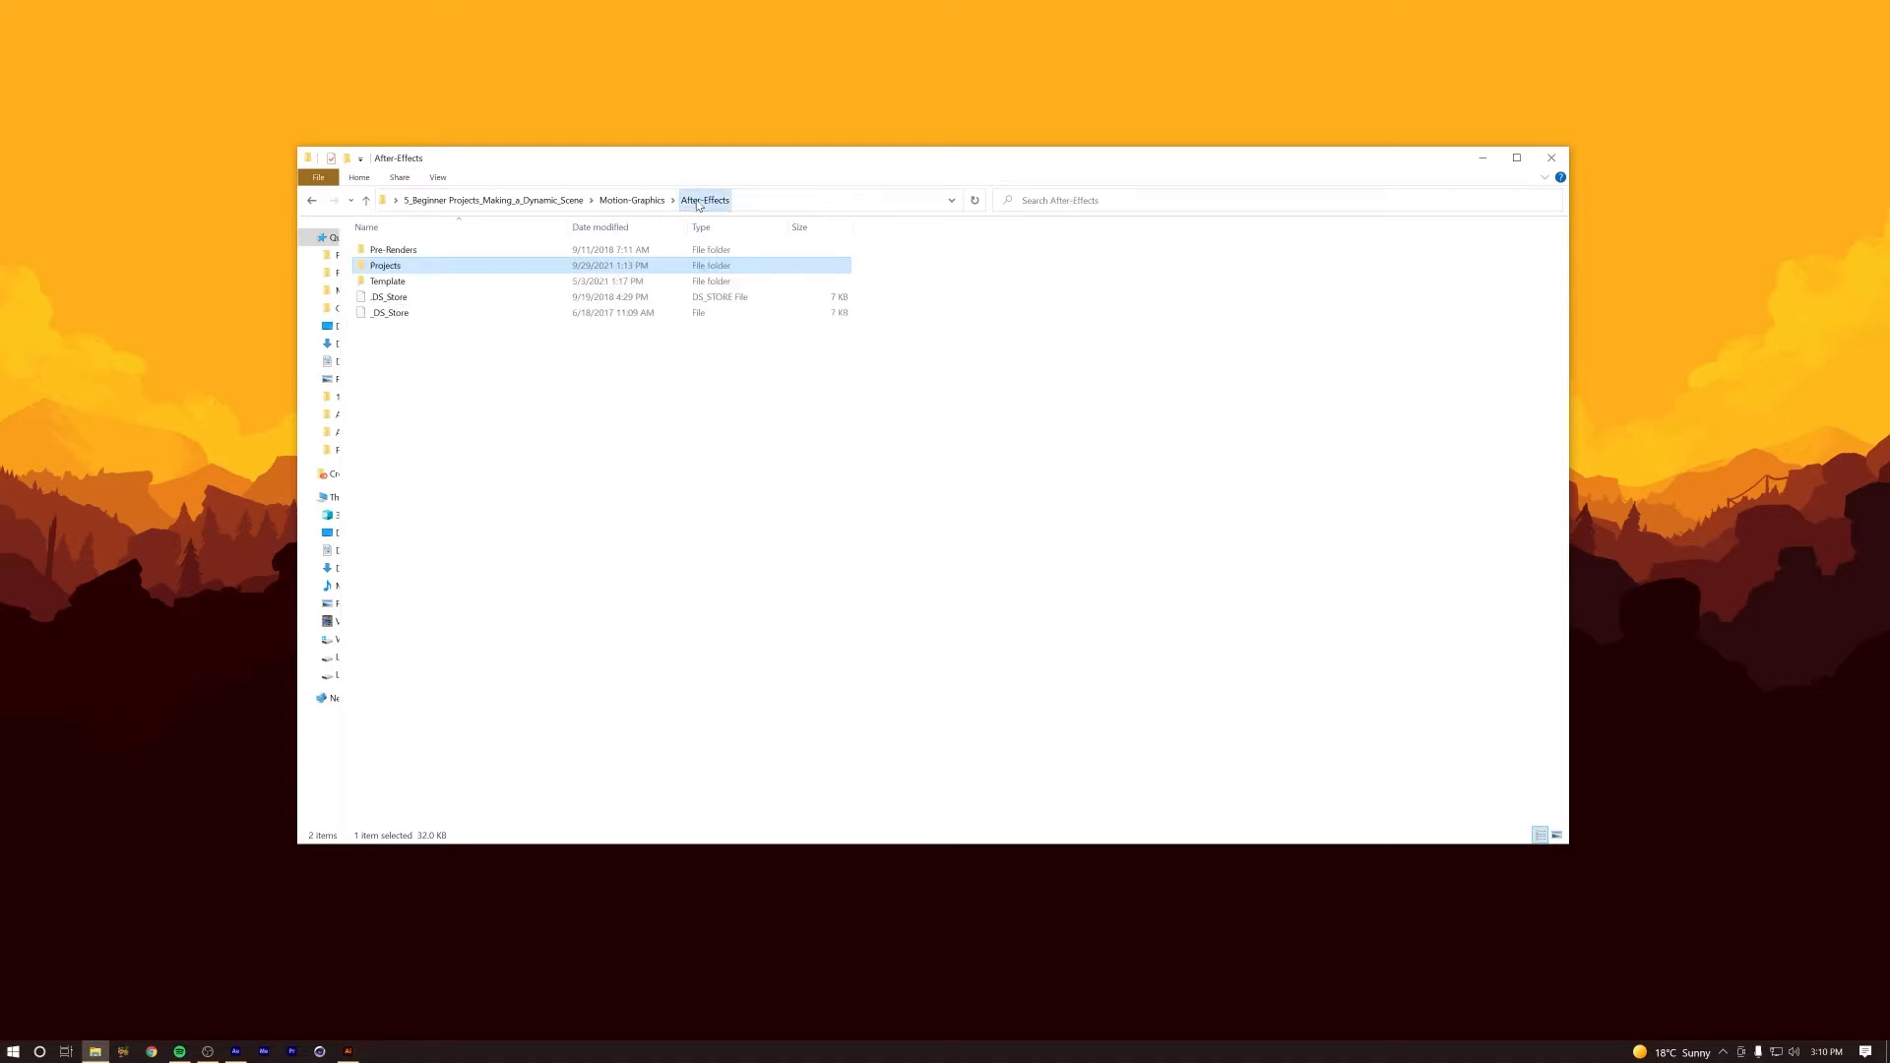
{"action": "double_click", "coordinate": [414, 282]}
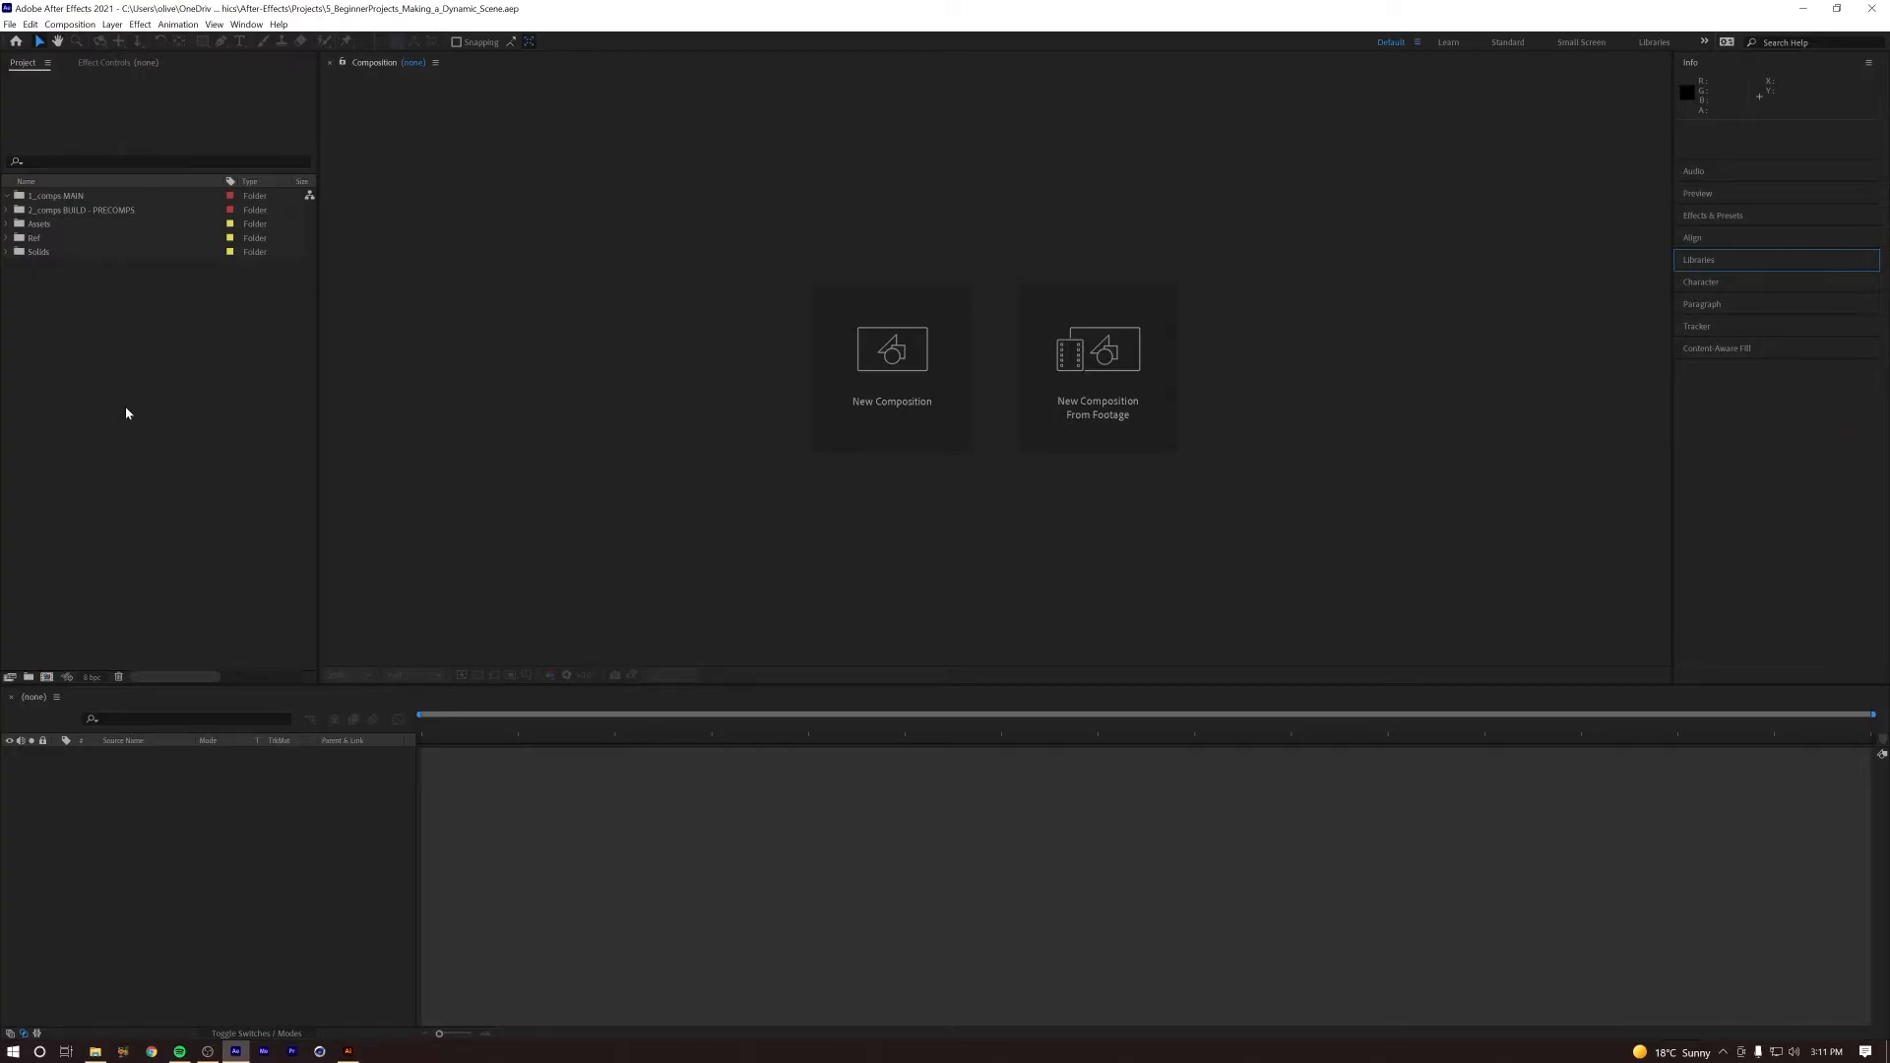
Step: In After Effects, expand the project's Assets and Images folders and select the AI folder as the import destination
{"action": "left_click", "coordinate": [110, 420]}
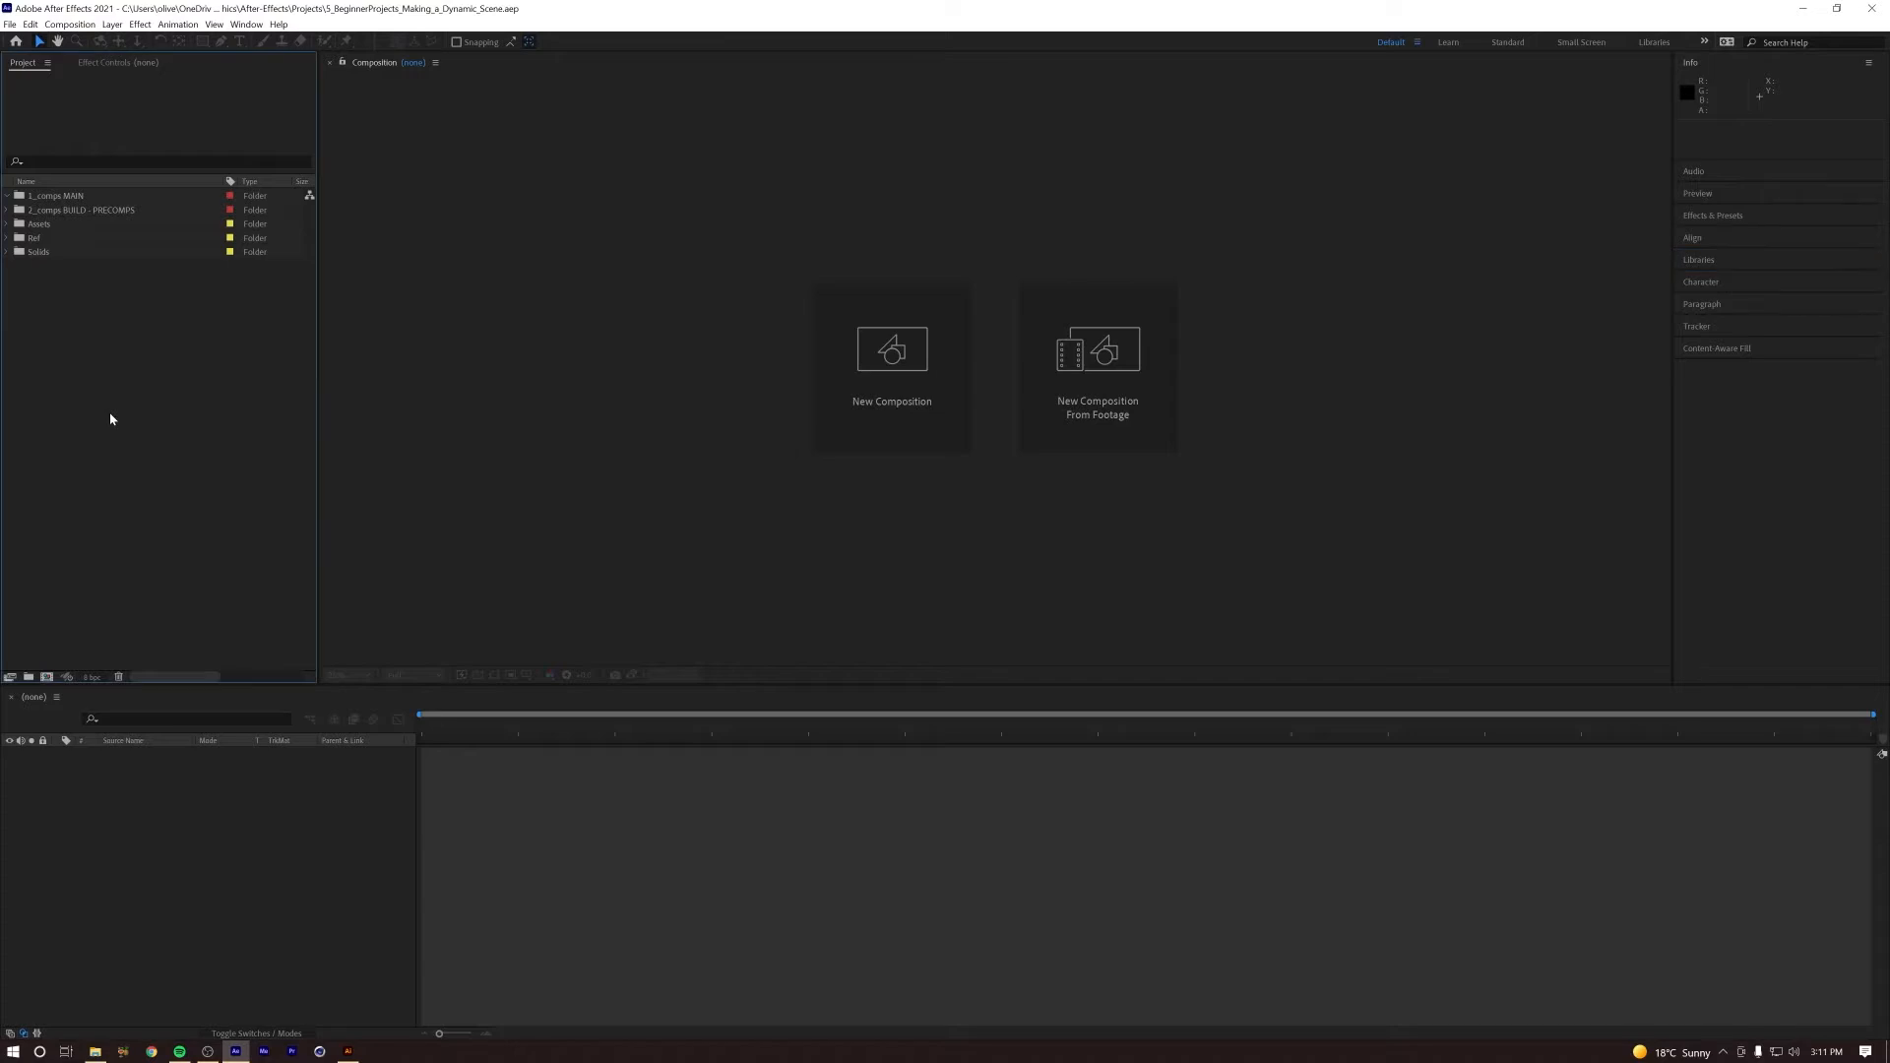
{"action": "left_click", "coordinate": [59, 196]}
{"action": "left_click", "coordinate": [173, 419]}
{"action": "left_click", "coordinate": [42, 225]}
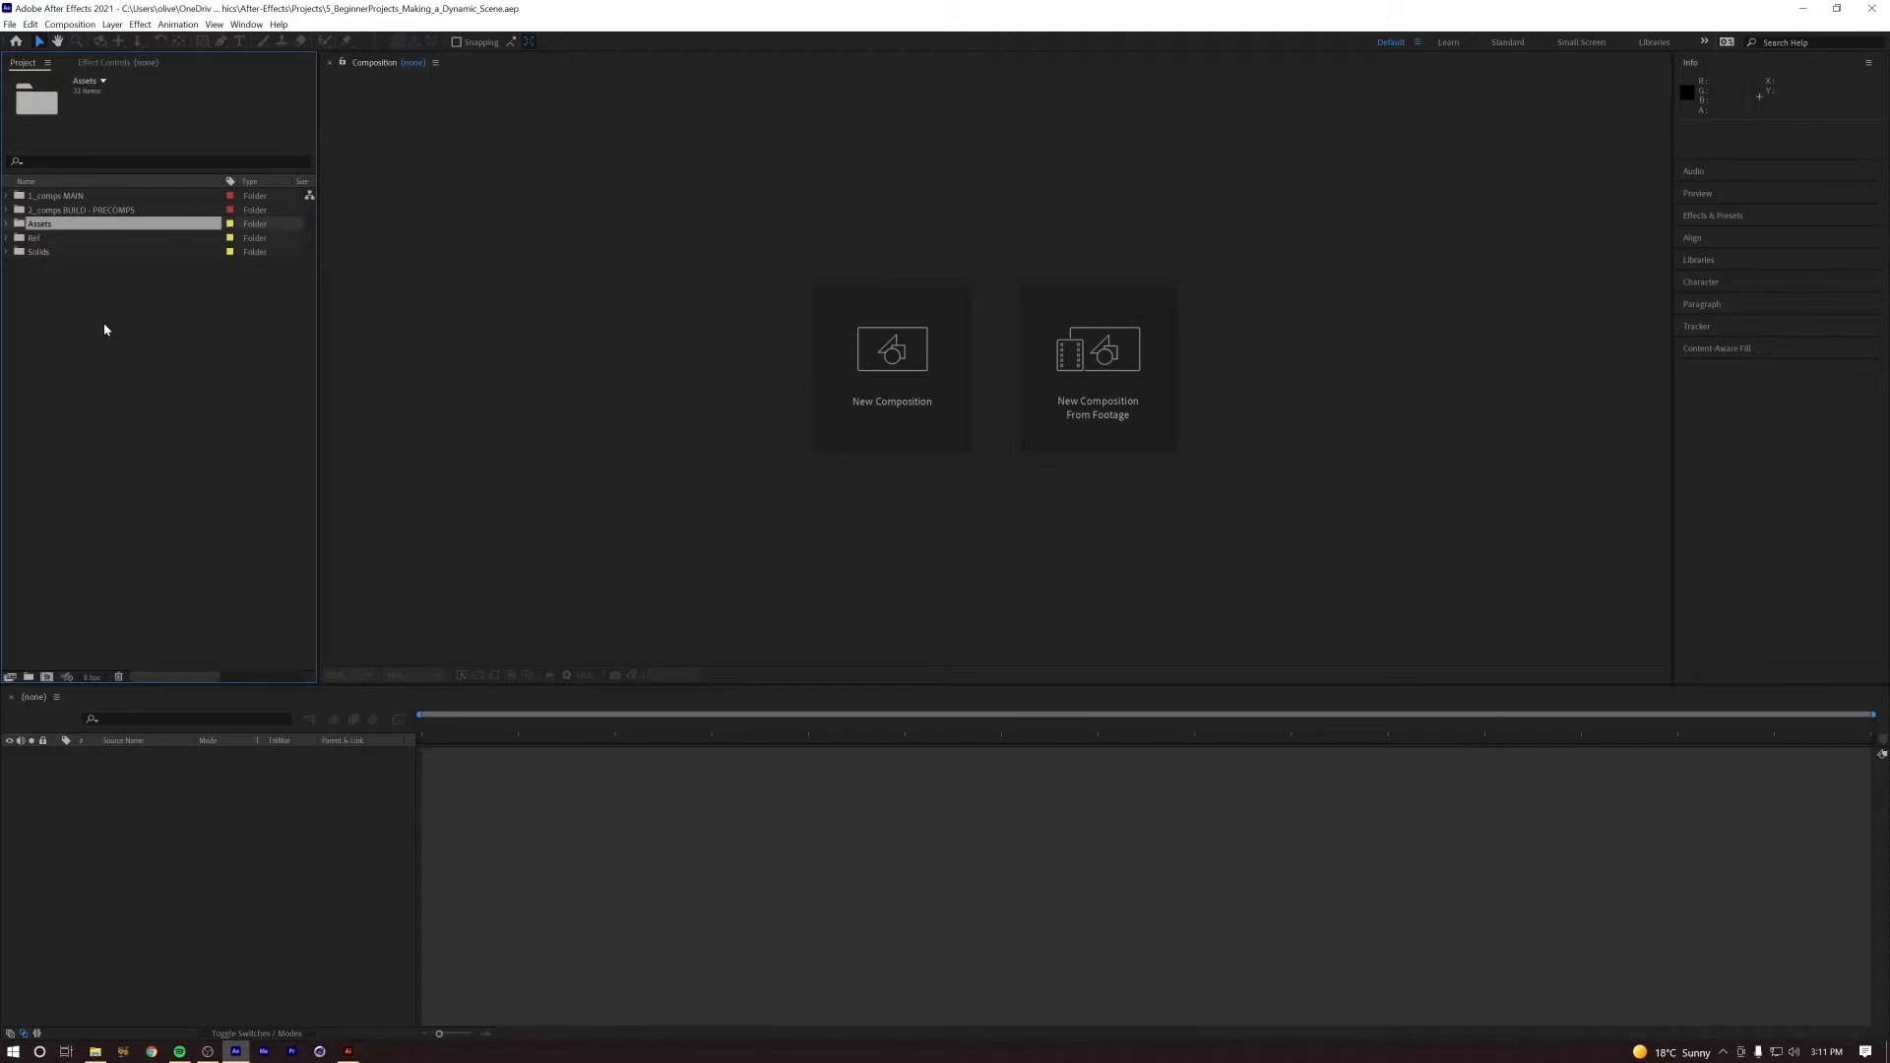
{"action": "left_click", "coordinate": [7, 226]}
{"action": "left_click", "coordinate": [56, 296]}
{"action": "left_click", "coordinate": [21, 296]}
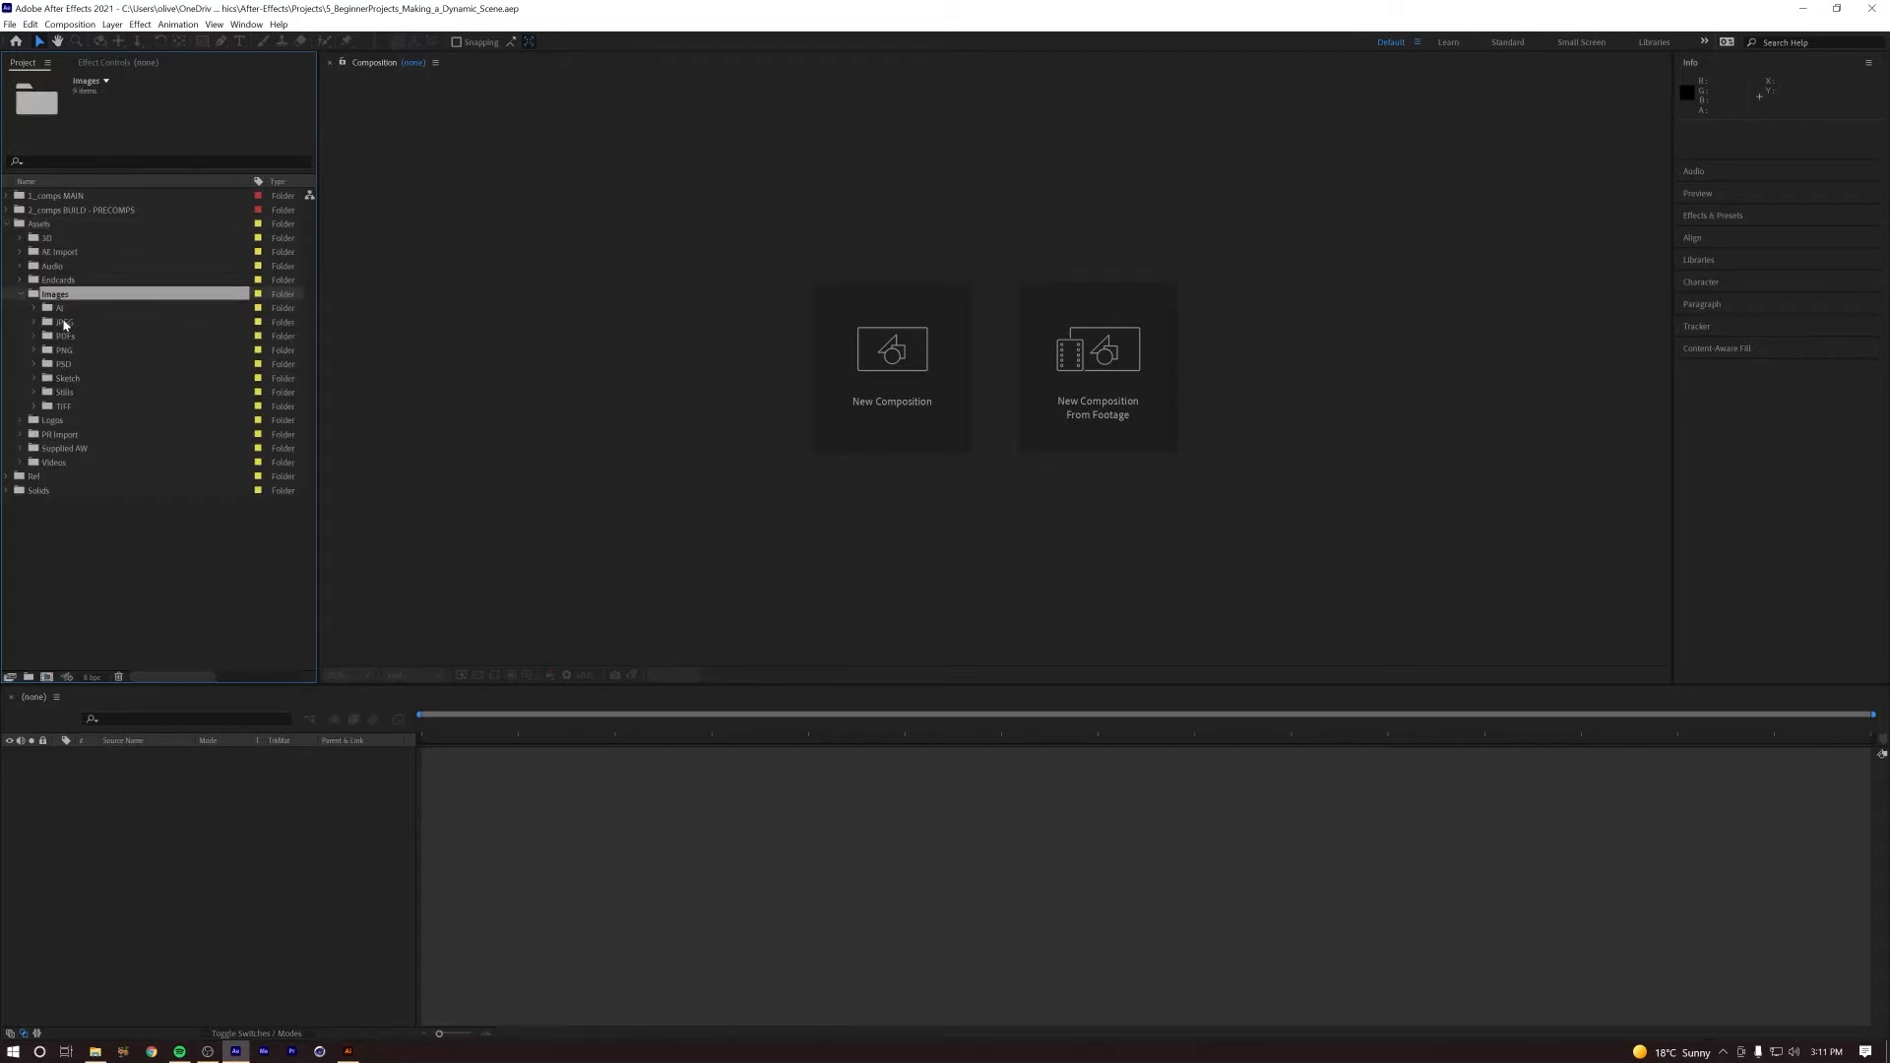
{"action": "left_click", "coordinate": [63, 310]}
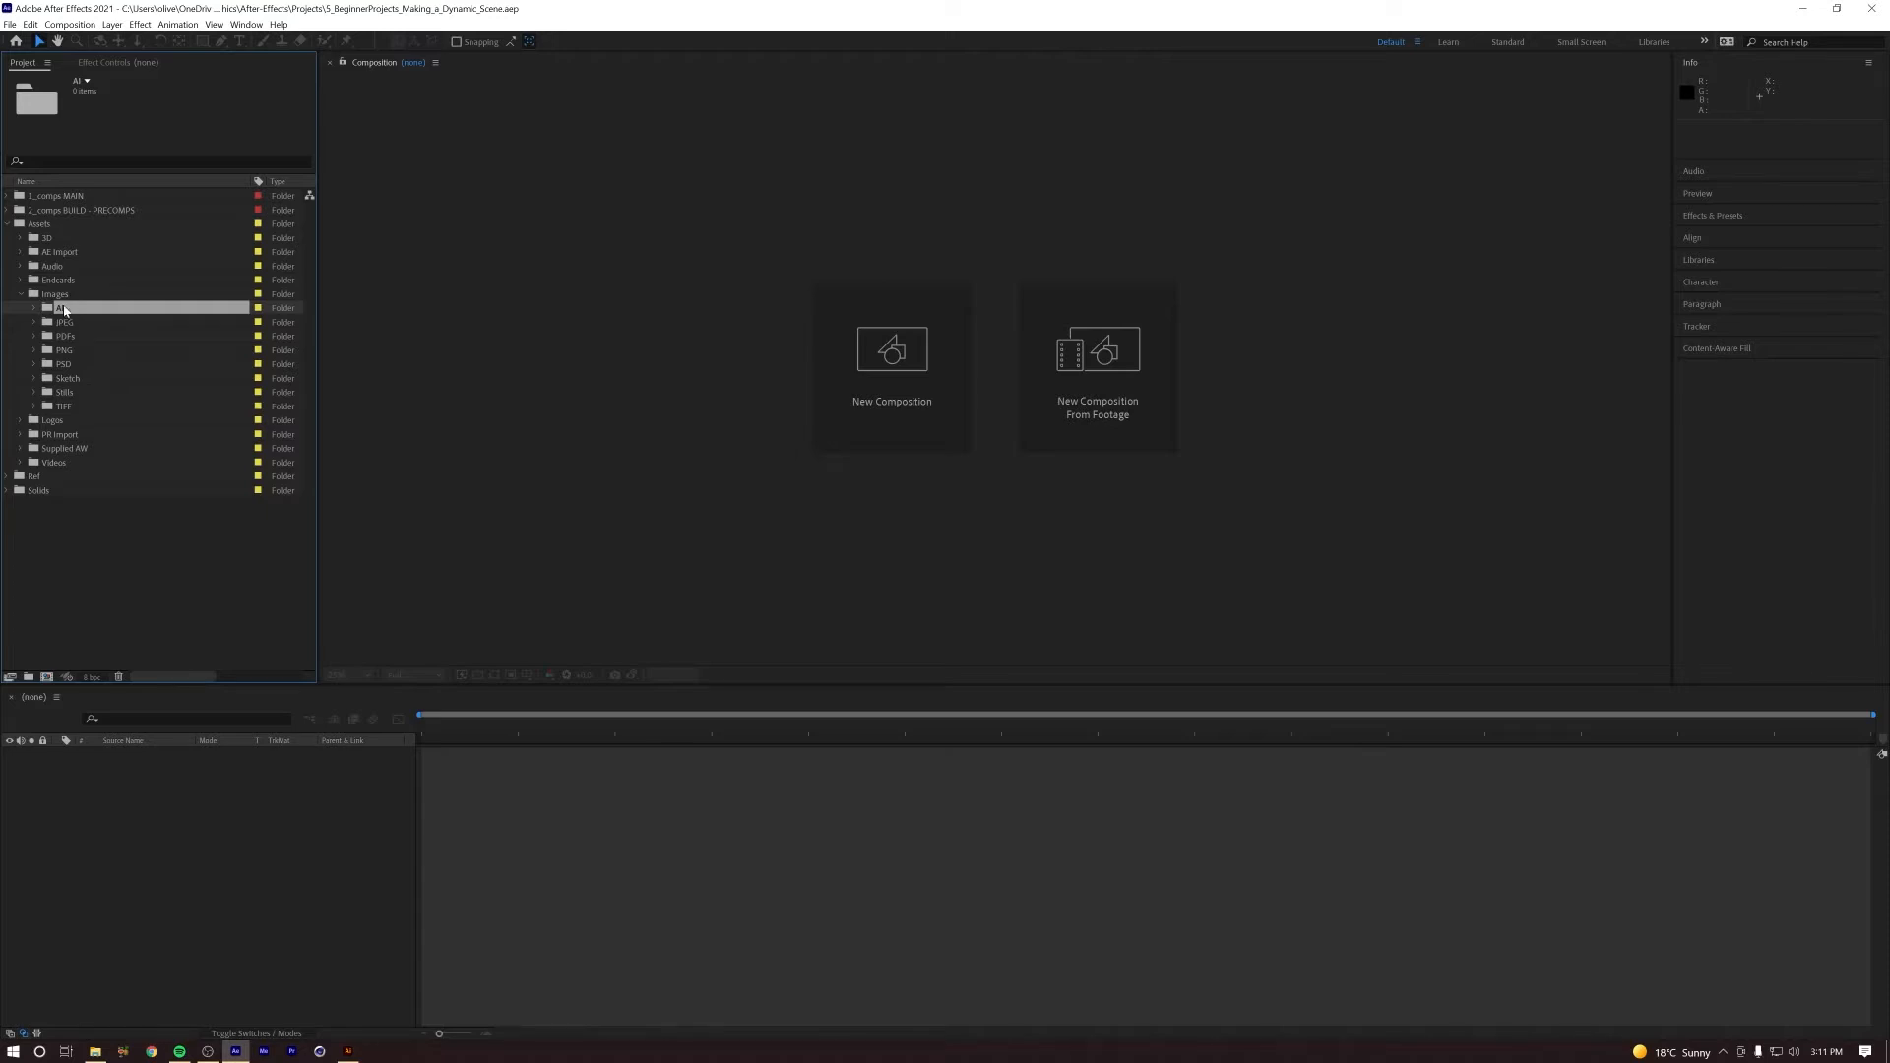
Step: Import Leafs_Scene.ai from Assets > Images > AI as Composition - Retain Layer Sizes
{"action": "left_click", "coordinate": [10, 24]}
{"action": "mouse_move", "coordinate": [81, 218]}
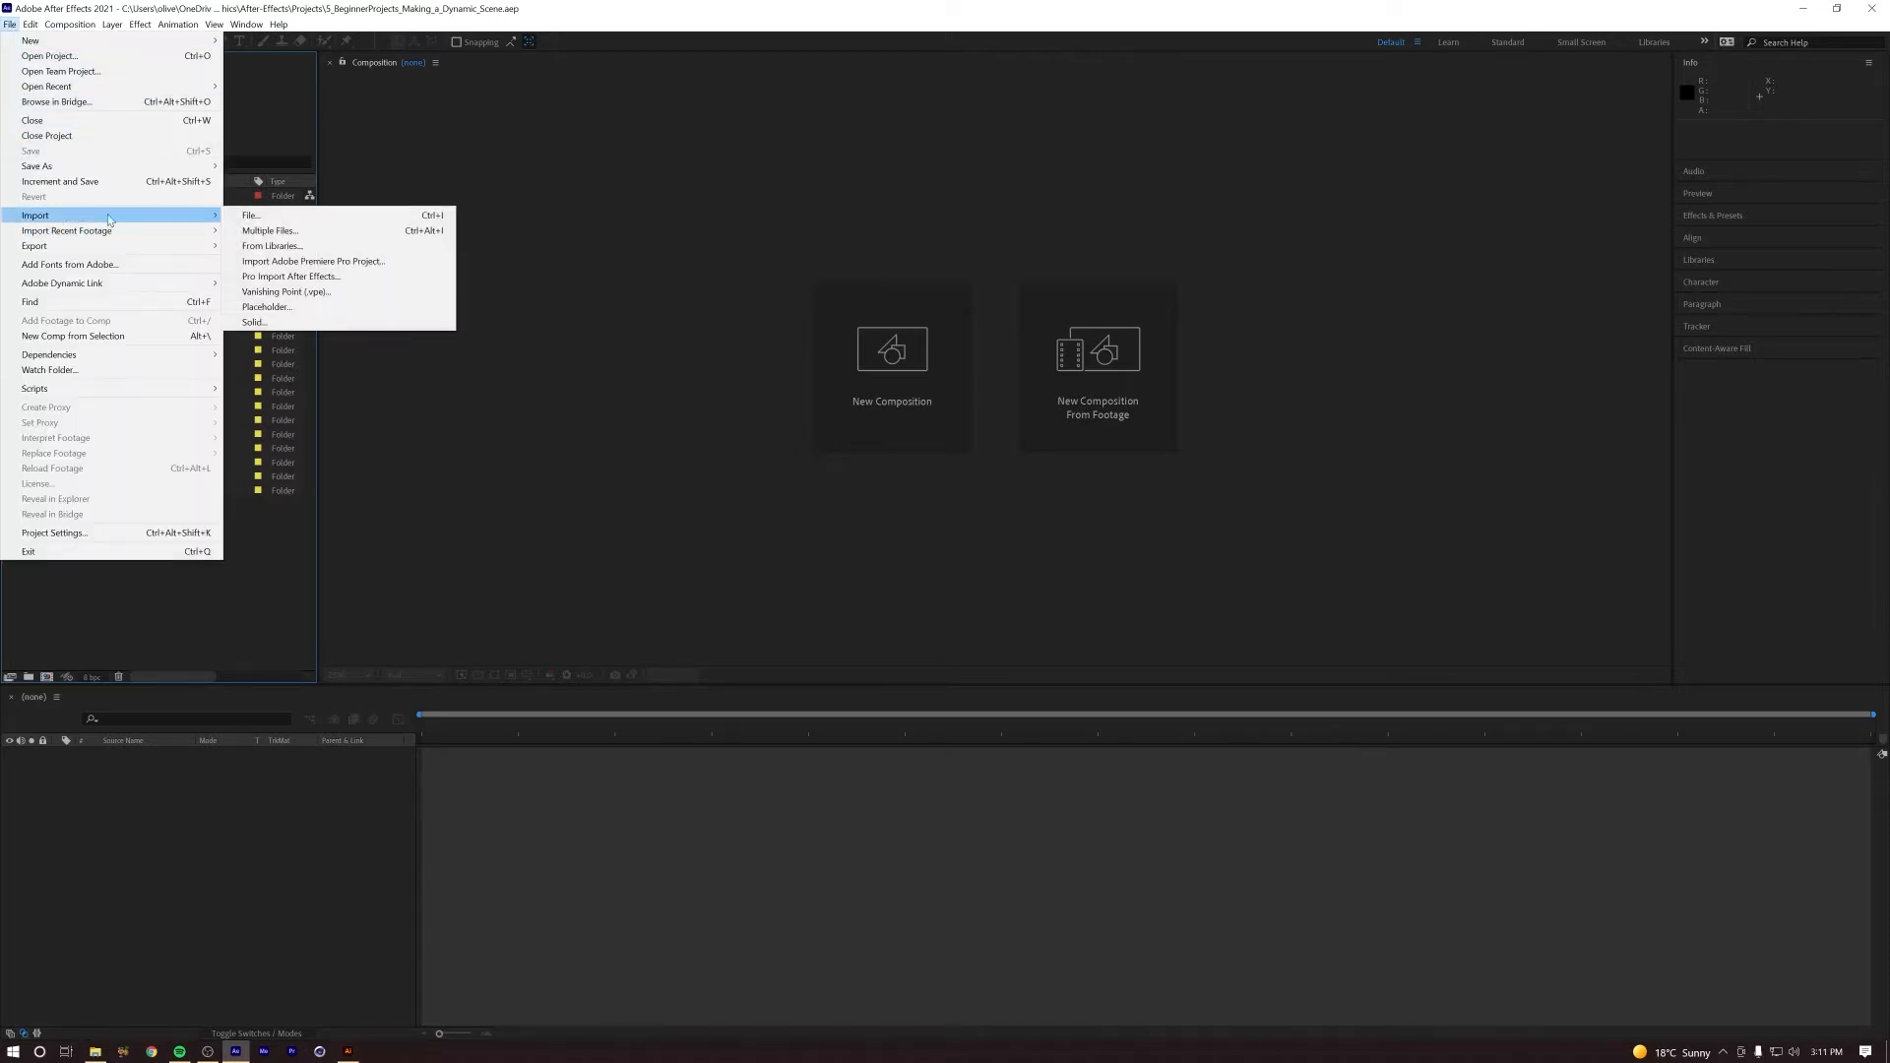
{"action": "left_click", "coordinate": [252, 216]}
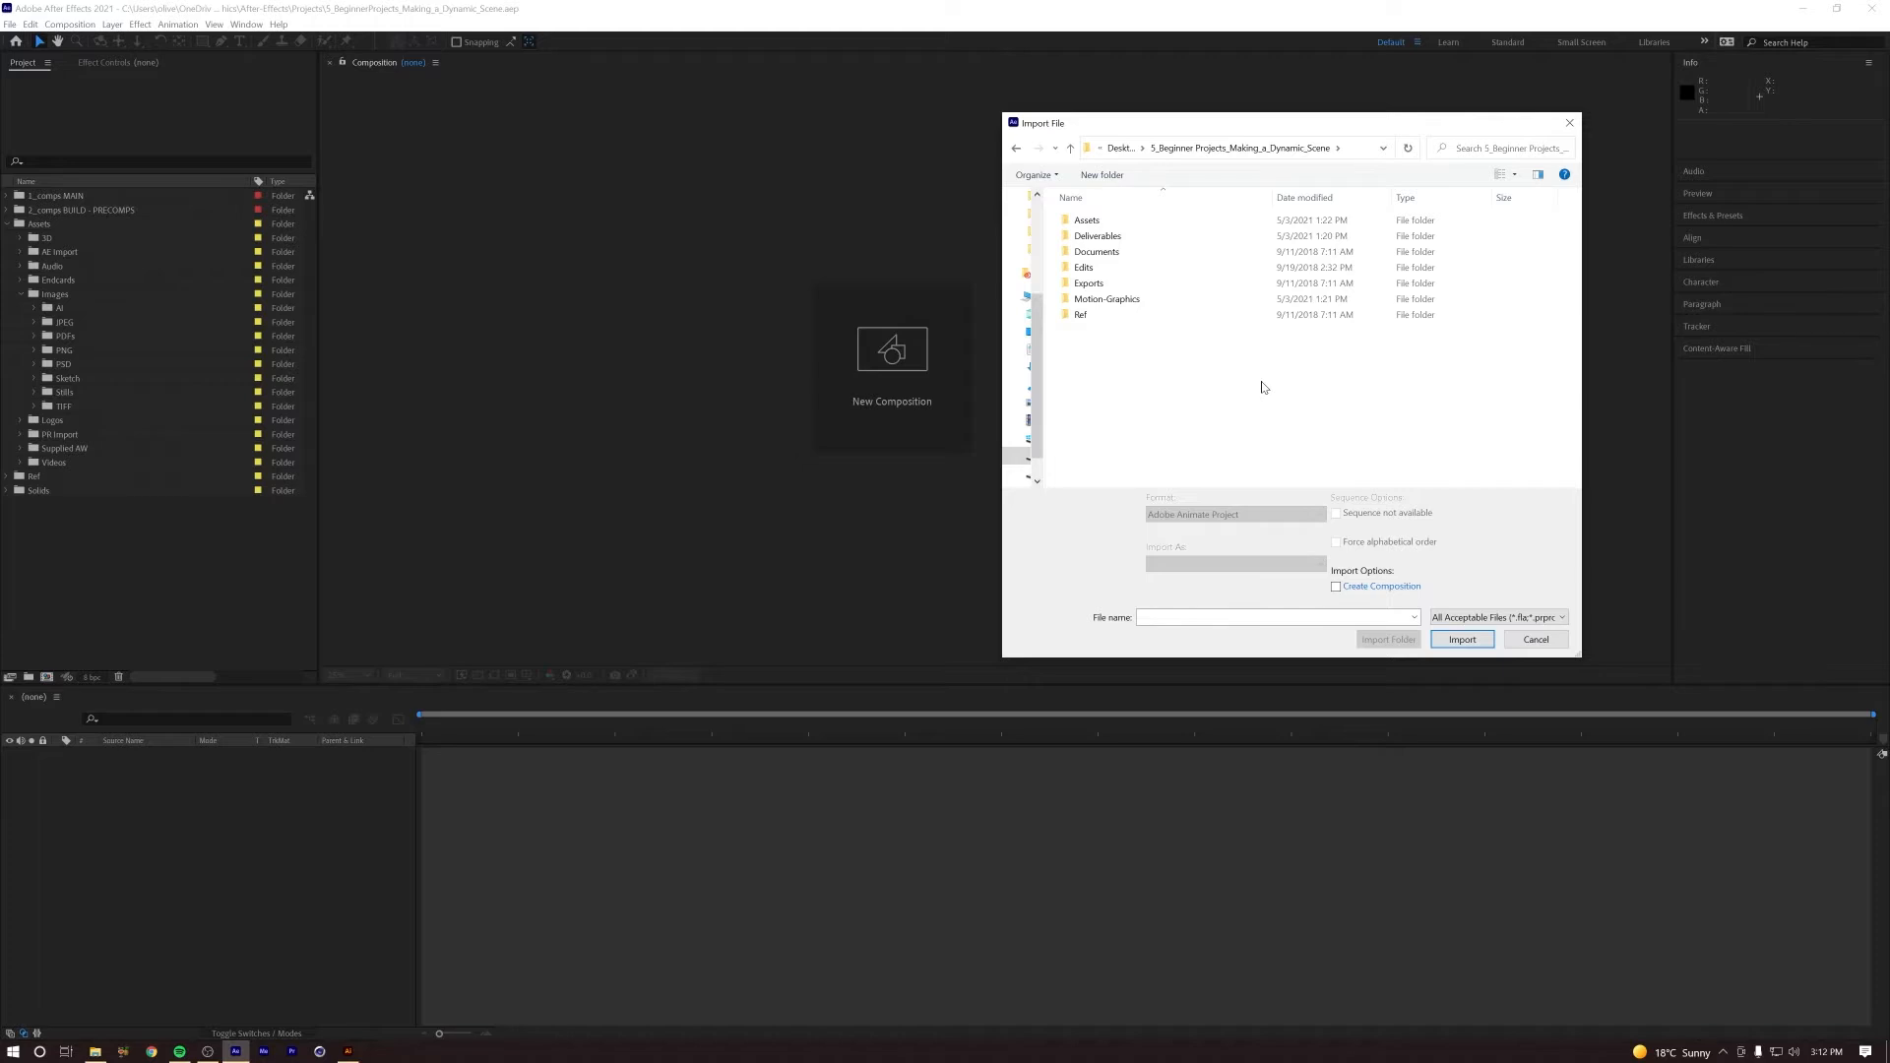
{"action": "left_click", "coordinate": [1132, 223]}
{"action": "double_click", "coordinate": [1132, 223]}
{"action": "double_click", "coordinate": [1132, 300]}
{"action": "double_click", "coordinate": [1132, 220]}
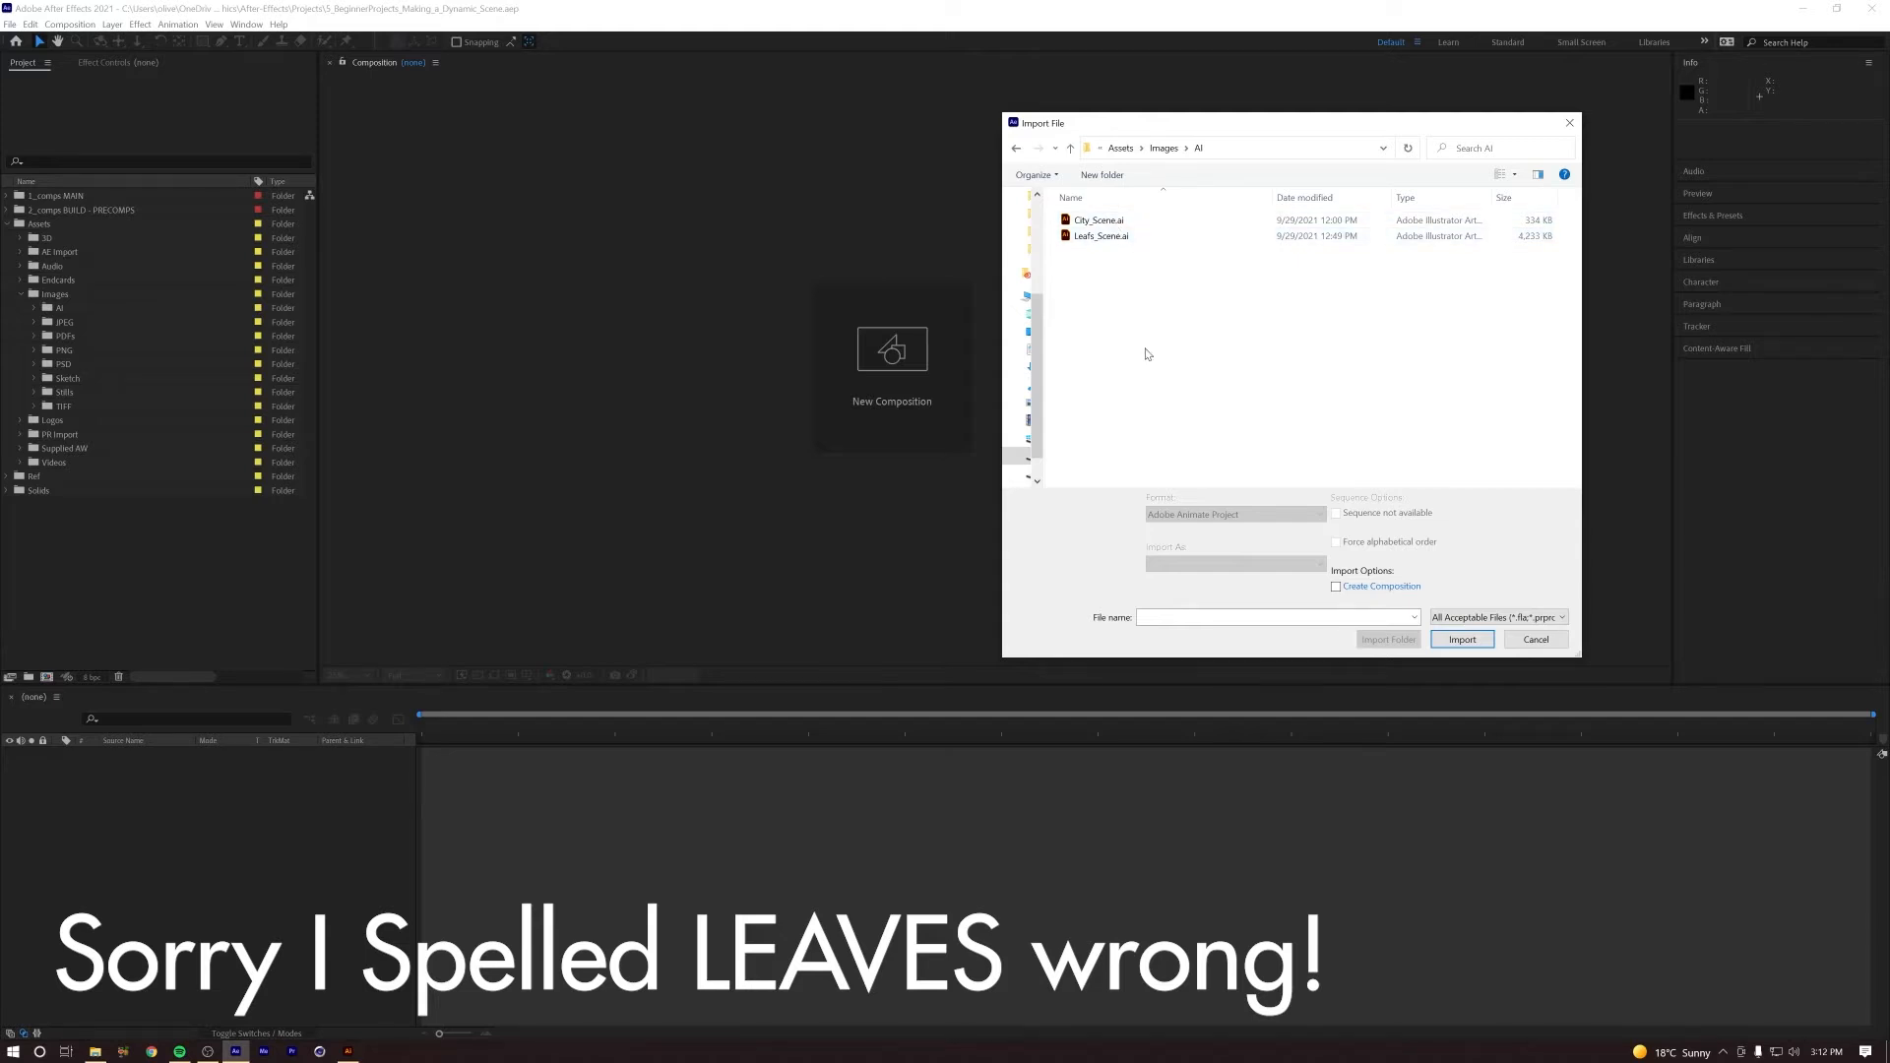
{"action": "left_click", "coordinate": [1157, 241]}
{"action": "left_click", "coordinate": [1193, 565]}
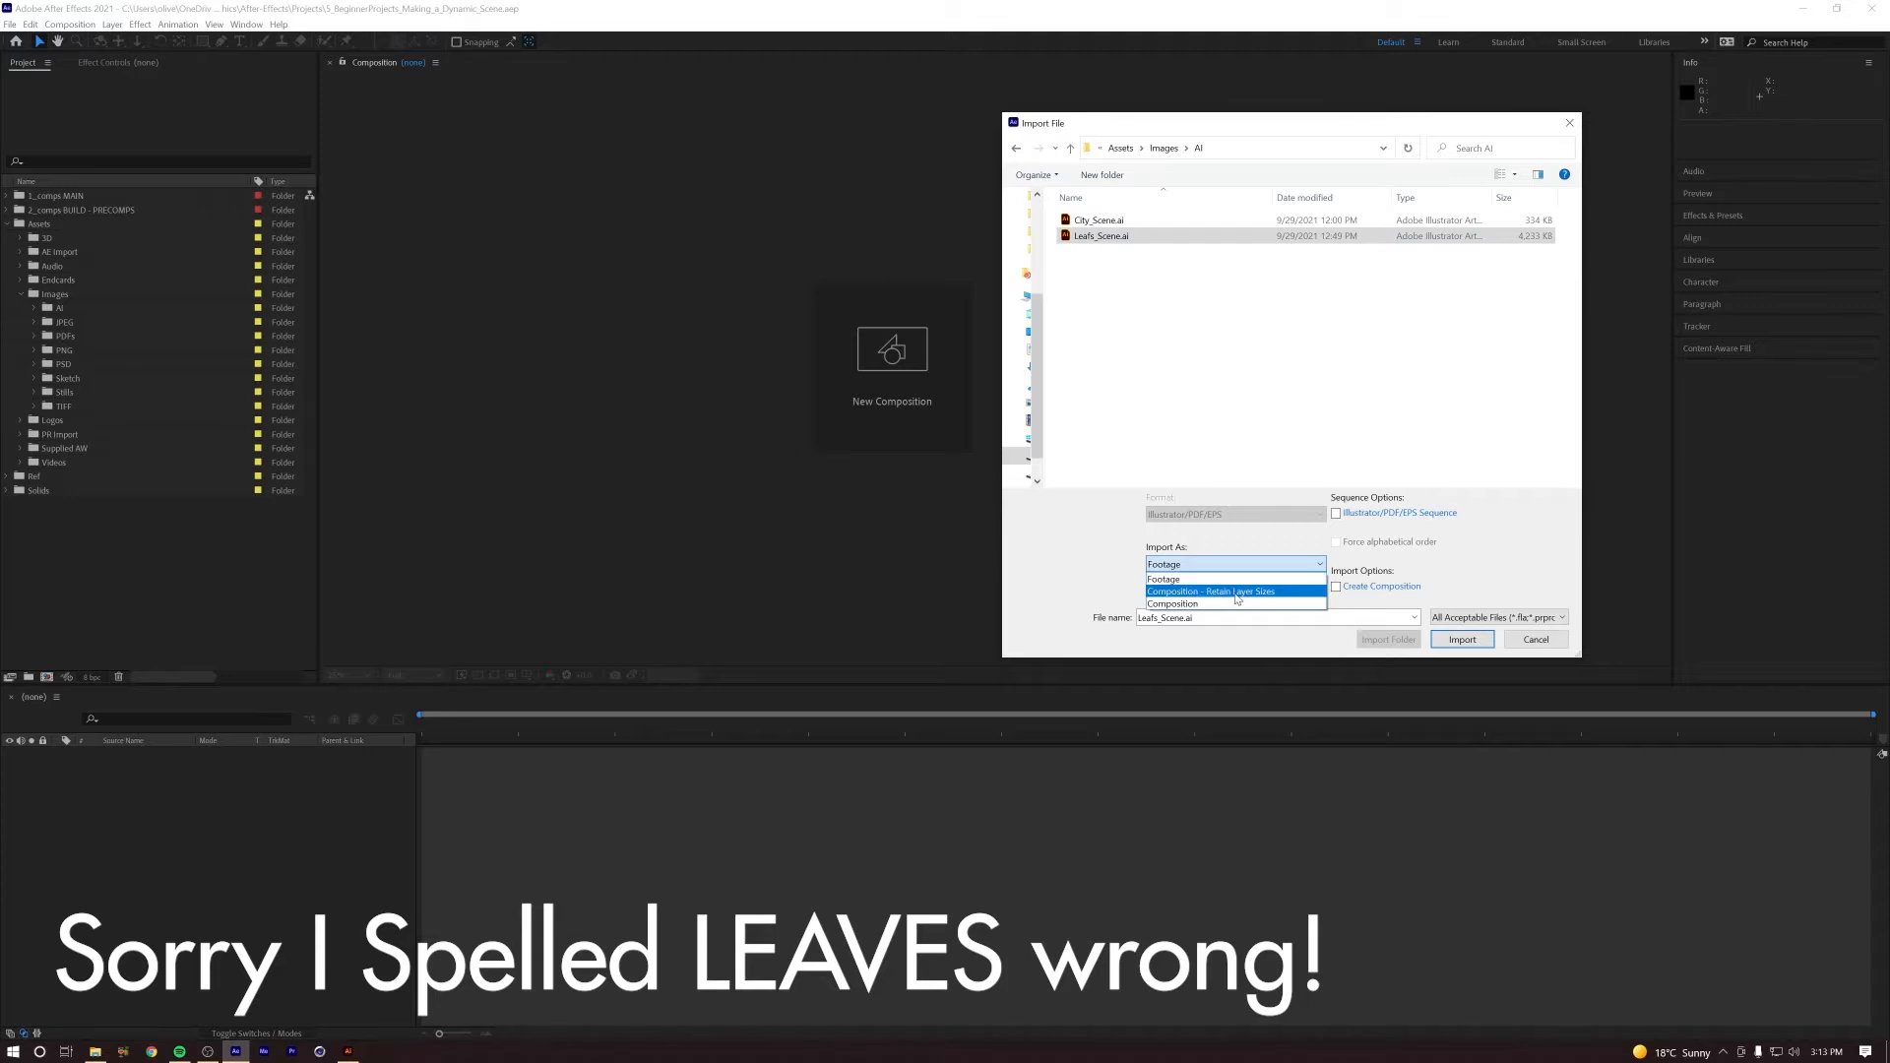
{"action": "left_click", "coordinate": [1237, 591]}
{"action": "left_click", "coordinate": [1462, 639]}
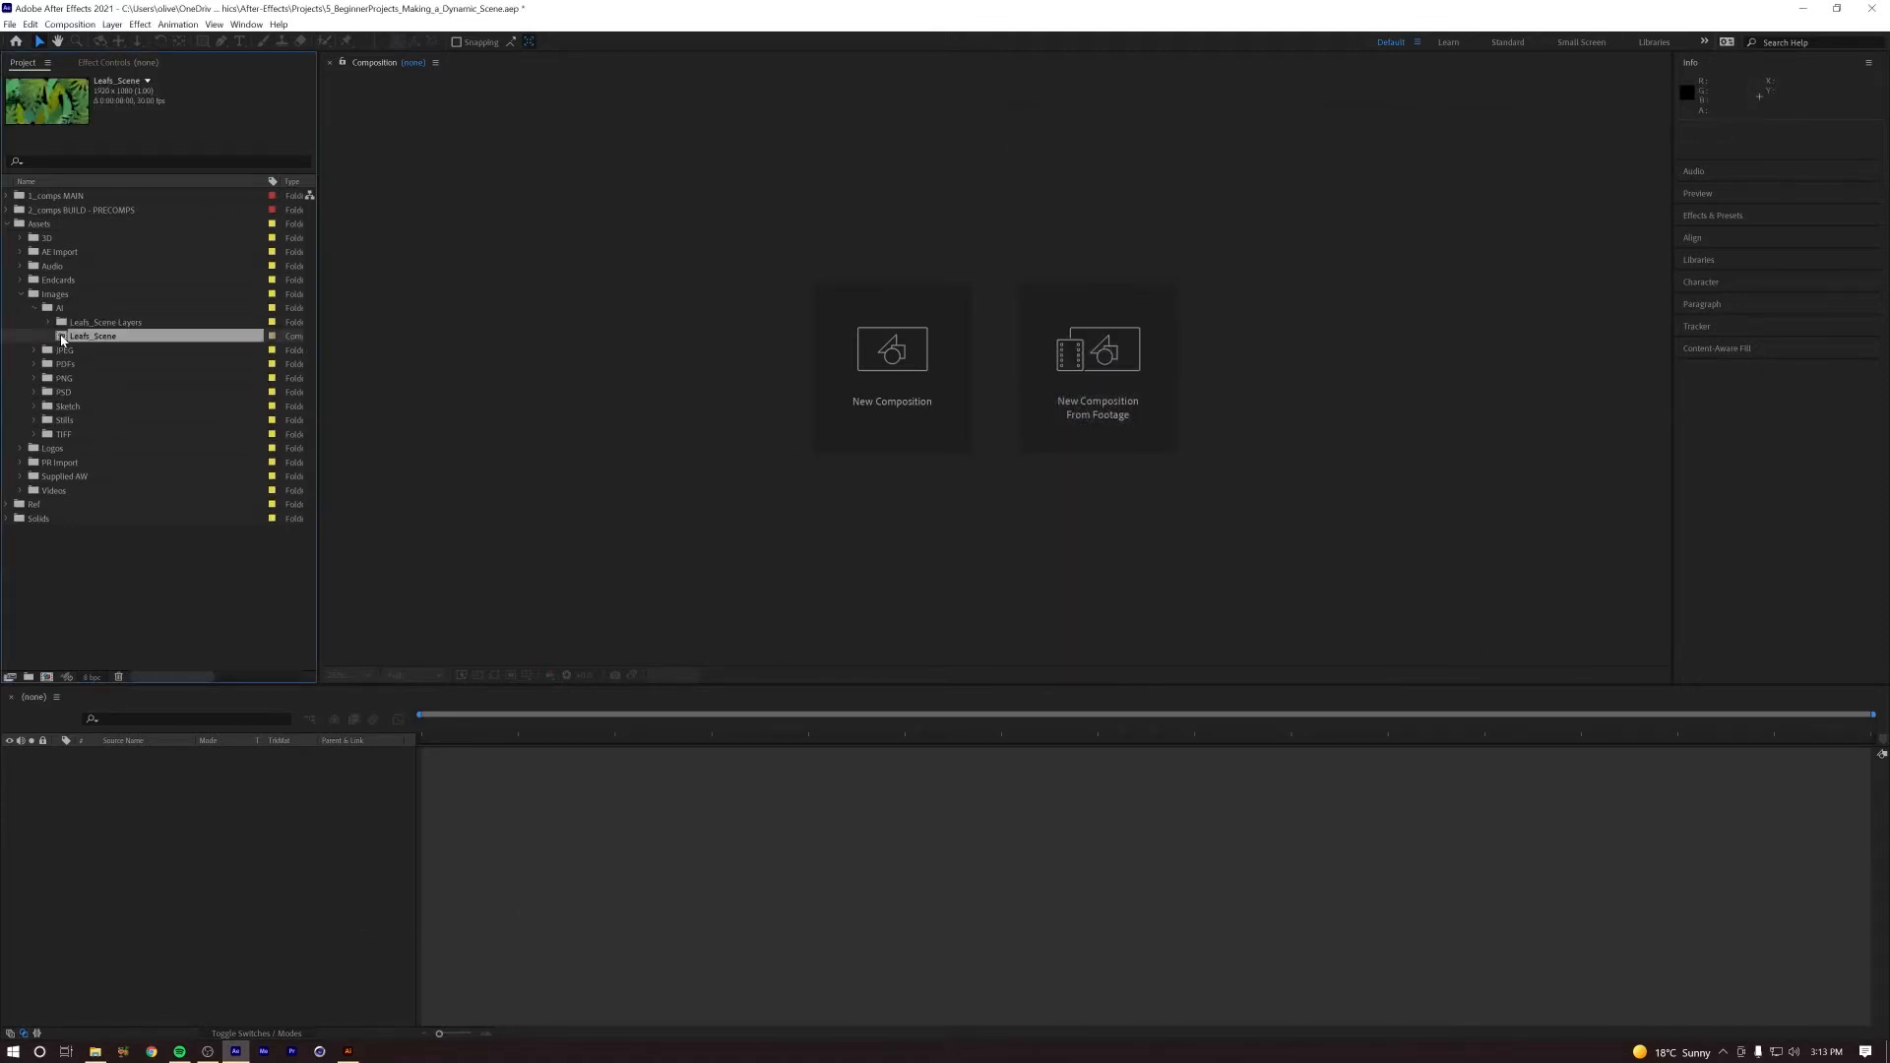
Step: Move the Leafs_Scene composition into the 2_comps BUILD - PRECOMPS folder, collapse Assets and expand the precomps folder
{"action": "left_click_drag", "start_coordinate": [62, 342], "coordinate": [76, 209]}
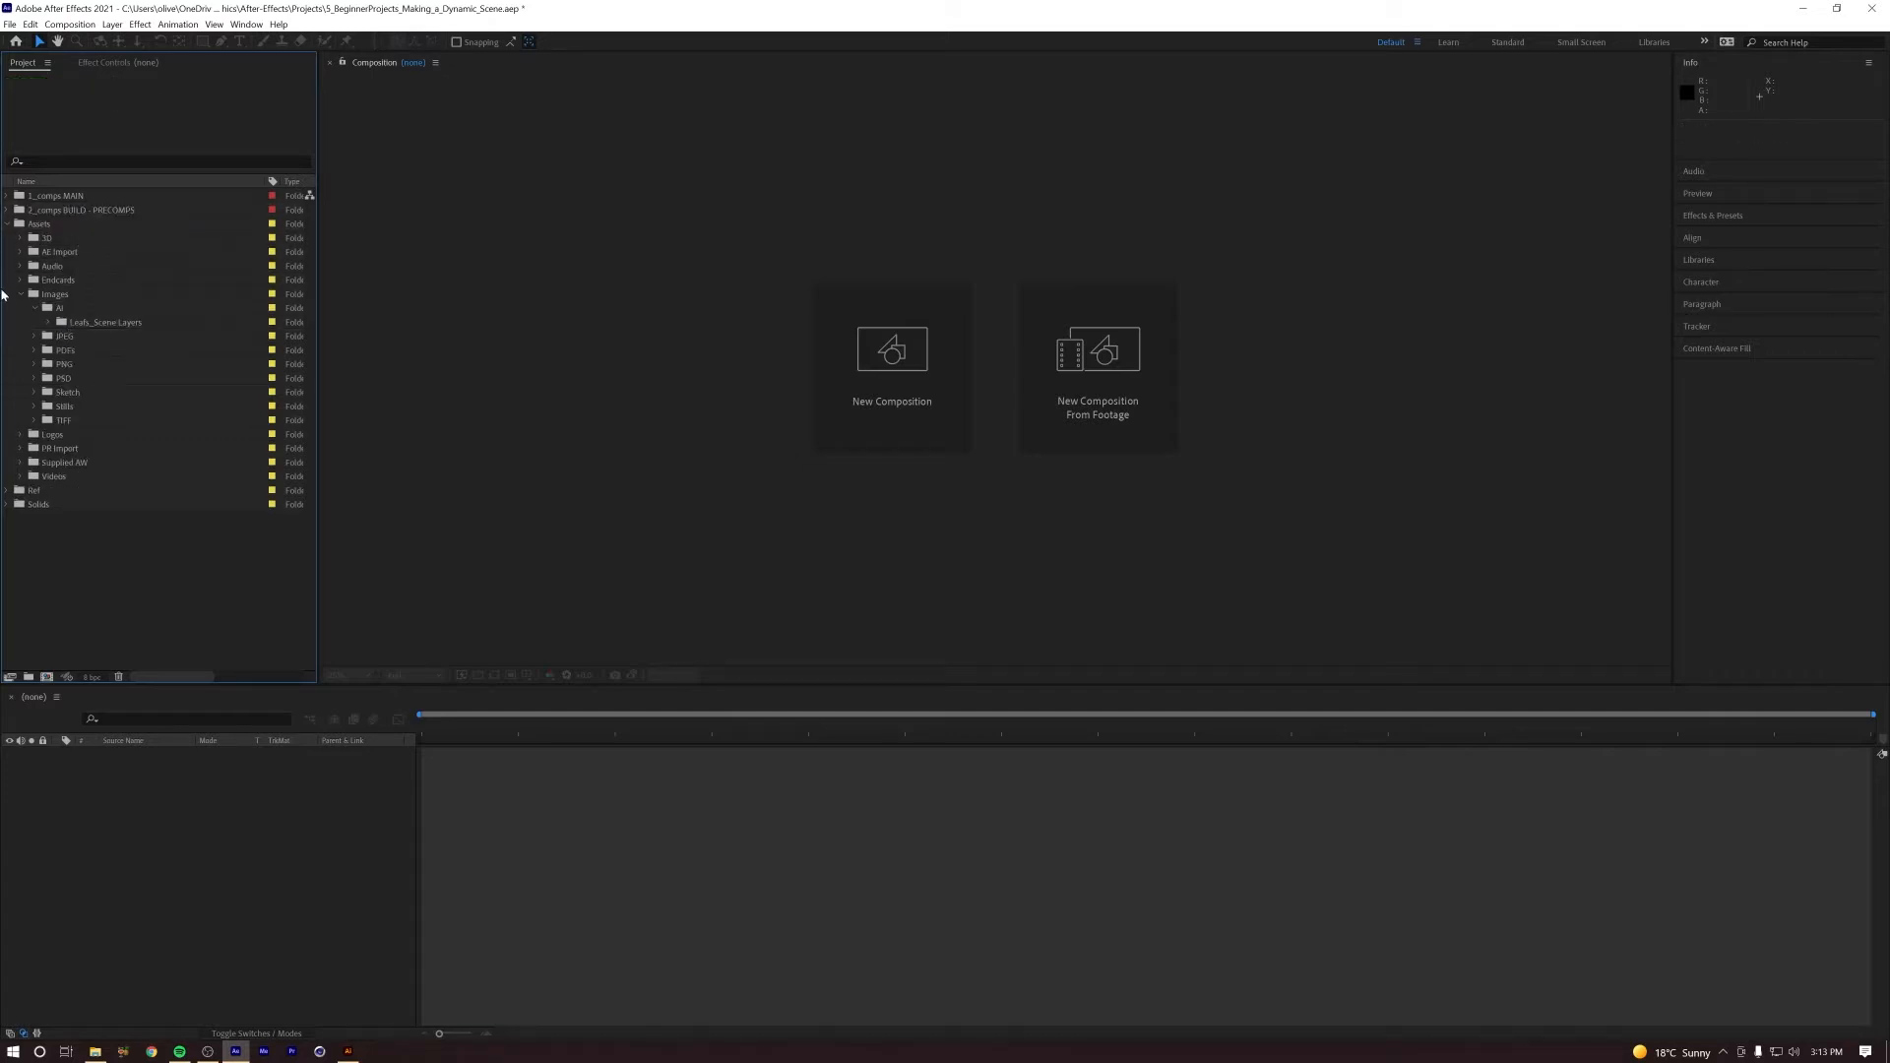
{"action": "left_click", "coordinate": [19, 296]}
{"action": "left_click", "coordinate": [7, 225]}
{"action": "left_click", "coordinate": [7, 210]}
{"action": "left_click", "coordinate": [57, 226]}
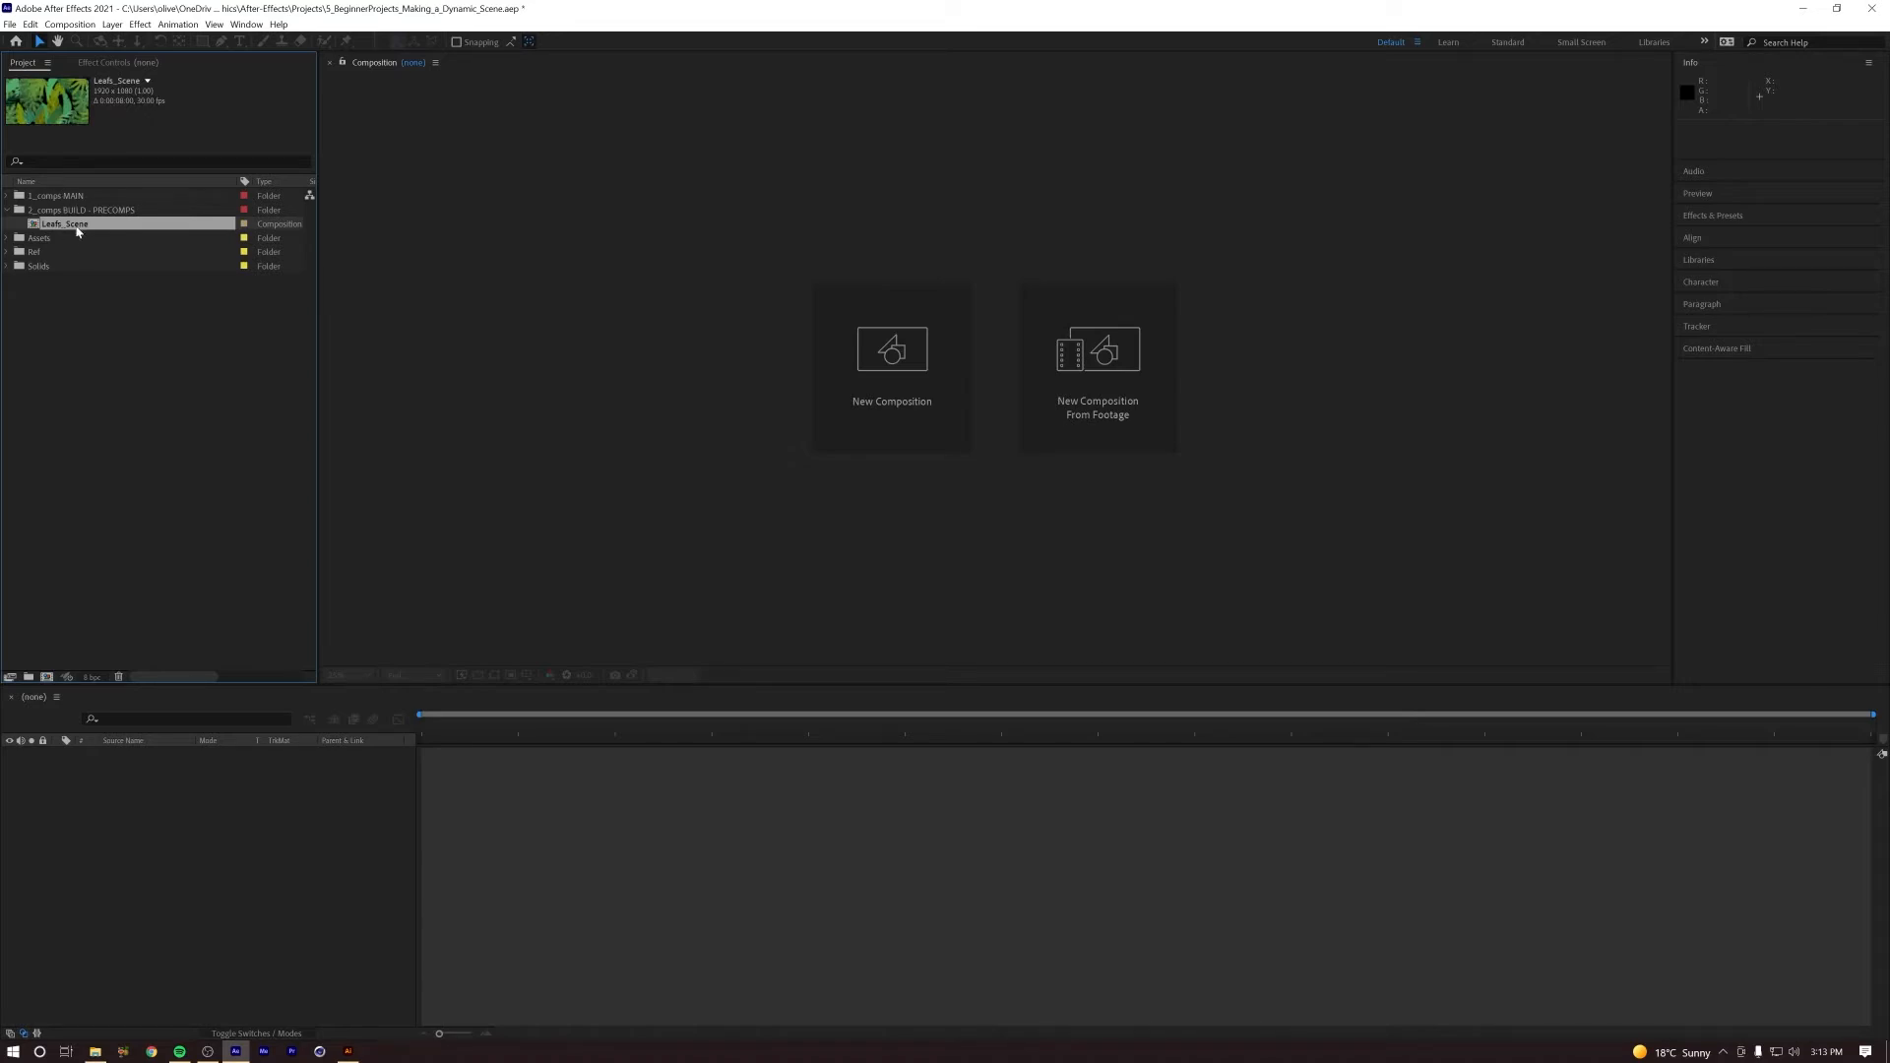
Step: Create a composition named 5_Making_a_Dynamic_Scene in the 1_comps MAIN folder and fit it to the viewer
{"action": "left_click", "coordinate": [56, 196]}
{"action": "left_click", "coordinate": [69, 24]}
{"action": "left_click", "coordinate": [108, 43]}
{"action": "type", "text": "5_Making_a_Dynamic_Scene"}
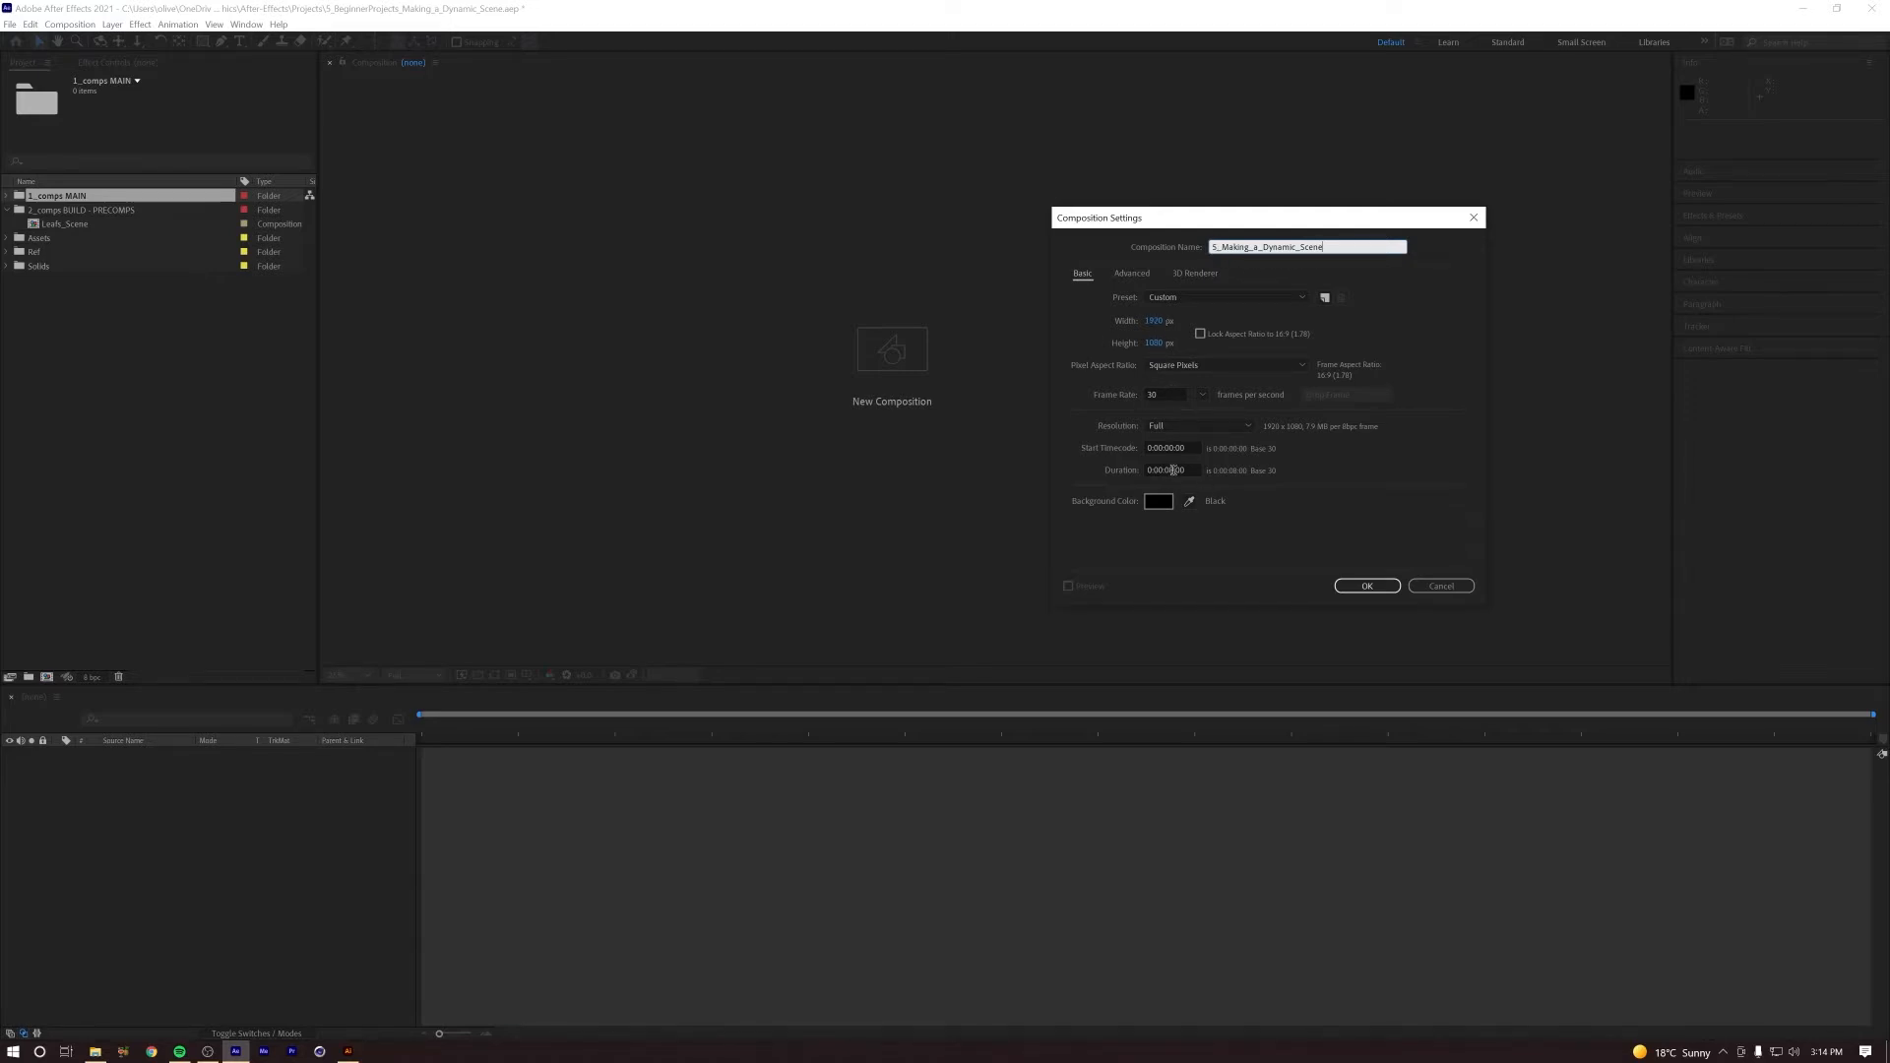
{"action": "left_click", "coordinate": [1354, 588]}
{"action": "left_click", "coordinate": [353, 676]}
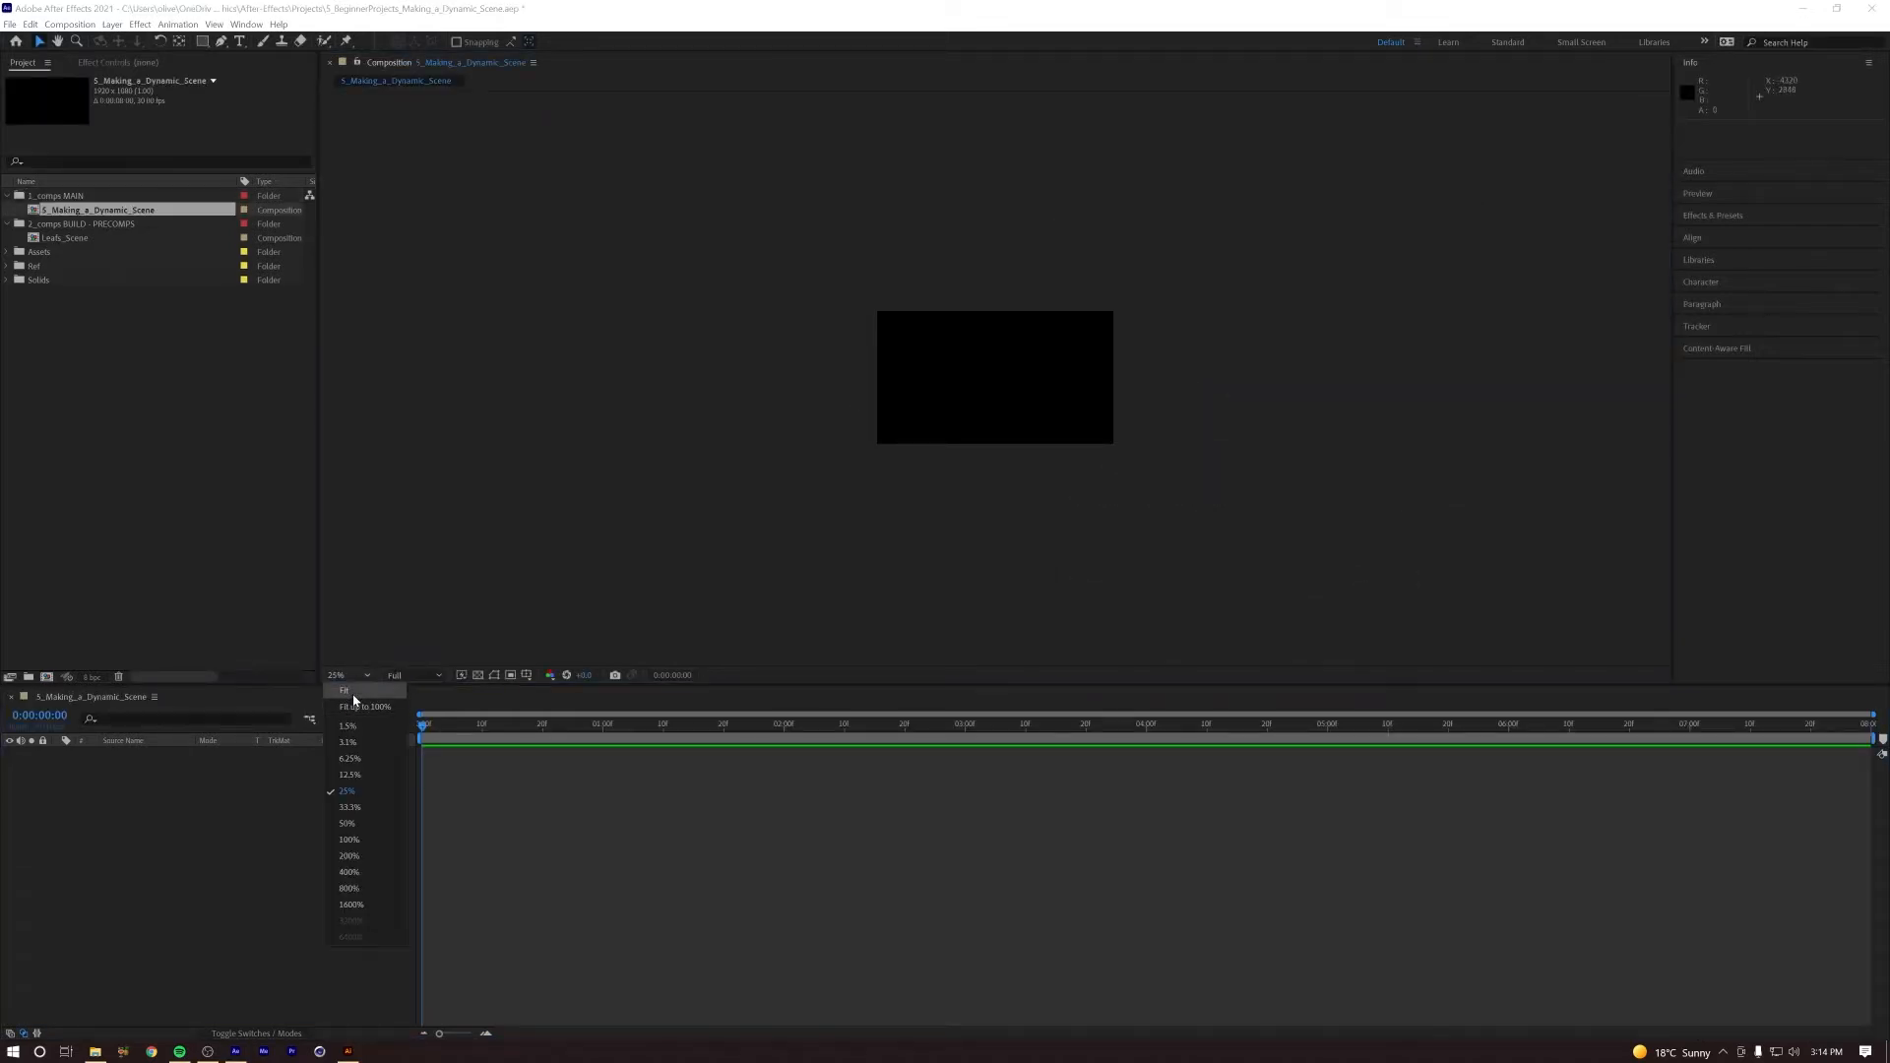
{"action": "left_click", "coordinate": [359, 699]}
Step: Add the Leafs_Scene composition as a layer to the 5_Making_a_Dynamic_Scene timeline and select that layer
{"action": "left_click", "coordinate": [61, 240]}
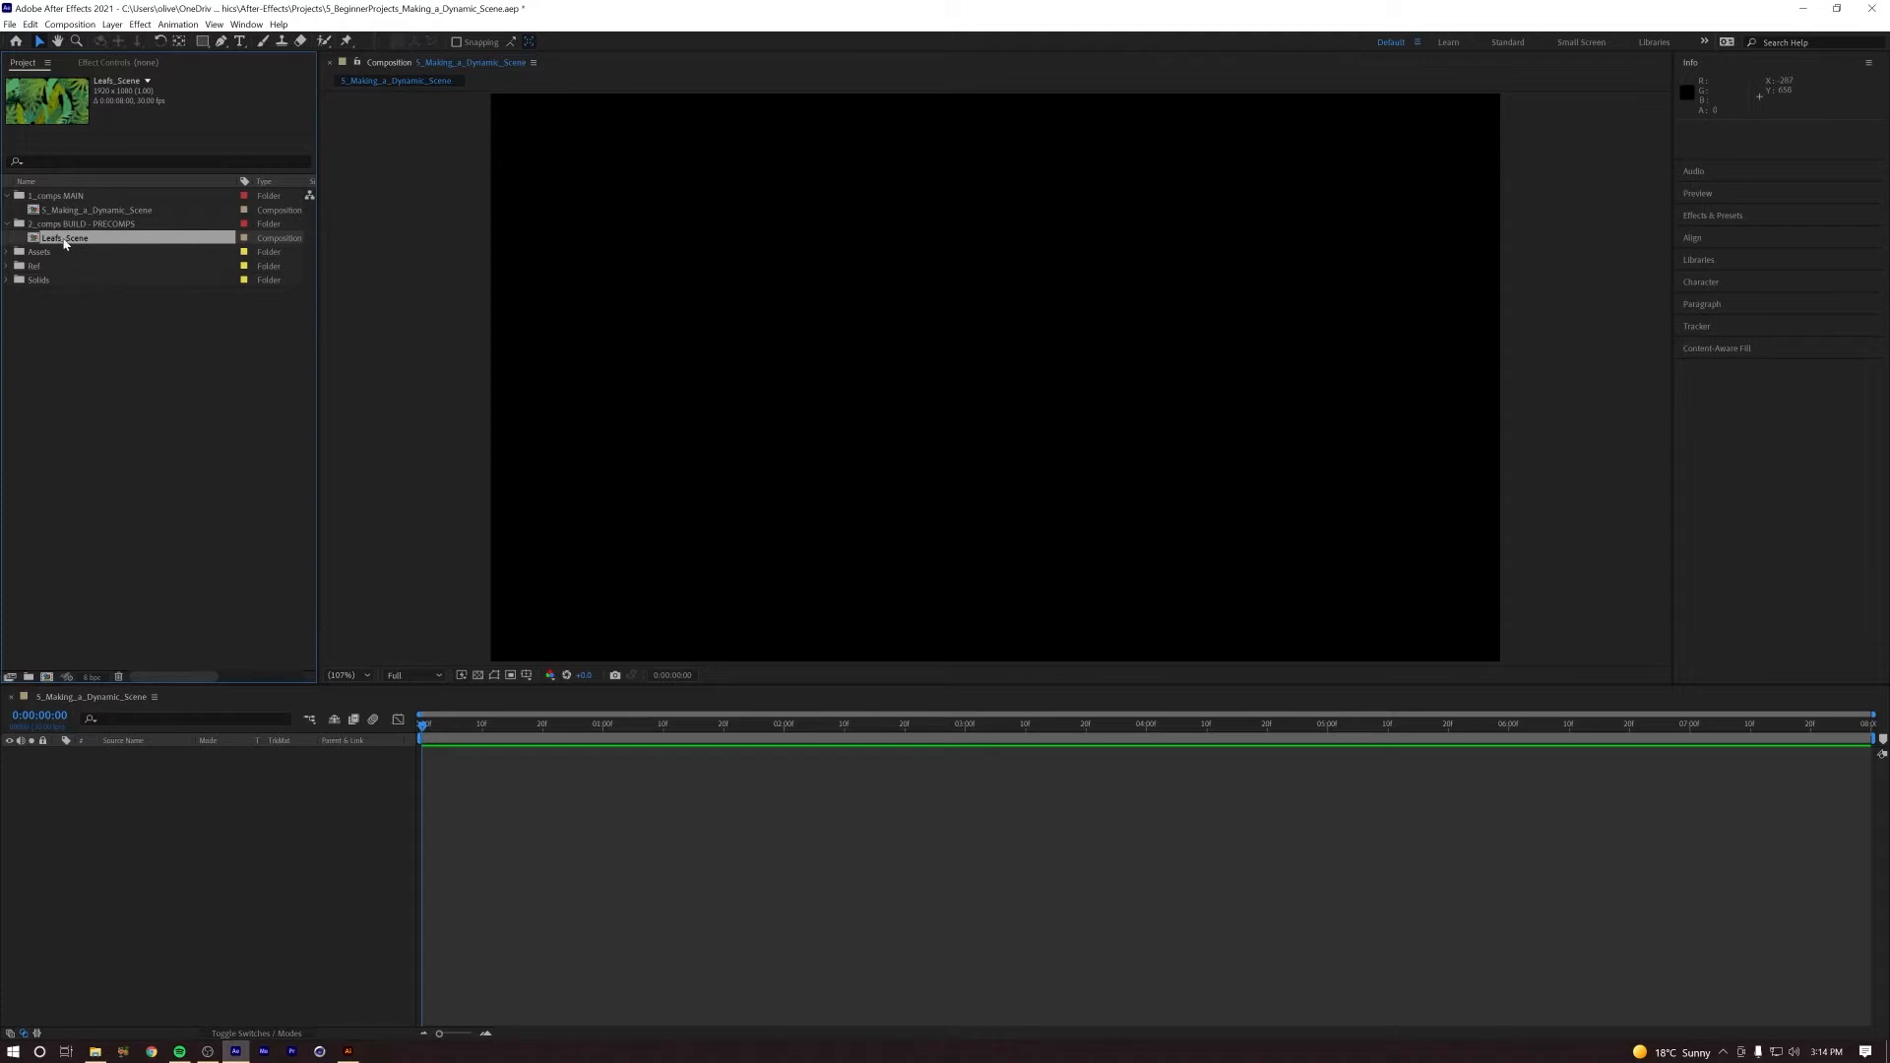
{"action": "left_click_drag", "start_coordinate": [80, 245], "coordinate": [182, 856]}
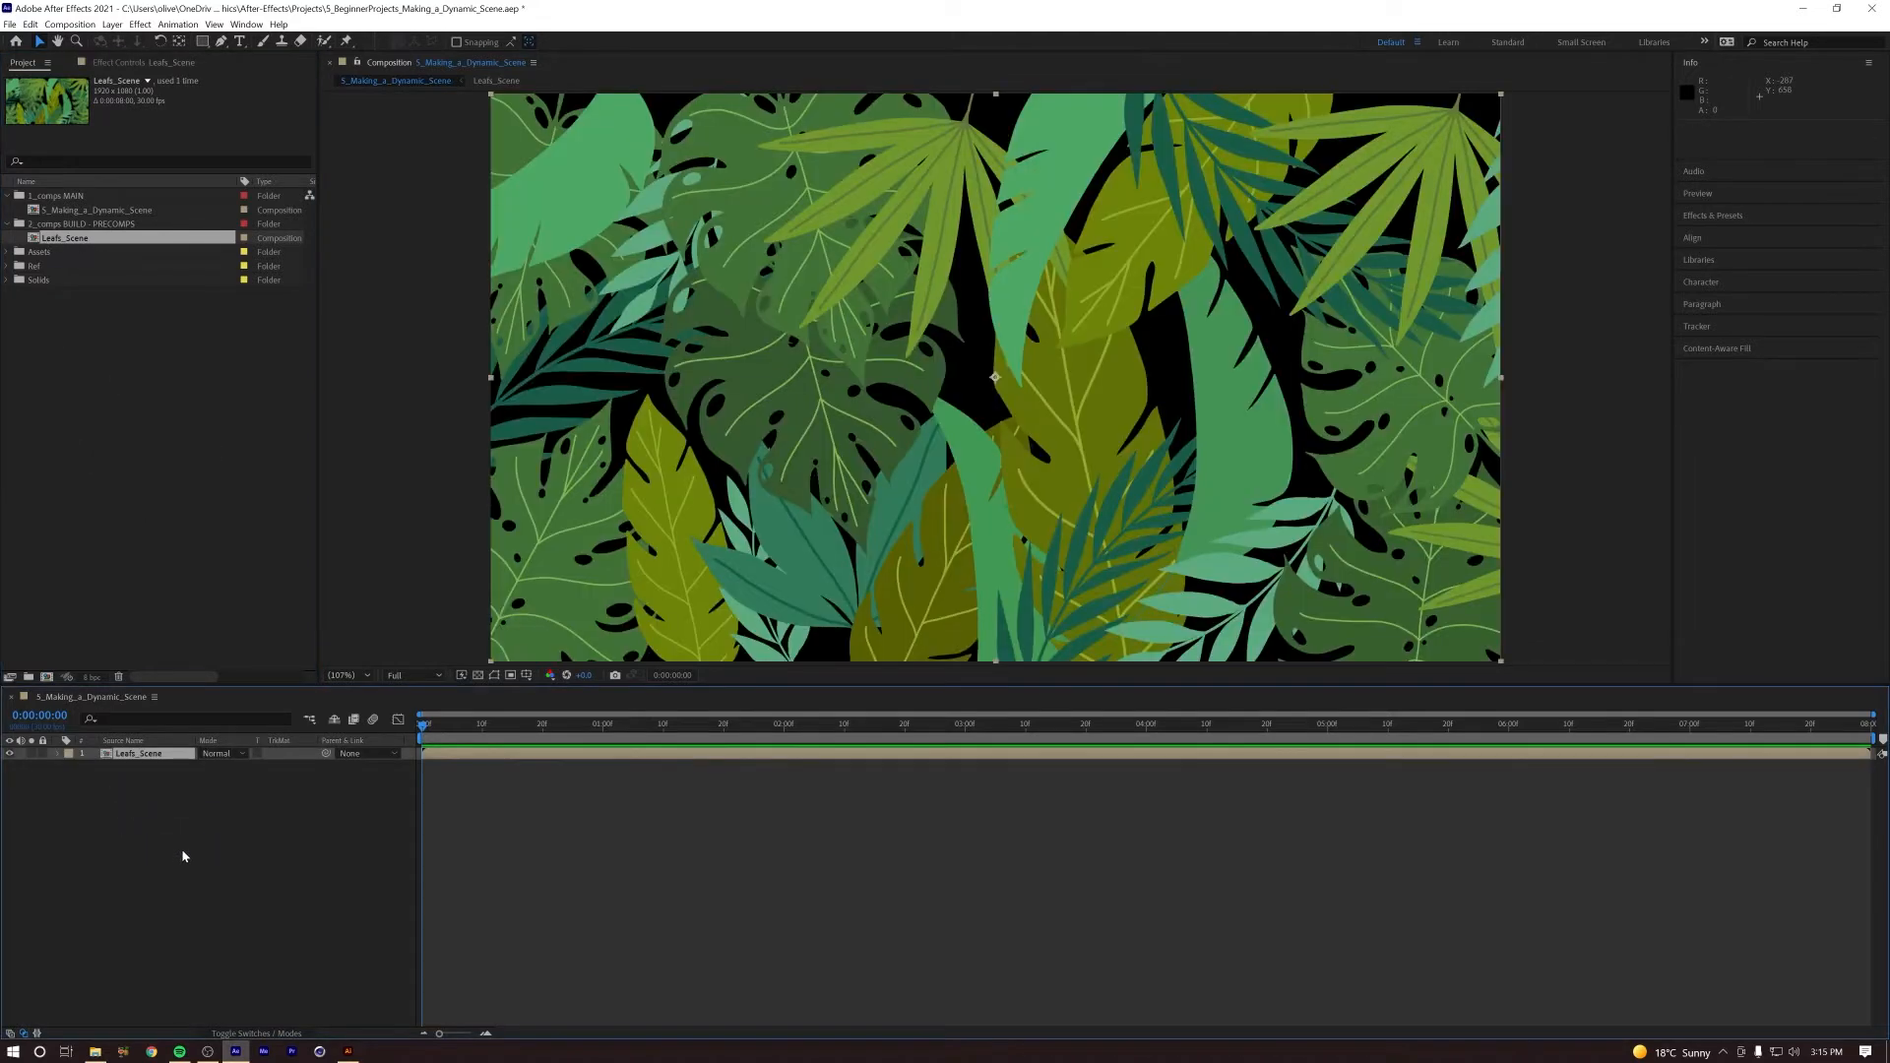
{"action": "left_click", "coordinate": [237, 945]}
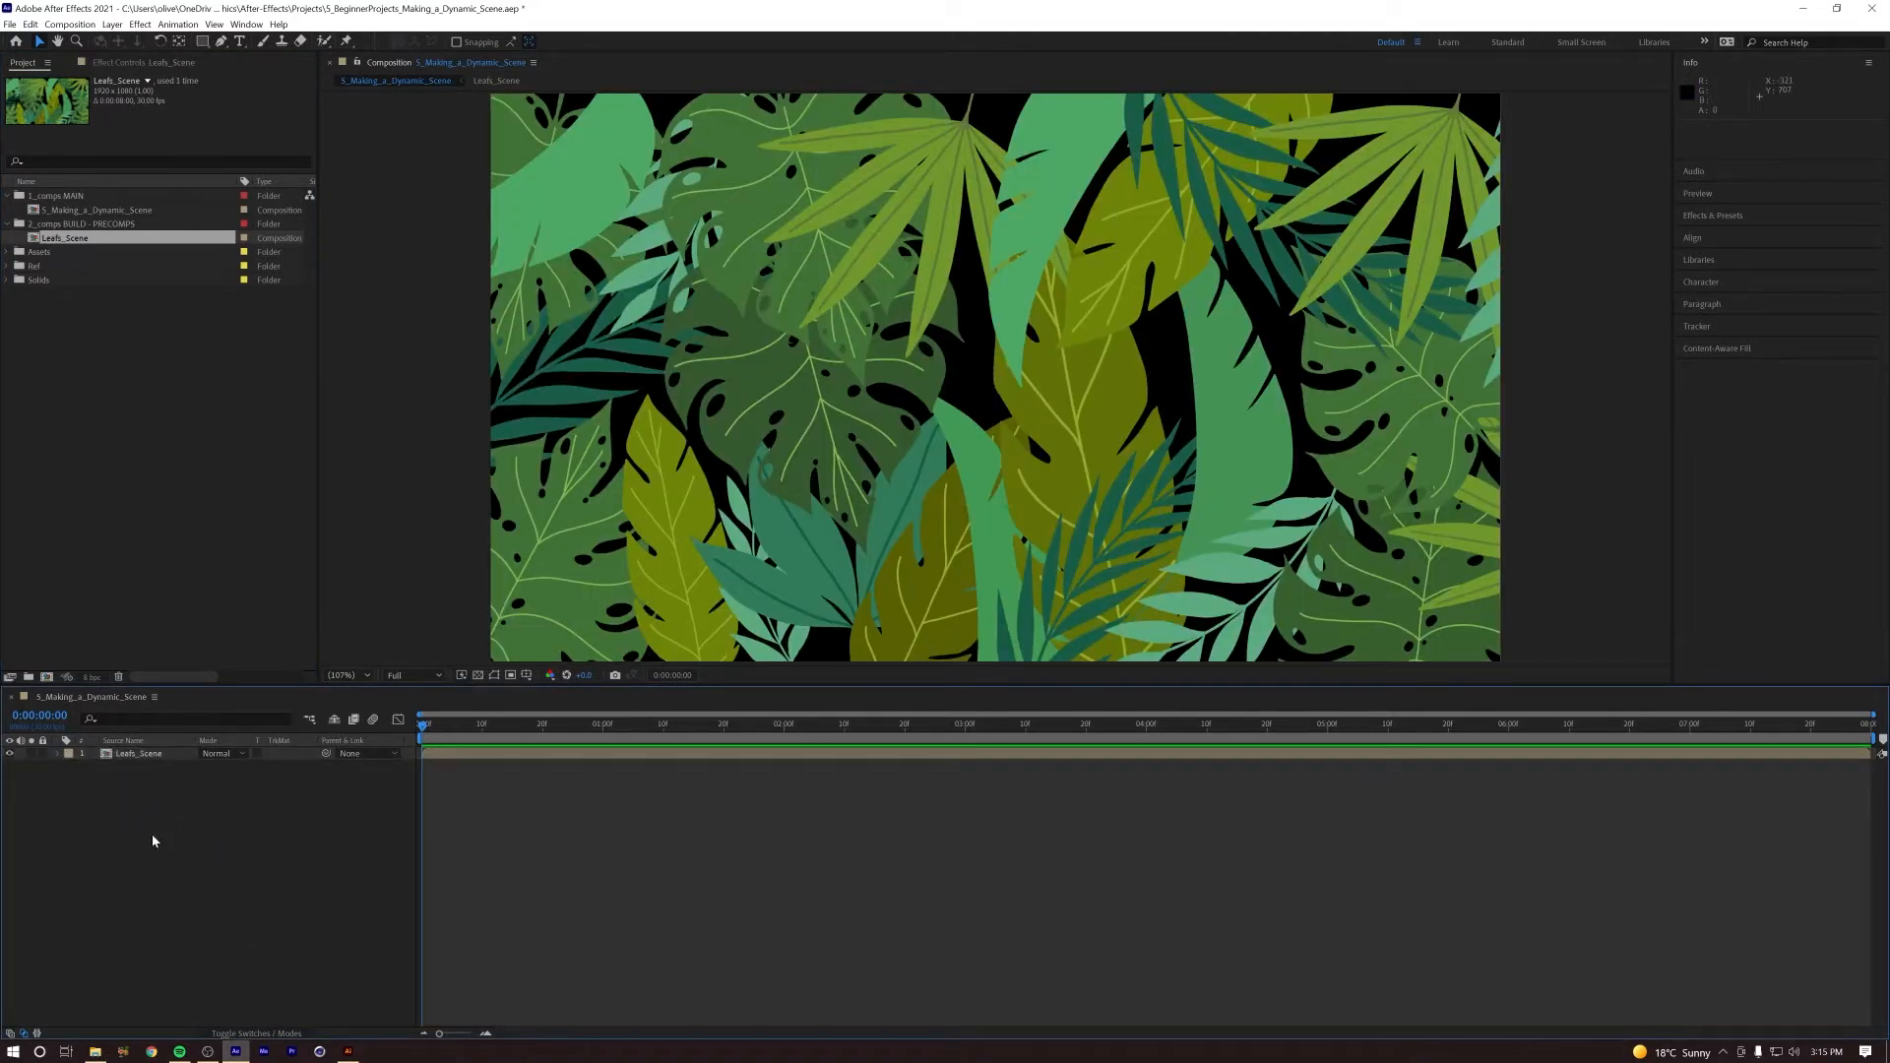
{"action": "left_click", "coordinate": [108, 758]}
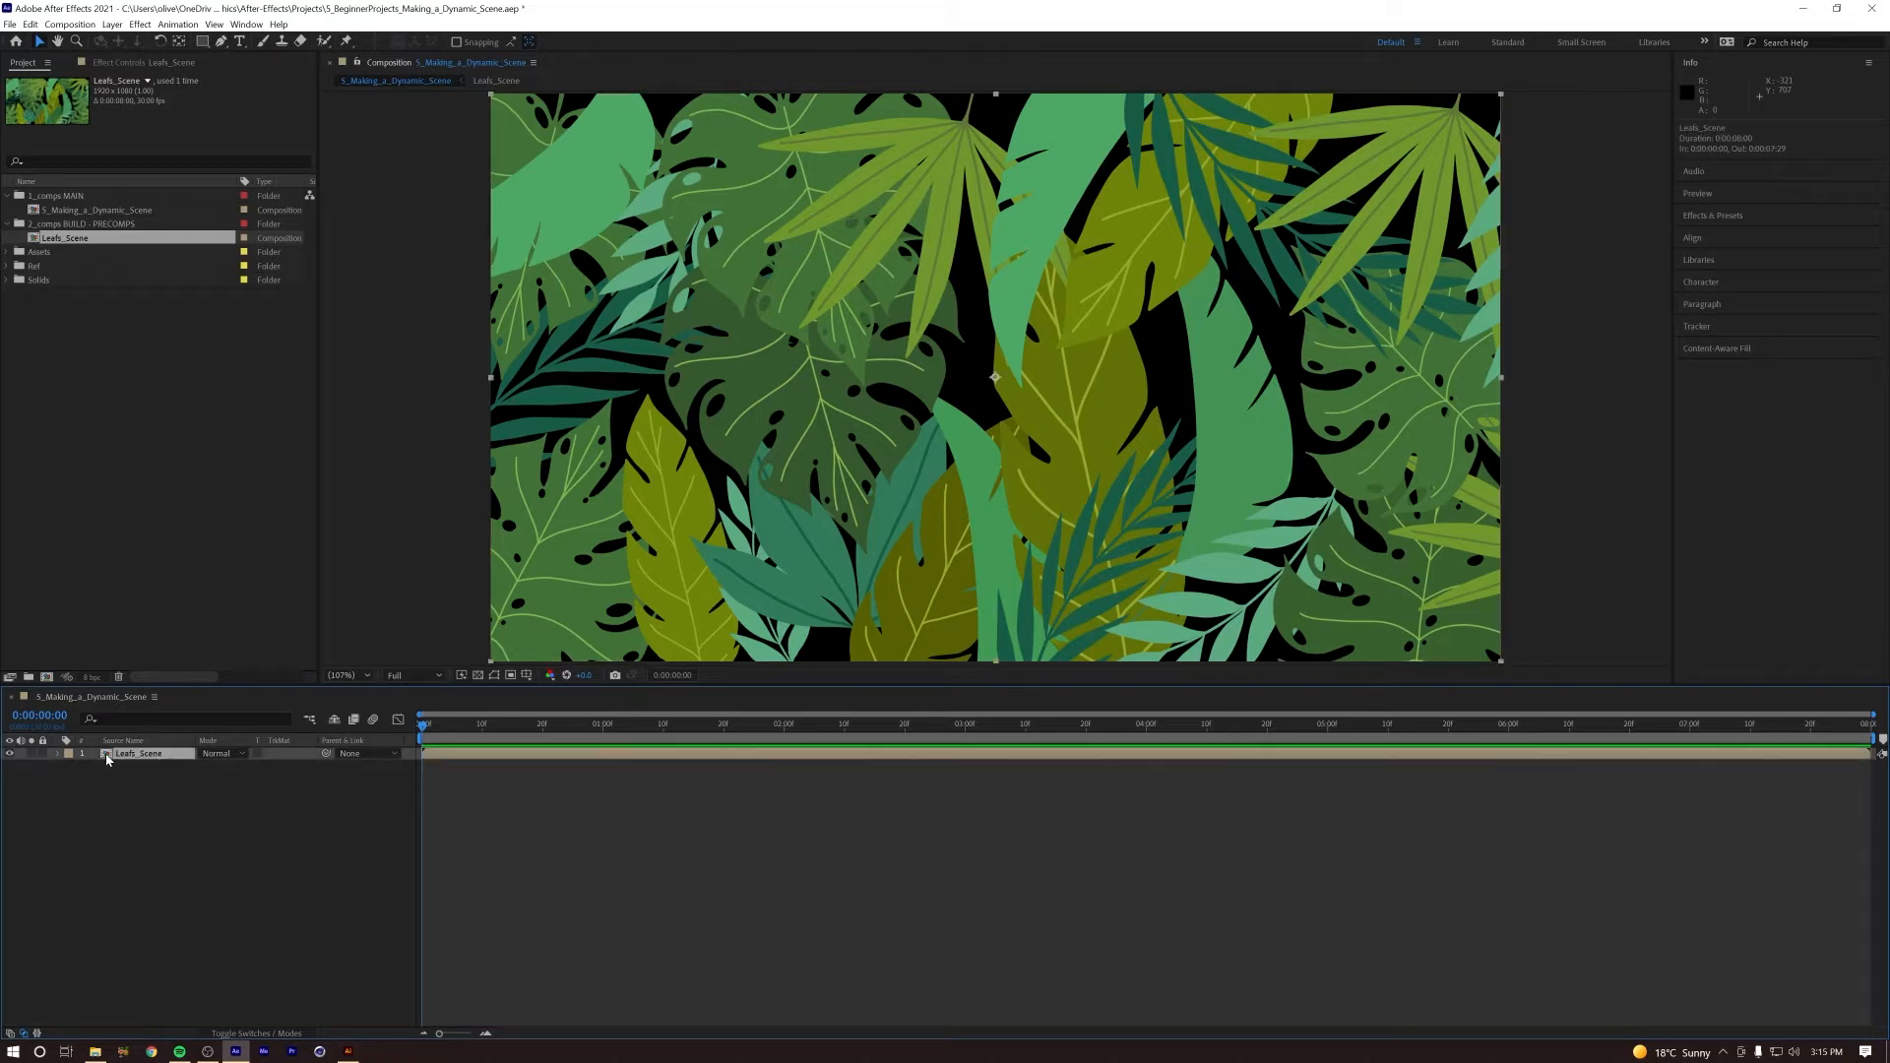
Step: Open the Leafs_Scene precomp, set its preview magnification to 50% and select the Leaf10 layer to check where it extends past the frame
{"action": "double_click", "coordinate": [109, 758]}
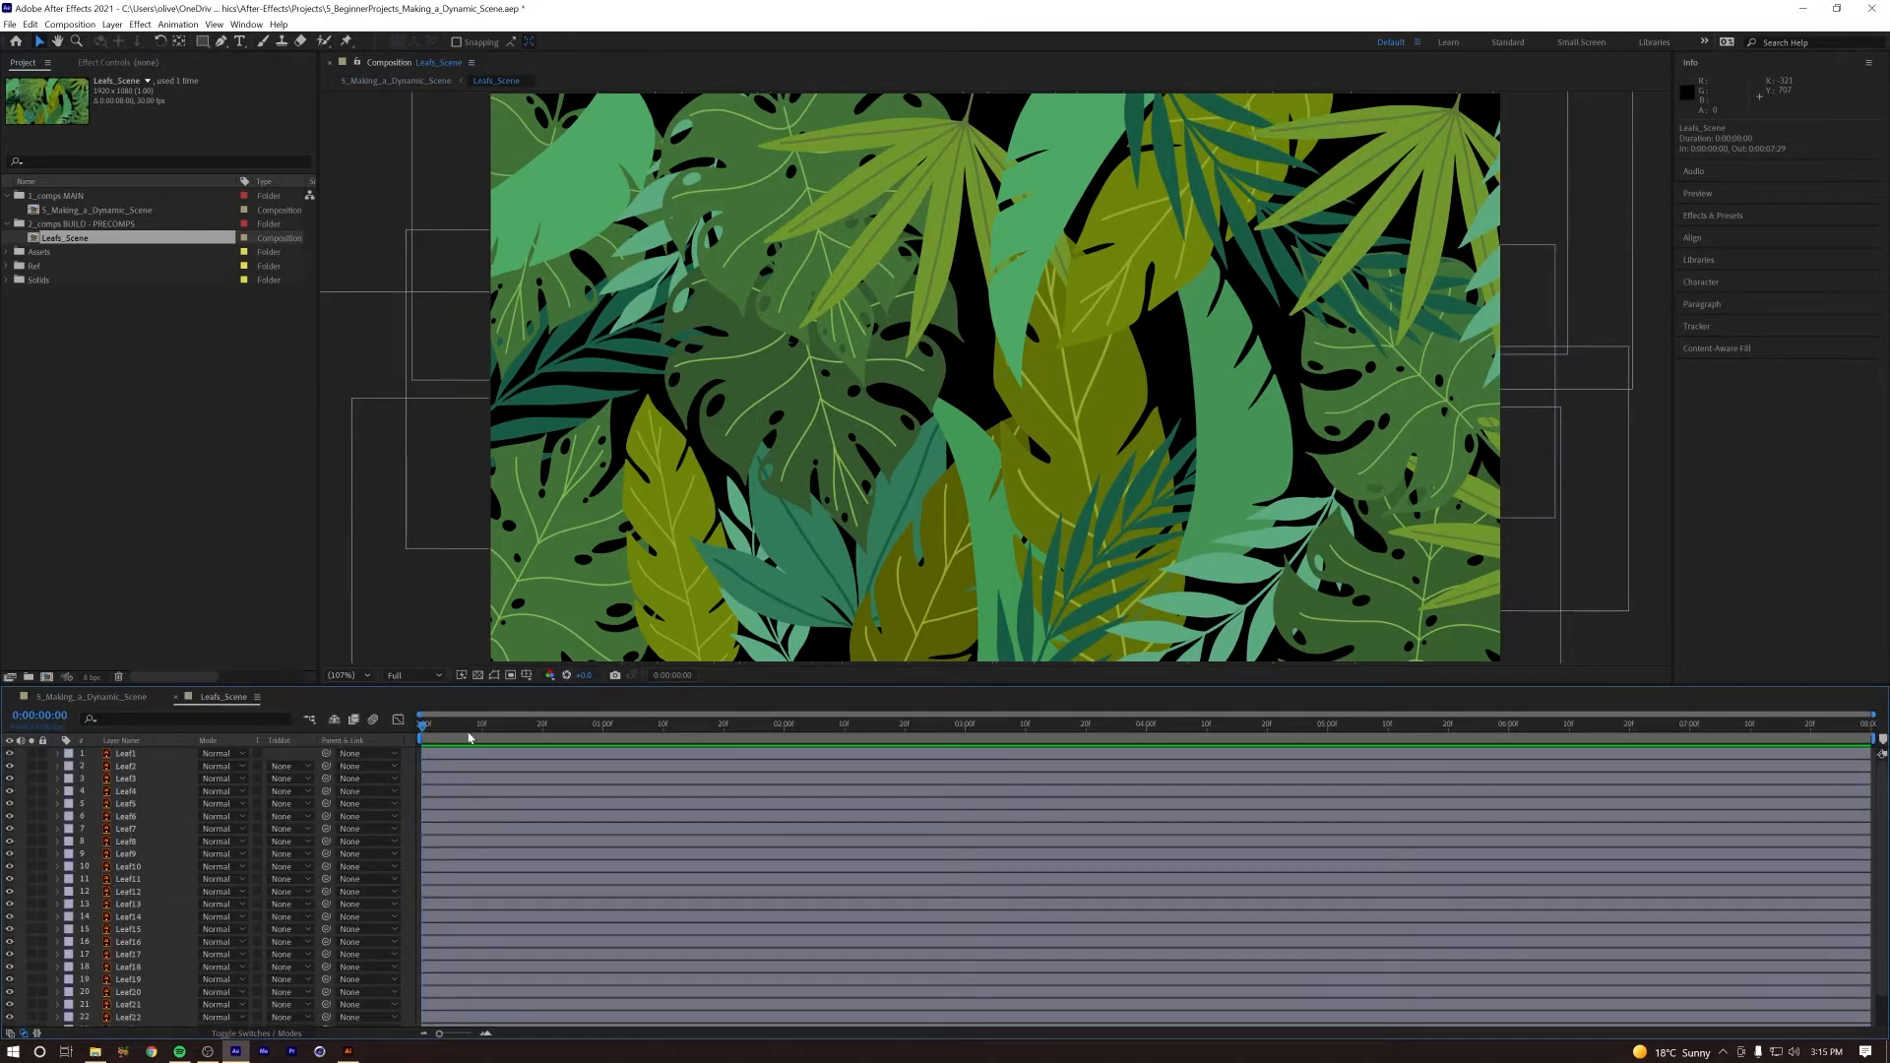
{"action": "left_click_drag", "start_coordinate": [495, 685], "coordinate": [496, 600]}
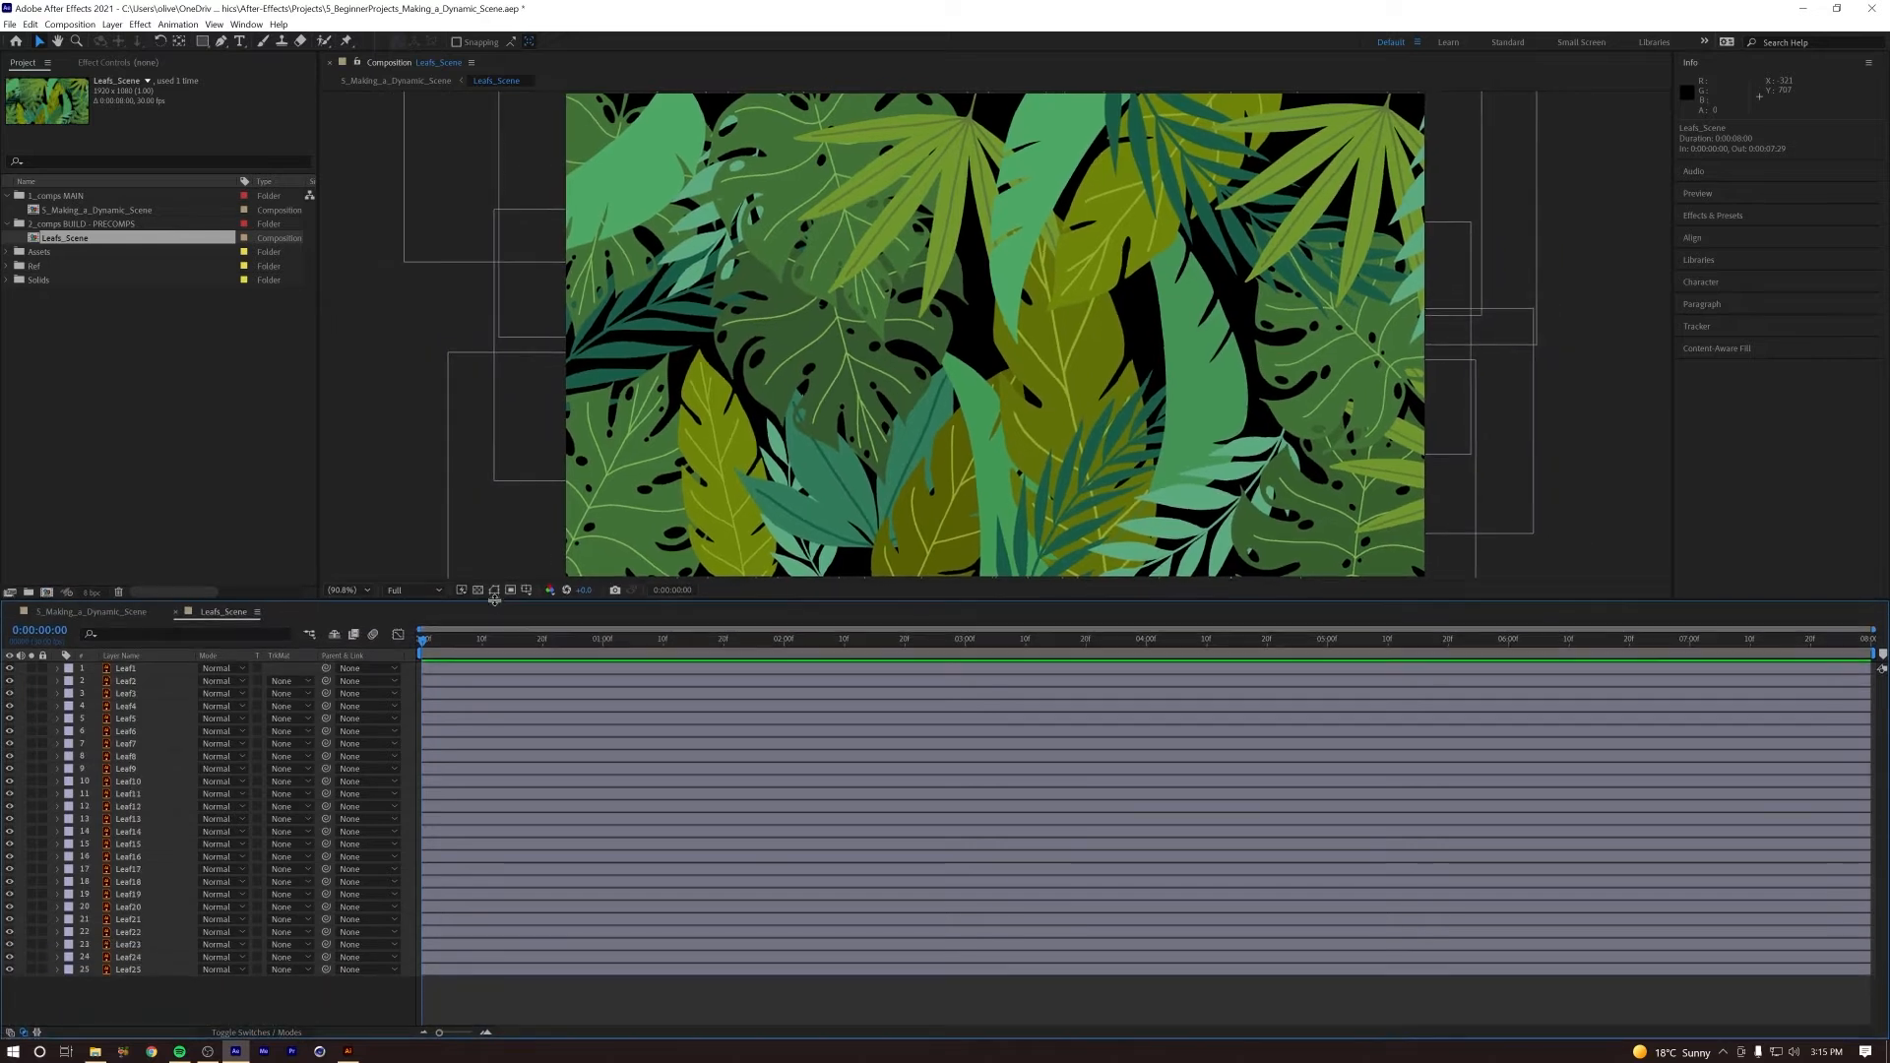
{"action": "left_click", "coordinate": [134, 670]}
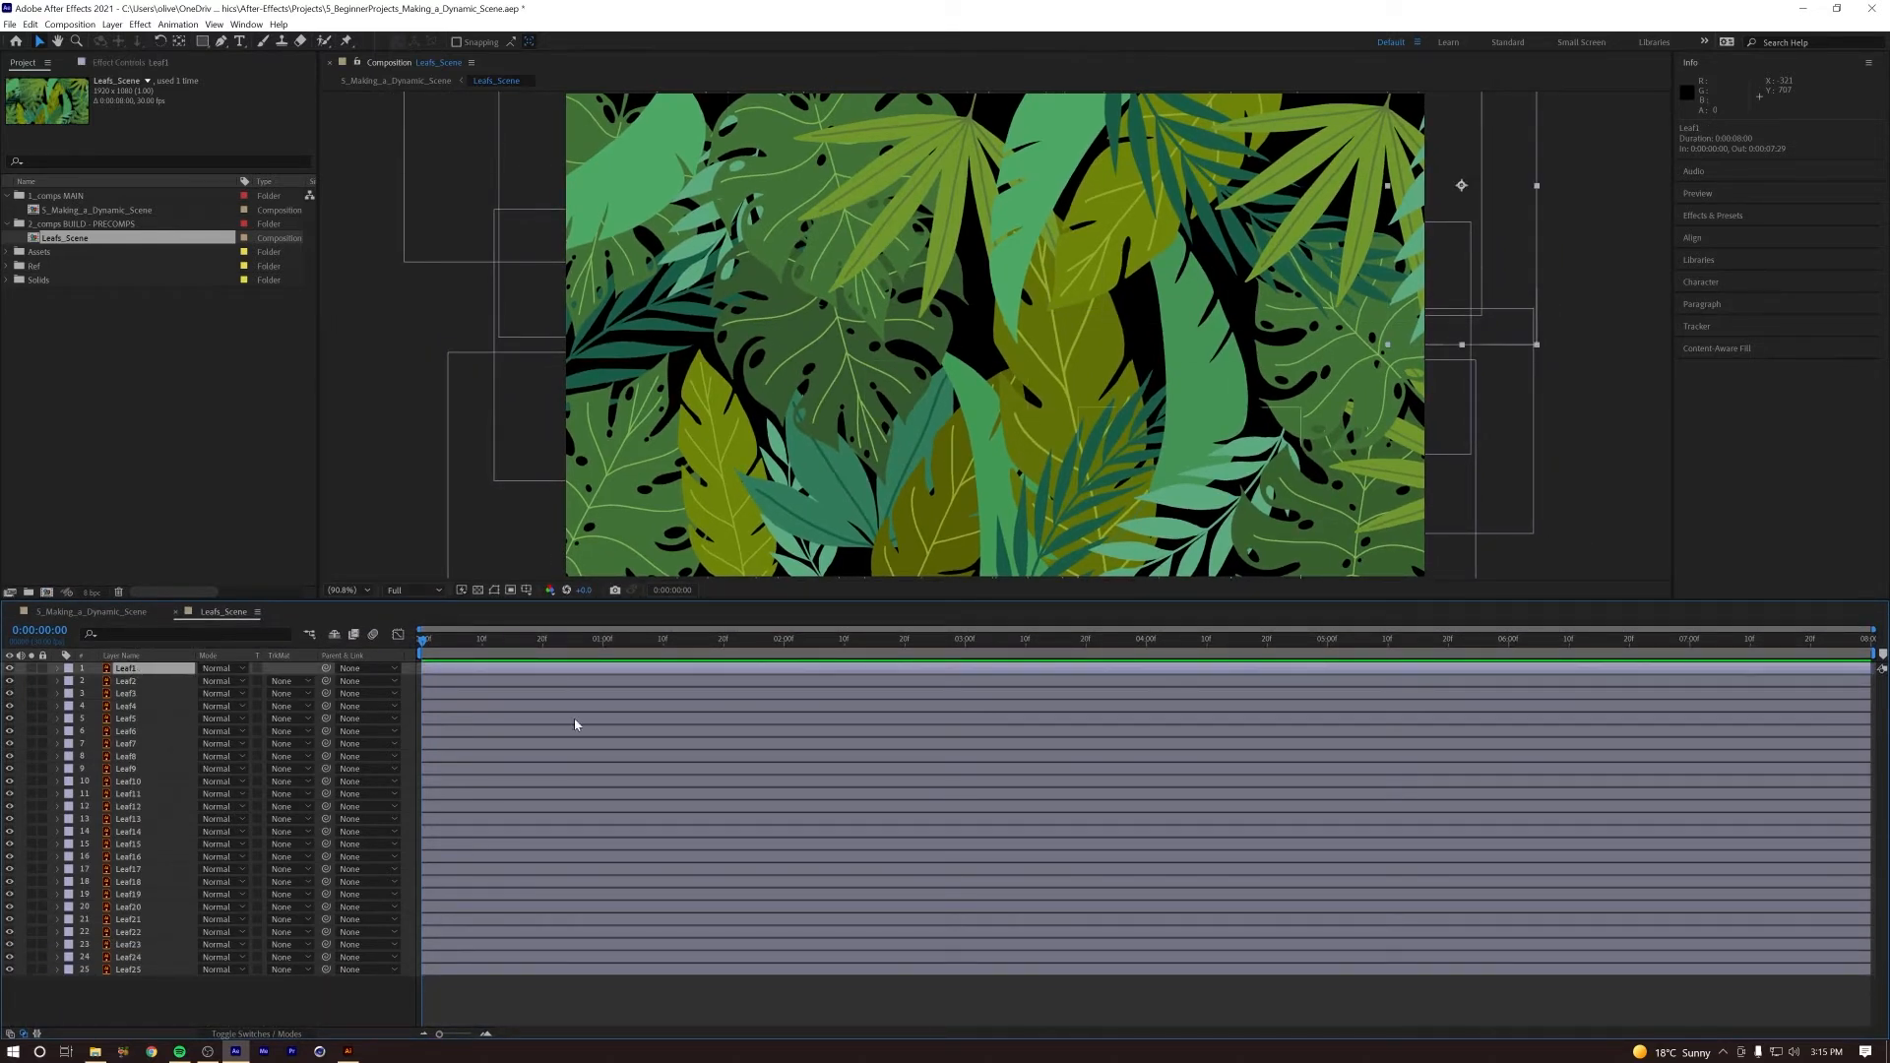
{"action": "left_click_drag", "start_coordinate": [577, 600], "coordinate": [576, 673]}
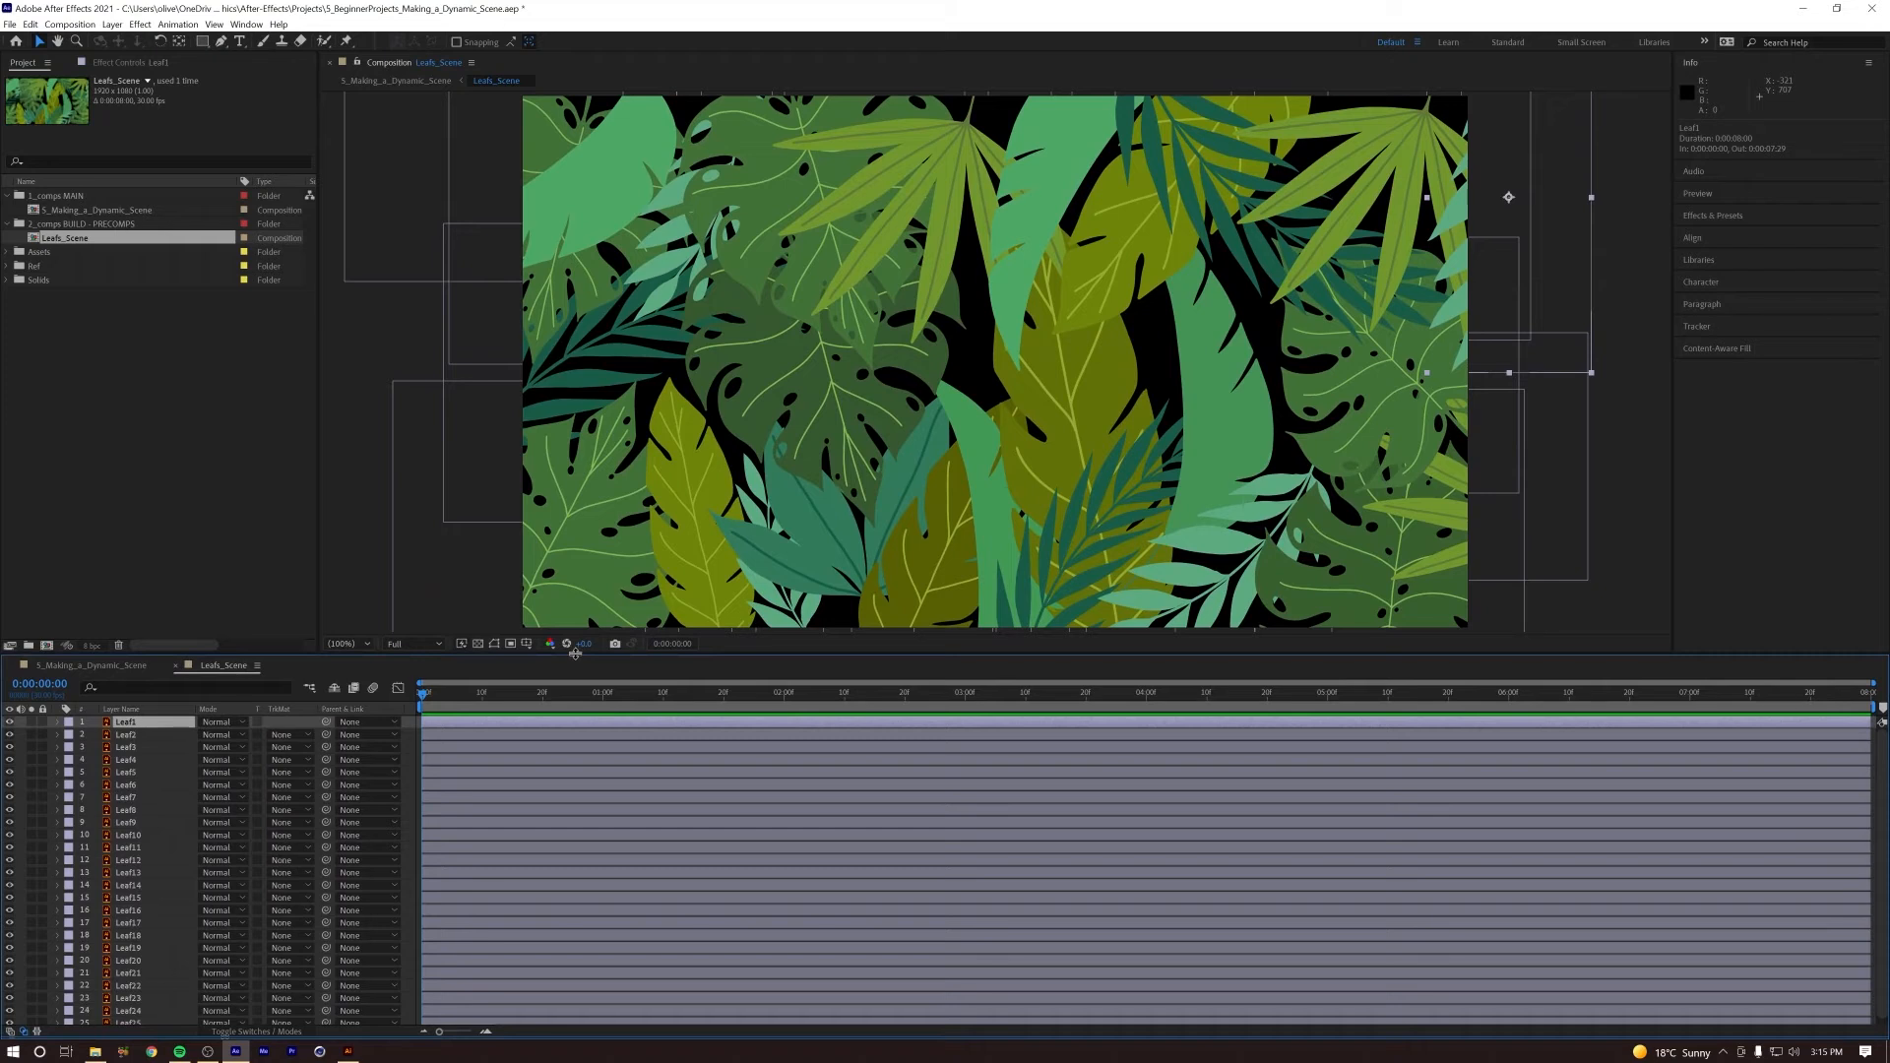
{"action": "left_click", "coordinate": [349, 645]}
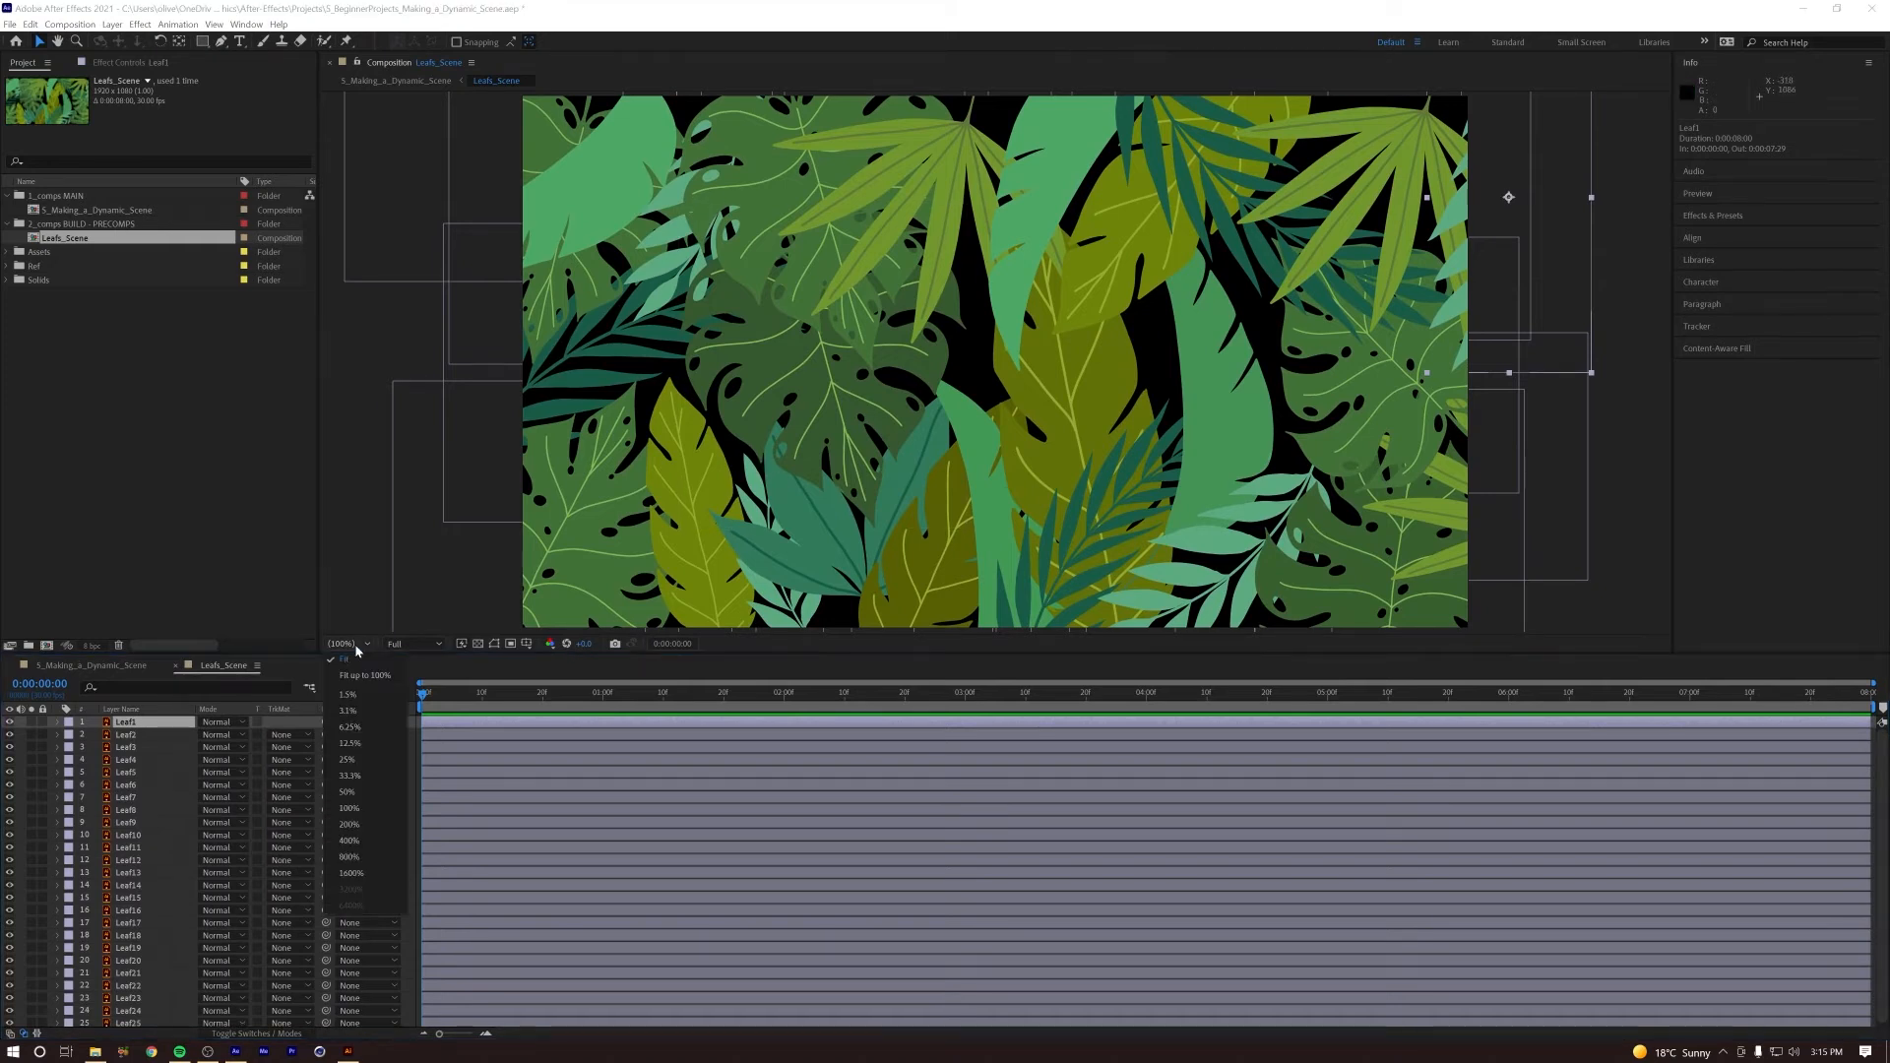
{"action": "left_click", "coordinate": [348, 792]}
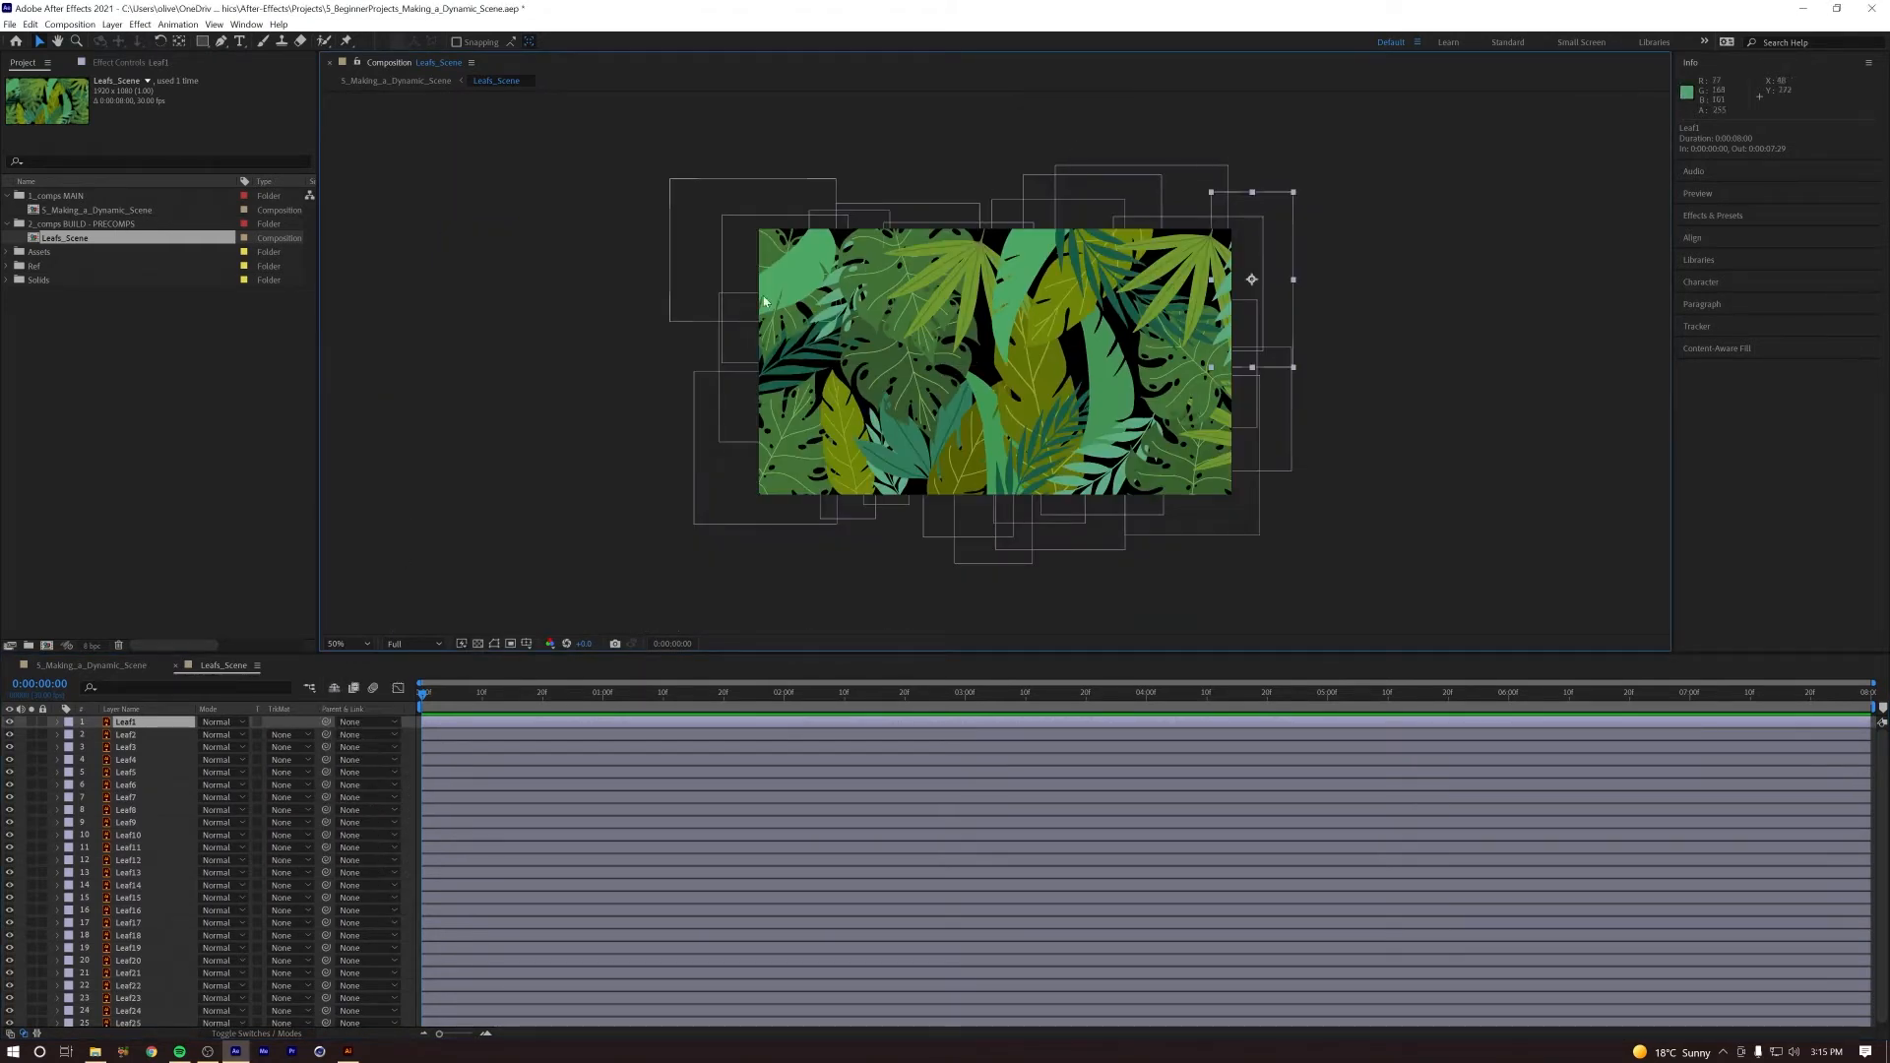
{"action": "left_click", "coordinate": [133, 835]}
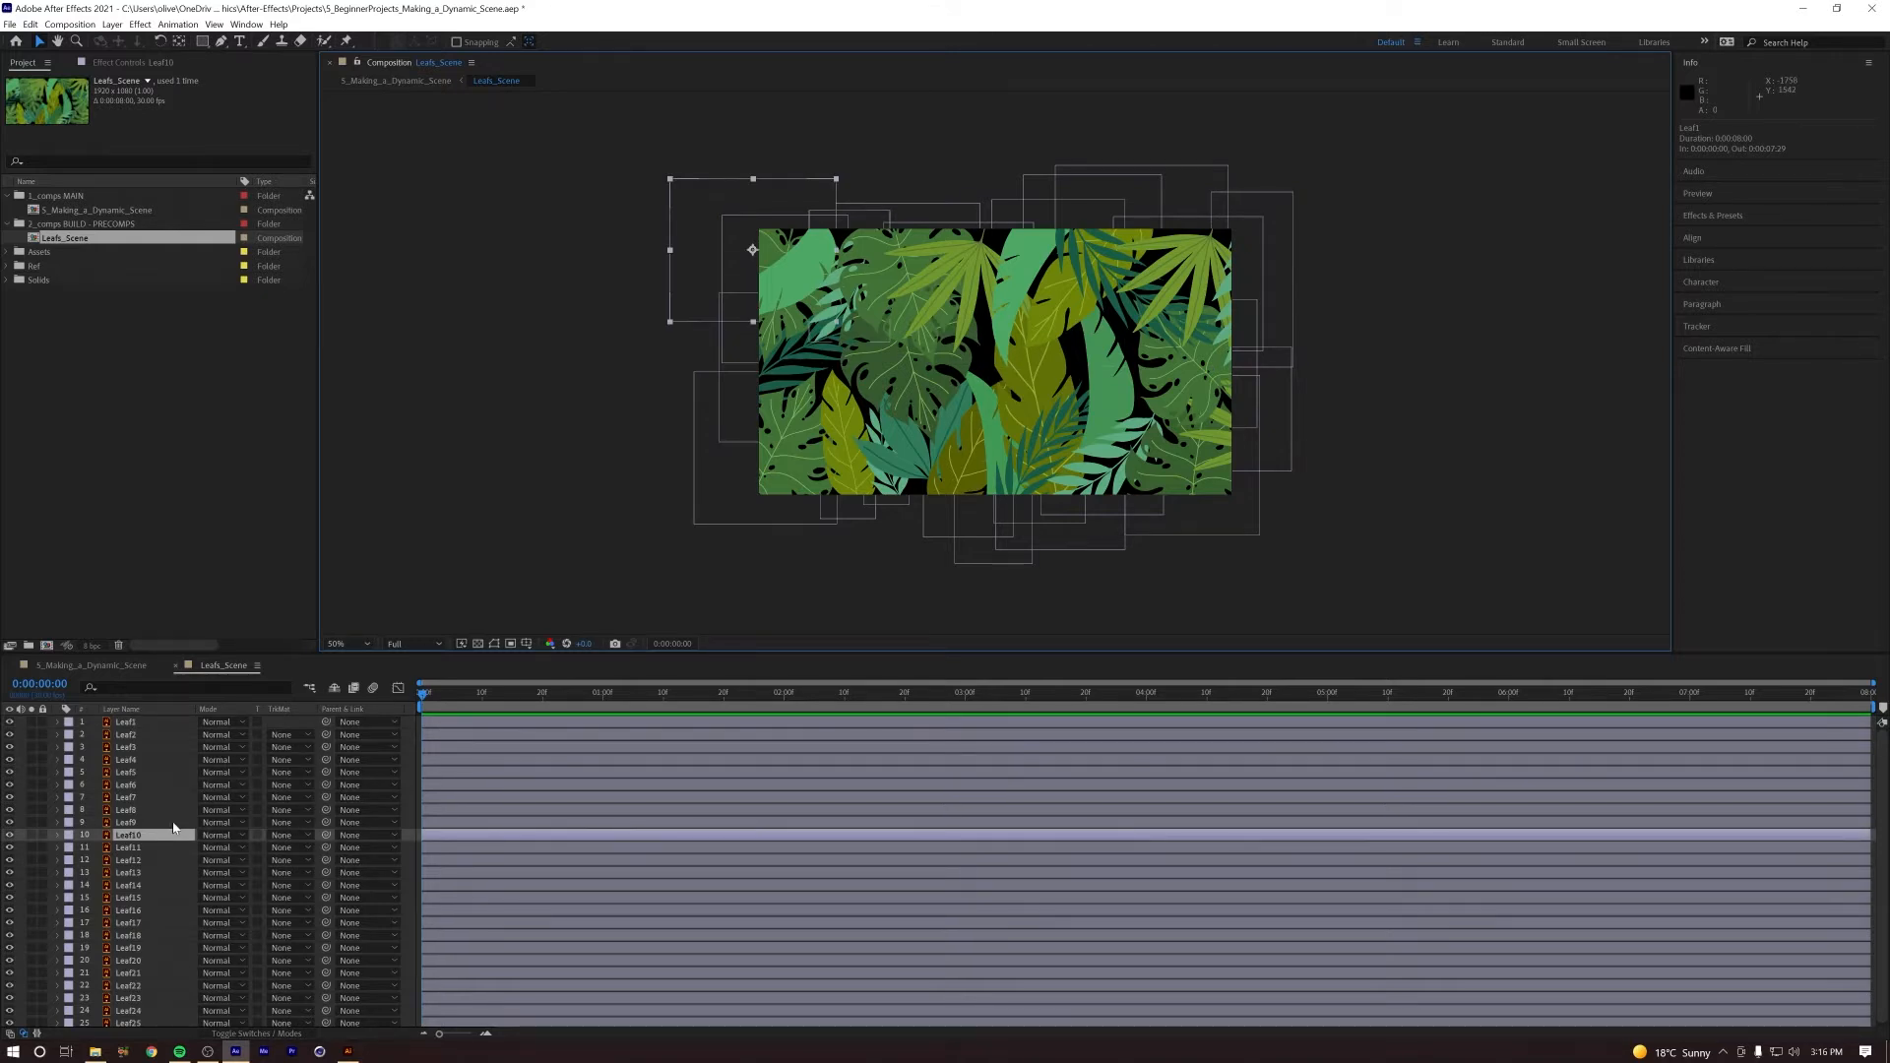
Step: Switch to the Leafs_Scene document in Illustrator and bring two of the leaves to the front
{"action": "left_click", "coordinate": [347, 1051]}
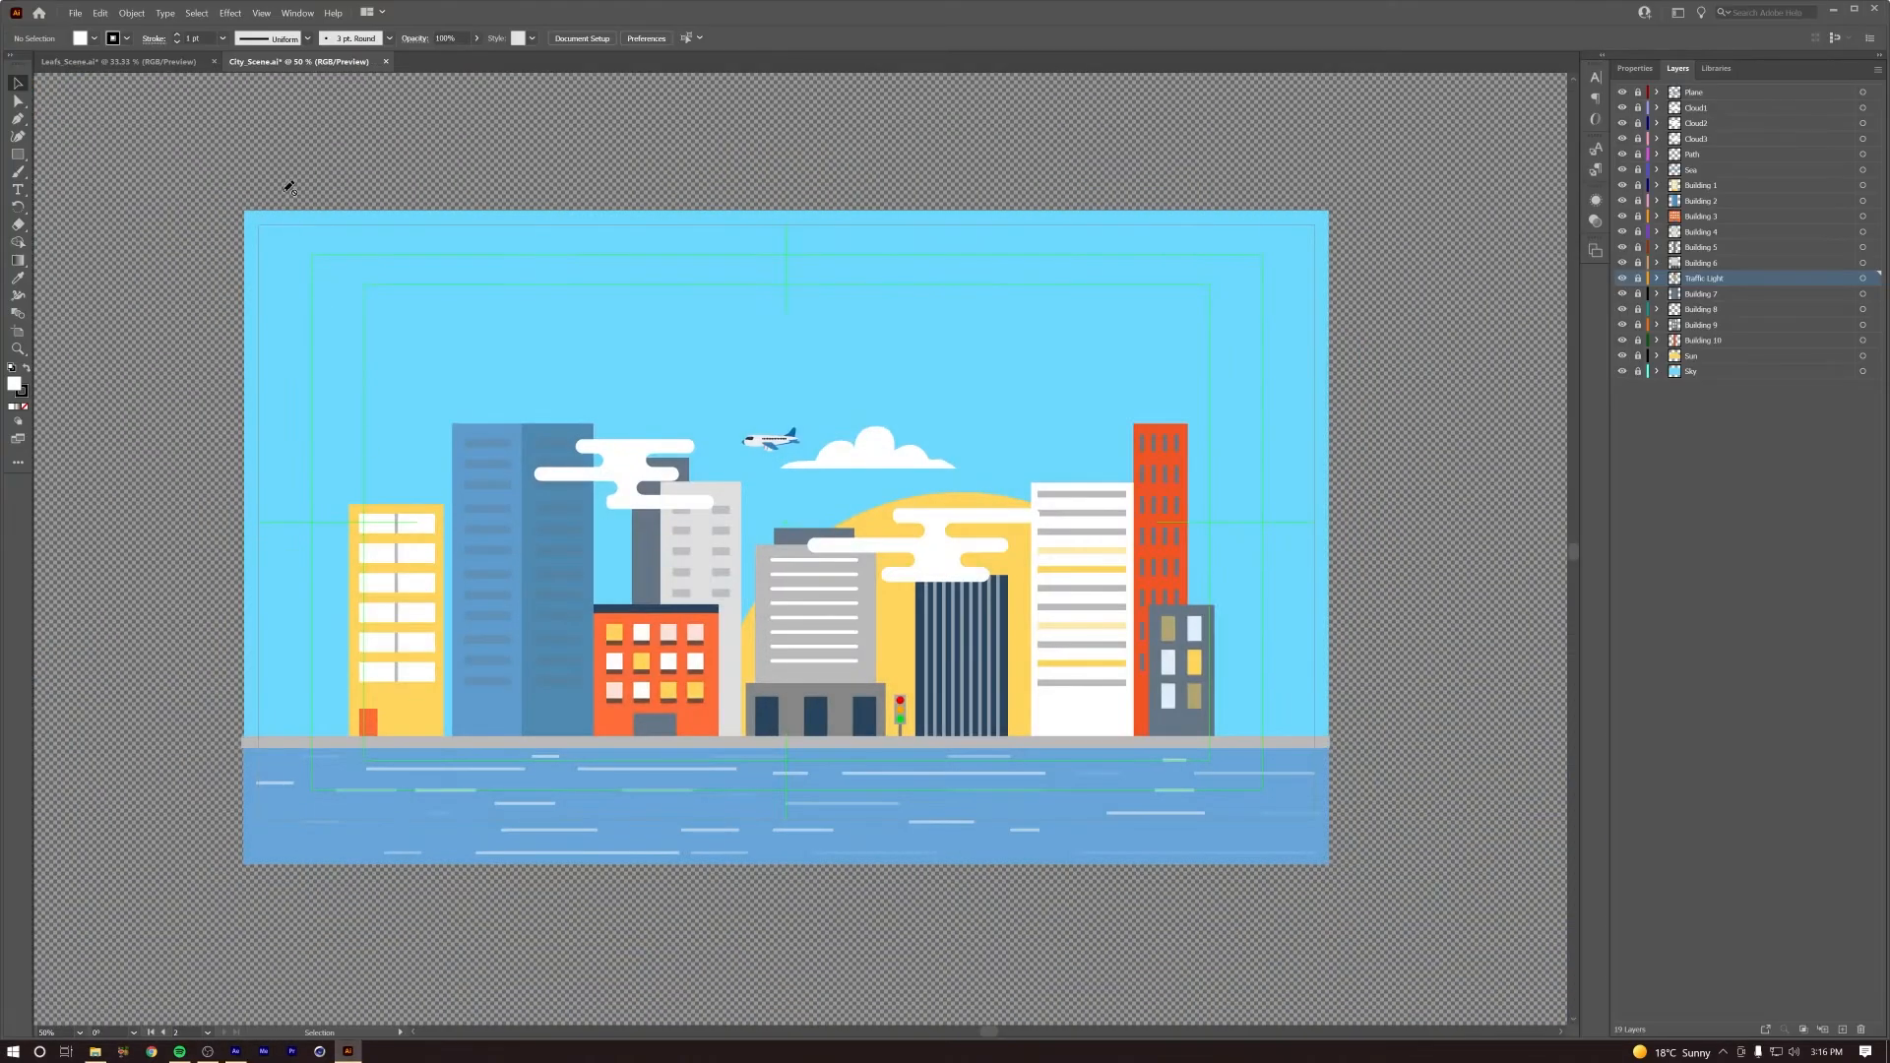
{"action": "key", "text": "ctrl+Tab"}
{"action": "left_click", "coordinate": [467, 339]}
{"action": "key", "text": "ctrl+shift+bracketright"}
{"action": "left_click", "coordinate": [772, 369]}
{"action": "key", "text": "ctrl+shift+bracketright"}
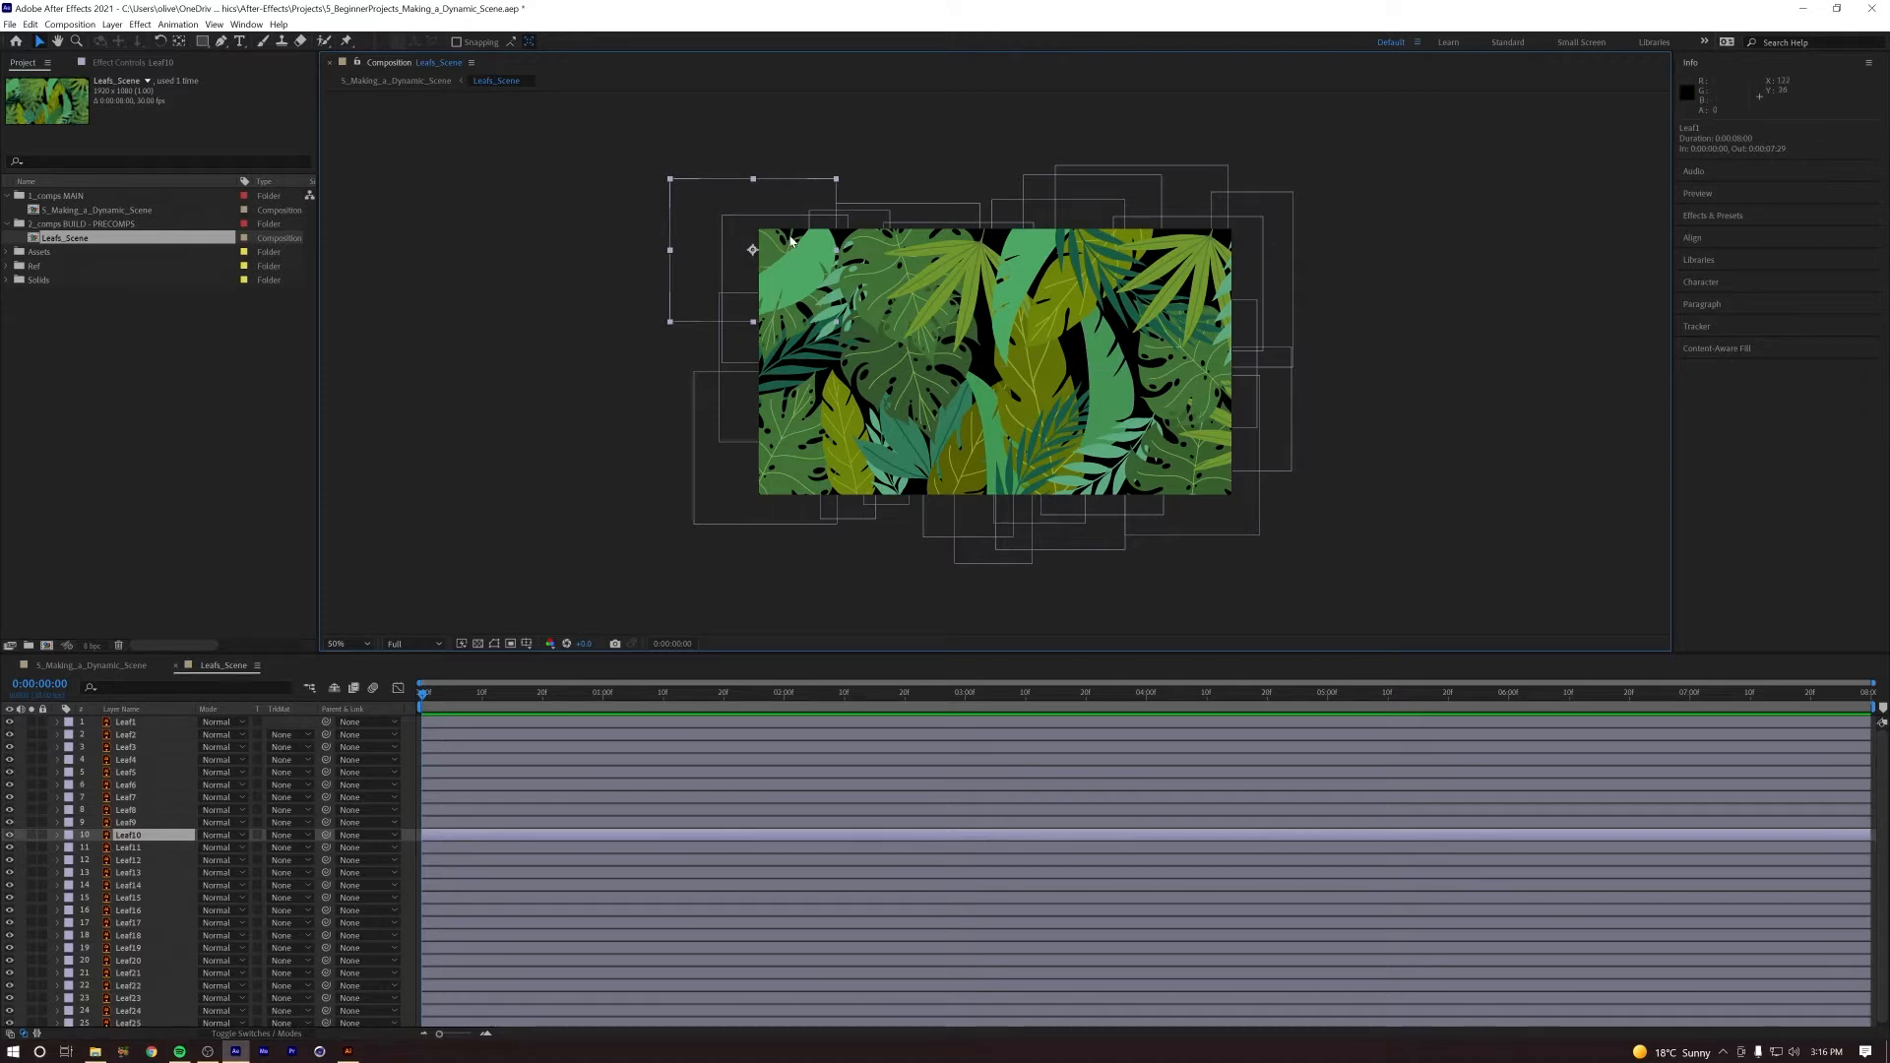
Step: Back in After Effects, solo the Leaf7 layer, activate the Pan Behind tool and frame the leaf at 100%
{"action": "left_click", "coordinate": [120, 799]}
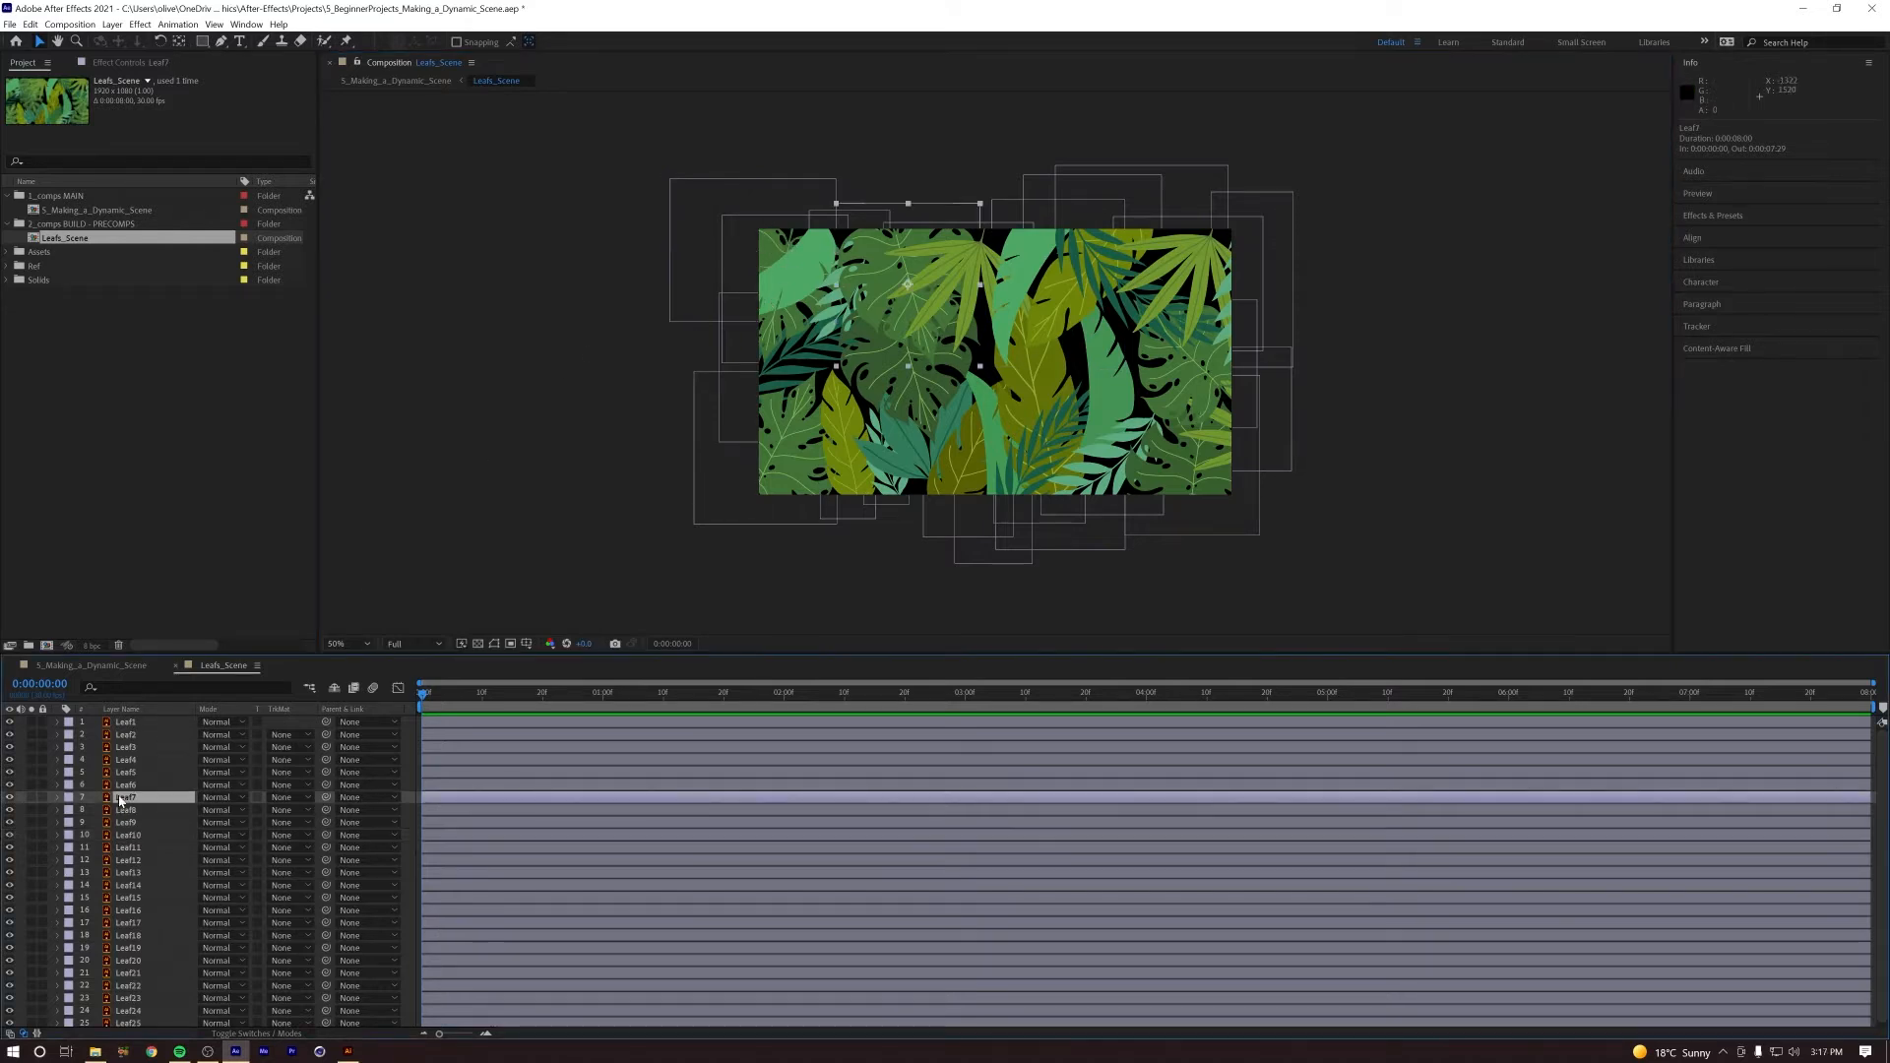
{"action": "left_click", "coordinate": [31, 798]}
{"action": "key", "text": "y"}
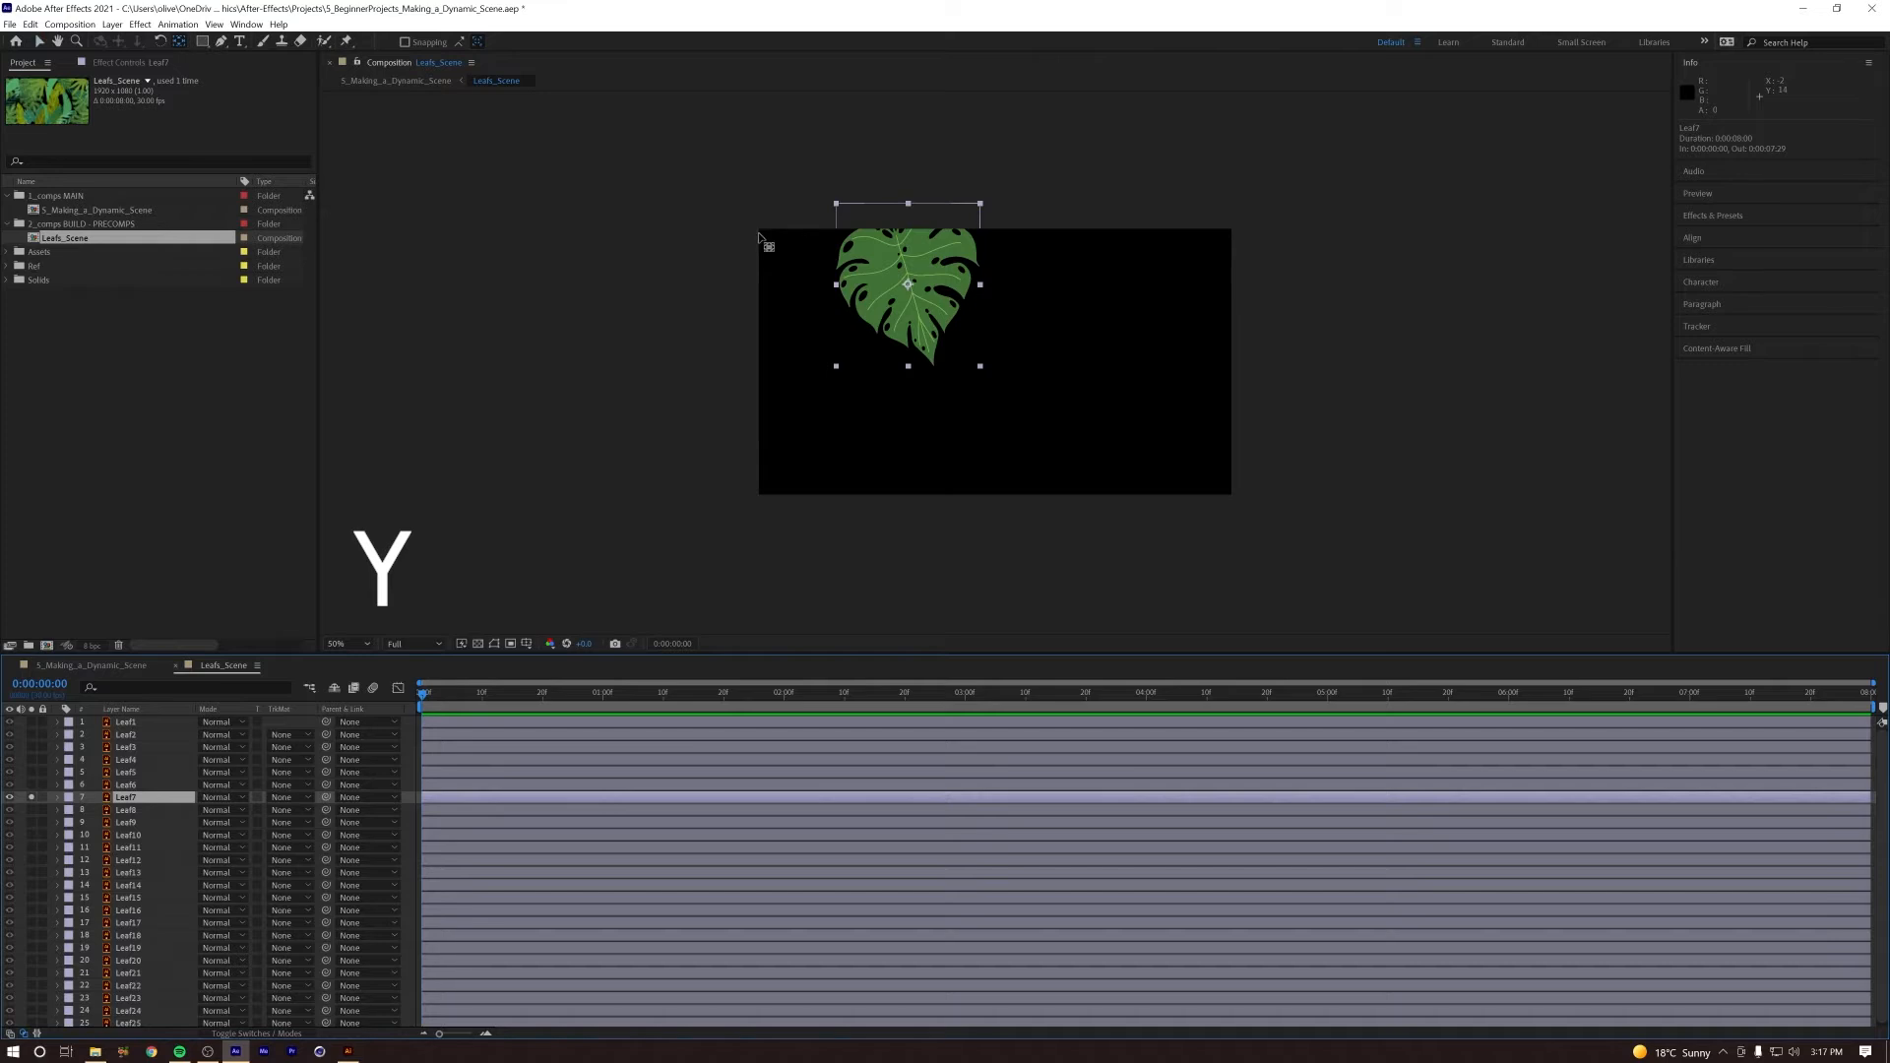
{"action": "key", "text": "period"}
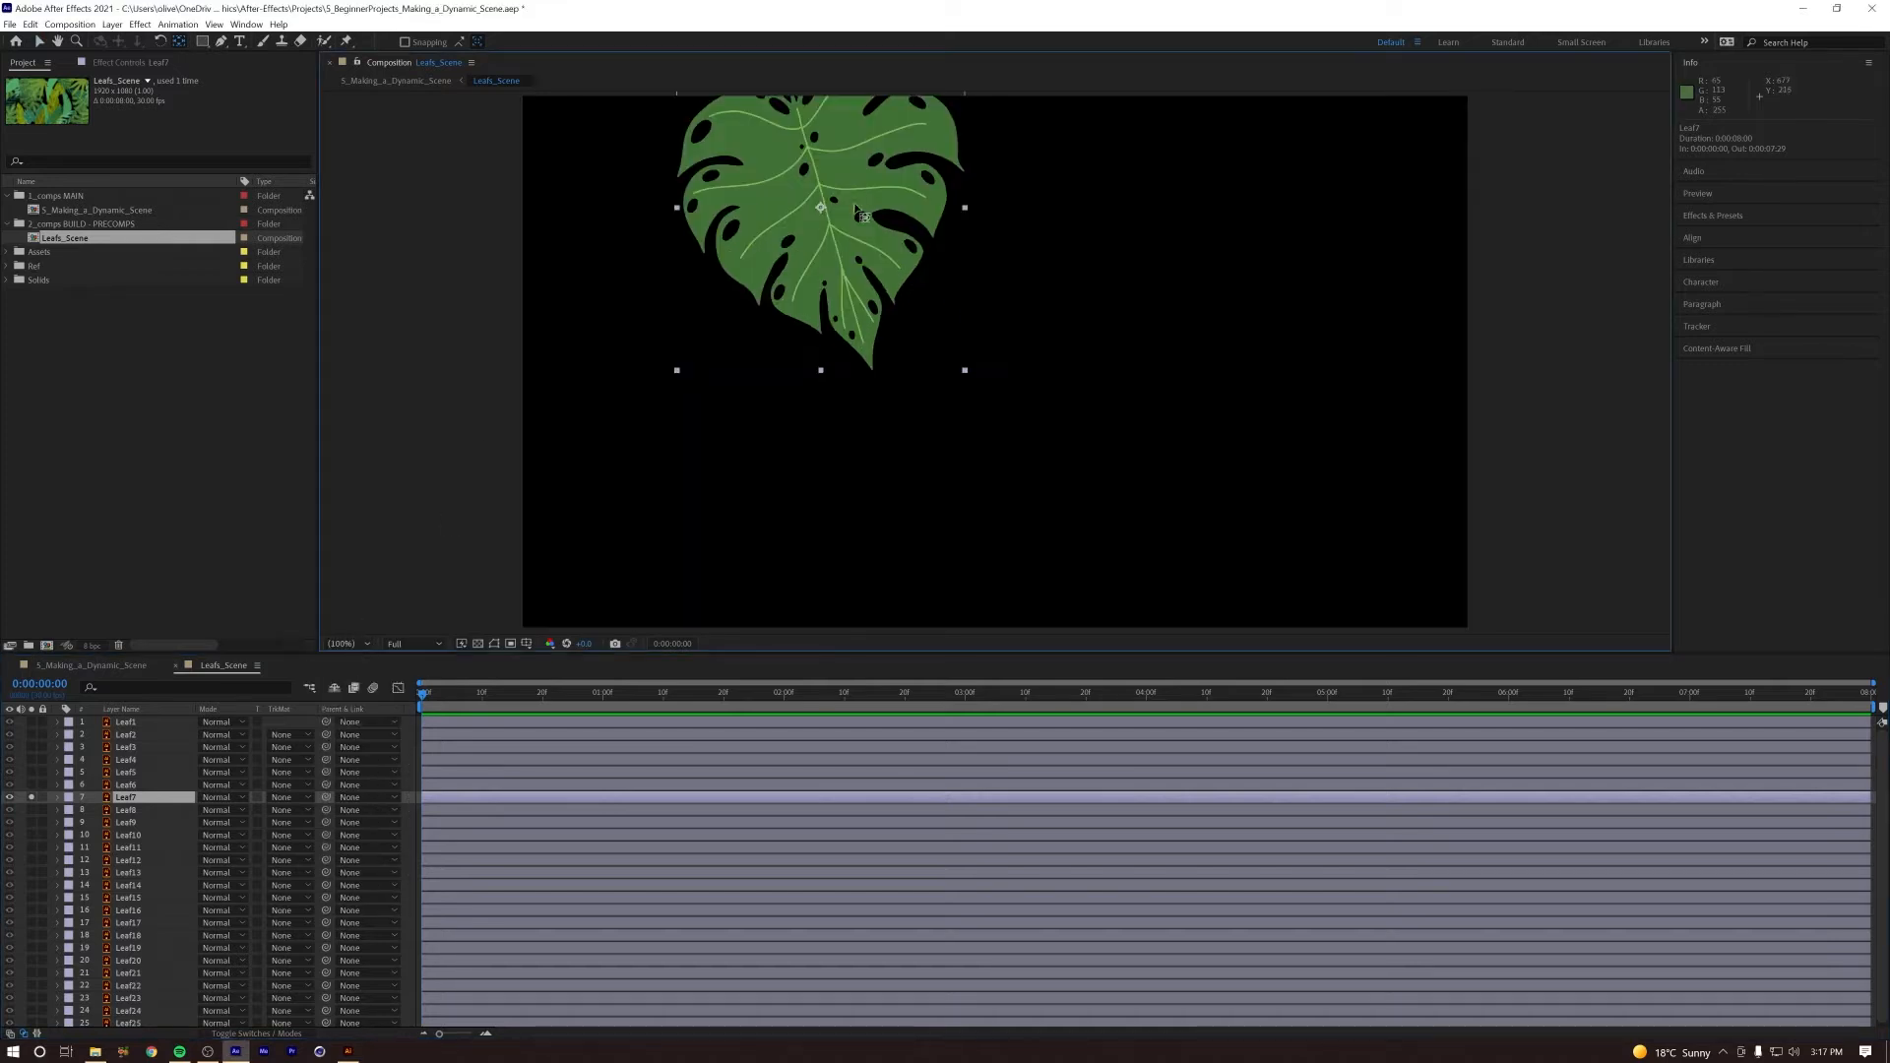
{"action": "key", "text": "space"}
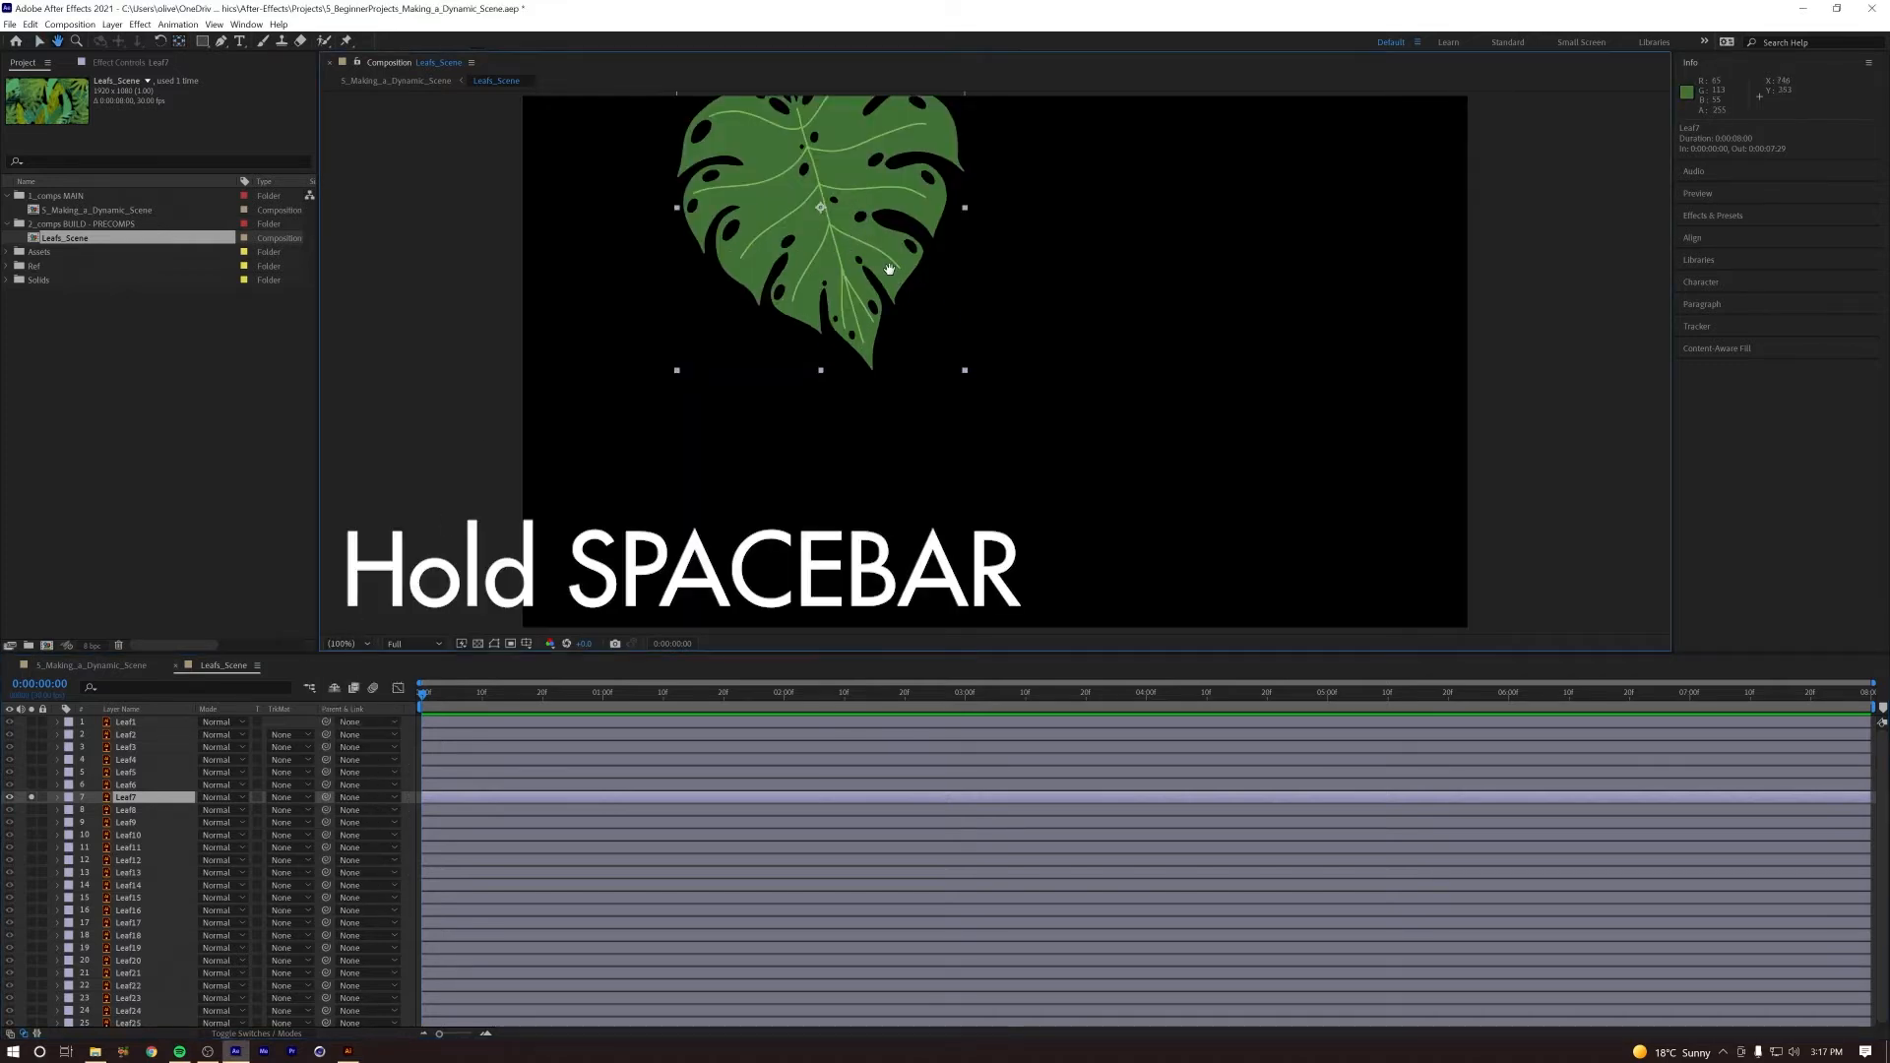
{"action": "left_click_drag", "start_coordinate": [808, 216], "coordinate": [817, 428]}
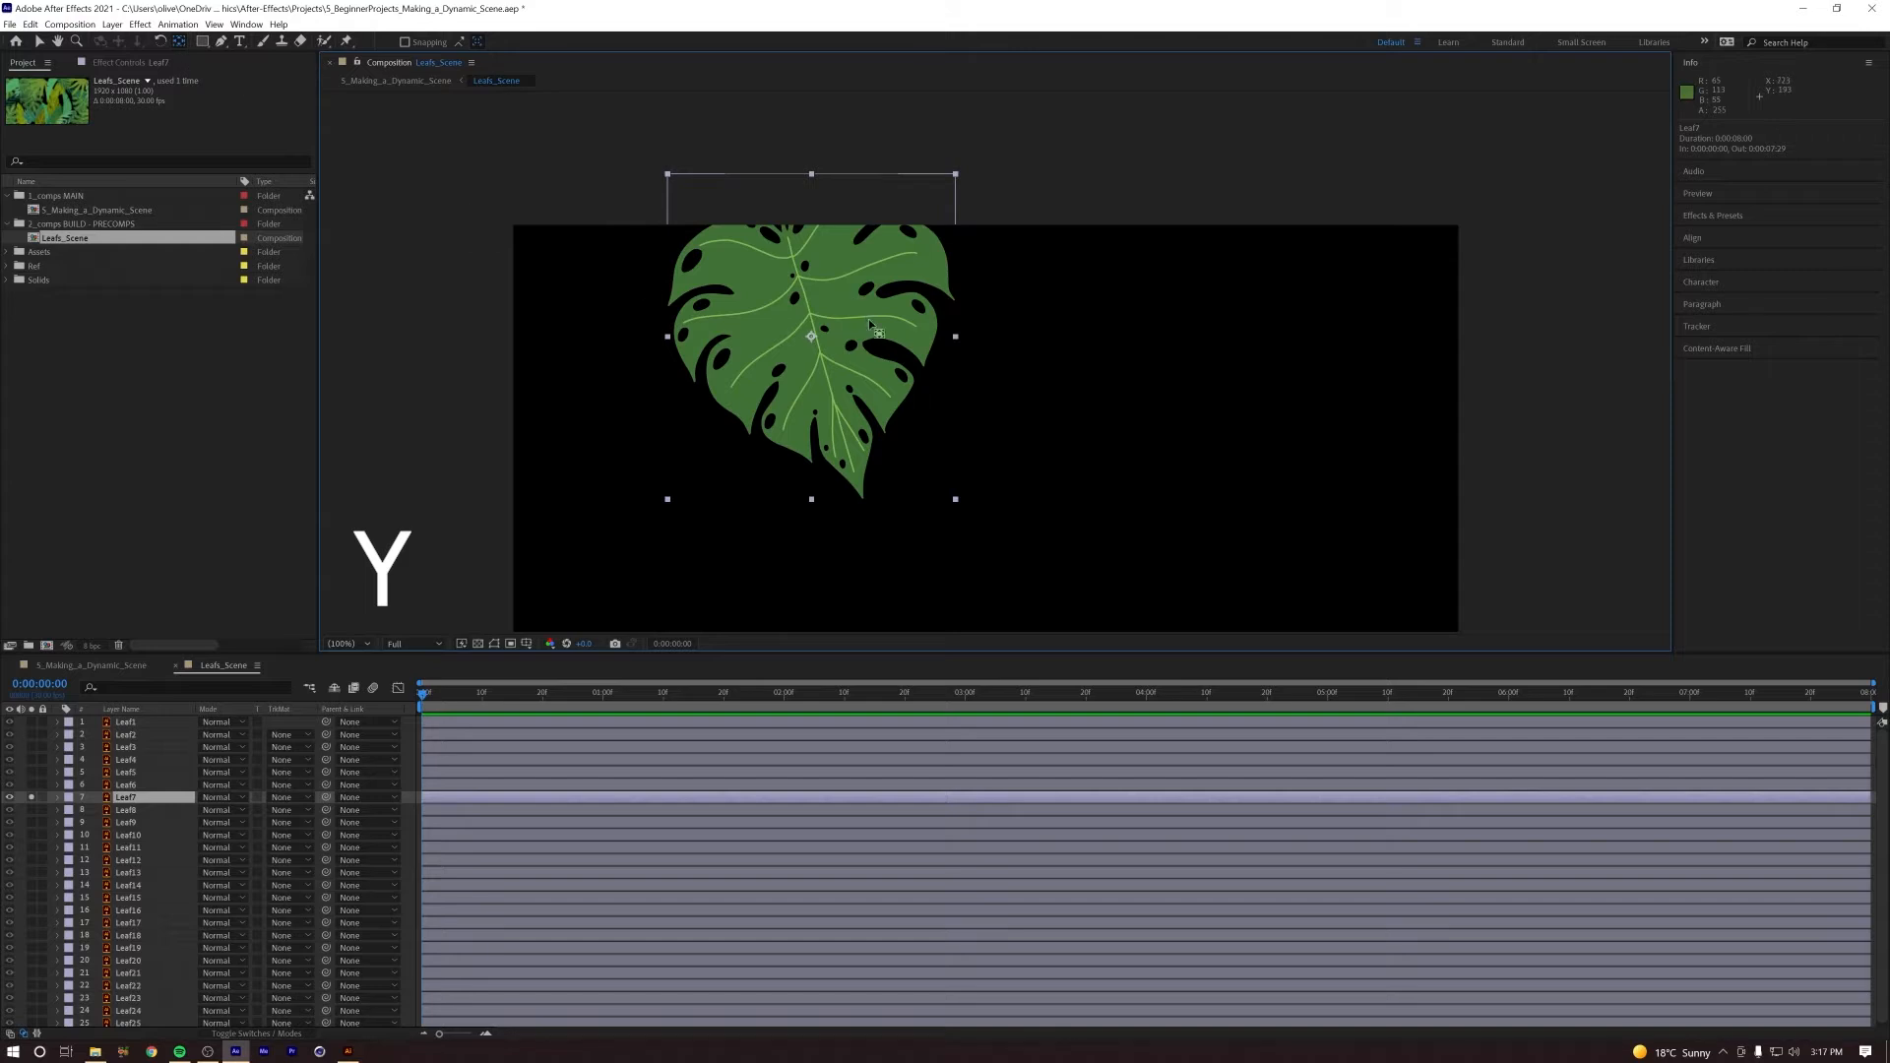
Step: Try an anchor point move and a rotation on Leaf7, and undo both changes
{"action": "left_click_drag", "start_coordinate": [813, 340], "coordinate": [777, 195]}
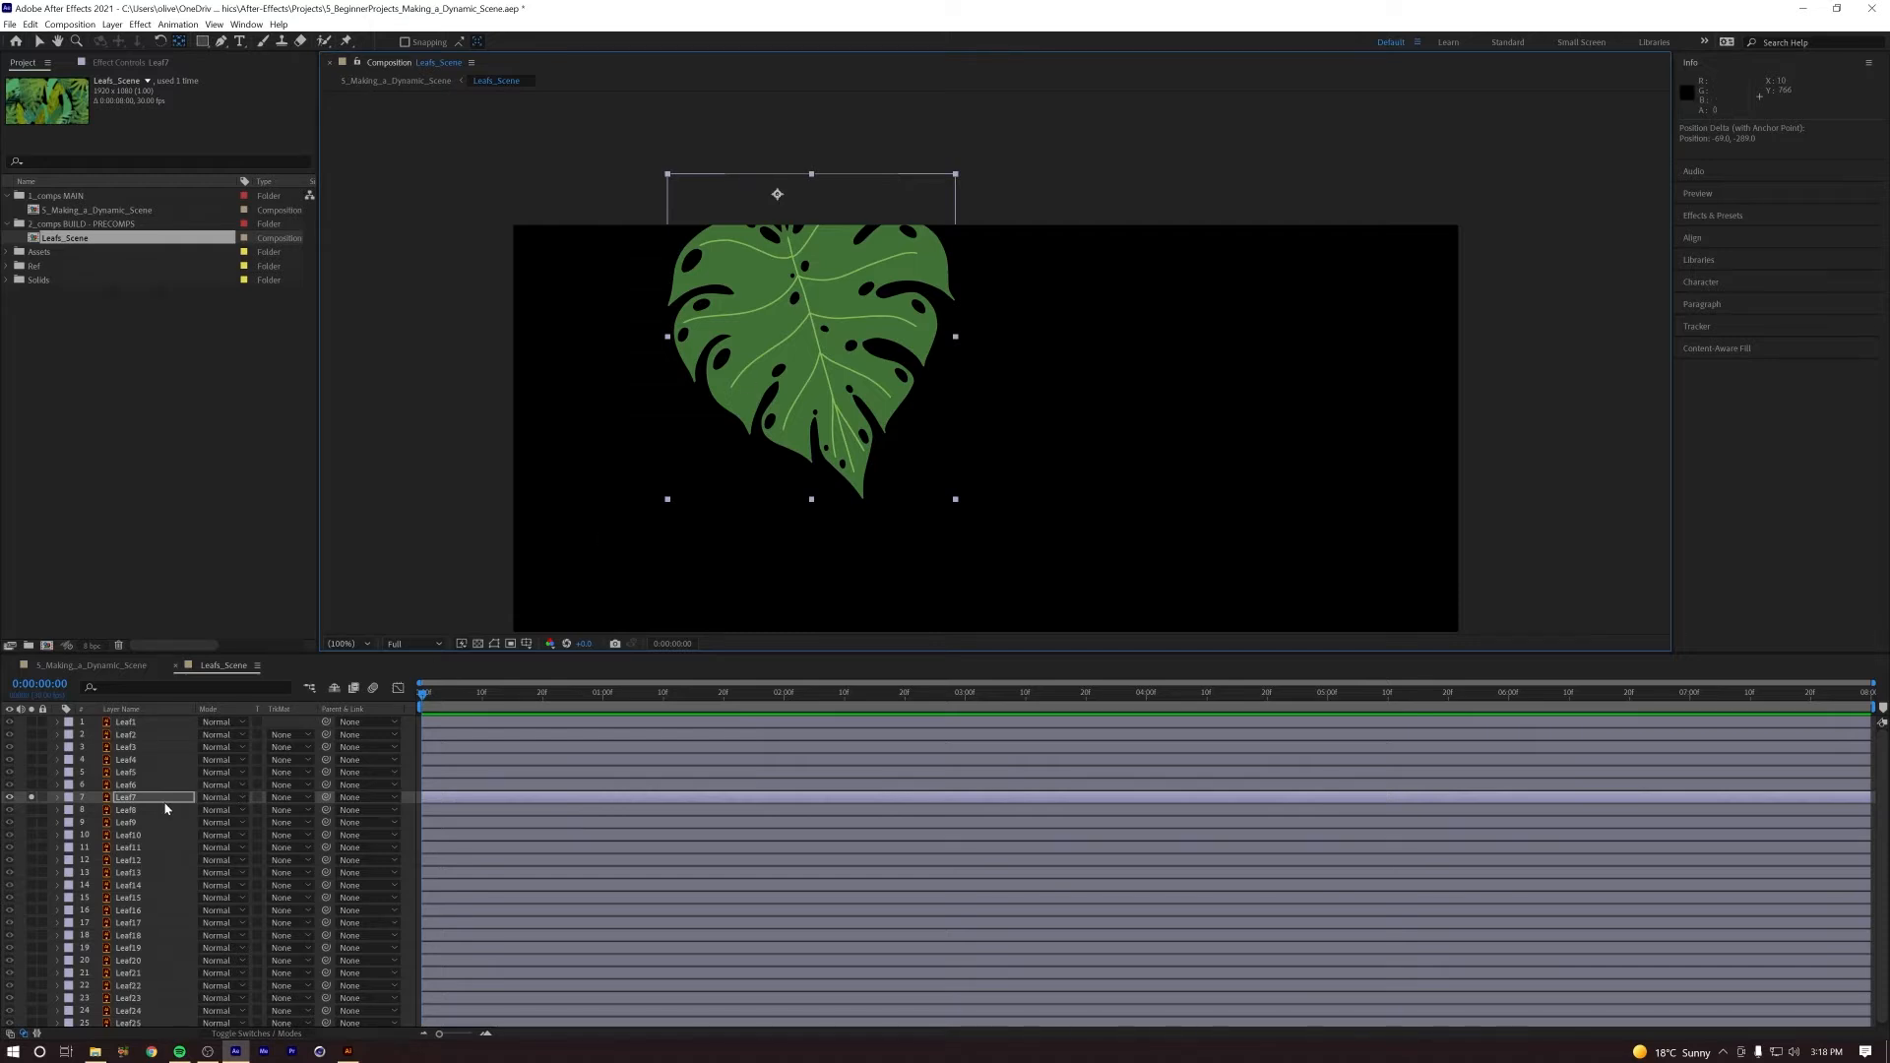
{"action": "key", "text": "r"}
{"action": "left_click_drag", "start_coordinate": [218, 811], "coordinate": [281, 760]}
{"action": "key", "text": "ctrl+z"}
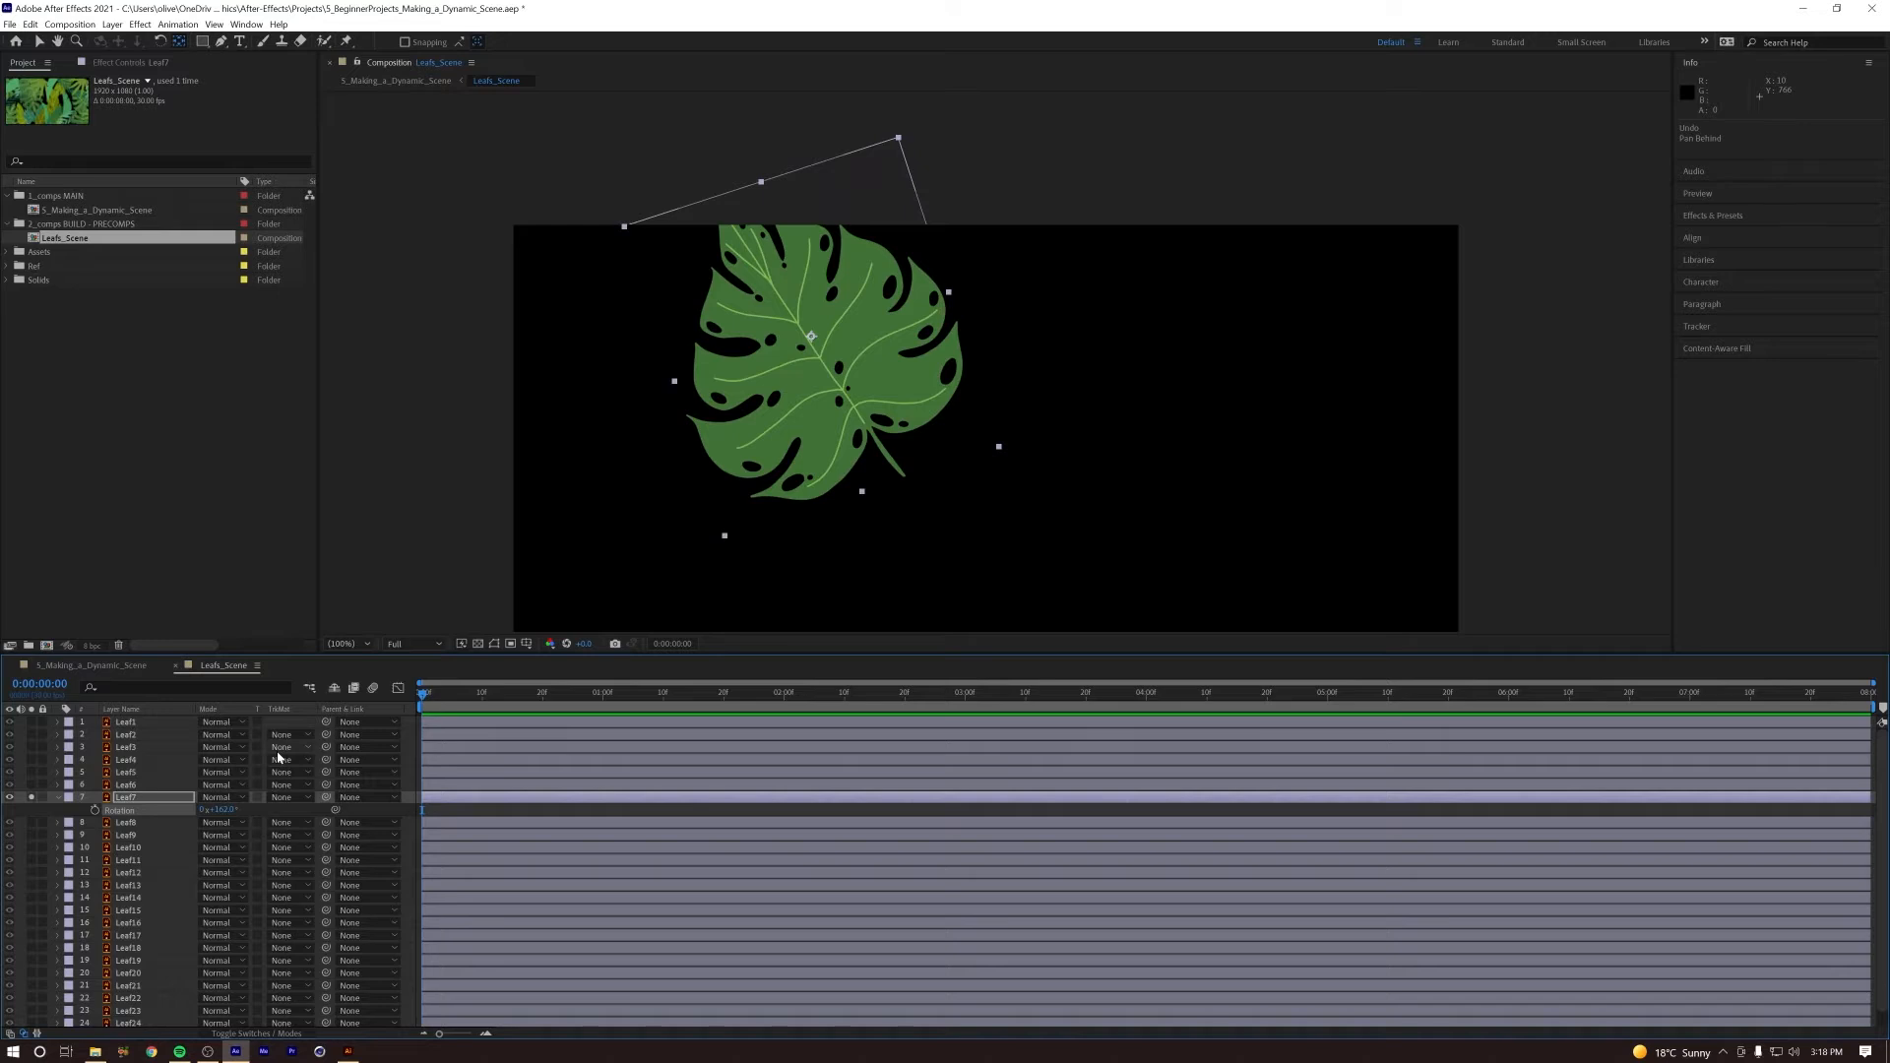
{"action": "key", "text": "ctrl+z"}
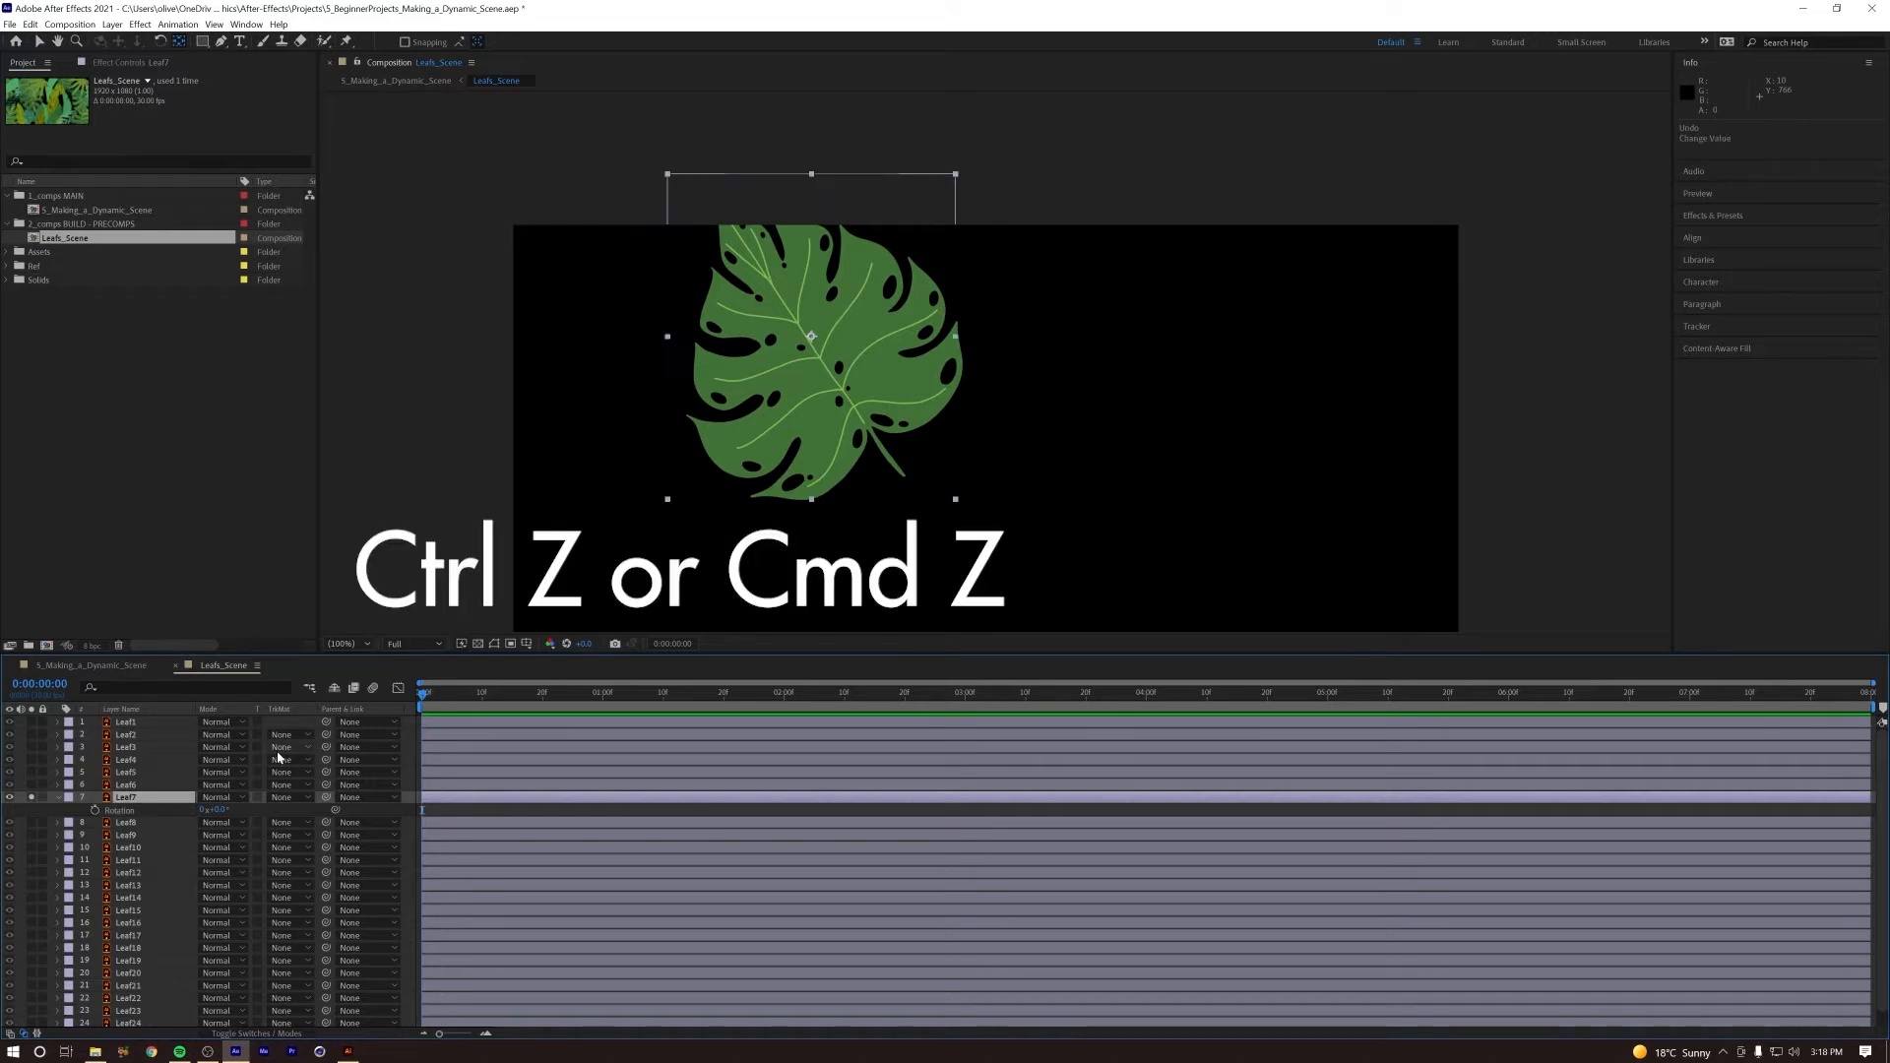
Step: Move Leaf7's anchor point to the stem base near the leaf's upper edge, test it with a rotation and undo that rotation
{"action": "key", "text": "y"}
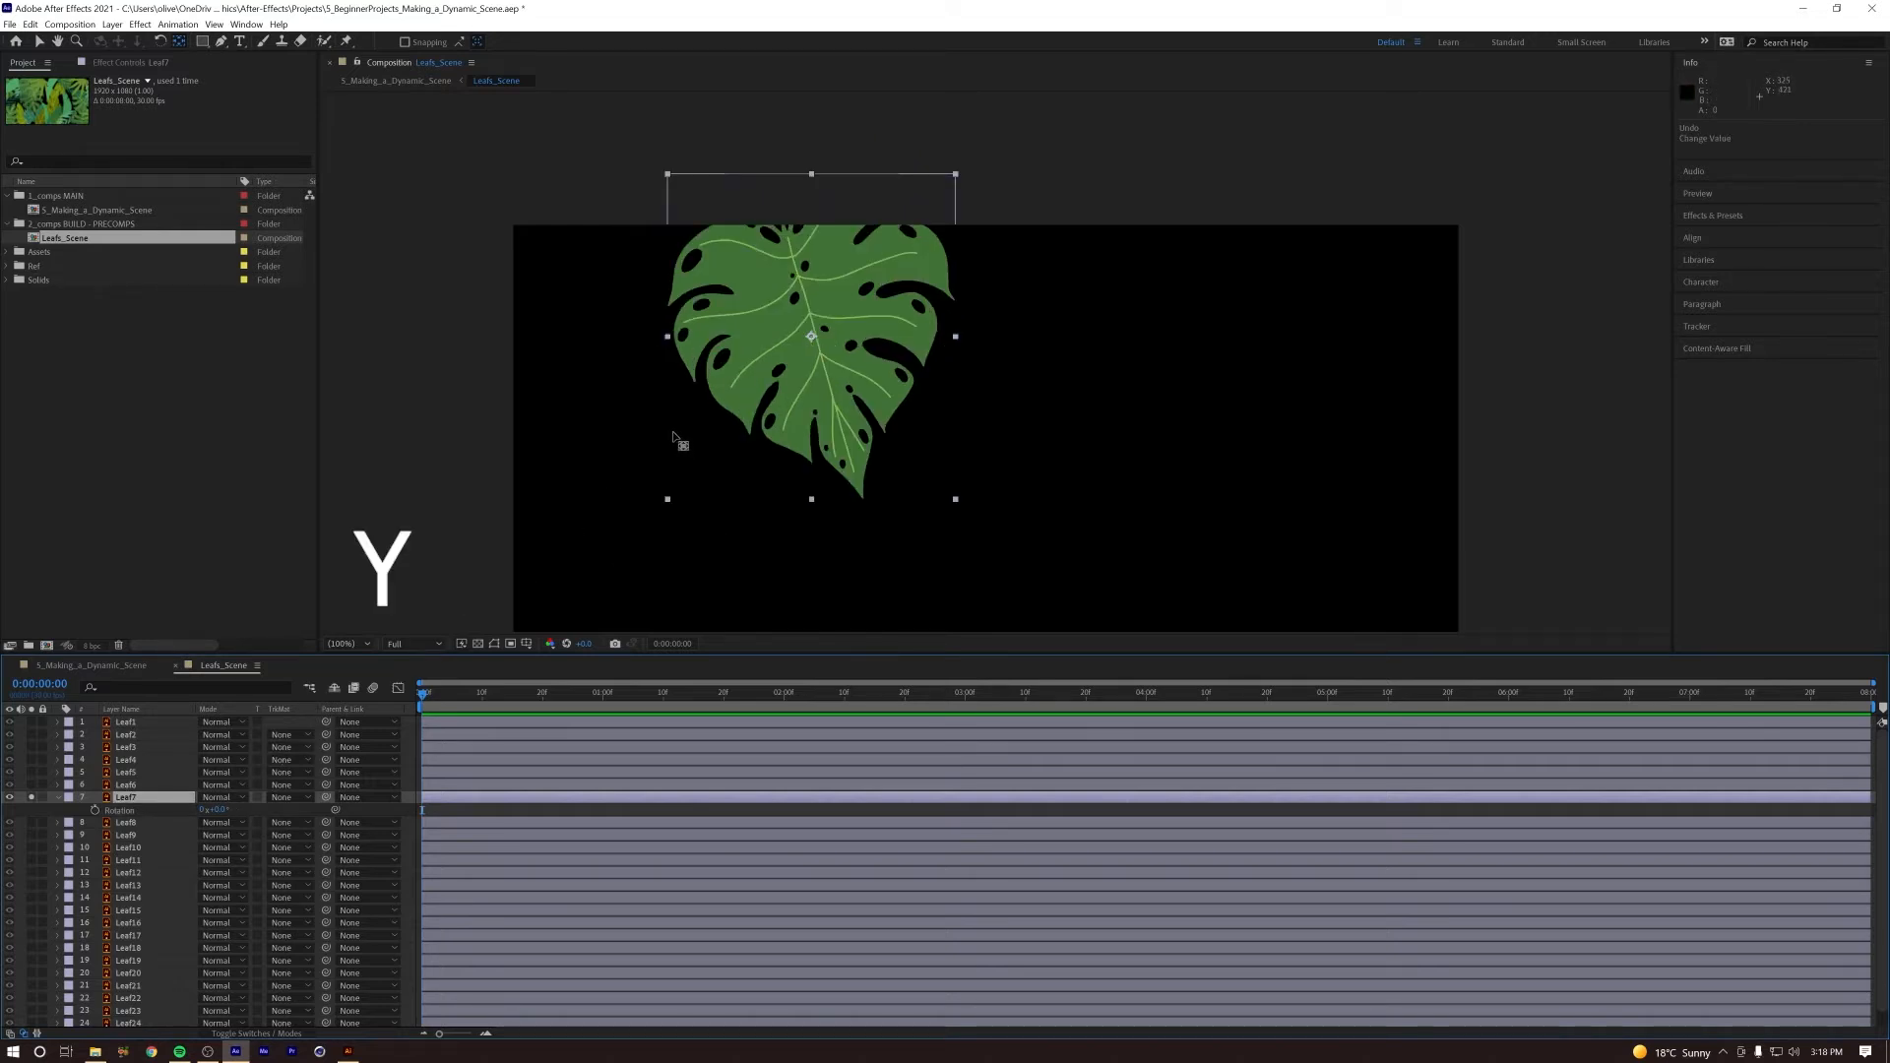
{"action": "left_click_drag", "start_coordinate": [812, 336], "coordinate": [781, 211]}
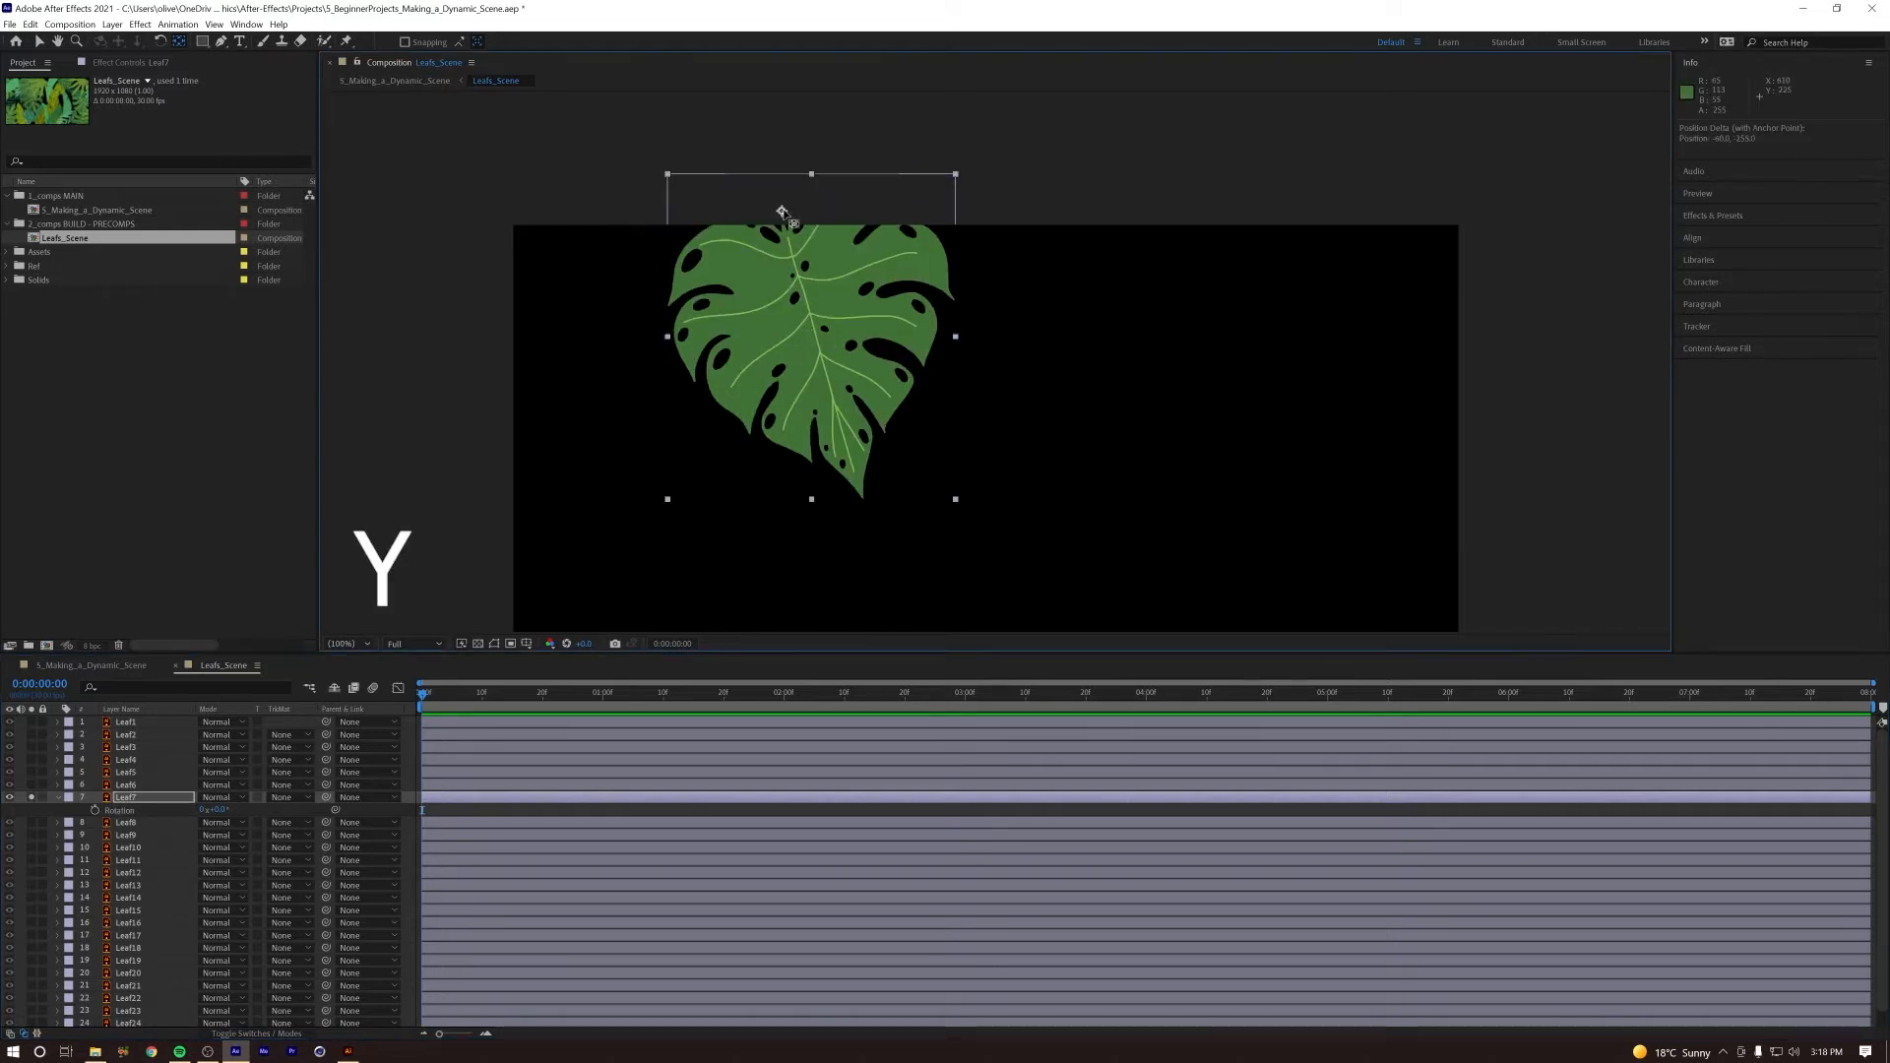
{"action": "left_click_drag", "start_coordinate": [217, 810], "coordinate": [183, 758]}
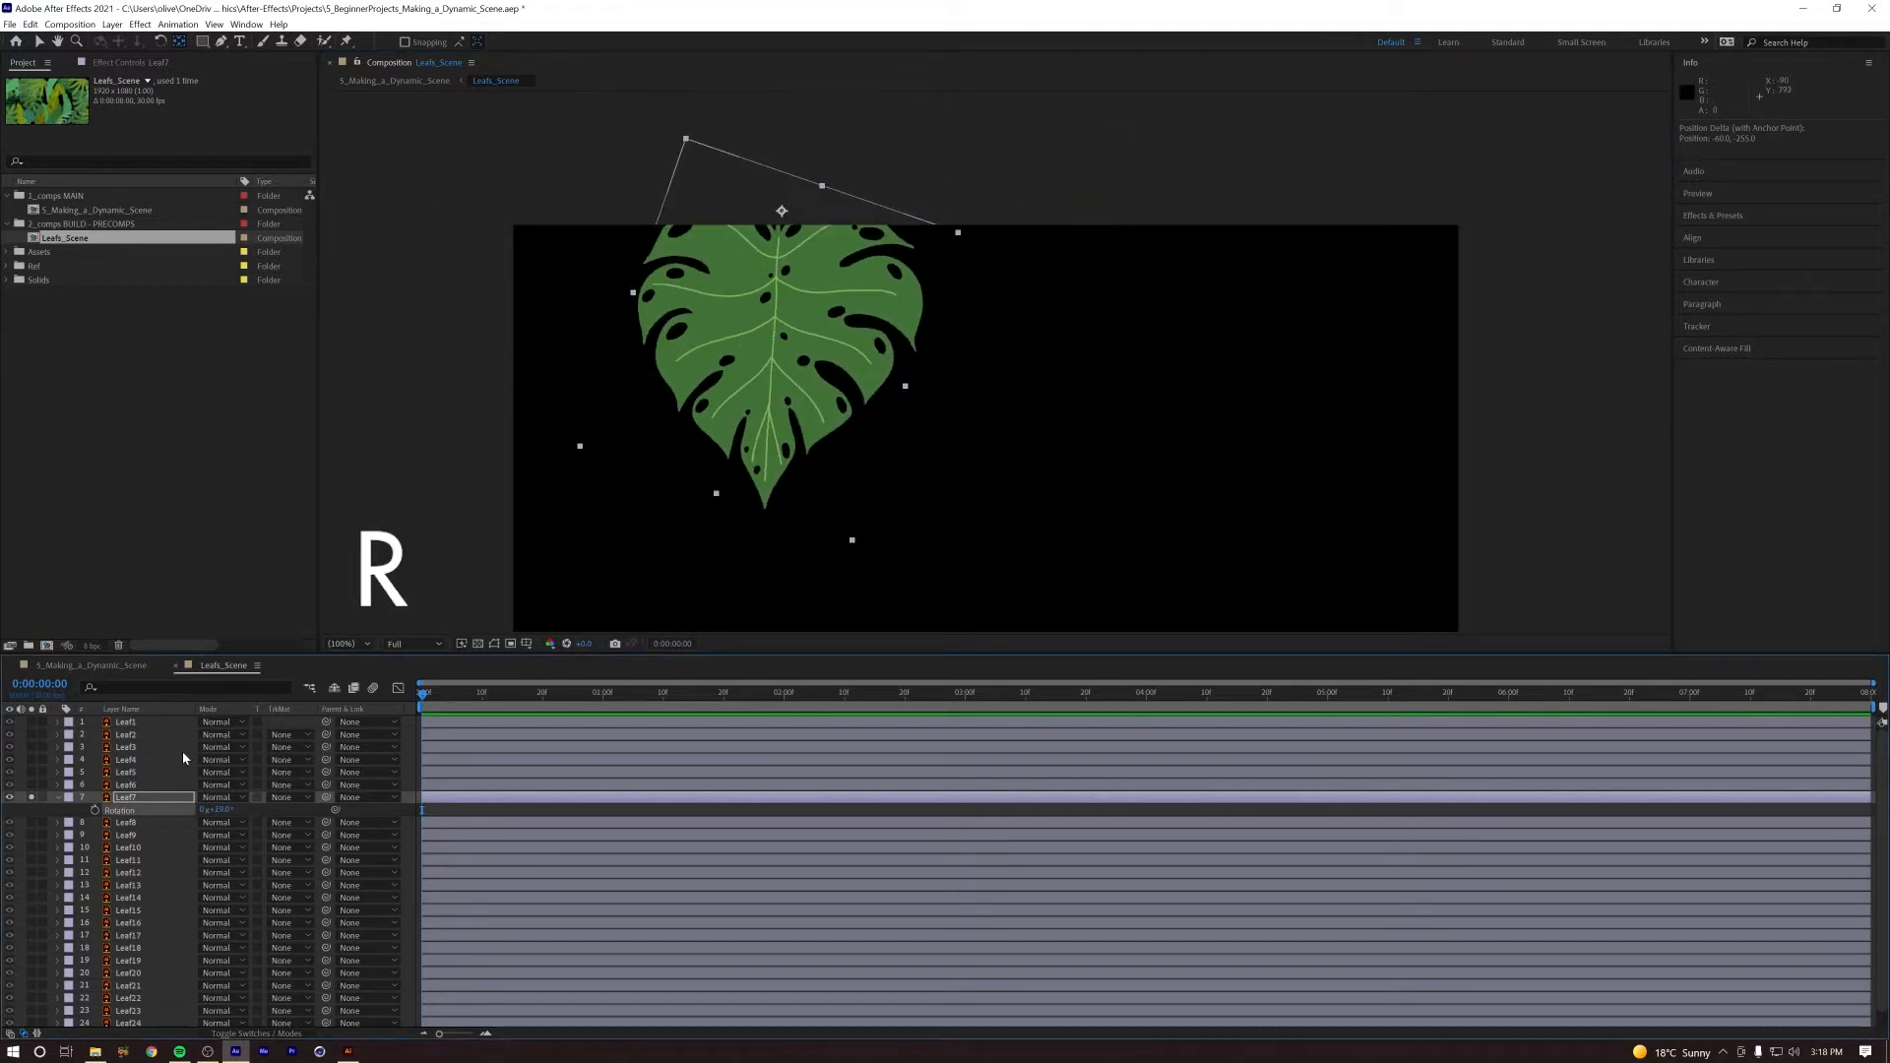
{"action": "key", "text": "ctrl+z"}
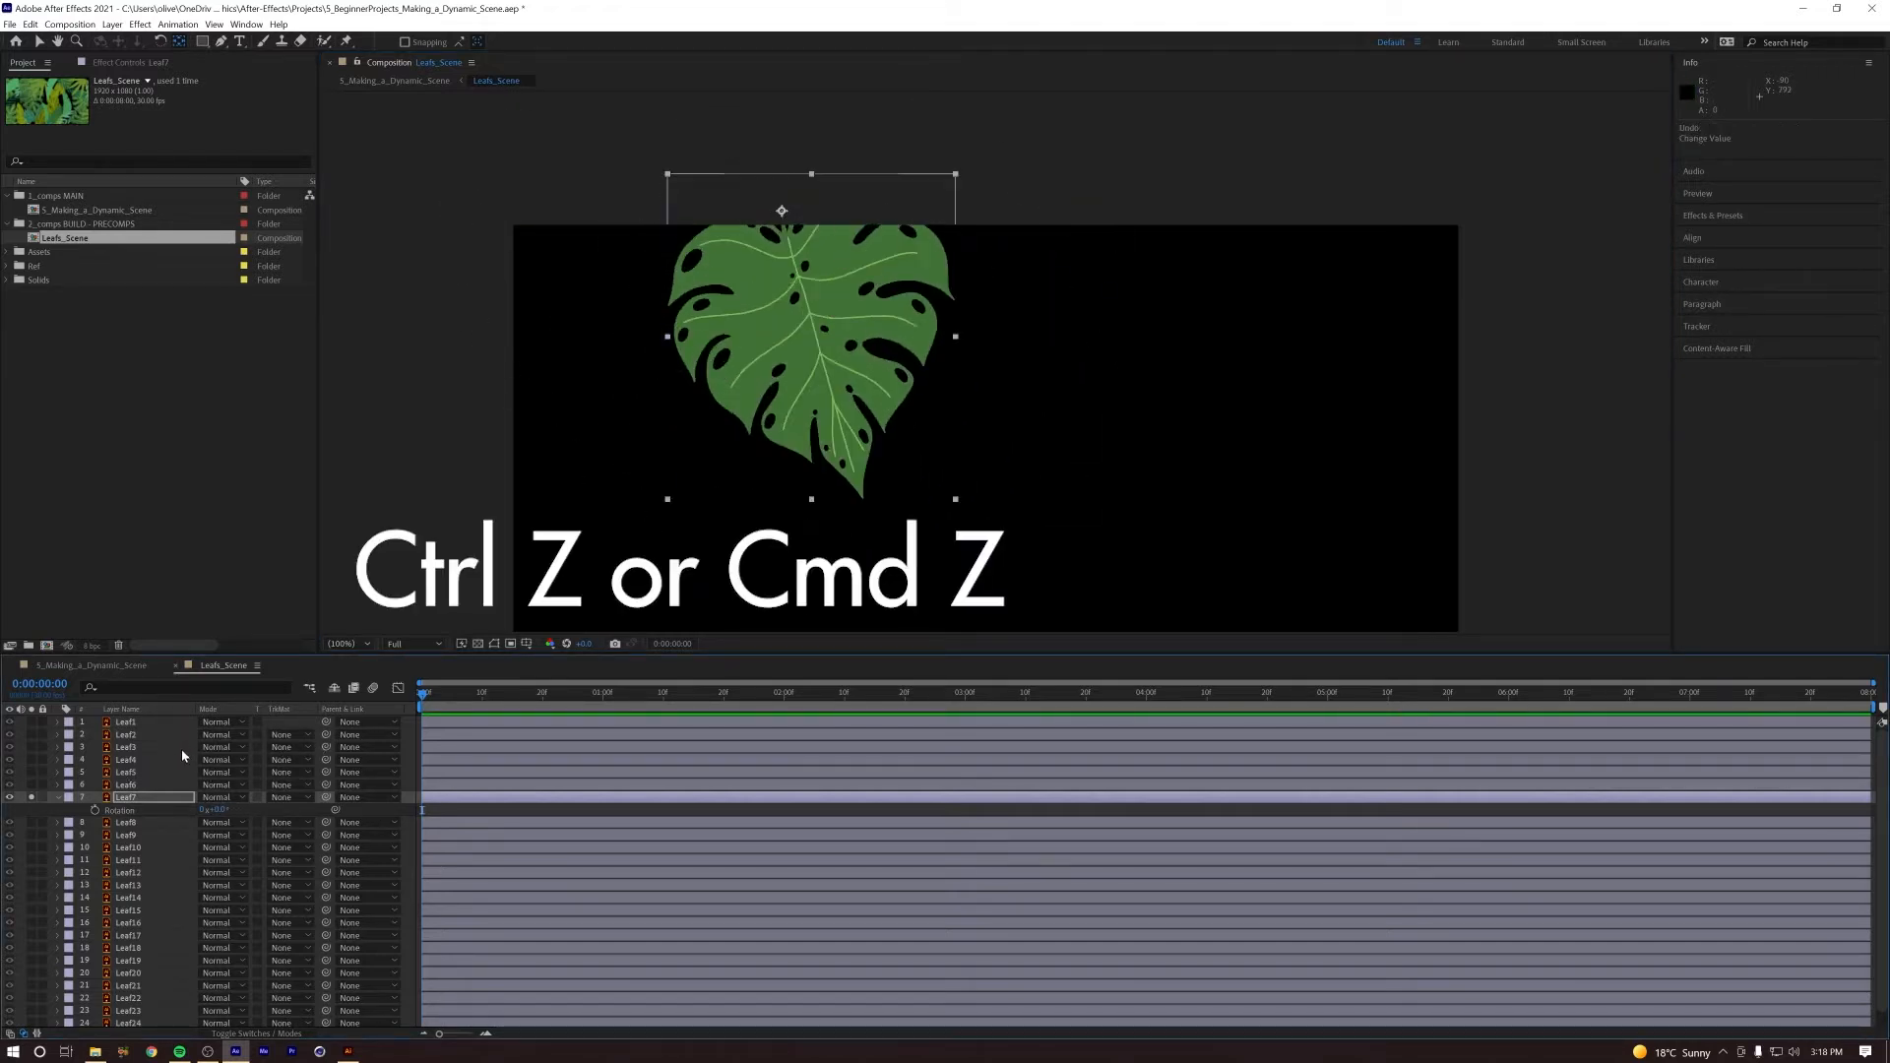
Step: Unsolo Leaf7, hide its Rotation property and set the layer's label colour to Green
{"action": "left_click", "coordinate": [32, 798]}
{"action": "key", "text": "r"}
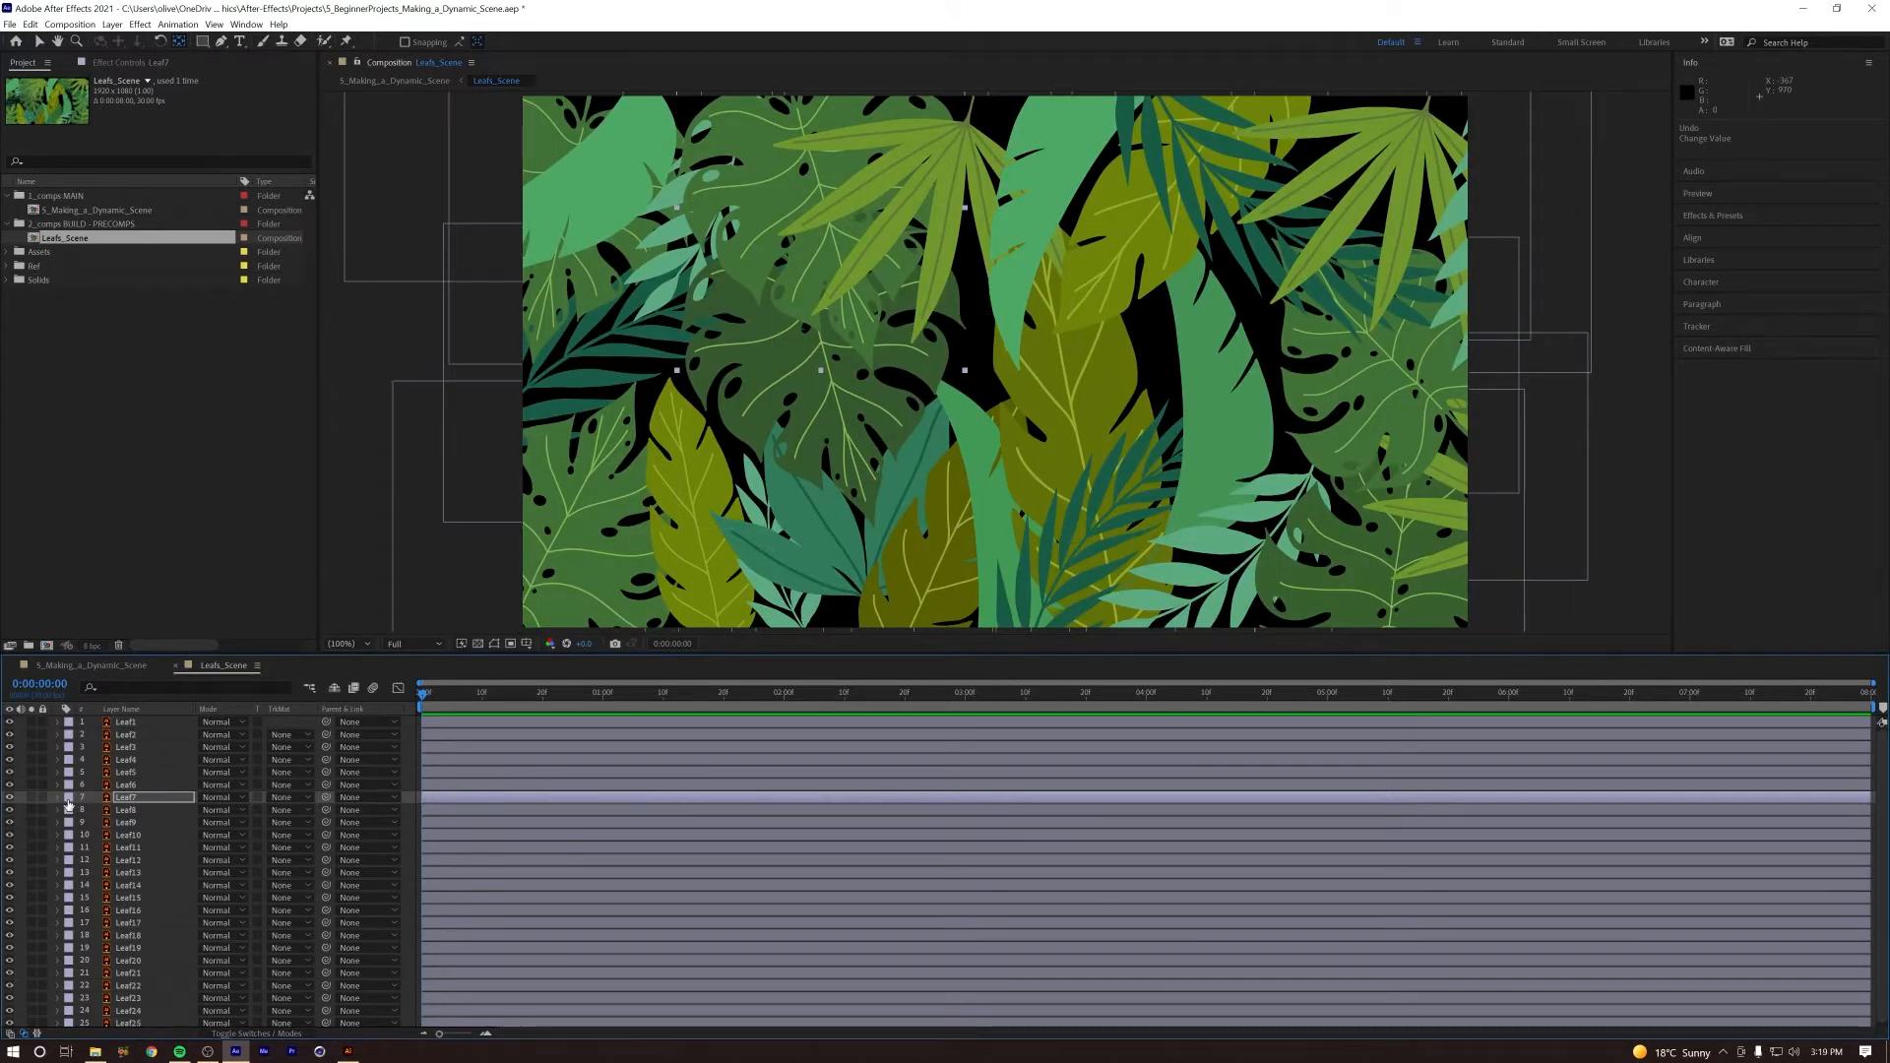
{"action": "left_click", "coordinate": [68, 799]}
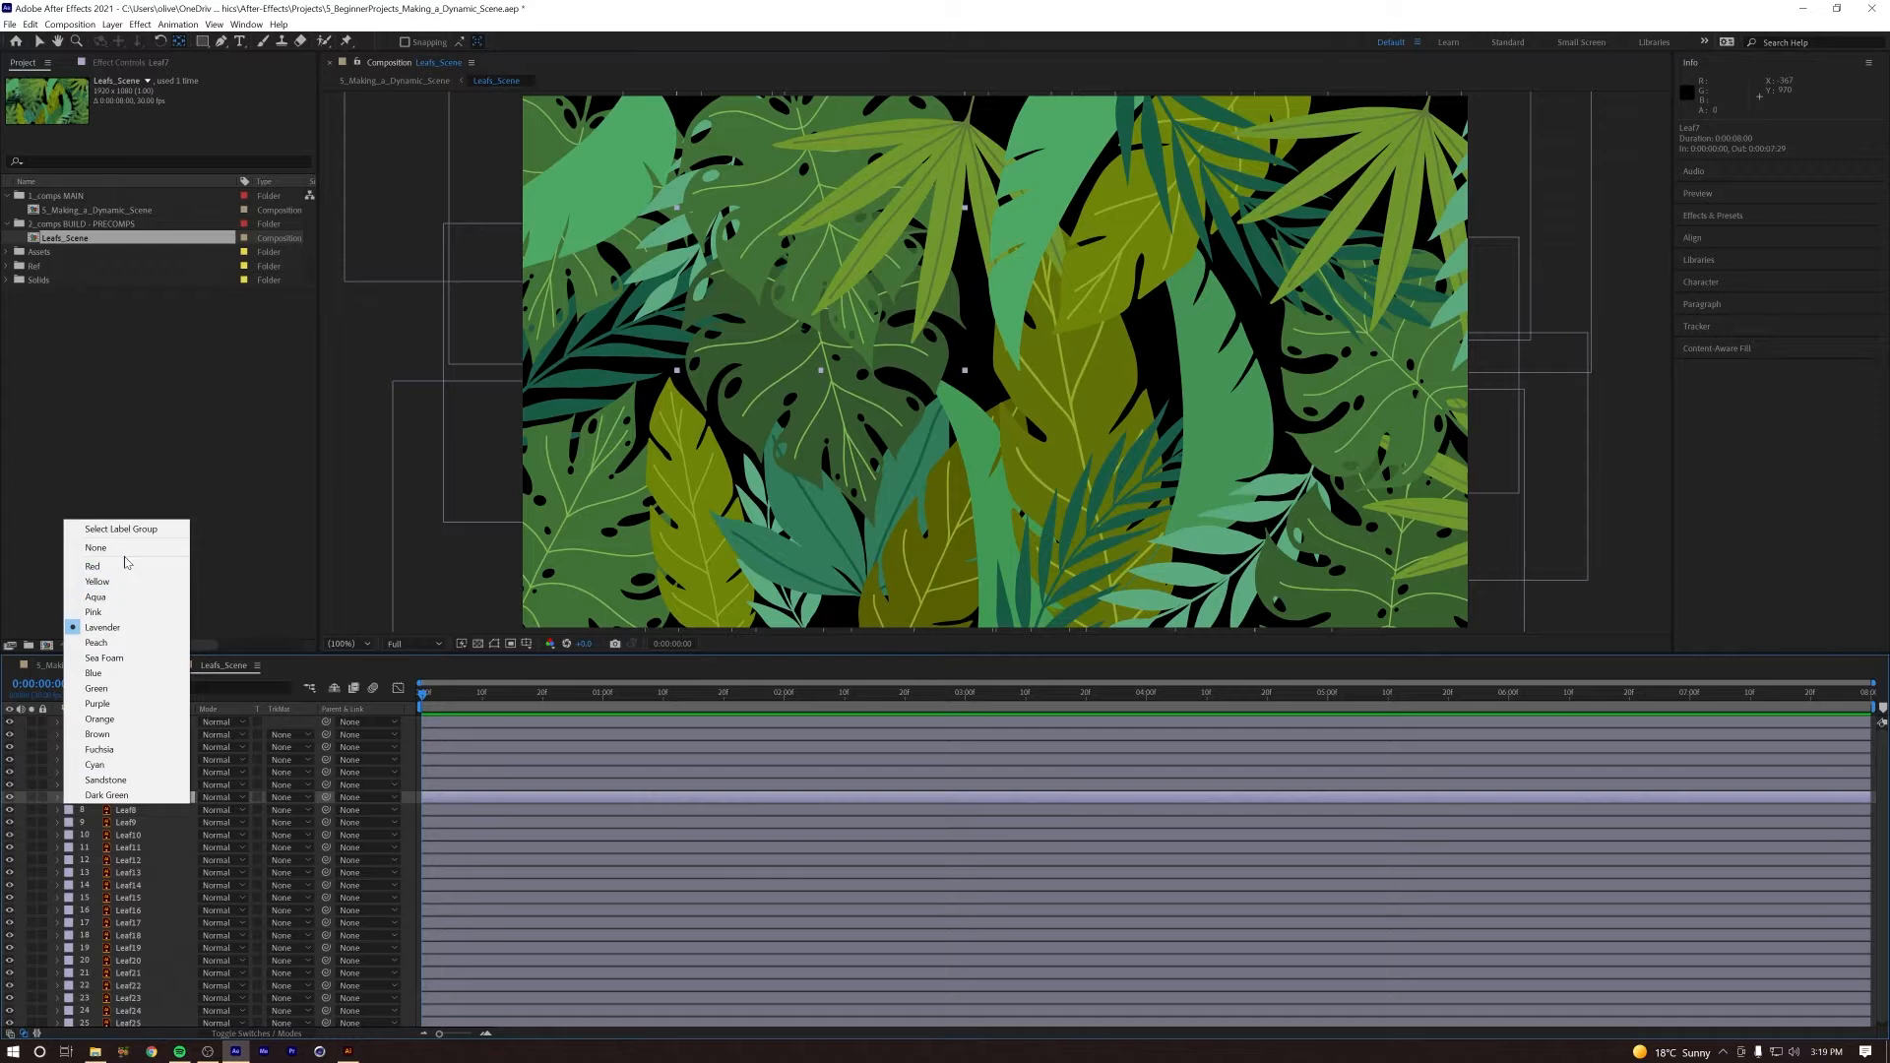
{"action": "left_click", "coordinate": [135, 690]}
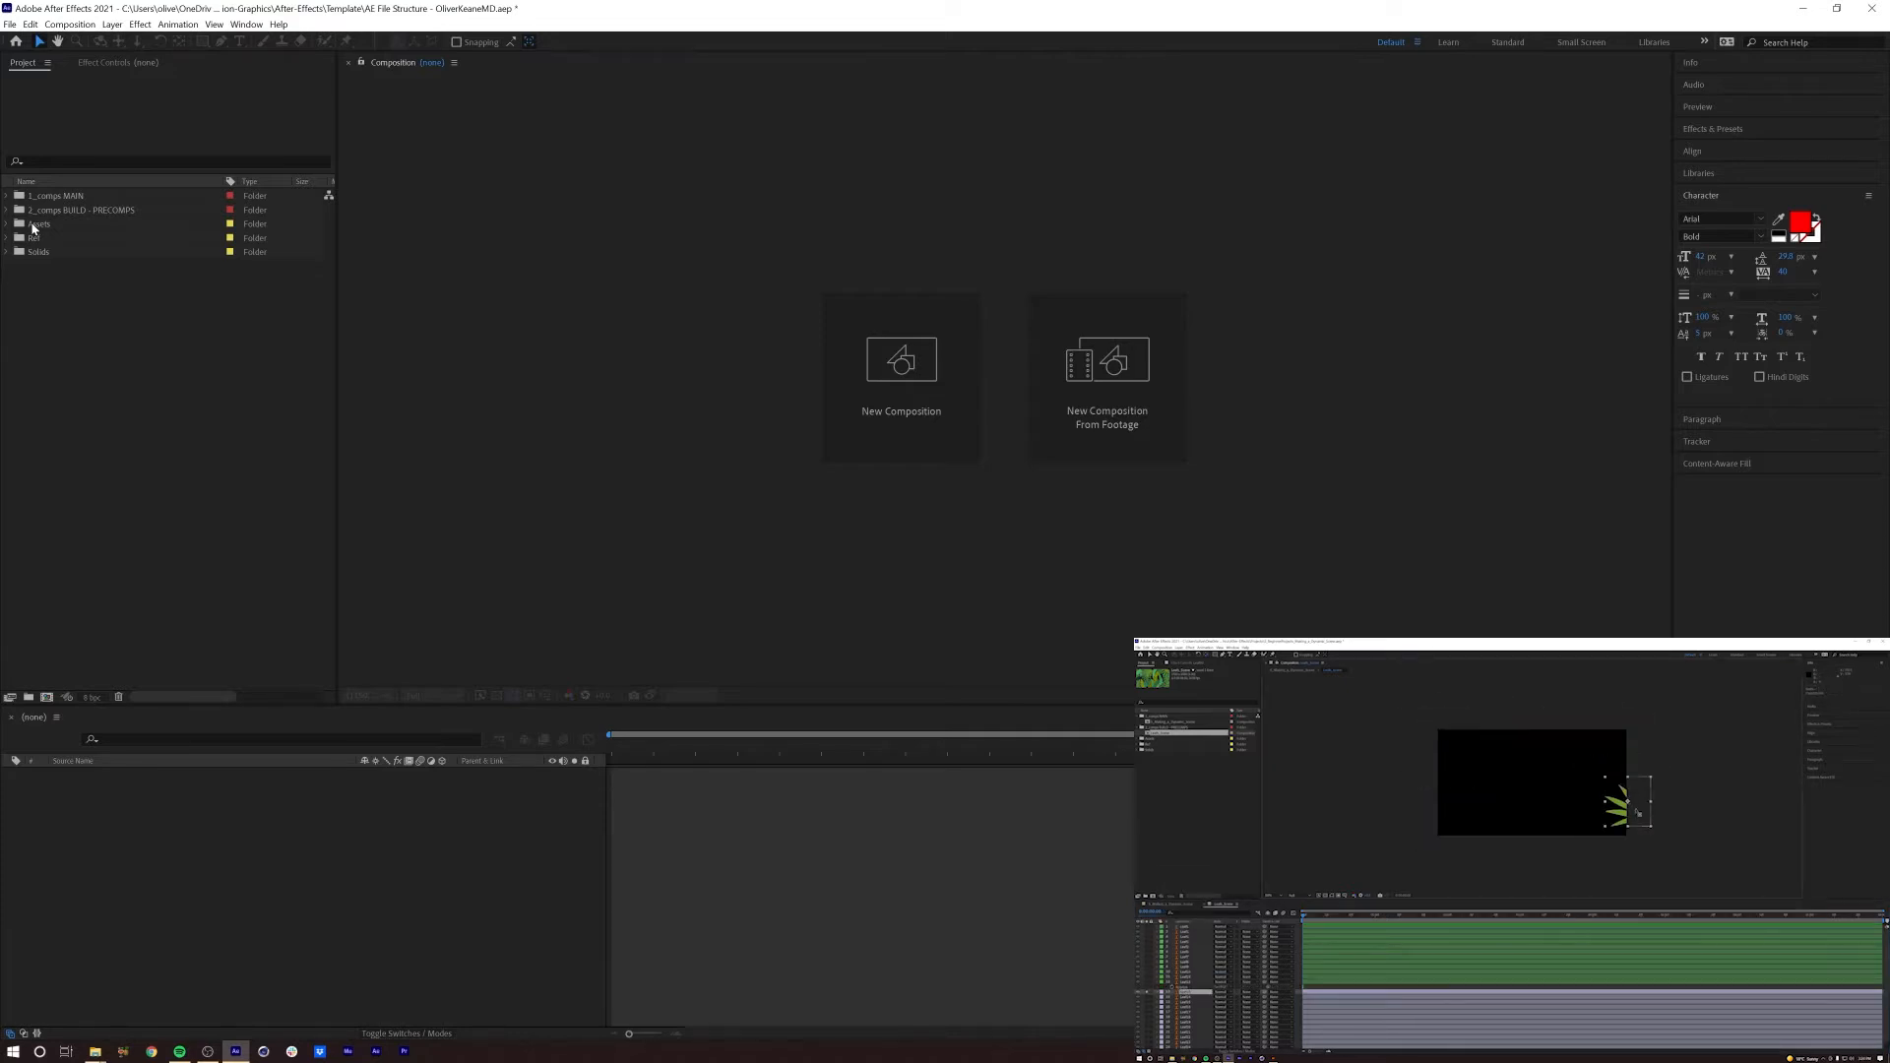
Step: In the AE File Structure project, open the Leafs_Scene_Anchor Point Template composition from Assets > Templates and select its Leaf2 layer
{"action": "left_click", "coordinate": [9, 225]}
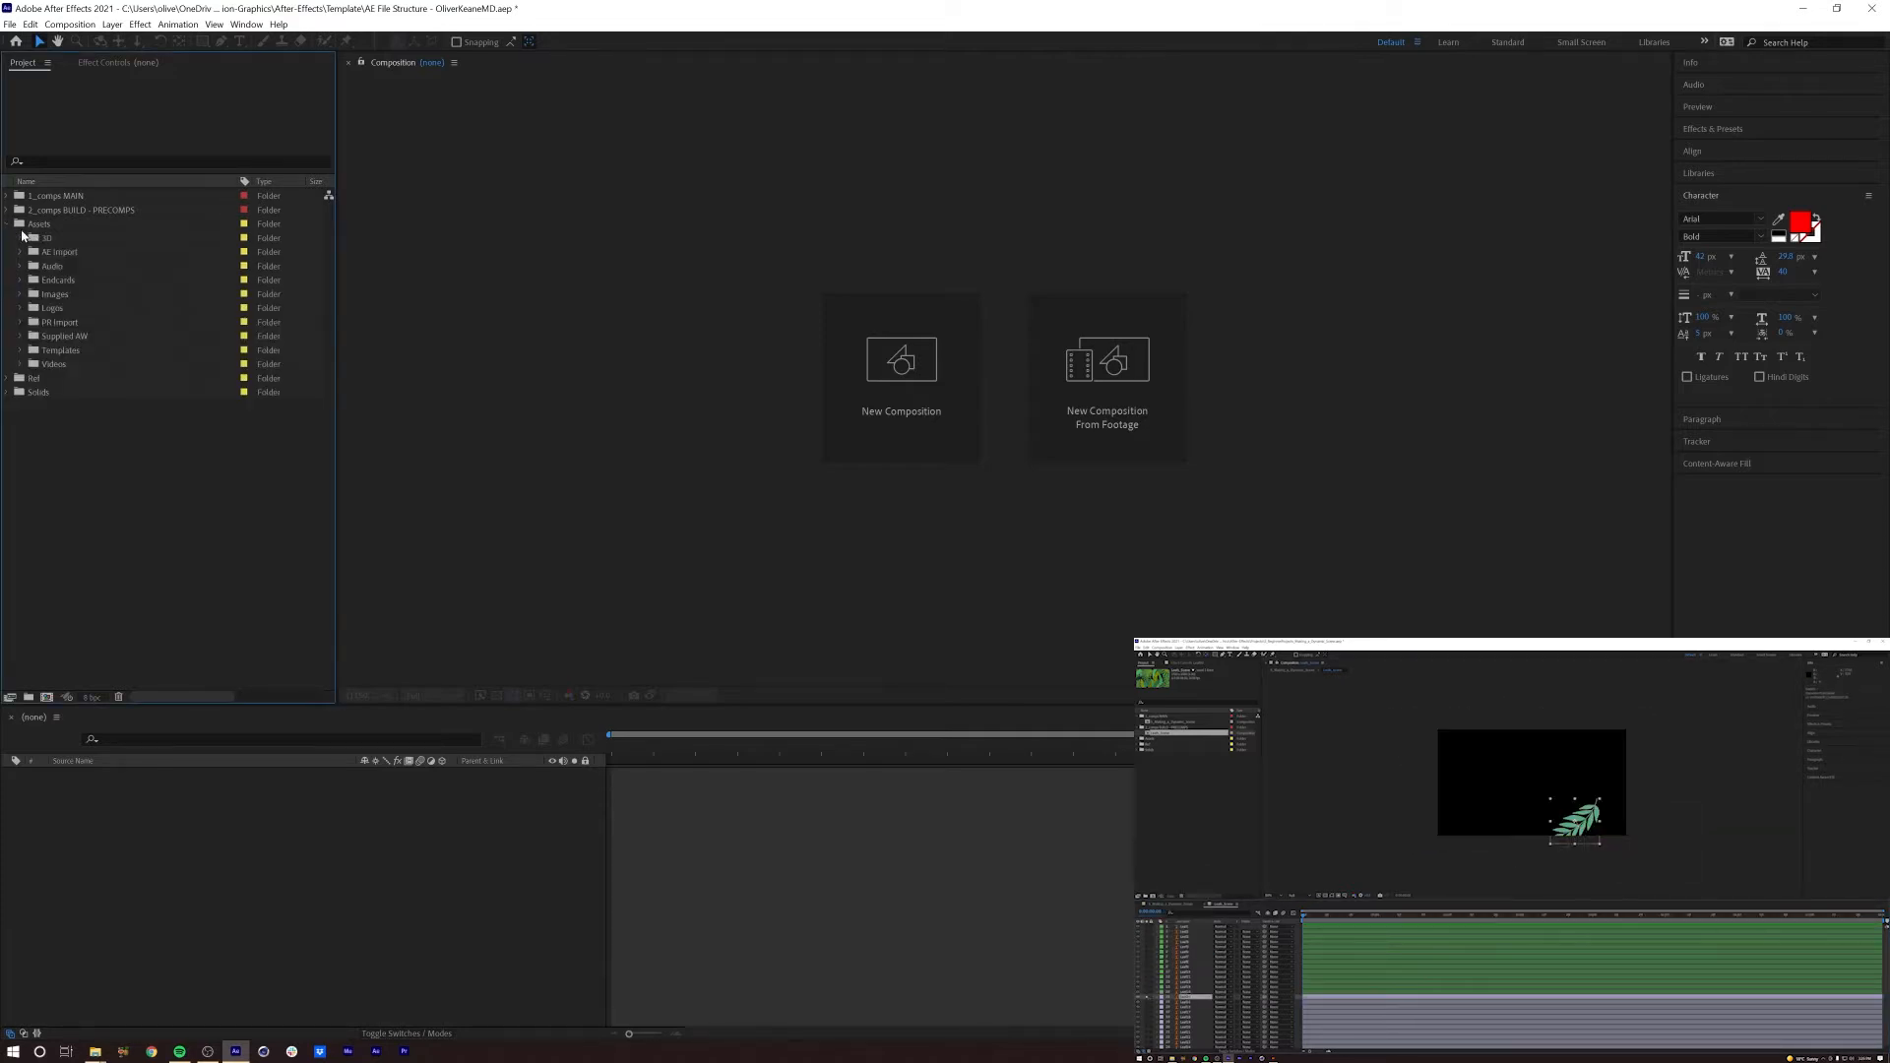
{"action": "left_click", "coordinate": [20, 350]}
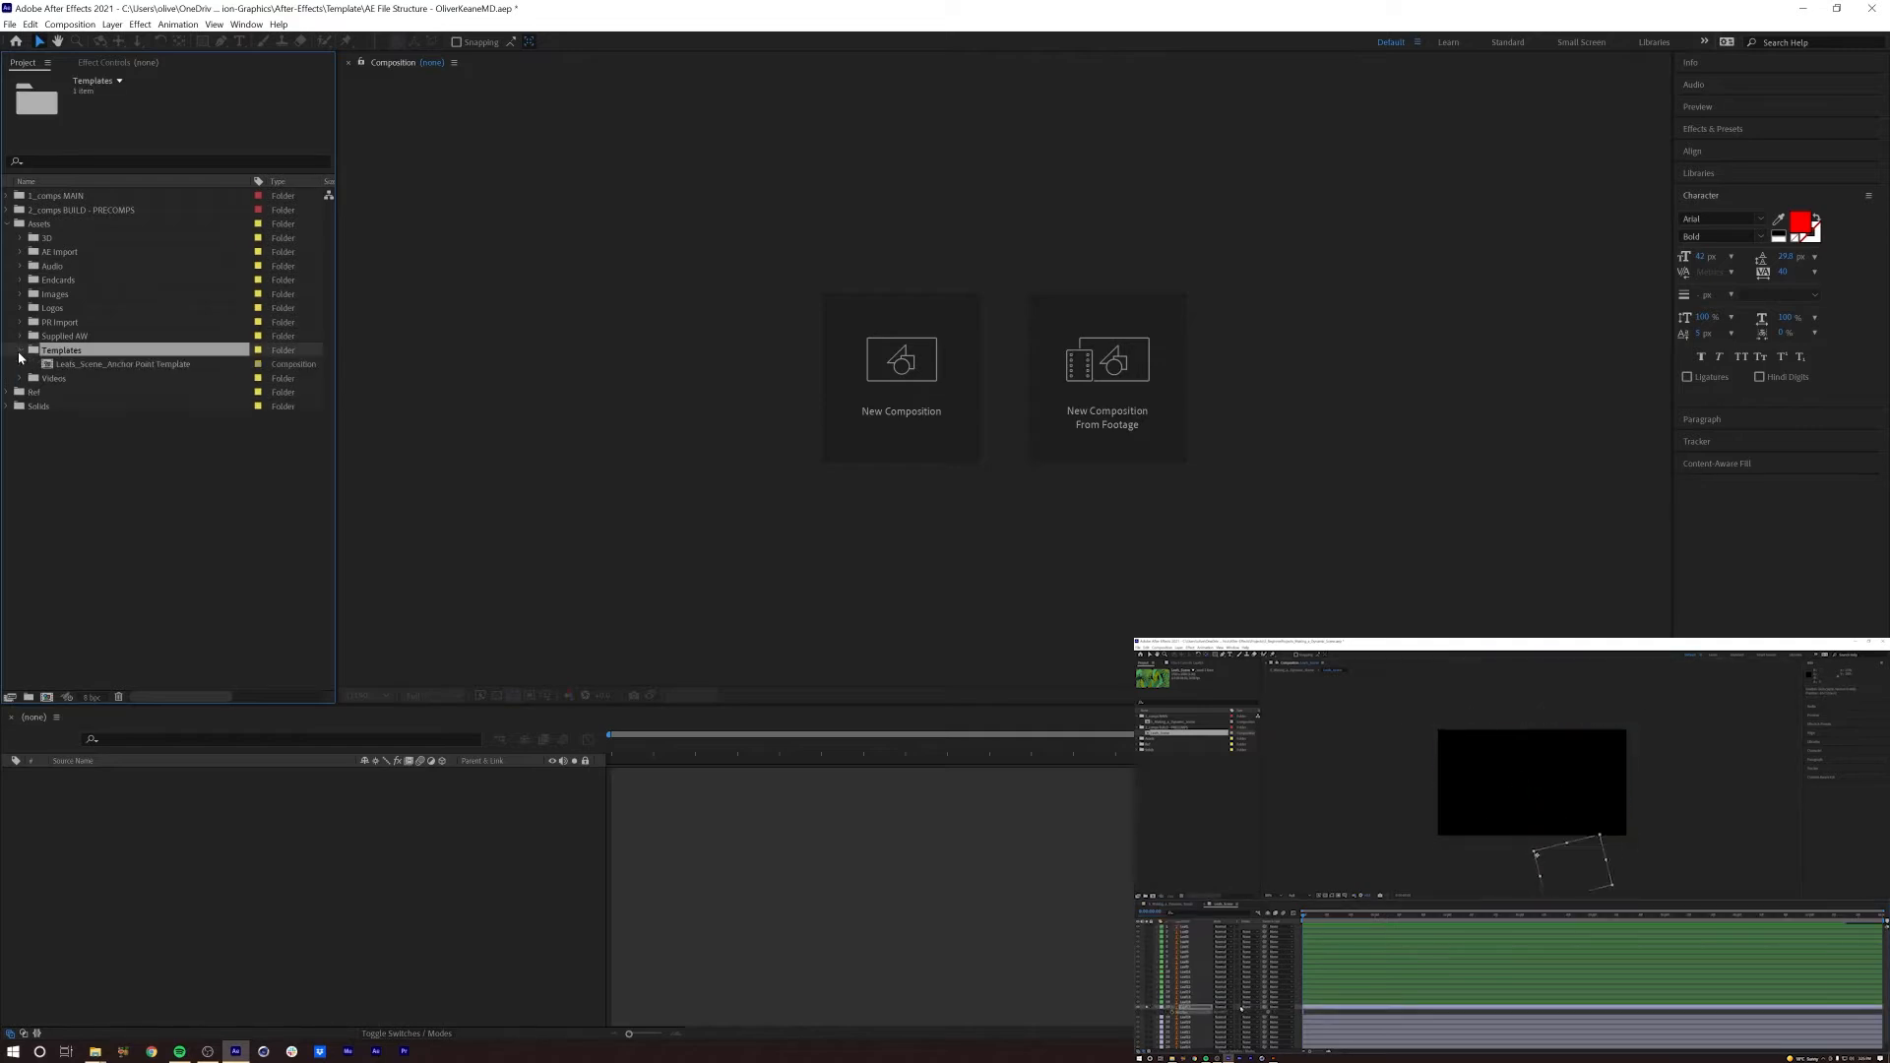
{"action": "left_click", "coordinate": [79, 365]}
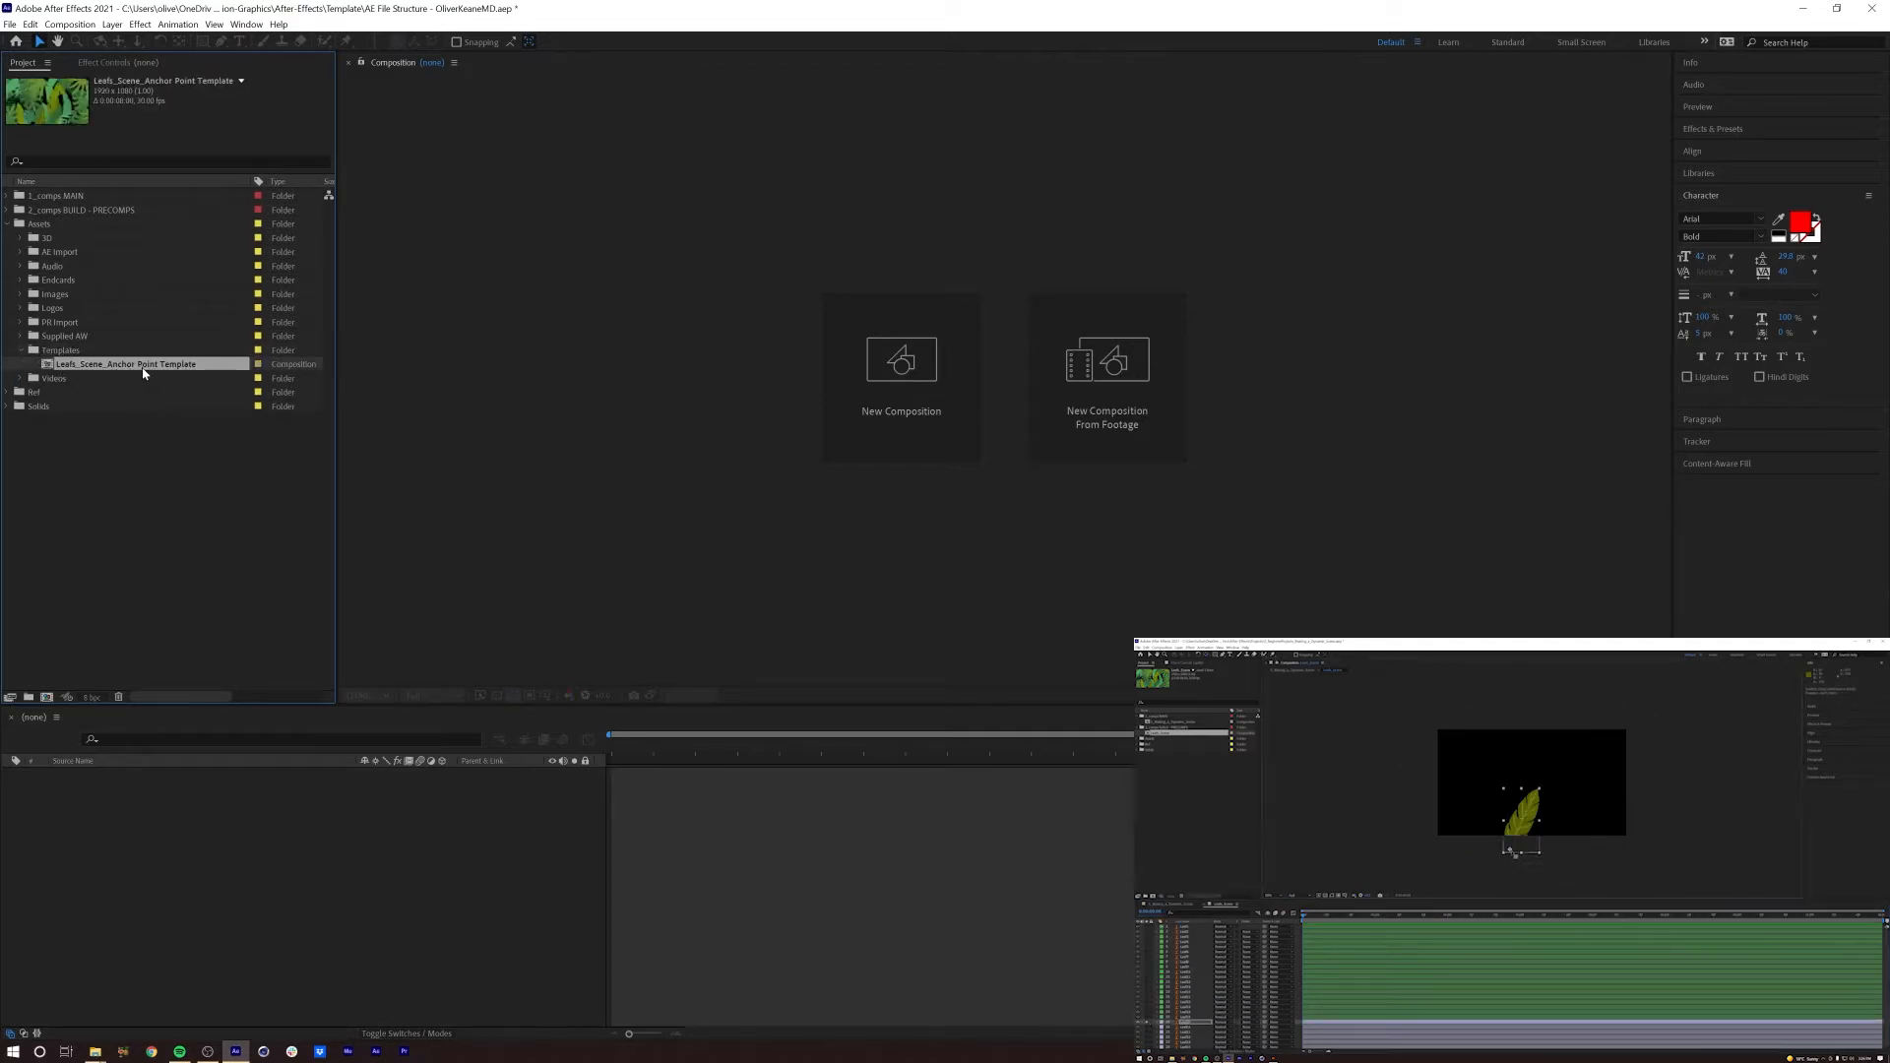
{"action": "double_click", "coordinate": [61, 367]}
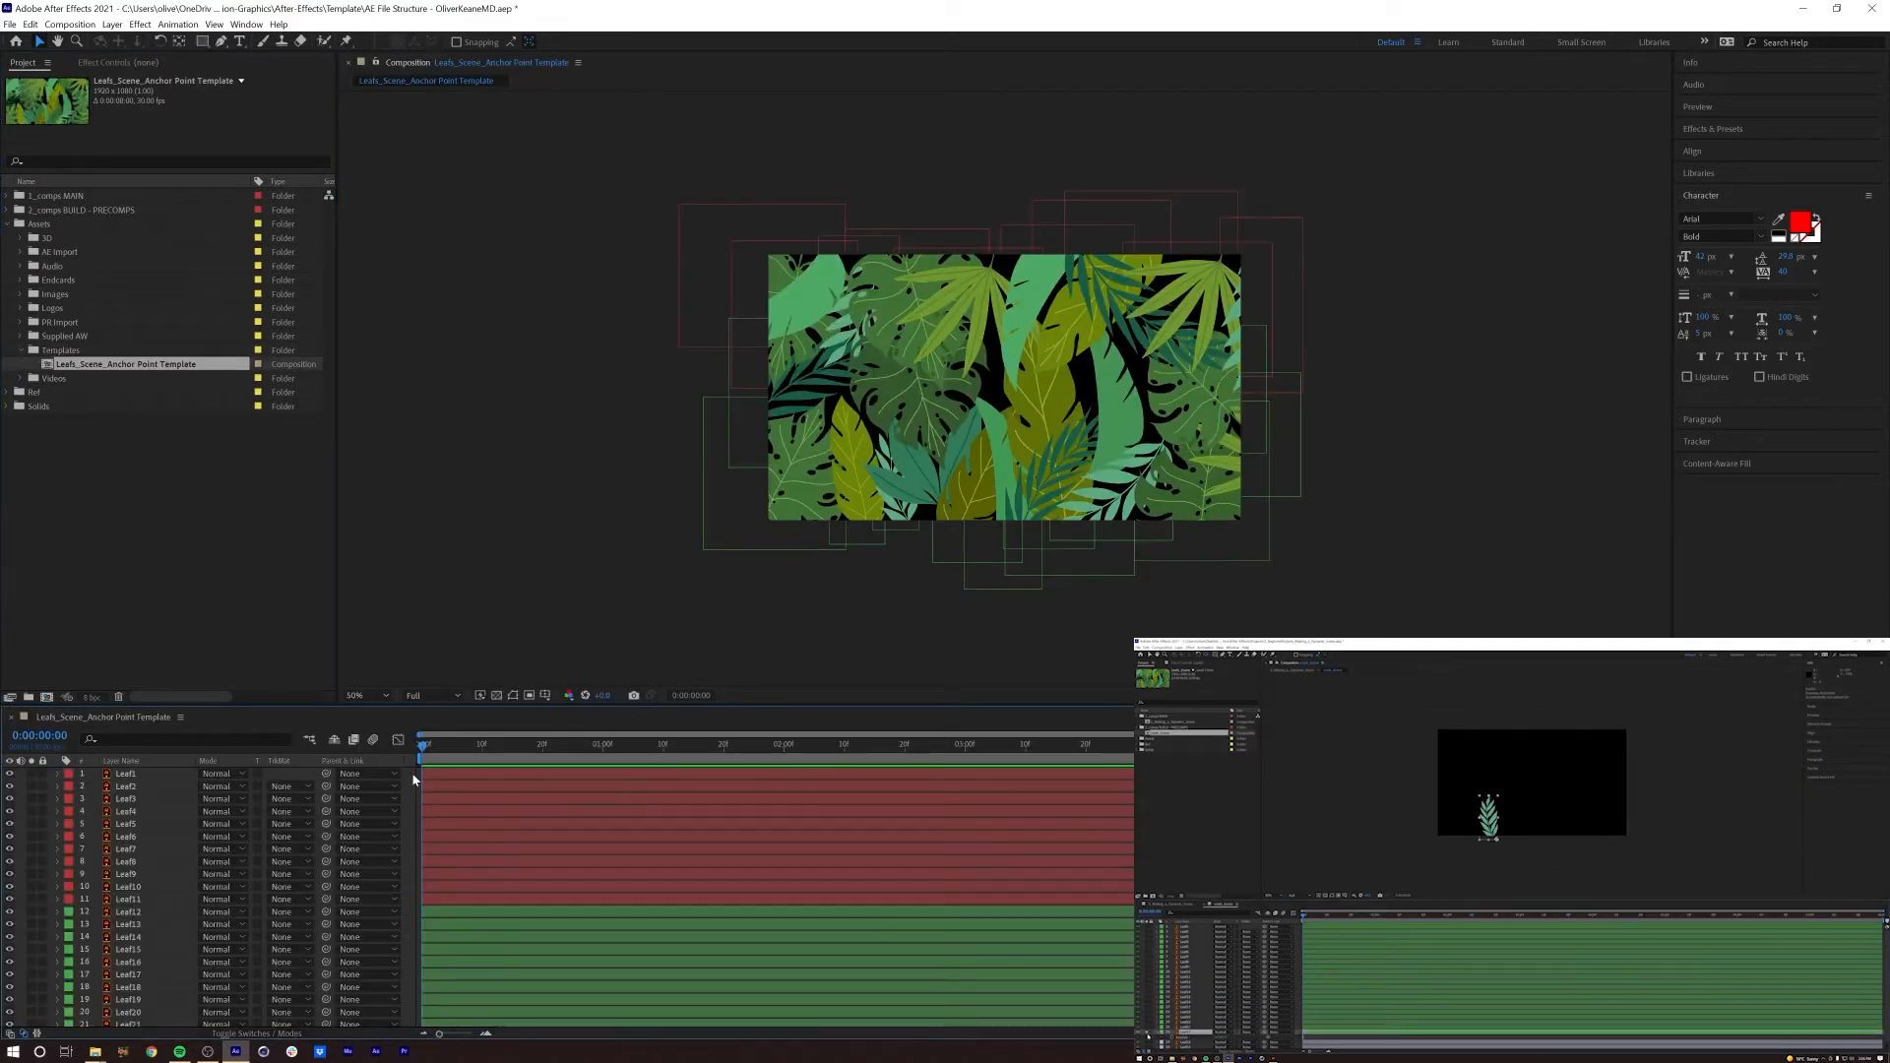
{"action": "left_click", "coordinate": [126, 785]}
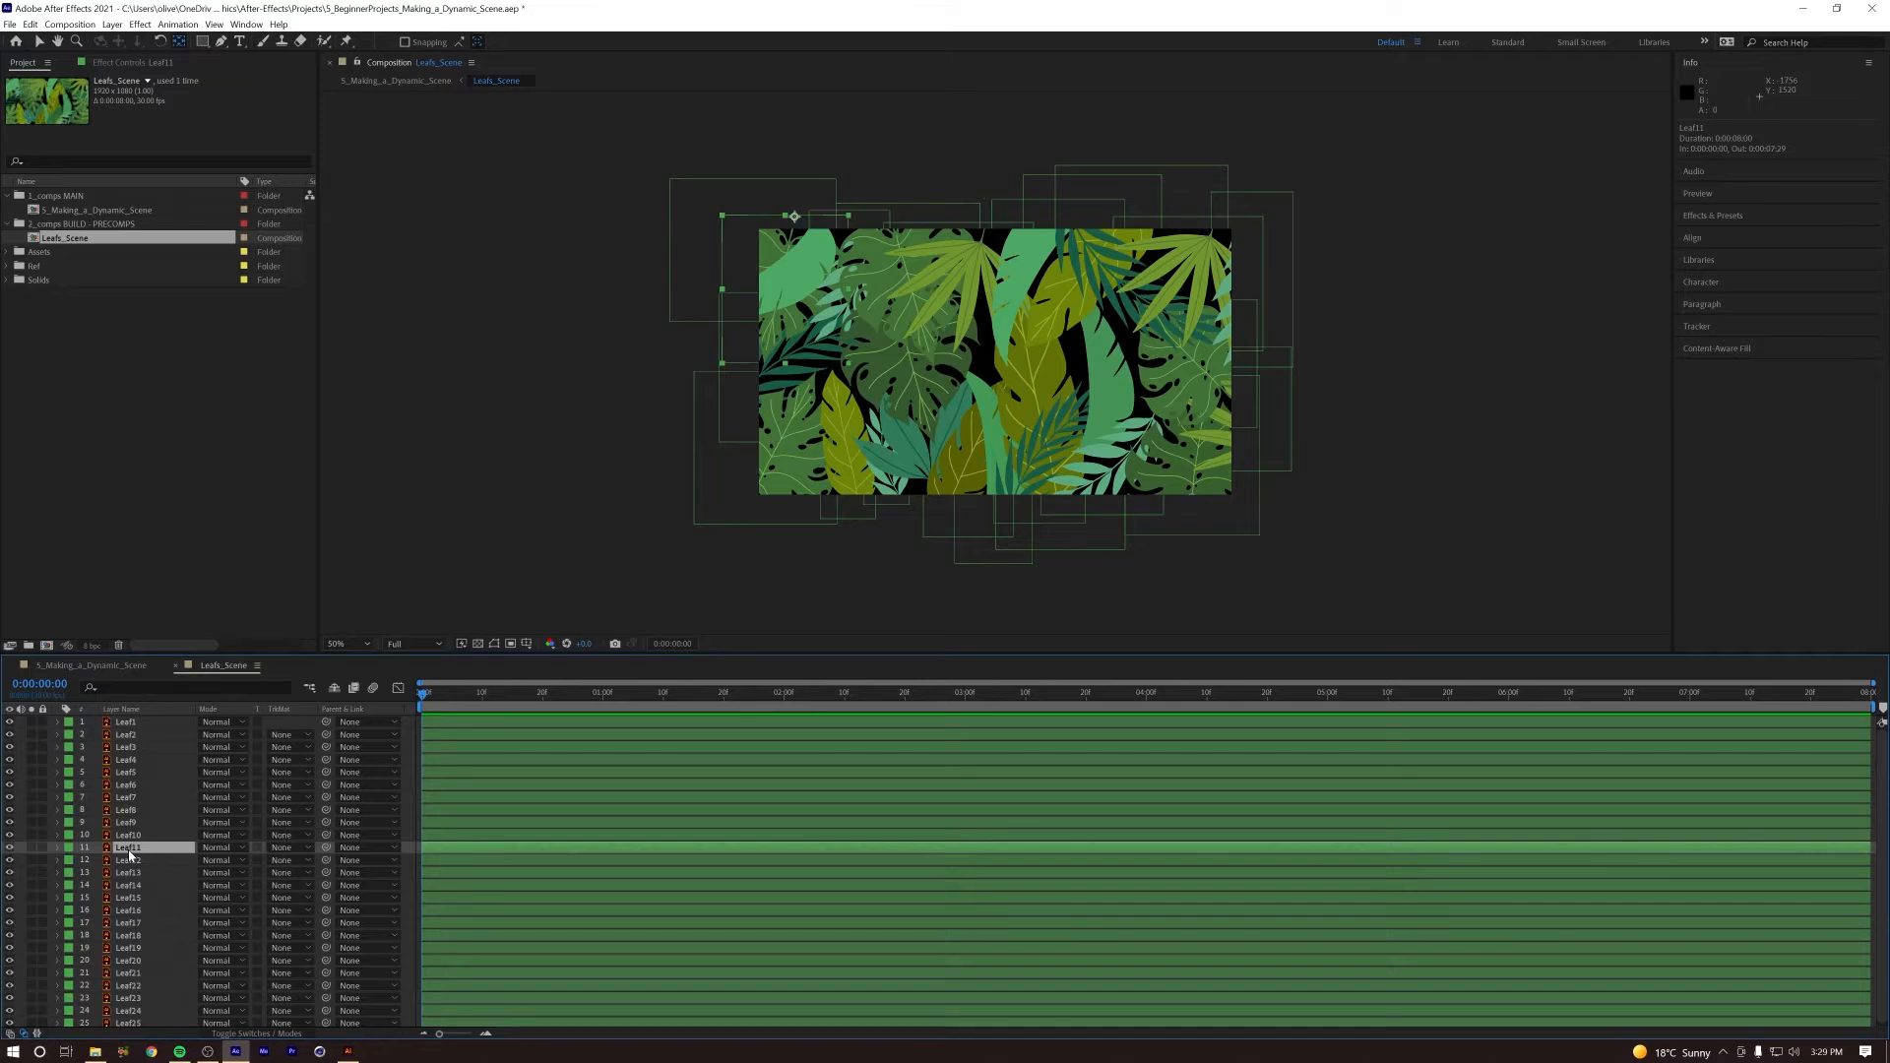
Step: In the Leafs_Scene composition, select the layers Leaf1 through Leaf11 and set their label colour to Red
{"action": "scroll", "coordinate": [139, 900], "scroll_direction": "down", "scroll_amount": 1}
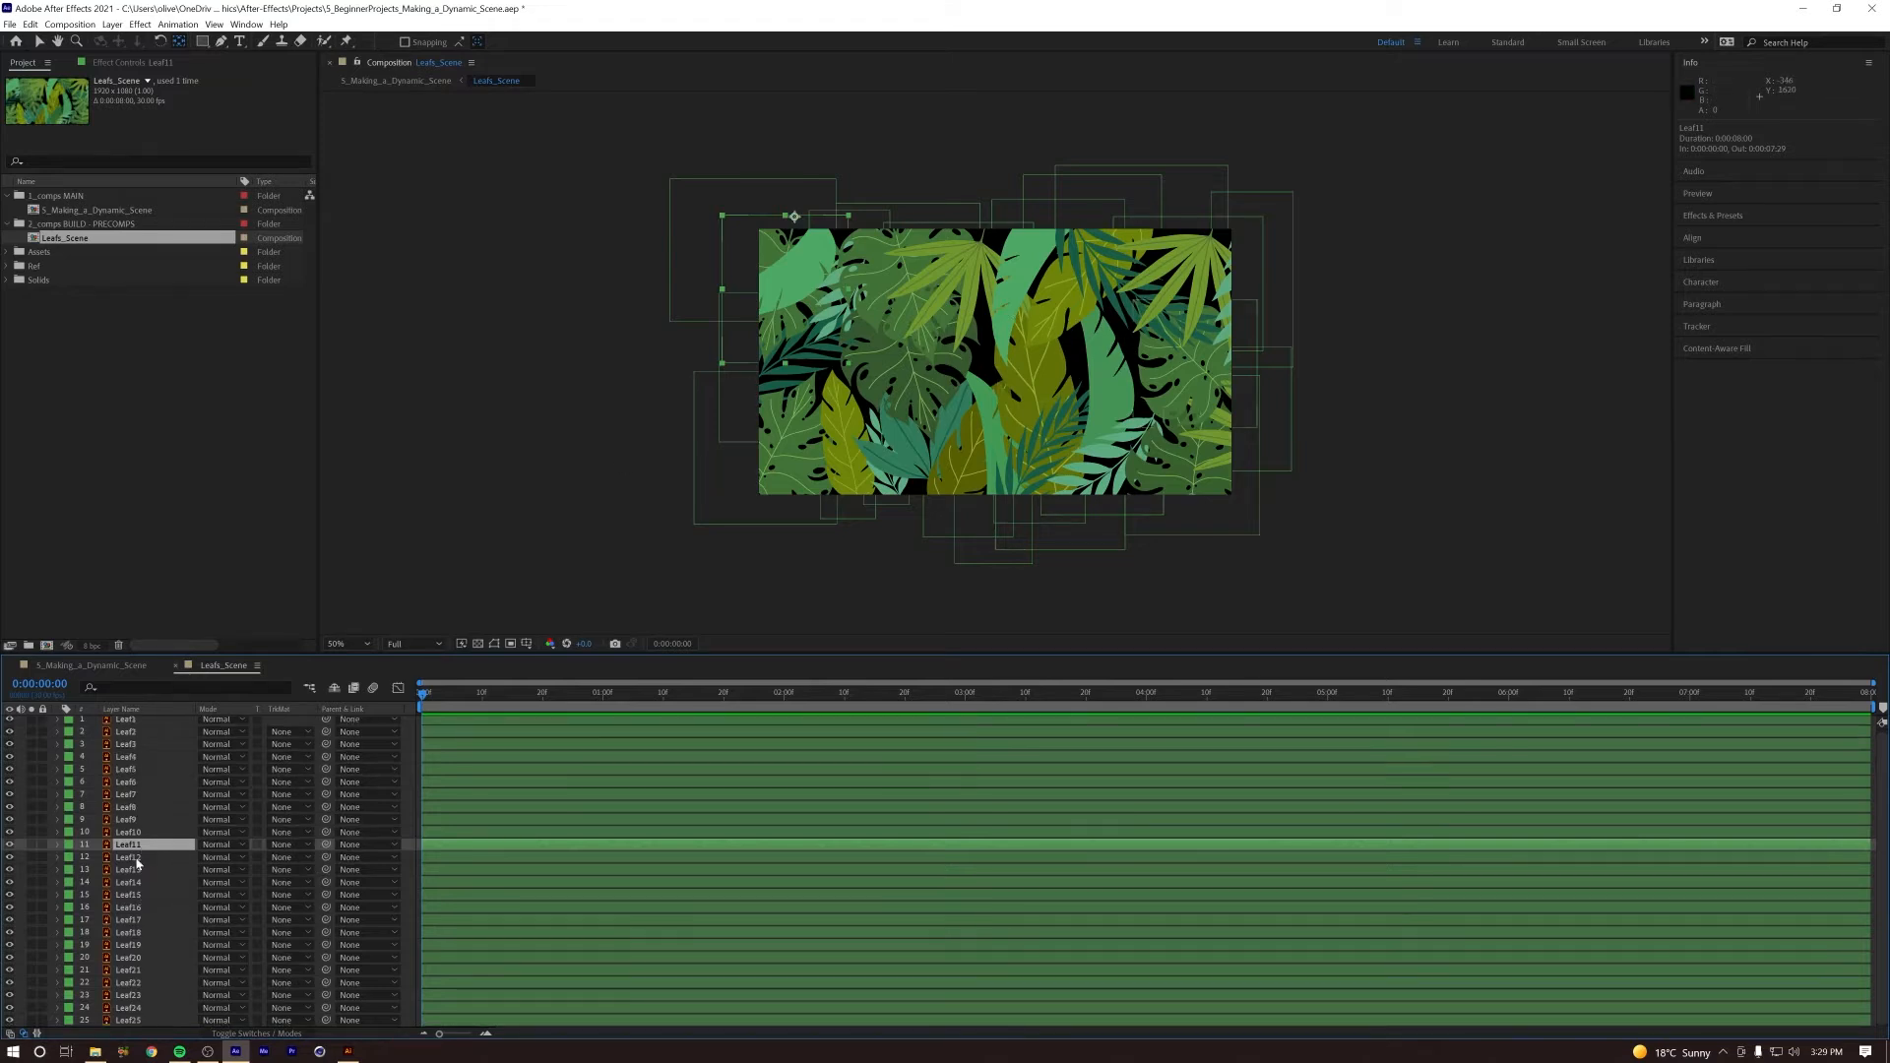
{"action": "scroll", "coordinate": [136, 729], "scroll_direction": "up", "scroll_amount": 1}
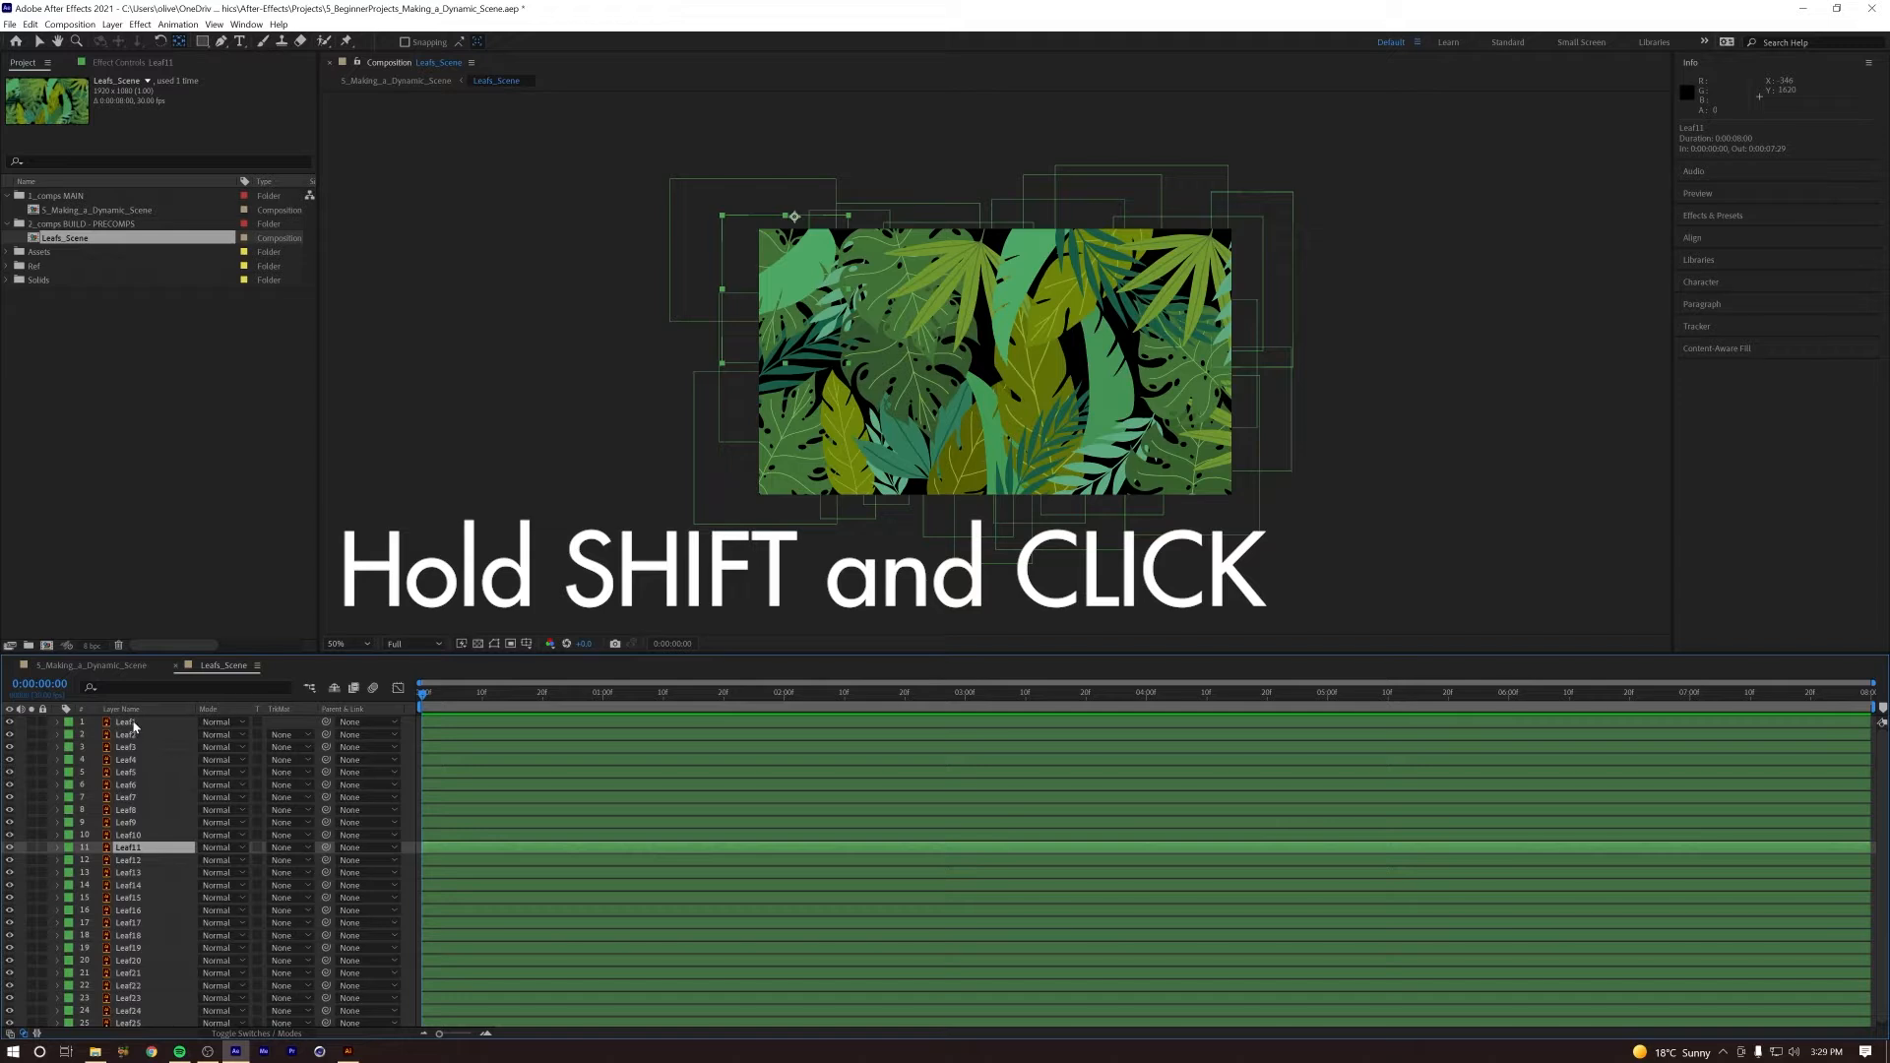
{"action": "left_click", "coordinate": [128, 726], "text": "shift"}
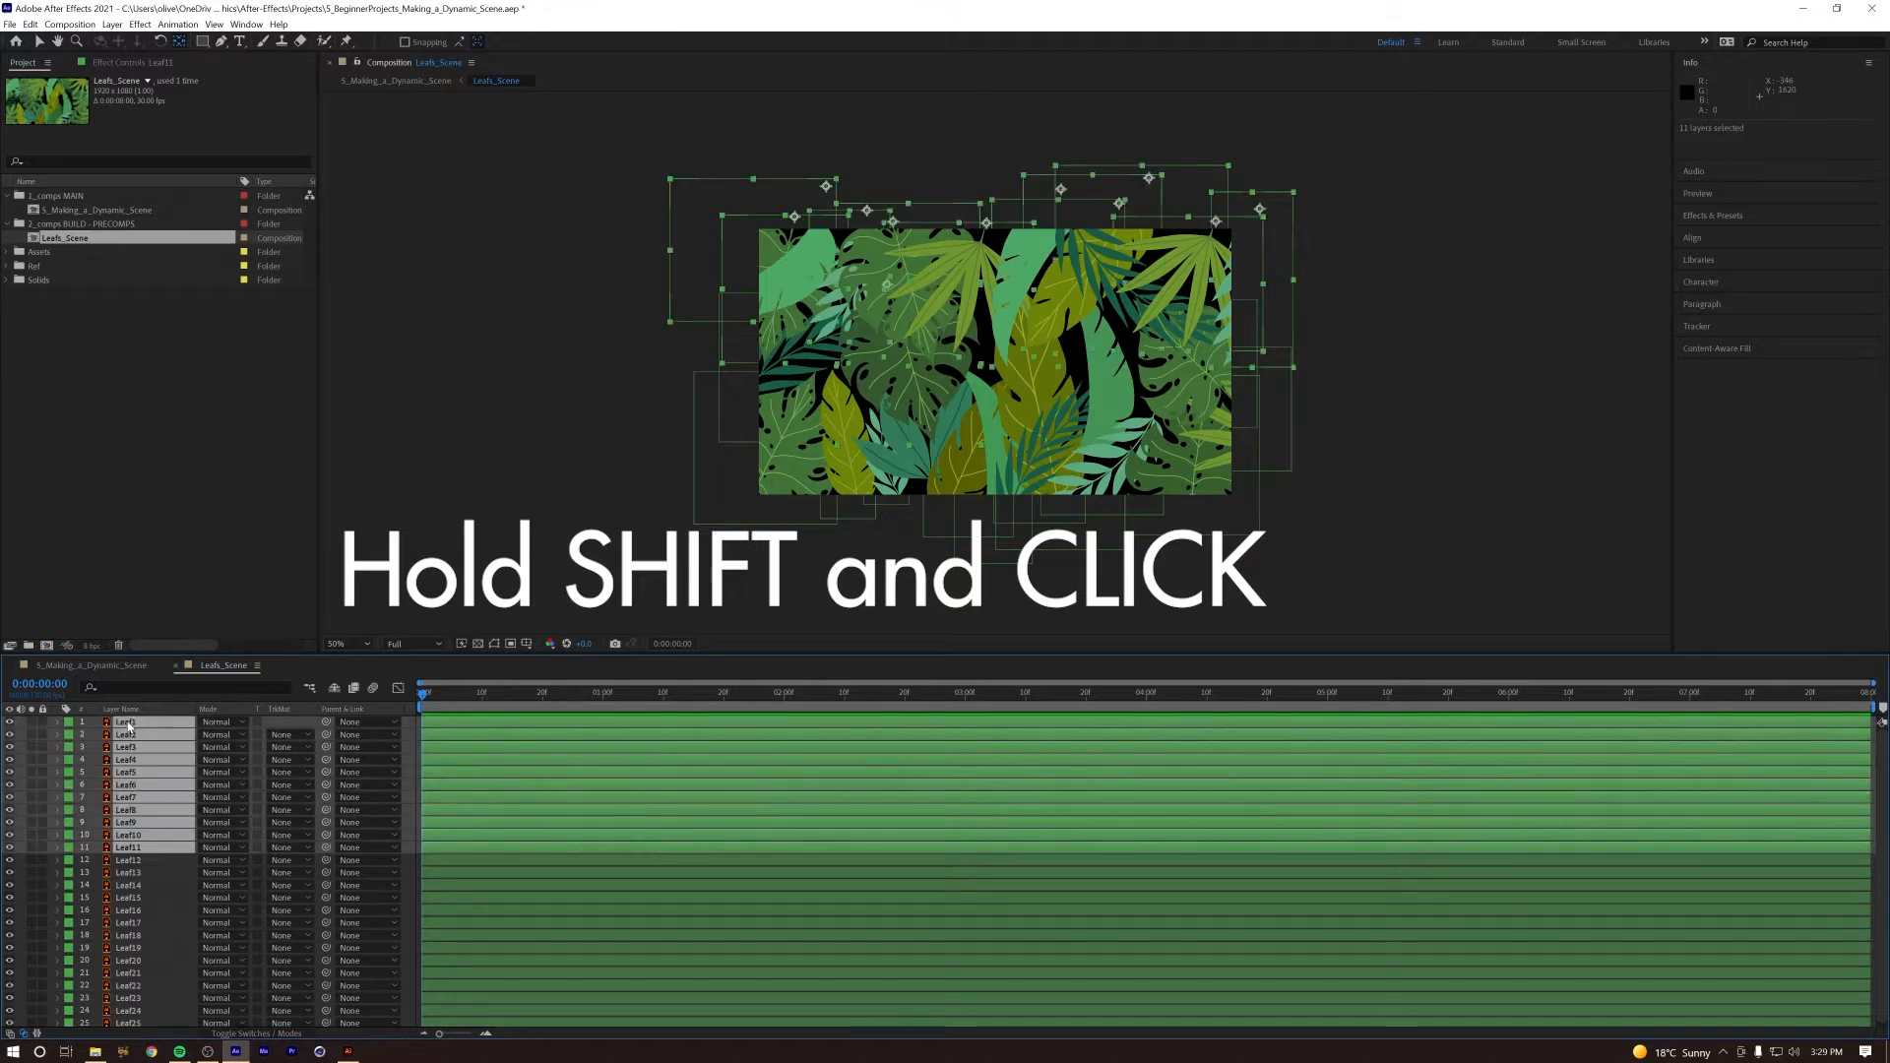
{"action": "left_click", "coordinate": [69, 723]}
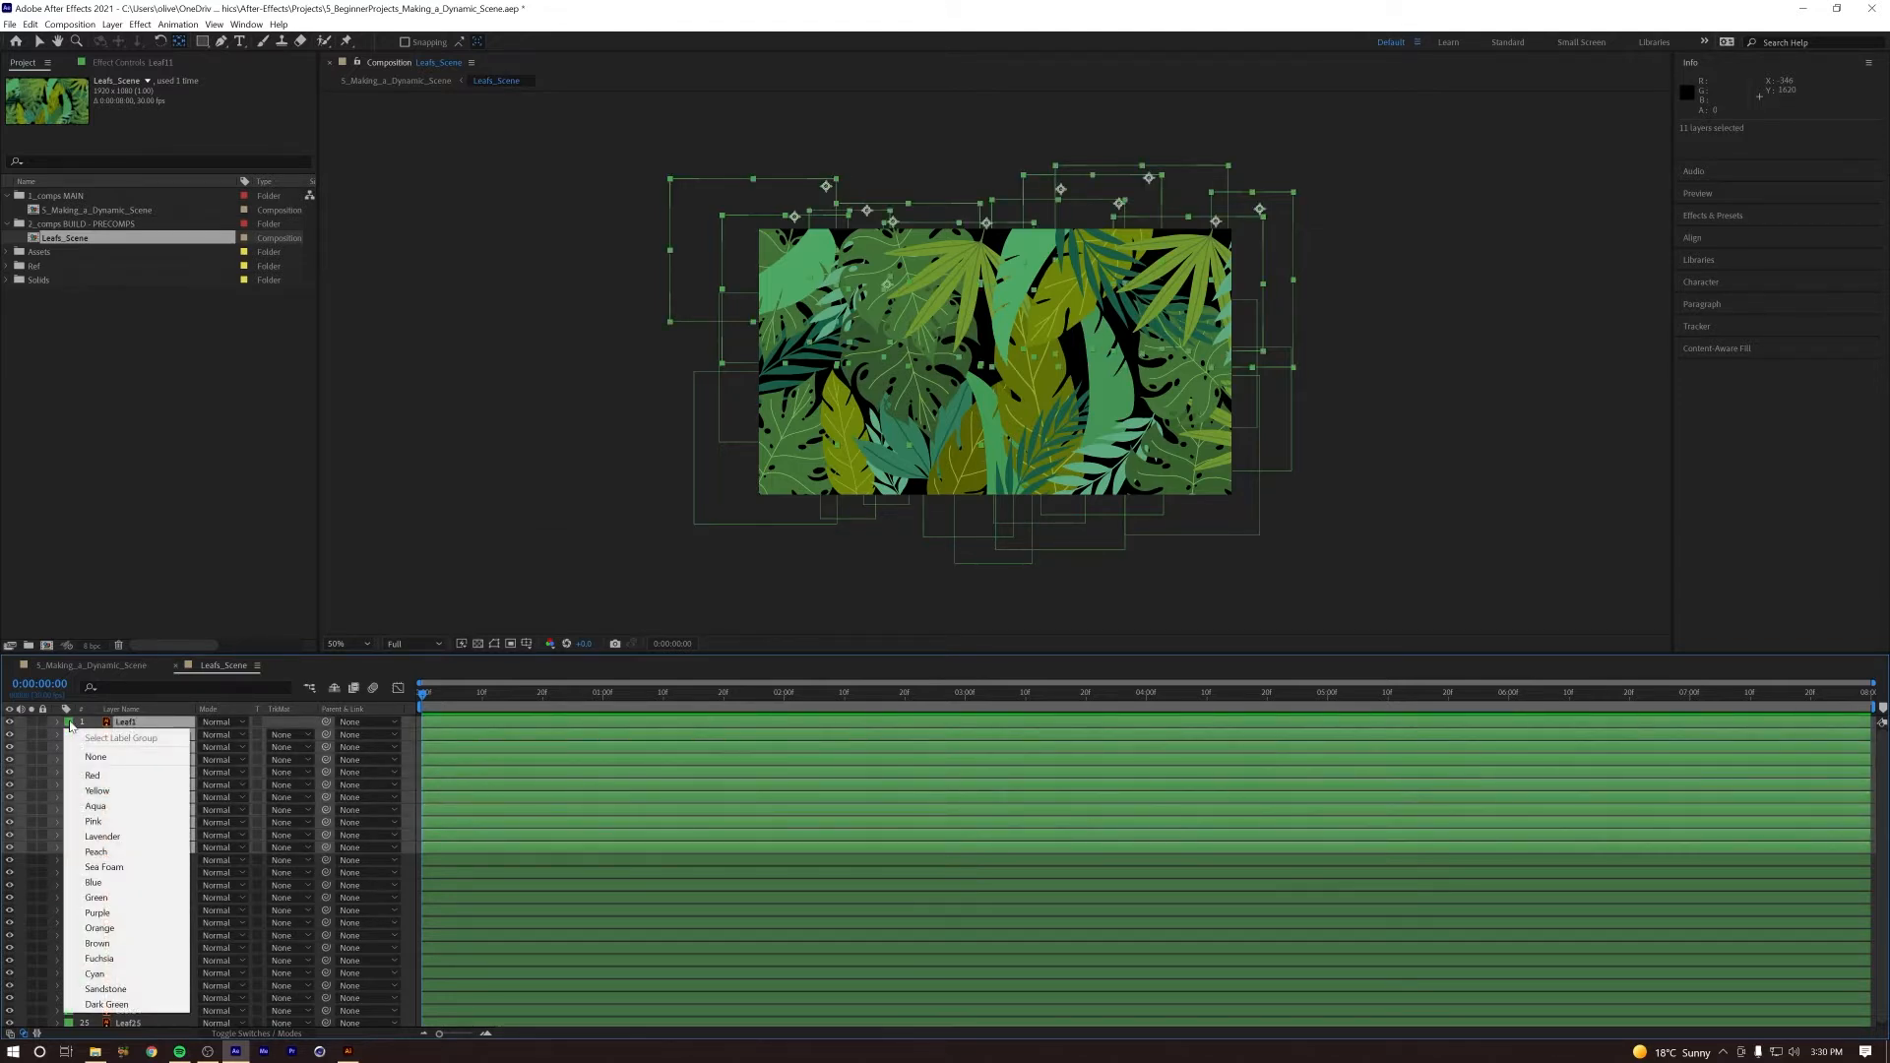
{"action": "left_click", "coordinate": [93, 775]}
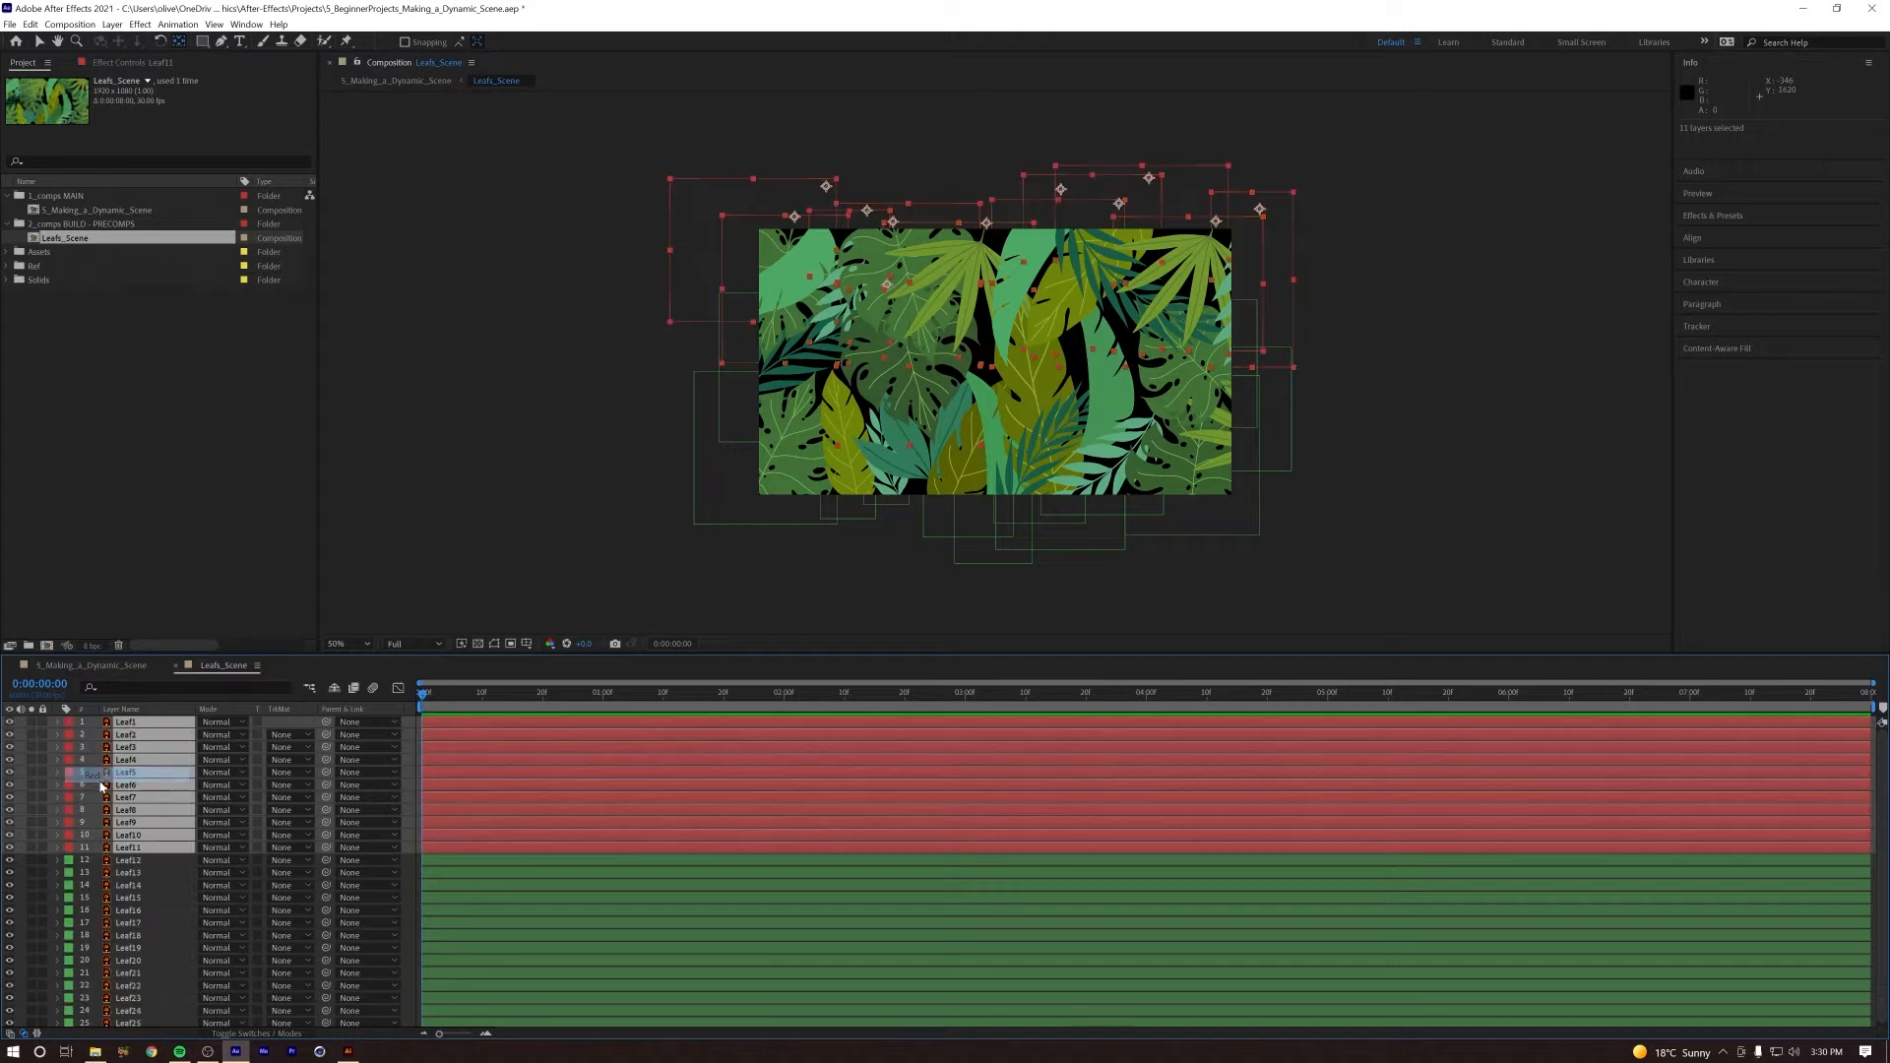
{"action": "left_click", "coordinate": [136, 861]}
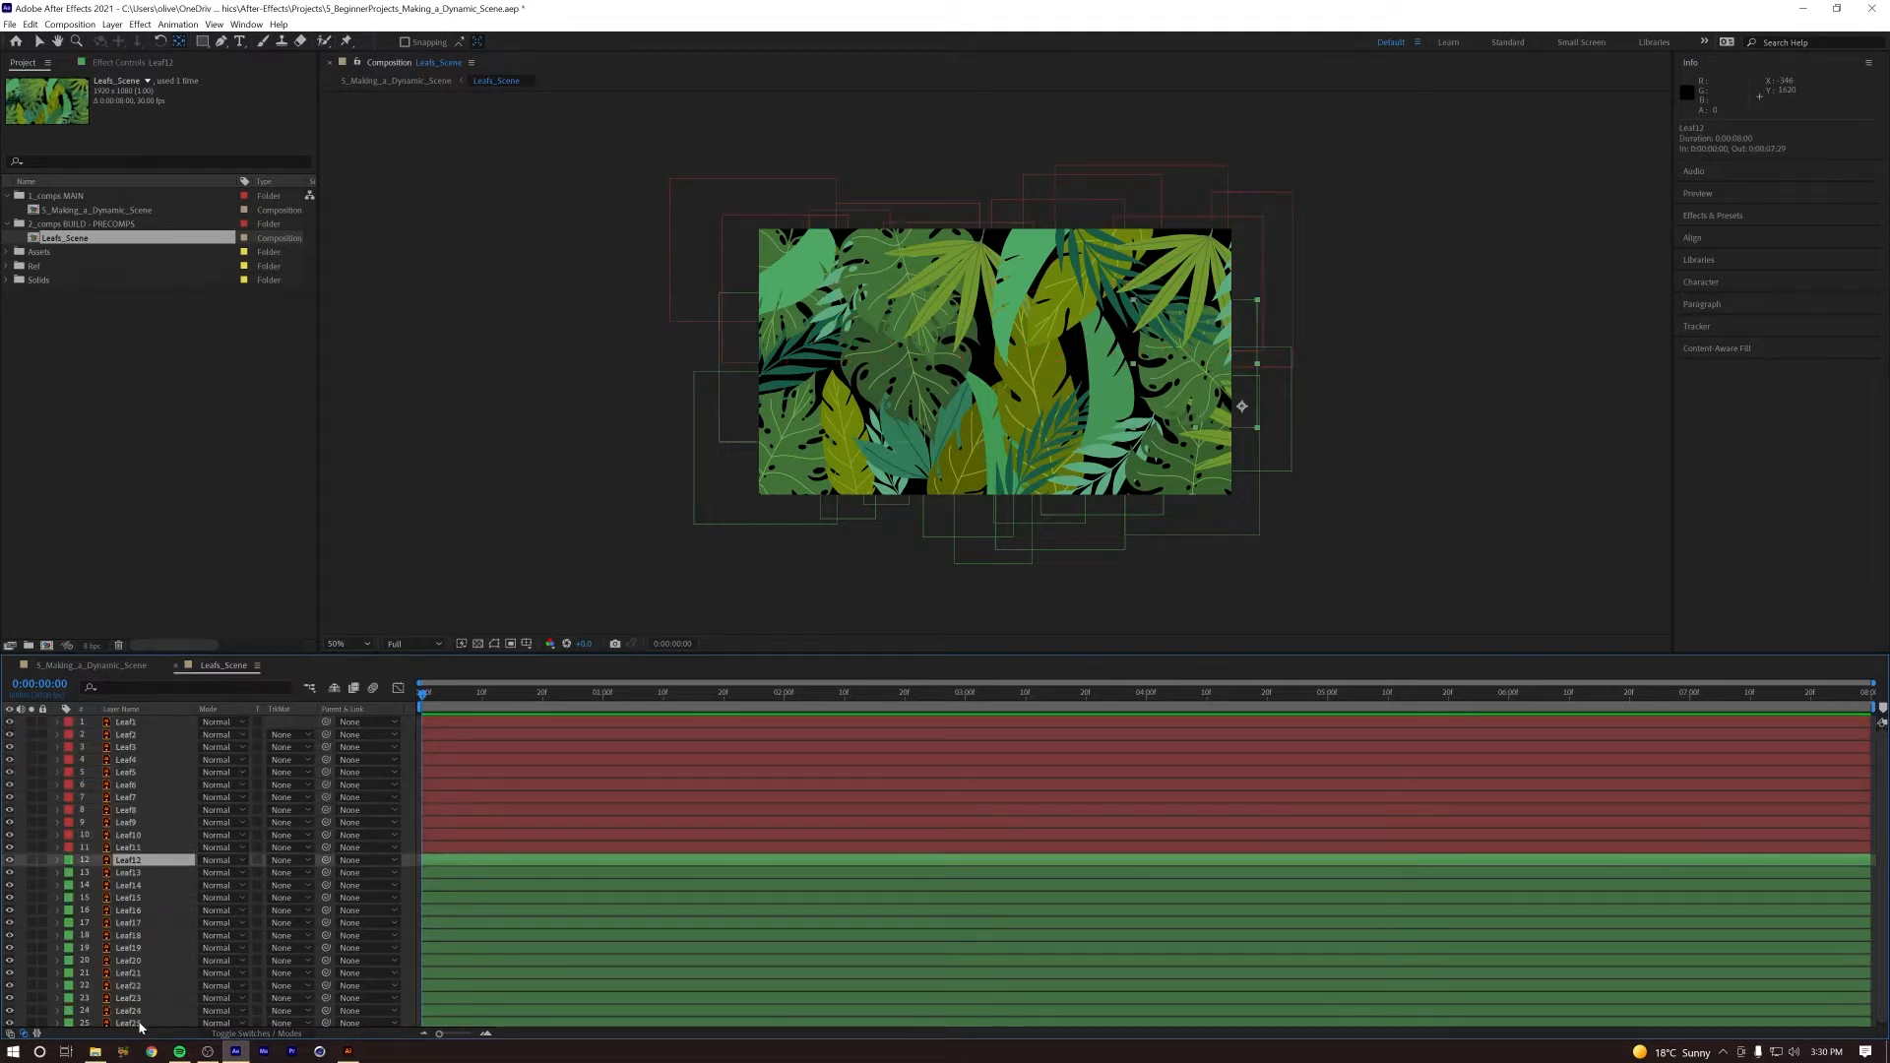
{"action": "left_click", "coordinate": [140, 1025], "text": "shift"}
{"action": "left_click", "coordinate": [127, 725]}
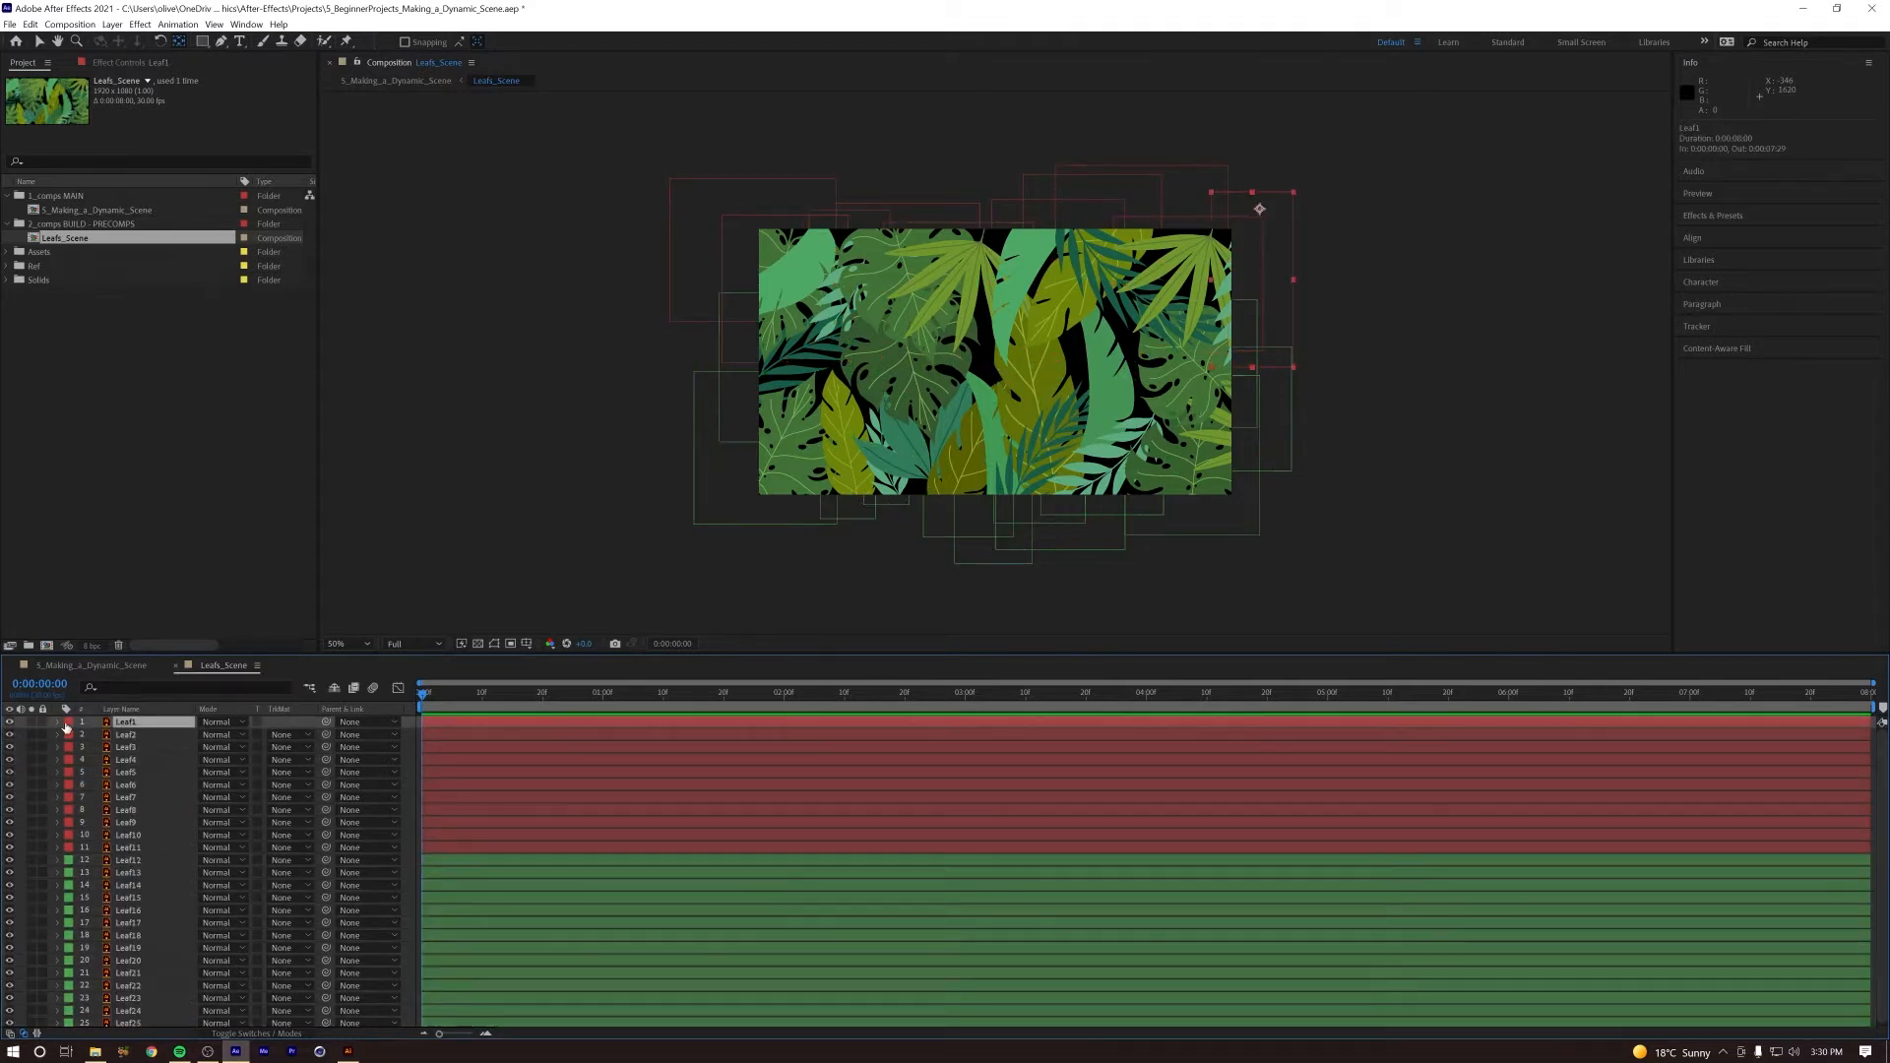
{"action": "left_click", "coordinate": [126, 848], "text": "shift"}
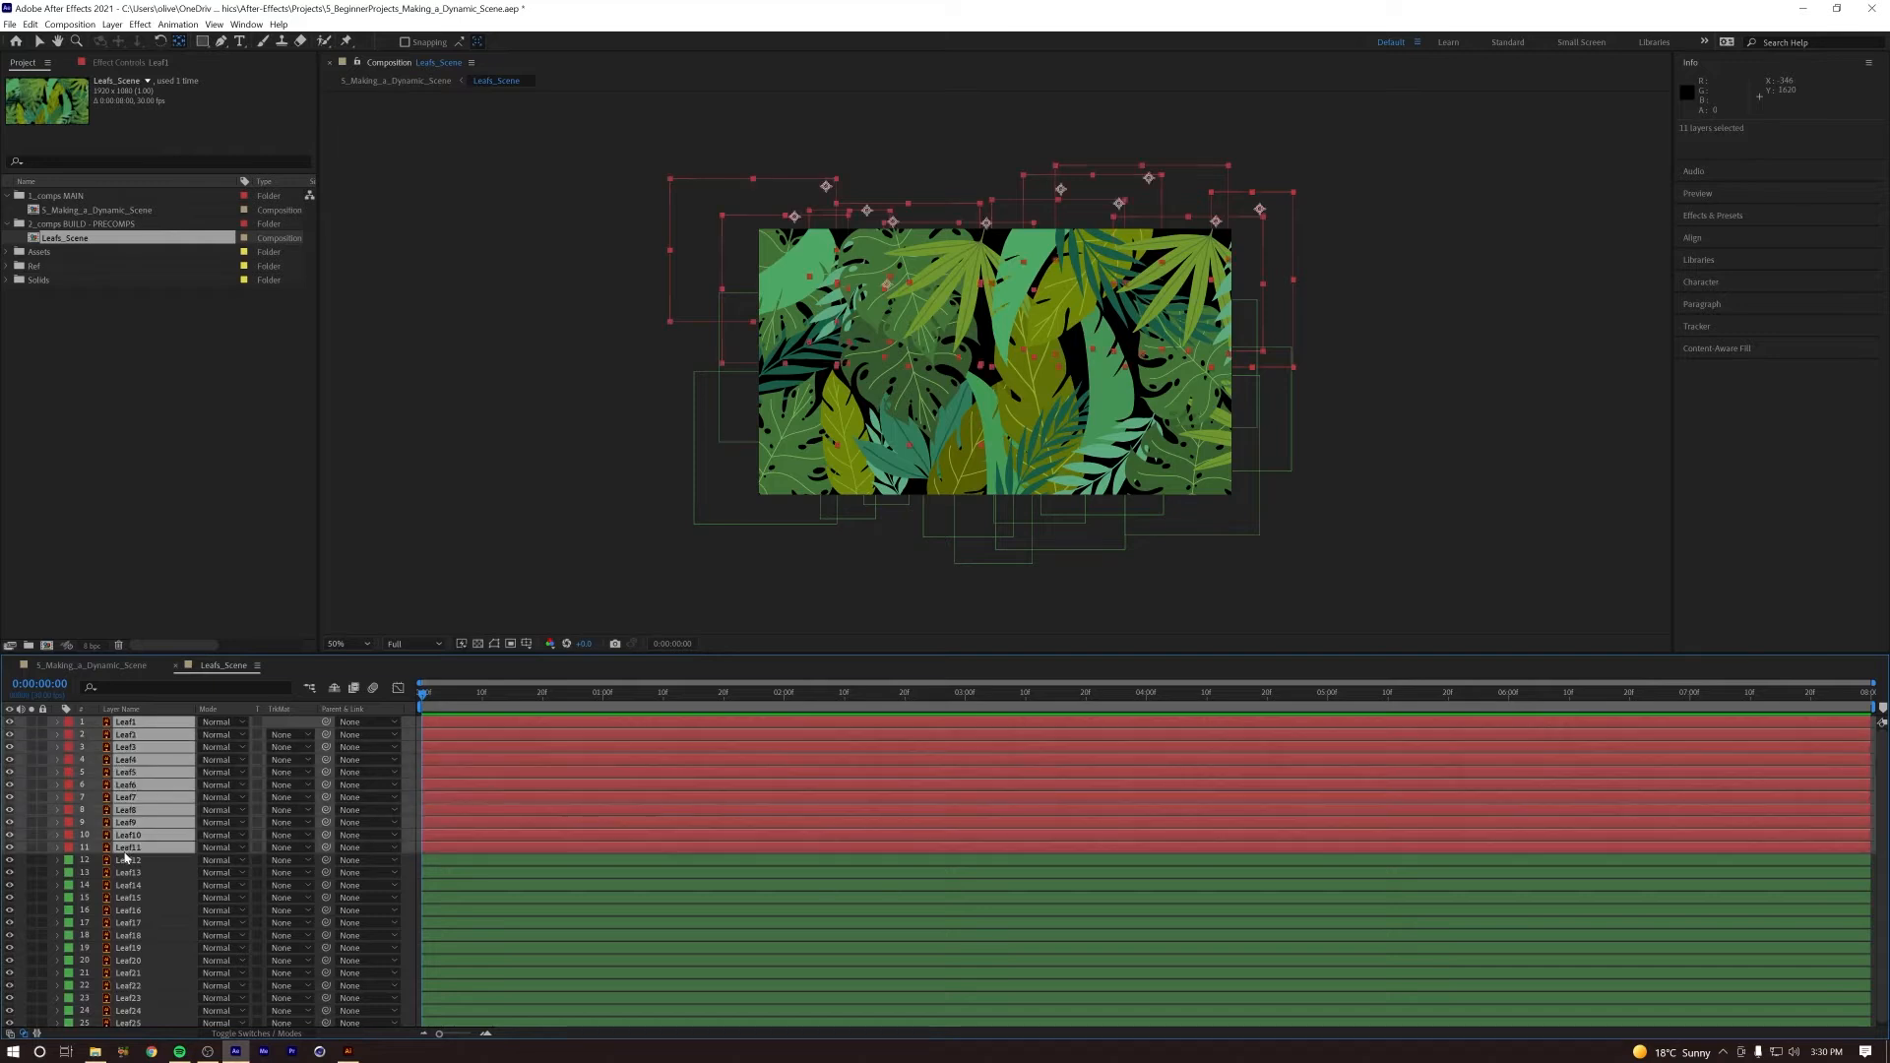
{"action": "left_click", "coordinate": [128, 863]}
{"action": "left_click", "coordinate": [133, 1024], "text": "shift"}
{"action": "left_click", "coordinate": [126, 848]}
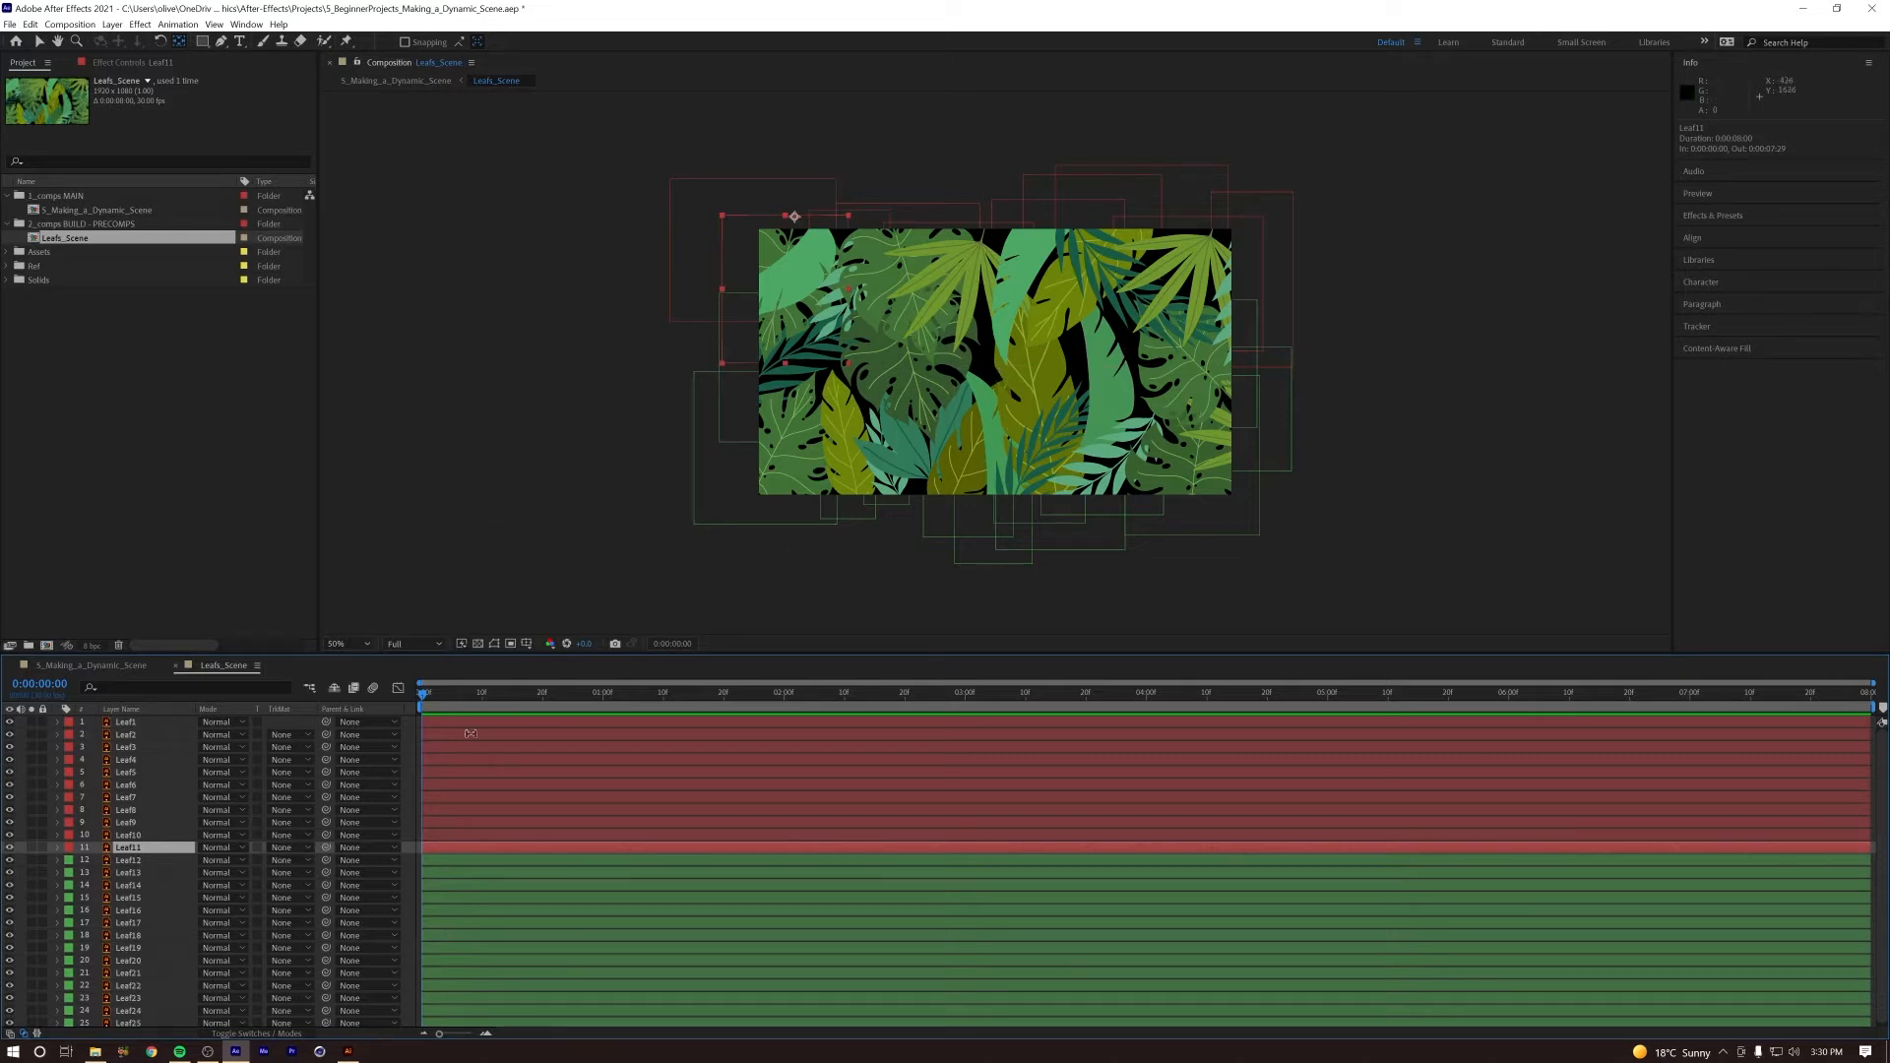
Step: Add a Rotation keyframe to all leaf layers at 0:00:01:00
{"action": "left_click_drag", "start_coordinate": [460, 703], "coordinate": [604, 696]}
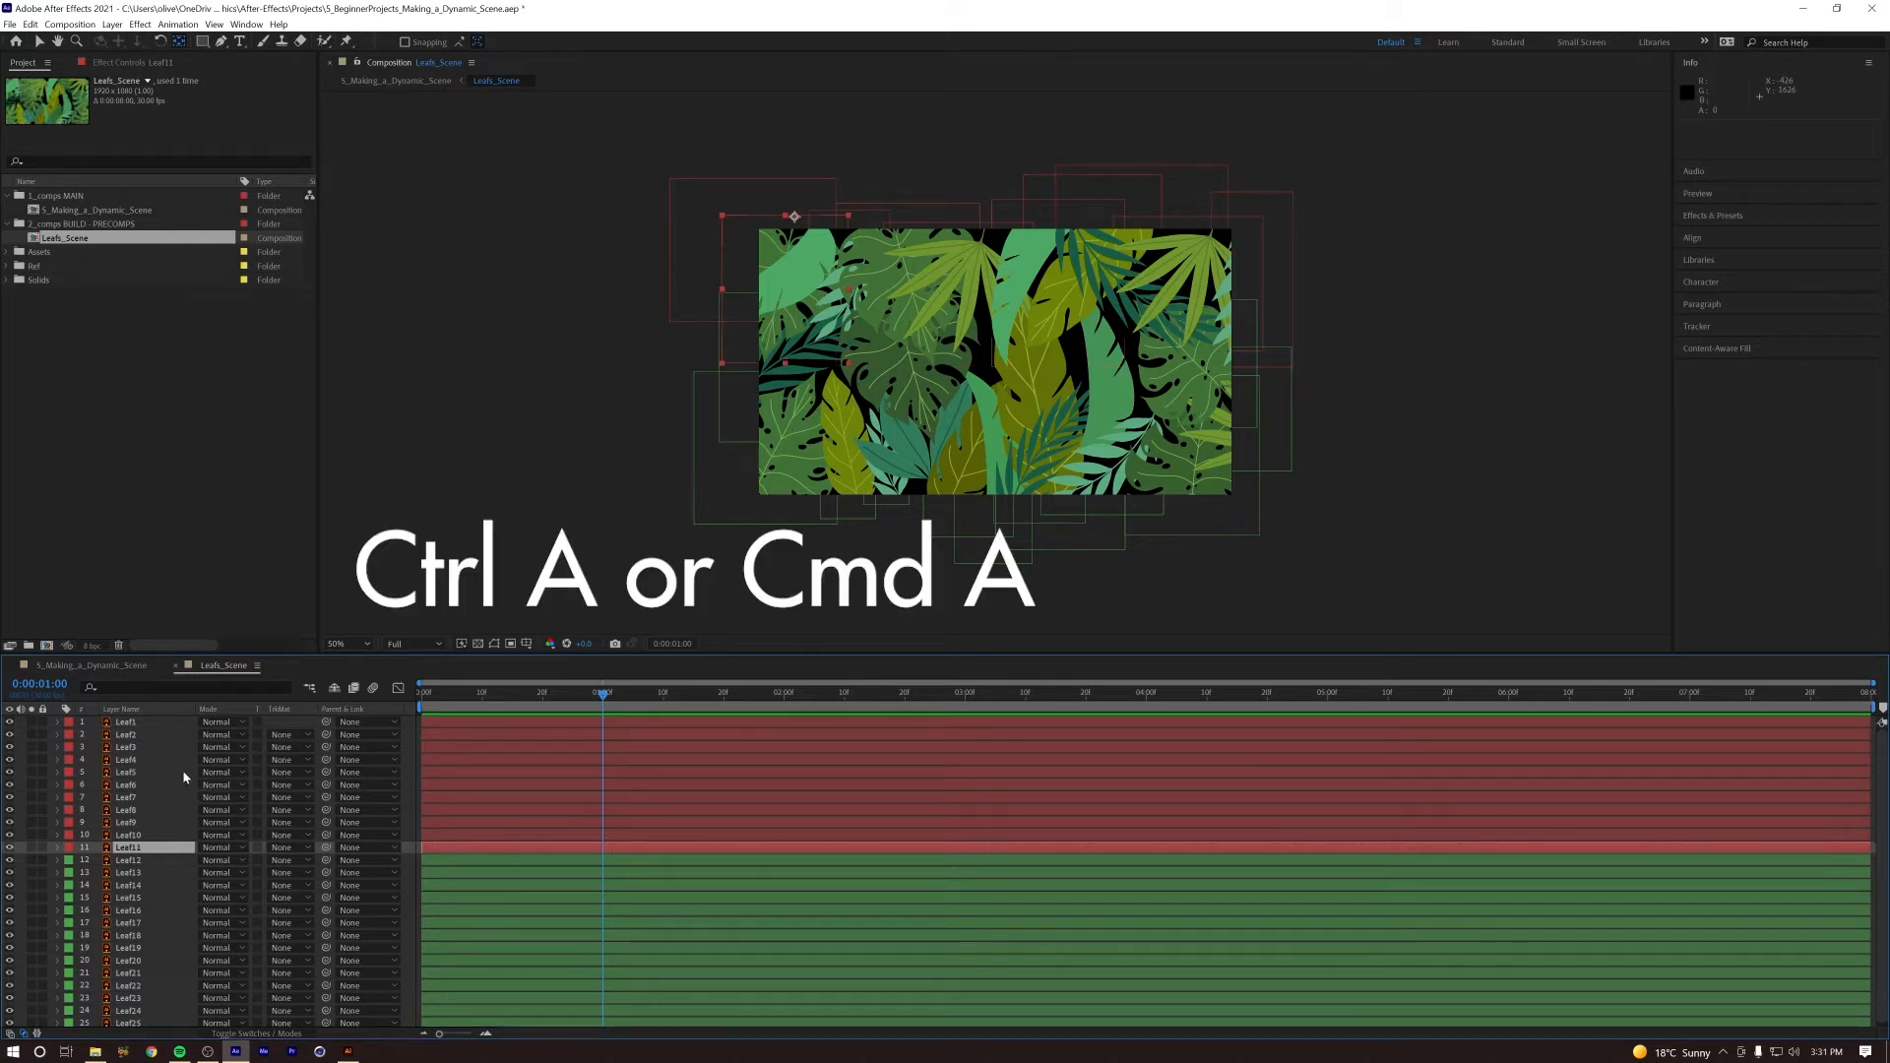
{"action": "key", "text": "ctrl+a"}
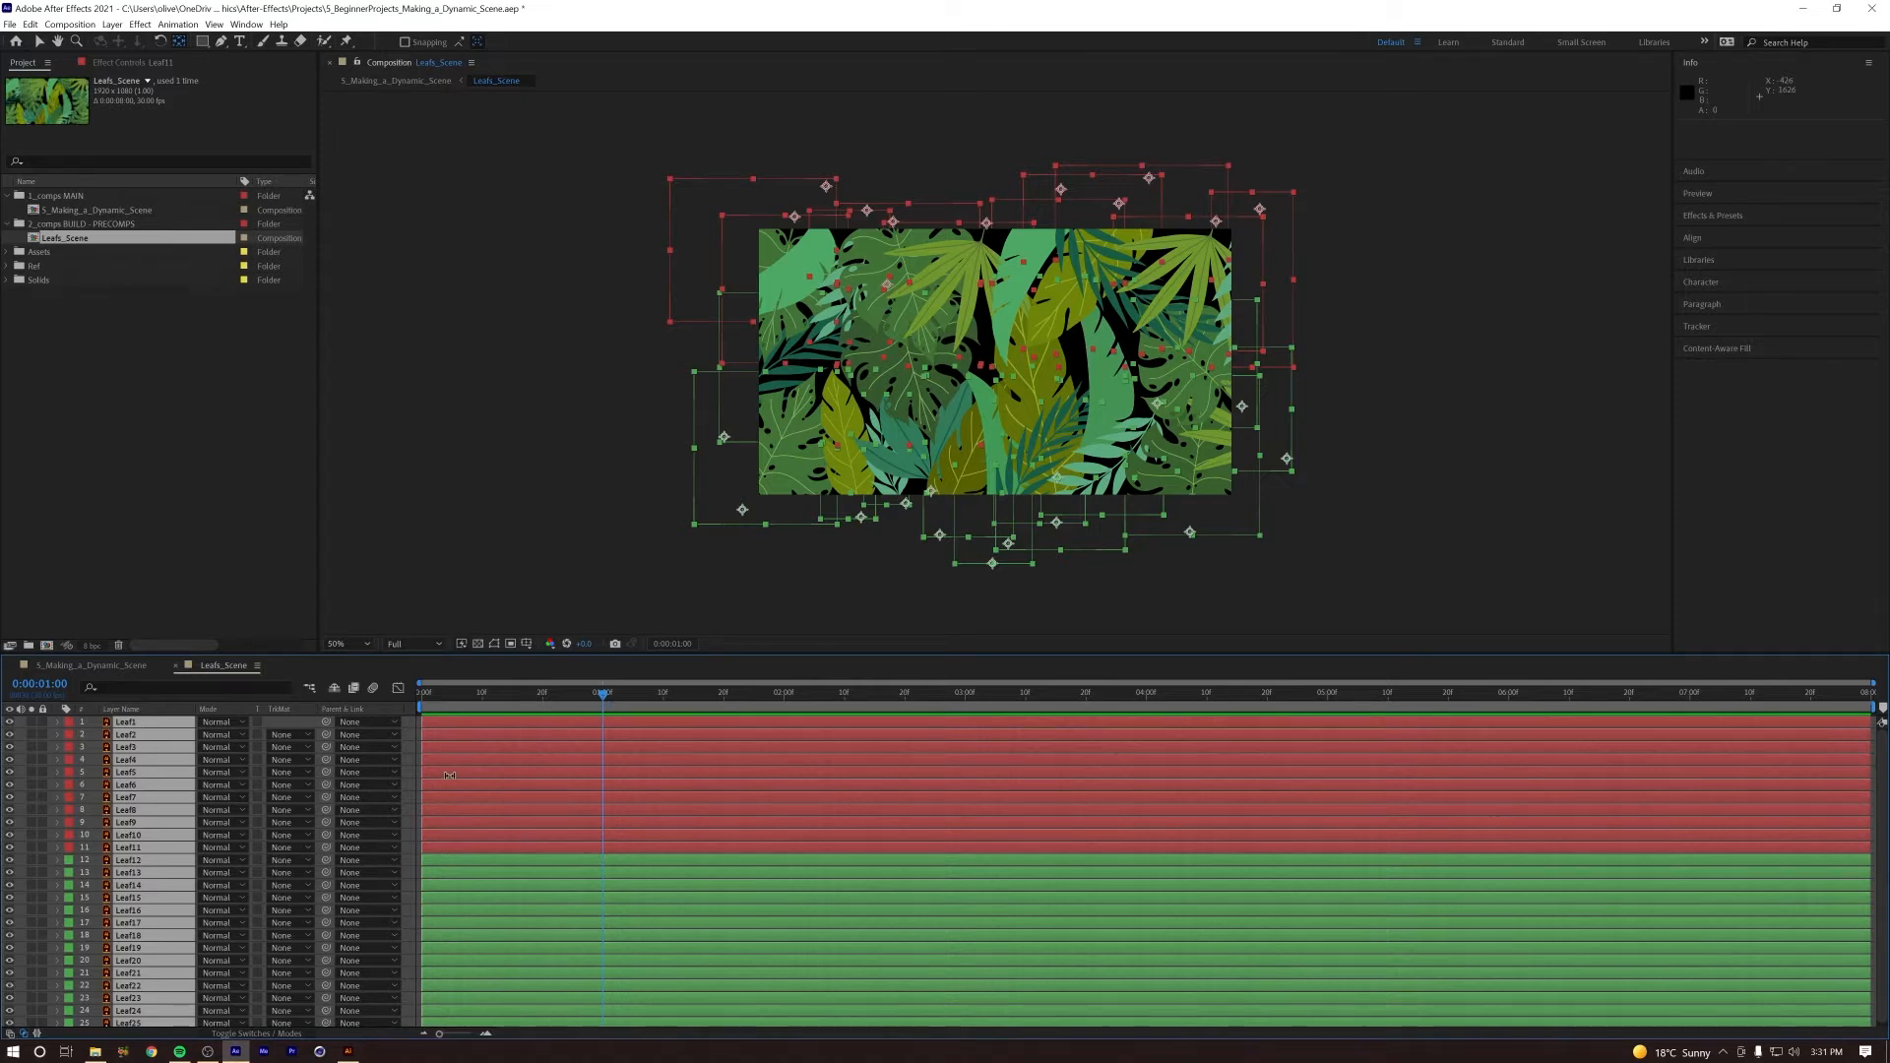
{"action": "key", "text": "r"}
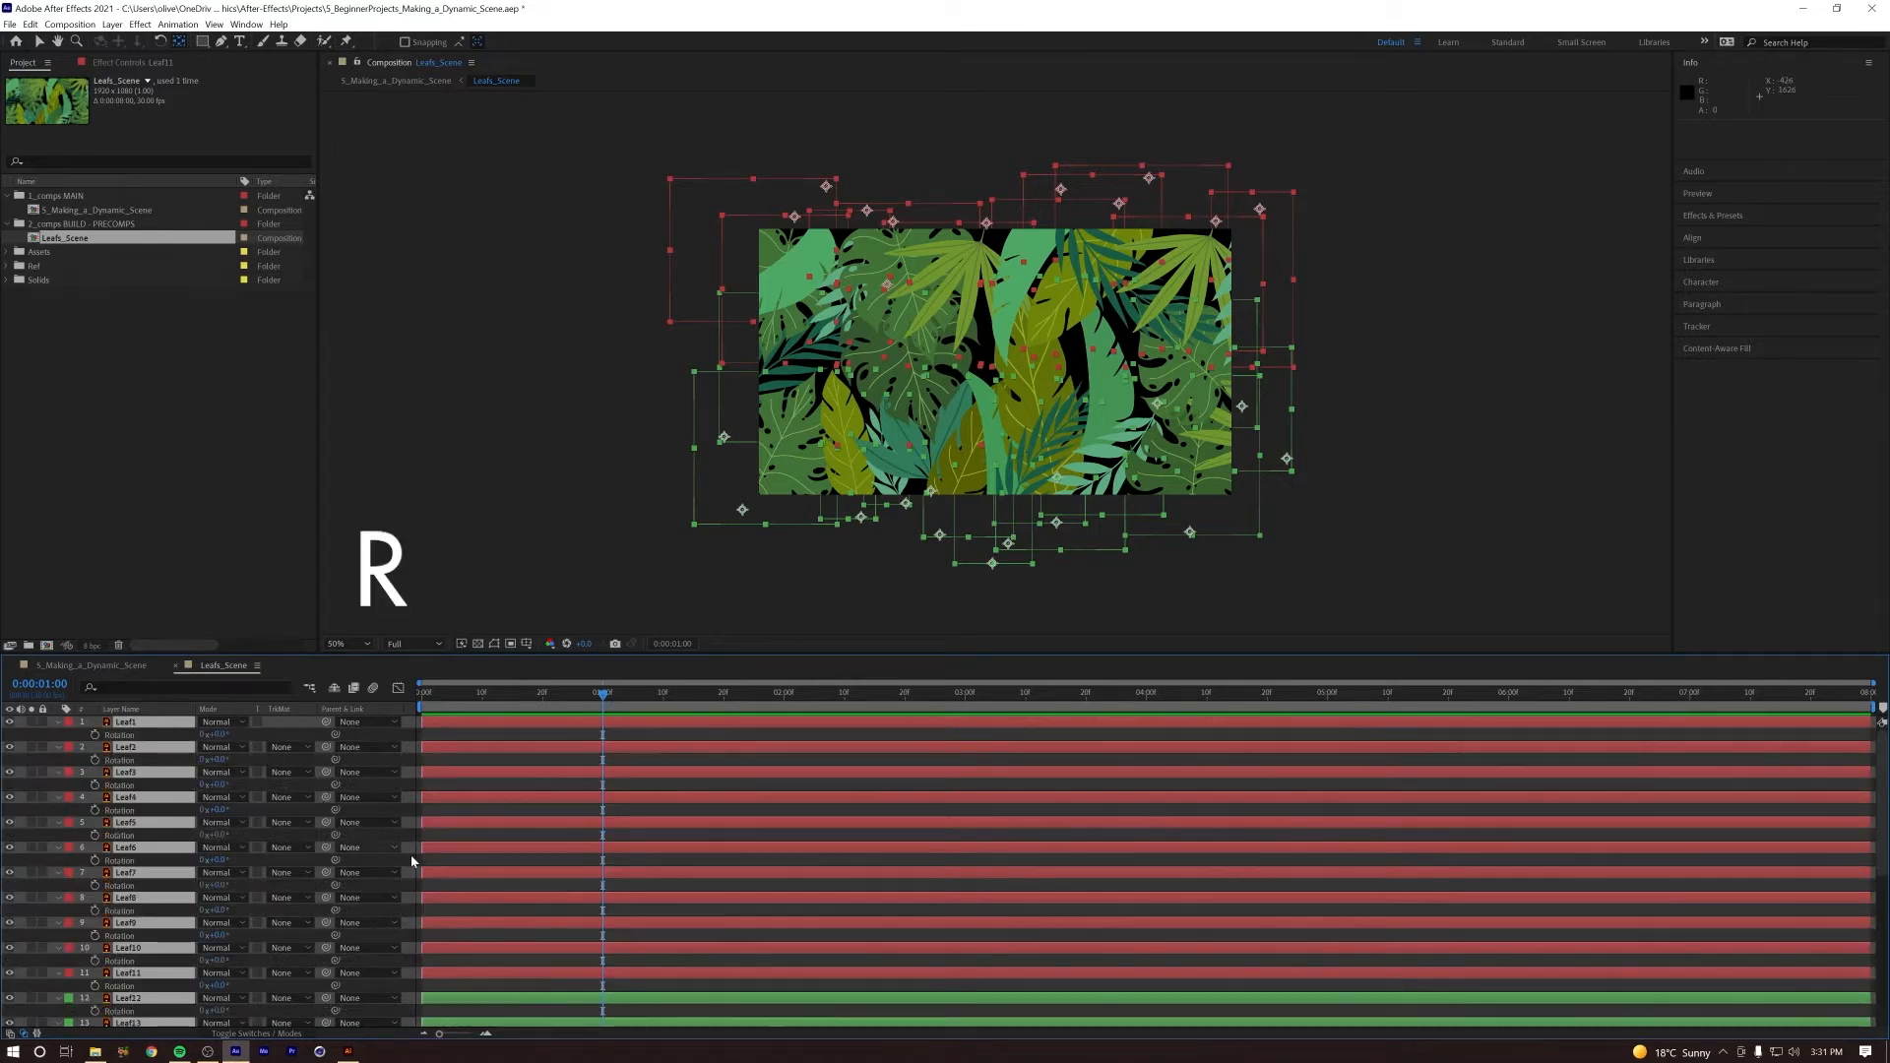
{"action": "scroll", "coordinate": [497, 868], "scroll_direction": "down", "scroll_amount": 5}
{"action": "scroll", "coordinate": [499, 876], "scroll_direction": "up", "scroll_amount": 5}
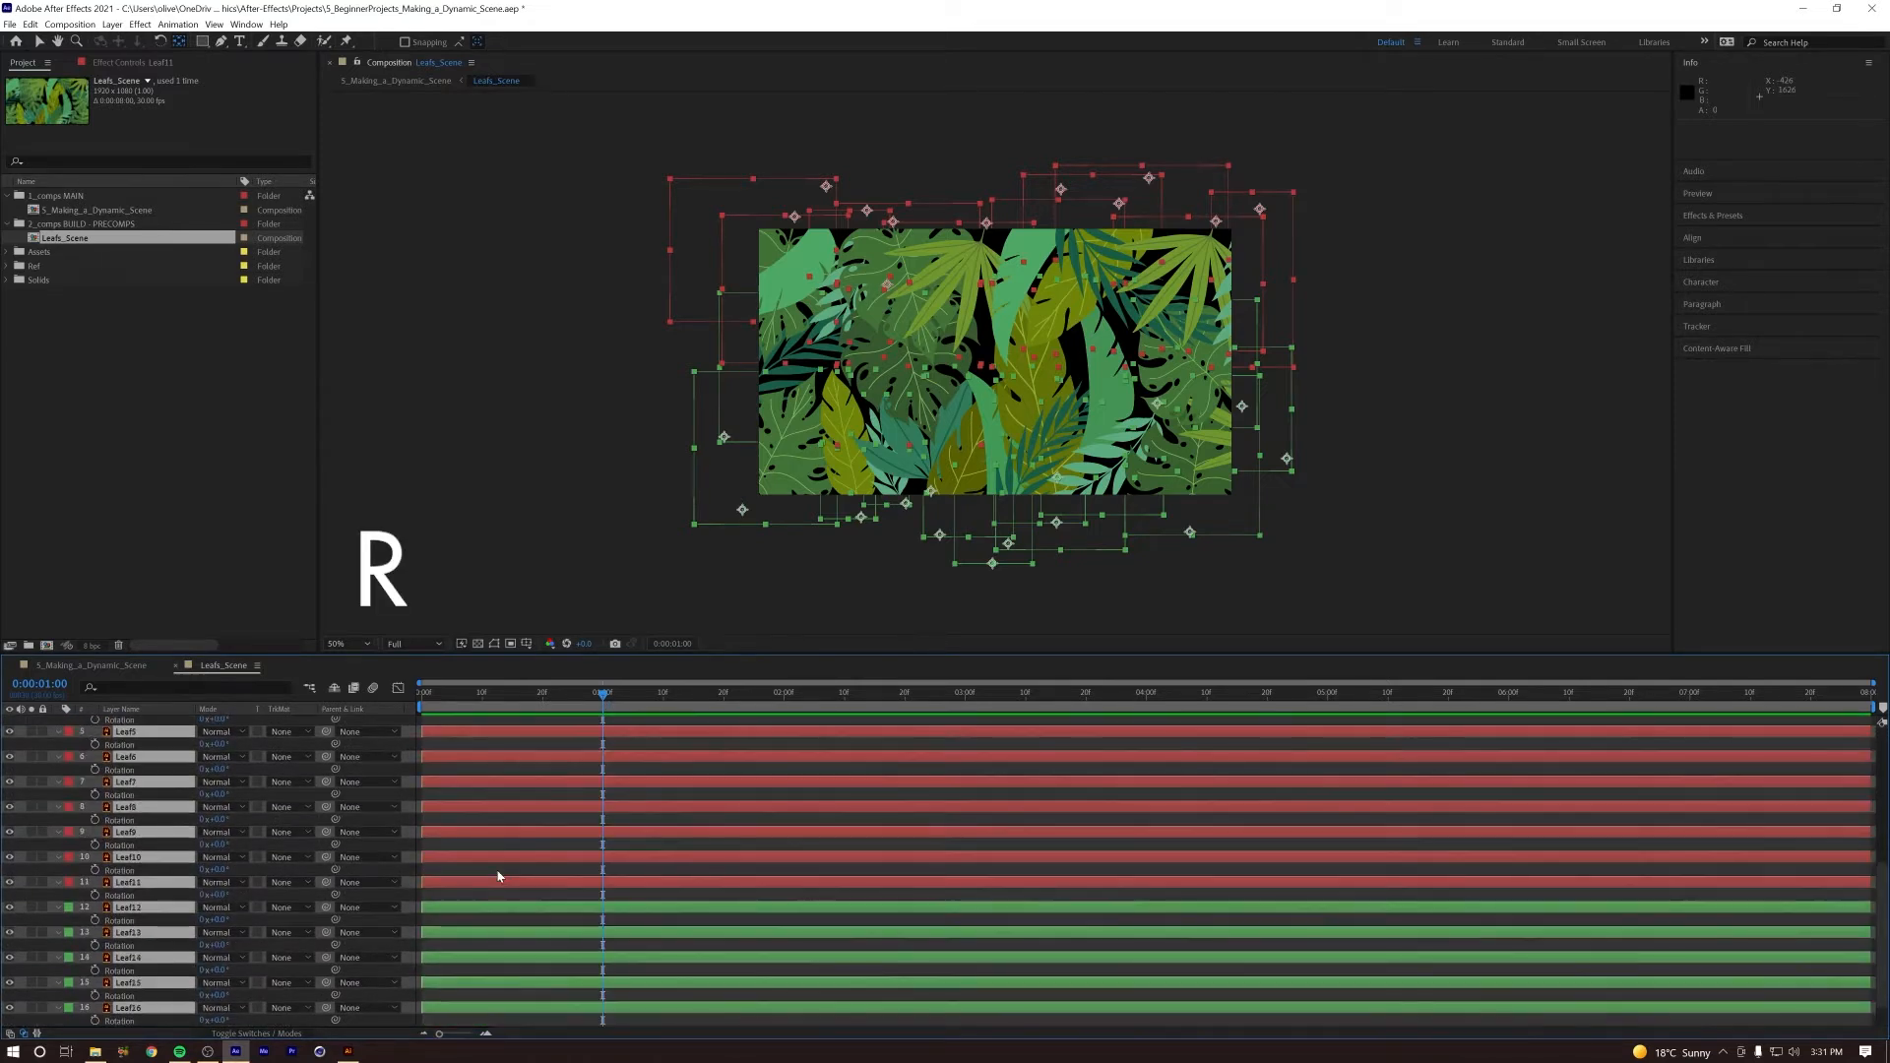
{"action": "left_click", "coordinate": [96, 735]}
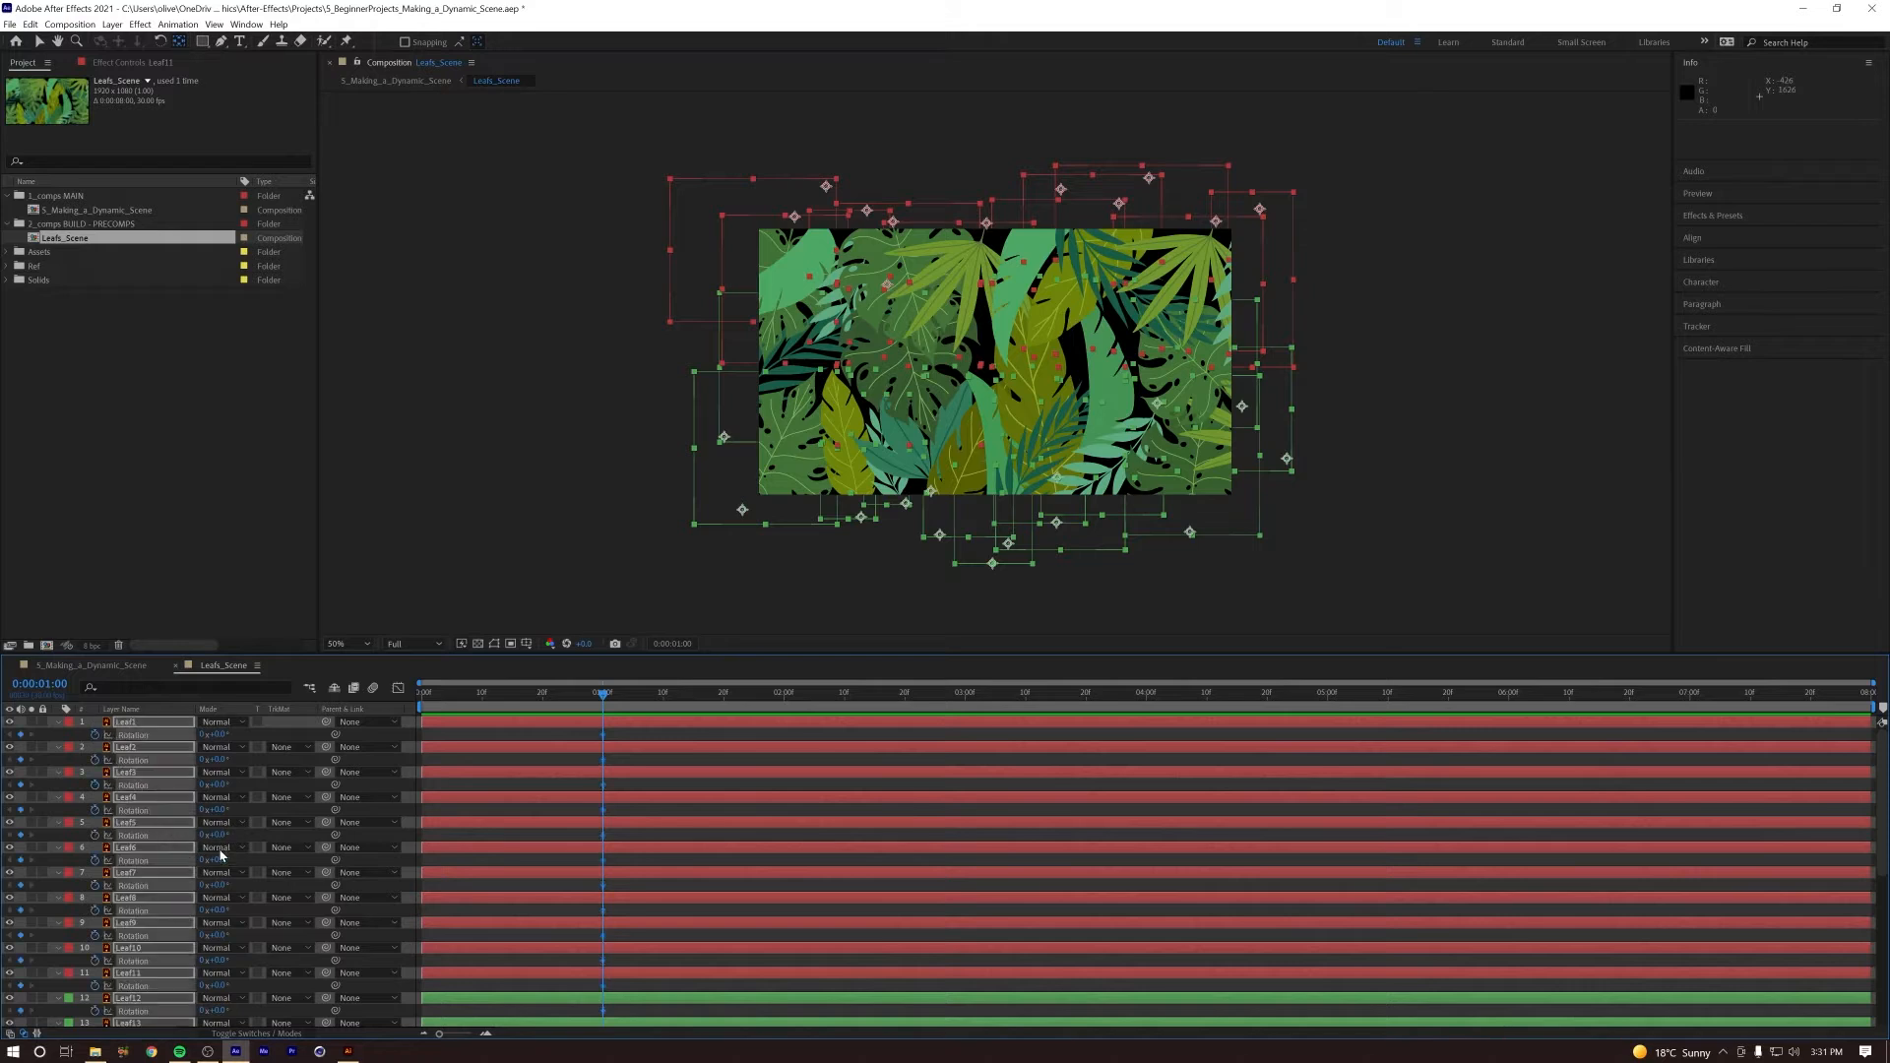
Step: At 0:00:02:00, set the Rotation of Leaf1 through Leaf11 to about 176° and preview the animation
{"action": "left_click_drag", "start_coordinate": [630, 701], "coordinate": [789, 709]}
{"action": "key", "text": "F2"}
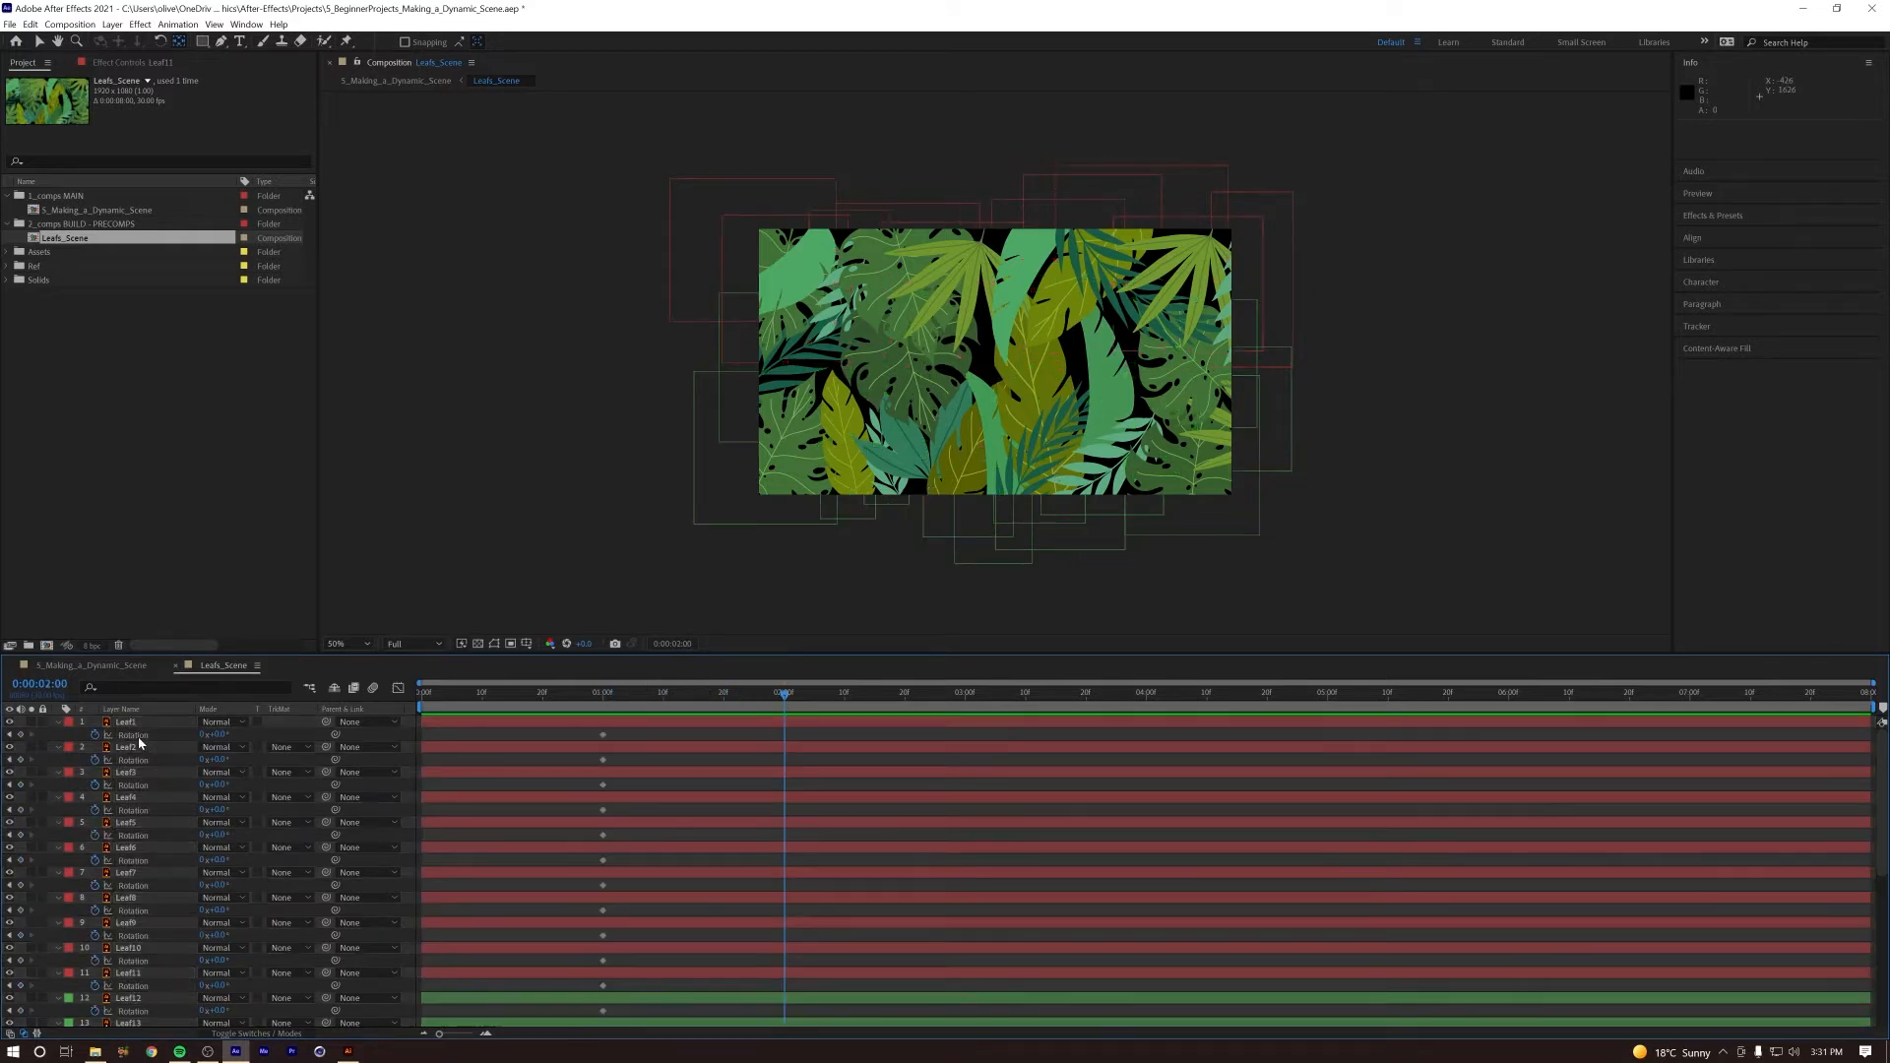
{"action": "left_click", "coordinate": [126, 725]}
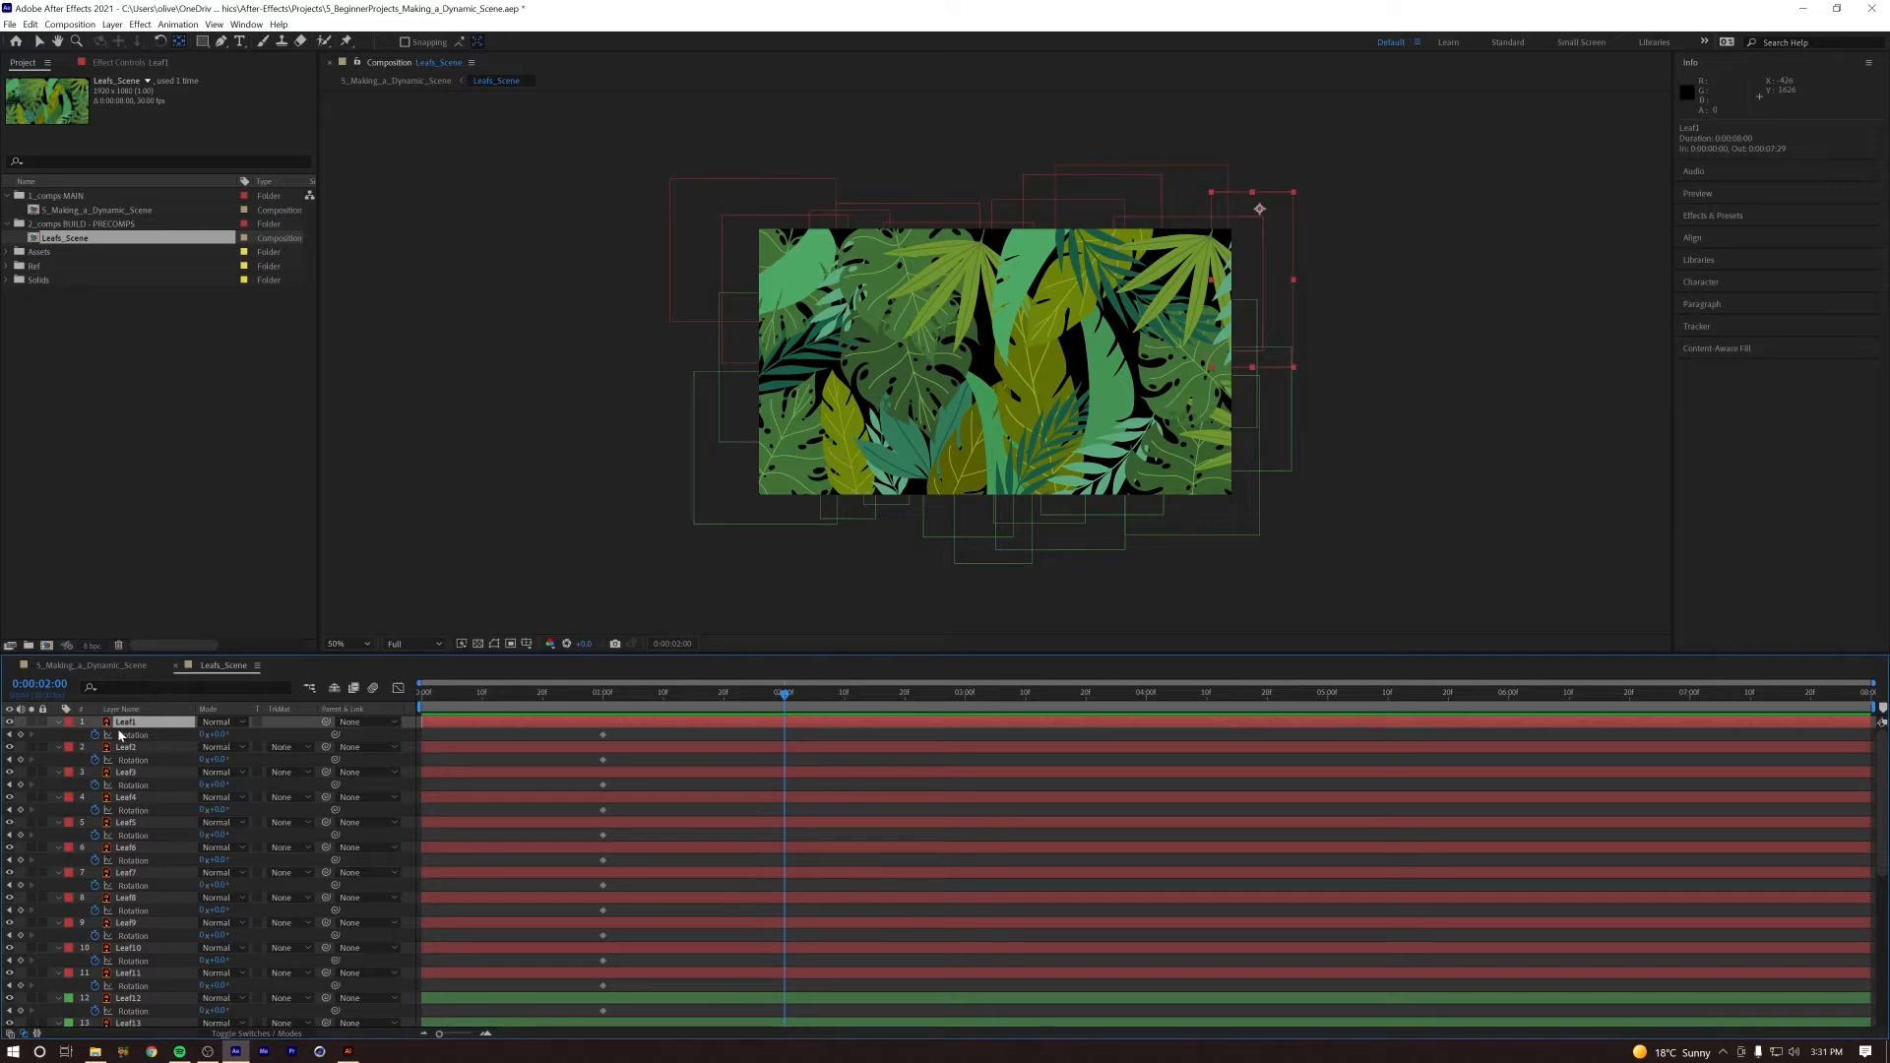
{"action": "scroll", "coordinate": [148, 878], "scroll_direction": "down", "scroll_amount": 3}
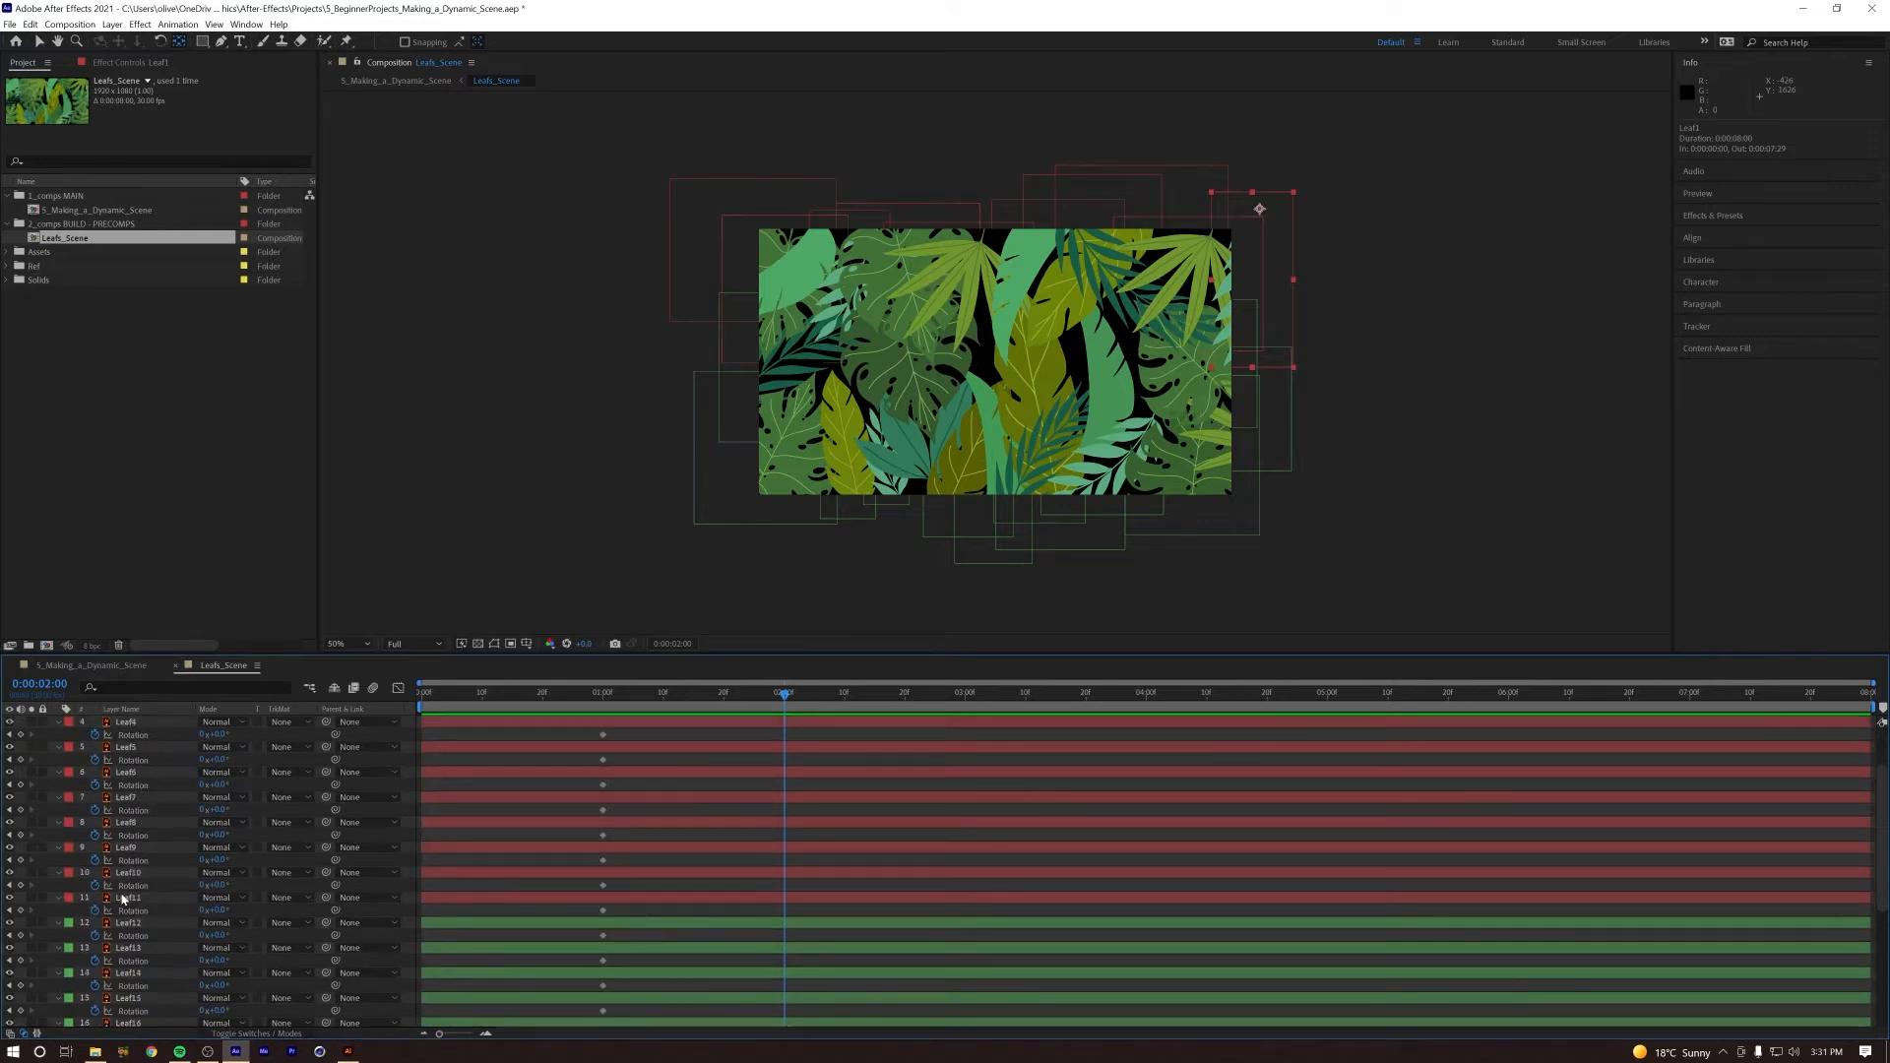
{"action": "left_click", "coordinate": [123, 900], "text": "shift"}
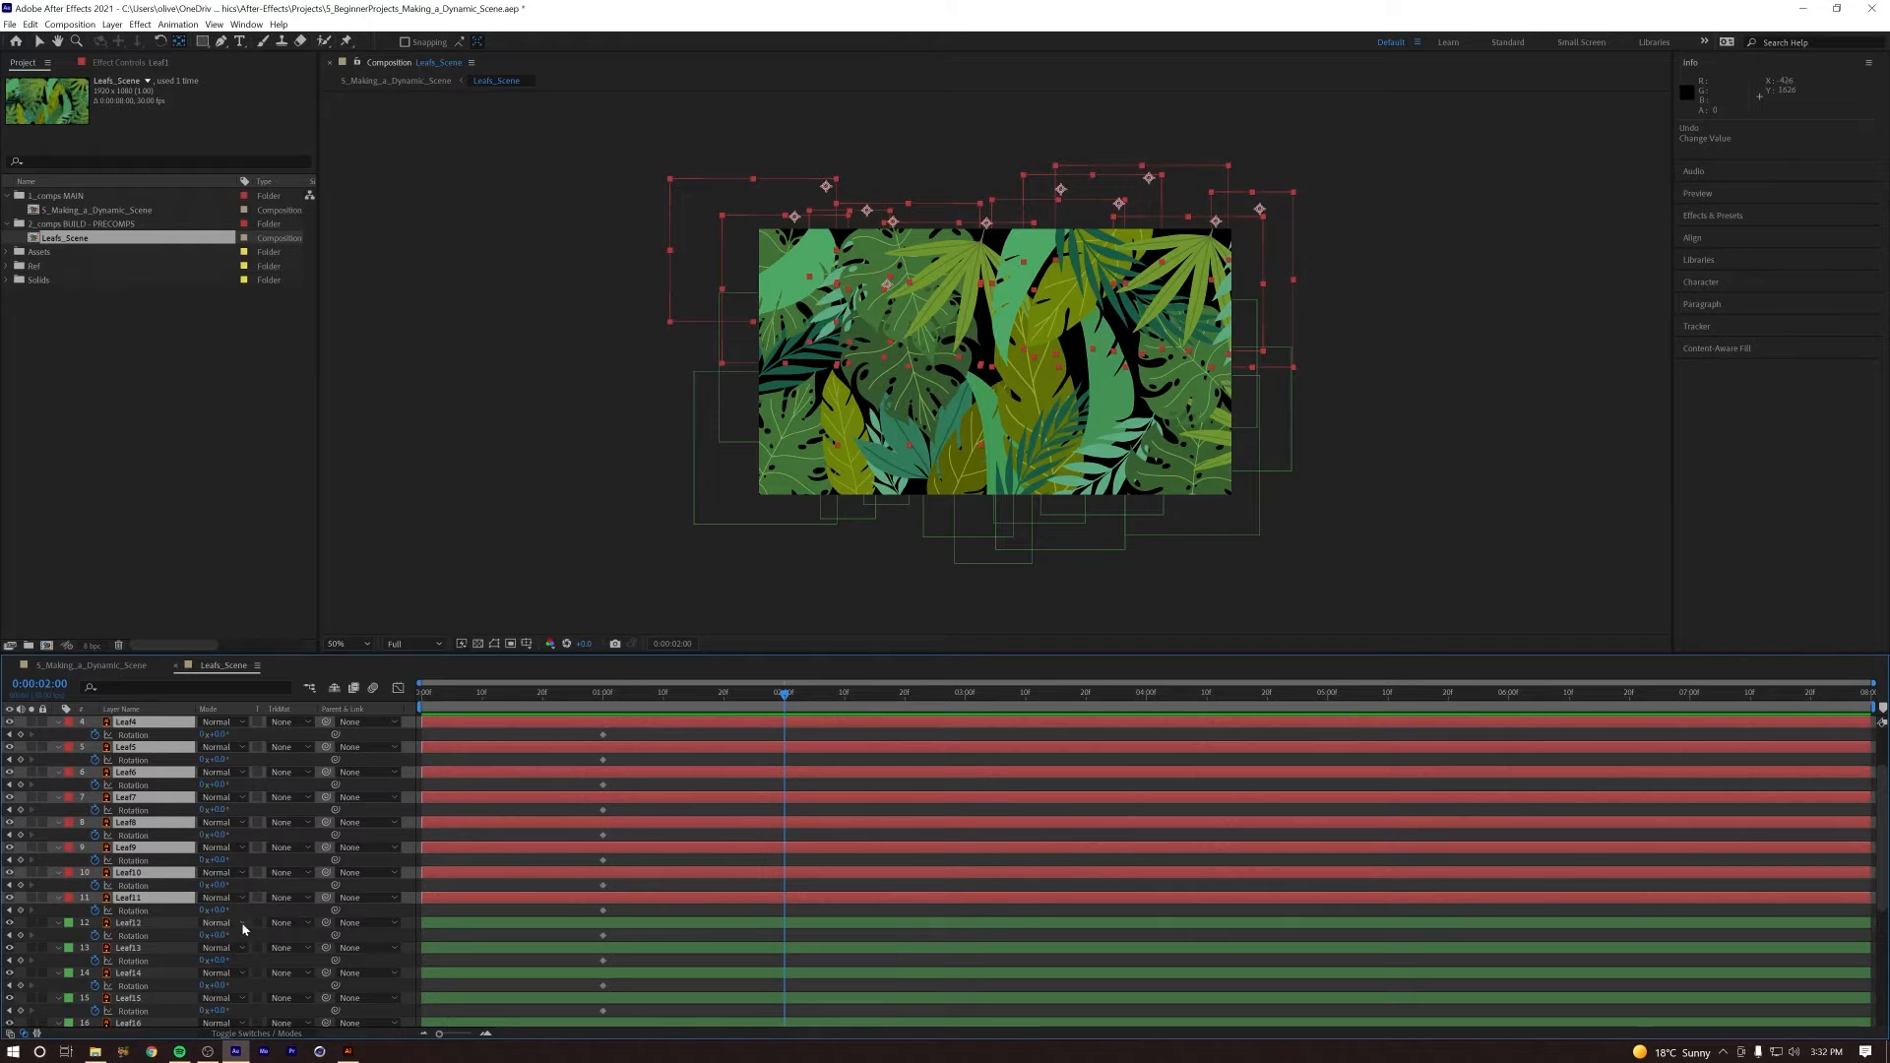
{"action": "left_click_drag", "start_coordinate": [215, 910], "coordinate": [330, 897]}
{"action": "key", "text": "space"}
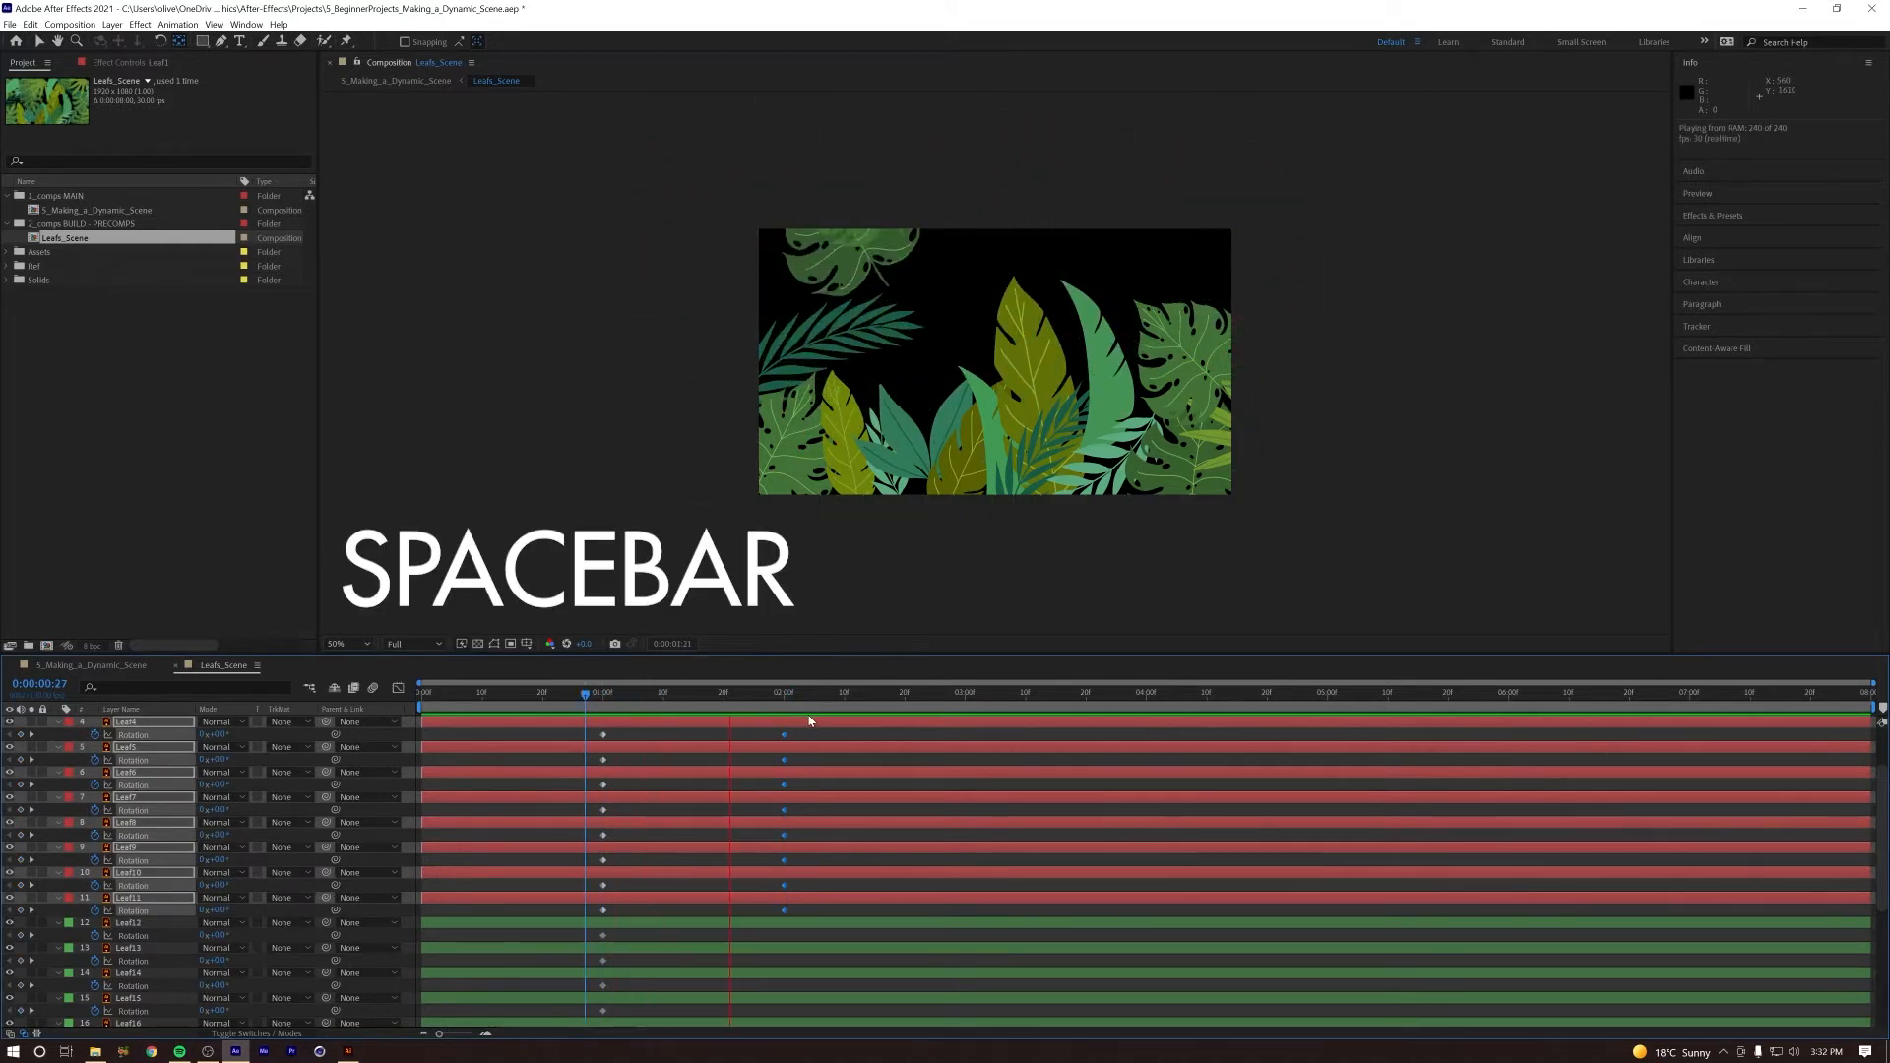
{"action": "key", "text": "space"}
Step: Collapse the Rotation properties of Leaf1 through Leaf11, and at 0:00:02:00 set the Rotation of Leaf12 through Leaf25 to about -157°
{"action": "key", "text": "u"}
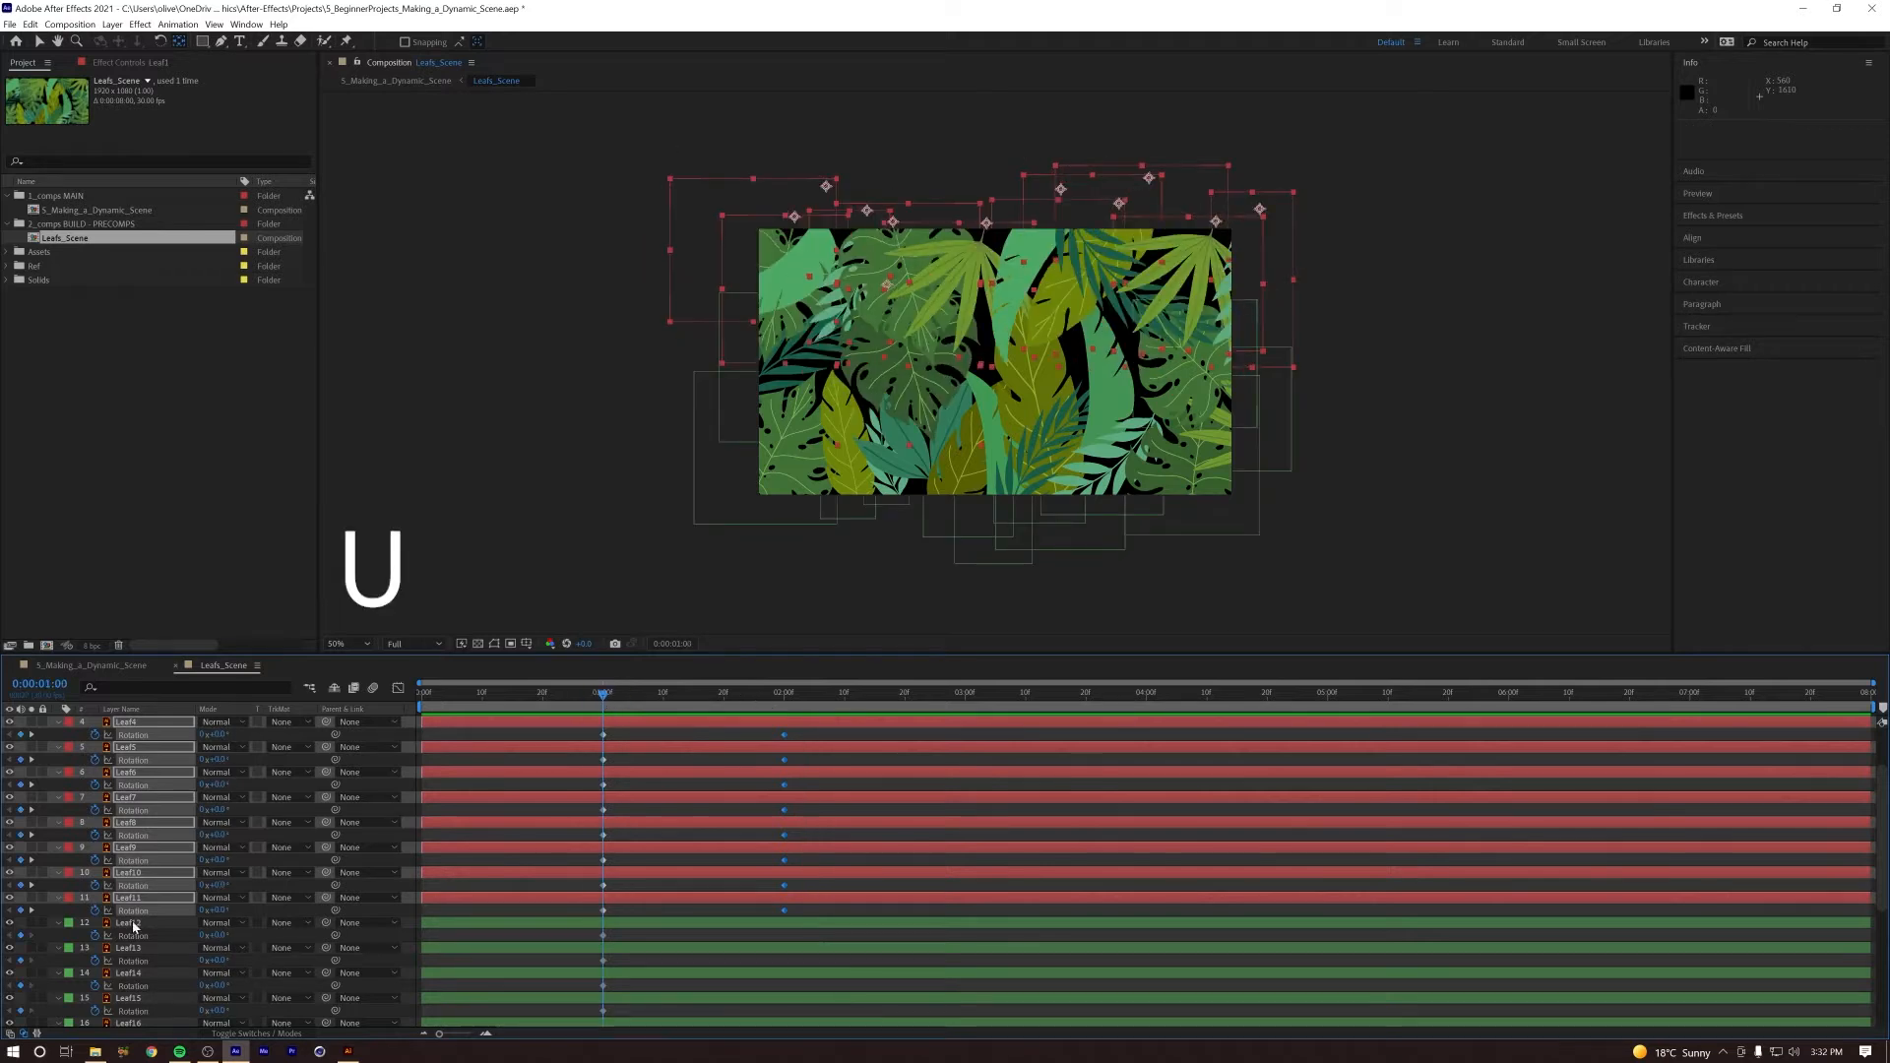
{"action": "key", "text": "u"}
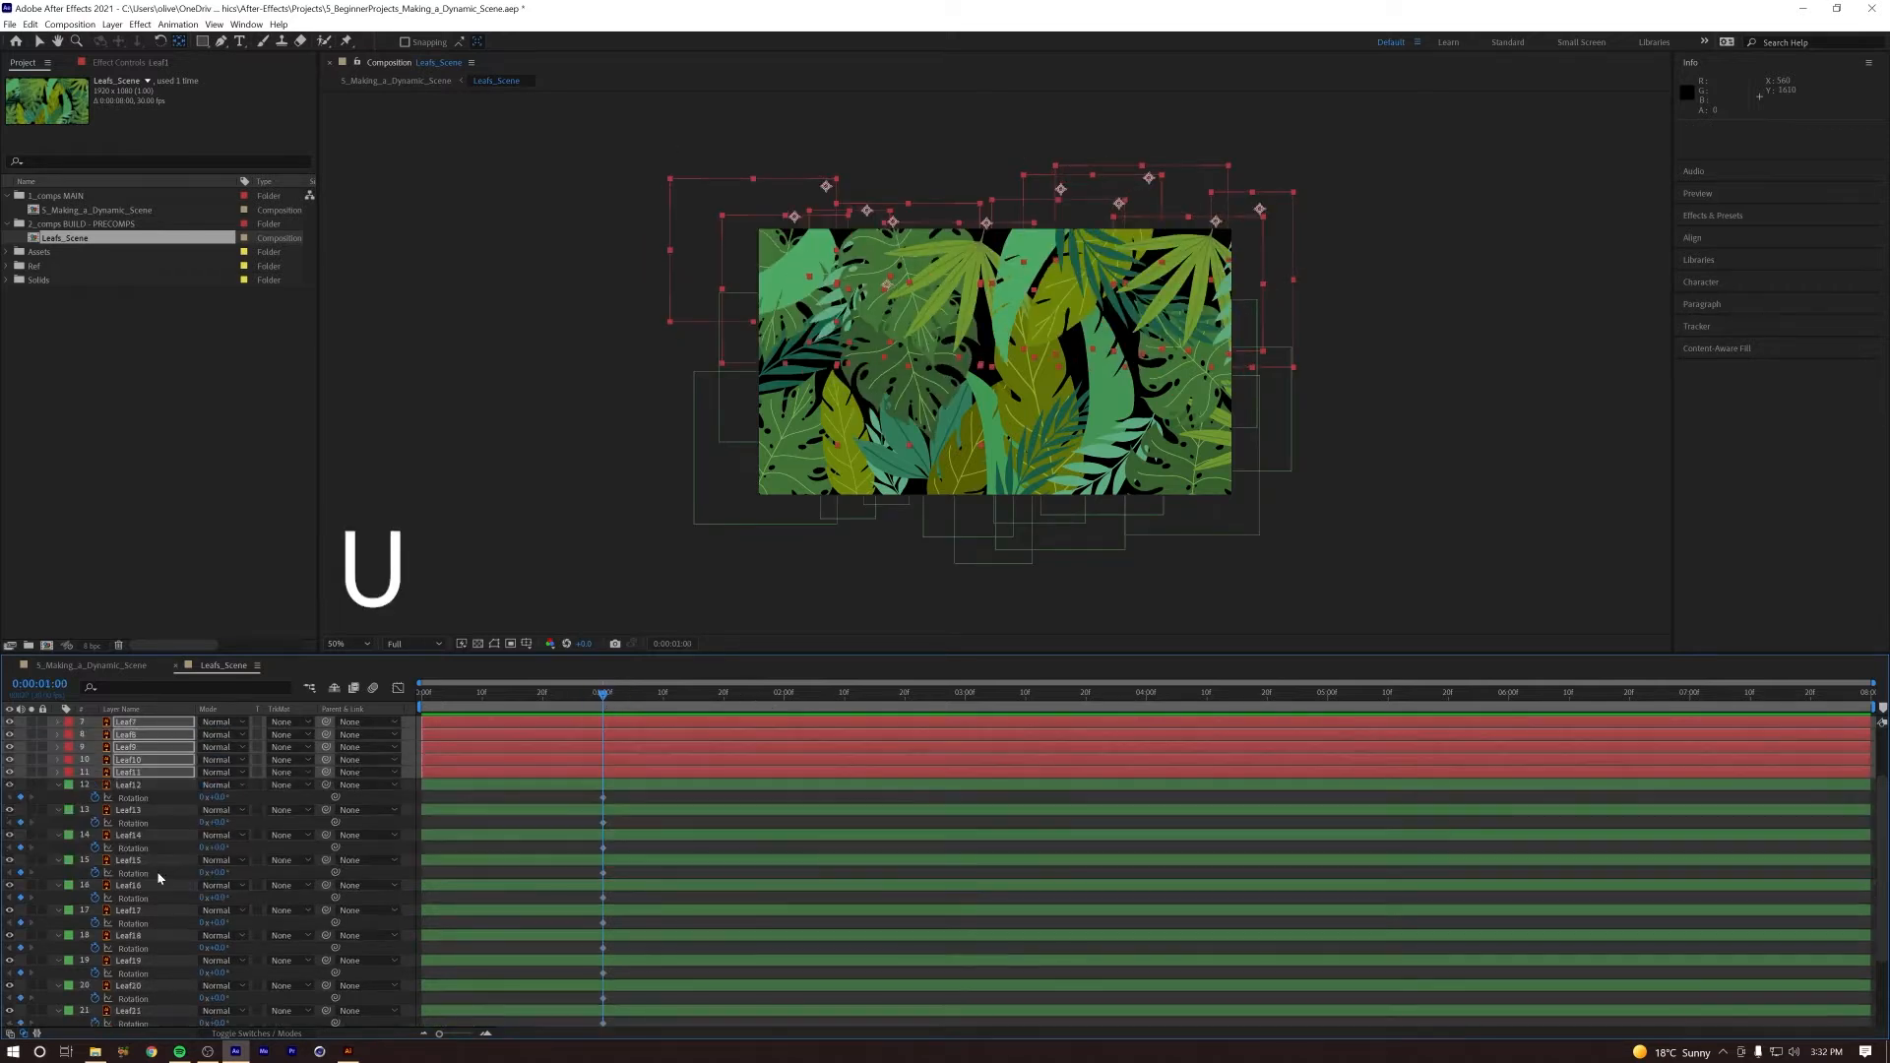
{"action": "left_click", "coordinate": [137, 786]}
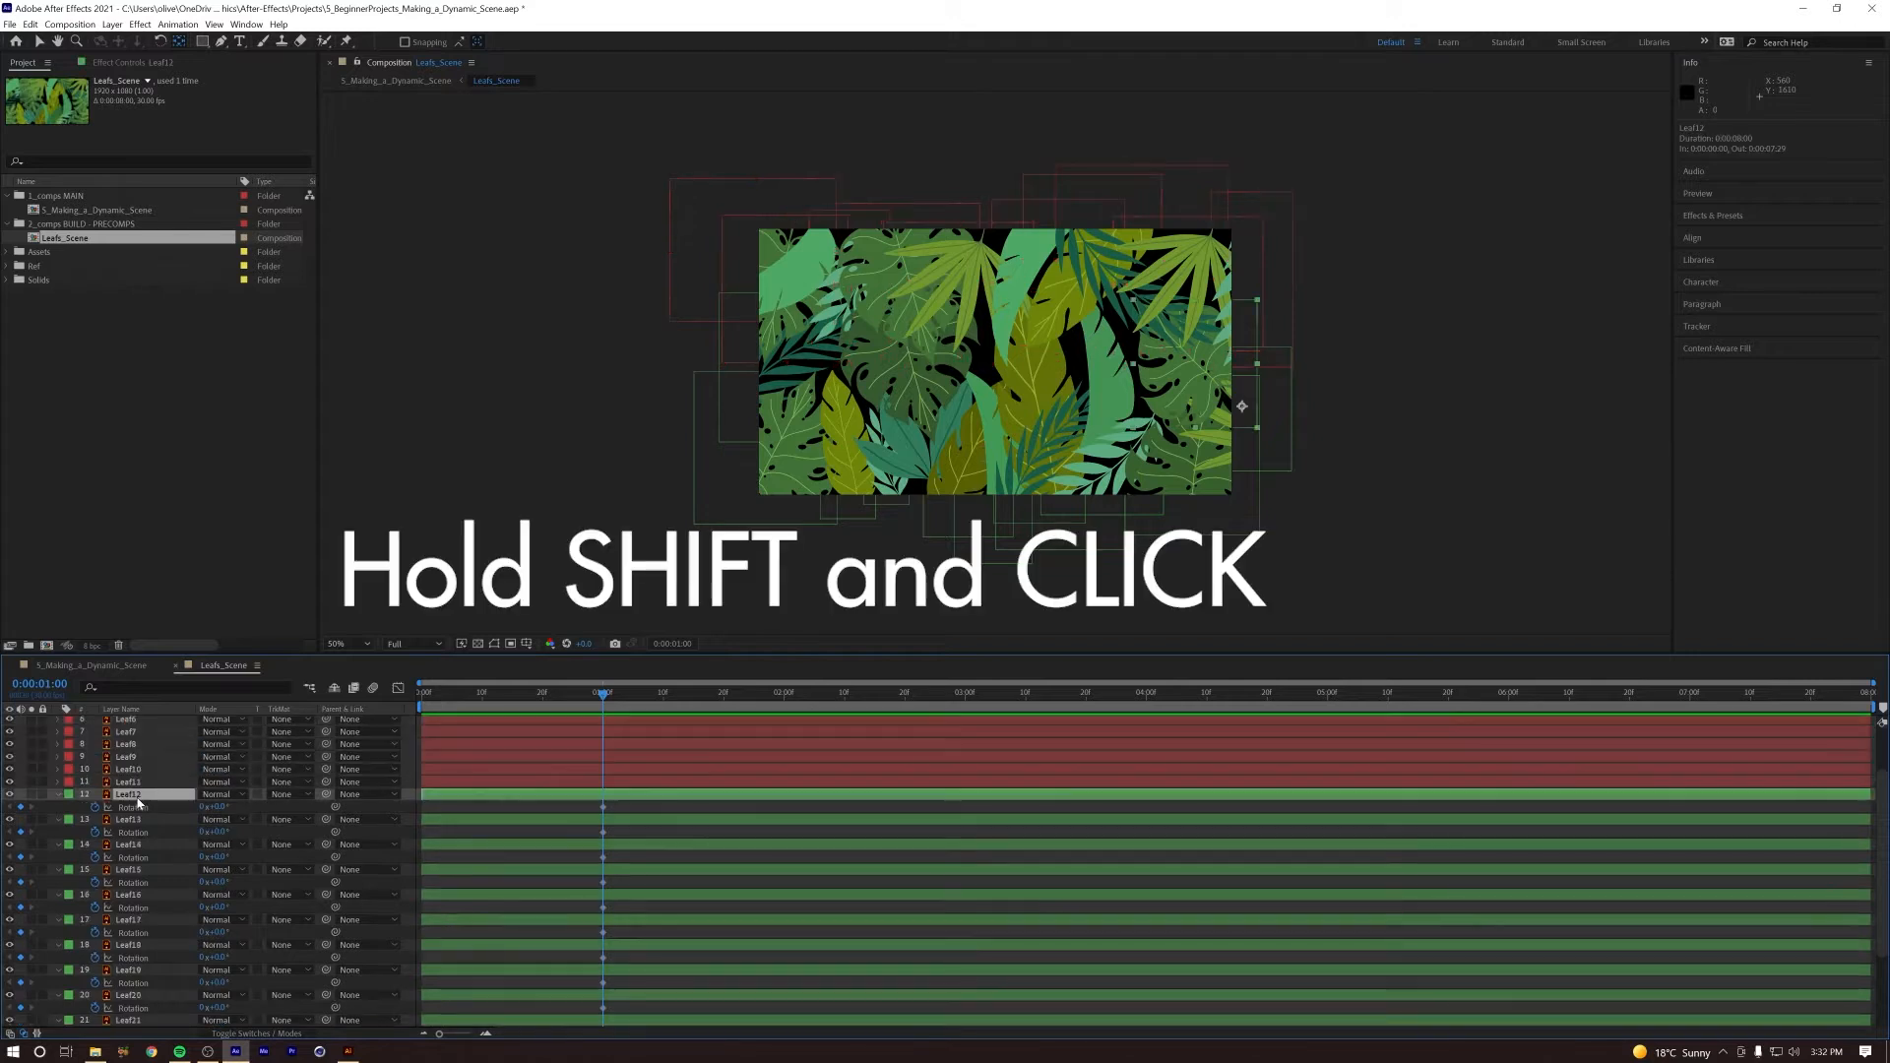
{"action": "scroll", "coordinate": [144, 918], "scroll_direction": "down", "scroll_amount": 3}
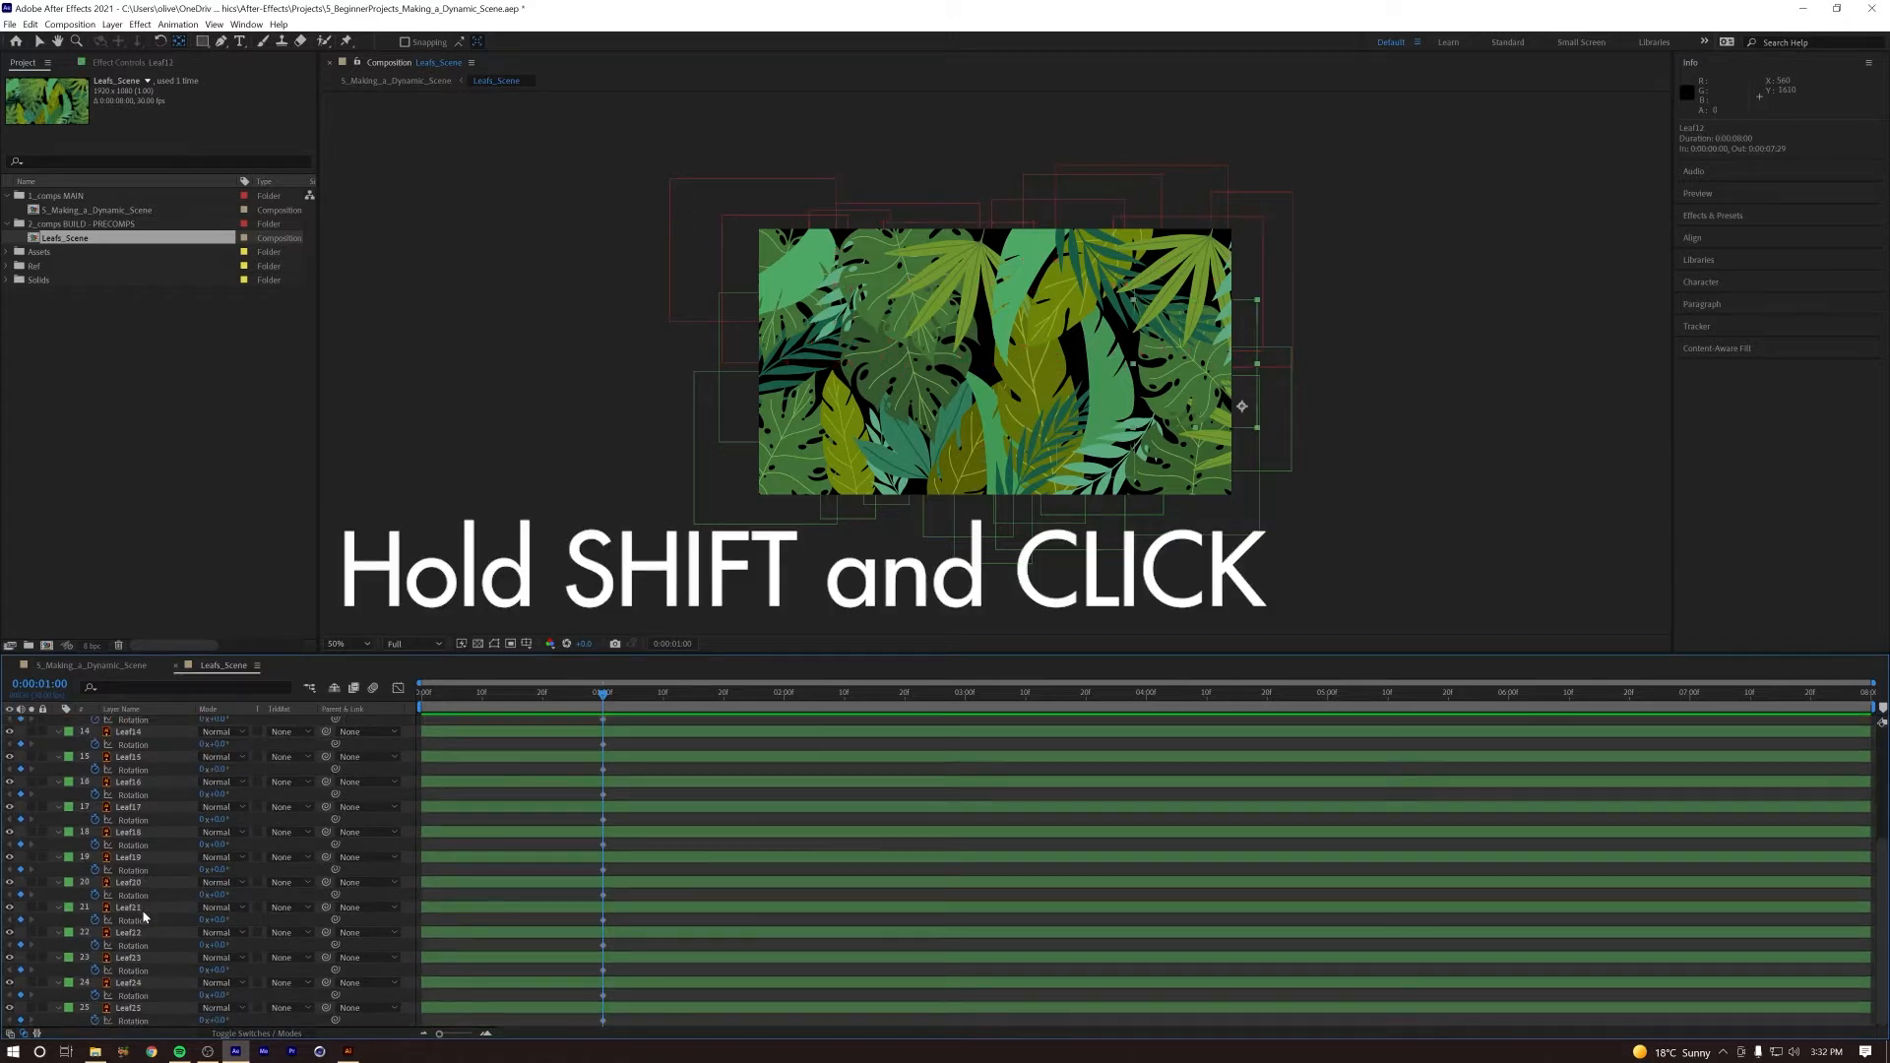
{"action": "left_click", "coordinate": [129, 1011], "text": "shift"}
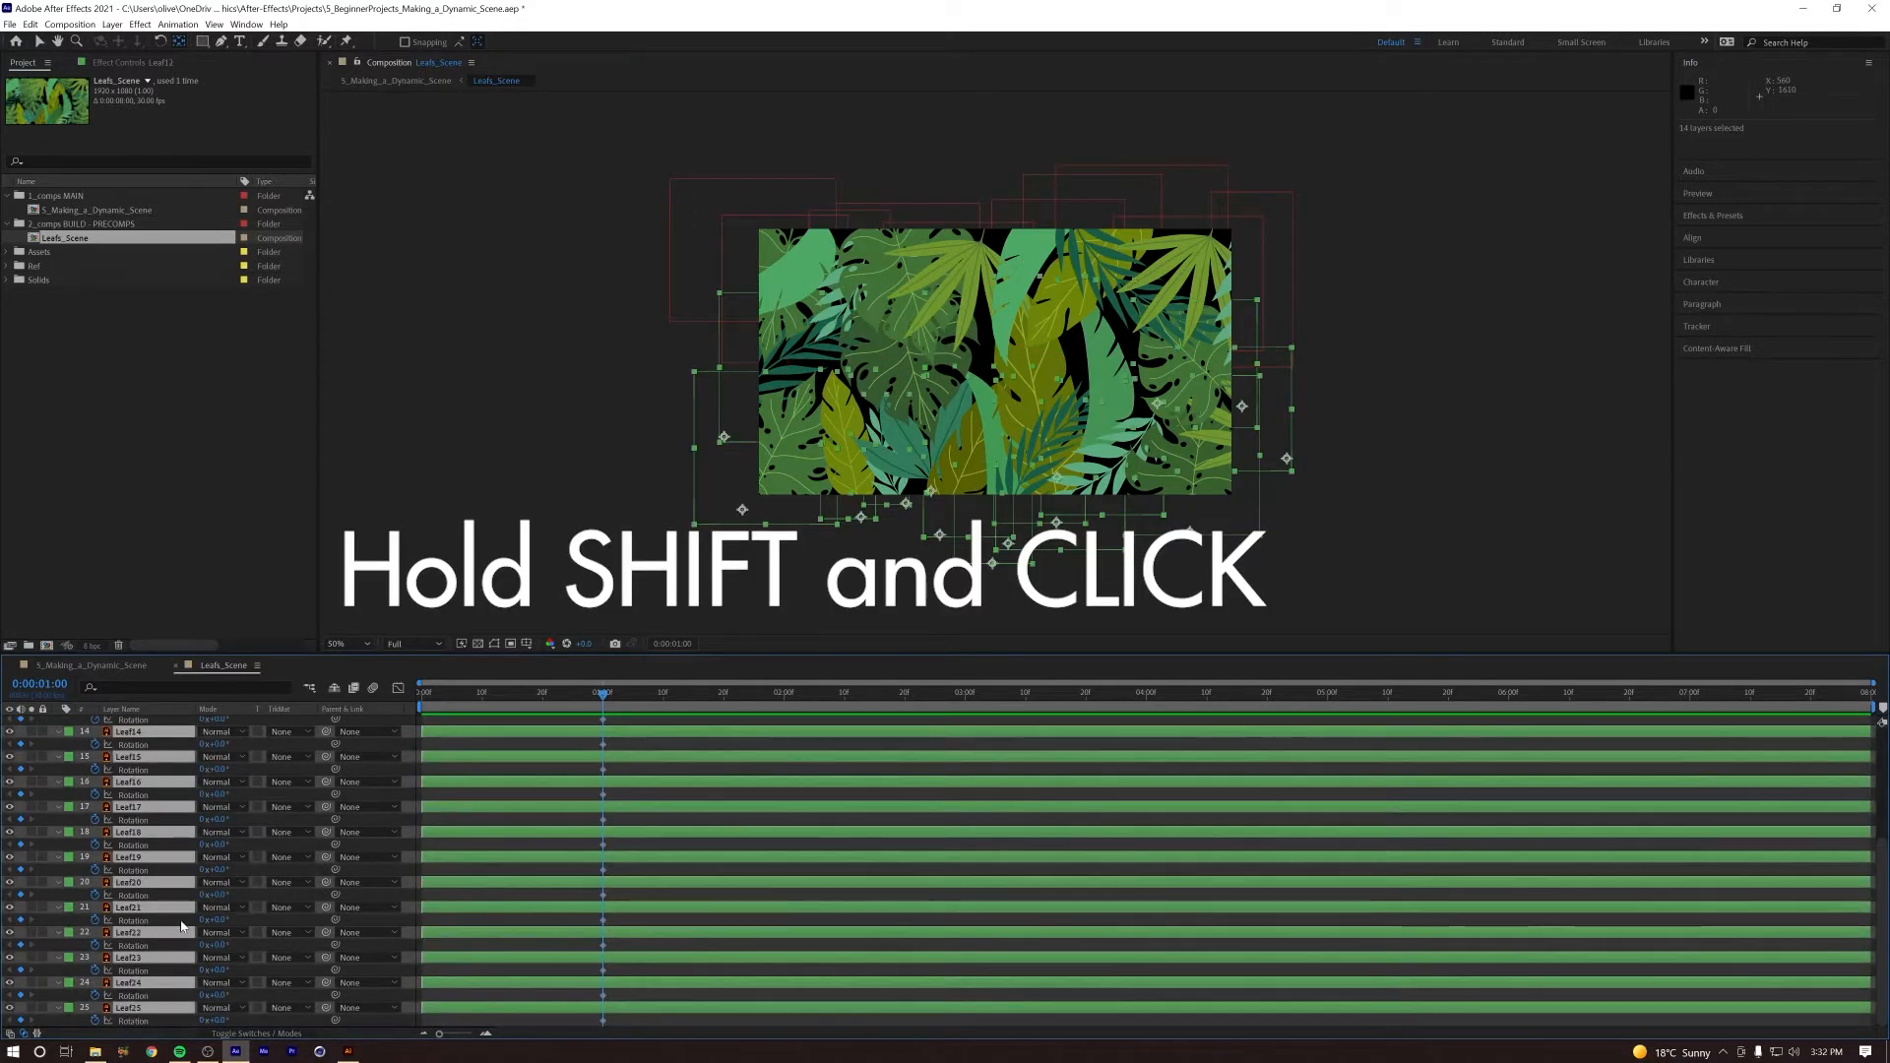
{"action": "scroll", "coordinate": [129, 984], "scroll_direction": "up", "scroll_amount": 3}
{"action": "left_click_drag", "start_coordinate": [690, 706], "coordinate": [785, 706]}
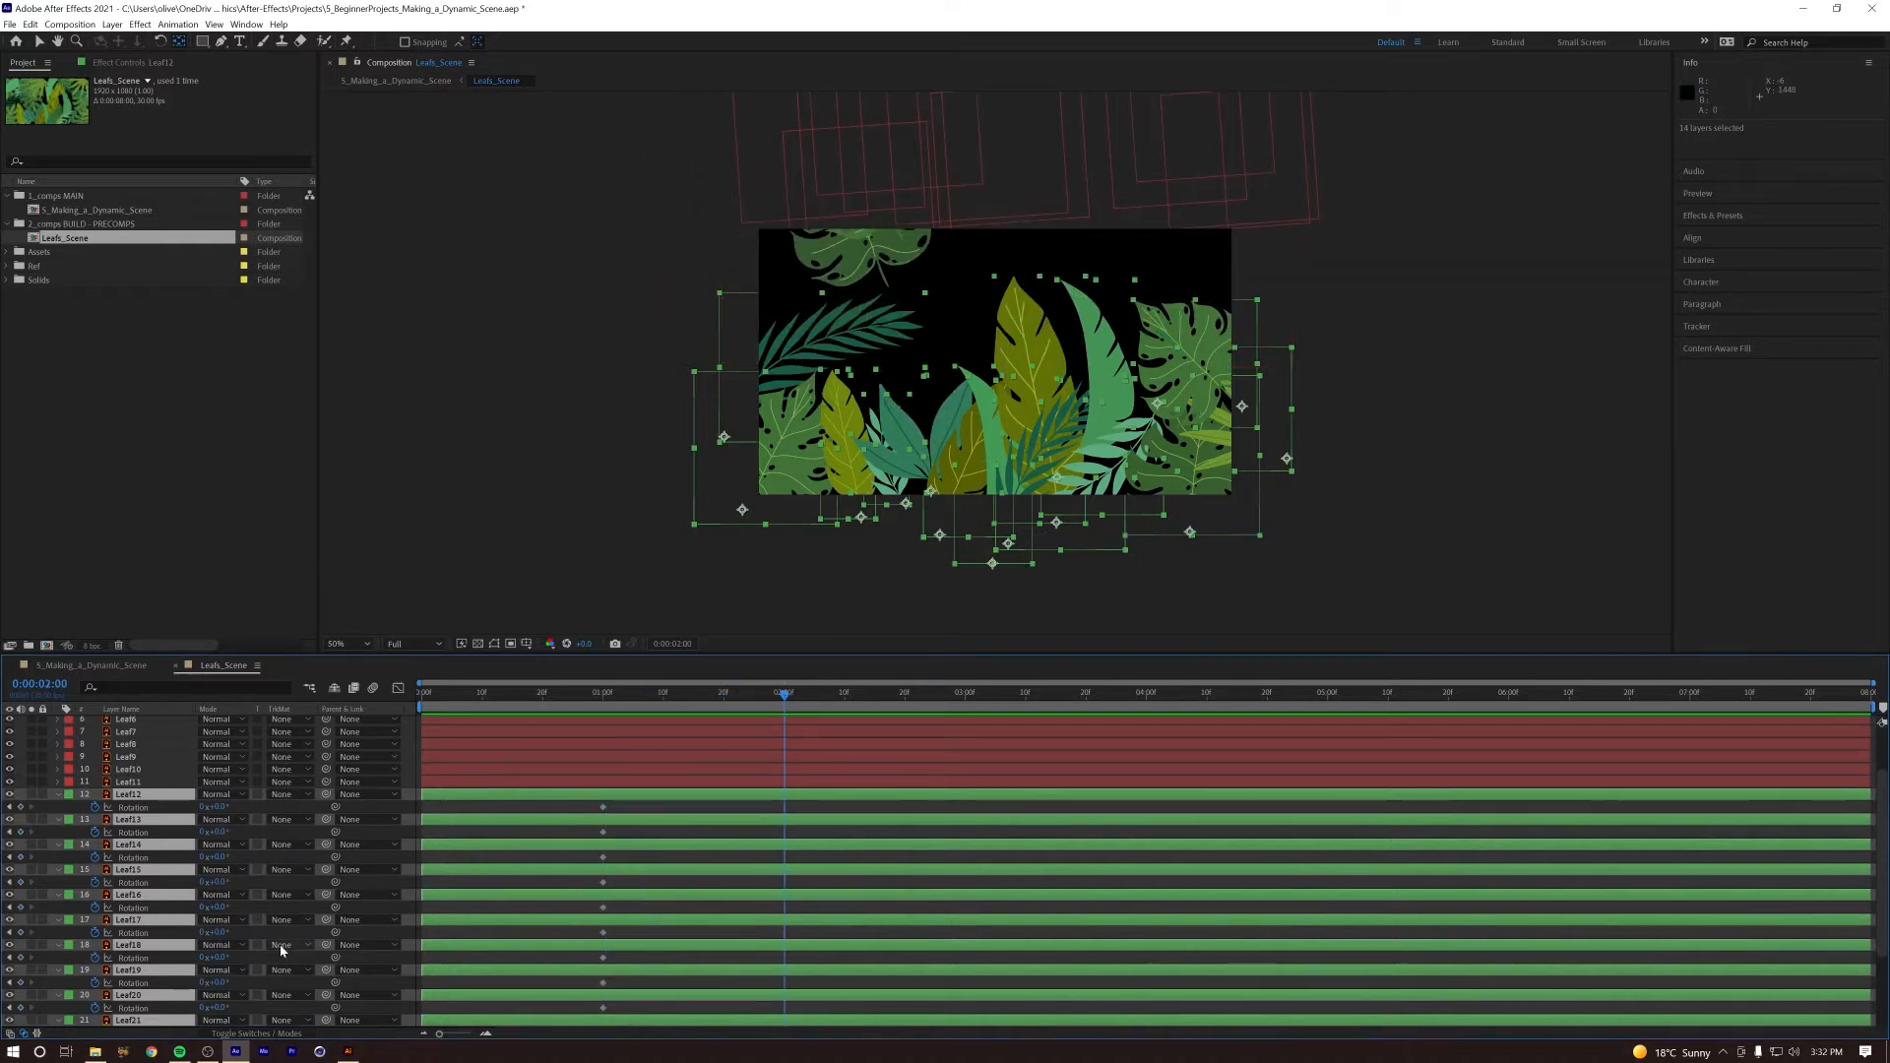
{"action": "left_click_drag", "start_coordinate": [218, 806], "coordinate": [63, 806]}
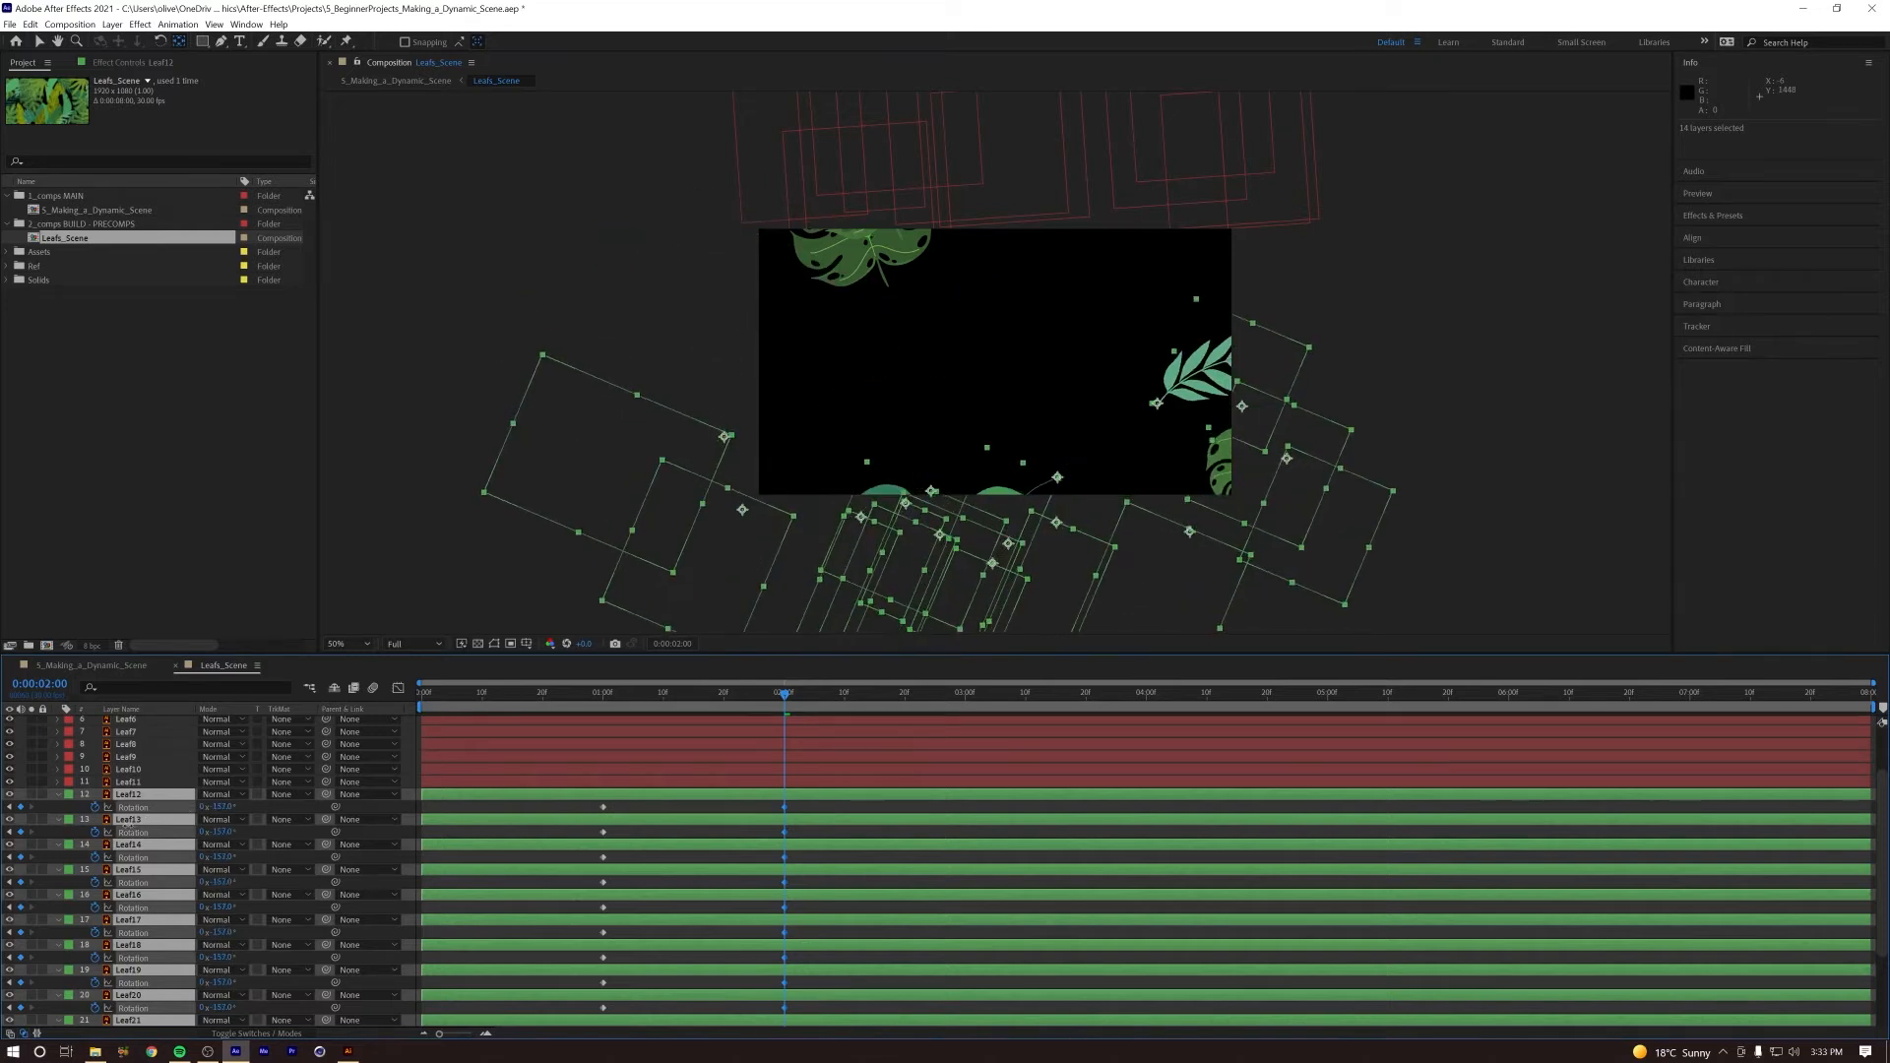
Step: Preview the rotation animation of all leaves and return the current time to 0:00:02:00
{"action": "key", "text": "space"}
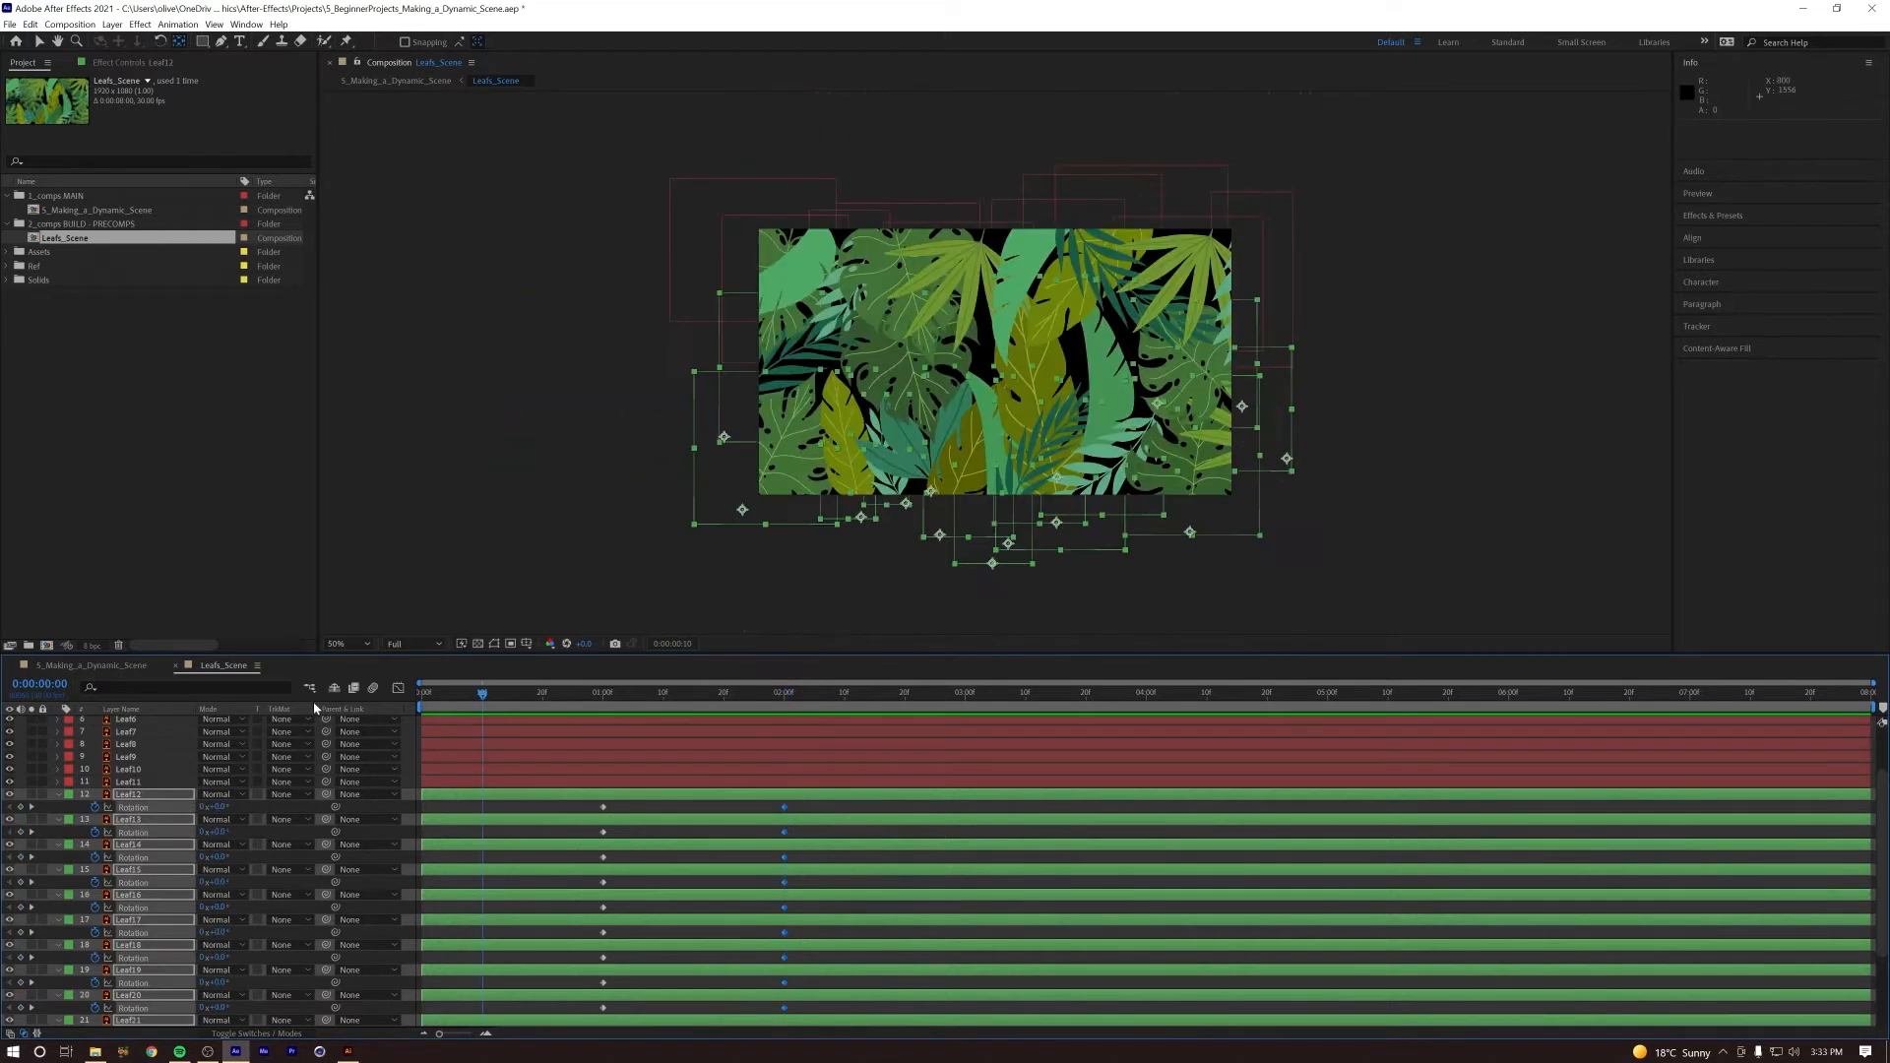
{"action": "key", "text": "space"}
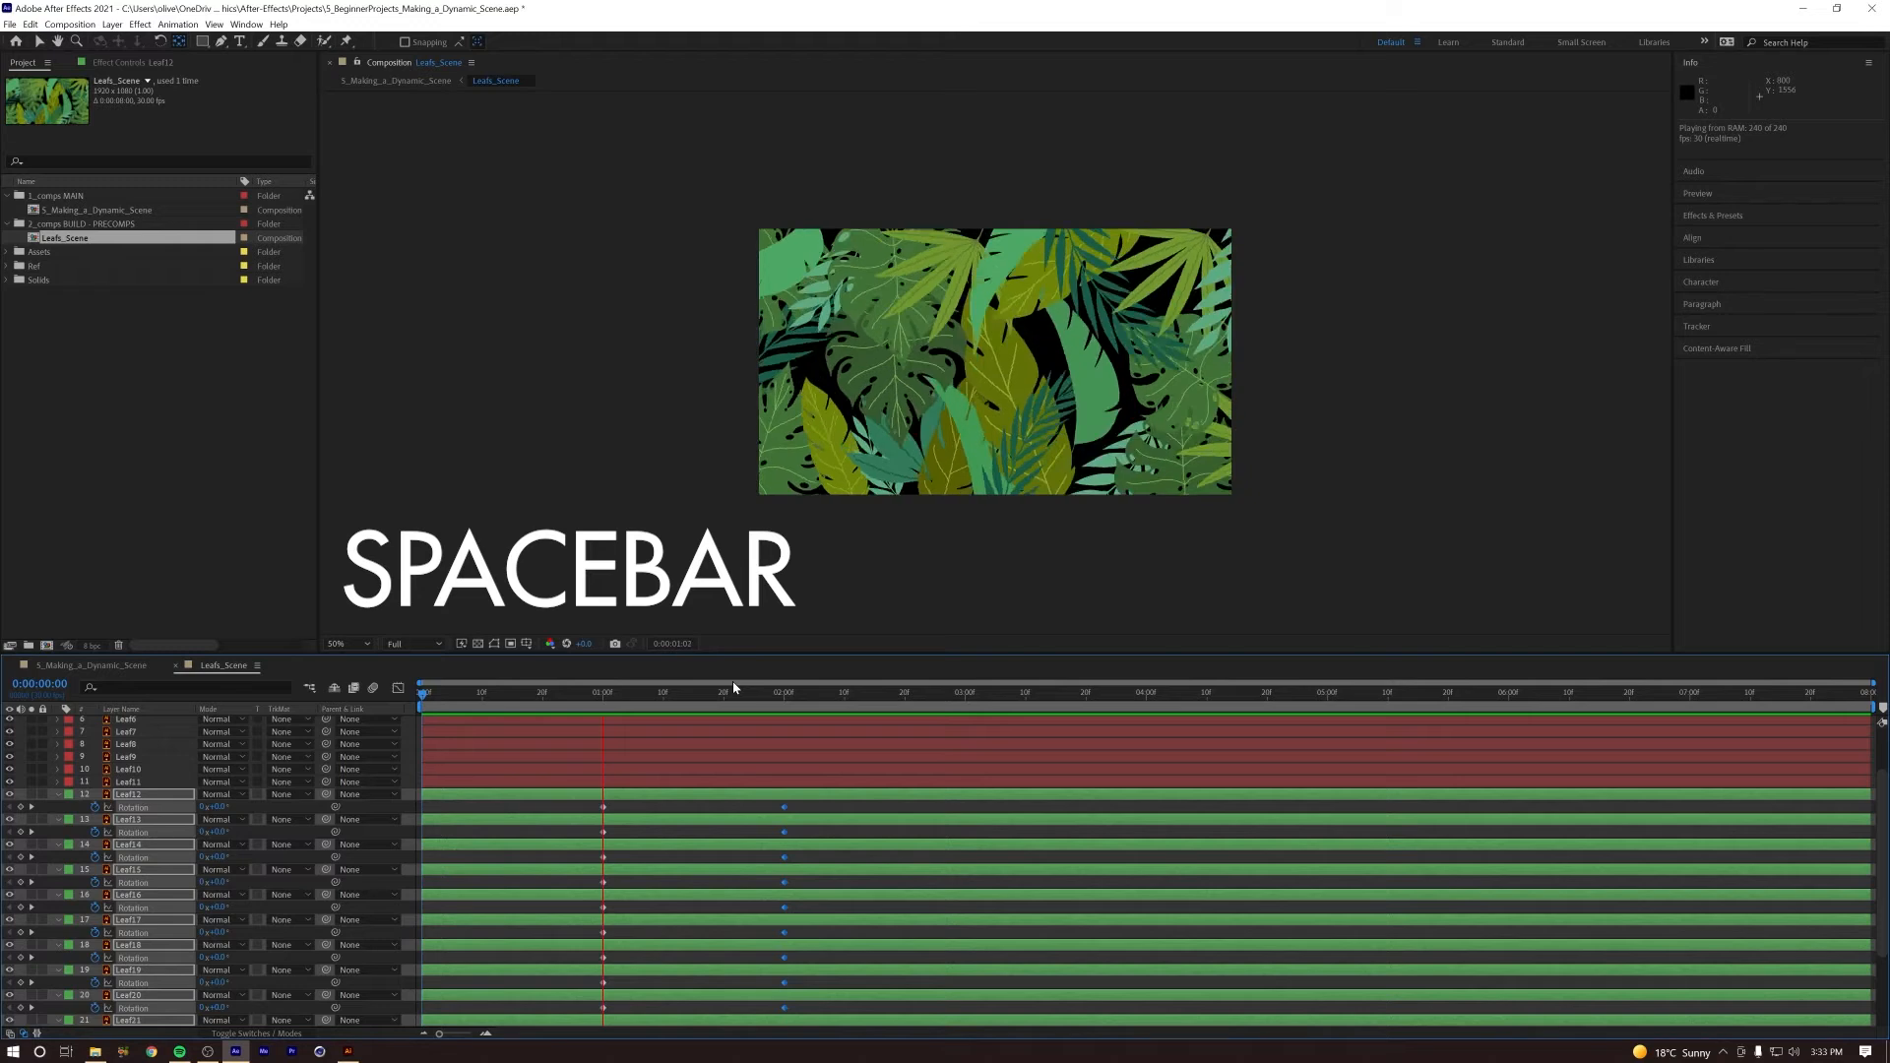
{"action": "key", "text": "space"}
{"action": "left_click_drag", "start_coordinate": [644, 696], "coordinate": [588, 699]}
{"action": "key", "text": "space"}
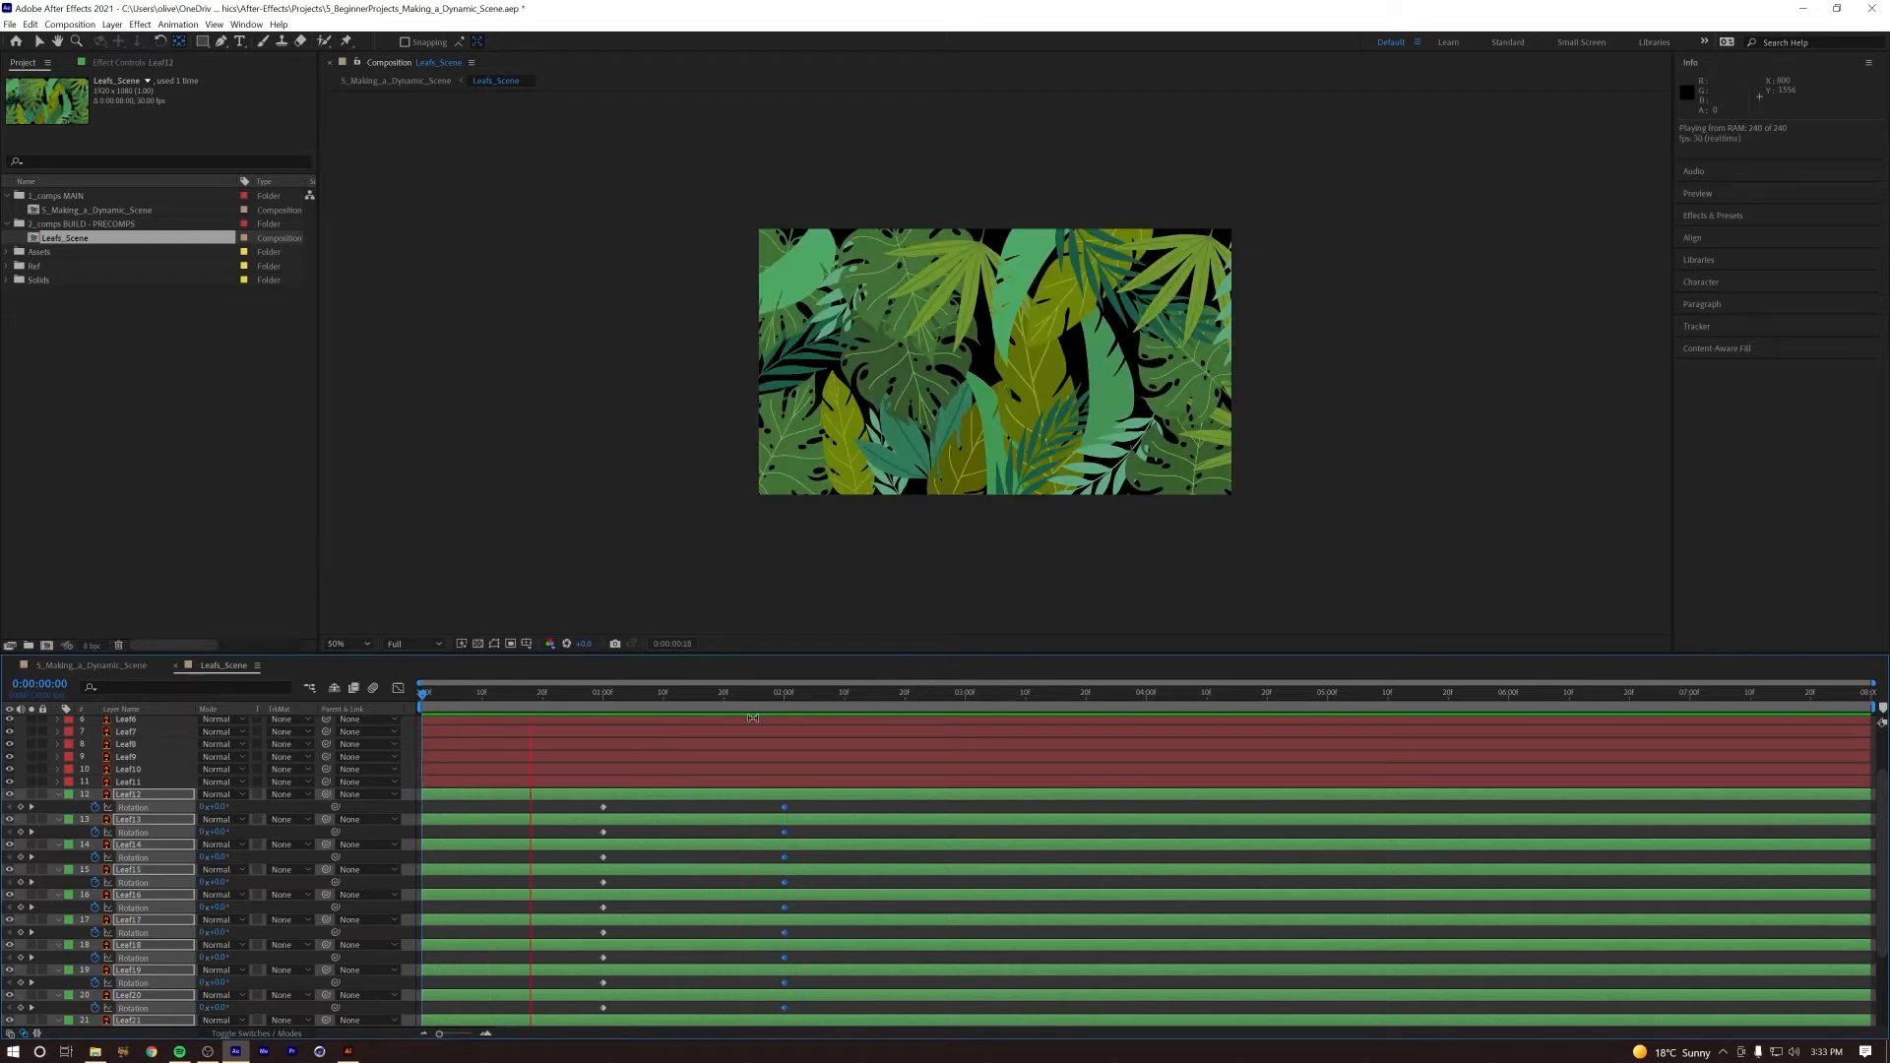
{"action": "key", "text": "space"}
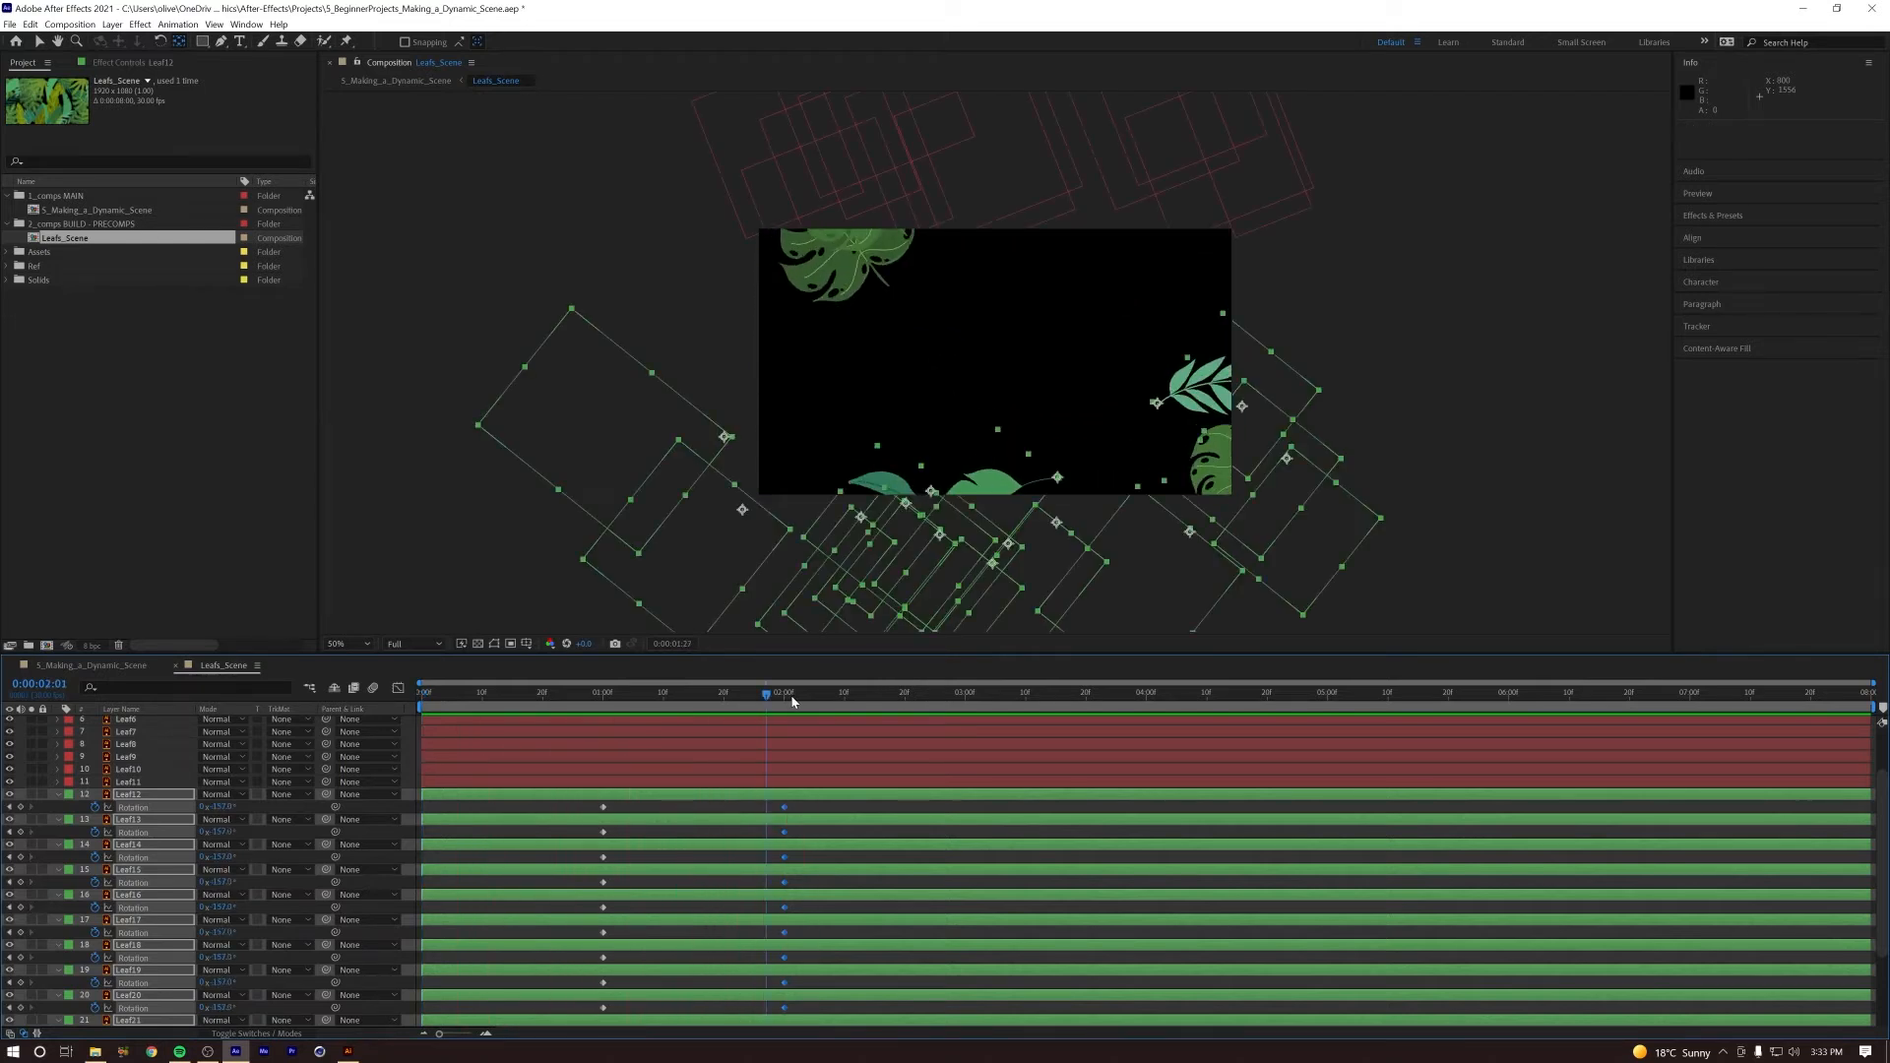
{"action": "left_click", "coordinate": [791, 700]}
{"action": "left_click_drag", "start_coordinate": [791, 700], "coordinate": [787, 700]}
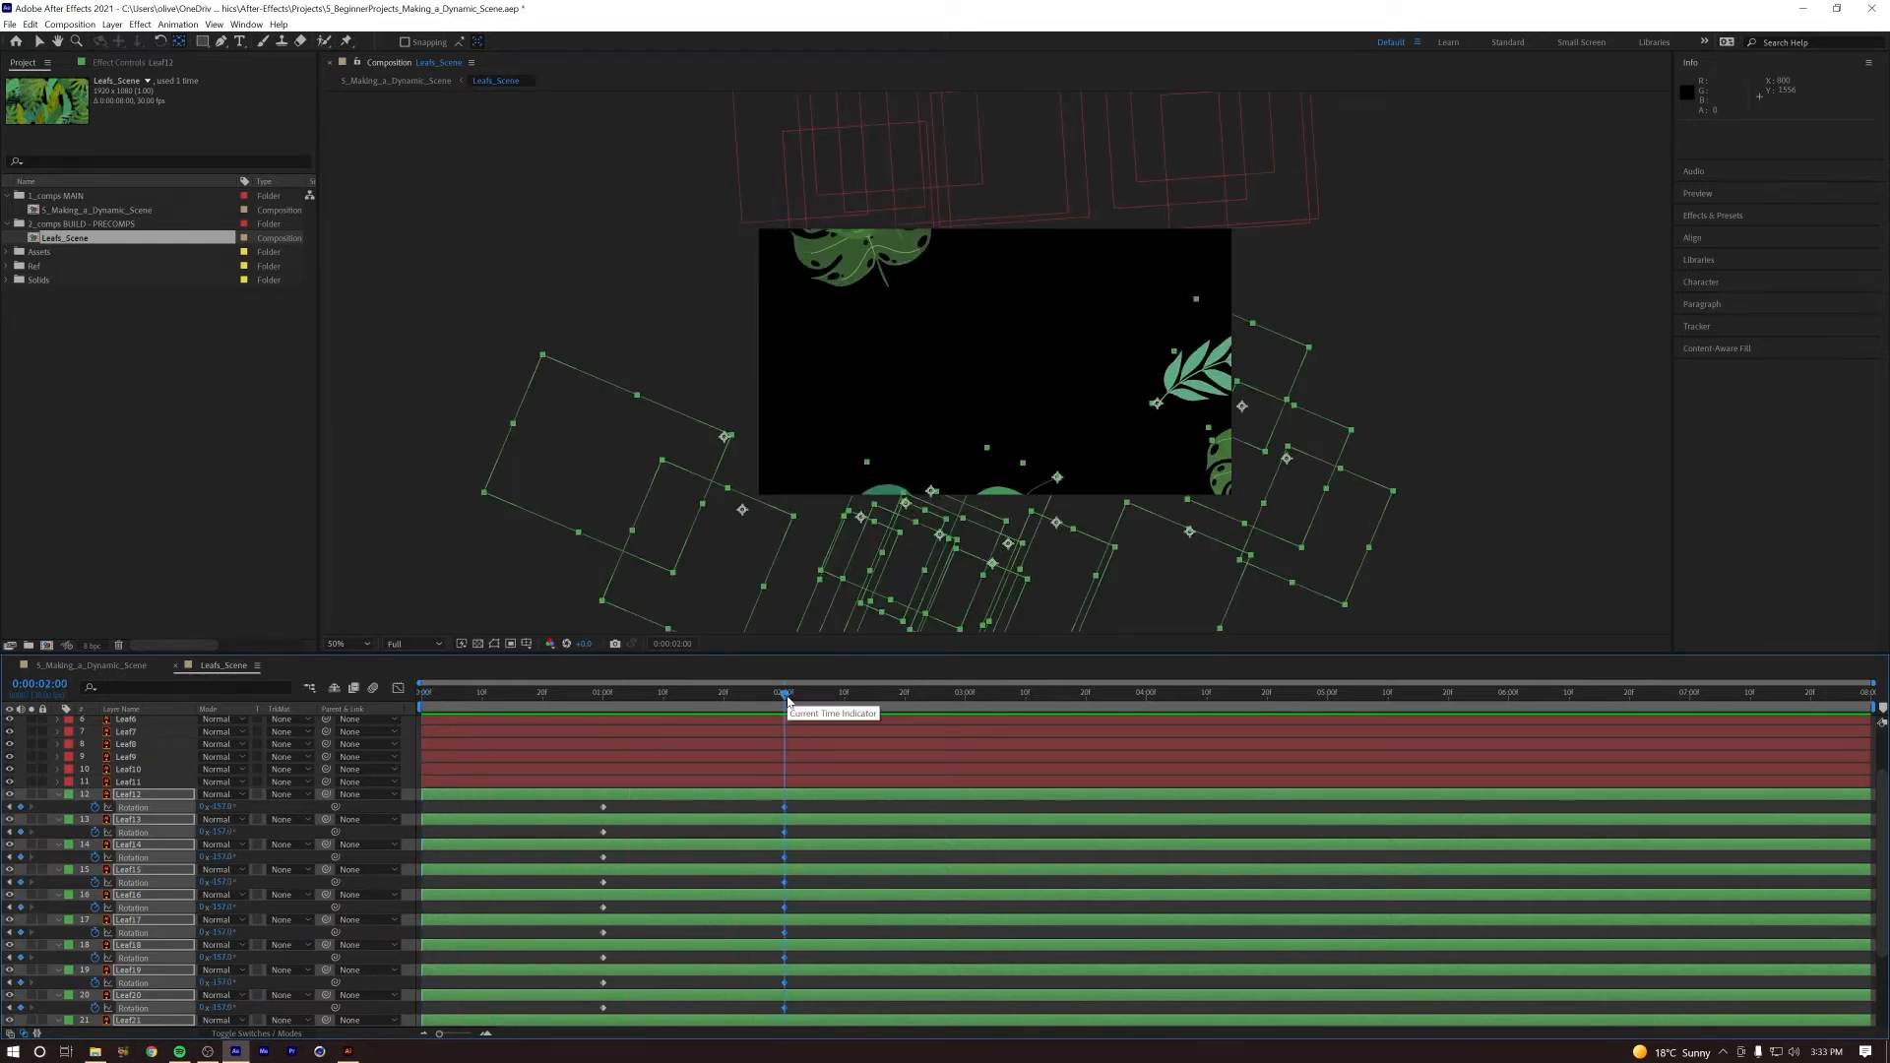
Step: Apply Easy Ease In to the Rotation keyframes of all leaf layers at 0:00:02:00 and preview the motion
{"action": "key", "text": "ctrl+a"}
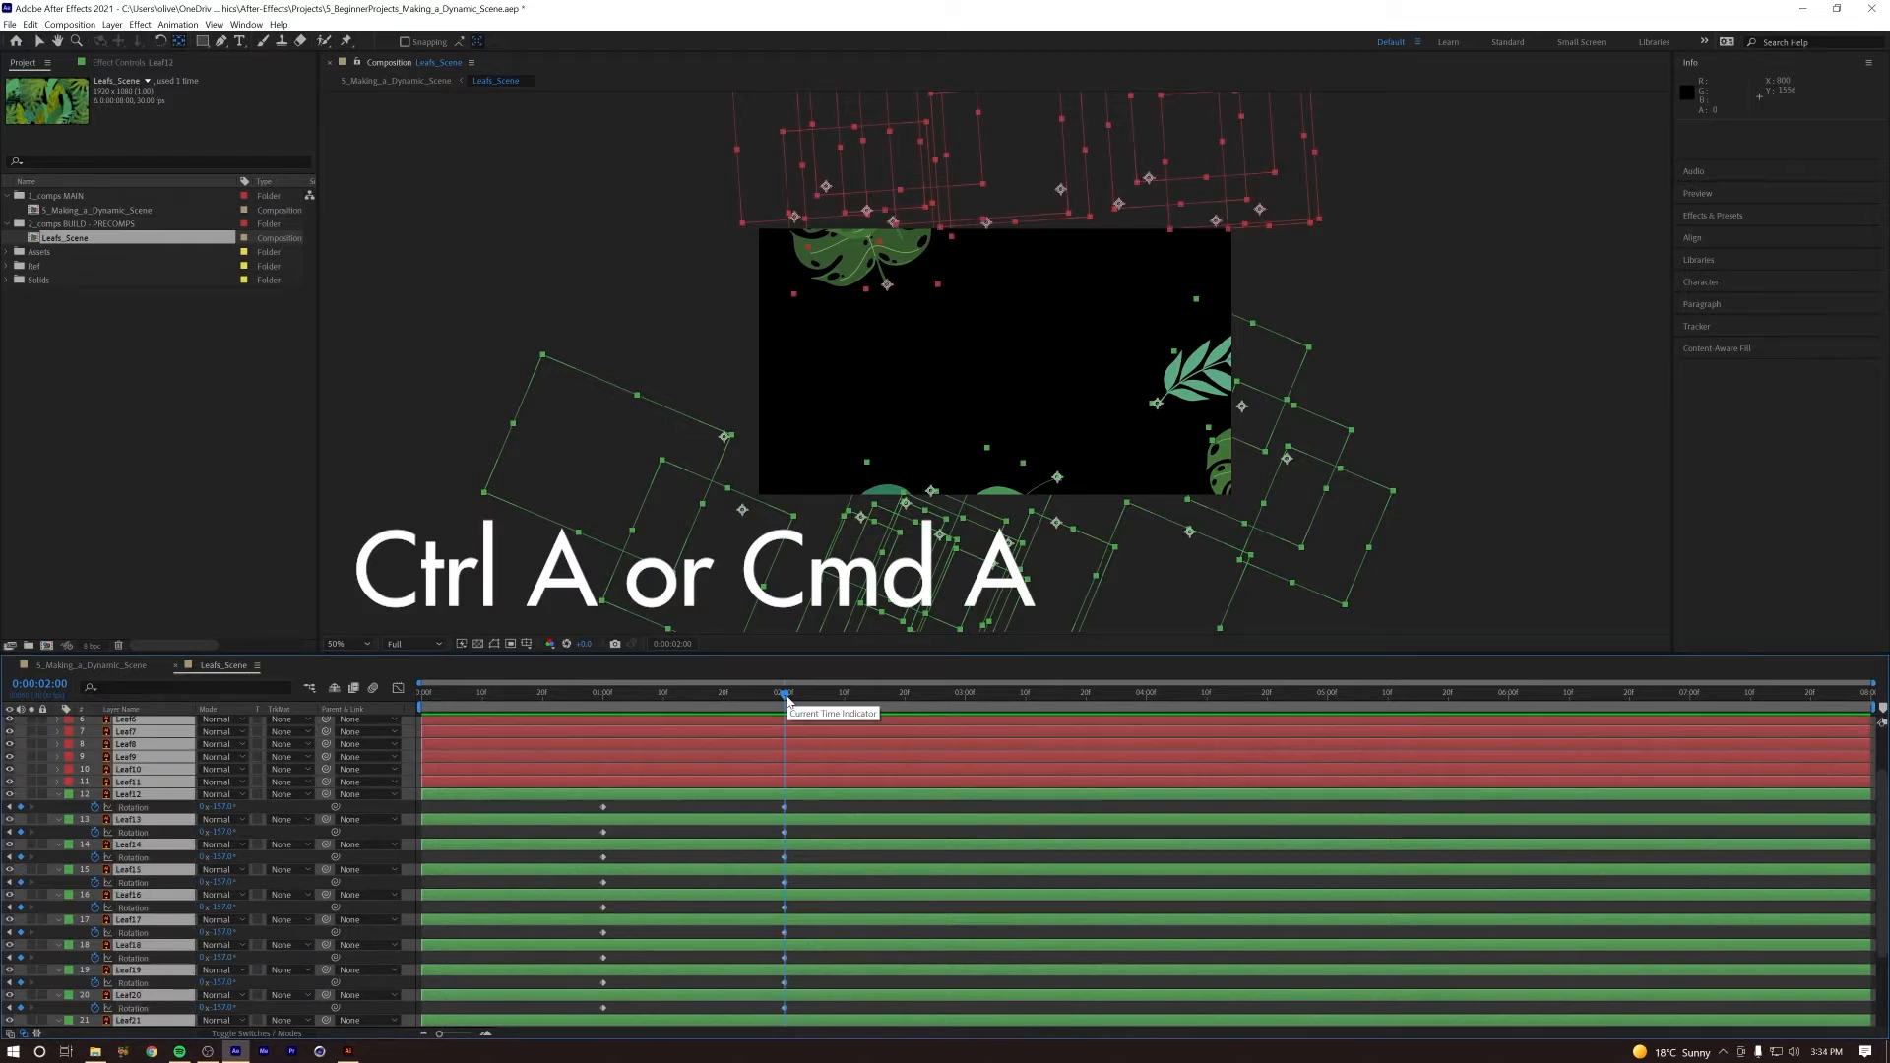
{"action": "key", "text": "u"}
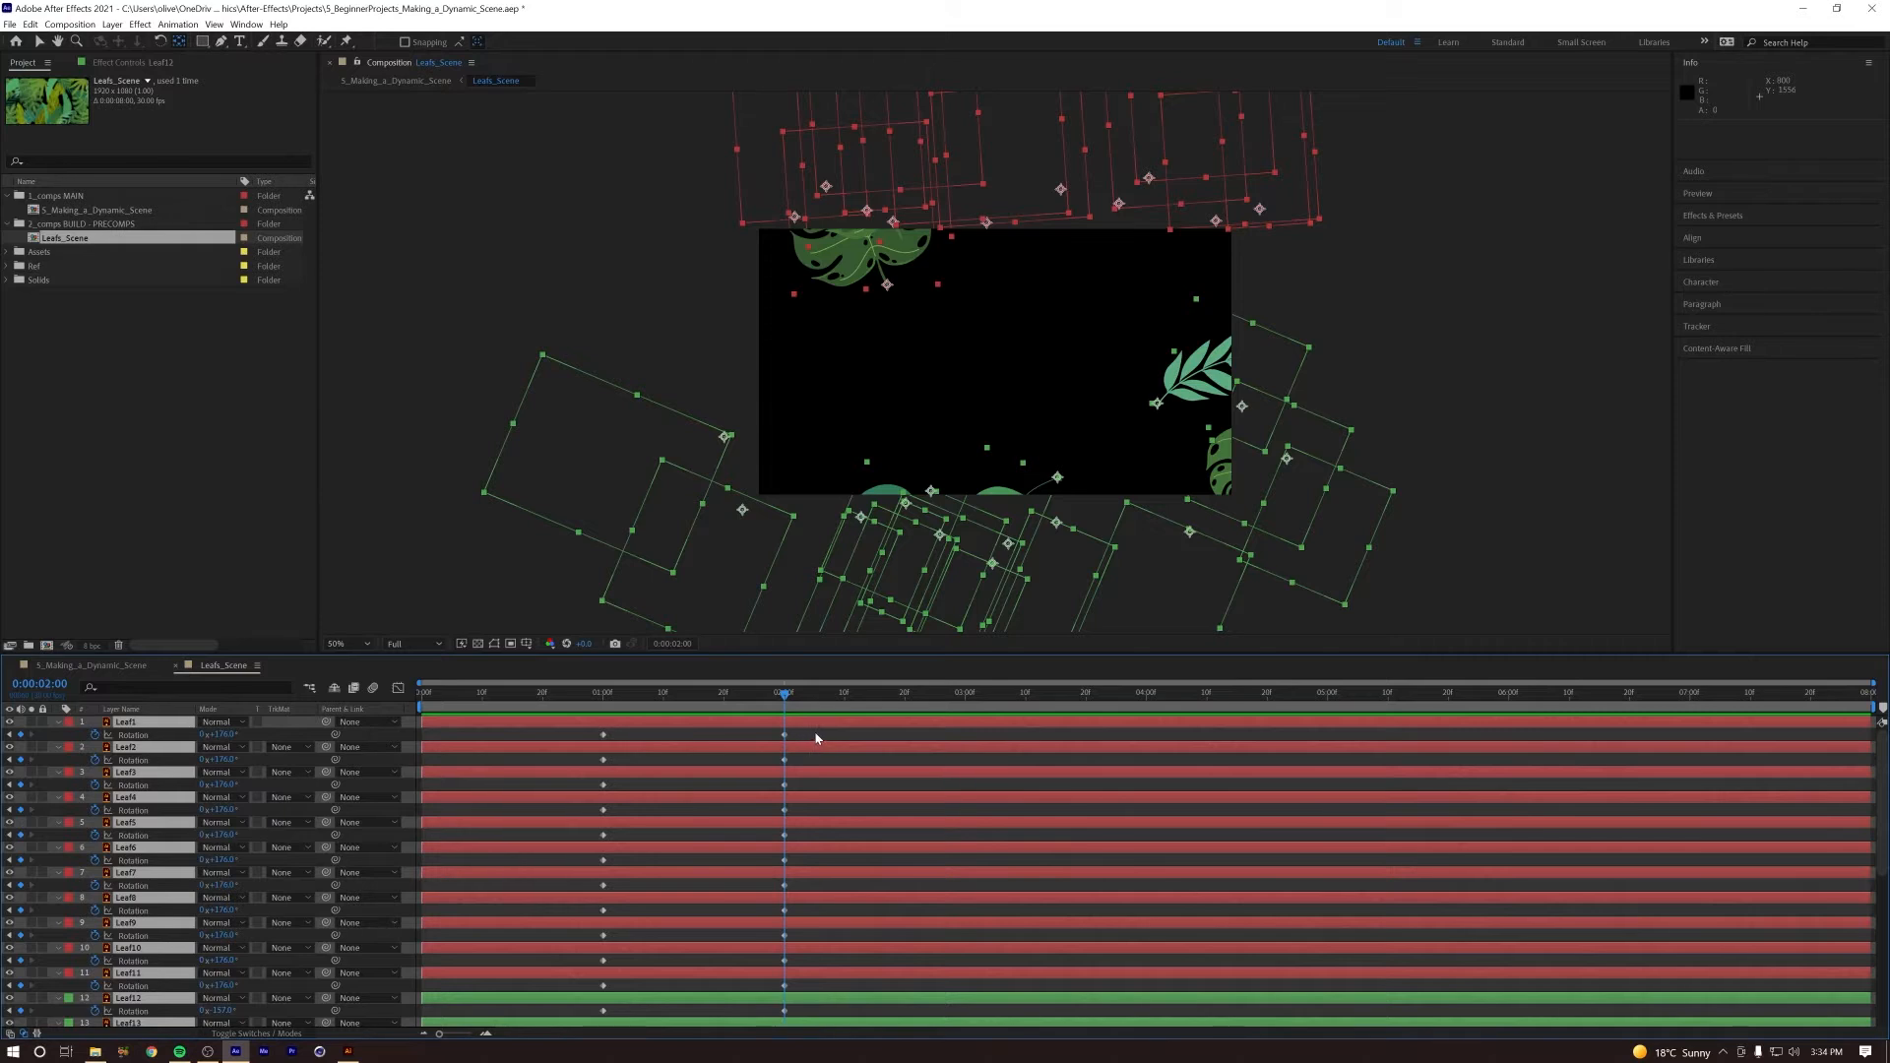
{"action": "left_click_drag", "start_coordinate": [815, 738], "coordinate": [733, 1014]}
{"action": "right_click", "coordinate": [784, 843]}
{"action": "mouse_move", "coordinate": [830, 1014]}
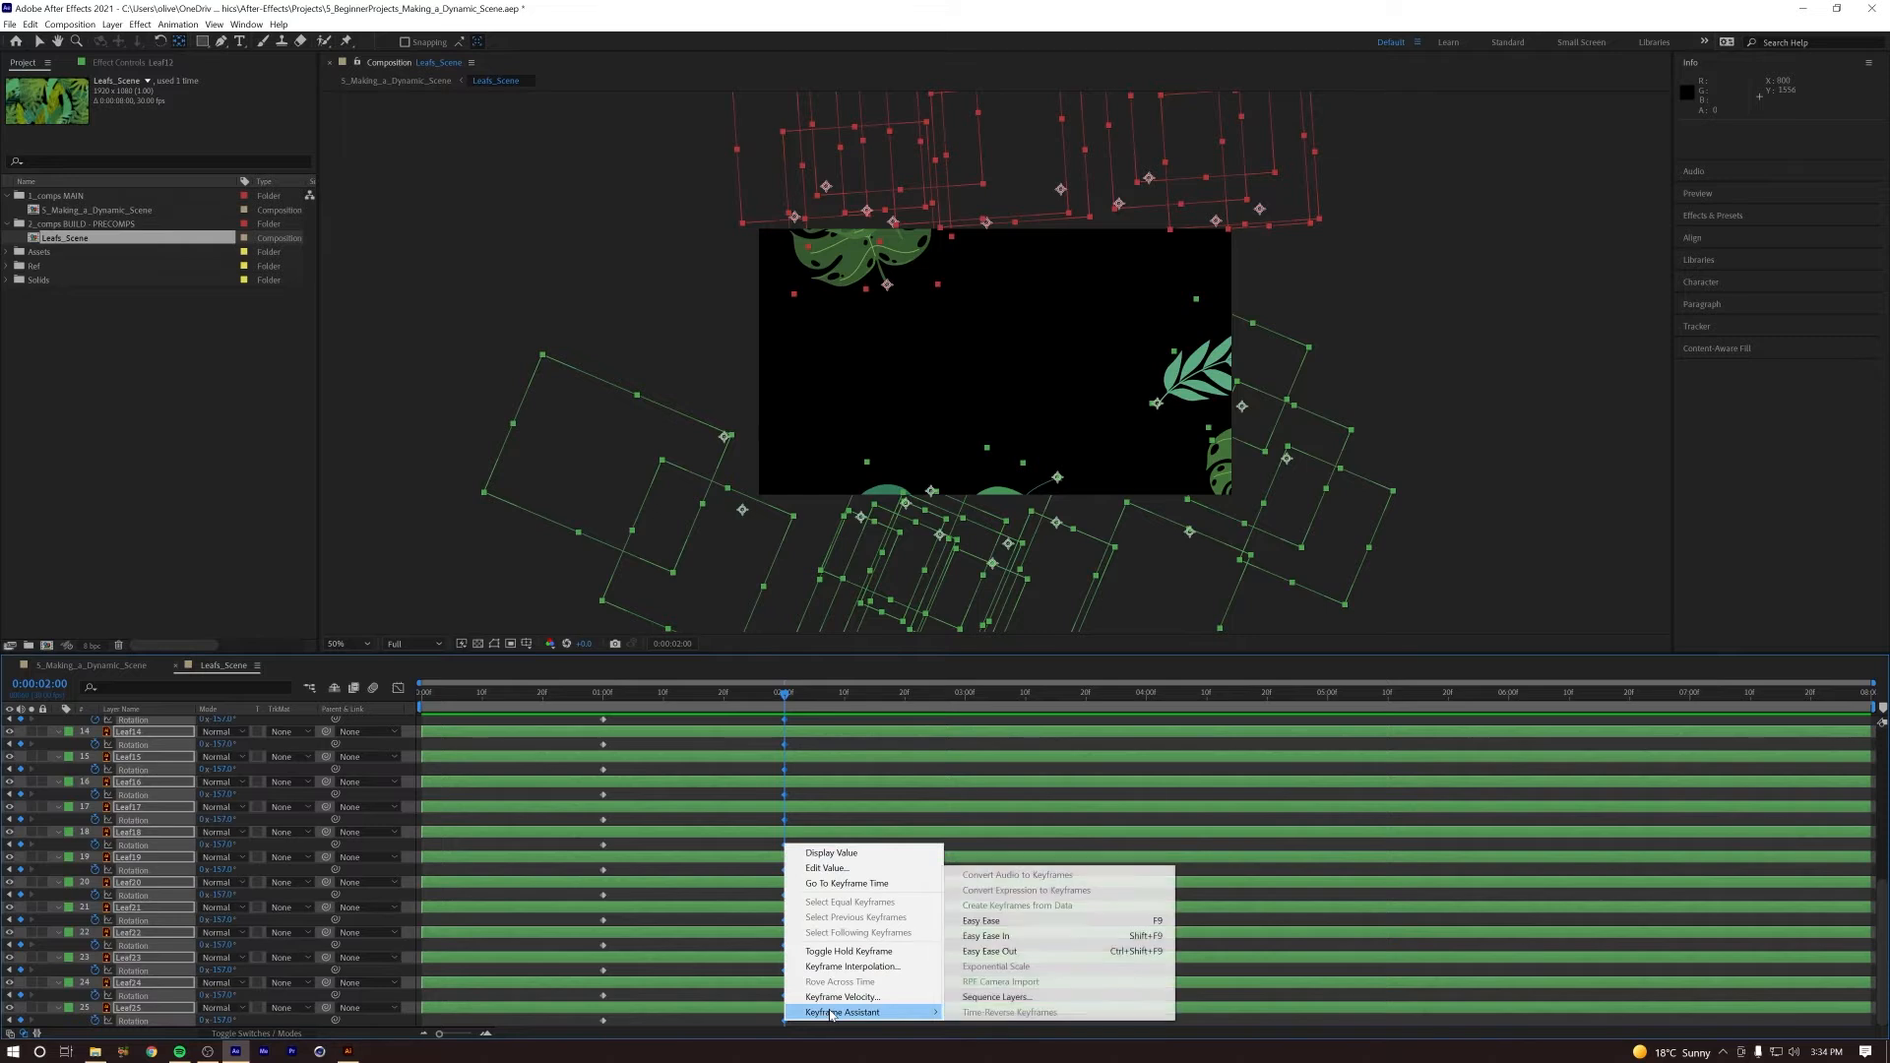
{"action": "left_click", "coordinate": [986, 936]}
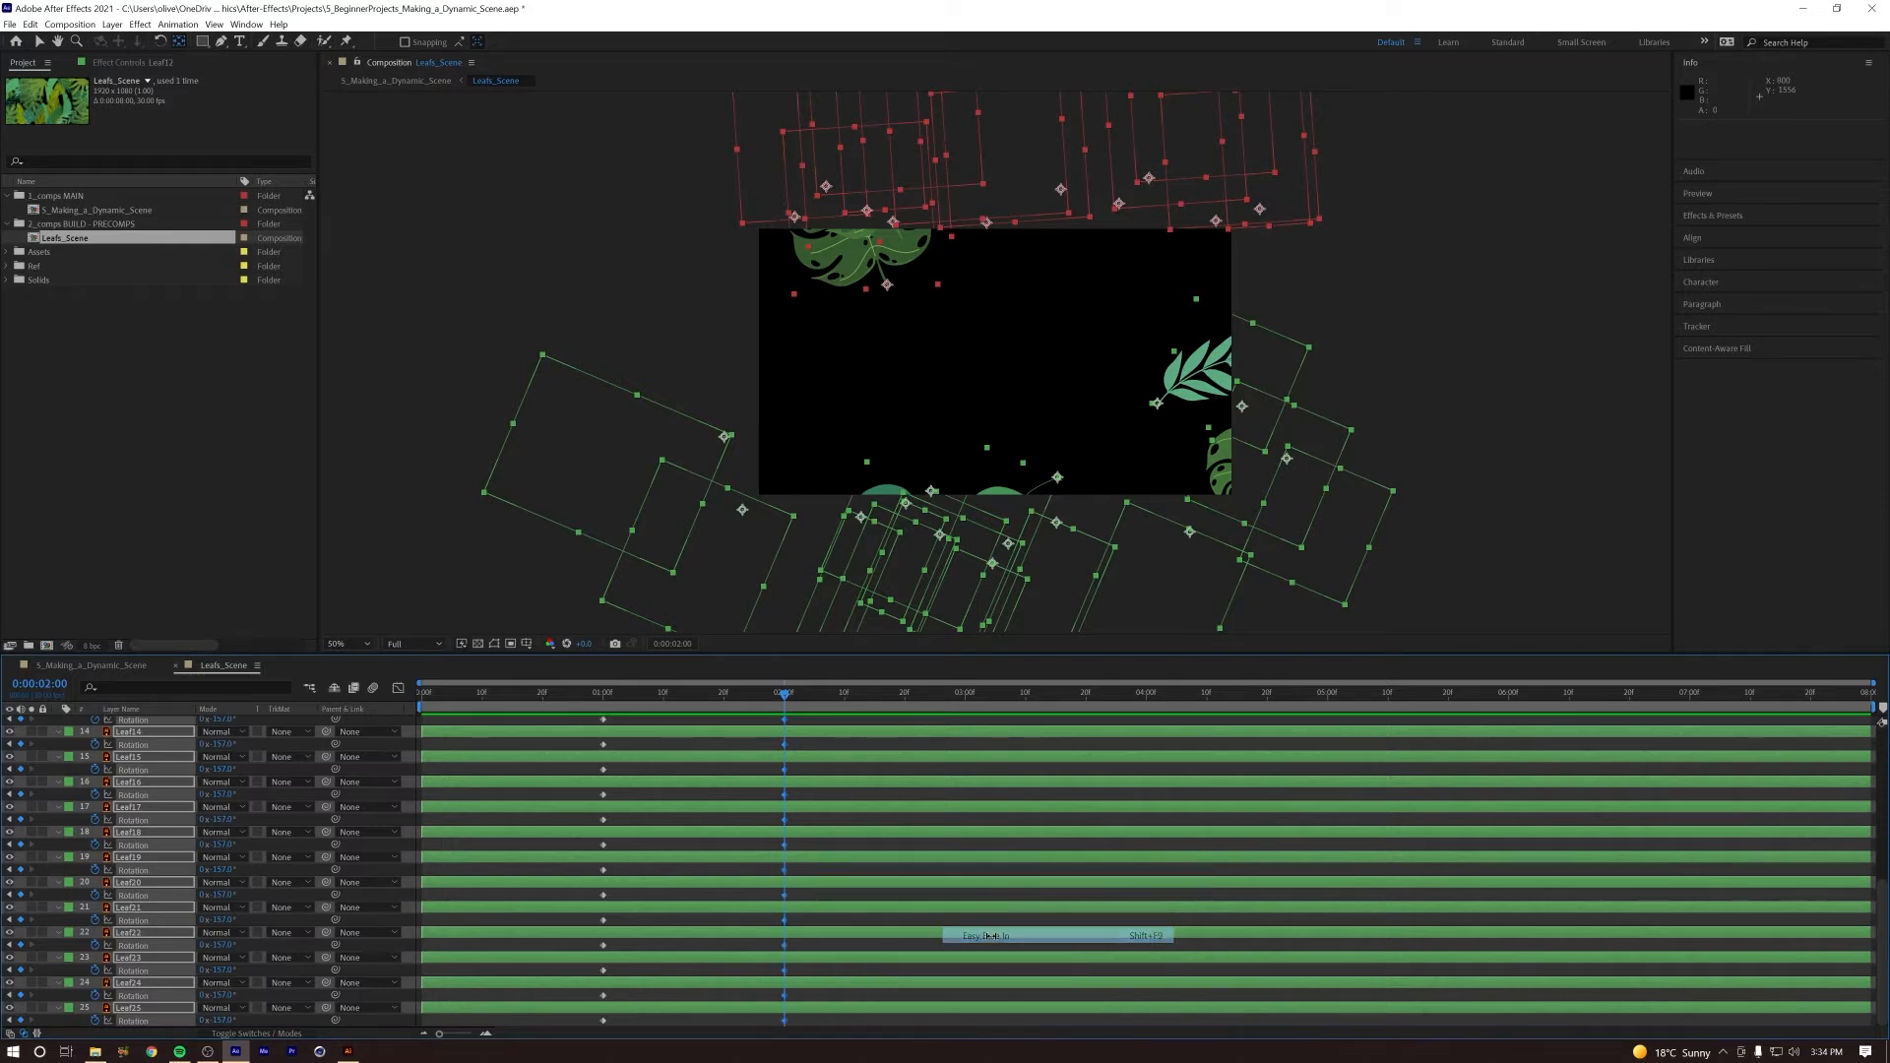
{"action": "left_click", "coordinate": [591, 703]}
{"action": "key", "text": "space"}
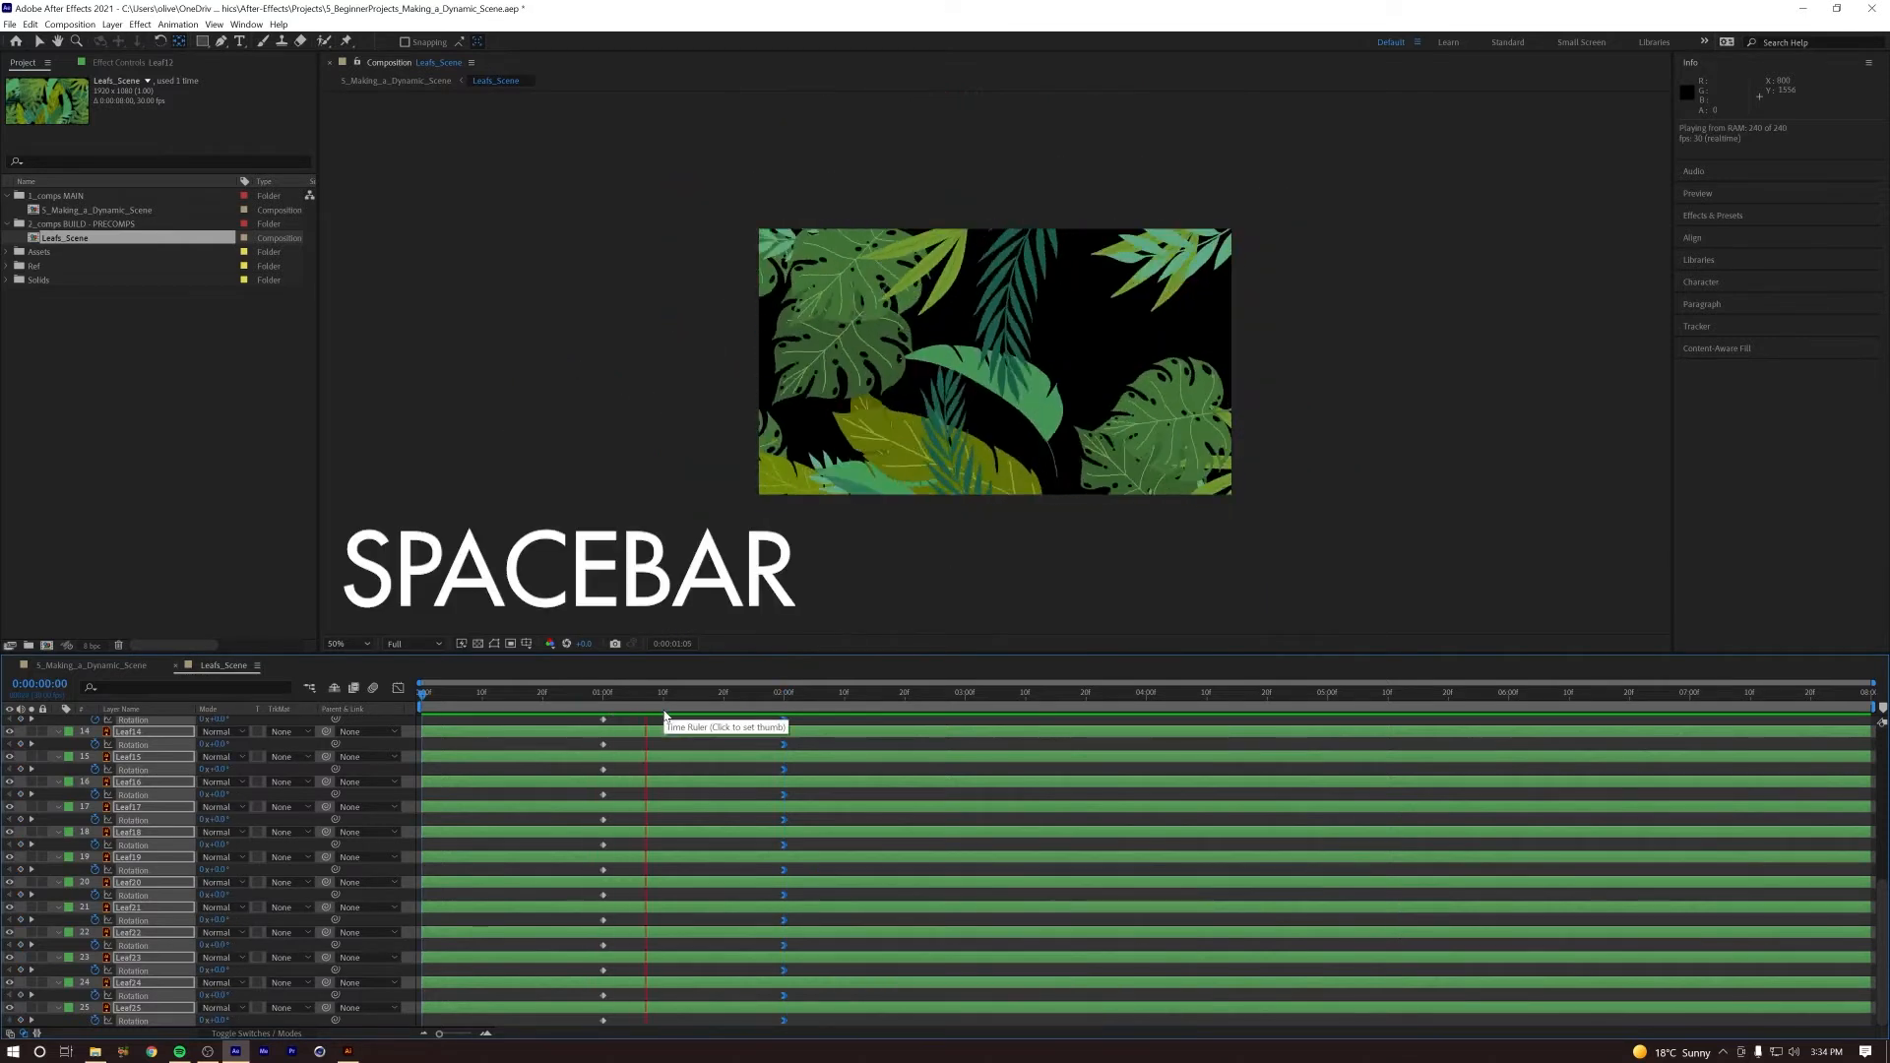
{"action": "left_click", "coordinate": [764, 694]}
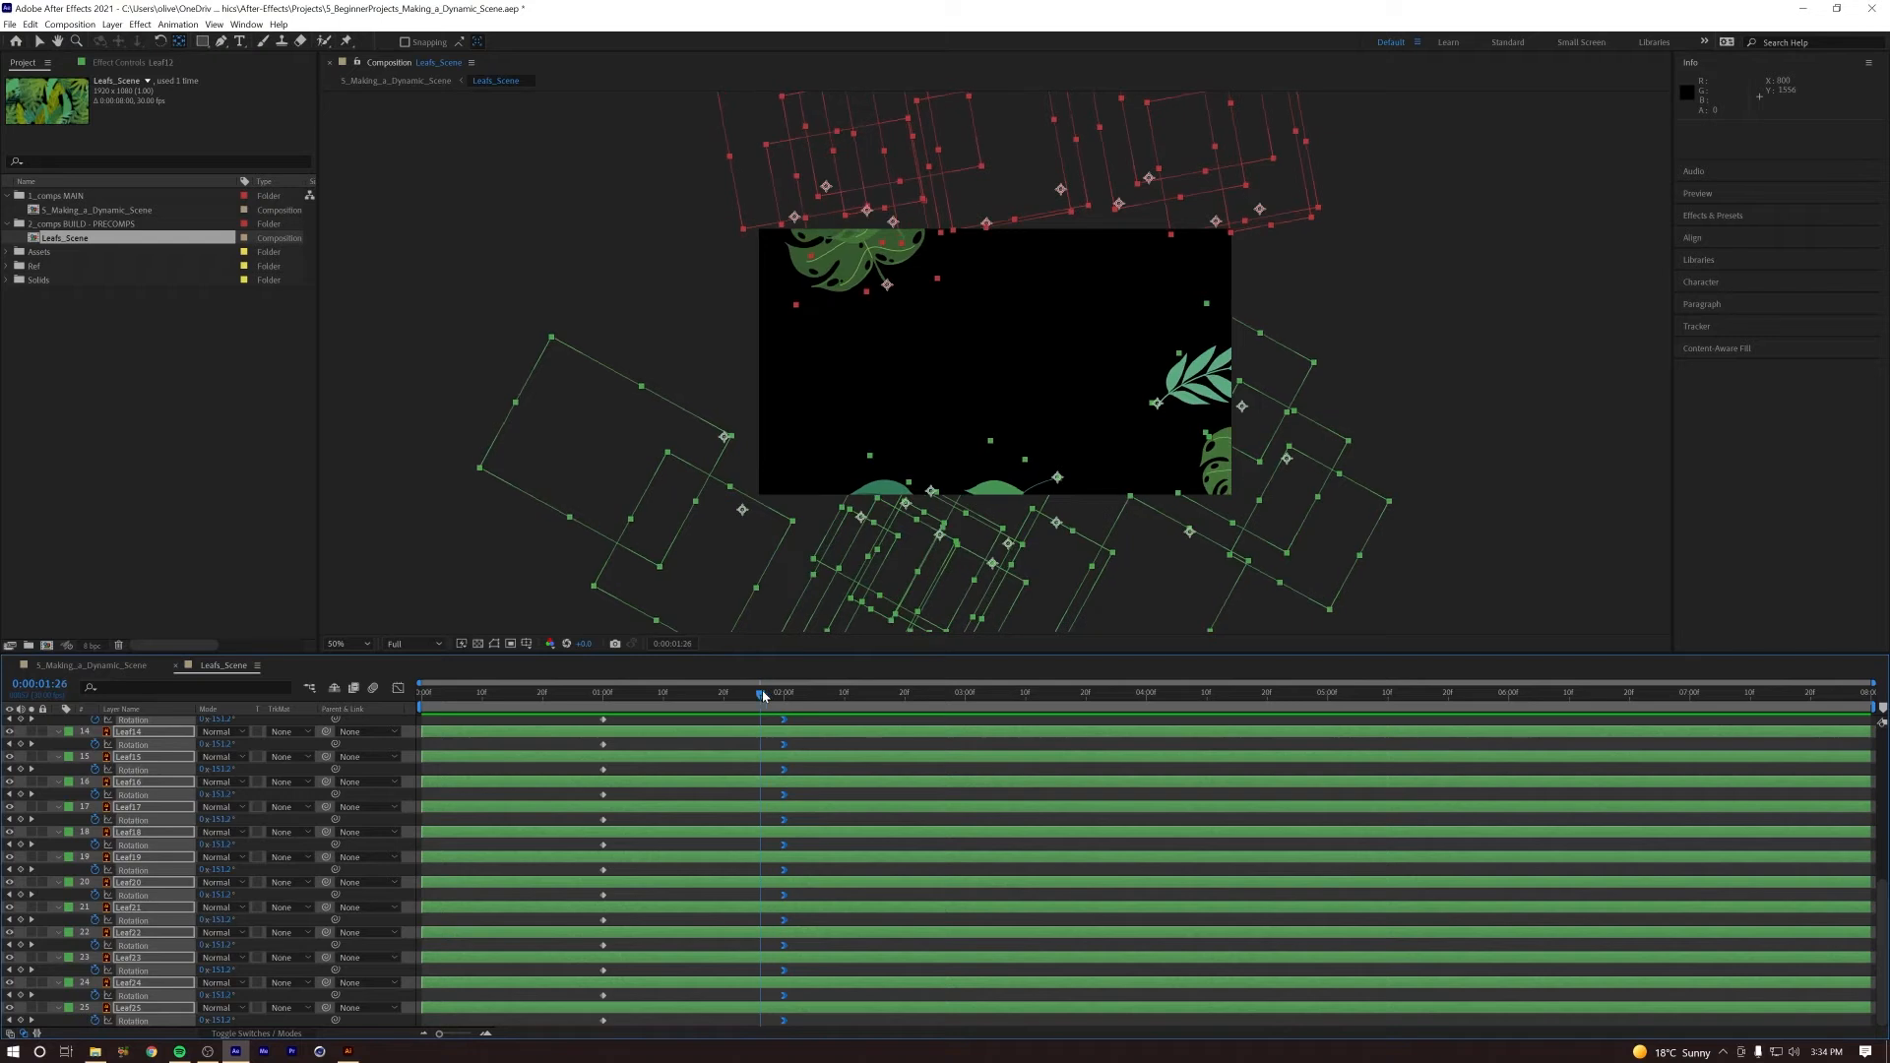
Step: Move the ending Rotation keyframes of all leaf layers earlier, to about 0:00:01:15, and preview the faster animation
{"action": "scroll", "coordinate": [788, 734], "scroll_direction": "up", "scroll_amount": 5}
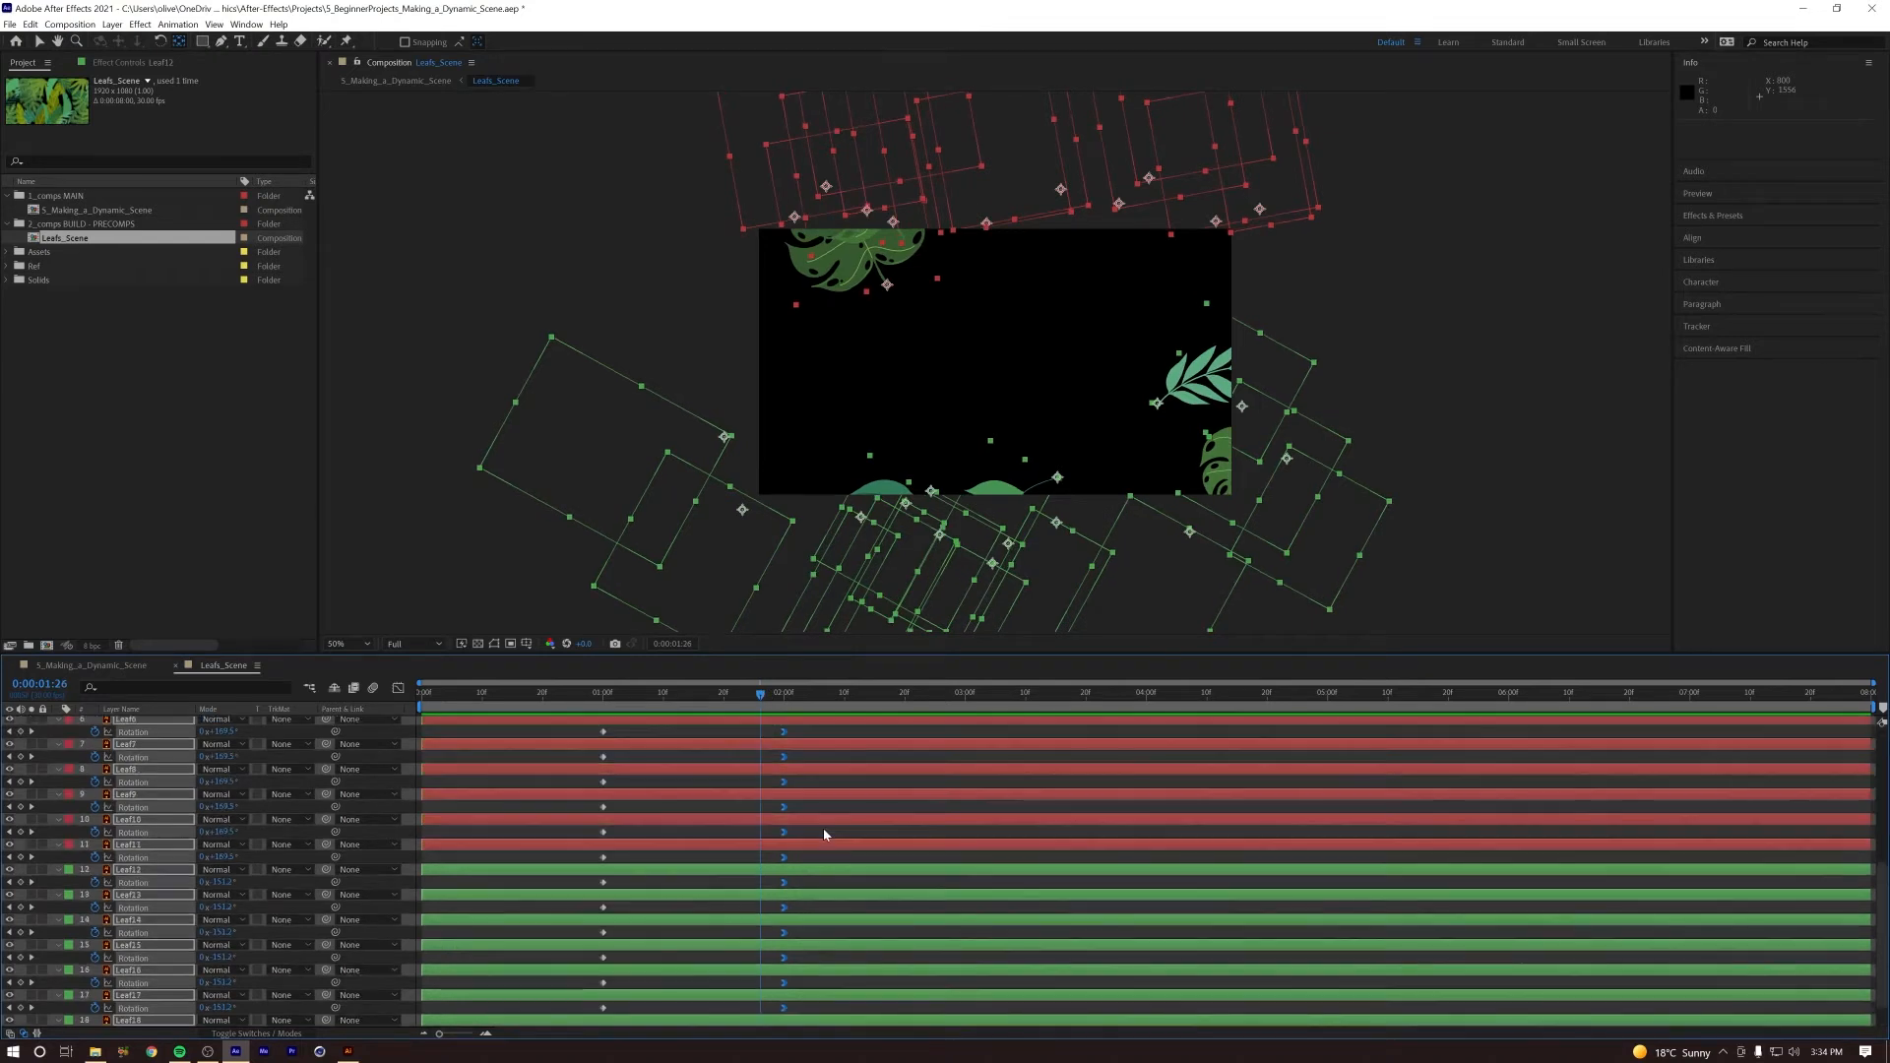
{"action": "left_click_drag", "start_coordinate": [805, 737], "coordinate": [752, 1019]}
{"action": "left_click_drag", "start_coordinate": [787, 751], "coordinate": [363, 722]}
{"action": "left_click", "coordinate": [597, 693]}
{"action": "key", "text": "space"}
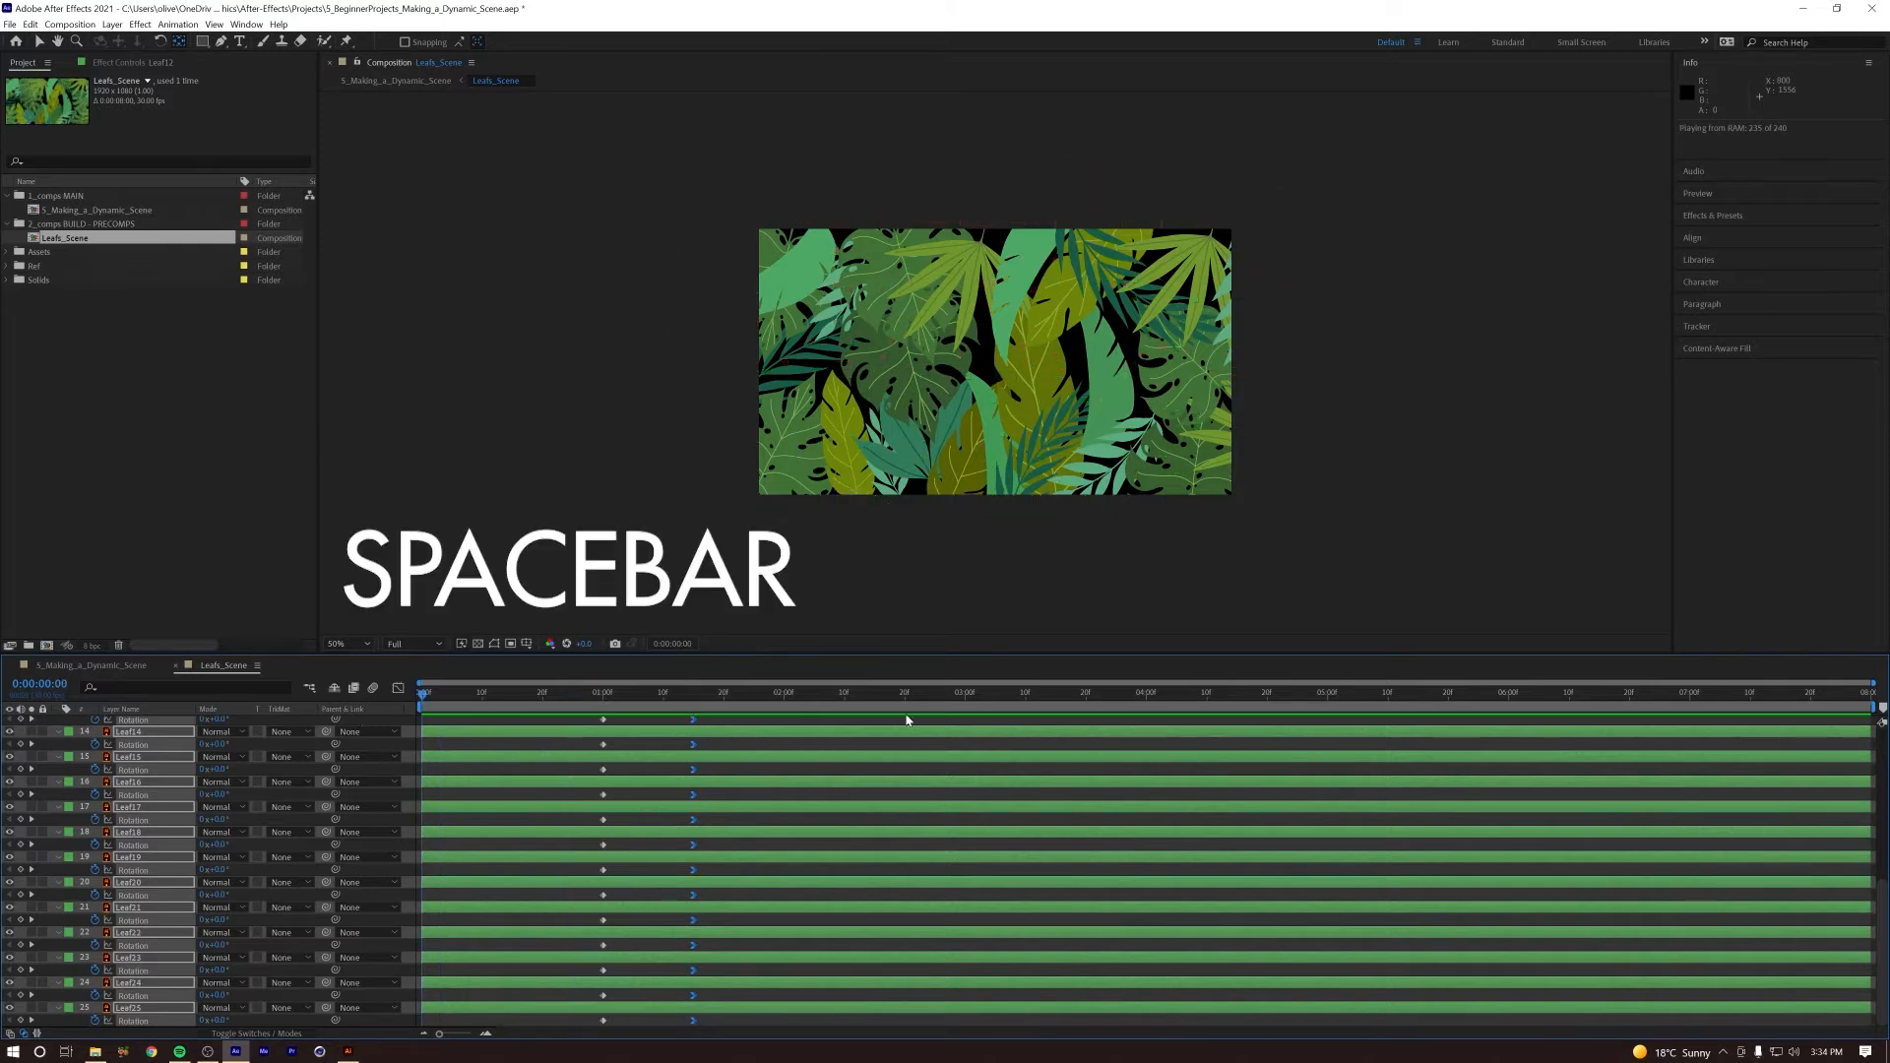
{"action": "key", "text": "space"}
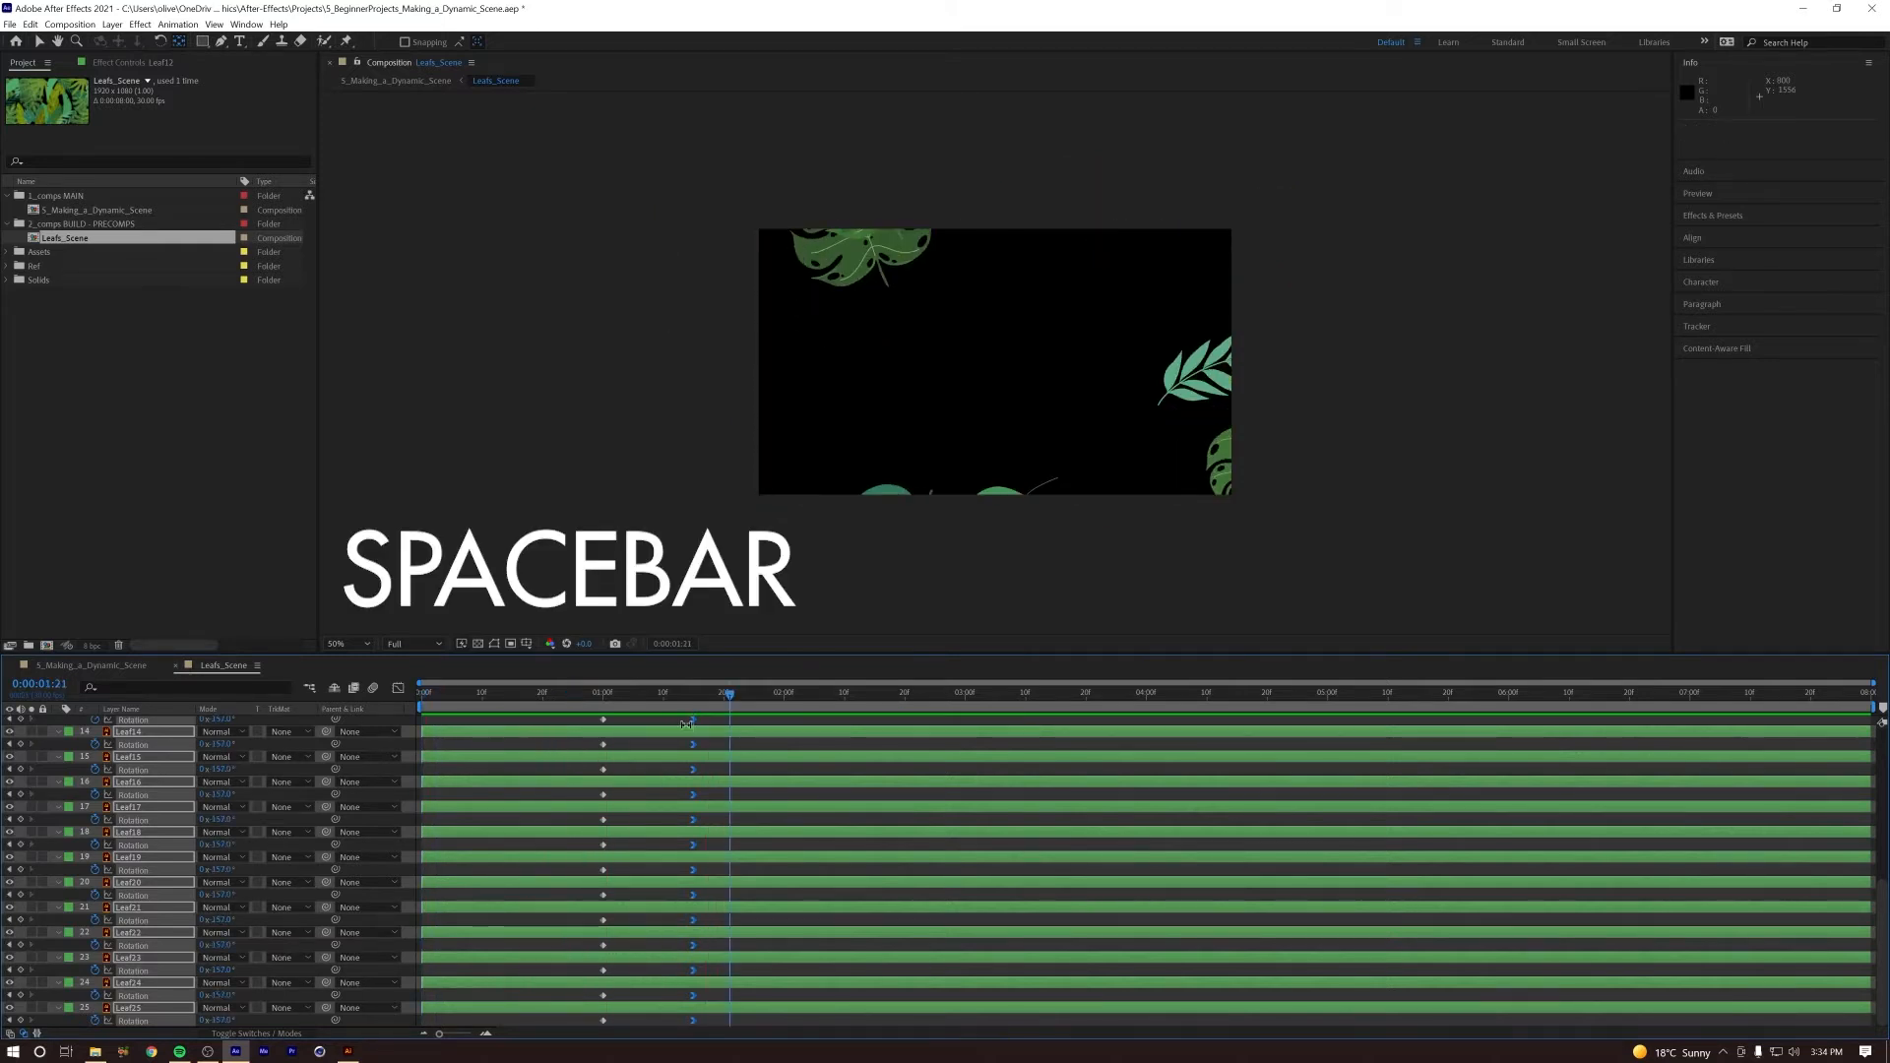
Step: Move the ending Rotation keyframes of all leaf layers to 0:00:01:21 and preview the animation from the start
{"action": "left_click_drag", "start_coordinate": [693, 719], "coordinate": [730, 719]}
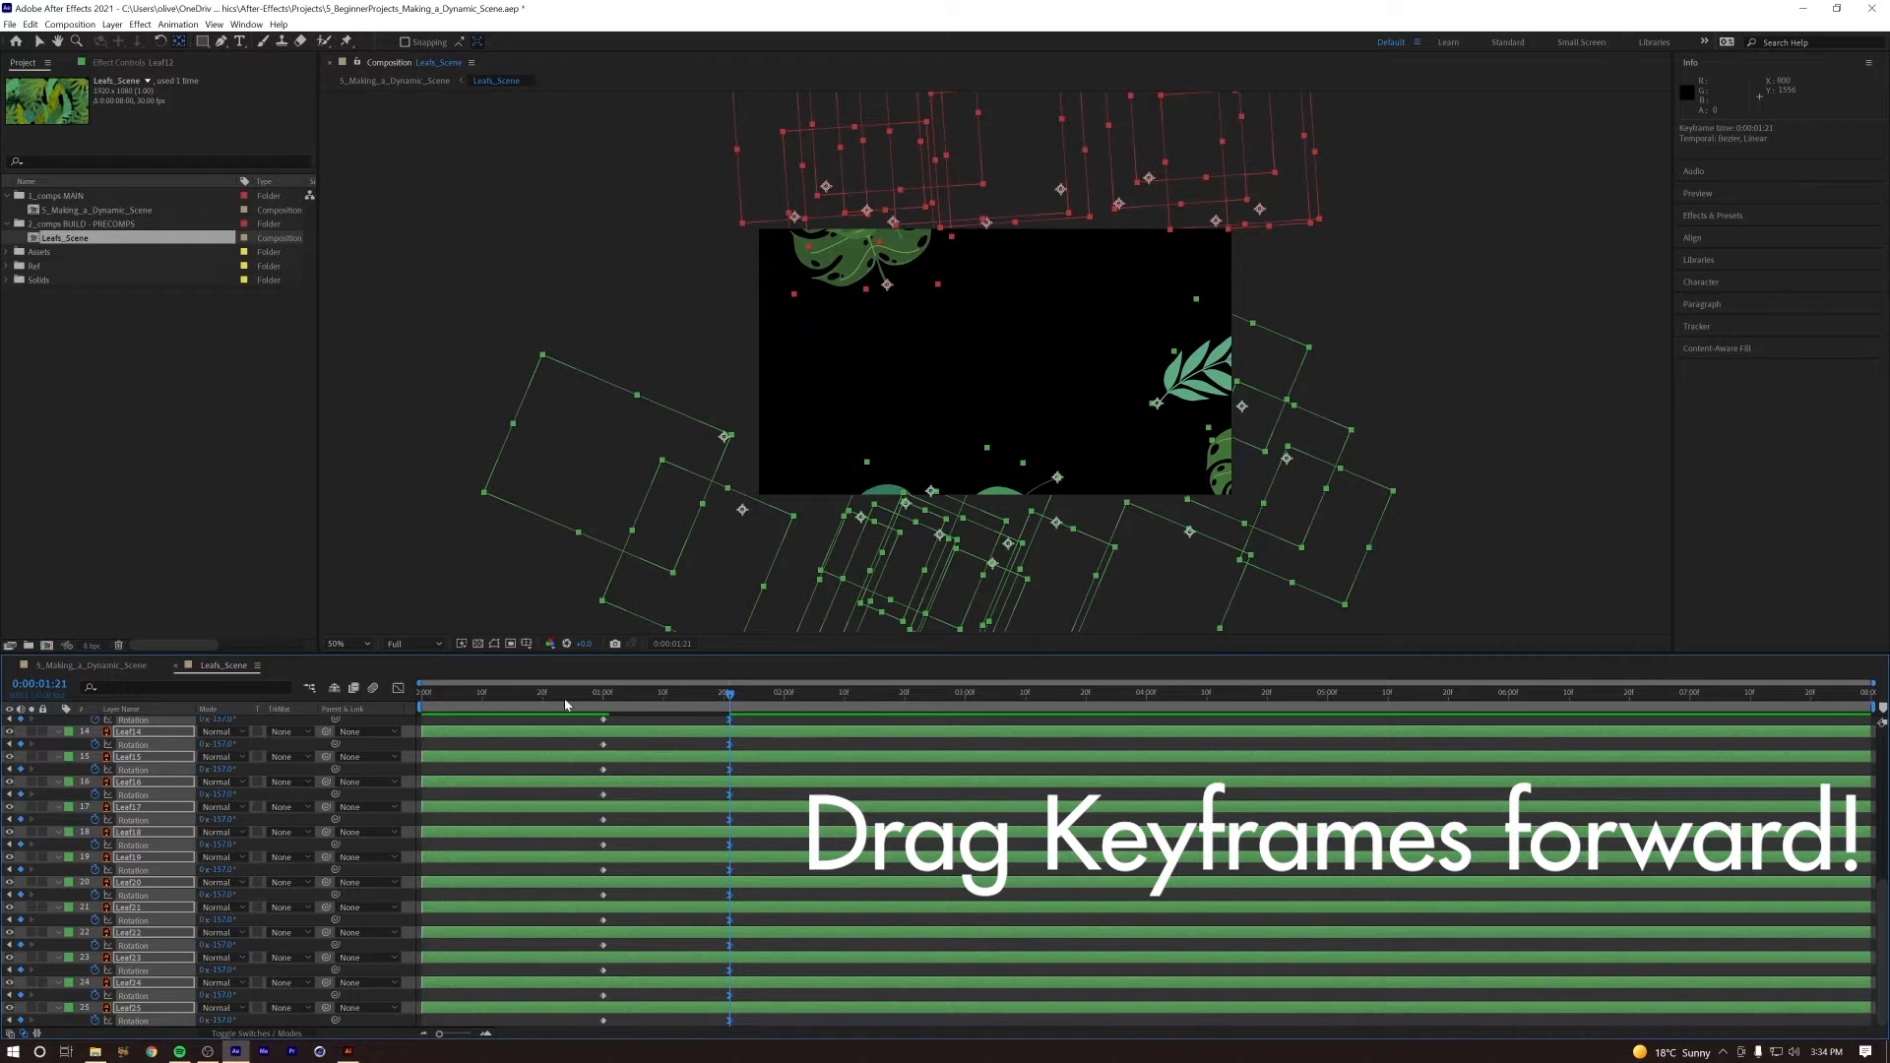
{"action": "key", "text": "Home"}
{"action": "key", "text": "space"}
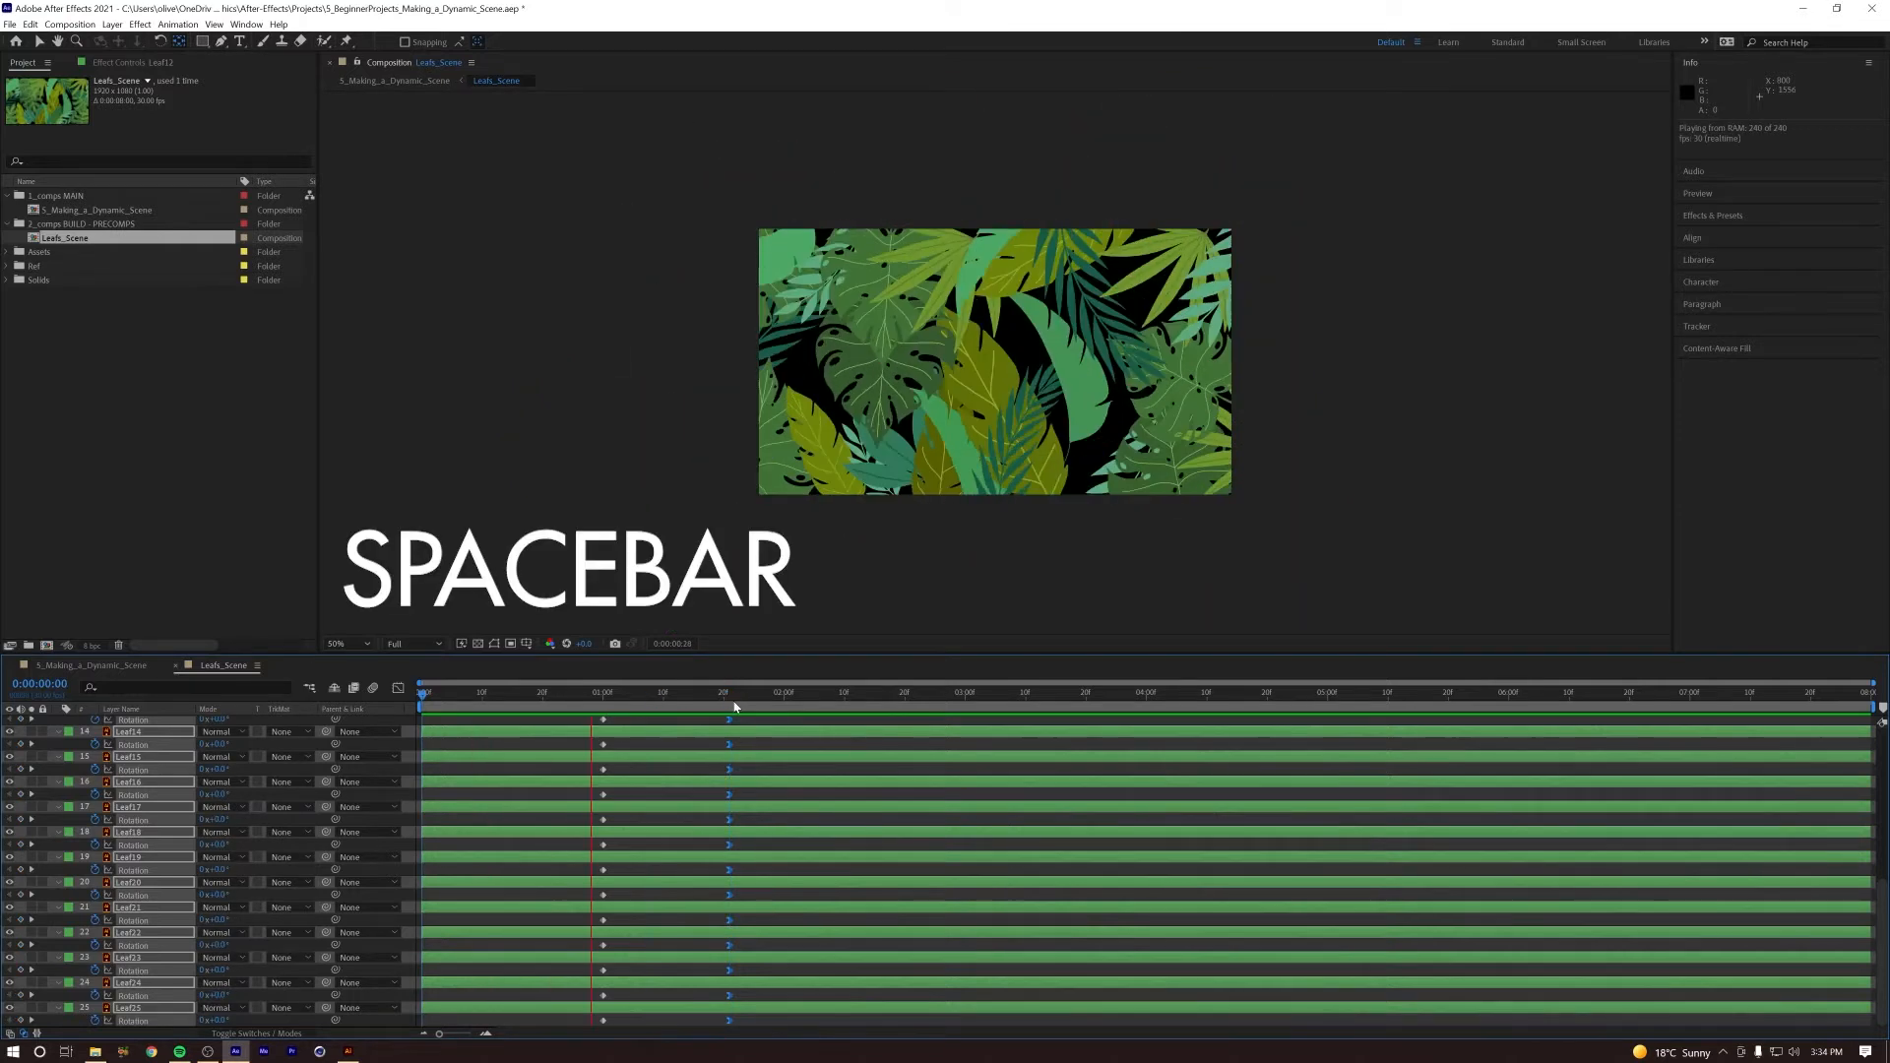
{"action": "key", "text": "space"}
{"action": "key", "text": "Home"}
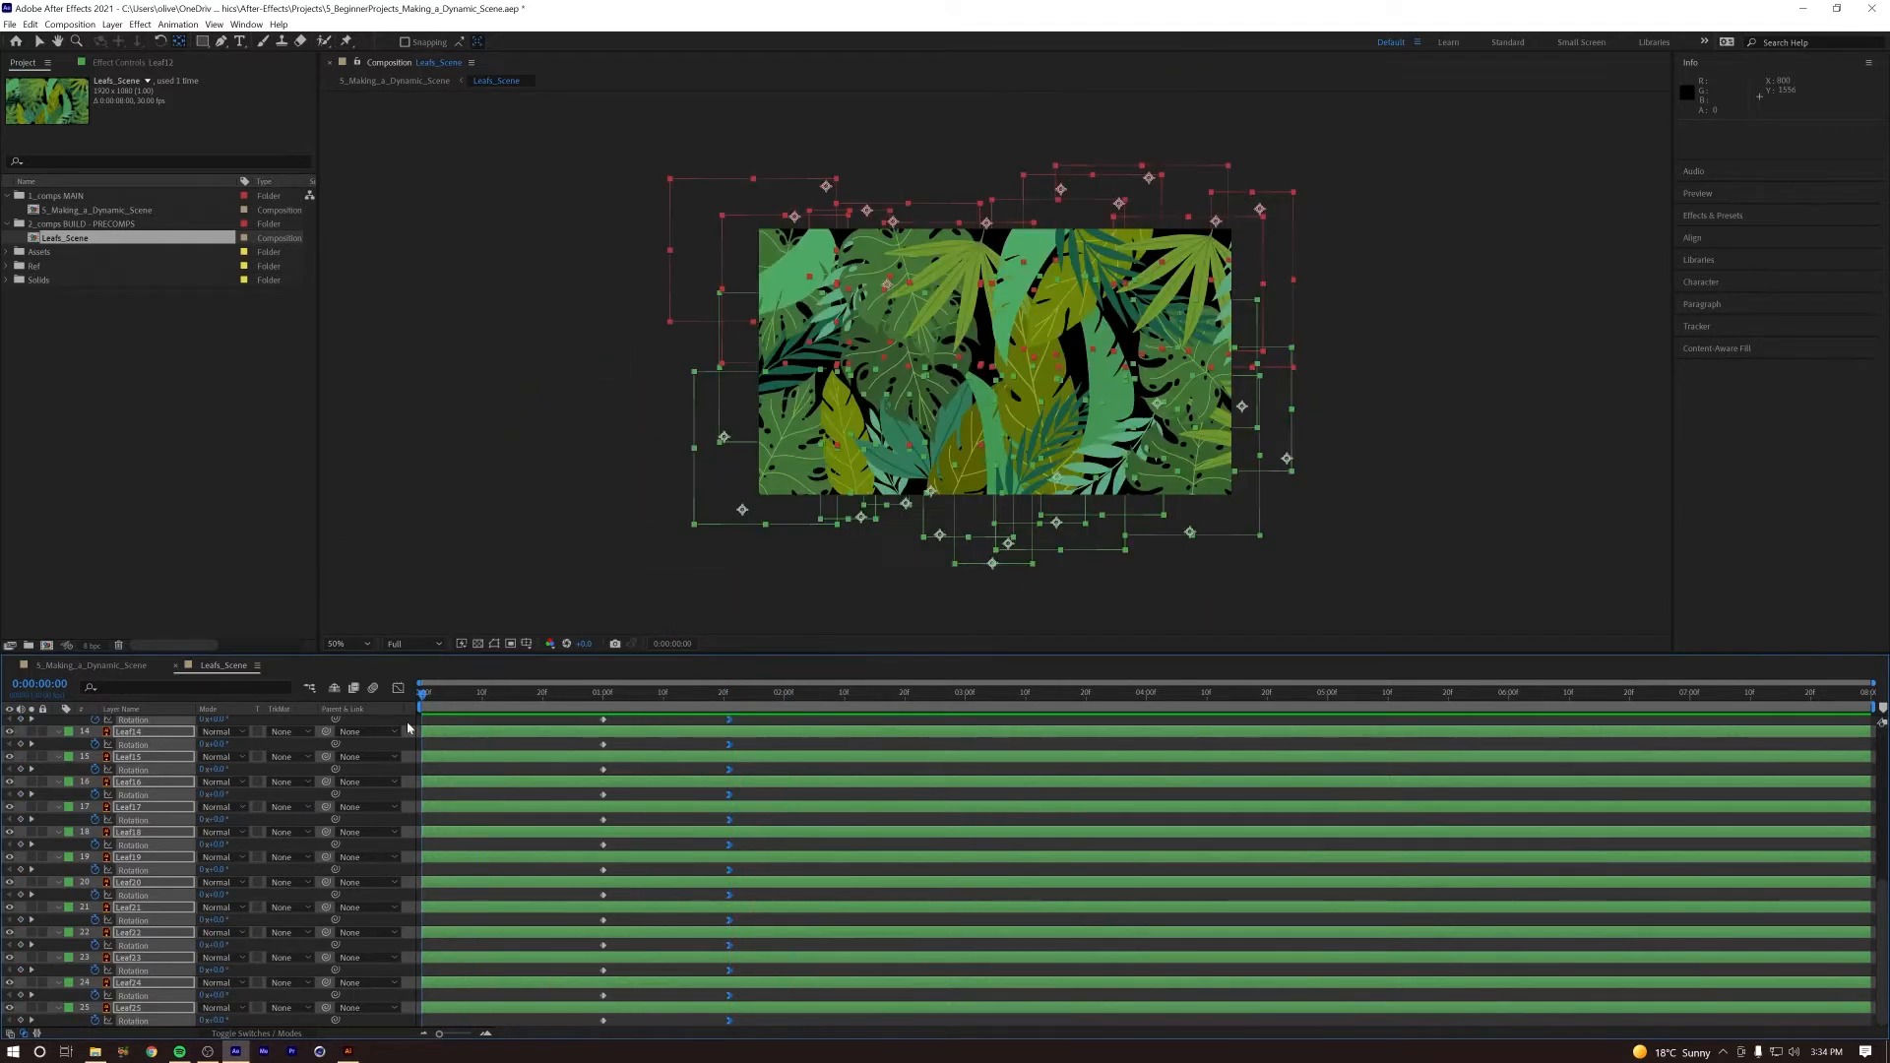
Step: Shift all Rotation keyframes of the leaf layers earlier so they start at about 0:00:00:10, and preview the animation
{"action": "scroll", "coordinate": [892, 877], "scroll_direction": "up", "scroll_amount": 6}
{"action": "left_click_drag", "start_coordinate": [760, 738], "coordinate": [570, 1020]}
{"action": "left_click_drag", "start_coordinate": [603, 724], "coordinate": [483, 729]}
{"action": "left_click", "coordinate": [470, 693]}
{"action": "key", "text": "Home"}
{"action": "key", "text": "space"}
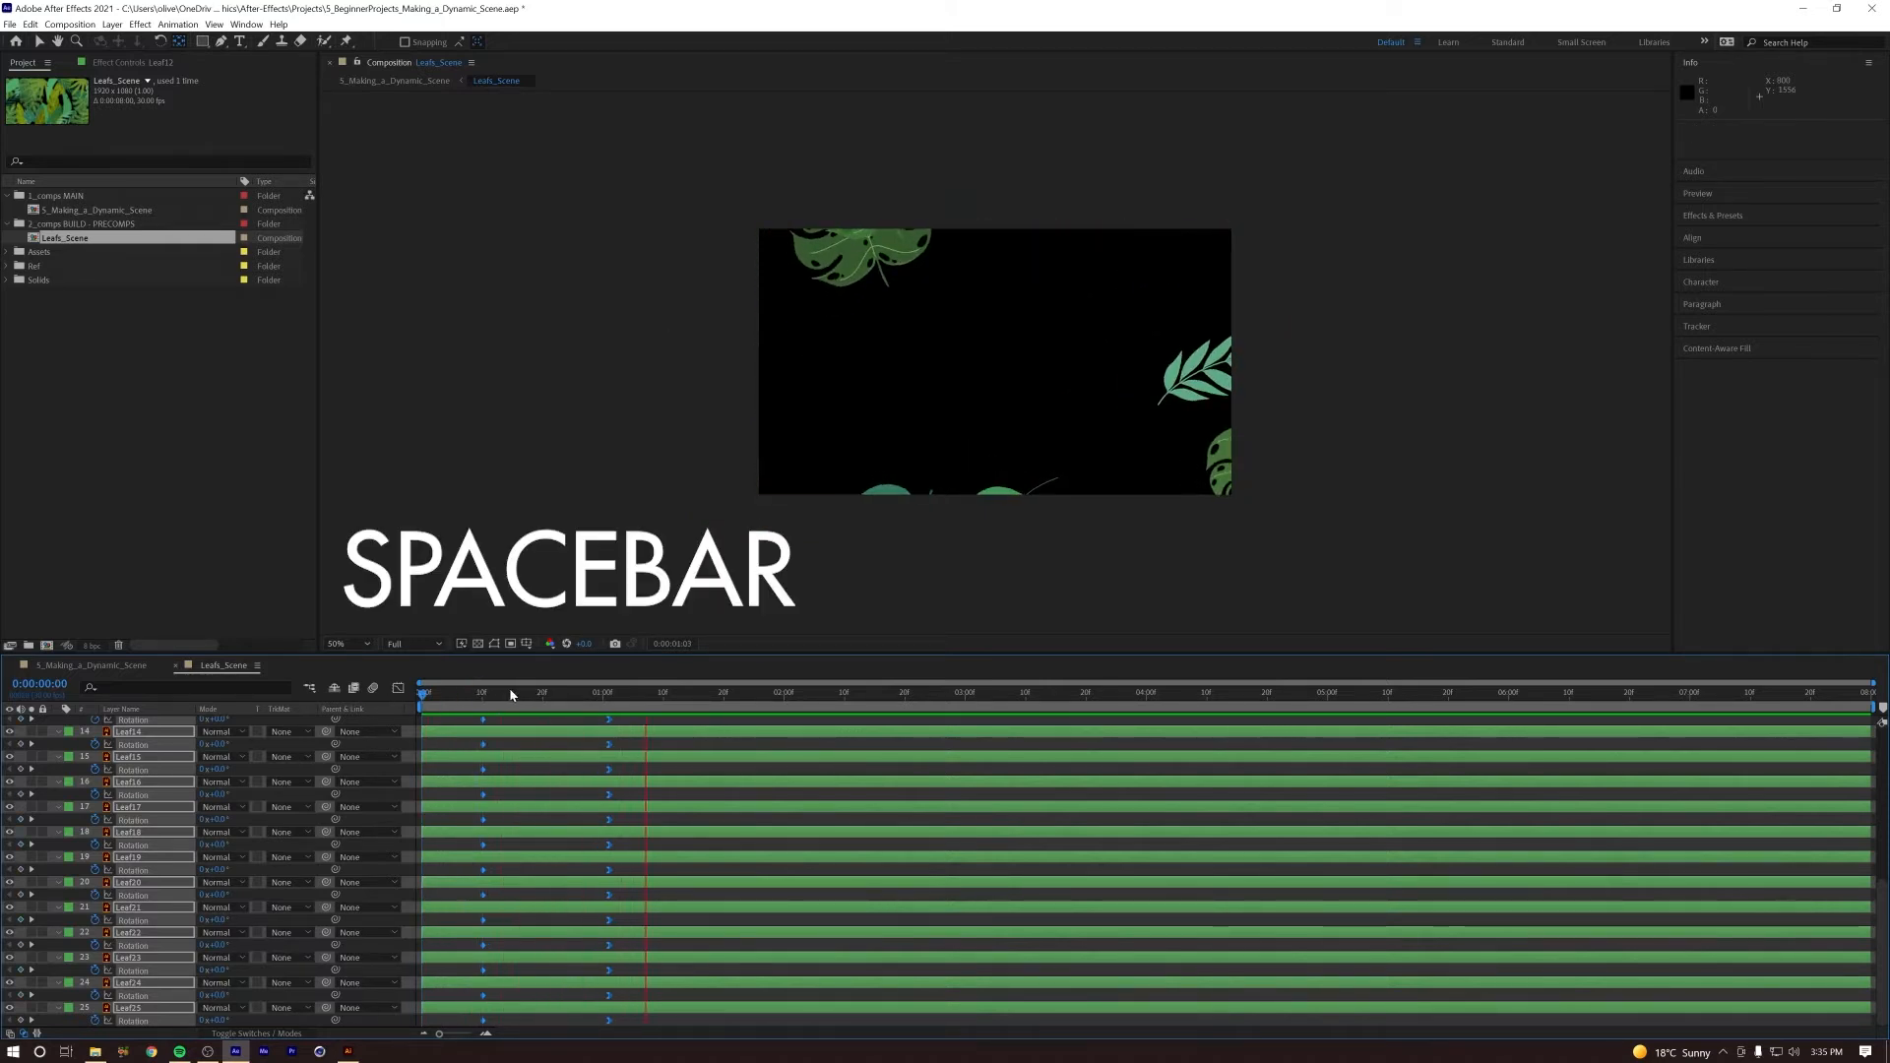
{"action": "key", "text": "space"}
{"action": "key", "text": "space"}
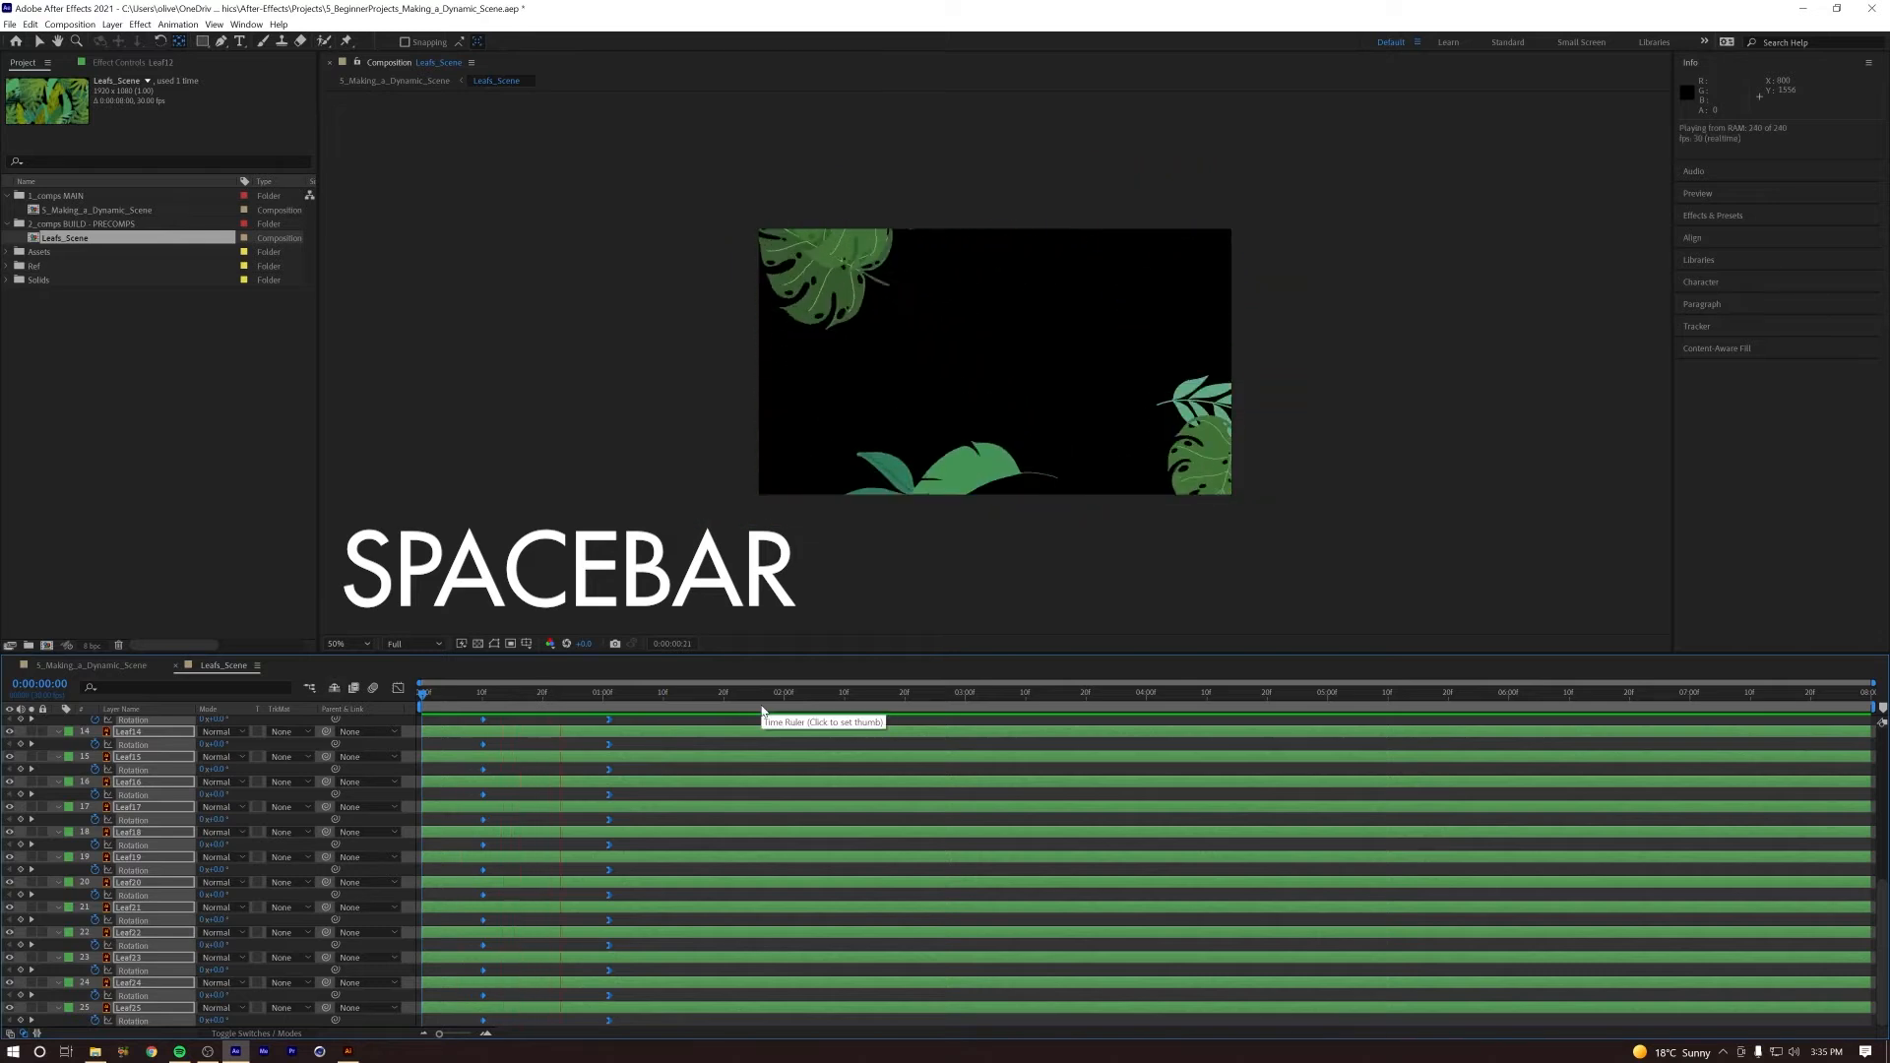
{"action": "key", "text": "space"}
{"action": "key", "text": "space"}
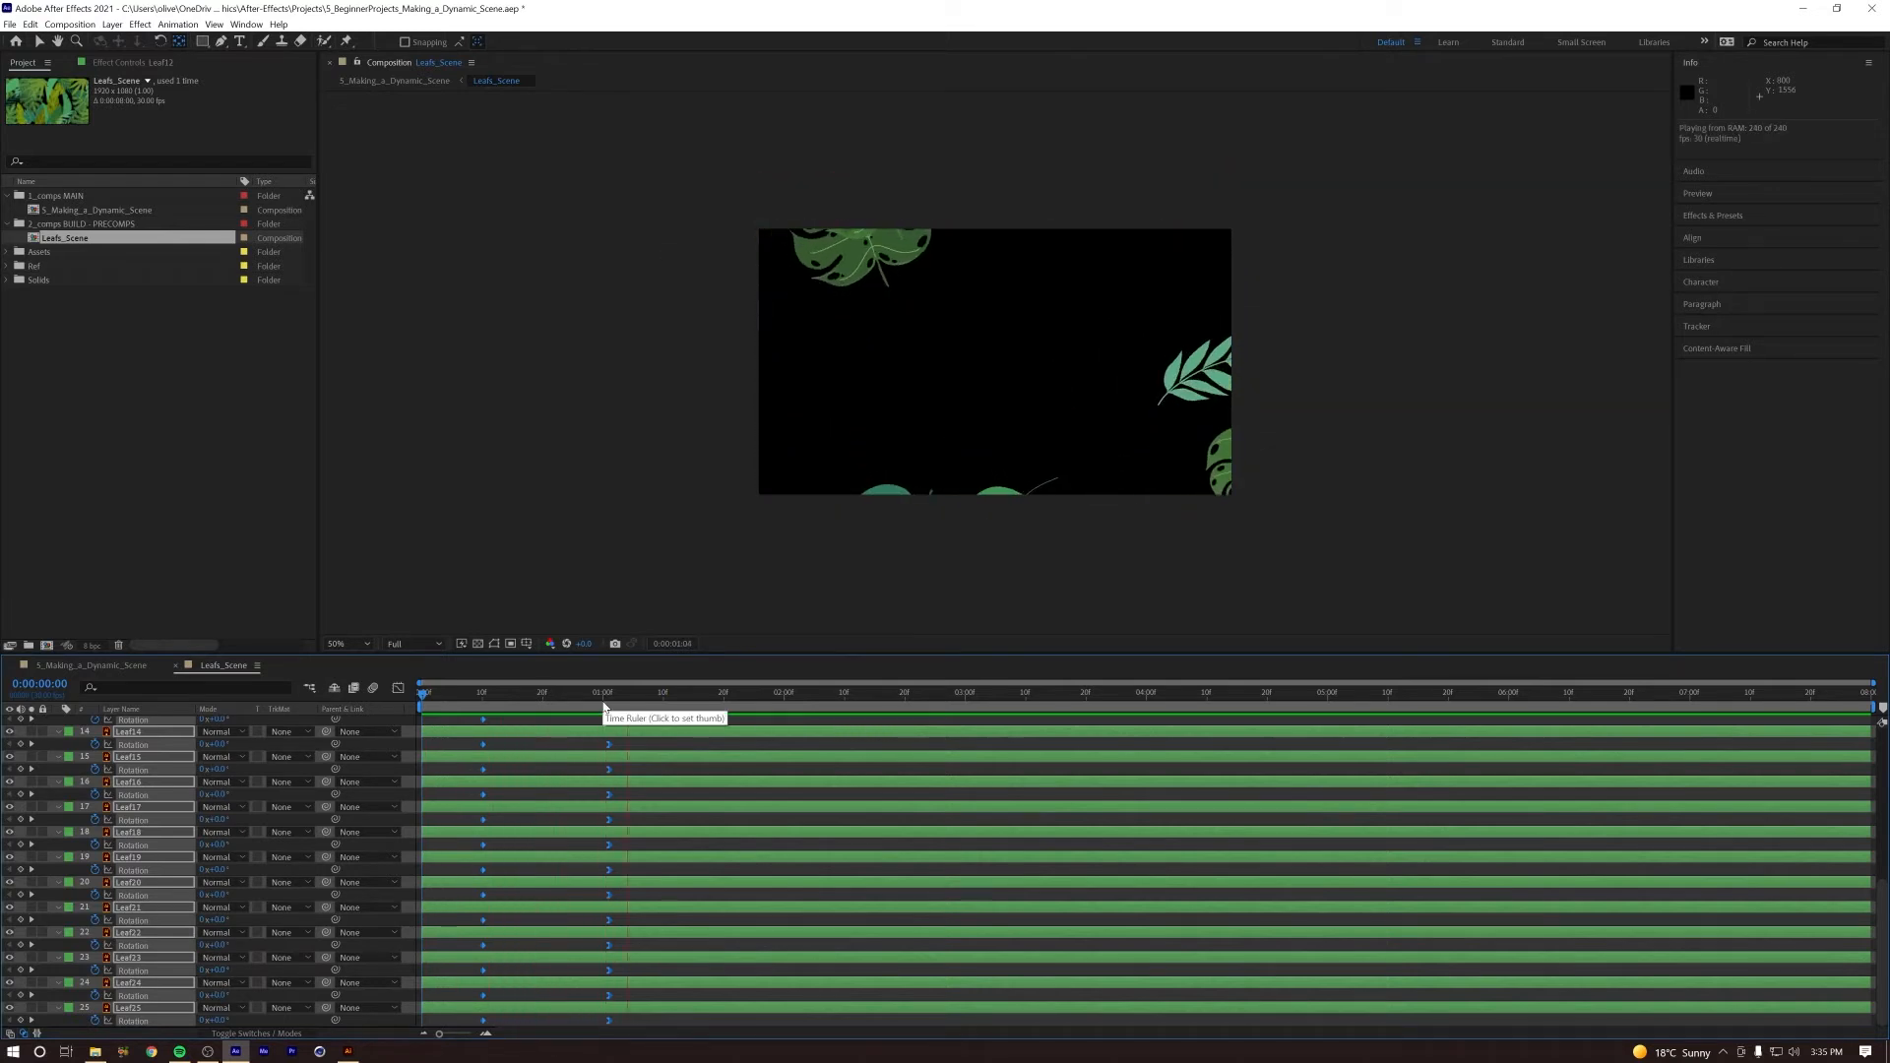
Step: Collapse the keyframed properties of all leaf layers, deselect the layers, and preview the animation from the start
{"action": "key", "text": "space"}
{"action": "key", "text": "u"}
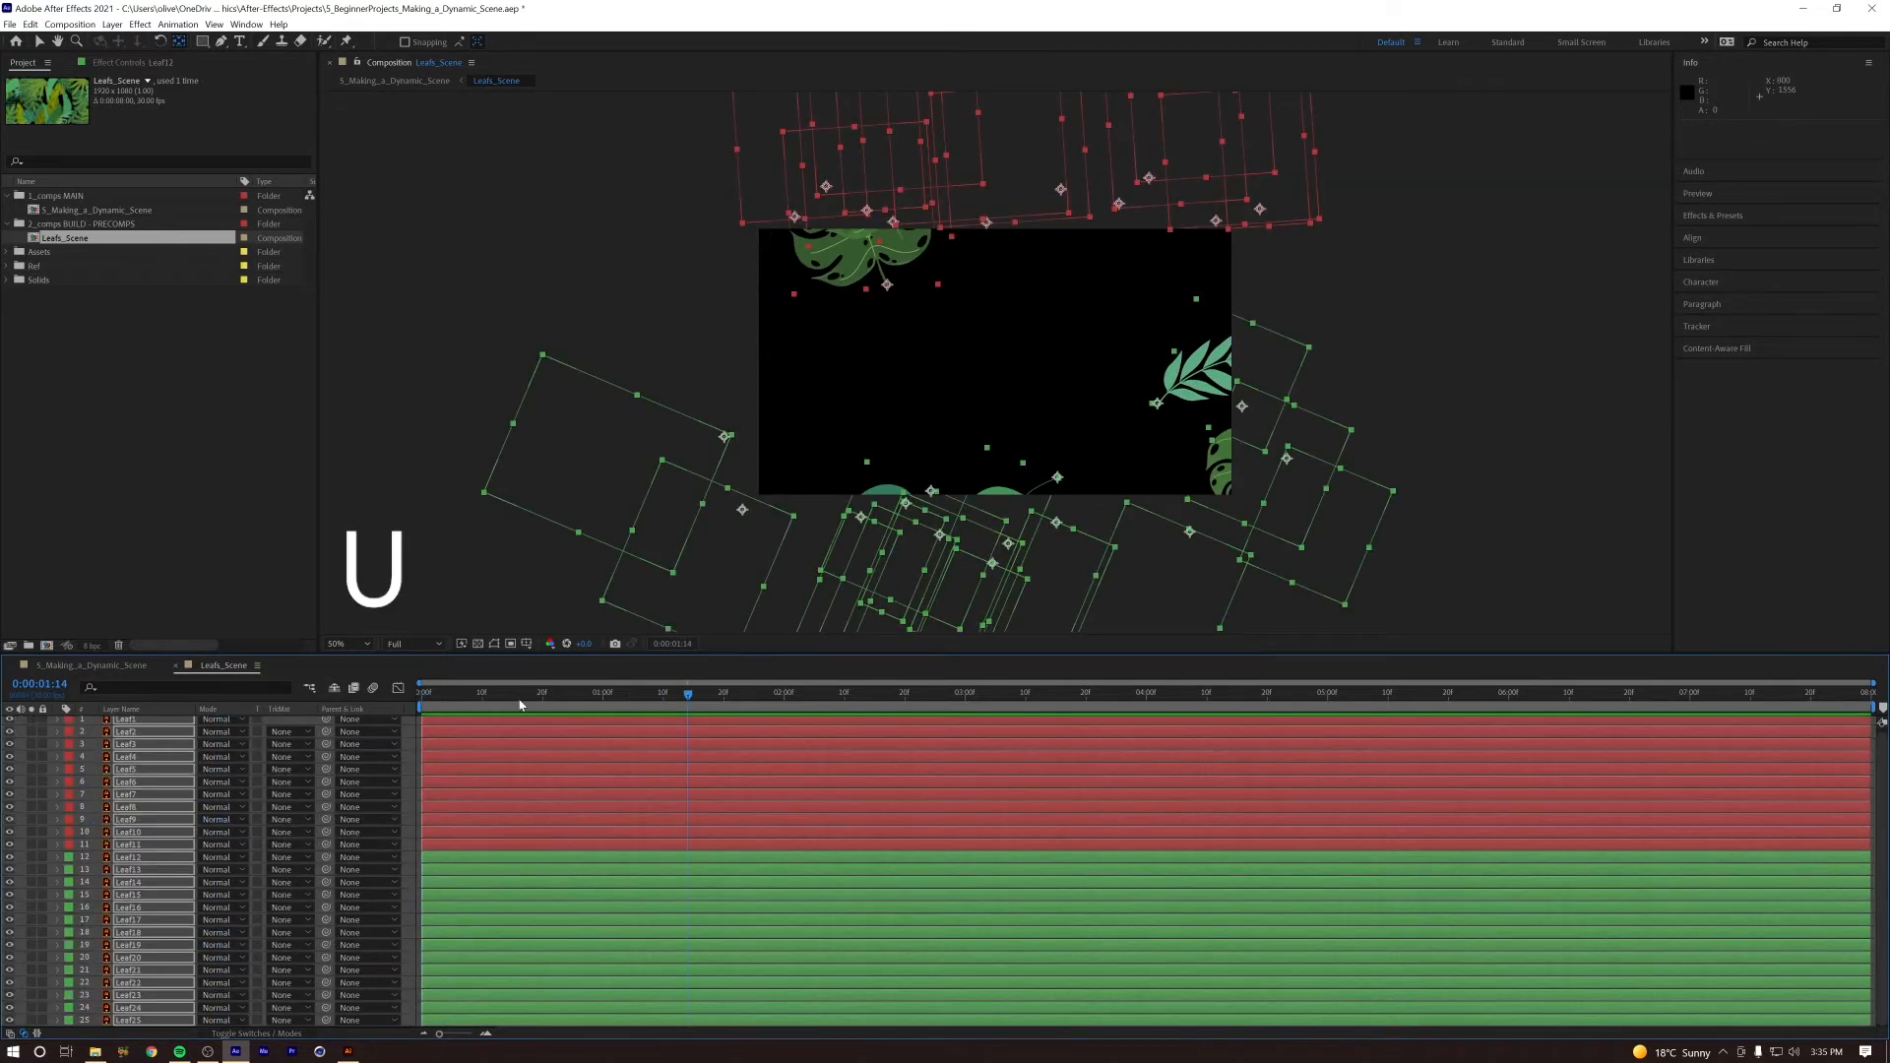
{"action": "key", "text": "space"}
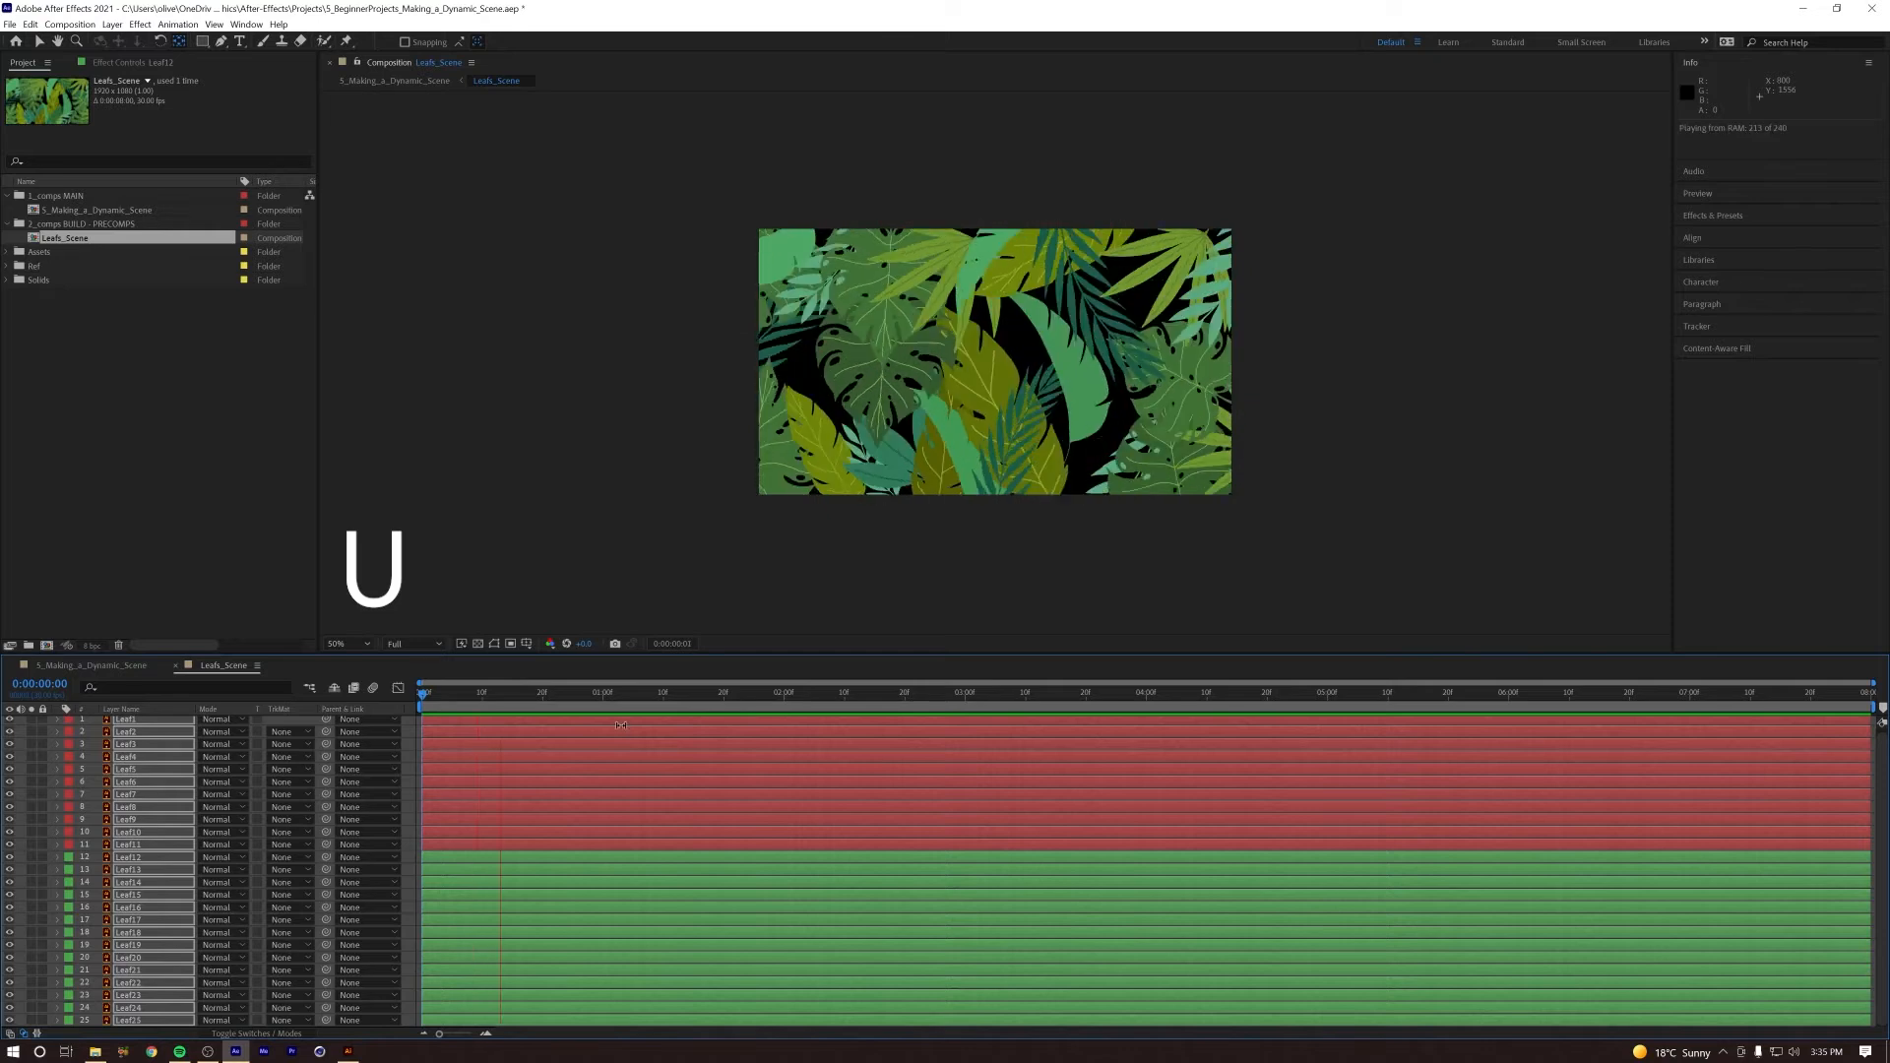
{"action": "key", "text": "space"}
{"action": "key", "text": "Home"}
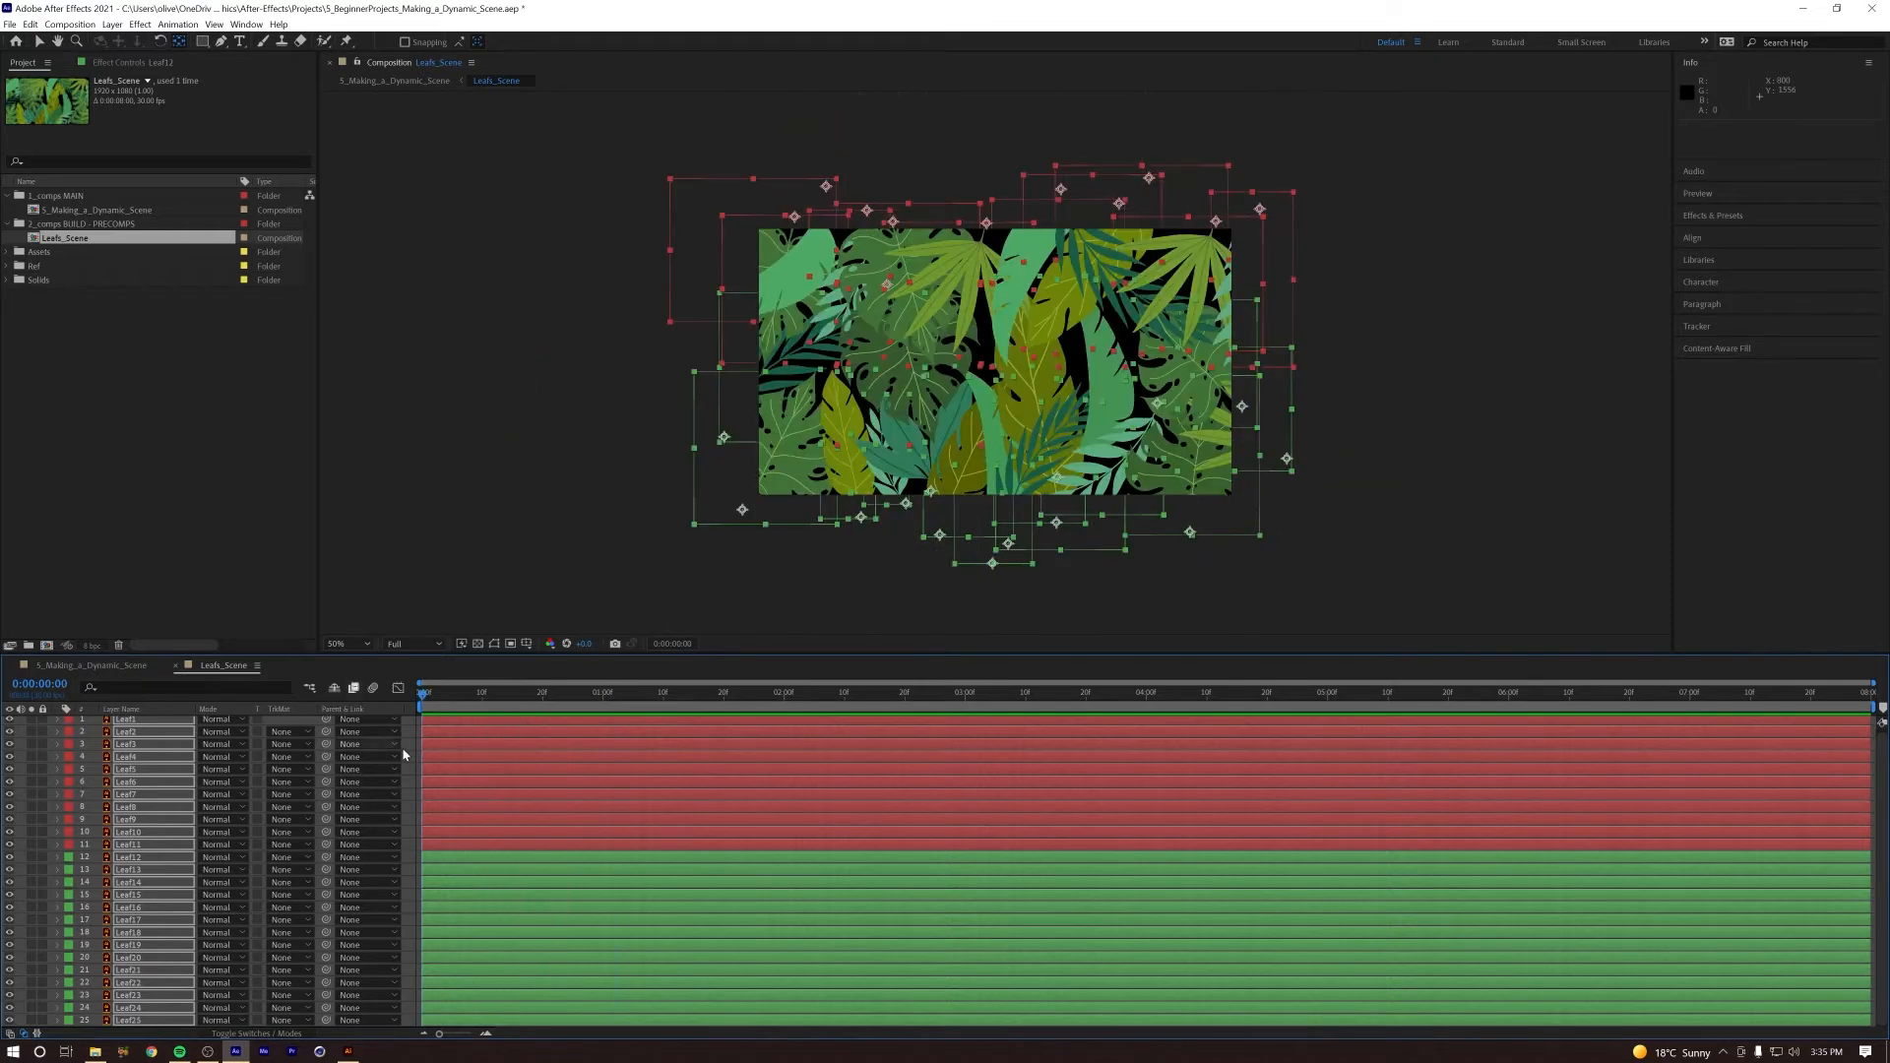
{"action": "key", "text": "F2"}
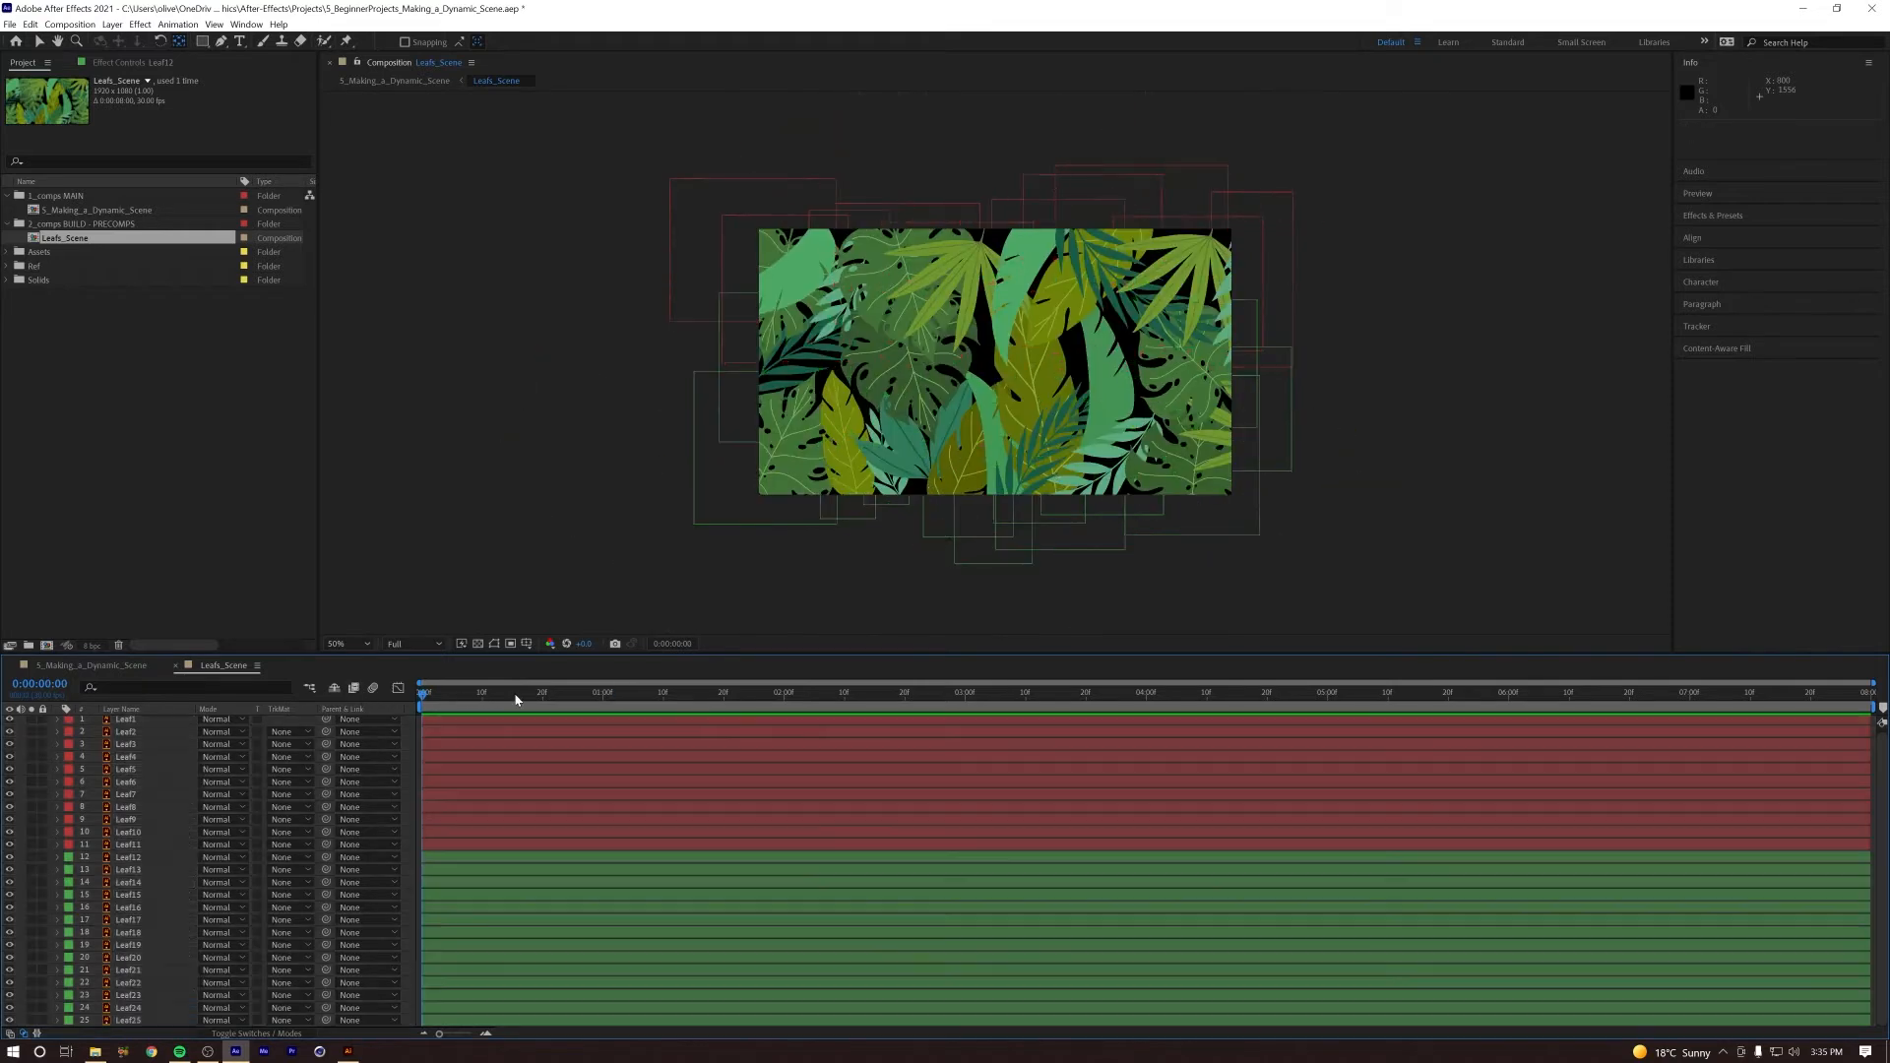
{"action": "key", "text": "space"}
{"action": "key", "text": "space"}
{"action": "key", "text": "space"}
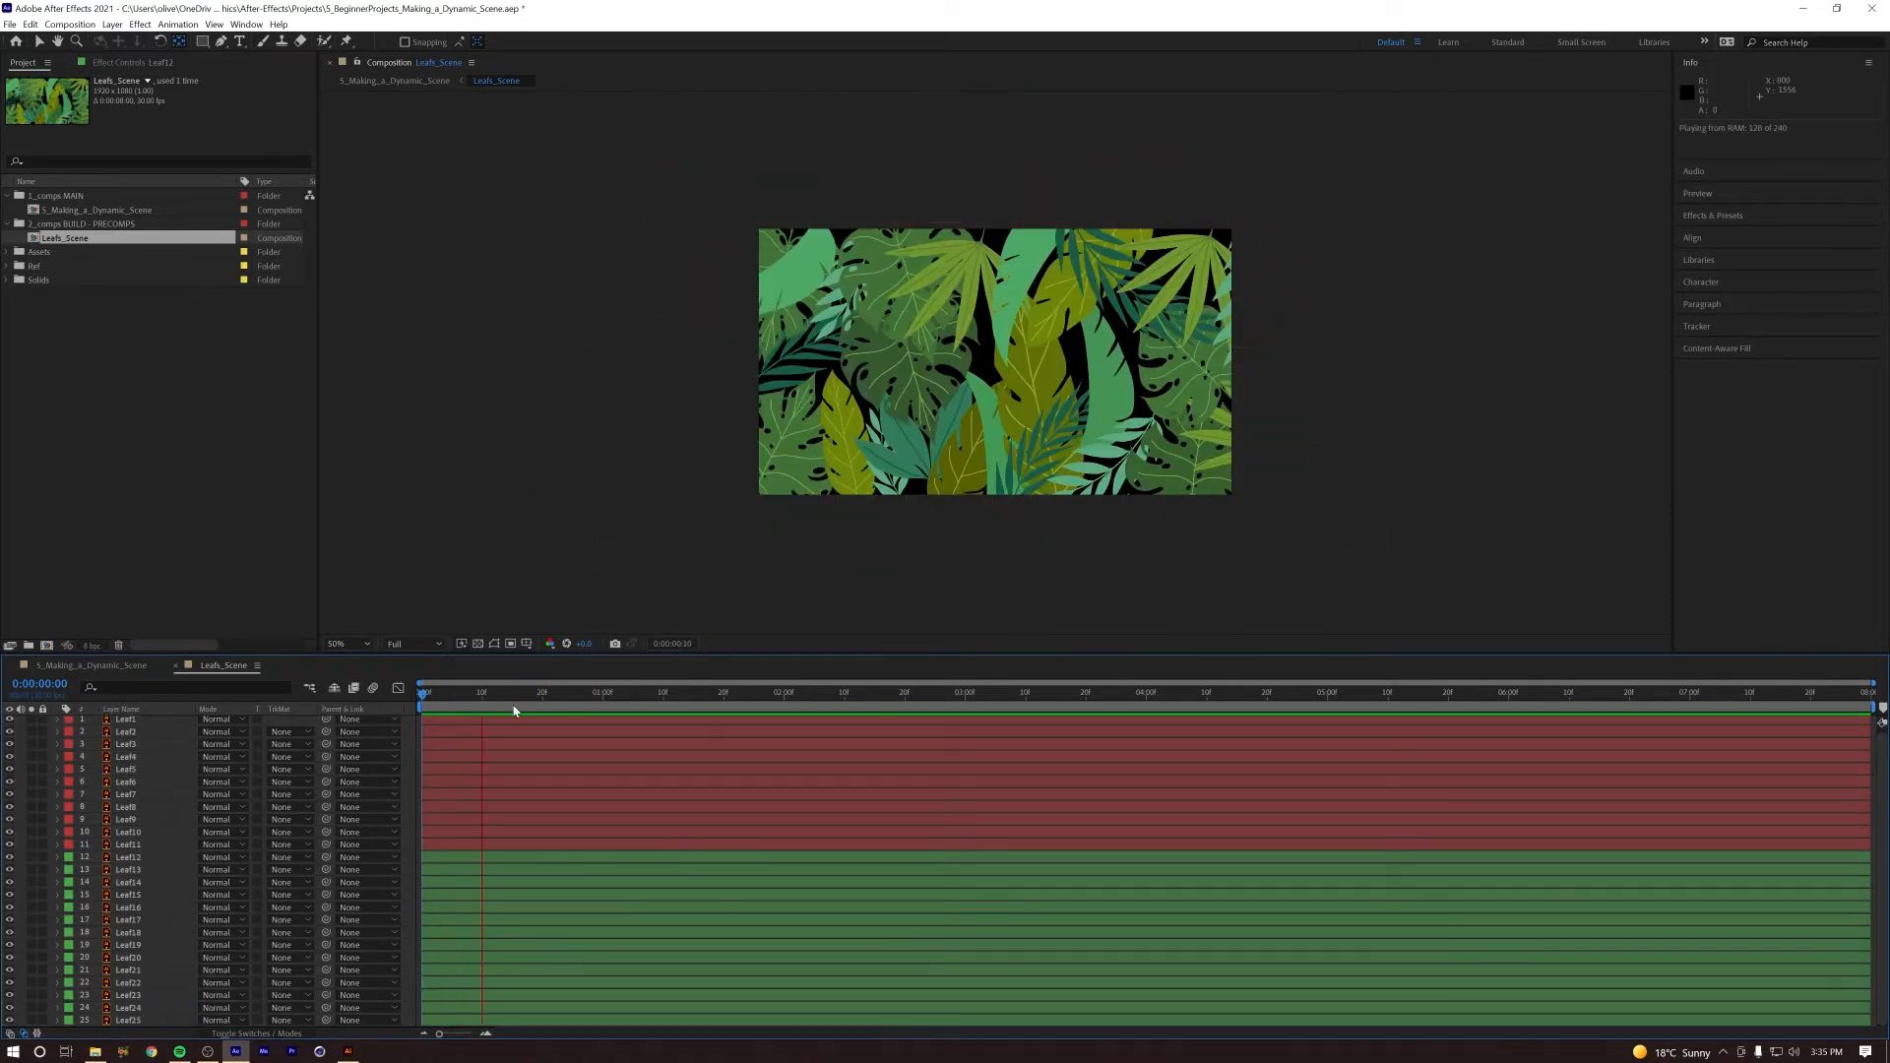
{"action": "key", "text": "space"}
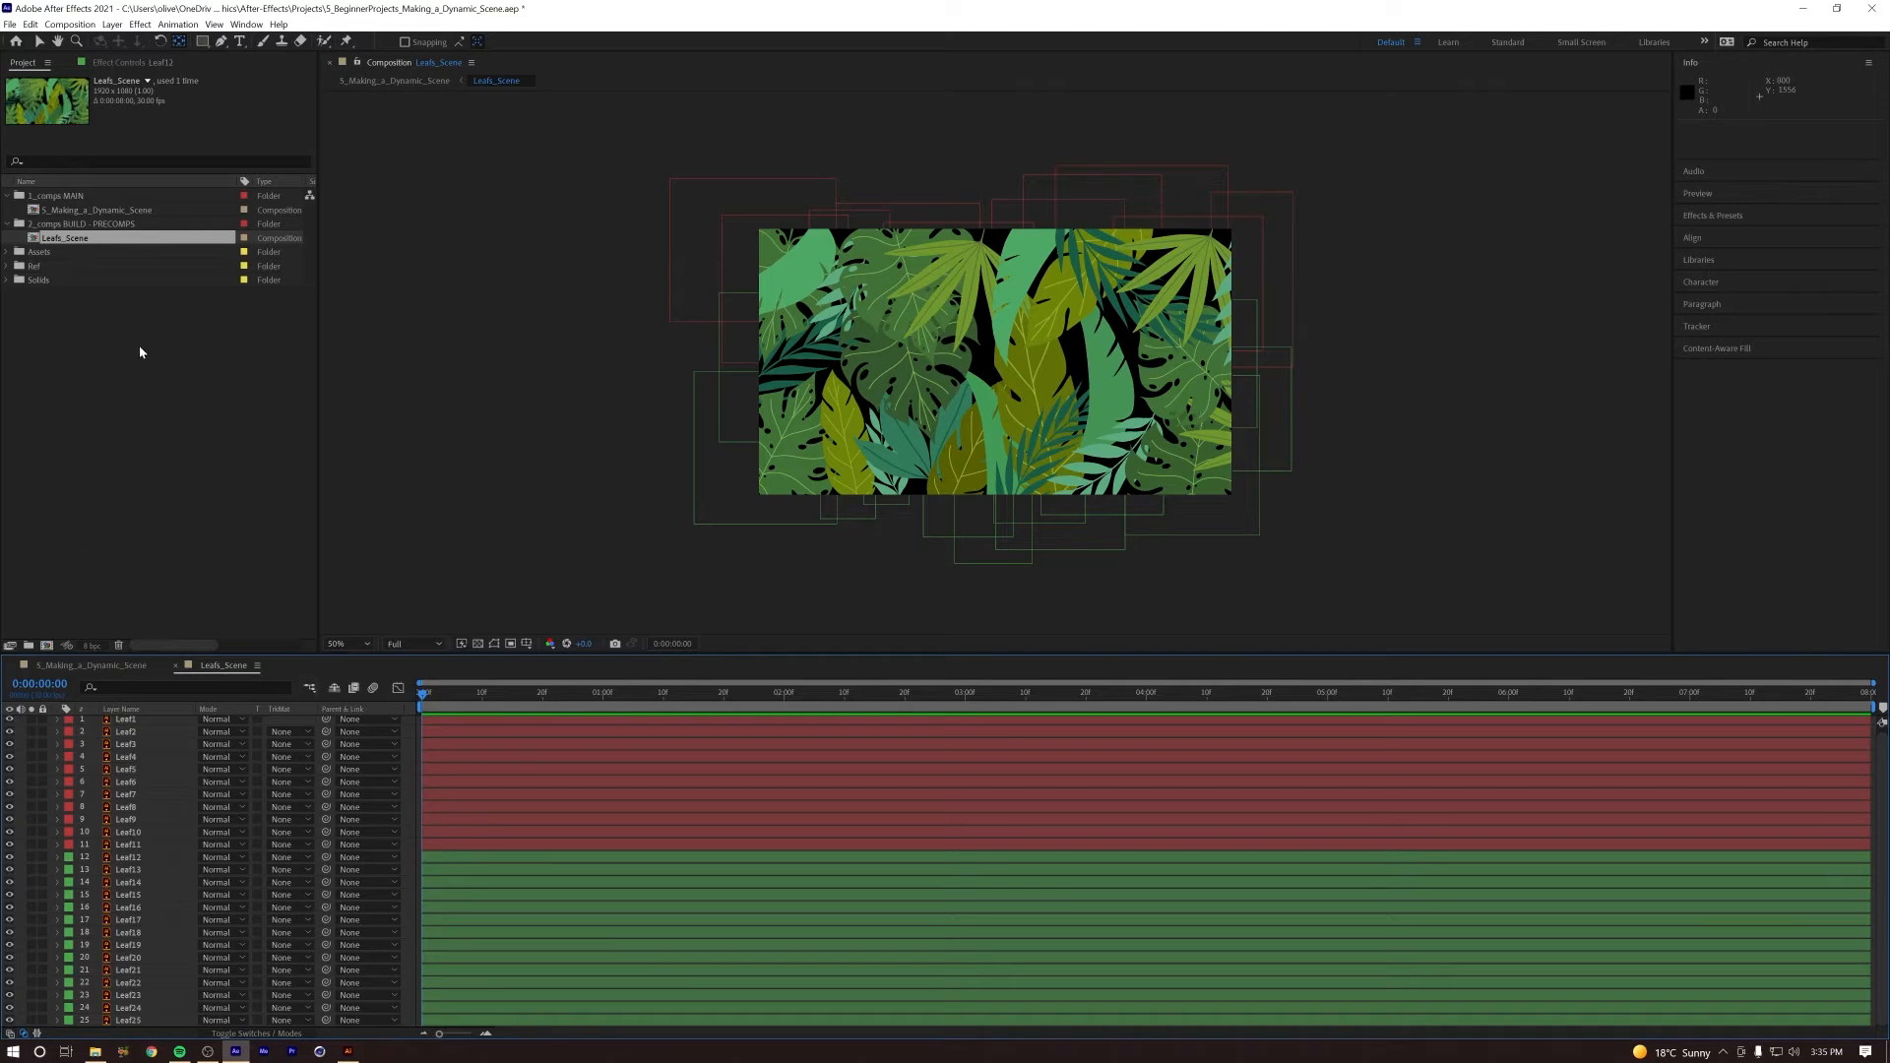
Step: Open the 5_Making_a_Dynamic_Scene composition, preview the leaf animation there, and deselect the Leafs_Scene layer
{"action": "left_click", "coordinate": [92, 669]}
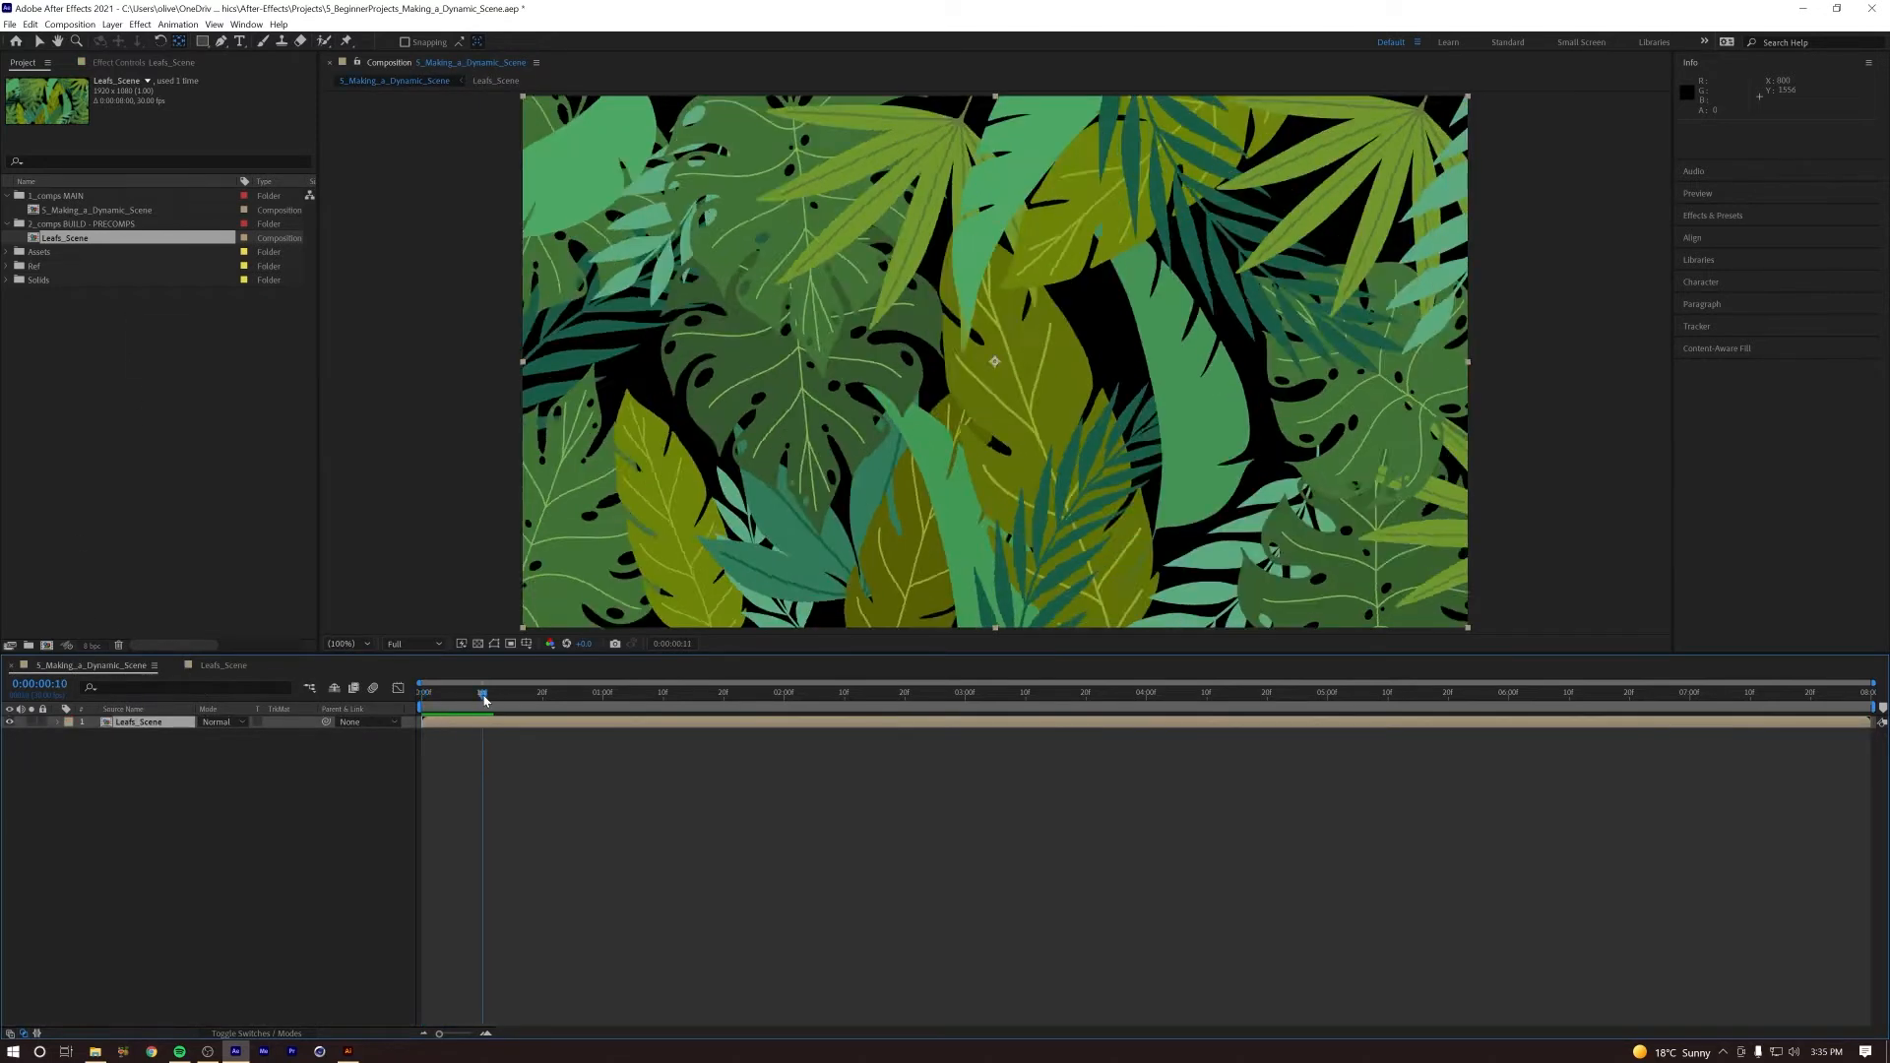
{"action": "key", "text": "space"}
{"action": "key", "text": "space"}
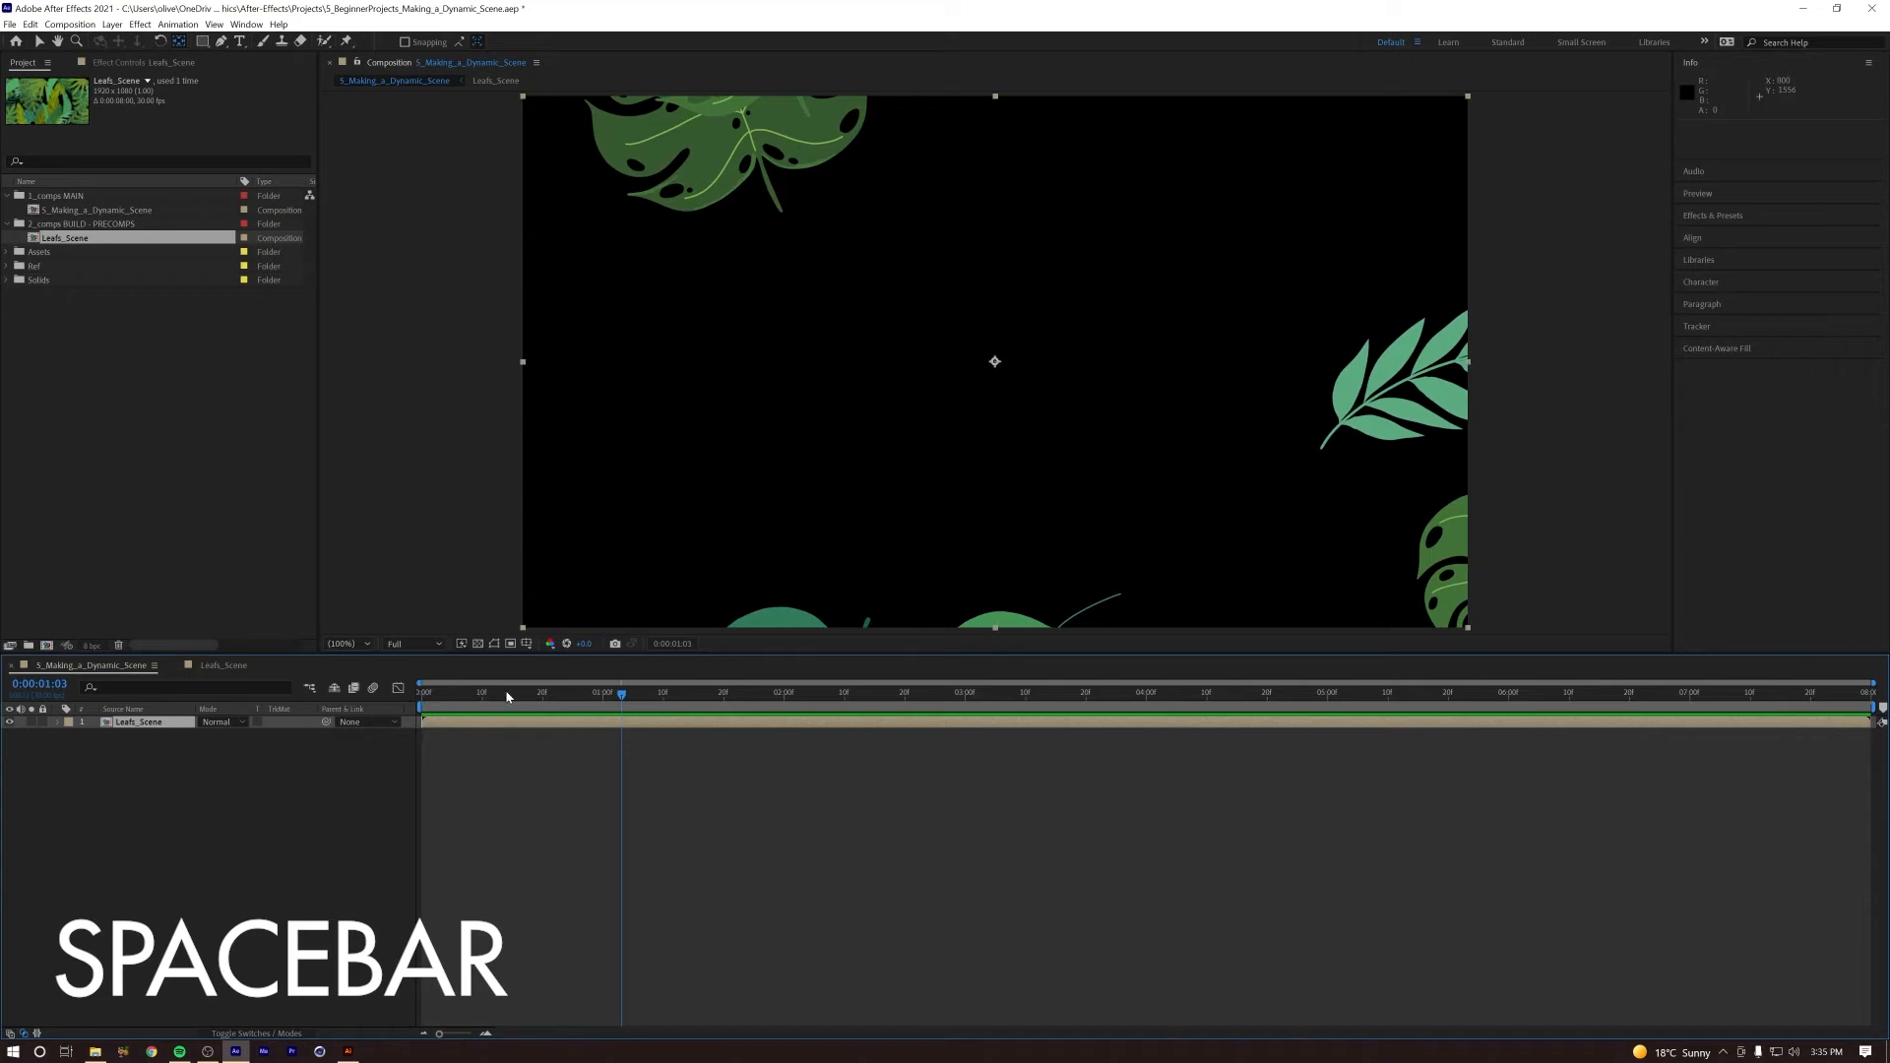
{"action": "key", "text": "space"}
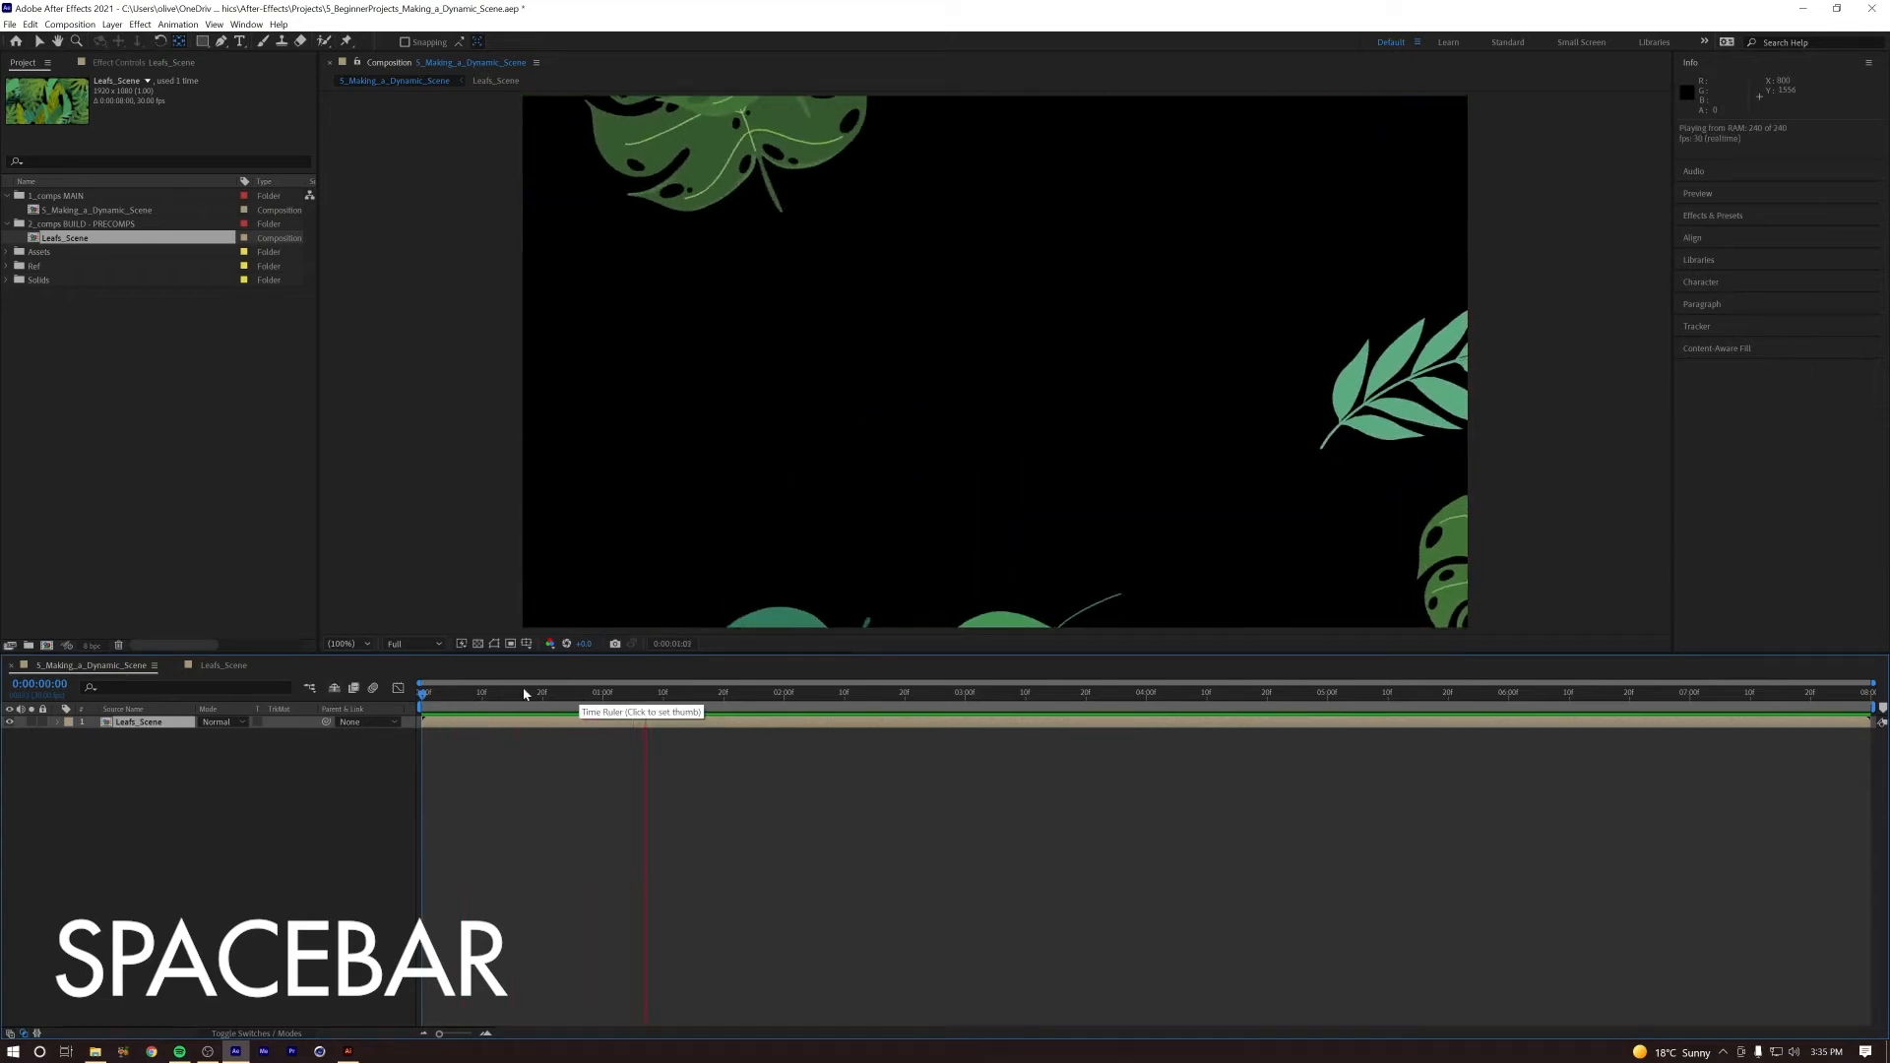
{"action": "key", "text": "space"}
{"action": "left_click", "coordinate": [289, 825]}
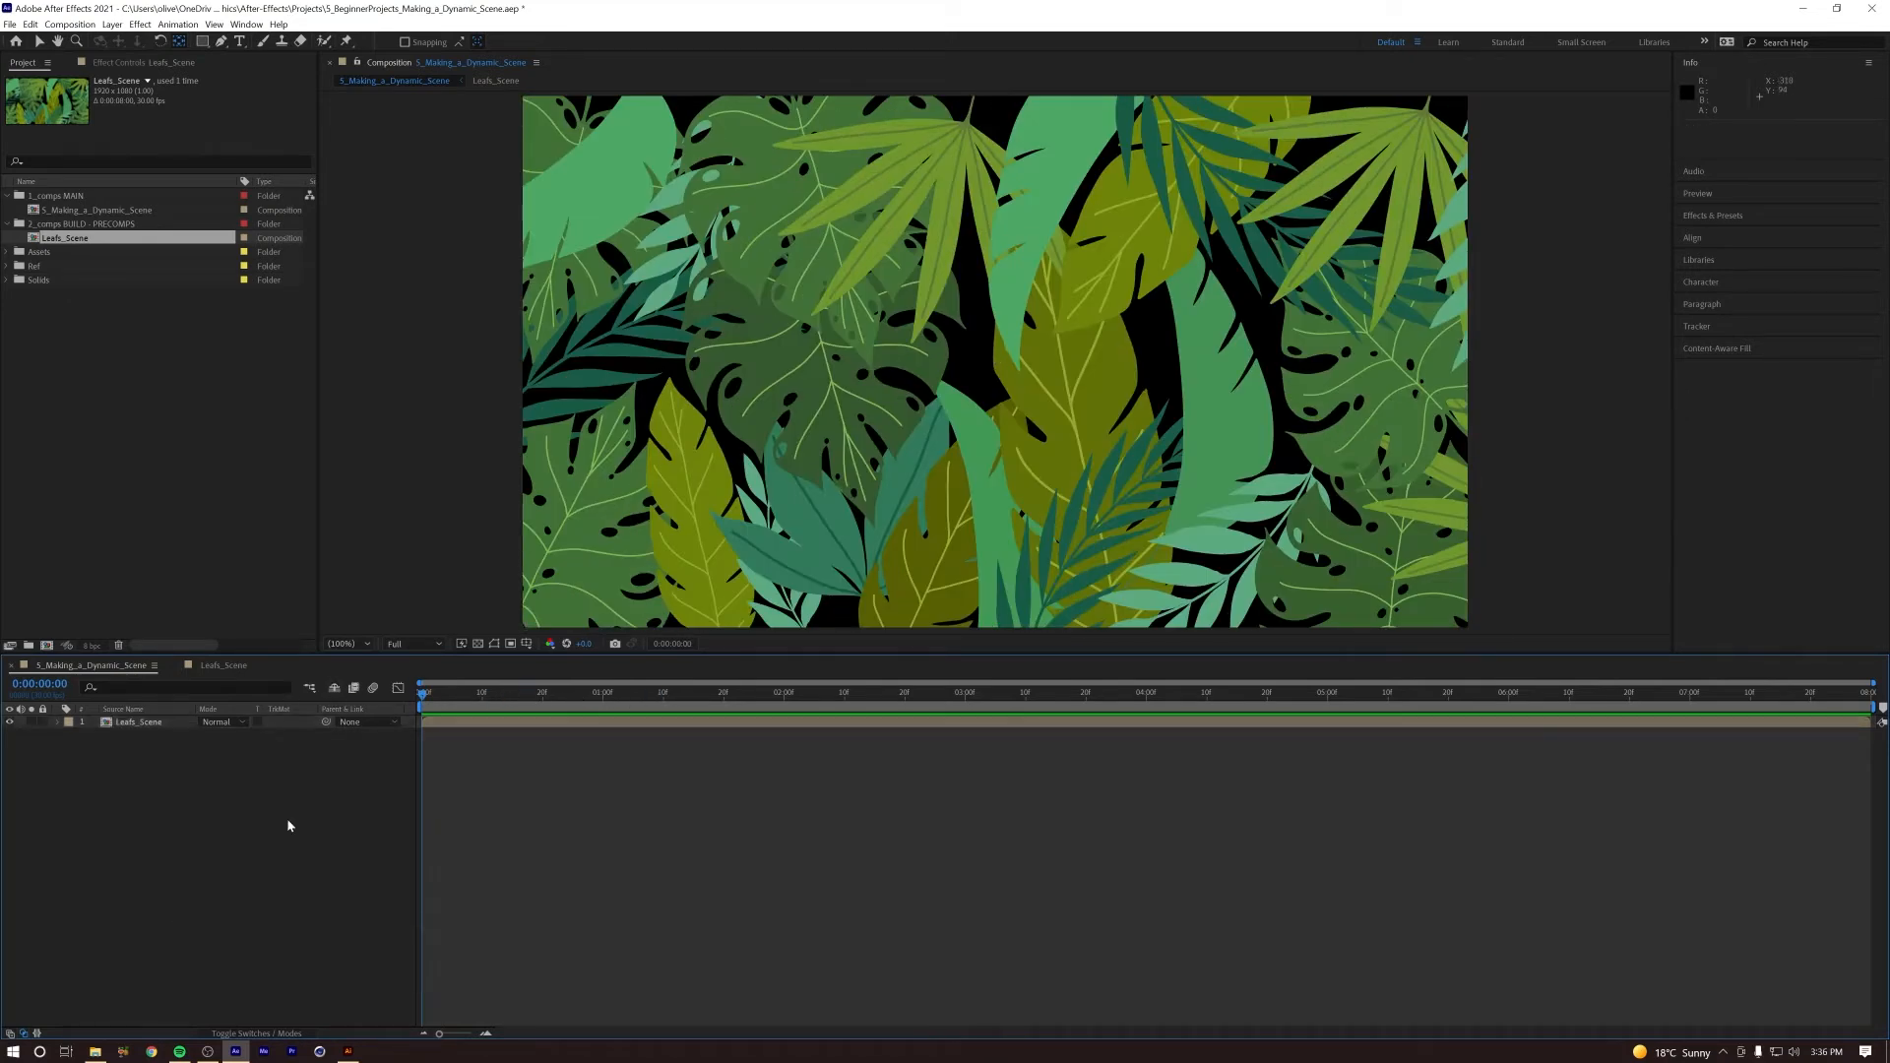
Step: Add a two-node camera named Camera 1 with the 50mm preset to the main composition
{"action": "left_click", "coordinate": [112, 23]}
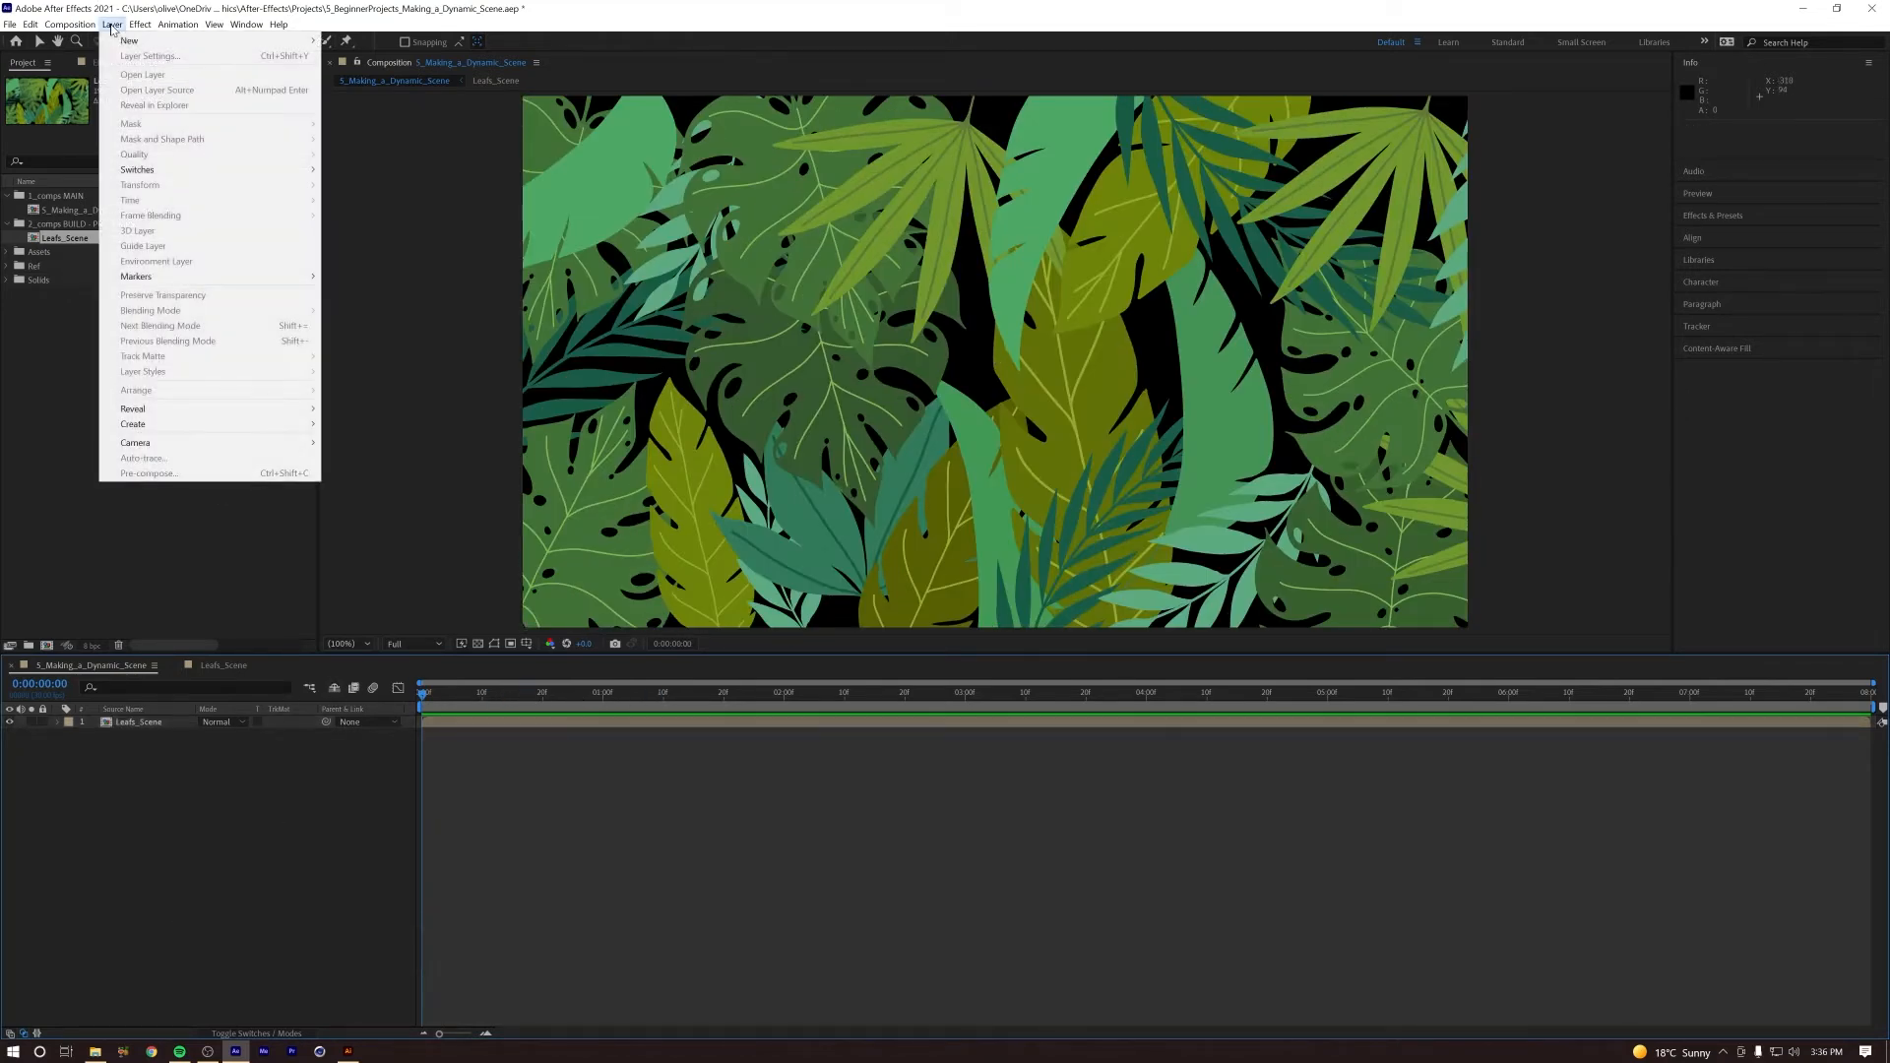
{"action": "mouse_move", "coordinate": [246, 41]}
{"action": "left_click", "coordinate": [359, 86]}
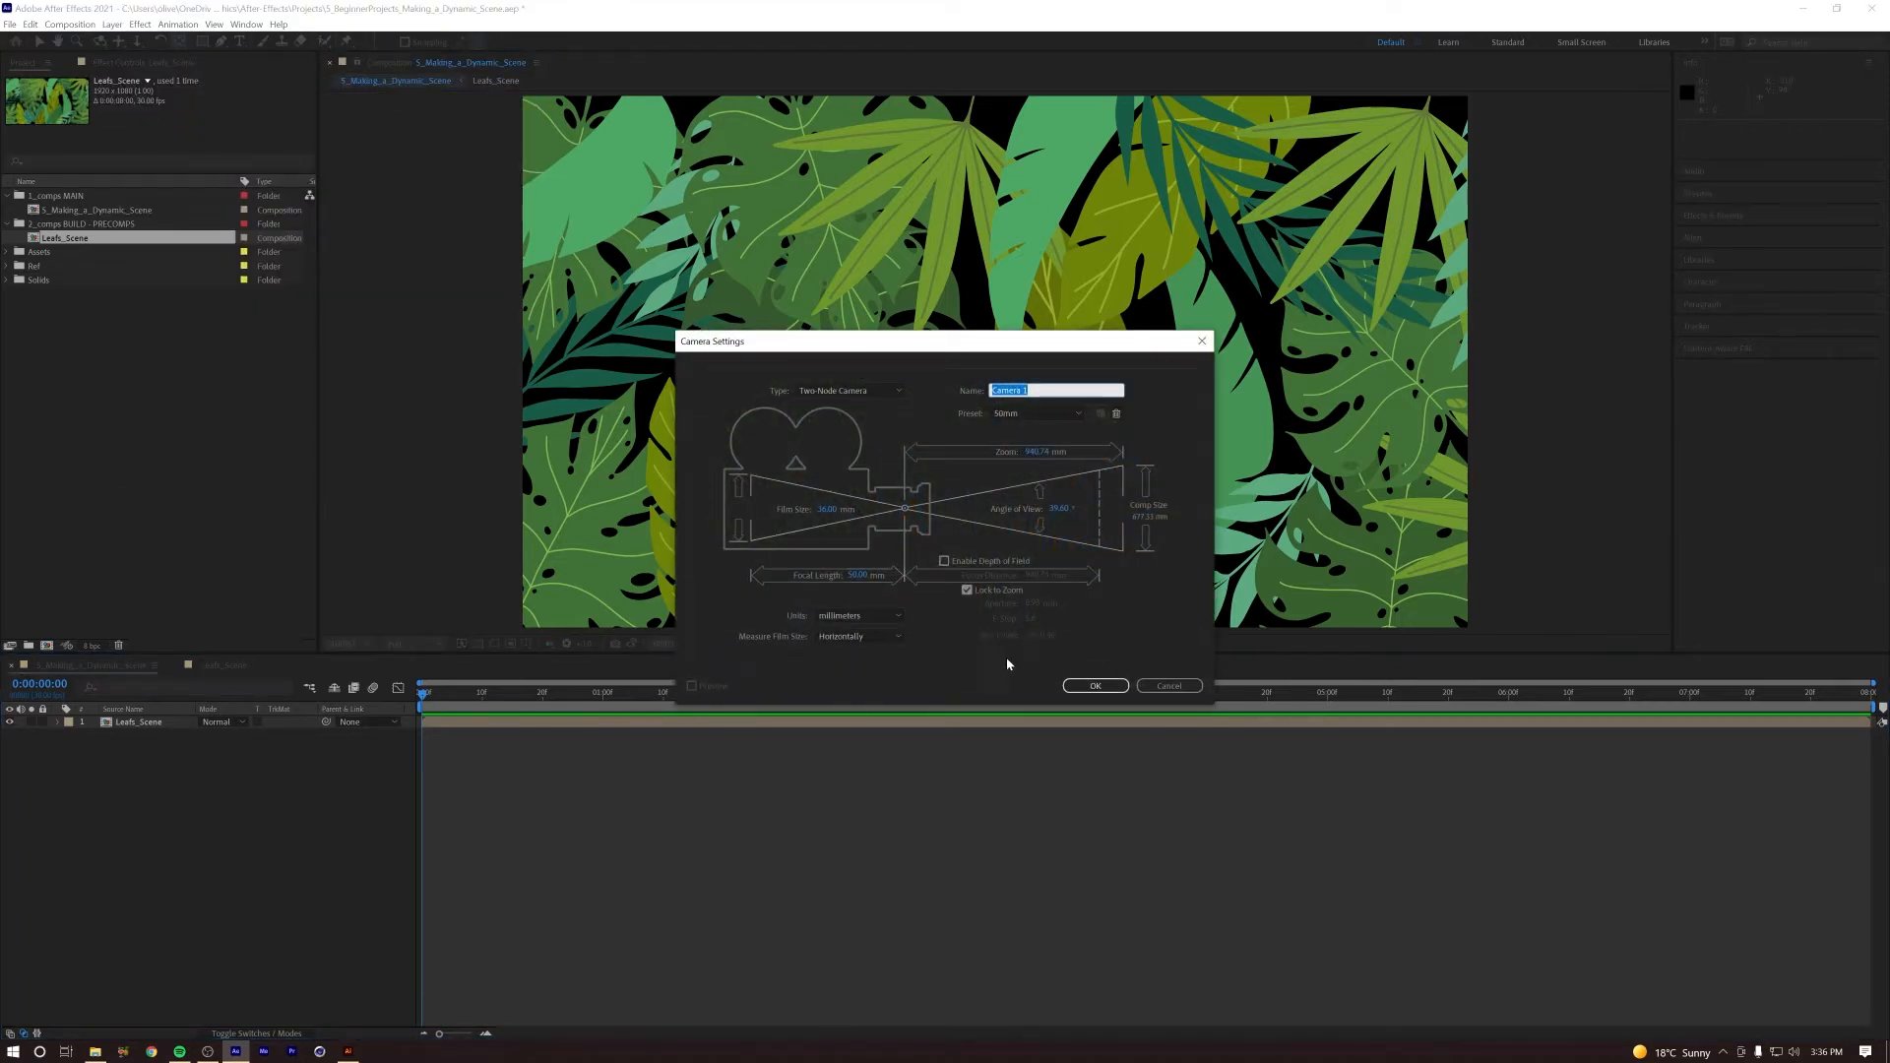
{"action": "left_click", "coordinate": [1092, 687]}
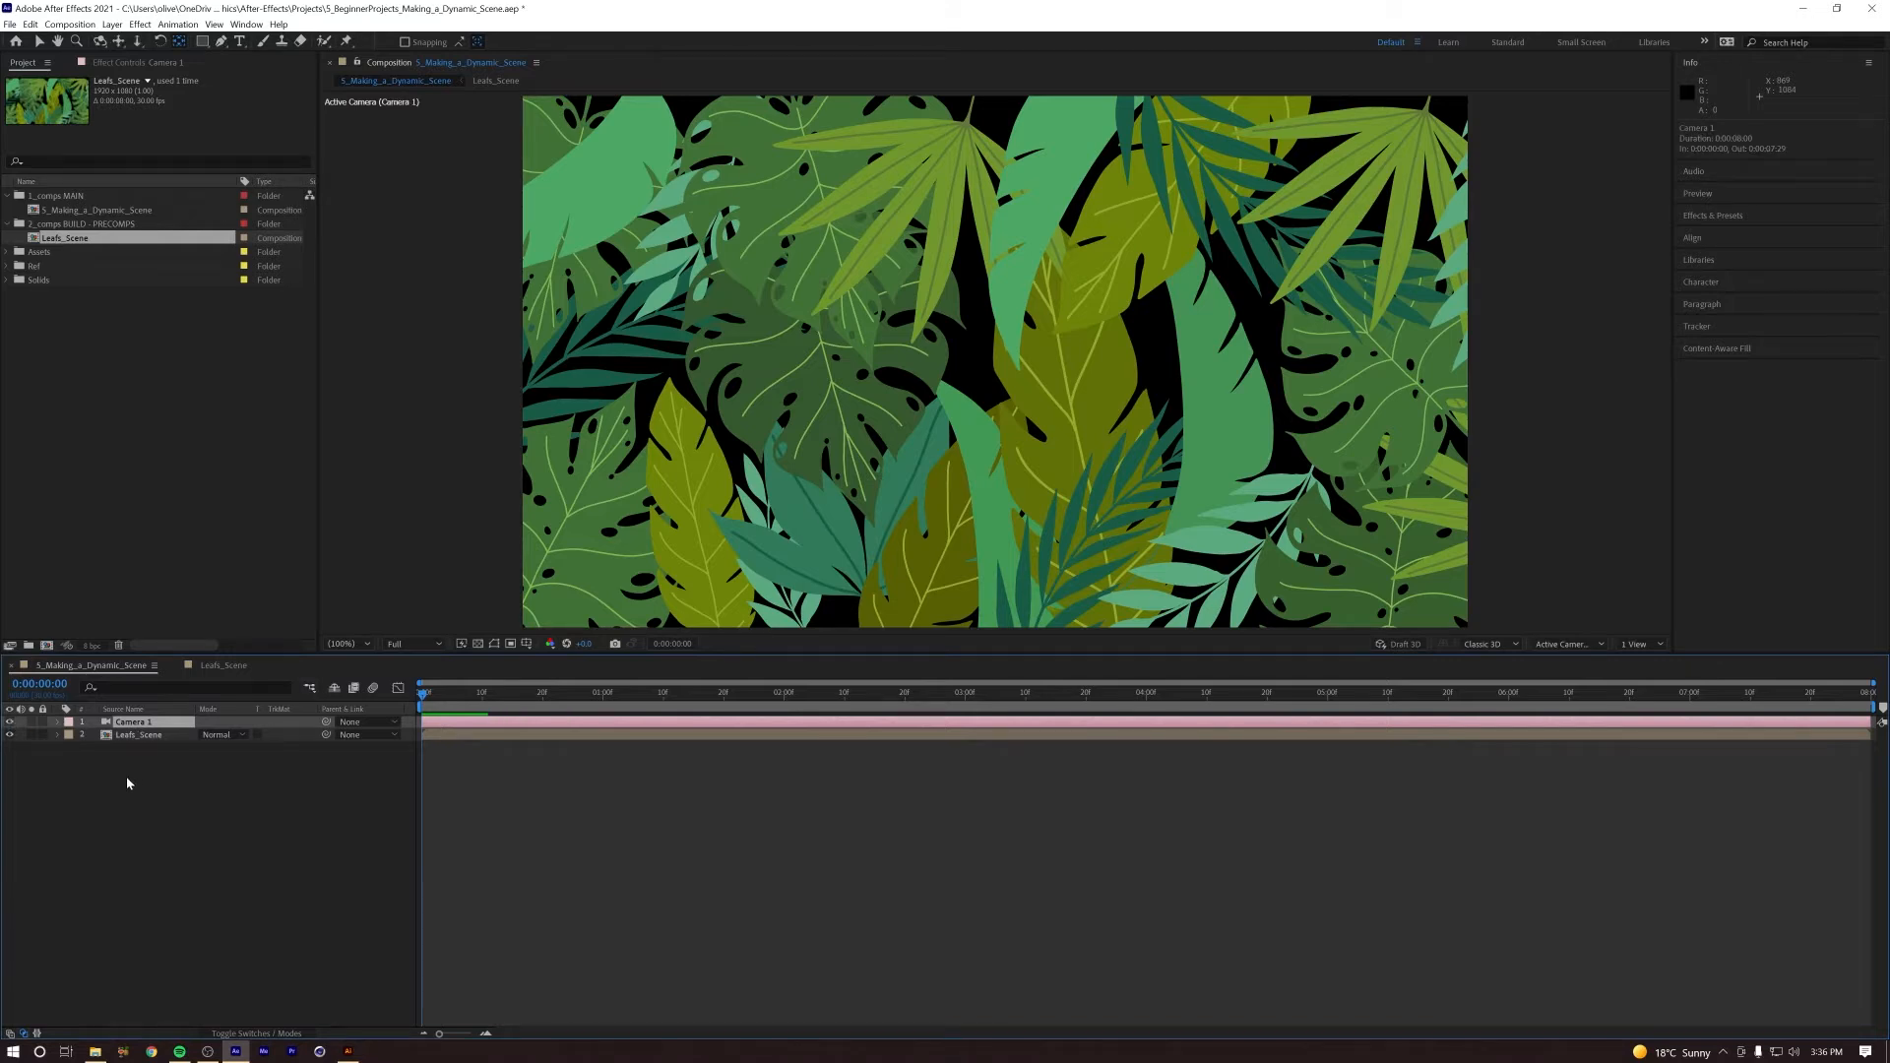
Step: Show the layer switches and make the Leafs_Scene layer a 3D layer
{"action": "left_click", "coordinate": [148, 736]}
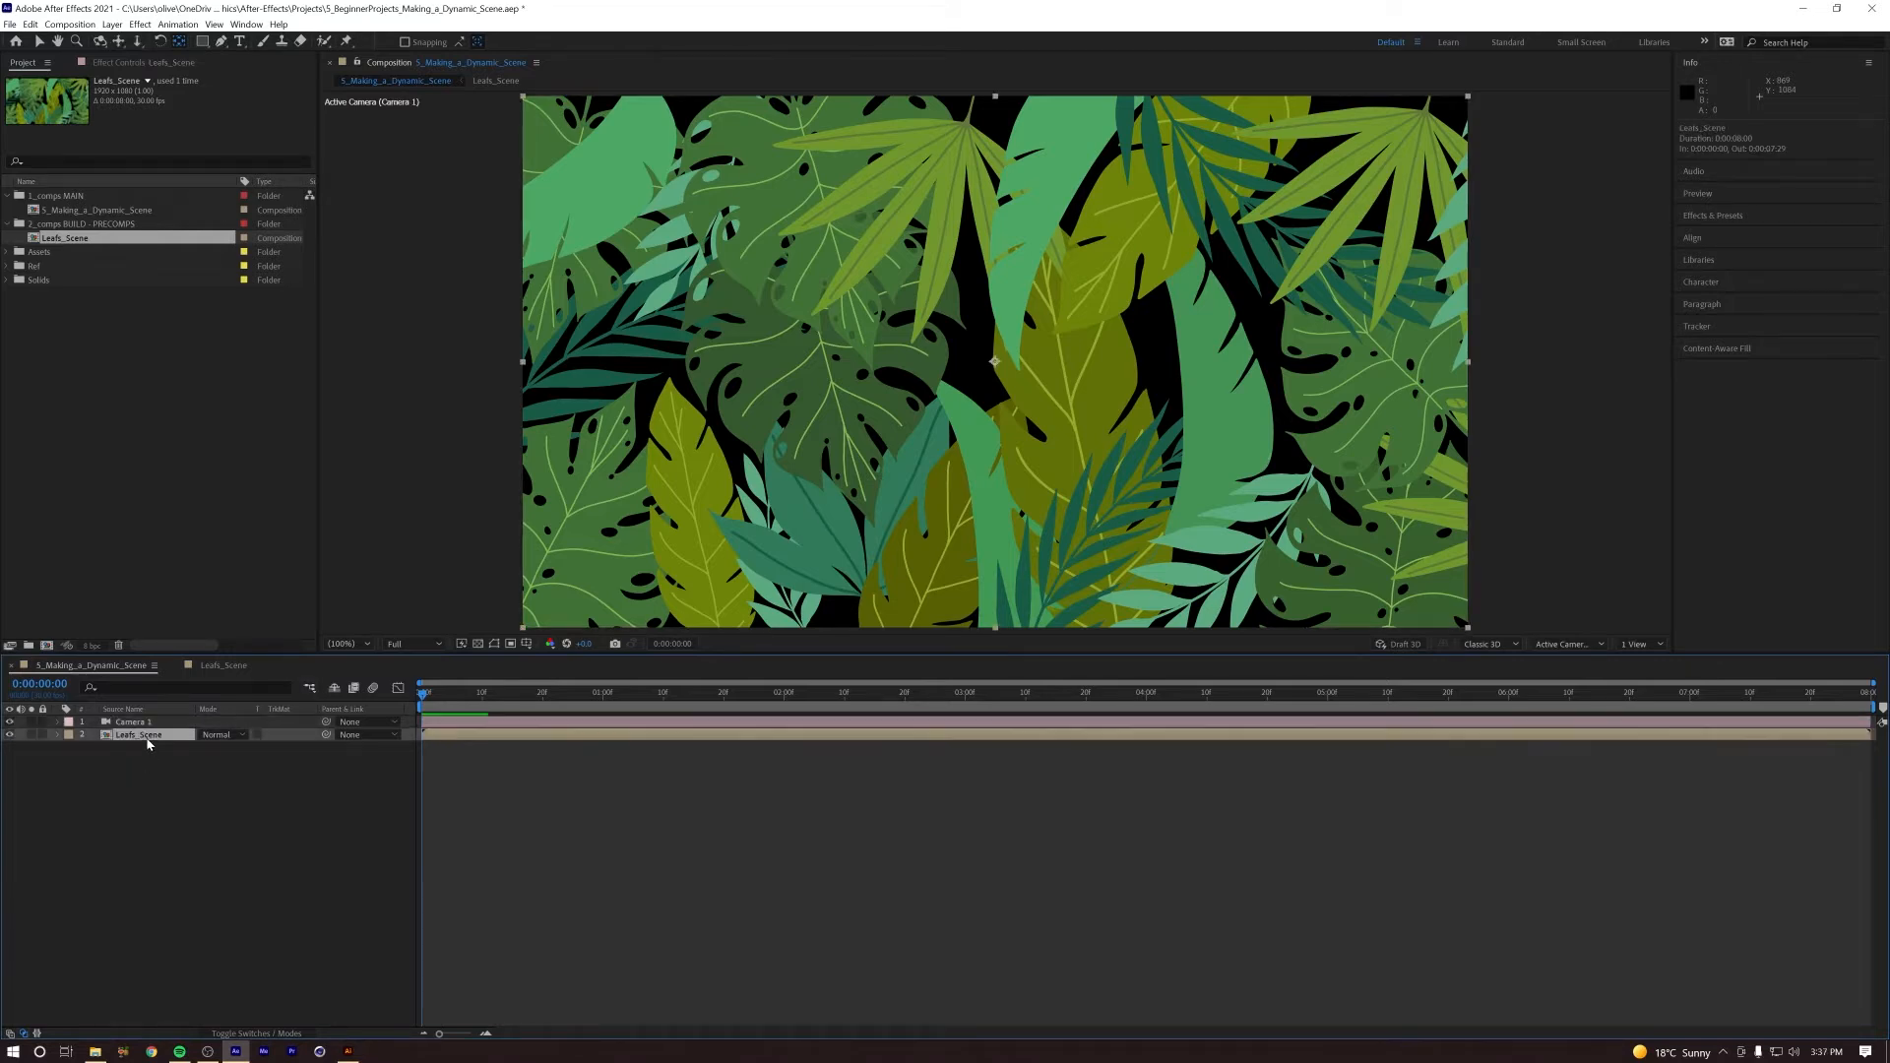
{"action": "left_click", "coordinate": [271, 1034]}
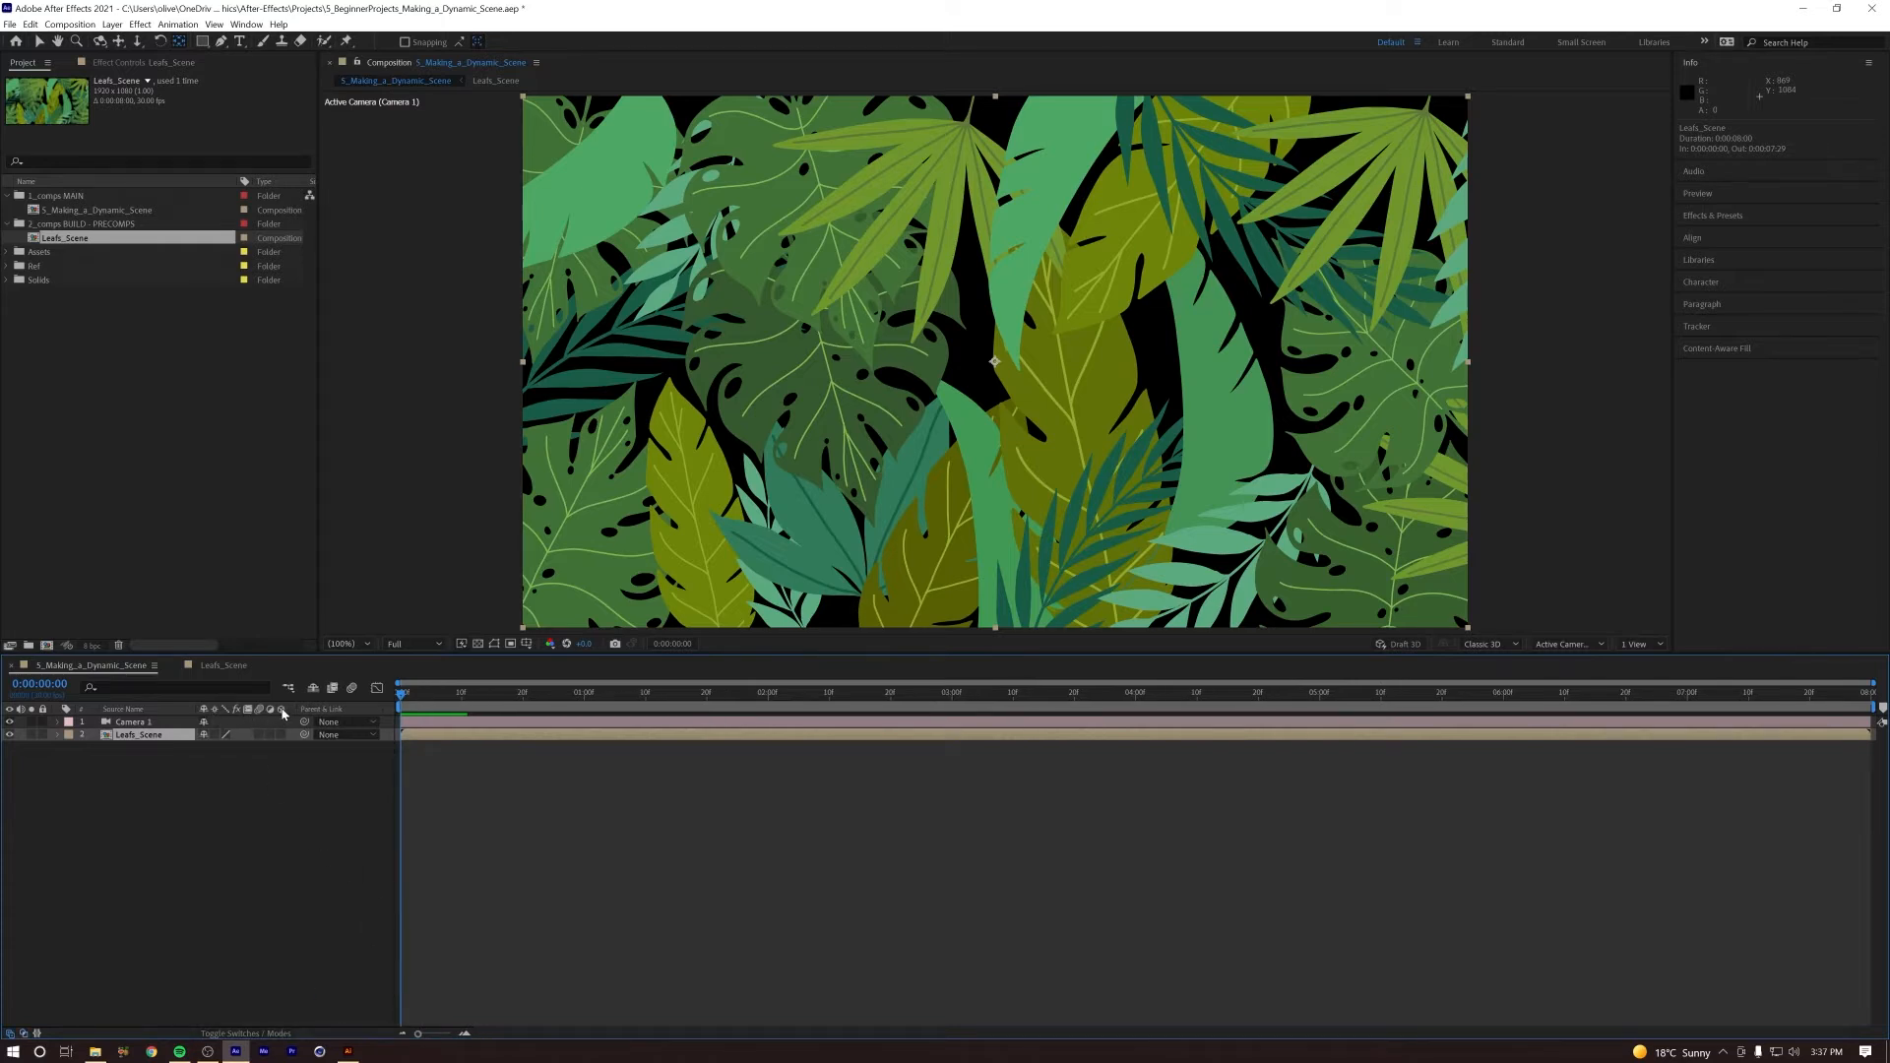
{"action": "left_click", "coordinate": [280, 734]}
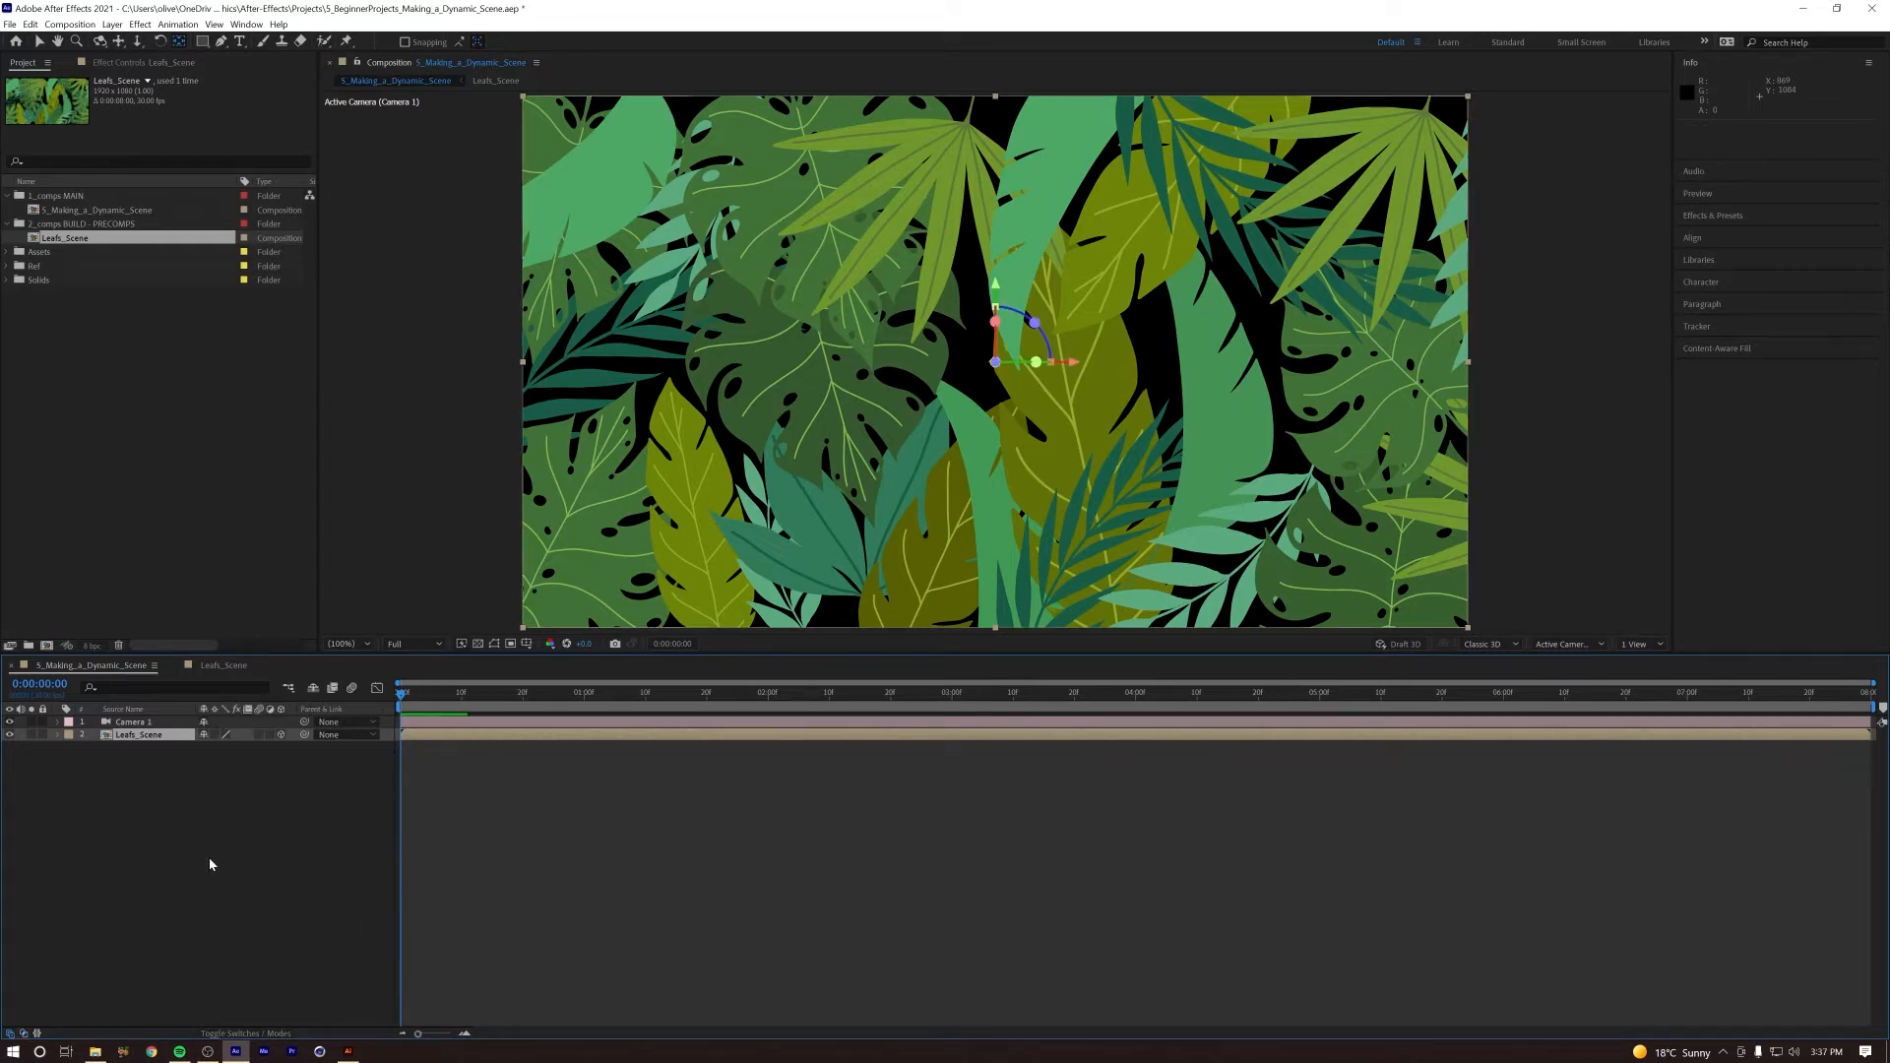
Step: Try out different Position values on Camera 1, undo the changes, and collapse and deselect the camera layer
{"action": "left_click", "coordinate": [135, 725]}
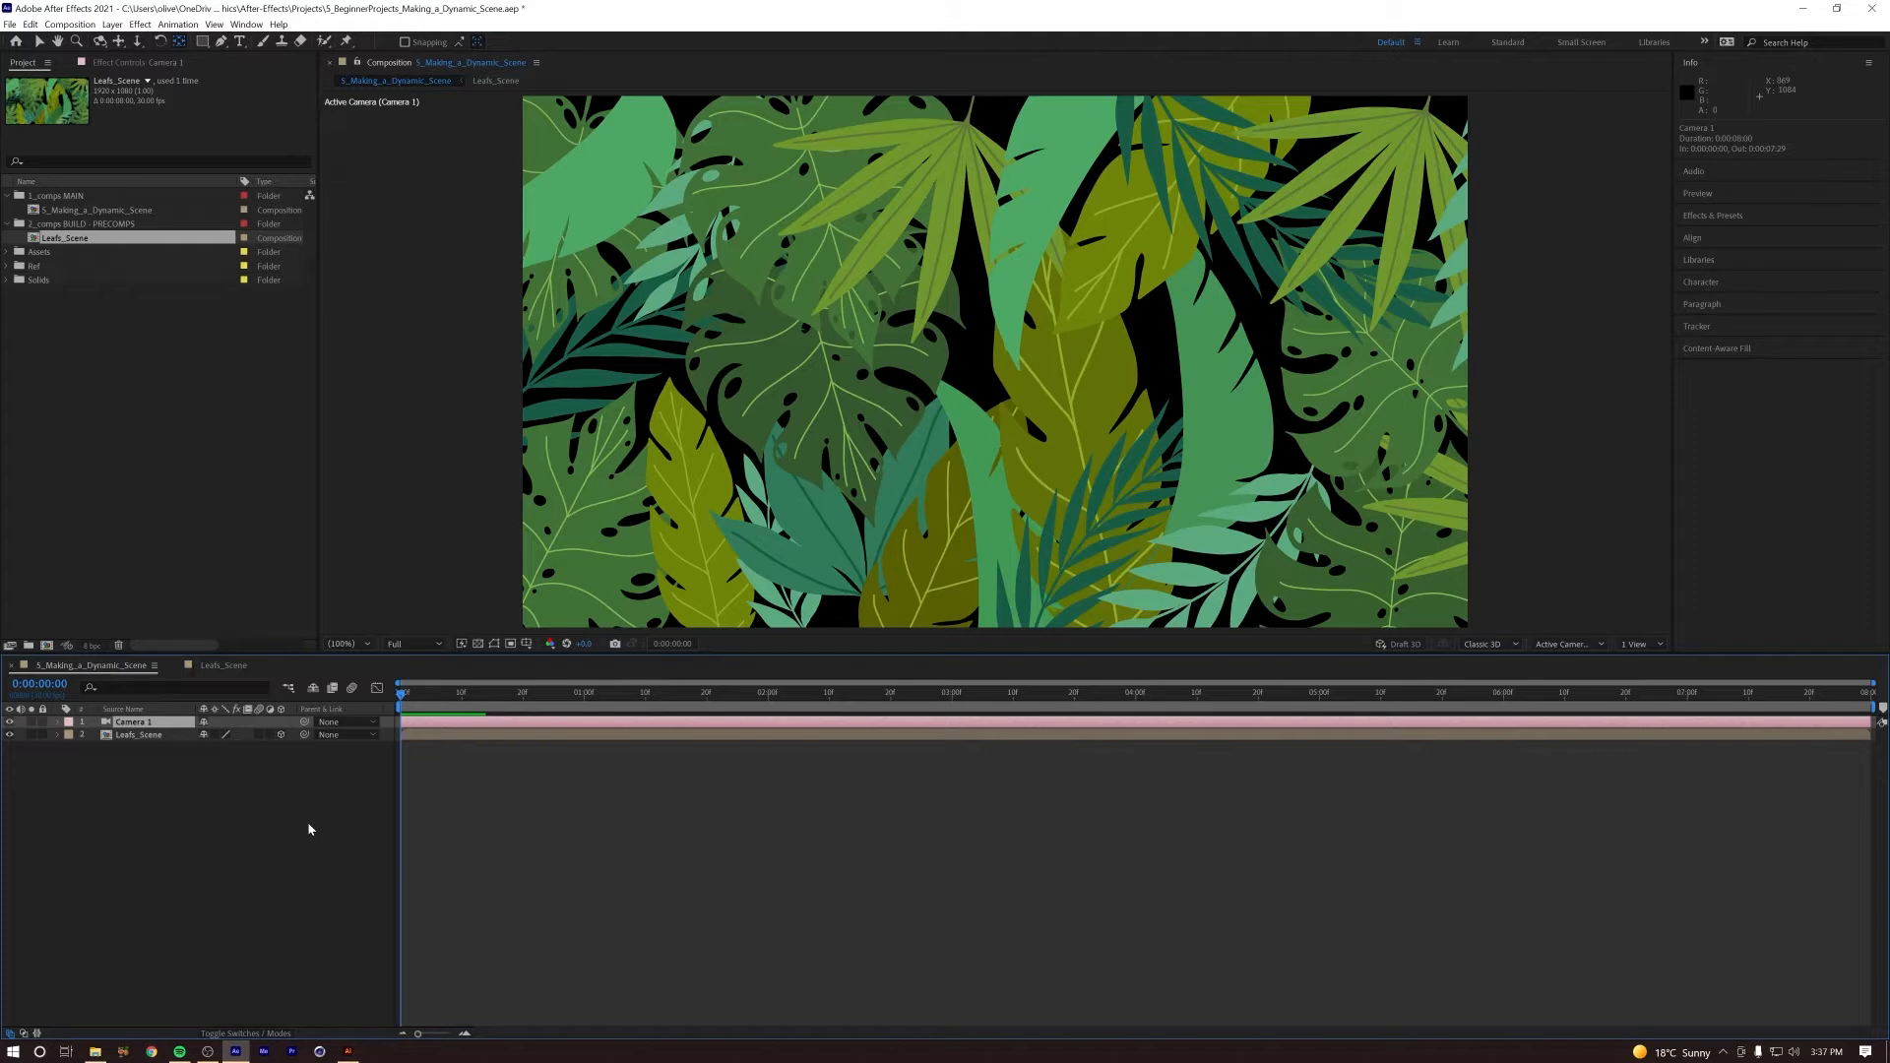
{"action": "key", "text": "p"}
{"action": "left_click_drag", "start_coordinate": [260, 735], "coordinate": [765, 748]}
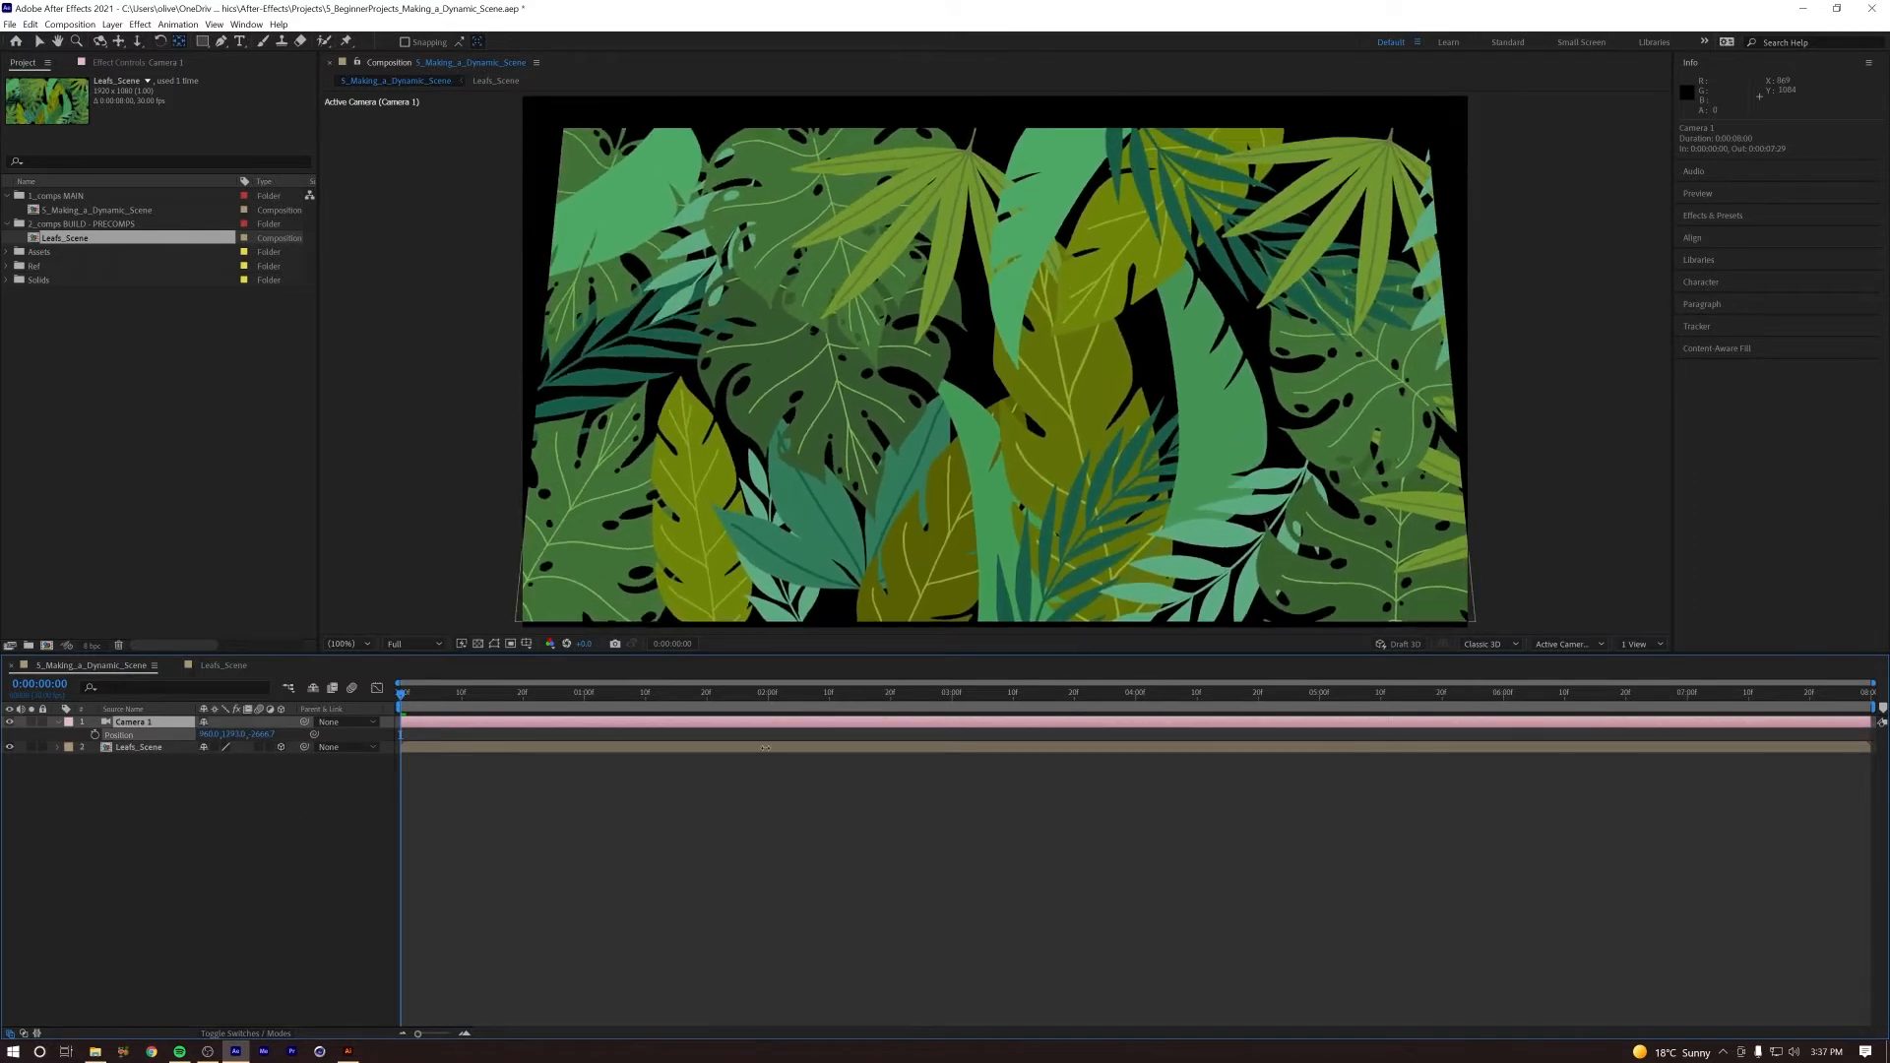
{"action": "left_click_drag", "start_coordinate": [209, 735], "coordinate": [986, 742]}
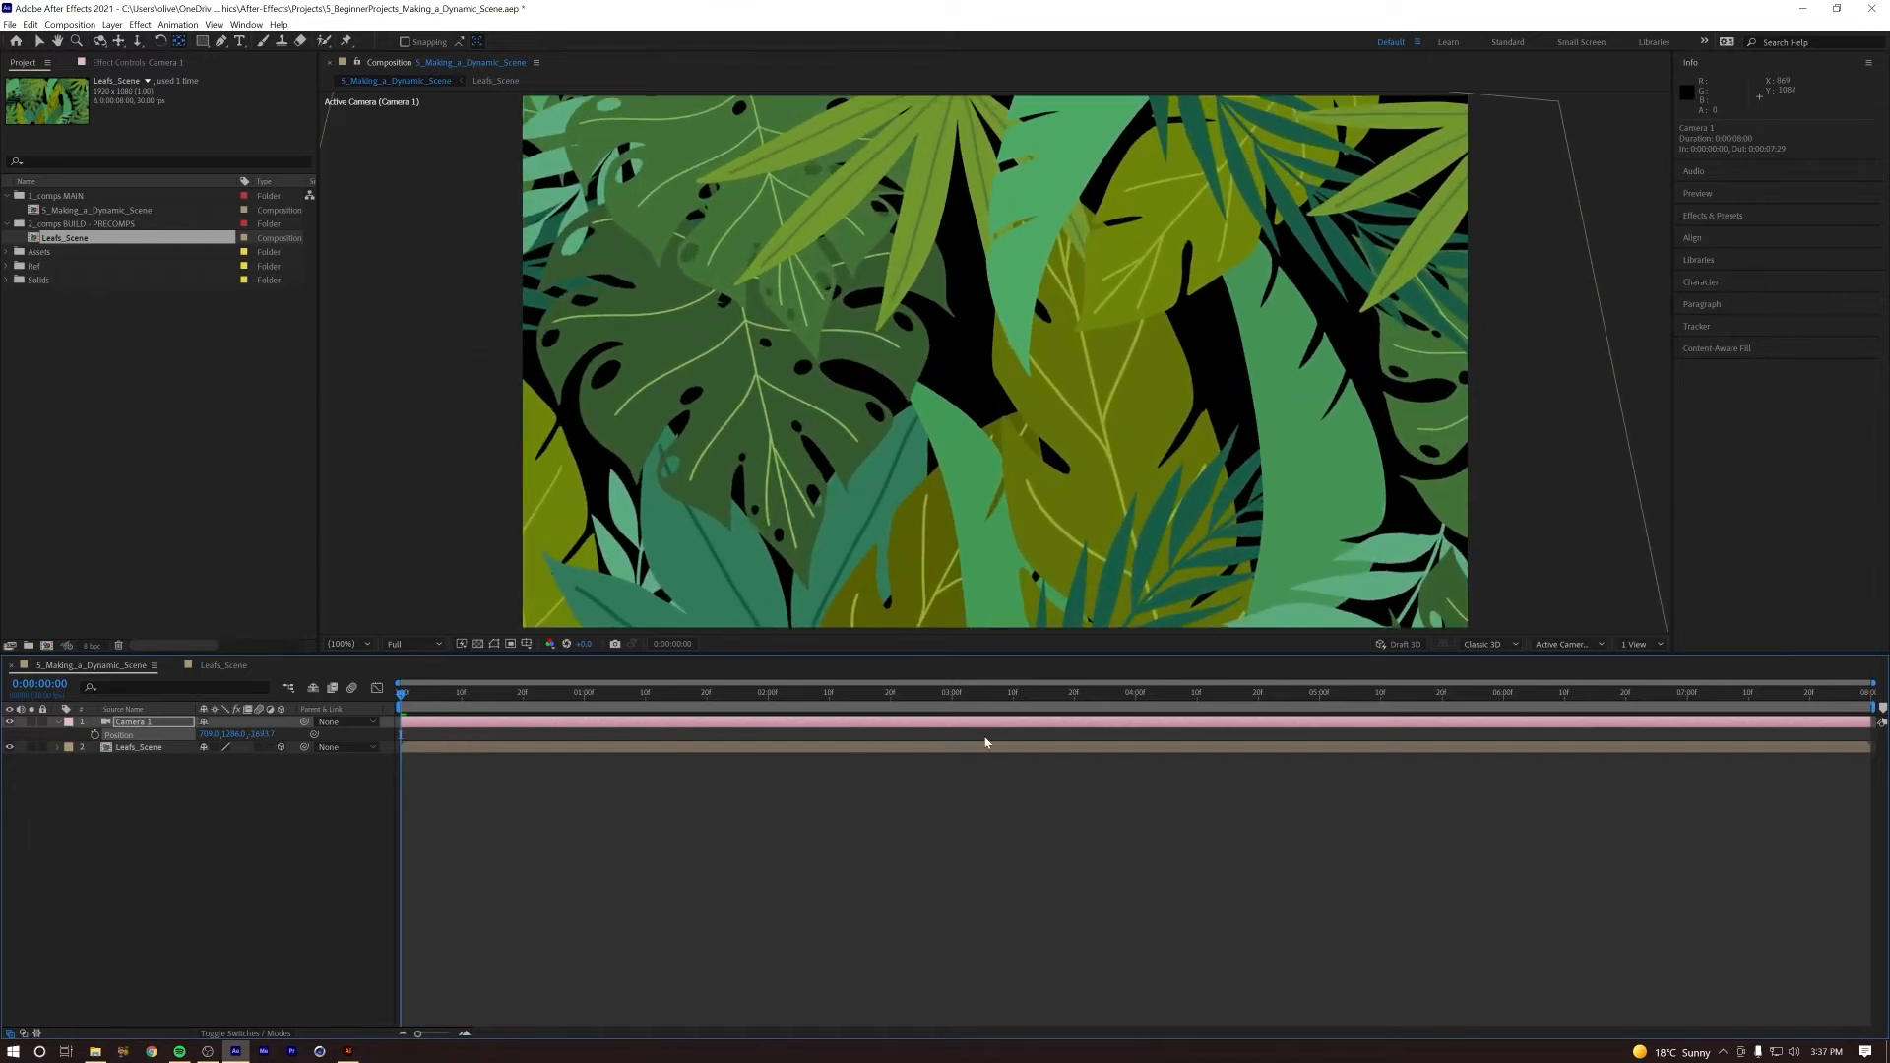
{"action": "key", "text": "ctrl+z"}
{"action": "key", "text": "ctrl+z"}
{"action": "key", "text": "ctrl+z"}
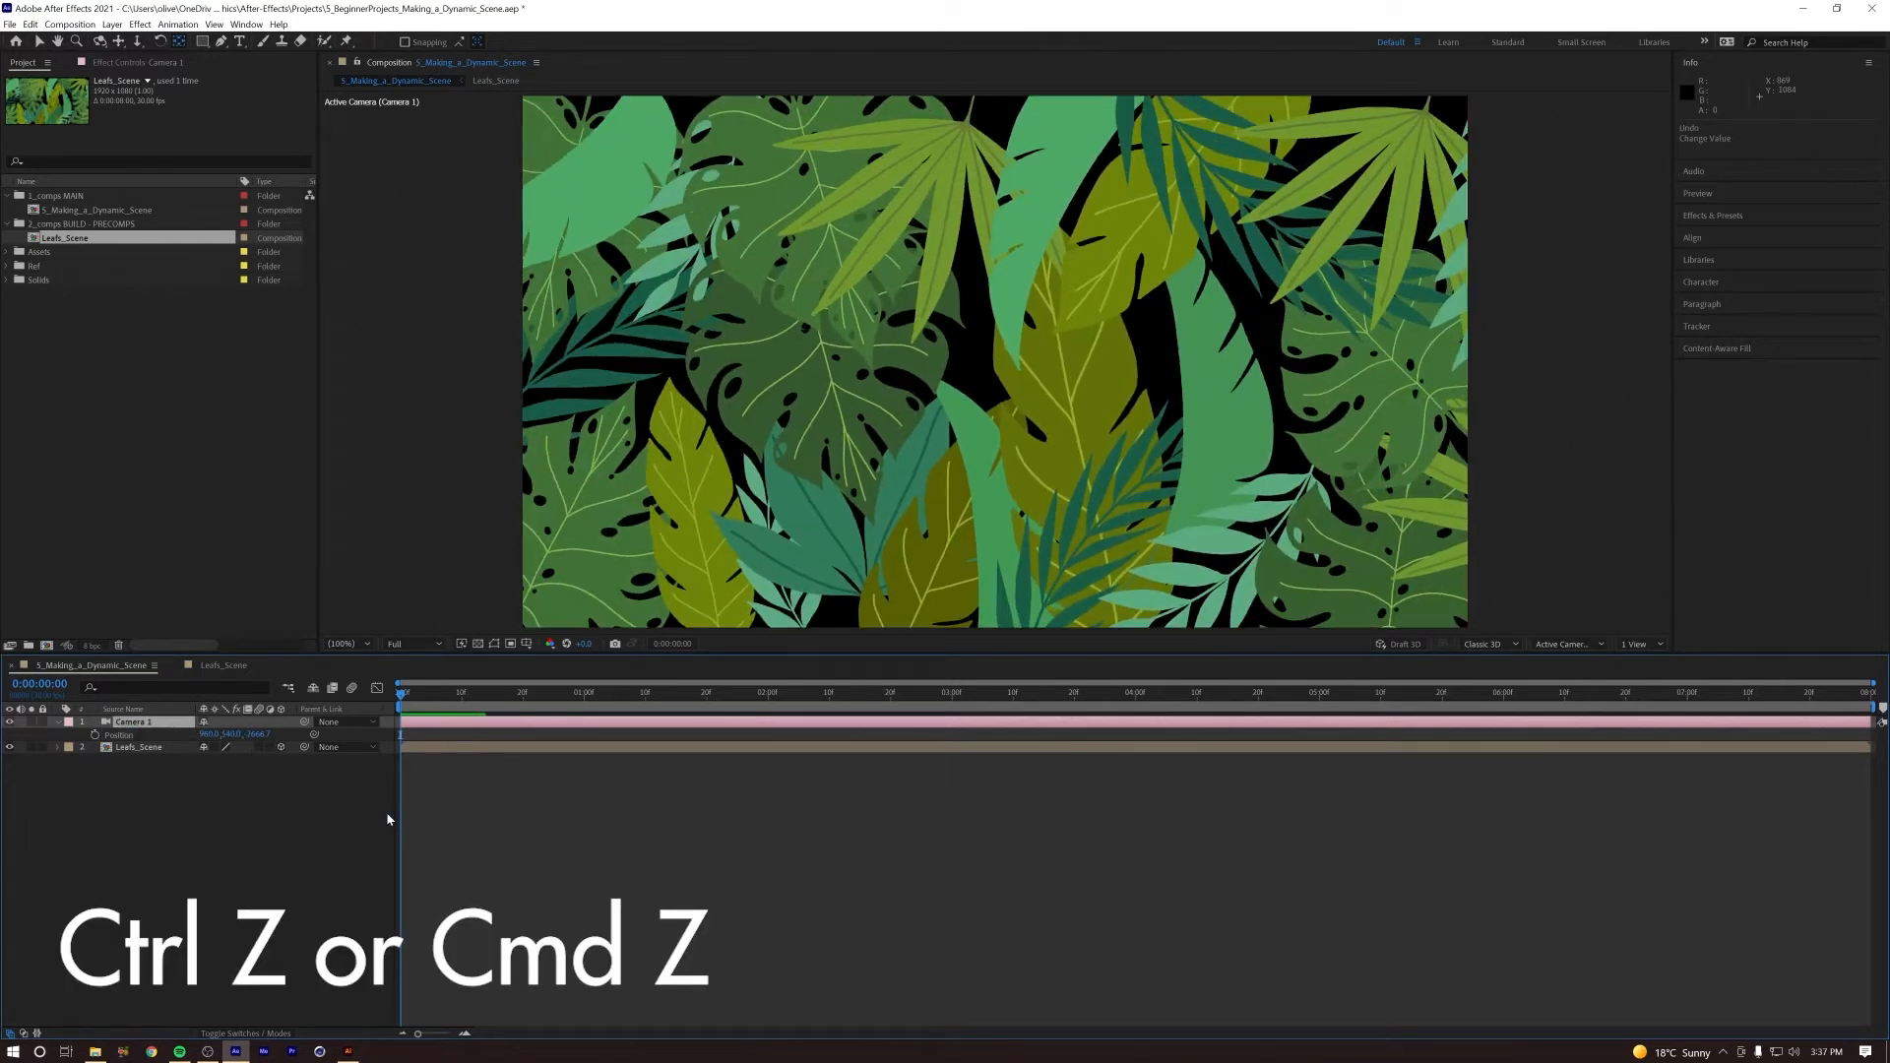
{"action": "left_click_drag", "start_coordinate": [254, 735], "coordinate": [256, 739]}
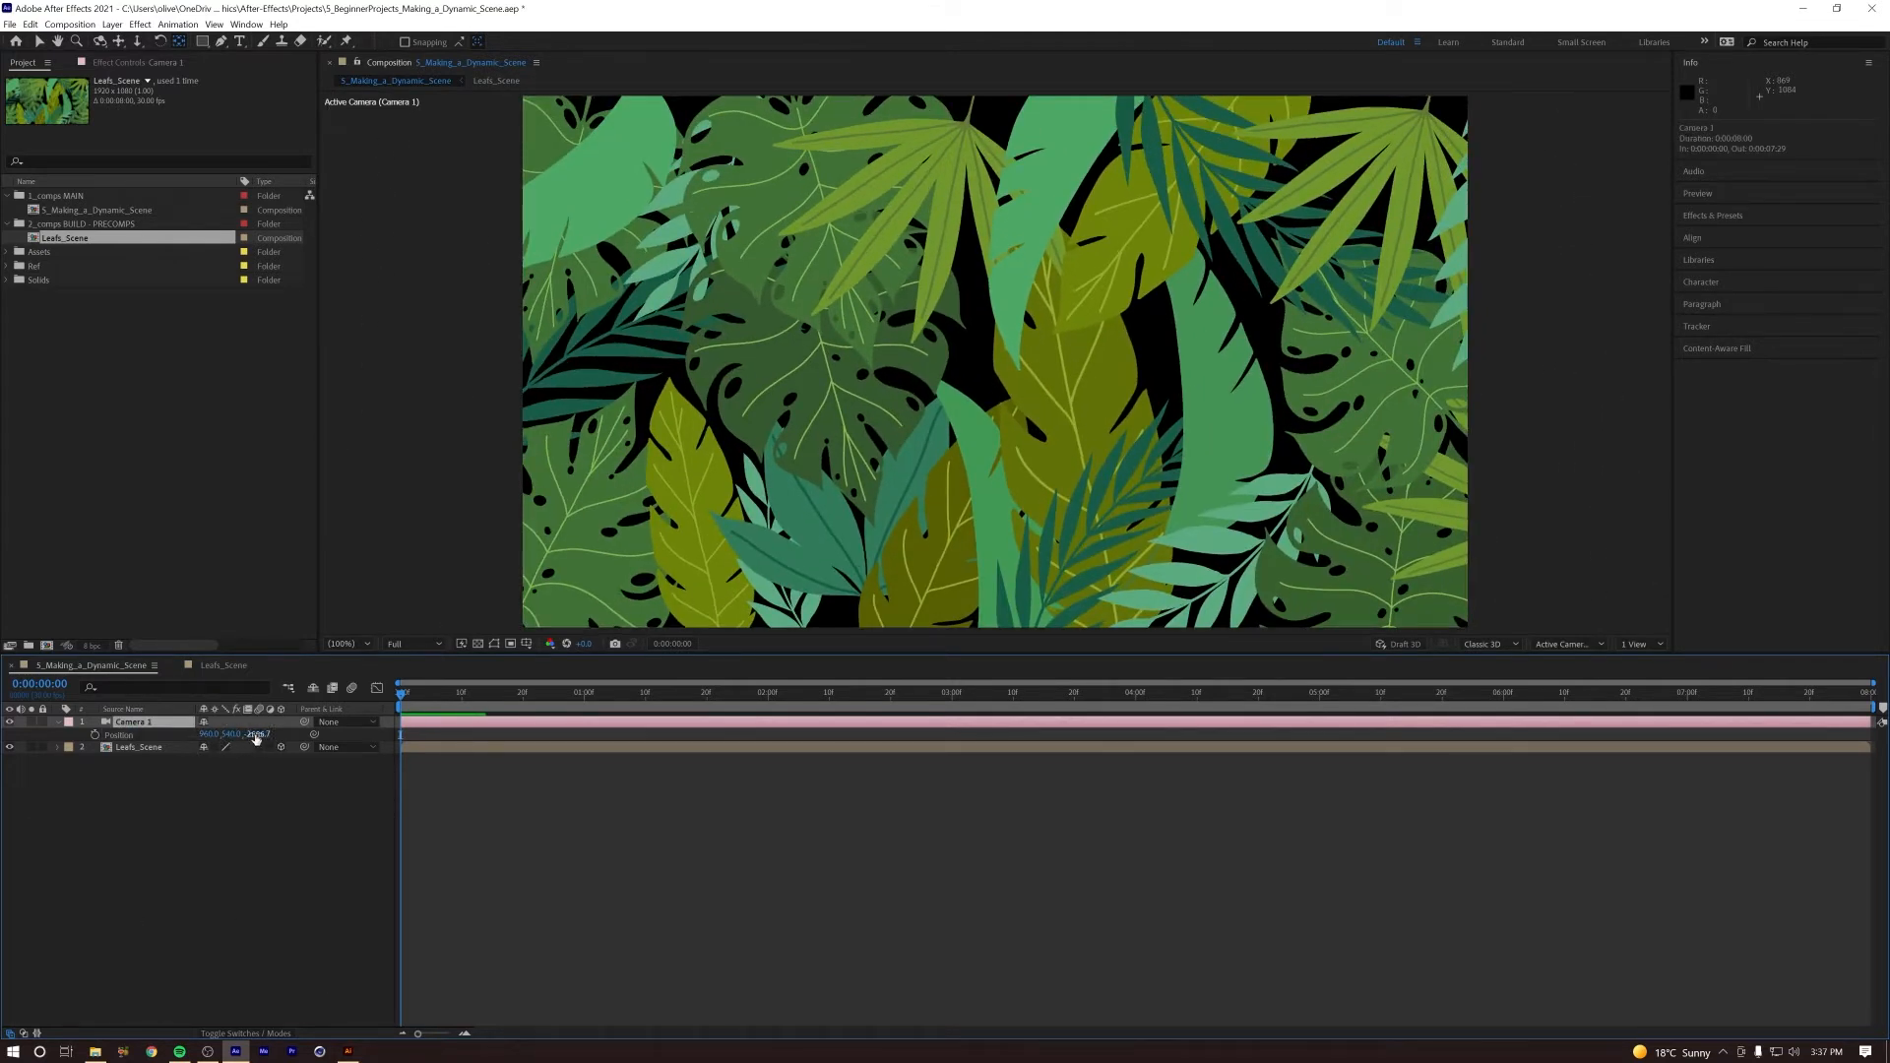
{"action": "left_click", "coordinate": [56, 723]}
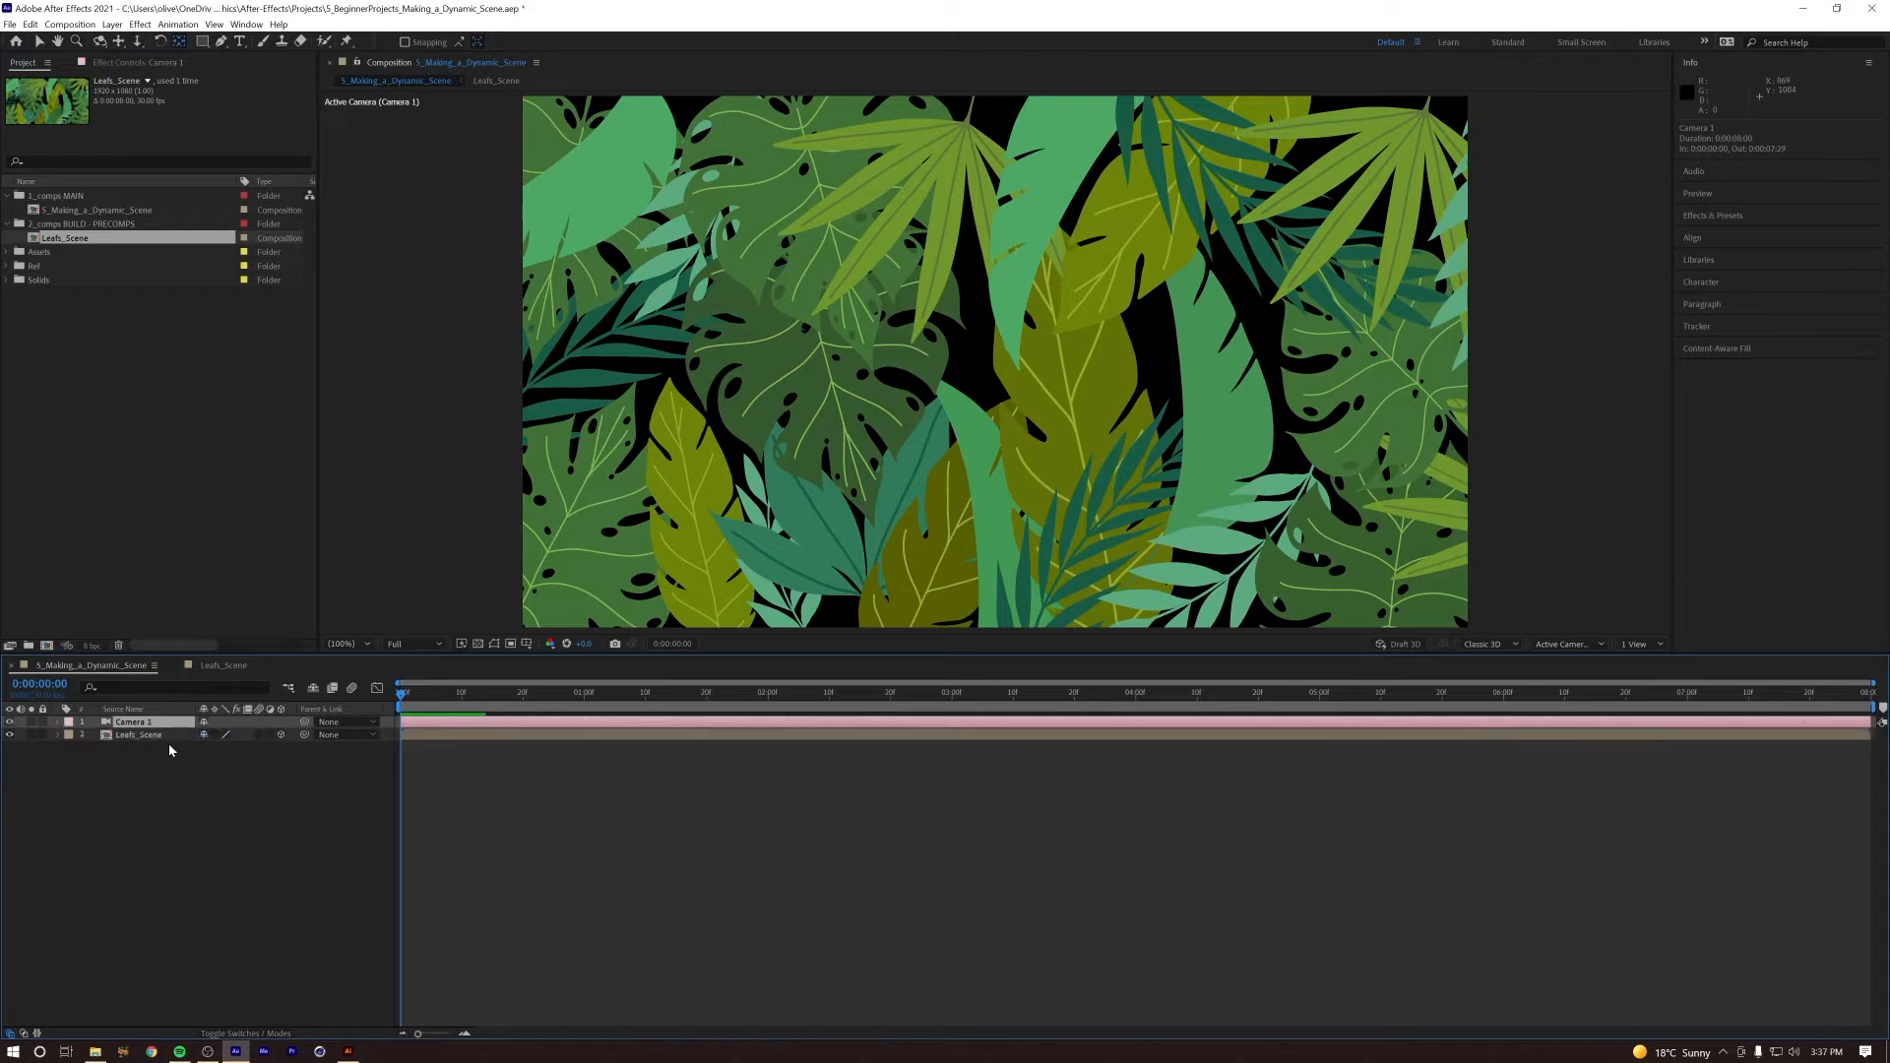
{"action": "mouse_move", "coordinate": [431, 705]}
{"action": "left_mouse_down"}
{"action": "mouse_move", "coordinate": [718, 705]}
{"action": "mouse_move", "coordinate": [402, 705]}
{"action": "left_mouse_up"}
{"action": "left_click", "coordinate": [265, 859]}
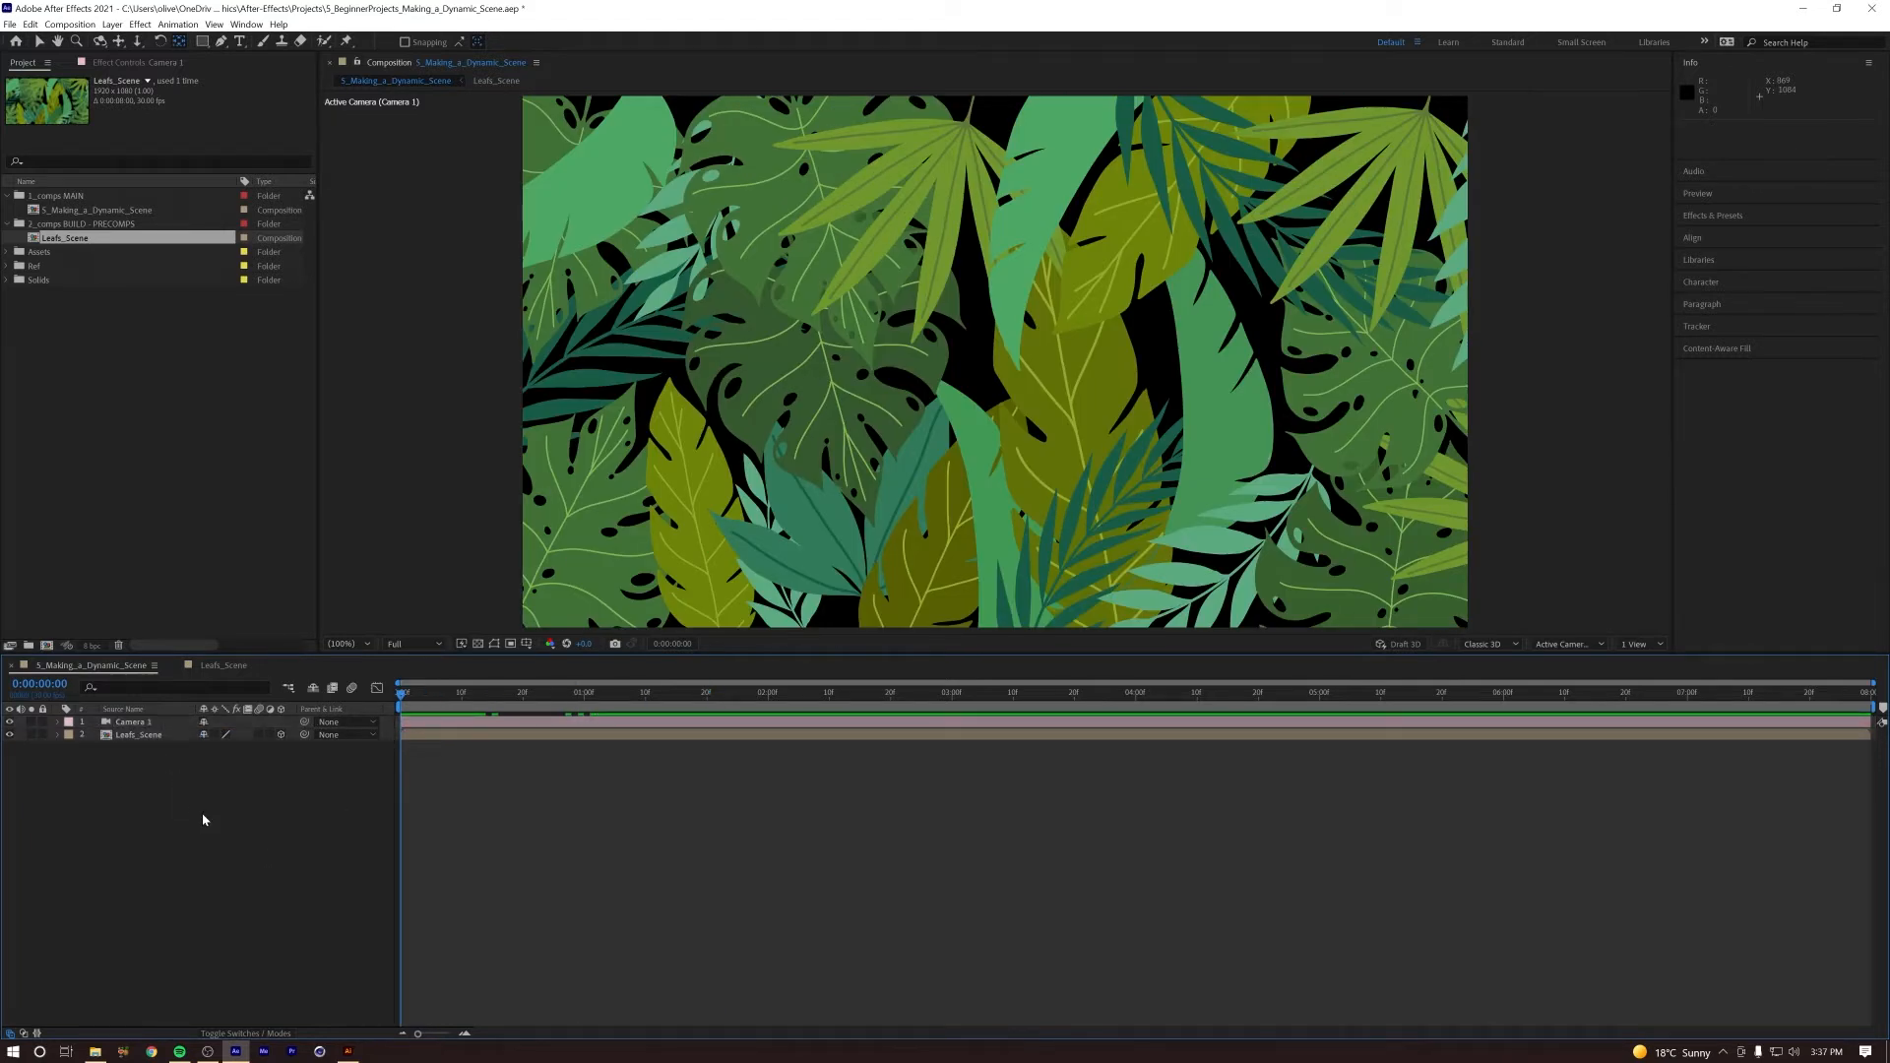
Step: Add a null object above Camera 1 and make it a 3D layer
{"action": "left_click", "coordinate": [113, 25]}
{"action": "mouse_move", "coordinate": [135, 41]}
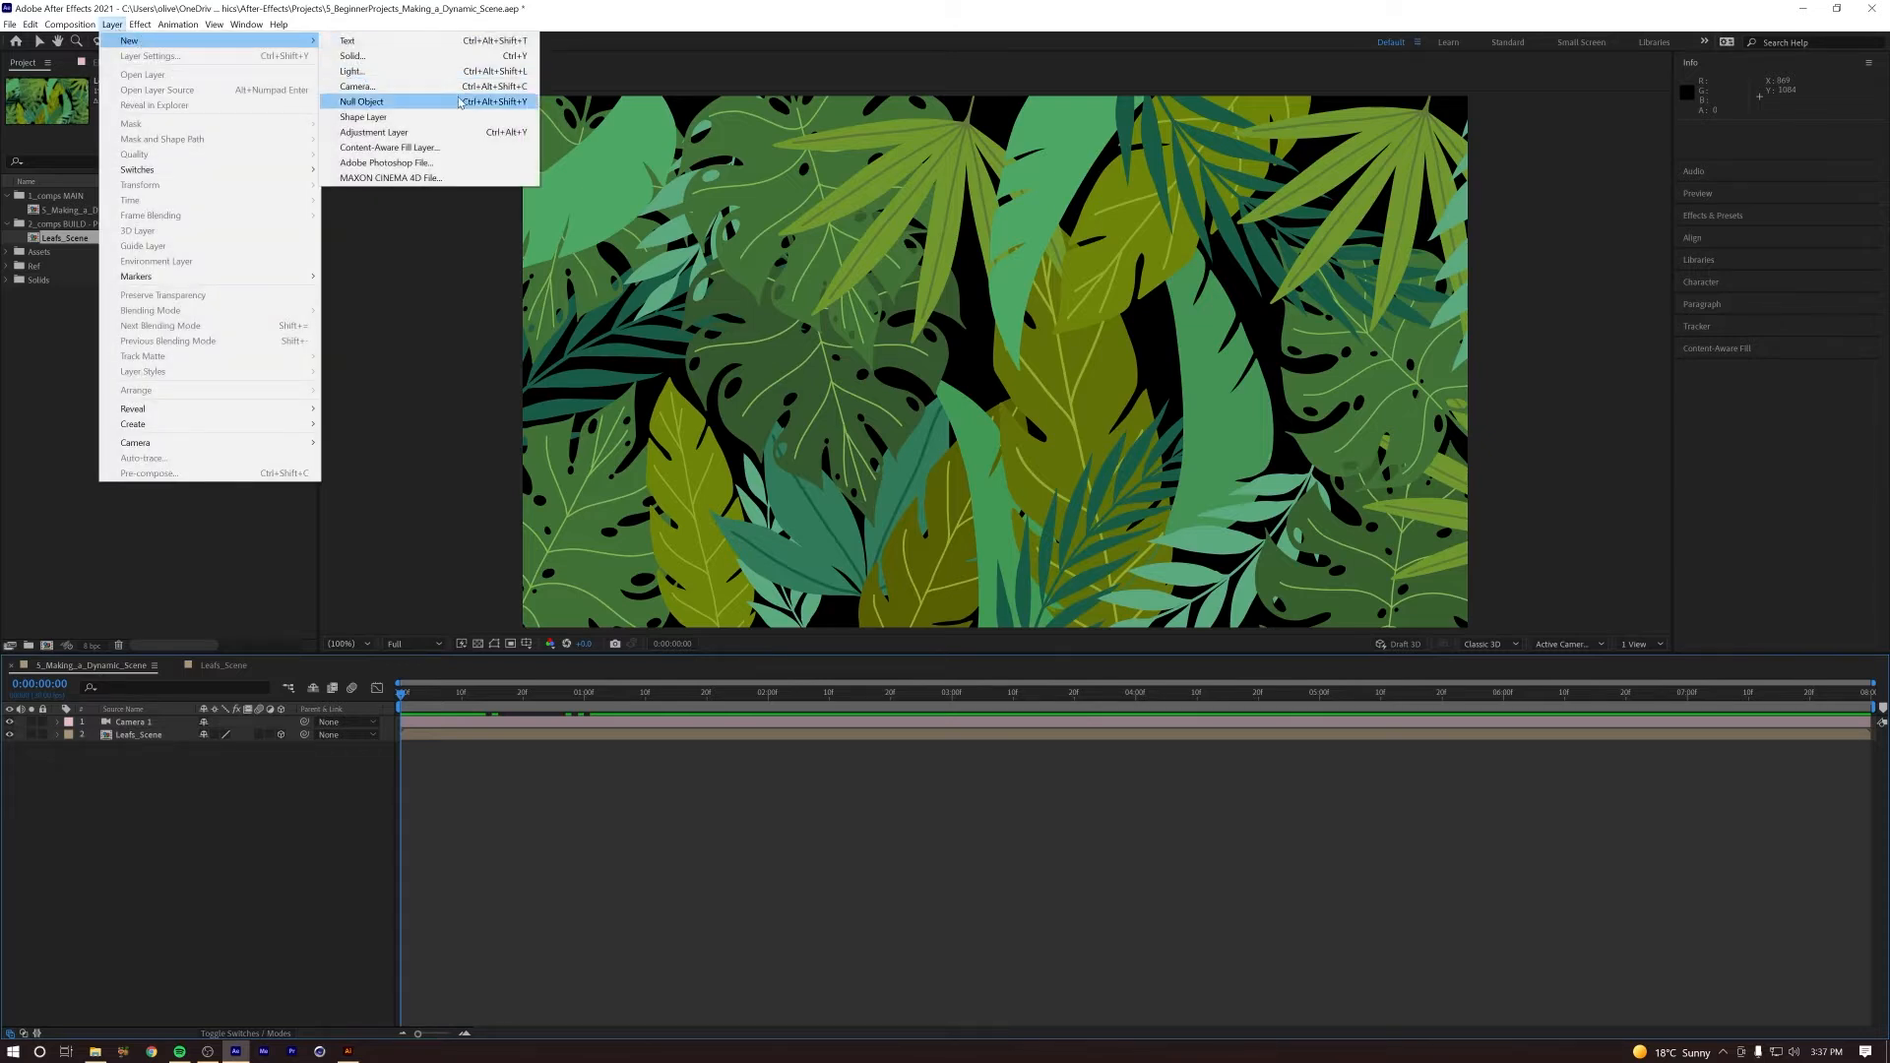
{"action": "left_click", "coordinate": [375, 101]}
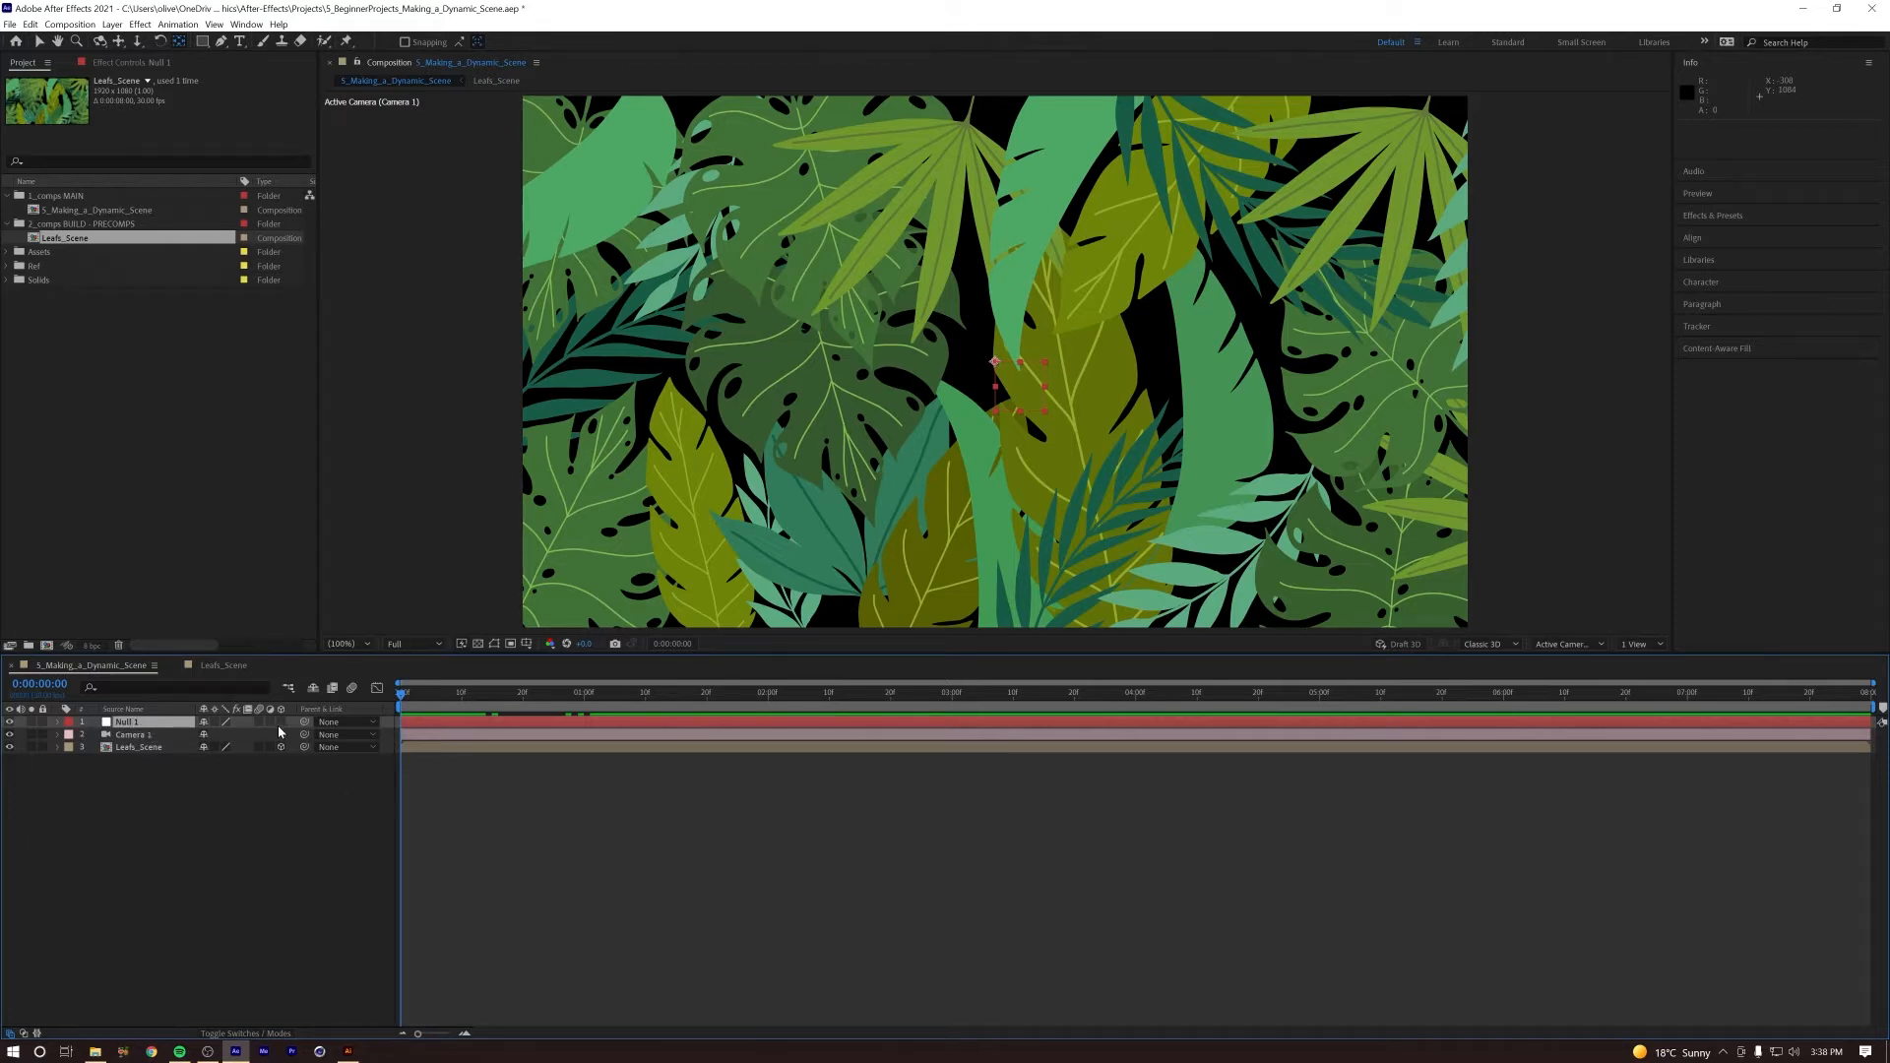
Step: Parent Camera 1 to Null 1, clearing the link once and restoring it
{"action": "left_click", "coordinate": [118, 735]}
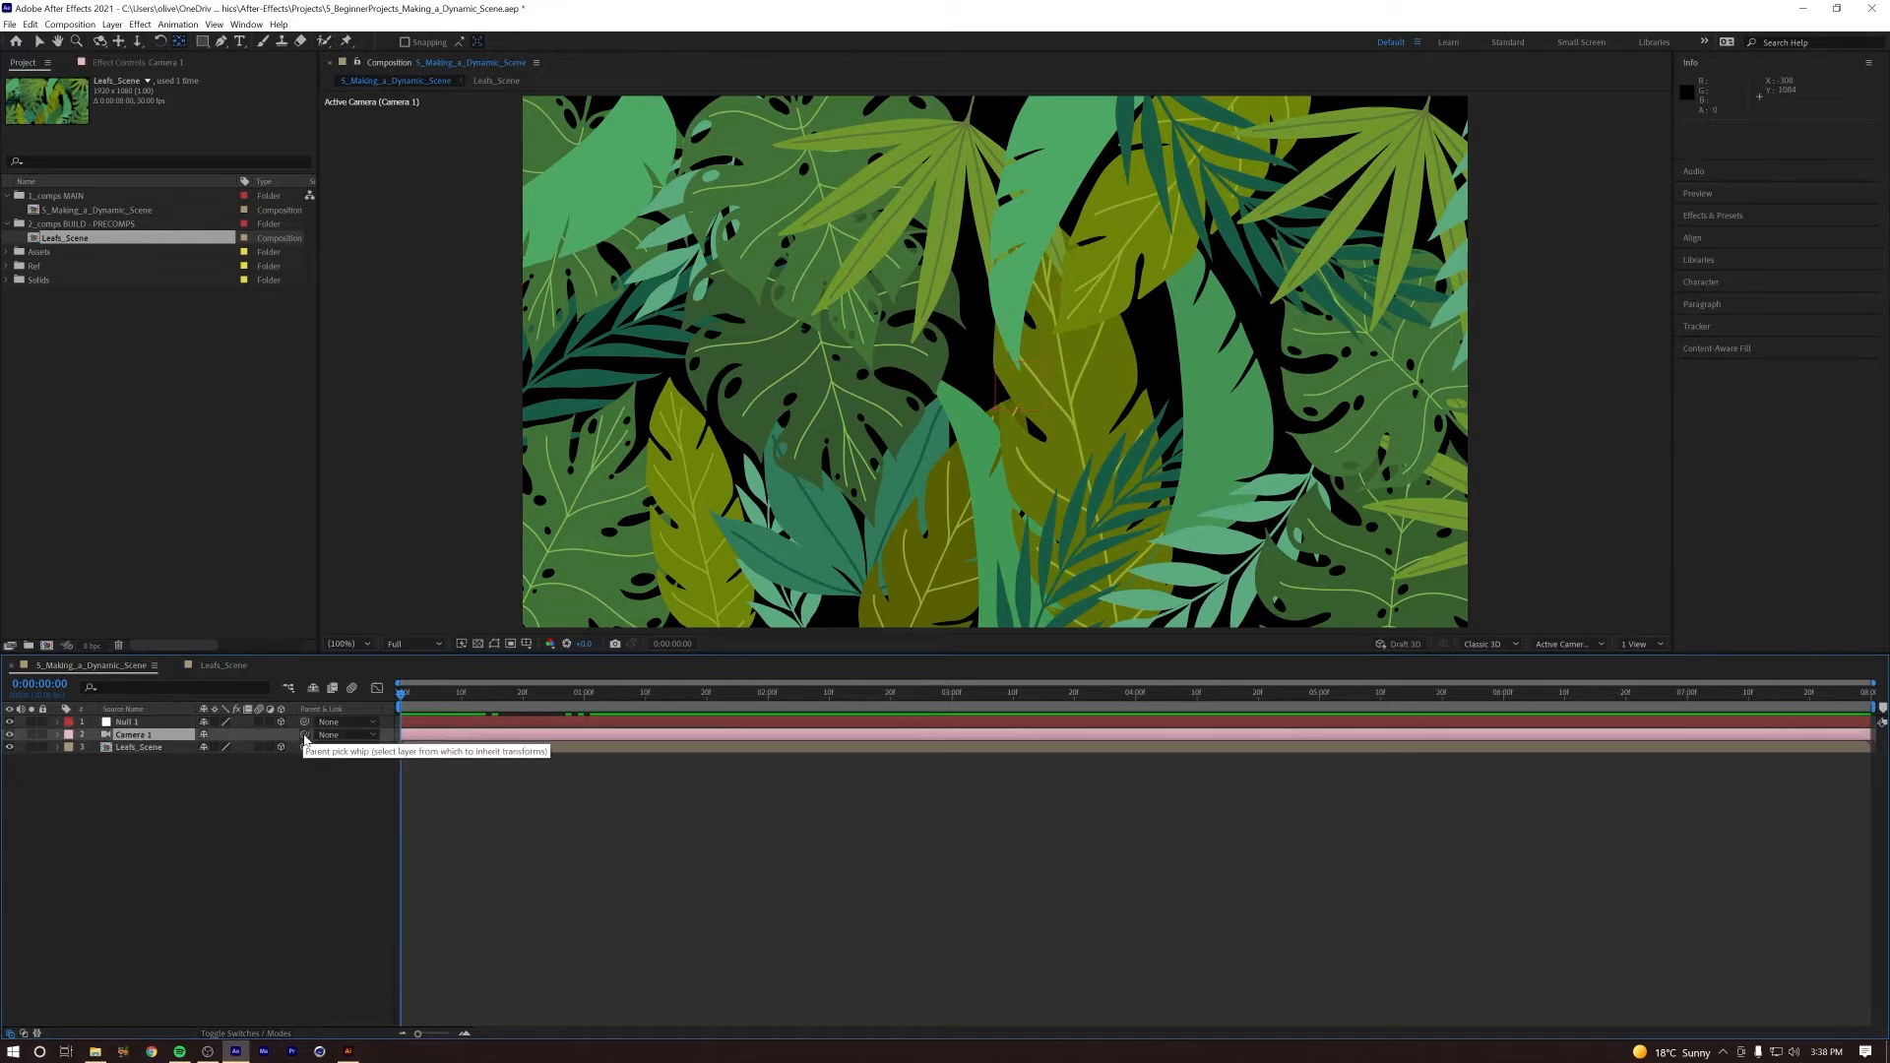
{"action": "left_click_drag", "start_coordinate": [304, 737], "coordinate": [148, 724]}
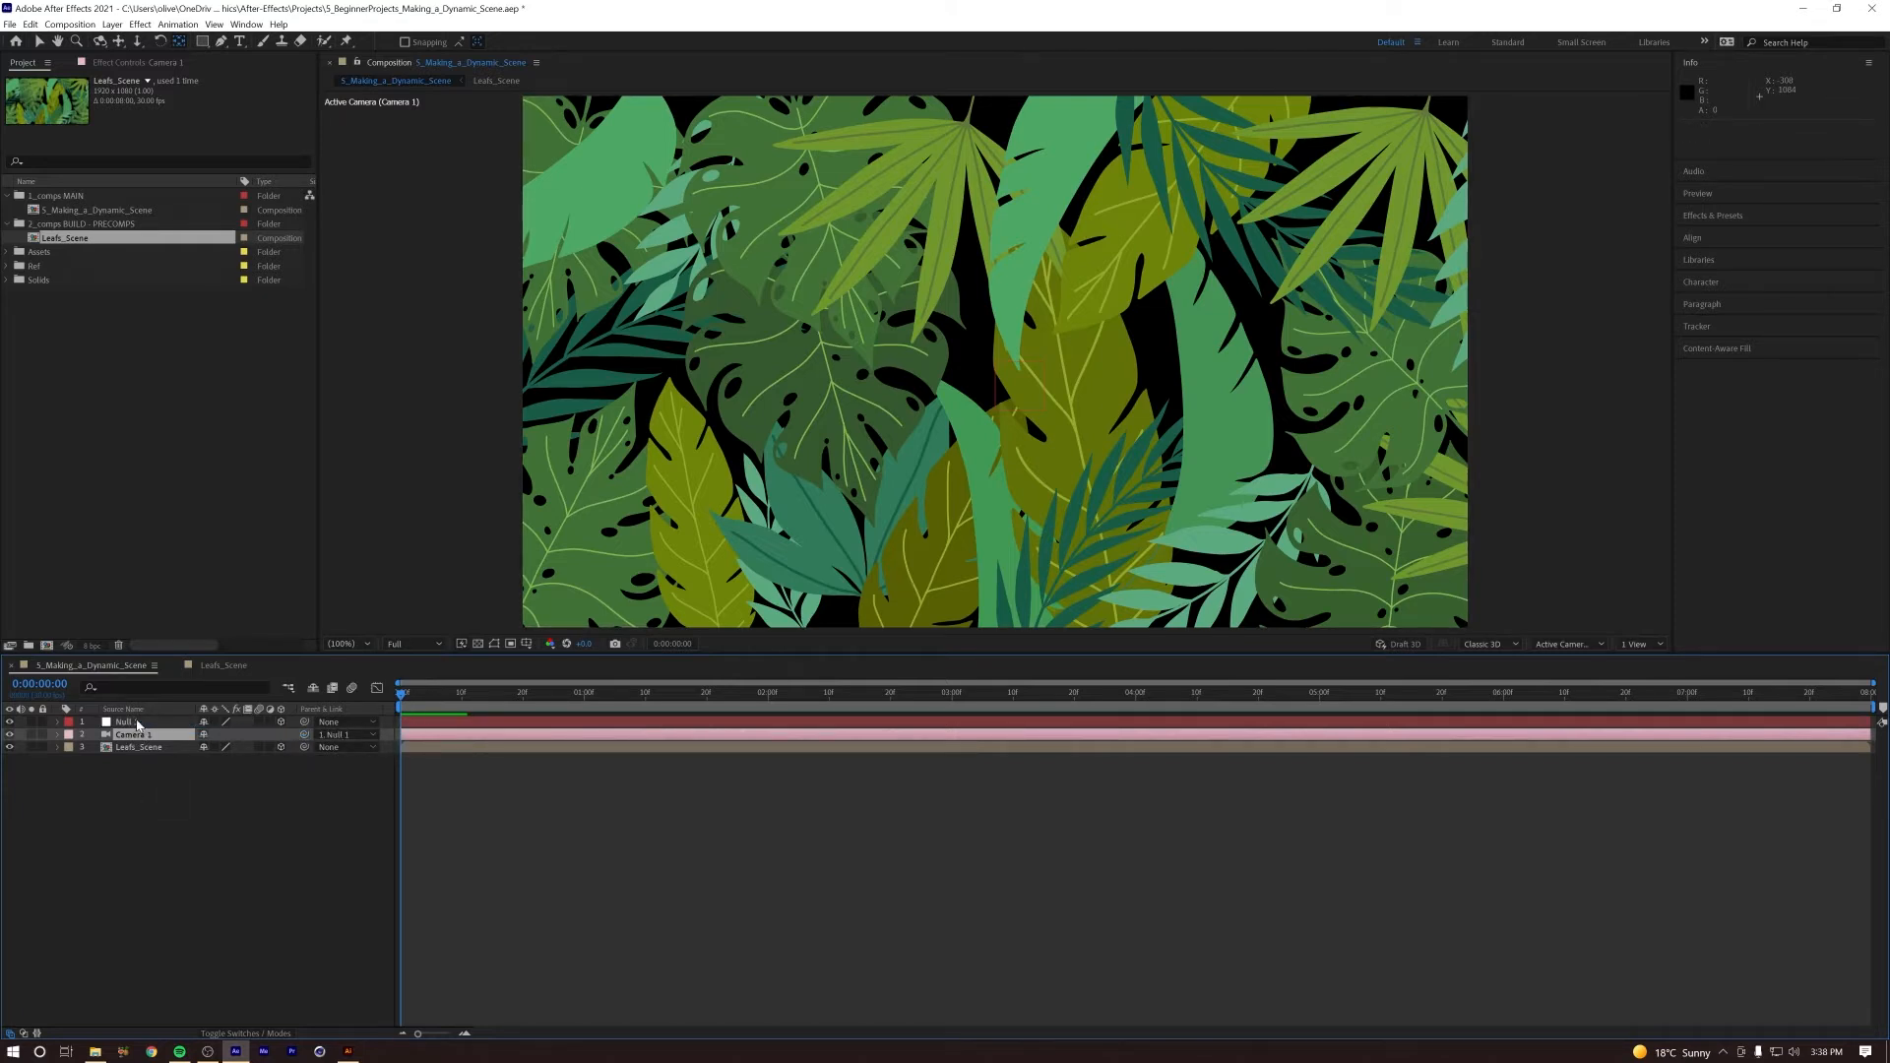
{"action": "left_click", "coordinate": [339, 736]}
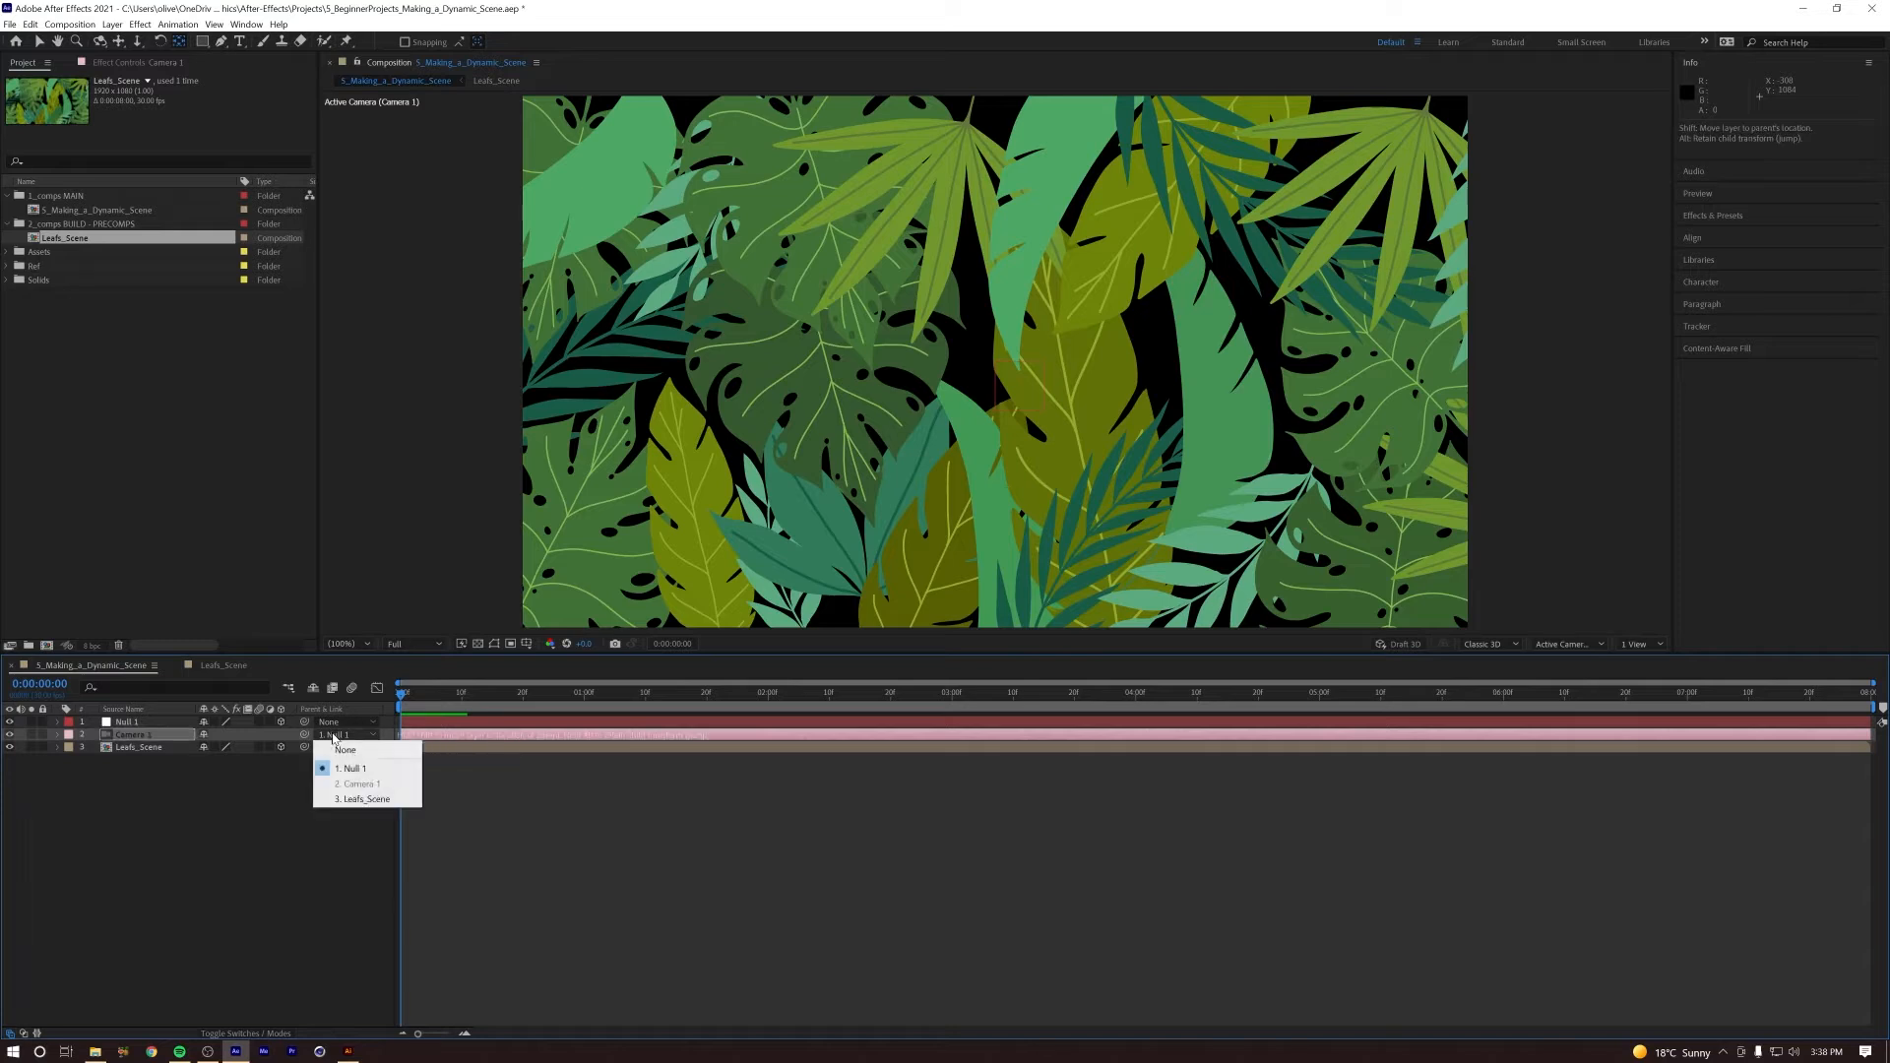
{"action": "left_click", "coordinate": [338, 752]}
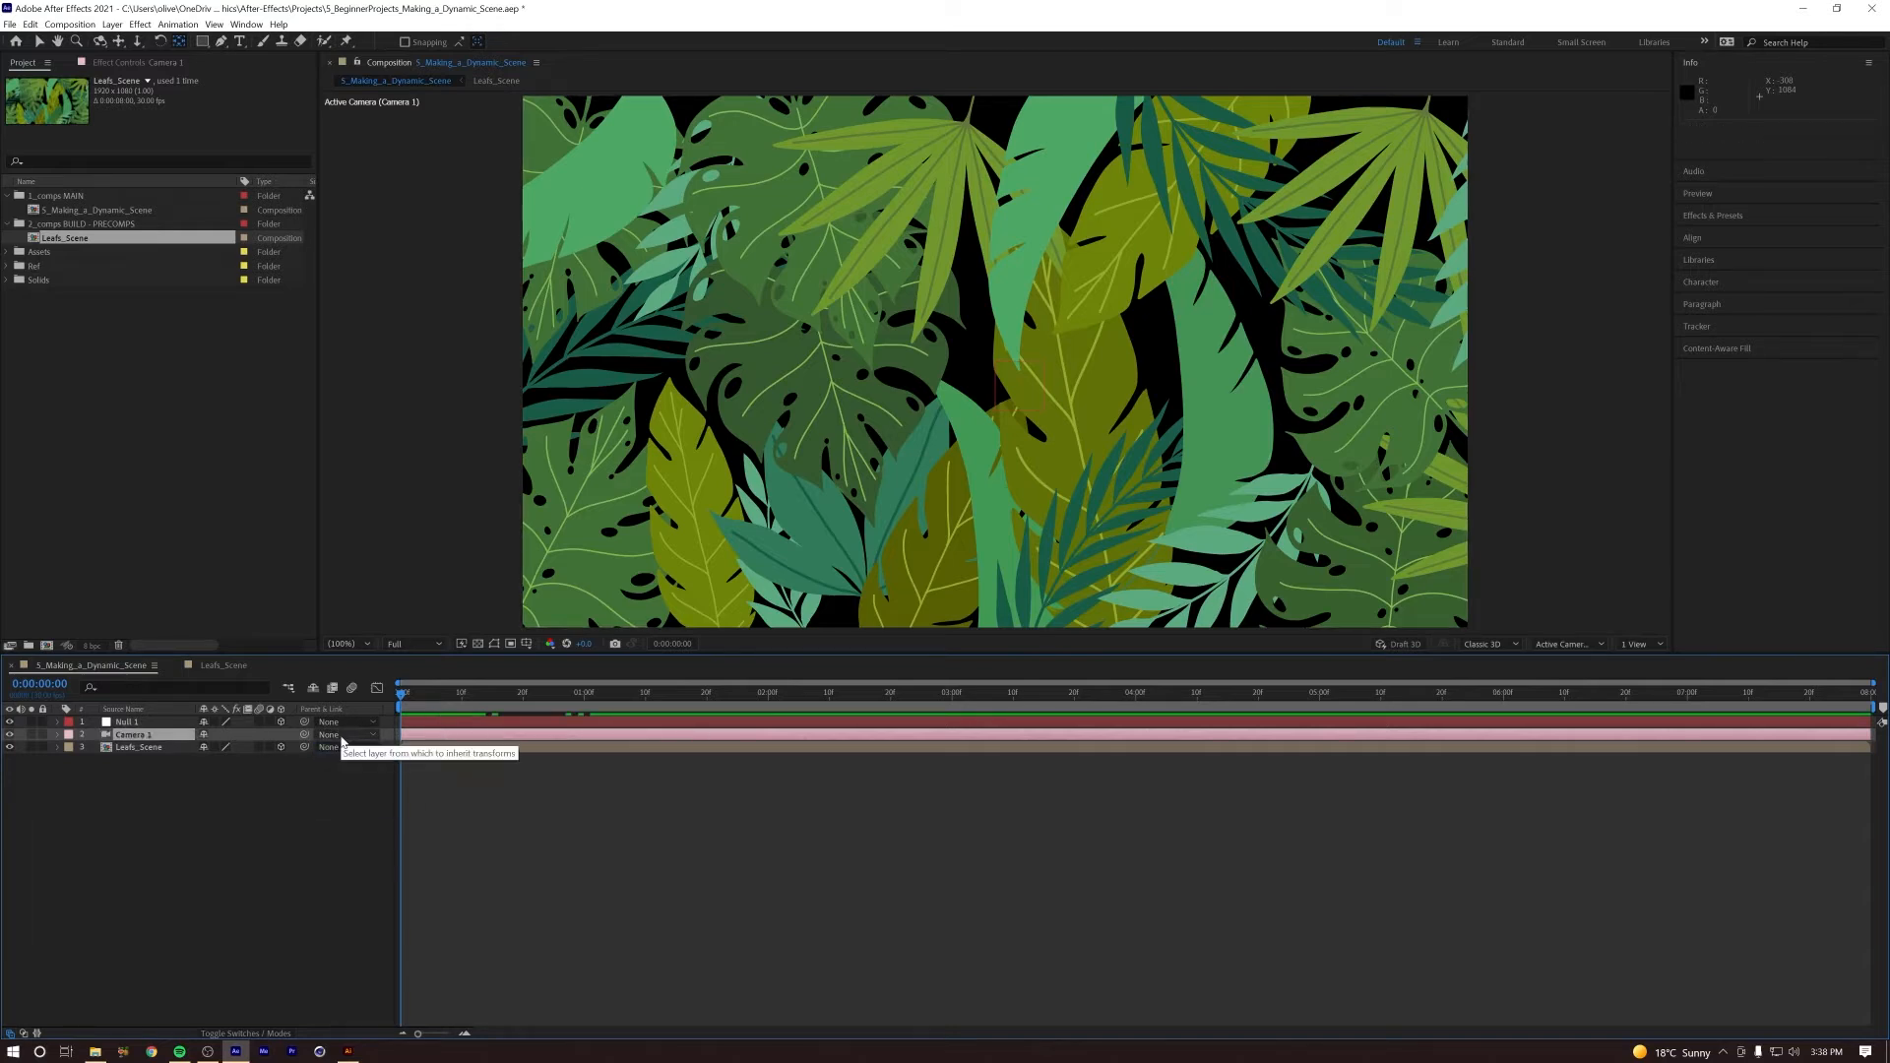
{"action": "left_click", "coordinate": [341, 738]}
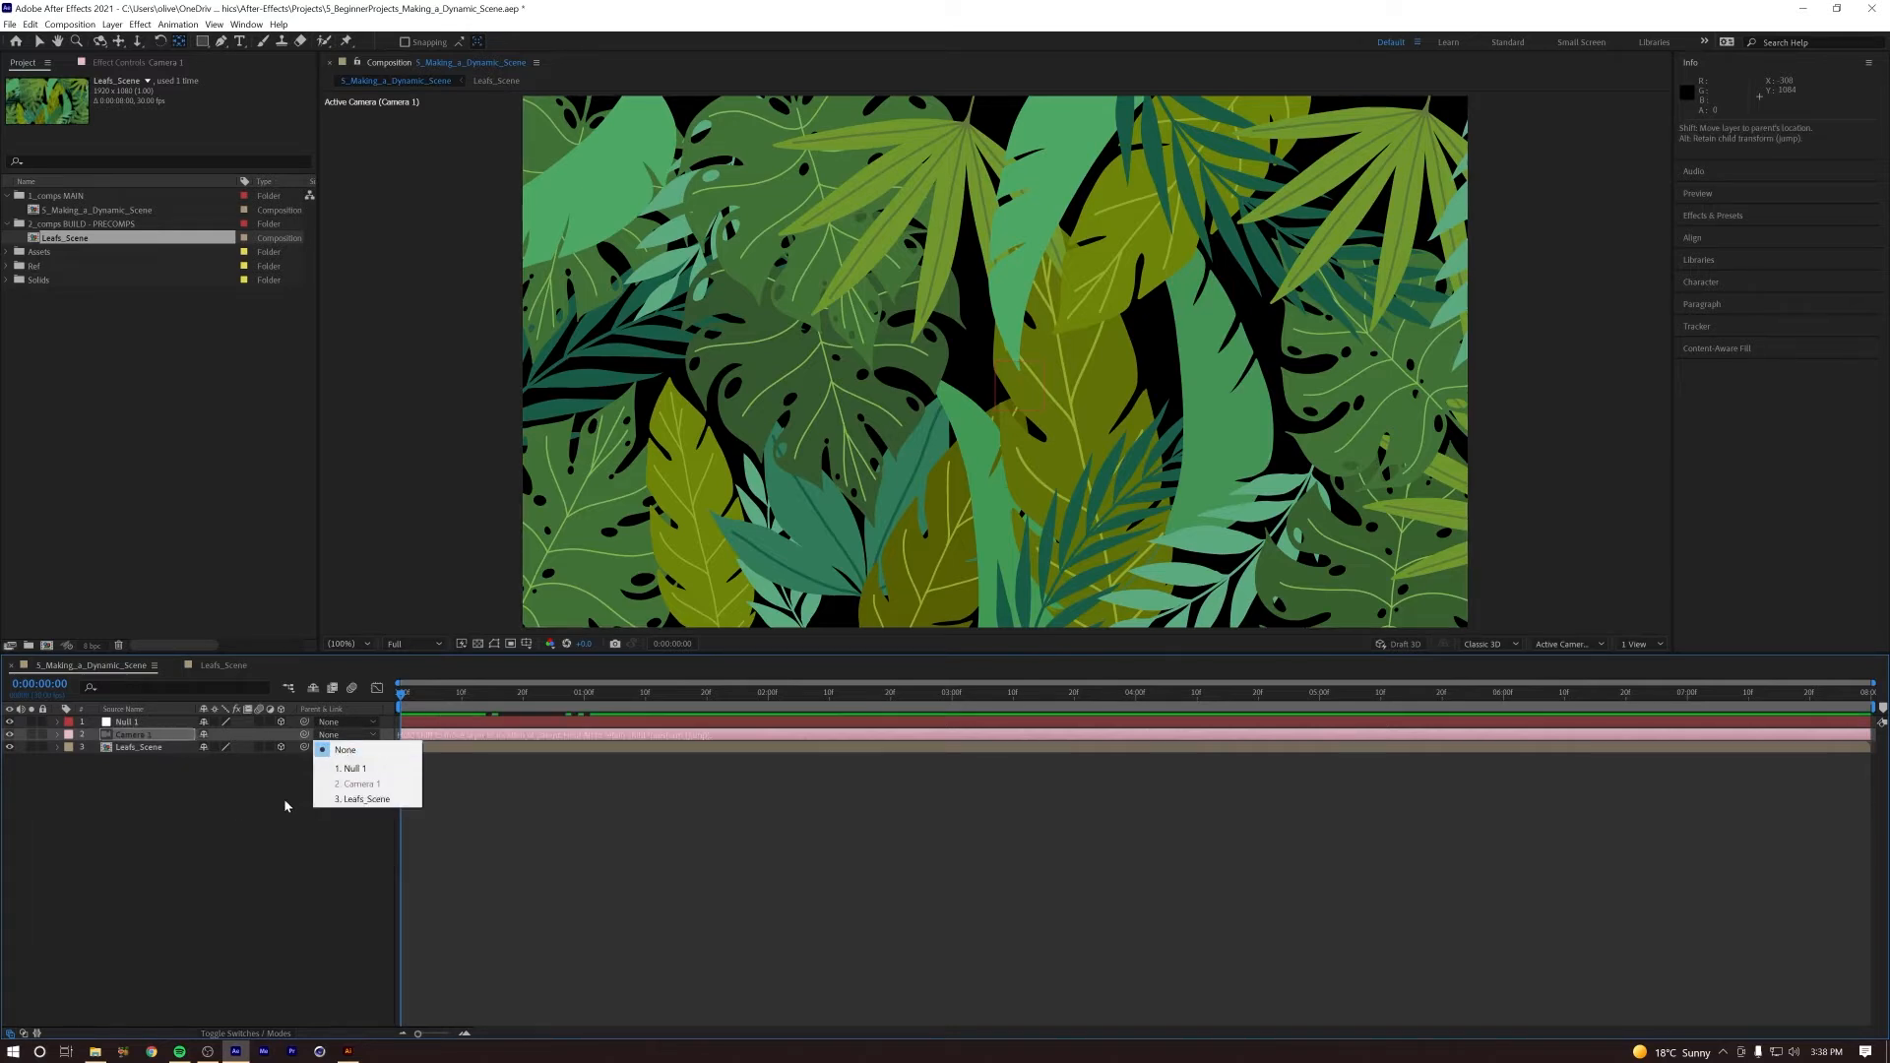
{"action": "left_click", "coordinate": [352, 768]}
{"action": "left_click_drag", "start_coordinate": [275, 746], "coordinate": [141, 723]}
{"action": "left_click", "coordinate": [262, 784]}
{"action": "left_click_drag", "start_coordinate": [303, 738], "coordinate": [127, 724]}
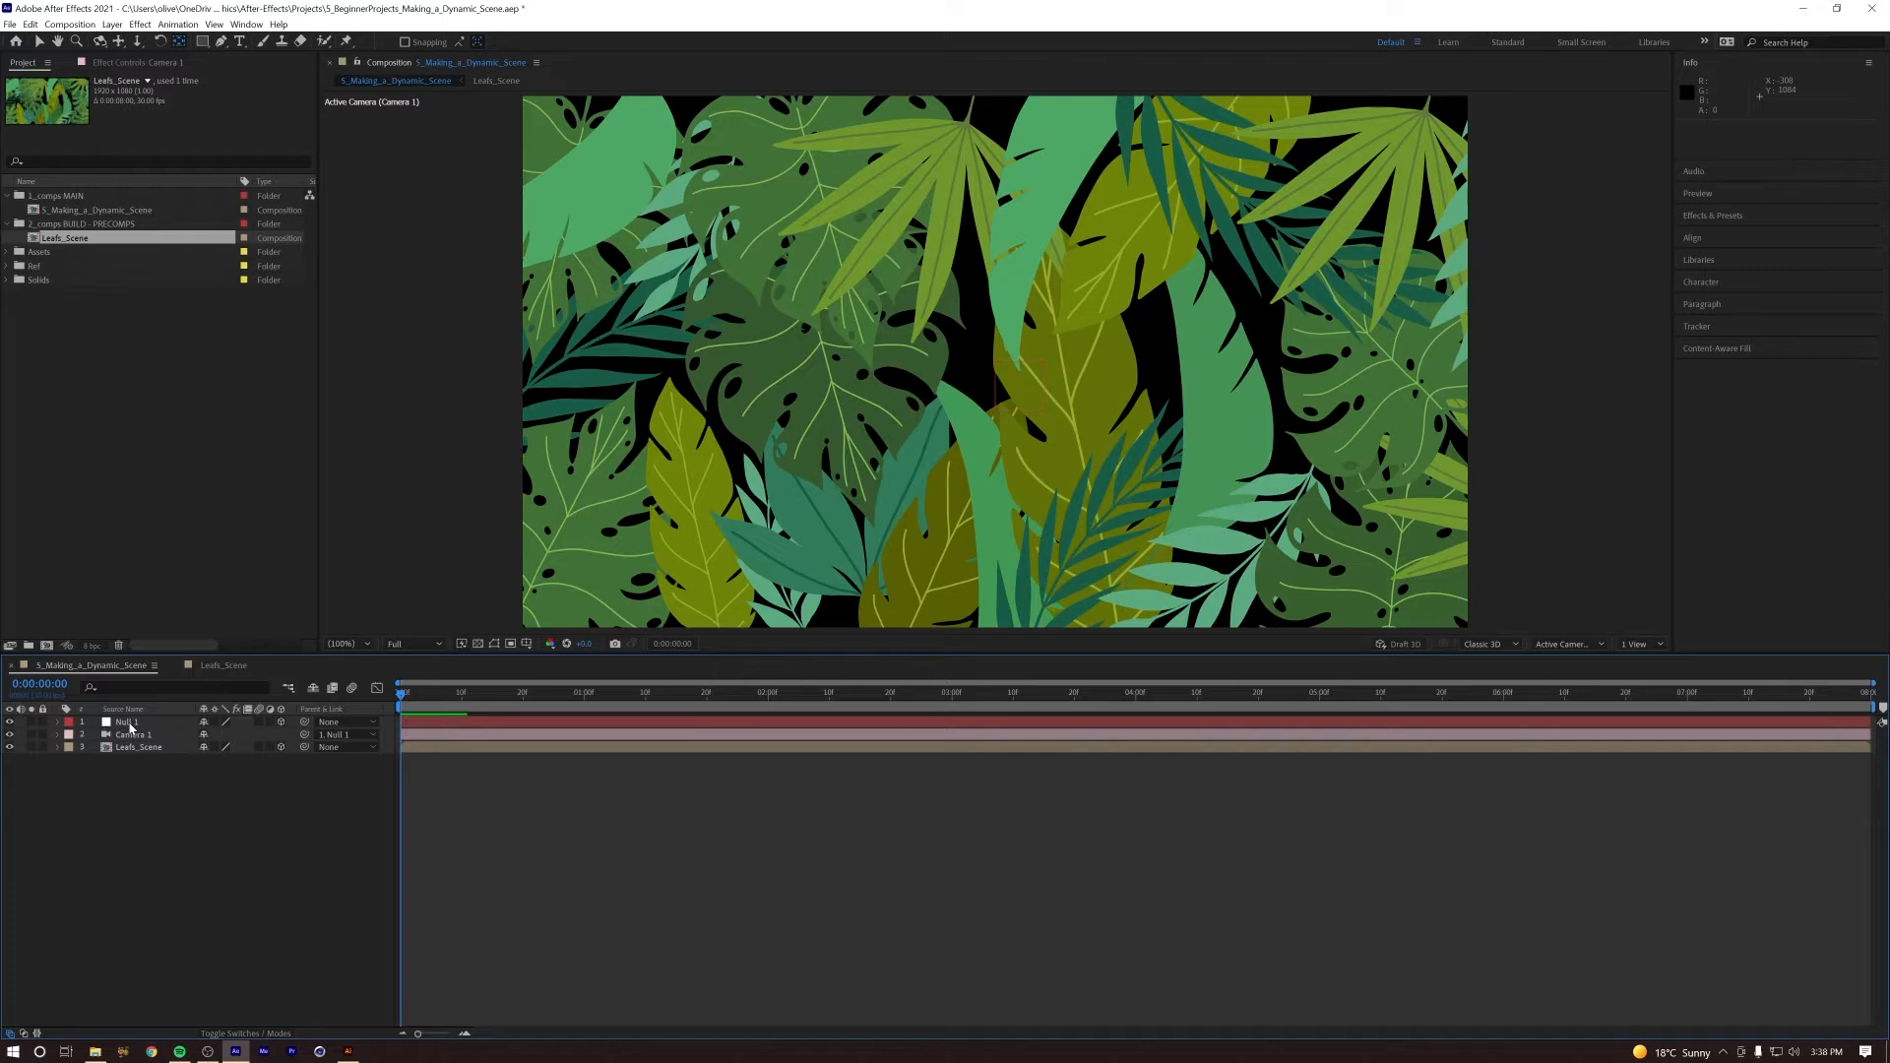
Step: Keyframe Null 1's Position at the start and push its Z value forward at frame 10
{"action": "left_click", "coordinate": [131, 726]}
{"action": "key", "text": "p"}
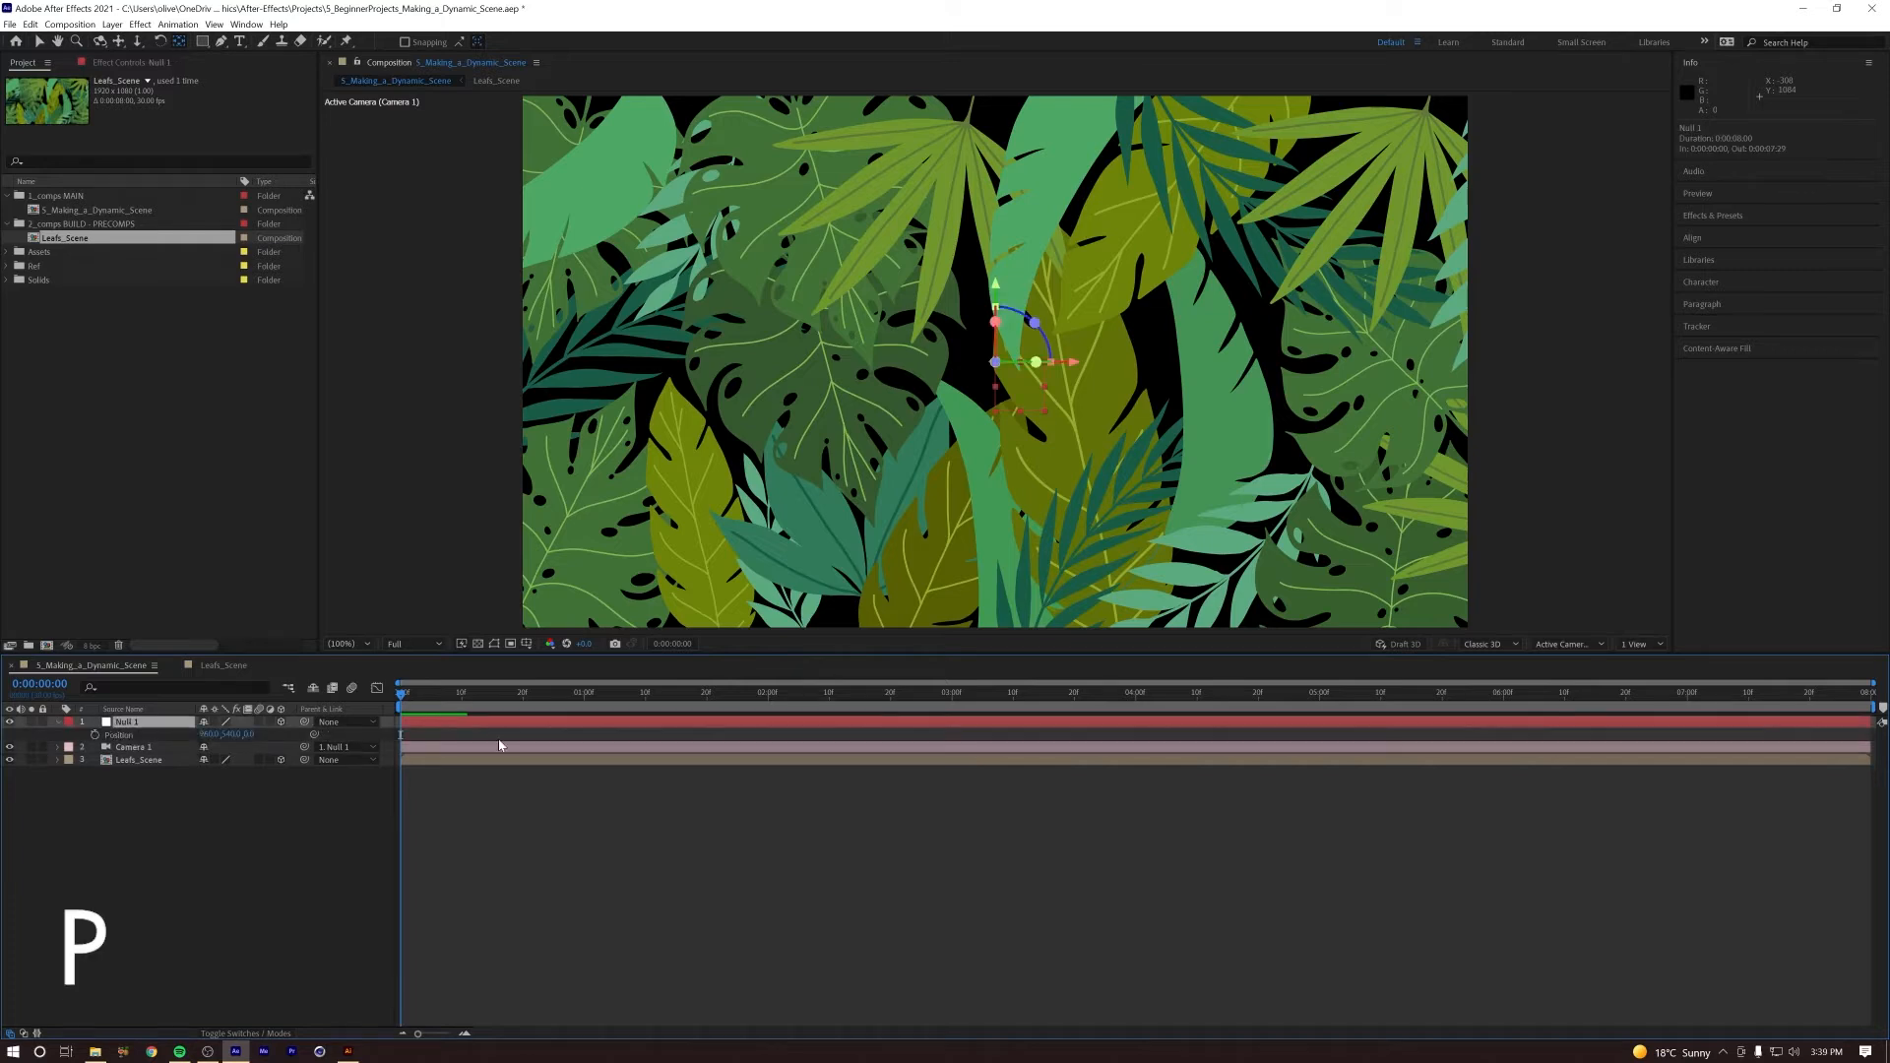
{"action": "left_click", "coordinate": [94, 735]}
{"action": "left_click_drag", "start_coordinate": [401, 693], "coordinate": [465, 701]}
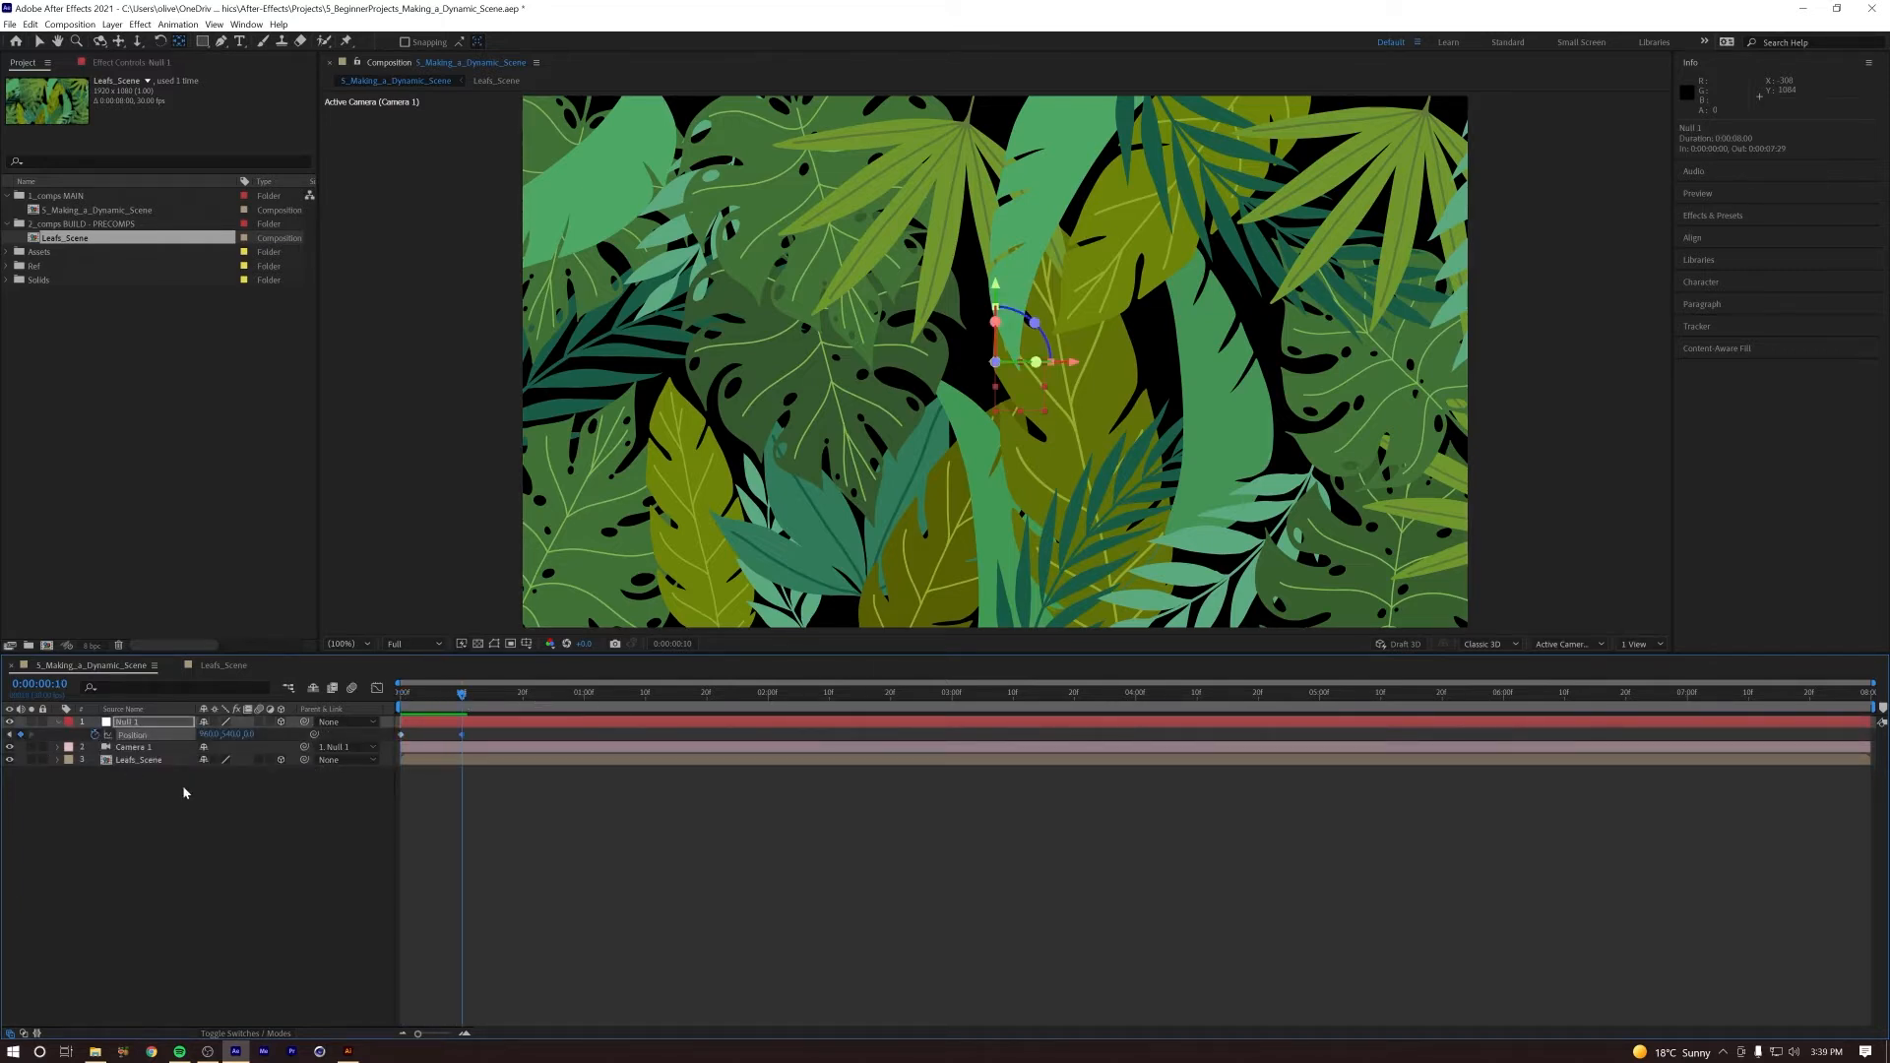
{"action": "mouse_move", "coordinate": [454, 700]}
{"action": "left_mouse_down"}
{"action": "mouse_move", "coordinate": [376, 708]}
{"action": "mouse_move", "coordinate": [463, 706]}
{"action": "left_mouse_up"}
{"action": "key", "text": "ctrl+z"}
{"action": "left_click_drag", "start_coordinate": [253, 734], "coordinate": [1625, 692]}
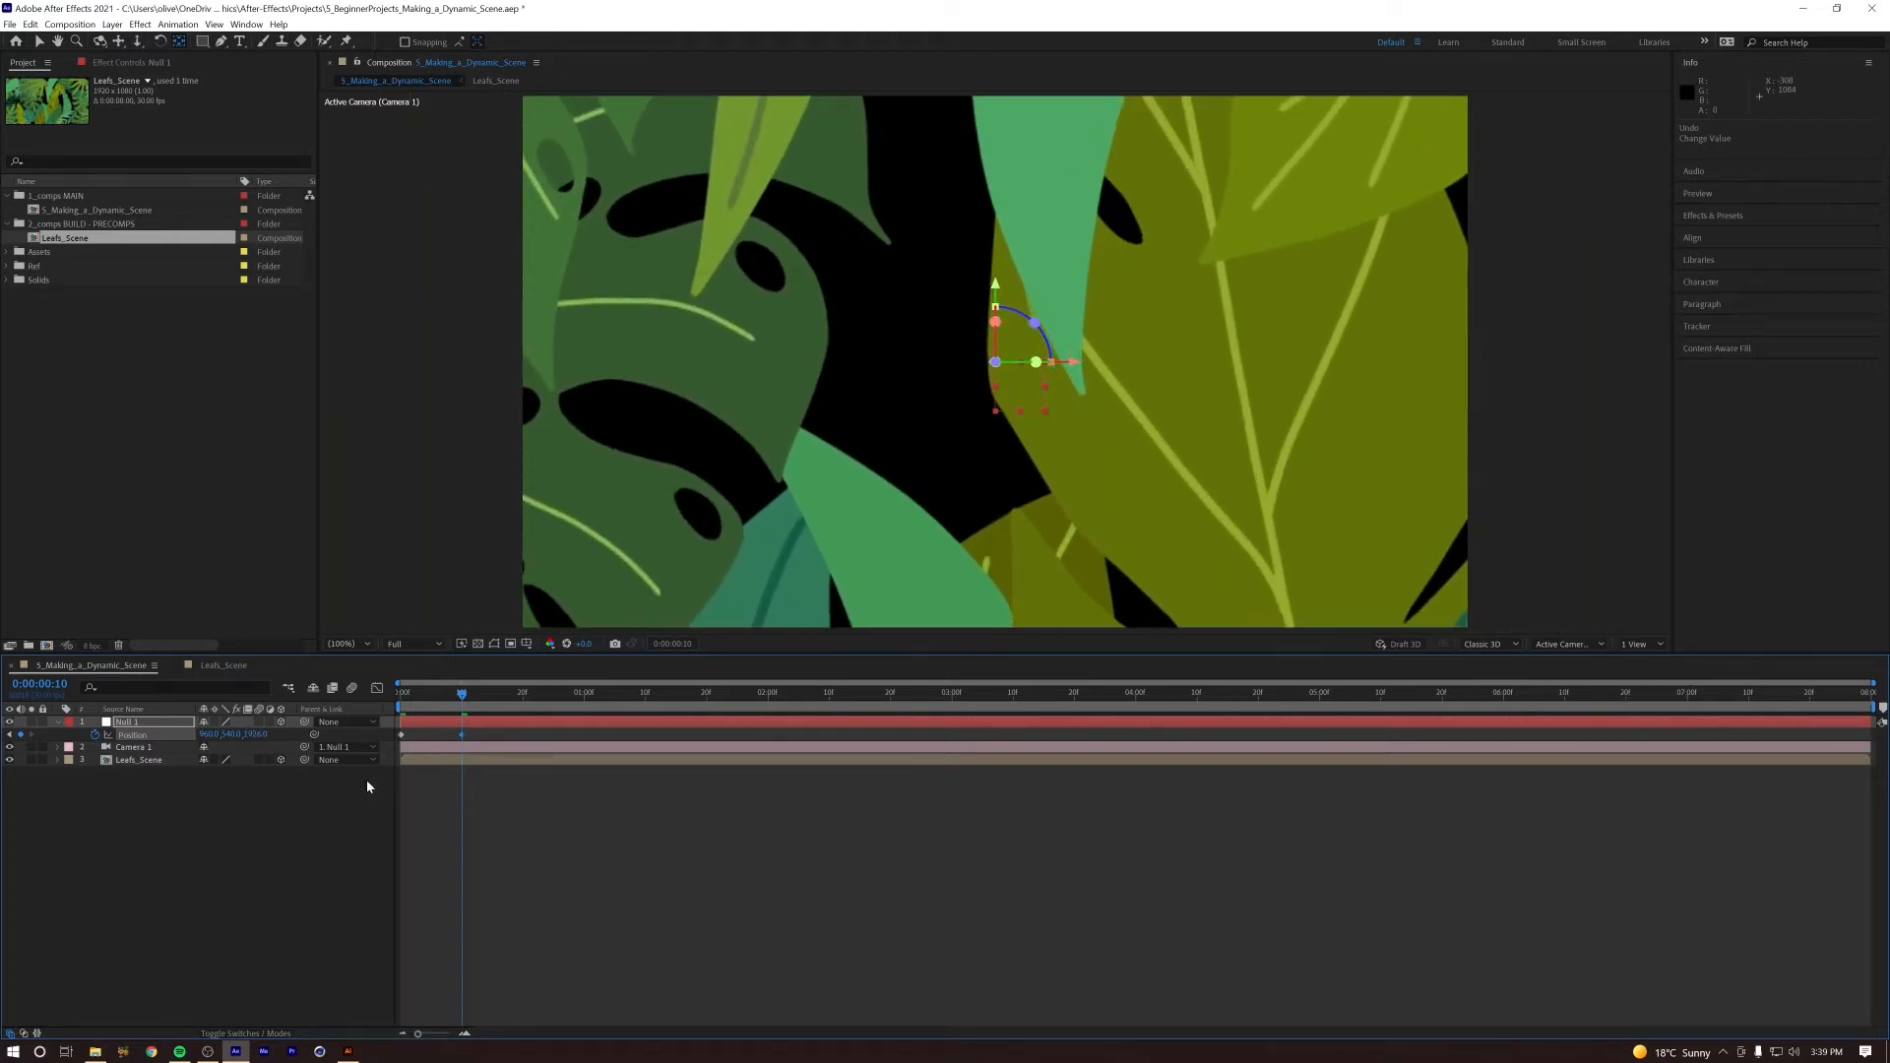
Step: Preview the camera move, adjust Null 1's ending Z position to about 1424, and move that keyframe to frame 20
{"action": "key", "text": "Home"}
{"action": "key", "text": "space"}
Step: Play and scrub through the first second repeatedly to examine the speed of the camera's move through the leaves
{"action": "key", "text": "space"}
{"action": "left_click_drag", "start_coordinate": [401, 695], "coordinate": [462, 695]}
{"action": "left_click_drag", "start_coordinate": [259, 735], "coordinate": [152, 759]}
{"action": "left_click_drag", "start_coordinate": [453, 701], "coordinate": [523, 740]}
{"action": "key", "text": "space"}
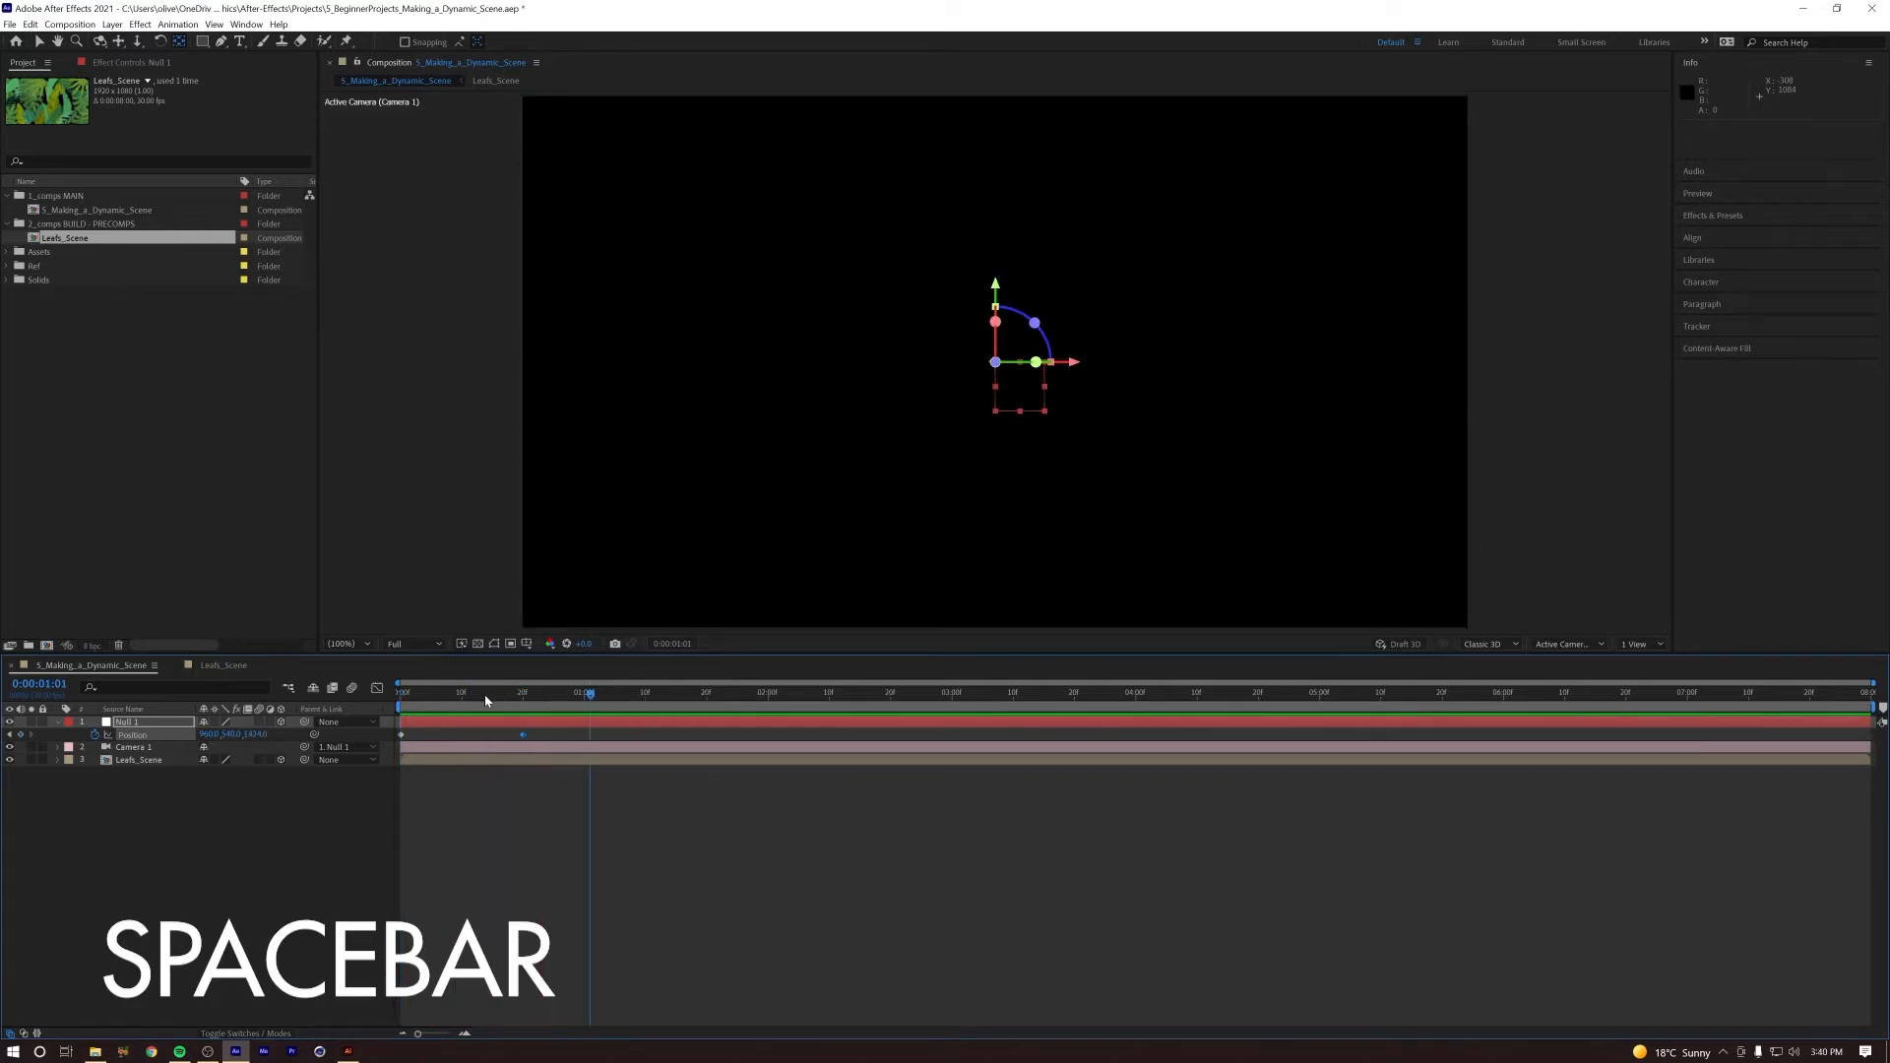
{"action": "key", "text": "space"}
{"action": "left_click", "coordinate": [402, 695]}
{"action": "key", "text": "space"}
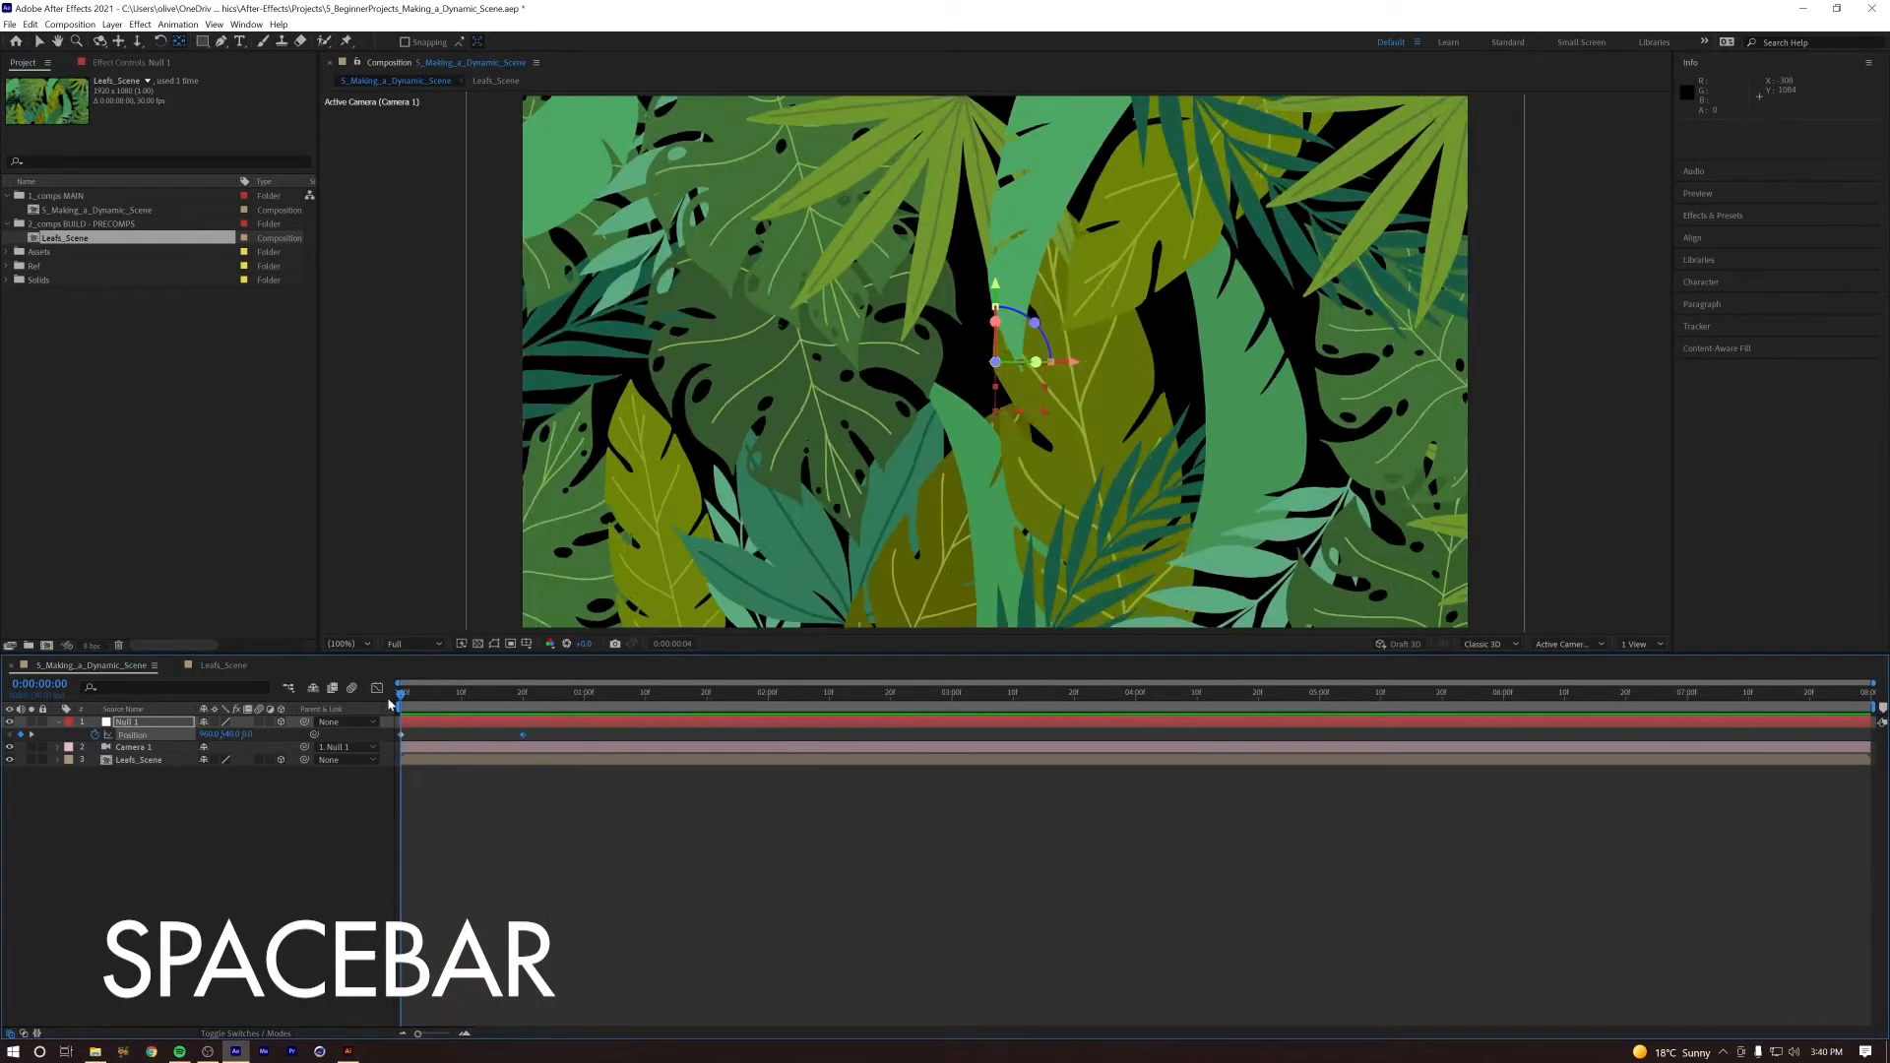
{"action": "left_click", "coordinate": [517, 701]}
{"action": "key", "text": "space"}
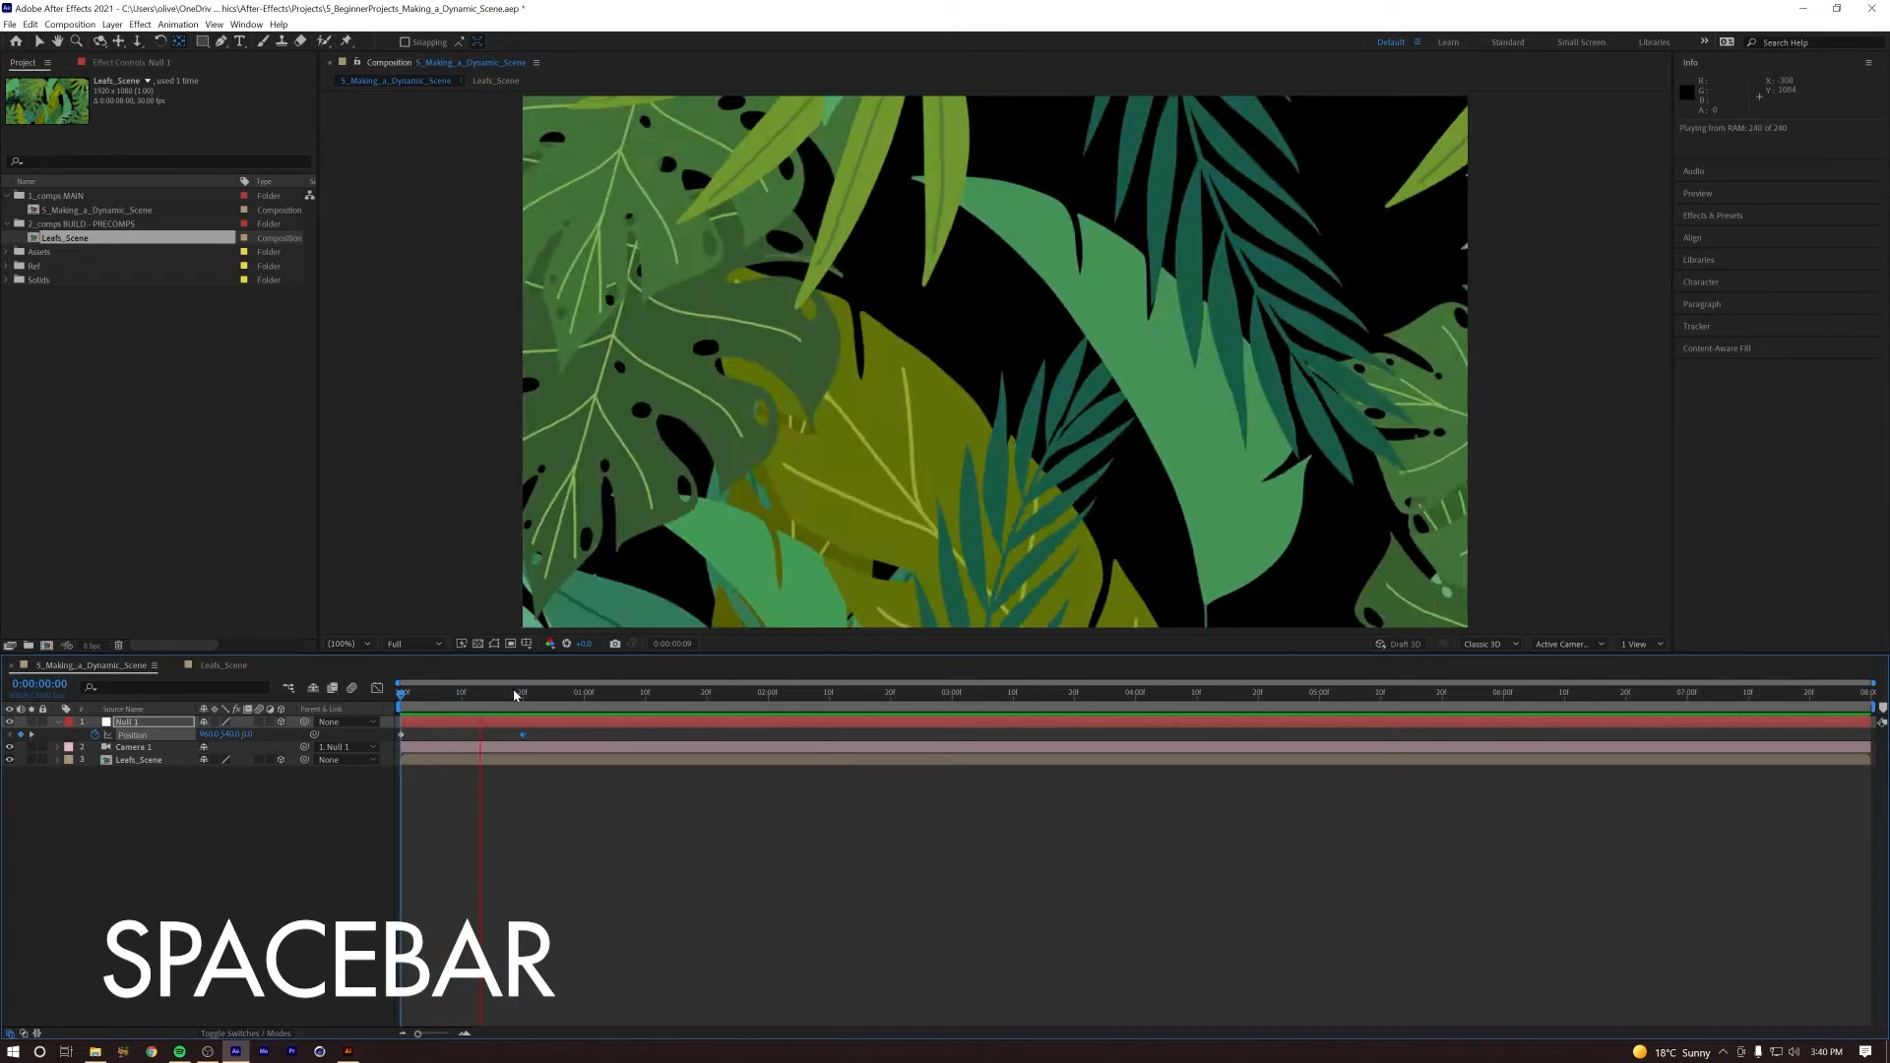
{"action": "key", "text": "space"}
{"action": "left_click_drag", "start_coordinate": [508, 701], "coordinate": [340, 709]}
{"action": "key", "text": "space"}
{"action": "key", "text": "space"}
{"action": "key", "text": "space"}
{"action": "left_click_drag", "start_coordinate": [460, 703], "coordinate": [344, 702]}
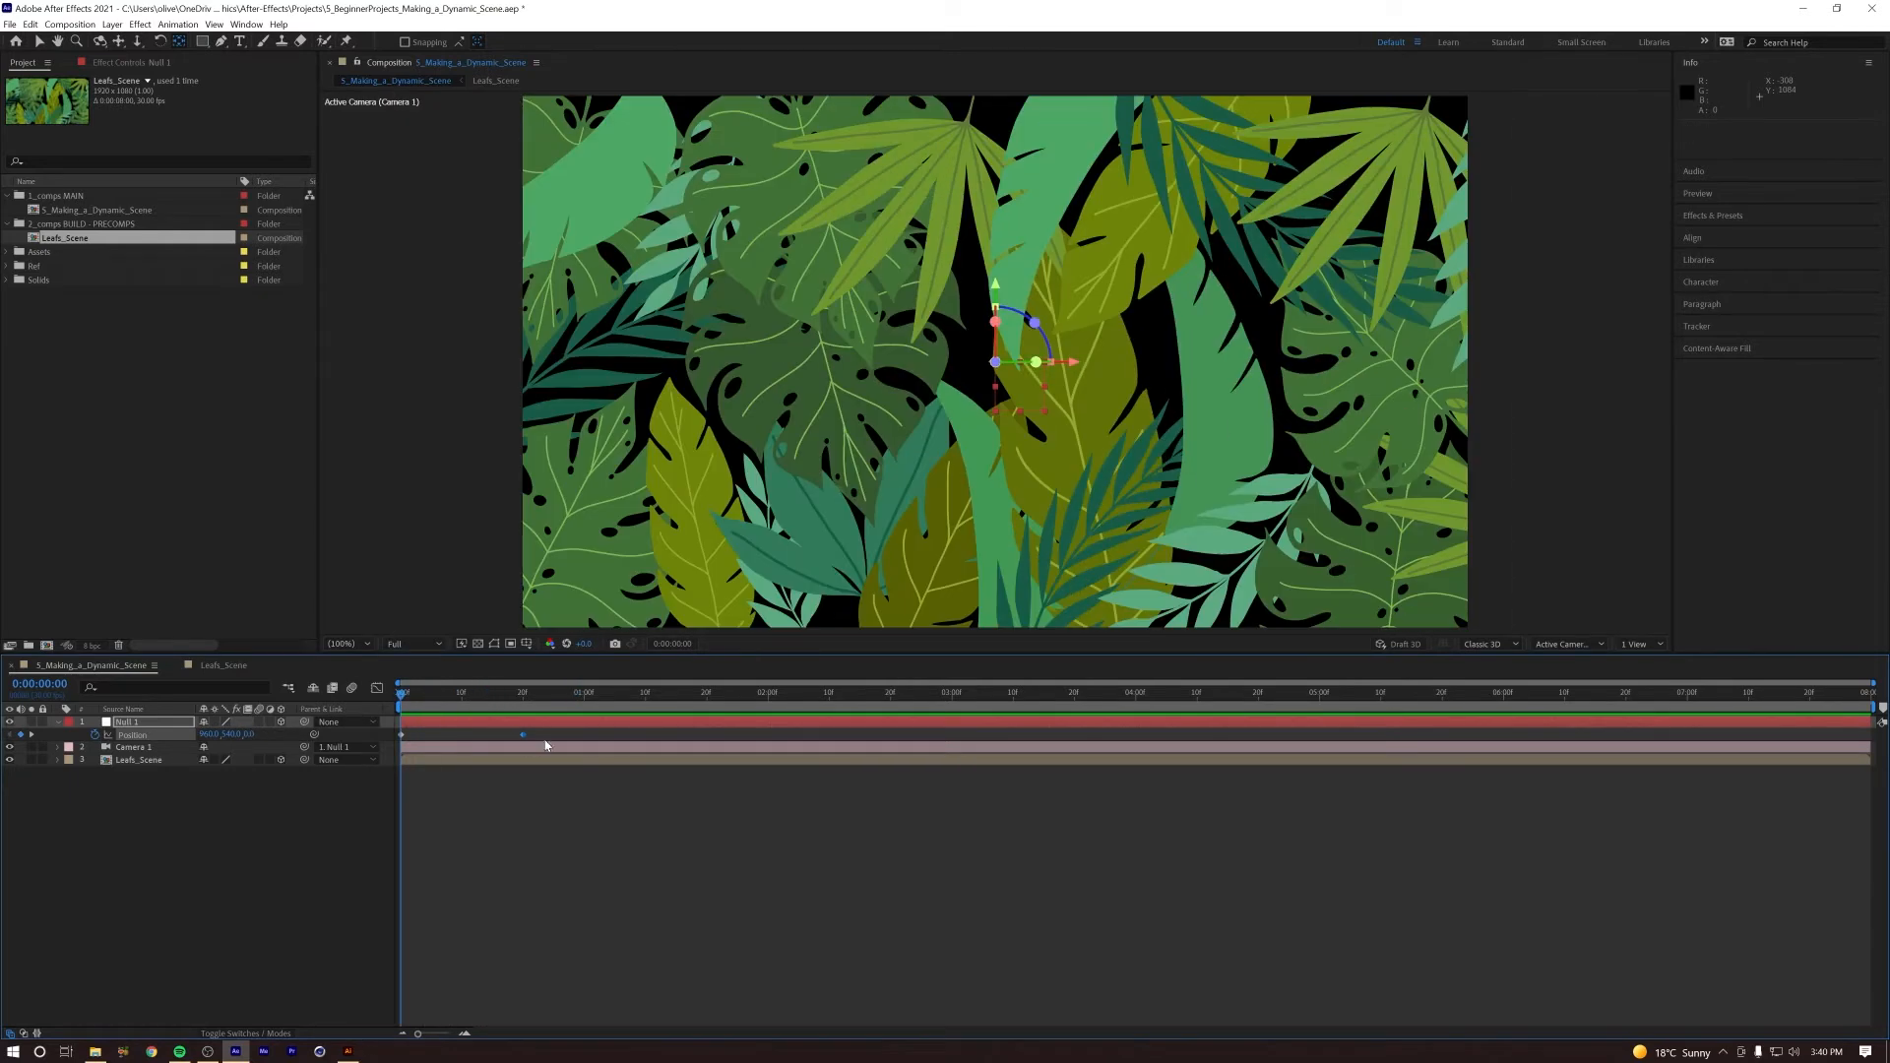
Step: Apply Easy Ease Out to Null 1's first Position keyframe and check both keyframes in the speed graph
{"action": "right_click", "coordinate": [401, 736]}
{"action": "mouse_move", "coordinate": [517, 907]}
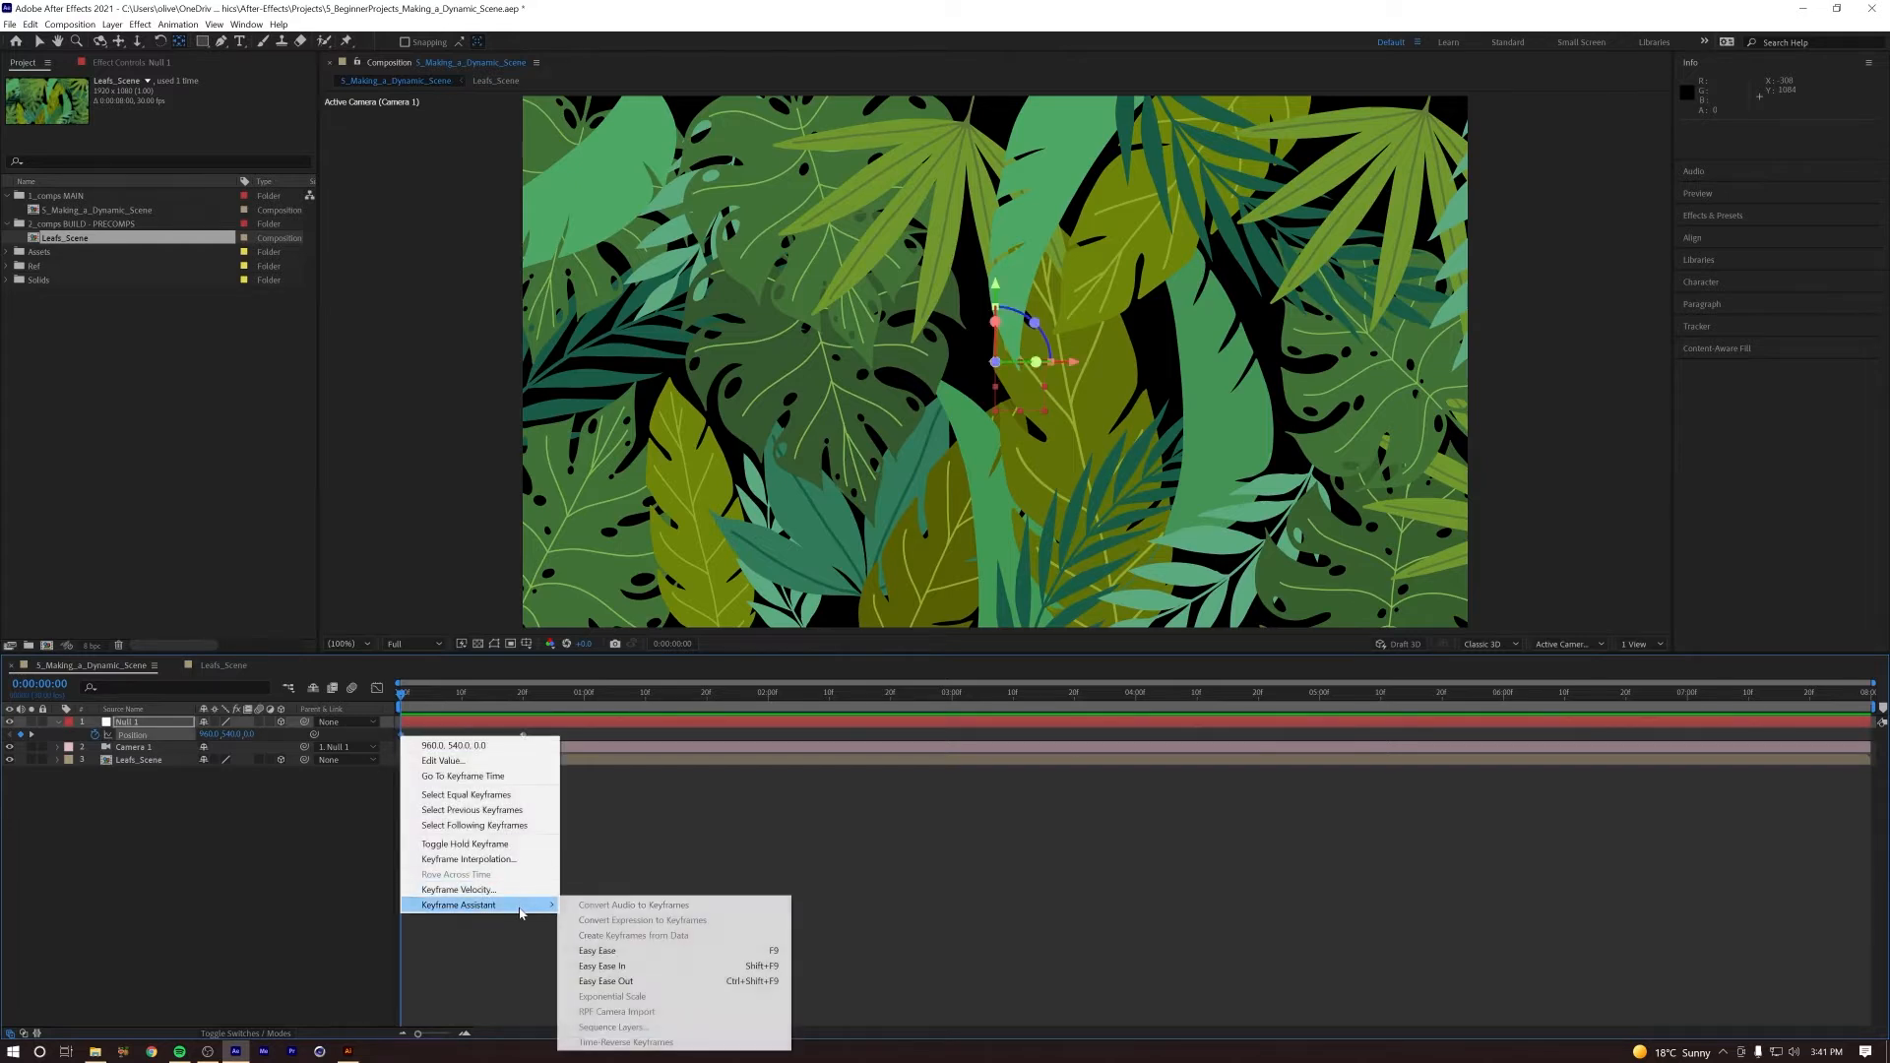
{"action": "left_click", "coordinate": [648, 981]}
{"action": "left_click_drag", "start_coordinate": [557, 738], "coordinate": [386, 748]}
{"action": "left_click", "coordinate": [378, 688]}
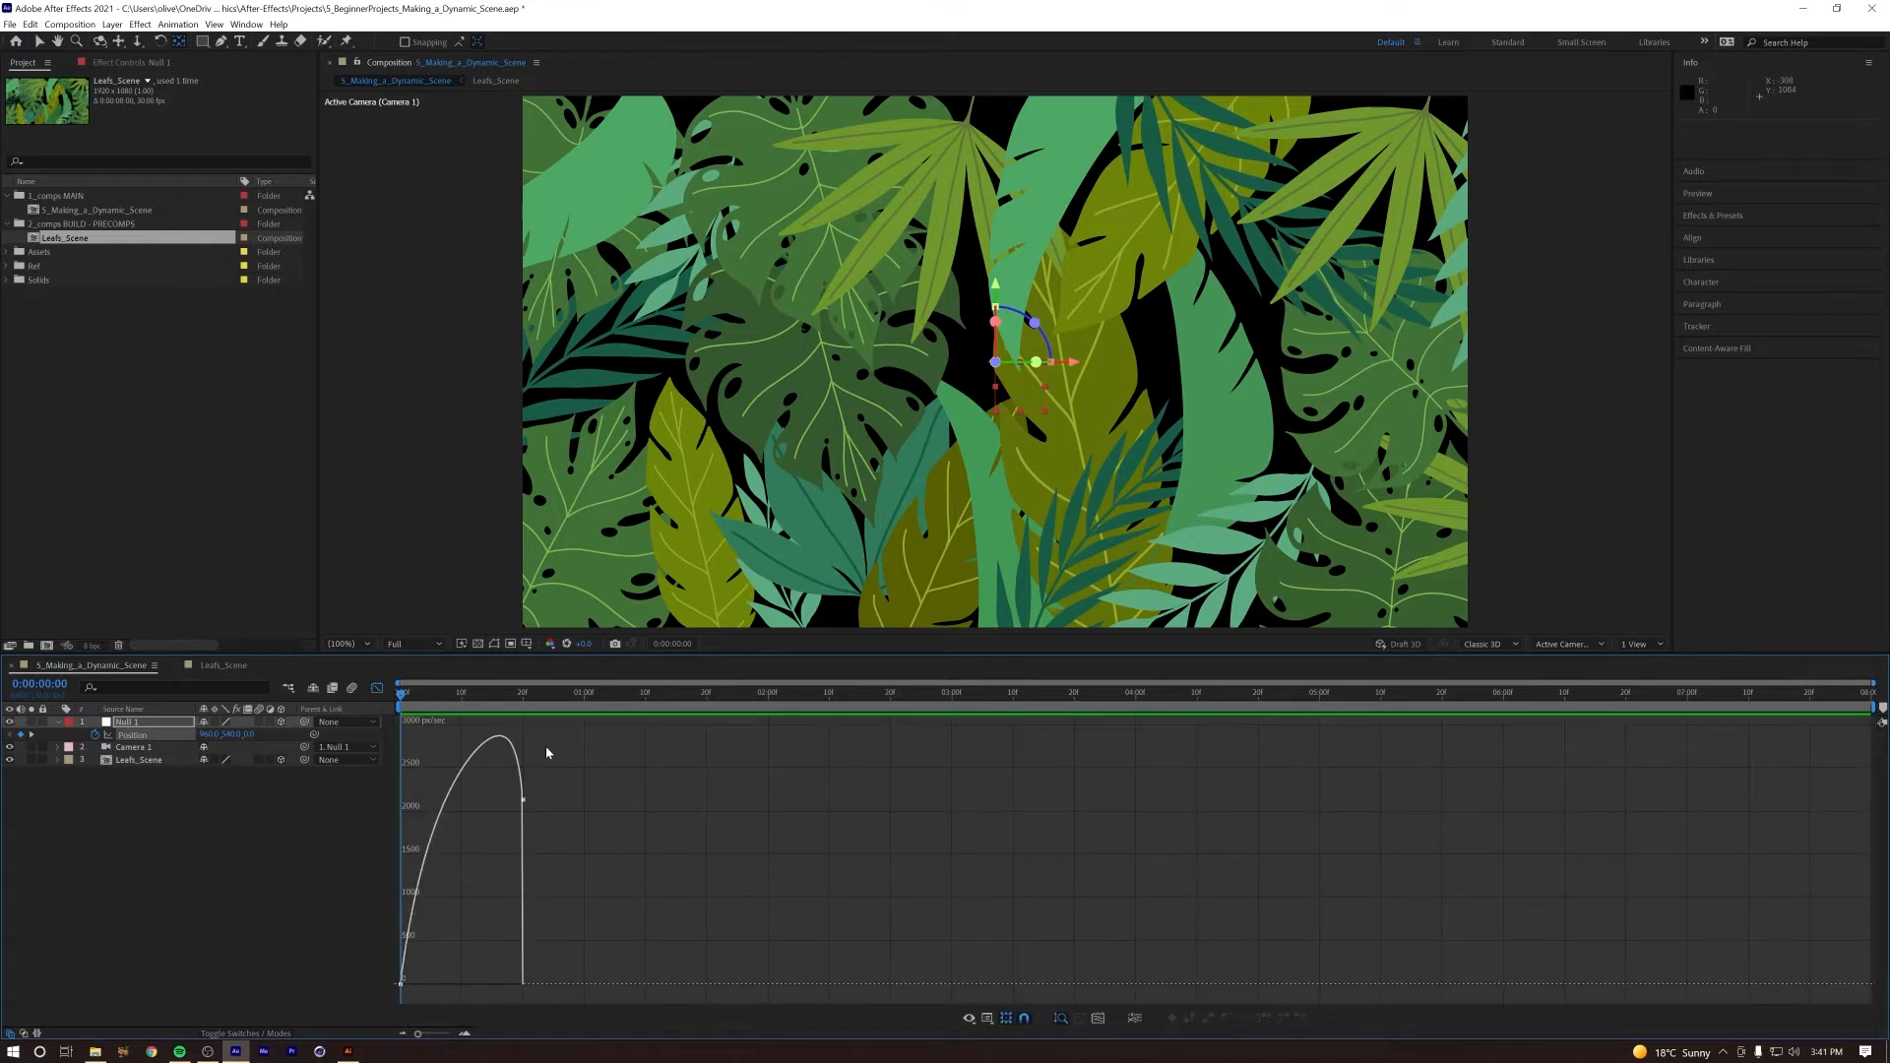
{"action": "left_click", "coordinate": [377, 689]}
Step: Move Null 1's ending Position keyframe to 1 second and preview the eased camera move
{"action": "key", "text": "space"}
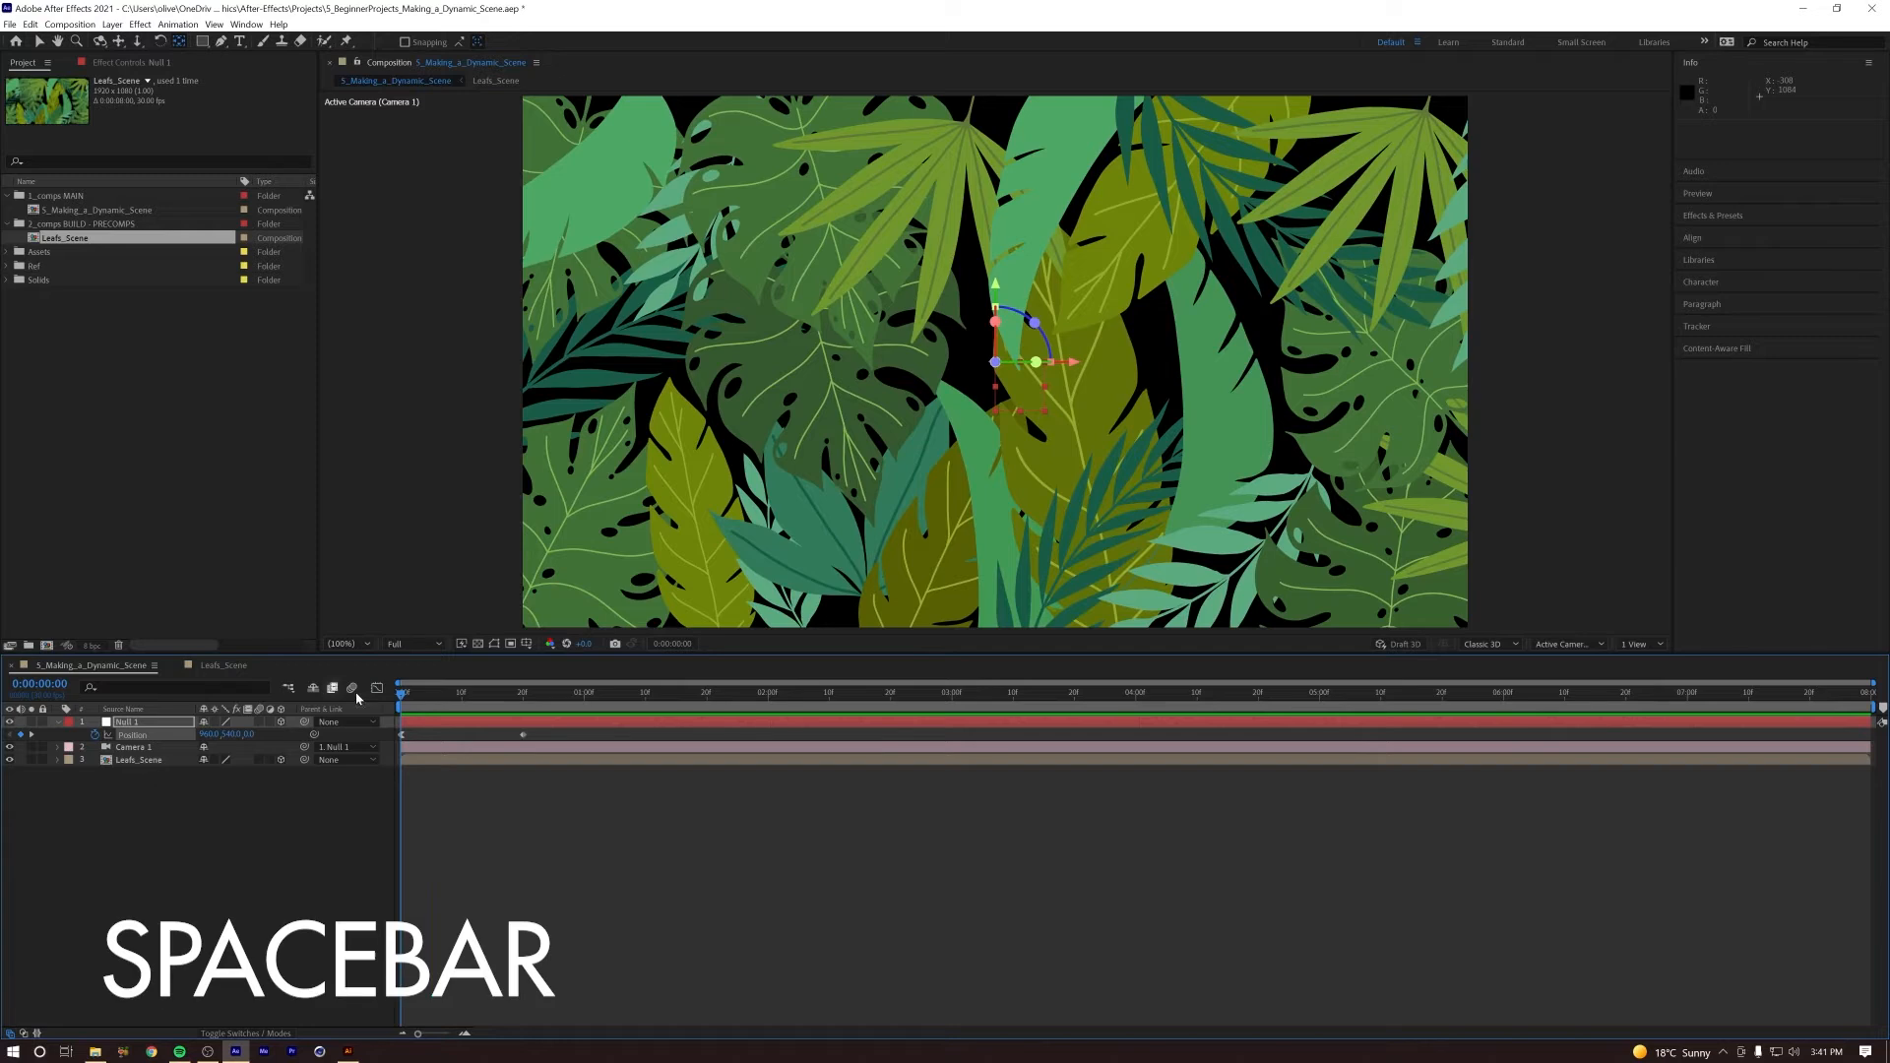
{"action": "key", "text": "space"}
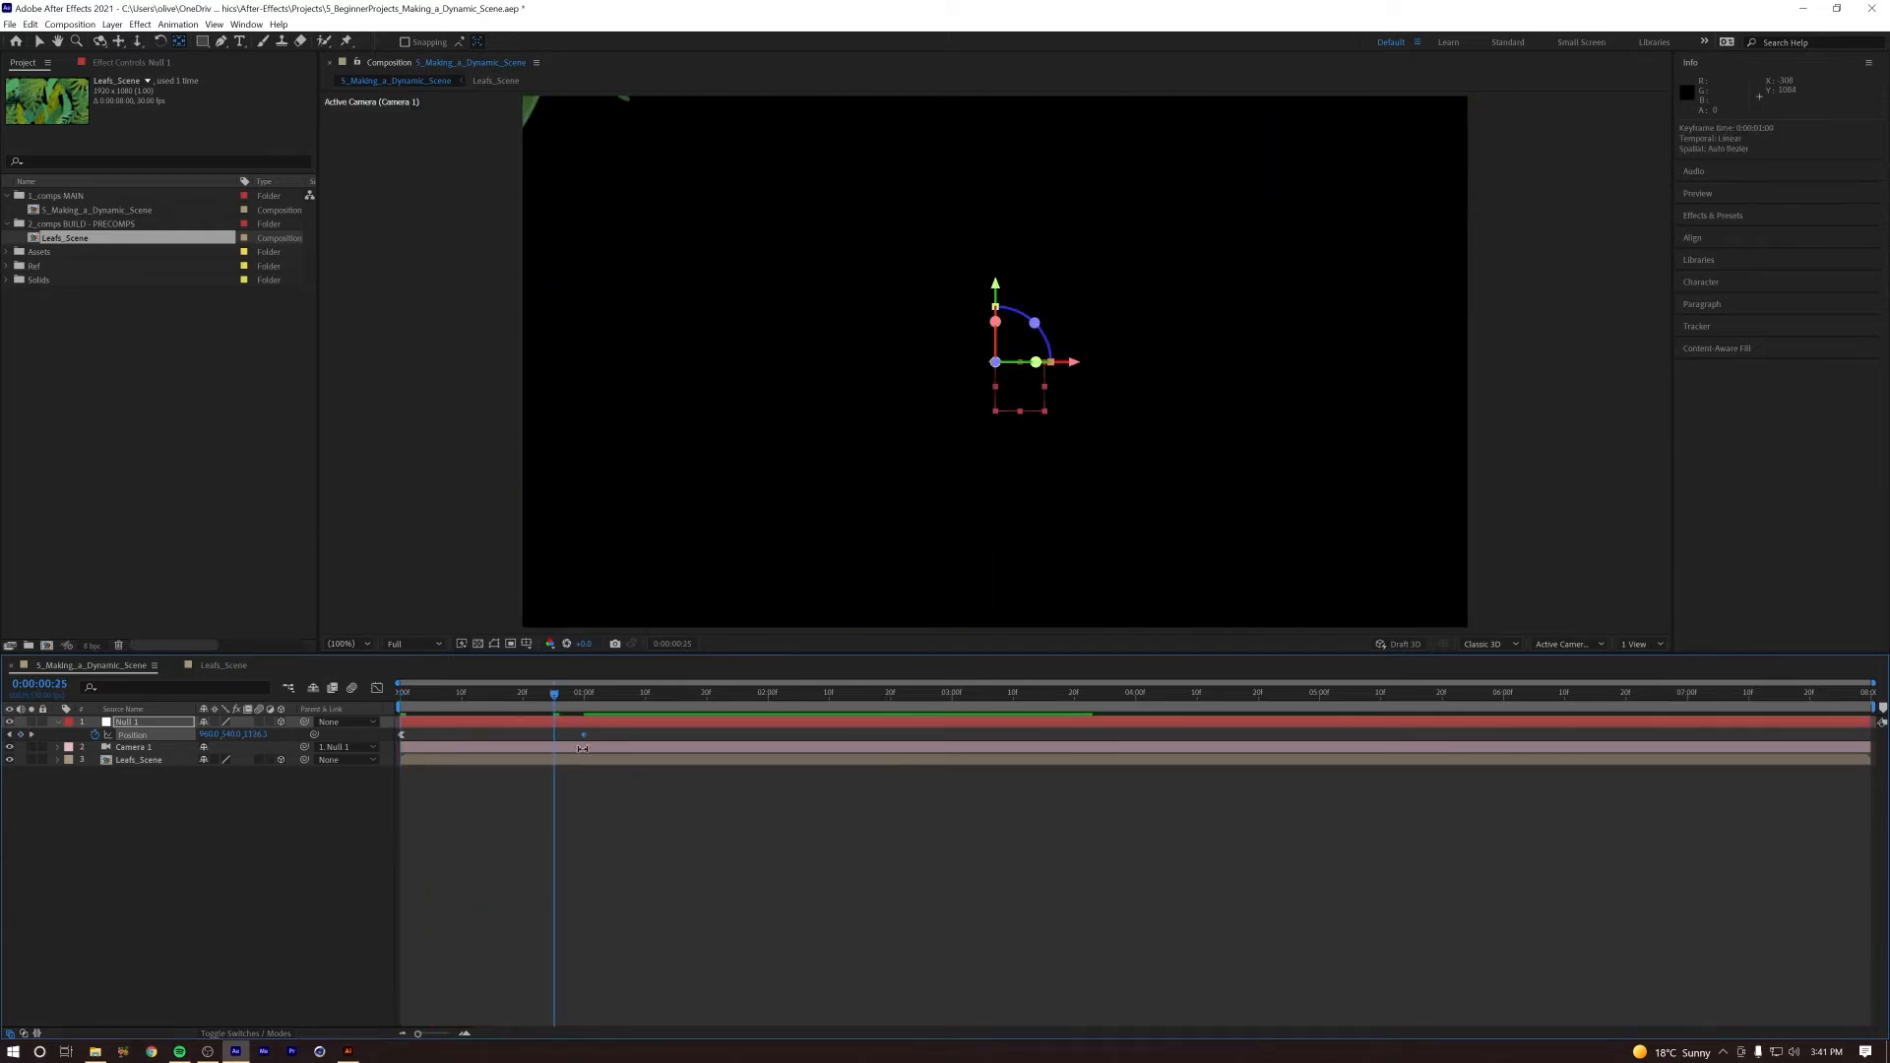
{"action": "left_click_drag", "start_coordinate": [573, 695], "coordinate": [368, 707]}
{"action": "key", "text": "space"}
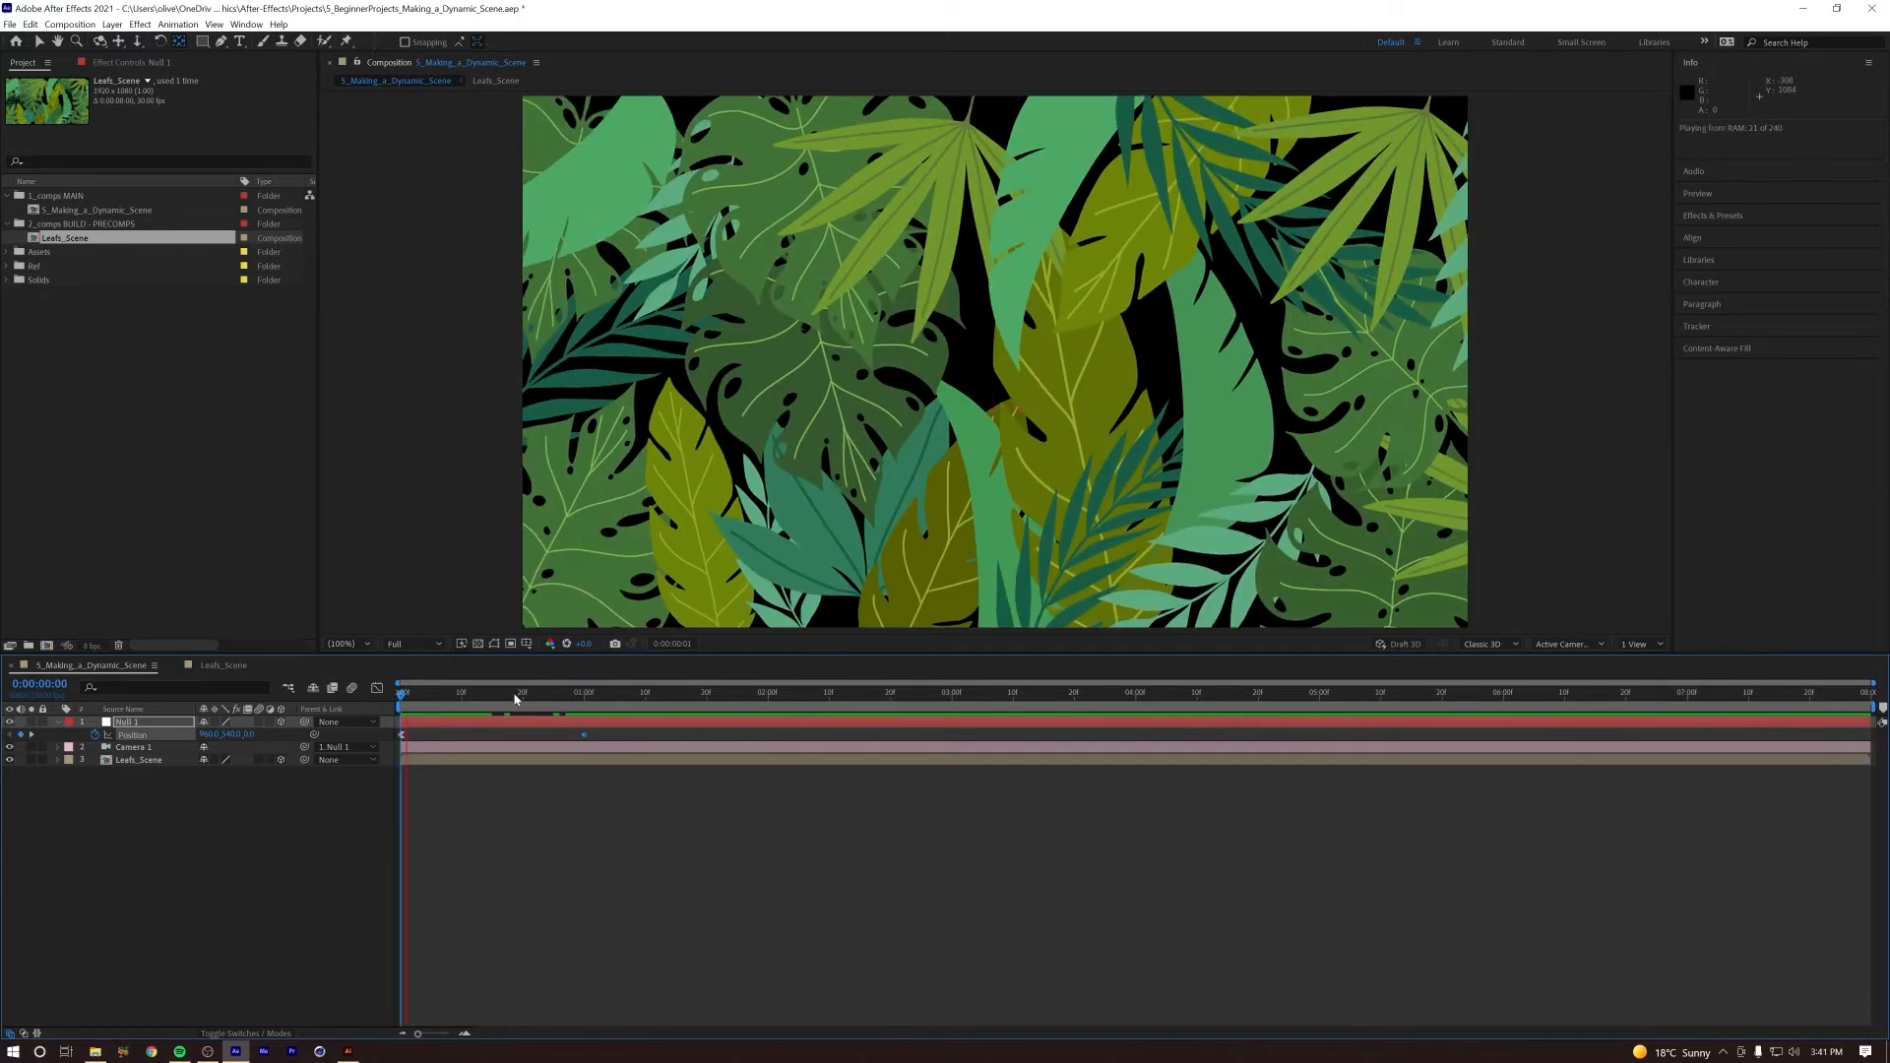
{"action": "left_click", "coordinate": [583, 701]}
{"action": "key", "text": "space"}
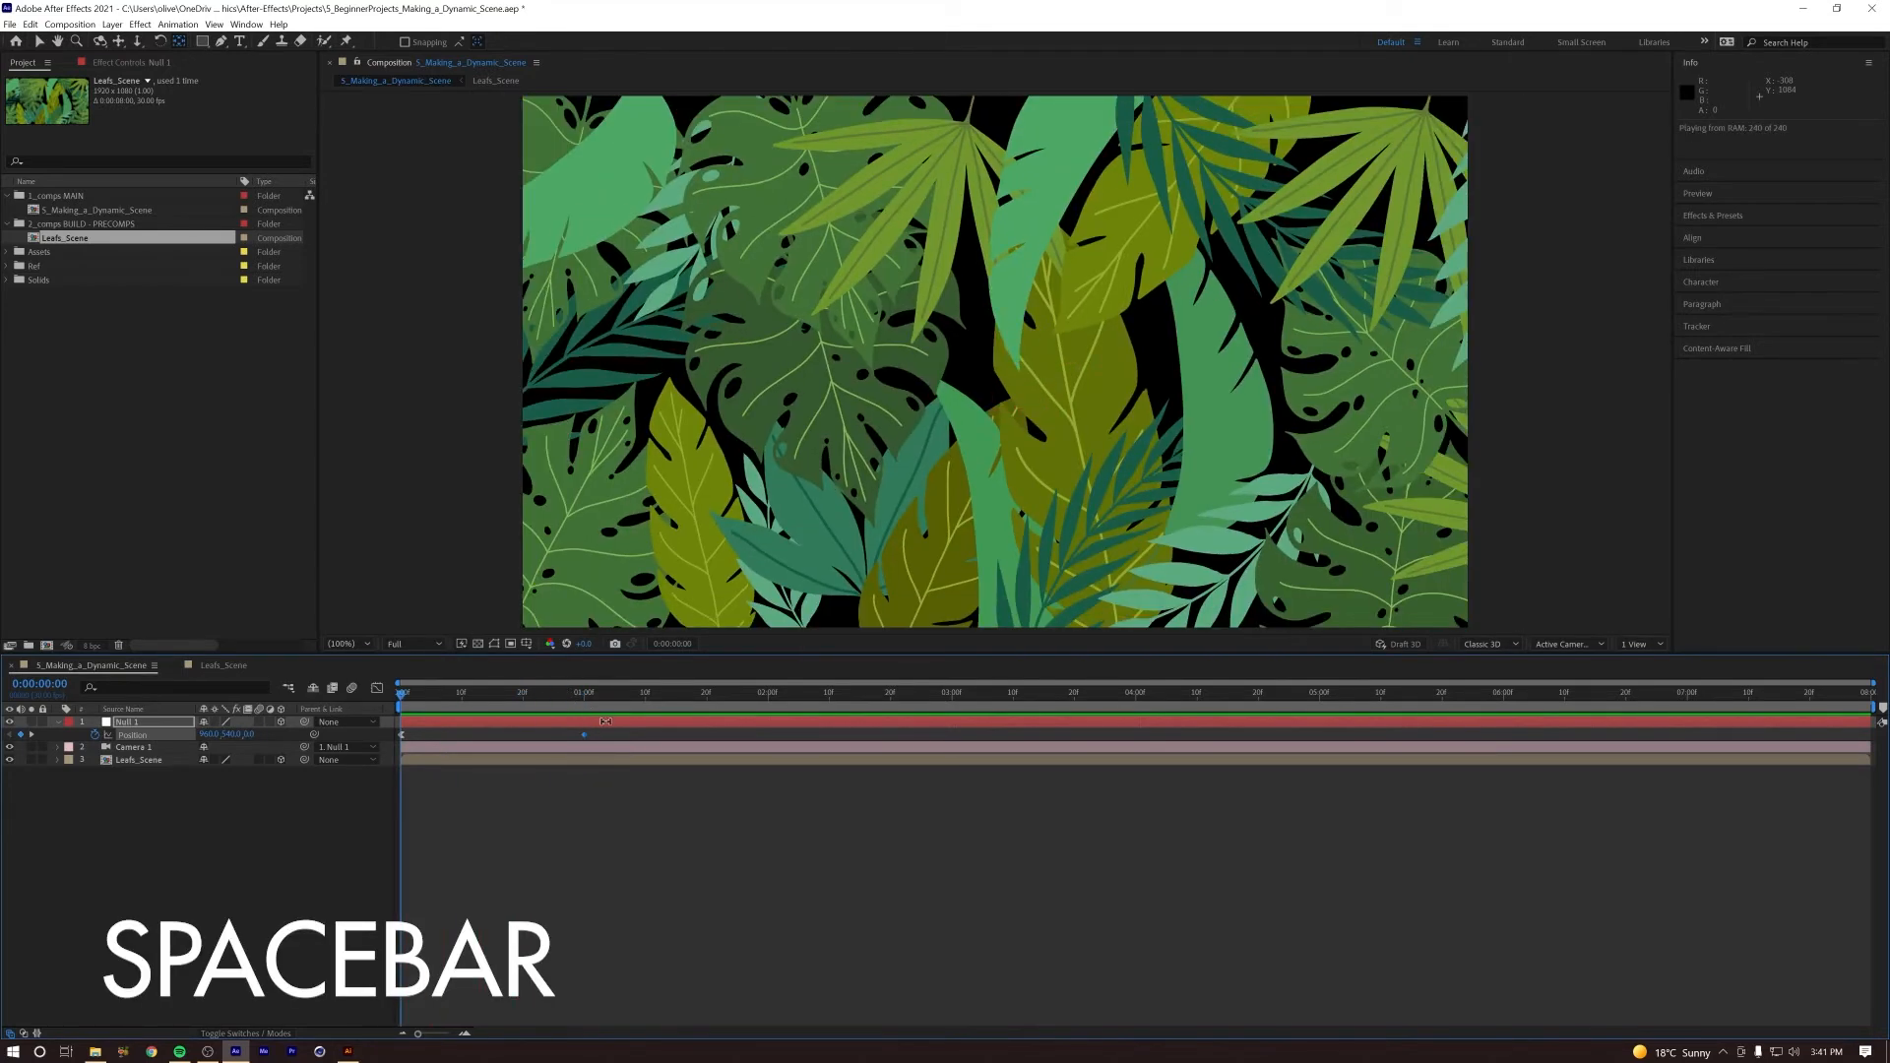
{"action": "key", "text": "space"}
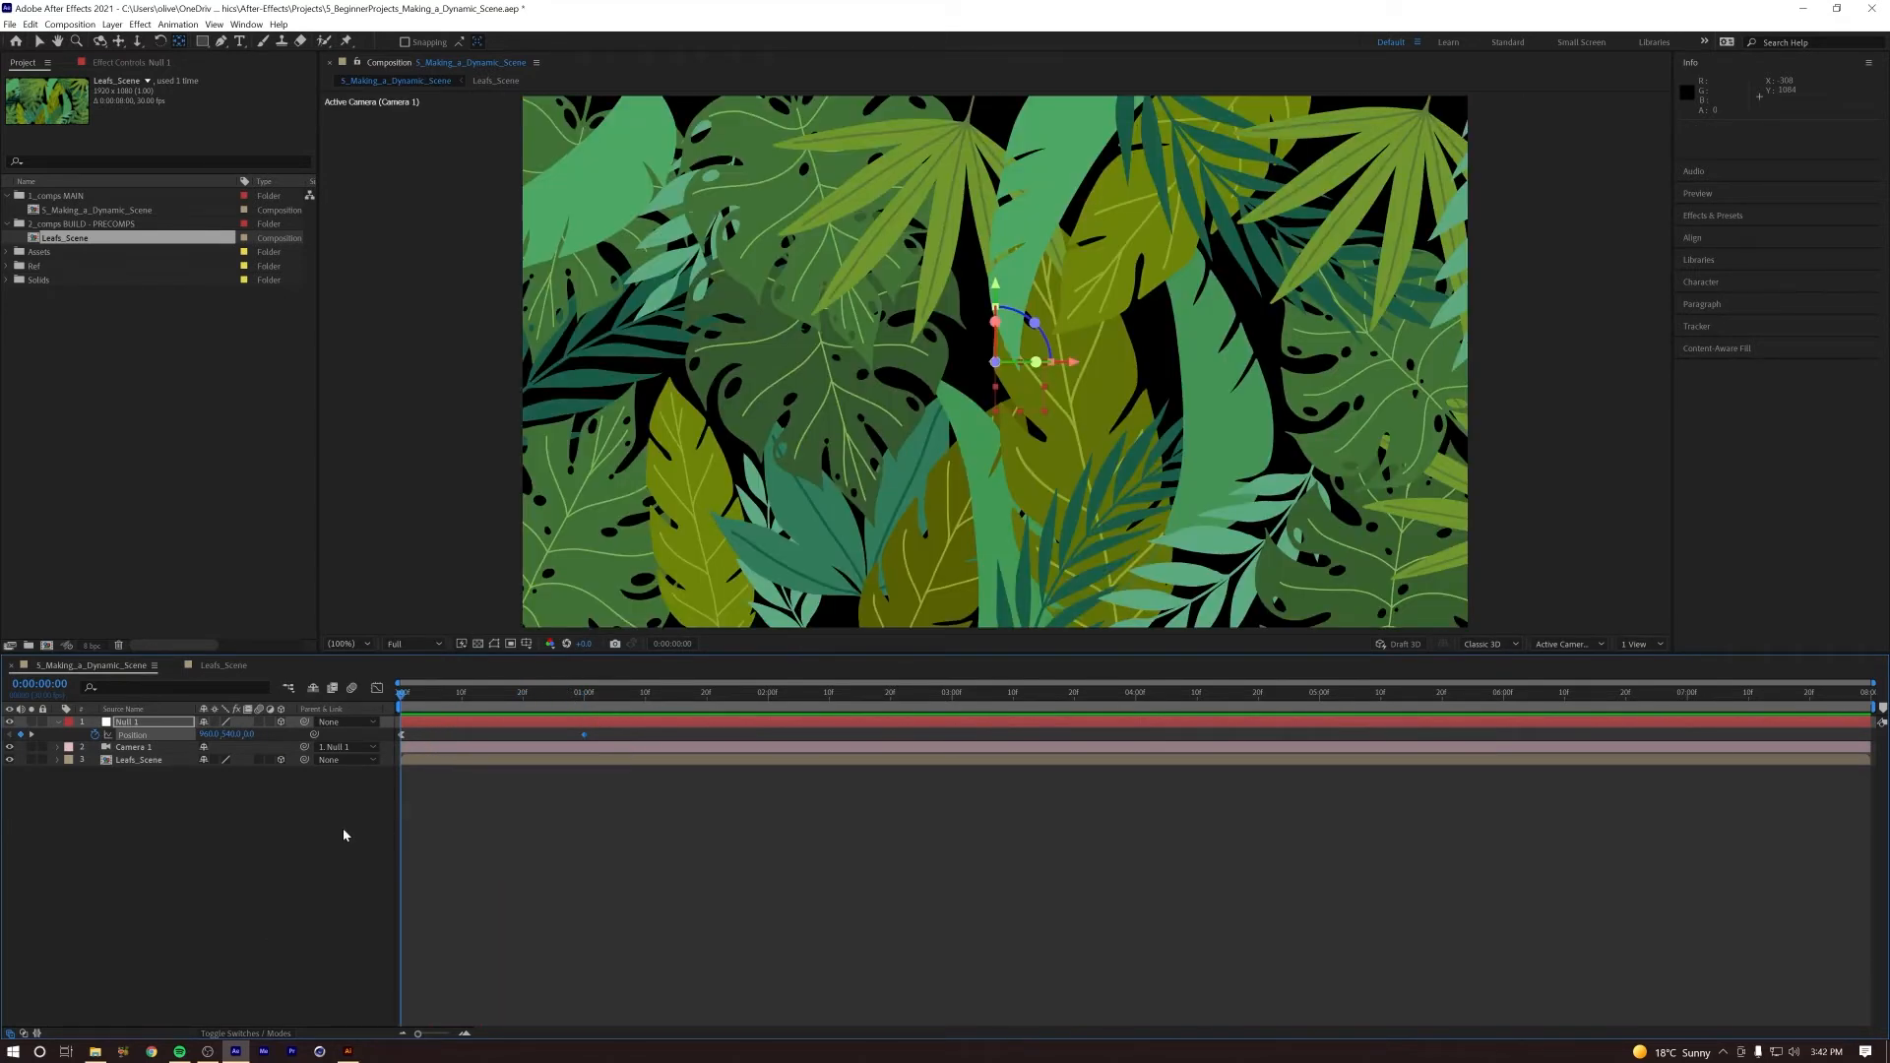
Step: Duplicate the Leafs_Scene layer and rename the lower copy Leafs_Scene2
{"action": "left_click", "coordinate": [342, 829]}
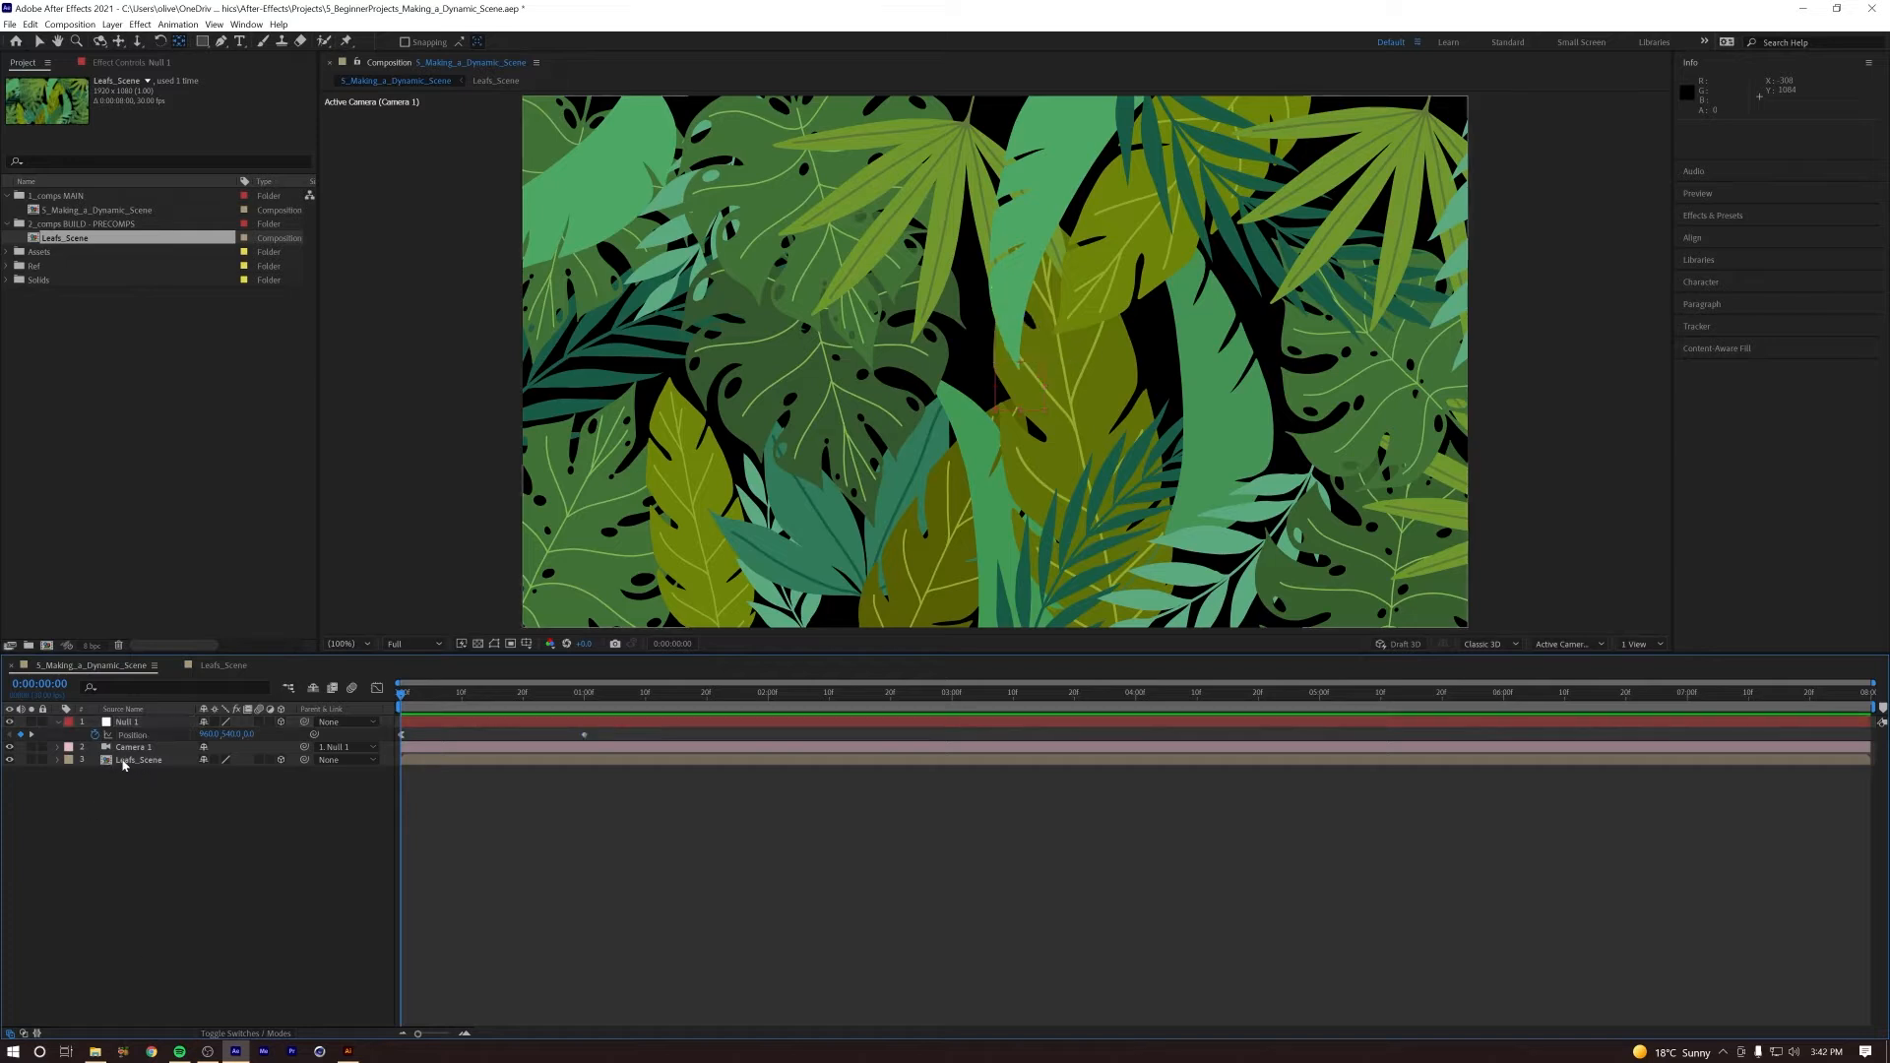
{"action": "left_click", "coordinate": [135, 760]}
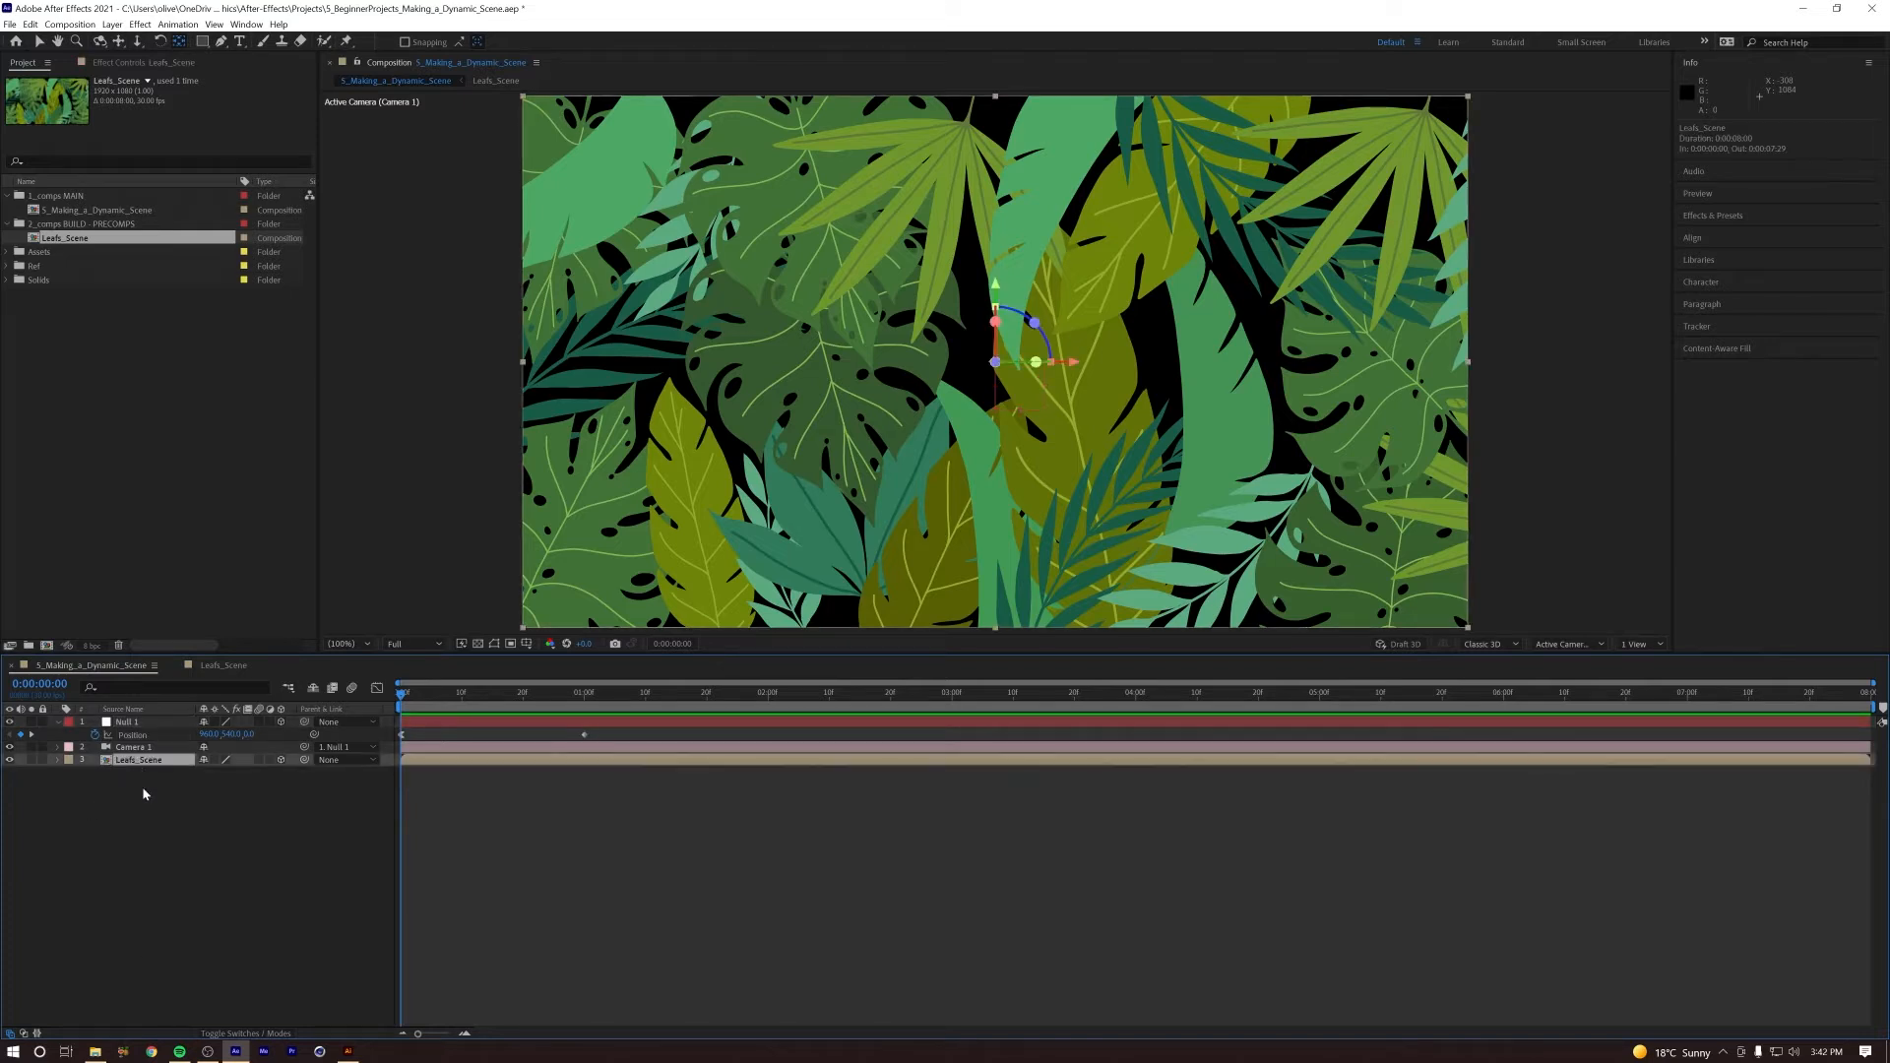
{"action": "key", "text": "ctrl+d"}
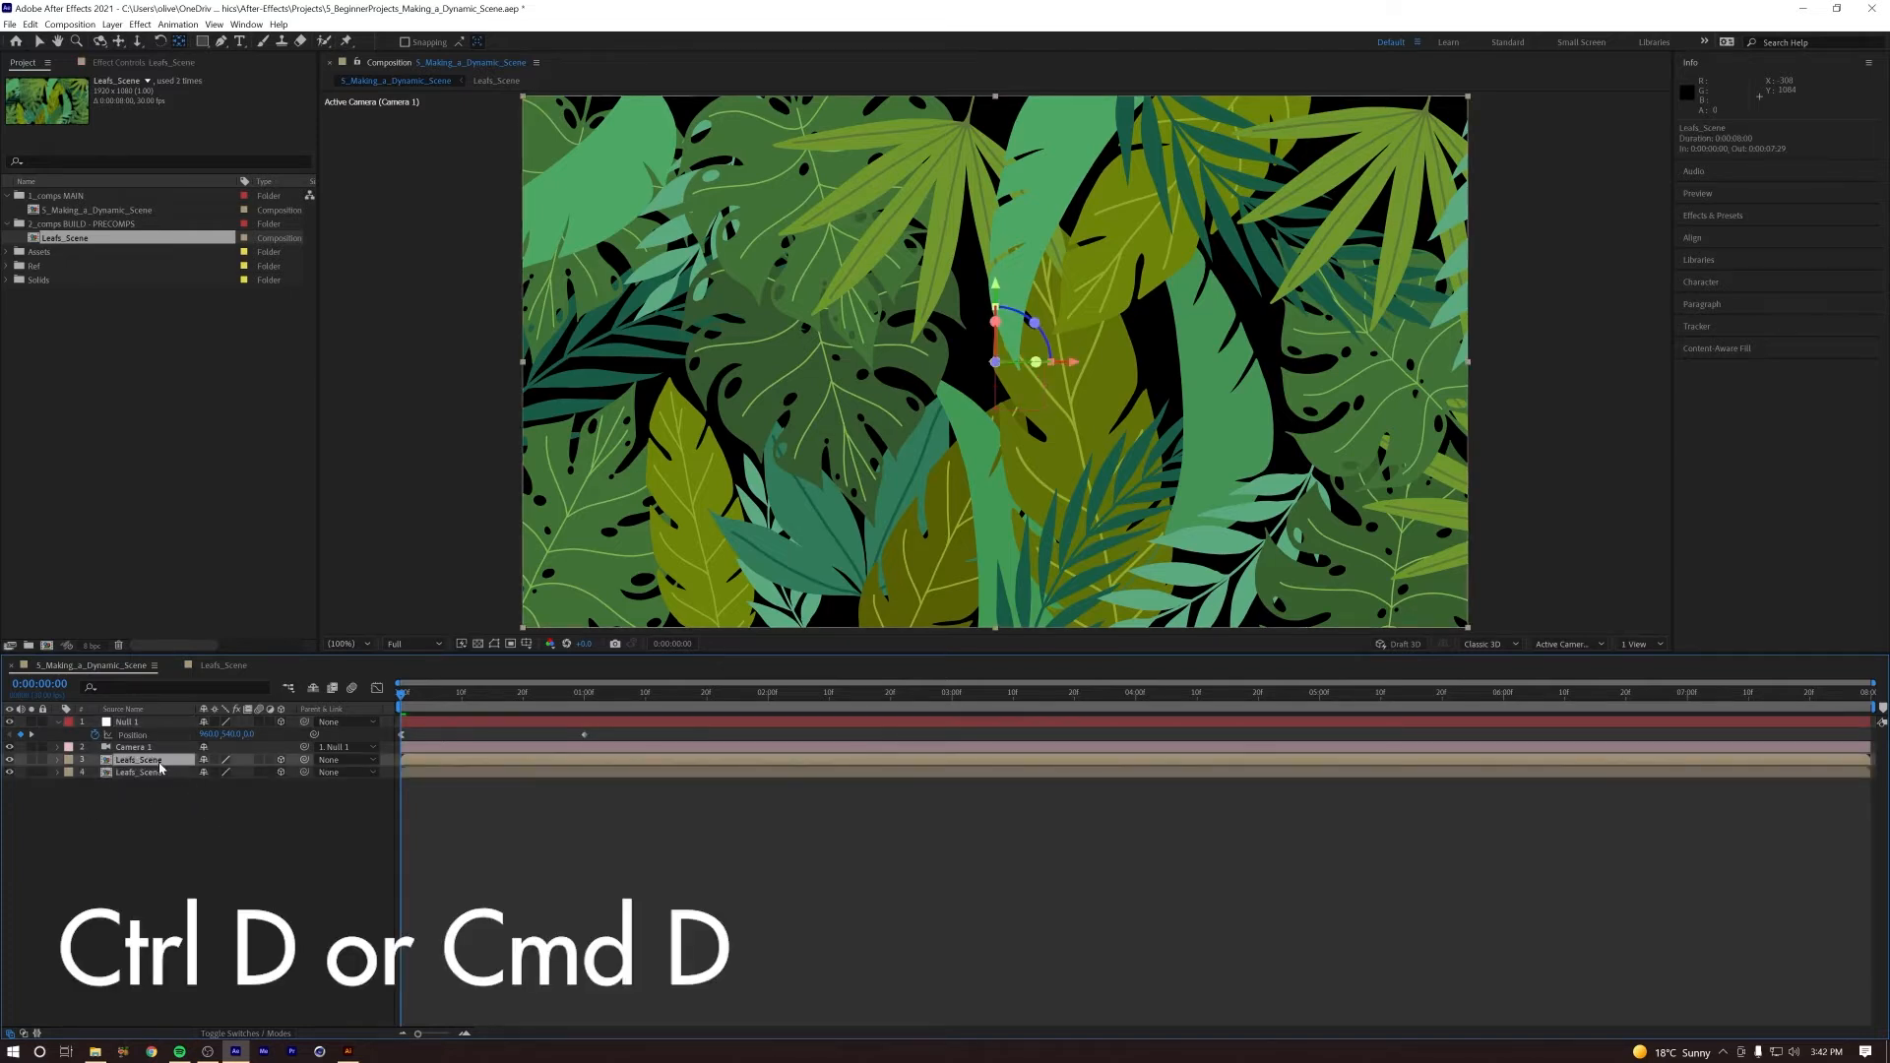
{"action": "left_click", "coordinate": [156, 774]}
{"action": "key", "text": "Return"}
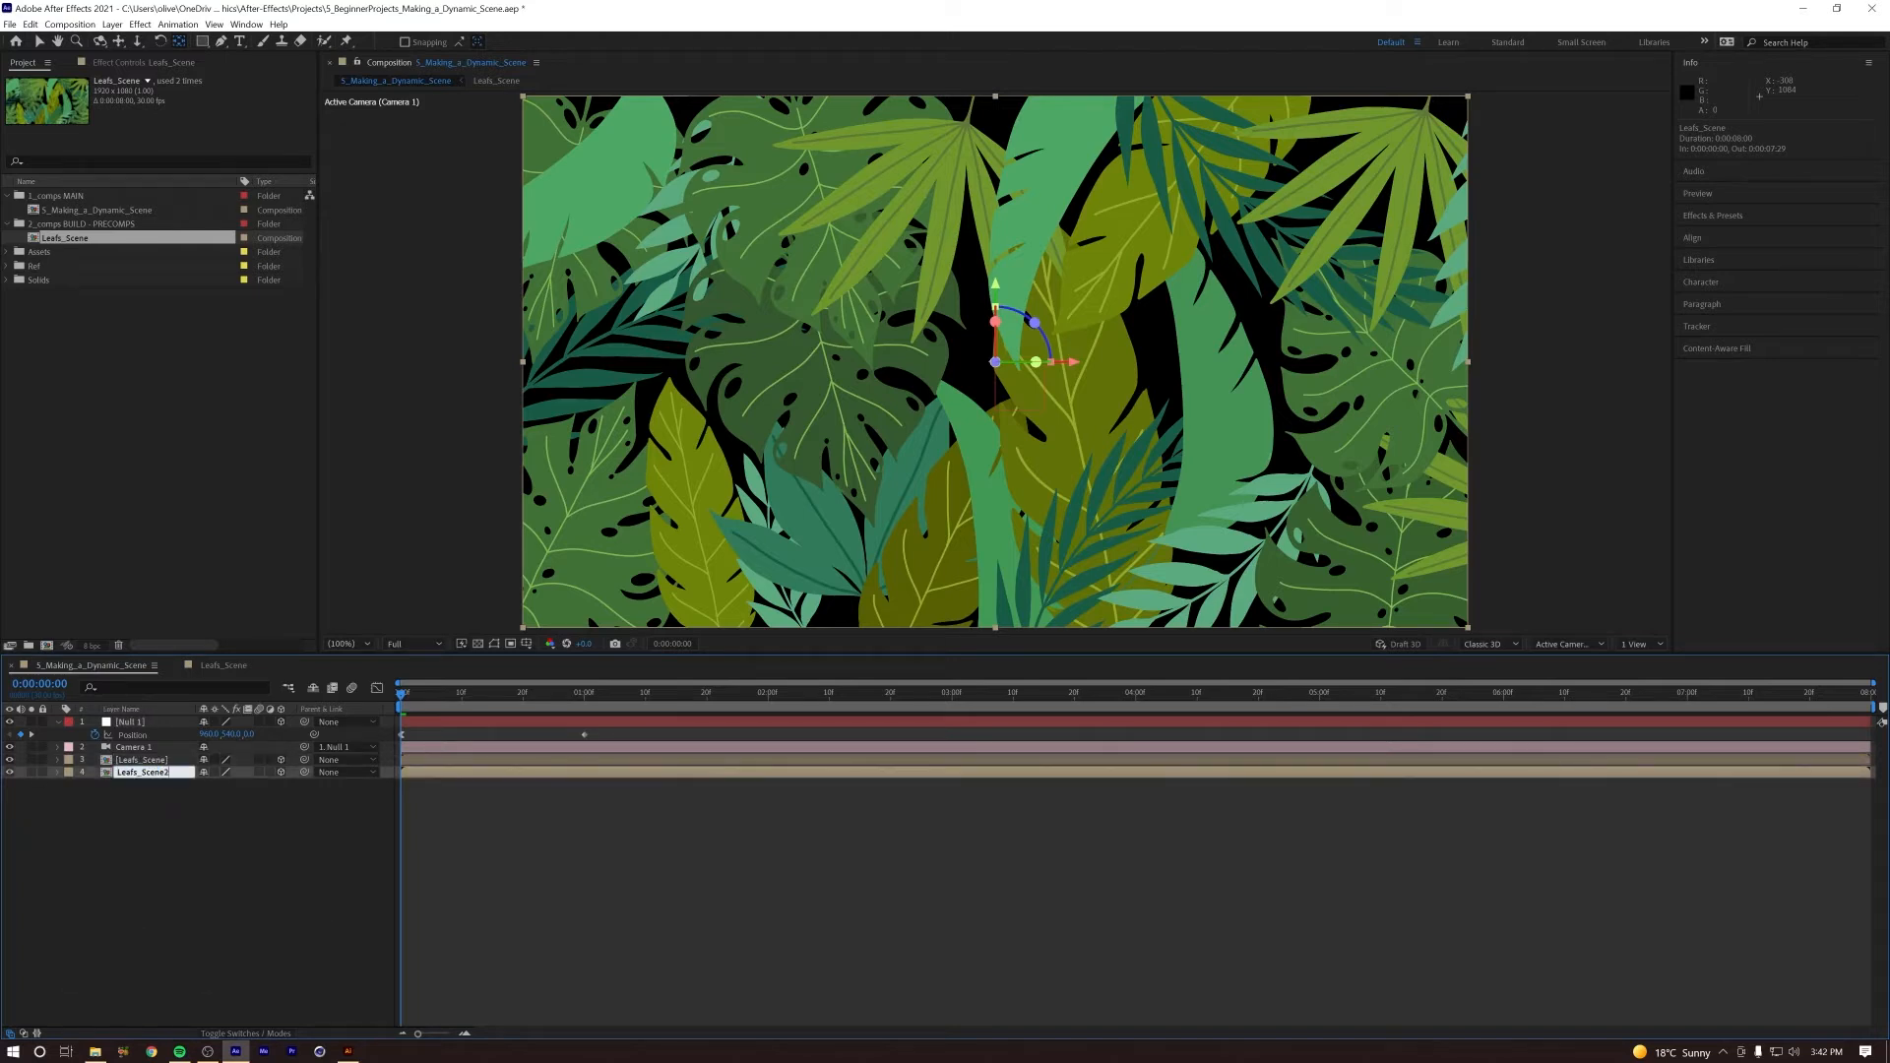
{"action": "left_click", "coordinate": [148, 815]}
Step: Push the Leafs_Scene2 layer back in depth to a Z position of about 859
{"action": "left_click", "coordinate": [148, 774]}
{"action": "key", "text": "p"}
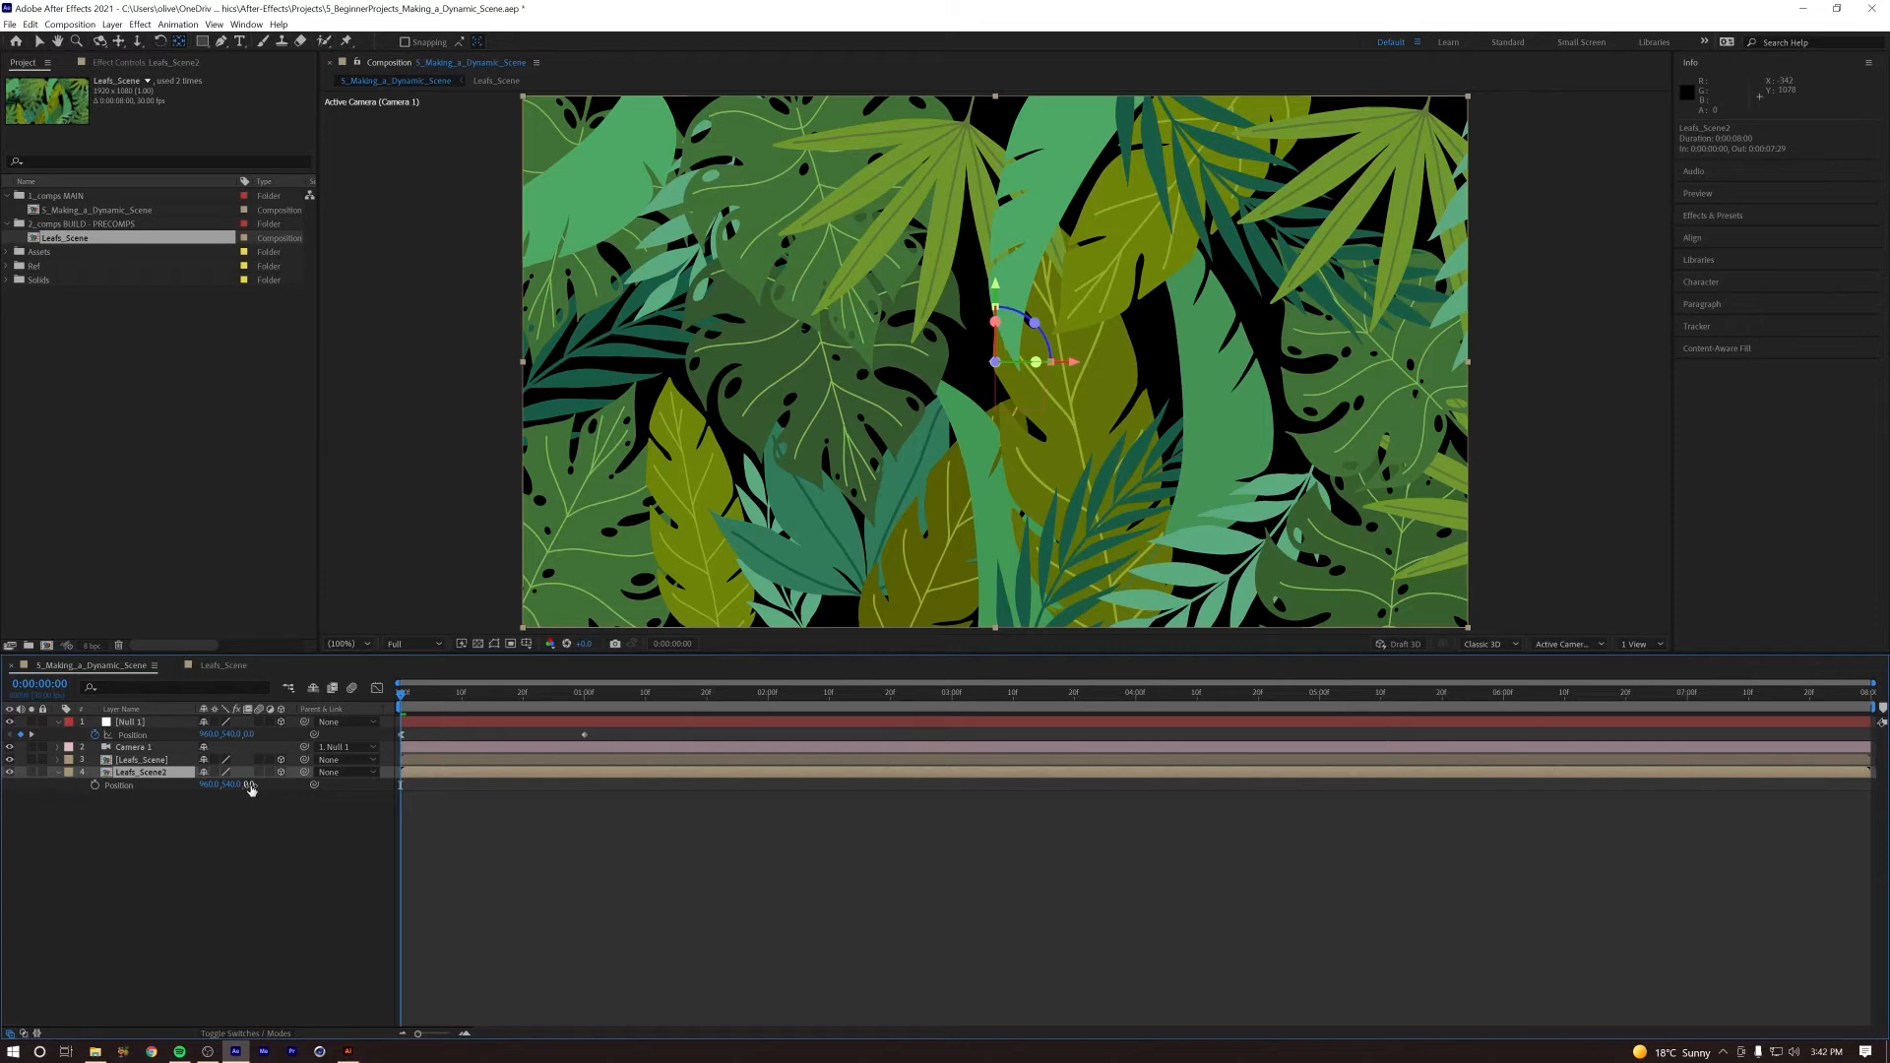
{"action": "left_click_drag", "start_coordinate": [250, 786], "coordinate": [424, 830]}
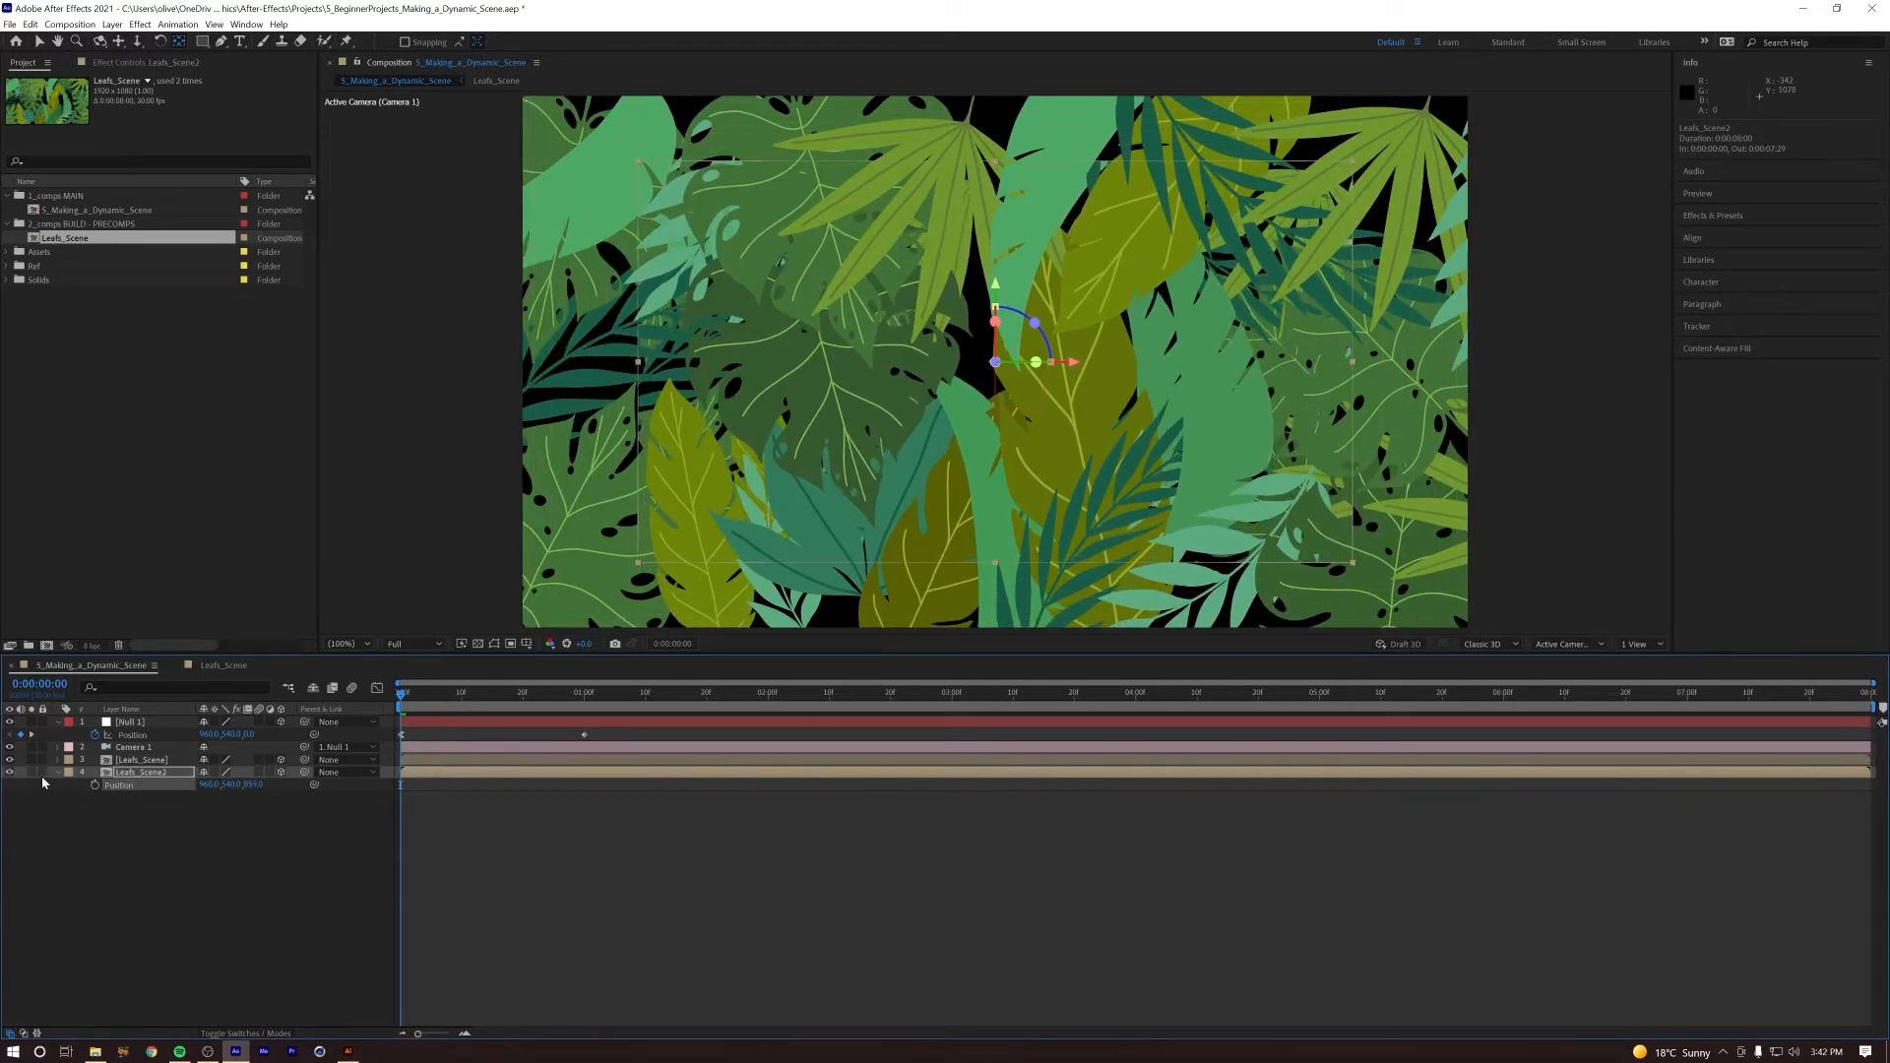
Step: Hide the front Leafs_Scene layer, flip Leafs_Scene2 horizontally, and preview the mirrored leaves
{"action": "left_click", "coordinate": [11, 761]}
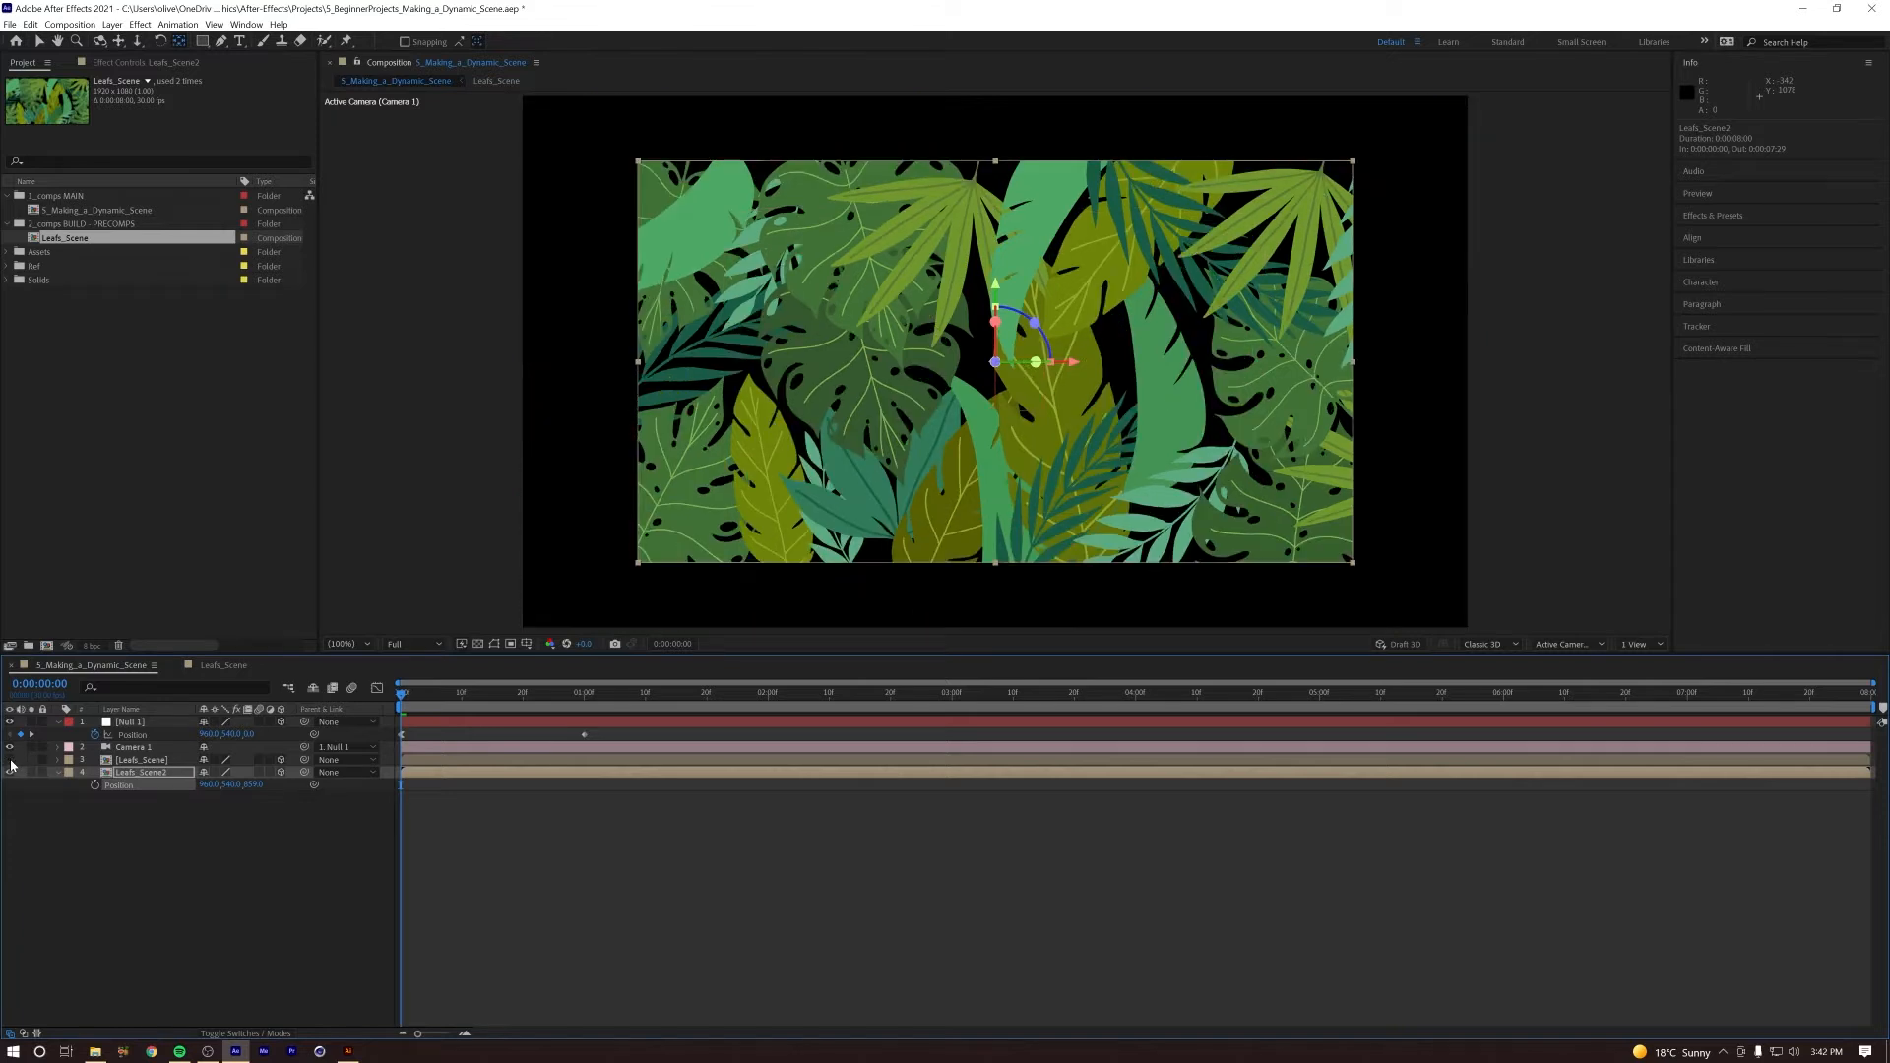
{"action": "left_click", "coordinate": [112, 24]}
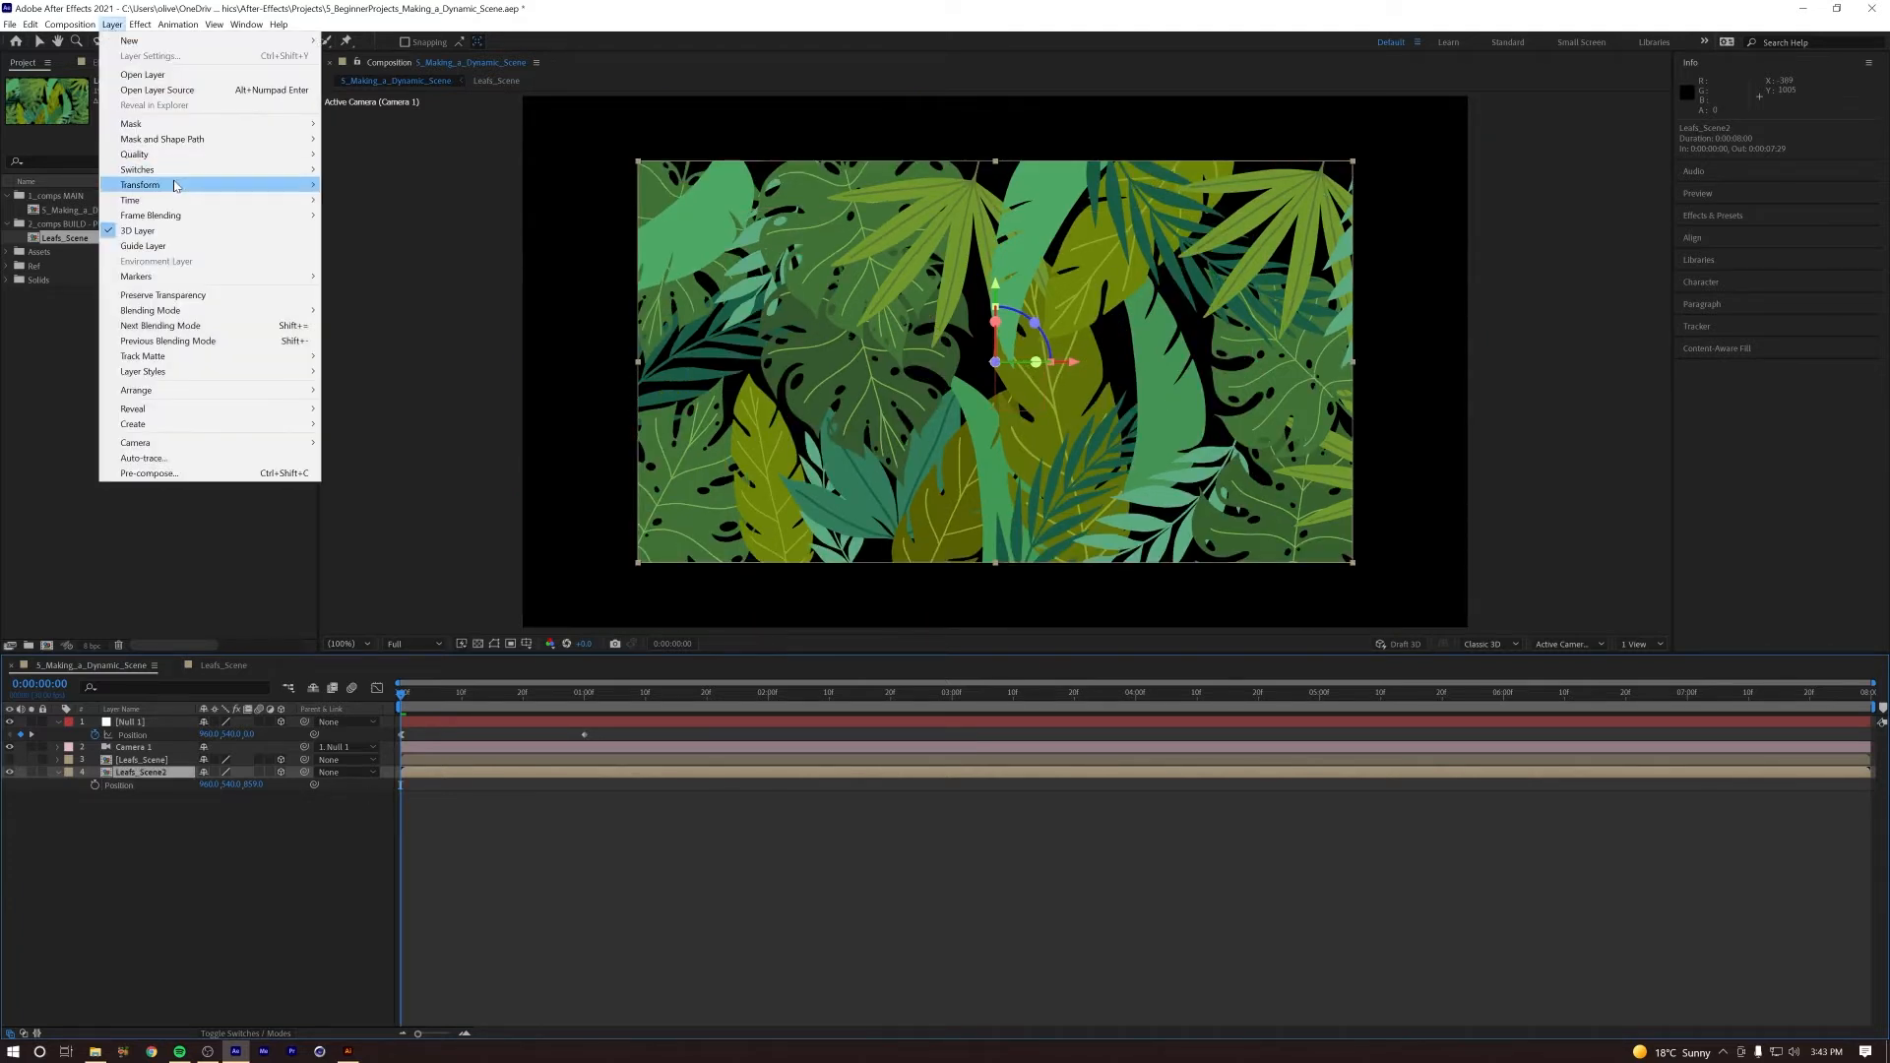
{"action": "mouse_move", "coordinate": [177, 185]}
{"action": "left_click", "coordinate": [419, 298]}
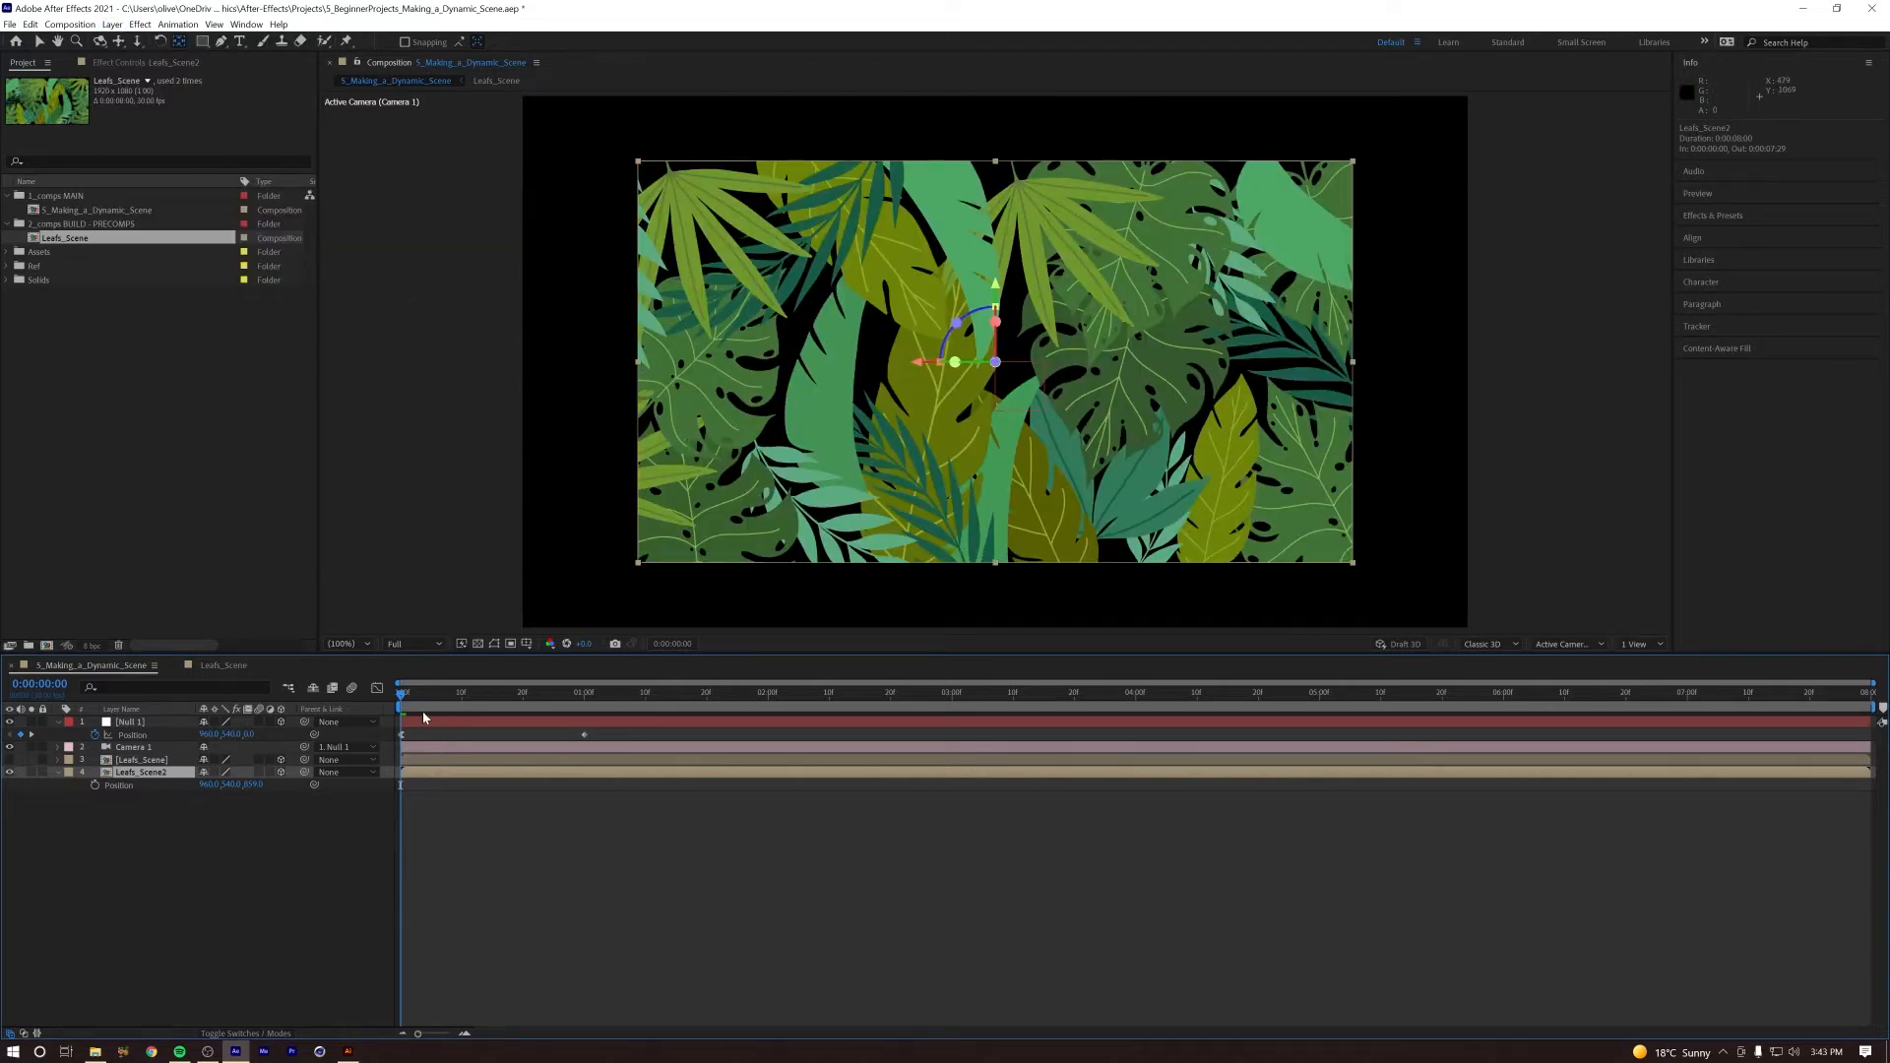
{"action": "key", "text": "space"}
{"action": "key", "text": "space"}
{"action": "left_click", "coordinate": [212, 855]}
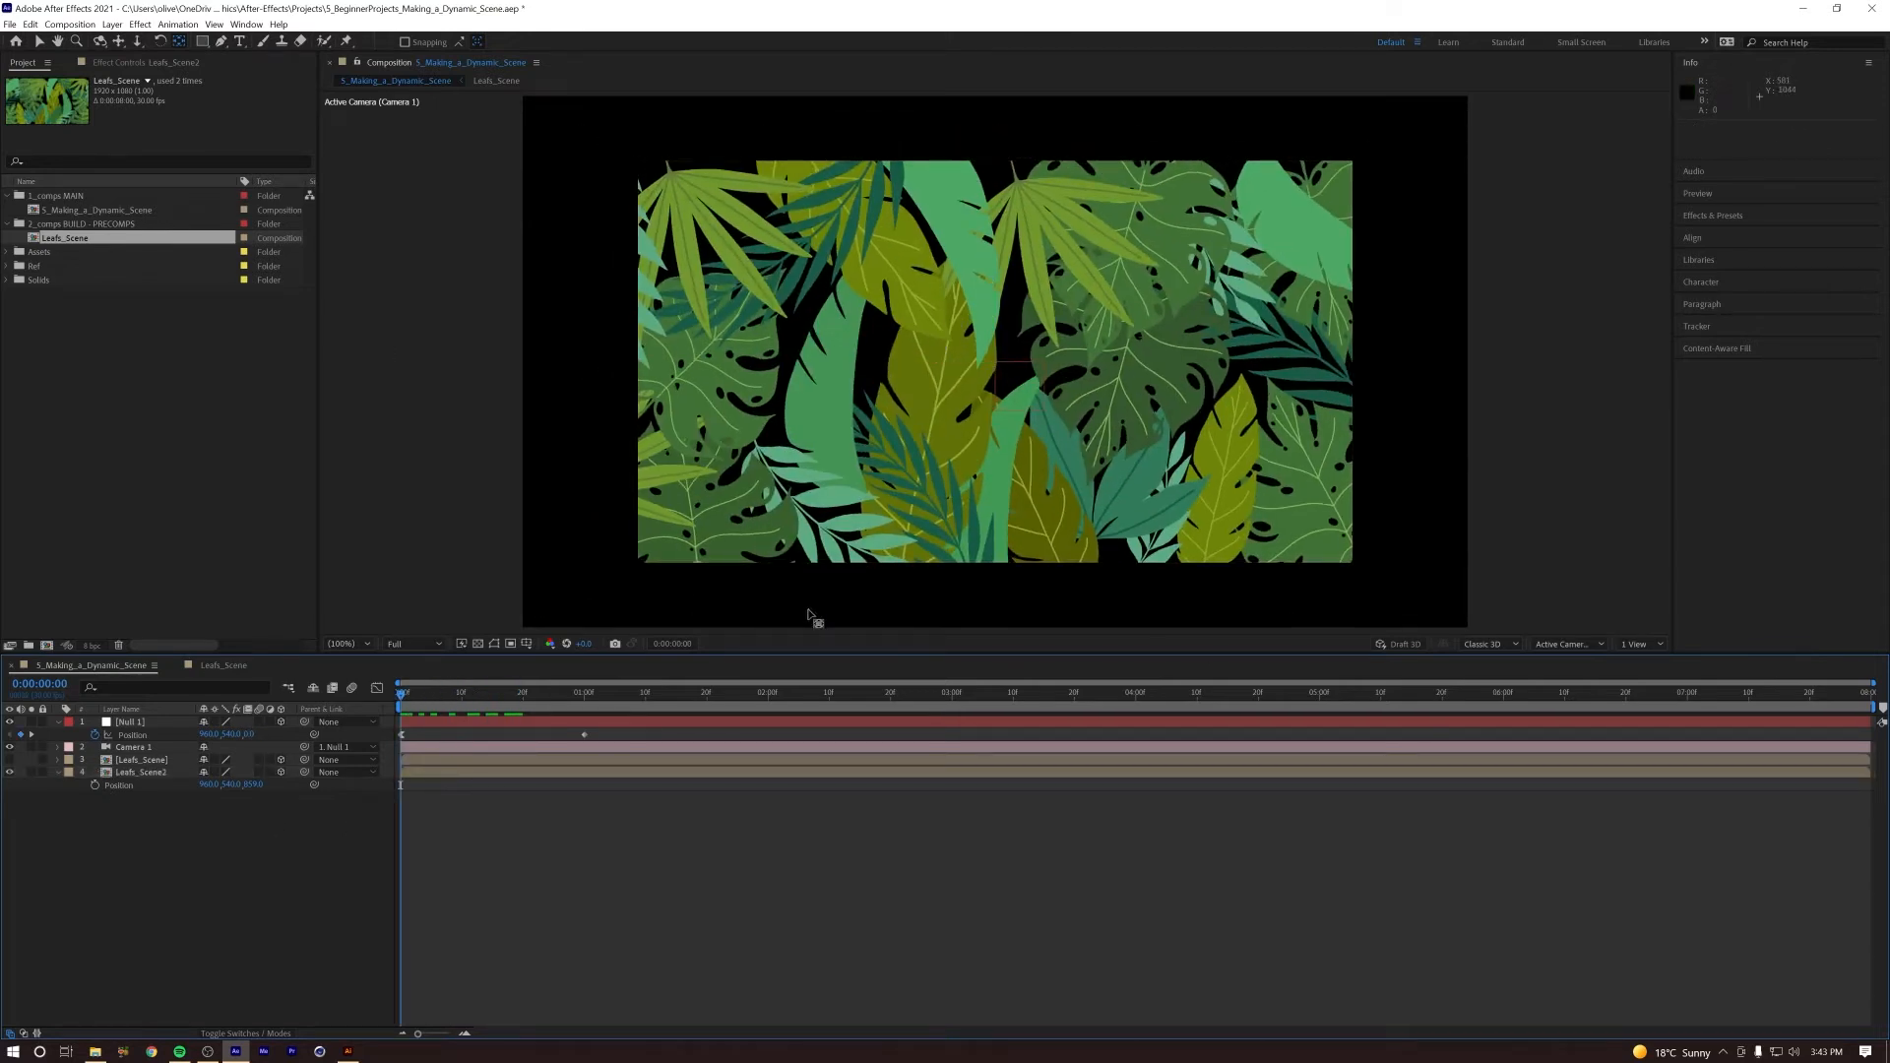
Step: Scale the mirrored Leafs_Scene2 up to about 136% to fill the frame, show the front Leafs_Scene again, and preview
{"action": "left_click", "coordinate": [132, 776]}
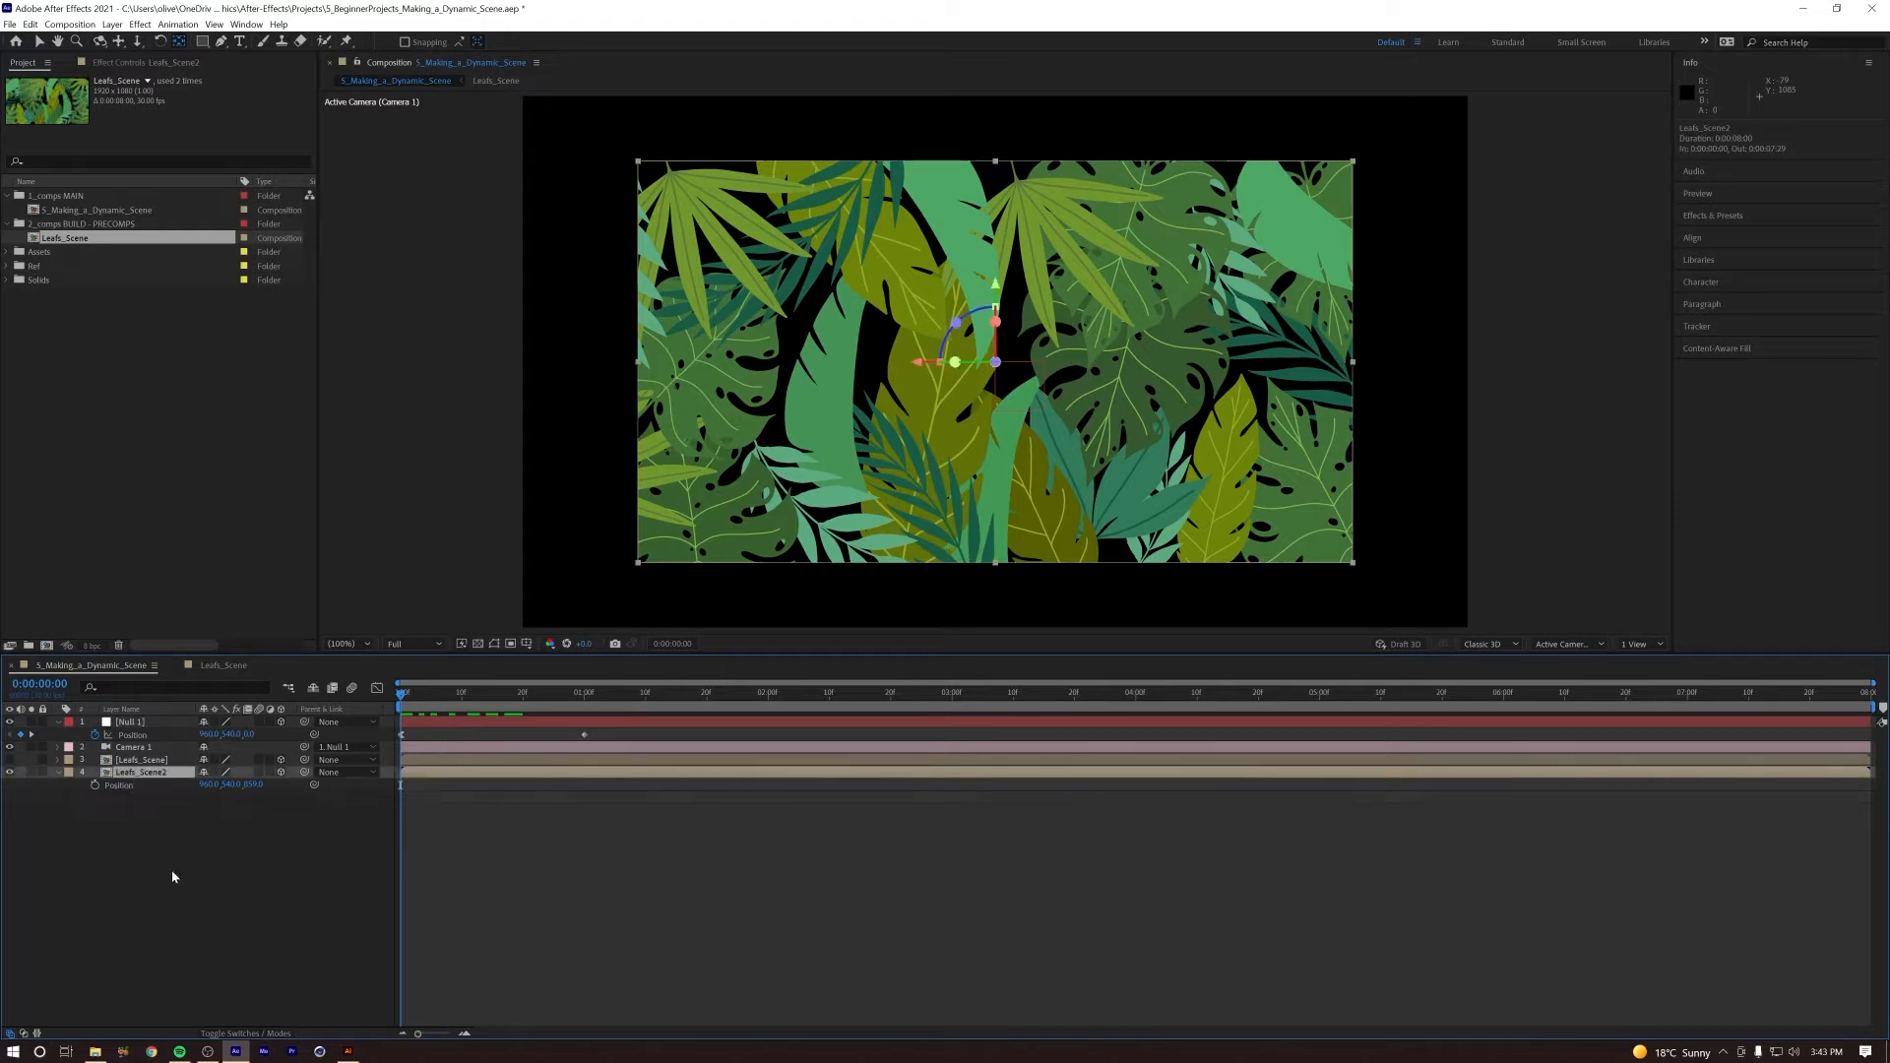
{"action": "key", "text": "s"}
{"action": "left_click_drag", "start_coordinate": [244, 788], "coordinate": [268, 785]}
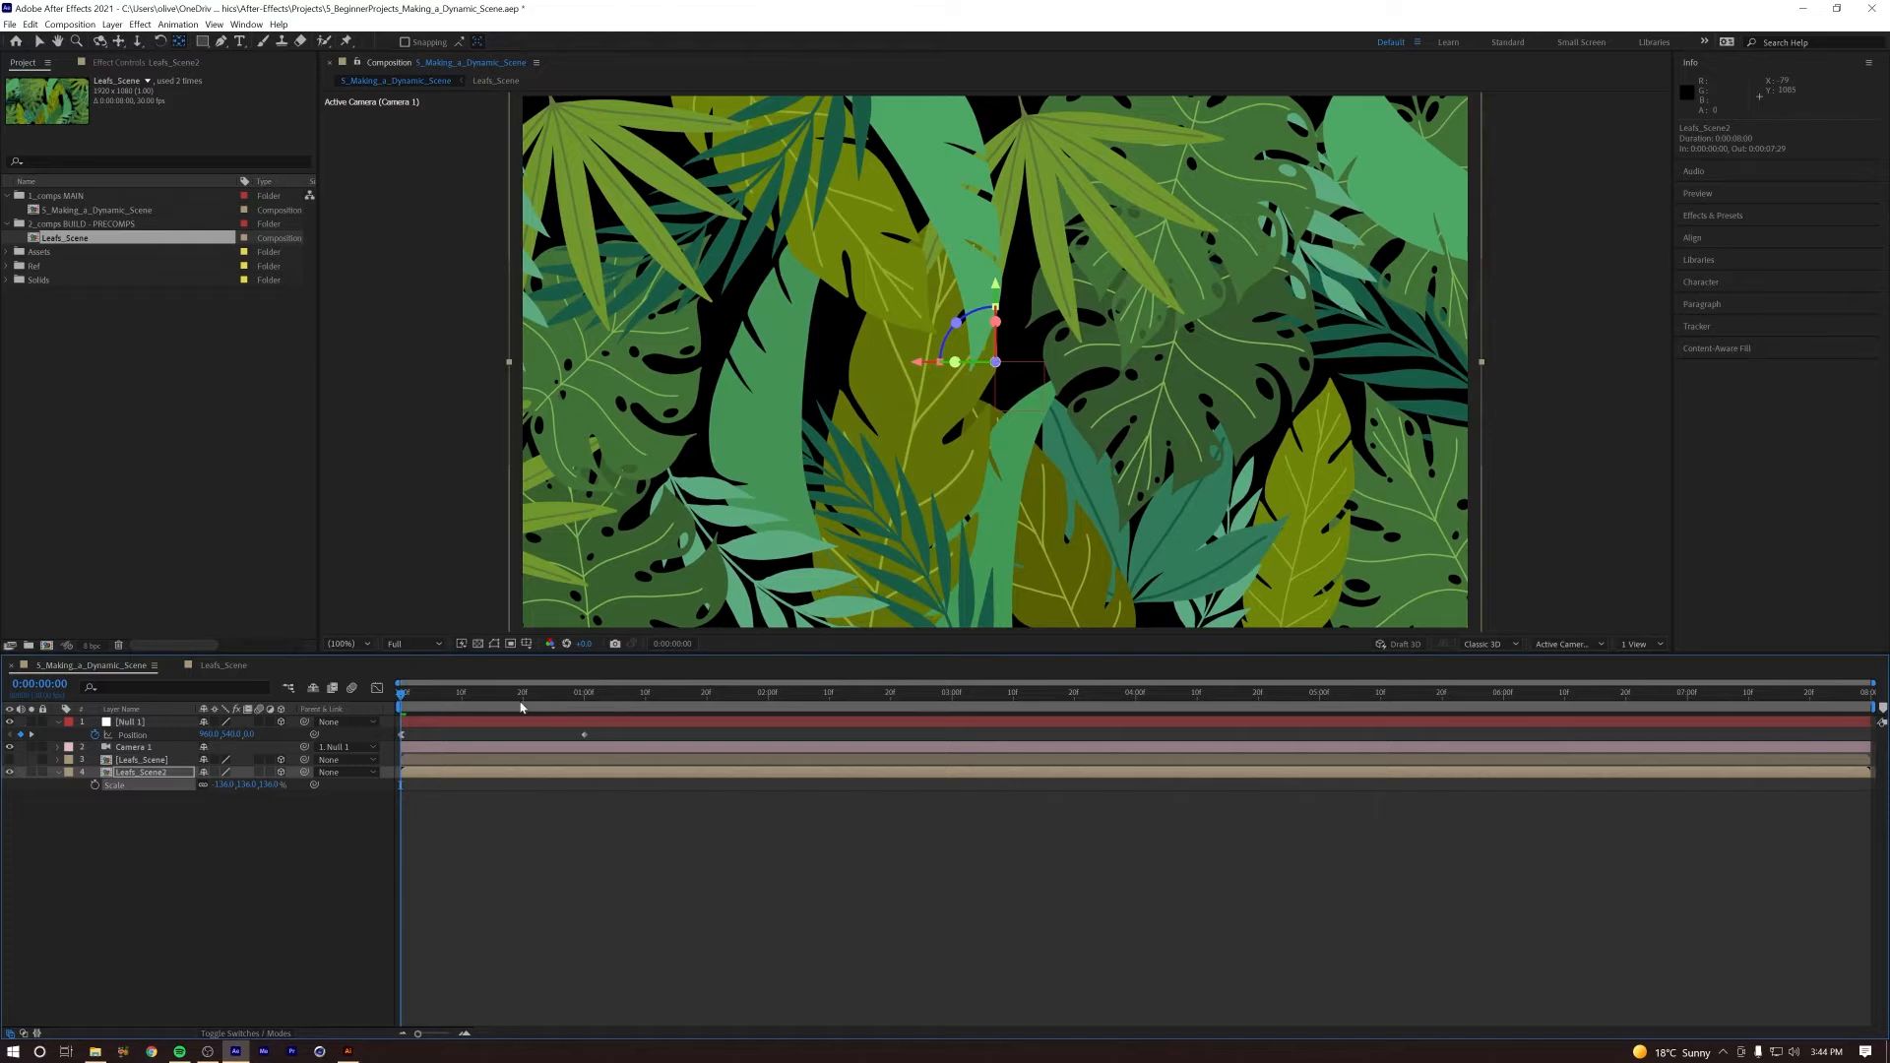
{"action": "left_click", "coordinate": [10, 760]}
{"action": "key", "text": "space"}
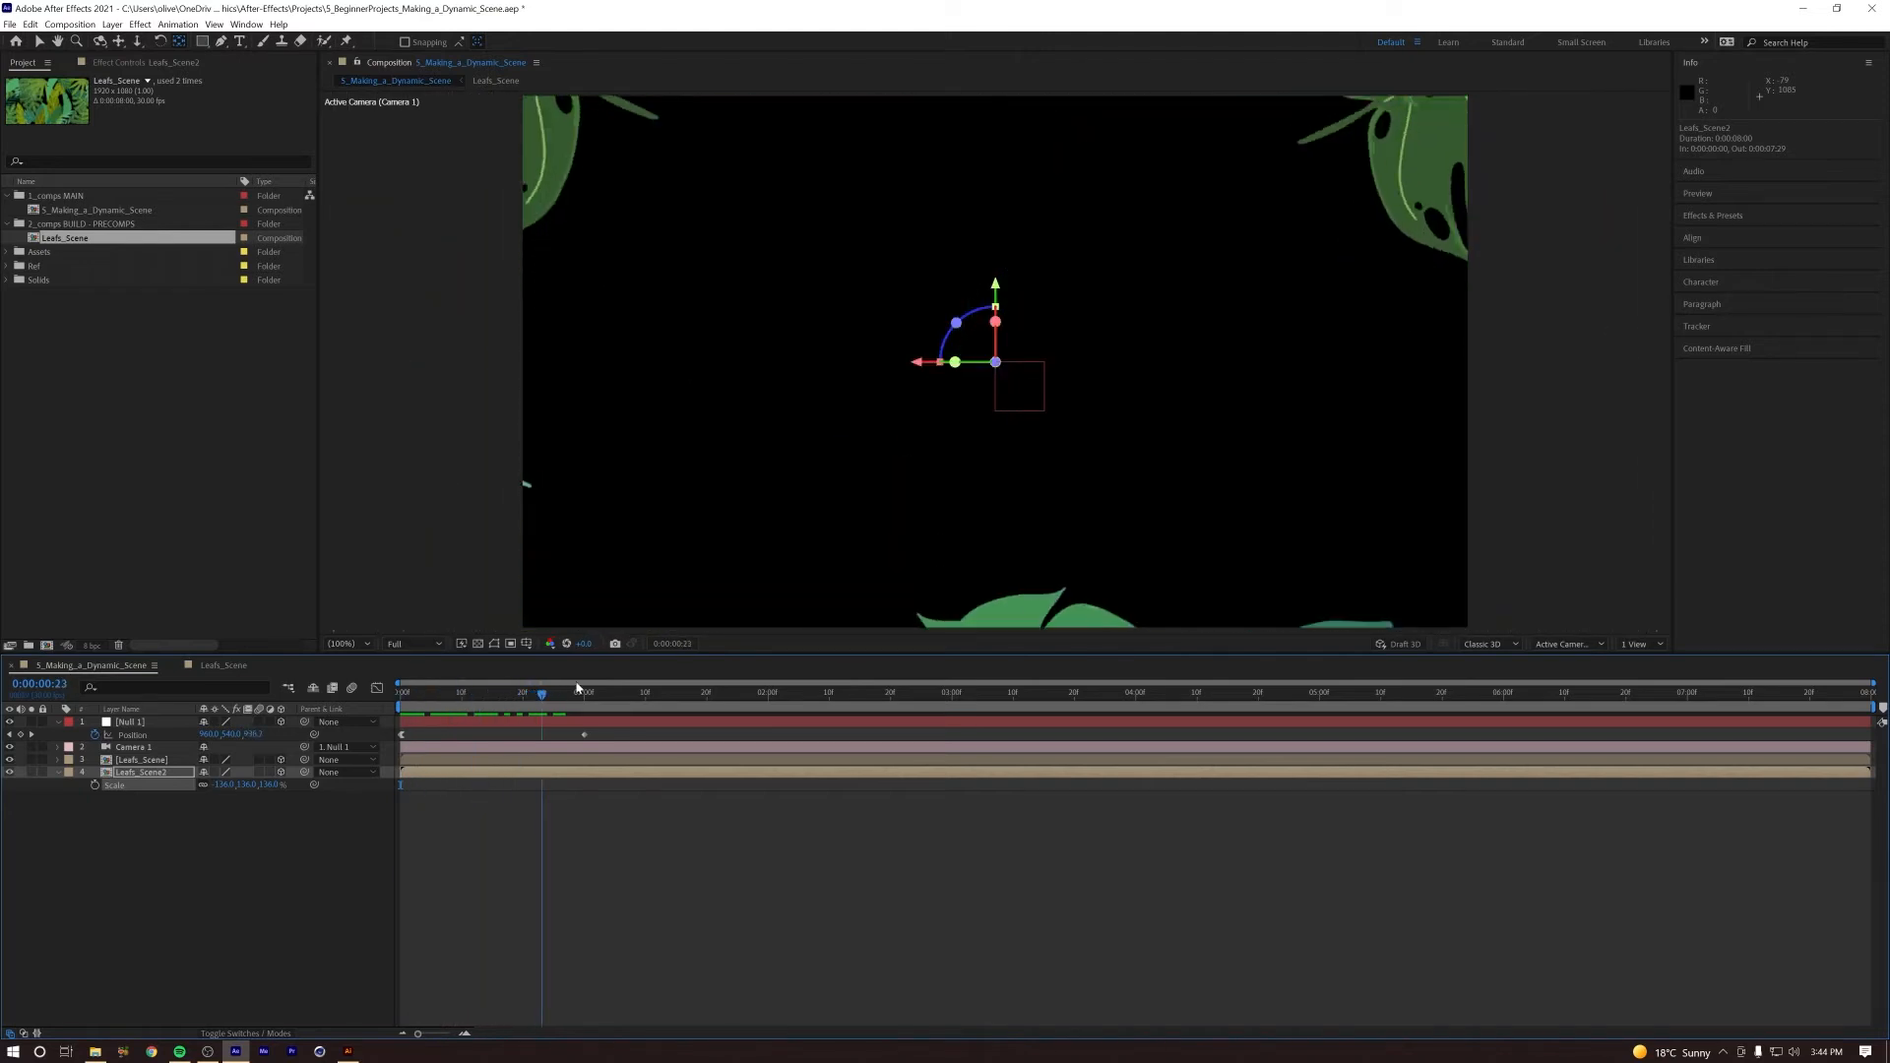
{"action": "key", "text": "space"}
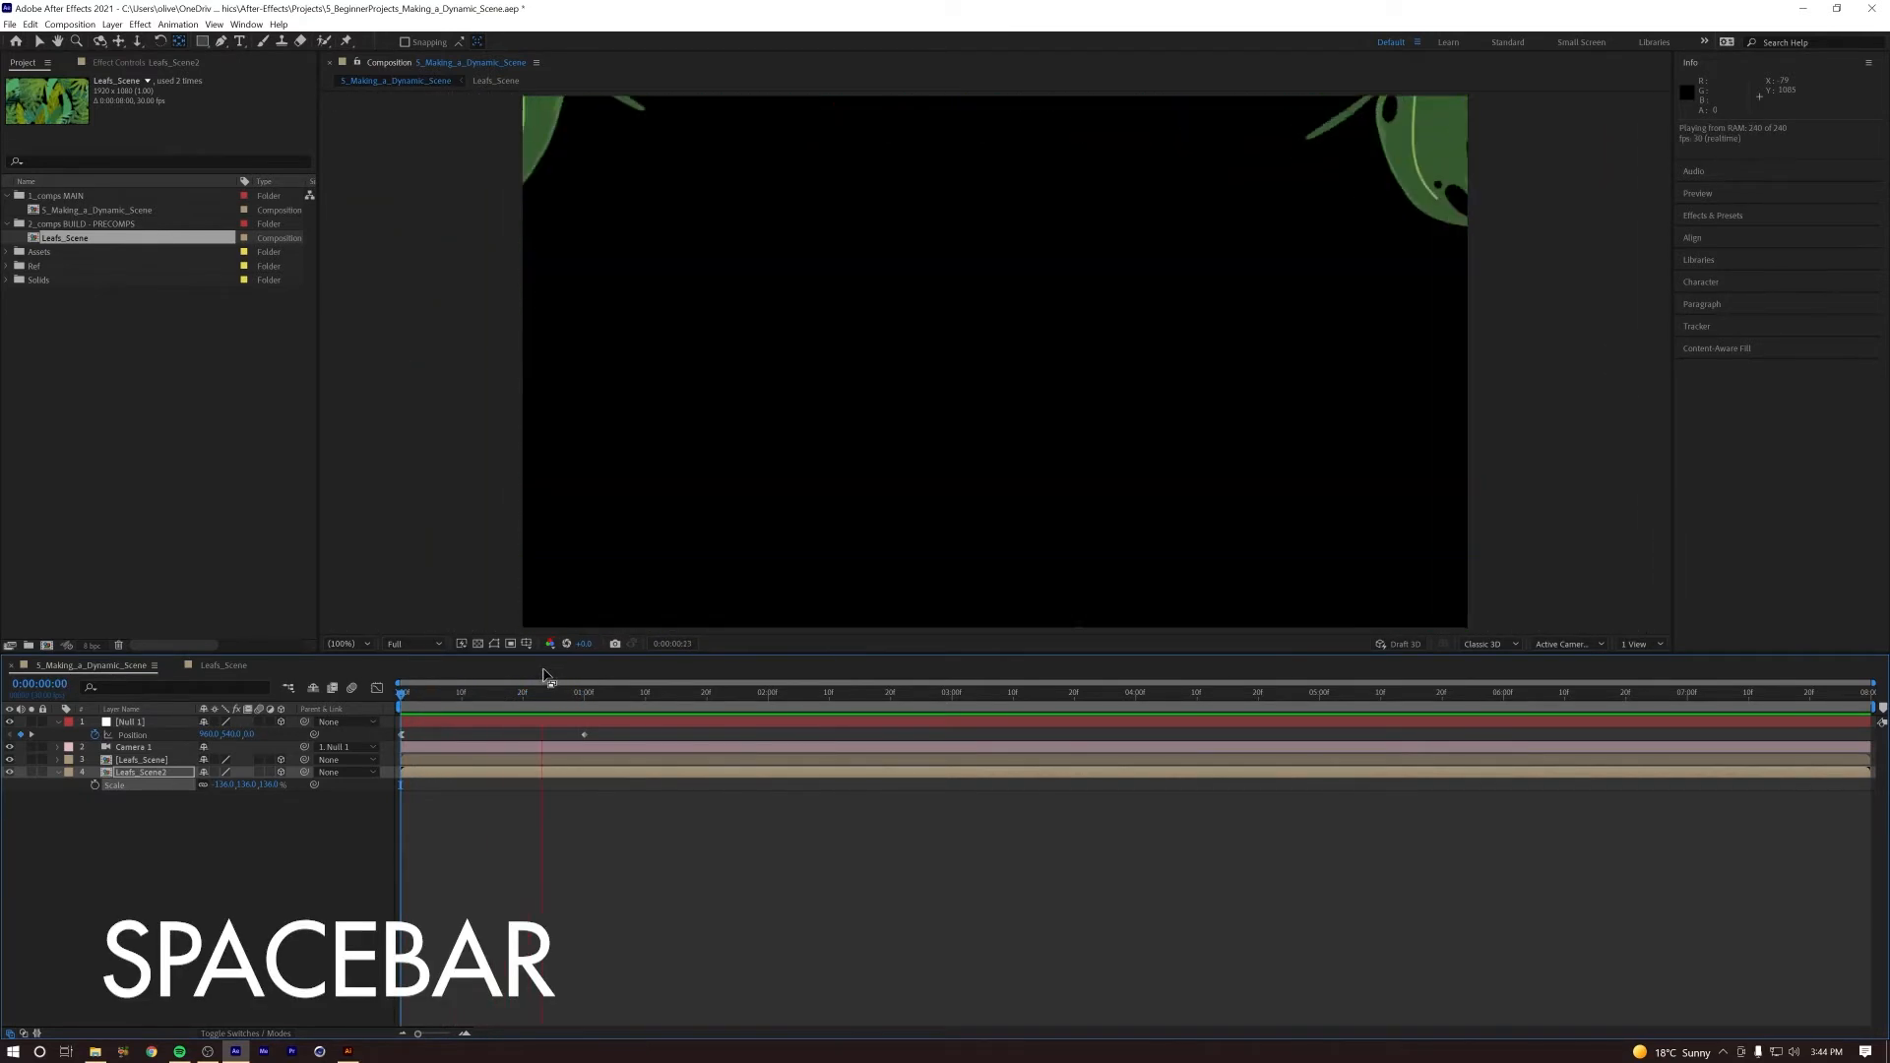
Step: Flip the Leafs_Scene2 layer vertically and preview the camera move through the varied leaves
{"action": "left_click_drag", "start_coordinate": [586, 699], "coordinate": [514, 698]}
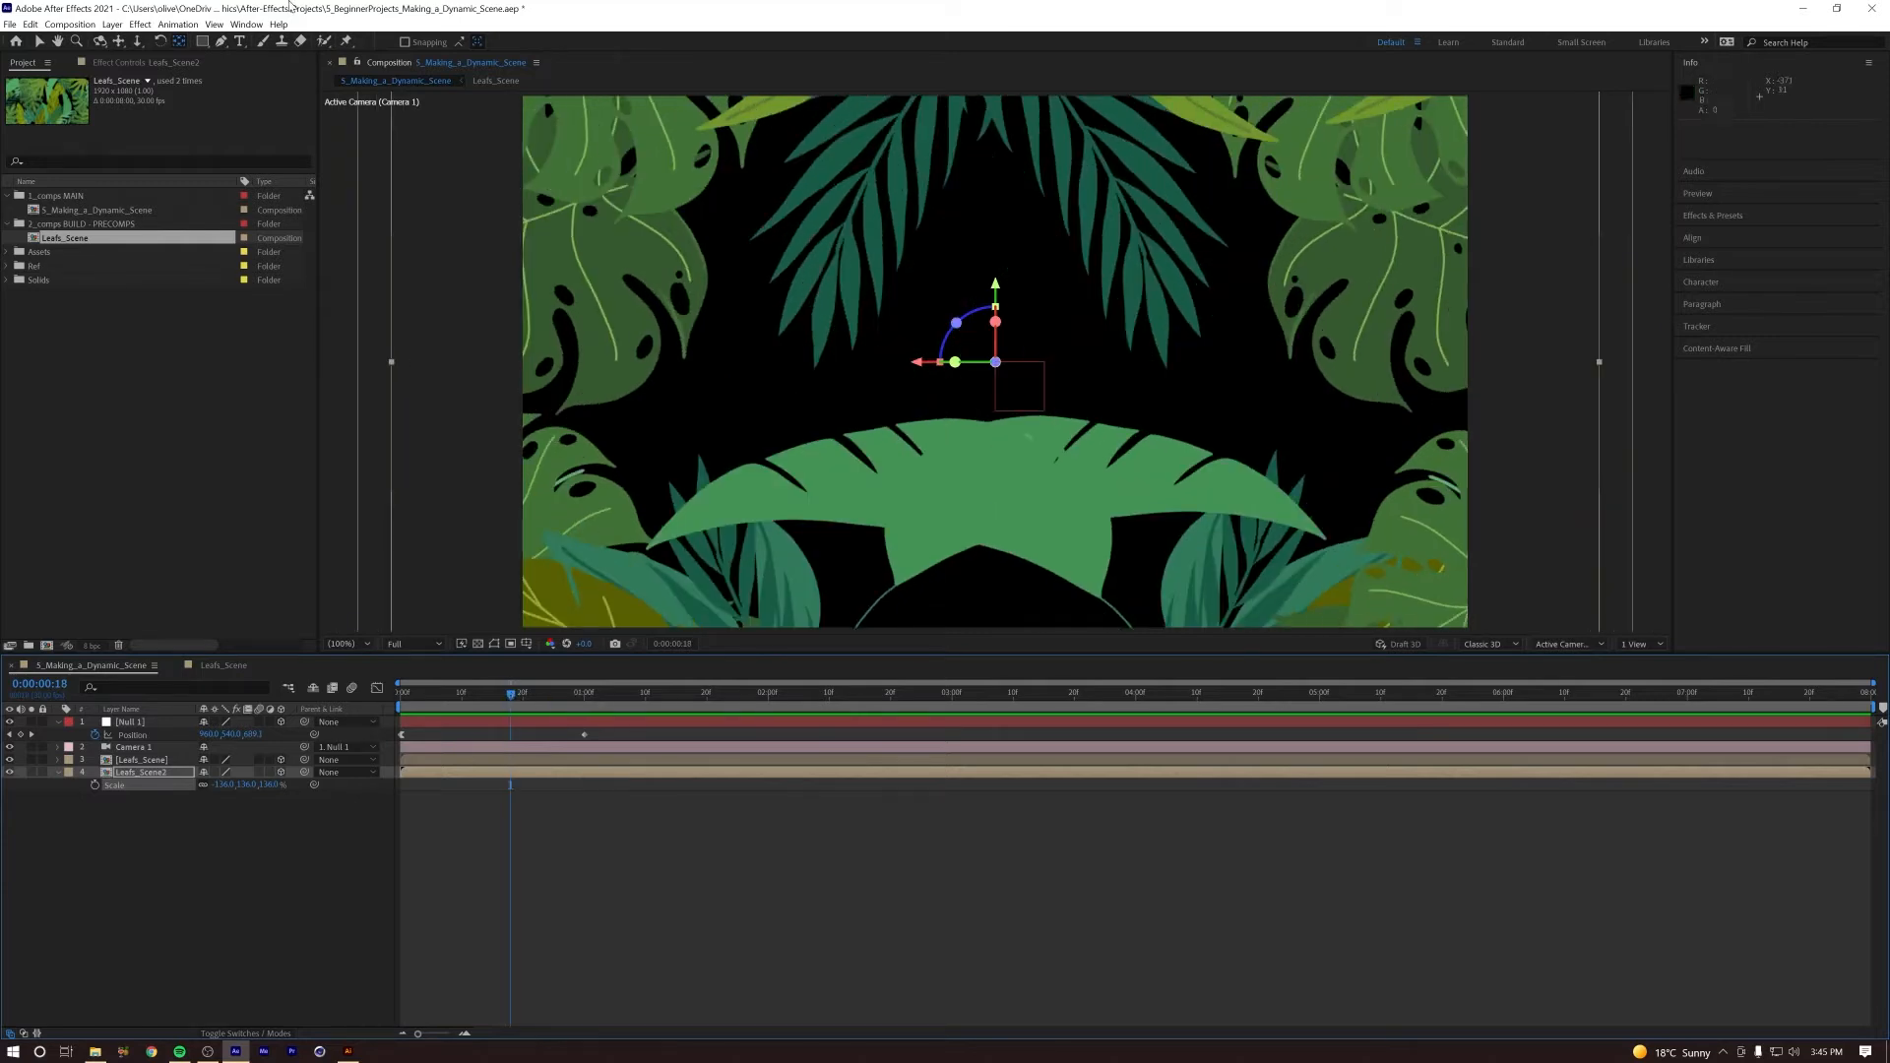
{"action": "key", "text": "Return"}
{"action": "left_click", "coordinate": [111, 24]}
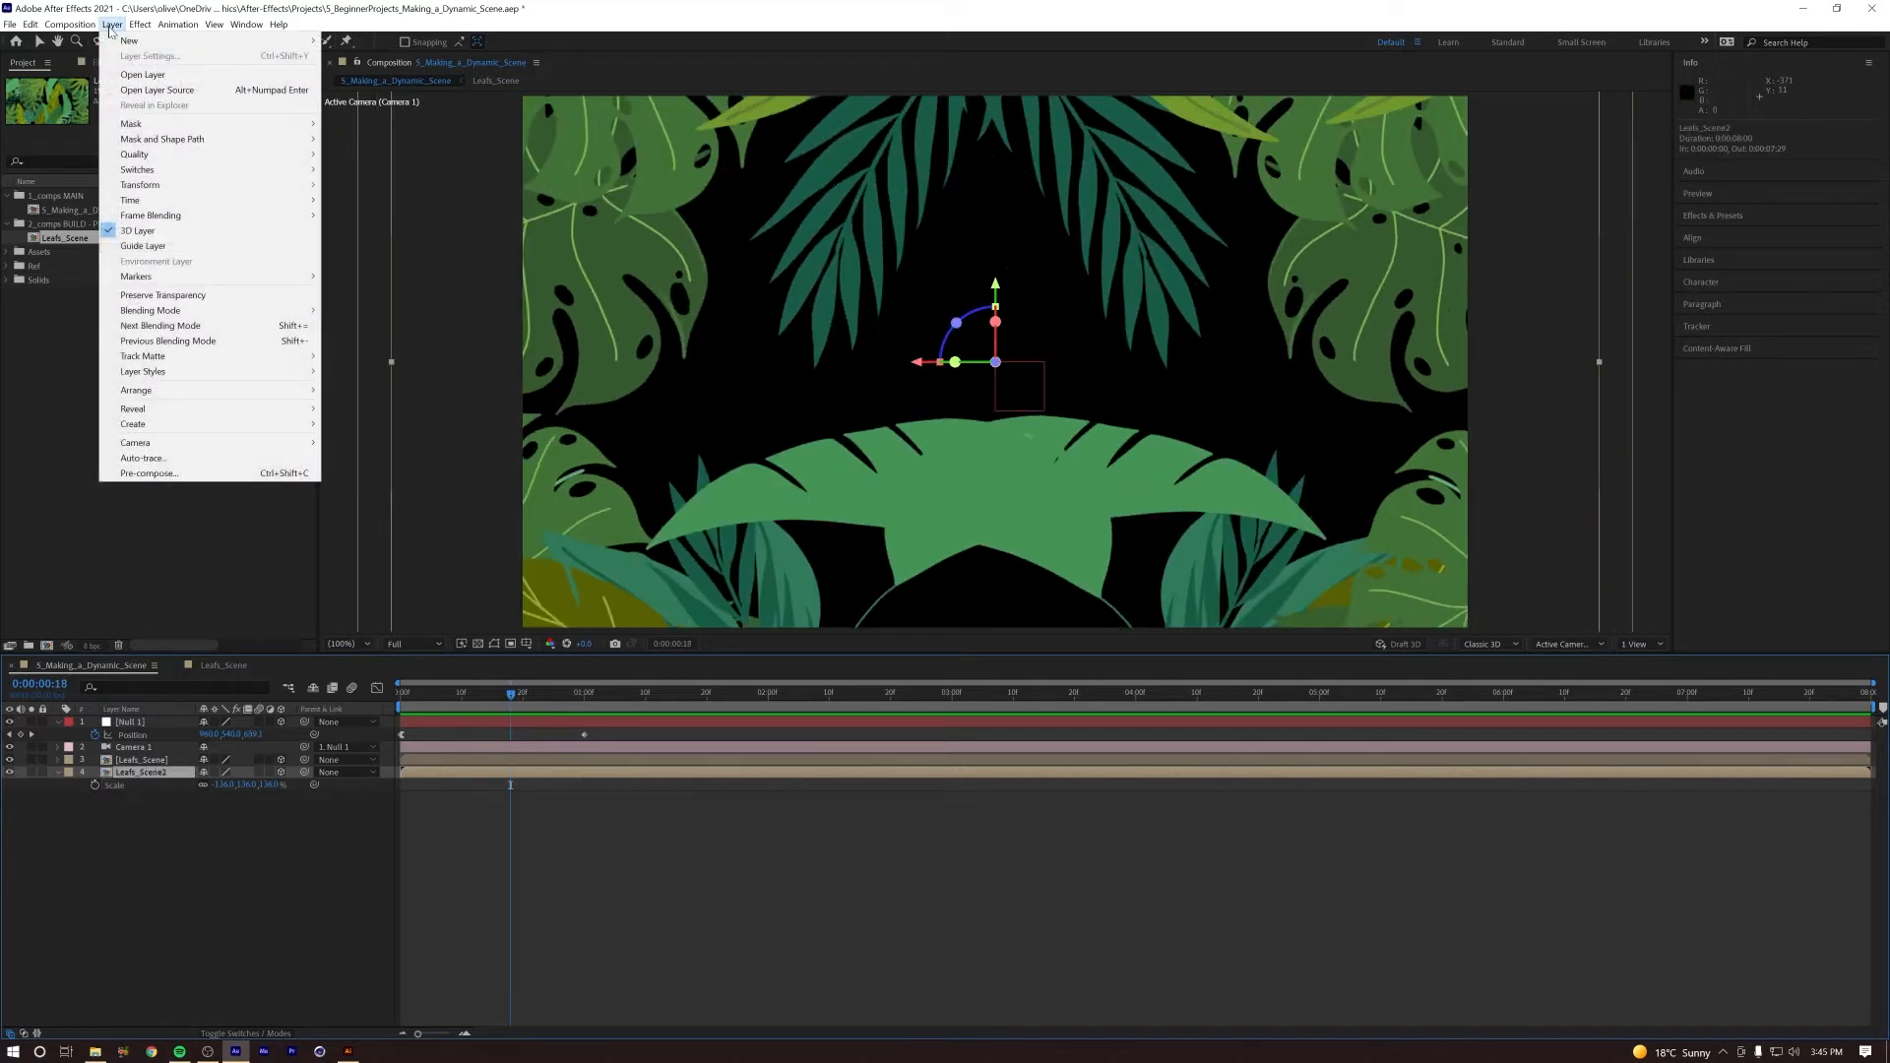
{"action": "mouse_move", "coordinate": [230, 195]}
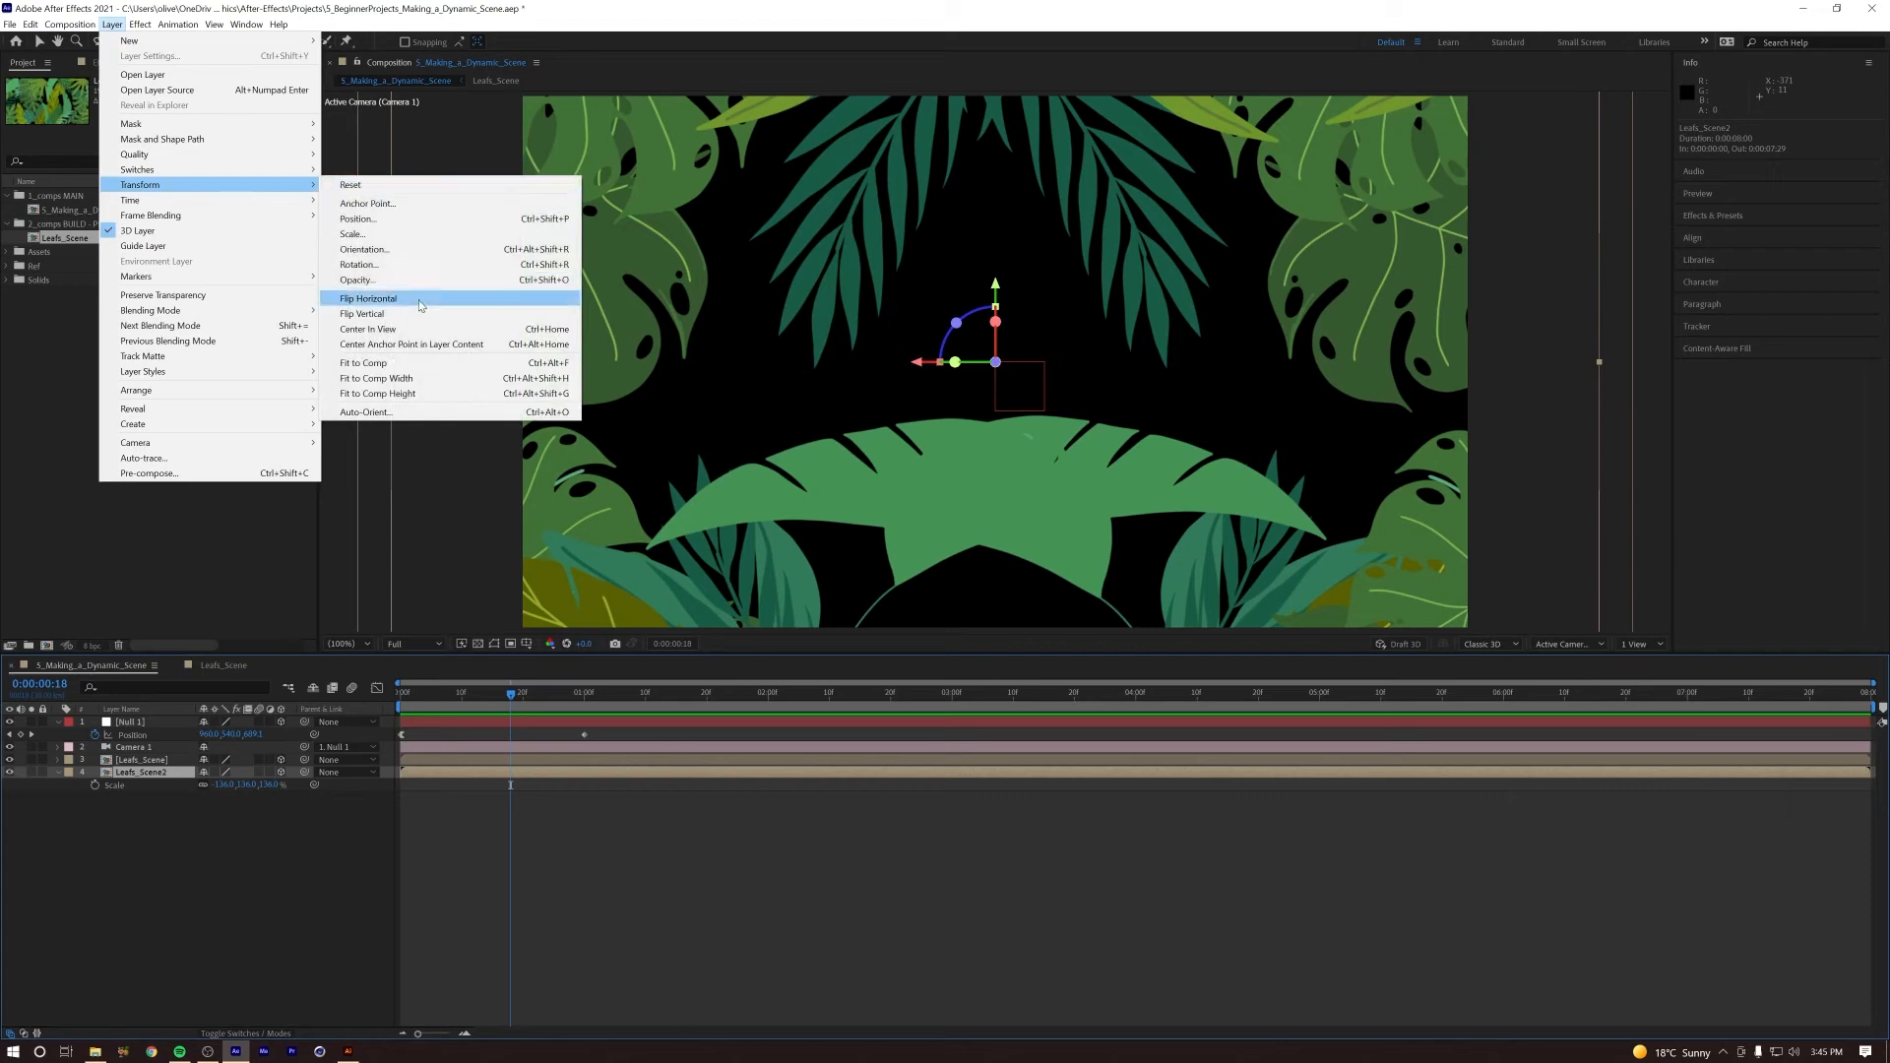
{"action": "left_click", "coordinate": [423, 314]}
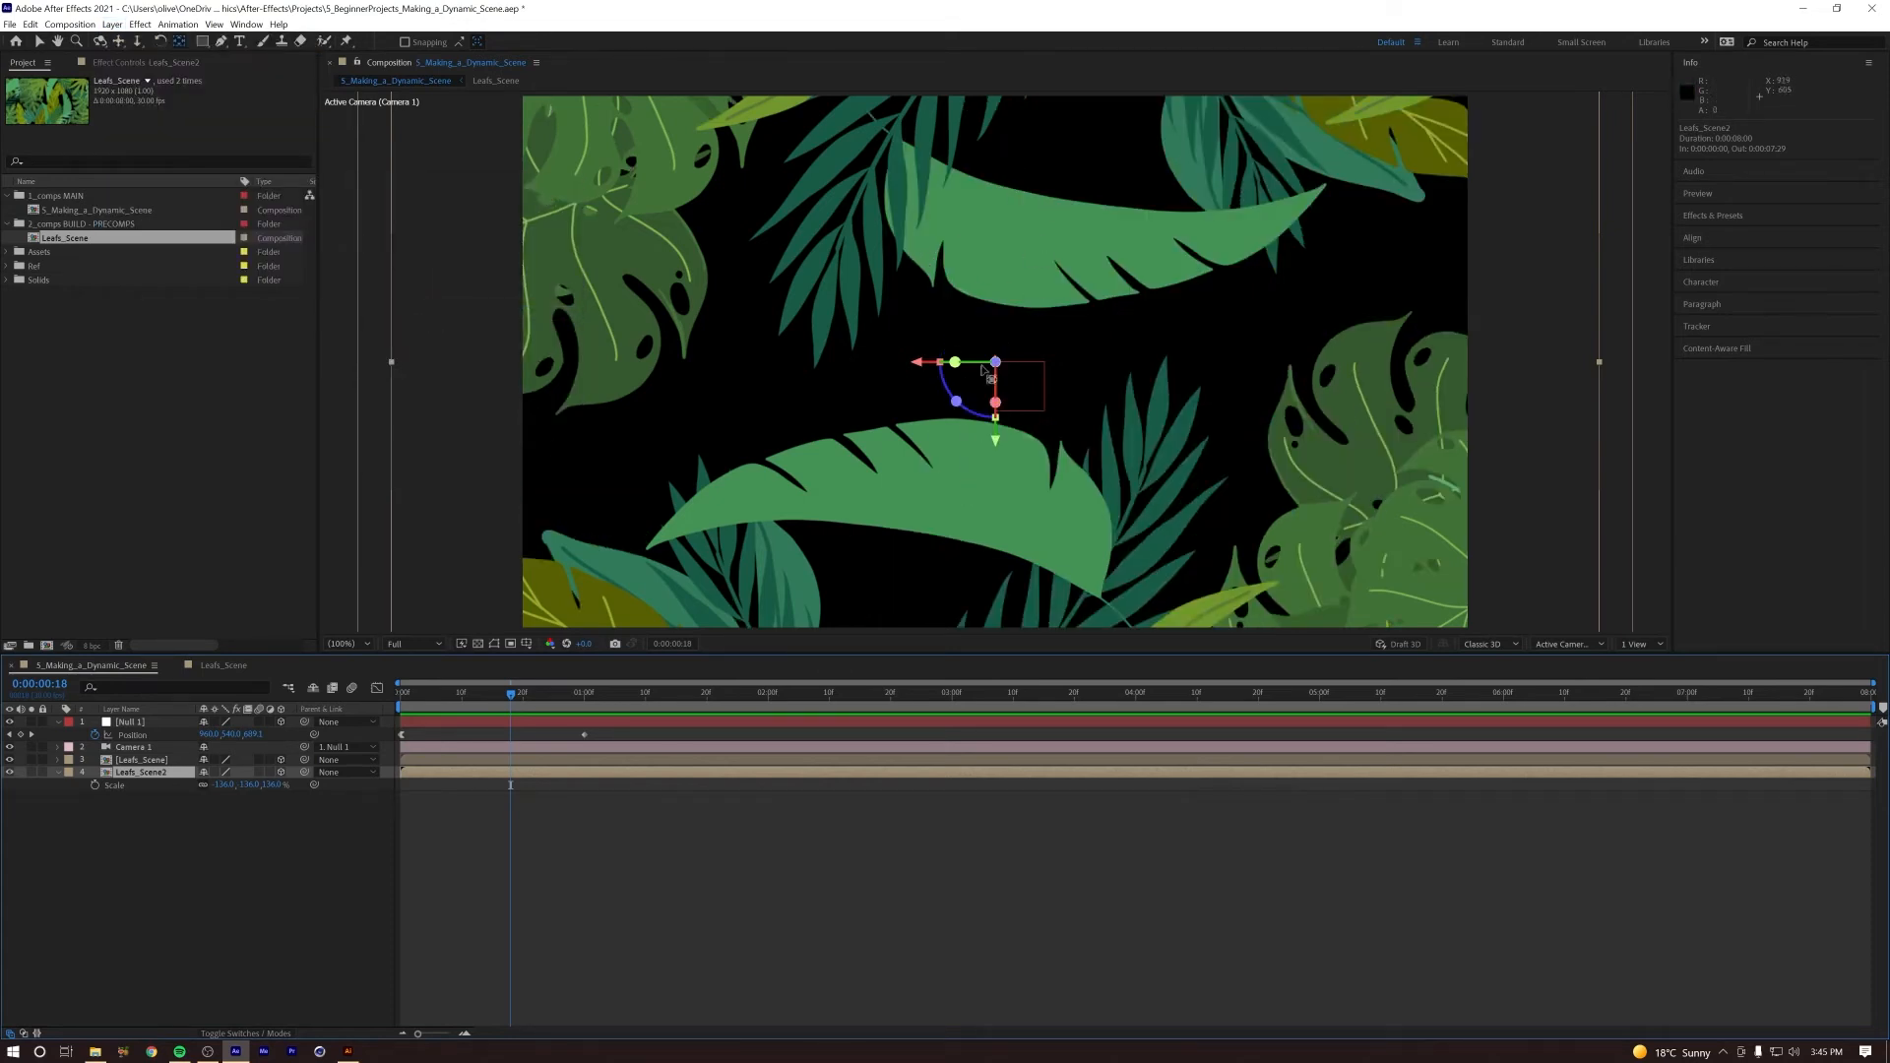
{"action": "left_click_drag", "start_coordinate": [486, 697], "coordinate": [534, 716]}
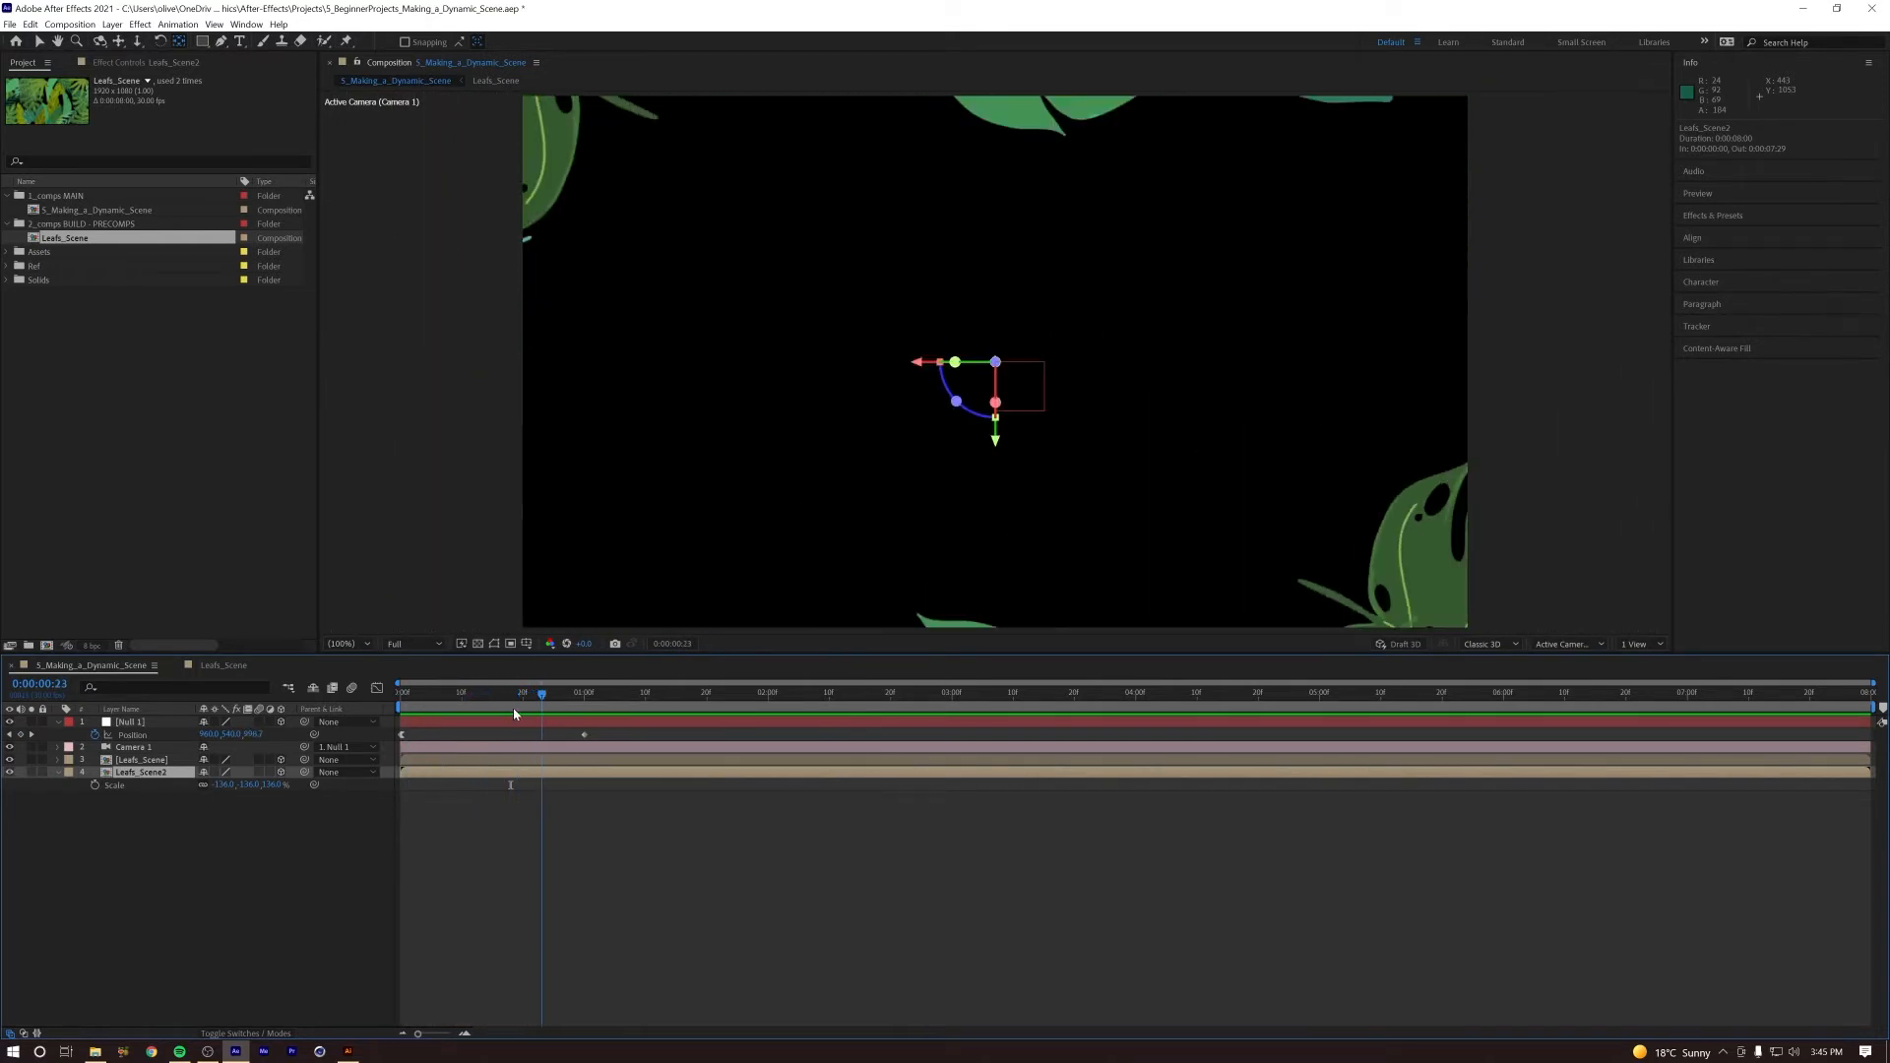
{"action": "key", "text": "space"}
{"action": "key", "text": "space"}
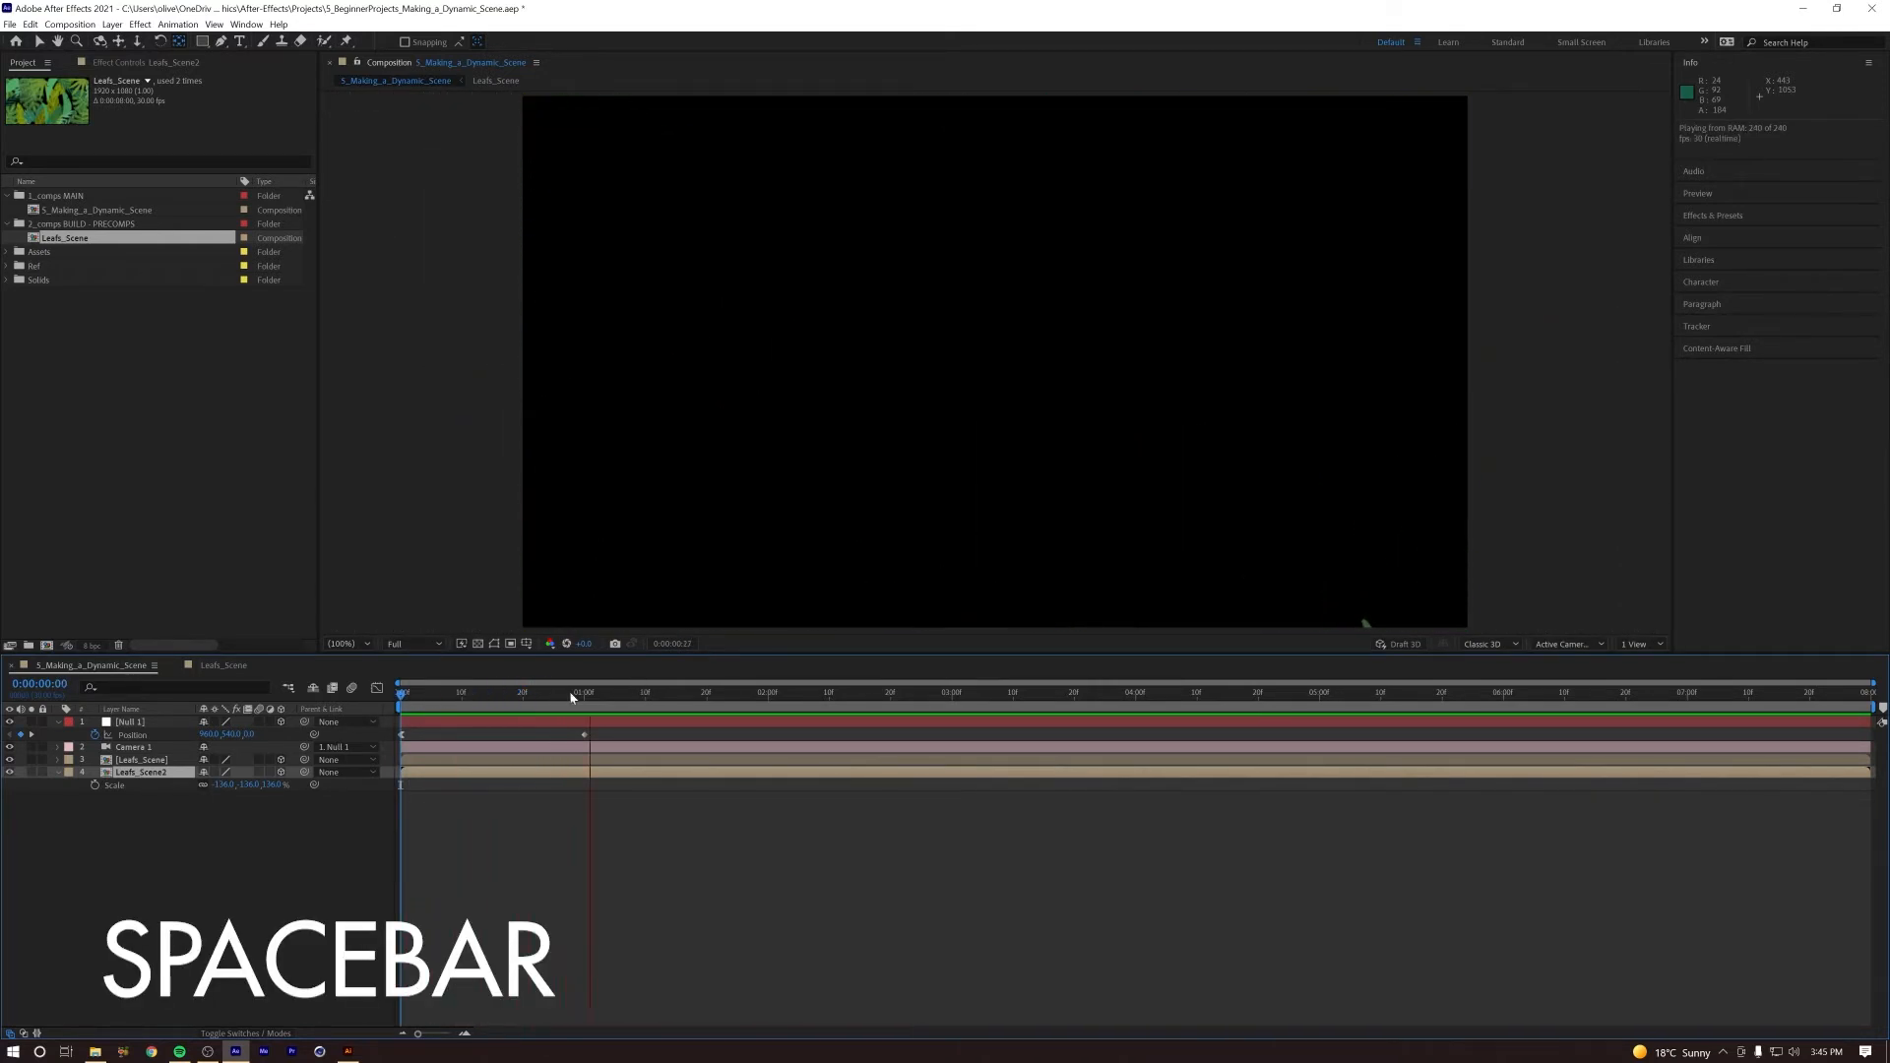
{"action": "key", "text": "space"}
{"action": "key", "text": "space"}
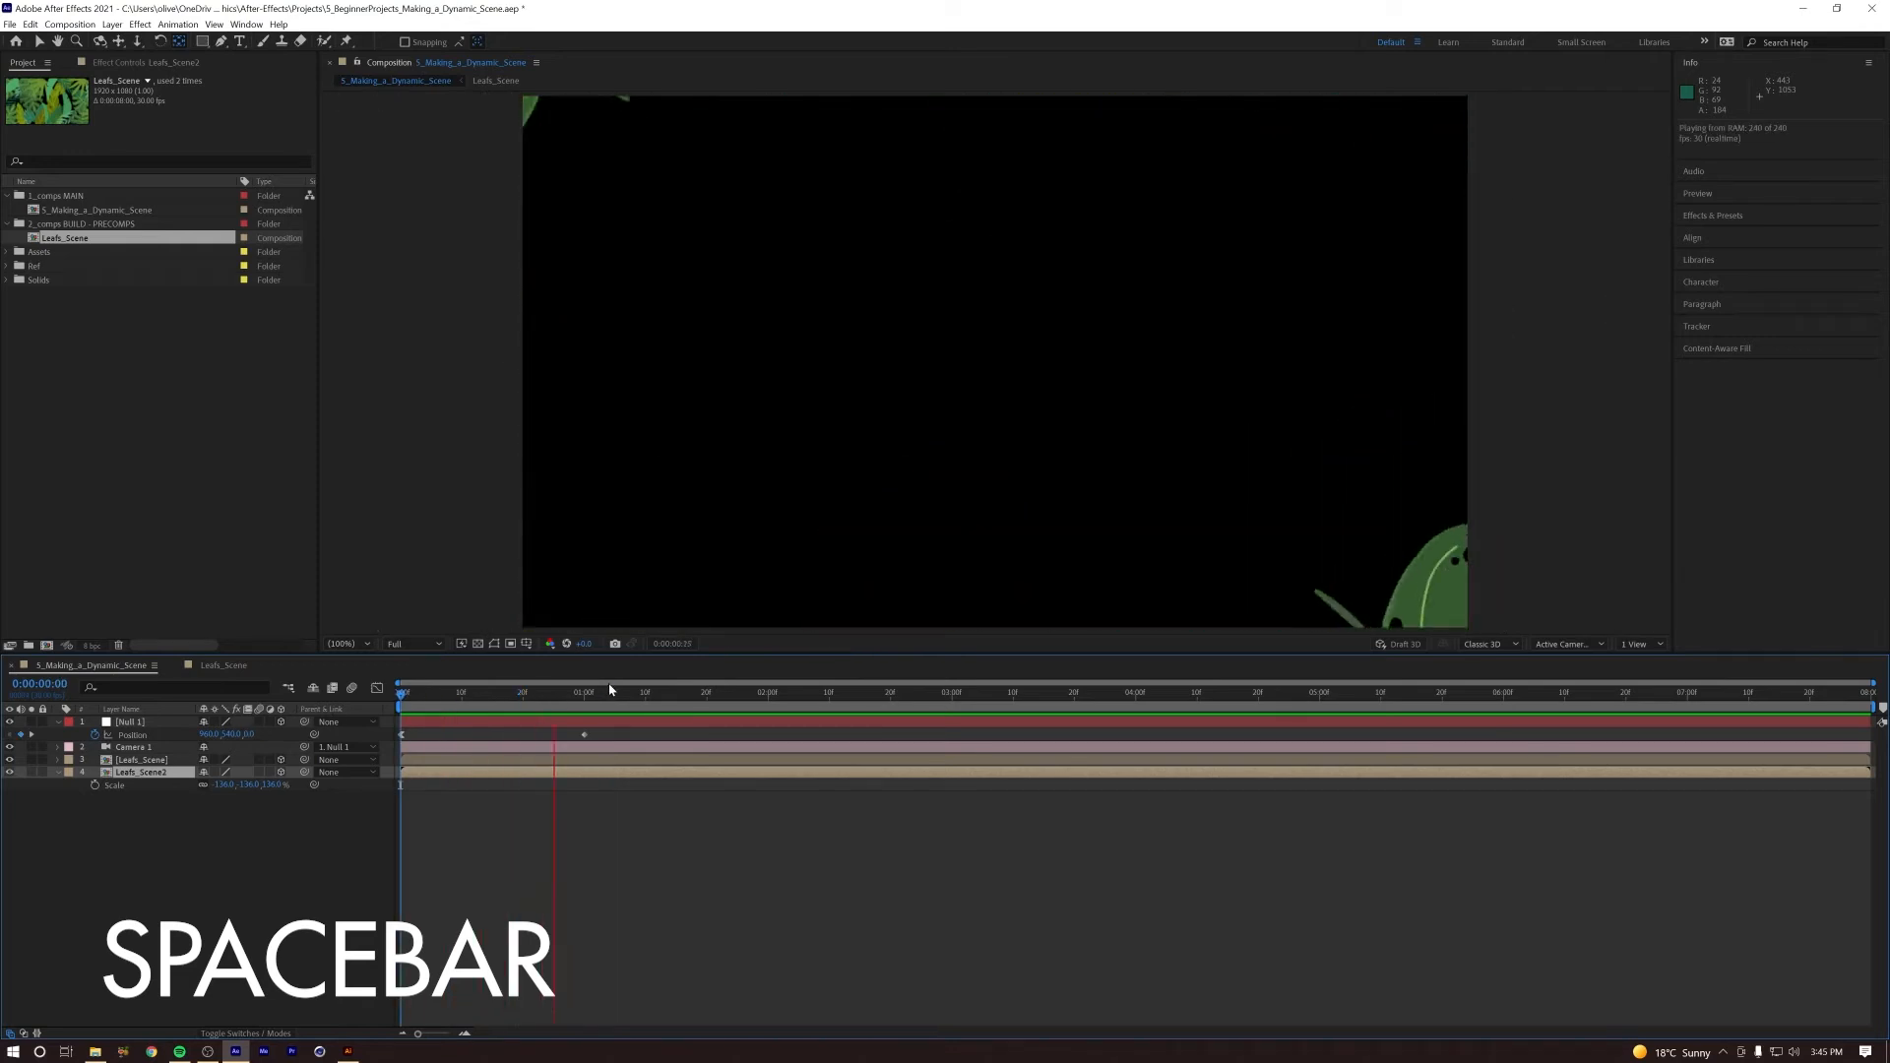
{"action": "key", "text": "space"}
{"action": "key", "text": "space"}
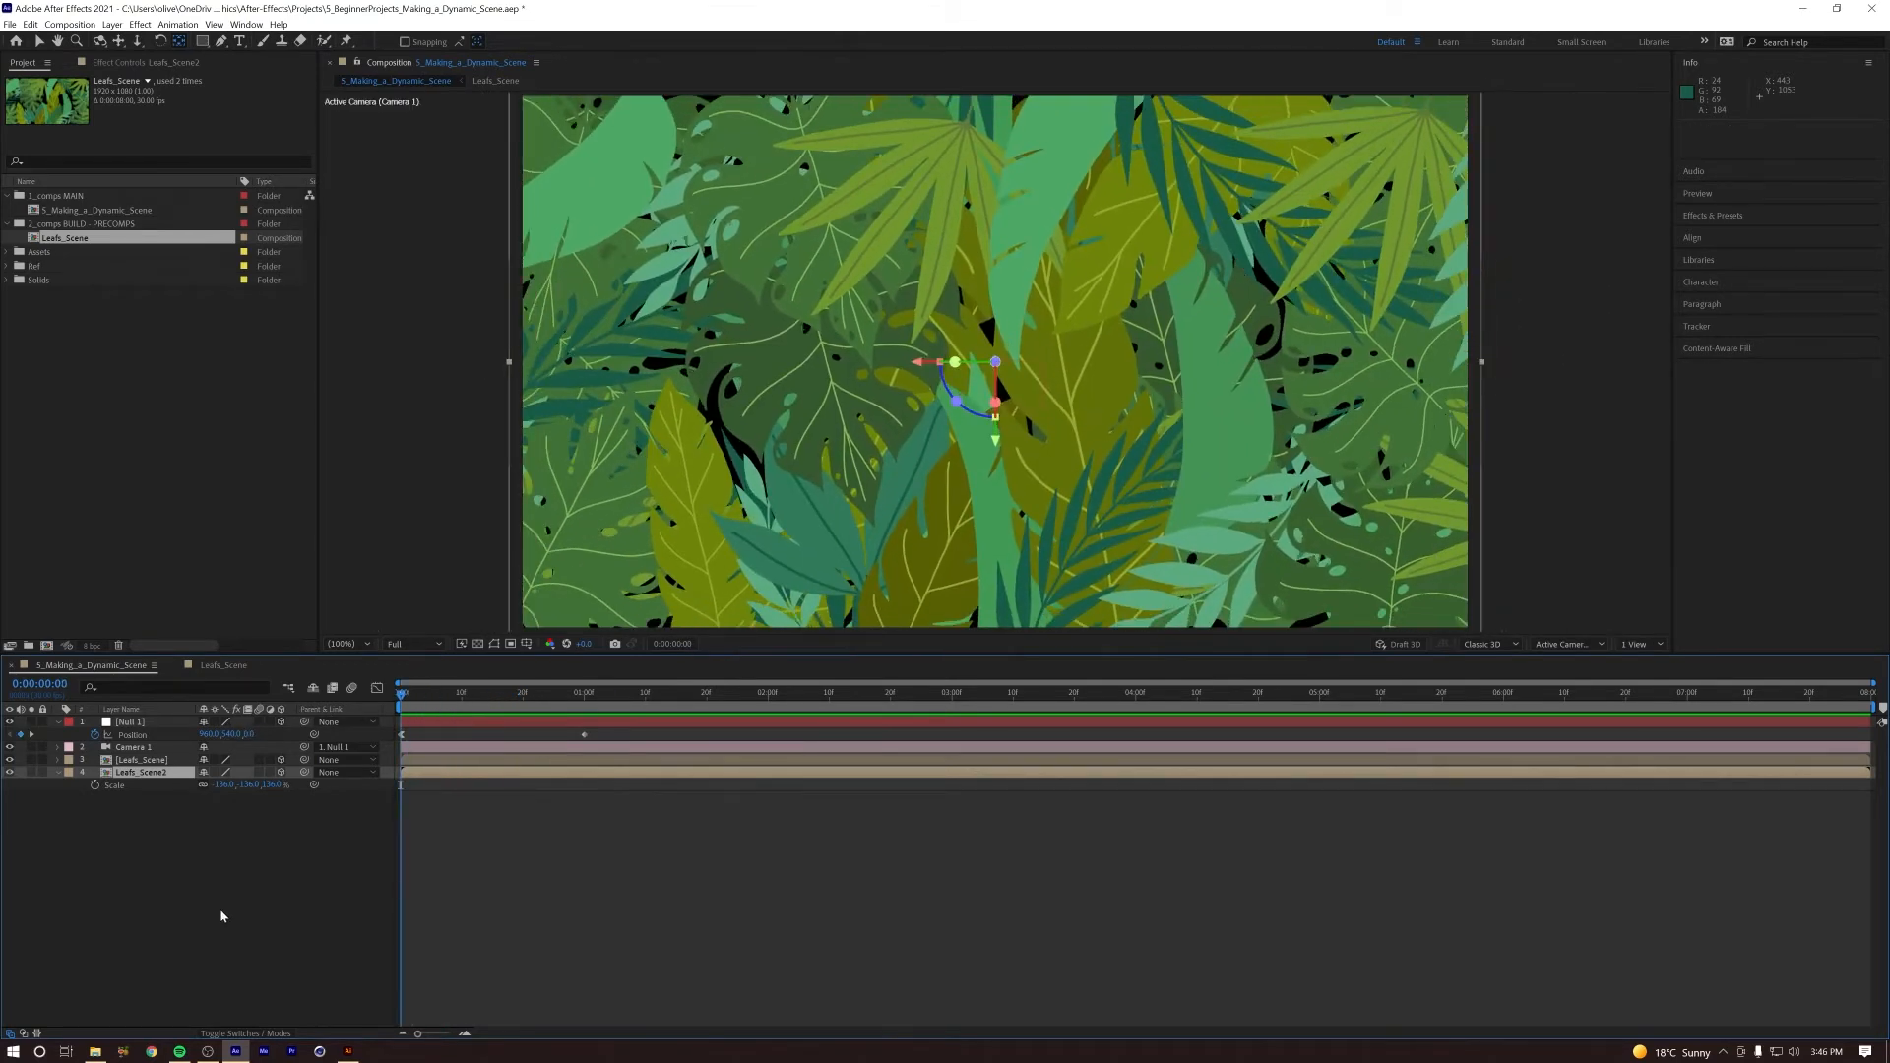
Step: Create a bright cyan solid and place it beneath all the other layers as a background
{"action": "left_click", "coordinate": [221, 917]}
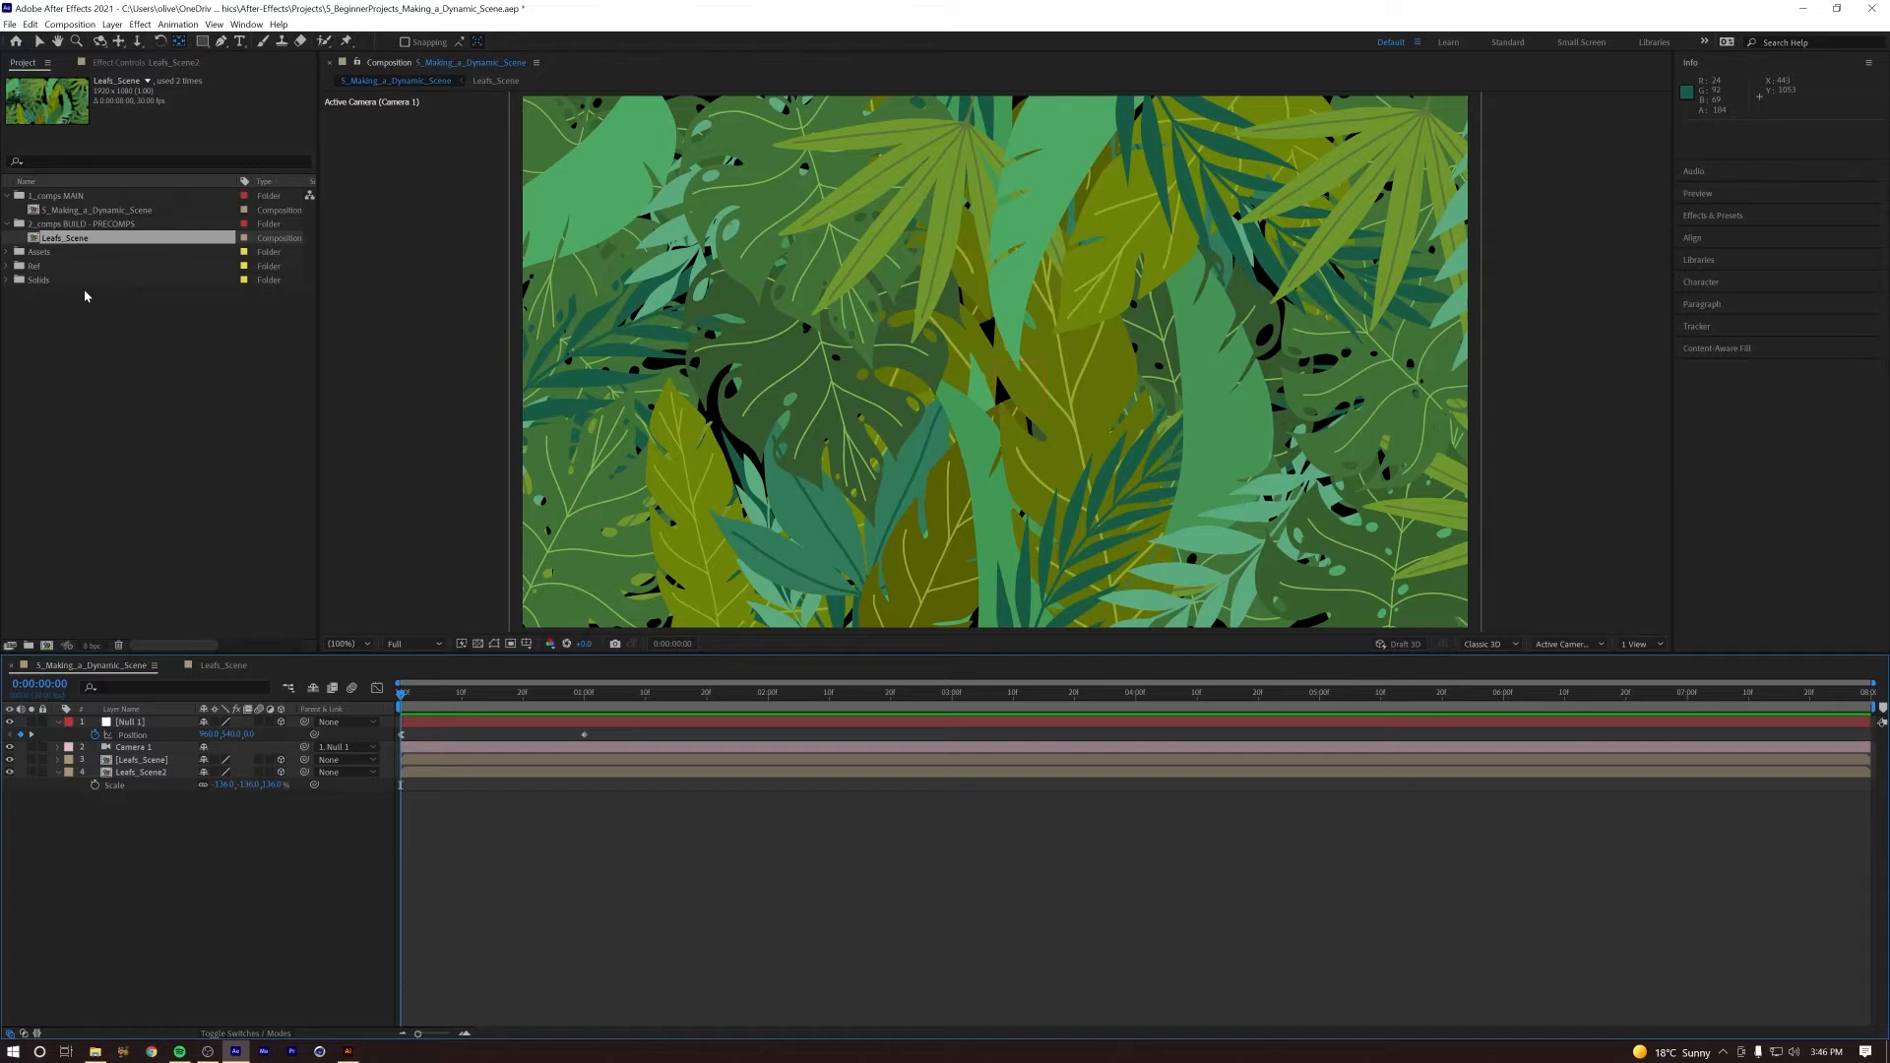
{"action": "left_click", "coordinate": [112, 23]}
{"action": "mouse_move", "coordinate": [147, 32]}
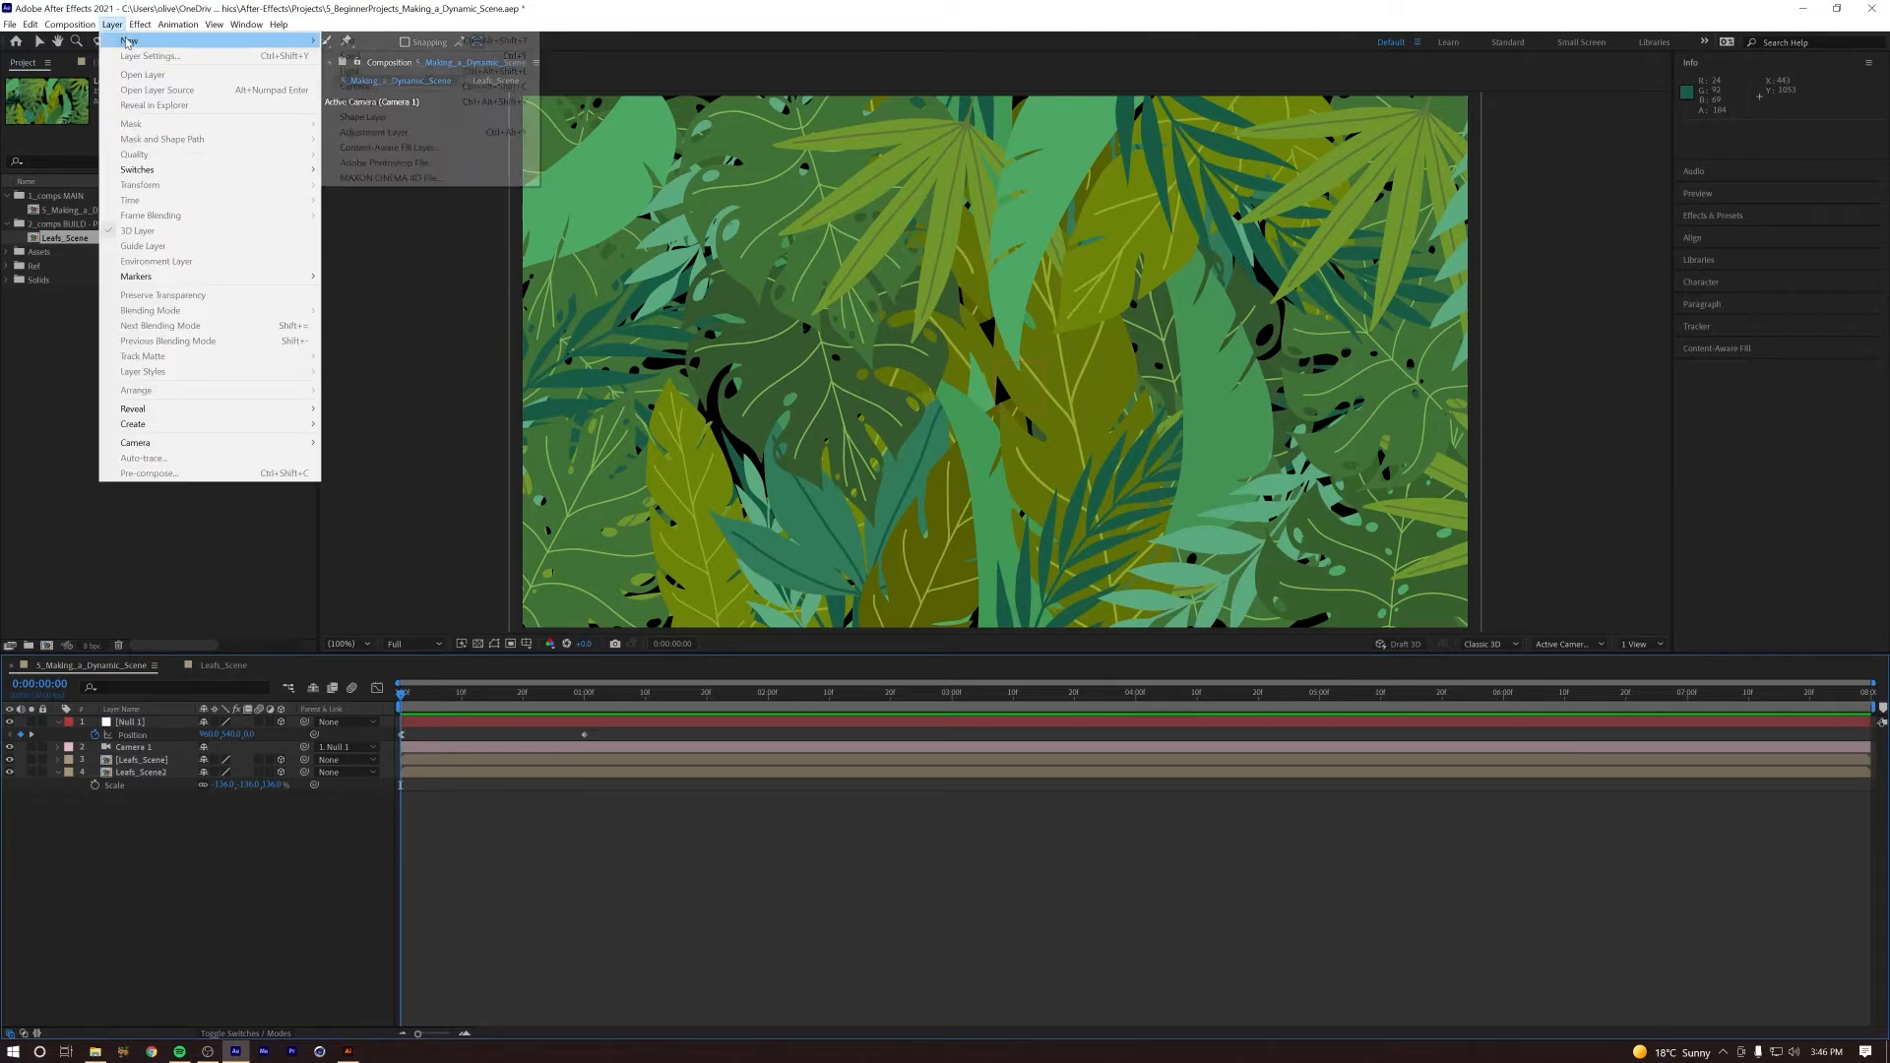
{"action": "left_click", "coordinate": [360, 56]}
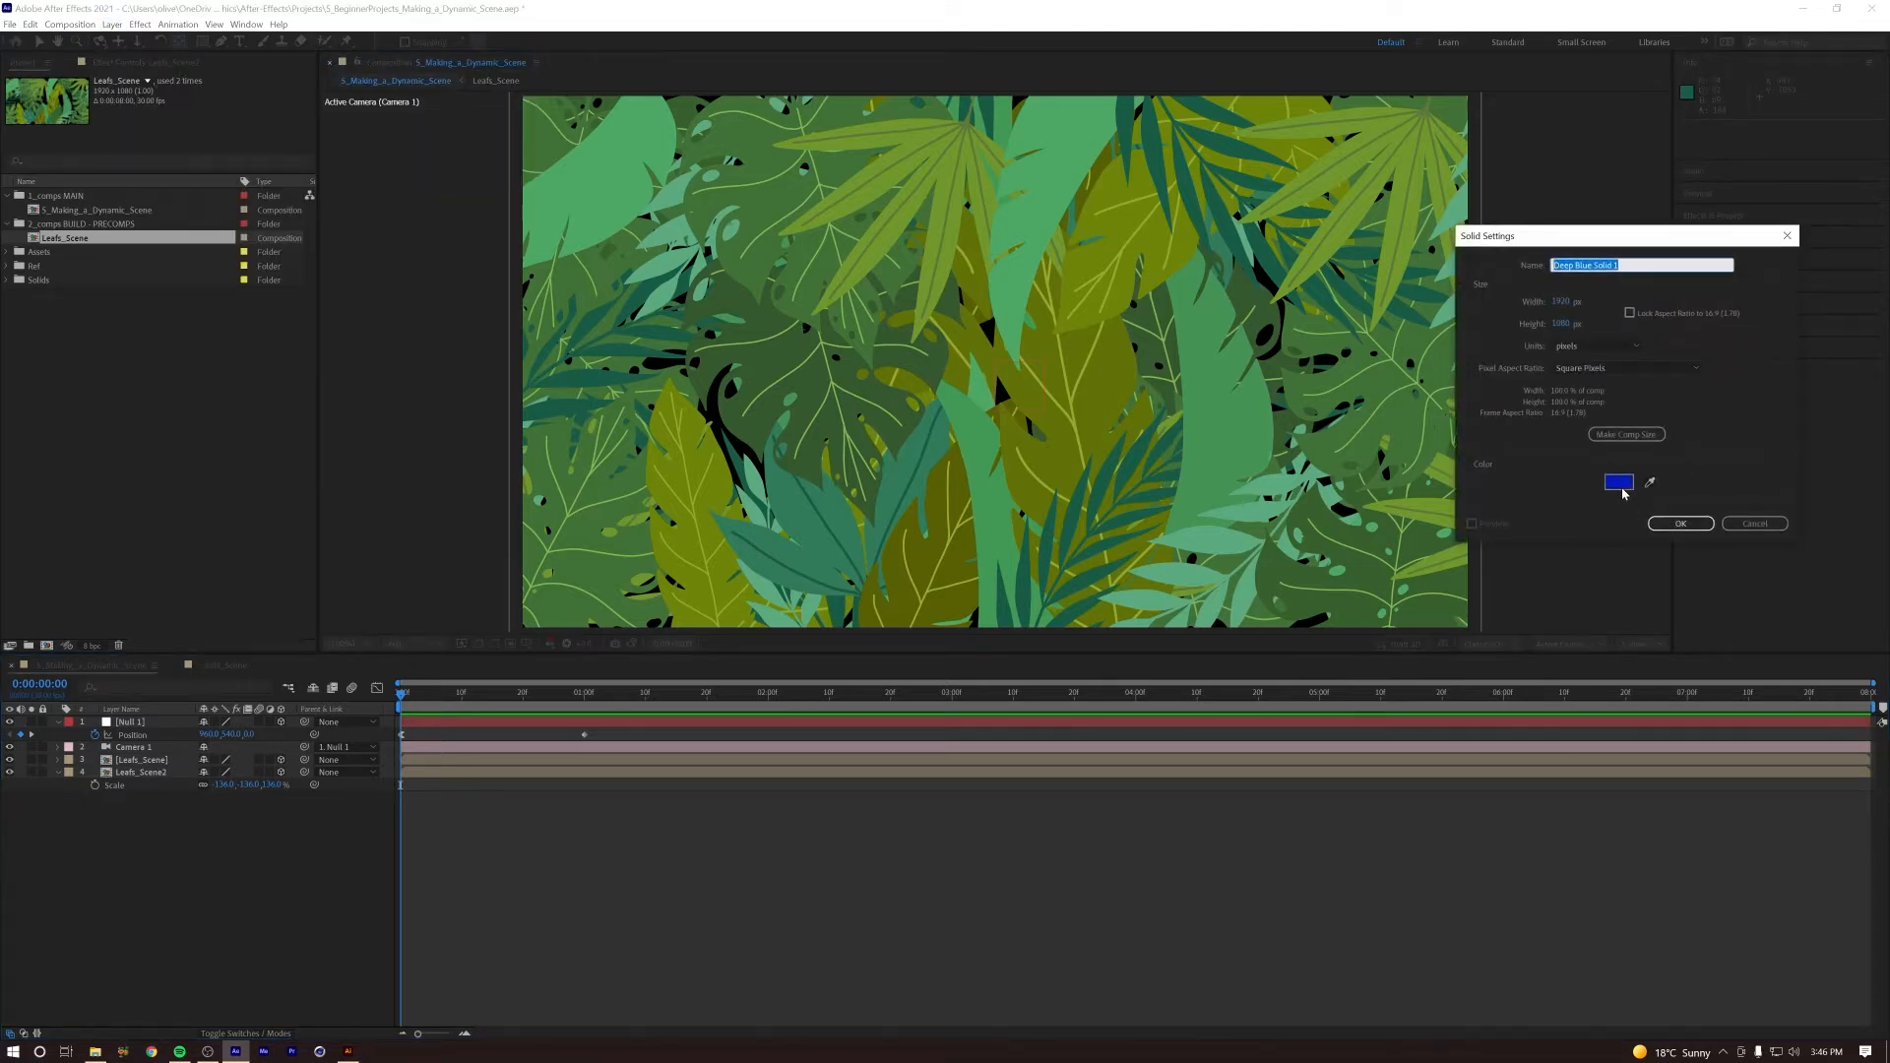
{"action": "left_click", "coordinate": [1620, 482]}
{"action": "type", "text": "00745B"}
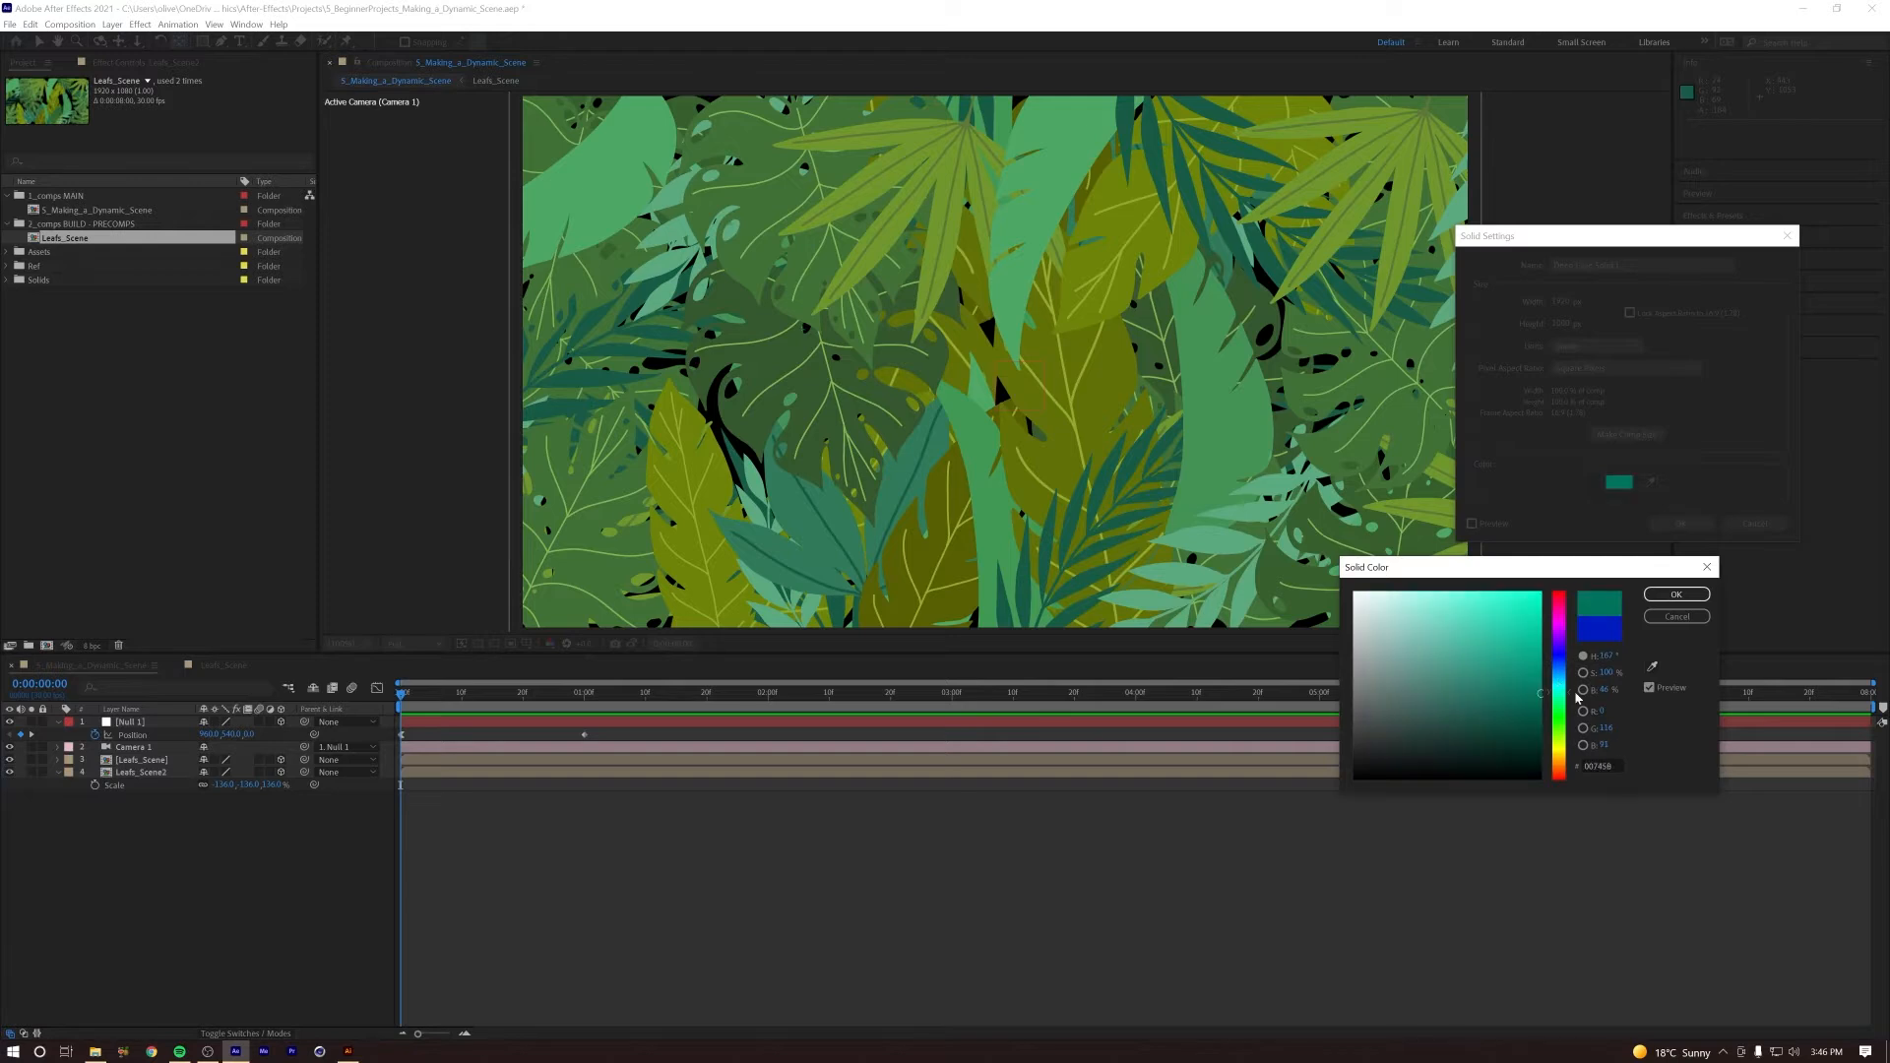
{"action": "left_click_drag", "start_coordinate": [1562, 687], "coordinate": [1553, 596]}
{"action": "left_click", "coordinate": [1660, 595]}
{"action": "left_click", "coordinate": [1682, 524]}
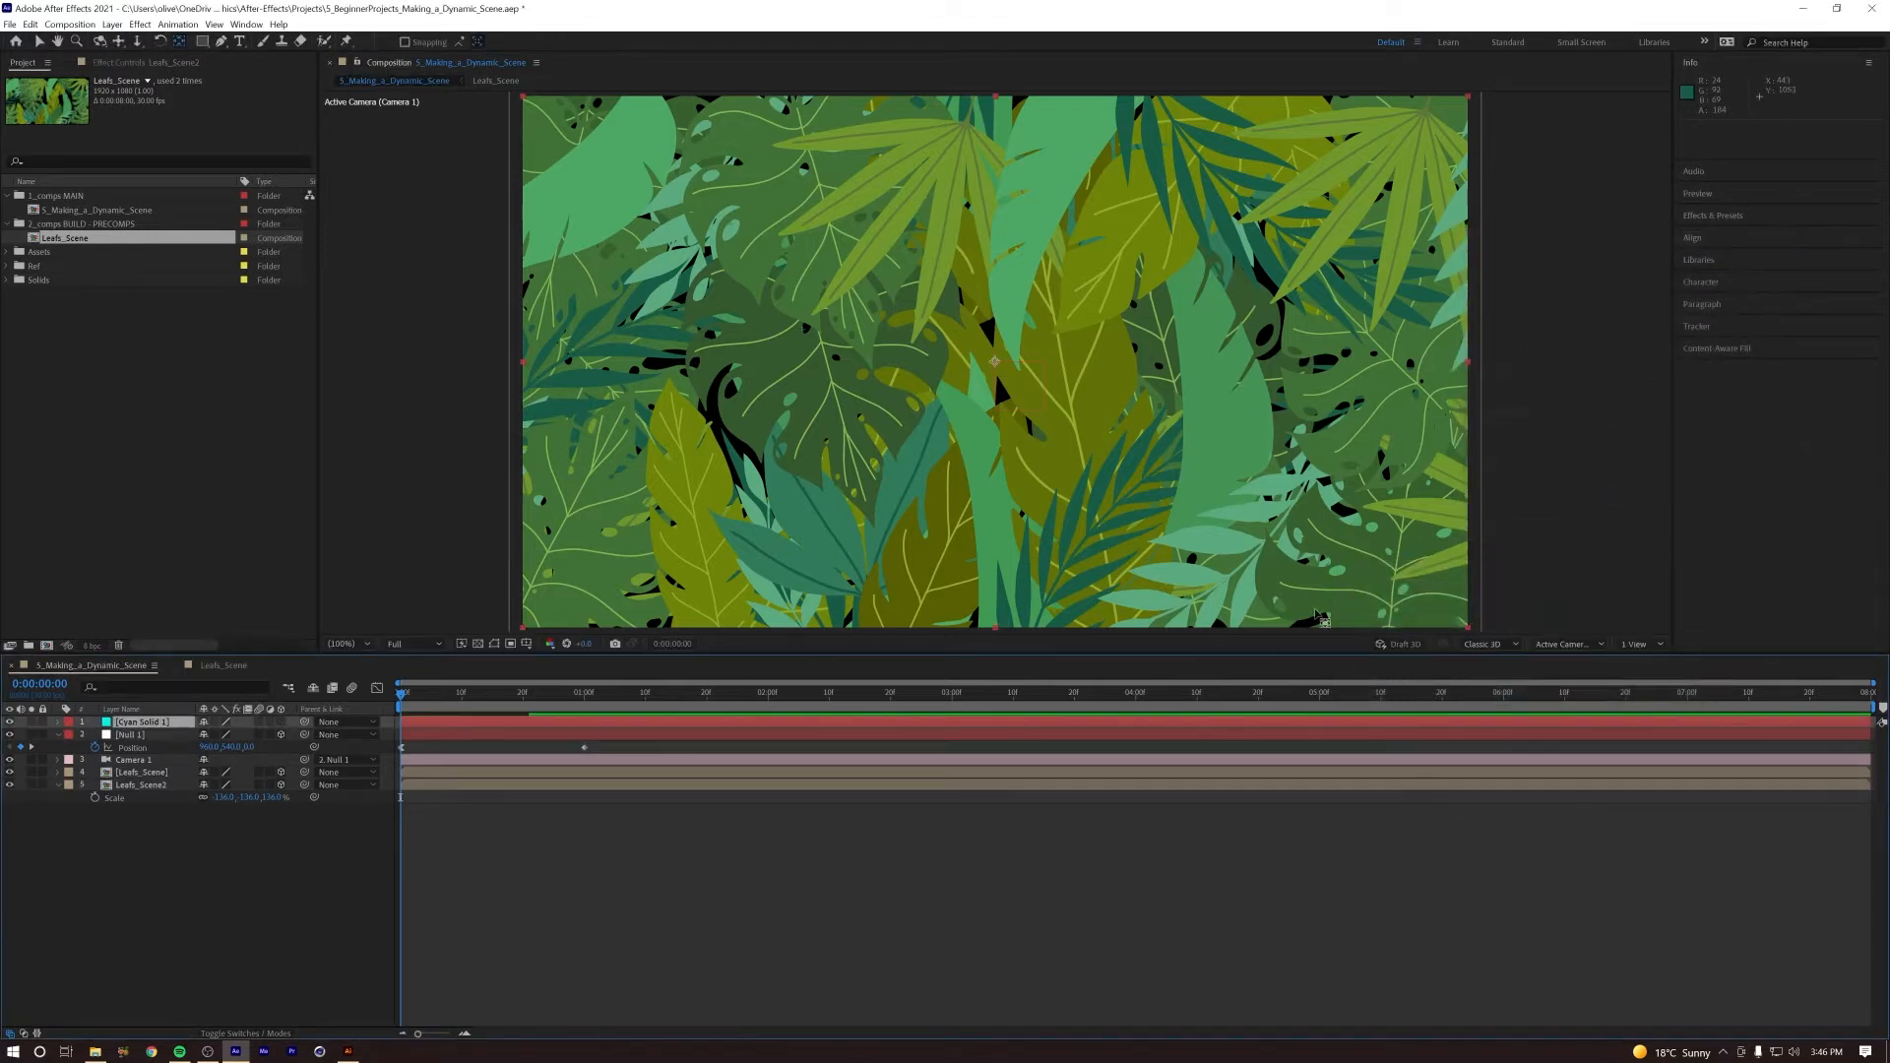
{"action": "left_click_drag", "start_coordinate": [138, 722], "coordinate": [150, 819]}
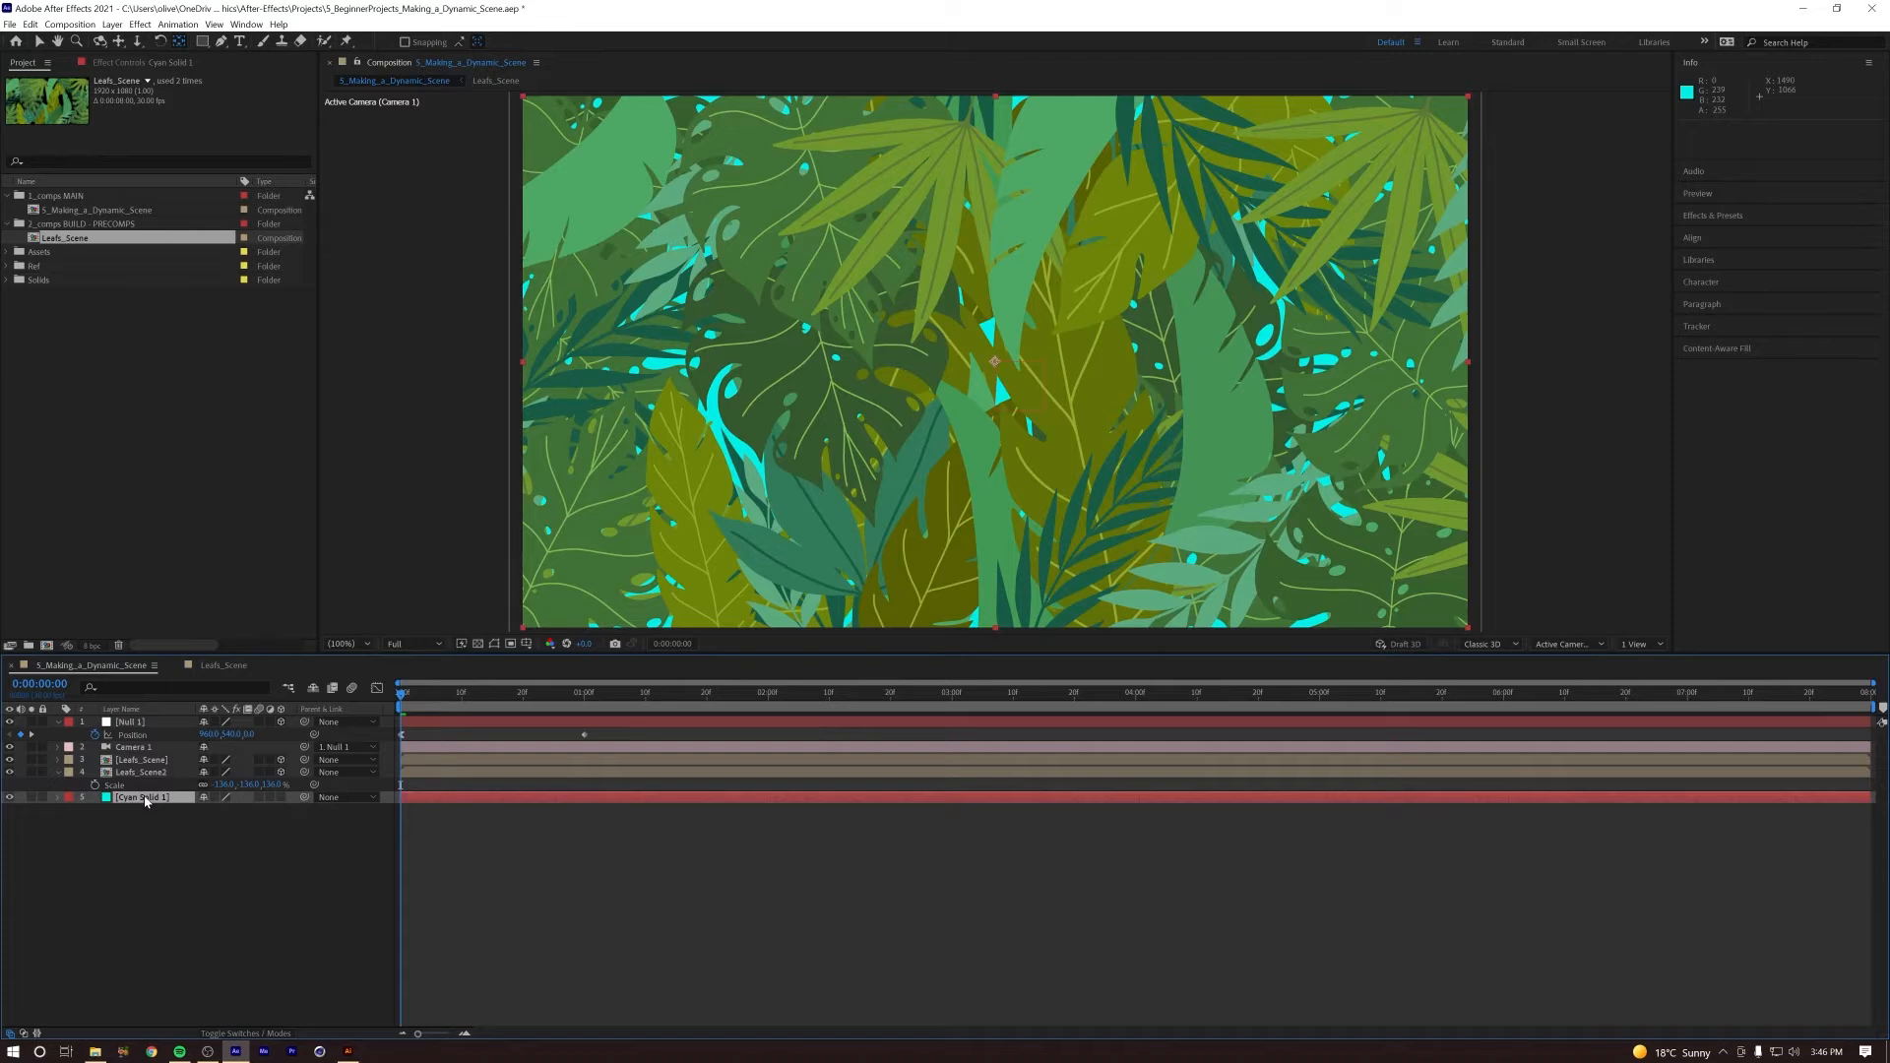
Step: Rename the cyan solid layer BG and lock it, checking the camera move against the new background
{"action": "mouse_move", "coordinate": [414, 698]}
{"action": "left_mouse_down"}
{"action": "mouse_move", "coordinate": [460, 708]}
{"action": "mouse_move", "coordinate": [396, 708]}
{"action": "left_mouse_up"}
{"action": "key", "text": "Return"}
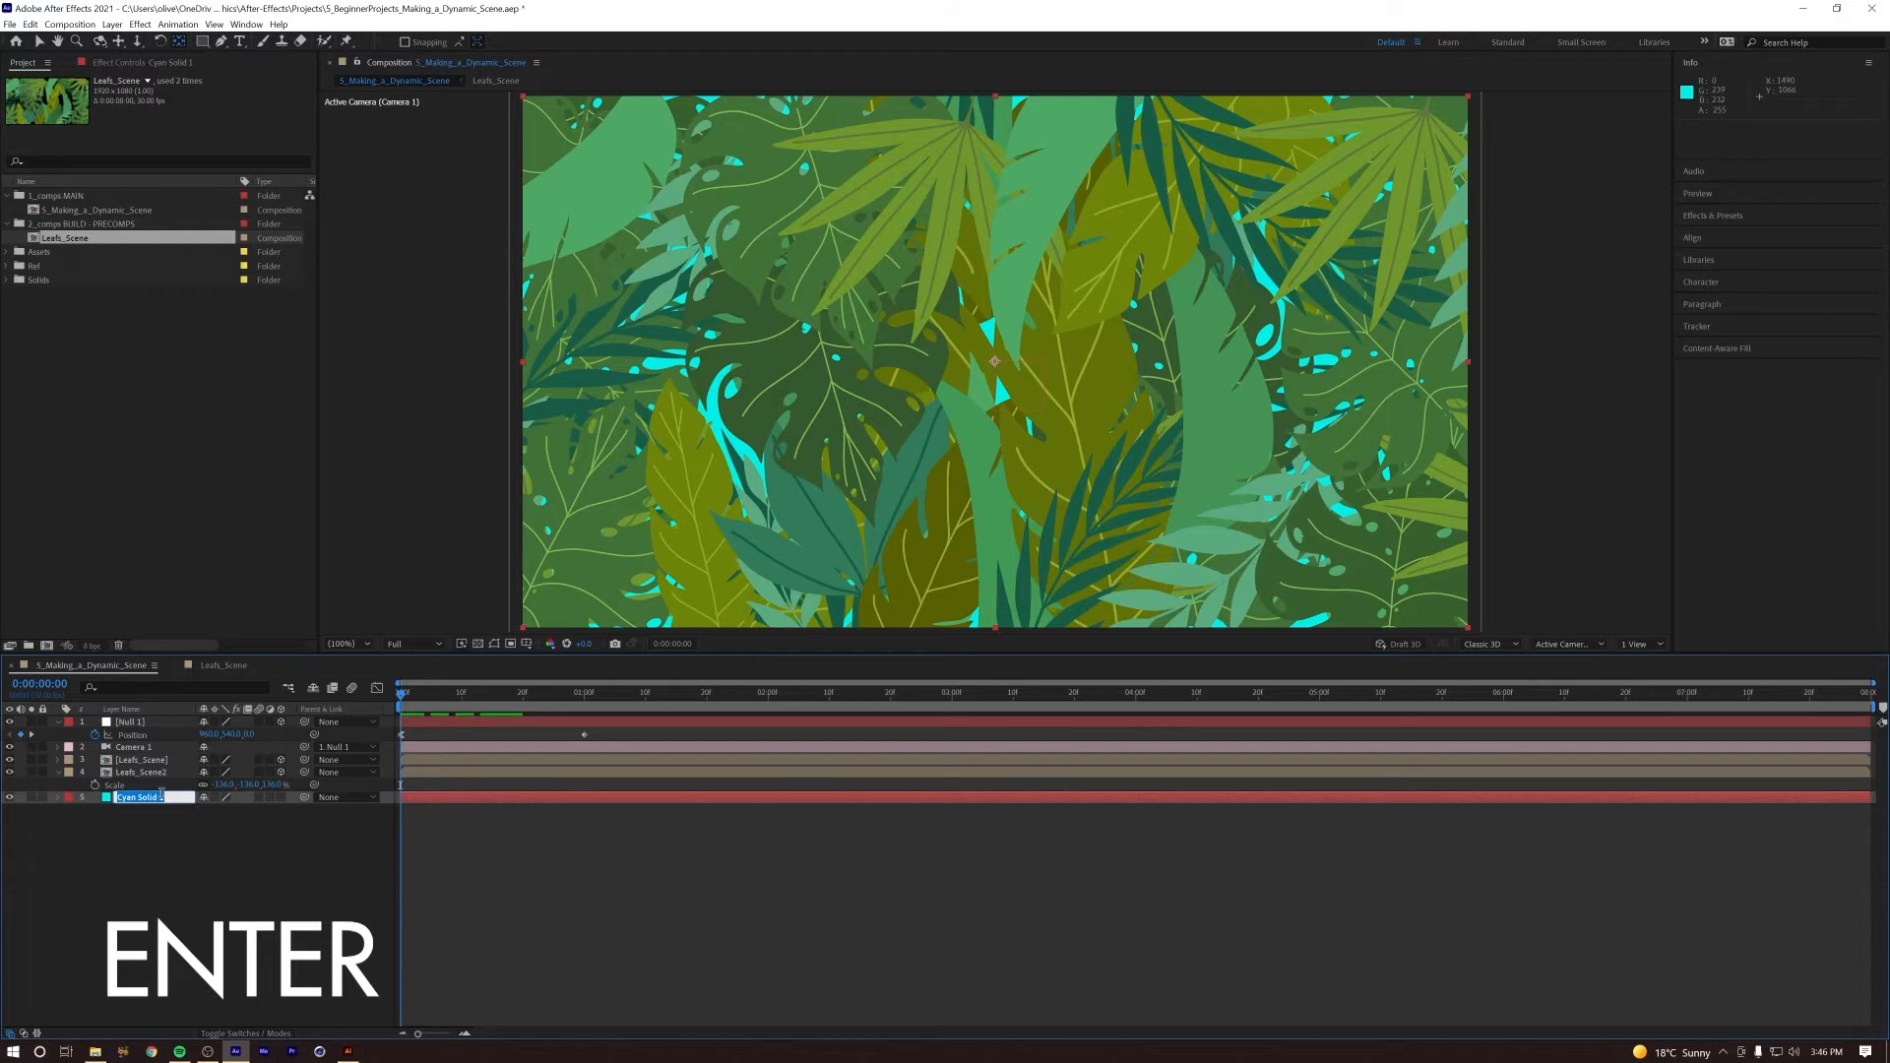
{"action": "left_click", "coordinate": [139, 833]}
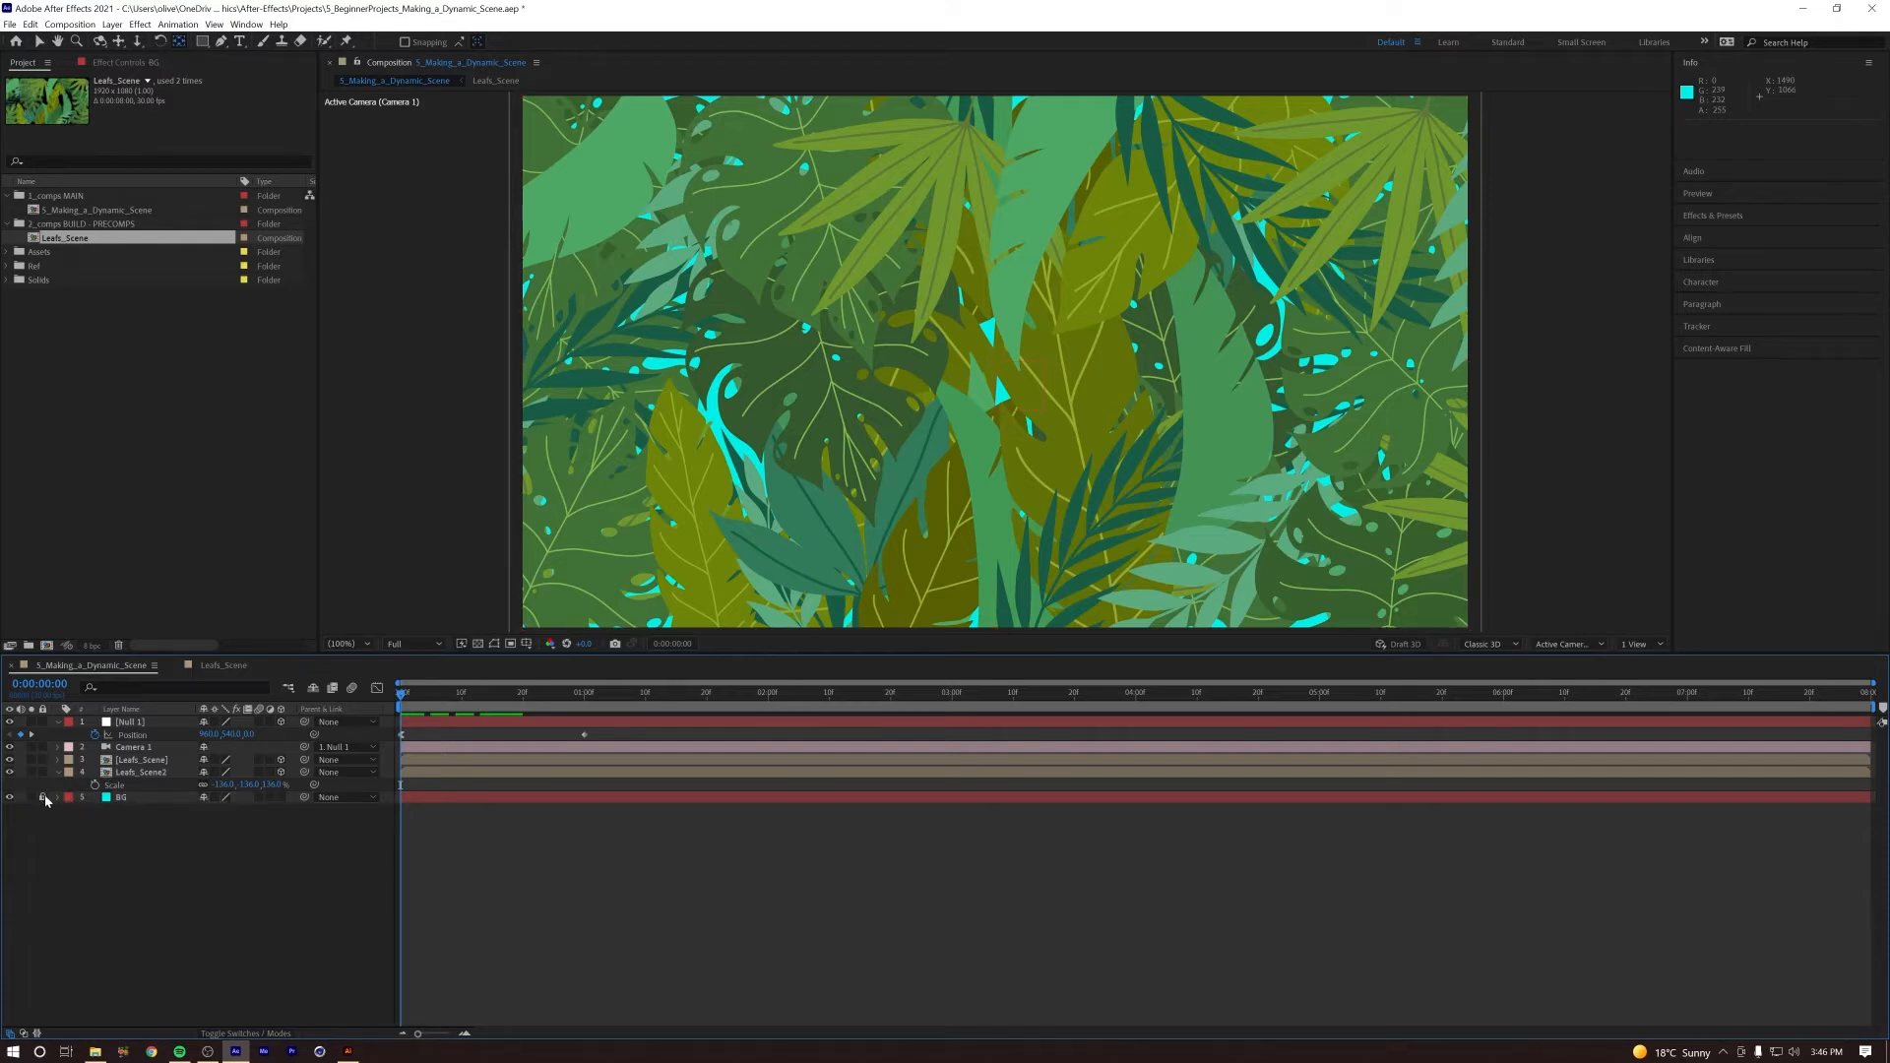
{"action": "mouse_move", "coordinate": [411, 691]}
{"action": "left_mouse_down"}
{"action": "mouse_move", "coordinate": [485, 694]}
{"action": "mouse_move", "coordinate": [384, 701]}
{"action": "mouse_move", "coordinate": [527, 695]}
{"action": "mouse_move", "coordinate": [377, 704]}
{"action": "mouse_move", "coordinate": [599, 695]}
{"action": "mouse_move", "coordinate": [444, 695]}
{"action": "left_mouse_up"}
{"action": "key", "text": "space"}
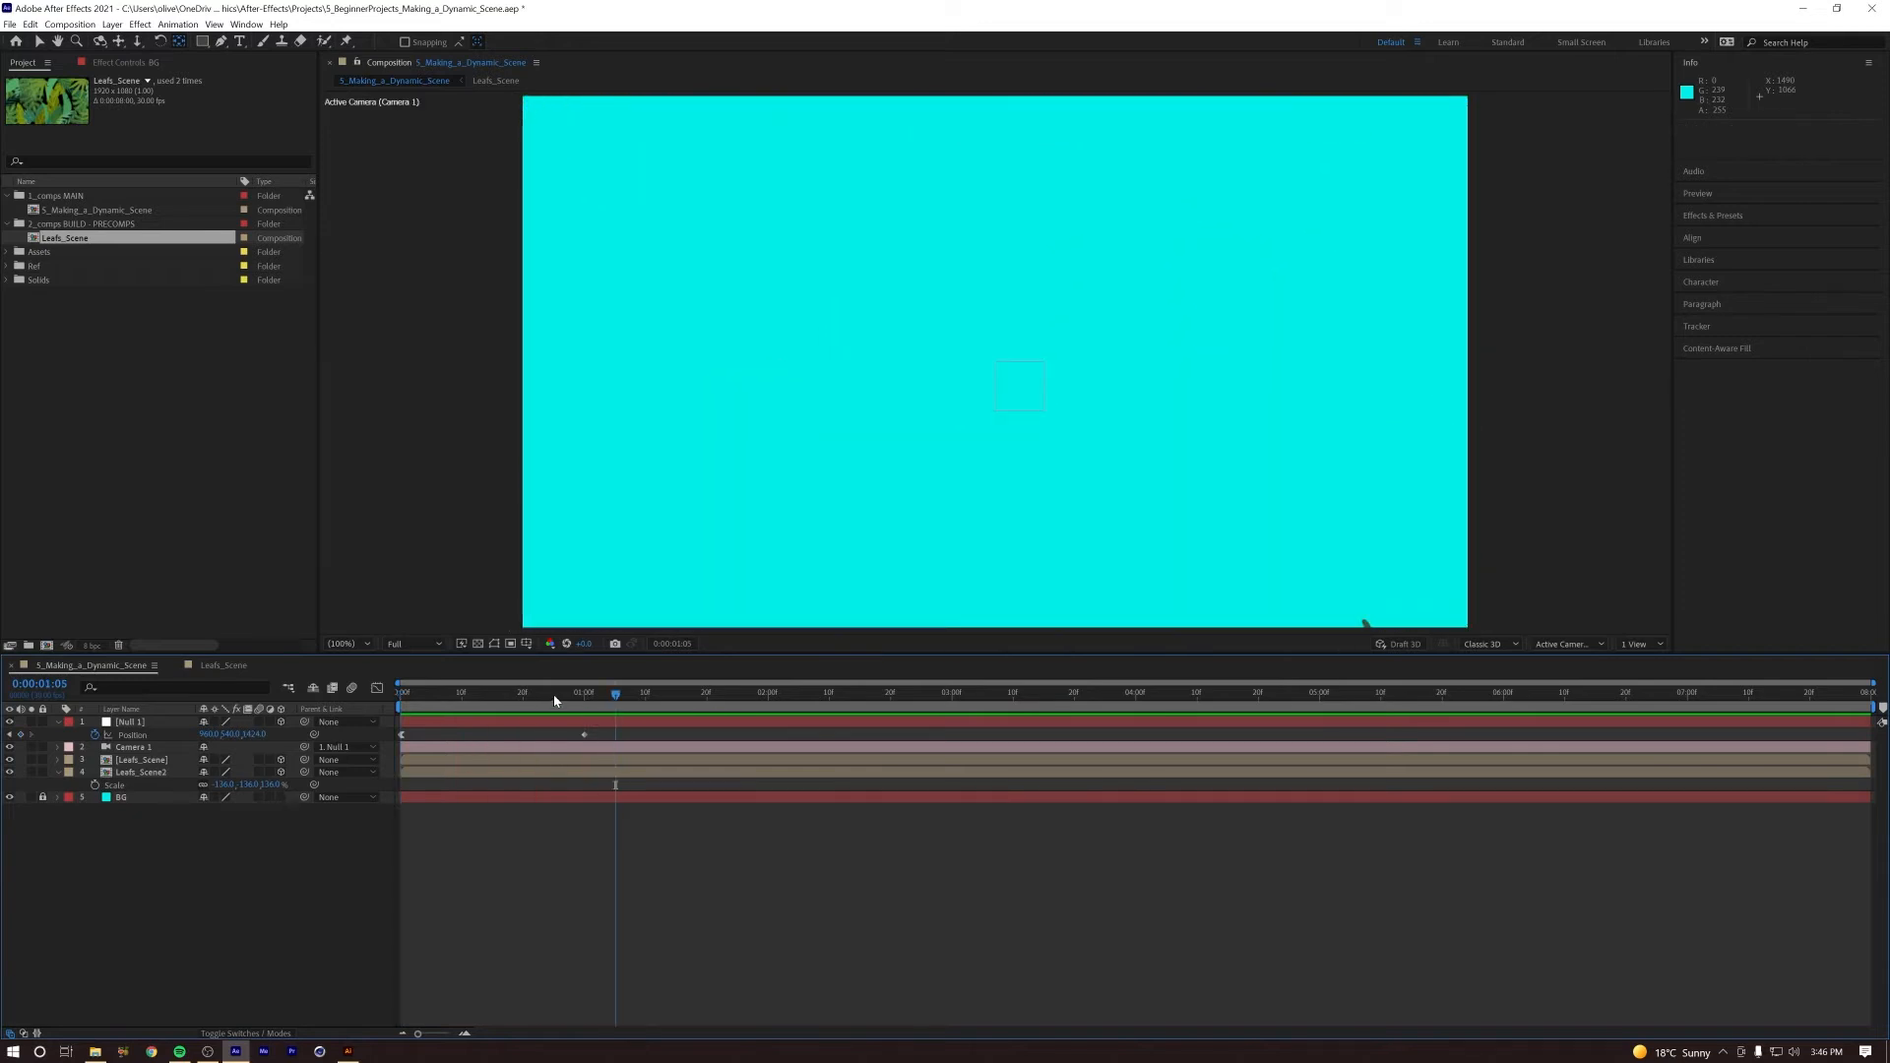
{"action": "left_click", "coordinate": [474, 697]}
{"action": "left_click_drag", "start_coordinate": [474, 697], "coordinate": [414, 697]}
Step: Toggle the visibility of the front Leafs_Scene layer to compare how it separates from the leaves behind it
{"action": "left_click", "coordinate": [119, 760]}
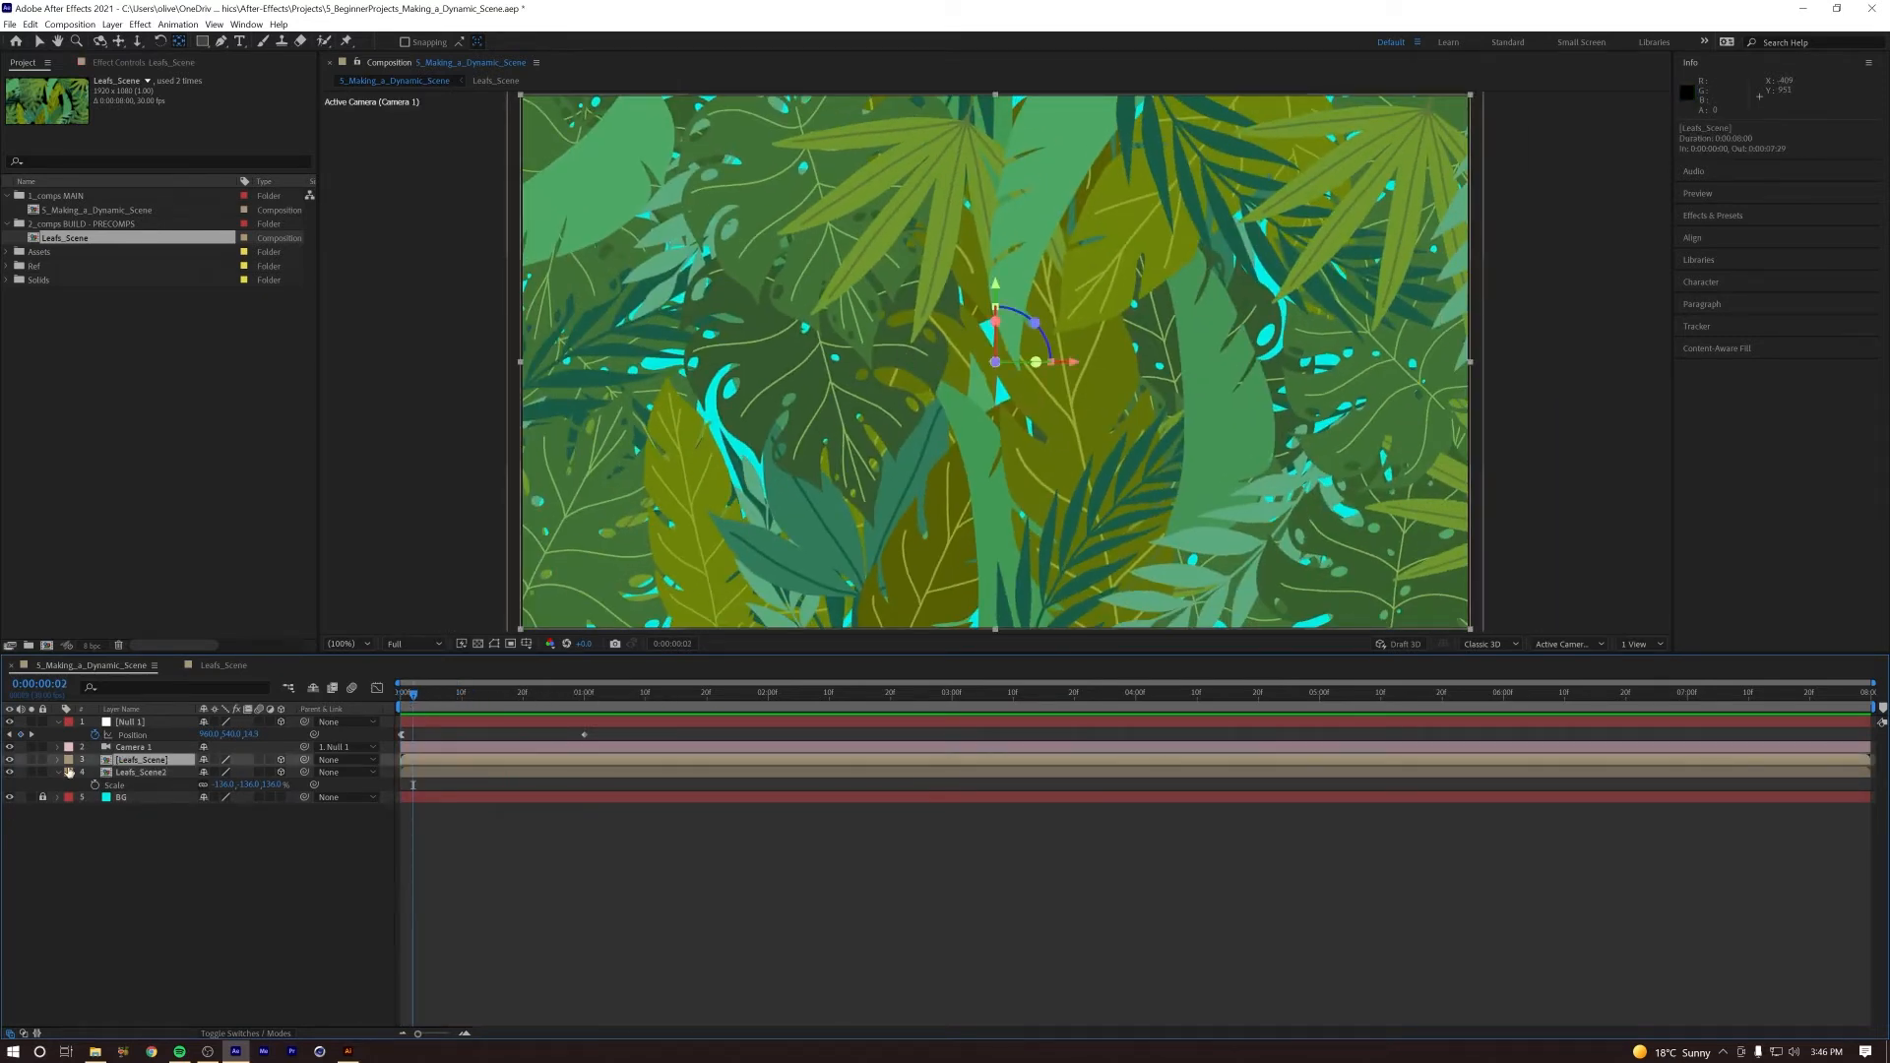
{"action": "left_click", "coordinate": [9, 761]}
{"action": "left_click", "coordinate": [10, 761]}
{"action": "left_click", "coordinate": [10, 761]}
{"action": "left_click", "coordinate": [10, 761]}
{"action": "left_click", "coordinate": [10, 761]}
{"action": "left_click", "coordinate": [10, 761]}
{"action": "left_click", "coordinate": [462, 695]}
{"action": "left_click_drag", "start_coordinate": [484, 699], "coordinate": [266, 734]}
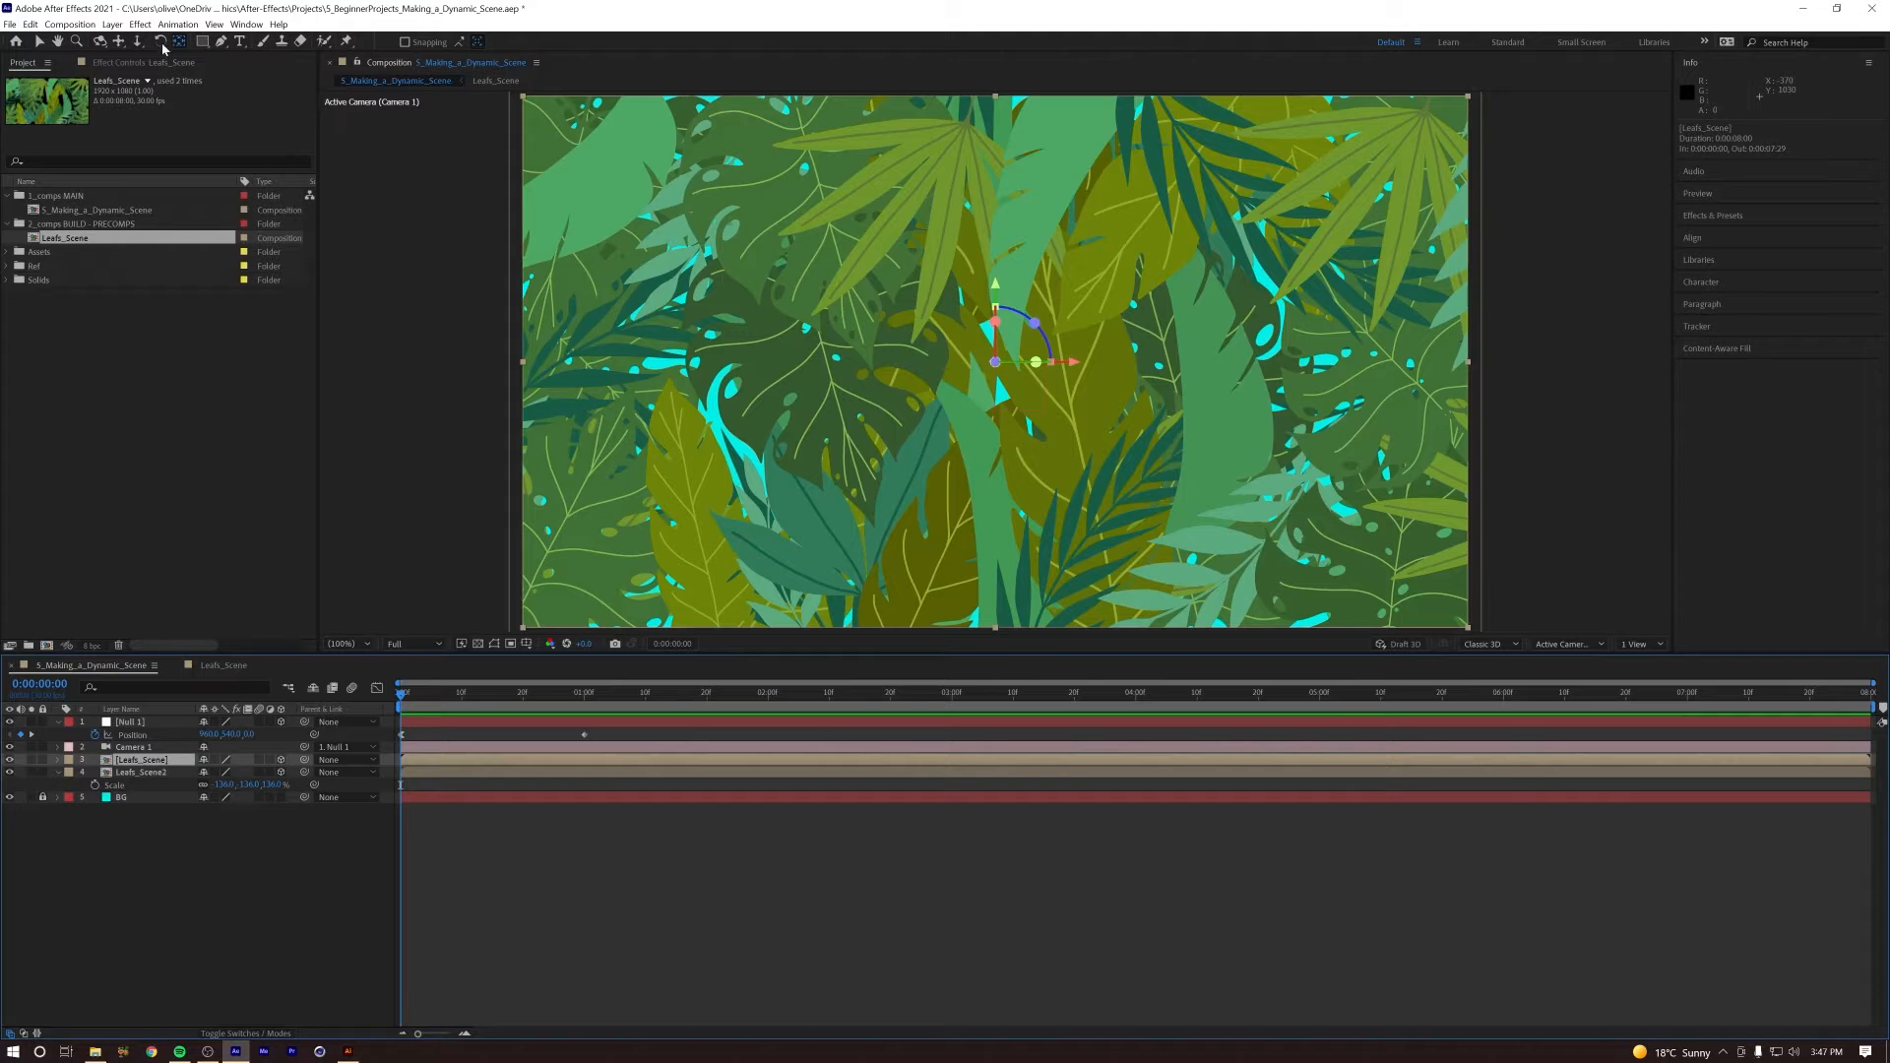
Step: Add a Drop Shadow layer style to the front Leafs_Scene layer
{"action": "left_click", "coordinate": [113, 24]}
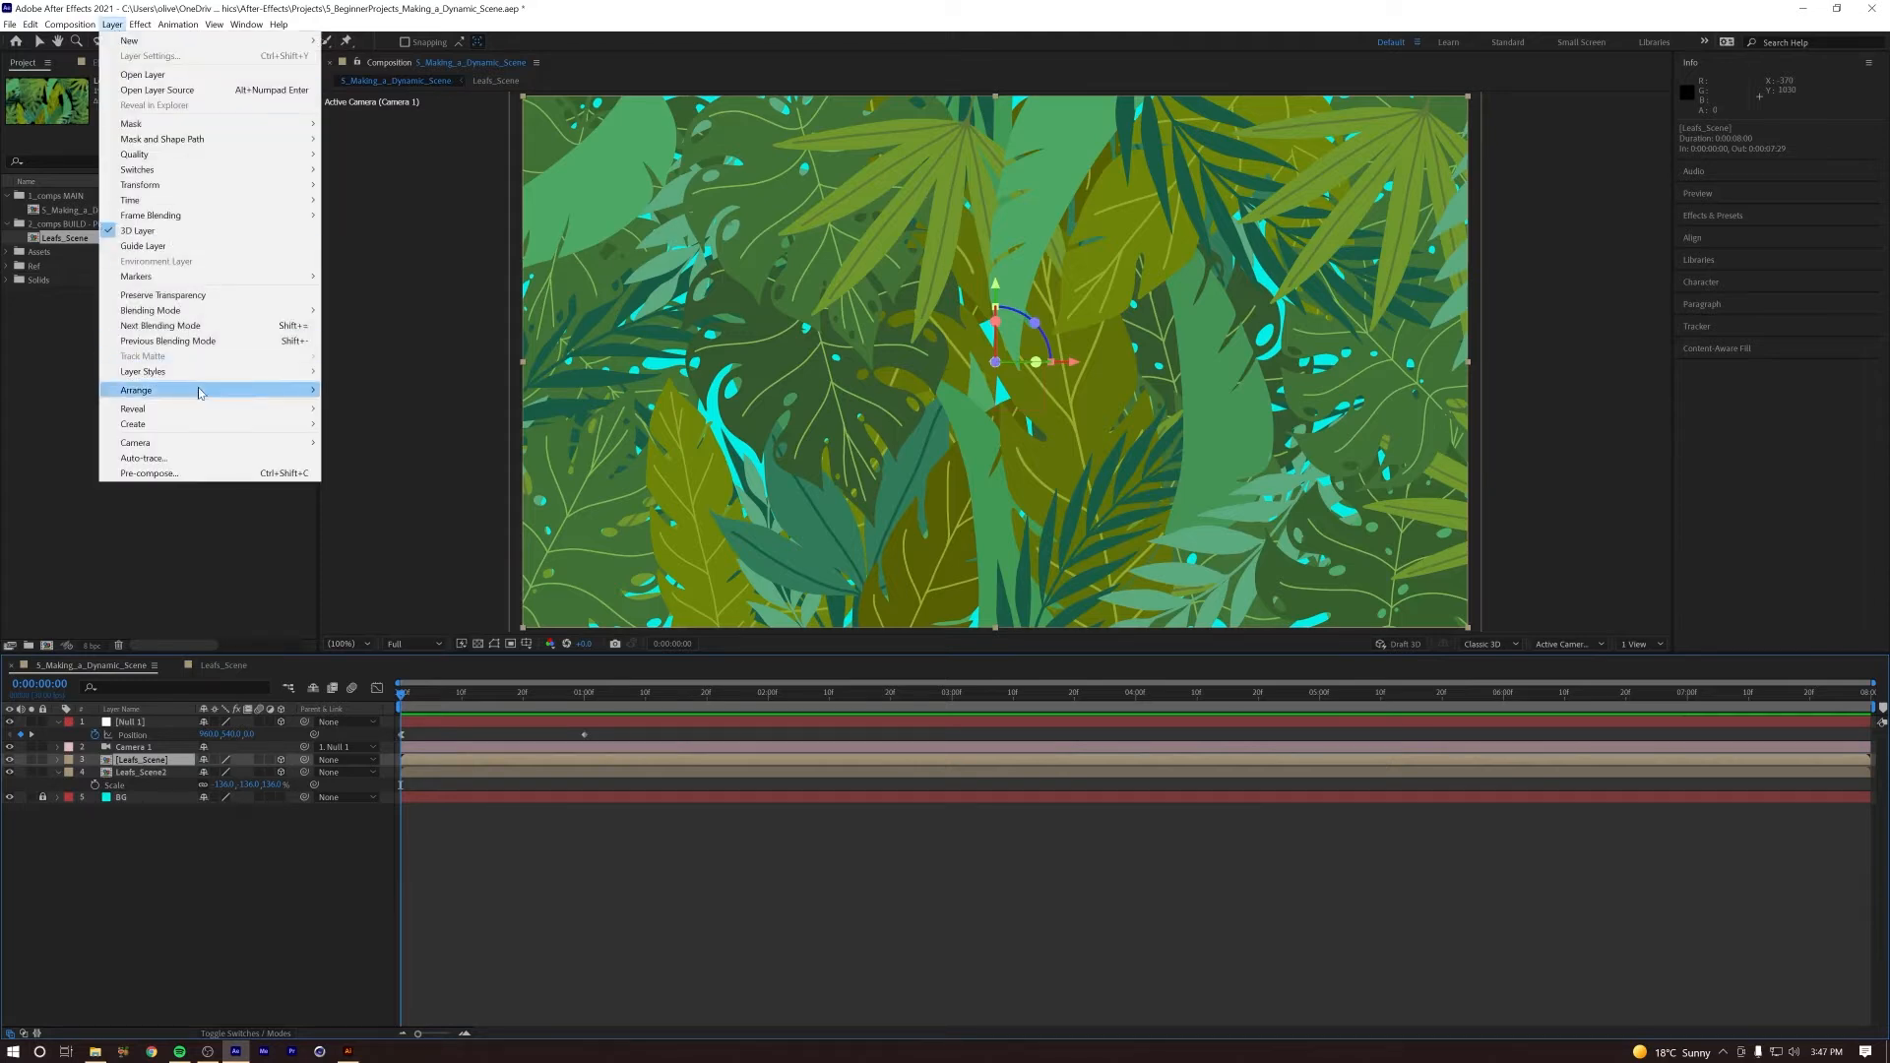
{"action": "mouse_move", "coordinate": [208, 375]}
{"action": "left_click", "coordinate": [396, 426]}
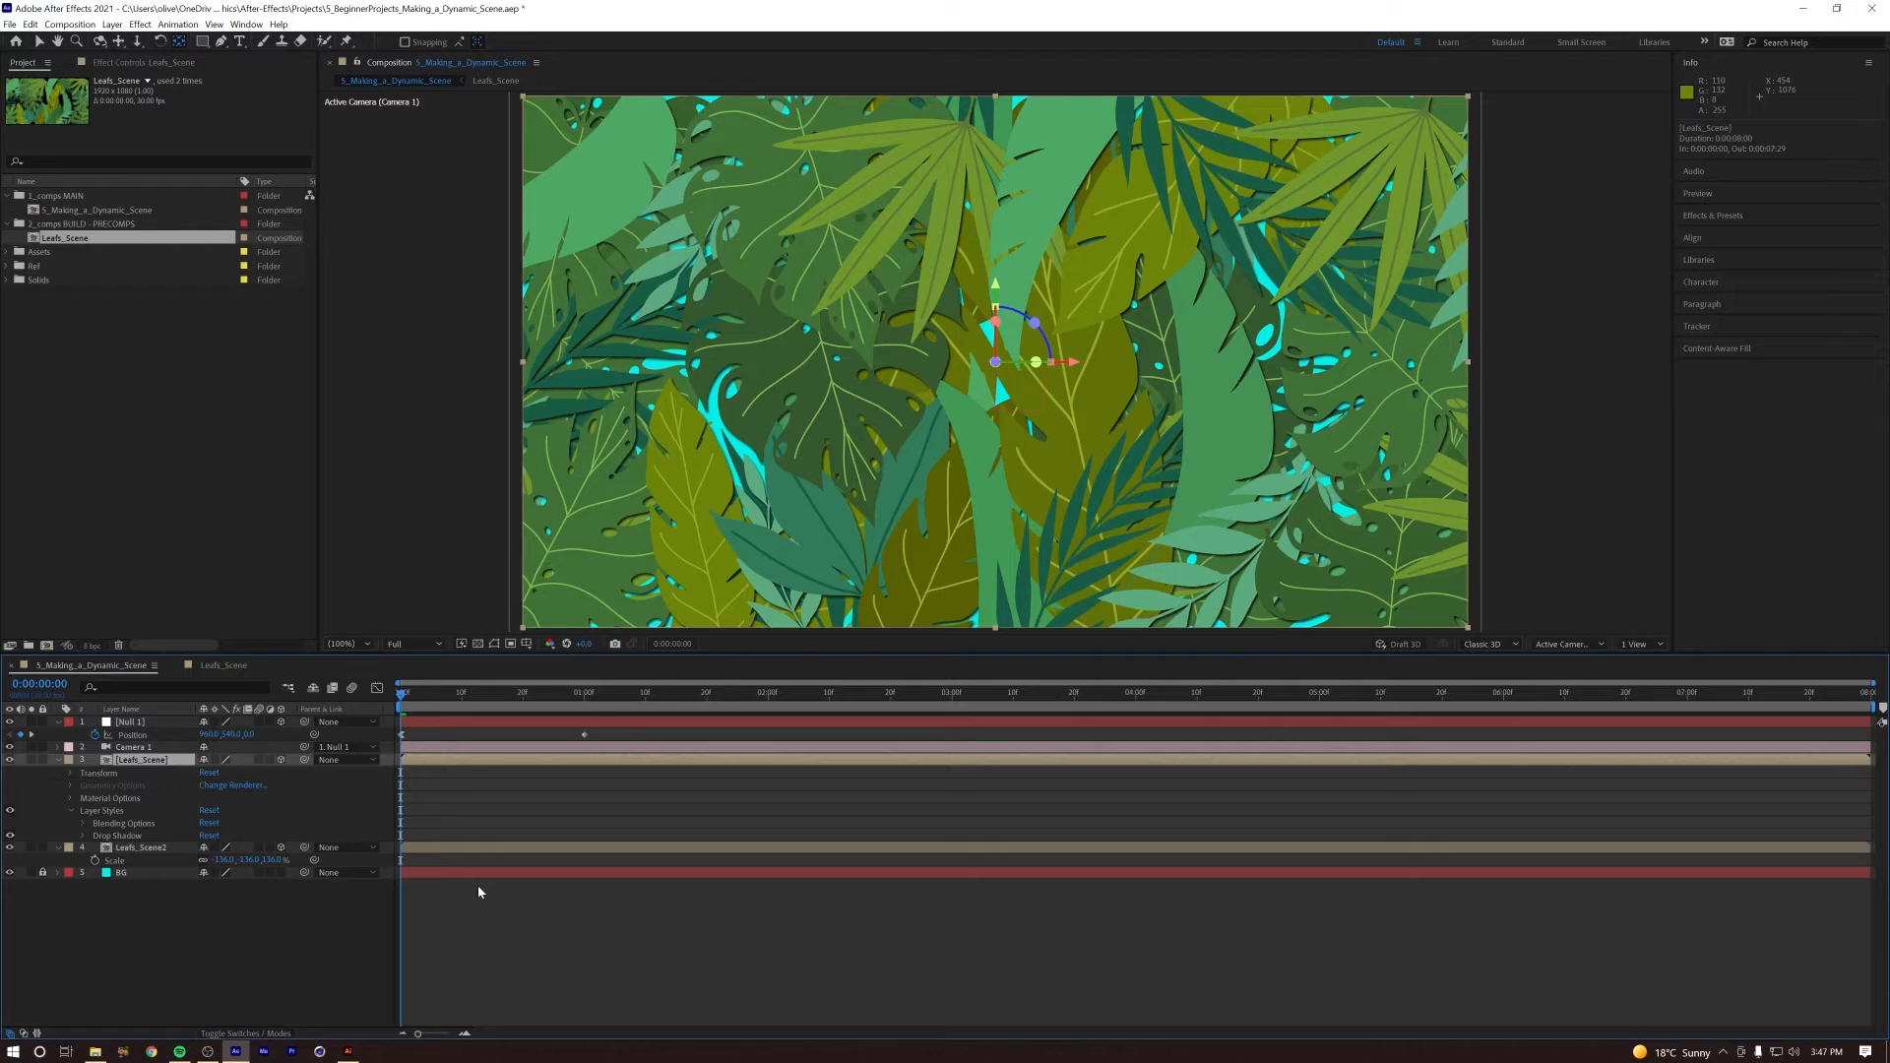
Step: Soften the front Leafs_Scene layer's drop shadow by raising its size to about 53, and preview the animation
{"action": "left_click", "coordinate": [84, 837]}
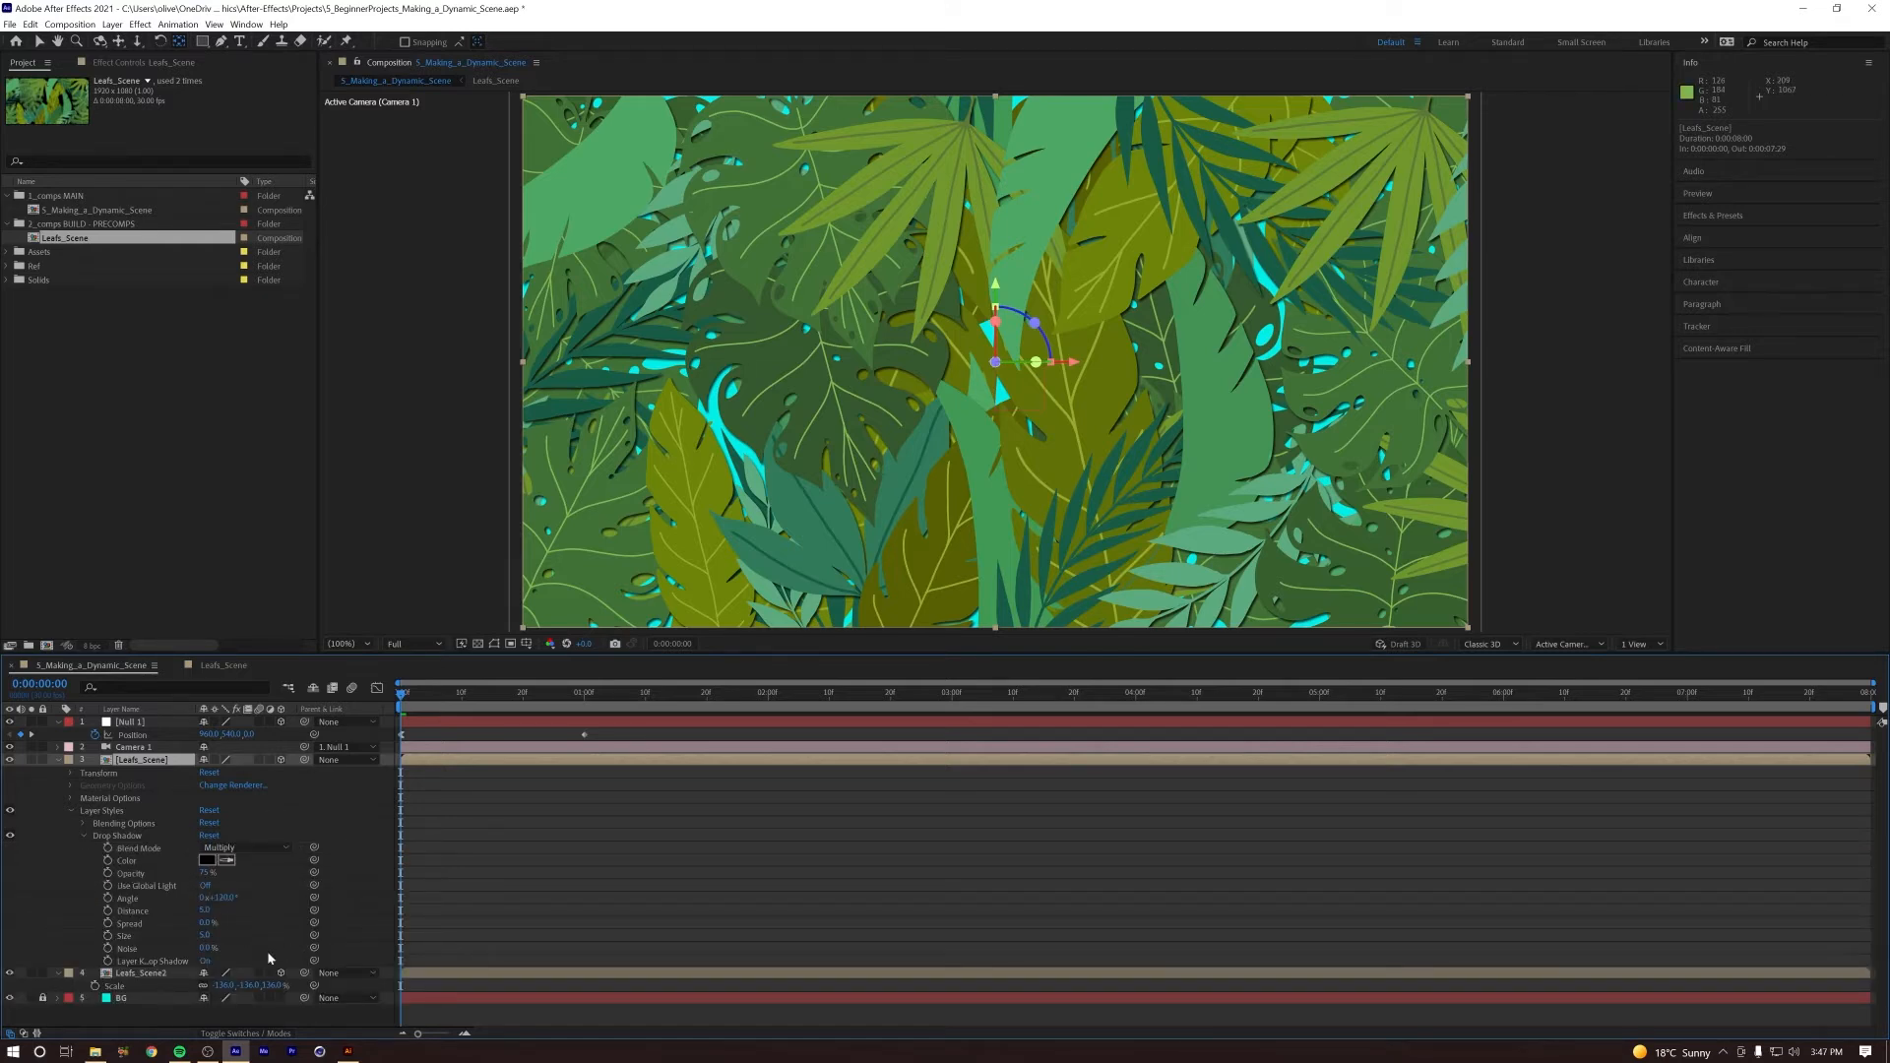
{"action": "left_click_drag", "start_coordinate": [203, 935], "coordinate": [223, 937]}
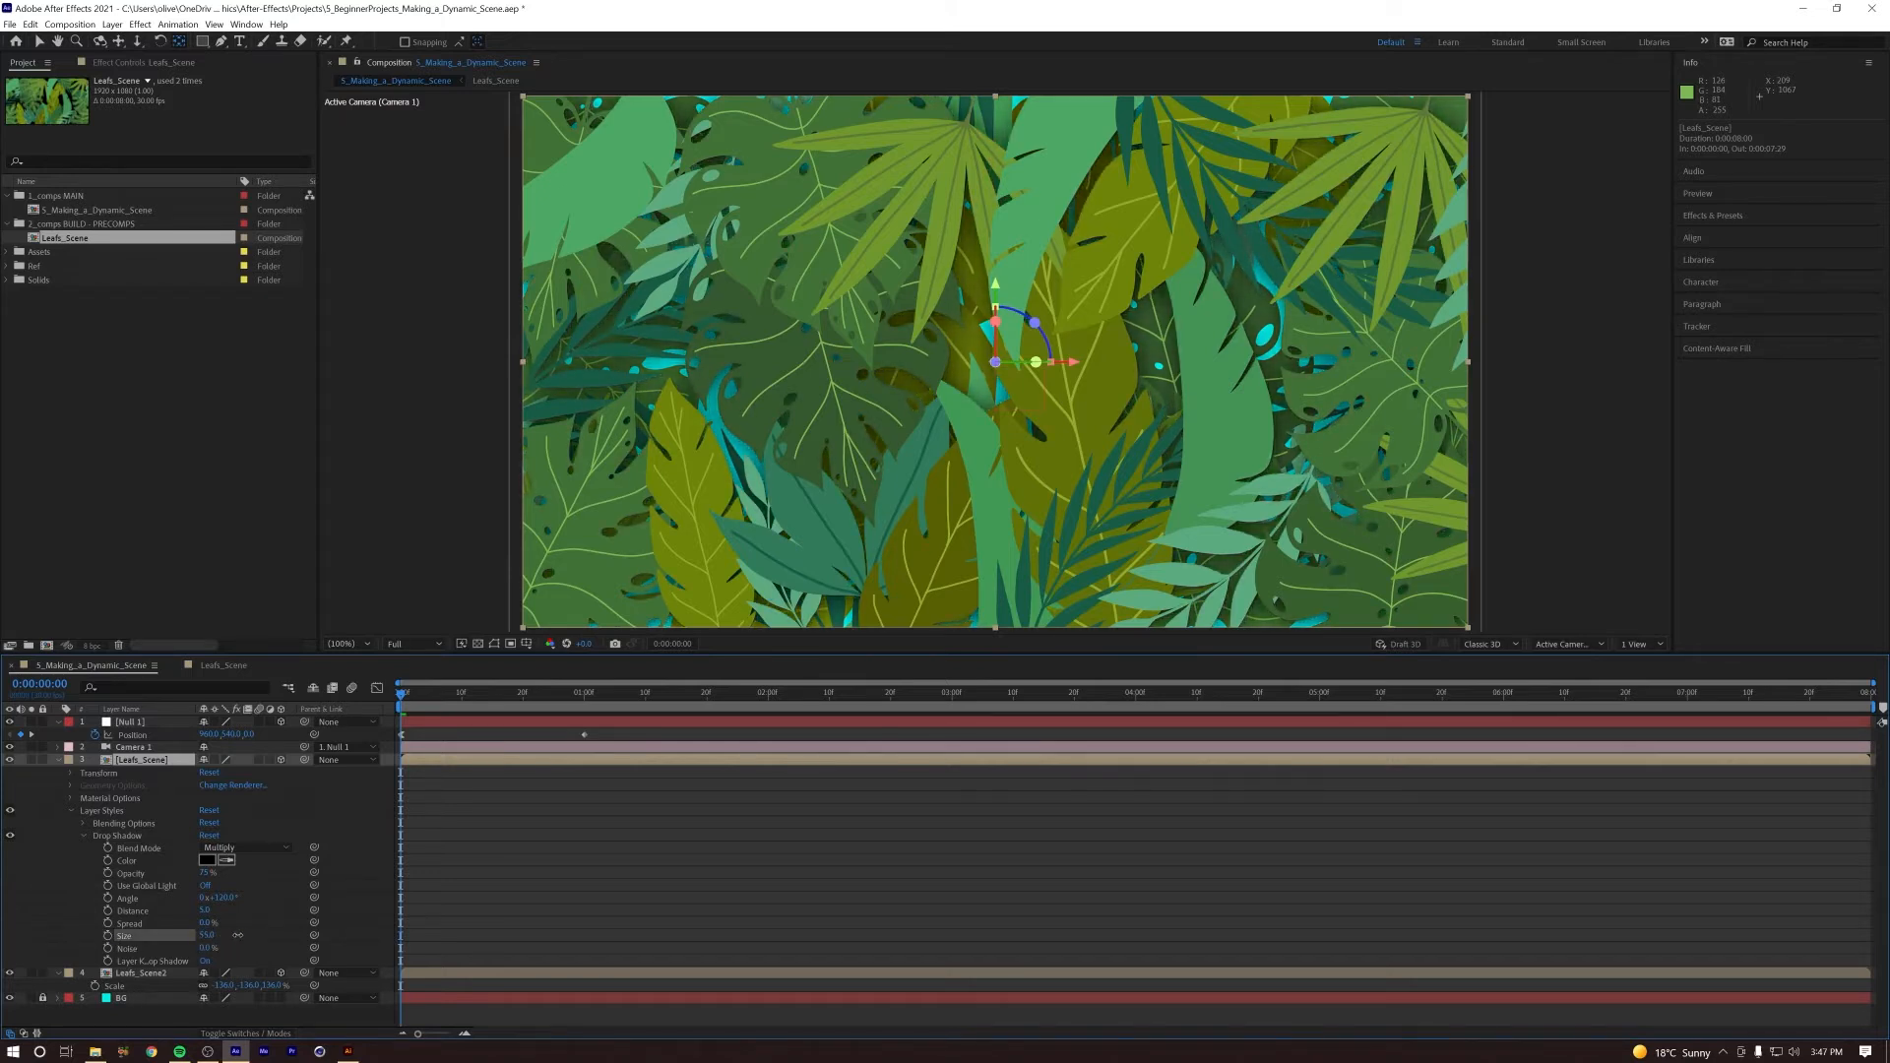
{"action": "left_click_drag", "start_coordinate": [429, 702], "coordinate": [310, 695]}
{"action": "key", "text": "space"}
{"action": "key", "text": "space"}
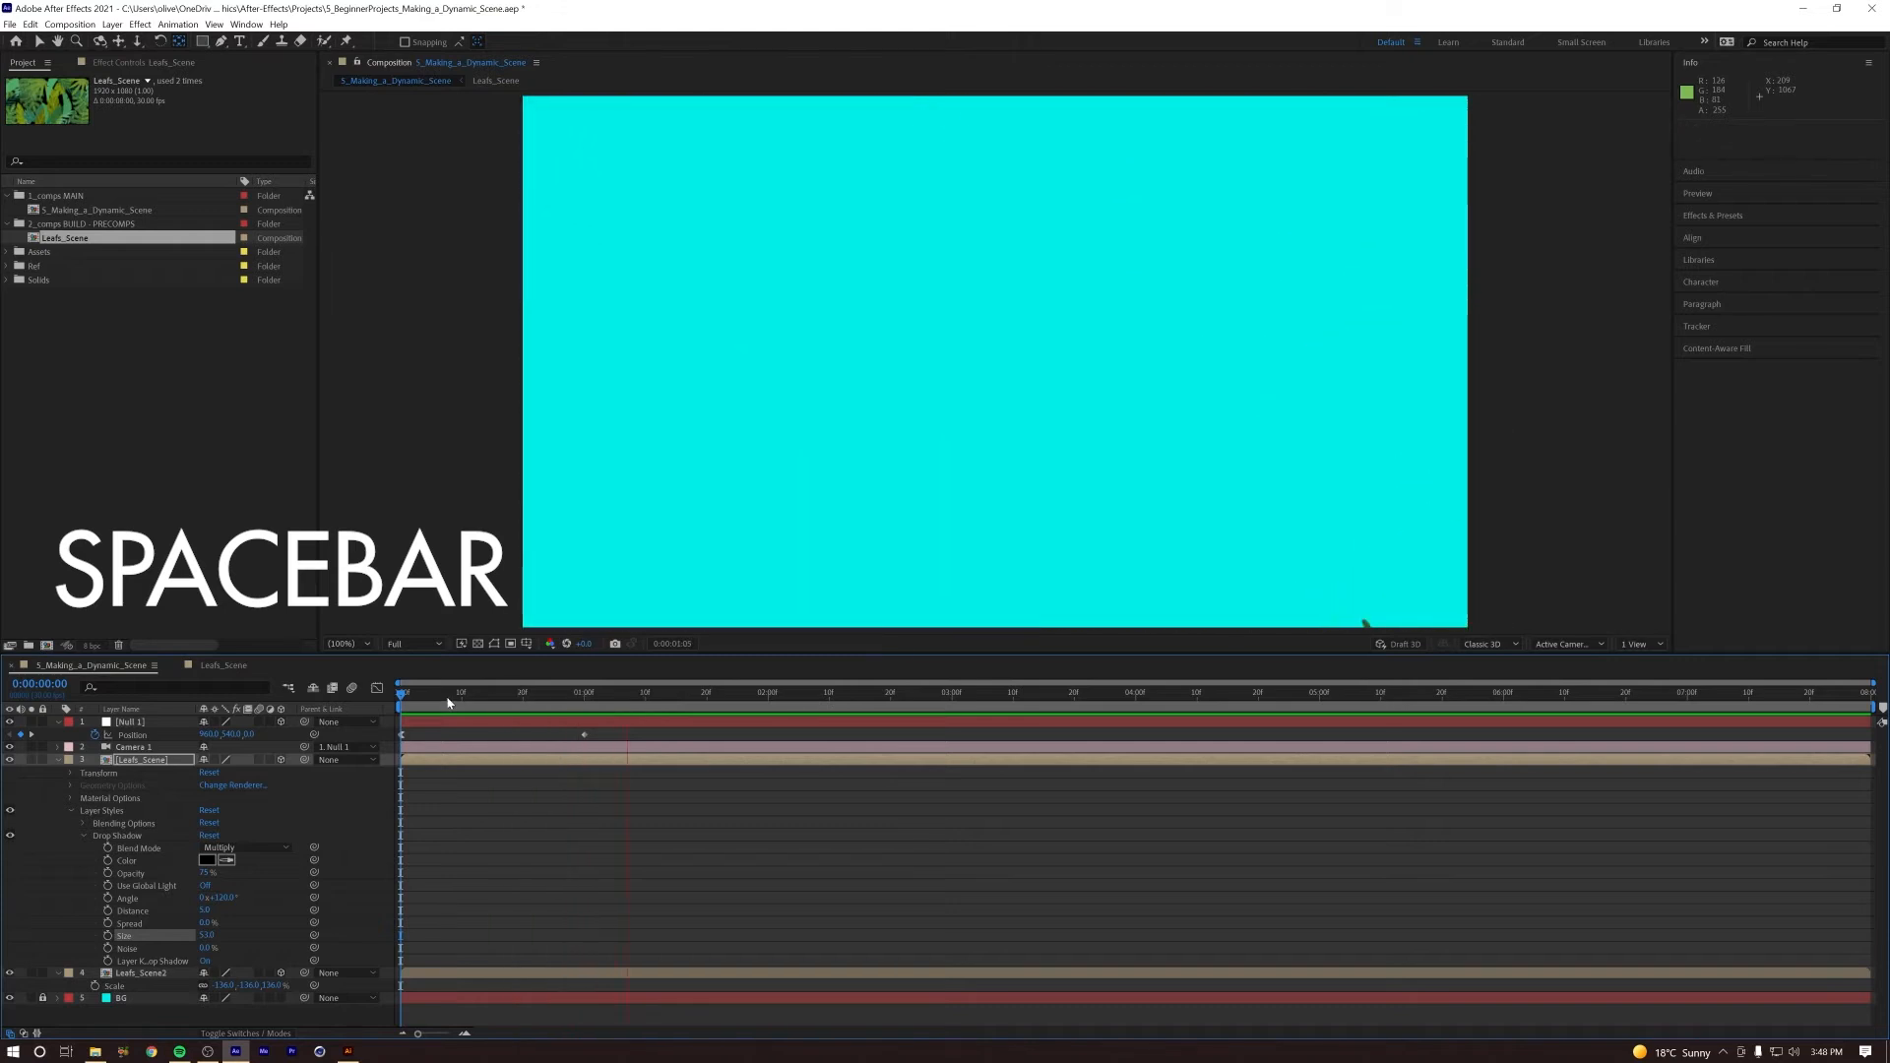
{"action": "left_click_drag", "start_coordinate": [515, 716], "coordinate": [337, 713]}
{"action": "key", "text": "space"}
{"action": "key", "text": "space"}
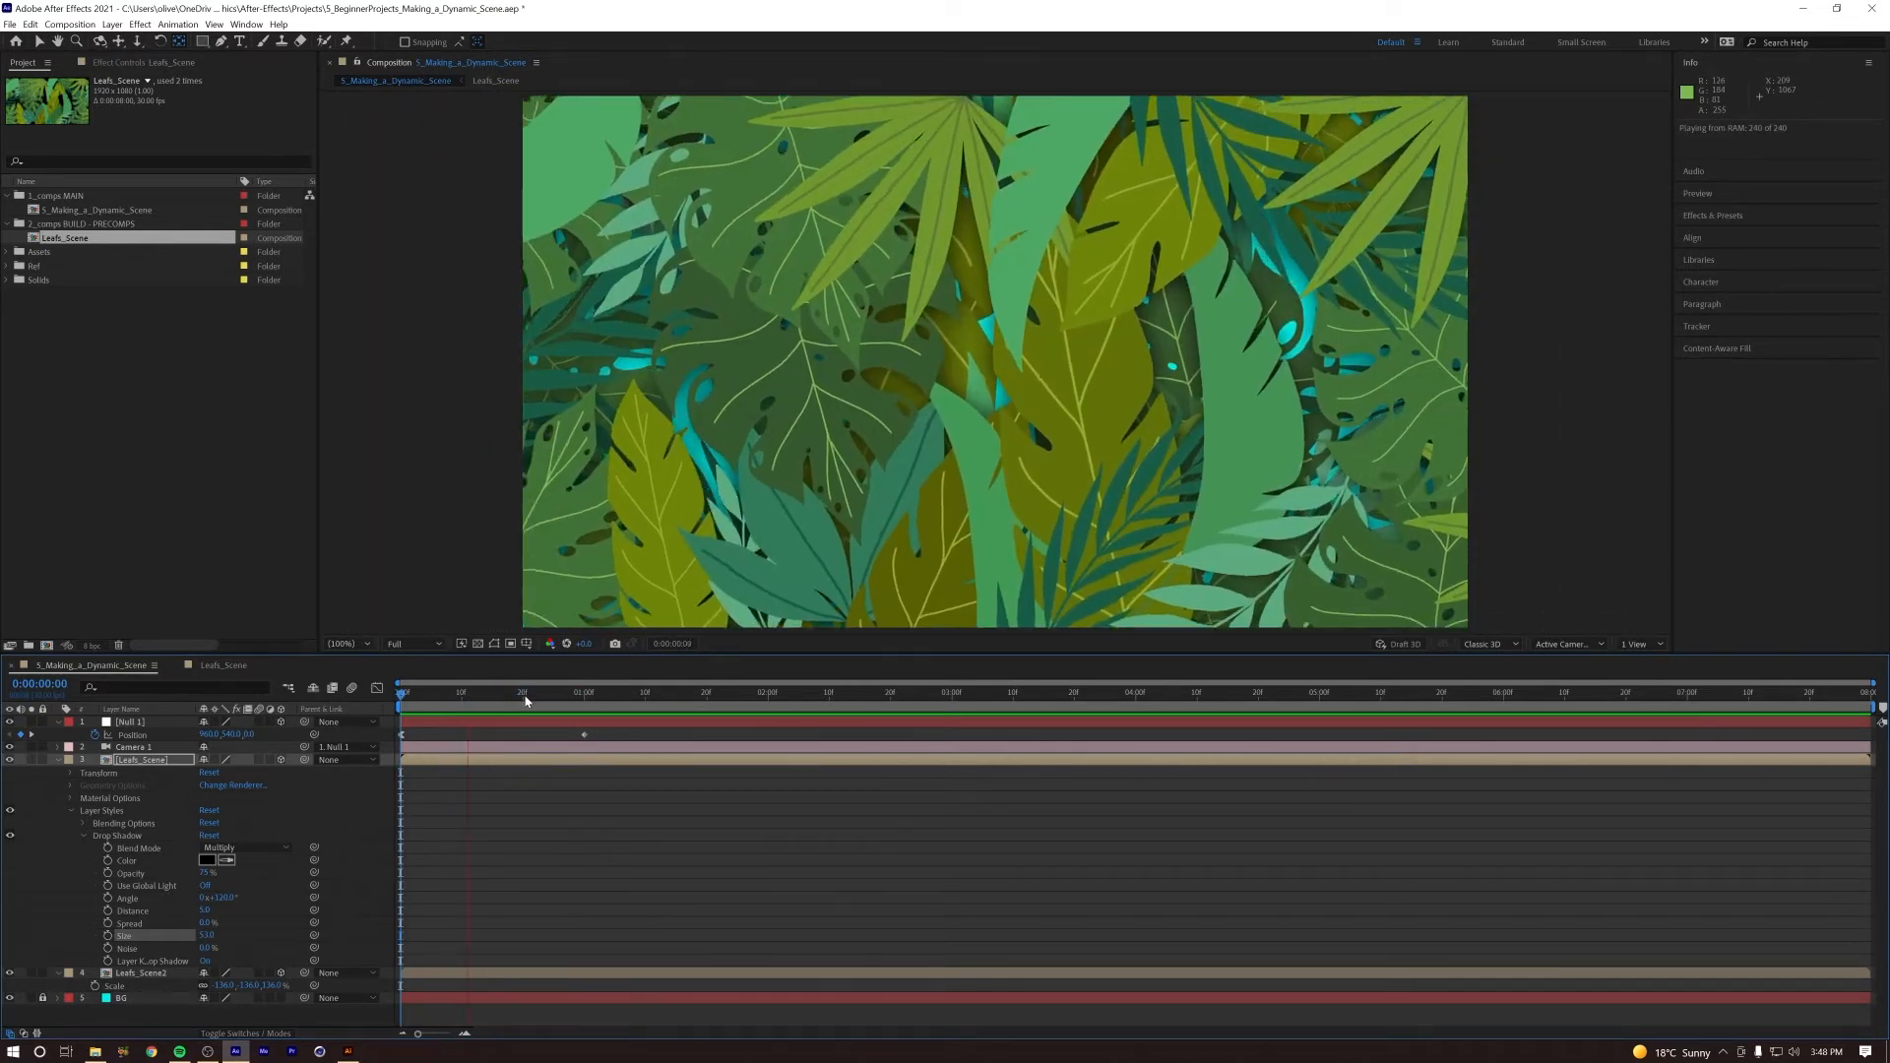
{"action": "key", "text": "space"}
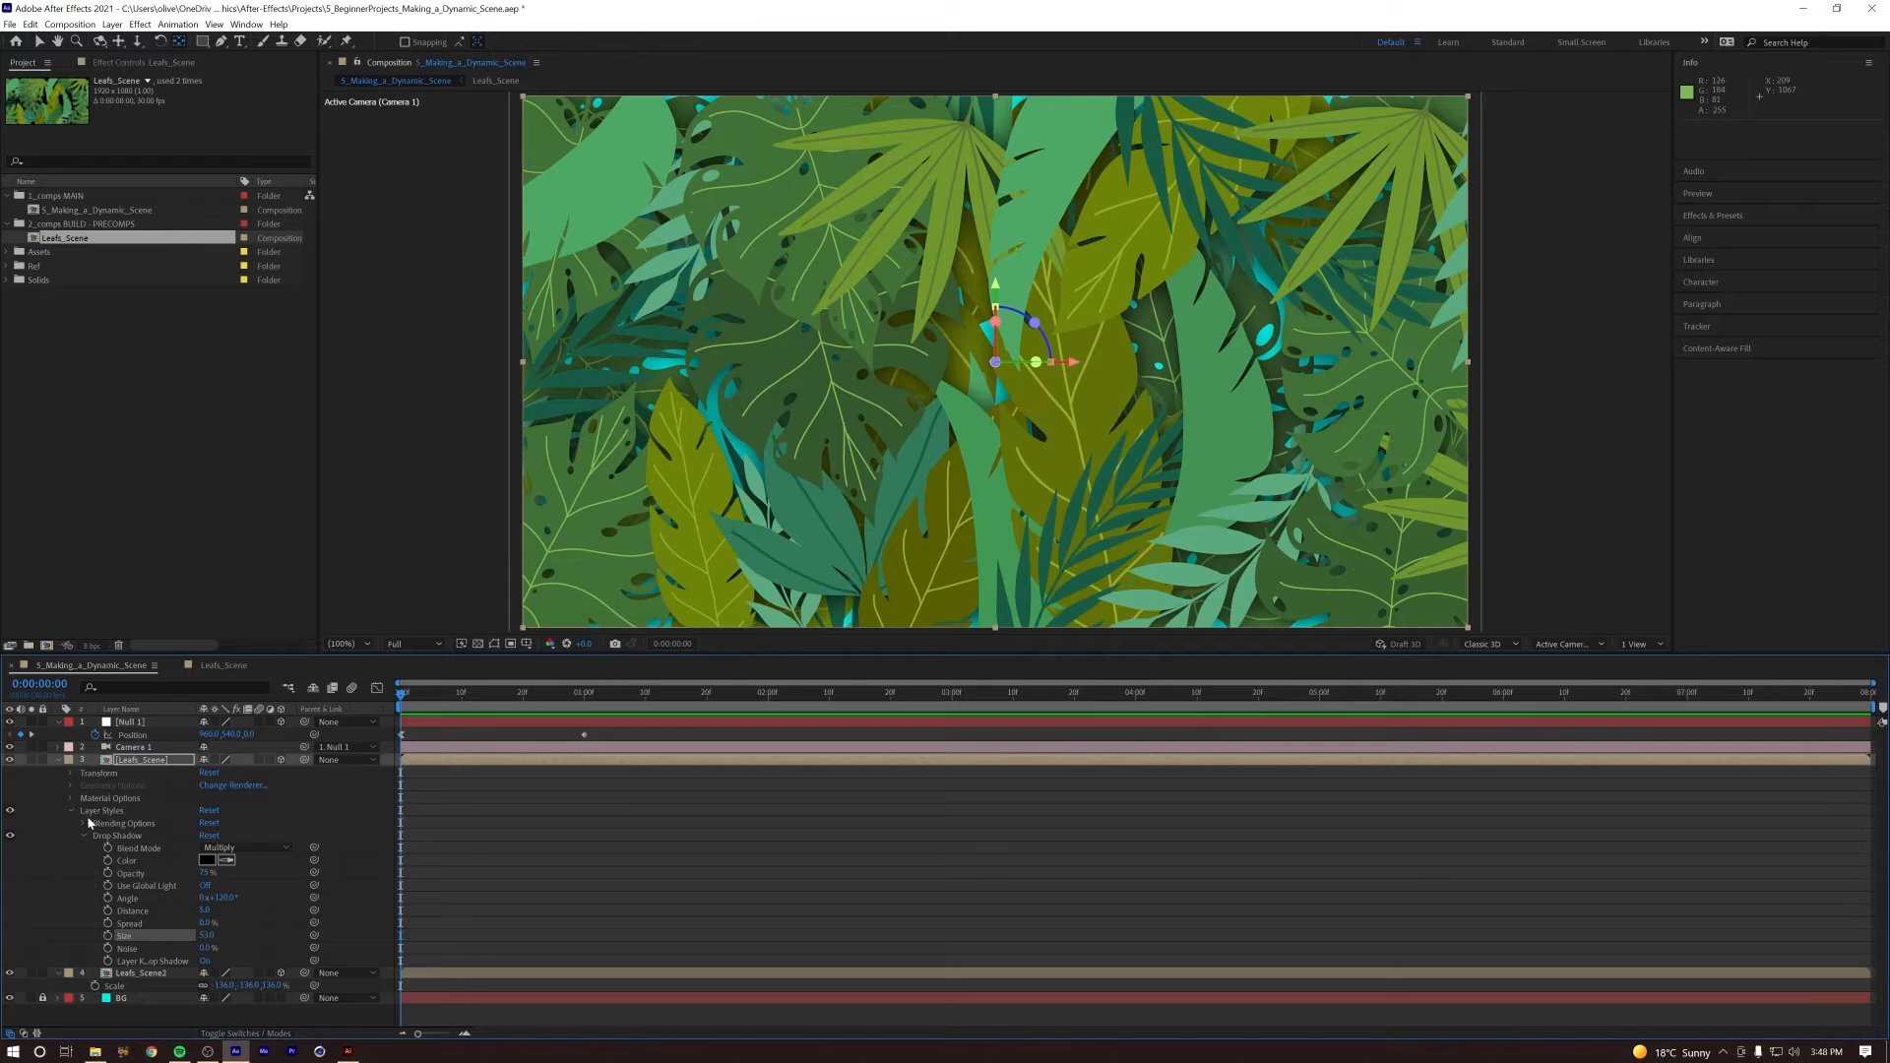
Step: Copy the layer styles from the front Leafs_Scene layer onto Leafs_Scene2
{"action": "left_click", "coordinate": [71, 812]}
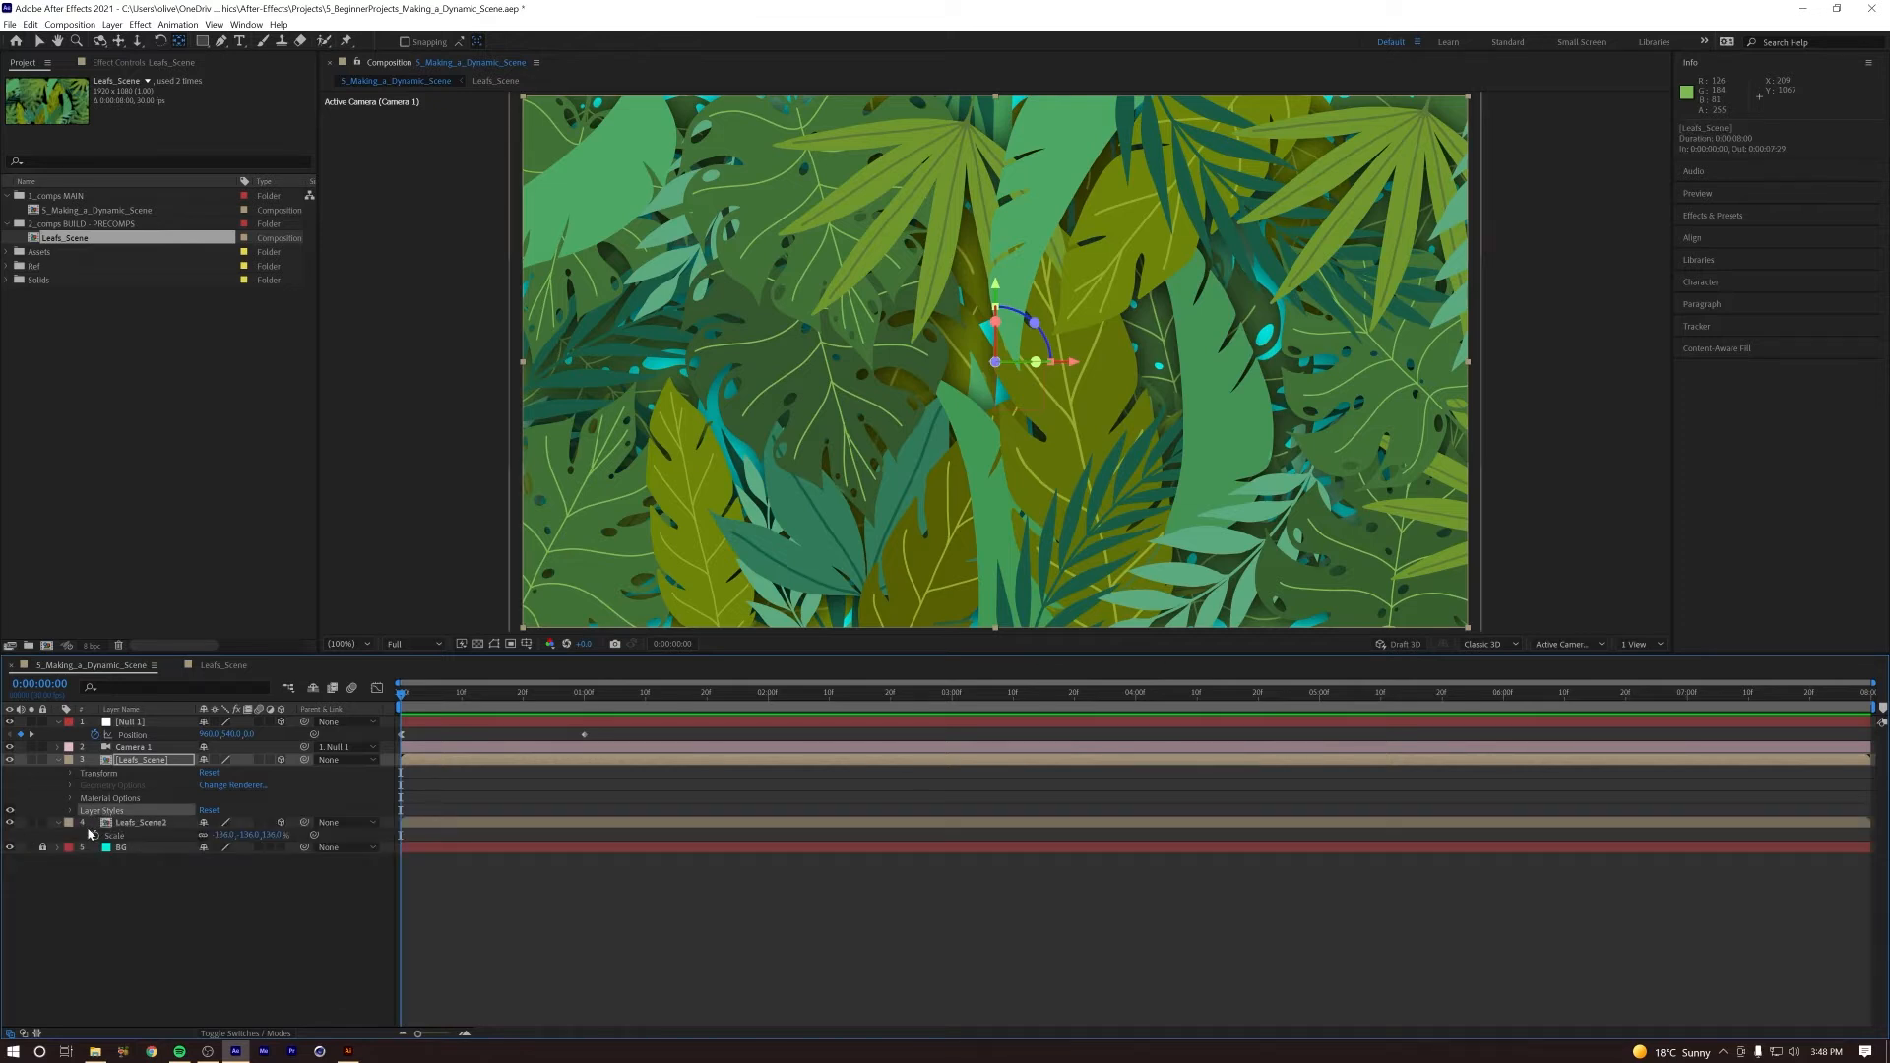
{"action": "key", "text": "ctrl+c"}
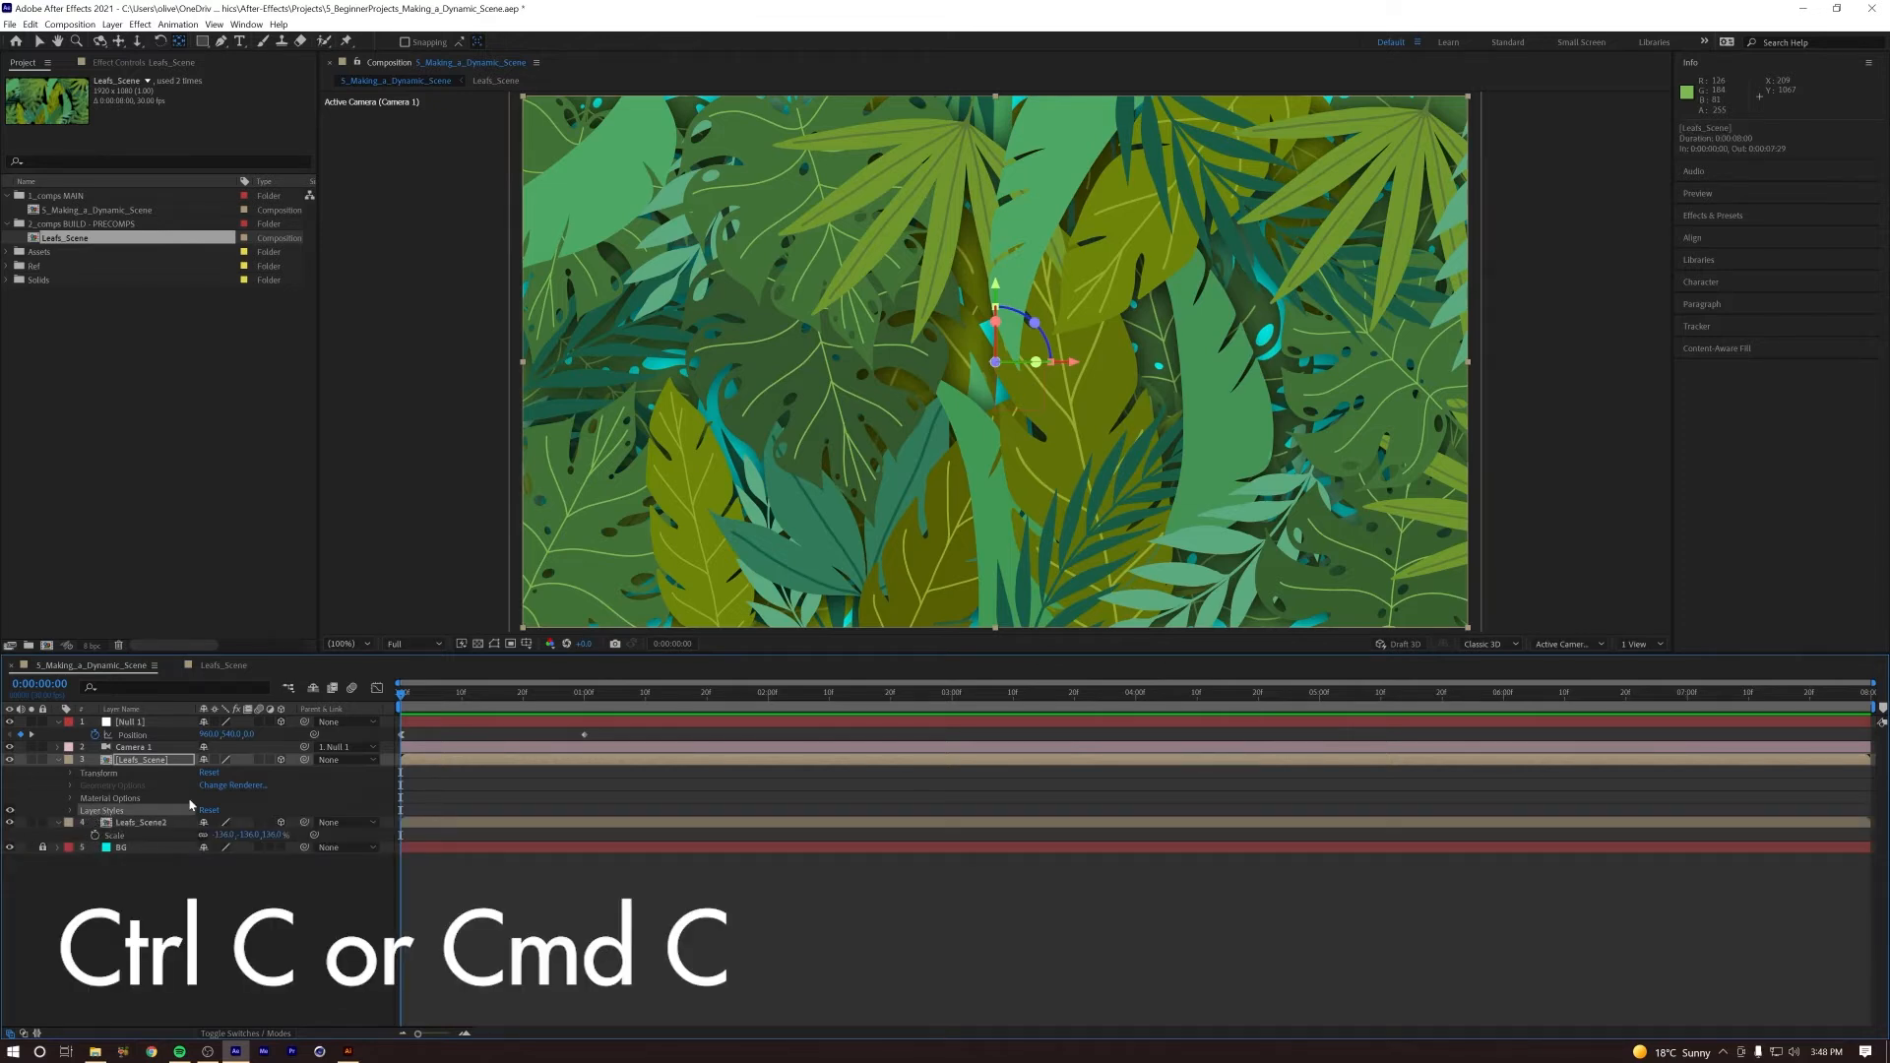
{"action": "left_click", "coordinate": [137, 824]}
{"action": "key", "text": "ctrl+v"}
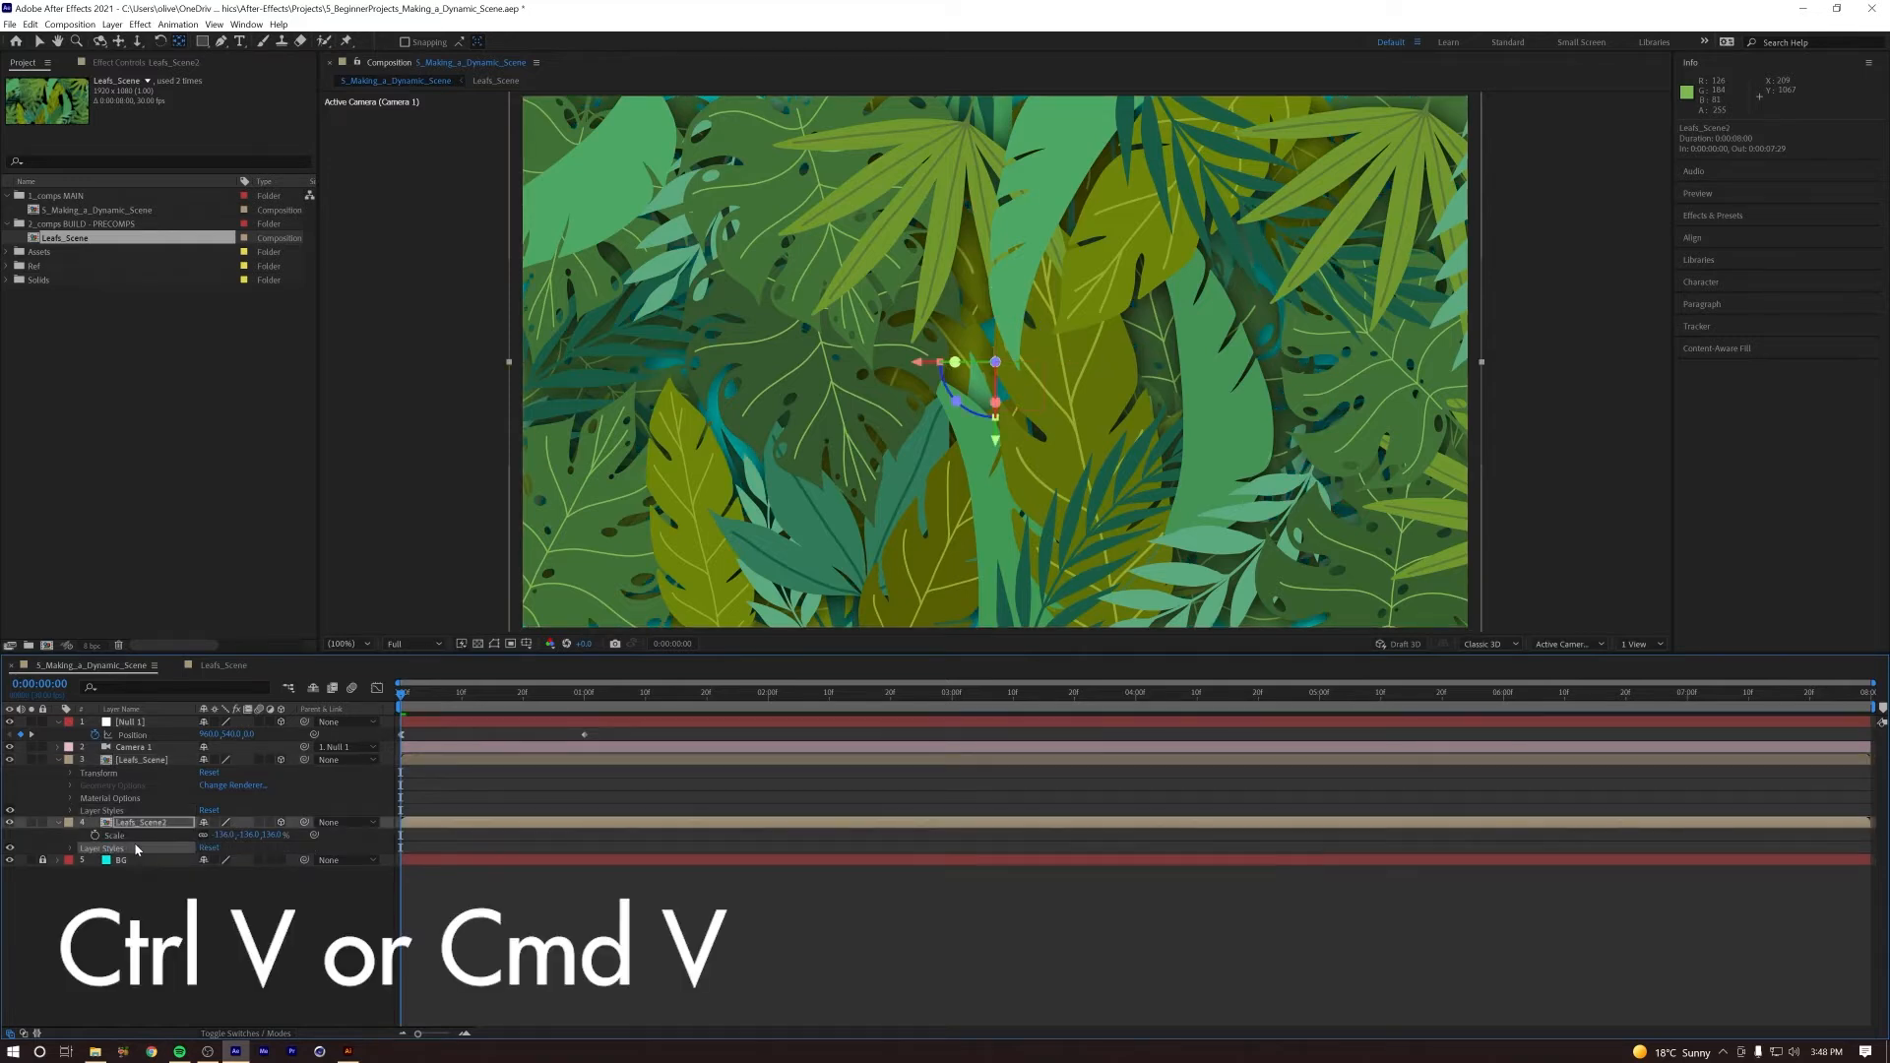
{"action": "left_click_drag", "start_coordinate": [403, 696], "coordinate": [360, 701]}
{"action": "left_click", "coordinate": [266, 941]}
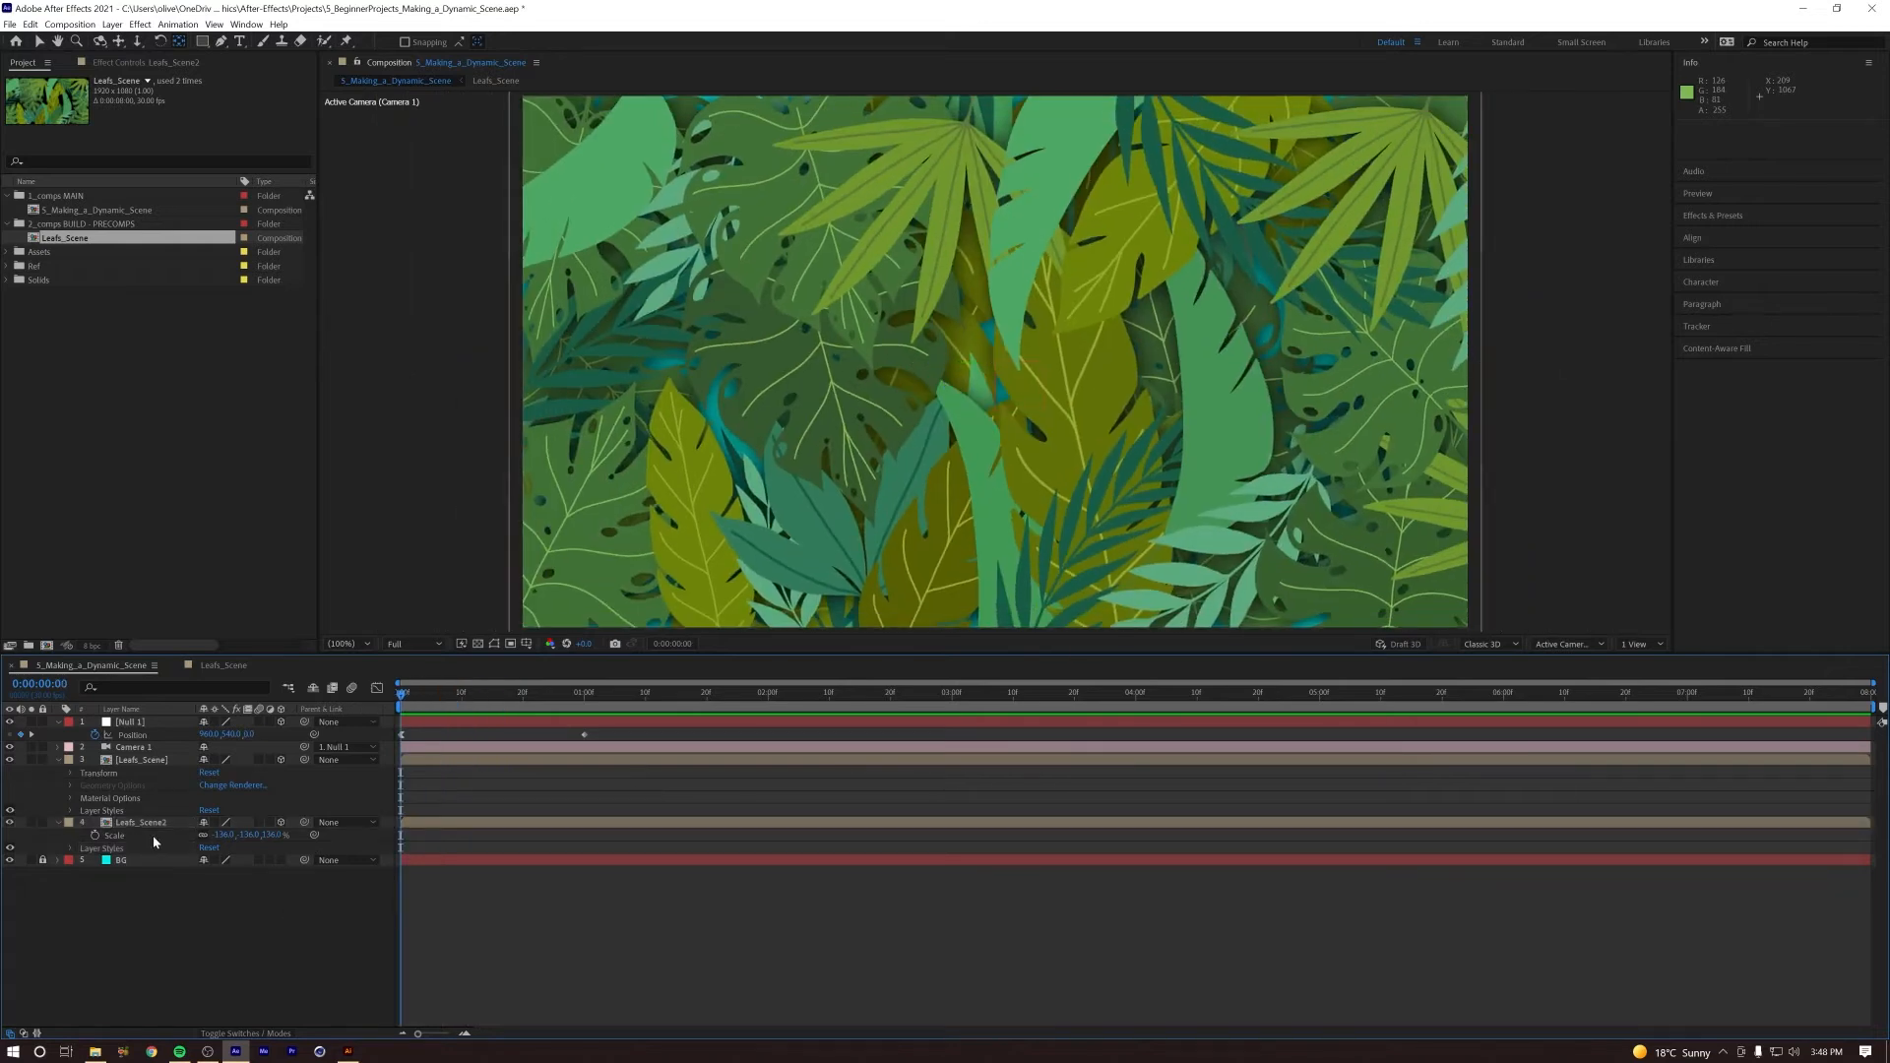
{"action": "left_click", "coordinate": [108, 810]}
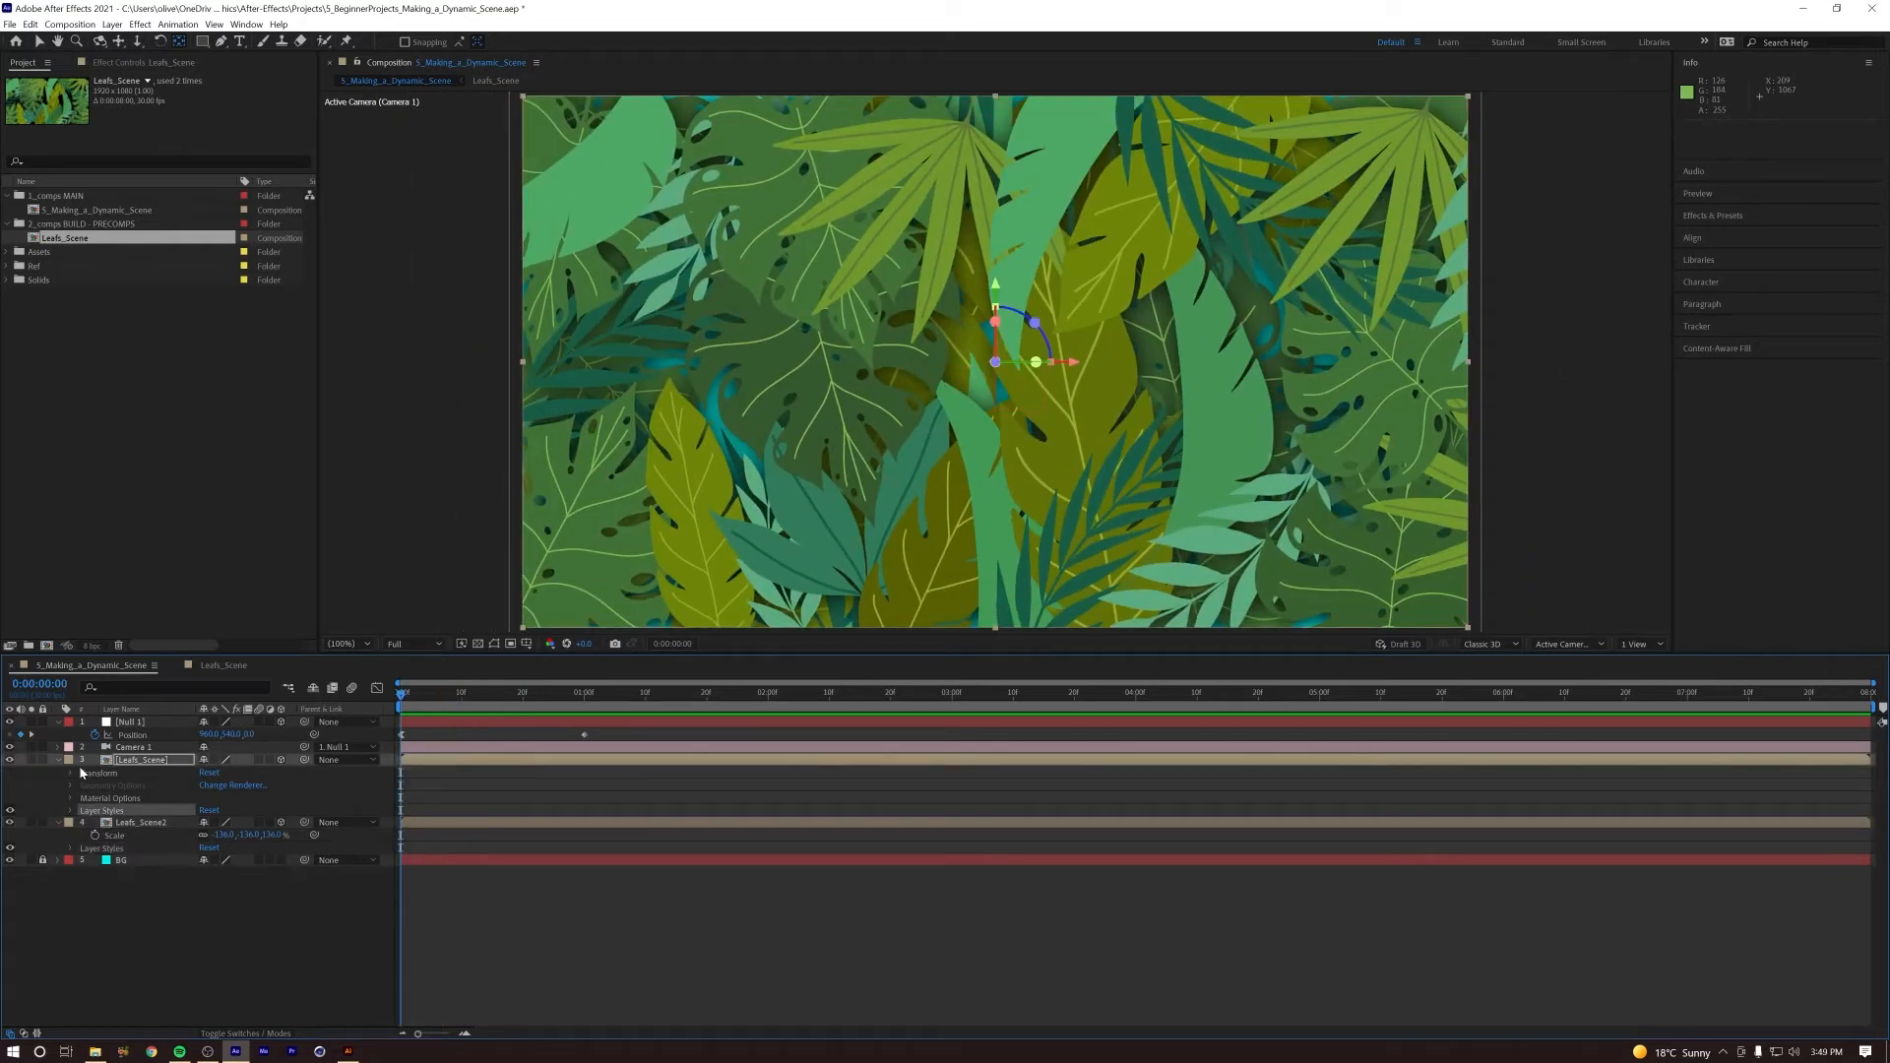
Step: Duplicate Leafs_Scene2, move the Leafs_Scene3 copy directly above BG, and collapse the properties of the other leaf layers
{"action": "left_click", "coordinate": [146, 824]}
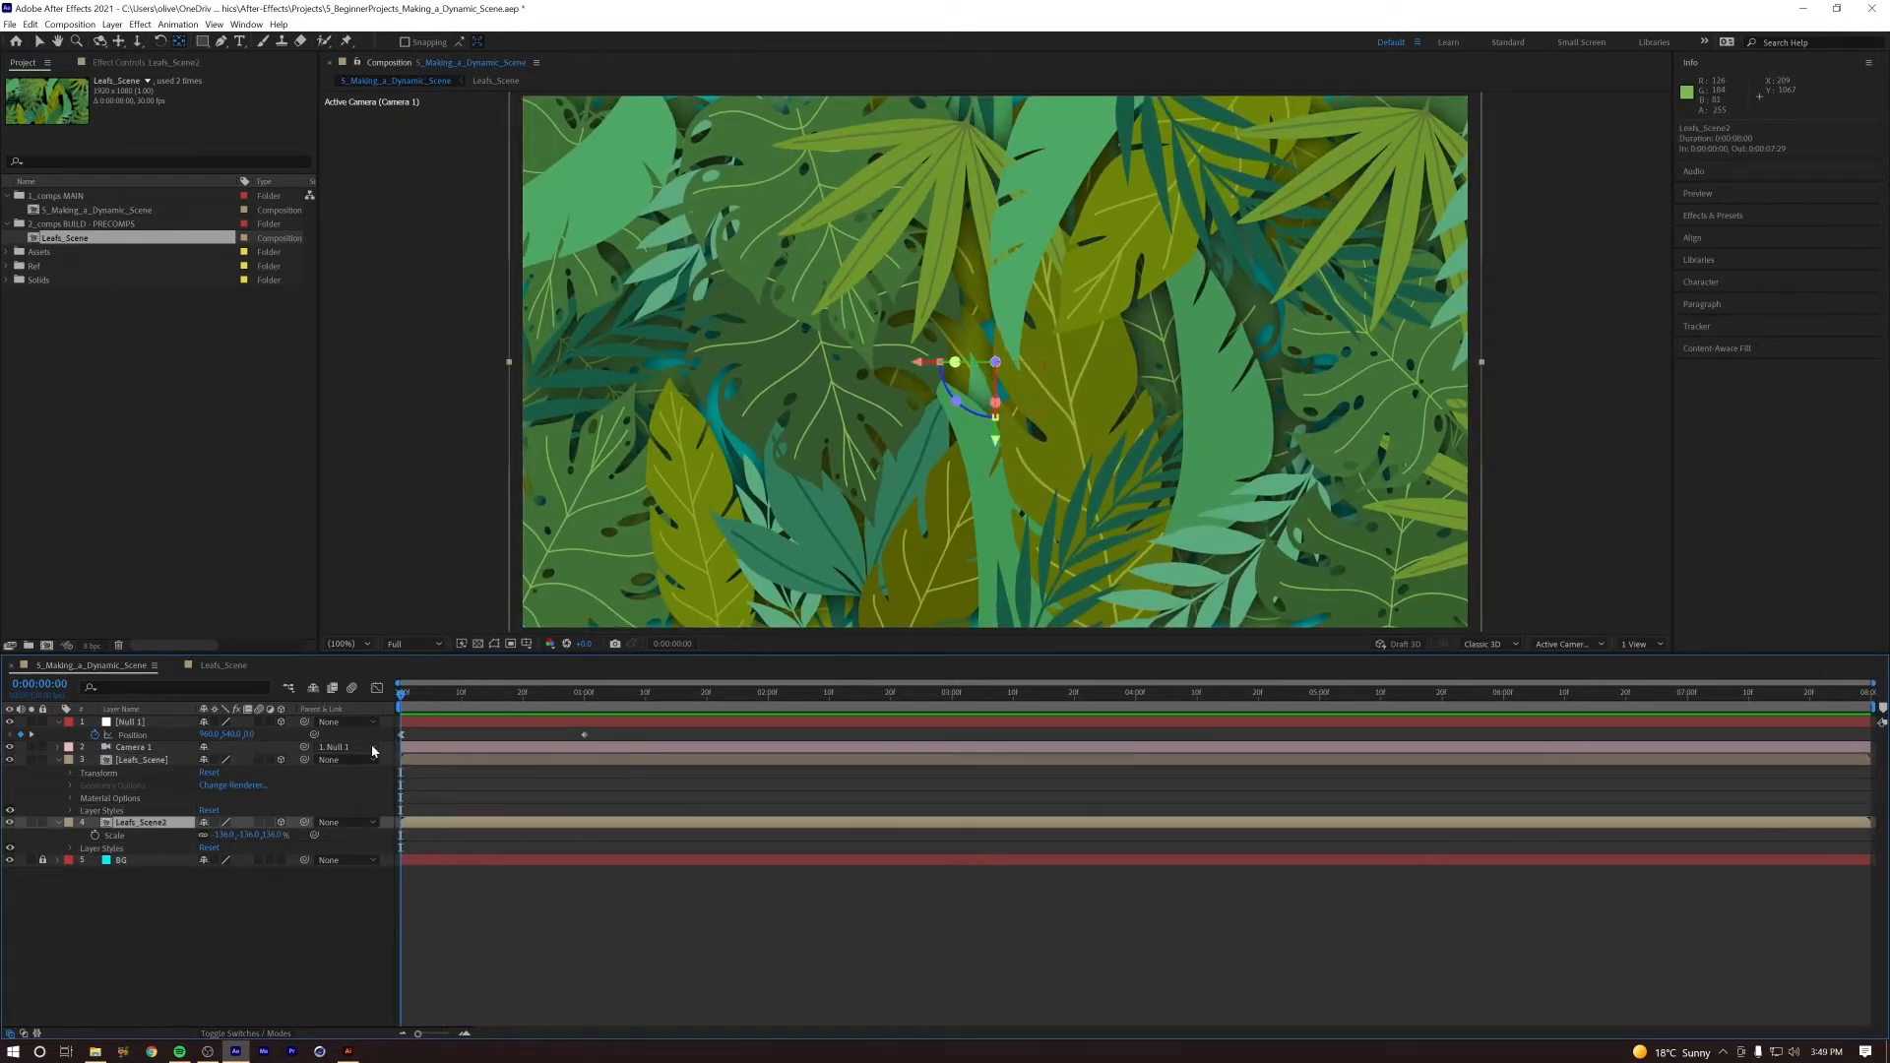
{"action": "key", "text": "ctrl+d"}
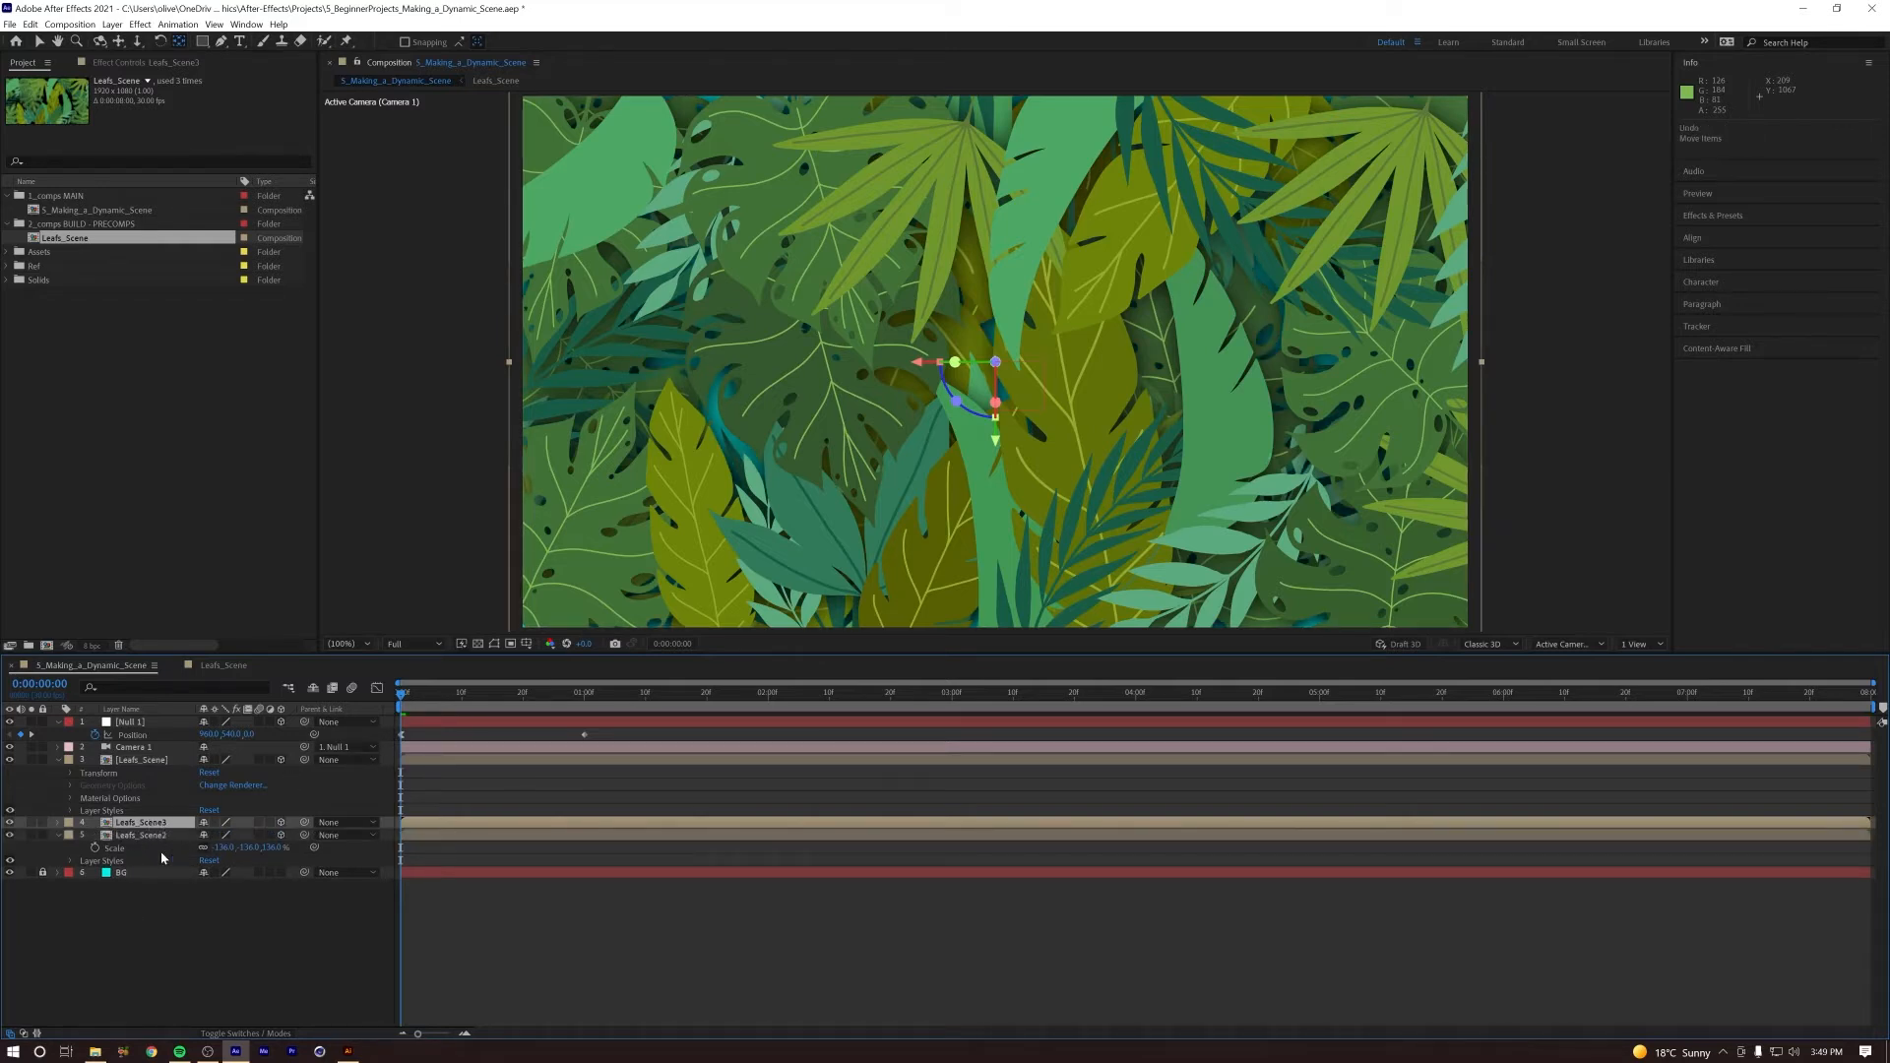
{"action": "left_click_drag", "start_coordinate": [138, 828], "coordinate": [141, 862]}
{"action": "left_click", "coordinate": [57, 760]}
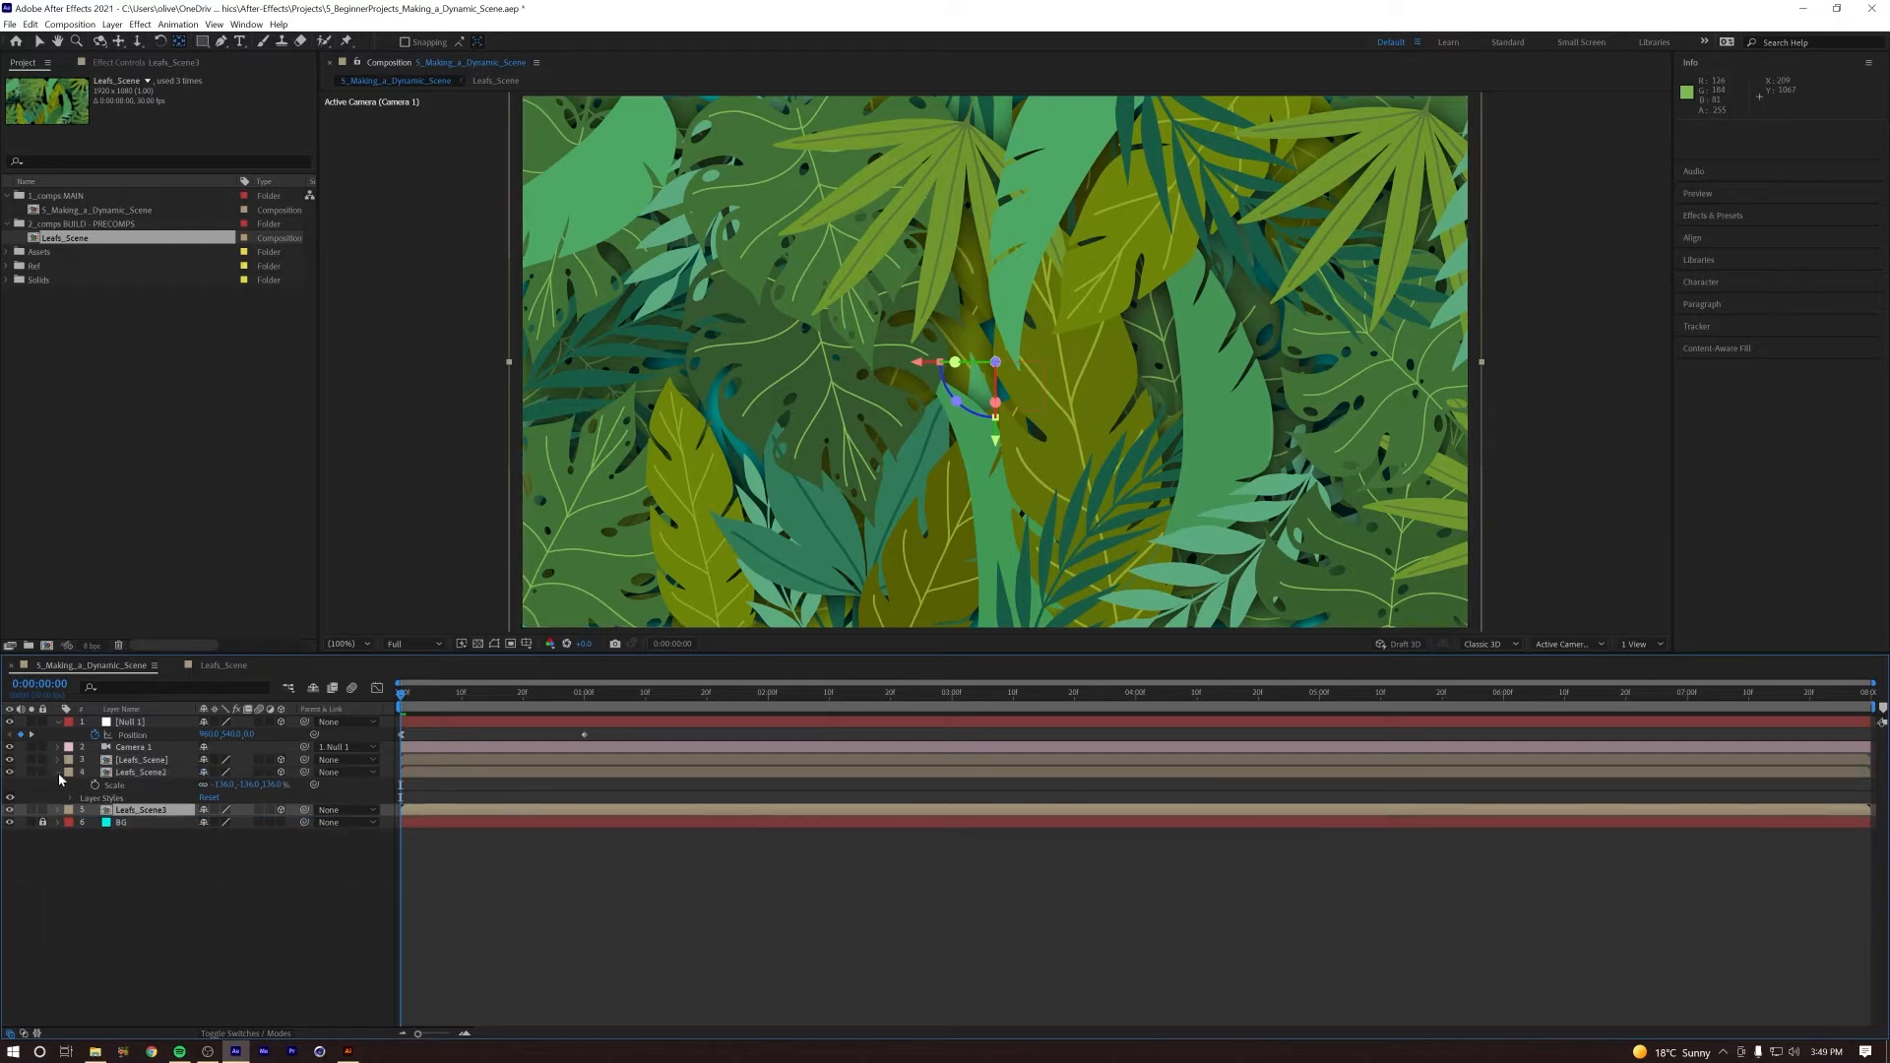
{"action": "left_click", "coordinate": [57, 772]}
Step: At about frame 16, push Leafs_Scene3 back in depth to a Z position of about 2190
{"action": "left_click_drag", "start_coordinate": [402, 693], "coordinate": [500, 705]}
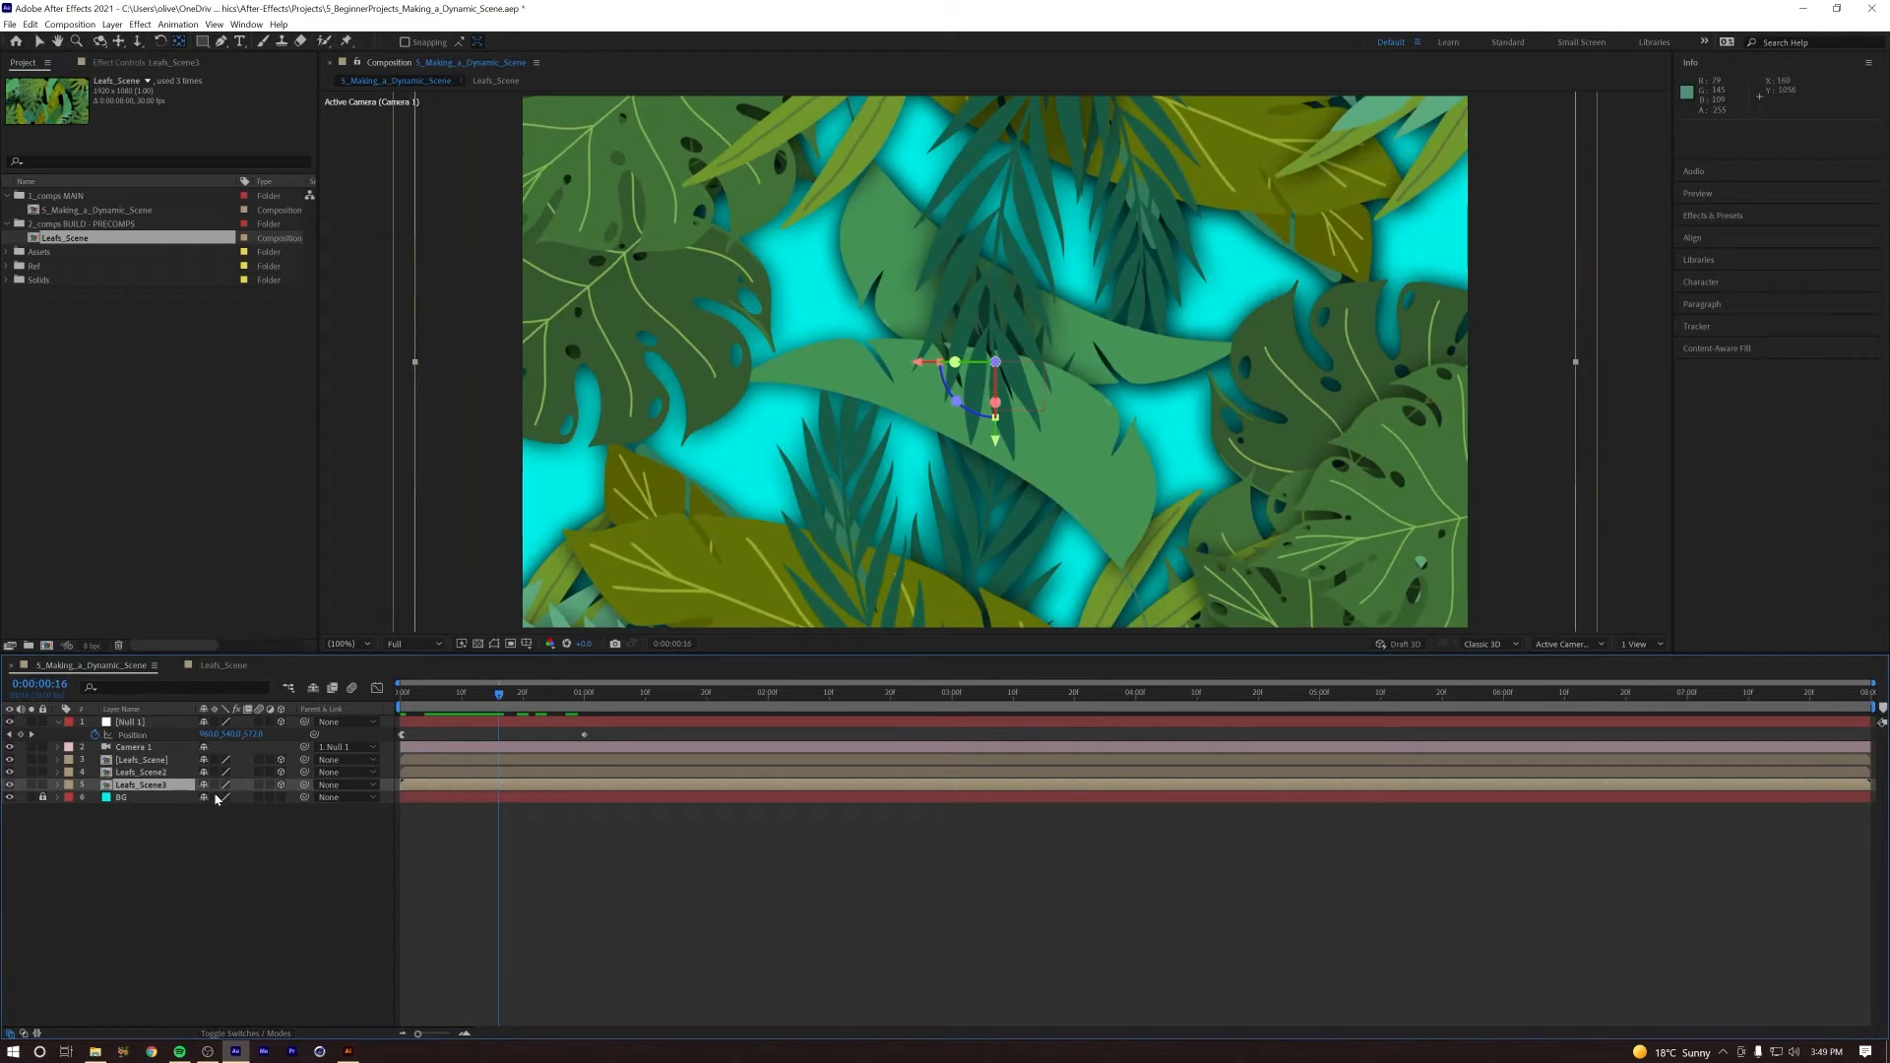
{"action": "key", "text": "p"}
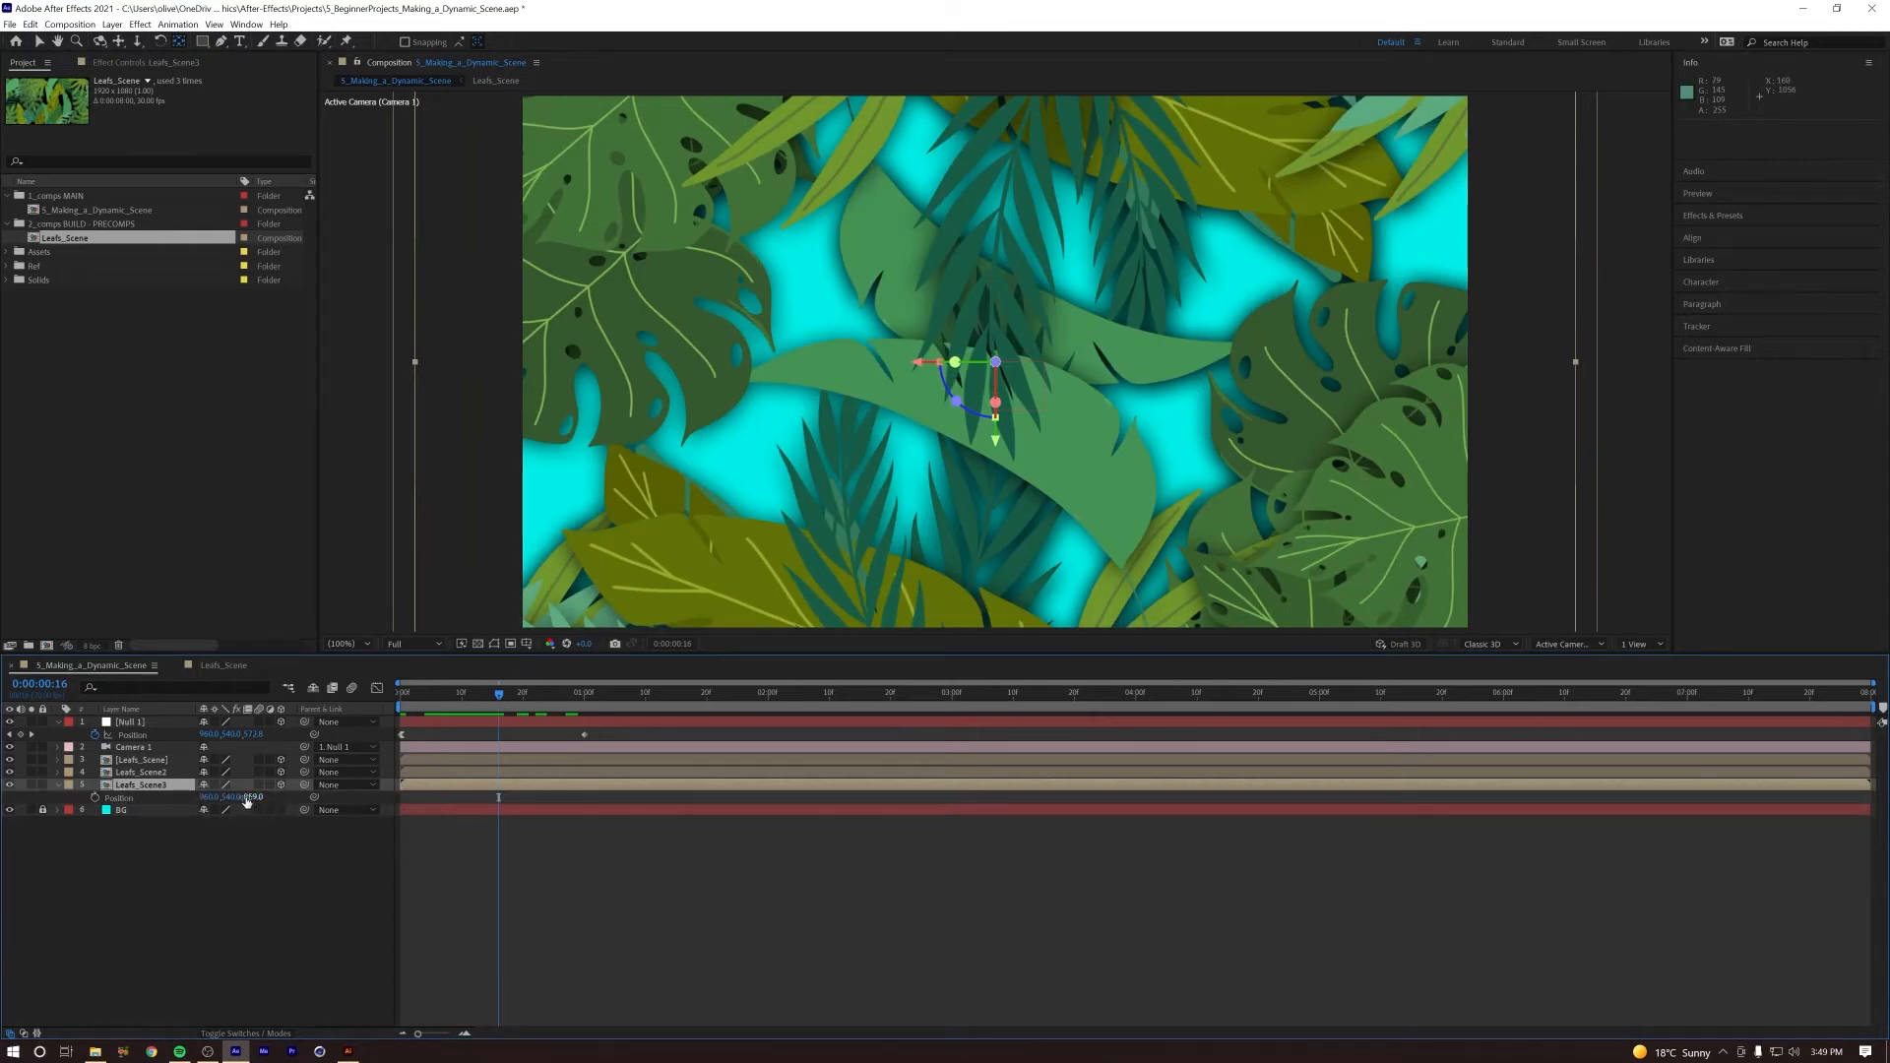
{"action": "left_click_drag", "start_coordinate": [254, 799], "coordinate": [1174, 760]}
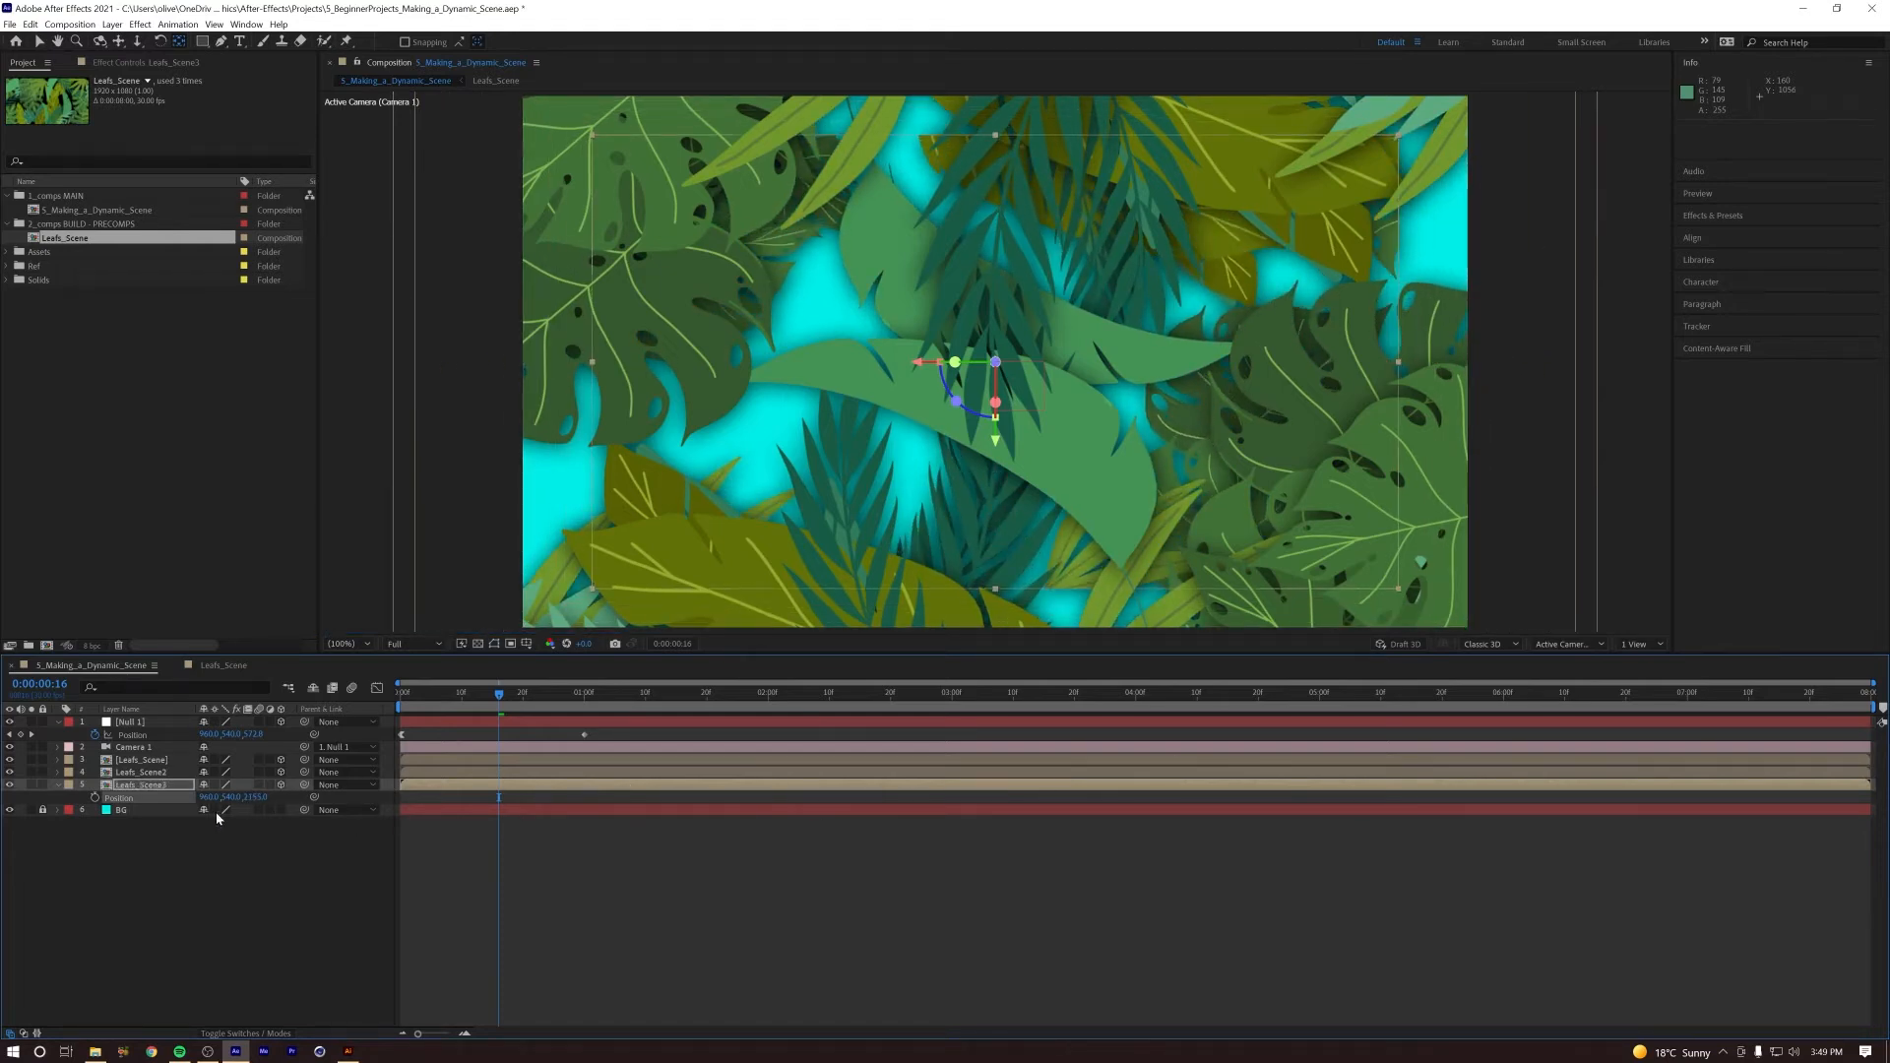
Step: Rotate Leafs_Scene3 around its Z axis and enlarge its flipped scale to about 352% to fill the gaps behind the other leaves
{"action": "key", "text": "s"}
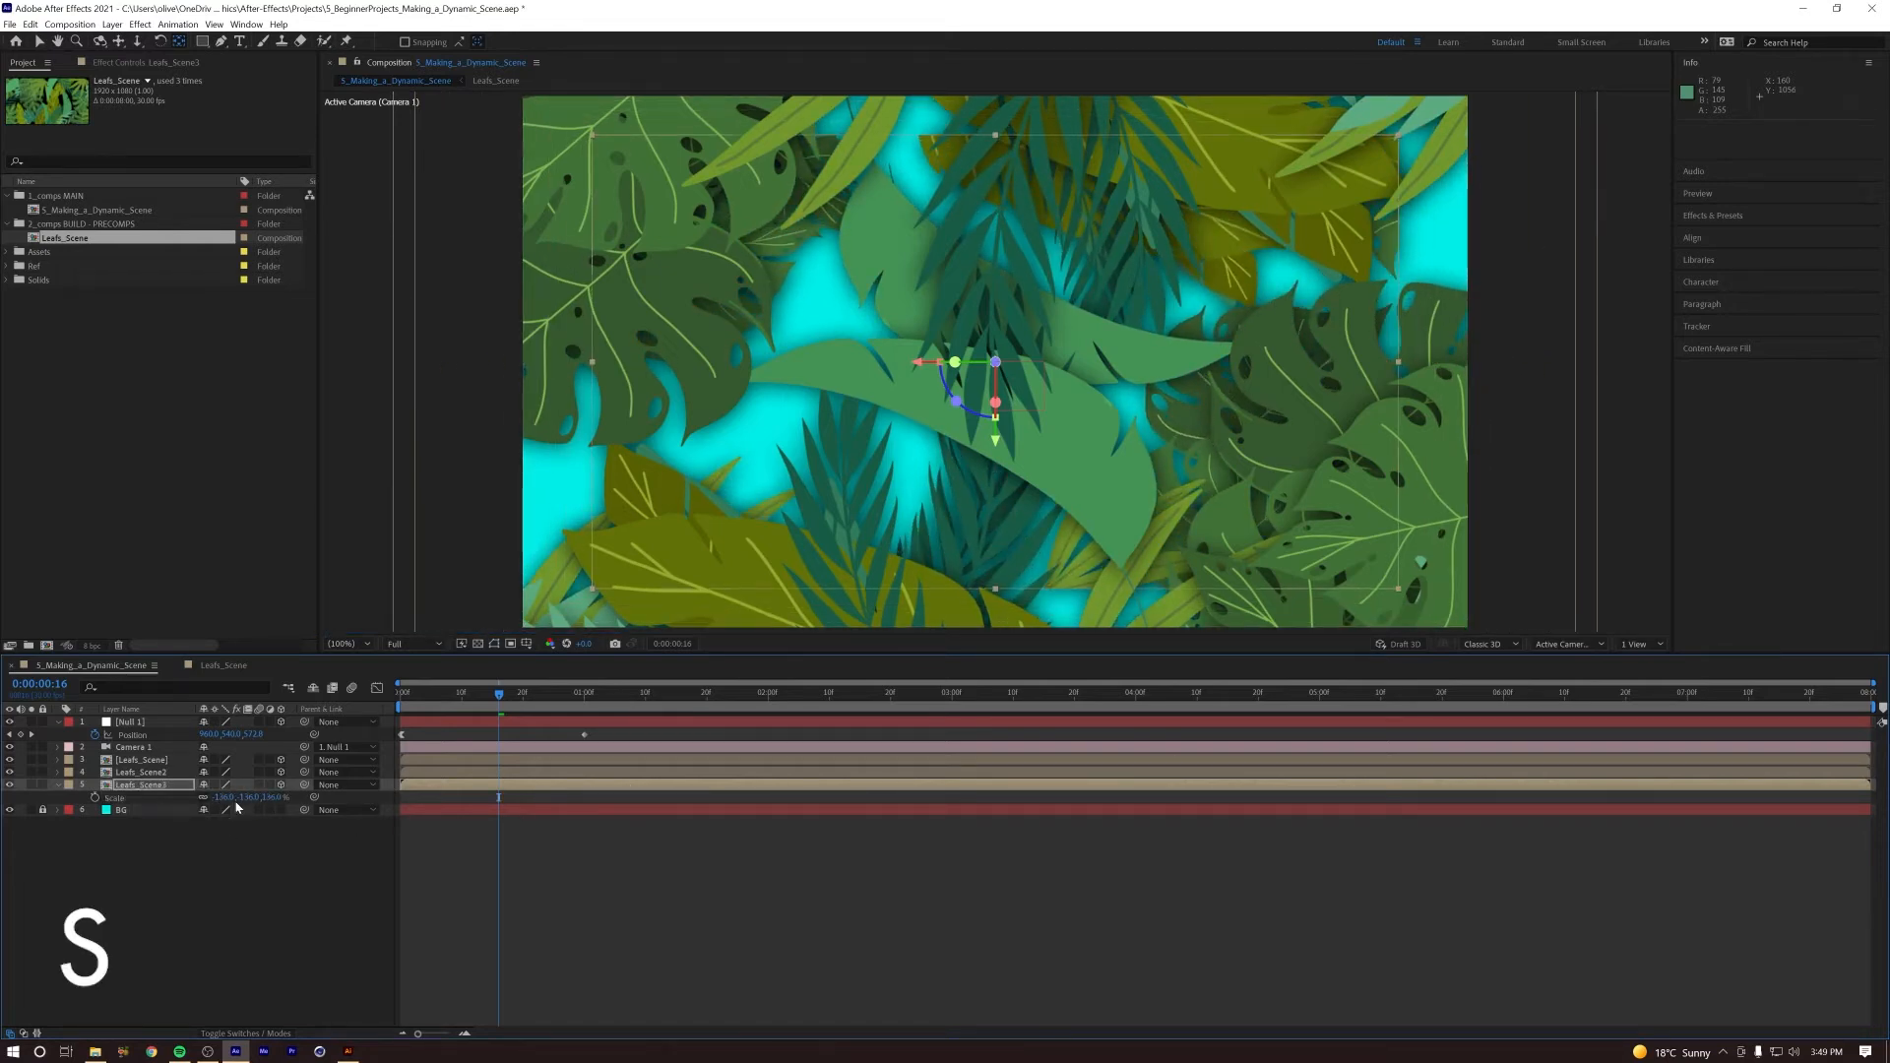
{"action": "left_click_drag", "start_coordinate": [235, 796], "coordinate": [196, 800]}
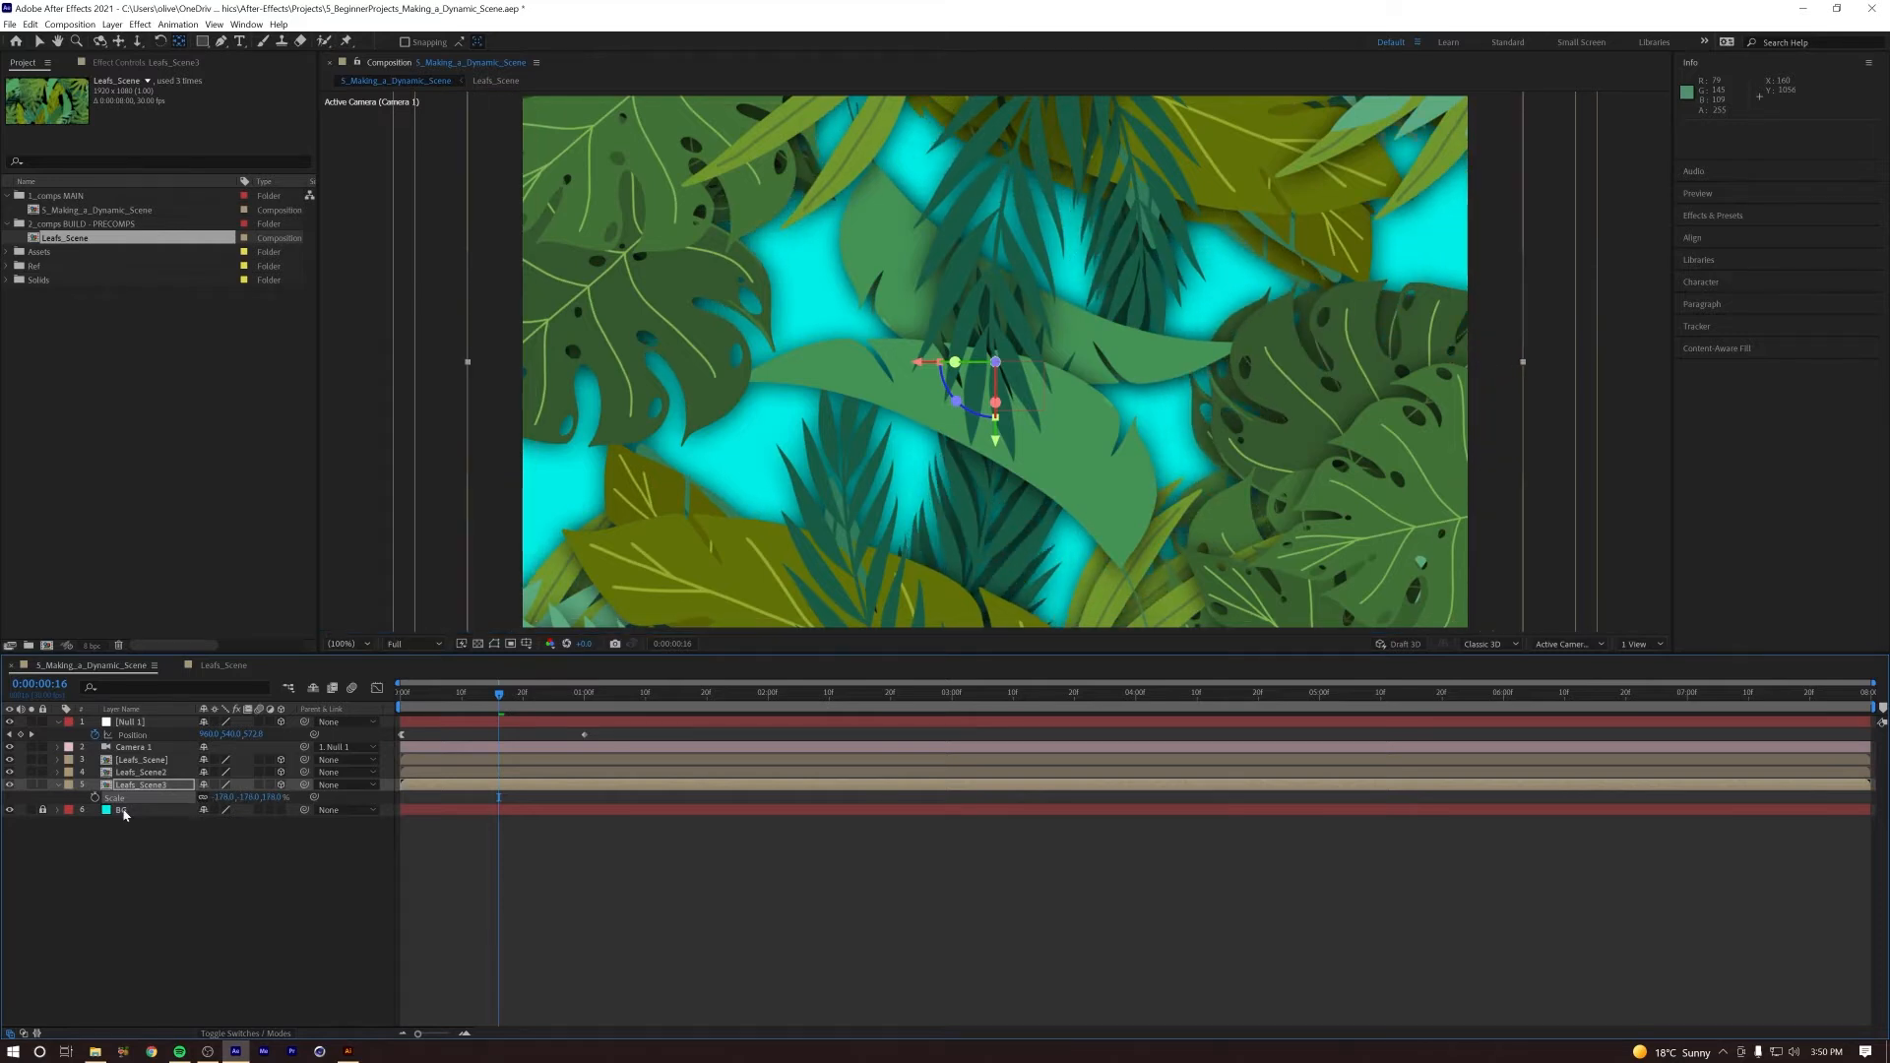
{"action": "key", "text": "r"}
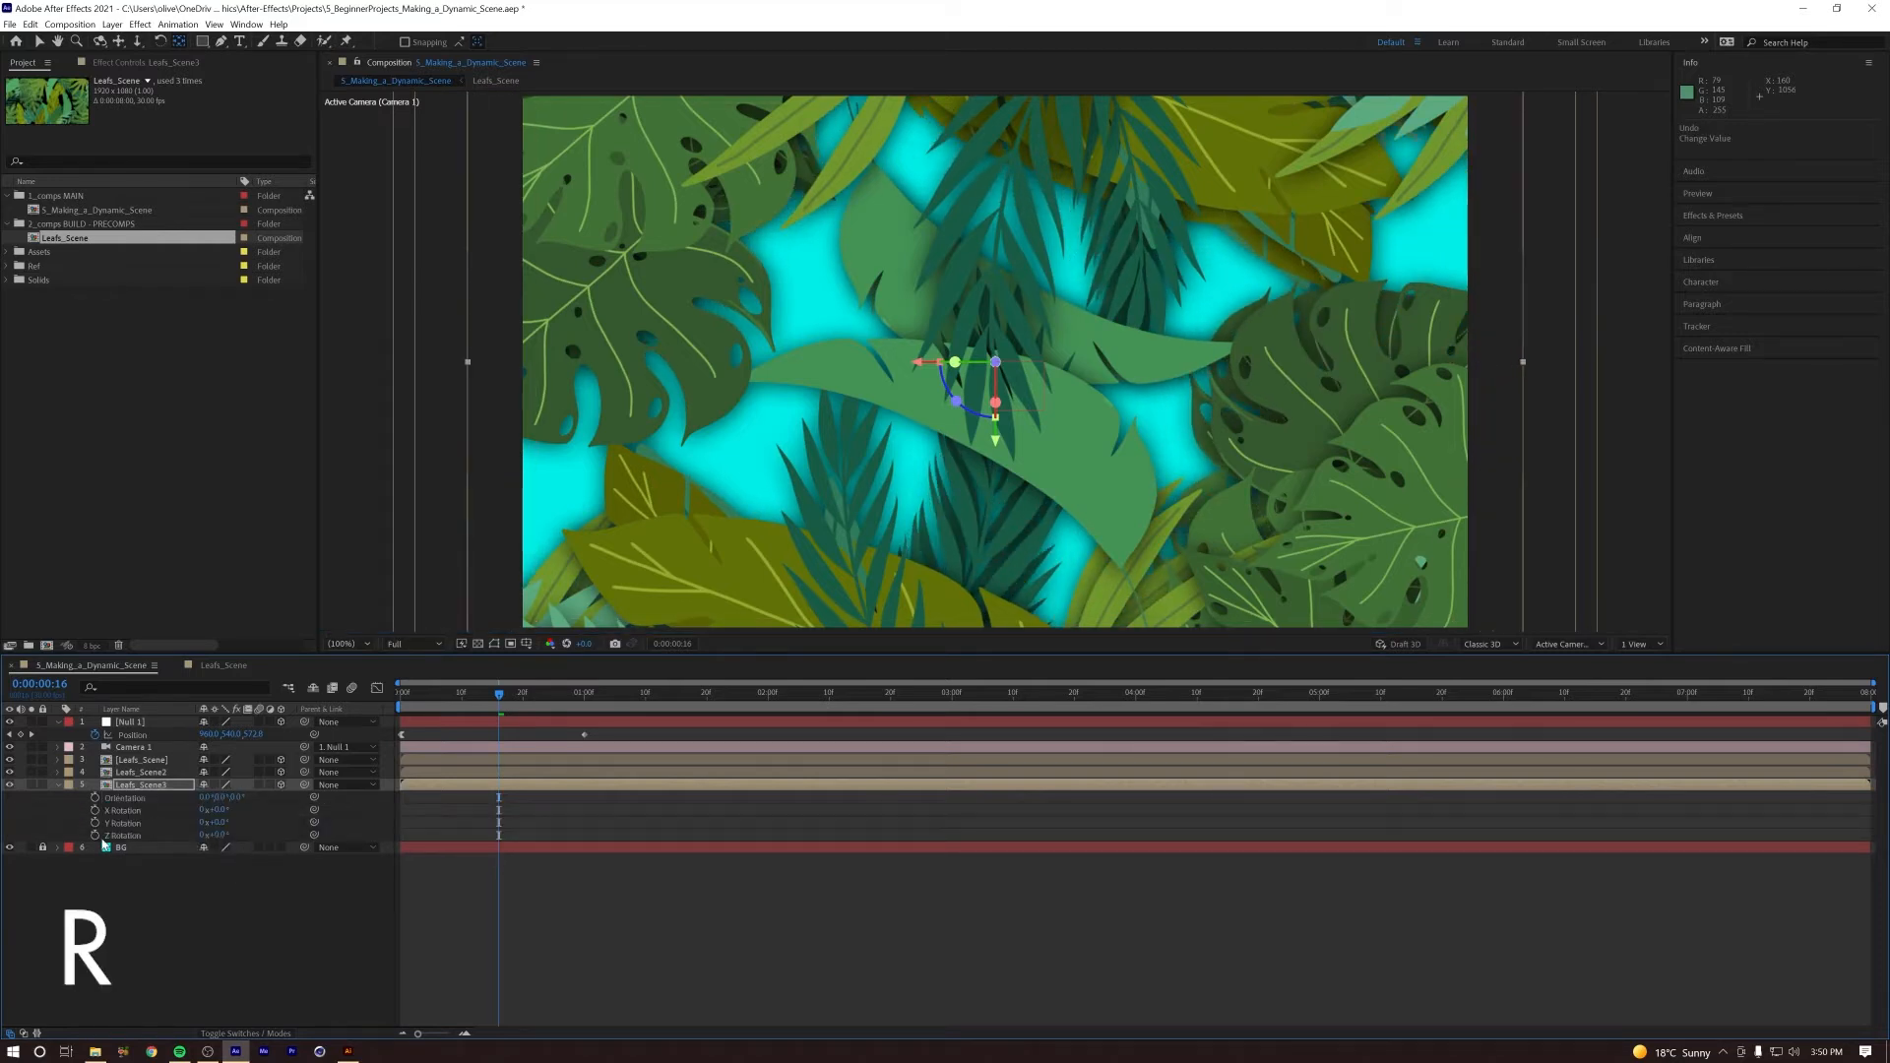
{"action": "left_click_drag", "start_coordinate": [223, 837], "coordinate": [423, 801]}
{"action": "key", "text": "s"}
{"action": "left_click_drag", "start_coordinate": [99, 822], "coordinate": [120, 822]}
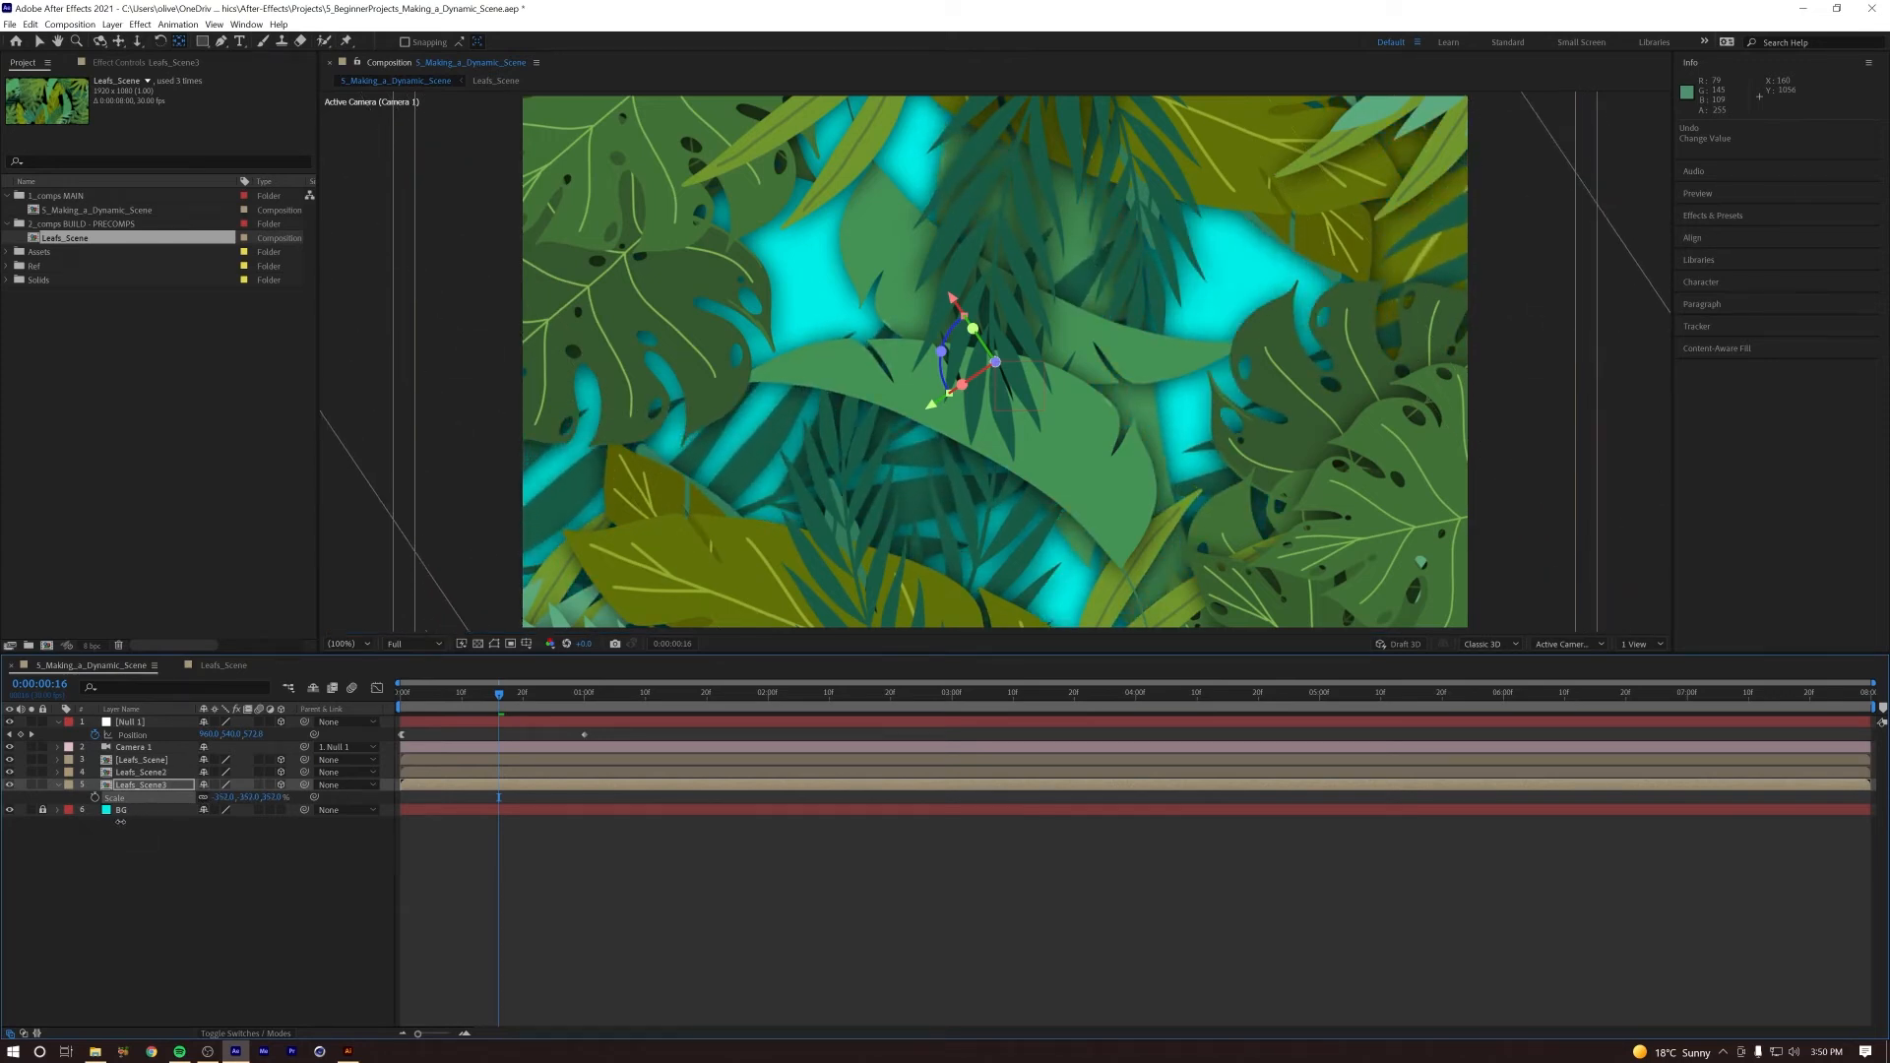
Step: Preview the camera push-in from the start and scrub its first second to check the three leaf layers
{"action": "left_click_drag", "start_coordinate": [500, 703], "coordinate": [298, 722]}
{"action": "key", "text": "space"}
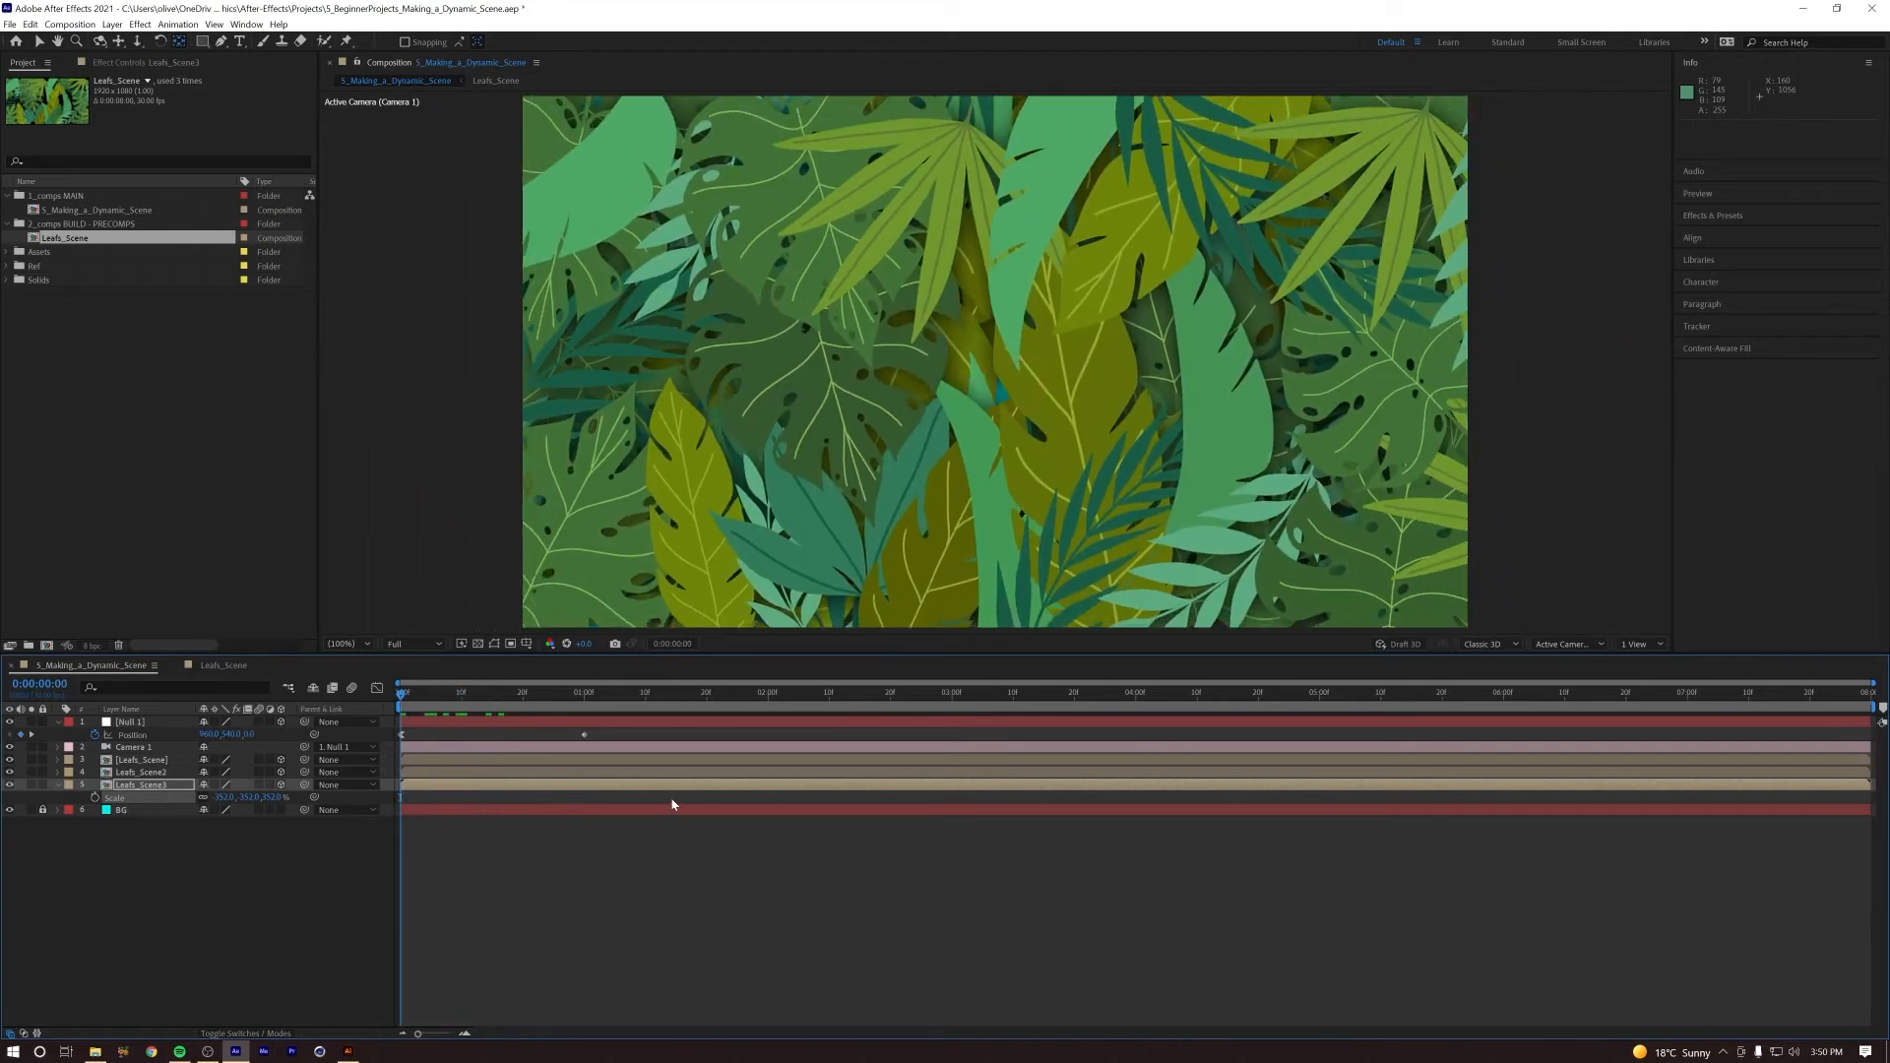
{"action": "left_click_drag", "start_coordinate": [585, 696], "coordinate": [274, 698]}
{"action": "key", "text": "space"}
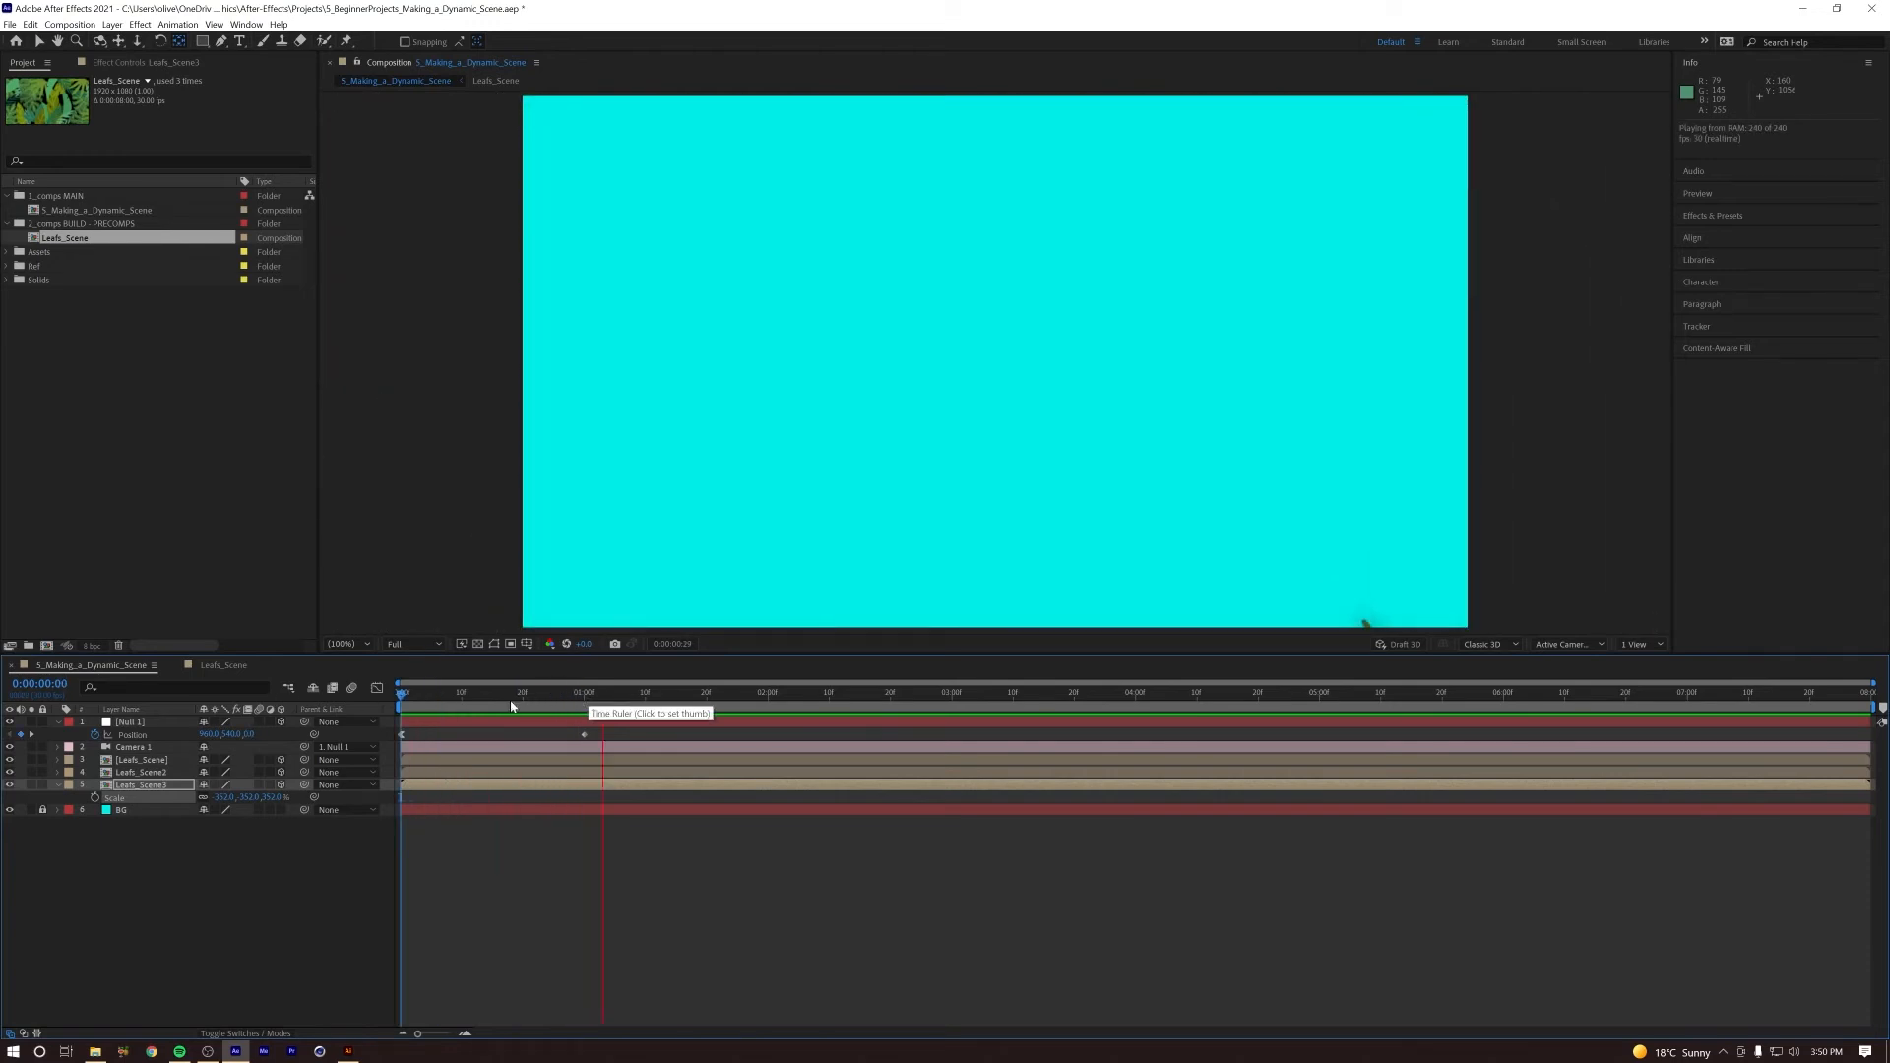
{"action": "key", "text": "space"}
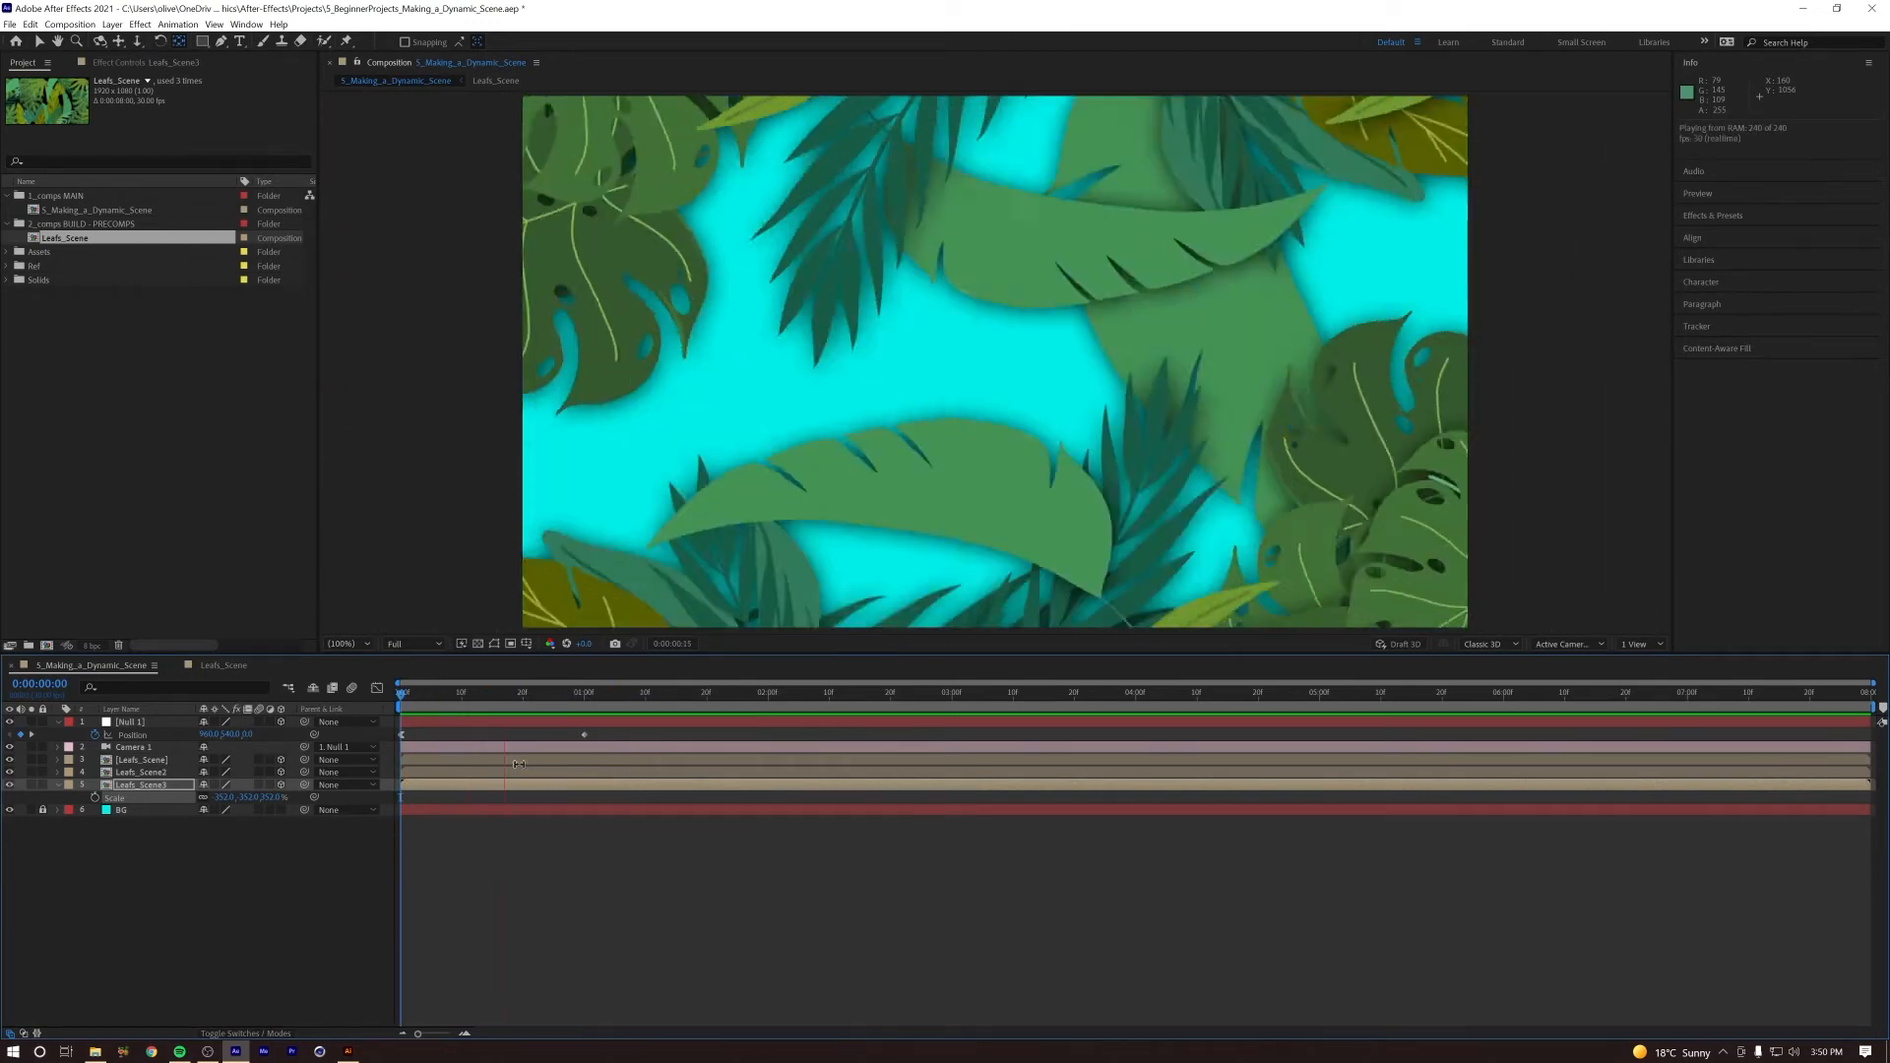
{"action": "key", "text": "space"}
{"action": "left_click_drag", "start_coordinate": [524, 698], "coordinate": [440, 705]}
{"action": "key", "text": "space"}
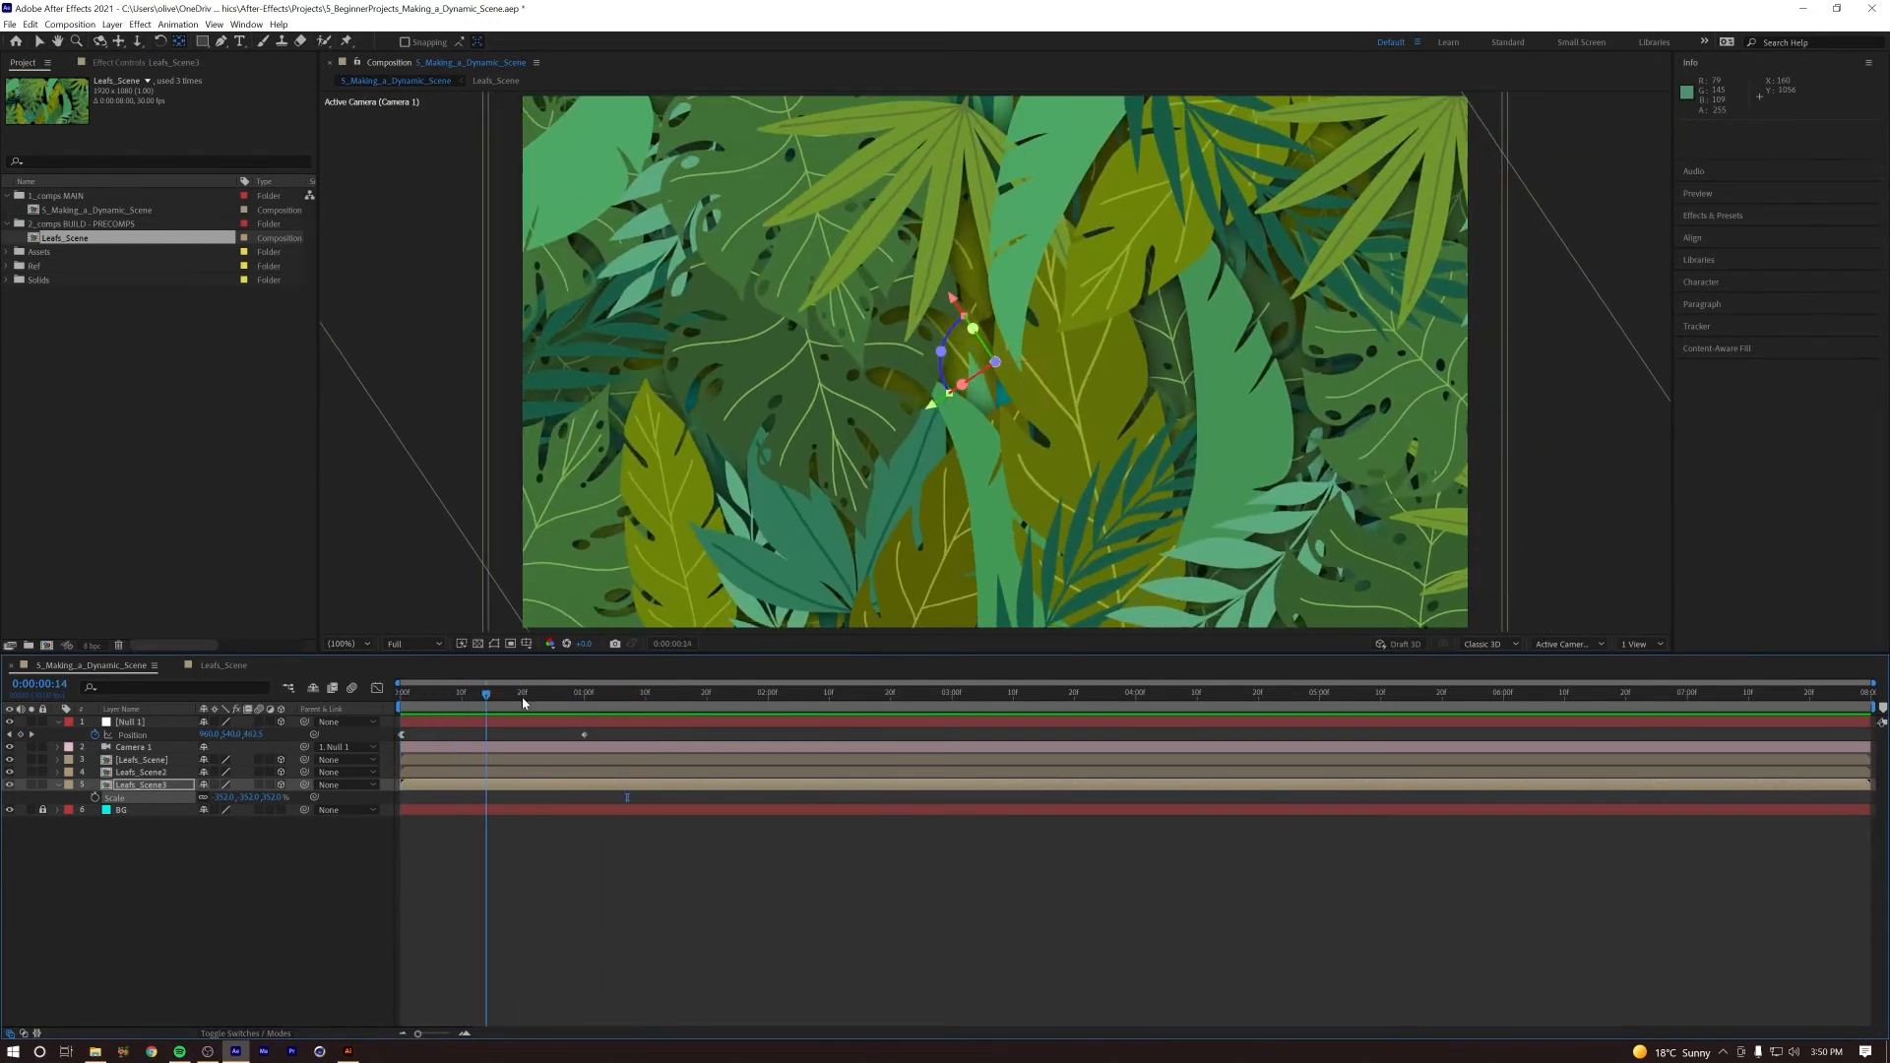
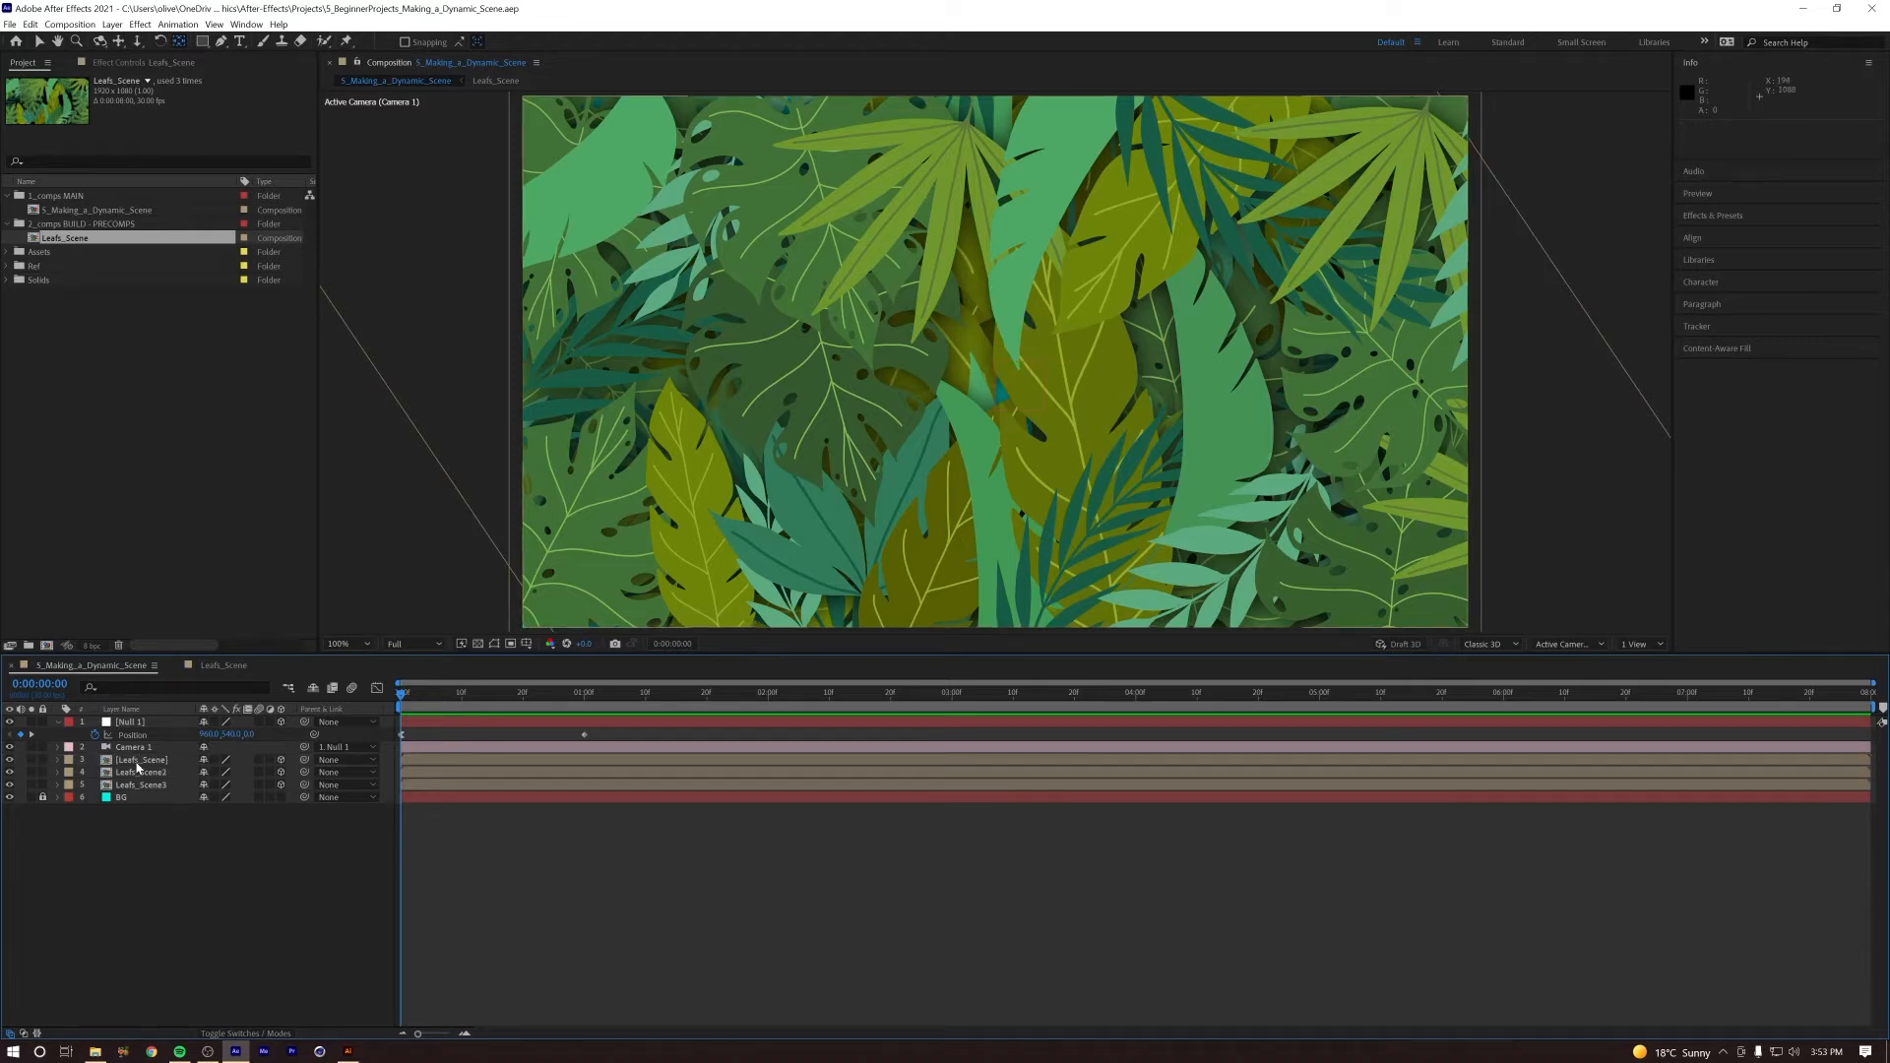
Step: Reveal the Position property of the front Leafs_Scene layer, keeping that layer selected
{"action": "left_click", "coordinate": [137, 761]}
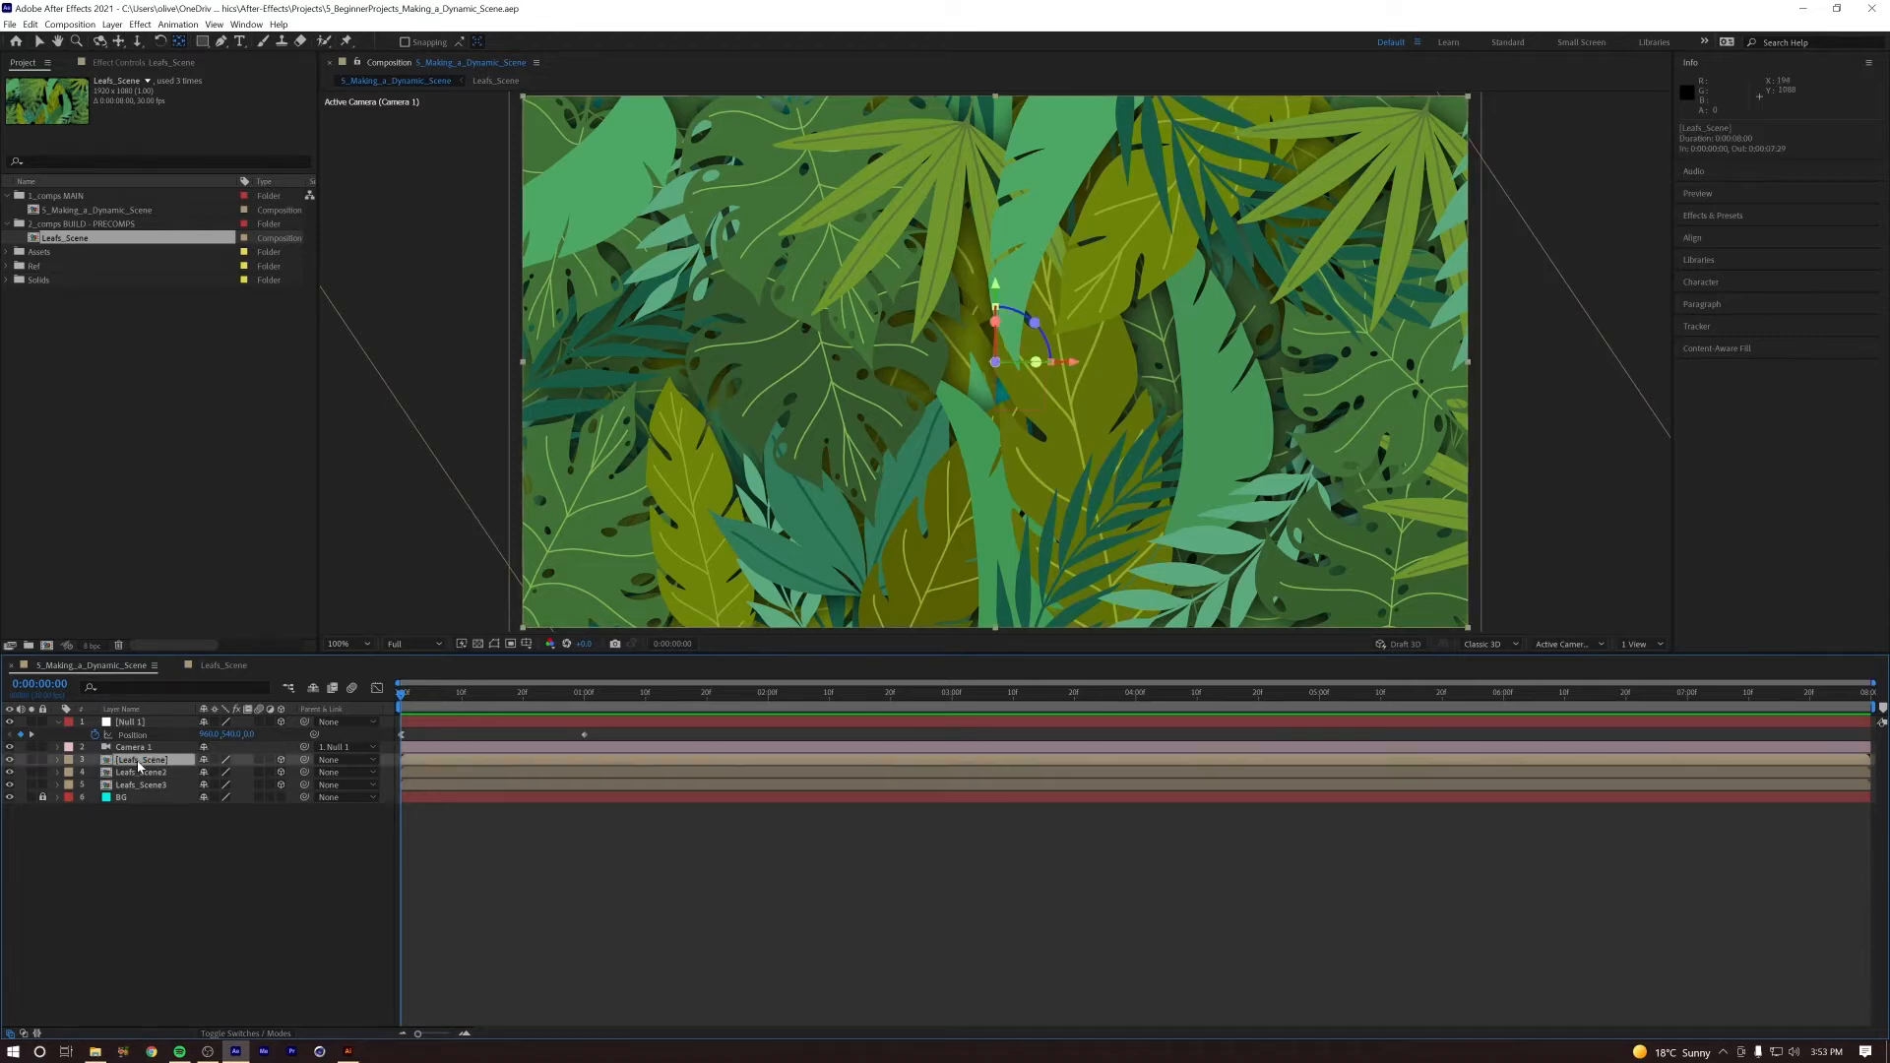
{"action": "key", "text": "p"}
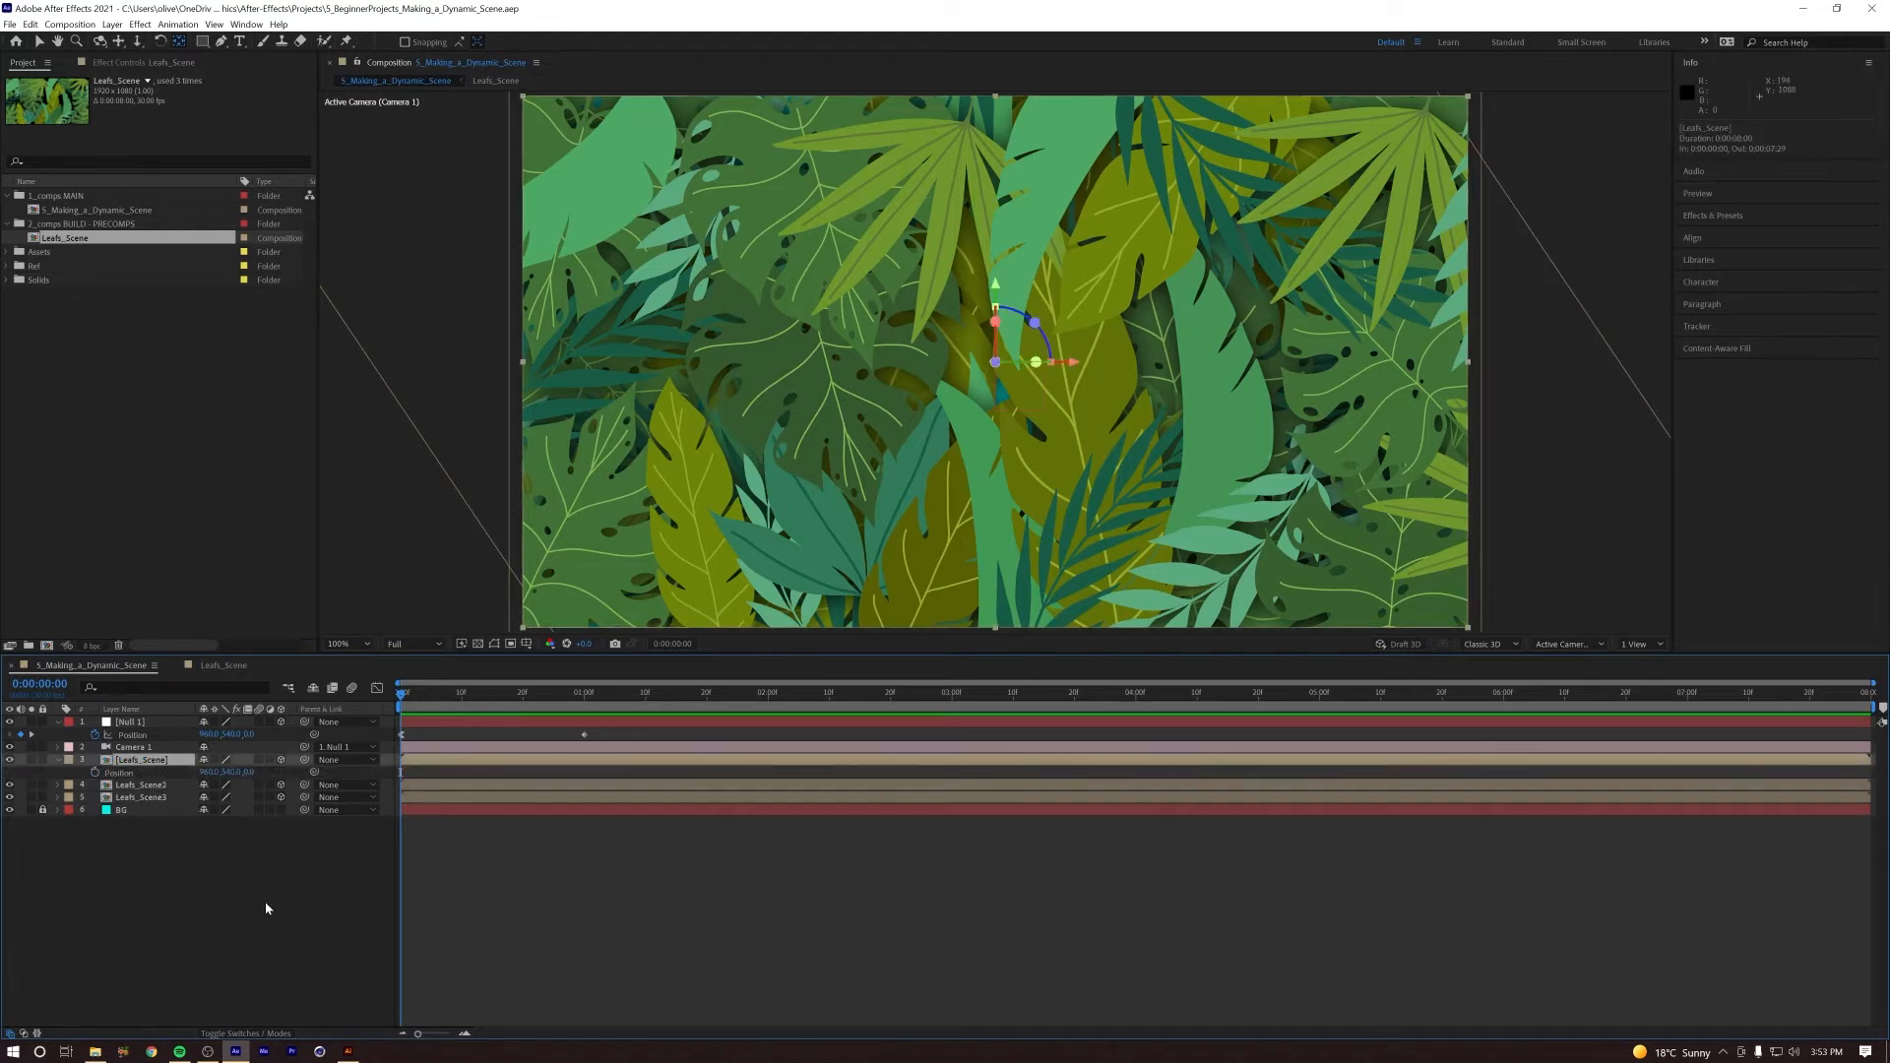
{"action": "left_click", "coordinate": [147, 748]}
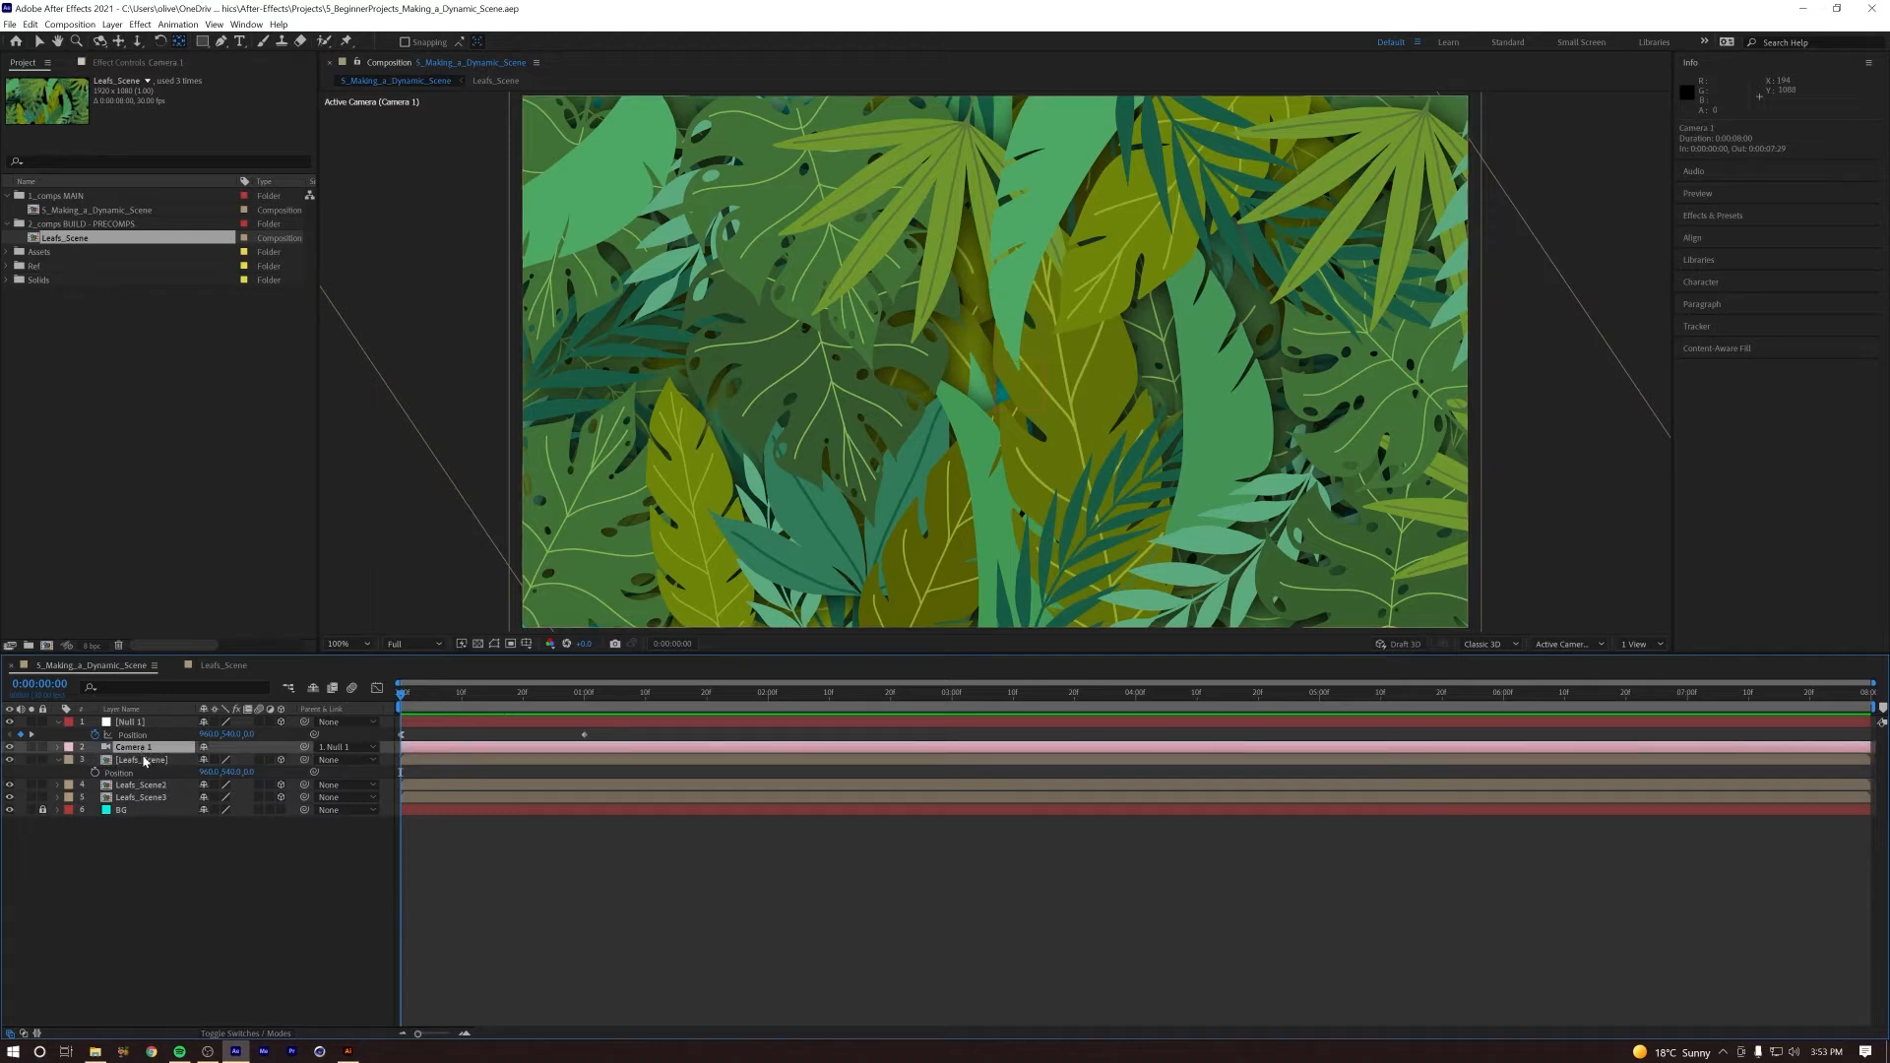
{"action": "left_click", "coordinate": [167, 783]}
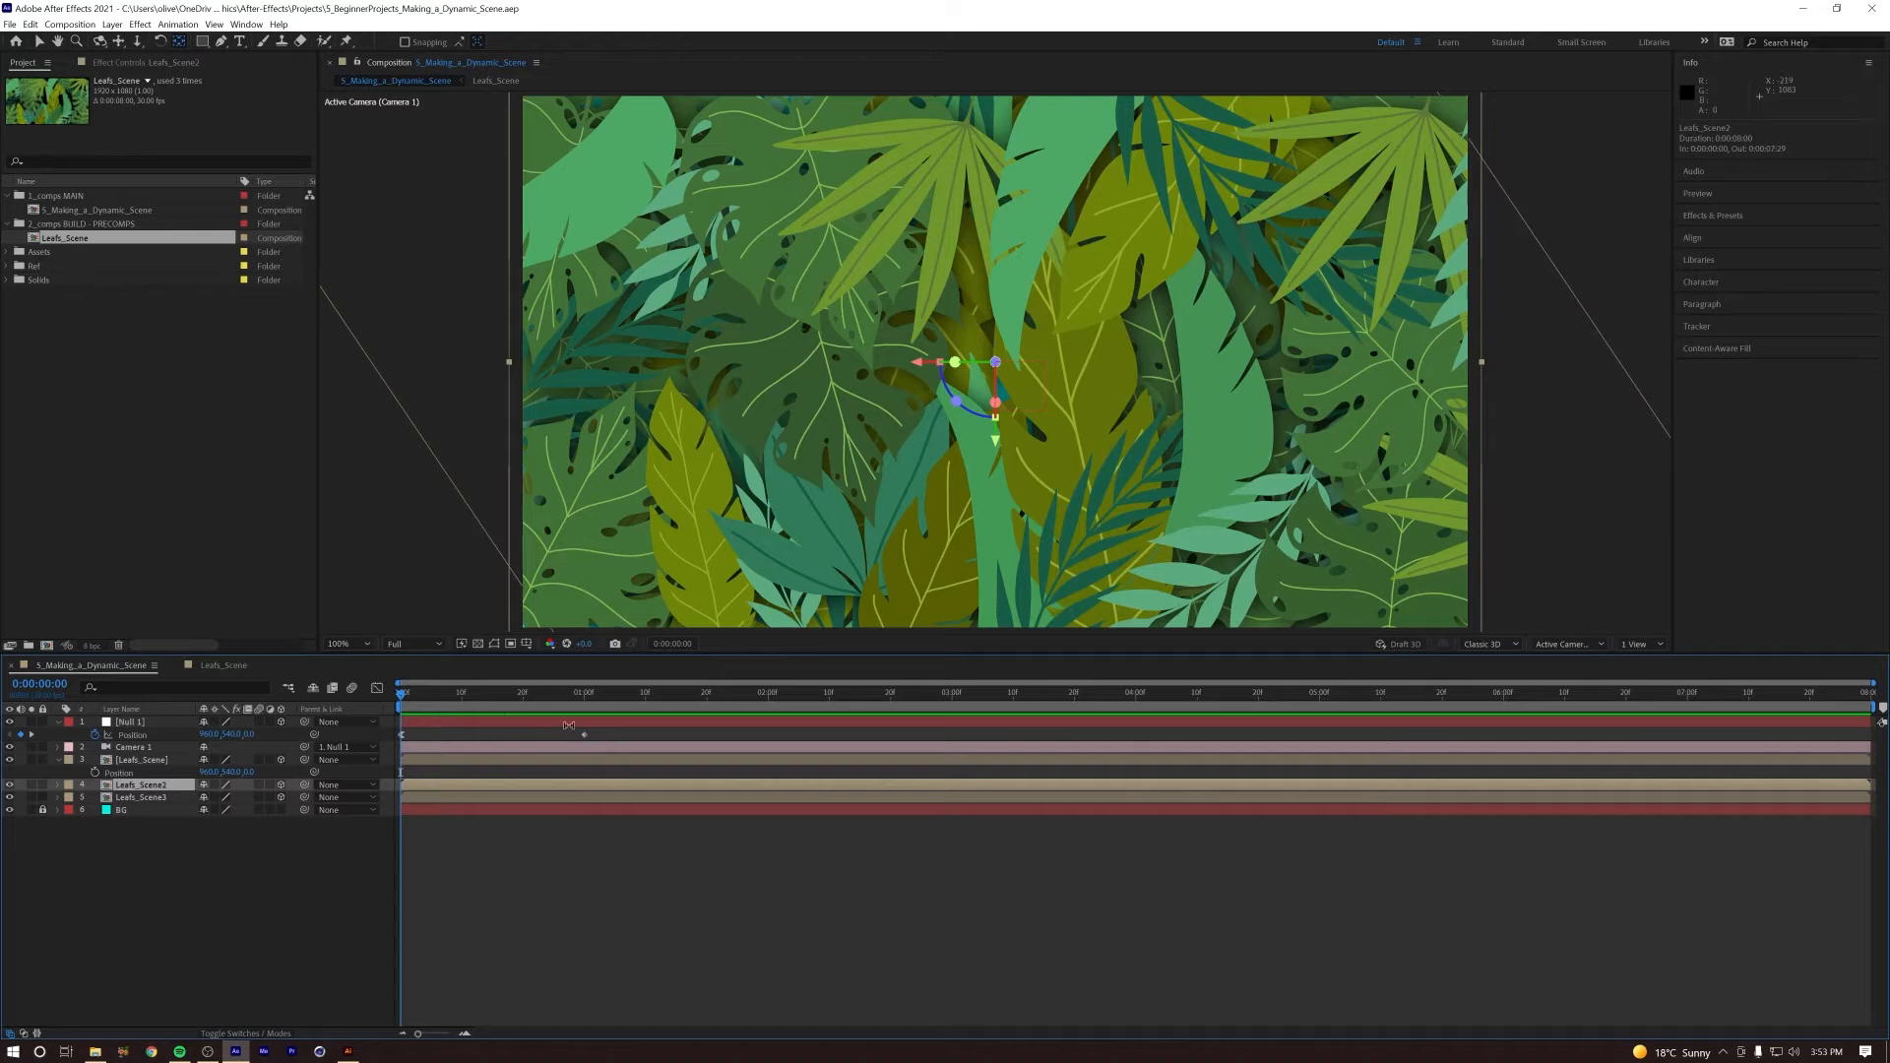
{"action": "left_click", "coordinate": [150, 760]}
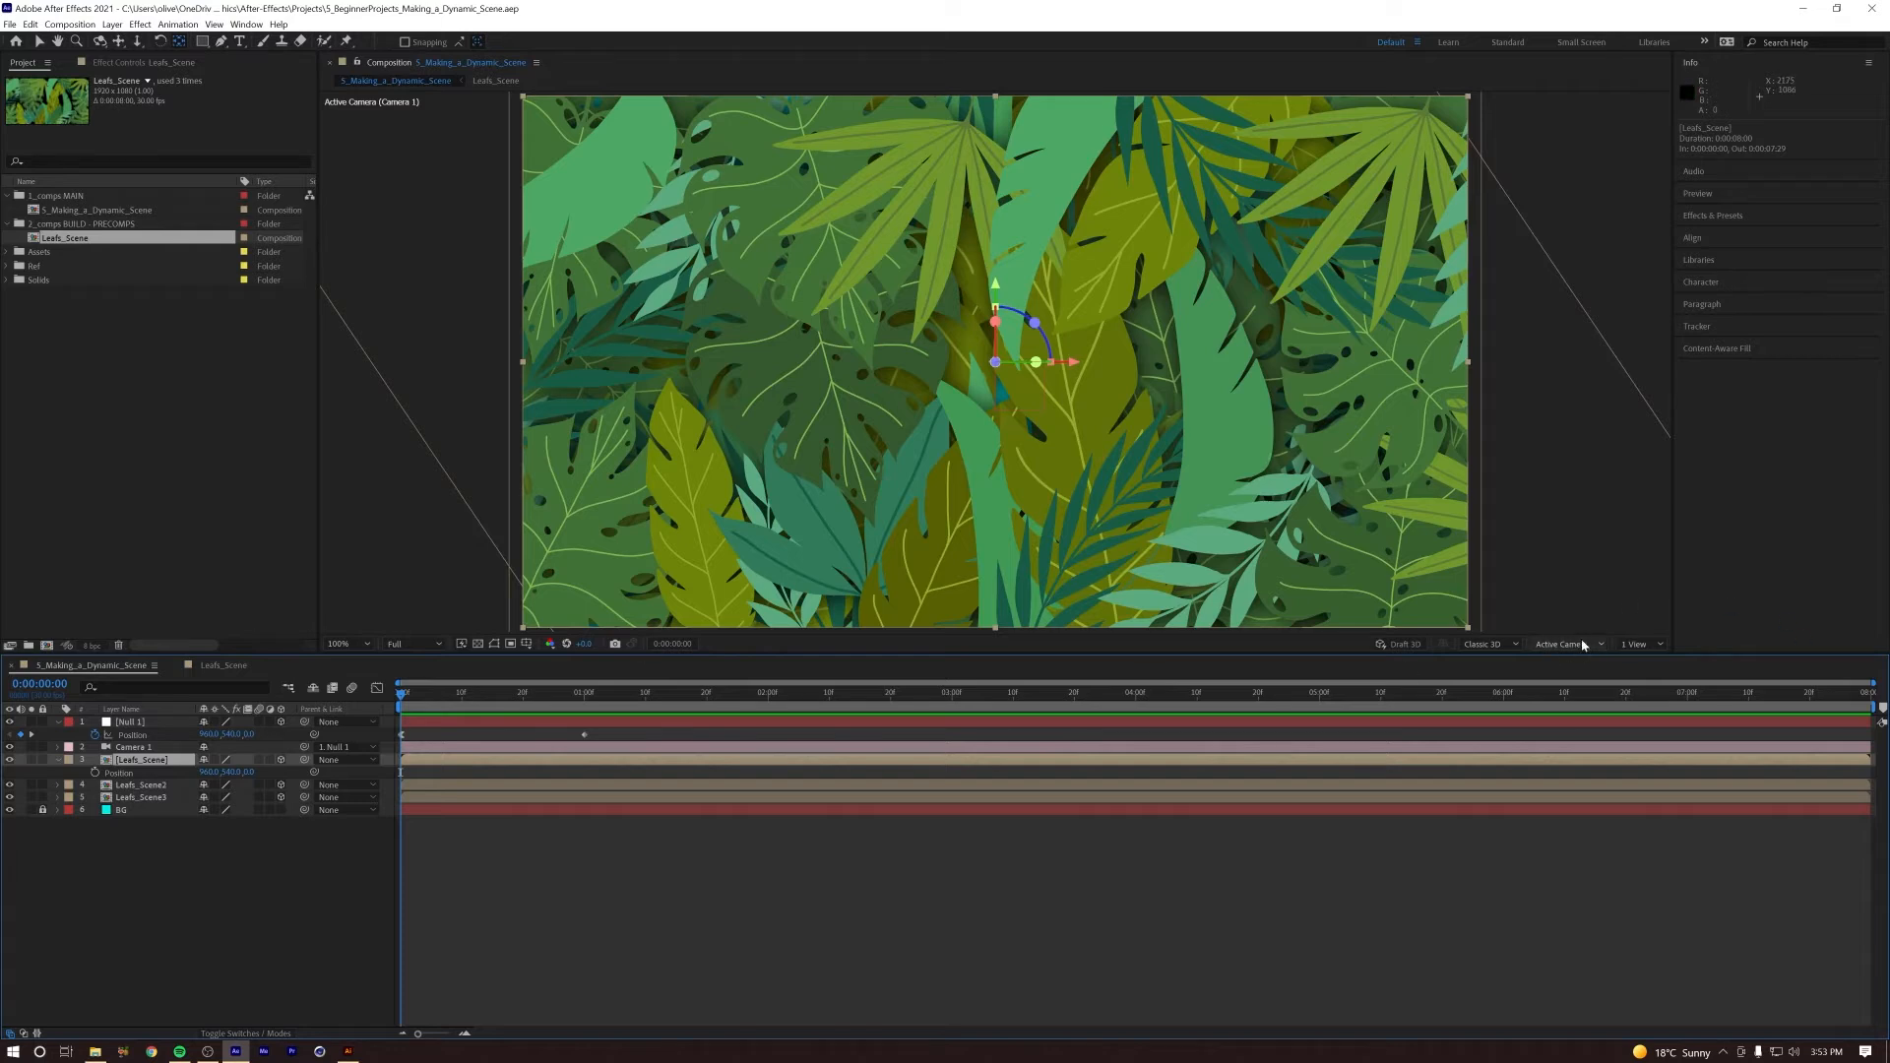
Step: Split the composition viewer into 2 Views, showing the Top view beside the Active Camera view
{"action": "left_click", "coordinate": [1643, 644]}
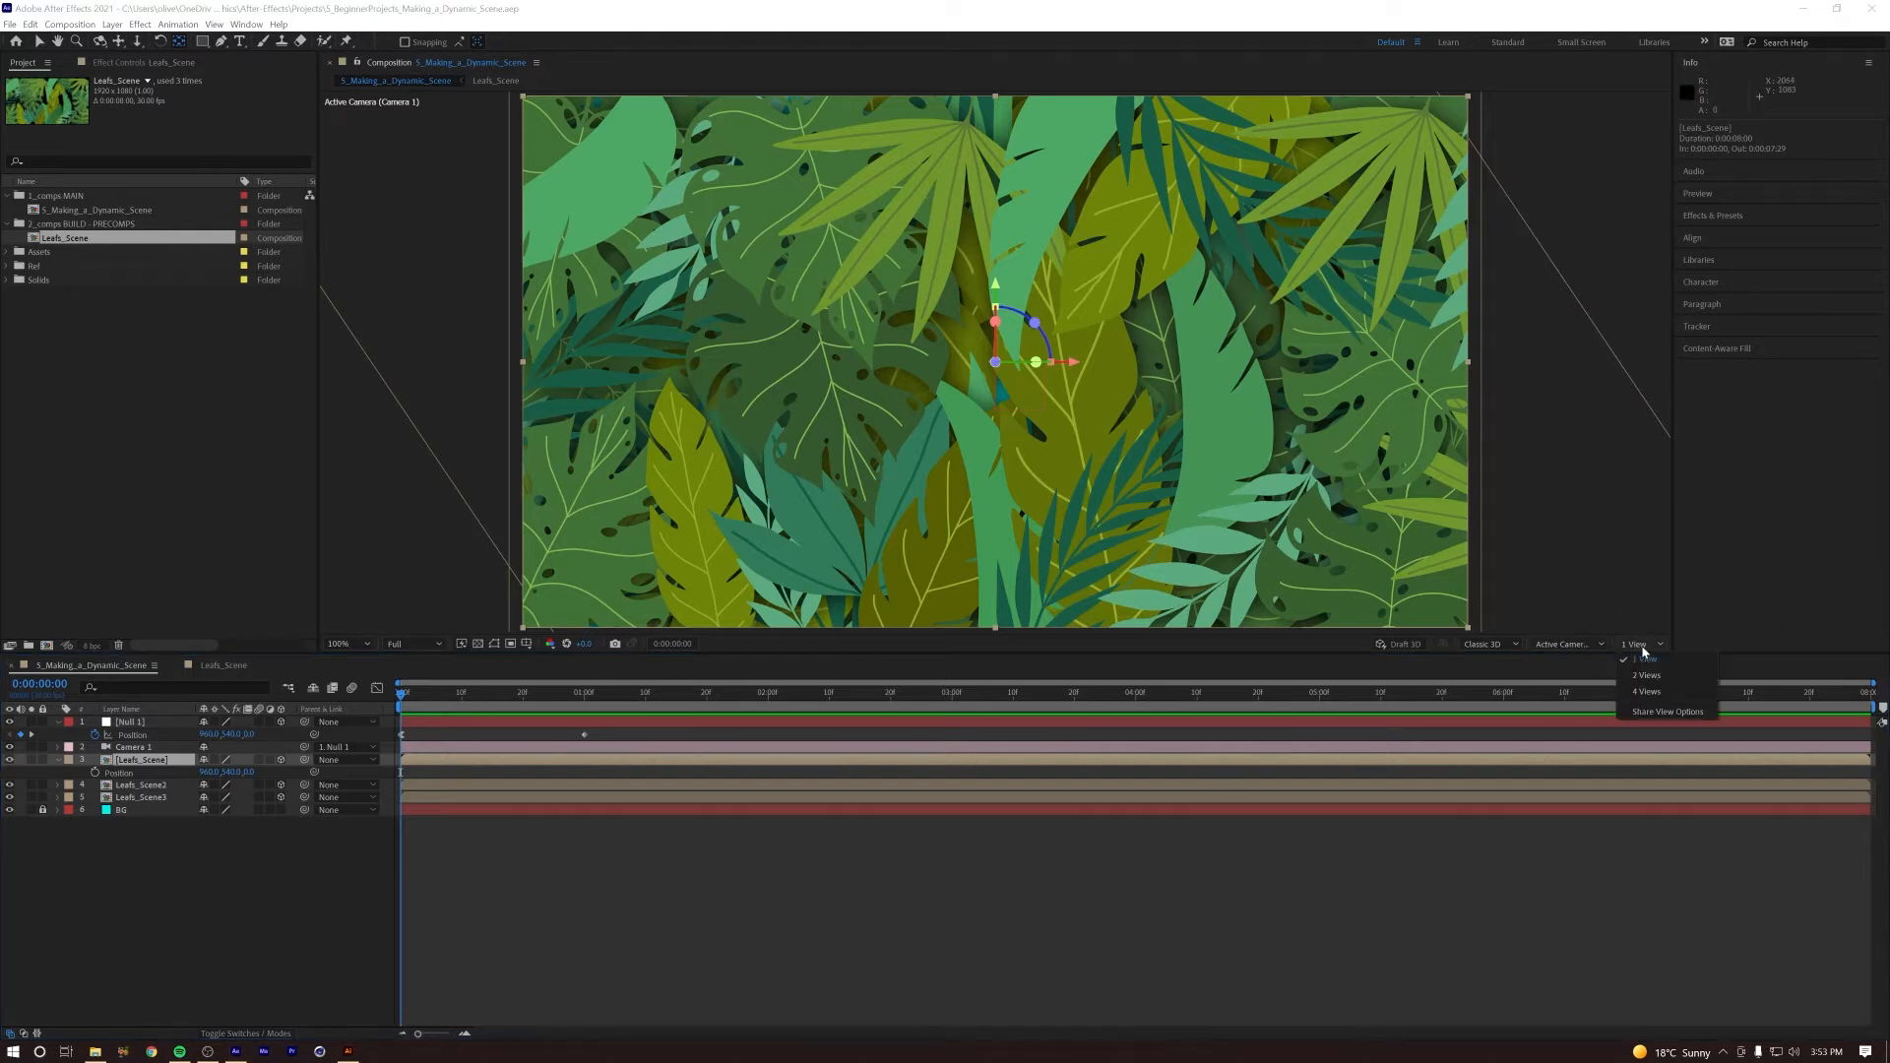
{"action": "left_click", "coordinate": [1664, 677]}
{"action": "left_click", "coordinate": [40, 45]}
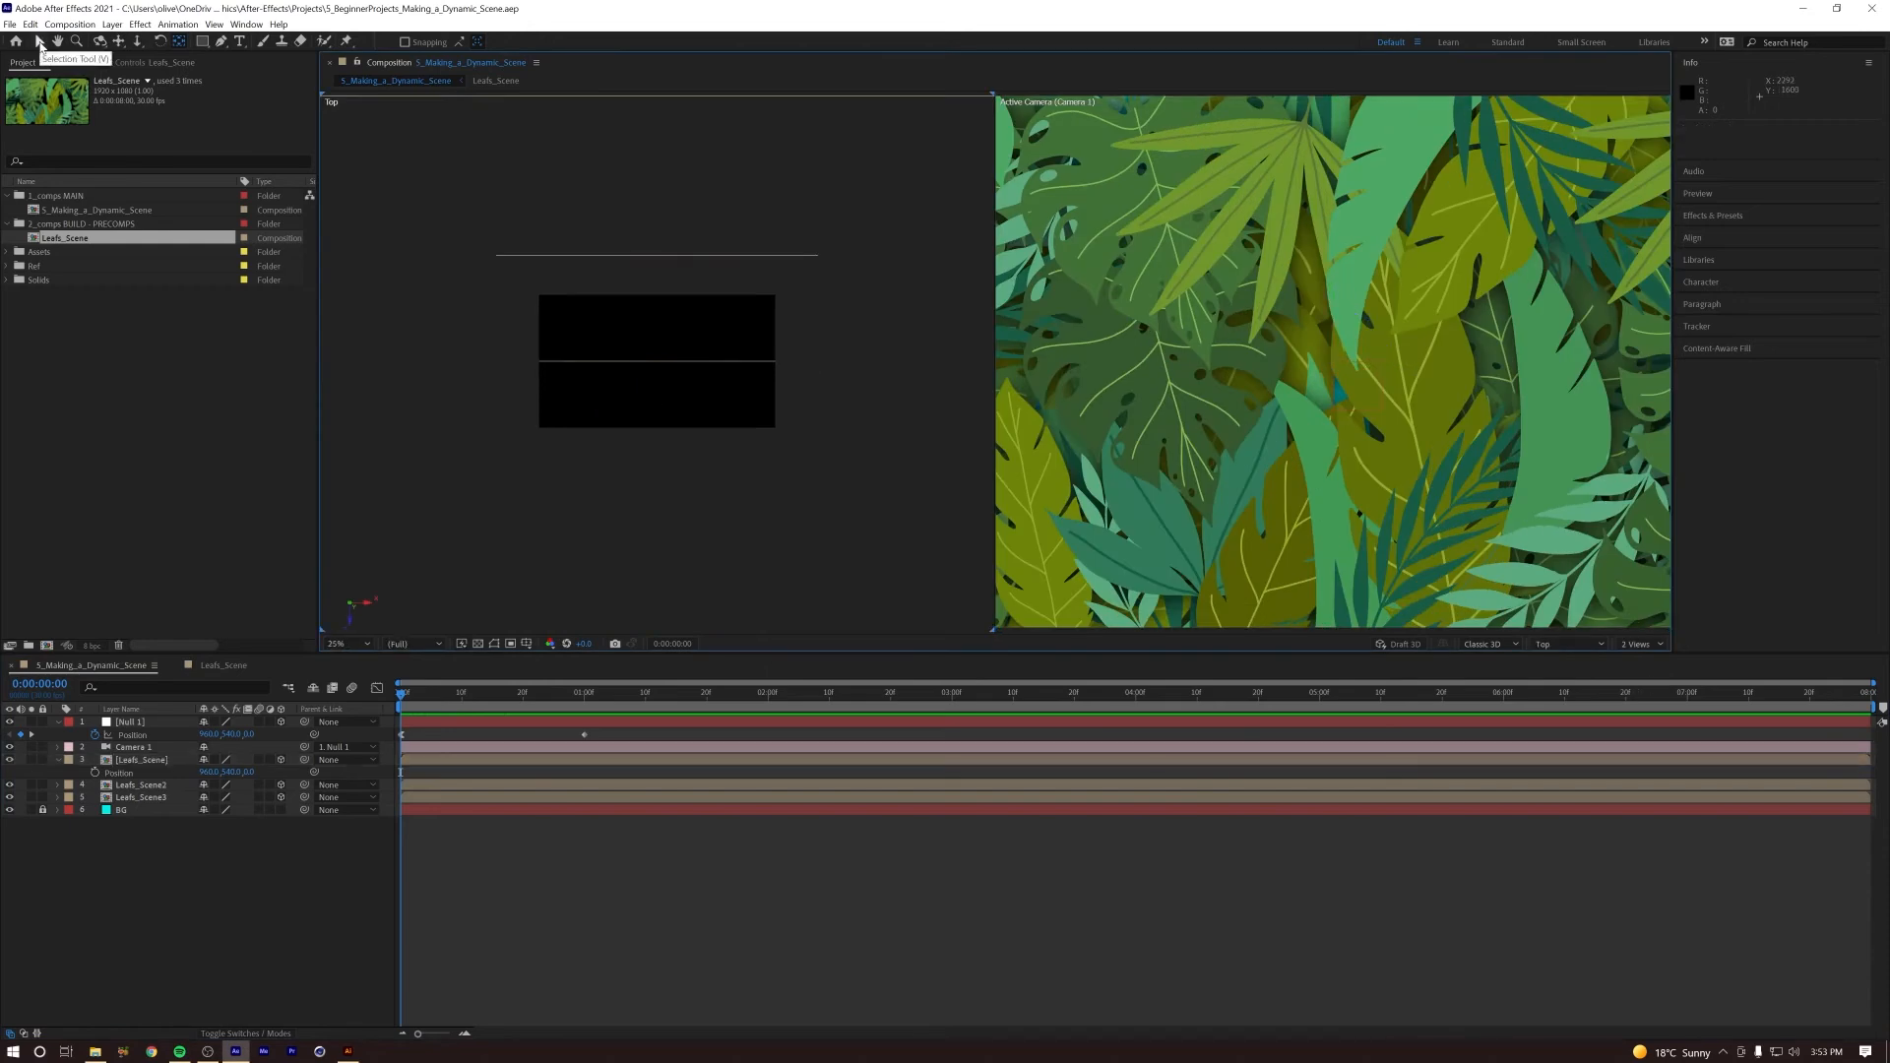
{"action": "left_click", "coordinate": [1288, 271]}
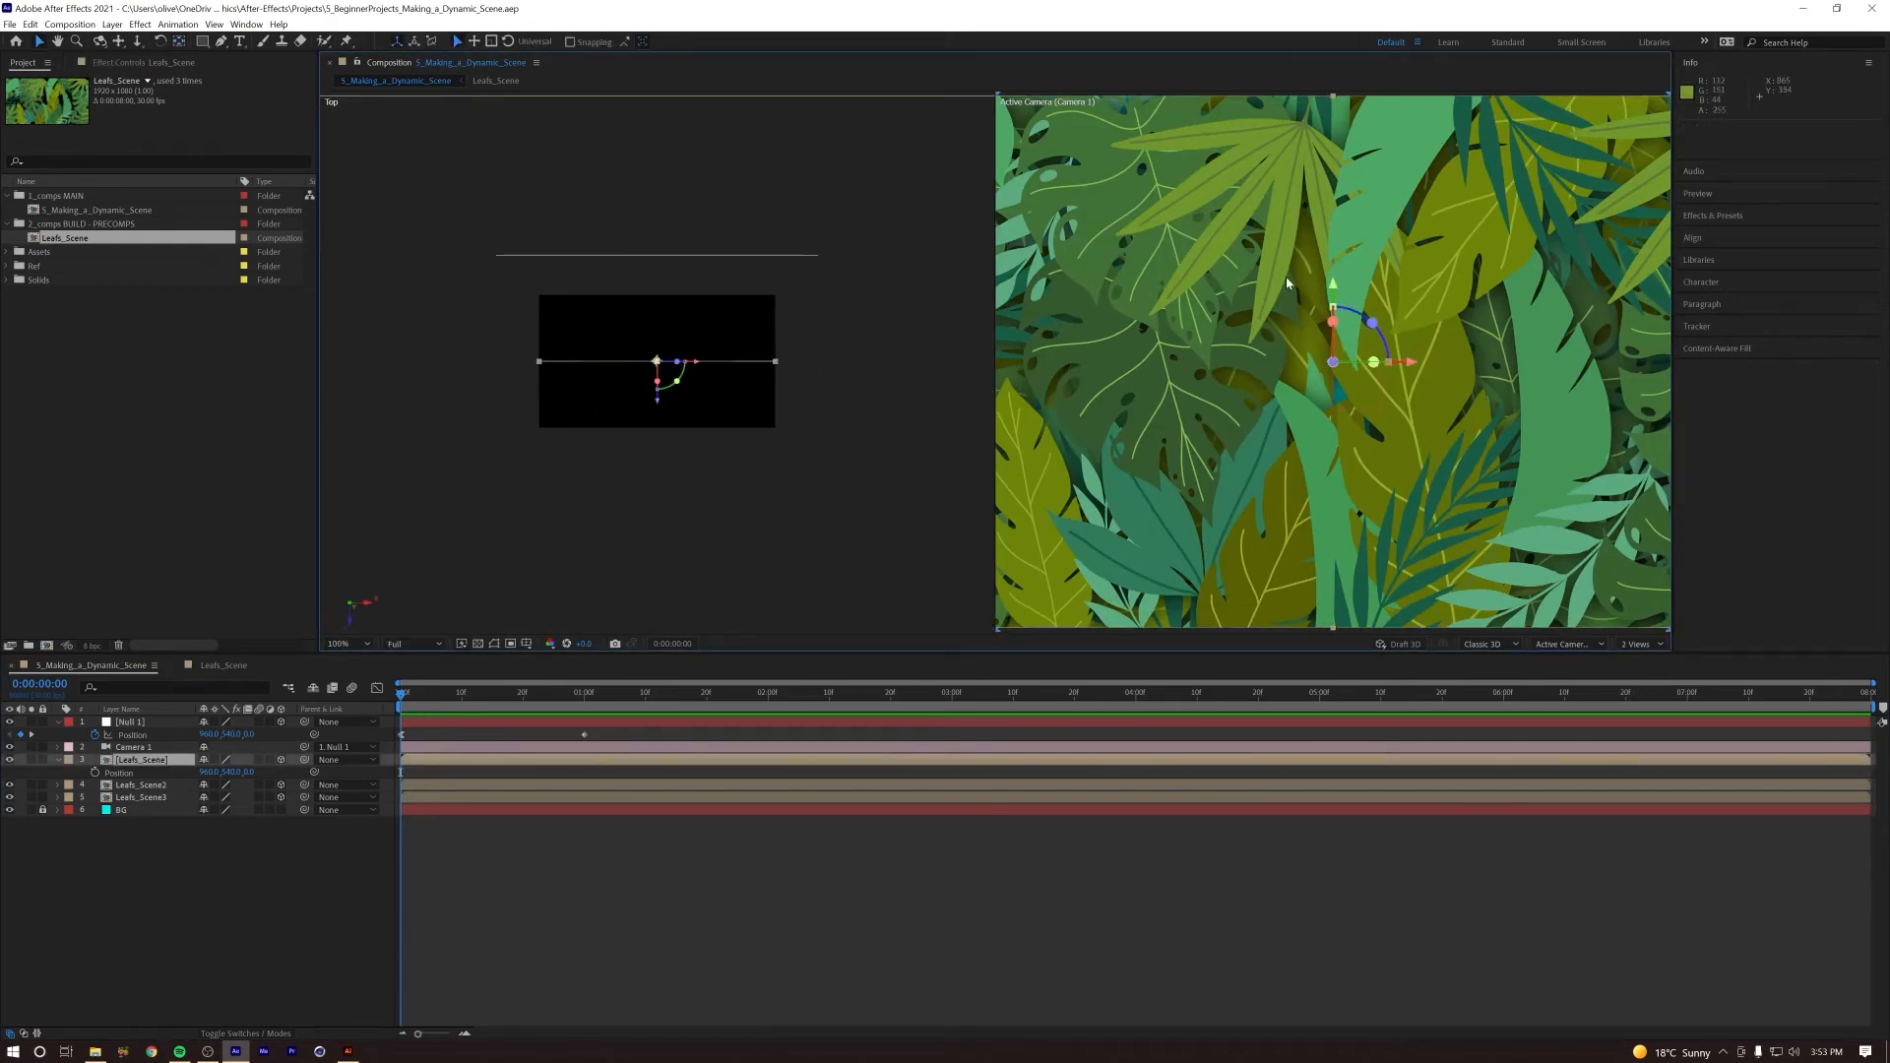
{"action": "left_click", "coordinate": [810, 545]}
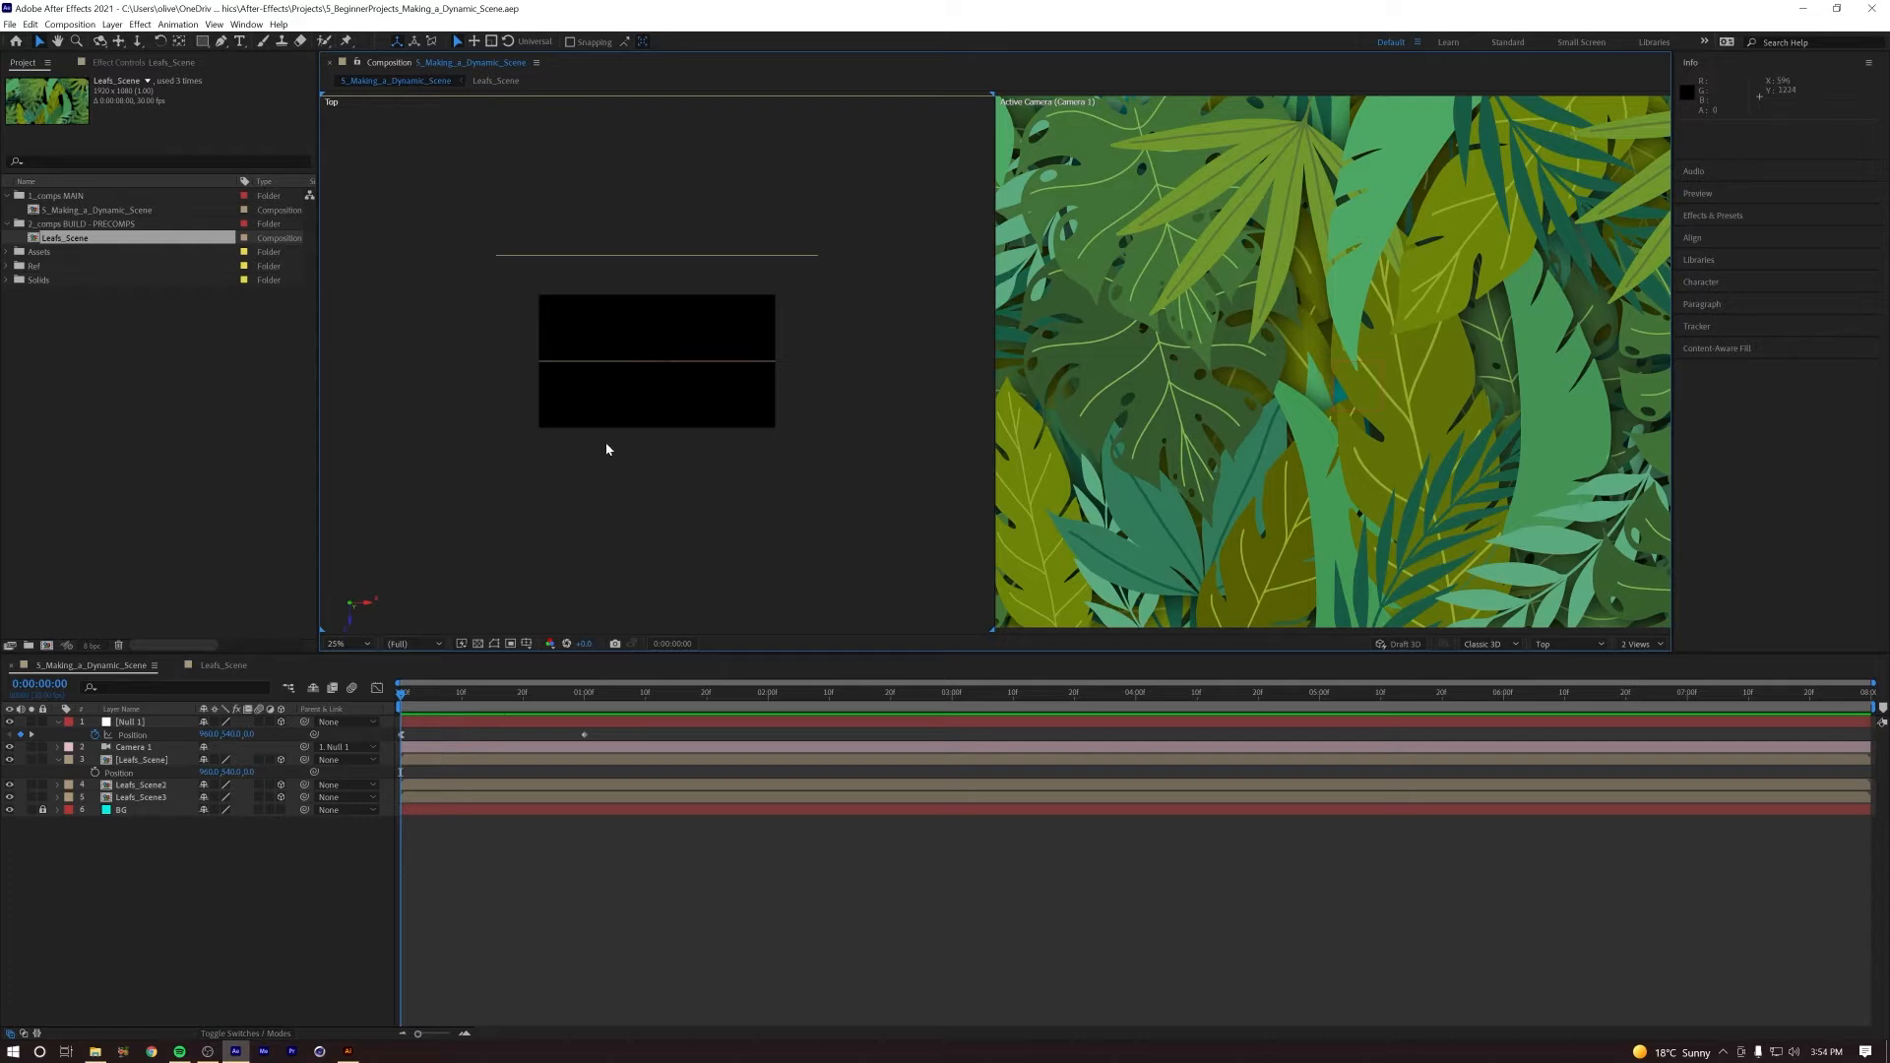
{"action": "left_click", "coordinate": [1364, 435]}
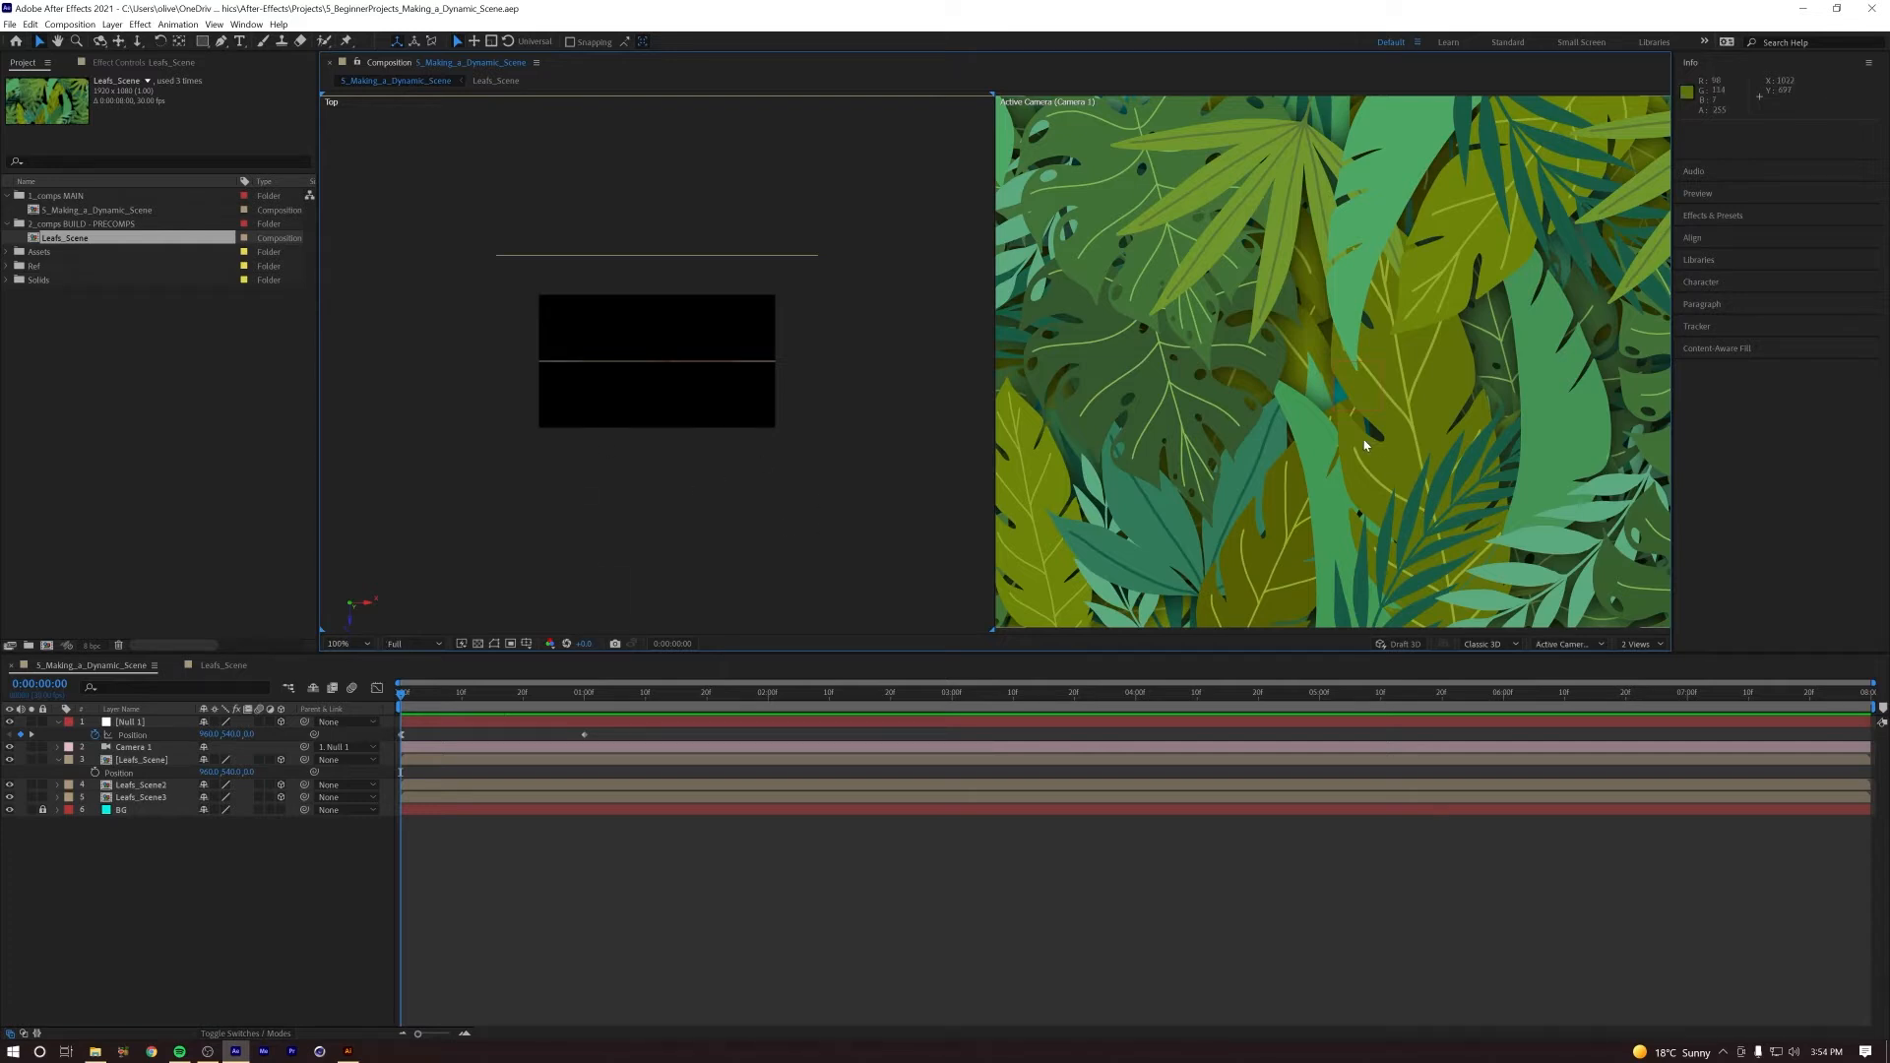
{"action": "left_click", "coordinate": [1553, 652]}
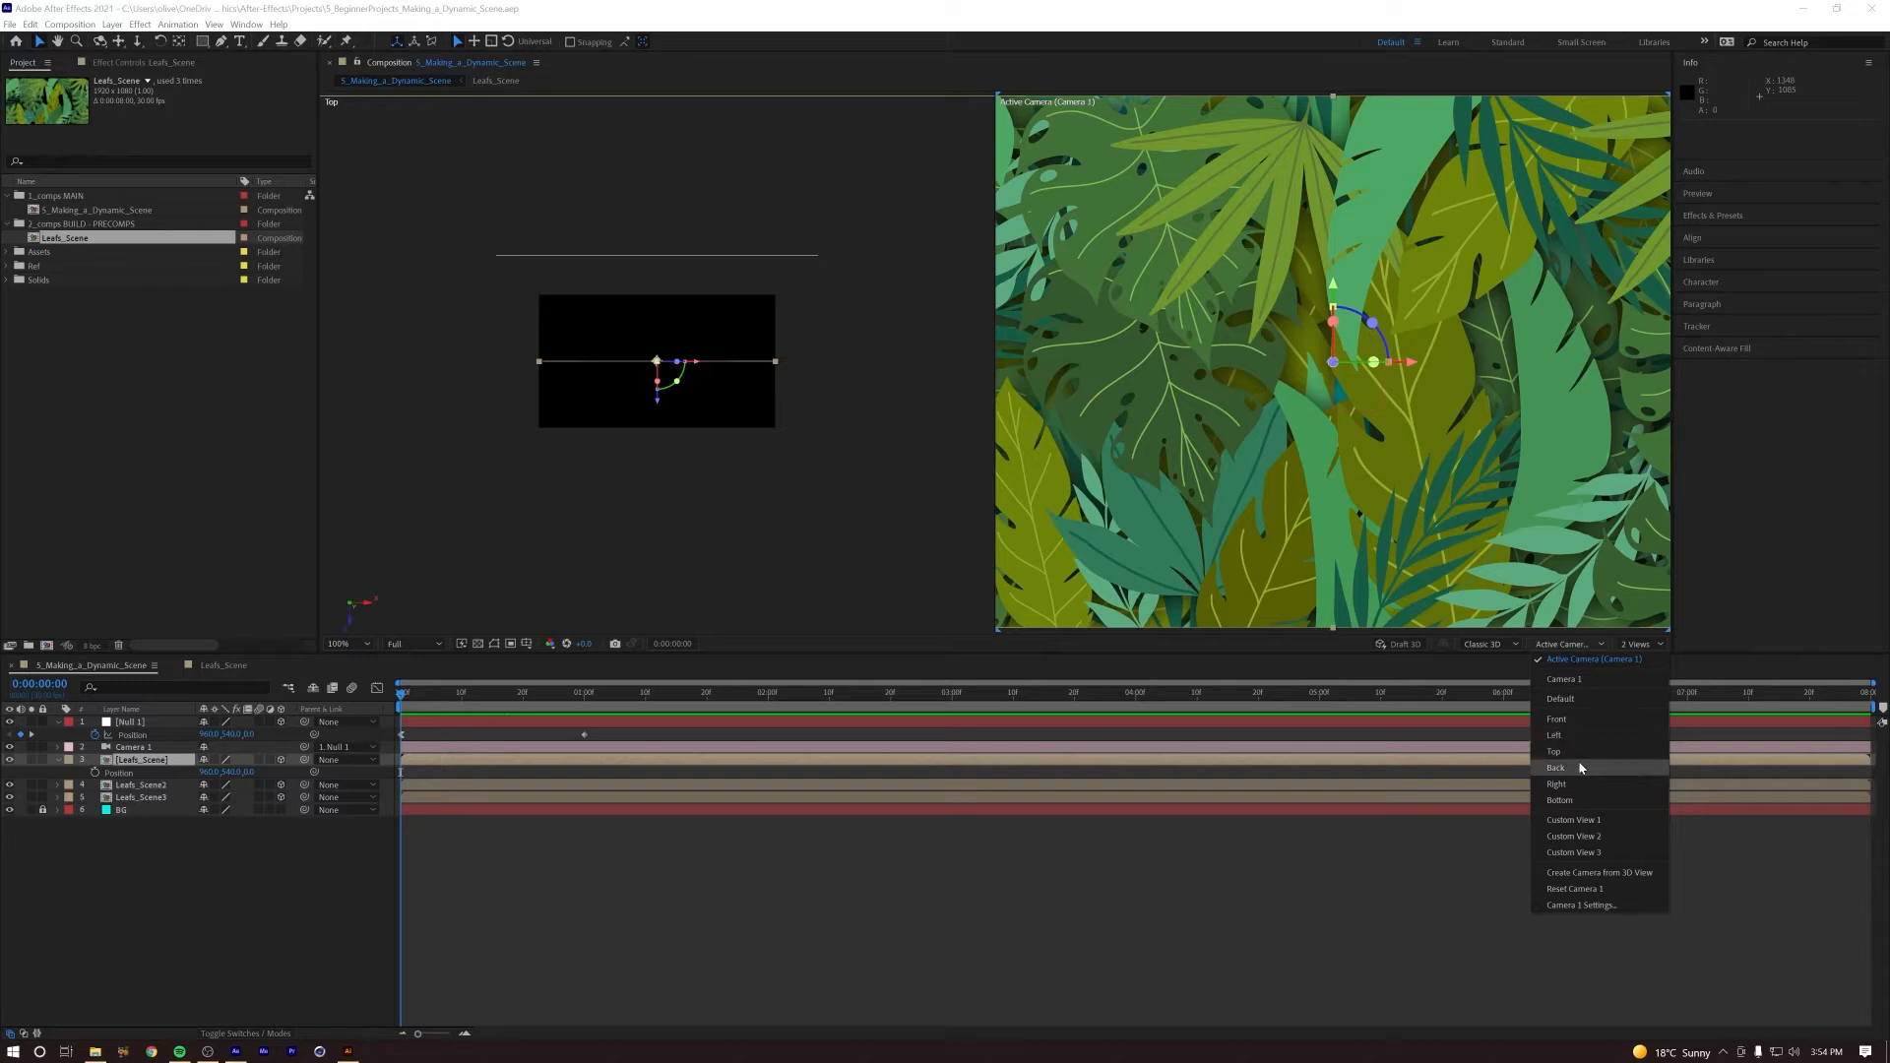
{"action": "left_click", "coordinate": [827, 514]}
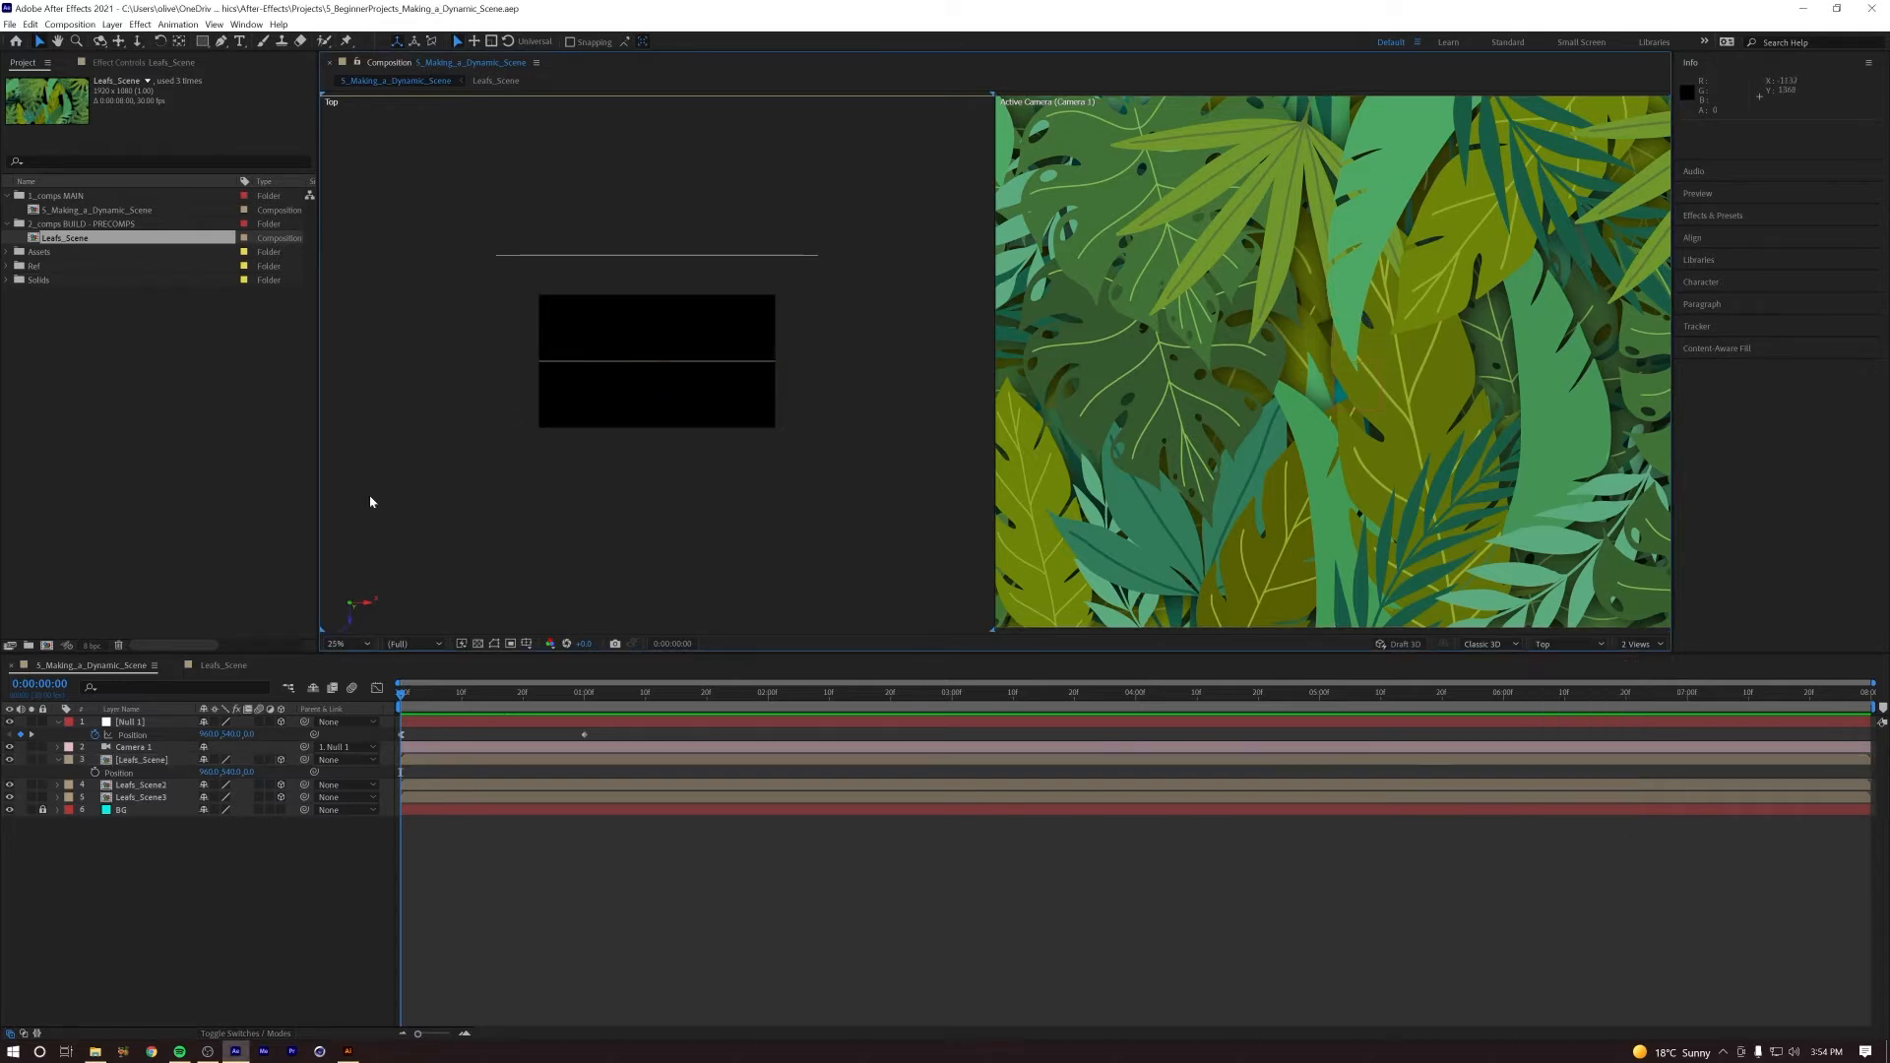
{"action": "left_click", "coordinate": [1177, 345]}
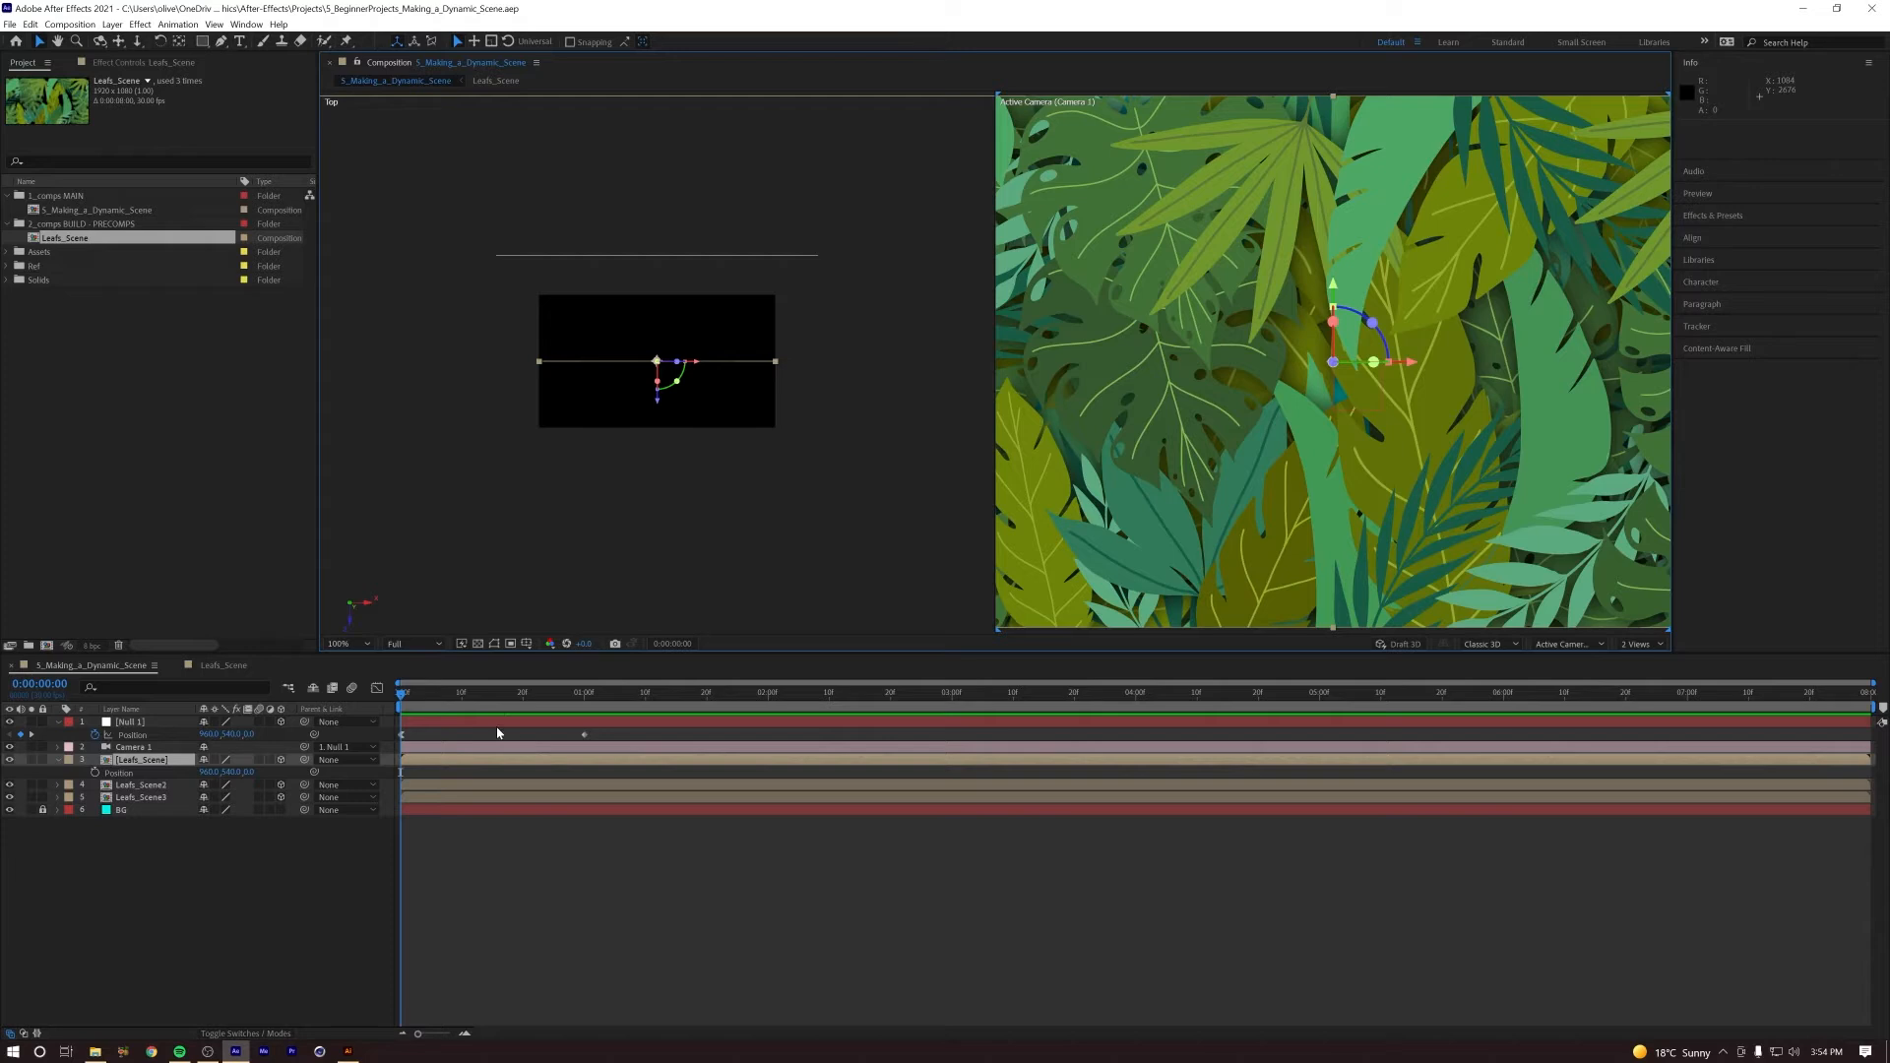
Step: Preview the camera push-in and scrub to about frame 12 to compare the Top and Active Camera views
{"action": "key", "text": "space"}
{"action": "key", "text": "space"}
{"action": "mouse_move", "coordinate": [504, 705]}
{"action": "left_mouse_down"}
{"action": "mouse_move", "coordinate": [540, 706]}
{"action": "mouse_move", "coordinate": [321, 709]}
{"action": "mouse_move", "coordinate": [474, 696]}
{"action": "left_mouse_up"}
{"action": "left_click", "coordinate": [659, 325]}
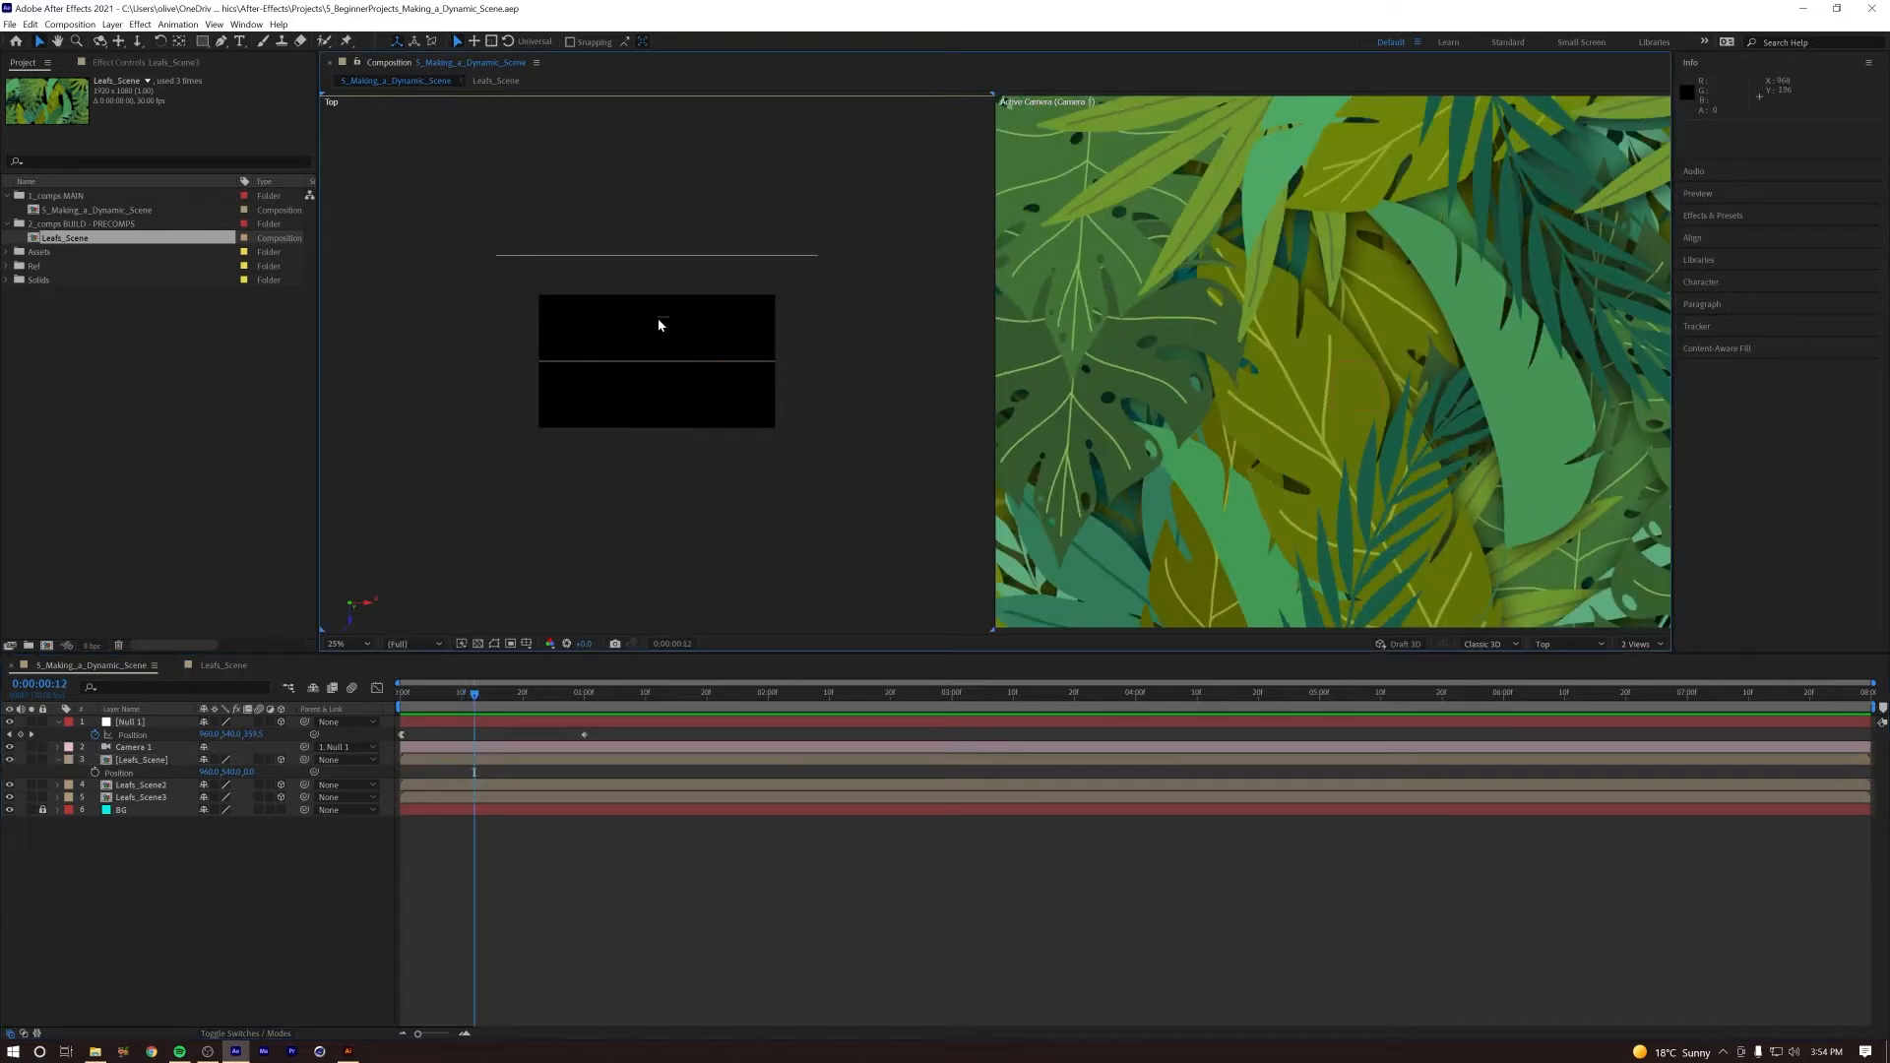
Step: Fit the Top view's magnification and scrub to frame 12 with Null 1 selected to follow its movement
{"action": "left_click", "coordinate": [344, 644]}
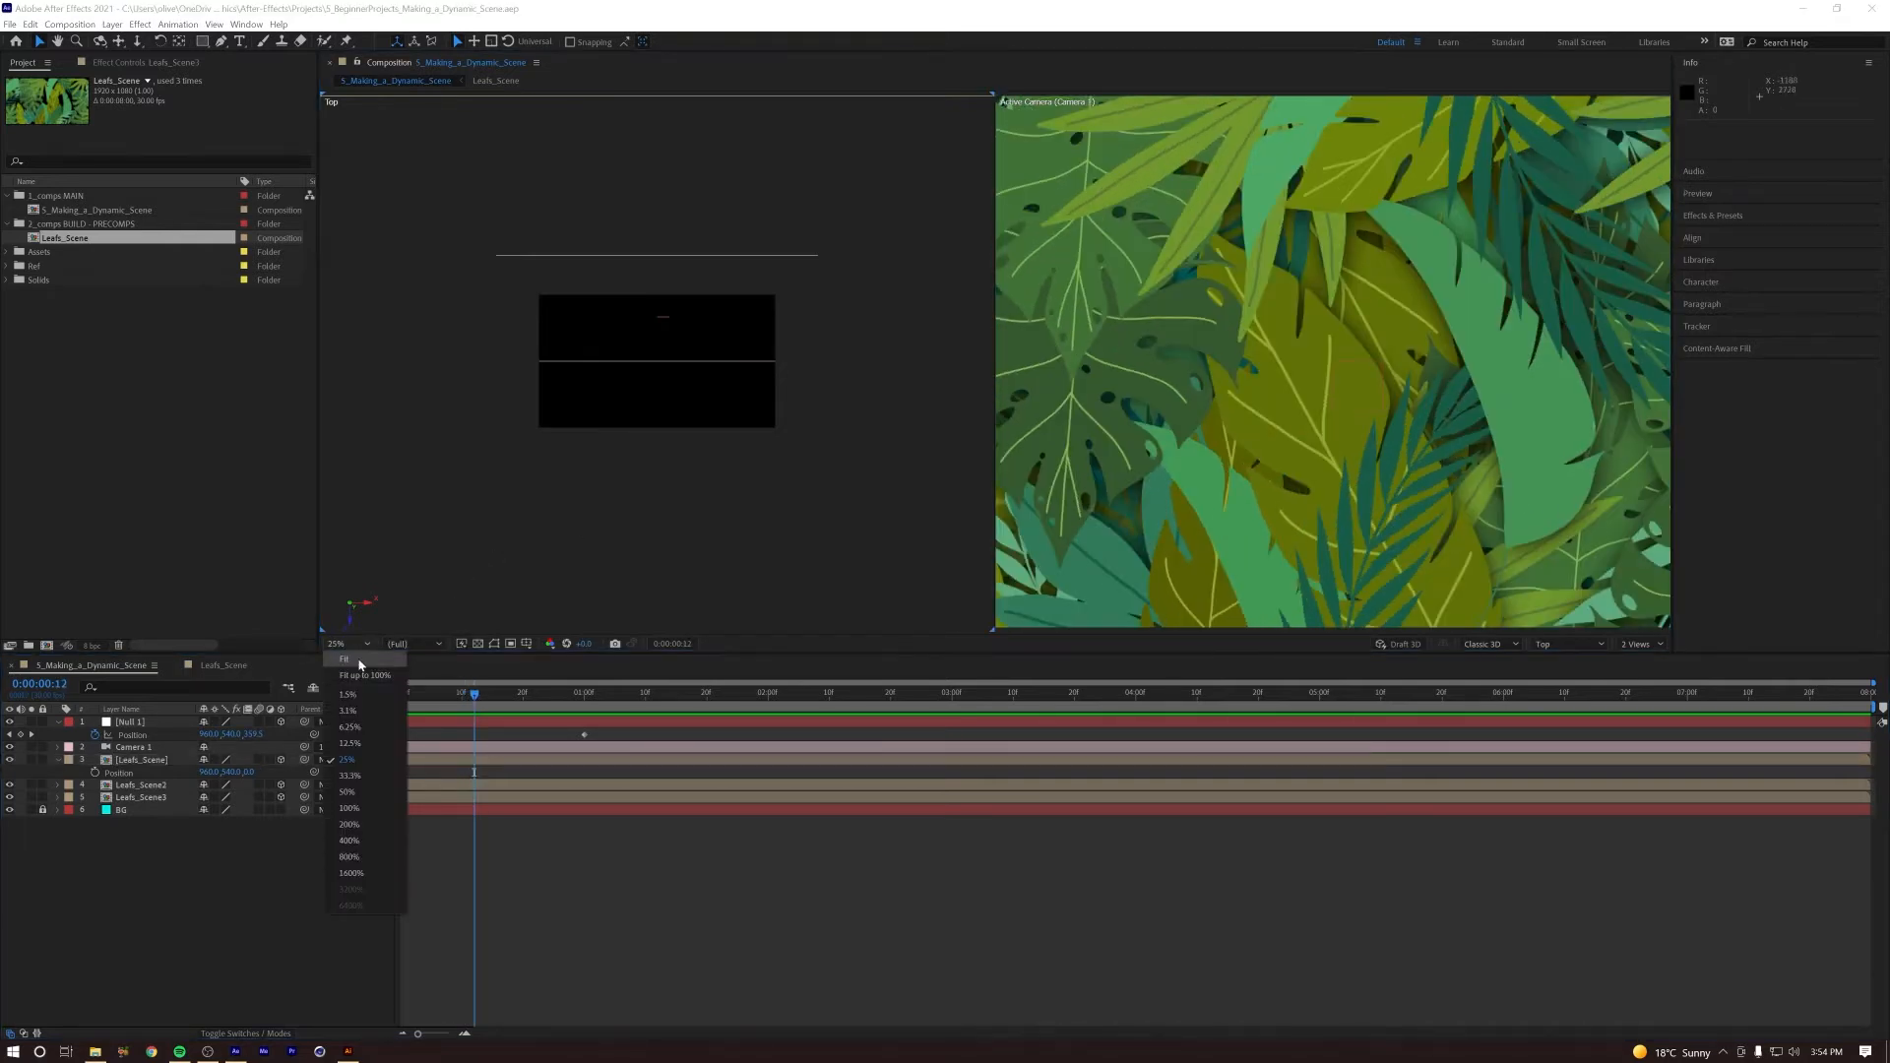
{"action": "left_click", "coordinate": [359, 664]}
{"action": "left_click", "coordinate": [452, 696]}
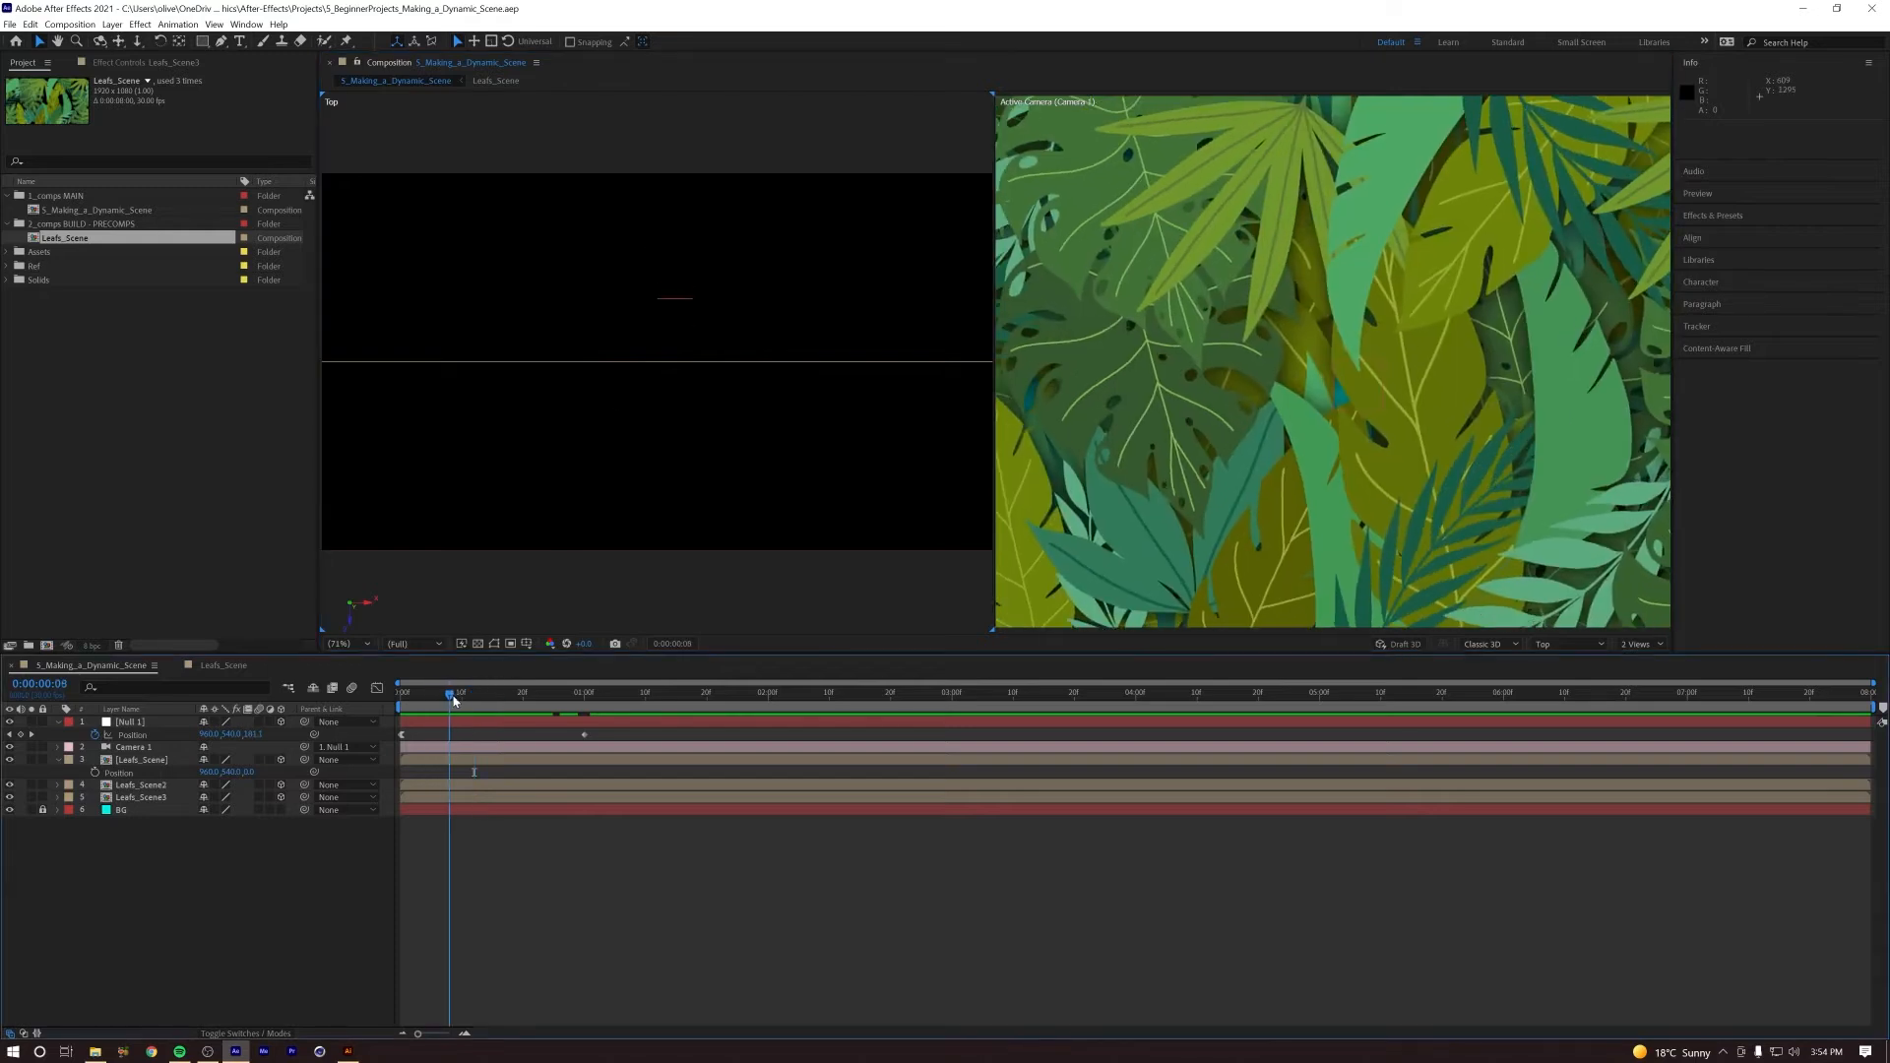
{"action": "left_click_drag", "start_coordinate": [454, 700], "coordinate": [456, 698]}
{"action": "left_click", "coordinate": [130, 723]}
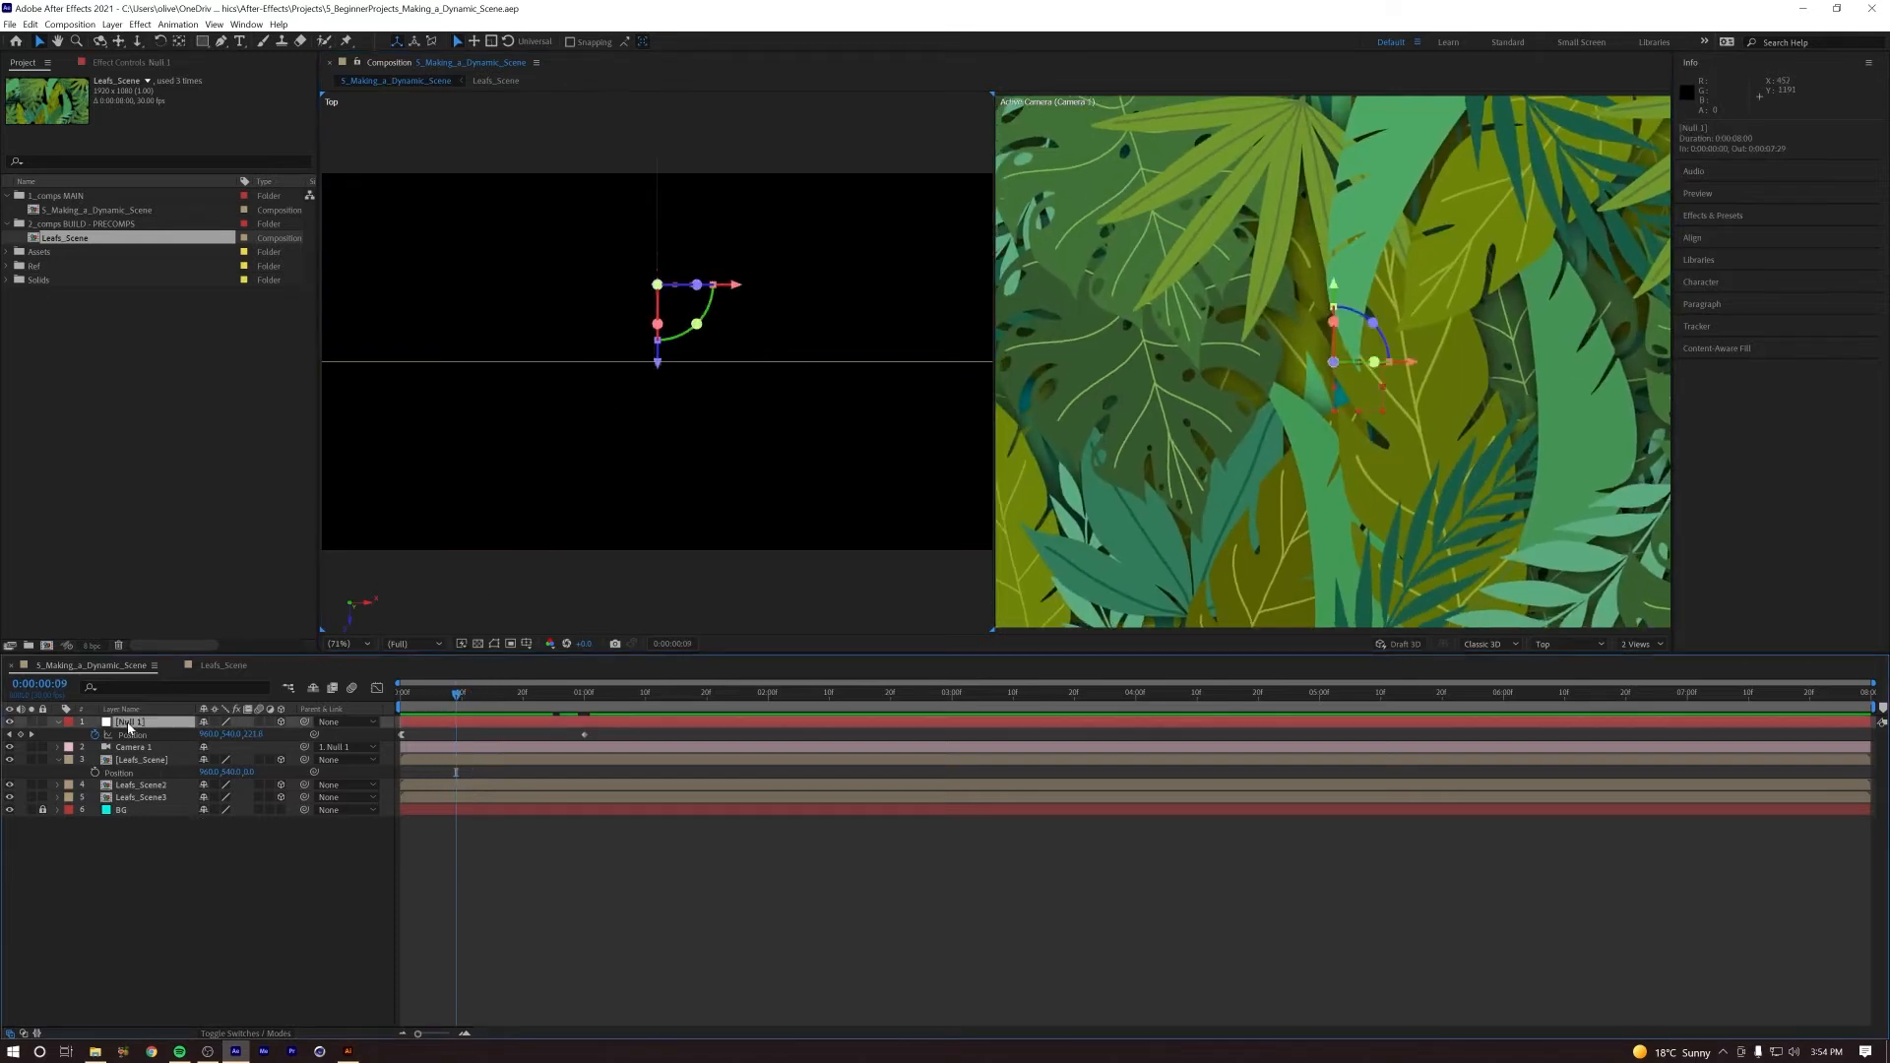
{"action": "mouse_move", "coordinate": [478, 696]}
{"action": "left_mouse_down"}
{"action": "mouse_move", "coordinate": [408, 714]}
{"action": "mouse_move", "coordinate": [519, 717]}
{"action": "mouse_move", "coordinate": [452, 717]}
{"action": "mouse_move", "coordinate": [475, 715]}
{"action": "left_mouse_up"}
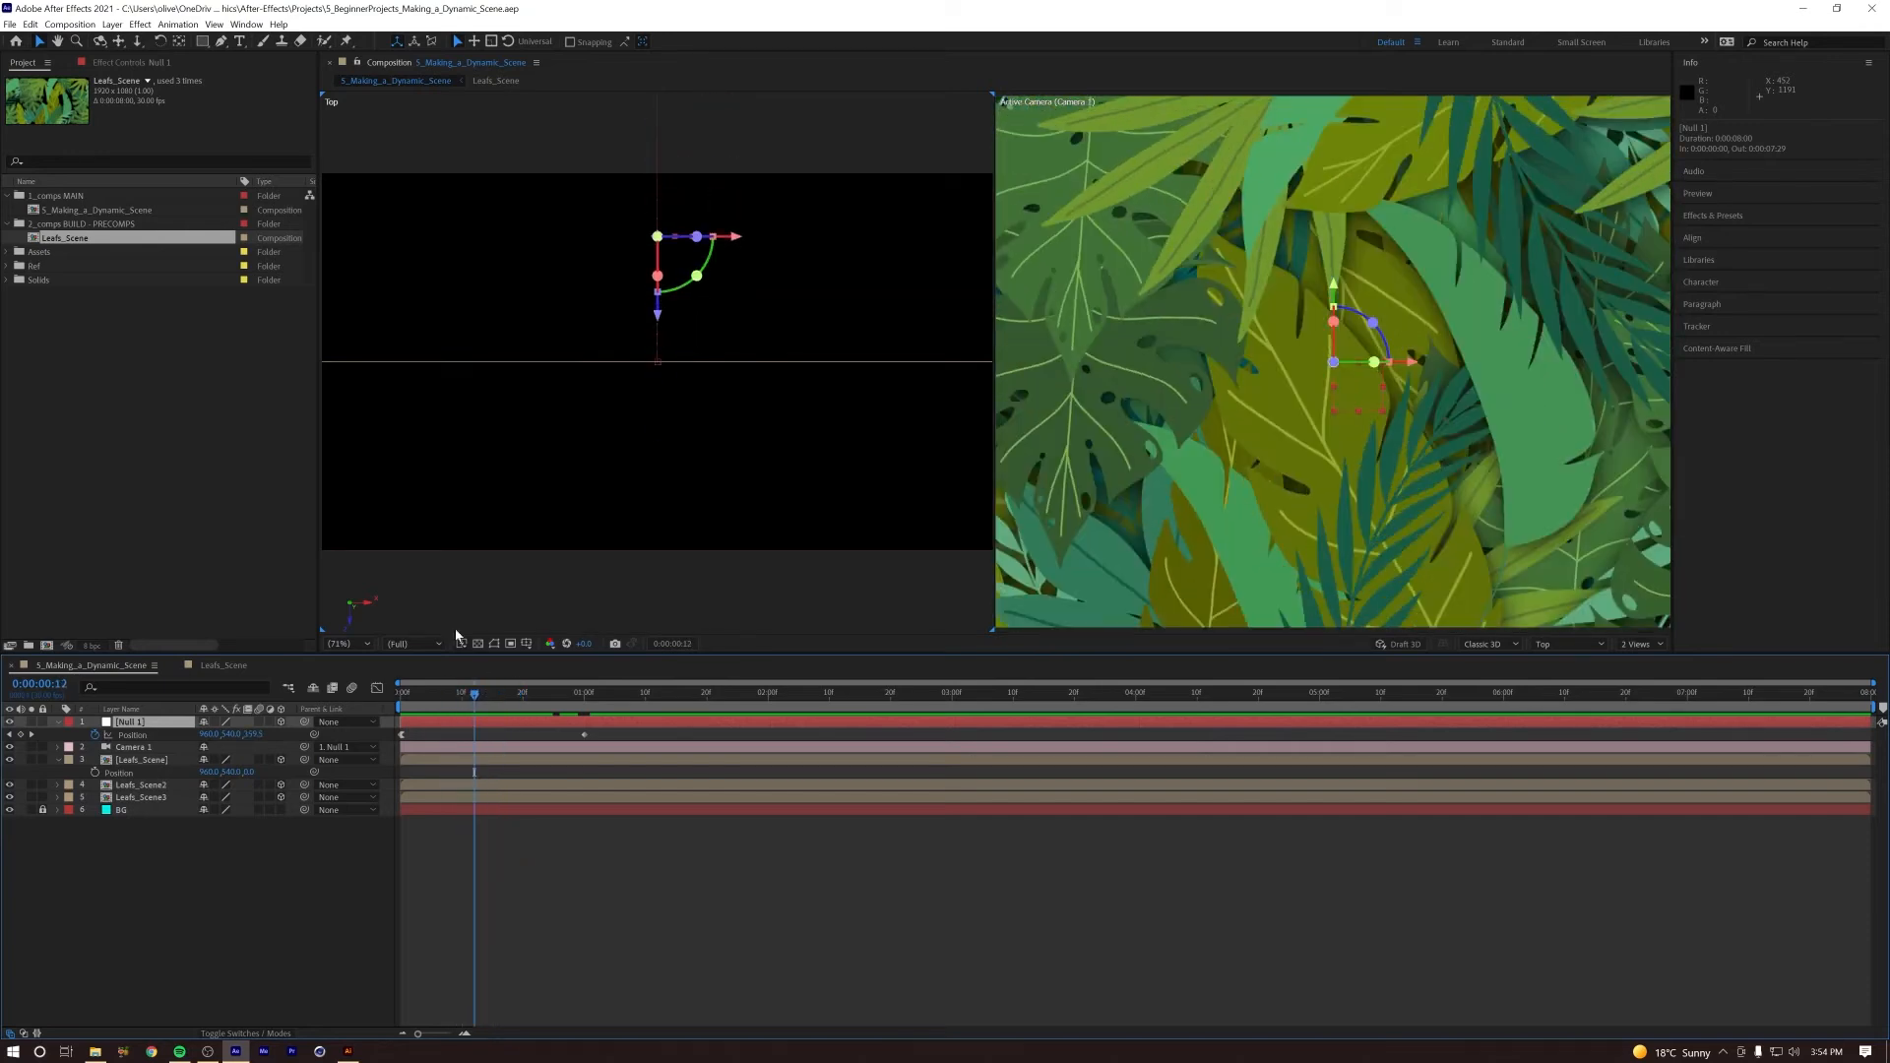
Step: Zoom the Top view out to 12.5% and recentre it so all leaf layers and the camera fit
{"action": "left_click", "coordinate": [337, 645]}
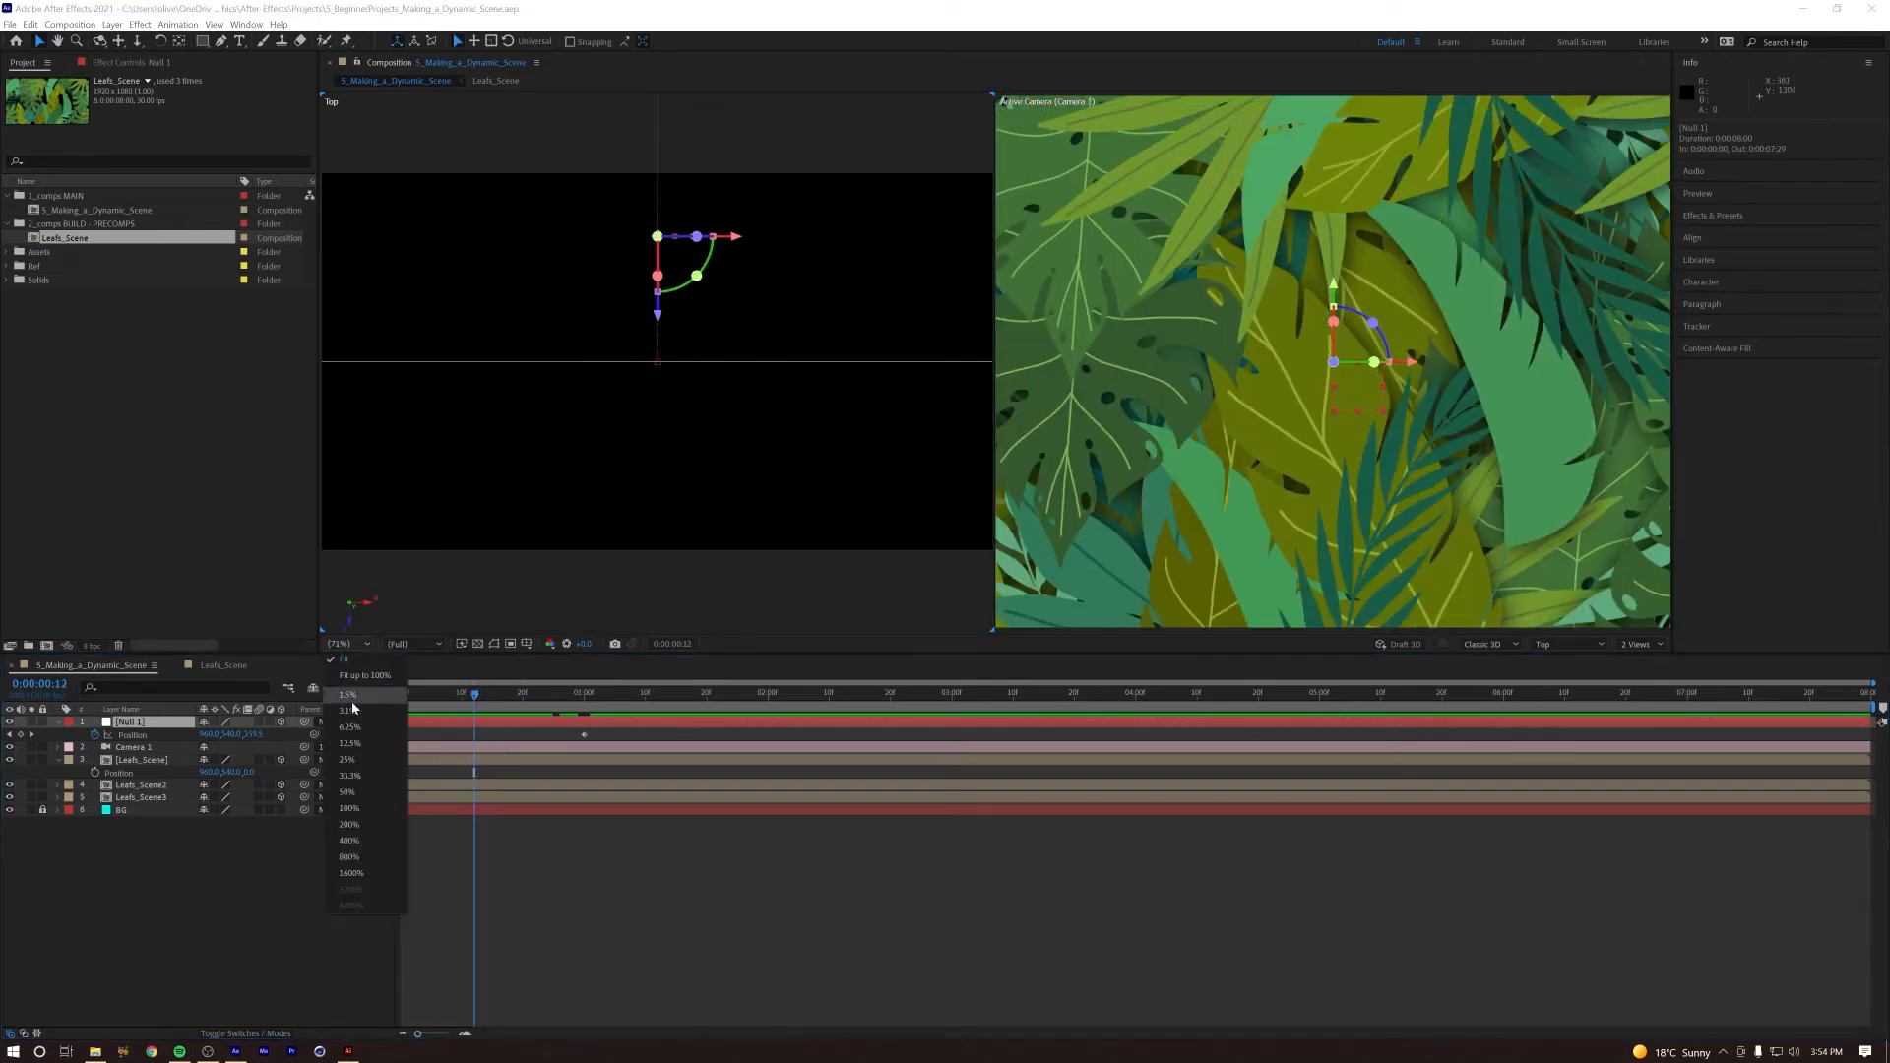
{"action": "left_click", "coordinate": [351, 776]}
{"action": "key", "text": "space"}
{"action": "left_click_drag", "start_coordinate": [619, 500], "coordinate": [595, 532]}
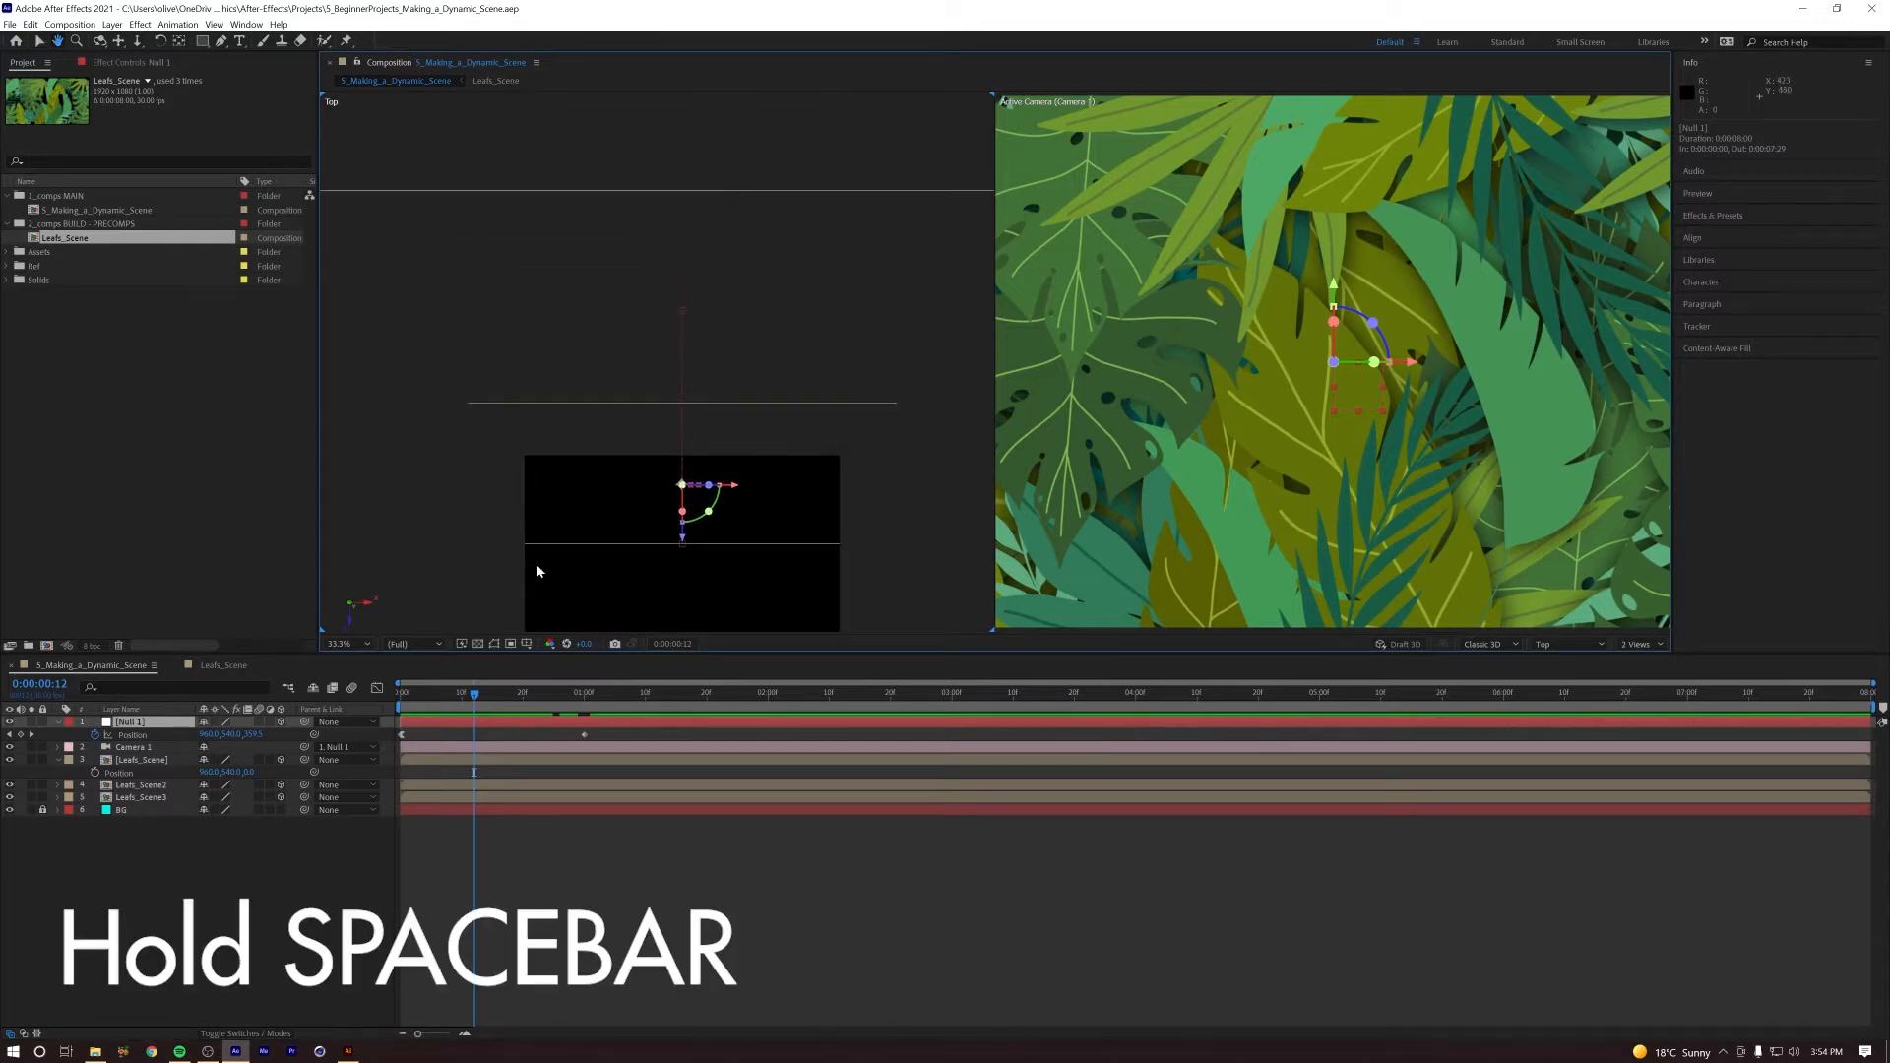
{"action": "left_click", "coordinate": [340, 644]}
{"action": "left_click", "coordinate": [353, 760]}
{"action": "key", "text": "space"}
{"action": "left_click_drag", "start_coordinate": [528, 460], "coordinate": [562, 416]}
{"action": "left_click", "coordinate": [340, 644]}
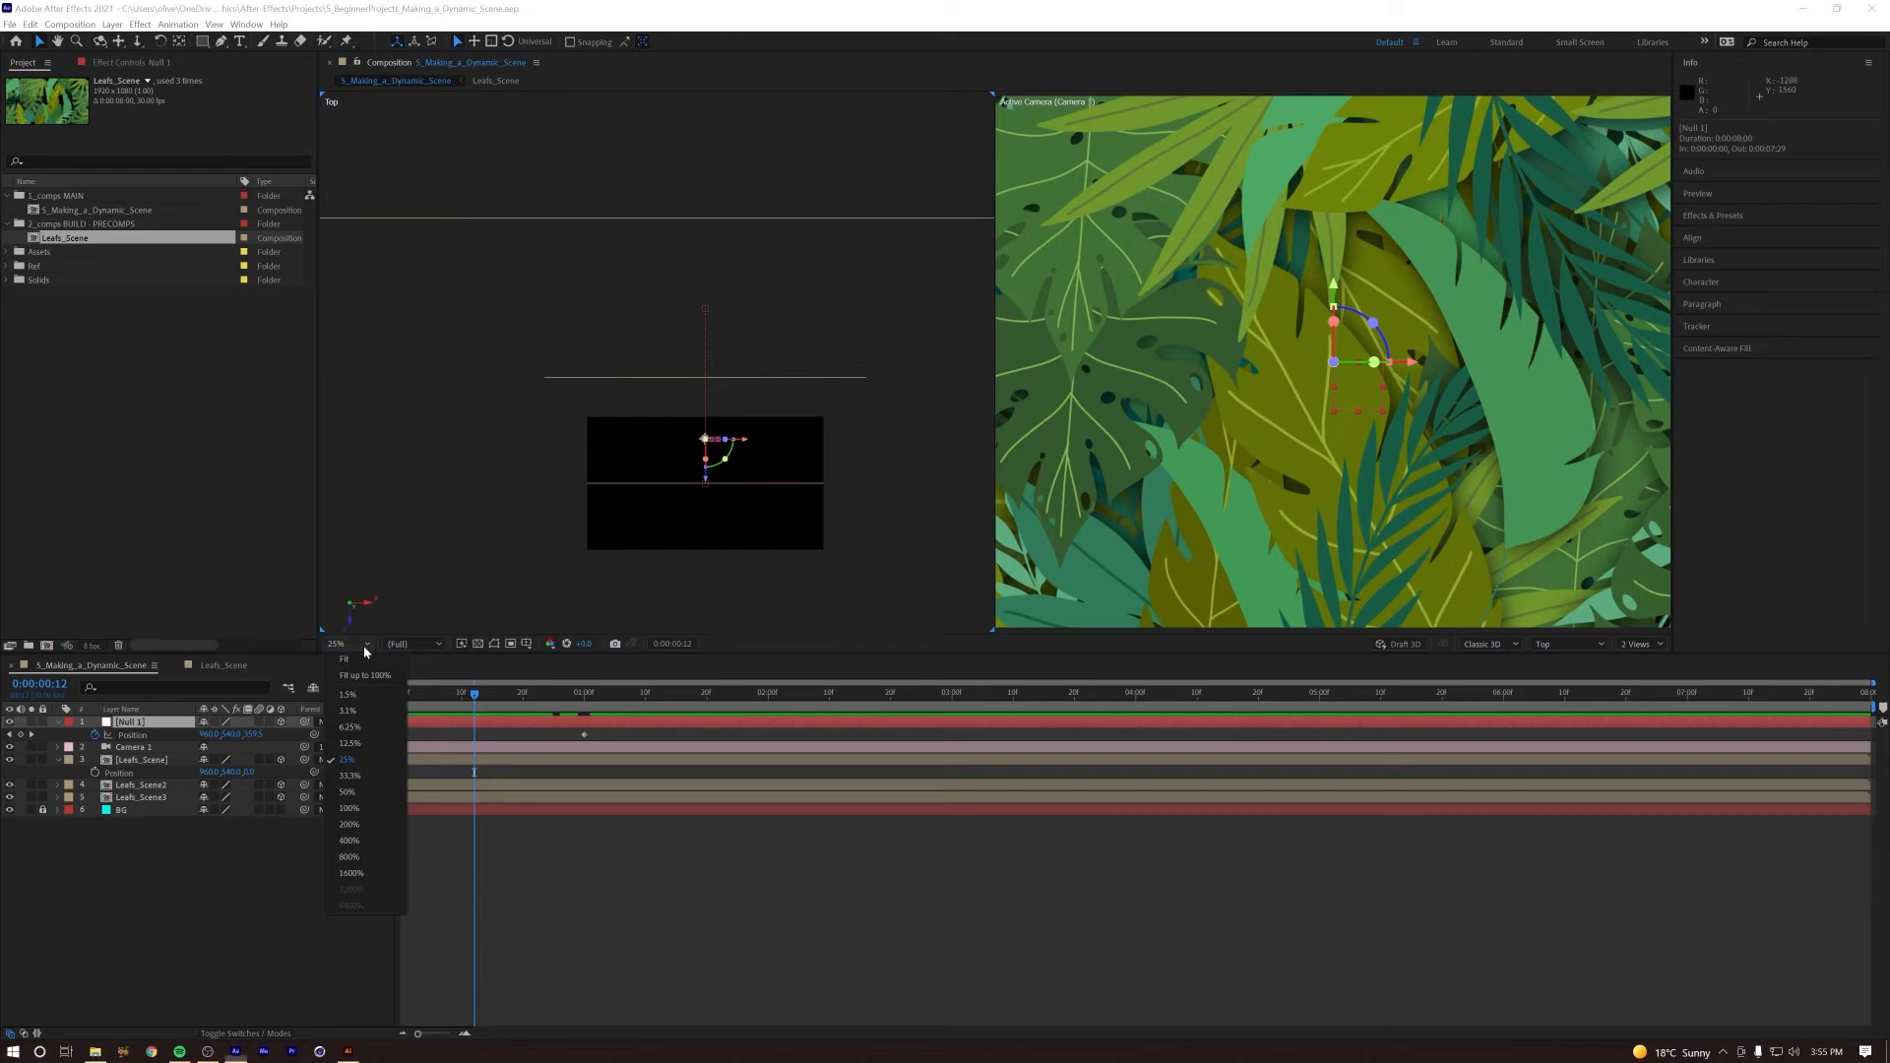
{"action": "left_click", "coordinate": [351, 726]}
{"action": "left_click", "coordinate": [223, 868]}
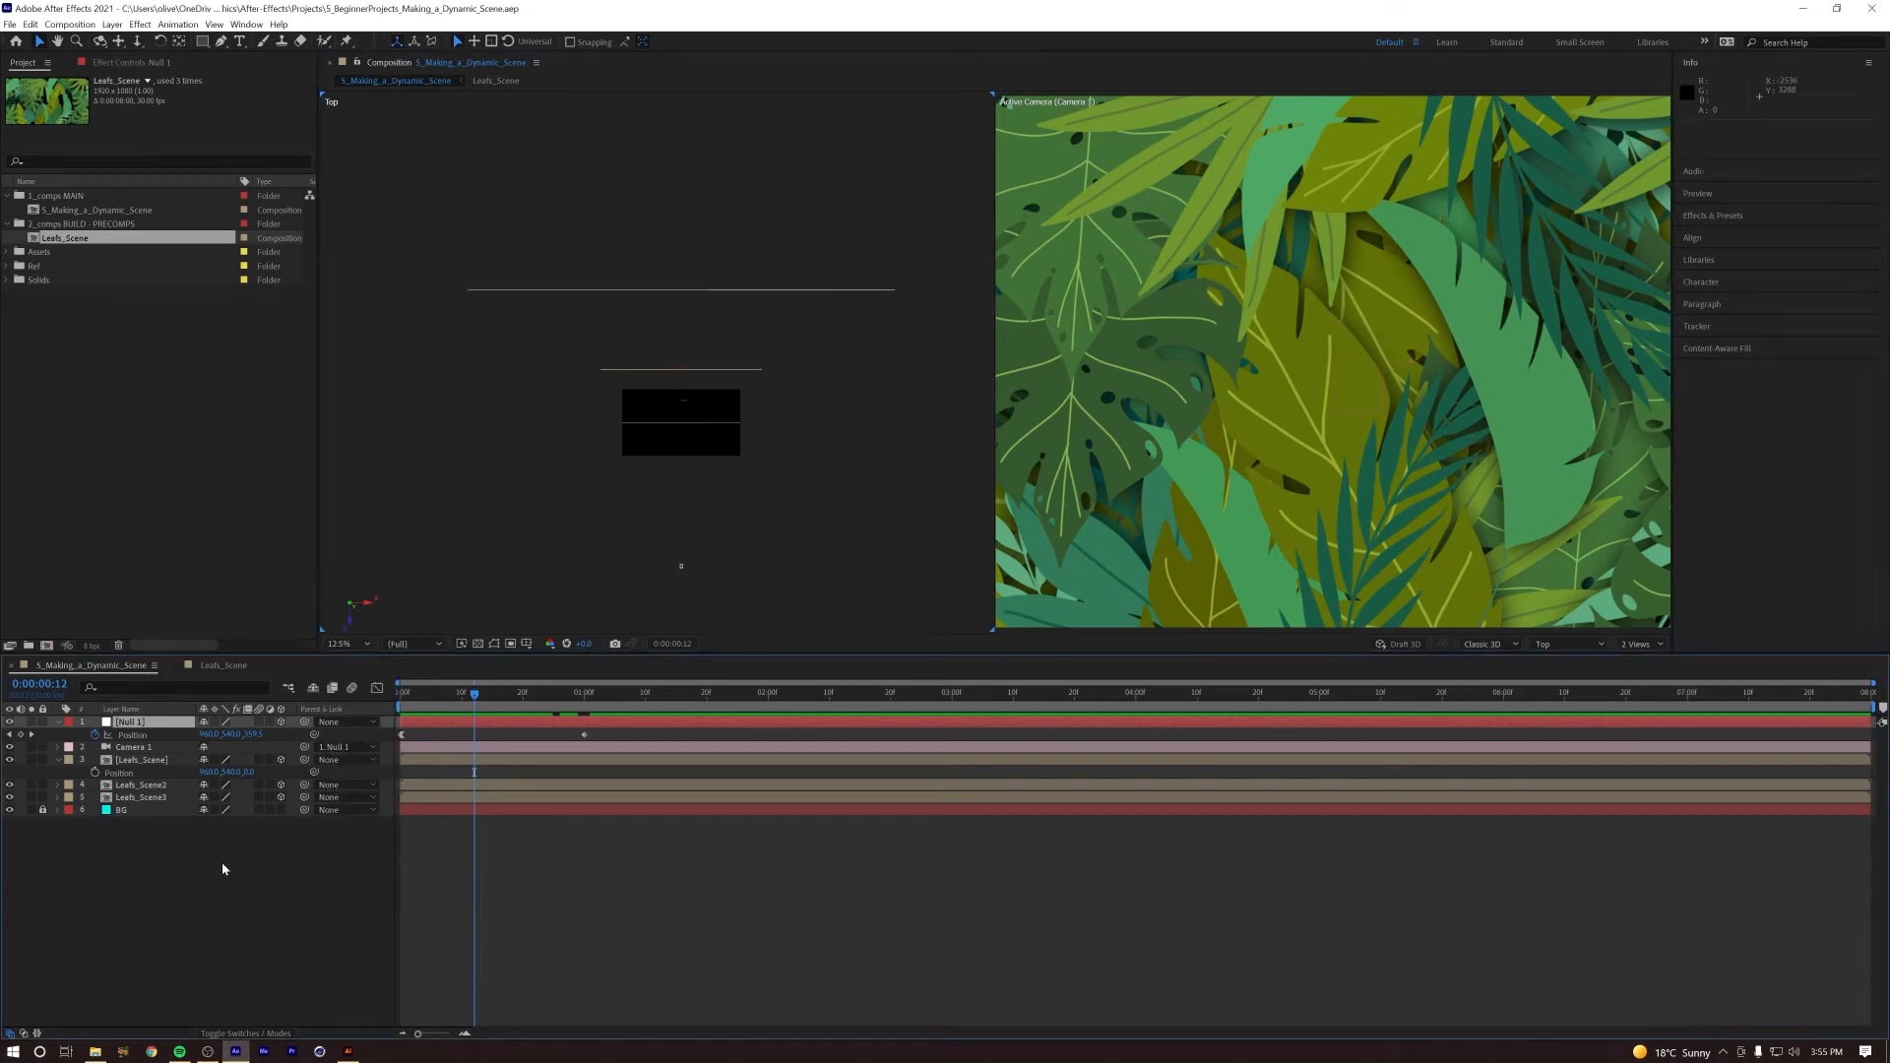
Step: Identify Leafs_Scene3, Leafs_Scene2, Leafs_Scene, Camera 1 and Null 1 in the Top view by selecting each, ending at the first frame
{"action": "left_click", "coordinate": [144, 800]}
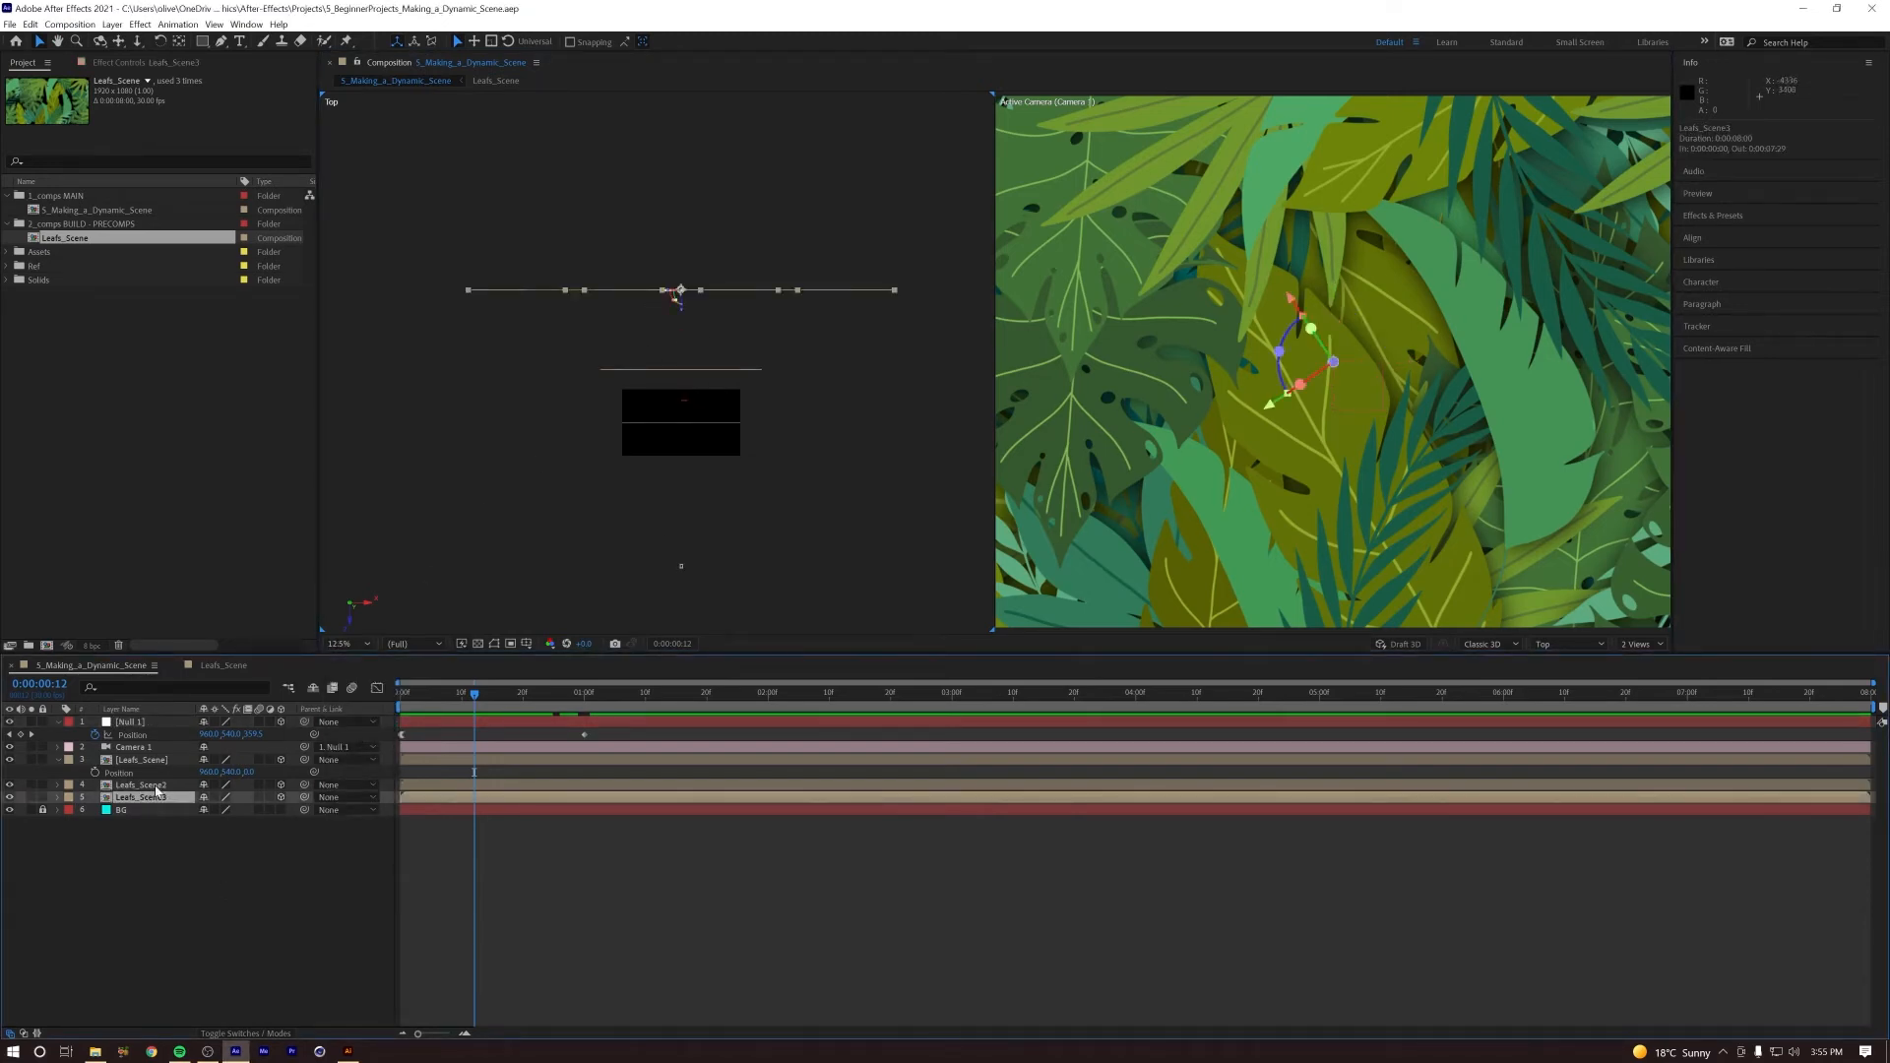
{"action": "left_click", "coordinate": [155, 786]}
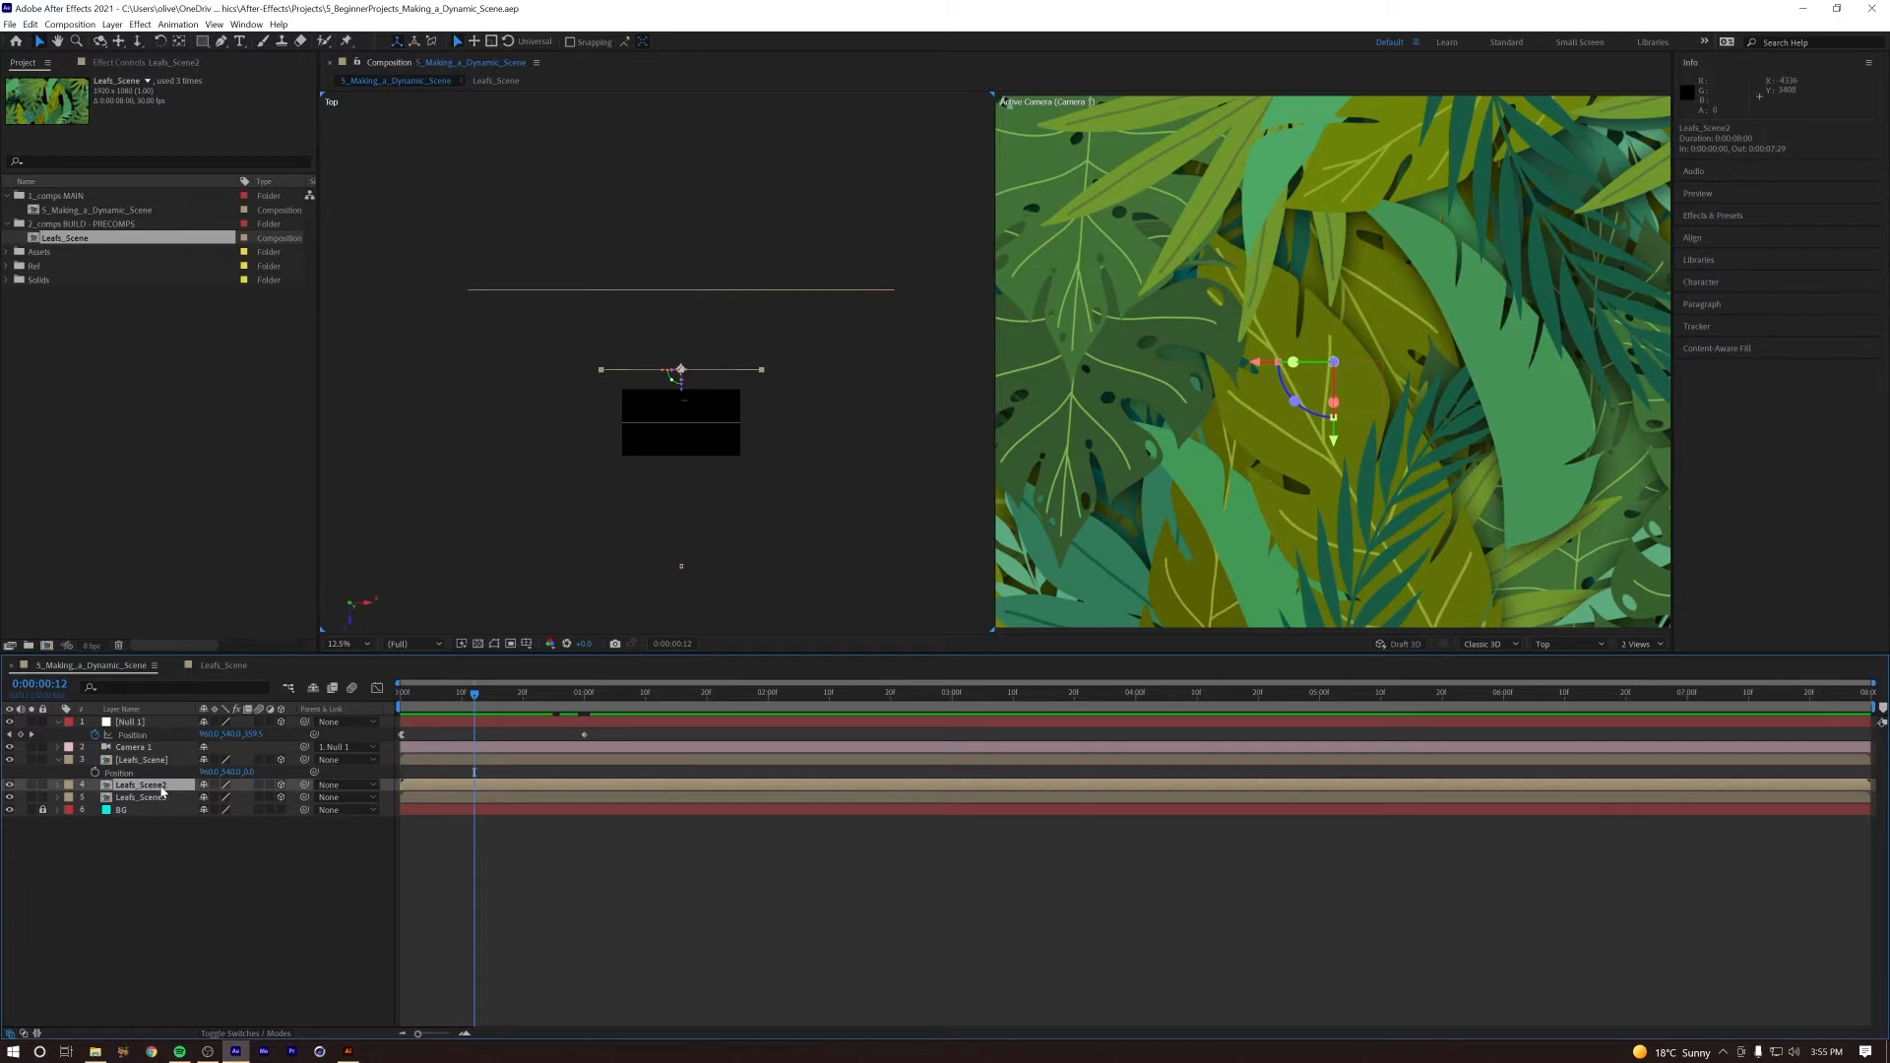
{"action": "left_click", "coordinate": [143, 761]}
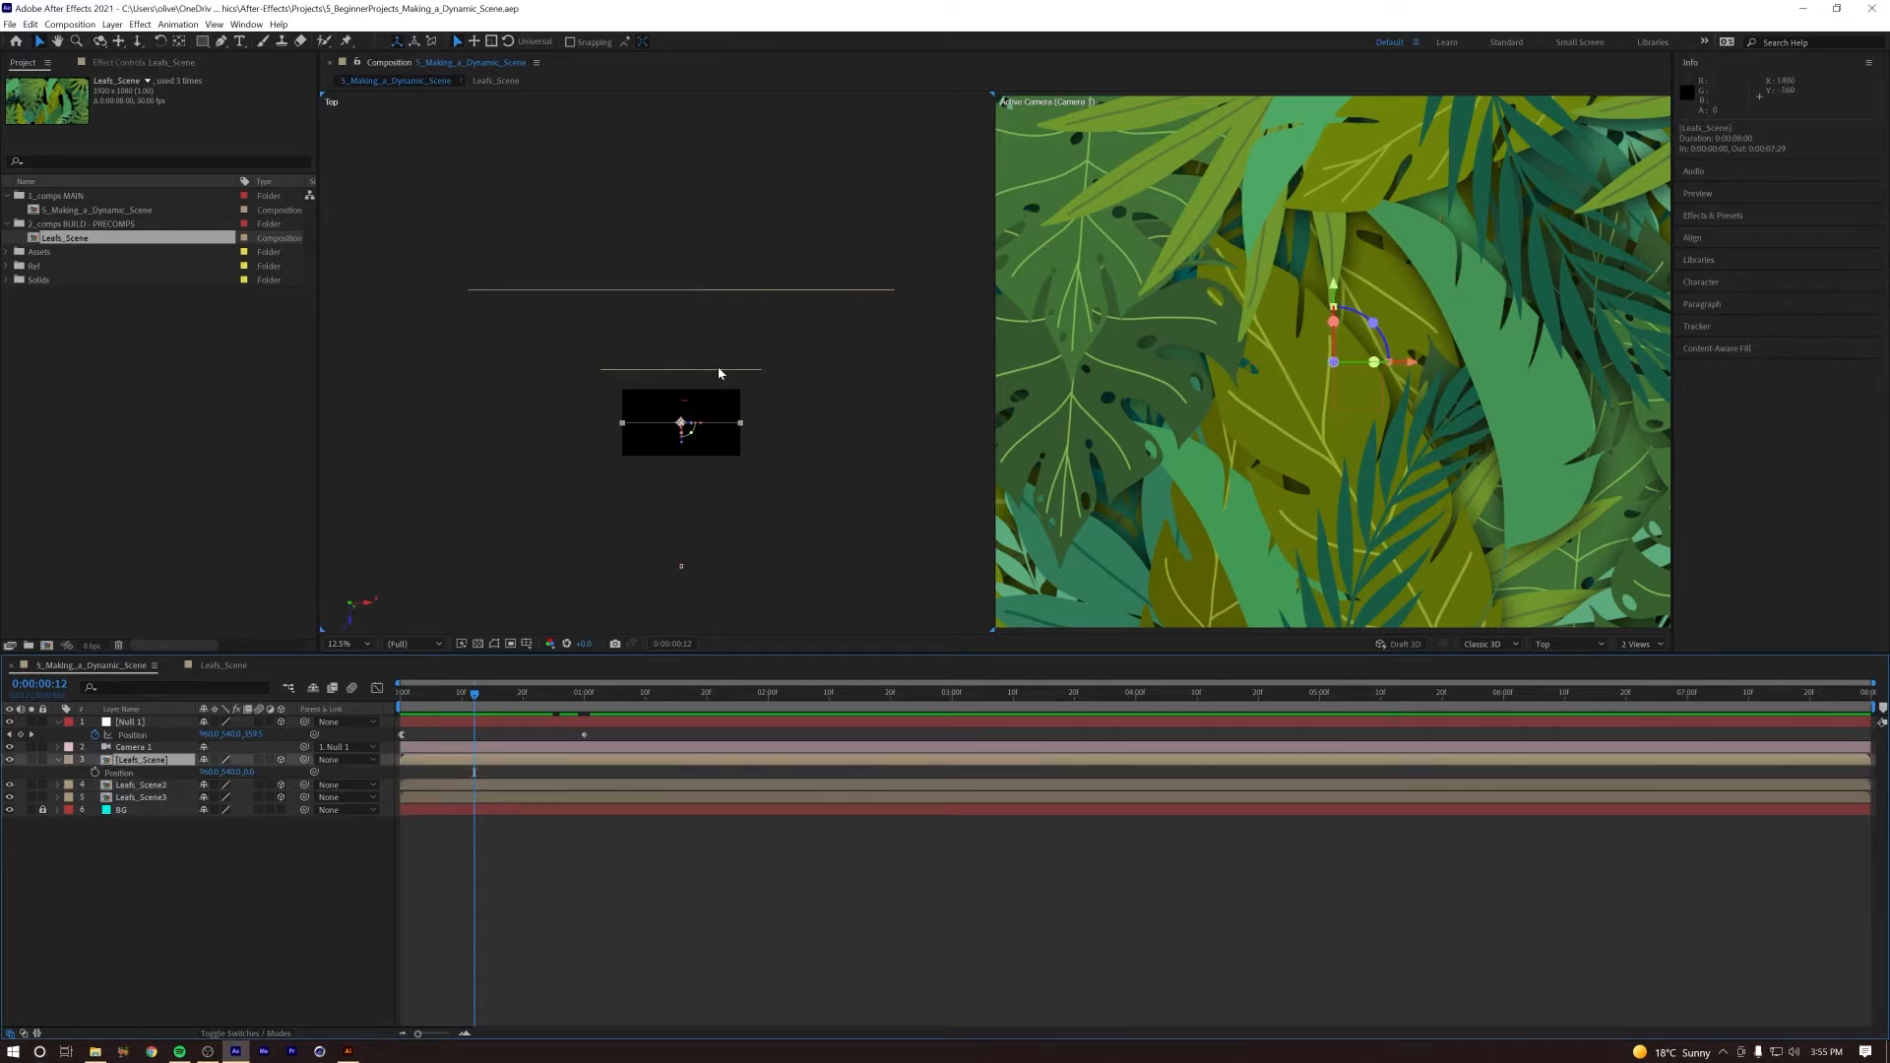
{"action": "key", "text": "Home"}
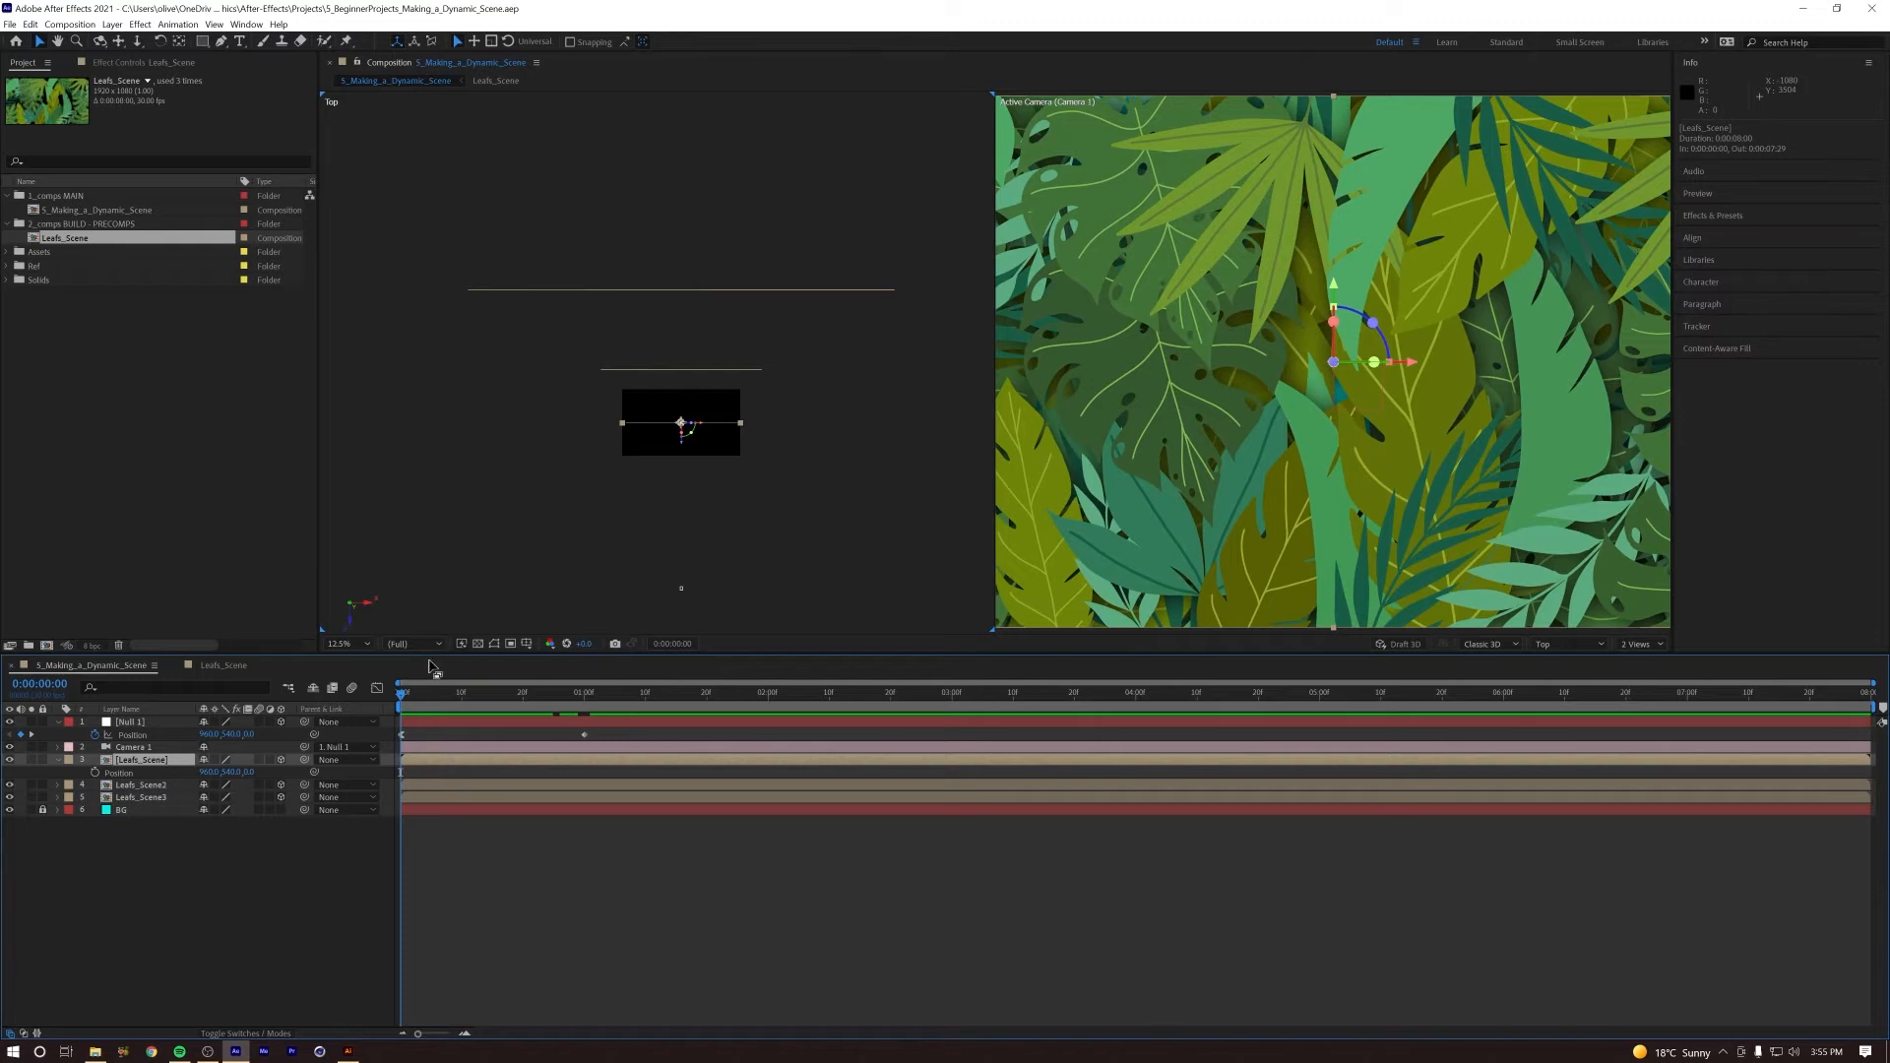
{"action": "left_click", "coordinate": [147, 749]}
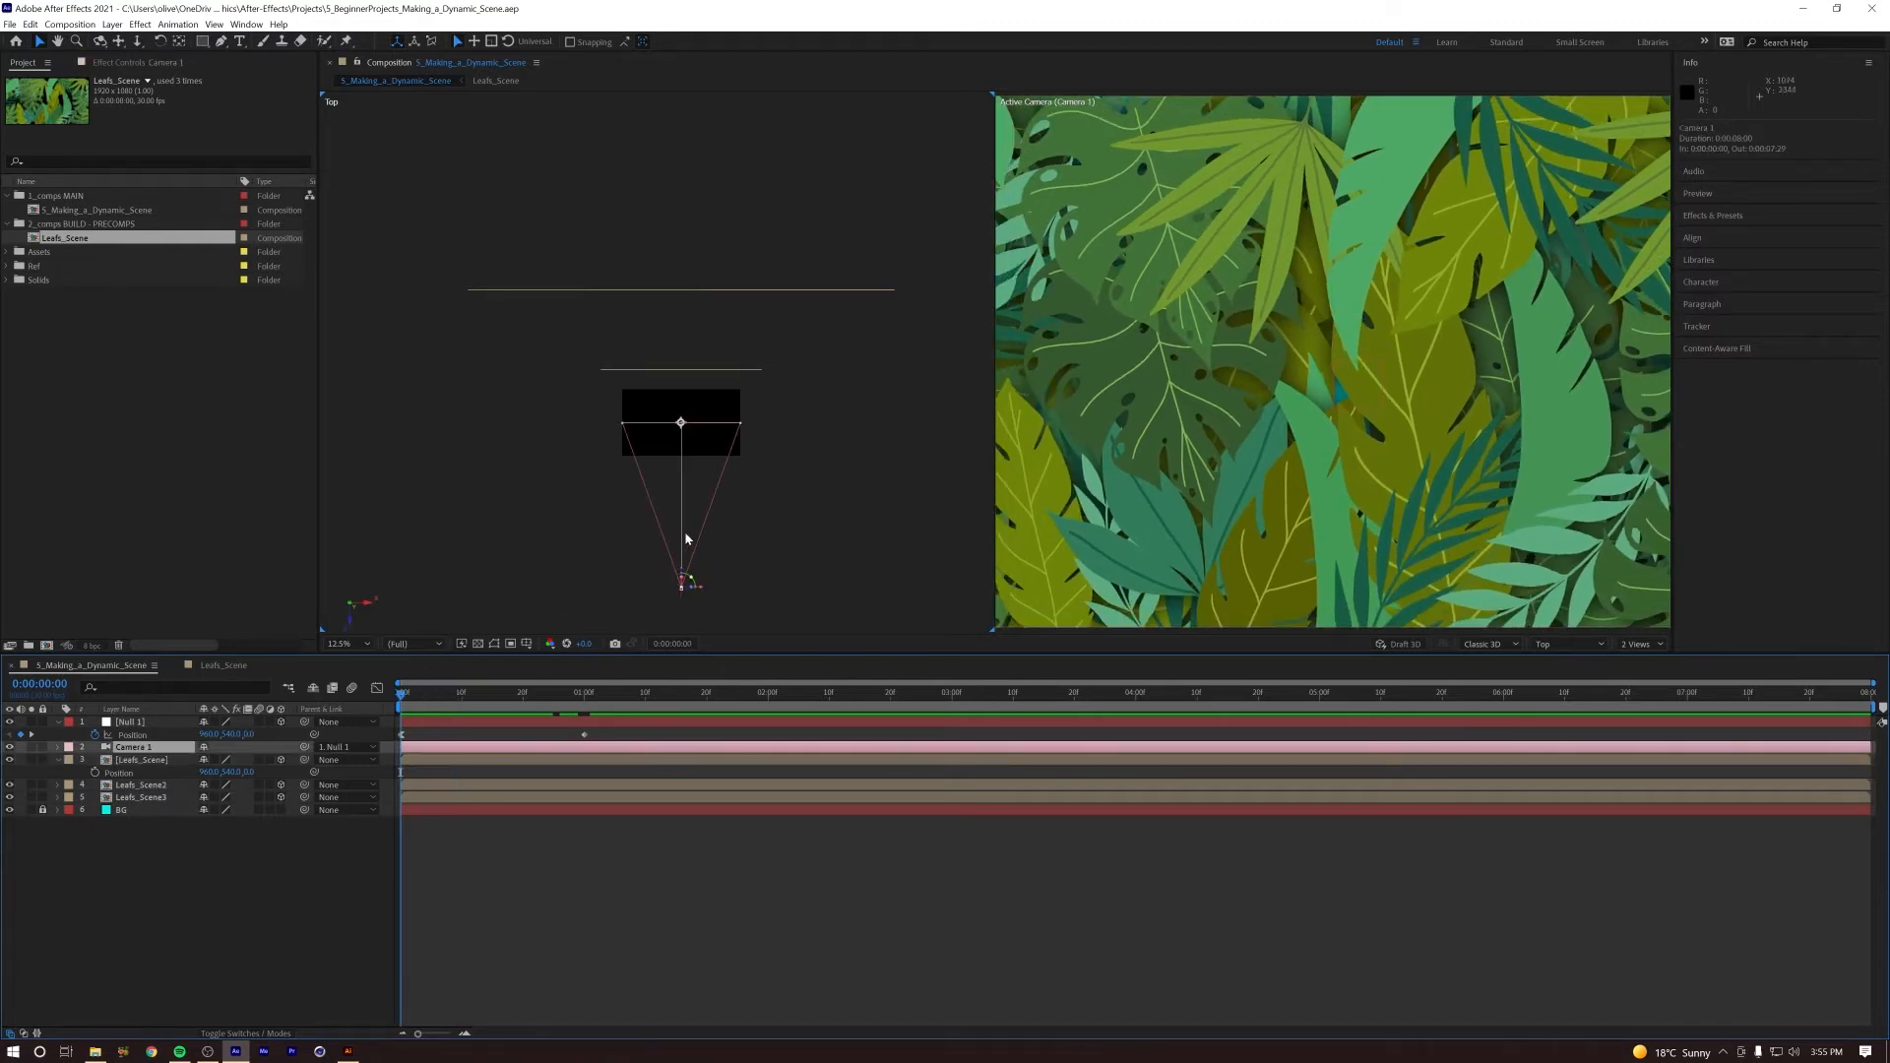
{"action": "left_click", "coordinate": [679, 425]}
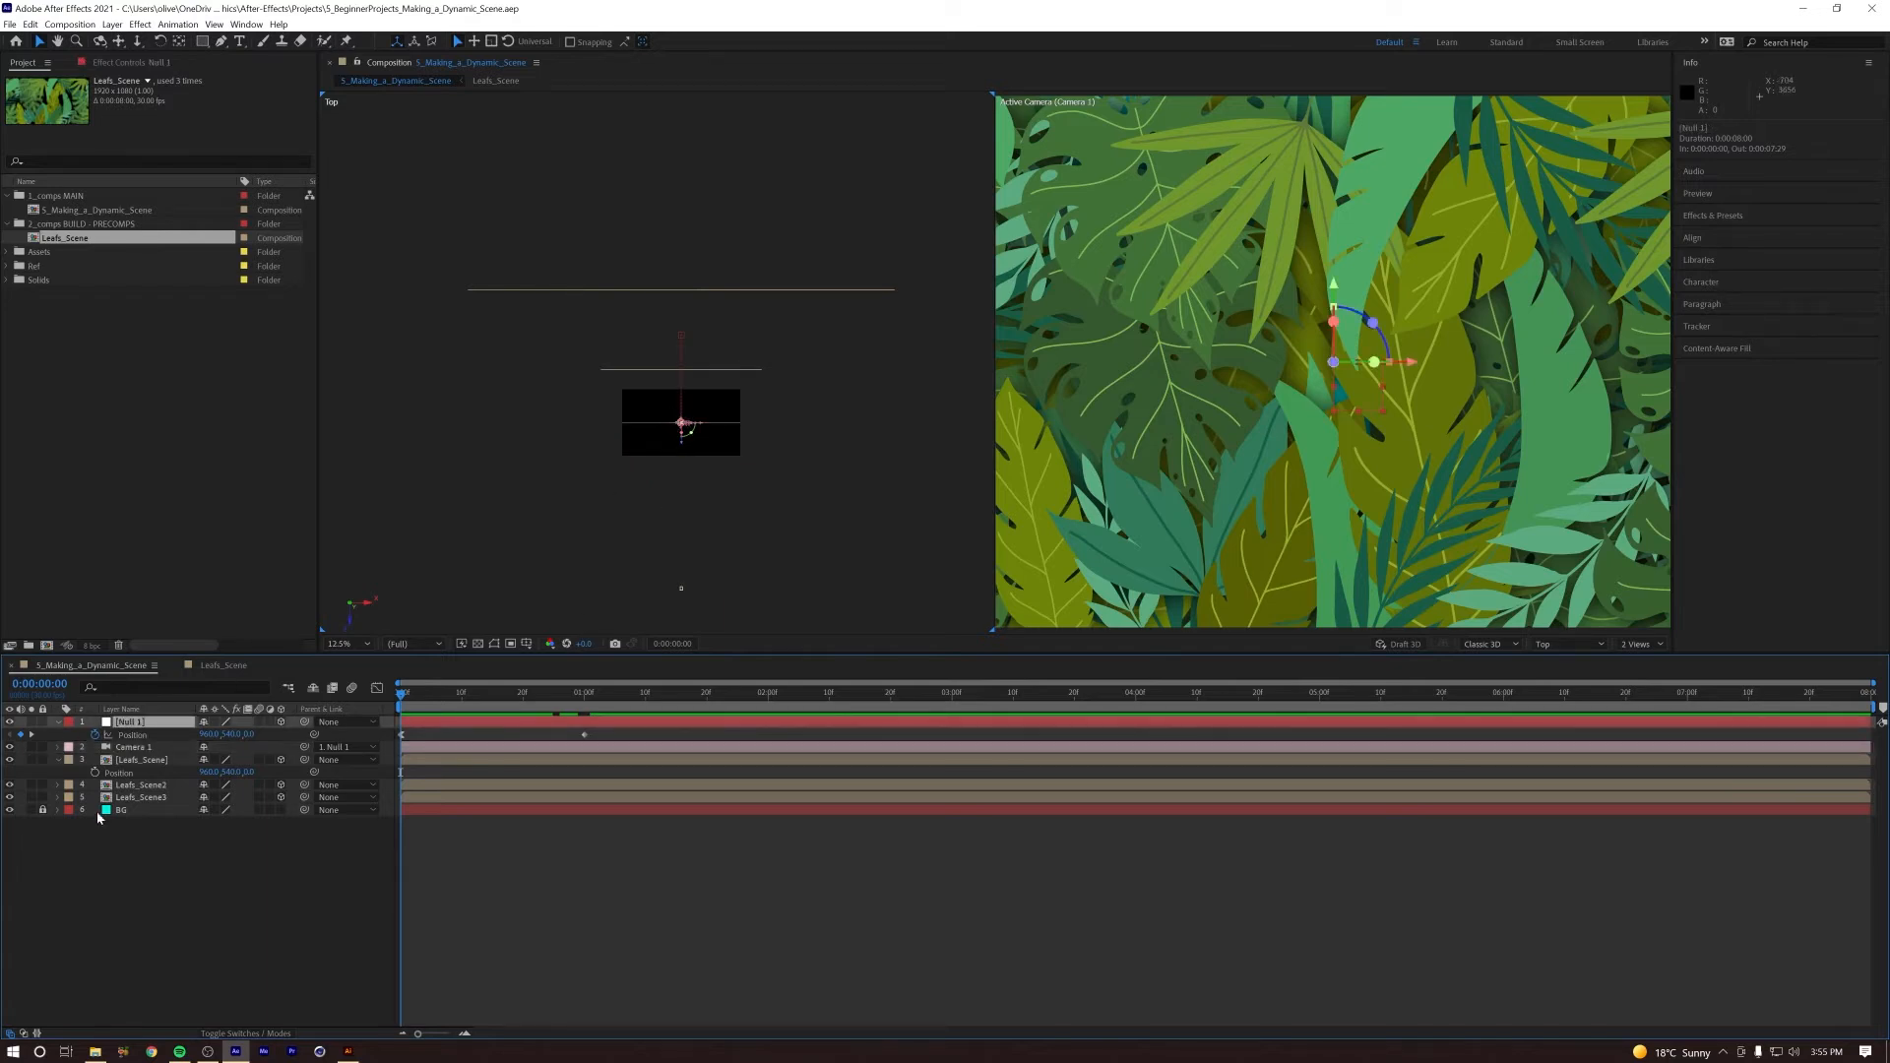
{"action": "left_click", "coordinate": [141, 761]}
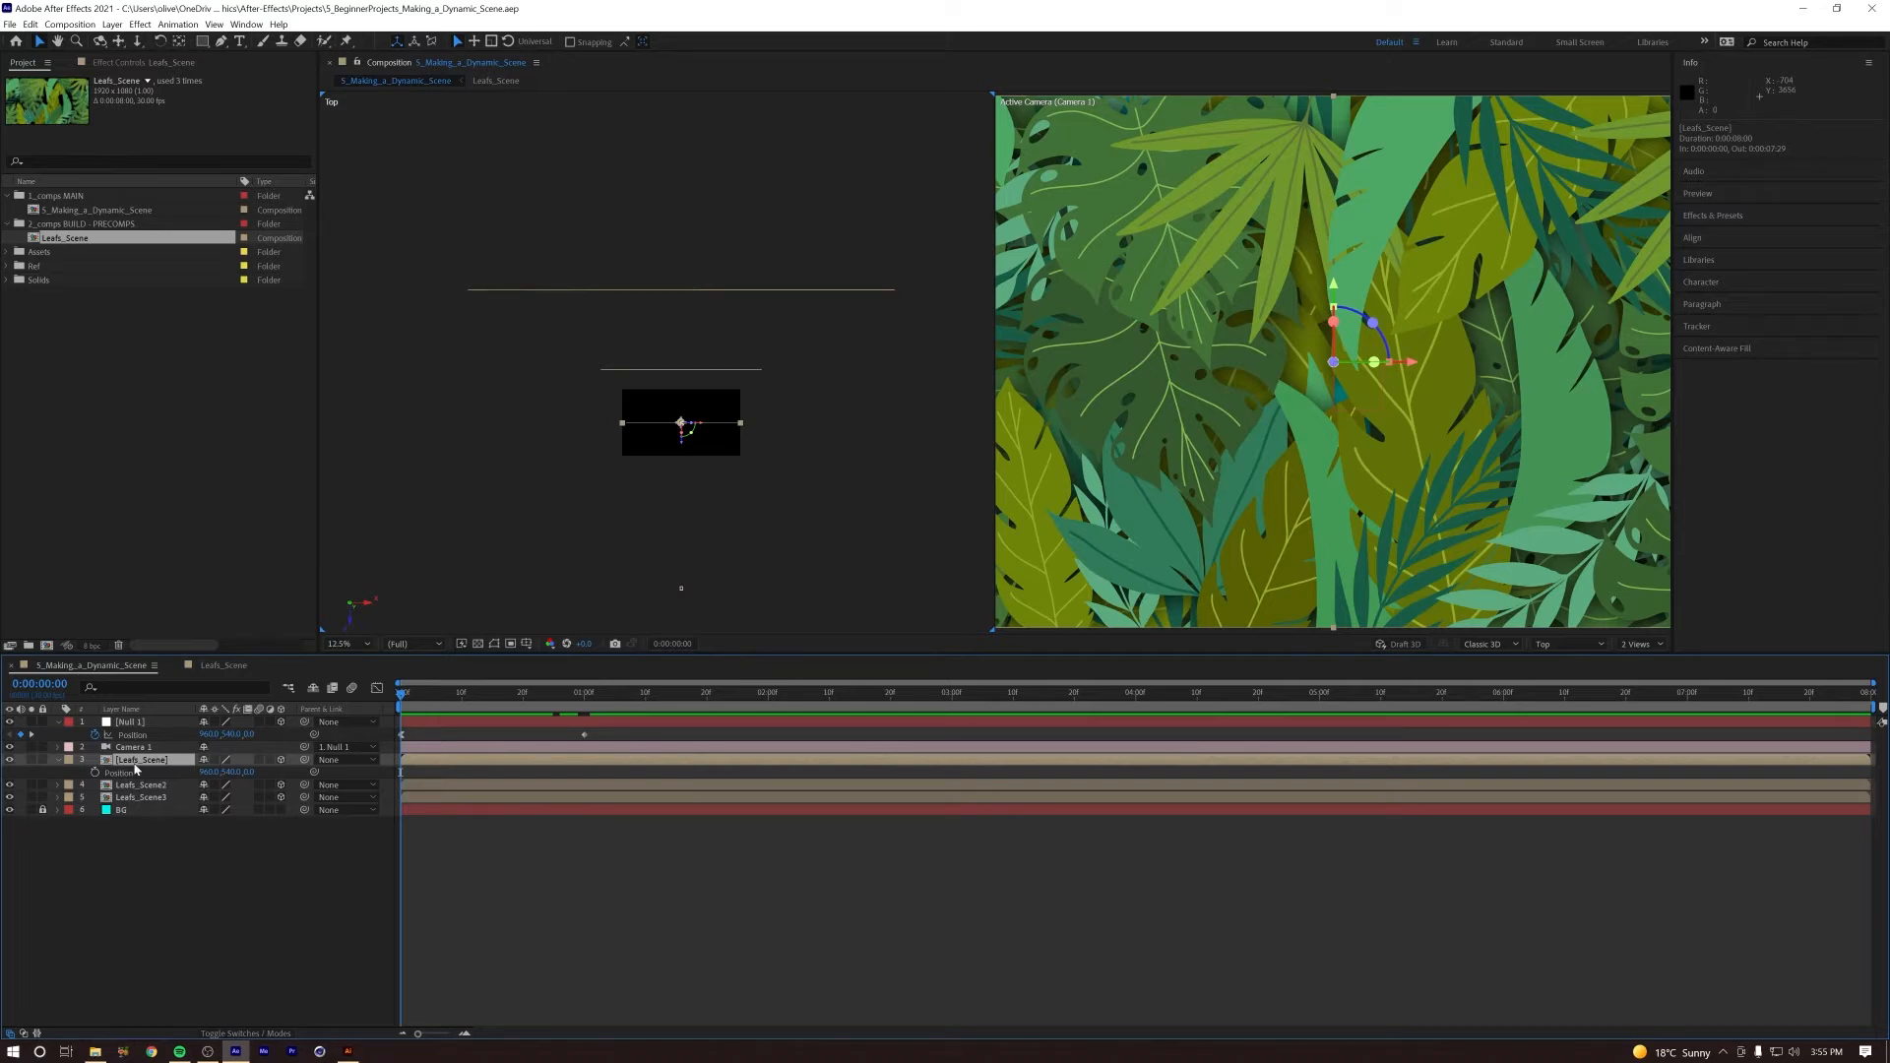
Step: Try pulling the front Leafs_Scene layer toward the camera by lowering its Z position value, and undo the change
{"action": "left_click", "coordinate": [188, 843]}
{"action": "left_click", "coordinate": [148, 763]}
{"action": "key", "text": "p"}
{"action": "key", "text": "p"}
{"action": "left_click_drag", "start_coordinate": [250, 774], "coordinate": [2, 788]}
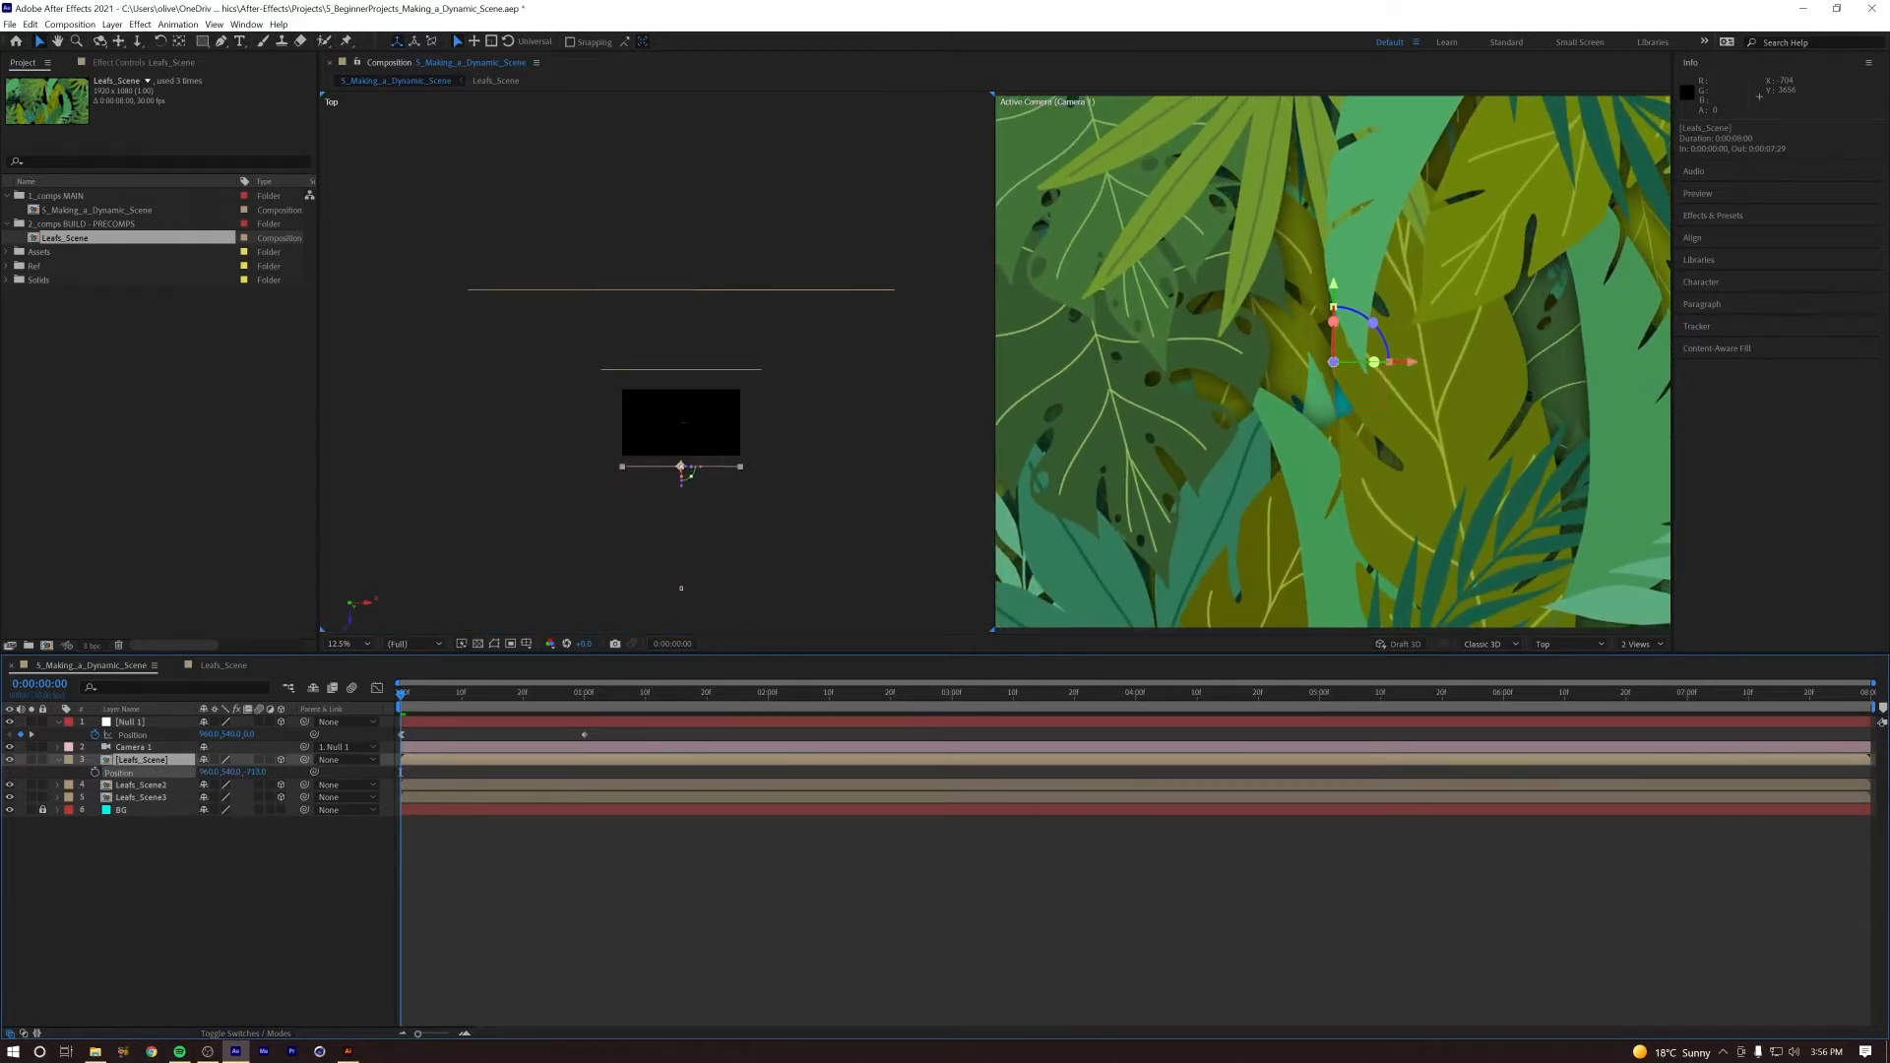
{"action": "key", "text": "ctrl+z"}
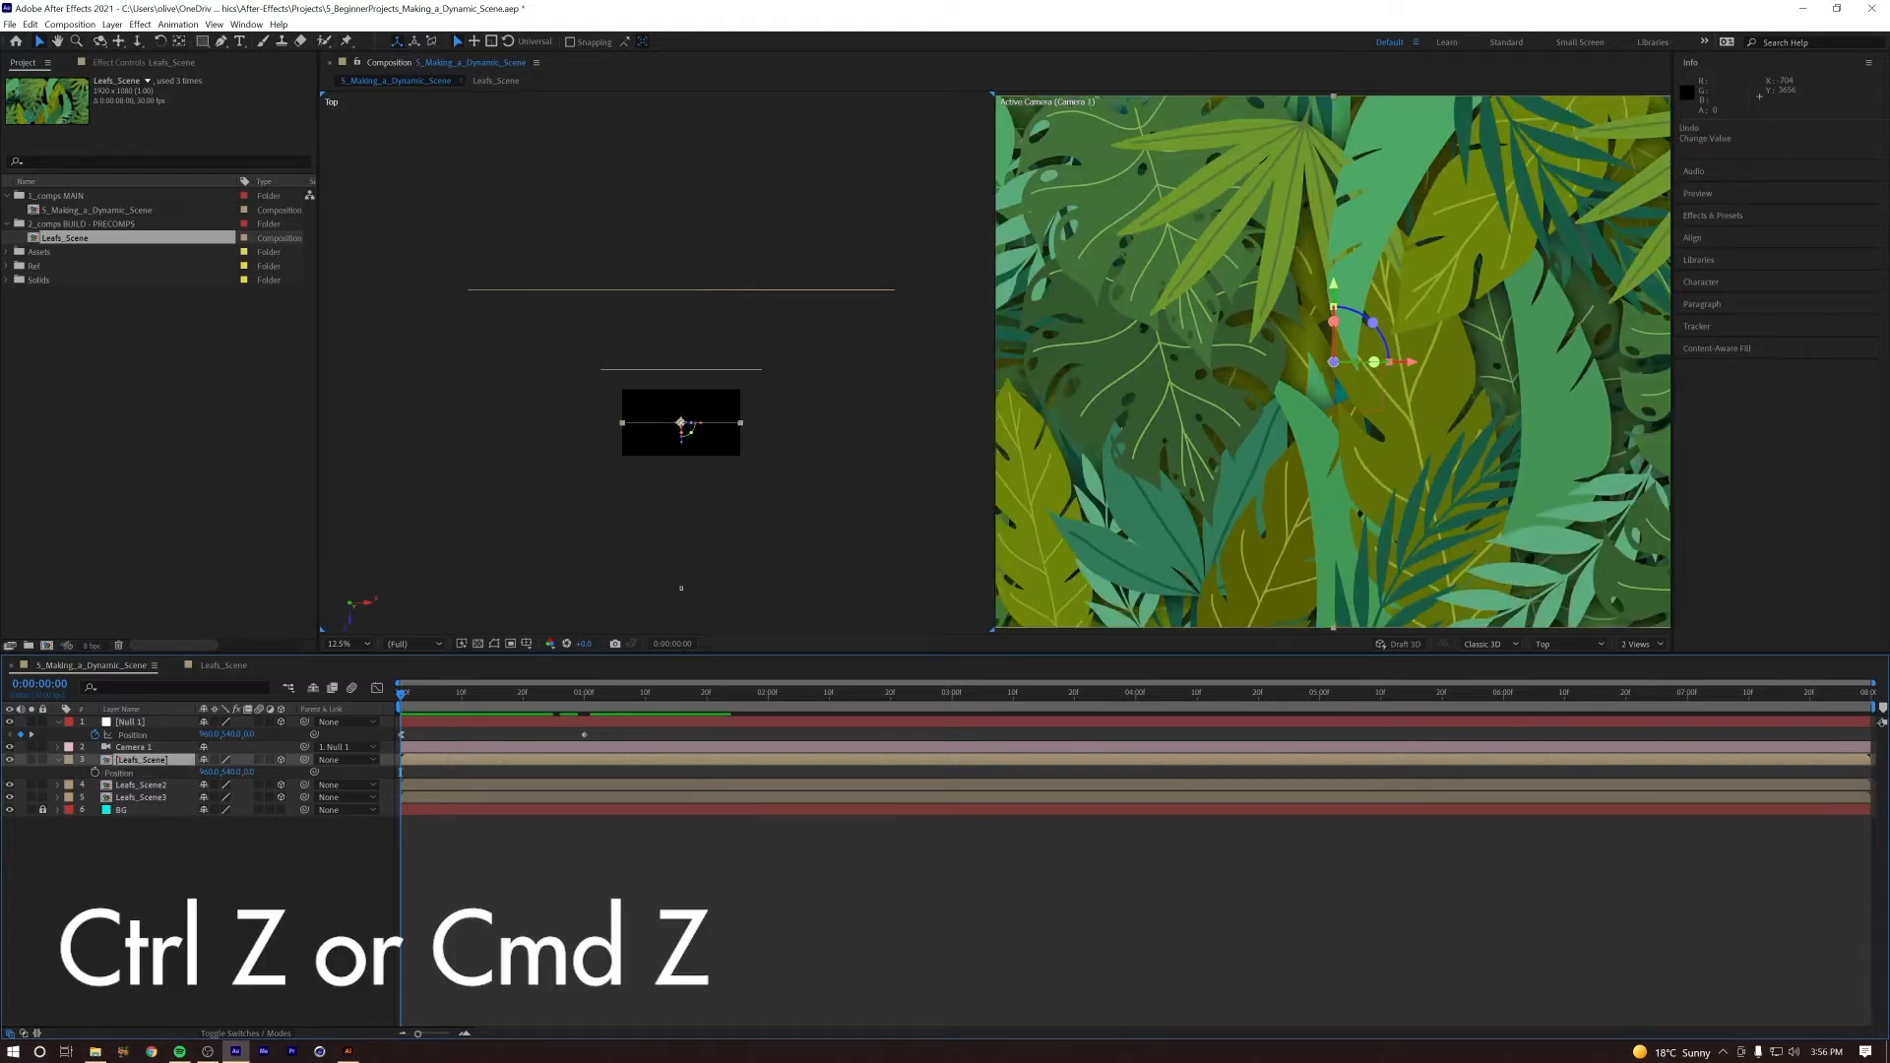
Step: Pull the front Leafs_Scene layer toward the camera along its Z axis in the Top view, to a Z position of about -1209
{"action": "scroll", "coordinate": [688, 450], "scroll_direction": "up", "scroll_amount": 3}
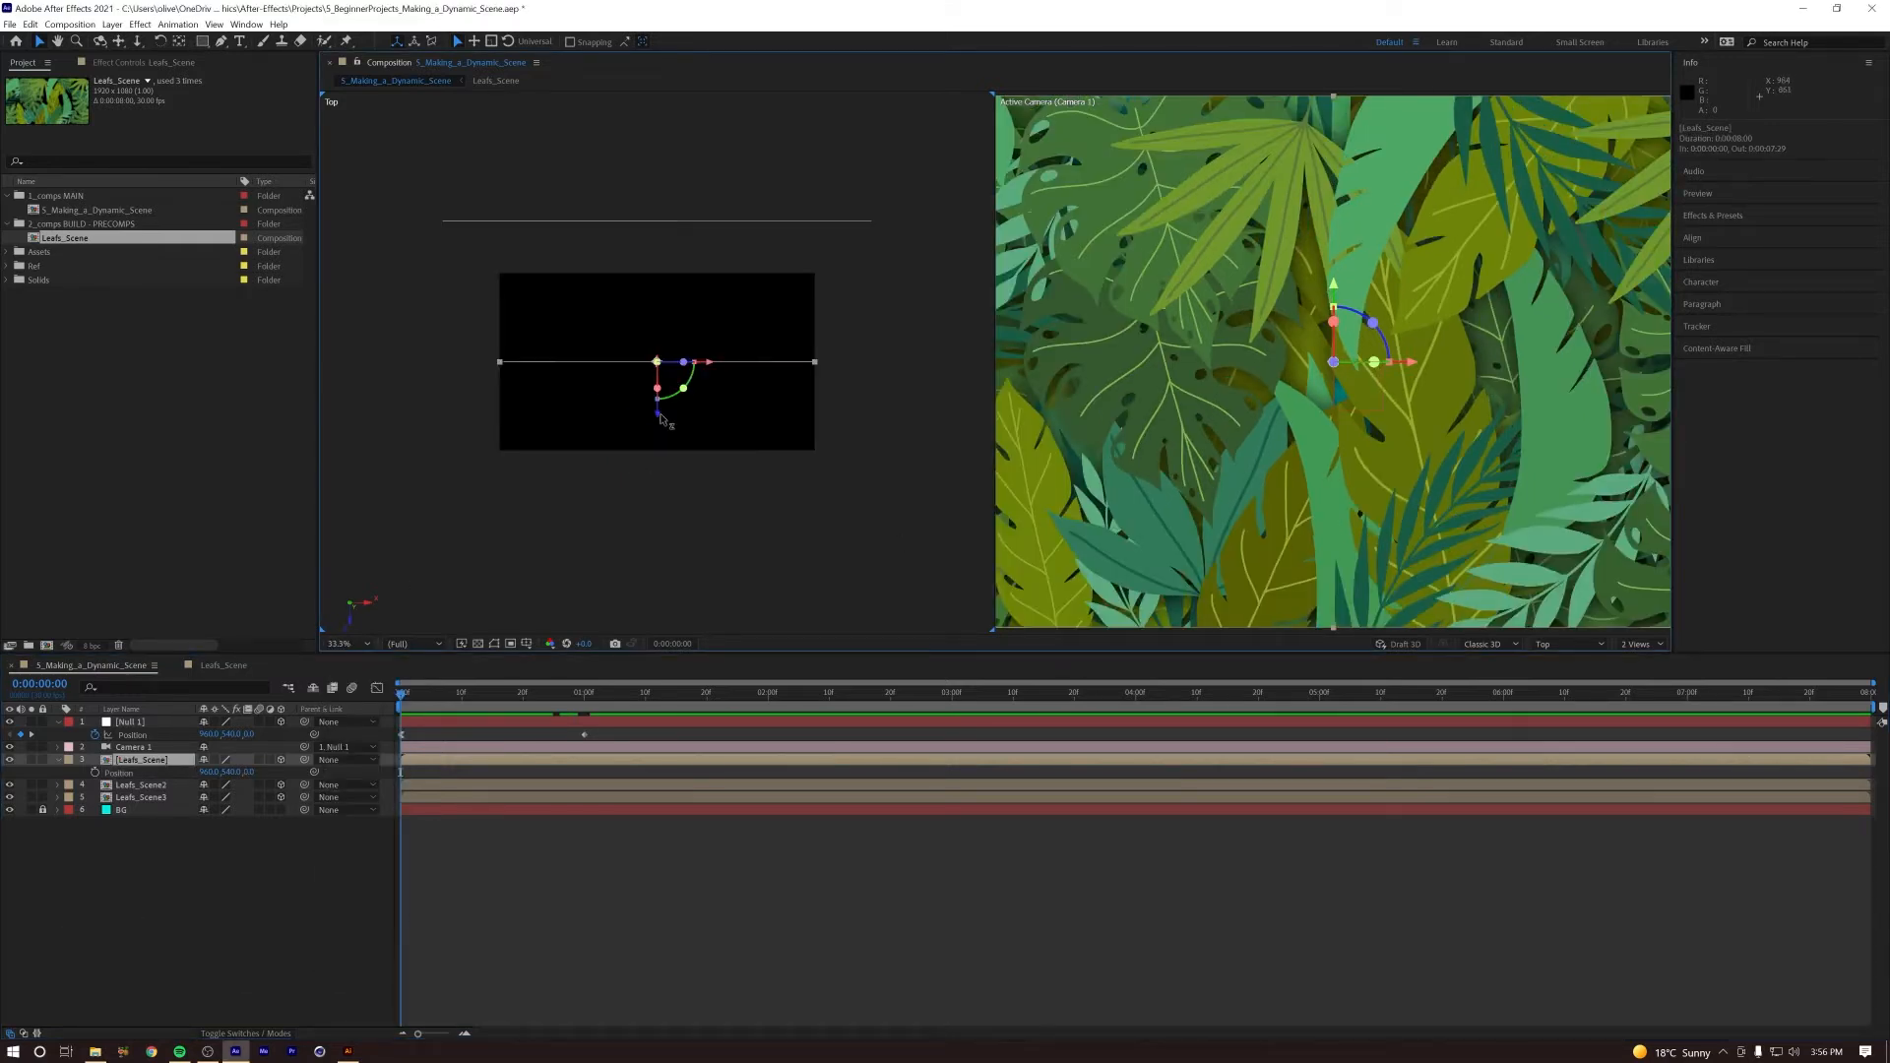
{"action": "left_click_drag", "start_coordinate": [660, 423], "coordinate": [657, 616]}
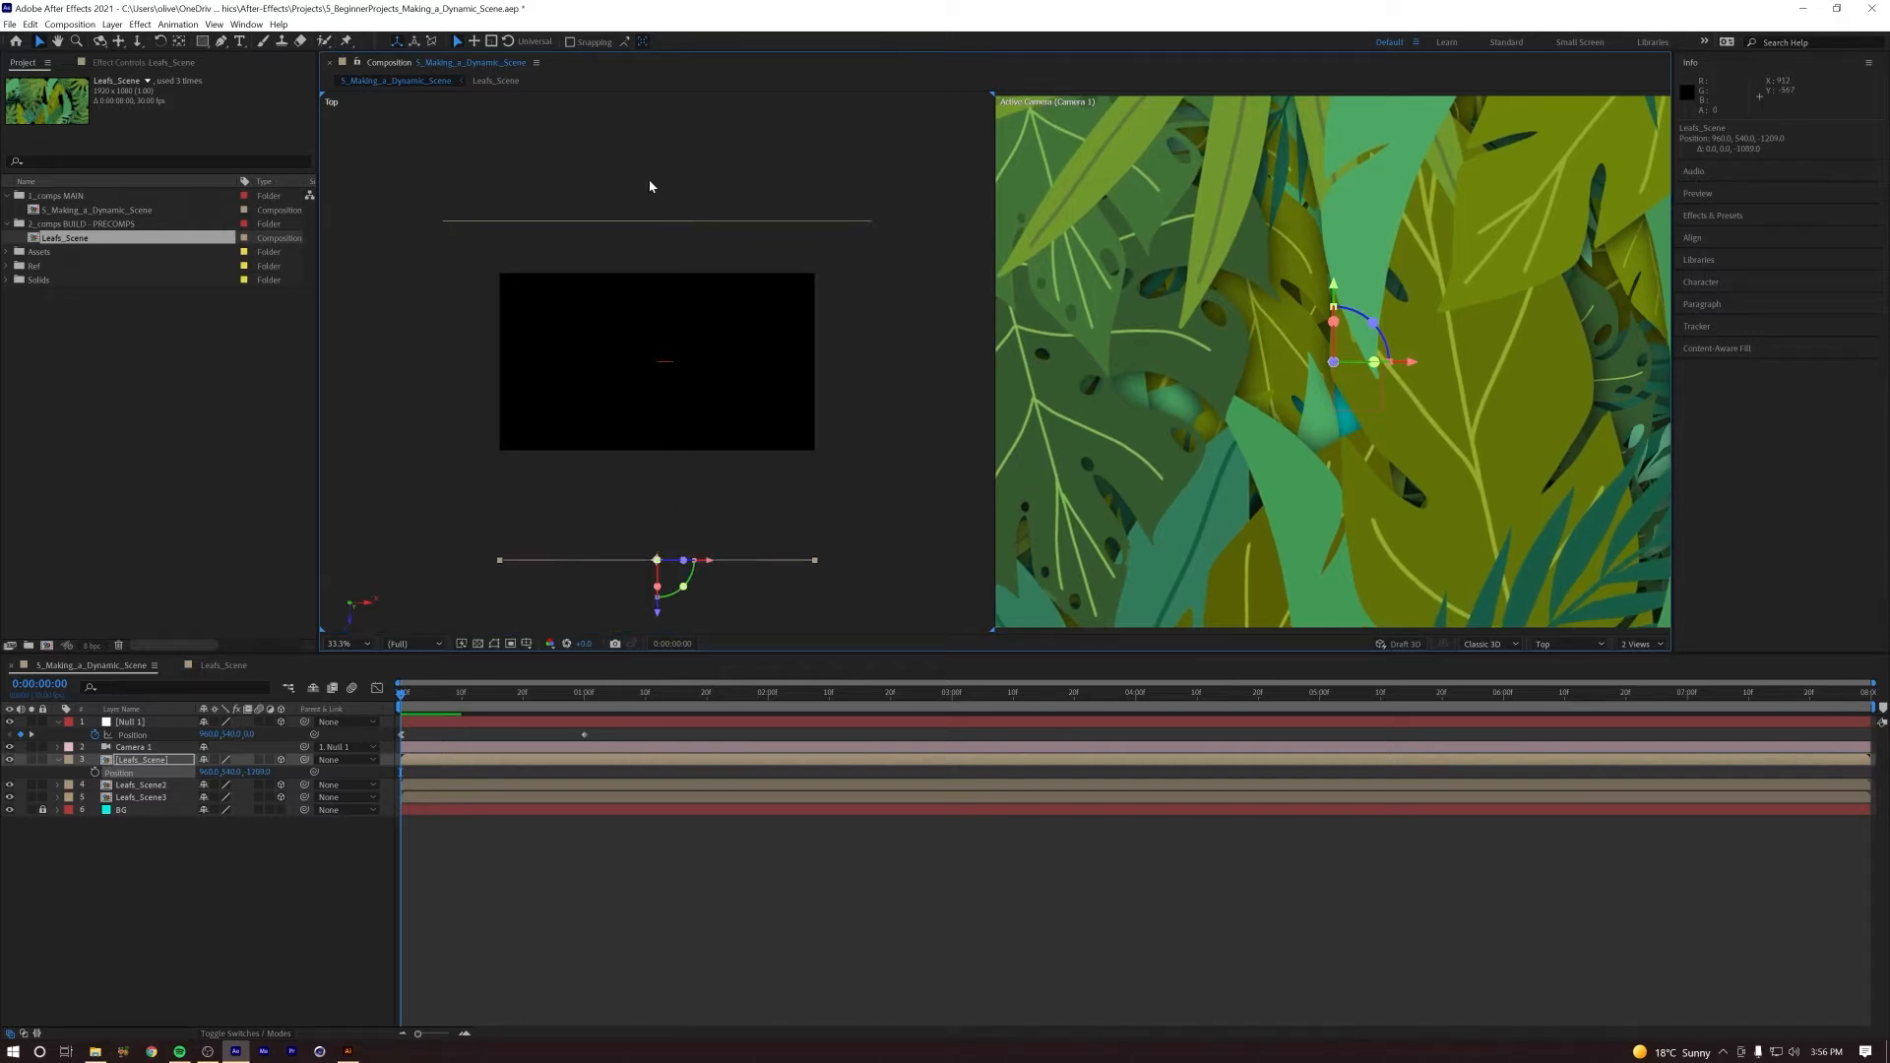
{"action": "mouse_move", "coordinate": [406, 692]}
{"action": "left_mouse_down"}
{"action": "mouse_move", "coordinate": [563, 698]}
{"action": "mouse_move", "coordinate": [399, 693]}
{"action": "left_mouse_up"}
Step: Reduce the Top view's magnification to 12.5% to examine the spacing between the camera and the leaf layers
{"action": "left_click", "coordinate": [346, 644]}
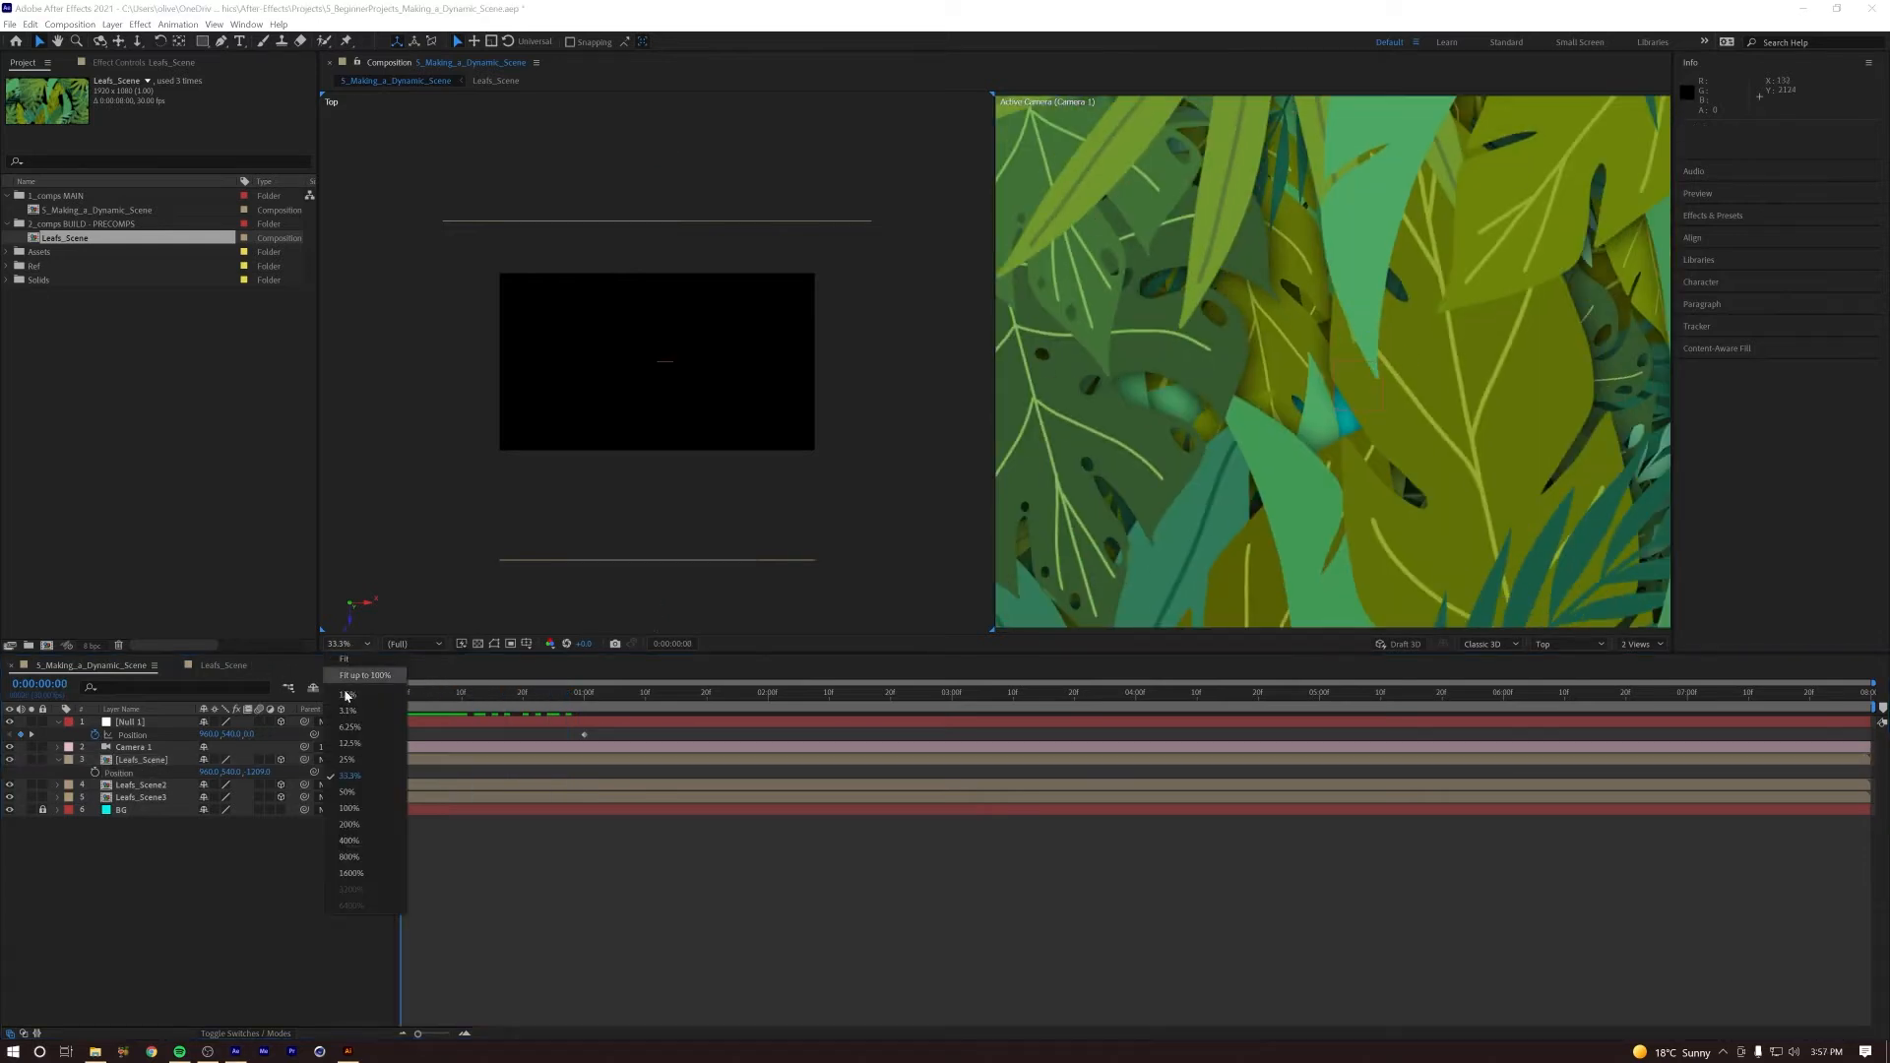
{"action": "left_click", "coordinate": [349, 760]}
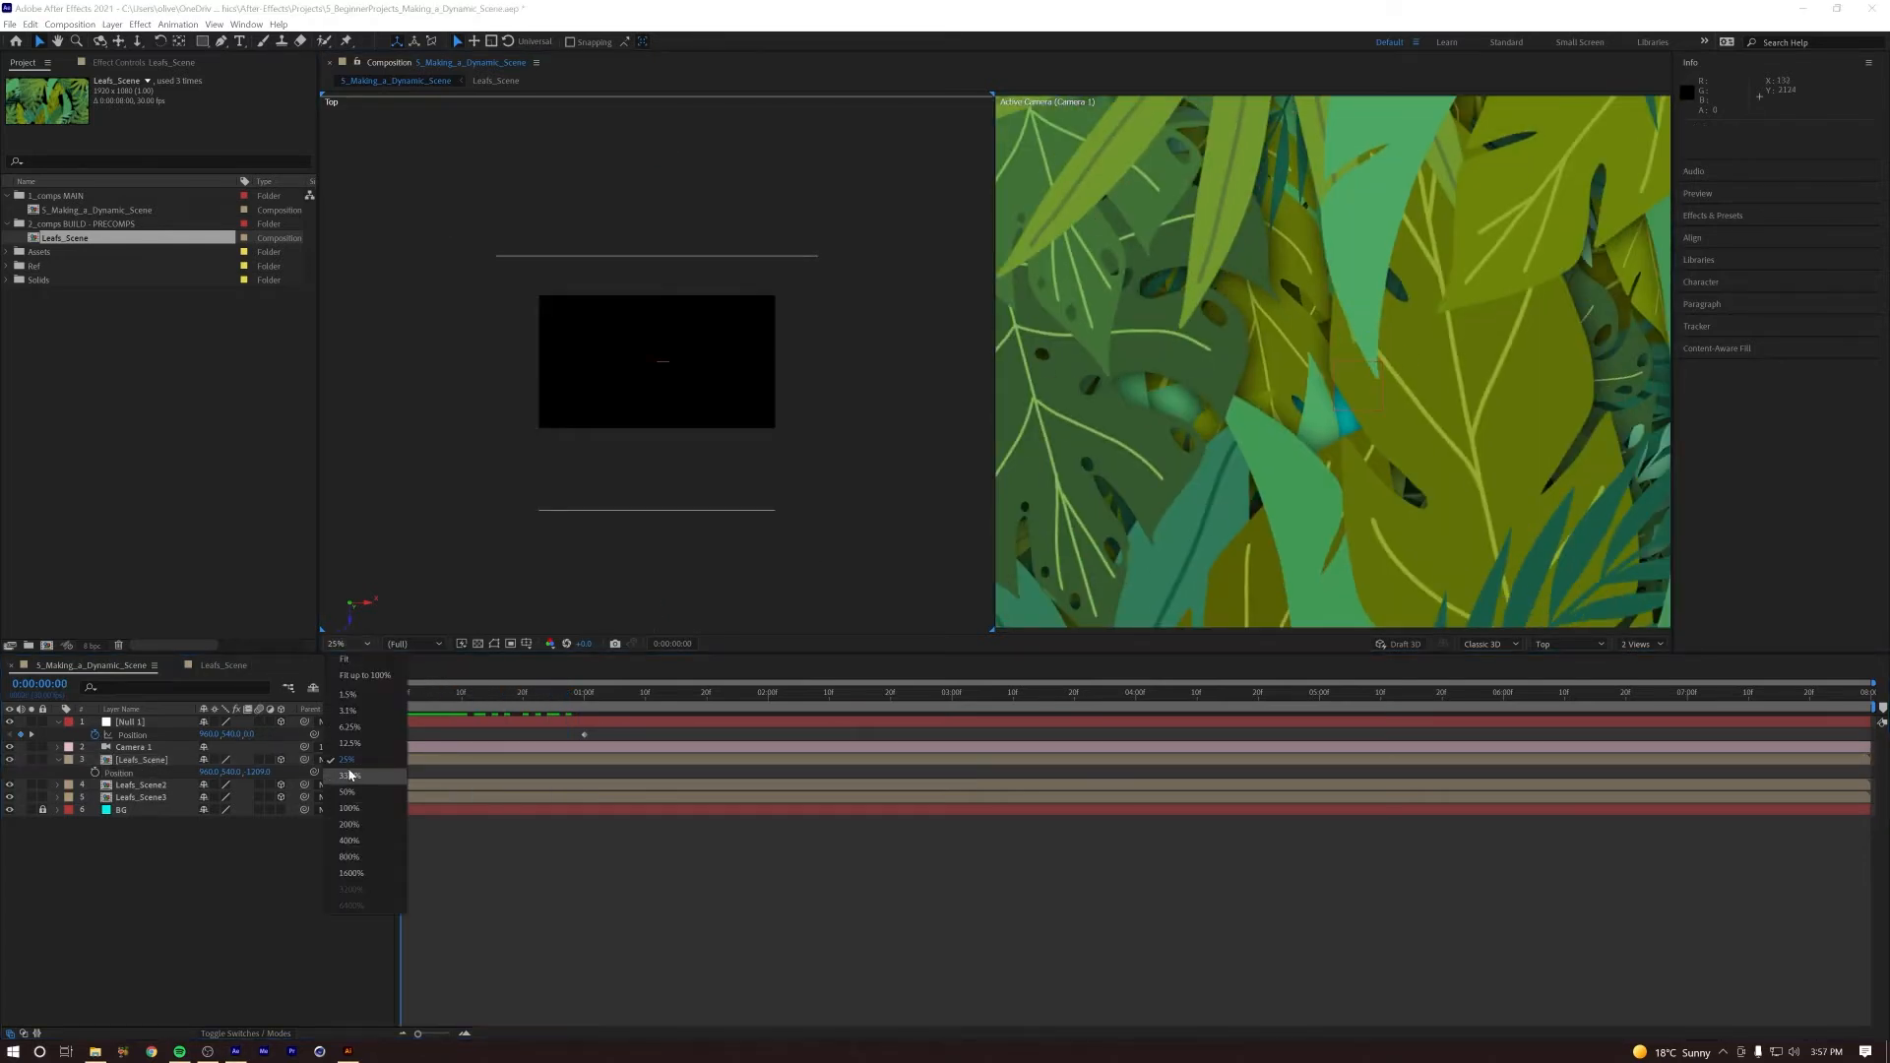
{"action": "key", "text": "comma"}
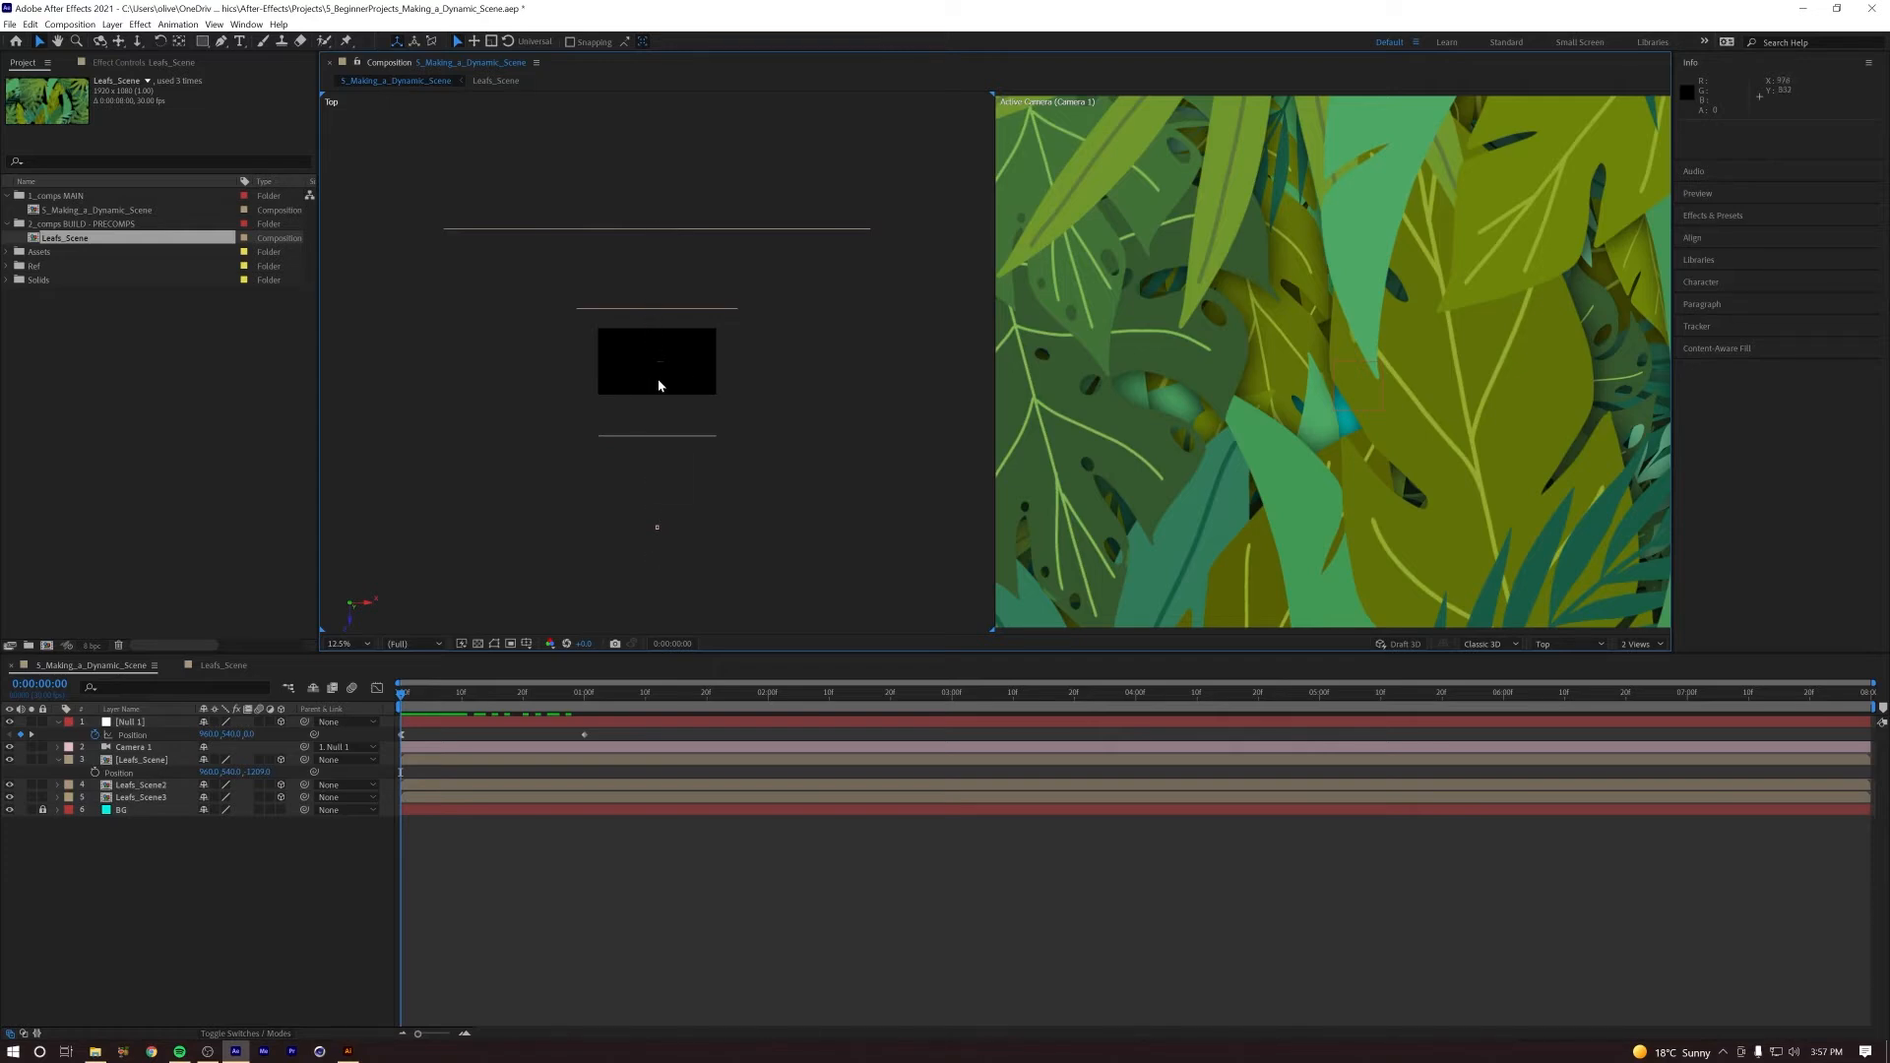
Step: Move the middle Leafs_Scene2 layer toward the camera by lowering its Z position to about 506
{"action": "left_click", "coordinate": [135, 785]}
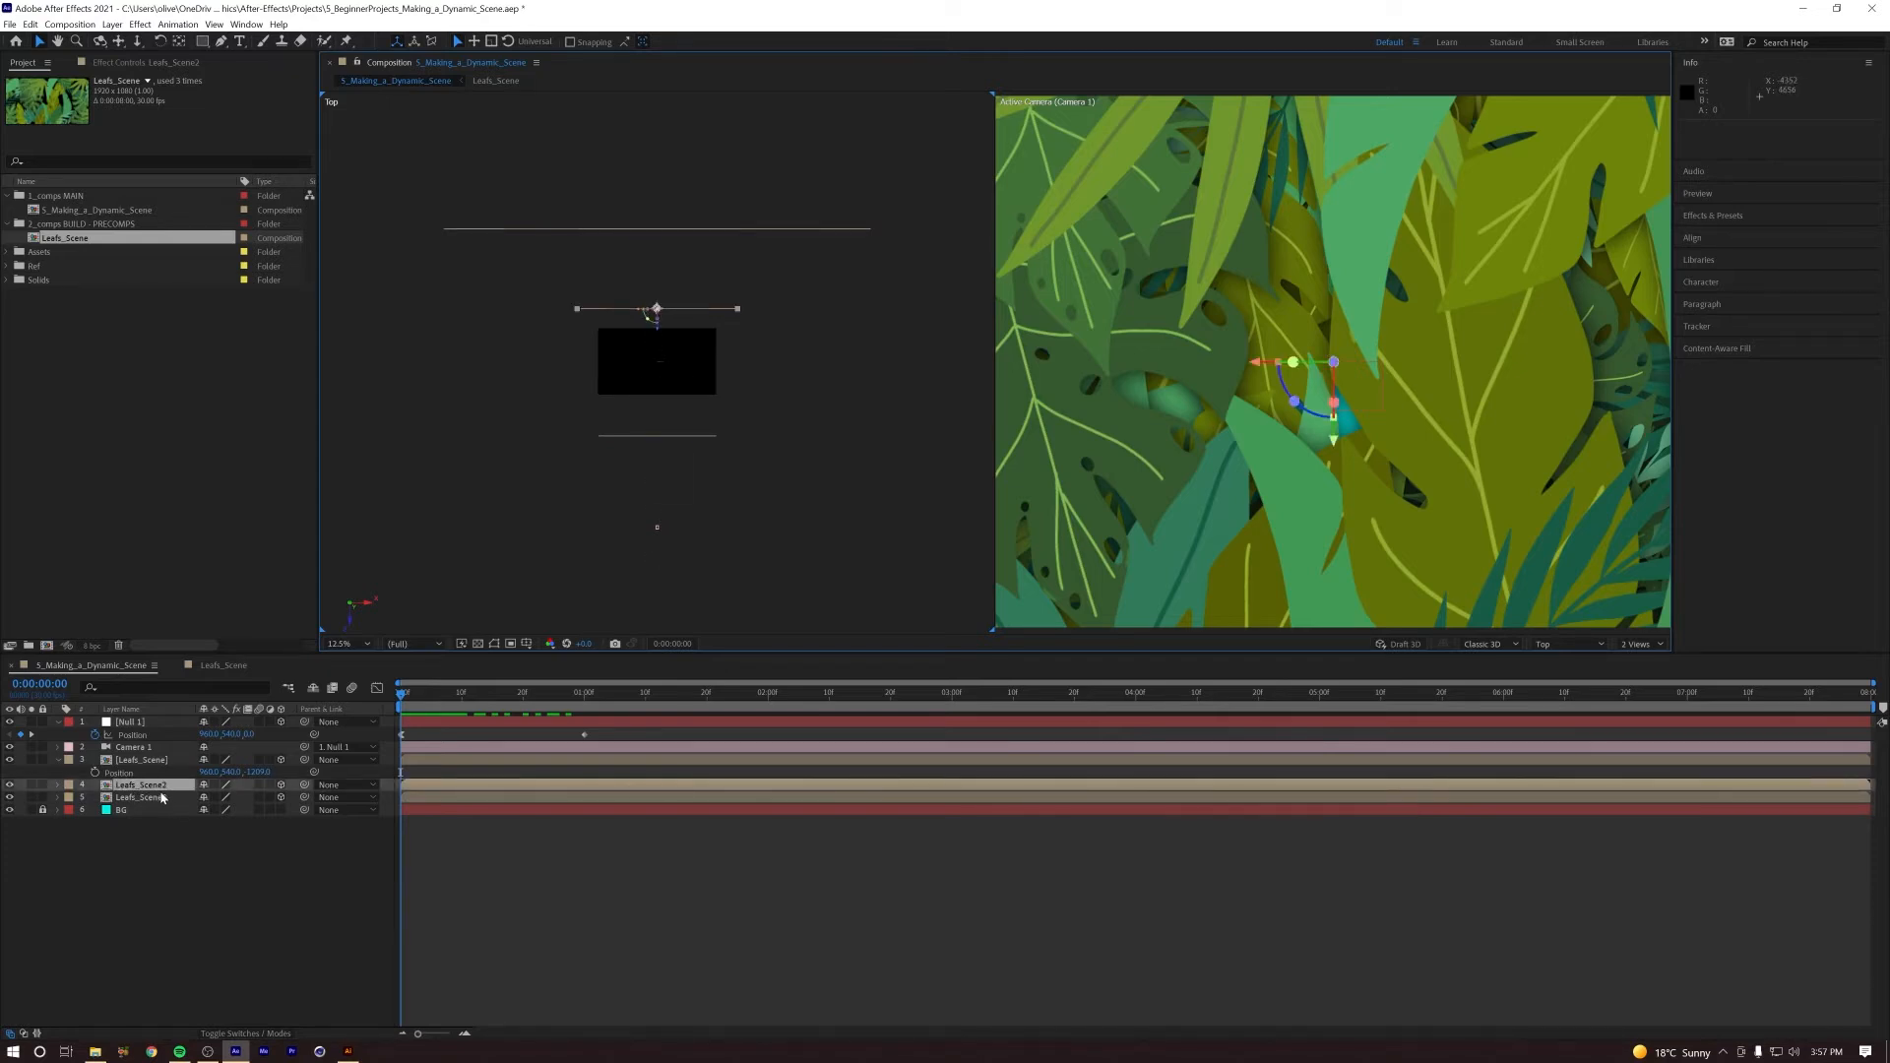
{"action": "key", "text": "p"}
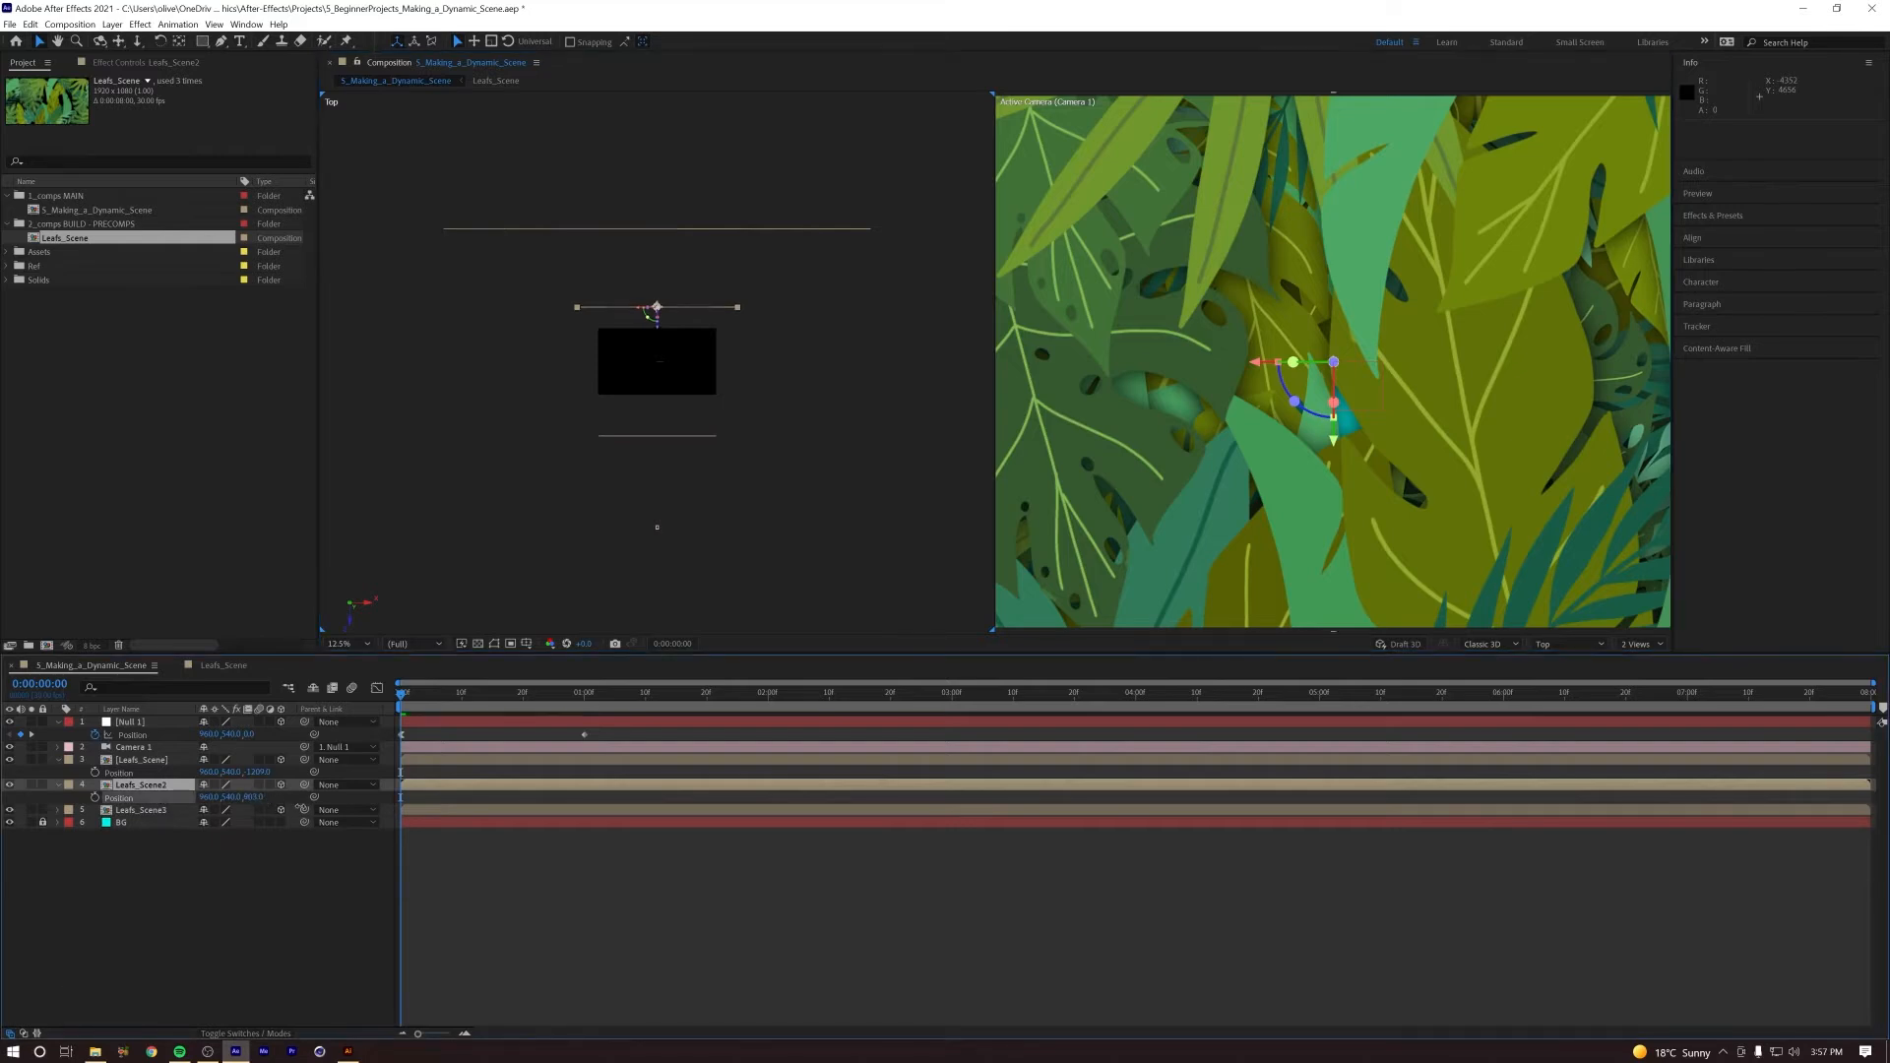
{"action": "left_click_drag", "start_coordinate": [154, 799], "coordinate": [33, 798]}
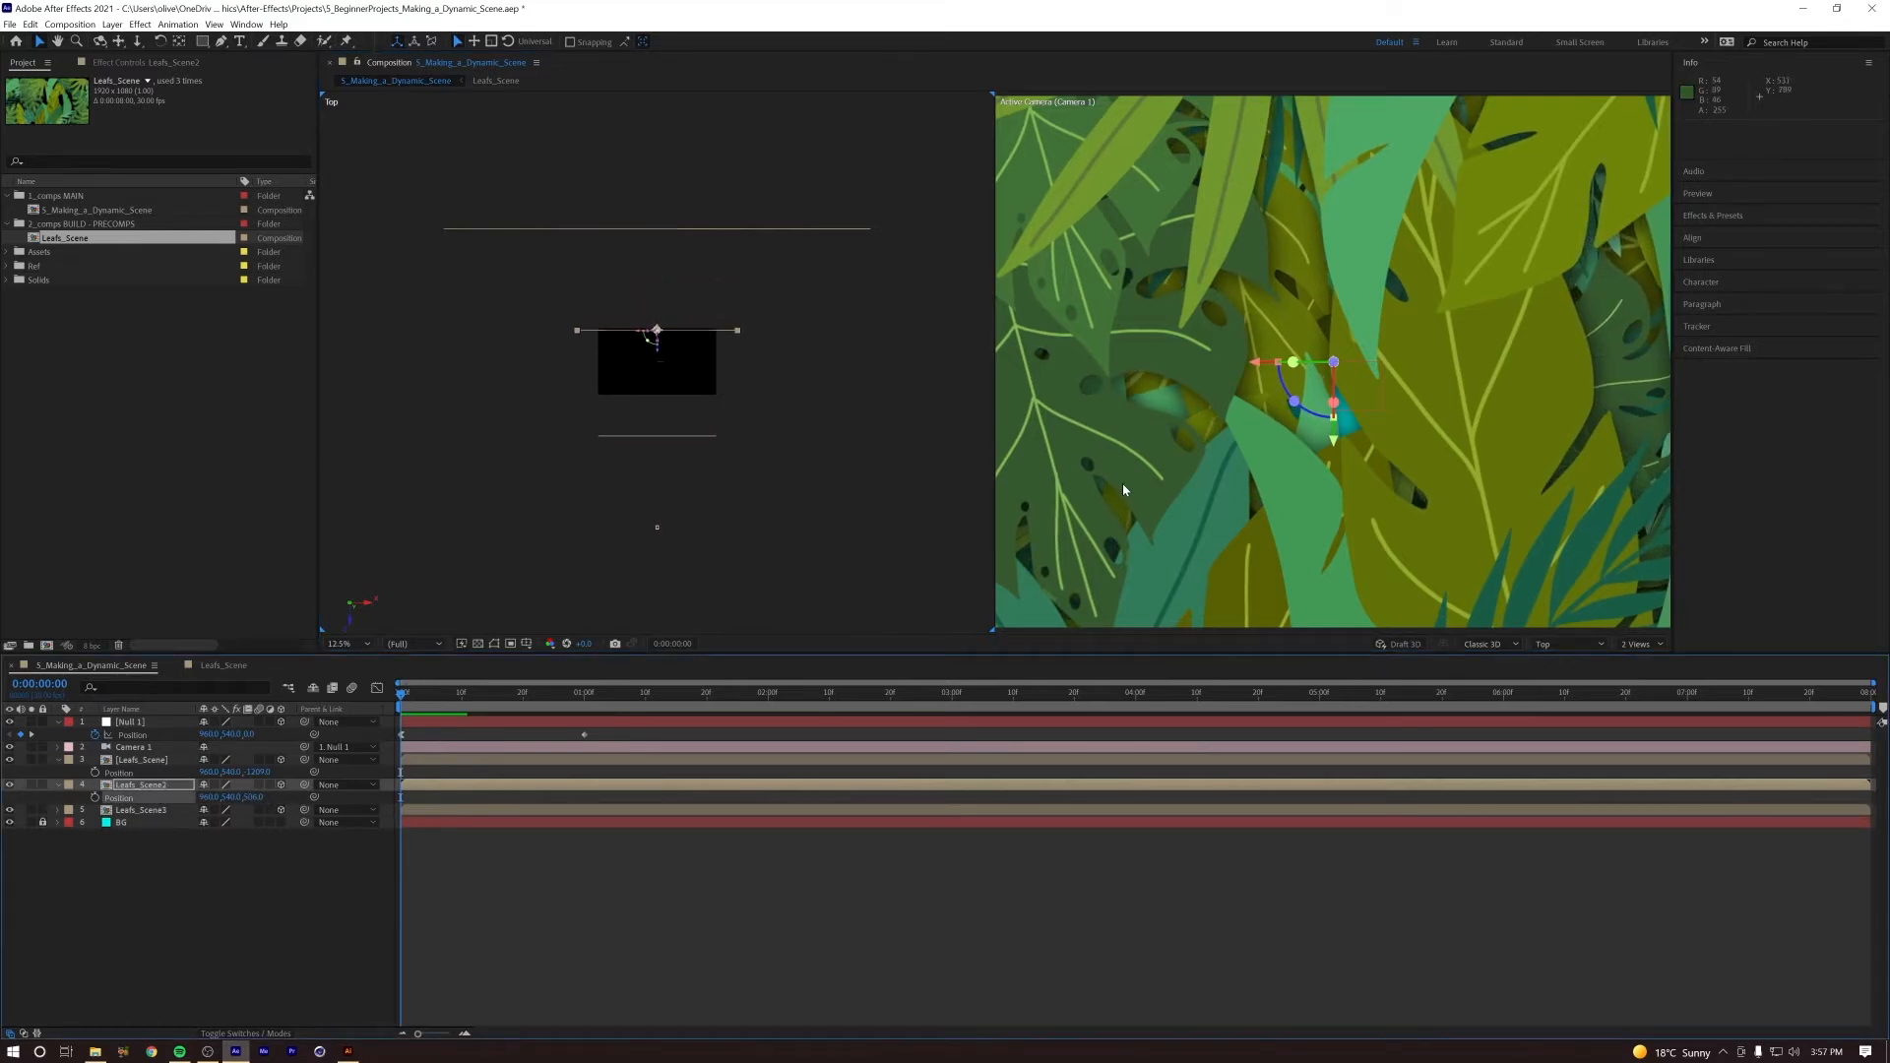
Step: Switch the viewer back to a single Active Camera view and play the camera push from the first frame
{"action": "left_click", "coordinate": [1172, 469]}
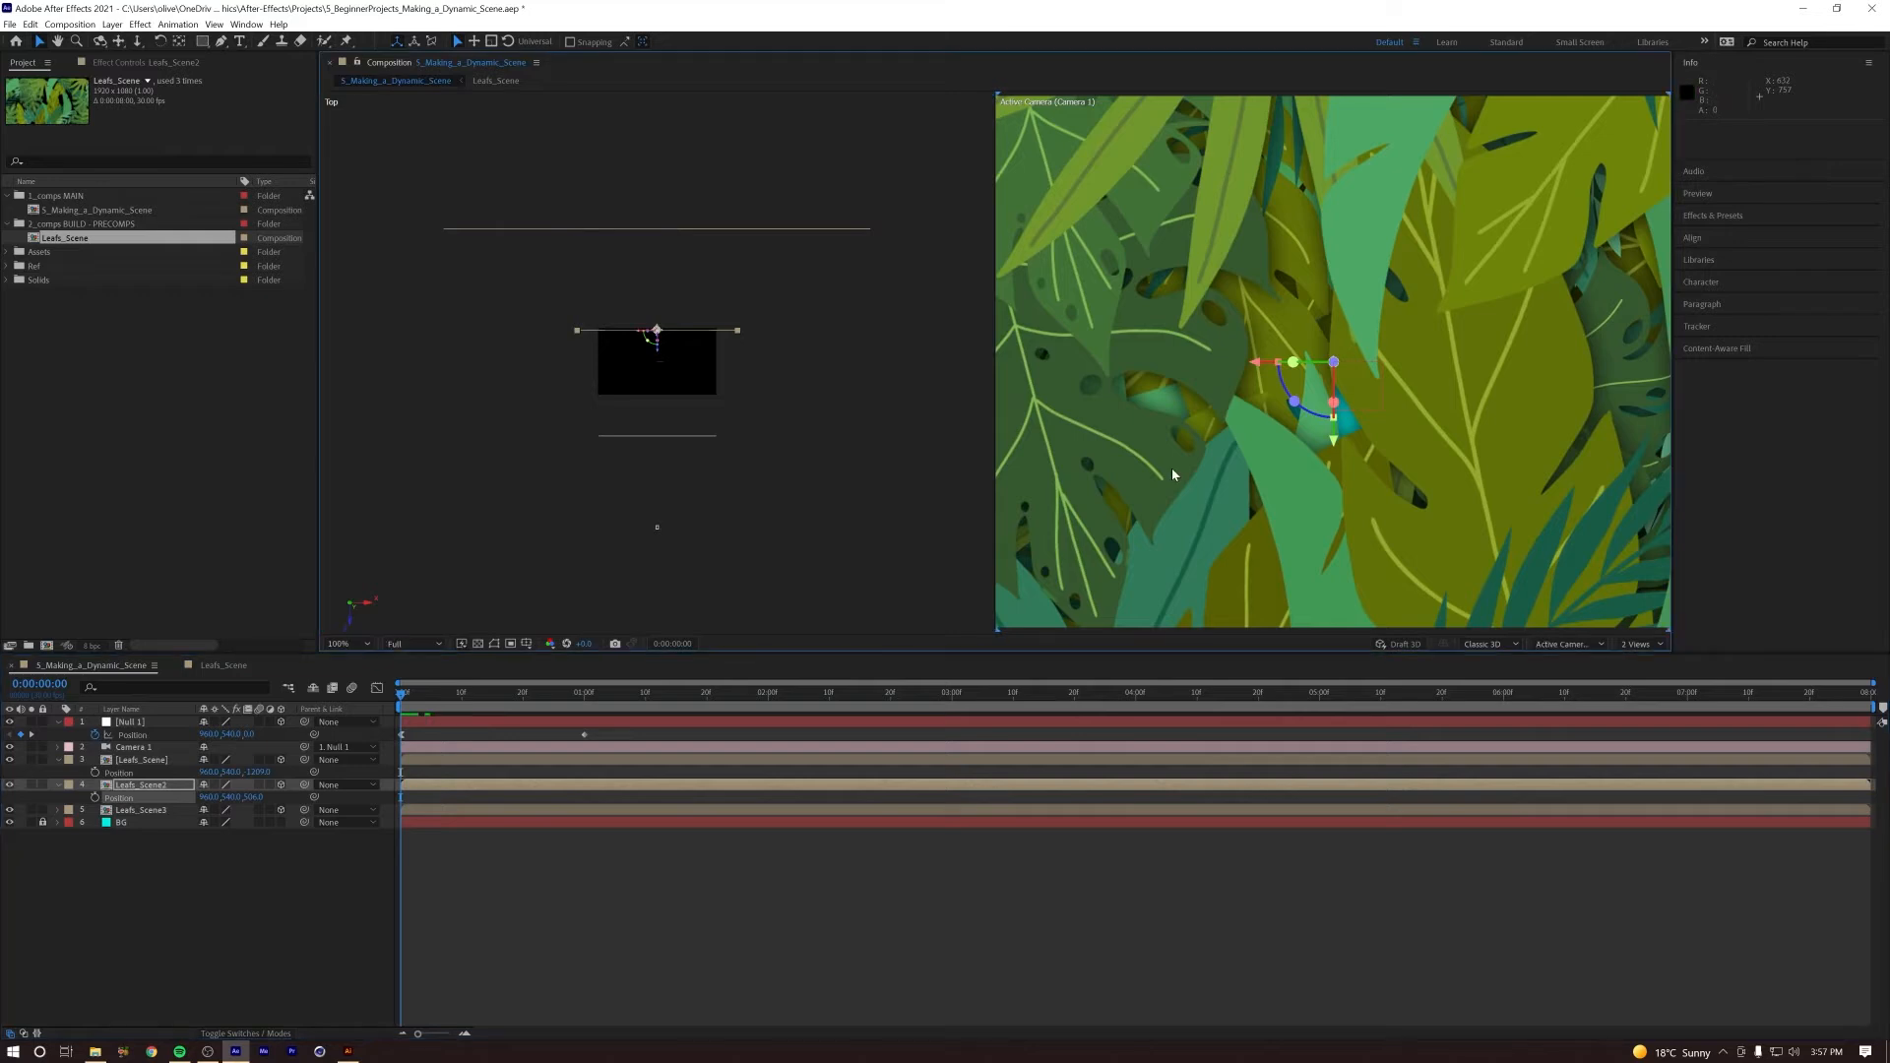
{"action": "left_click", "coordinate": [1640, 646]}
{"action": "left_click", "coordinate": [1646, 669]}
{"action": "key", "text": "space"}
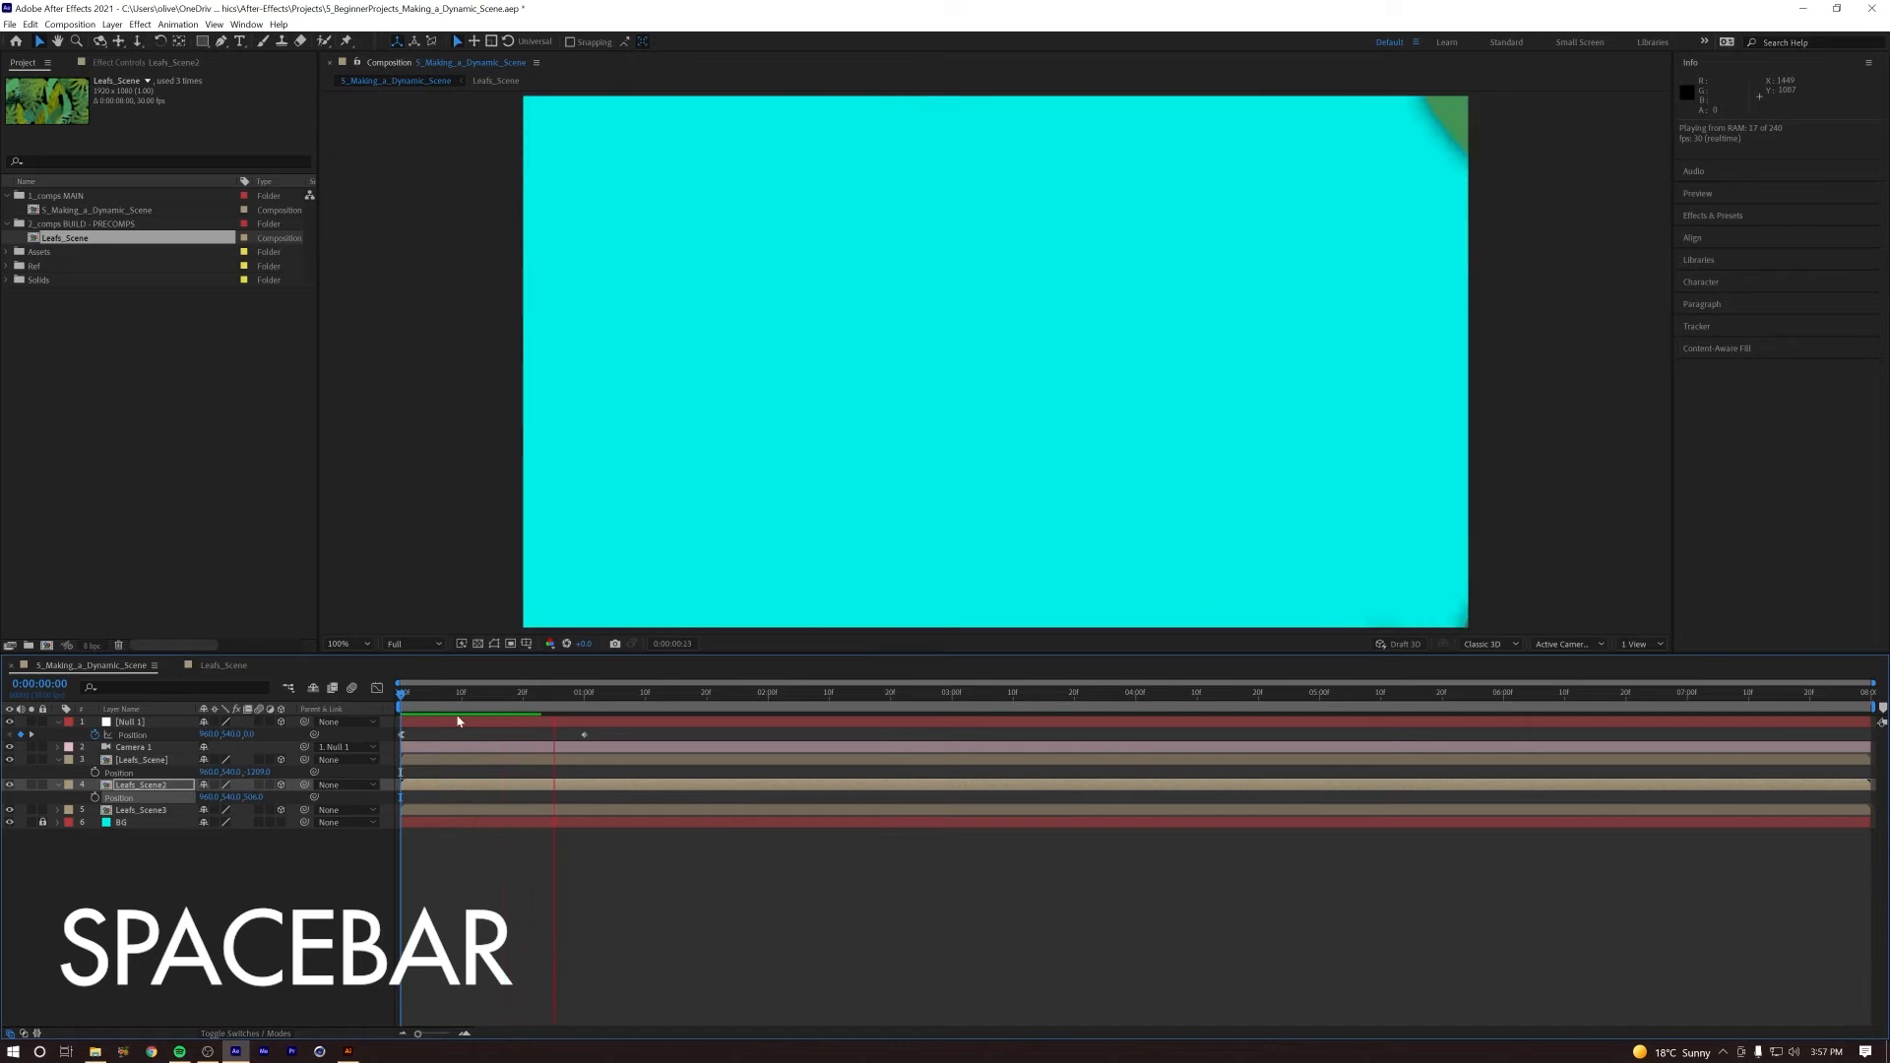
{"action": "key", "text": "space"}
{"action": "mouse_move", "coordinate": [405, 696]}
{"action": "left_mouse_down"}
{"action": "mouse_move", "coordinate": [390, 695]}
{"action": "mouse_move", "coordinate": [532, 697]}
{"action": "mouse_move", "coordinate": [394, 701]}
{"action": "left_mouse_up"}
{"action": "key", "text": "space"}
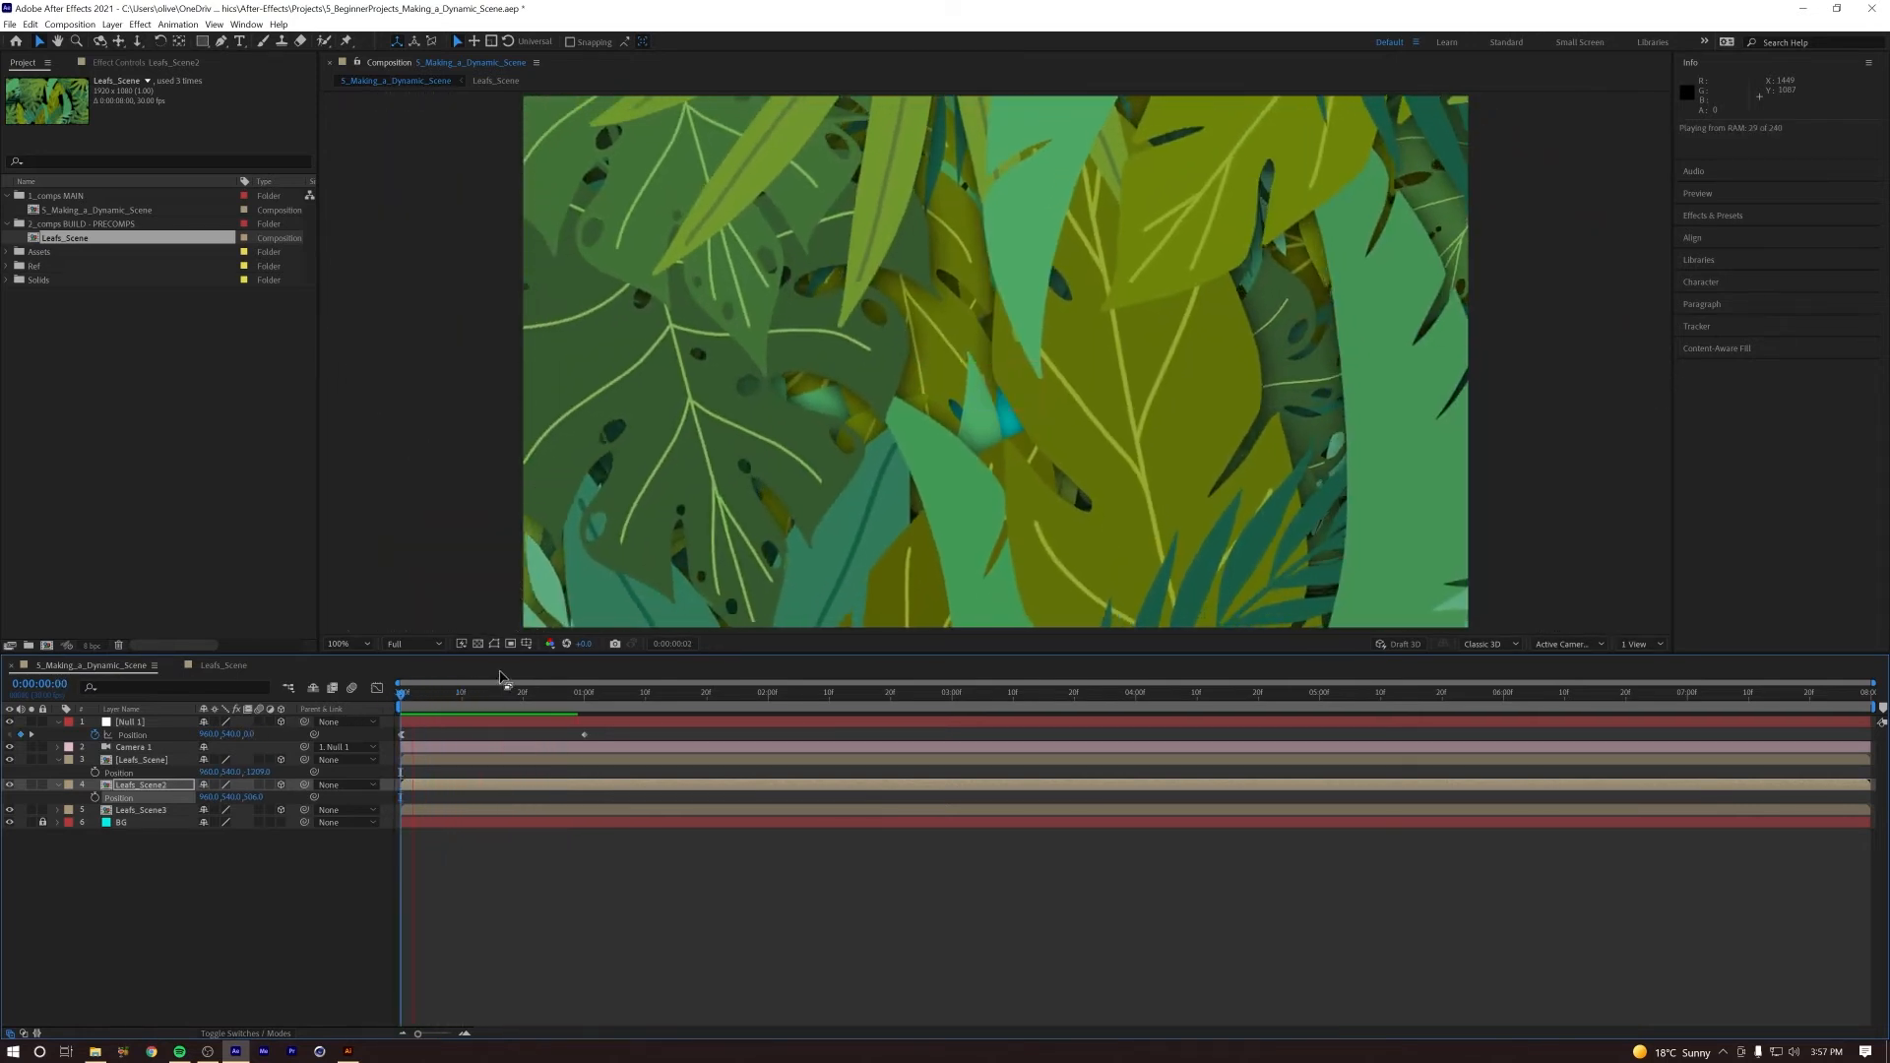
Step: Delete the layer styles from the rear Leafs_Scene3 layer, with the playhead at frame 20
{"action": "mouse_move", "coordinate": [515, 699]}
{"action": "left_mouse_down"}
{"action": "mouse_move", "coordinate": [410, 697]}
{"action": "mouse_move", "coordinate": [500, 698]}
{"action": "mouse_move", "coordinate": [390, 719]}
{"action": "mouse_move", "coordinate": [542, 699]}
{"action": "mouse_move", "coordinate": [524, 699]}
{"action": "left_mouse_up"}
{"action": "left_click", "coordinate": [390, 719]}
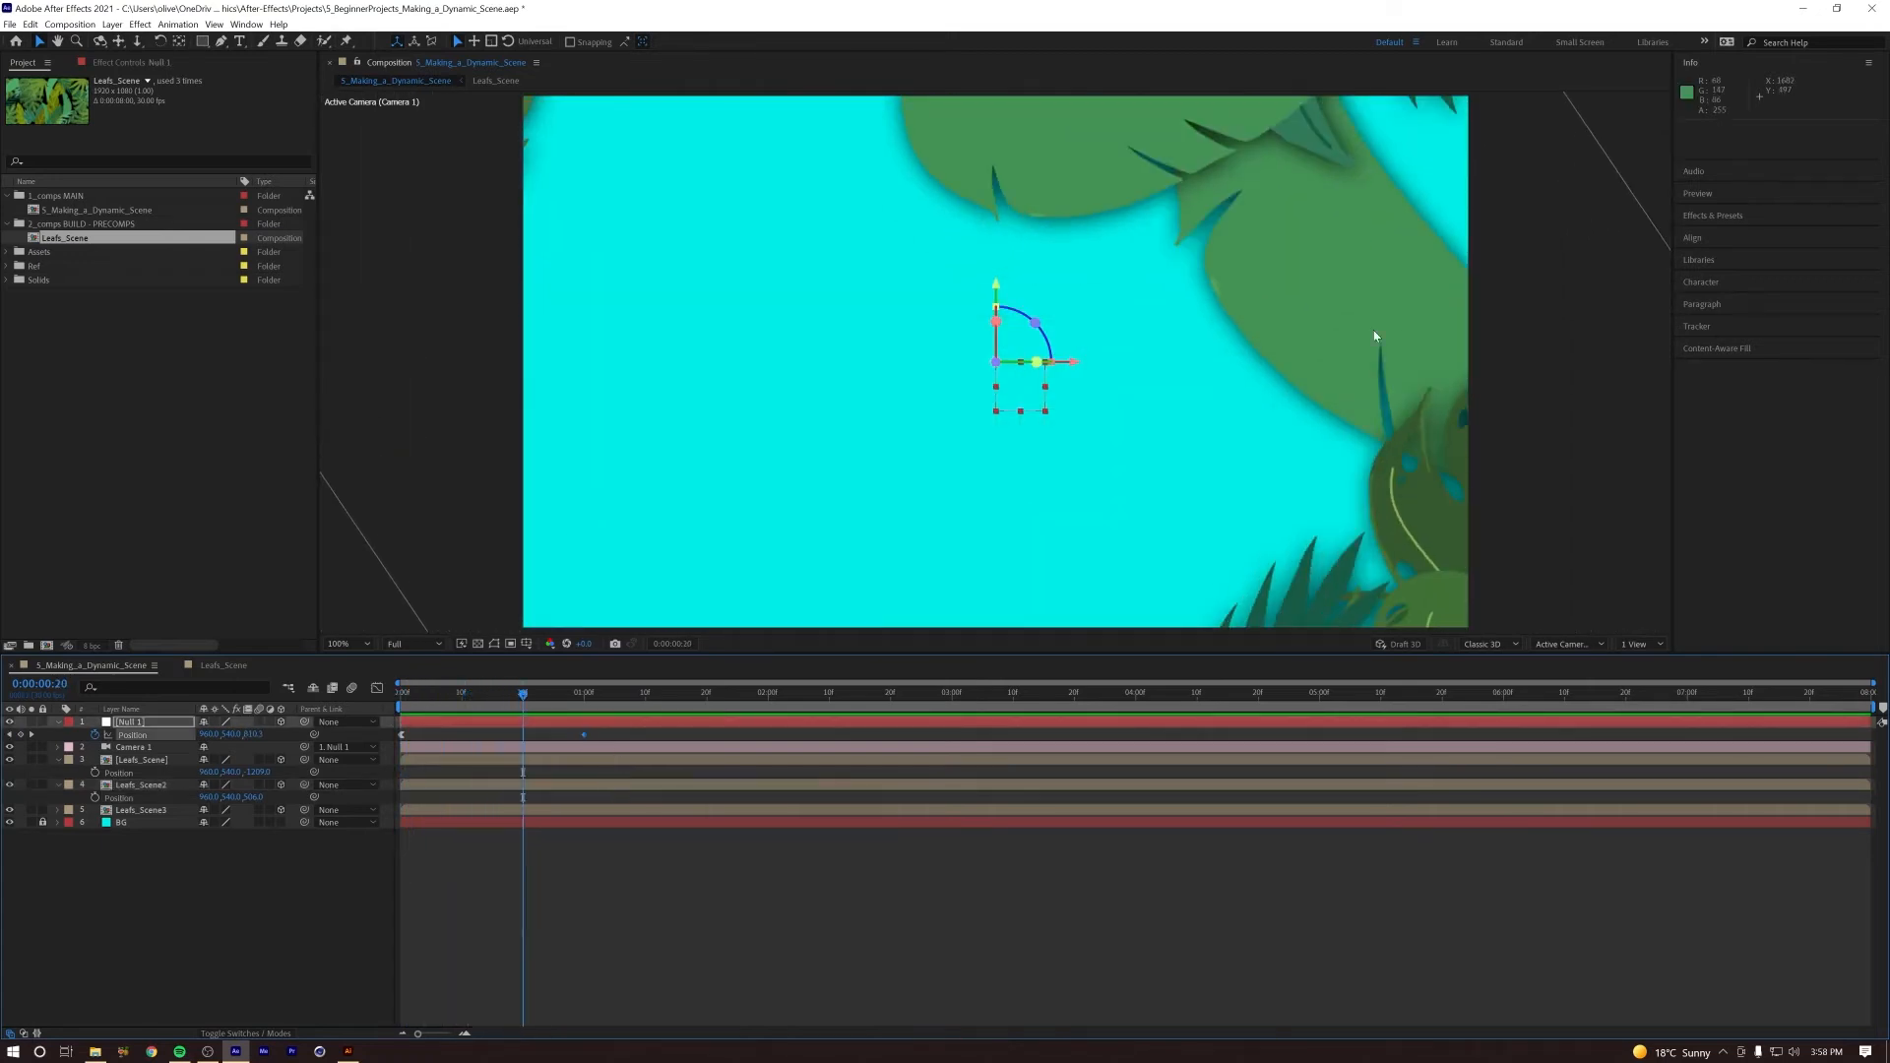
{"action": "left_click", "coordinate": [155, 812]}
{"action": "left_click", "coordinate": [58, 810]}
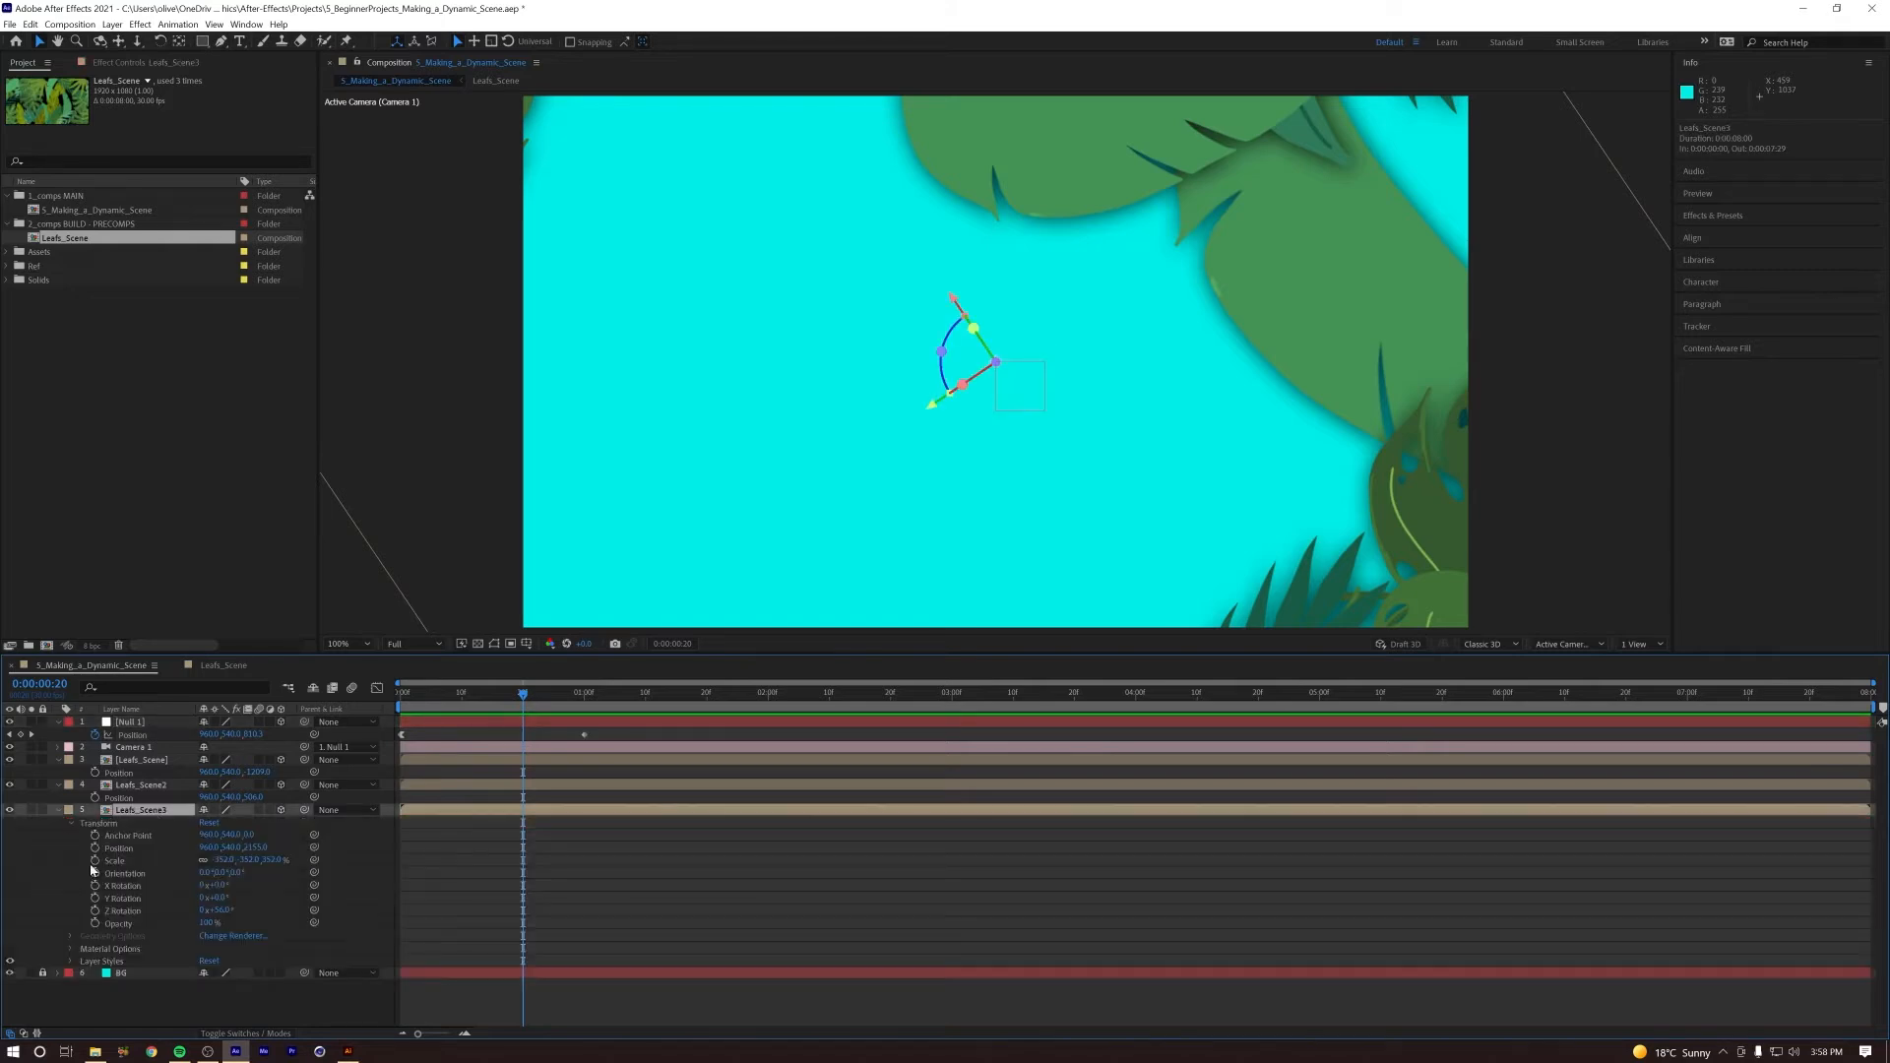
{"action": "left_click", "coordinate": [103, 963]}
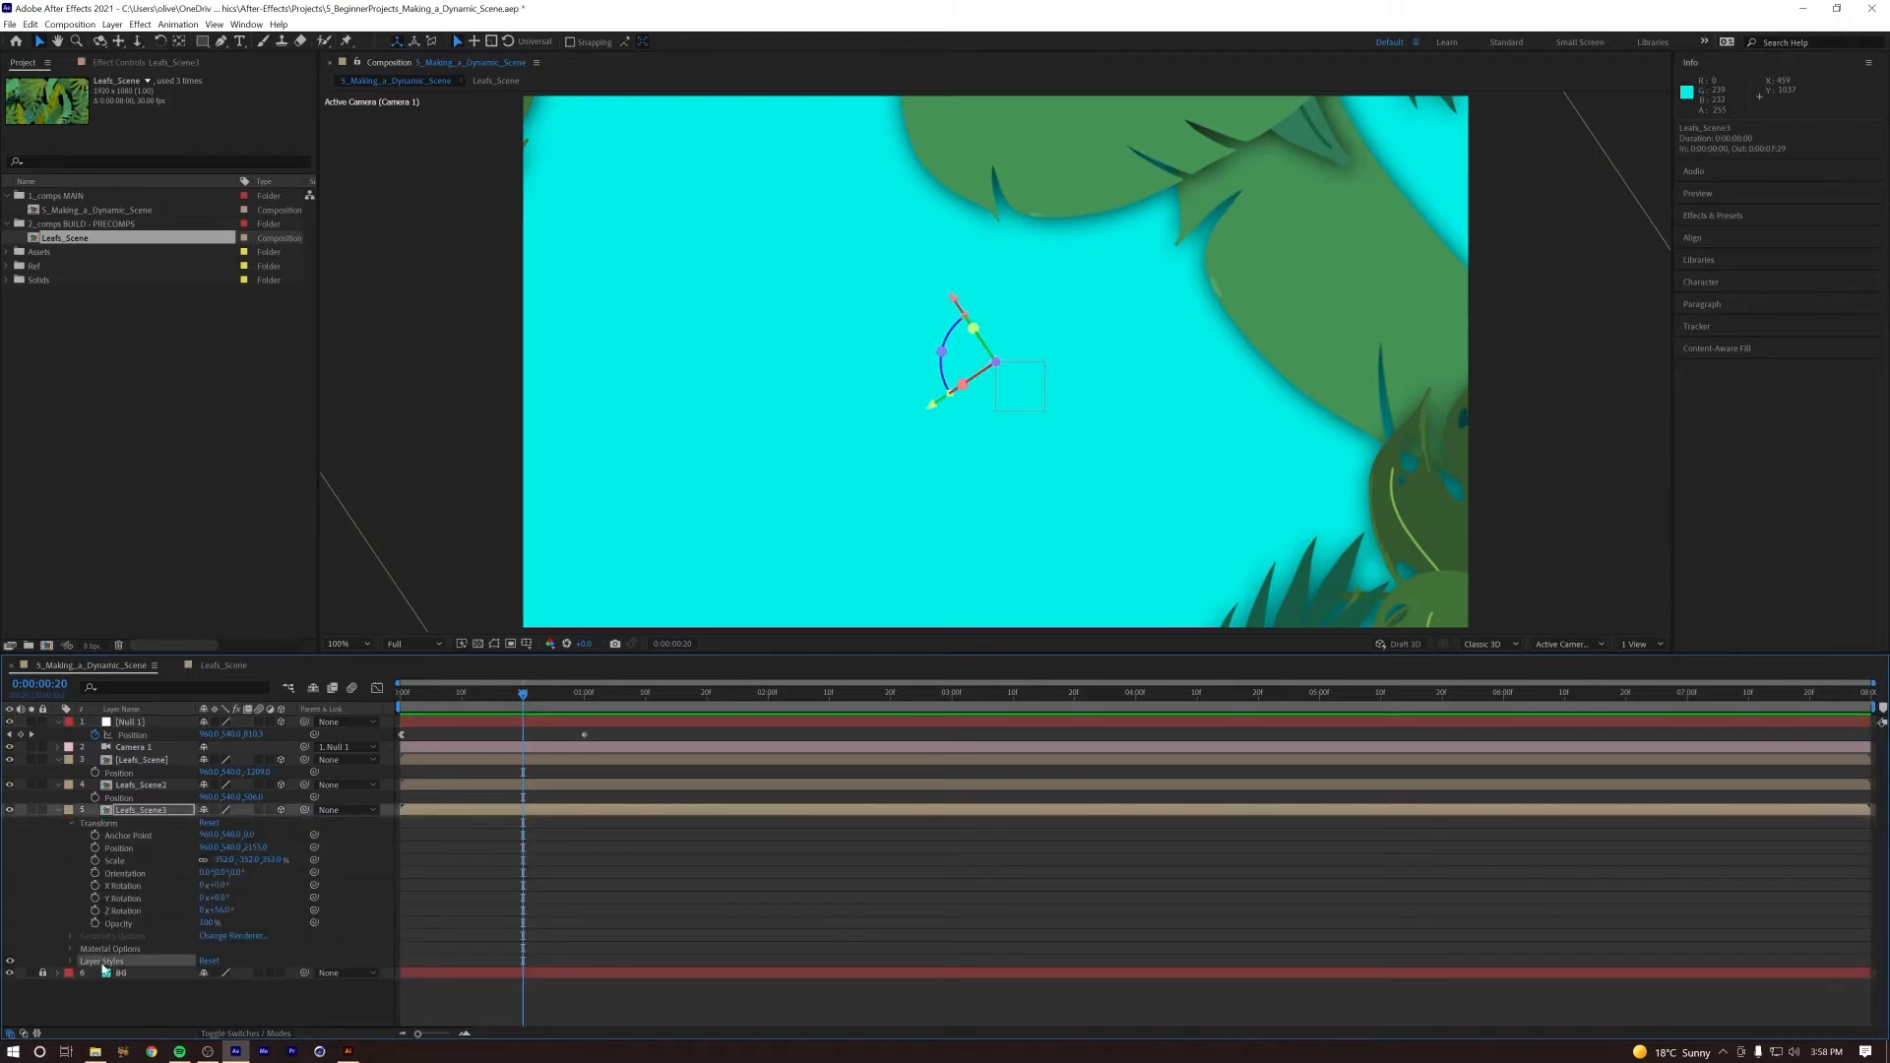
{"action": "key", "text": "BackSpace"}
Step: Replay the camera push from the first frame and inspect the leaf shadows around frame 19
{"action": "left_click_drag", "start_coordinate": [521, 696], "coordinate": [387, 704]}
{"action": "key", "text": "space"}
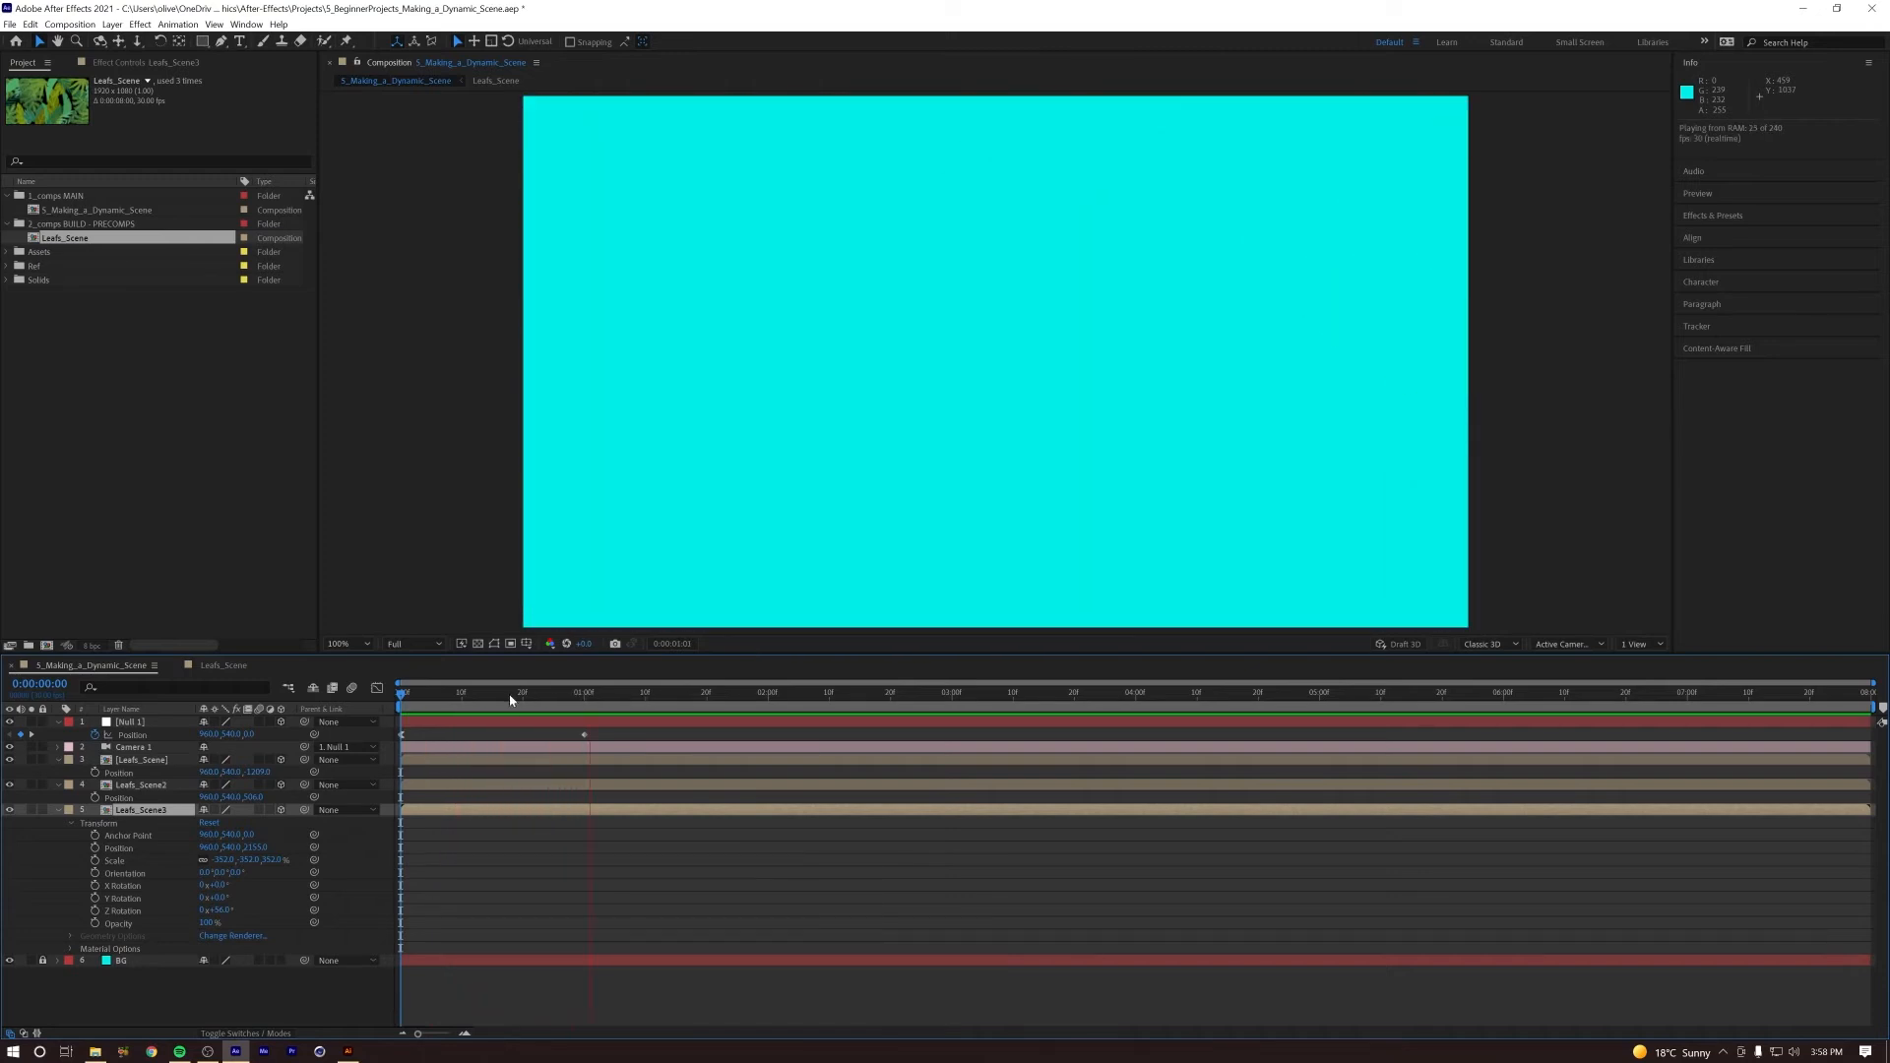
{"action": "left_click_drag", "start_coordinate": [492, 695], "coordinate": [516, 693]}
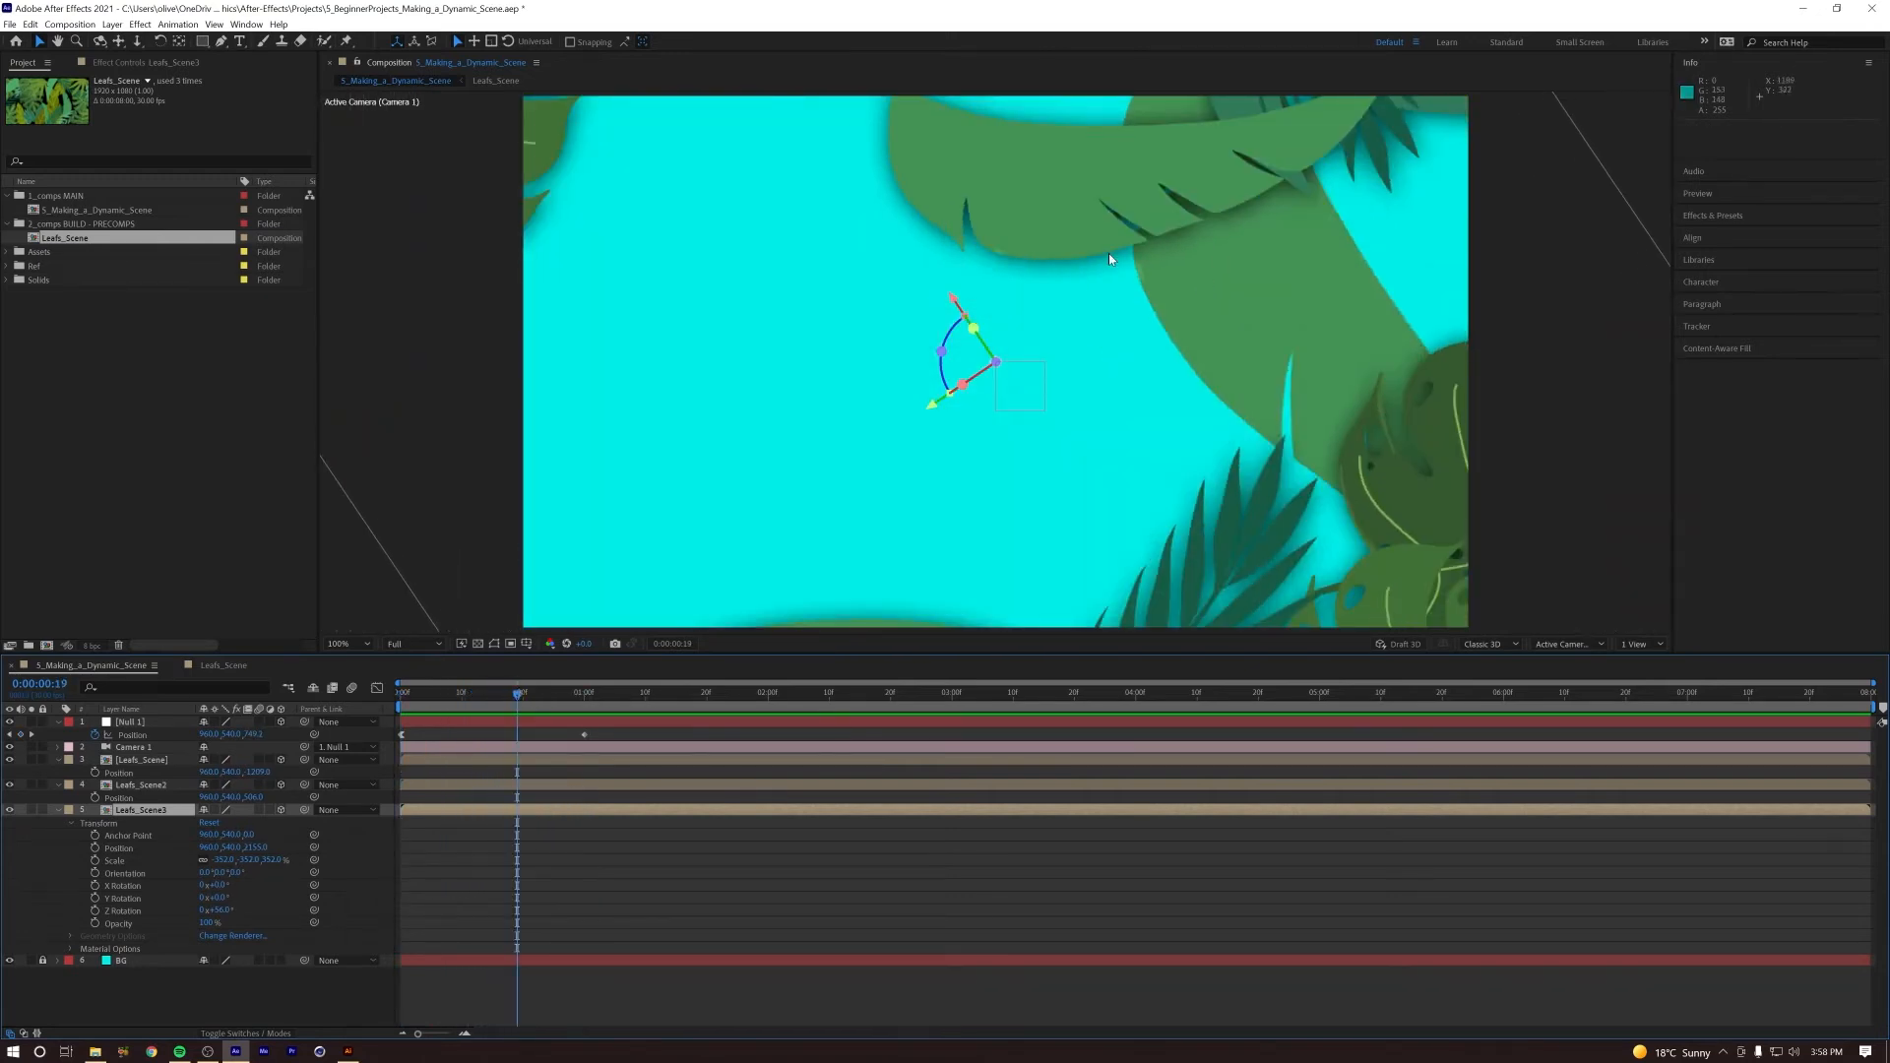
Step: Expand the Drop Shadow layer style of Leafs_Scene2 and enable keyframing on its Opacity at frame 19
{"action": "left_click", "coordinate": [59, 811]}
{"action": "left_click", "coordinate": [132, 787]}
{"action": "left_click", "coordinate": [58, 786]}
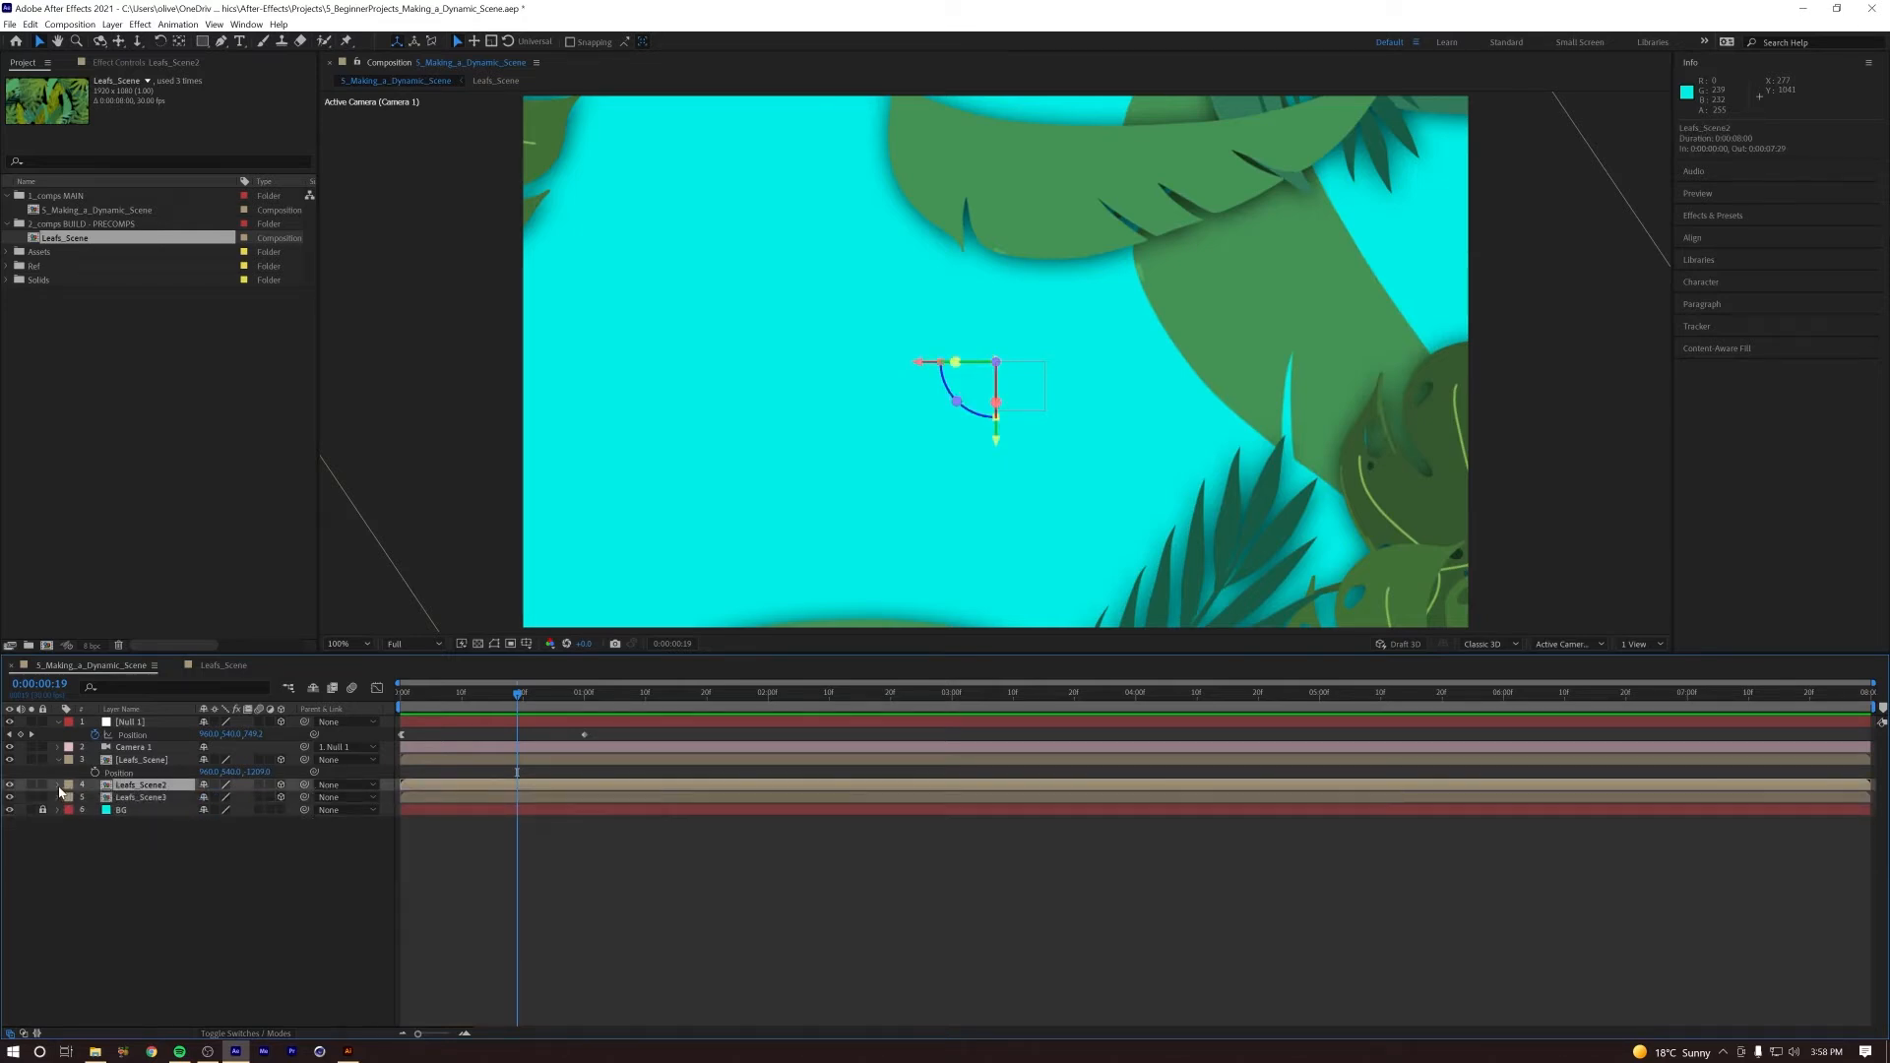
{"action": "left_click", "coordinate": [58, 786]}
{"action": "left_click", "coordinate": [71, 940]}
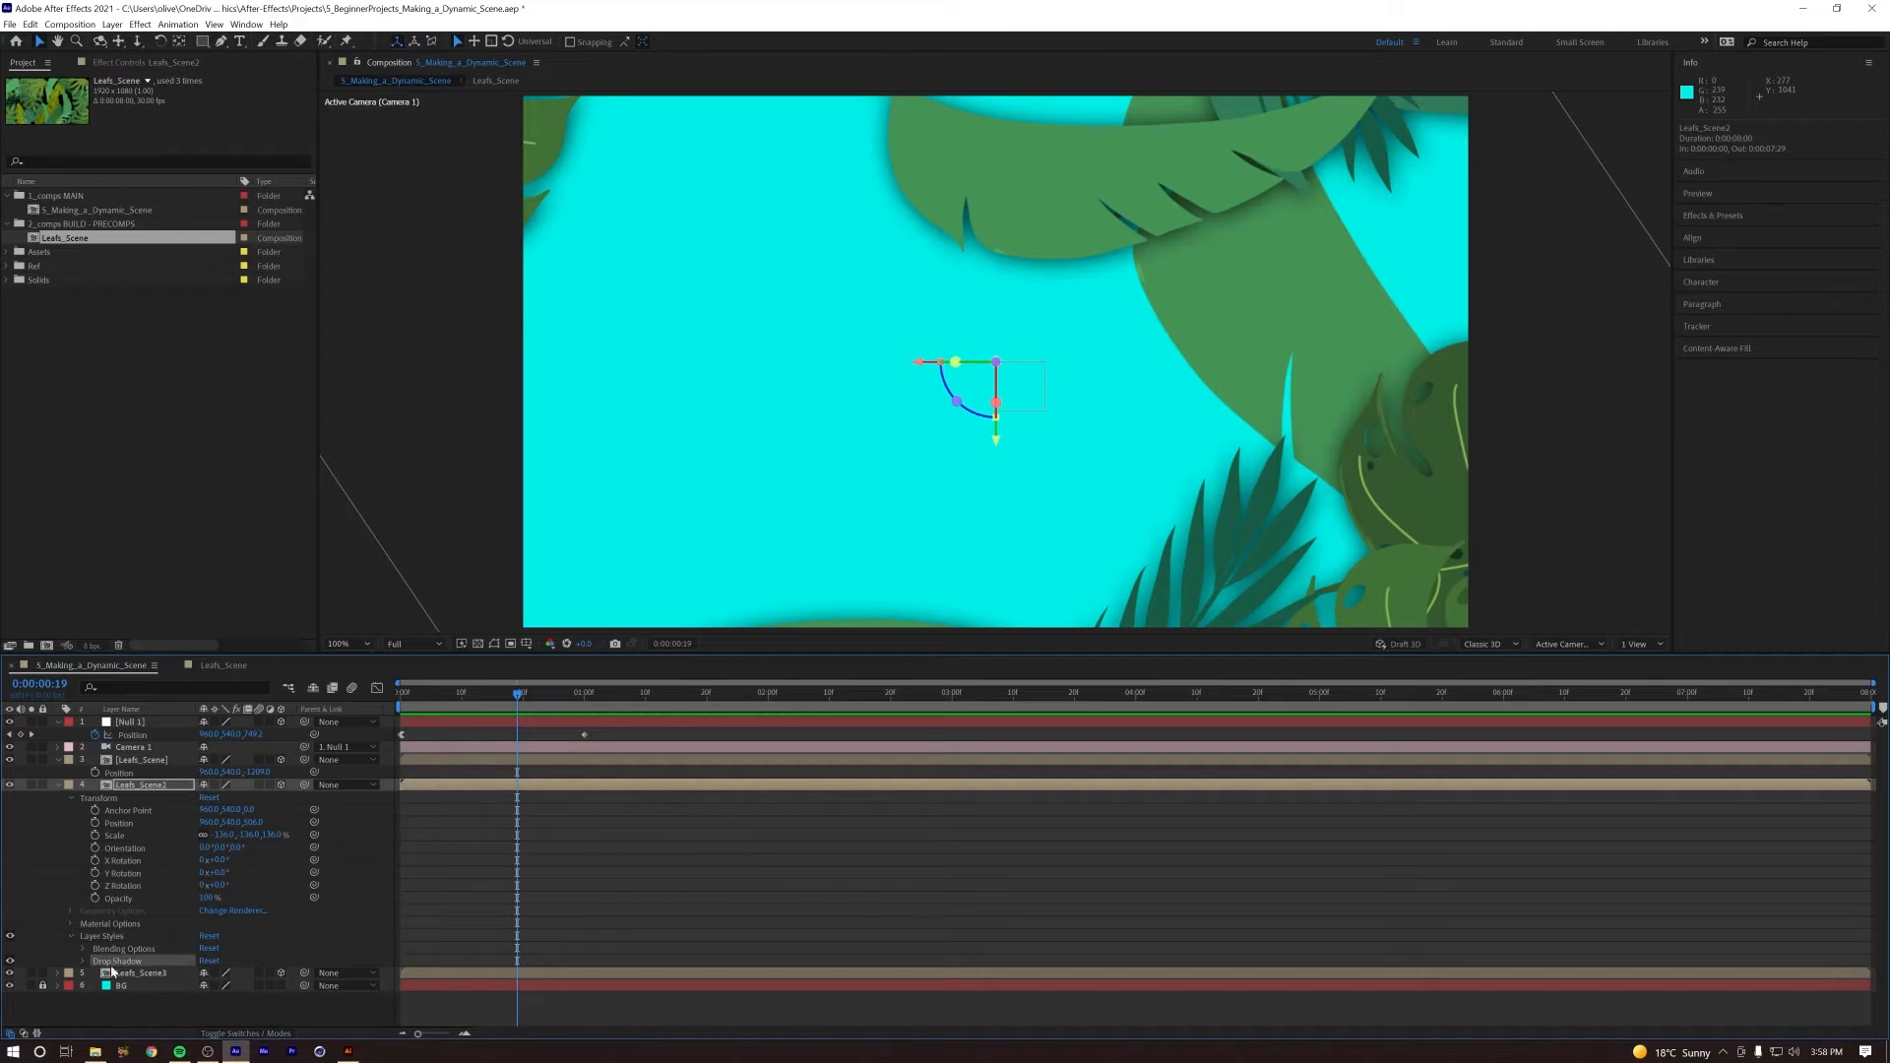
{"action": "left_click", "coordinate": [84, 962]}
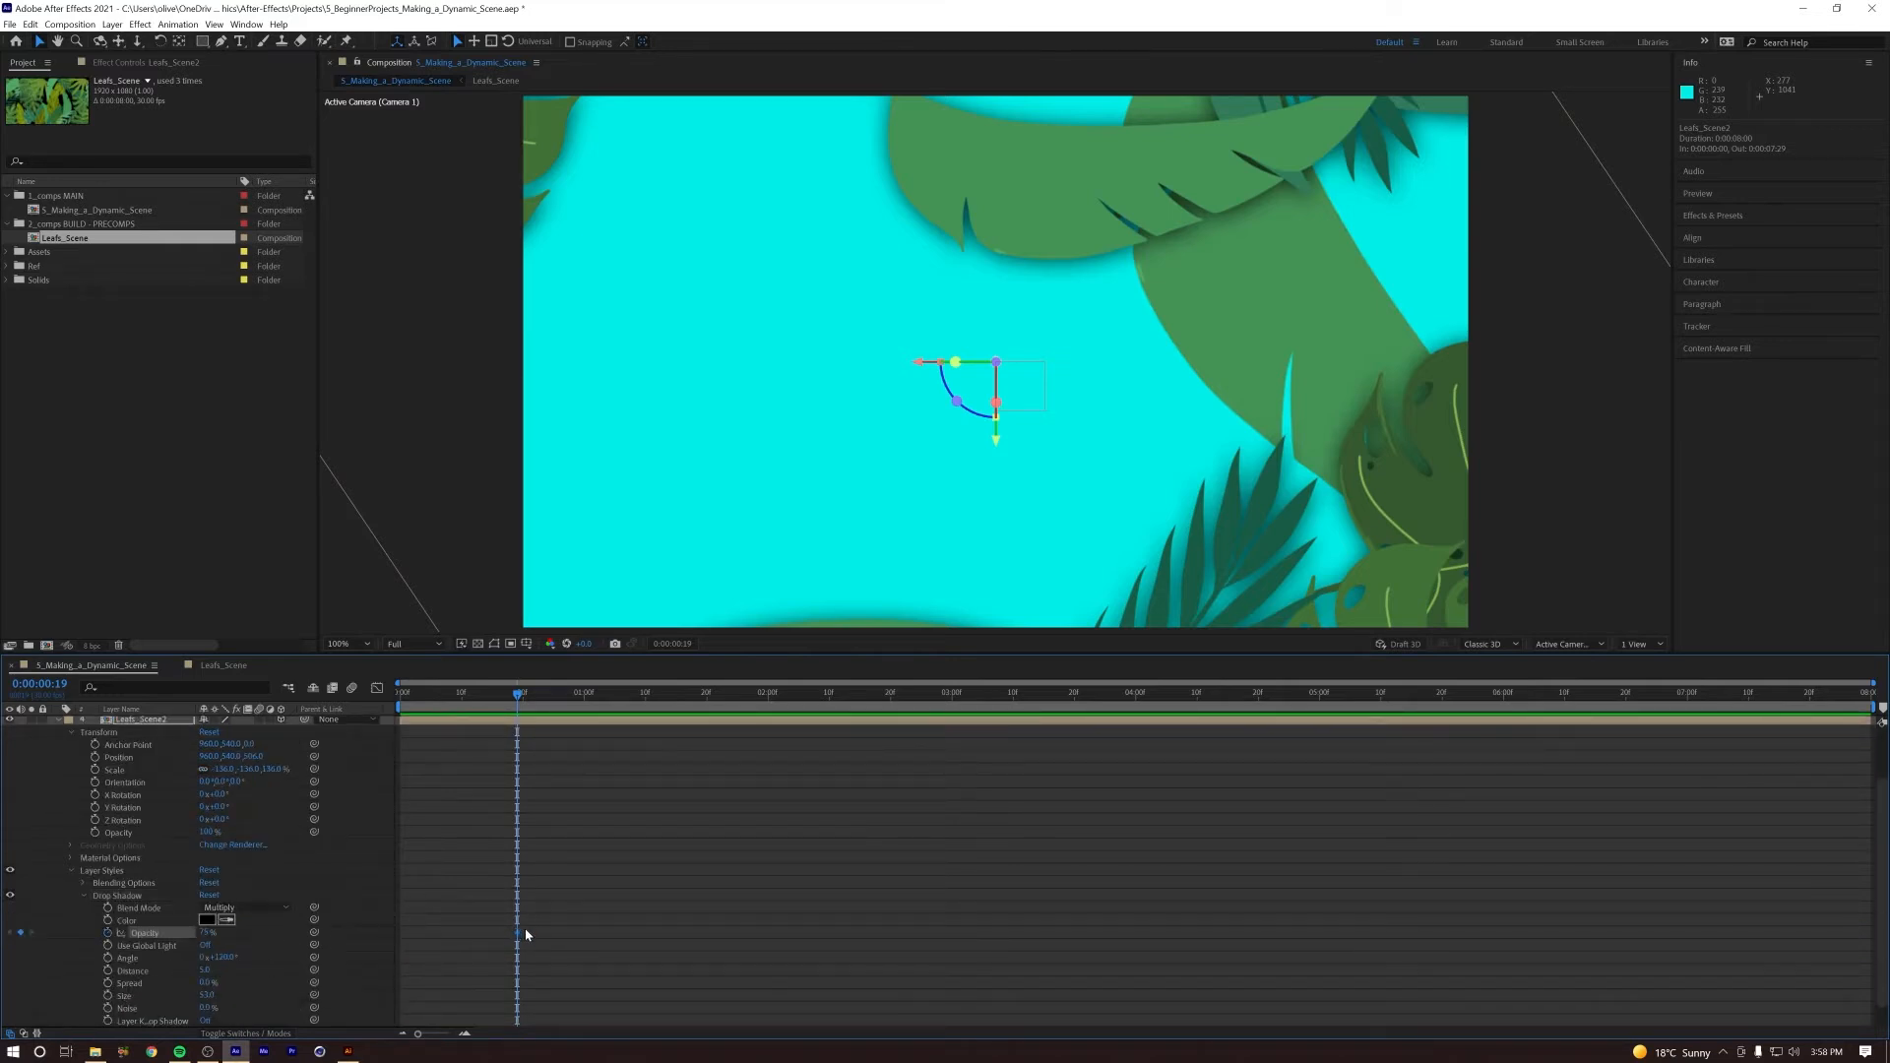
Step: Fade the Leafs_Scene2 drop shadow by keyframing its Opacity from 75% at frame 10 to 0% at frame 21
{"action": "left_click", "coordinate": [548, 695]}
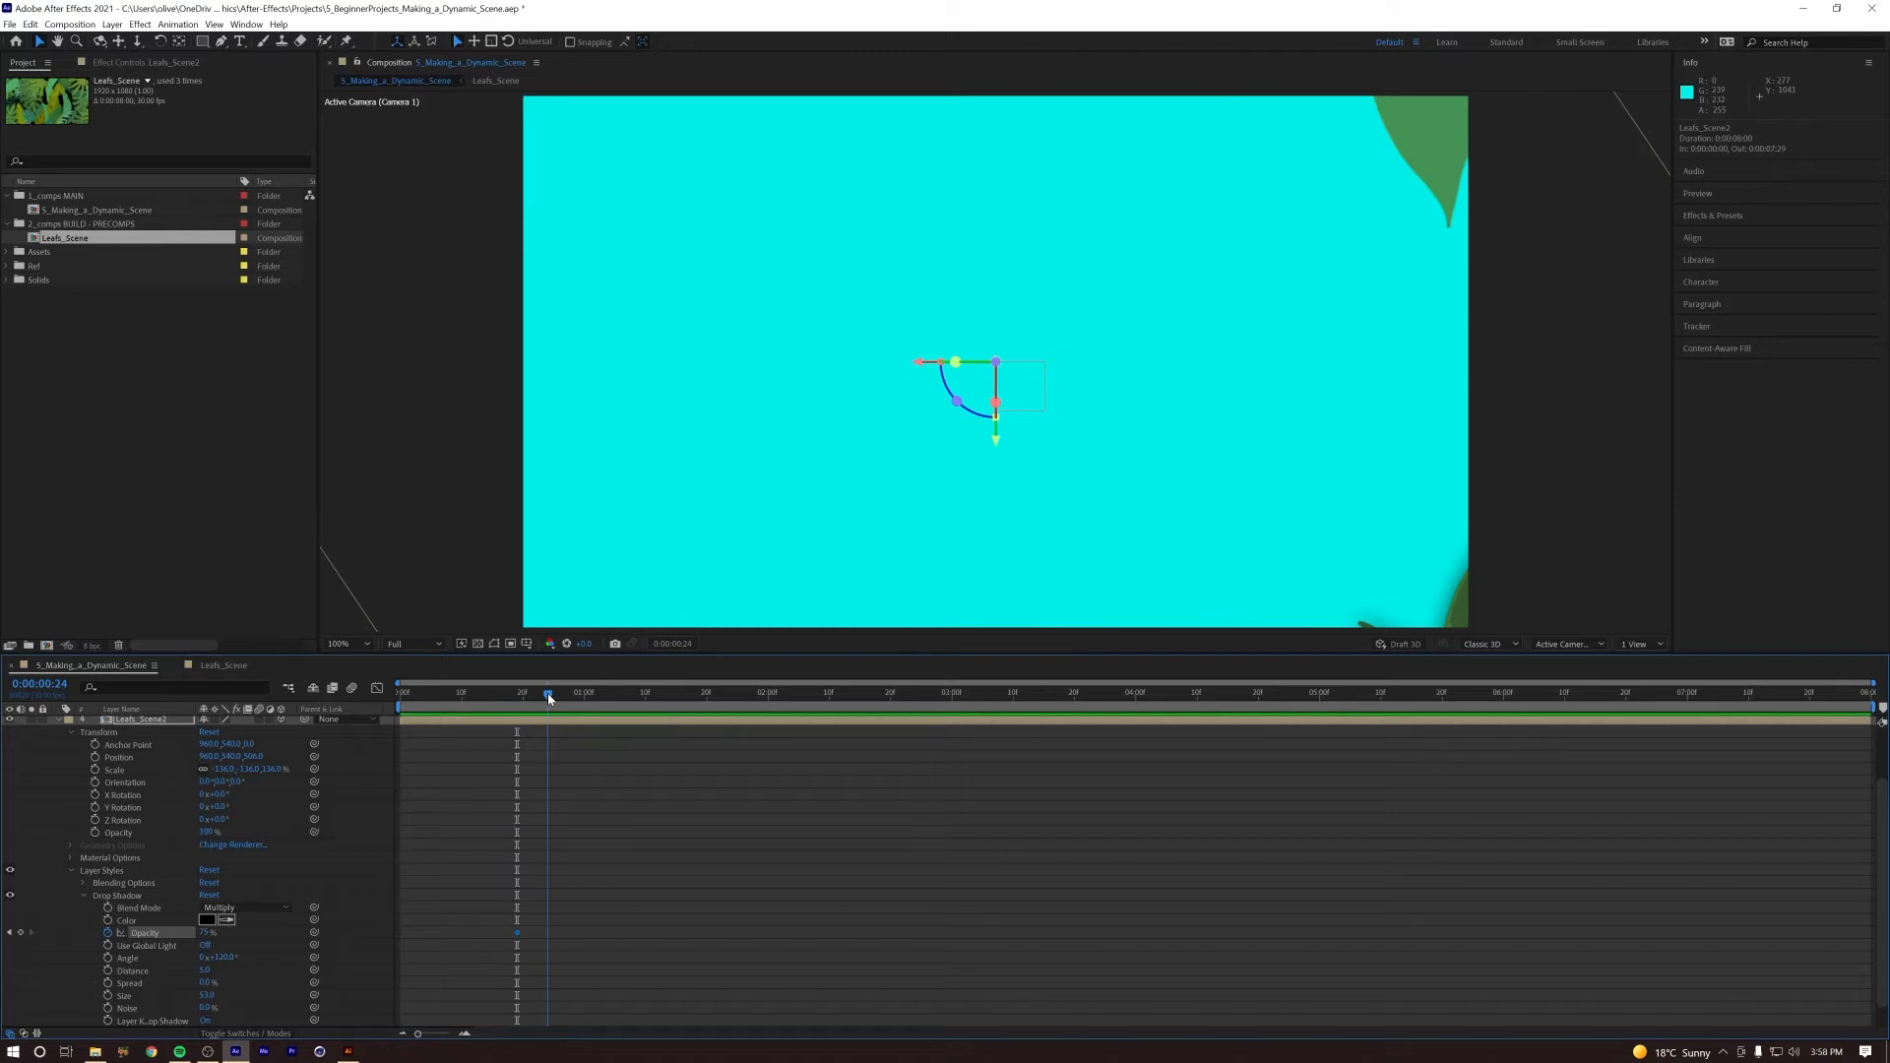
{"action": "left_click_drag", "start_coordinate": [517, 933], "coordinate": [546, 936]}
{"action": "left_click_drag", "start_coordinate": [547, 696], "coordinate": [499, 700]}
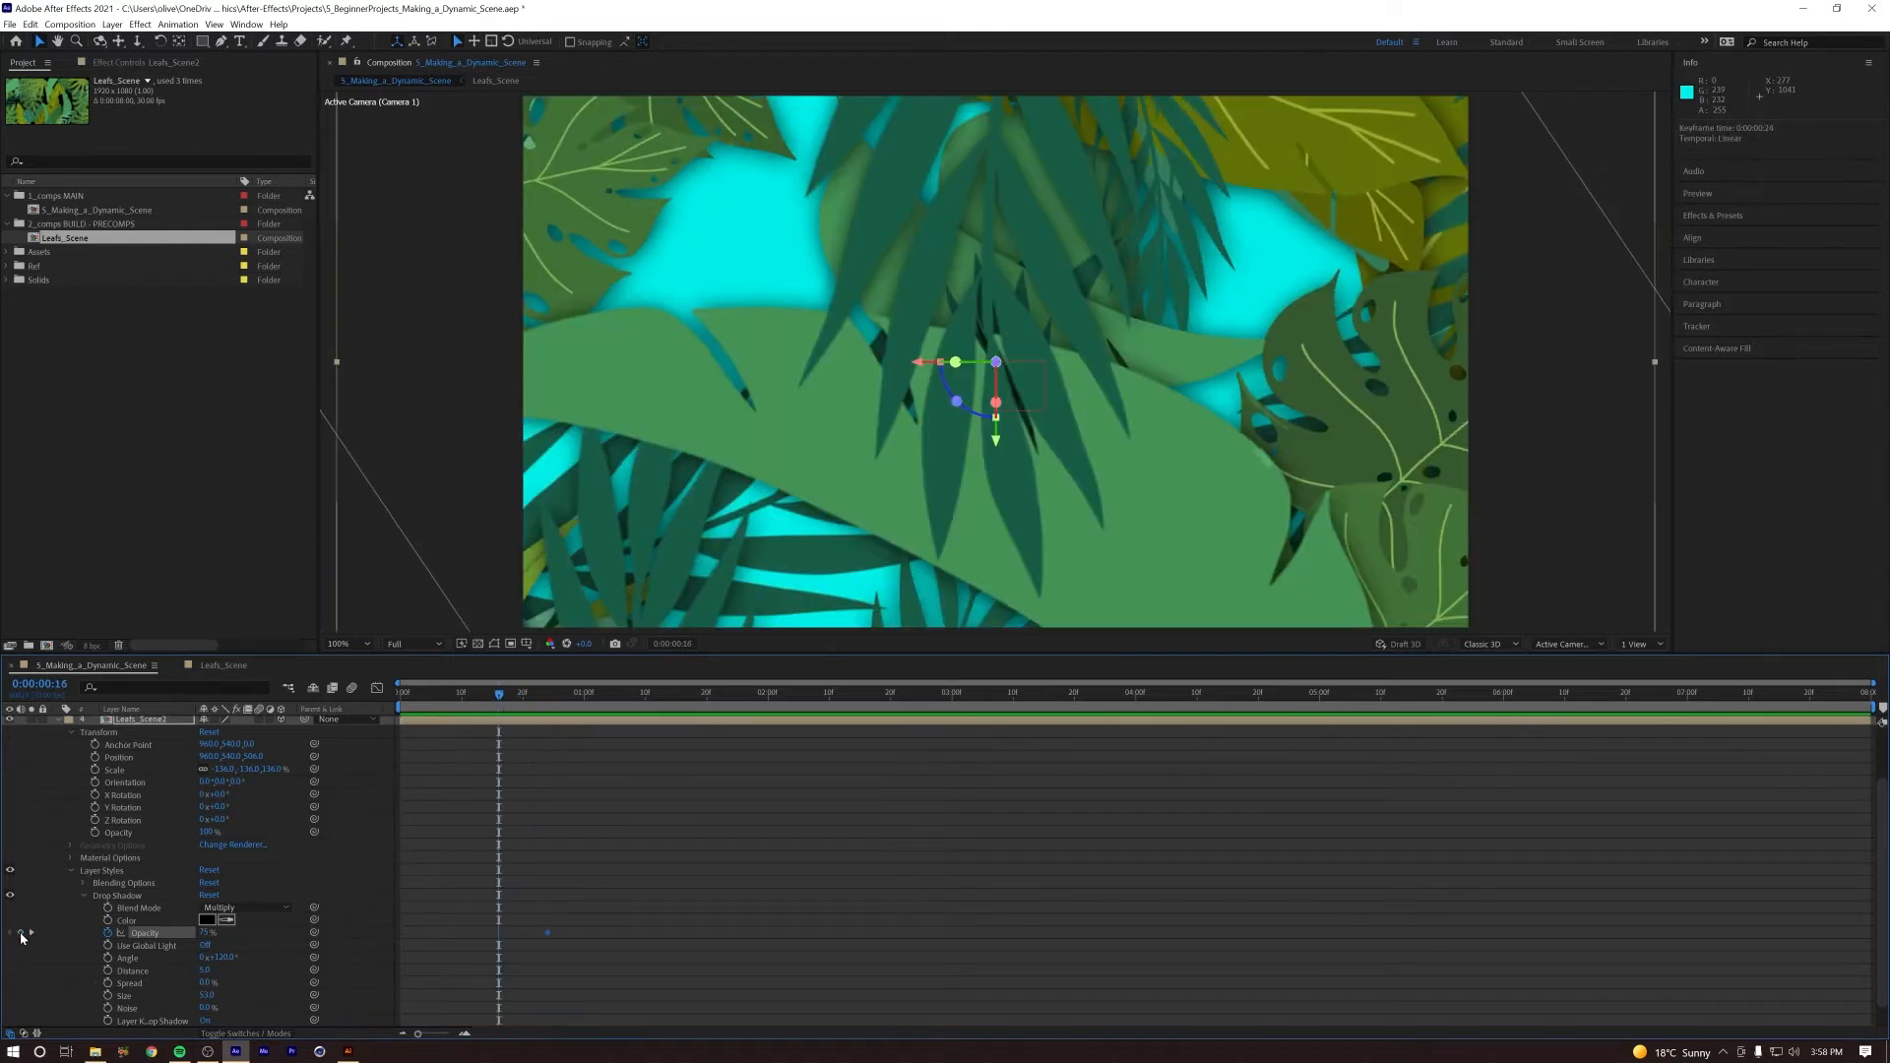
{"action": "left_click_drag", "start_coordinate": [500, 936], "coordinate": [478, 934]}
{"action": "left_click_drag", "start_coordinate": [479, 697], "coordinate": [531, 707]}
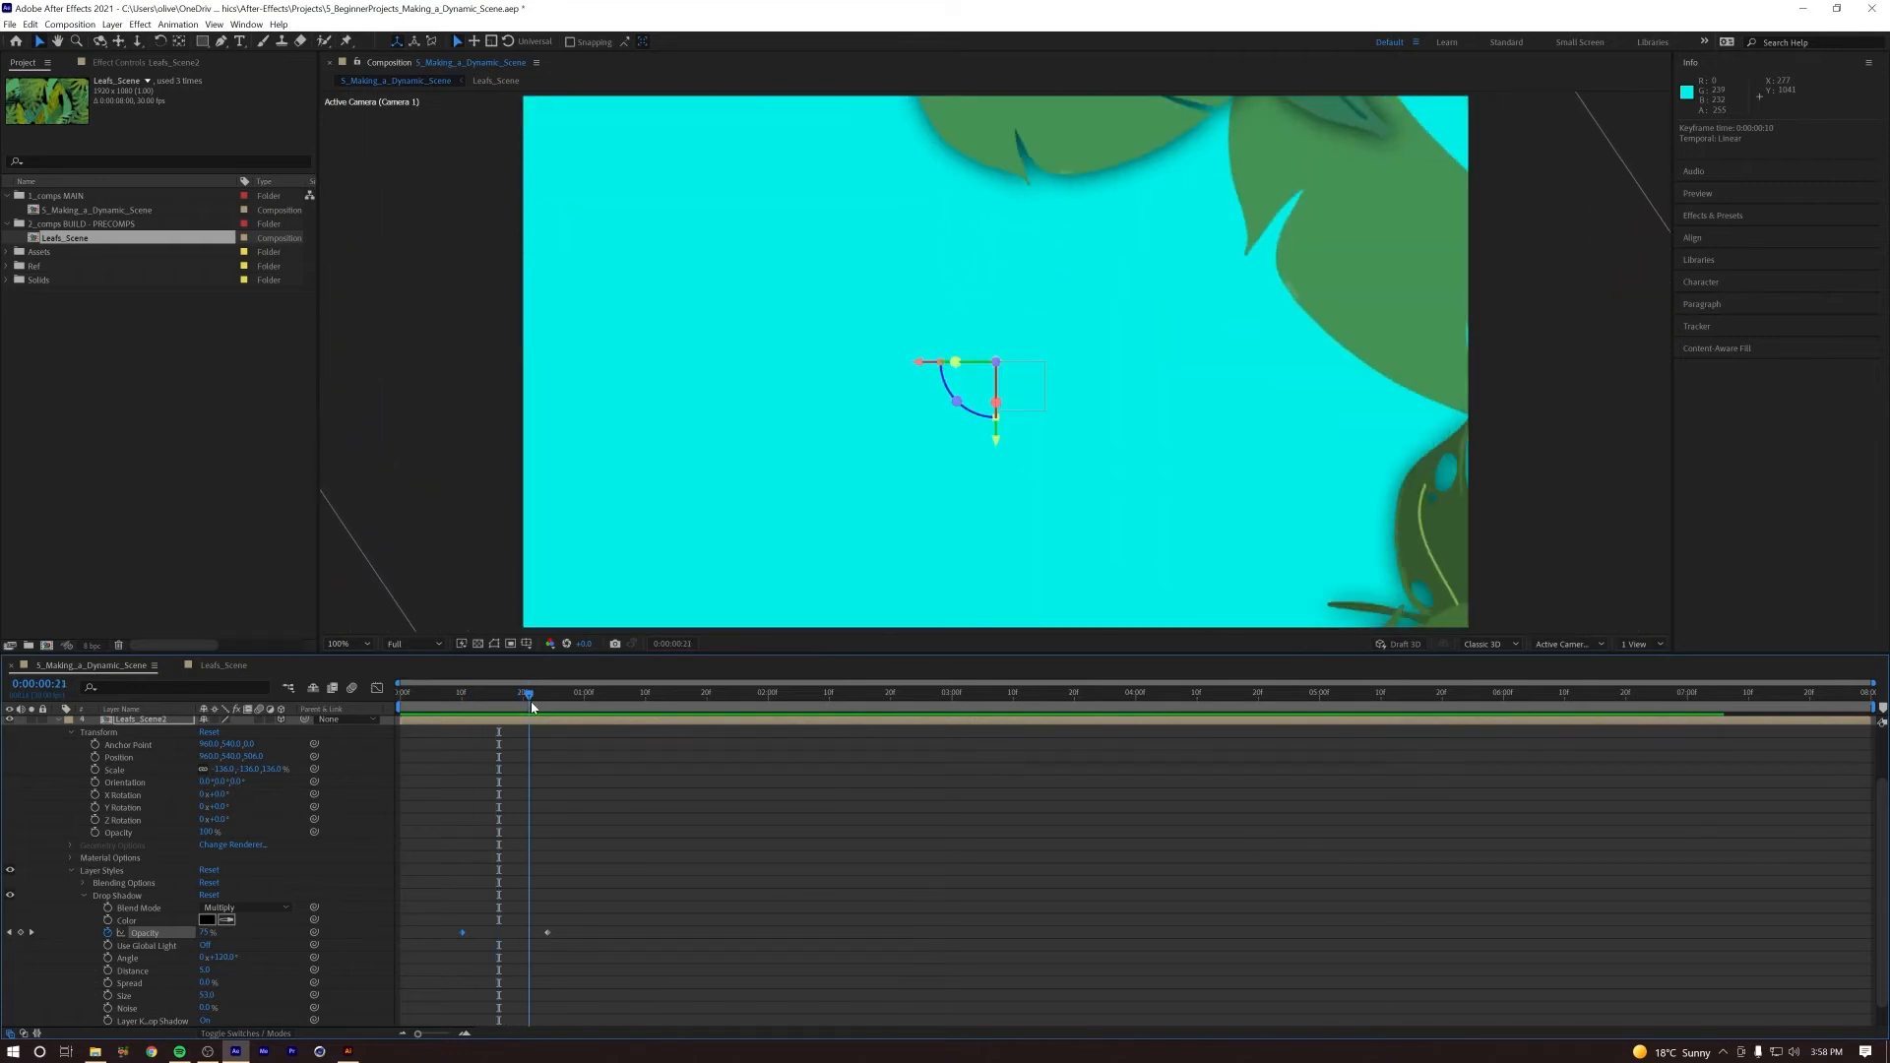
{"action": "left_click_drag", "start_coordinate": [537, 934], "coordinate": [530, 933]}
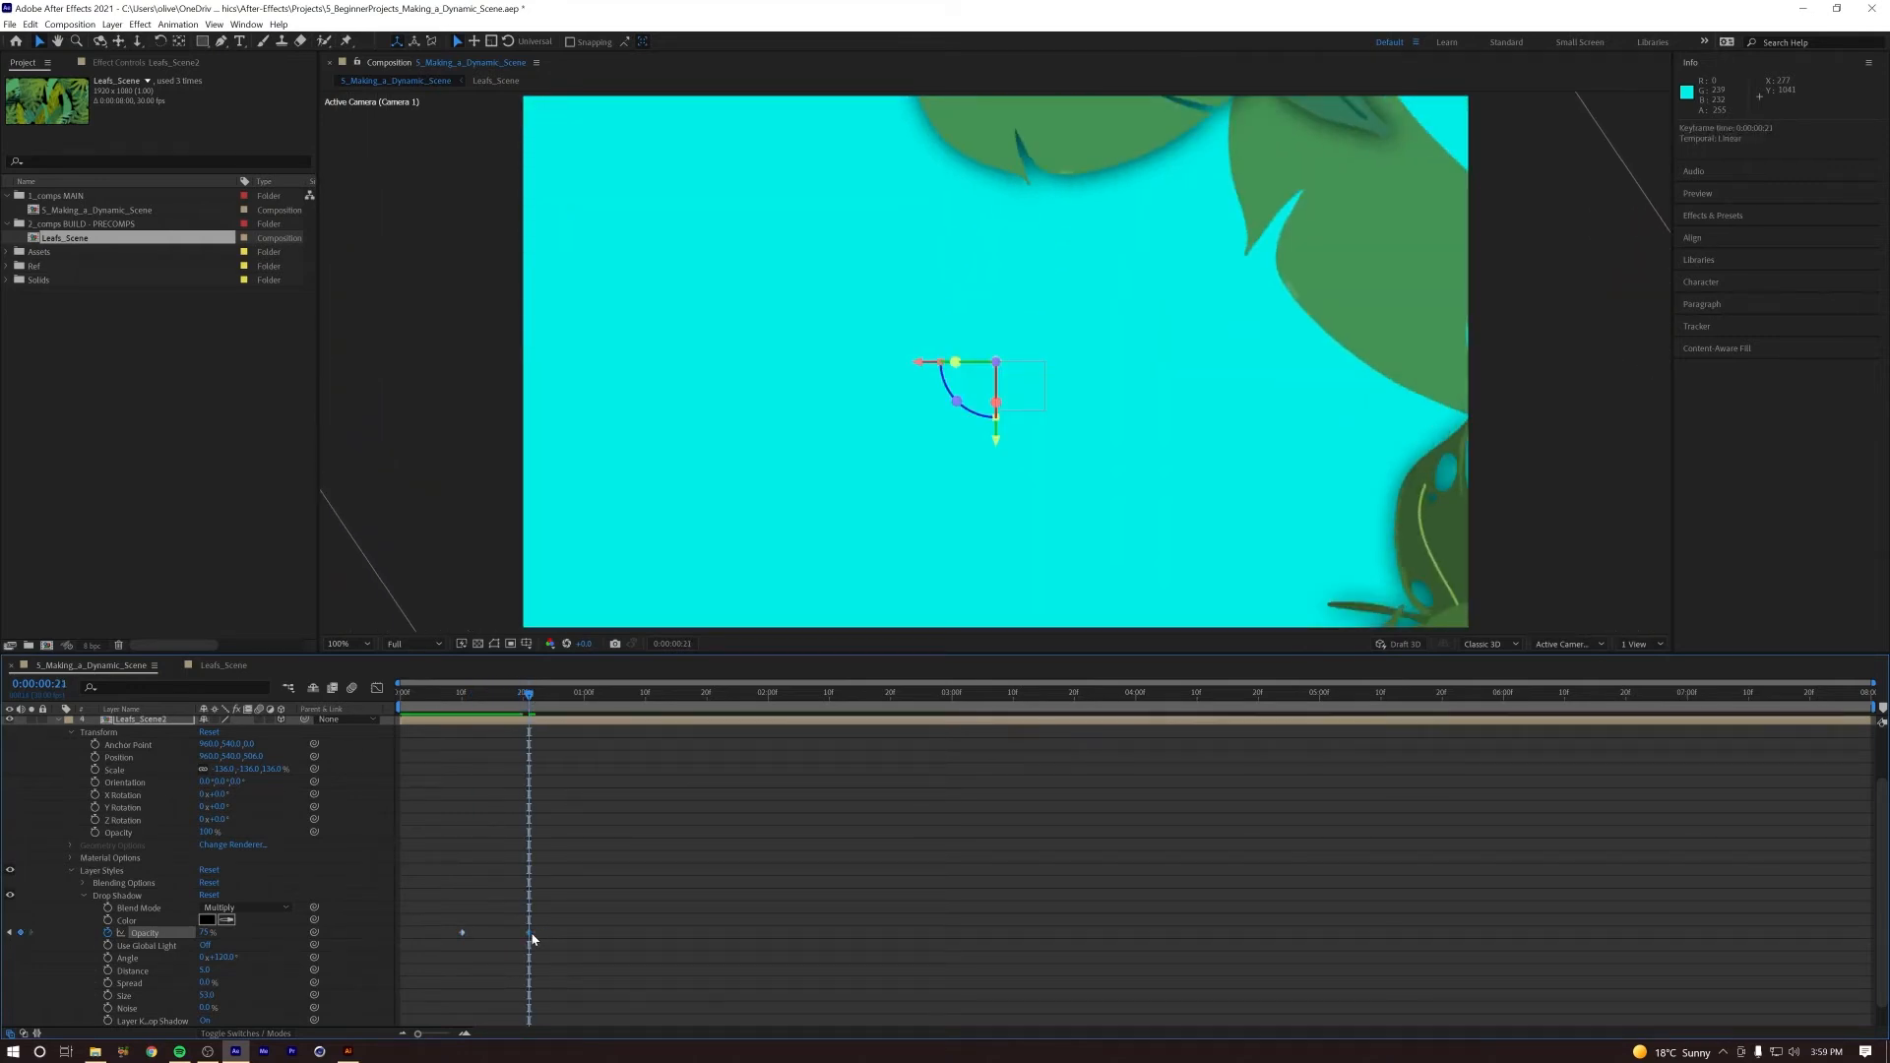
{"action": "left_click_drag", "start_coordinate": [204, 932], "coordinate": [5, 939]}
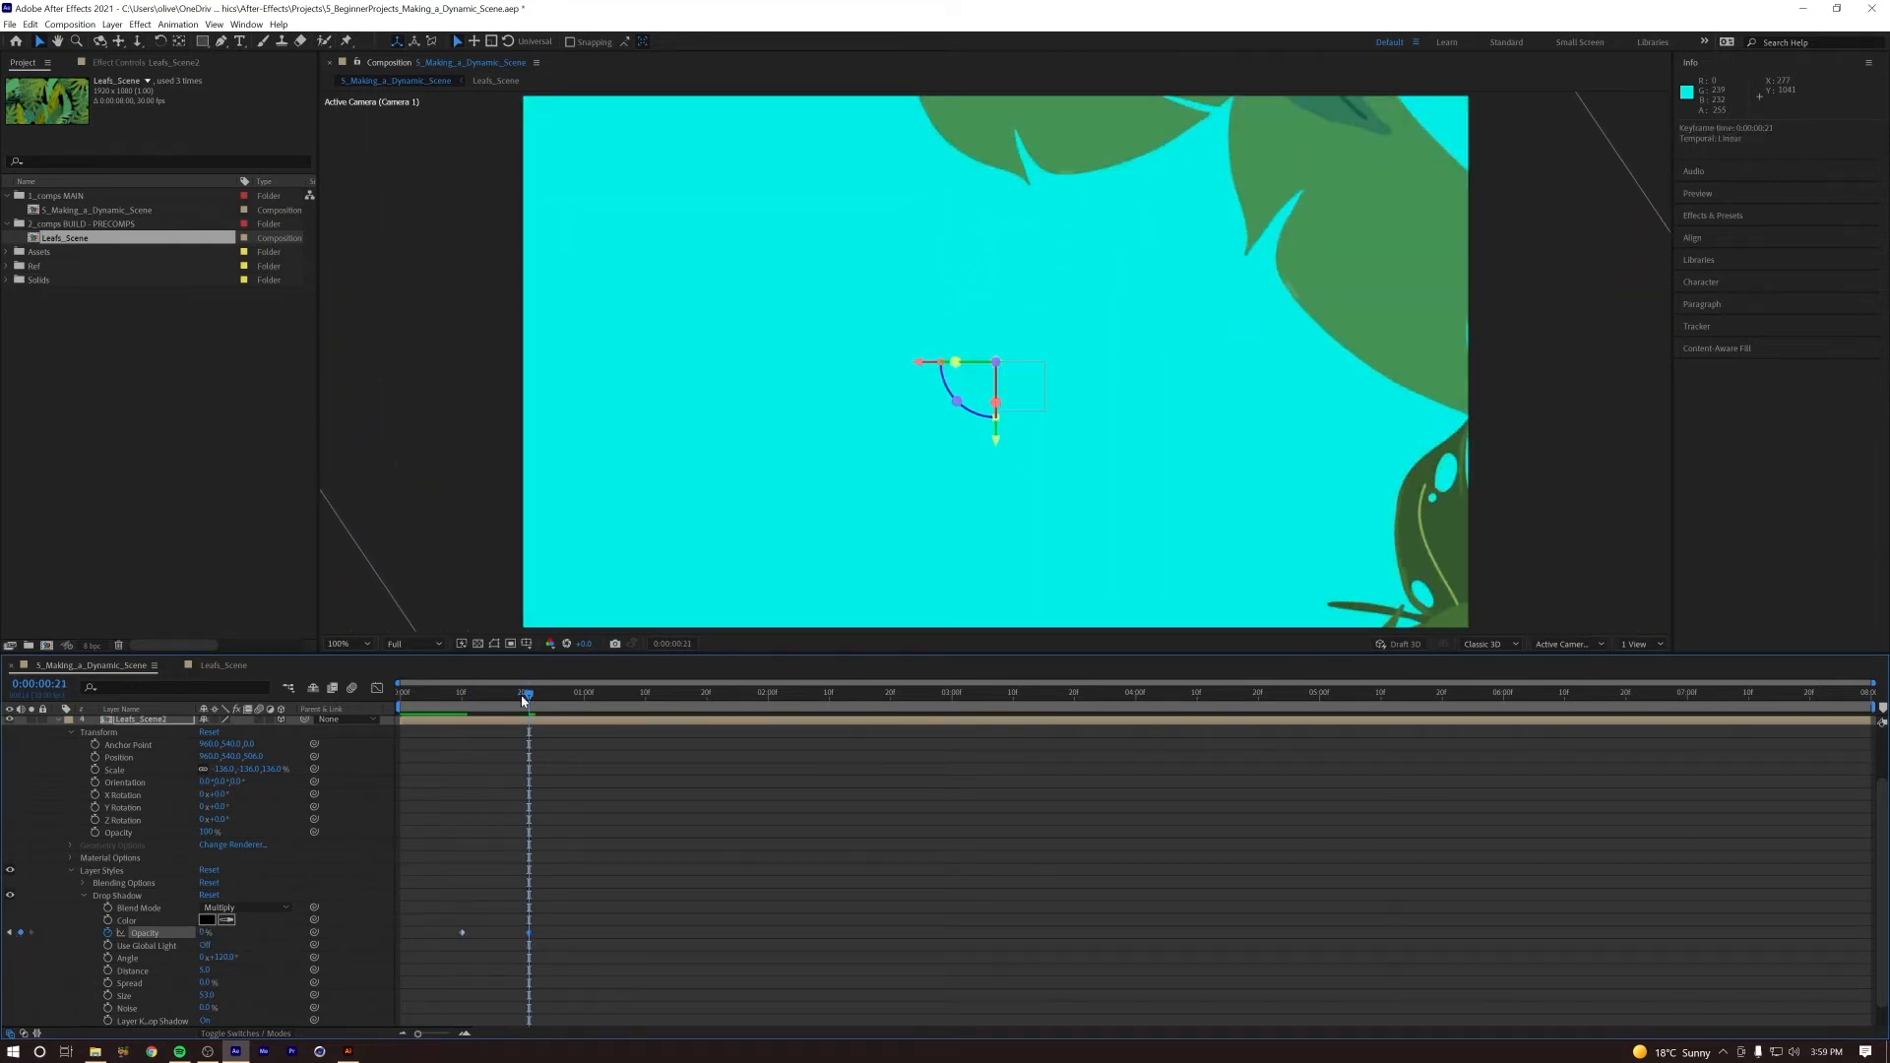
Step: Preview the shadow fade from the first frame and collapse the properties of all layers
{"action": "key", "text": "space"}
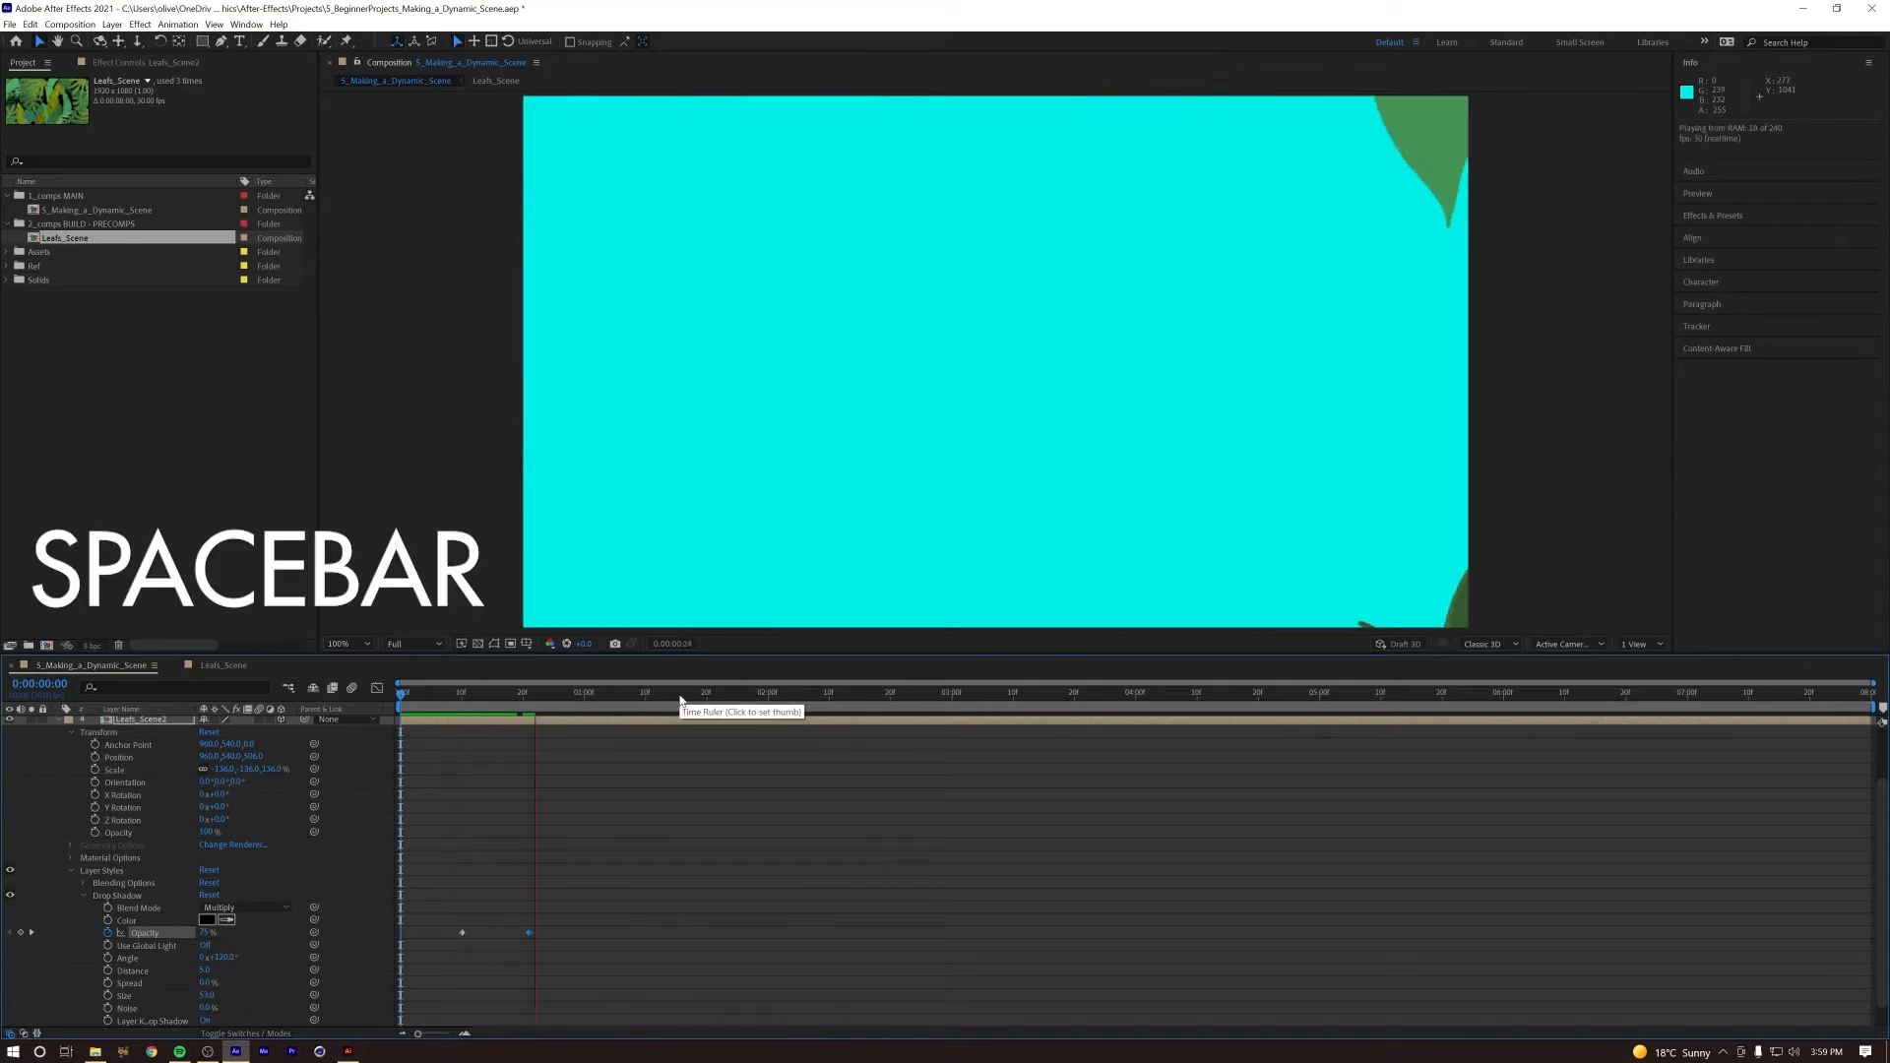
{"action": "key", "text": "space"}
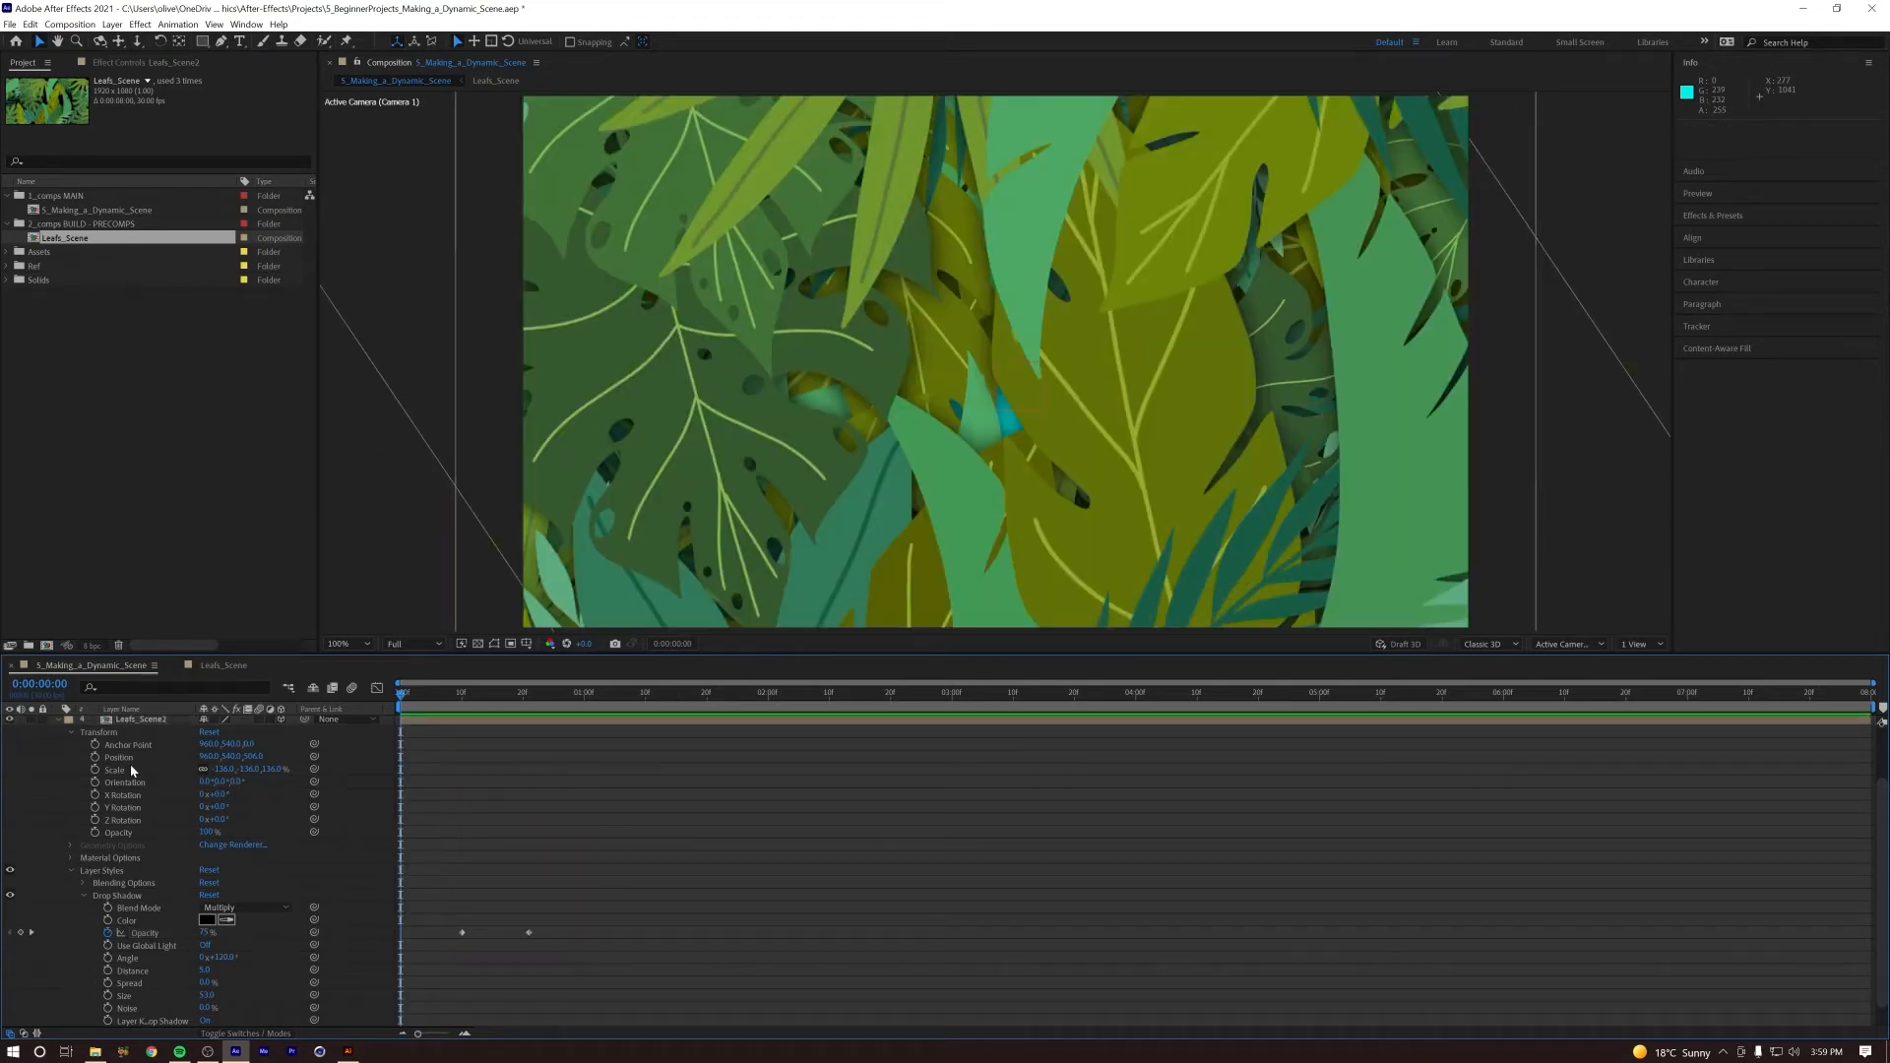
{"action": "key", "text": "ctrl+a"}
{"action": "key", "text": "u"}
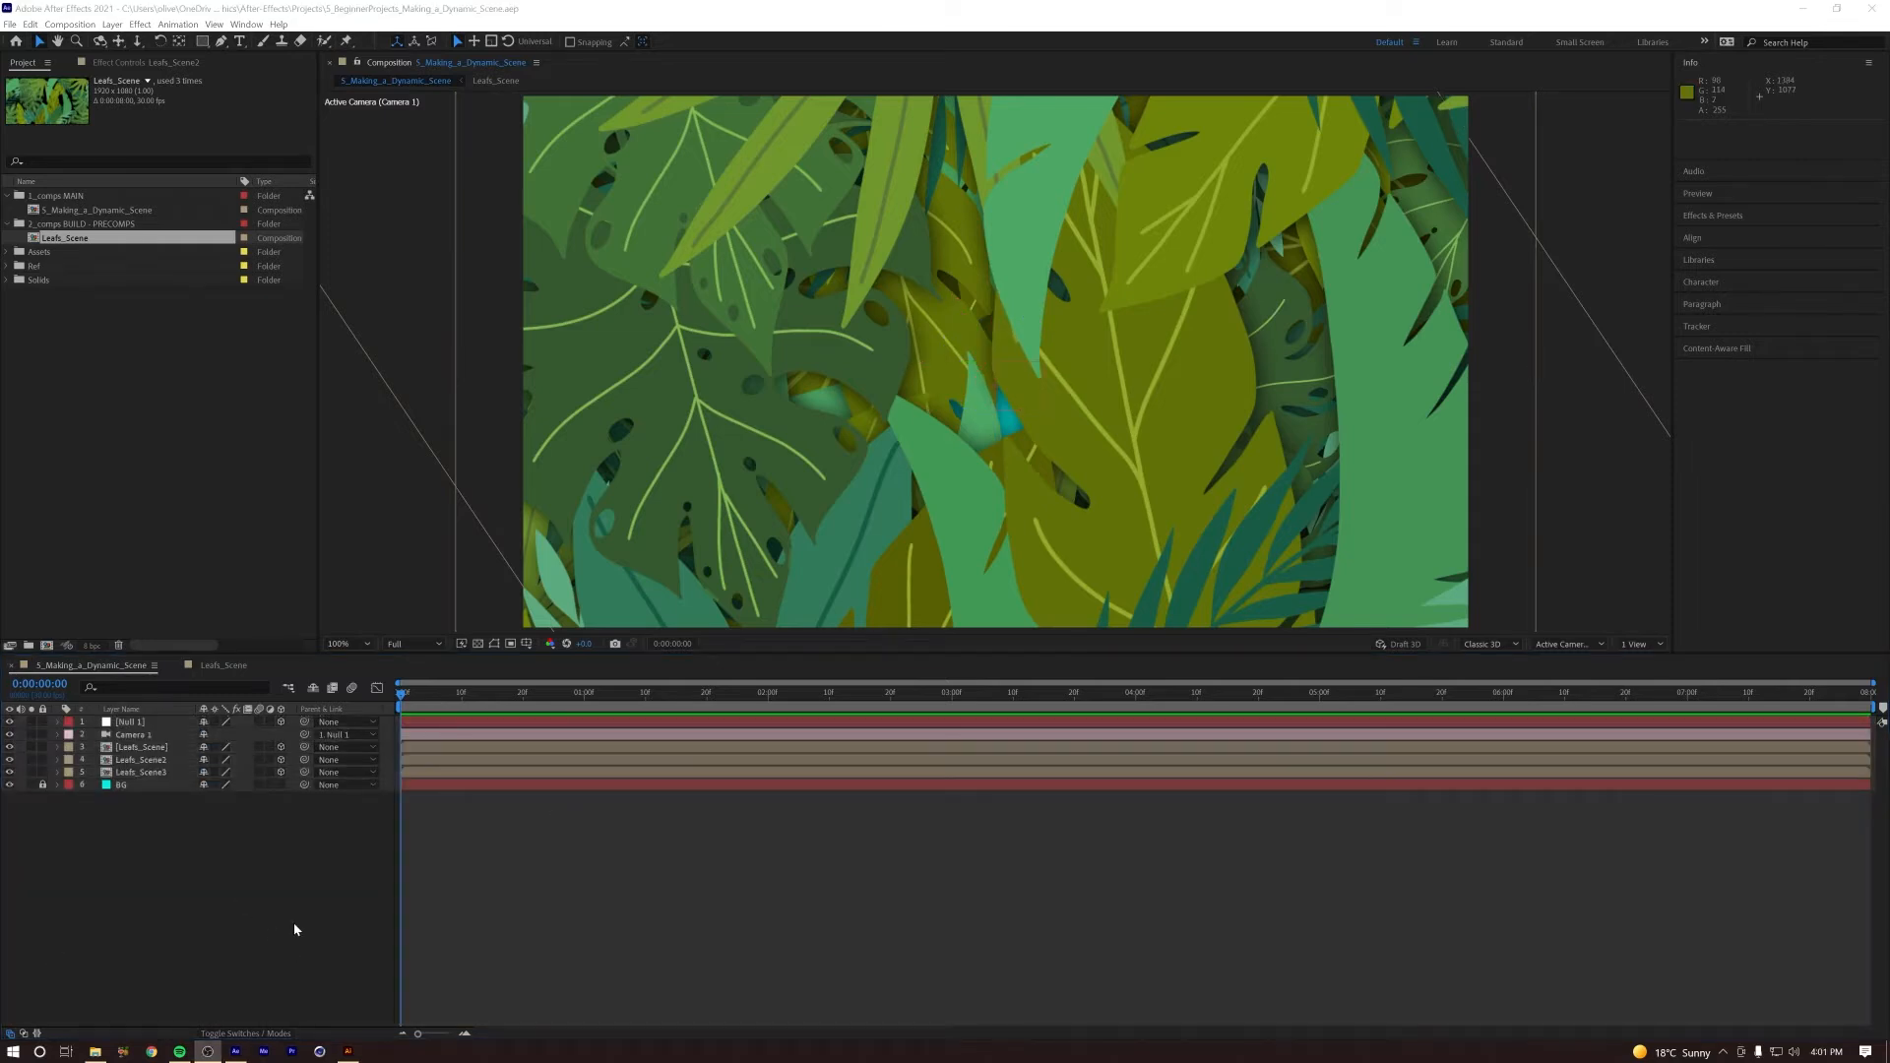
Step: Apply a Curves effect to Leafs_Scene2 and pull its RGB curve downward to darken the middle leaves
{"action": "left_click", "coordinate": [172, 762]}
{"action": "left_click", "coordinate": [10, 760]}
{"action": "left_click", "coordinate": [10, 760]}
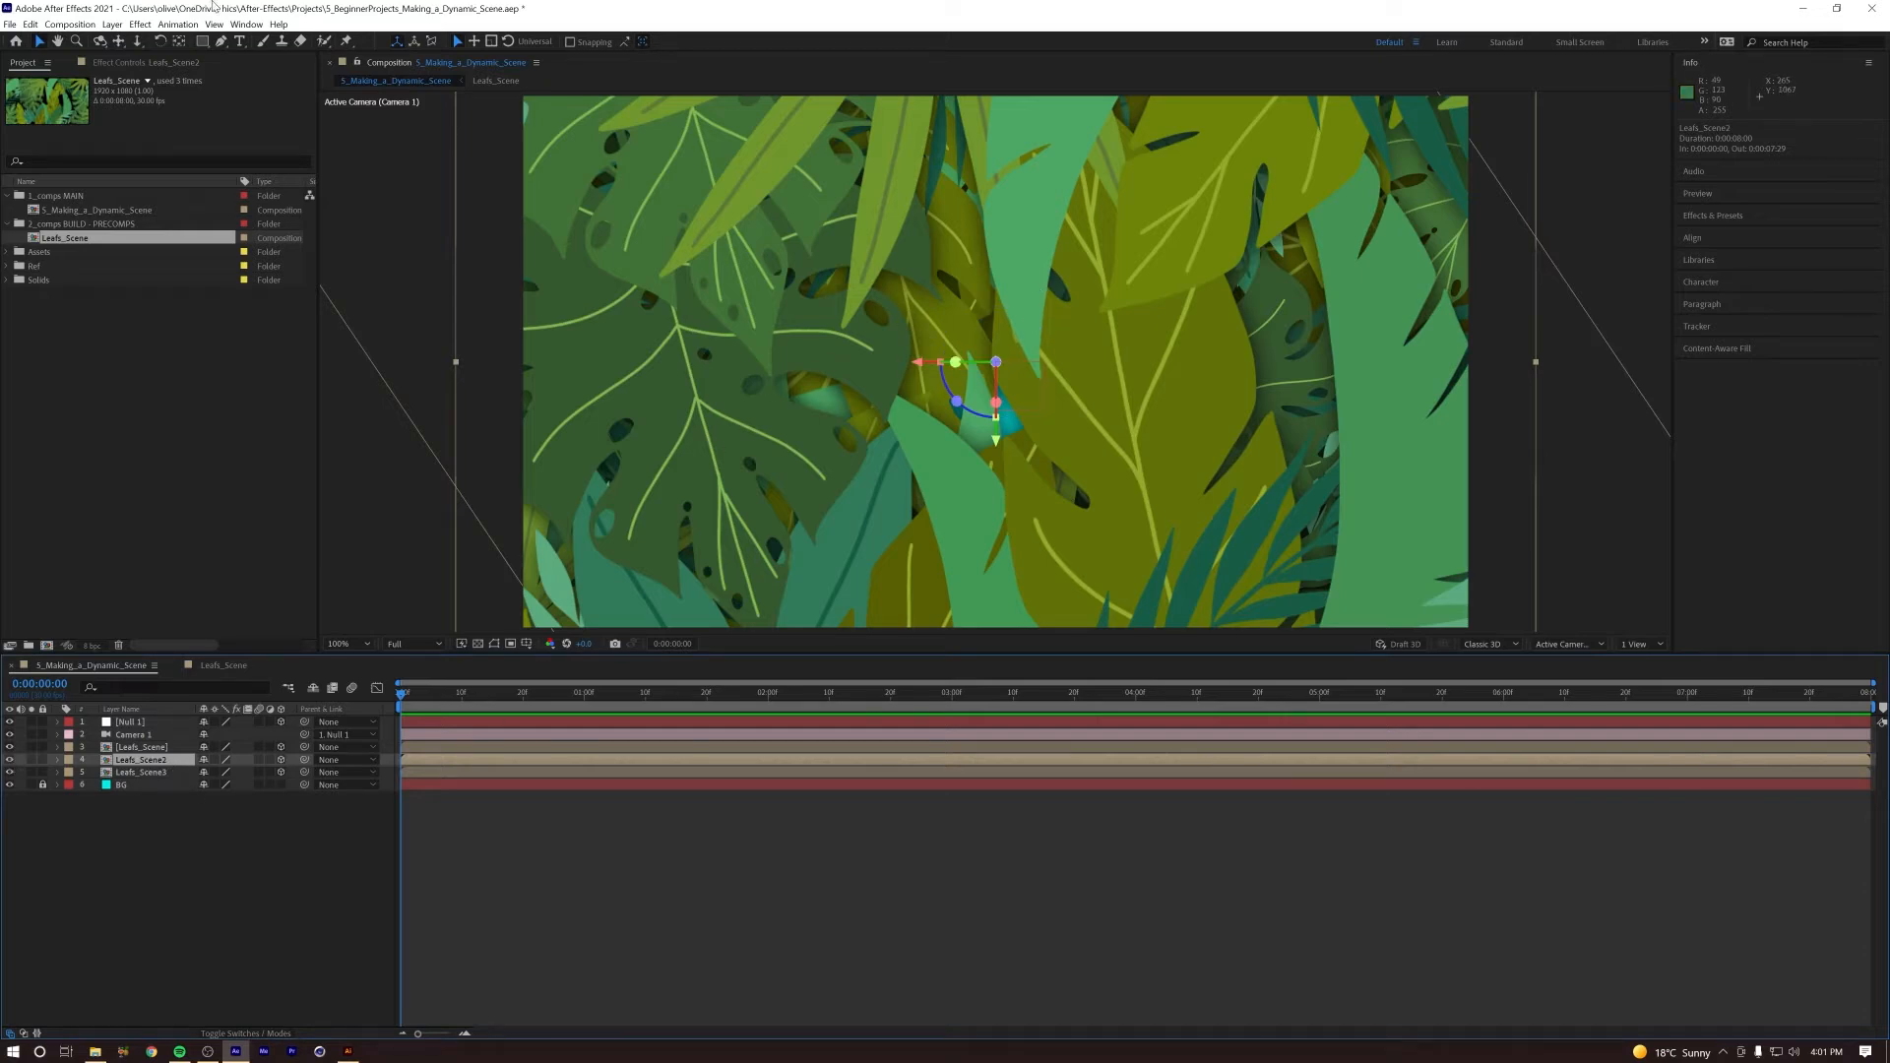
{"action": "left_click", "coordinate": [139, 25]}
{"action": "mouse_move", "coordinate": [197, 181]}
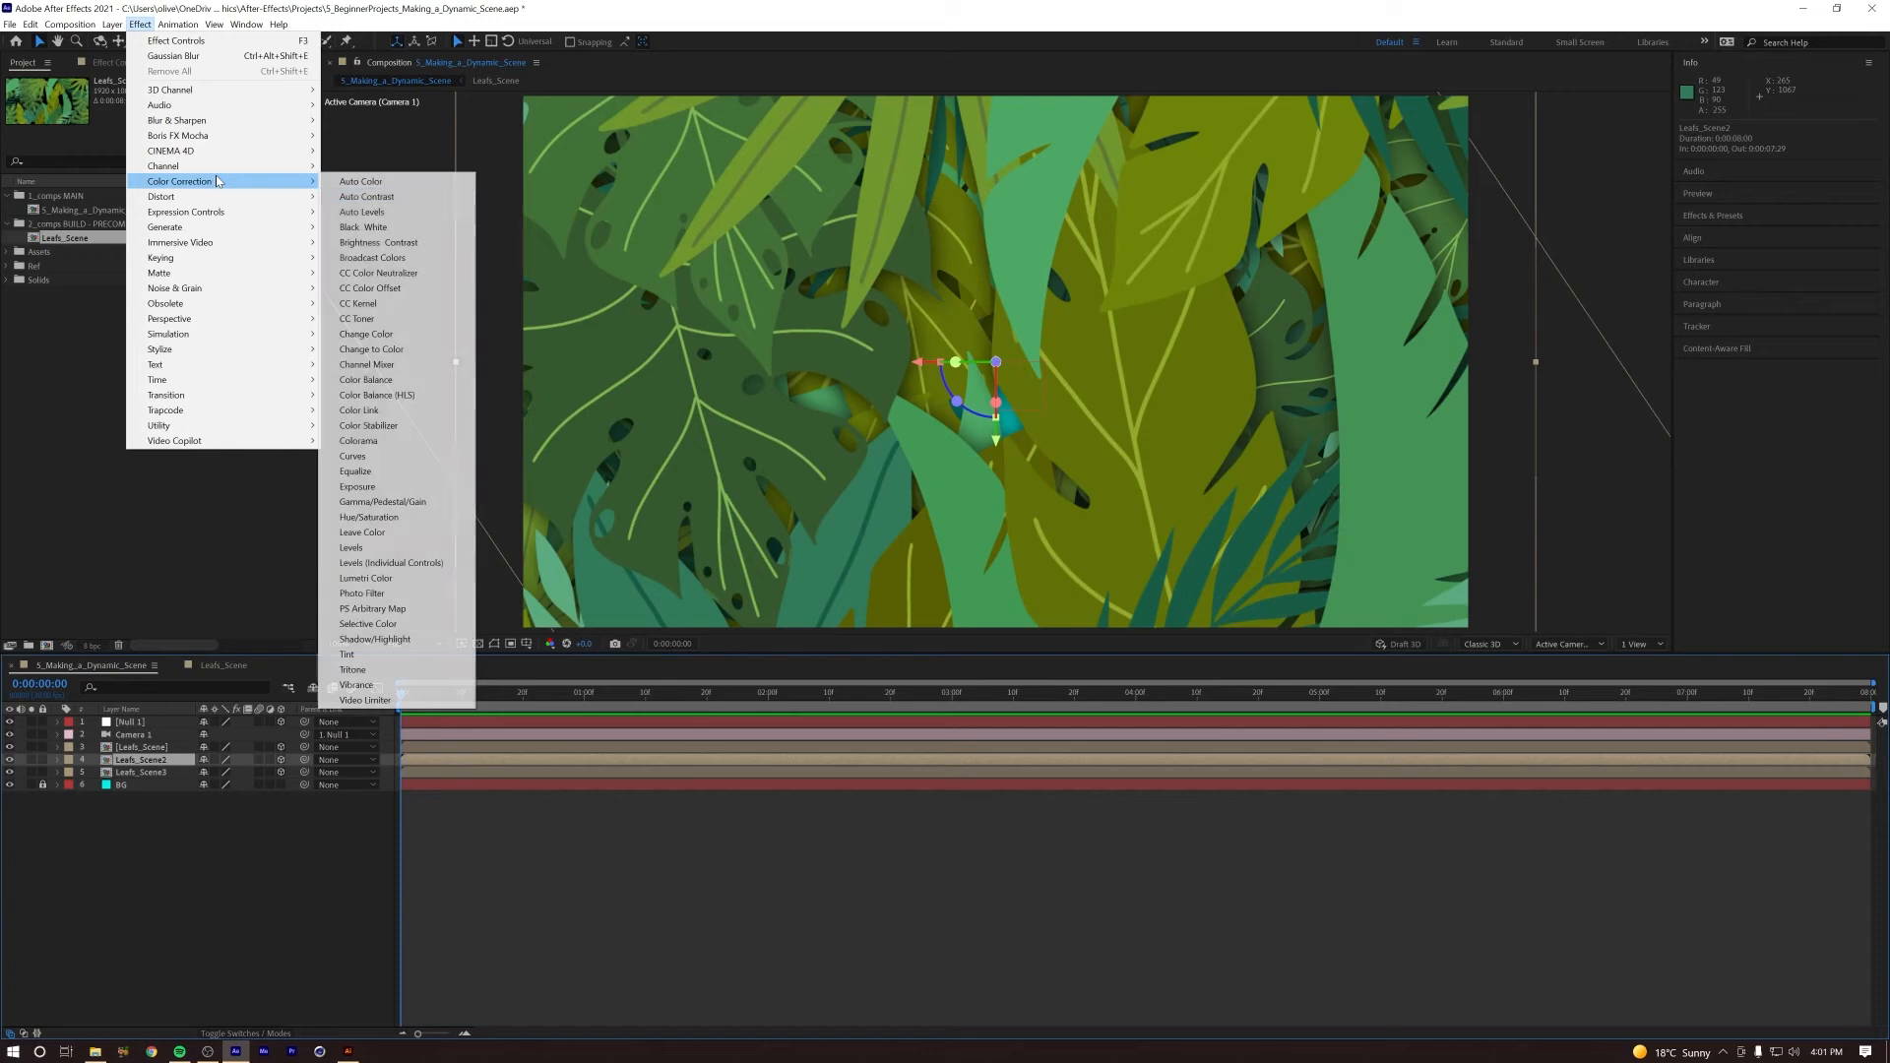
{"action": "left_click", "coordinate": [353, 456]}
{"action": "left_click_drag", "start_coordinate": [108, 262], "coordinate": [172, 243]}
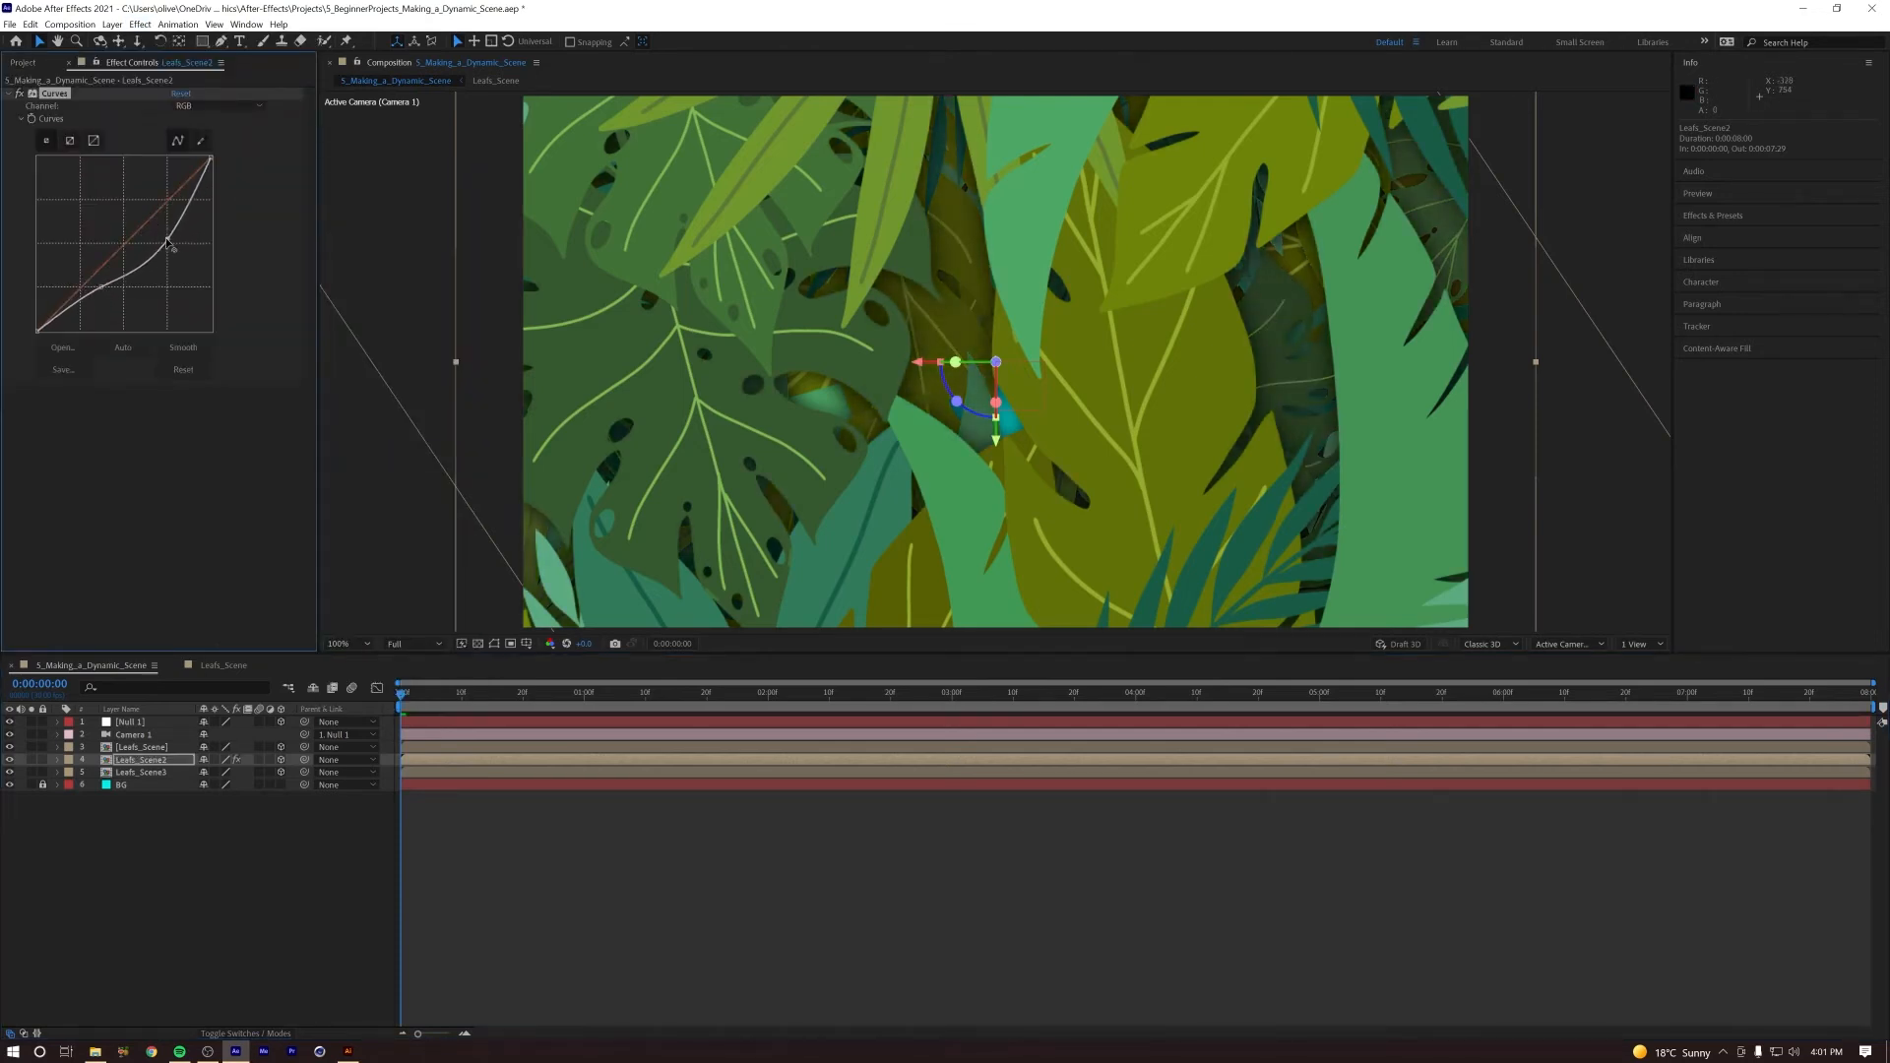
Step: Preview the darkened middle leaves from the first frame and deselect the layer
{"action": "key", "text": "space"}
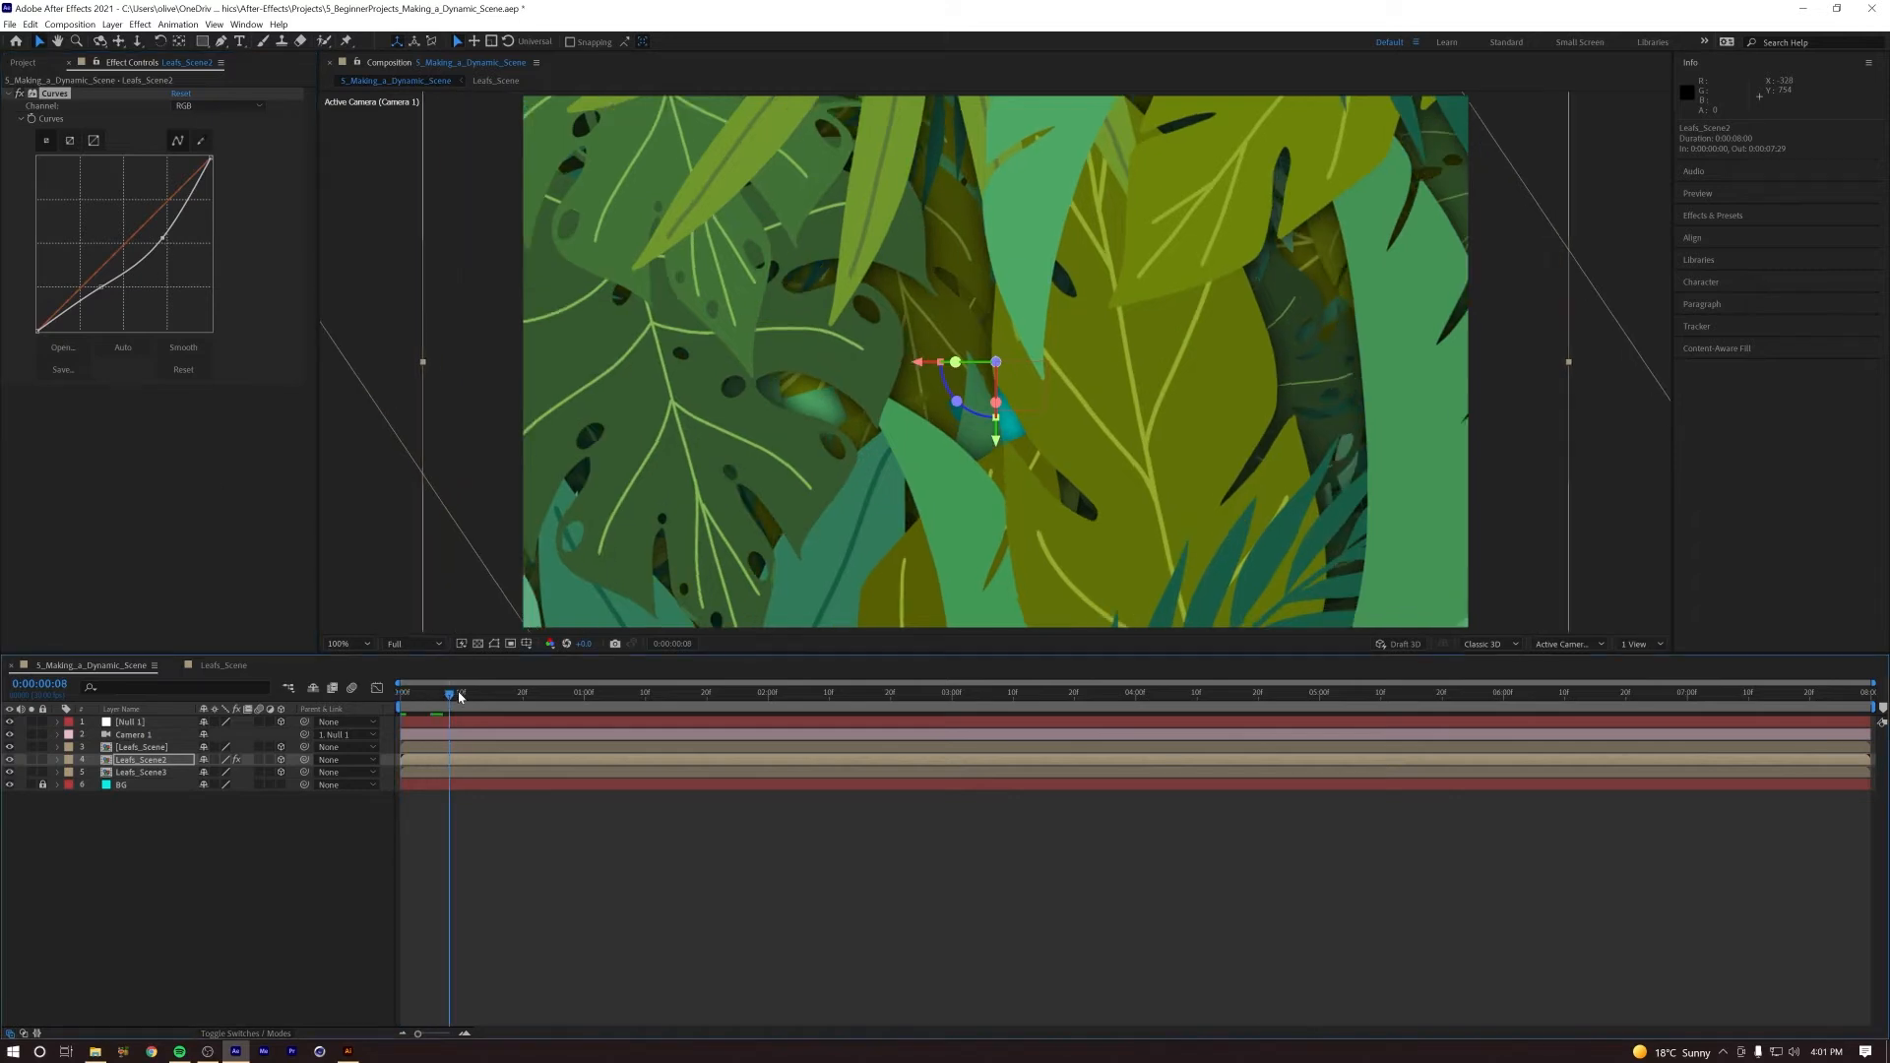
{"action": "left_click_drag", "start_coordinate": [372, 689], "coordinate": [368, 689]}
{"action": "key", "text": "space"}
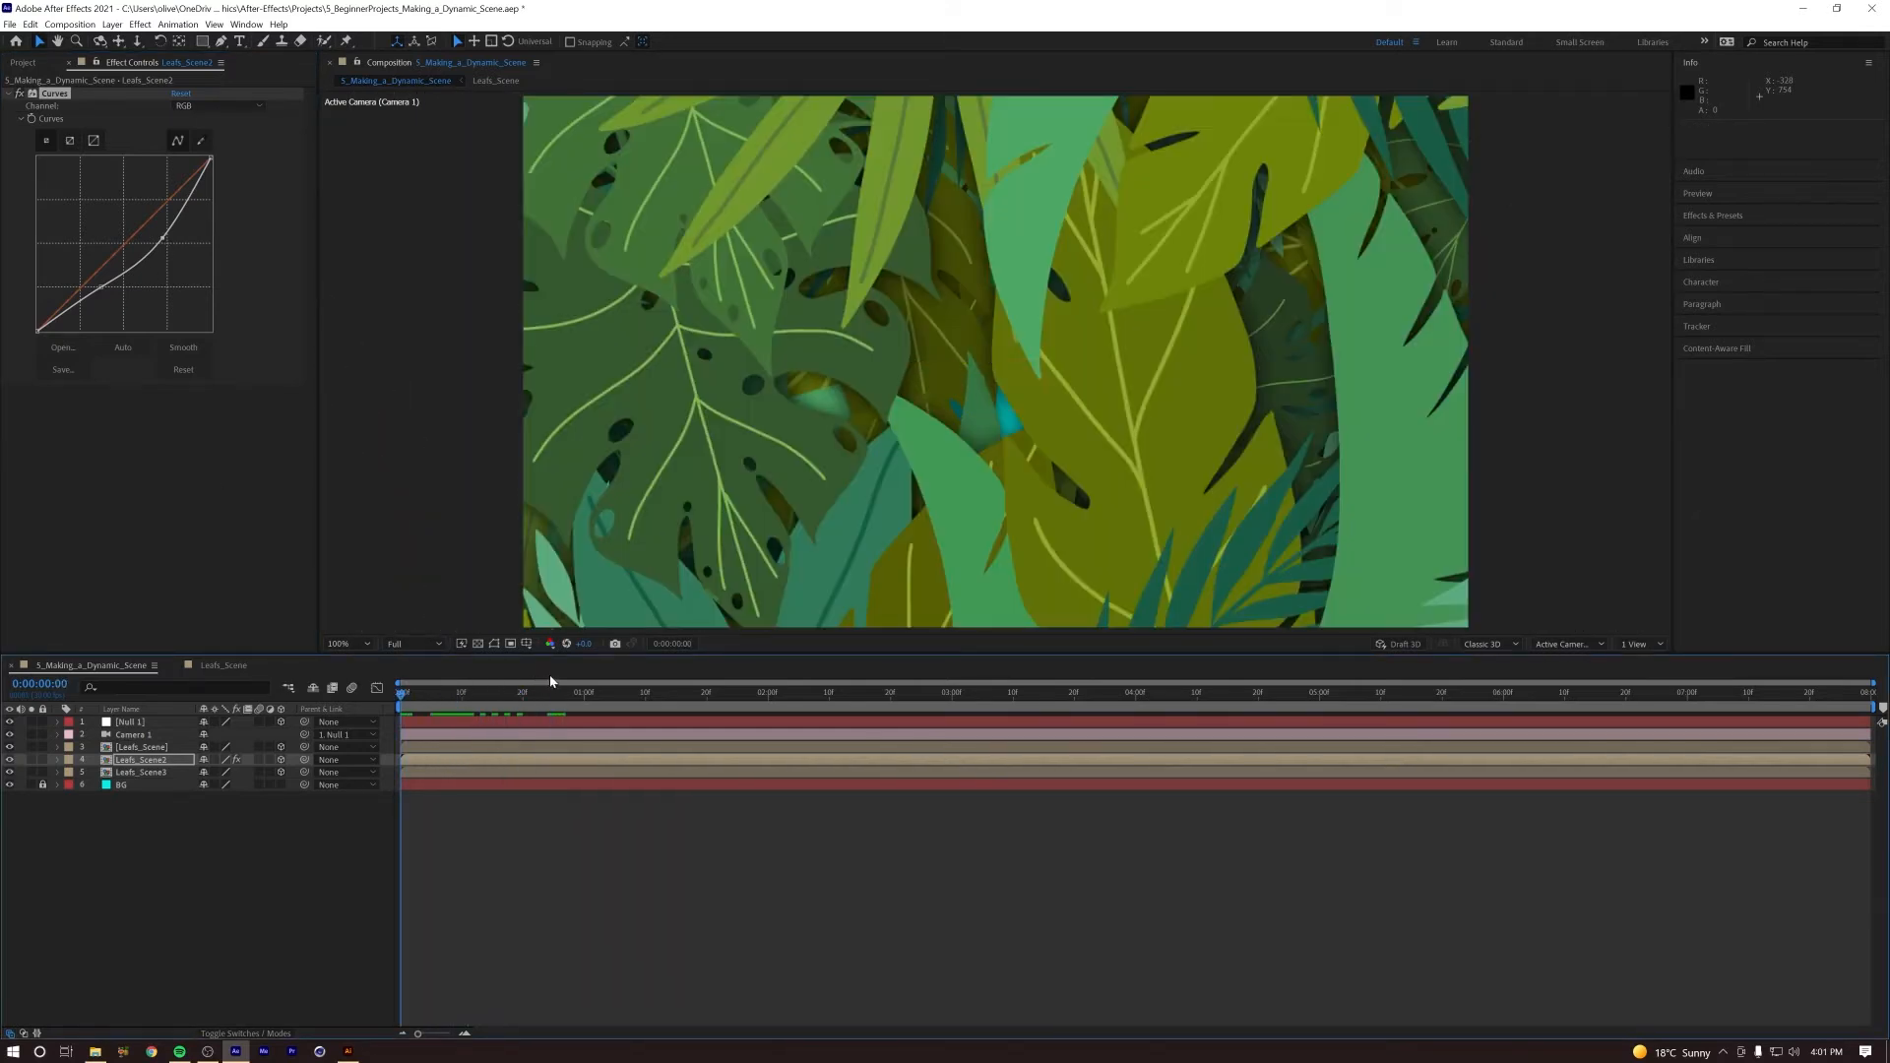
{"action": "key", "text": "space"}
{"action": "left_click", "coordinate": [205, 827]}
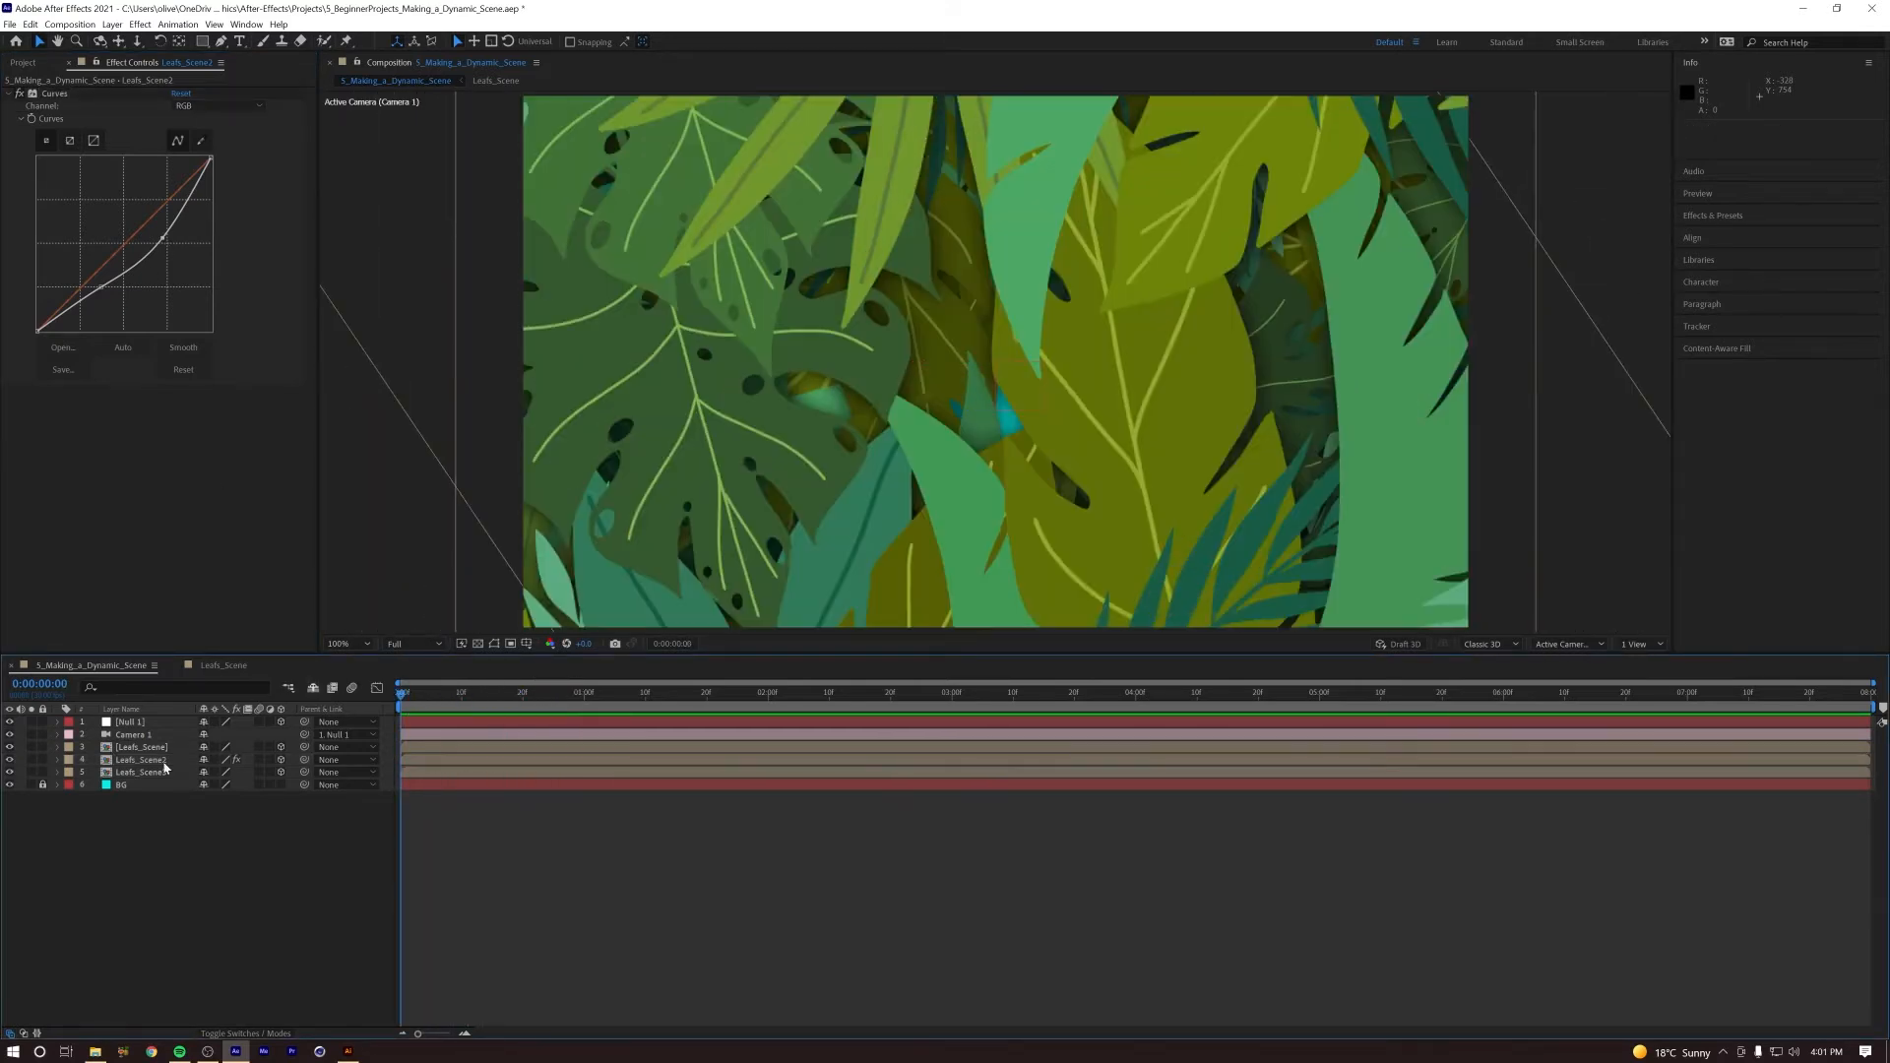
Step: Rename the Null 1 layer as CAM MOVER
{"action": "left_click", "coordinate": [143, 723]}
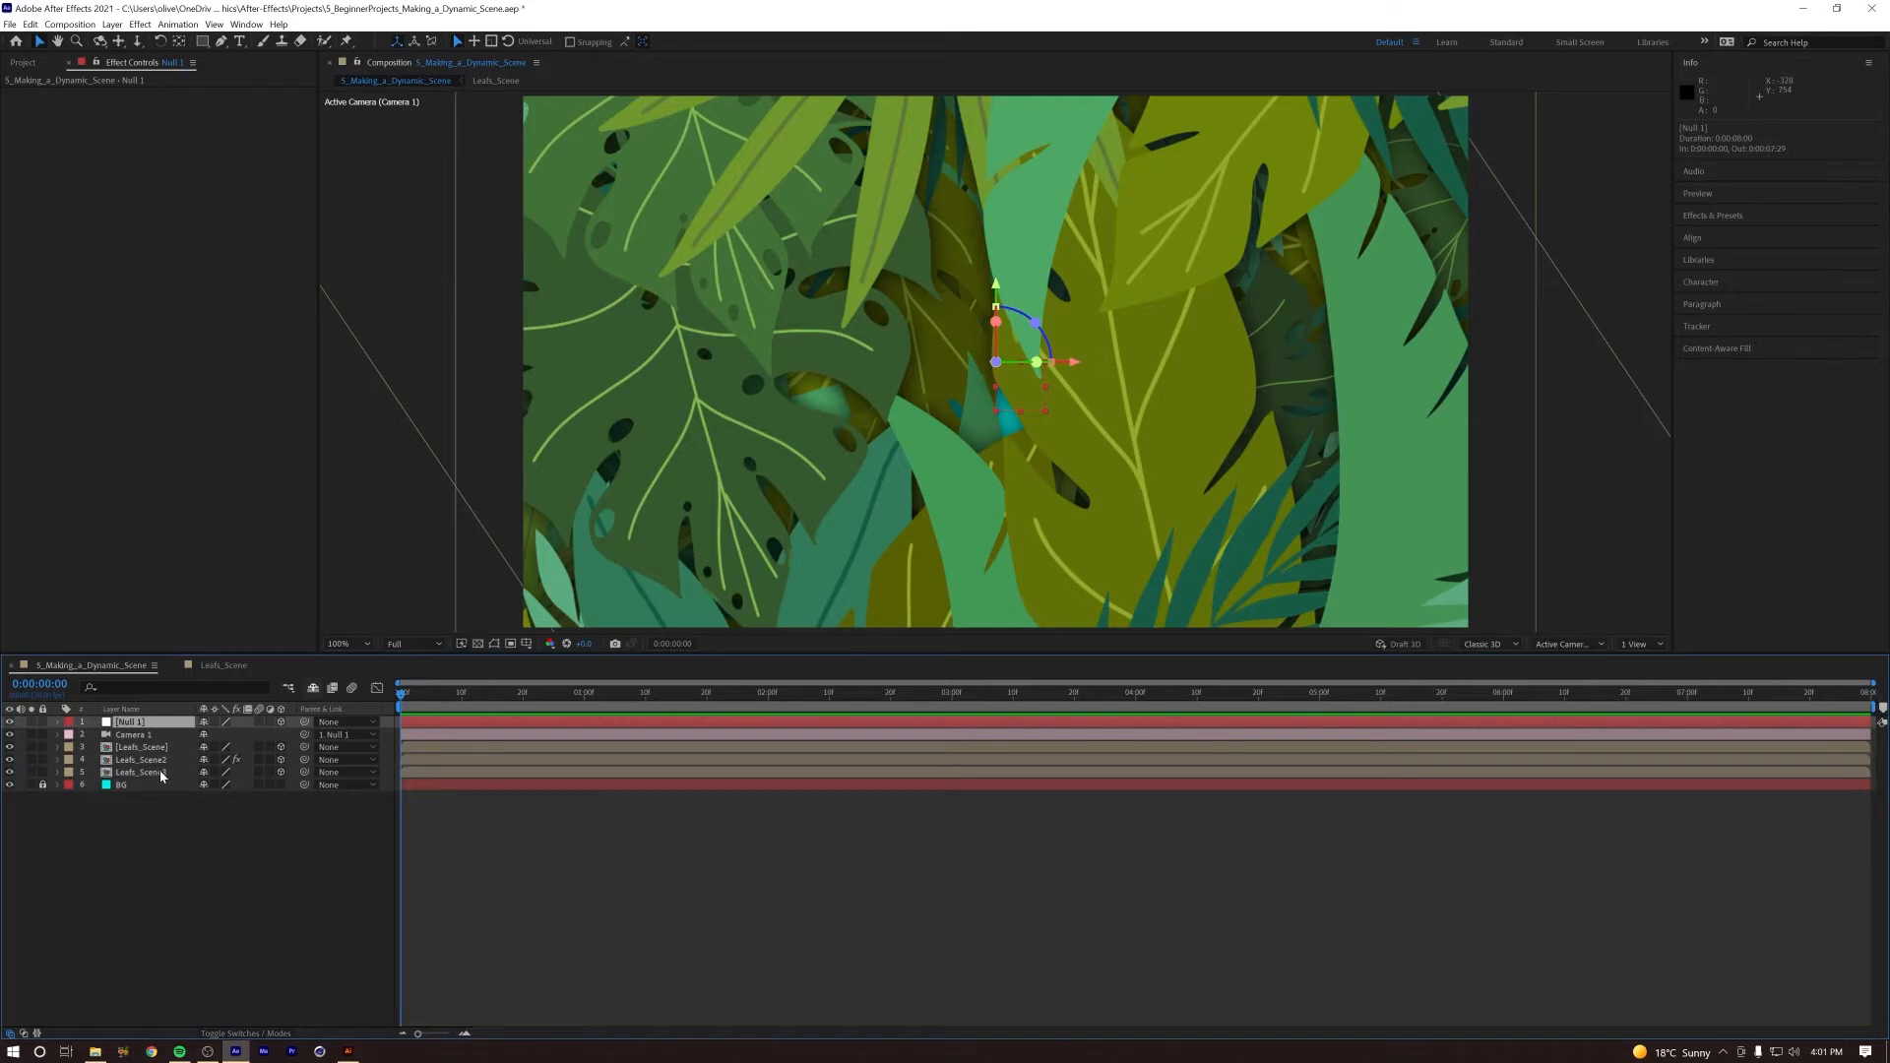
{"action": "key", "text": "Return"}
{"action": "type", "text": "M MOVER"}
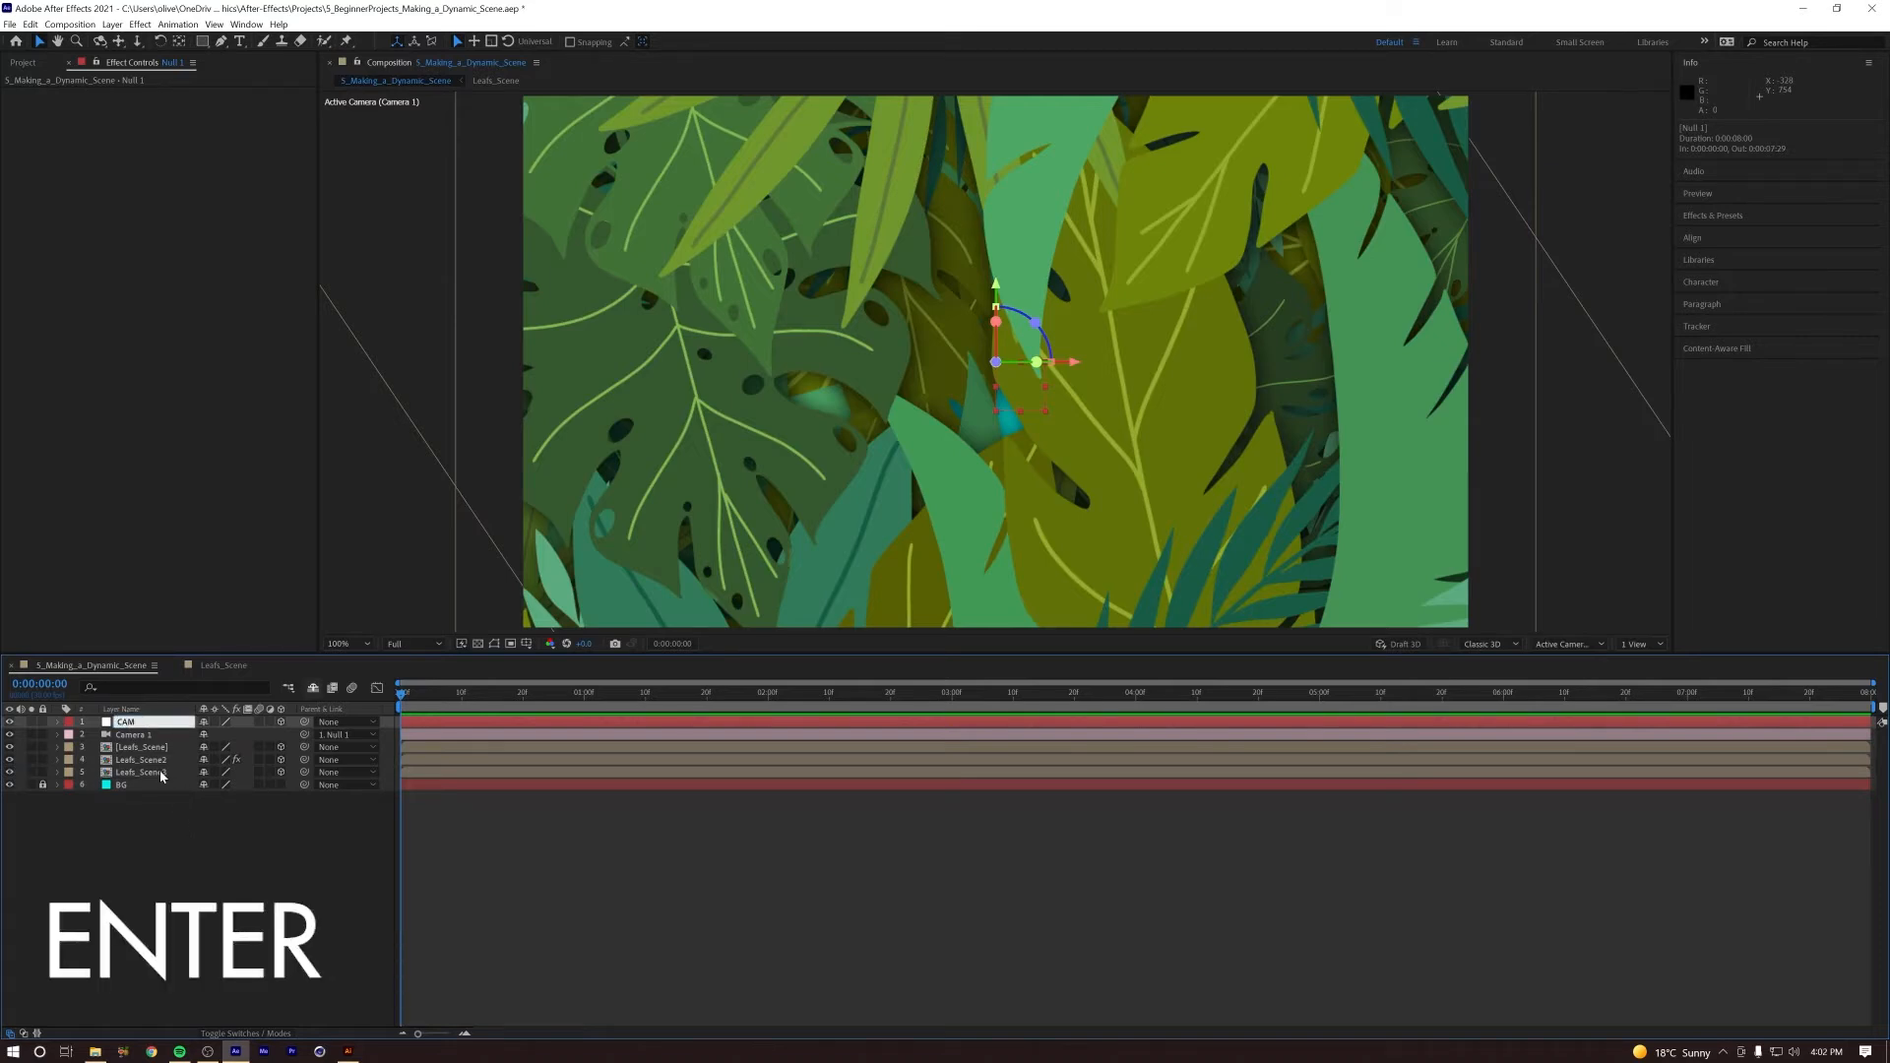
{"action": "key", "text": "Return"}
Step: Reveal the CAM MOVER layer's Position keyframes and replay the camera push from the first frame to examine its timing
{"action": "key", "text": "u"}
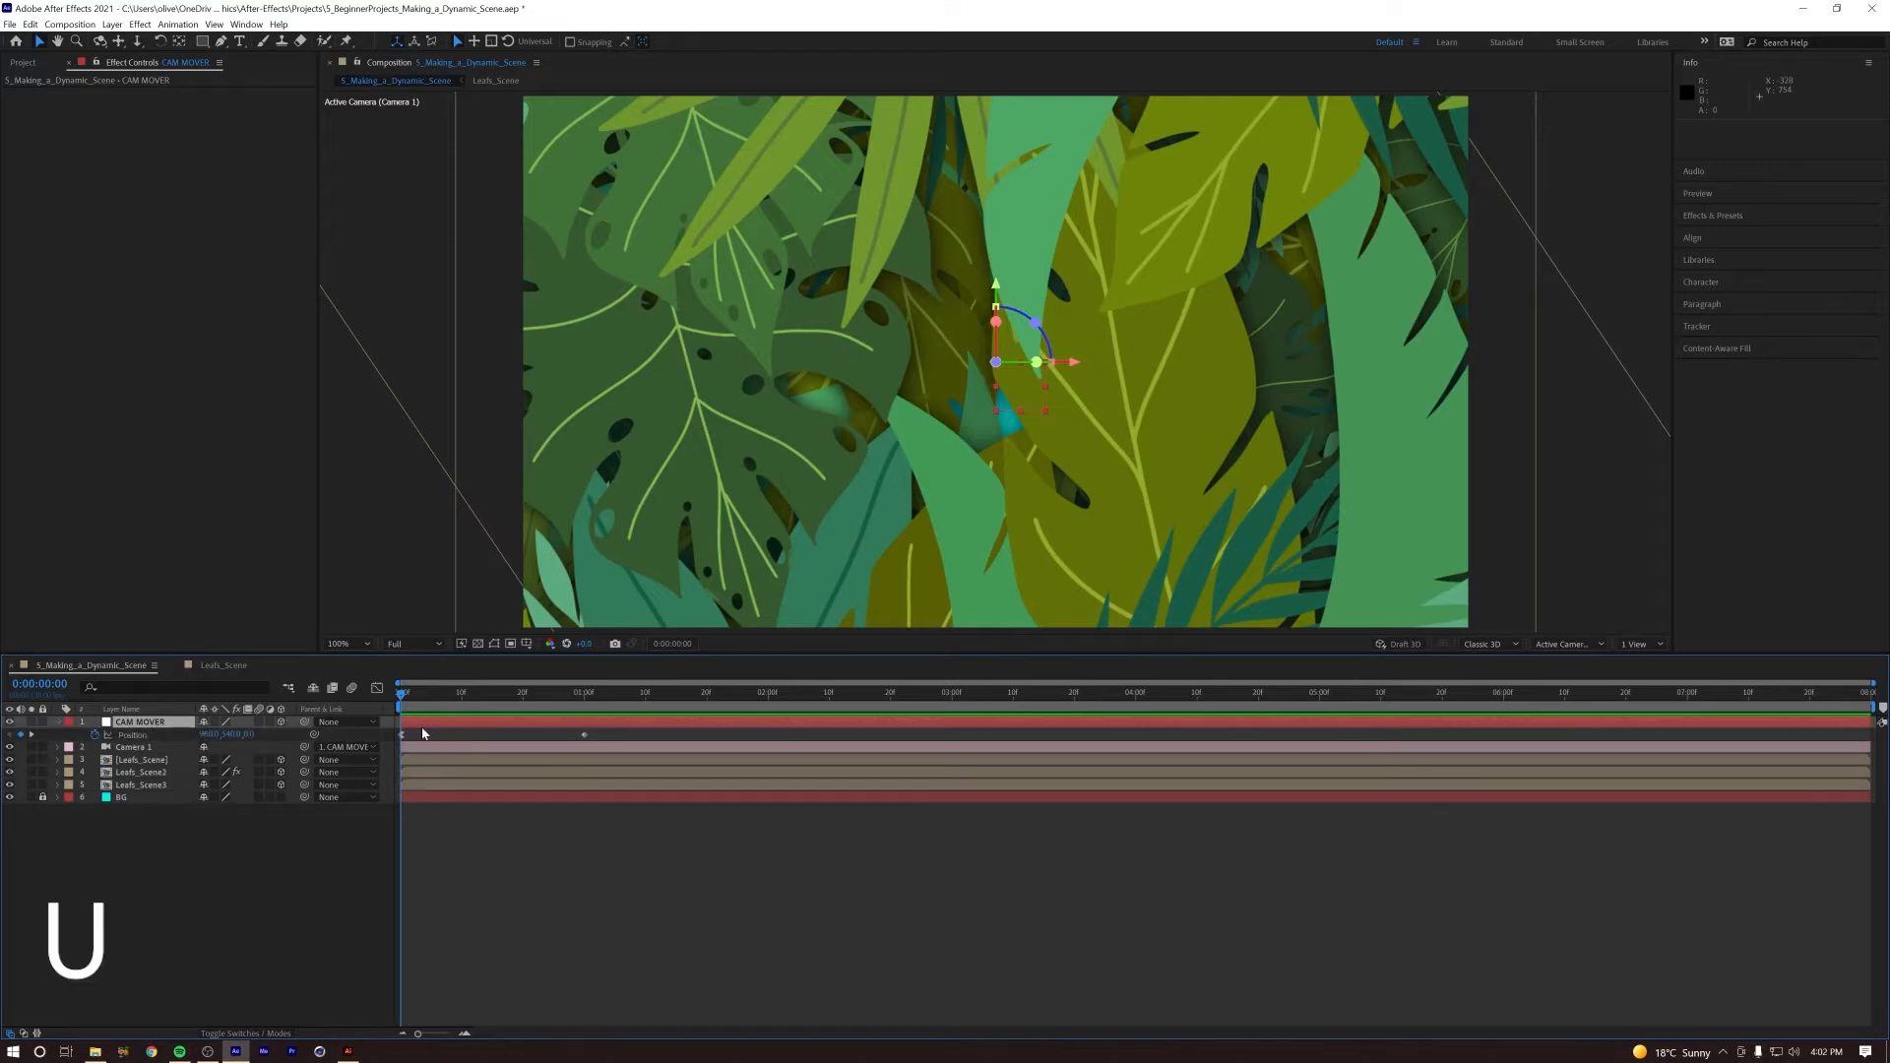
{"action": "key", "text": "space"}
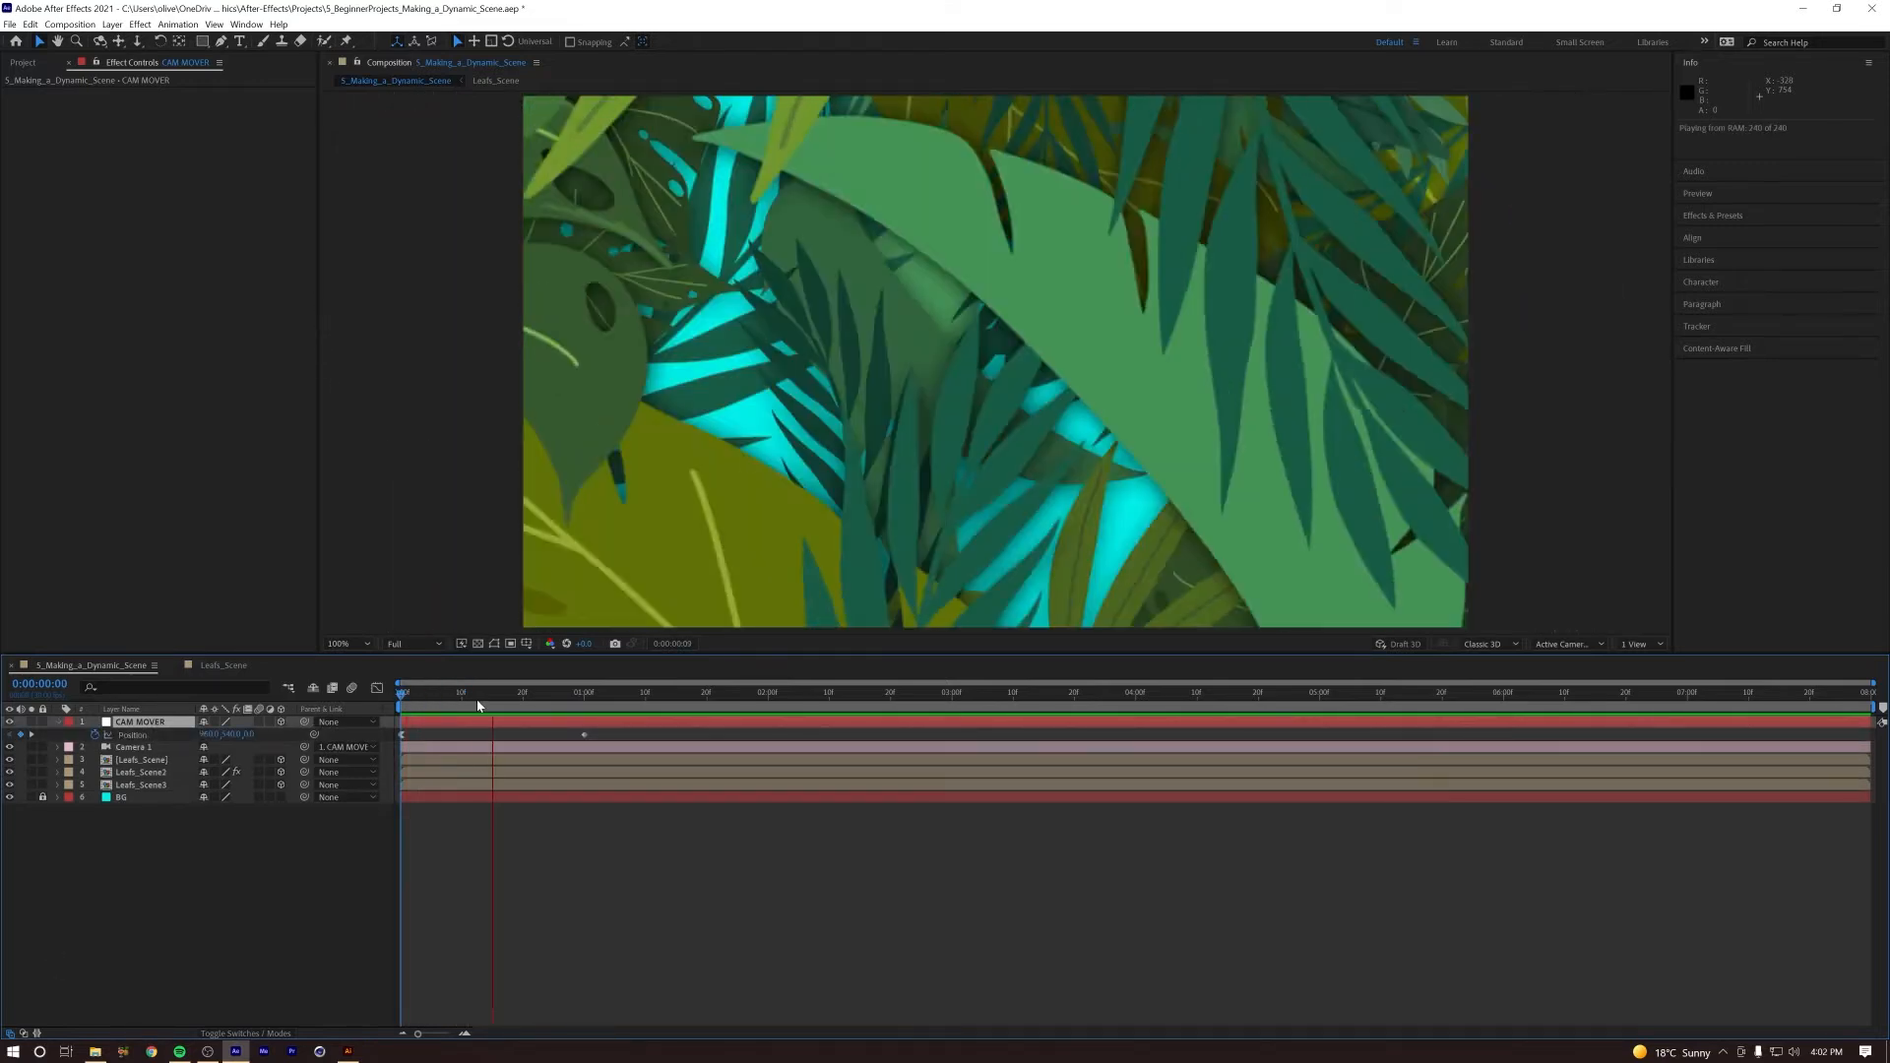
{"action": "left_click_drag", "start_coordinate": [518, 697], "coordinate": [277, 697]}
{"action": "key", "text": "space"}
{"action": "key", "text": "space"}
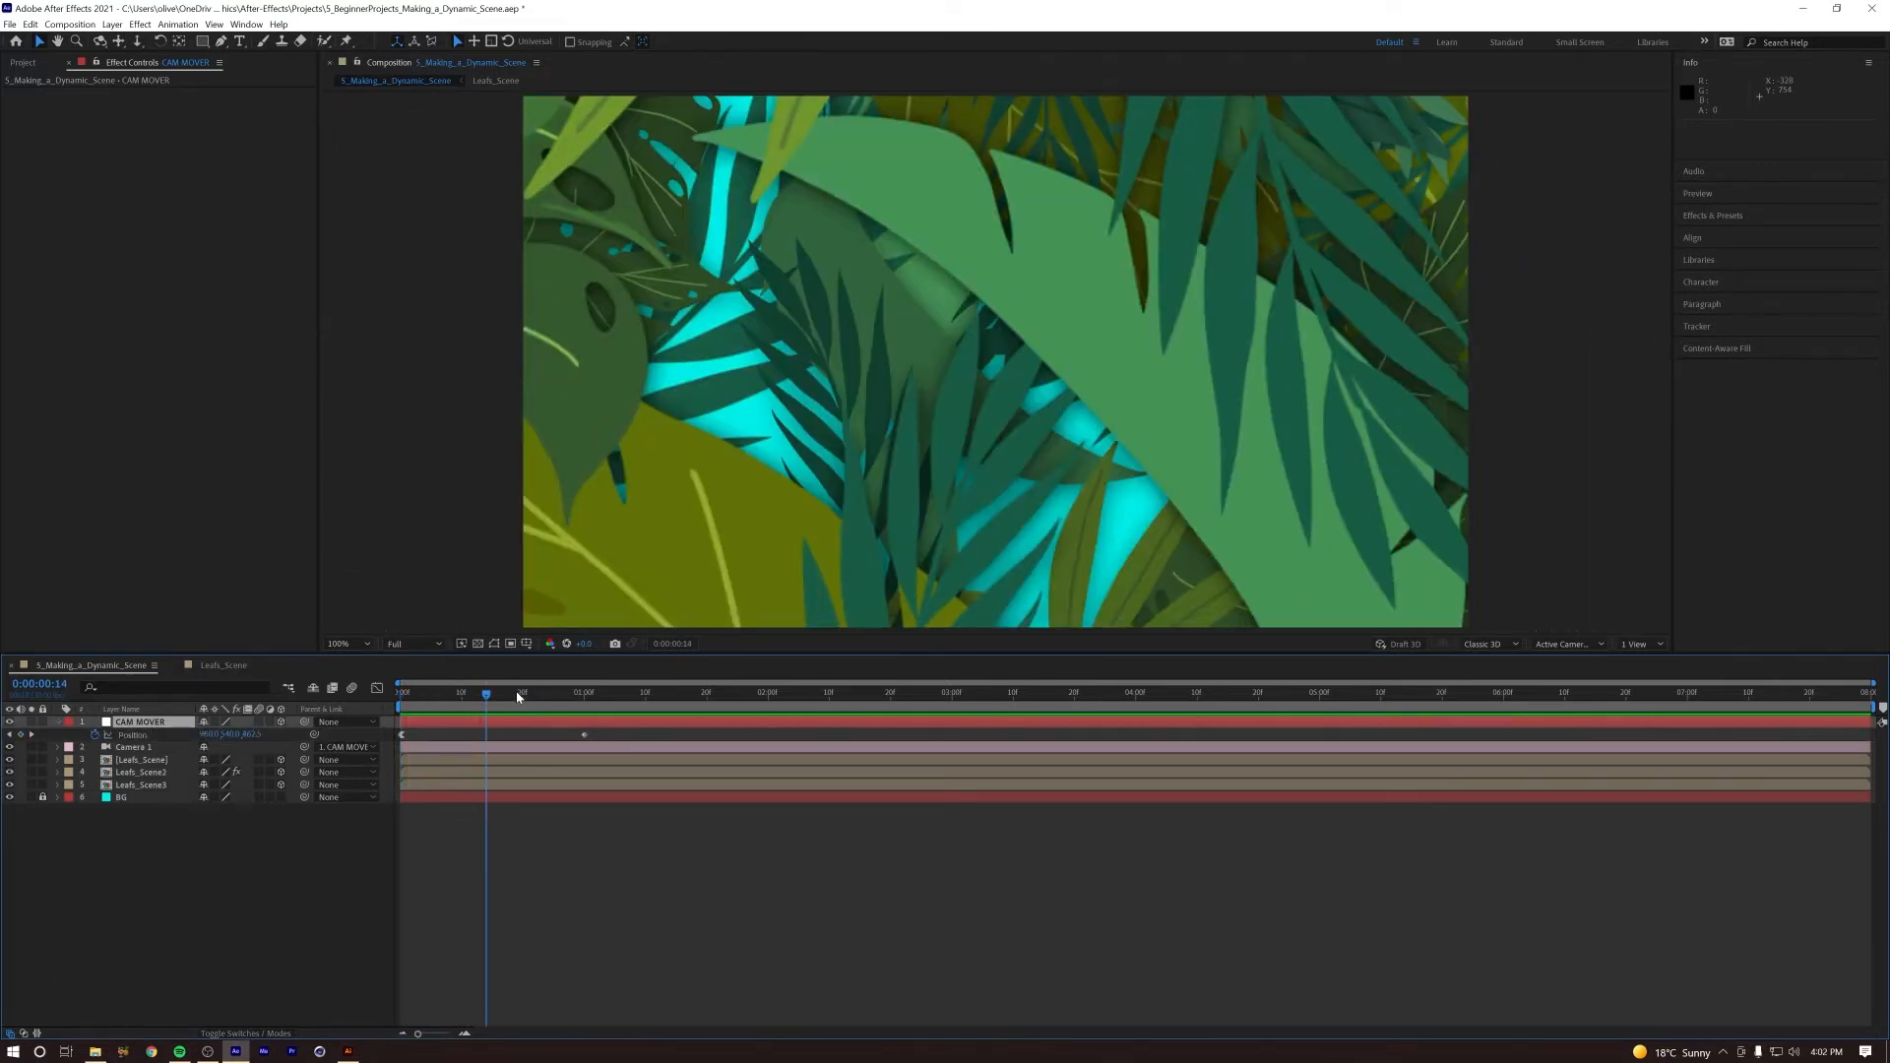
{"action": "left_click_drag", "start_coordinate": [518, 696], "coordinate": [359, 697]}
Step: Shift both CAM MOVER Position keyframes so the first sits at about frame 17, and preview the delayed push
{"action": "key", "text": "space"}
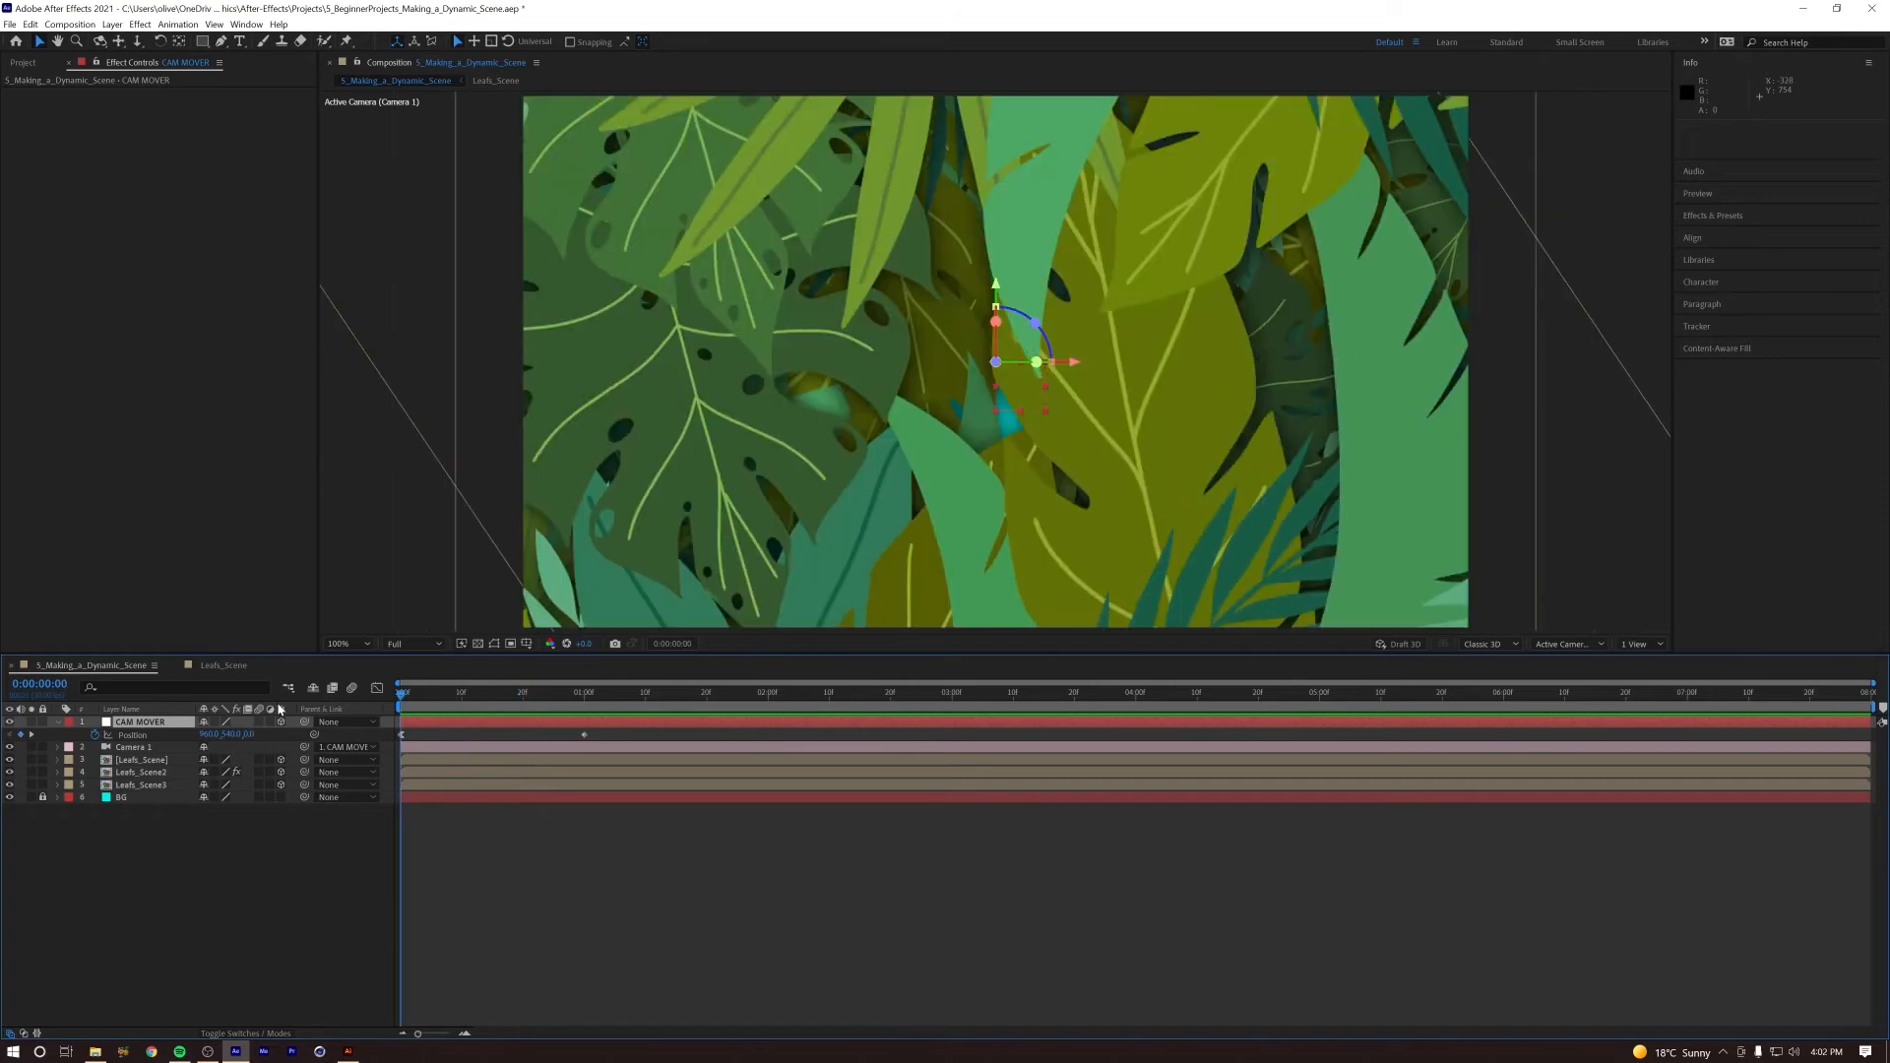
{"action": "key", "text": "space"}
{"action": "left_click_drag", "start_coordinate": [611, 733], "coordinate": [489, 742]}
{"action": "key", "text": "space"}
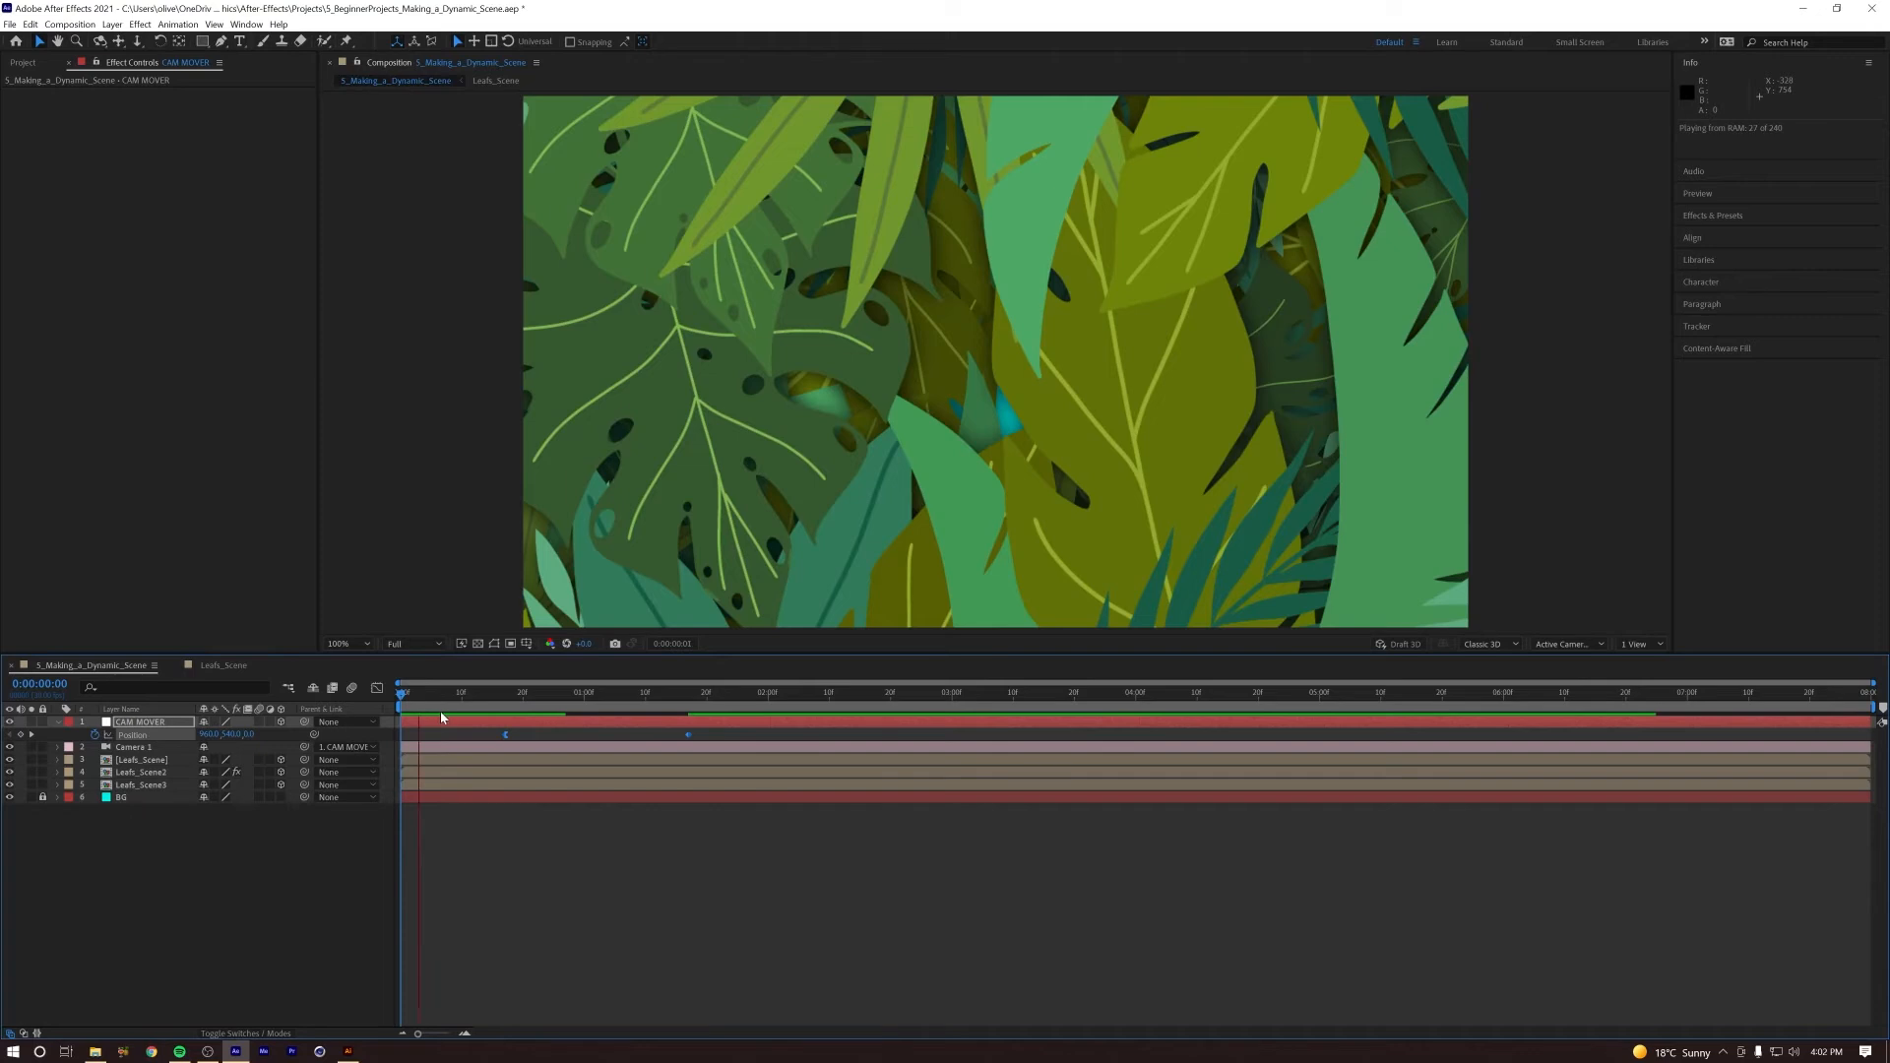
Step: Replay the delayed camera push from the first frame to examine how it starts
{"action": "key", "text": "space"}
{"action": "key", "text": "space"}
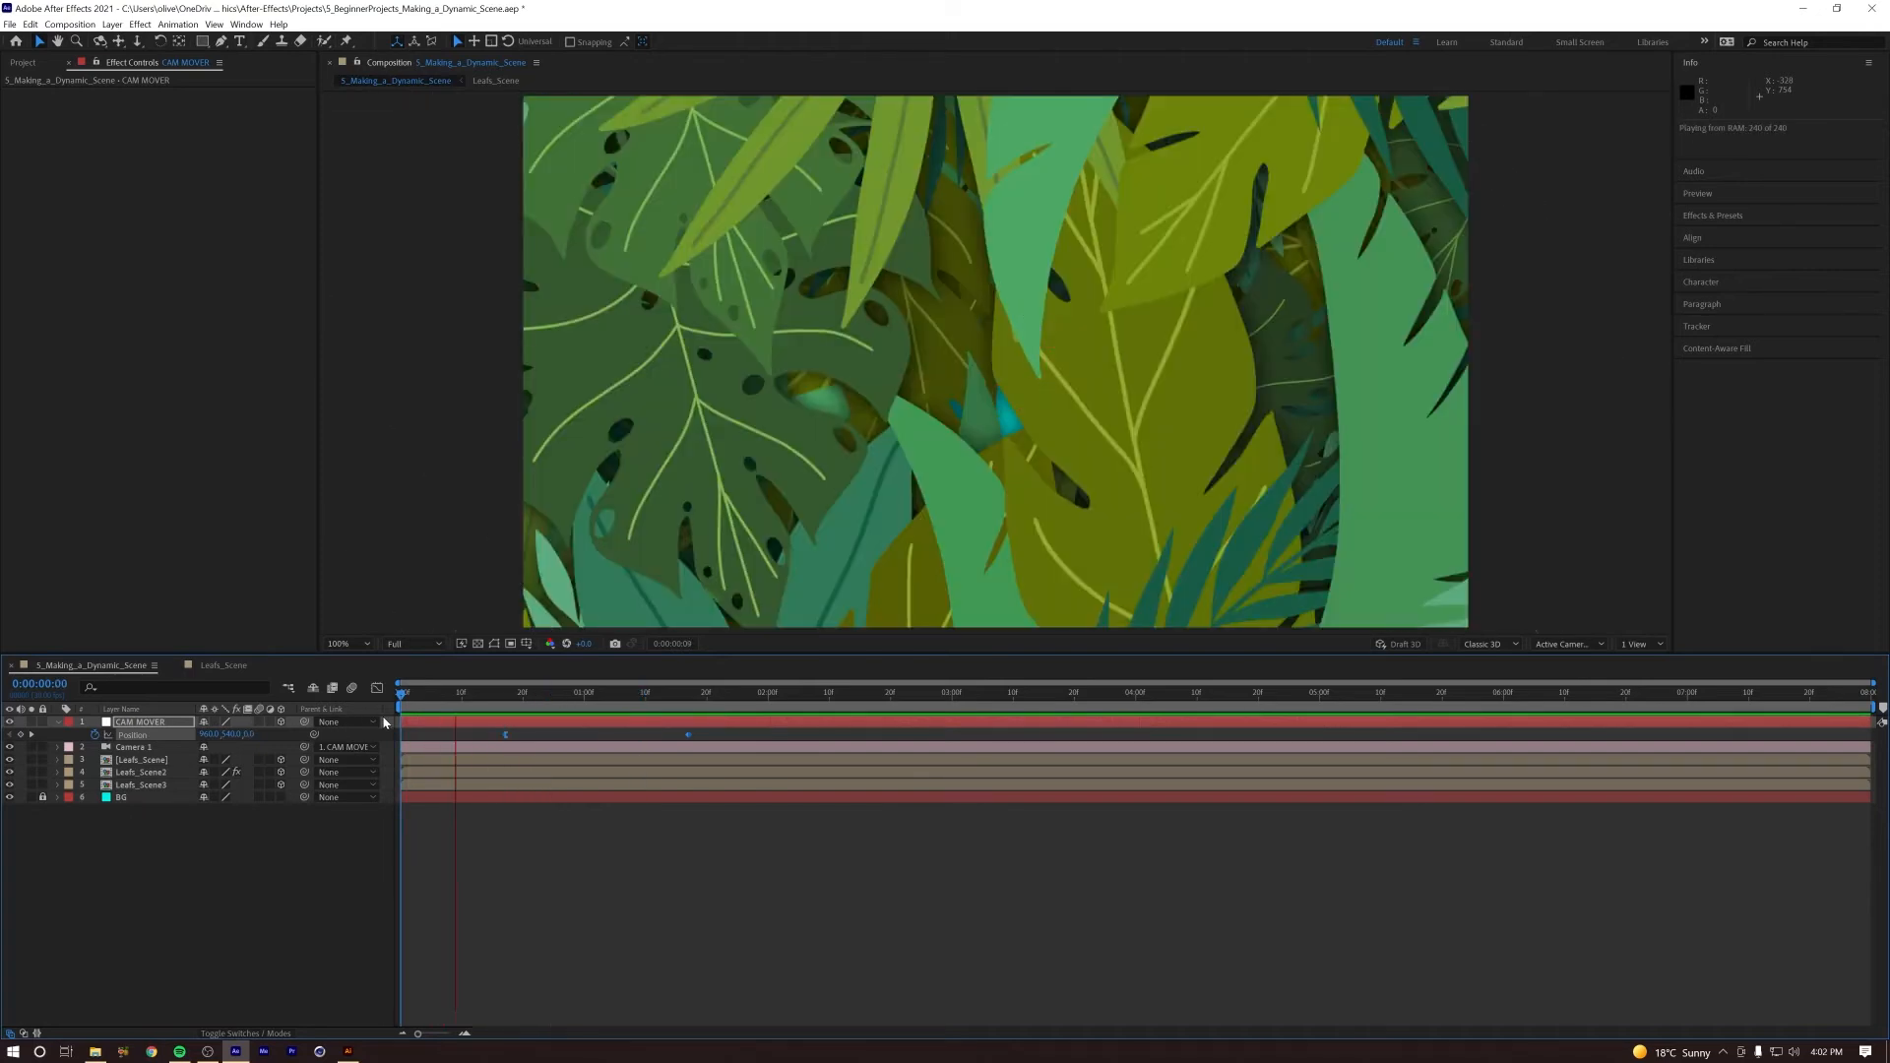
Step: Add a pulled-back CAM MOVER Position keyframe at the first frame, shift the other two to start at about frame 28, and preview
{"action": "key", "text": "space"}
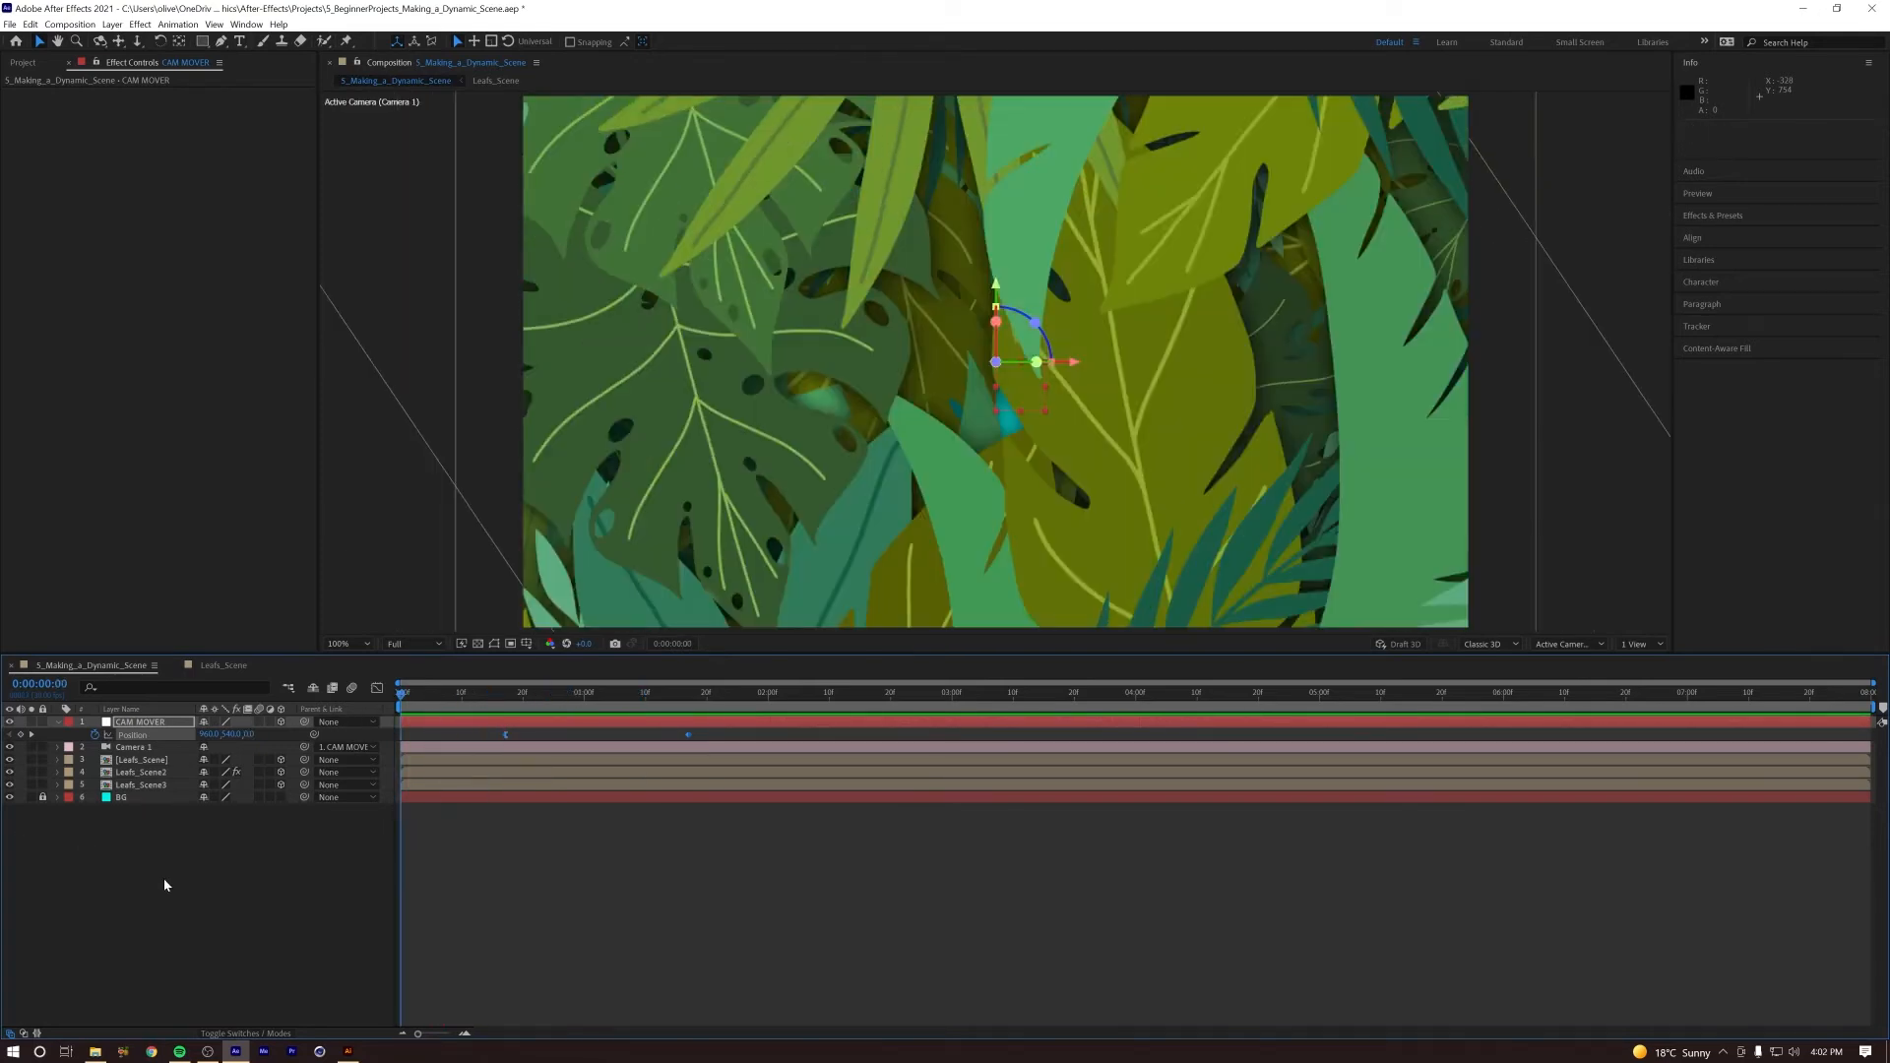
{"action": "left_click", "coordinate": [19, 734]}
{"action": "mouse_move", "coordinate": [246, 735]}
{"action": "left_mouse_down"}
{"action": "mouse_move", "coordinate": [281, 753]}
{"action": "mouse_move", "coordinate": [239, 746]}
{"action": "left_mouse_up"}
{"action": "mouse_move", "coordinate": [402, 694]}
{"action": "left_mouse_down"}
{"action": "mouse_move", "coordinate": [510, 701]}
{"action": "mouse_move", "coordinate": [398, 703]}
{"action": "left_mouse_up"}
{"action": "left_click_drag", "start_coordinate": [721, 731], "coordinate": [573, 745]}
{"action": "key", "text": "space"}
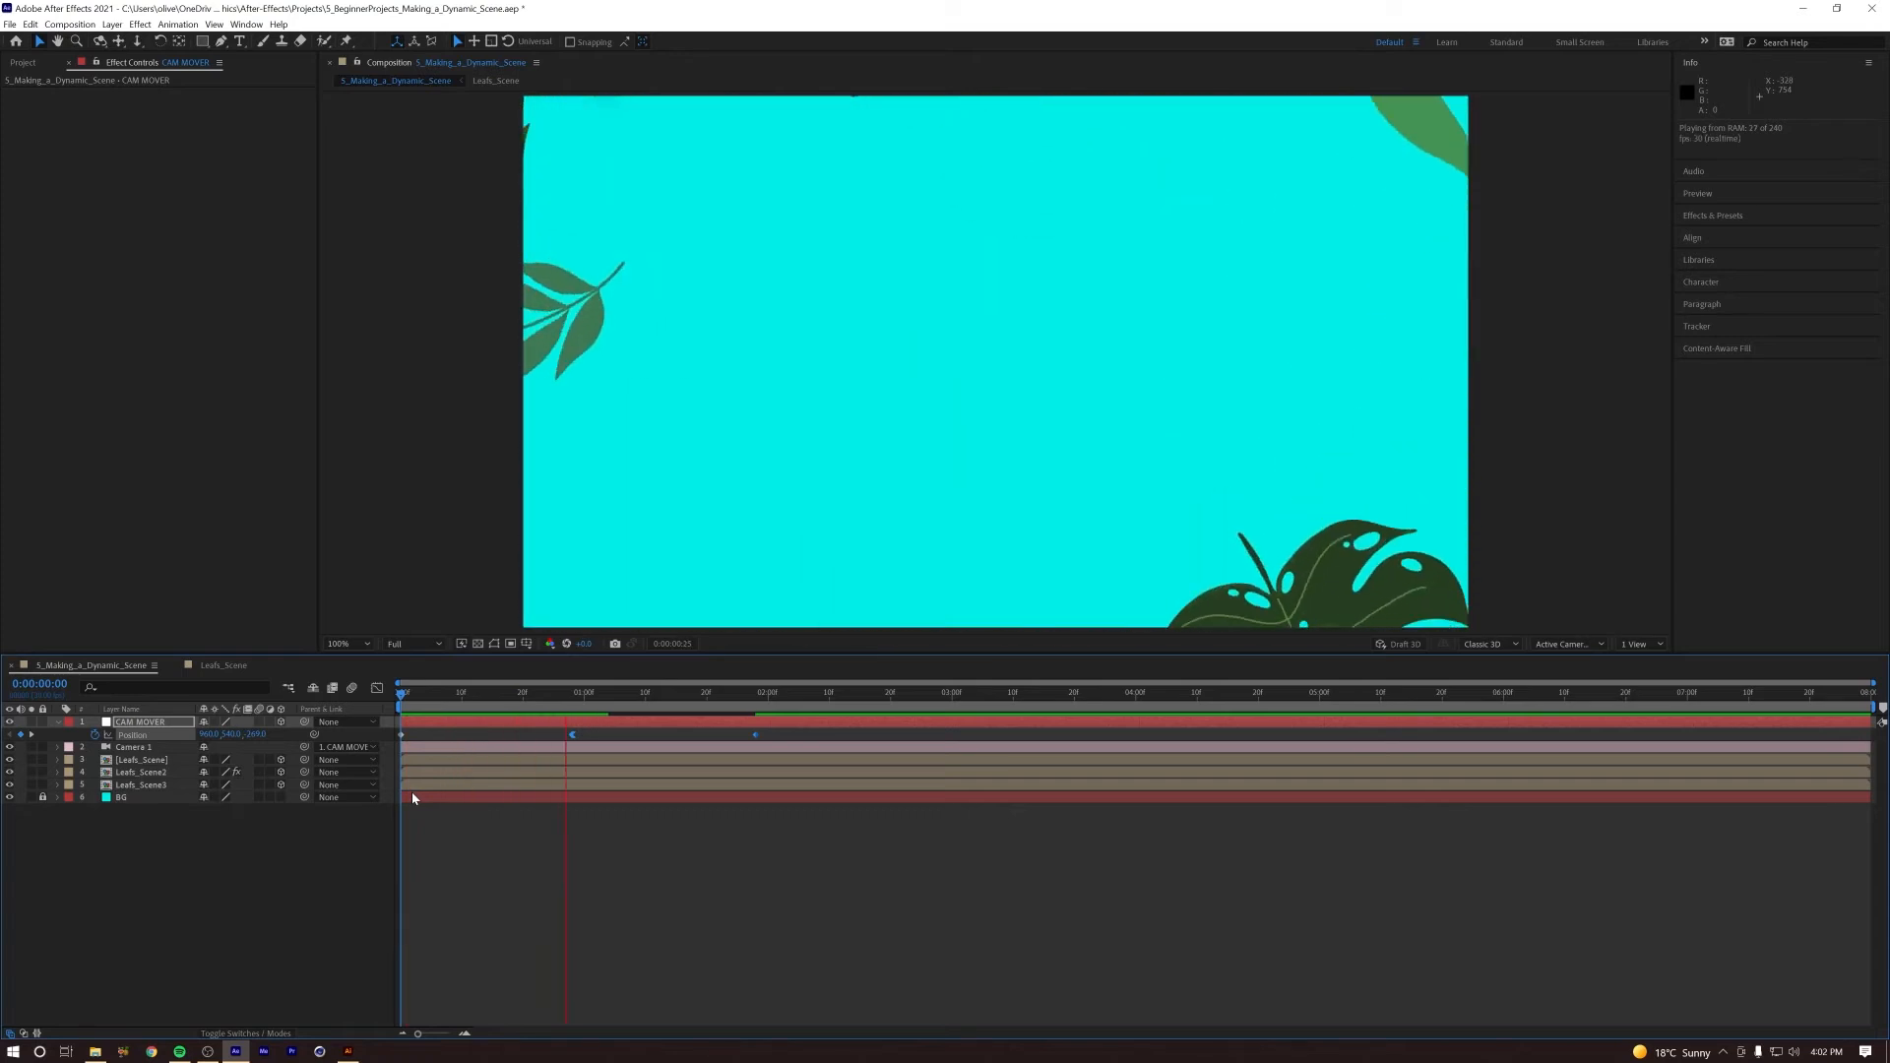
Step: Scrub and replay the camera push up to about 1:10 to compare its timing with the leaves opening
{"action": "left_click_drag", "start_coordinate": [522, 710], "coordinate": [242, 719]}
{"action": "key", "text": "space"}
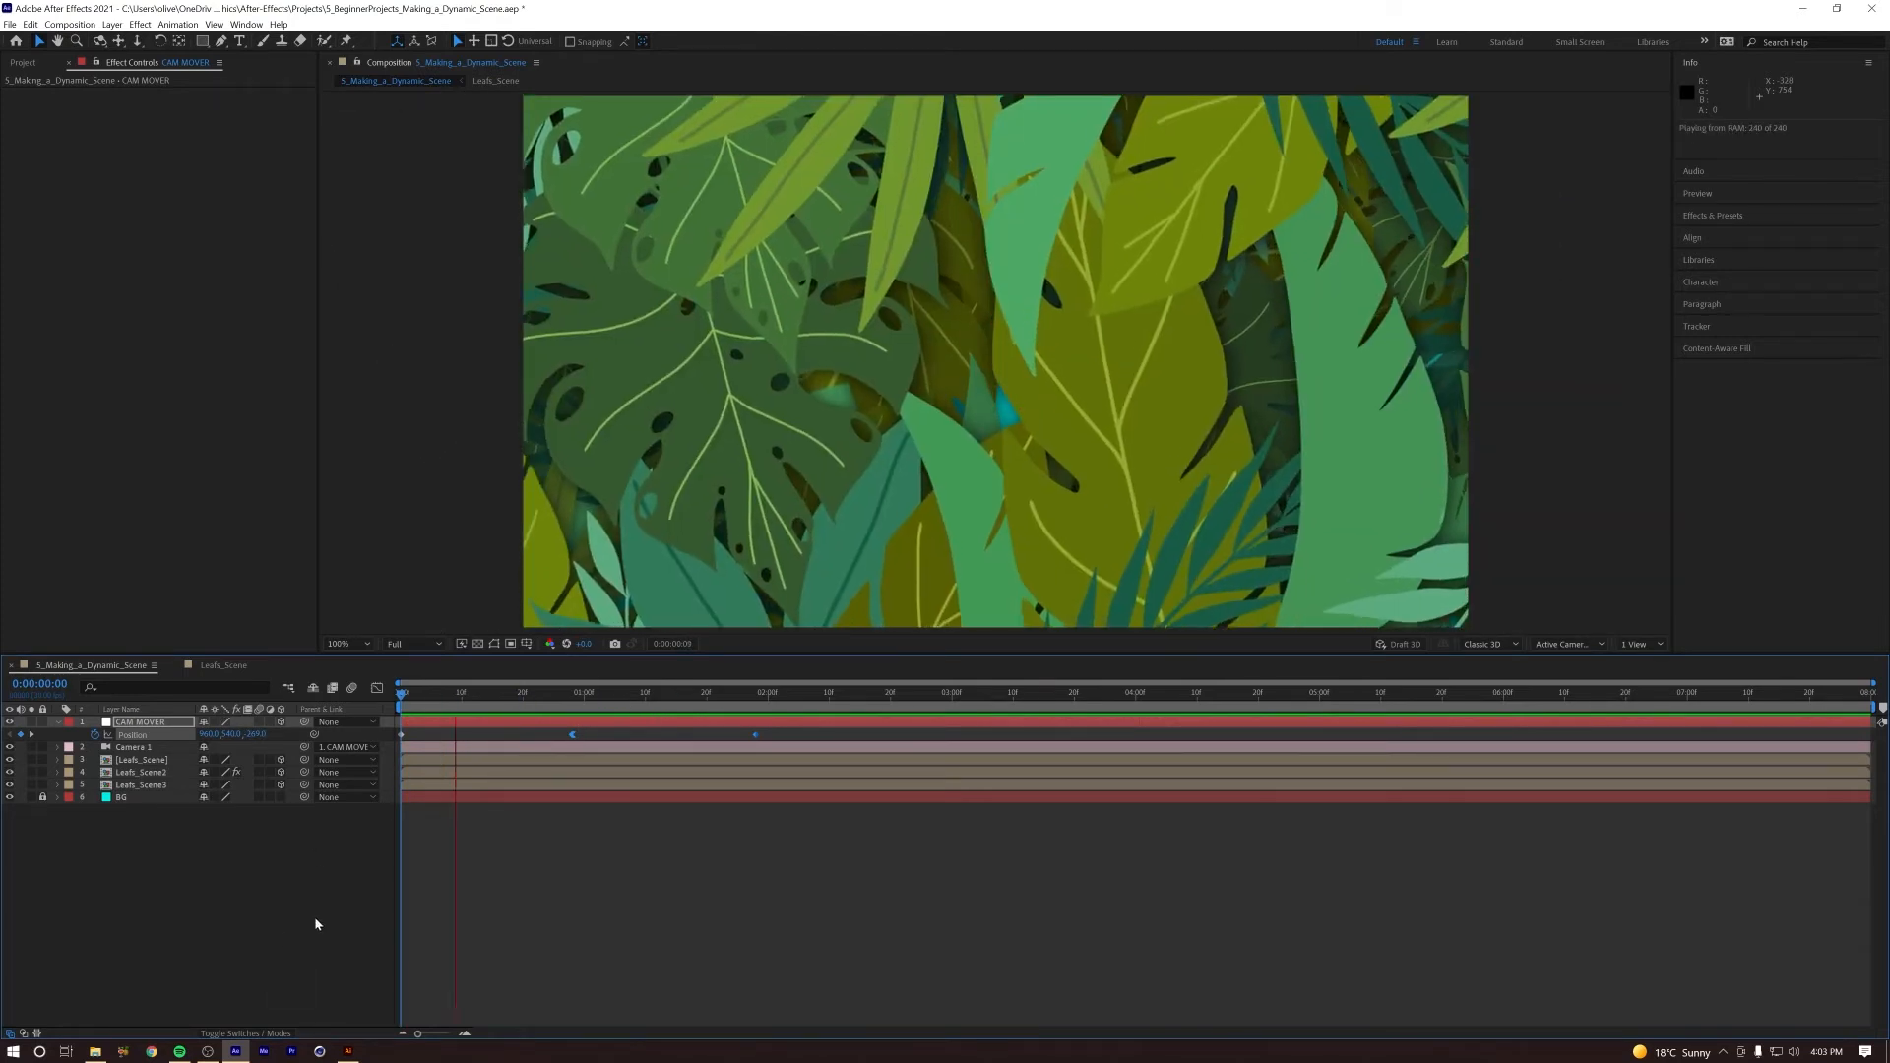
{"action": "left_click_drag", "start_coordinate": [583, 699], "coordinate": [647, 700]}
{"action": "key", "text": "Home"}
{"action": "key", "text": "space"}
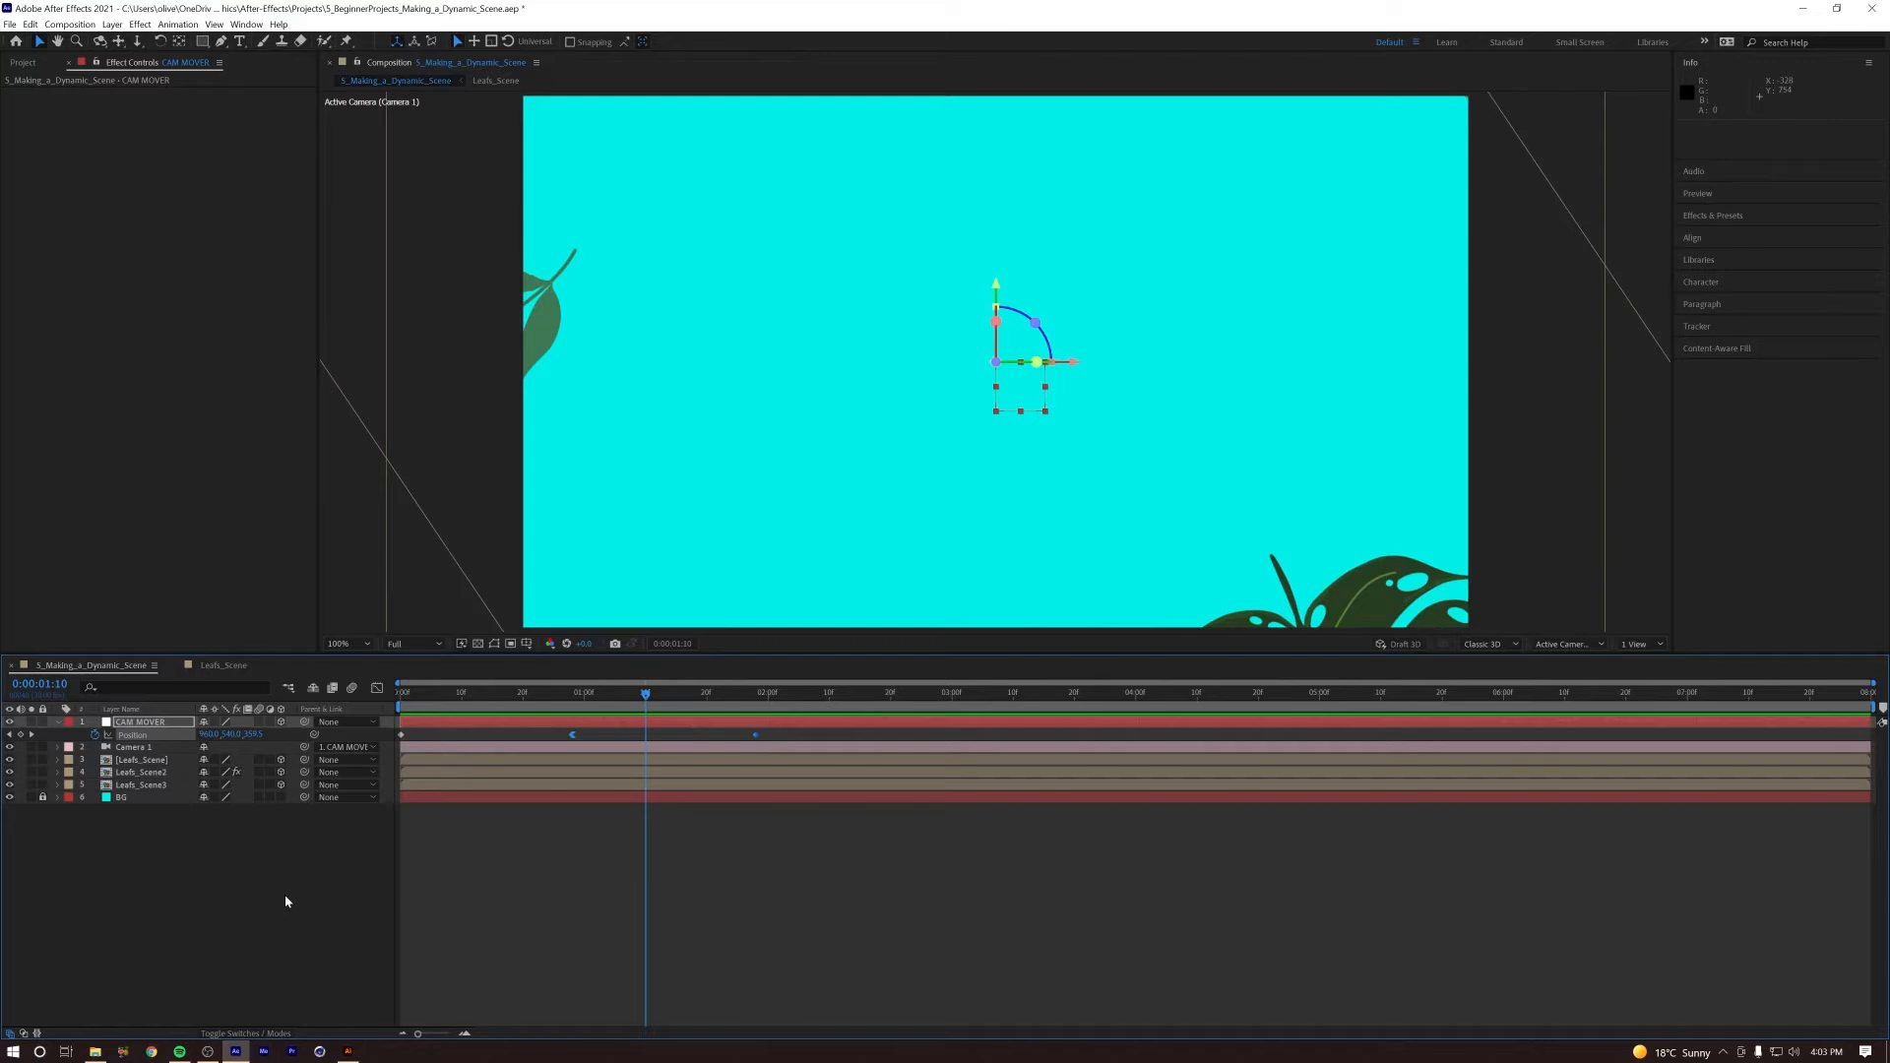
Step: In the Leafs_Scene precomp, reveal all leaf Rotation keyframes and shift them together so the first ones sit at 1:10
{"action": "left_click", "coordinate": [132, 762]}
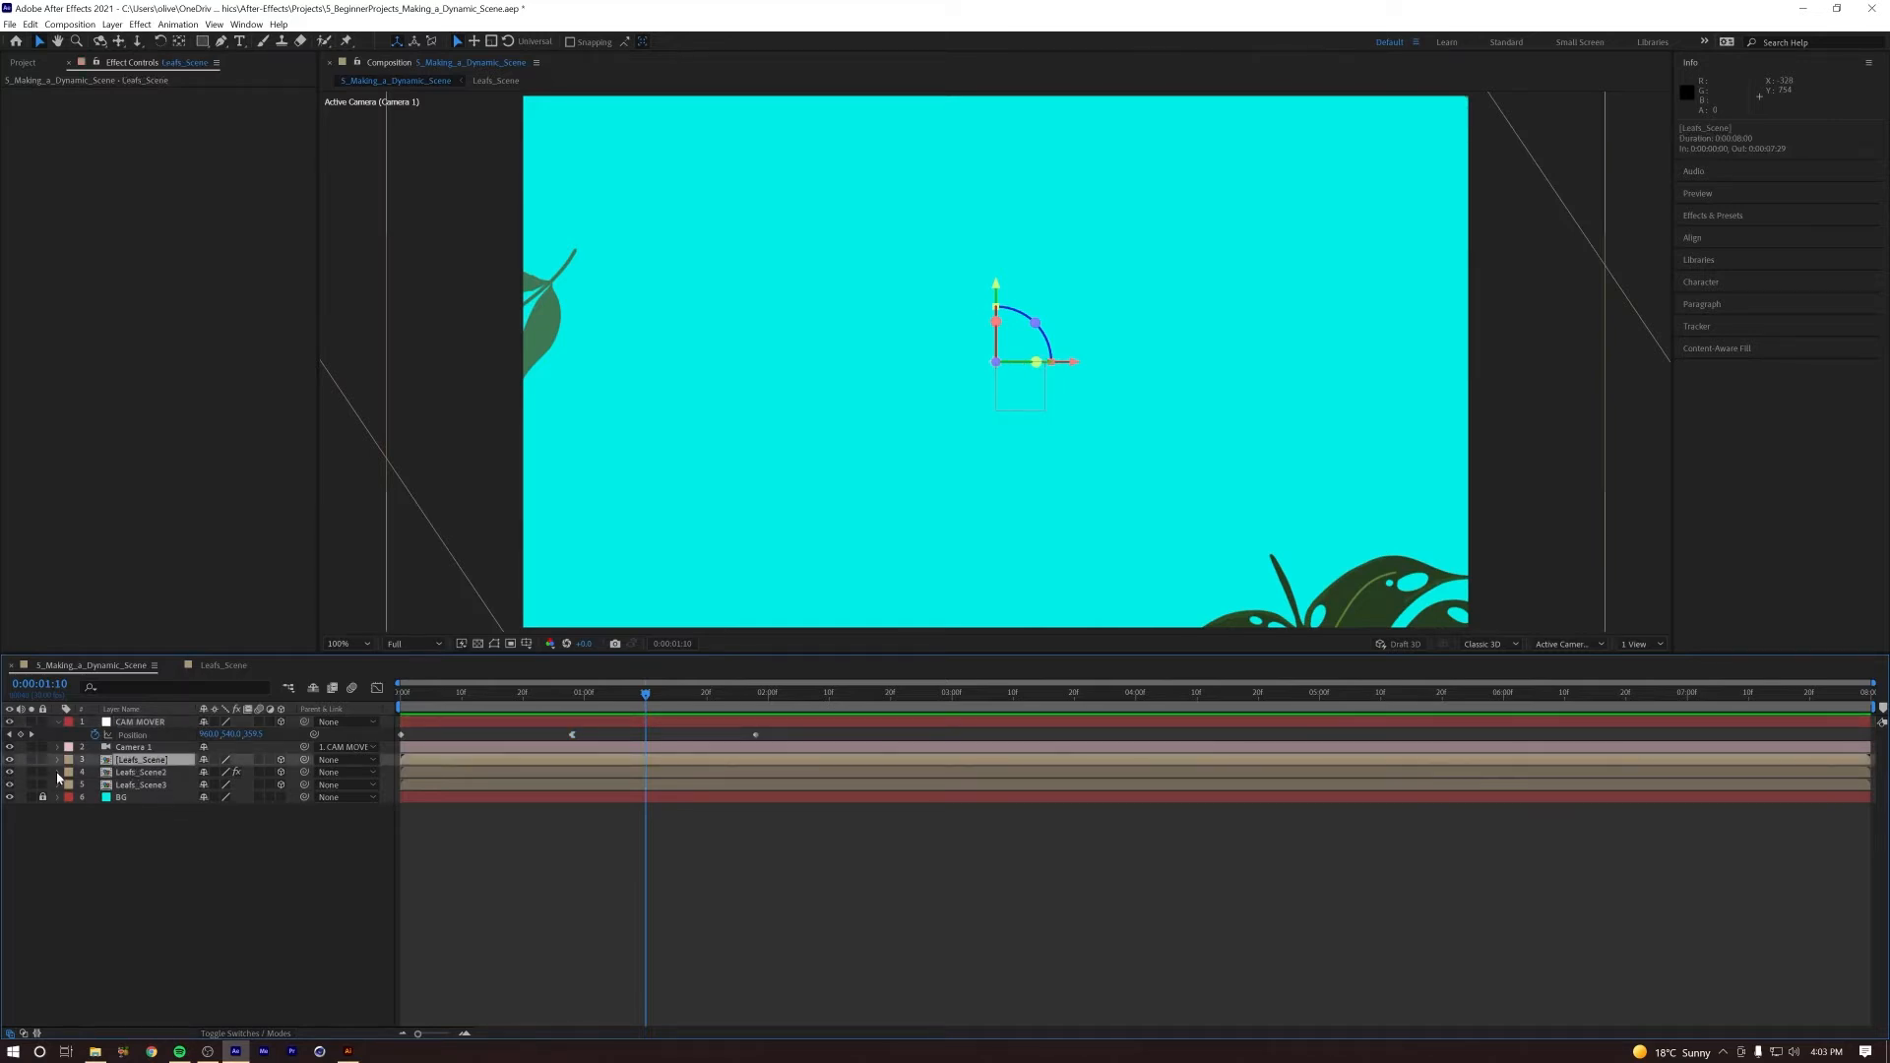
{"action": "mouse_move", "coordinate": [650, 697]}
{"action": "left_mouse_down"}
{"action": "mouse_move", "coordinate": [581, 700]}
{"action": "mouse_move", "coordinate": [689, 701]}
{"action": "mouse_move", "coordinate": [618, 703]}
{"action": "mouse_move", "coordinate": [645, 701]}
{"action": "left_mouse_up"}
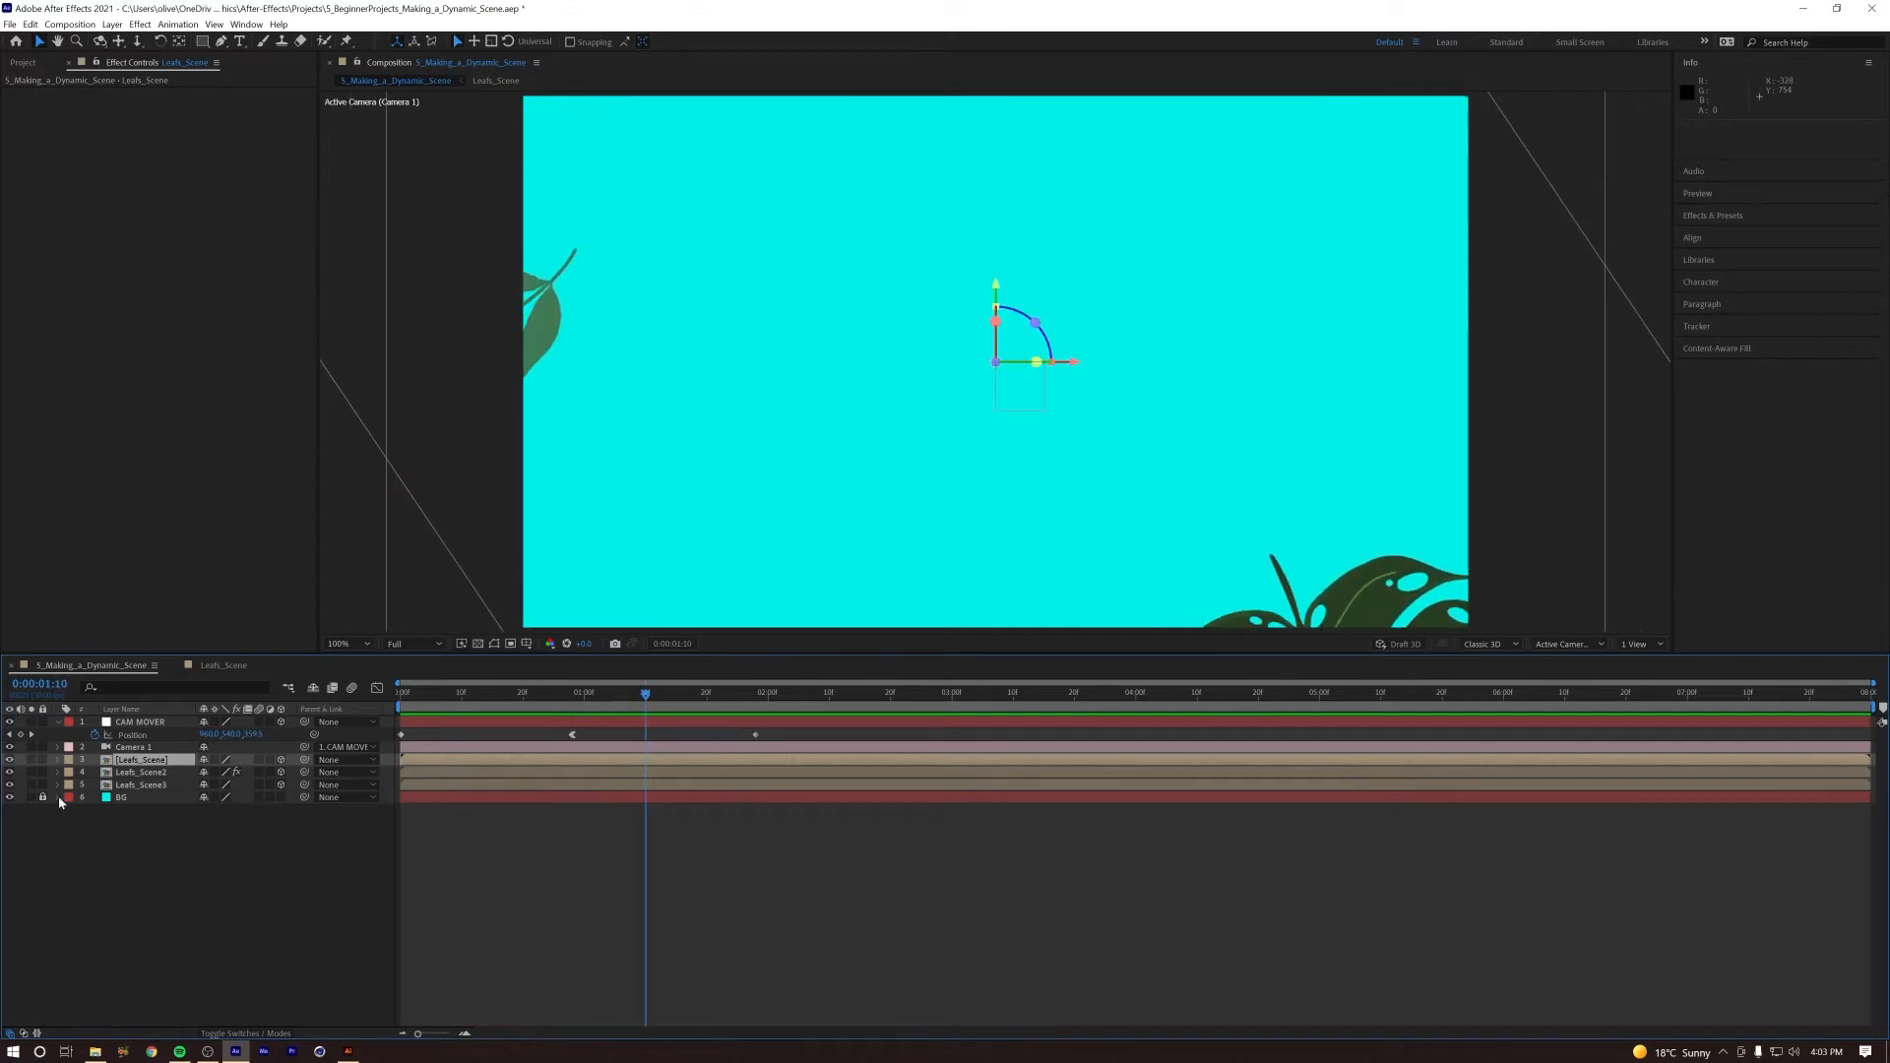
{"action": "double_click", "coordinate": [147, 760]}
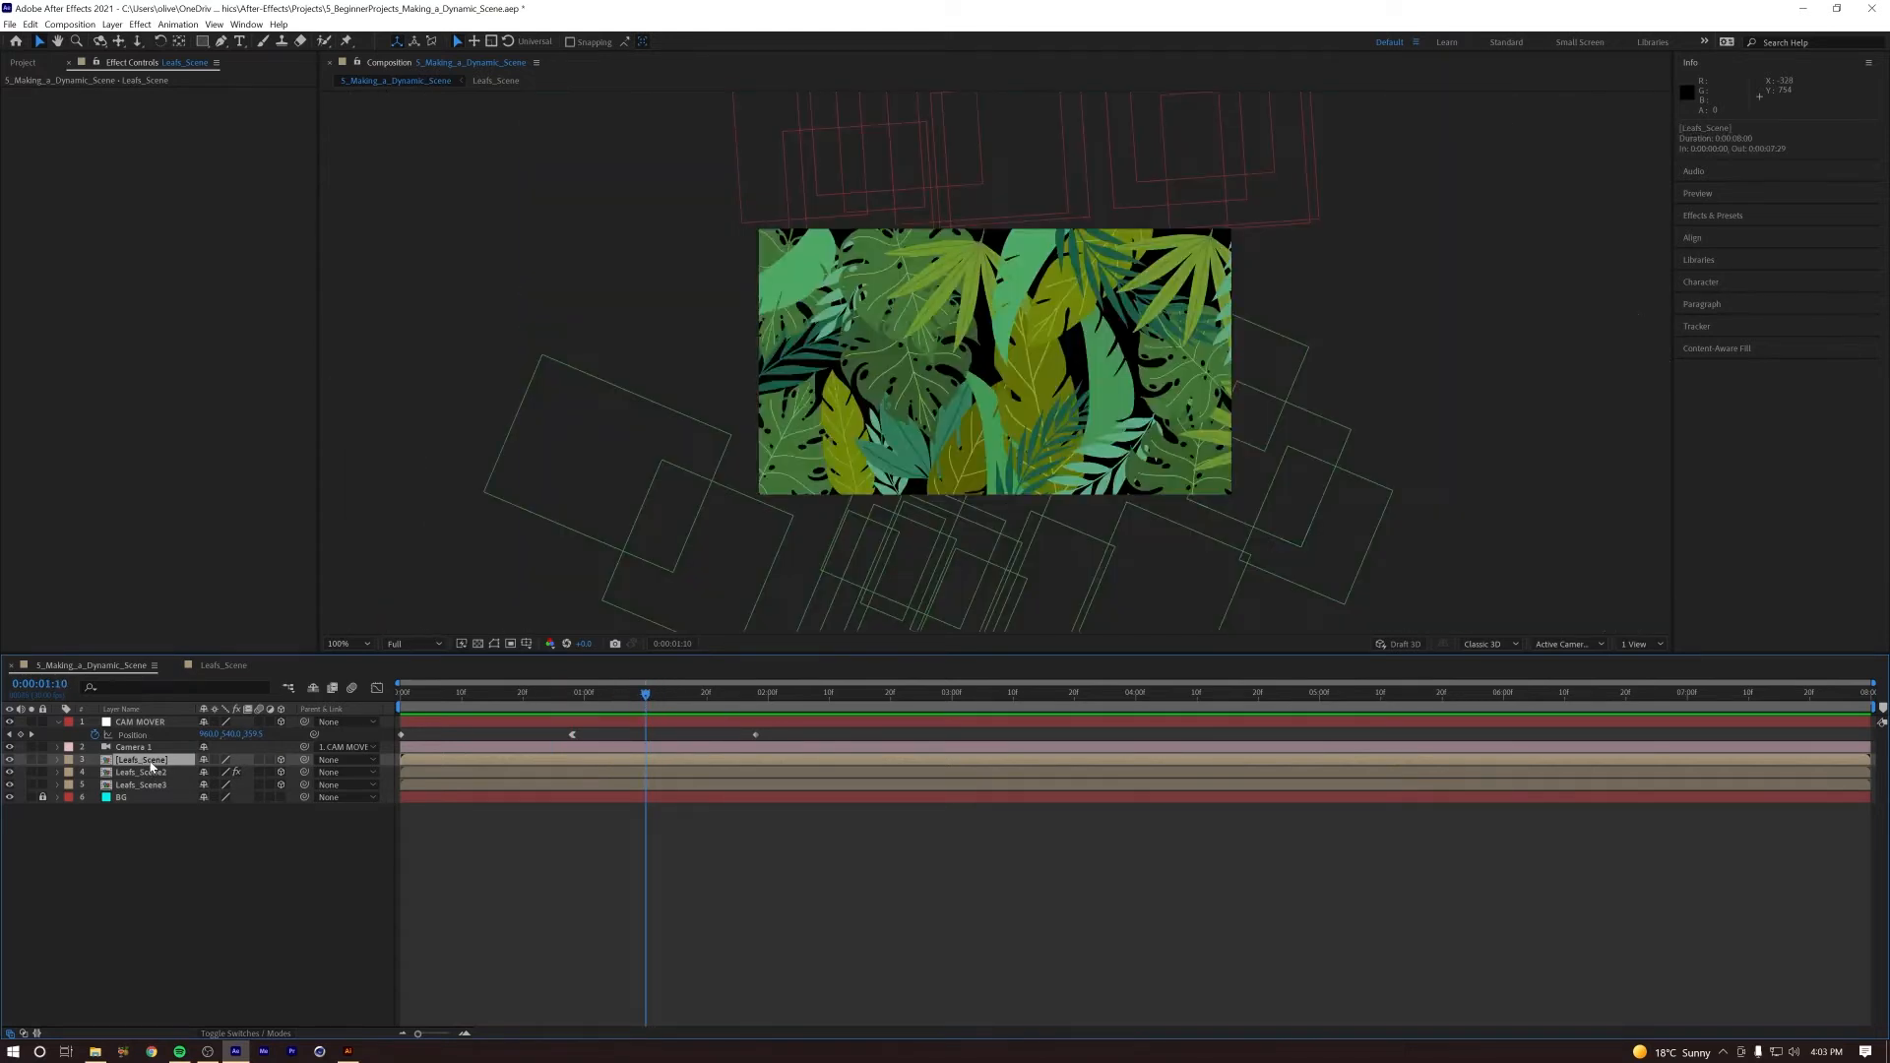
{"action": "key", "text": "ctrl+a"}
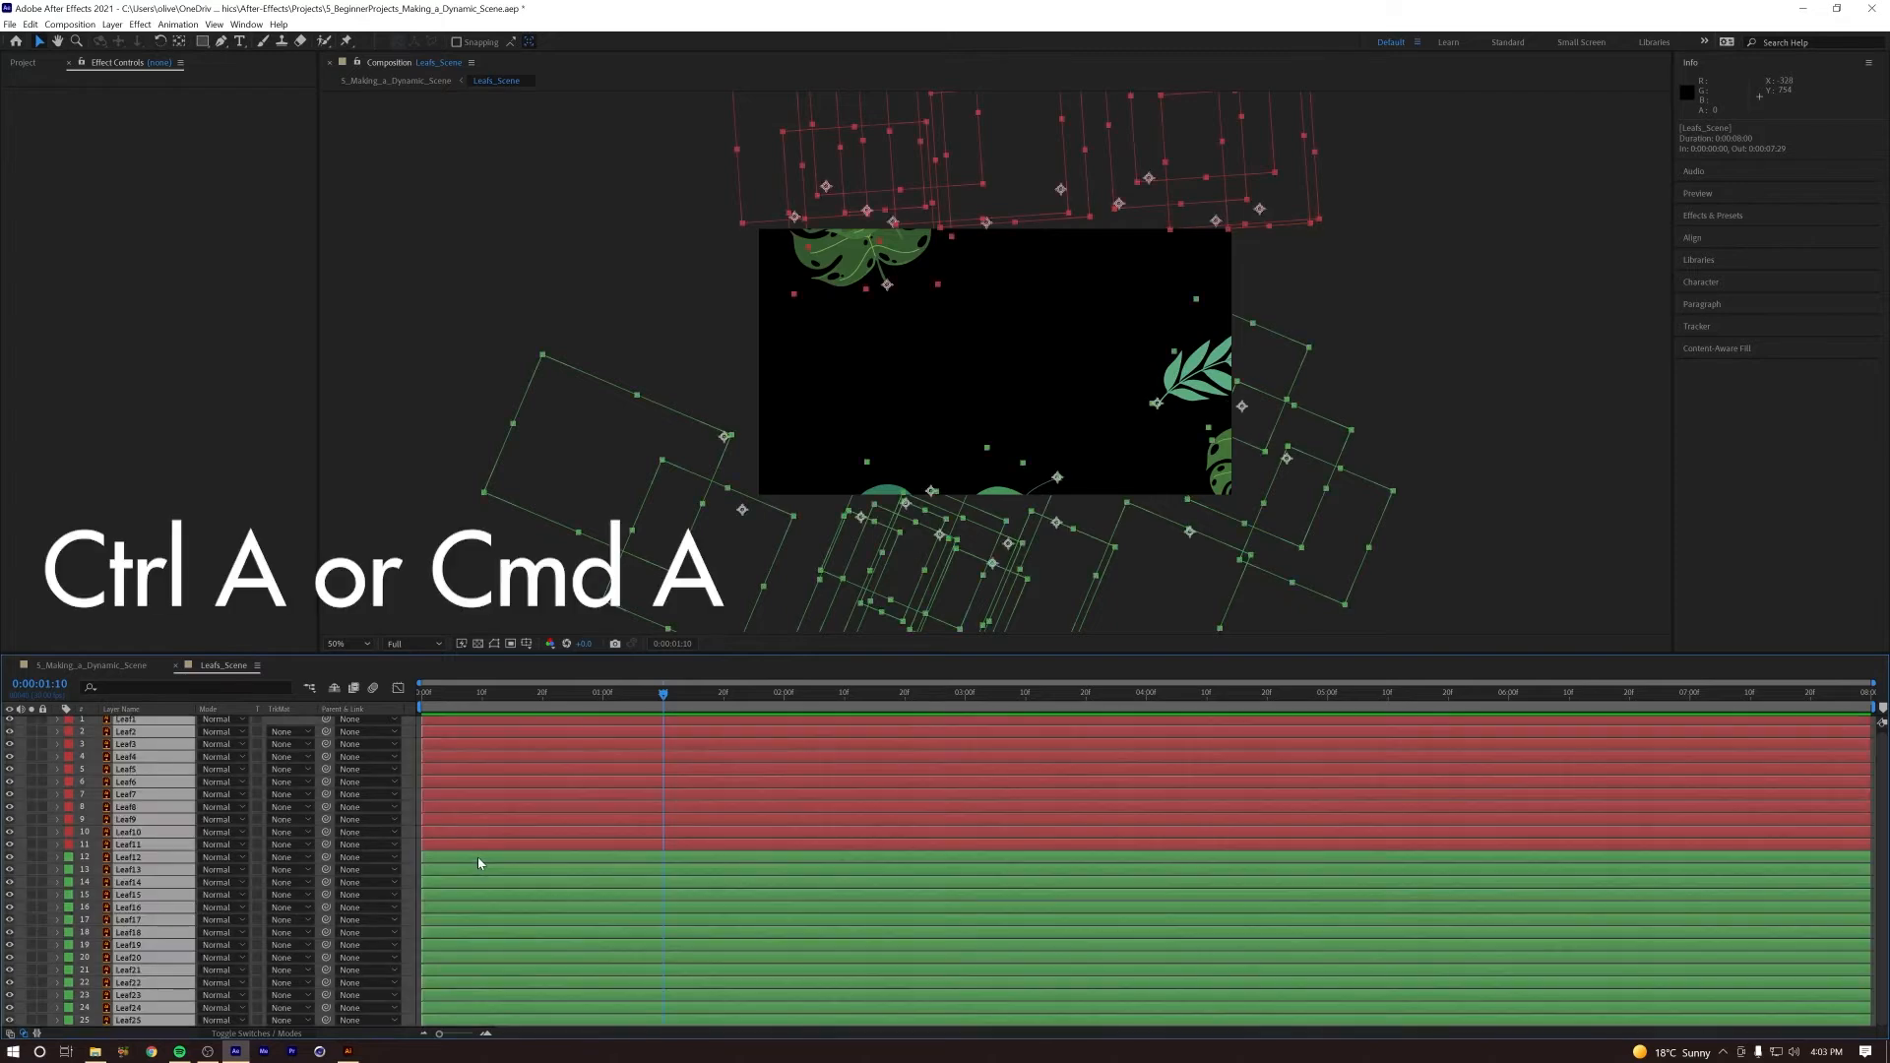
{"action": "key", "text": "u"}
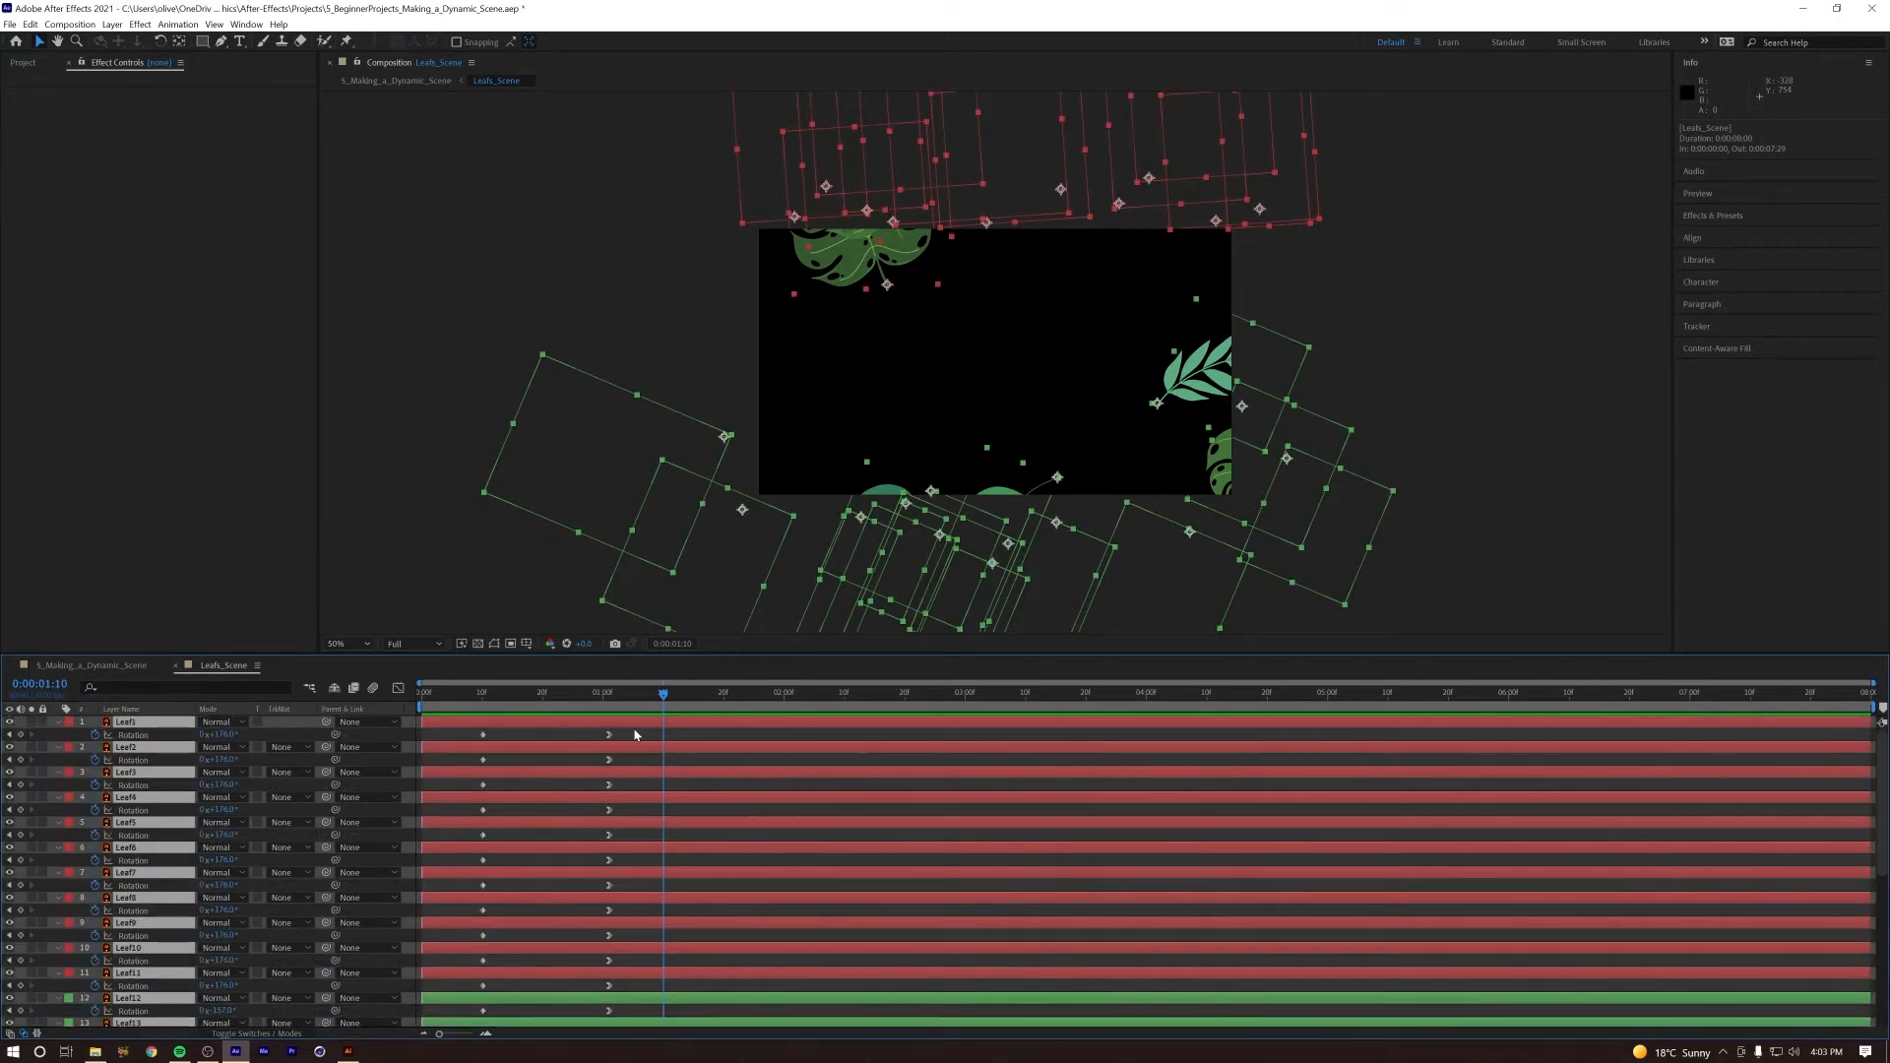
{"action": "left_click_drag", "start_coordinate": [658, 740], "coordinate": [434, 1019]}
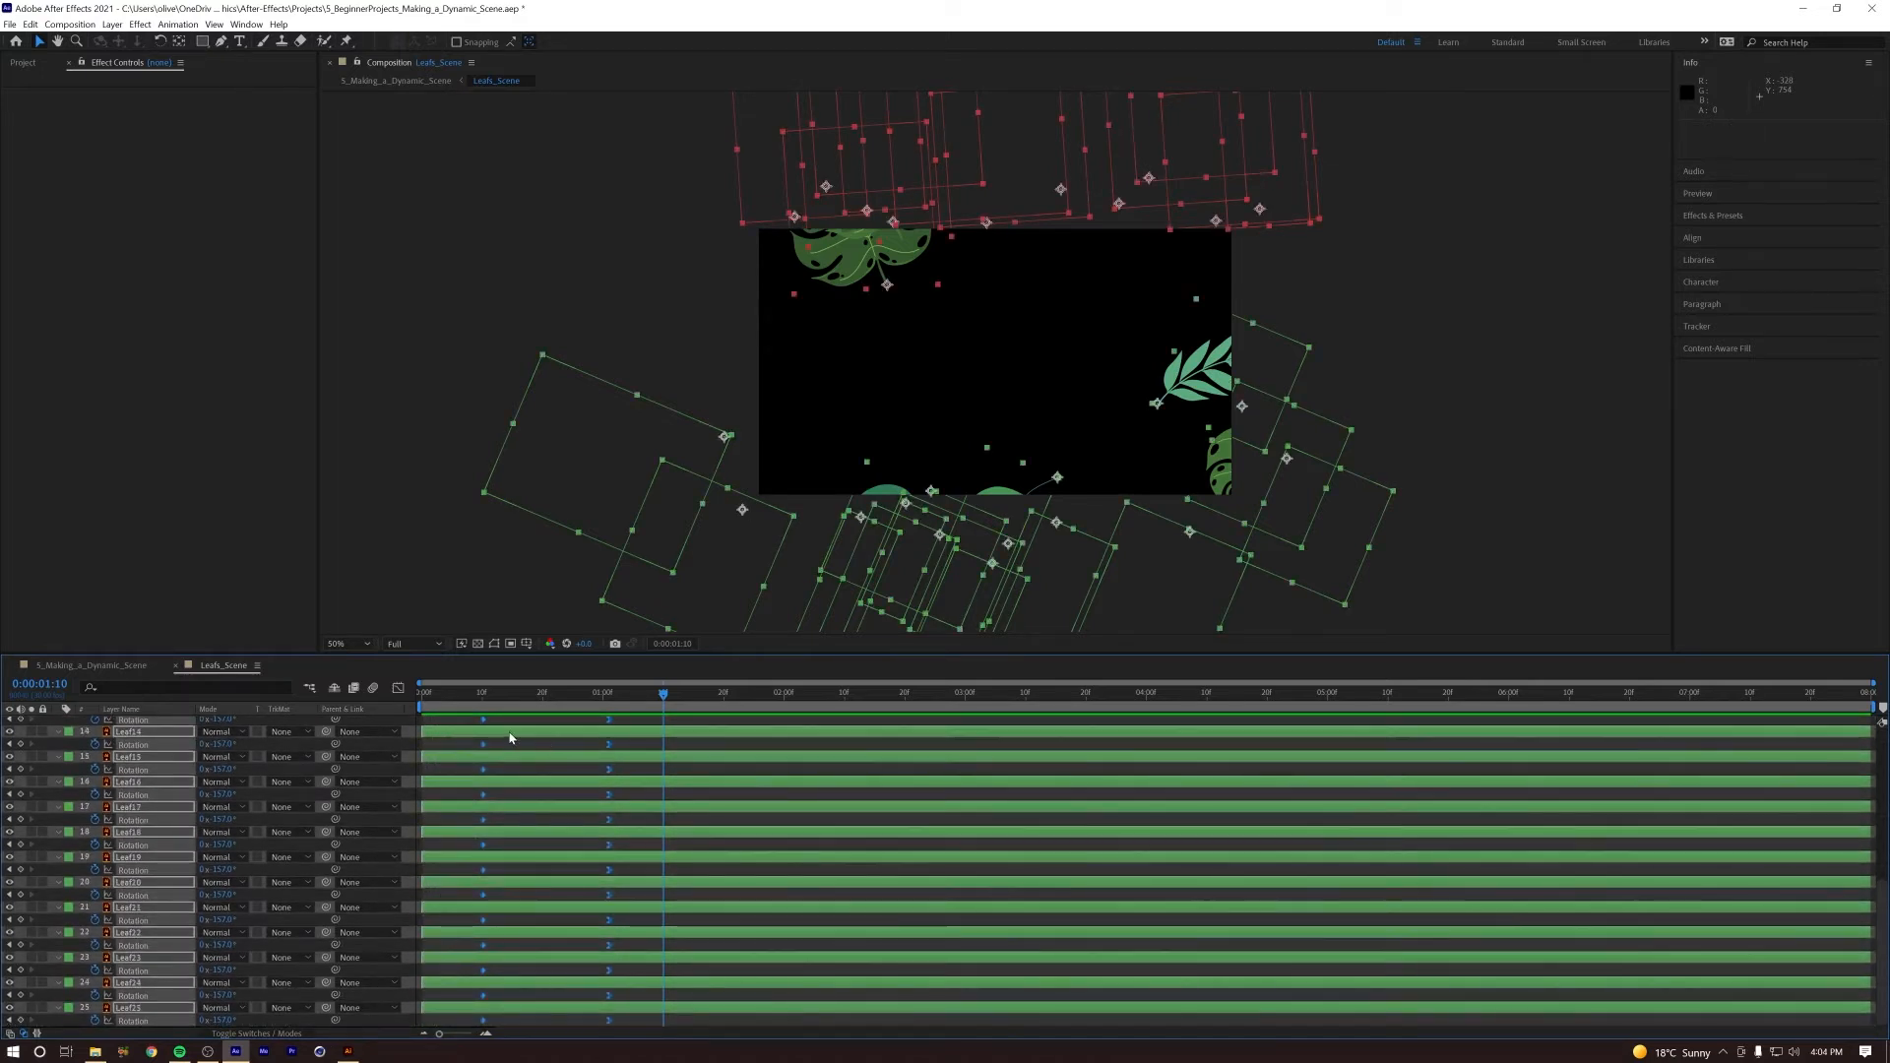
{"action": "left_click_drag", "start_coordinate": [507, 745], "coordinate": [663, 741]}
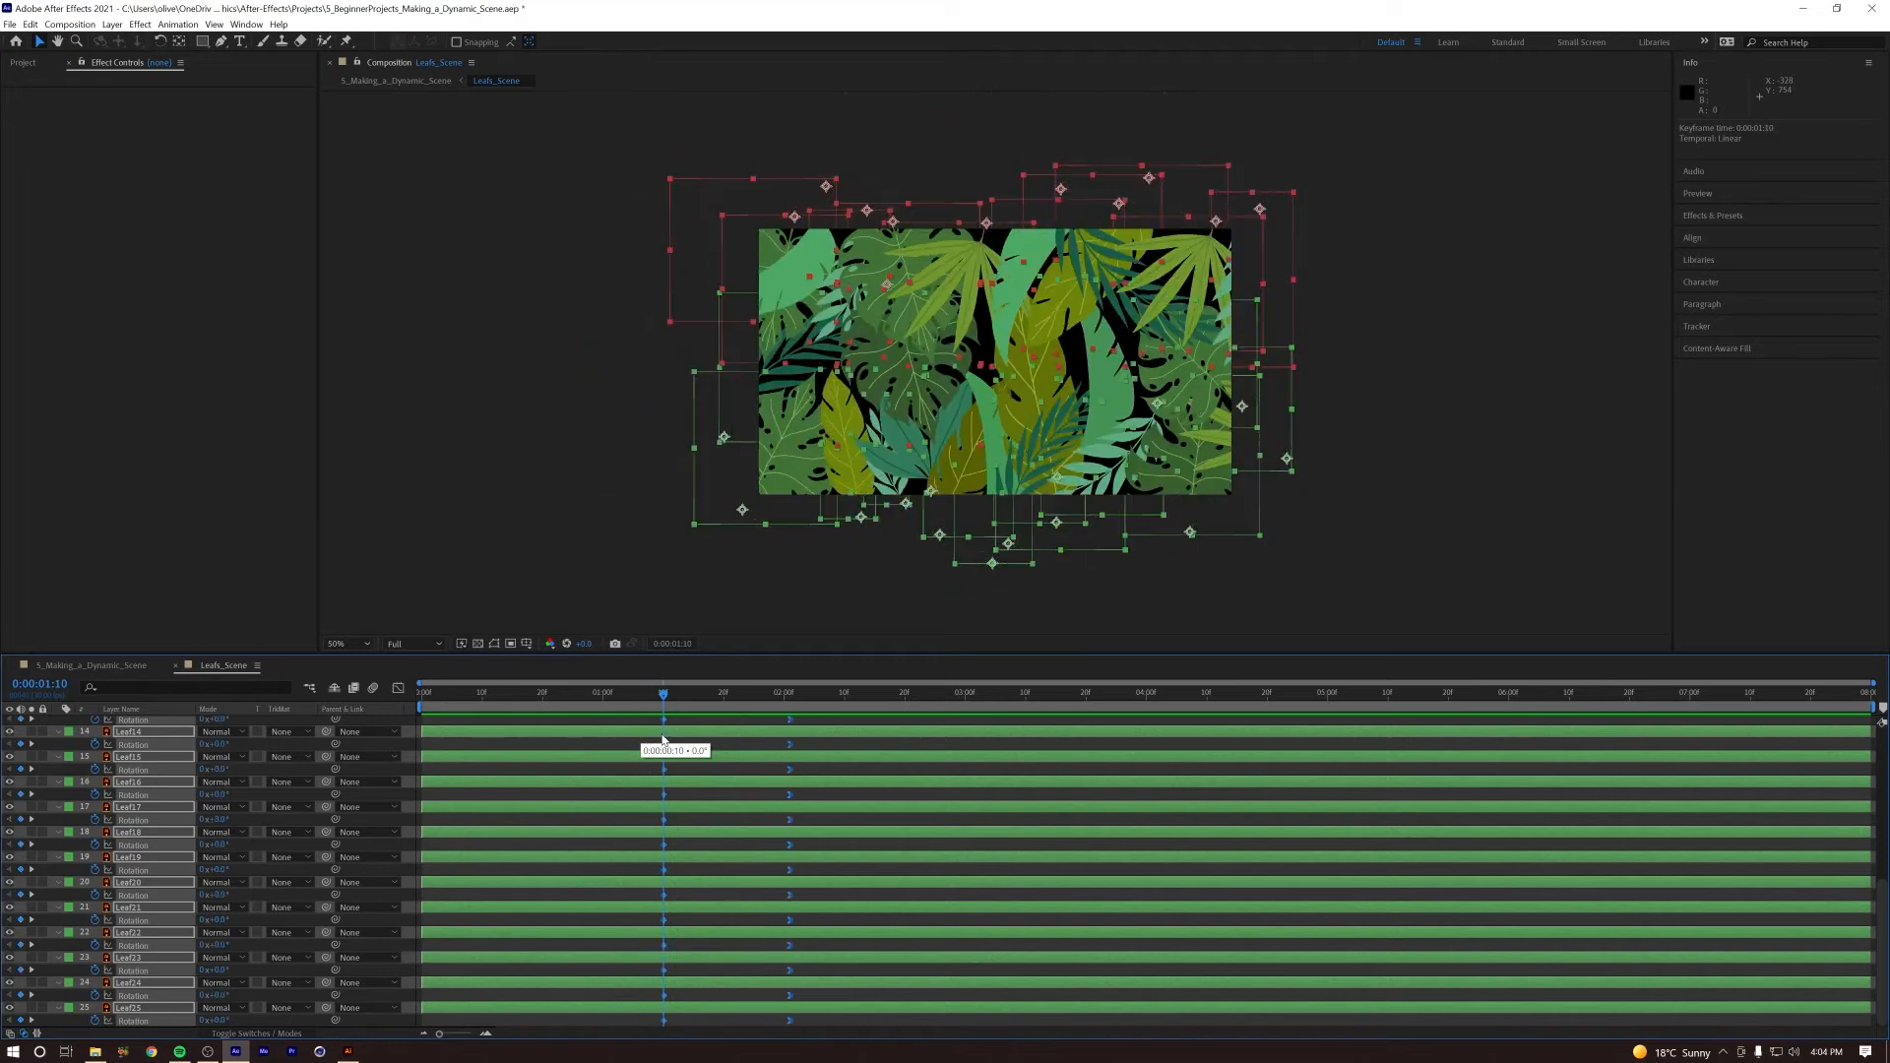
Step: Return to the main composition and preview the delayed leaf opening from the first frame
{"action": "left_click", "coordinate": [106, 667]}
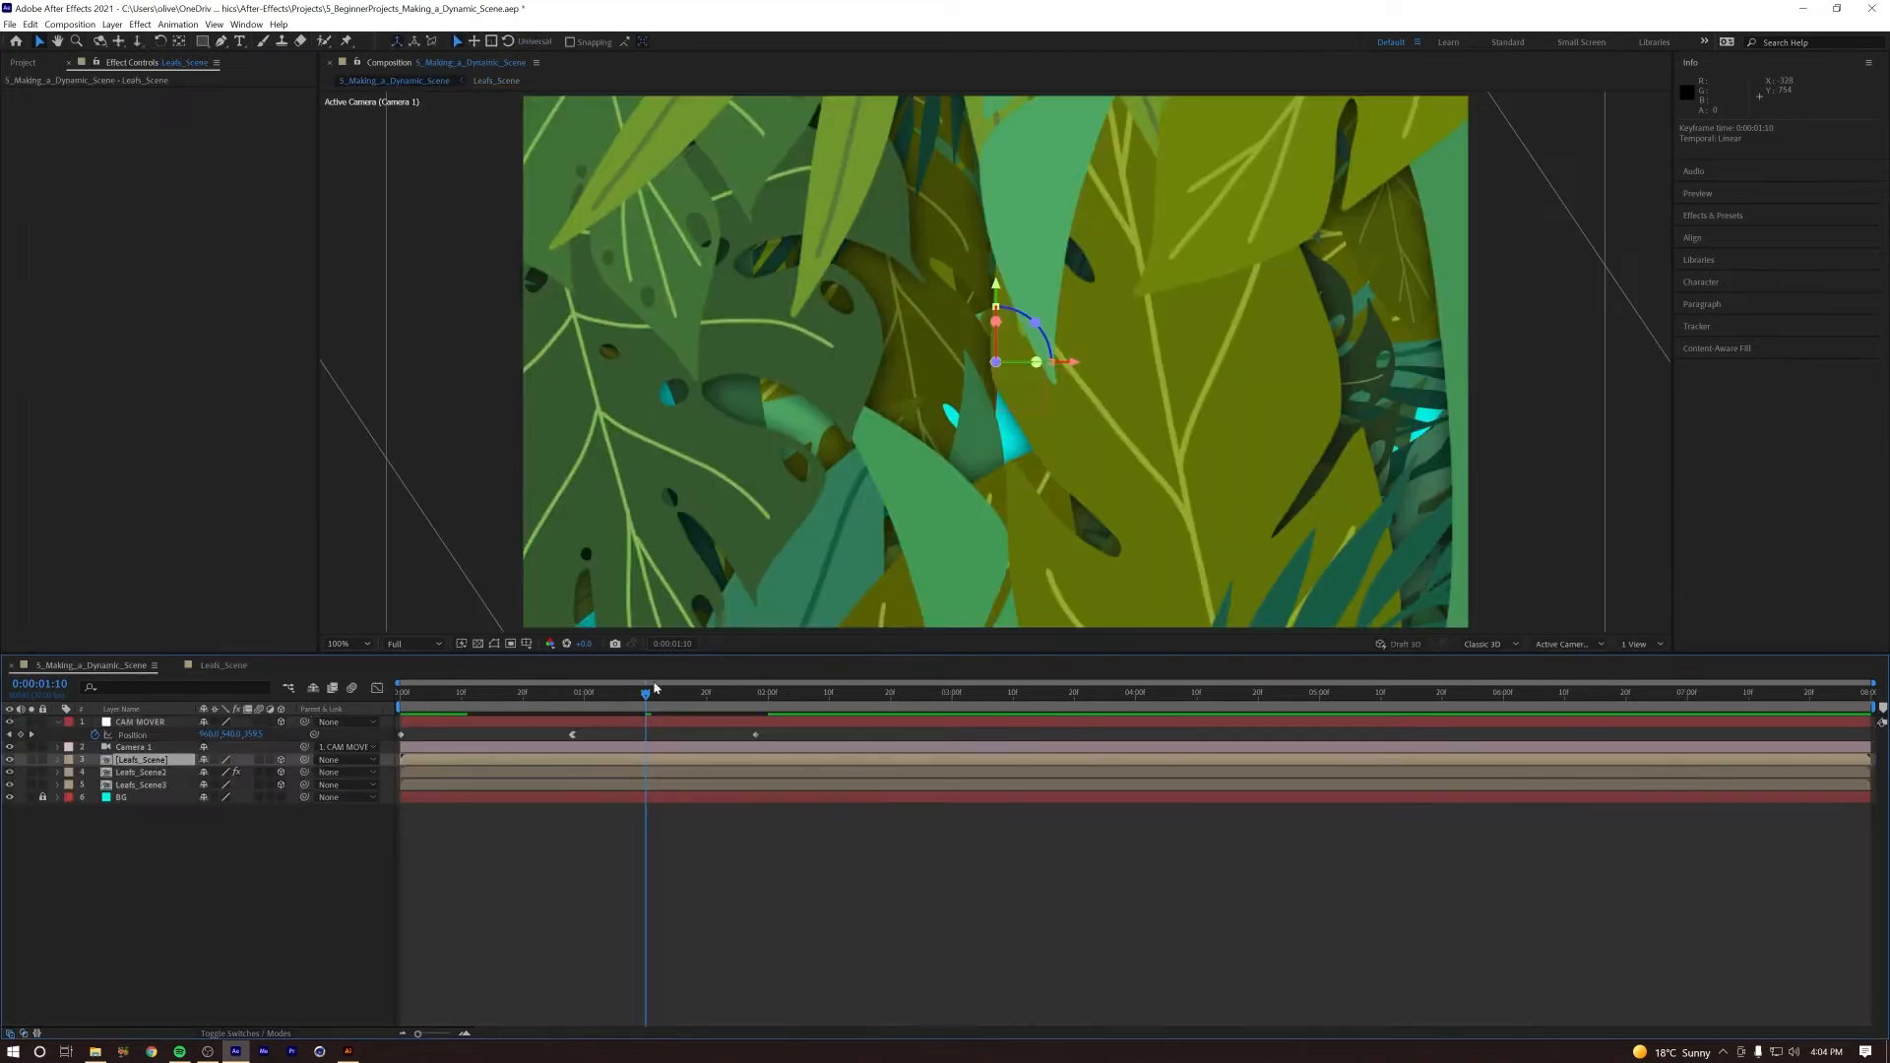
{"action": "left_click_drag", "start_coordinate": [638, 699], "coordinate": [390, 706]}
{"action": "key", "text": "space"}
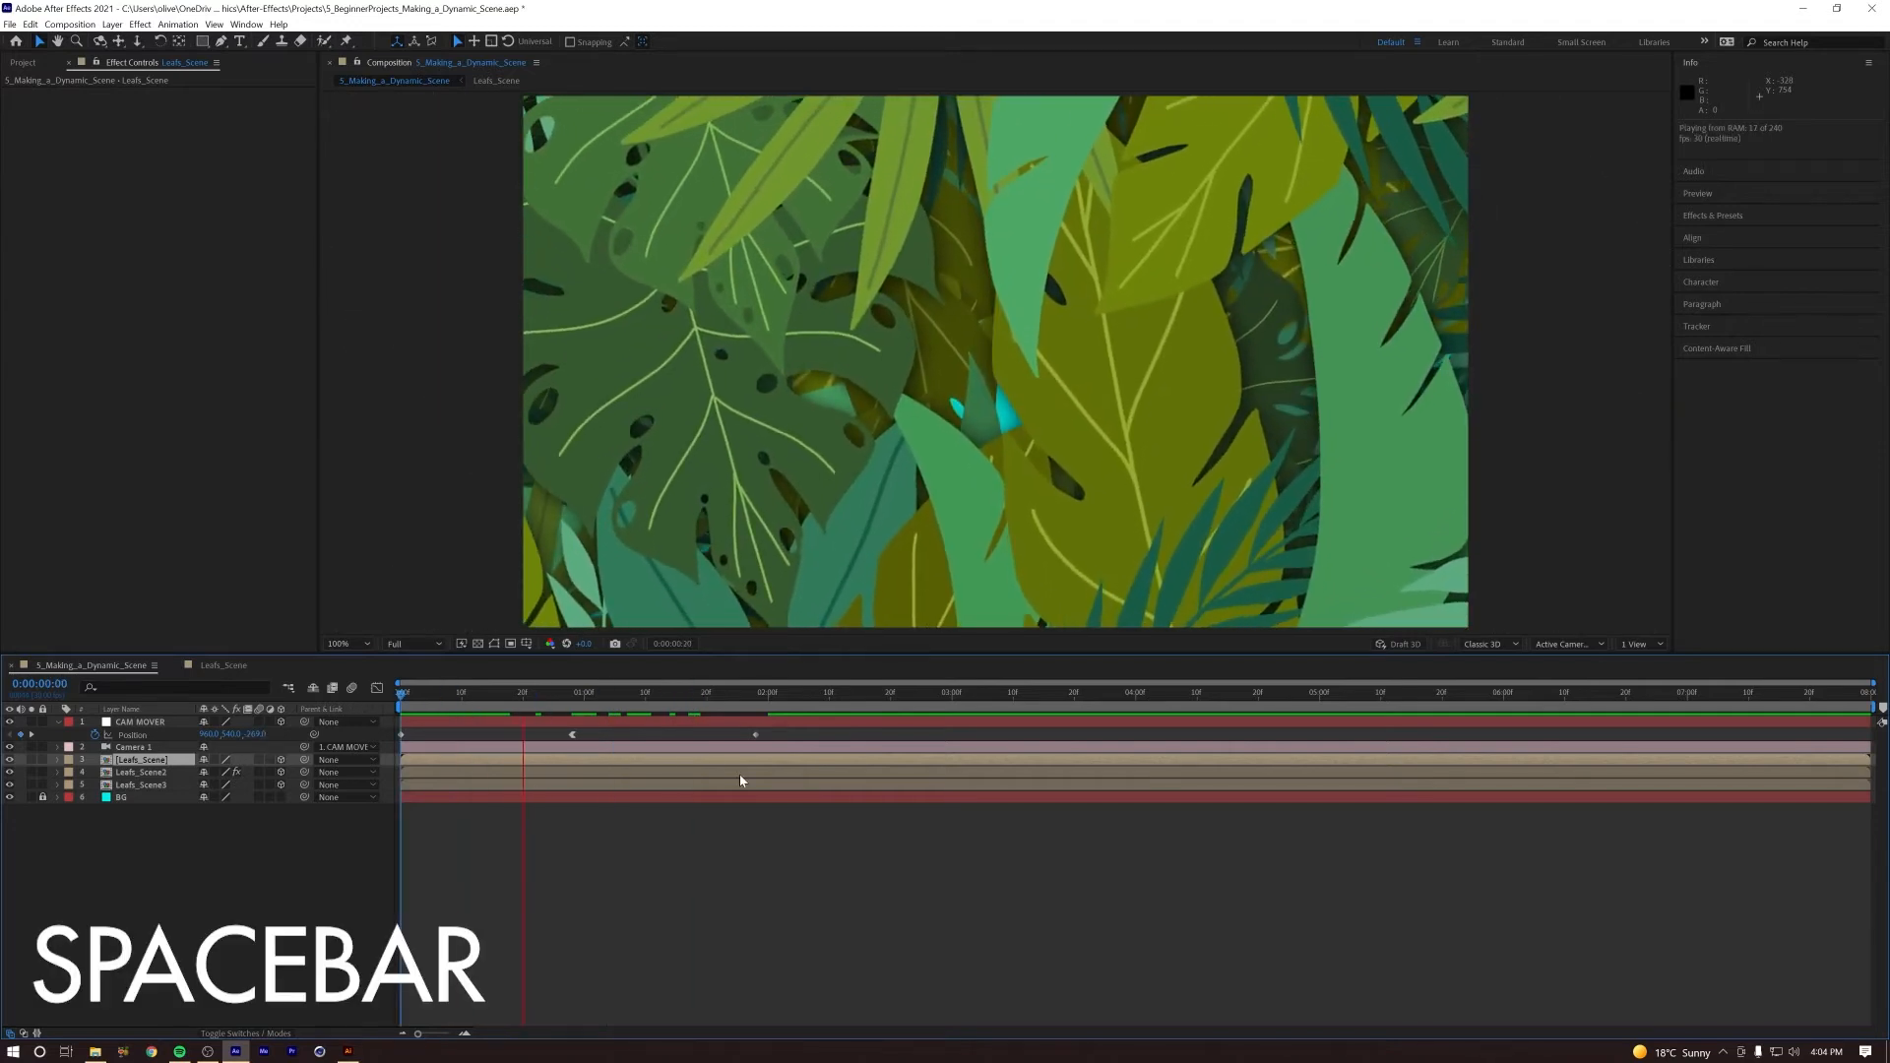
{"action": "key", "text": "space"}
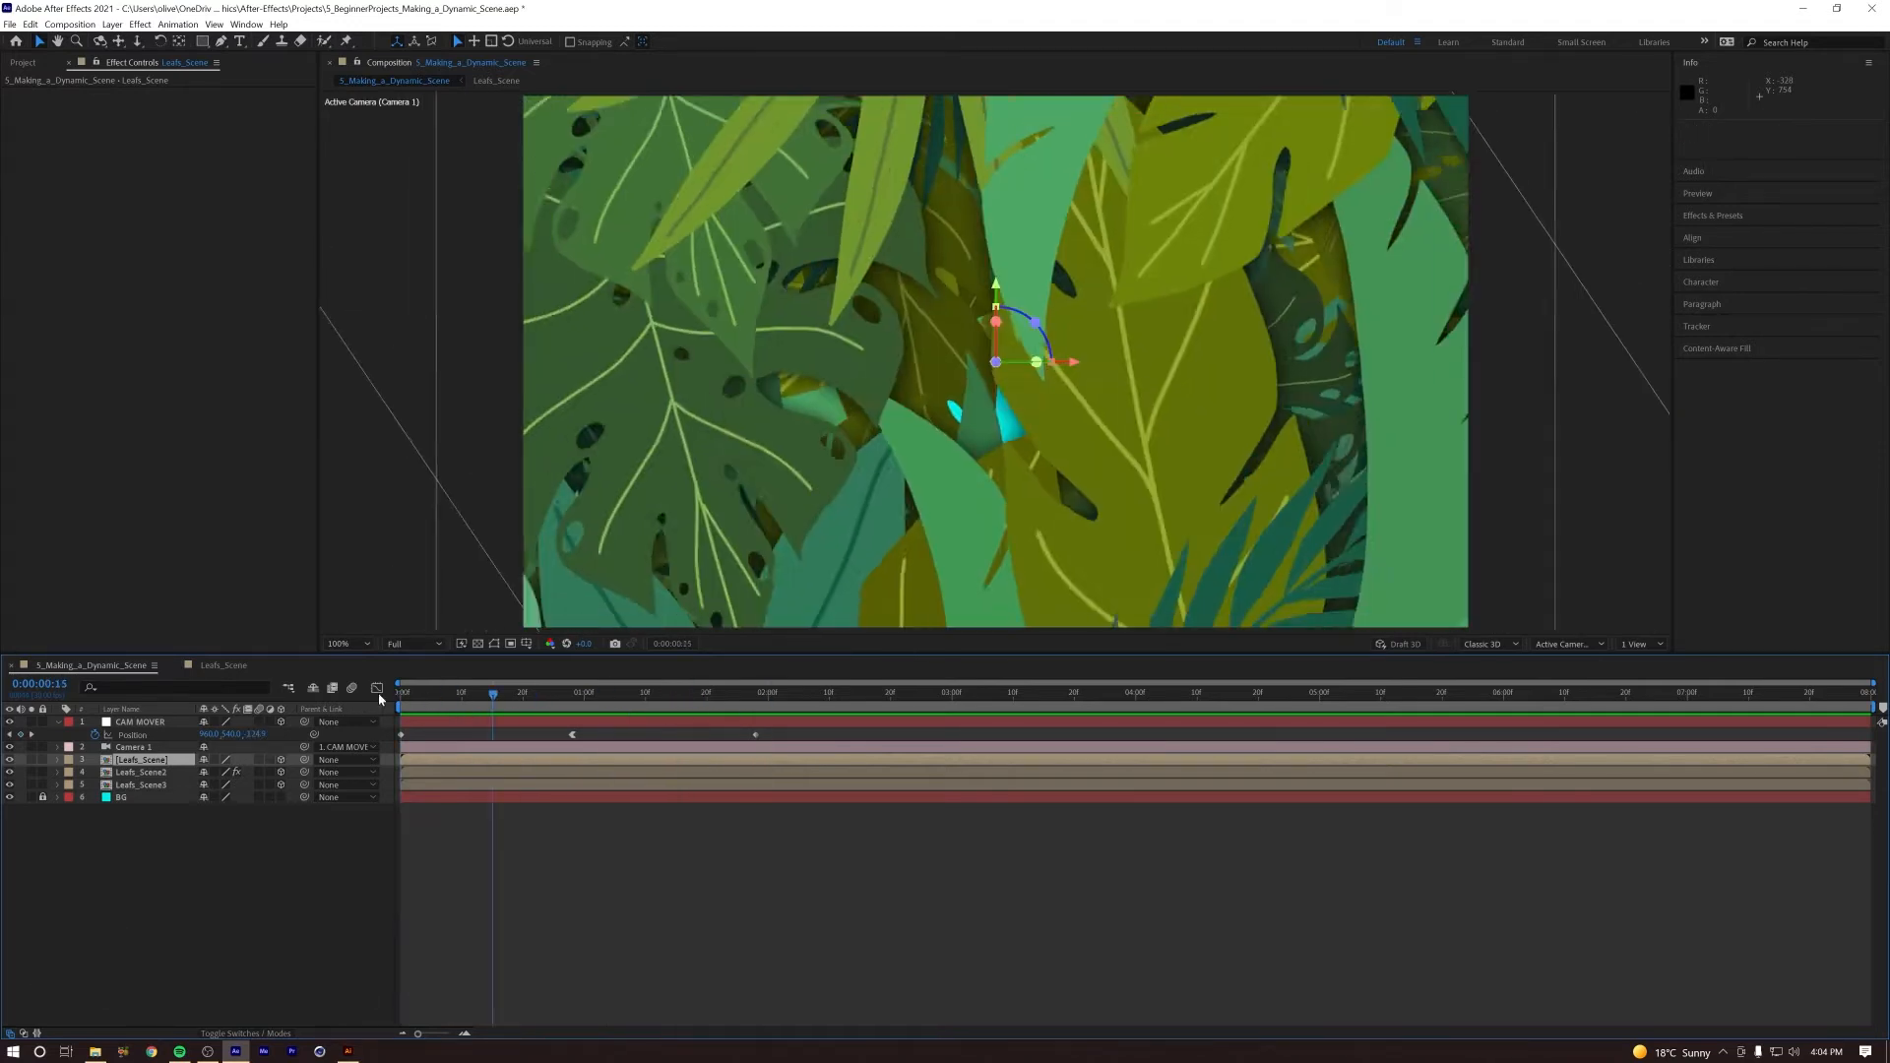
{"action": "key", "text": "space"}
Step: Shift the last two CAM MOVER Position keyframes so the first of them sits at about 1:04, and preview the move
{"action": "left_click_drag", "start_coordinate": [662, 696], "coordinate": [646, 696]}
{"action": "left_click_drag", "start_coordinate": [779, 729], "coordinate": [717, 744]}
{"action": "left_click_drag", "start_coordinate": [574, 740], "coordinate": [608, 738]}
{"action": "left_click", "coordinate": [607, 706]}
{"action": "key", "text": "space"}
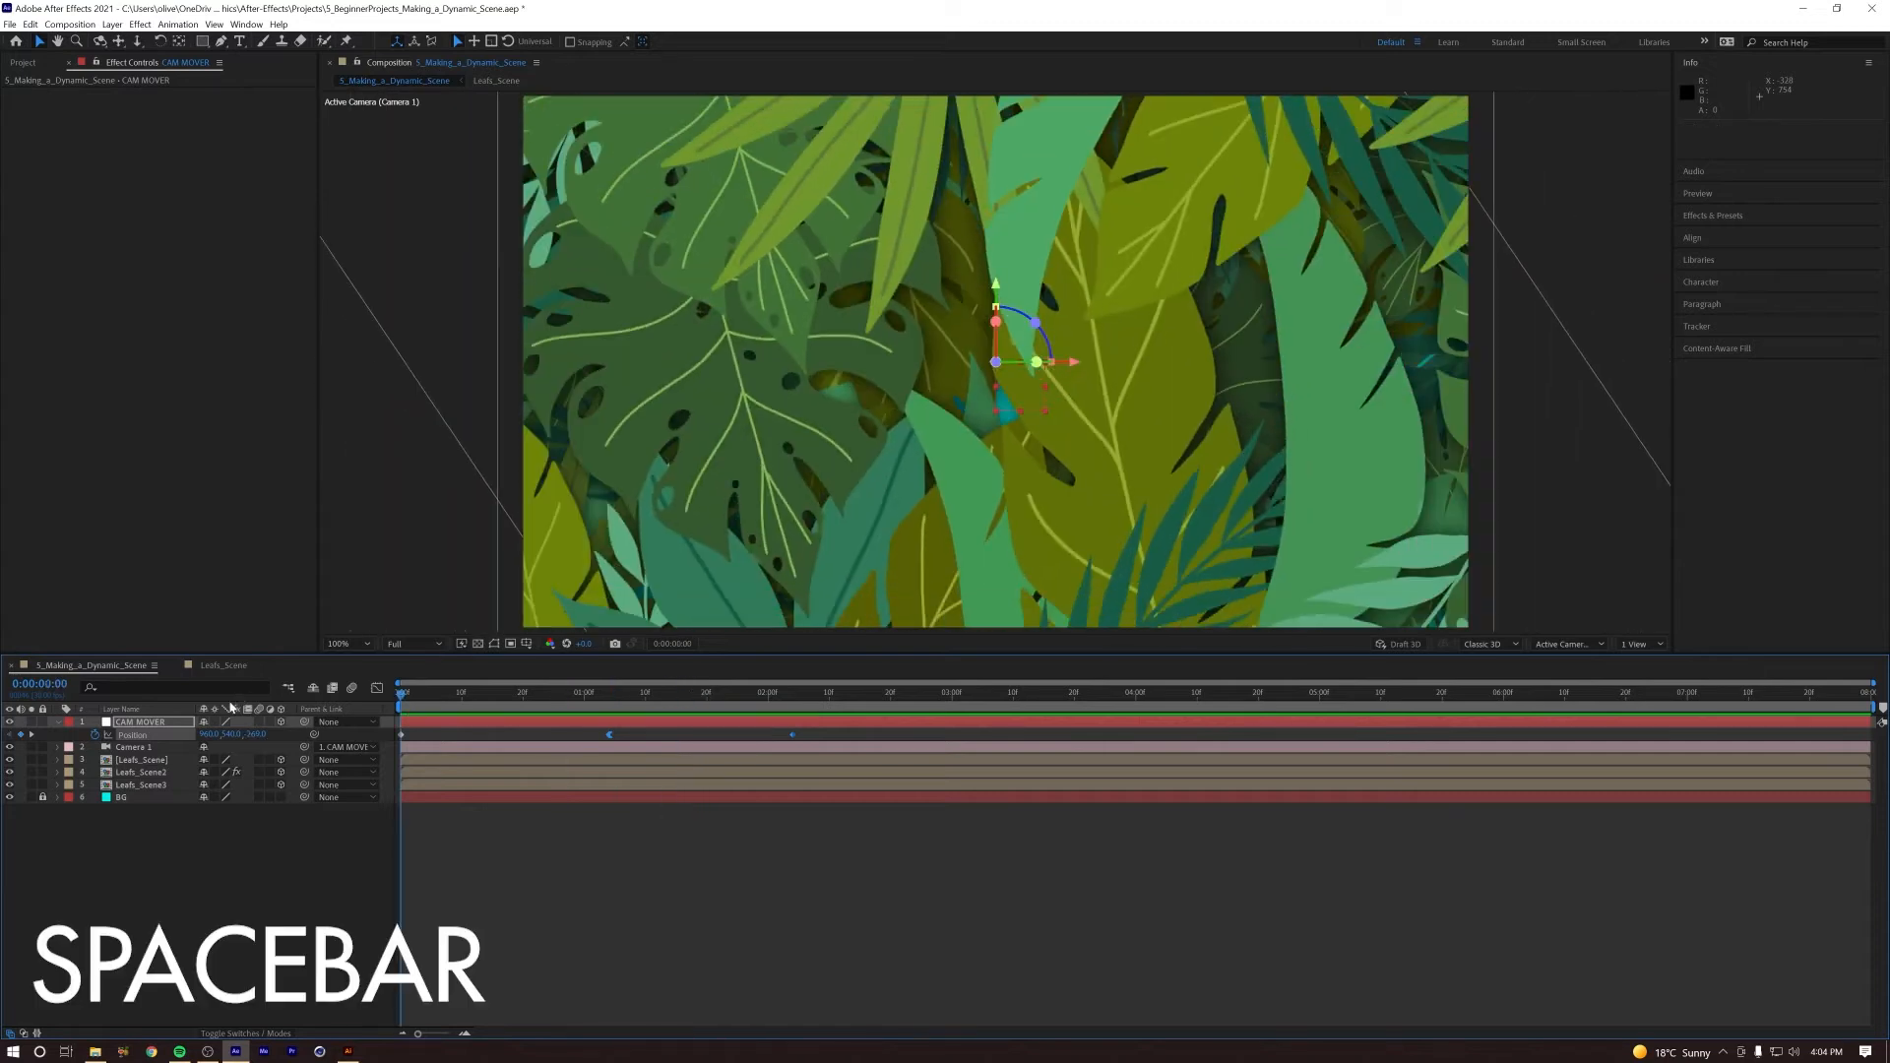
Step: Replay the camera push and scrub to about 1:19 to examine the leaves and their shadows as they open
{"action": "left_click_drag", "start_coordinate": [418, 699], "coordinate": [706, 719]}
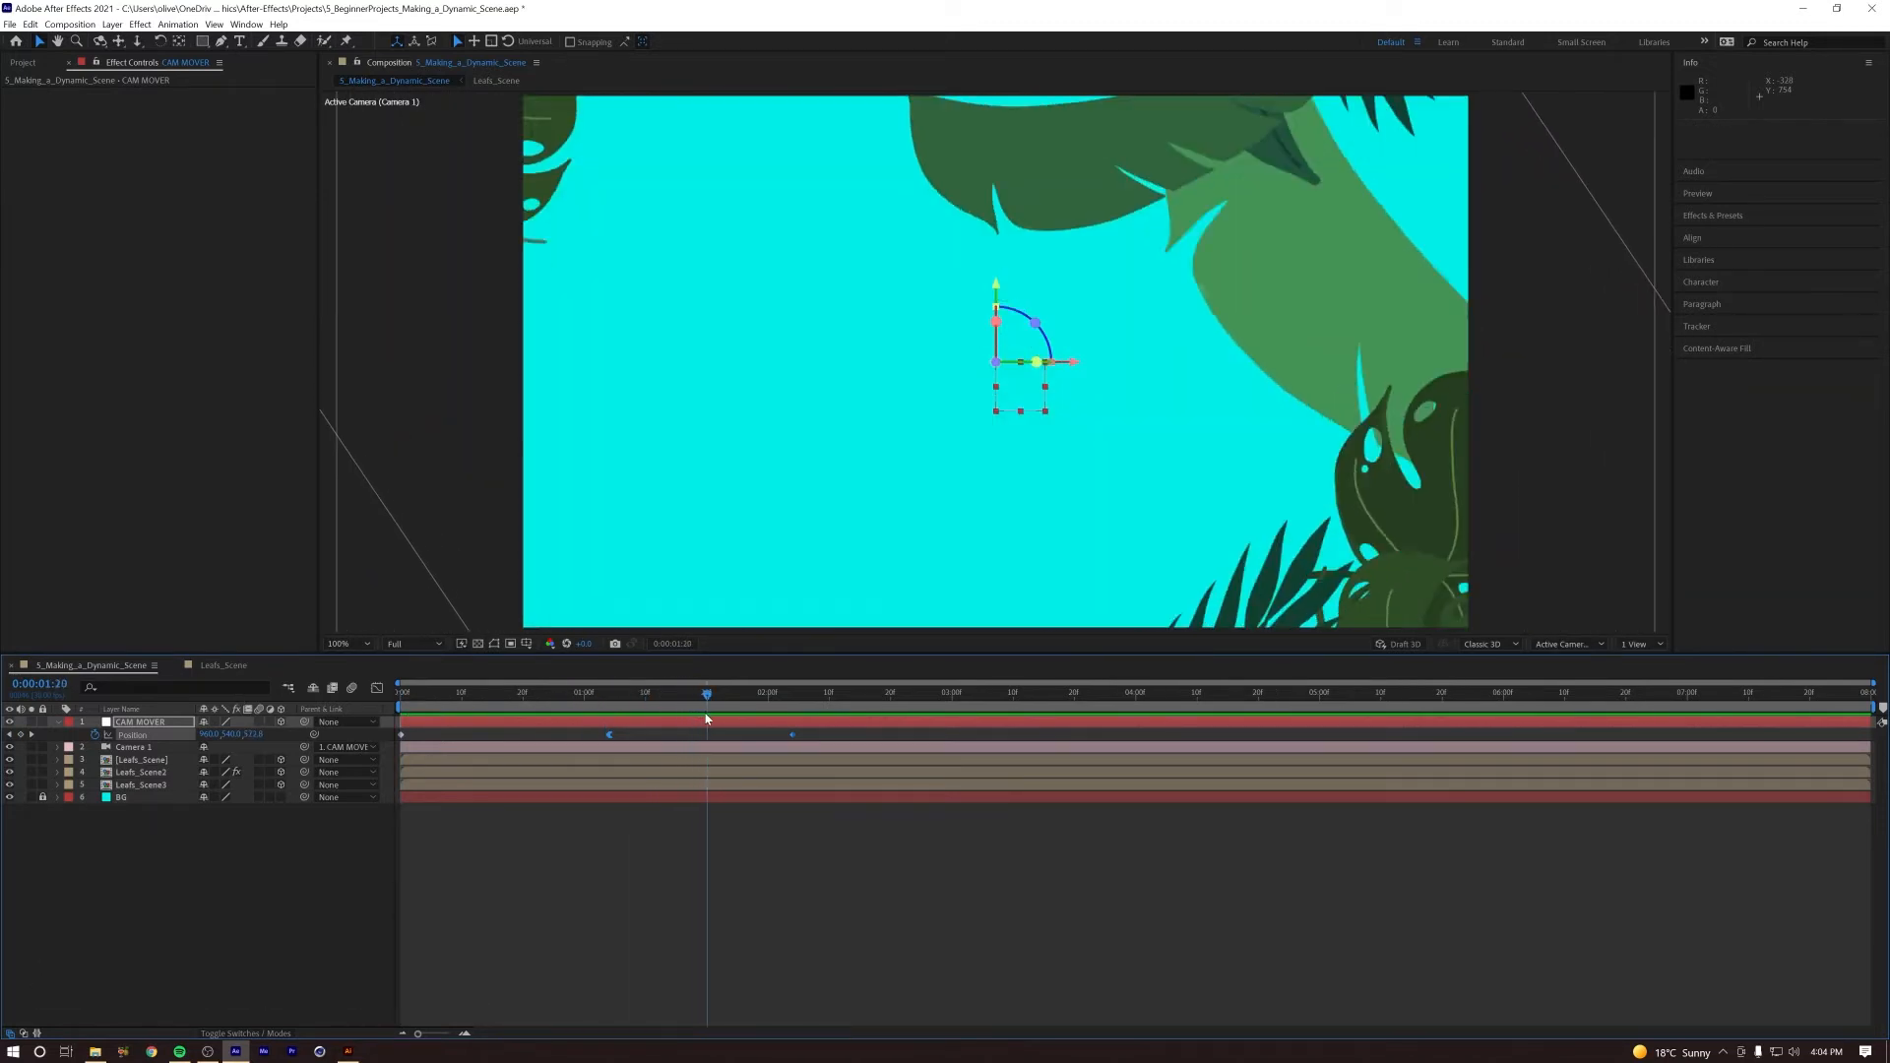
{"action": "key", "text": "space"}
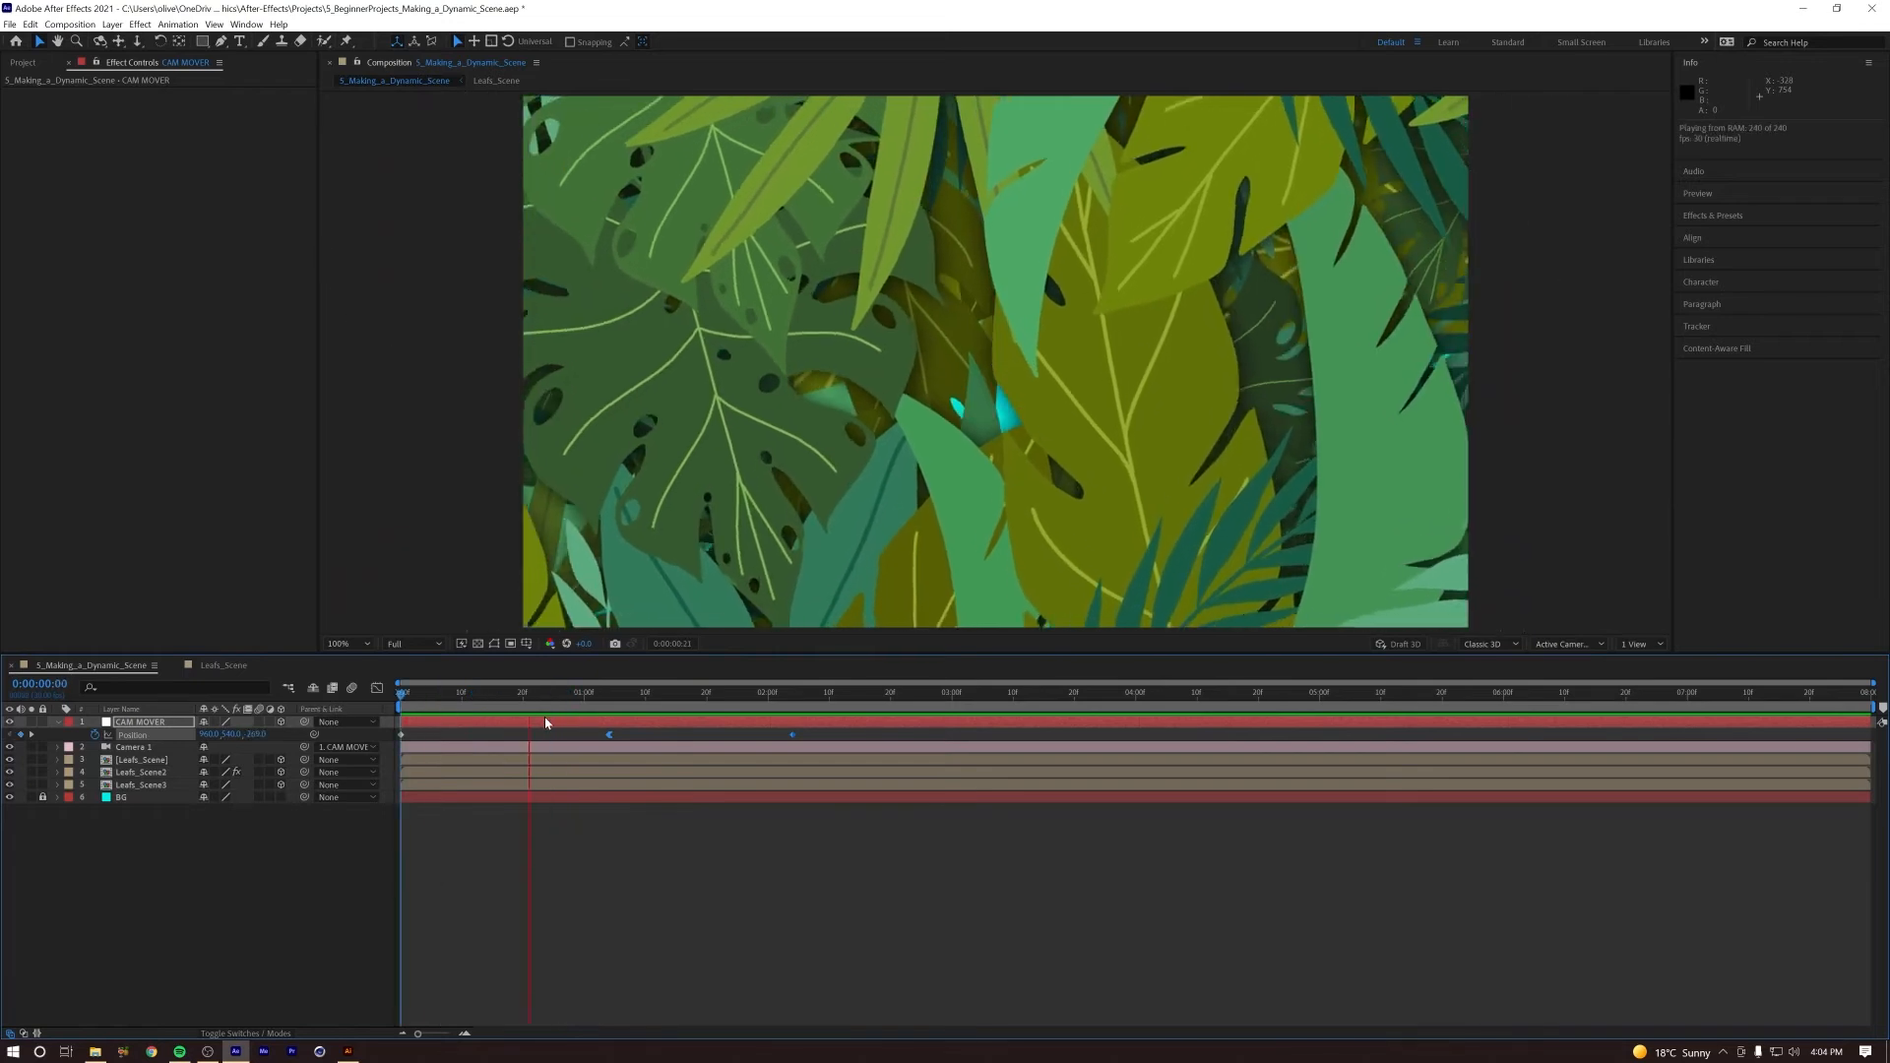
{"action": "key", "text": "space"}
{"action": "key", "text": "space"}
{"action": "left_click_drag", "start_coordinate": [479, 707], "coordinate": [702, 714]}
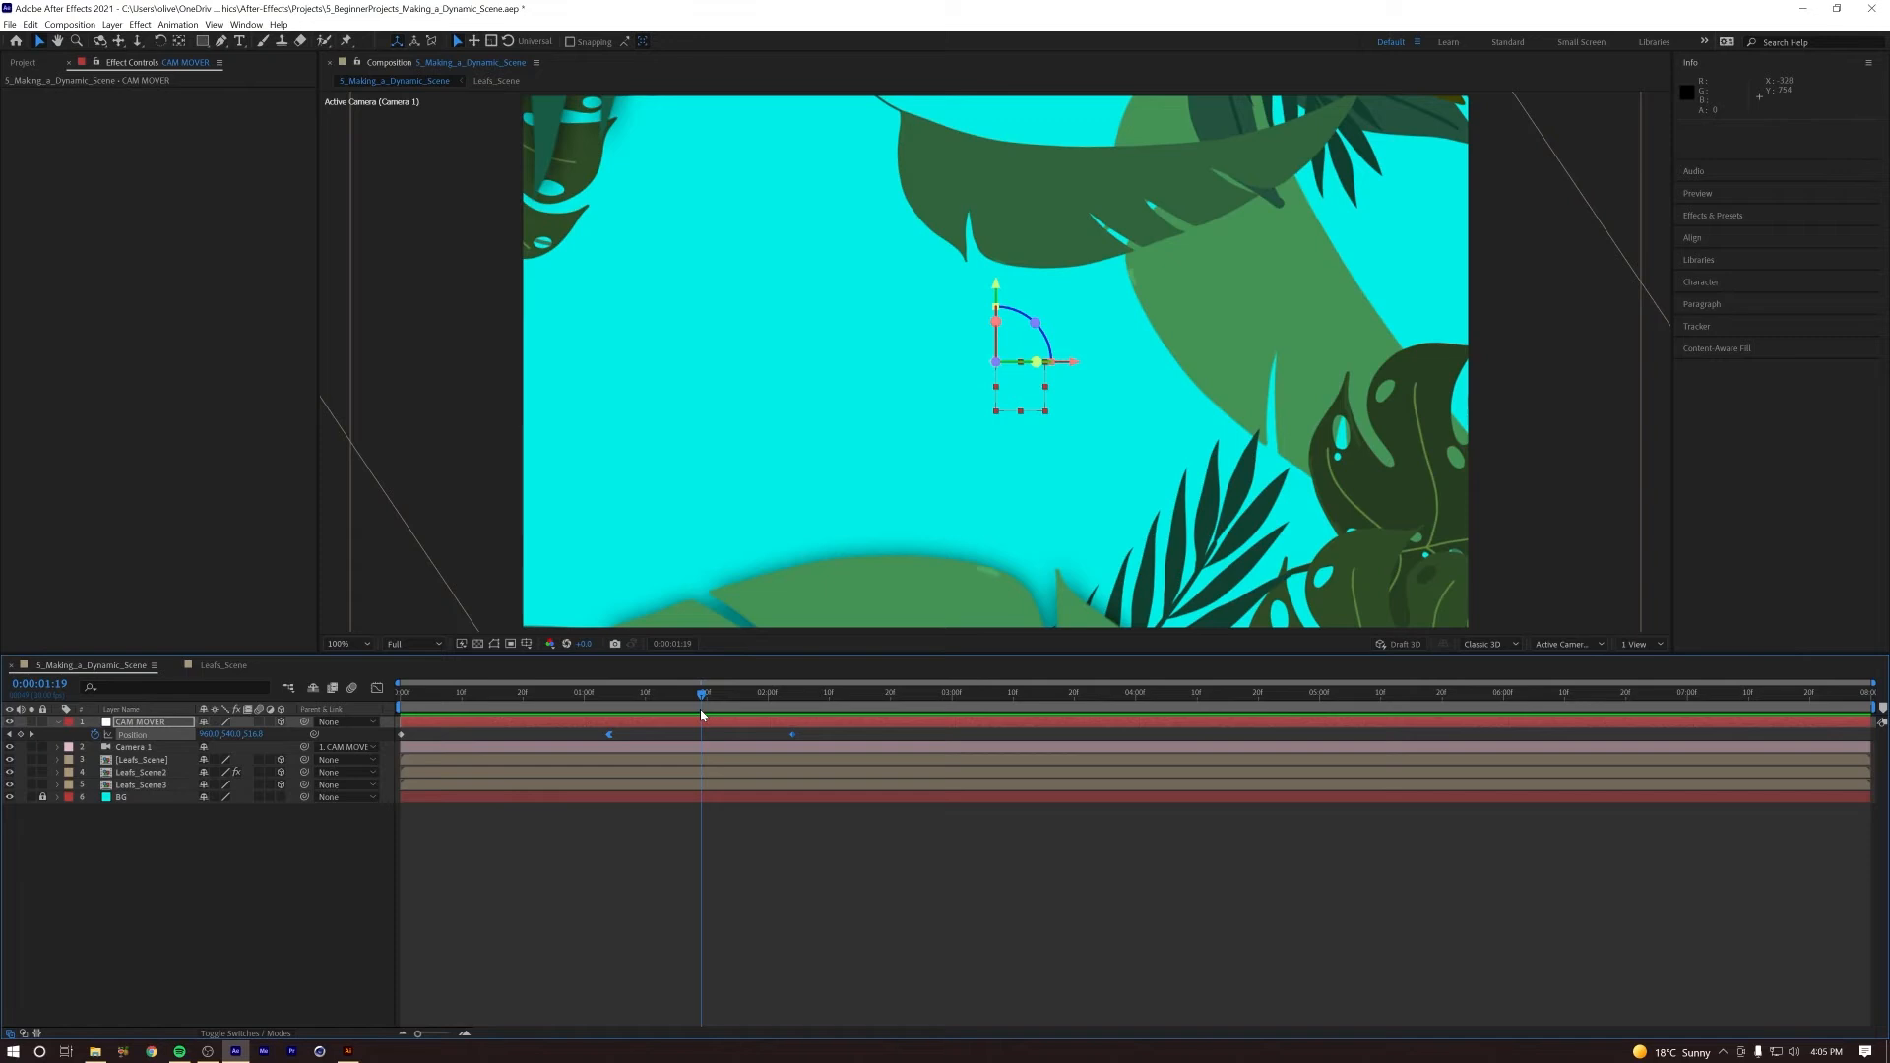
Step: Reveal the keyframes of all layers, delay both Leafs_Scene2 Opacity keyframes to start at about 1:08, and preview
{"action": "key", "text": "ctrl+a"}
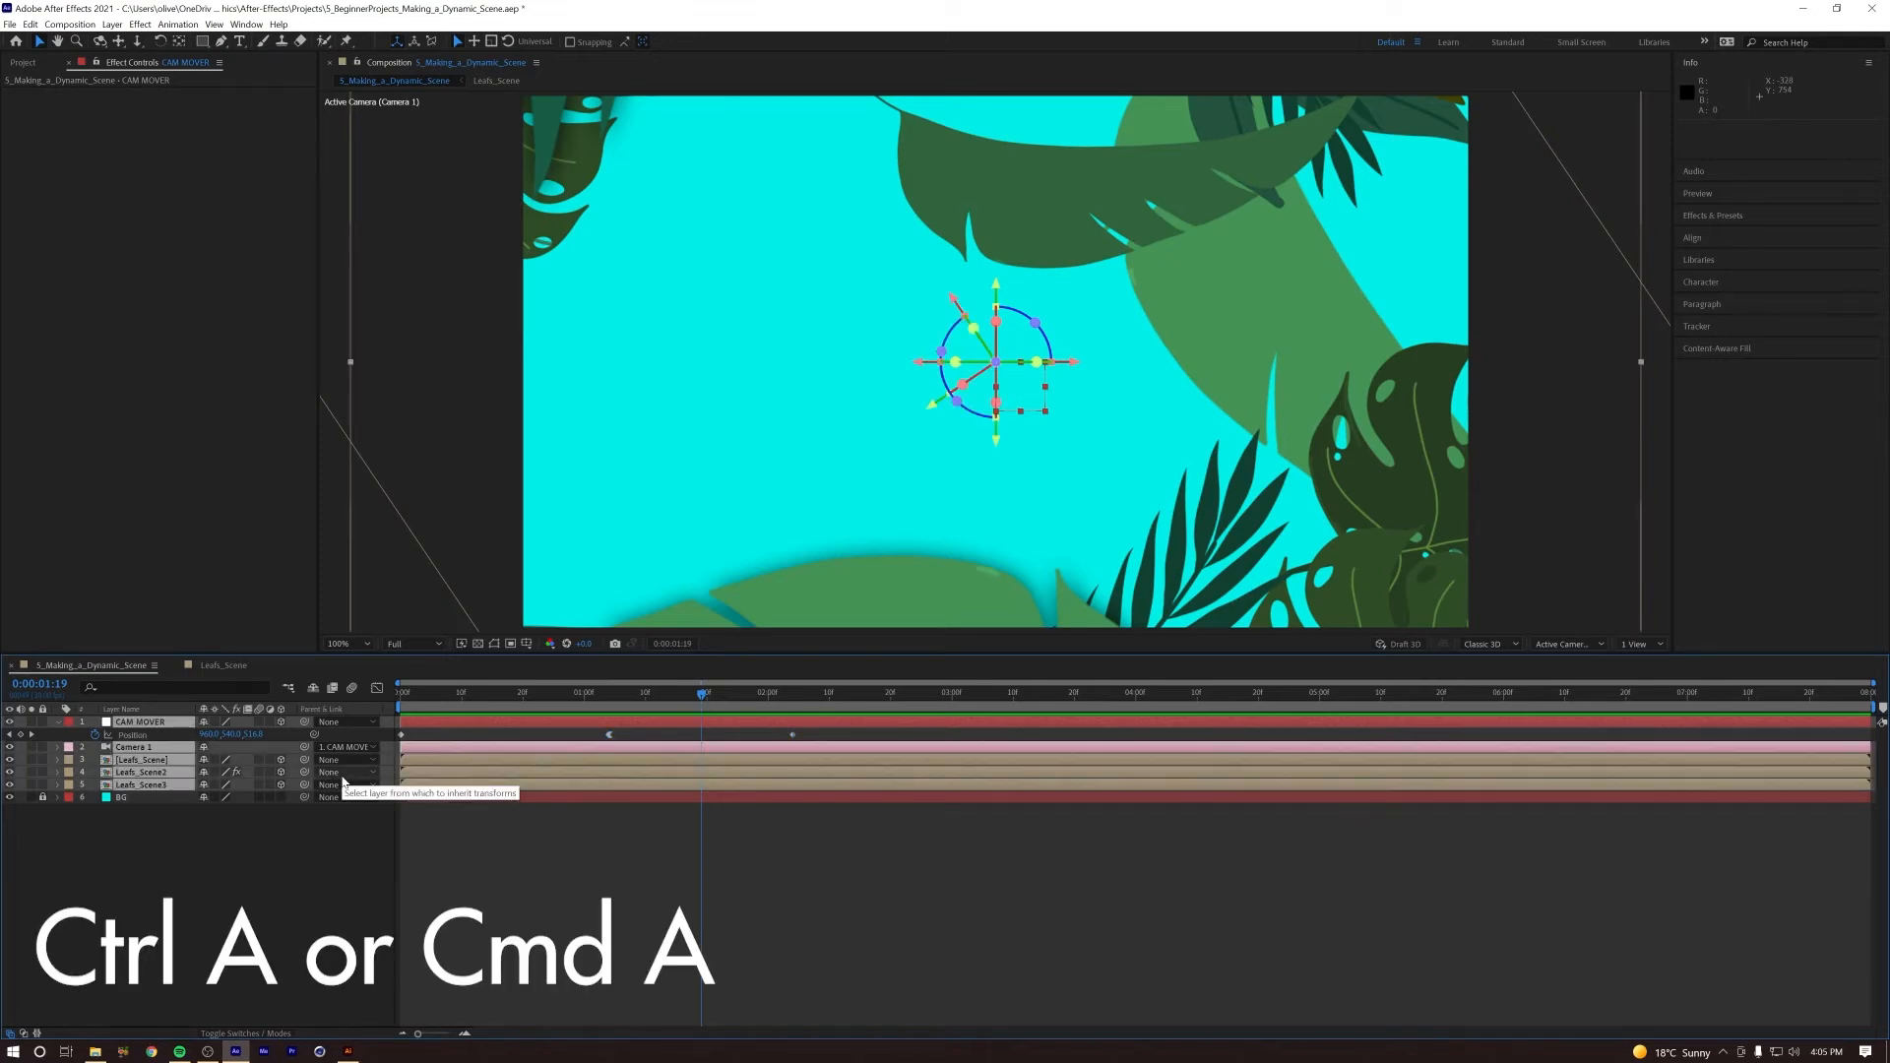
{"action": "key", "text": "u"}
{"action": "left_click", "coordinate": [261, 911]}
{"action": "left_click", "coordinate": [139, 774]}
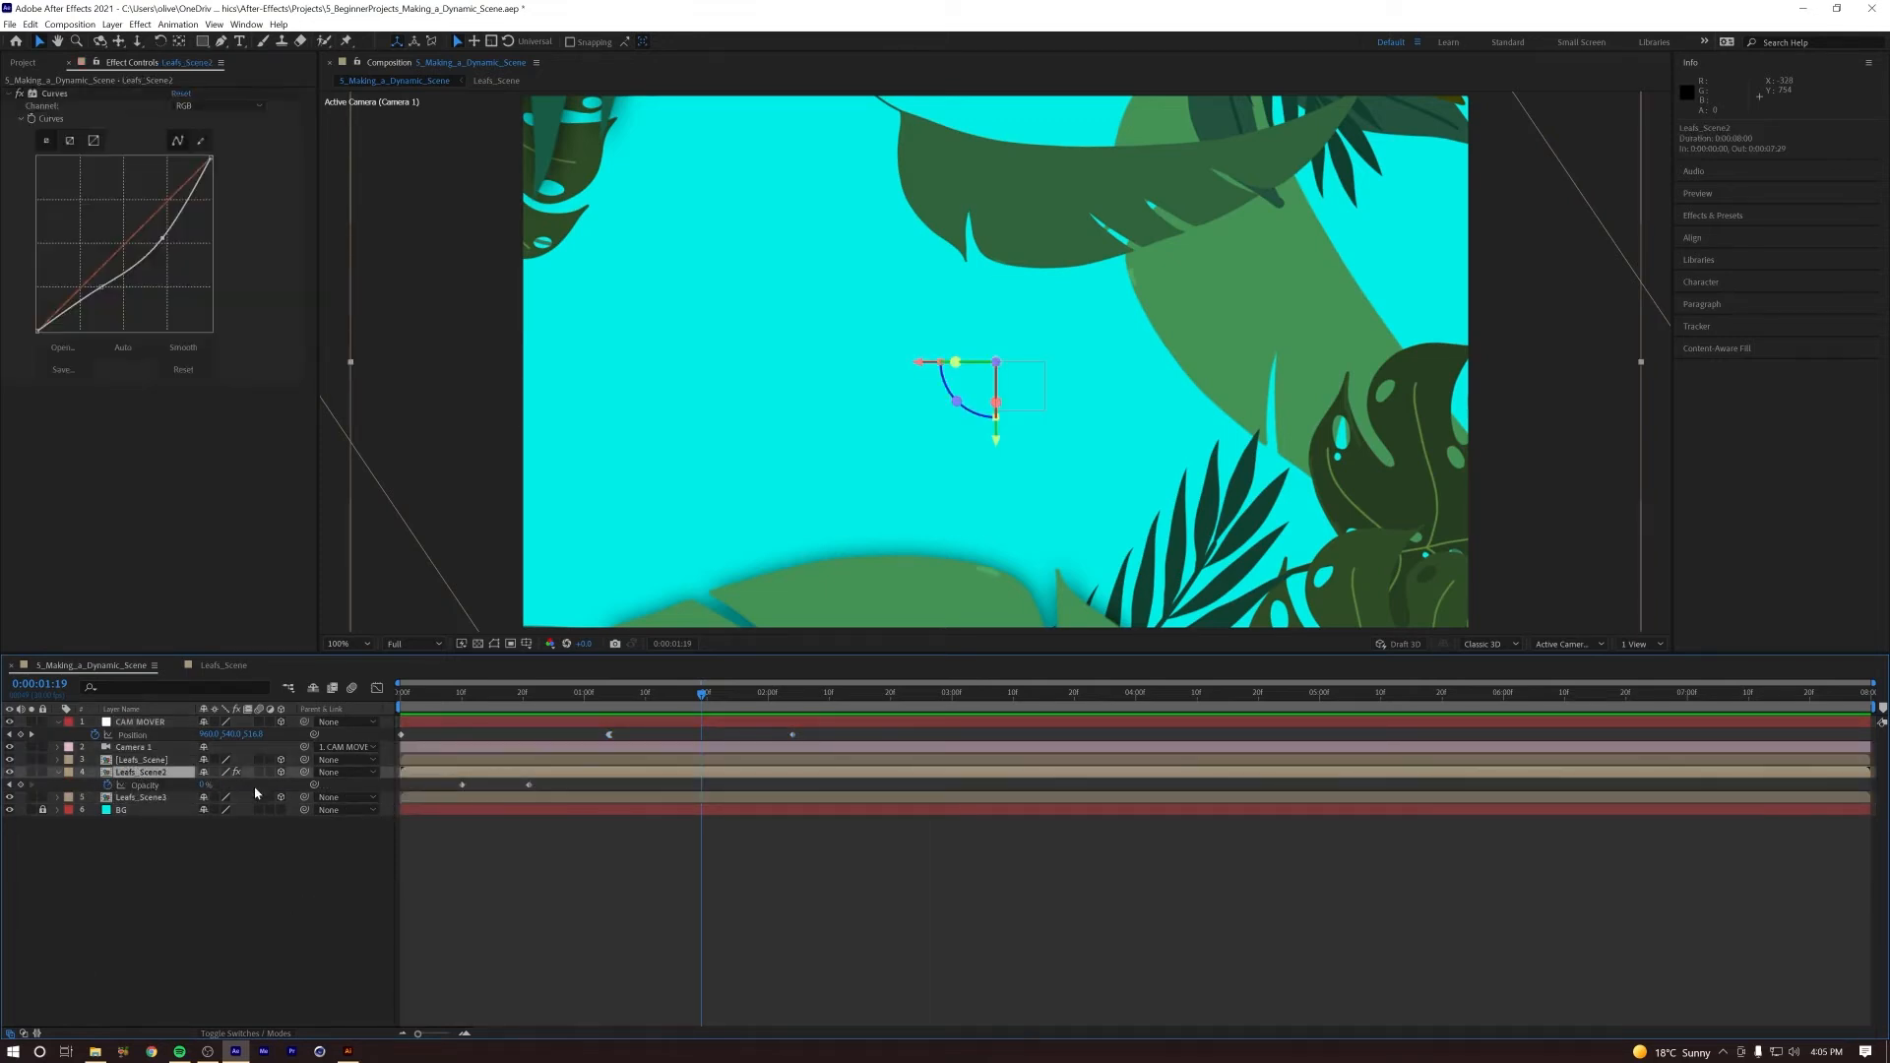
{"action": "left_click_drag", "start_coordinate": [462, 789], "coordinate": [531, 799]}
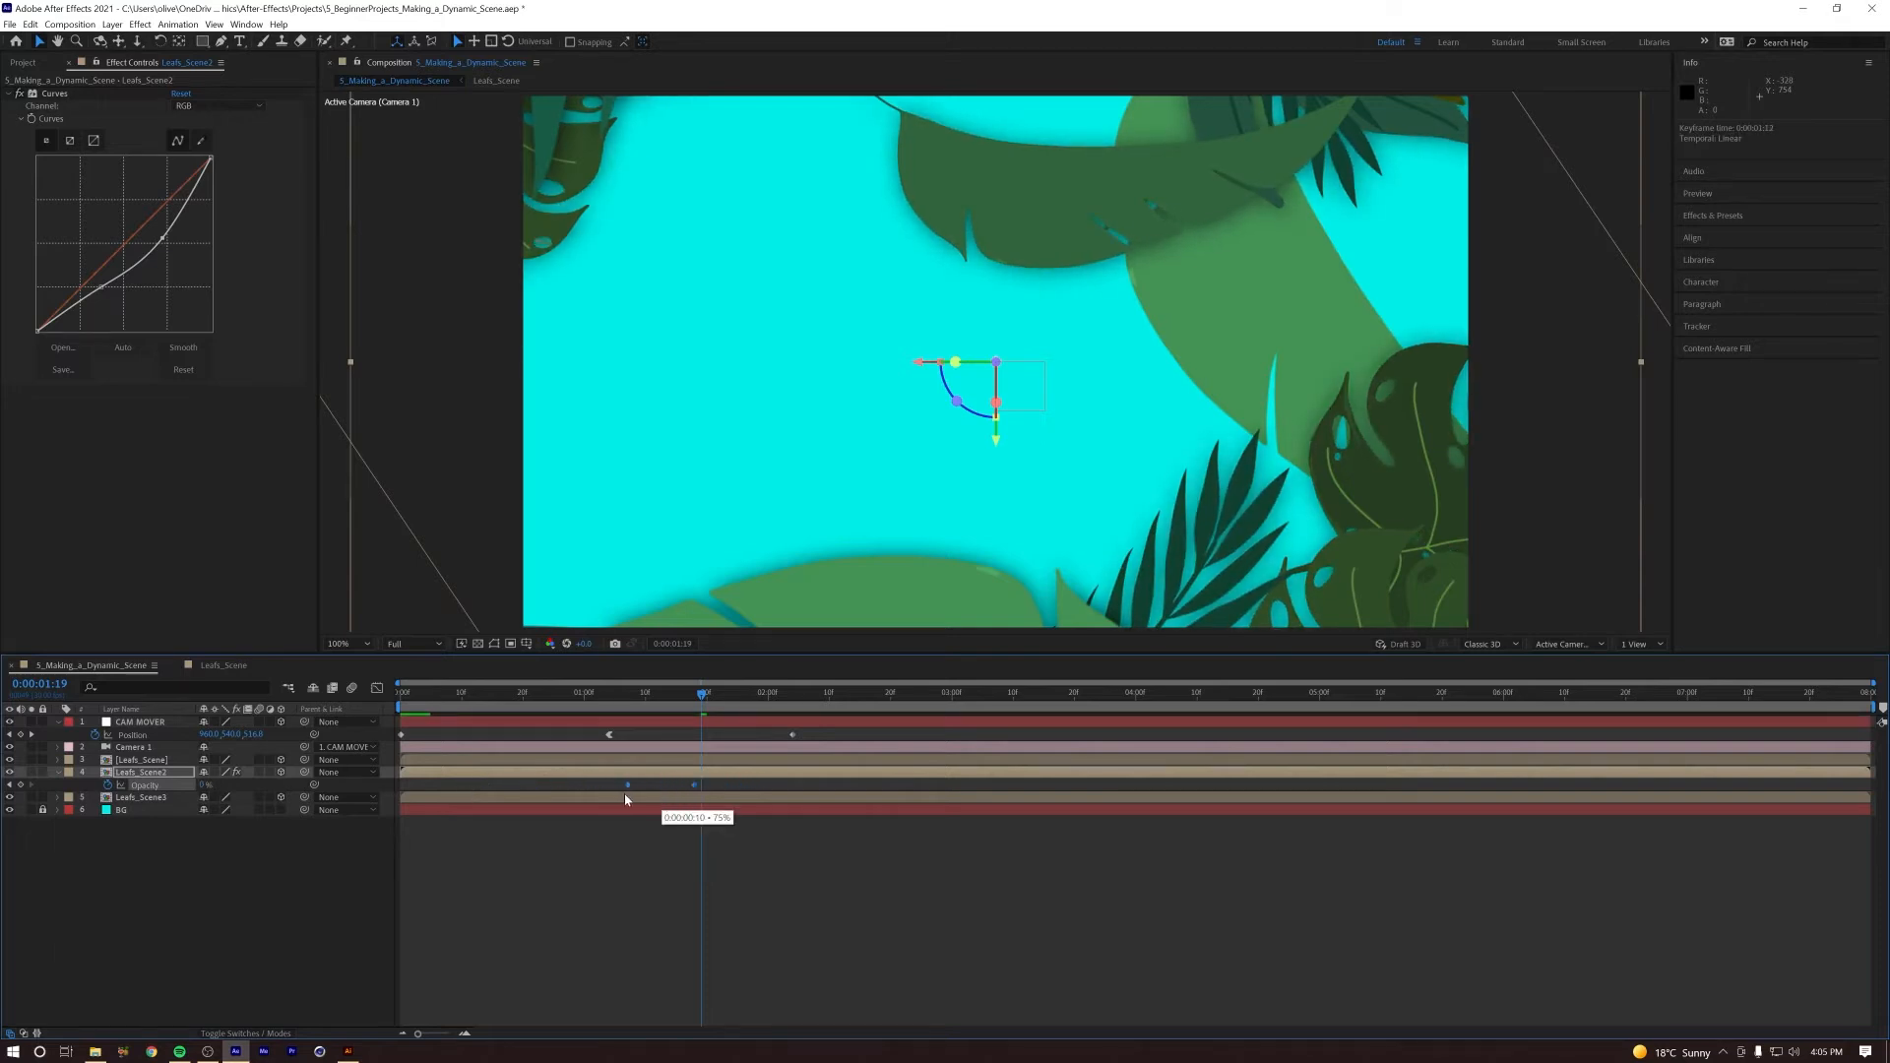
{"action": "key", "text": "space"}
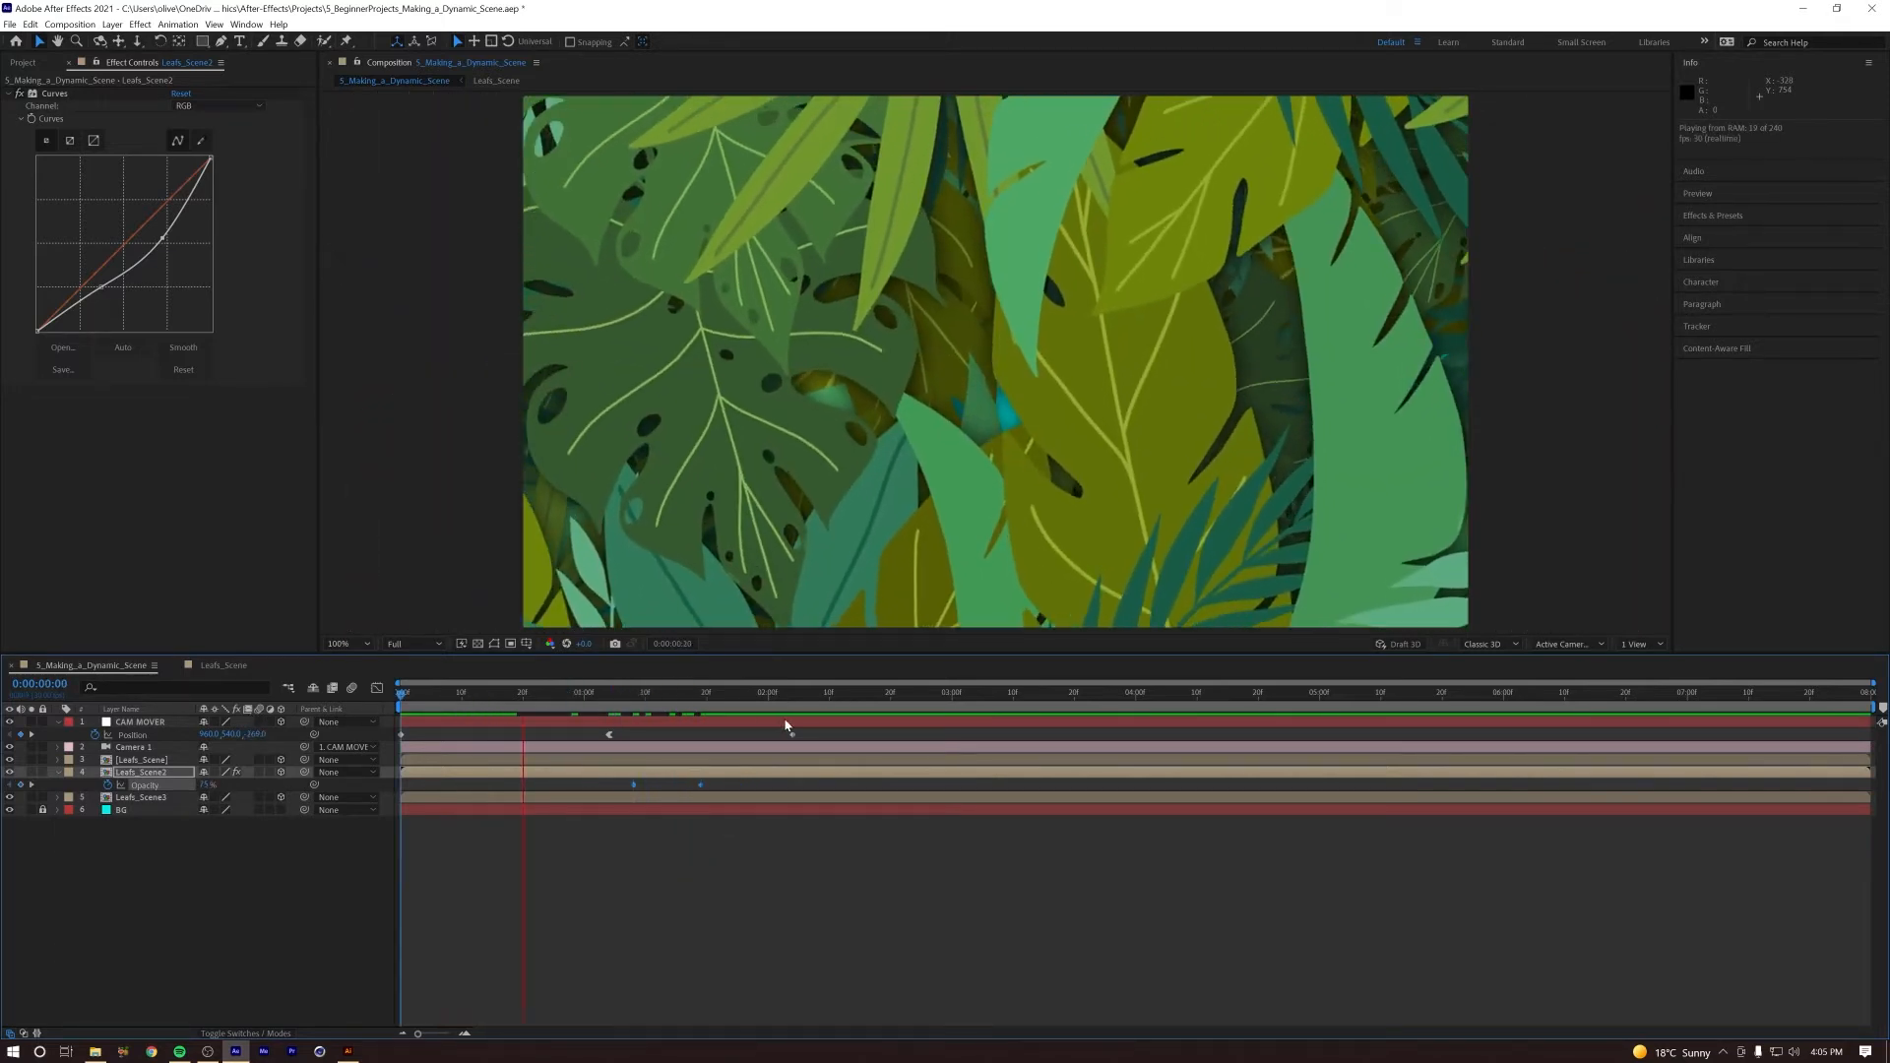
Step: Shift both Leafs_Scene2 Opacity keyframes further so the first sits at about 1:12, and check the playback
{"action": "left_click", "coordinate": [684, 699]}
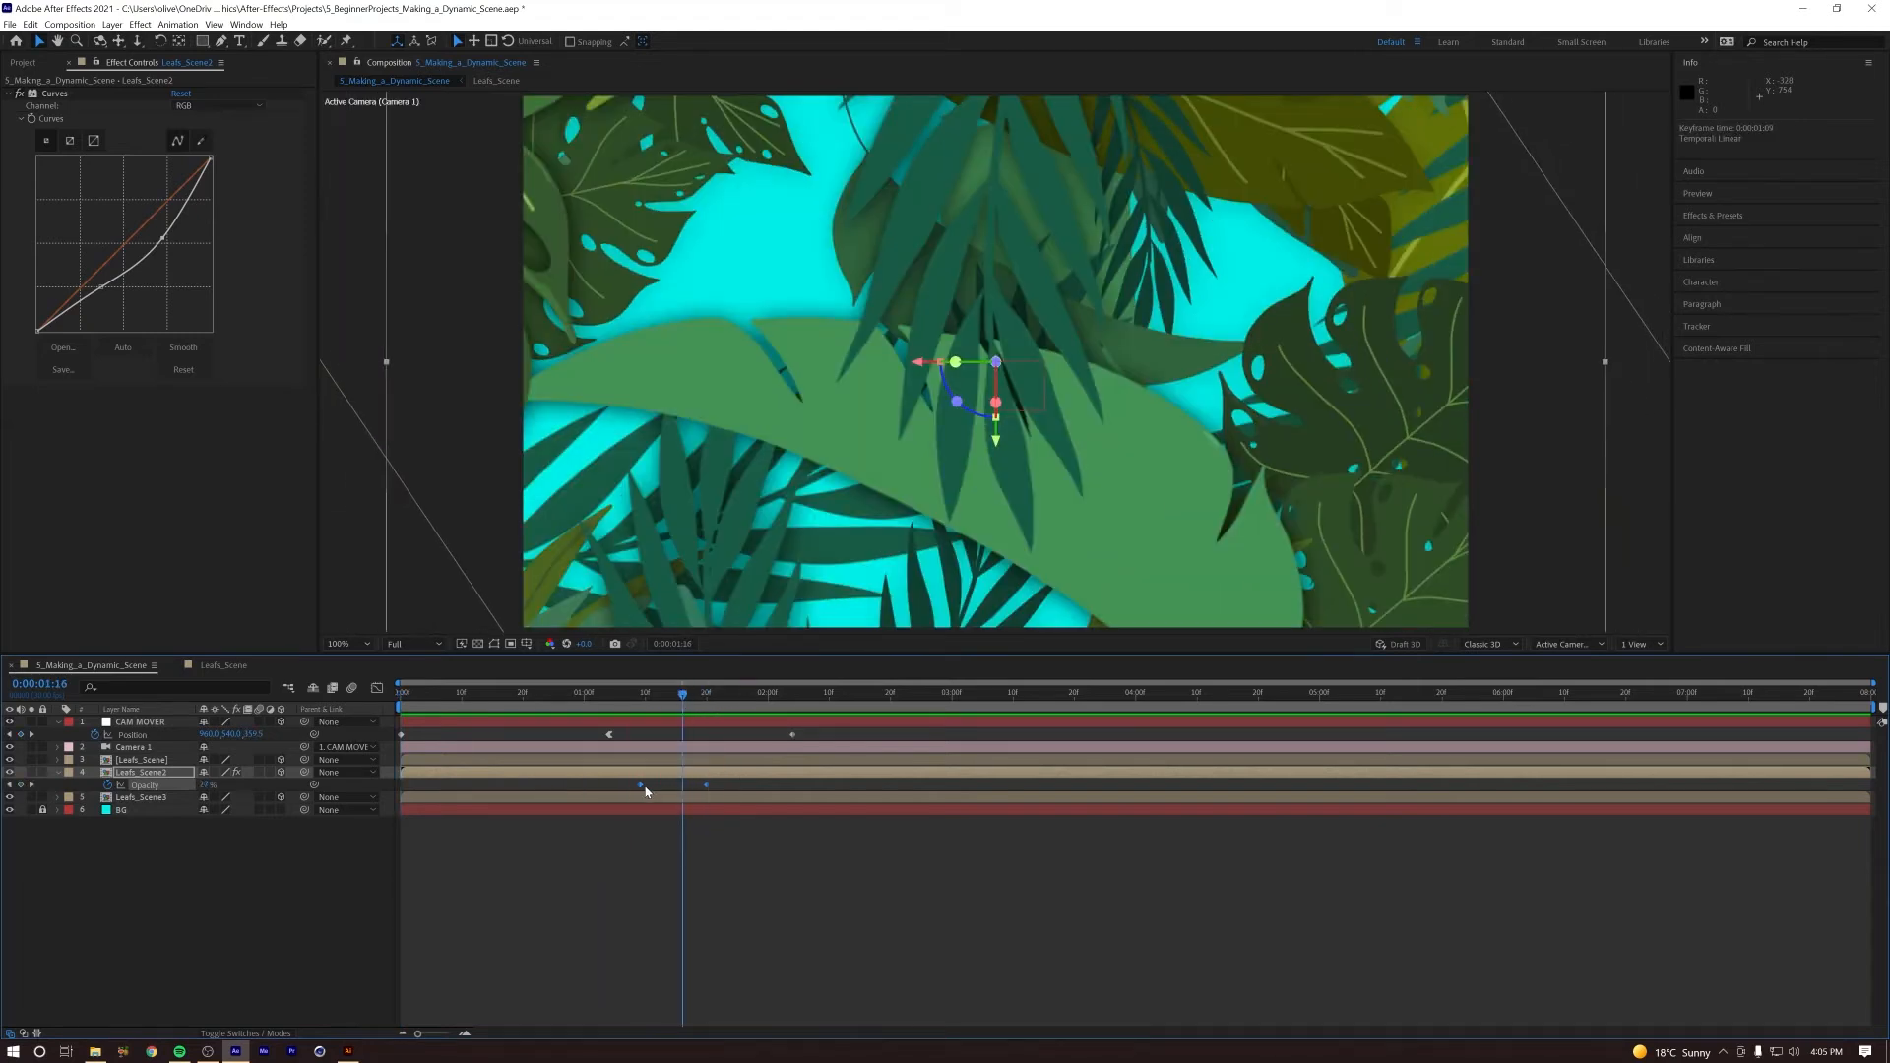
{"action": "left_click_drag", "start_coordinate": [643, 787], "coordinate": [661, 786]}
{"action": "key", "text": "space"}
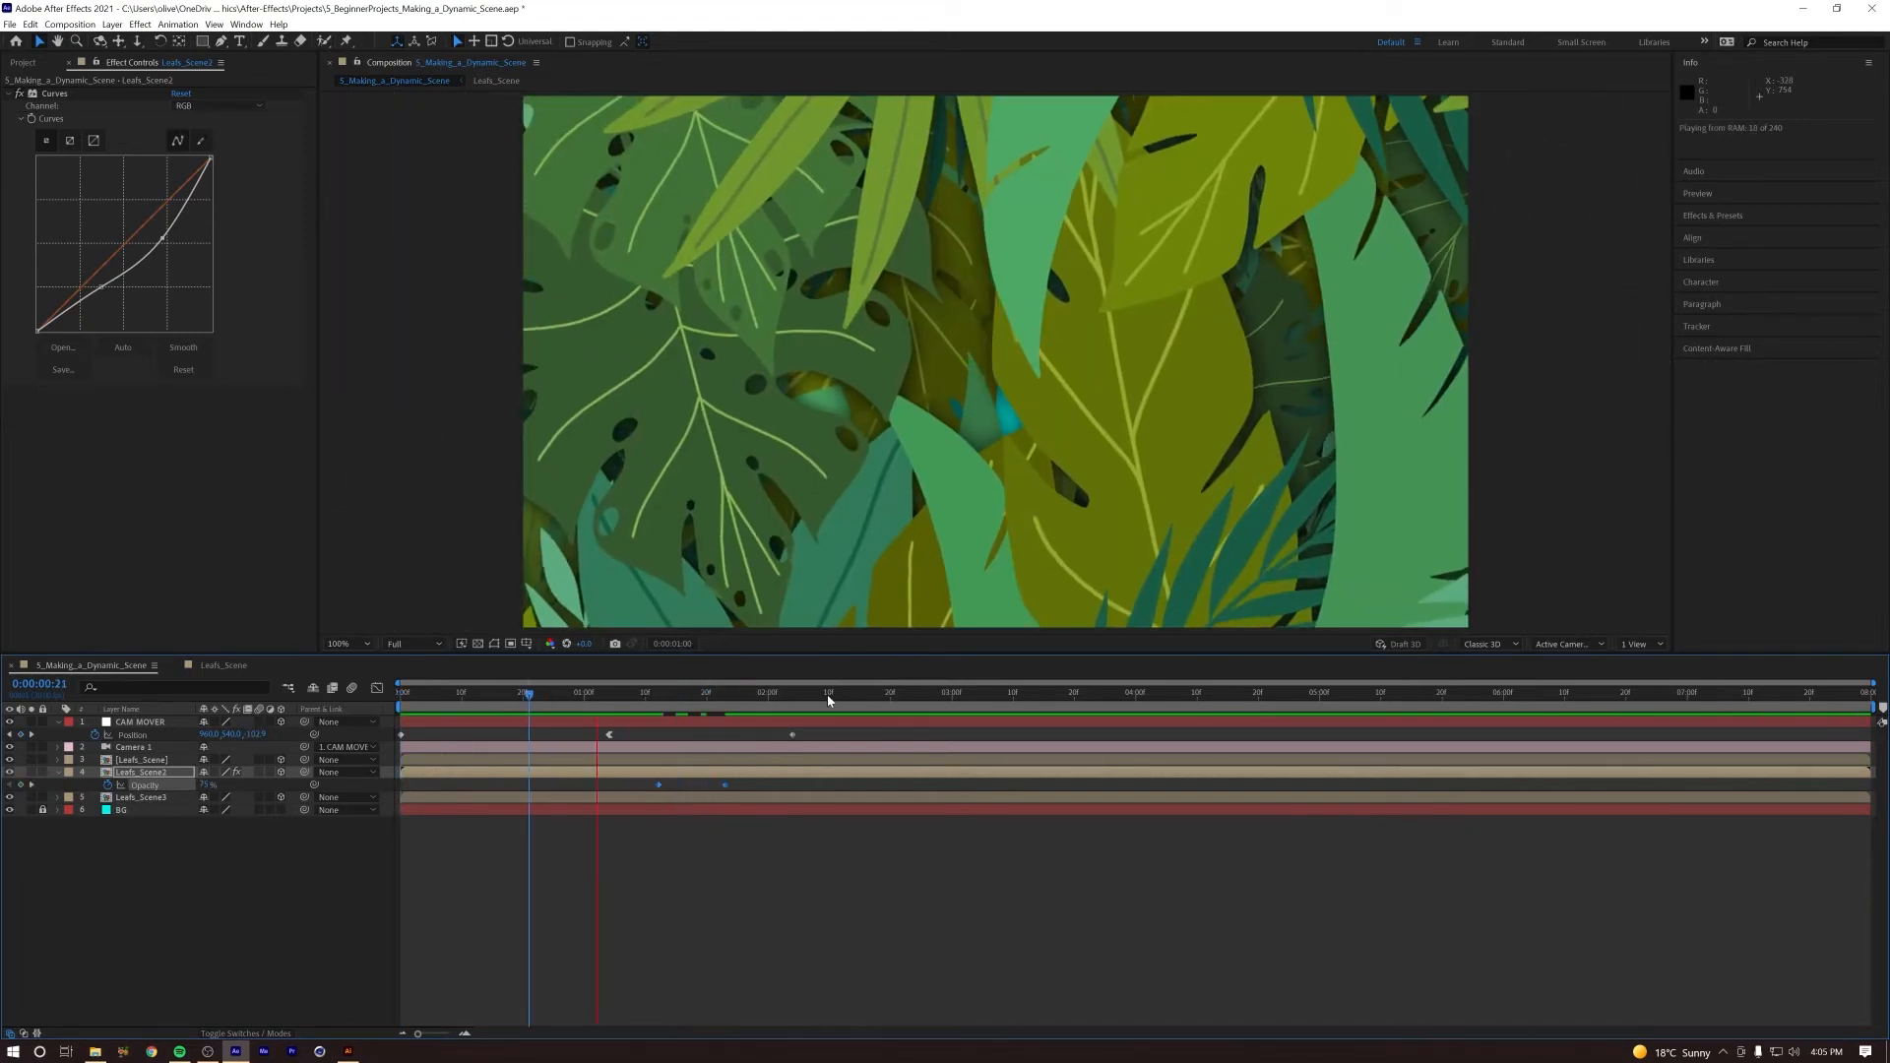
{"action": "key", "text": "space"}
{"action": "left_click_drag", "start_coordinate": [724, 695], "coordinate": [375, 696]}
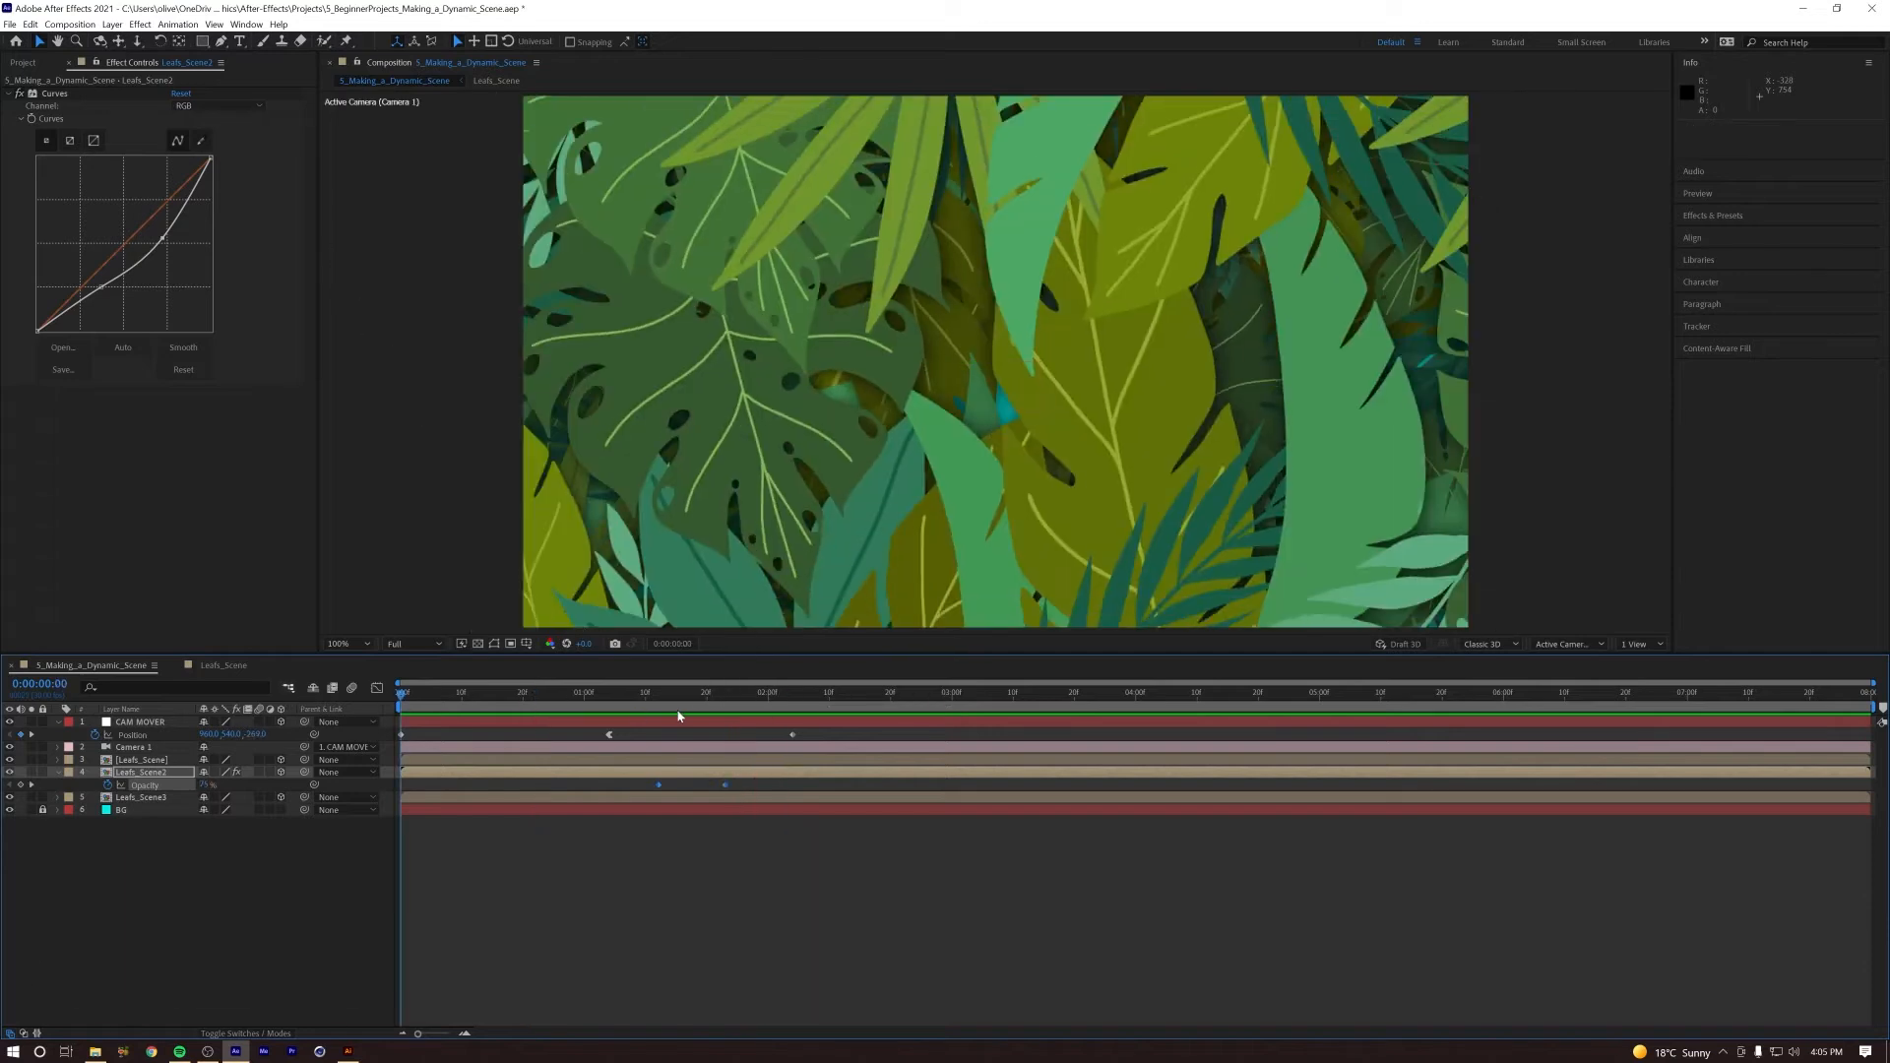
Step: Replay the whole animation from the first frame to review the combined camera, leaf and opacity timing
{"action": "key", "text": "space"}
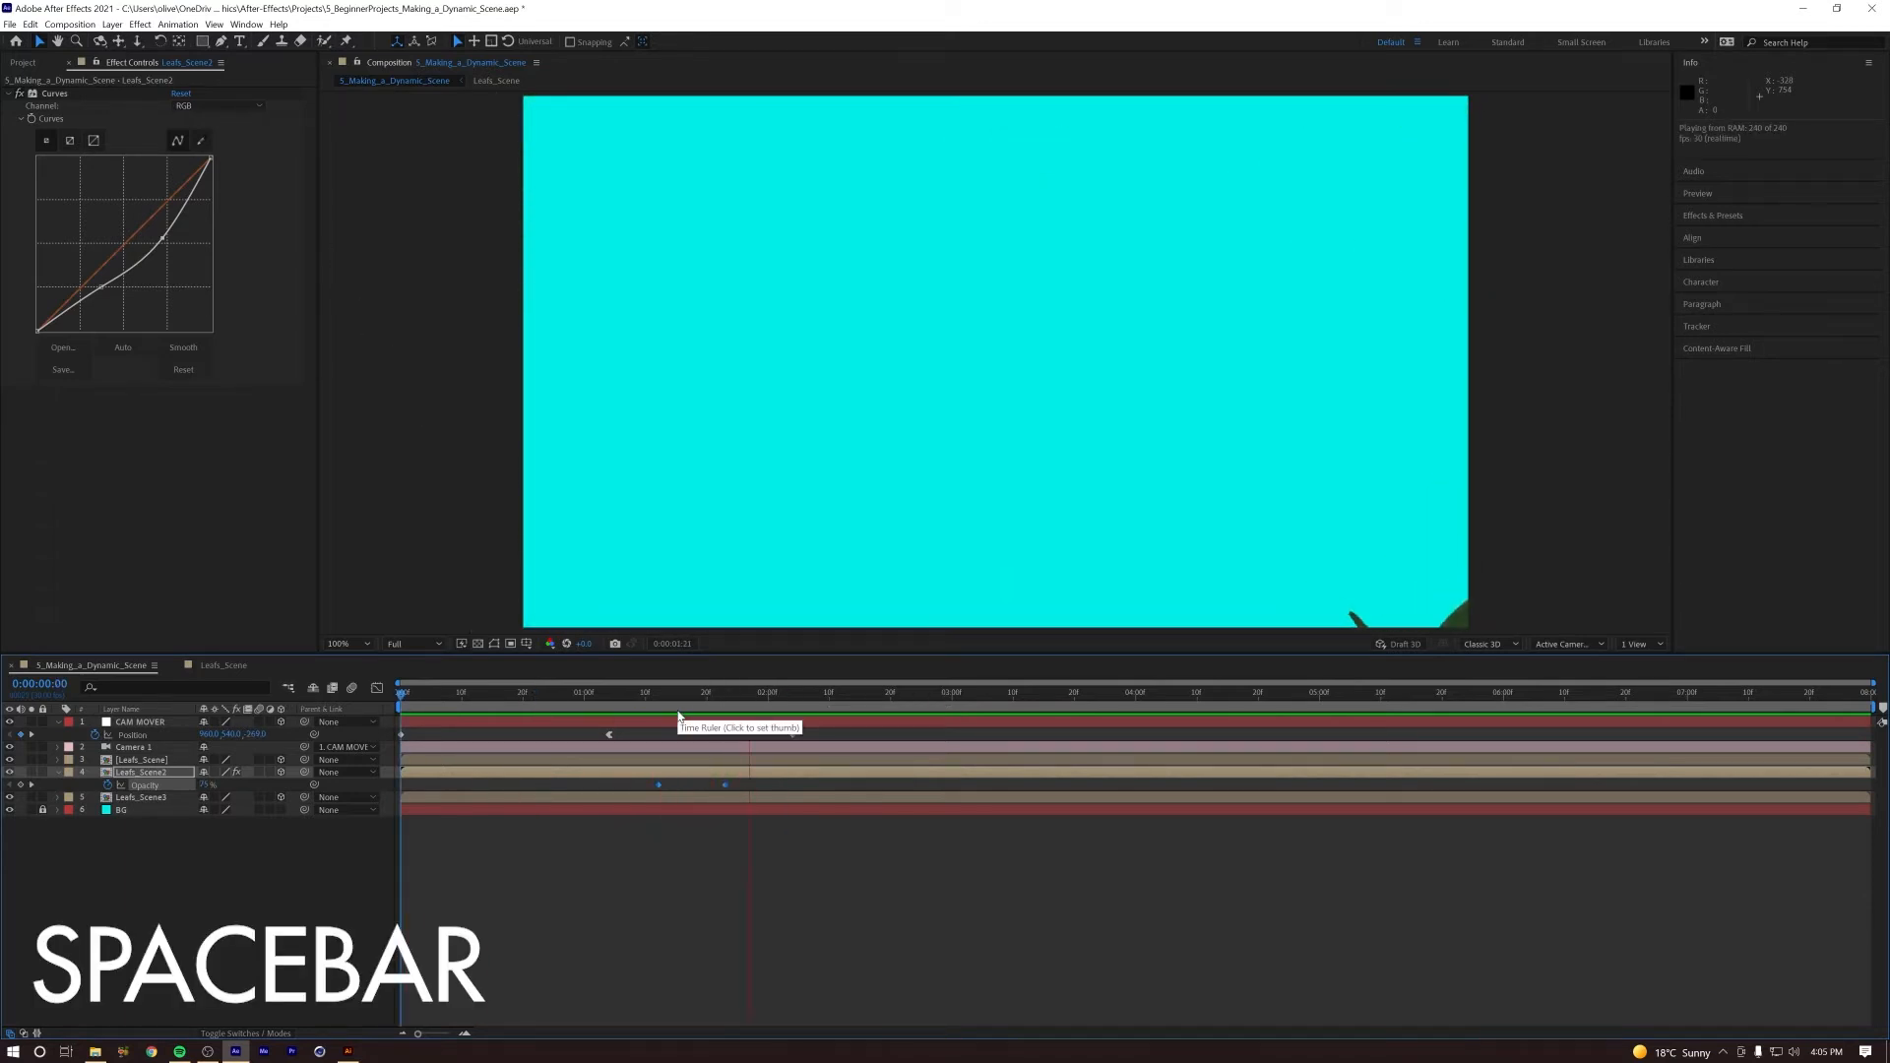
{"action": "key", "text": "space"}
{"action": "mouse_move", "coordinate": [446, 701]}
{"action": "left_mouse_down"}
{"action": "mouse_move", "coordinate": [474, 705]}
{"action": "mouse_move", "coordinate": [402, 705]}
{"action": "mouse_move", "coordinate": [519, 705]}
{"action": "mouse_move", "coordinate": [409, 705]}
{"action": "left_mouse_up"}
{"action": "key", "text": "space"}
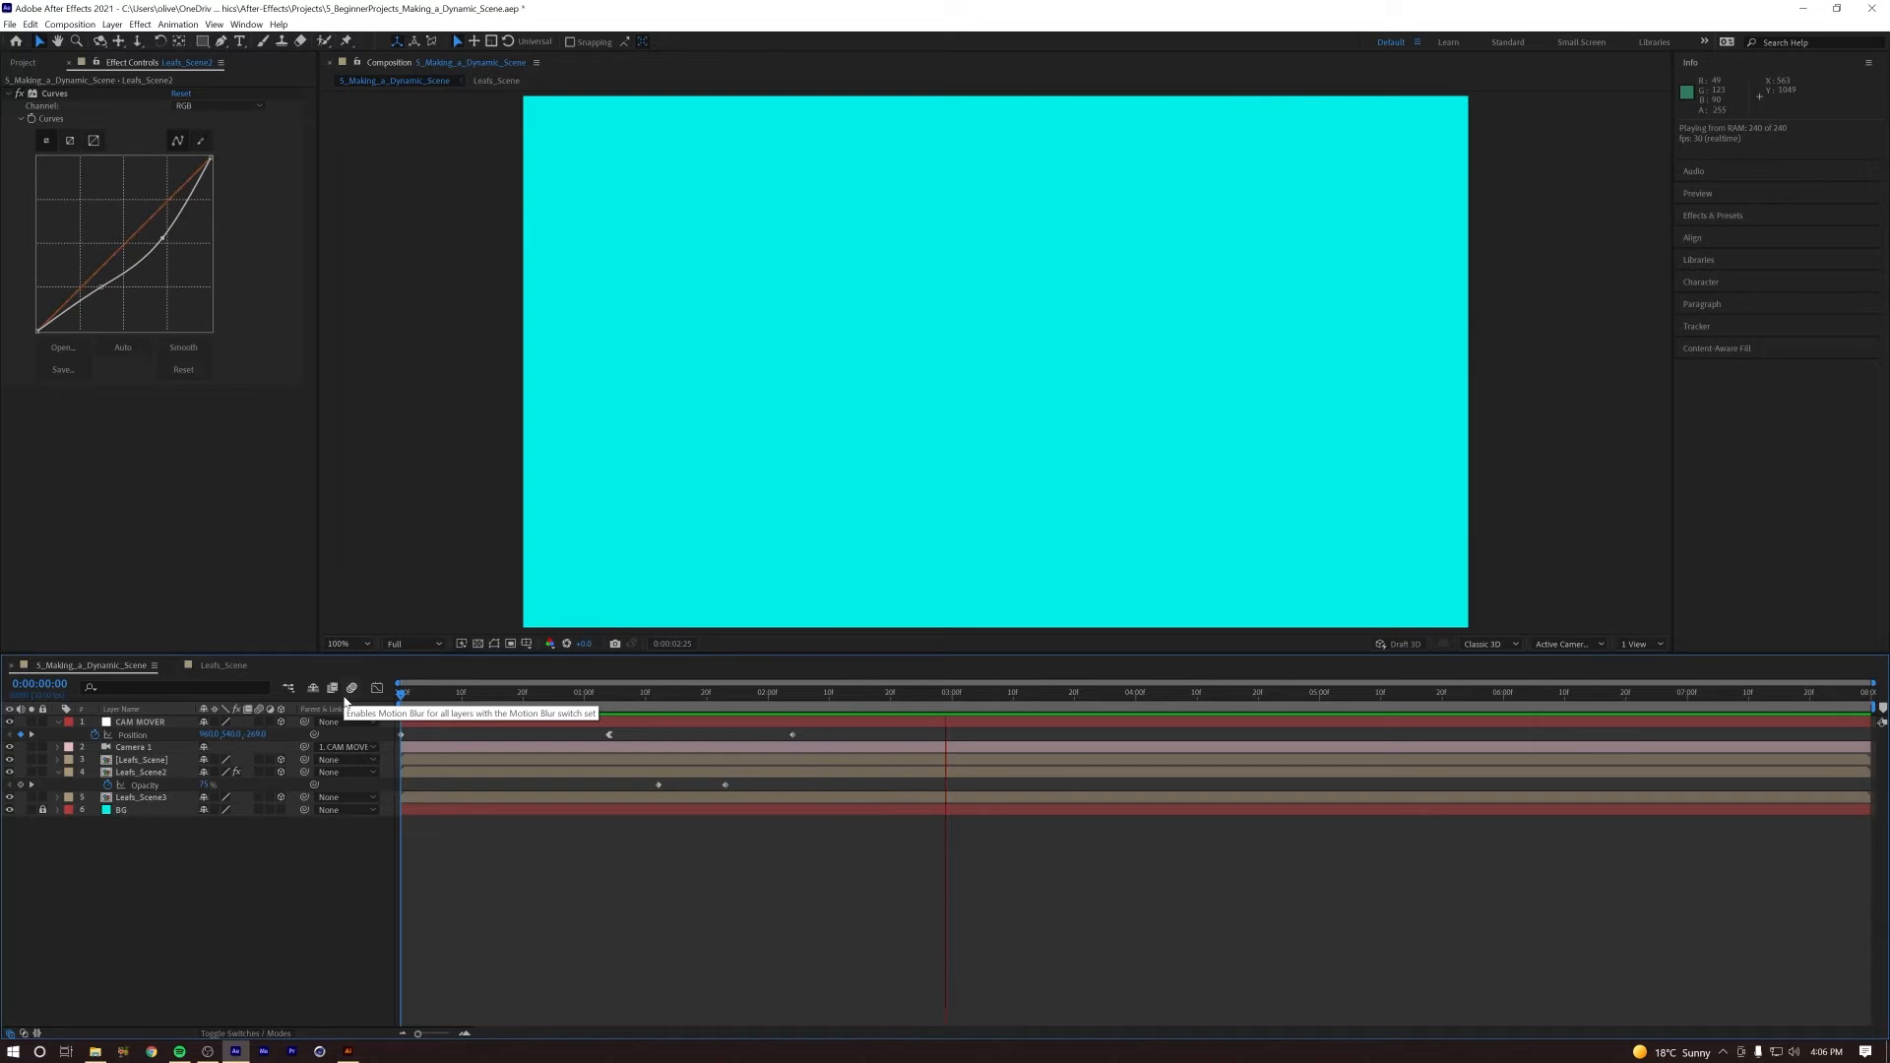
{"action": "key", "text": "space"}
Step: Return to the first frame and collapse the revealed keyframe properties of all layers
{"action": "key", "text": "Home"}
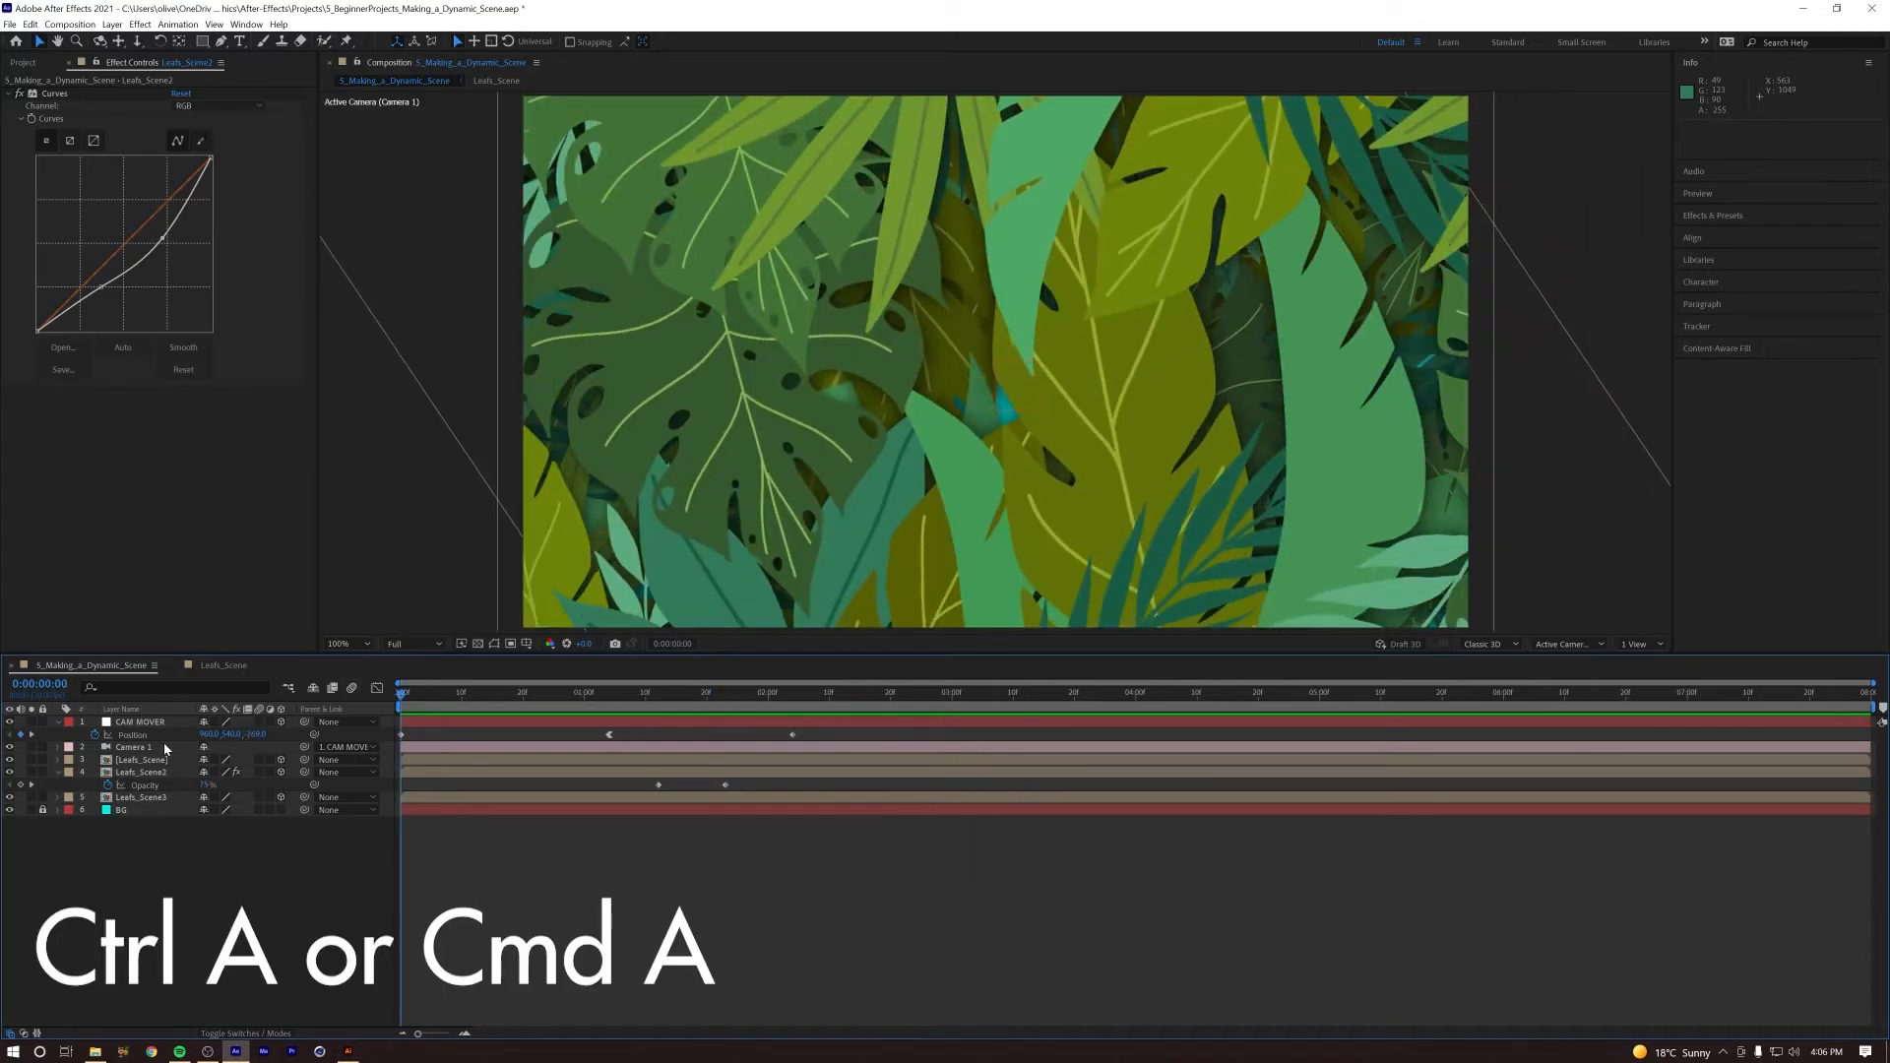
{"action": "key", "text": "ctrl+a"}
{"action": "key", "text": "u"}
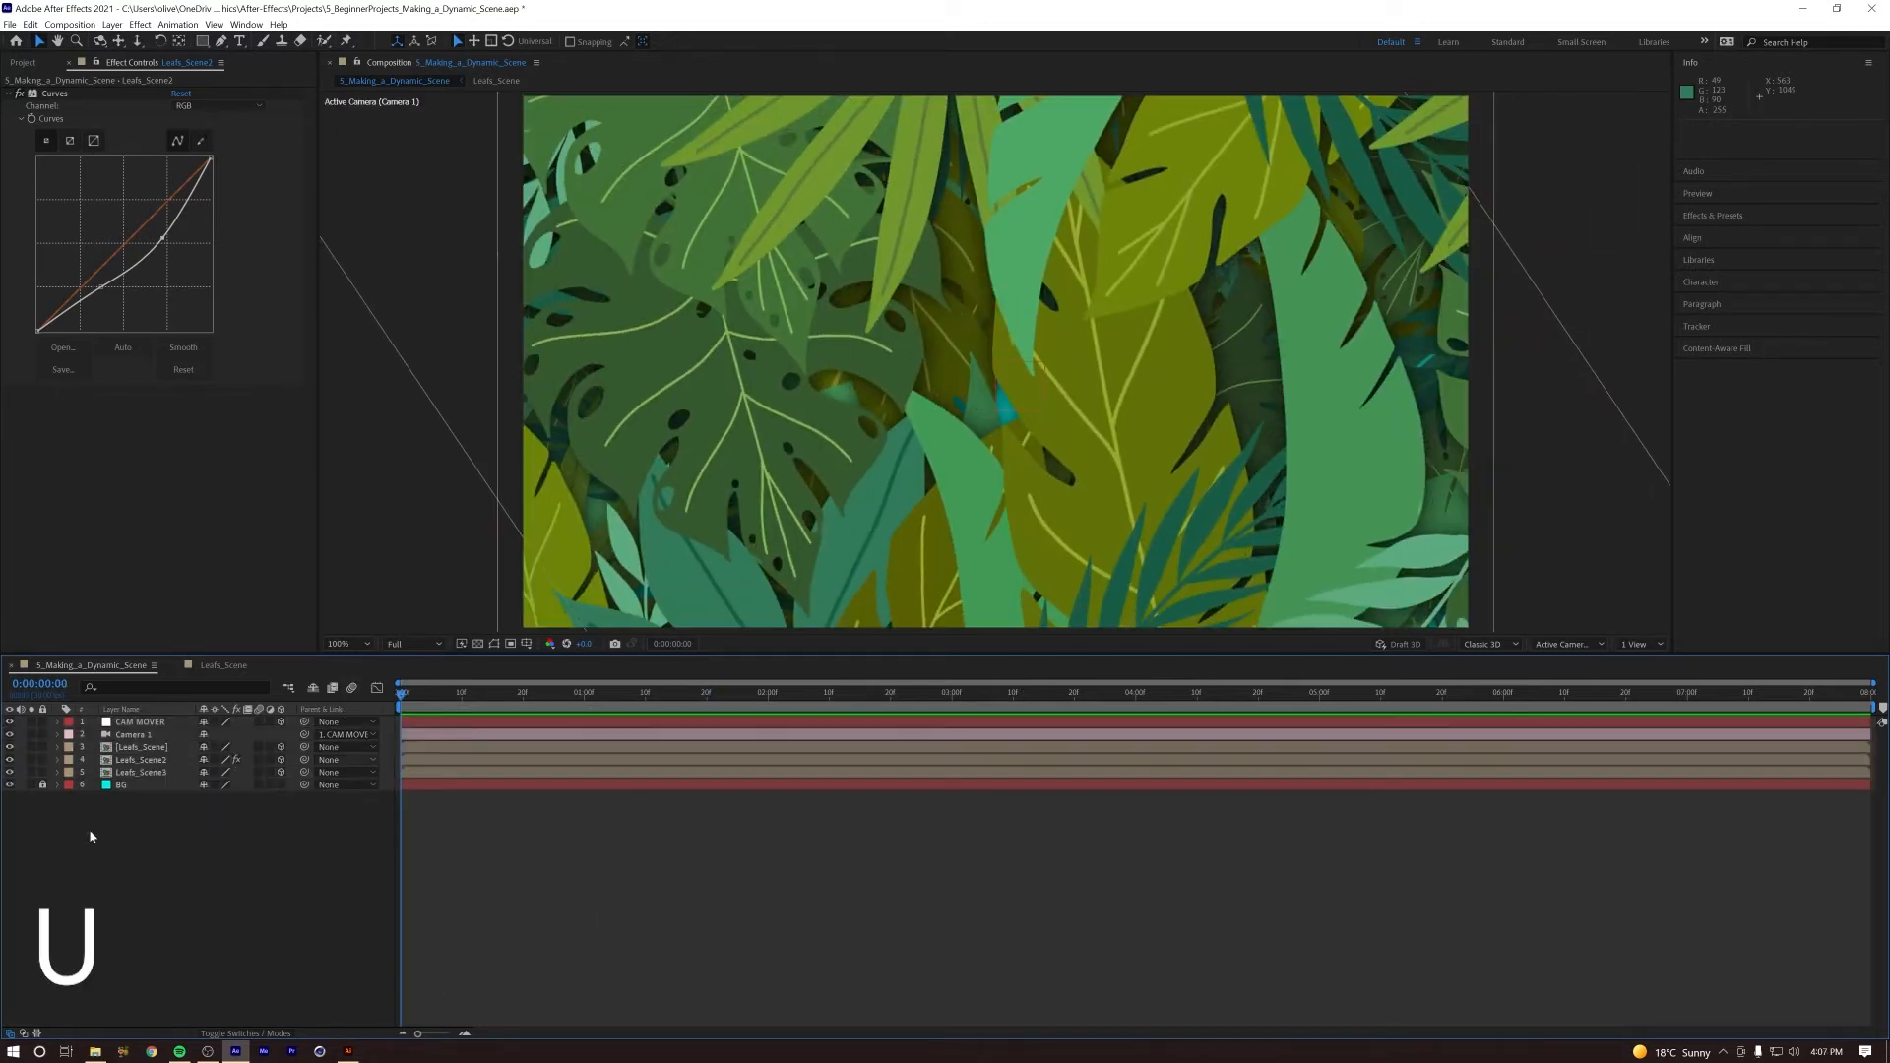
Step: Set the label colour of the three Leafs_Scene layers to Green and deselect them
{"action": "left_click", "coordinate": [141, 748], "text": "shift"}
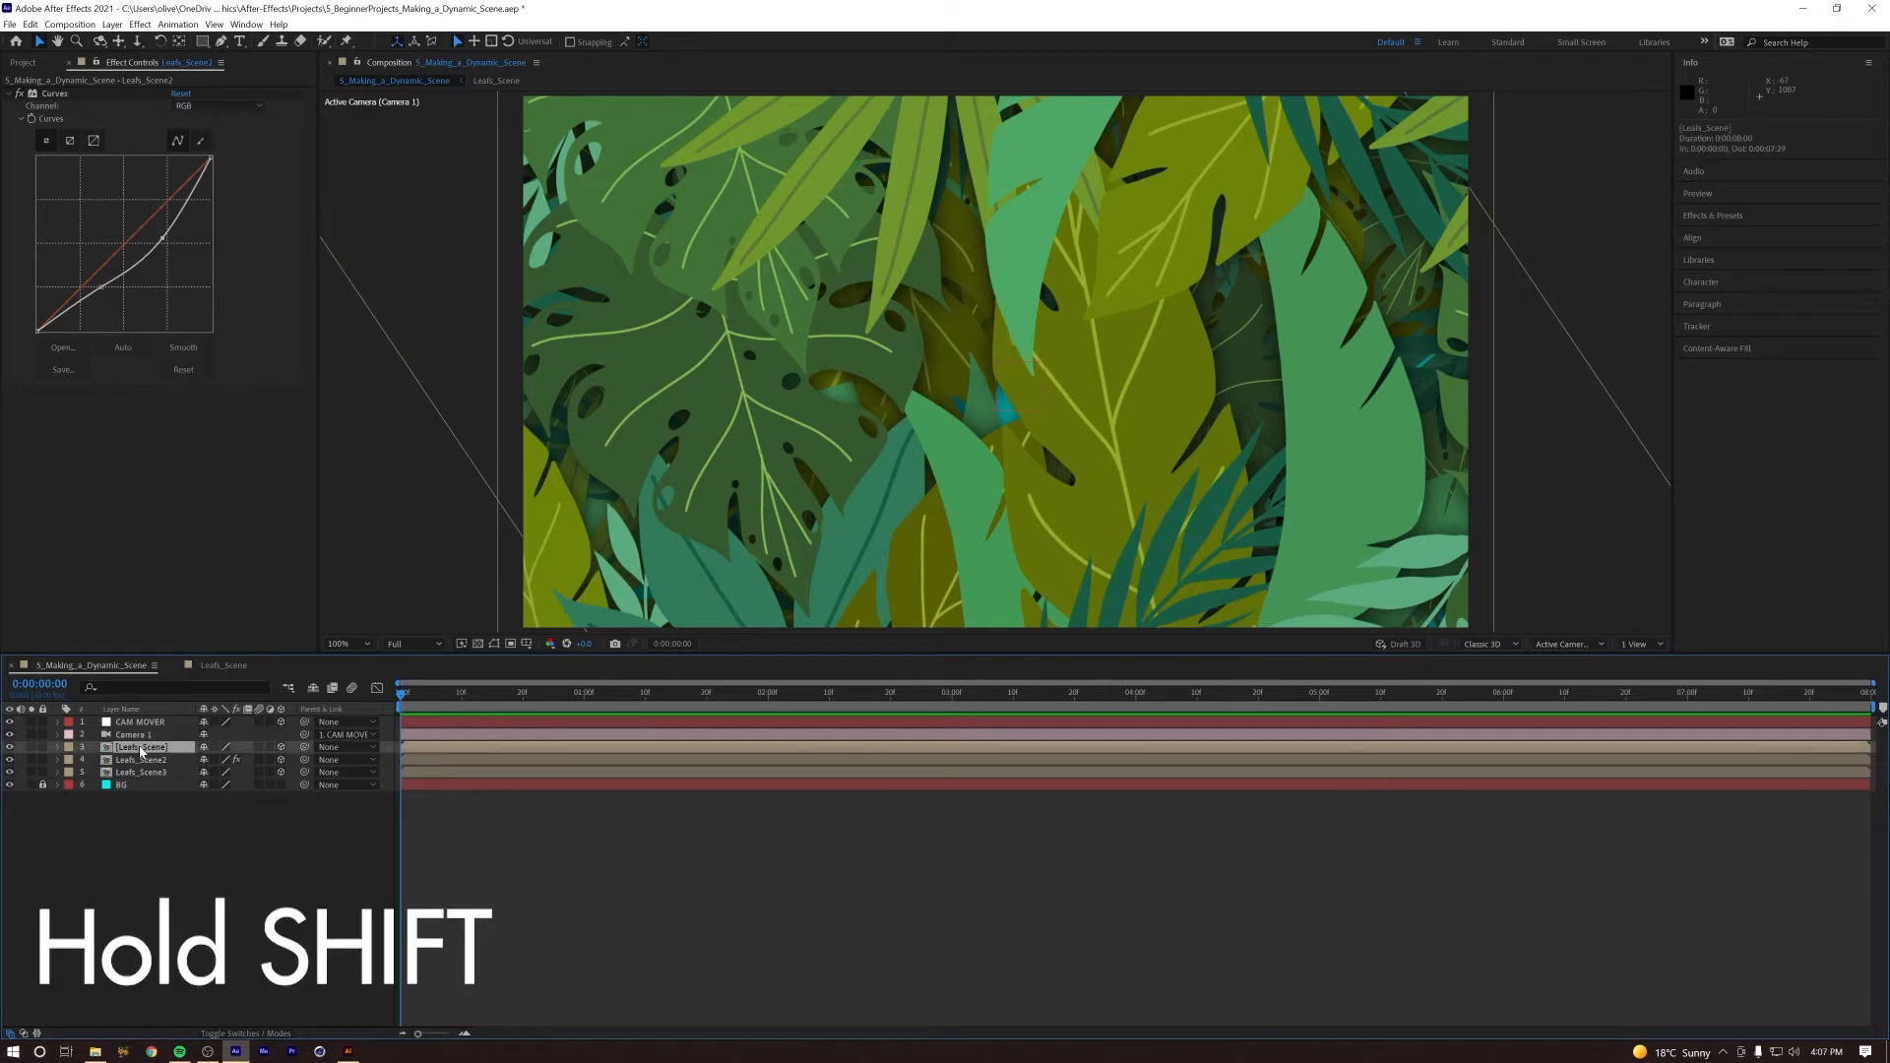
{"action": "left_click", "coordinate": [140, 772], "text": "shift"}
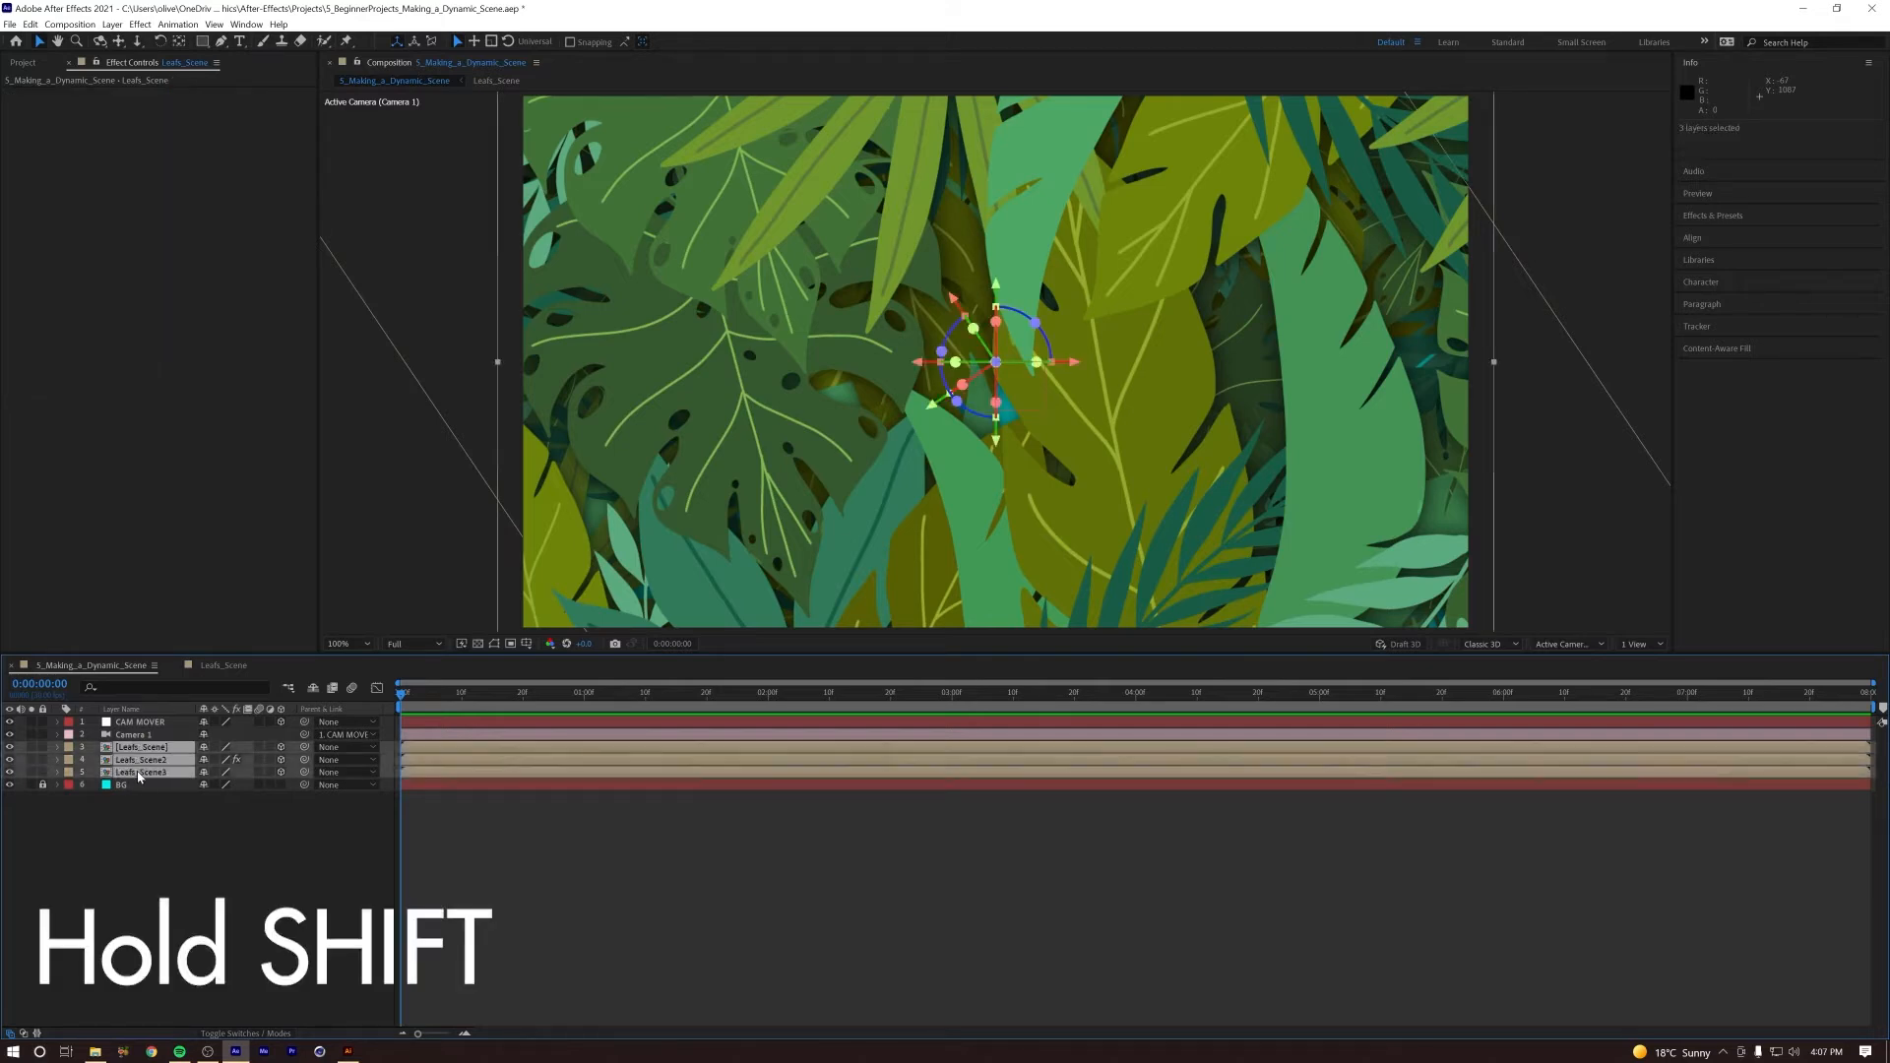
{"action": "left_click", "coordinate": [69, 747]}
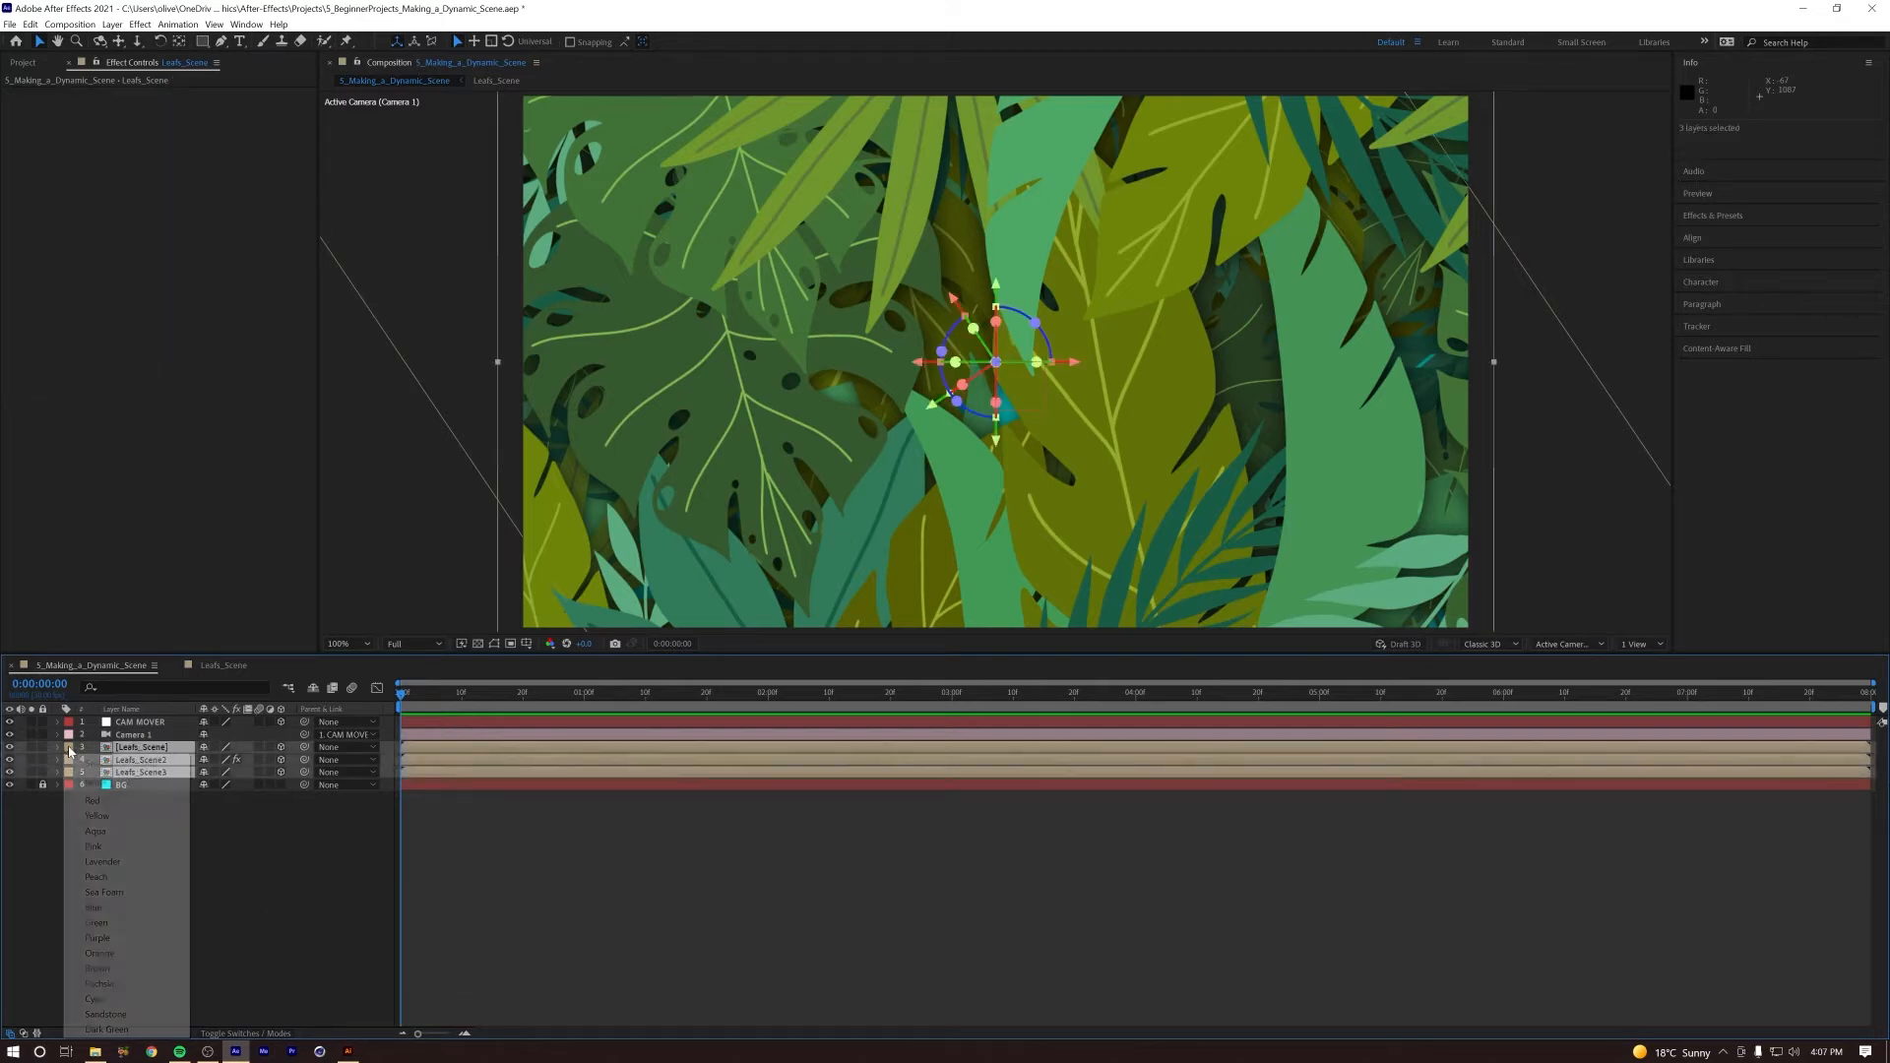
{"action": "left_click", "coordinate": [96, 923]}
{"action": "left_click", "coordinate": [241, 903]}
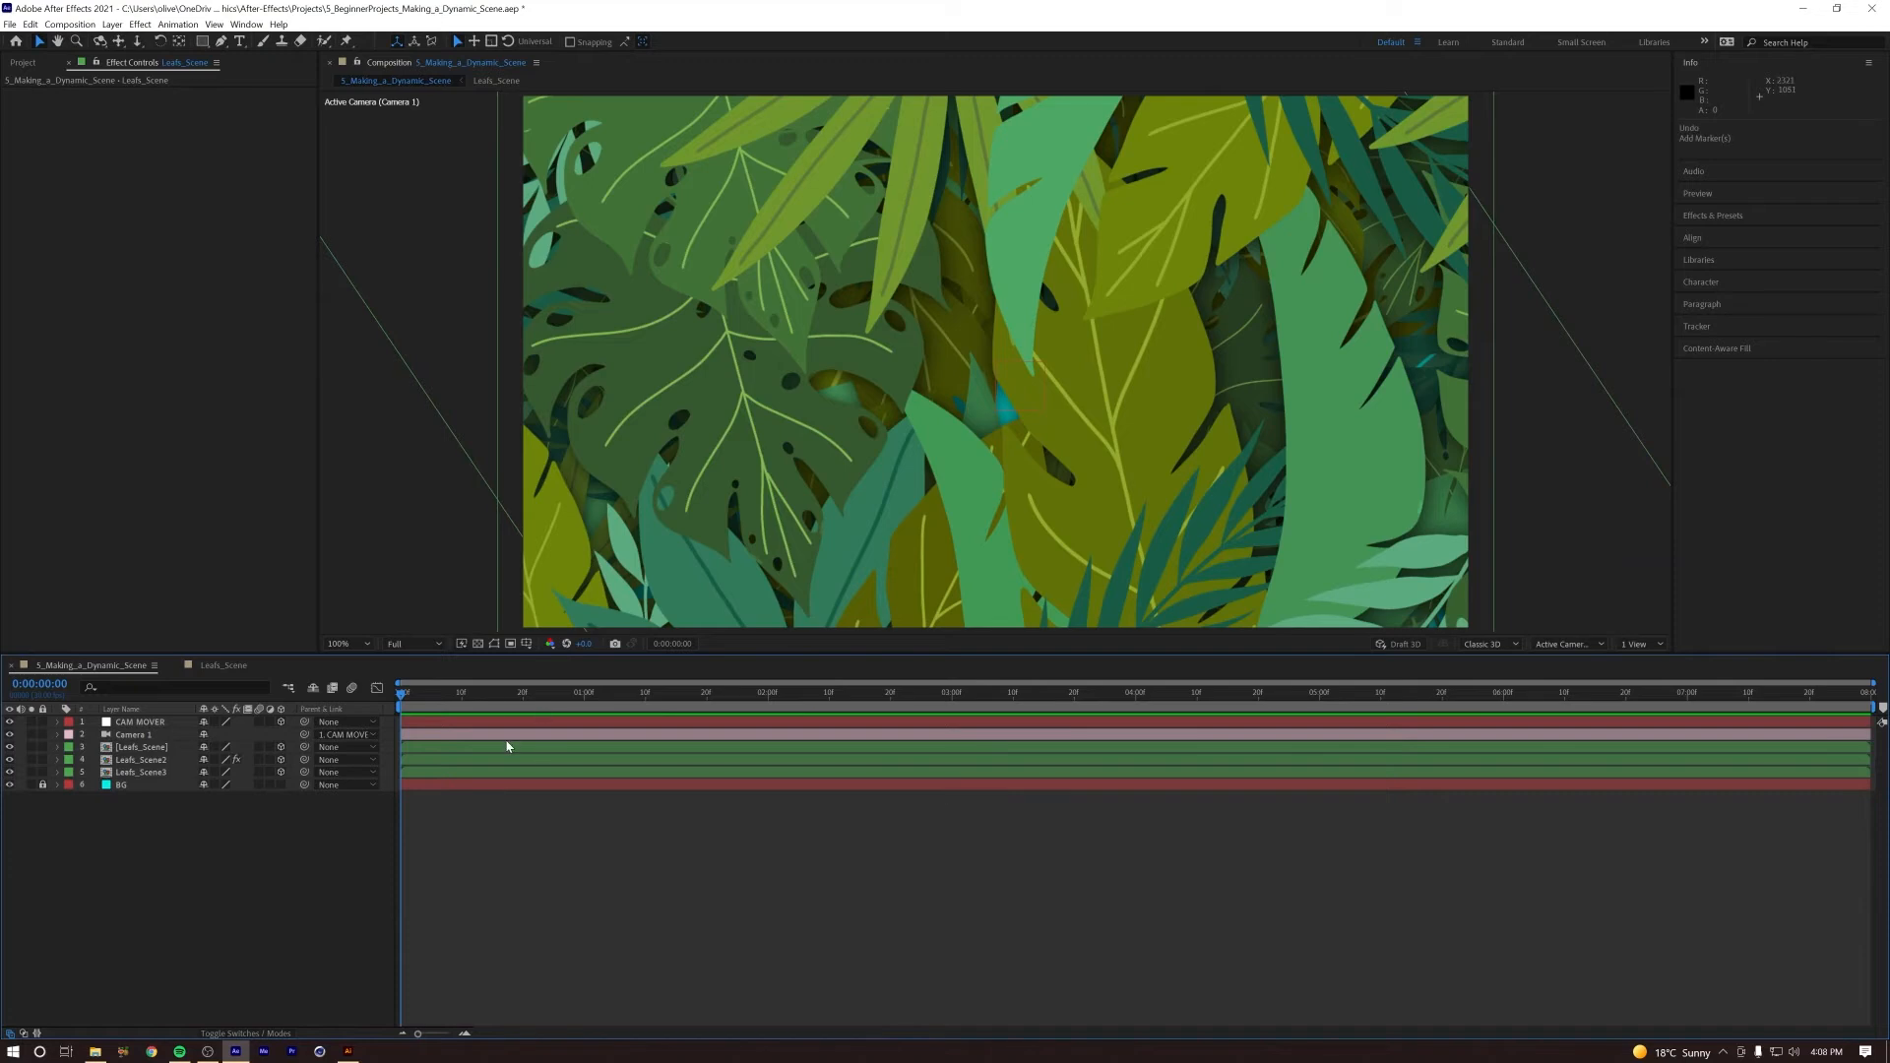
Step: Preview the scene again and move the current time to 1:20 to inspect the opening leaves
{"action": "key", "text": "space"}
{"action": "left_click", "coordinate": [708, 695]}
{"action": "mouse_move", "coordinate": [711, 701]}
{"action": "left_mouse_down"}
{"action": "mouse_move", "coordinate": [739, 701]}
{"action": "mouse_move", "coordinate": [711, 702]}
{"action": "left_mouse_up"}
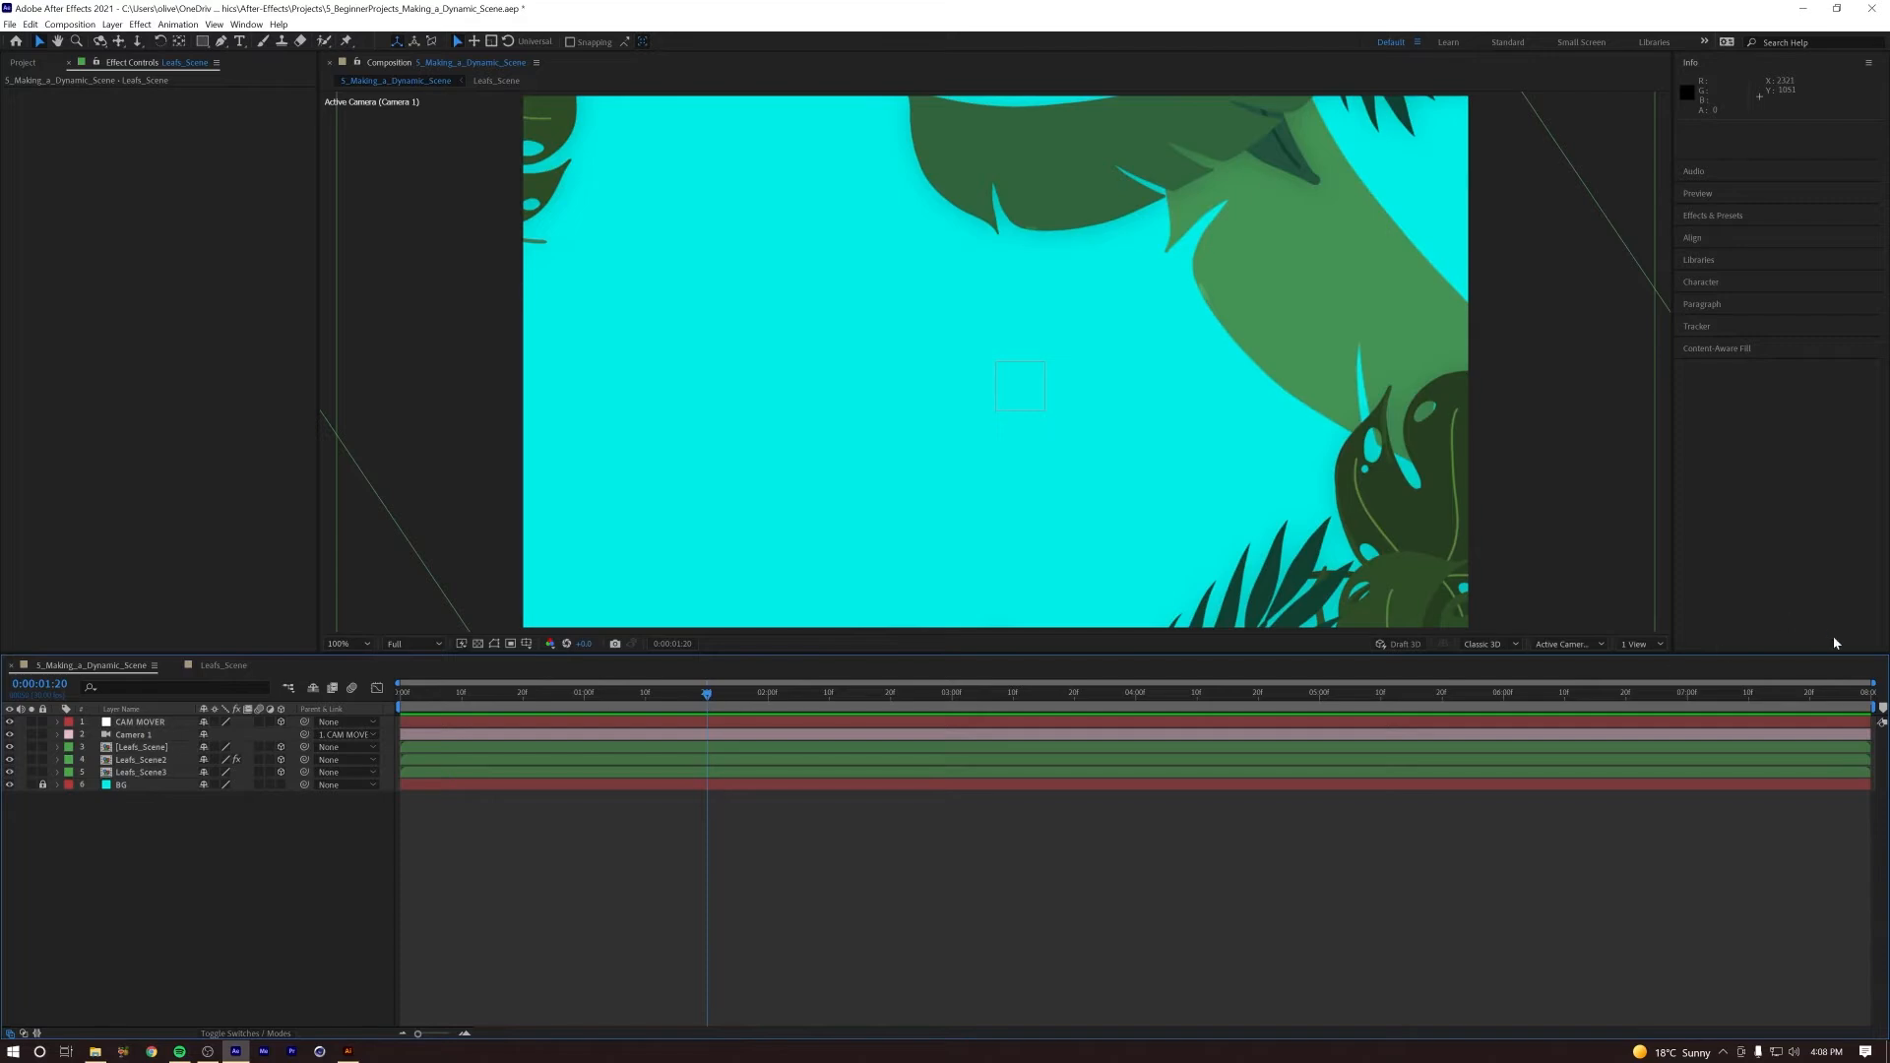
Step: Add a composition marker at 1:20 with the comment CITY ANIMATION START and a Red label
{"action": "left_click_drag", "start_coordinate": [1883, 710], "coordinate": [708, 716]}
{"action": "double_click", "coordinate": [707, 709]}
{"action": "type", "text": "Cl"}
{"action": "type", "text": "TY ANIMATION STAR"}
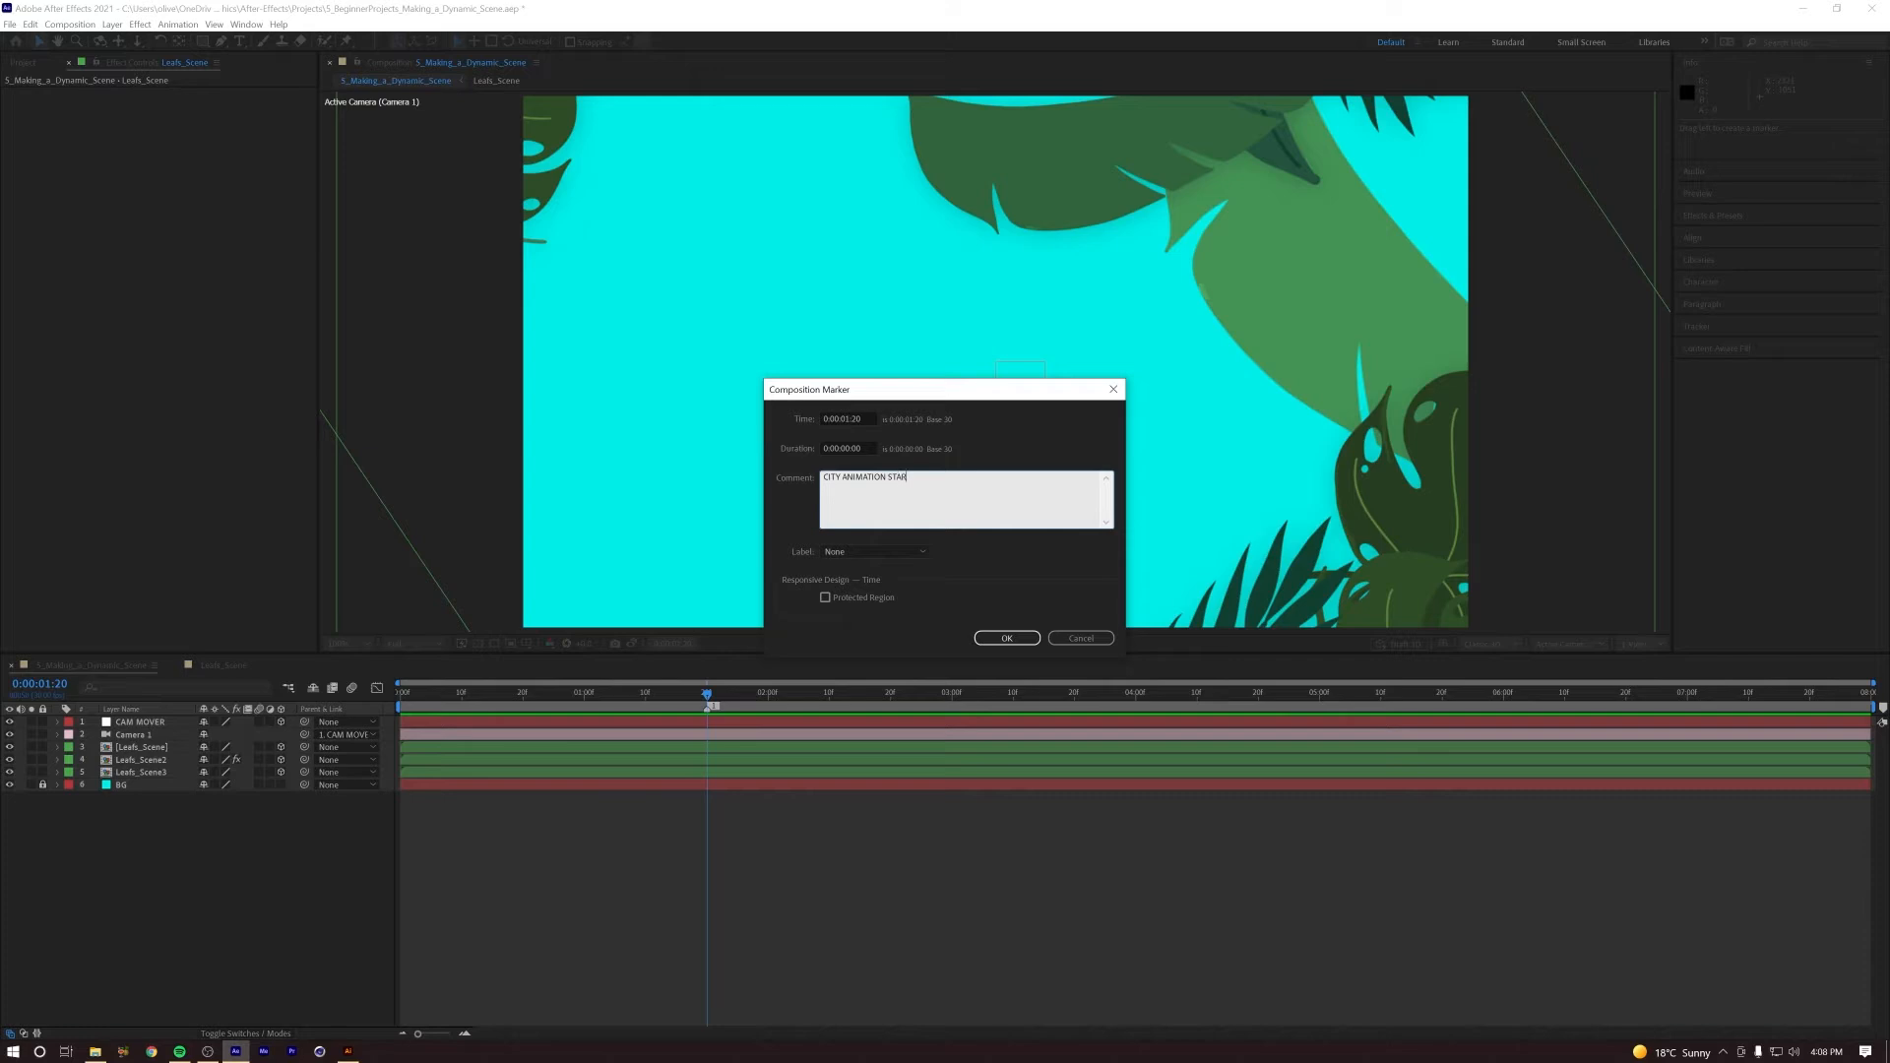
{"action": "left_click", "coordinate": [875, 552]}
{"action": "left_click", "coordinate": [857, 585]}
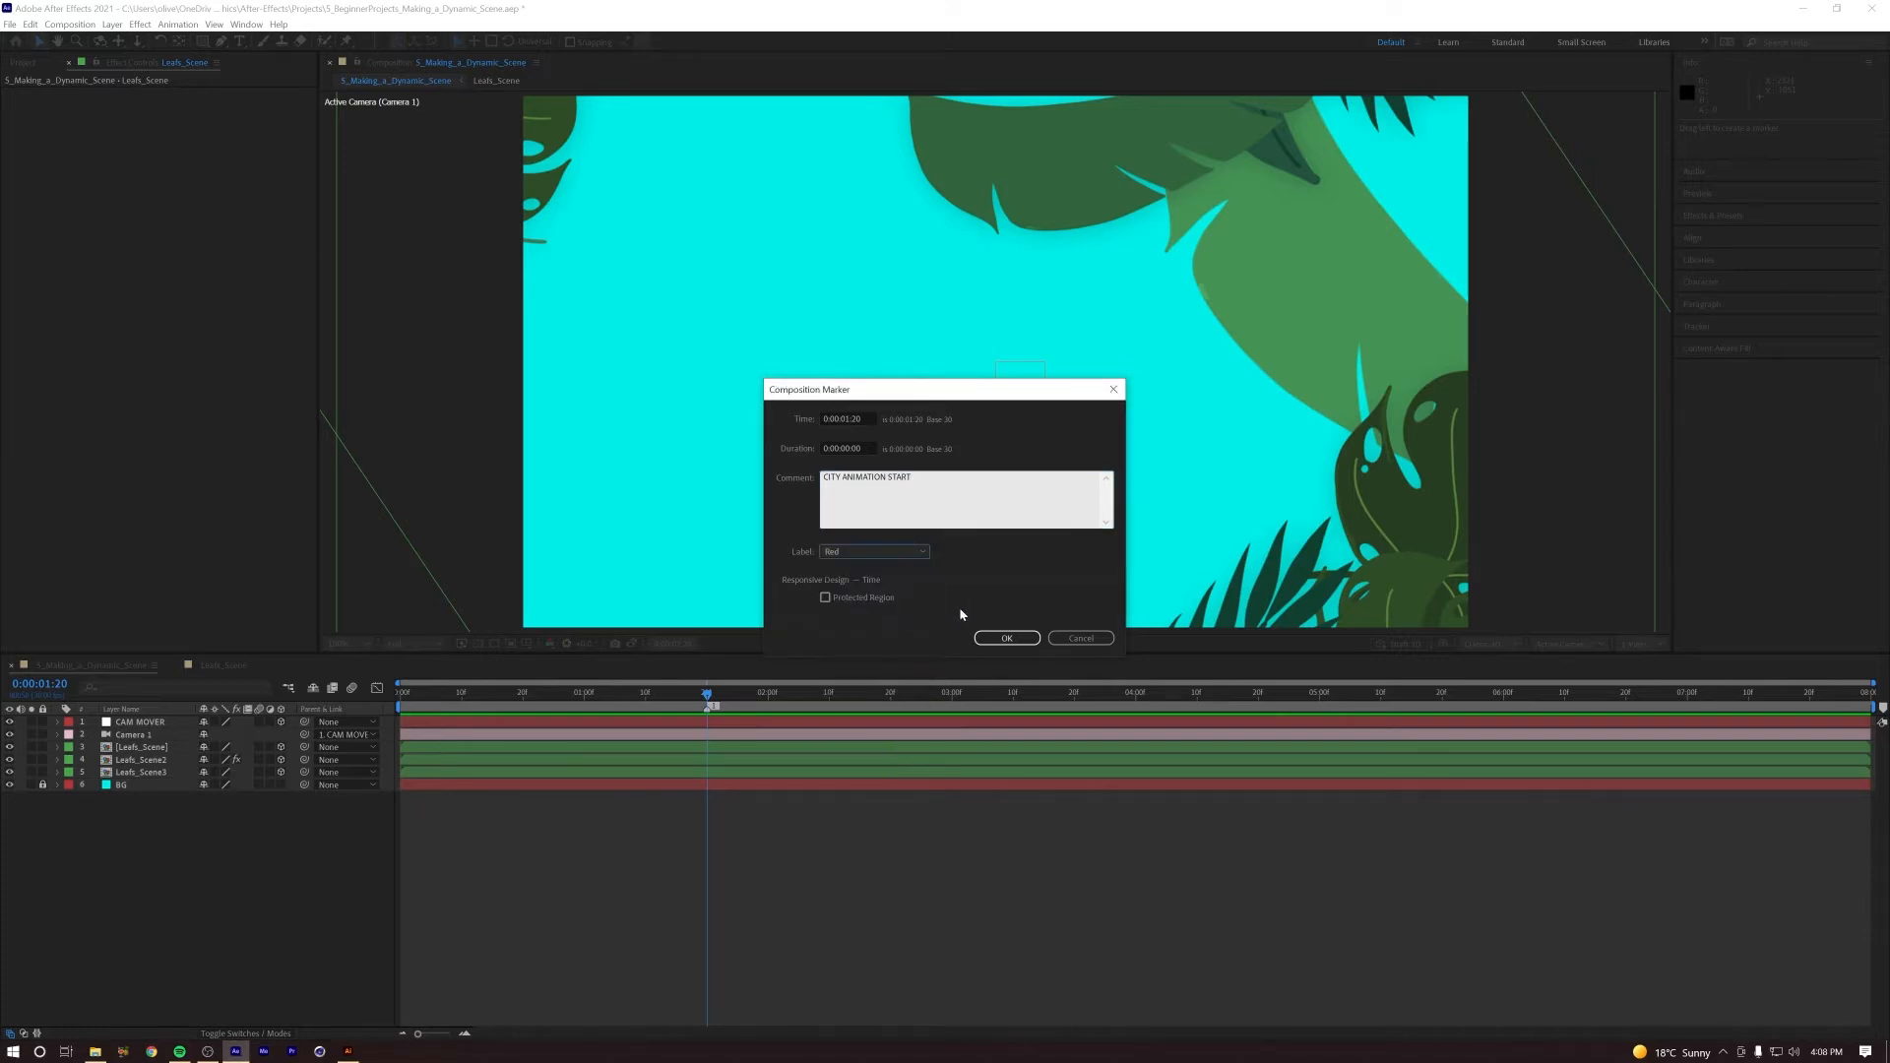
{"action": "left_click", "coordinate": [1006, 638]}
Step: Replay the main composition from the first frame to check the leaf opening against the city animation marker
{"action": "left_click_drag", "start_coordinate": [707, 695], "coordinate": [399, 697]}
{"action": "key", "text": "space"}
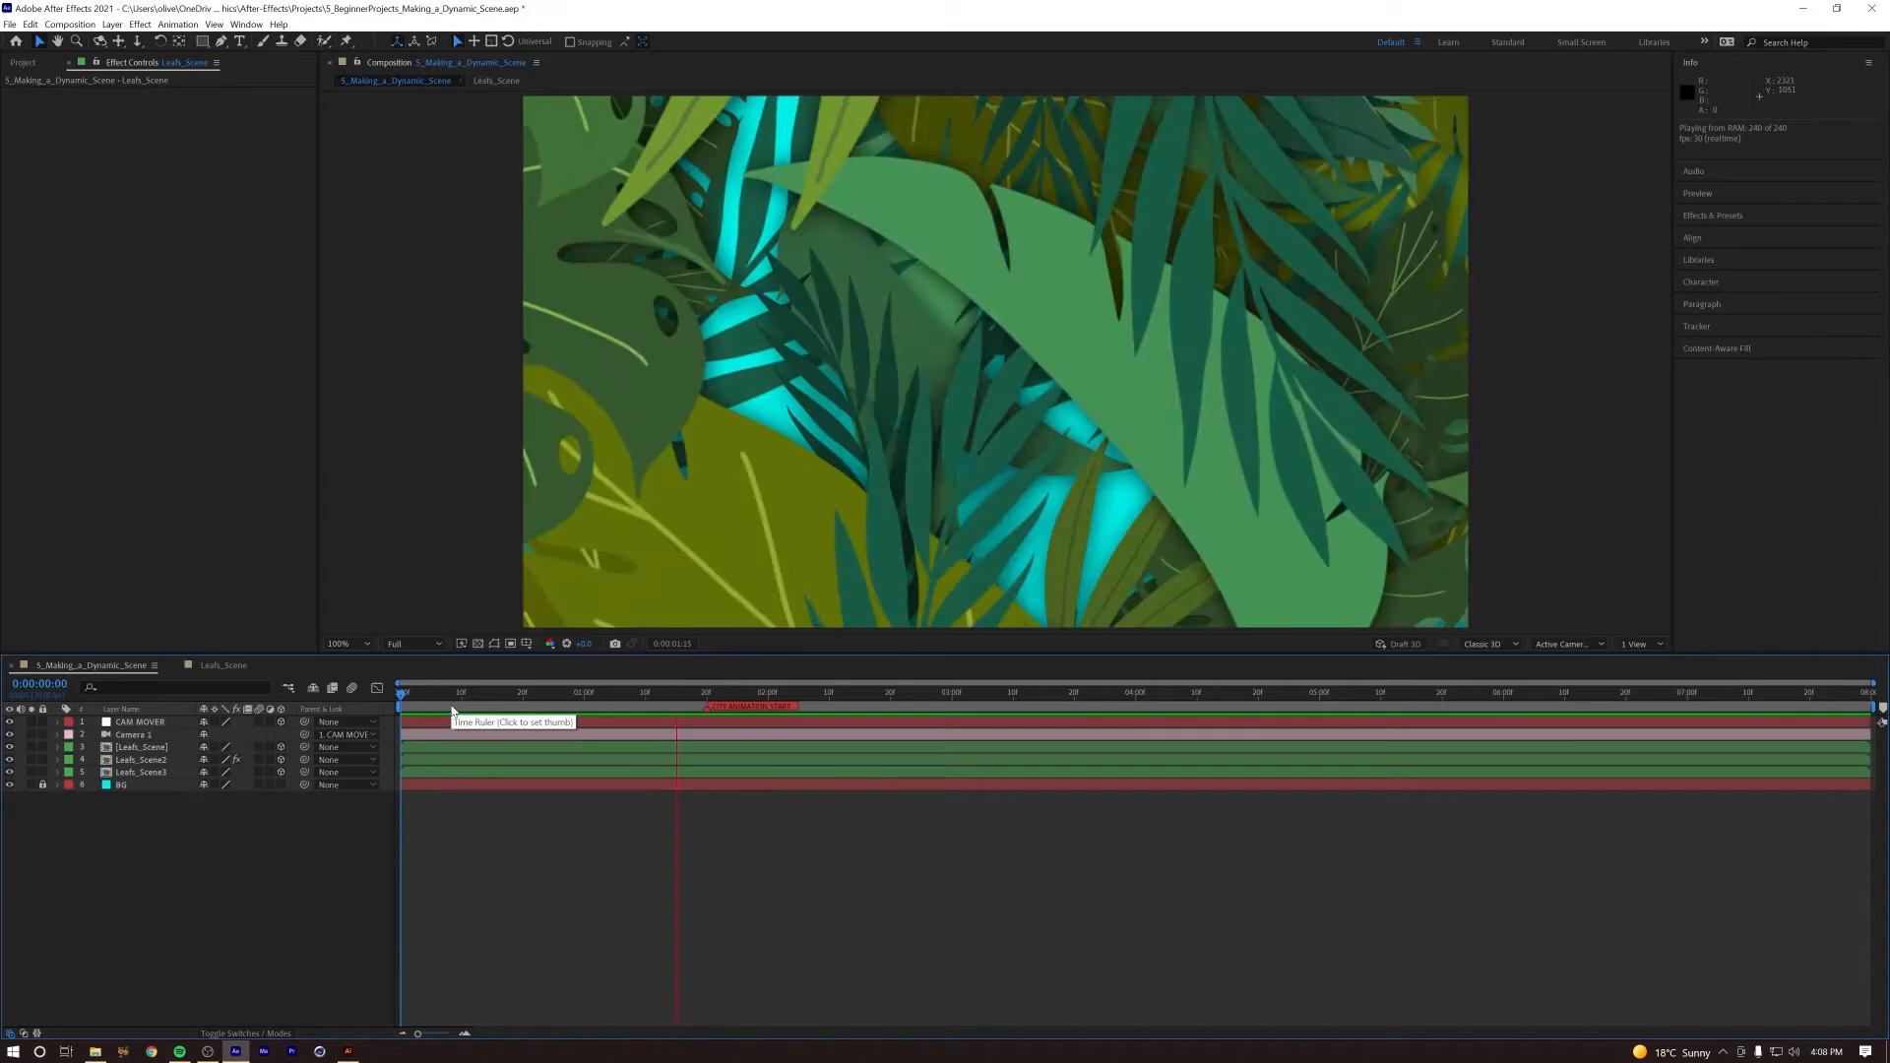
{"action": "key", "text": "space"}
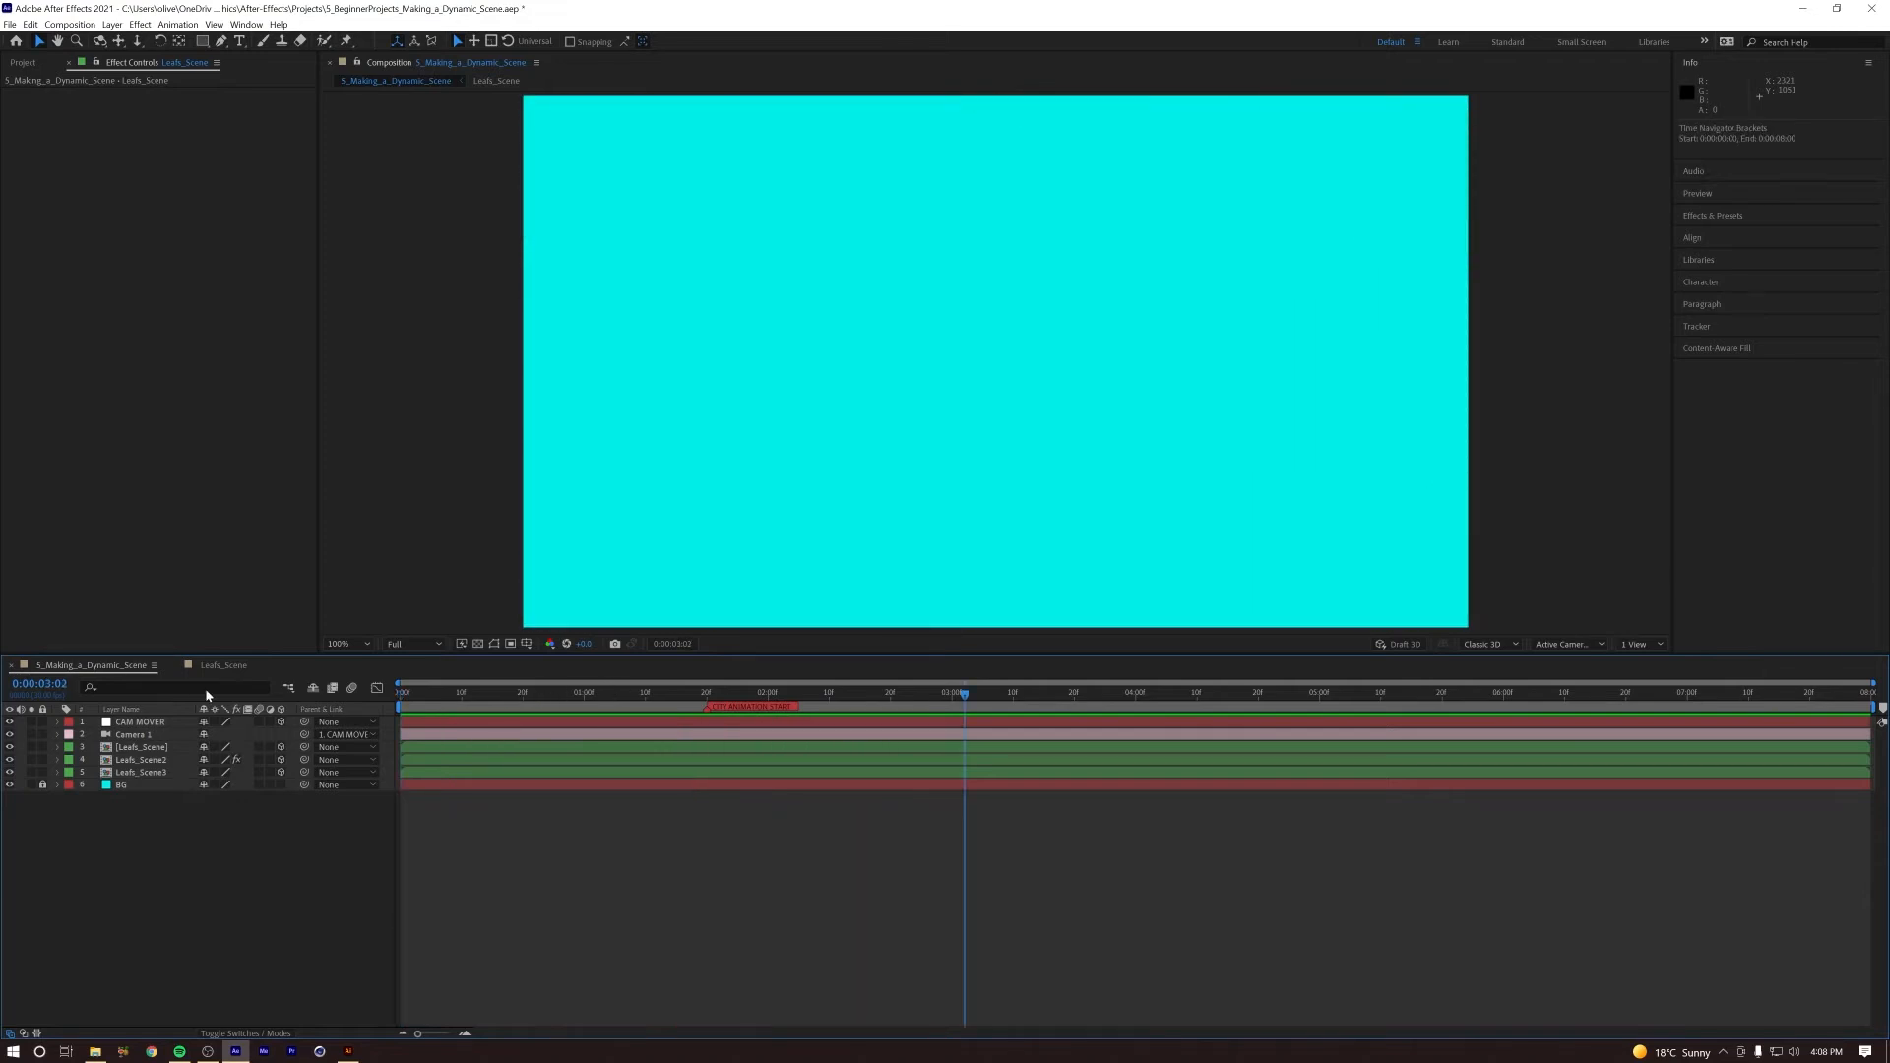
{"action": "key", "text": "Home"}
{"action": "key", "text": "space"}
{"action": "key", "text": "space"}
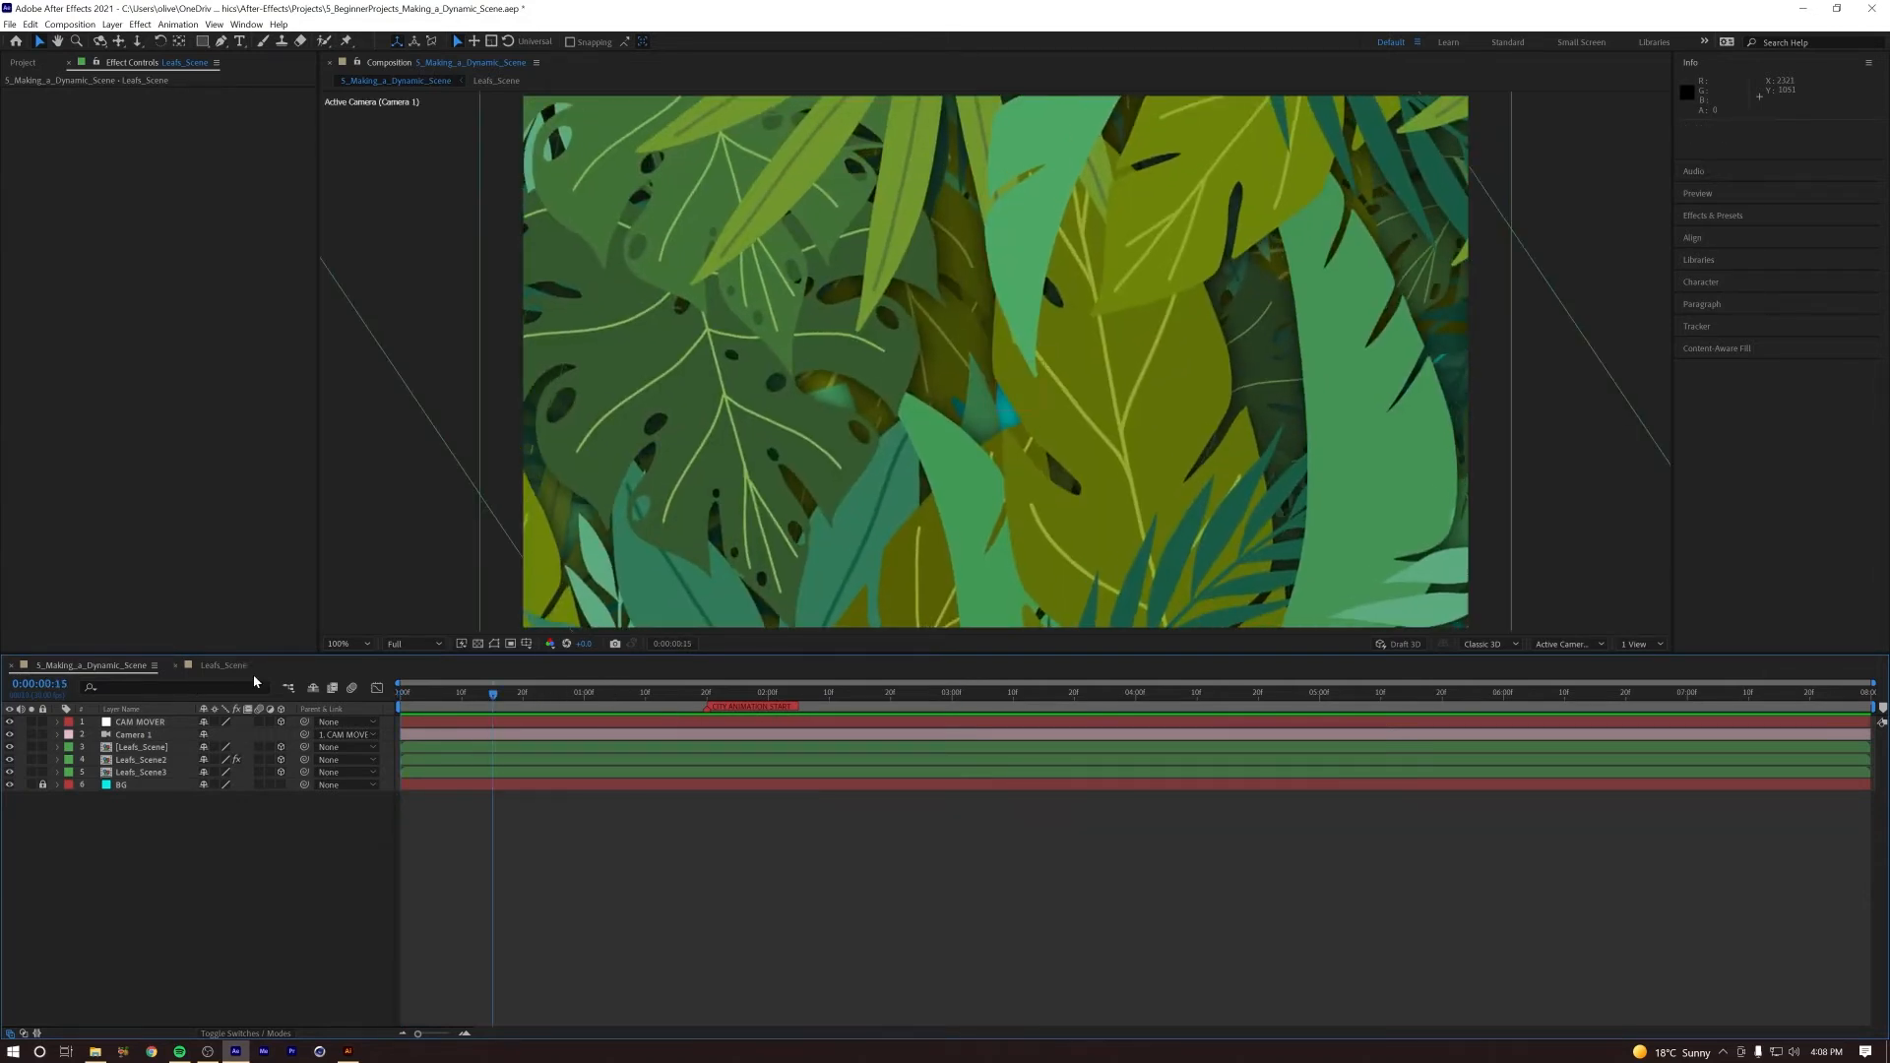
Step: Collapse the revealed keyframe properties of all layers in the Leafs_Scene composition and return to the main composition
{"action": "left_click", "coordinate": [249, 670]}
{"action": "left_click_drag", "start_coordinate": [523, 695], "coordinate": [661, 714]}
{"action": "key", "text": "ctrl+a"}
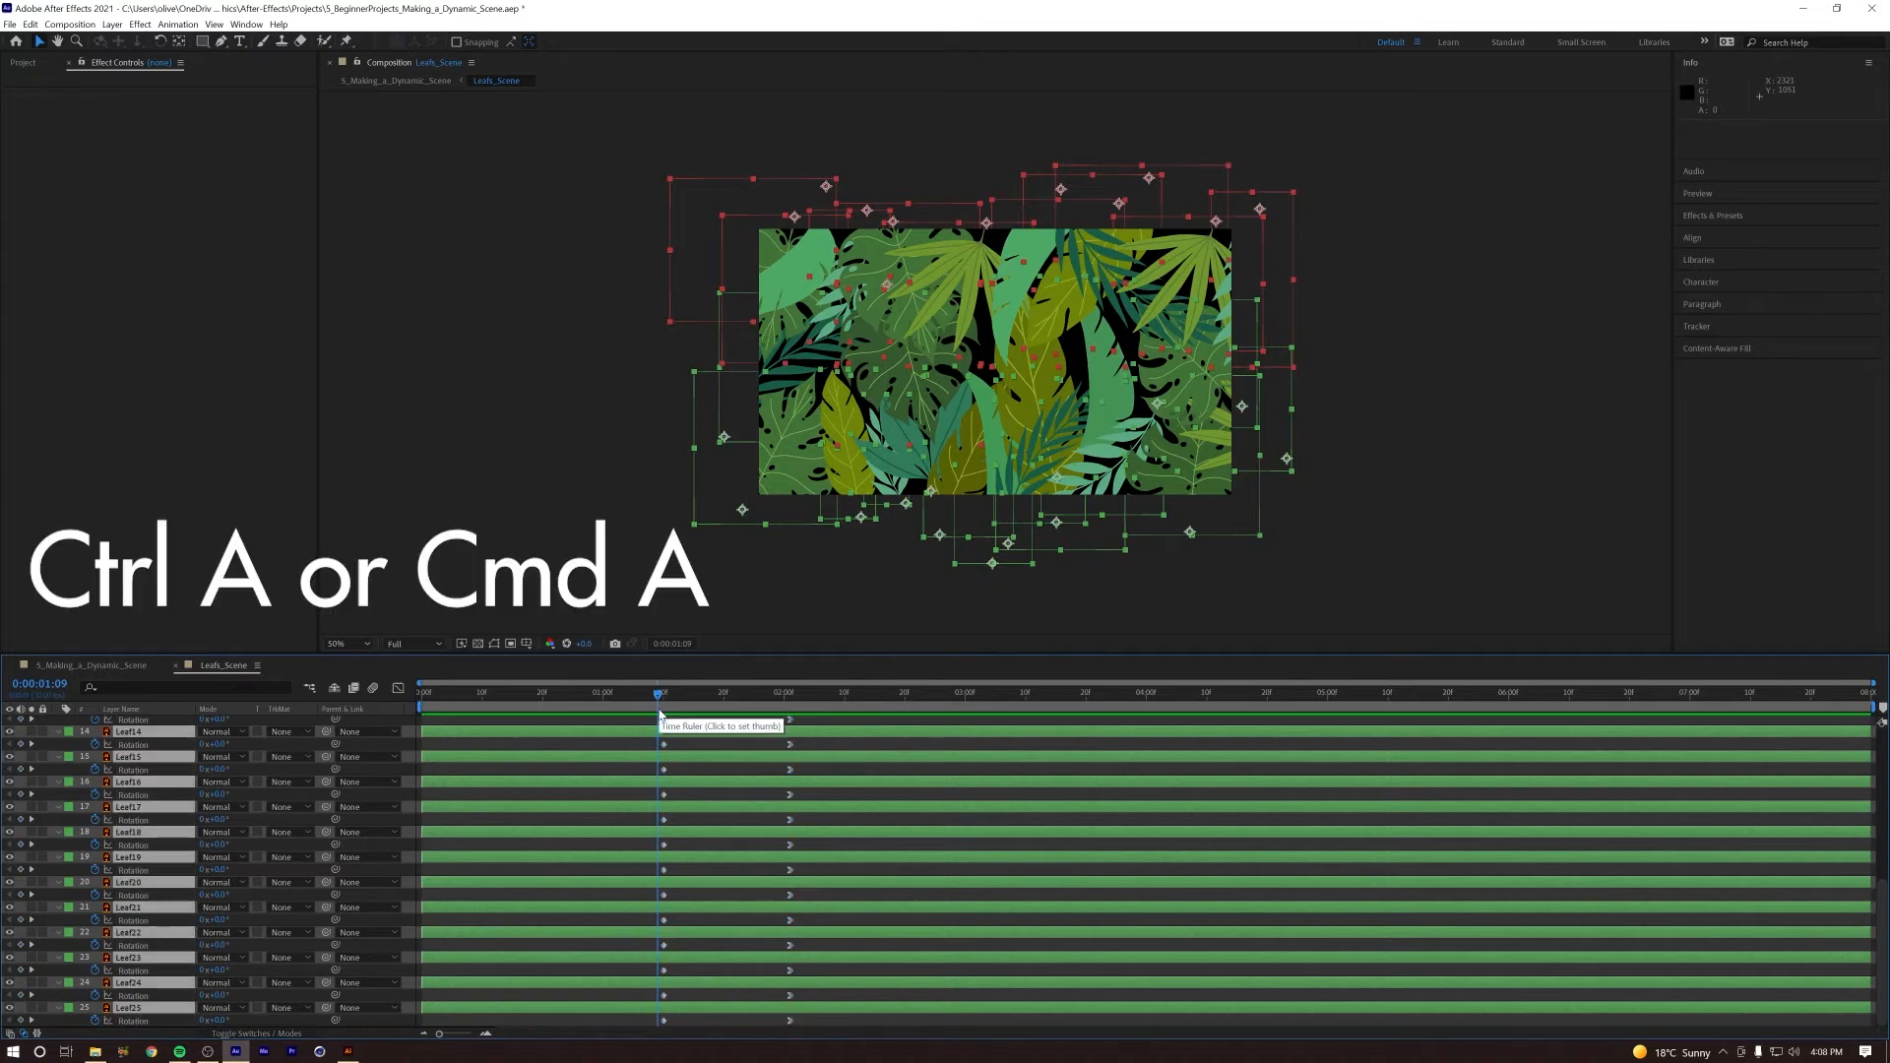
{"action": "key", "text": "u"}
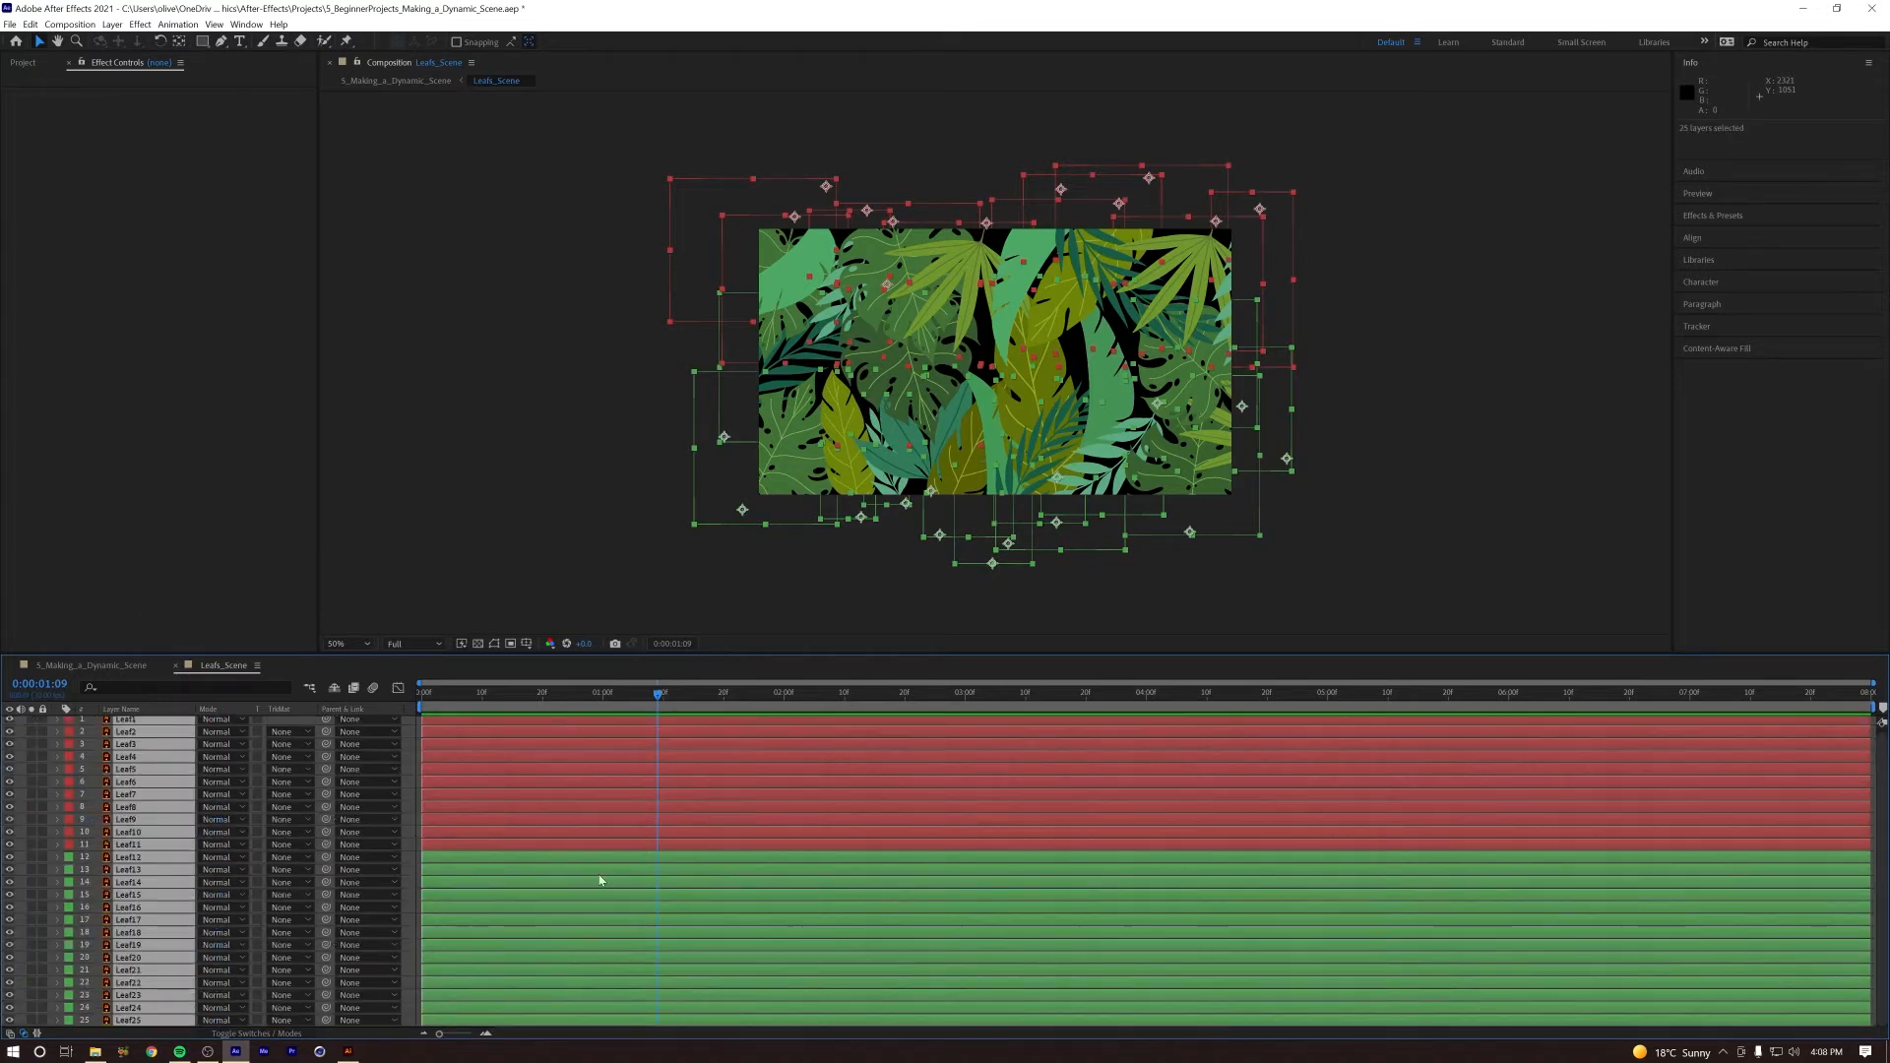
{"action": "left_click", "coordinate": [412, 837]}
{"action": "left_click", "coordinate": [92, 666]}
Step: Set the current time to 1:20 and select the project's AI folder inside Assets > Images
{"action": "left_click_drag", "start_coordinate": [542, 696], "coordinate": [431, 702]}
{"action": "left_click", "coordinate": [707, 695]}
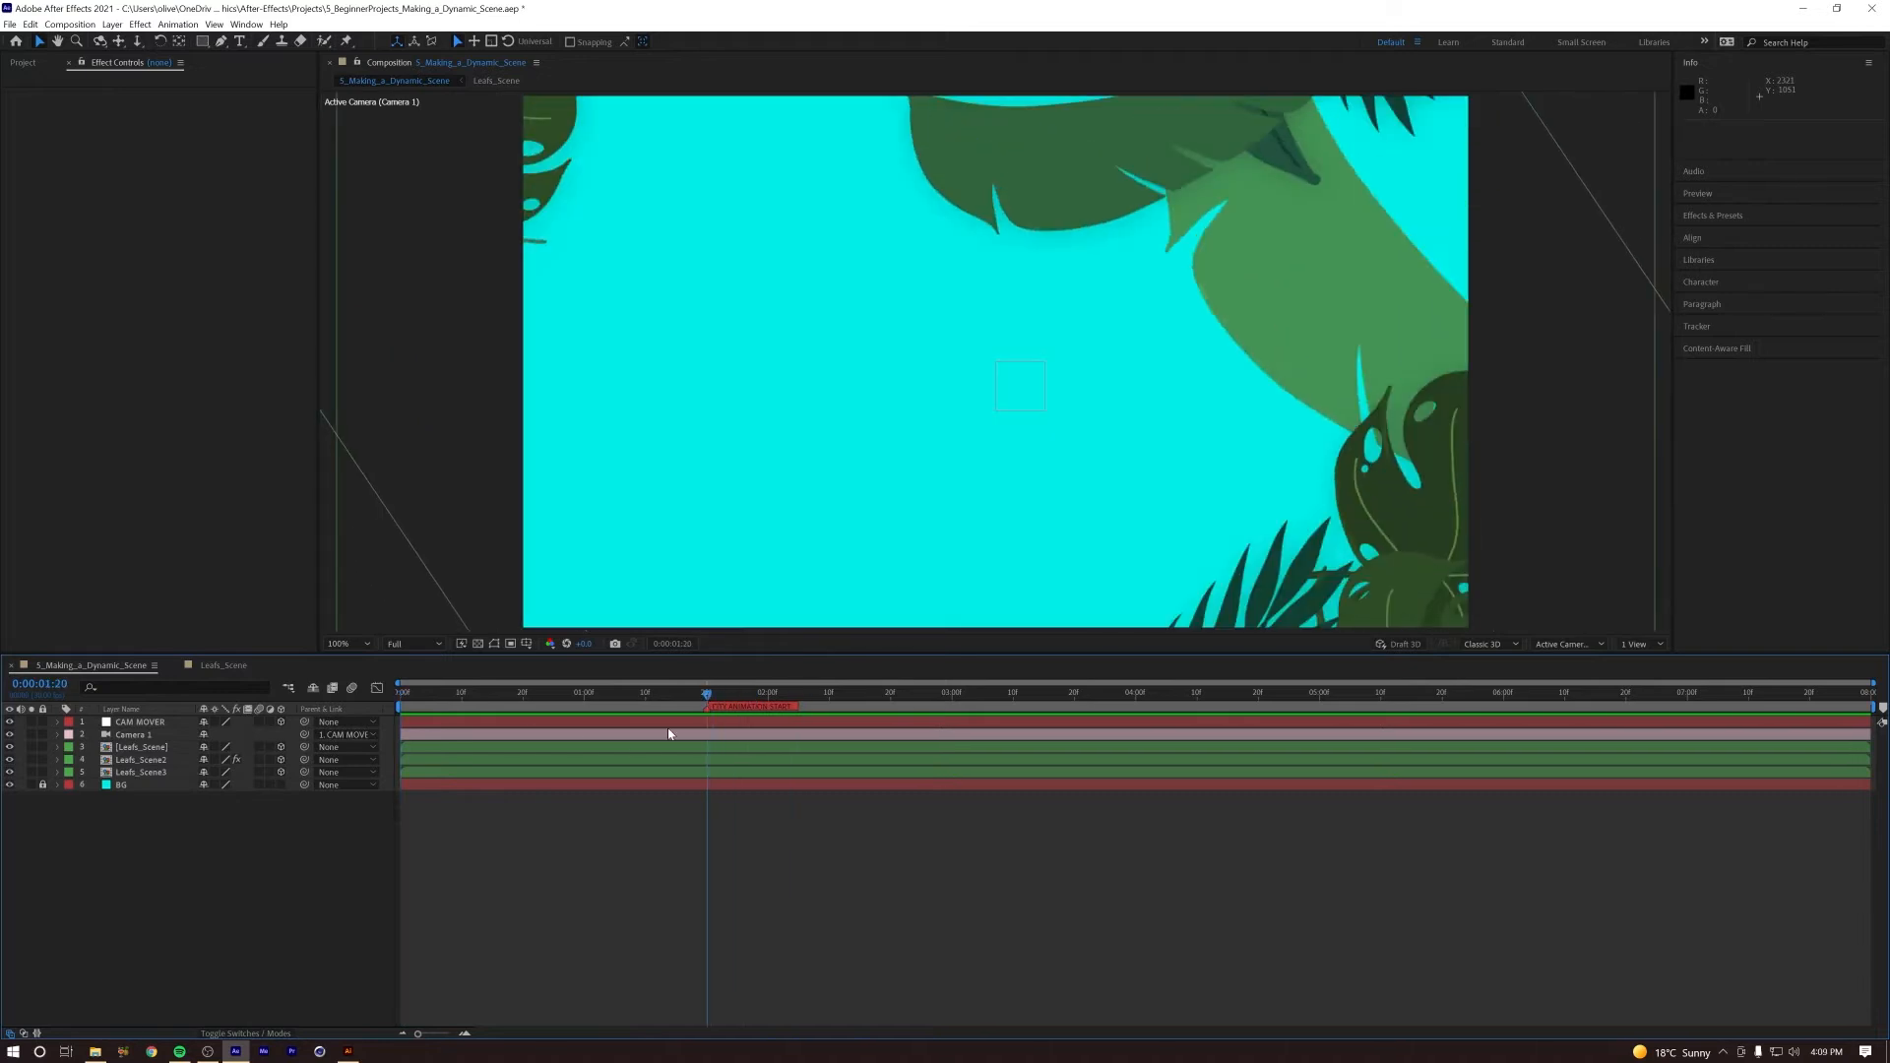
{"action": "left_click", "coordinate": [24, 65]}
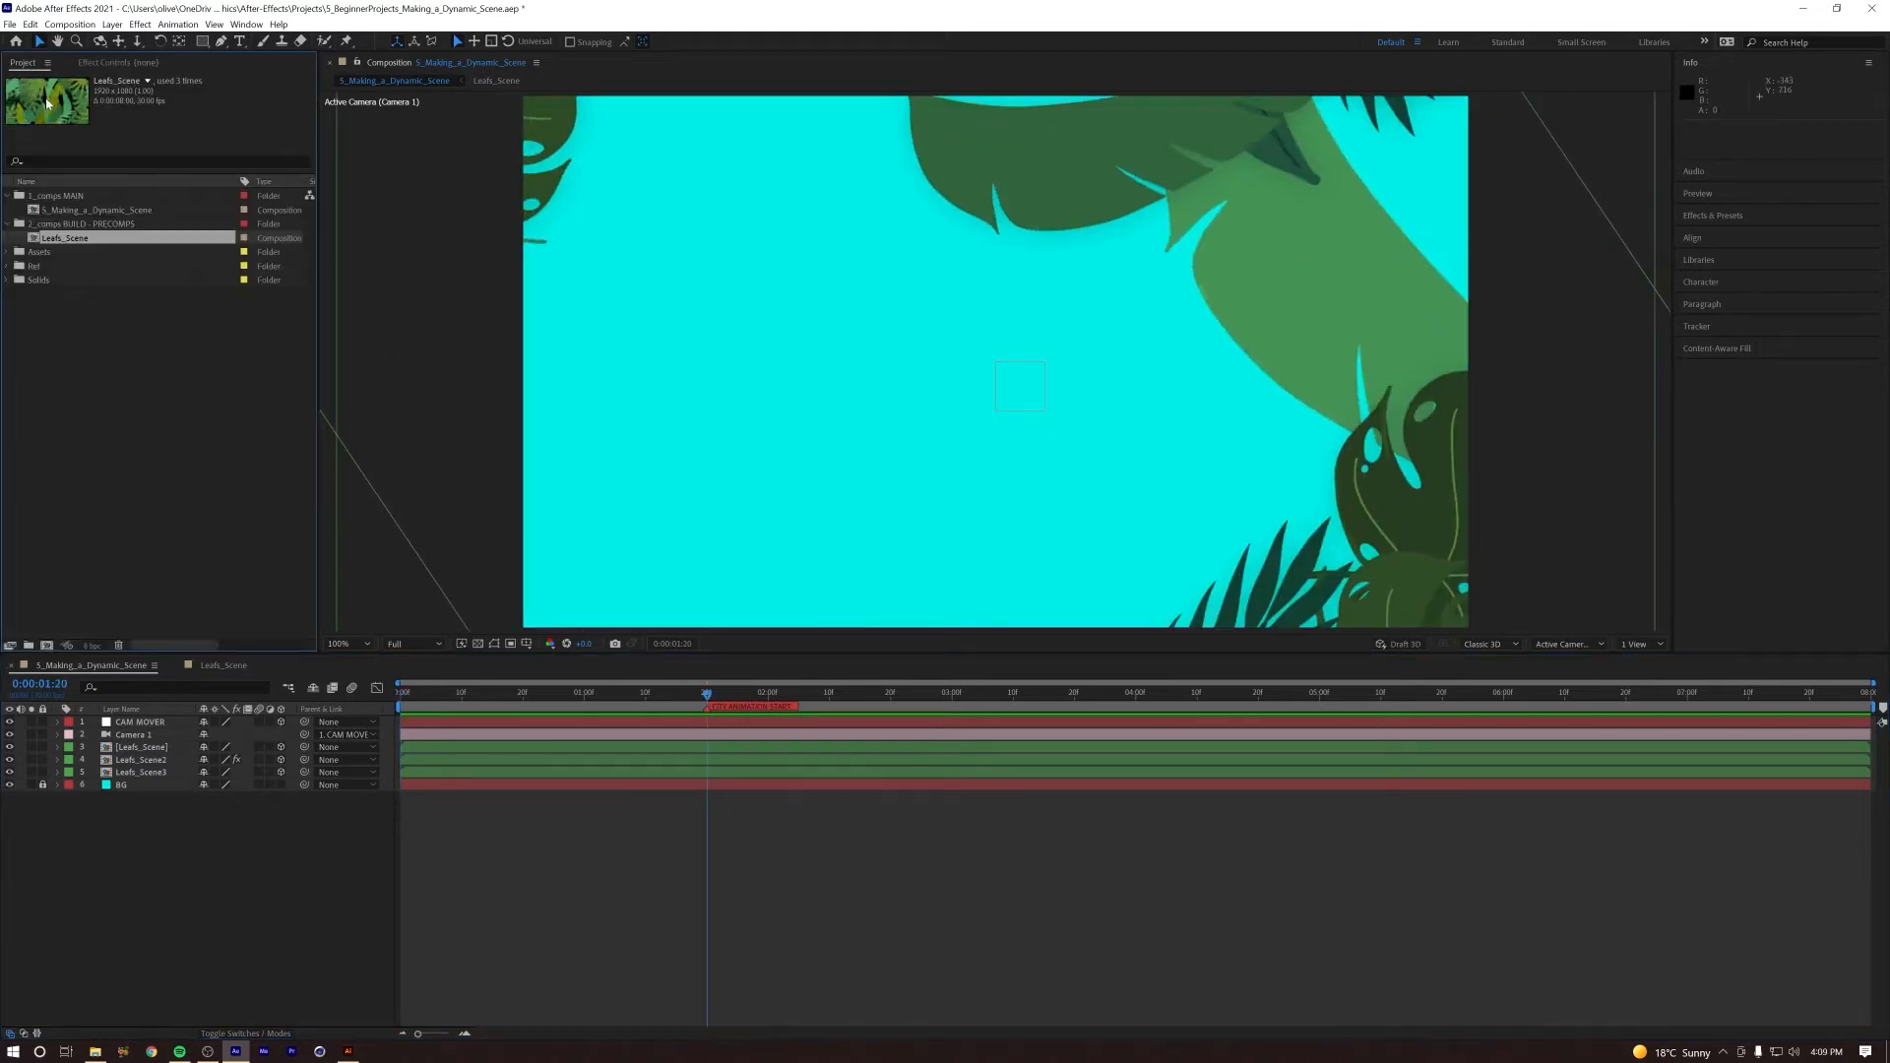
{"action": "left_click", "coordinate": [8, 253]}
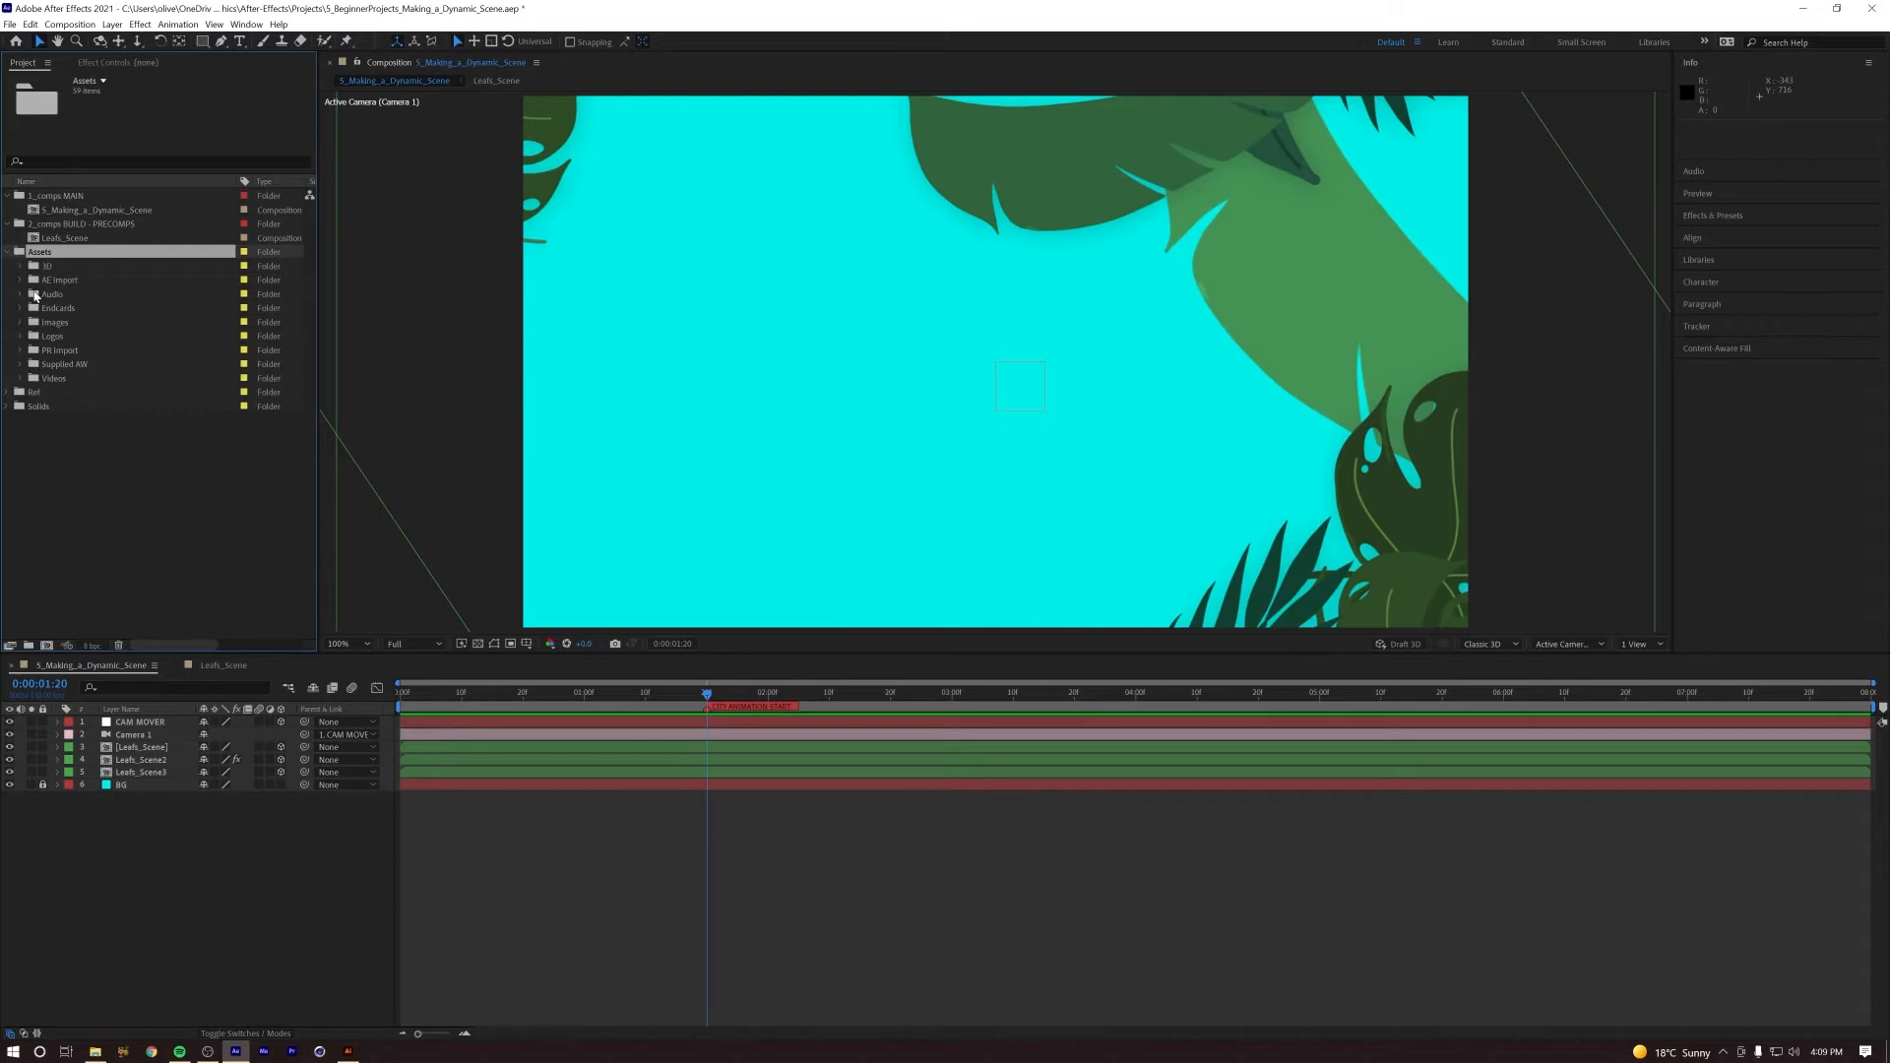
{"action": "left_click", "coordinate": [24, 324]}
{"action": "double_click", "coordinate": [61, 338]}
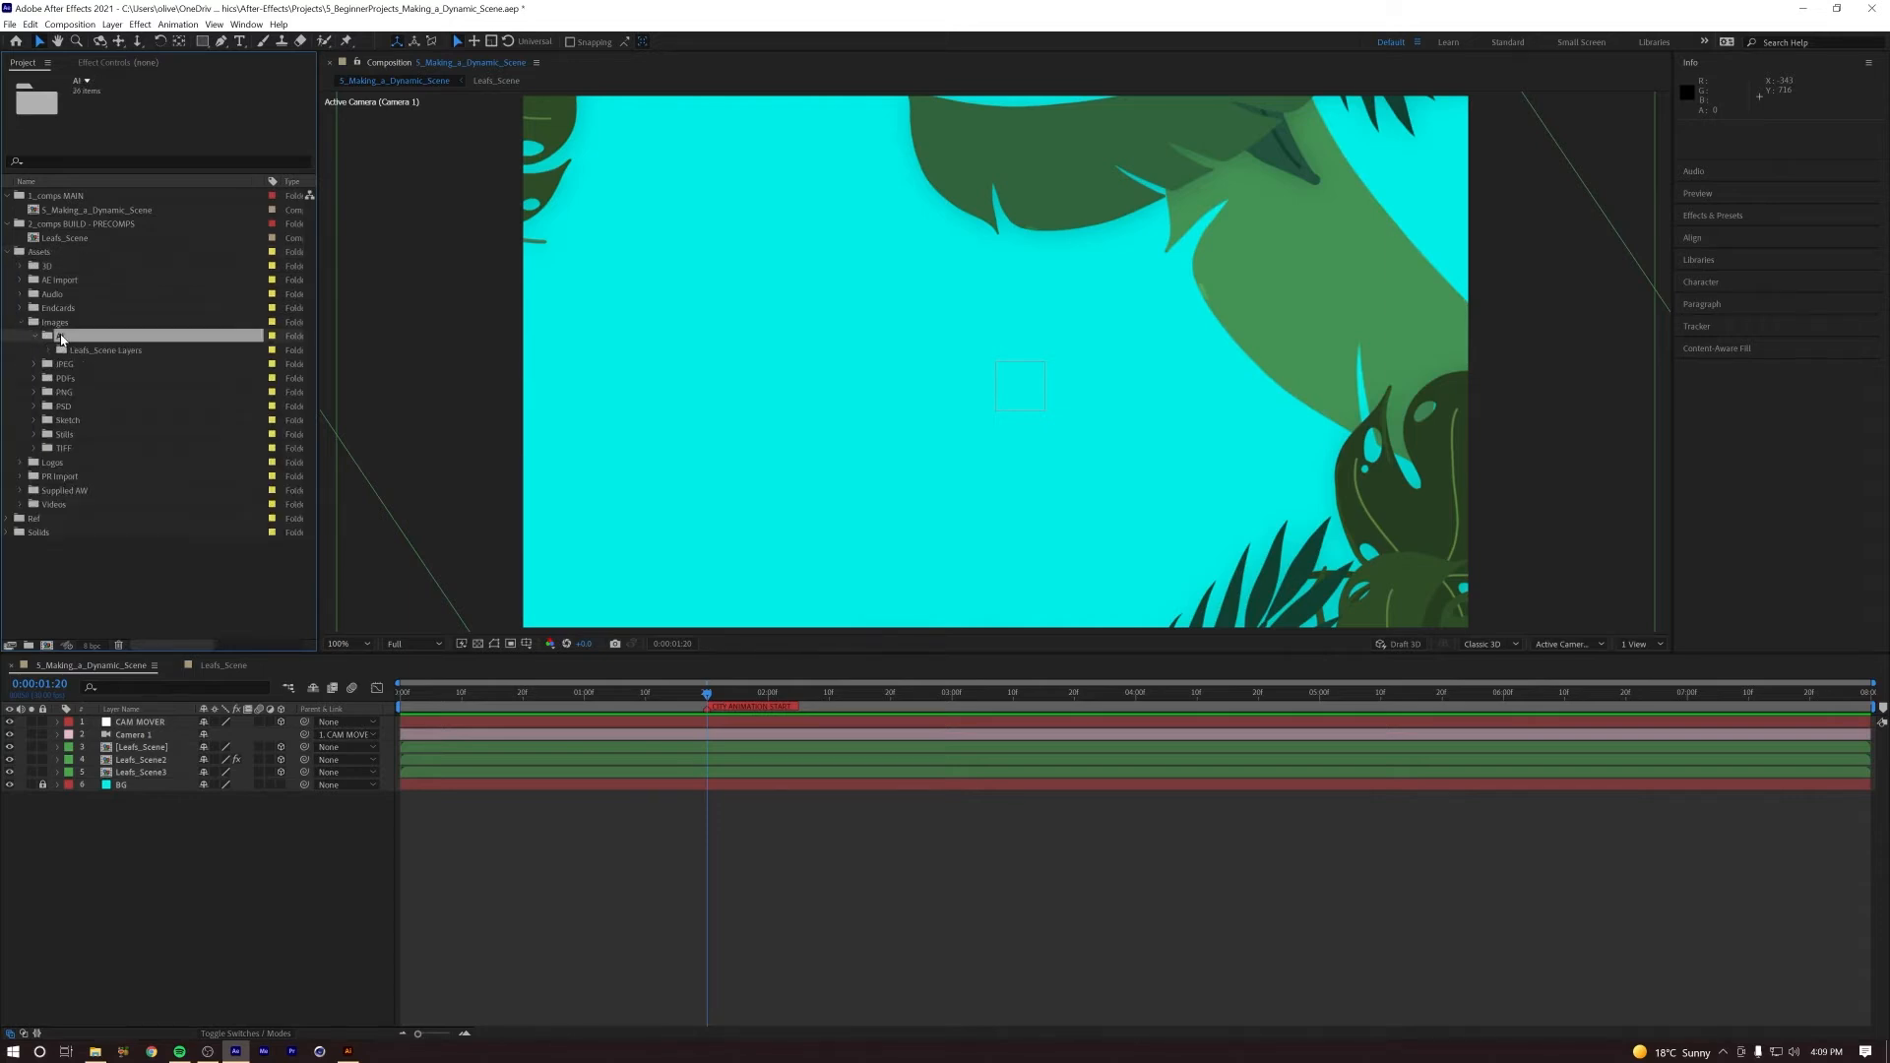
Step: Import City_Scene.ai as Composition - Retain Layer Sizes and place the City_Scene composition between the Leafs_Scene3 and BG layers
{"action": "left_click", "coordinate": [10, 23]}
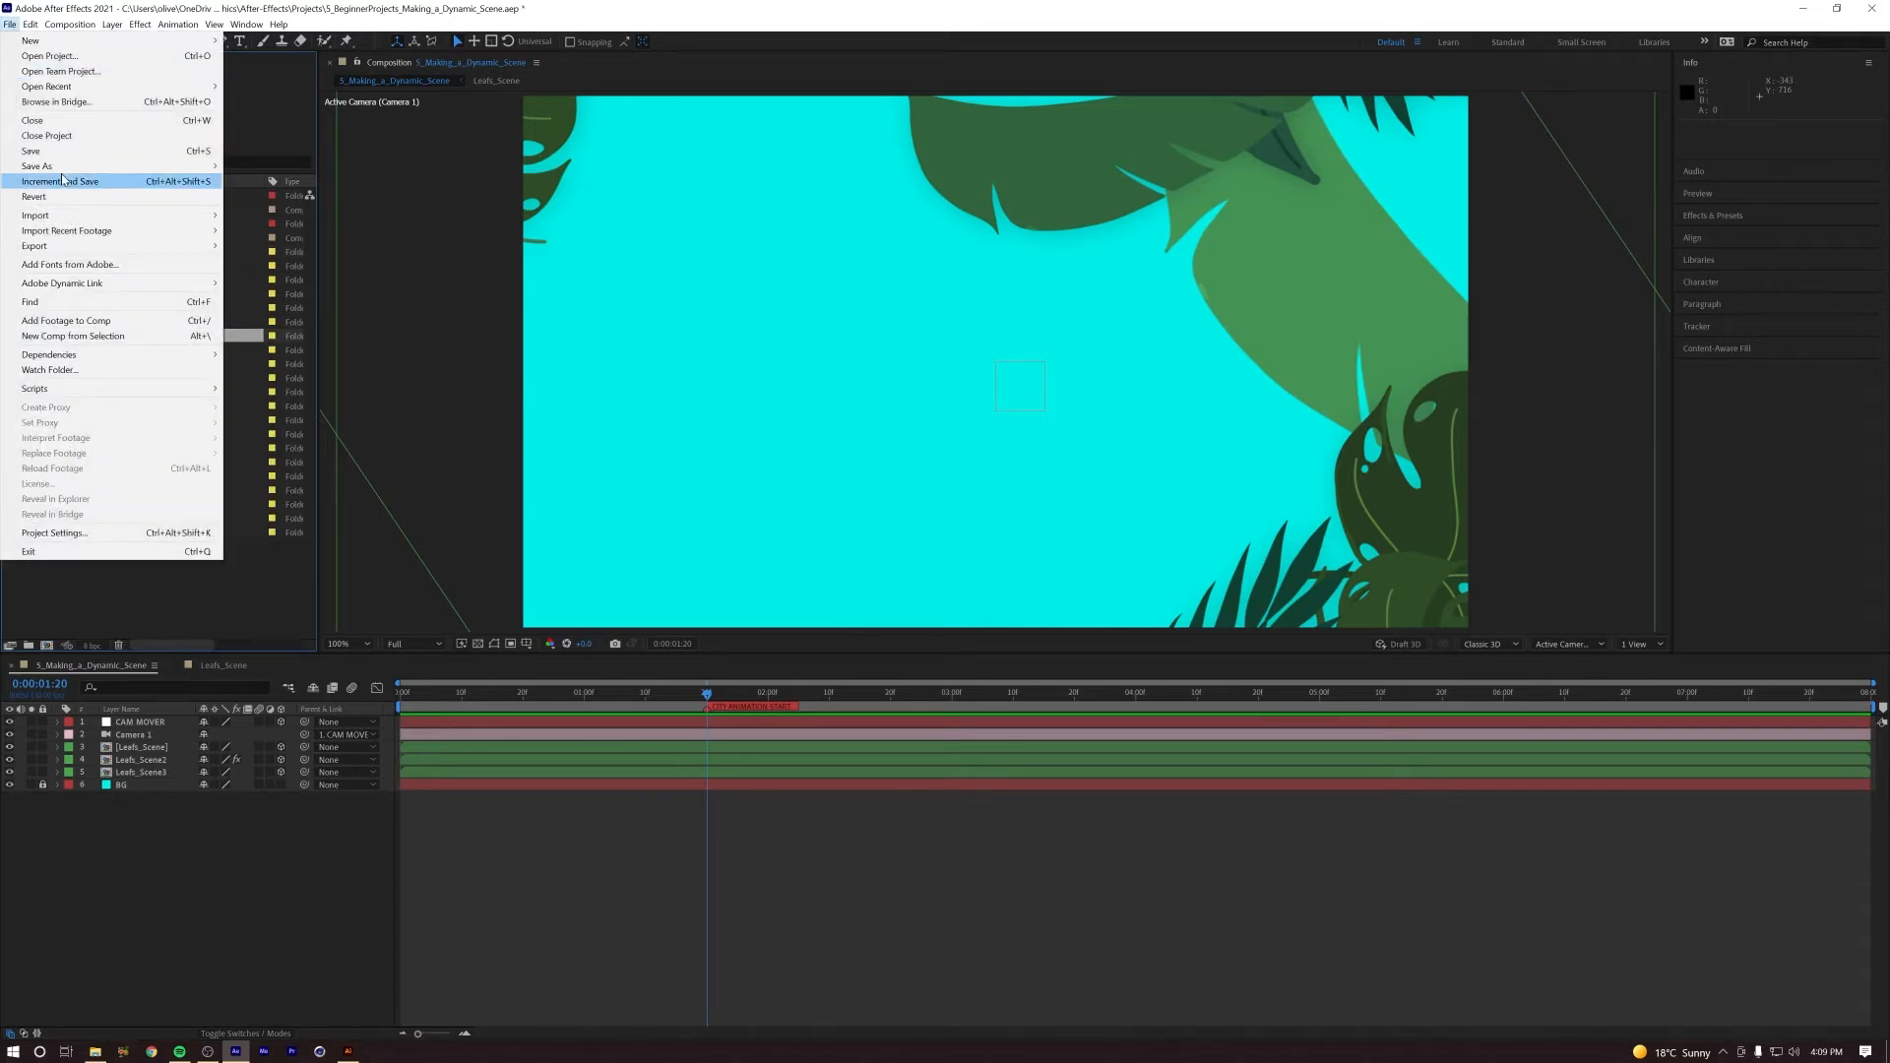
{"action": "mouse_move", "coordinate": [107, 217]}
{"action": "left_click", "coordinate": [252, 216]}
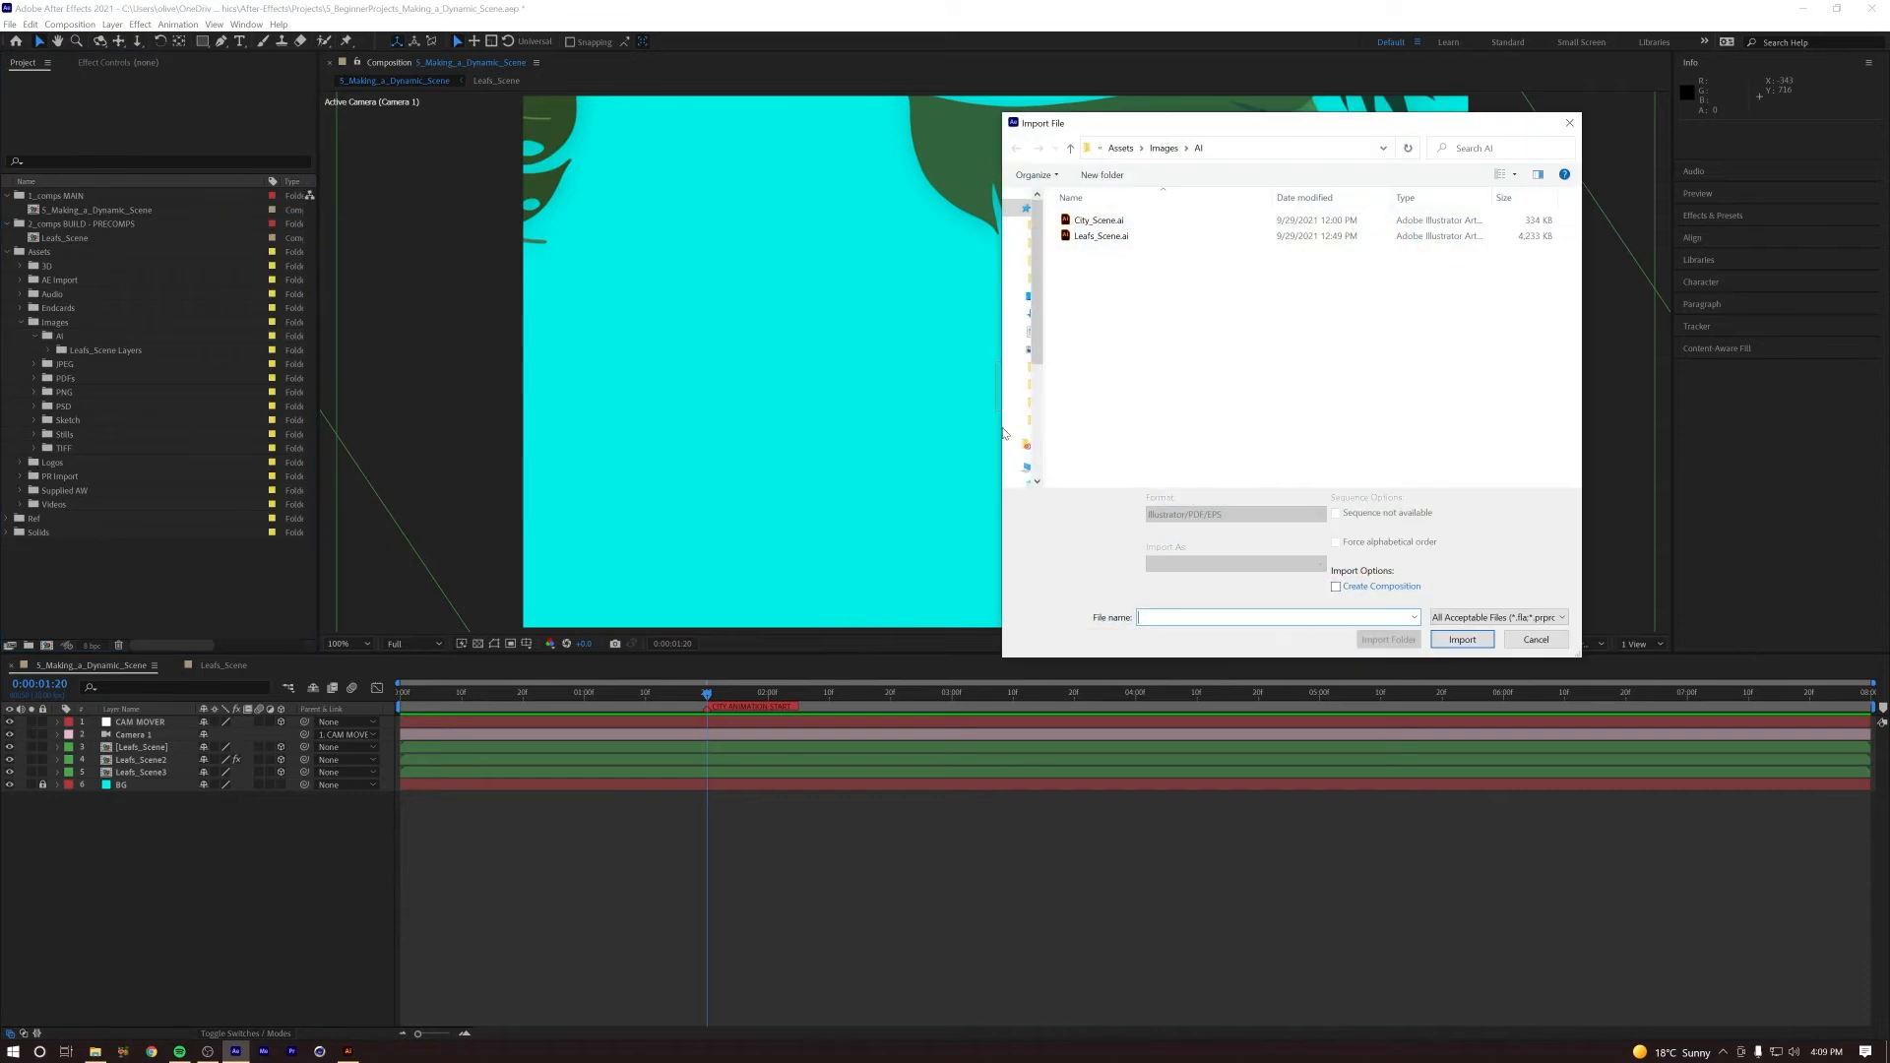
{"action": "left_click", "coordinate": [1158, 224]}
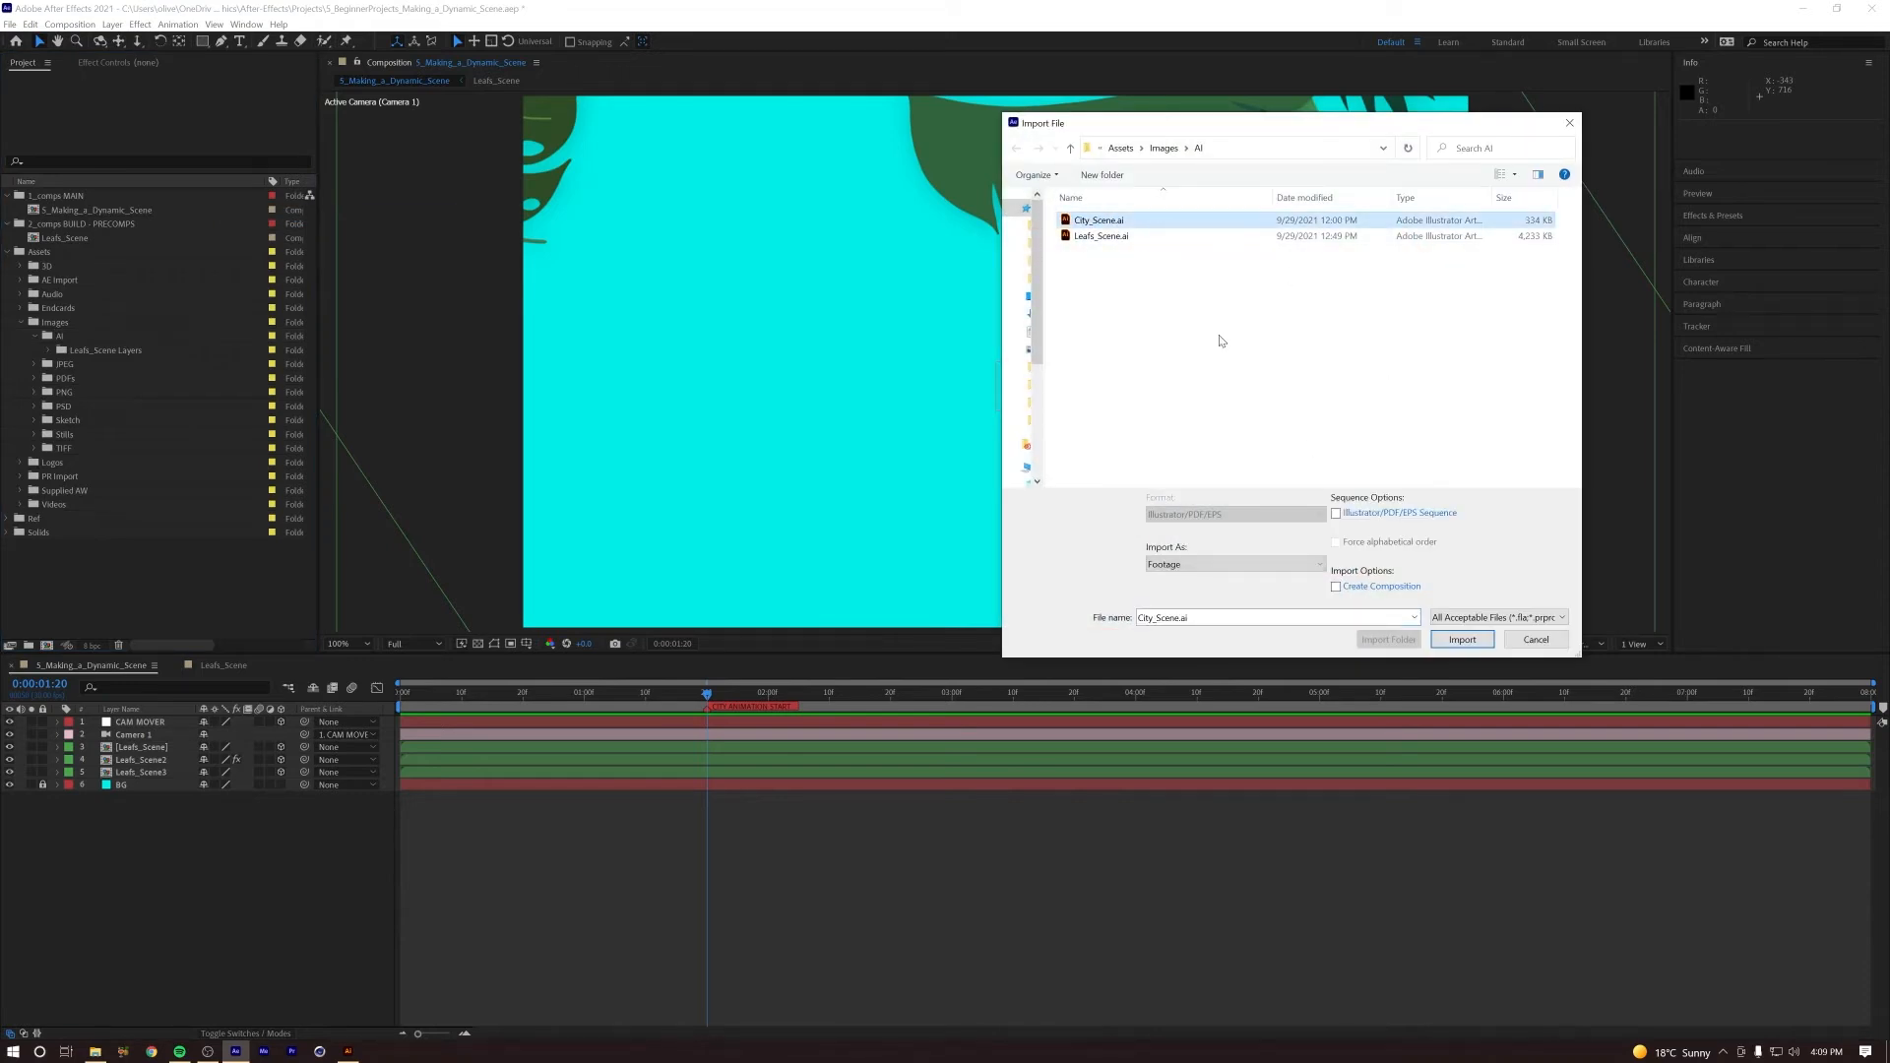
{"action": "left_click", "coordinate": [1221, 565]}
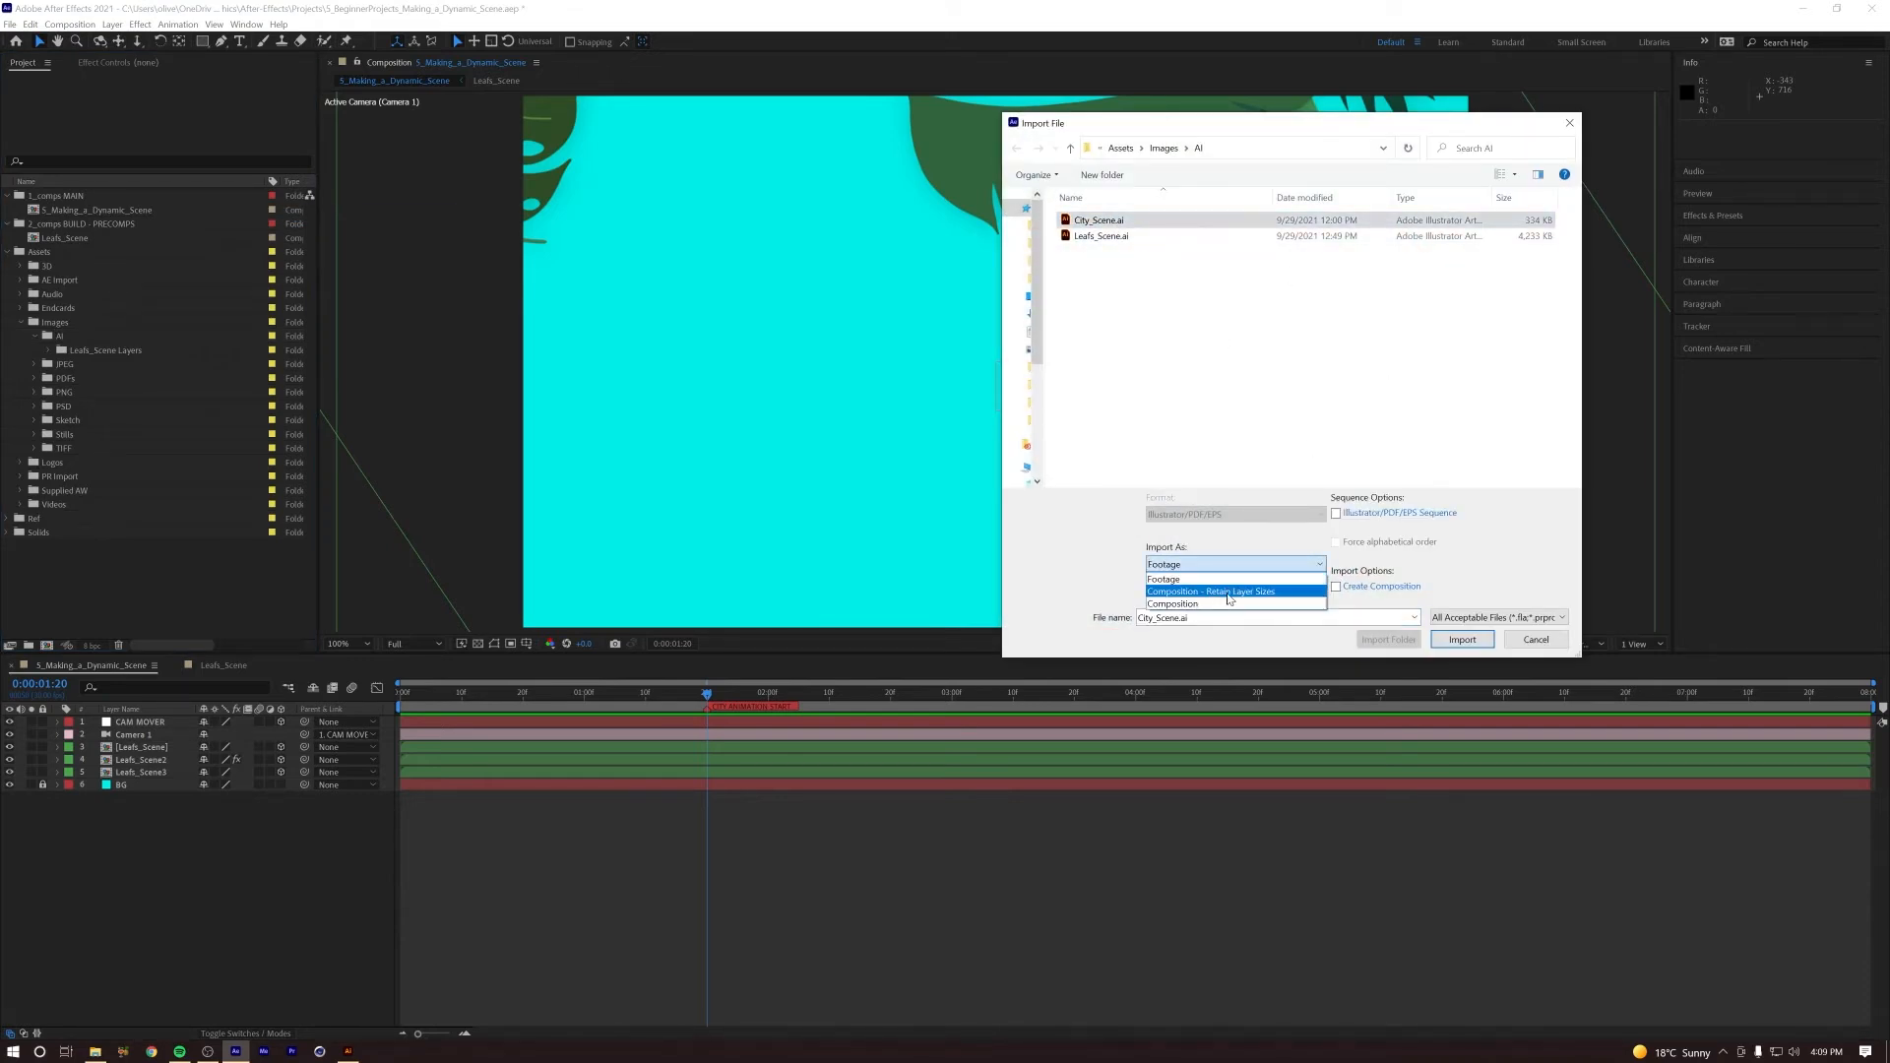
{"action": "left_click", "coordinate": [1255, 591]}
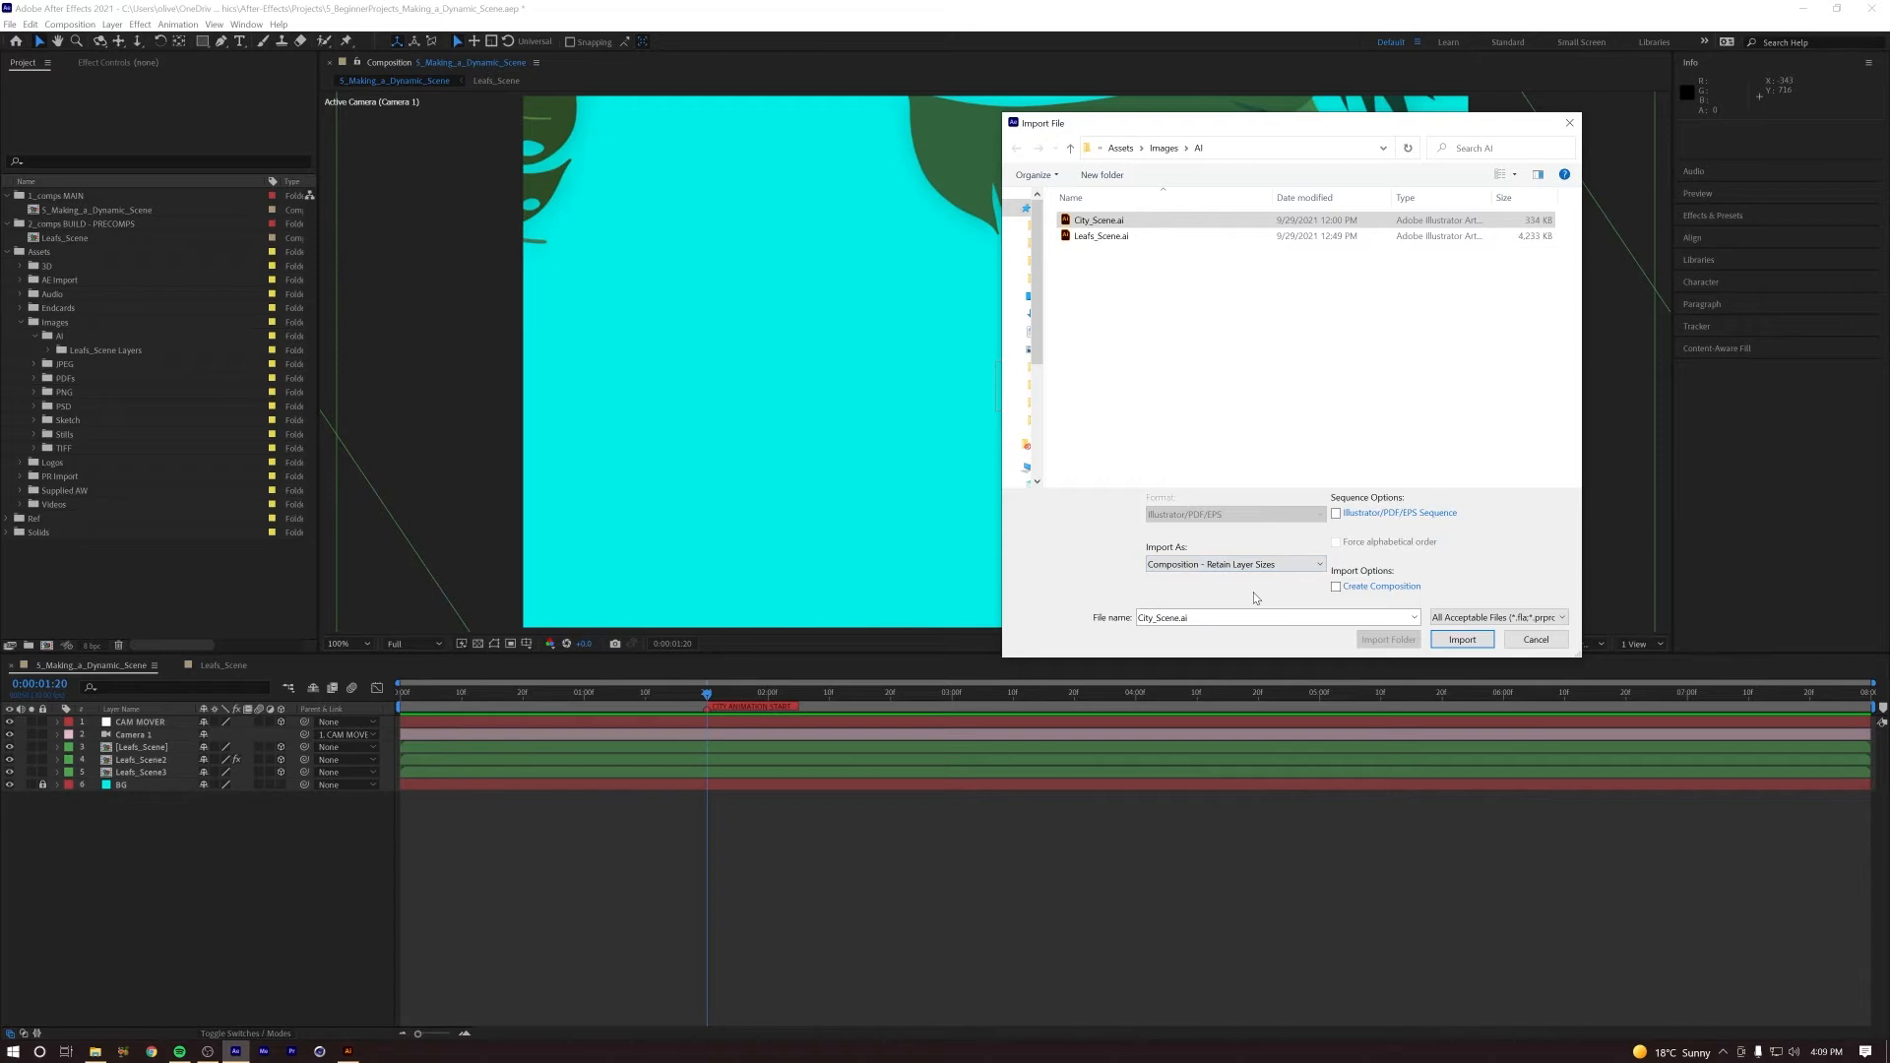
{"action": "left_click", "coordinate": [1462, 640]}
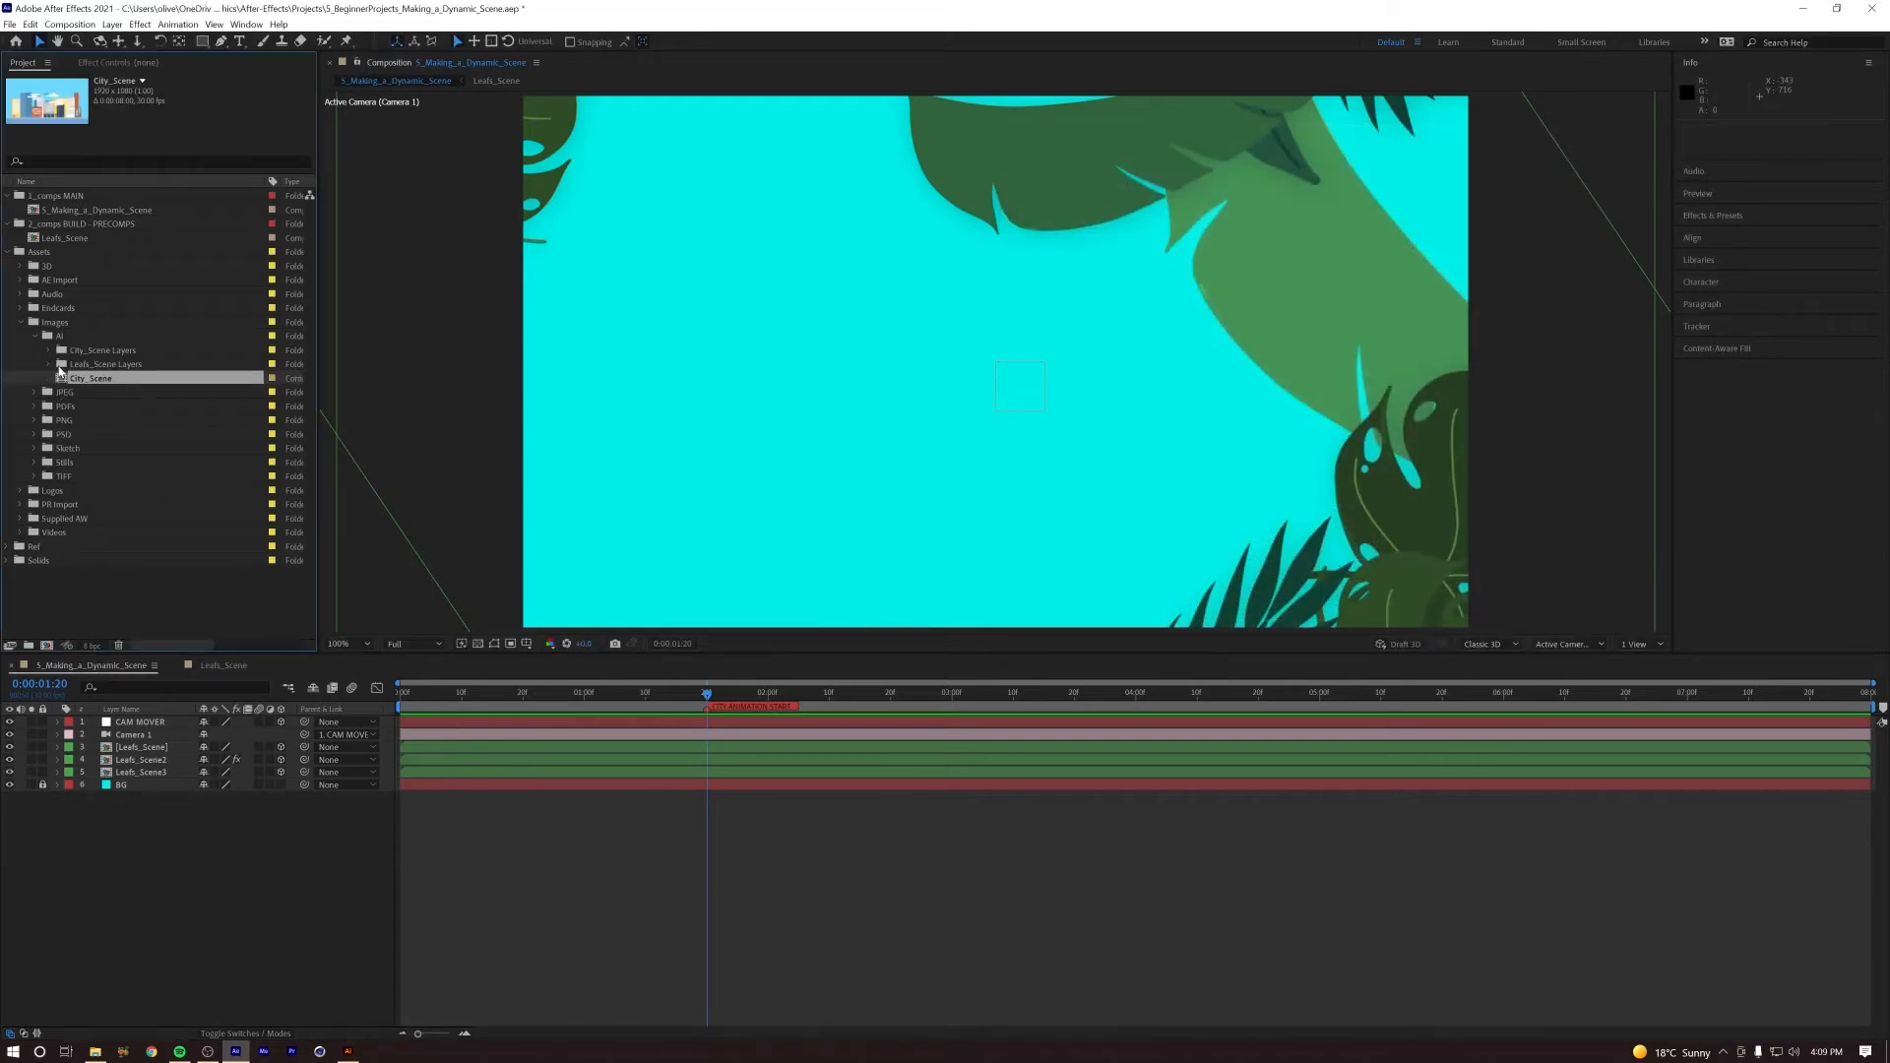
{"action": "left_click_drag", "start_coordinate": [63, 381], "coordinate": [149, 782]}
Step: Play the main composition from the first frame to review how the opening leaves reveal the city
{"action": "key", "text": "space"}
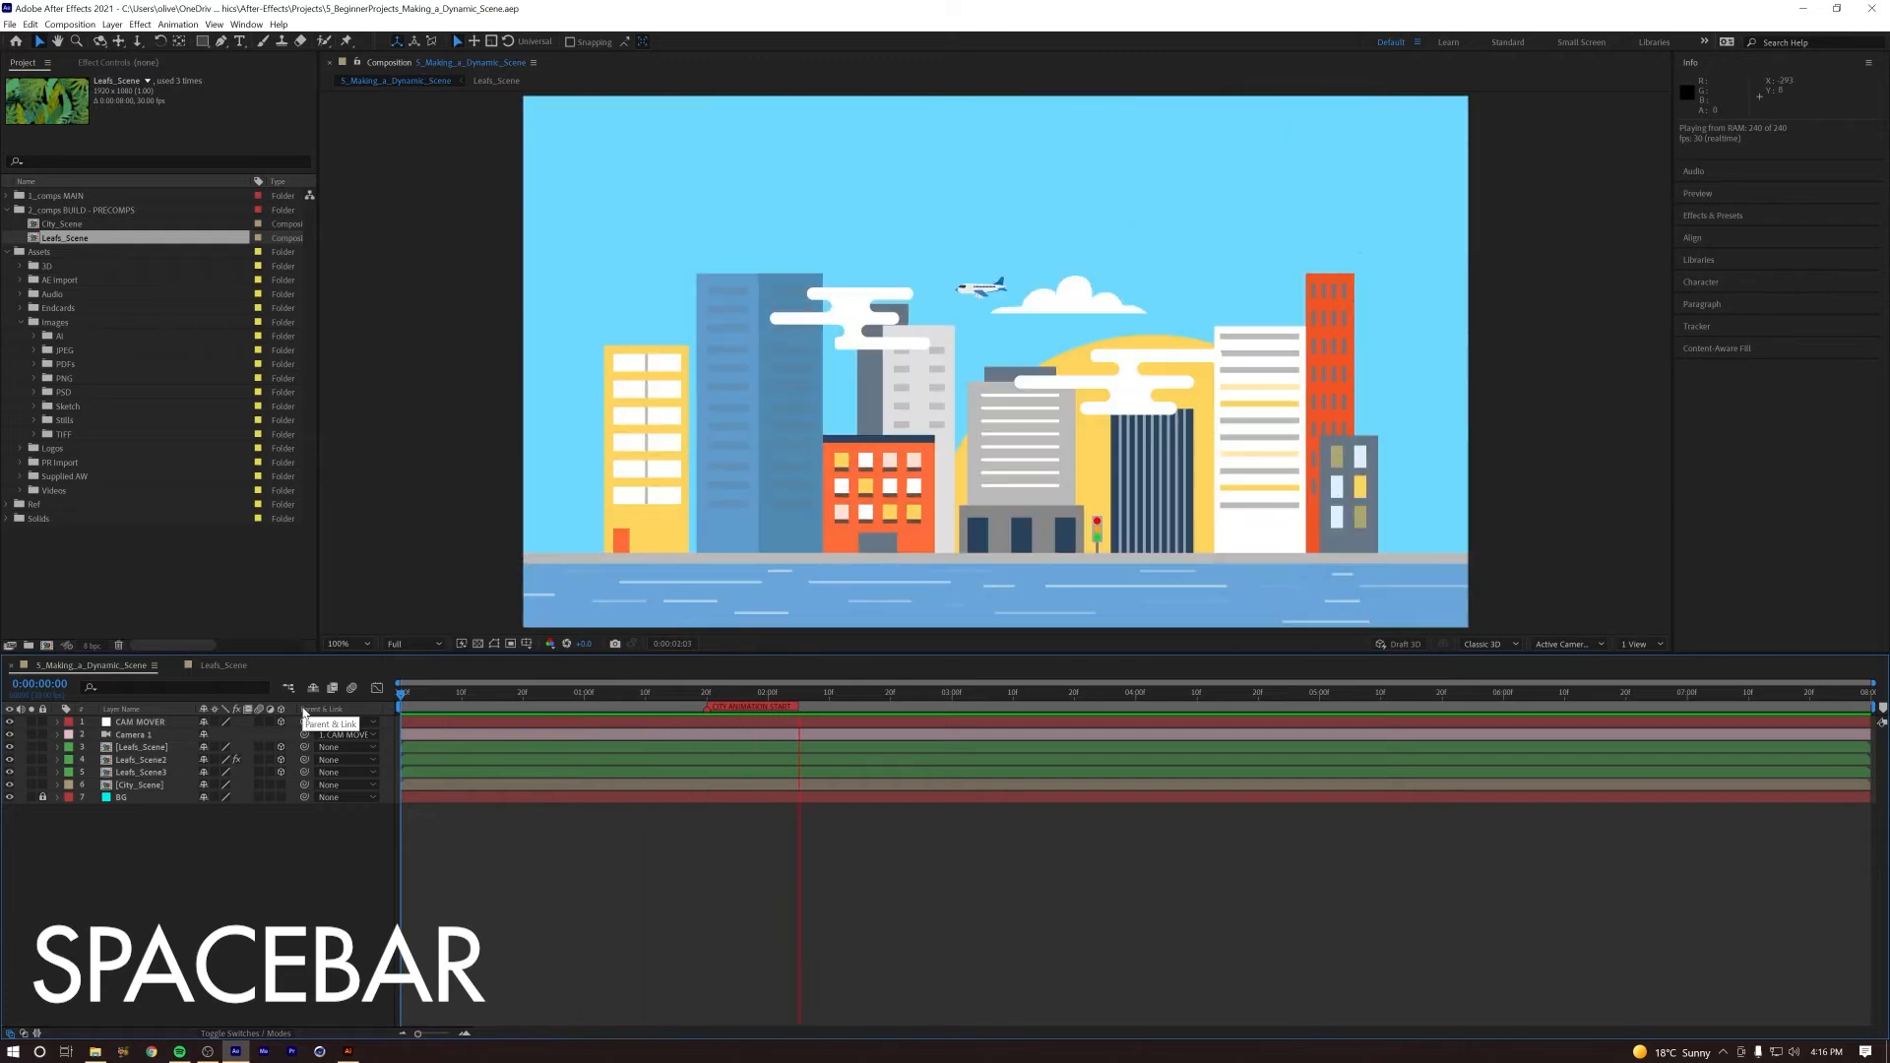
{"action": "key", "text": "space"}
{"action": "key", "text": "space"}
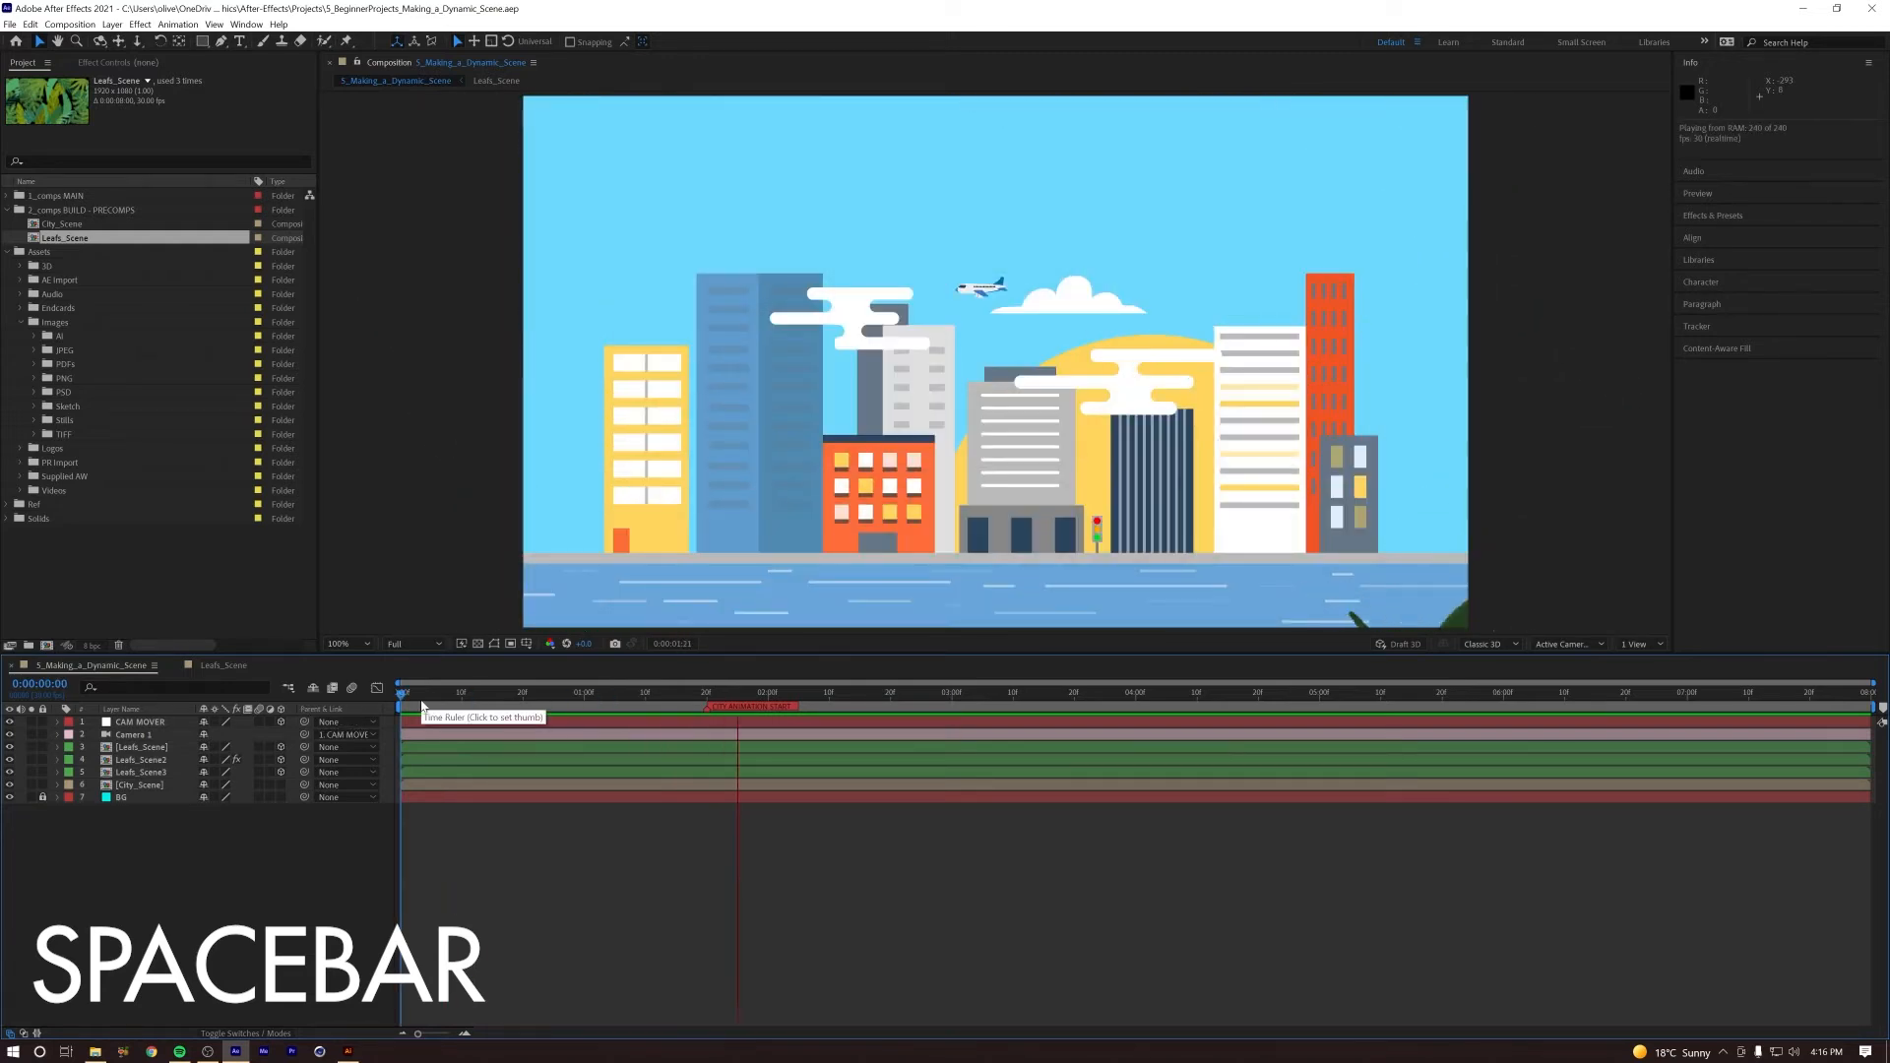
{"action": "key", "text": "space"}
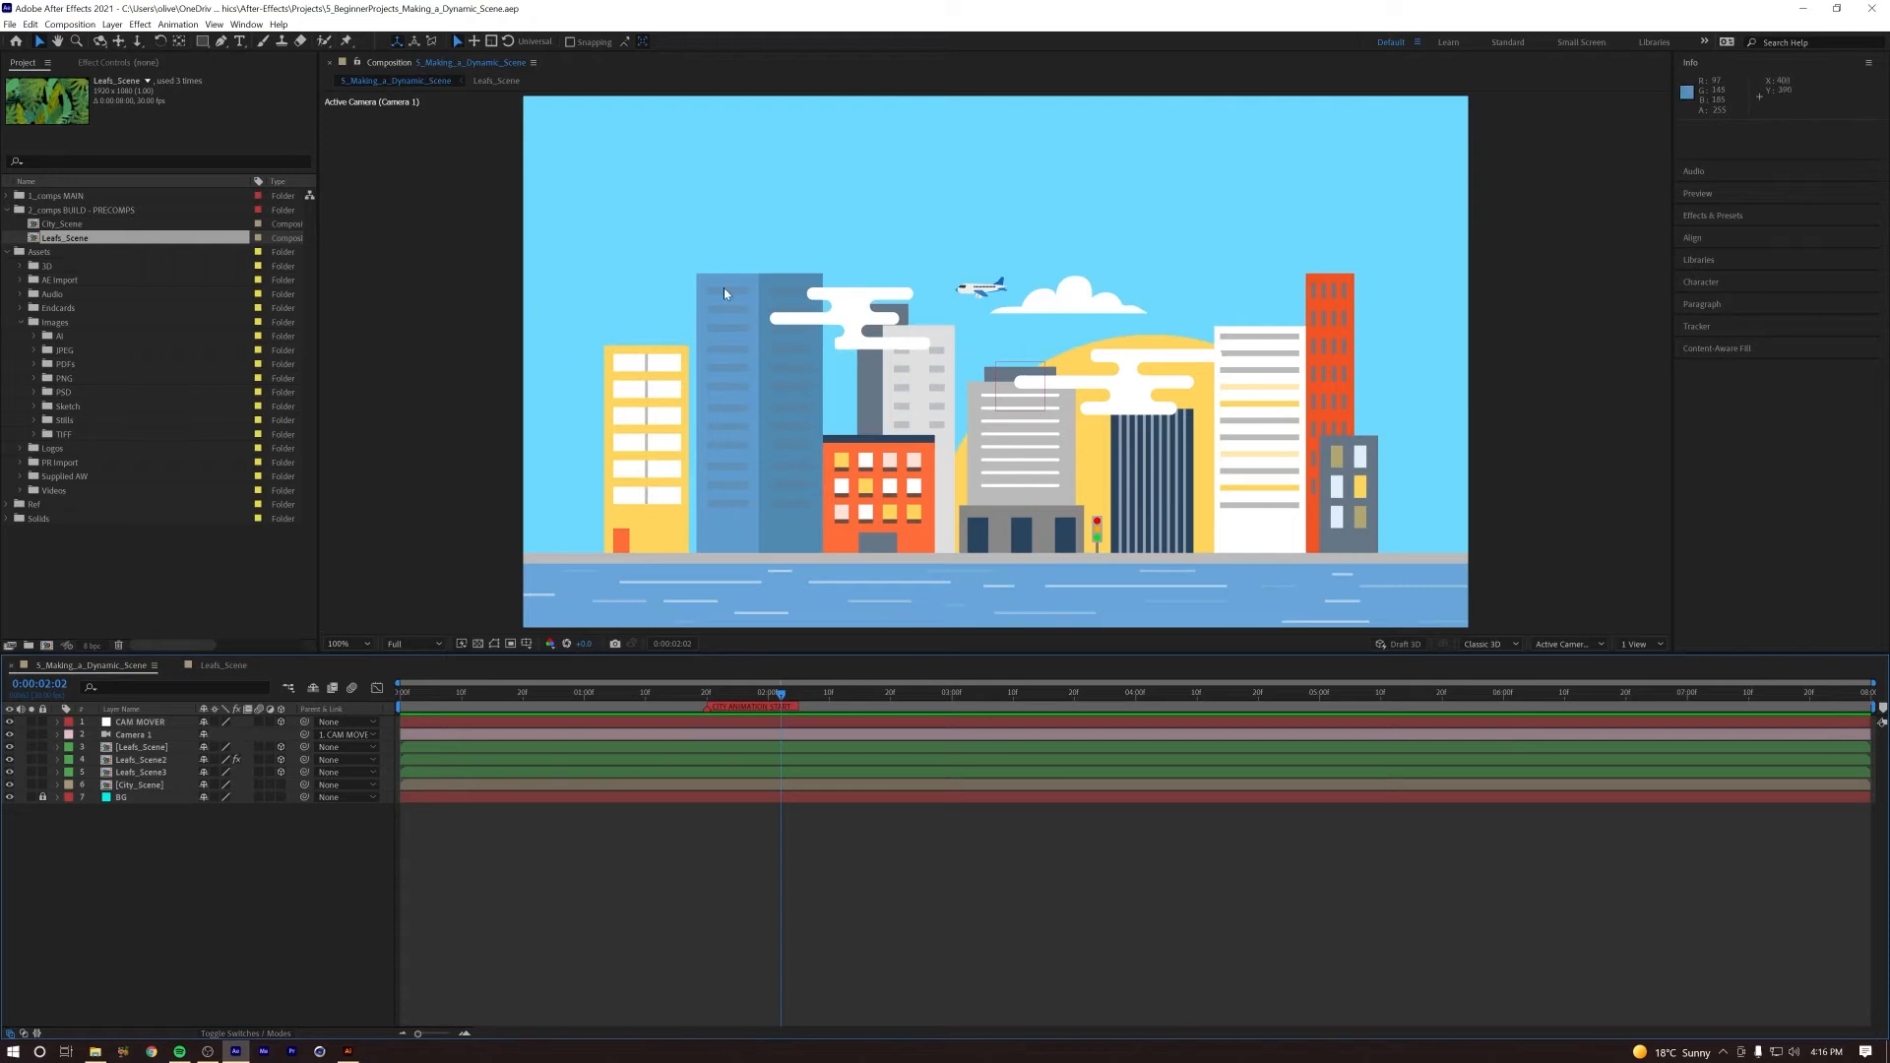
Step: Open the City_Scene composition from its layer, go to the first frame and leave all its layers deselected
{"action": "left_click", "coordinate": [107, 786]}
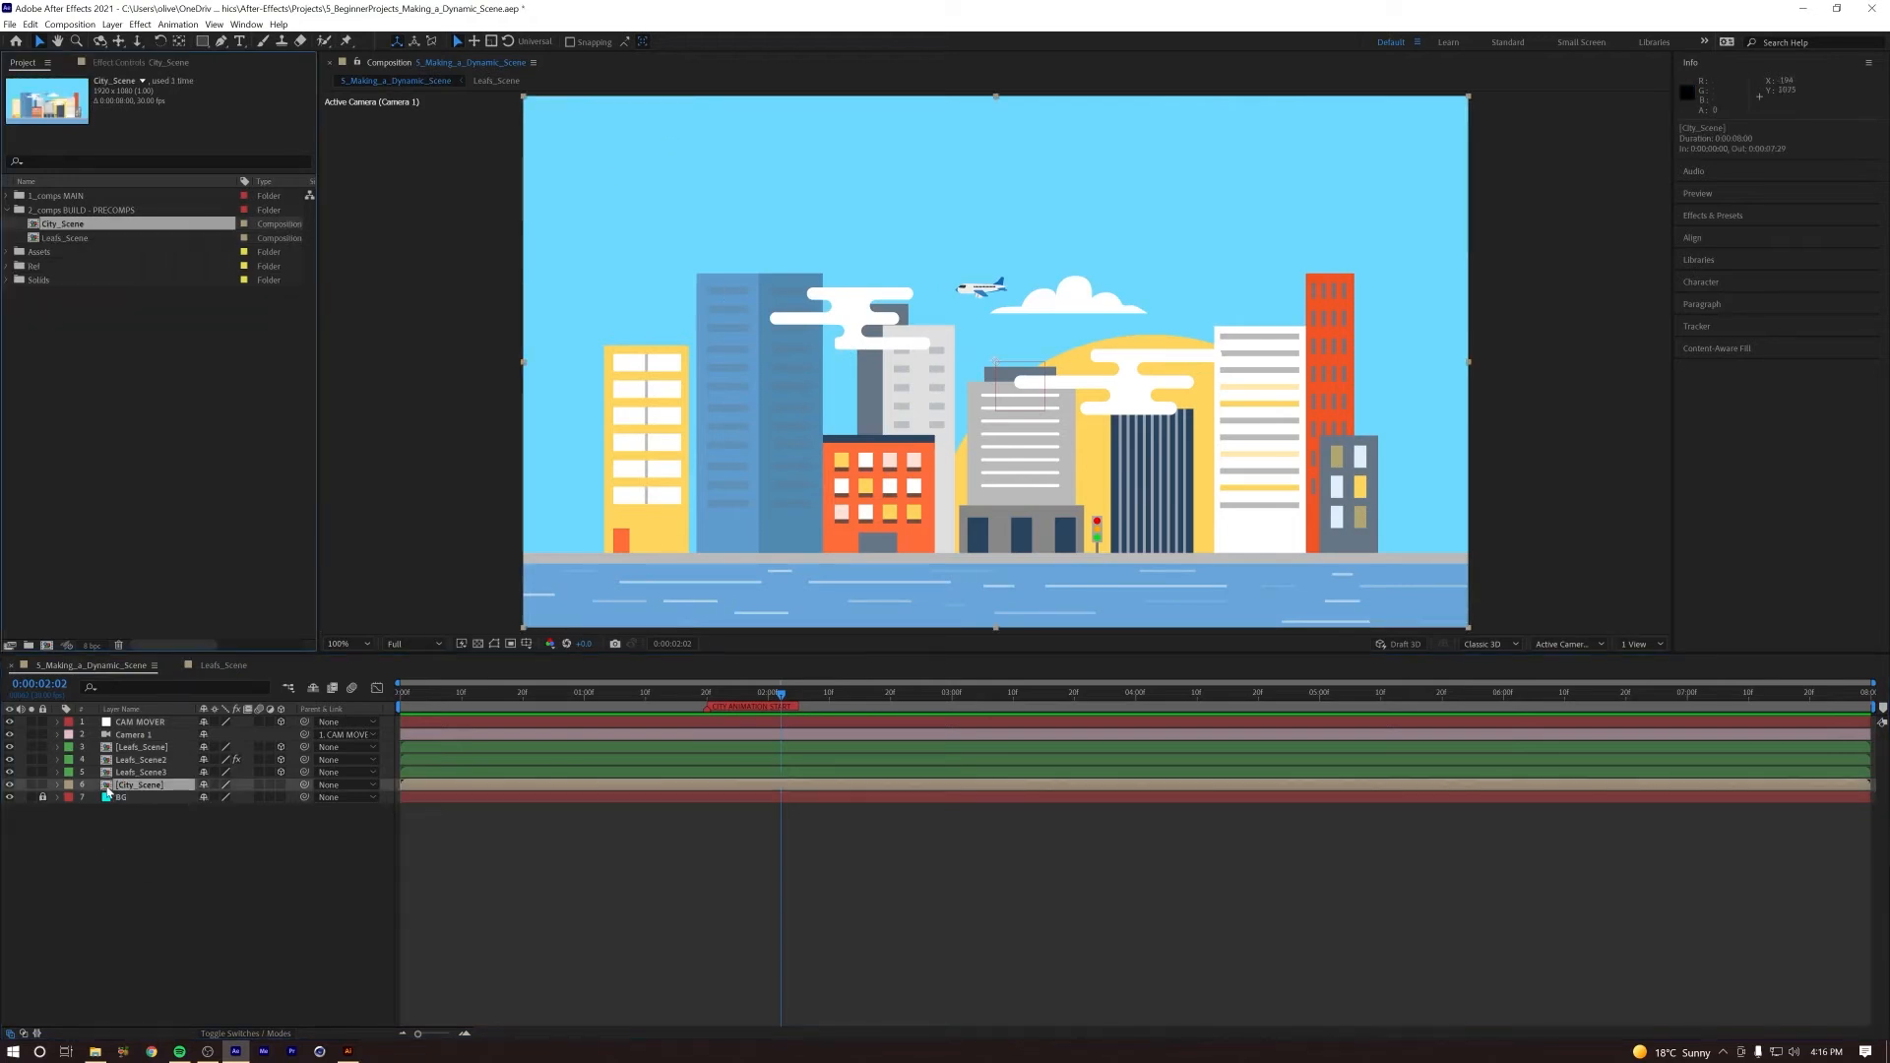
{"action": "double_click", "coordinate": [107, 786]}
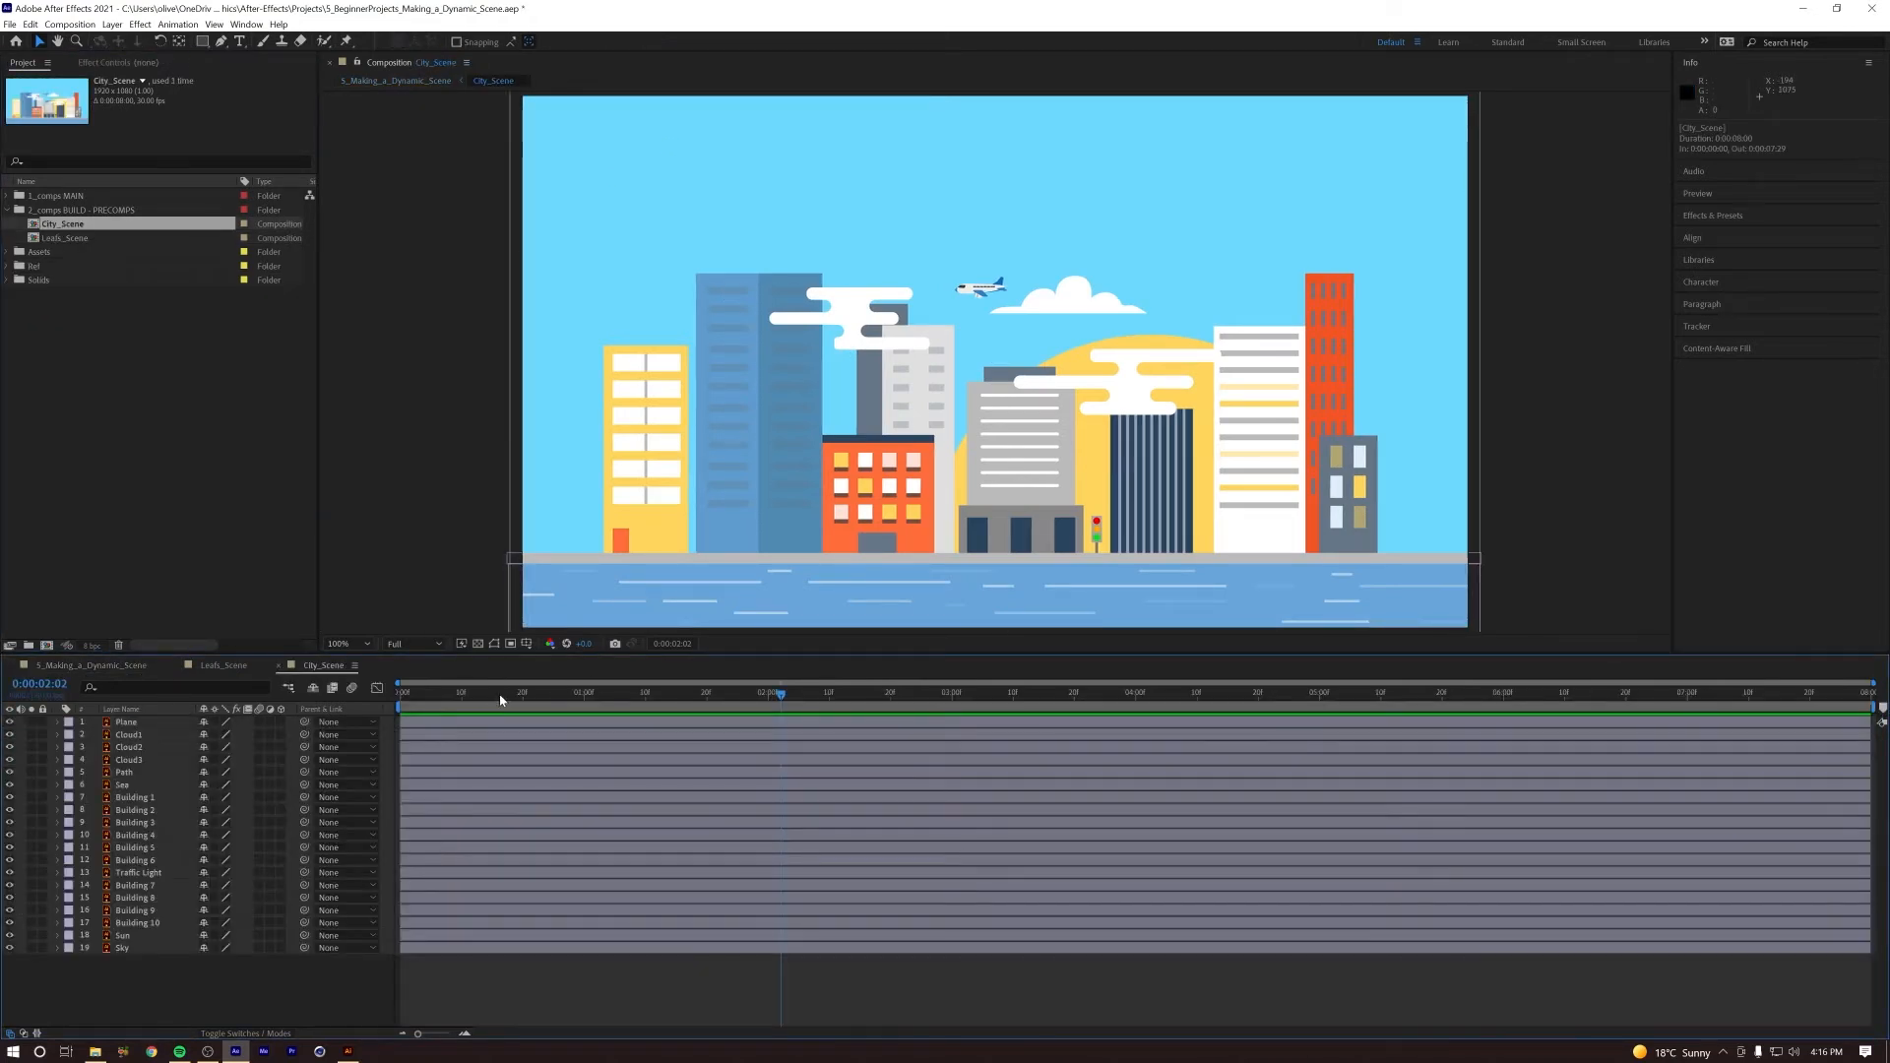
{"action": "left_click_drag", "start_coordinate": [564, 705], "coordinate": [399, 705]}
{"action": "left_click", "coordinate": [126, 722]}
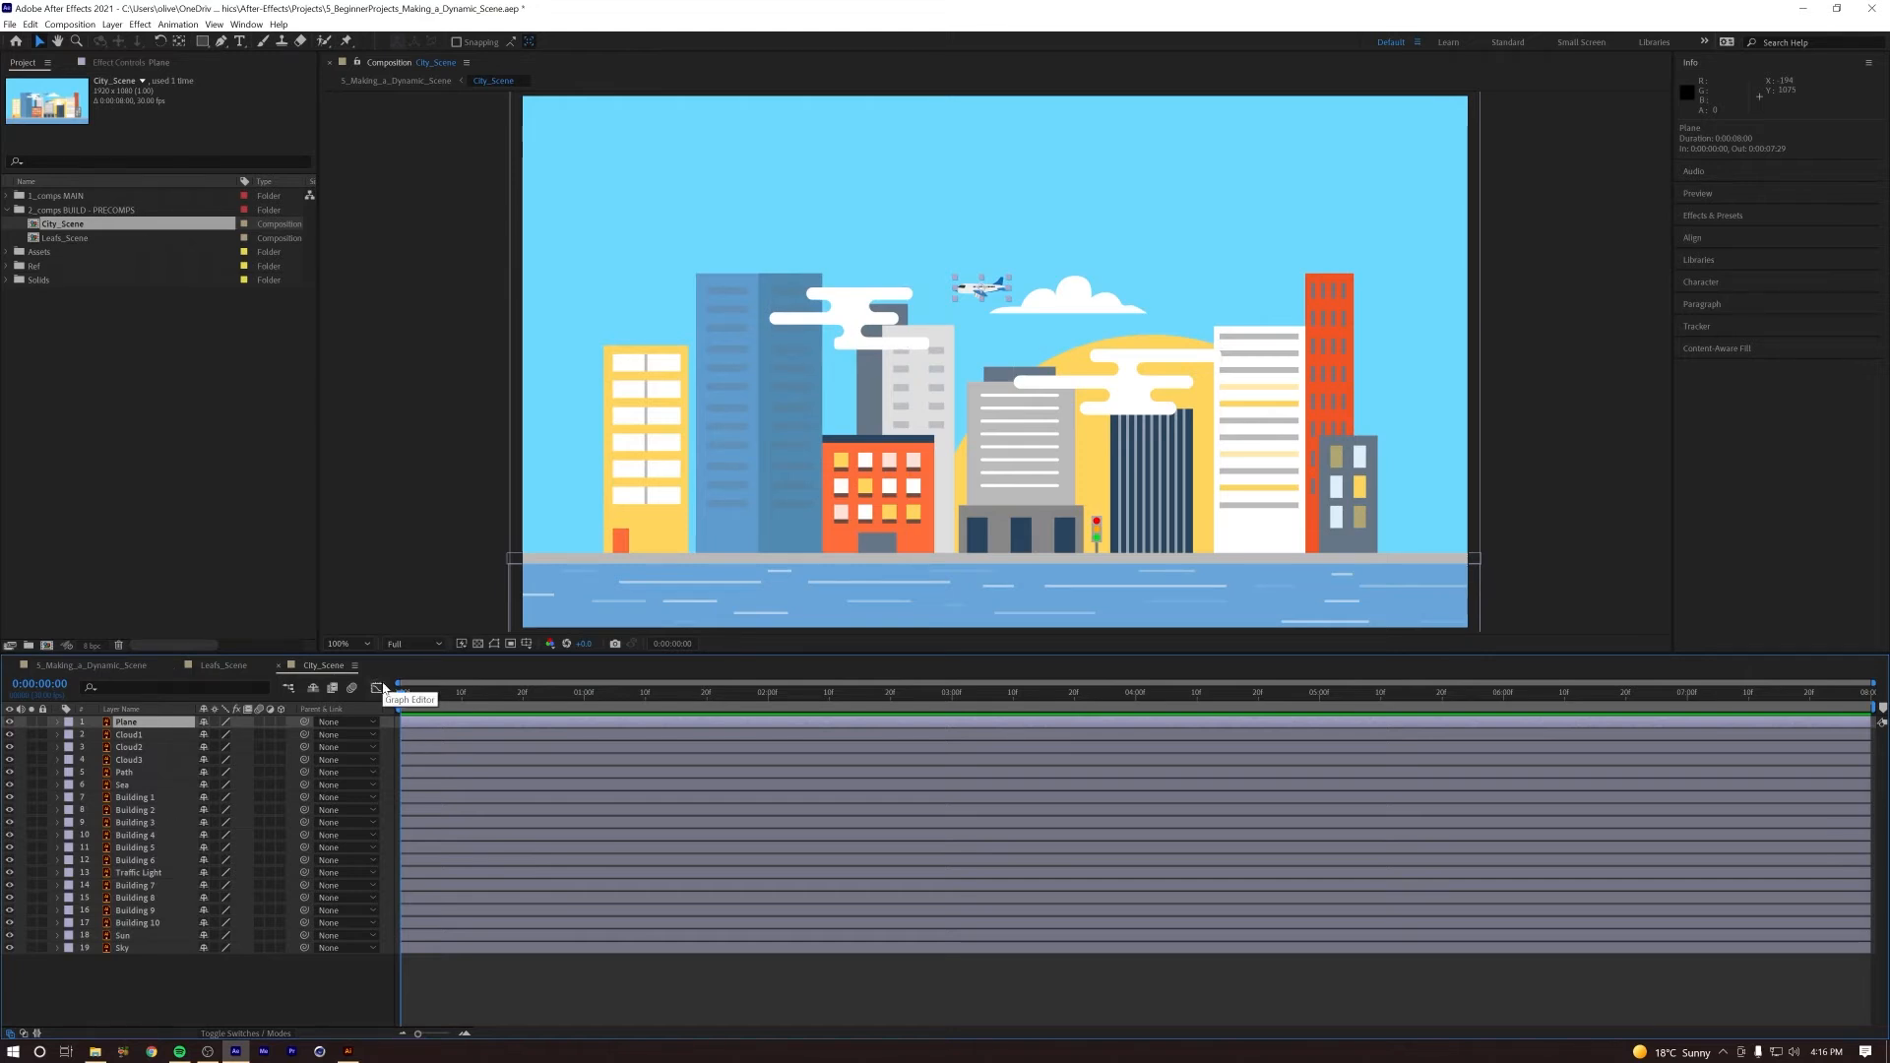
{"action": "left_click", "coordinate": [161, 999]}
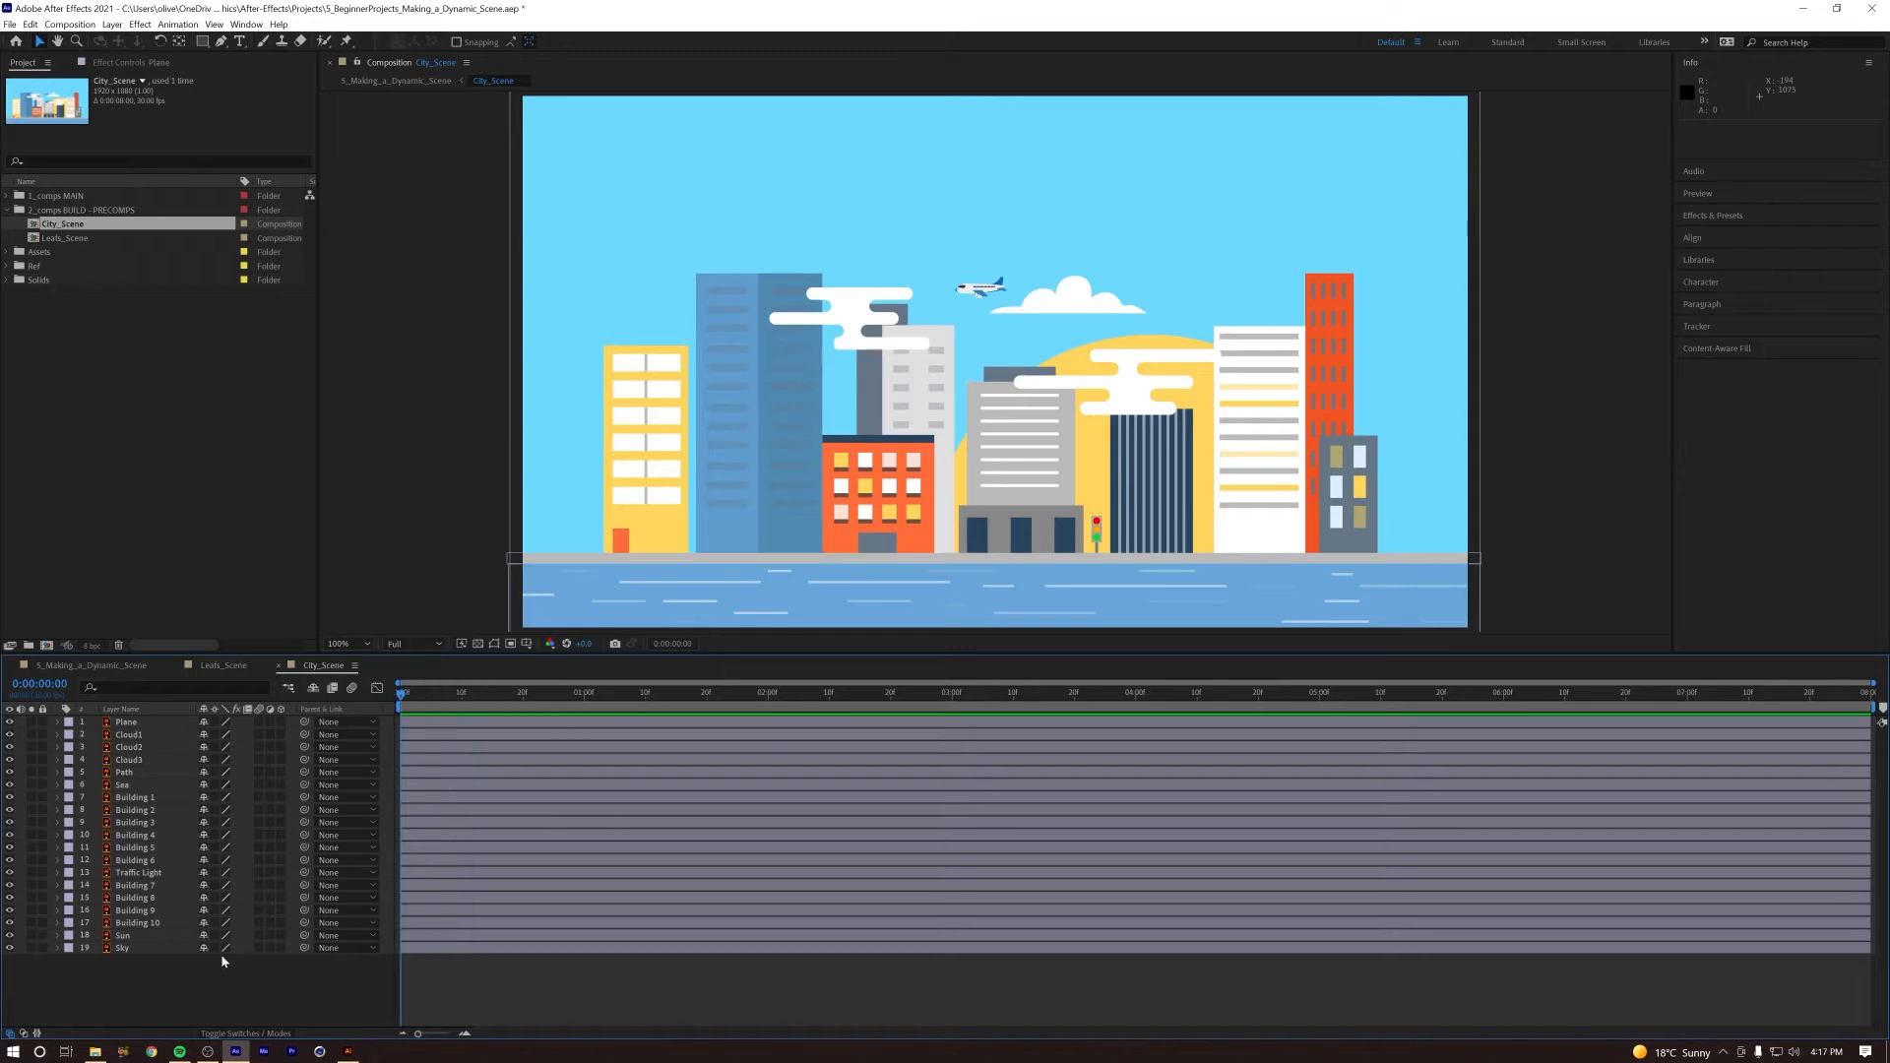
Step: Add a two-node camera to the City_Scene composition with the default settings
{"action": "left_click", "coordinate": [112, 25]}
{"action": "mouse_move", "coordinate": [133, 41]}
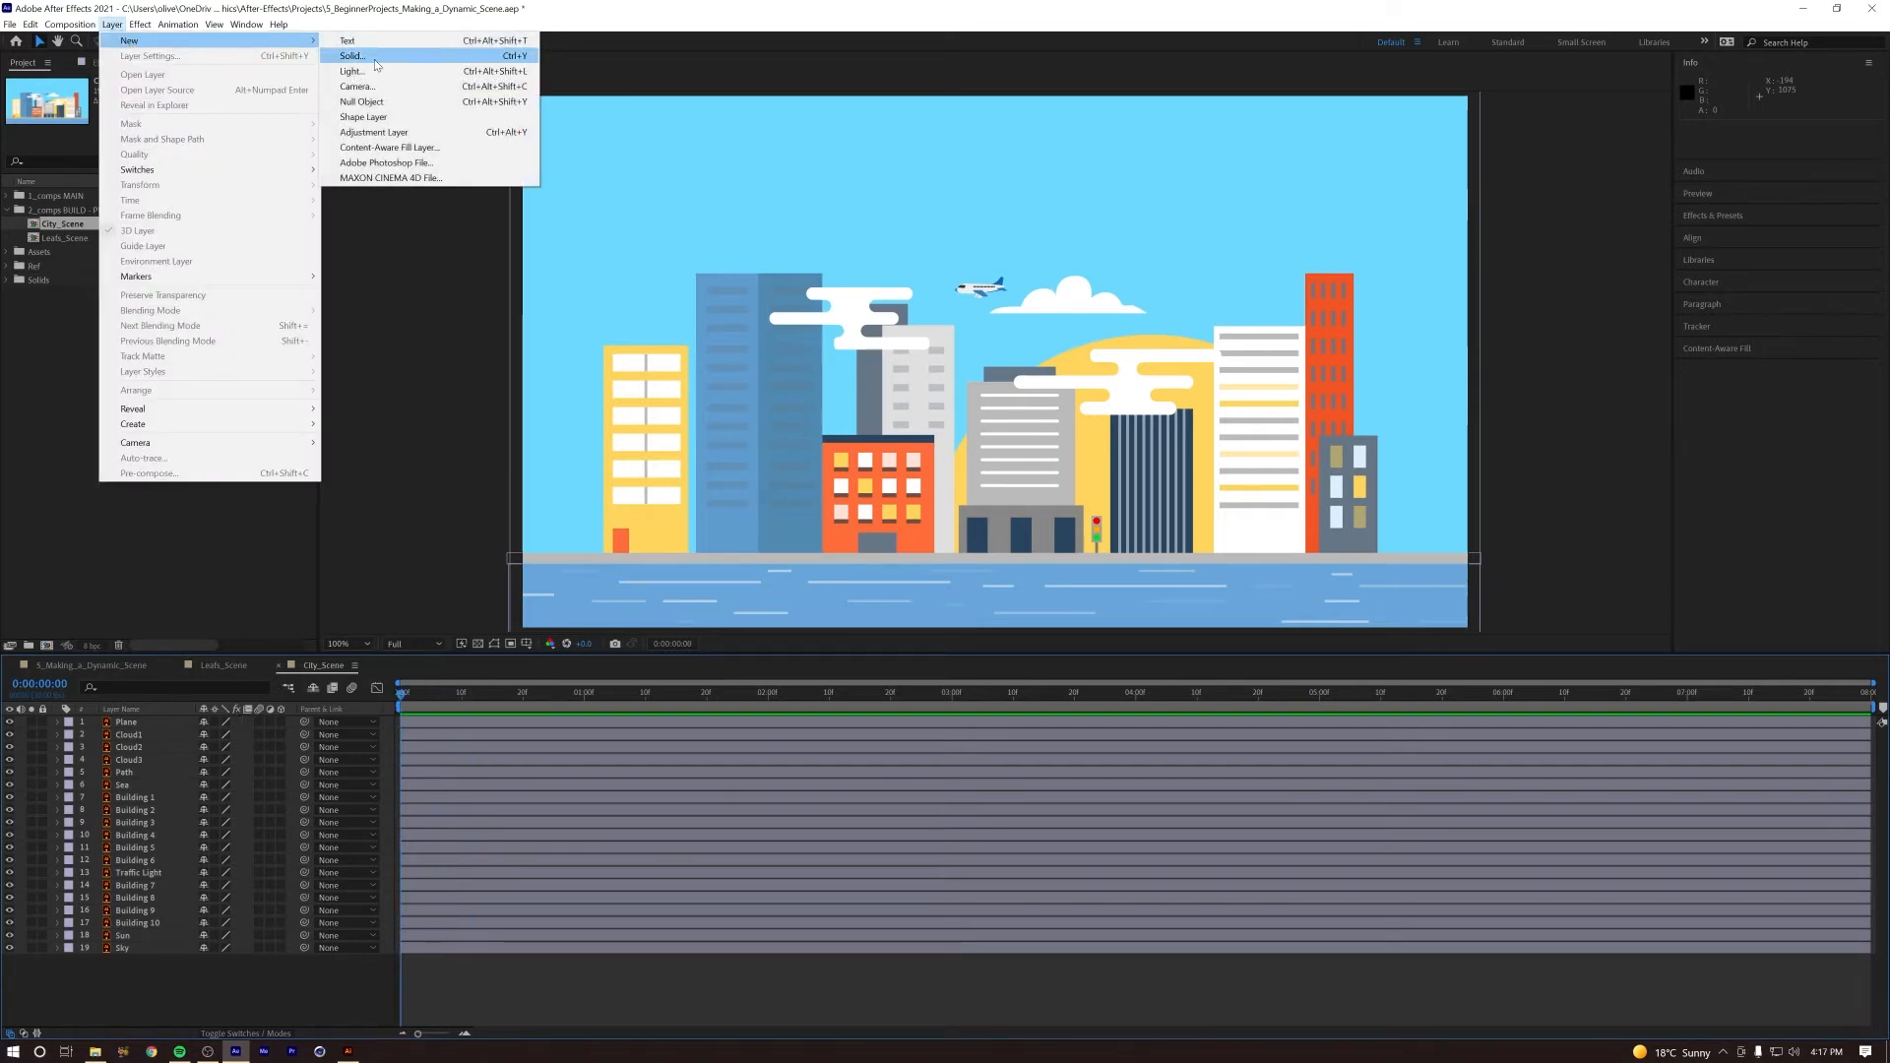
{"action": "left_click", "coordinate": [414, 87]}
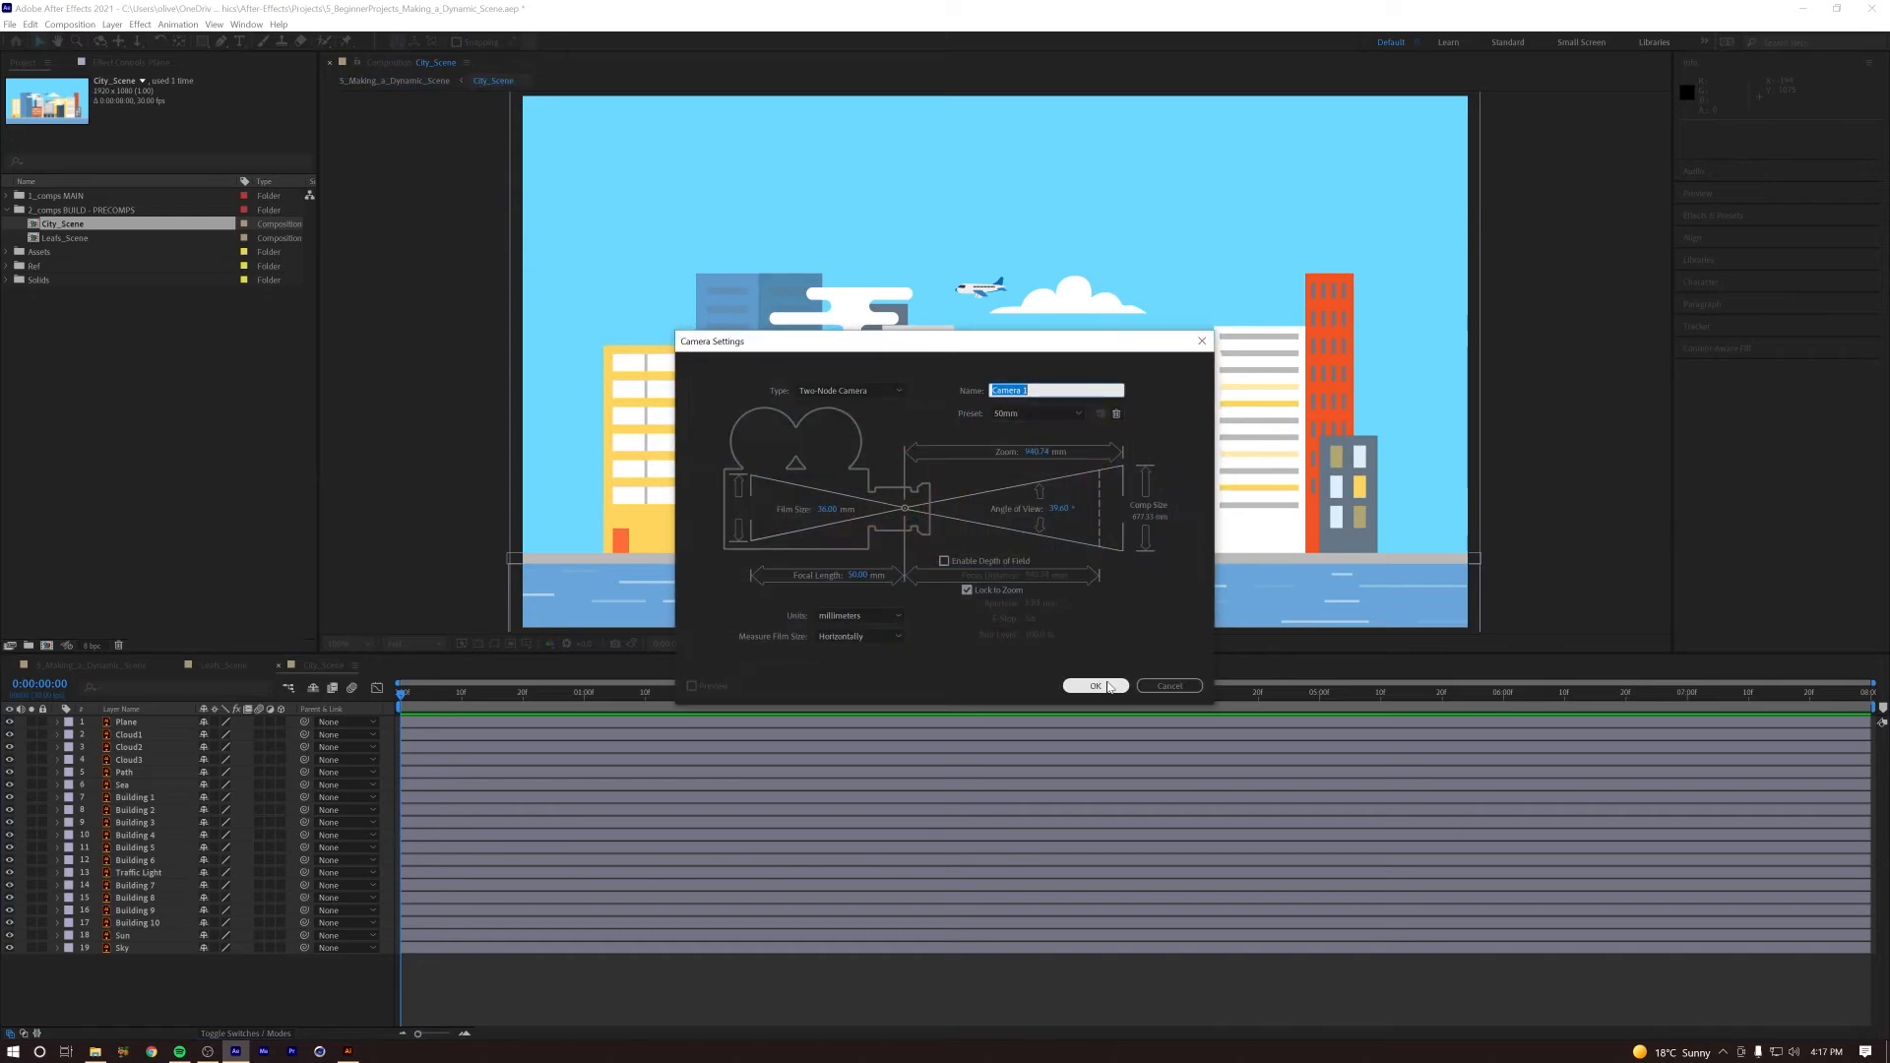
{"action": "left_click", "coordinate": [1110, 686]}
Step: Add a null object to City_Scene and parent Camera 1 to it
{"action": "left_click", "coordinate": [112, 26]}
{"action": "mouse_move", "coordinate": [133, 41]}
{"action": "left_click", "coordinate": [394, 102]}
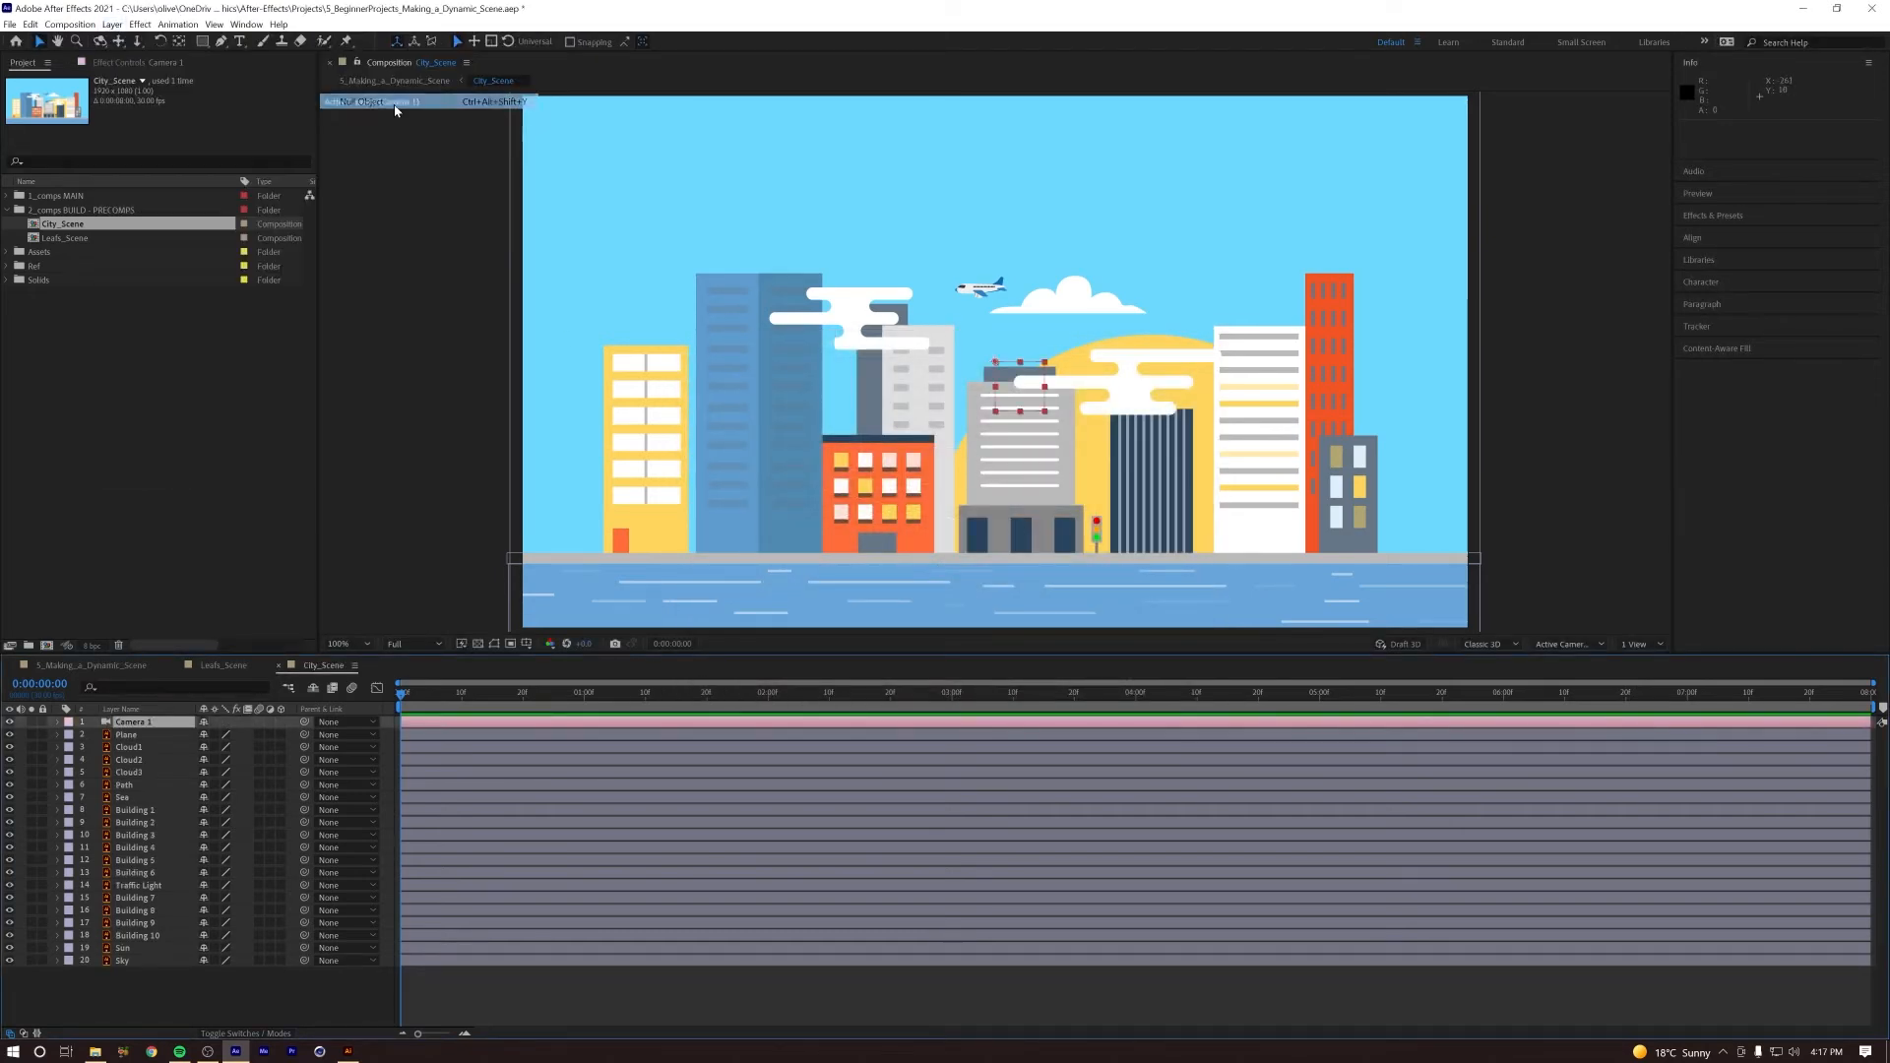
{"action": "left_click", "coordinate": [142, 736]}
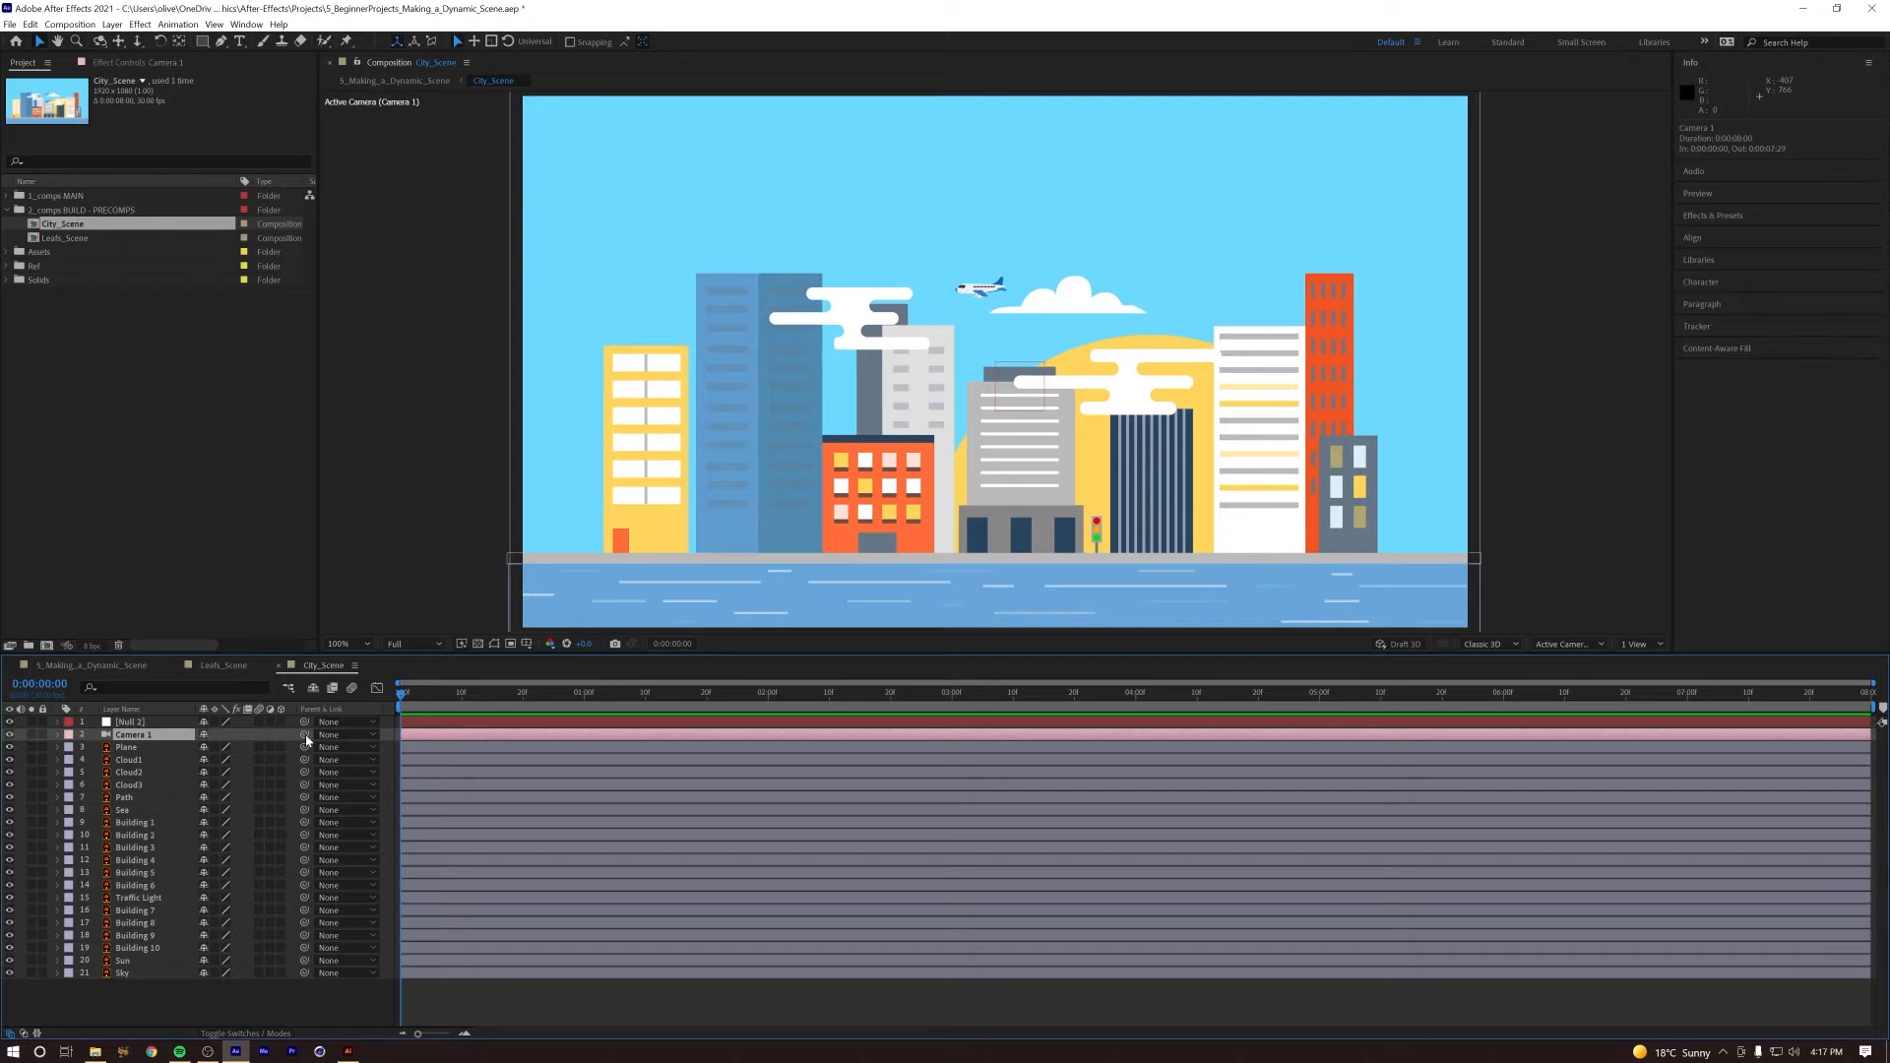
{"action": "left_click_drag", "start_coordinate": [306, 736], "coordinate": [133, 726]}
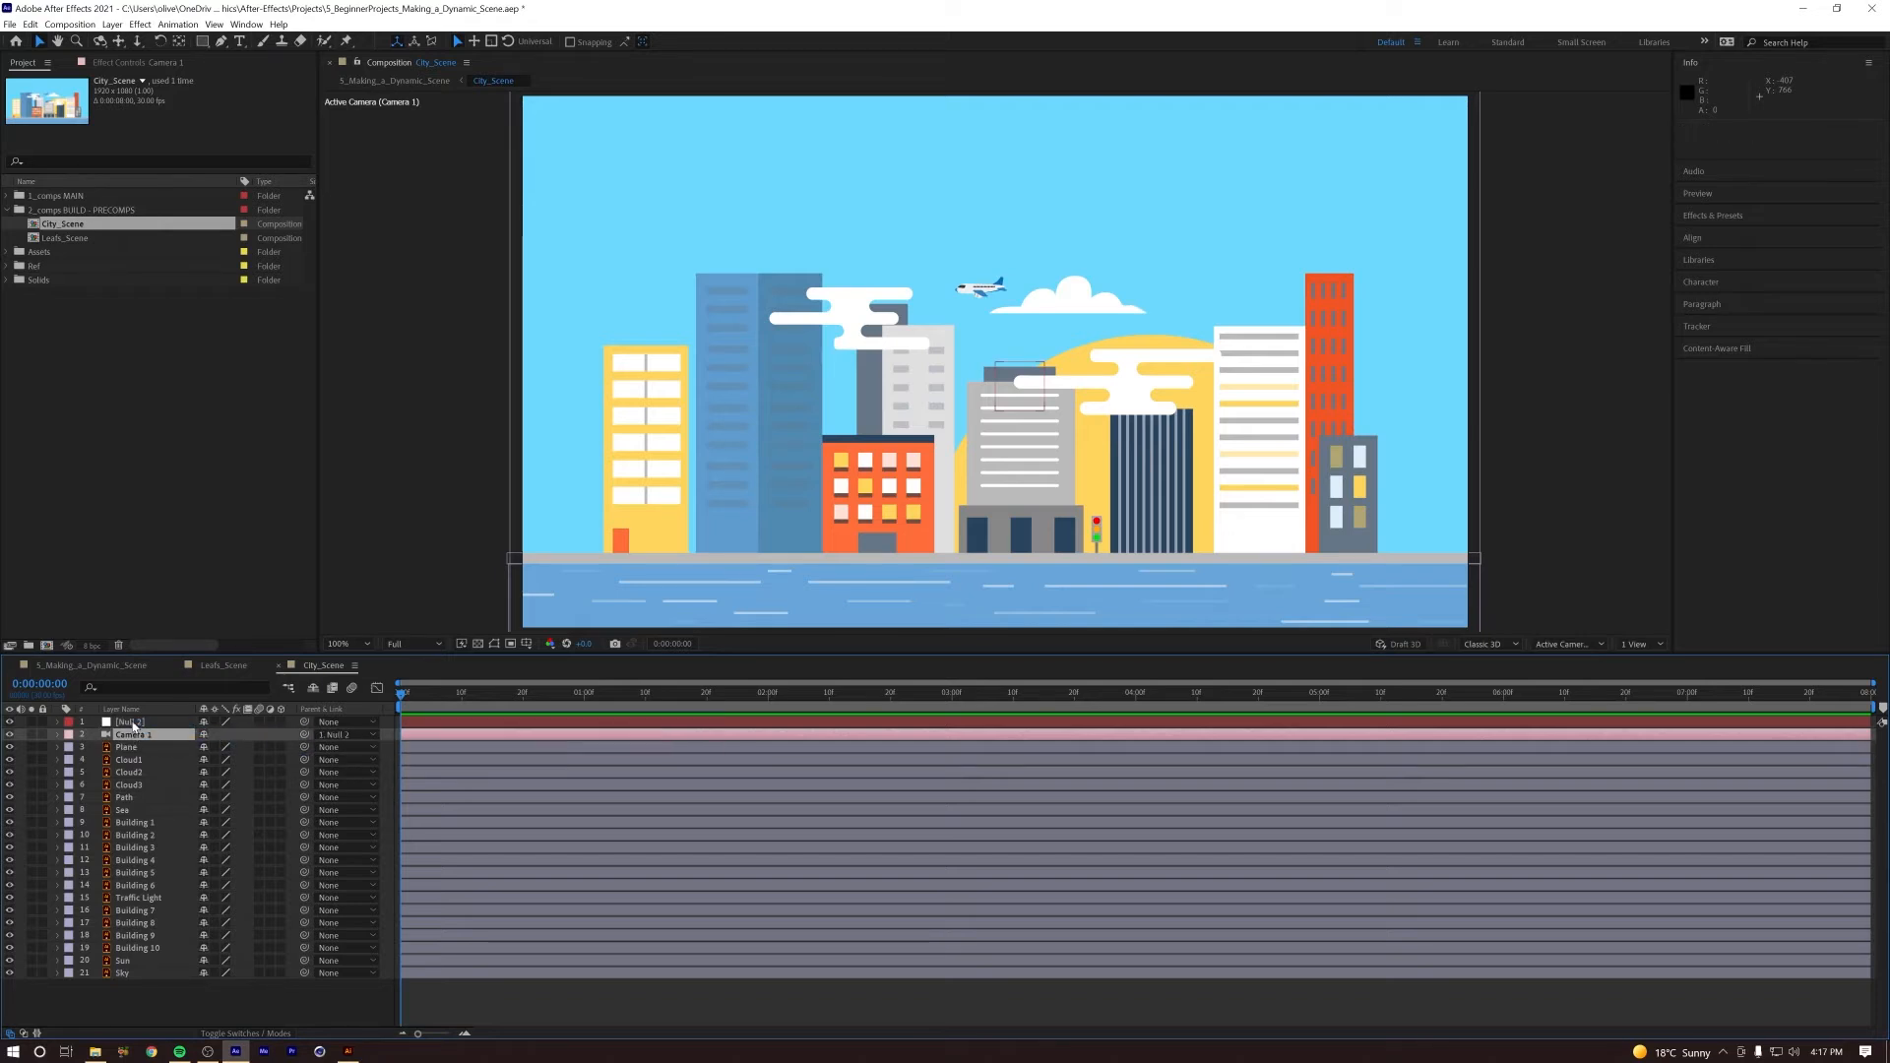
Step: Rename the null that controls the City_Scene camera as CAM MOVER 2
{"action": "left_click", "coordinate": [133, 724]}
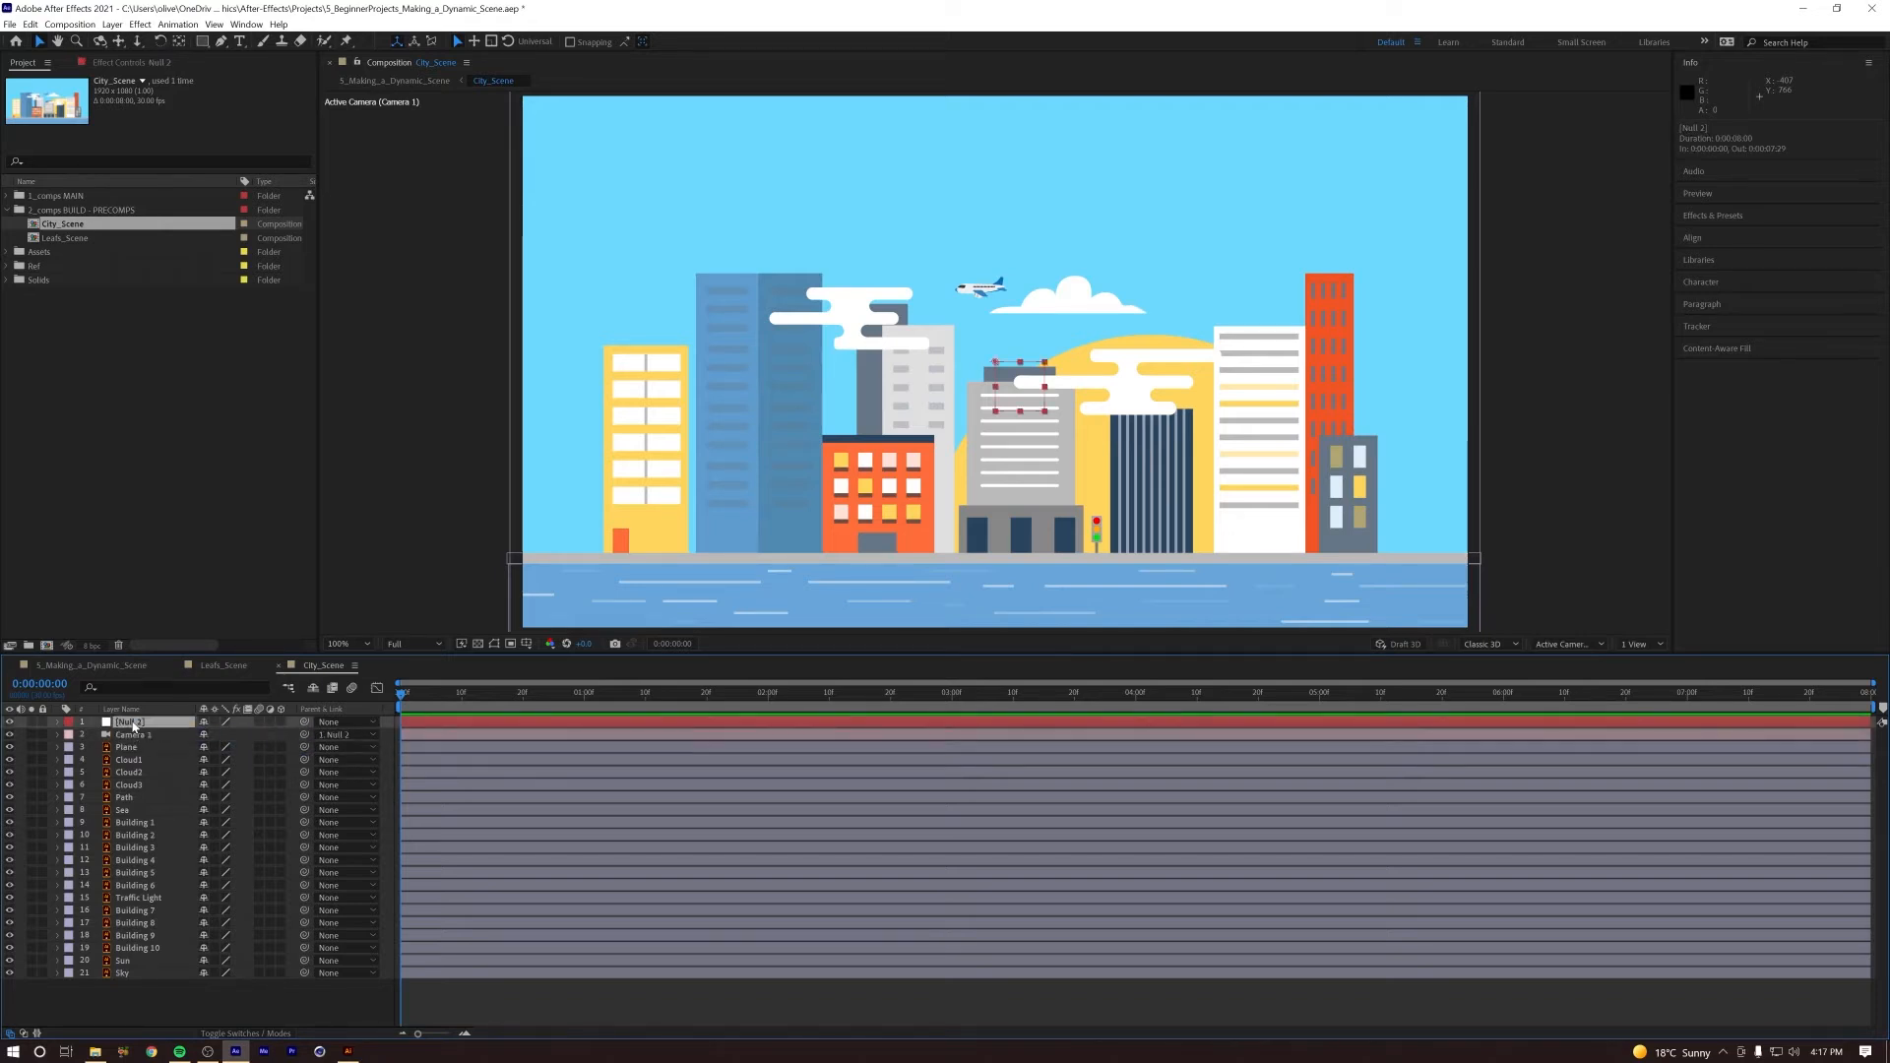
{"action": "key", "text": "Return"}
{"action": "type", "text": "CAM"}
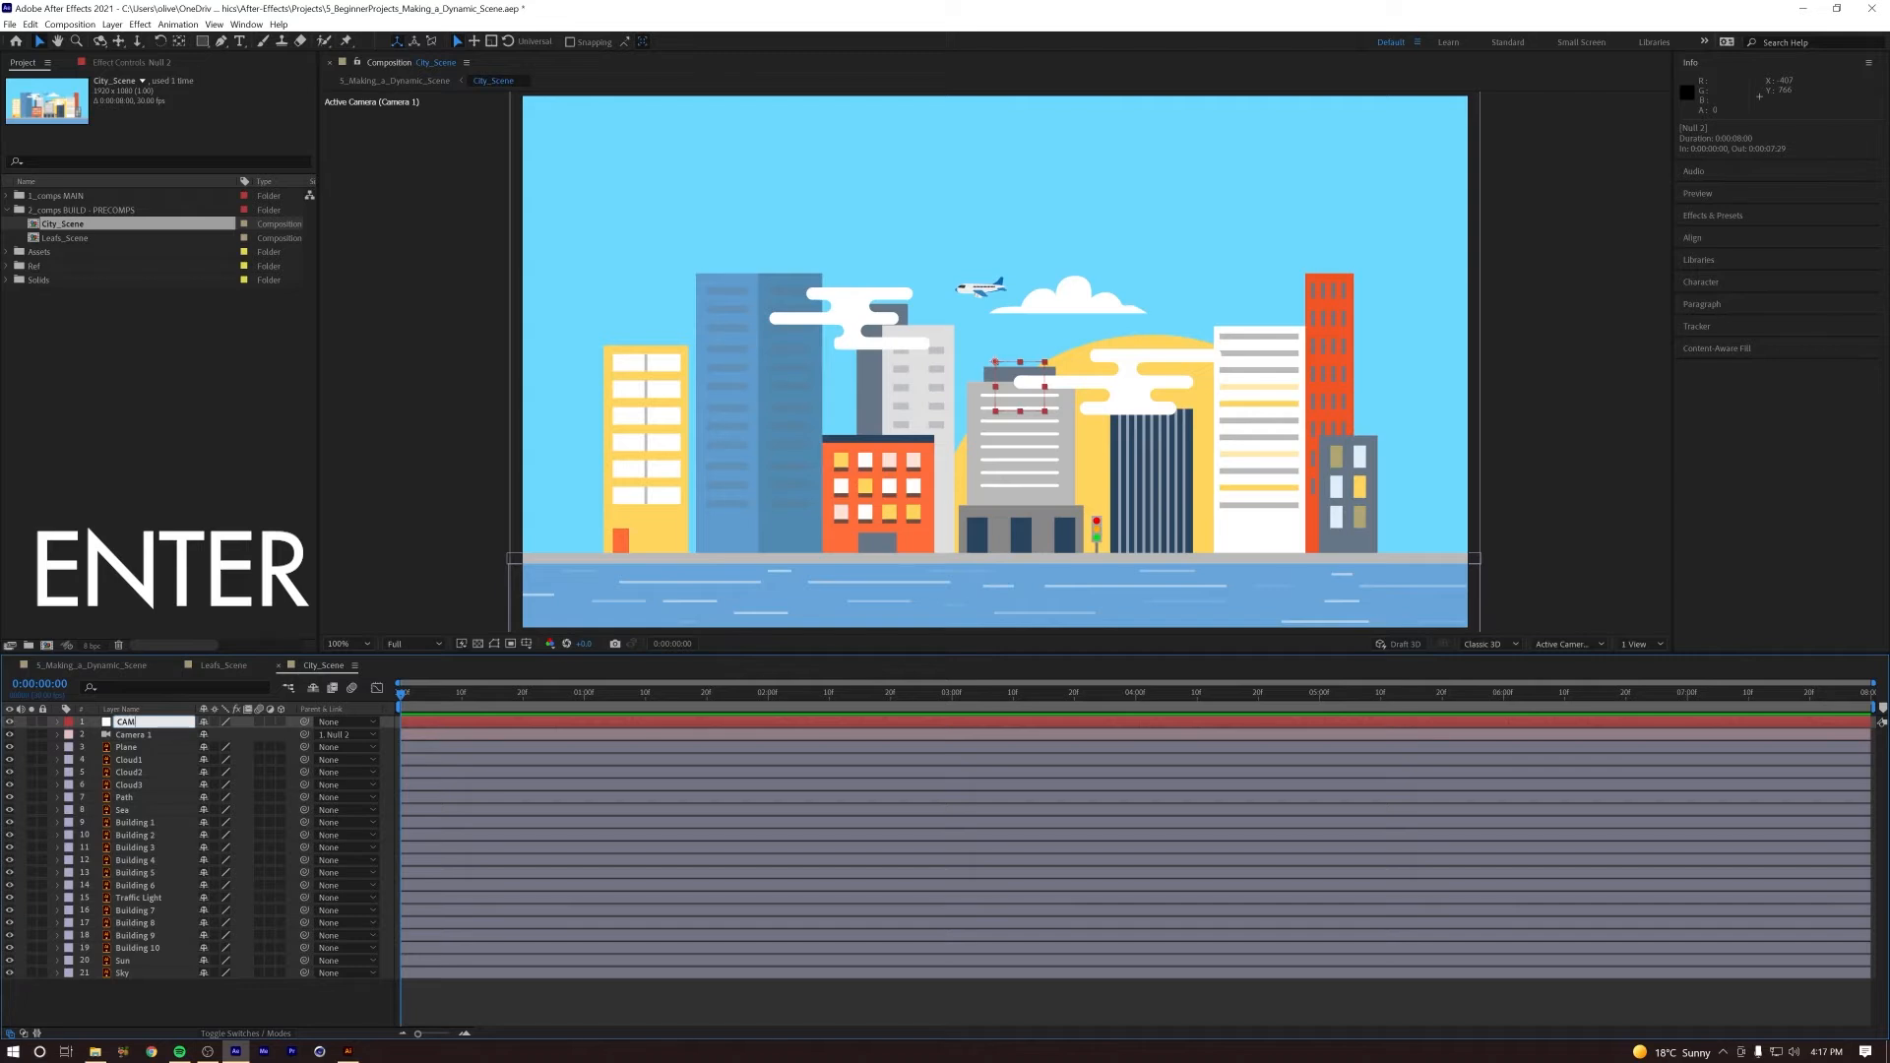
{"action": "type", "text": " MO"}
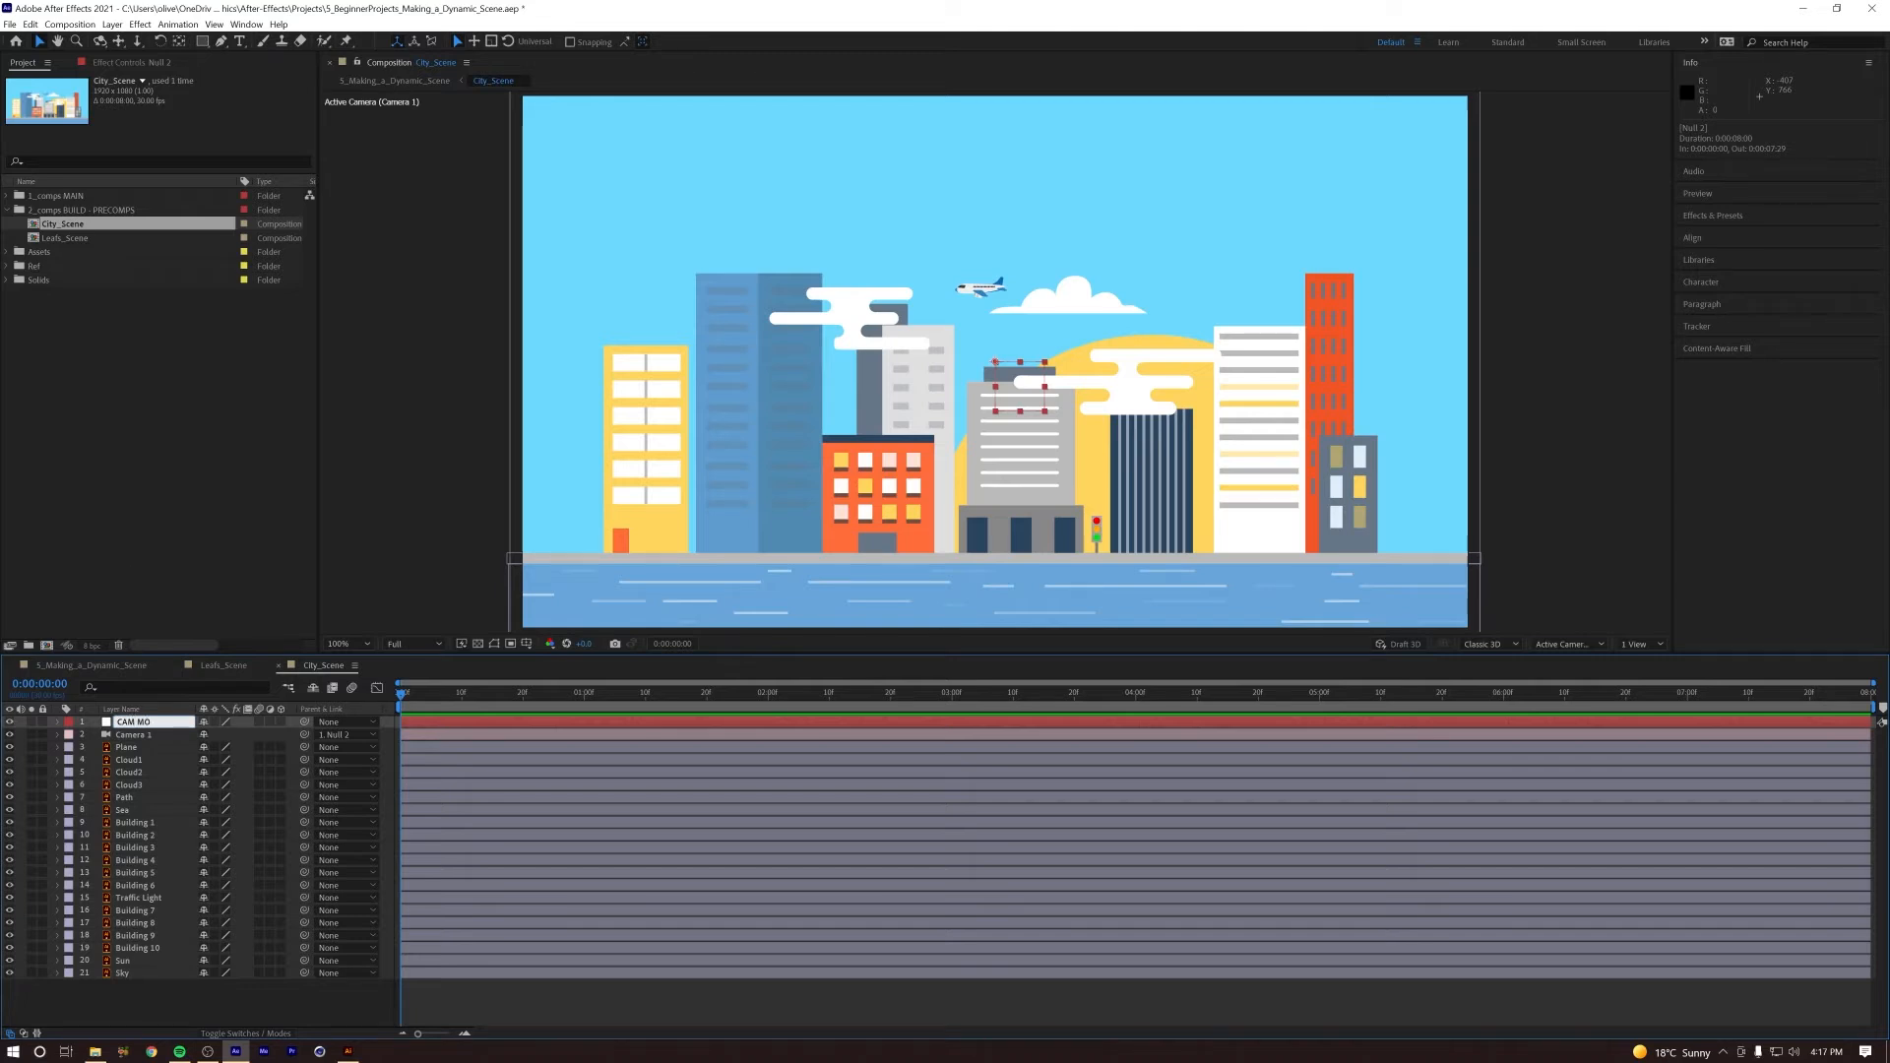
Step: Close the Leafs_Scene timeline and make all City_Scene layers from Plane to Sky 3D, leaving them deselected
{"action": "left_click", "coordinate": [225, 666]}
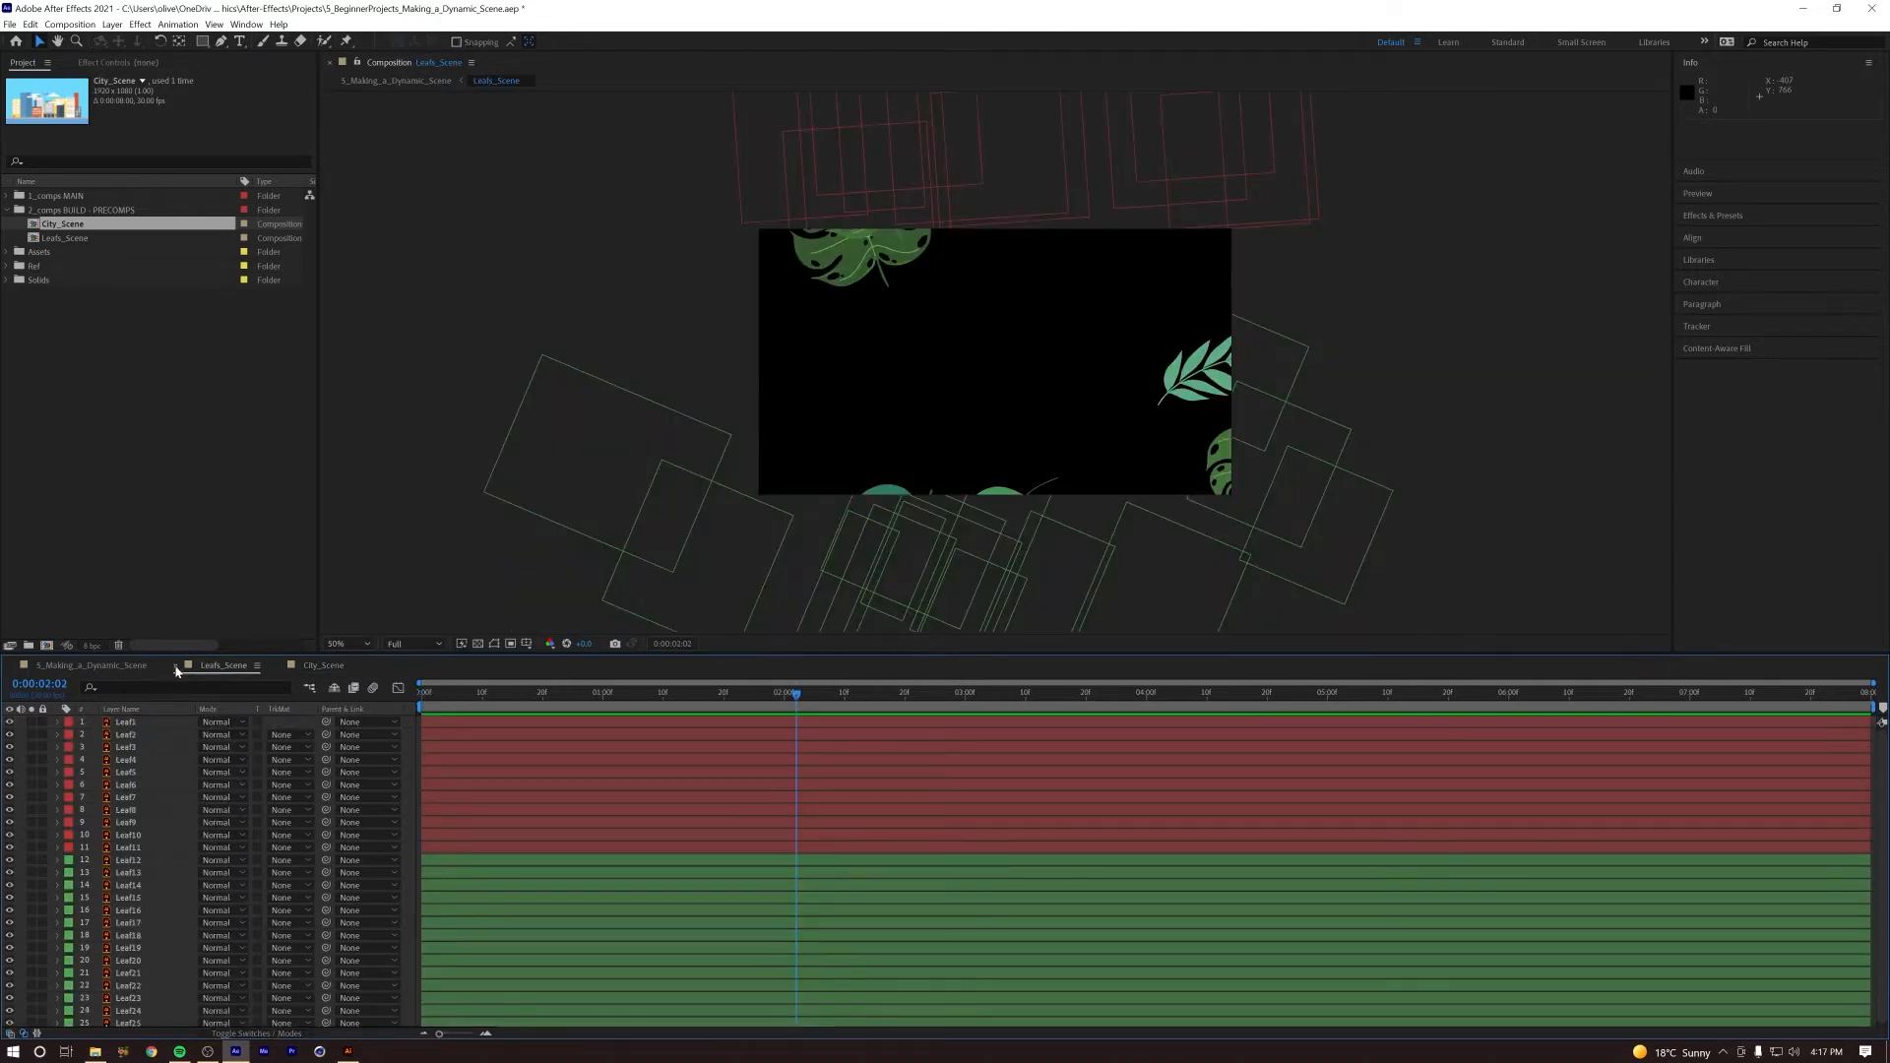
{"action": "left_click", "coordinate": [176, 666]}
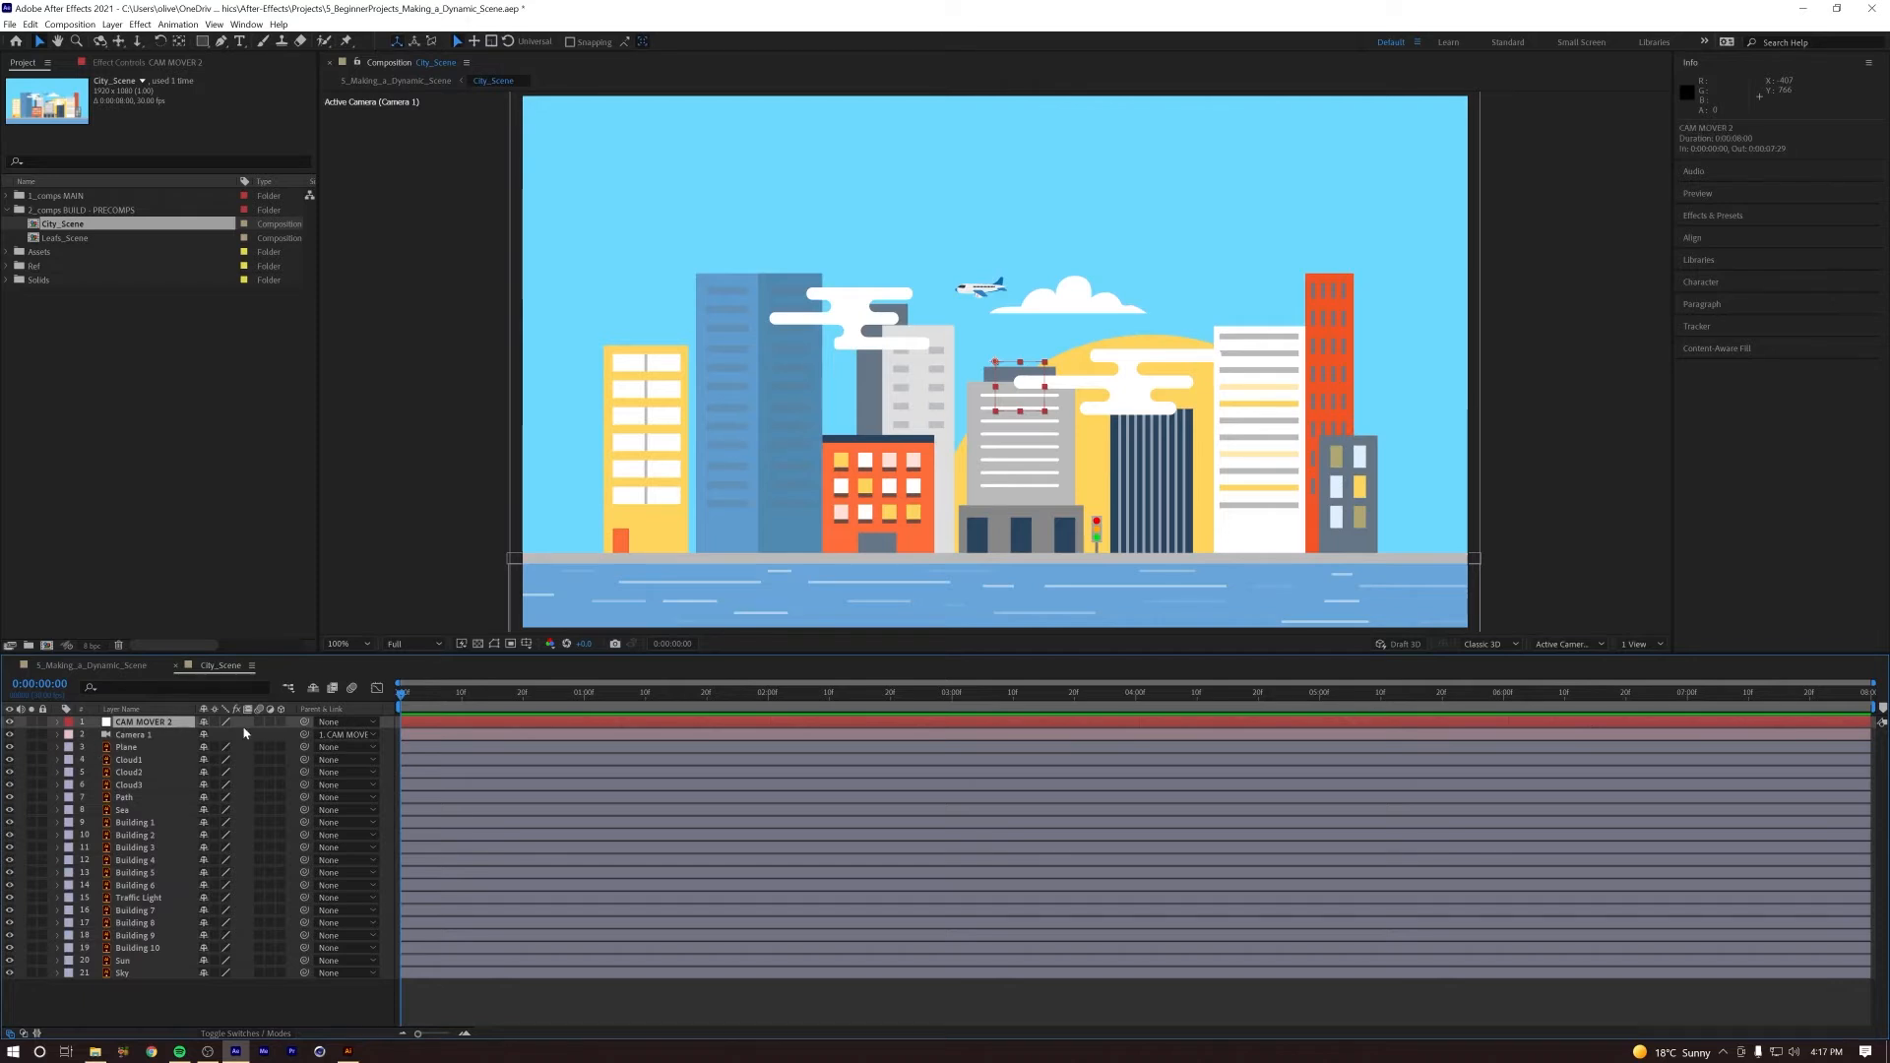
{"action": "left_click", "coordinate": [126, 755]}
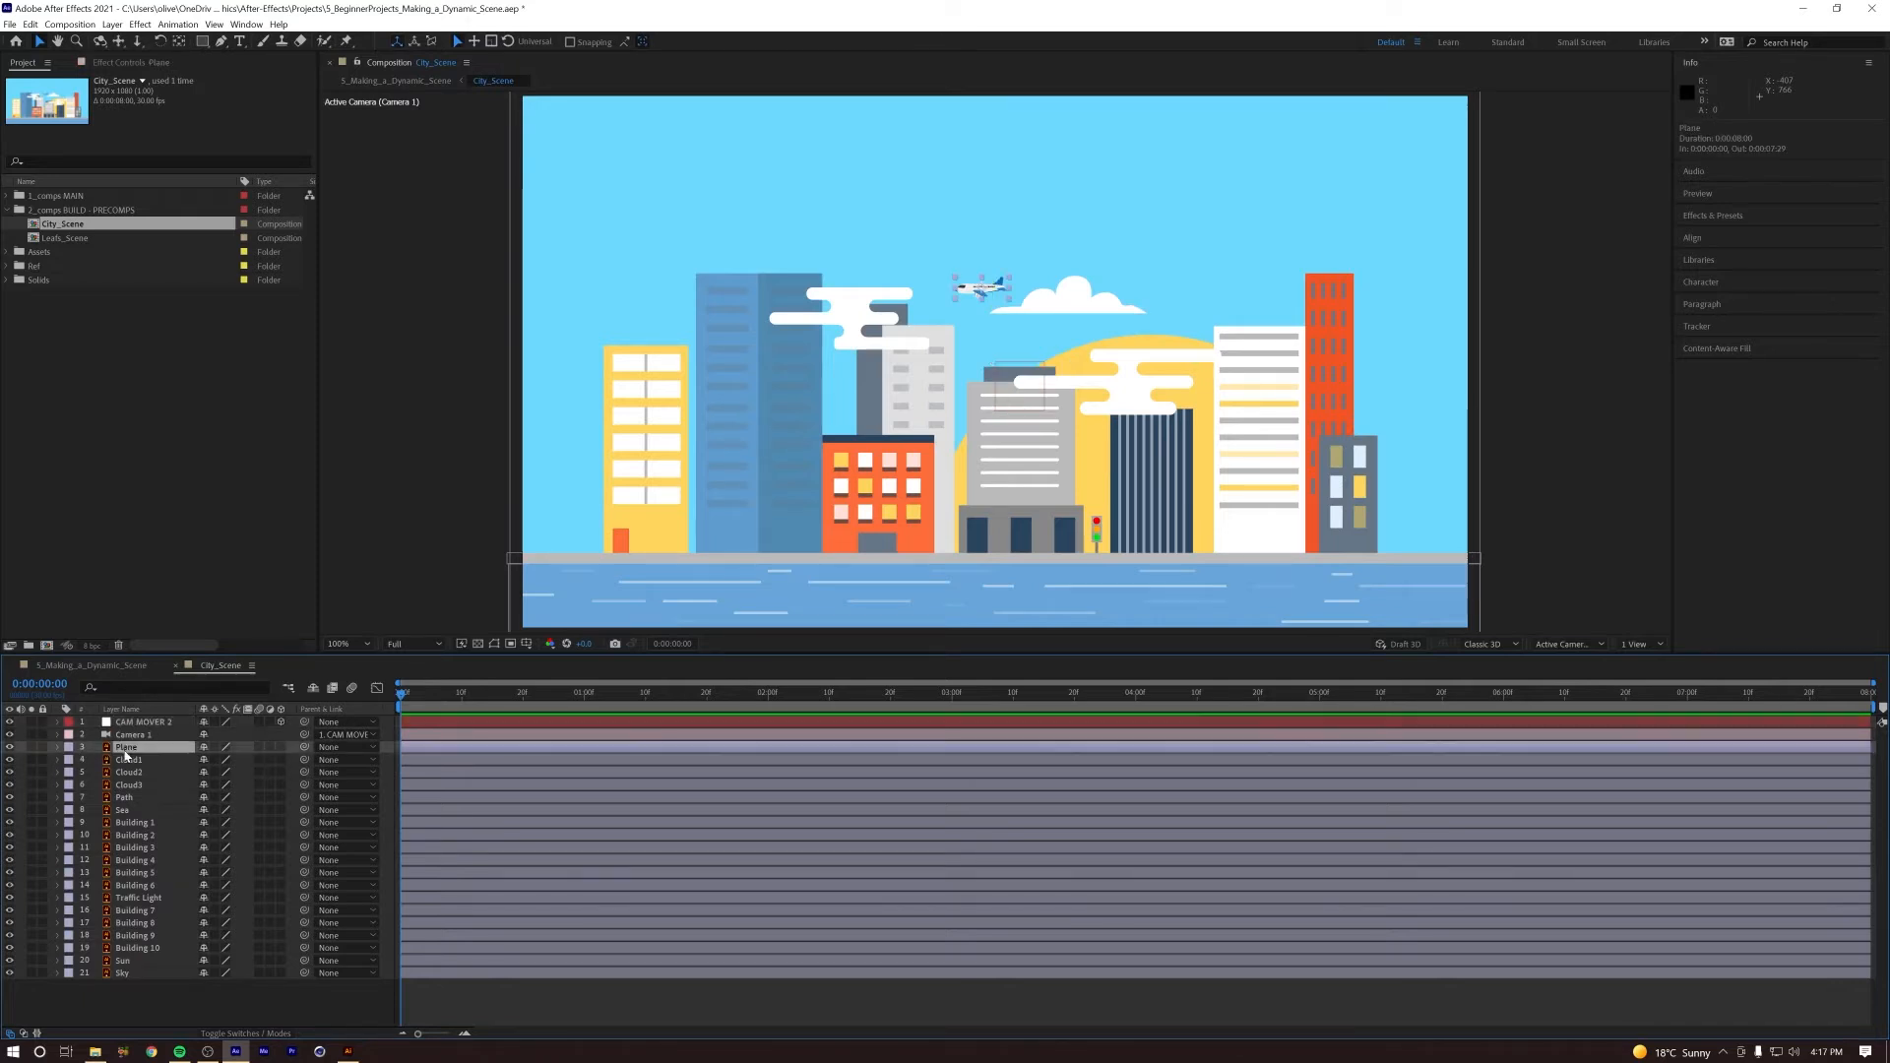
{"action": "left_click", "coordinate": [137, 973], "text": "shift"}
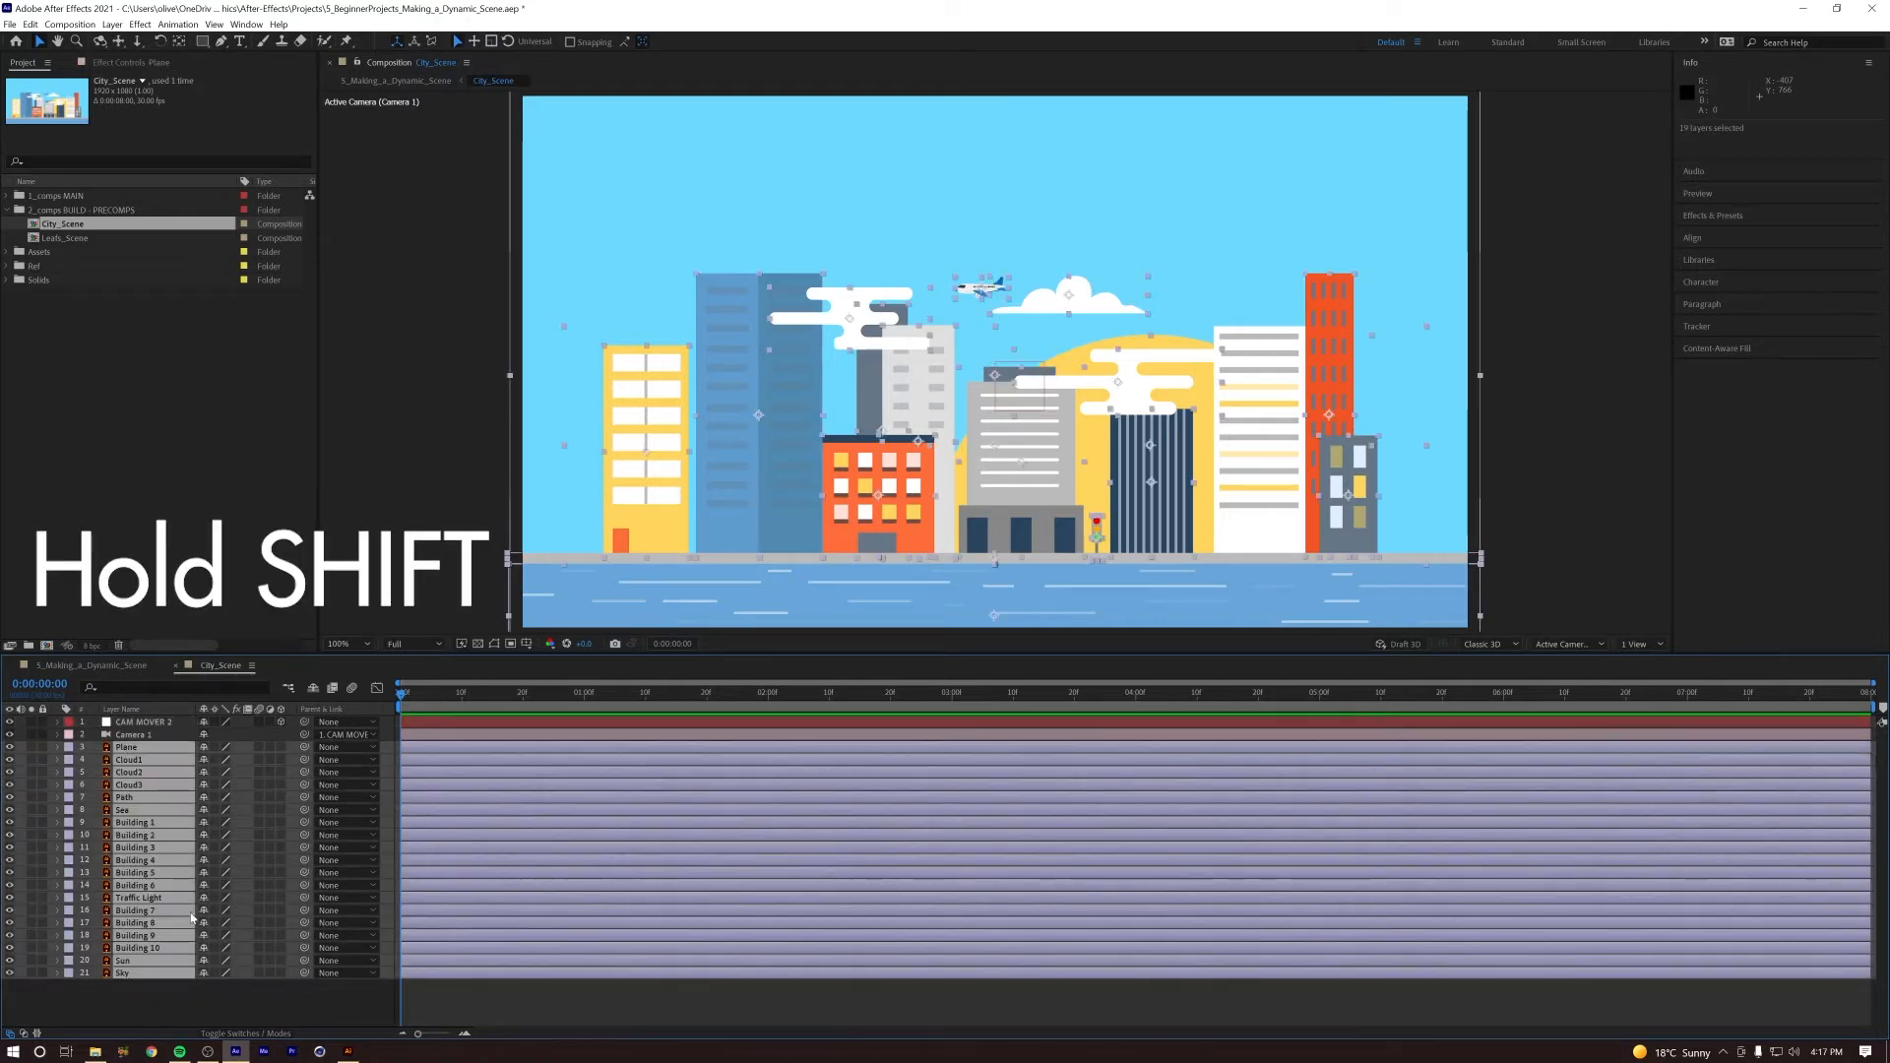
{"action": "left_click", "coordinate": [163, 1001]}
{"action": "left_click", "coordinate": [137, 751]}
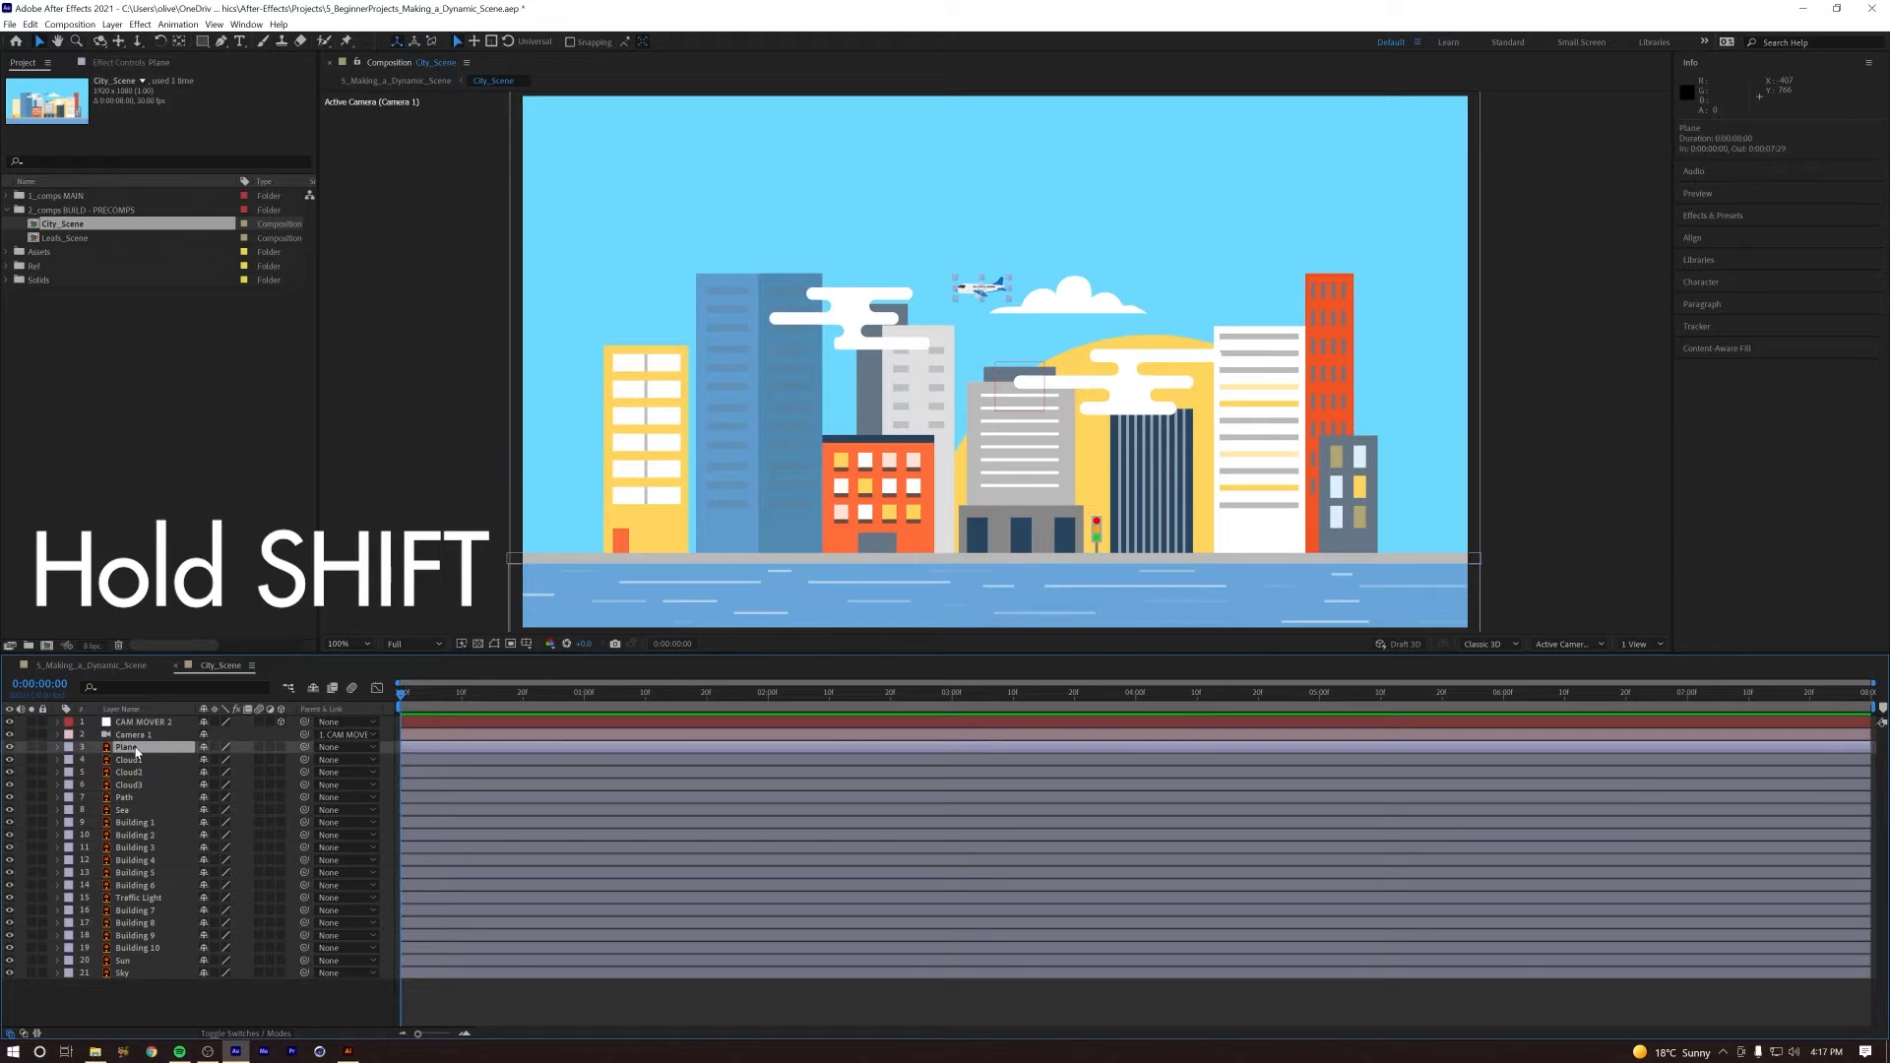
{"action": "left_click", "coordinate": [122, 973], "text": "shift"}
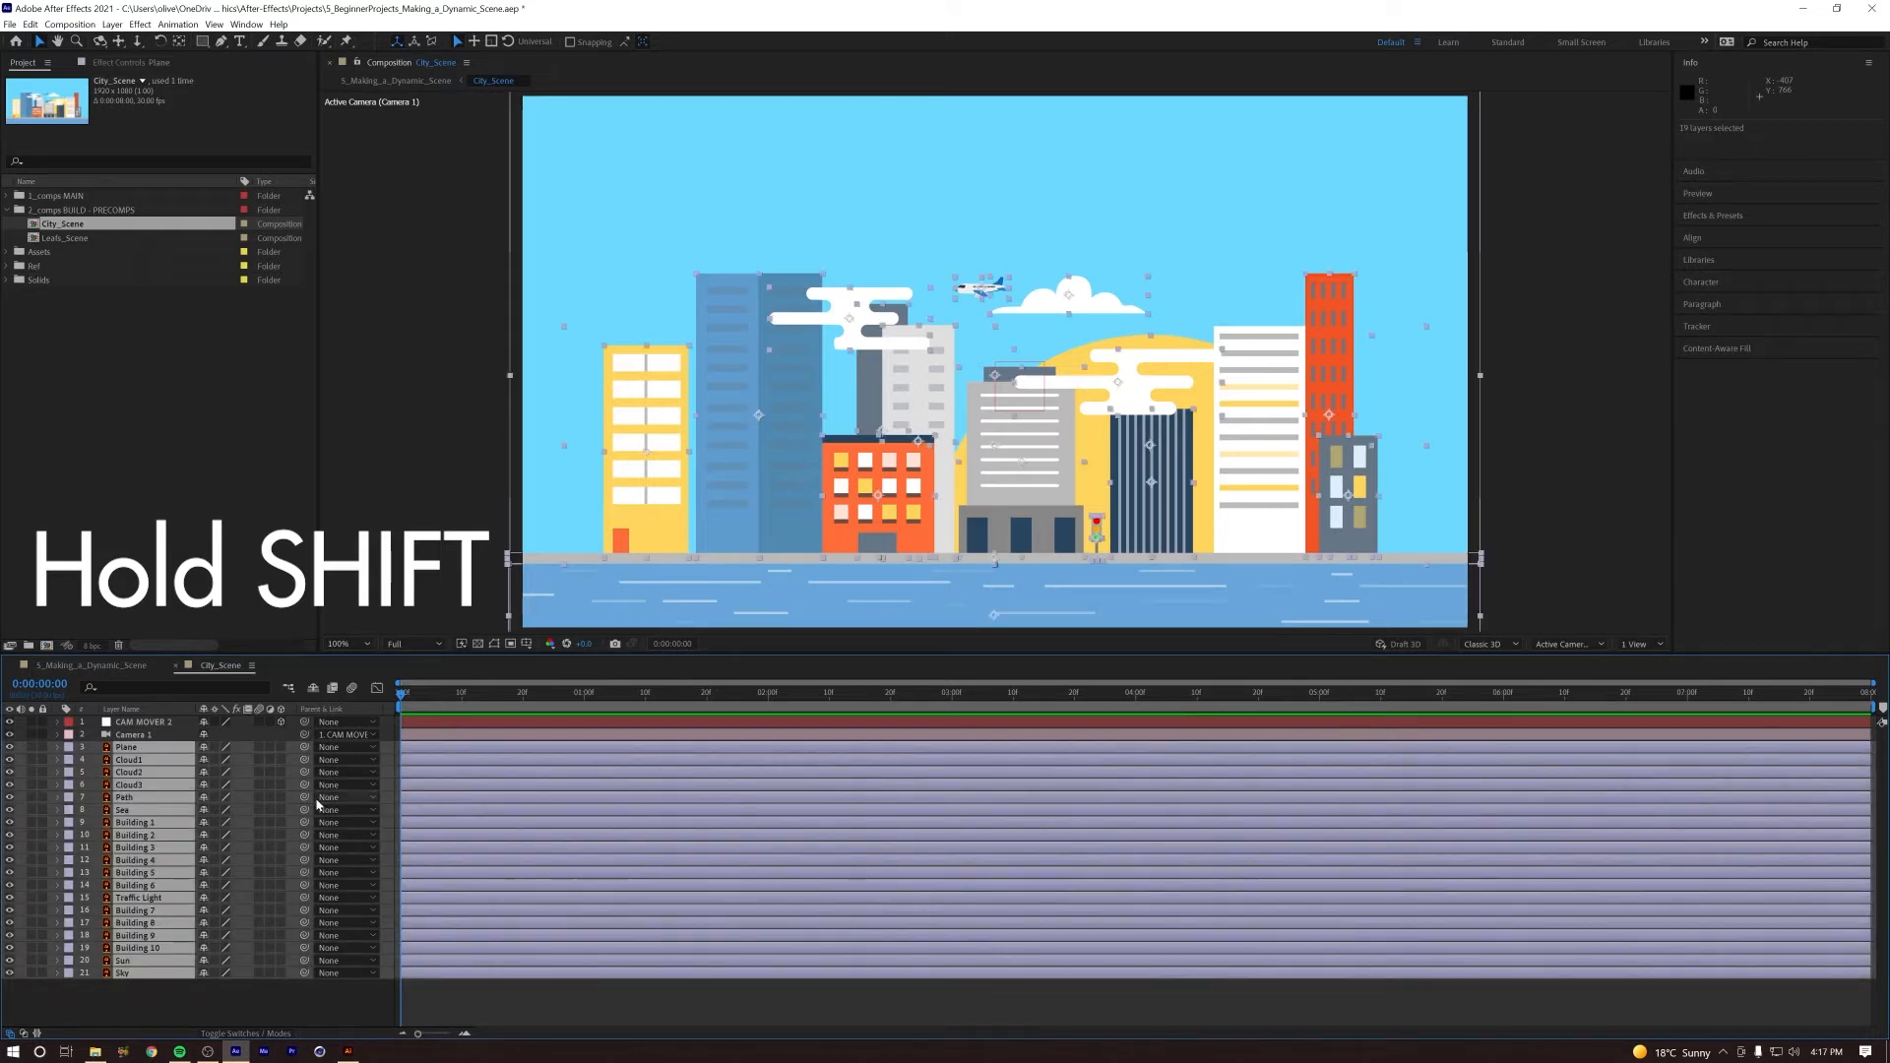
{"action": "left_click", "coordinate": [281, 751]}
{"action": "left_click", "coordinate": [233, 1002]}
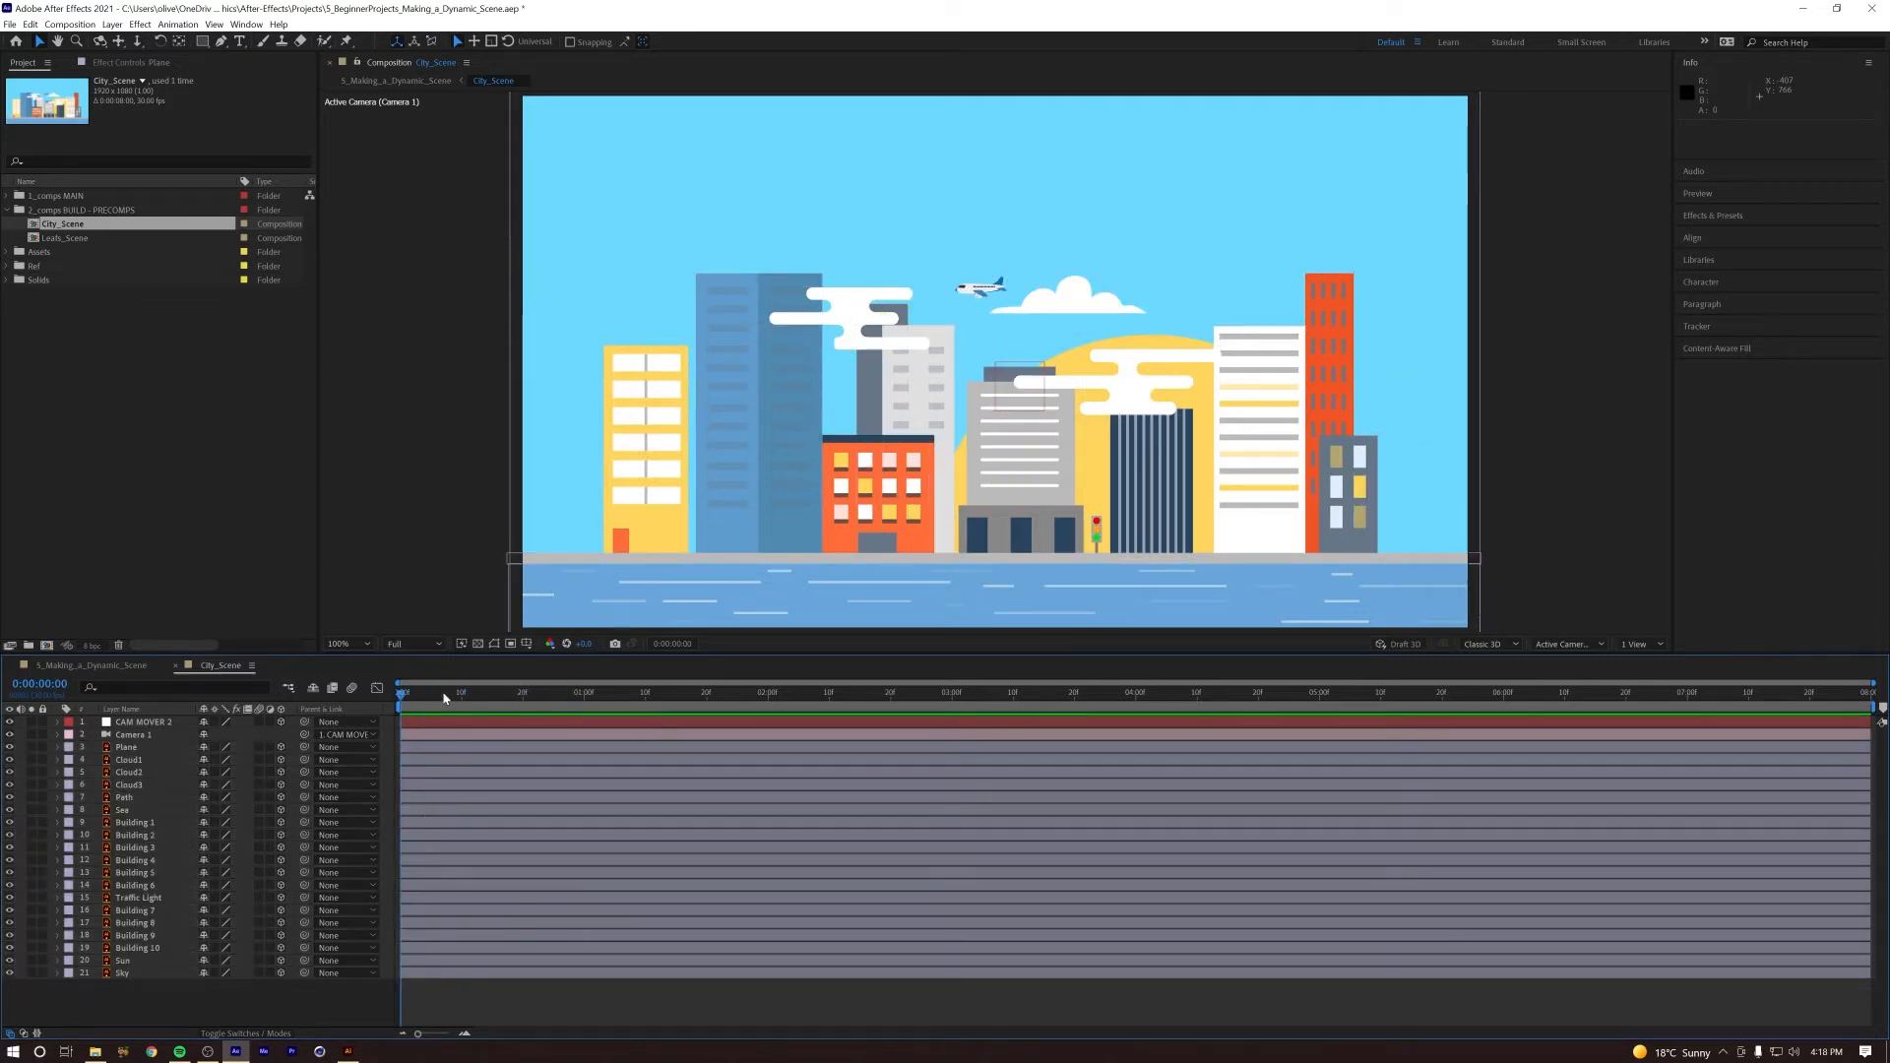
Step: In the 5_Making_a_Dynamic_Scene composition, move the CITY ANIMATION START marker to 0:00:01:16
{"action": "left_click", "coordinate": [100, 667]}
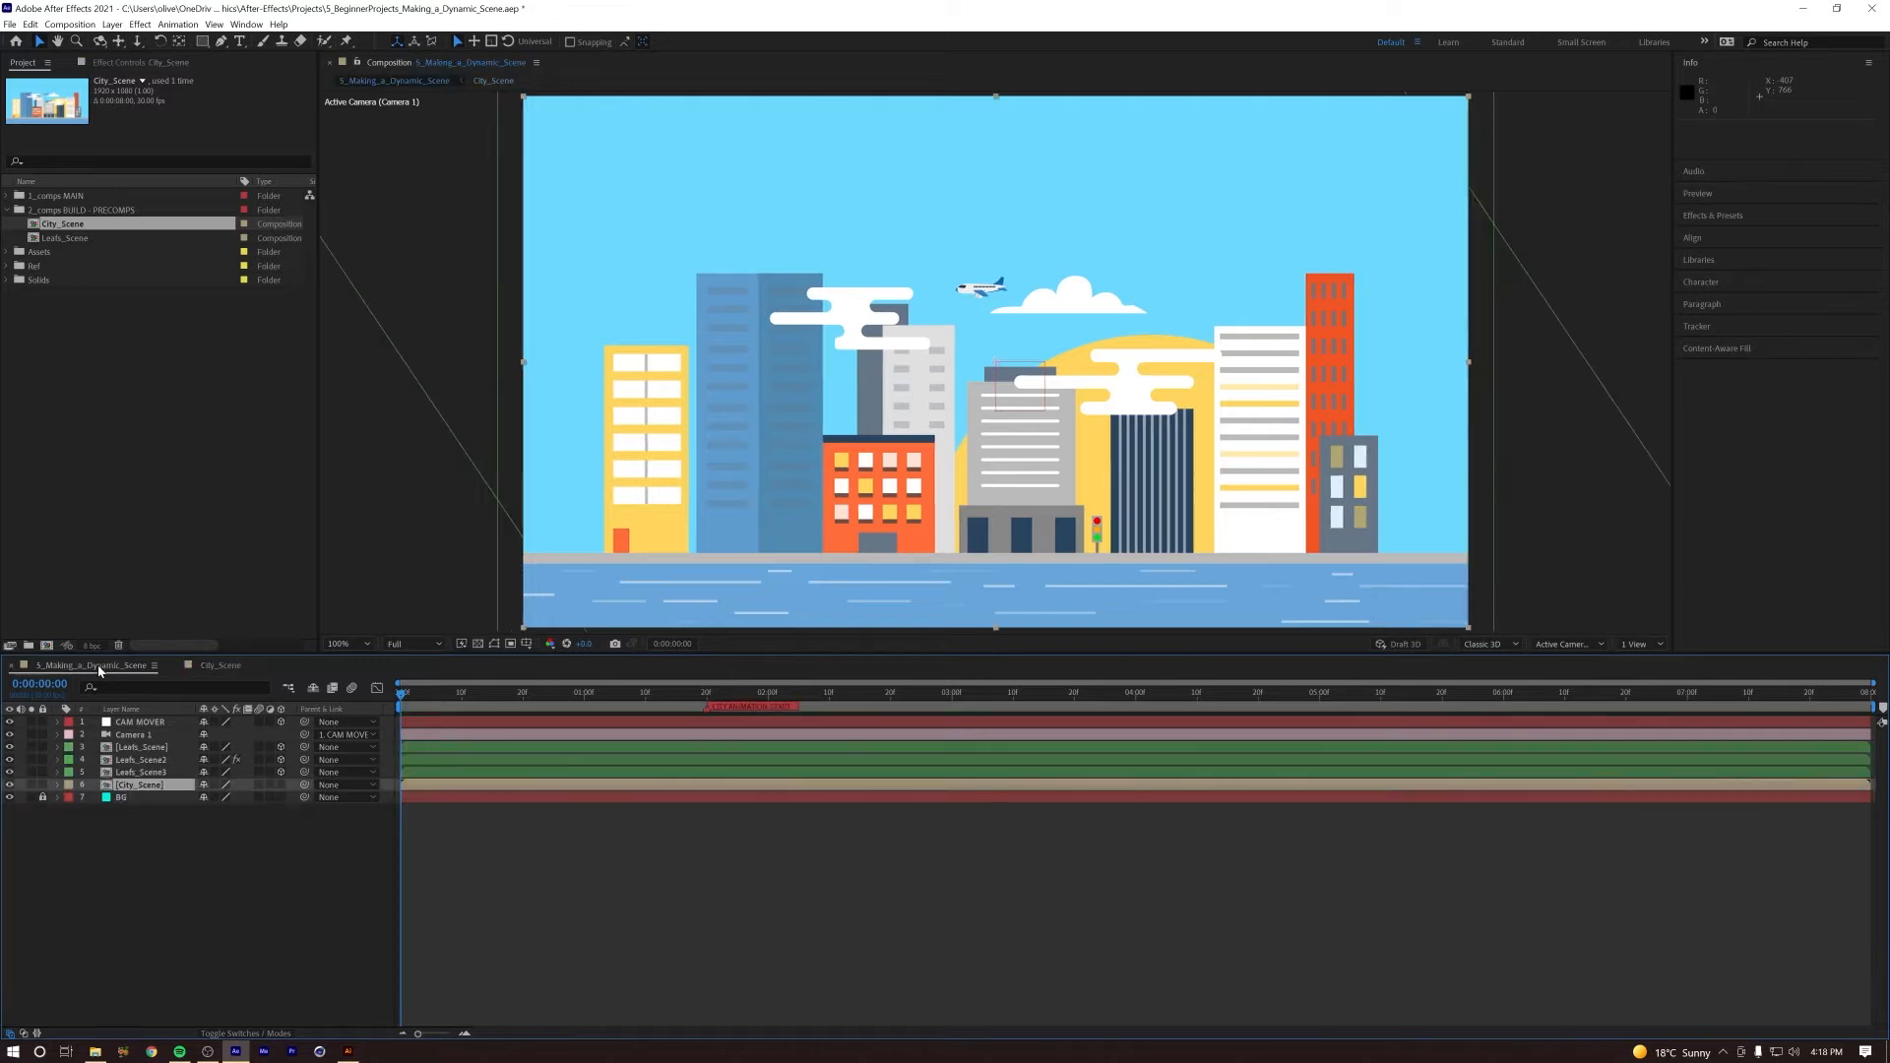
{"action": "mouse_move", "coordinate": [670, 697]}
{"action": "left_mouse_down"}
{"action": "mouse_move", "coordinate": [708, 697]}
{"action": "mouse_move", "coordinate": [685, 697]}
{"action": "left_mouse_up"}
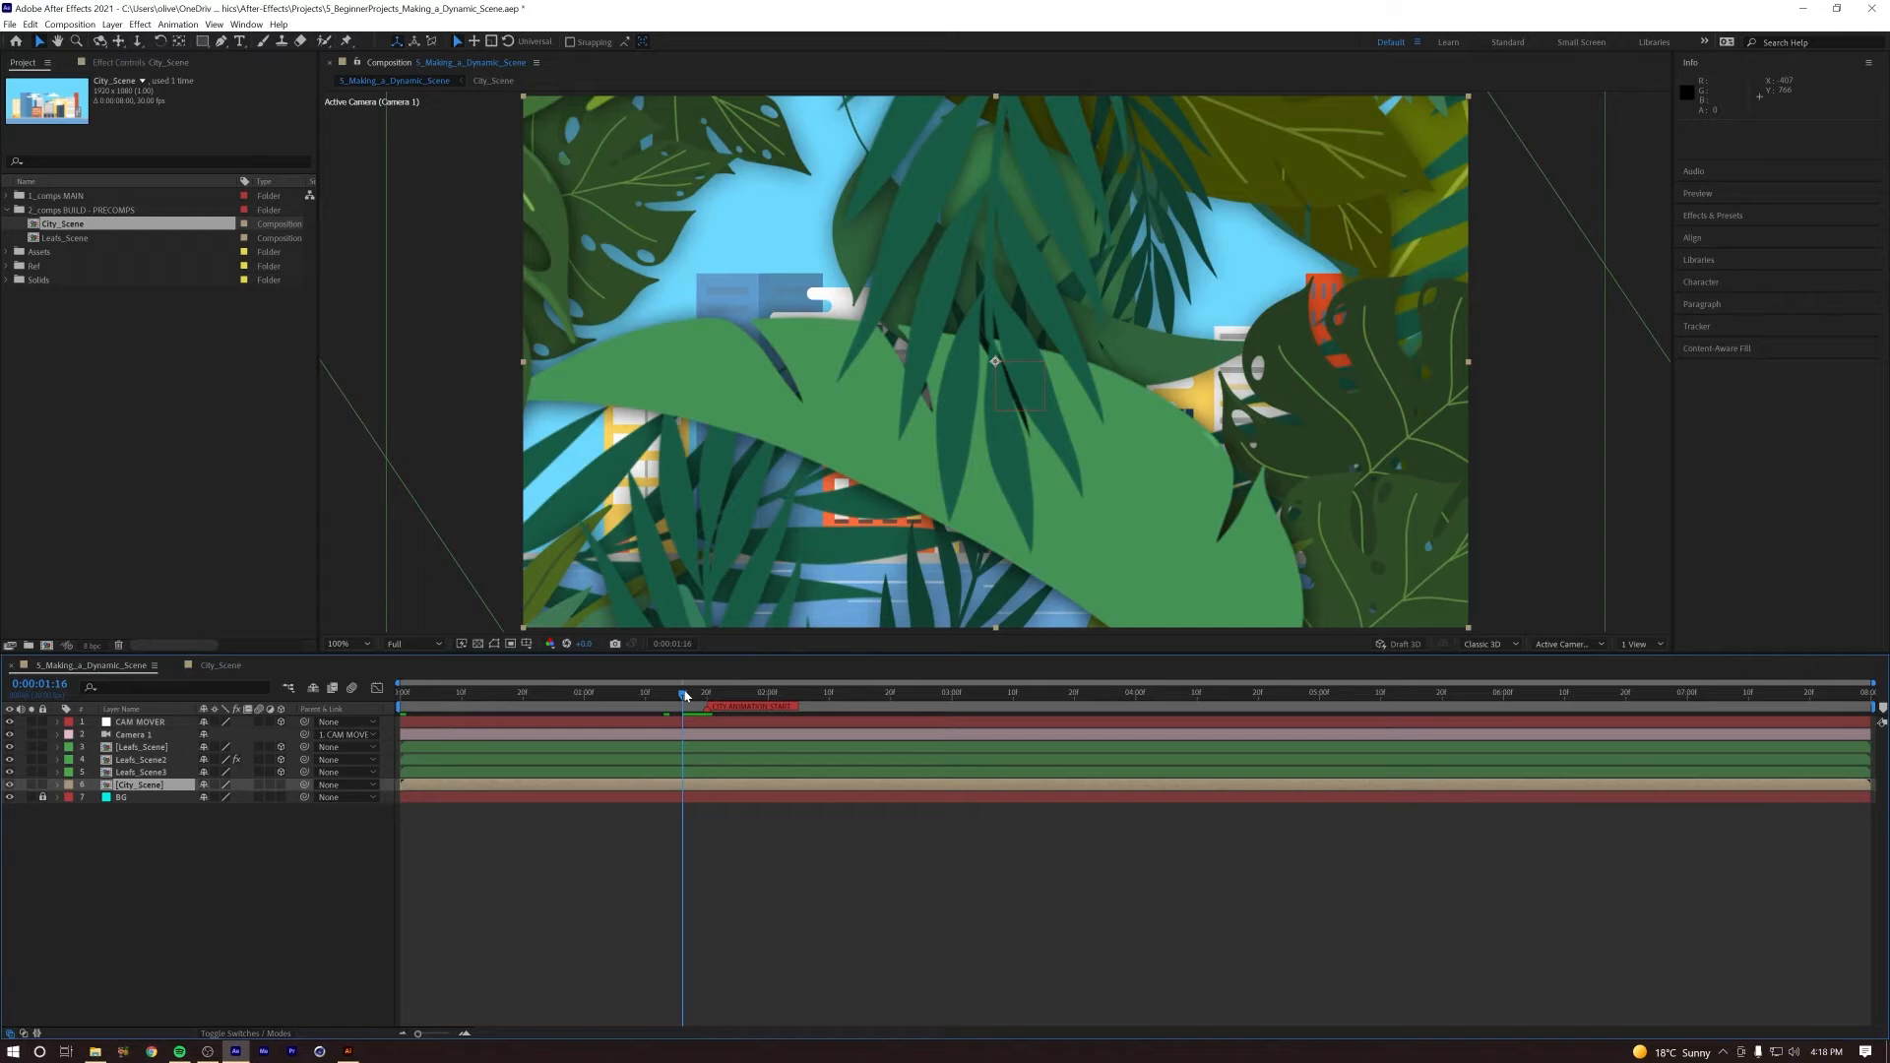
{"action": "left_click_drag", "start_coordinate": [705, 707], "coordinate": [682, 707]}
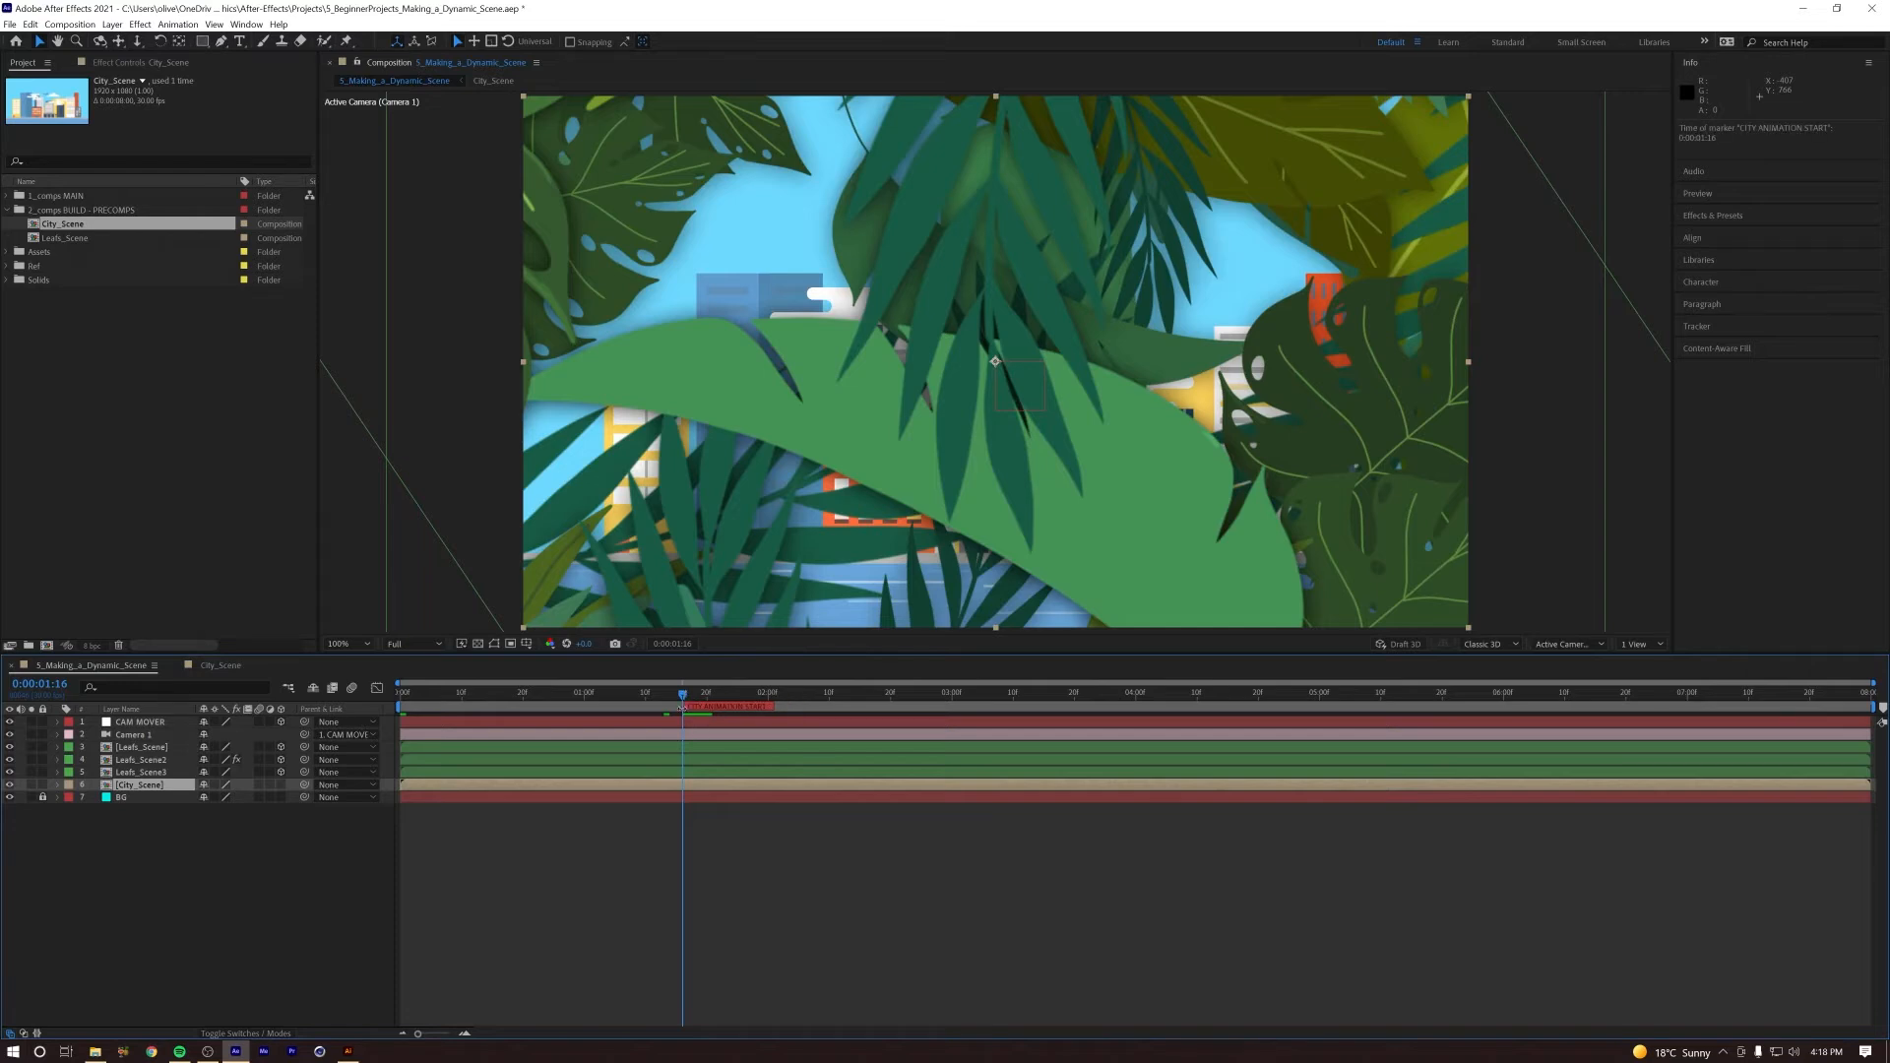
Step: Add a composition marker to City_Scene at 0:00:01:16 with the comment MOVEMENT and a red label
{"action": "left_click", "coordinate": [221, 664]}
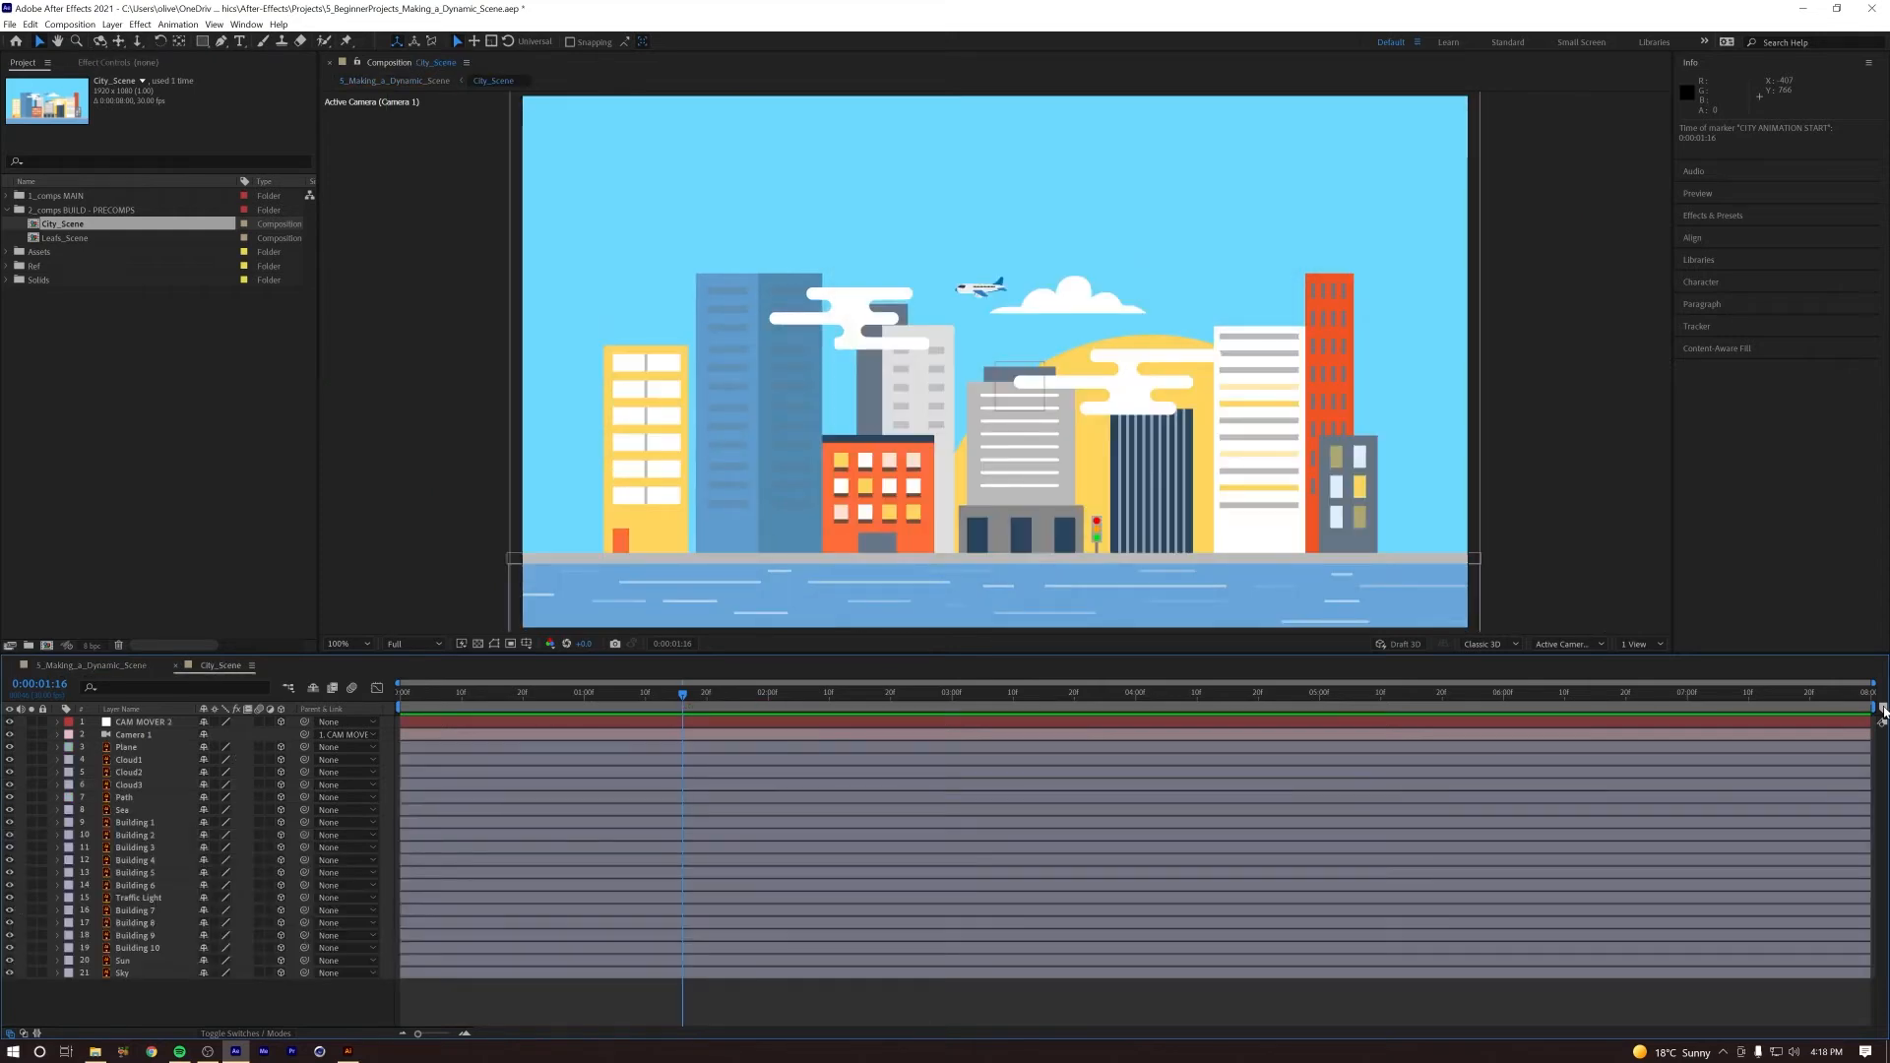
{"action": "double_click", "coordinate": [684, 708]}
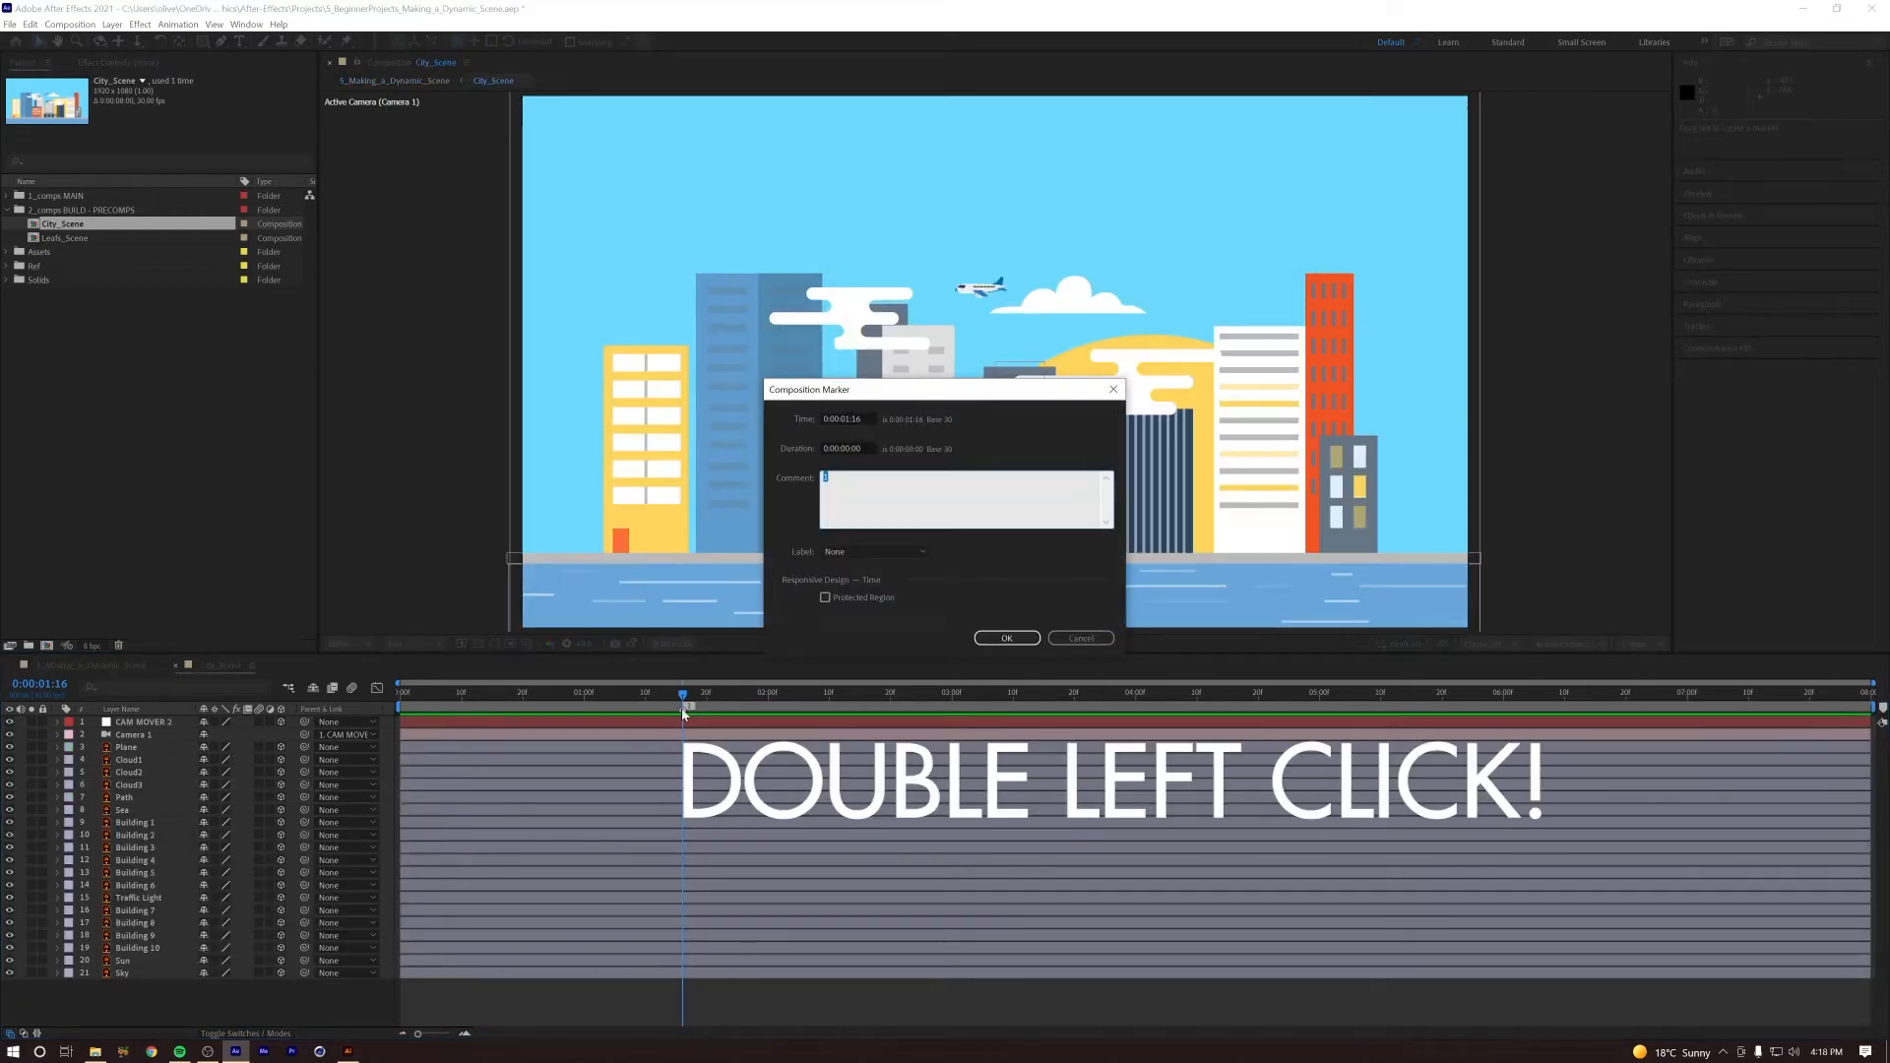
{"action": "type", "text": "MOVEMENT"}
{"action": "left_click", "coordinate": [887, 551]}
{"action": "left_click", "coordinate": [884, 585]}
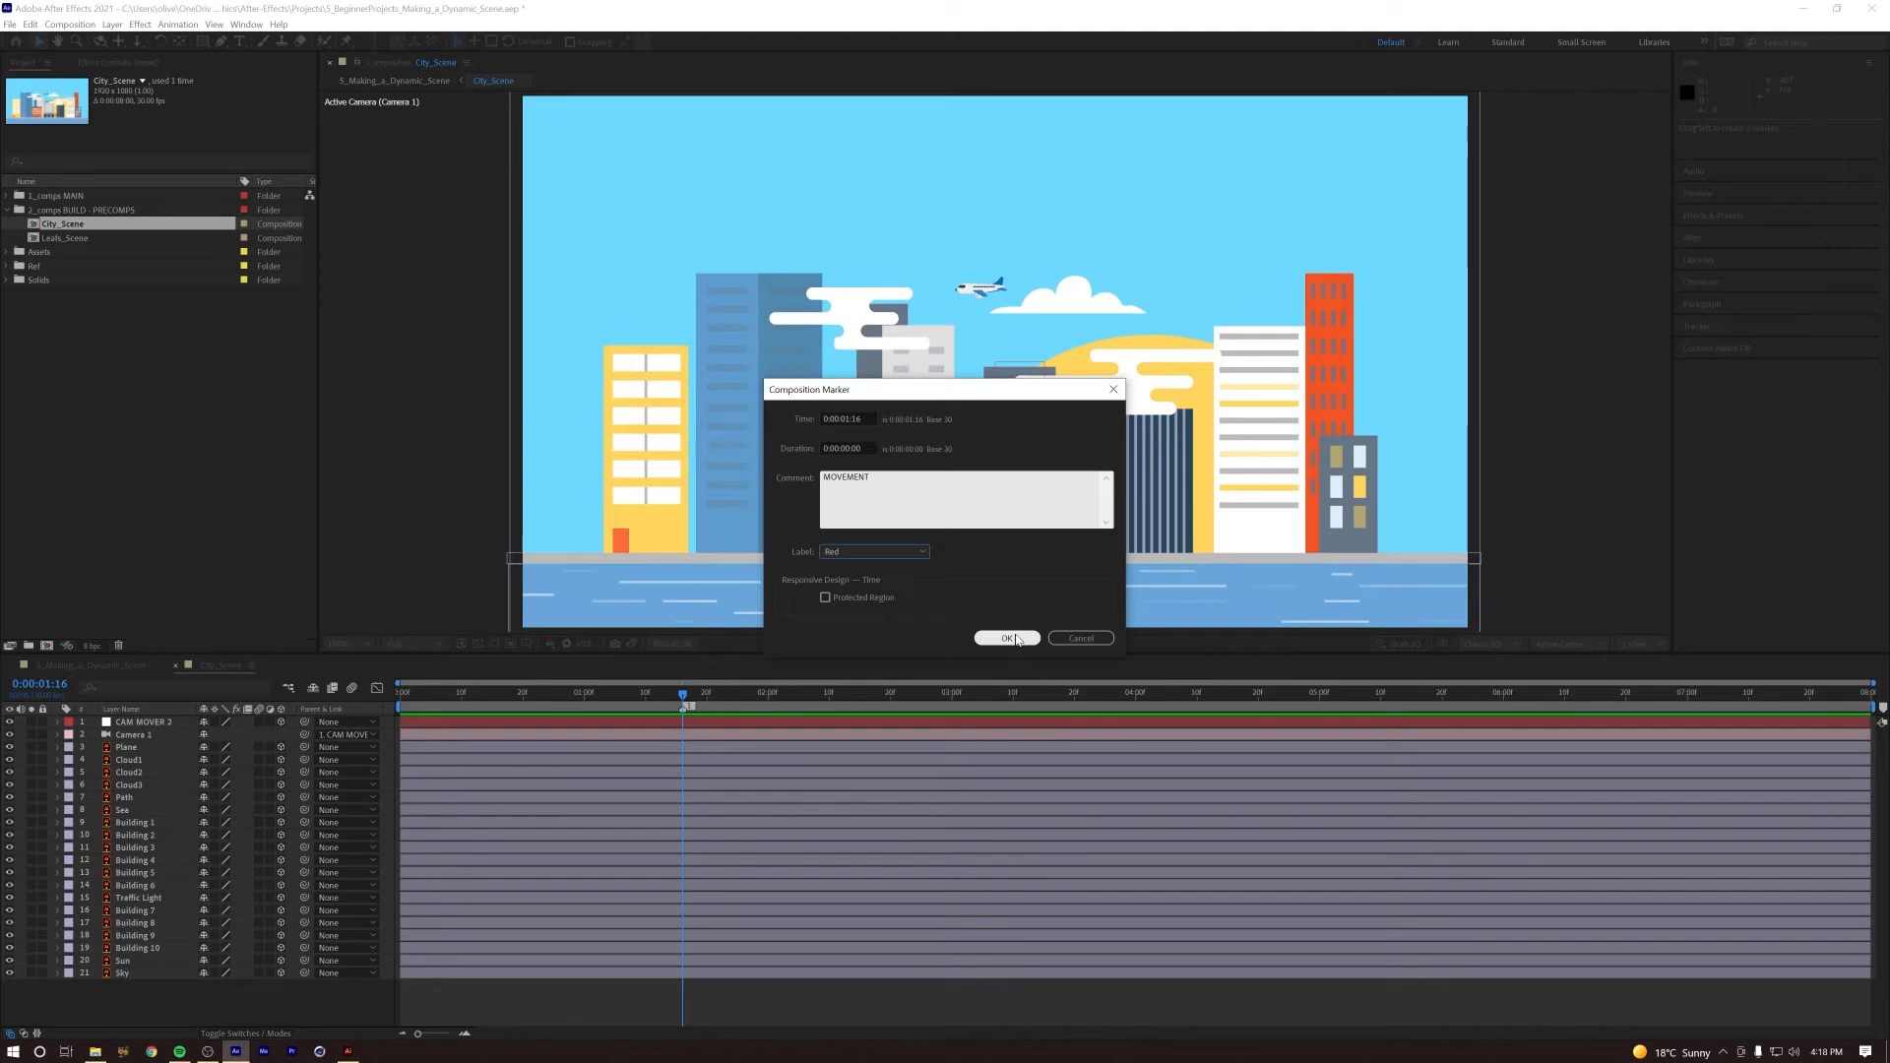
{"action": "left_click", "coordinate": [1008, 638]}
Step: Animate the Position of CAM MOVER 2 with a keyframe at 0:00:01:16 and another at 0:00:02:10 with Z at 387
{"action": "left_click", "coordinate": [145, 724]}
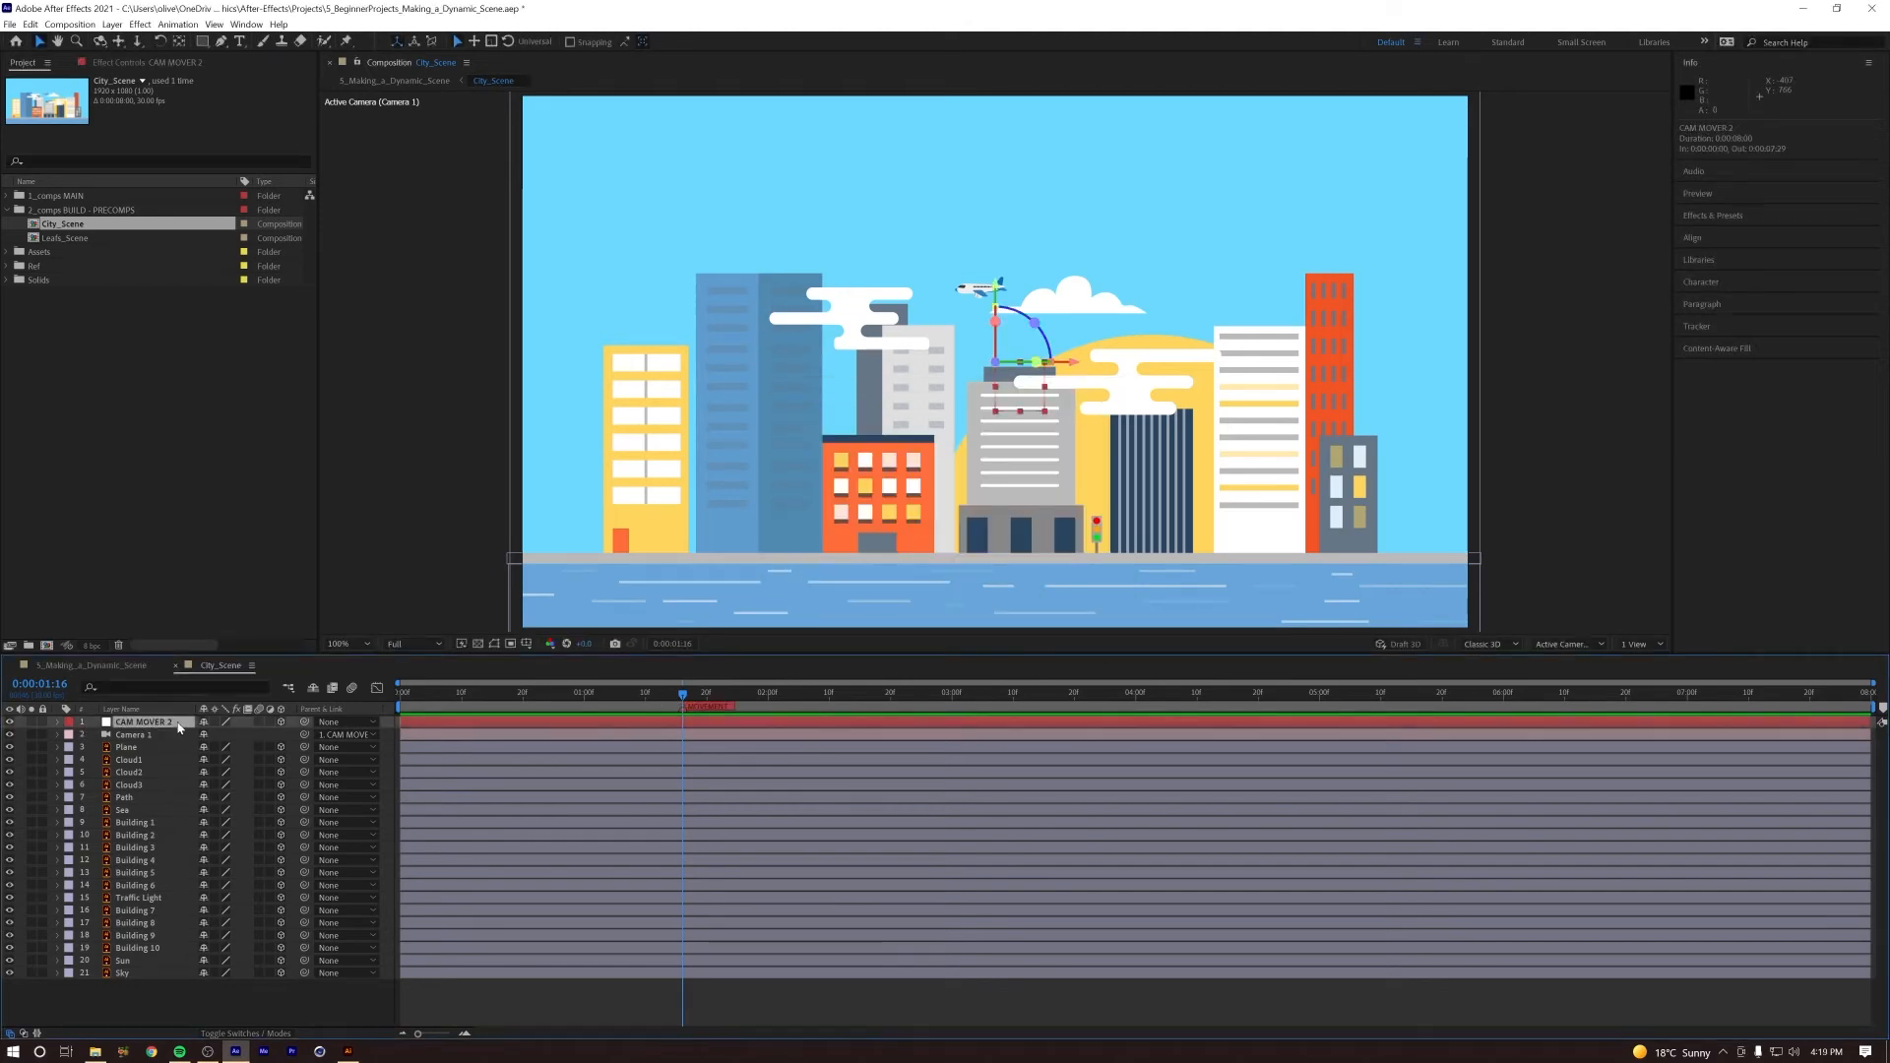
{"action": "key", "text": "p"}
{"action": "left_click", "coordinate": [95, 734]}
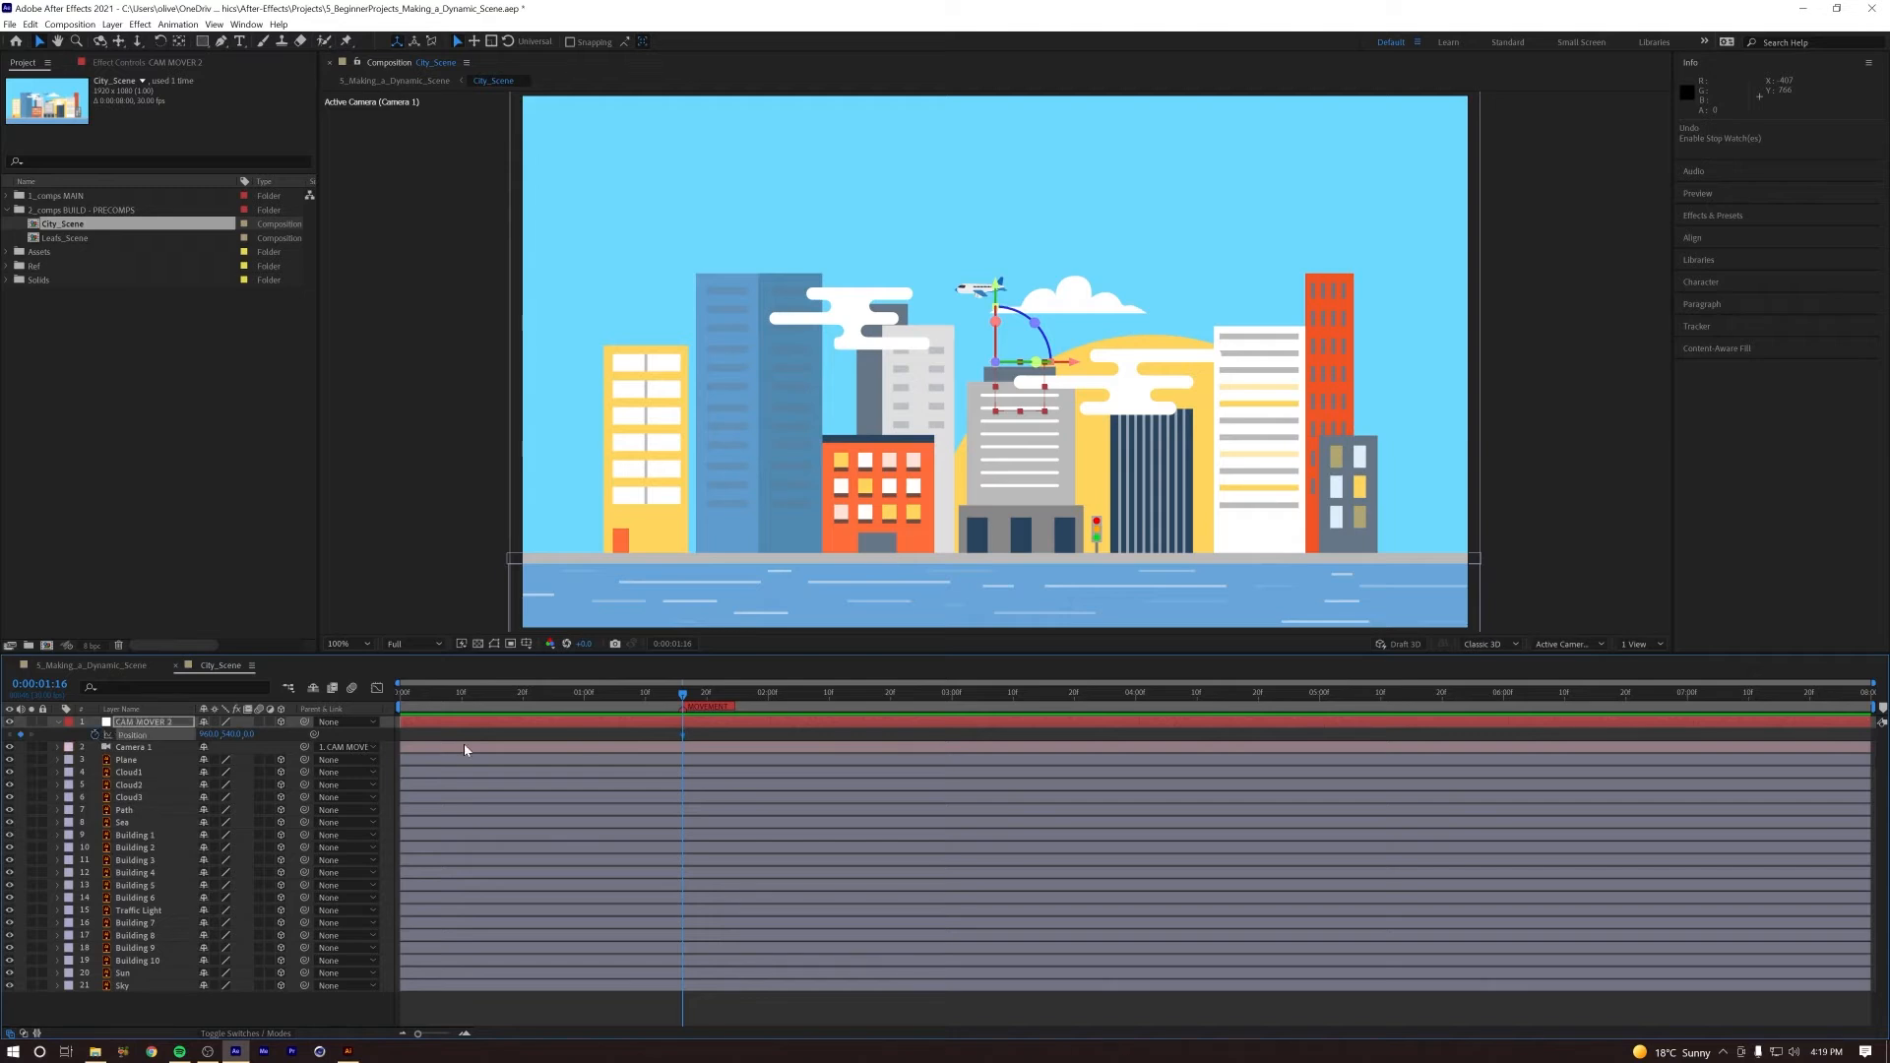
{"action": "left_click_drag", "start_coordinate": [695, 699], "coordinate": [833, 705]}
{"action": "left_click_drag", "start_coordinate": [254, 734], "coordinate": [509, 716]}
Step: Play and scrub through the City_Scene camera push between the two Position keyframes to check the movement
{"action": "key", "text": "space"}
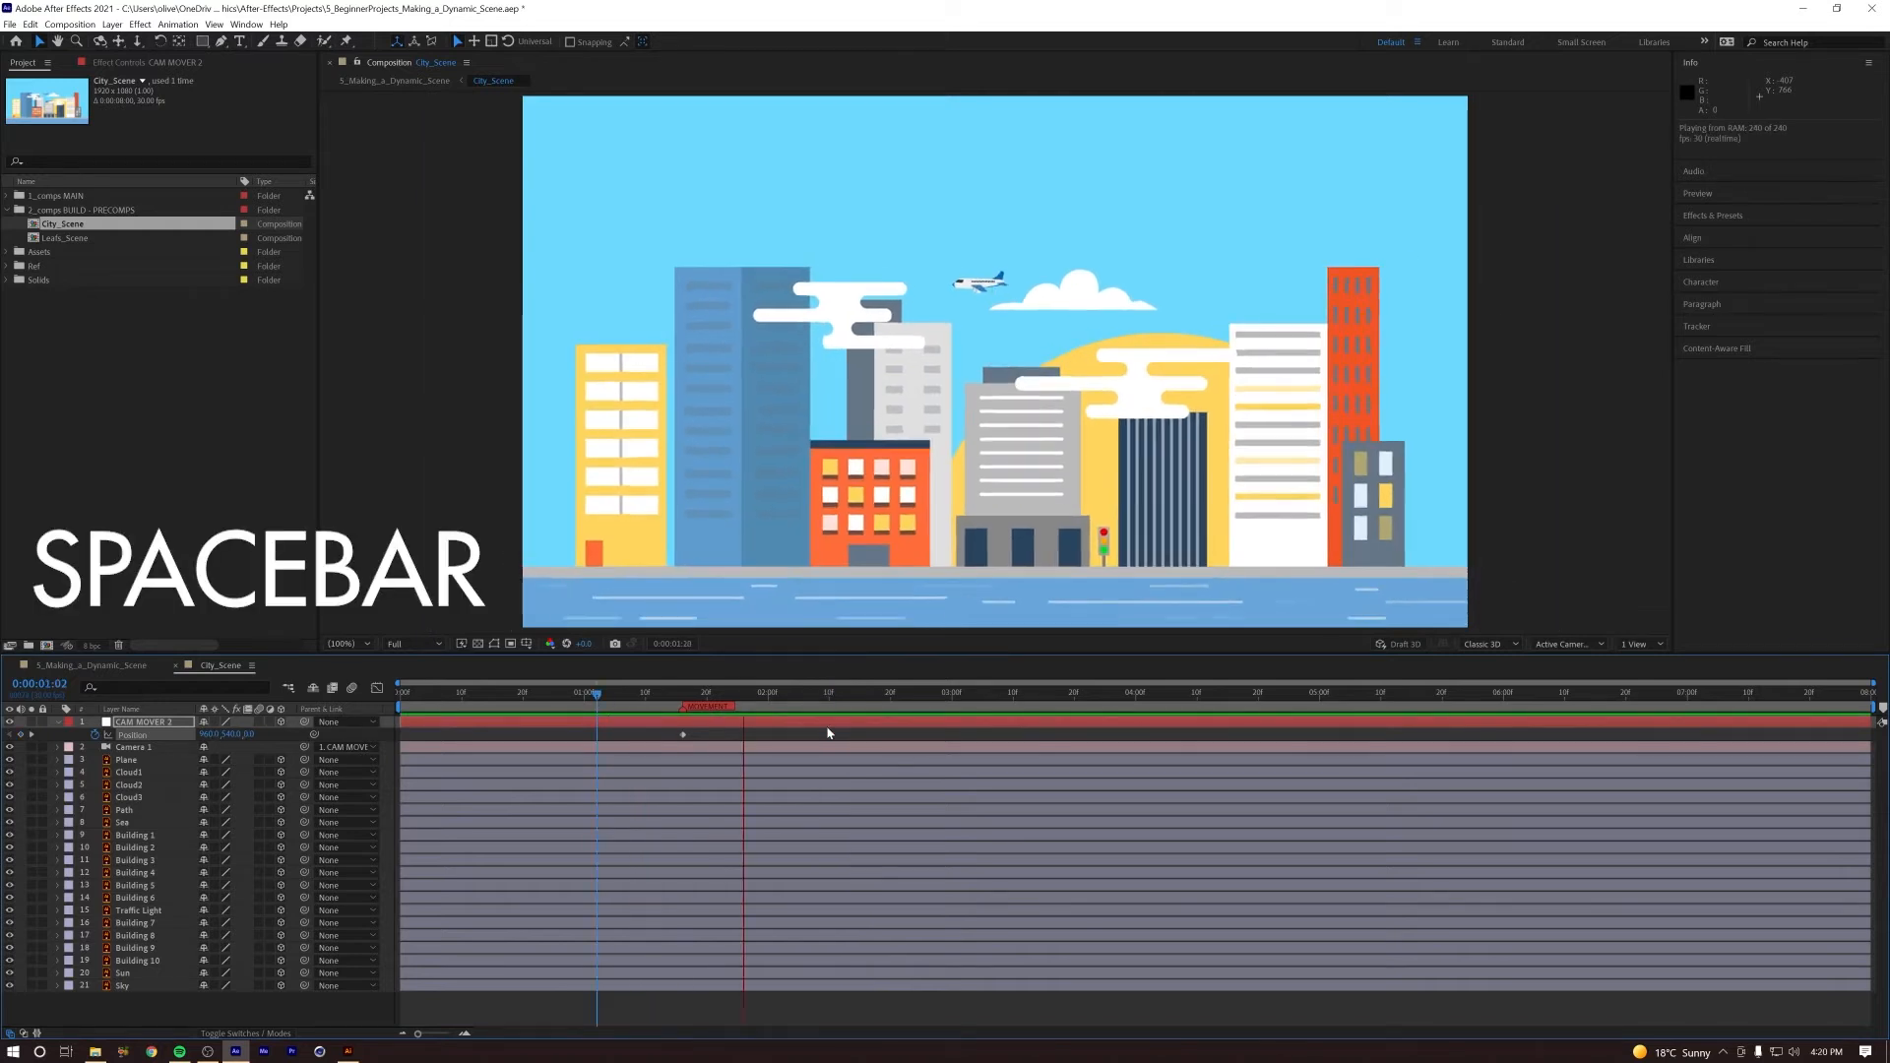
{"action": "key", "text": "space"}
{"action": "key", "text": "space"}
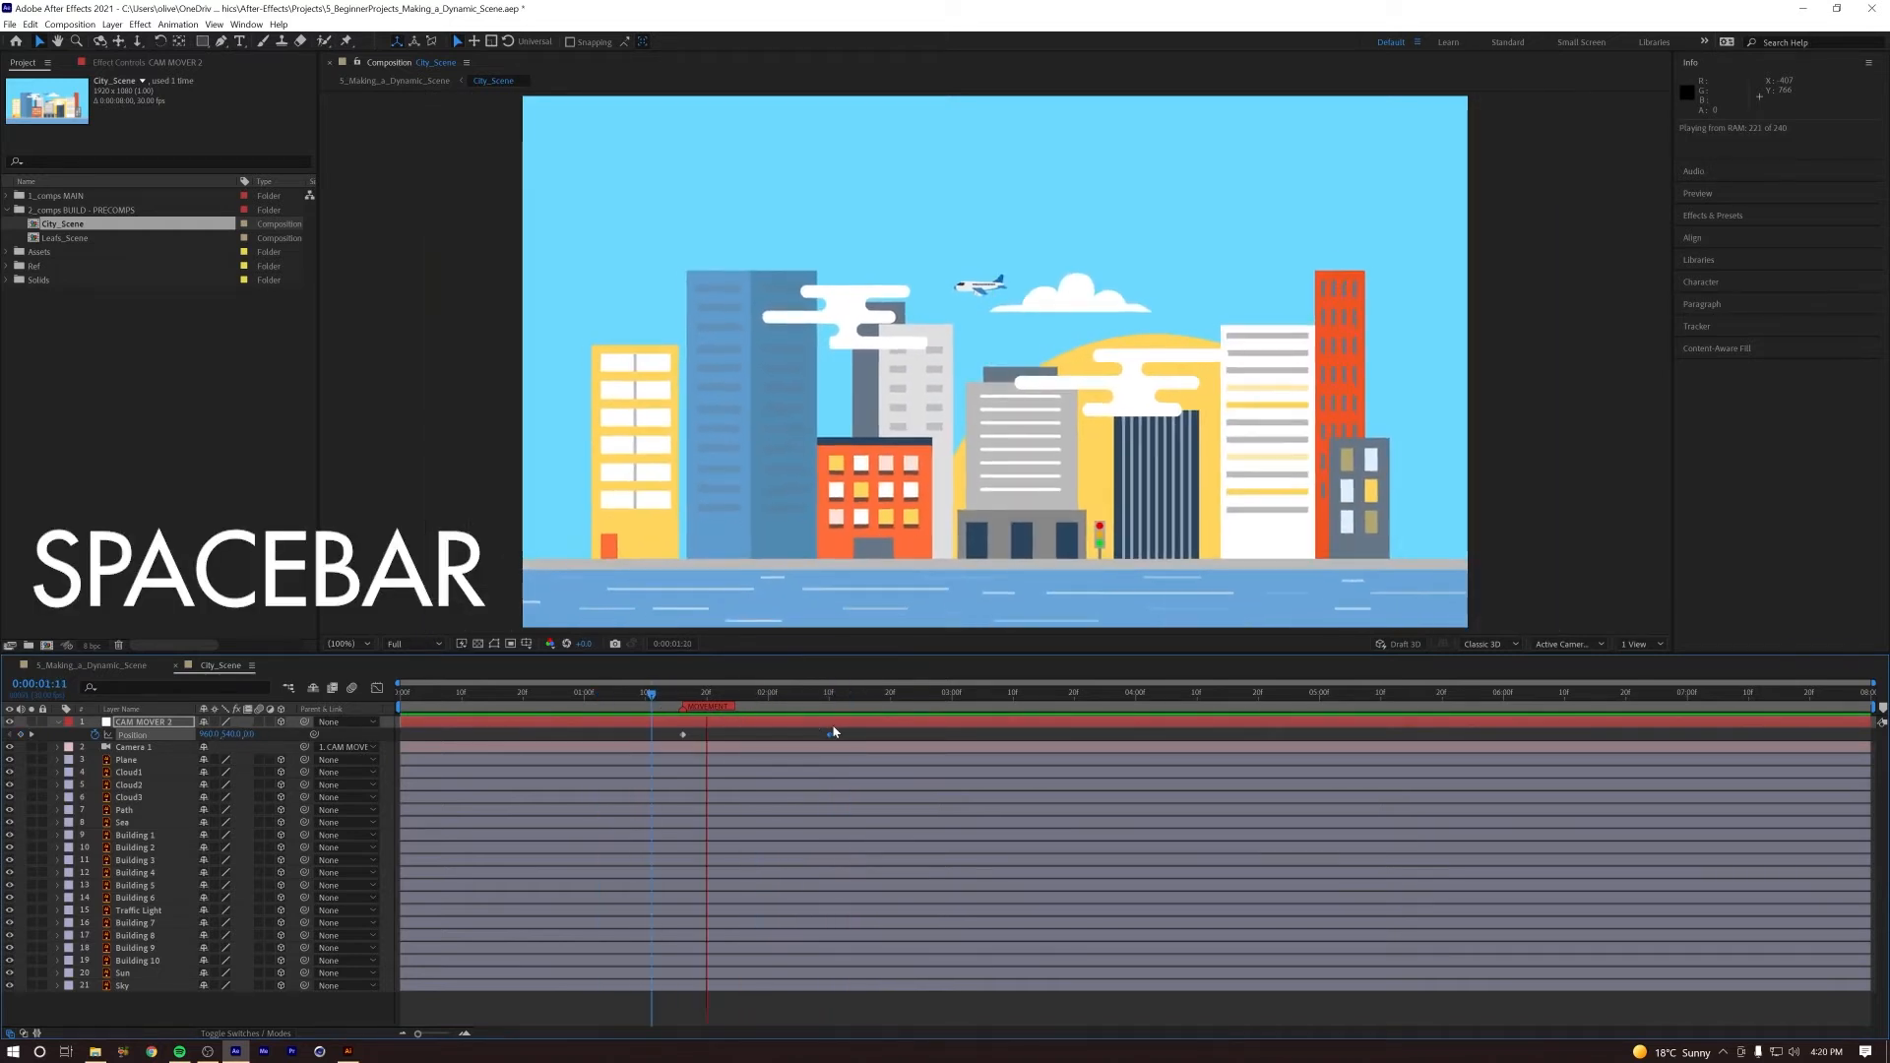
{"action": "key", "text": "space"}
{"action": "key", "text": "space"}
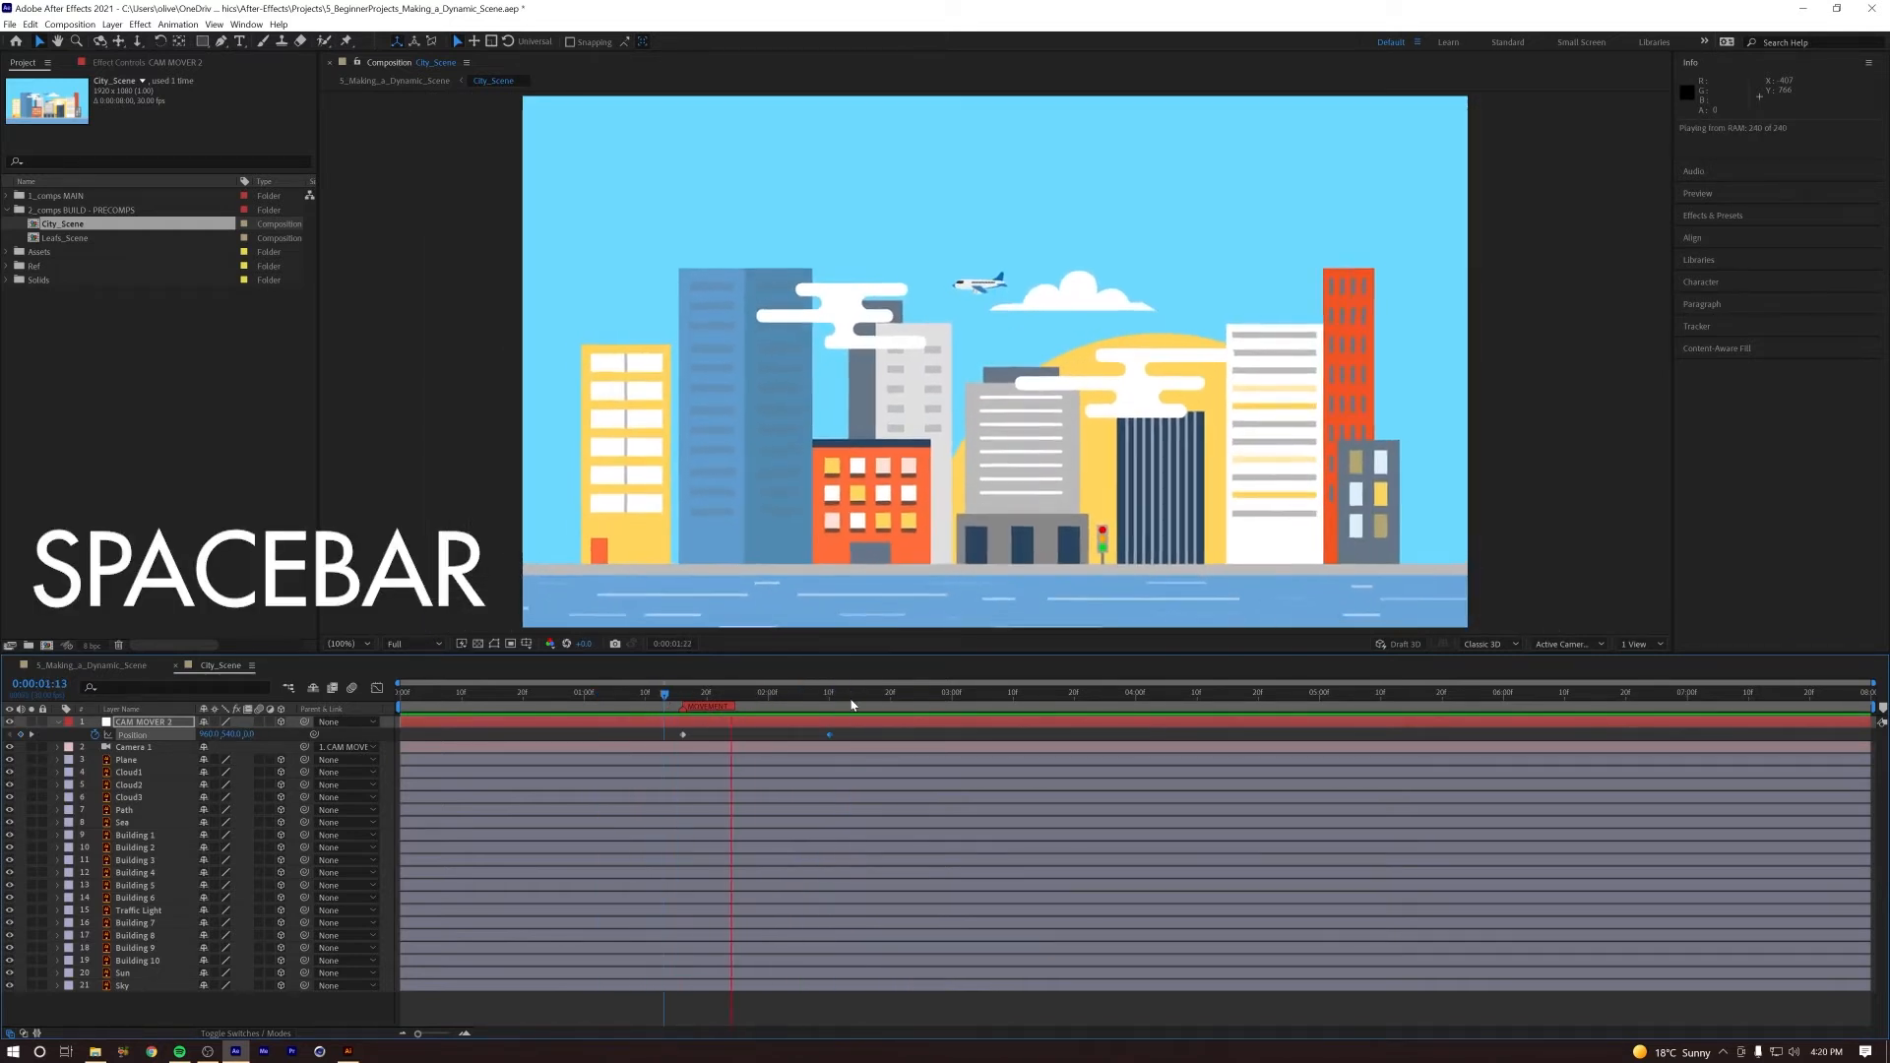
Step: Preview the transition from leaves to city in the 5_Making_a_Dynamic_Scene composition and check the timing of the city movement
{"action": "key", "text": "space"}
{"action": "left_click", "coordinate": [679, 699]}
{"action": "key", "text": "space"}
{"action": "left_click_drag", "start_coordinate": [848, 704], "coordinate": [744, 709]}
{"action": "left_click", "coordinate": [115, 665]}
{"action": "key", "text": "space"}
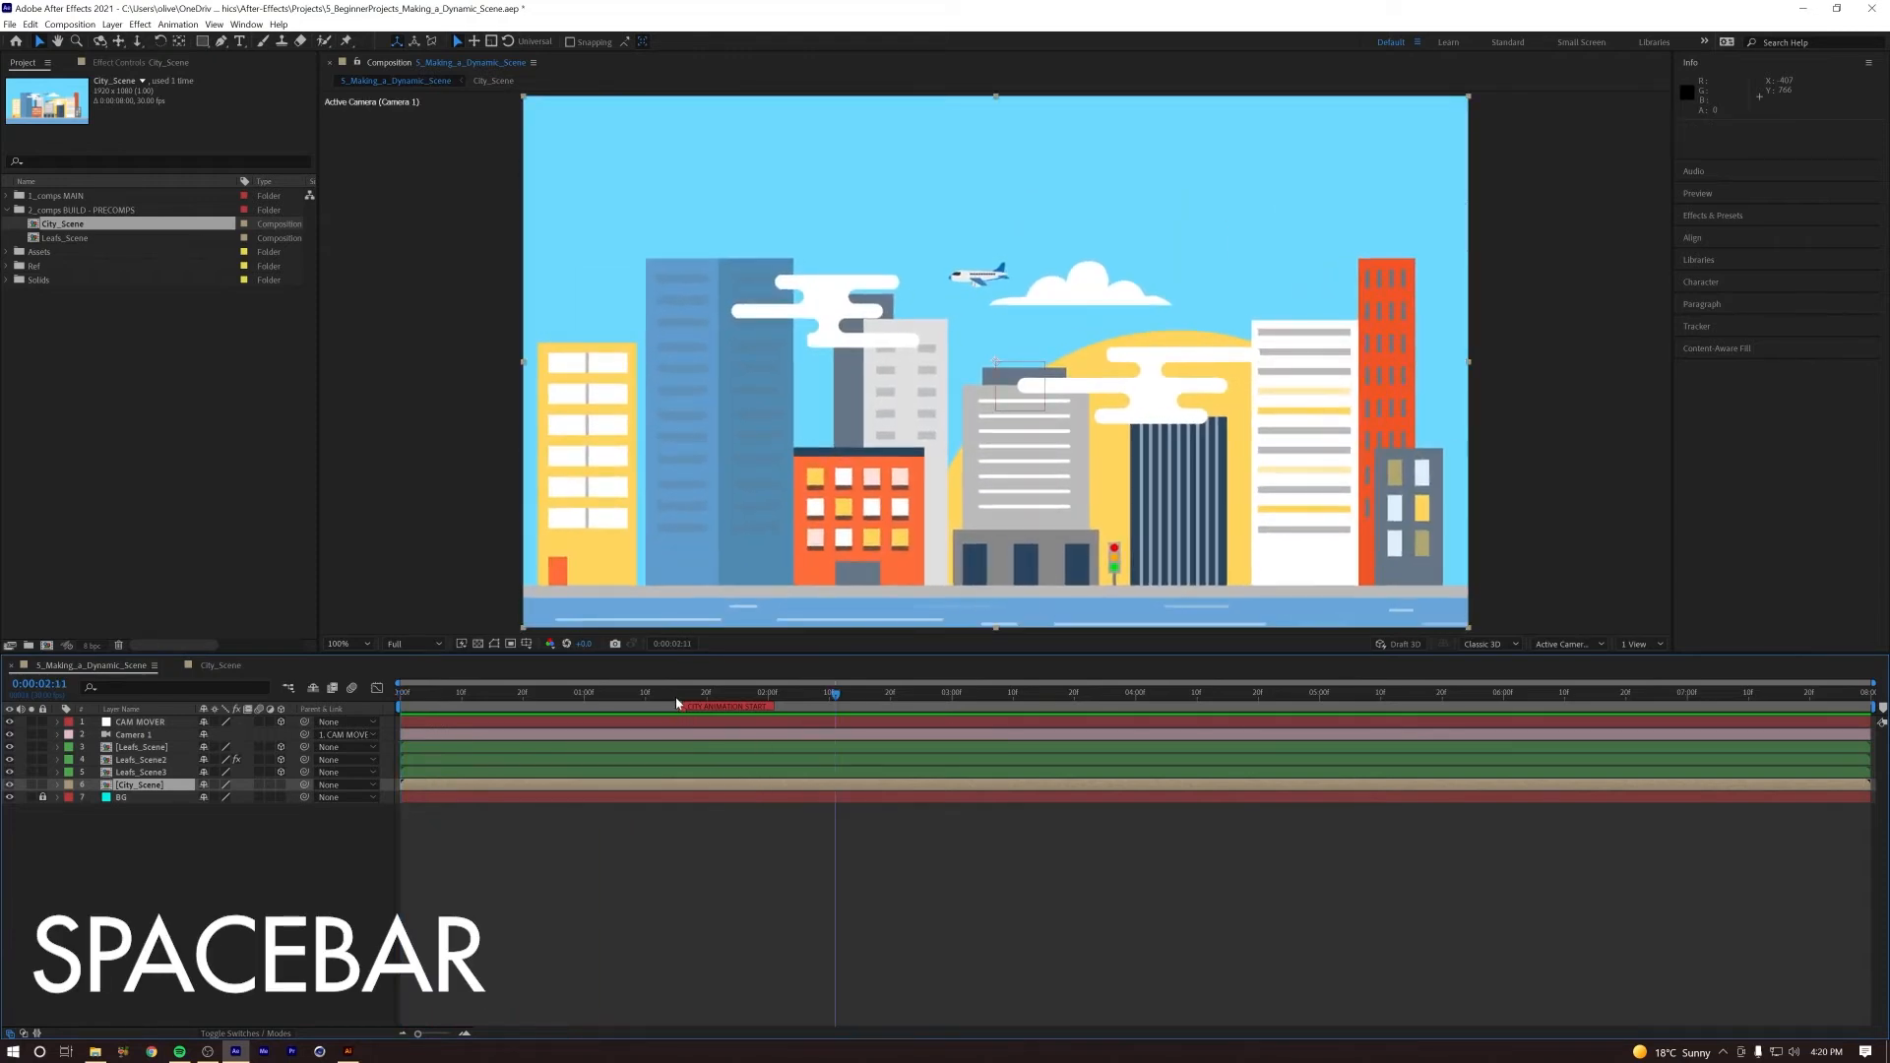
{"action": "key", "text": "space"}
{"action": "left_click", "coordinate": [625, 695]}
{"action": "key", "text": "space"}
{"action": "key", "text": "space"}
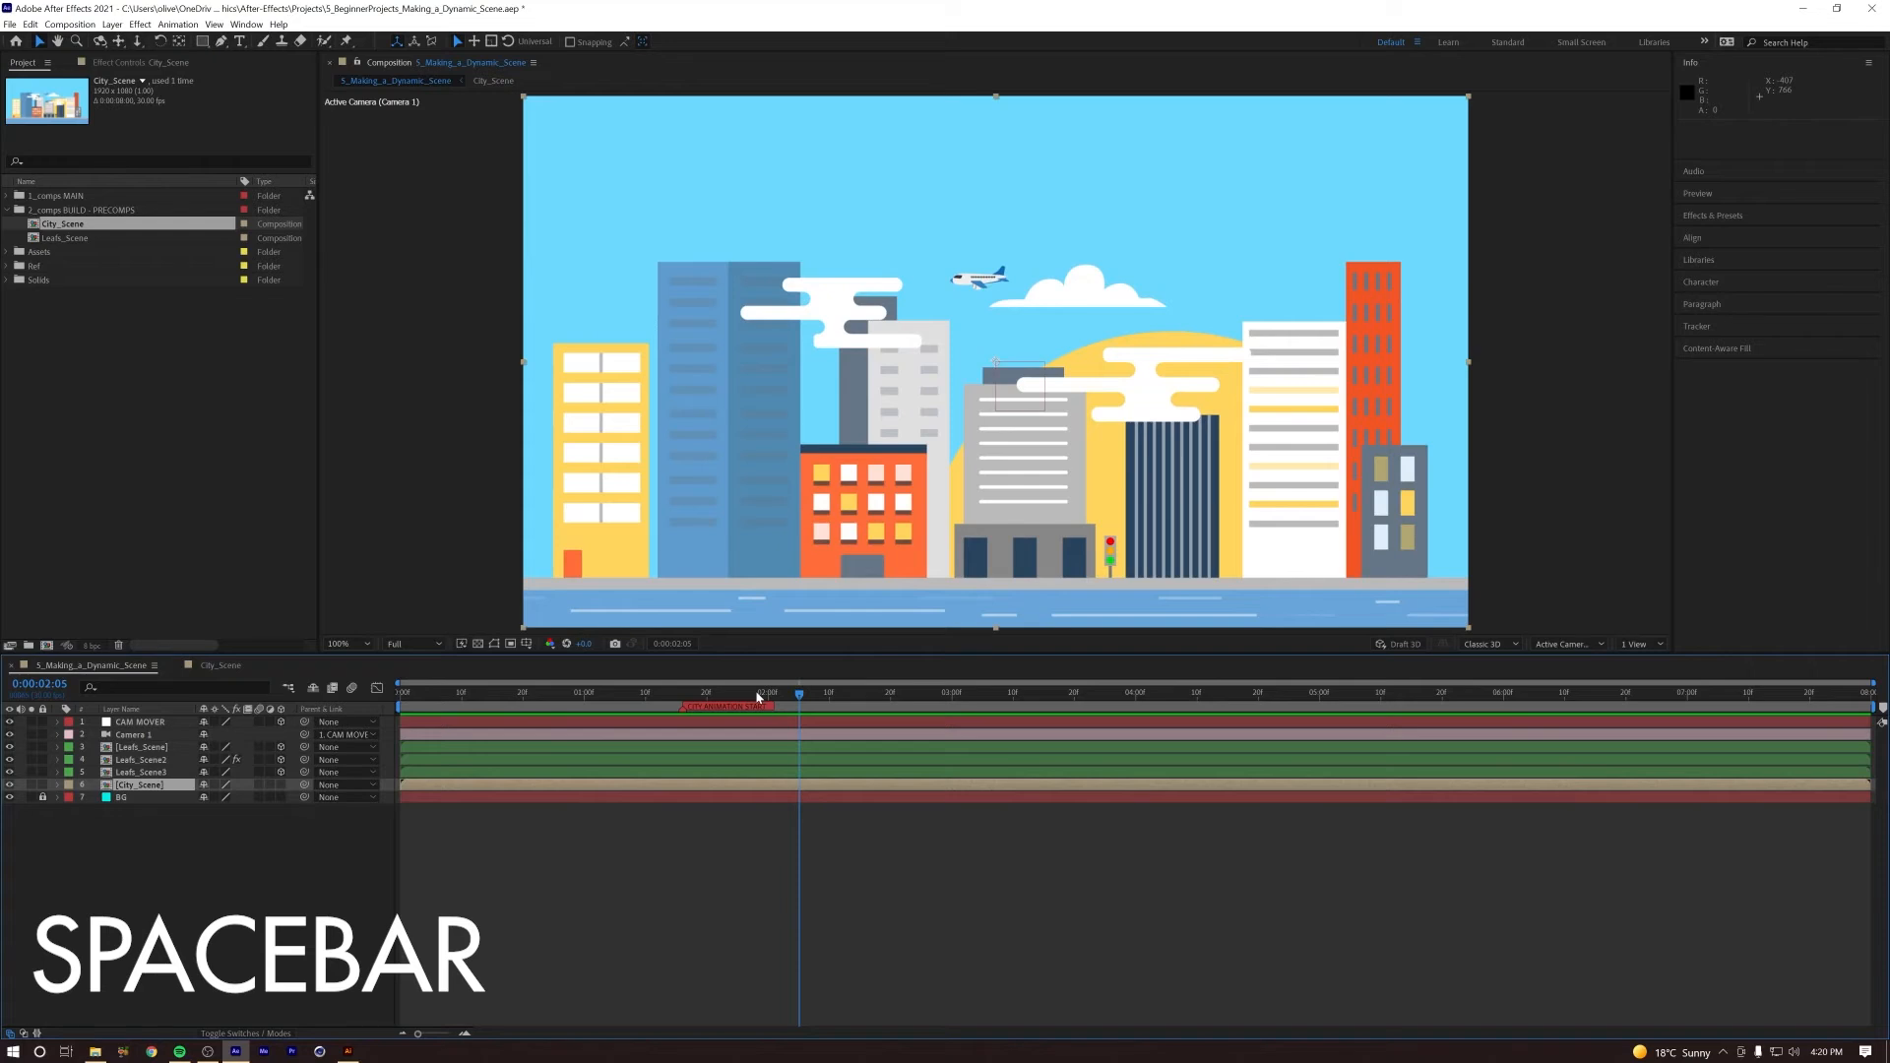
{"action": "key", "text": "space"}
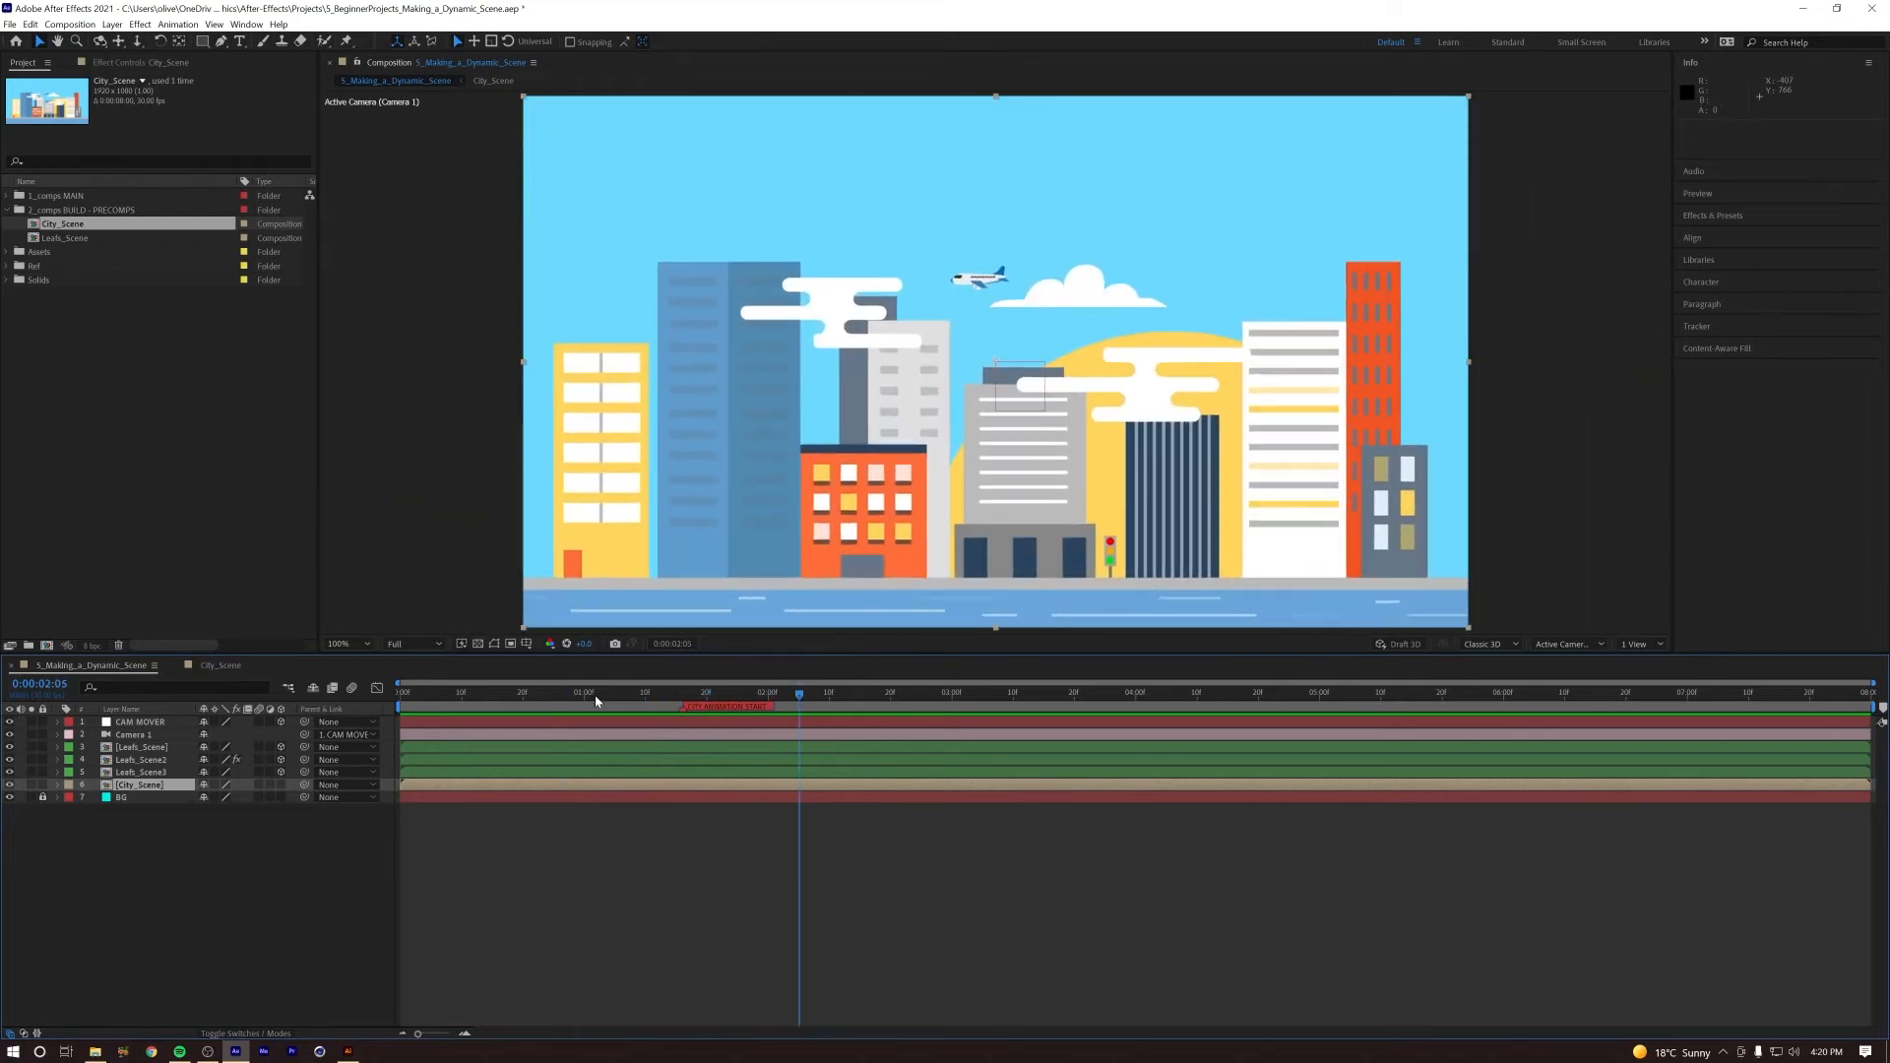
{"action": "key", "text": "space"}
{"action": "left_click", "coordinate": [443, 695]}
{"action": "left_click_drag", "start_coordinate": [459, 695], "coordinate": [825, 705]}
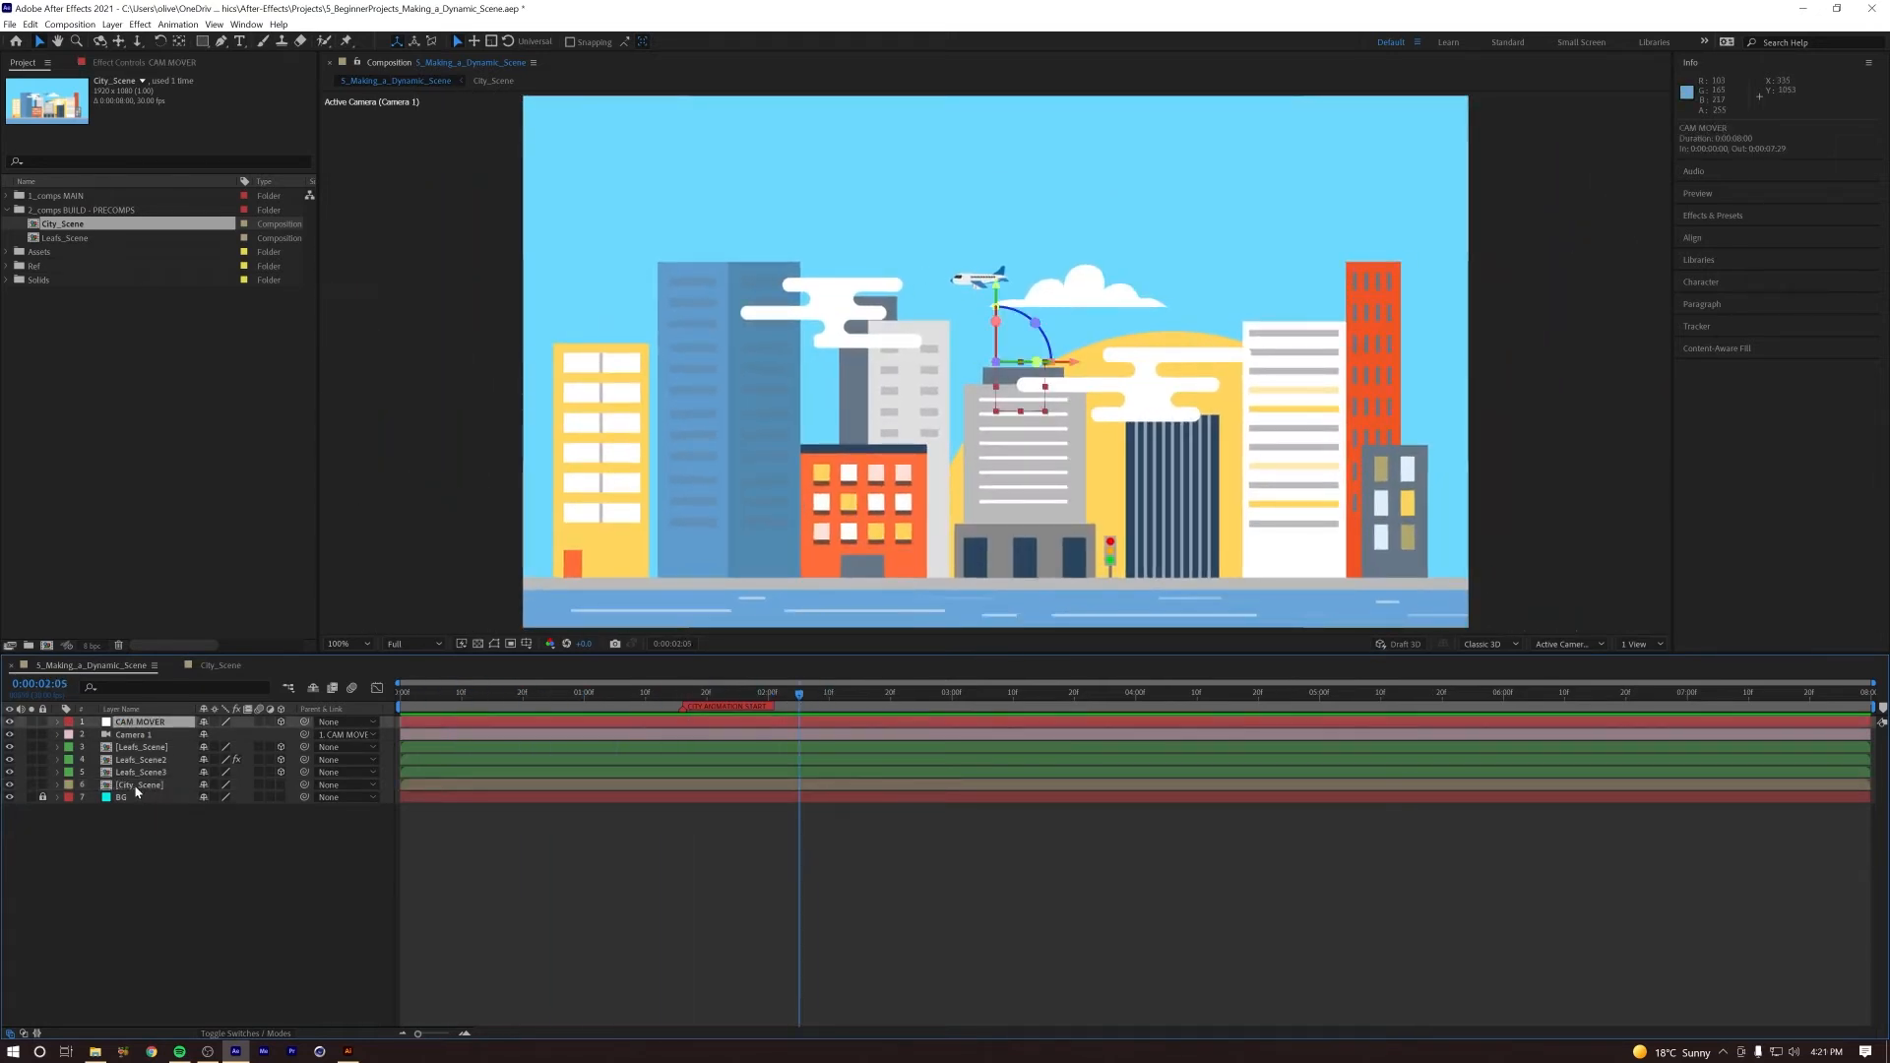
Step: In City_Scene, apply Easy Ease In to the CAM MOVER 2 Position keyframe at 0:00:02:10 and preview it
{"action": "double_click", "coordinate": [137, 786]}
{"action": "left_click_drag", "start_coordinate": [802, 695], "coordinate": [830, 700]}
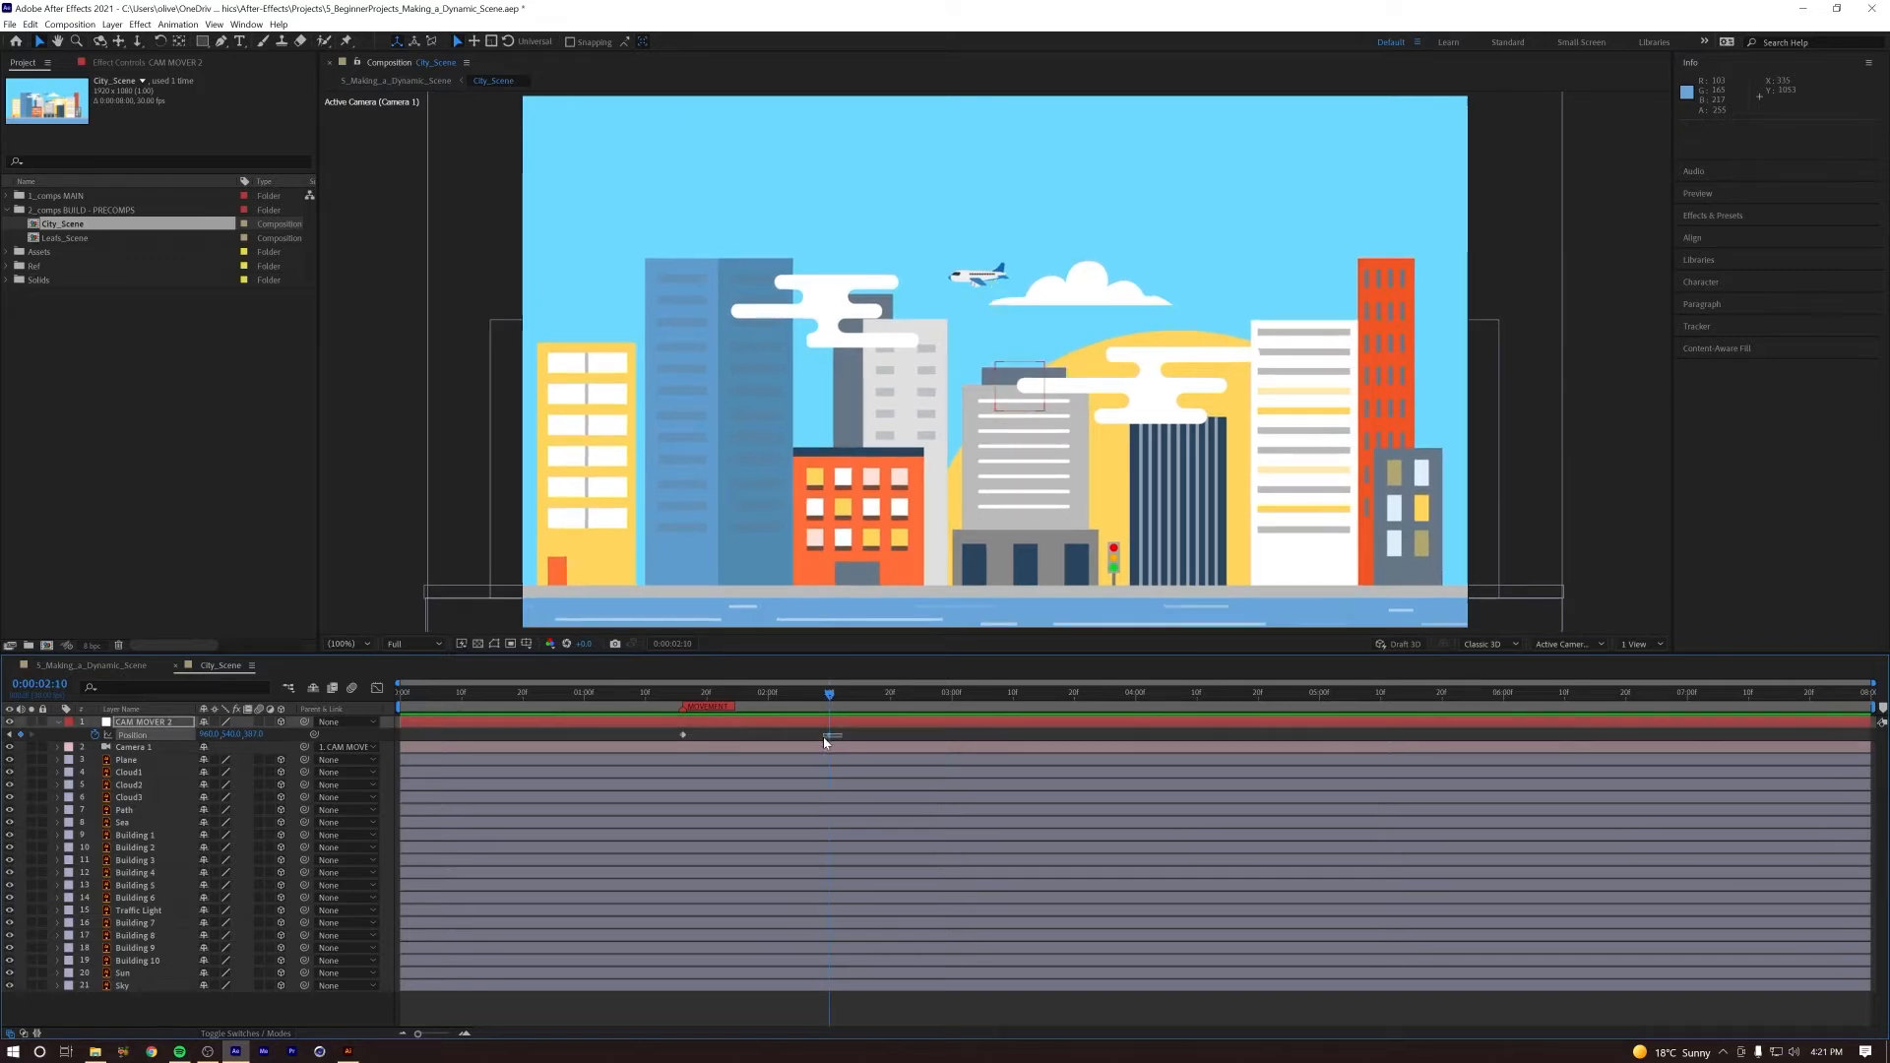
{"action": "right_click", "coordinate": [830, 735]}
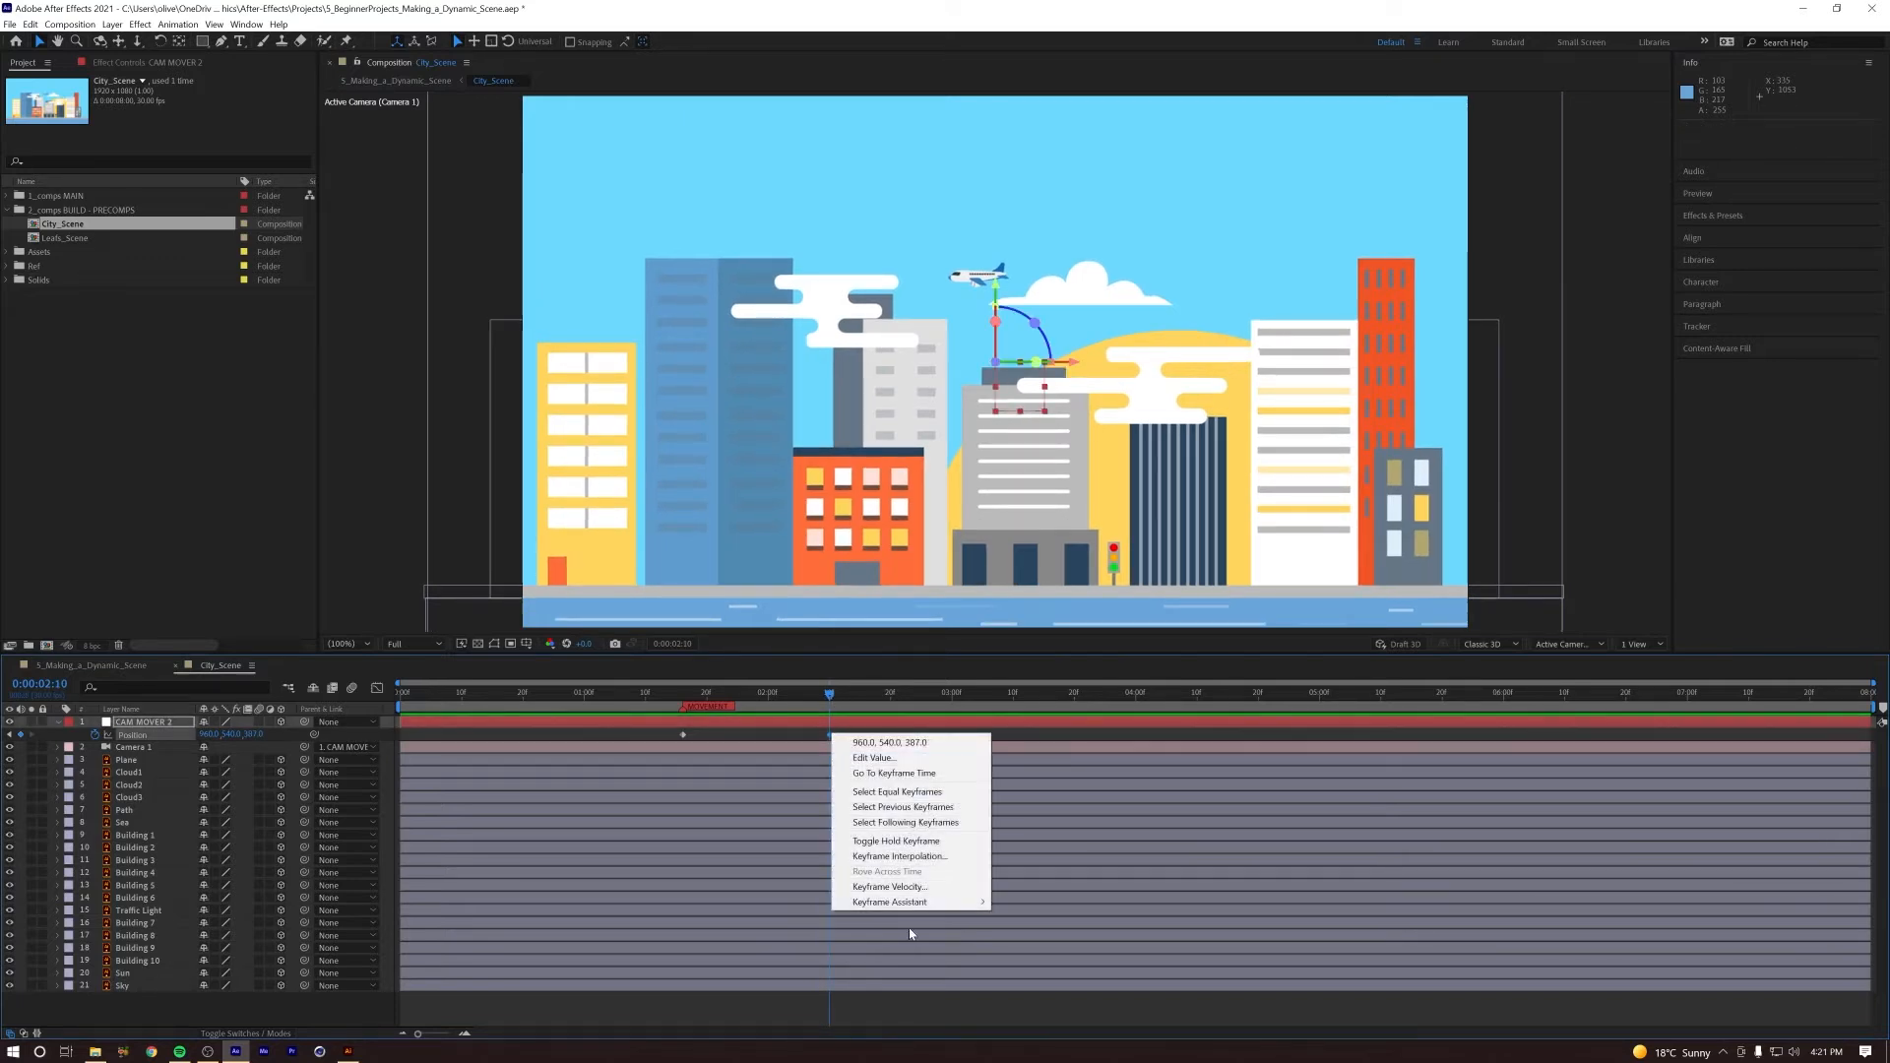
{"action": "mouse_move", "coordinate": [956, 913]}
{"action": "left_click", "coordinate": [1052, 964]}
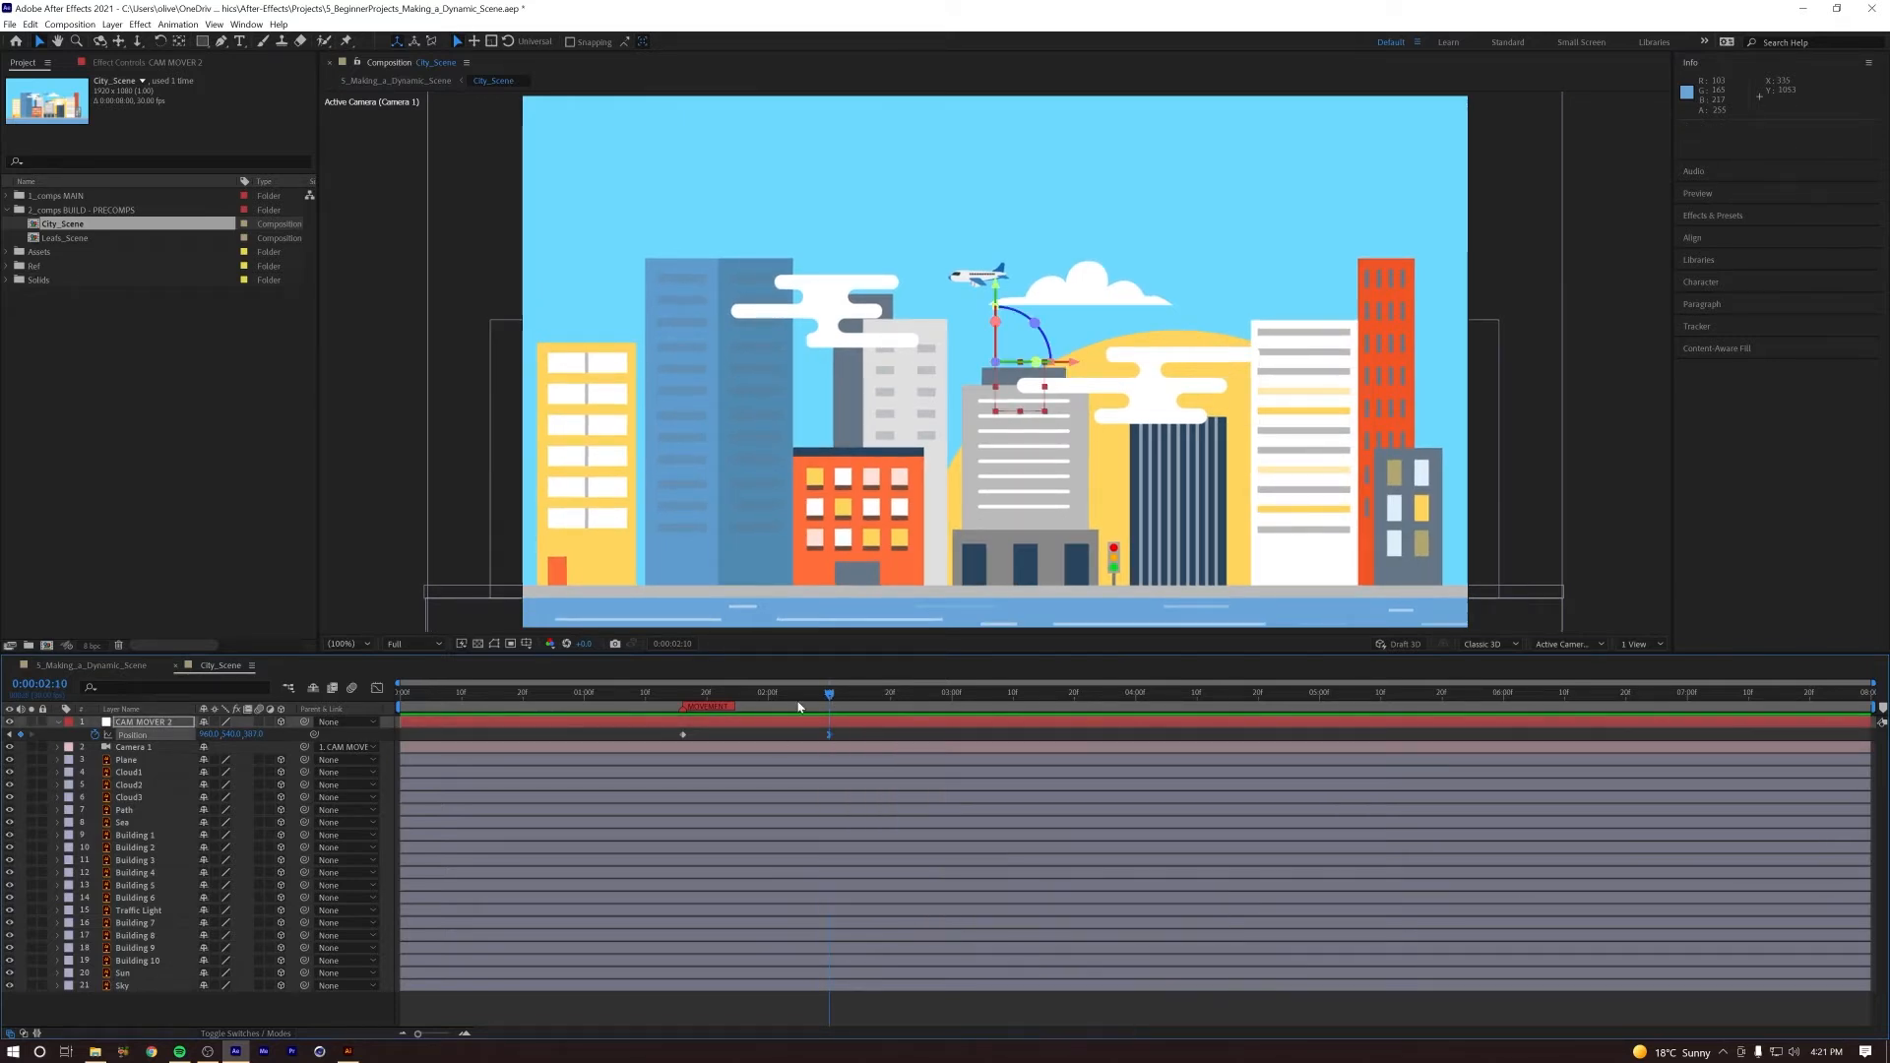
{"action": "key", "text": "space"}
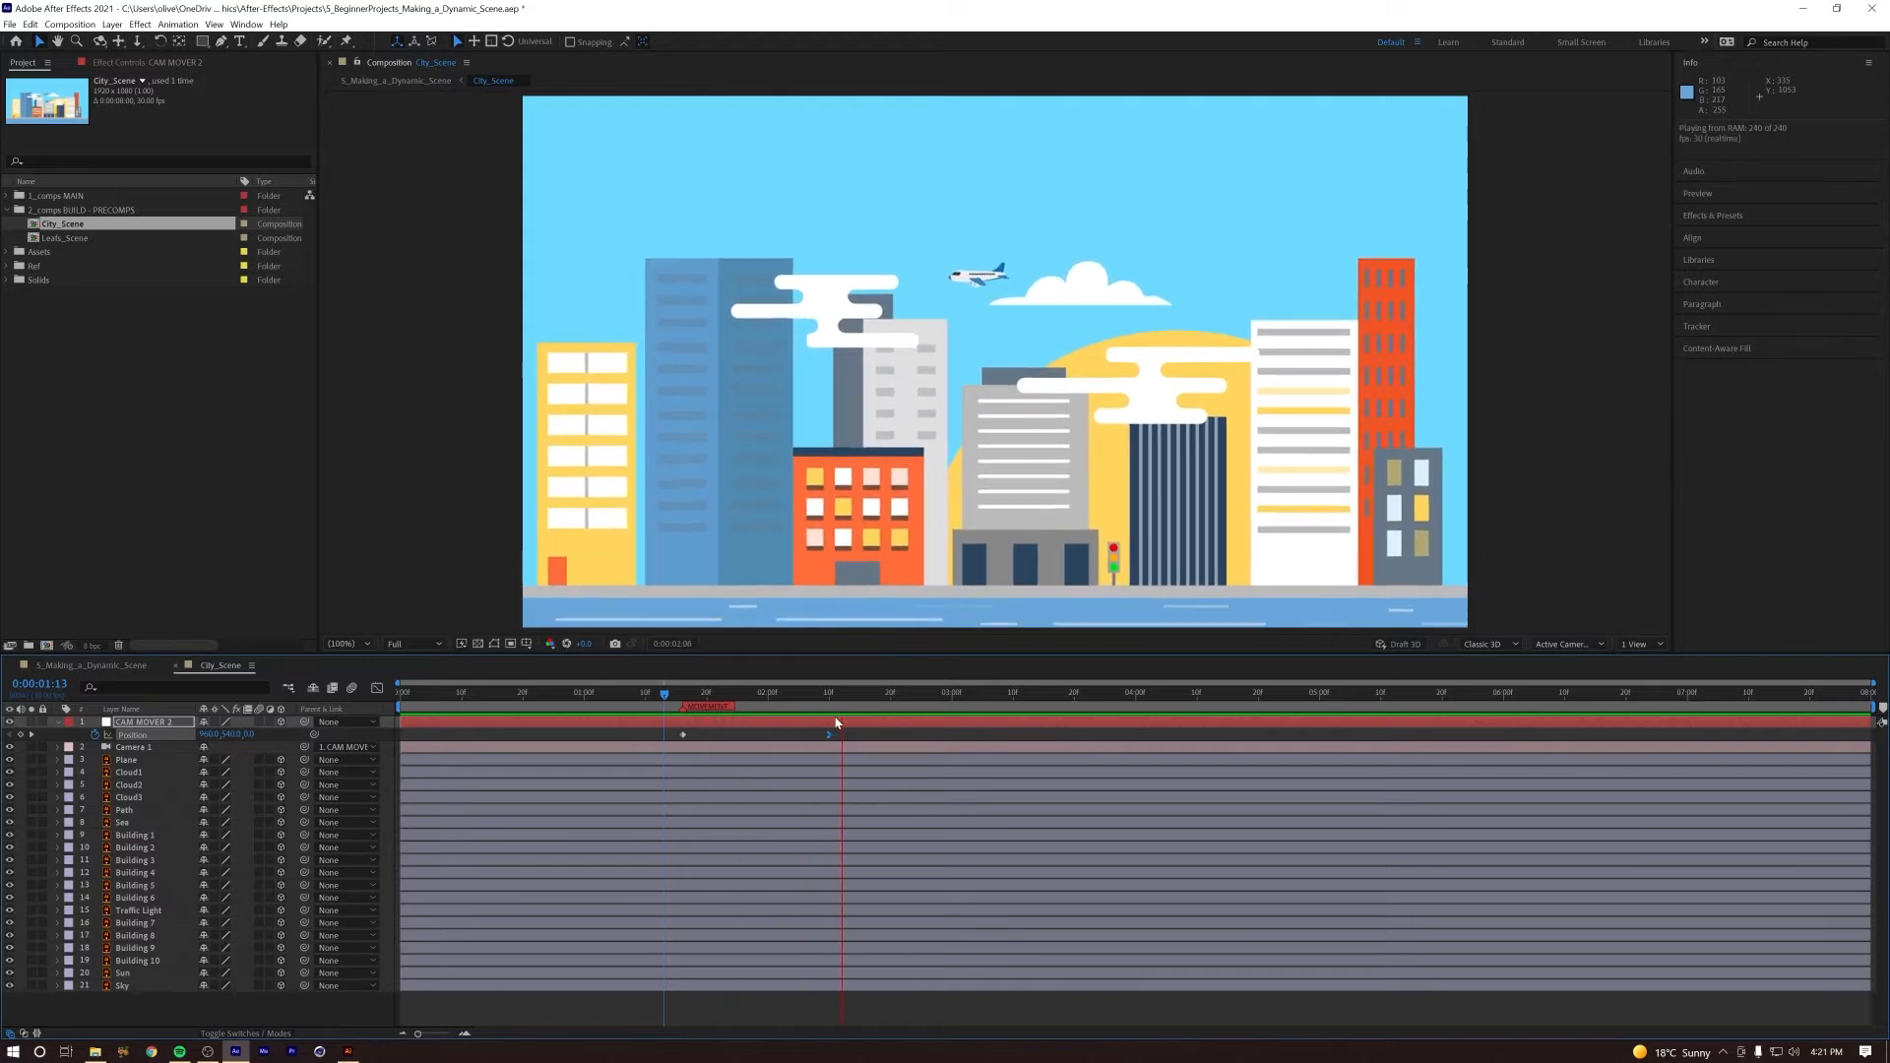
Step: Move the first CAM MOVER 2 Position keyframe and the MOVEMENT marker to 0:00:01:05
{"action": "left_click", "coordinate": [671, 699]}
{"action": "left_click", "coordinate": [682, 734]}
{"action": "left_click_drag", "start_coordinate": [684, 735], "coordinate": [619, 736]}
{"action": "key", "text": "space"}
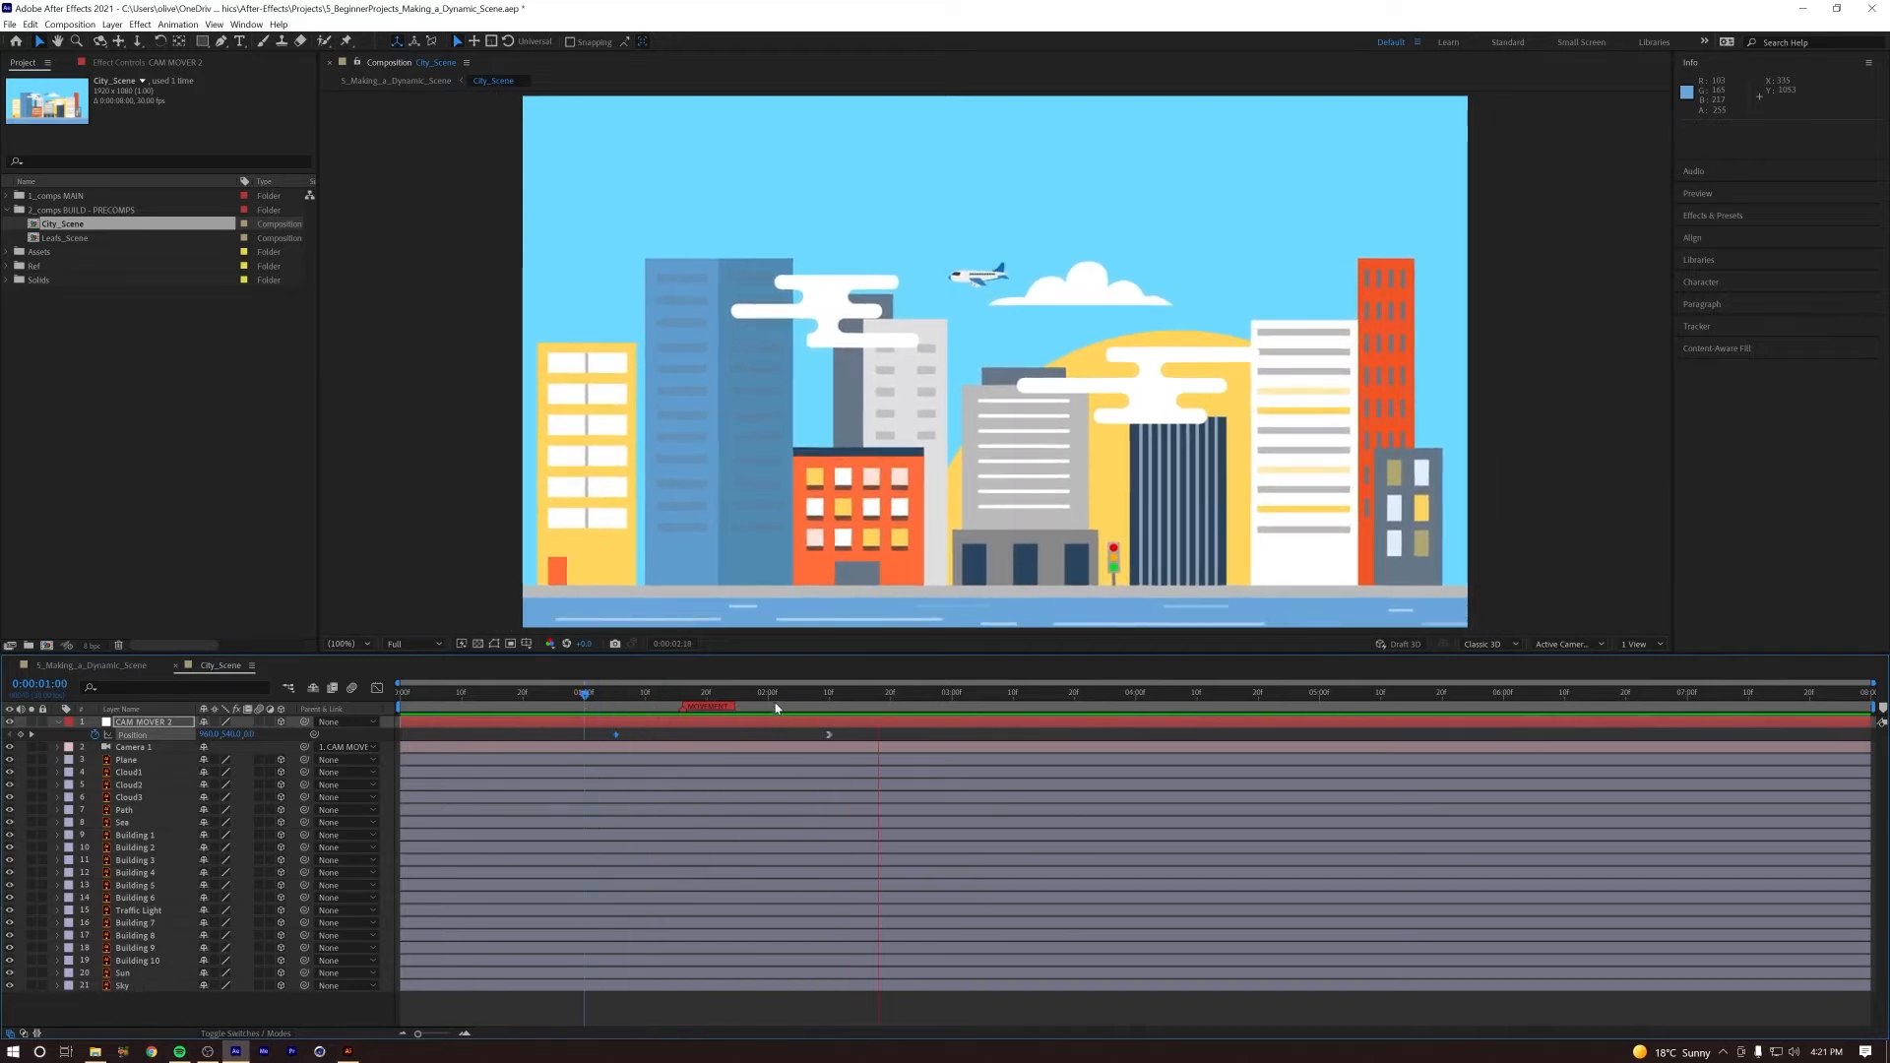
{"action": "key", "text": "space"}
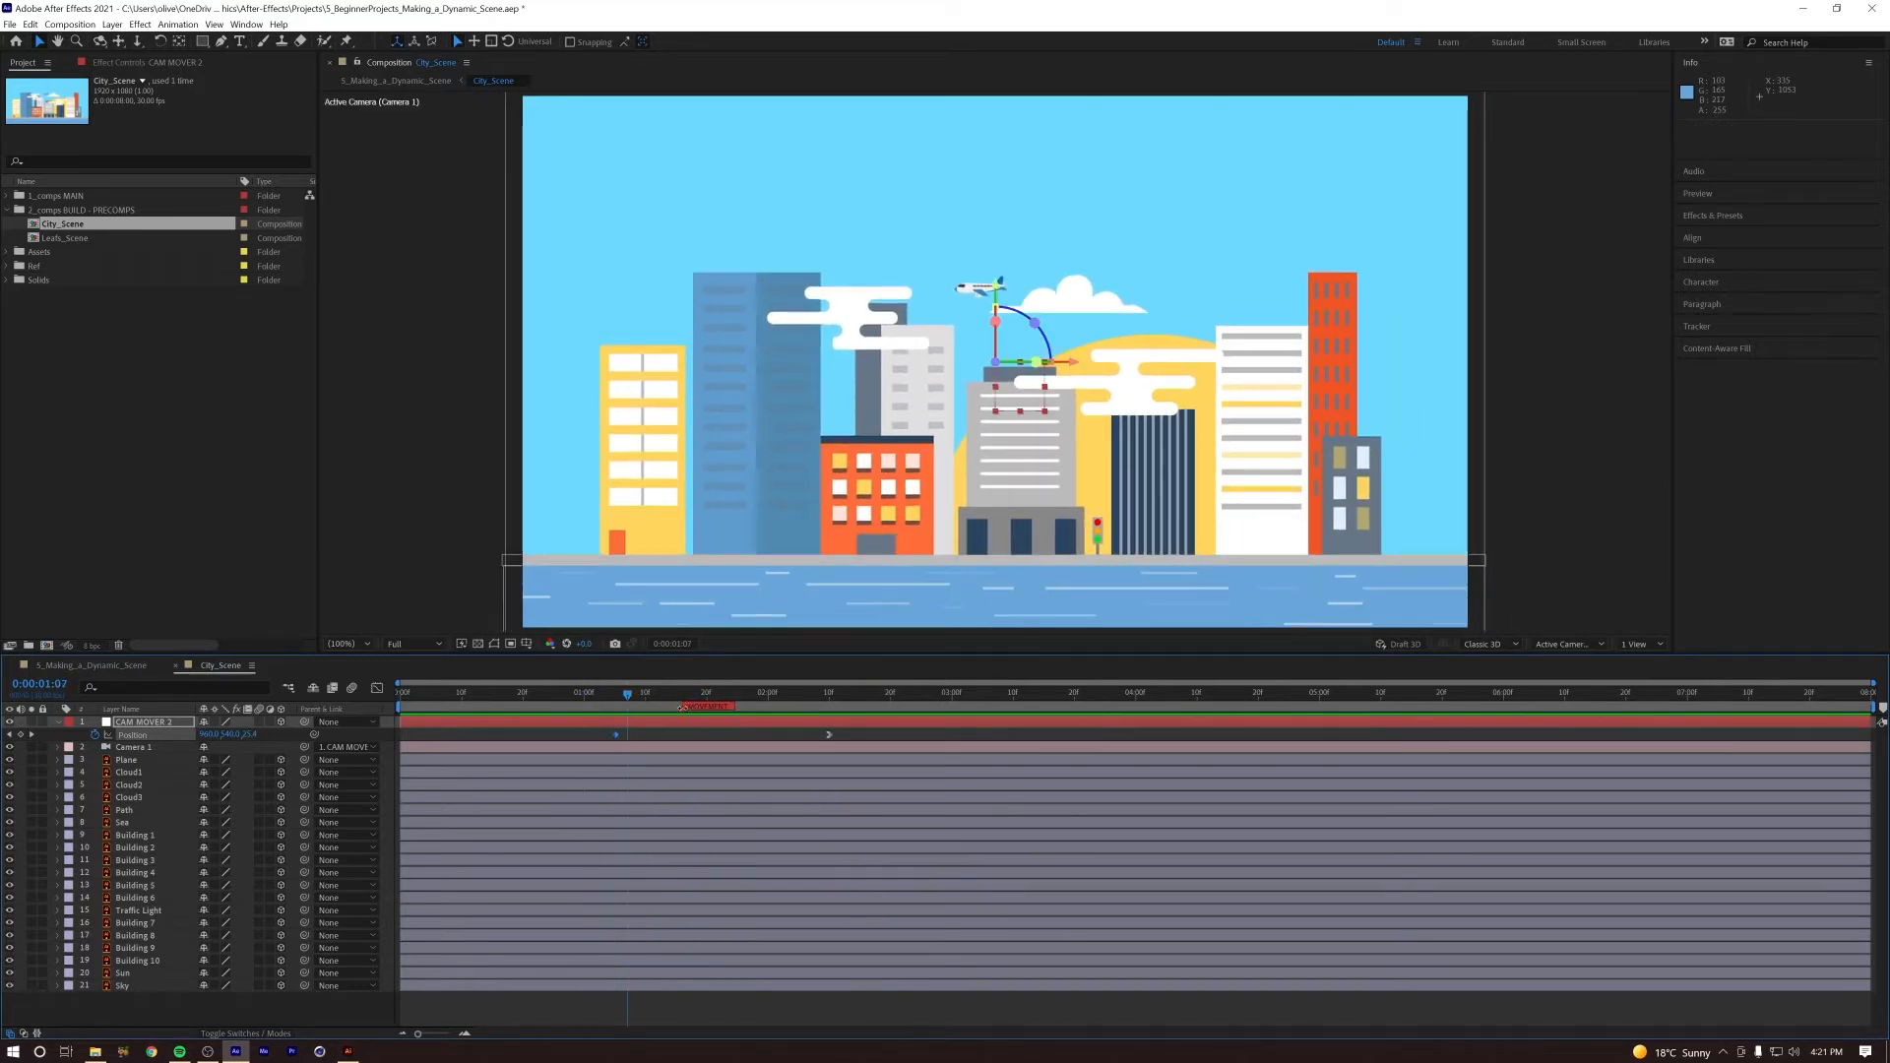
{"action": "left_click_drag", "start_coordinate": [626, 701], "coordinate": [620, 697]}
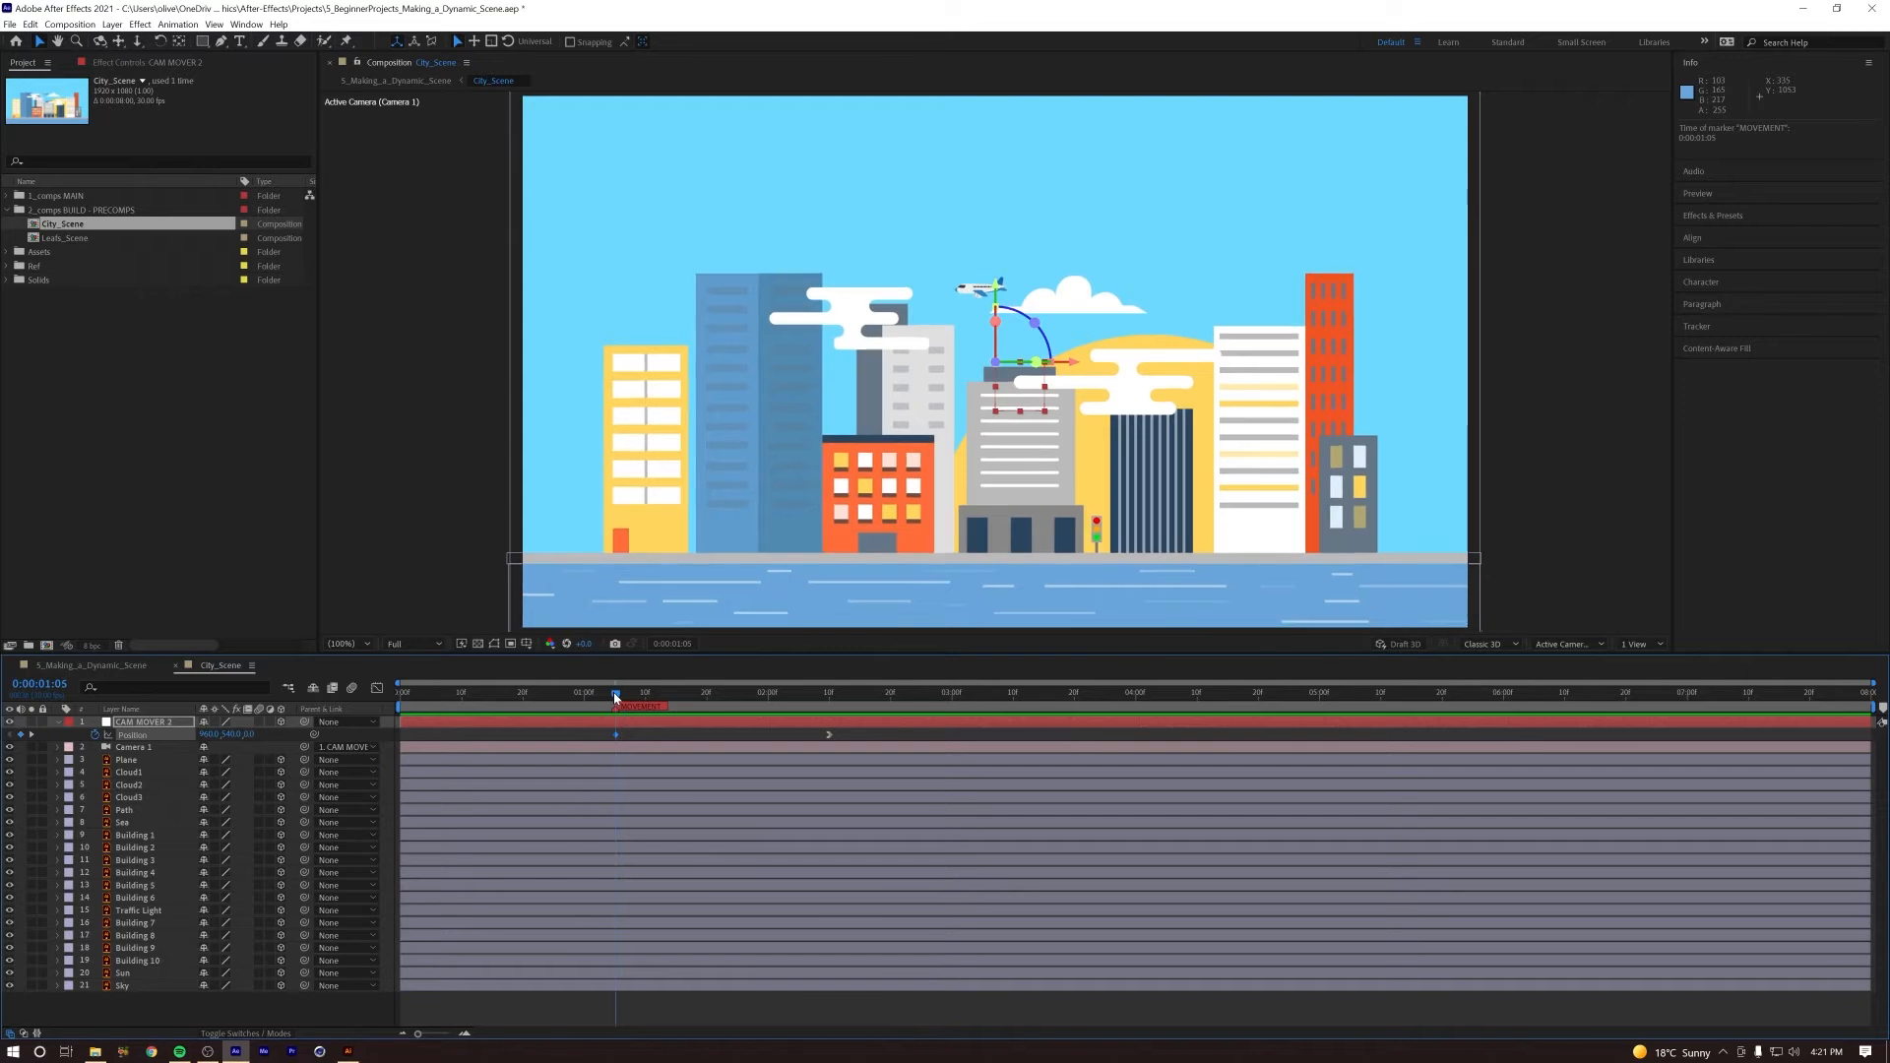
Step: Move the CITY ANIMATION START marker in the 5_Making_a_Dynamic_Scene composition to 0:00:01:05
{"action": "left_click", "coordinate": [39, 667]}
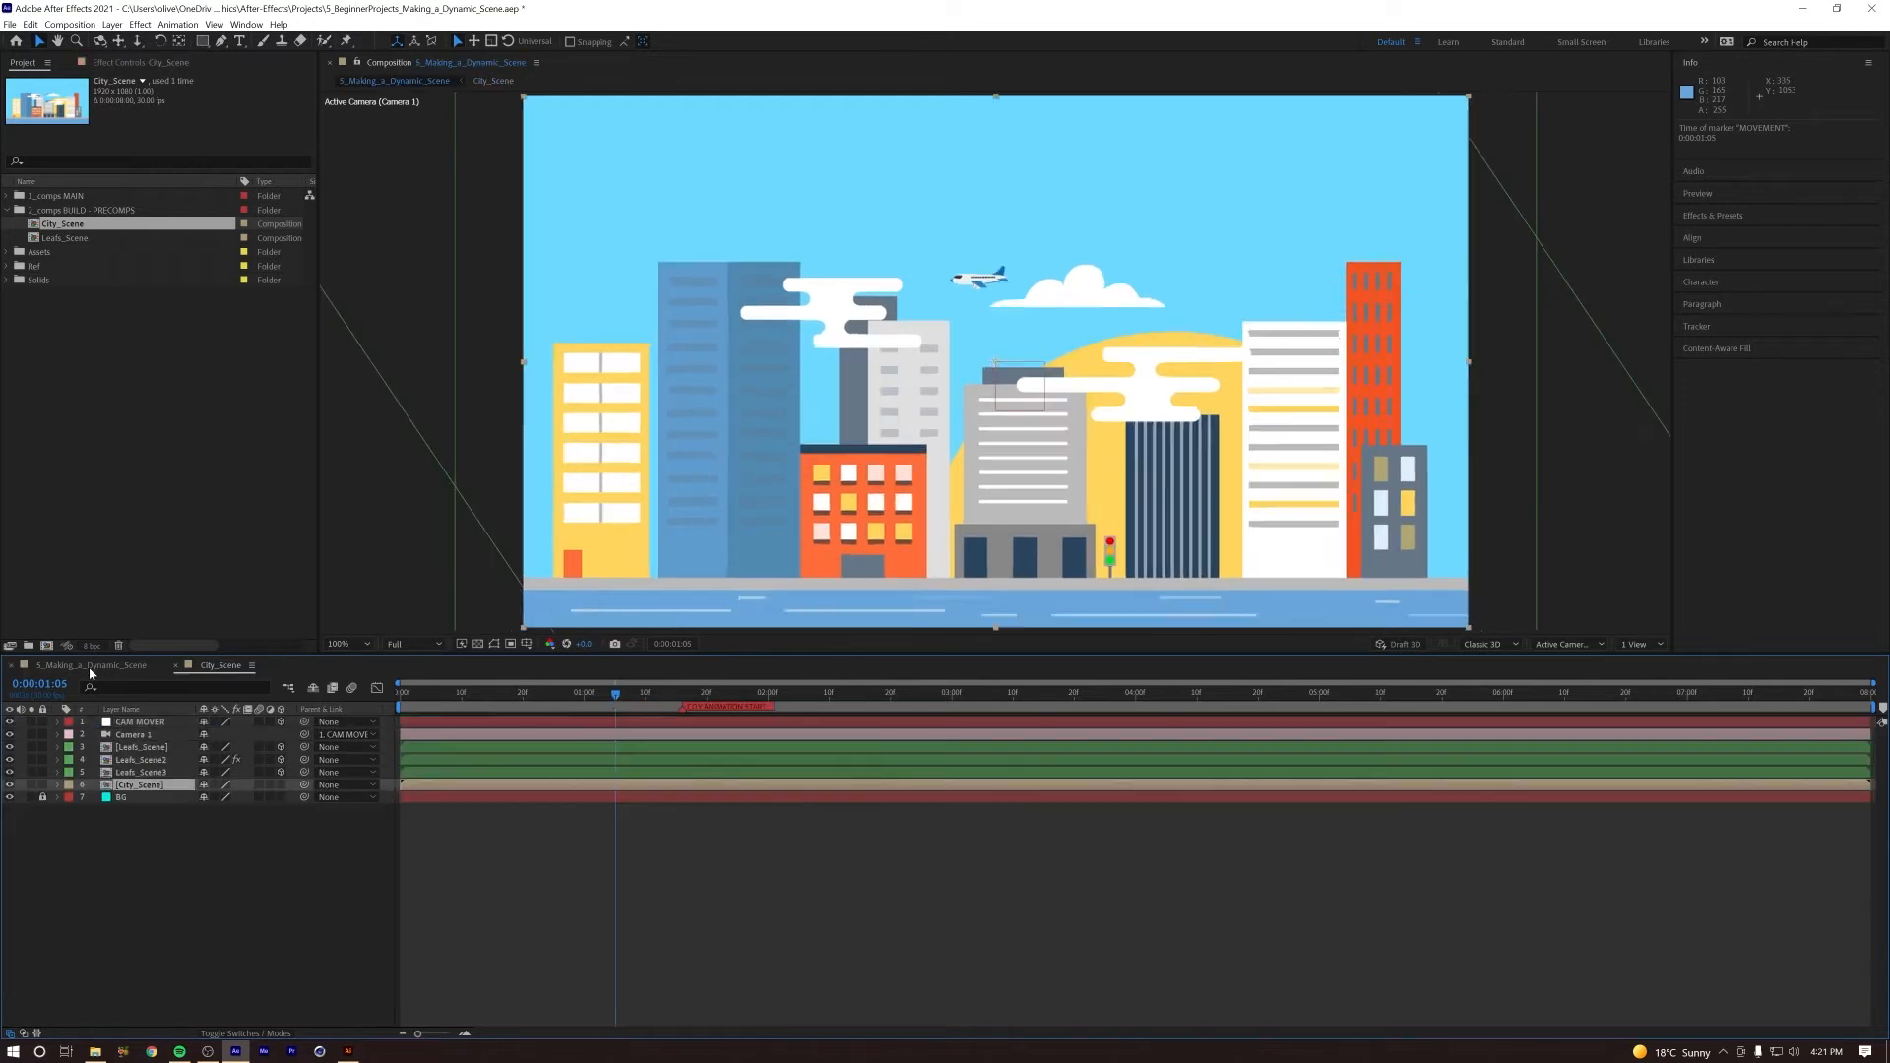
{"action": "key", "text": "space"}
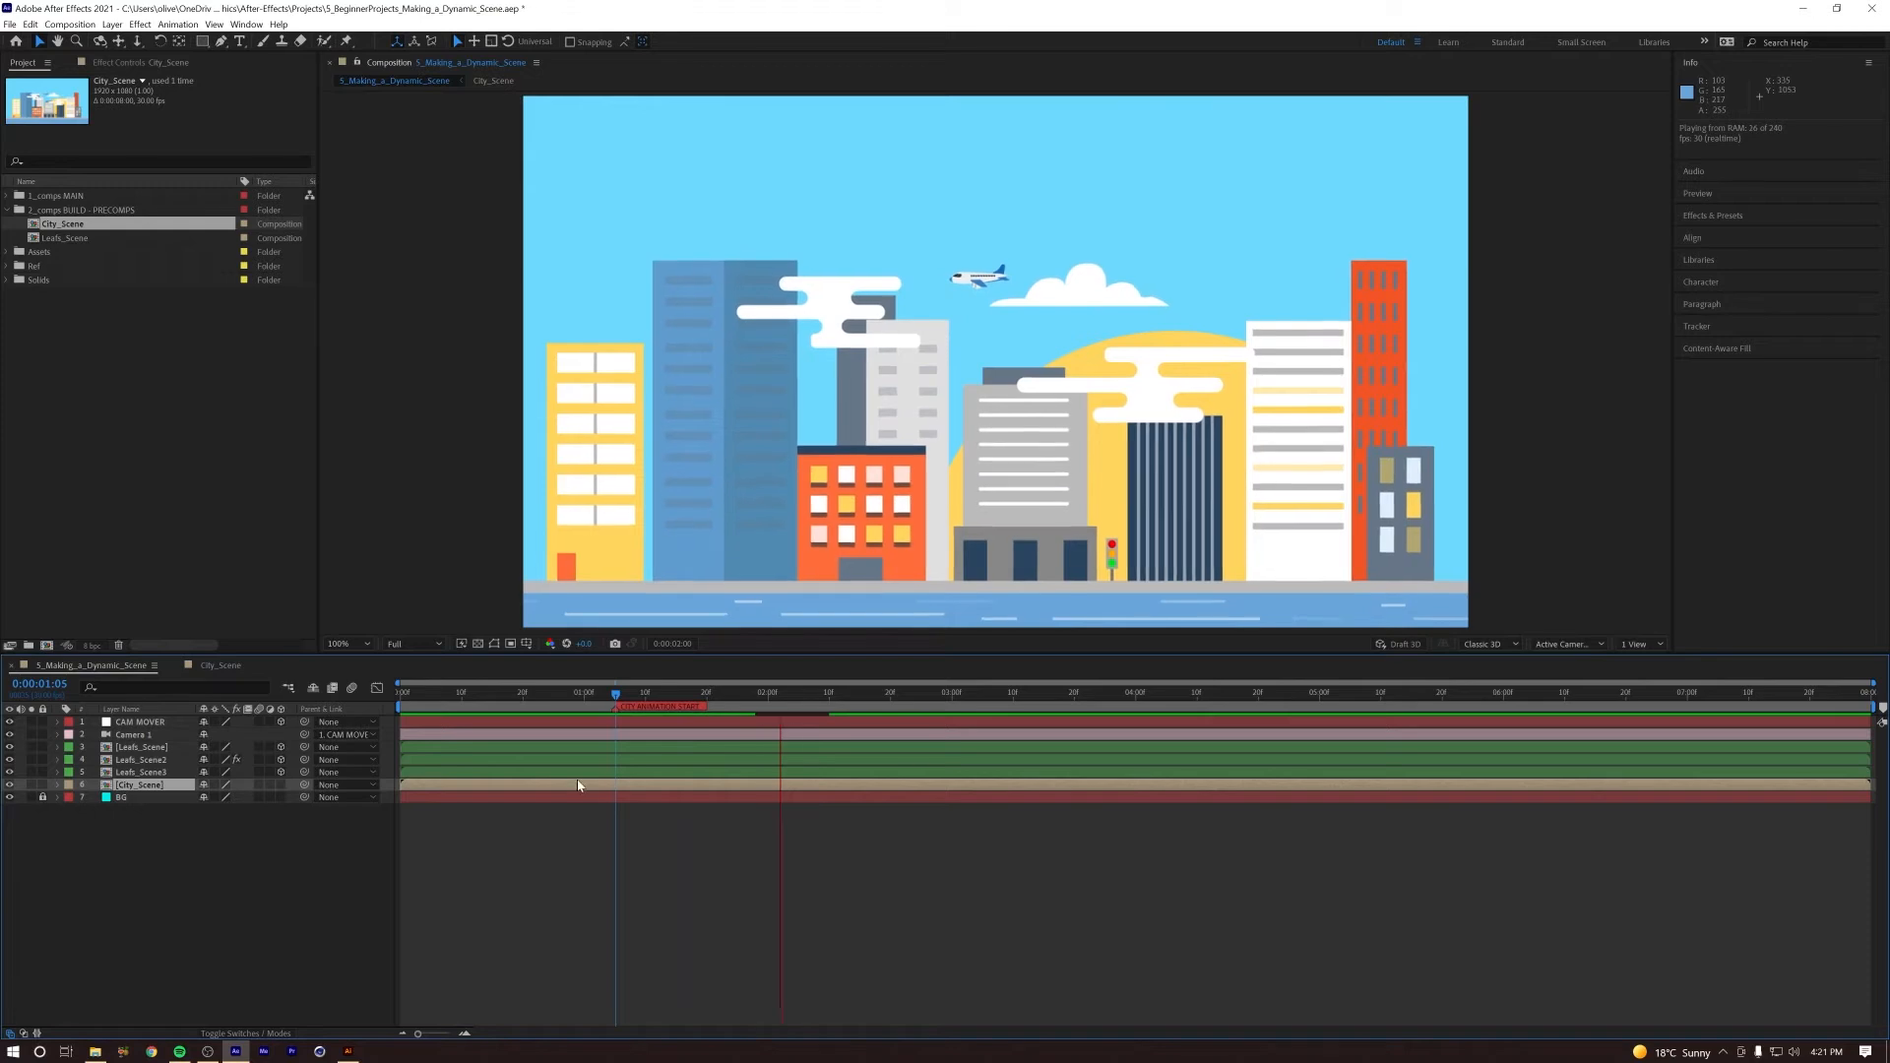
{"action": "key", "text": "space"}
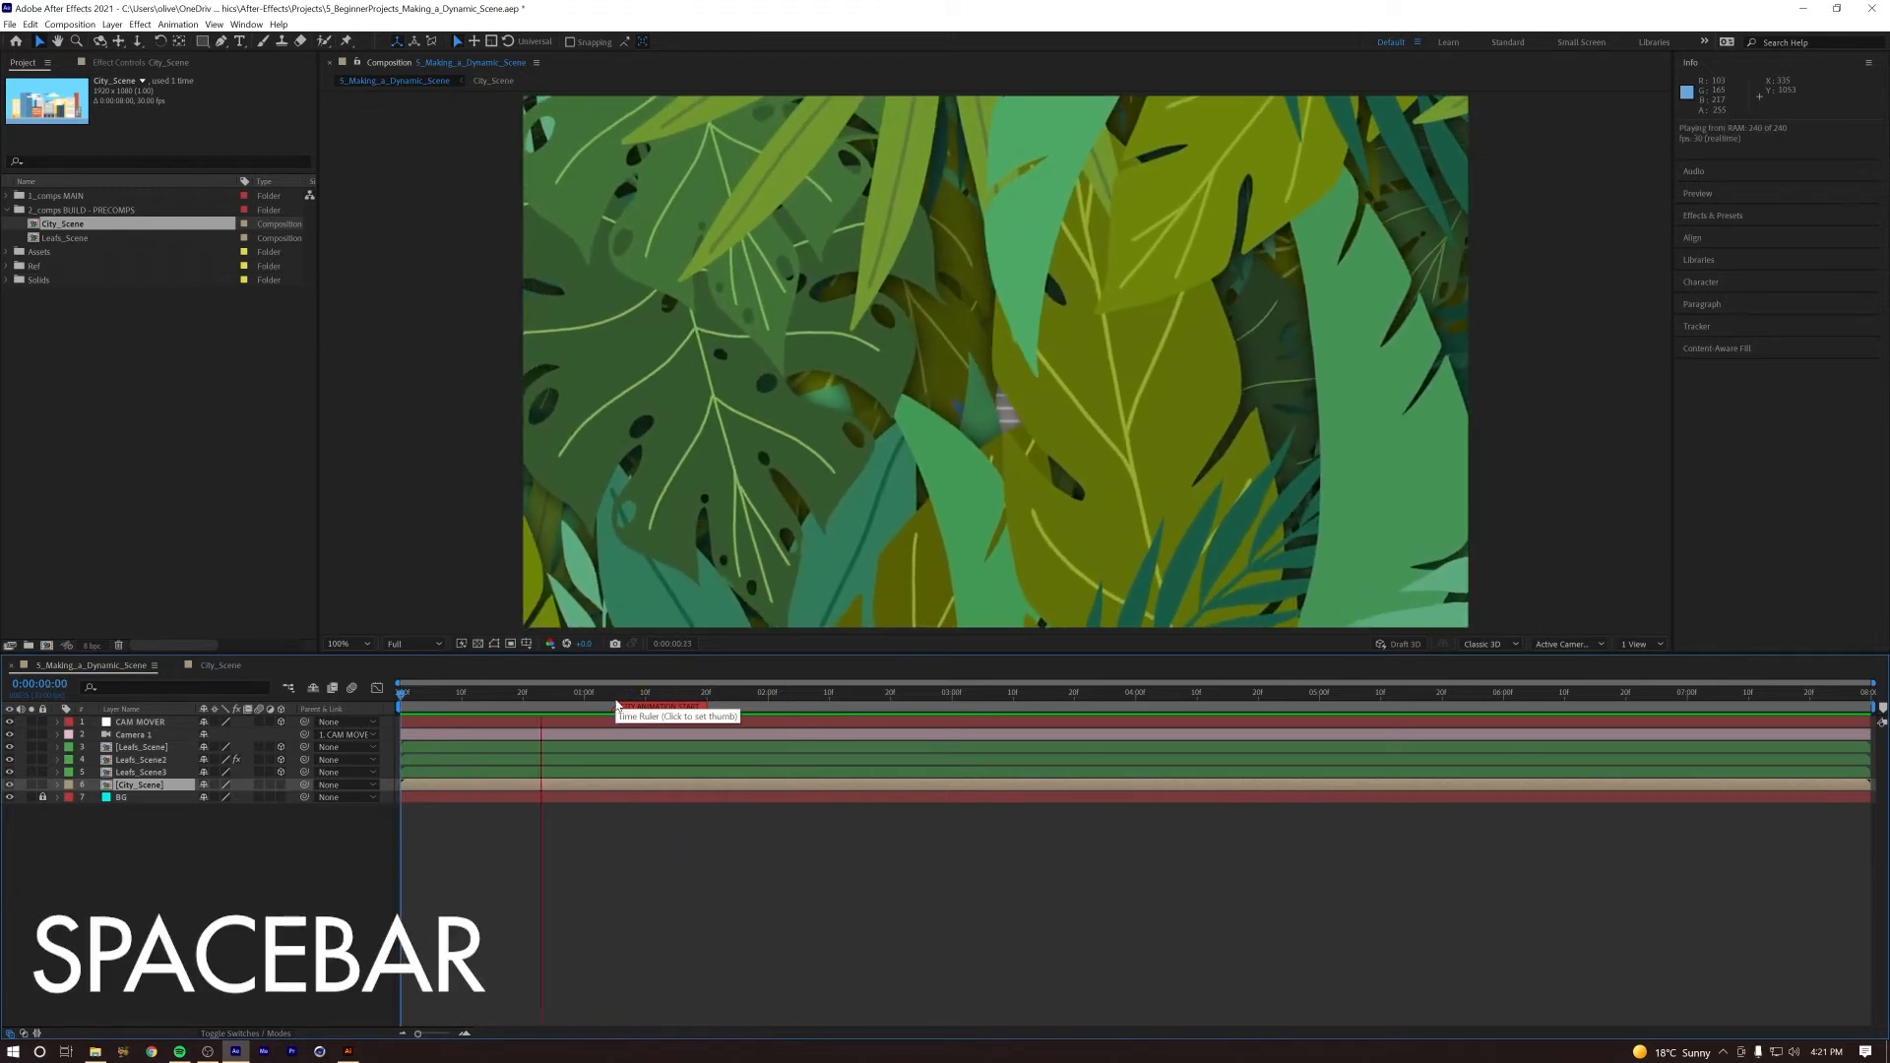
Step: Scrub and replay the main composition from the start to check how the leaf push blends into the city push
{"action": "left_click_drag", "start_coordinate": [726, 694], "coordinate": [770, 709]}
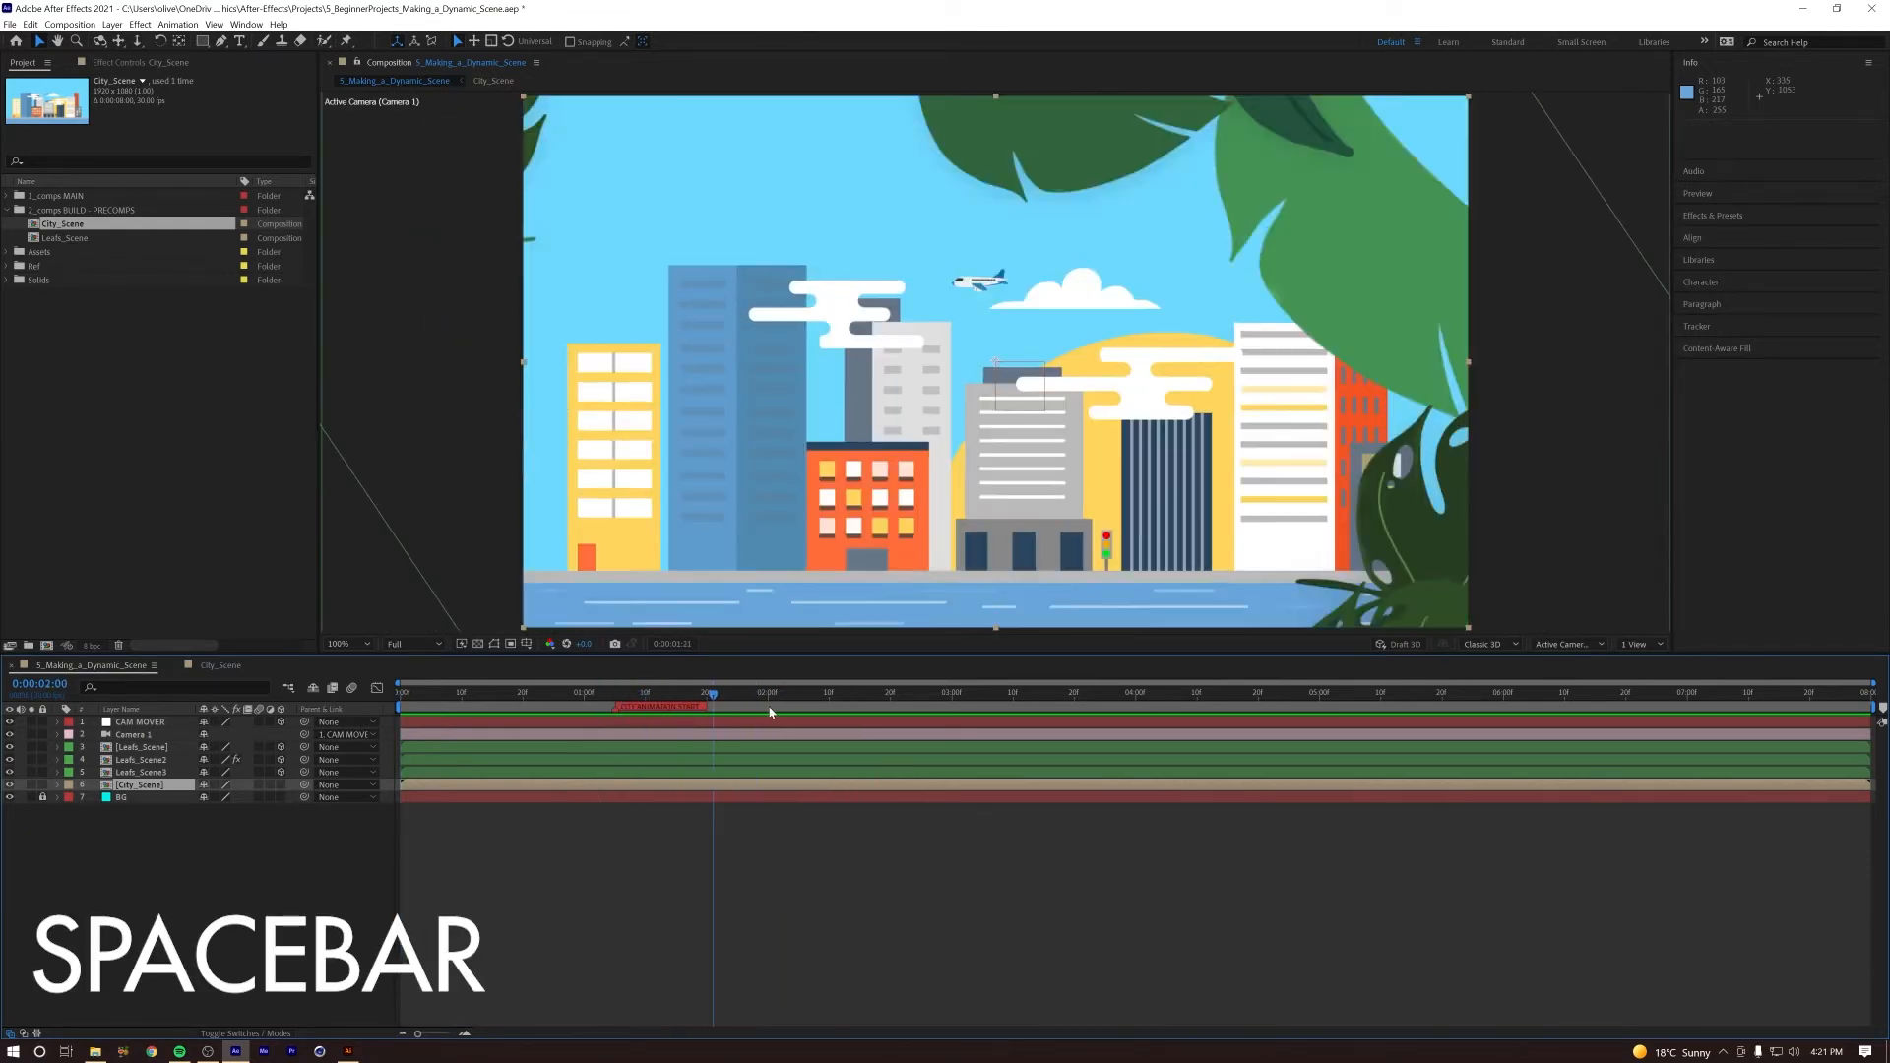
{"action": "key", "text": "space"}
{"action": "key", "text": "space"}
{"action": "left_click_drag", "start_coordinate": [680, 691], "coordinate": [240, 697]}
{"action": "key", "text": "space"}
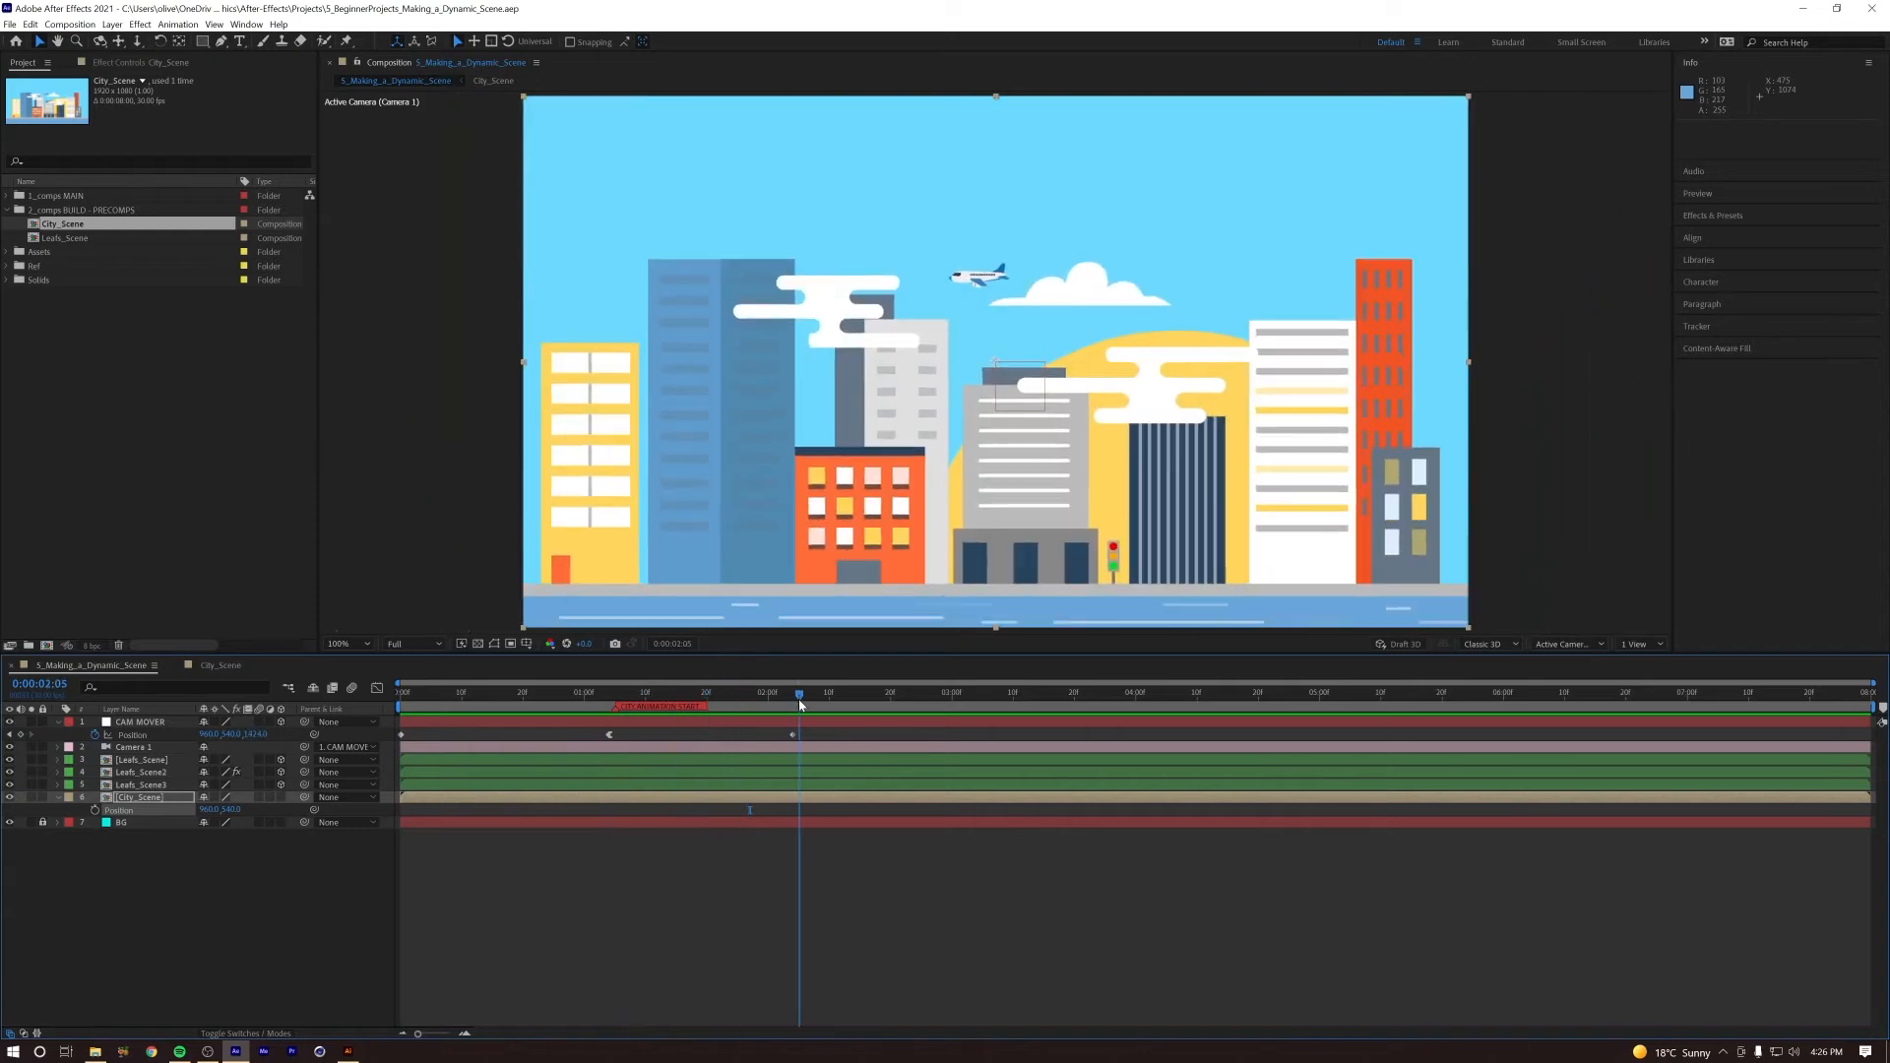
{"action": "key", "text": "space"}
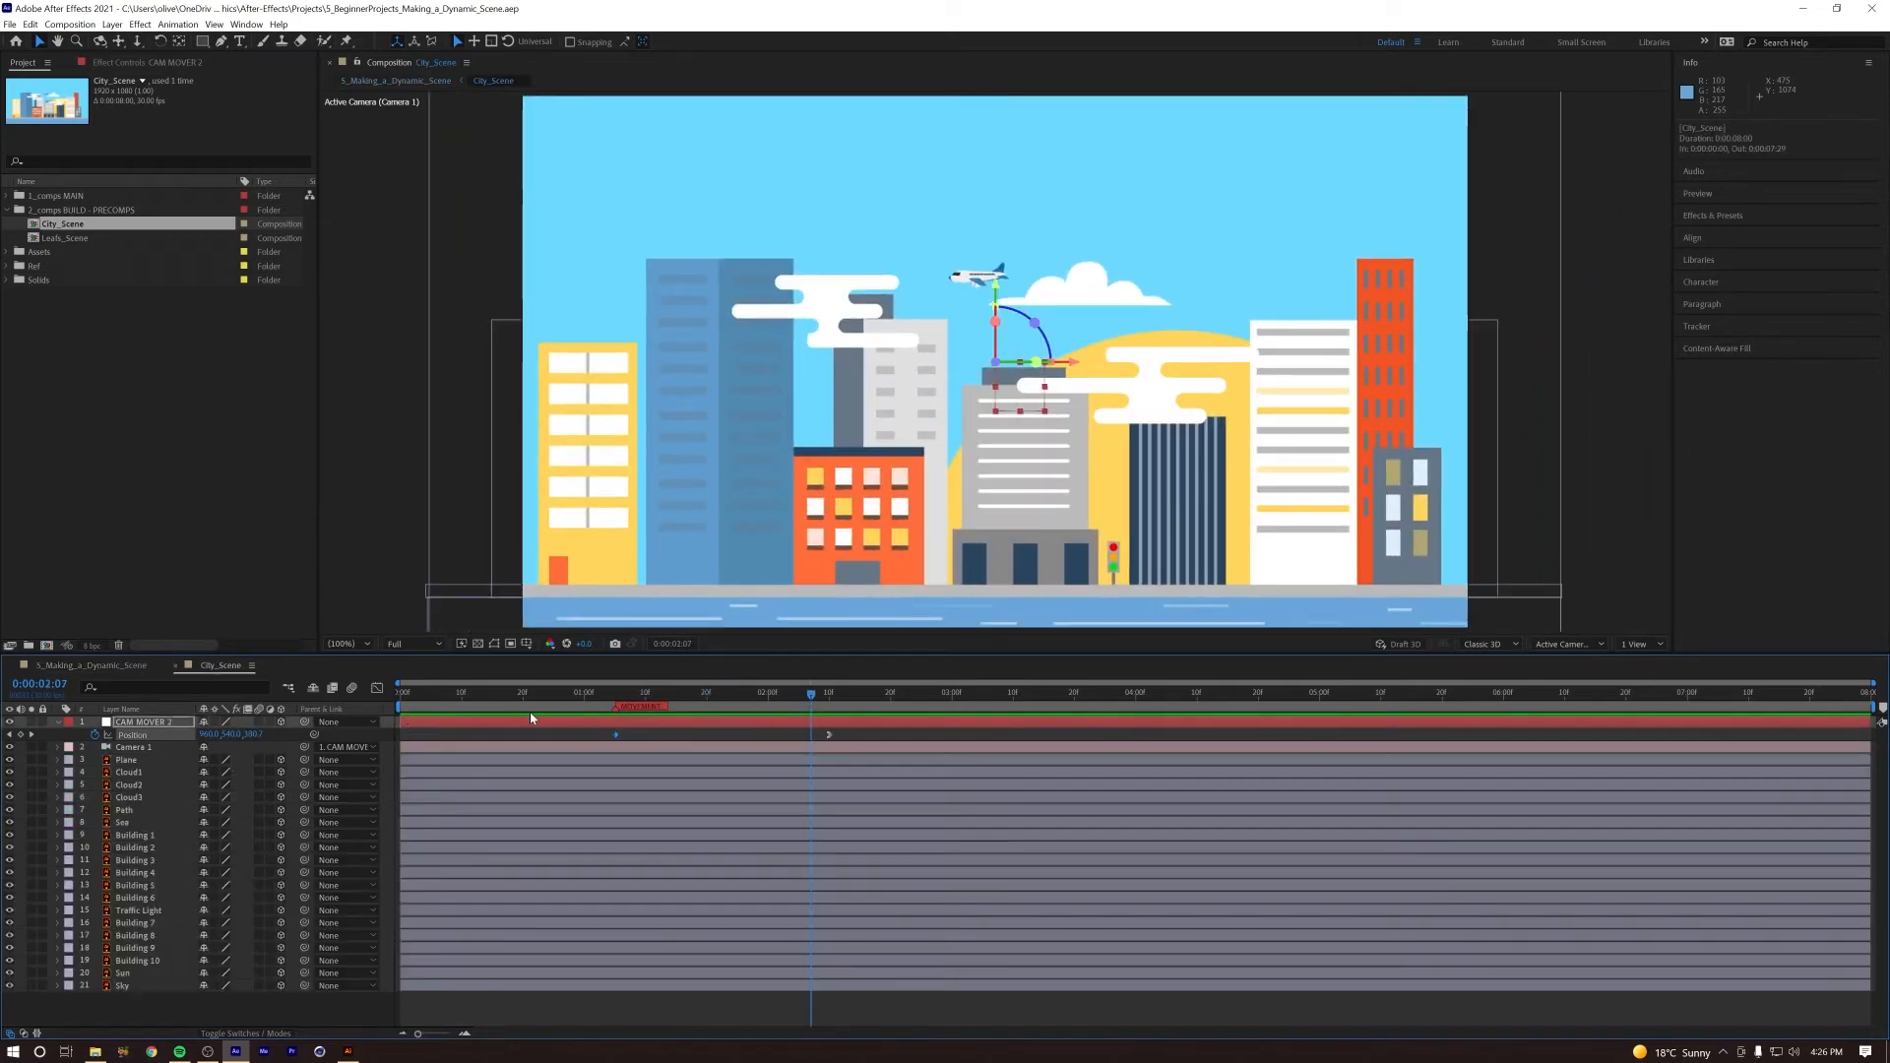
Step: Return to 0:00:01:05 in City_Scene and leave all its layers deselected
{"action": "left_click", "coordinate": [617, 725]}
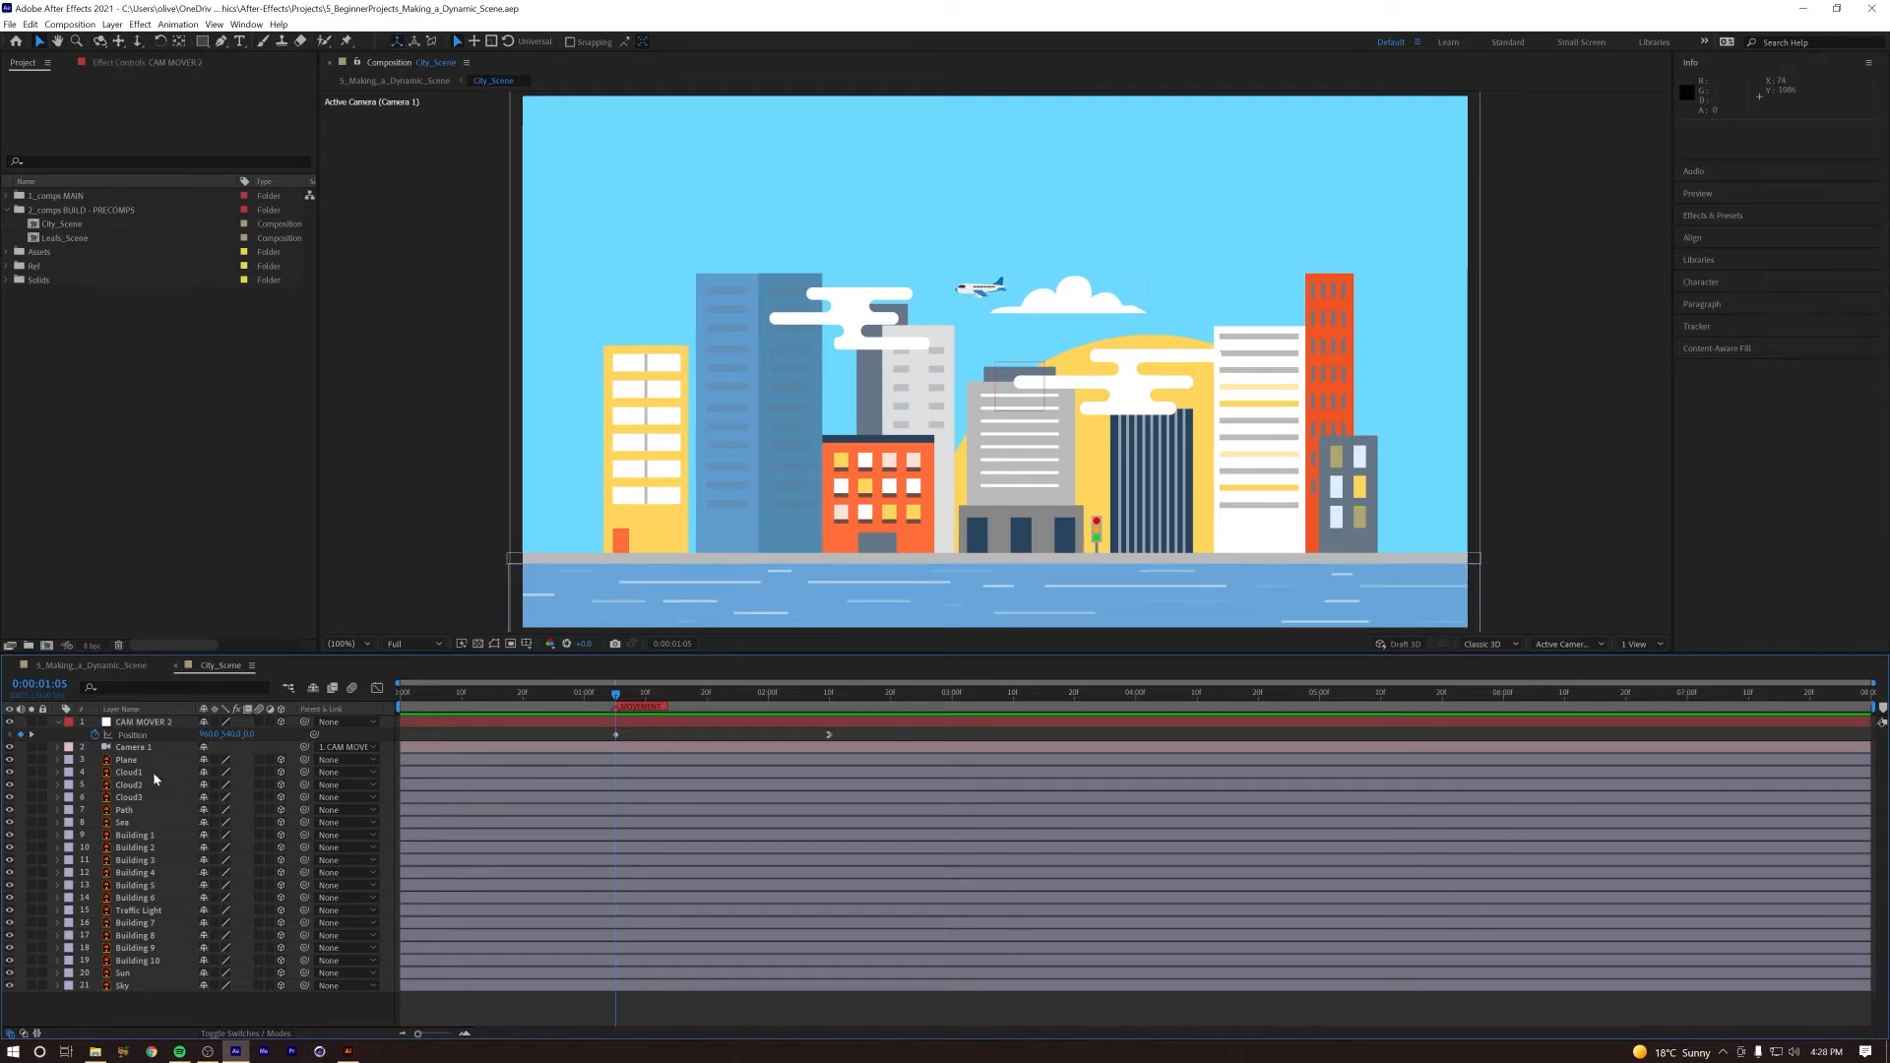
Step: Bring the Path and Sea layers forward to about -244 in Z and raise both to meet the buildings' base
{"action": "left_click", "coordinate": [601, 558]}
{"action": "left_click", "coordinate": [135, 823], "text": "shift"}
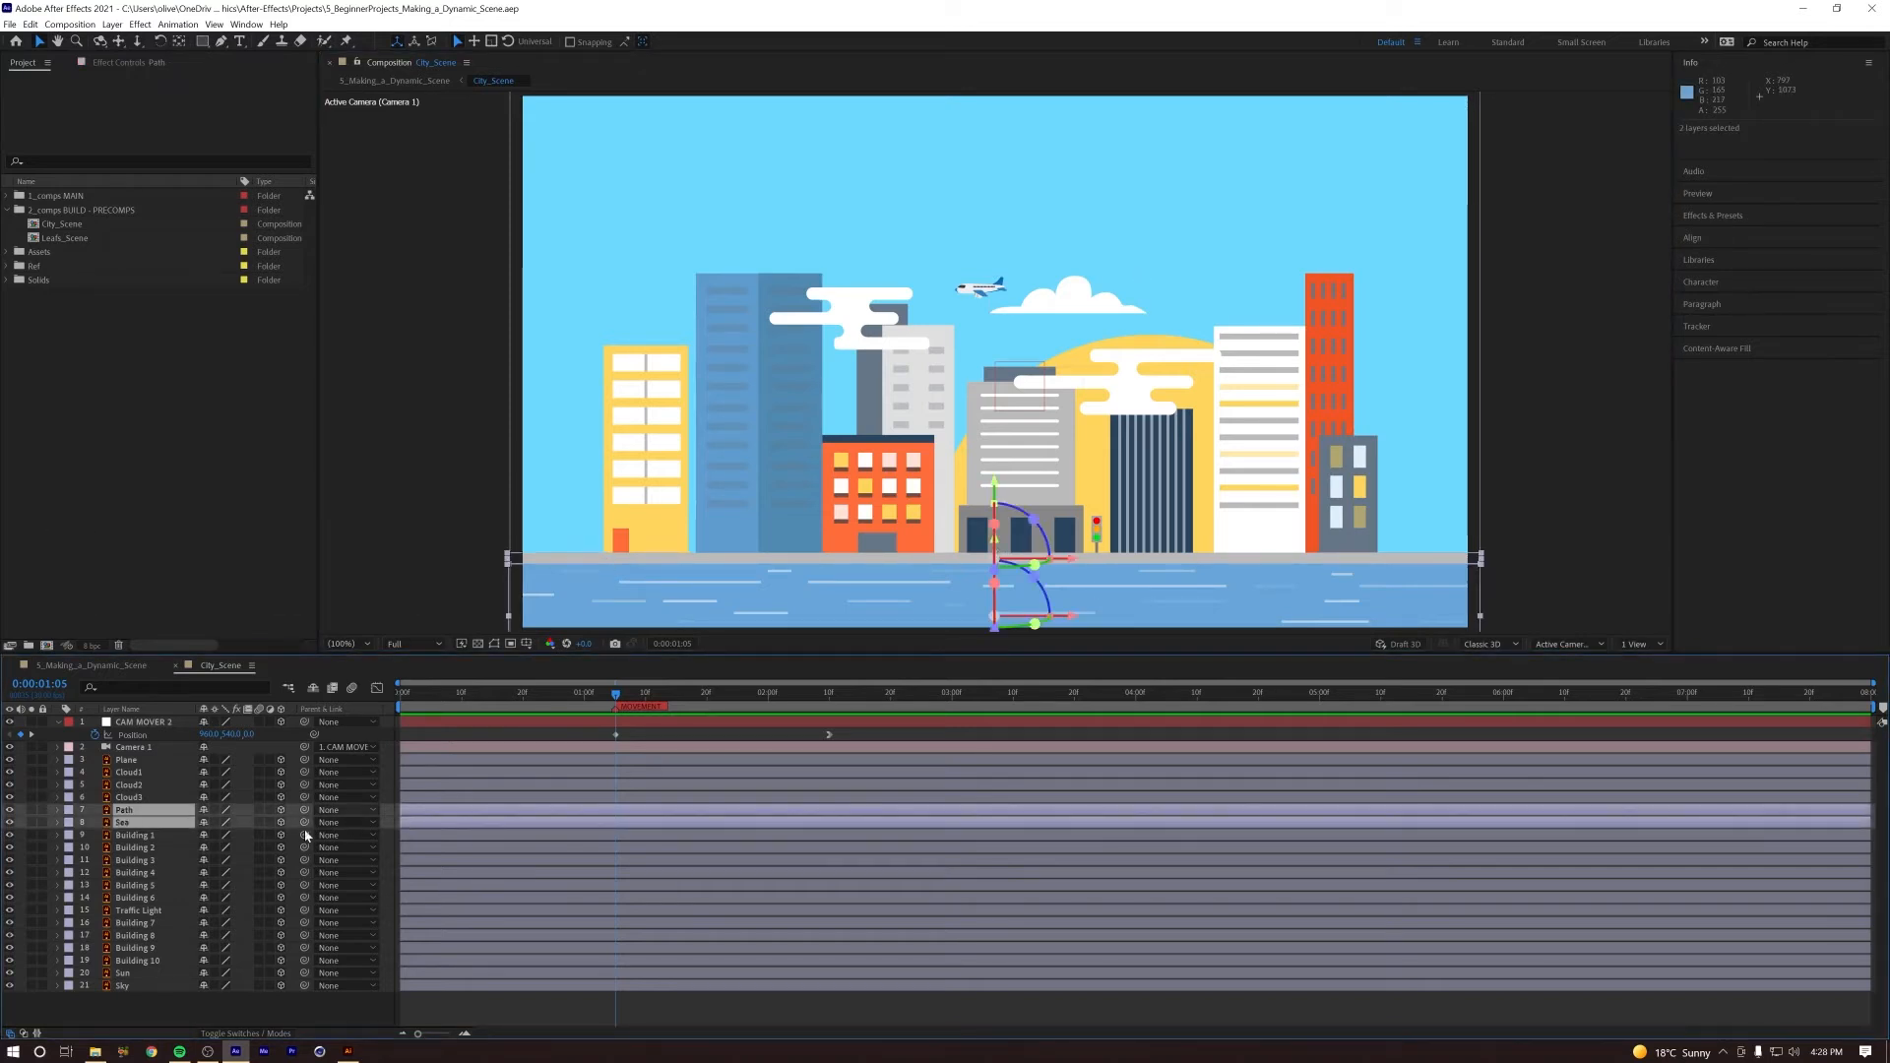
{"action": "key", "text": "p"}
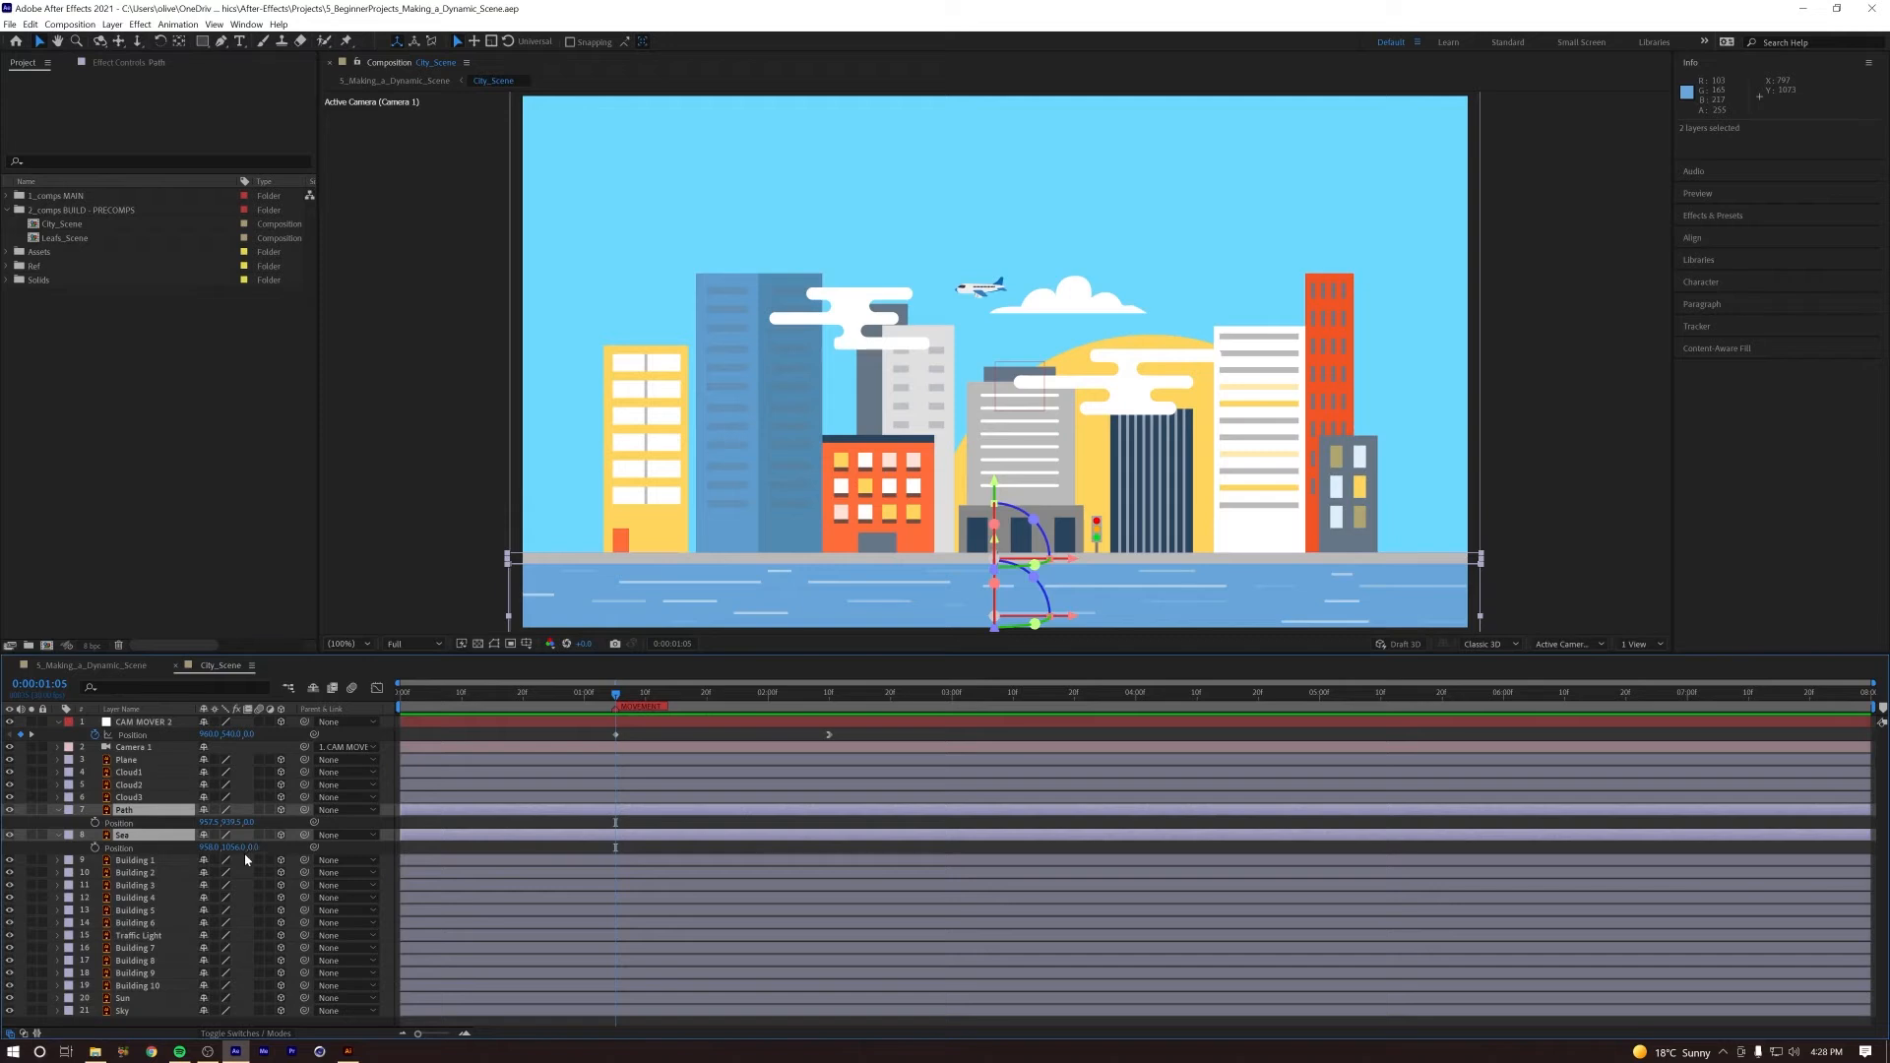
{"action": "left_click_drag", "start_coordinate": [252, 848], "coordinate": [92, 872]}
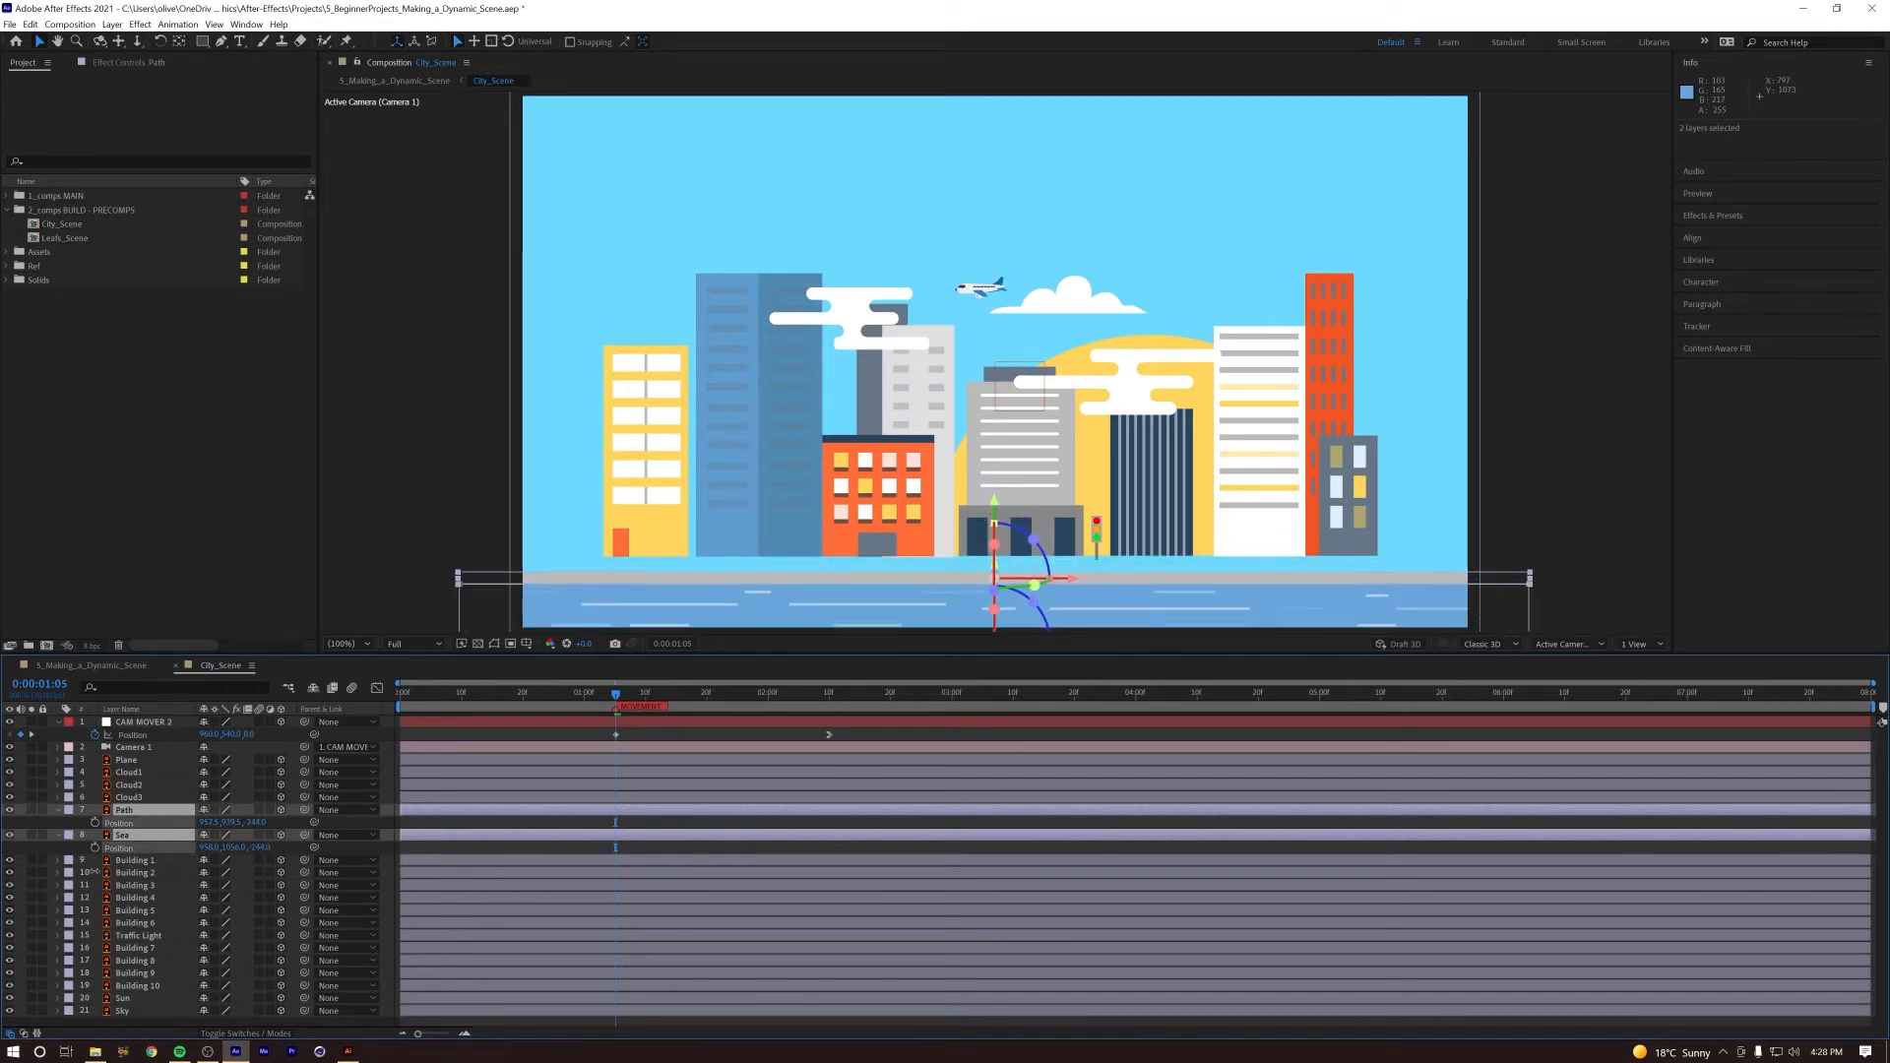
{"action": "left_click_drag", "start_coordinate": [231, 822], "coordinate": [293, 814]}
Step: Check the camera push partway through and nudge the Path layer slightly down against the Sea
{"action": "key", "text": "space"}
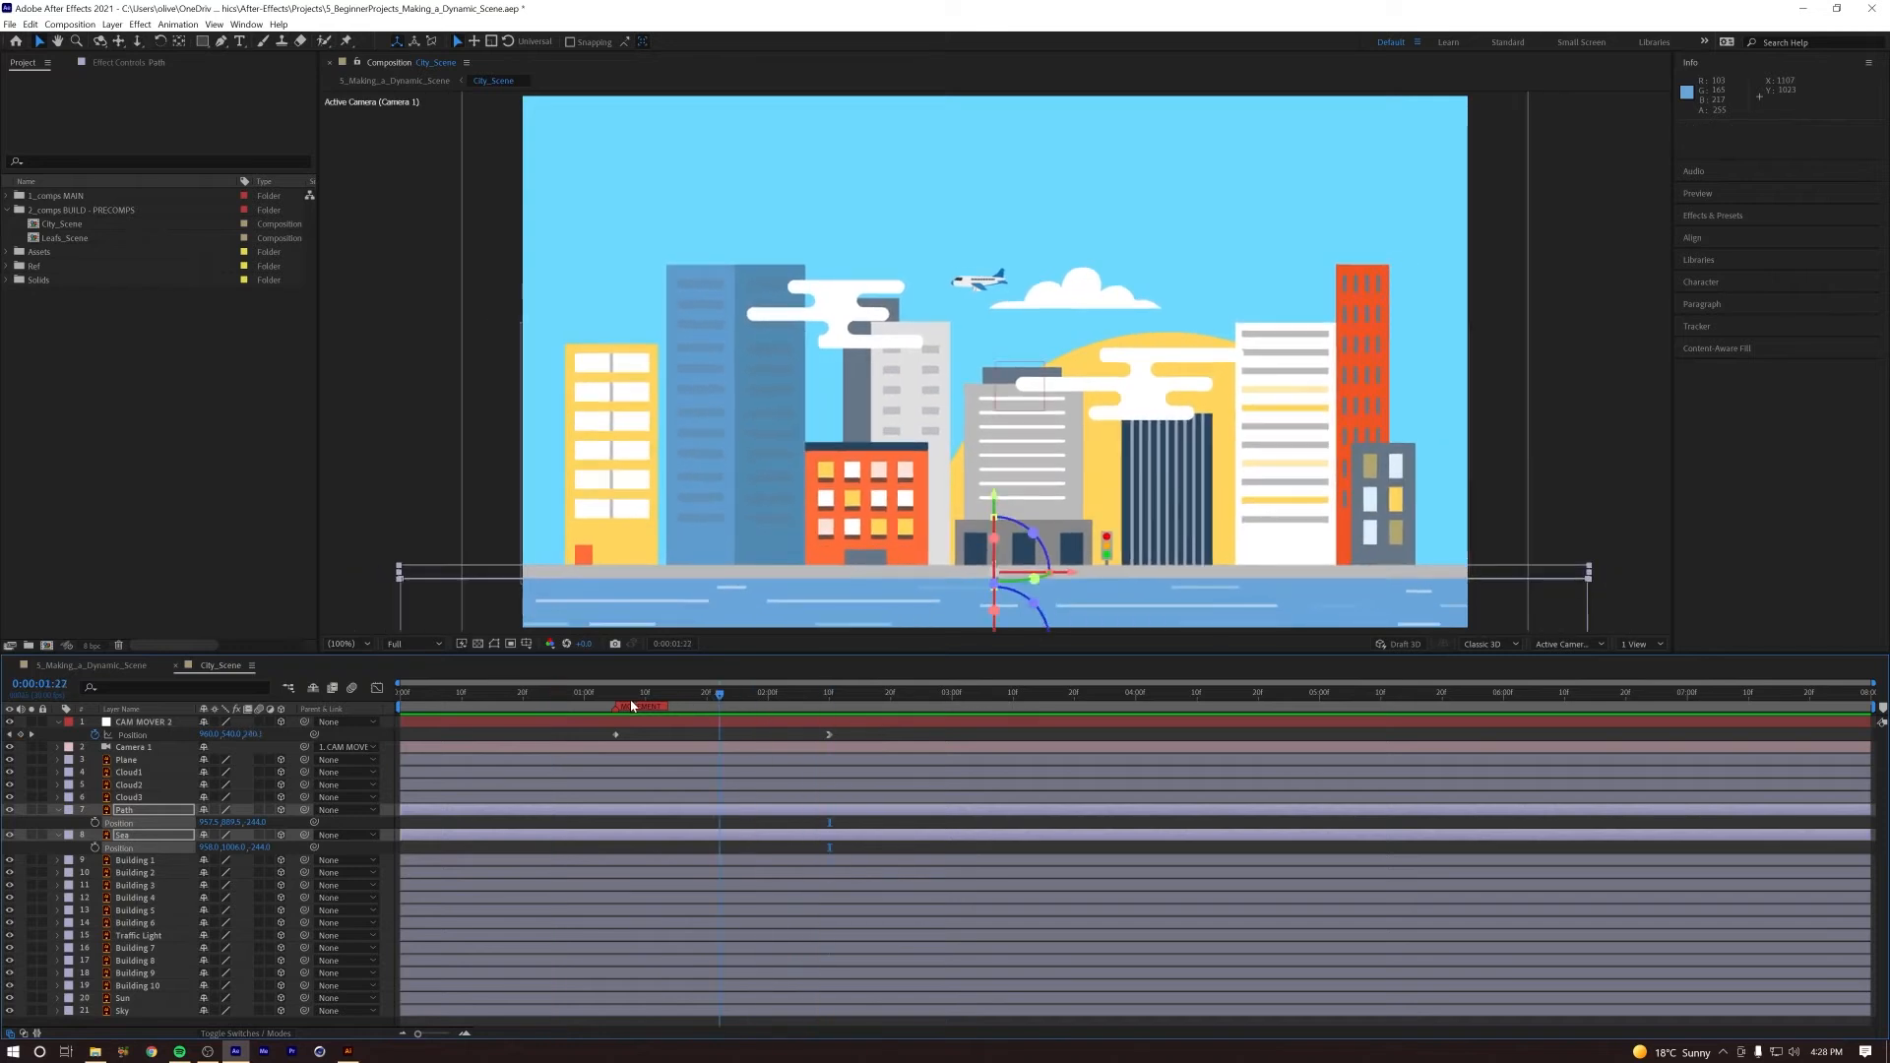
{"action": "key", "text": "space"}
{"action": "left_click", "coordinate": [786, 738]}
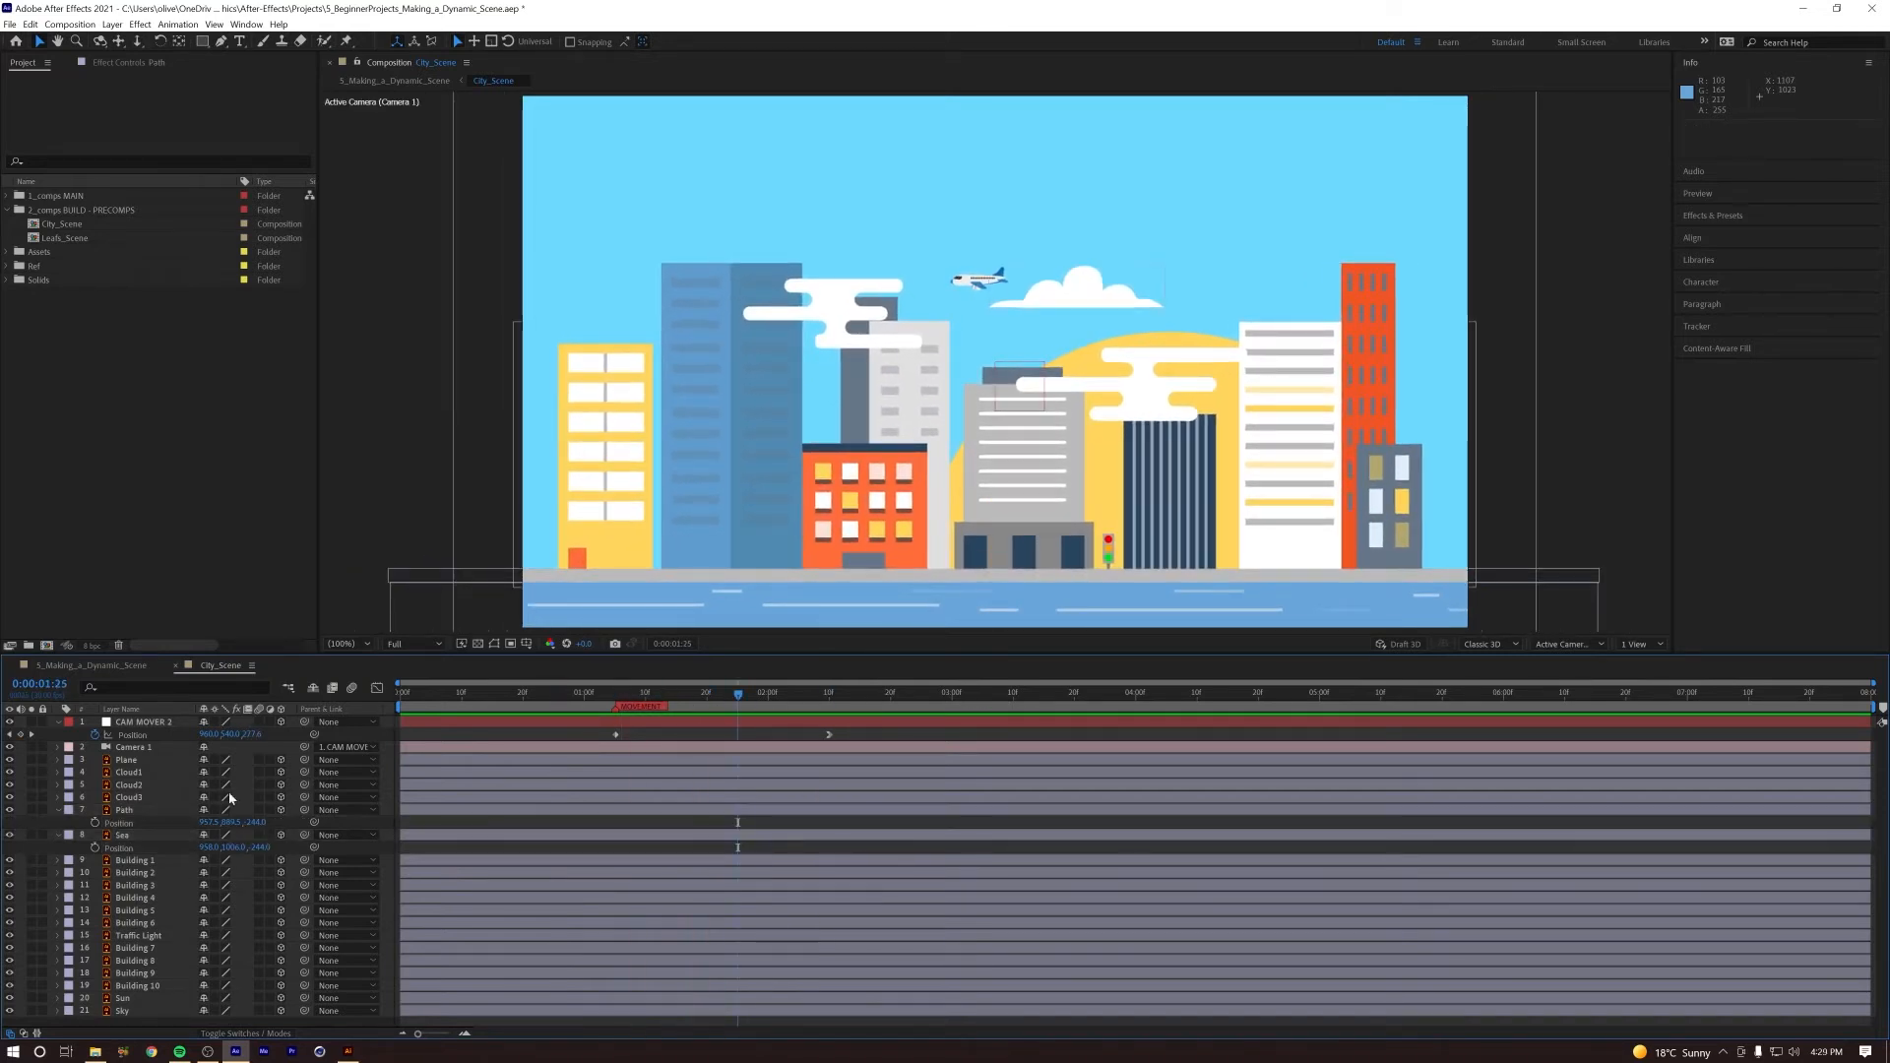
{"action": "left_click", "coordinate": [123, 811]}
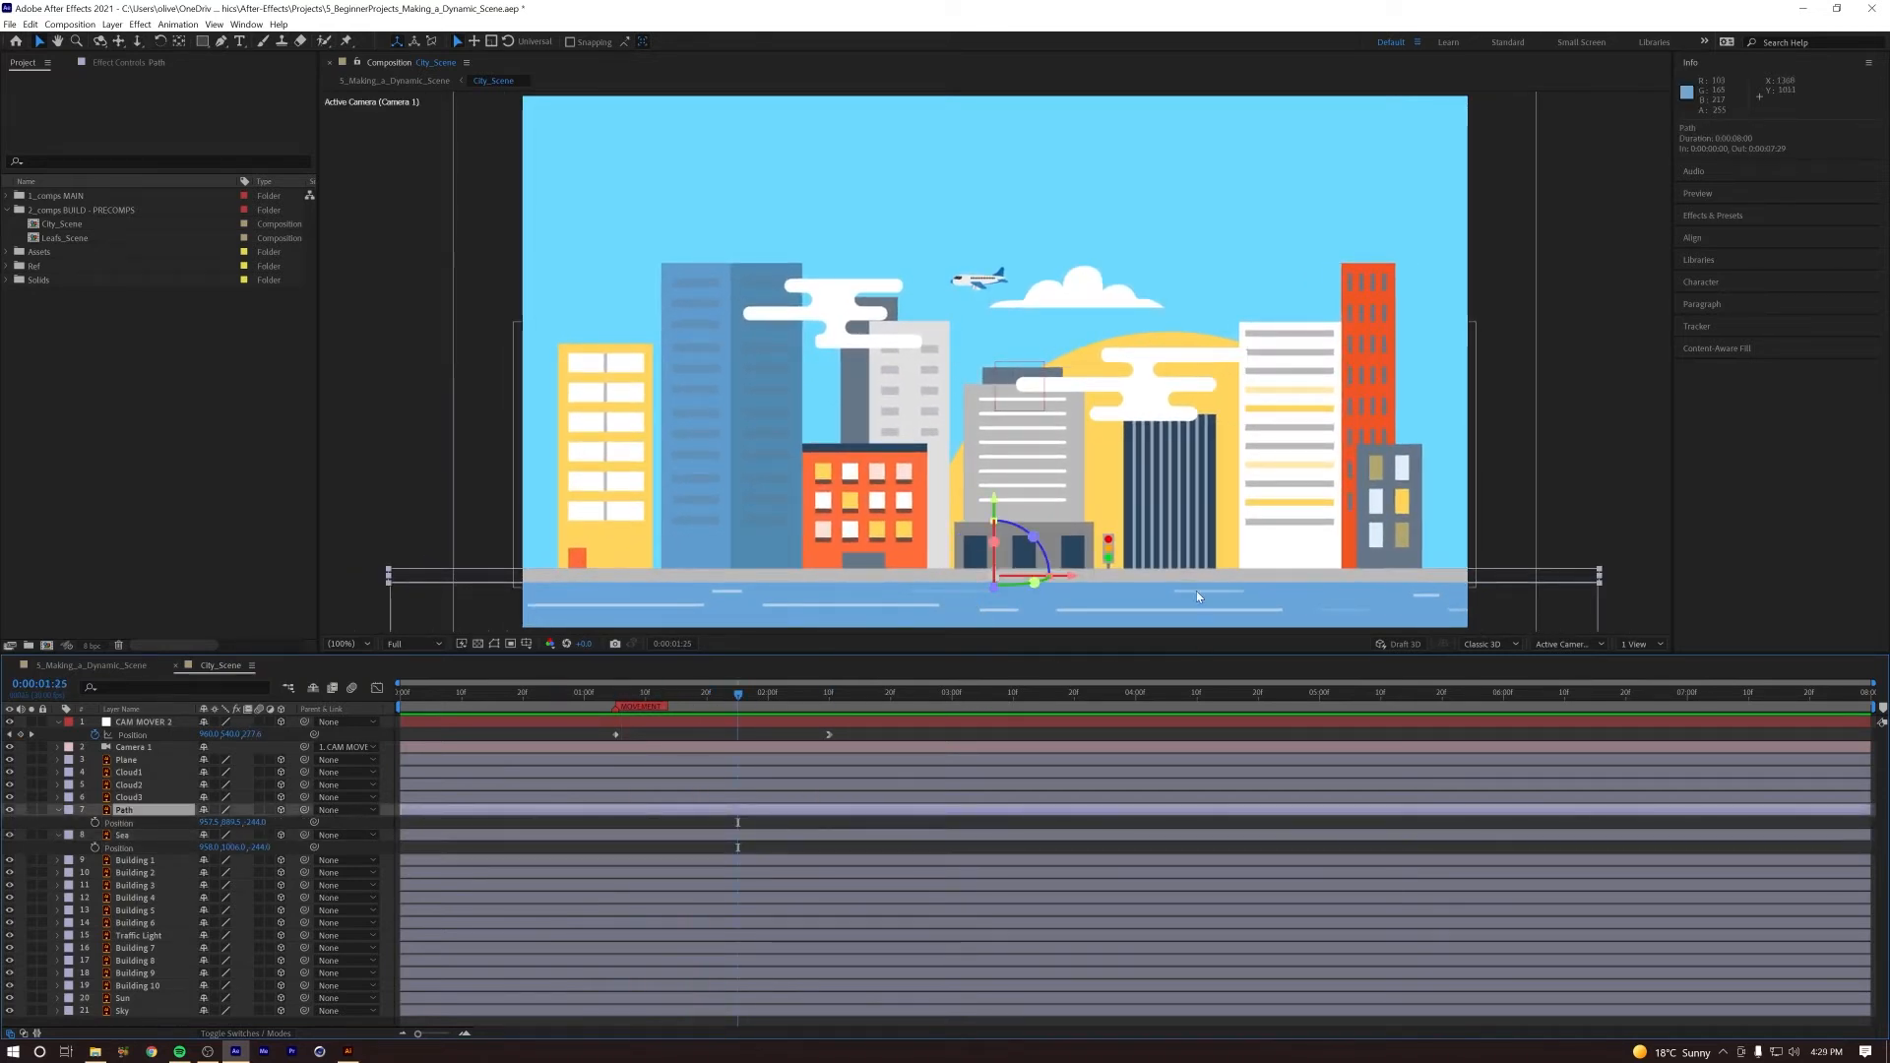
{"action": "key", "text": "Down"}
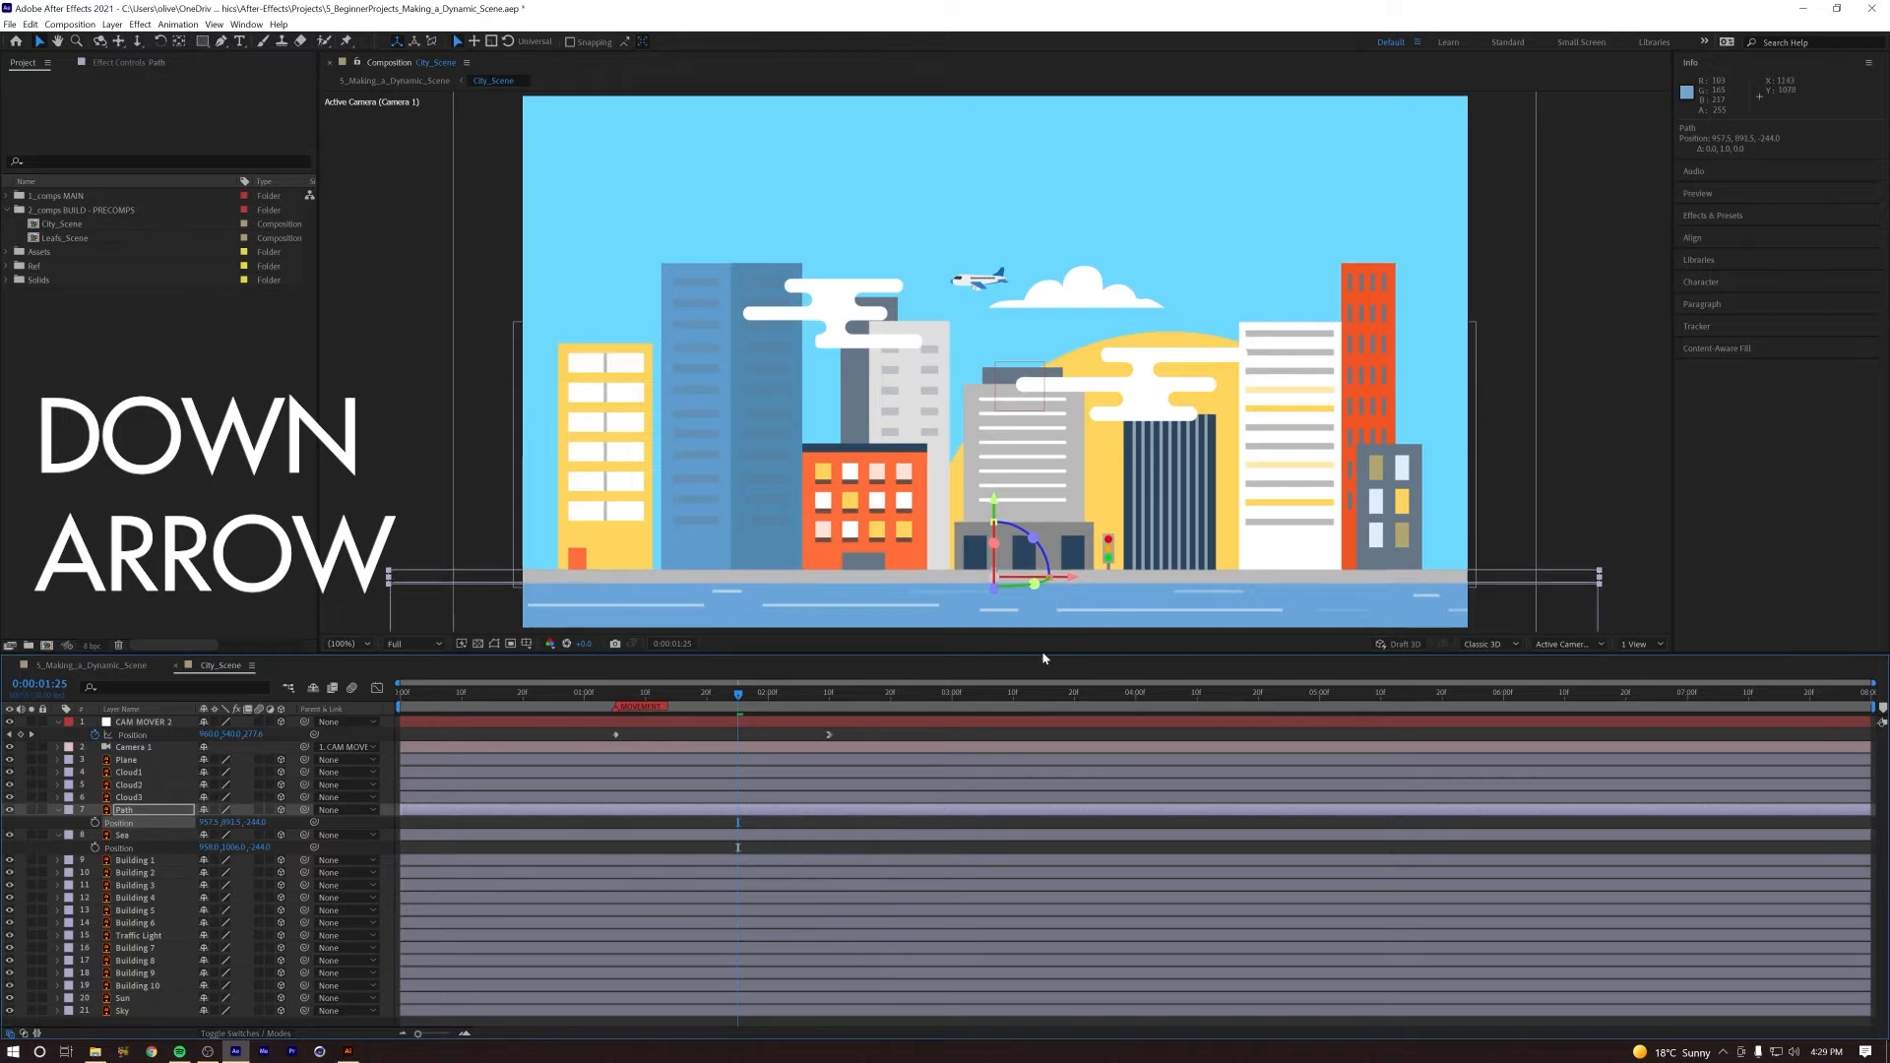
Step: Scrub and replay City_Scene from around 0:00:01:05 to check the parallax of the Path and Sea
{"action": "left_click_drag", "start_coordinate": [675, 702], "coordinate": [612, 701]}
{"action": "key", "text": "space"}
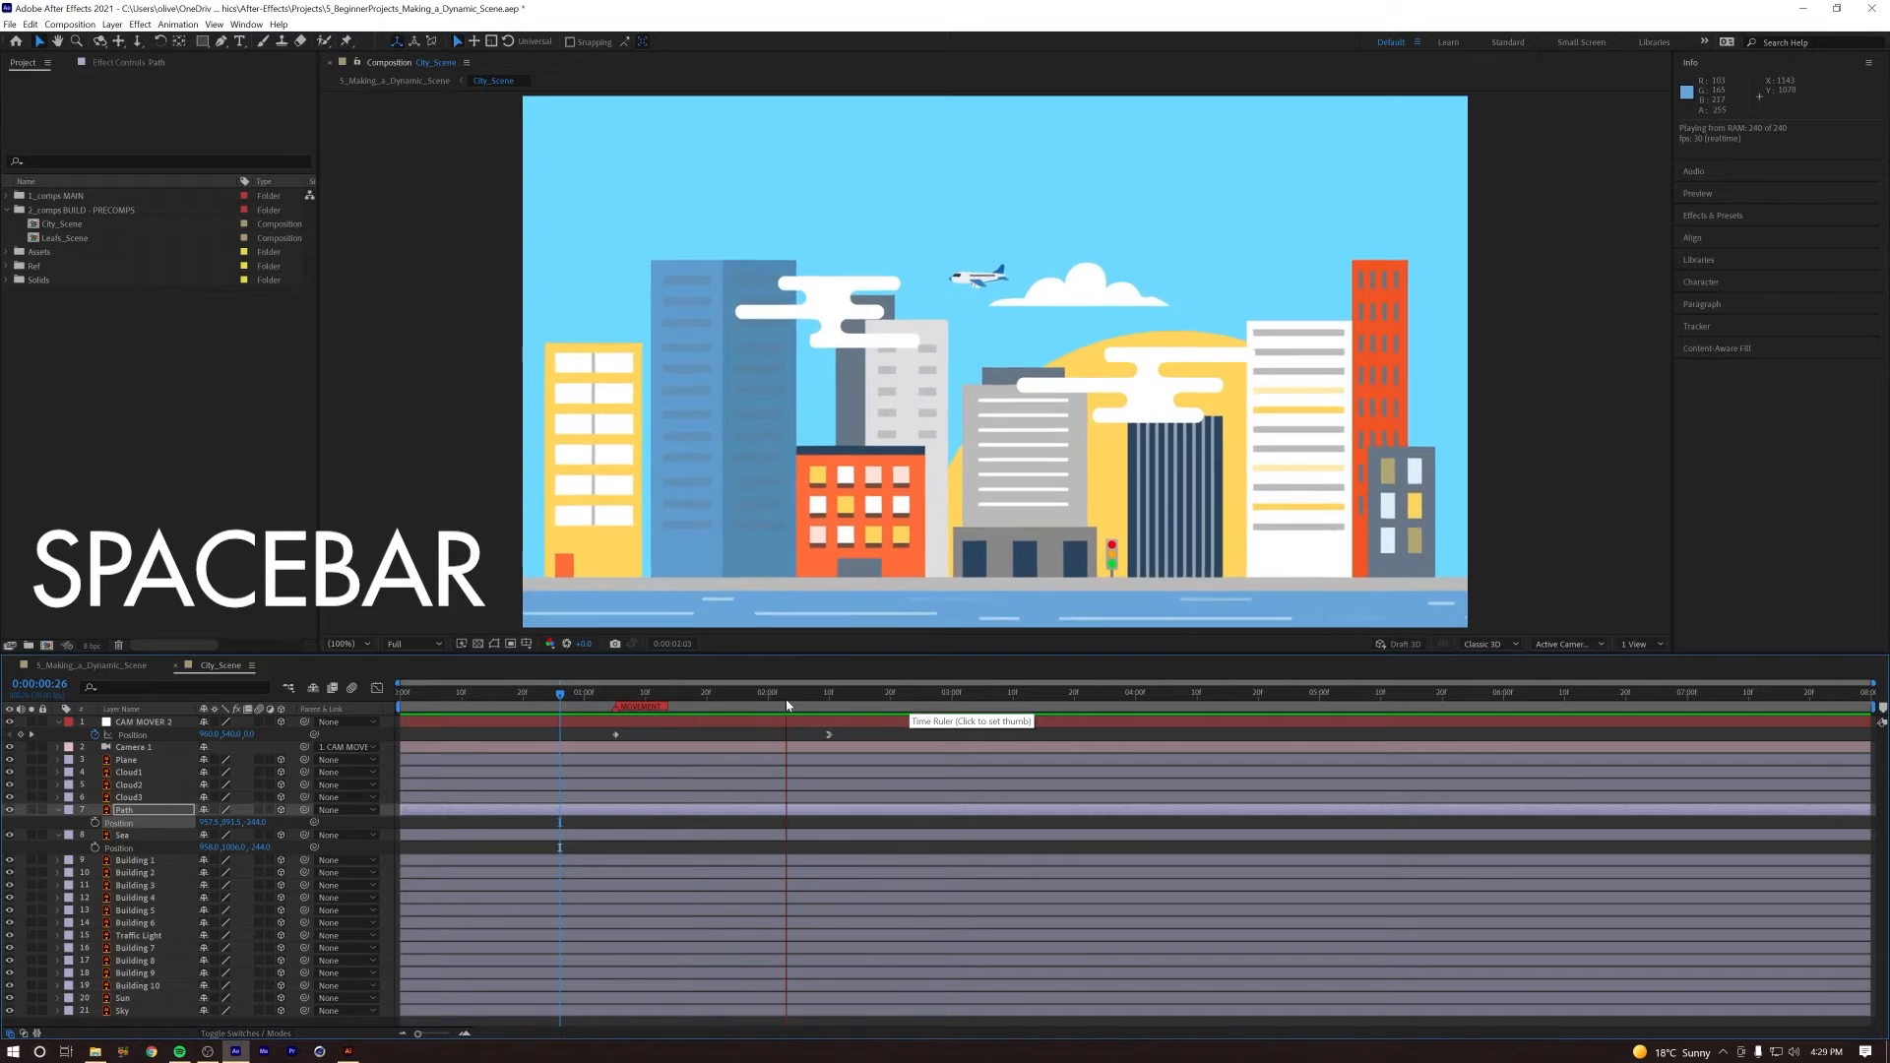
{"action": "key", "text": "space"}
{"action": "left_click_drag", "start_coordinate": [606, 696], "coordinate": [787, 697]}
{"action": "key", "text": "space"}
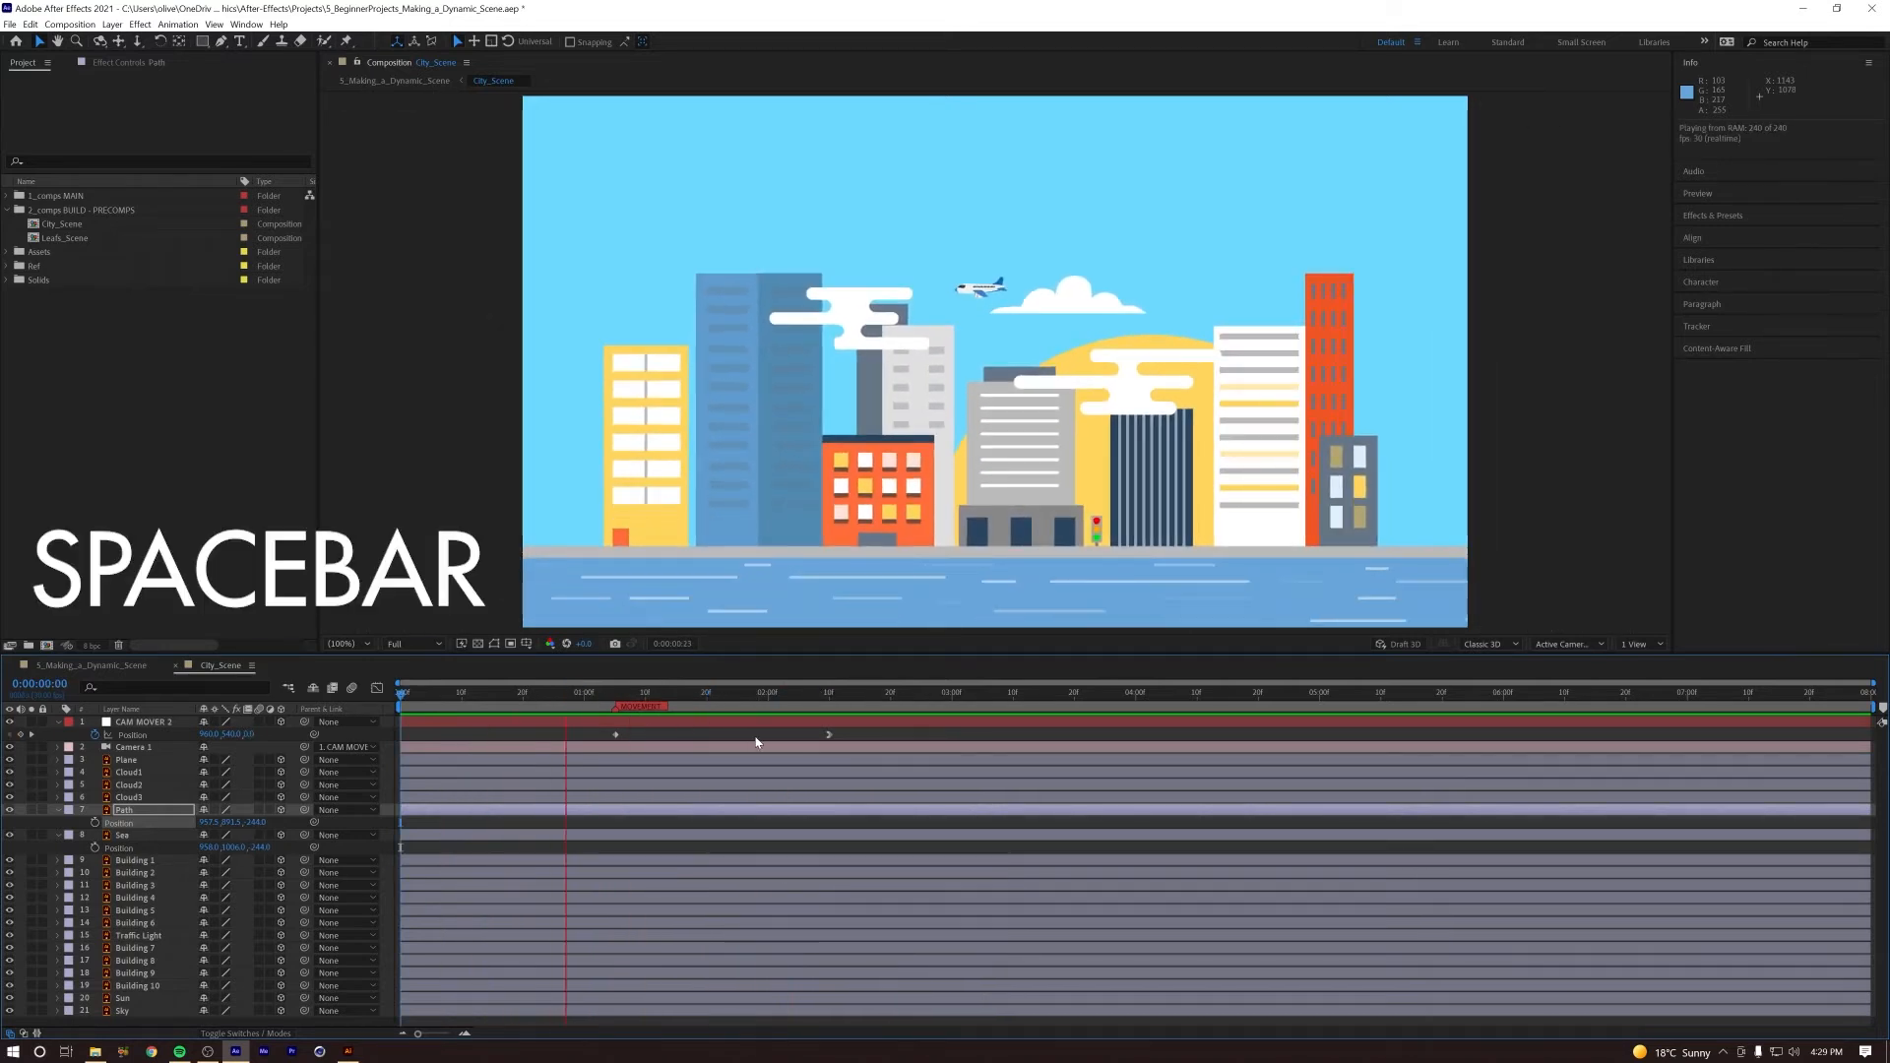
{"action": "key", "text": "space"}
{"action": "mouse_move", "coordinate": [619, 698]}
{"action": "left_mouse_down"}
{"action": "mouse_move", "coordinate": [817, 702]}
{"action": "mouse_move", "coordinate": [615, 701]}
{"action": "left_mouse_up"}
{"action": "key", "text": "space"}
{"action": "key", "text": "space"}
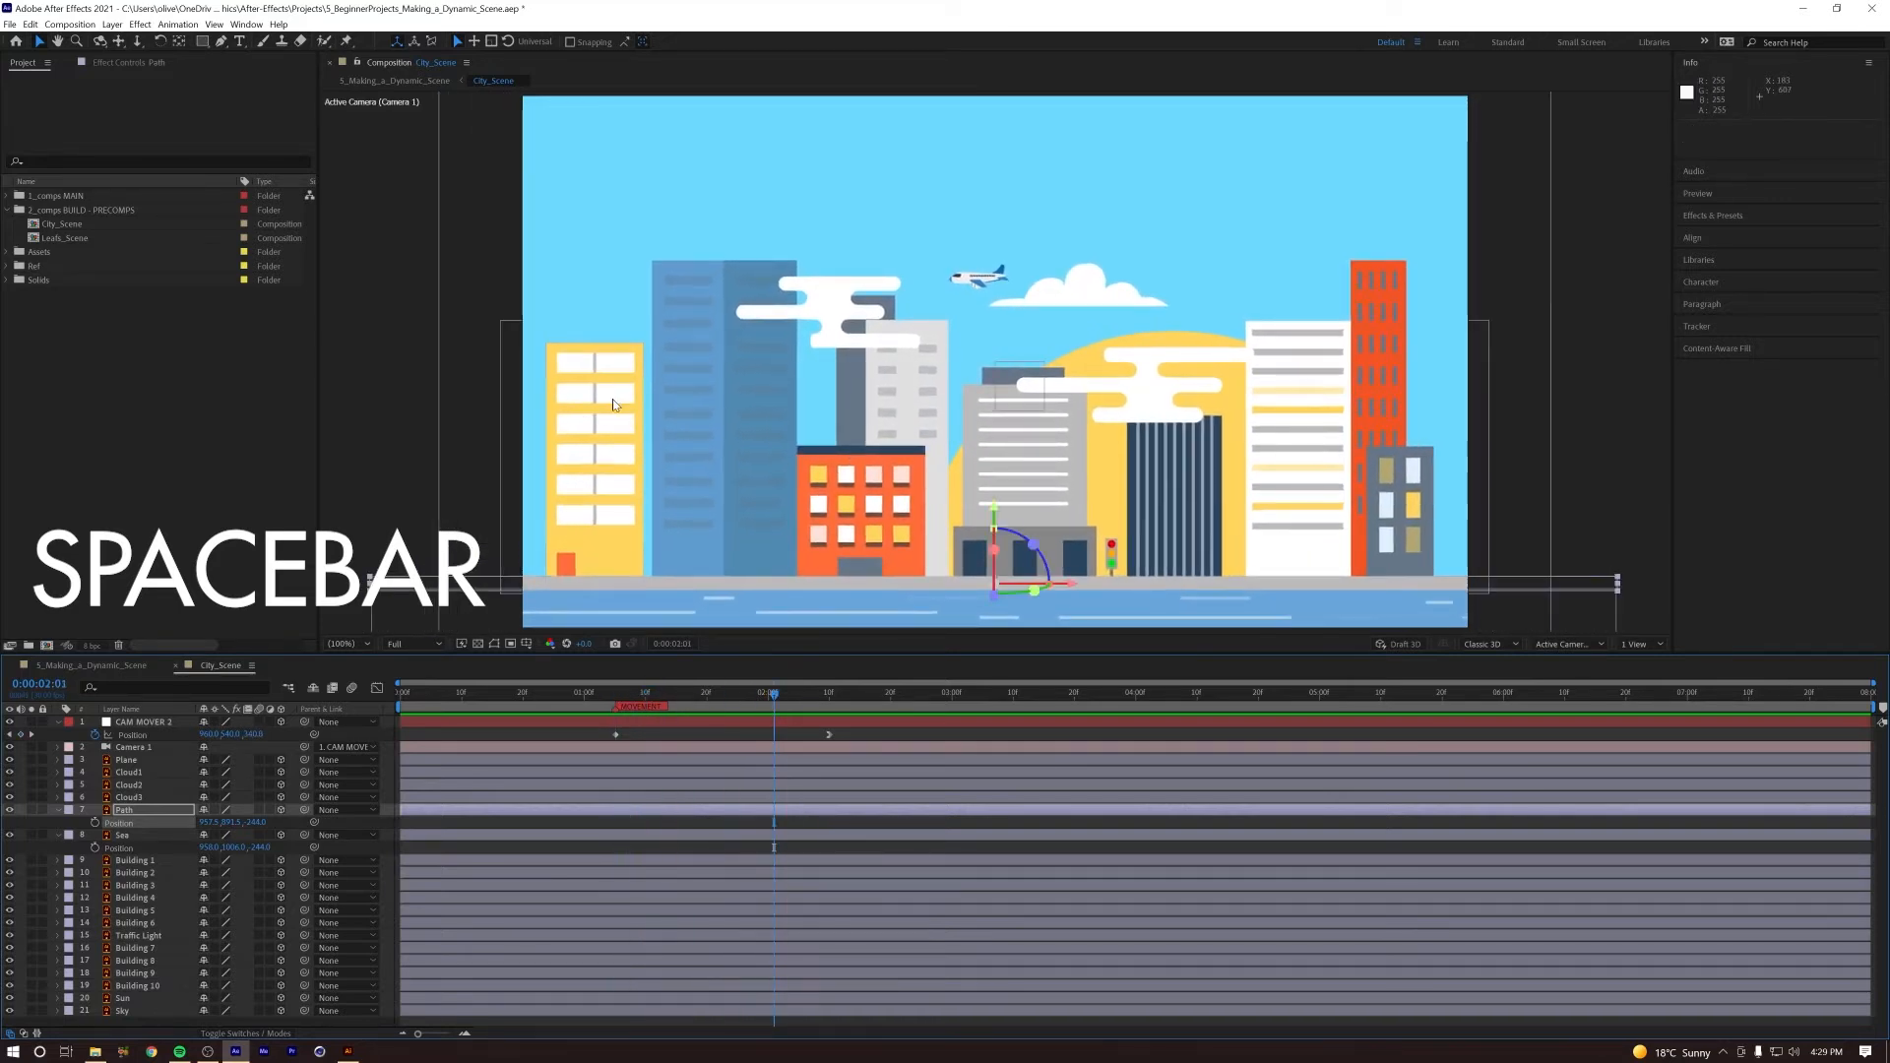
Step: Bring the yellow Building 1 layer forward to about -143 in Z
{"action": "left_click", "coordinate": [617, 699]}
{"action": "left_click", "coordinate": [641, 481]}
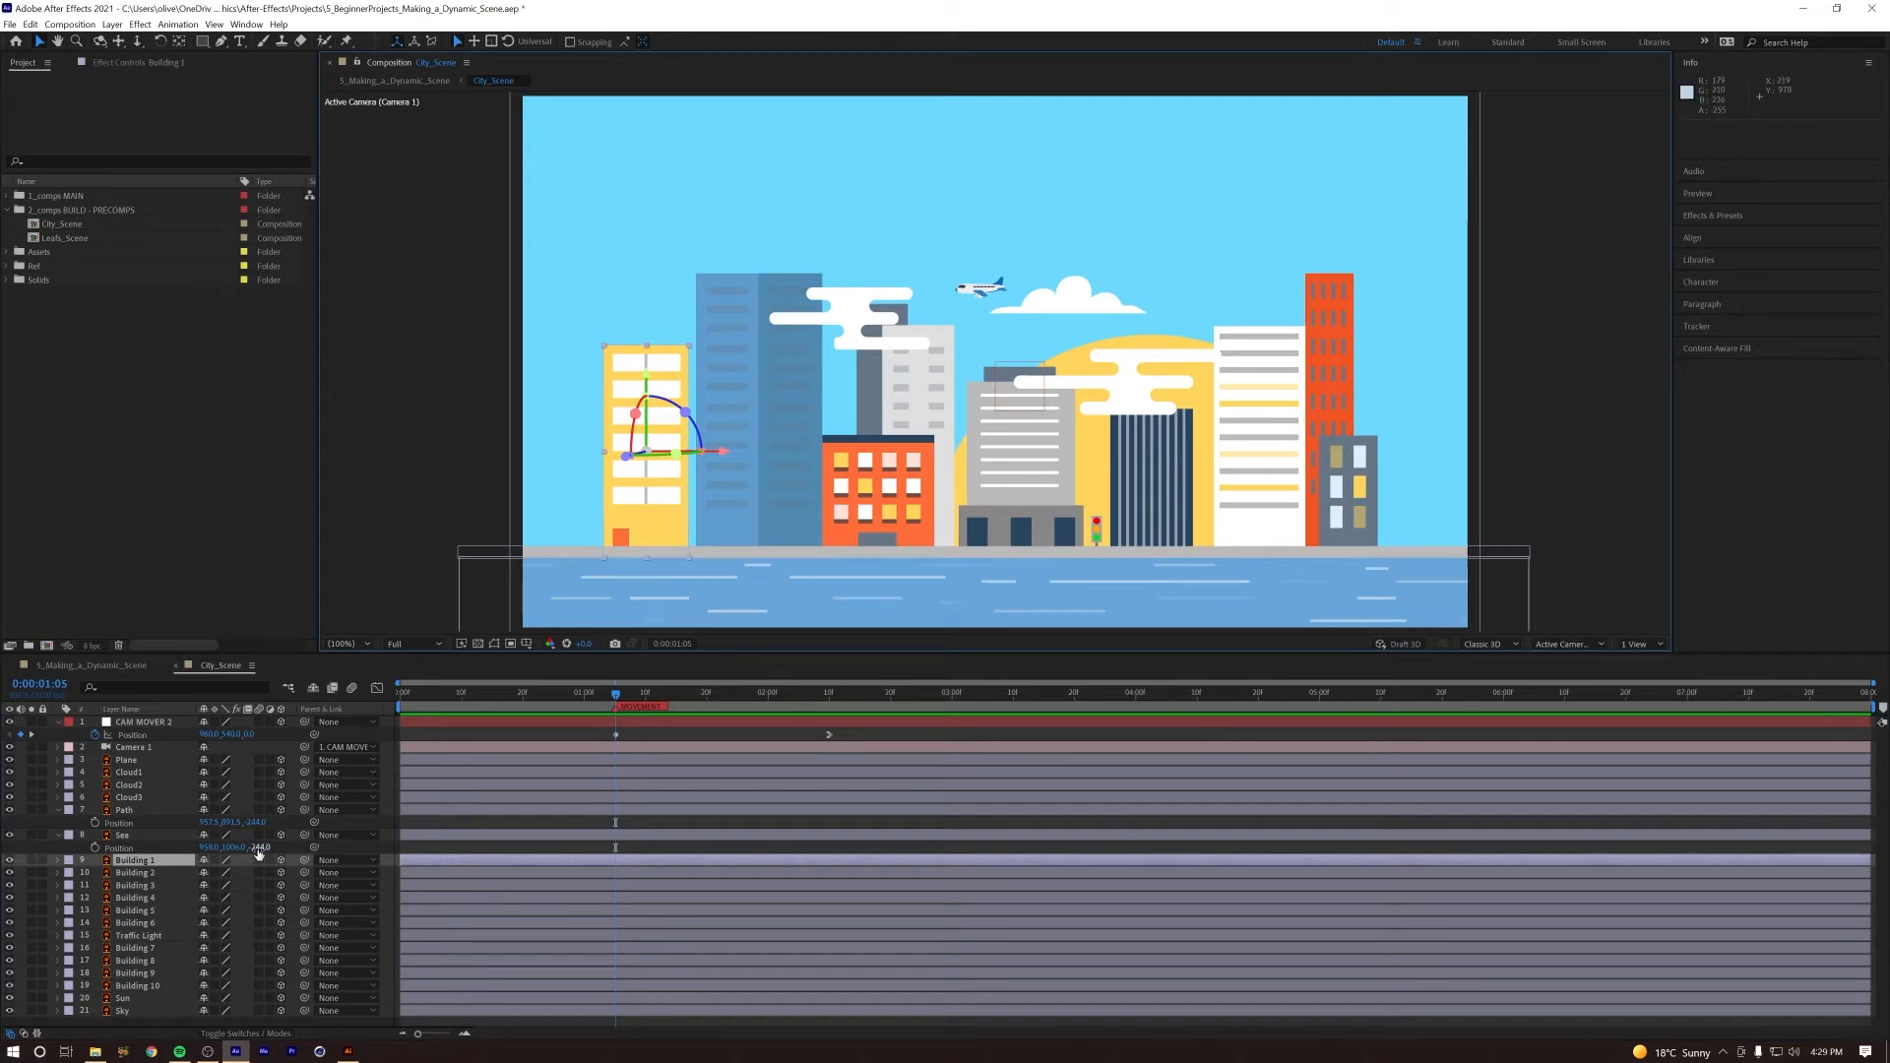
{"action": "key", "text": "p"}
{"action": "left_click", "coordinate": [695, 694]}
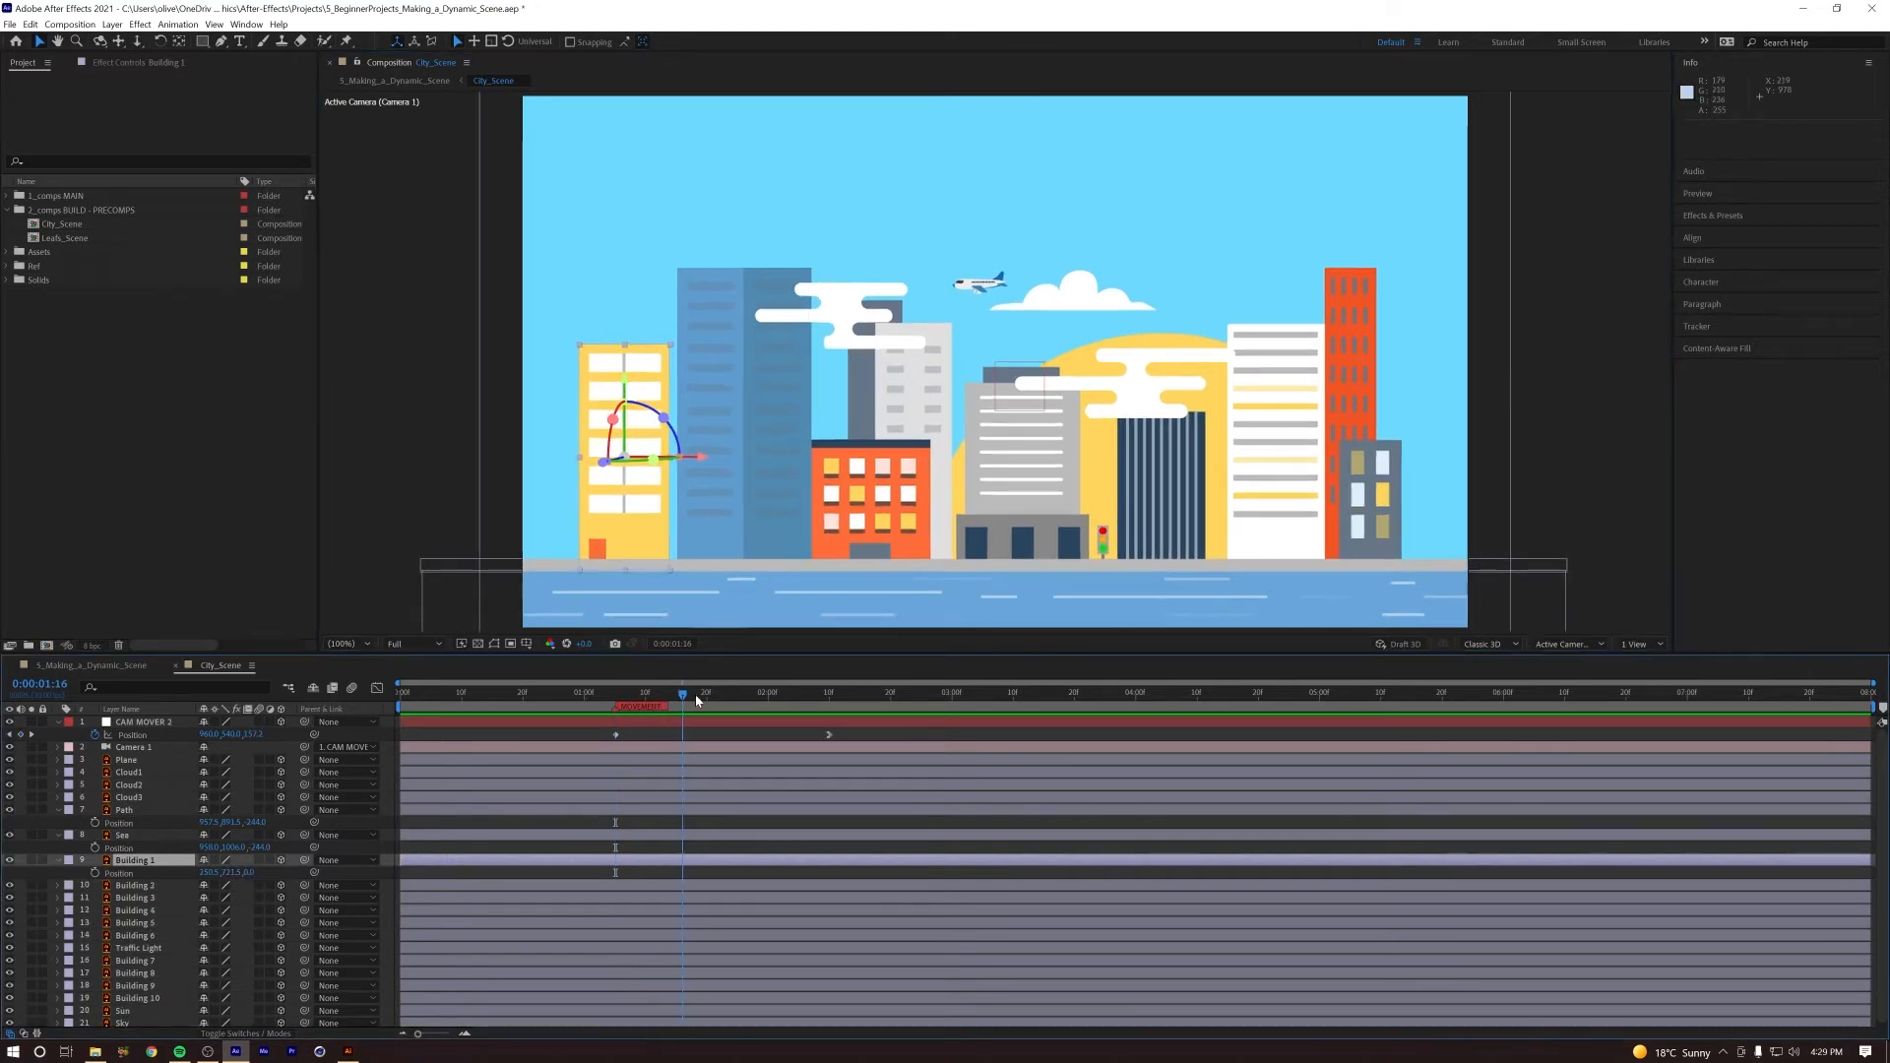
{"action": "left_click_drag", "start_coordinate": [249, 874], "coordinate": [157, 888]}
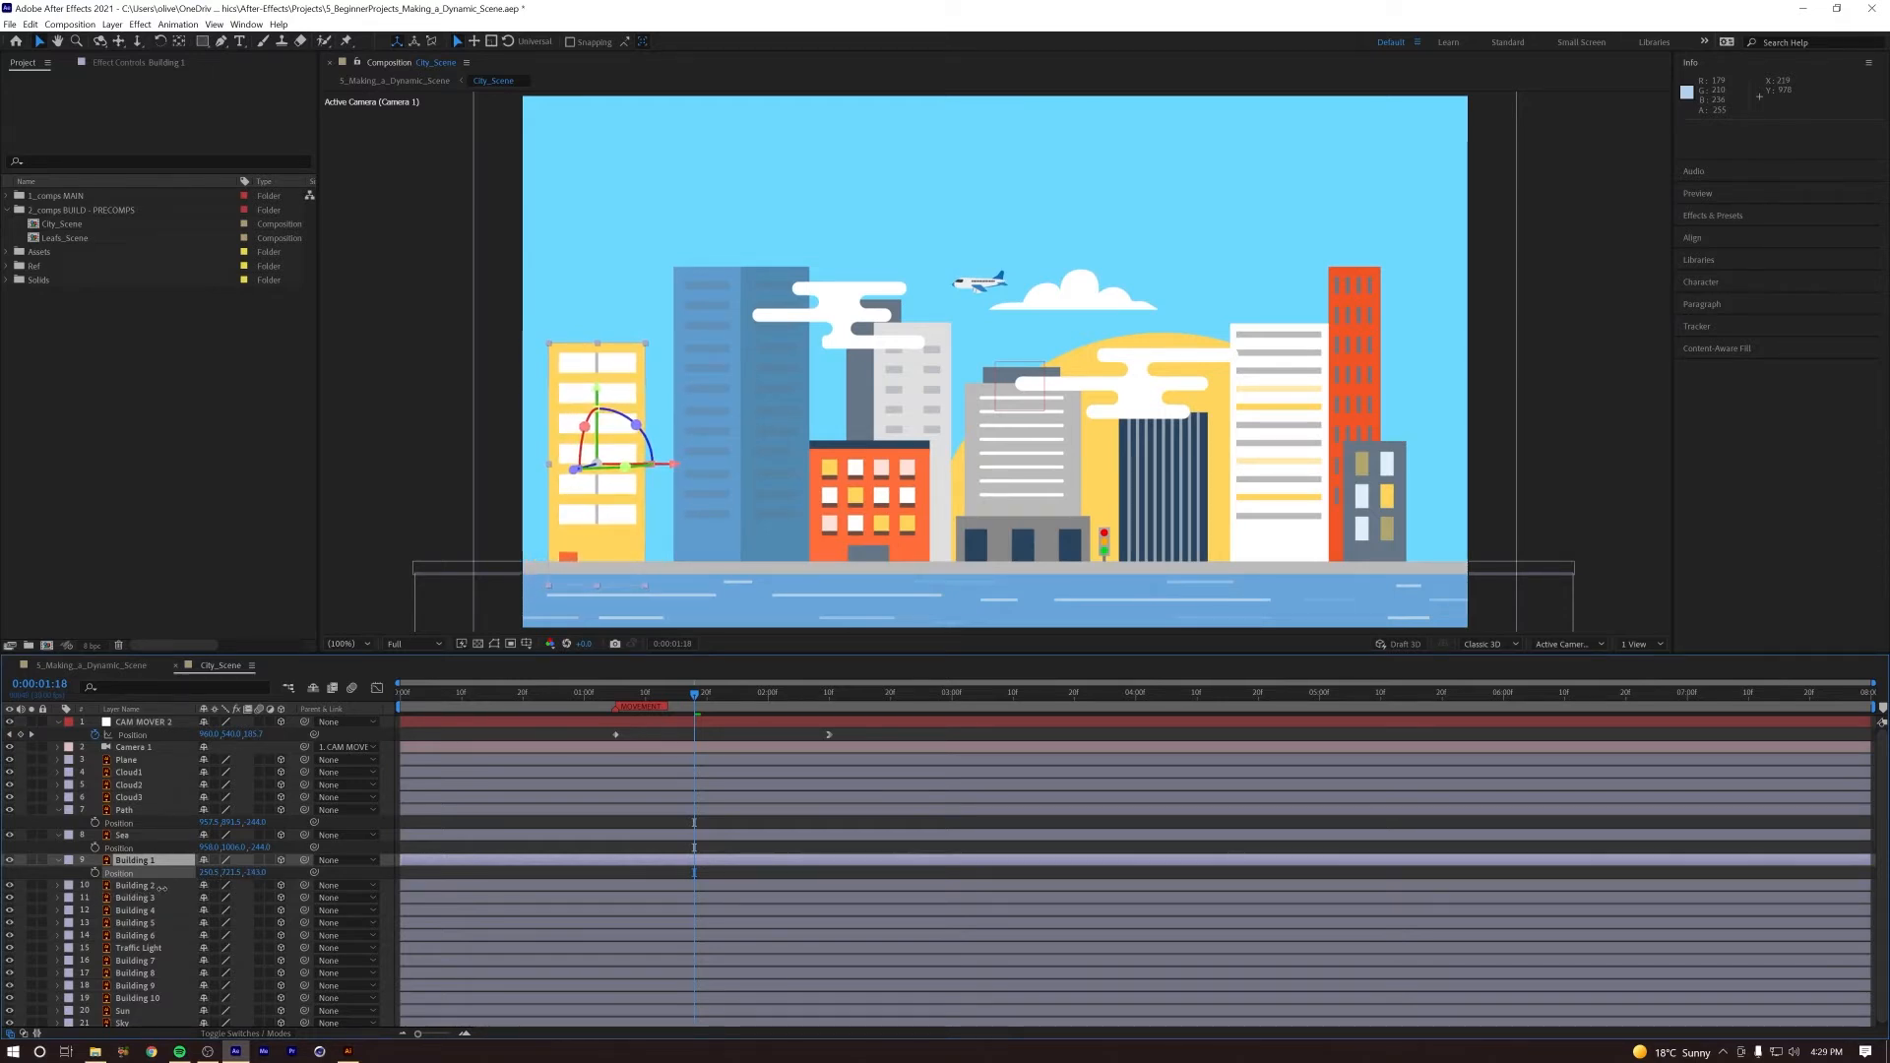
Step: Bring the tall blue Building 2 layer forward to about -111 in Z
{"action": "left_click", "coordinate": [141, 889]}
{"action": "key", "text": "p"}
{"action": "left_click_drag", "start_coordinate": [242, 898], "coordinate": [183, 910]}
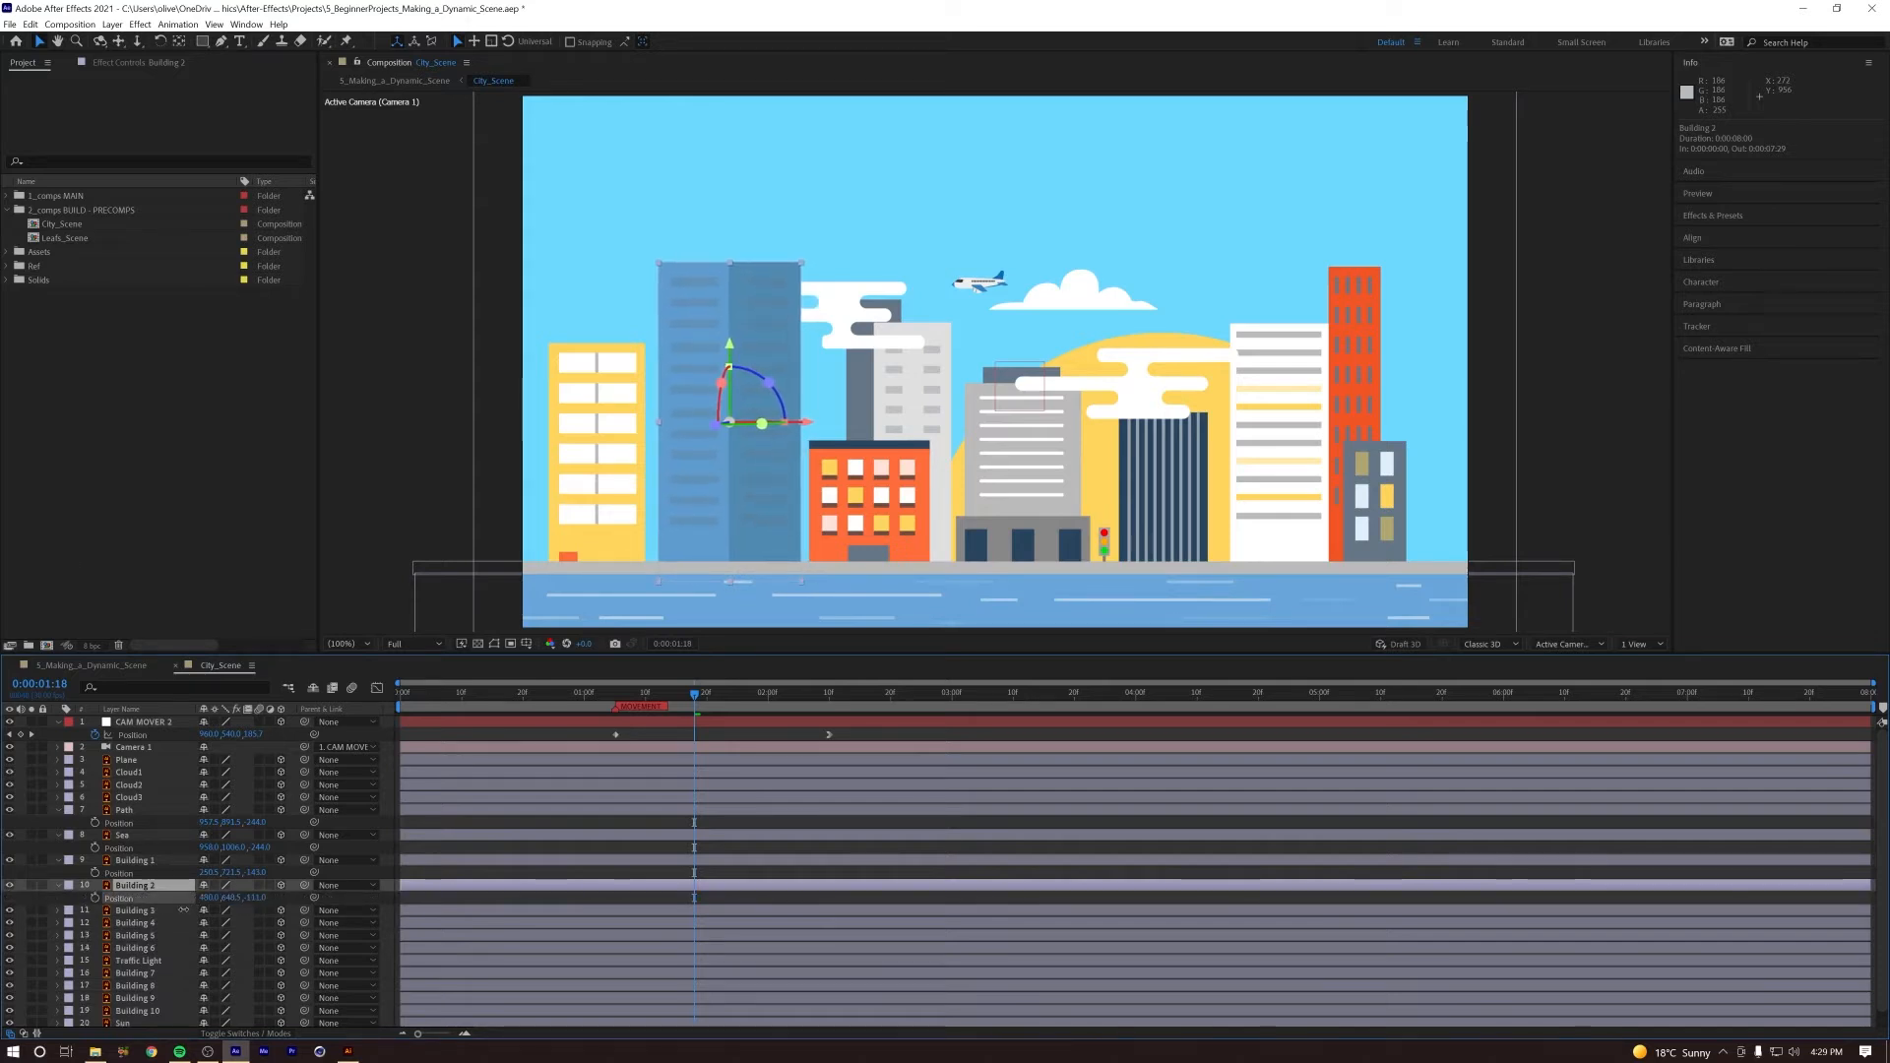
Step: Bring the orange Building 3 layer forward to about -106 in Z and raise it slightly in Y
{"action": "left_click", "coordinate": [124, 913]}
{"action": "key", "text": "p"}
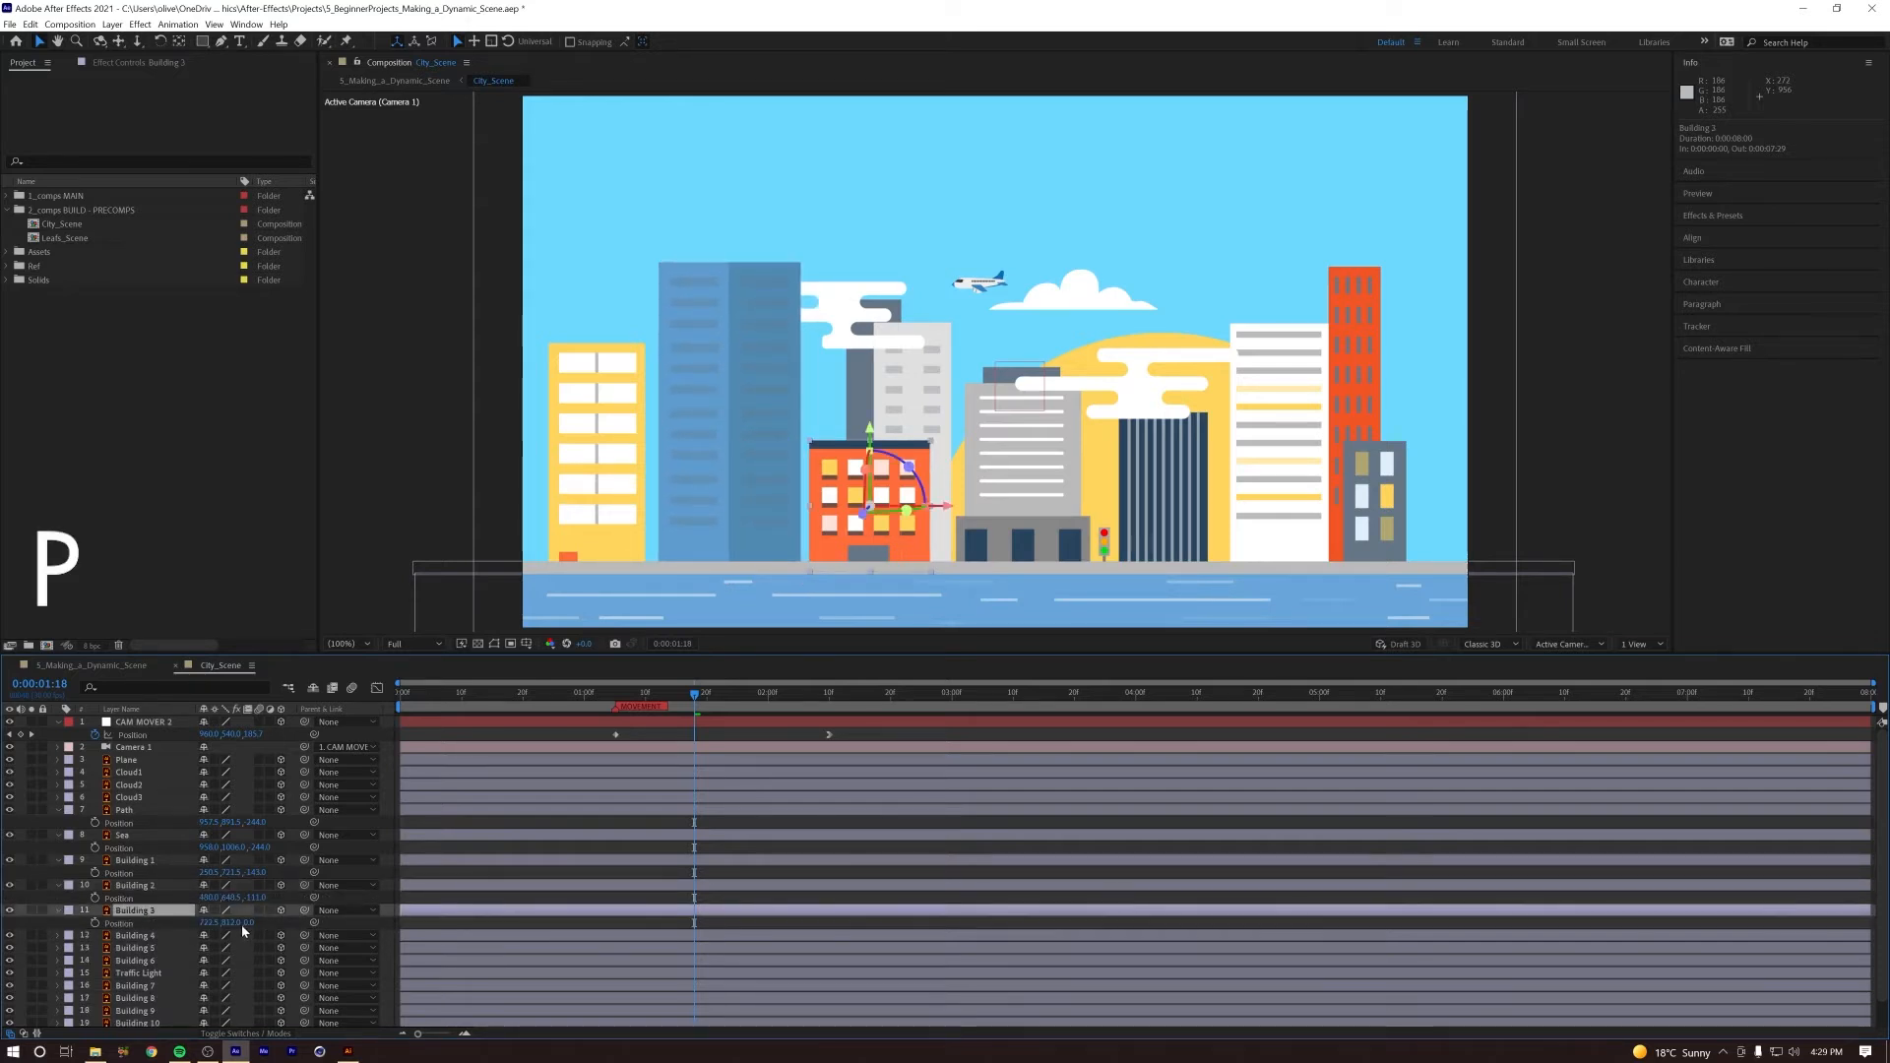
{"action": "left_click_drag", "start_coordinate": [251, 922], "coordinate": [194, 934]}
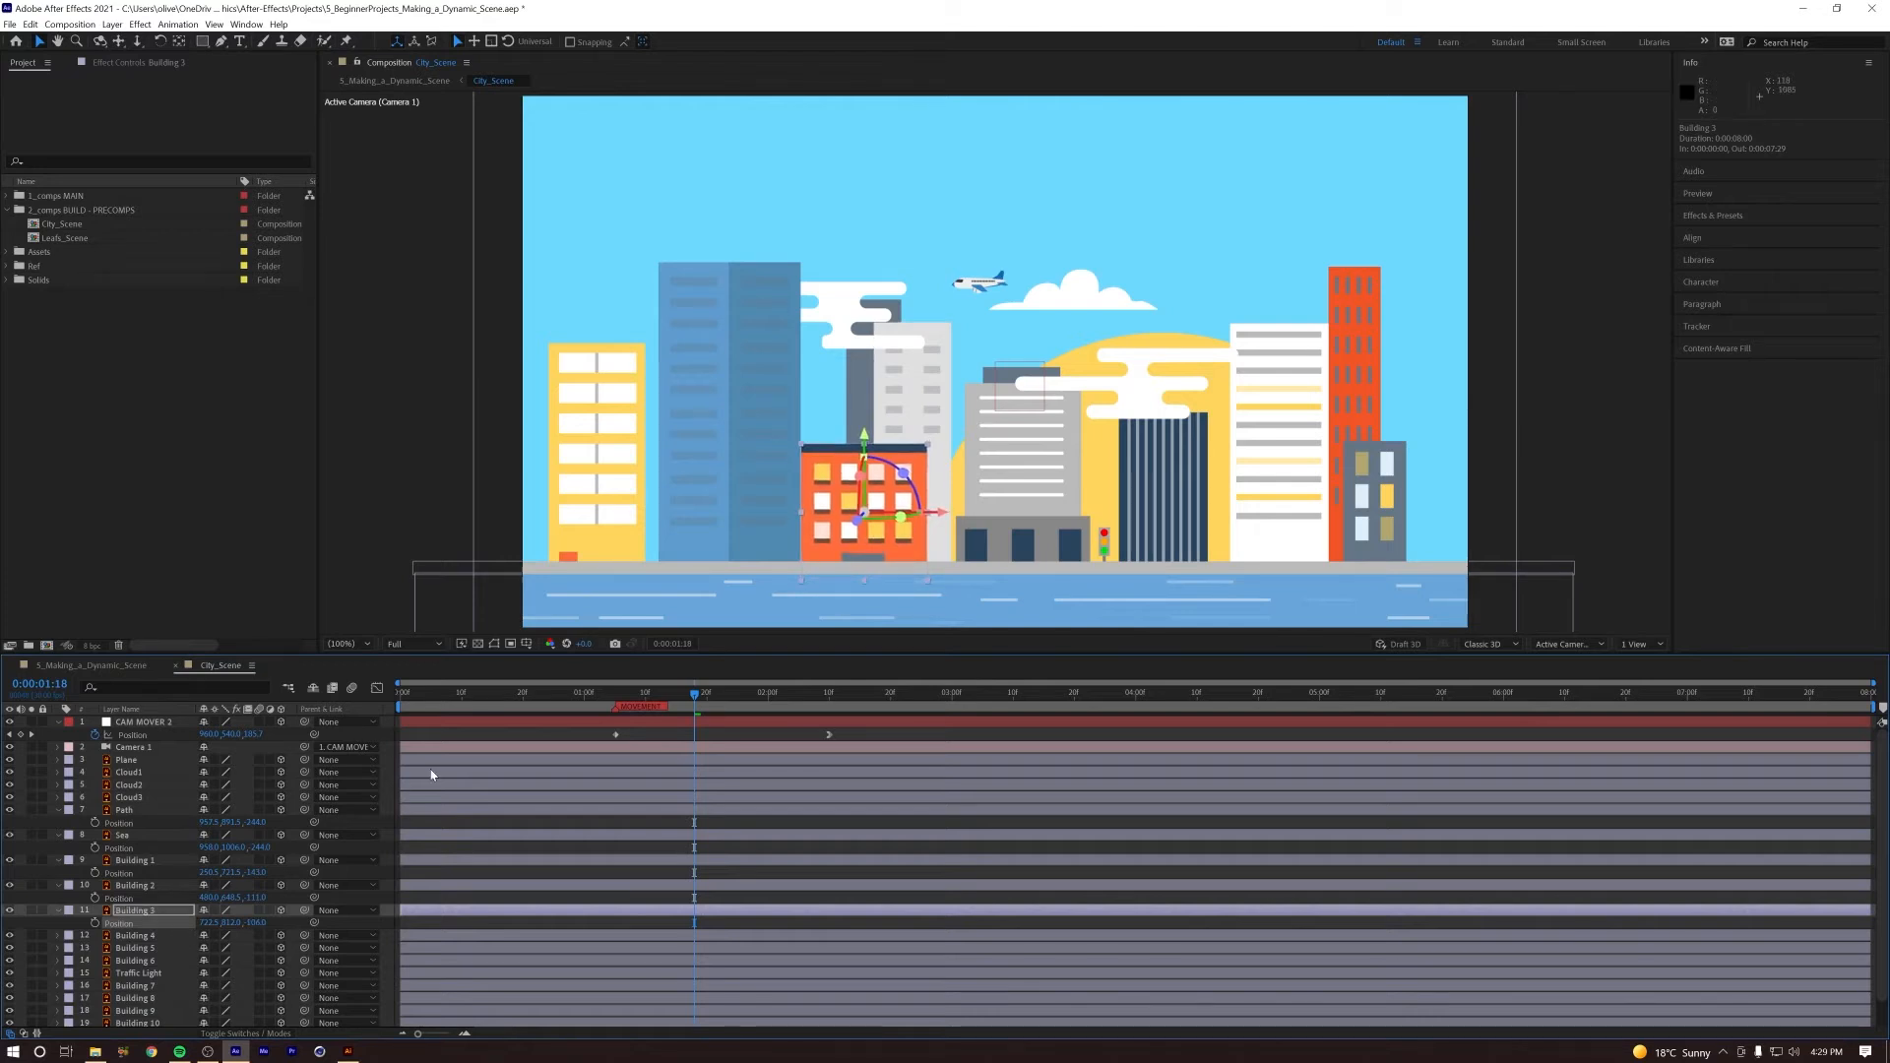
{"action": "left_click_drag", "start_coordinate": [228, 928], "coordinate": [221, 923]}
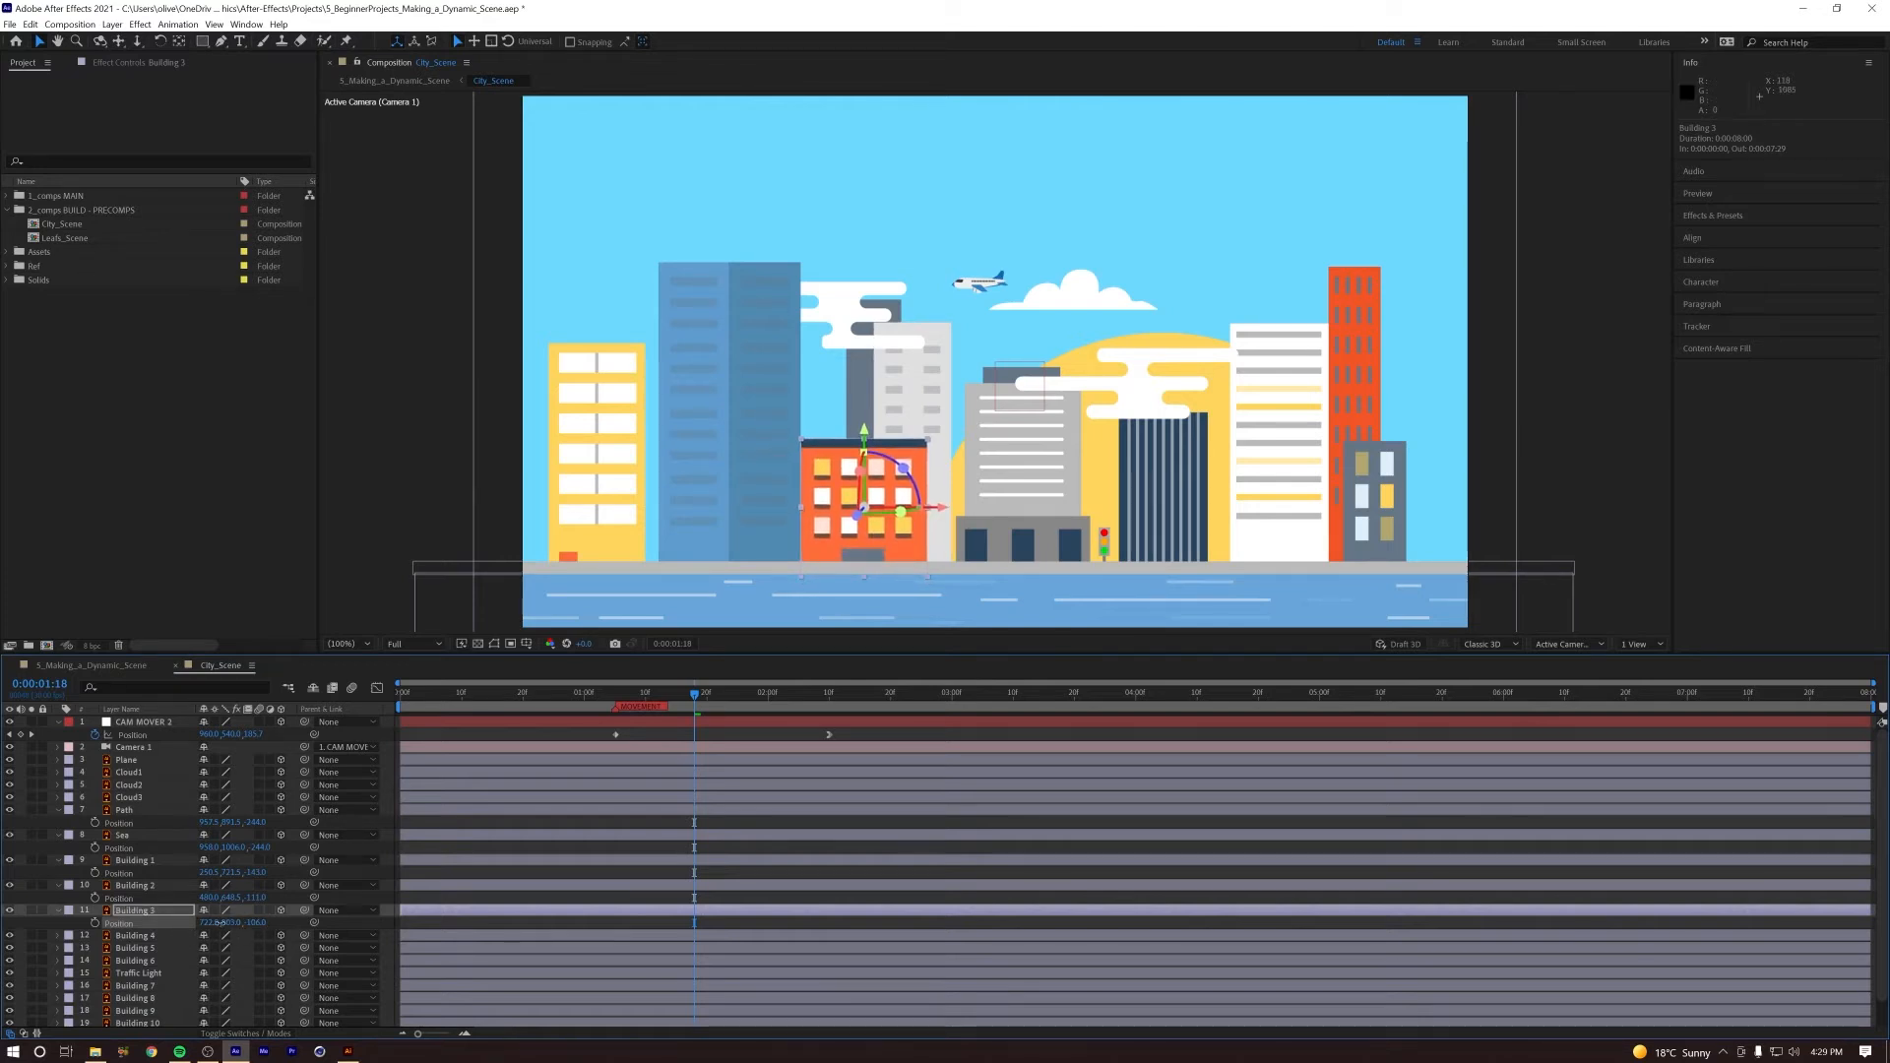
Step: Replay the camera push to check the depth of the three left buildings, then return to 0:00:01:05
{"action": "left_click_drag", "start_coordinate": [687, 700], "coordinate": [585, 694]}
{"action": "key", "text": "space"}
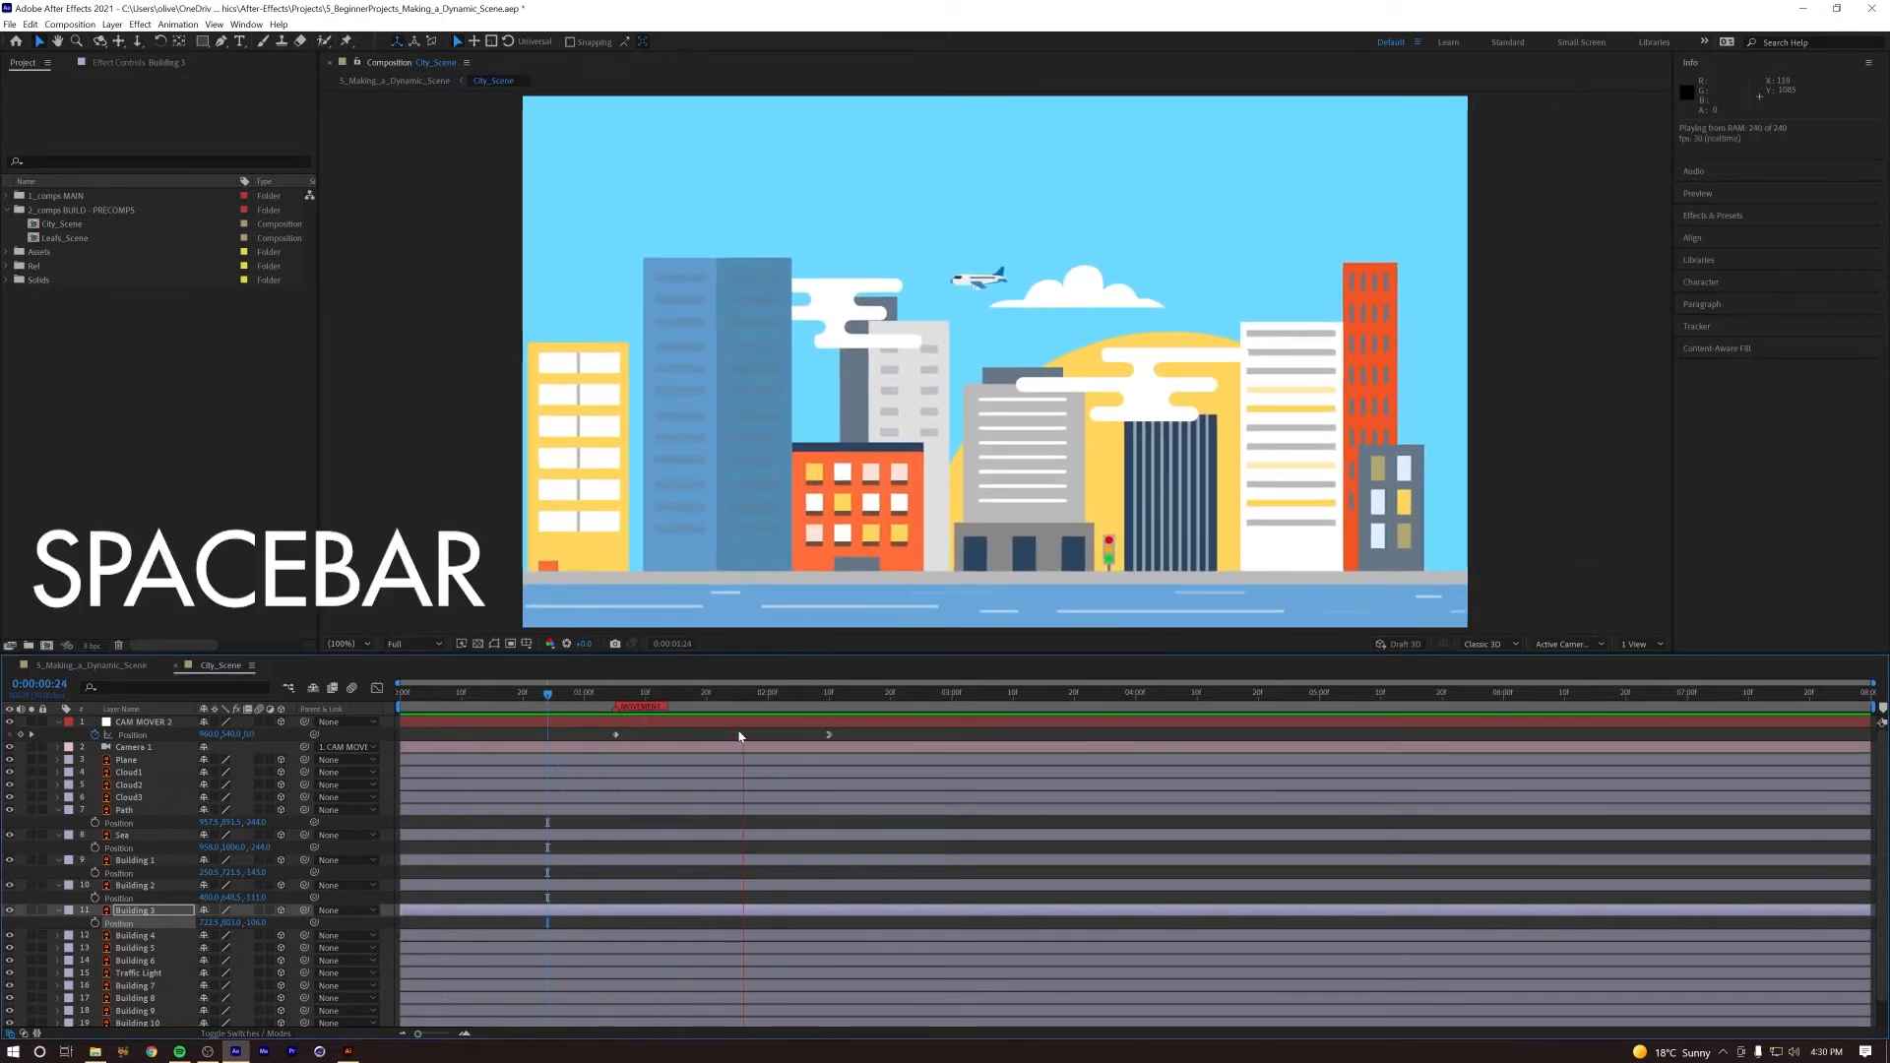
{"action": "key", "text": "space"}
{"action": "key", "text": "space"}
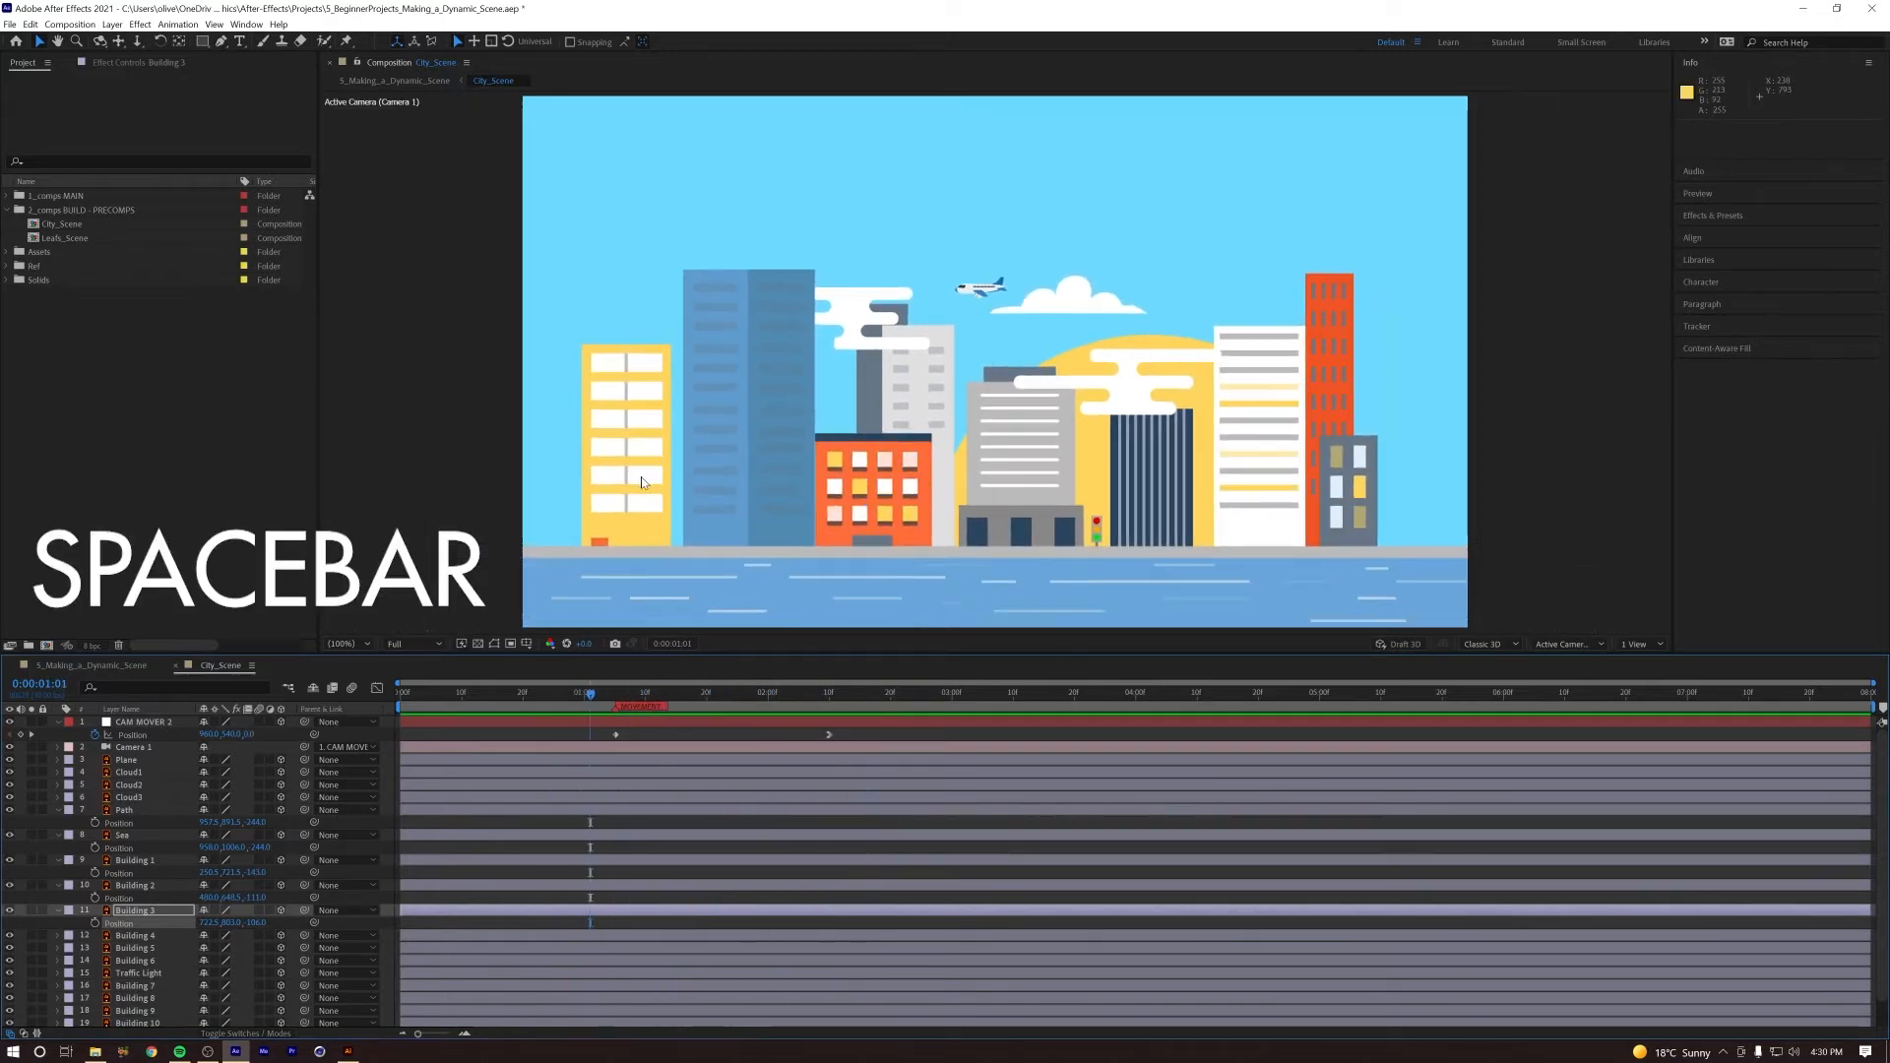
{"action": "key", "text": "space"}
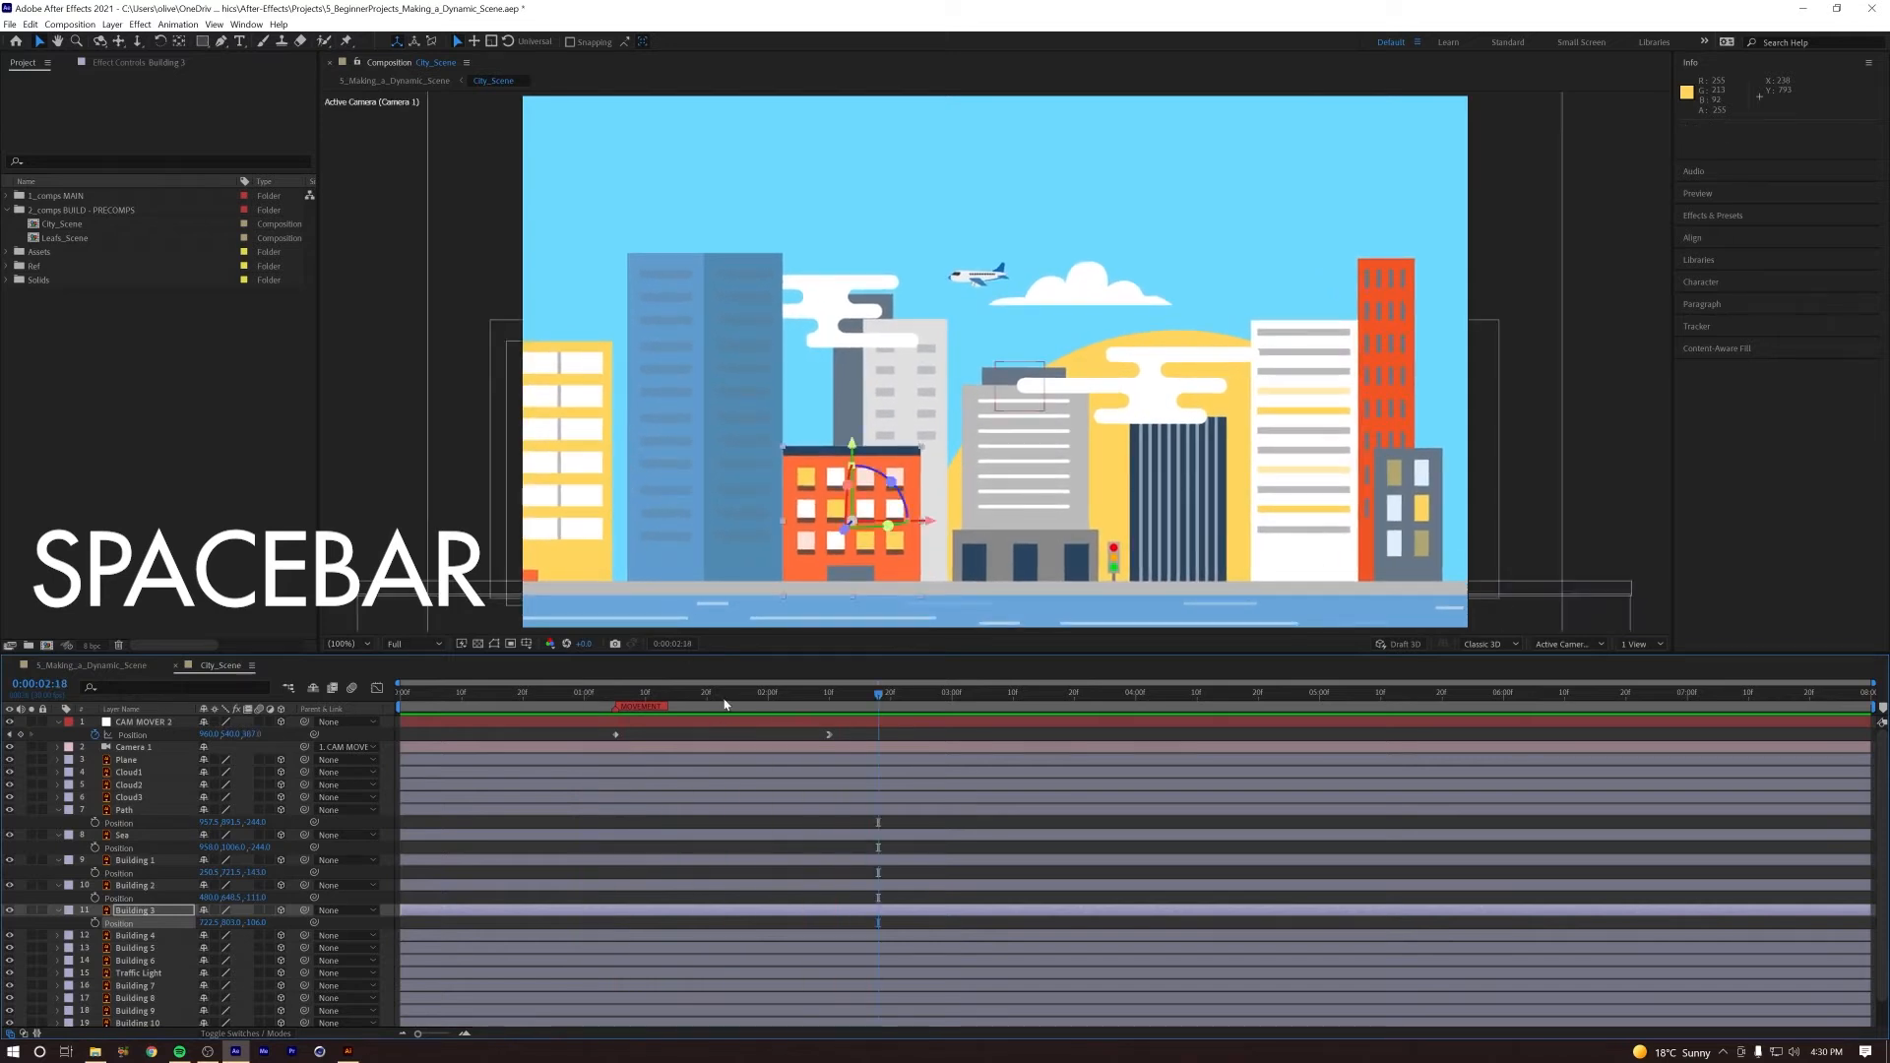
{"action": "left_click_drag", "start_coordinate": [674, 699], "coordinate": [613, 701]}
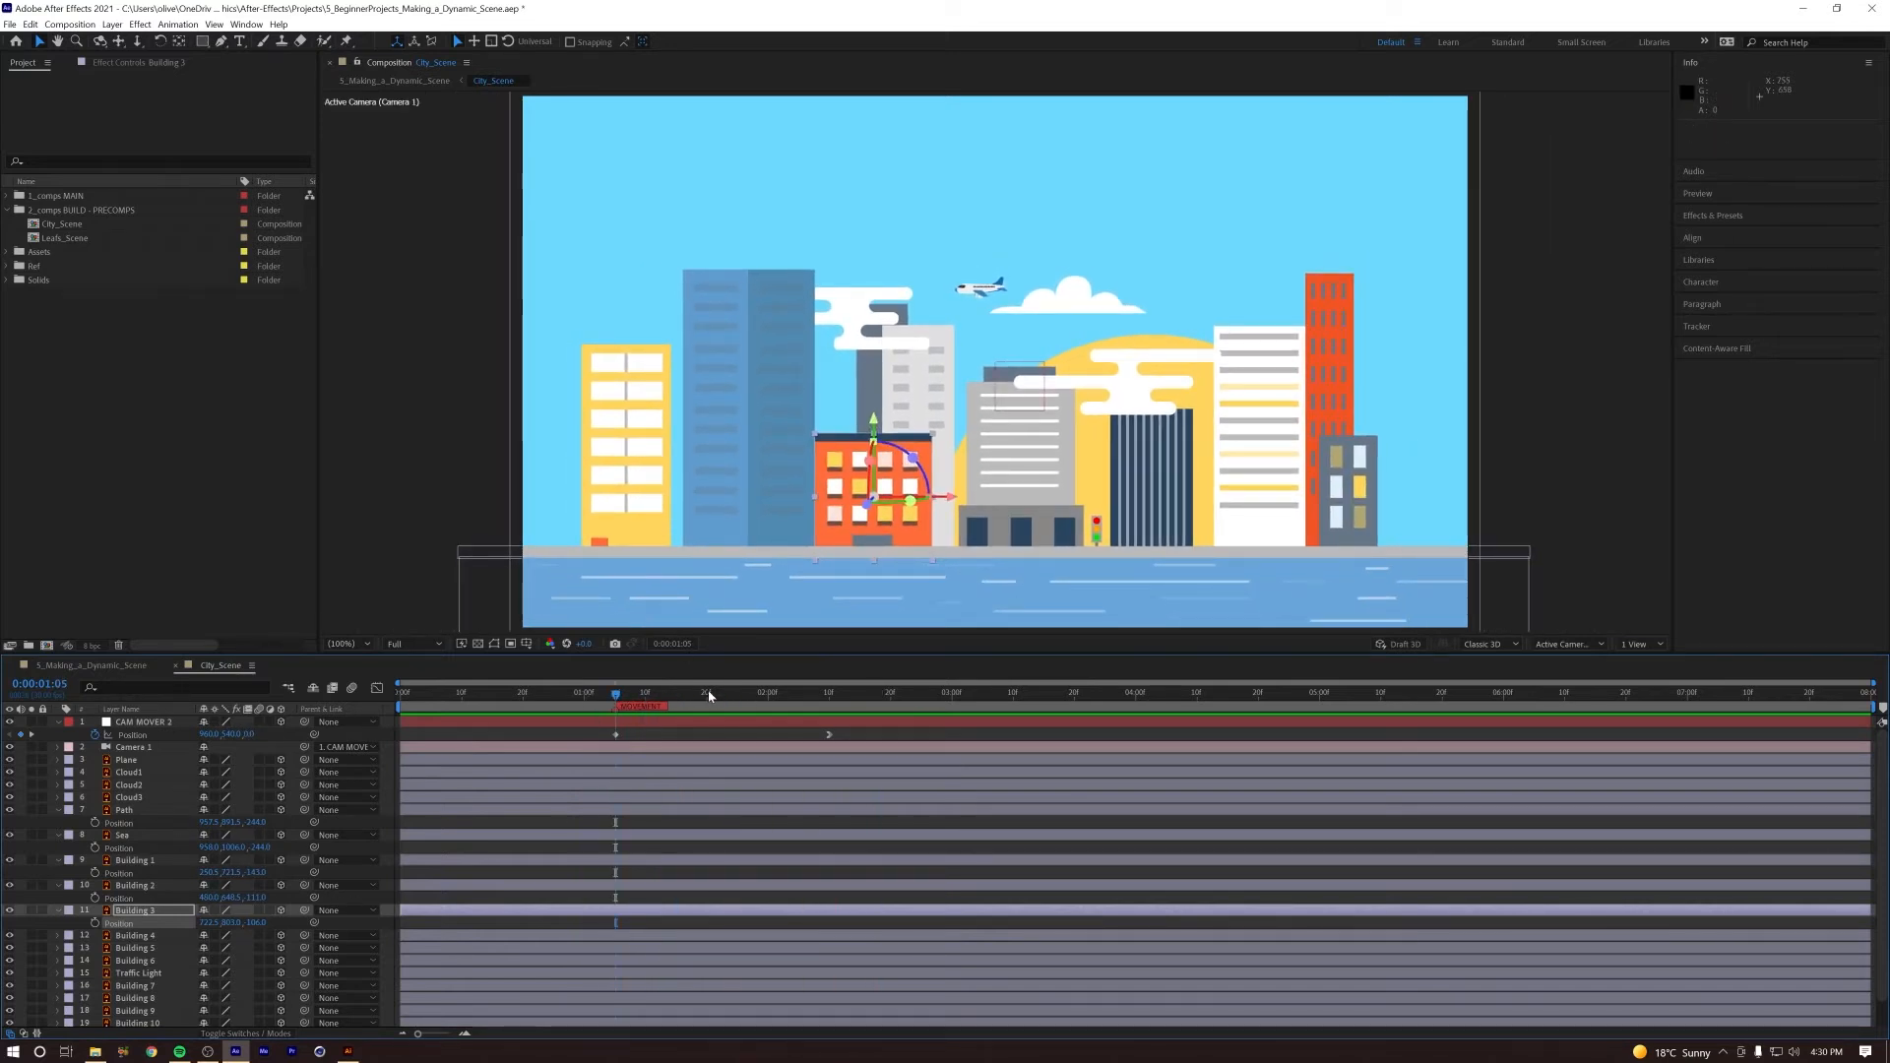
Step: Push the Sun and Sky layers back to about 490 in Z
{"action": "scroll", "coordinate": [102, 896], "scroll_direction": "down", "scroll_amount": 1}
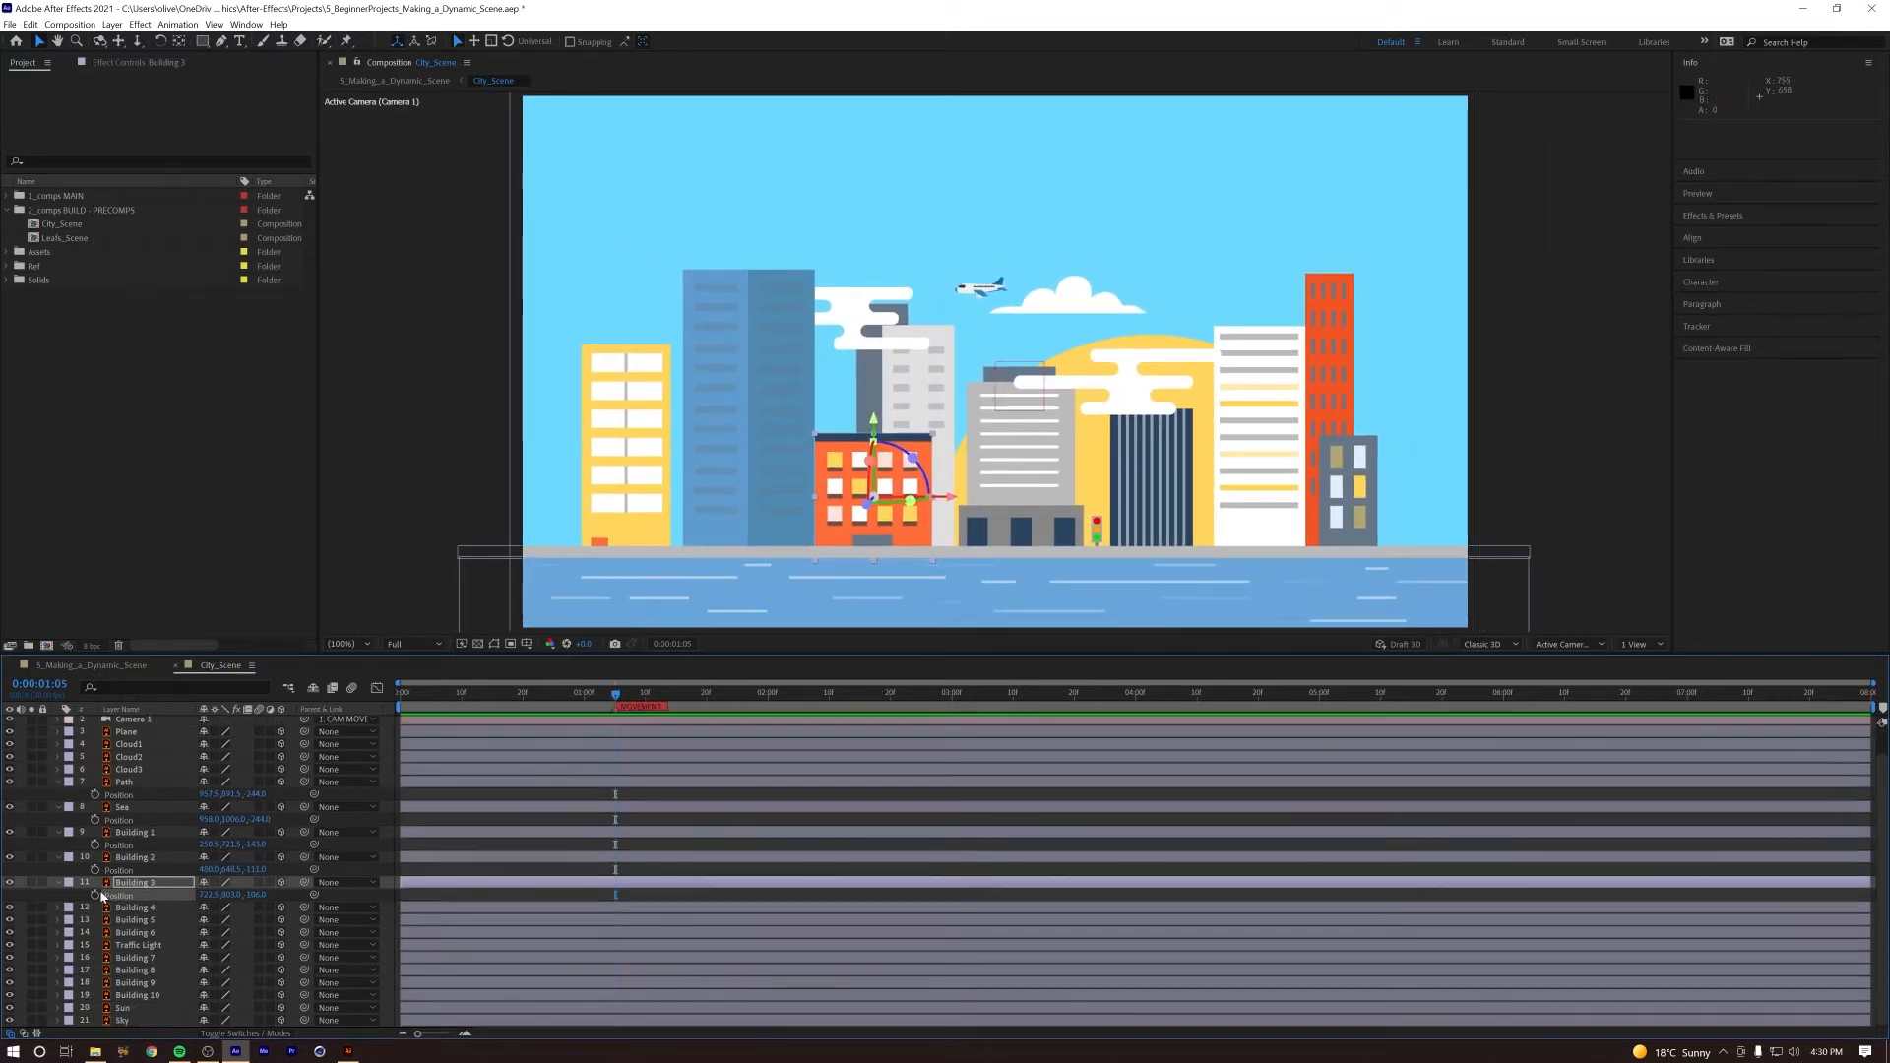
{"action": "left_click", "coordinate": [125, 1021]}
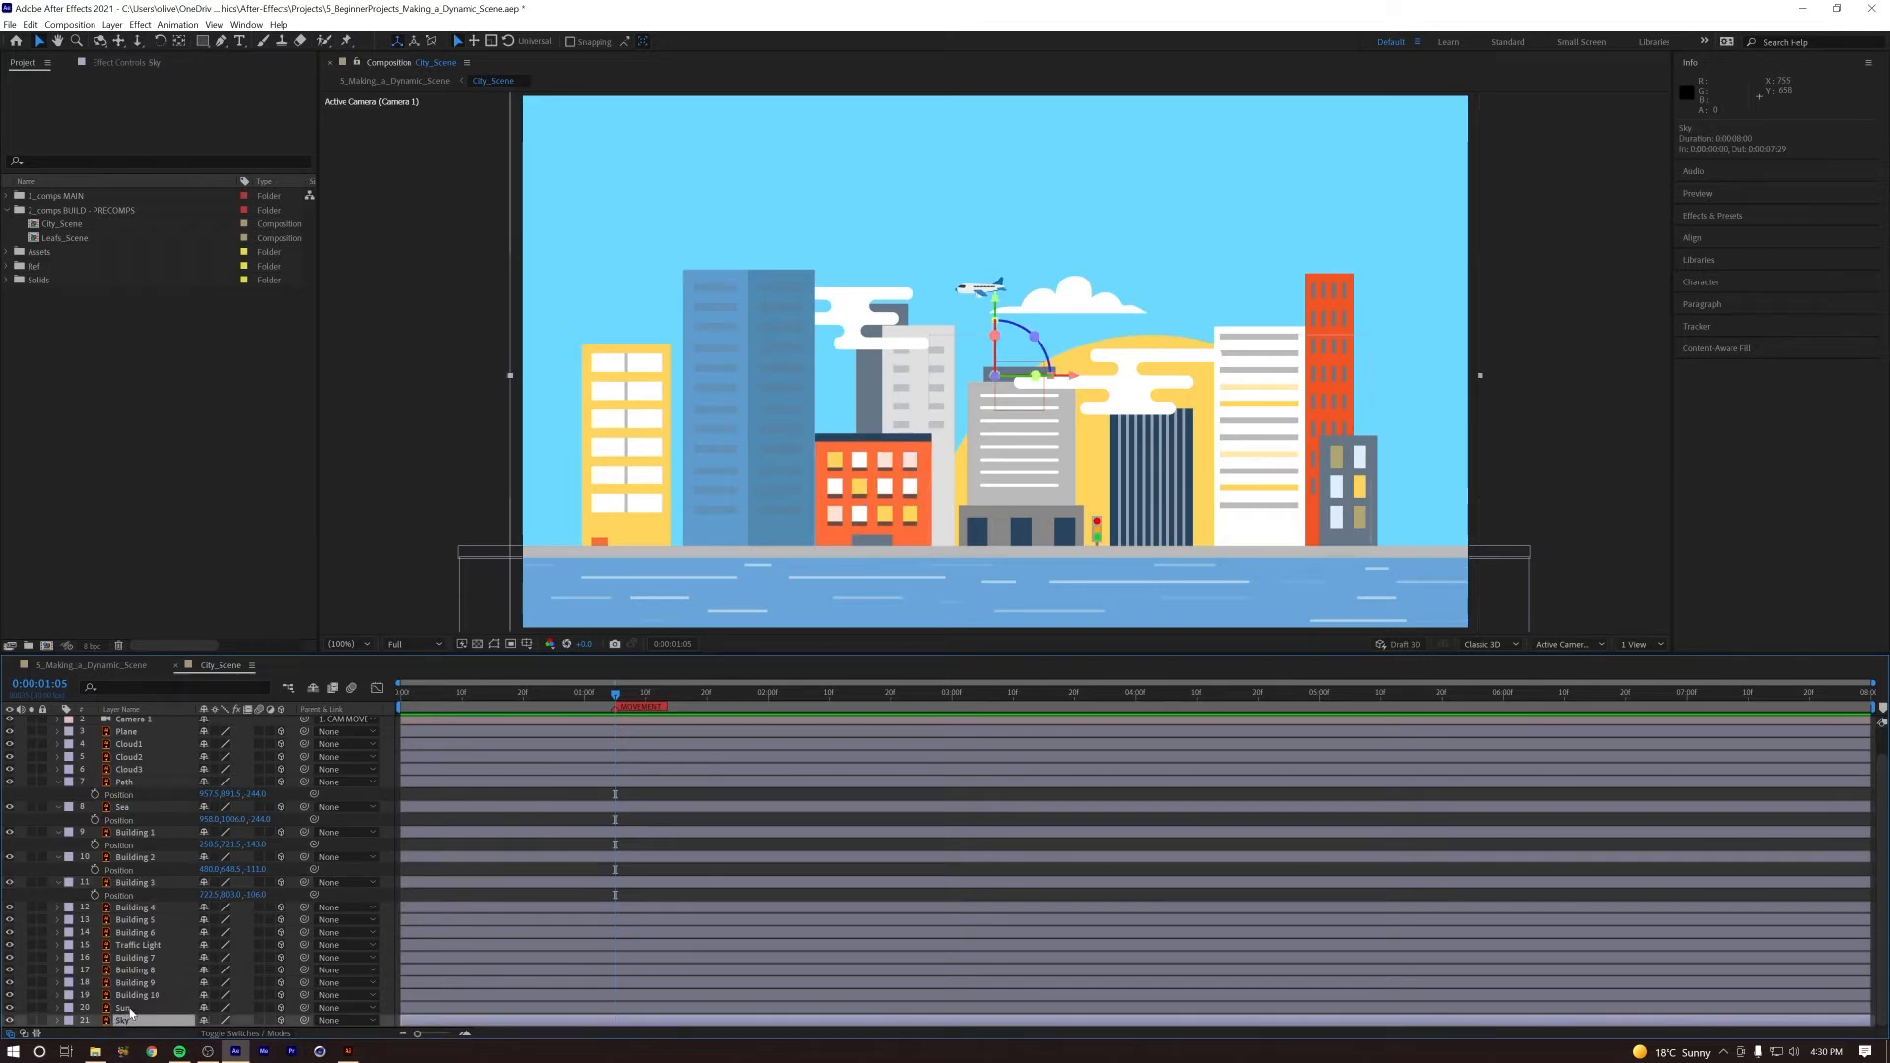
{"action": "left_click", "coordinate": [126, 1009], "text": "shift"}
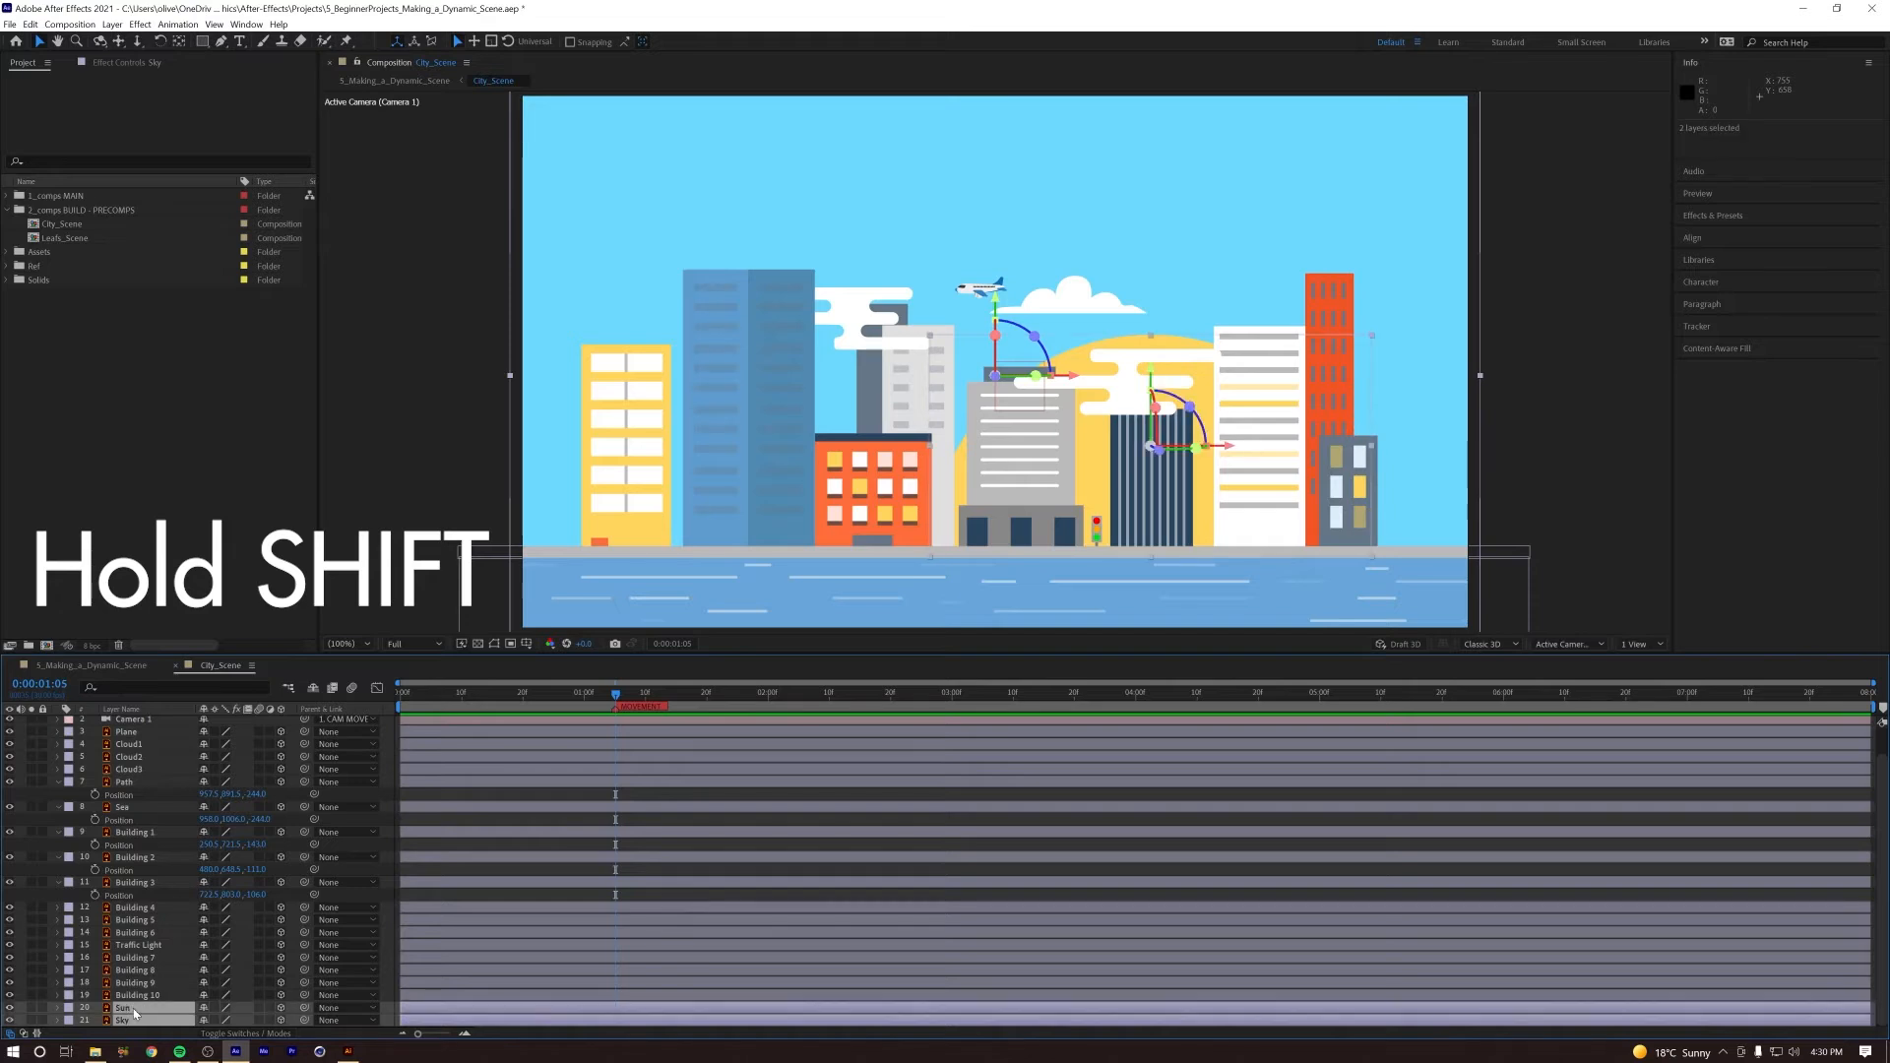
{"action": "key", "text": "p"}
{"action": "left_click_drag", "start_coordinate": [250, 1021], "coordinate": [595, 1000]}
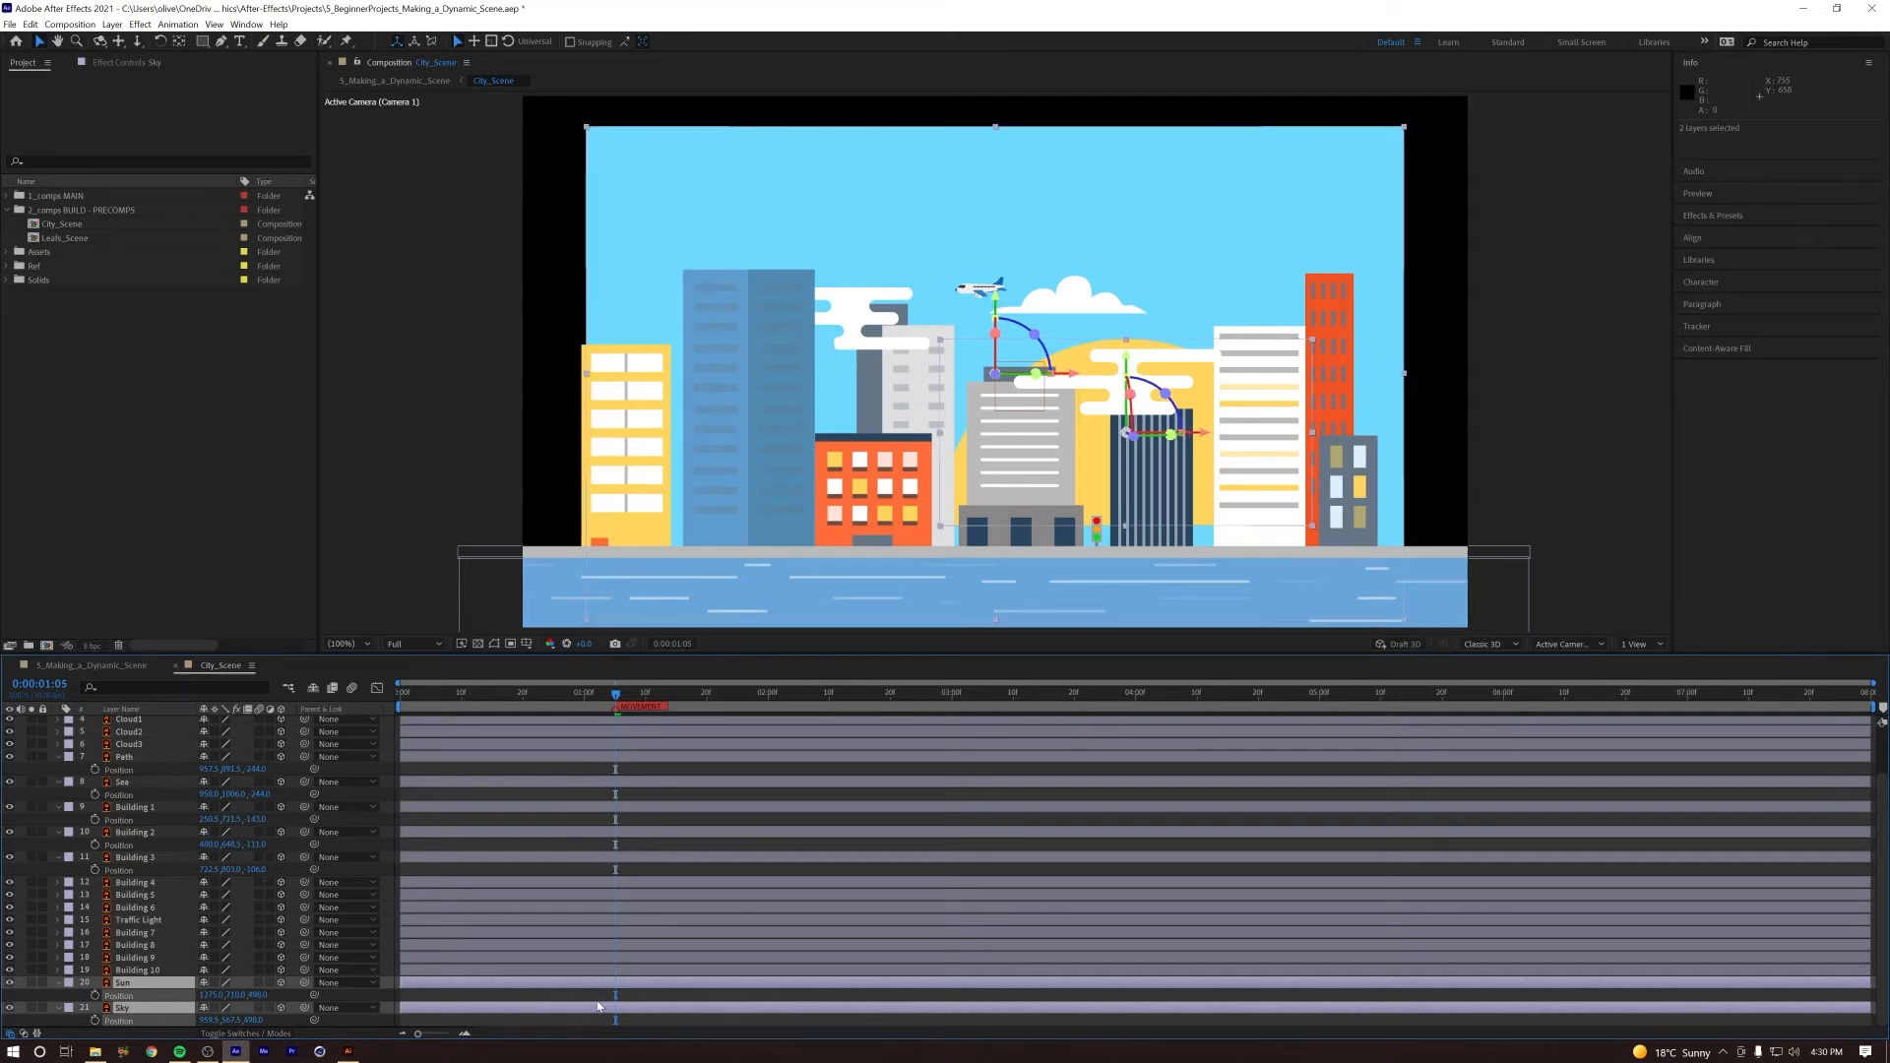
Step: Scale the Sun and Sky up to about 124% so the sky fills the frame, and preview the push
{"action": "left_click_drag", "start_coordinate": [221, 996], "coordinate": [233, 996]}
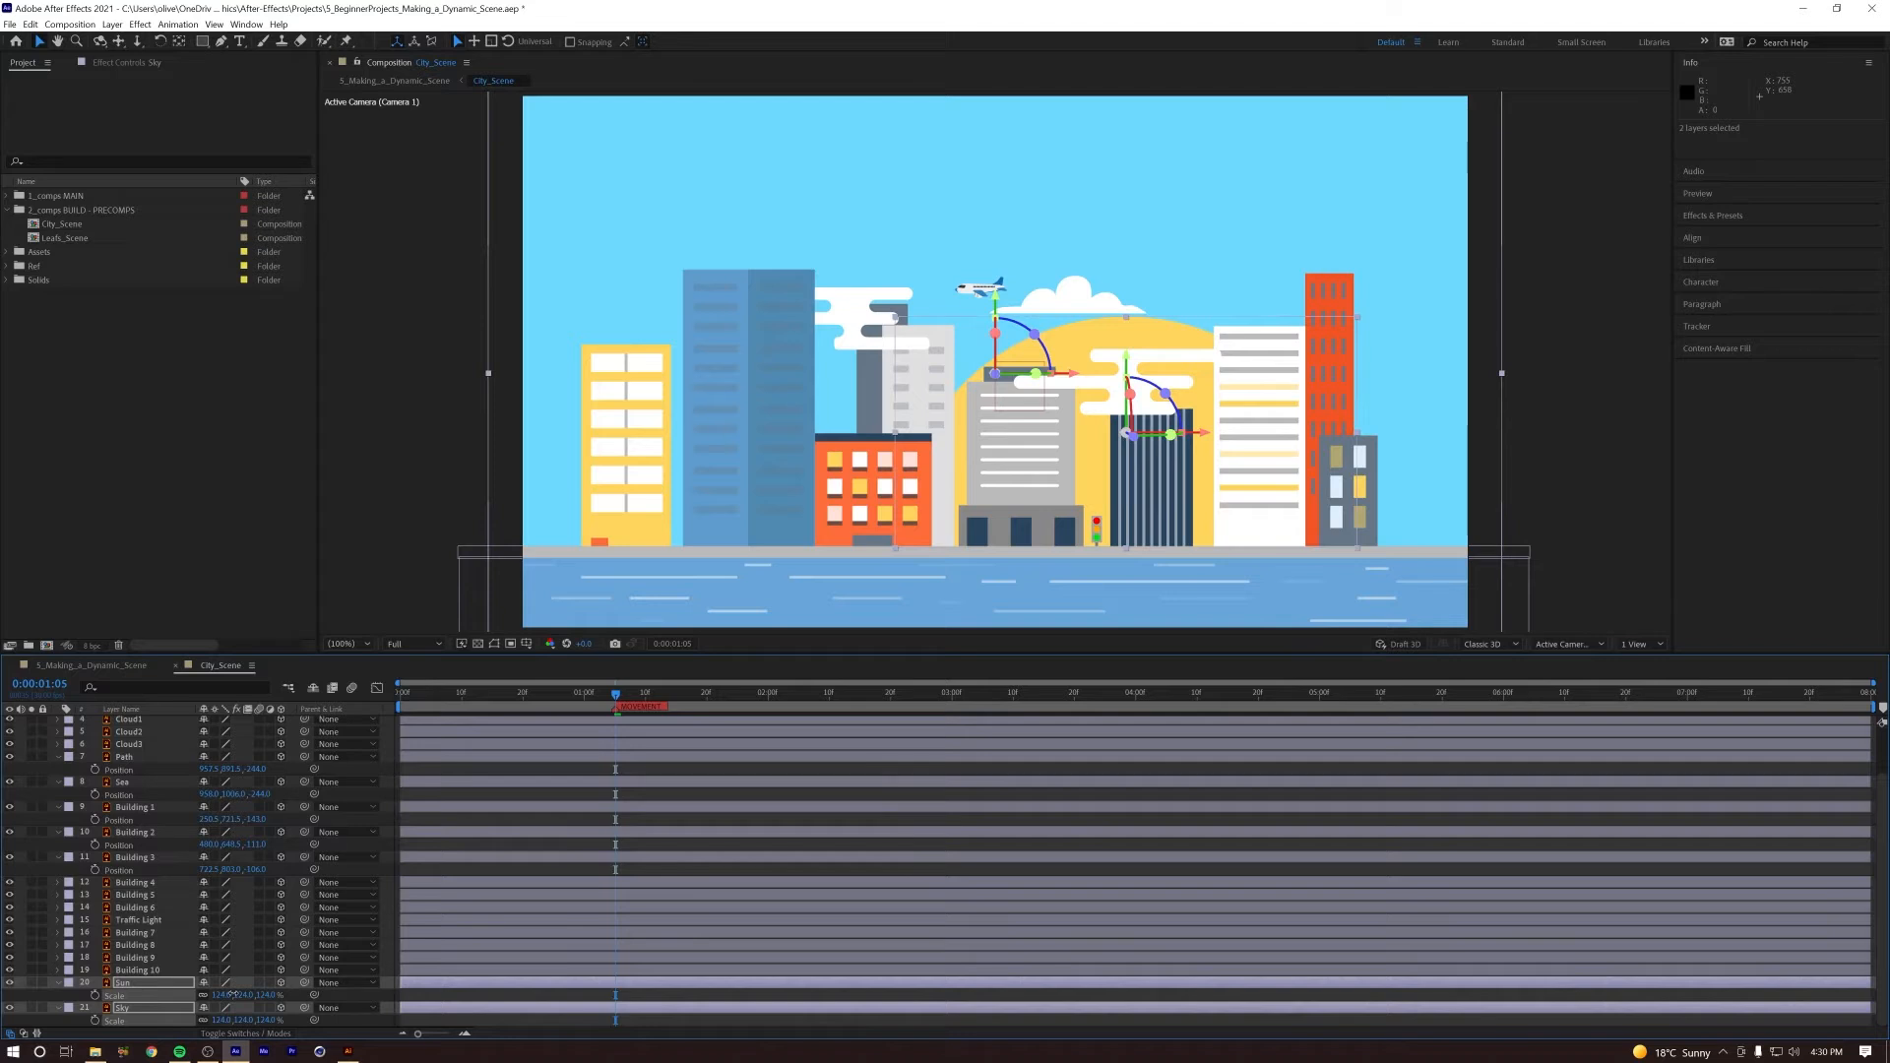
{"action": "key", "text": "space"}
{"action": "key", "text": "space"}
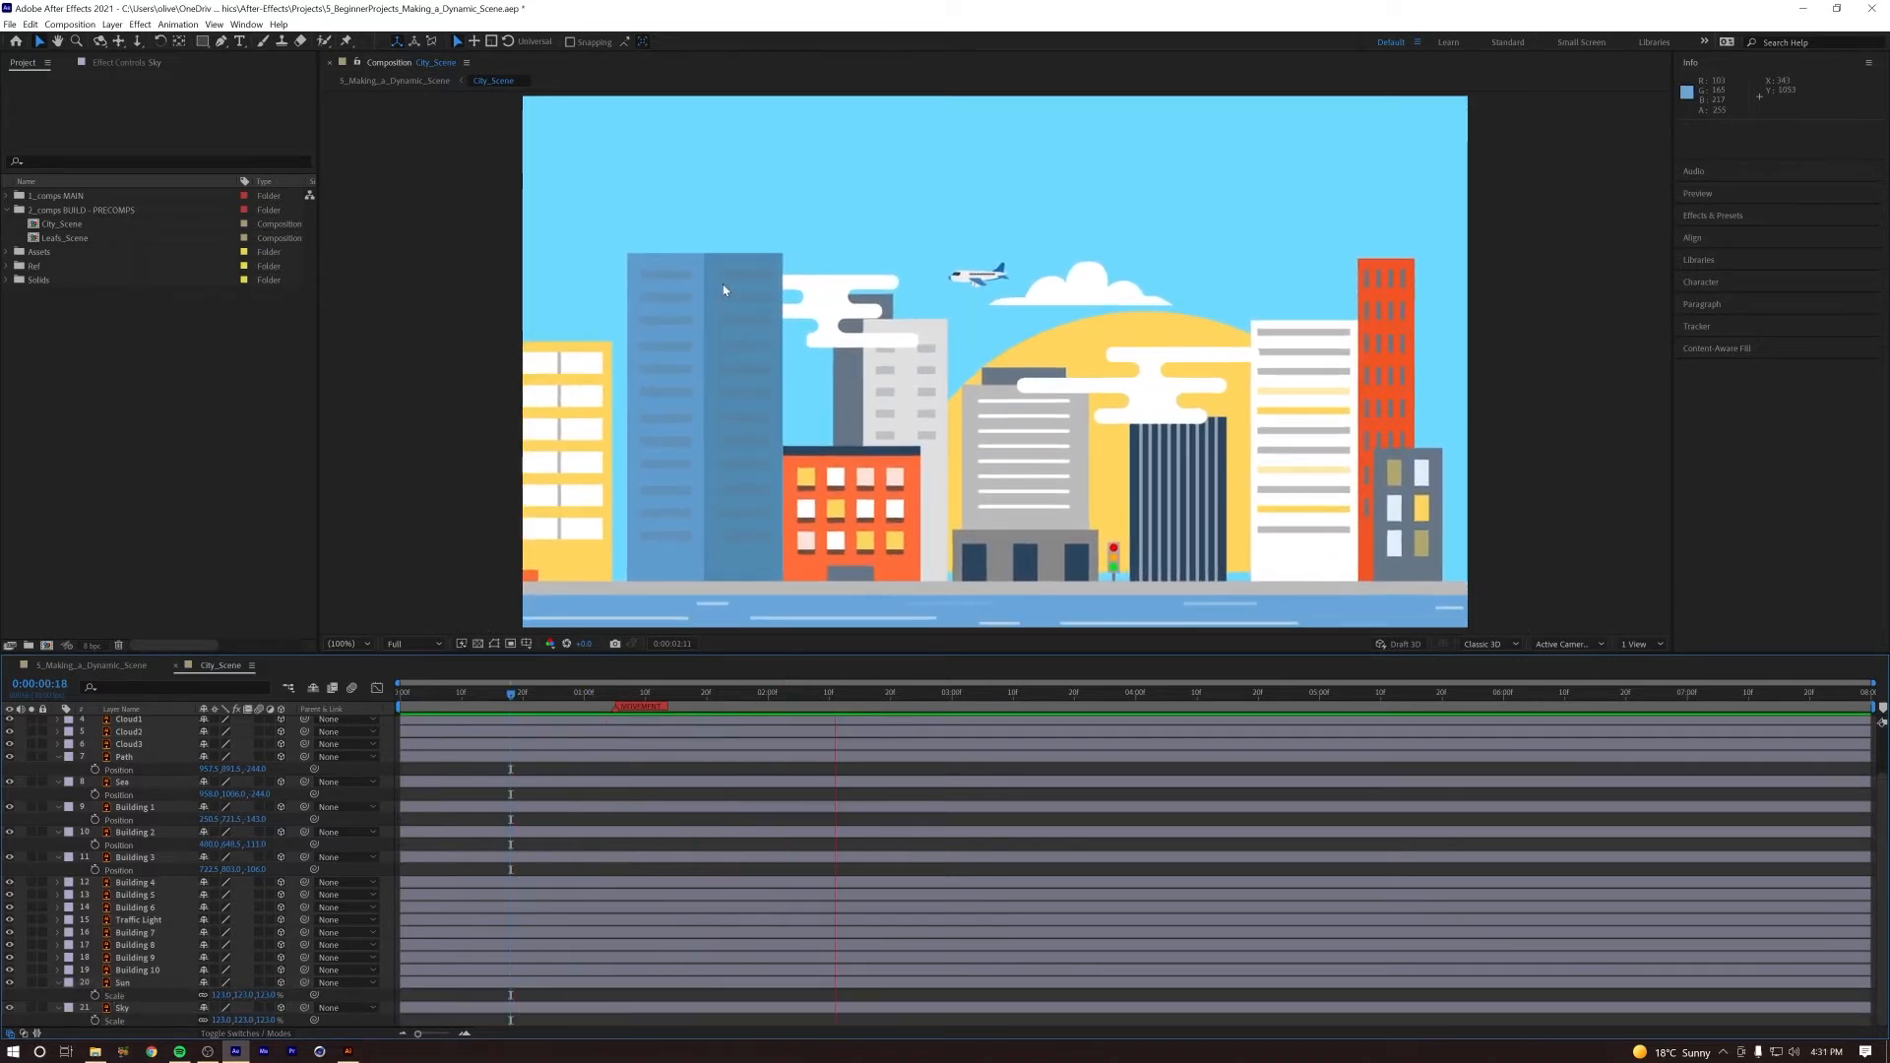
Step: Collapse the expanded properties of all layers in City_Scene and leave every layer deselected
{"action": "left_click", "coordinate": [911, 337]}
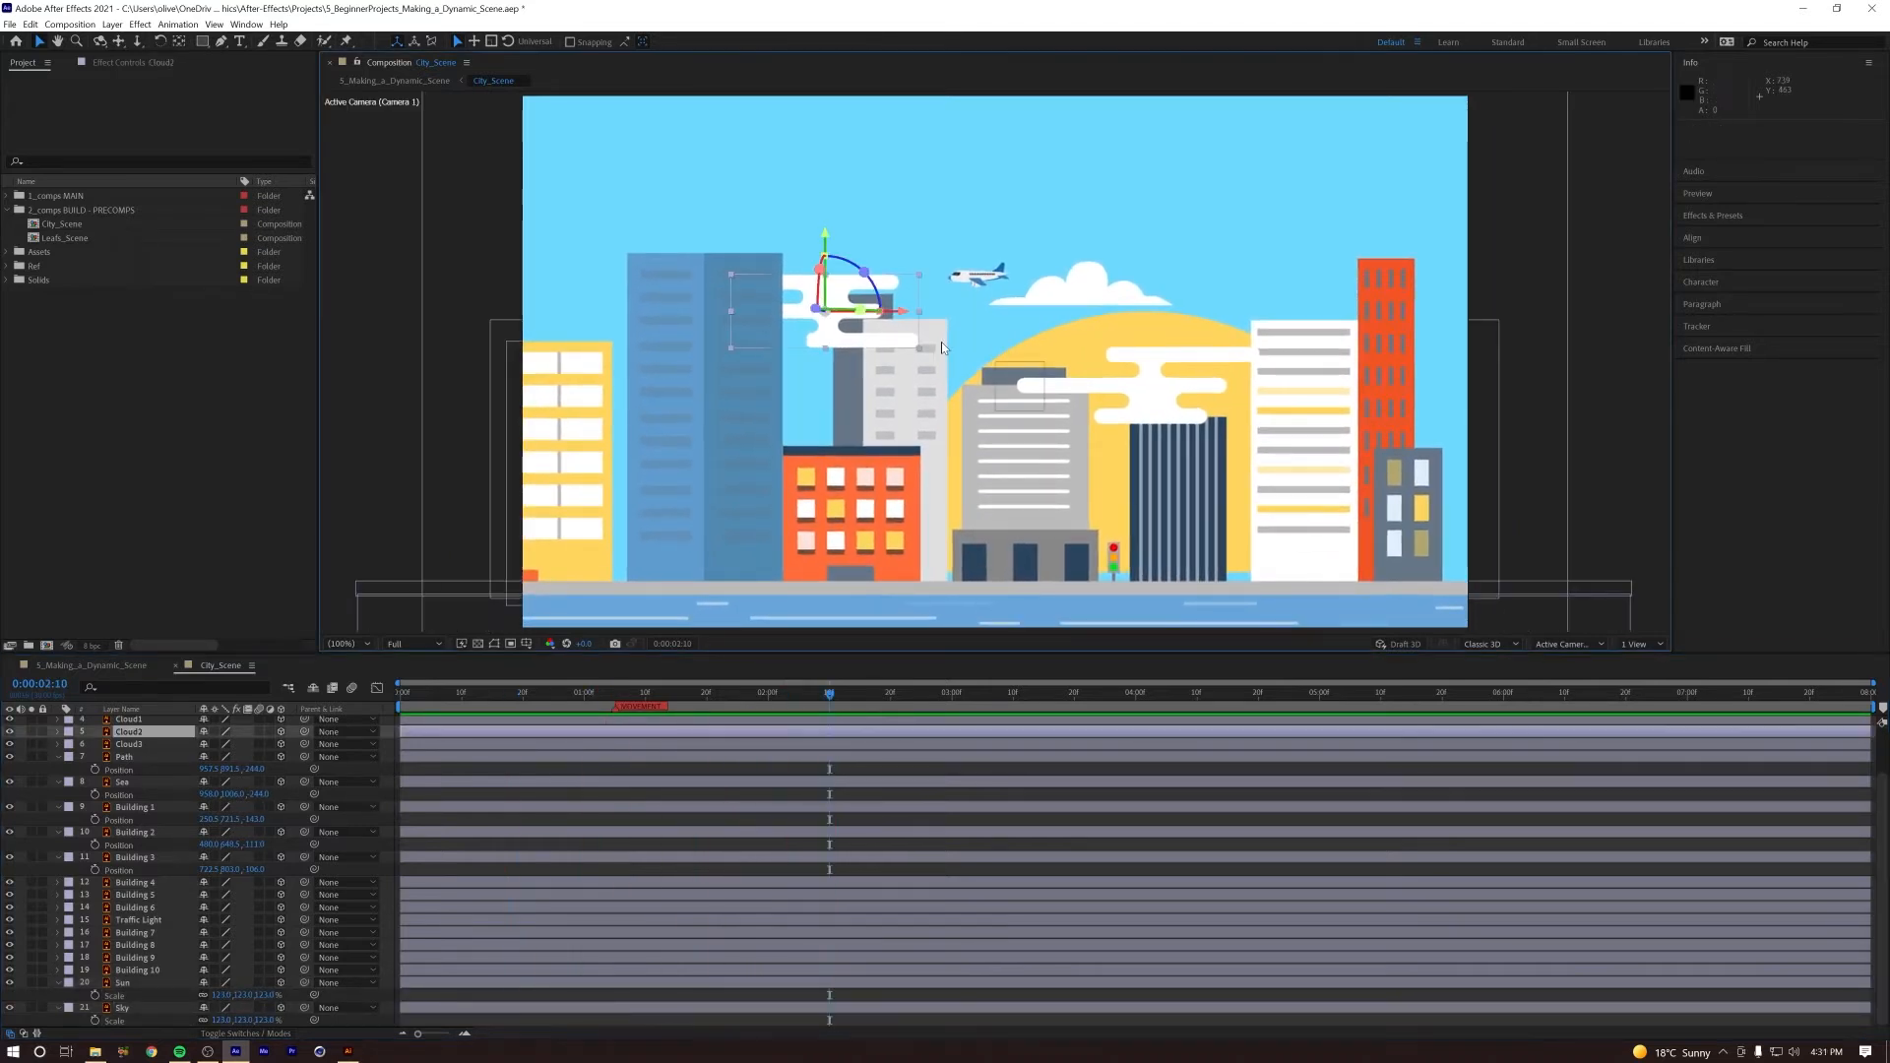
{"action": "left_click", "coordinate": [1147, 395], "text": "shift"}
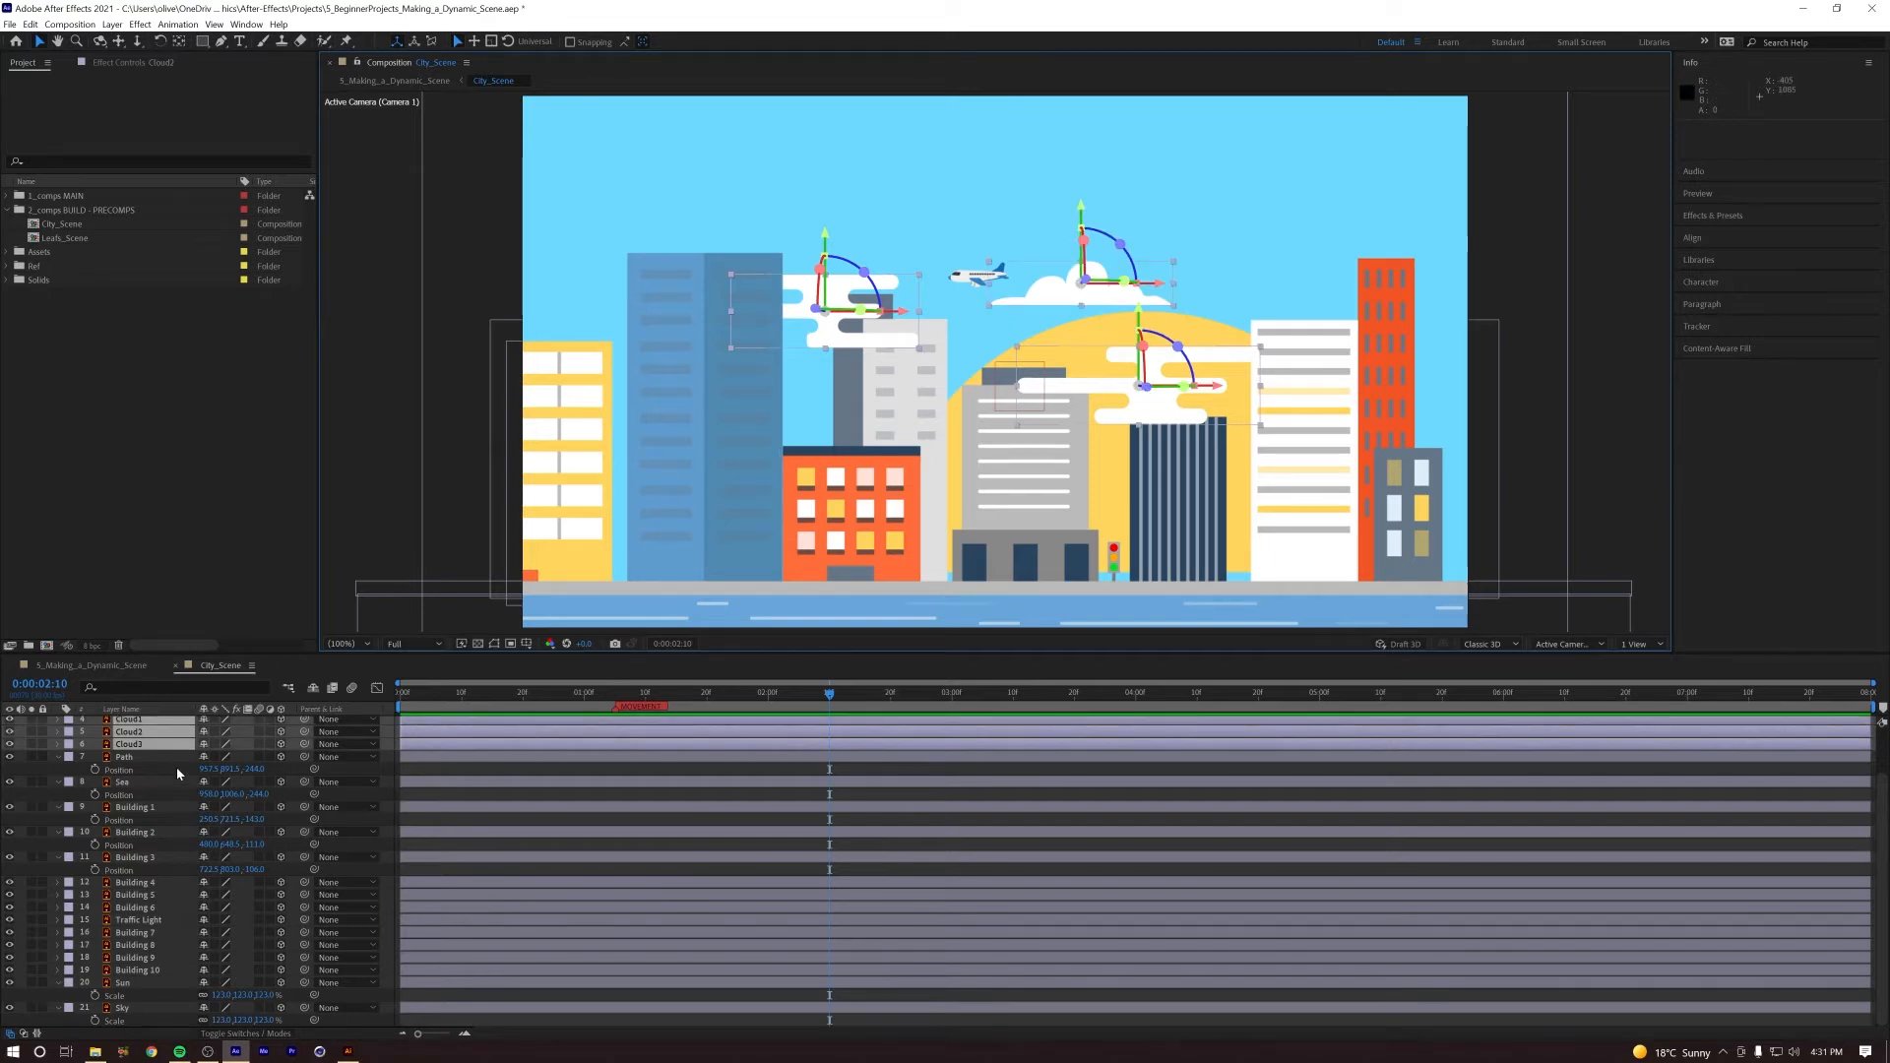
{"action": "scroll", "coordinate": [157, 769], "scroll_direction": "up", "scroll_amount": 2}
{"action": "left_click", "coordinate": [182, 772], "text": "shift"}
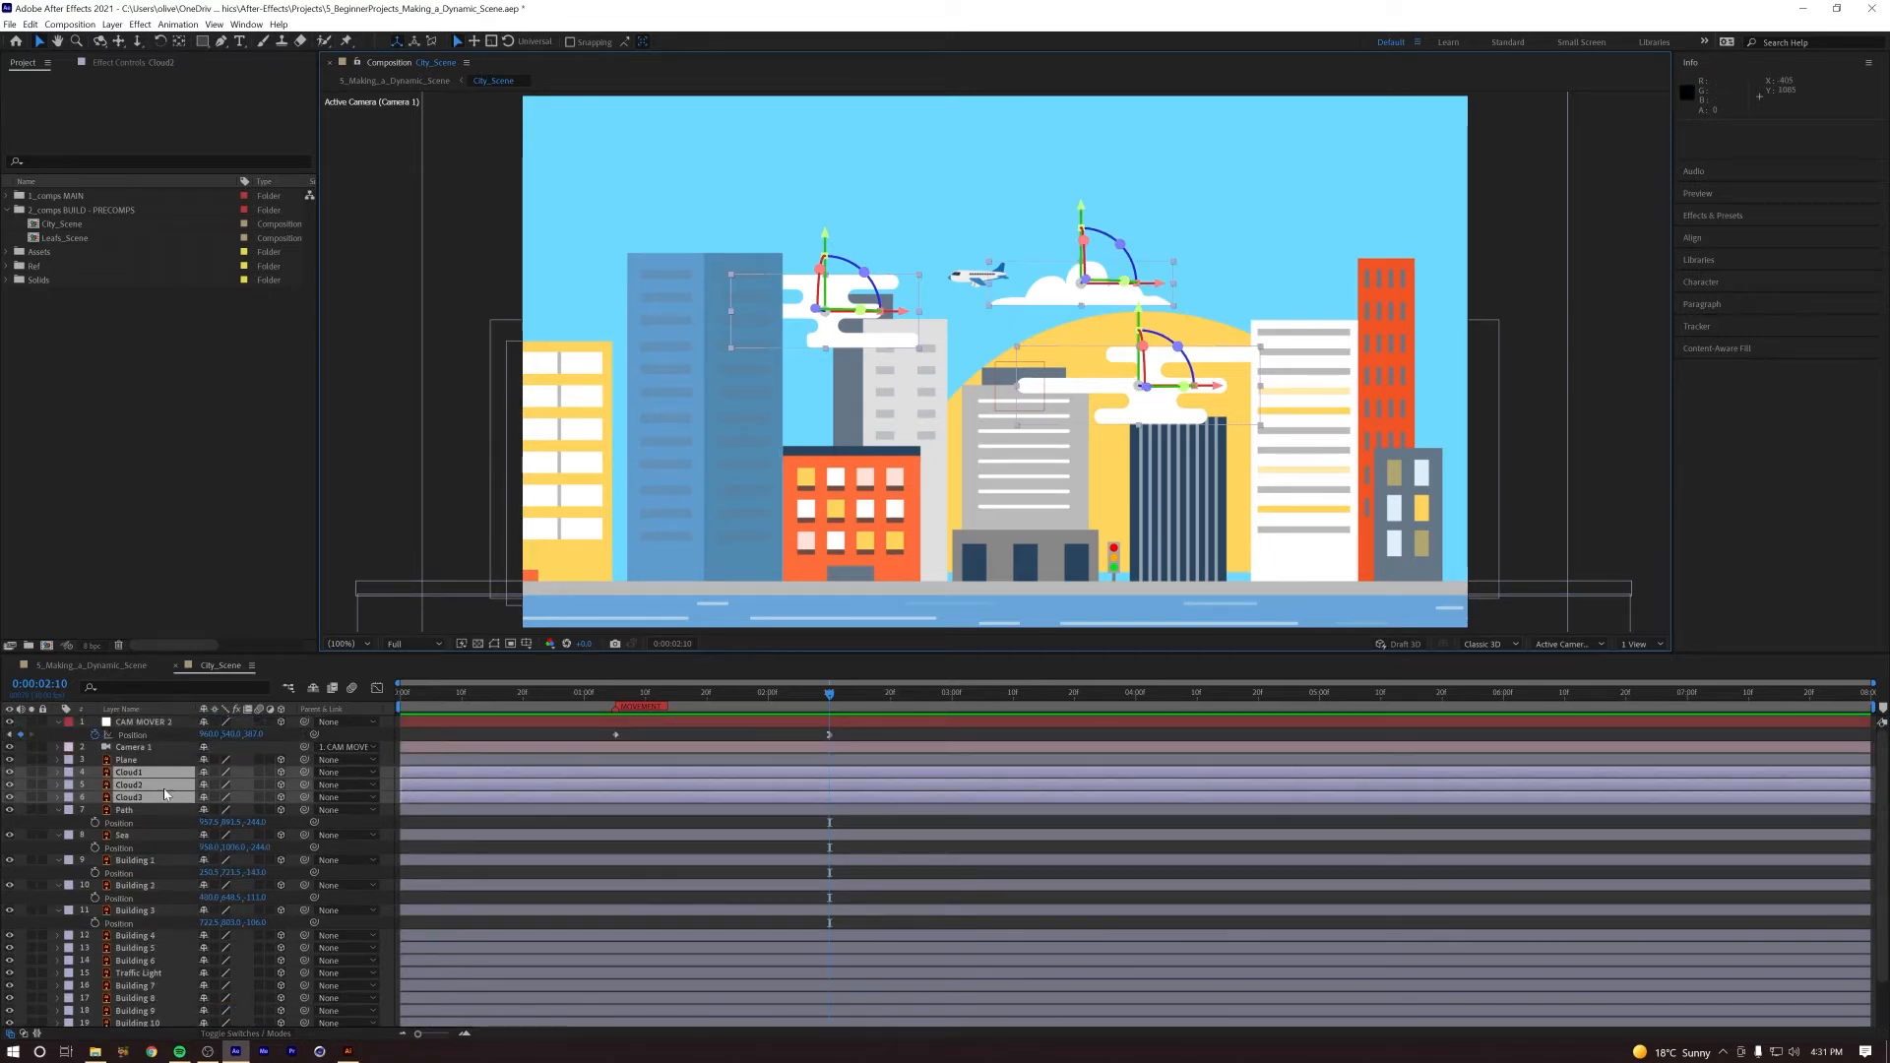
{"action": "key", "text": "ctrl+a"}
{"action": "key", "text": "u"}
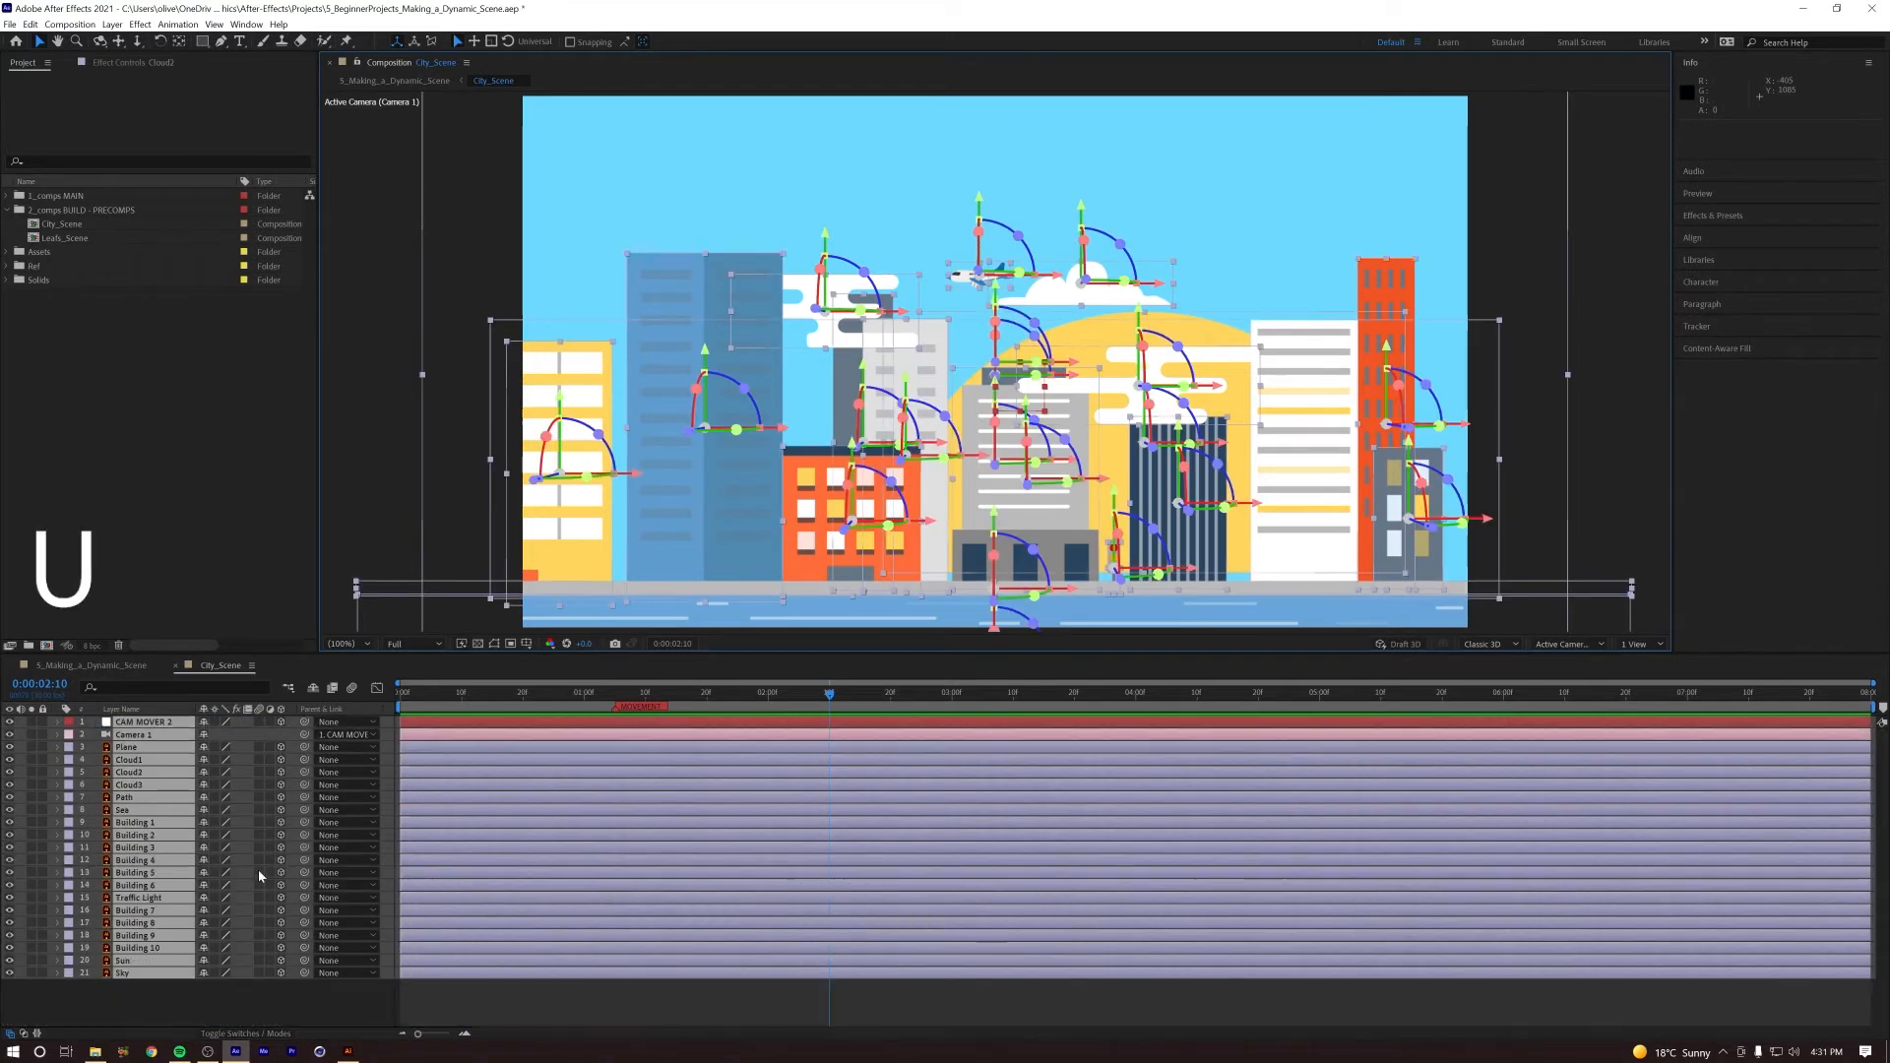
{"action": "left_click", "coordinate": [216, 1017]}
Step: Bring Cloud1, Cloud2 and Cloud3 forward to about -560 in Z and replay the camera push
{"action": "left_click", "coordinate": [138, 759]}
{"action": "left_click", "coordinate": [157, 785], "text": "shift"}
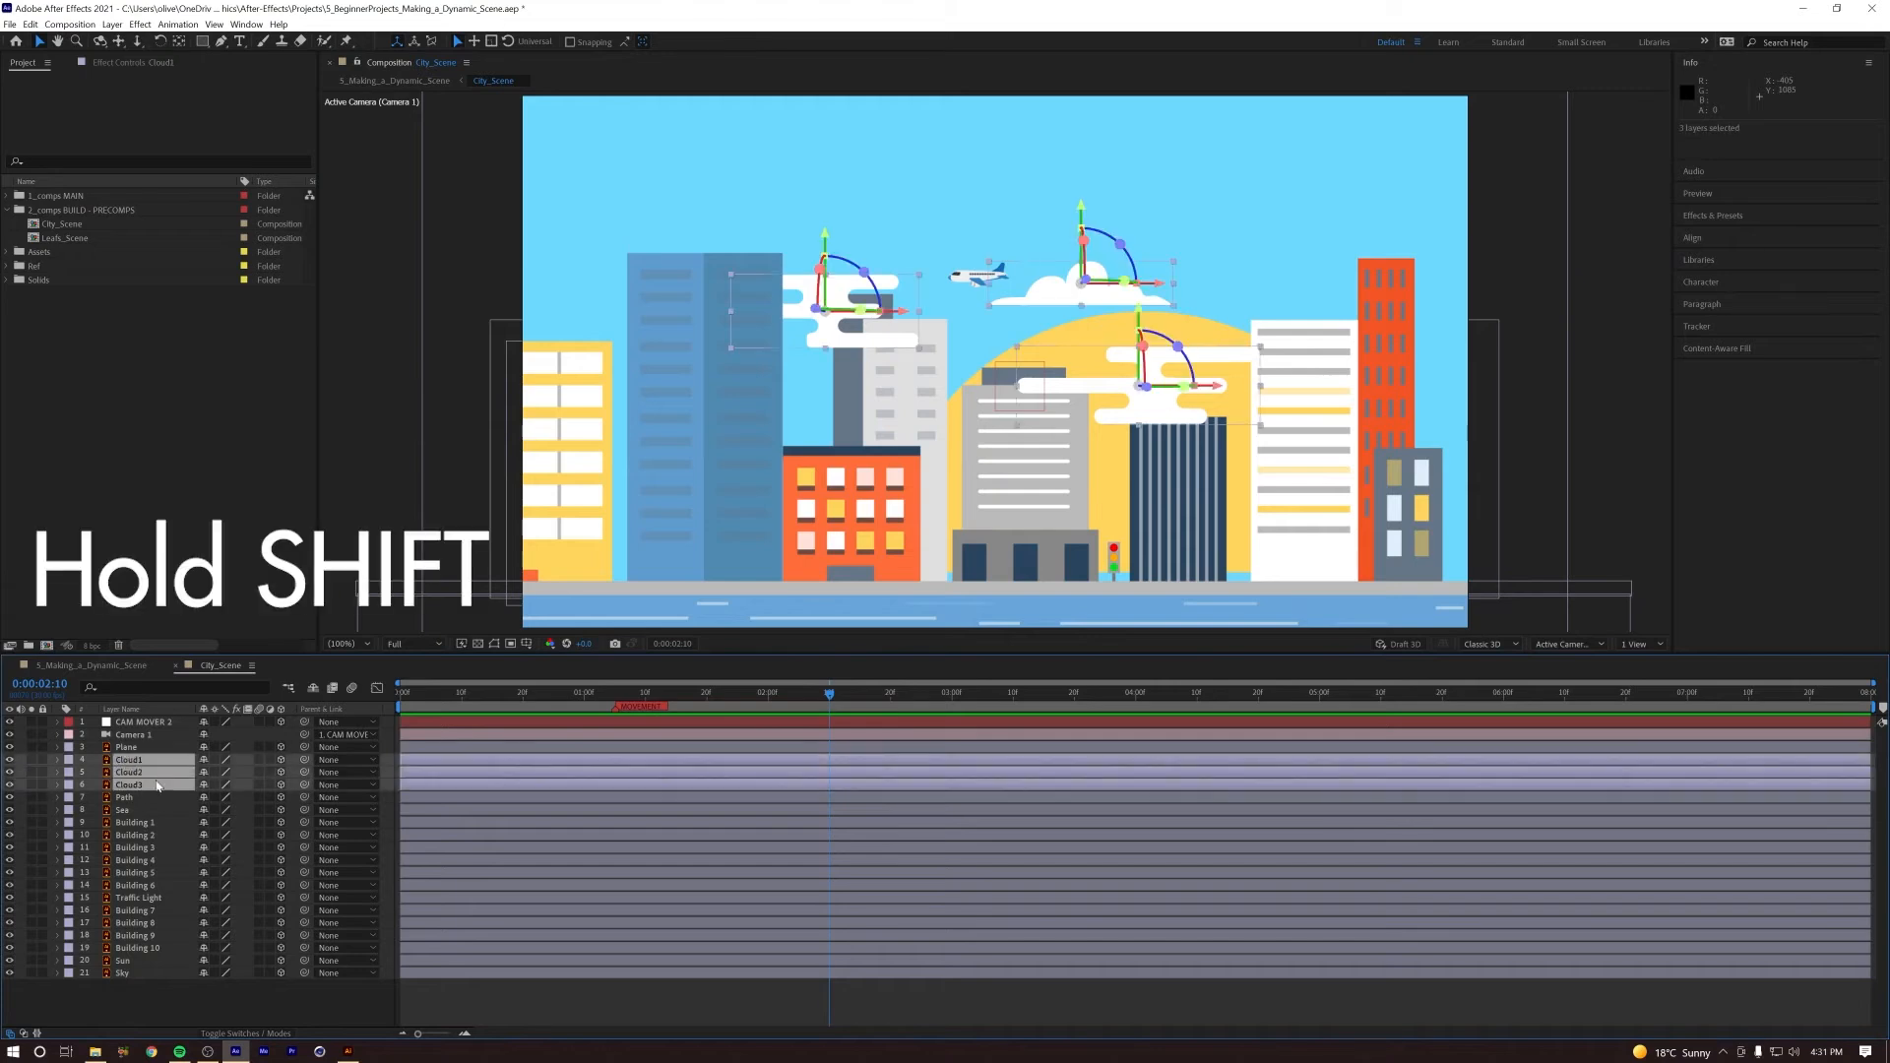
{"action": "key", "text": "p"}
{"action": "left_click_drag", "start_coordinate": [254, 773], "coordinate": [0, 788]}
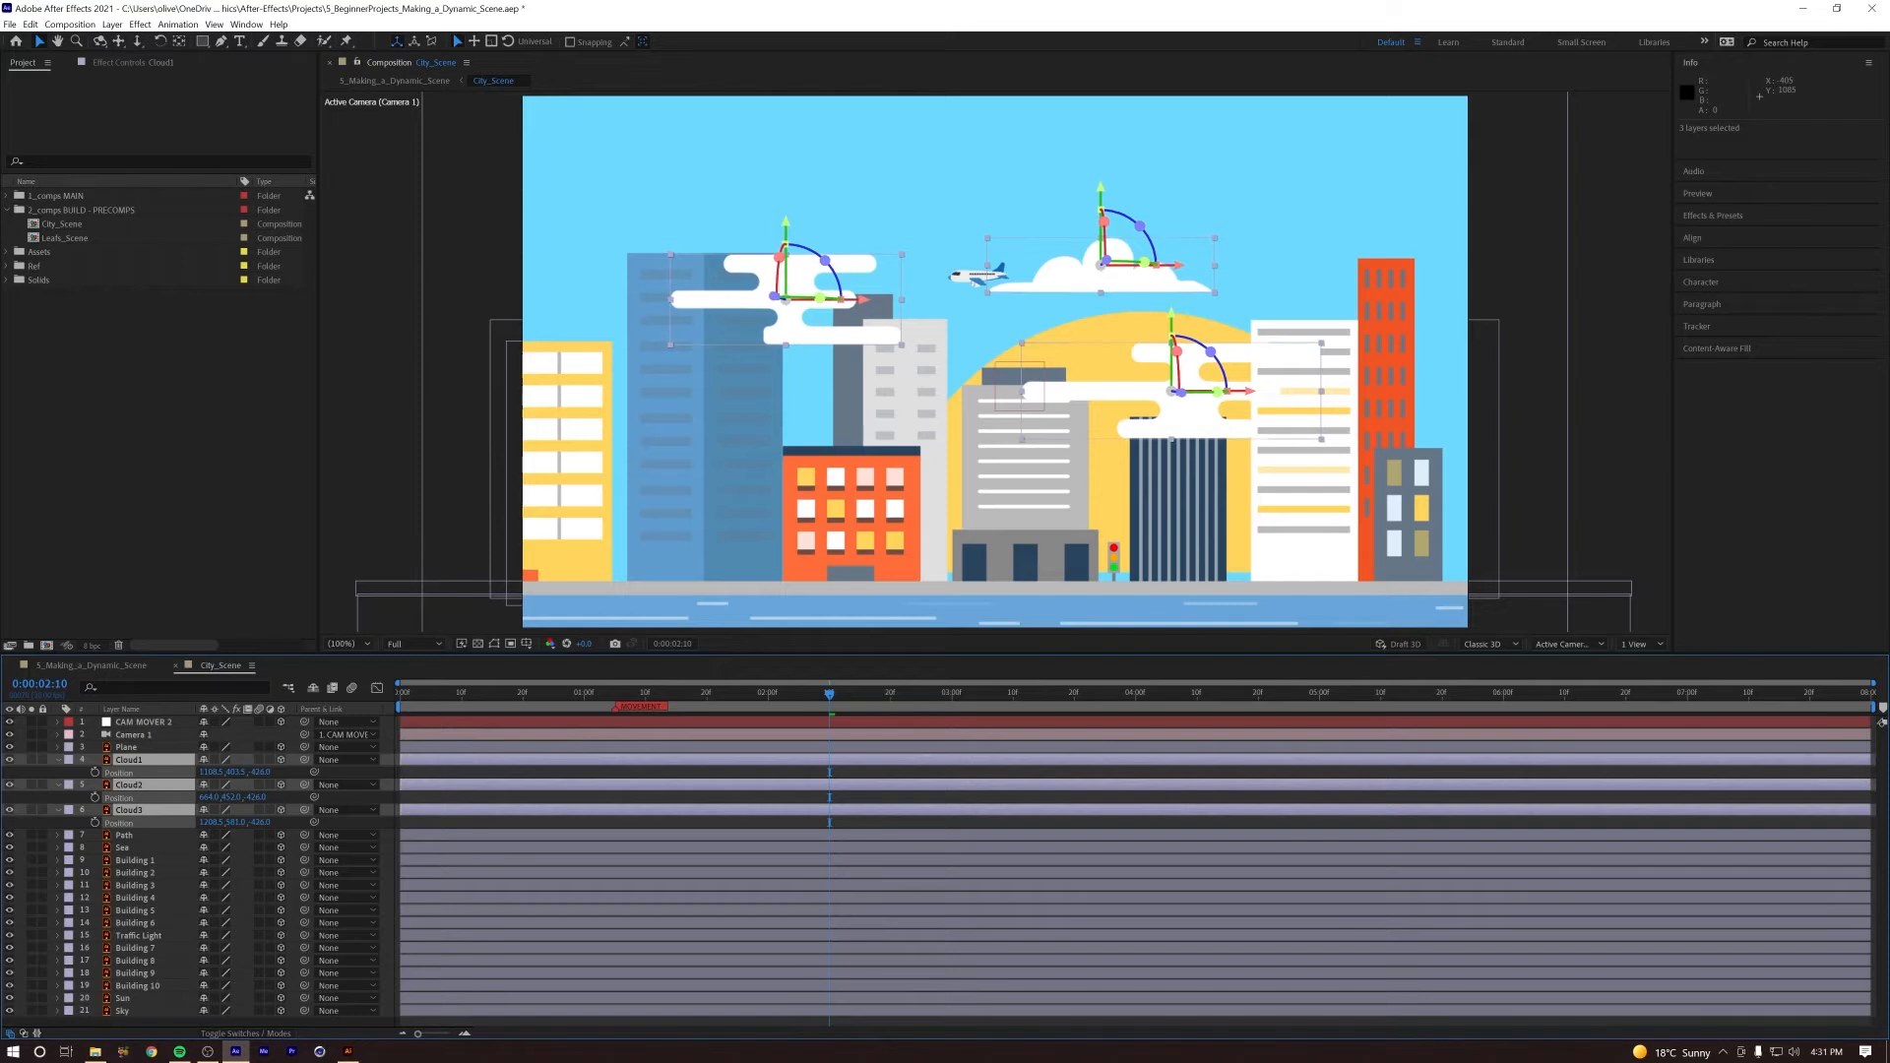
{"action": "left_click_drag", "start_coordinate": [813, 700], "coordinate": [744, 721]}
{"action": "left_click_drag", "start_coordinate": [258, 772], "coordinate": [149, 779]}
{"action": "key", "text": "space"}
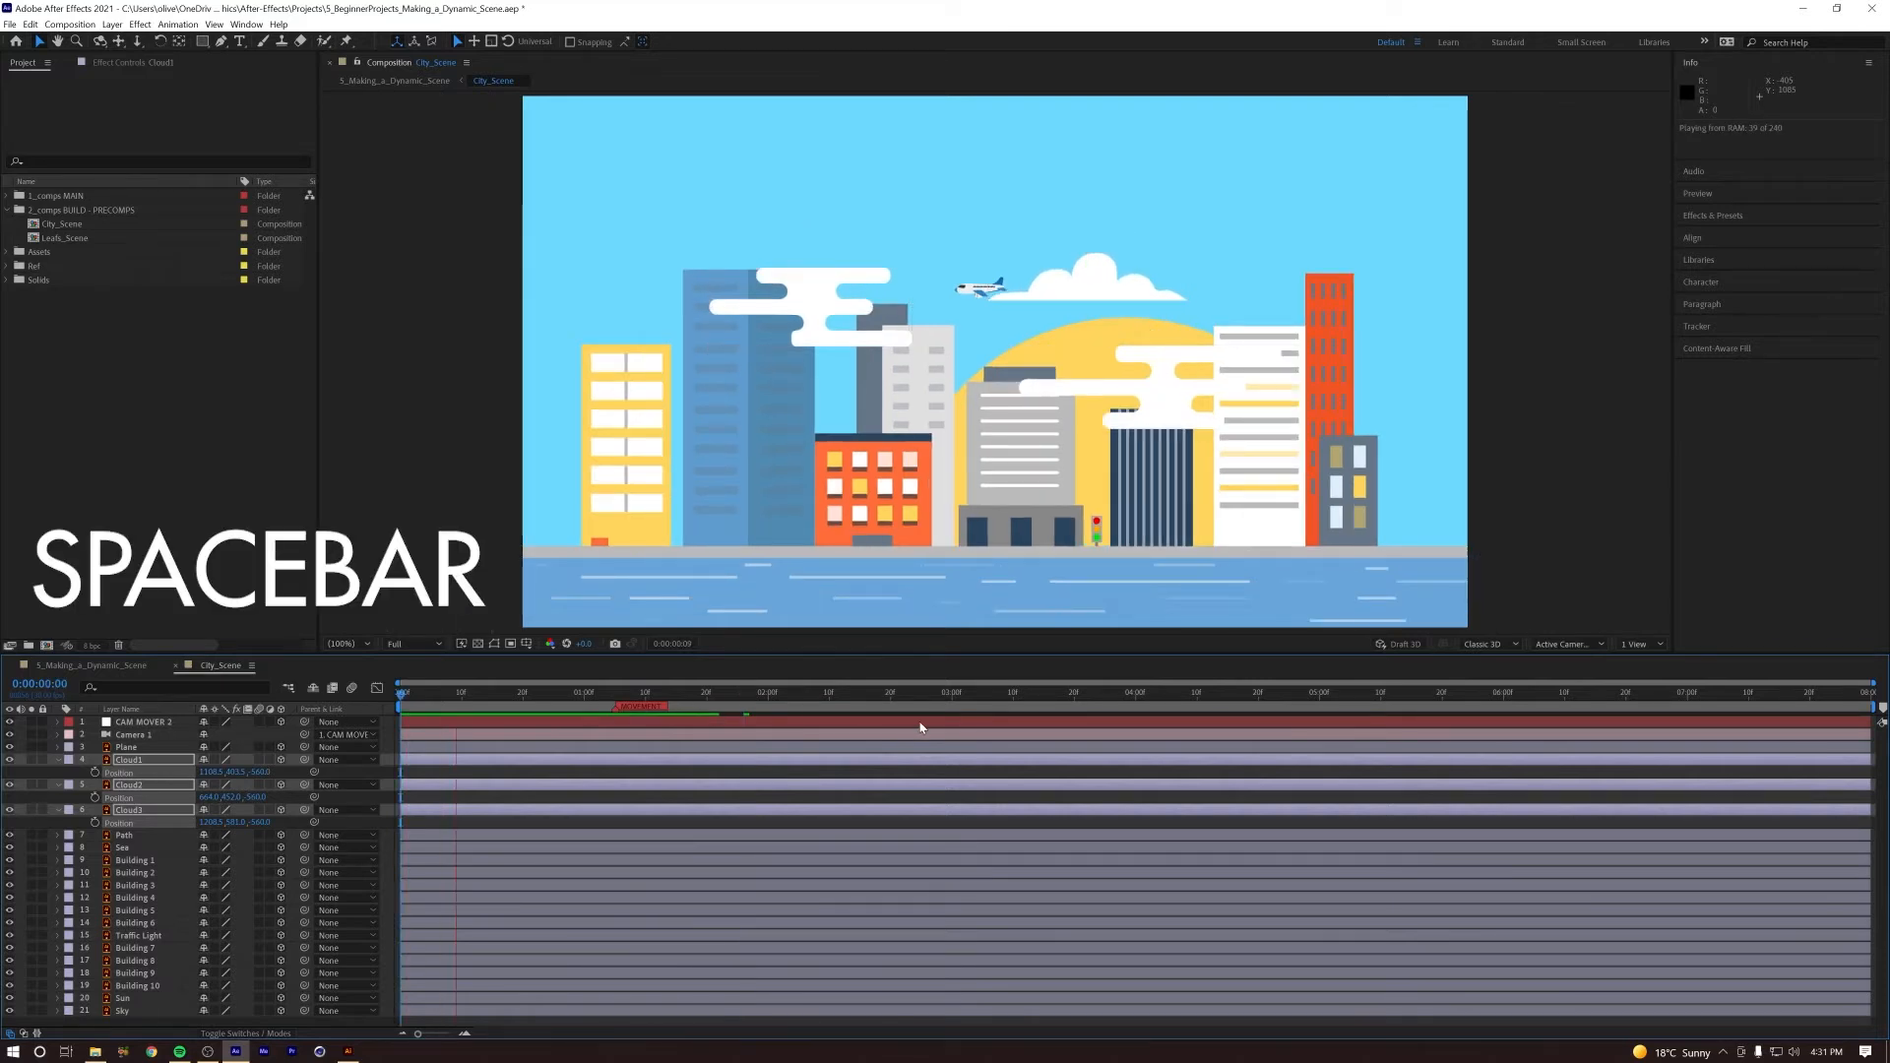
{"action": "key", "text": "space"}
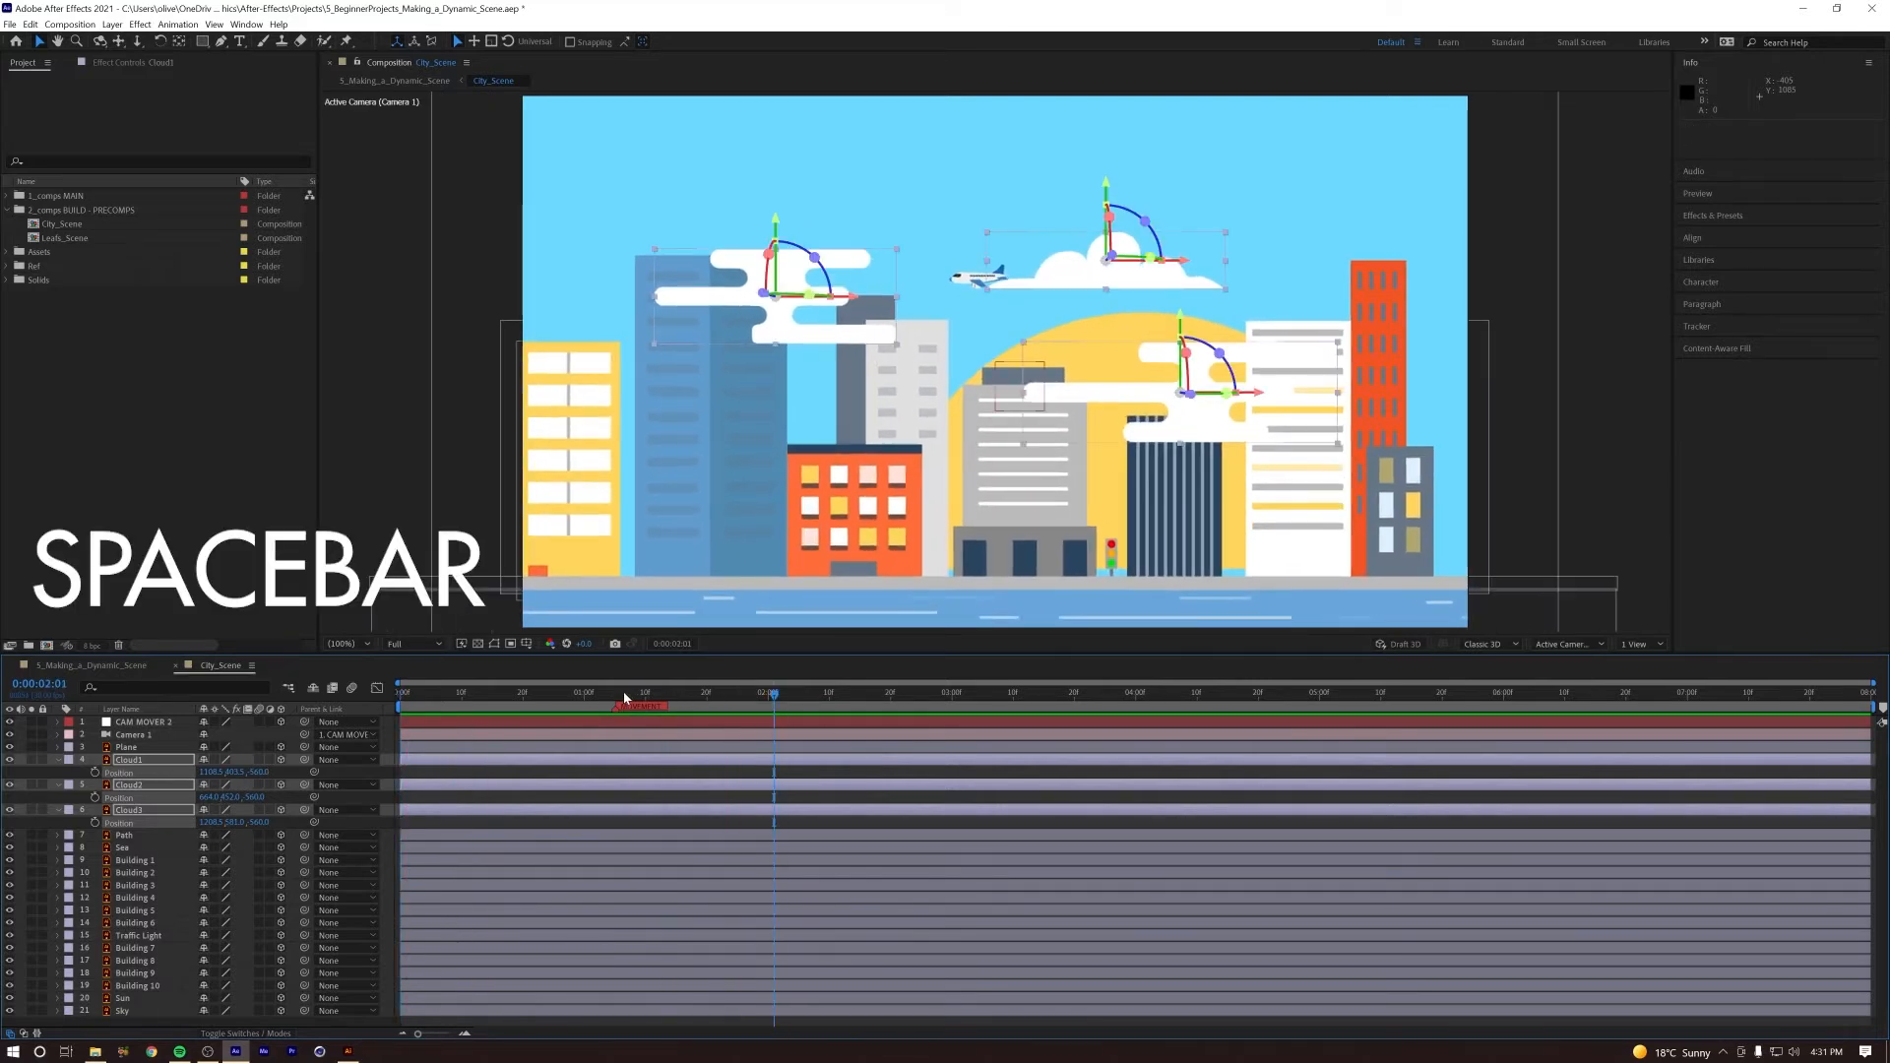
Step: Lower the Sun slightly behind the buildings and replay the camera push from the start
{"action": "key", "text": "space"}
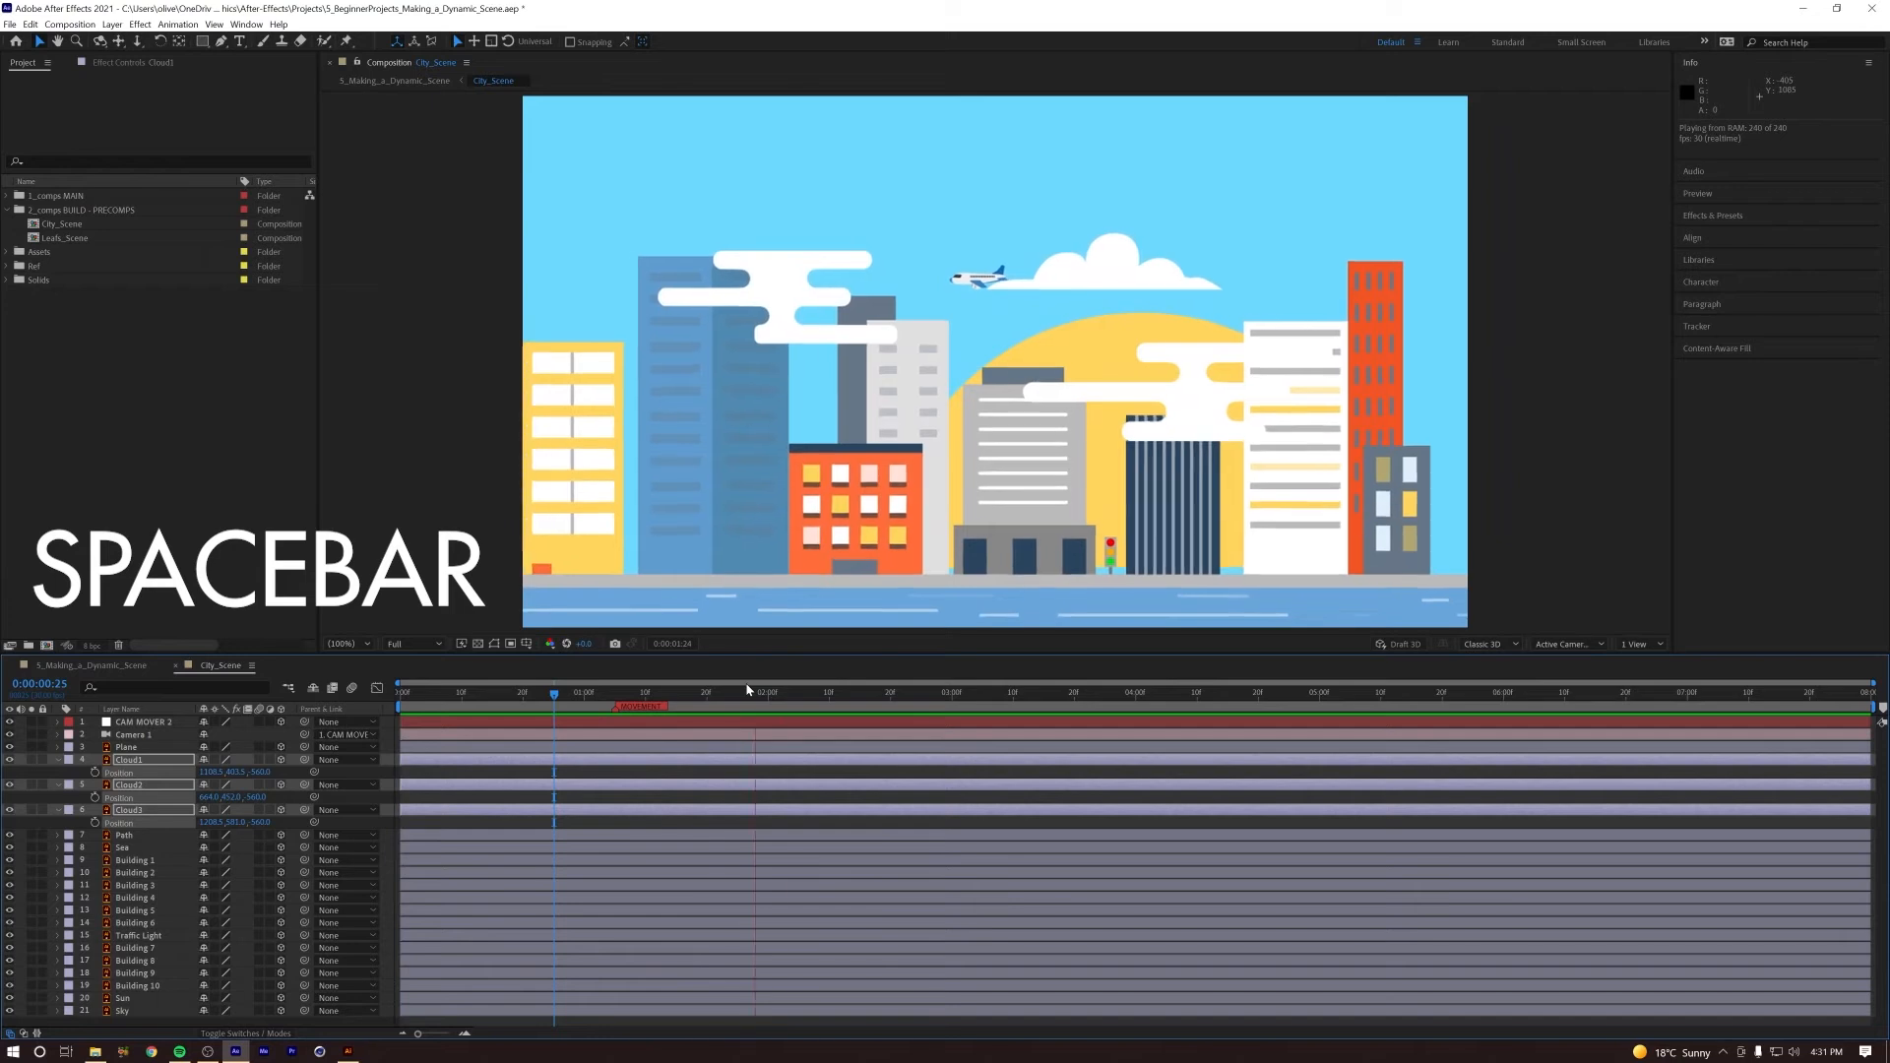
{"action": "key", "text": "space"}
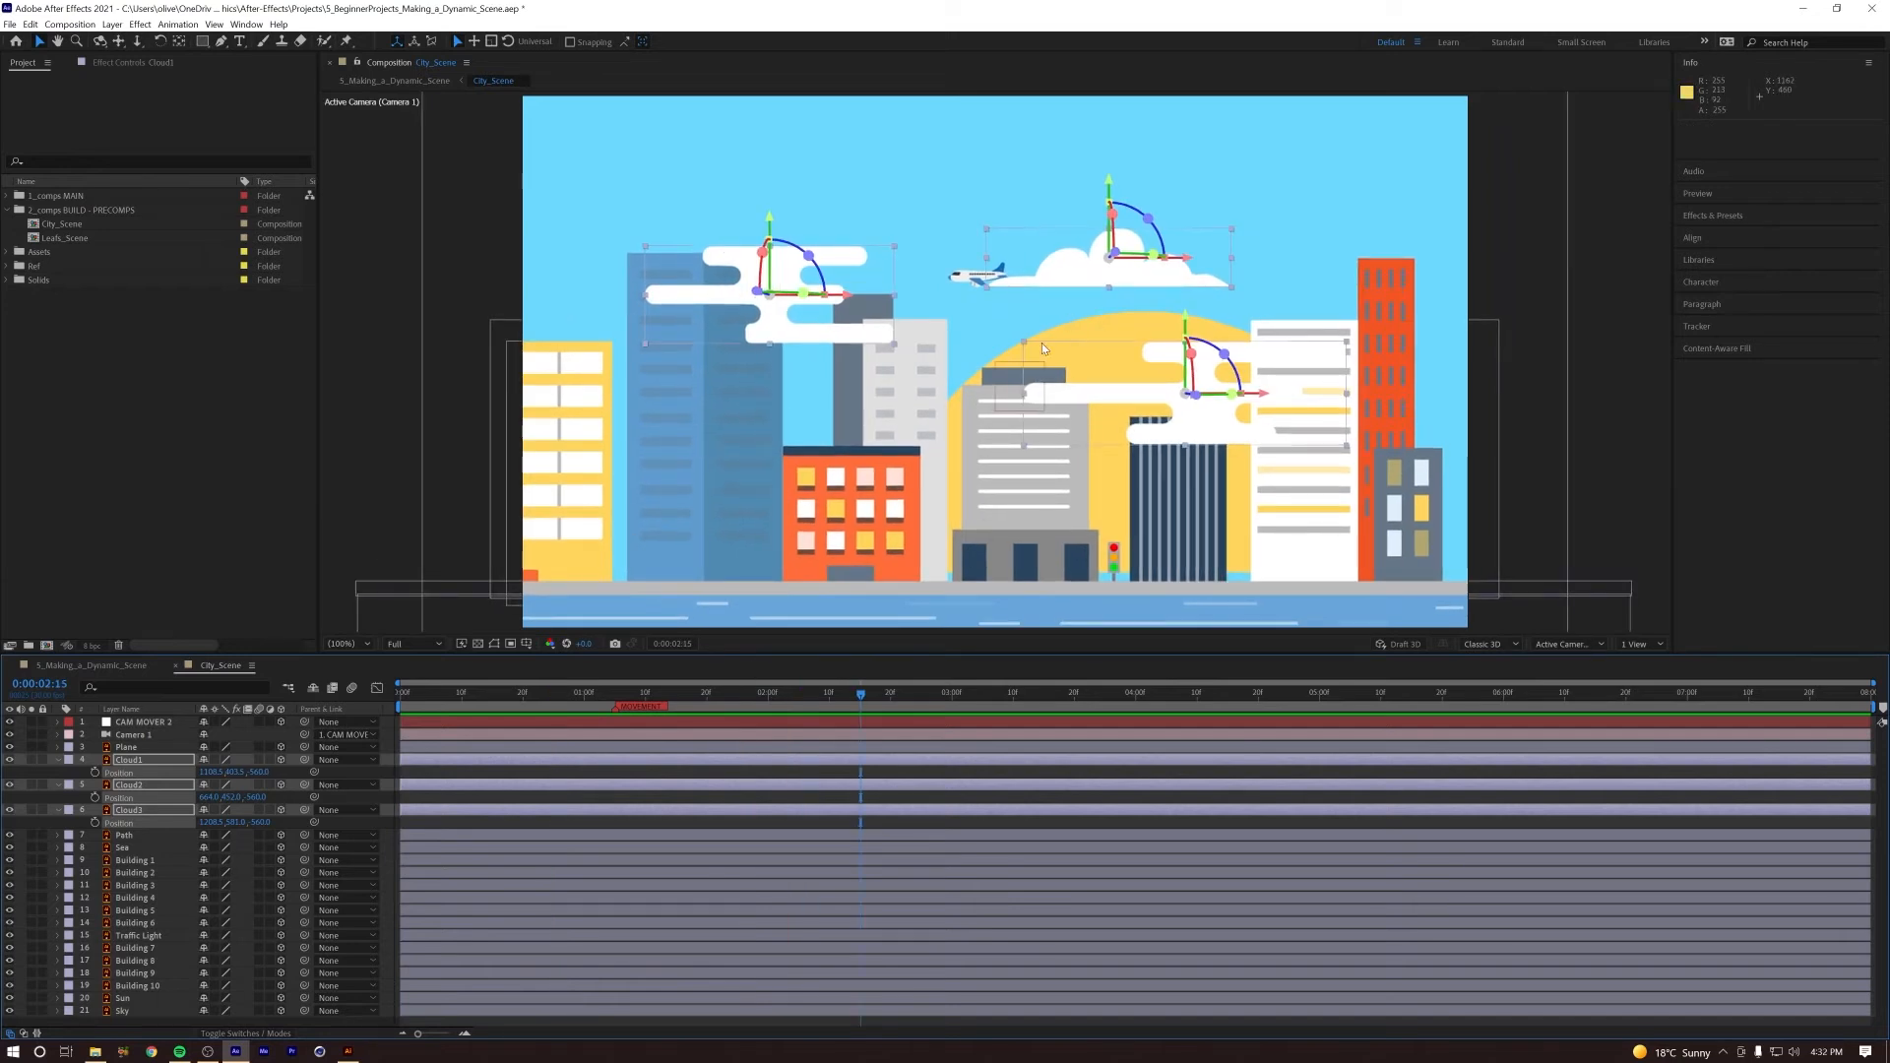
{"action": "key", "text": "space"}
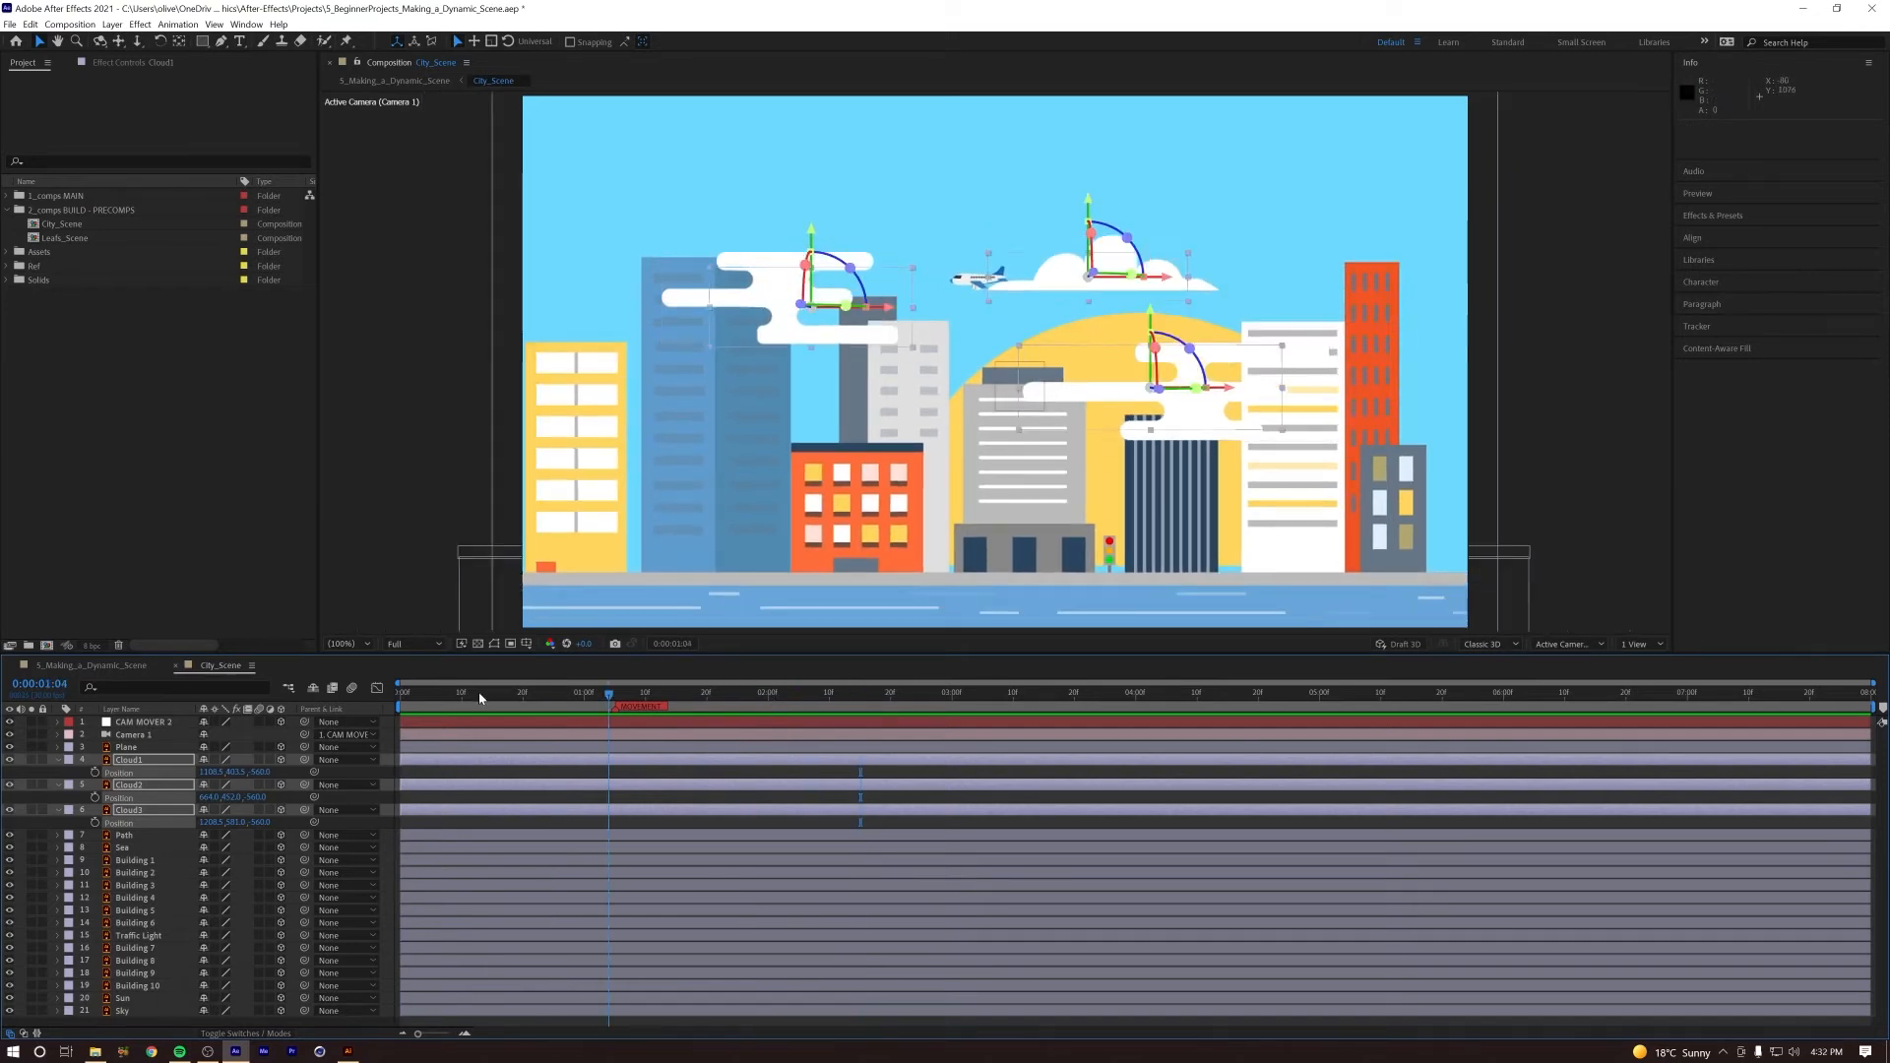
{"action": "key", "text": "space"}
{"action": "left_click", "coordinate": [127, 1000]}
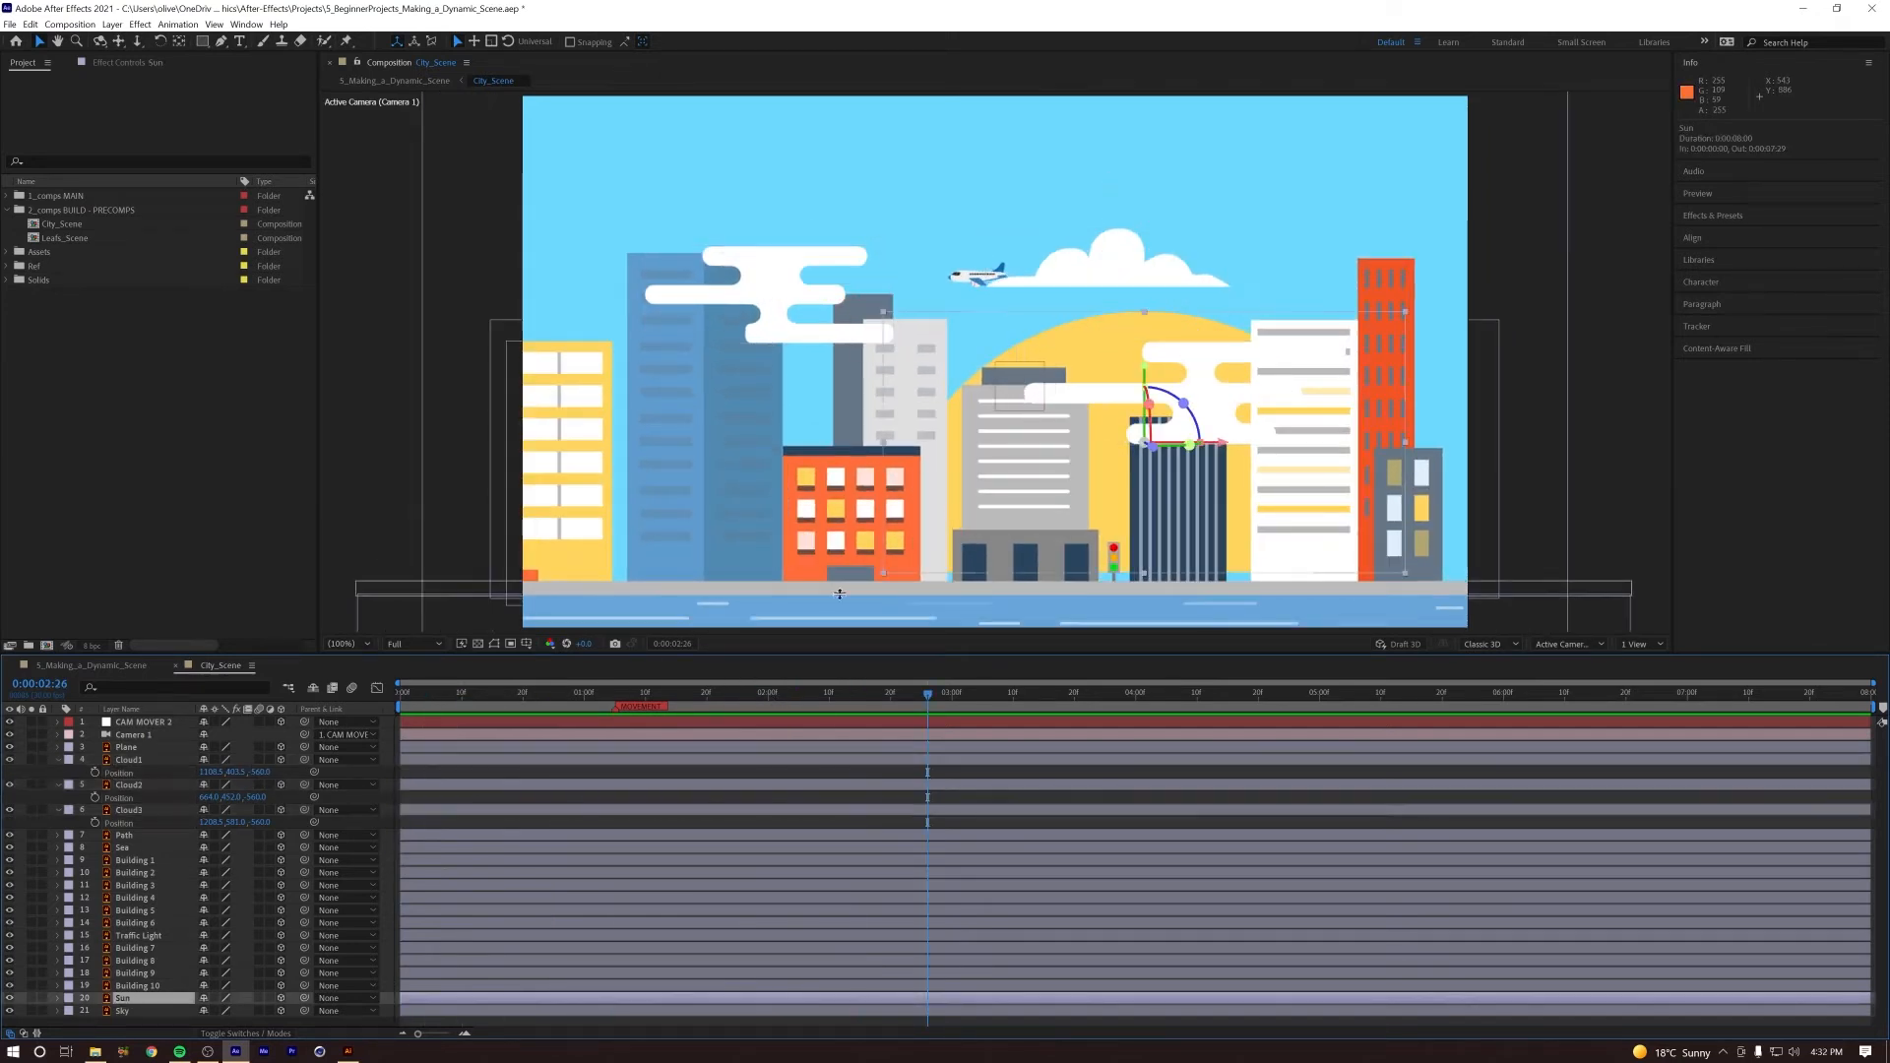
{"action": "left_click_drag", "start_coordinate": [1145, 372], "coordinate": [1147, 387]}
{"action": "left_click_drag", "start_coordinate": [885, 692], "coordinate": [232, 733]}
{"action": "key", "text": "space"}
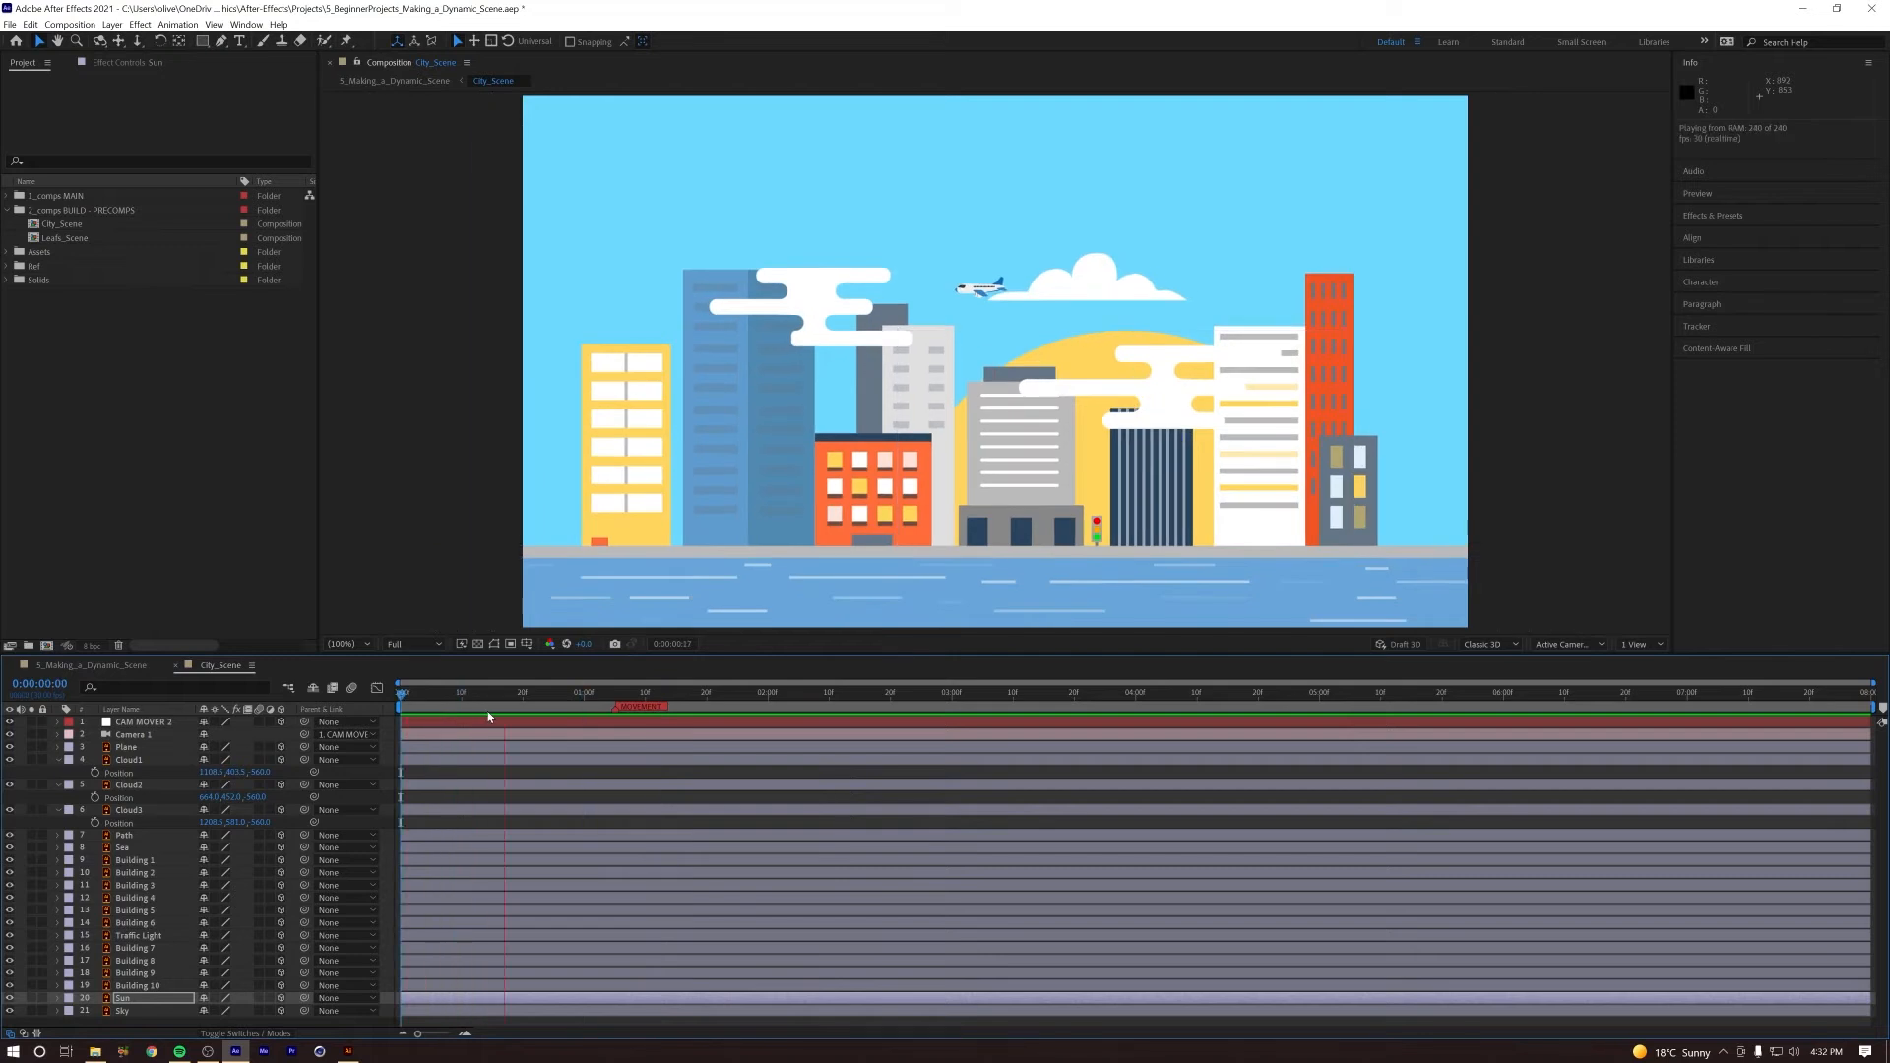
{"action": "key", "text": "space"}
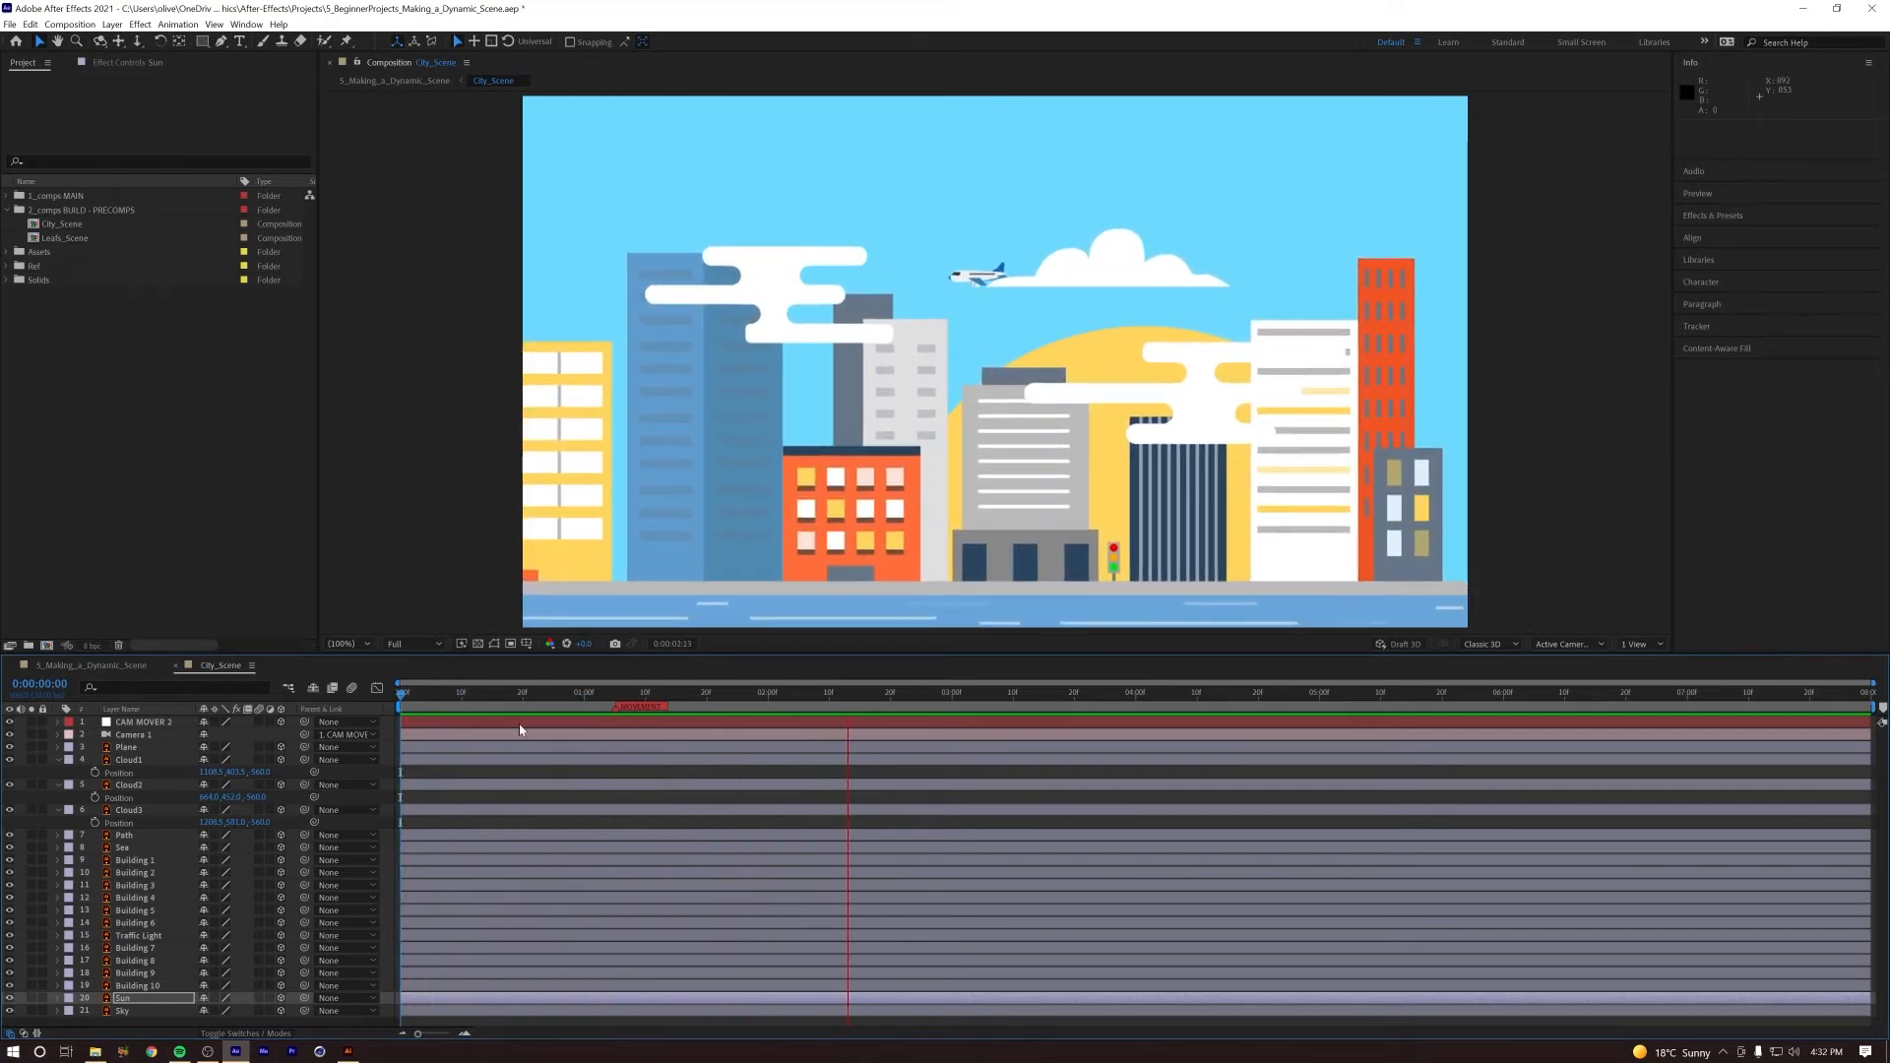
Step: Scale Cloud1, Cloud2 and Cloud3 down to 75%, deselect them and replay the camera push from the start
{"action": "left_click", "coordinate": [774, 286]}
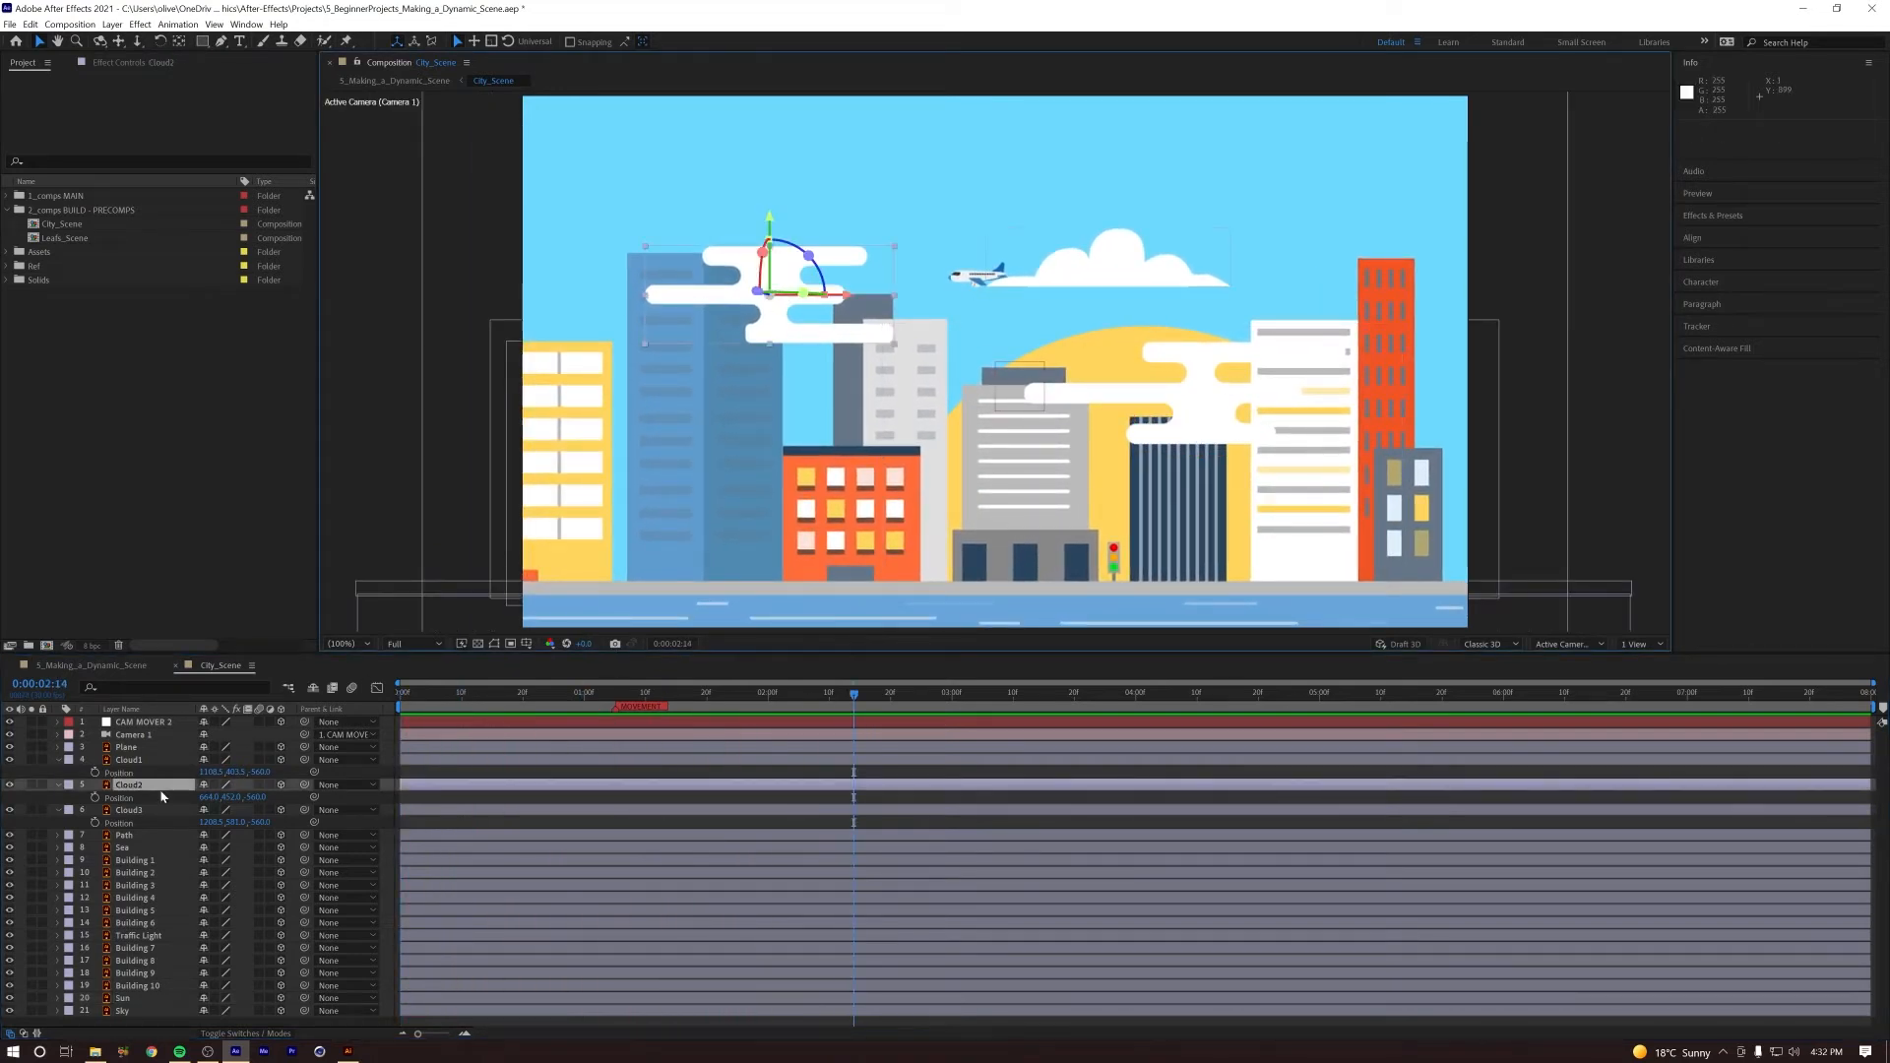
{"action": "key", "text": "ctrl+Up"}
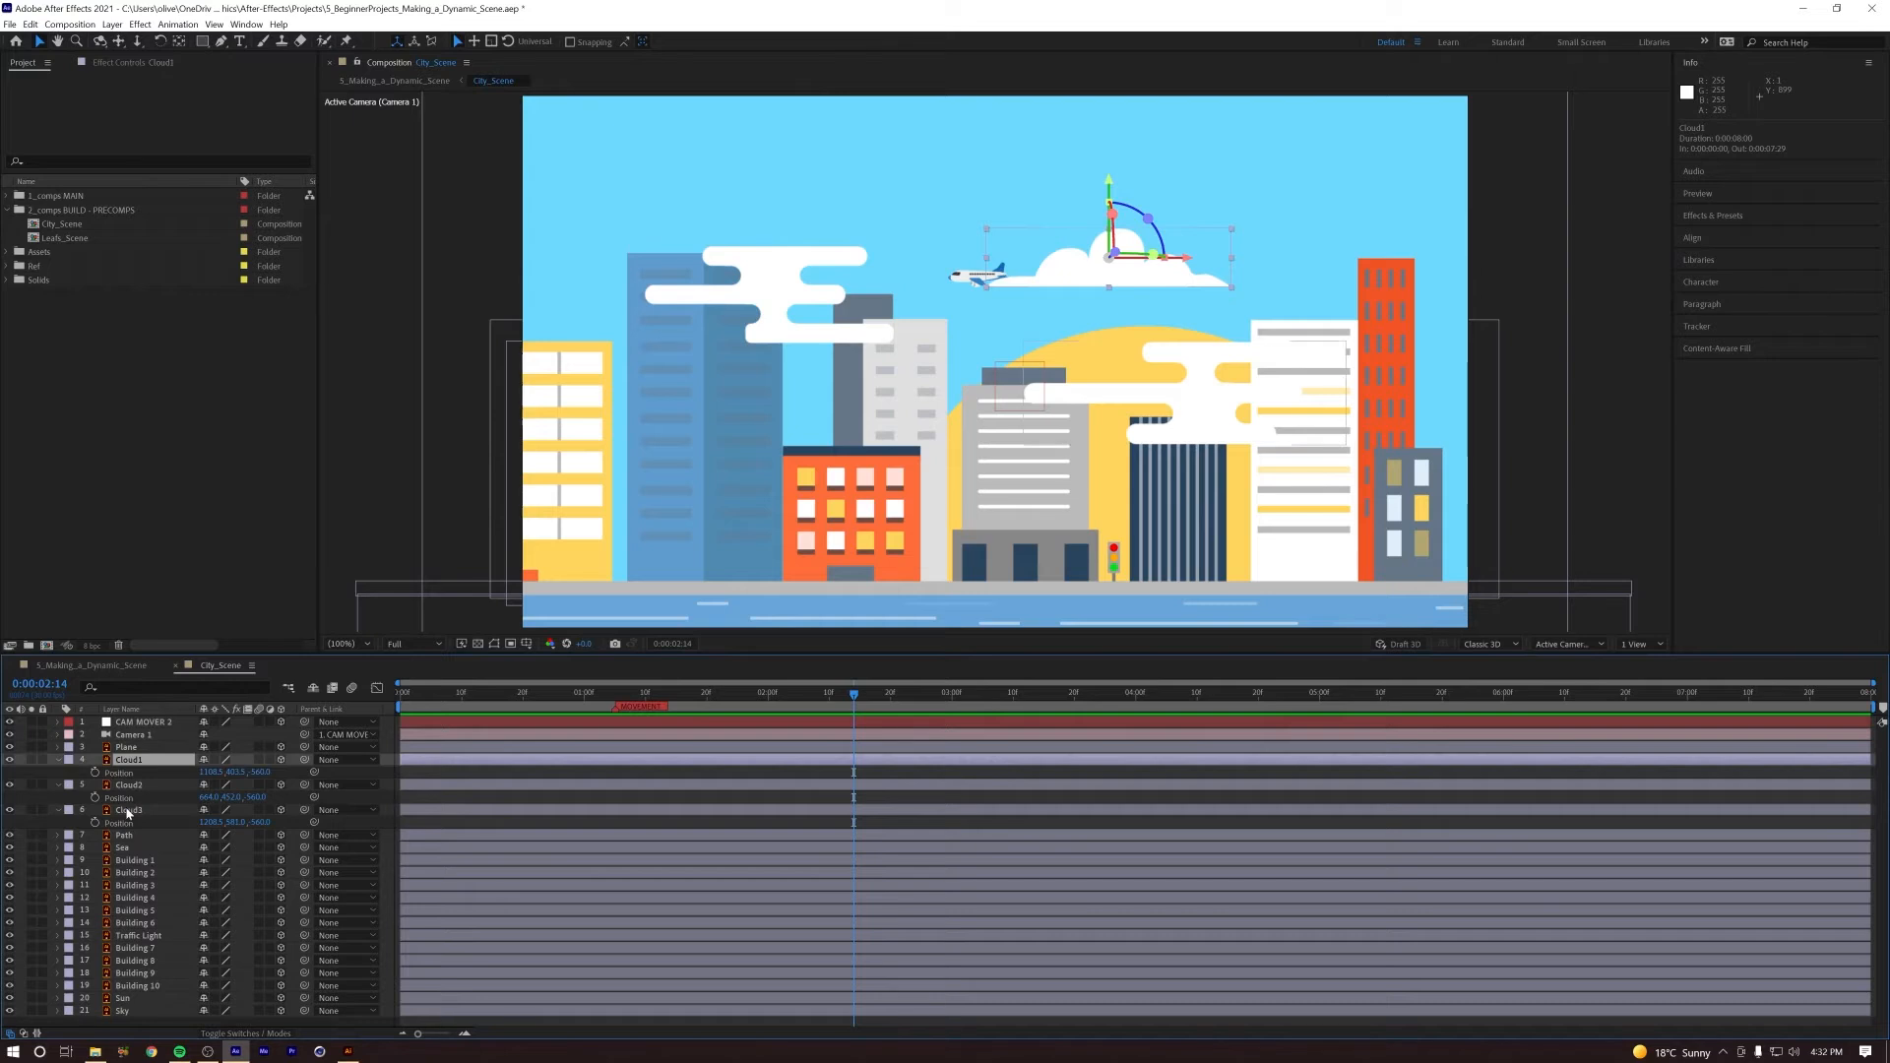
{"action": "left_click", "coordinate": [127, 810], "text": "shift"}
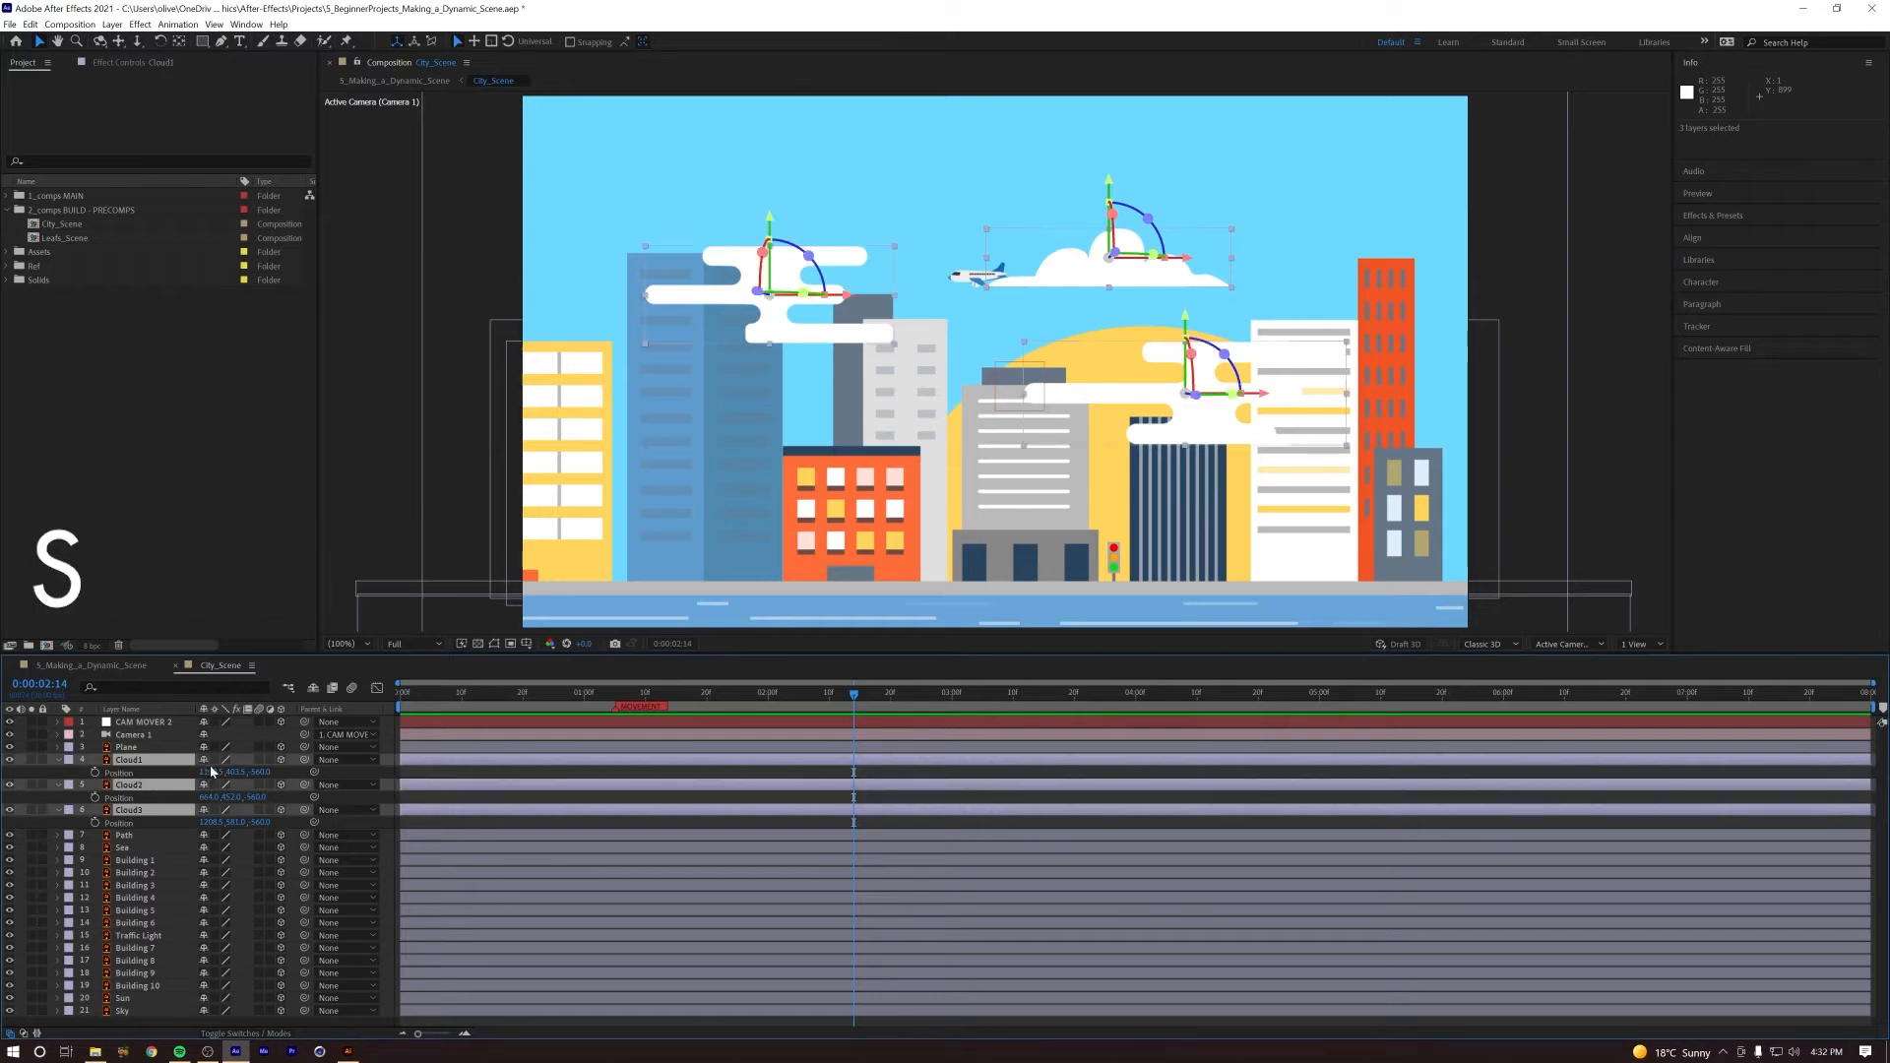
{"action": "type", "text": "69"}
{"action": "key", "text": "Return"}
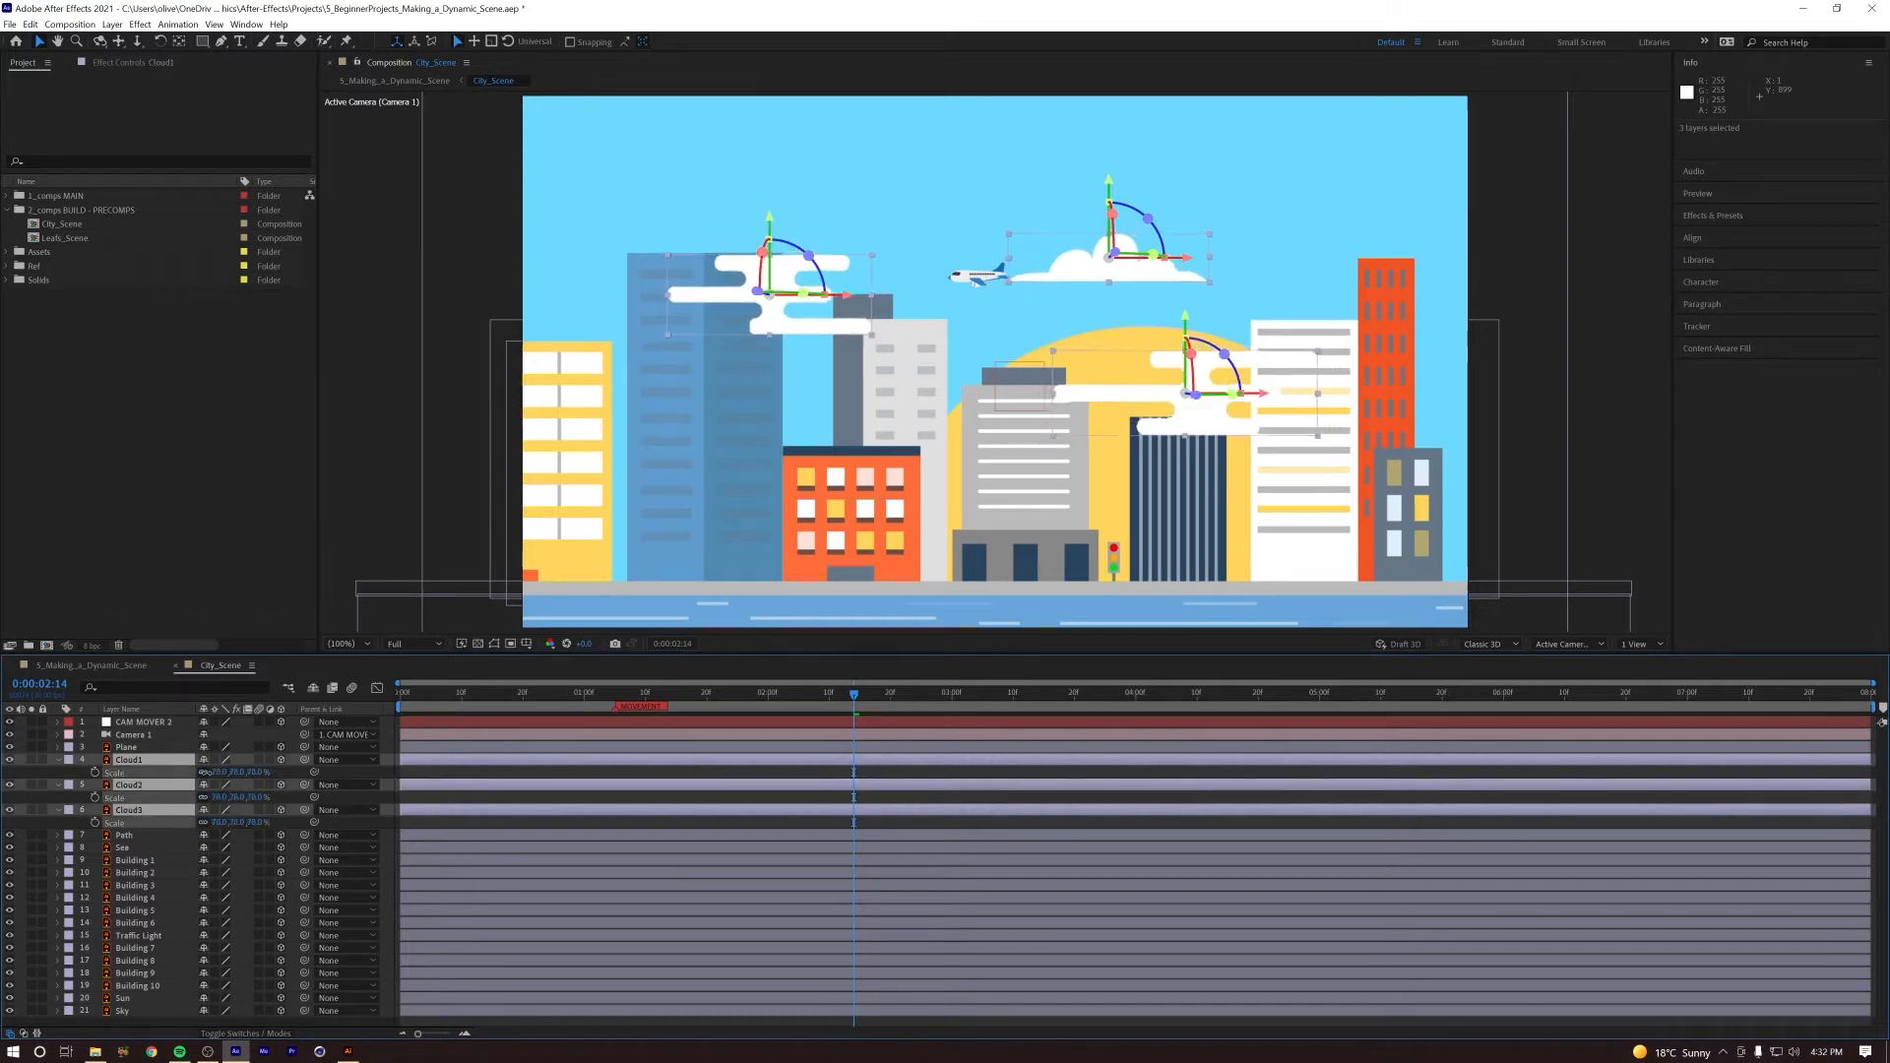
{"action": "left_click_drag", "start_coordinate": [203, 773], "coordinate": [210, 773]}
{"action": "left_click_drag", "start_coordinate": [691, 696], "coordinate": [517, 716]}
{"action": "key", "text": "space"}
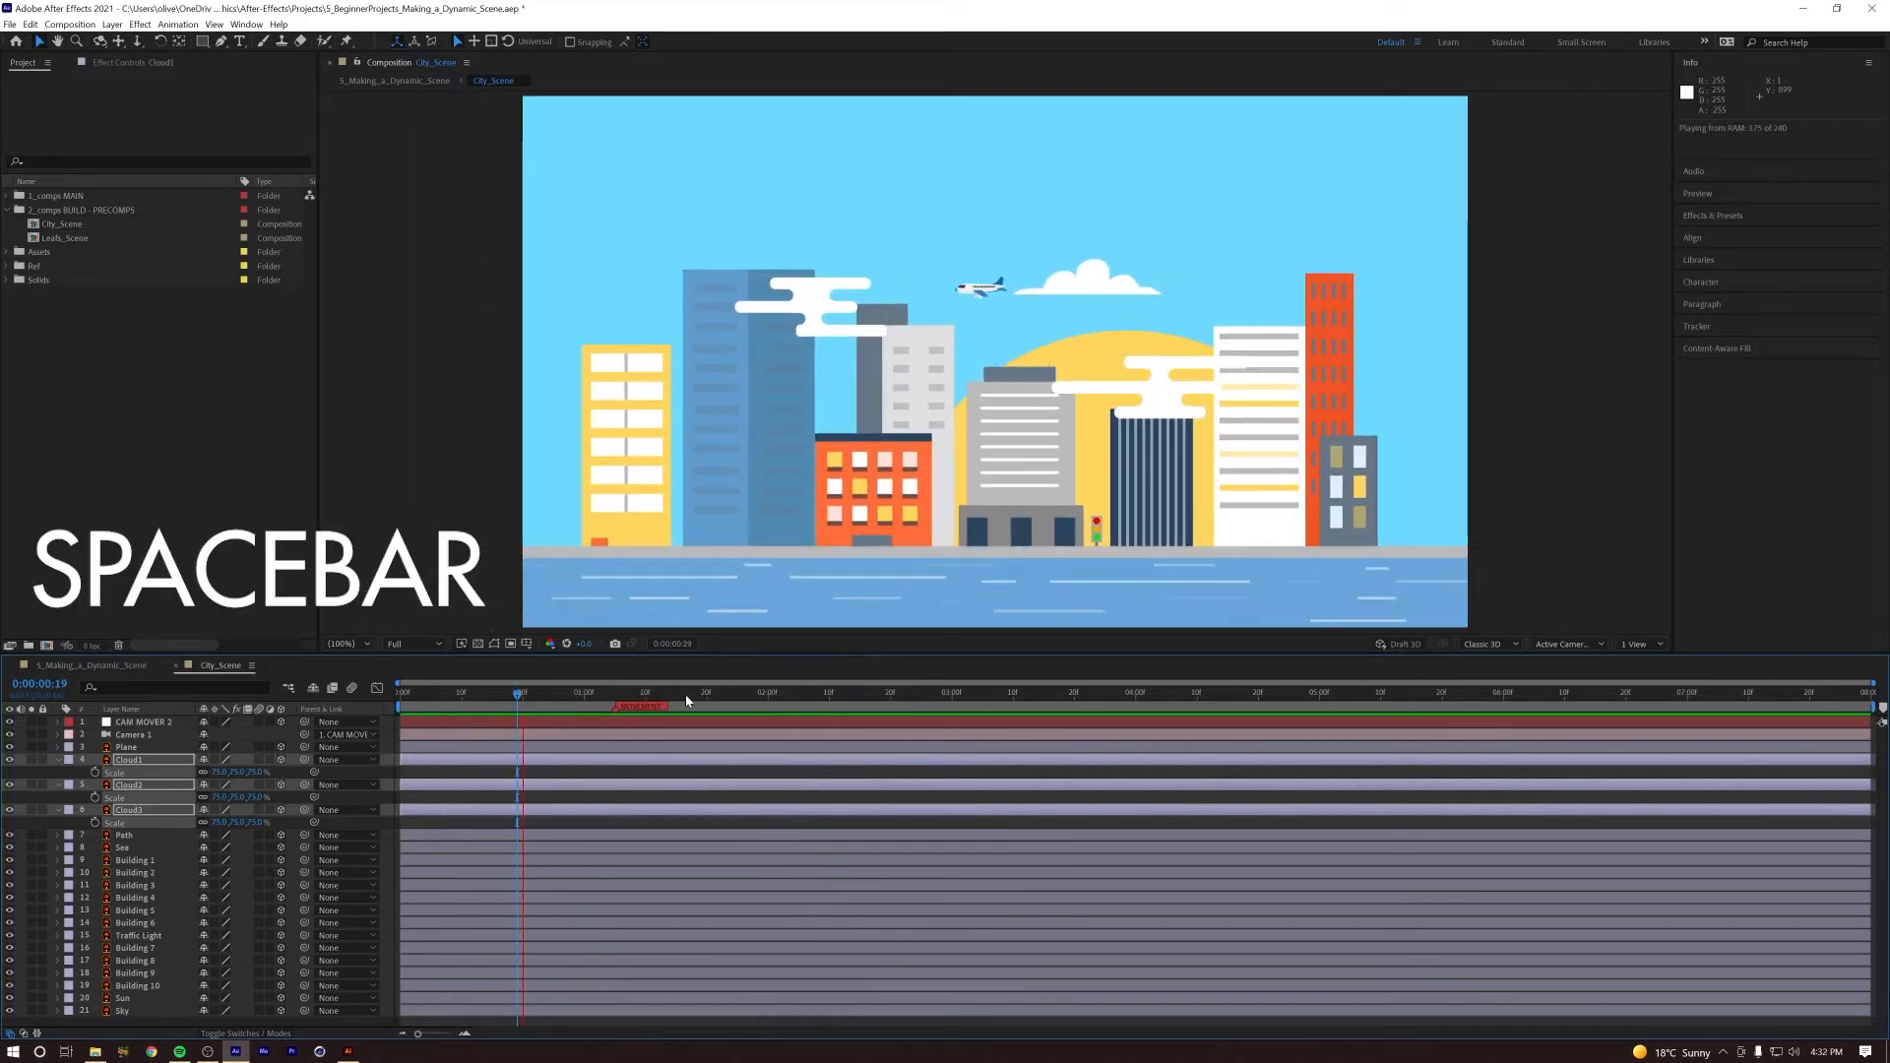
{"action": "key", "text": "space"}
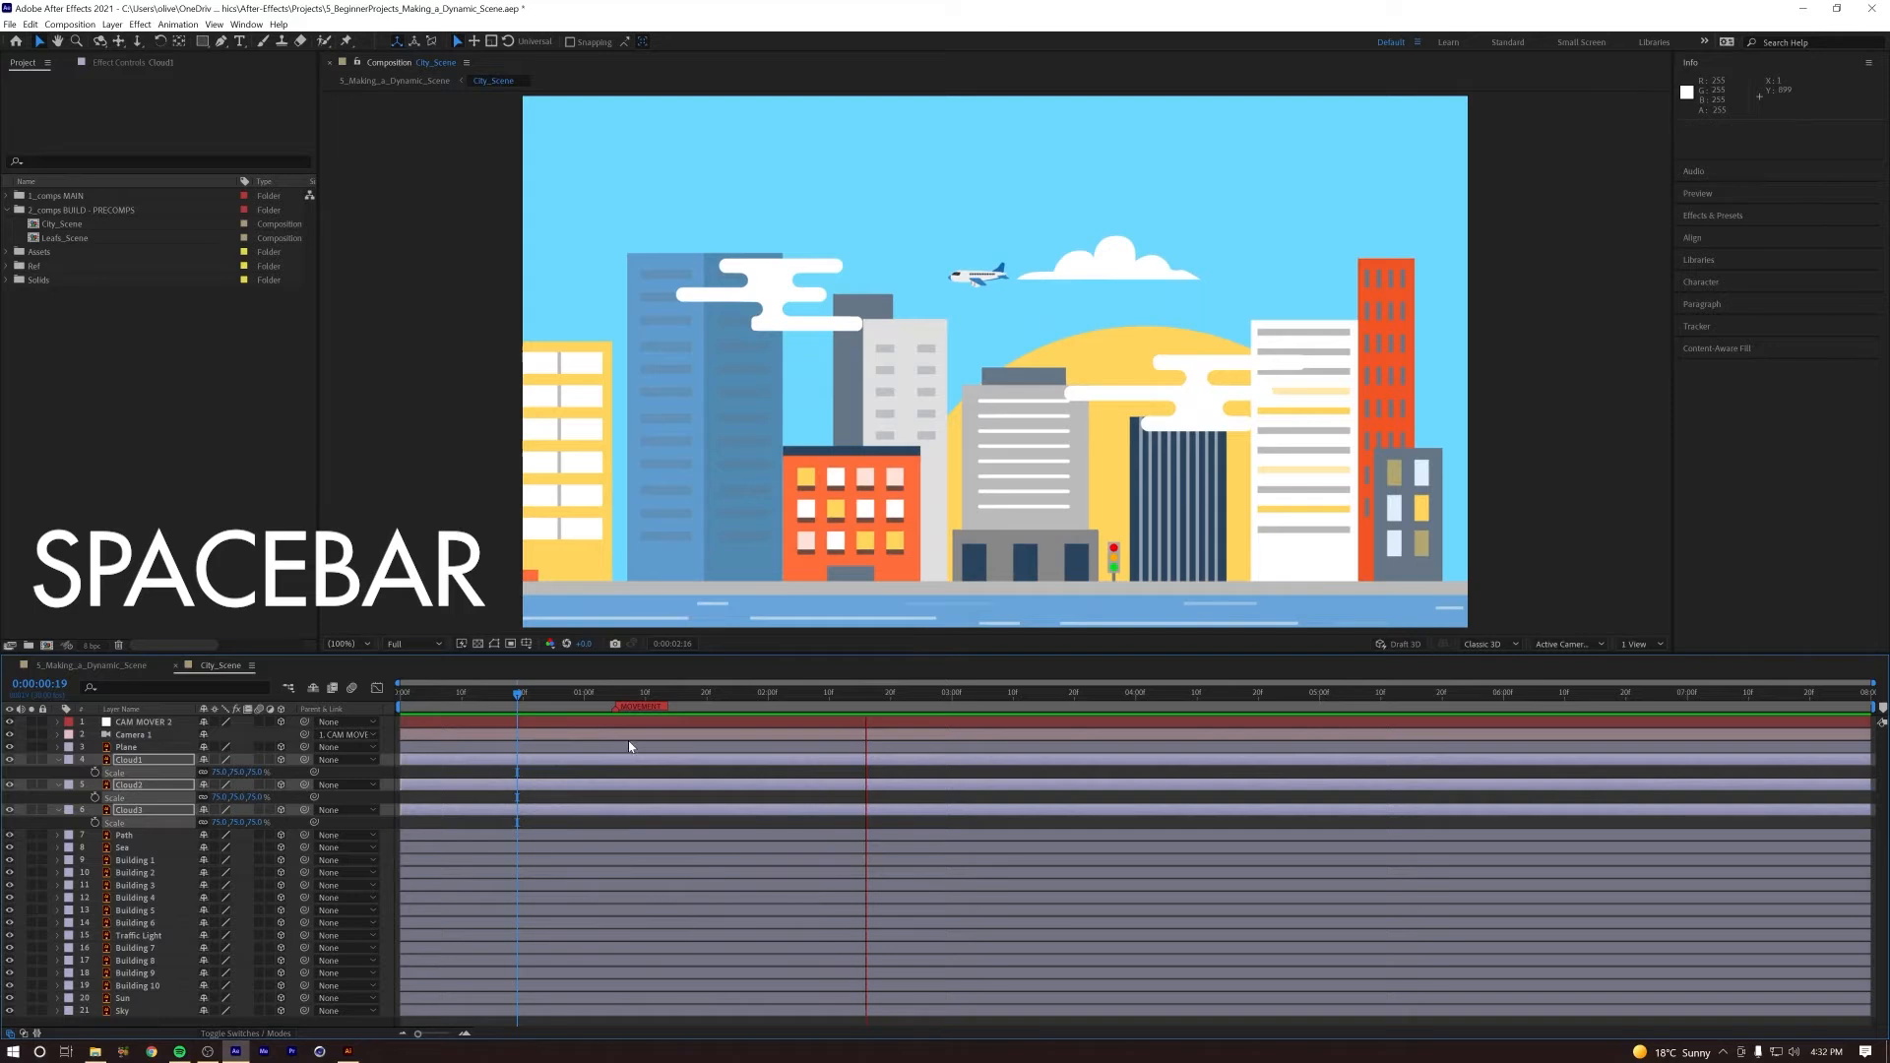
{"action": "left_click", "coordinate": [670, 772]}
{"action": "key", "text": "Home"}
{"action": "key", "text": "space"}
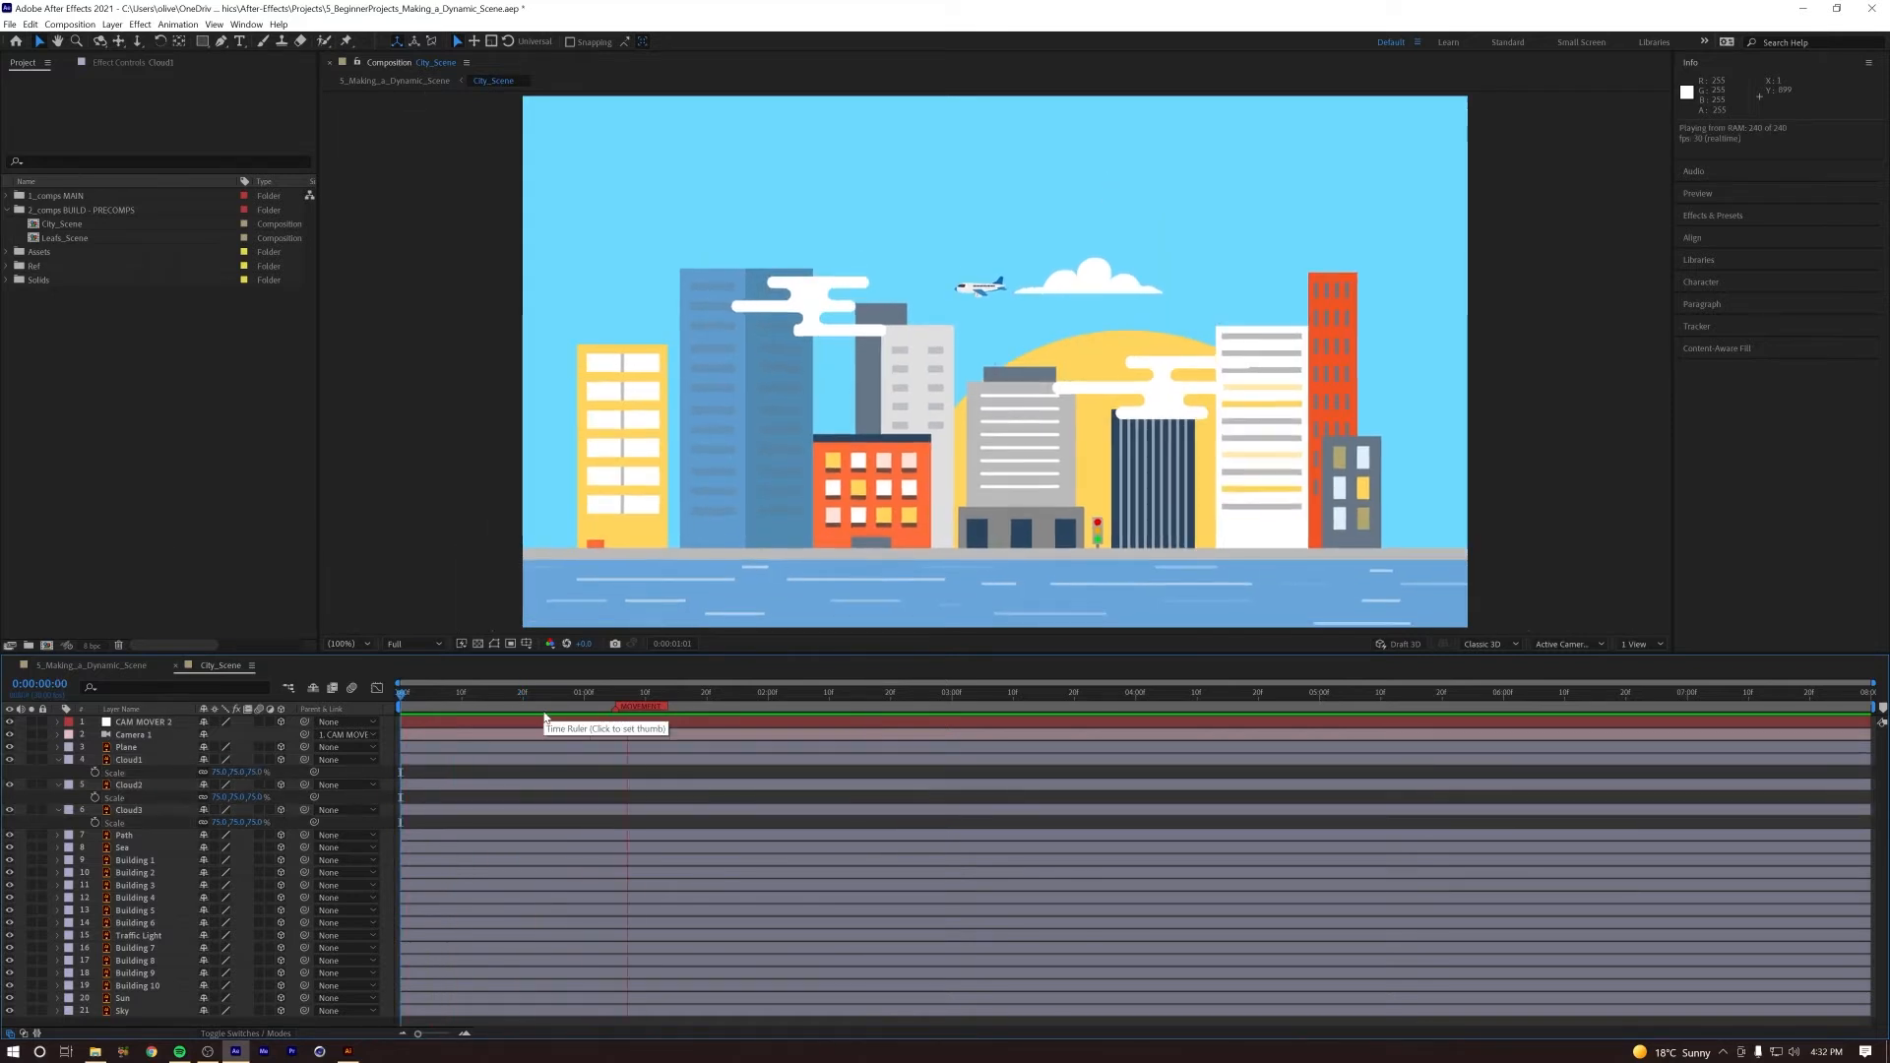
{"action": "key", "text": "space"}
Step: Bring the Plane layer forward to about -986 in Z and replay the camera push
{"action": "left_click", "coordinate": [128, 747]}
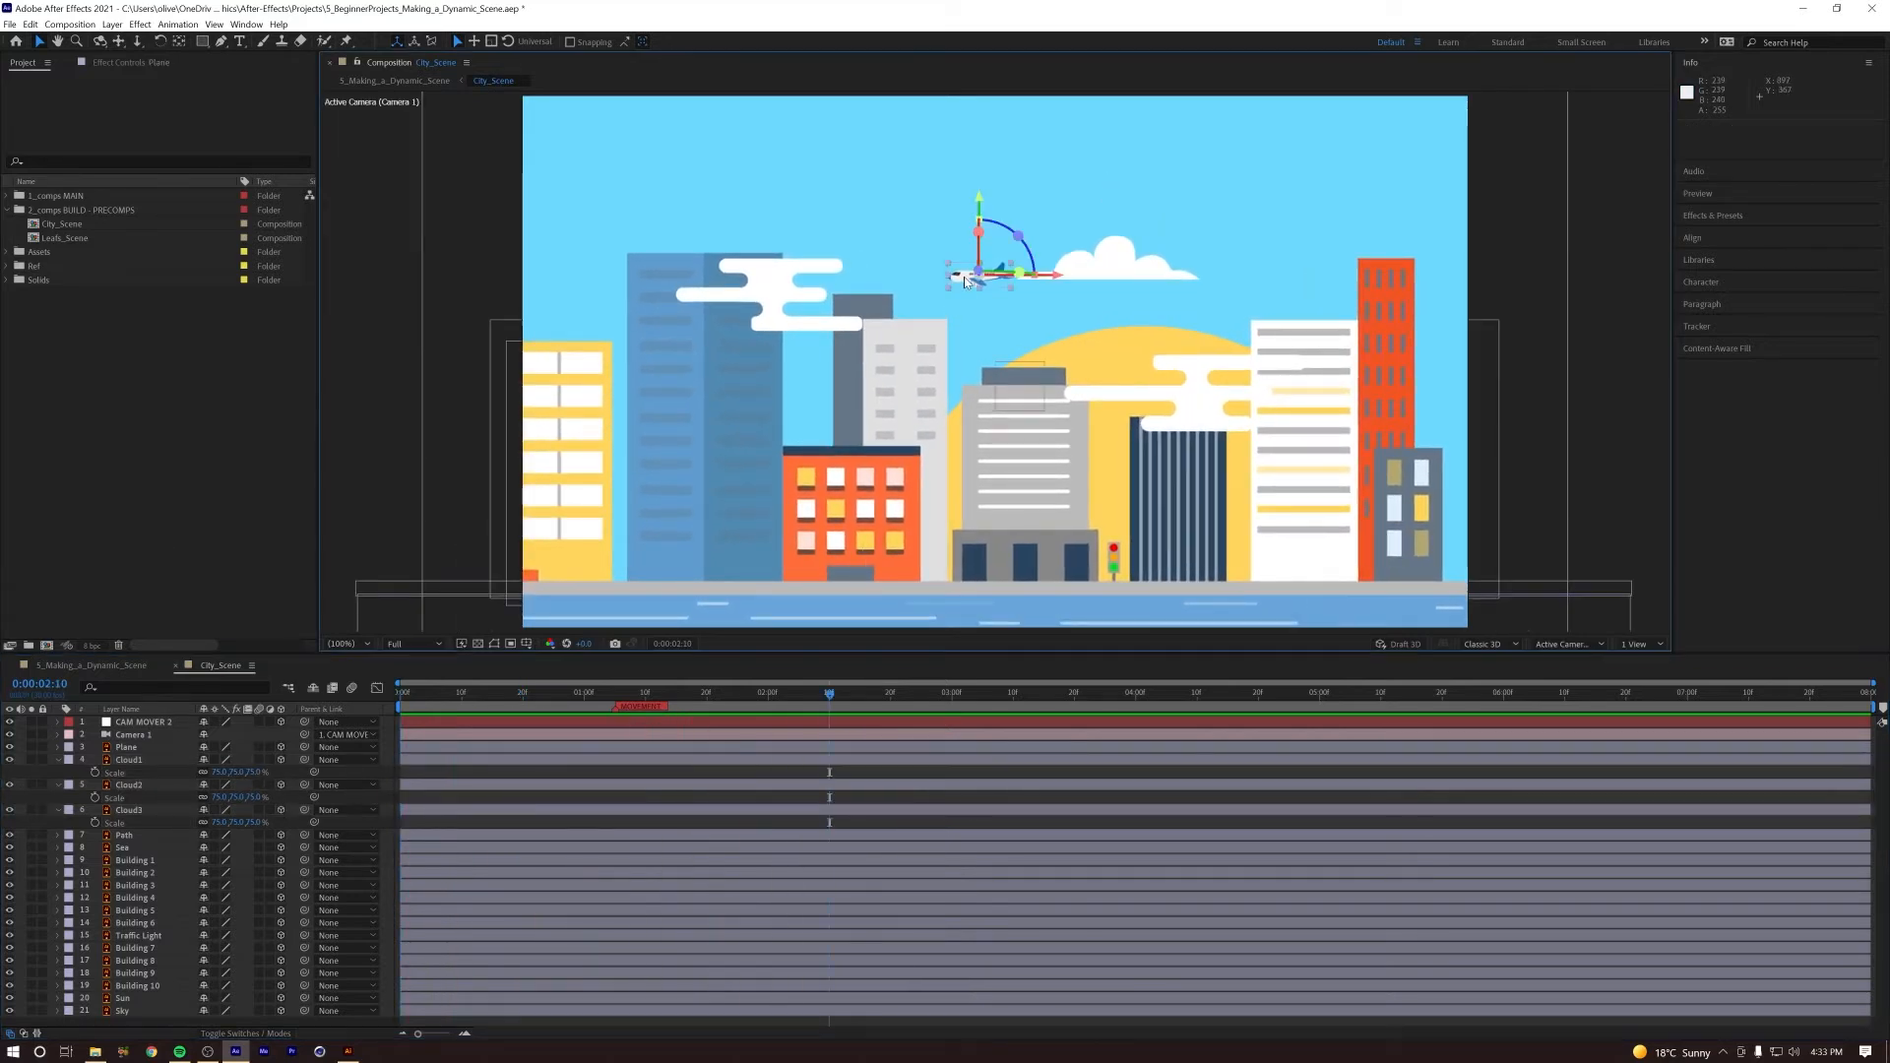
{"action": "key", "text": "p"}
{"action": "left_click_drag", "start_coordinate": [249, 760], "coordinate": [59, 760]}
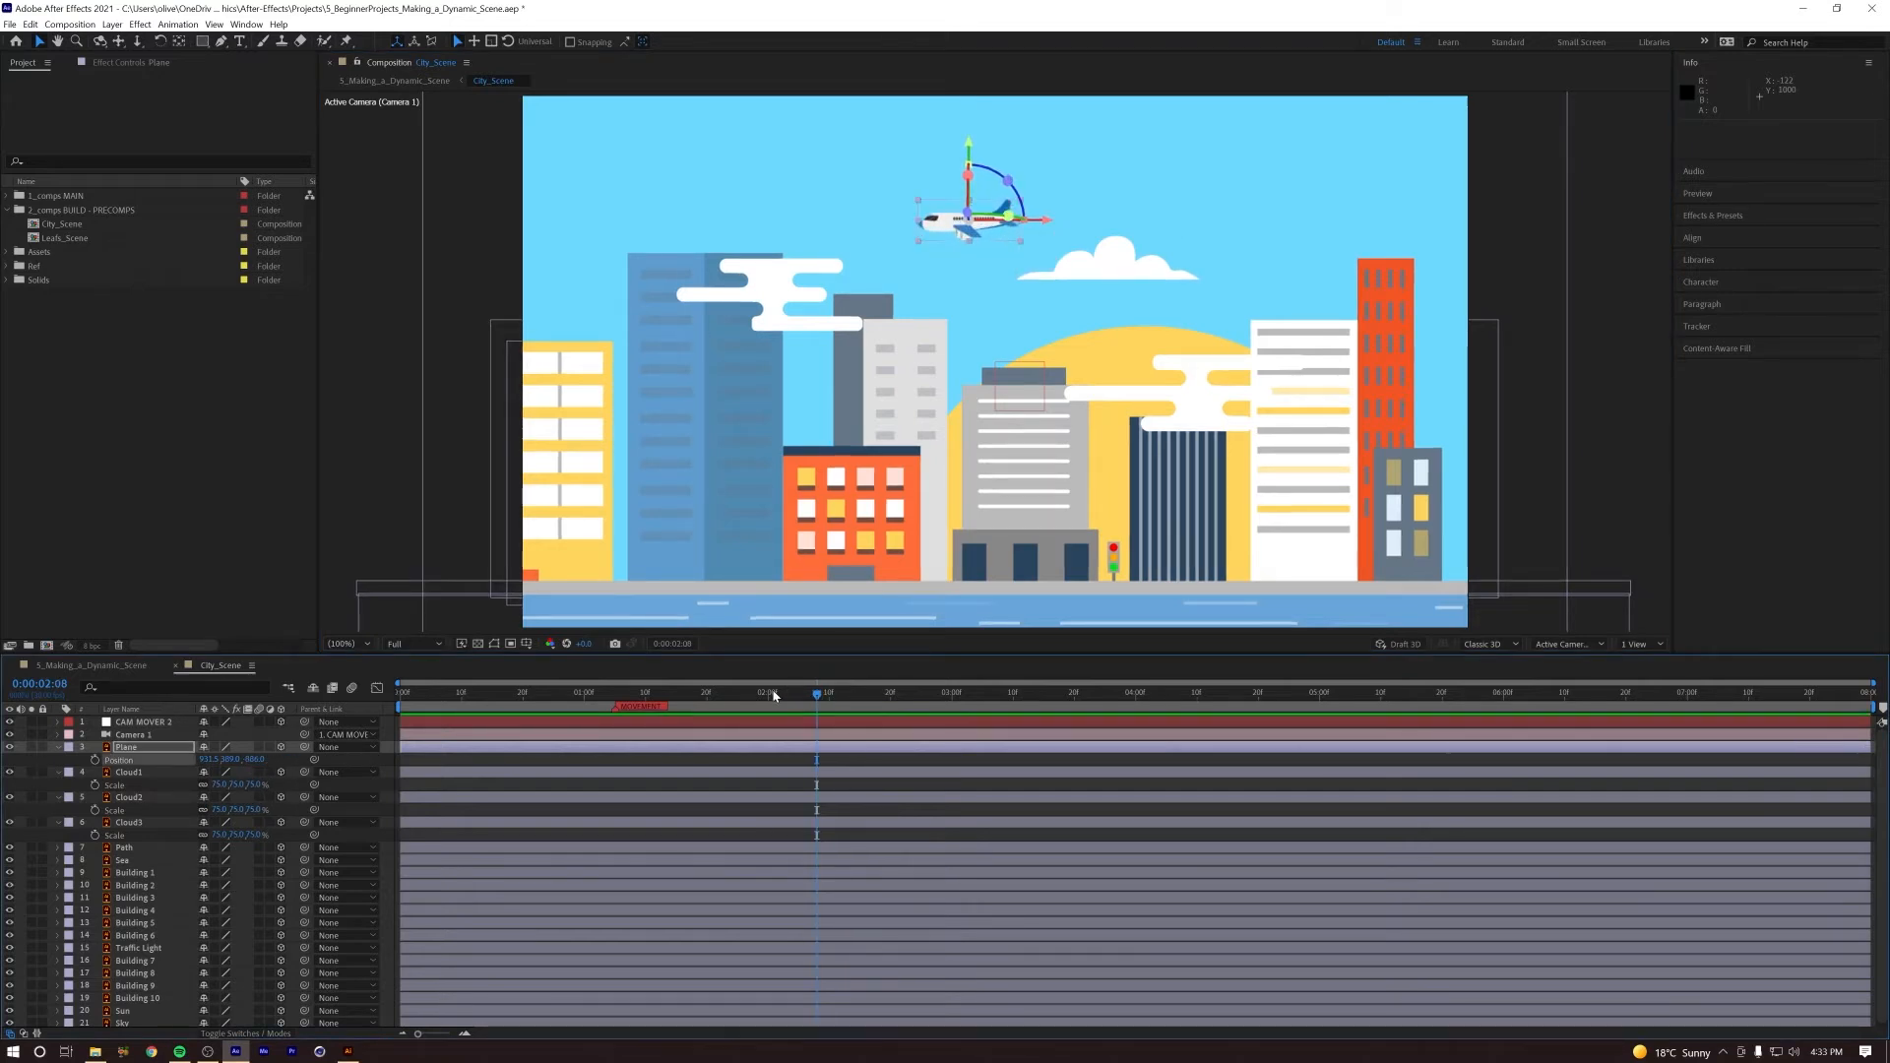
{"action": "key", "text": "space"}
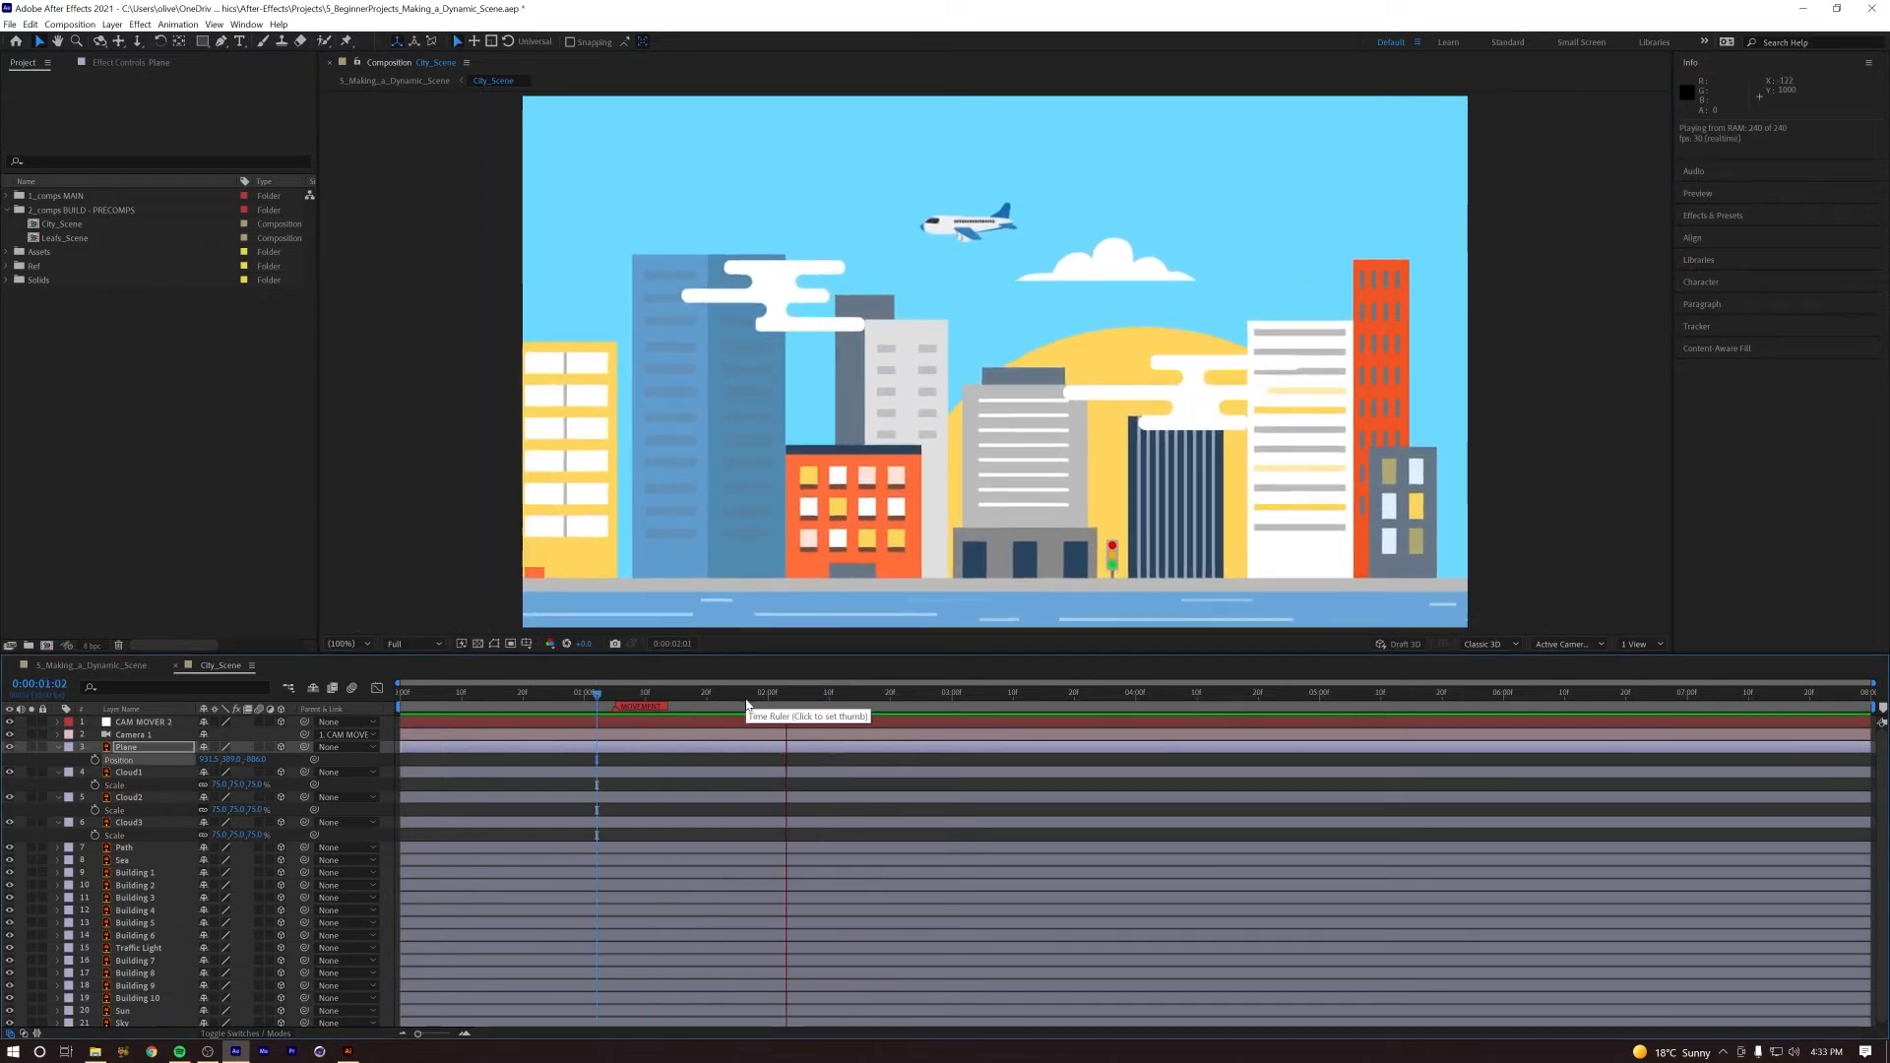
{"action": "key", "text": "space"}
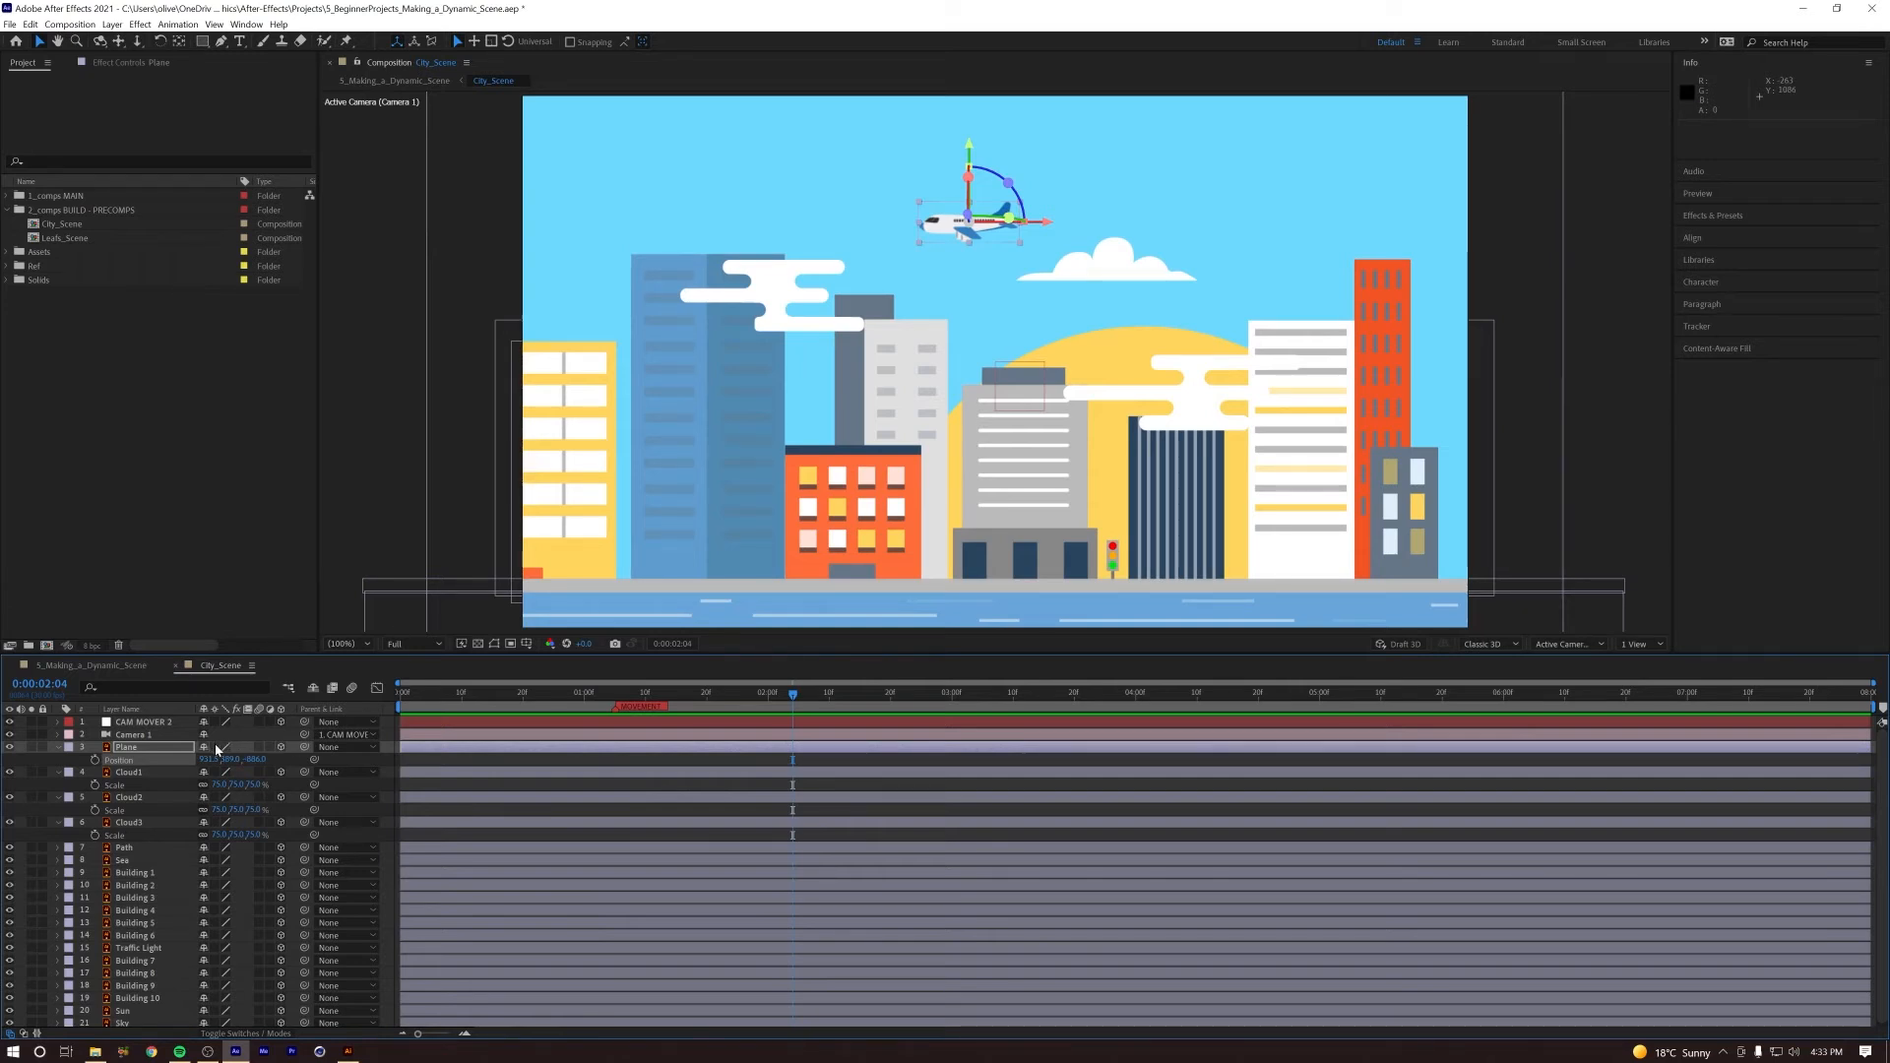
Step: Scale the Plane layer down to about 69%, lower it slightly in the sky and replay the camera push
{"action": "left_click_drag", "start_coordinate": [792, 694], "coordinate": [609, 694]}
{"action": "key", "text": "space"}
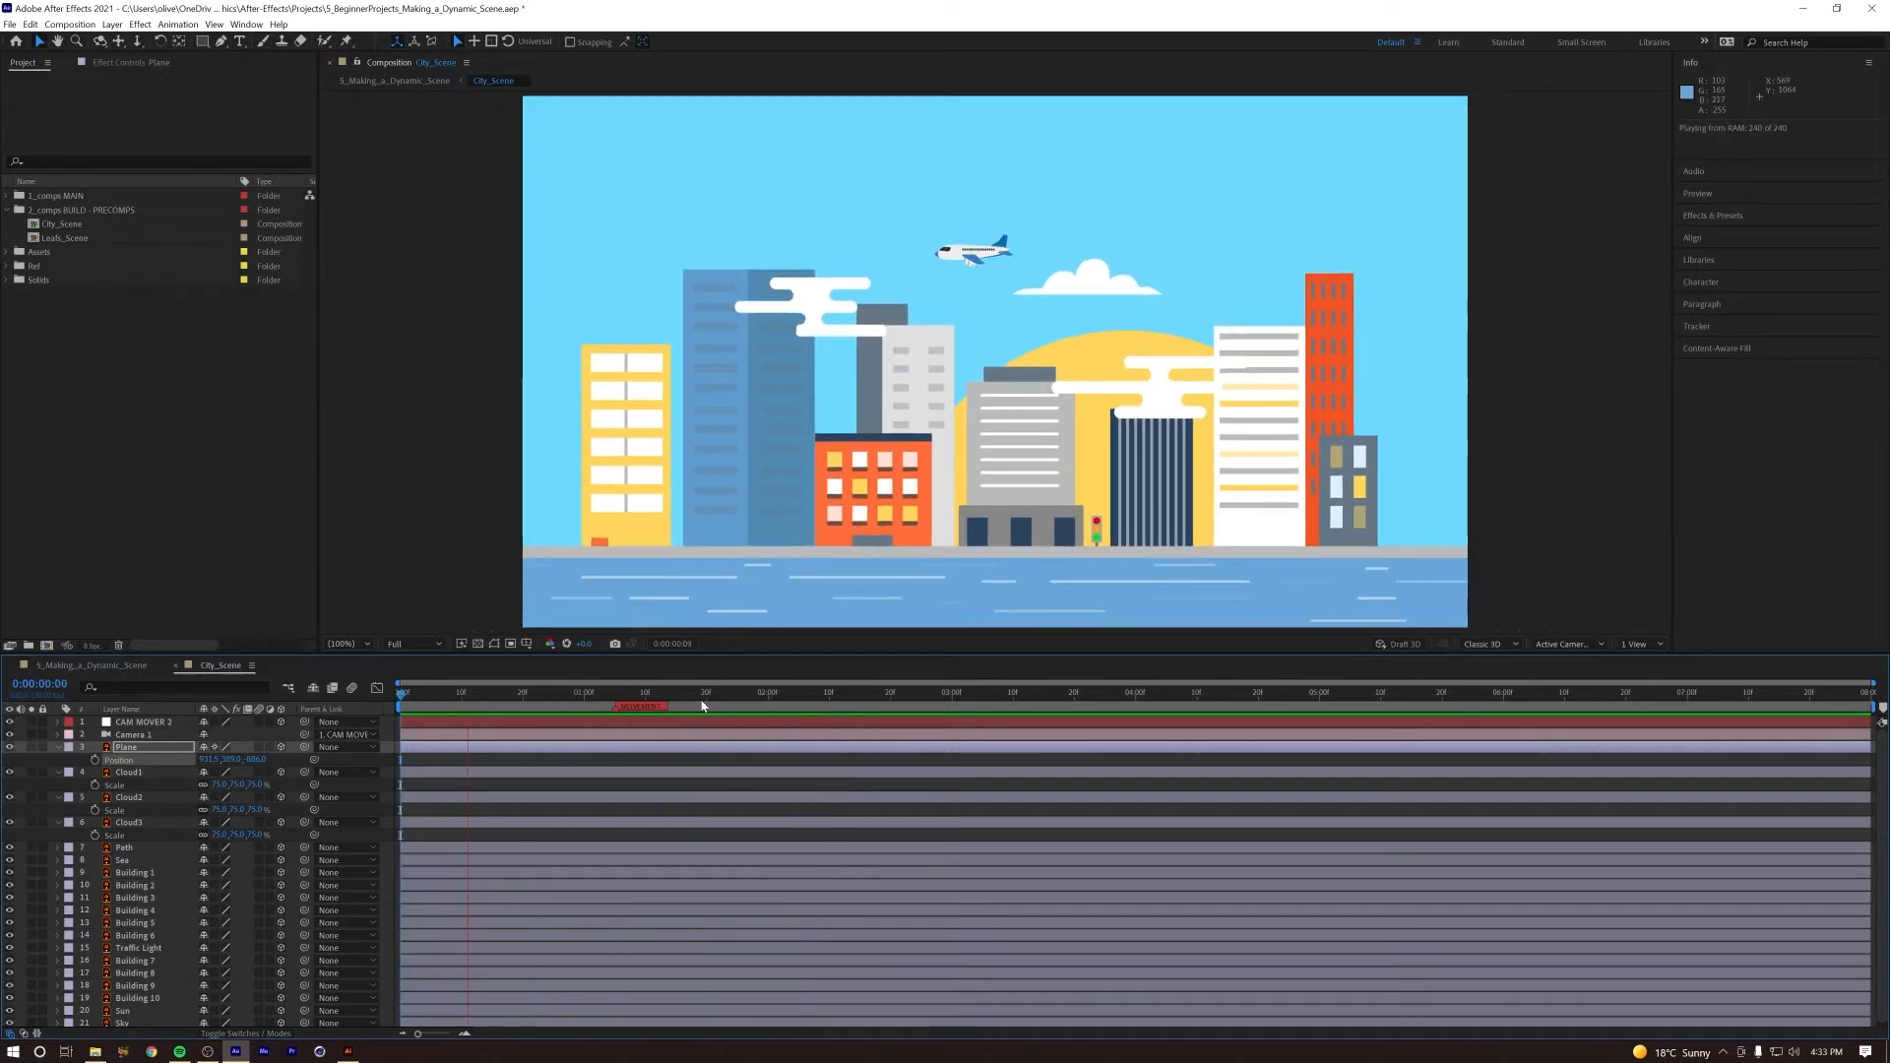
{"action": "key", "text": "space"}
{"action": "key", "text": "s"}
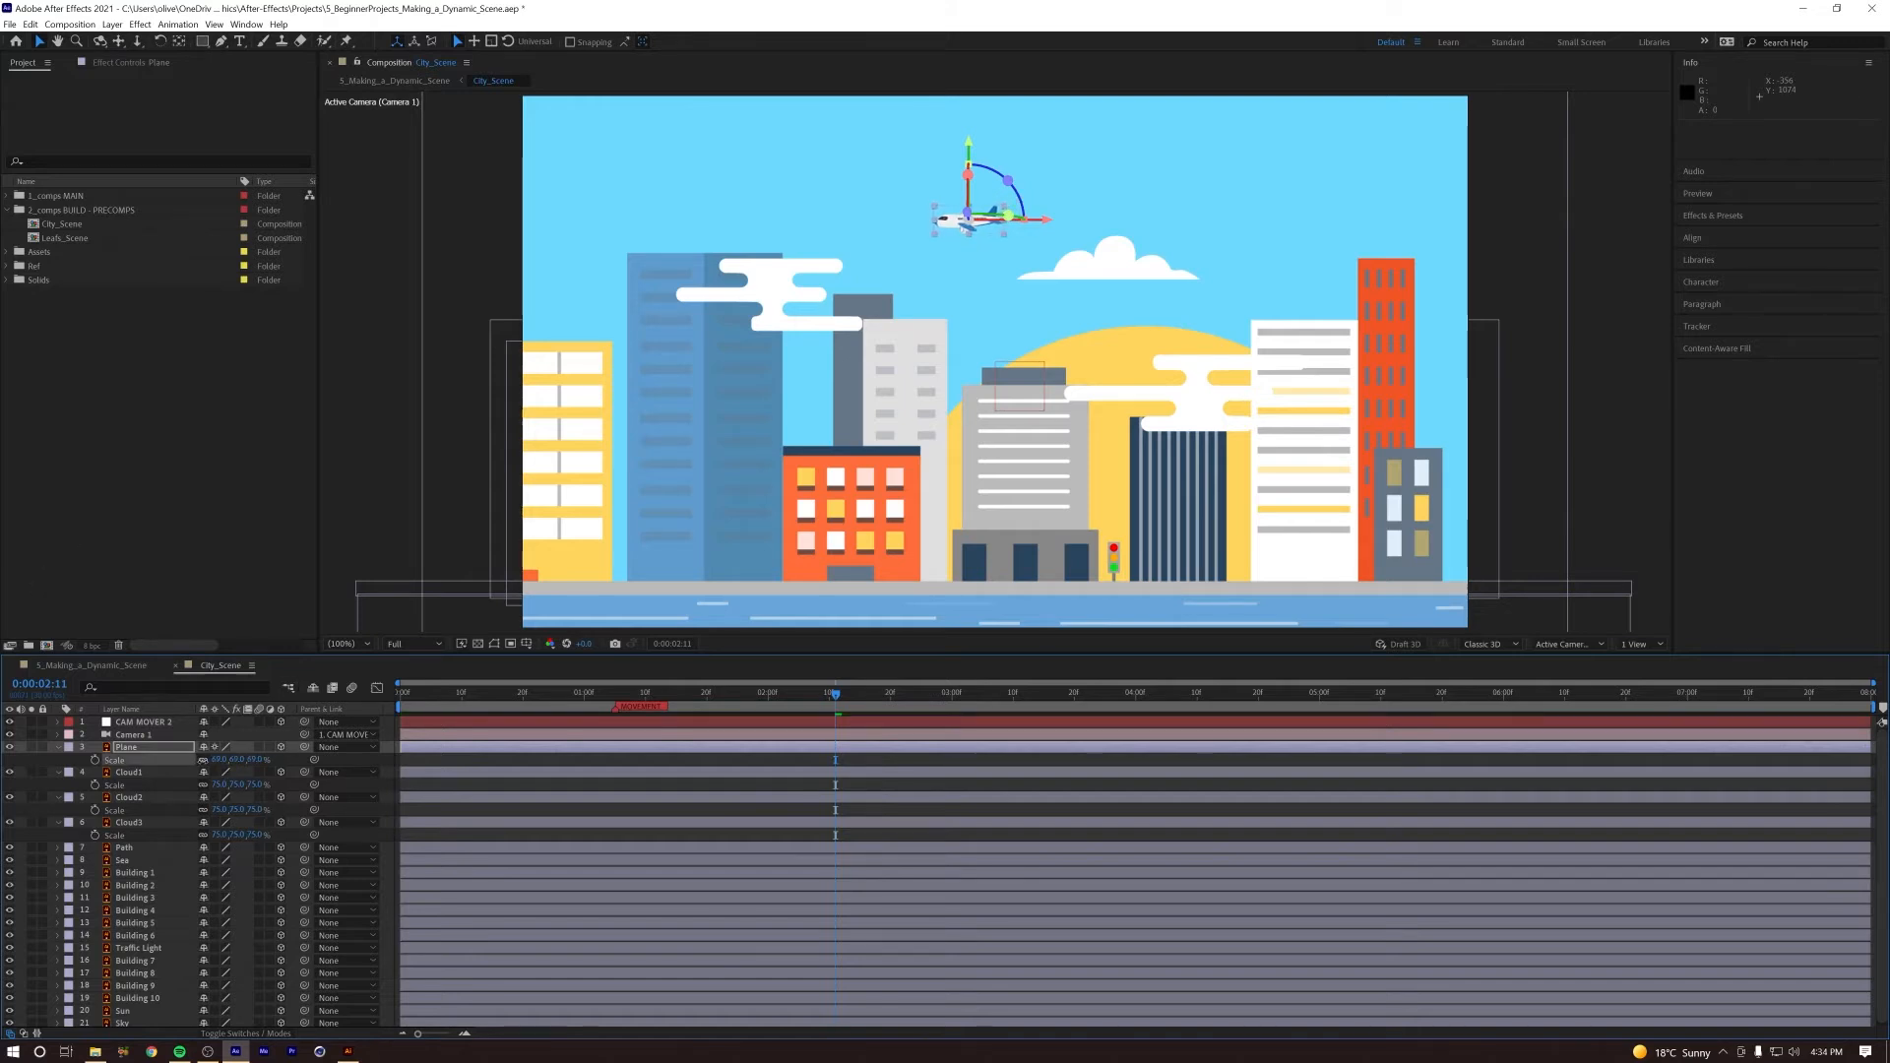
{"action": "left_click_drag", "start_coordinate": [973, 154], "coordinate": [972, 168]}
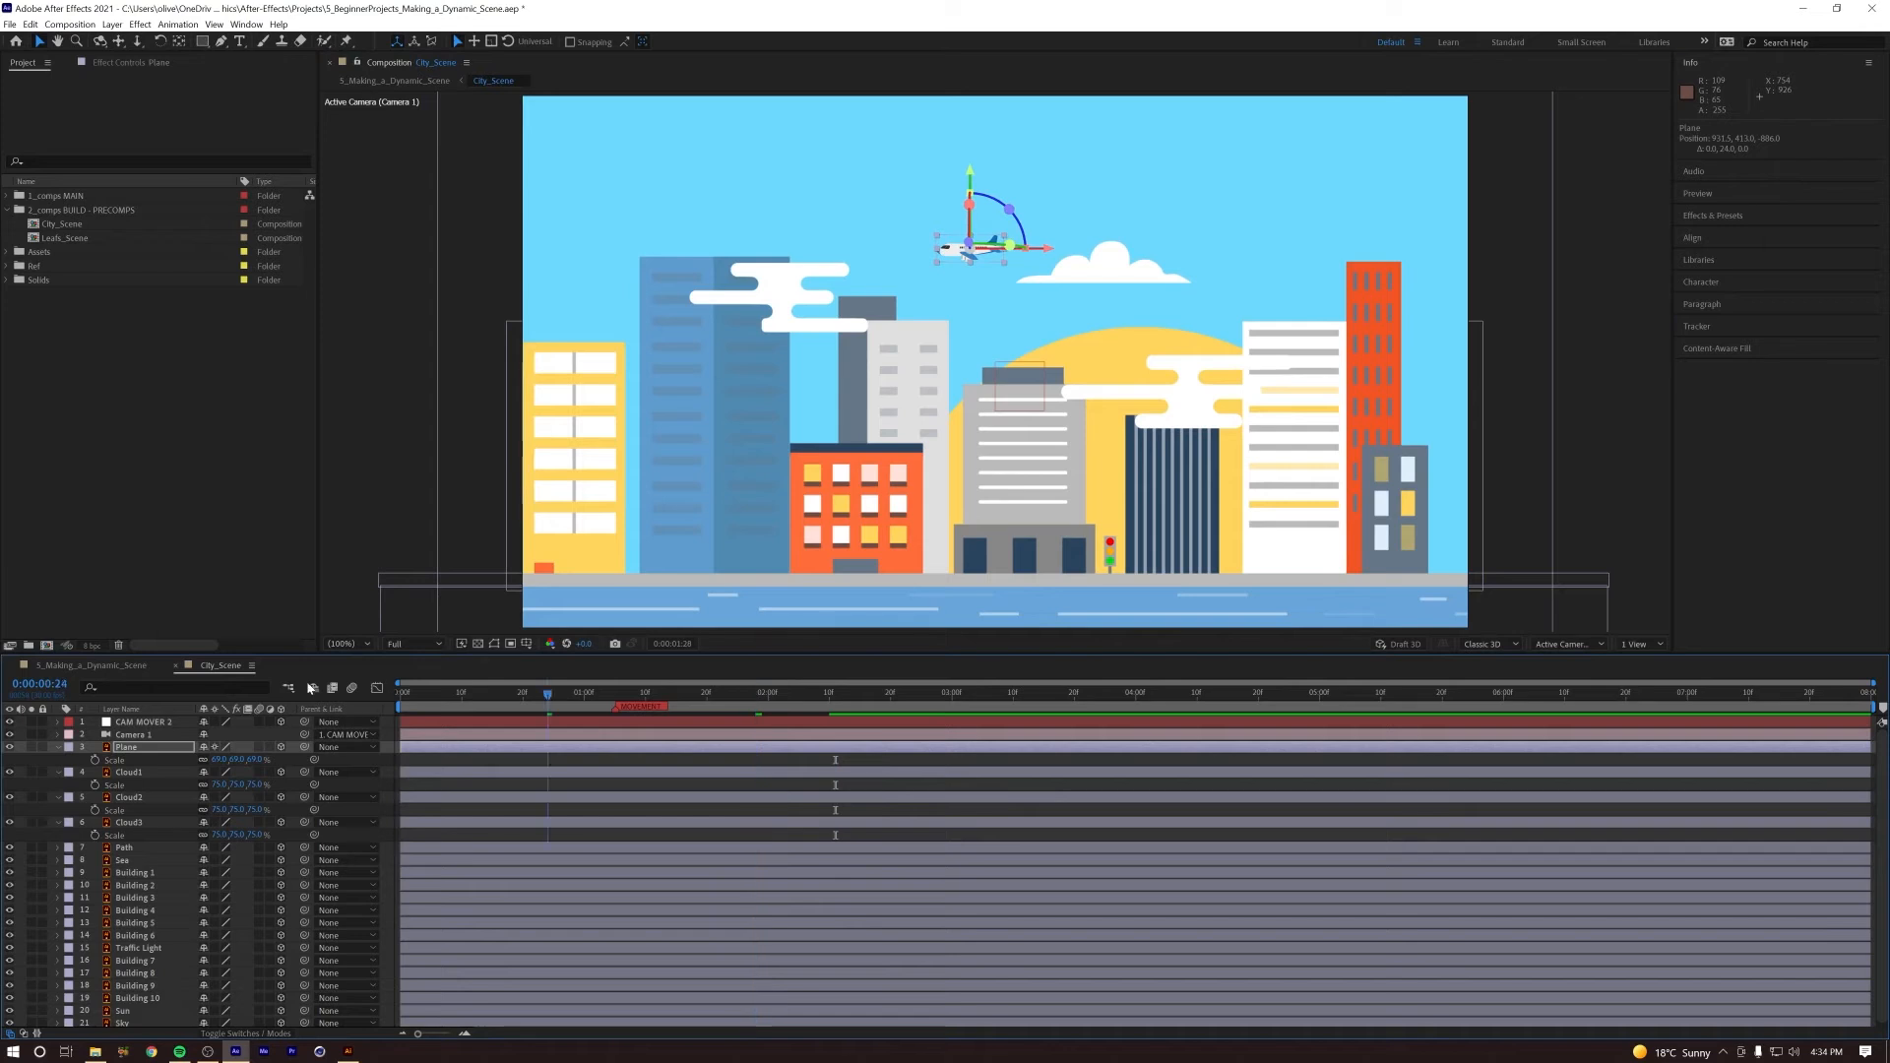
{"action": "key", "text": "space"}
{"action": "key", "text": "space"}
{"action": "key", "text": "space"}
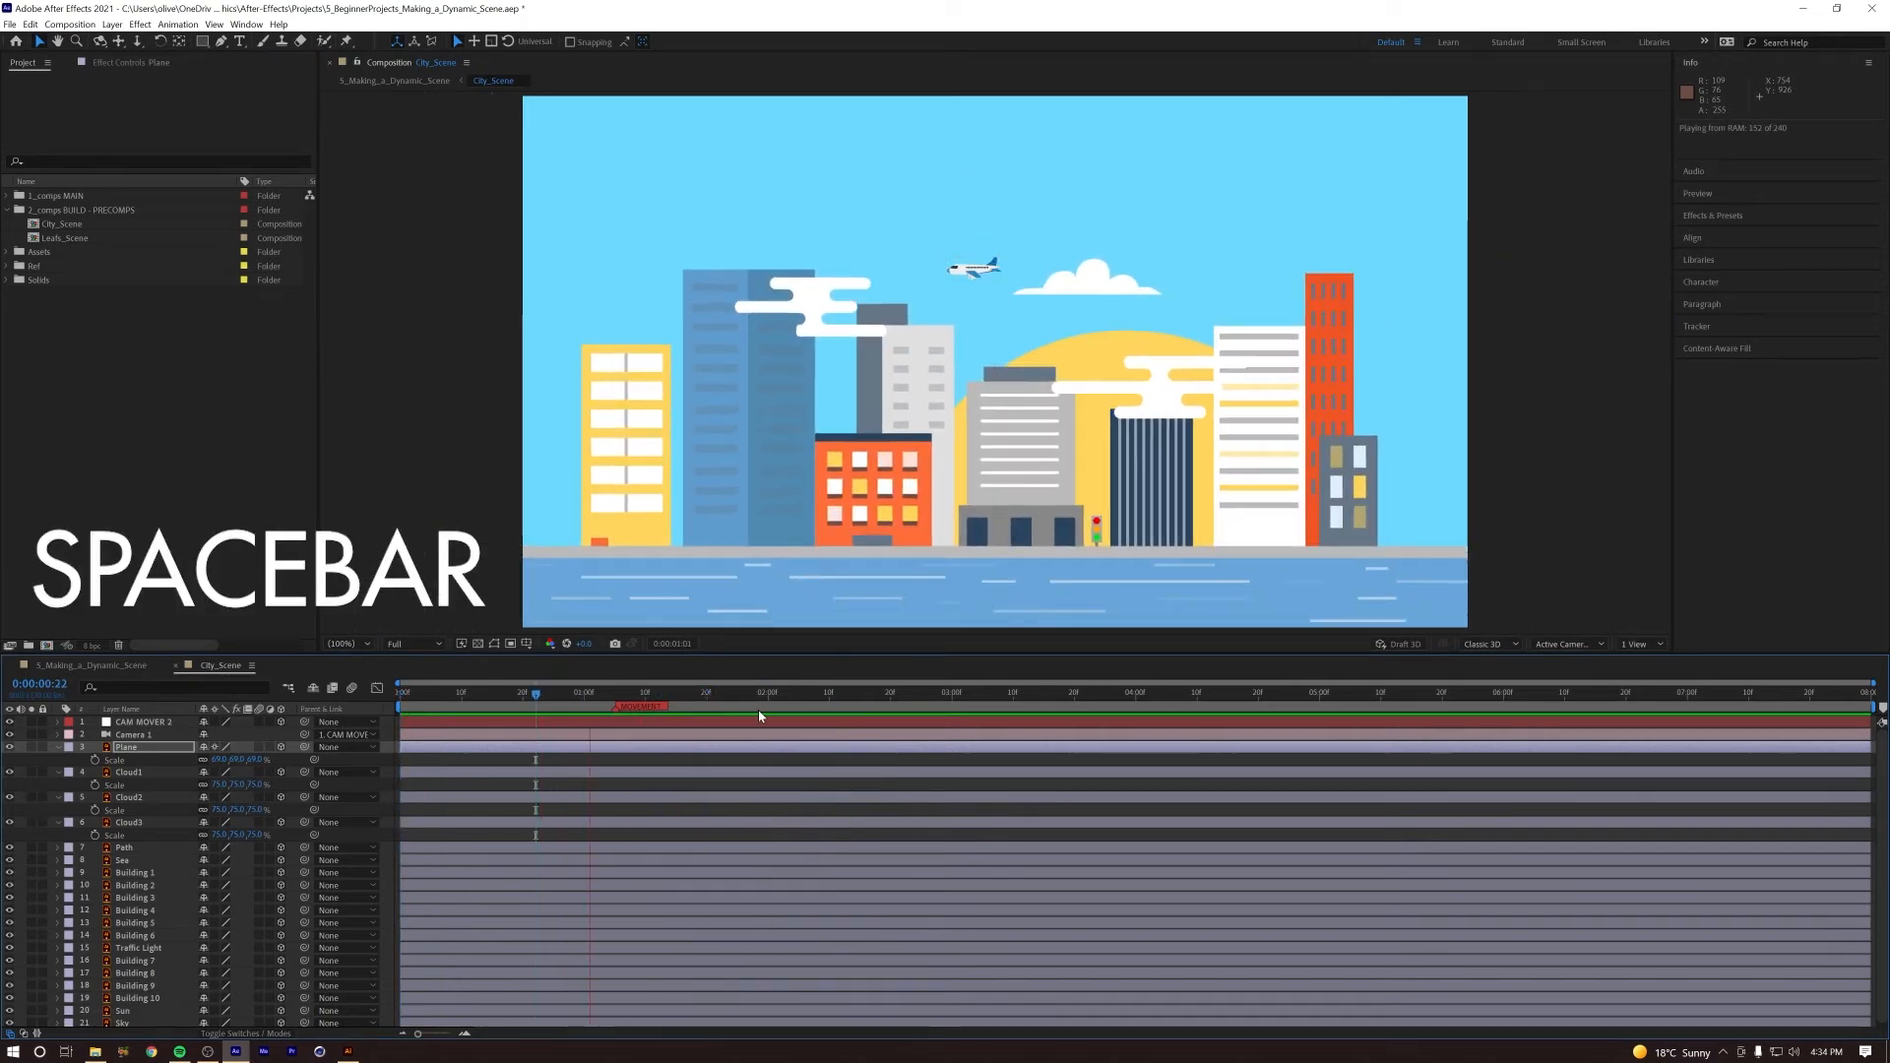
{"action": "key", "text": "space"}
{"action": "left_click_drag", "start_coordinate": [731, 697], "coordinate": [432, 693]}
{"action": "key", "text": "space"}
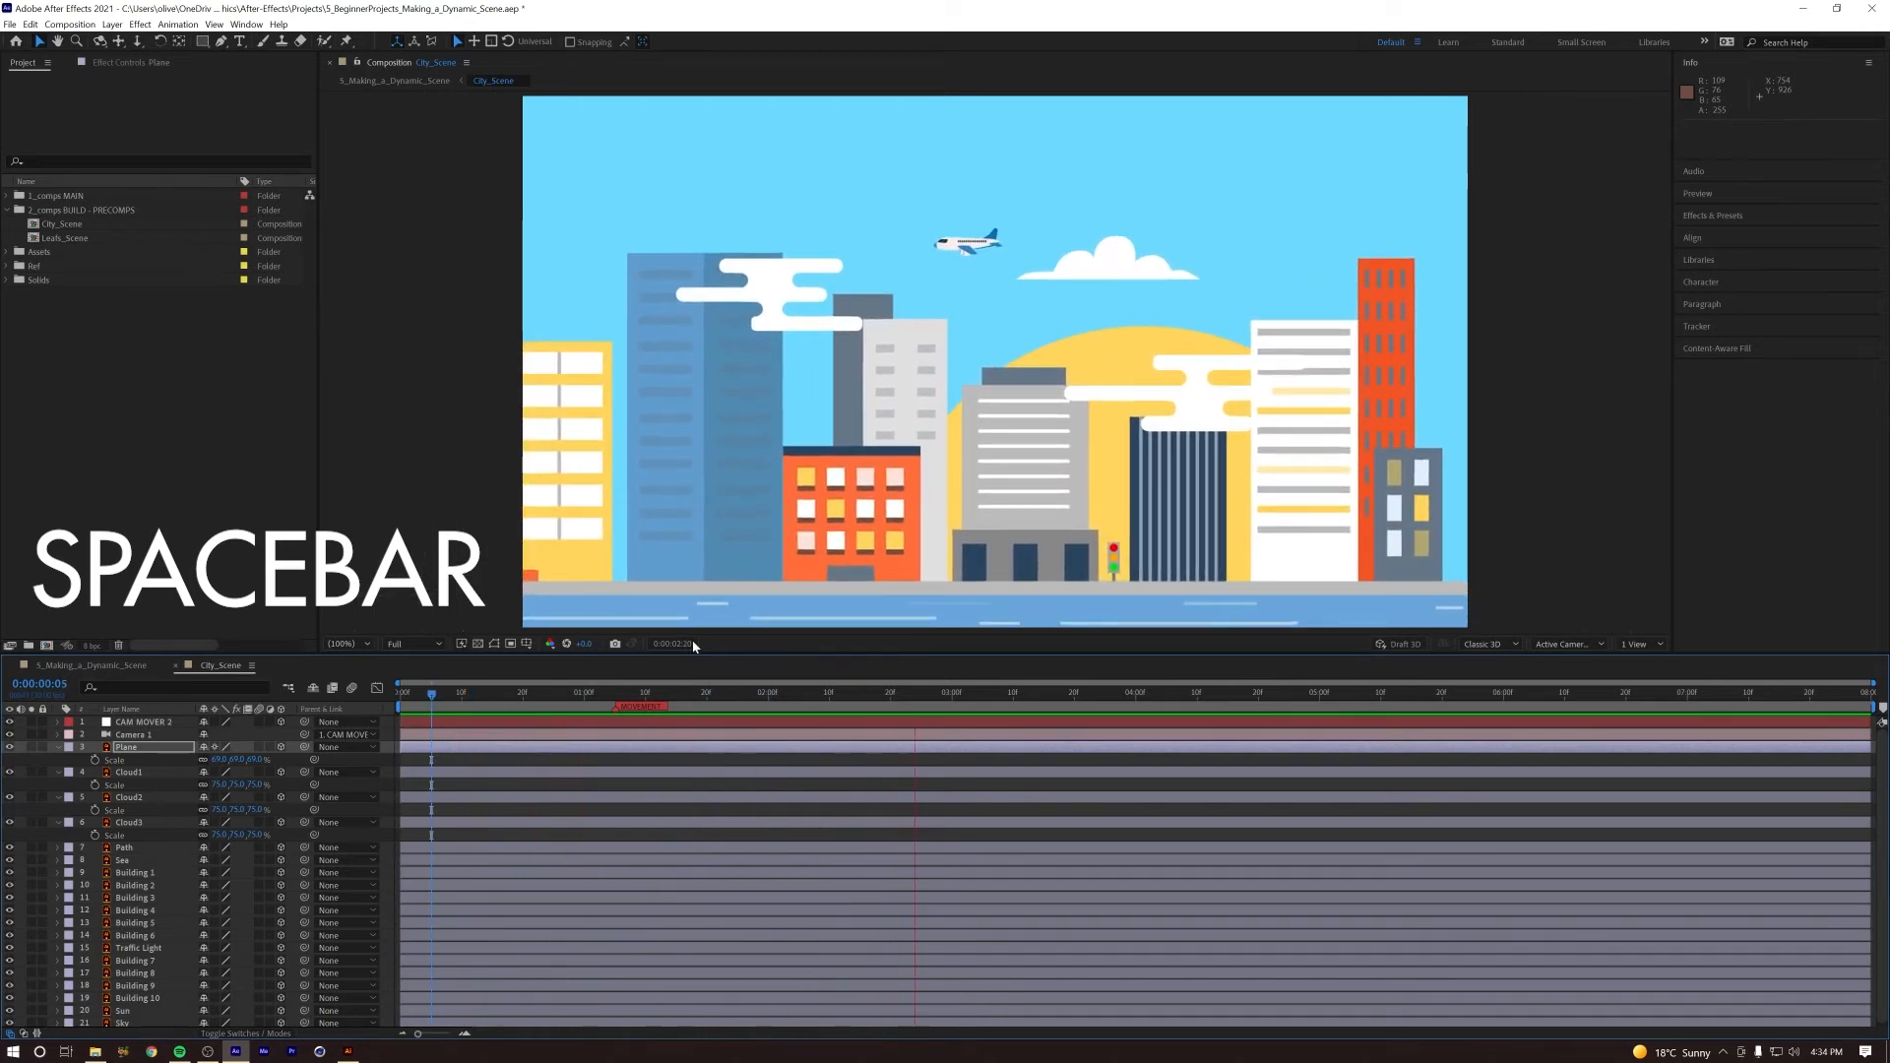
{"action": "key", "text": "space"}
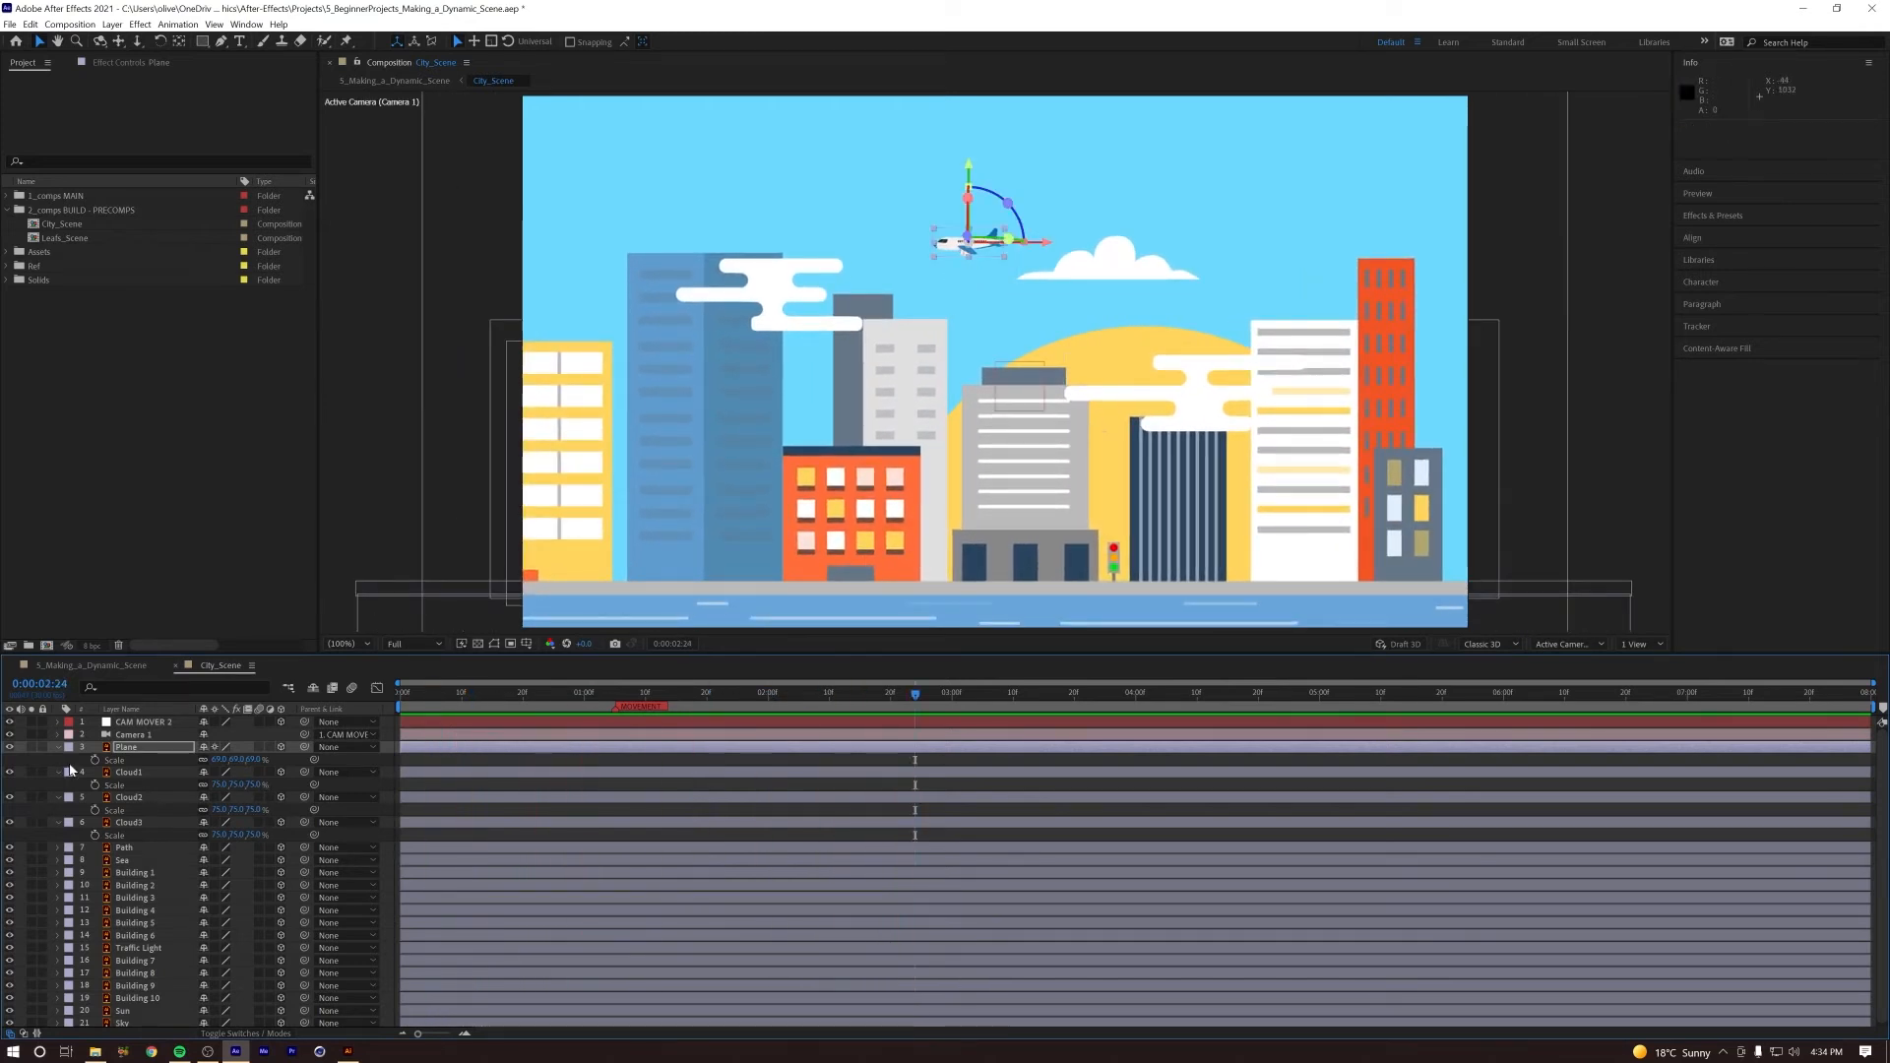
Step: Collapse the revealed properties of all layers in the composition and deselect everything
{"action": "key", "text": "ctrl+a"}
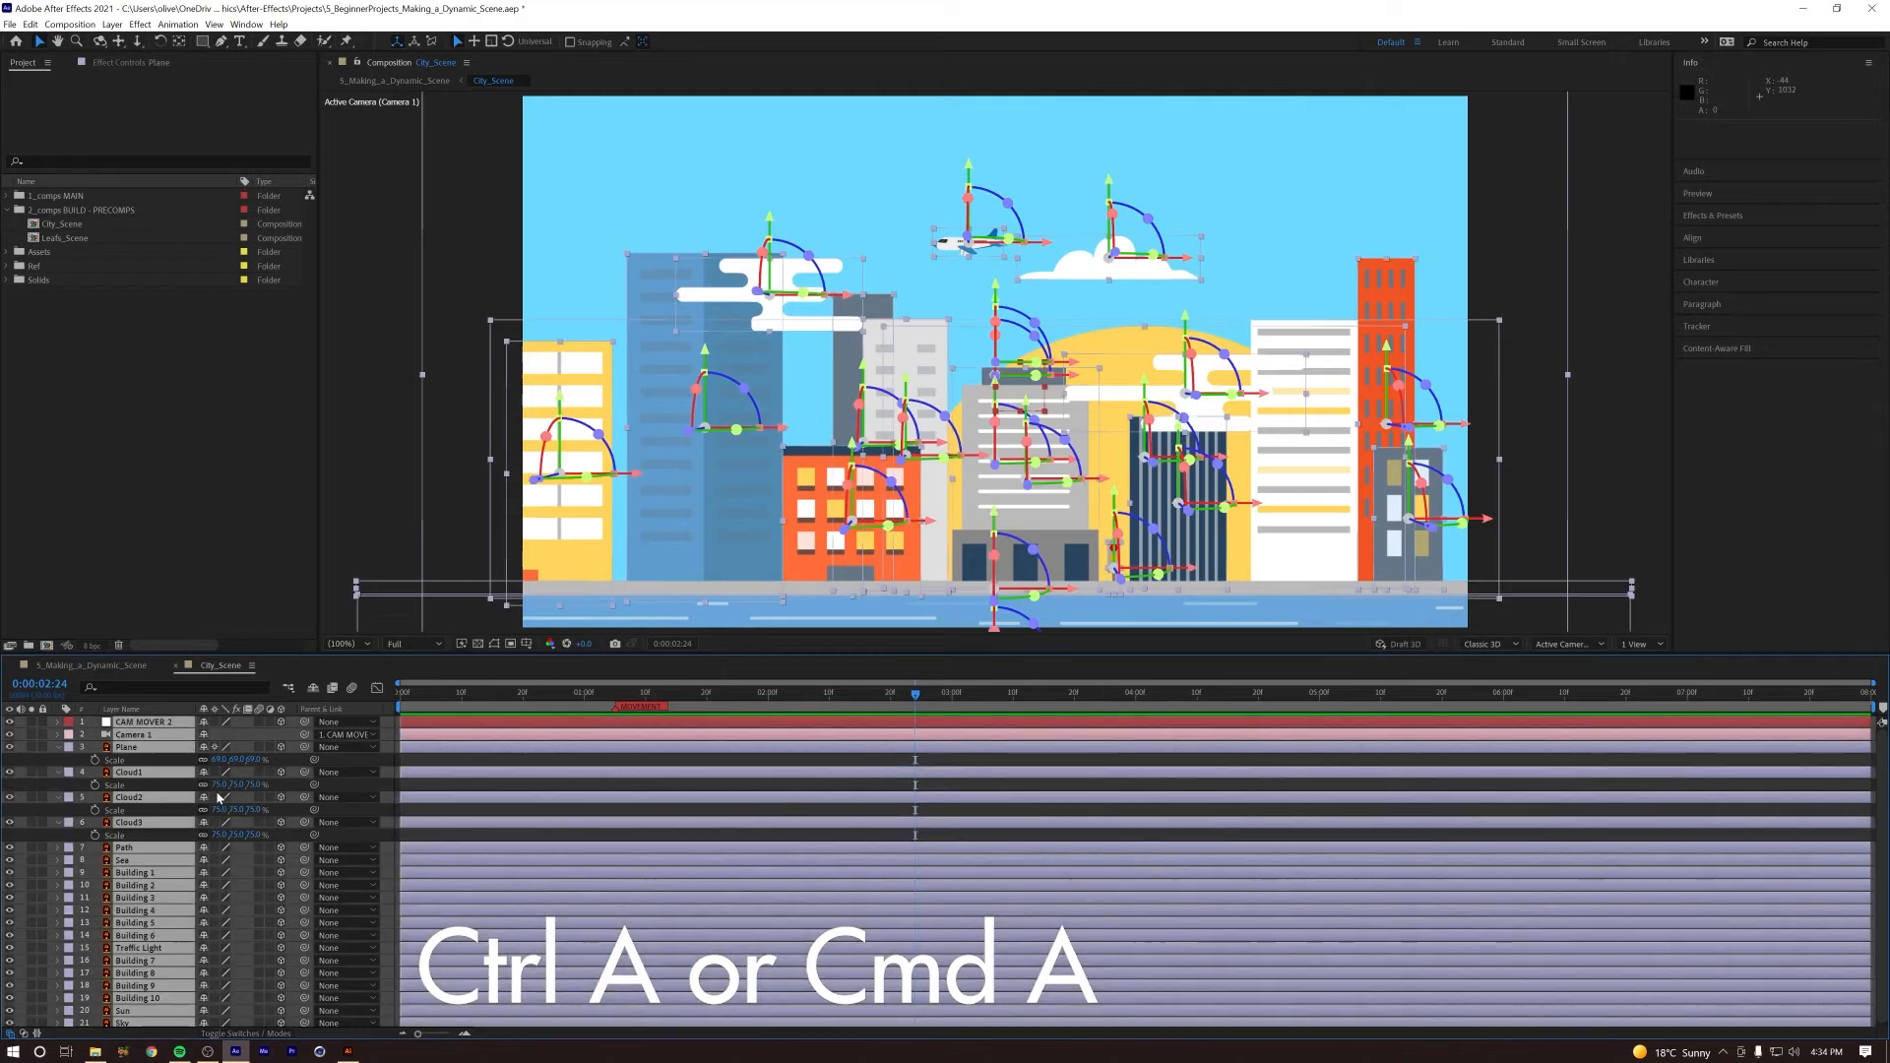
{"action": "key", "text": "u"}
{"action": "key", "text": "u"}
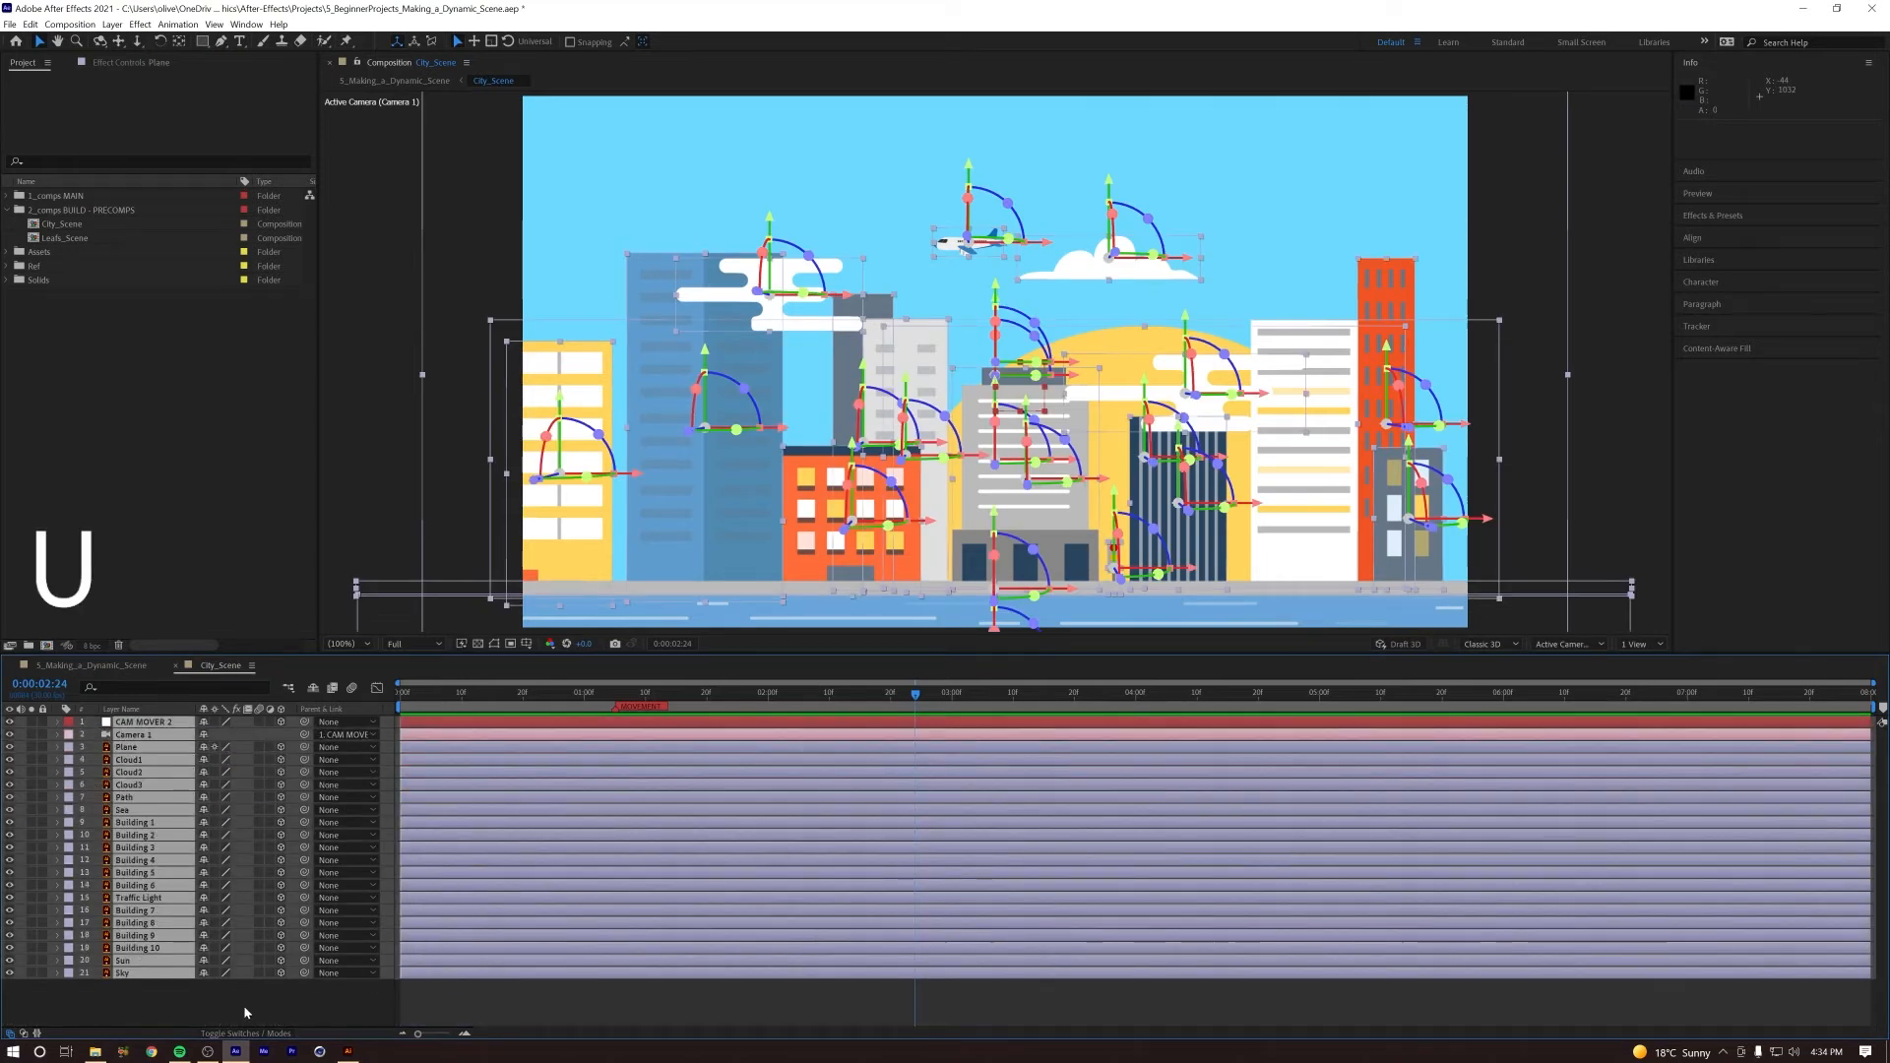
{"action": "left_click", "coordinate": [266, 1009]}
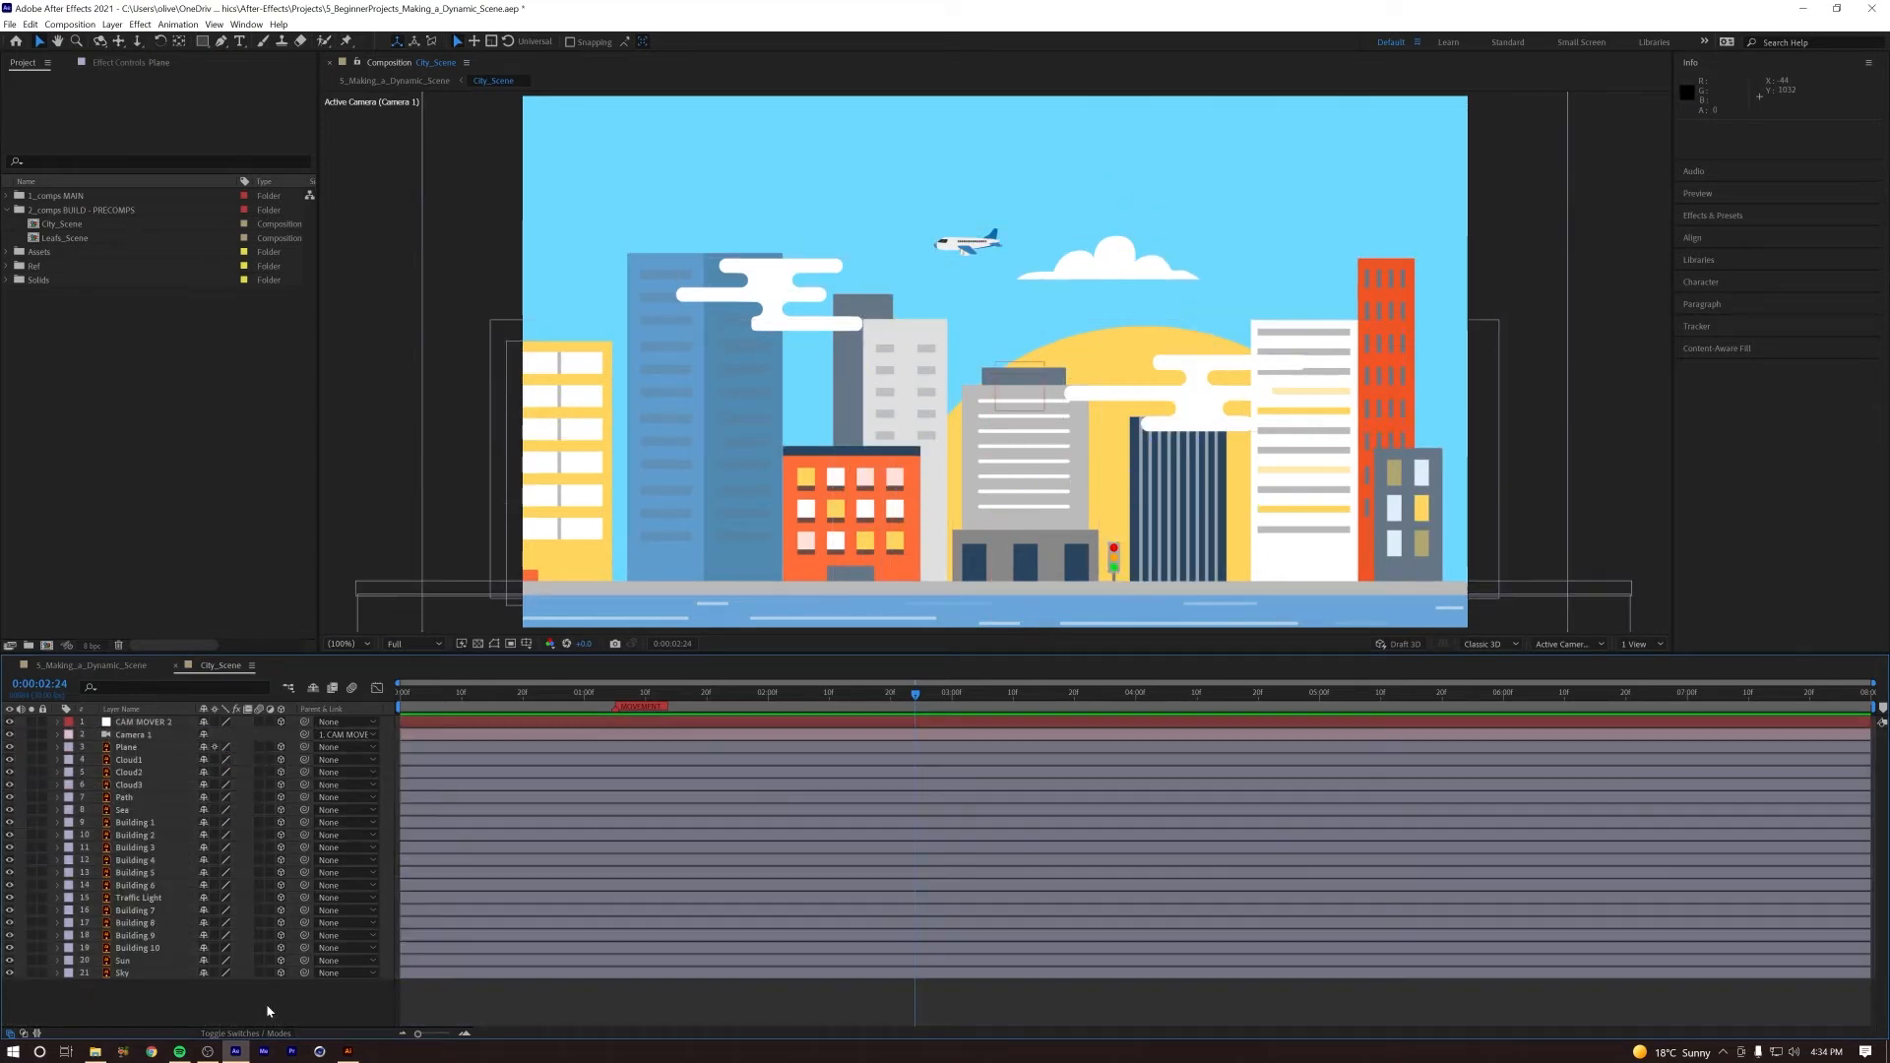
Step: Set the Plane layer's label colour to Green
{"action": "left_click", "coordinate": [128, 748]}
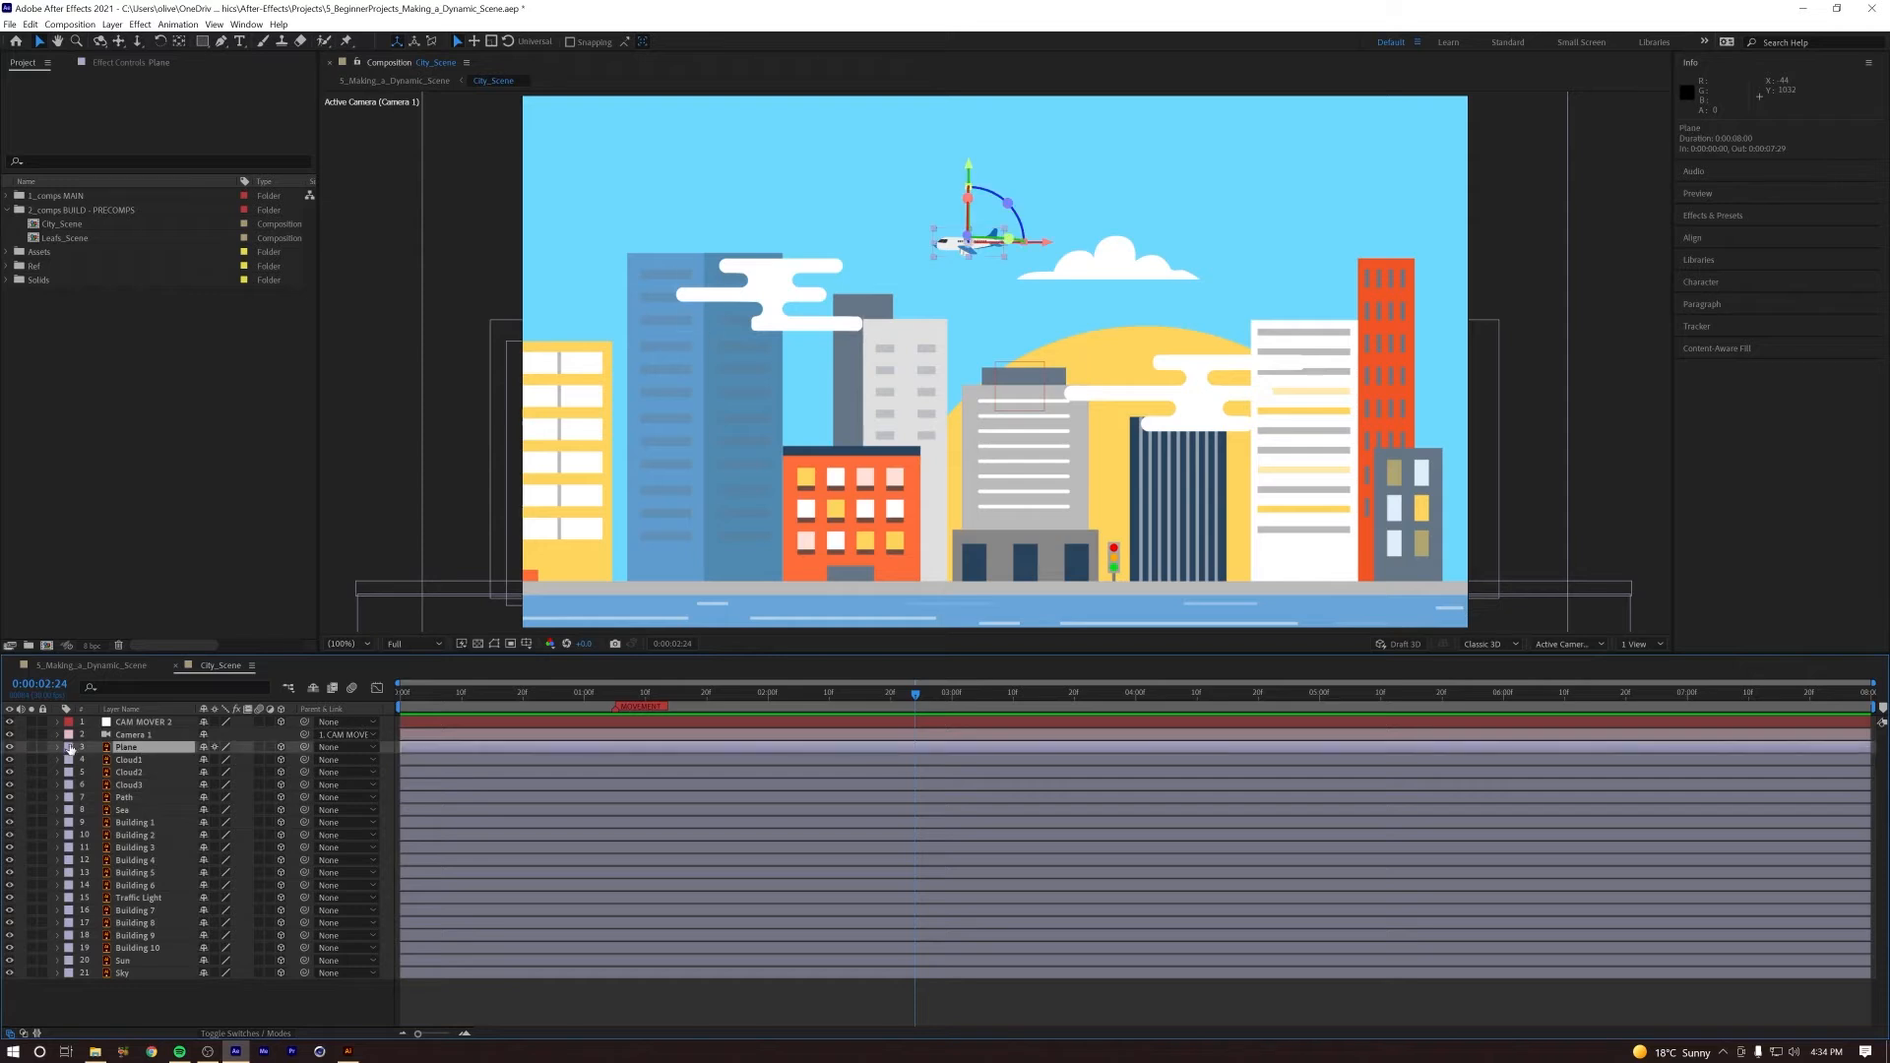
{"action": "left_click", "coordinate": [69, 748]}
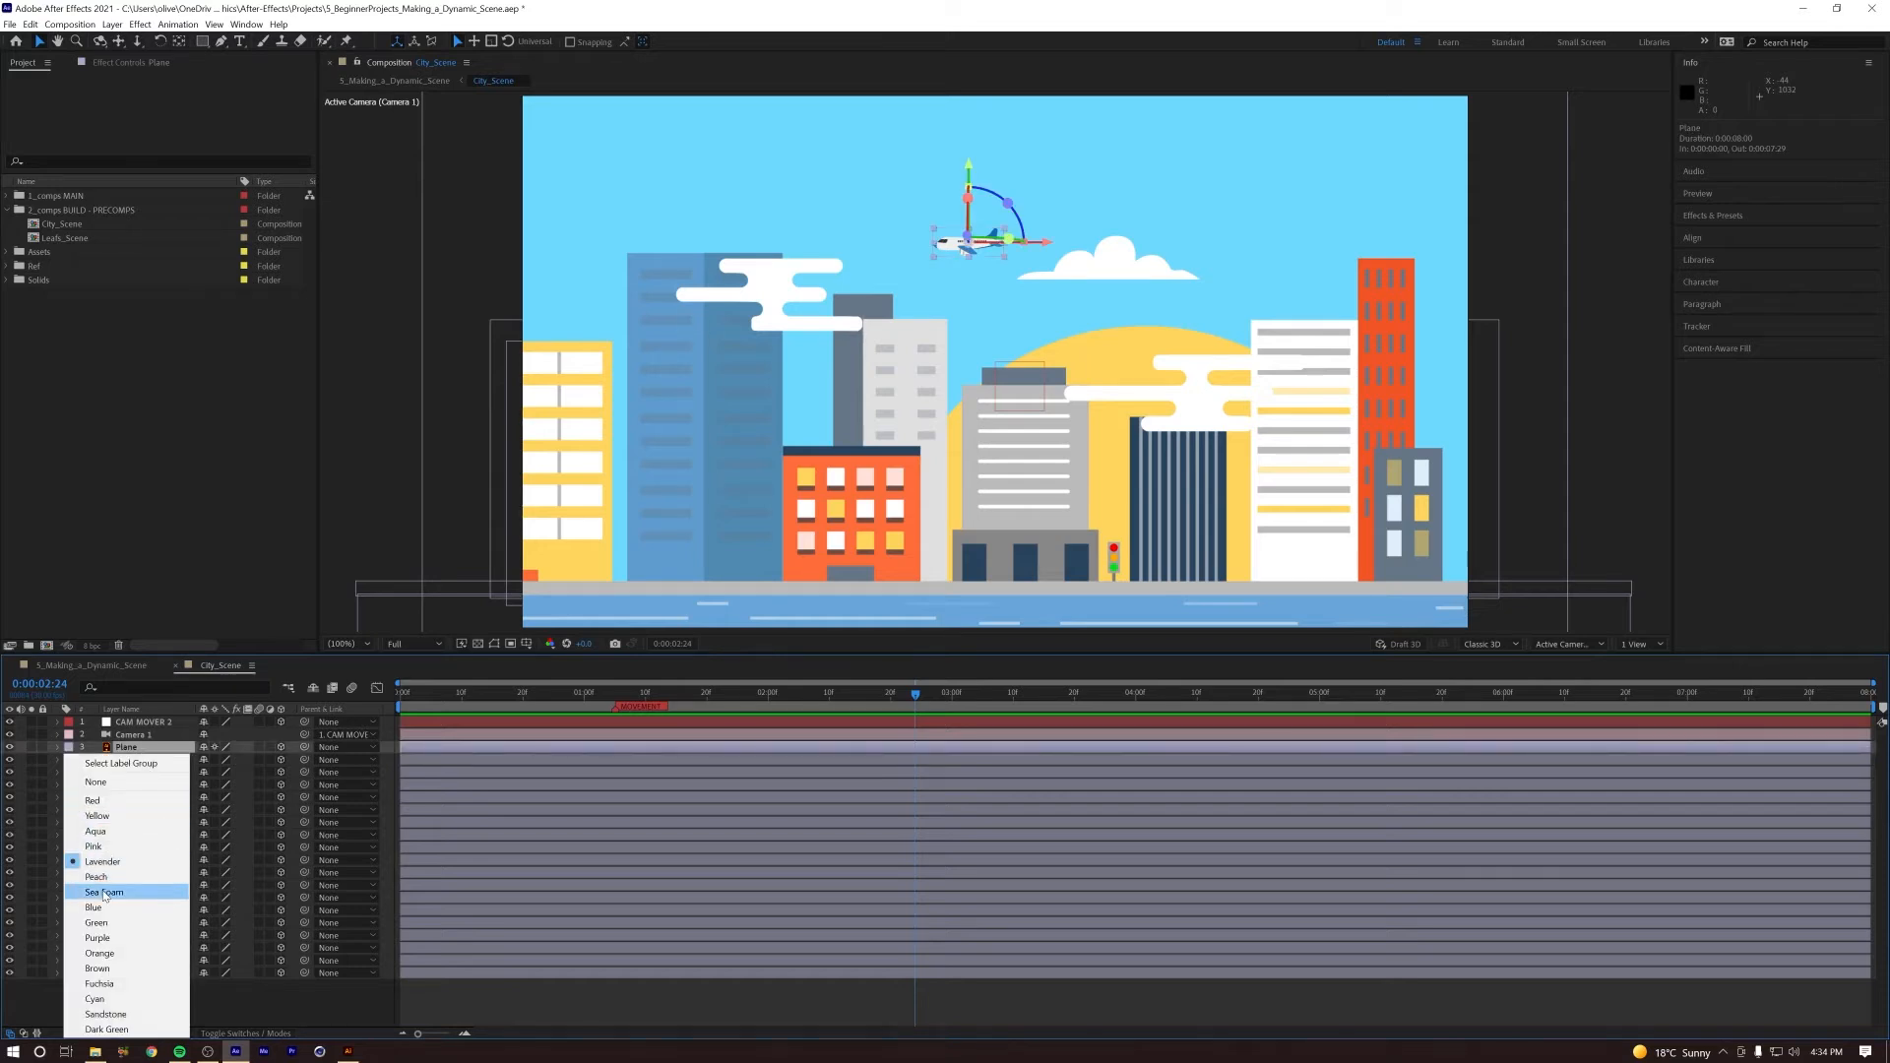
{"action": "left_click", "coordinate": [115, 925]}
Step: Set the label colour of Cloud1, Cloud2, Cloud3, Path, Sea, Building 1 and Building 2 to Green
{"action": "left_click", "coordinate": [129, 761]}
{"action": "left_click", "coordinate": [131, 787], "text": "shift"}
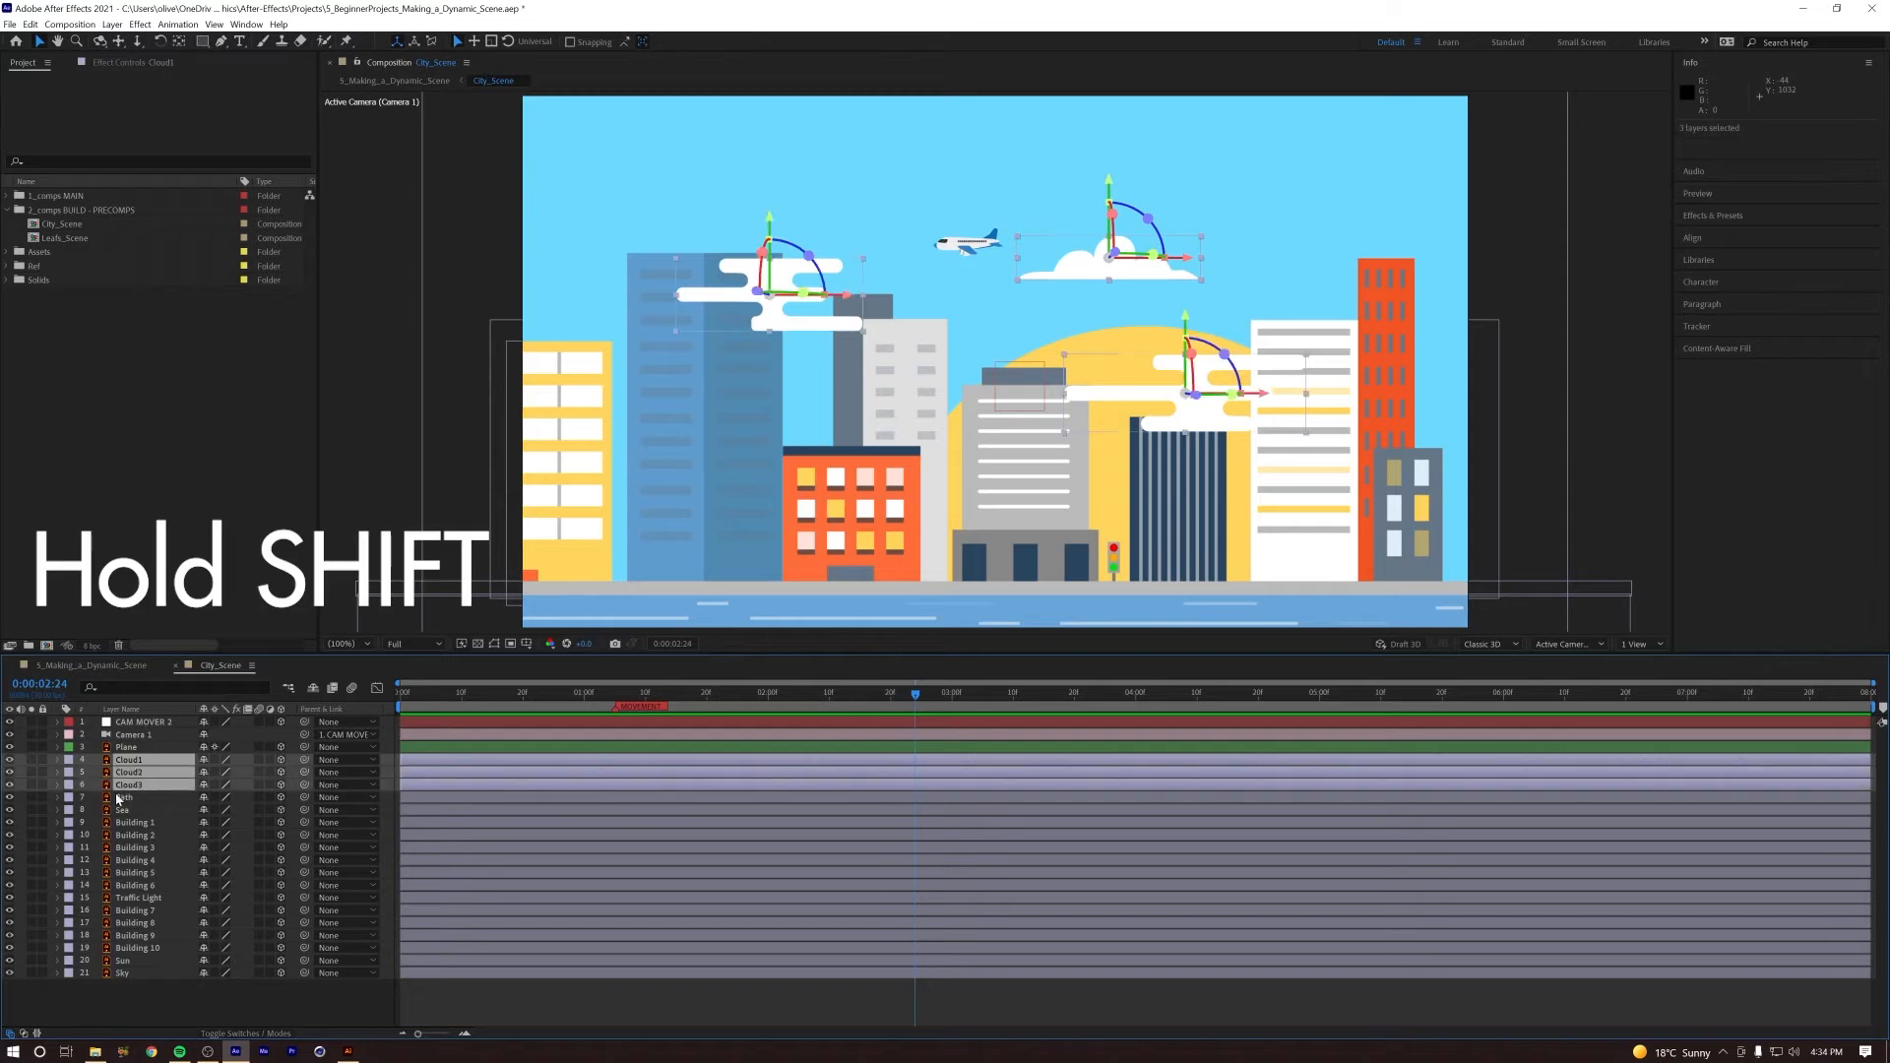
{"action": "left_click", "coordinate": [125, 798], "text": "shift"}
{"action": "left_click", "coordinate": [123, 810], "text": "shift"}
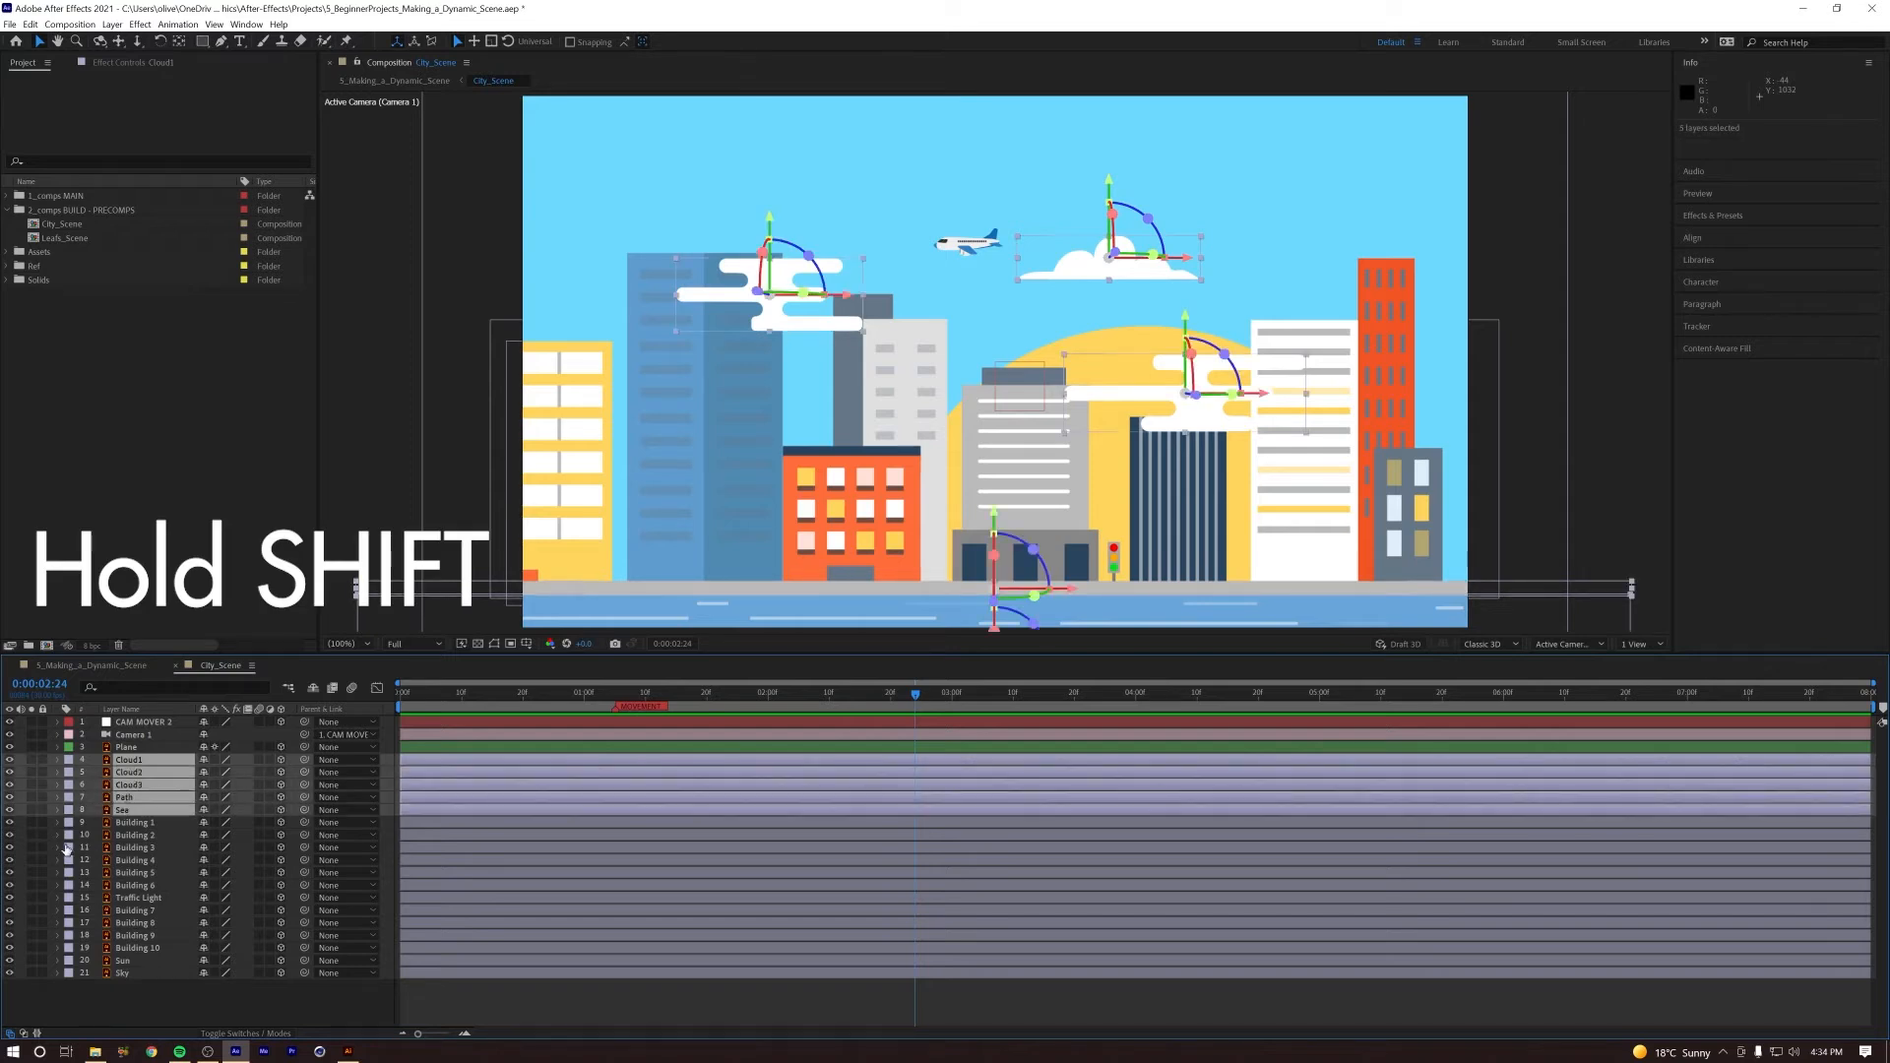
{"action": "left_click", "coordinate": [137, 824], "text": "shift"}
{"action": "left_click", "coordinate": [138, 836], "text": "shift"}
{"action": "left_click", "coordinate": [134, 849], "text": "shift"}
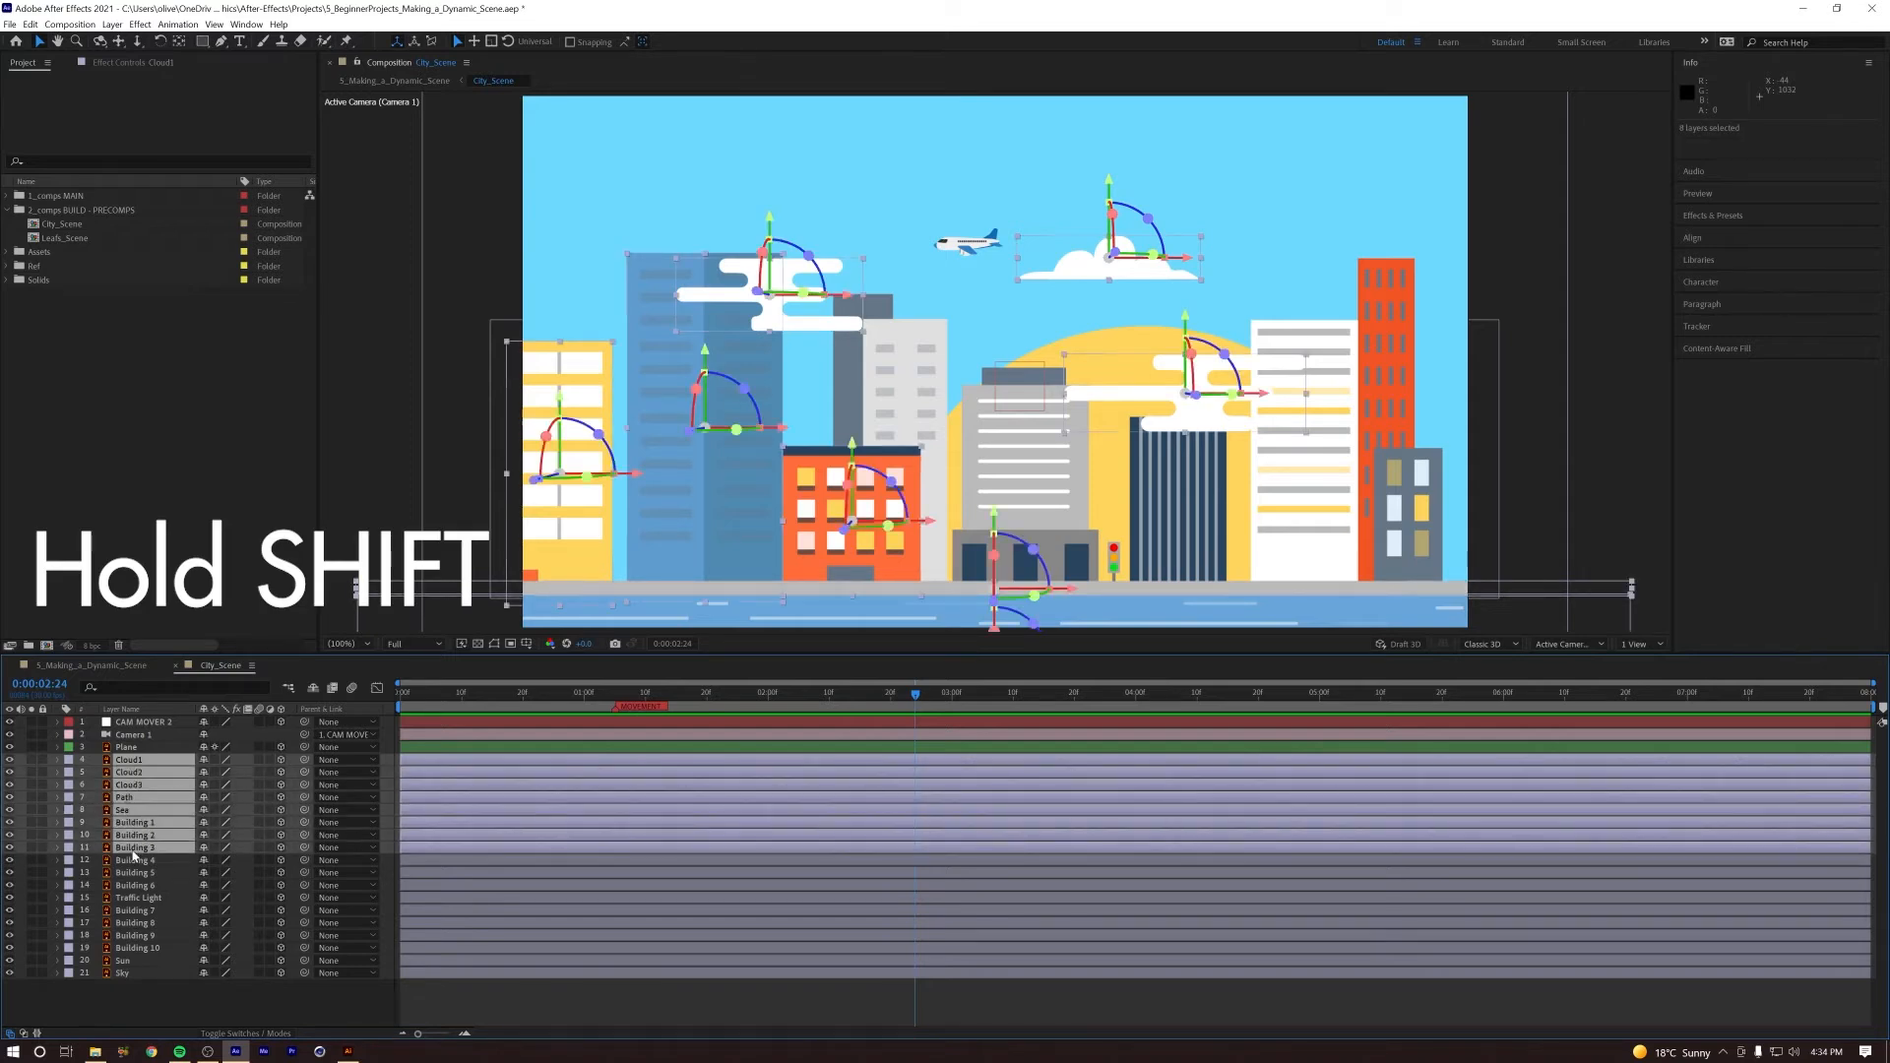
{"action": "left_click", "coordinate": [131, 848], "text": "ctrl"}
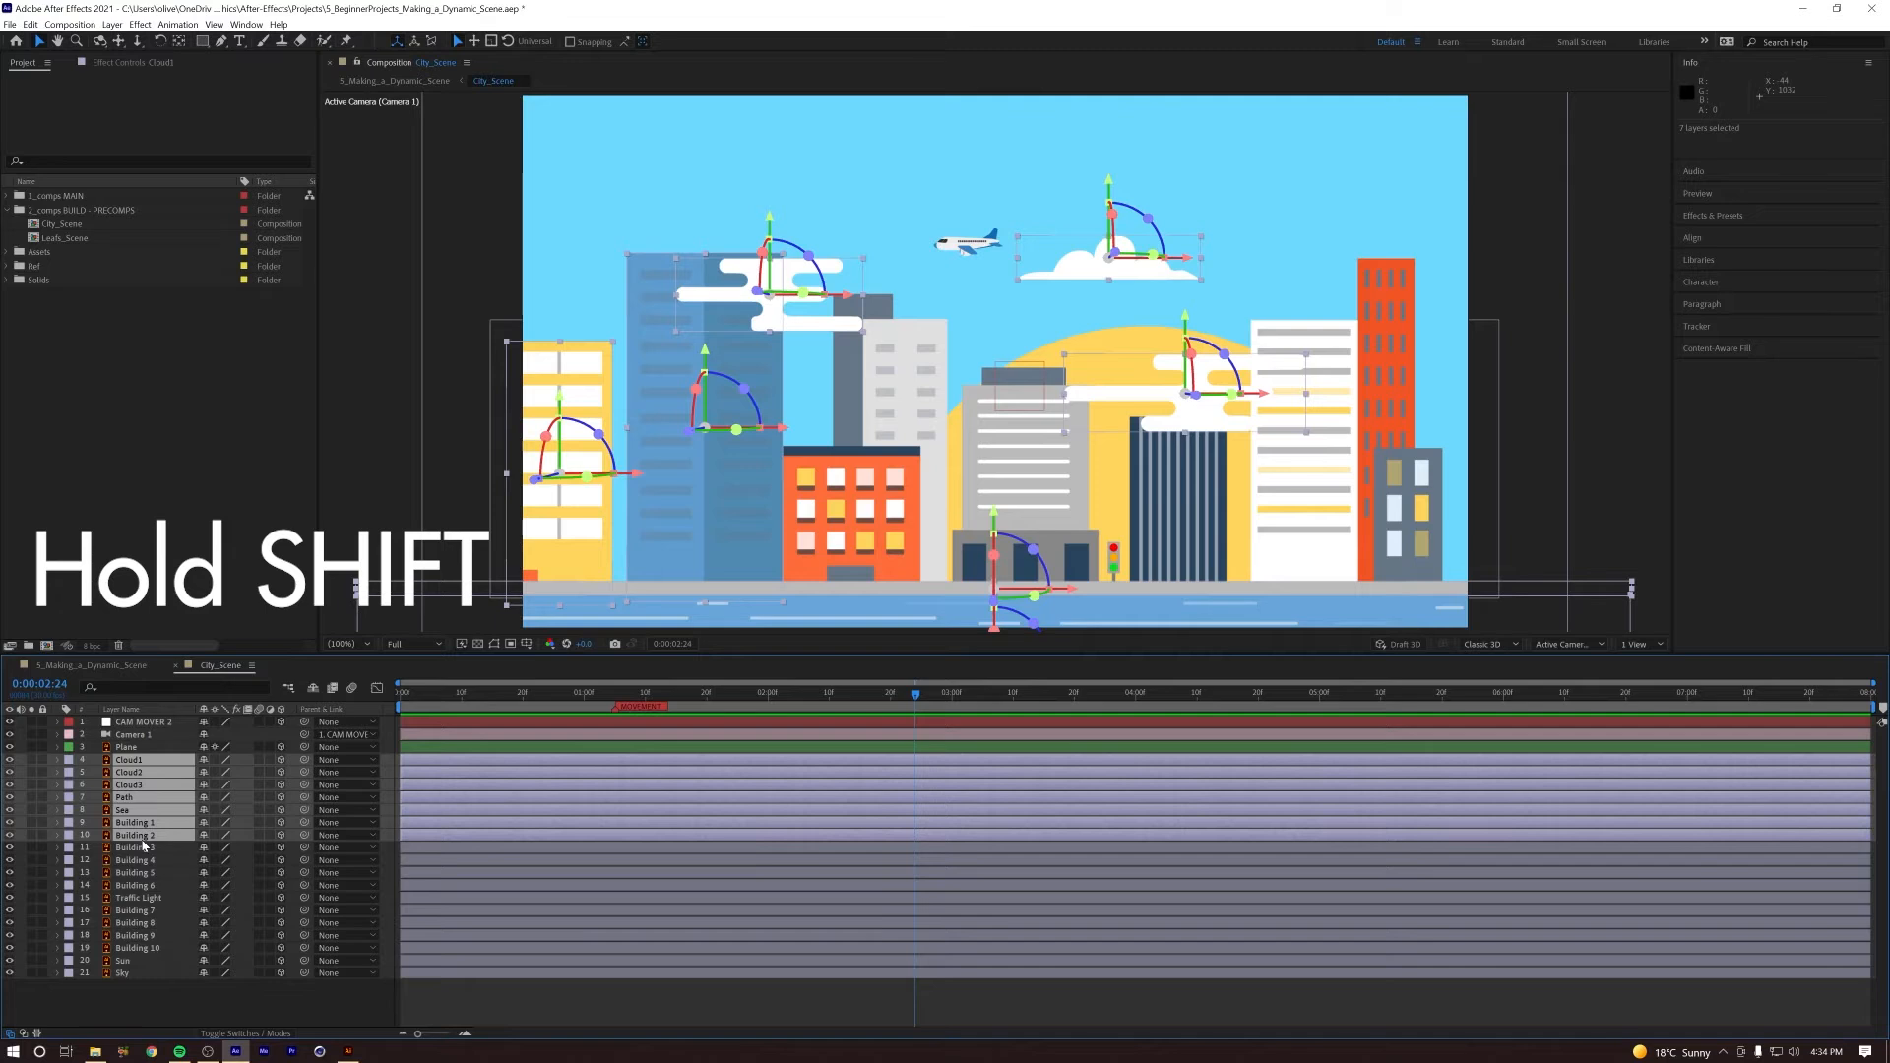
{"action": "left_click", "coordinate": [70, 839]}
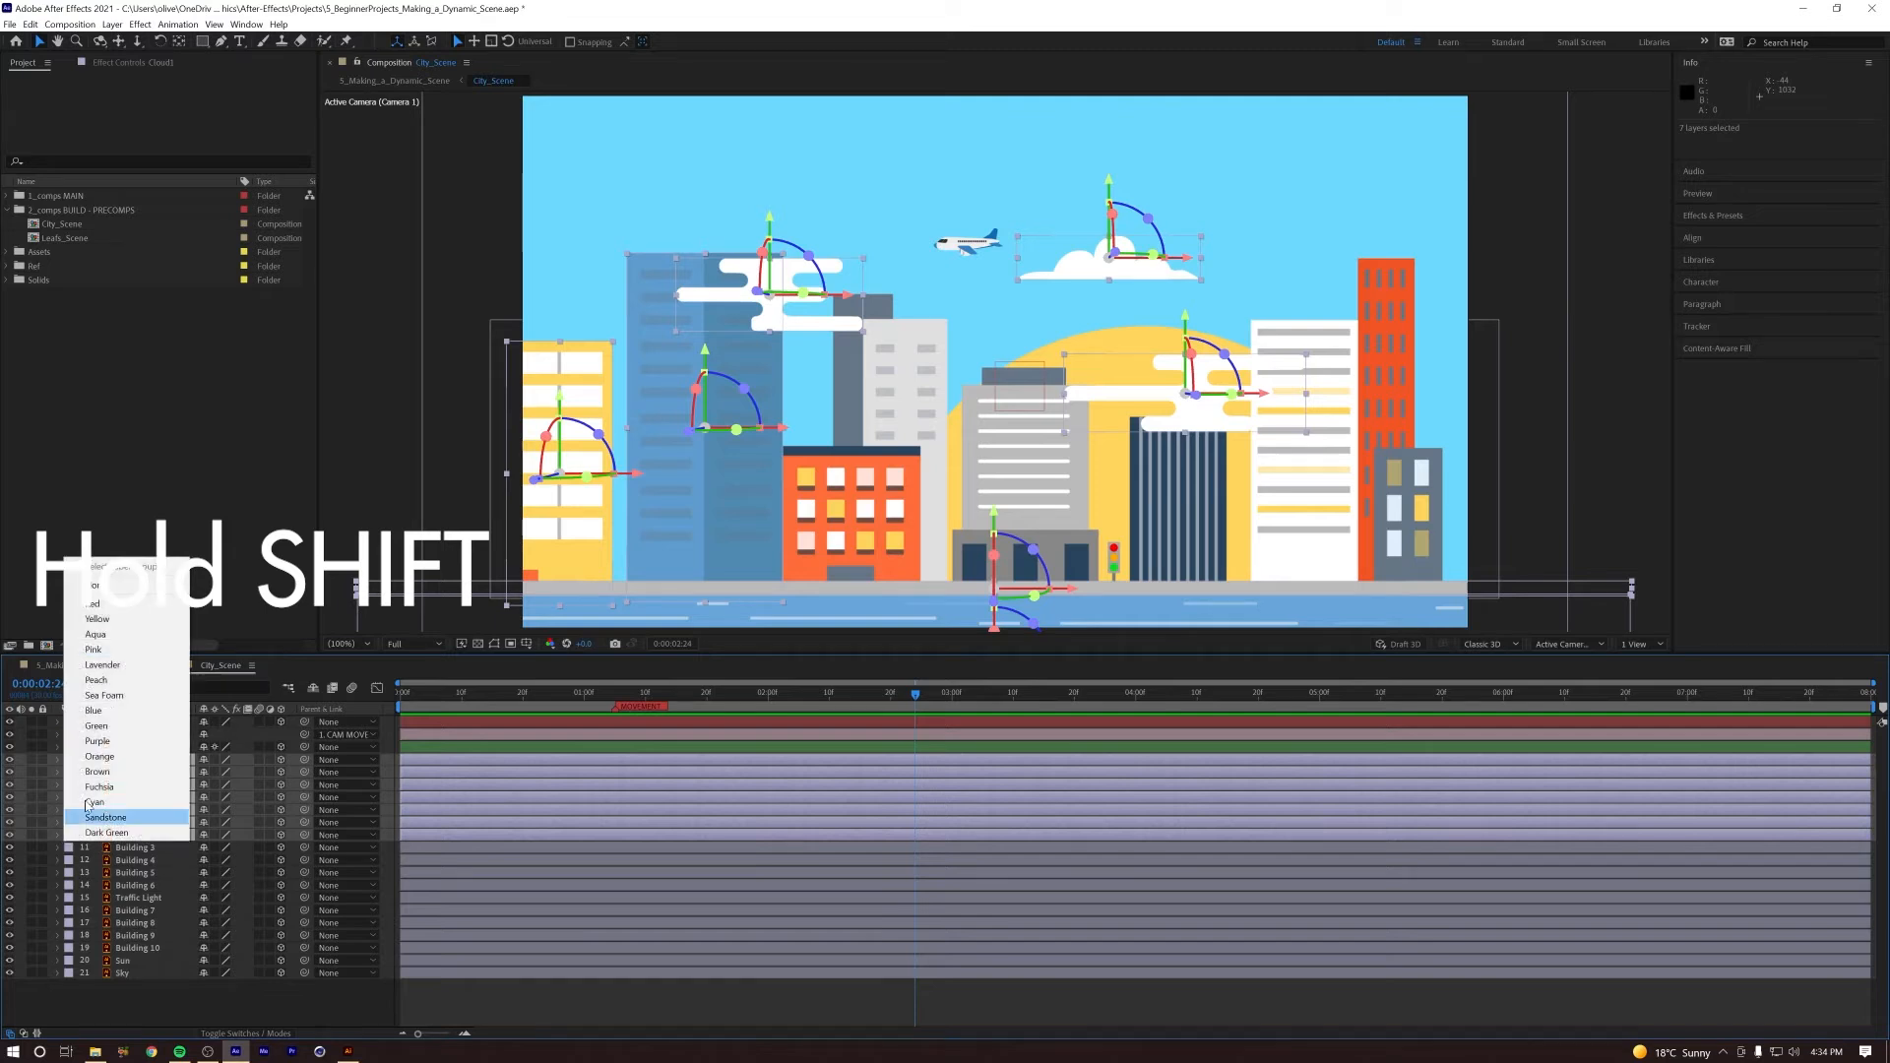
{"action": "left_click", "coordinate": [128, 718]}
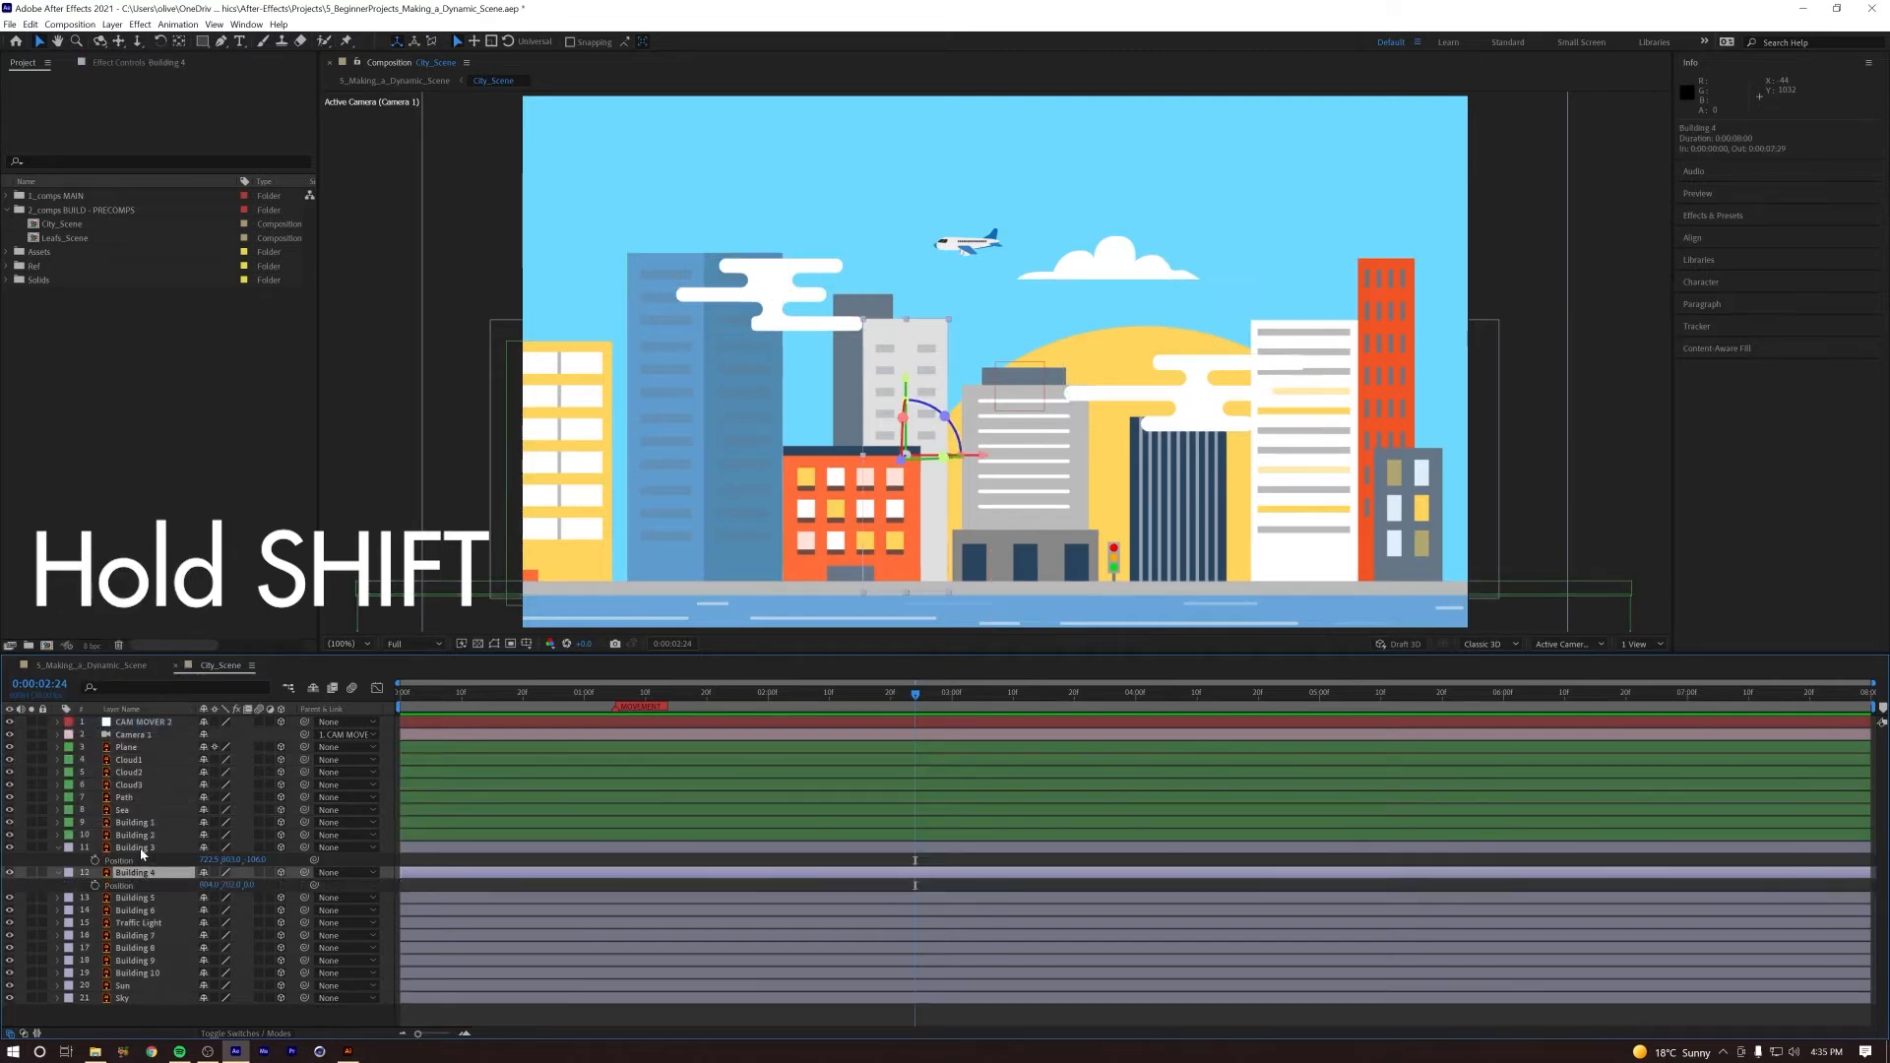
Step: Set the Building 3 layer's label colour to Green
{"action": "left_click", "coordinate": [139, 849]}
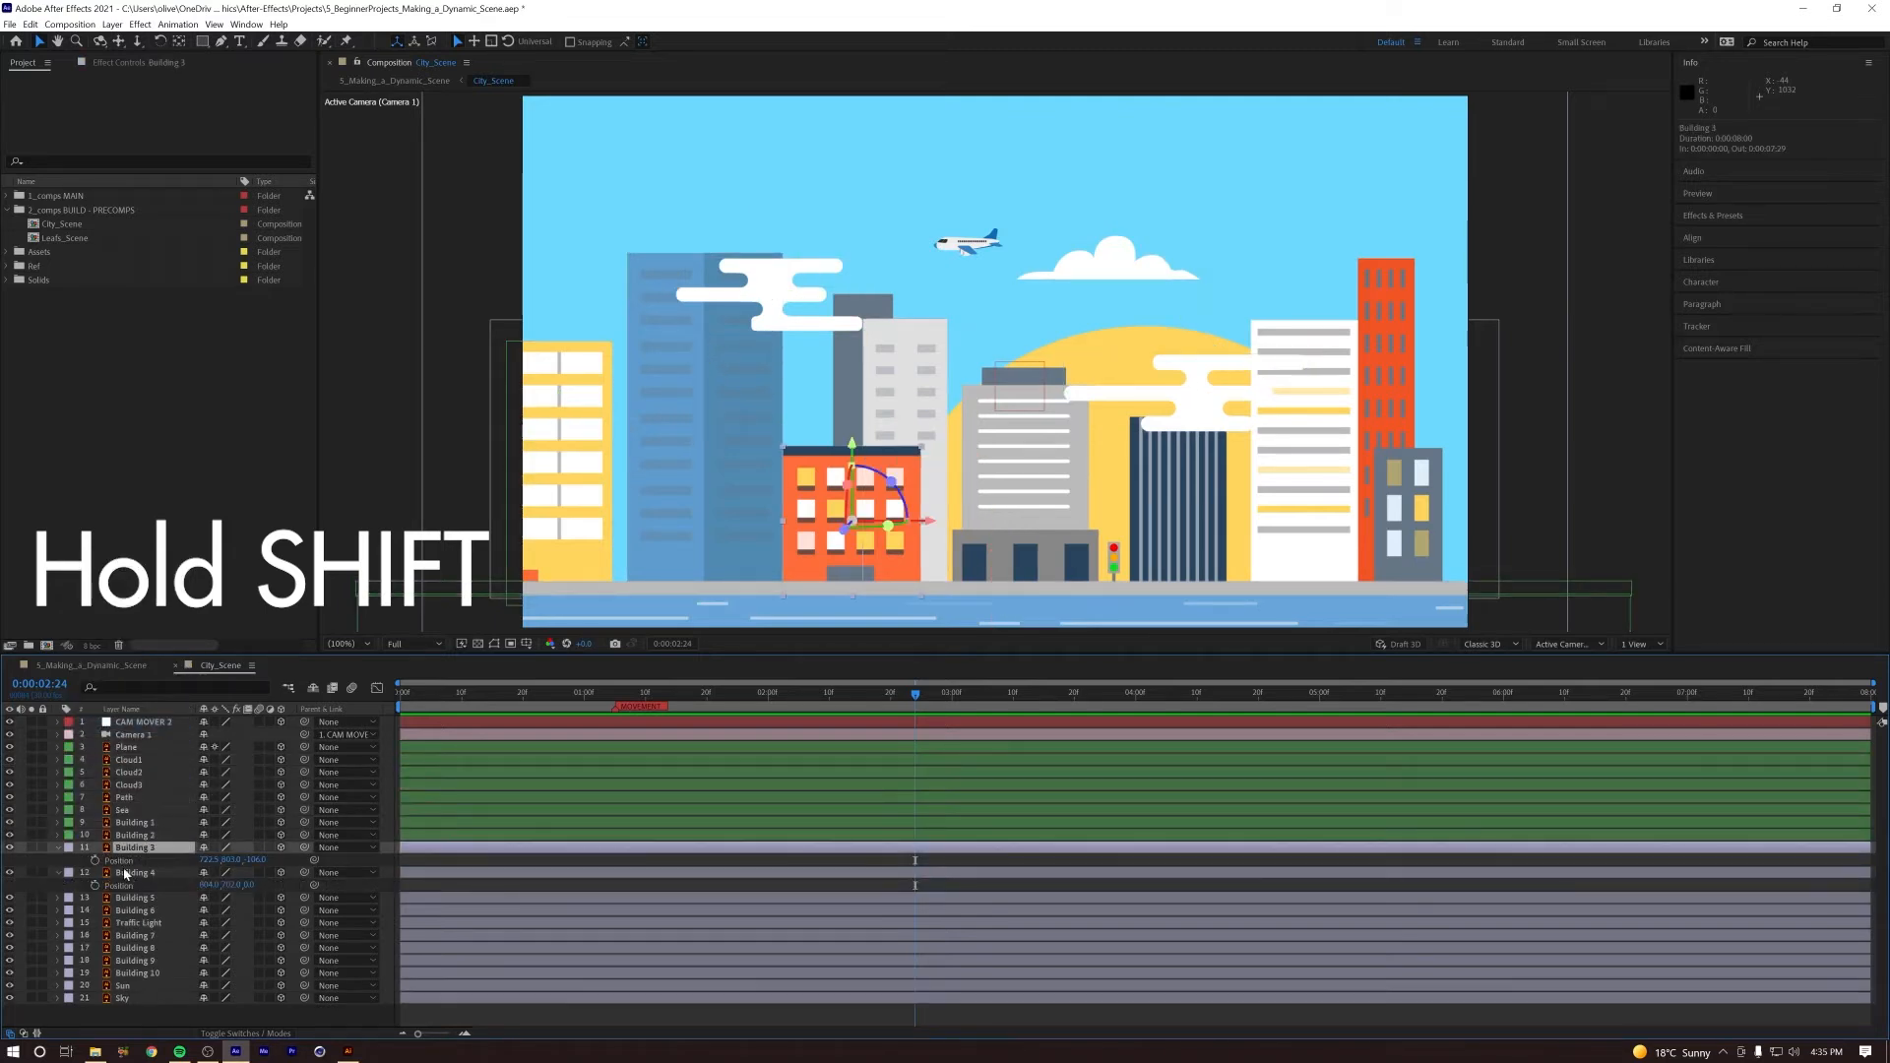
{"action": "left_click", "coordinate": [70, 848]}
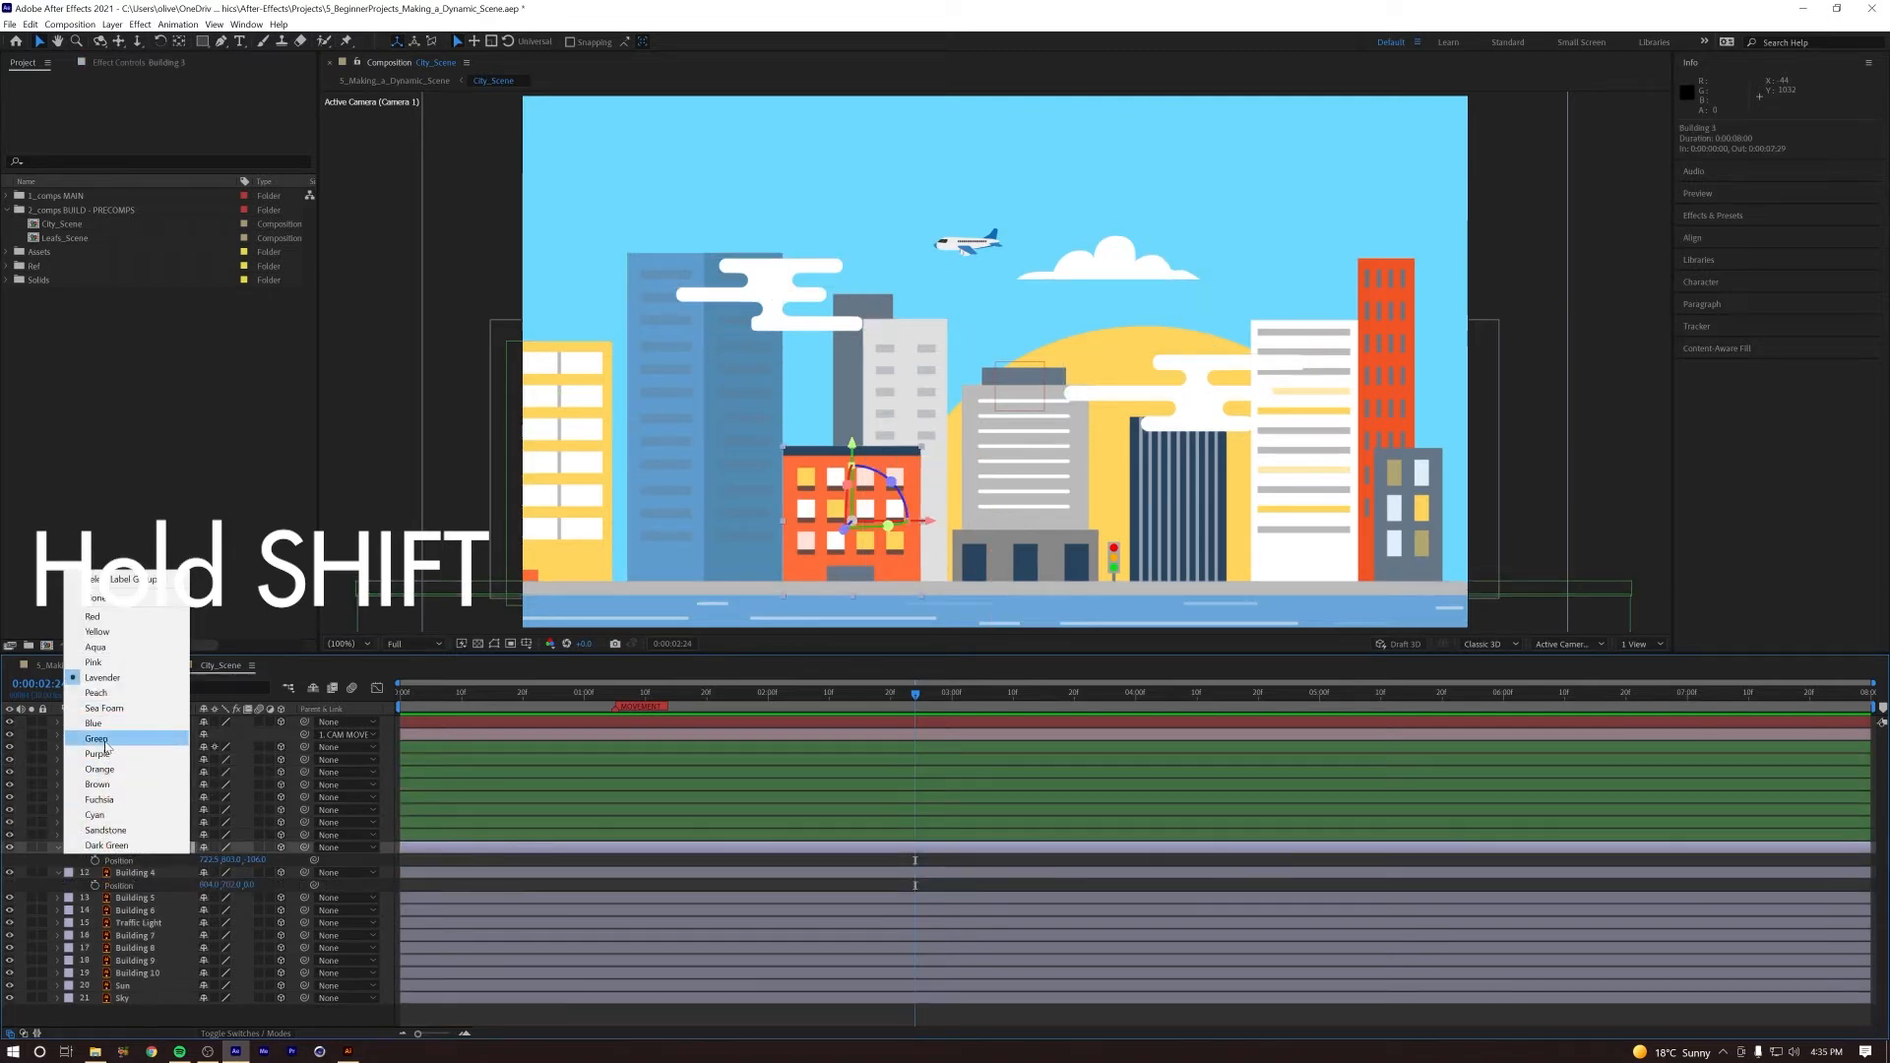
{"action": "left_click", "coordinate": [128, 719]}
Step: Push Building 4 back to about 413 in Z and lower it so its base sits behind the path
{"action": "left_click", "coordinate": [139, 874]}
{"action": "key", "text": "p"}
{"action": "left_click_drag", "start_coordinate": [248, 885], "coordinate": [537, 861]}
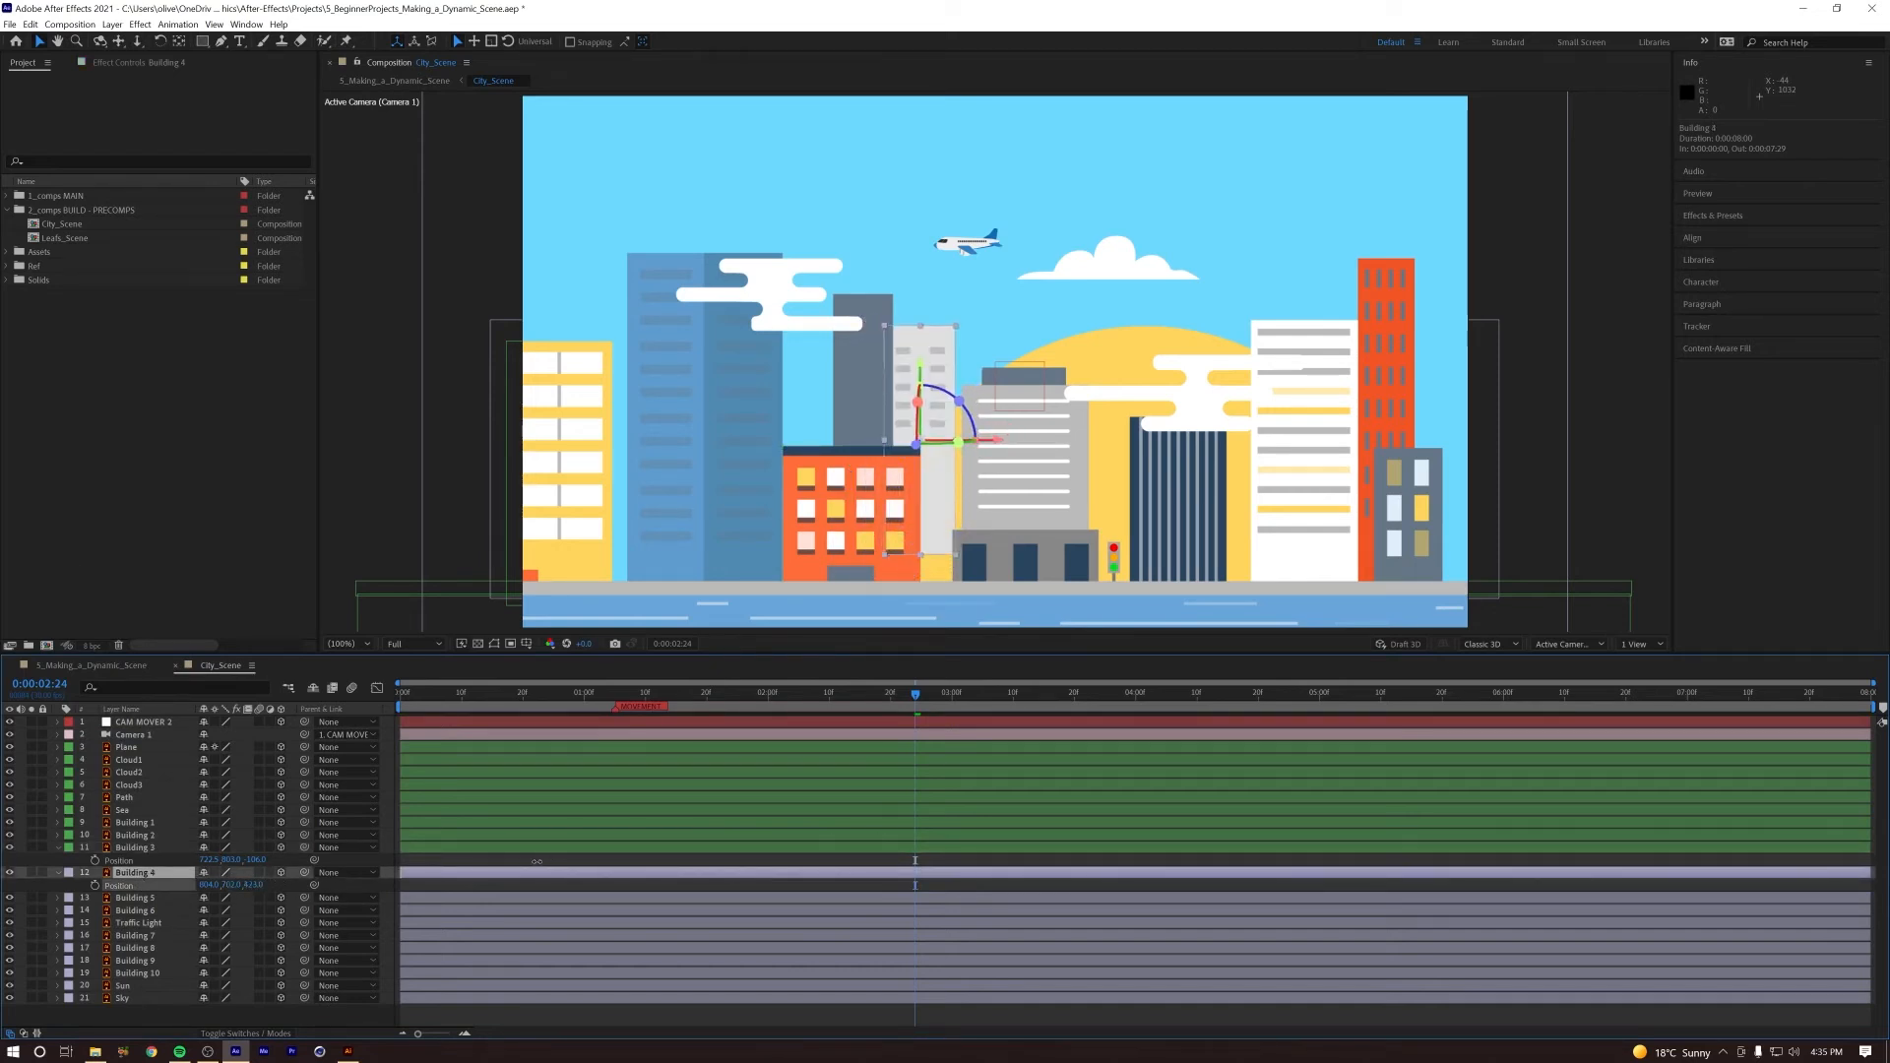
{"action": "left_click_drag", "start_coordinate": [923, 366], "coordinate": [925, 399]}
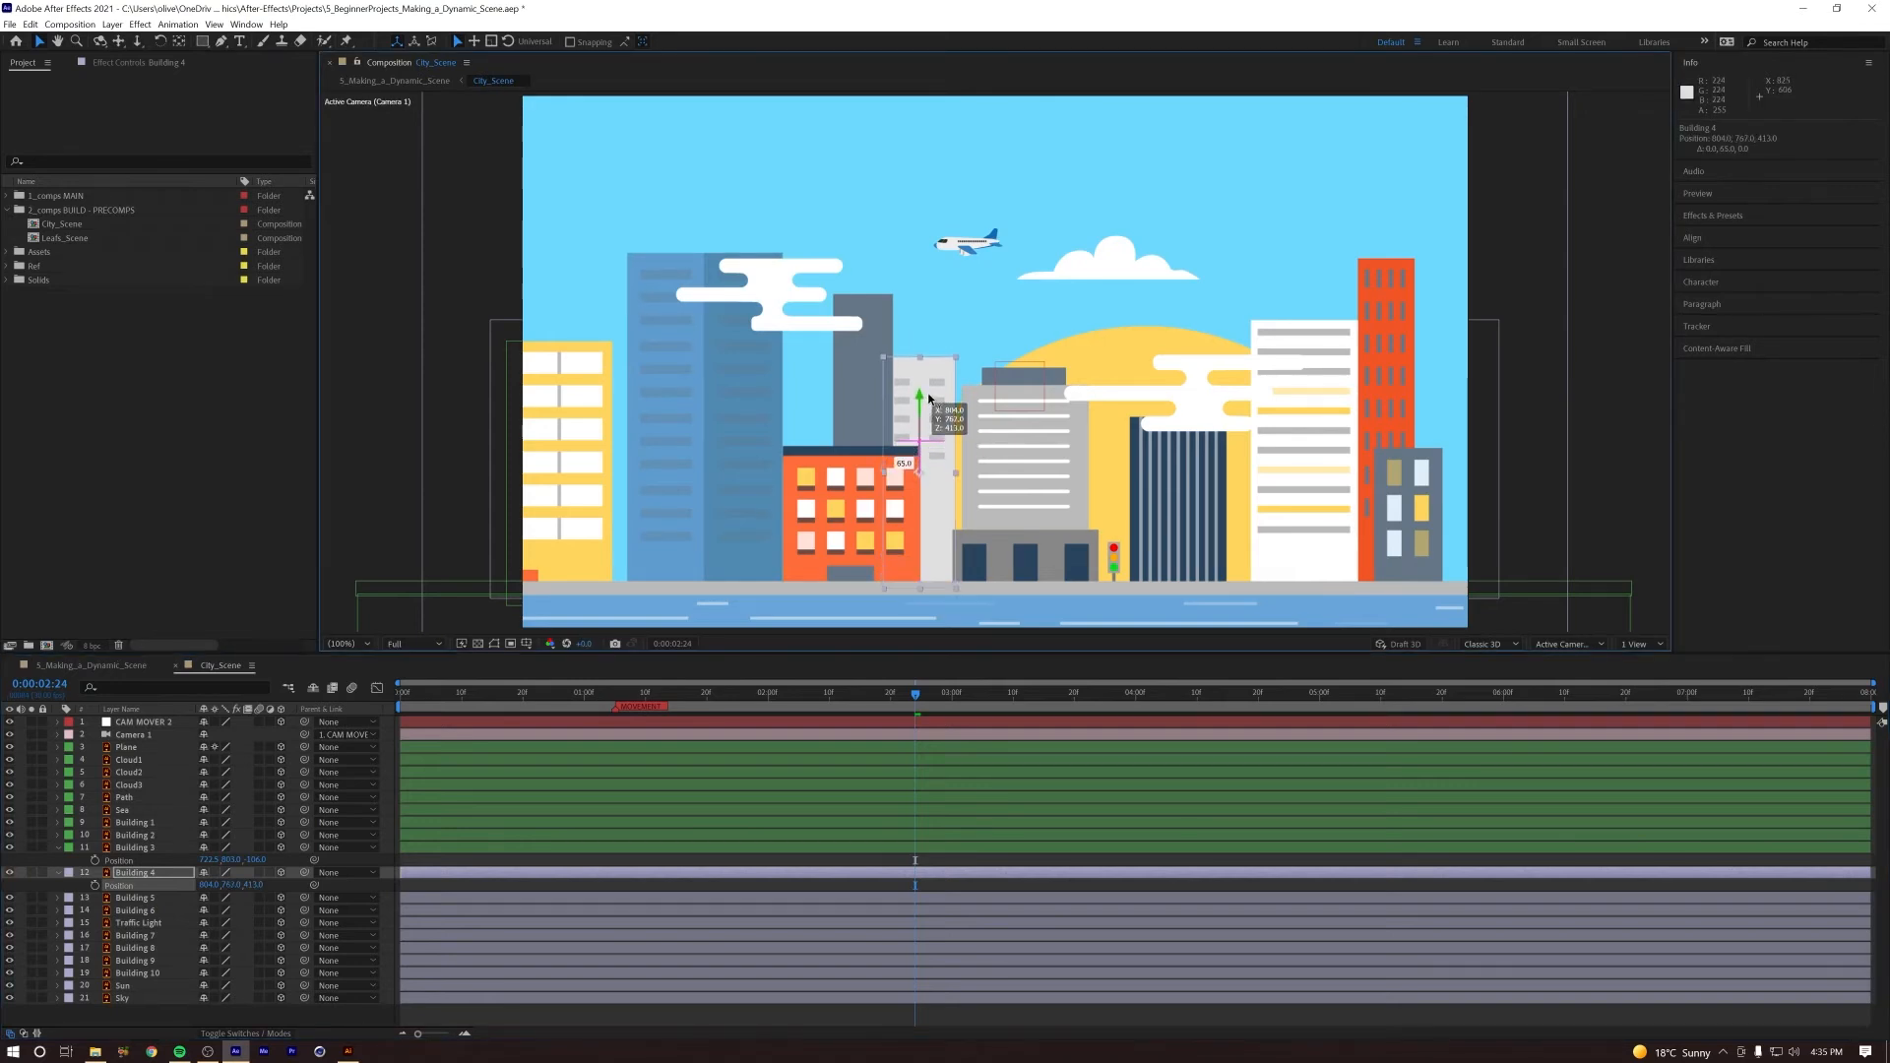
Step: Push Building 5 back to about 462 in Z, lower it slightly and check the camera push from the start
{"action": "left_click", "coordinate": [865, 392]}
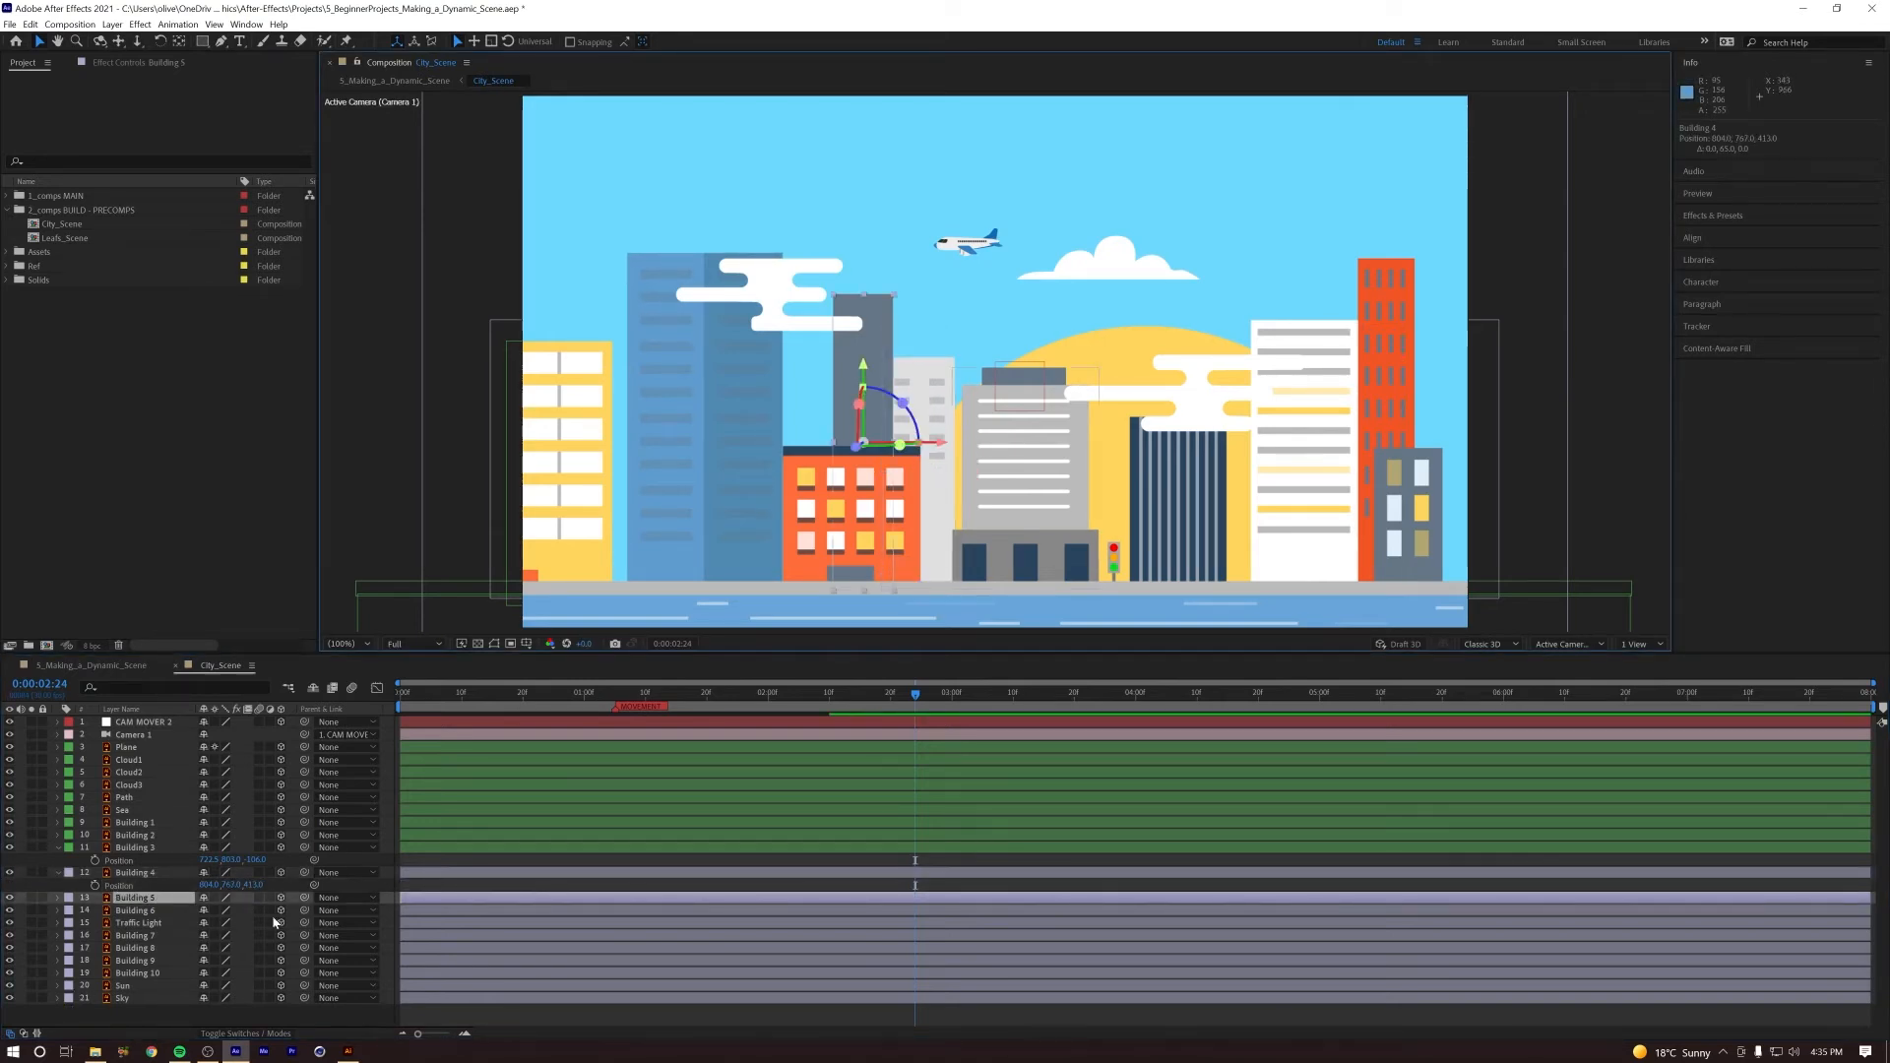
{"action": "key", "text": "p"}
{"action": "left_click_drag", "start_coordinate": [254, 911], "coordinate": [574, 892]}
{"action": "left_click_drag", "start_coordinate": [885, 364], "coordinate": [888, 372]}
{"action": "left_click_drag", "start_coordinate": [808, 695], "coordinate": [988, 719]}
{"action": "key", "text": "Home"}
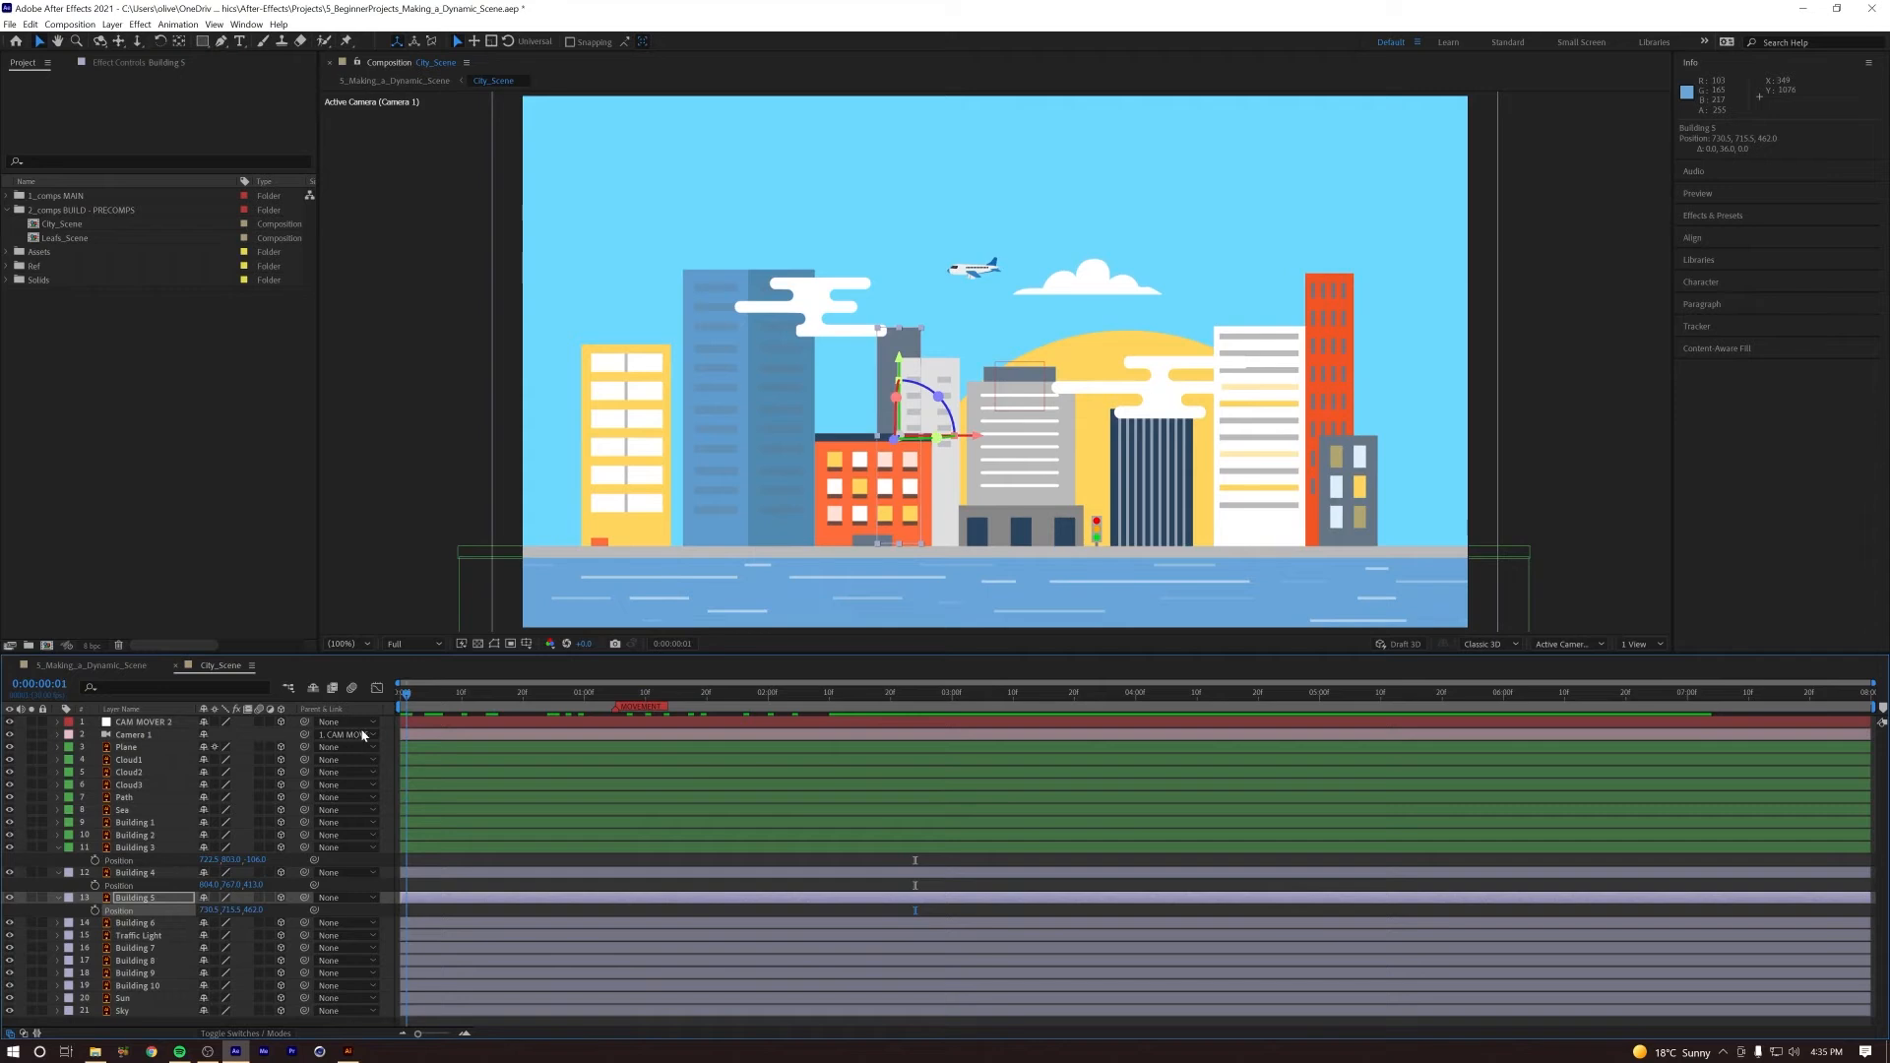
{"action": "key", "text": "space"}
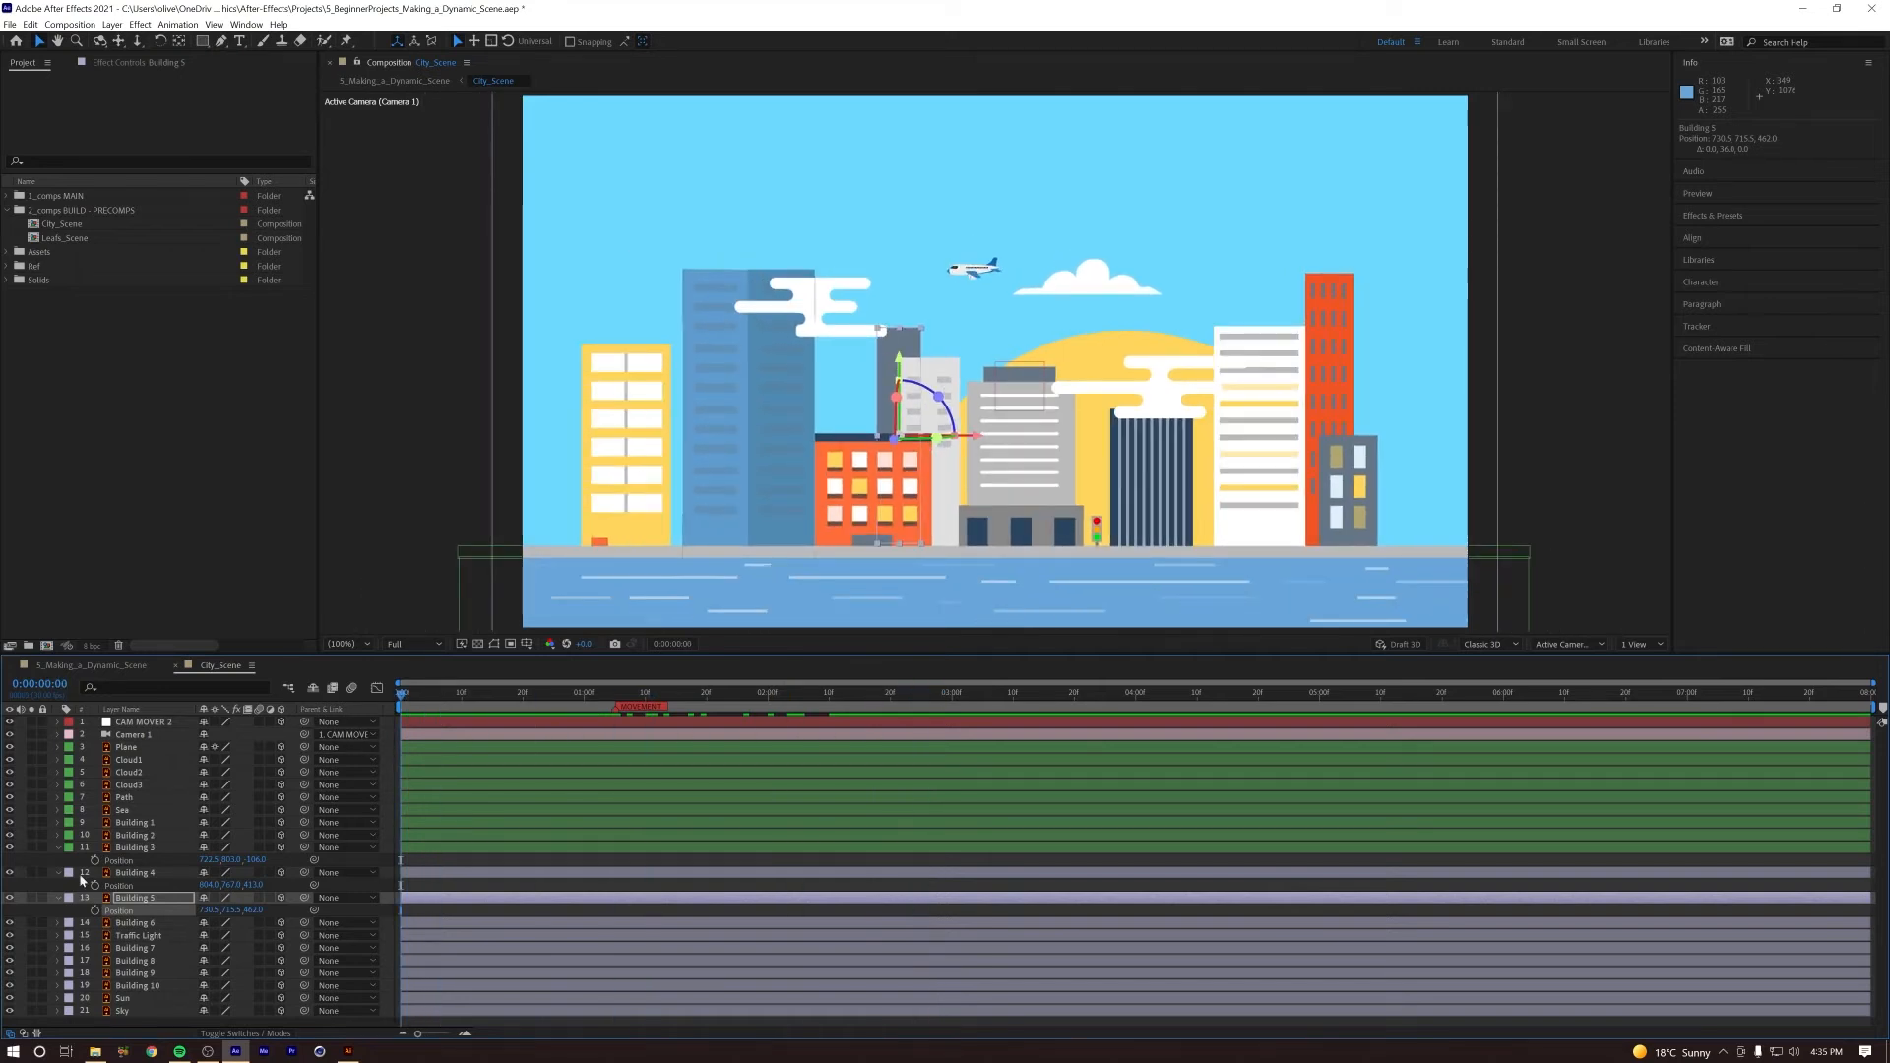
Step: Bring Building 6 forward to about -159 in Z and shift it left, away from the traffic light
{"action": "left_click", "coordinate": [143, 924]}
{"action": "key", "text": "p"}
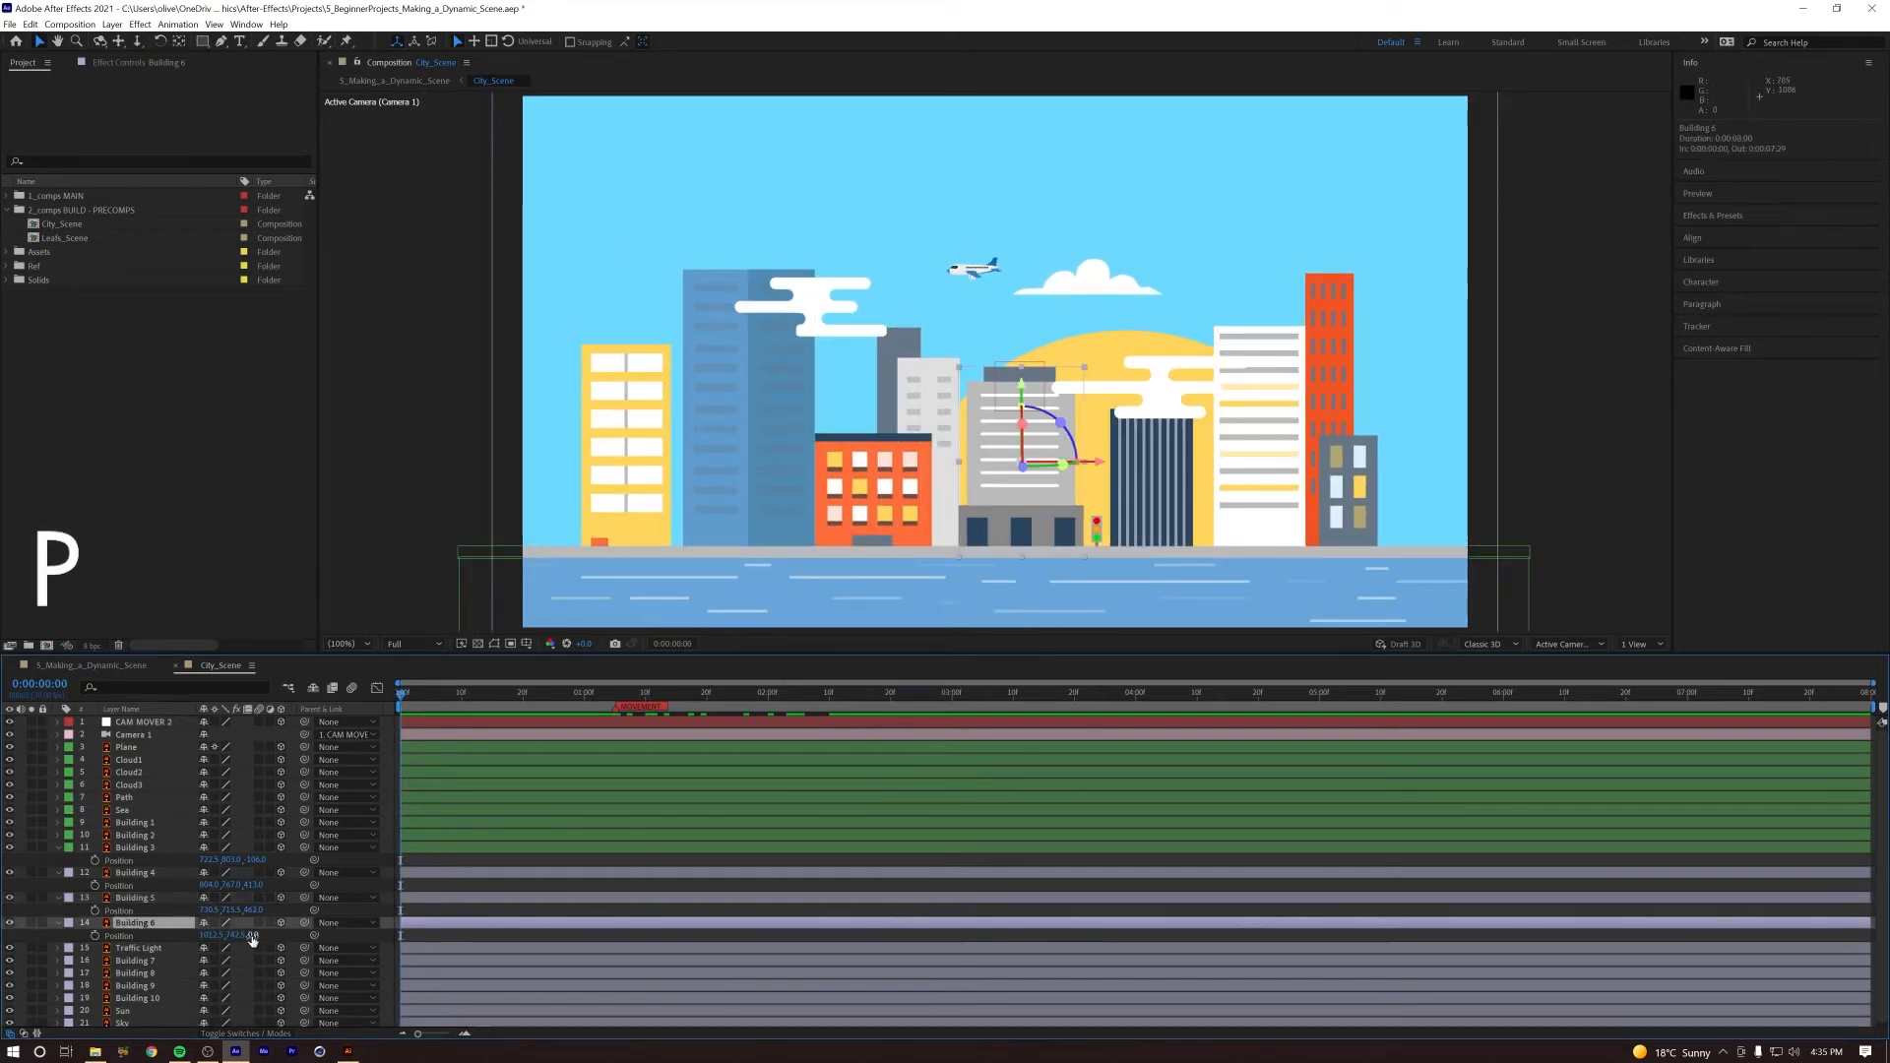
{"action": "left_click_drag", "start_coordinate": [291, 932], "coordinate": [153, 932]}
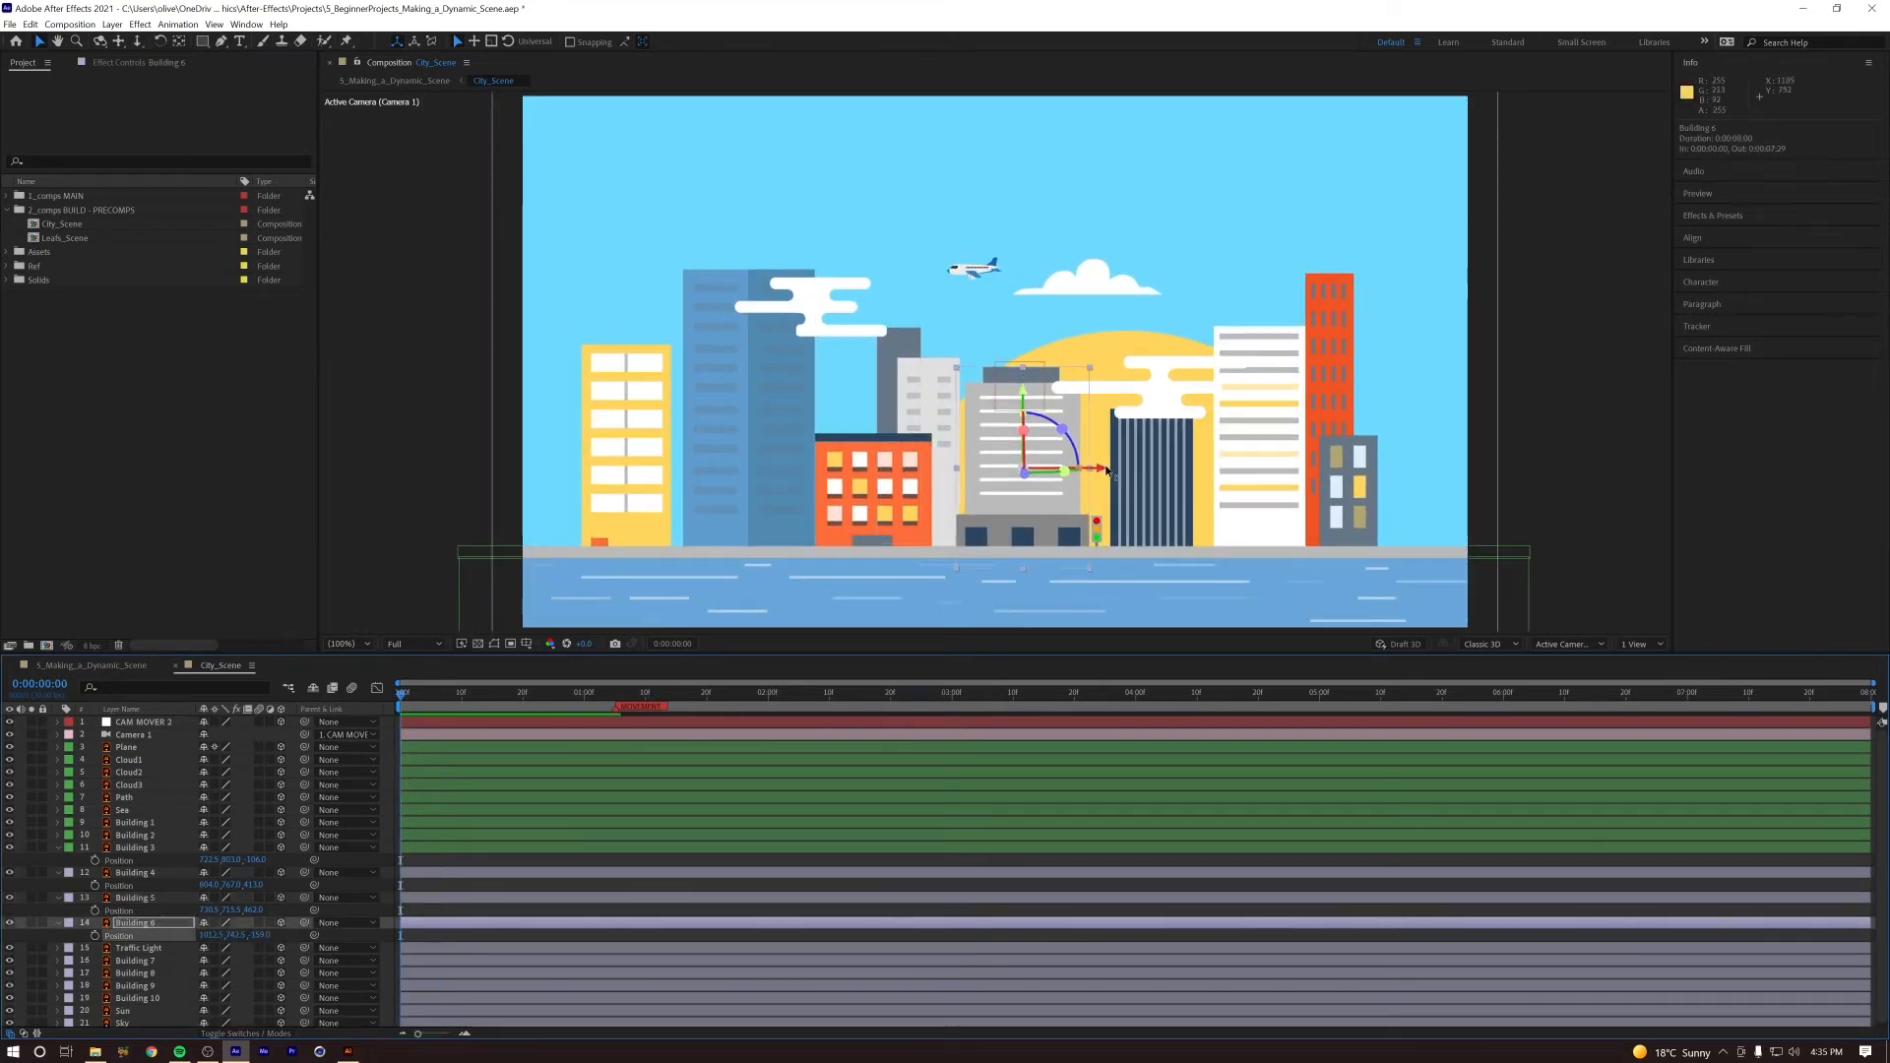
{"action": "left_click_drag", "start_coordinate": [1101, 474], "coordinate": [1088, 476]}
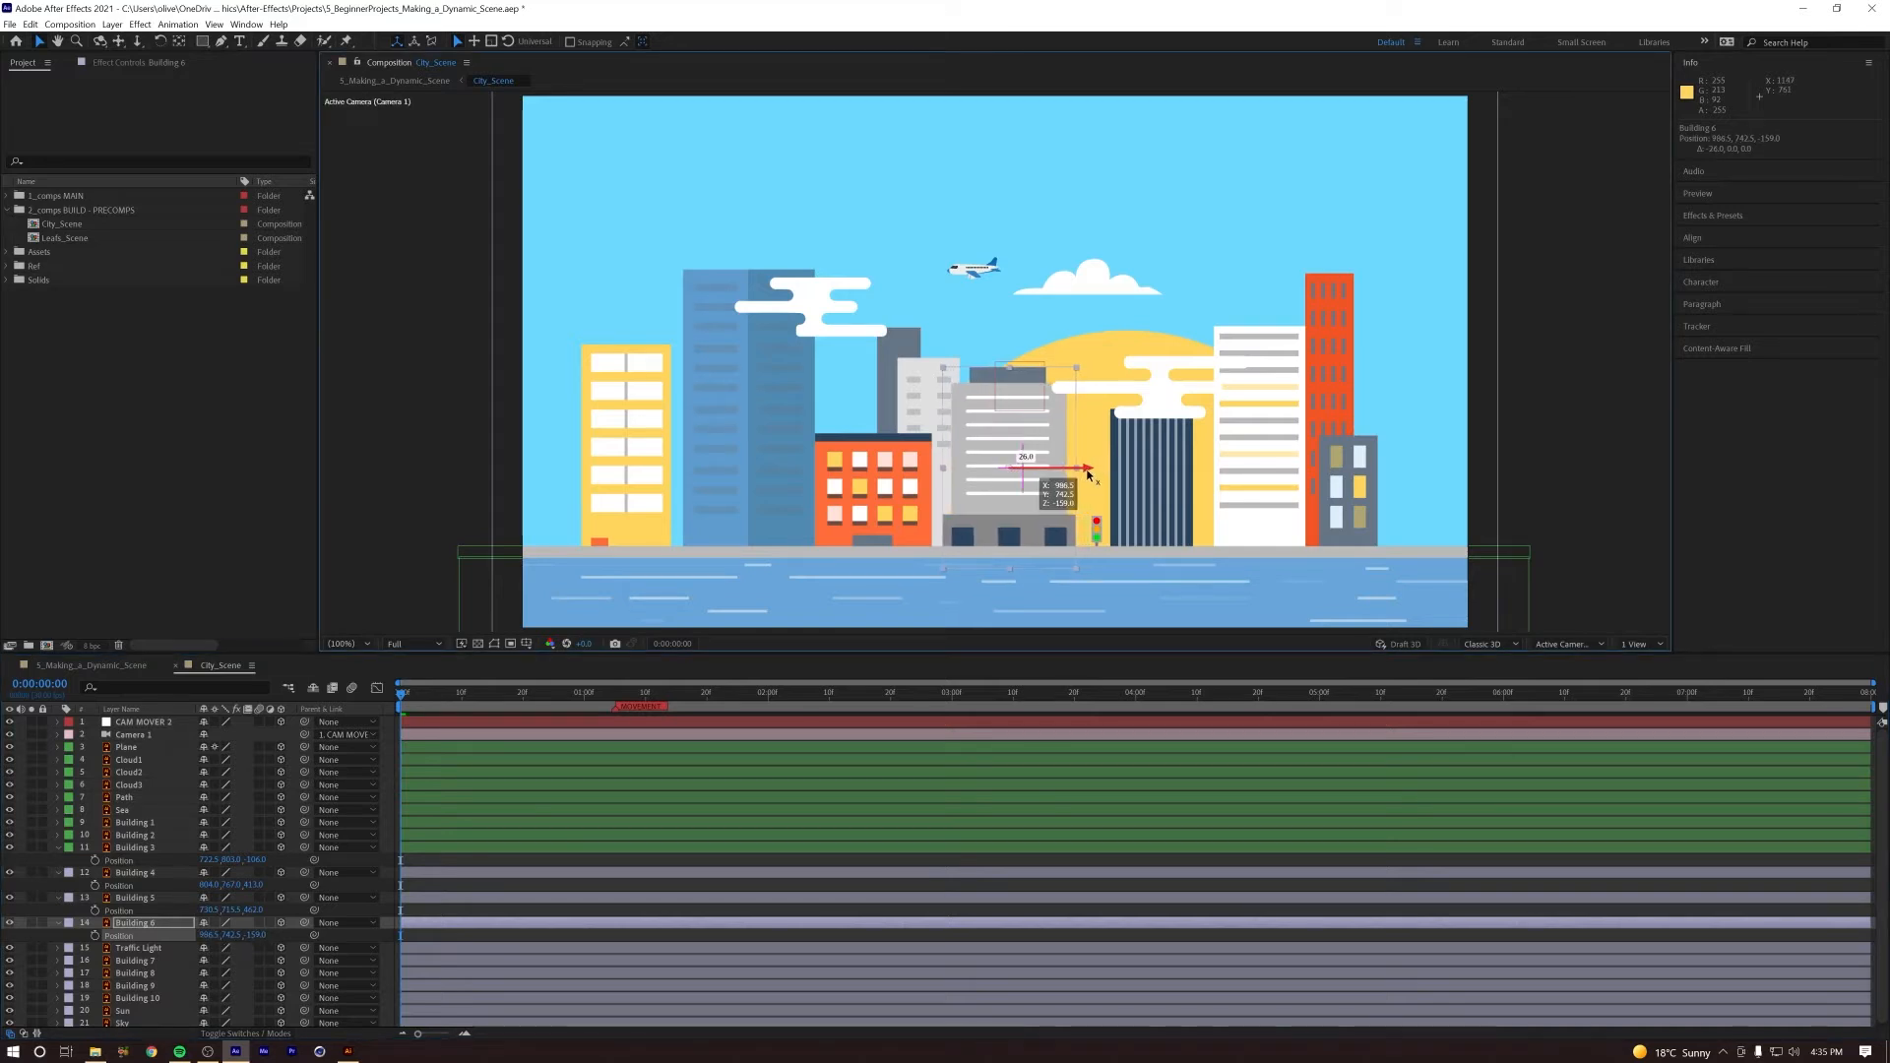
Step: Replay the camera push and nudge Building 6 slightly further left to about 980 in X
{"action": "left_click_drag", "start_coordinate": [402, 695], "coordinate": [574, 700]}
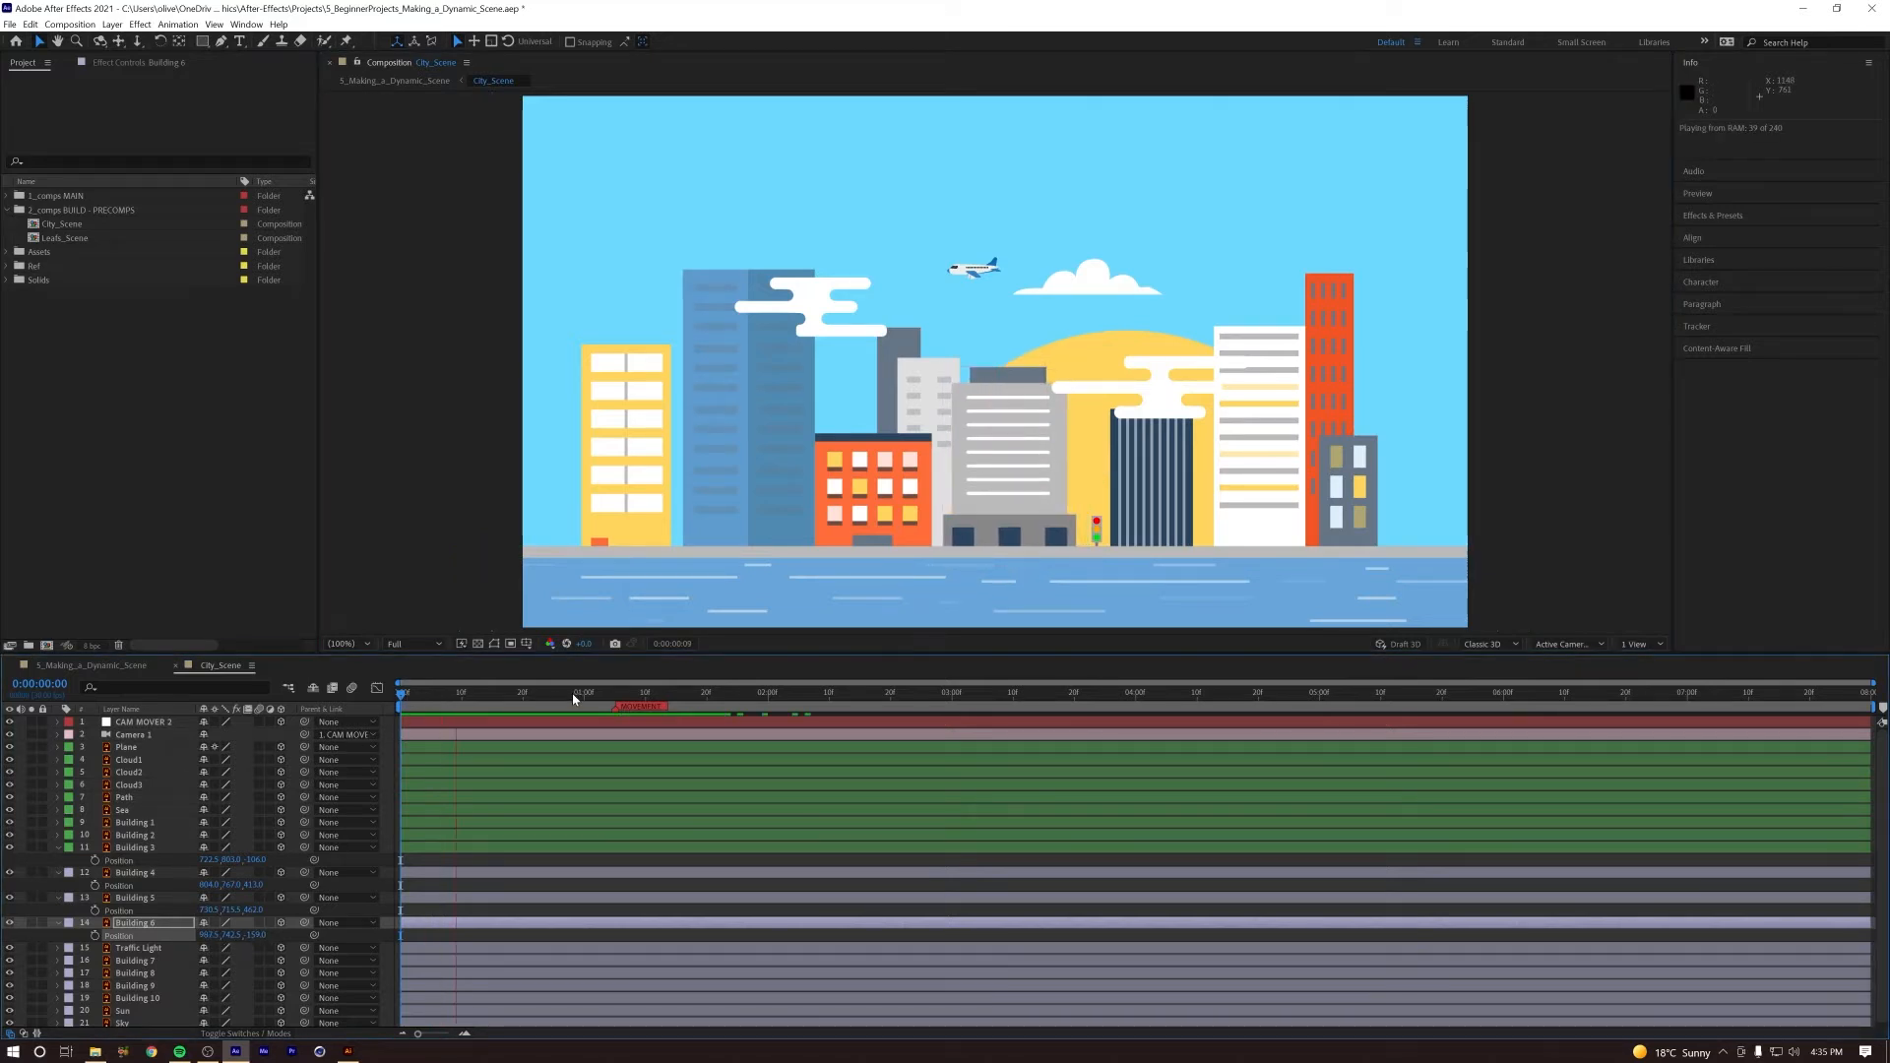
{"action": "key", "text": "space"}
{"action": "key", "text": "space"}
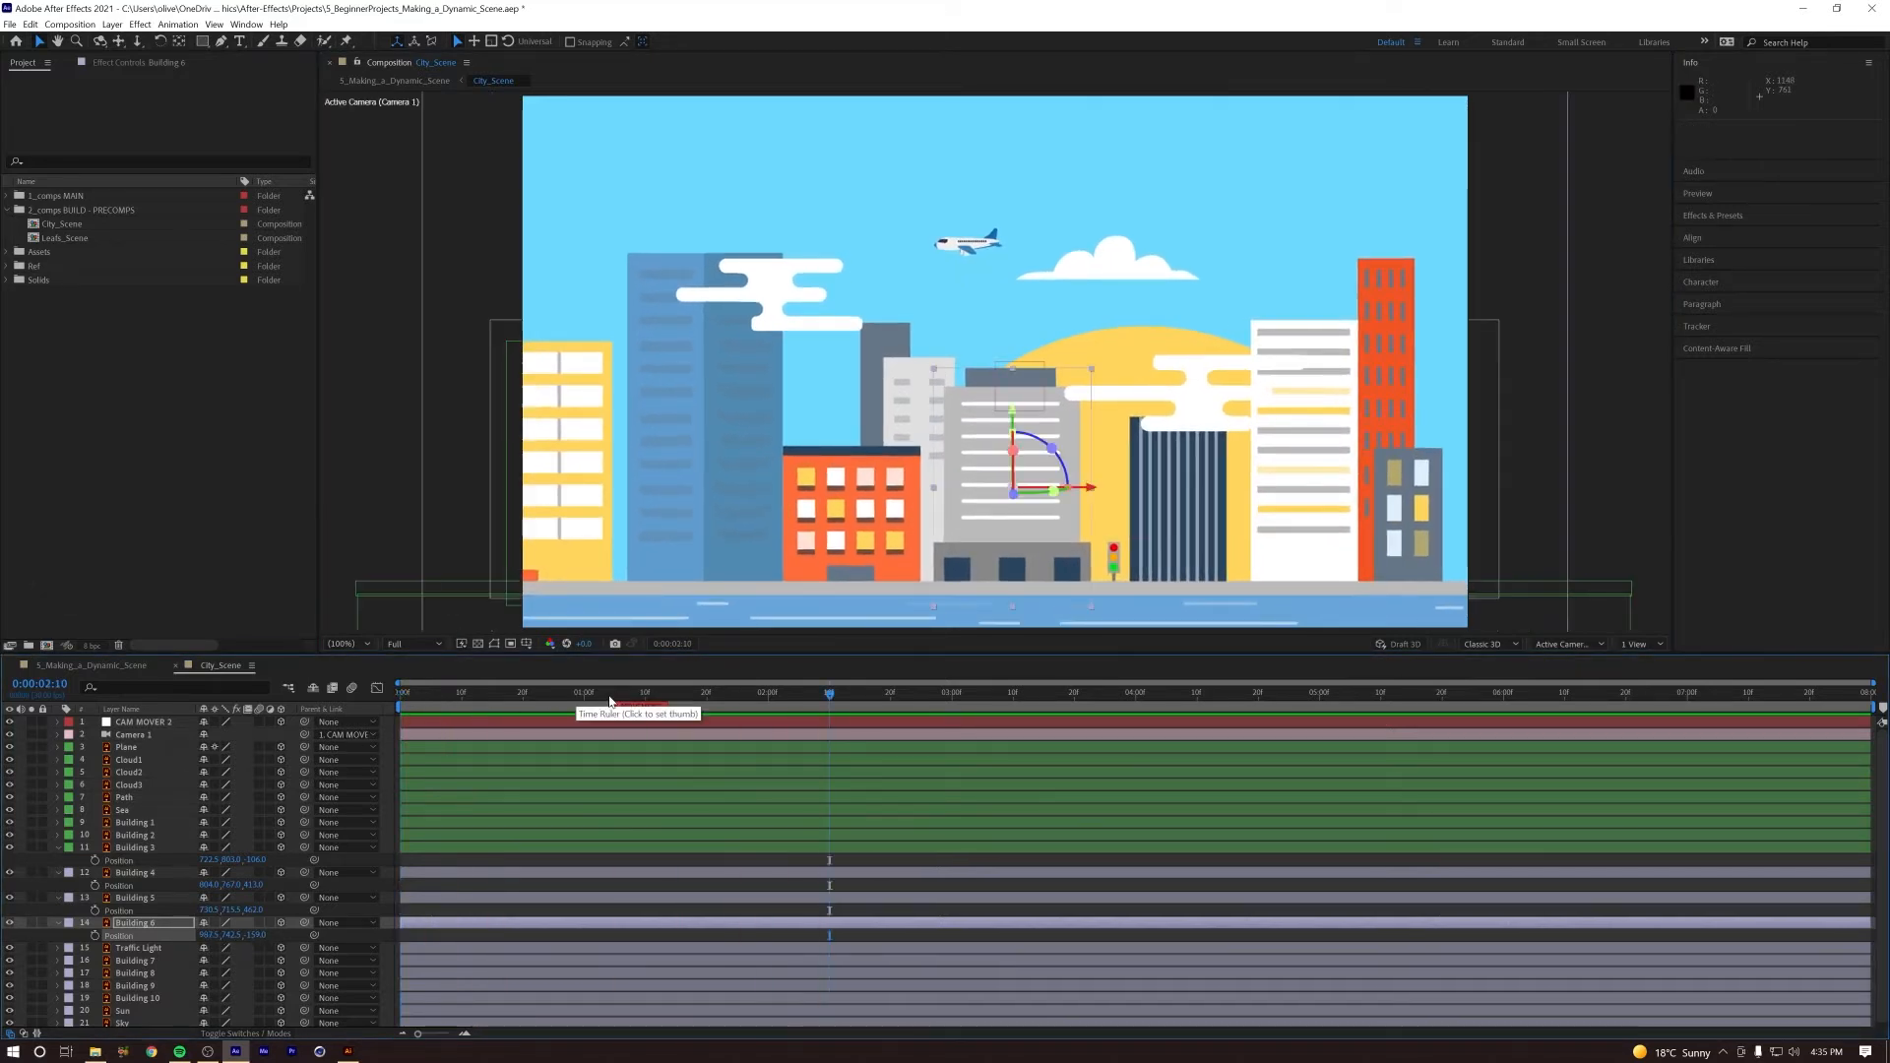
{"action": "key", "text": "space"}
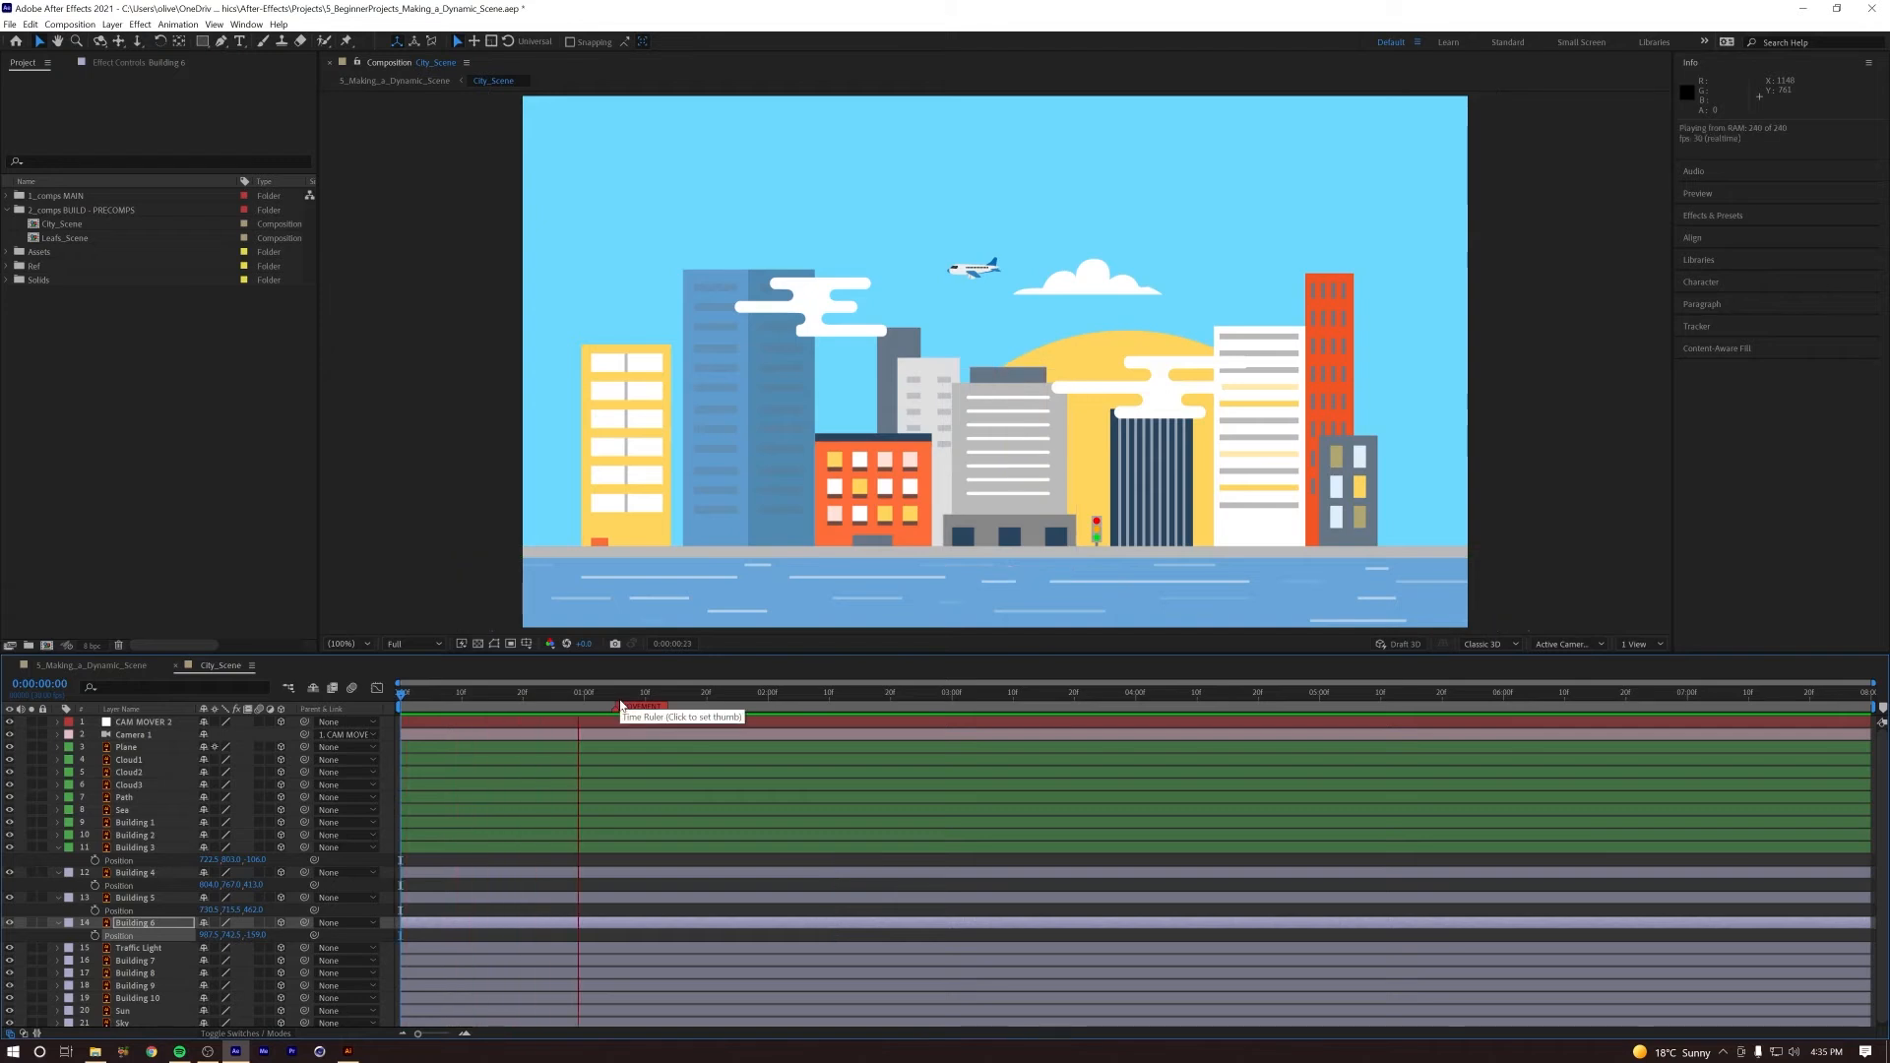
{"action": "key", "text": "space"}
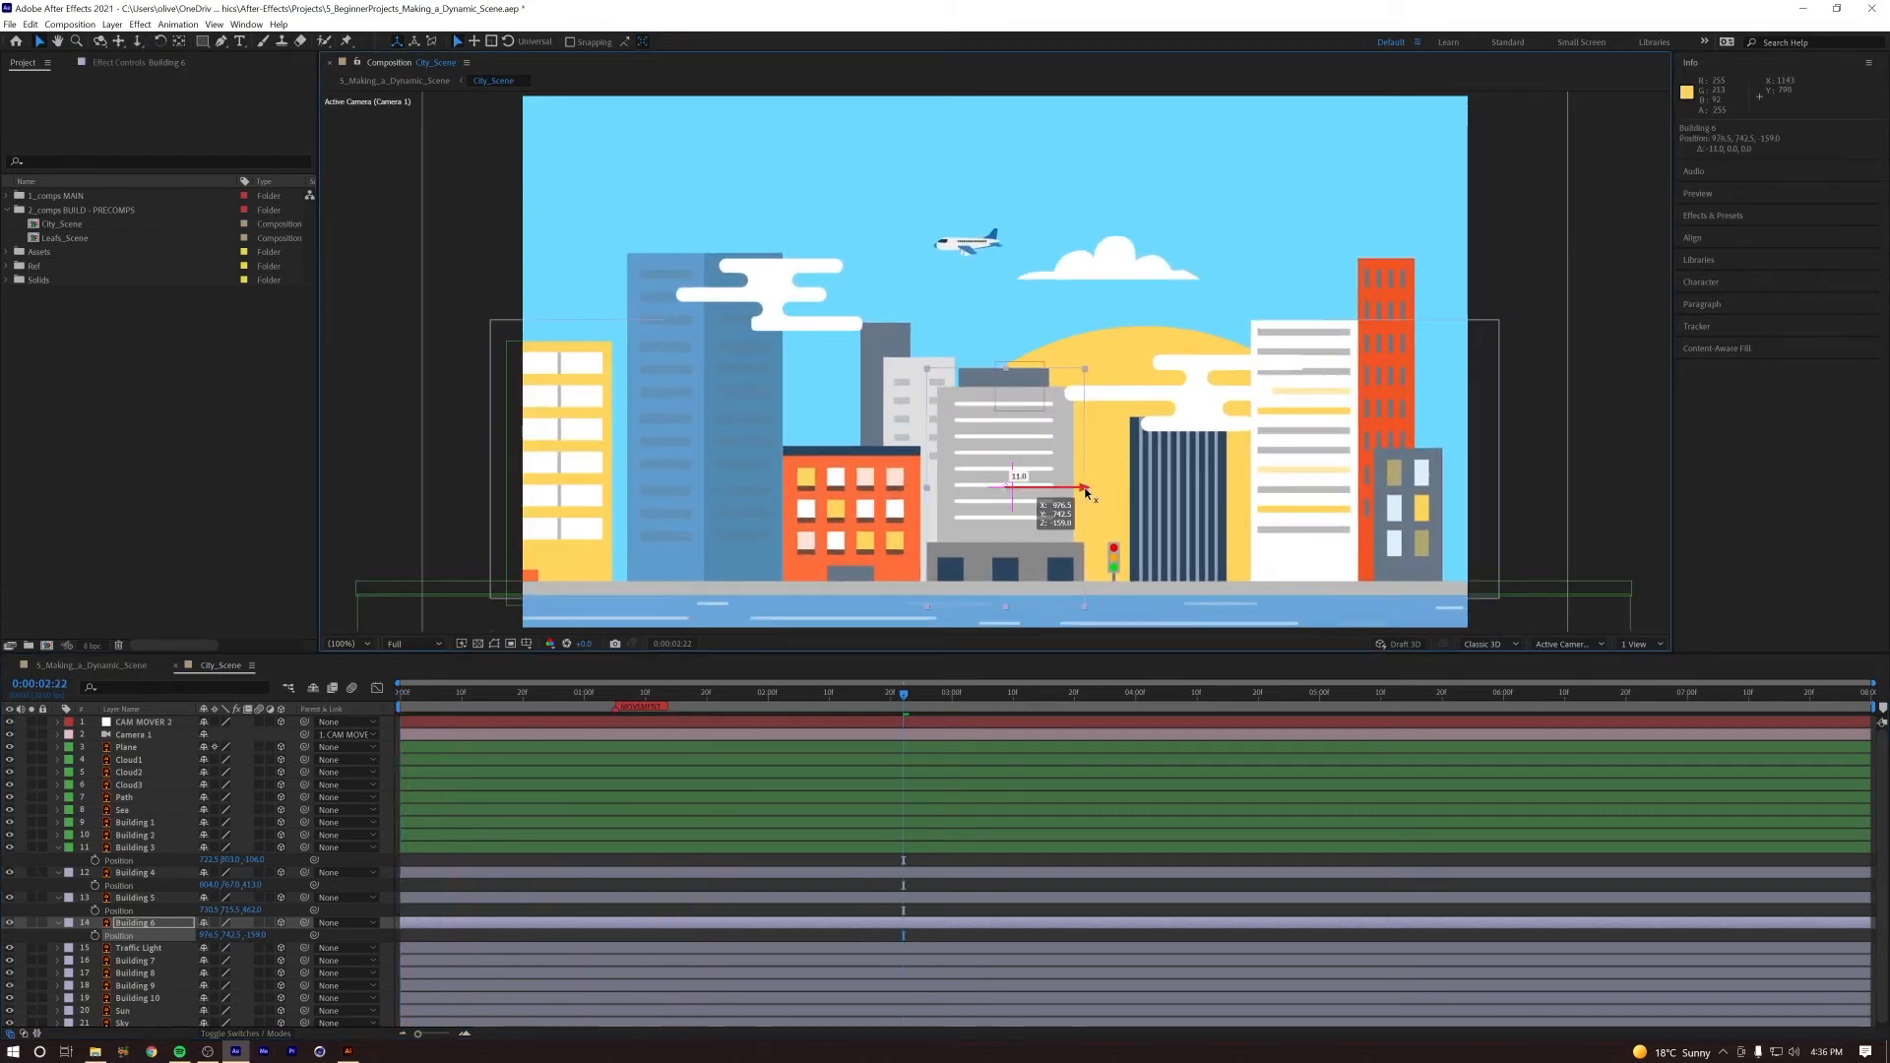
{"action": "key", "text": "space"}
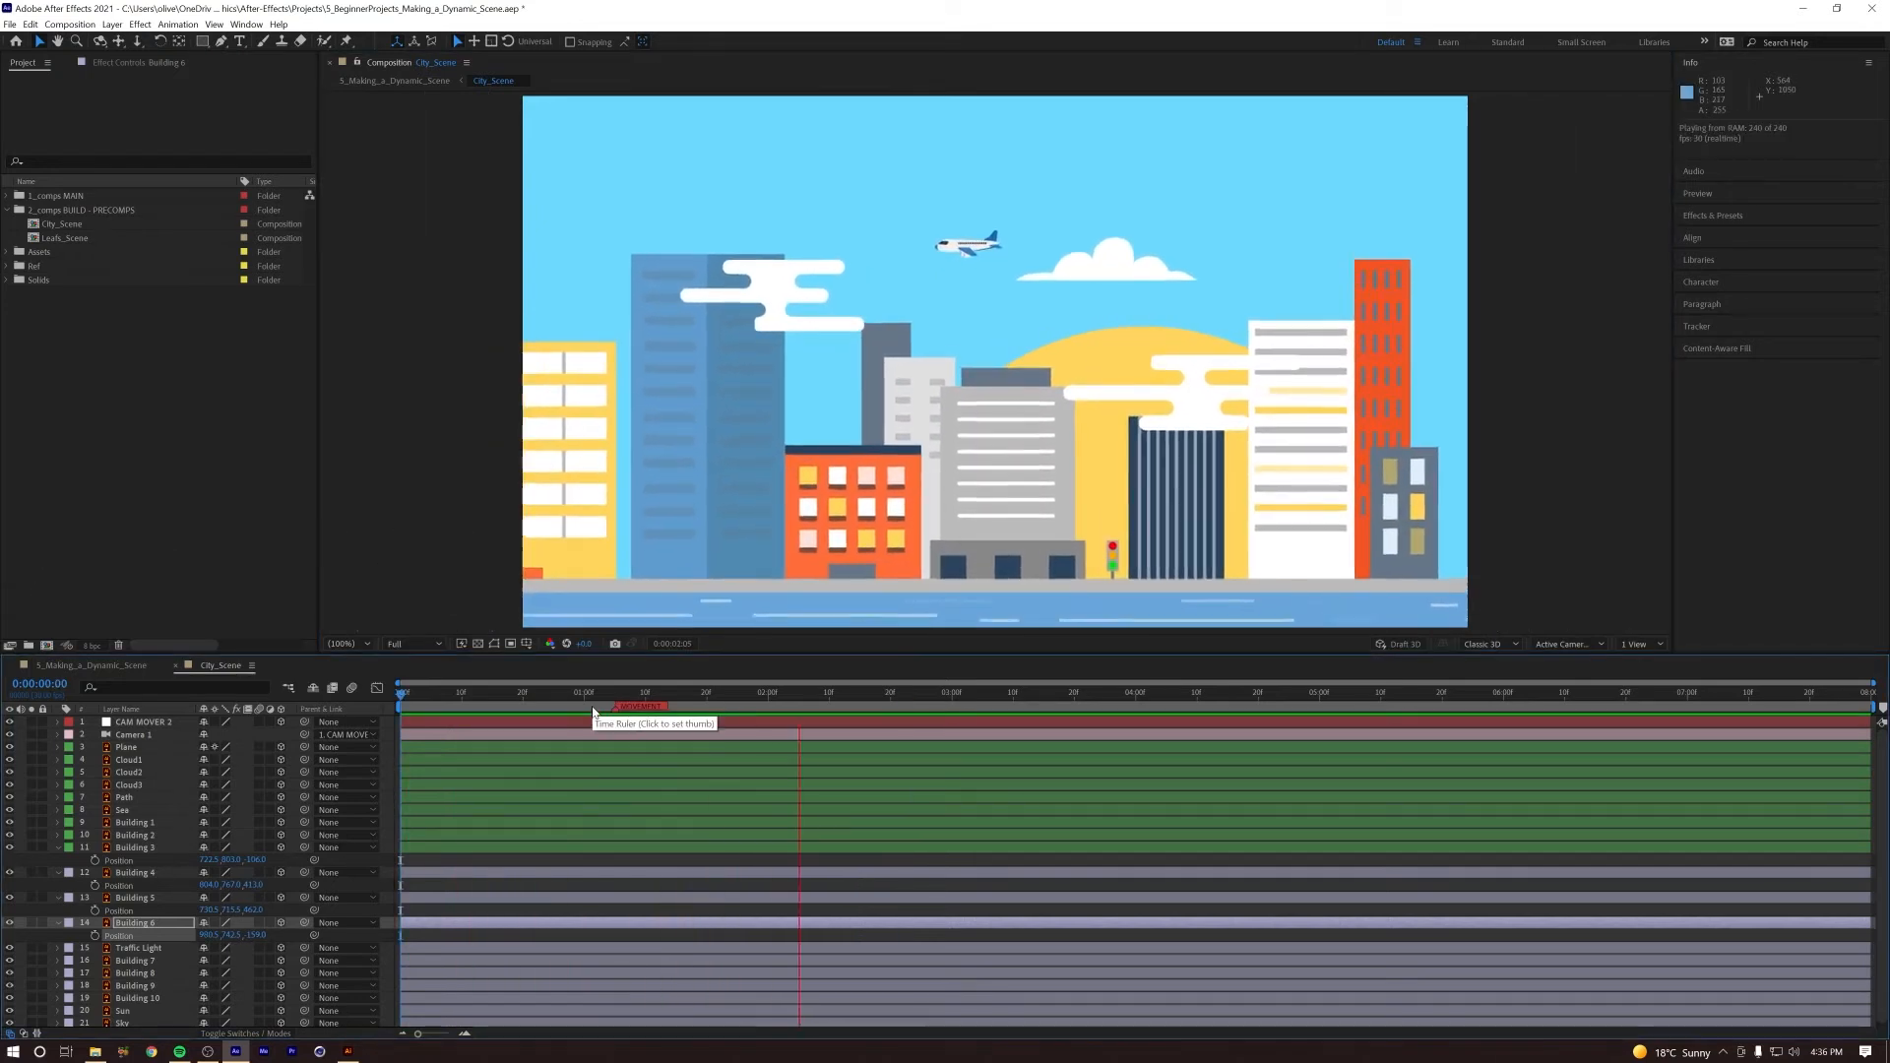
{"action": "key", "text": "space"}
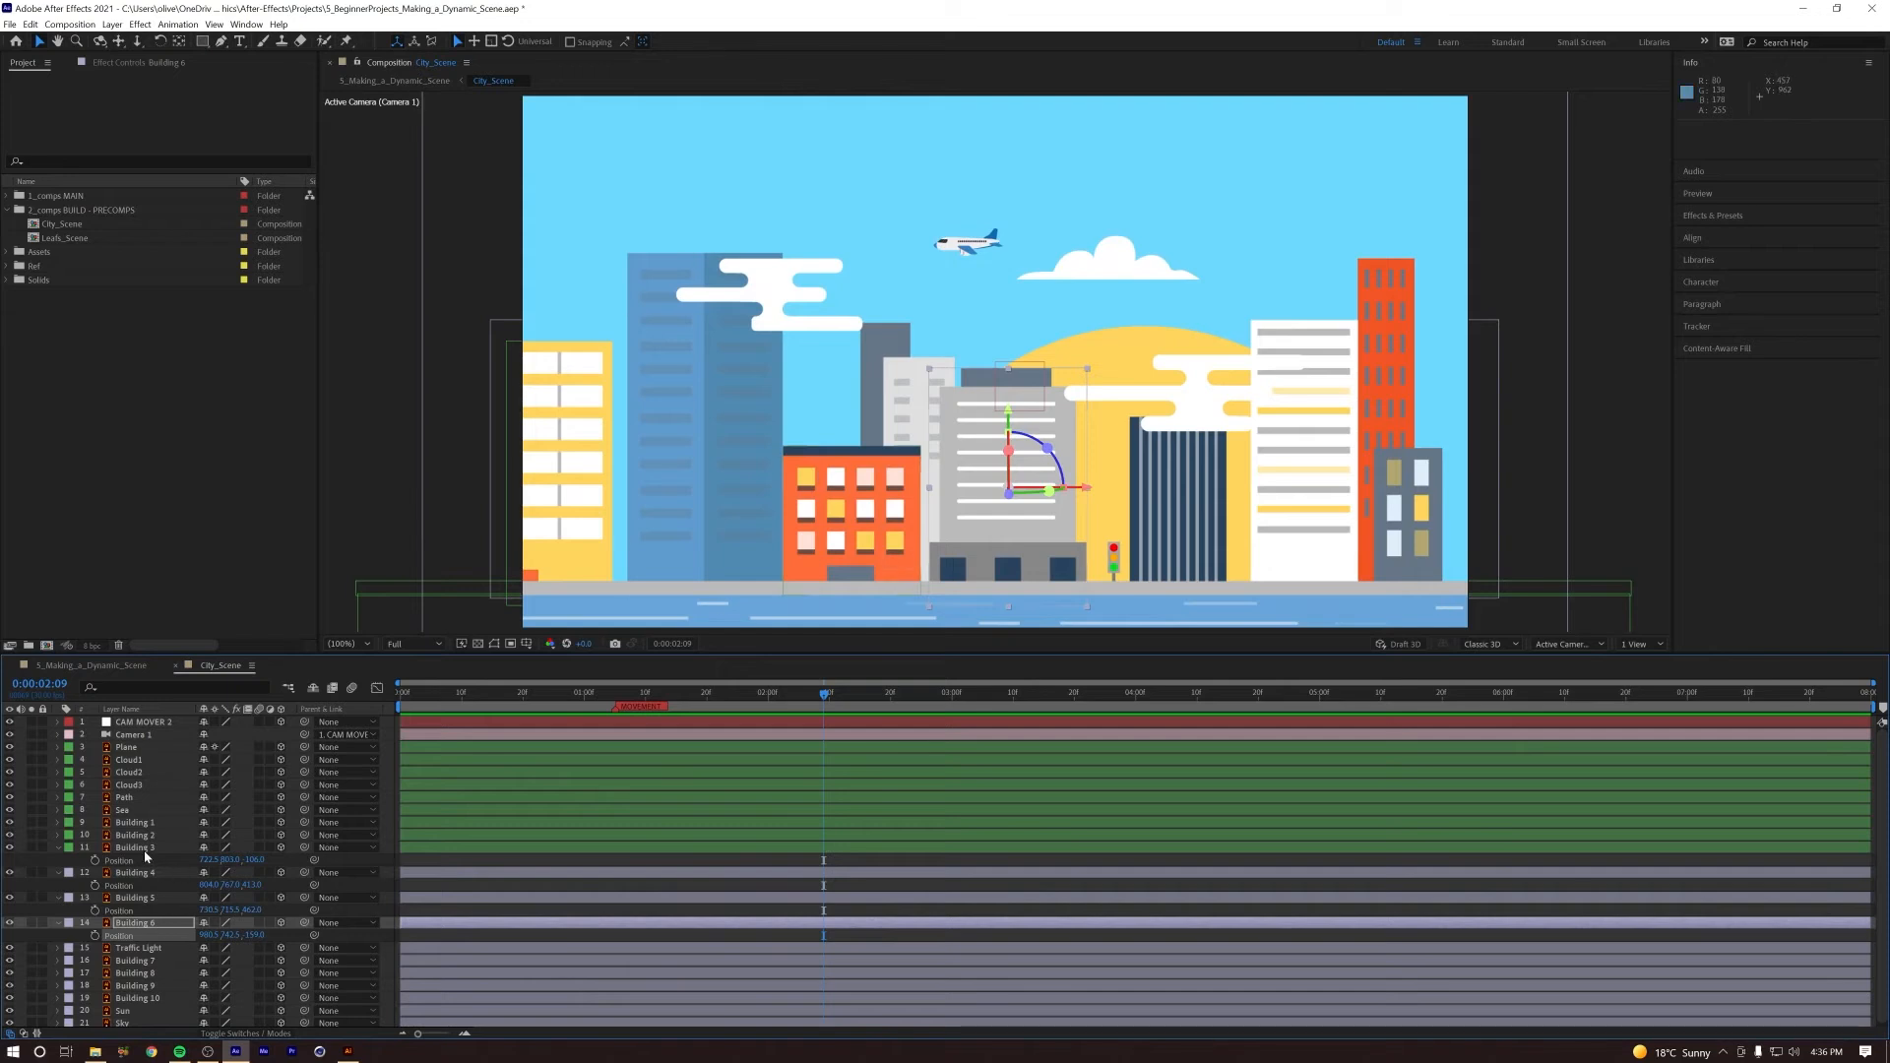
Step: Shift Building 3 slightly left, closer to Building 2
{"action": "left_click", "coordinate": [135, 847]}
{"action": "left_click_drag", "start_coordinate": [931, 525], "coordinate": [919, 525]}
Step: Push Building 2 back to about 61 in Z and lower it slightly to about 663 in Y
{"action": "left_click", "coordinate": [739, 545]}
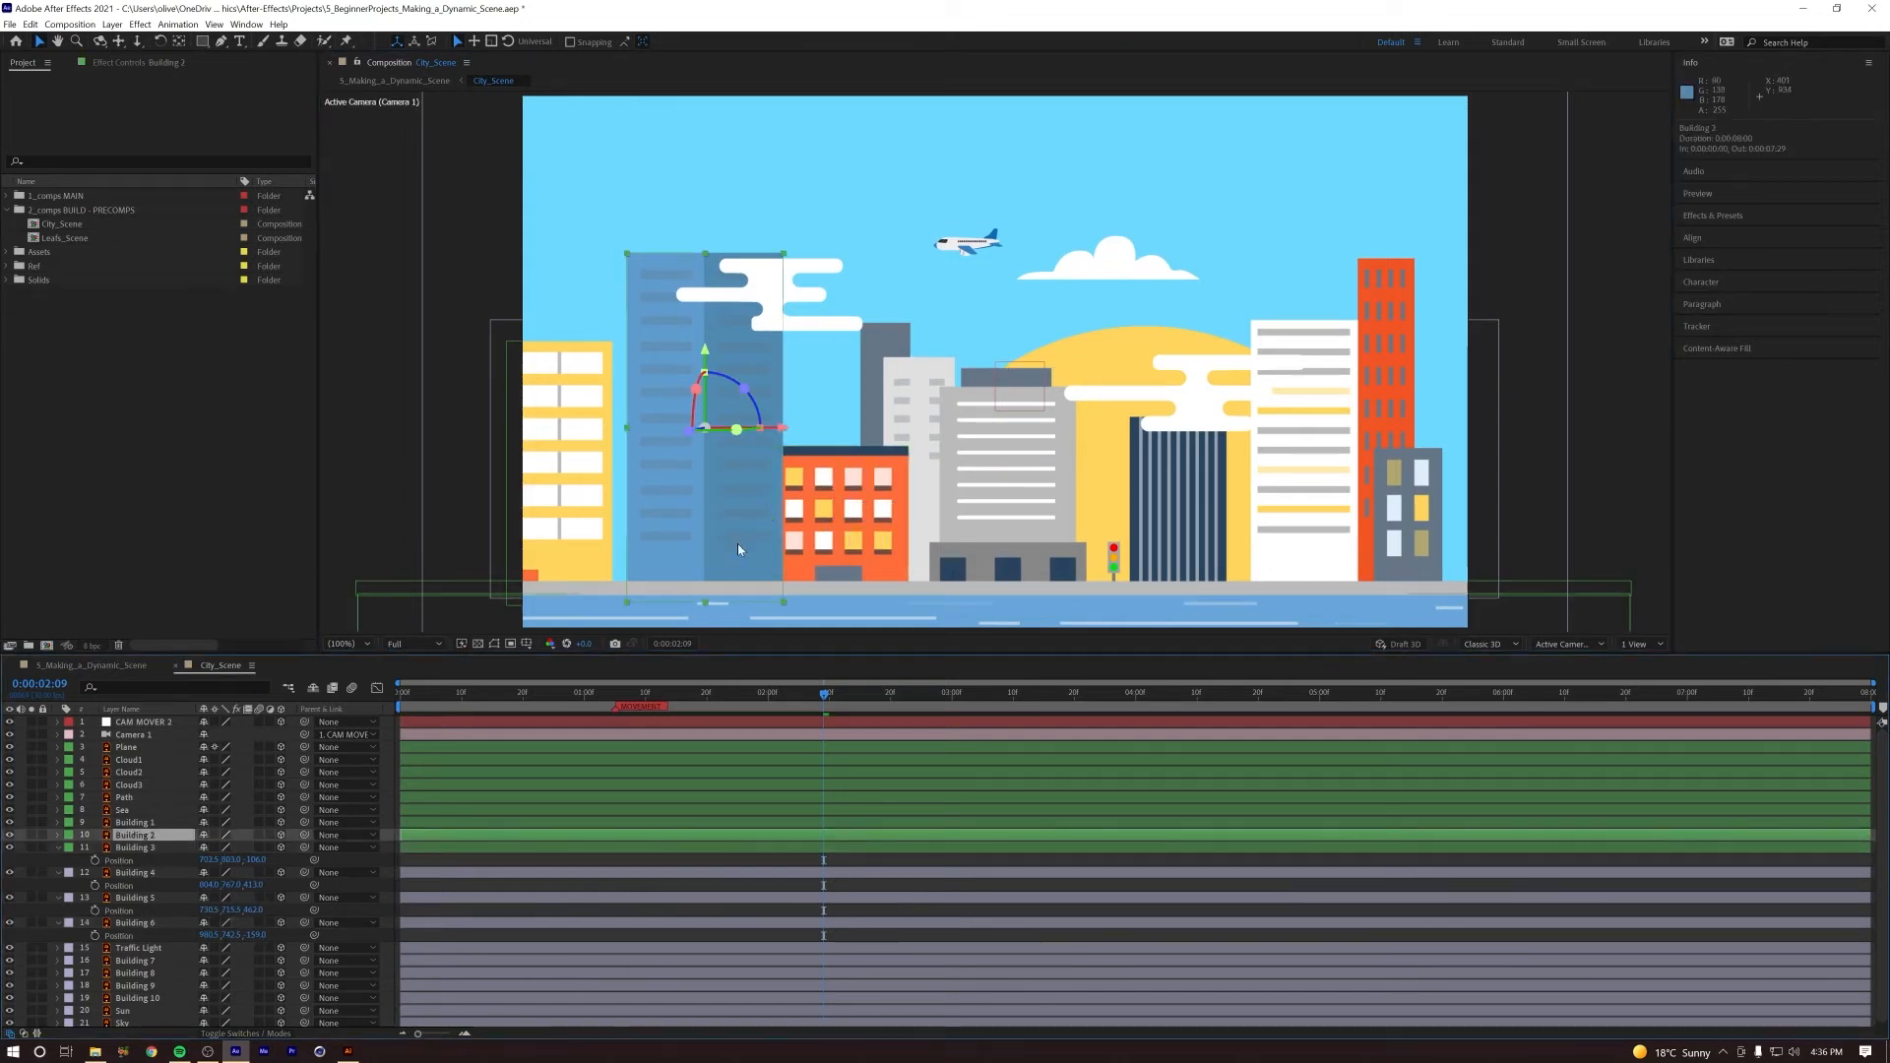
{"action": "key", "text": "p"}
{"action": "left_click_drag", "start_coordinate": [259, 852], "coordinate": [377, 842]}
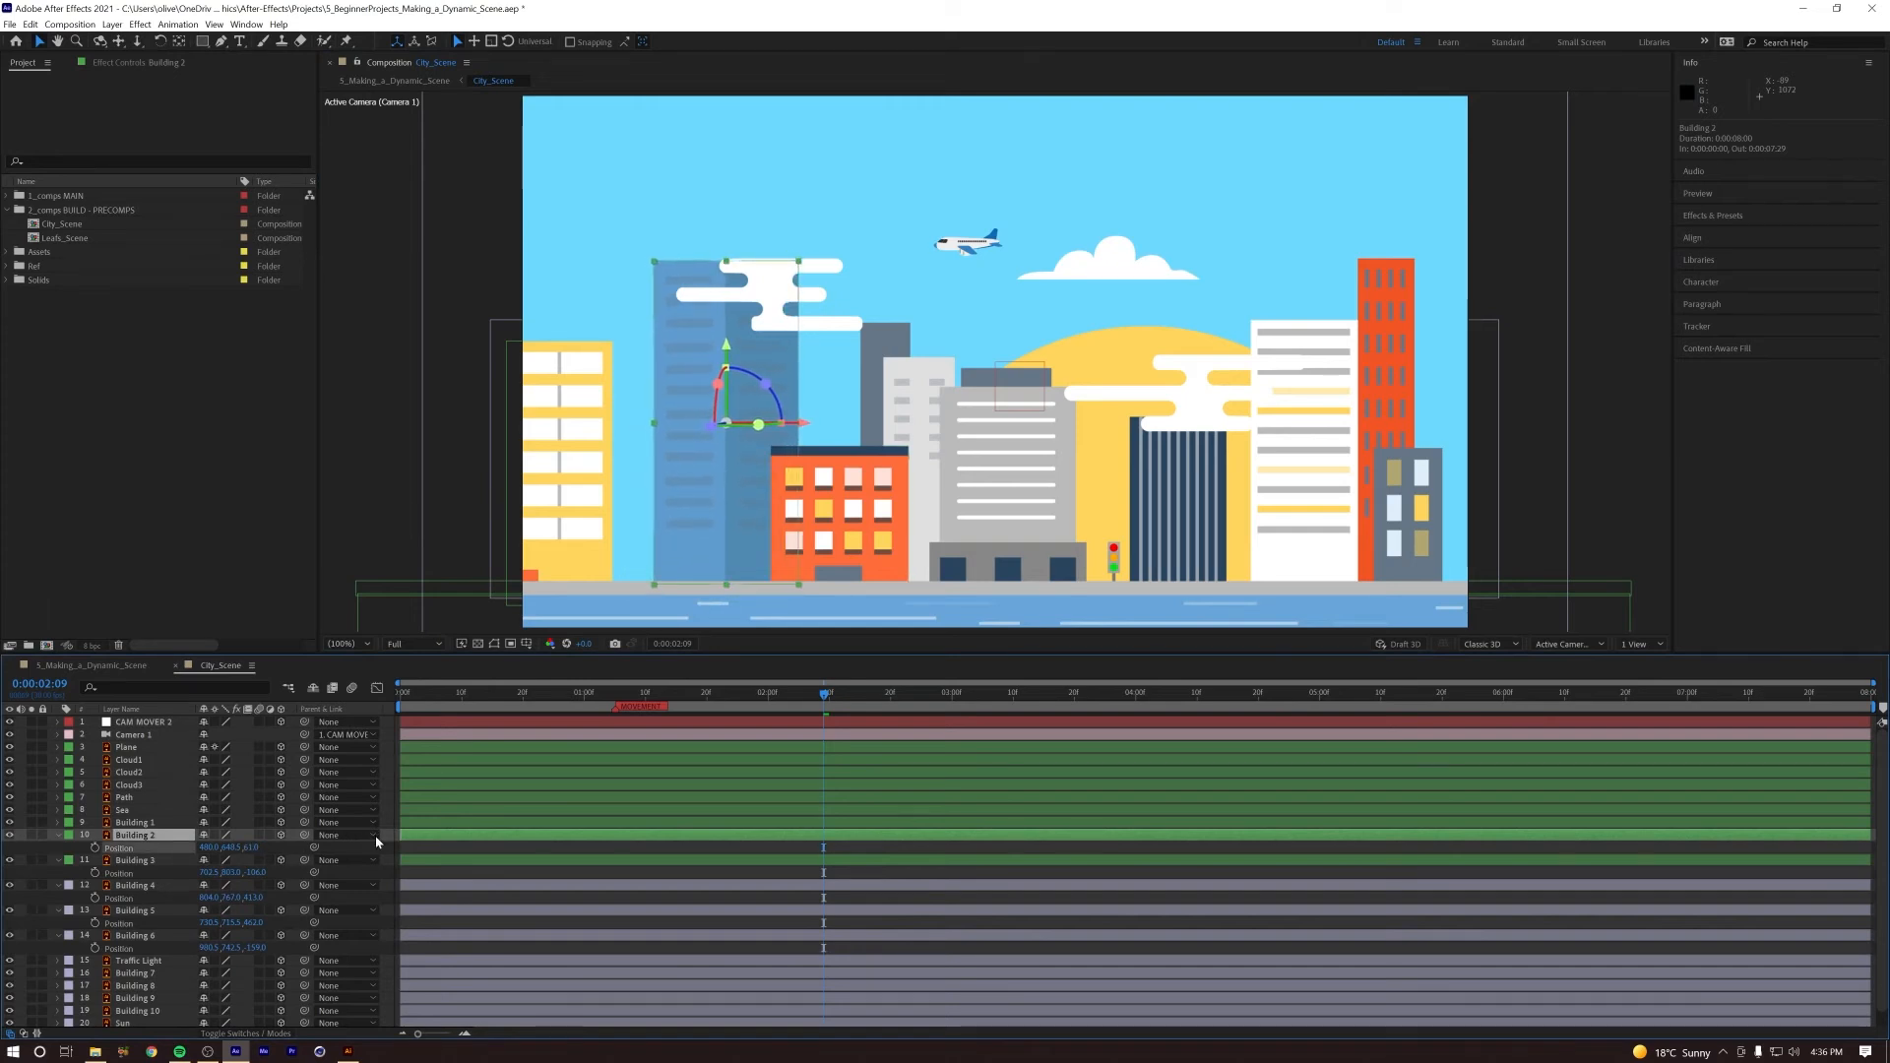
{"action": "left_click_drag", "start_coordinate": [726, 349], "coordinate": [729, 357]}
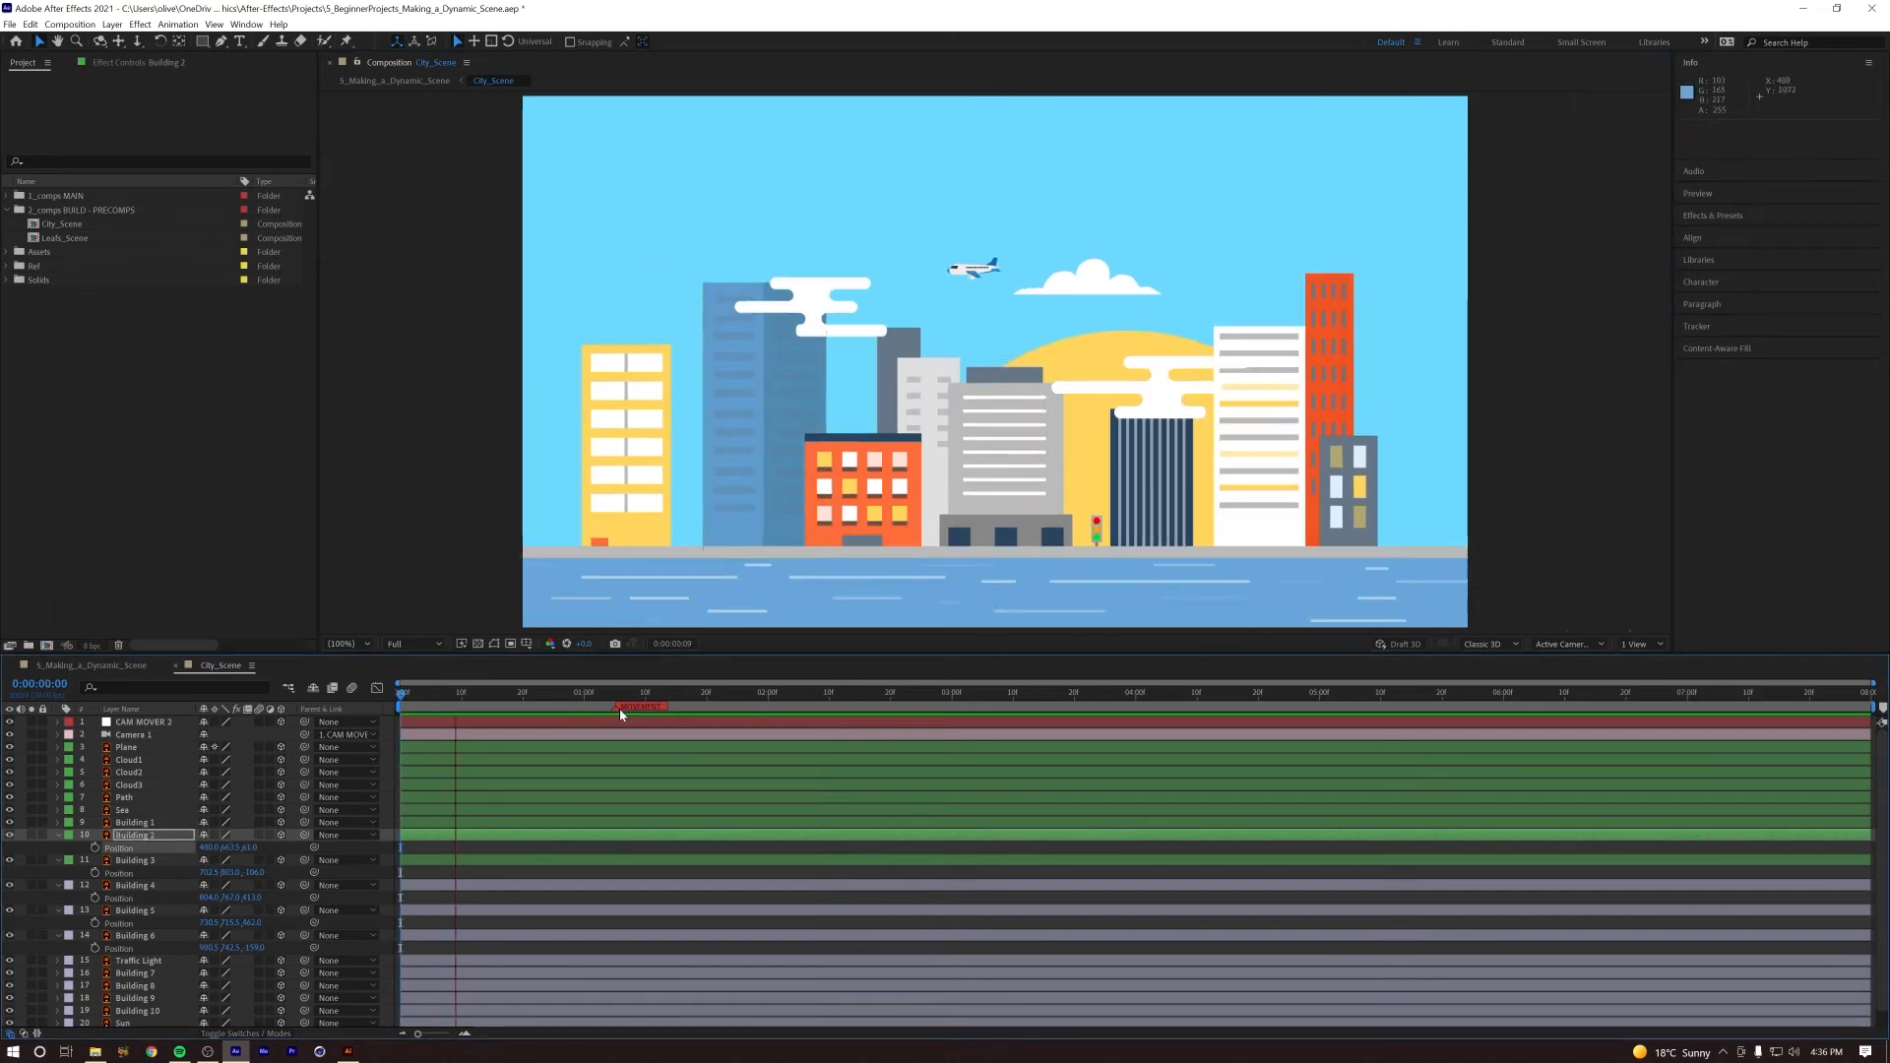
Step: Push Building 2 back to about 293 in Z, lower it to about 677 in Y, and replay the camera push
{"action": "key", "text": "space"}
{"action": "left_click_drag", "start_coordinate": [252, 848], "coordinate": [411, 836]}
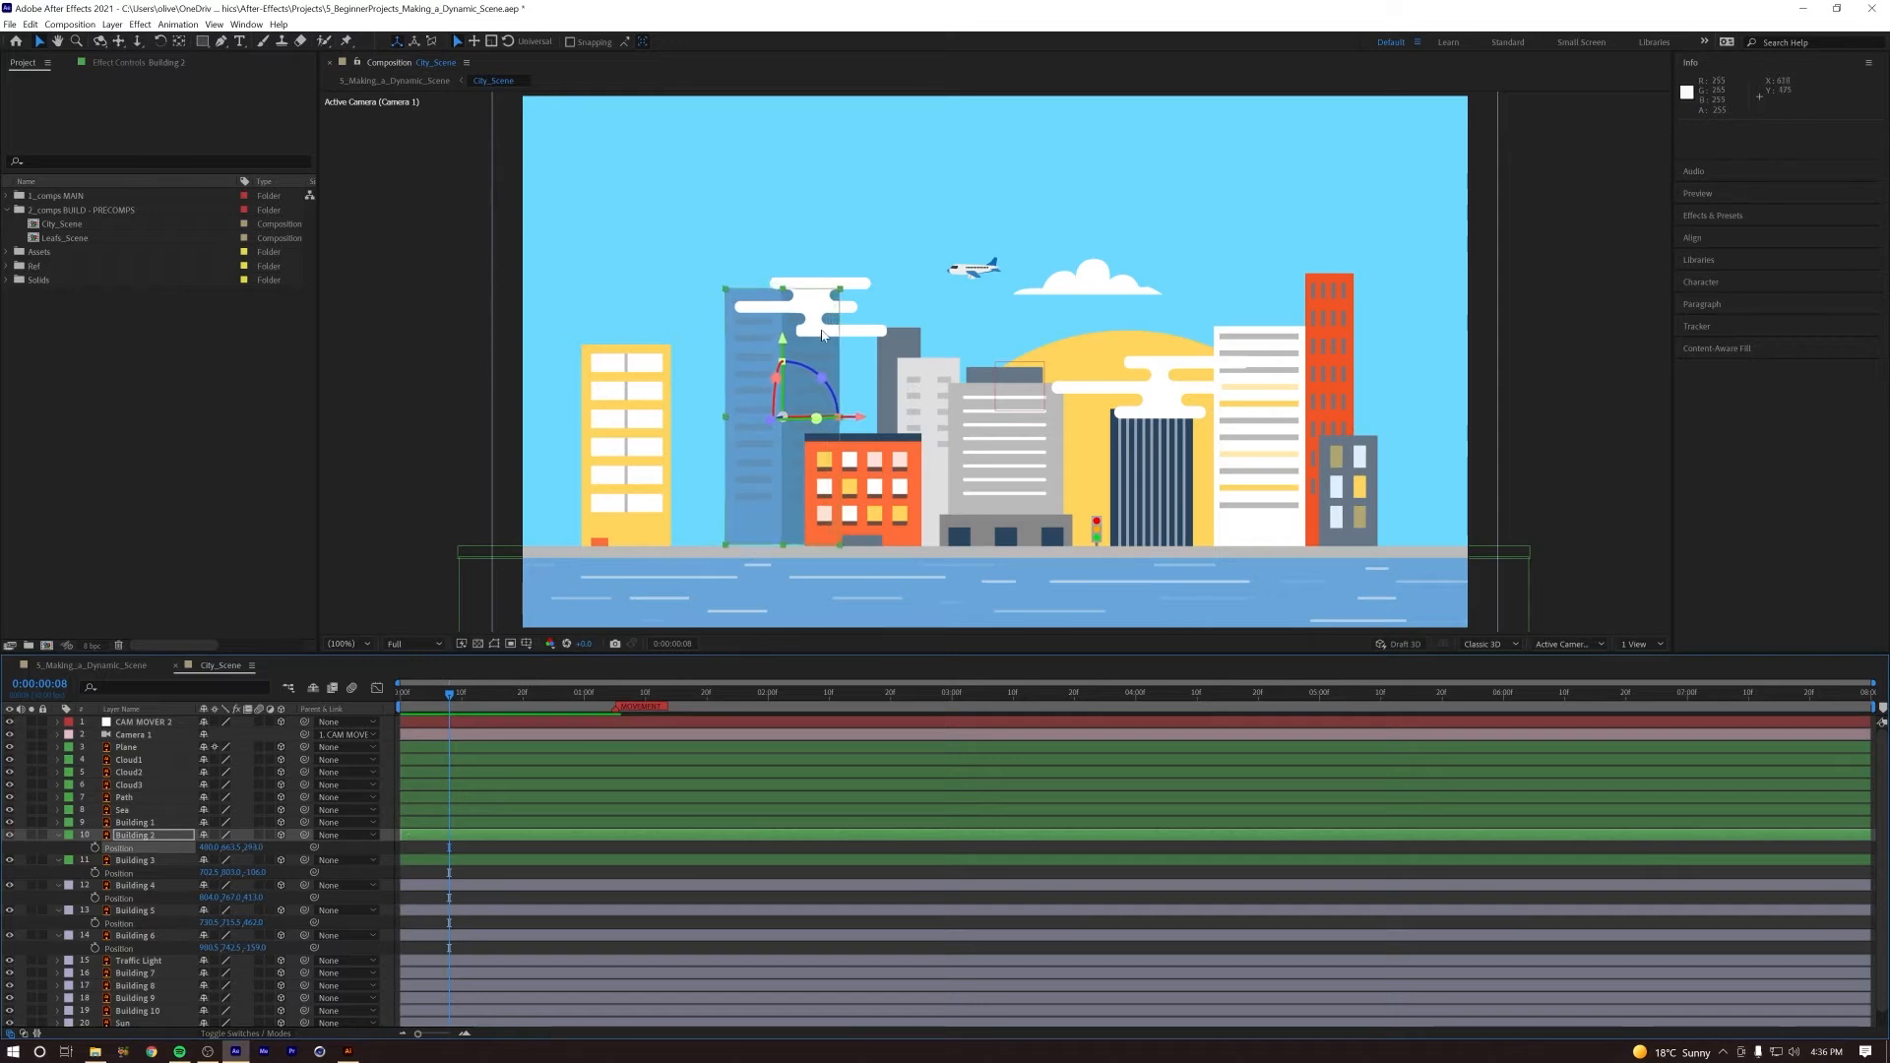
{"action": "left_click_drag", "start_coordinate": [782, 352], "coordinate": [782, 358]}
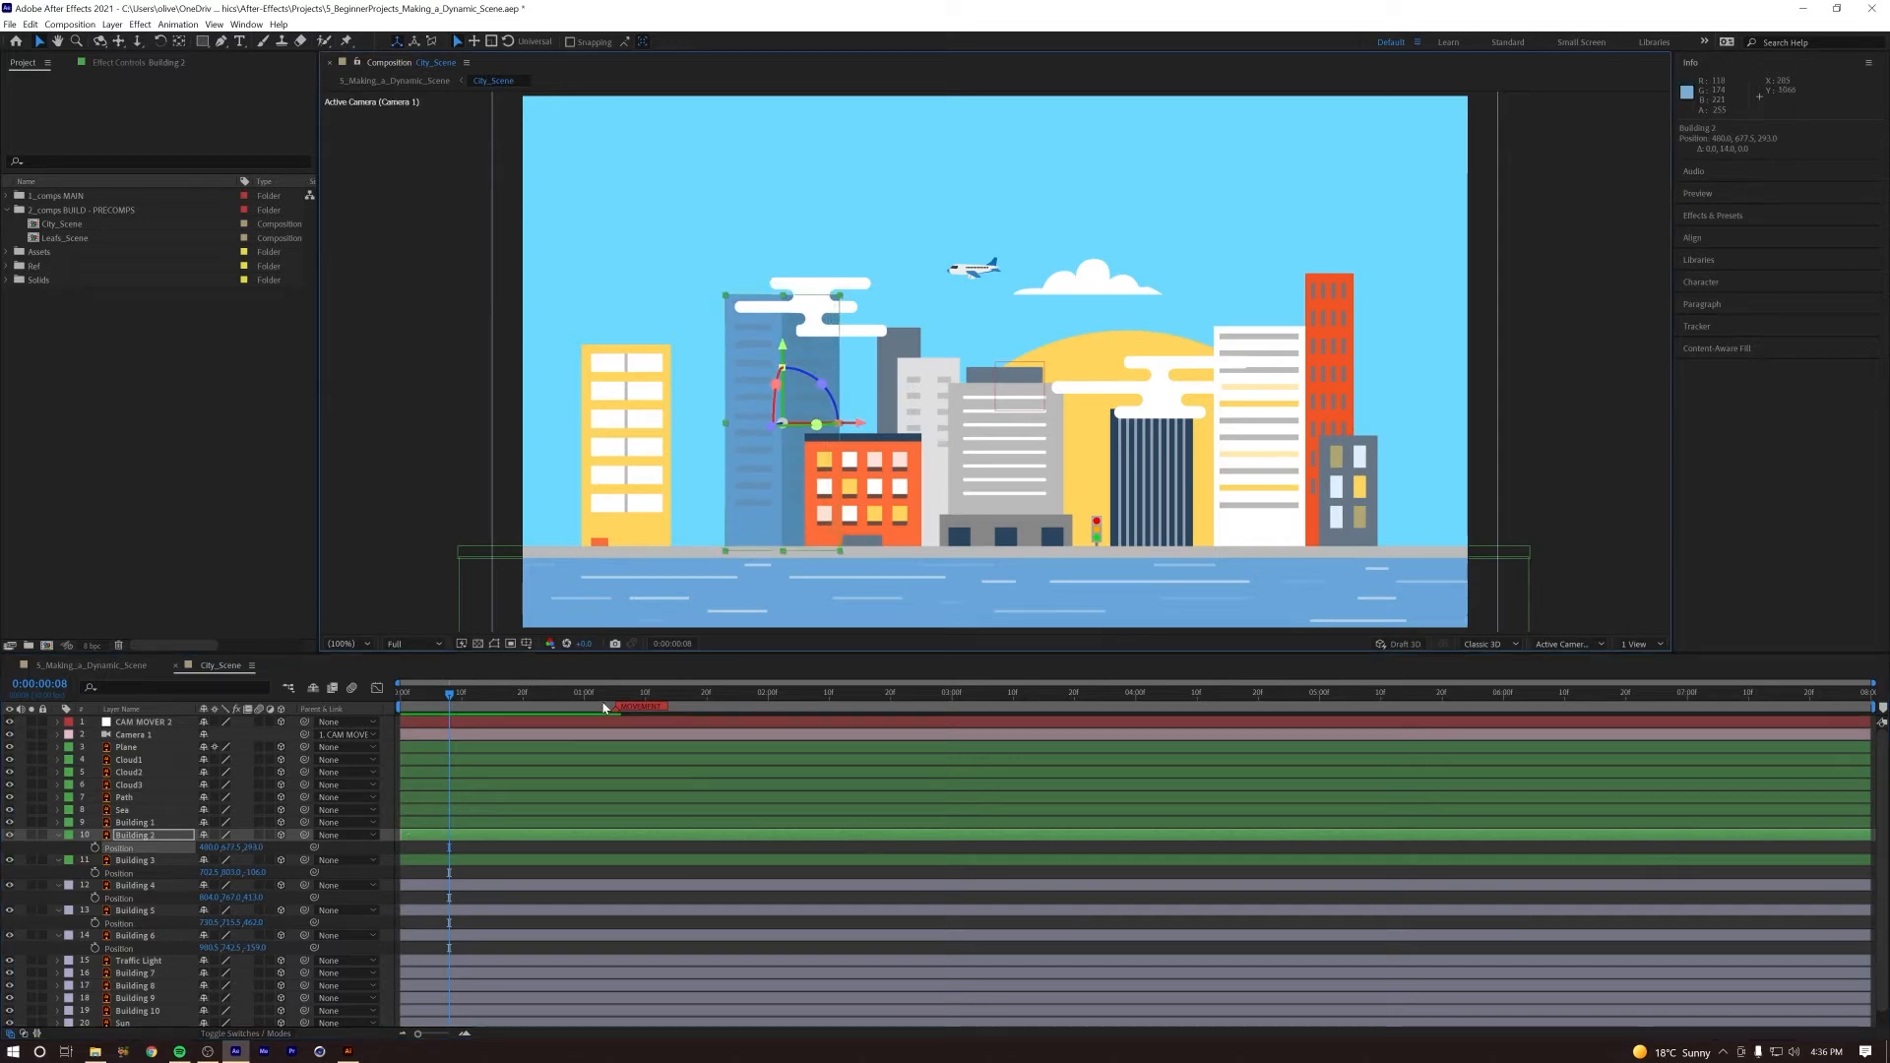
{"action": "key", "text": "space"}
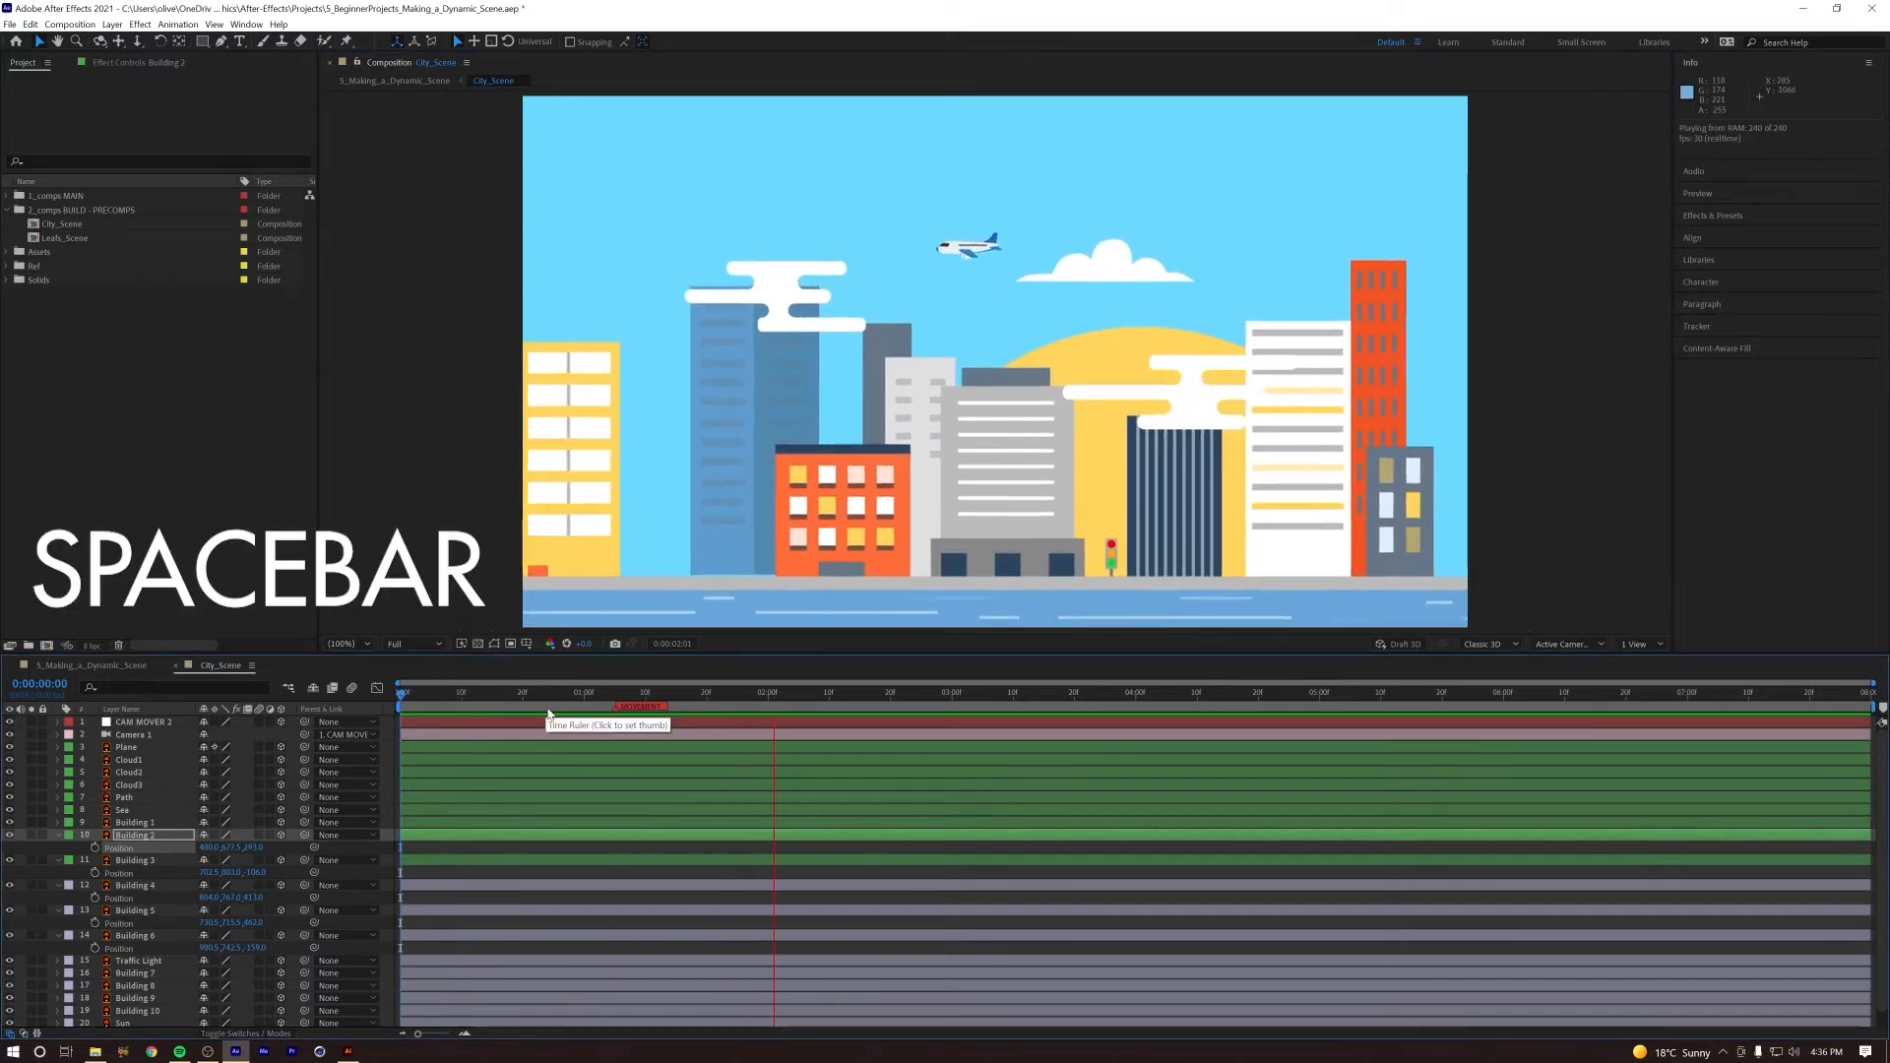
Step: Bring Building 4 forward in Z, raise it to about 747 in Y, and preview the animation
{"action": "left_click", "coordinate": [138, 885]}
{"action": "left_click_drag", "start_coordinate": [254, 898], "coordinate": [193, 904]}
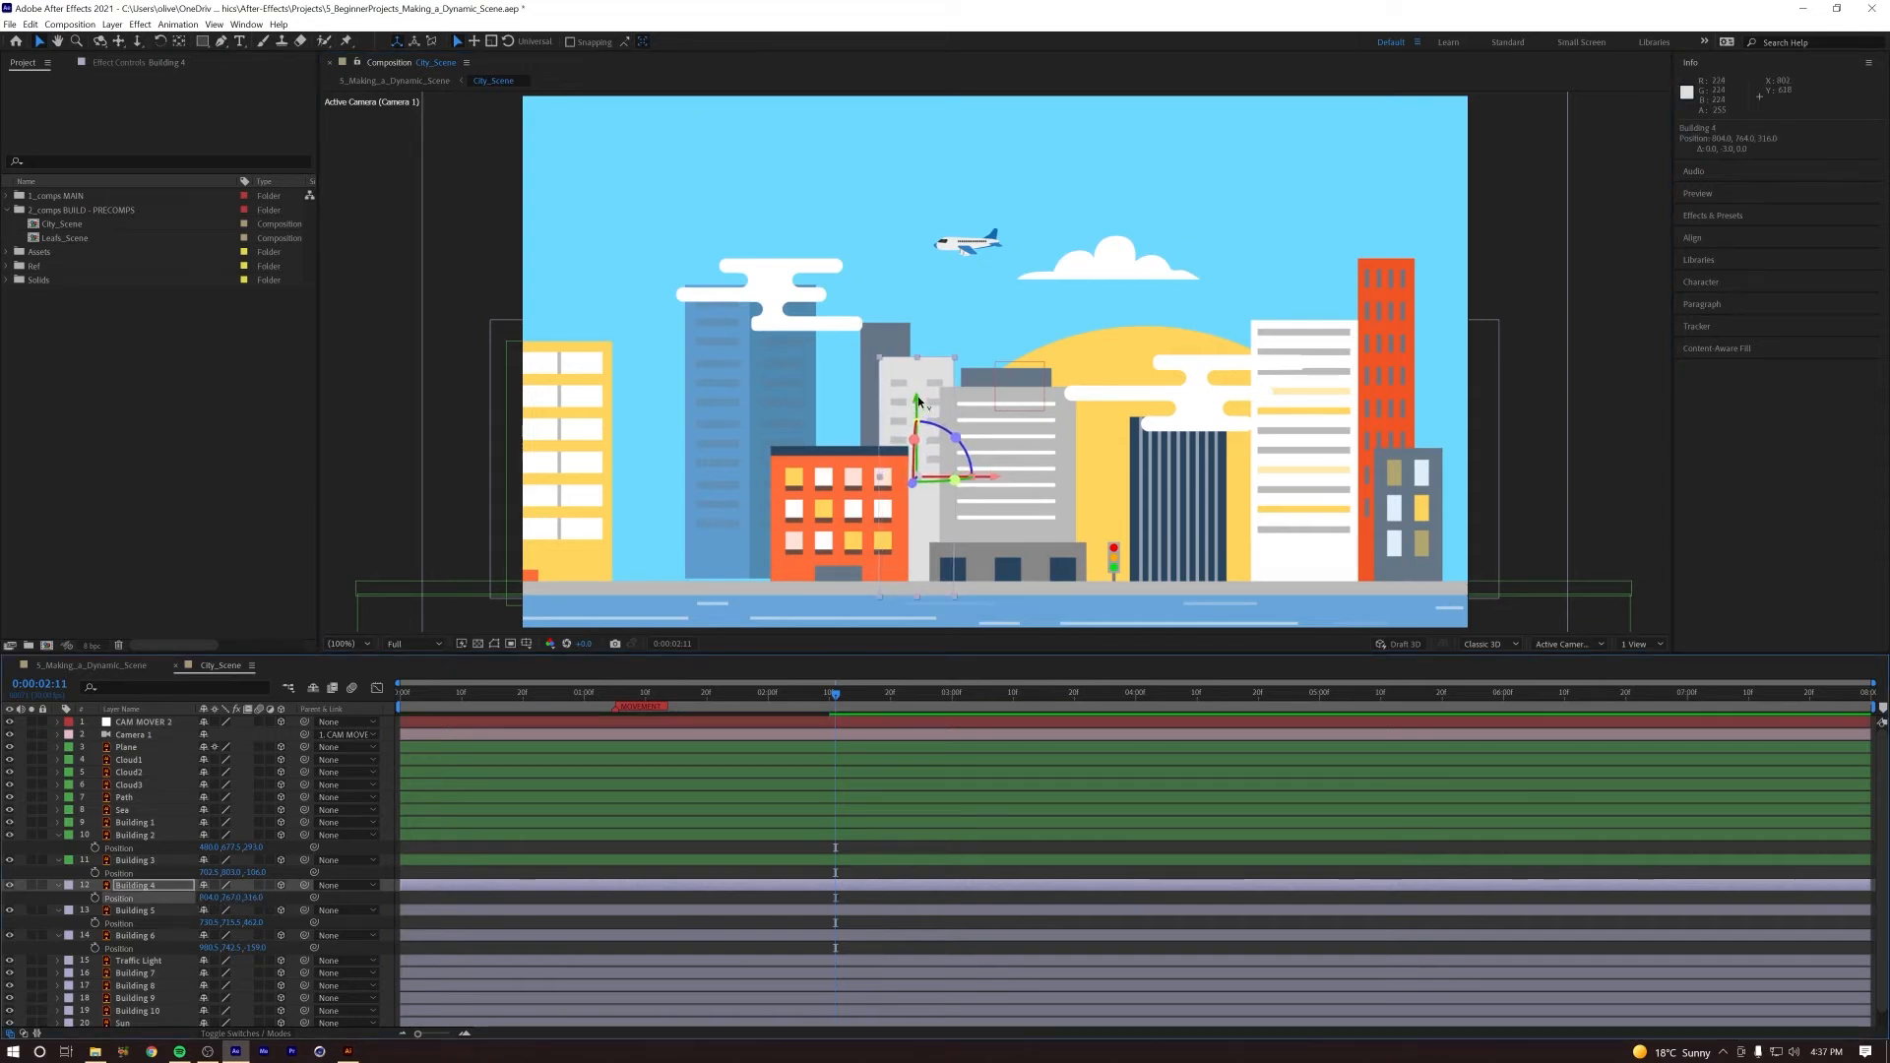
{"action": "left_click_drag", "start_coordinate": [918, 396], "coordinate": [920, 390]}
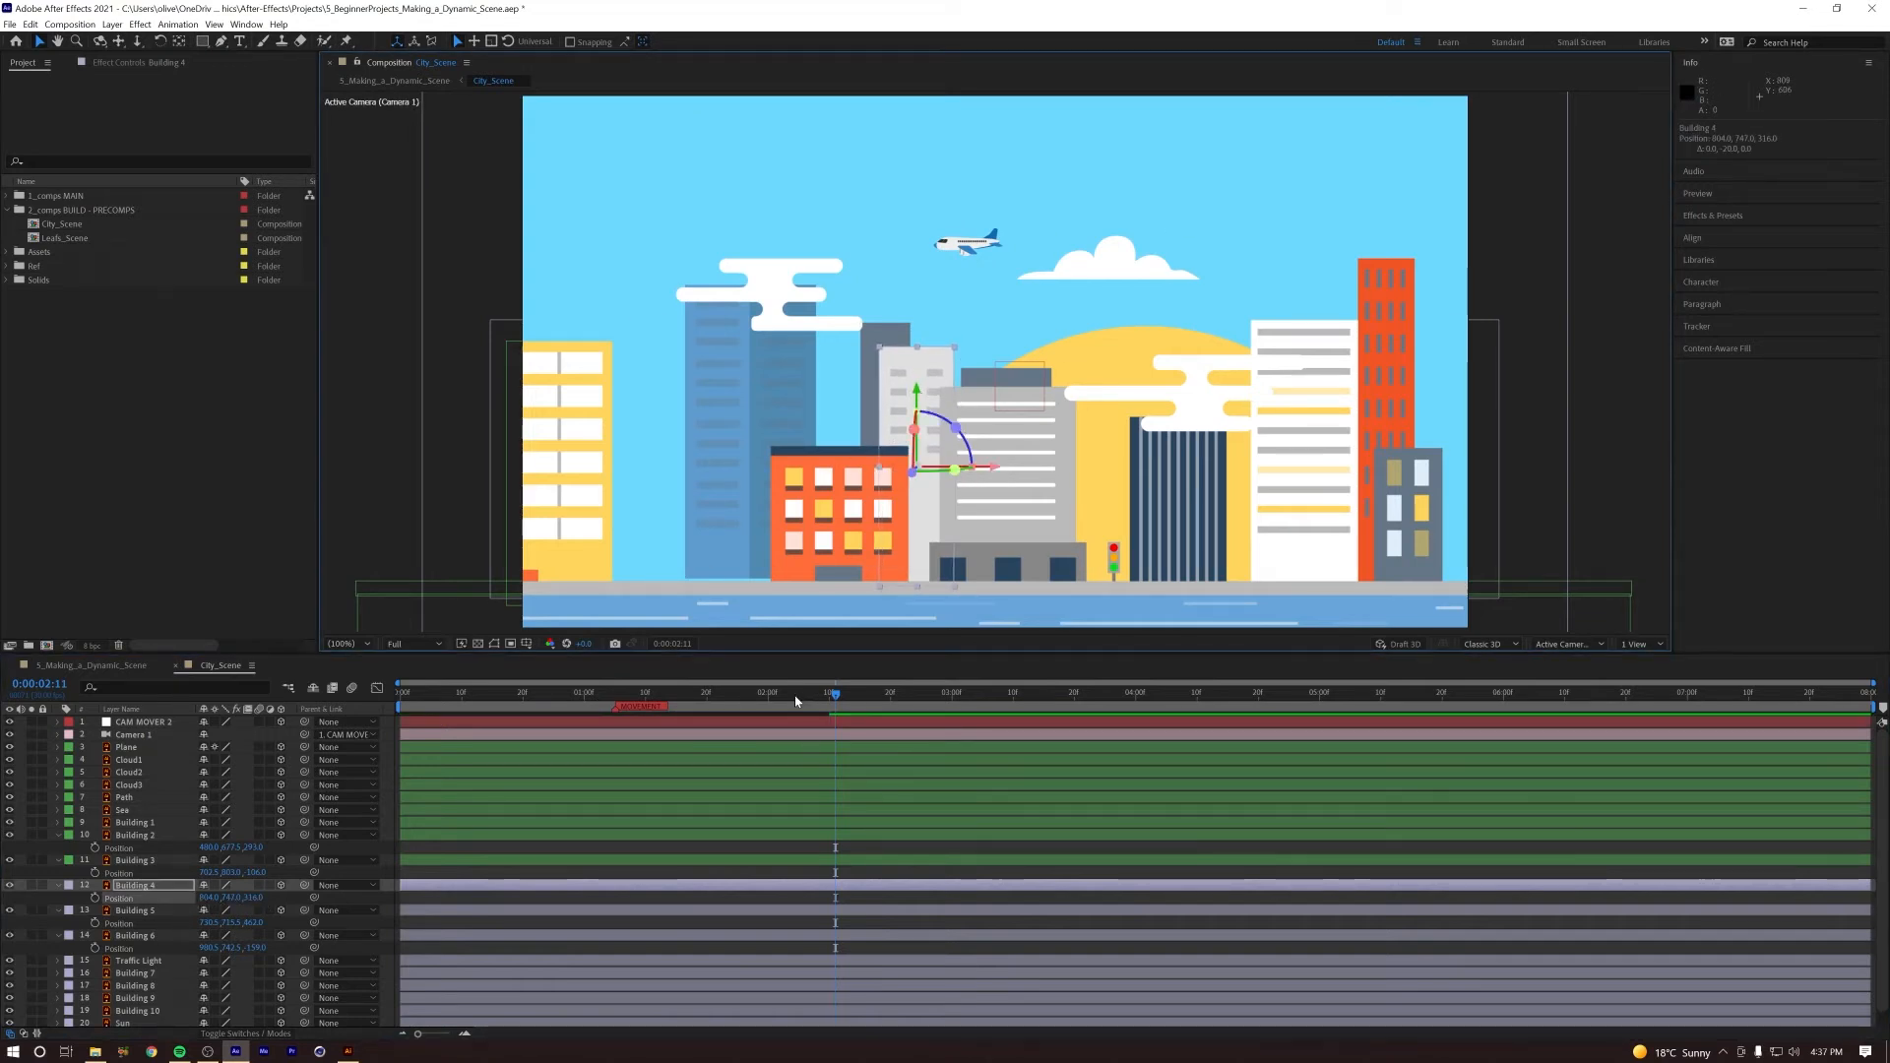
{"action": "key", "text": "space"}
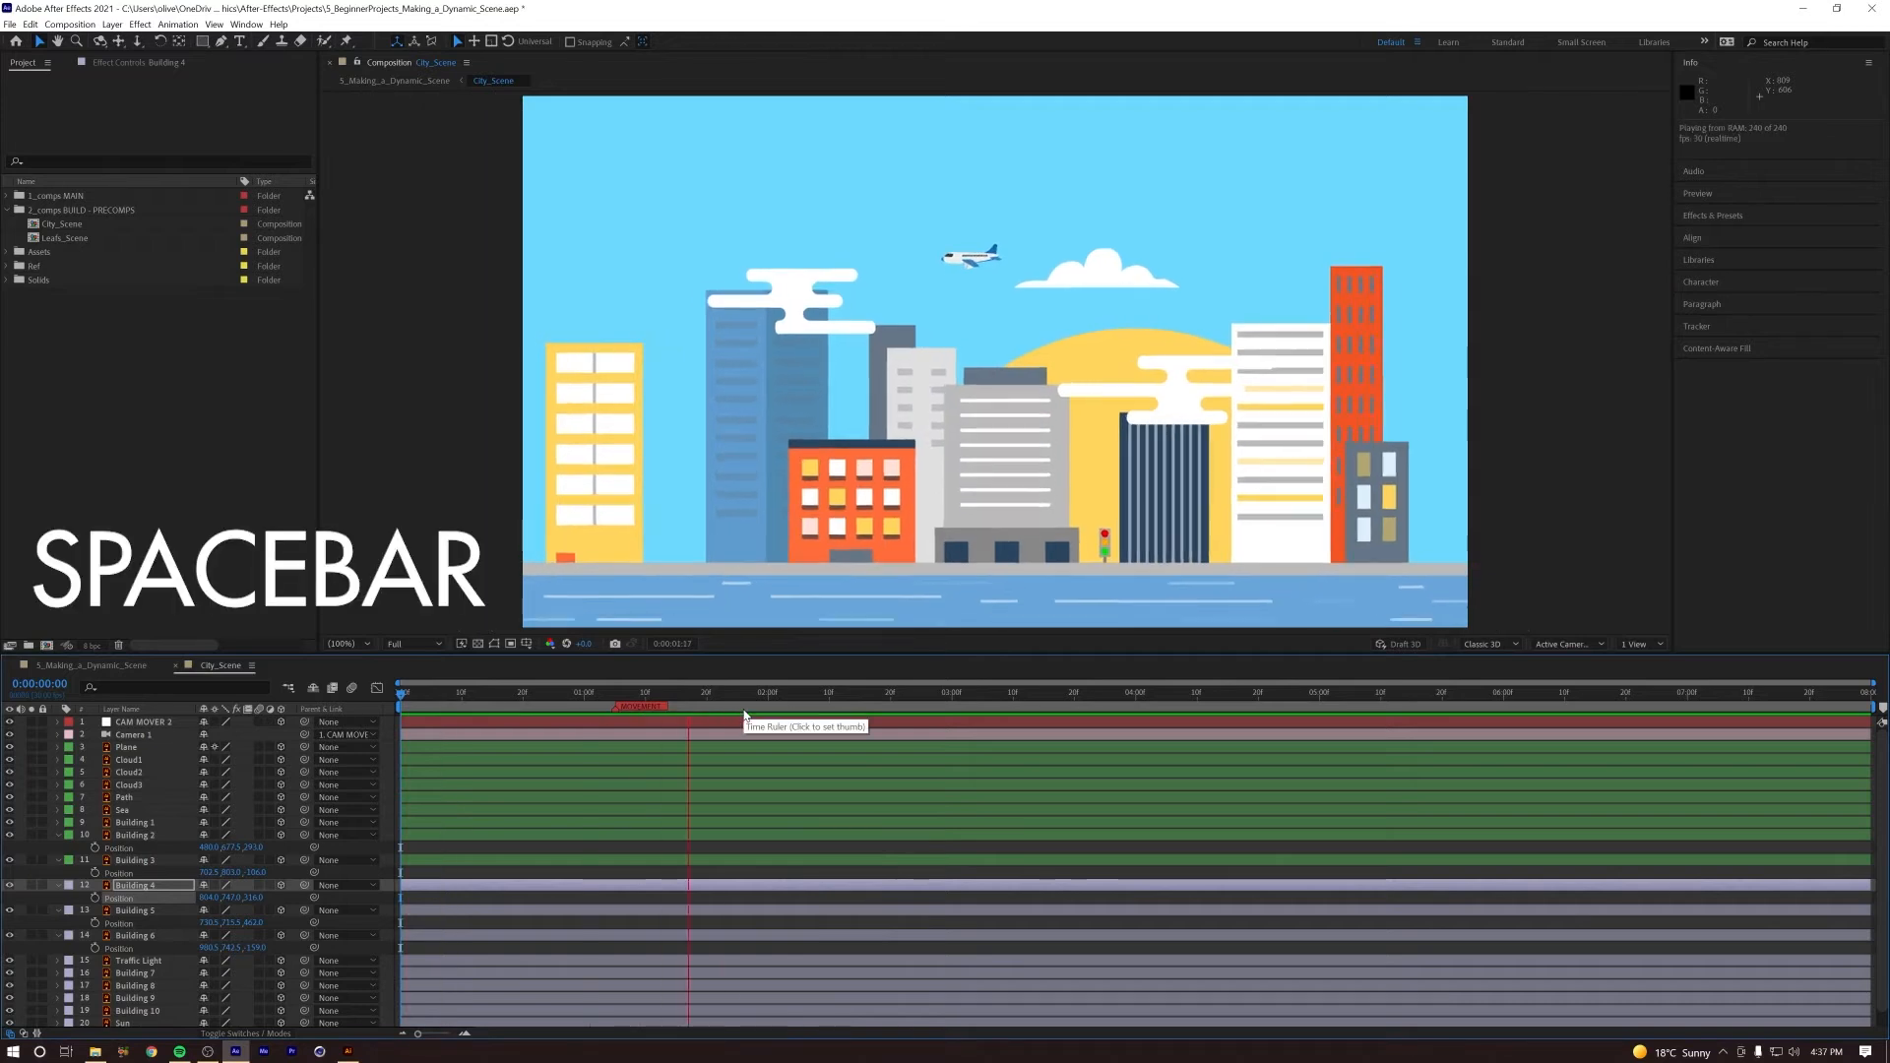
Step: Shift Building 1 right so it sits fully inside the frame when the camera push is nearly complete
{"action": "key", "text": "space"}
{"action": "left_click", "coordinate": [787, 695]}
{"action": "left_click", "coordinate": [572, 535]}
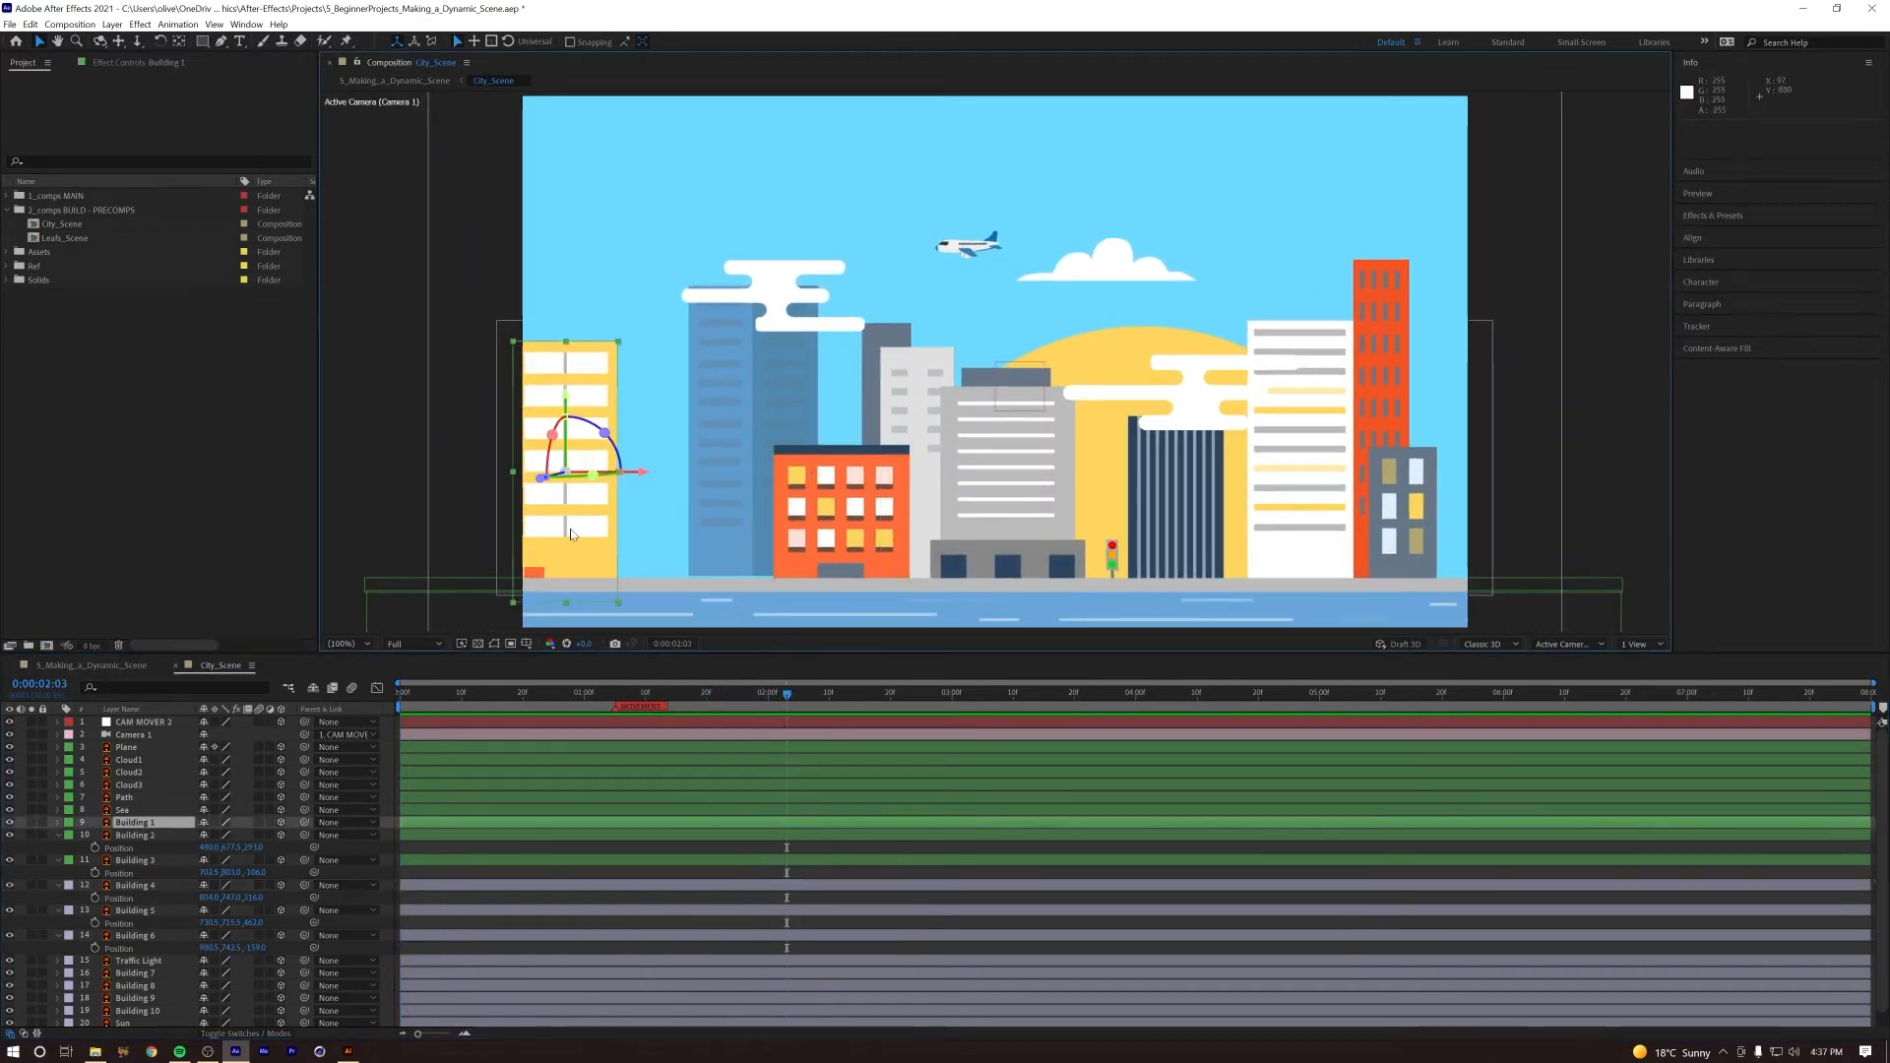
{"action": "left_click_drag", "start_coordinate": [642, 478], "coordinate": [682, 481]}
Step: Bring Building 7 toward the camera in Z, shift it slightly left beside the traffic light, and replay the camera push
{"action": "left_click", "coordinate": [817, 694]}
{"action": "left_click", "coordinate": [1178, 489]}
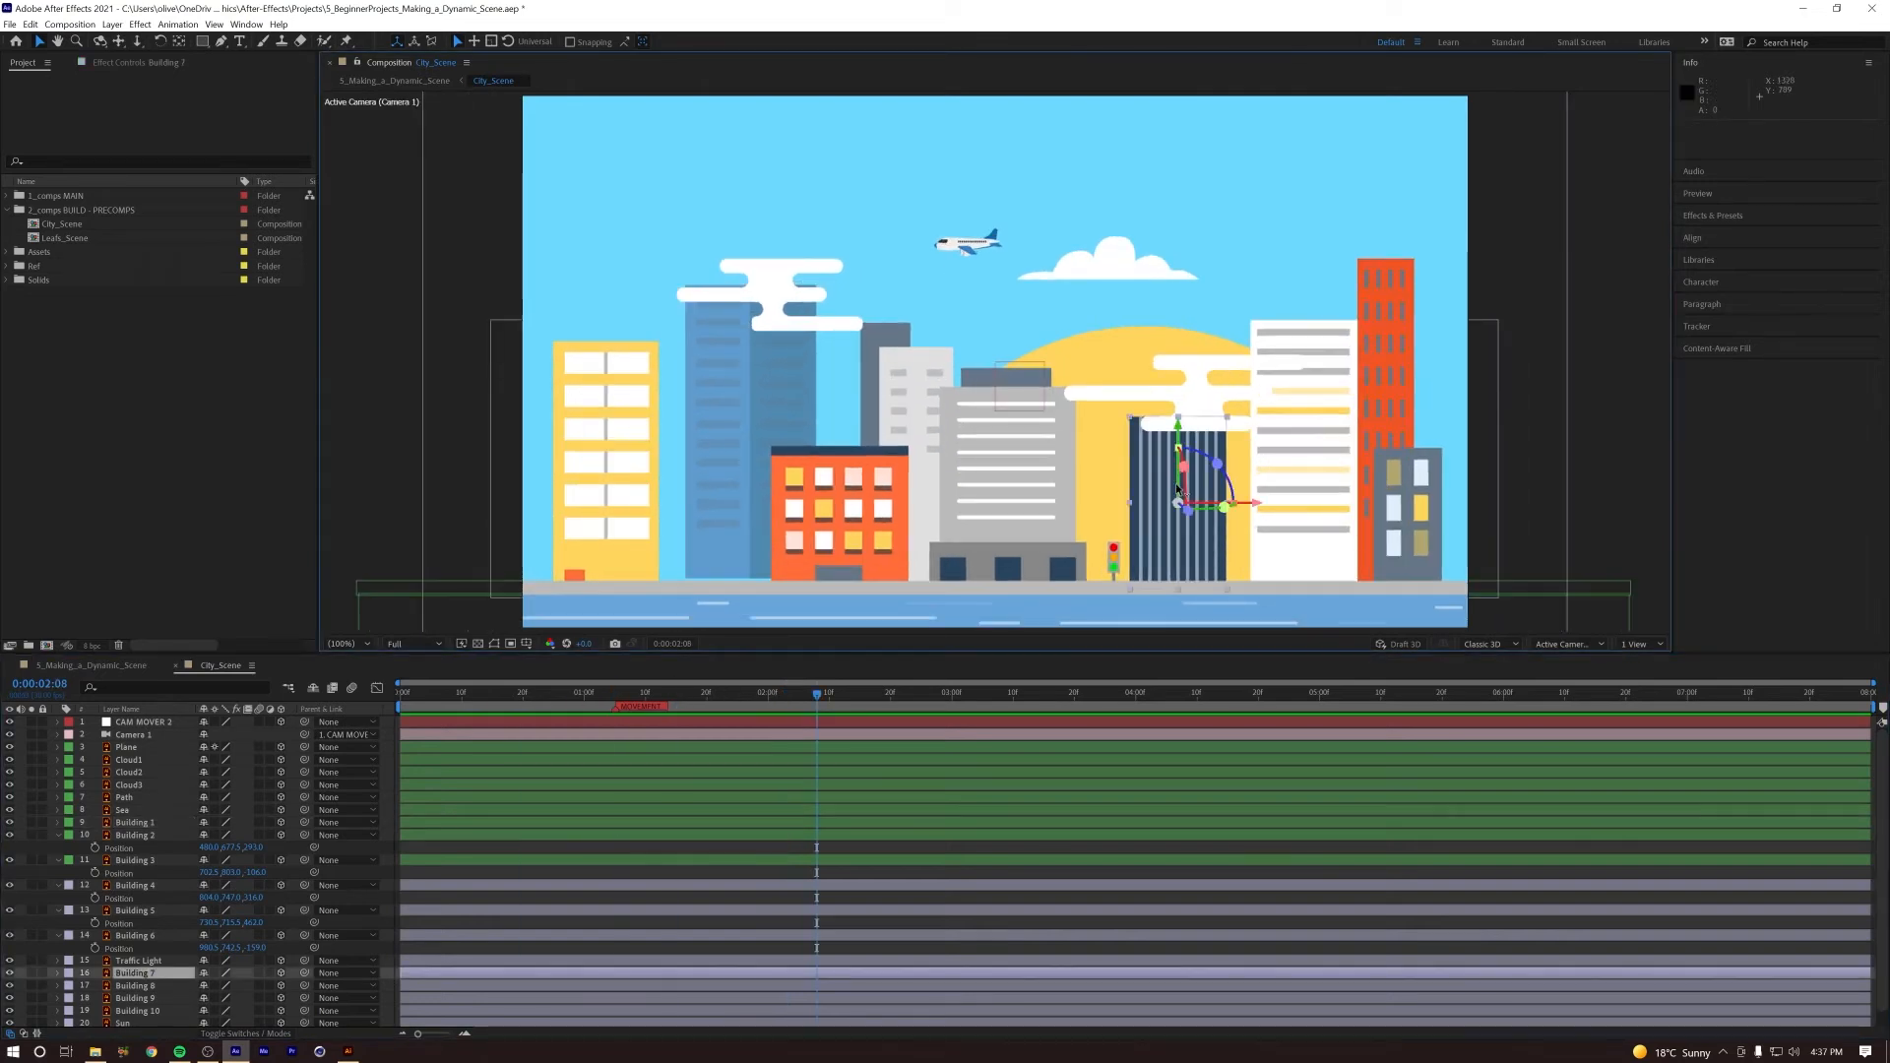
{"action": "left_click_drag", "start_coordinate": [1189, 519], "coordinate": [1265, 516]}
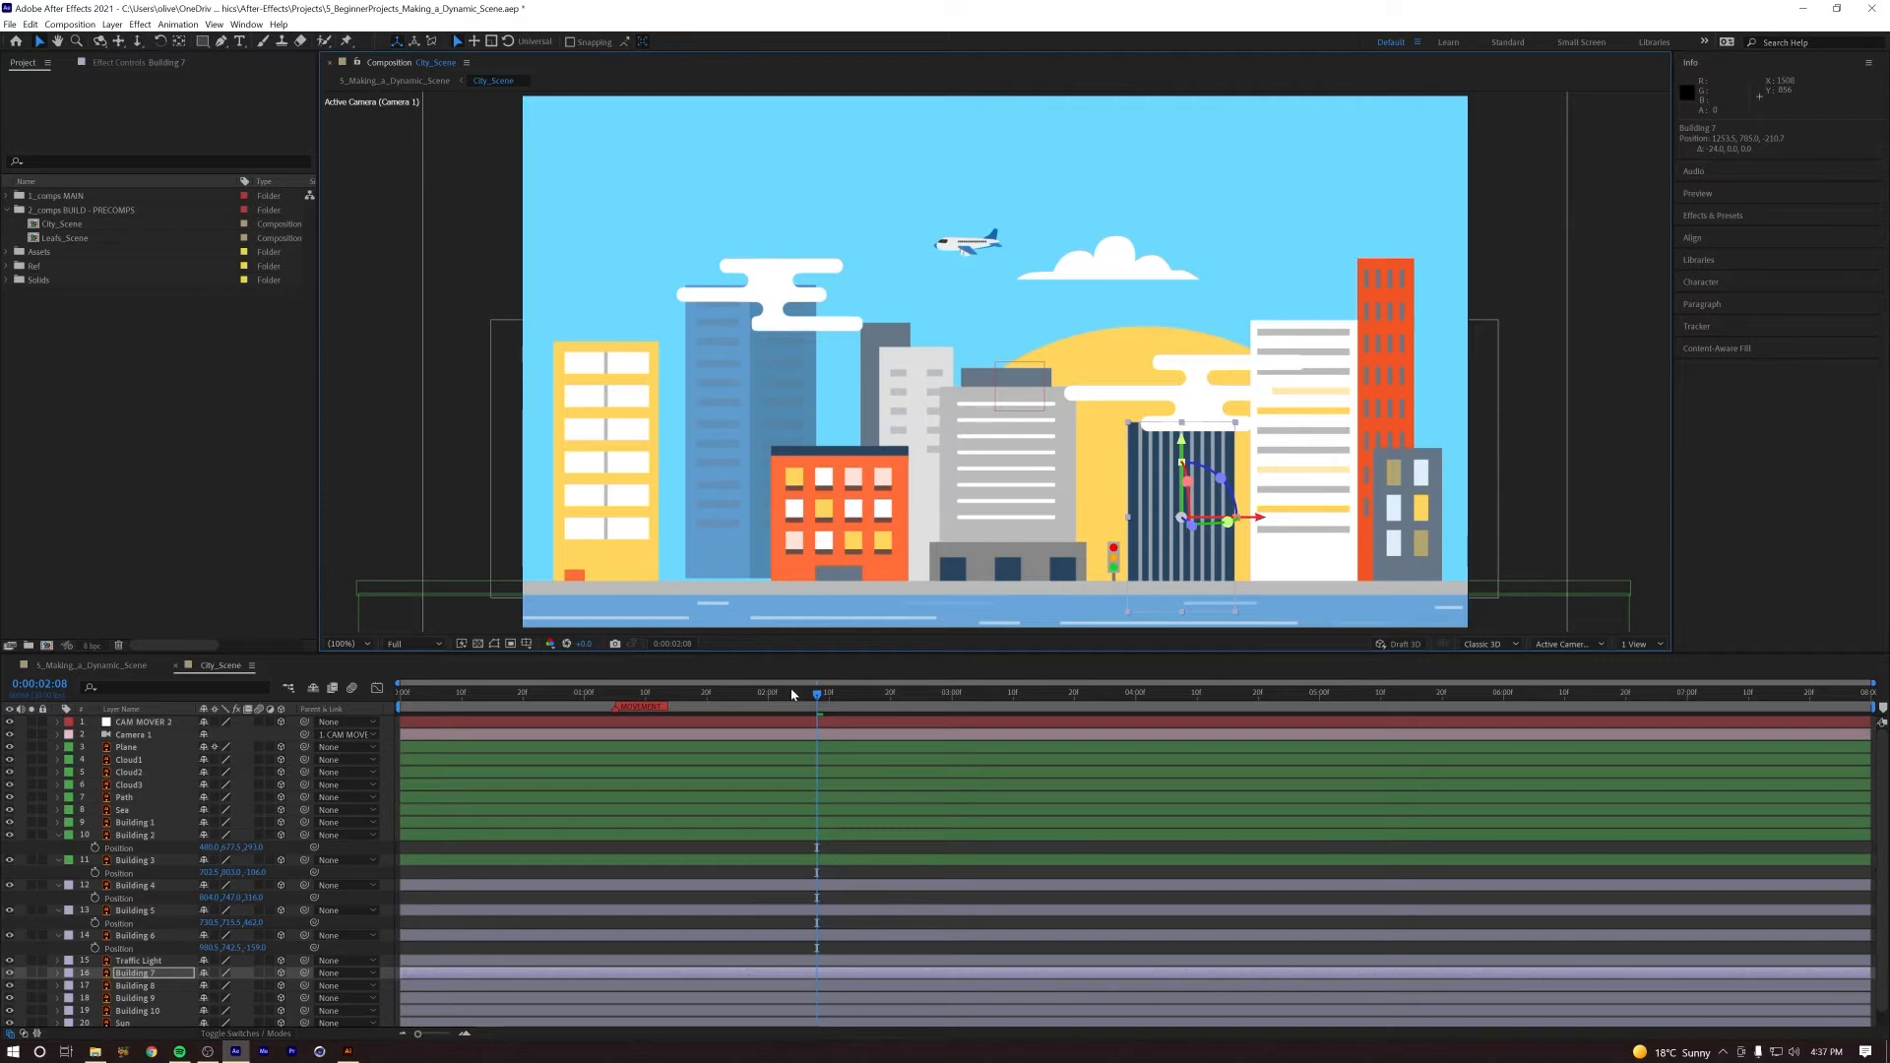
{"action": "left_click_drag", "start_coordinate": [816, 693], "coordinate": [585, 693]}
{"action": "key", "text": "space"}
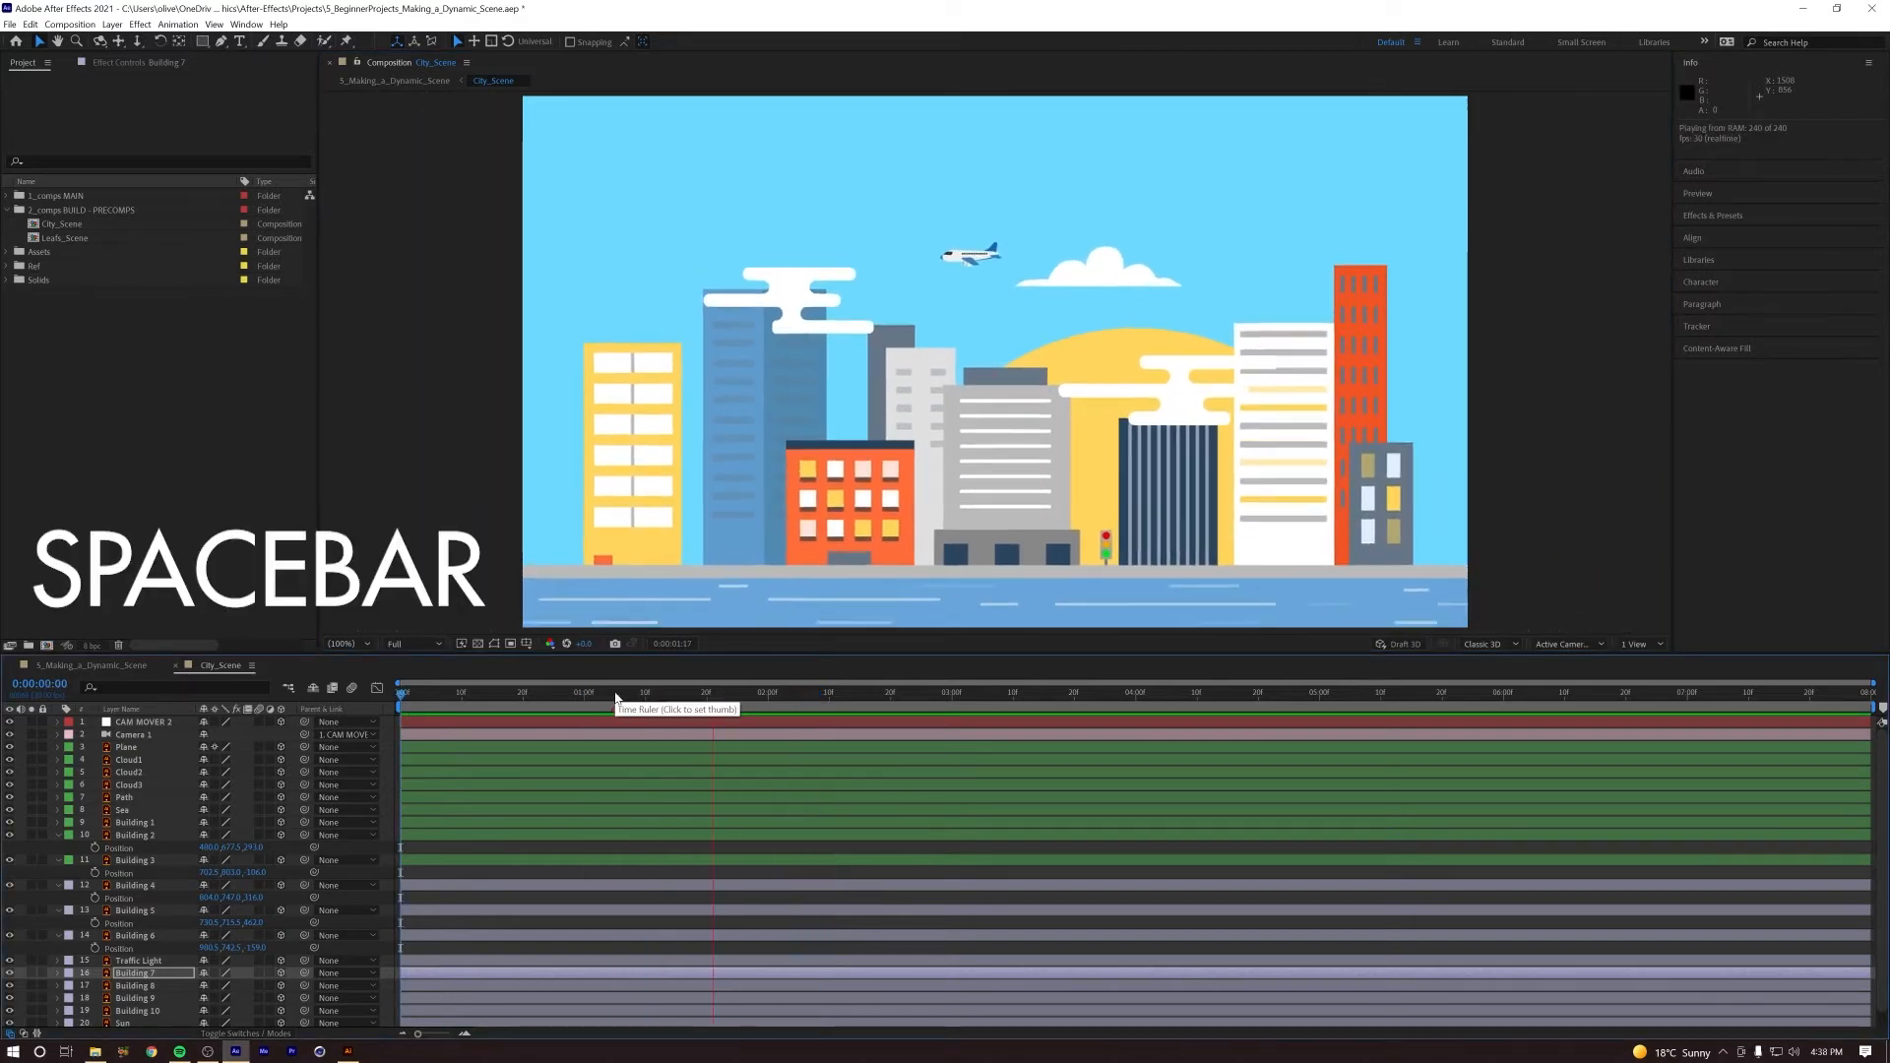
Step: Lower Building 2 to about 694 in Y and replay the camera push to check its base
{"action": "key", "text": "space"}
{"action": "left_click", "coordinate": [143, 886]}
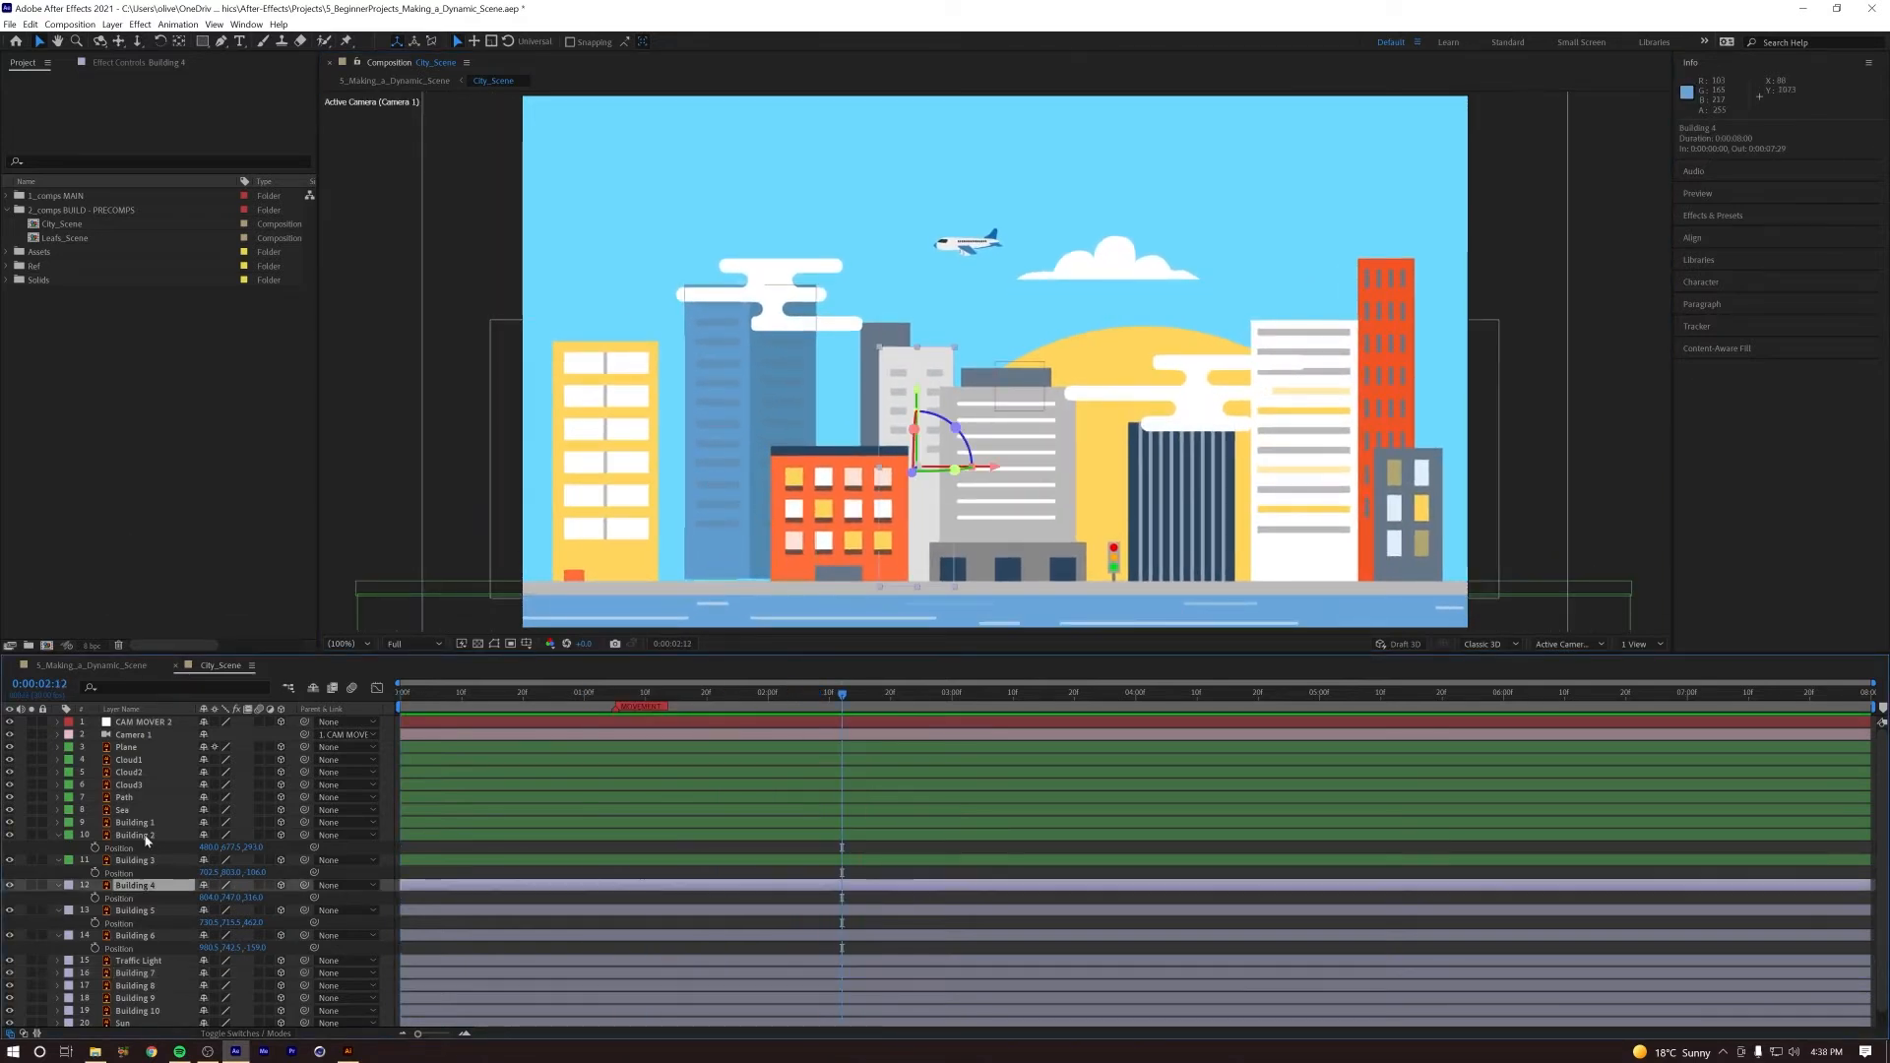
{"action": "left_click", "coordinate": [145, 836]}
{"action": "left_click_drag", "start_coordinate": [752, 354], "coordinate": [755, 362]}
{"action": "key", "text": "space"}
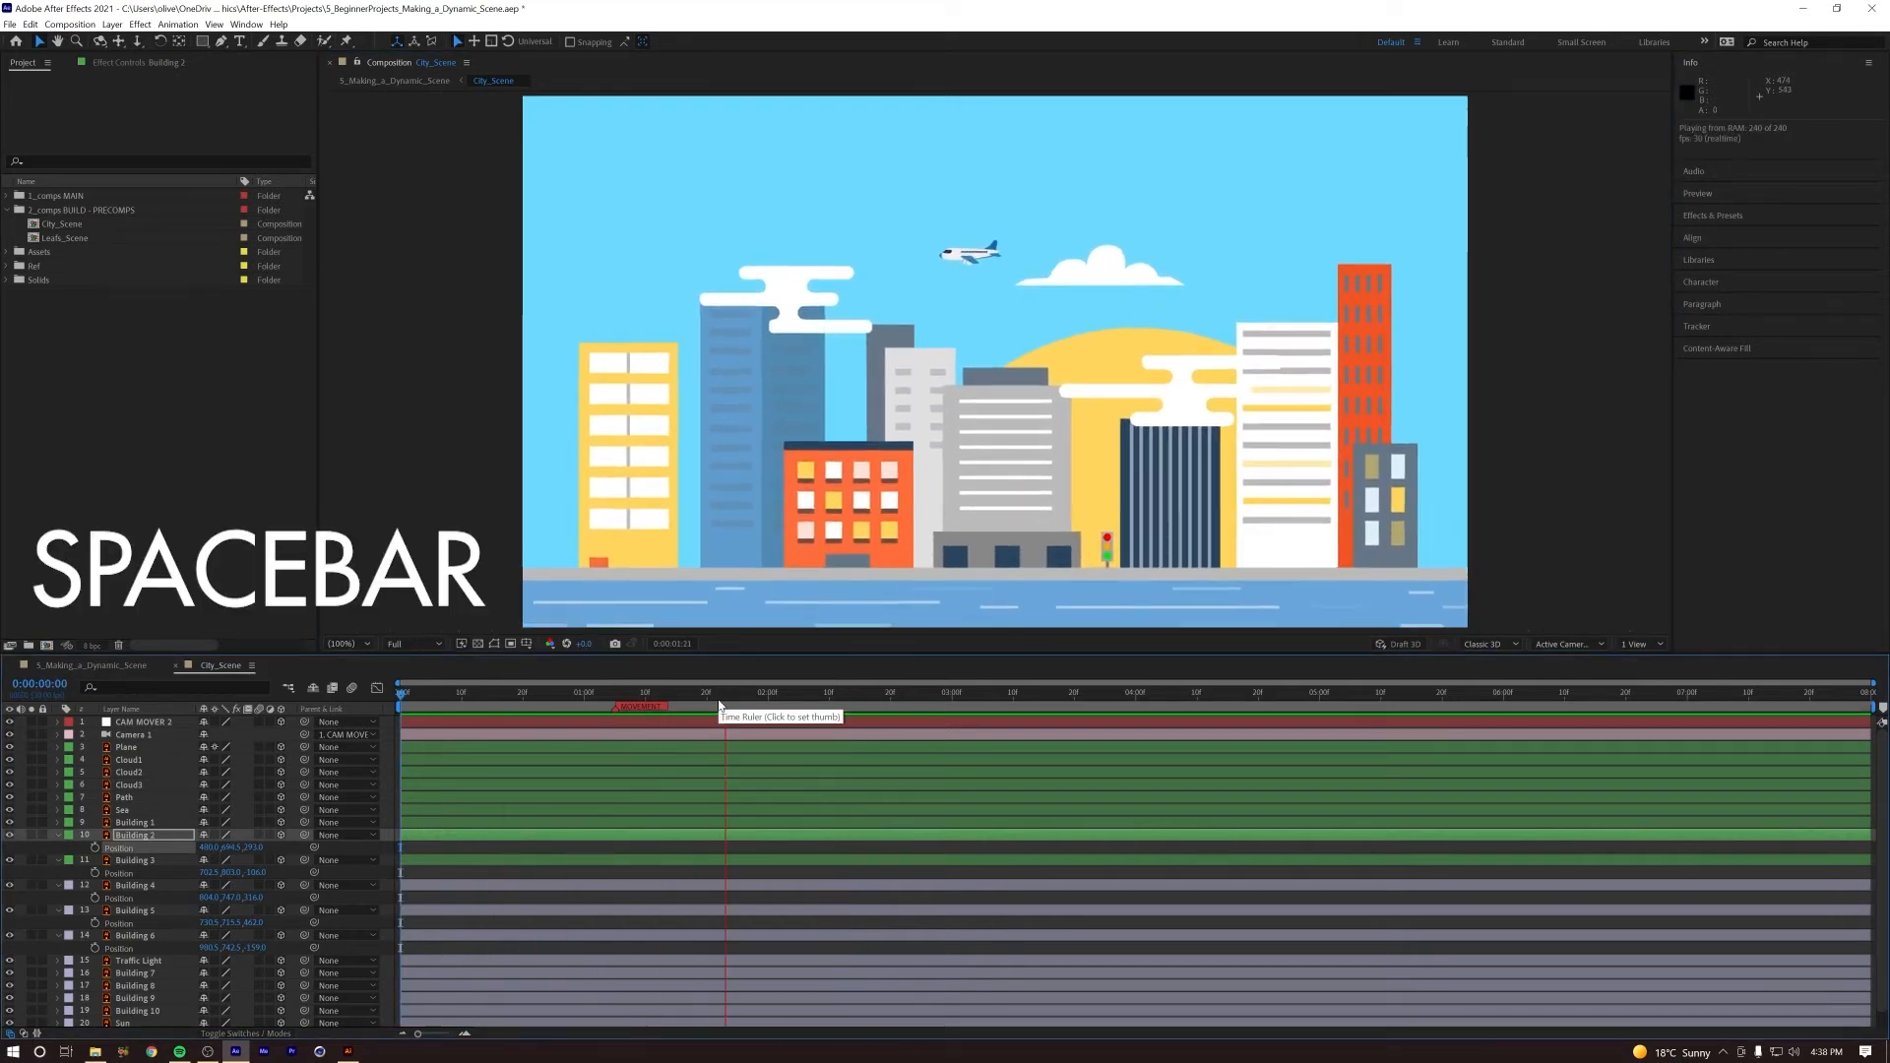
{"action": "key", "text": "space"}
{"action": "key", "text": "space"}
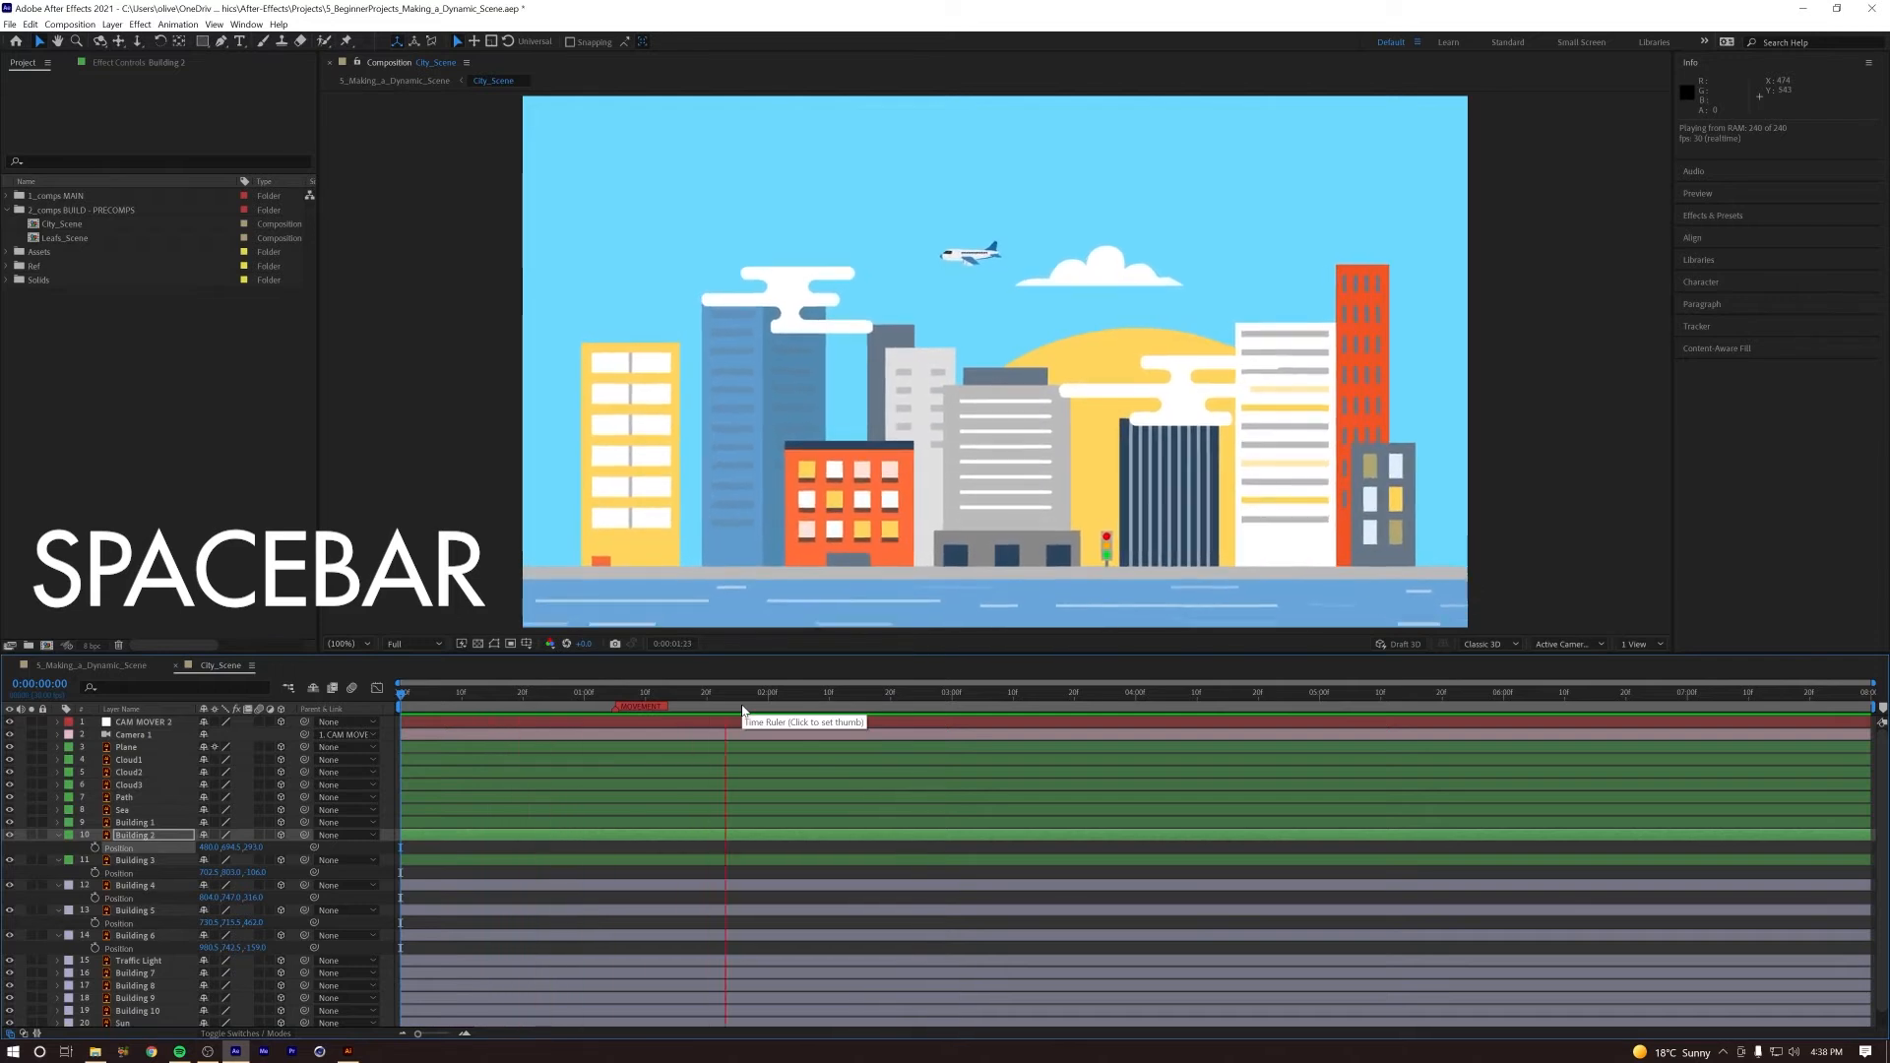
{"action": "key", "text": "space"}
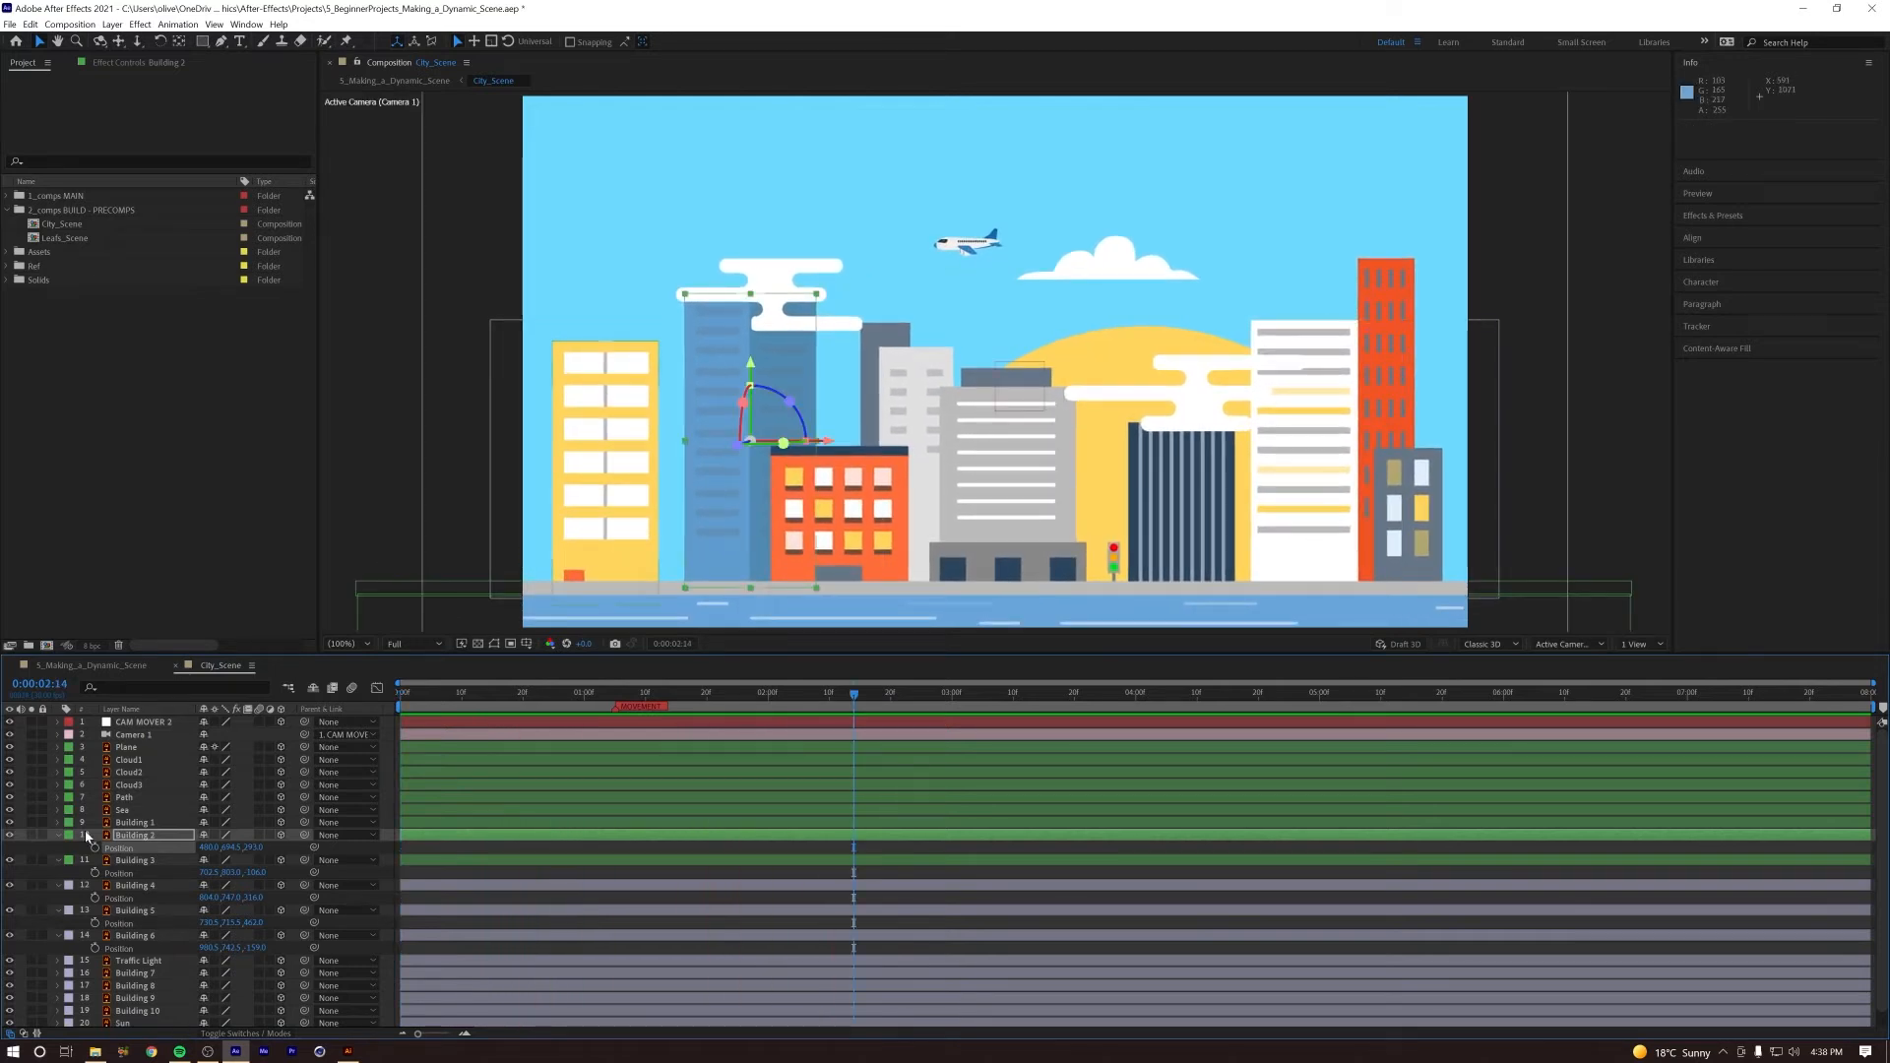
Step: Reduce the open properties of all layers to only the keyframed ones, and clear the layer selection
{"action": "key", "text": "ctrl+a"}
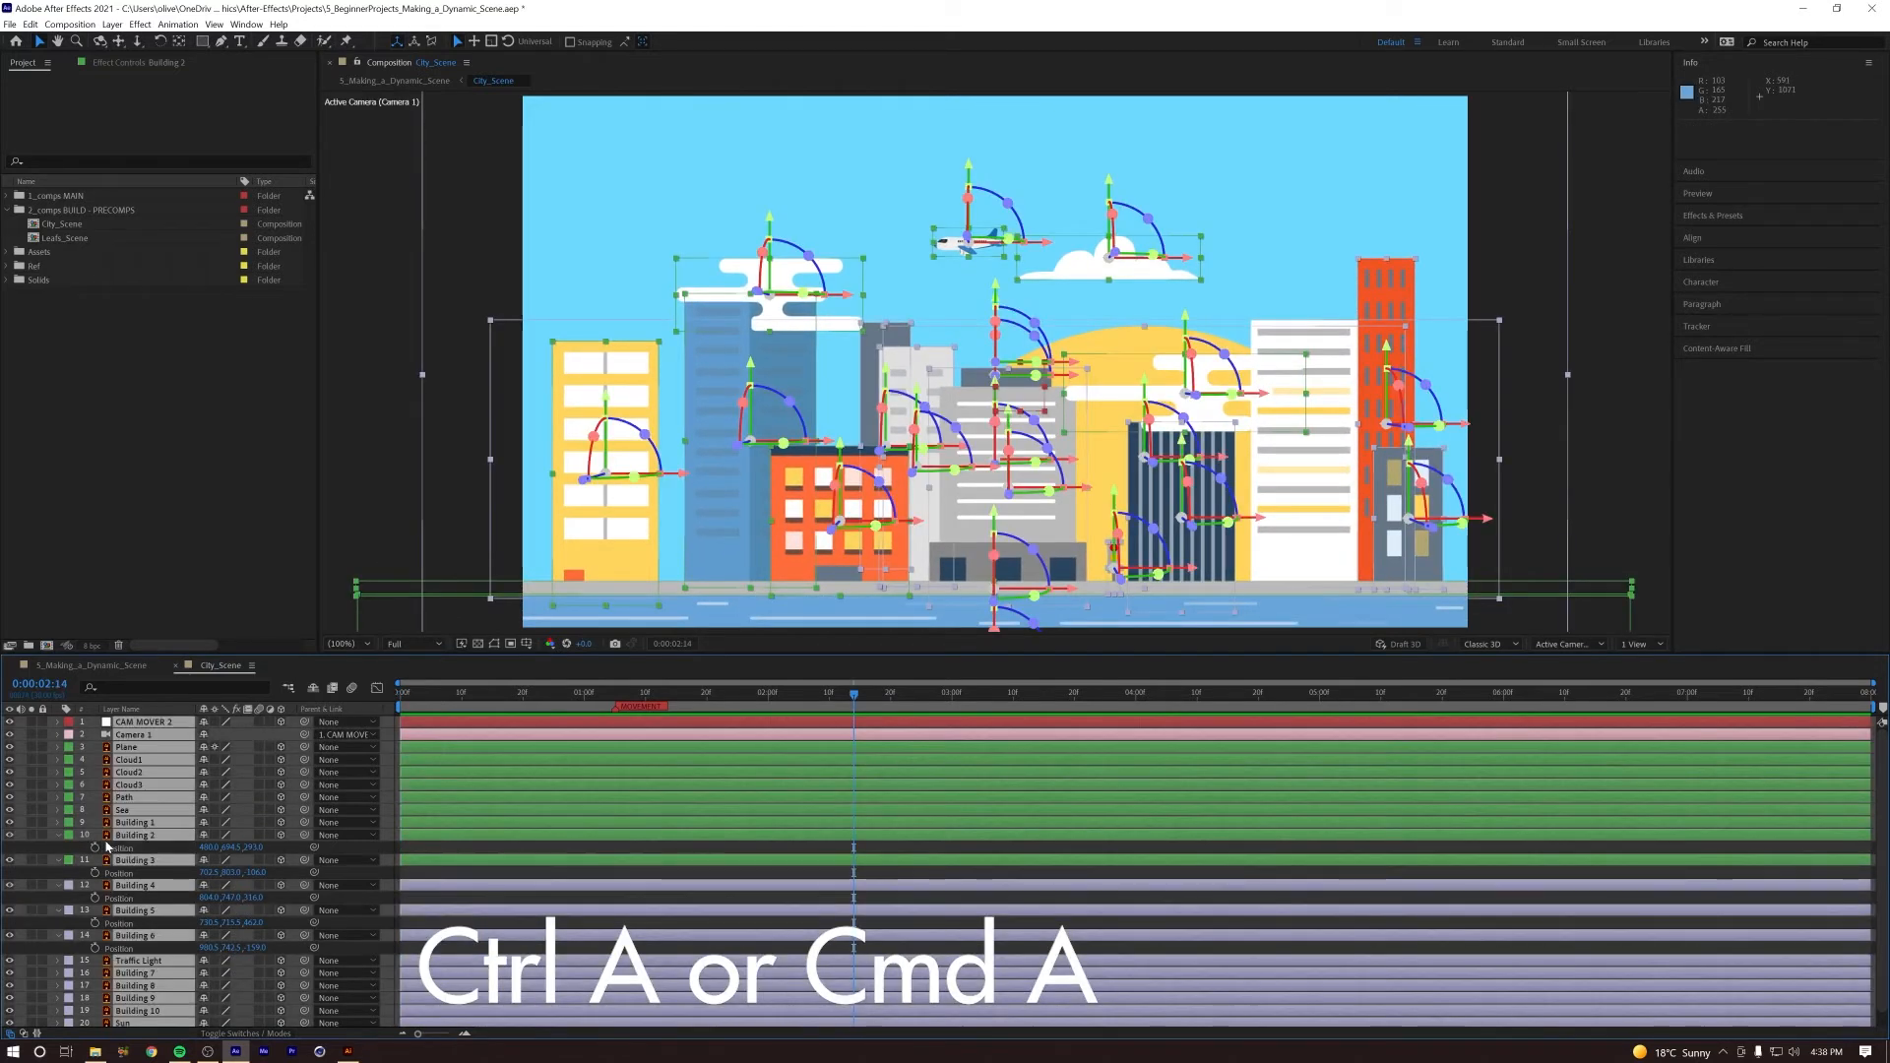
{"action": "key", "text": "u"}
{"action": "left_click", "coordinate": [206, 1003]}
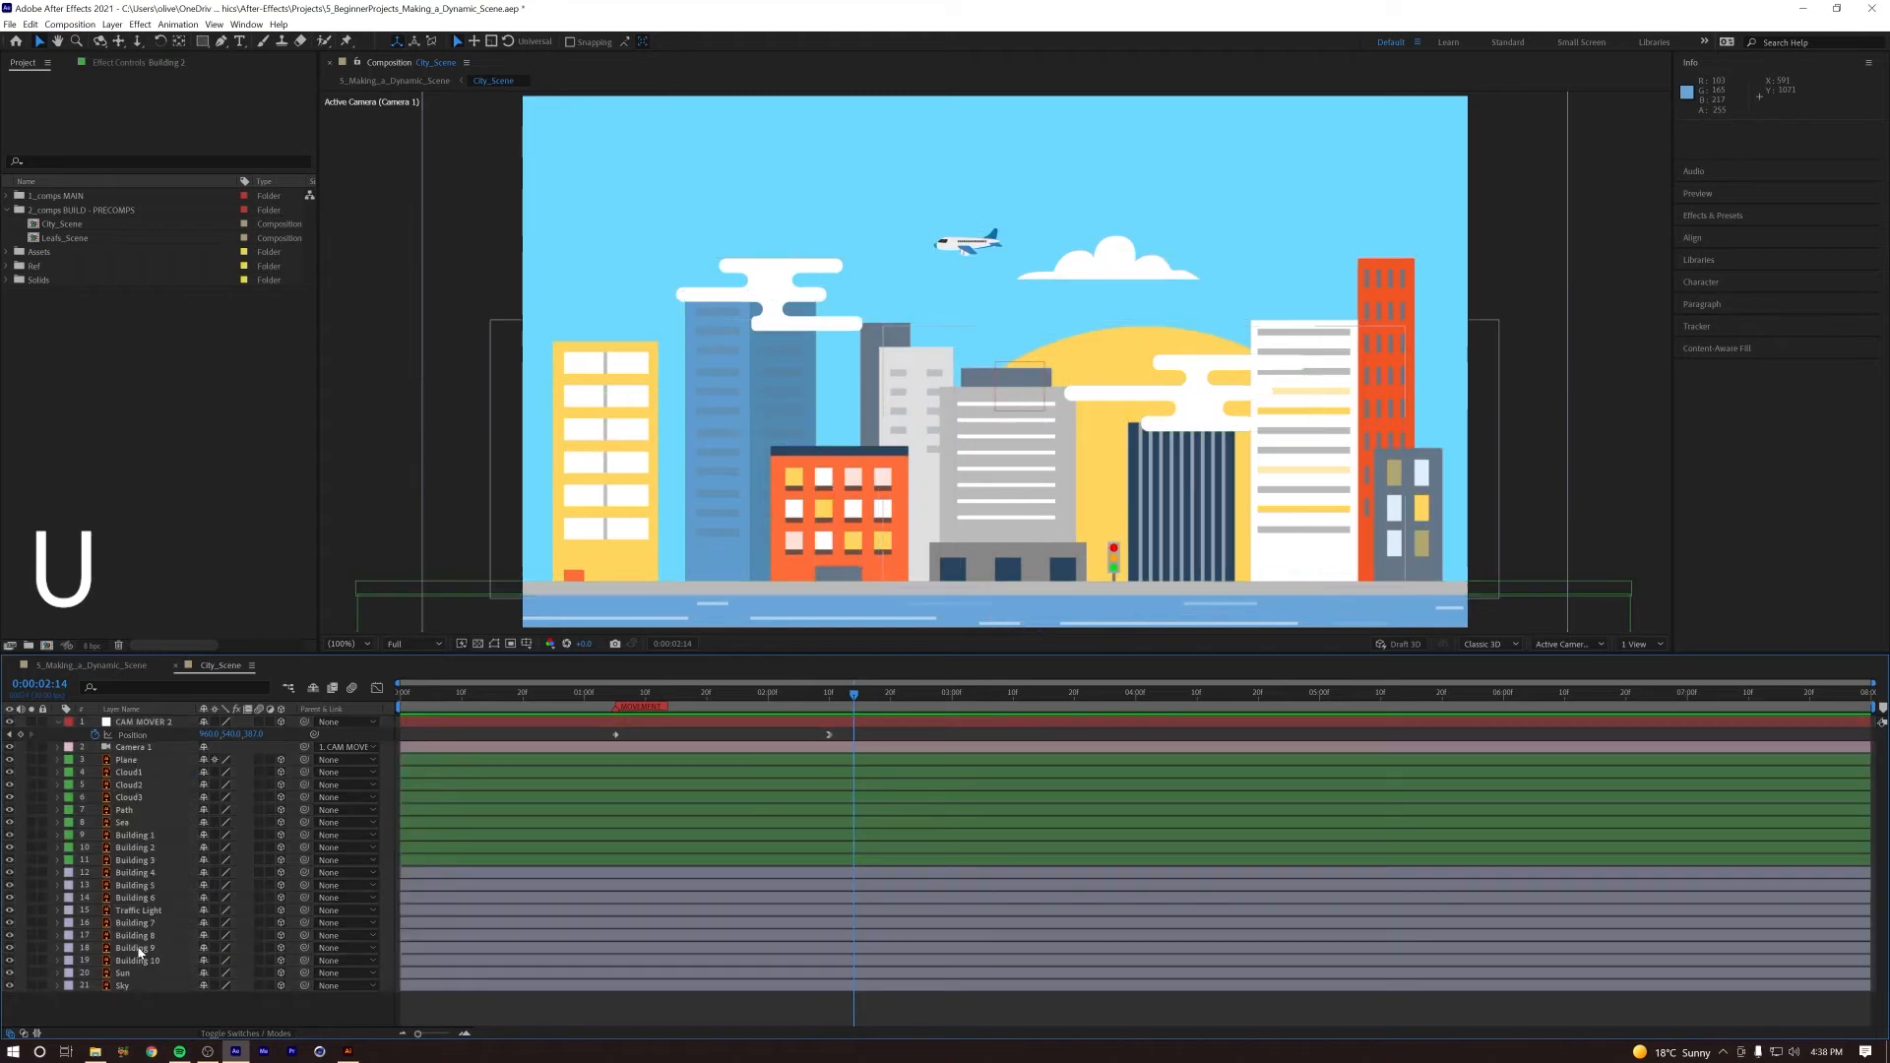
Step: Identify Building 8 by toggling its visibility, and bring it toward the camera in Z
{"action": "left_click", "coordinate": [135, 936]}
{"action": "left_click", "coordinate": [12, 936]}
{"action": "left_click", "coordinate": [12, 935]}
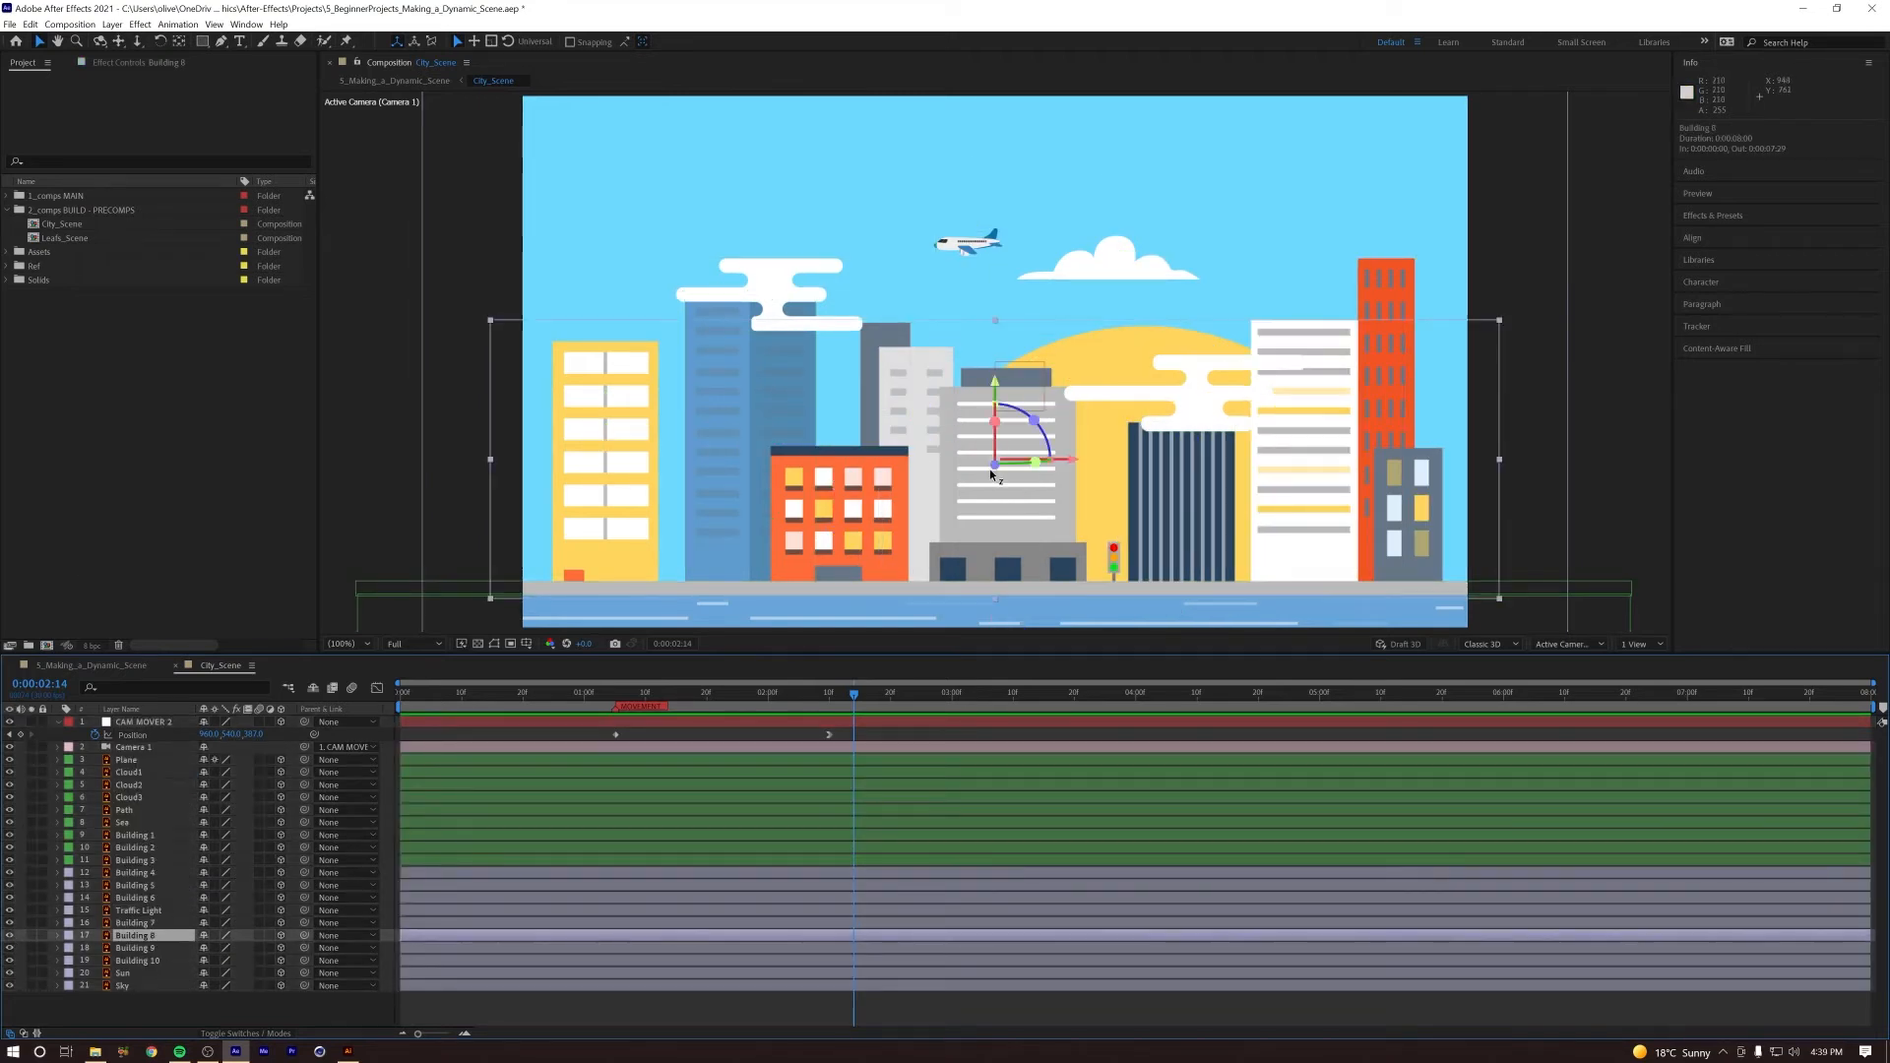
{"action": "left_click_drag", "start_coordinate": [989, 468], "coordinate": [756, 628]}
Step: Push Building 9 back in Z and lower it to about 829 in Y
{"action": "left_click", "coordinate": [135, 948]}
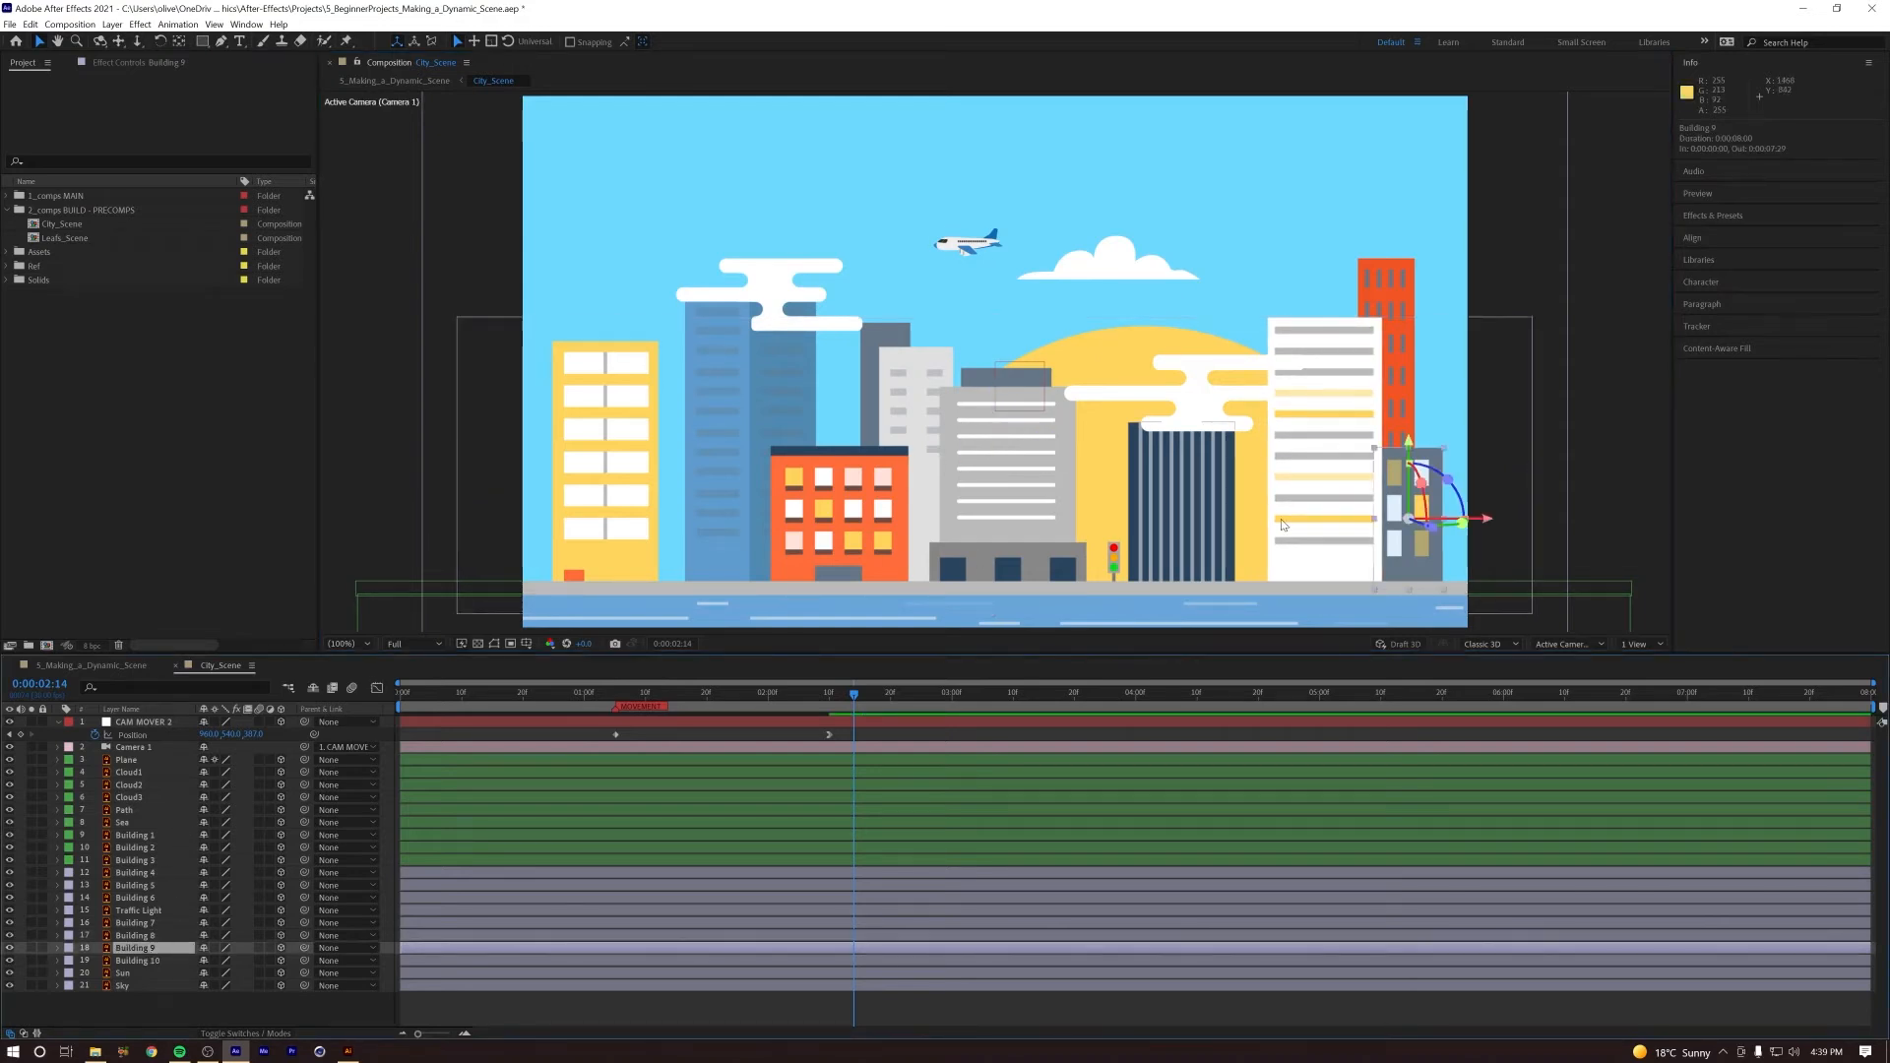
{"action": "key", "text": "p"}
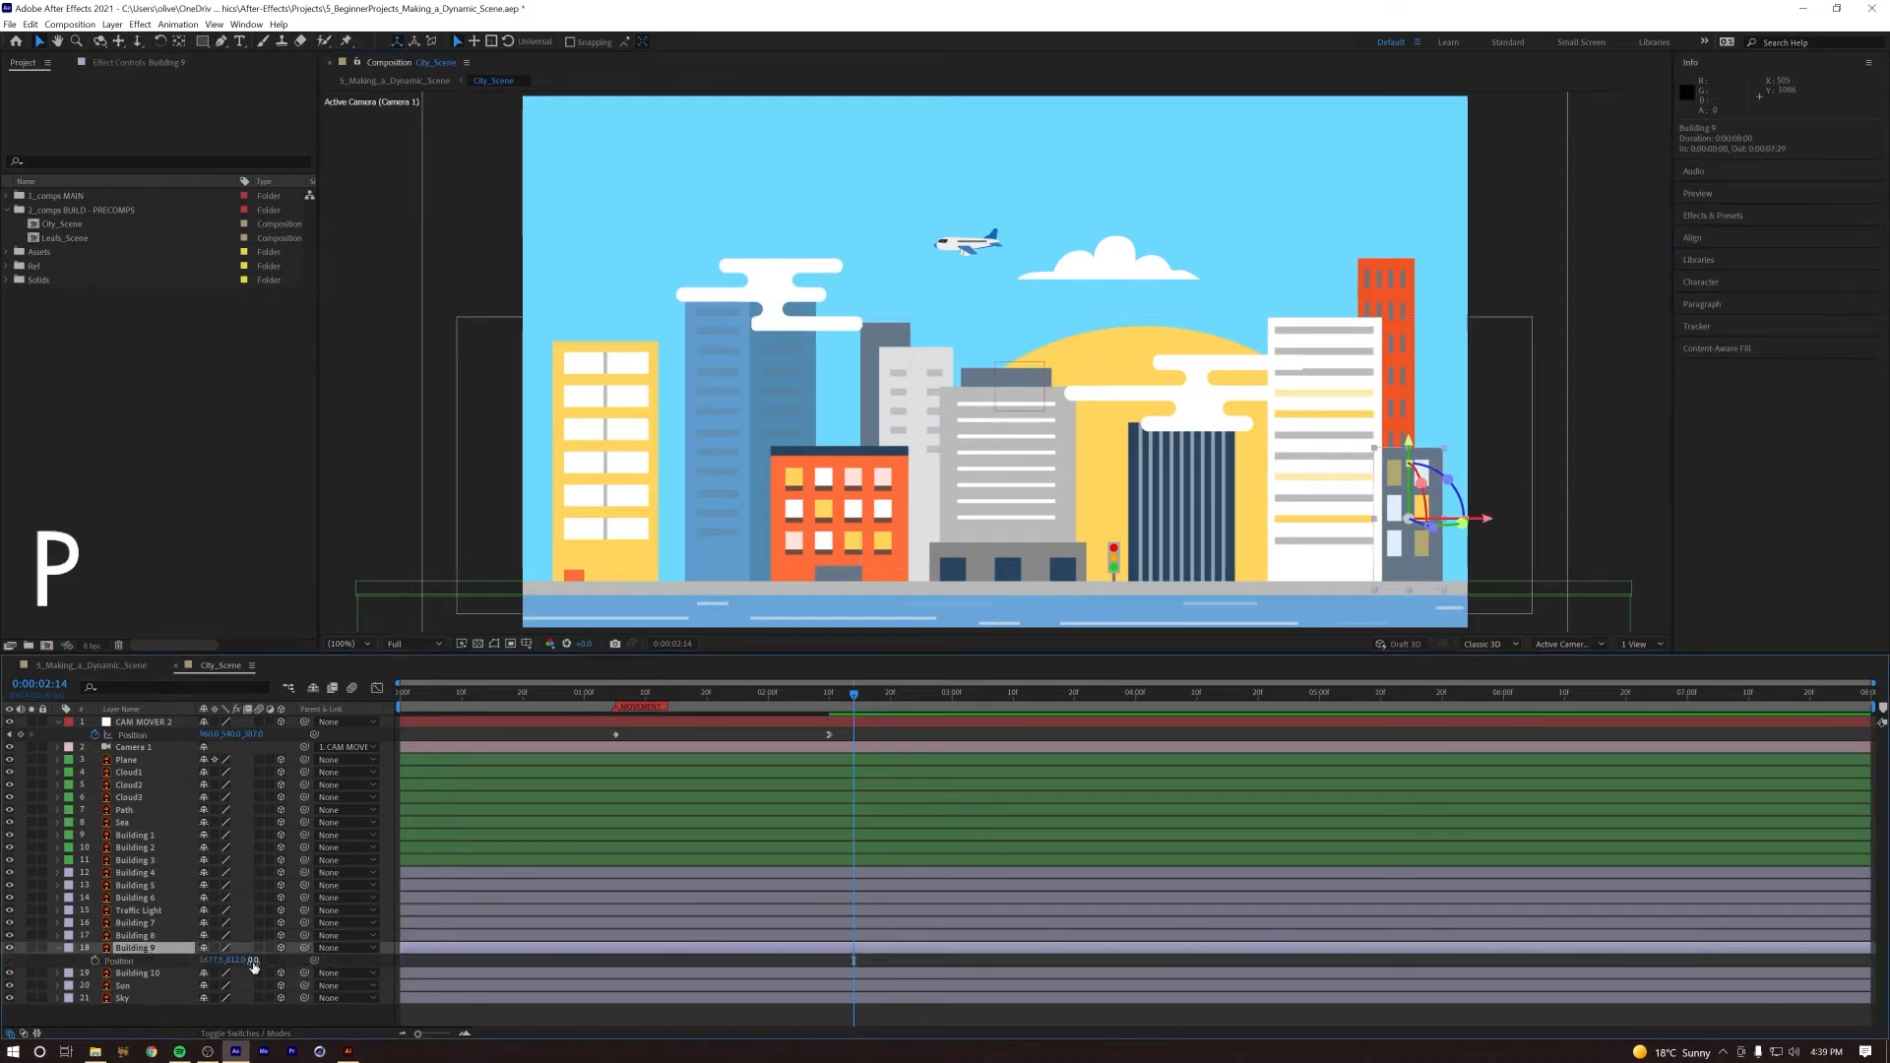
{"action": "left_click_drag", "start_coordinate": [258, 961], "coordinate": [357, 969]}
{"action": "left_click_drag", "start_coordinate": [1391, 434], "coordinate": [1390, 448]}
Step: Push Building 10 back to about 240 in Z and lower it to about 647 in Y
{"action": "left_click", "coordinate": [1391, 448]}
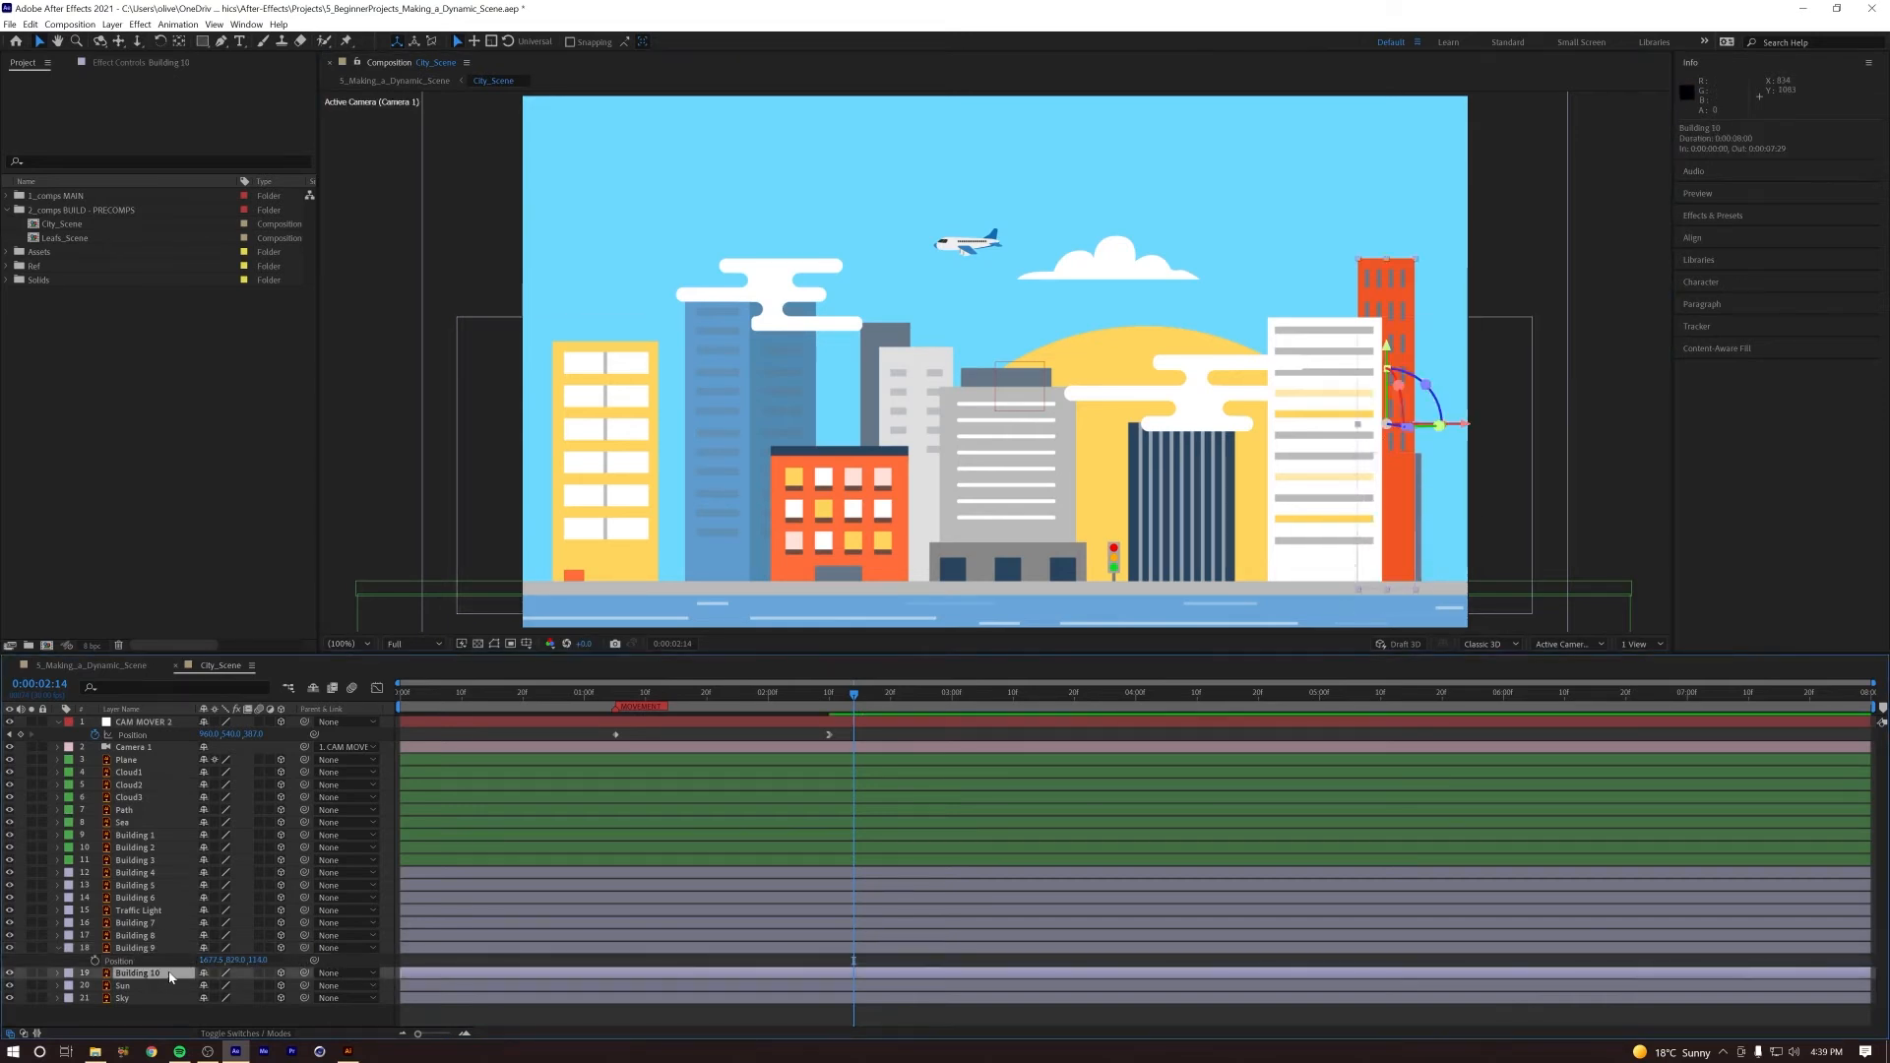
{"action": "key", "text": "p"}
{"action": "mouse_move", "coordinate": [253, 986]}
{"action": "left_mouse_down"}
{"action": "mouse_move", "coordinate": [357, 986]}
{"action": "mouse_move", "coordinate": [207, 990]}
{"action": "mouse_move", "coordinate": [257, 986]}
{"action": "mouse_move", "coordinate": [226, 960]}
{"action": "left_mouse_up"}
Step: Shift Building 9 right to about 1701 in X and replay the camera push from the start
{"action": "left_click", "coordinate": [132, 955]}
{"action": "left_click_drag", "start_coordinate": [851, 696], "coordinate": [511, 722]}
{"action": "key", "text": "space"}
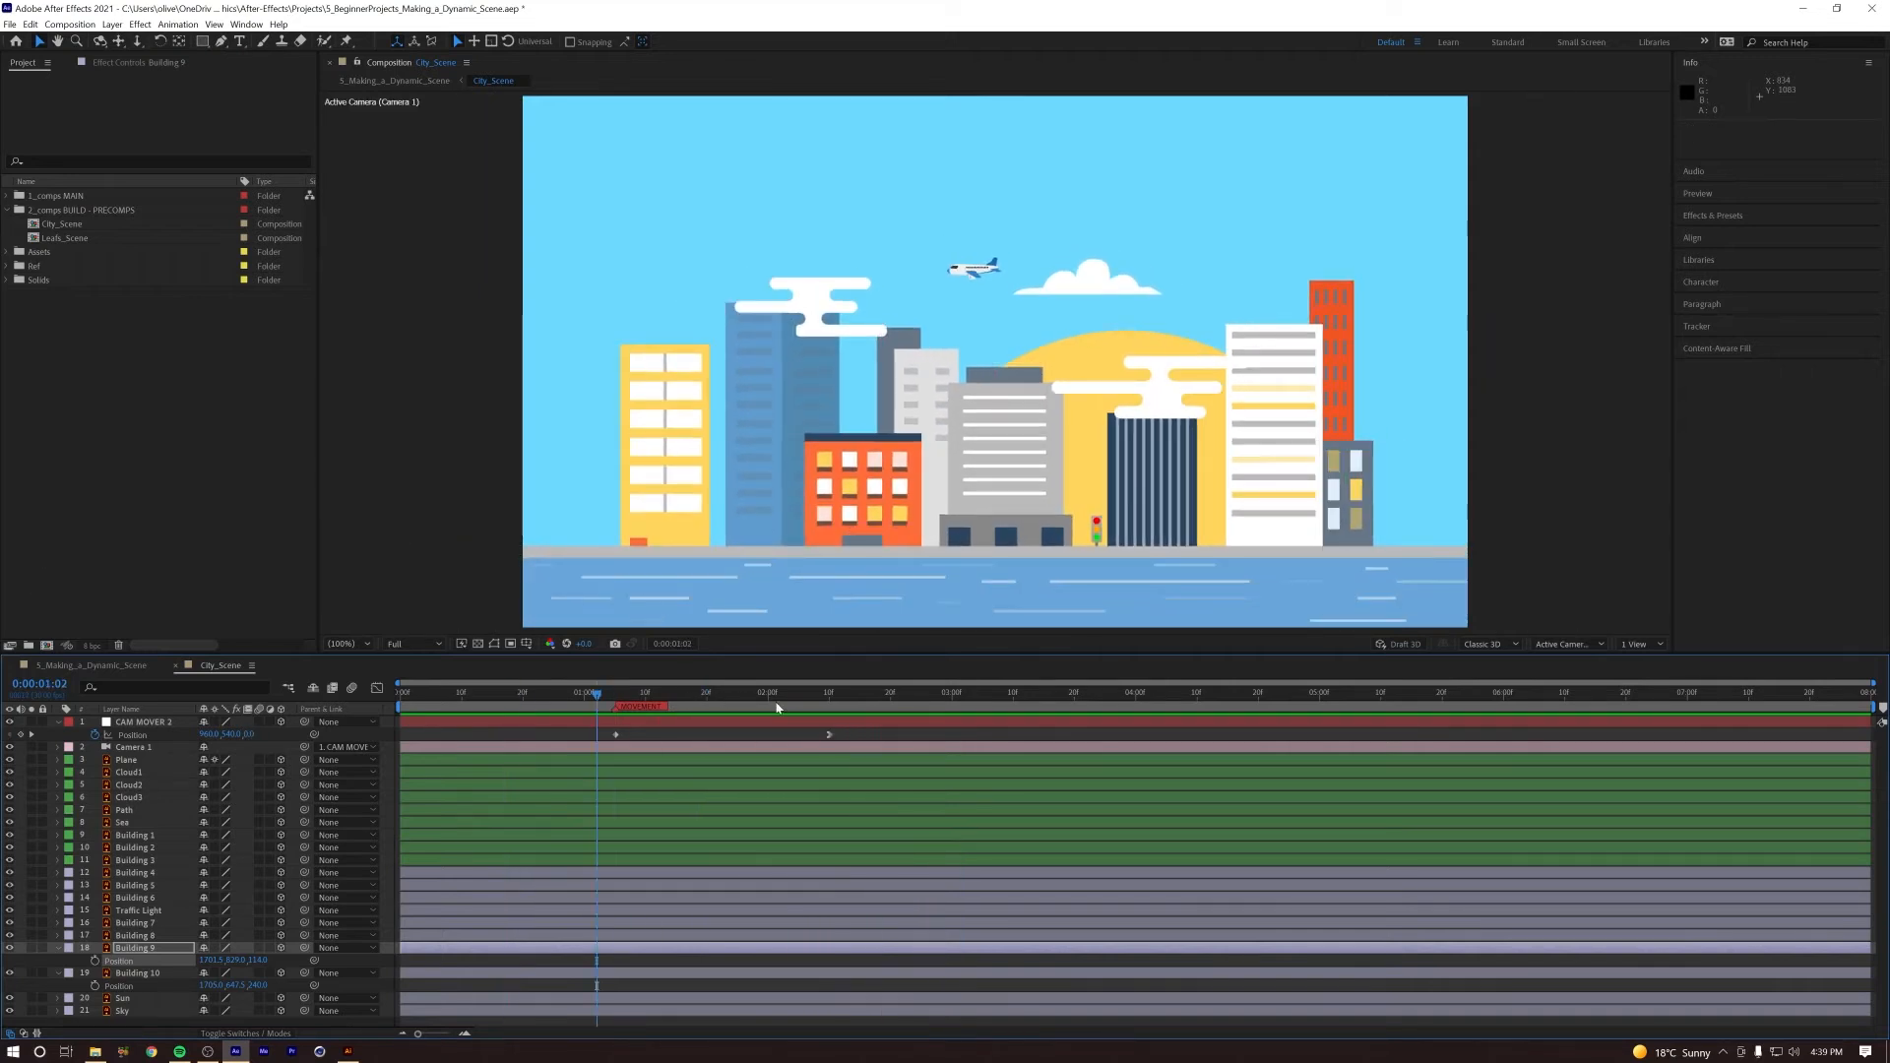
{"action": "key", "text": "space"}
{"action": "left_click_drag", "start_coordinate": [771, 697], "coordinate": [396, 701]}
{"action": "key", "text": "space"}
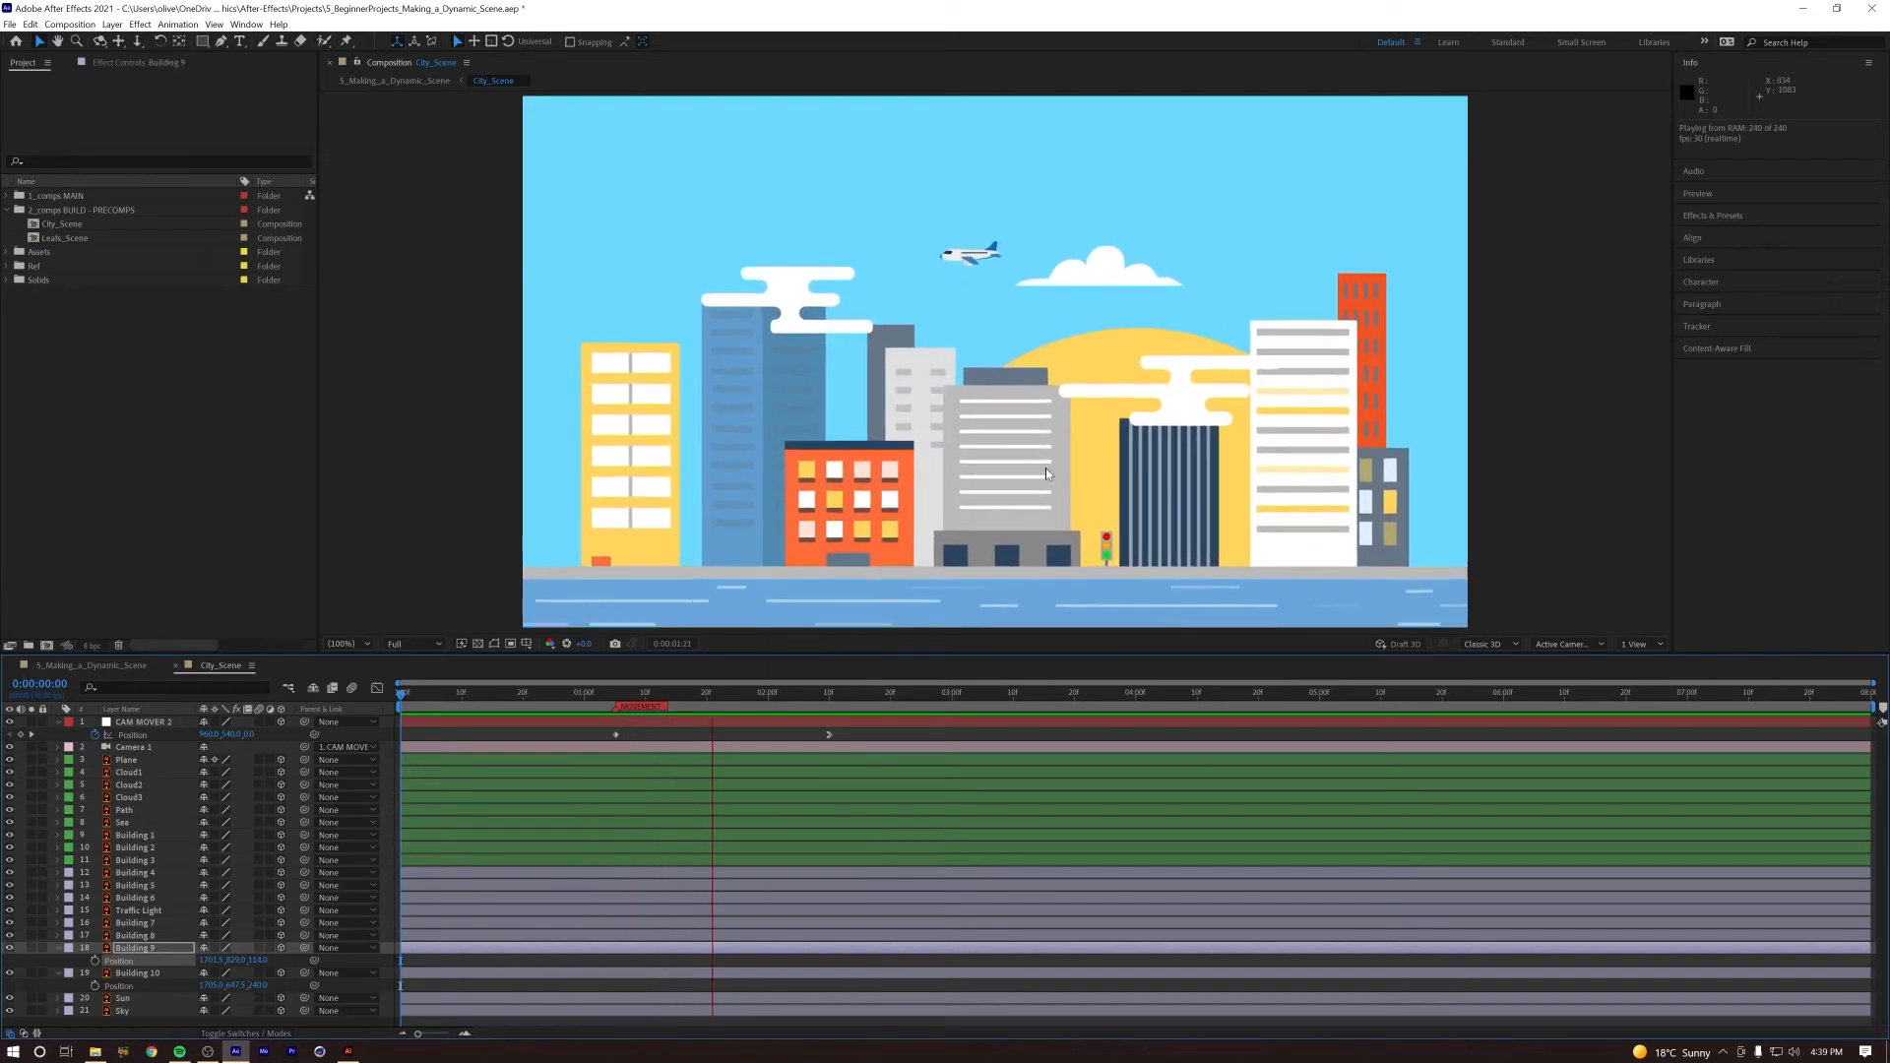
{"action": "key", "text": "space"}
Step: Shift Building 1 right so it overlaps Building 2, and preview the parallax between them
{"action": "left_click", "coordinate": [631, 483]}
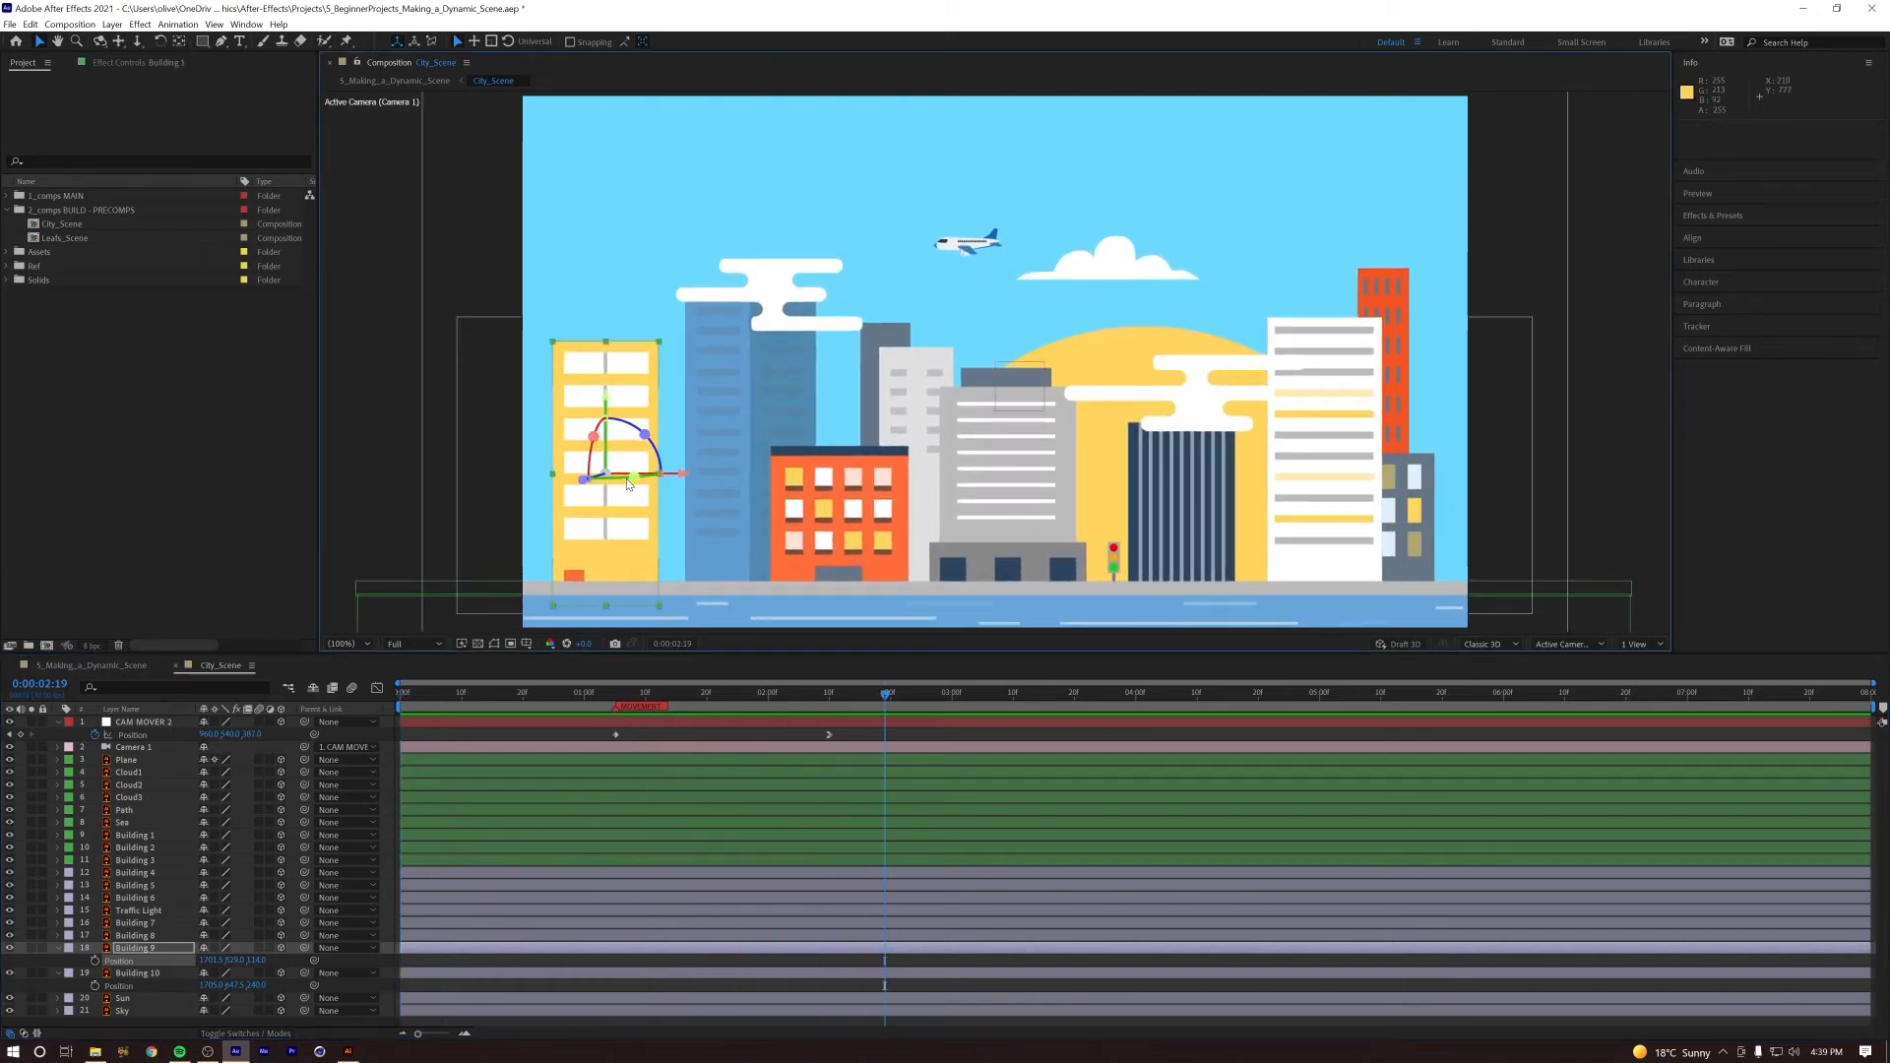
{"action": "left_click_drag", "start_coordinate": [682, 477], "coordinate": [730, 477]}
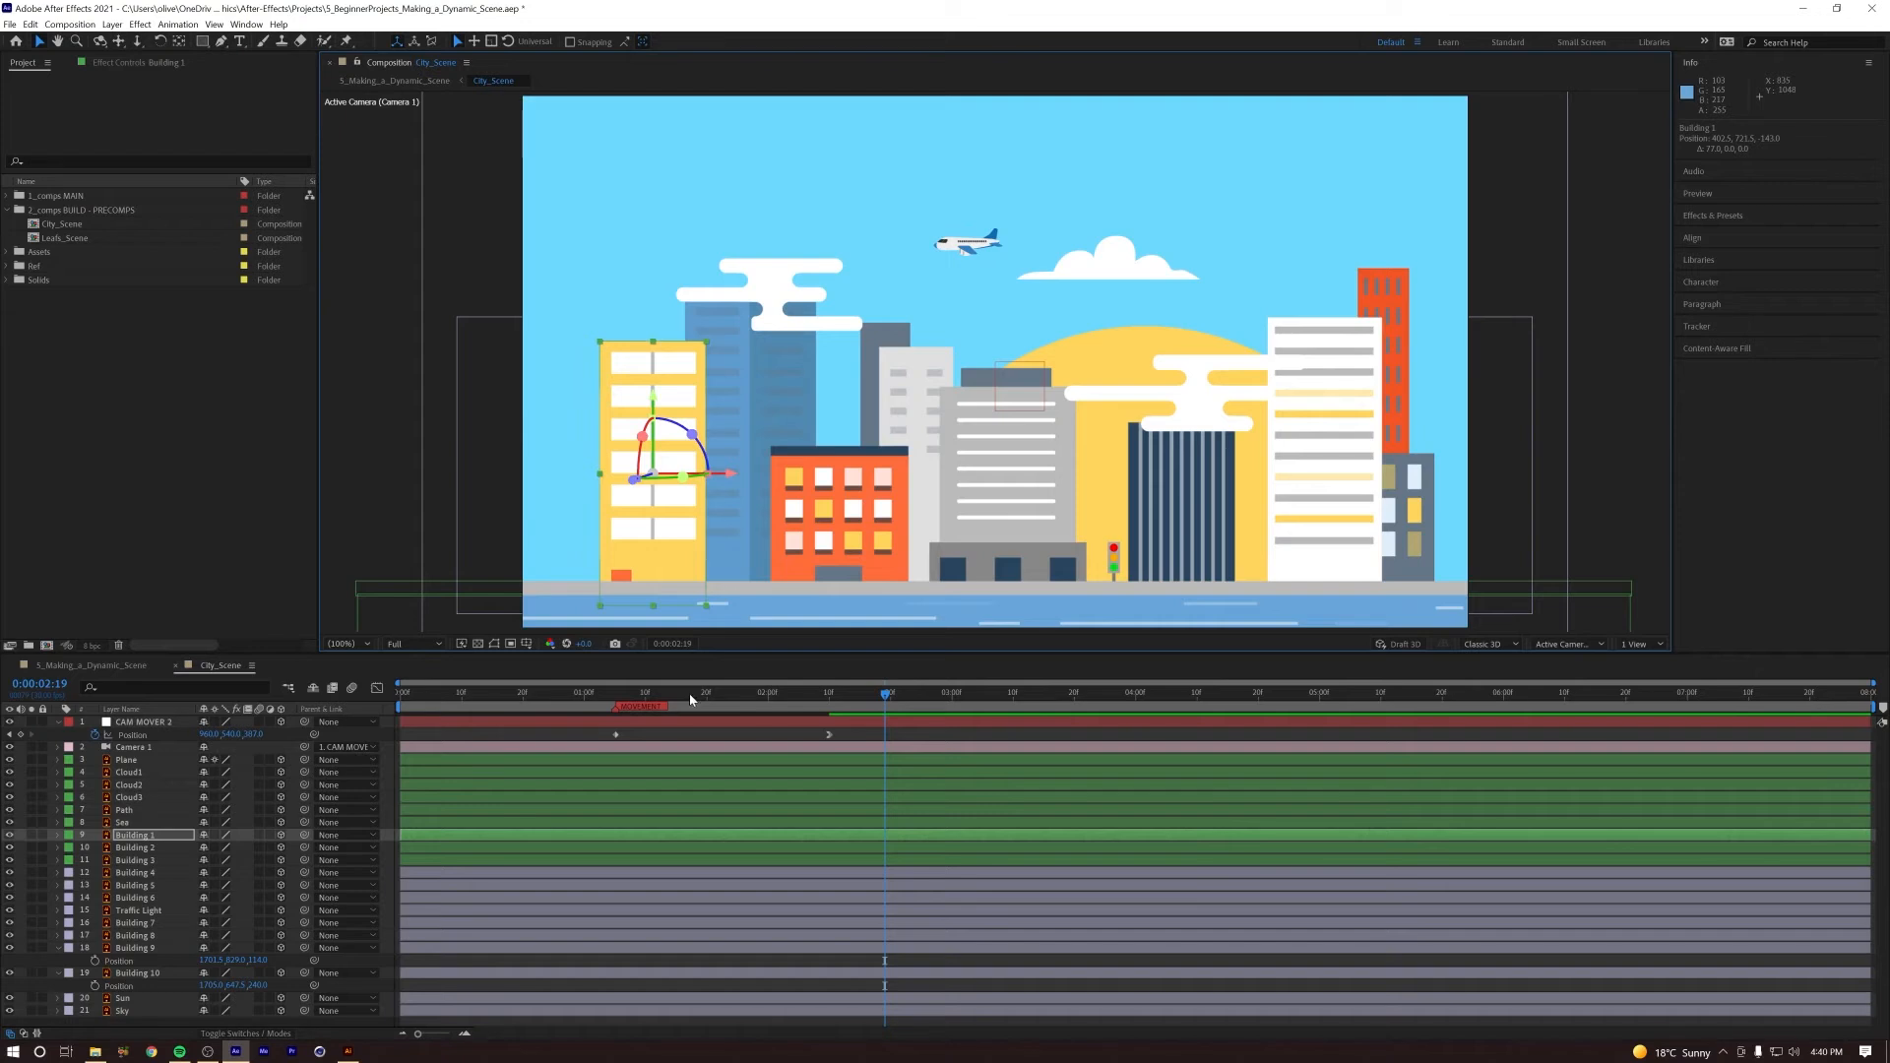
{"action": "key", "text": "space"}
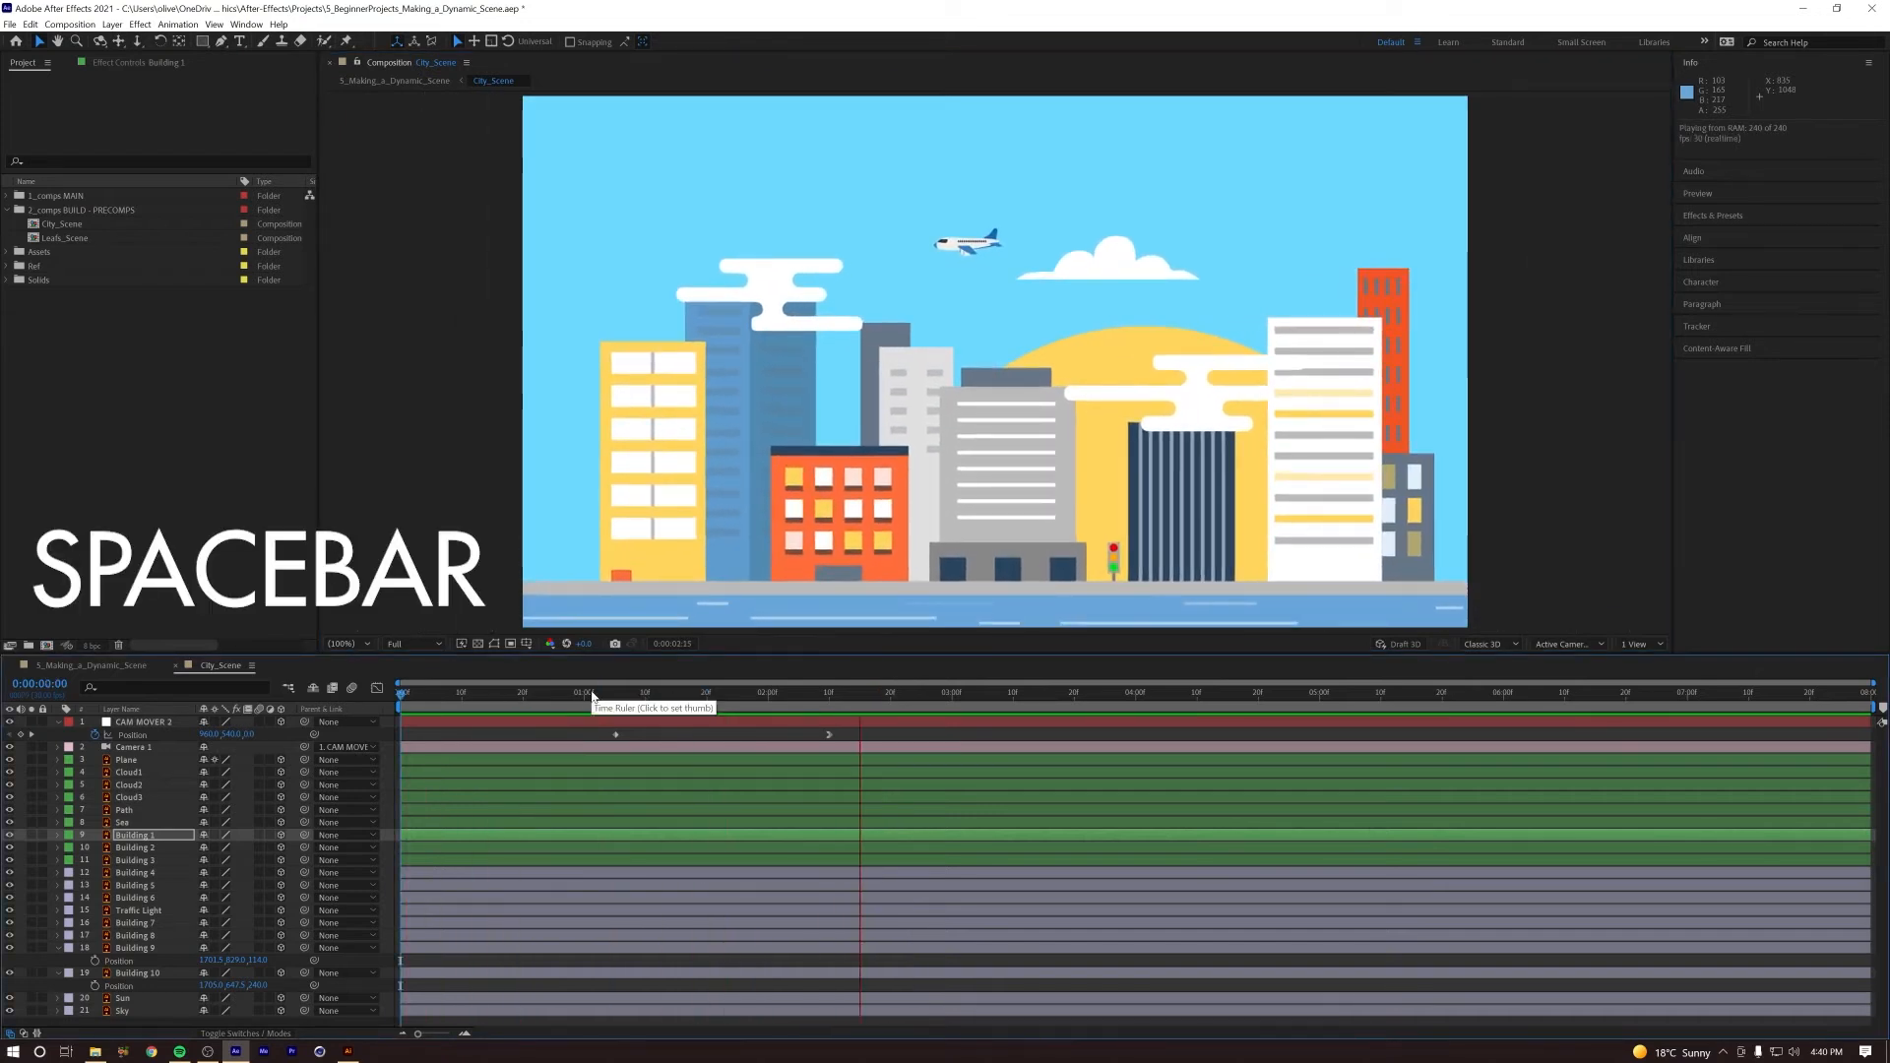
{"action": "key", "text": "space"}
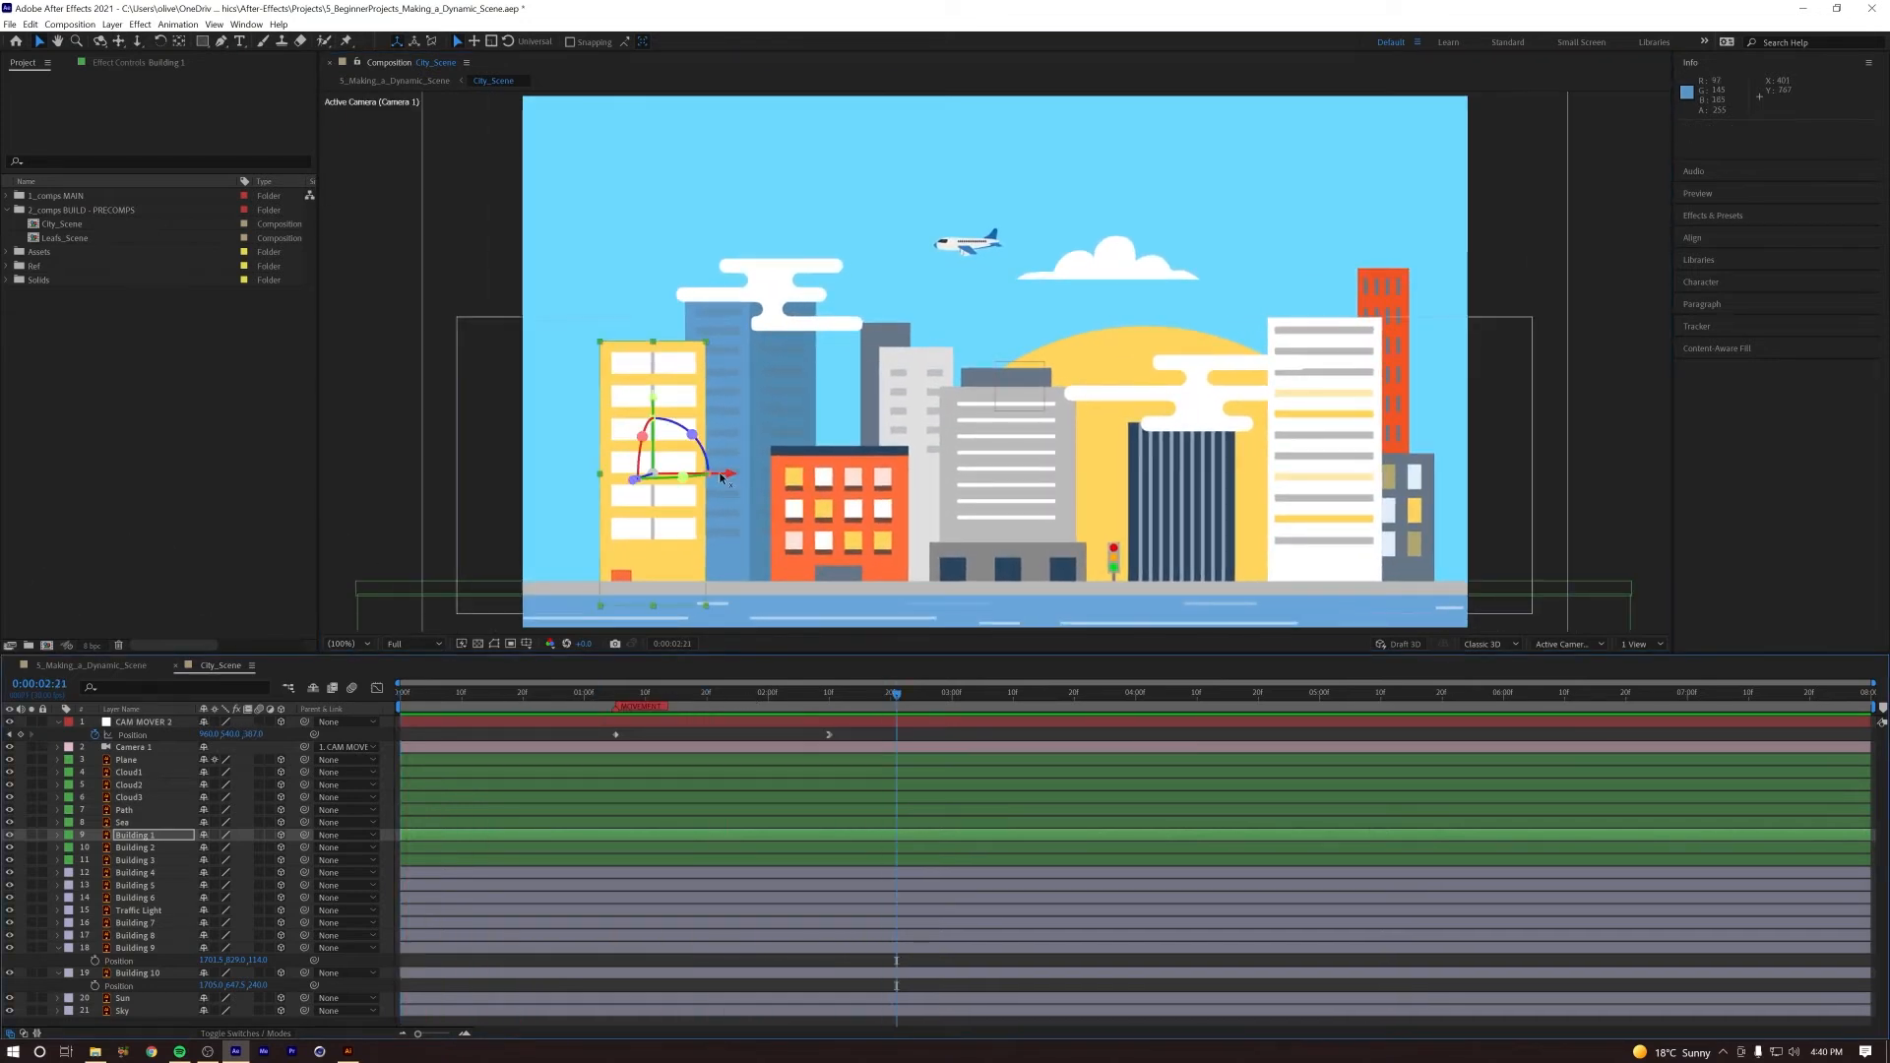
Step: Shift Building 1 and Building 2 together about 47 px left and replay the camera push
{"action": "left_click", "coordinate": [128, 848], "text": "shift"}
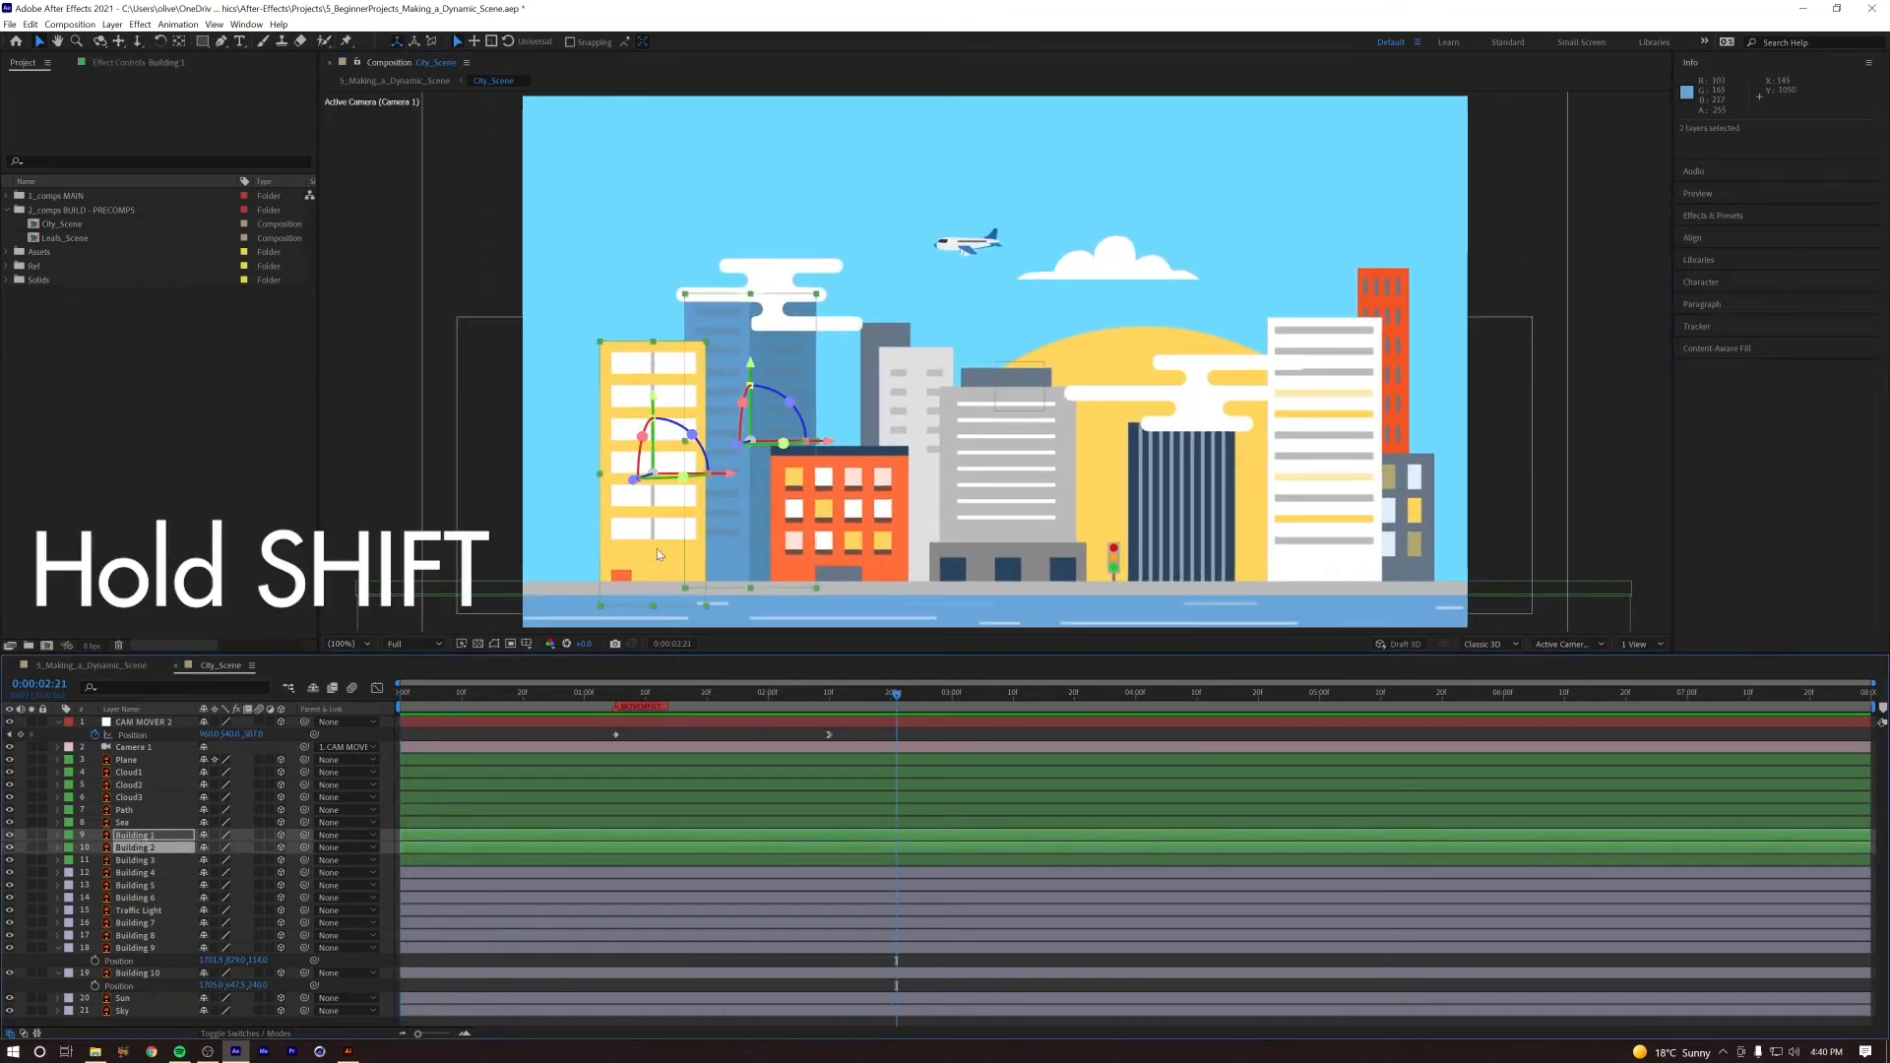
{"action": "left_click_drag", "start_coordinate": [828, 443], "coordinate": [799, 443]}
{"action": "key", "text": "space"}
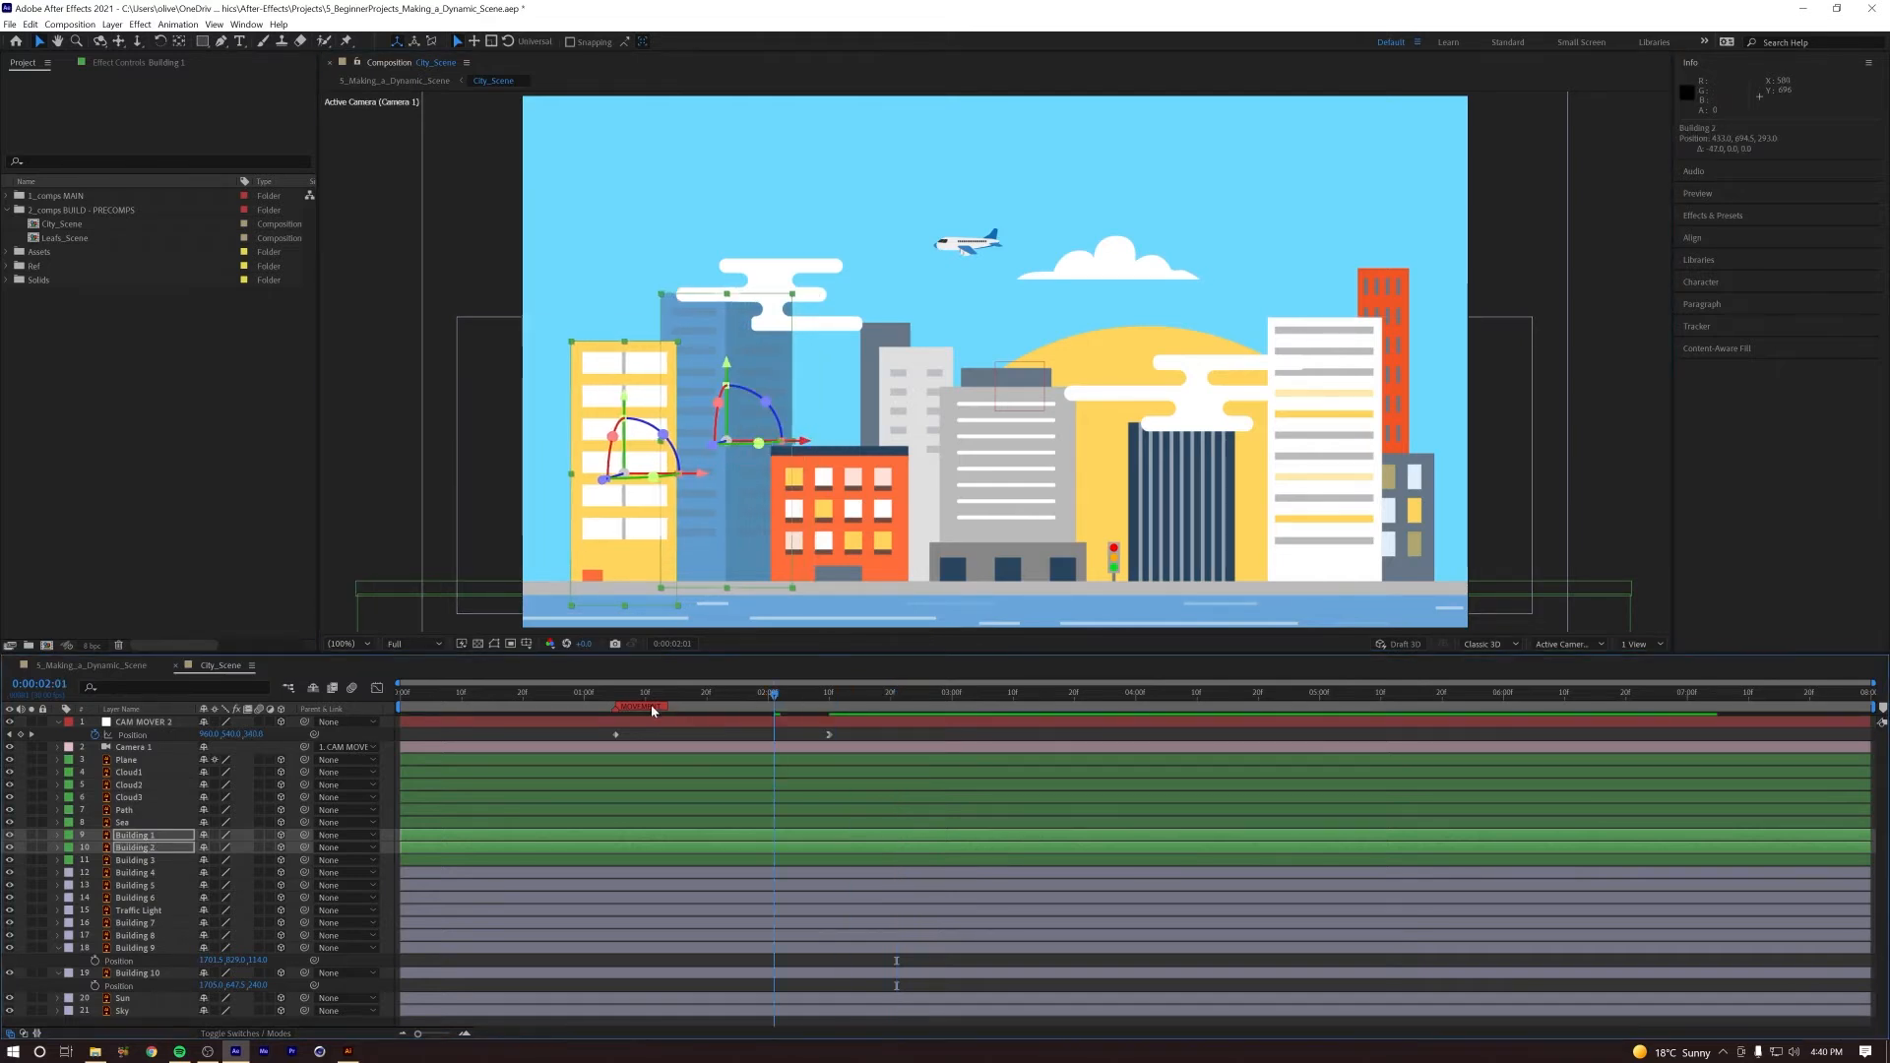
{"action": "key", "text": "space"}
{"action": "key", "text": "space"}
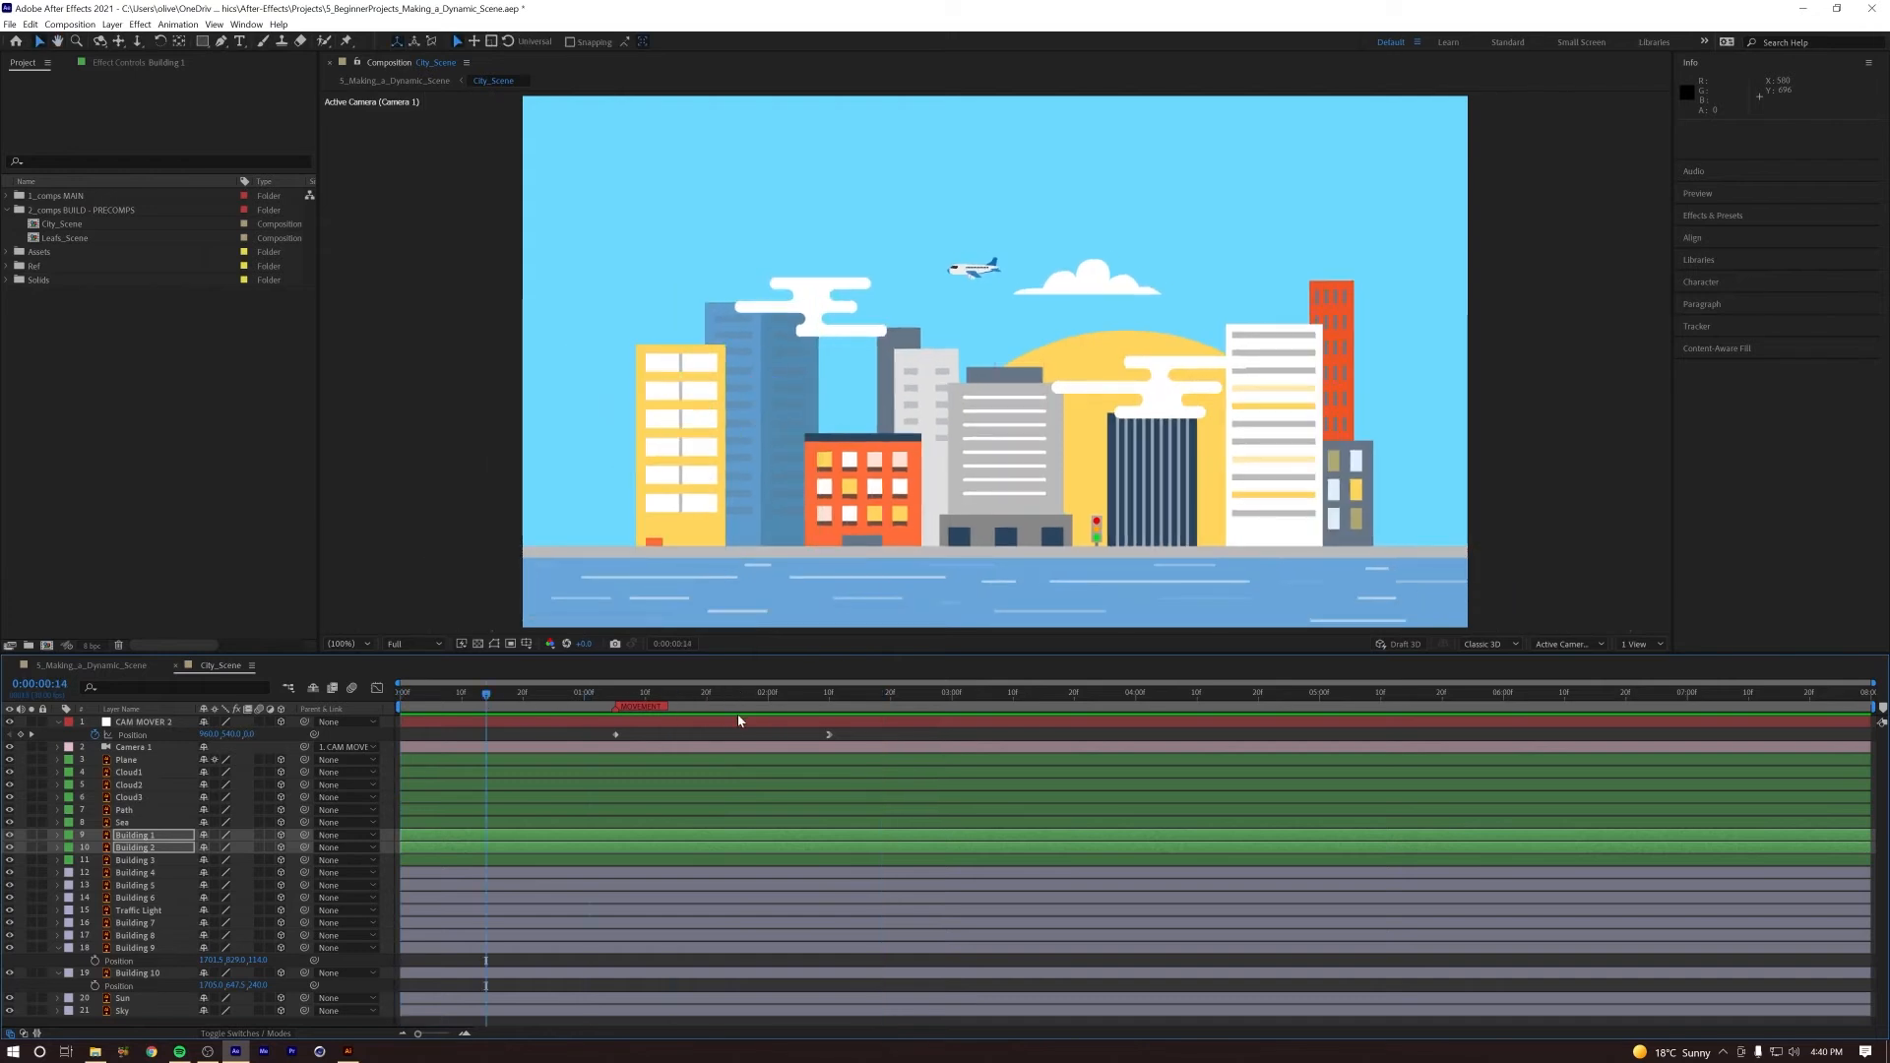
{"action": "key", "text": "space"}
{"action": "key", "text": "space"}
{"action": "key", "text": "space"}
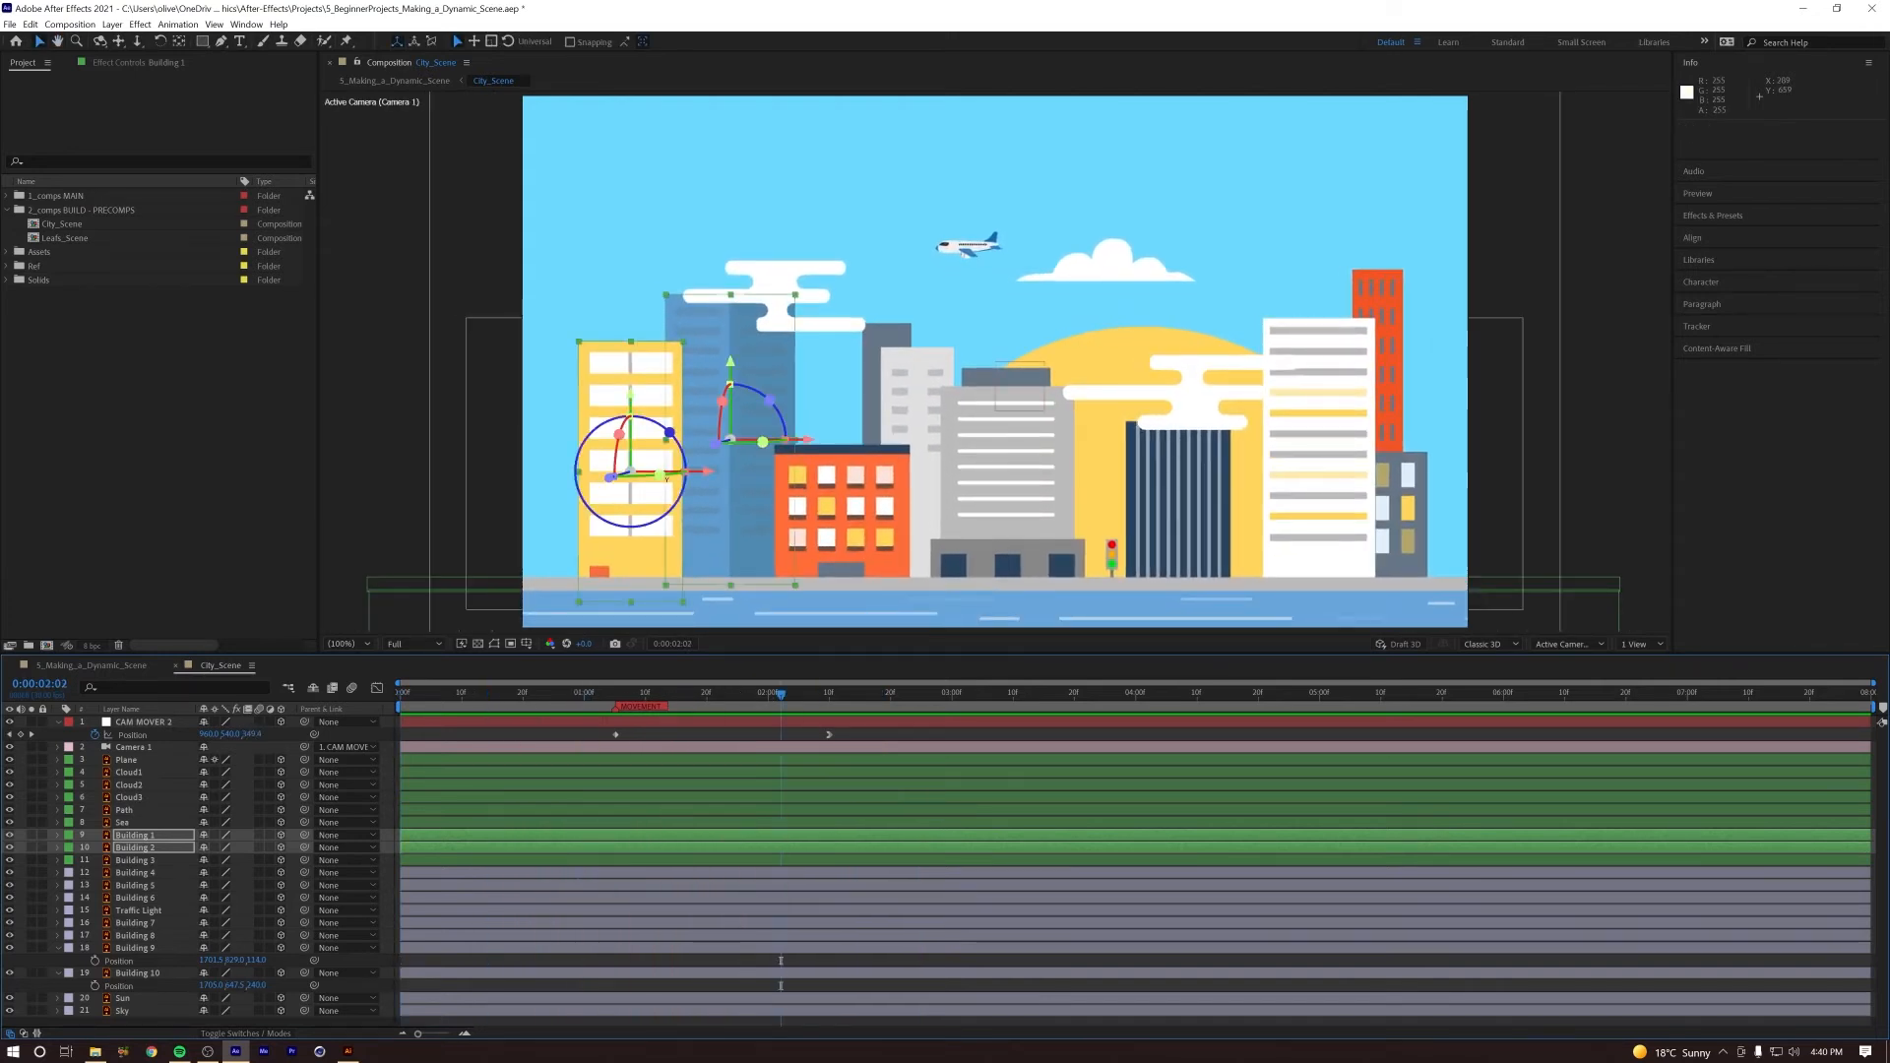
Step: Apply a Drop Shadow layer style to Building 1
{"action": "left_click", "coordinate": [146, 836]}
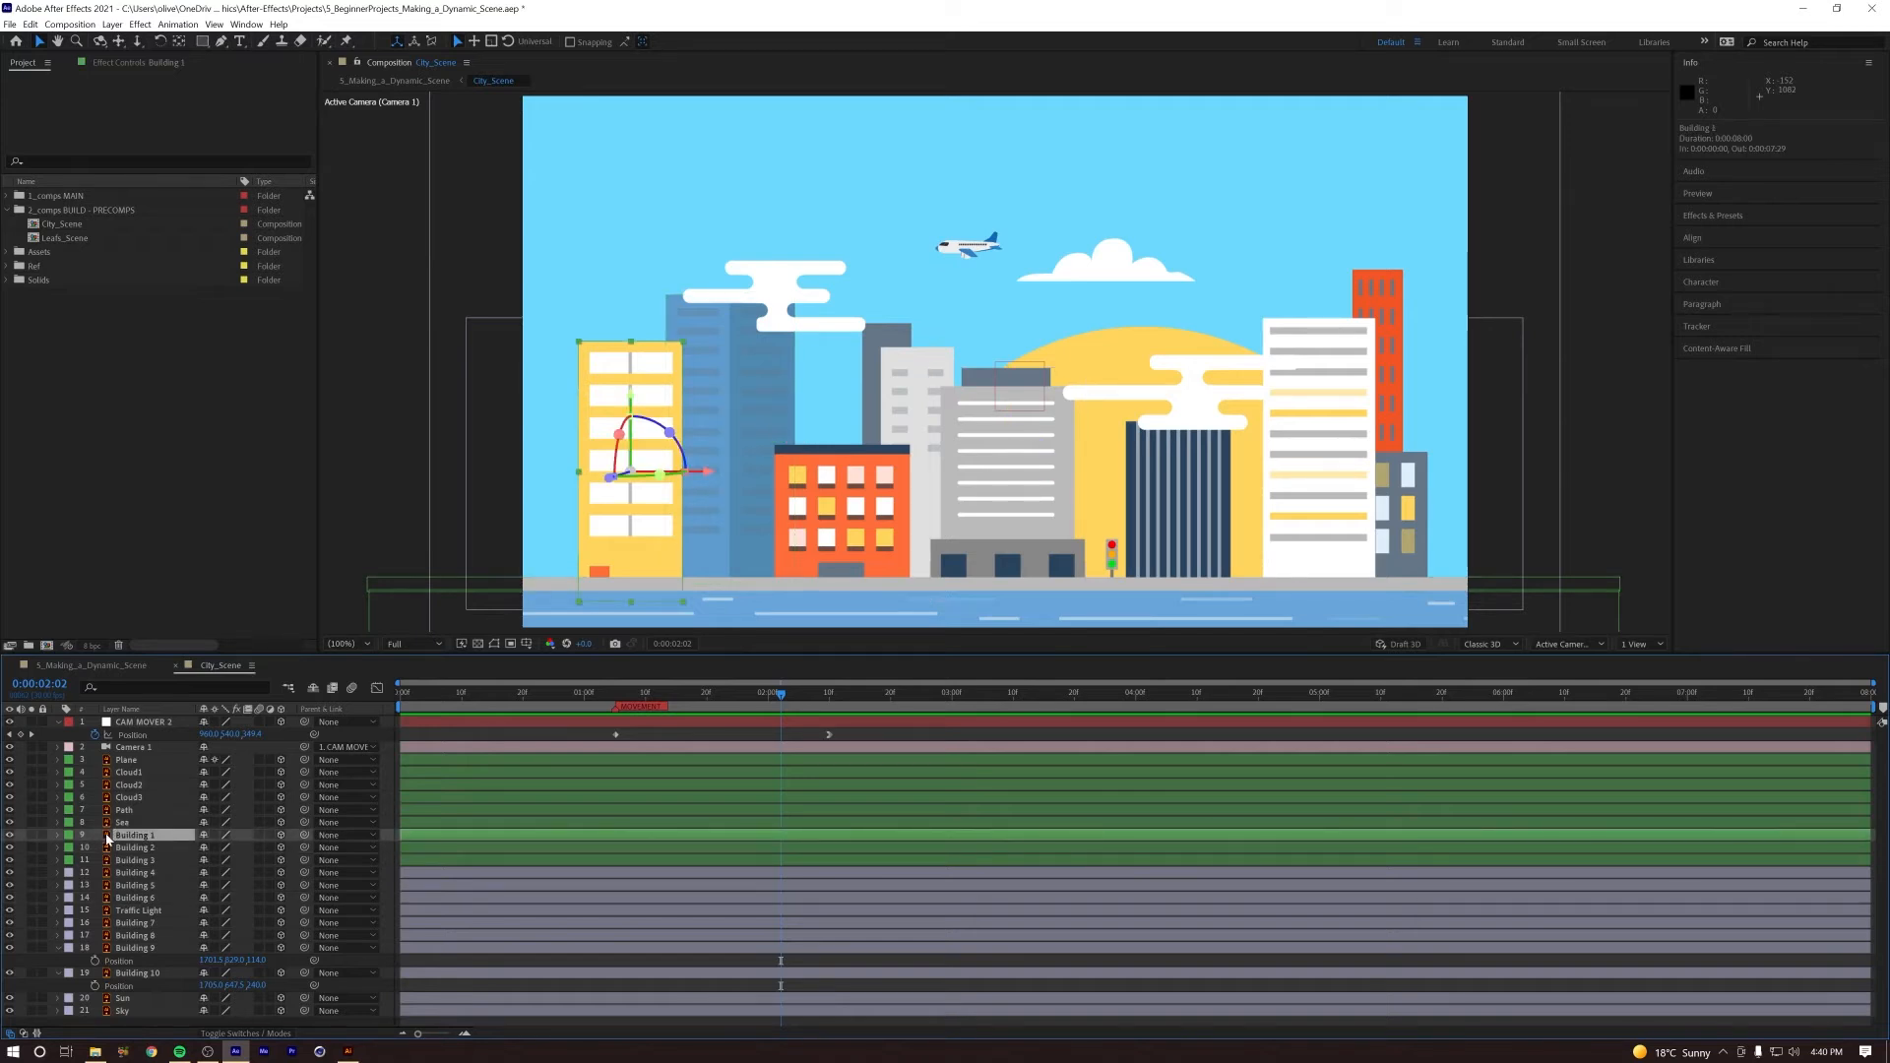
{"action": "left_click", "coordinate": [114, 27]}
{"action": "mouse_move", "coordinate": [188, 377]}
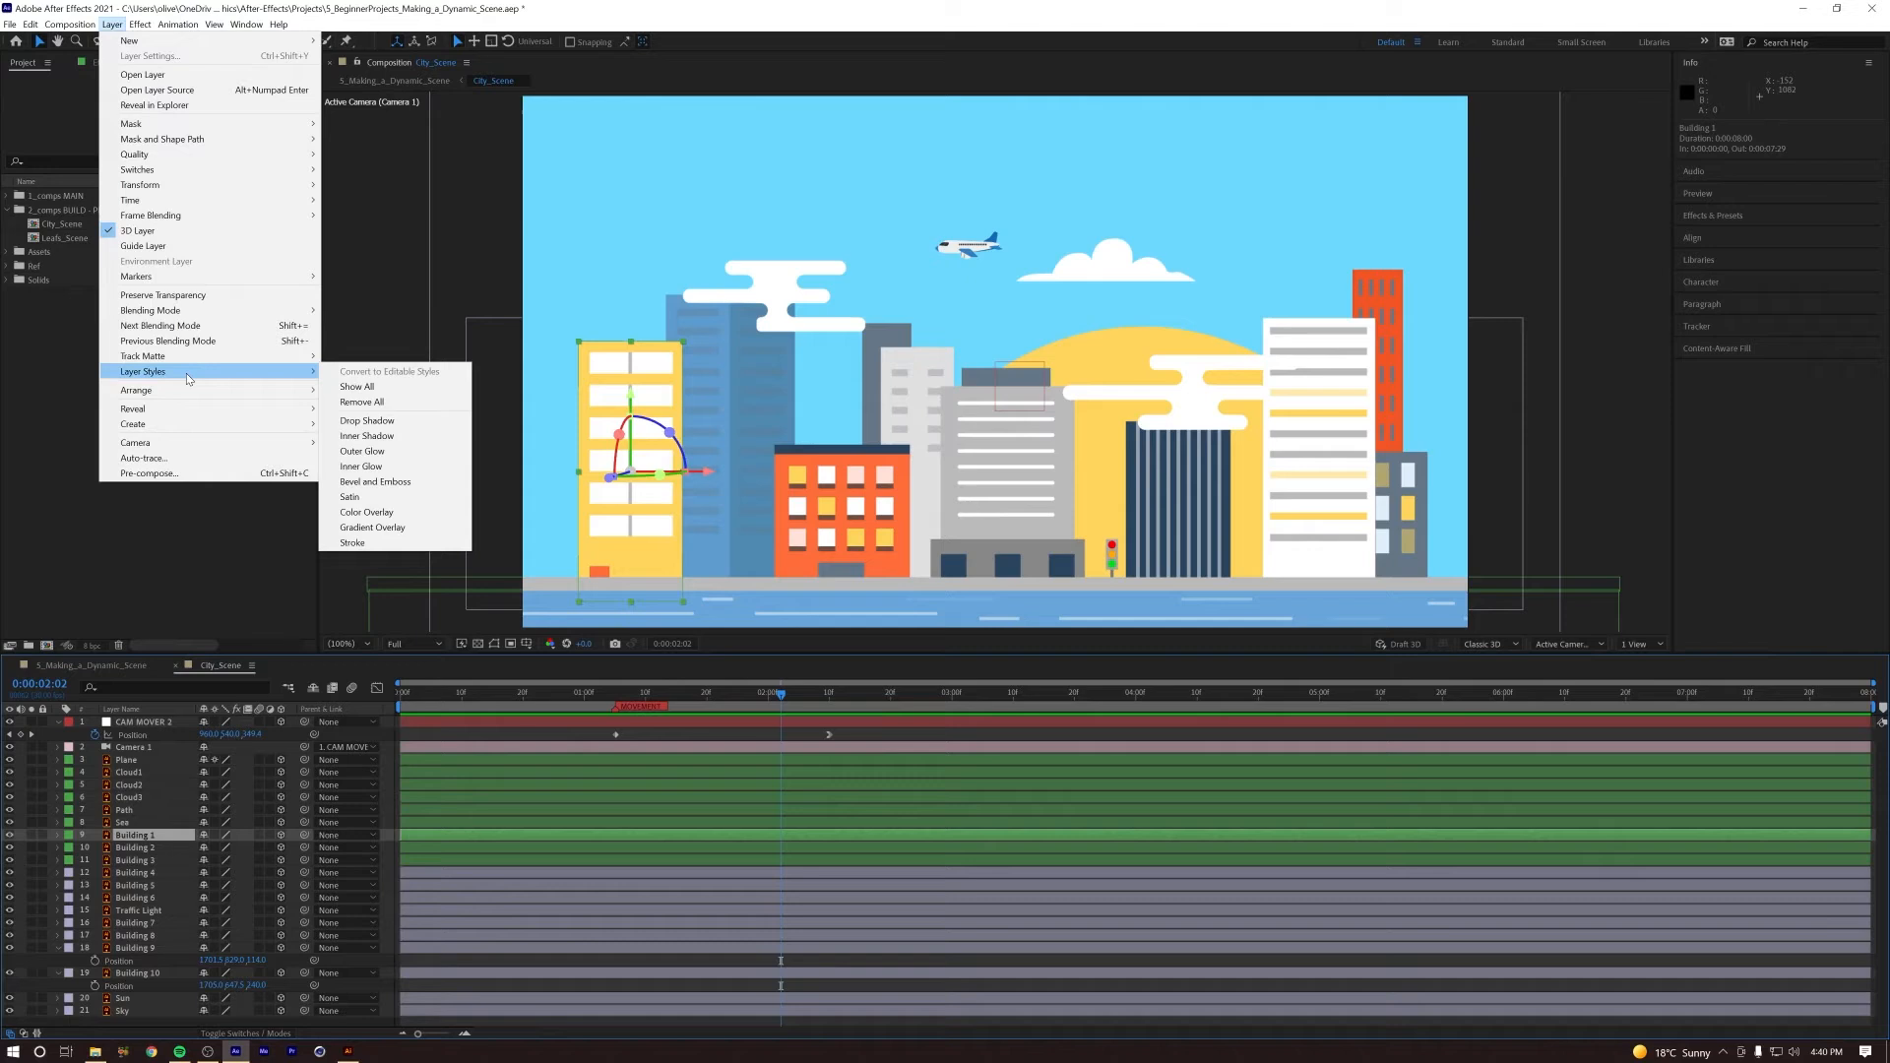
{"action": "left_click", "coordinate": [417, 423]}
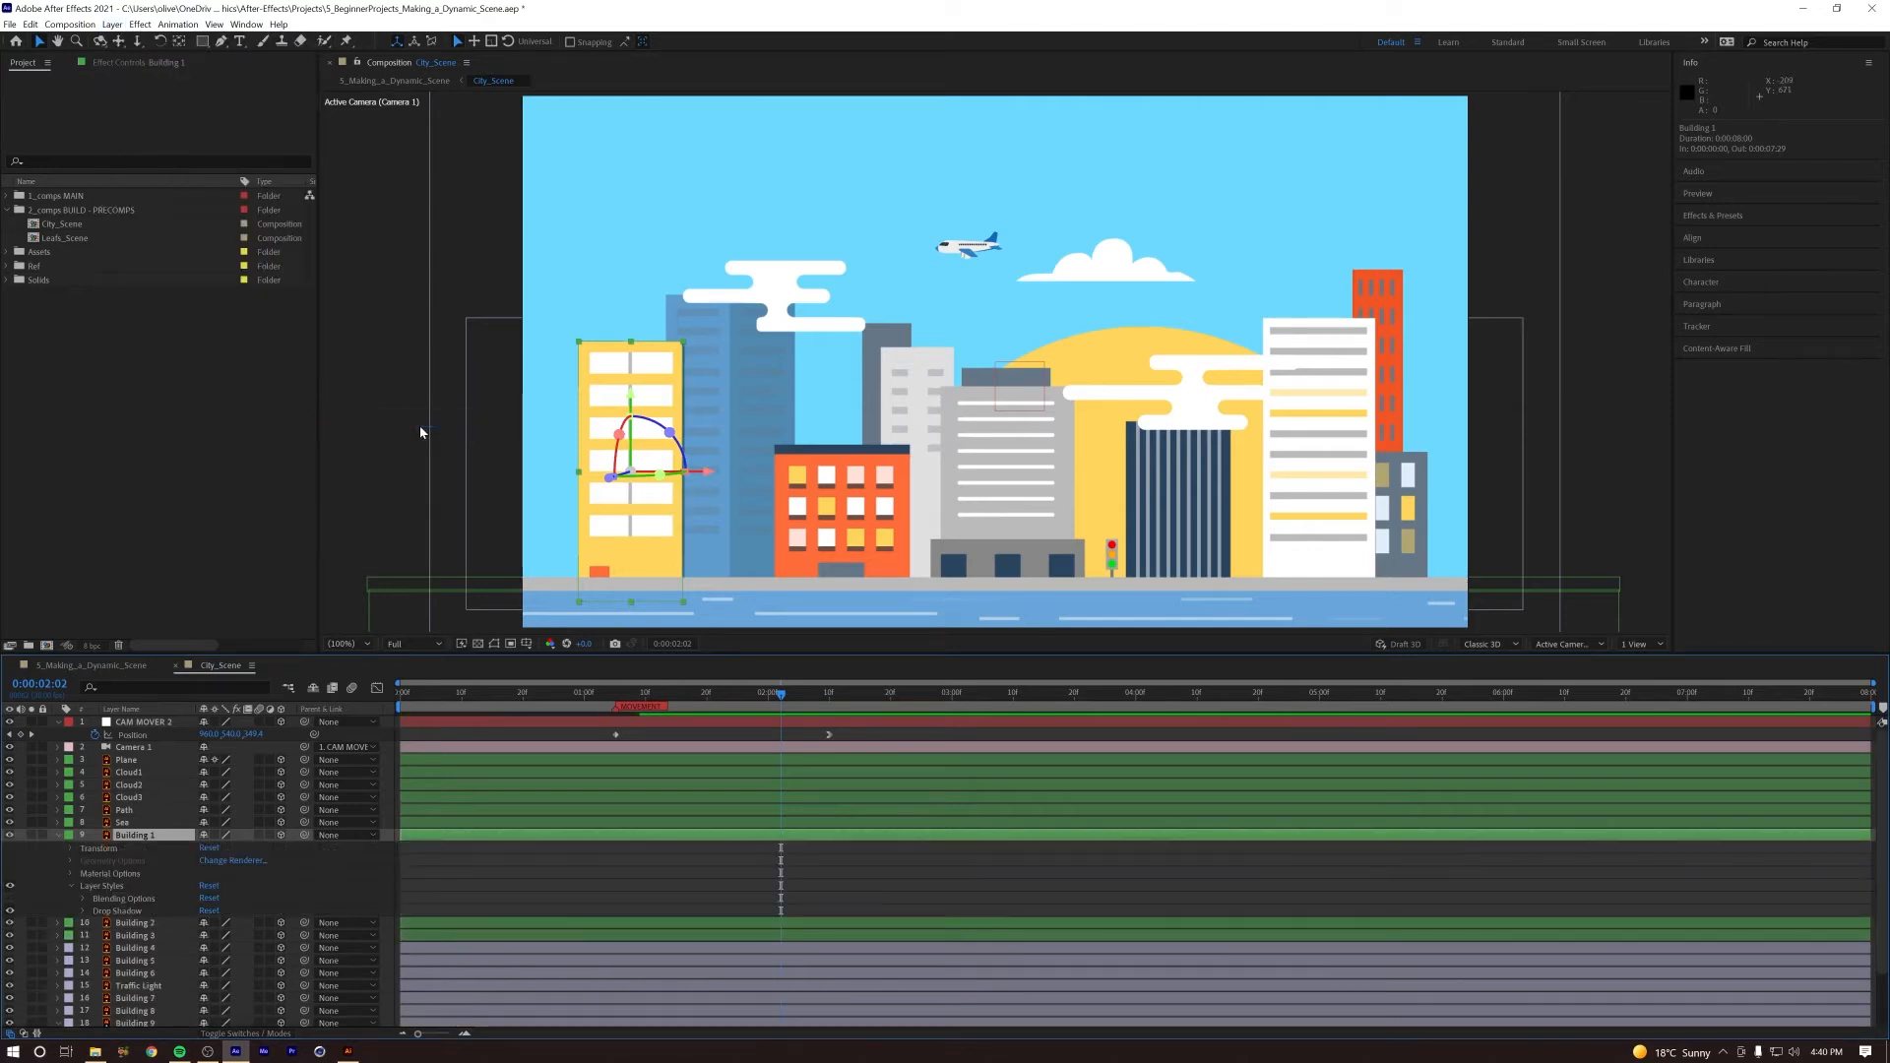
Step: Increase the size of Building 1's drop shadow, and adjust its angle and distance so it falls onto Building 2
{"action": "left_click", "coordinate": [84, 912]}
{"action": "scroll", "coordinate": [262, 970], "scroll_direction": "down", "scroll_amount": 2}
{"action": "left_click_drag", "start_coordinate": [204, 960], "coordinate": [218, 957]}
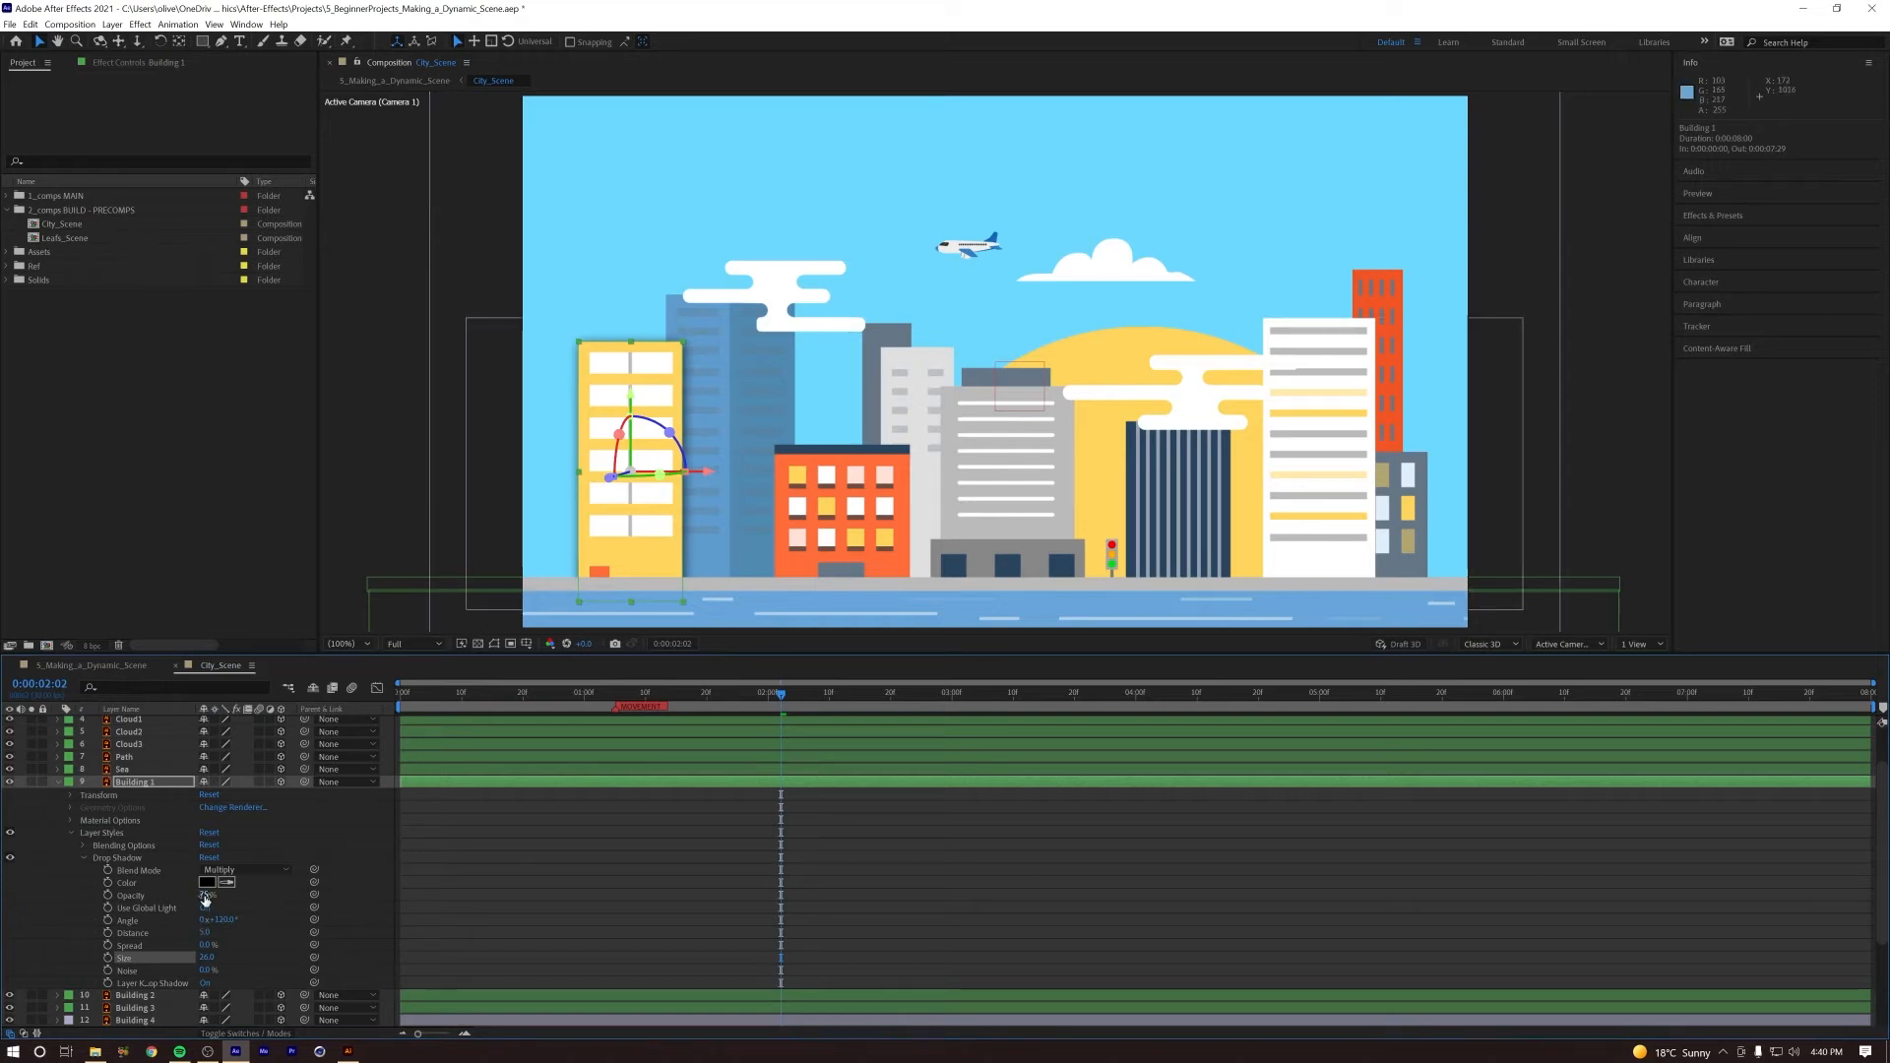
{"action": "mouse_move", "coordinate": [237, 926]}
{"action": "left_mouse_down"}
{"action": "mouse_move", "coordinate": [282, 920]}
{"action": "mouse_move", "coordinate": [222, 933]}
{"action": "left_mouse_up"}
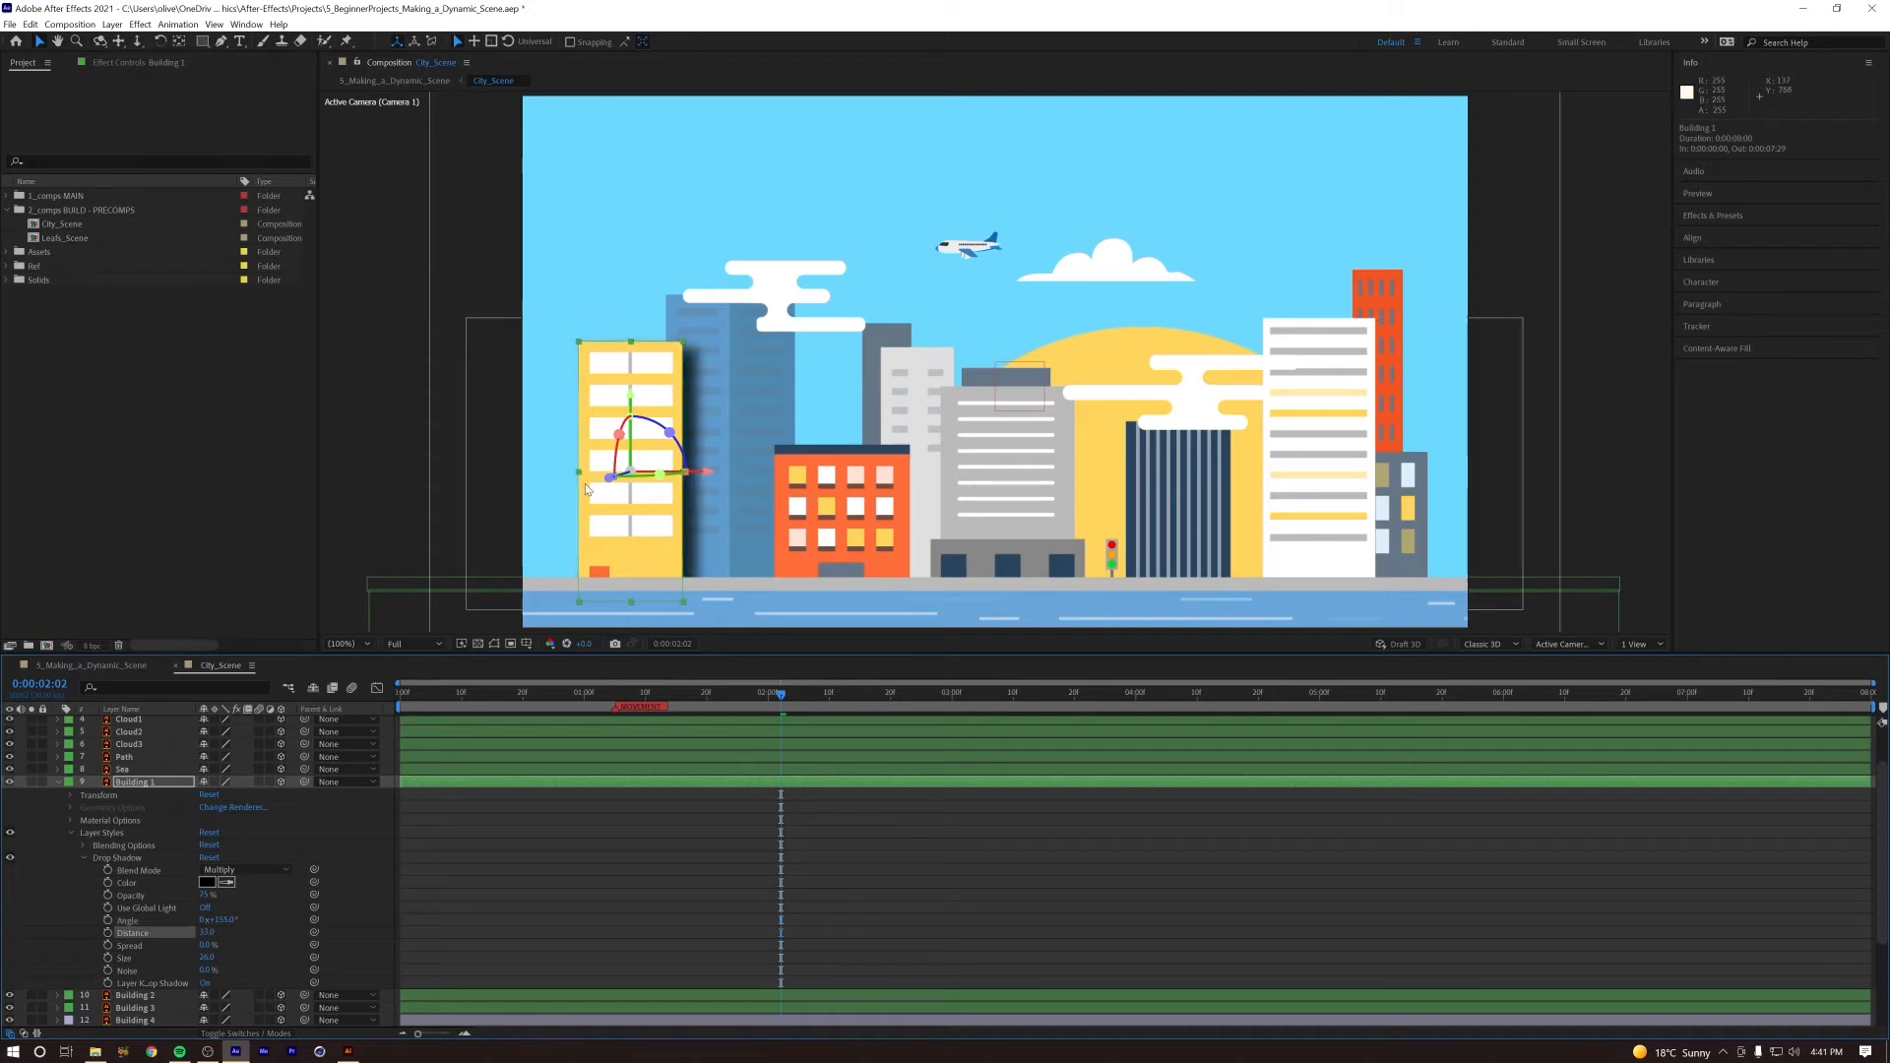
Step: Lower the opacity of Building 1's drop shadow, adjust its size, and preview the camera push
{"action": "left_click", "coordinate": [504, 864]}
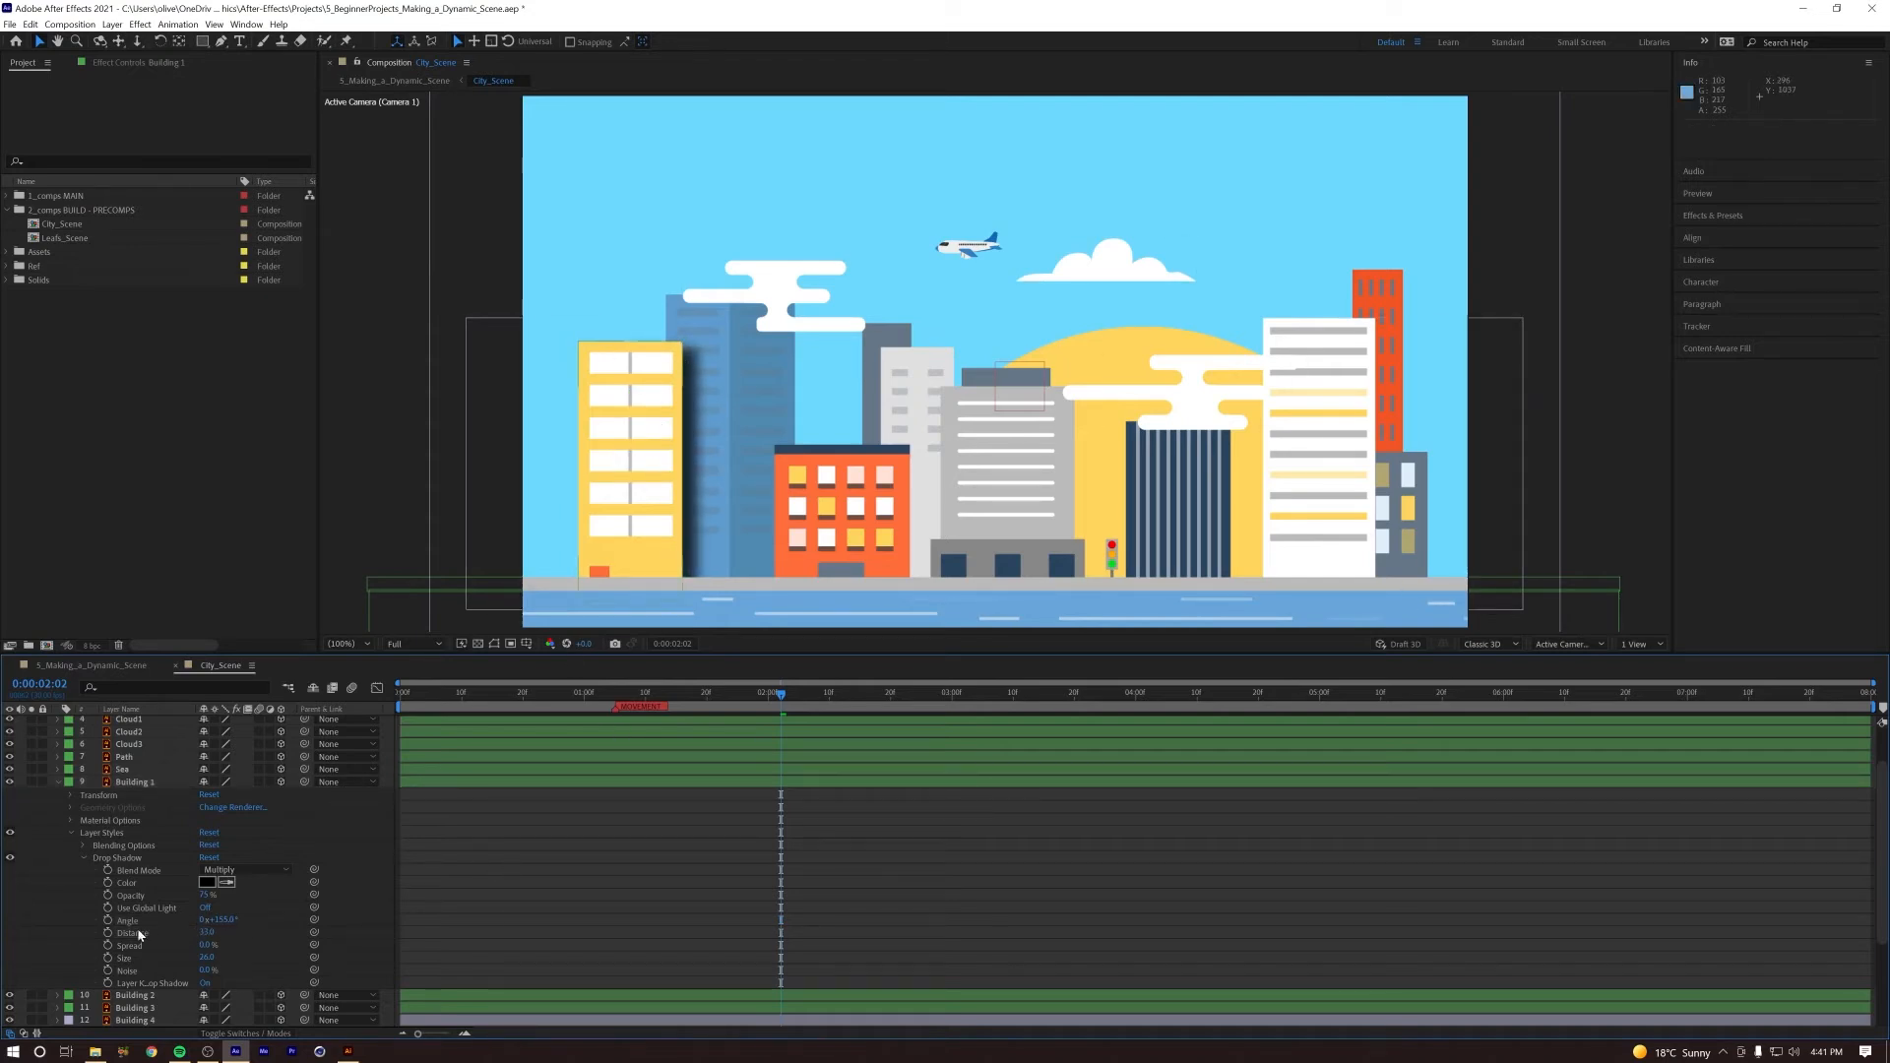
{"action": "left_click_drag", "start_coordinate": [205, 898], "coordinate": [206, 959]}
{"action": "key", "text": "ctrl+z"}
{"action": "key", "text": "space"}
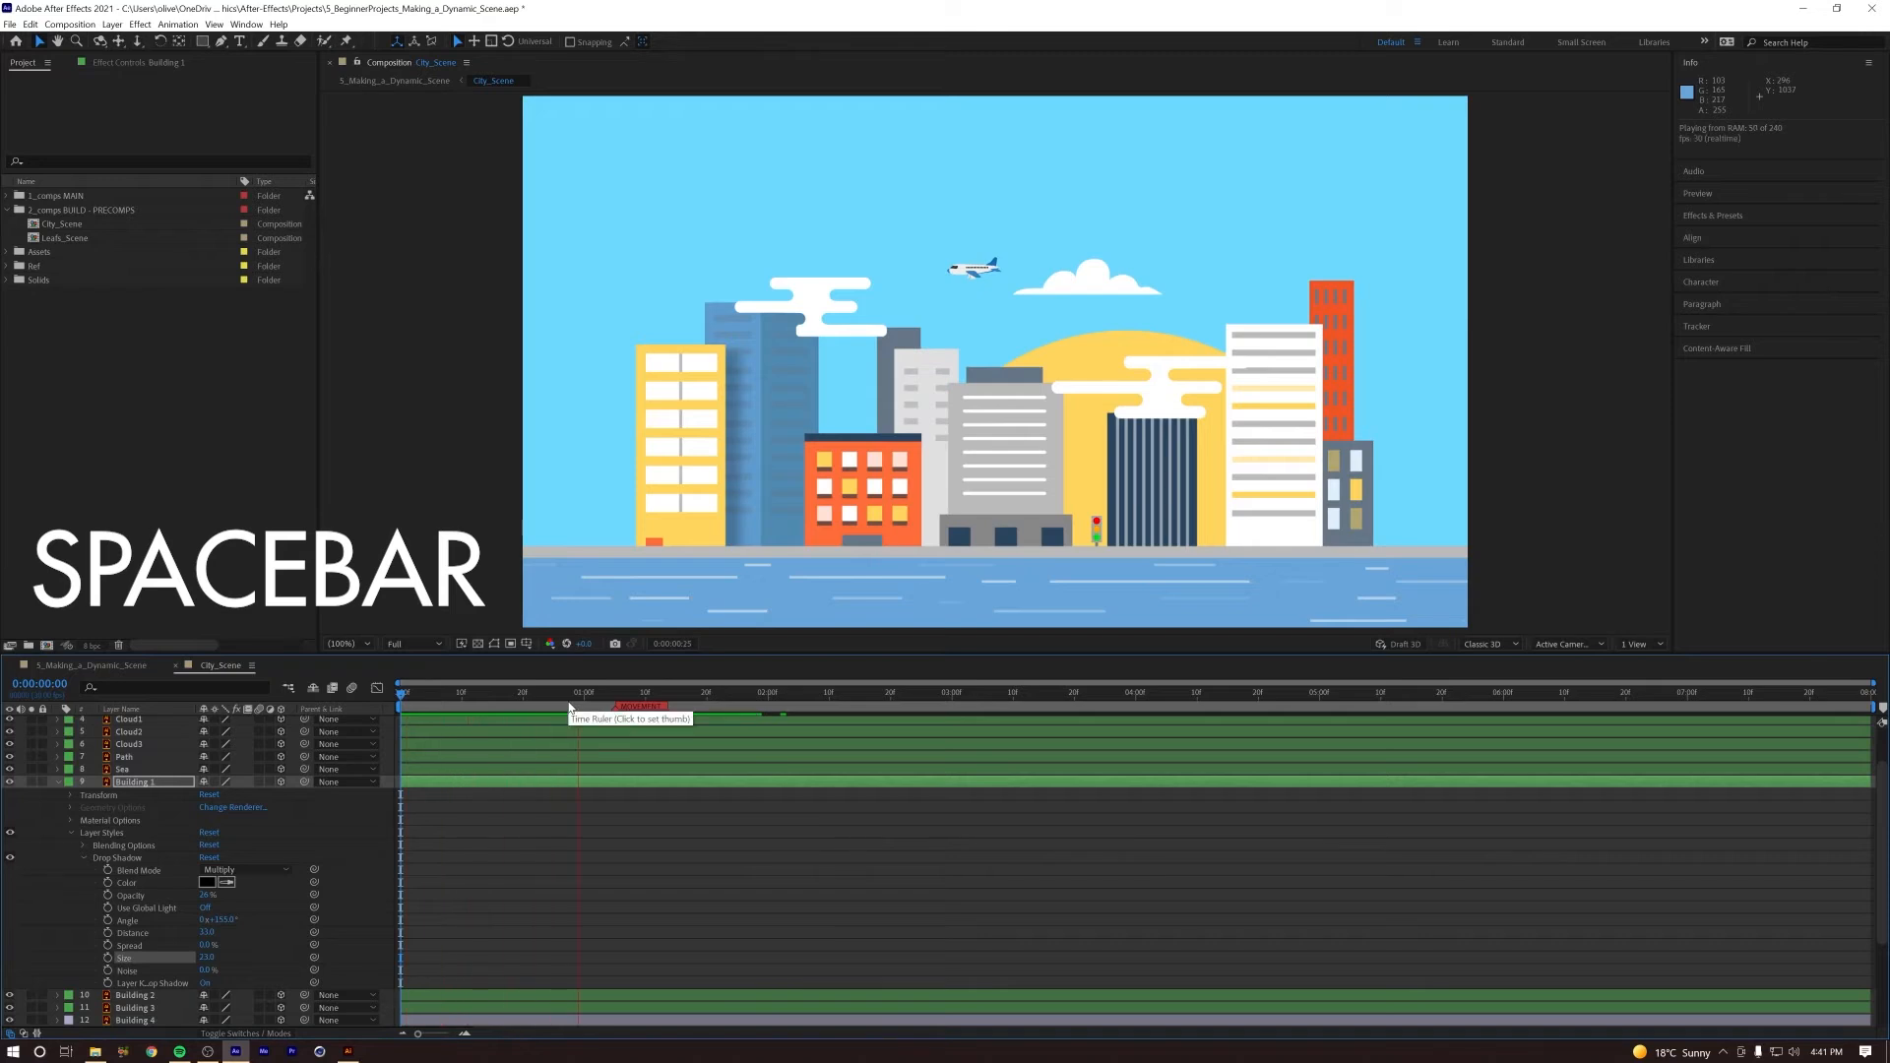
{"action": "key", "text": "space"}
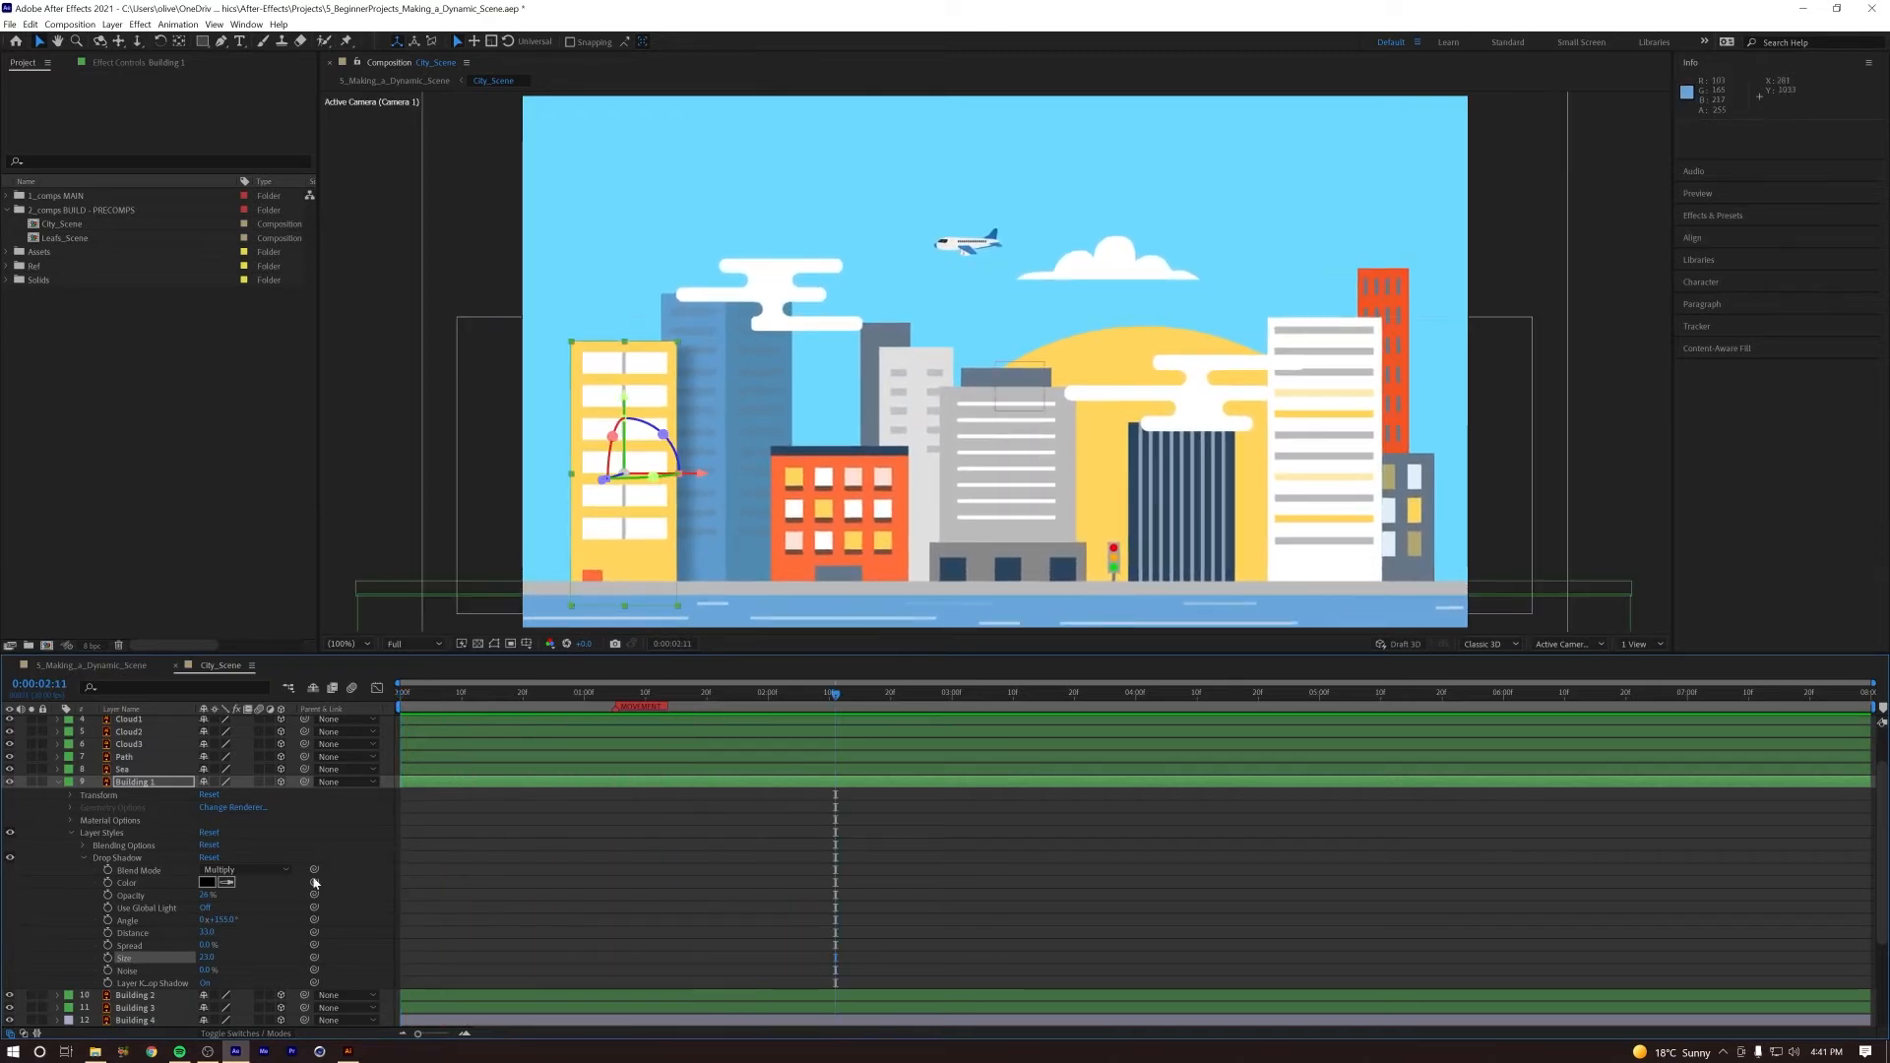
Step: Fine-tune the distance, angle, opacity and size of Building 1's drop shadow for a softer look, and replay the camera push
{"action": "mouse_move", "coordinate": [207, 933]}
{"action": "left_mouse_down"}
{"action": "mouse_move", "coordinate": [191, 931]}
{"action": "mouse_move", "coordinate": [230, 936]}
{"action": "mouse_move", "coordinate": [223, 957]}
{"action": "mouse_move", "coordinate": [200, 958]}
{"action": "mouse_move", "coordinate": [235, 920]}
{"action": "left_mouse_up"}
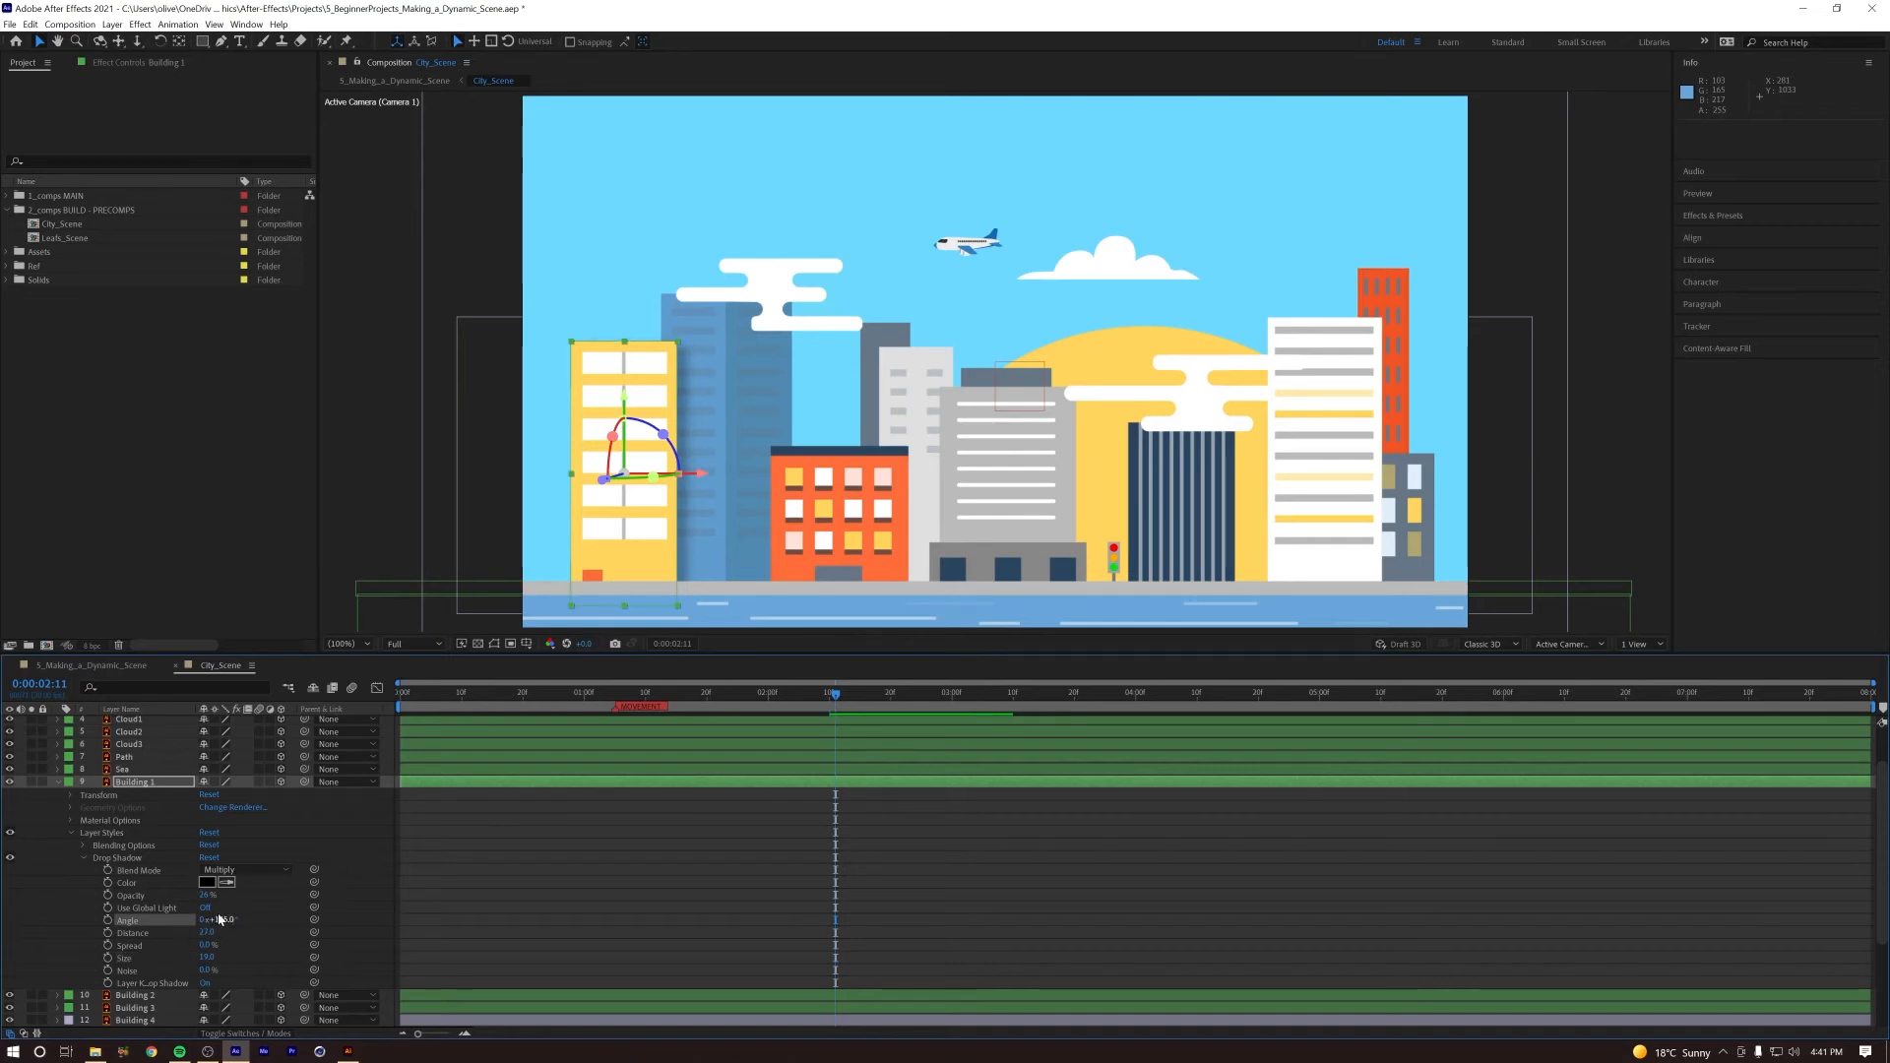
{"action": "left_click_drag", "start_coordinate": [207, 898], "coordinate": [229, 957]}
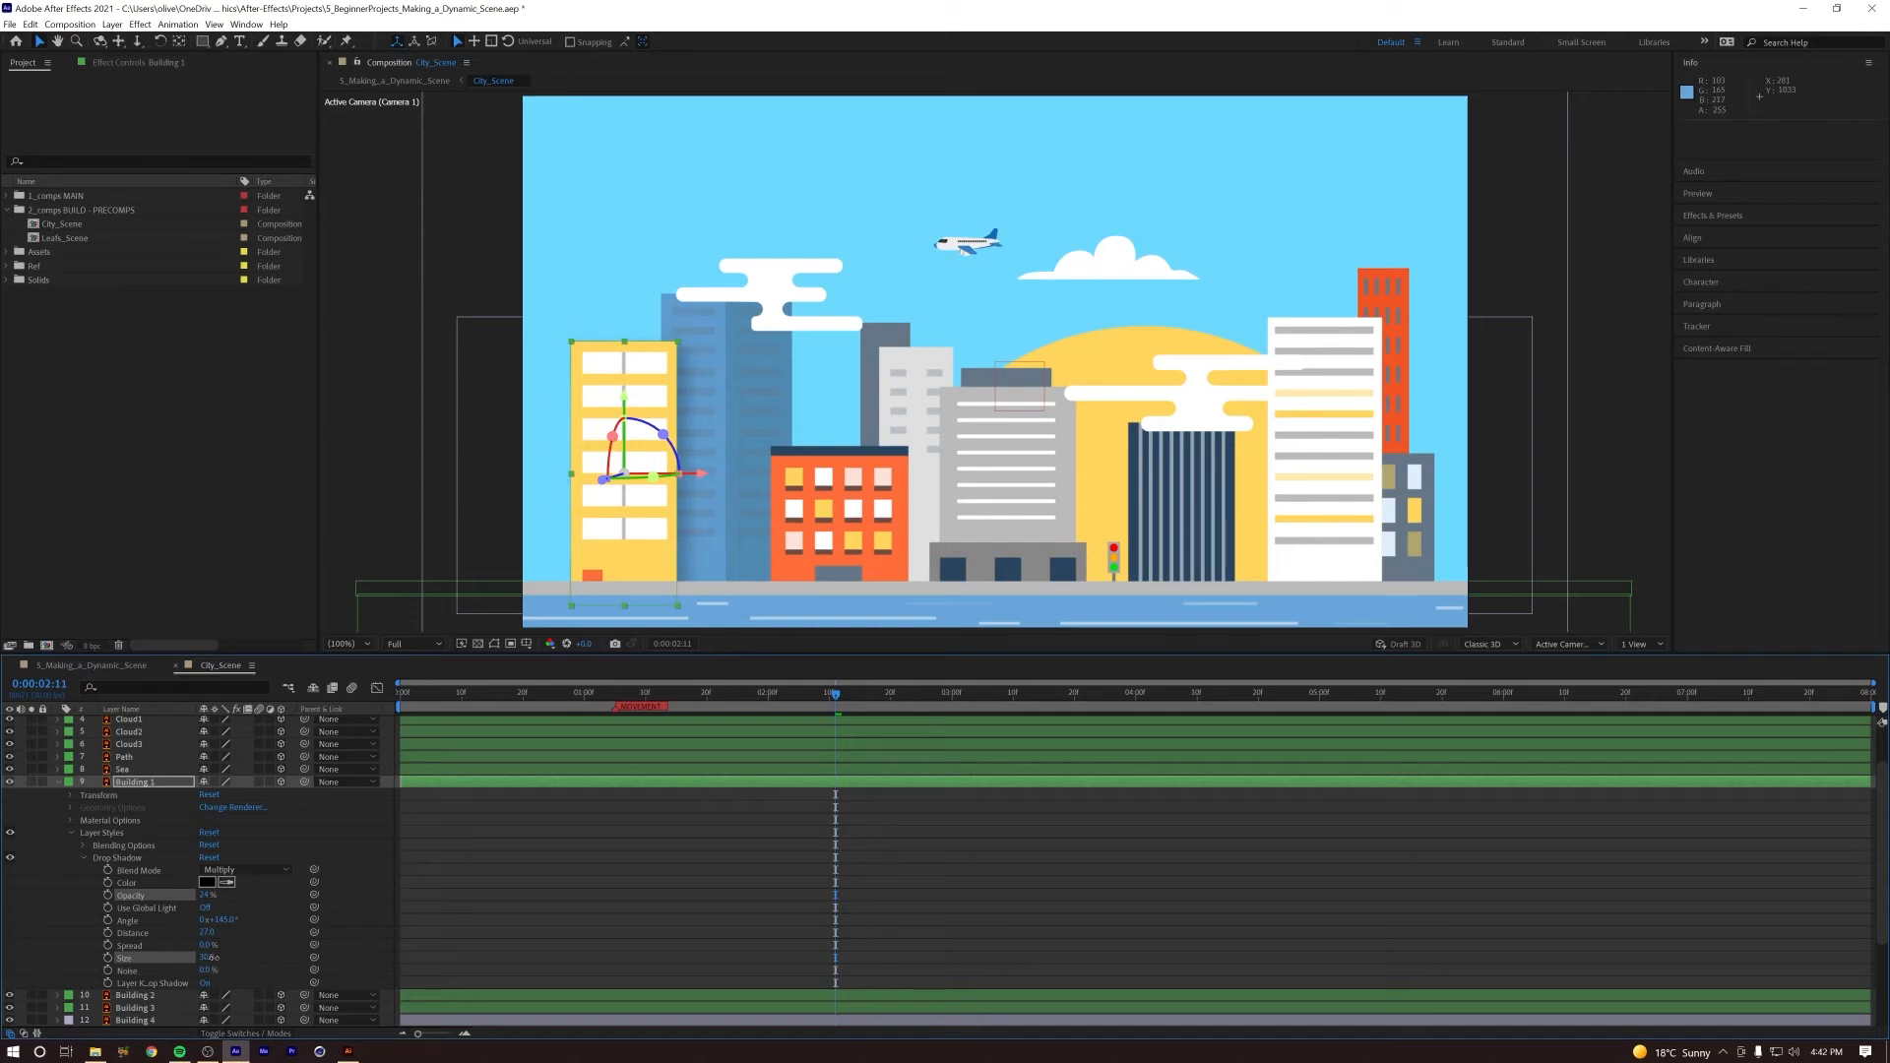
{"action": "key", "text": "space"}
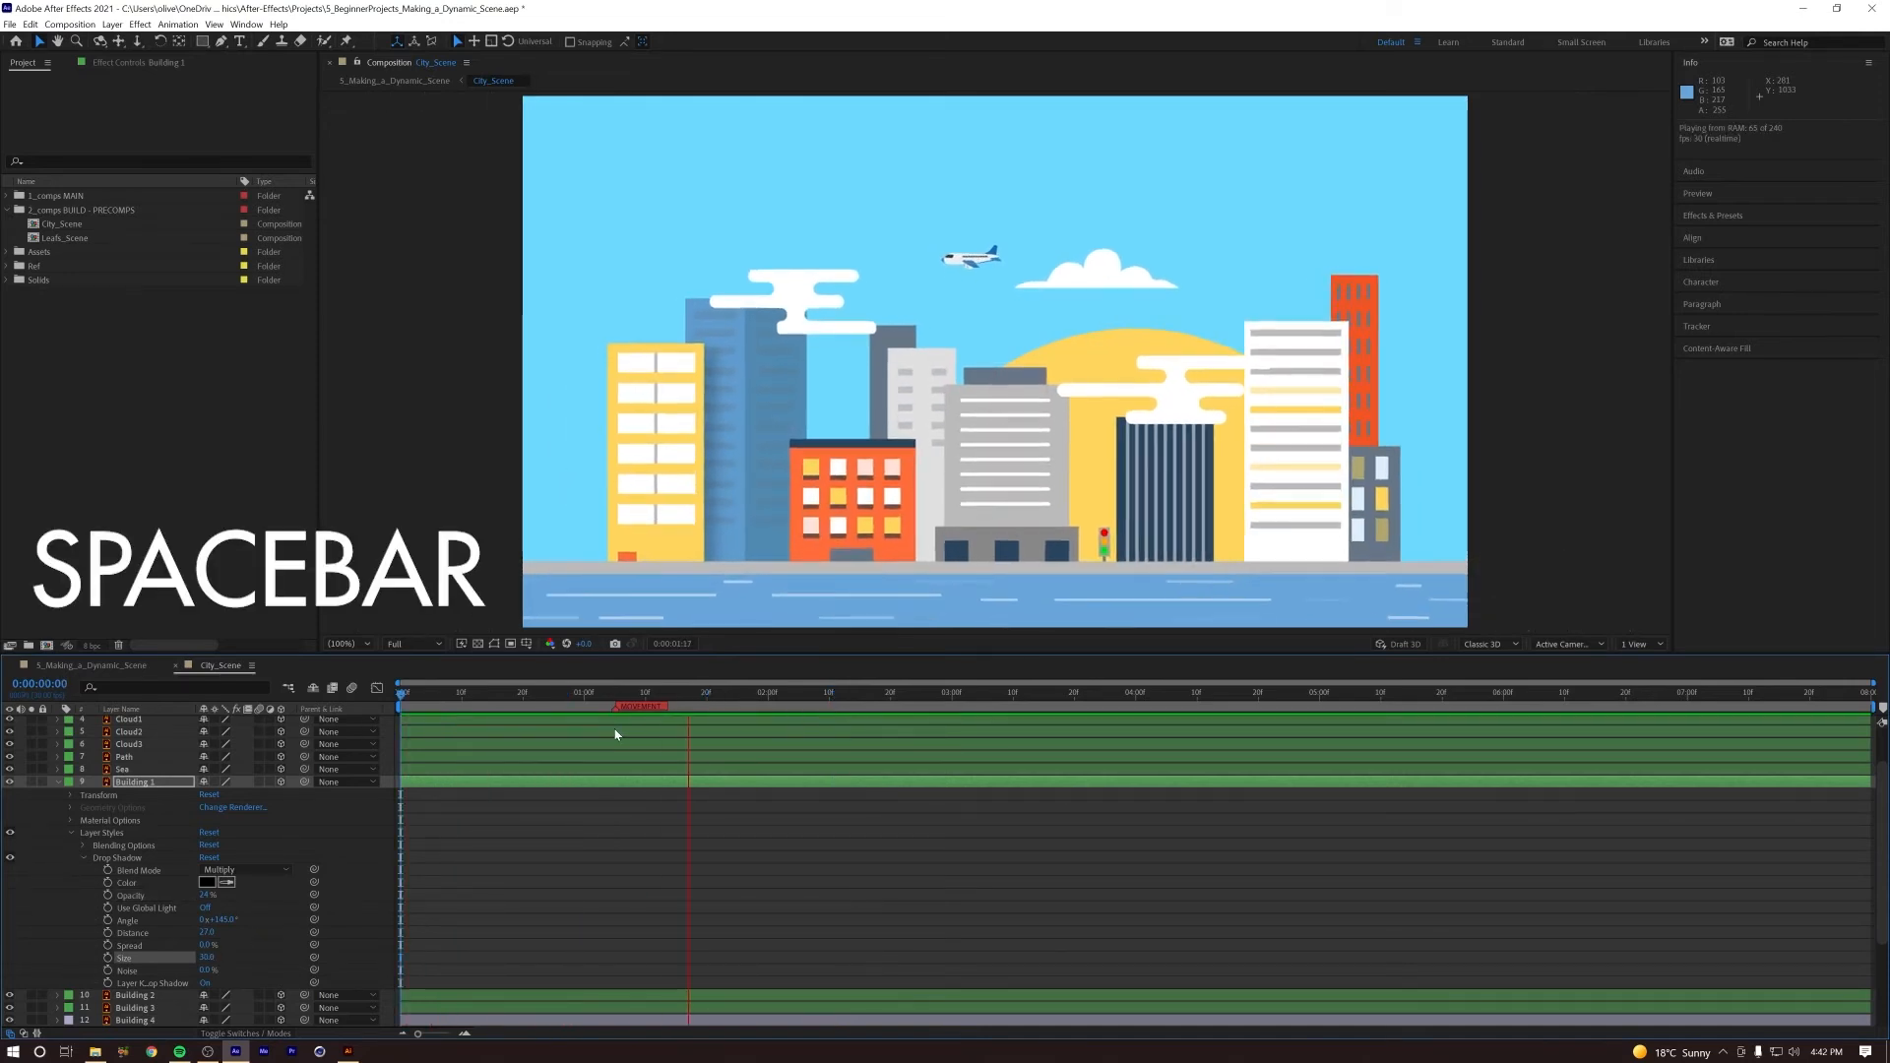
{"action": "key", "text": "space"}
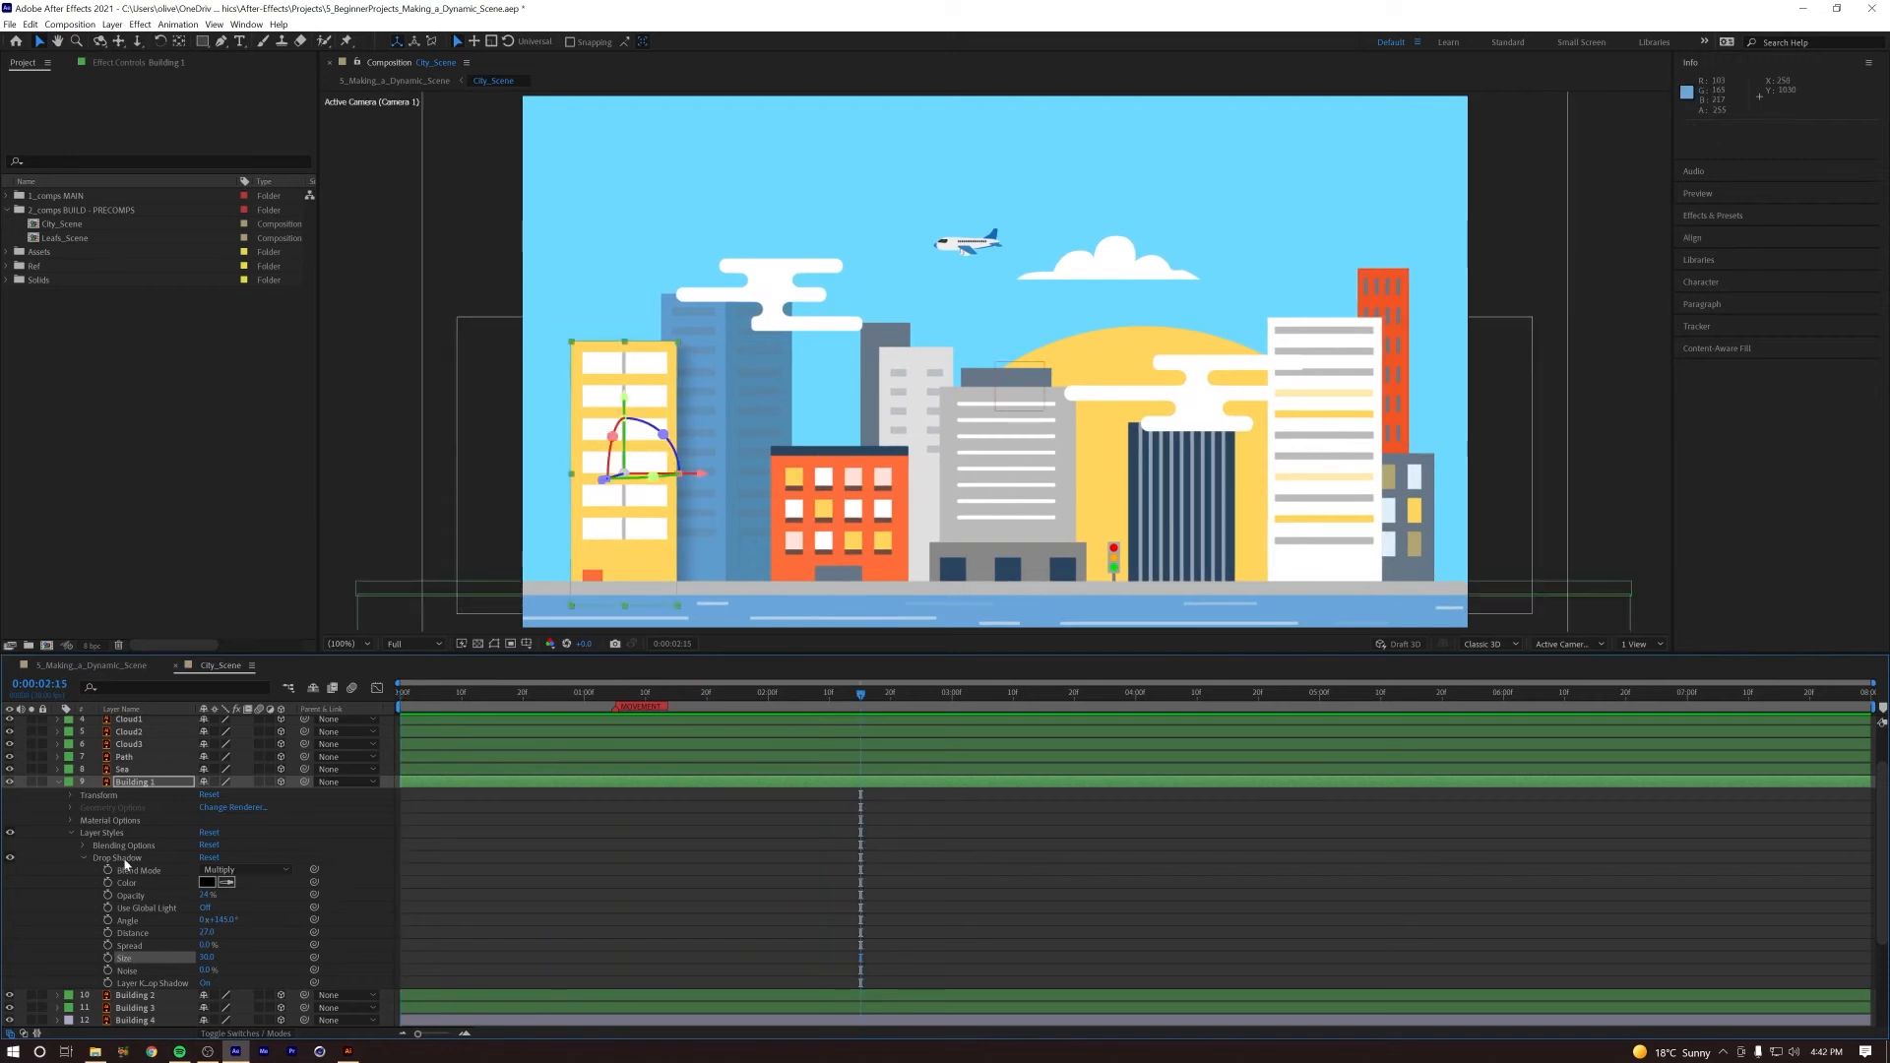
Step: Copy Building 1's Drop Shadow layer style and paste it onto Building 3
{"action": "left_click", "coordinate": [124, 860]}
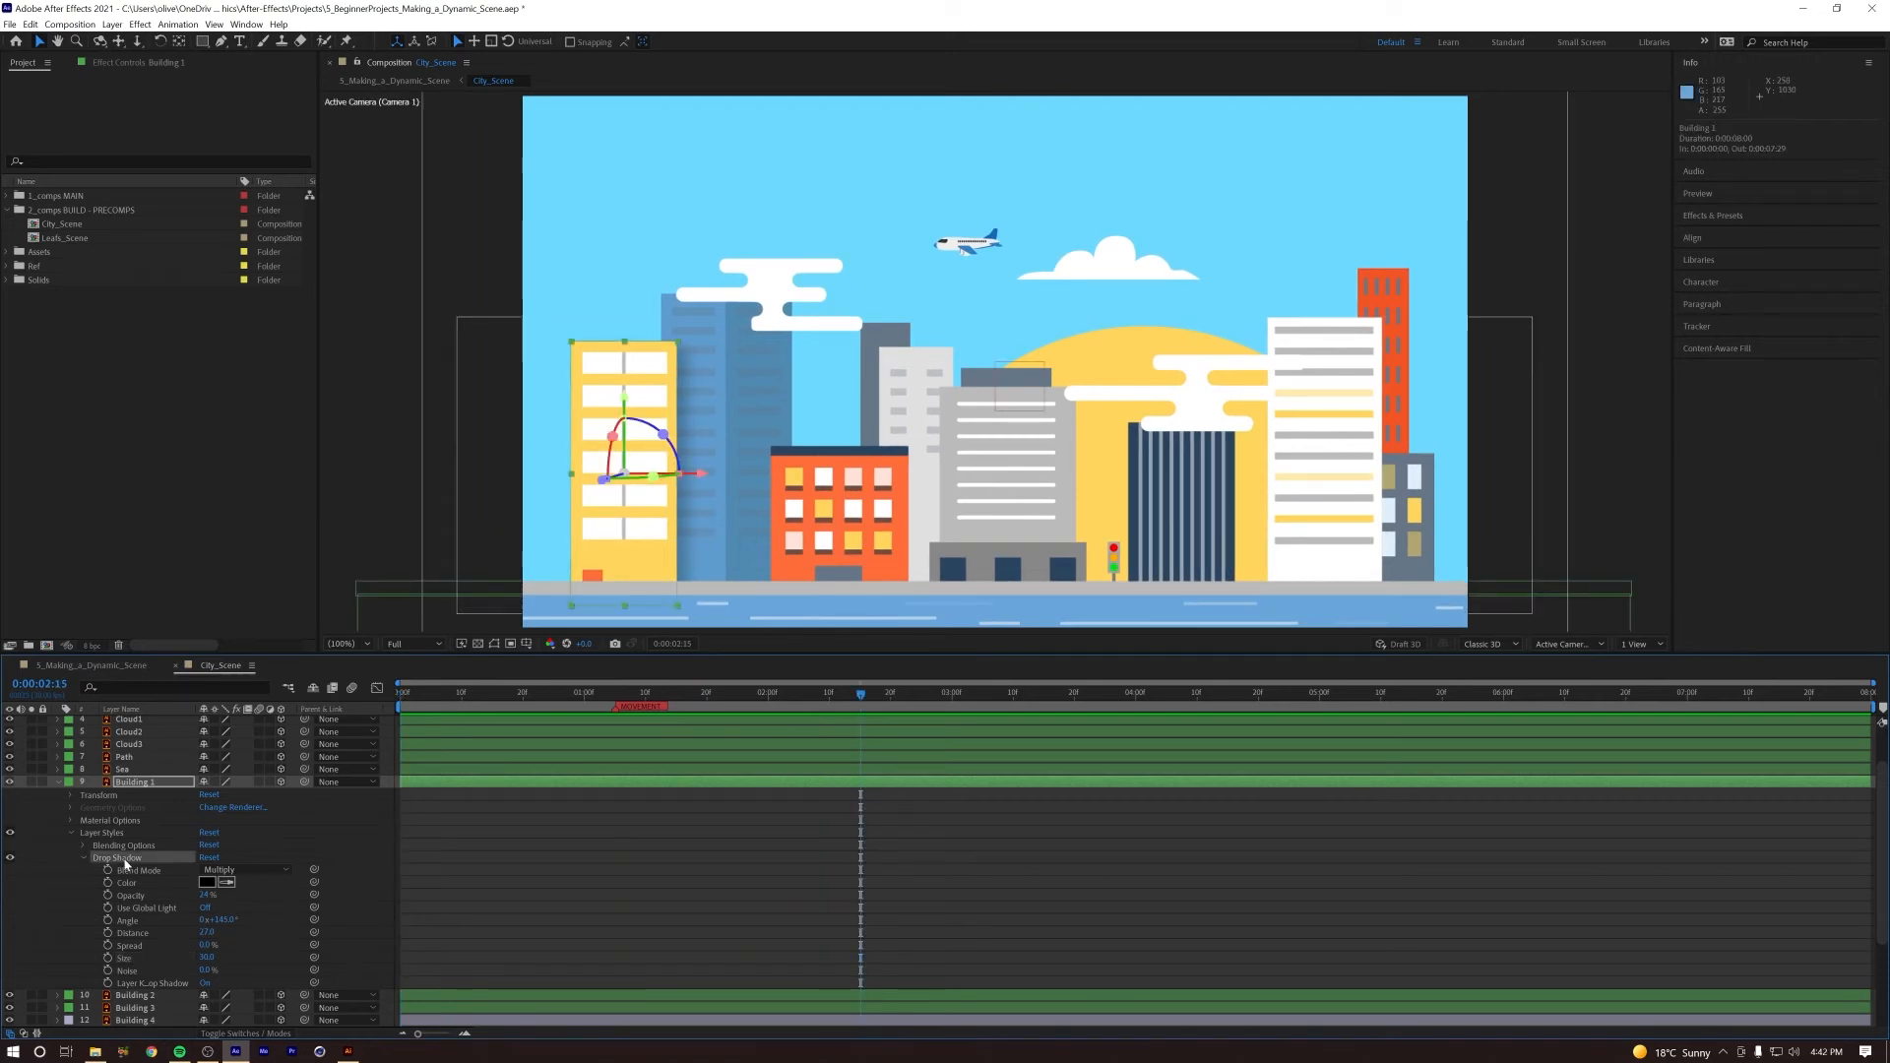
{"action": "key", "text": "u"}
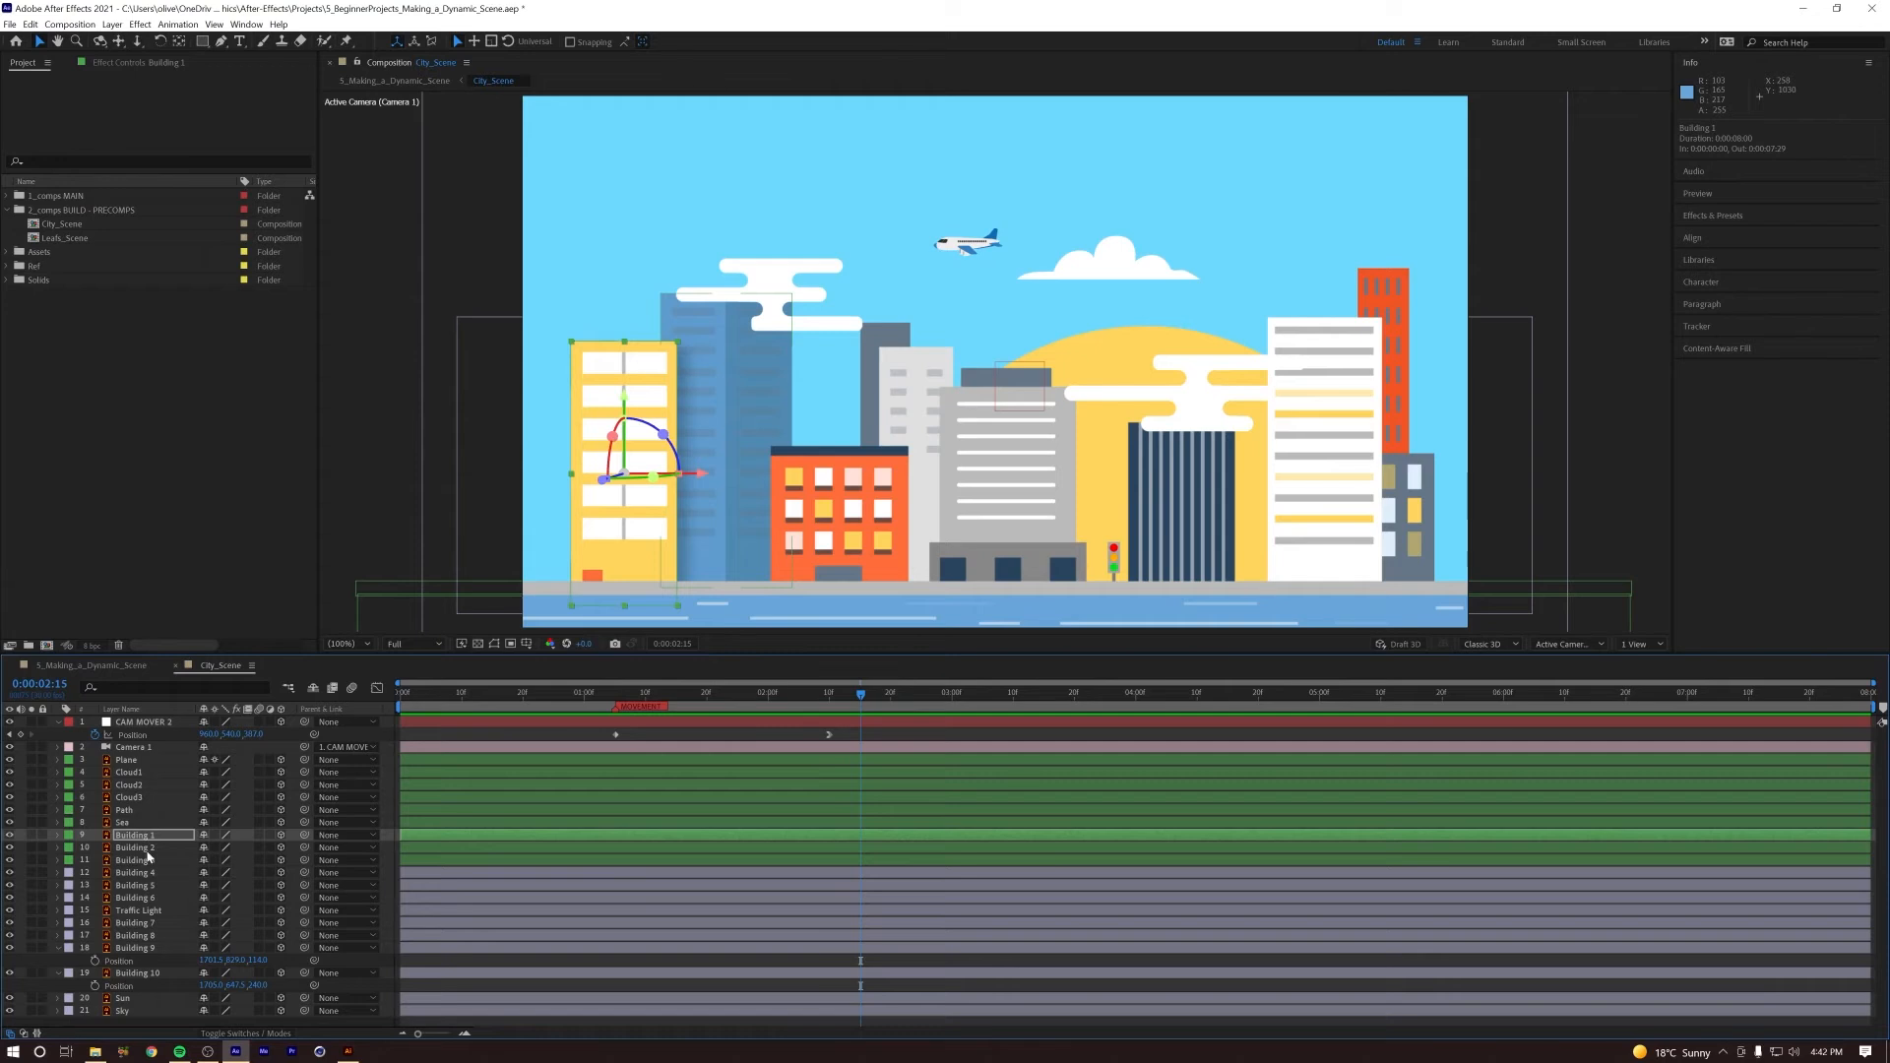
{"action": "left_click", "coordinate": [147, 852]}
{"action": "left_click", "coordinate": [145, 863]}
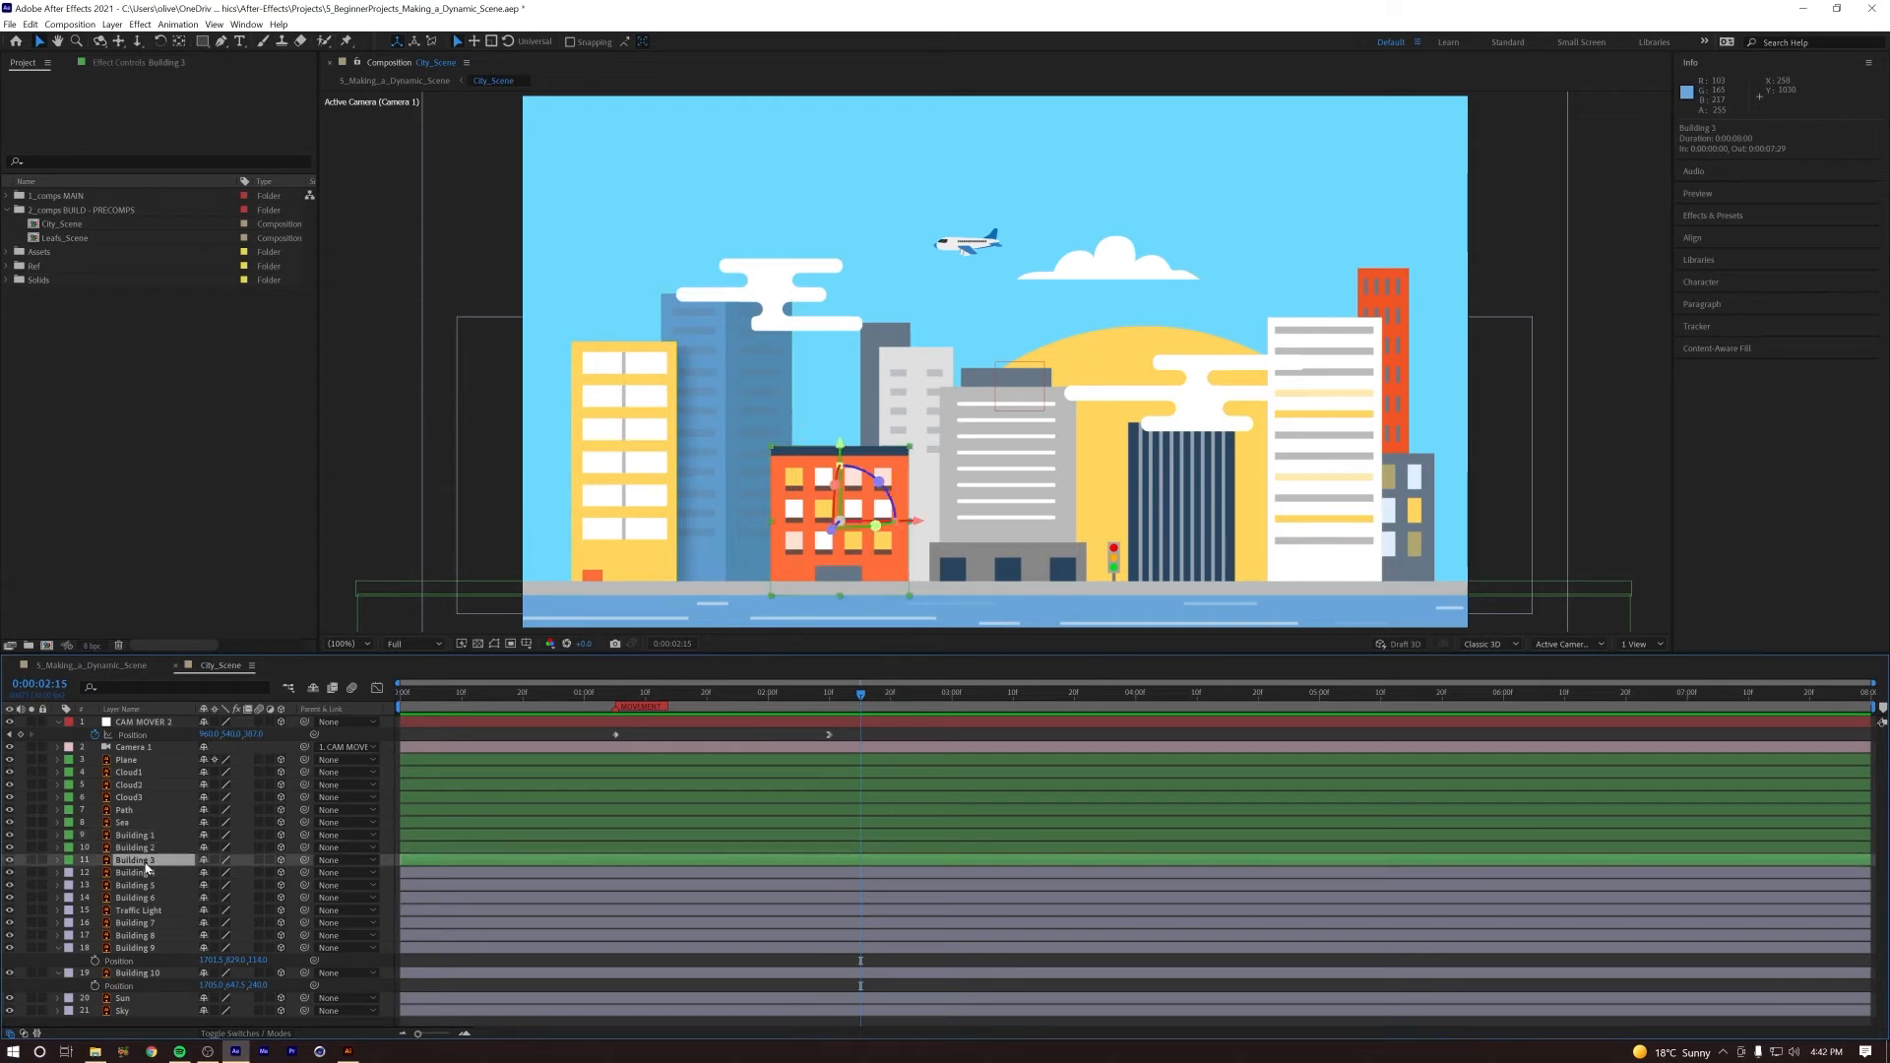
{"action": "key", "text": "ctrl+v"}
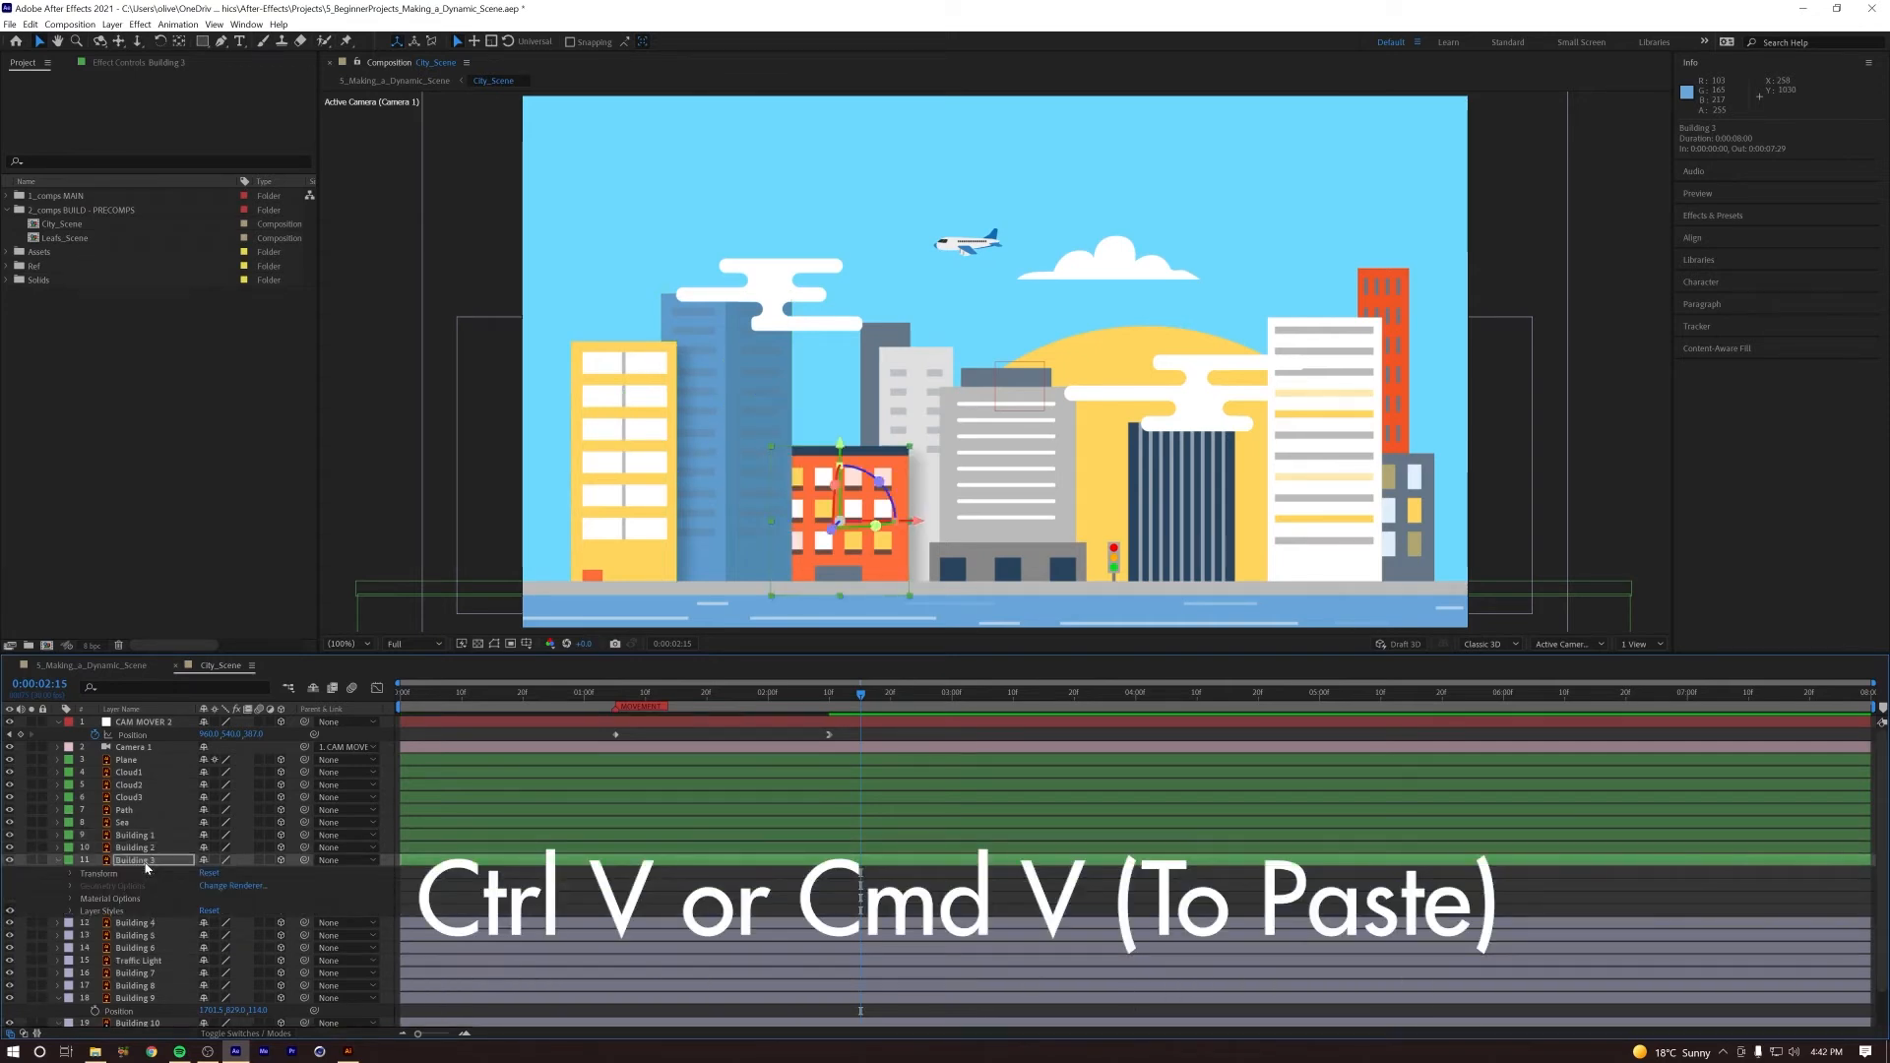
Step: Move the Building 3 layer above Building 2 in the layer order and scrub through the camera push
{"action": "key", "text": "ctrl+z"}
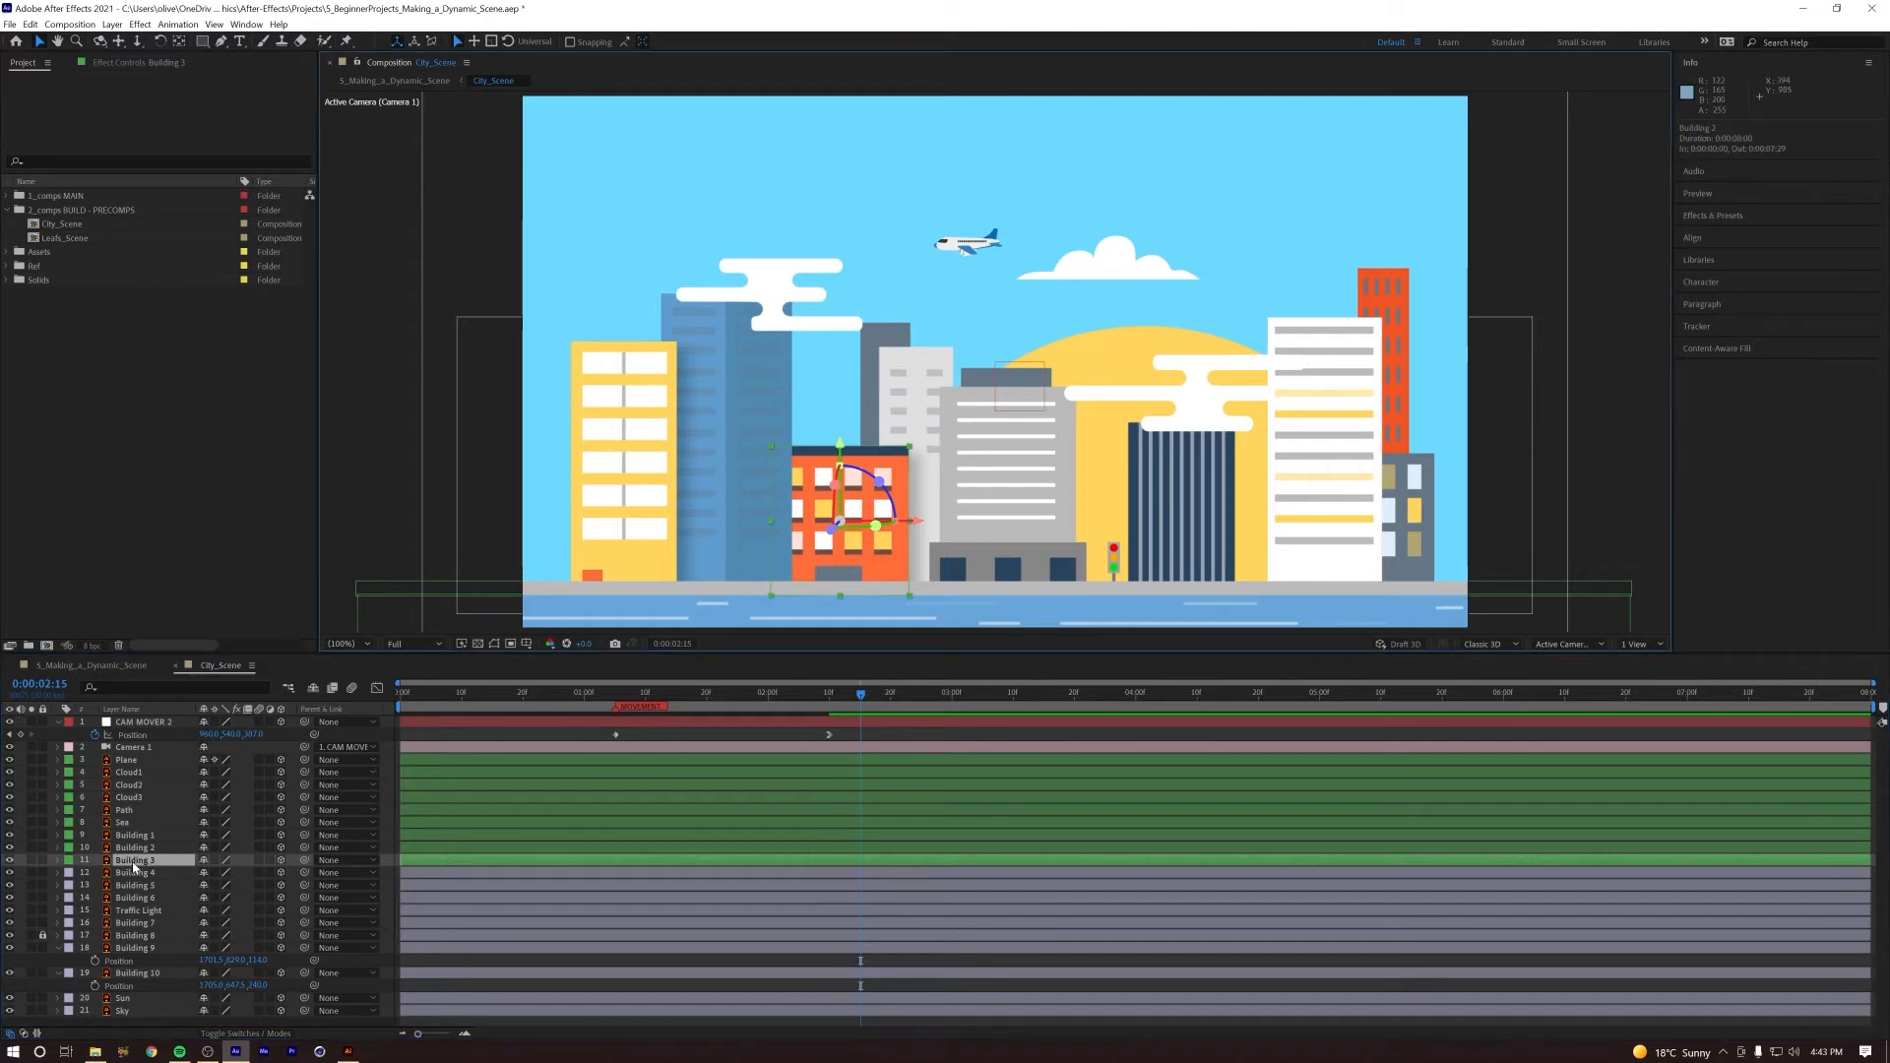
{"action": "left_click_drag", "start_coordinate": [130, 861], "coordinate": [143, 845]}
{"action": "left_click_drag", "start_coordinate": [613, 694], "coordinate": [785, 652]}
Step: Paste the drop shadow onto Building 6 and move that layer above Building 4 in the layer order
{"action": "left_click", "coordinate": [1006, 485]}
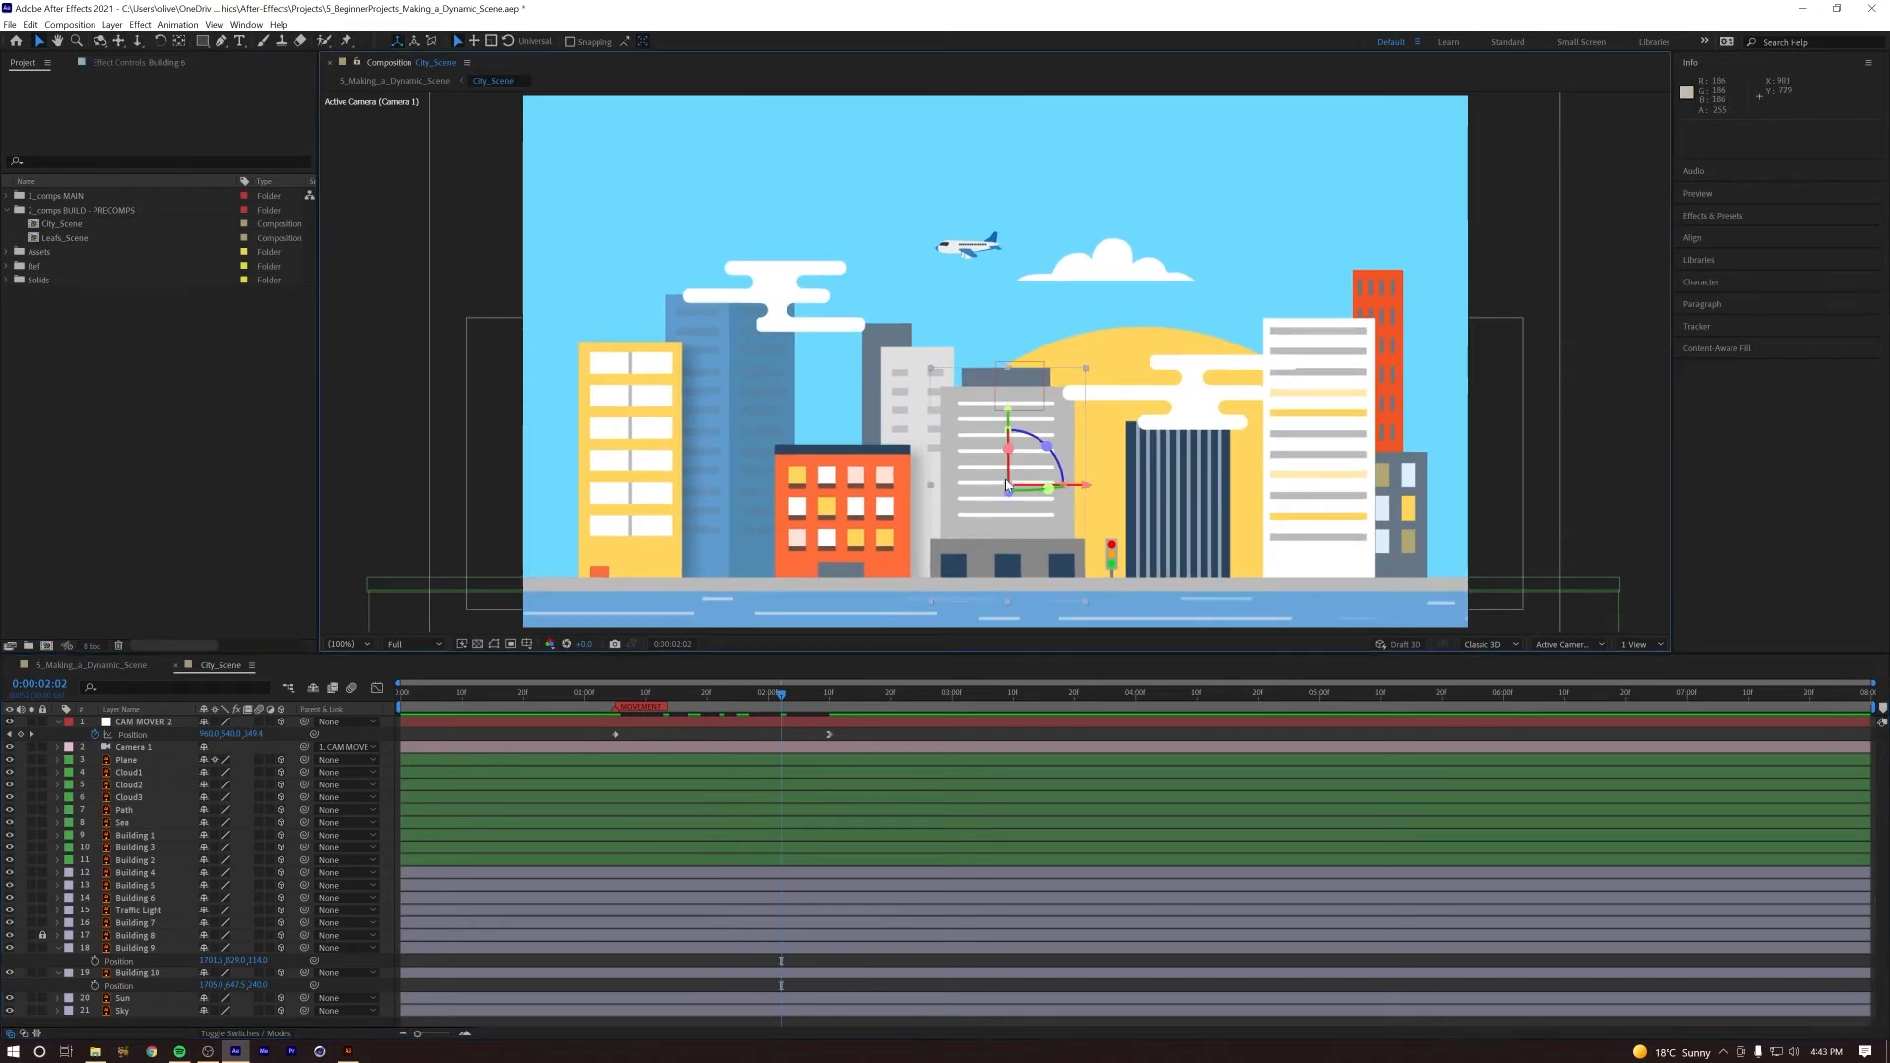
{"action": "key", "text": "ctrl+v"}
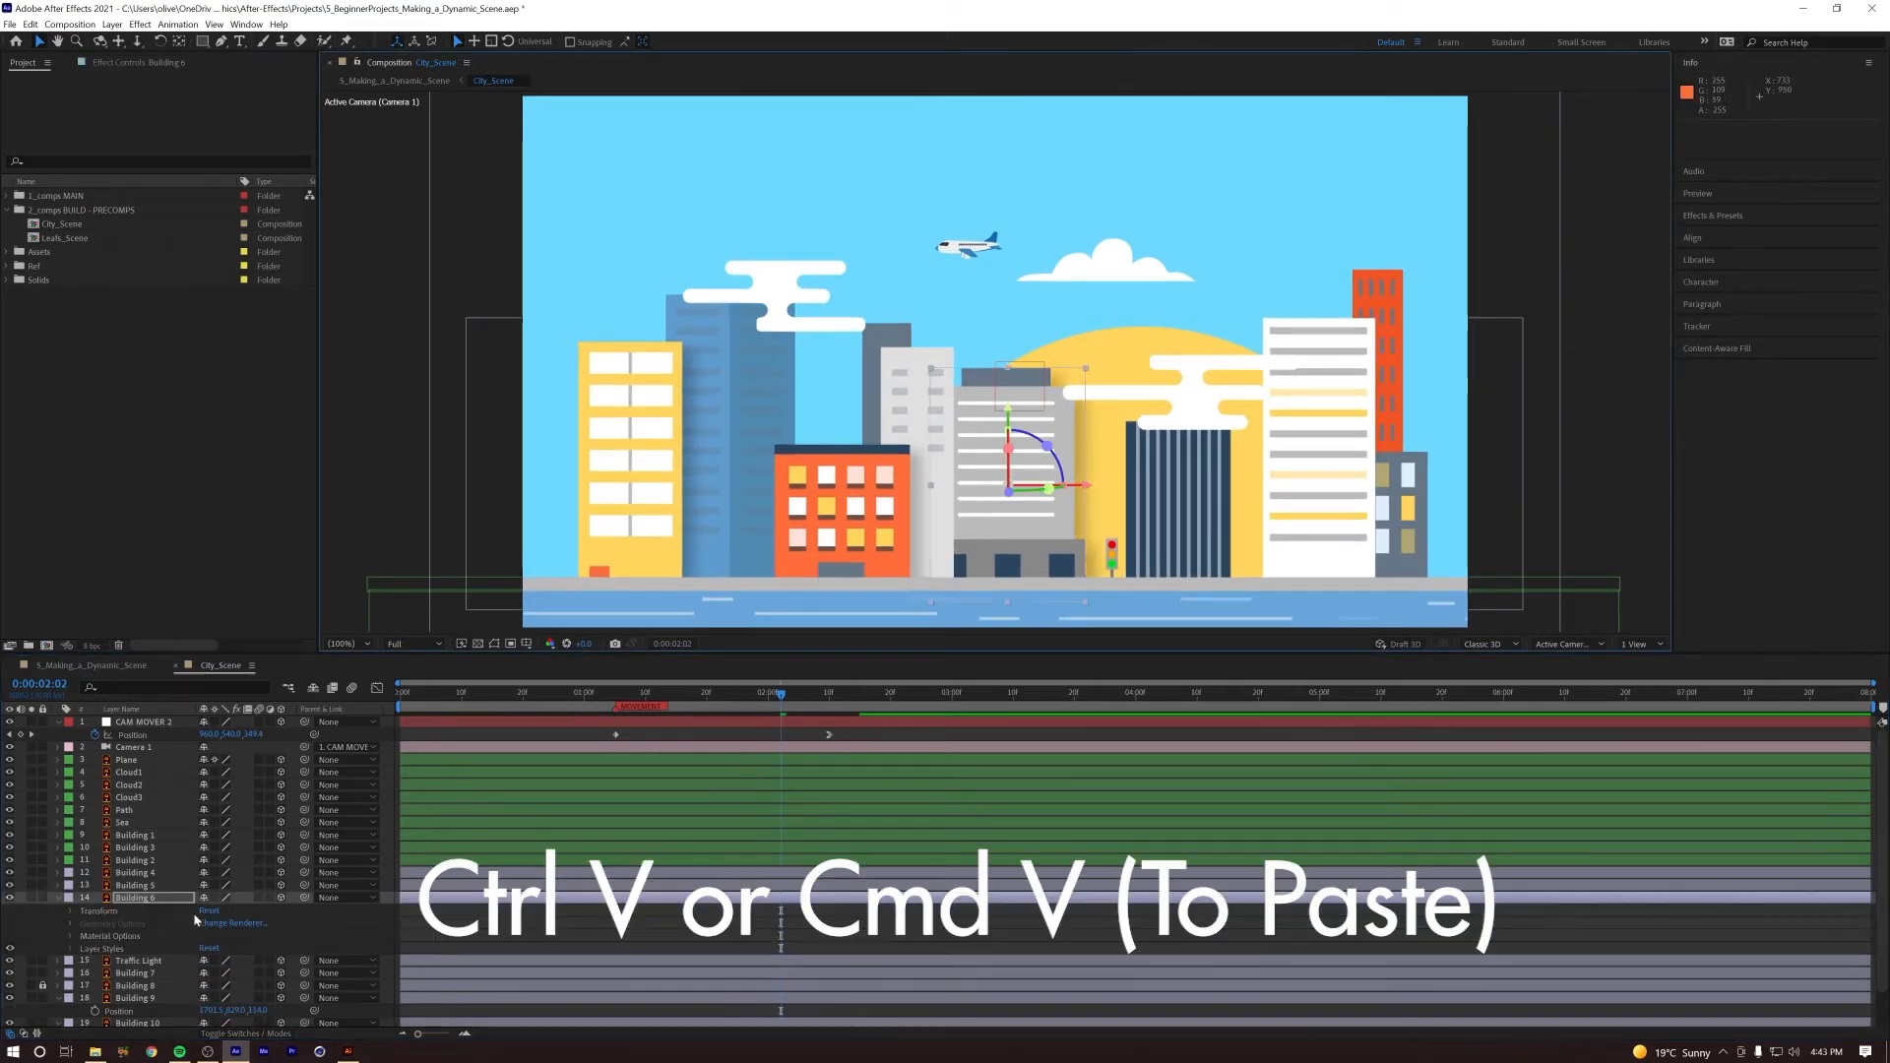
{"action": "left_click_drag", "start_coordinate": [135, 902], "coordinate": [147, 872]}
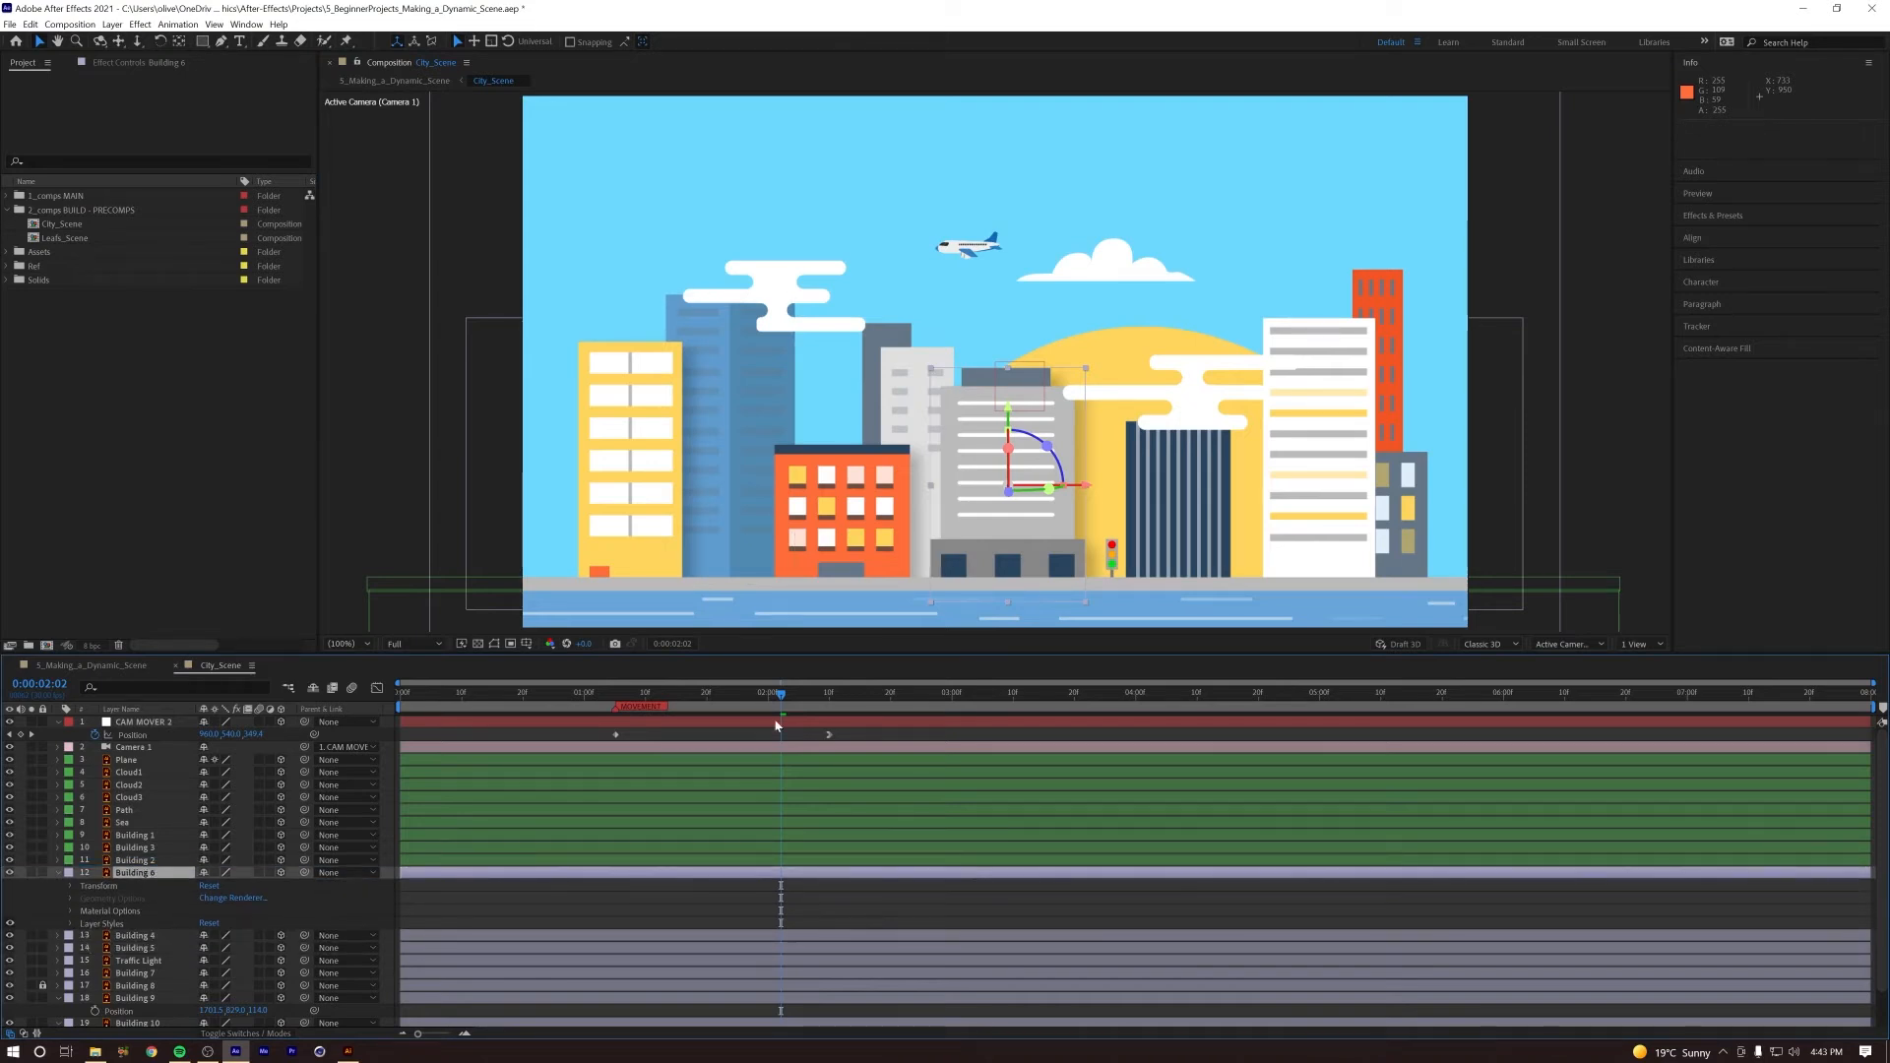
Step: Rotate the angle of Building 6's drop shadow so it falls onto the light grey building beside it, adjust its size, and preview
{"action": "left_click", "coordinate": [70, 923]}
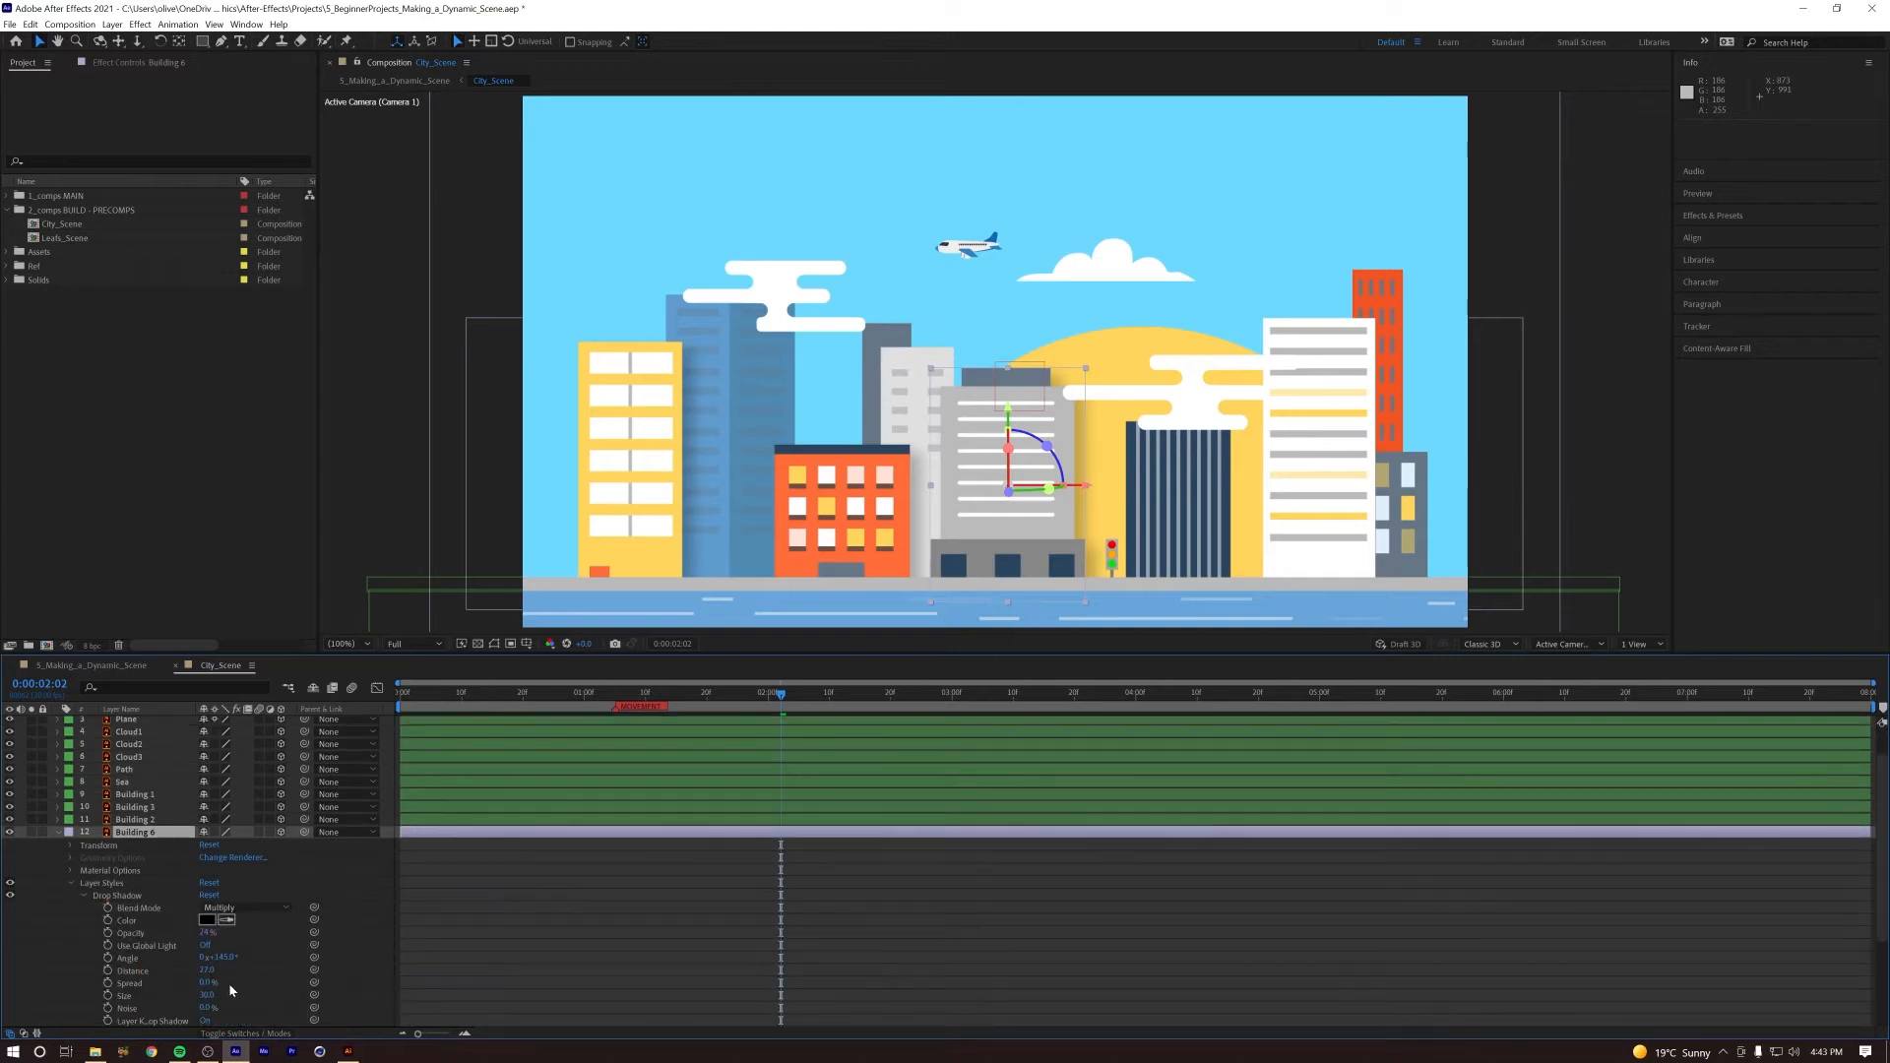
{"action": "left_click_drag", "start_coordinate": [220, 959], "coordinate": [269, 958]}
{"action": "left_click_drag", "start_coordinate": [227, 961], "coordinate": [167, 965]}
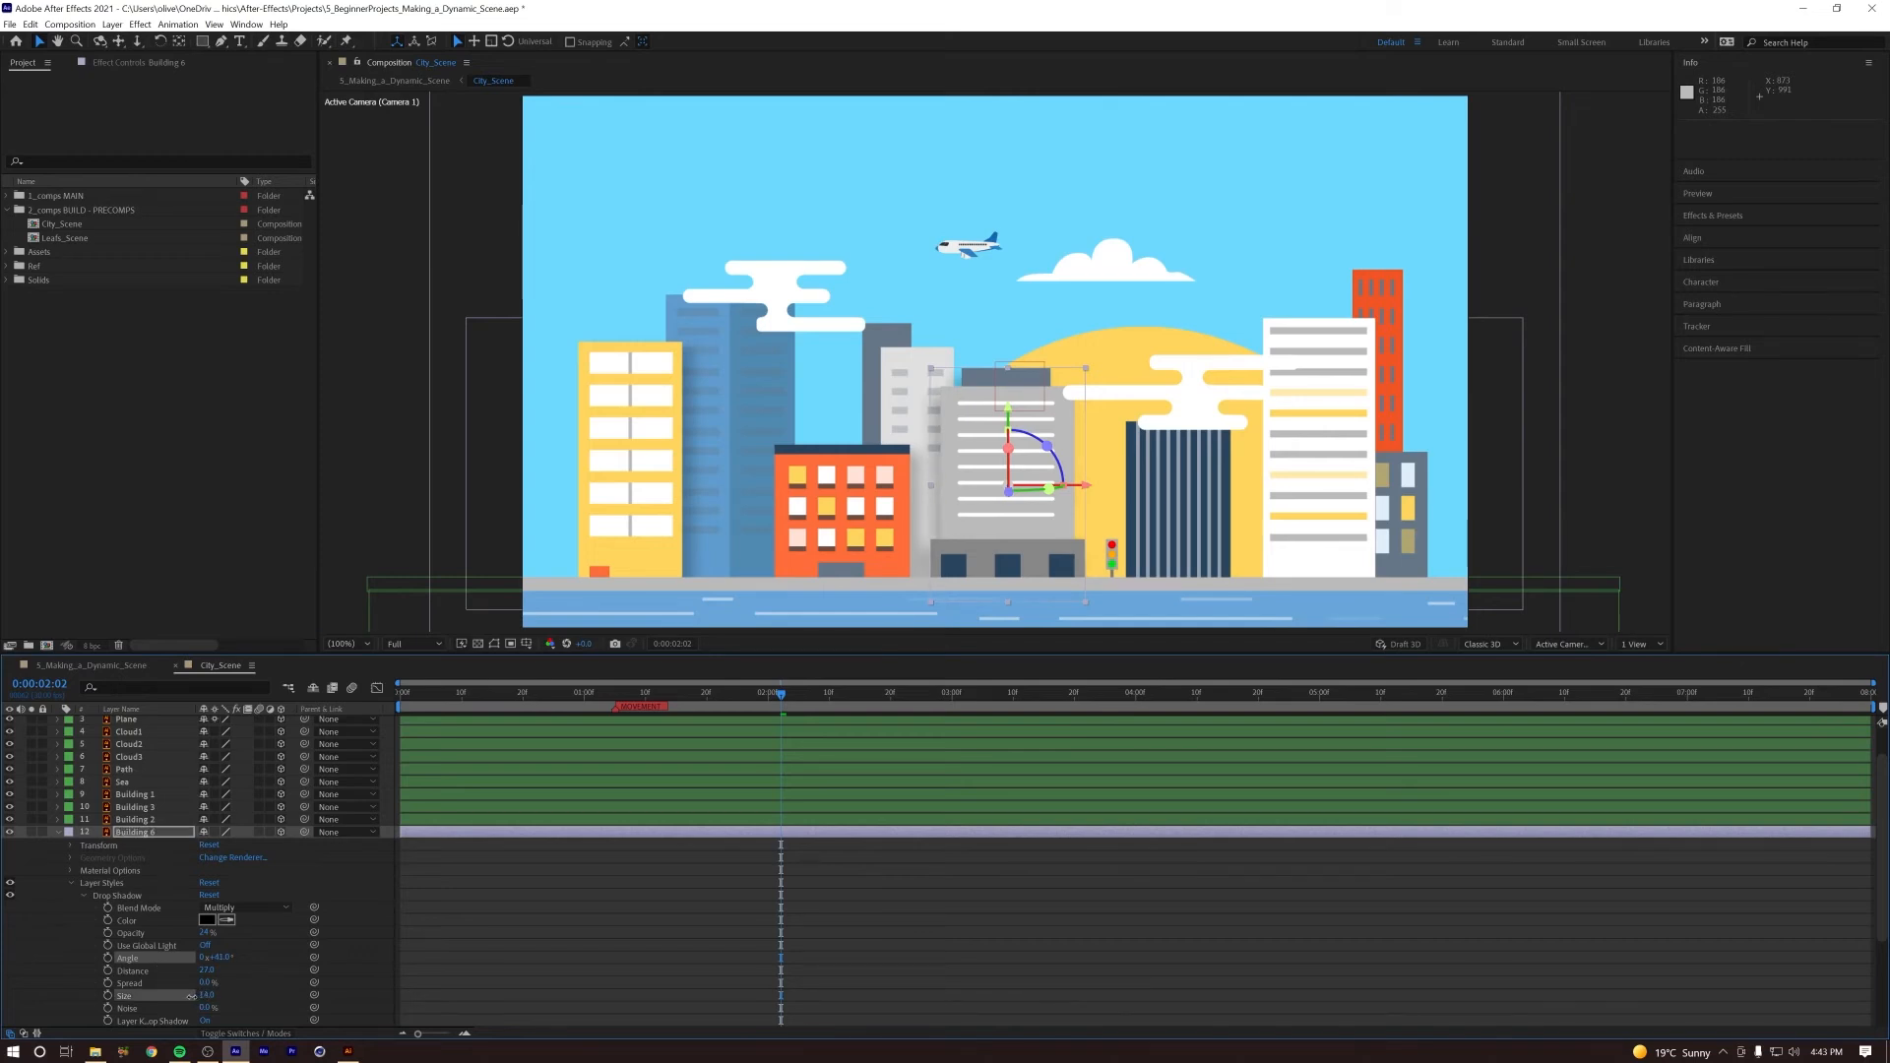
{"action": "left_click", "coordinate": [537, 945]}
{"action": "key", "text": "space"}
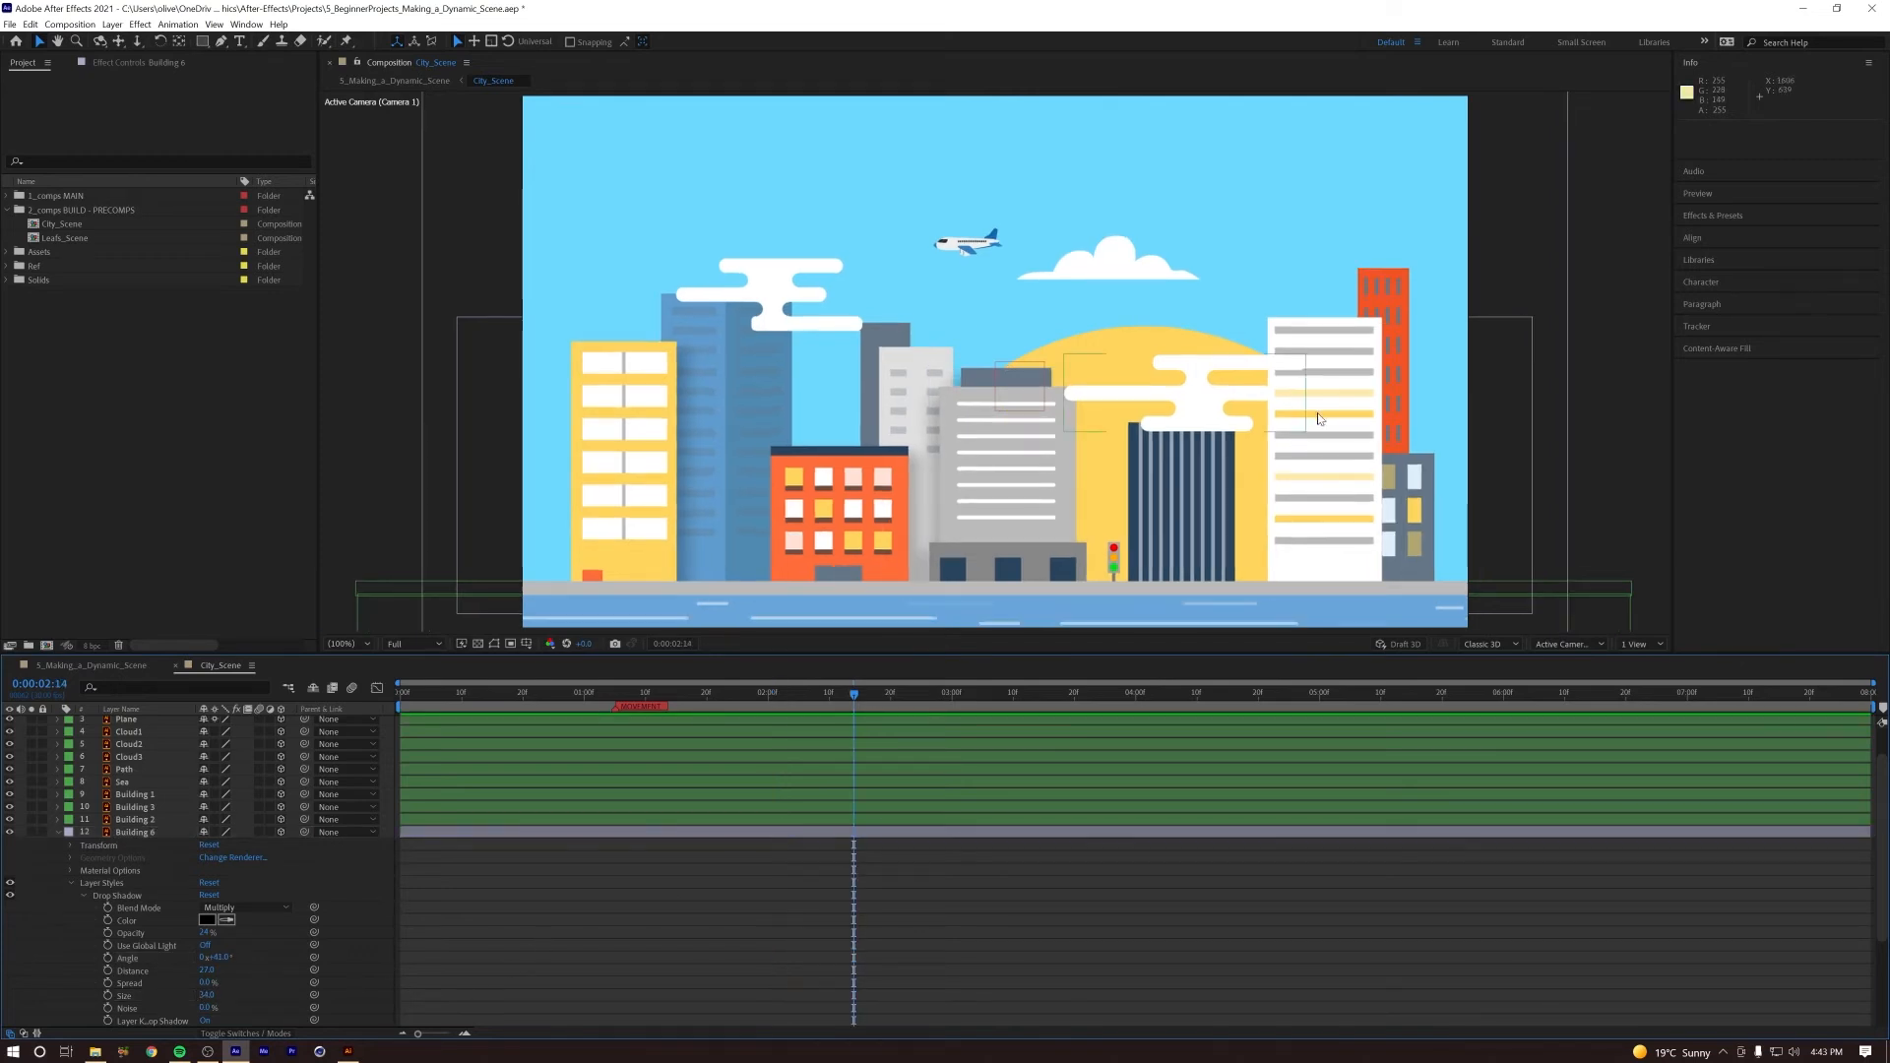
Step: Paste the drop shadow onto Building 8 and return to the first frame
{"action": "left_click", "coordinate": [56, 833]}
{"action": "left_click", "coordinate": [136, 936]}
{"action": "left_click", "coordinate": [133, 936], "text": "ctrl"}
{"action": "left_click", "coordinate": [118, 923]}
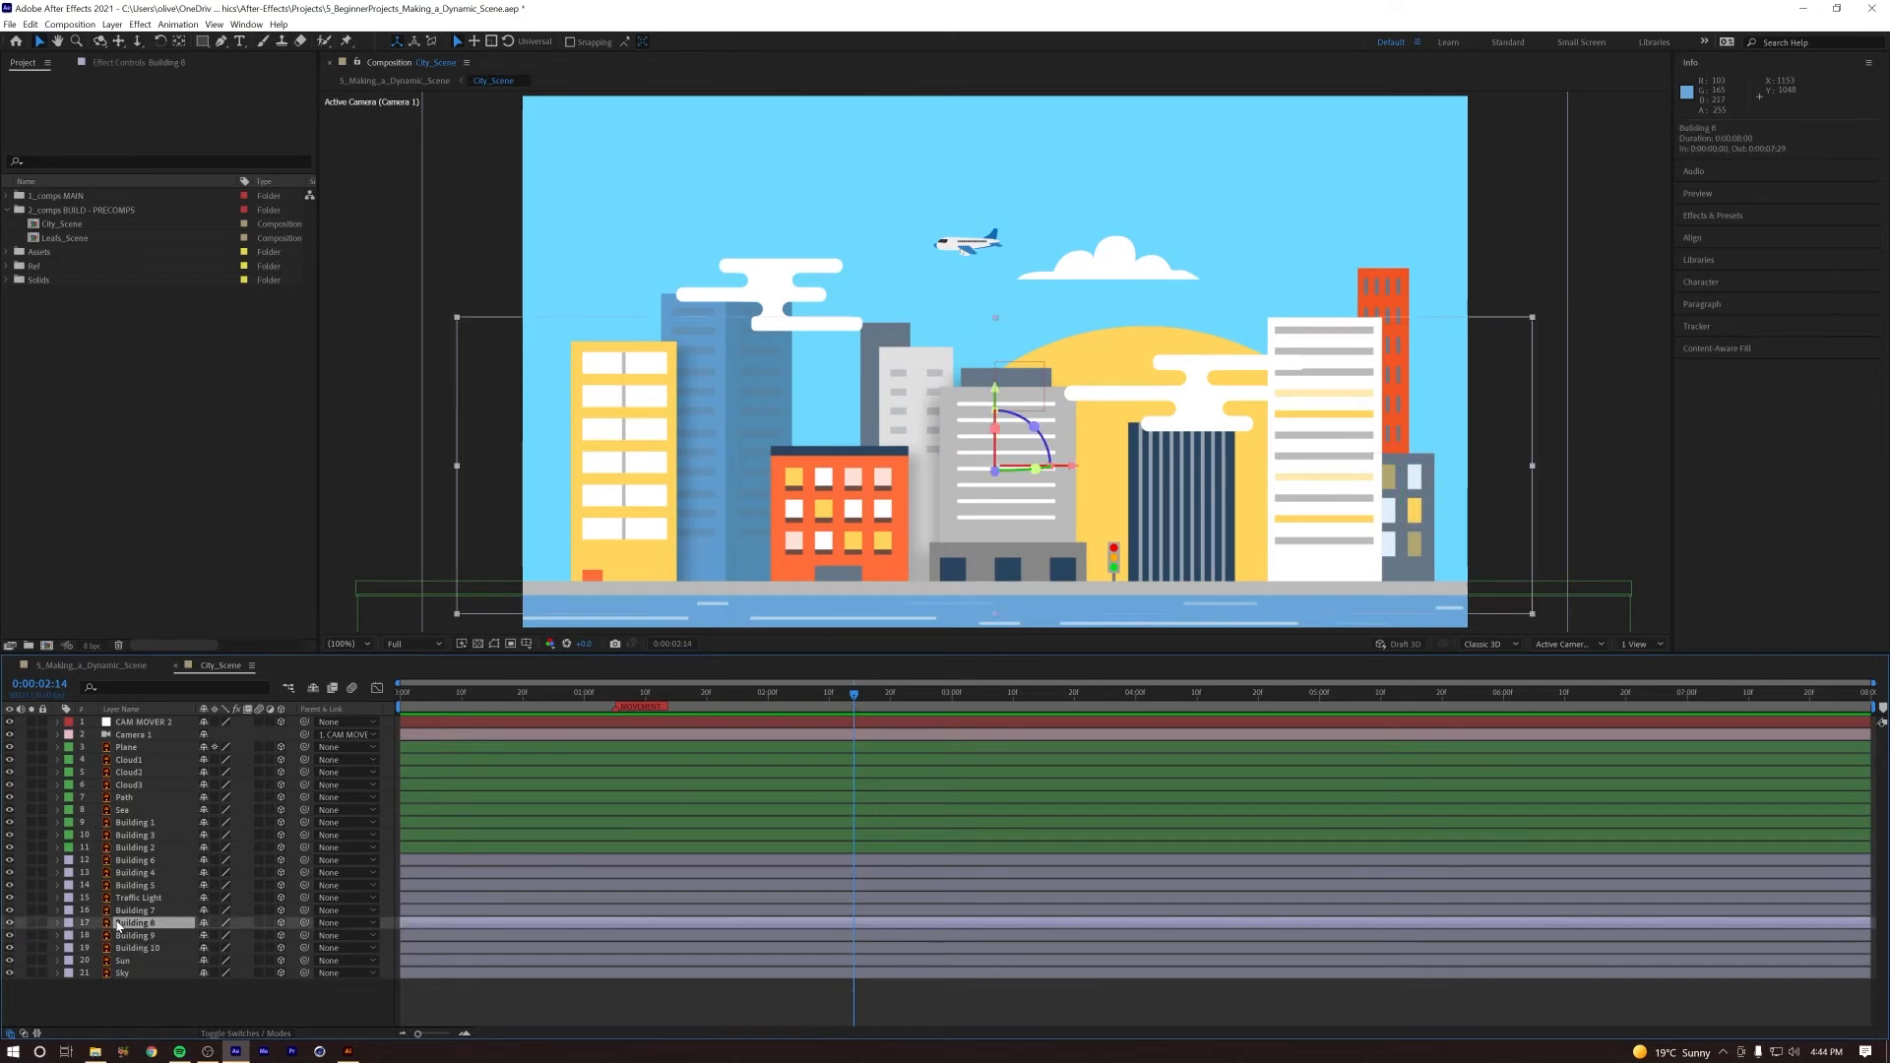
{"action": "key", "text": "ctrl+v"}
{"action": "key", "text": "Home"}
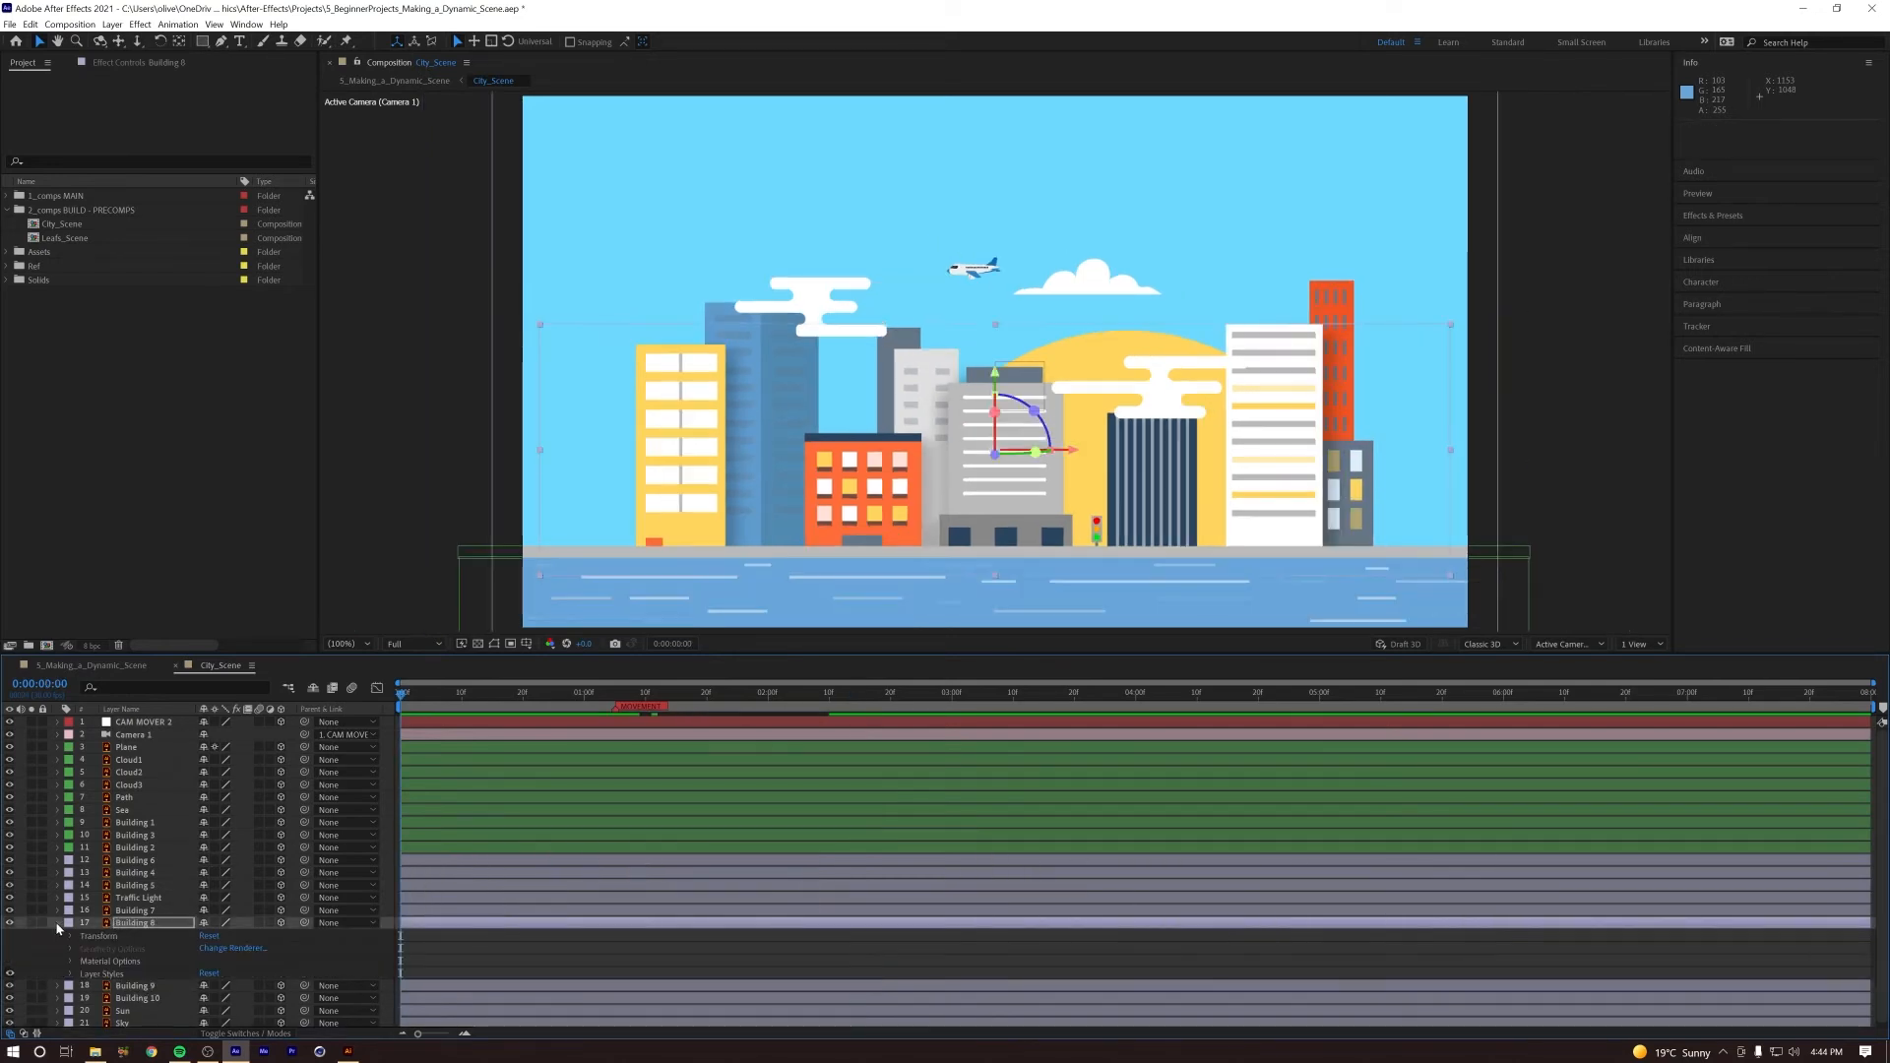
{"action": "left_click", "coordinate": [57, 923]}
Step: Paste the drop shadow onto Building 9 and adjust the shadow's angle
{"action": "left_click", "coordinate": [151, 937]}
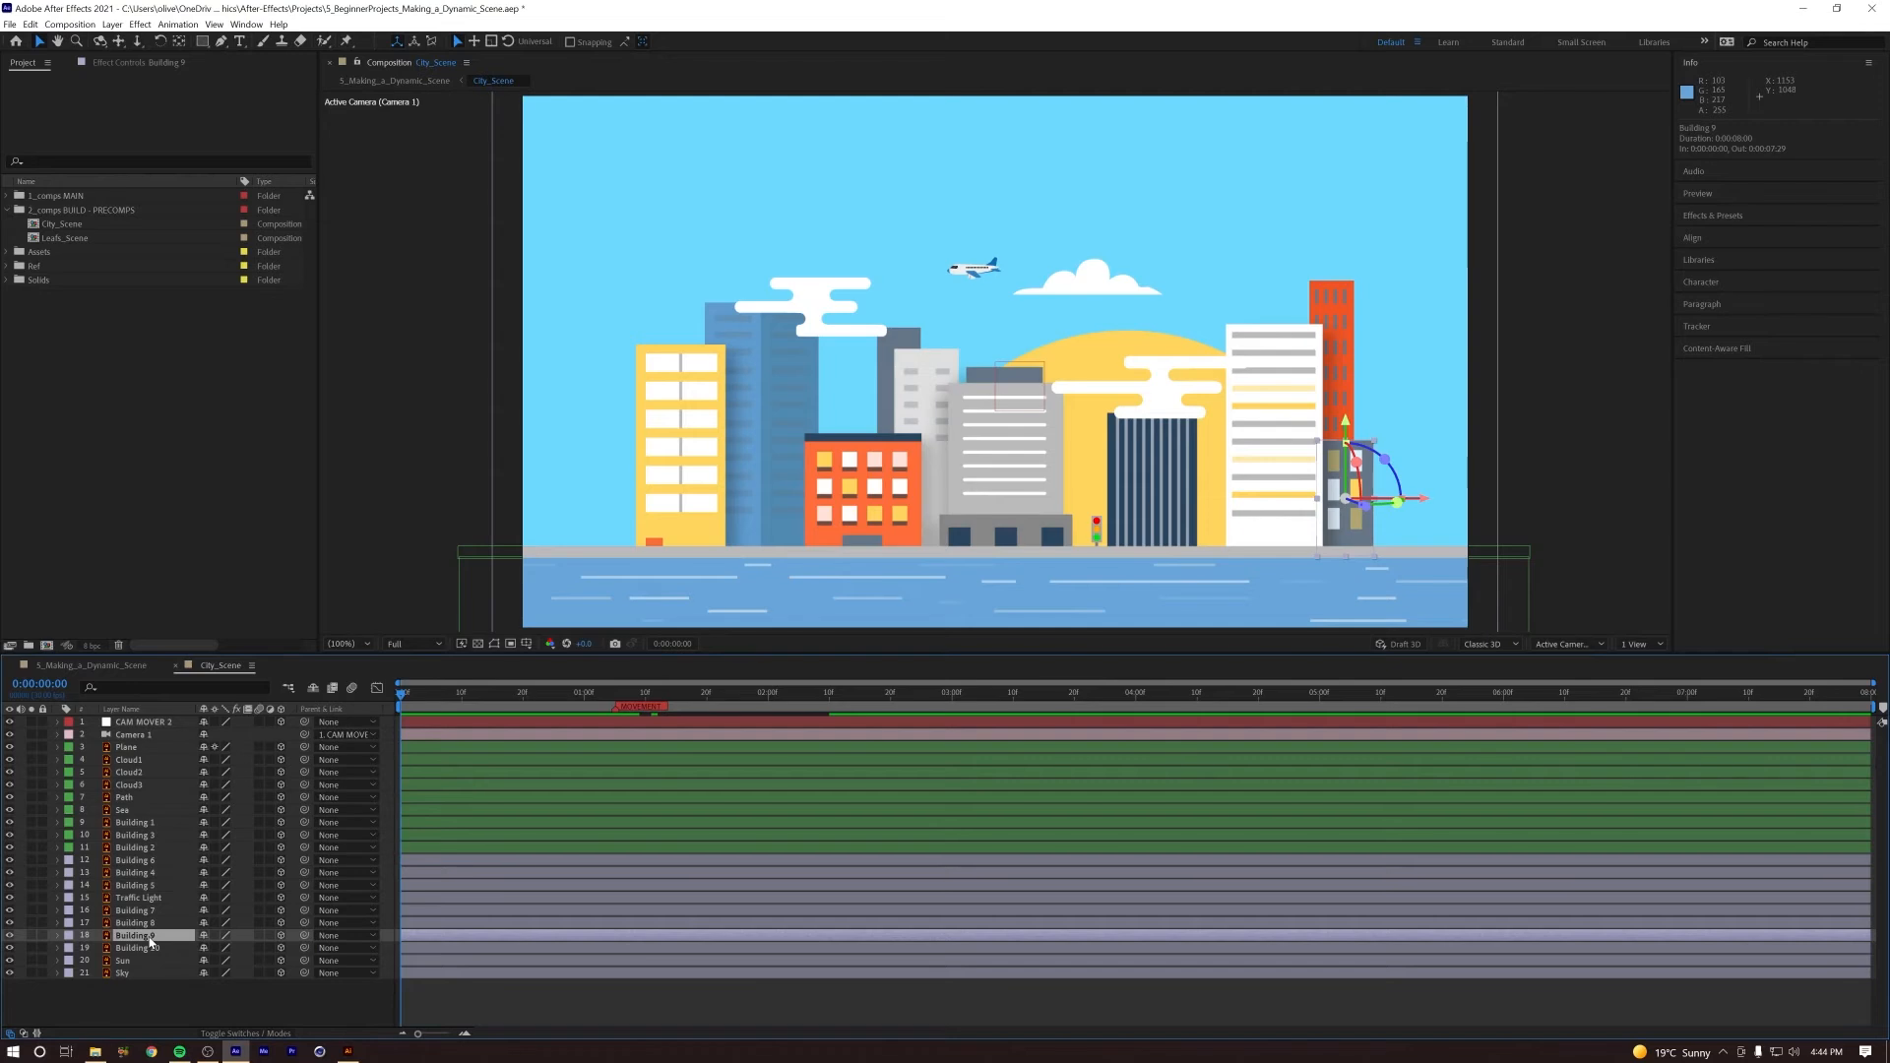
{"action": "key", "text": "ctrl+v"}
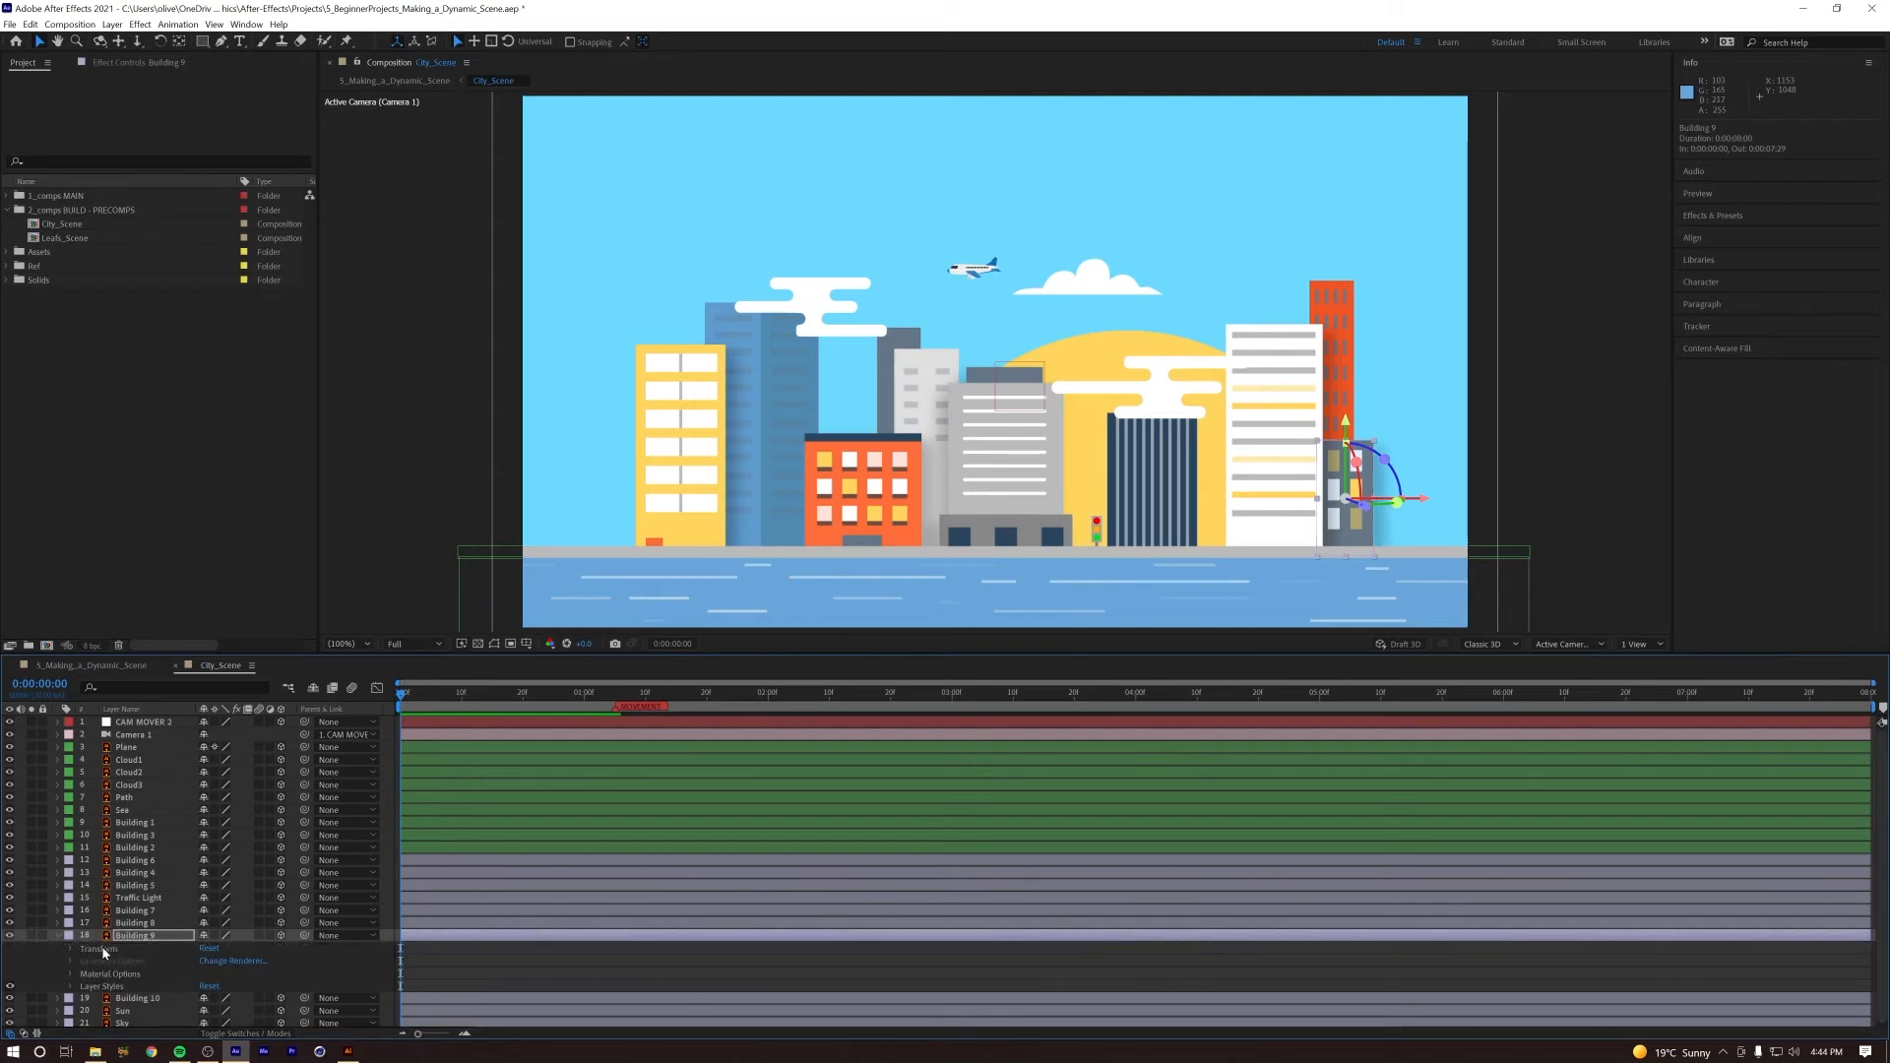
{"action": "left_click", "coordinate": [72, 987]}
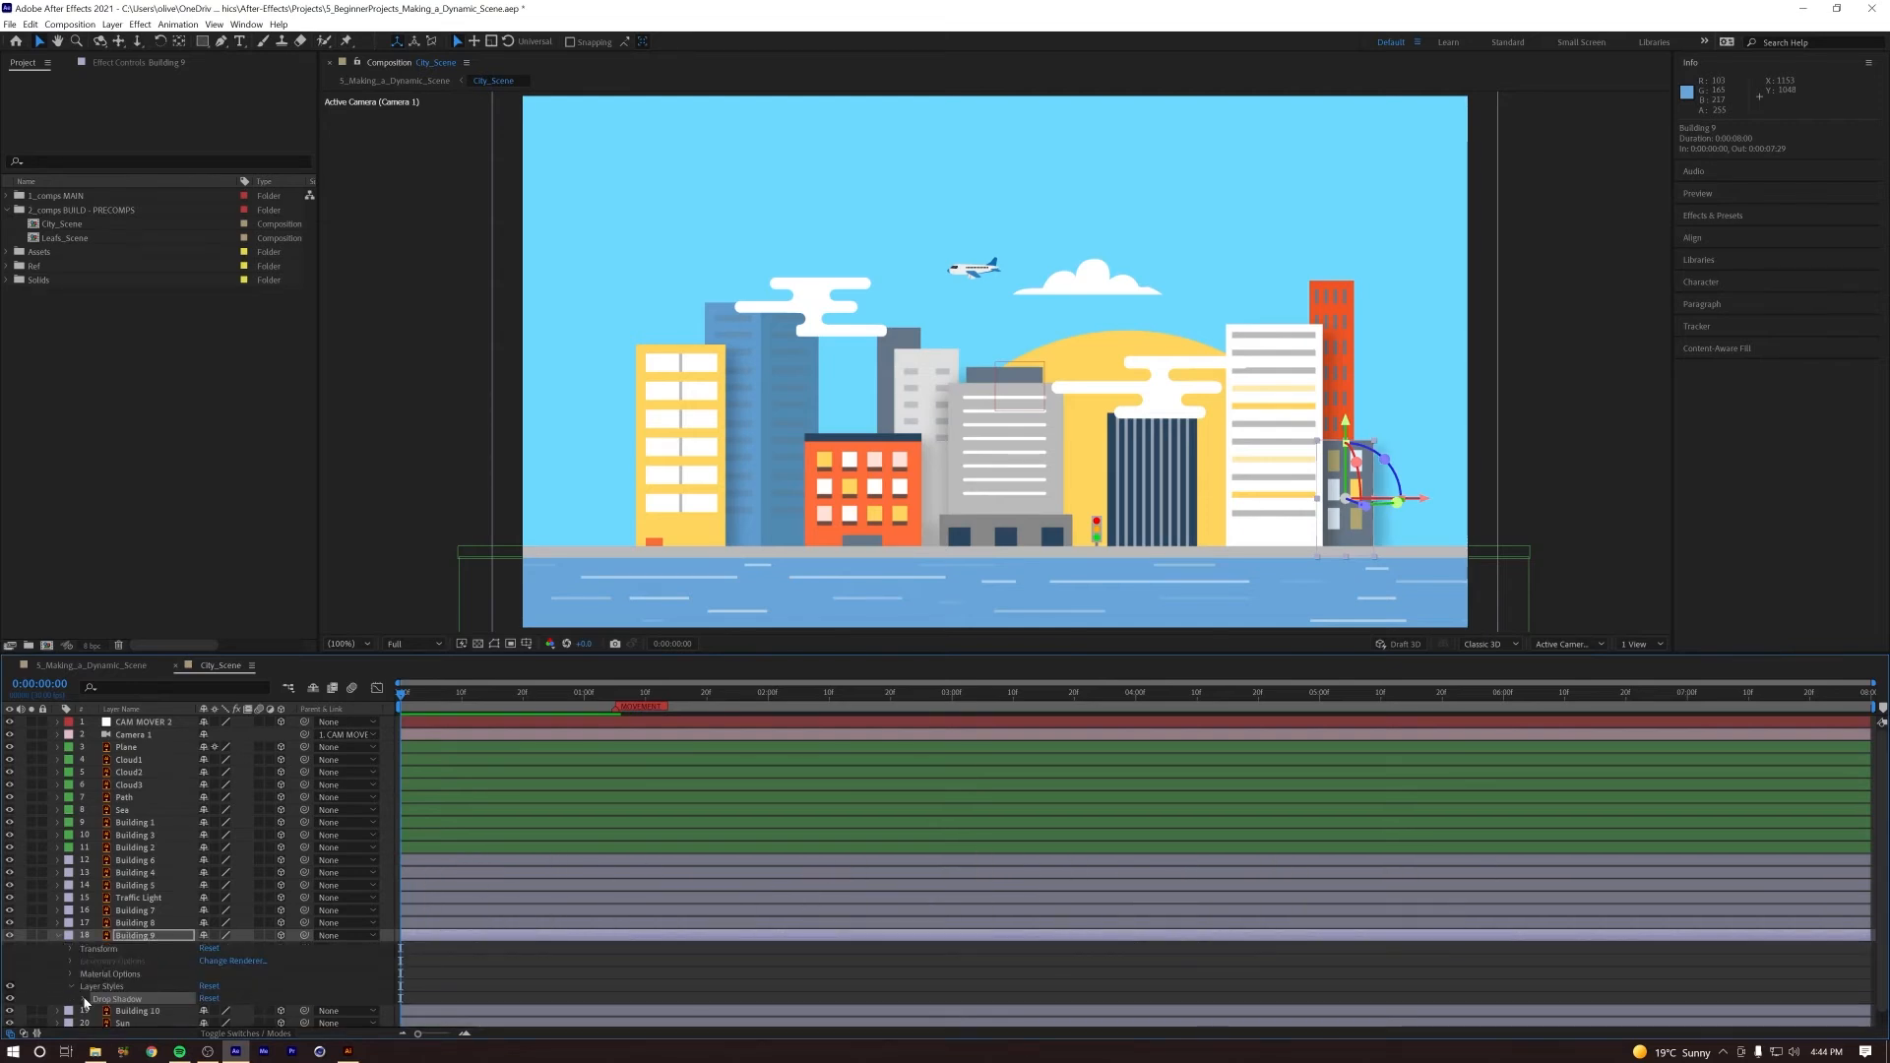
{"action": "left_click", "coordinate": [85, 1002]}
{"action": "scroll", "coordinate": [224, 969], "scroll_direction": "down", "scroll_amount": 3}
{"action": "left_click_drag", "start_coordinate": [109, 912], "coordinate": [27, 921]}
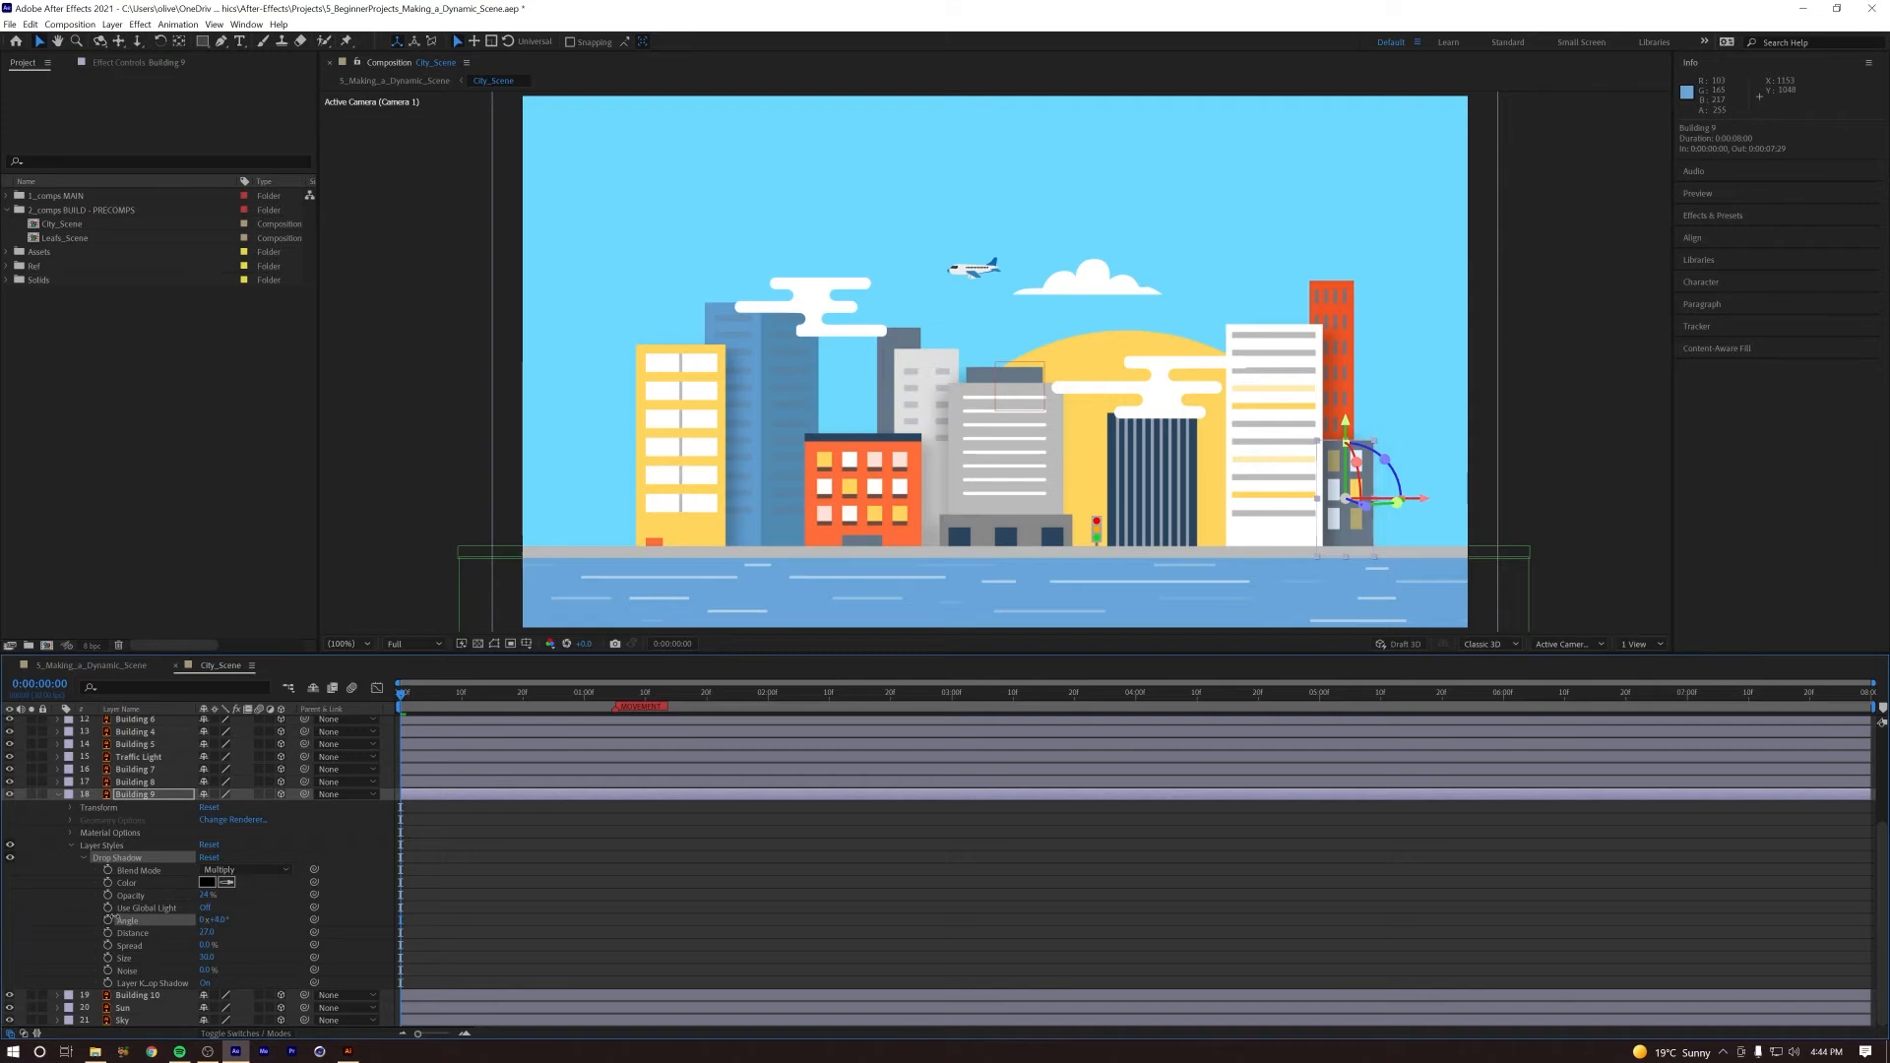
Step: Play and scrub through the camera push to check the building shadows and parallax
{"action": "left_click", "coordinate": [618, 892]}
{"action": "key", "text": "space"}
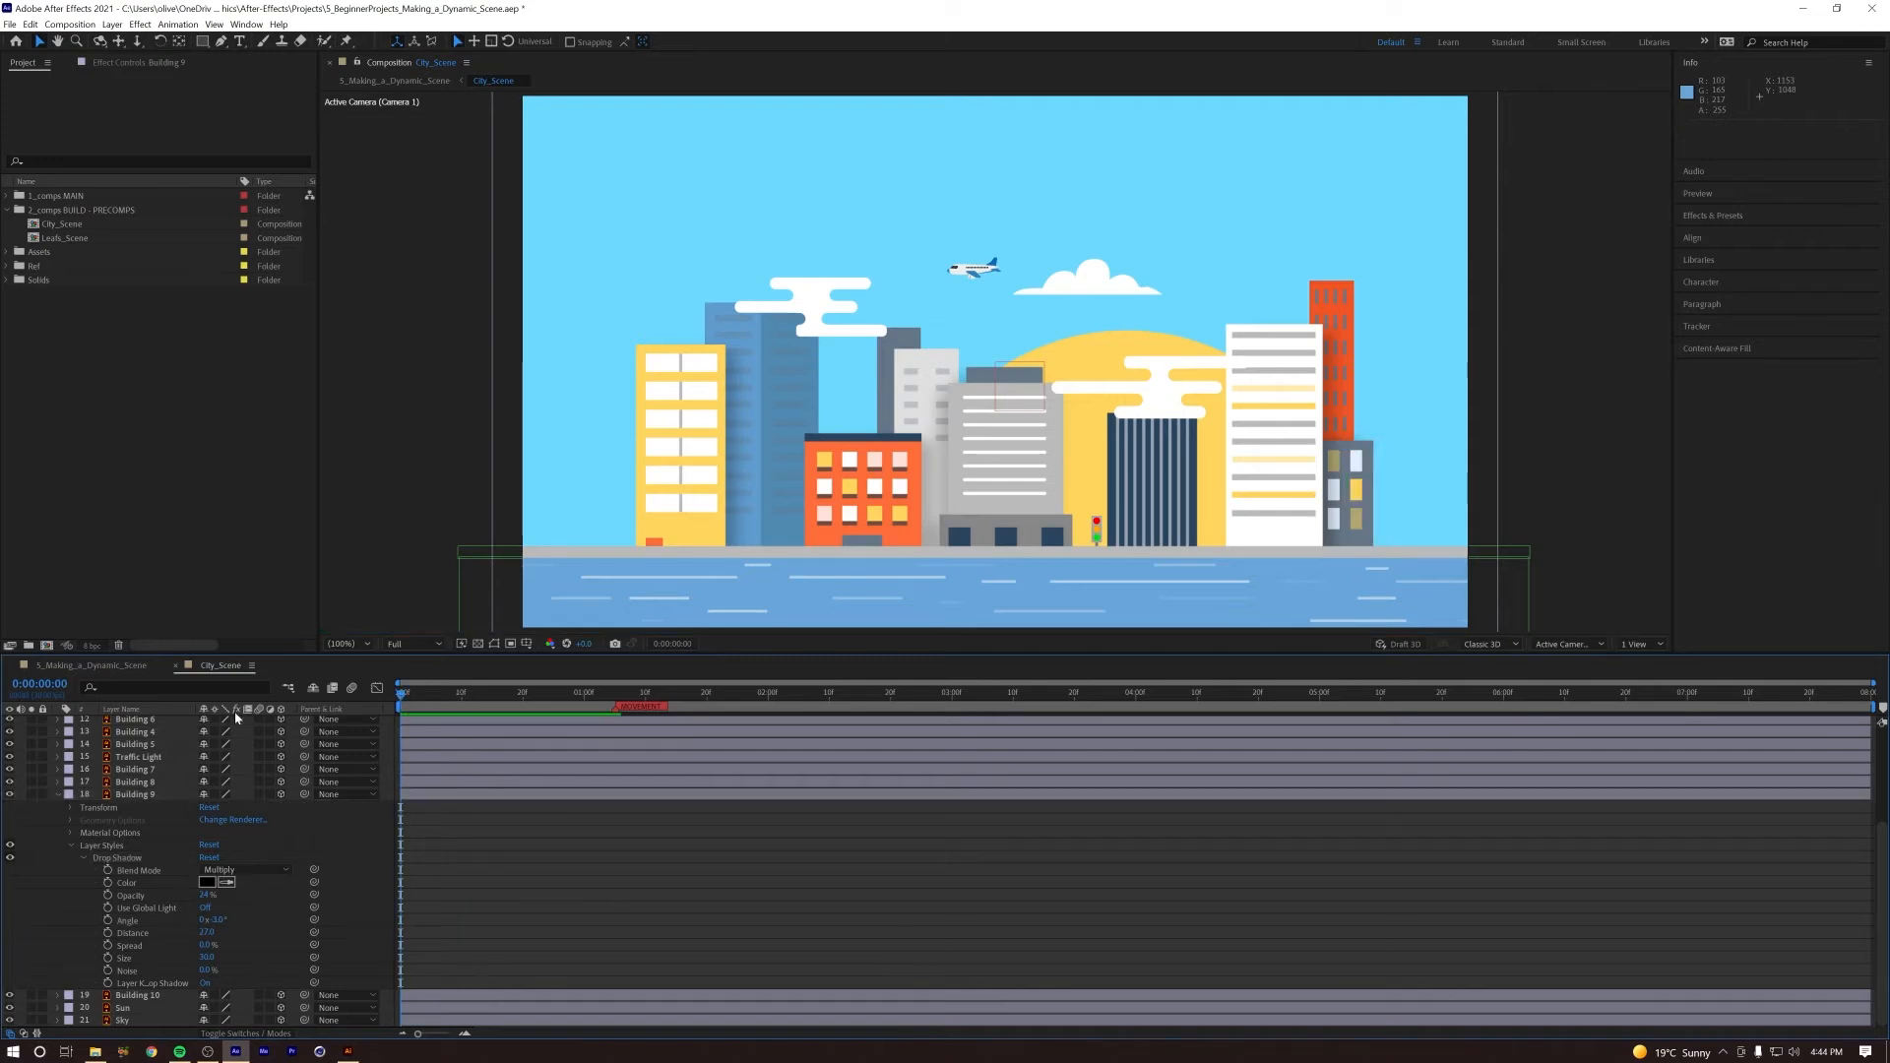
{"action": "key", "text": "space"}
{"action": "left_click_drag", "start_coordinate": [721, 695], "coordinate": [610, 700]}
{"action": "key", "text": "space"}
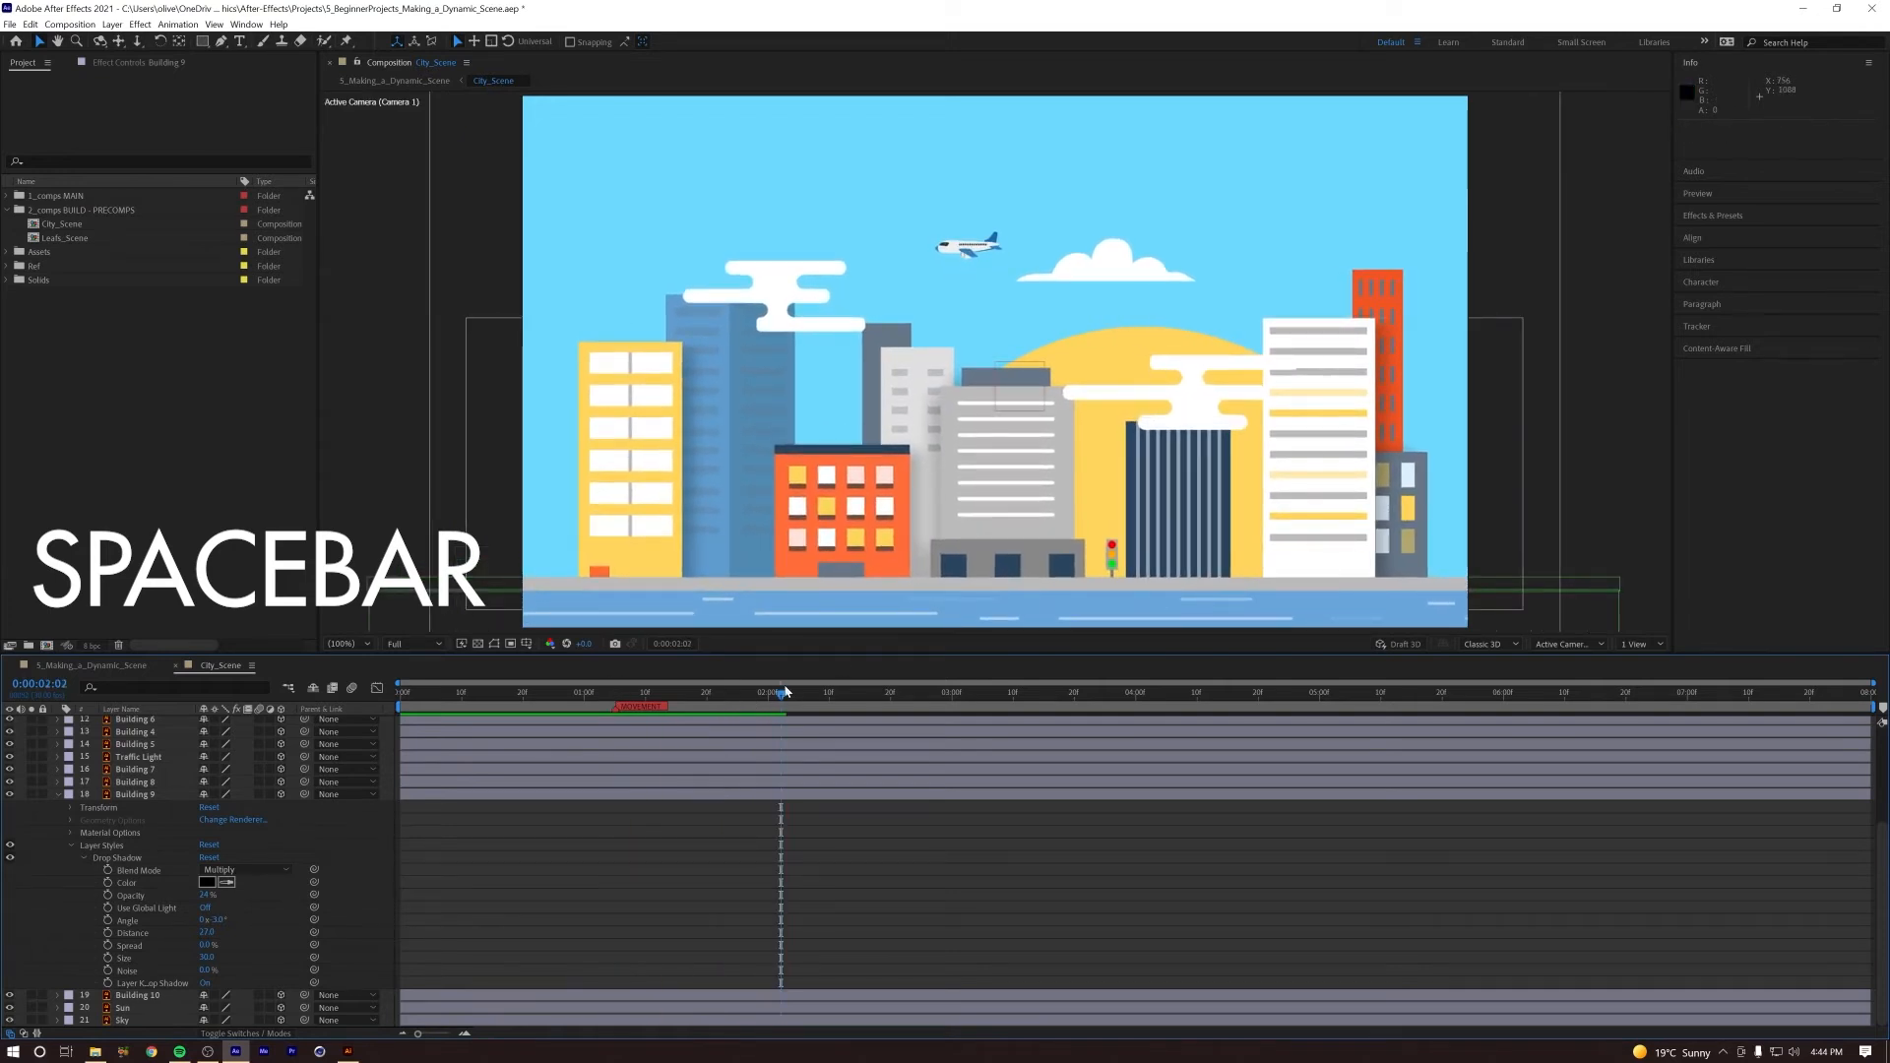
{"action": "key", "text": "space"}
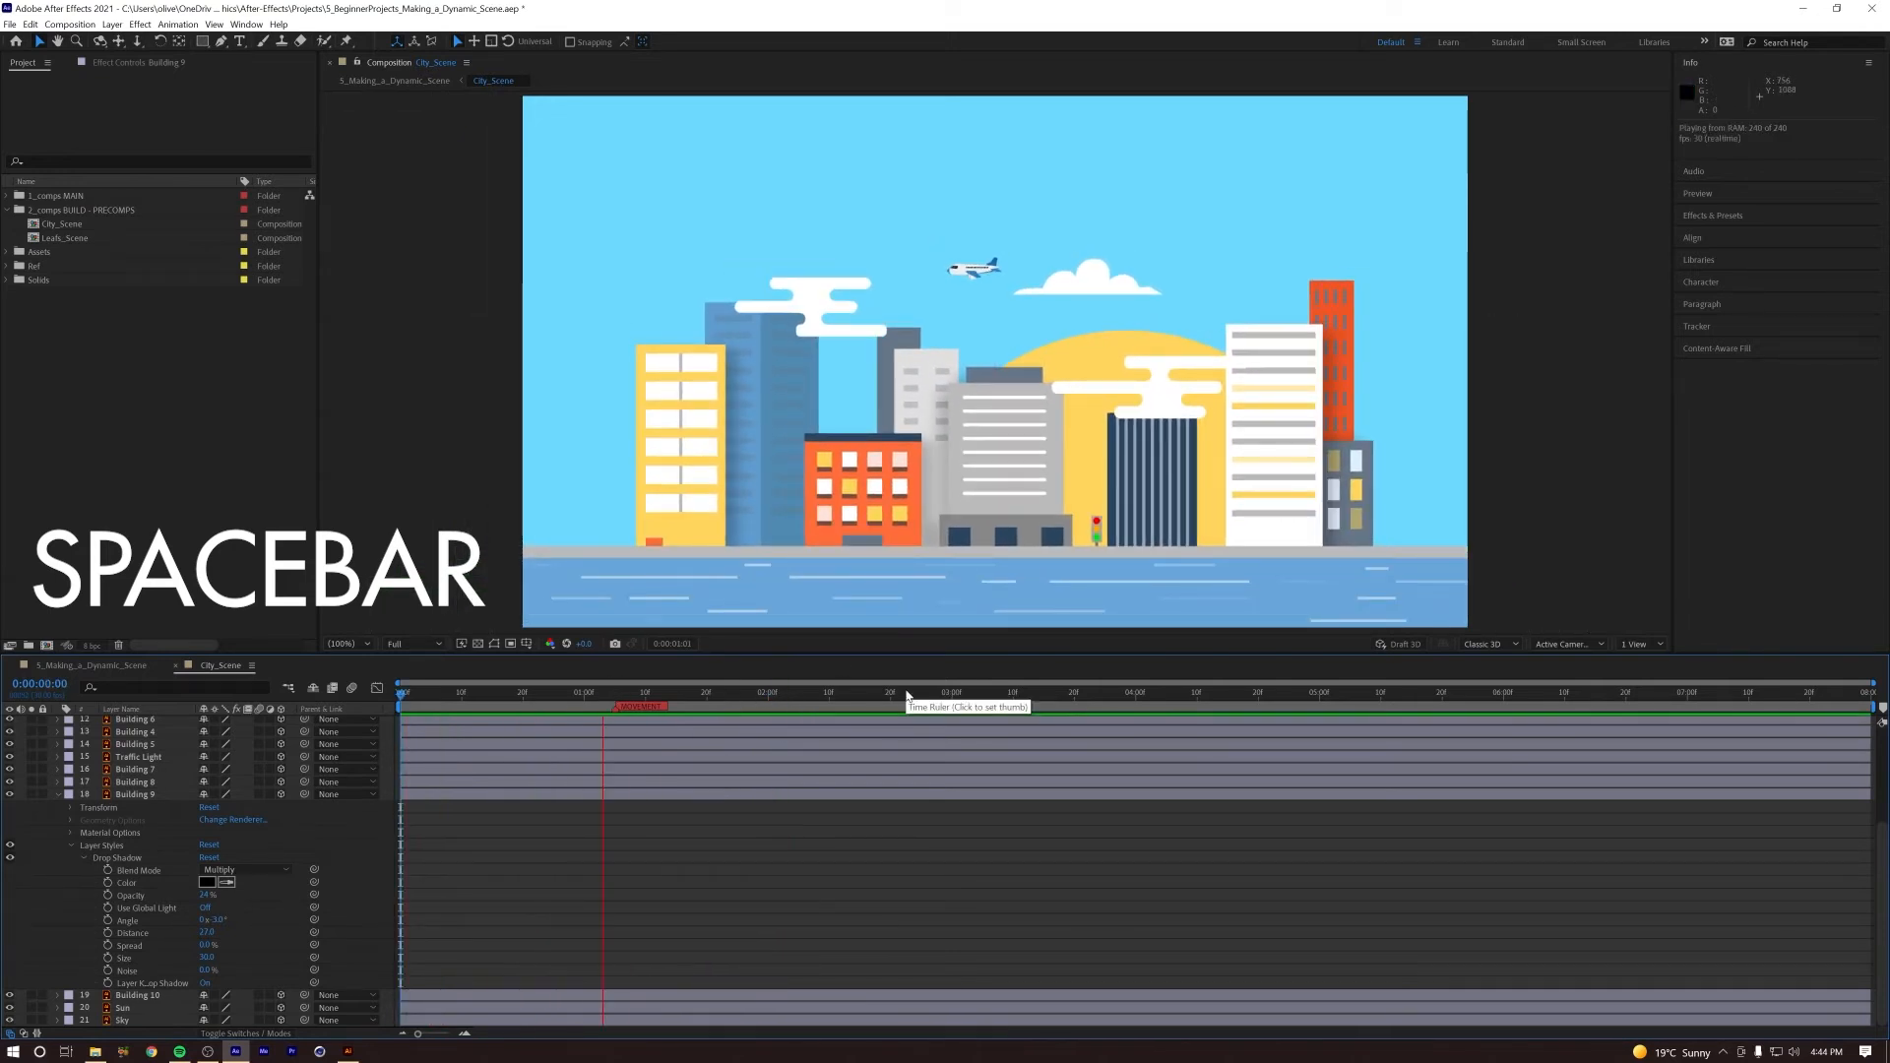
{"action": "key", "text": "space"}
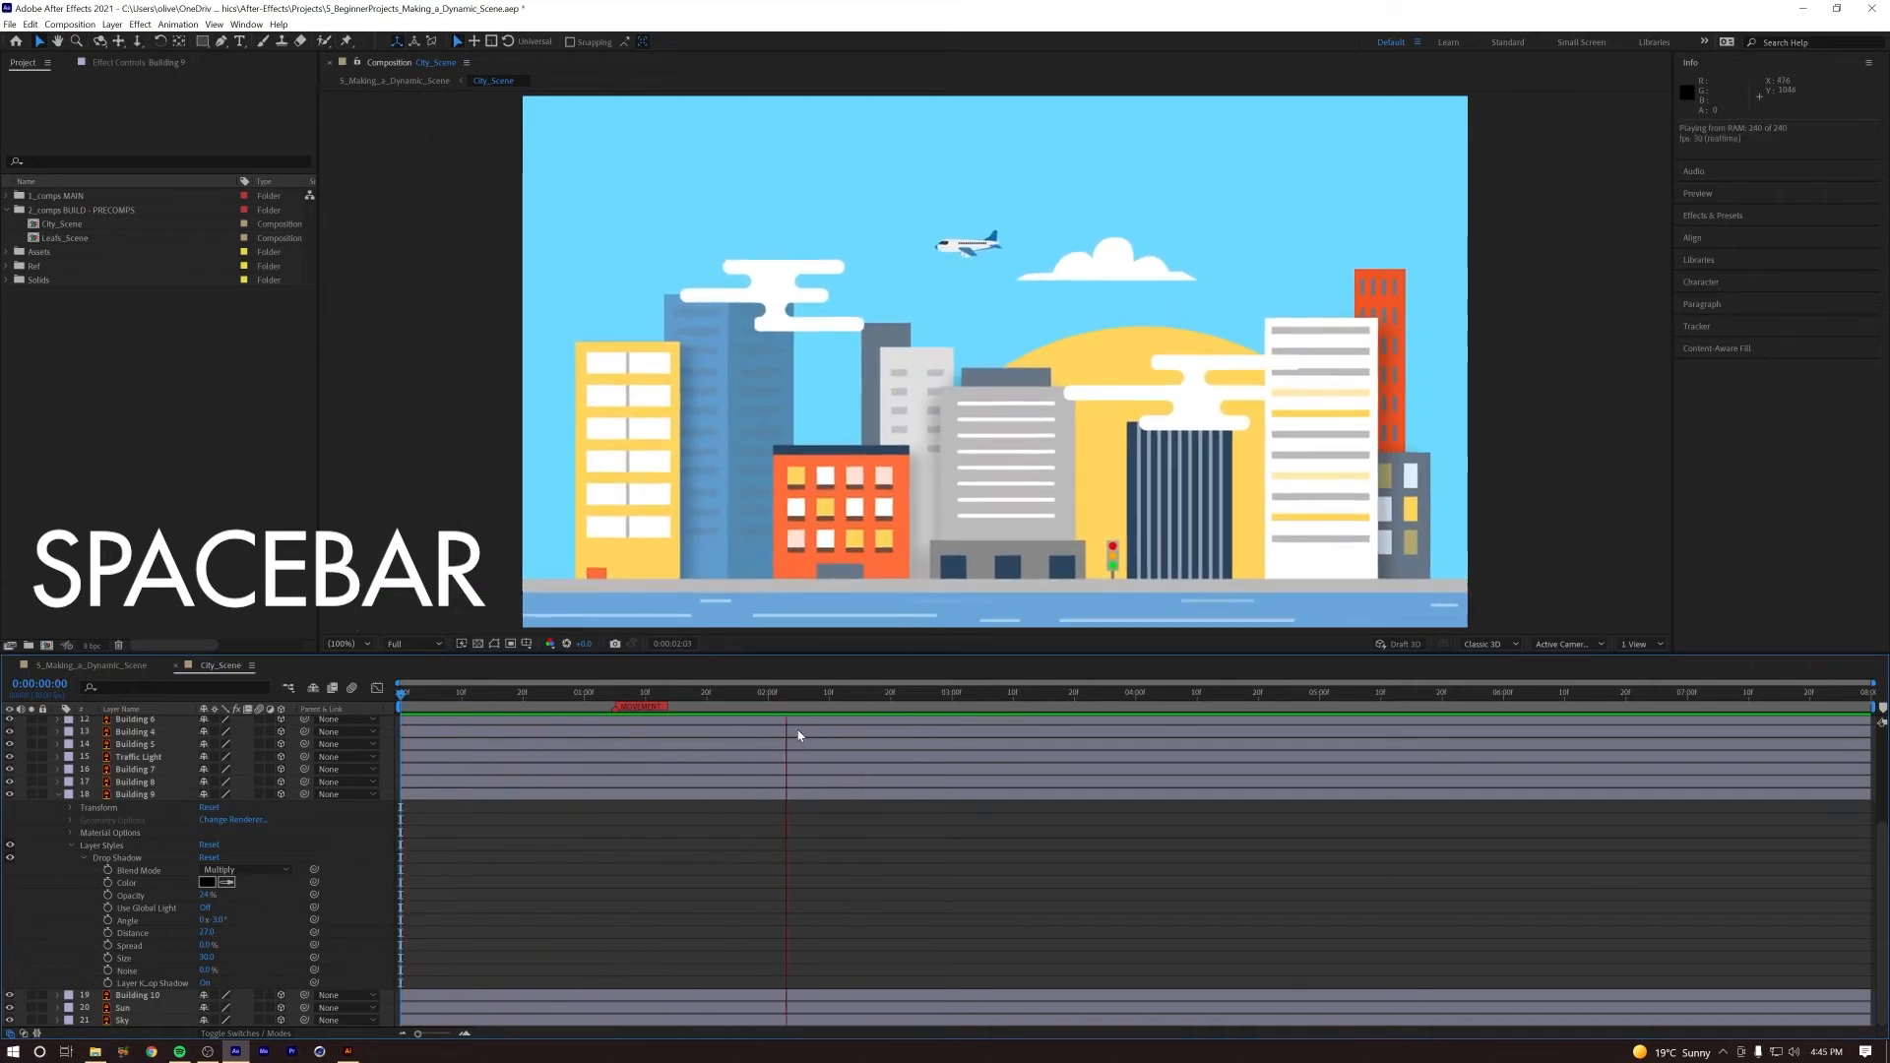
{"action": "key", "text": "space"}
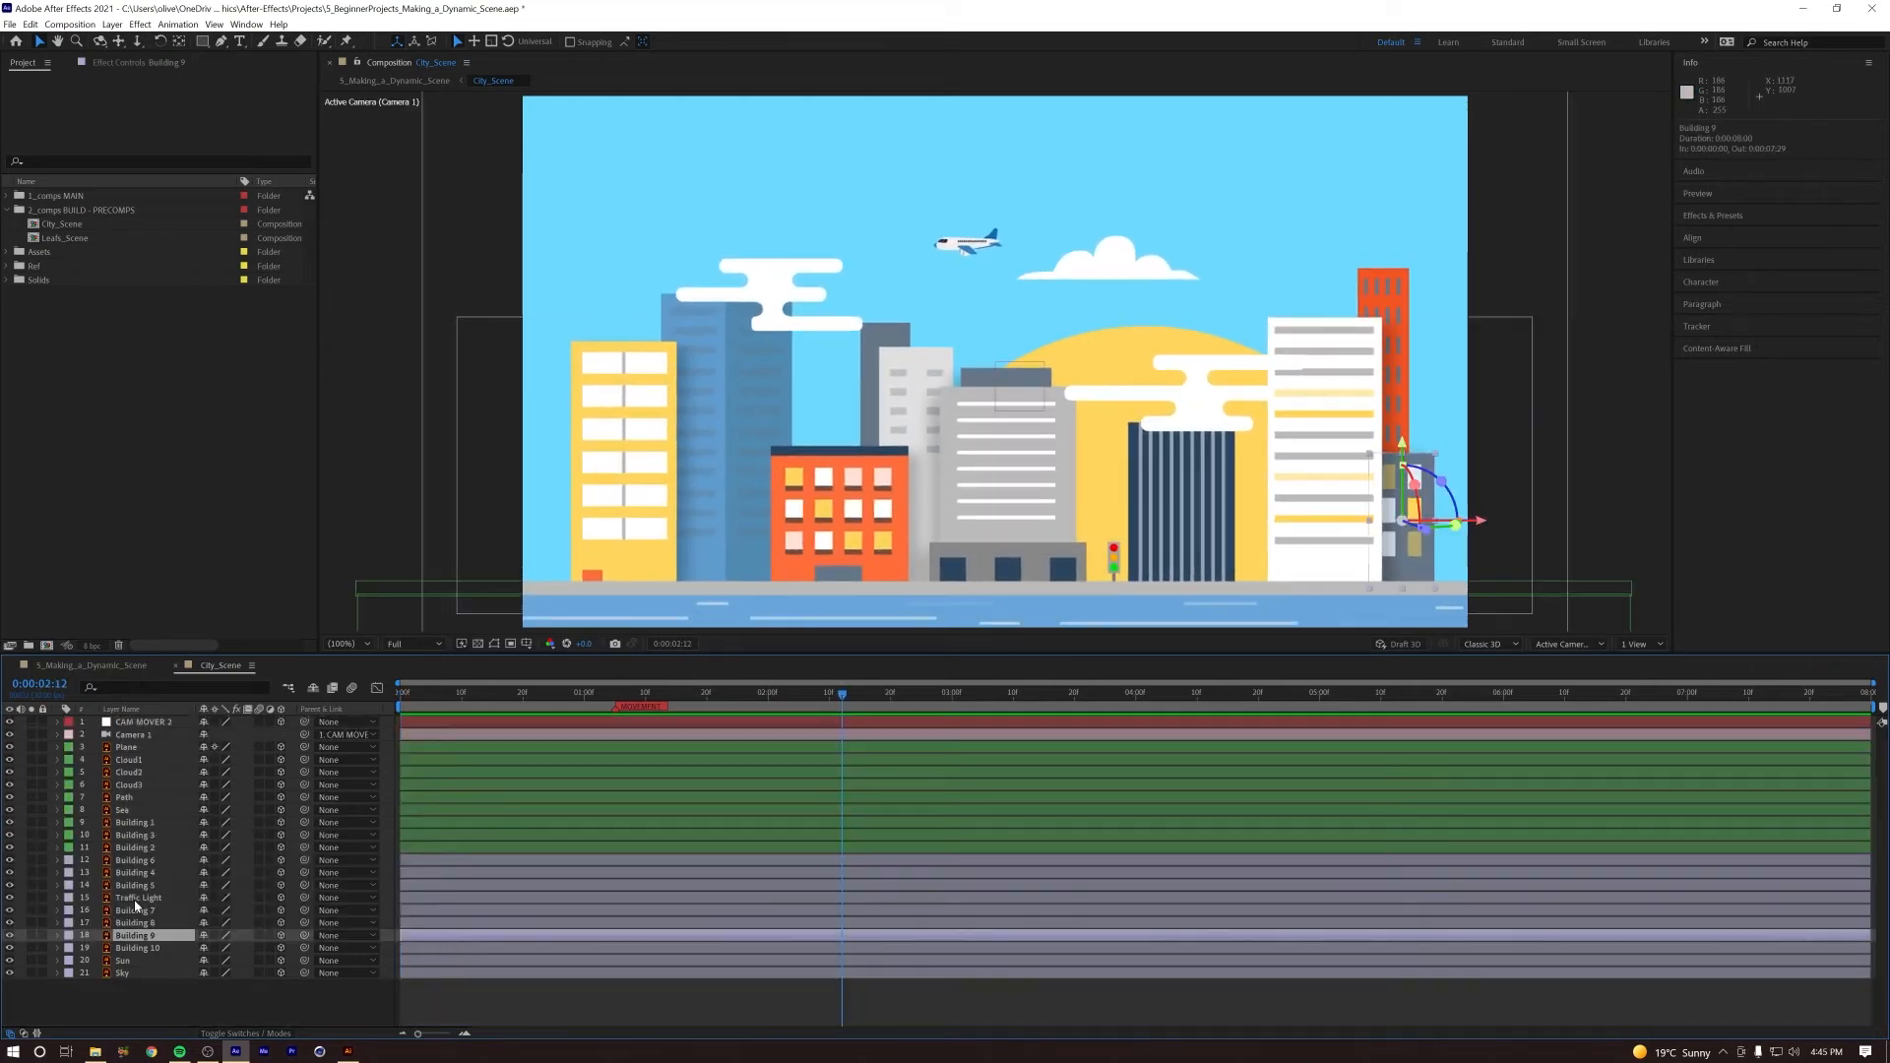
Step: Bring the Traffic Light forward in front of the dark striped building, positioning it at about 1156, 830.5, -231
{"action": "left_click", "coordinate": [135, 897]}
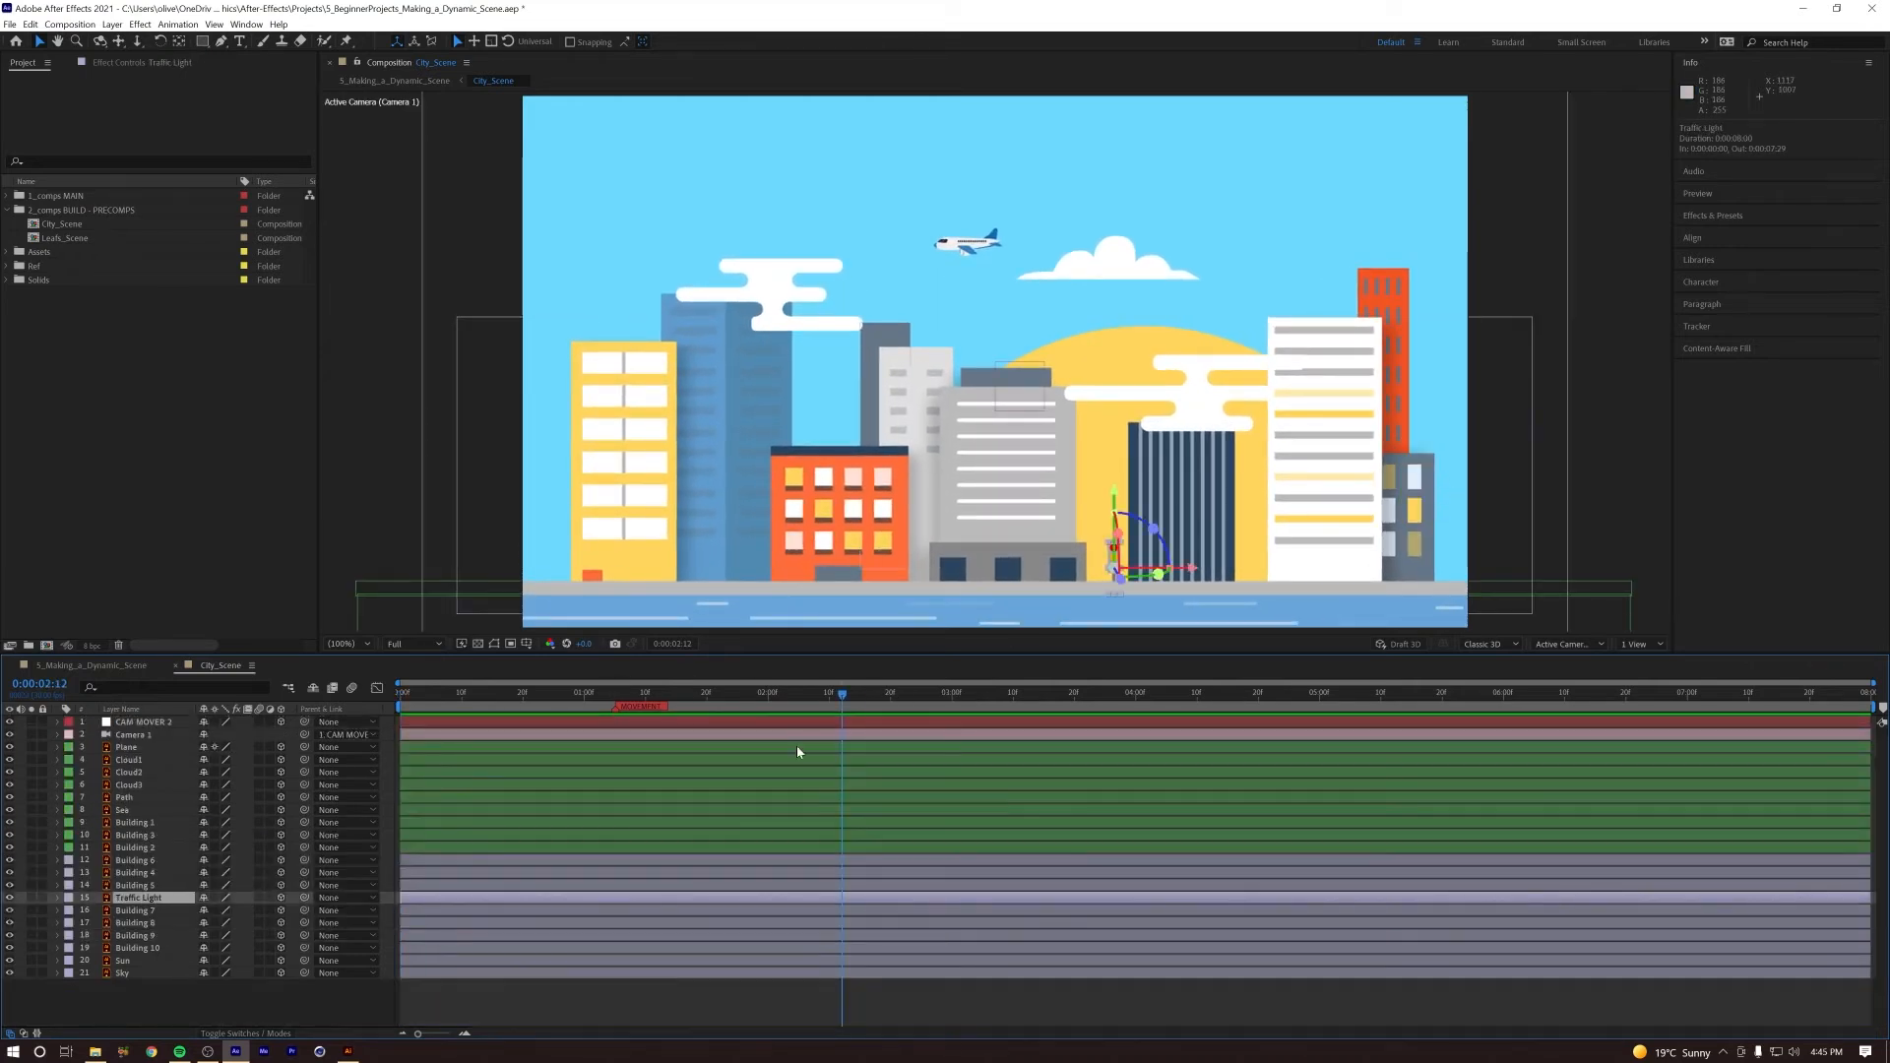
{"action": "key", "text": "p"}
{"action": "left_click_drag", "start_coordinate": [251, 911], "coordinate": [325, 896]}
{"action": "left_click_drag", "start_coordinate": [1135, 527], "coordinate": [1137, 490]}
{"action": "left_click_drag", "start_coordinate": [1218, 567], "coordinate": [1170, 559]}
{"action": "left_click_drag", "start_coordinate": [1112, 493], "coordinate": [1113, 485]}
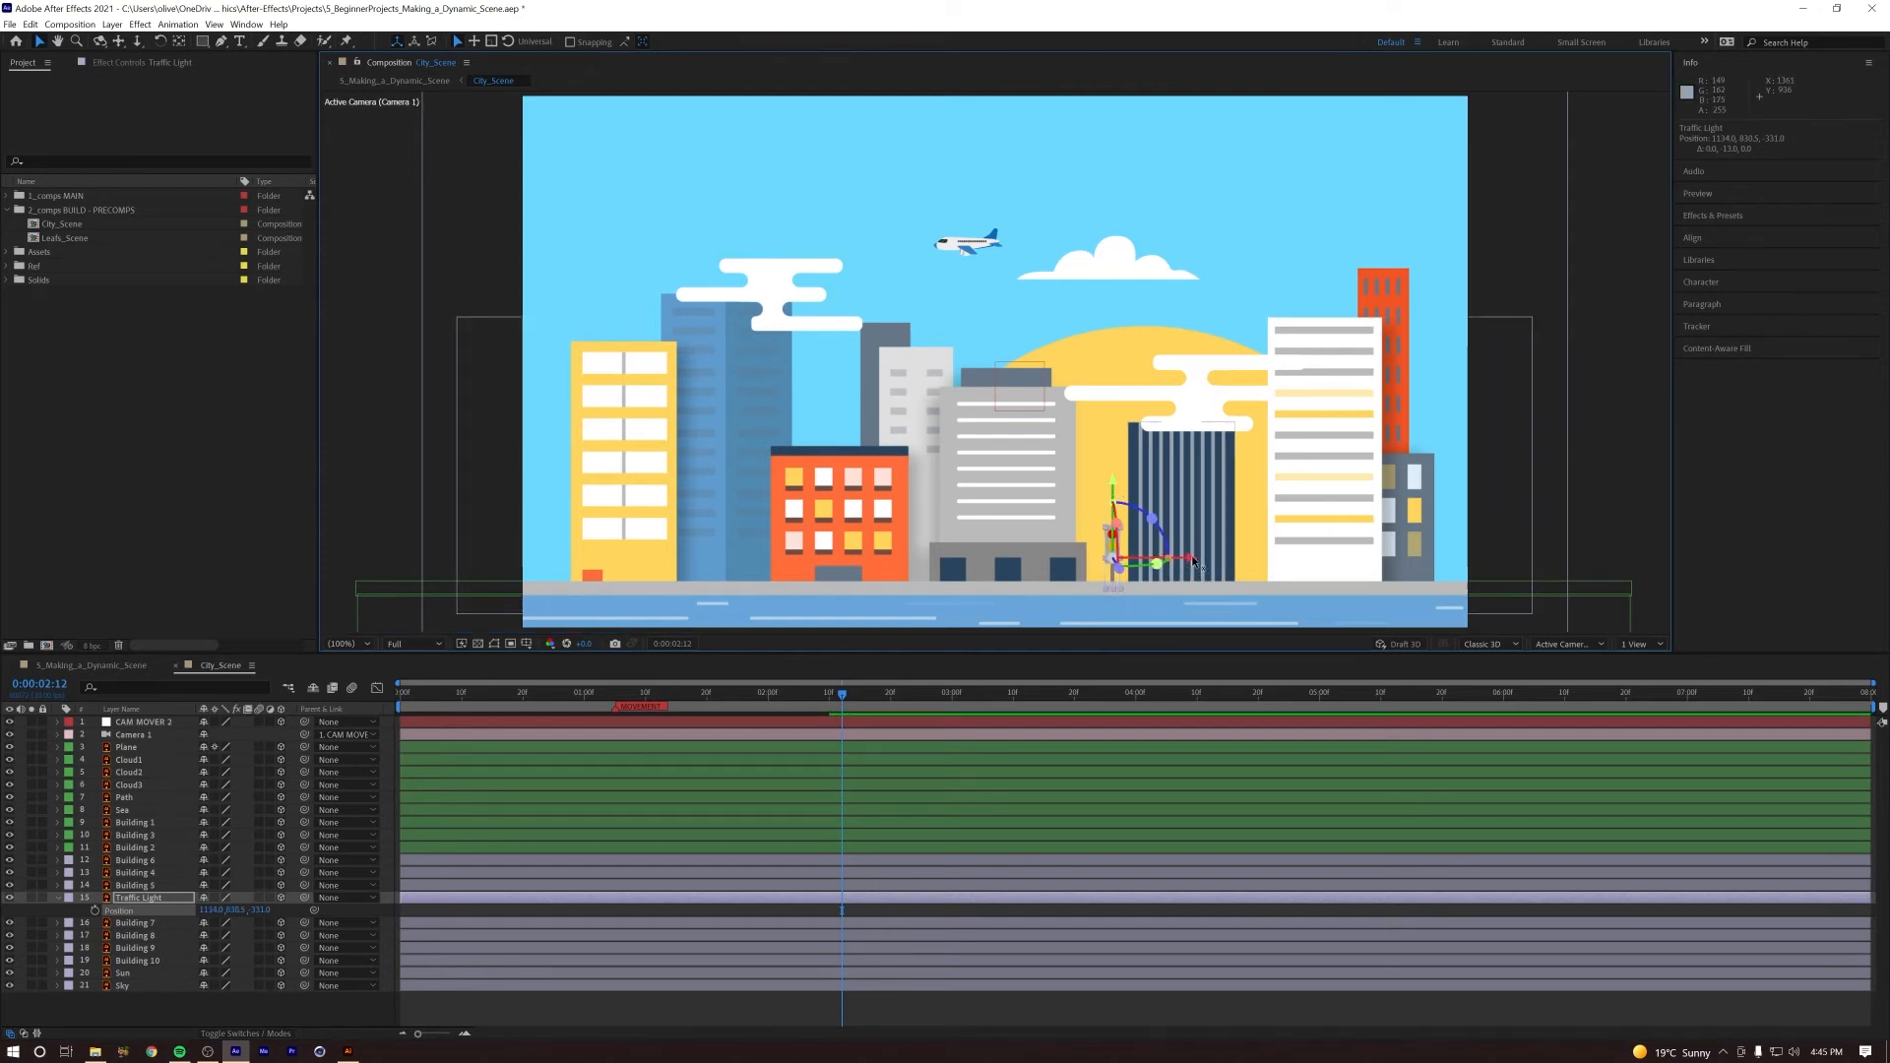
{"action": "left_click_drag", "start_coordinate": [1197, 561], "coordinate": [1211, 564]}
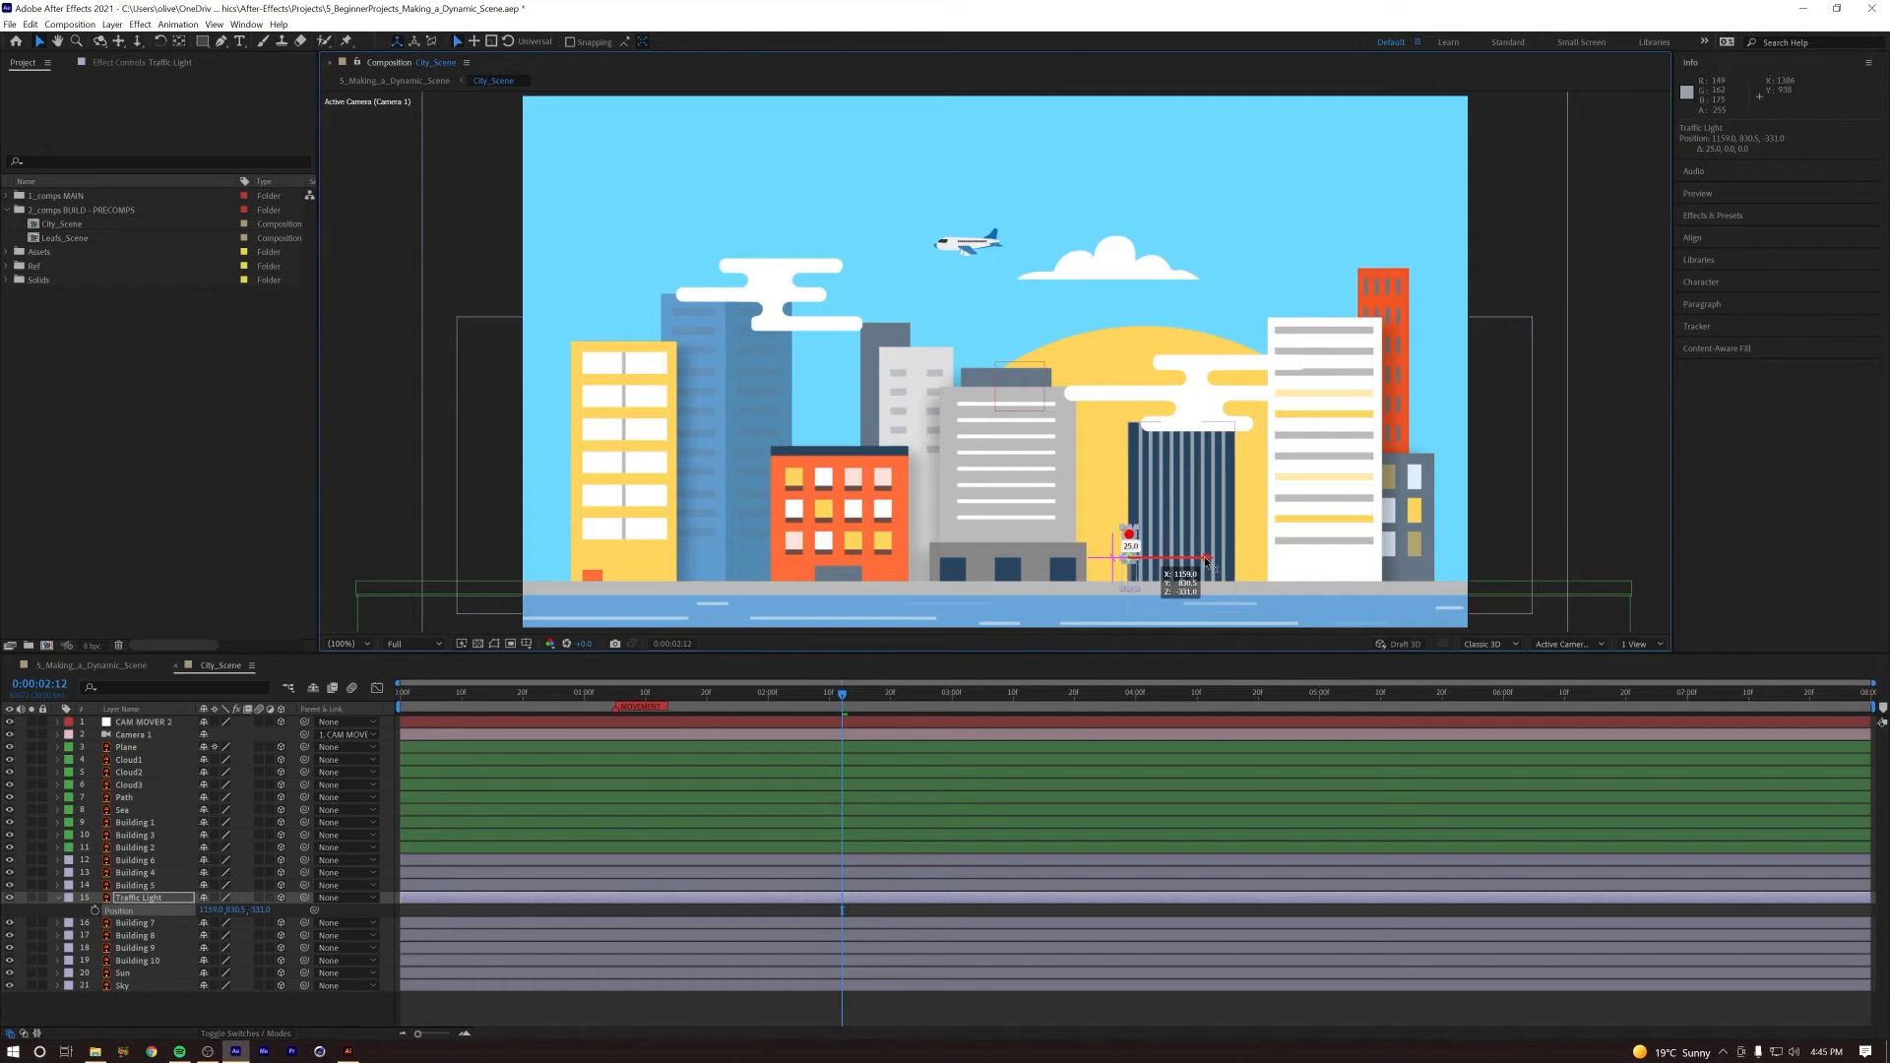
Step: Pull the Traffic Light further toward the camera, to about 1112, 766.5, -750, and replay the camera push
{"action": "left_click", "coordinate": [486, 904]}
{"action": "left_click_drag", "start_coordinate": [709, 695], "coordinate": [891, 676]}
{"action": "left_click", "coordinate": [1125, 554]}
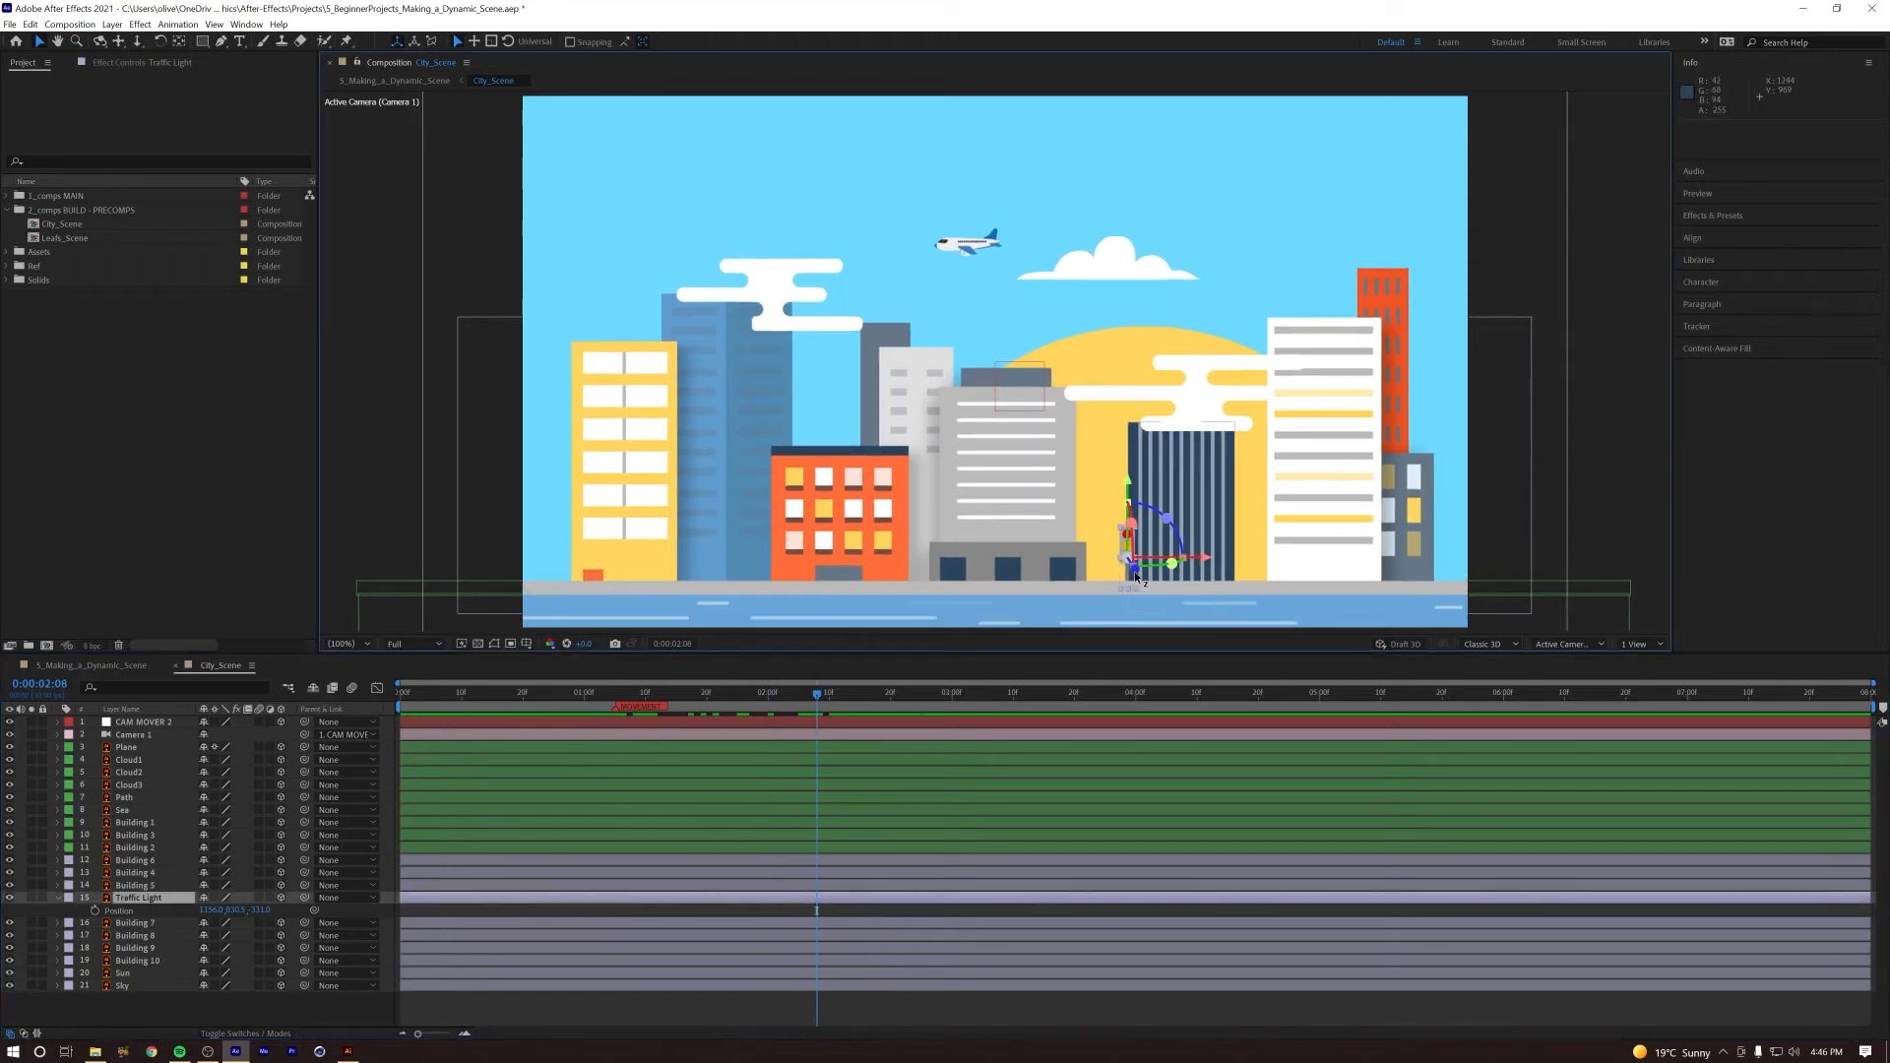
{"action": "left_click_drag", "start_coordinate": [1162, 576], "coordinate": [1474, 593]}
{"action": "left_click_drag", "start_coordinate": [1168, 539], "coordinate": [1219, 558]}
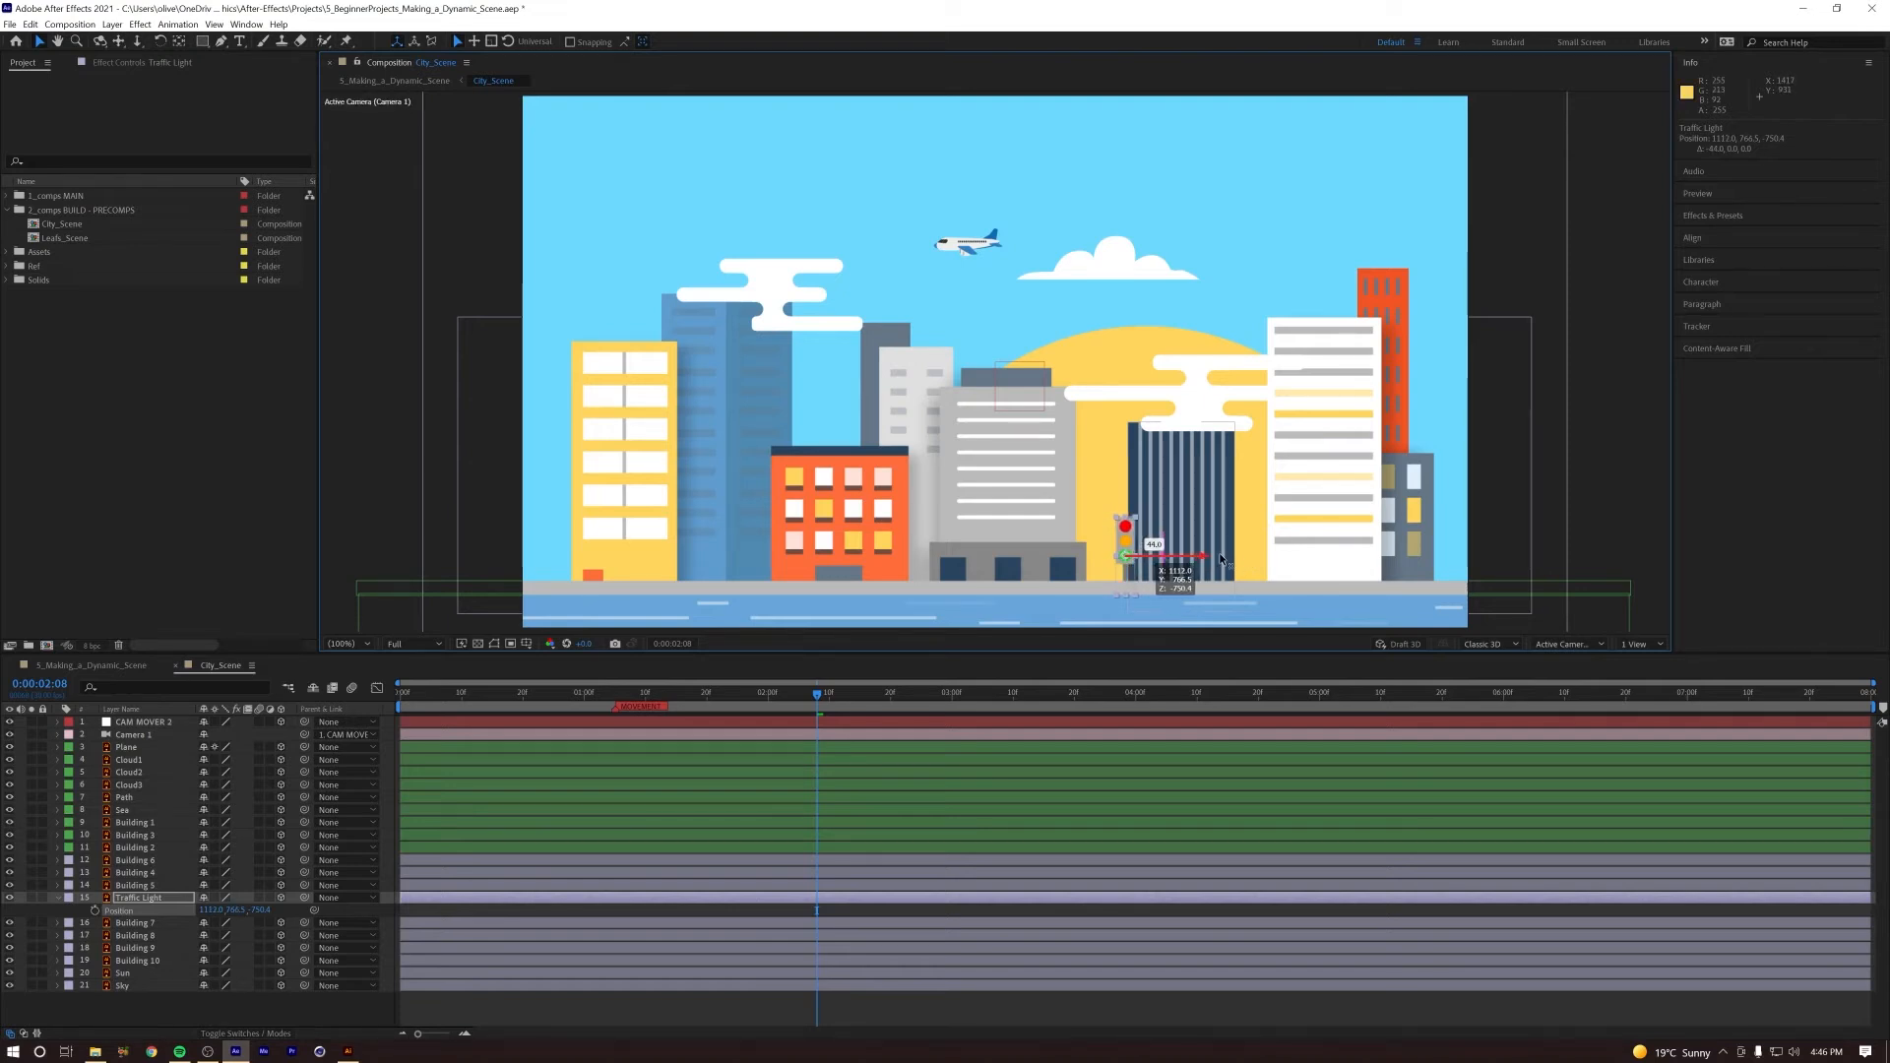
{"action": "left_click", "coordinate": [602, 689]}
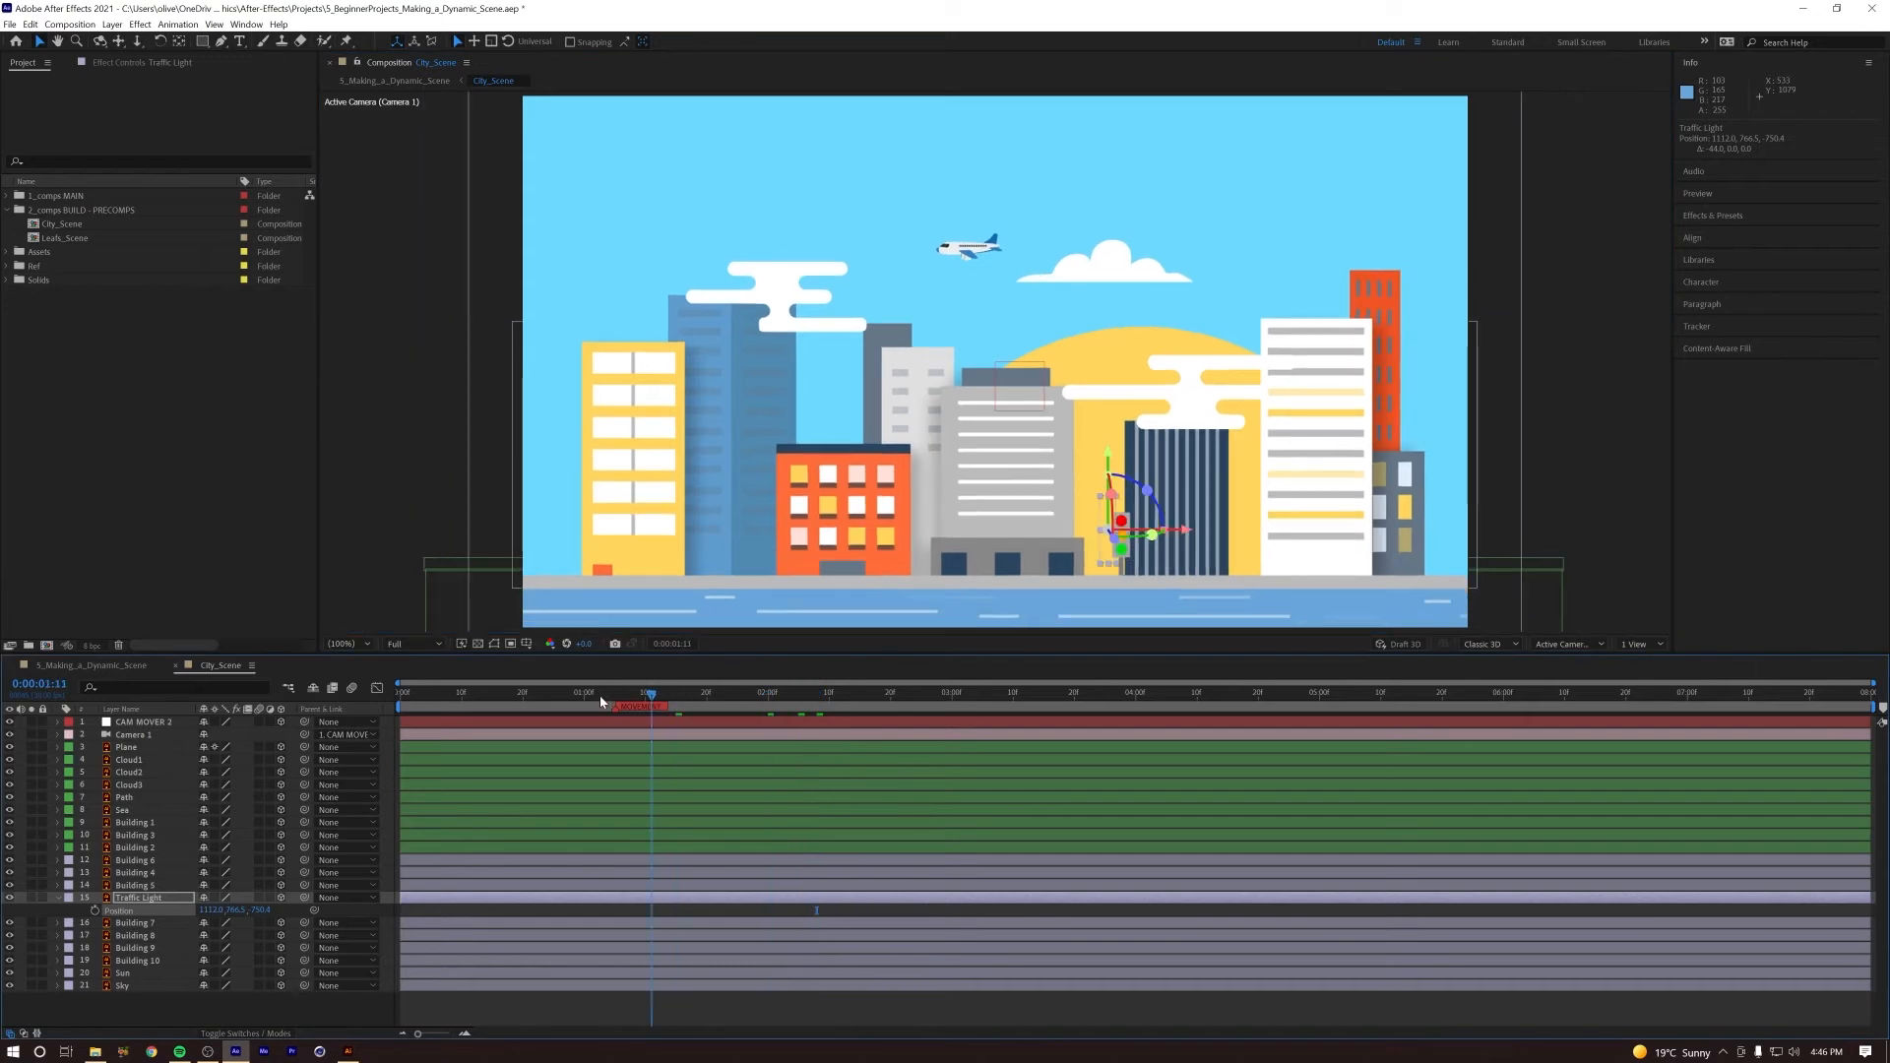
{"action": "key", "text": "space"}
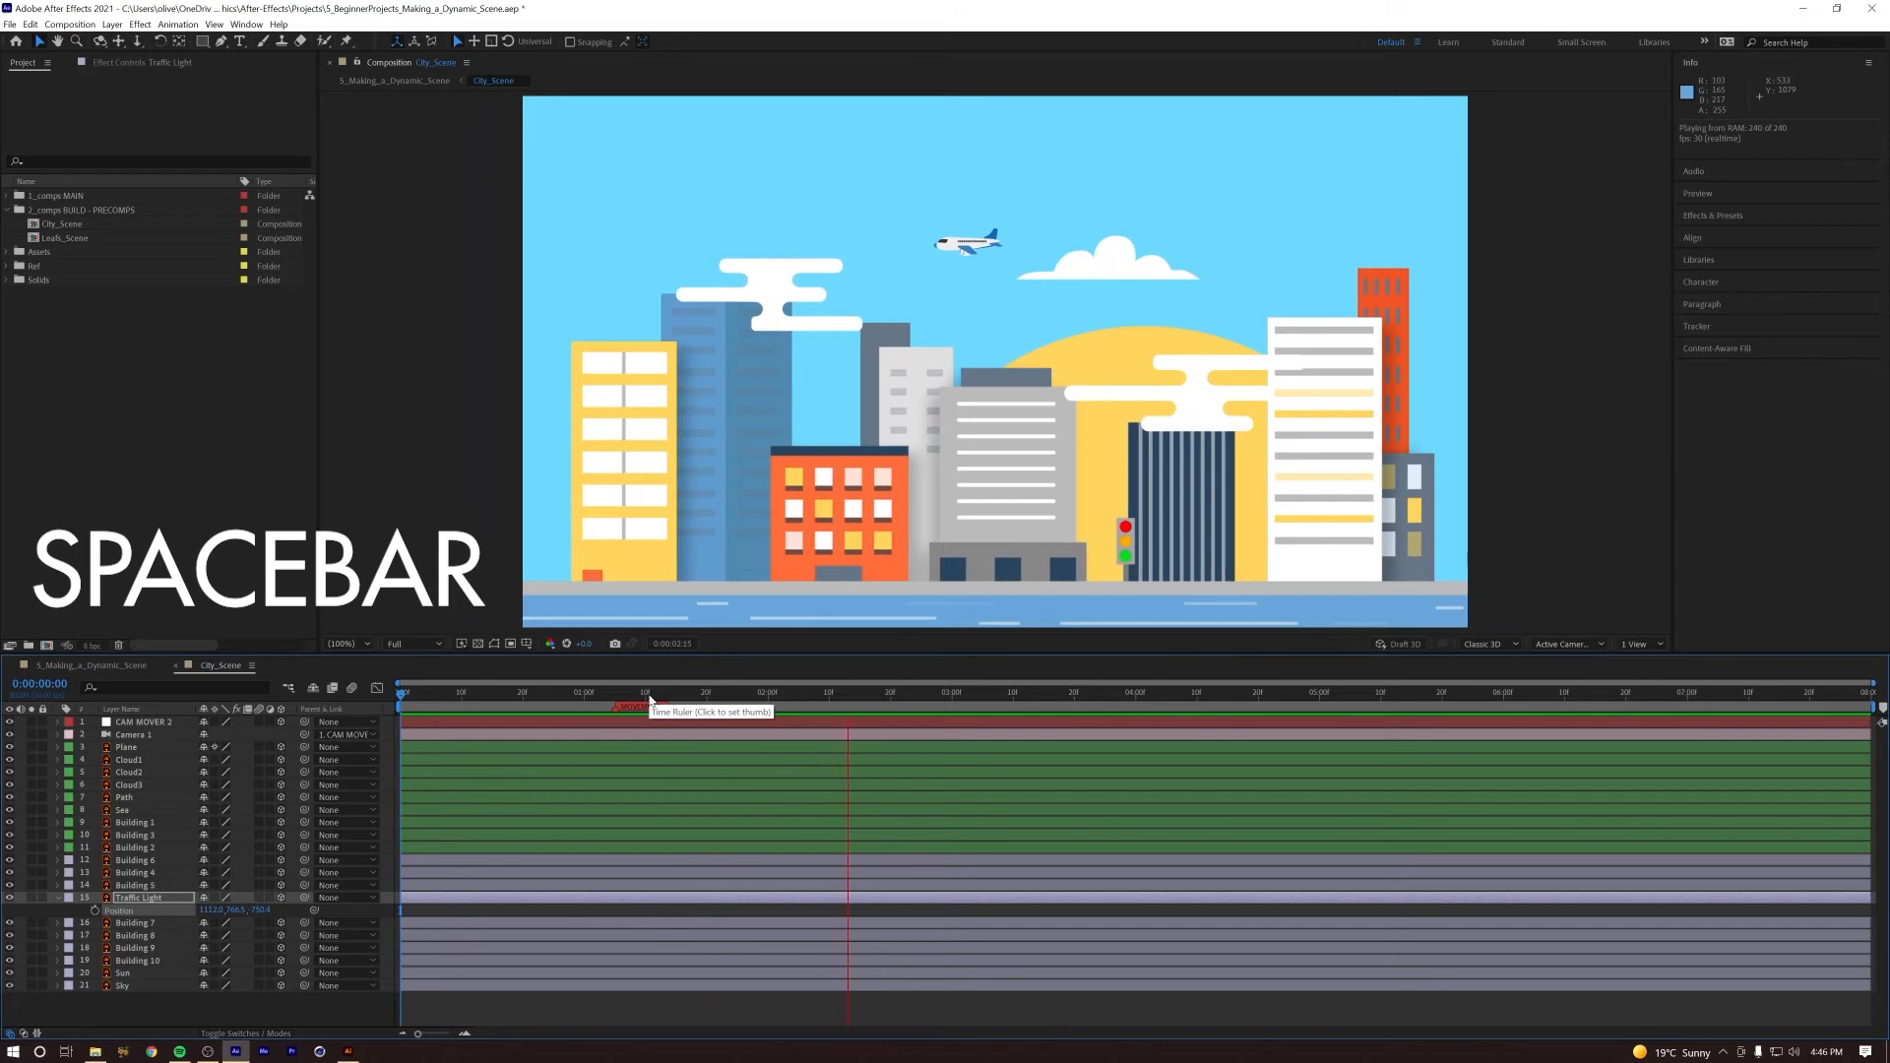
Step: Replay the city camera push several times to check the Traffic Light's parallax against the buildings
{"action": "key", "text": "space"}
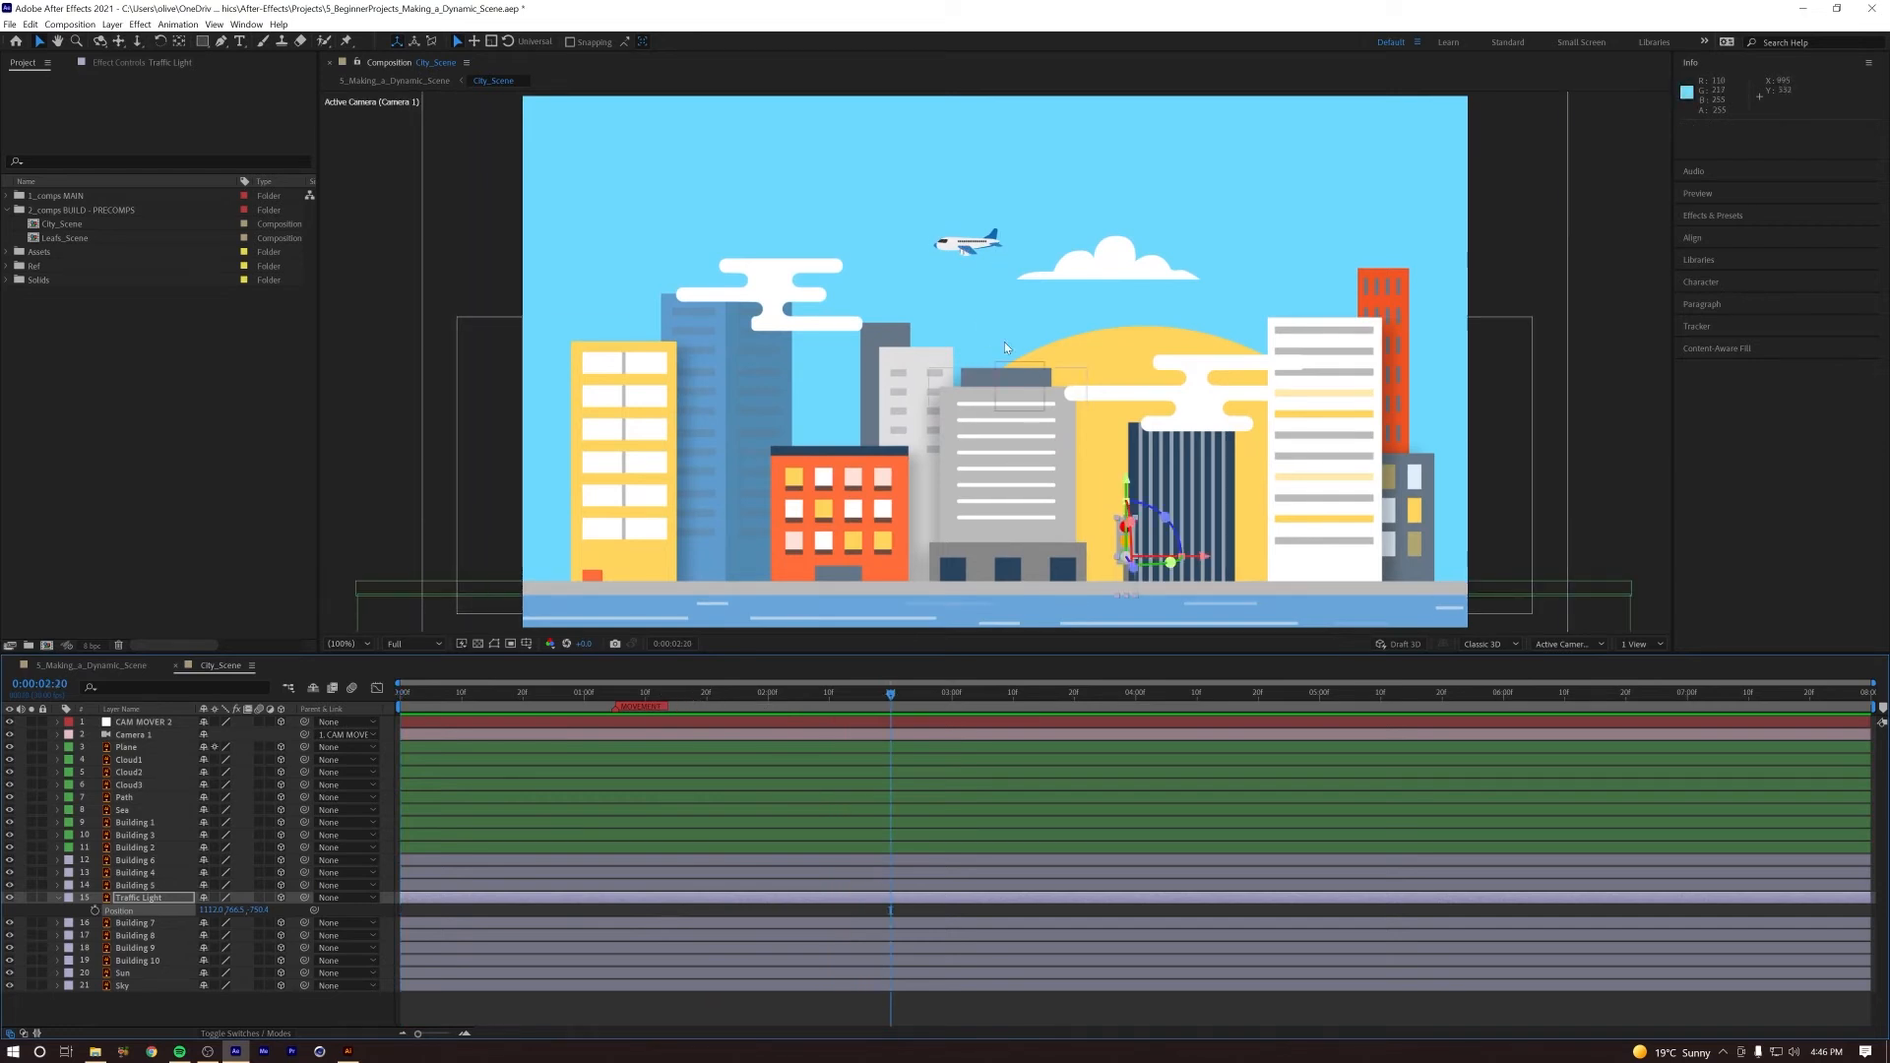
{"action": "key", "text": "space"}
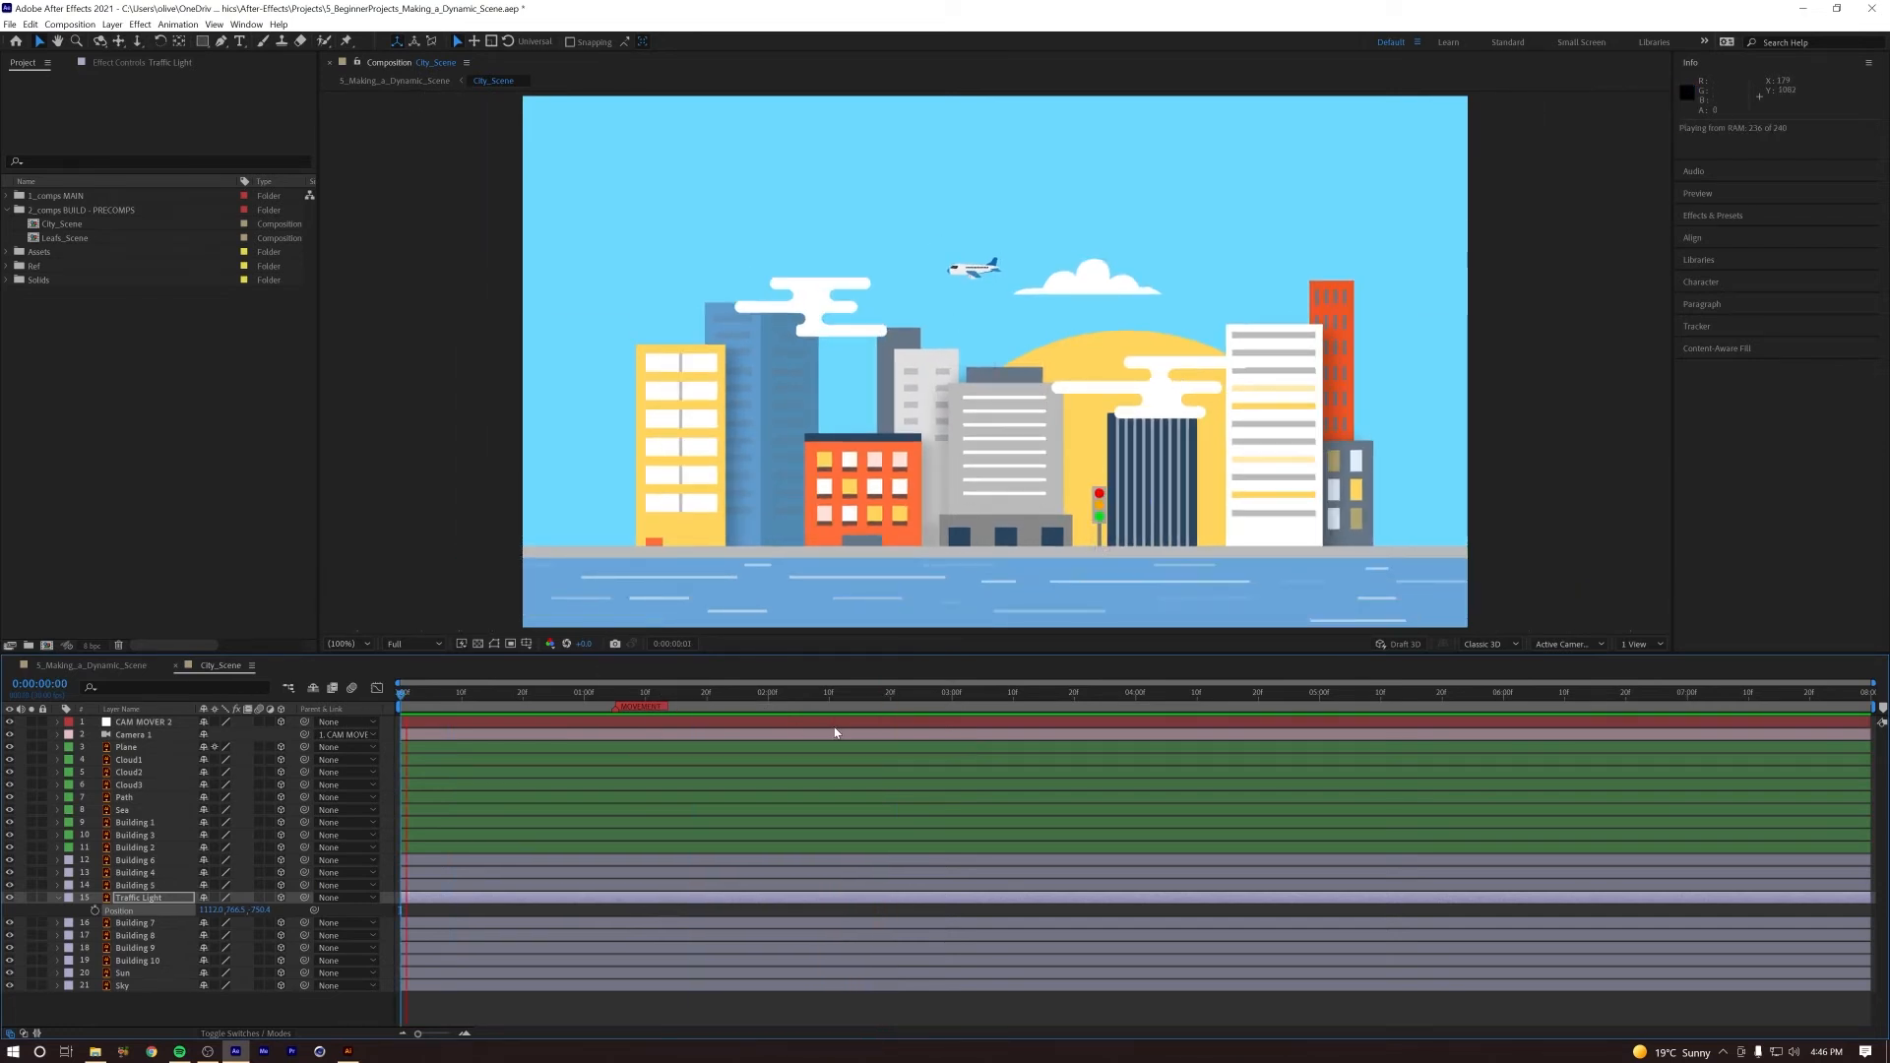
{"action": "key", "text": "space"}
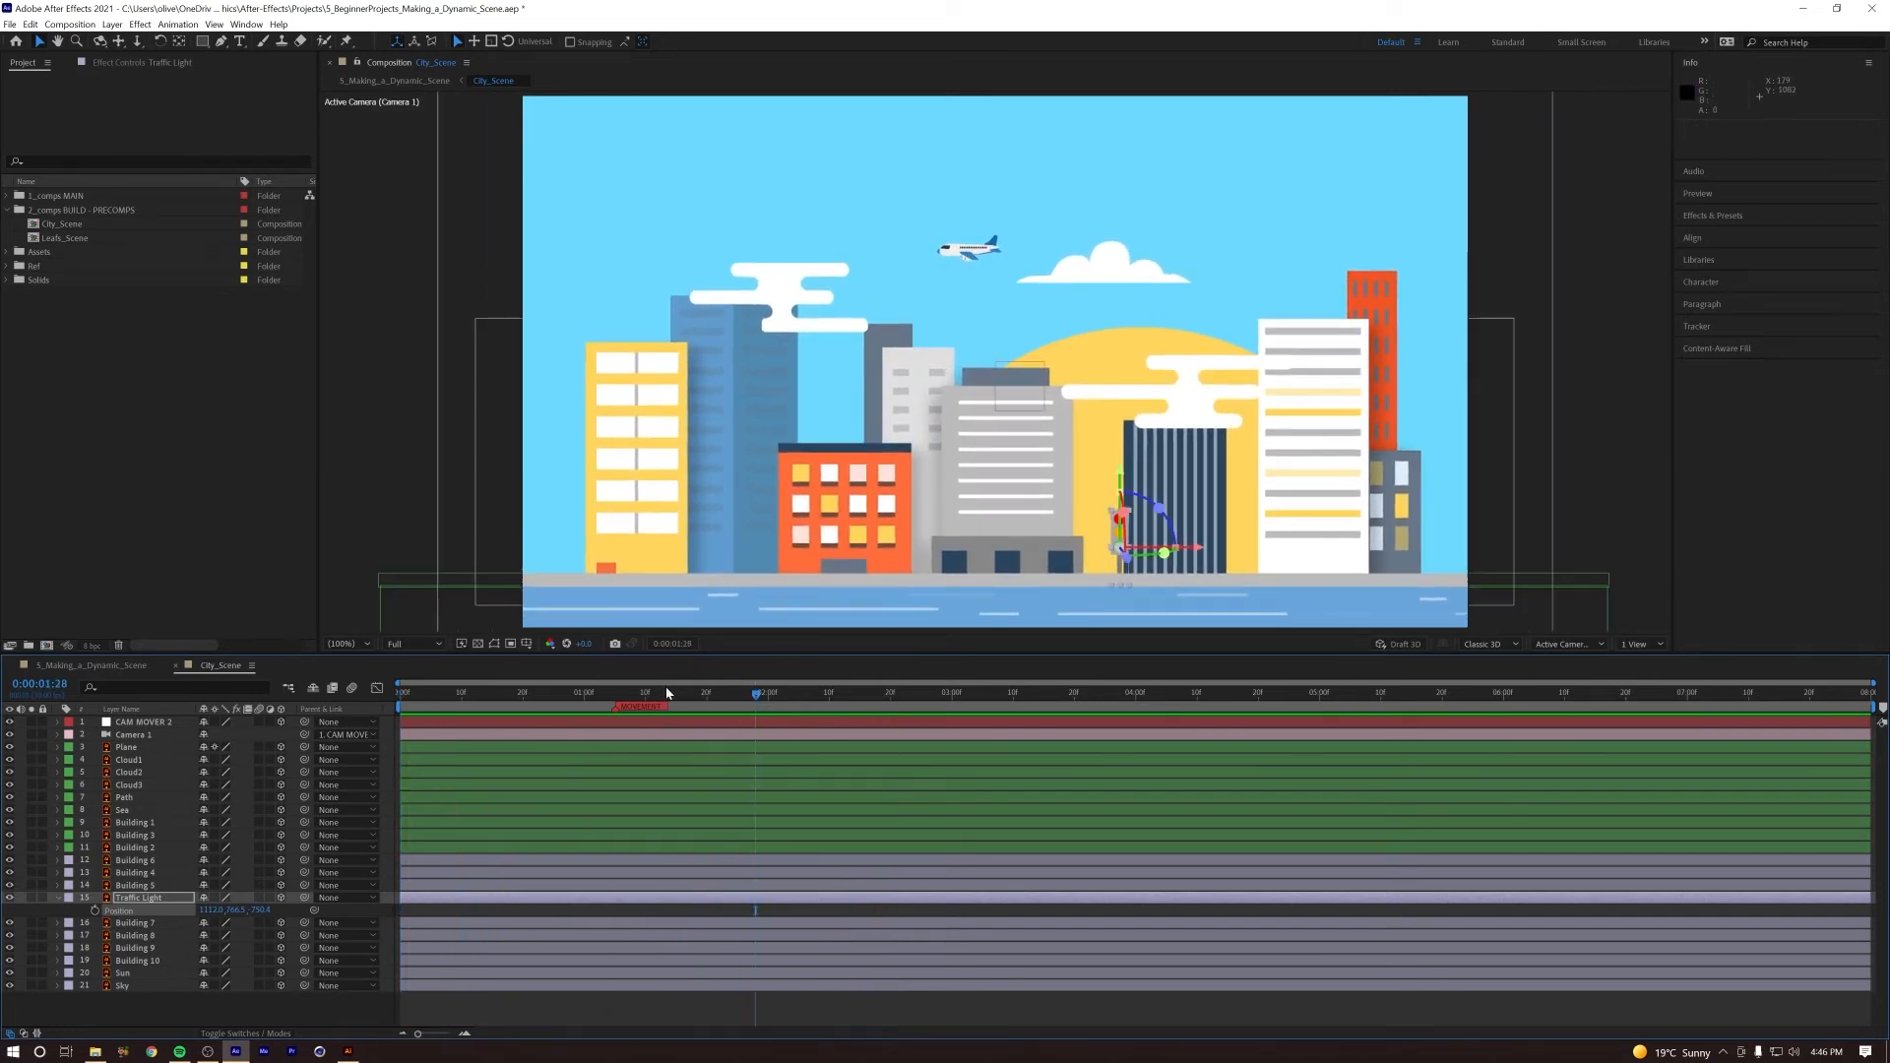
{"action": "key", "text": "space"}
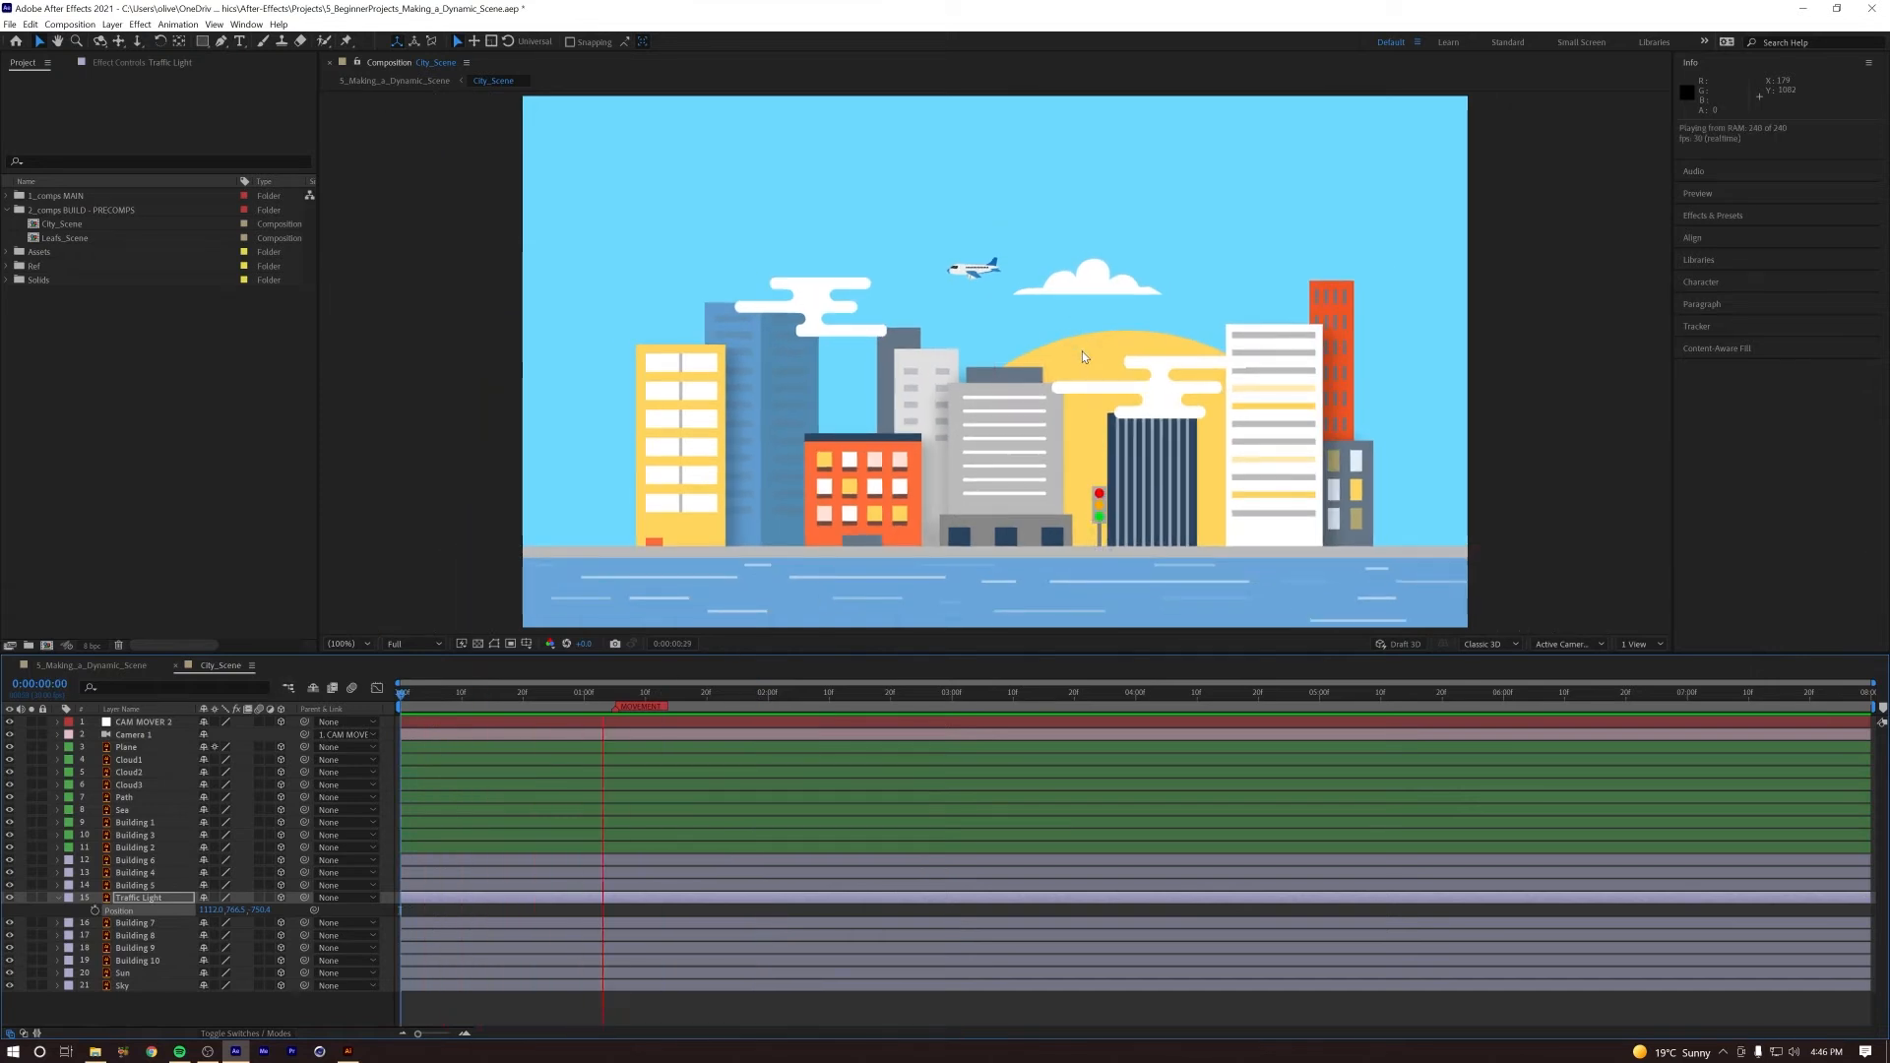
{"action": "key", "text": "space"}
Step: Animate the Sun rising by keyframing its Position lower at 0:00:01:05 and at its original height at 0:00:01:27
{"action": "left_click_drag", "start_coordinate": [662, 699], "coordinate": [617, 701]}
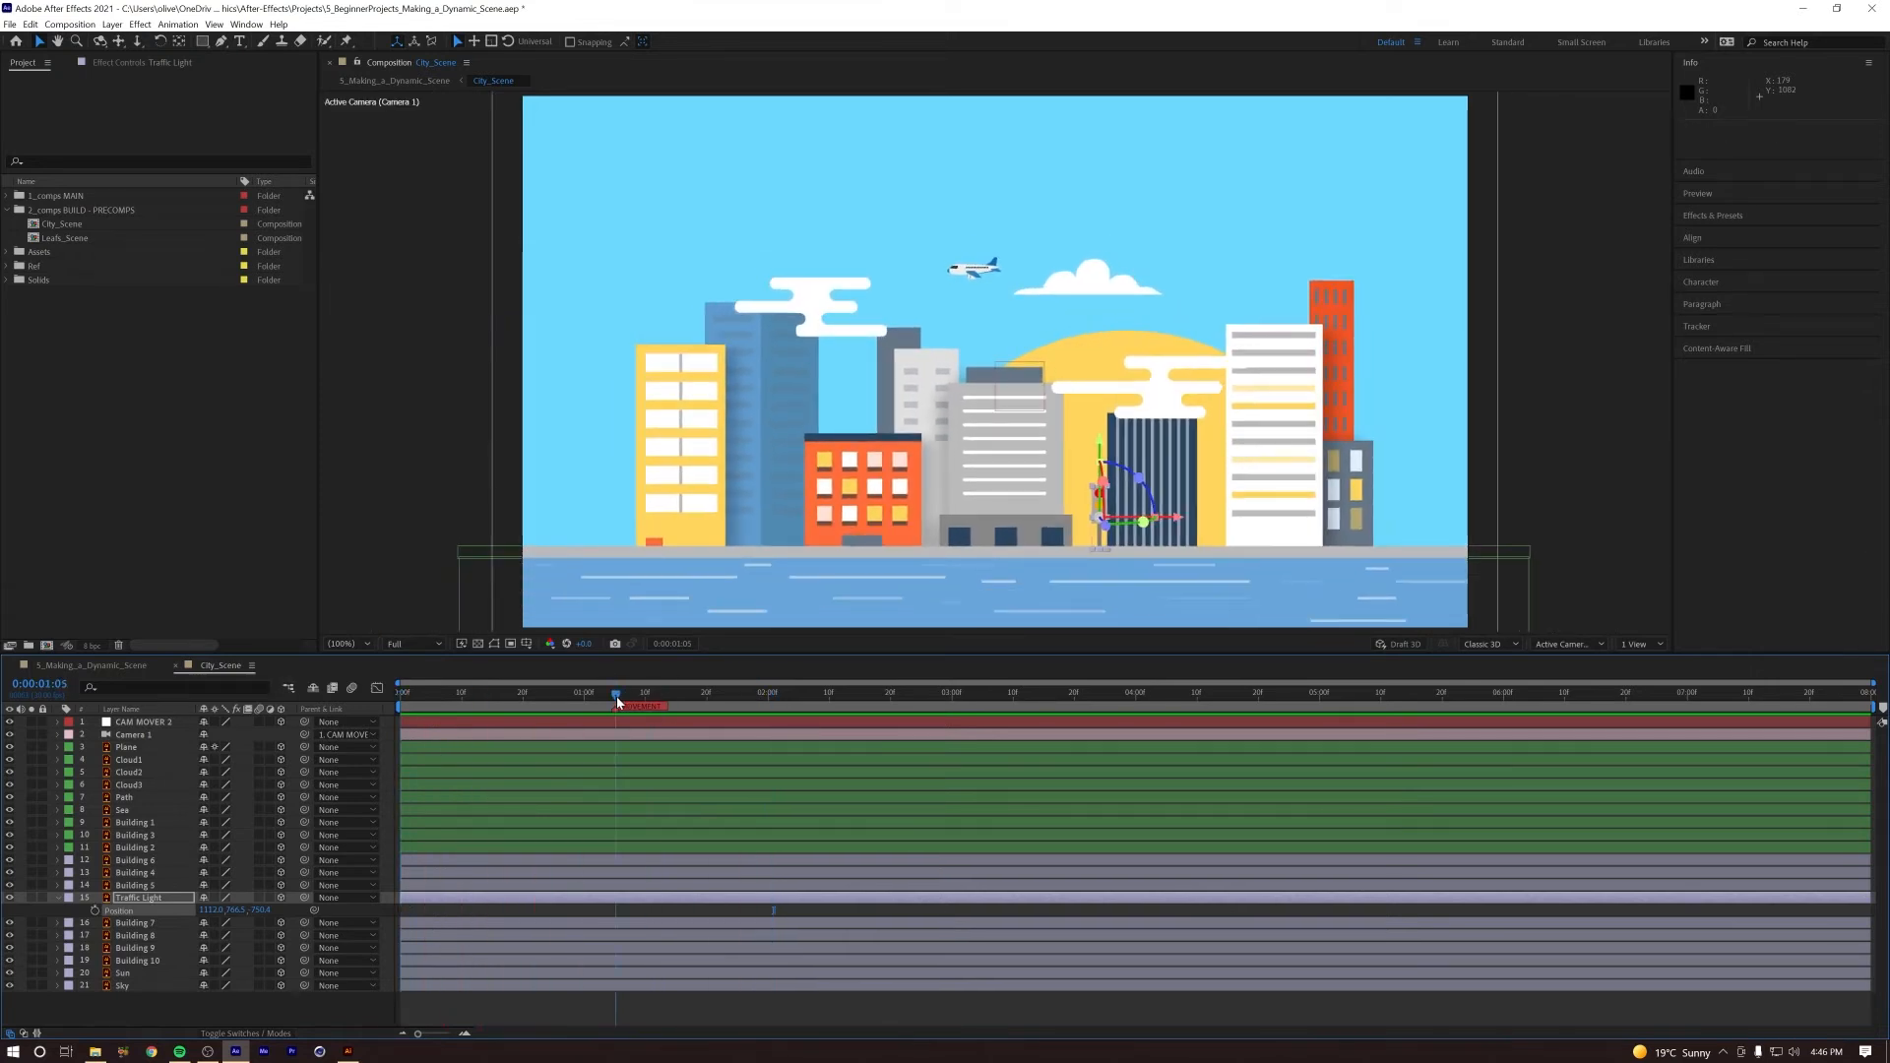
{"action": "left_click", "coordinate": [128, 974]}
{"action": "key", "text": "p"}
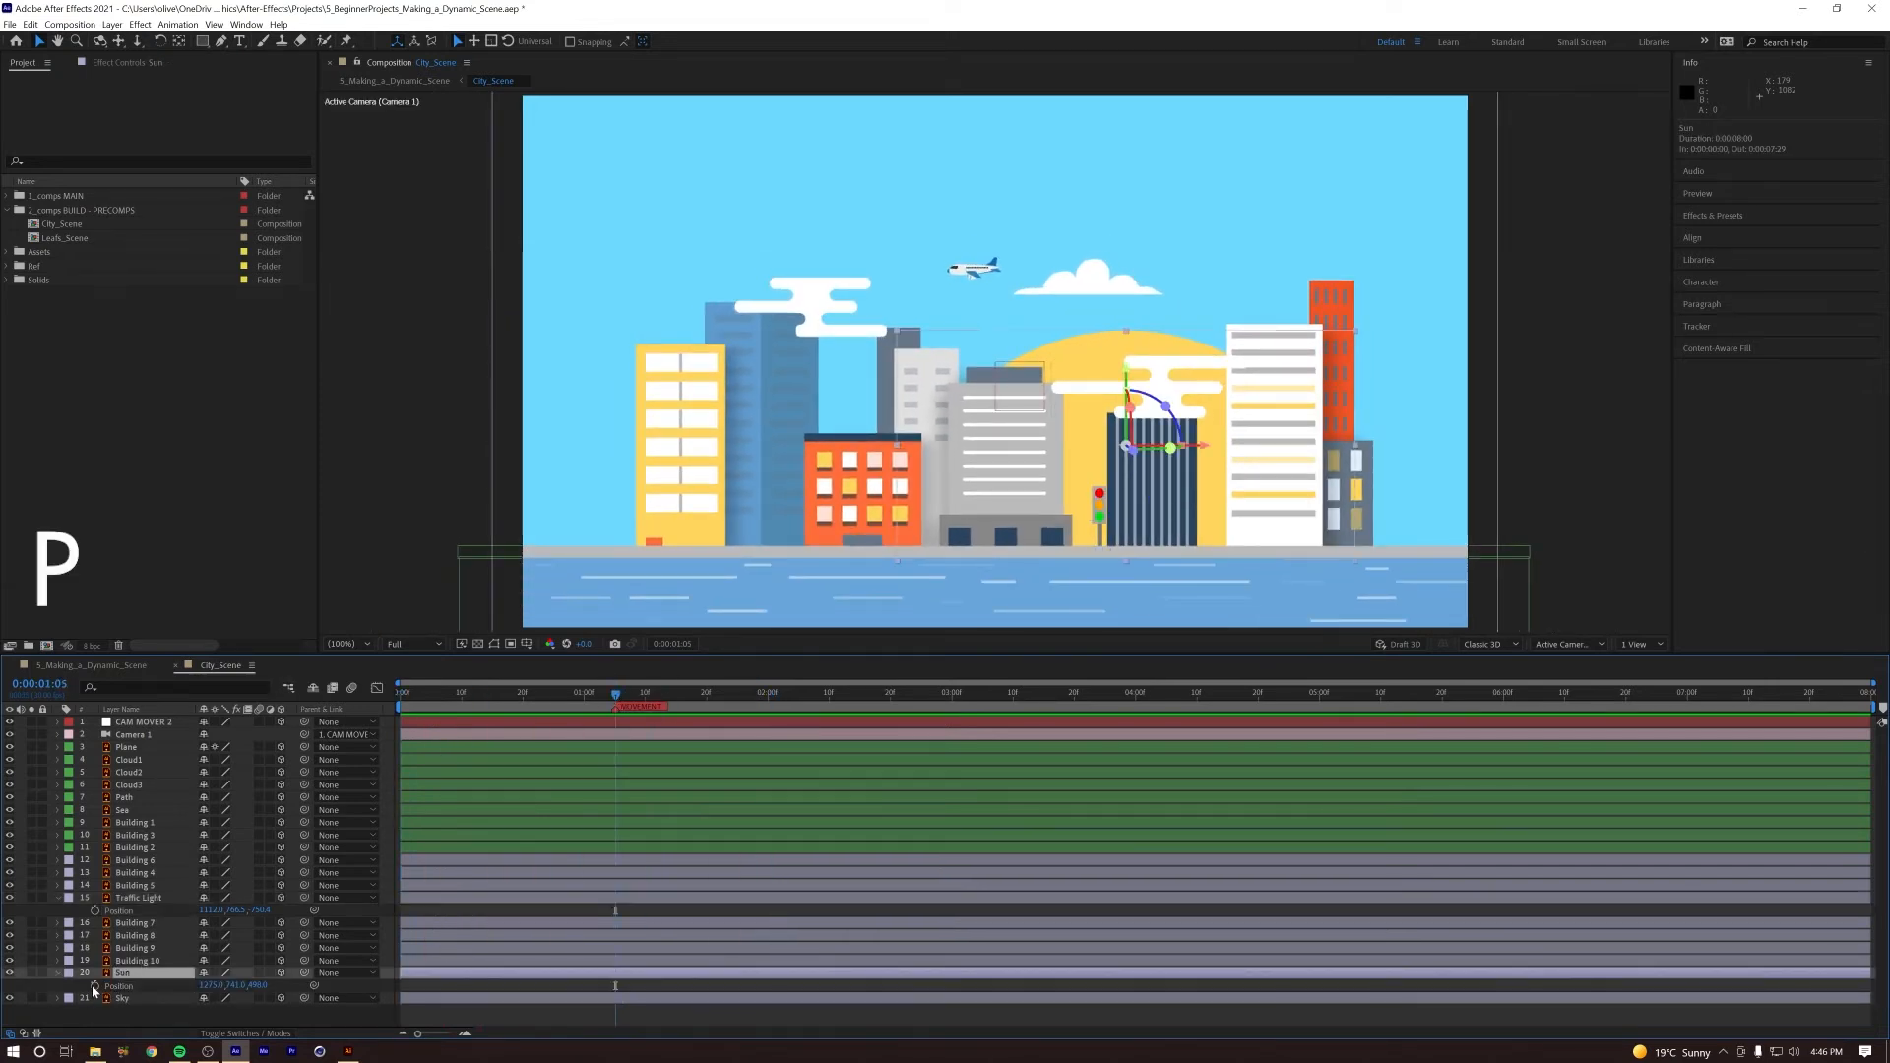
{"action": "left_click_drag", "start_coordinate": [615, 986], "coordinate": [750, 986]}
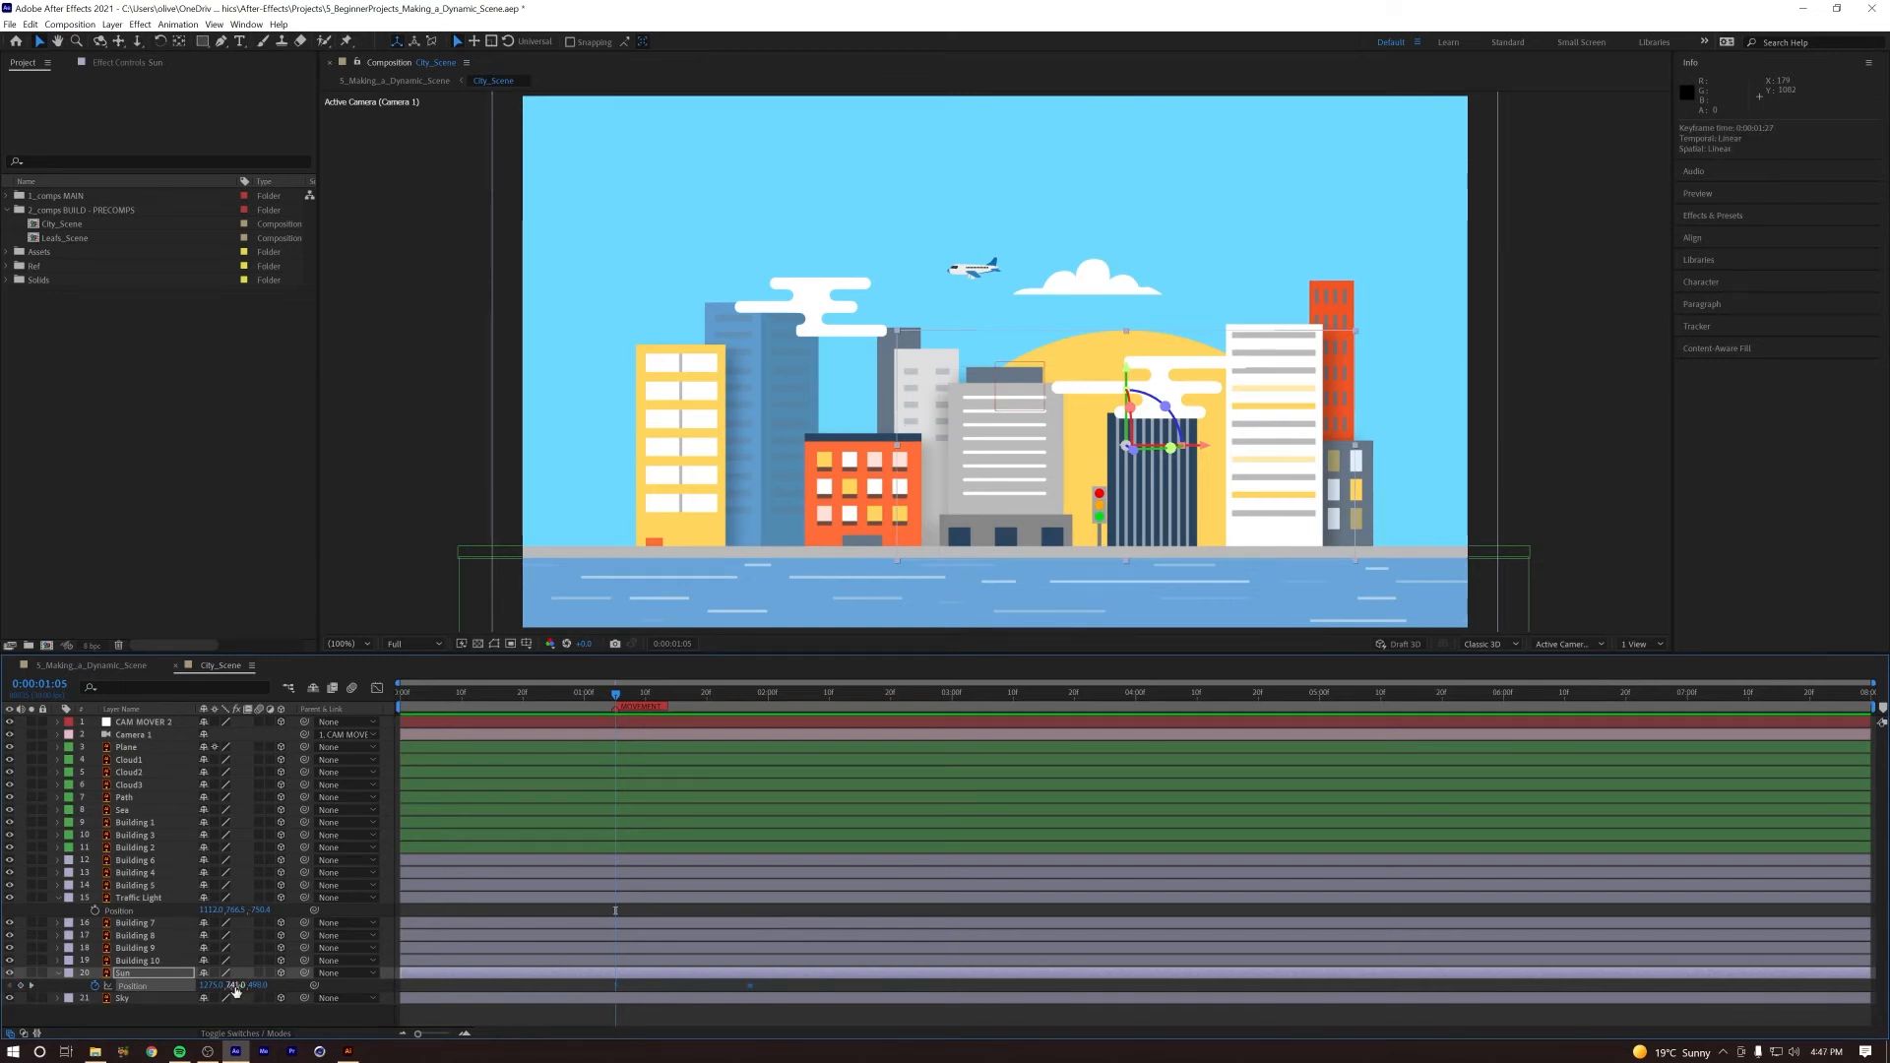
{"action": "left_click_drag", "start_coordinate": [233, 986], "coordinate": [297, 989]}
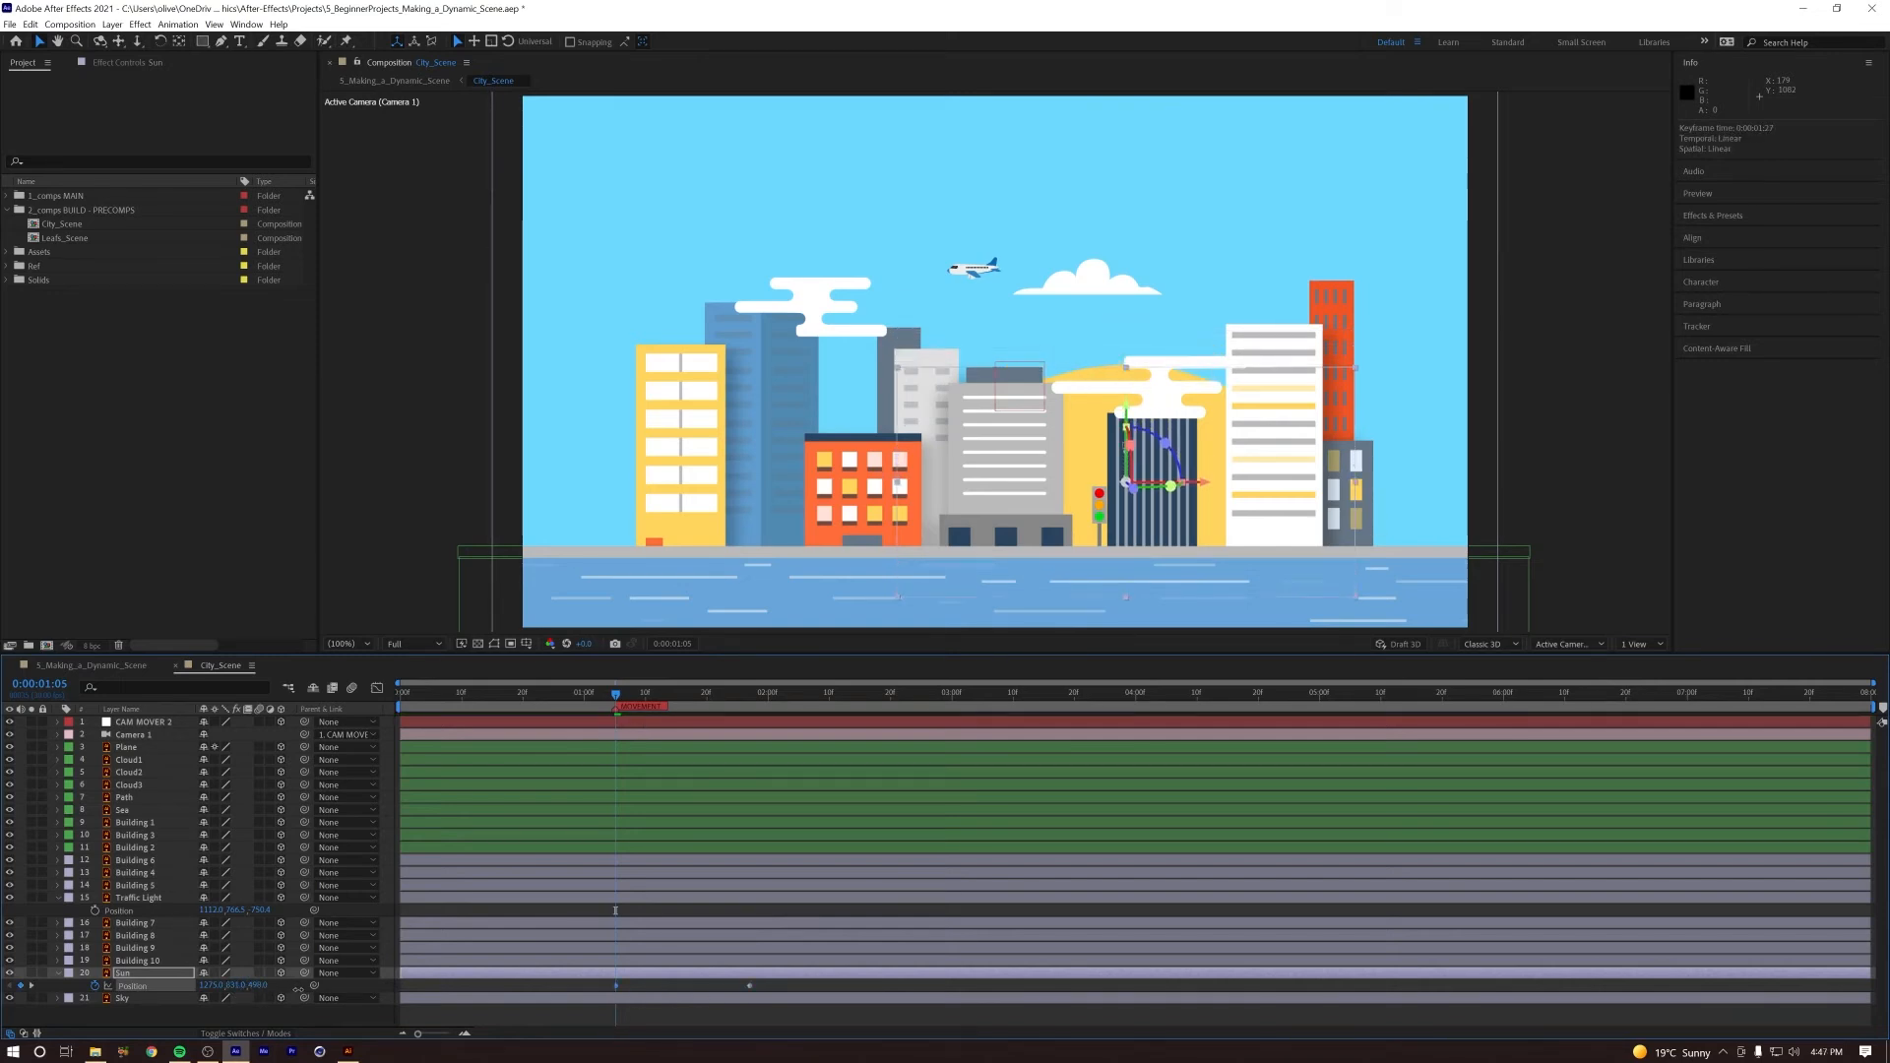
Step: Slow the Sun's rise by moving its last Position keyframe to about 2.5 seconds, previewing before and after
{"action": "key", "text": "space"}
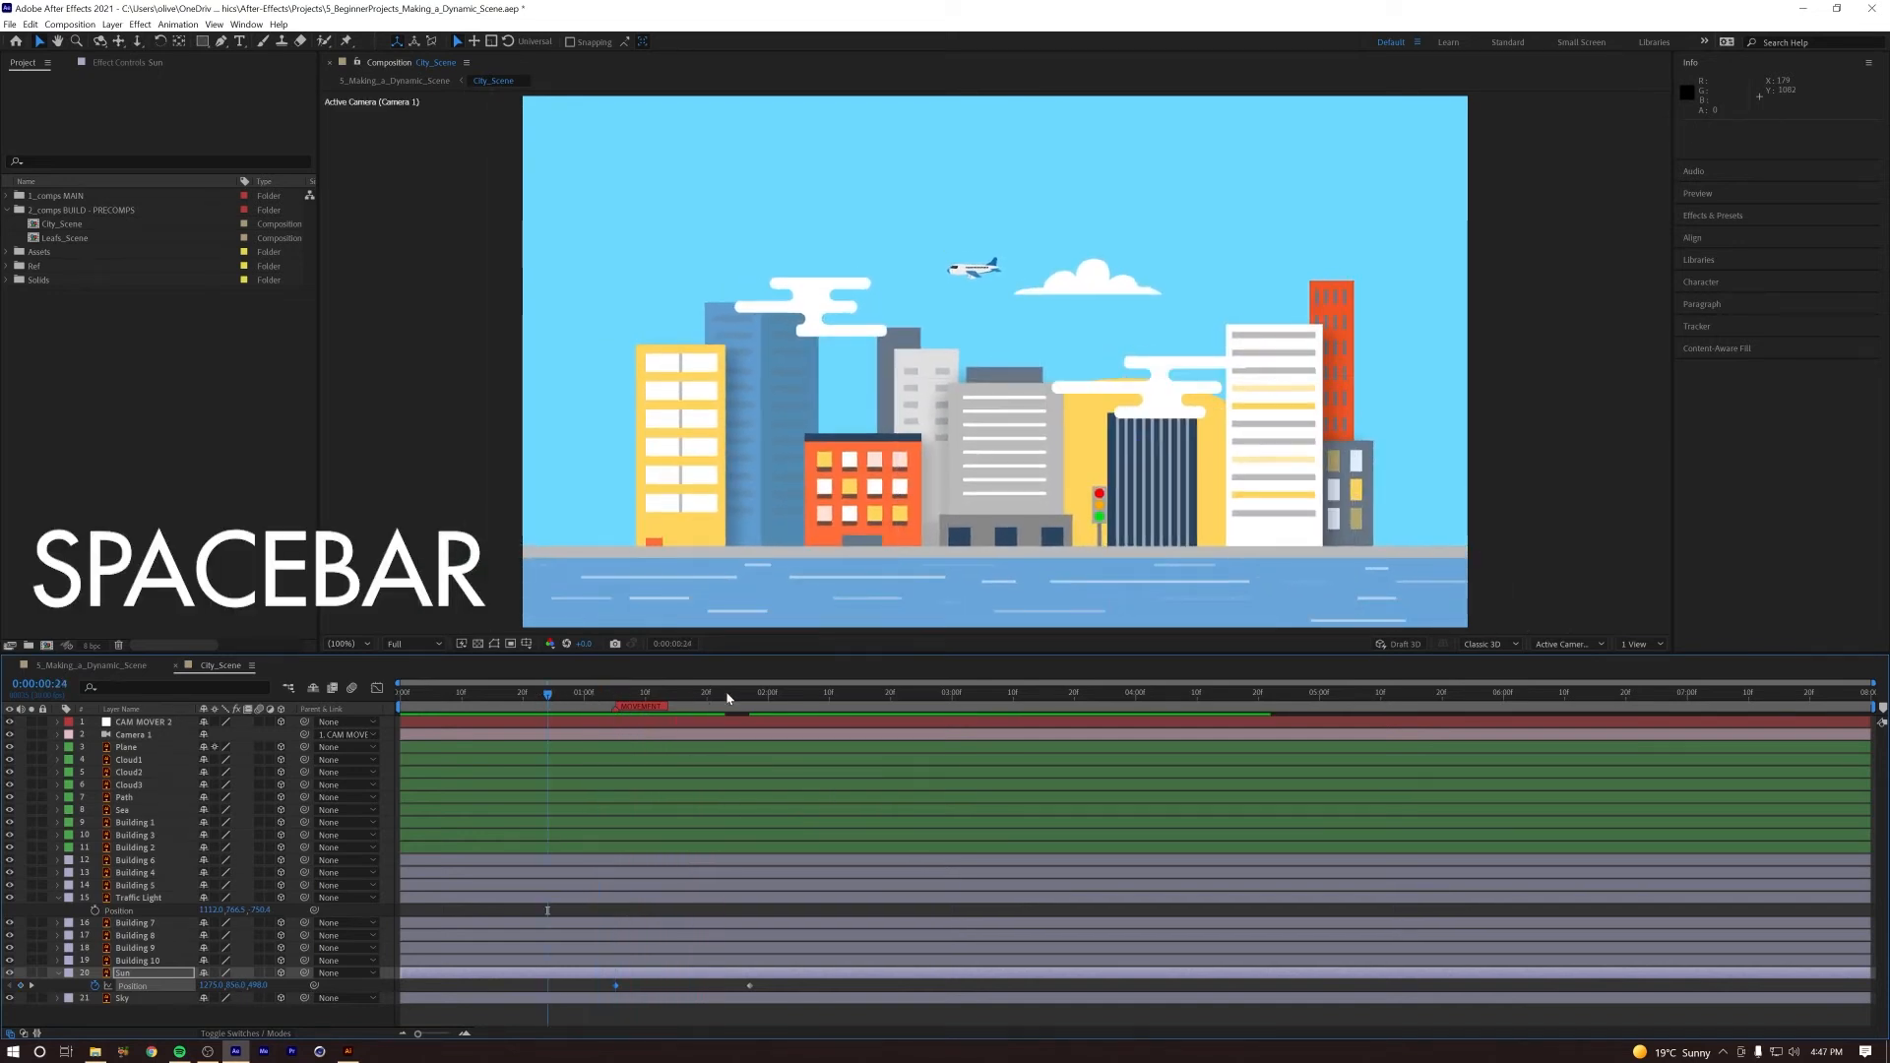
{"action": "key", "text": "space"}
{"action": "left_click_drag", "start_coordinate": [750, 986], "coordinate": [862, 995]}
{"action": "key", "text": "space"}
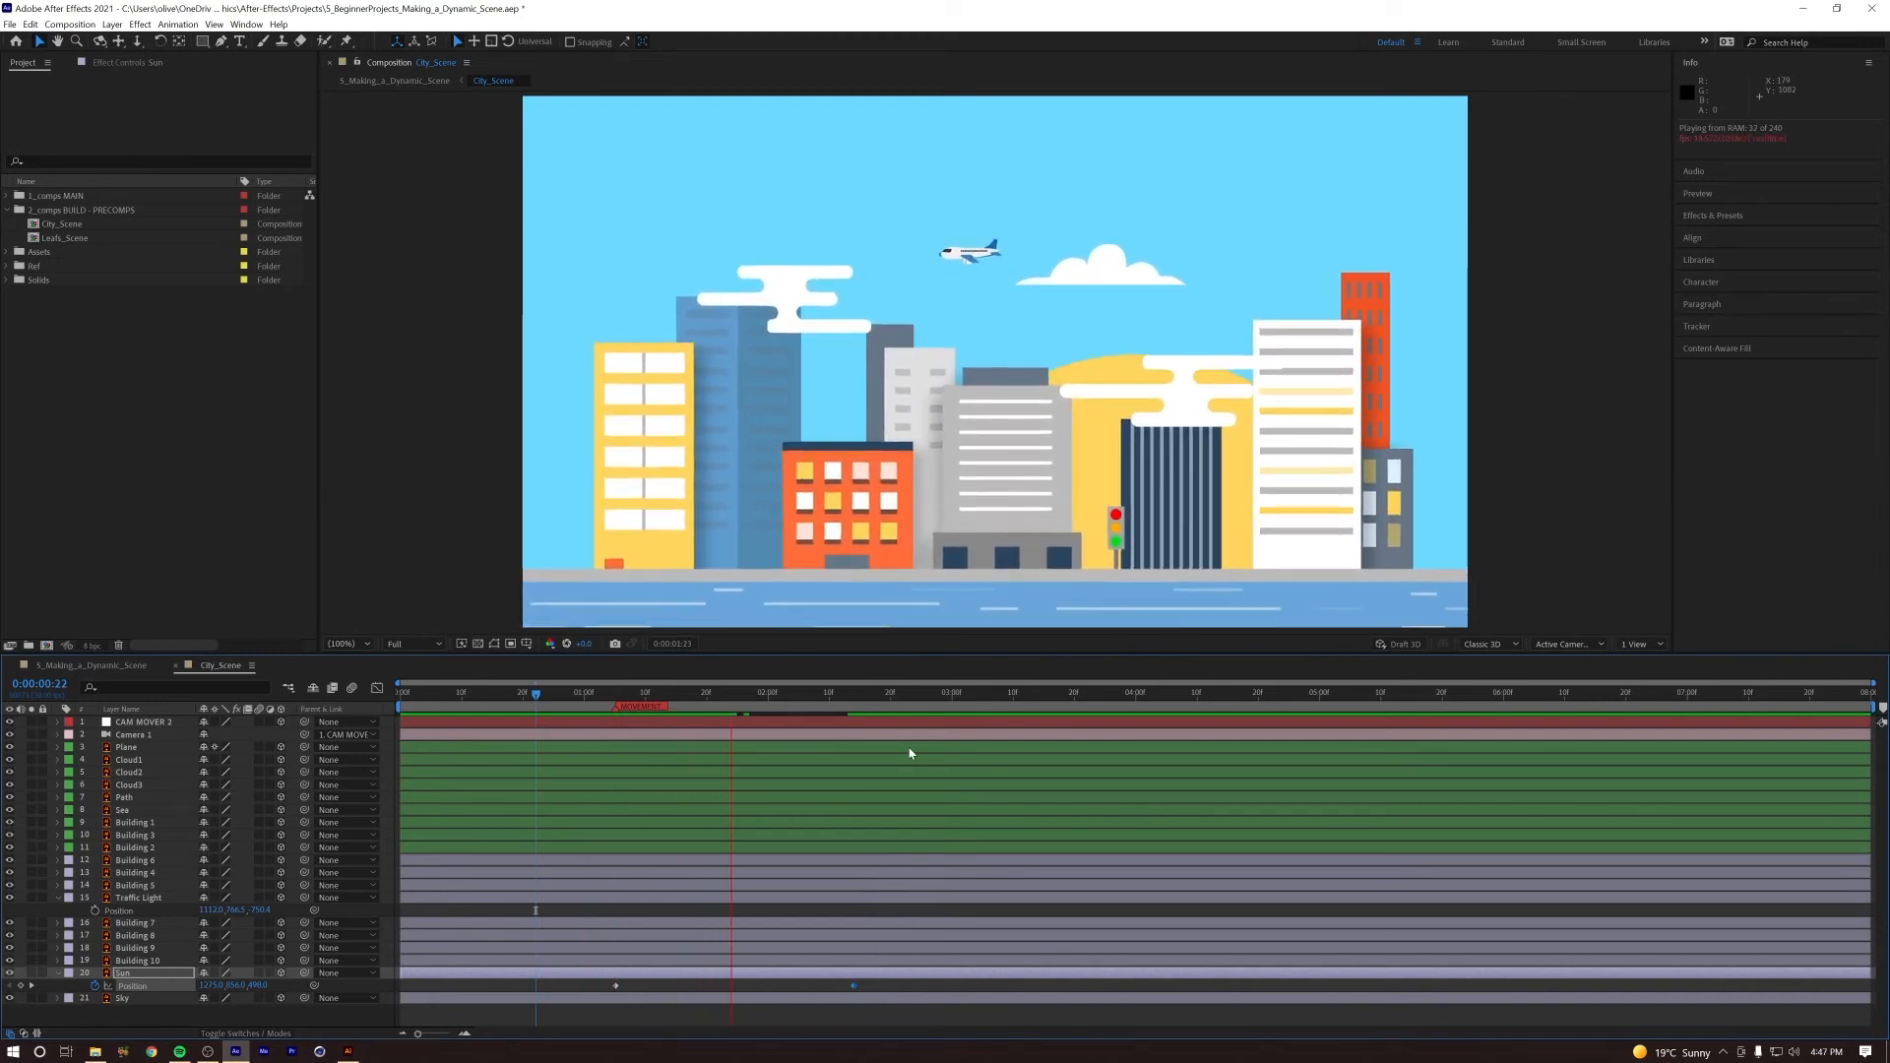
{"action": "key", "text": "space"}
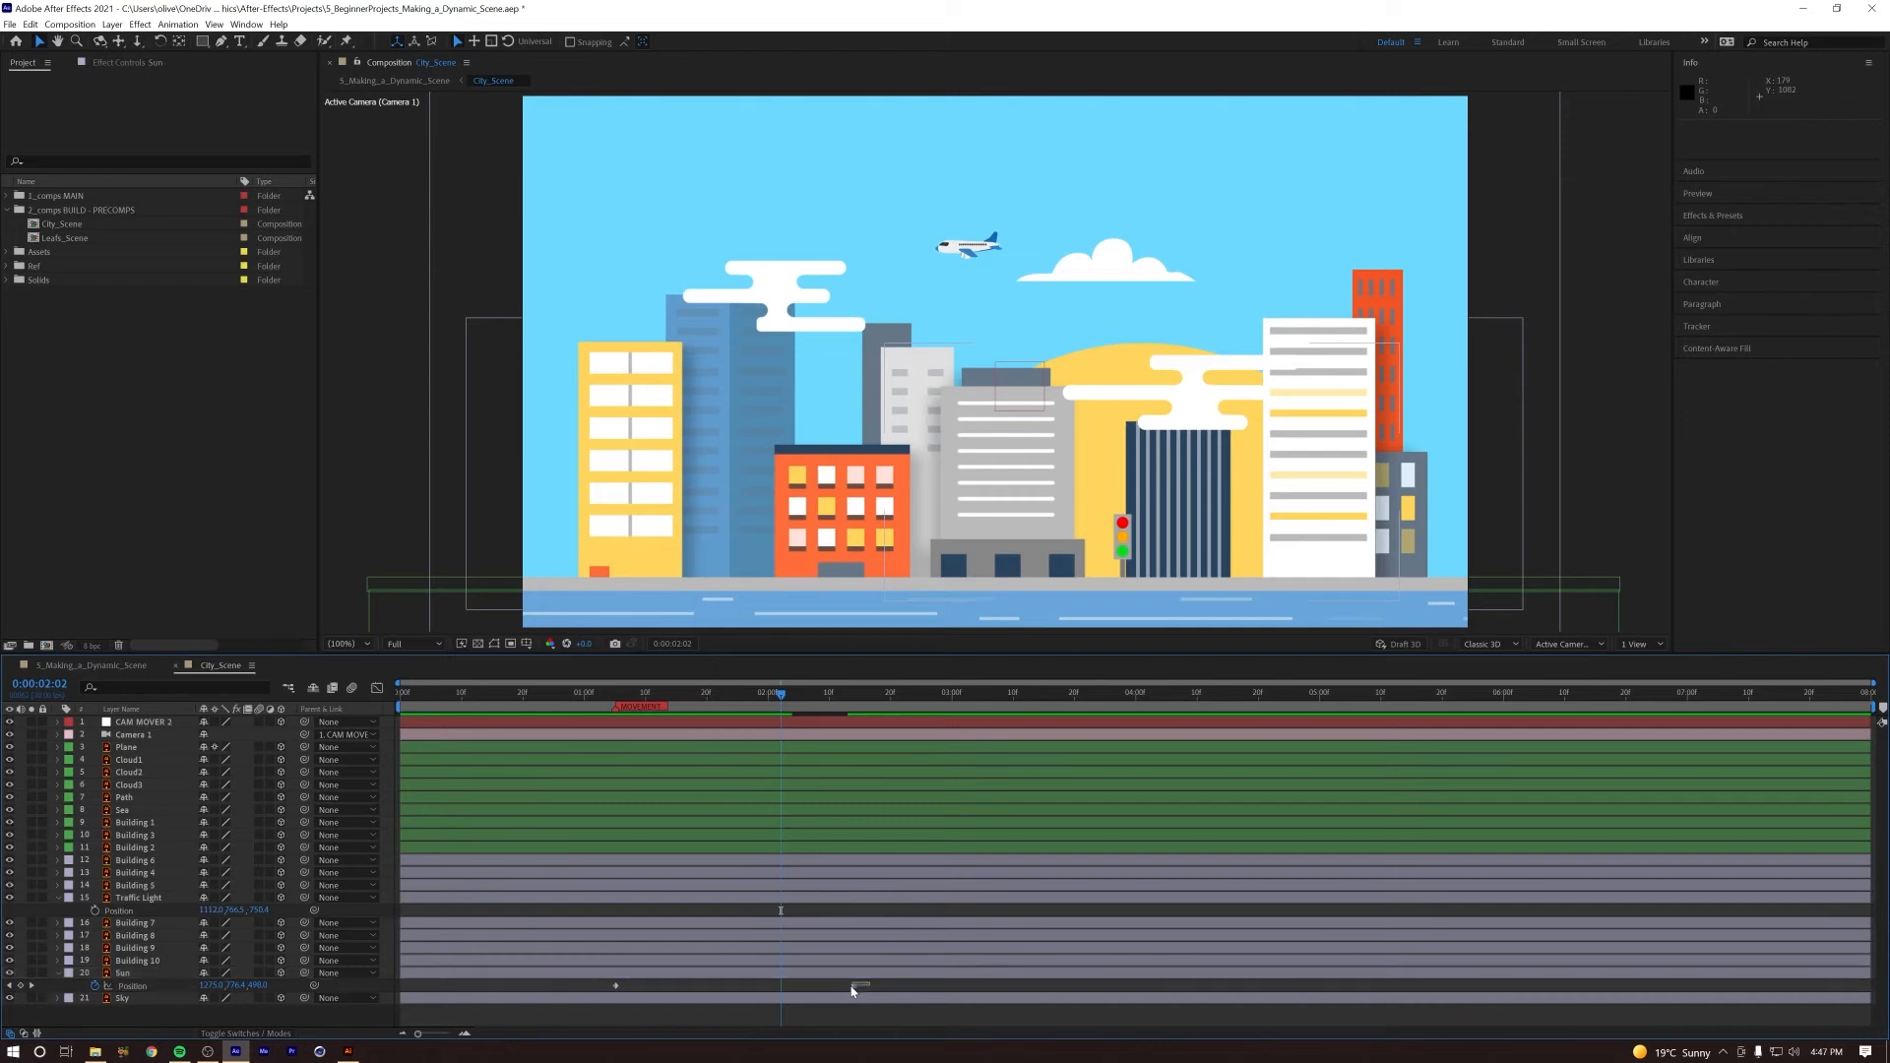
Step: Apply Easy Ease In to the Sun's last Position keyframe and preview the rise from the start
{"action": "right_click", "coordinate": [854, 988]}
{"action": "mouse_move", "coordinate": [928, 977]}
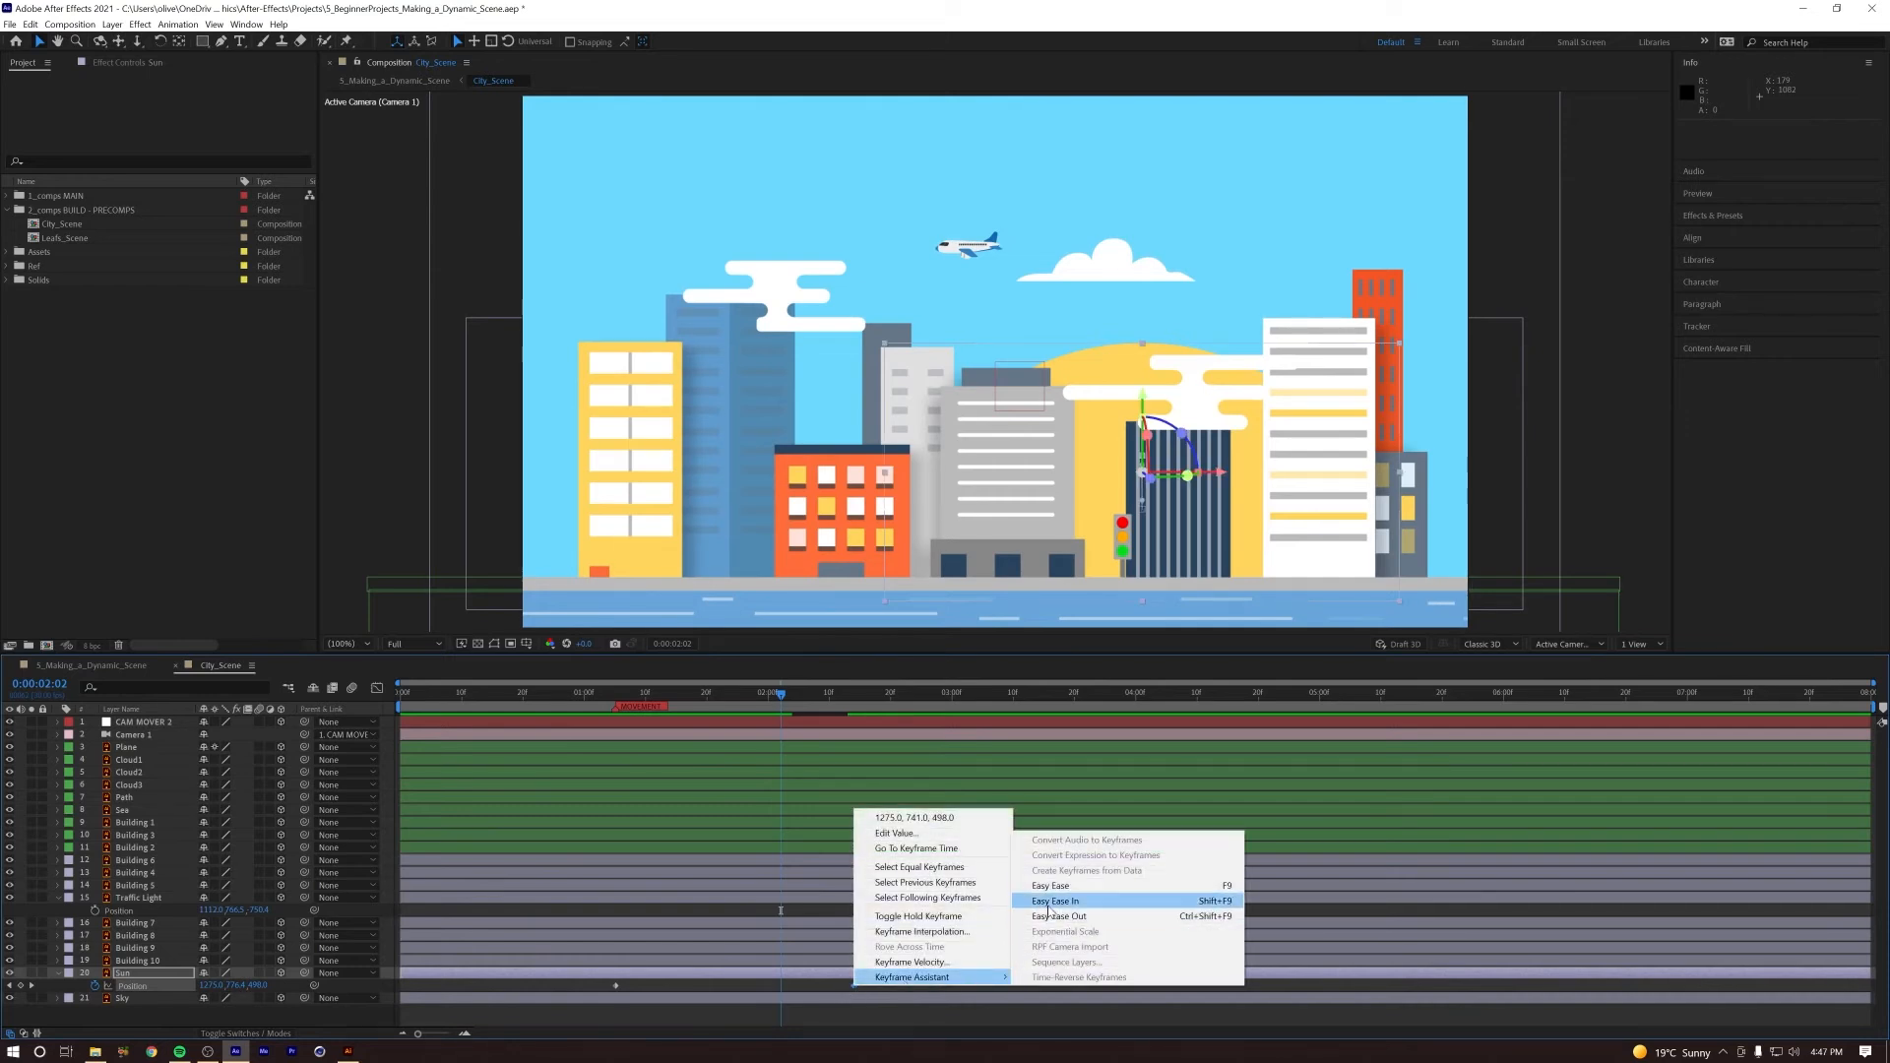
{"action": "left_click", "coordinate": [1055, 901]}
{"action": "left_click", "coordinate": [401, 693]}
{"action": "key", "text": "space"}
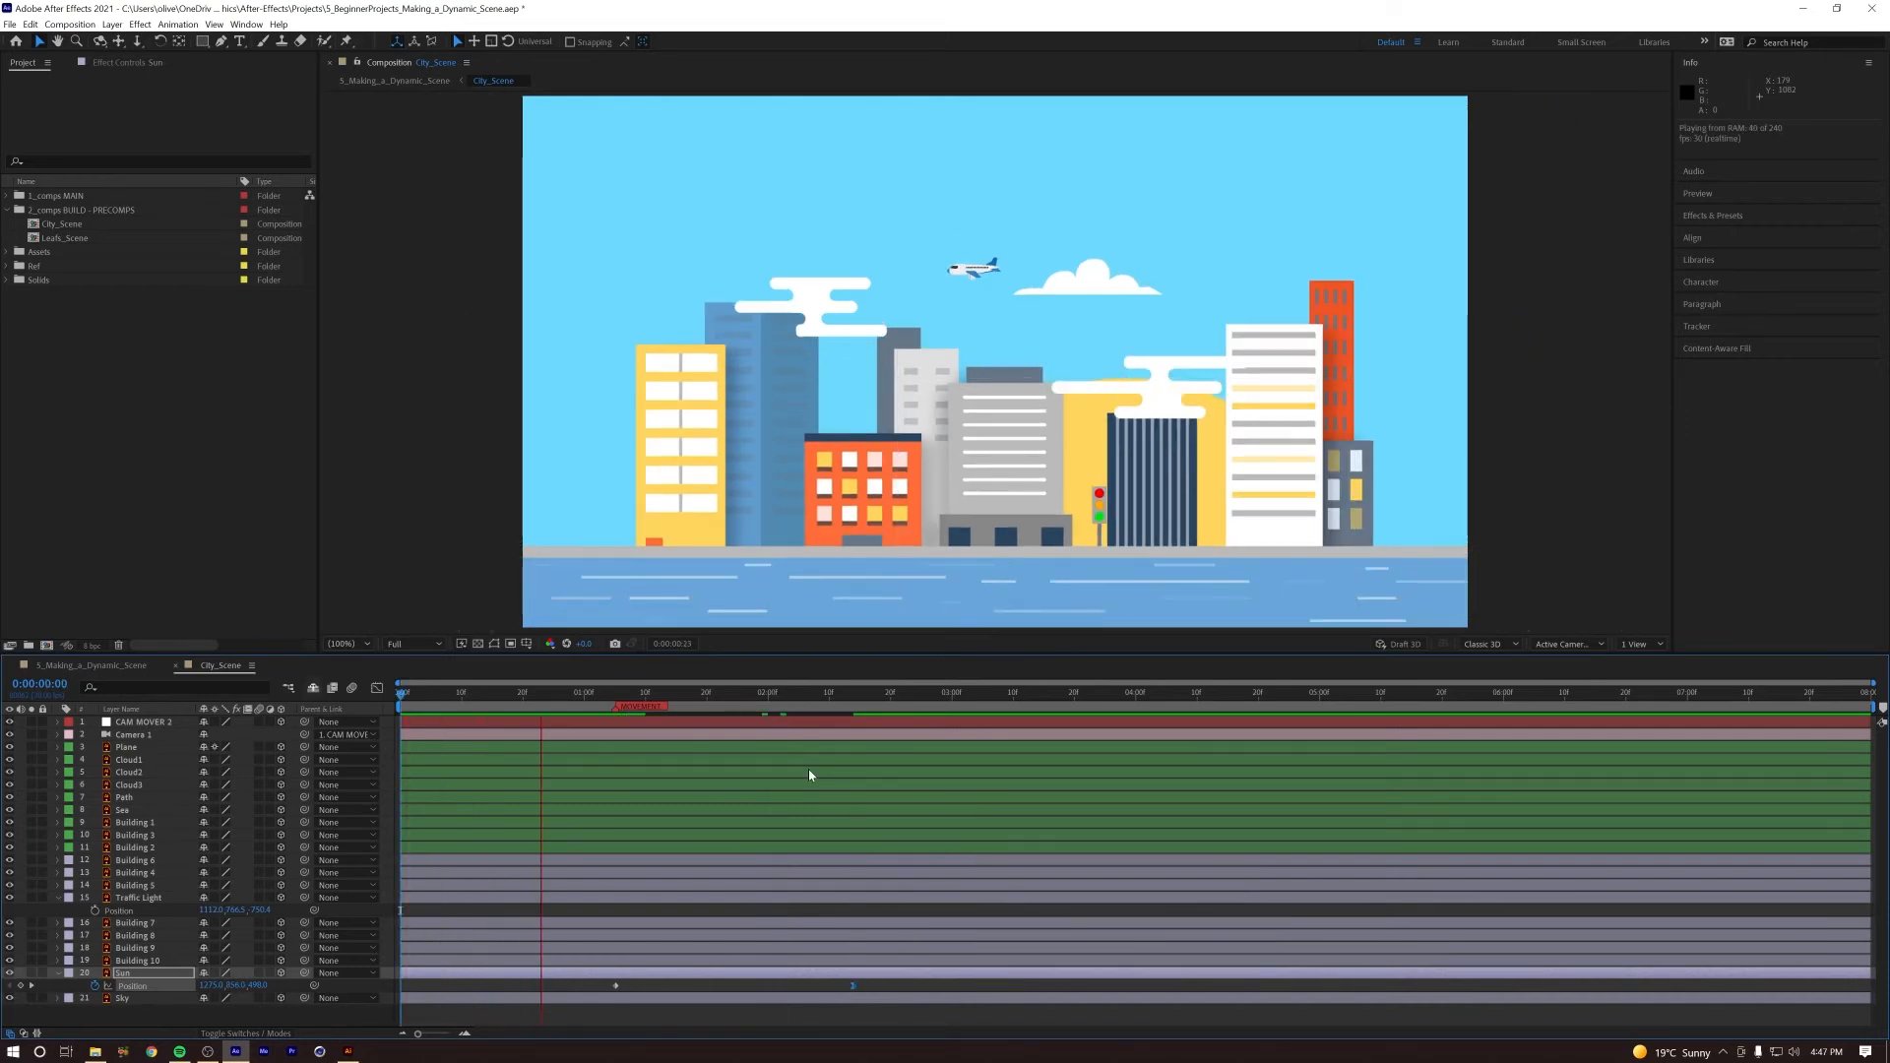
{"action": "key", "text": "space"}
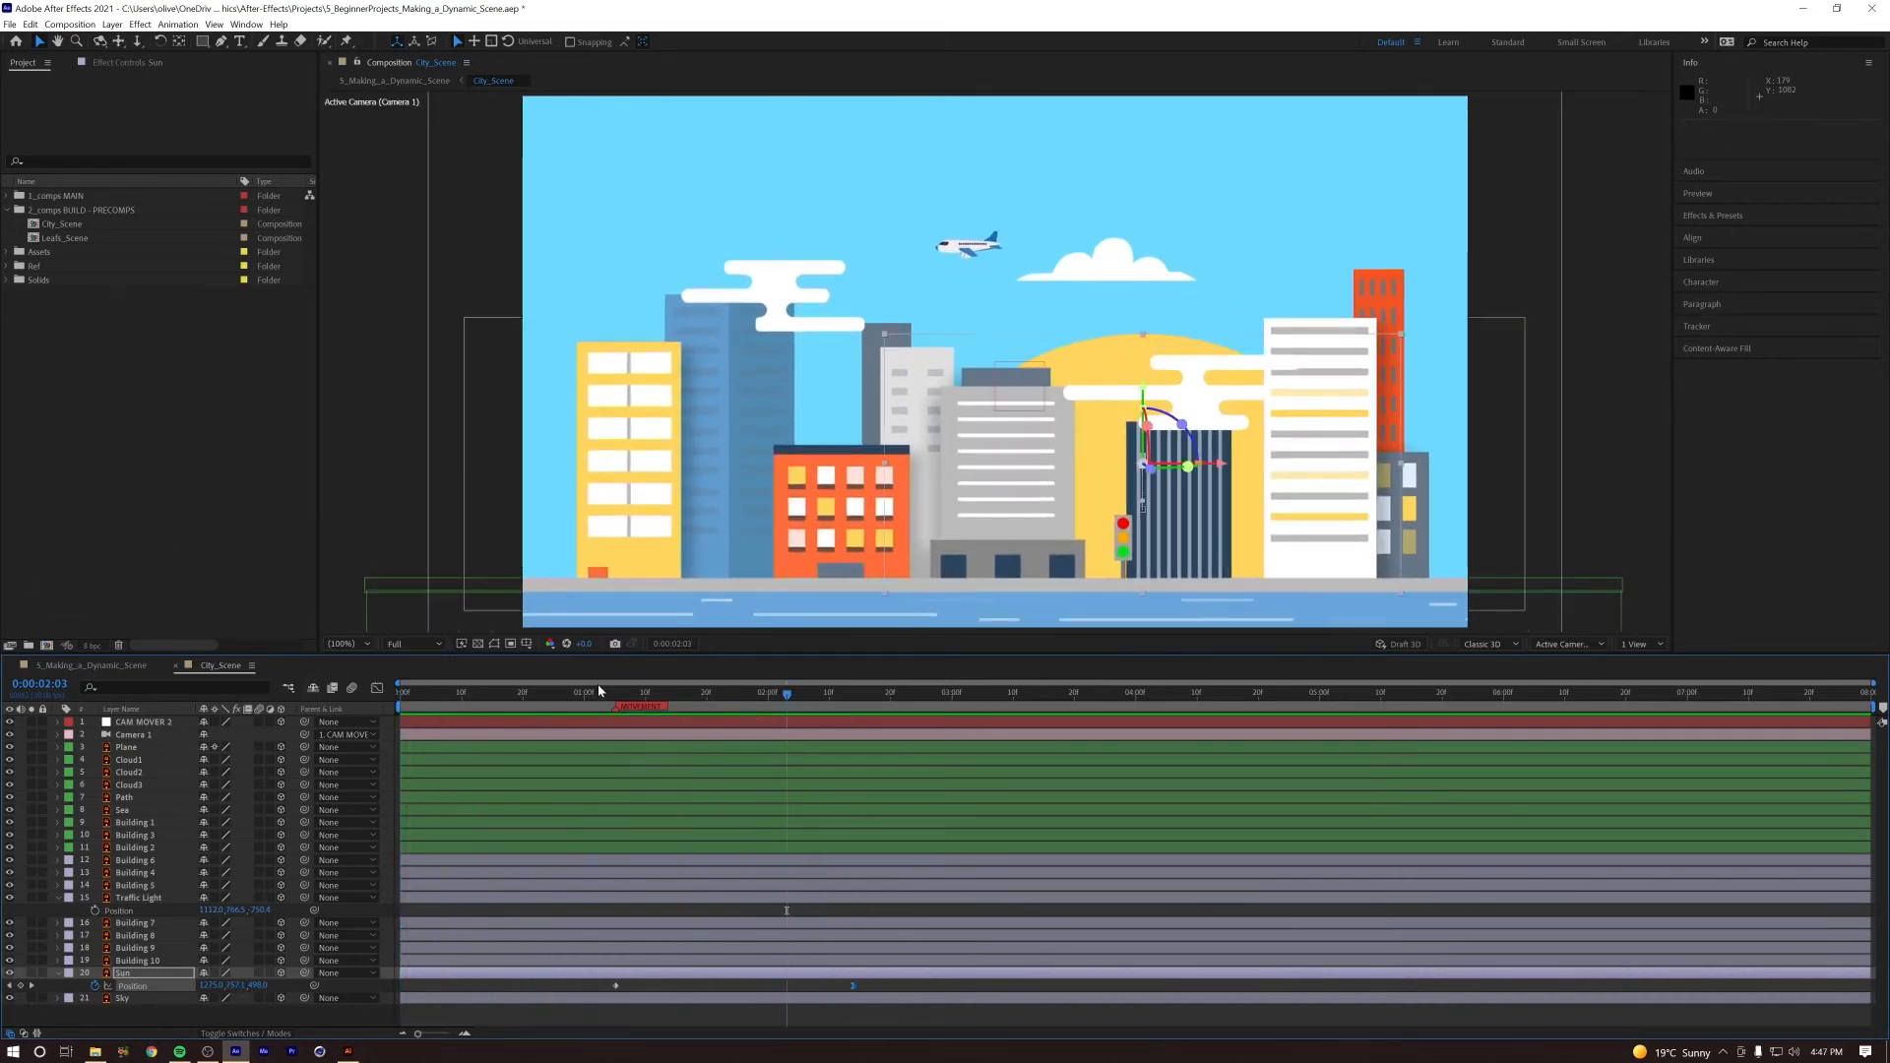
{"action": "key", "text": "space"}
{"action": "key", "text": "space"}
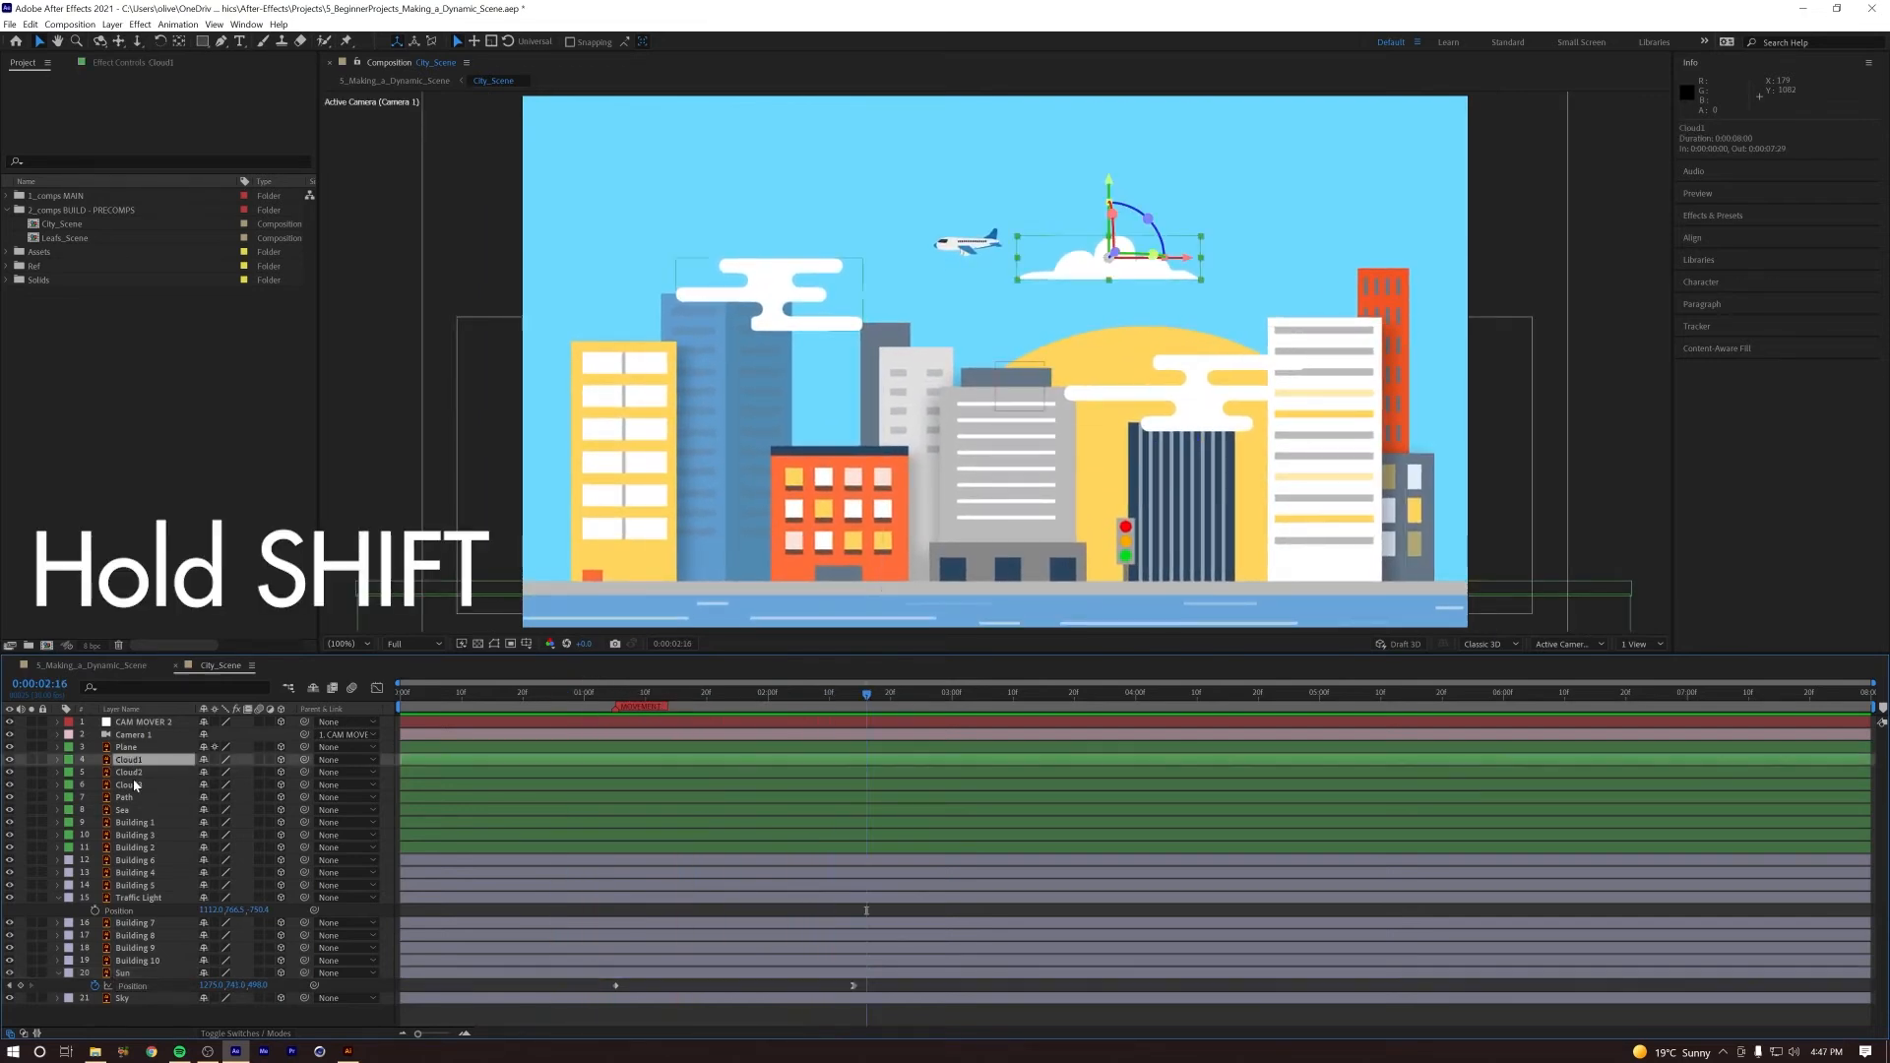
Step: Add Position keyframes to Cloud1, Cloud2 and Cloud3 at the first frame and at 0:00:07:29
{"action": "left_click", "coordinate": [128, 772], "text": "shift"}
{"action": "left_click", "coordinate": [128, 785], "text": "shift"}
{"action": "key", "text": "p"}
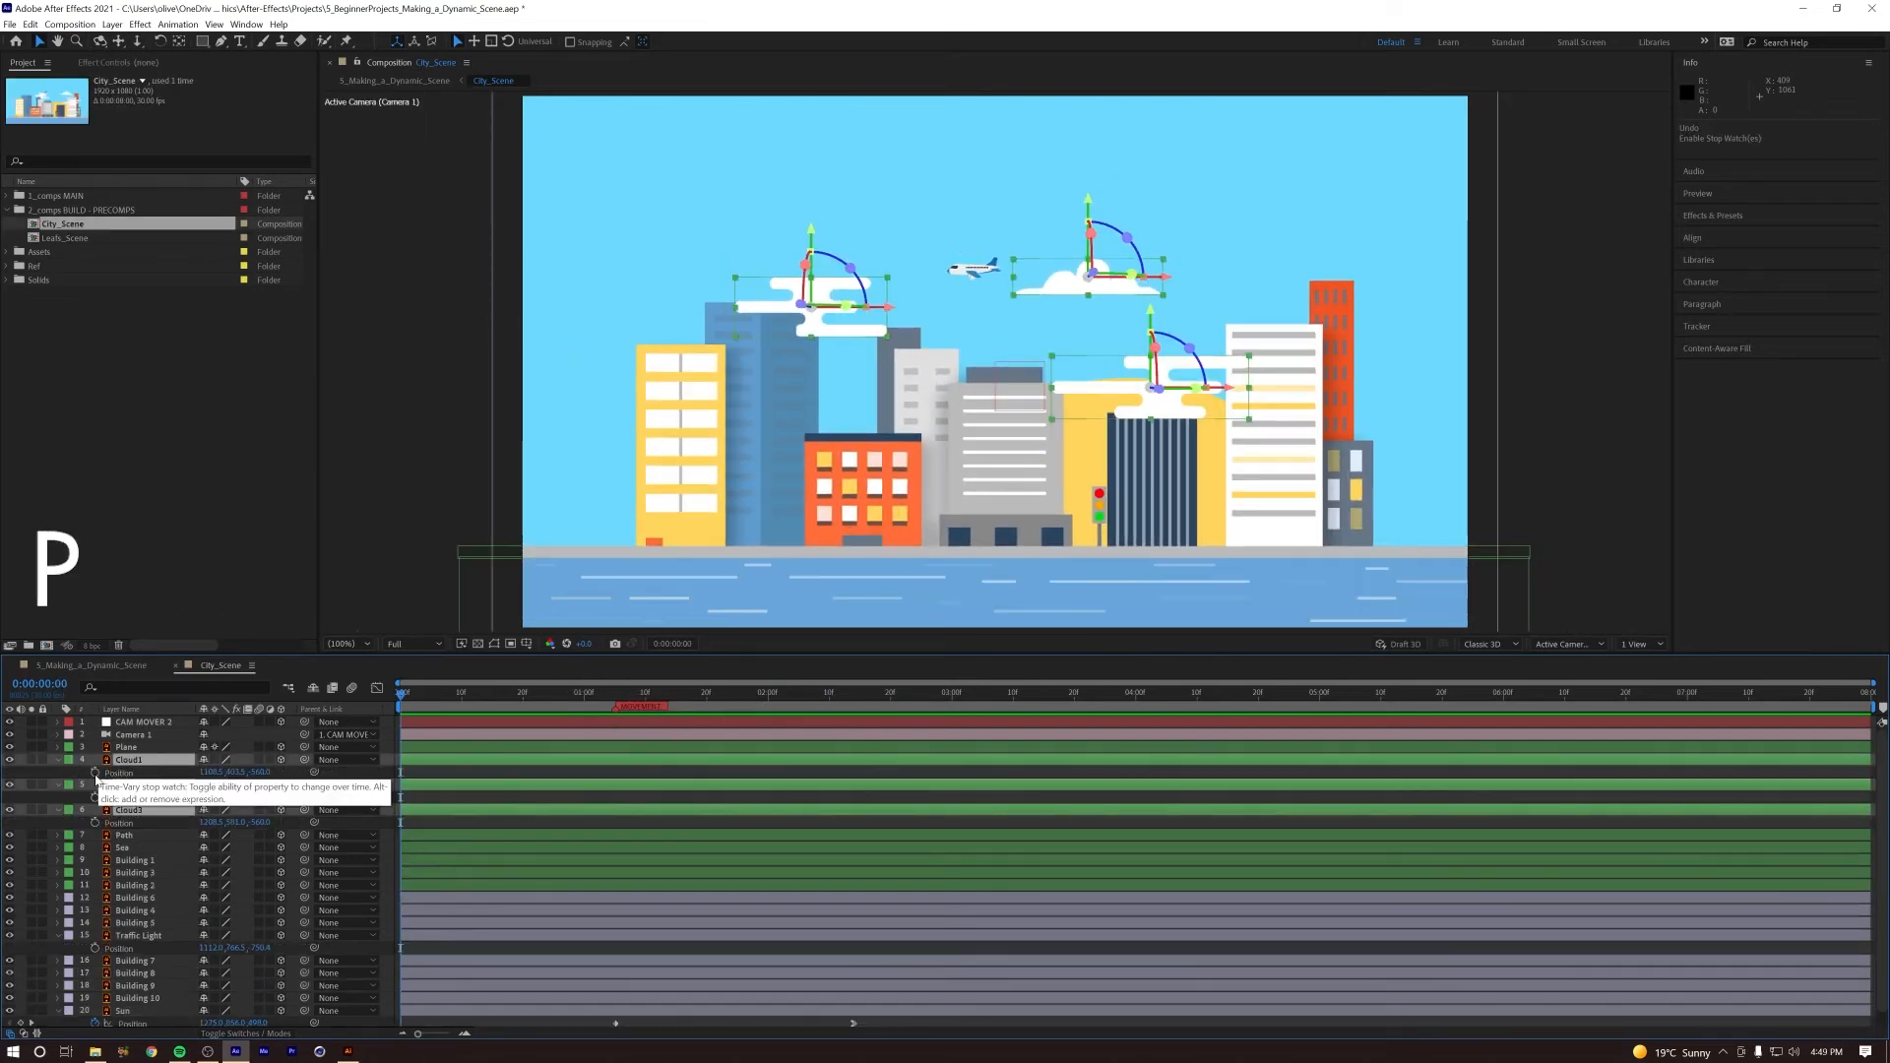
{"action": "left_click", "coordinate": [96, 772]}
{"action": "left_click", "coordinate": [1221, 692]}
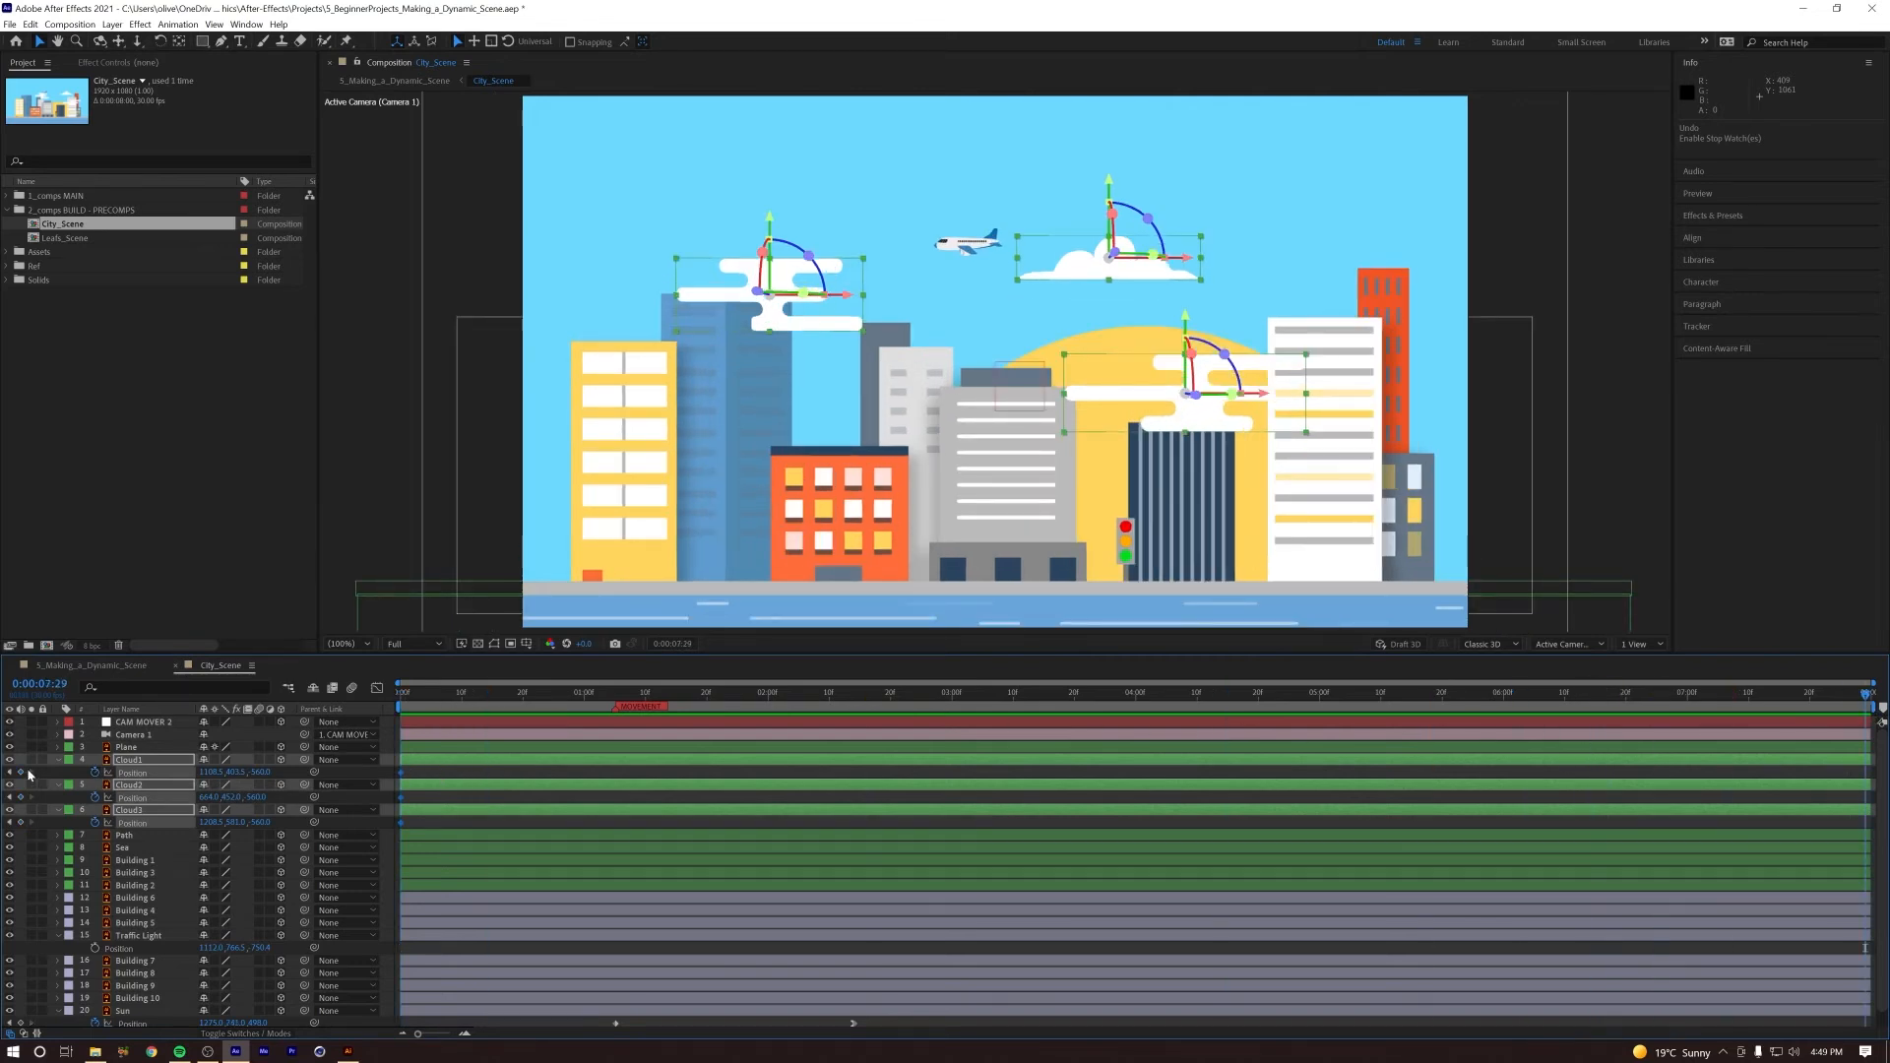
Step: Make the three clouds drift by shifting them right at the first keyframe and slightly left at the last one
{"action": "key", "text": "Home"}
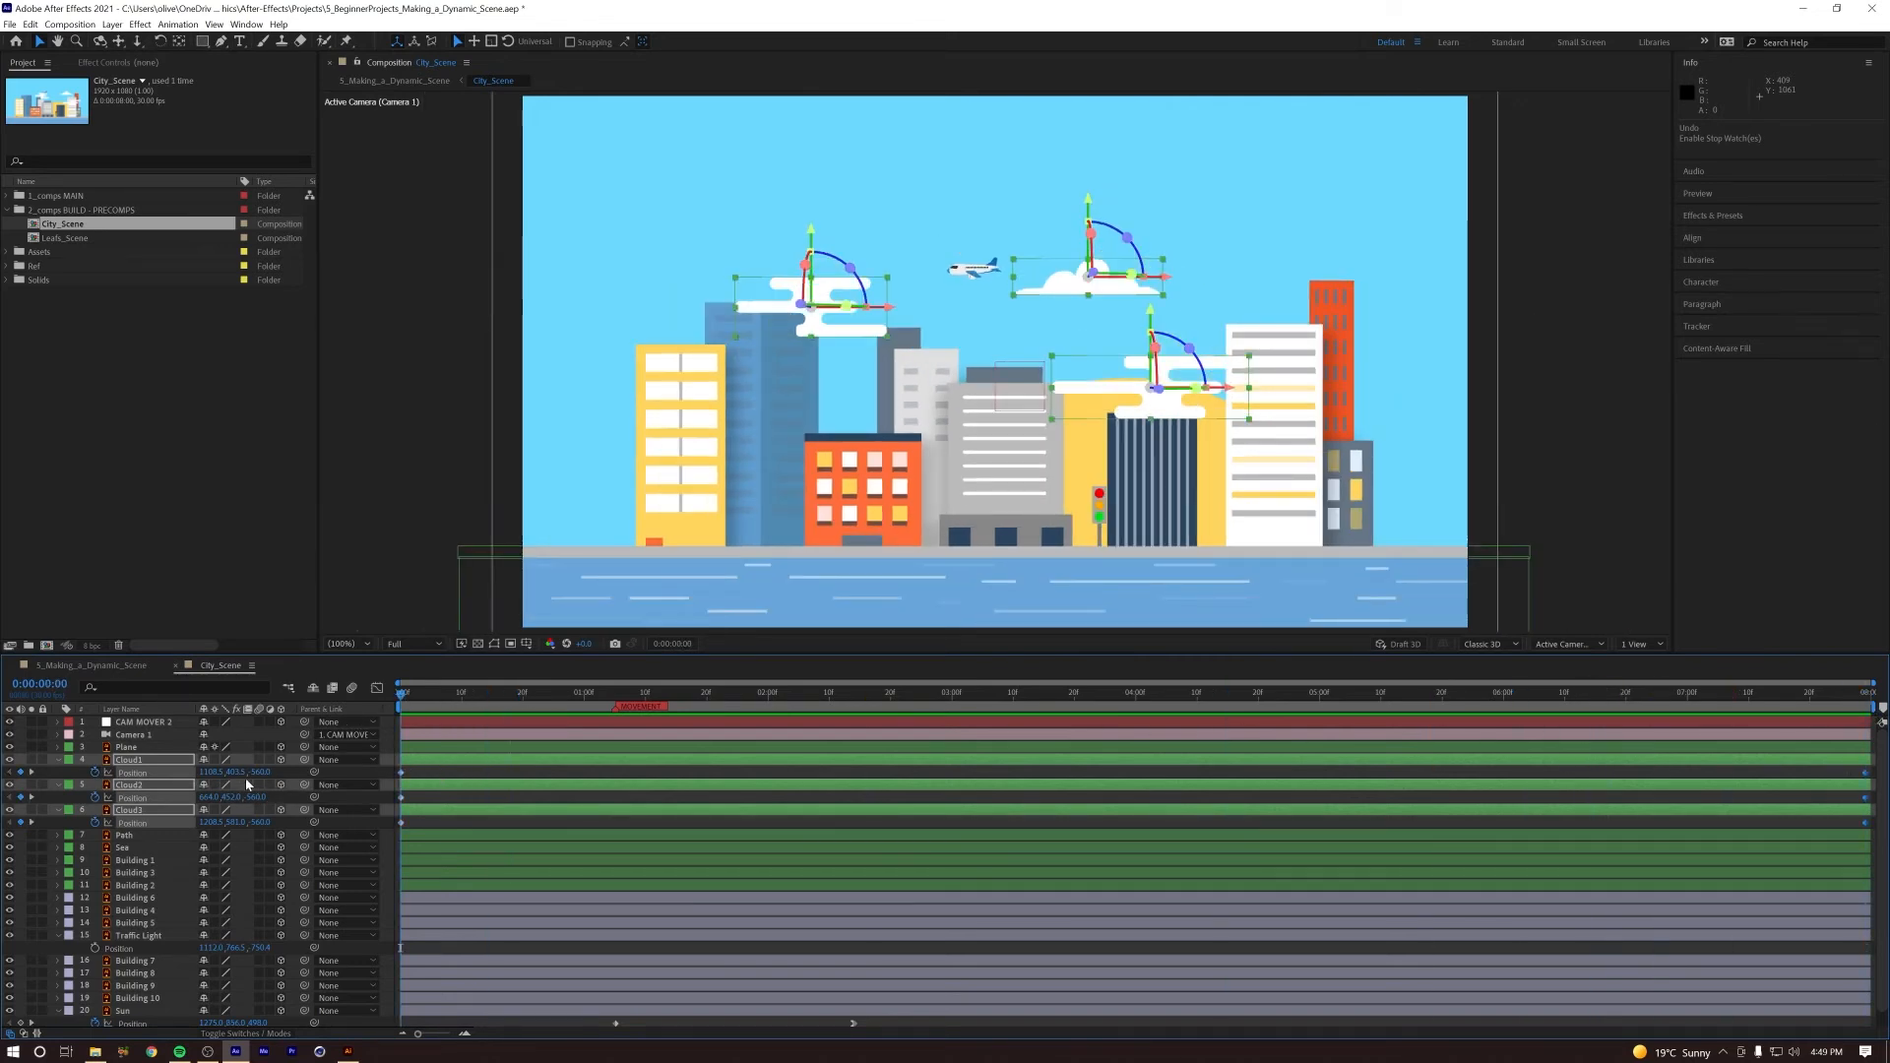
{"action": "left_click_drag", "start_coordinate": [211, 772], "coordinate": [282, 772]}
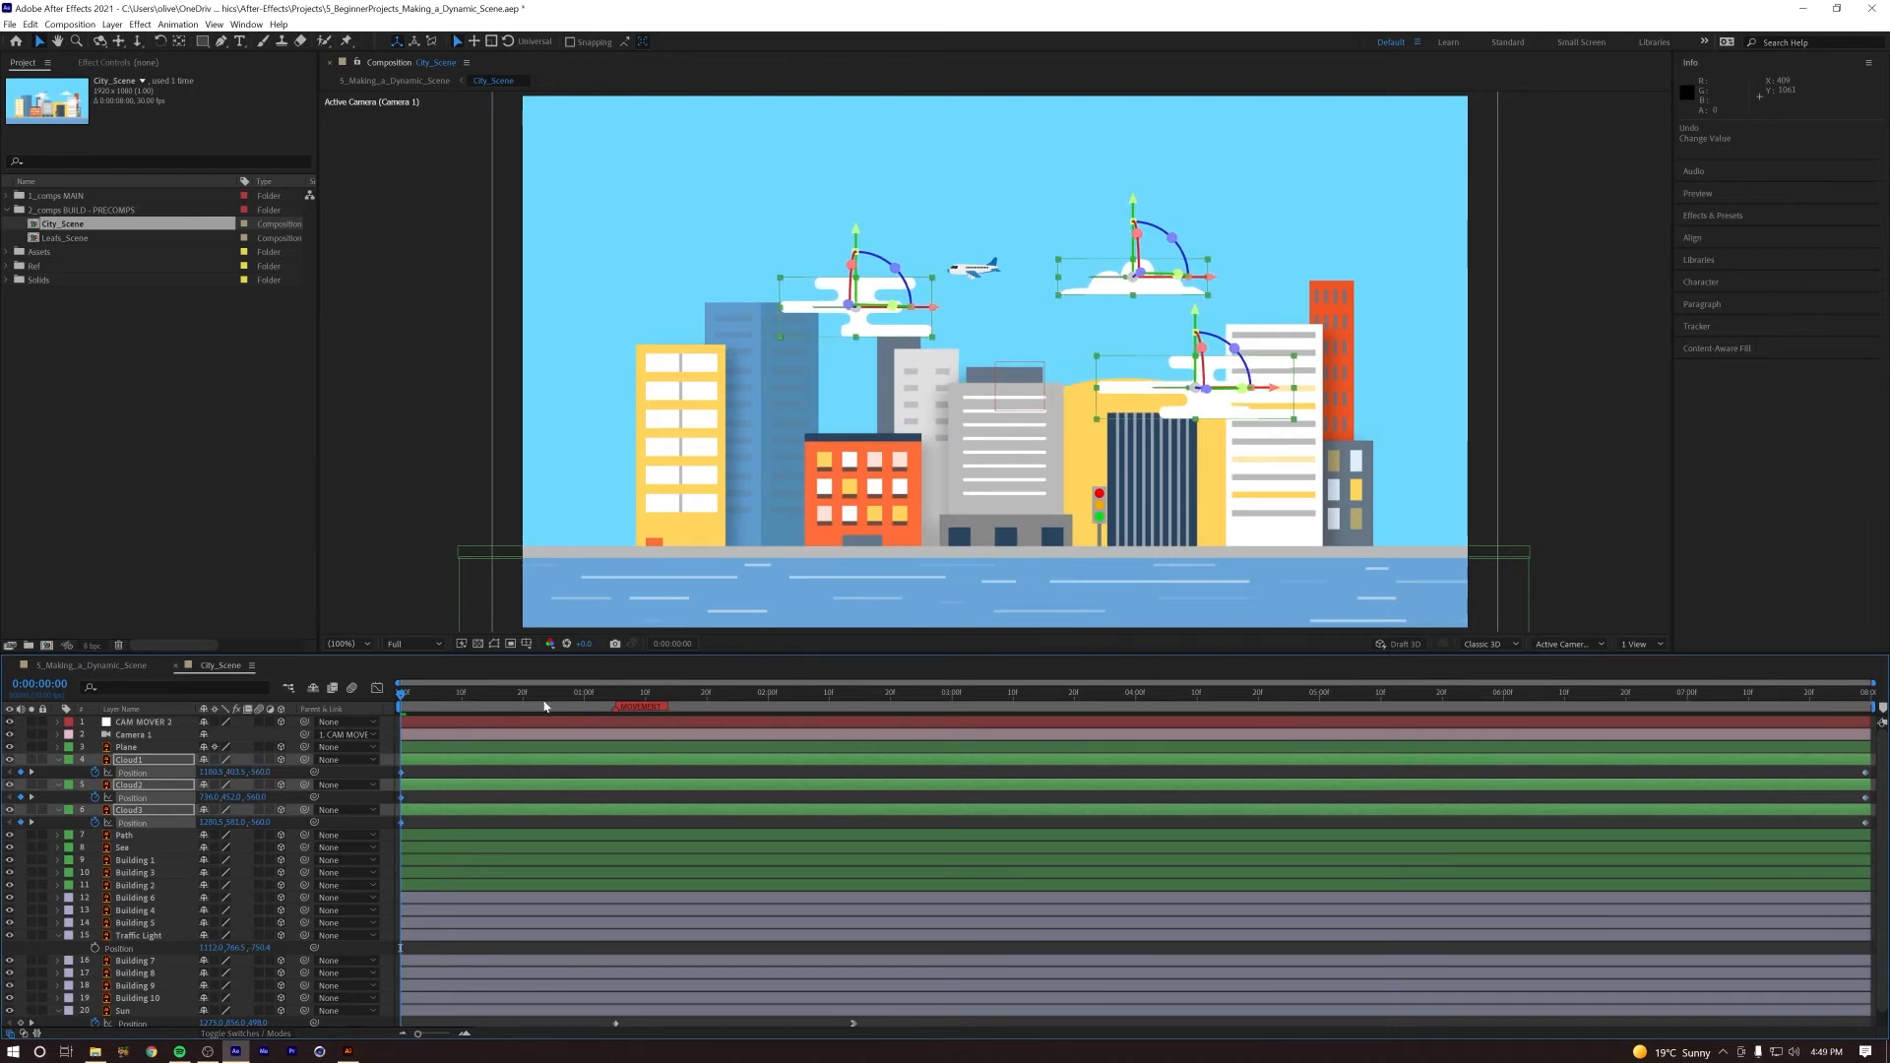
{"action": "key", "text": "End"}
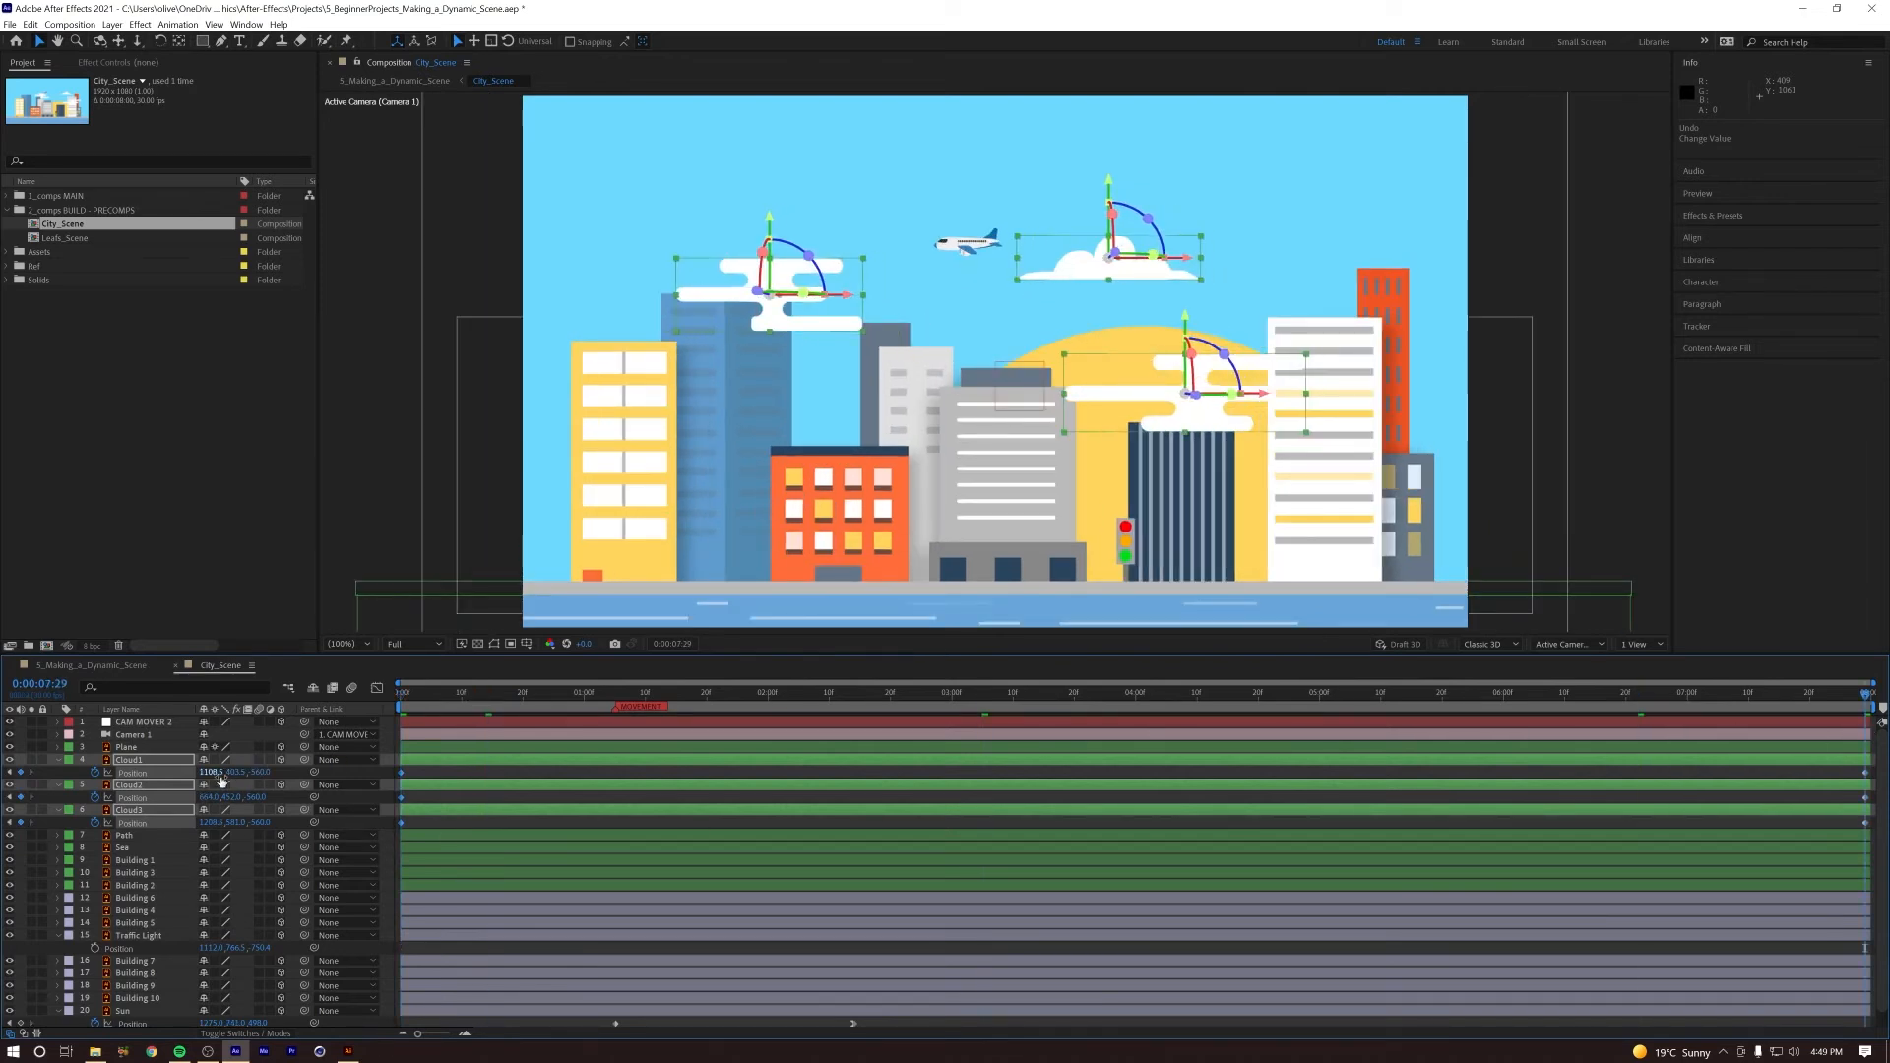
{"action": "left_click_drag", "start_coordinate": [206, 773], "coordinate": [199, 772]}
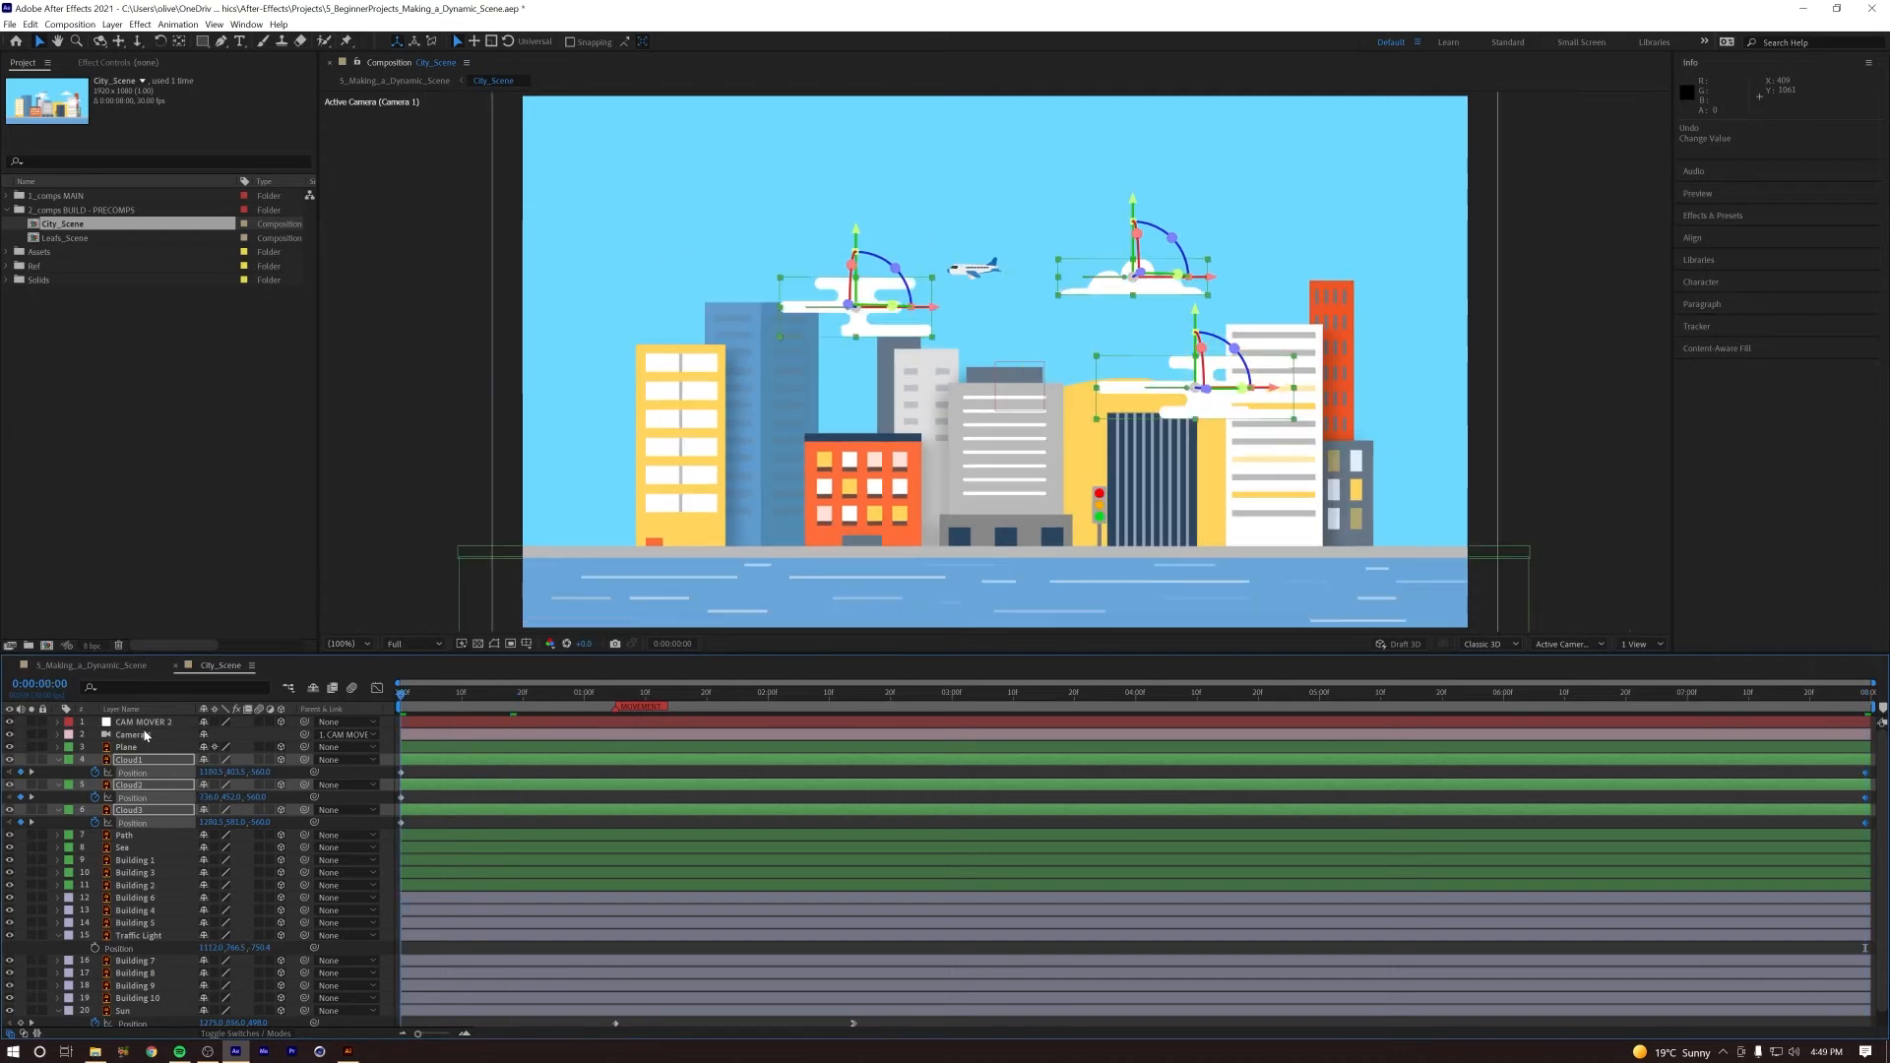
Step: Preview the city scene to check the cloud drift together with the sunrise and camera push
{"action": "key", "text": "space"}
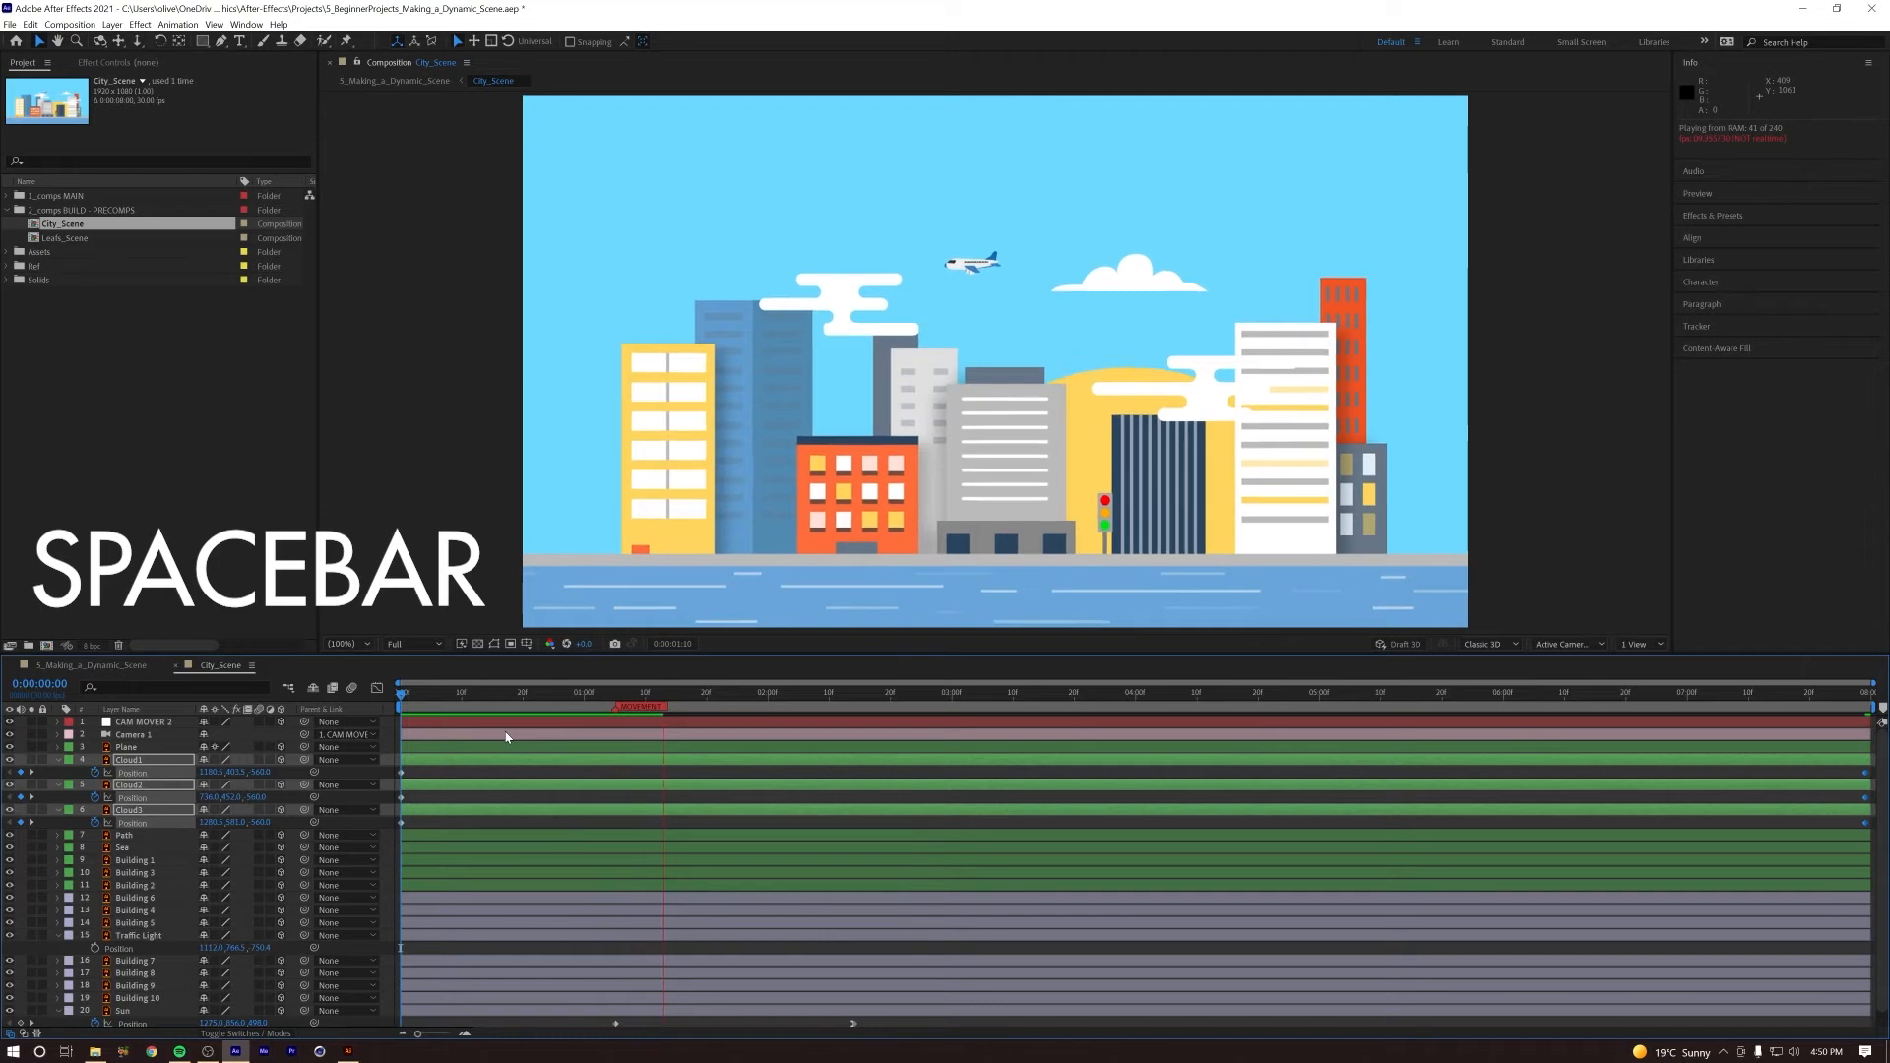
{"action": "key", "text": "space"}
{"action": "key", "text": "space"}
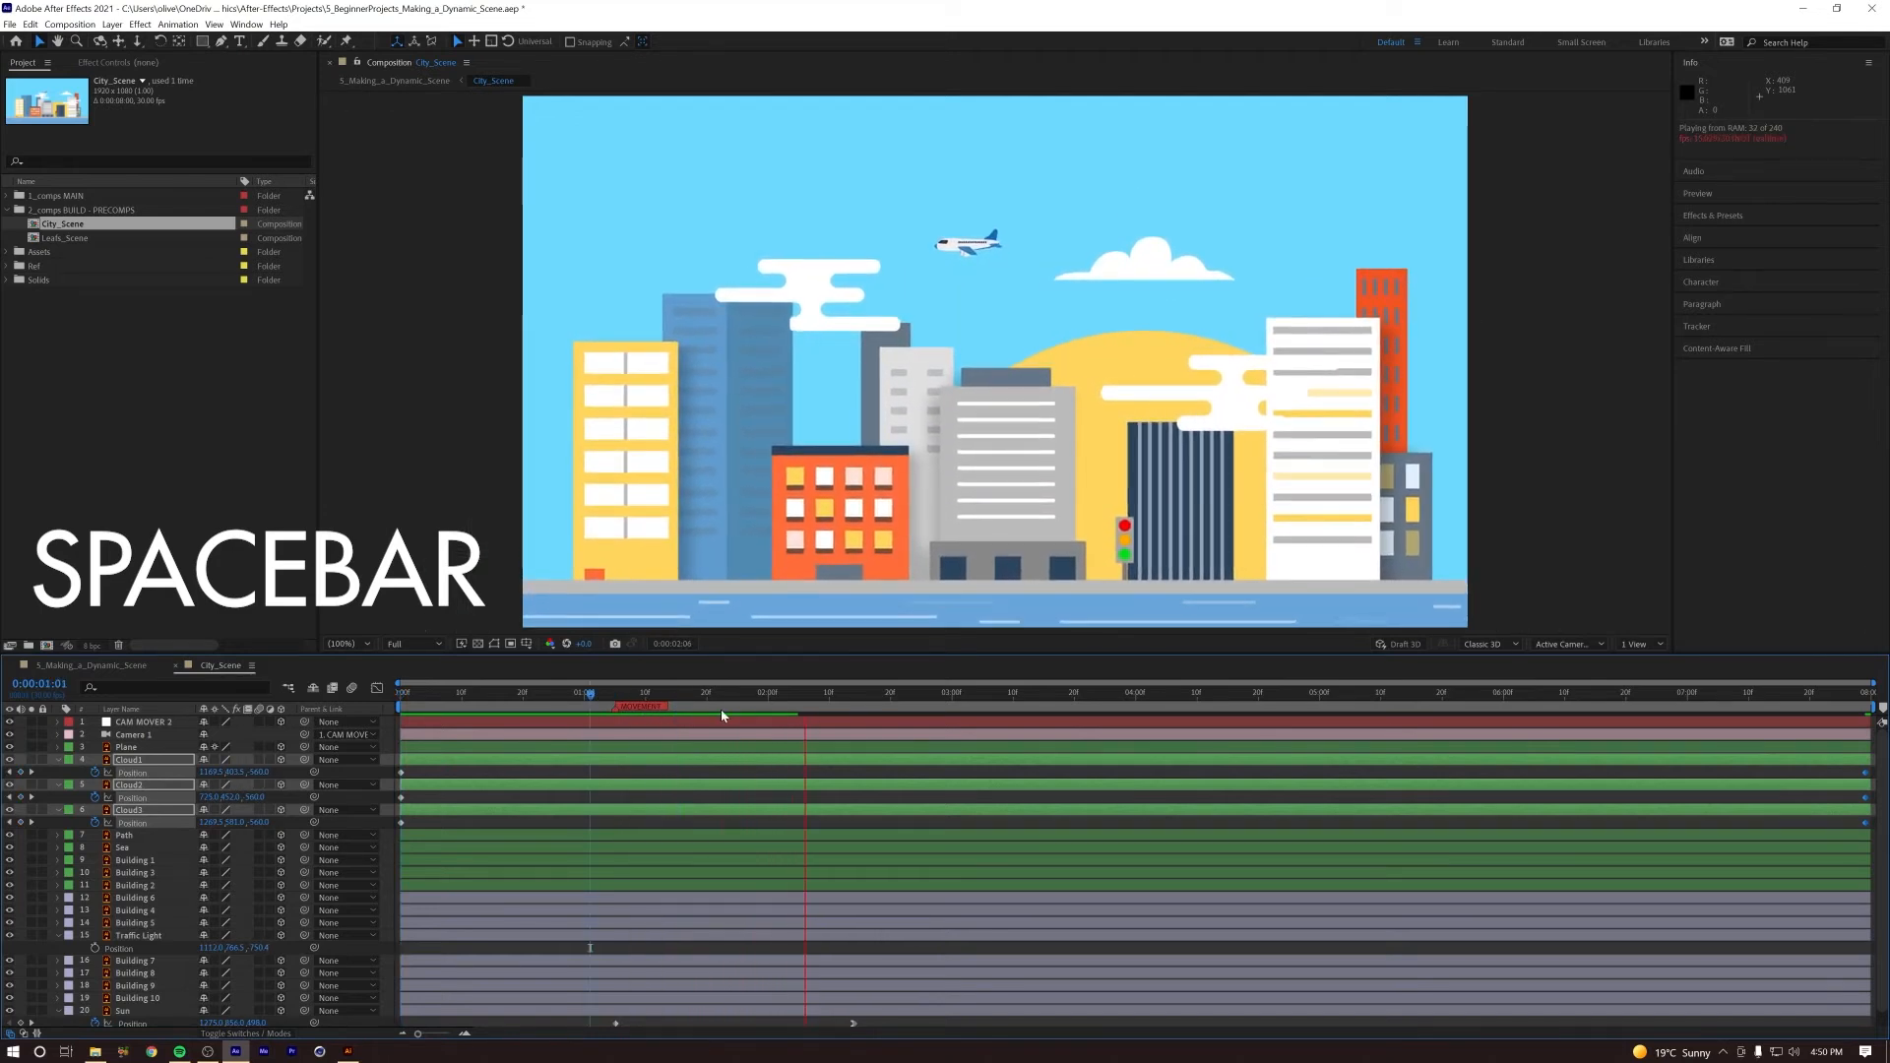
{"action": "key", "text": "space"}
{"action": "key", "text": "space"}
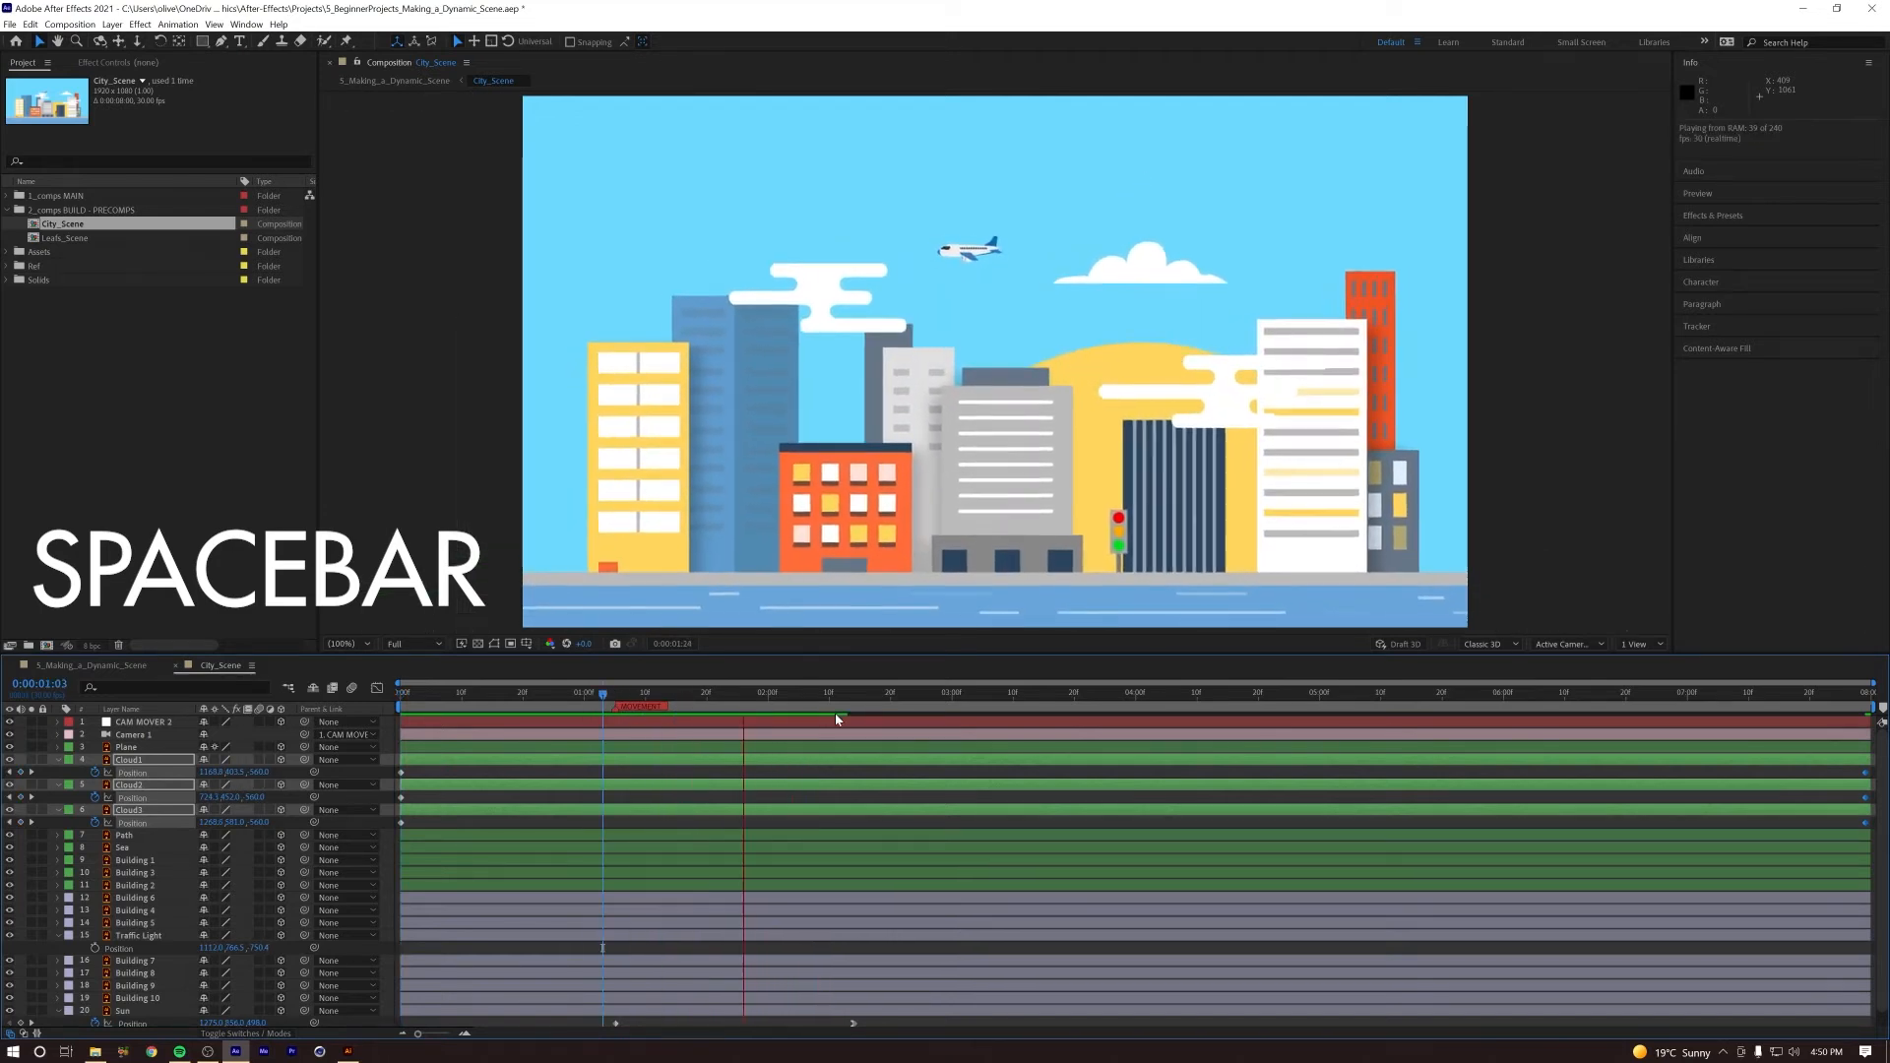
{"action": "key", "text": "space"}
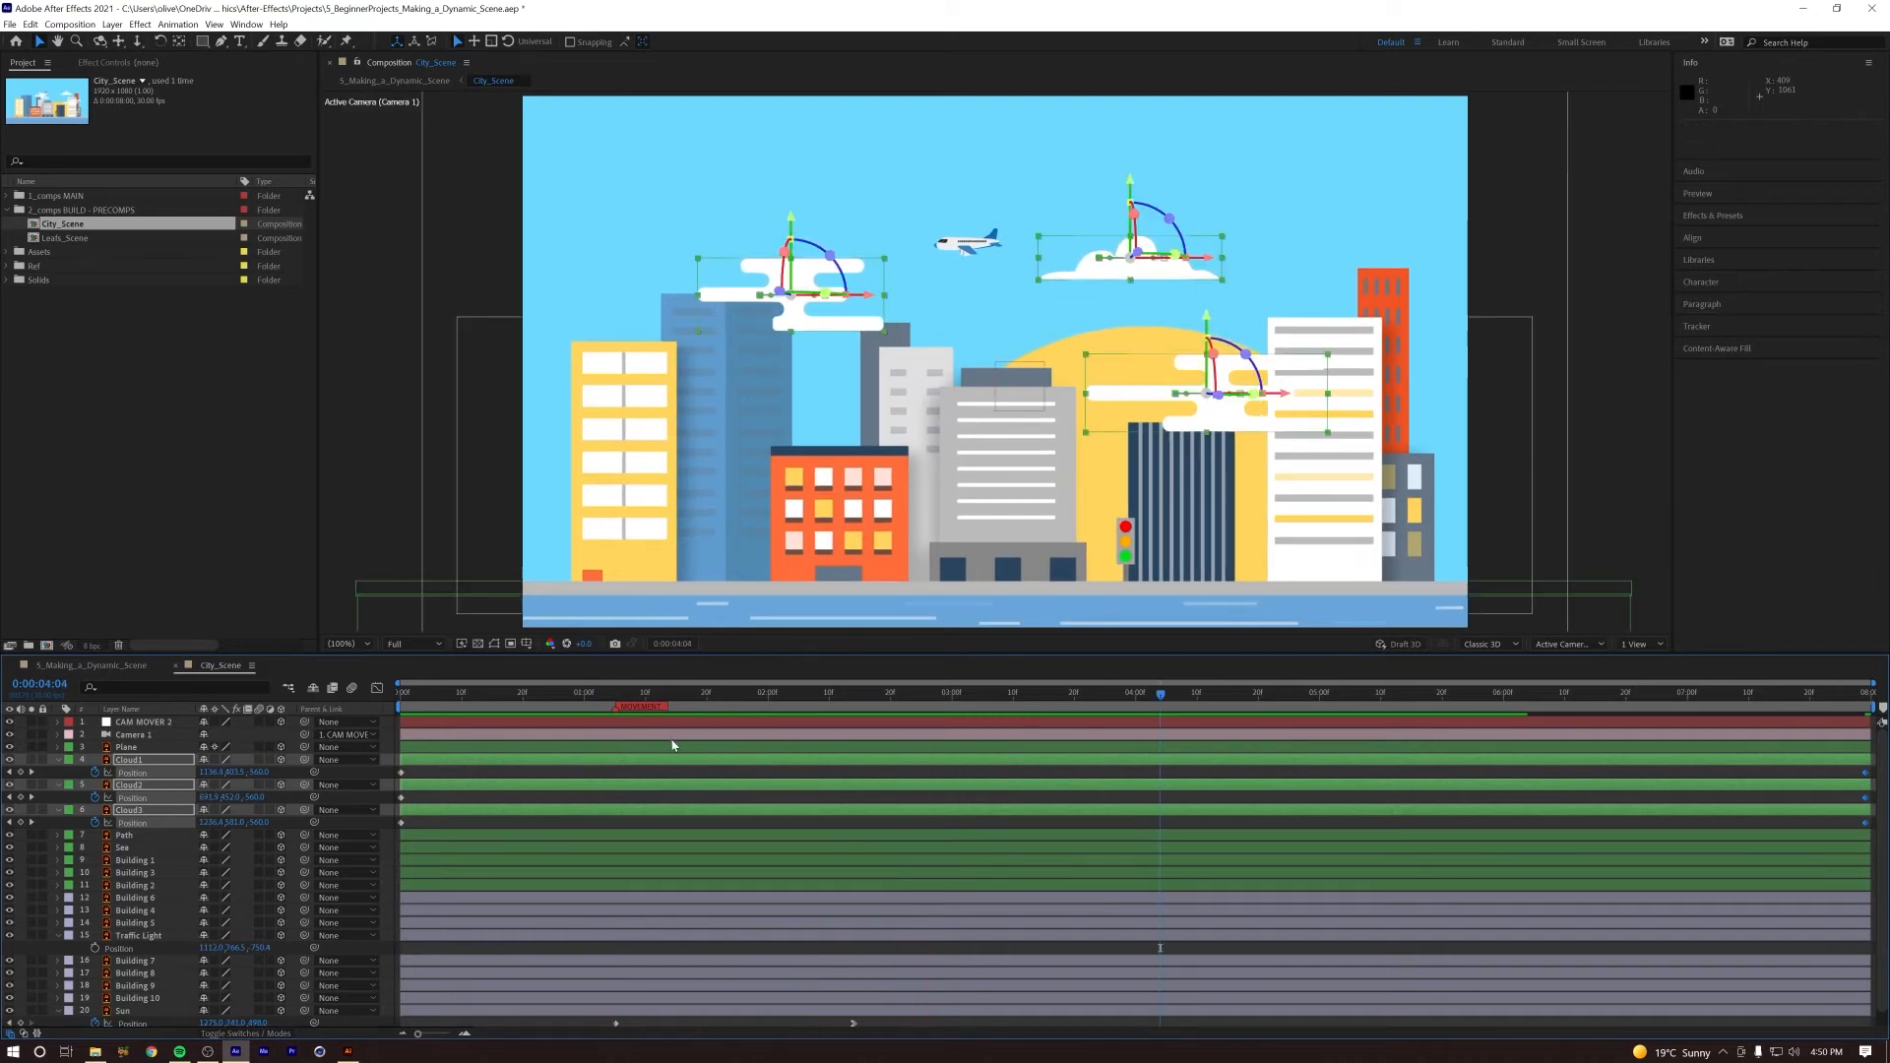
Step: Switch to the 5_Making_a_Dynamic_Scene composition and preview the full push through the leaves into the city
{"action": "key", "text": "Tab"}
{"action": "left_click", "coordinate": [555, 746]}
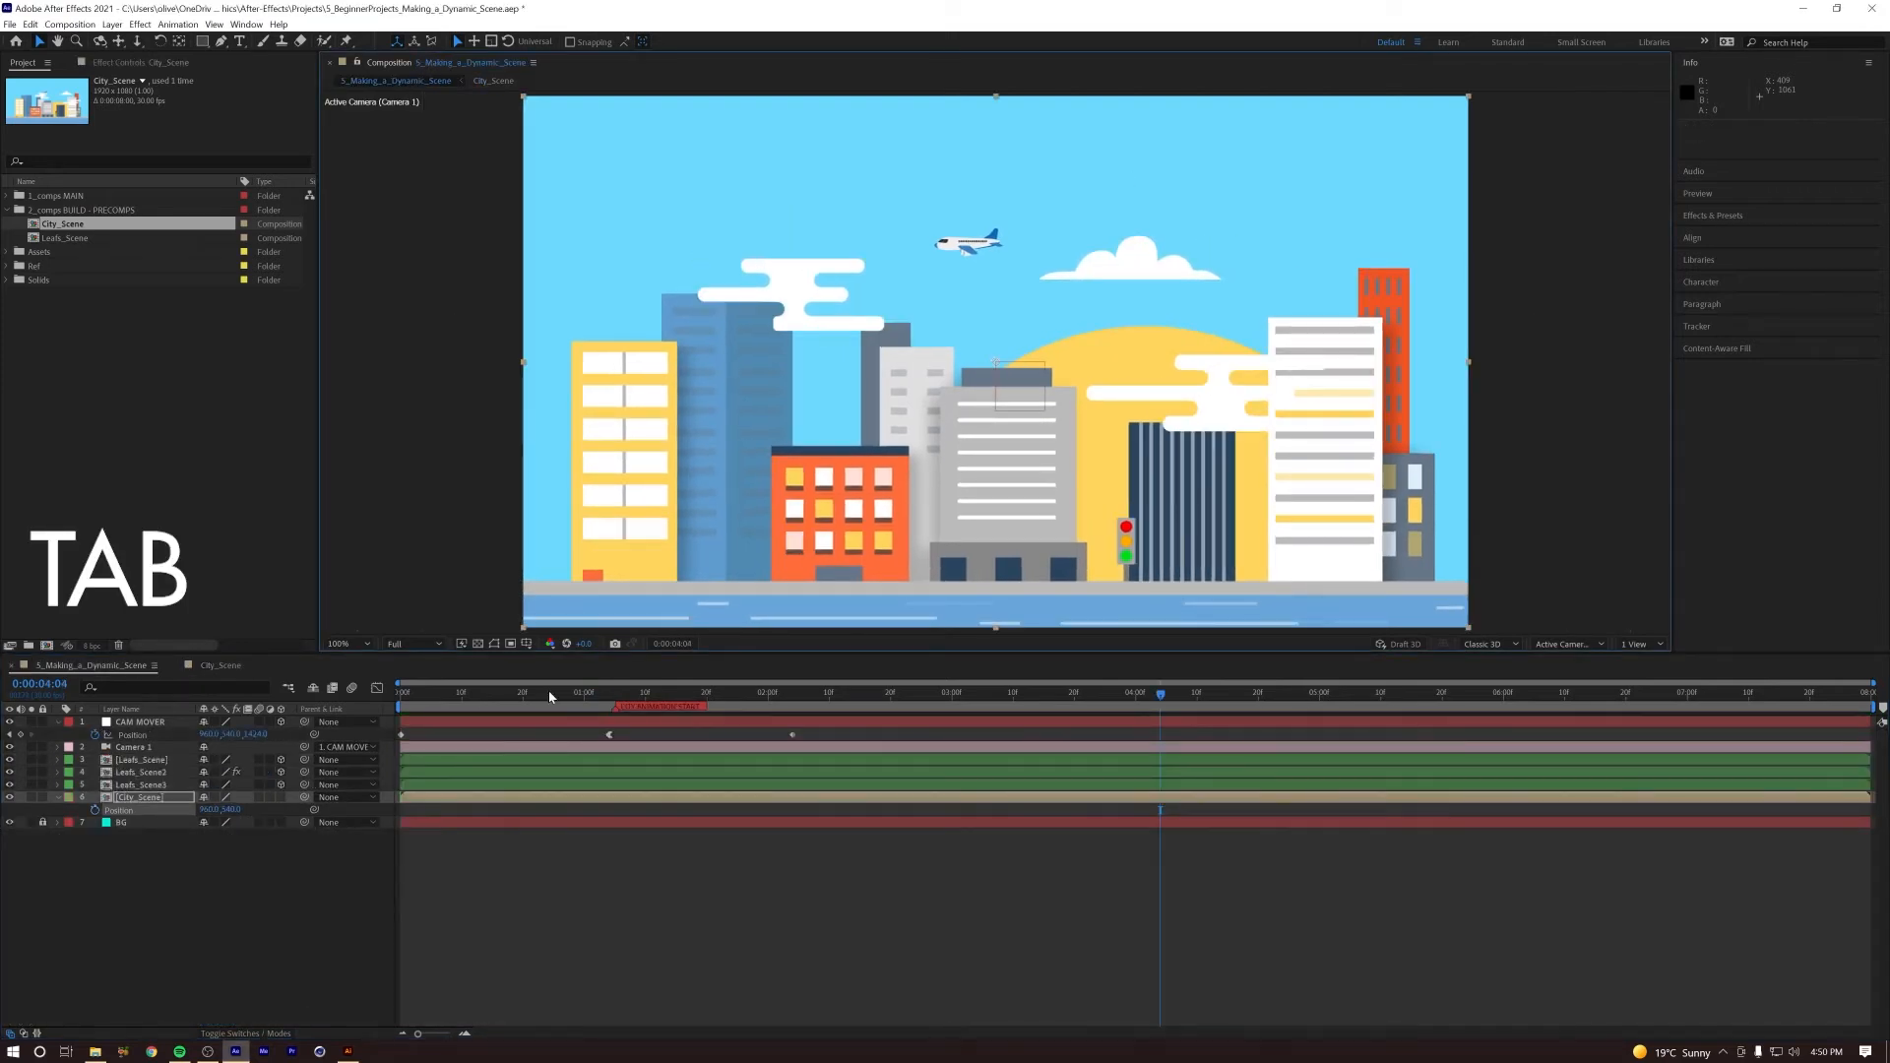
{"action": "key", "text": "space"}
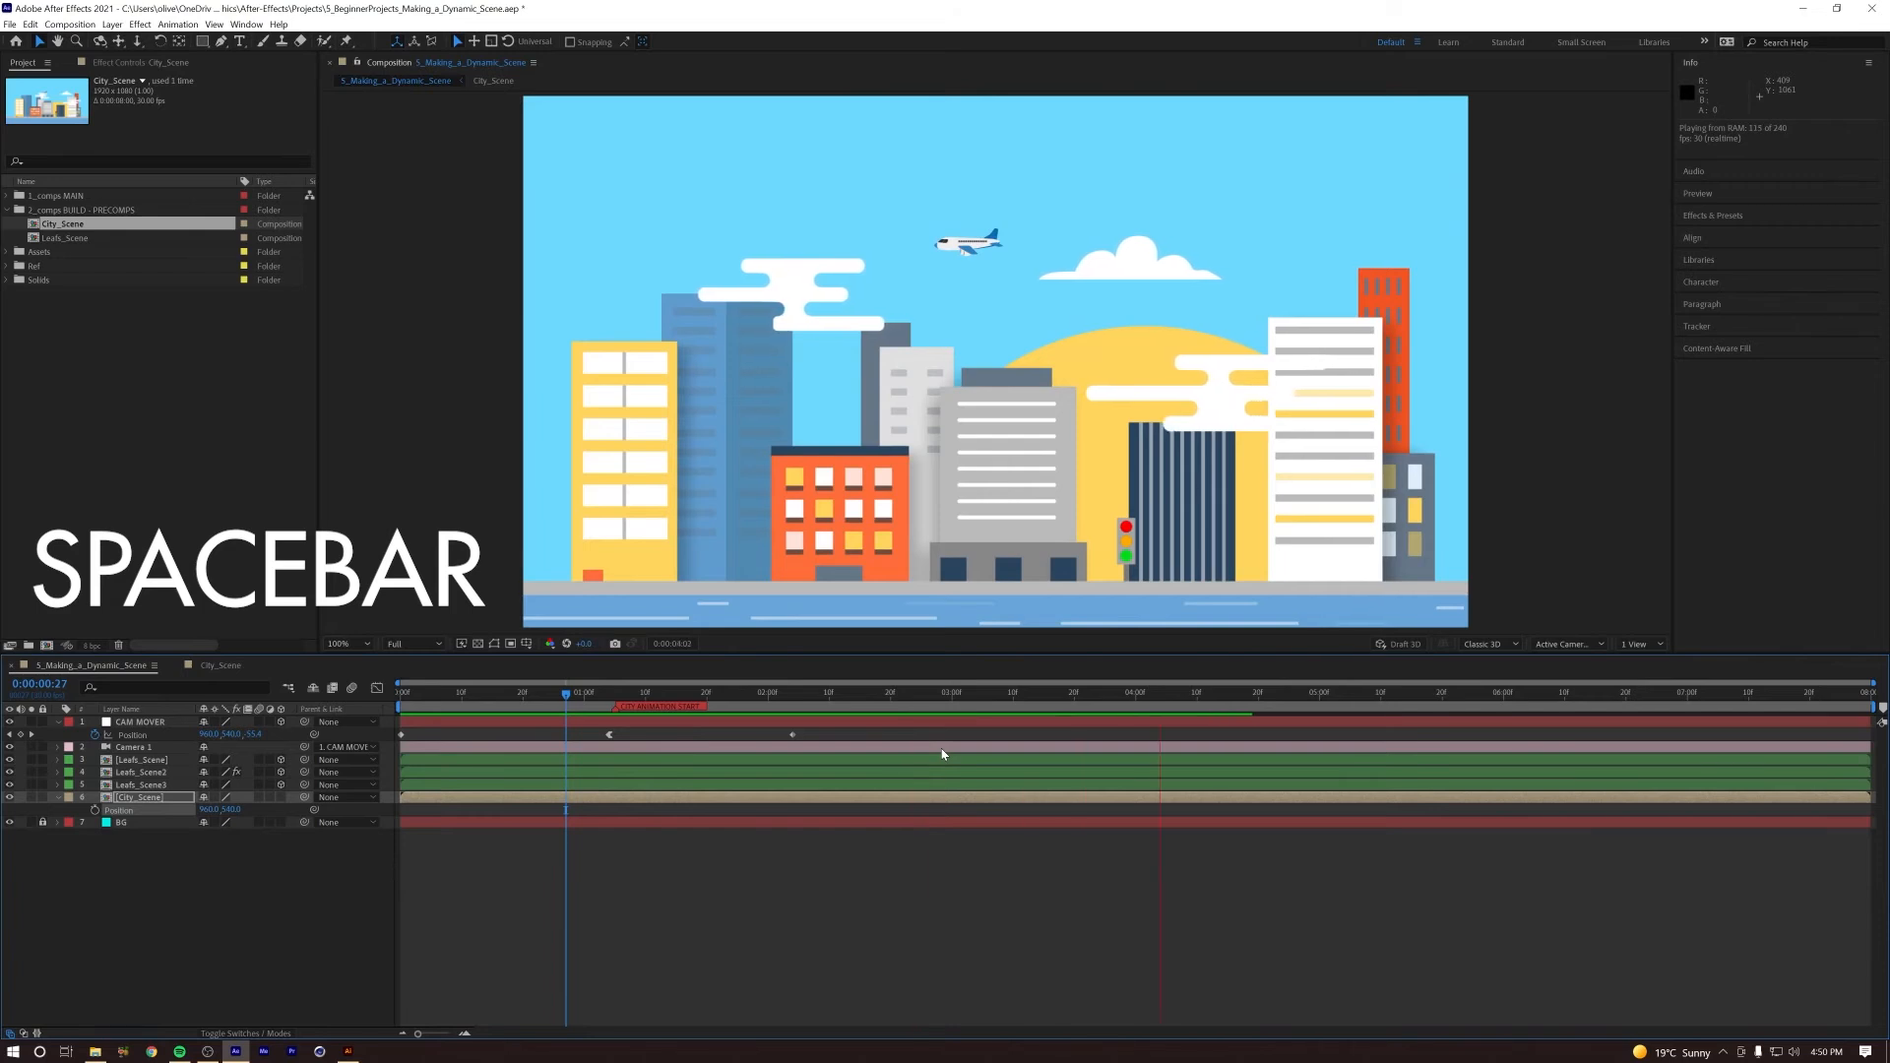
{"action": "key", "text": "space"}
{"action": "key", "text": "space"}
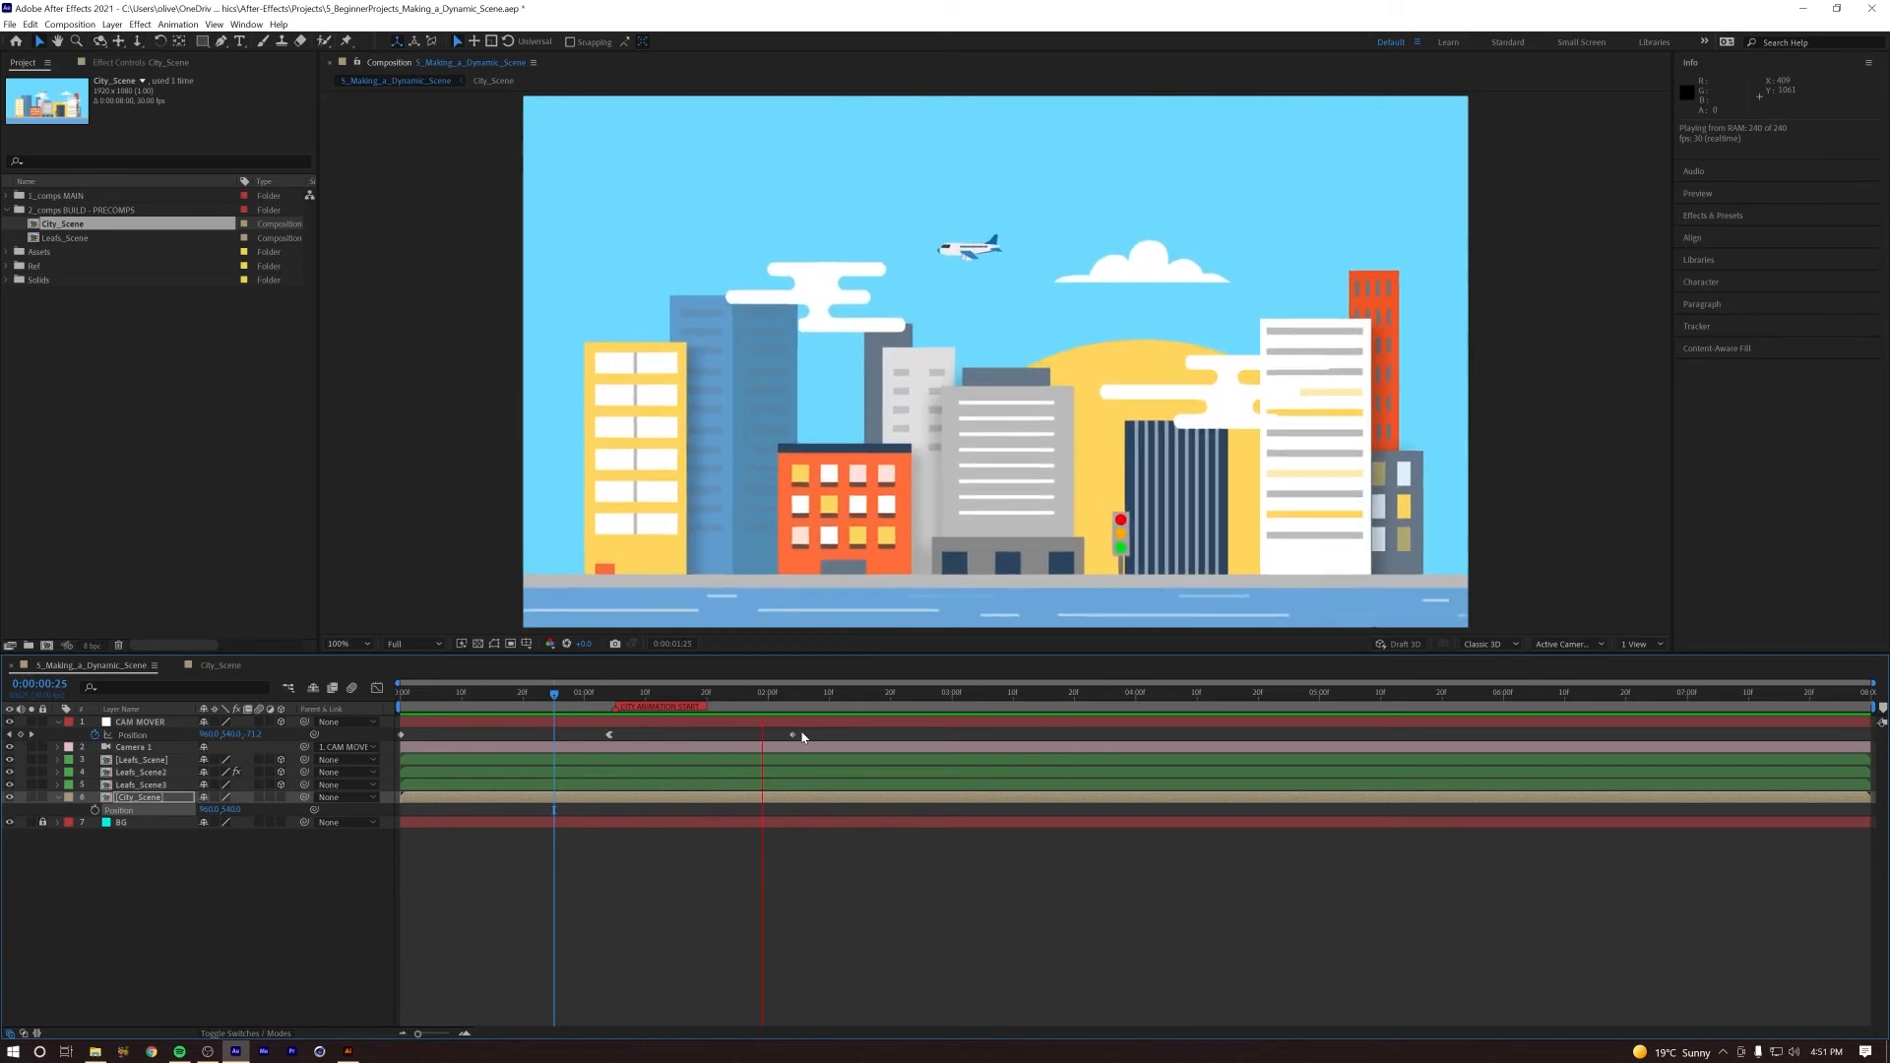
{"action": "key", "text": "space"}
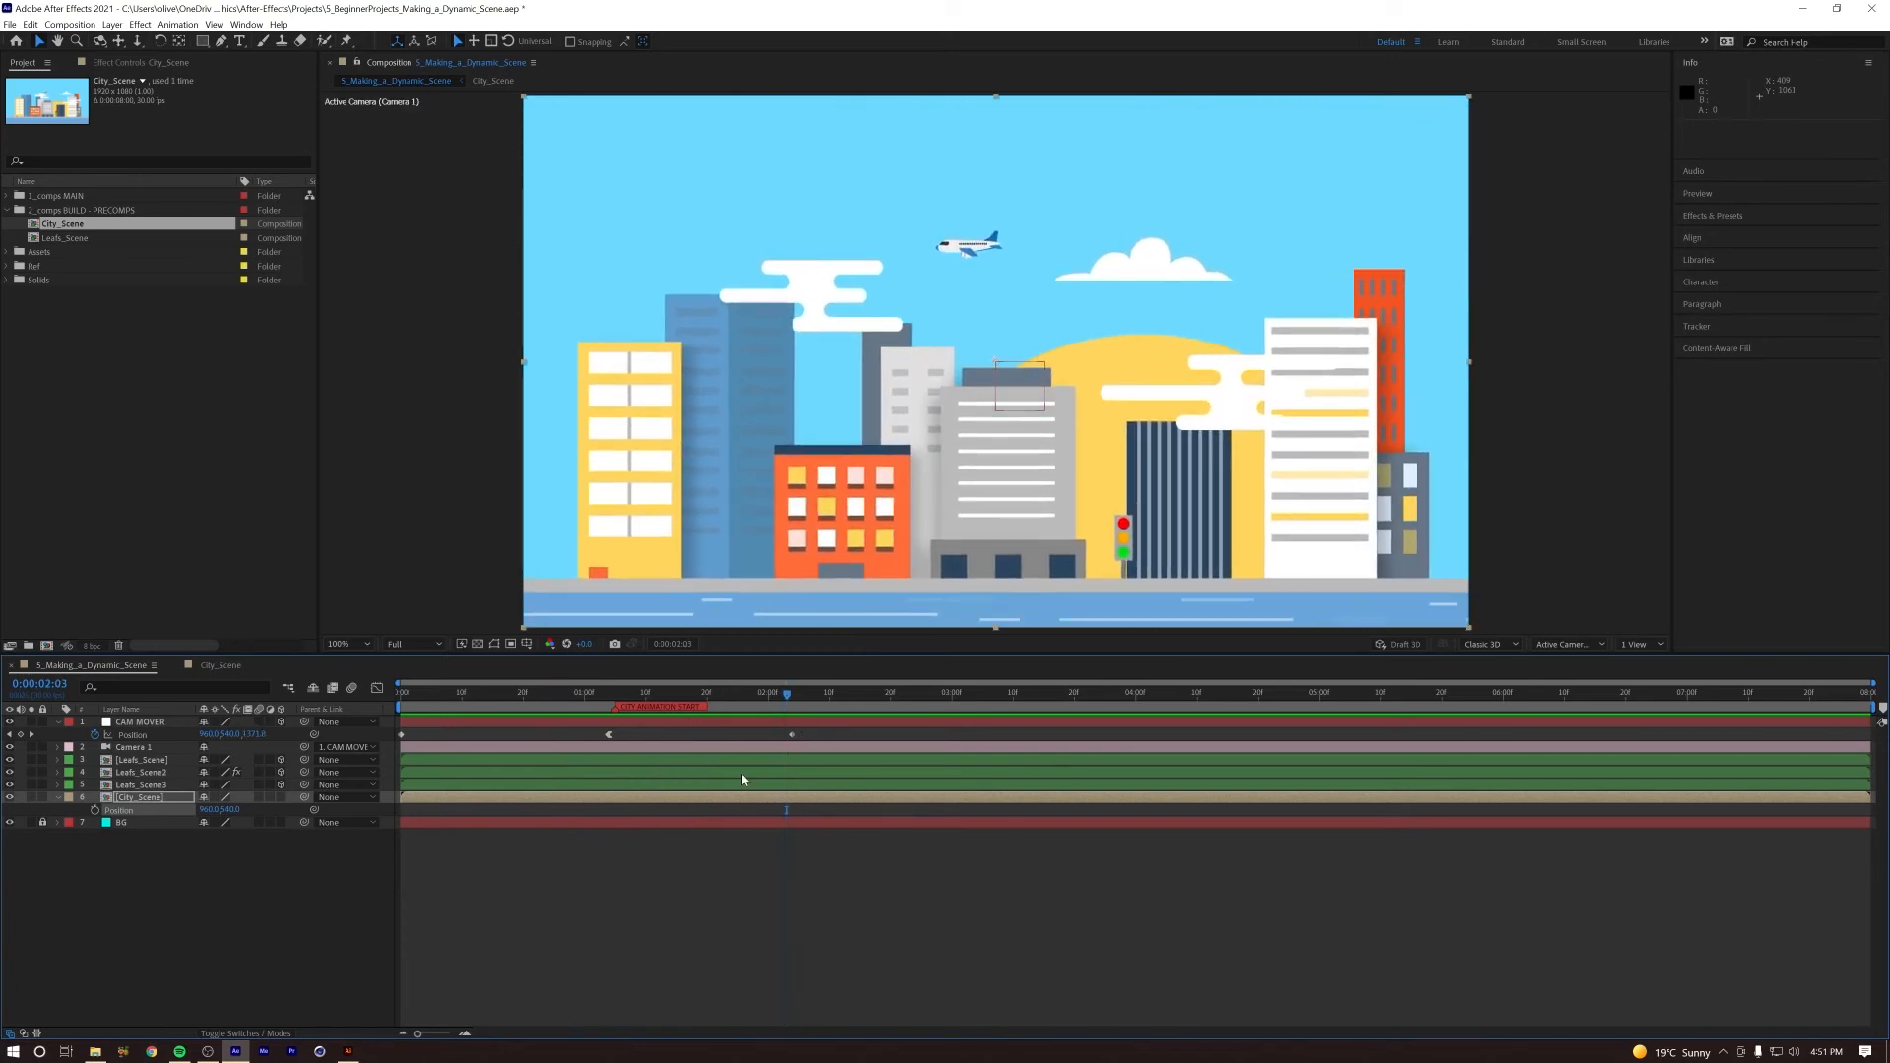
Step: In City_Scene, lengthen the Sun's rise by moving its first Position keyframe to just before 1 second and its last to about 0:00:02:20
{"action": "double_click", "coordinate": [171, 803]}
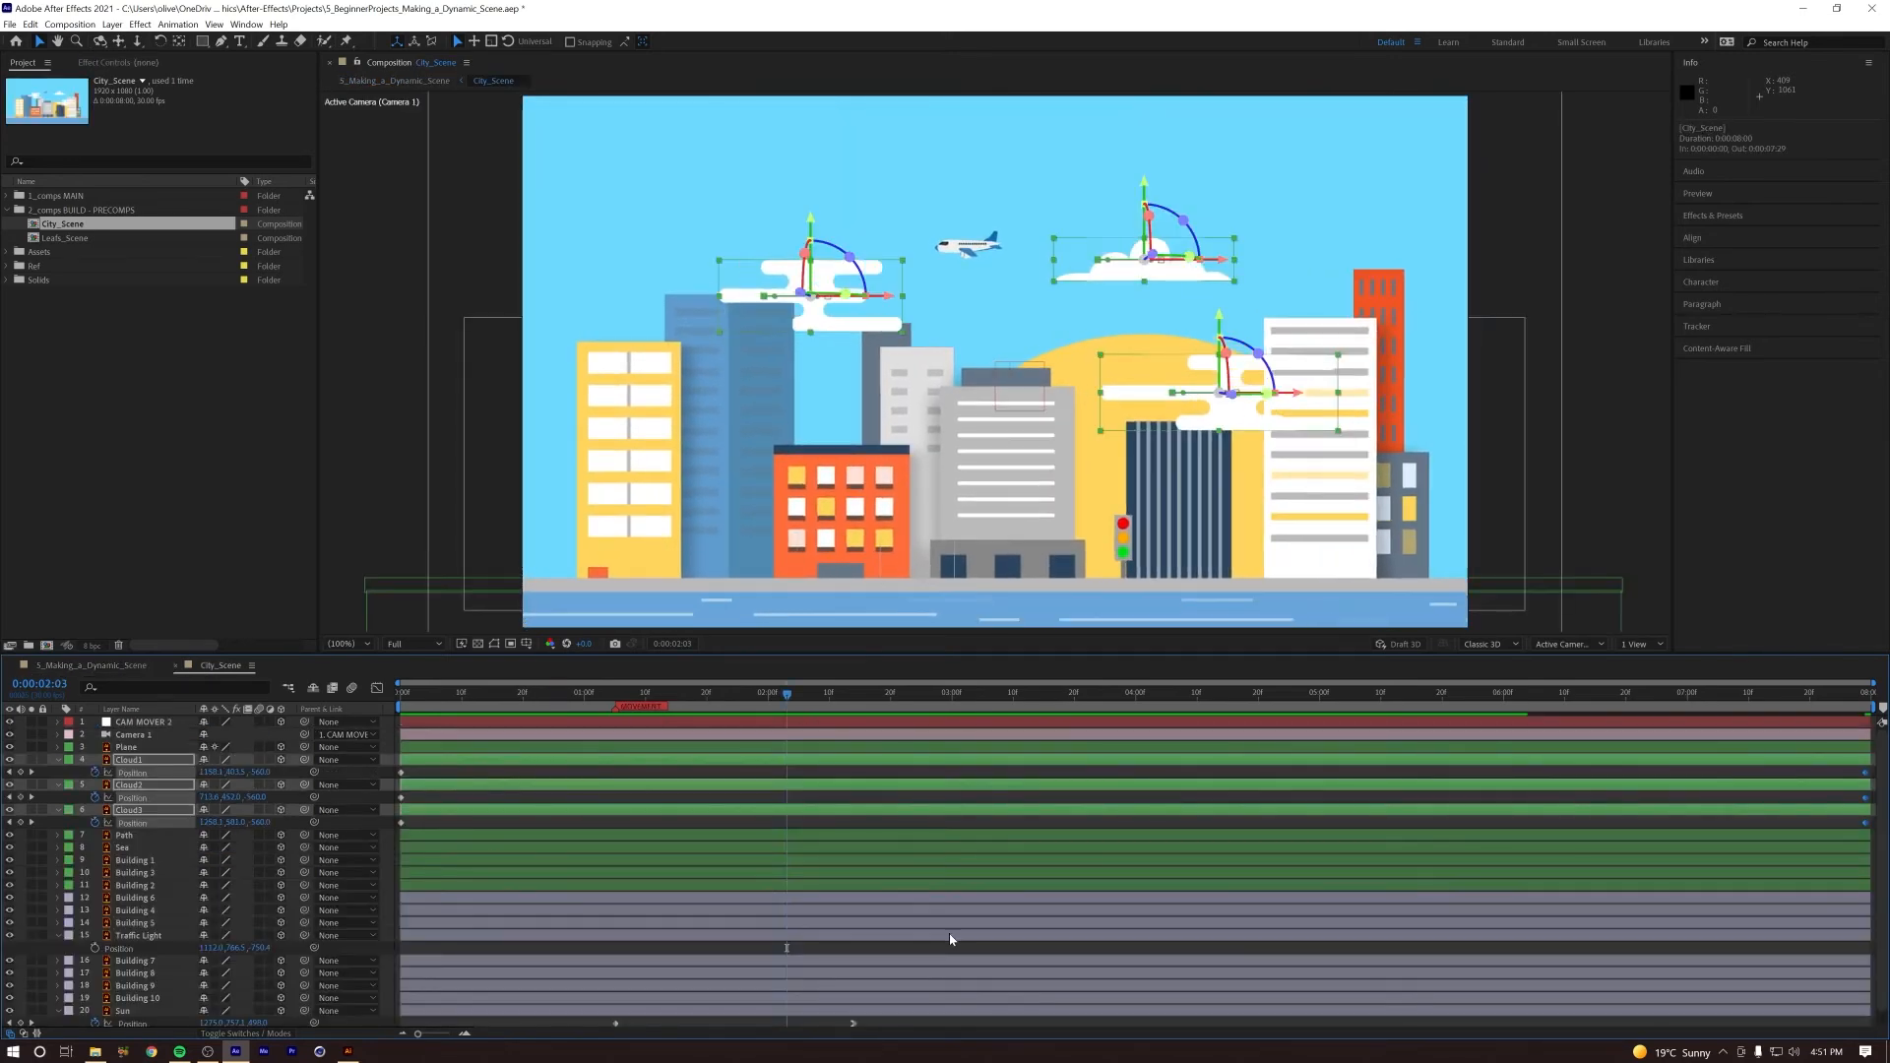
{"action": "scroll", "coordinate": [958, 942], "scroll_direction": "down", "scroll_amount": 1}
{"action": "left_click", "coordinate": [815, 1021]}
{"action": "left_click_drag", "start_coordinate": [815, 1021], "coordinate": [579, 1009]}
{"action": "left_click", "coordinate": [649, 1015]}
{"action": "left_click", "coordinate": [431, 693]}
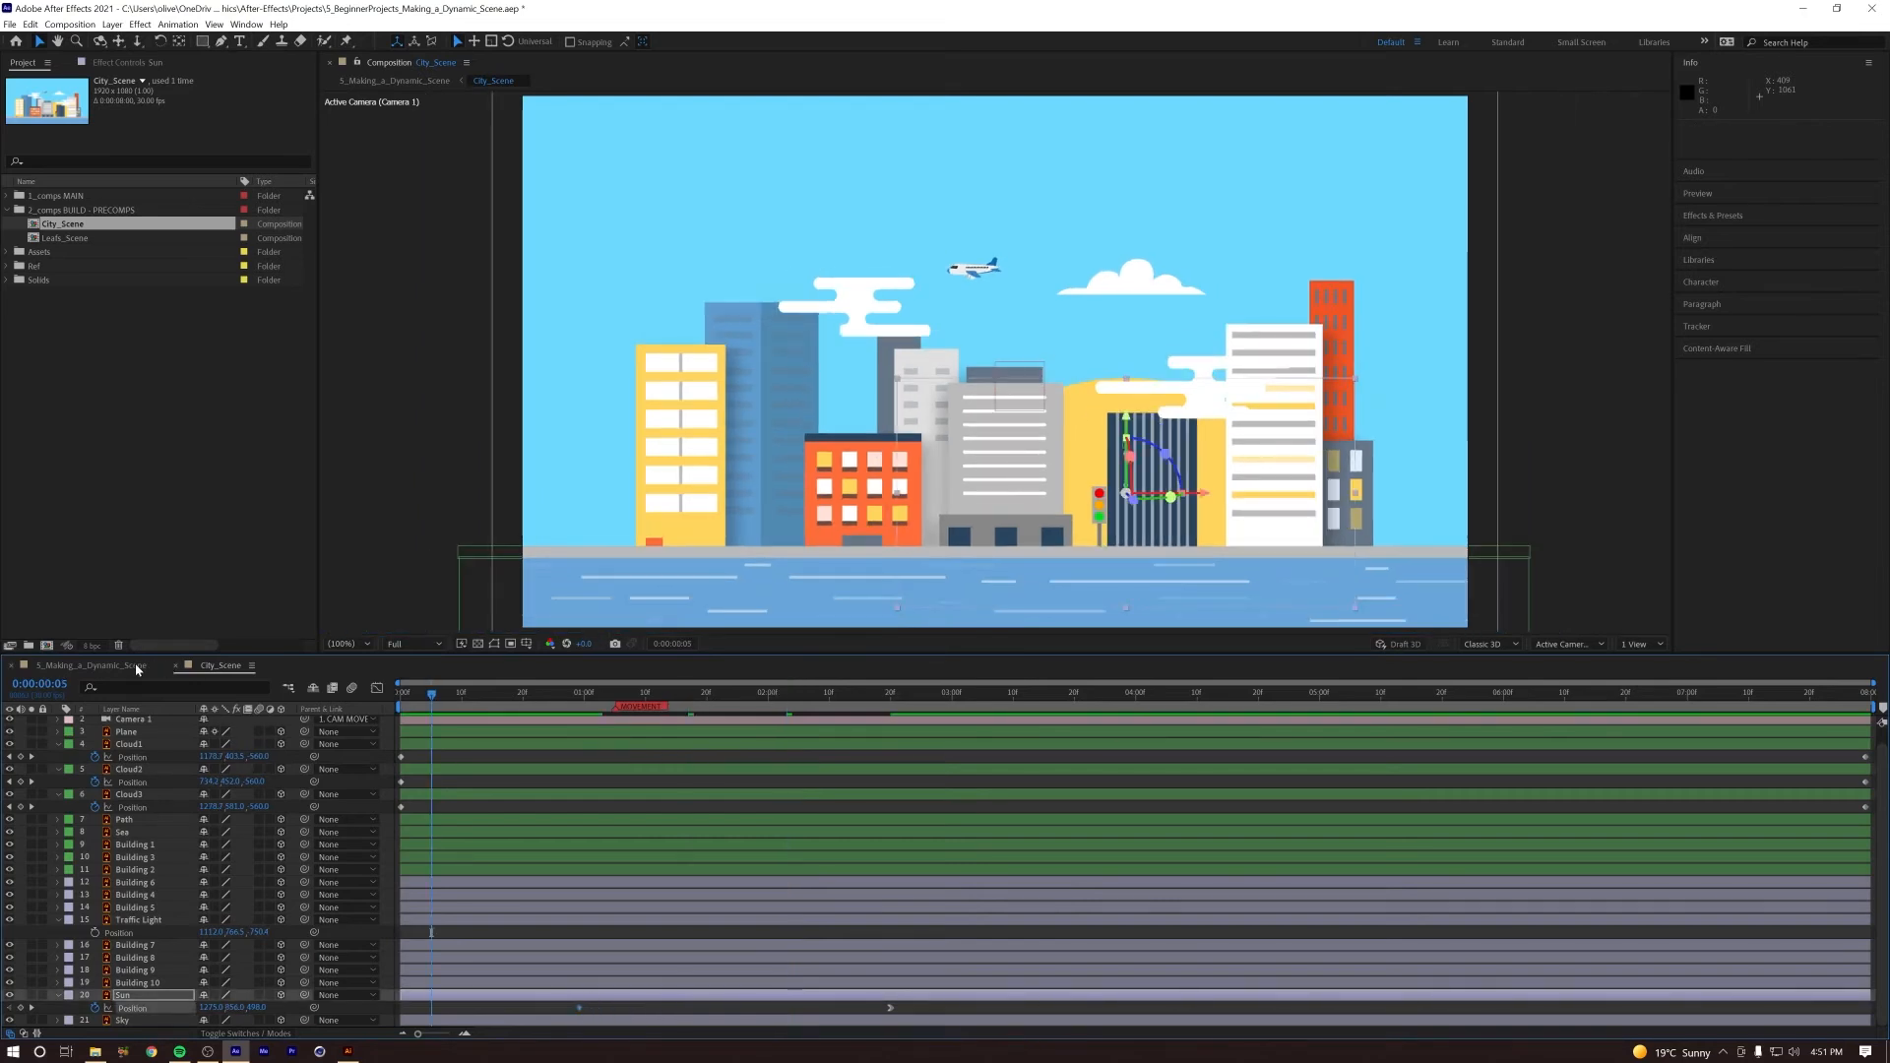
Step: Return to the main composition and replay the leaf-to-city transition to check the retimed sunrise
{"action": "left_click", "coordinate": [130, 666]}
{"action": "left_click", "coordinate": [543, 693]}
{"action": "key", "text": "space"}
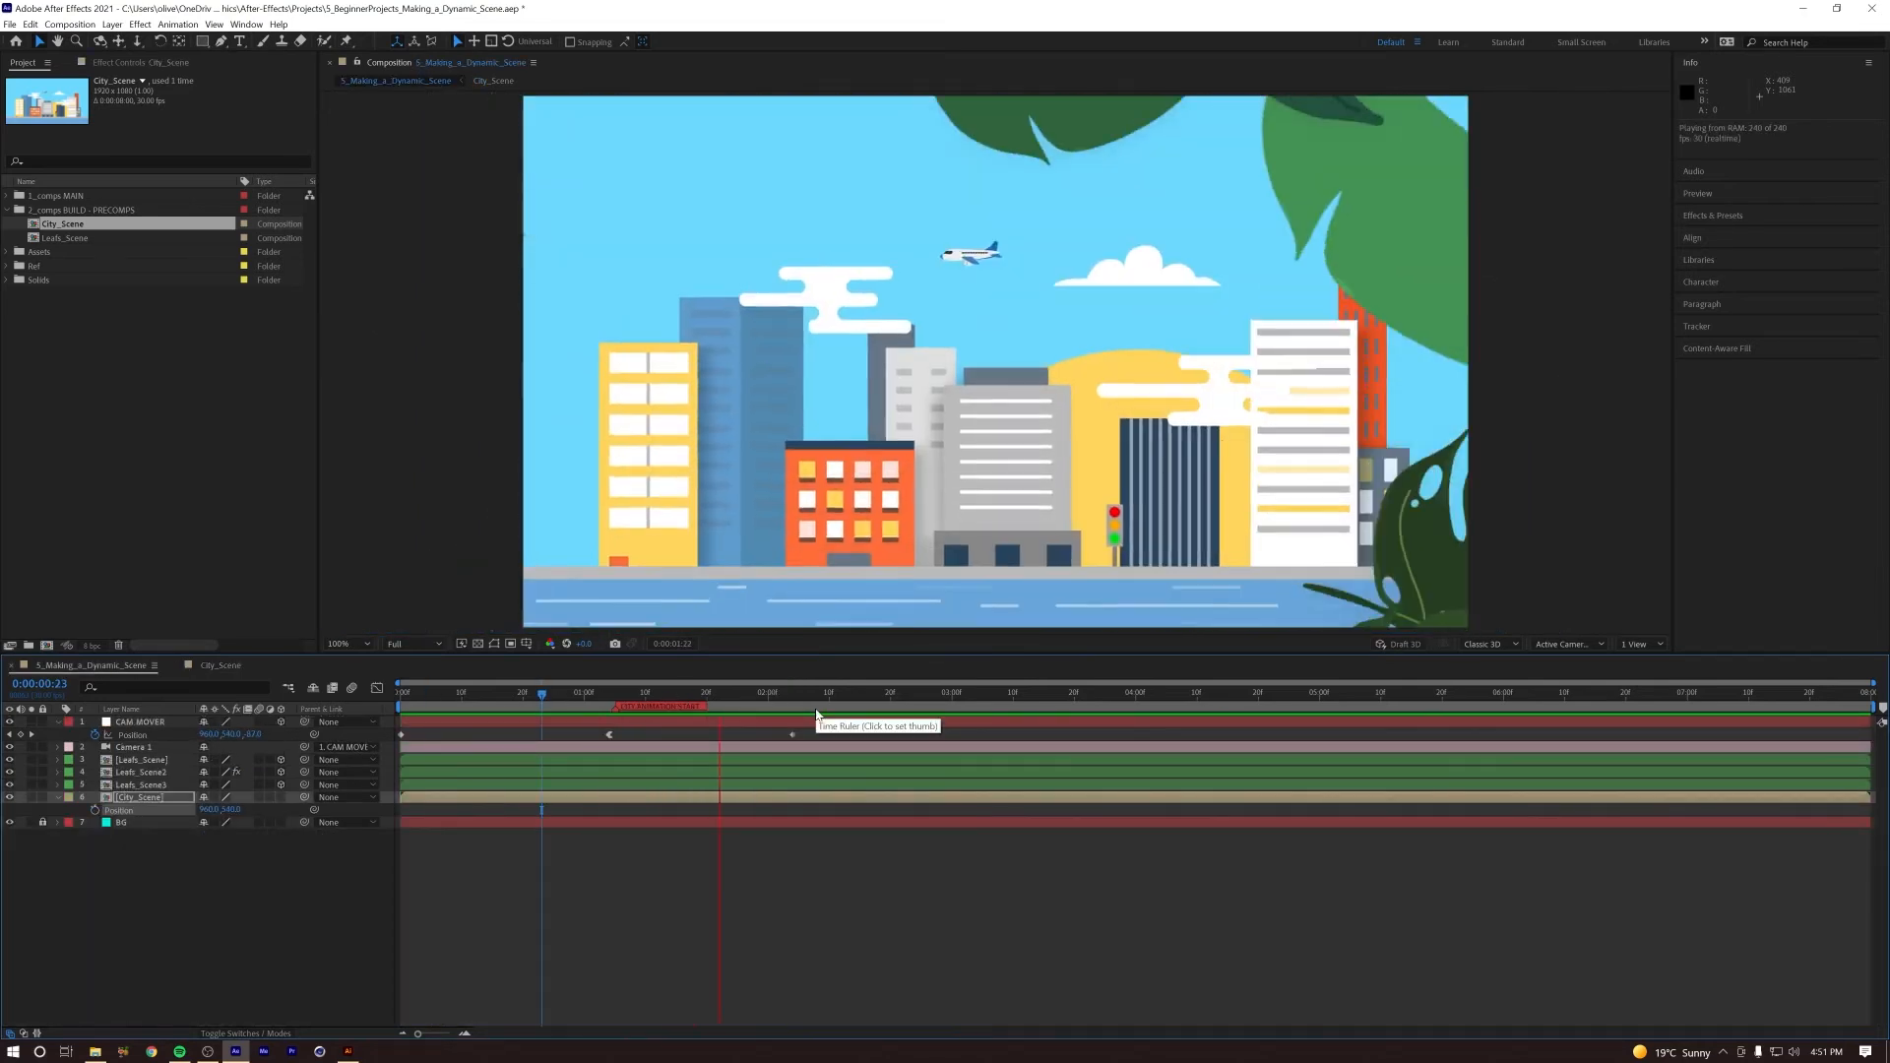
{"action": "key", "text": "space"}
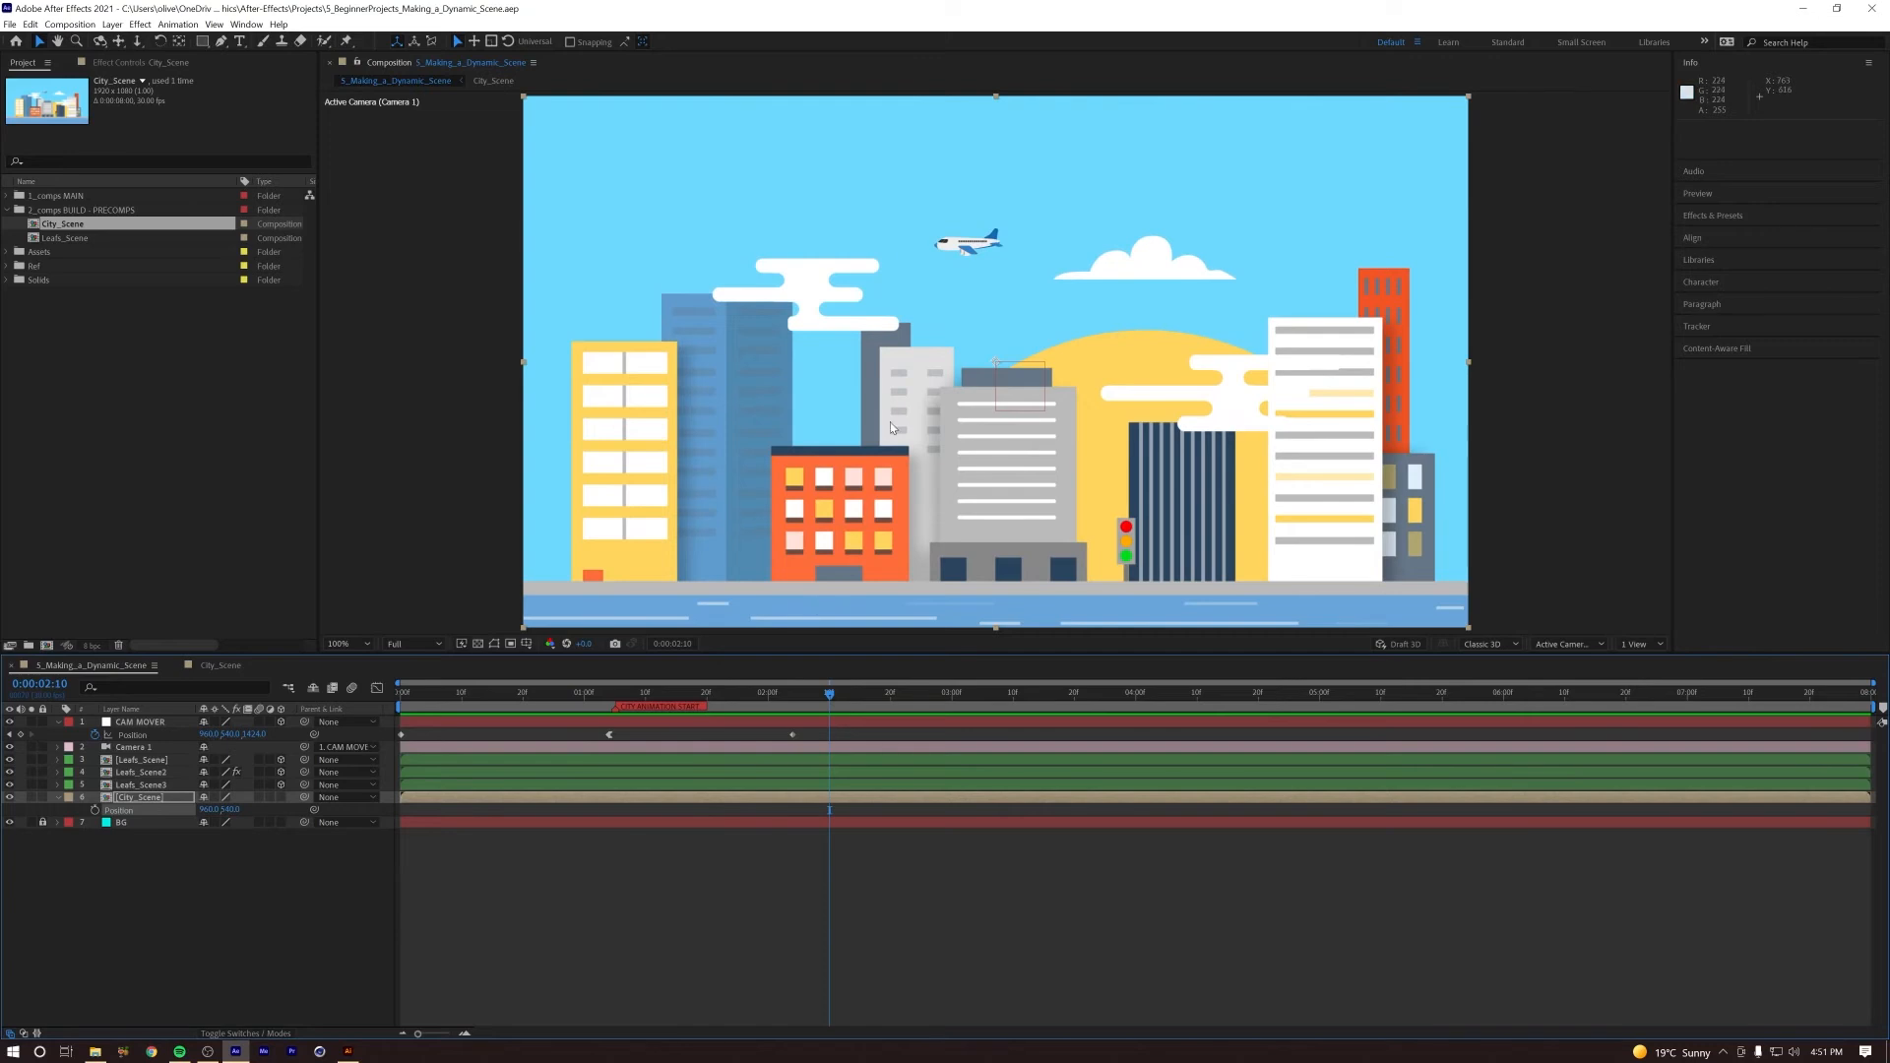
{"action": "left_click_drag", "start_coordinate": [781, 698], "coordinate": [558, 695]}
{"action": "key", "text": "space"}
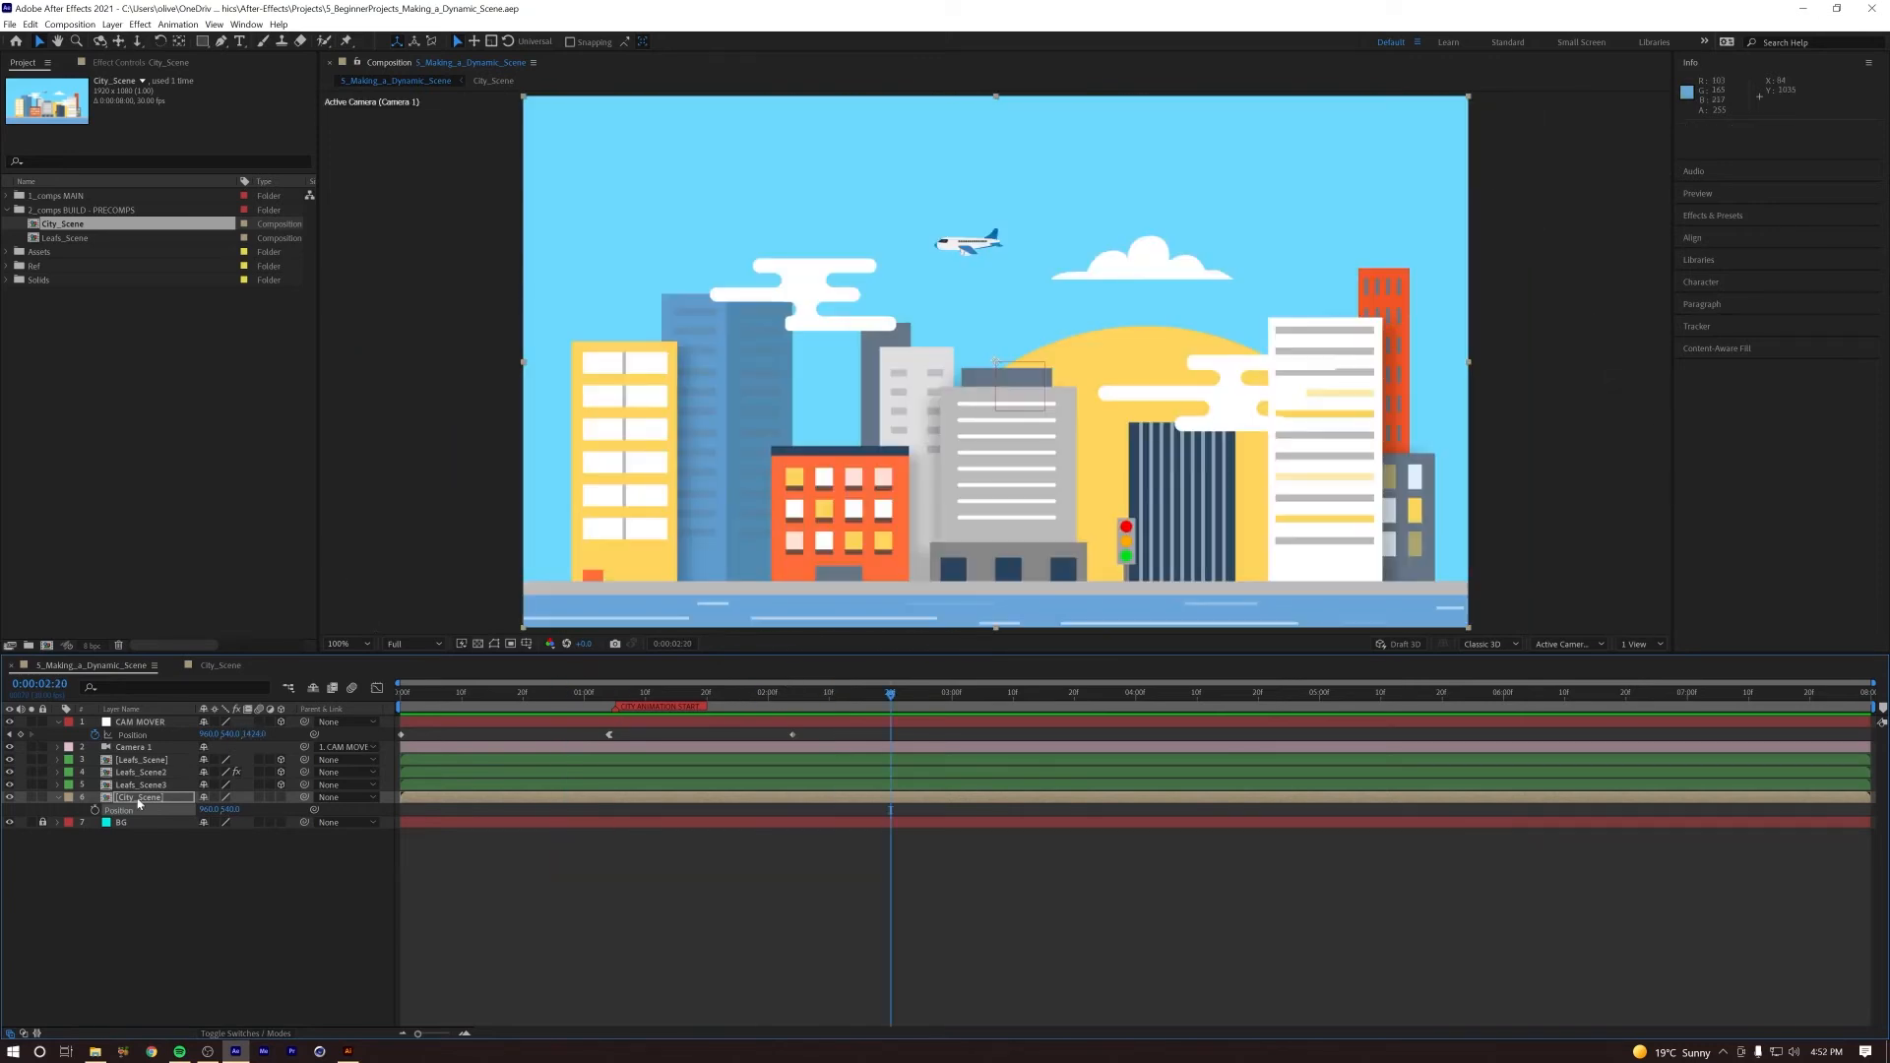
Step: In City_Scene, keyframe the Plane's Position from the first frame to the last so it drifts slowly to the left, and preview the motion
{"action": "double_click", "coordinate": [138, 799]}
{"action": "left_click", "coordinate": [968, 242]}
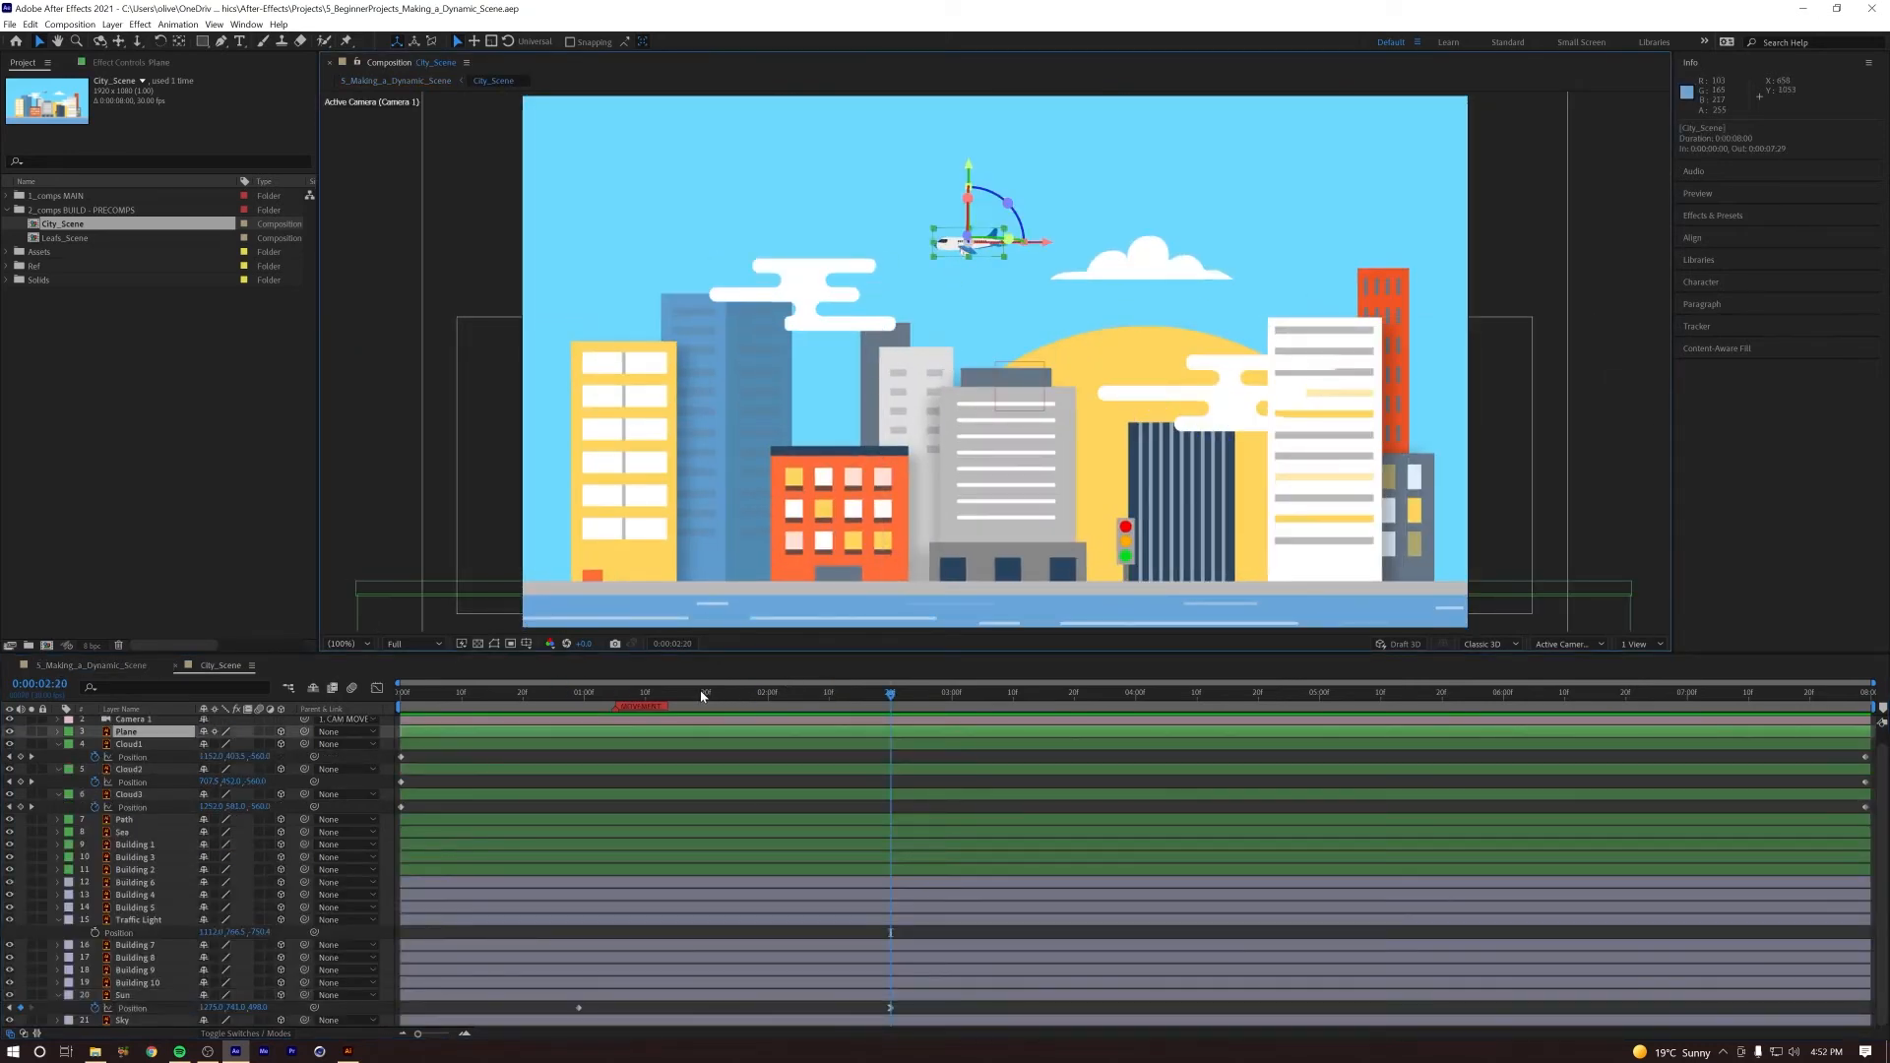
{"action": "key", "text": "Home"}
{"action": "key", "text": "p"}
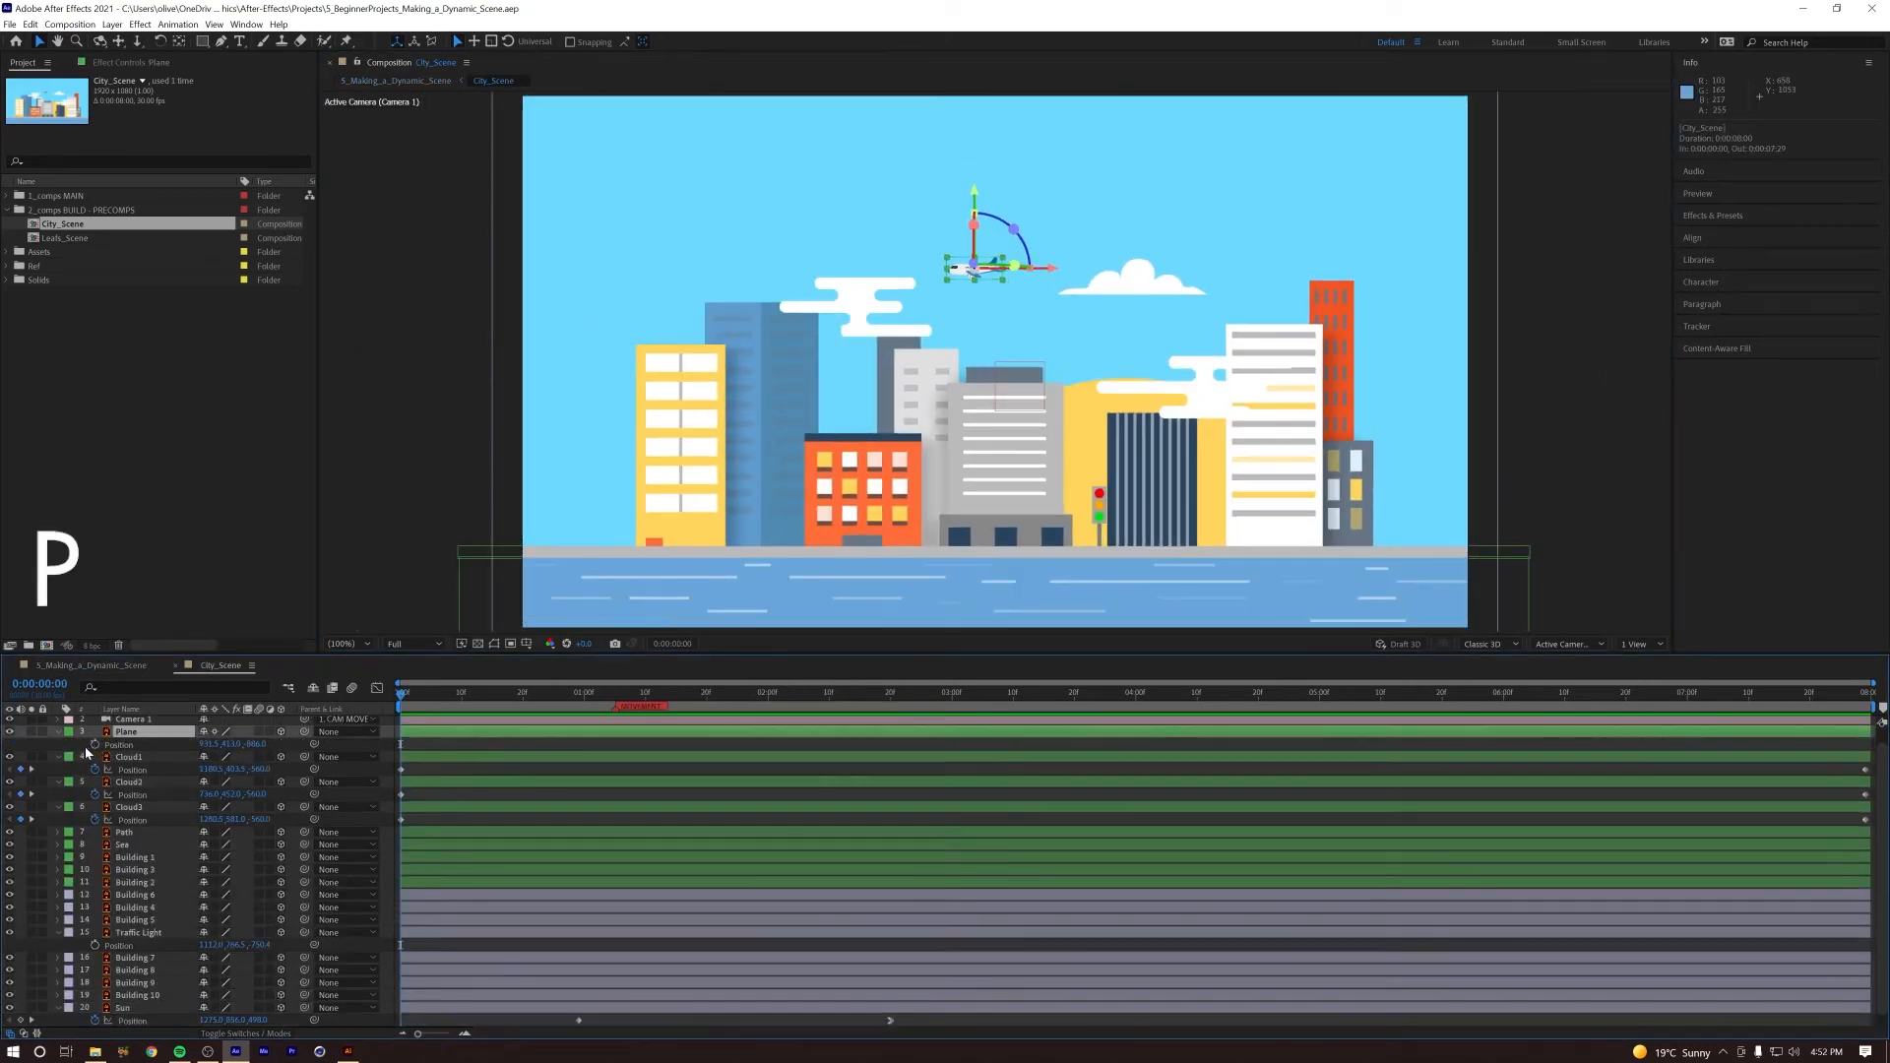
{"action": "key", "text": "End"}
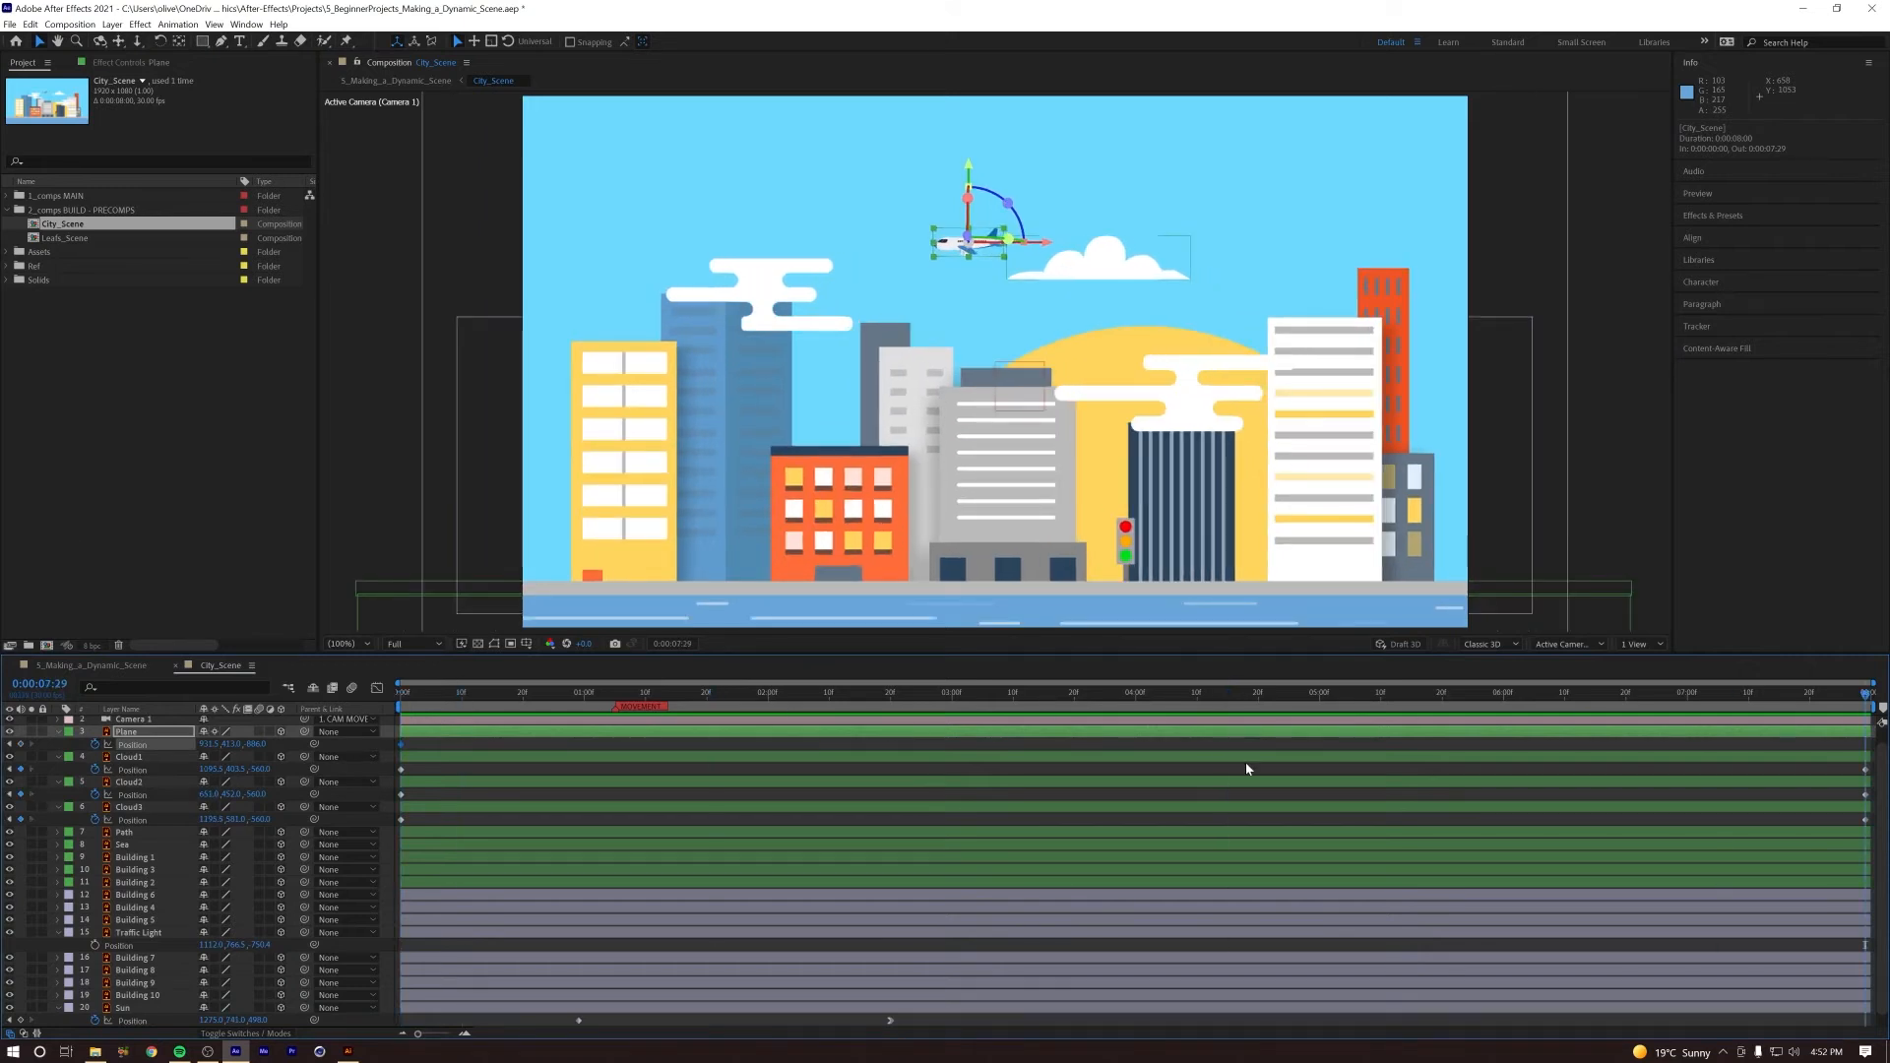
{"action": "left_click_drag", "start_coordinate": [206, 745], "coordinate": [178, 745]}
{"action": "left_click_drag", "start_coordinate": [495, 697], "coordinate": [358, 716]}
{"action": "key", "text": "Home"}
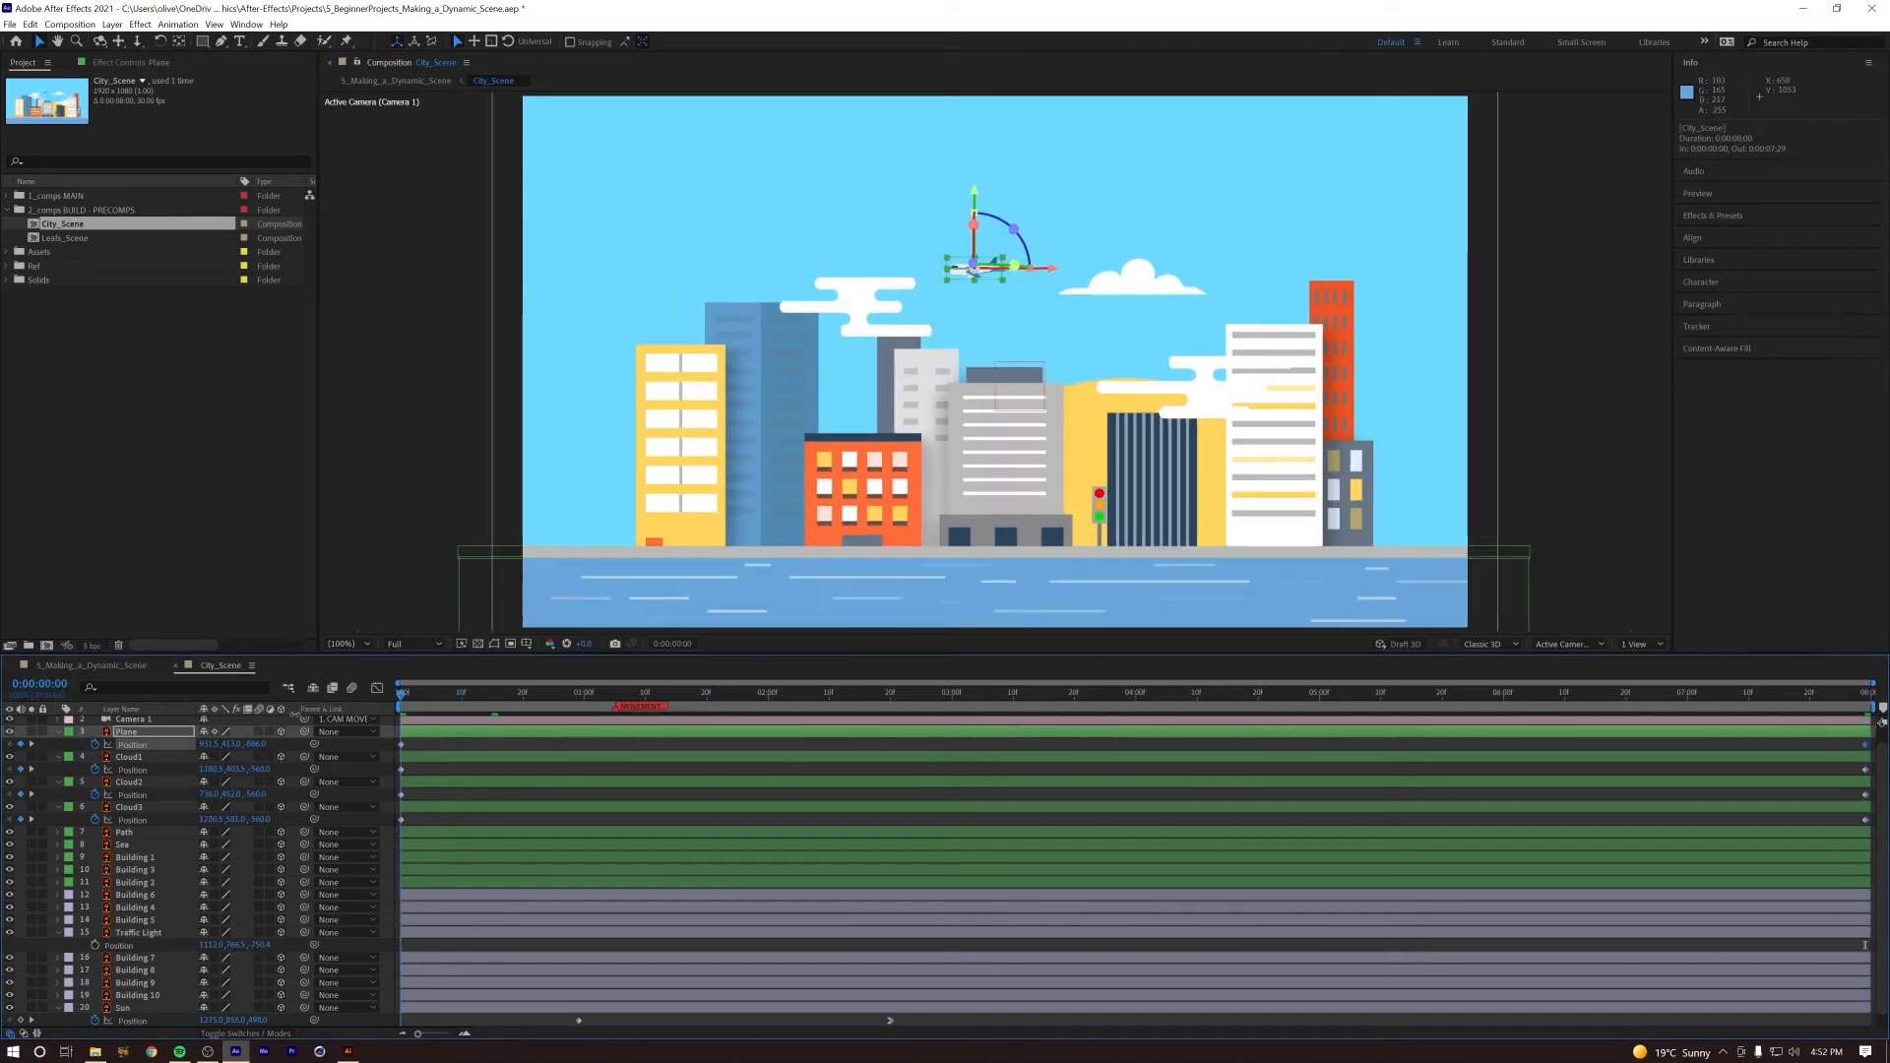
{"action": "key", "text": "space"}
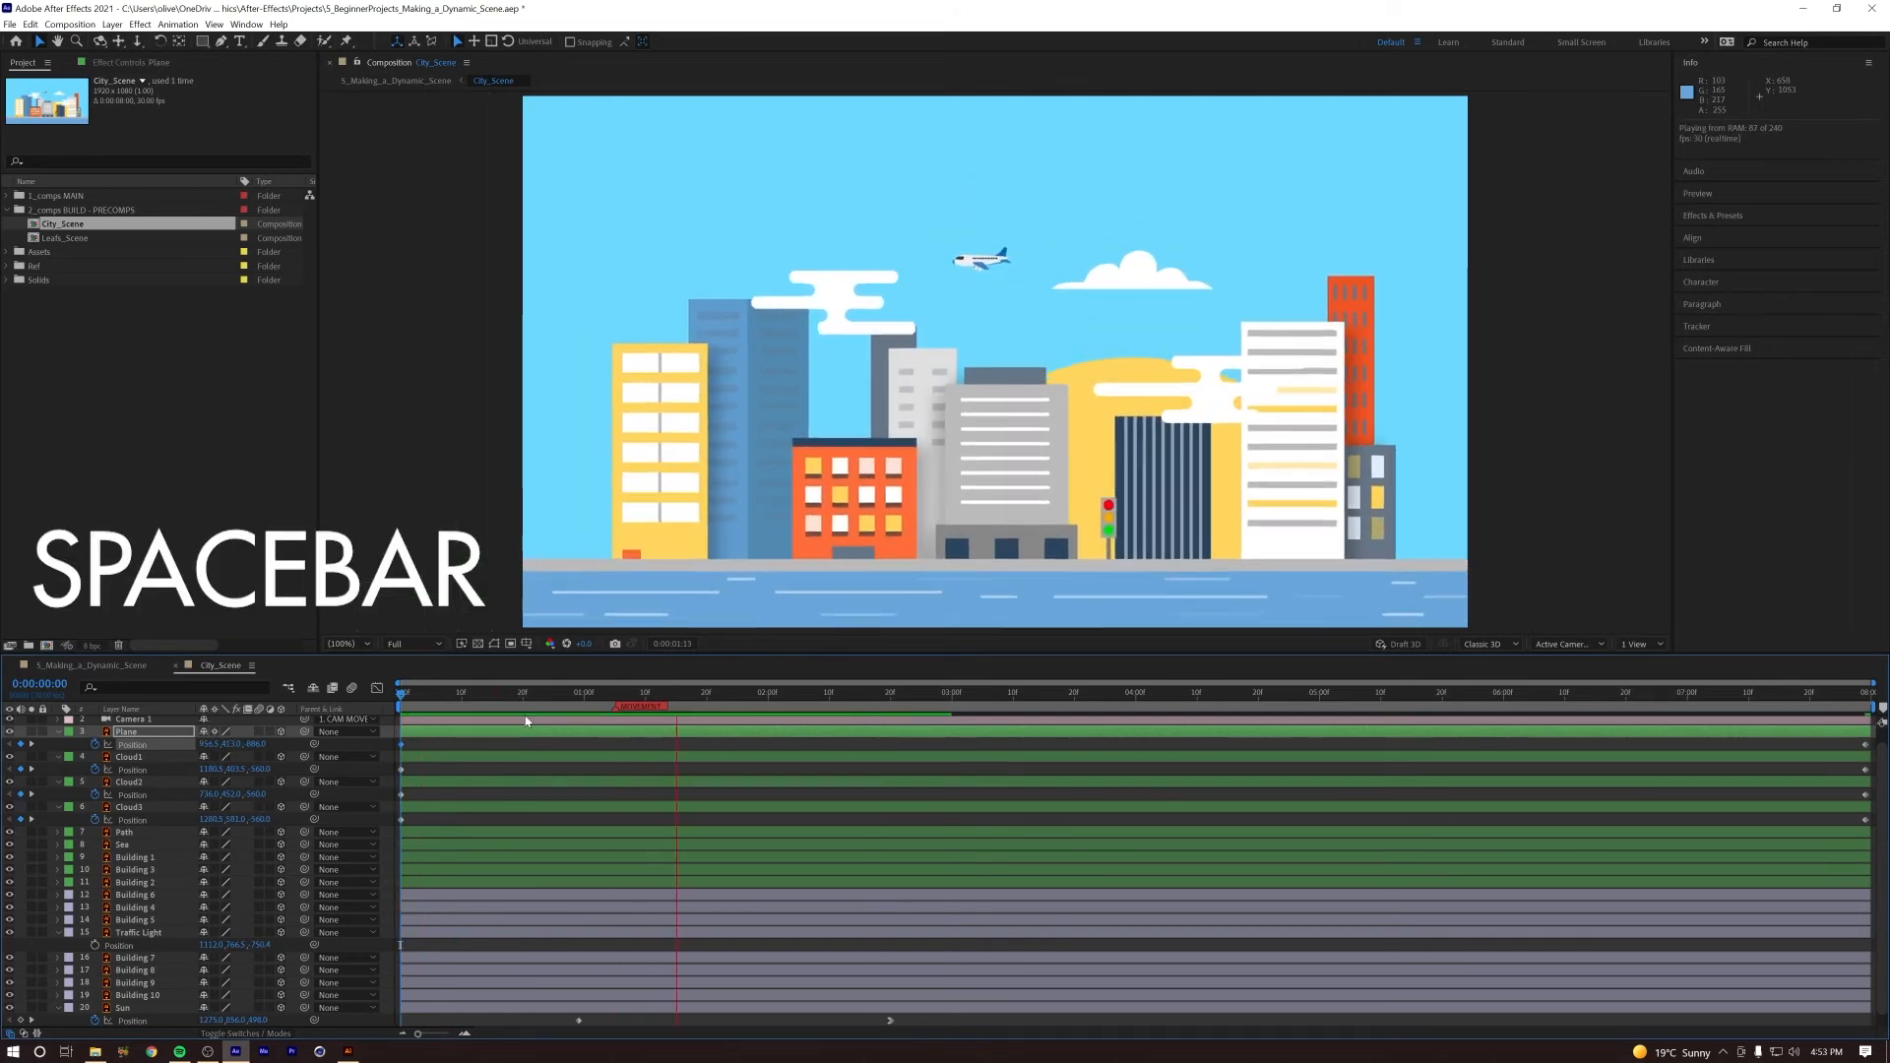
{"action": "key", "text": "space"}
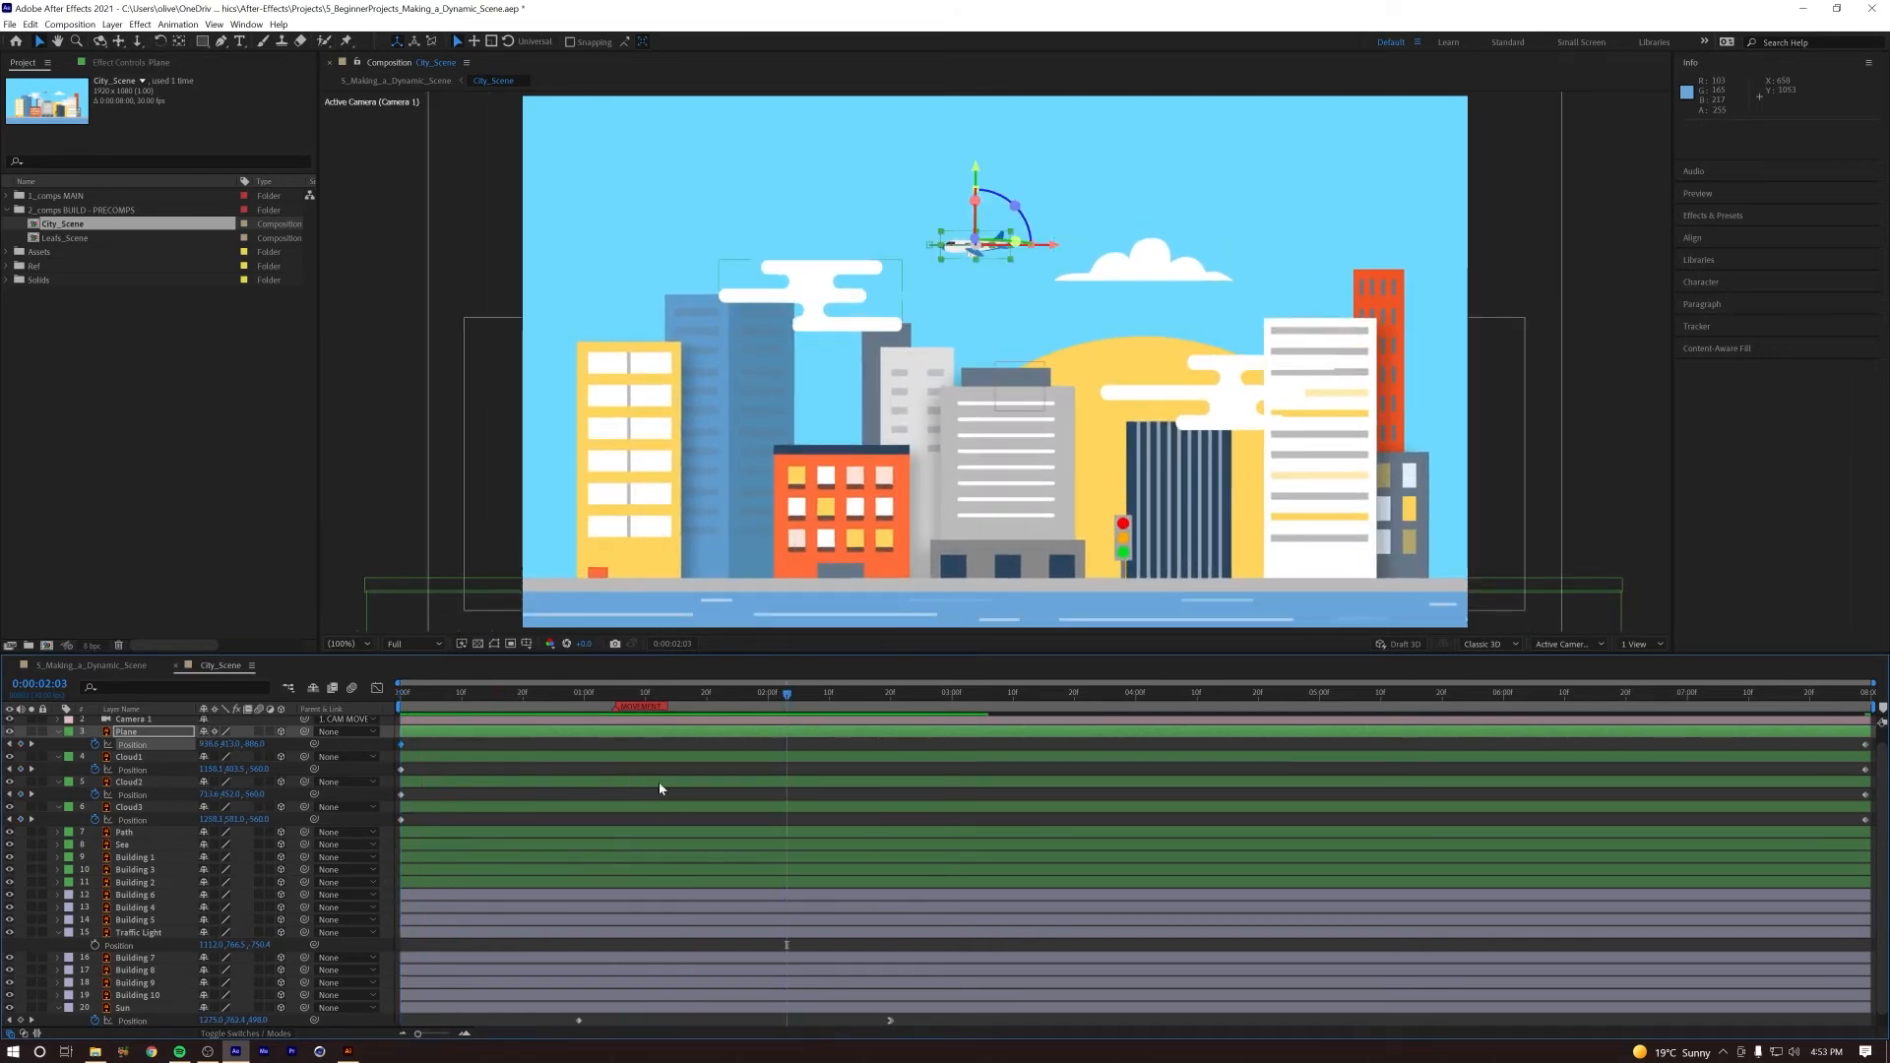
Step: Time-reverse the Position keyframes of Cloud1, Cloud2 and Cloud3 so they drift opposite to the plane, and preview the result
{"action": "left_click_drag", "start_coordinate": [1876, 766], "coordinate": [395, 837]}
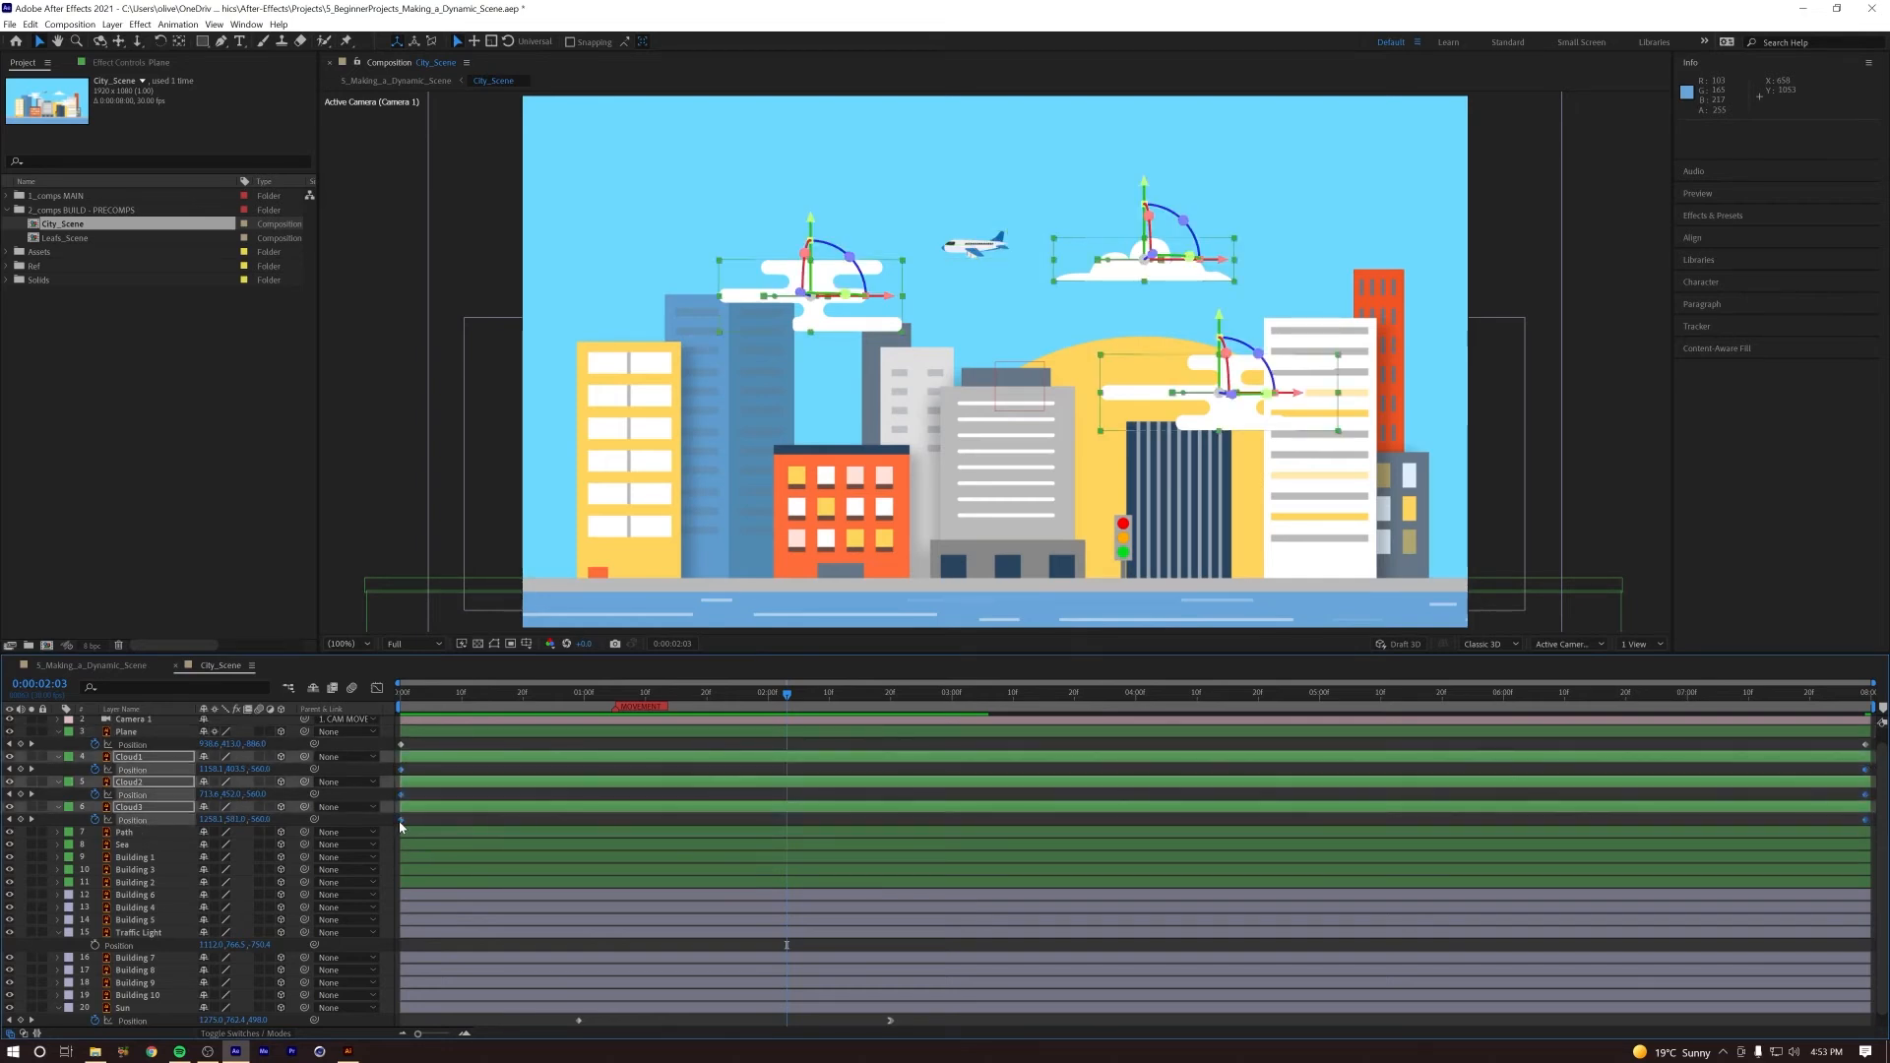
{"action": "right_click", "coordinate": [400, 821]}
{"action": "mouse_move", "coordinate": [528, 991]}
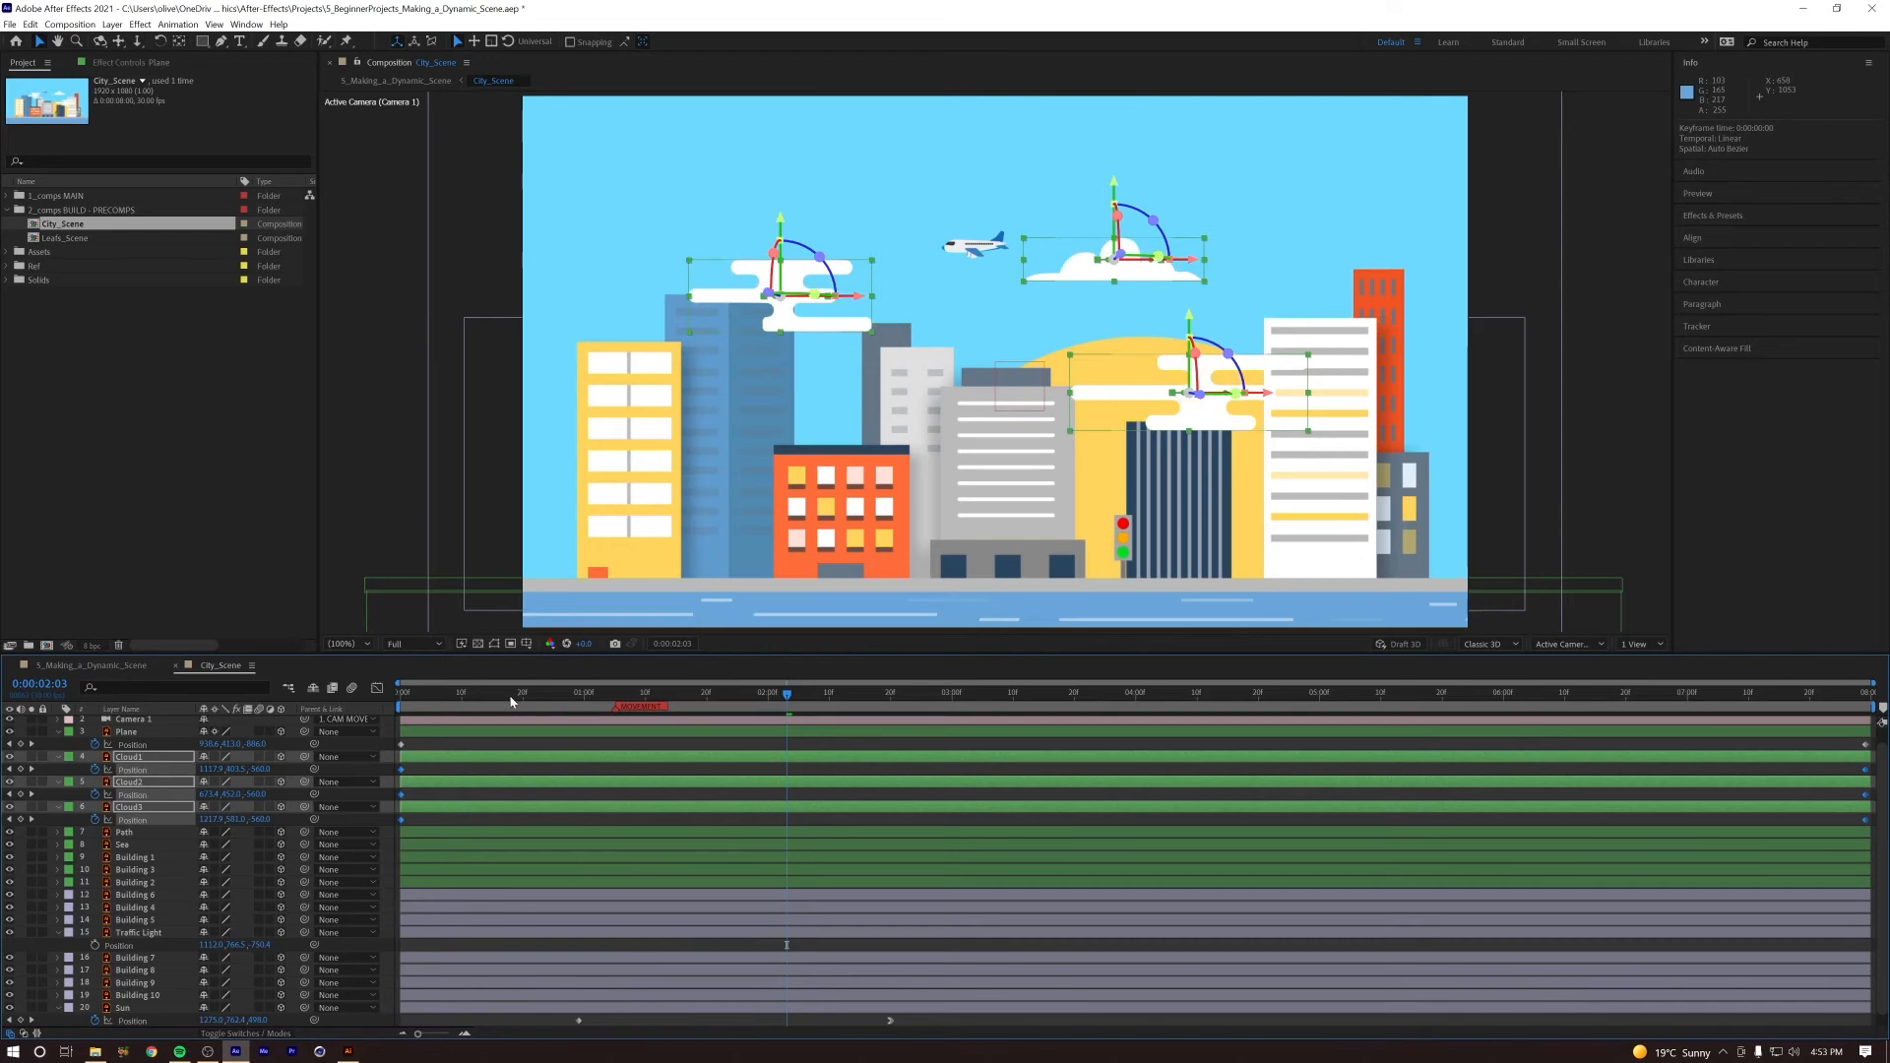
{"action": "left_click_drag", "start_coordinate": [511, 697], "coordinate": [318, 724]}
{"action": "key", "text": "space"}
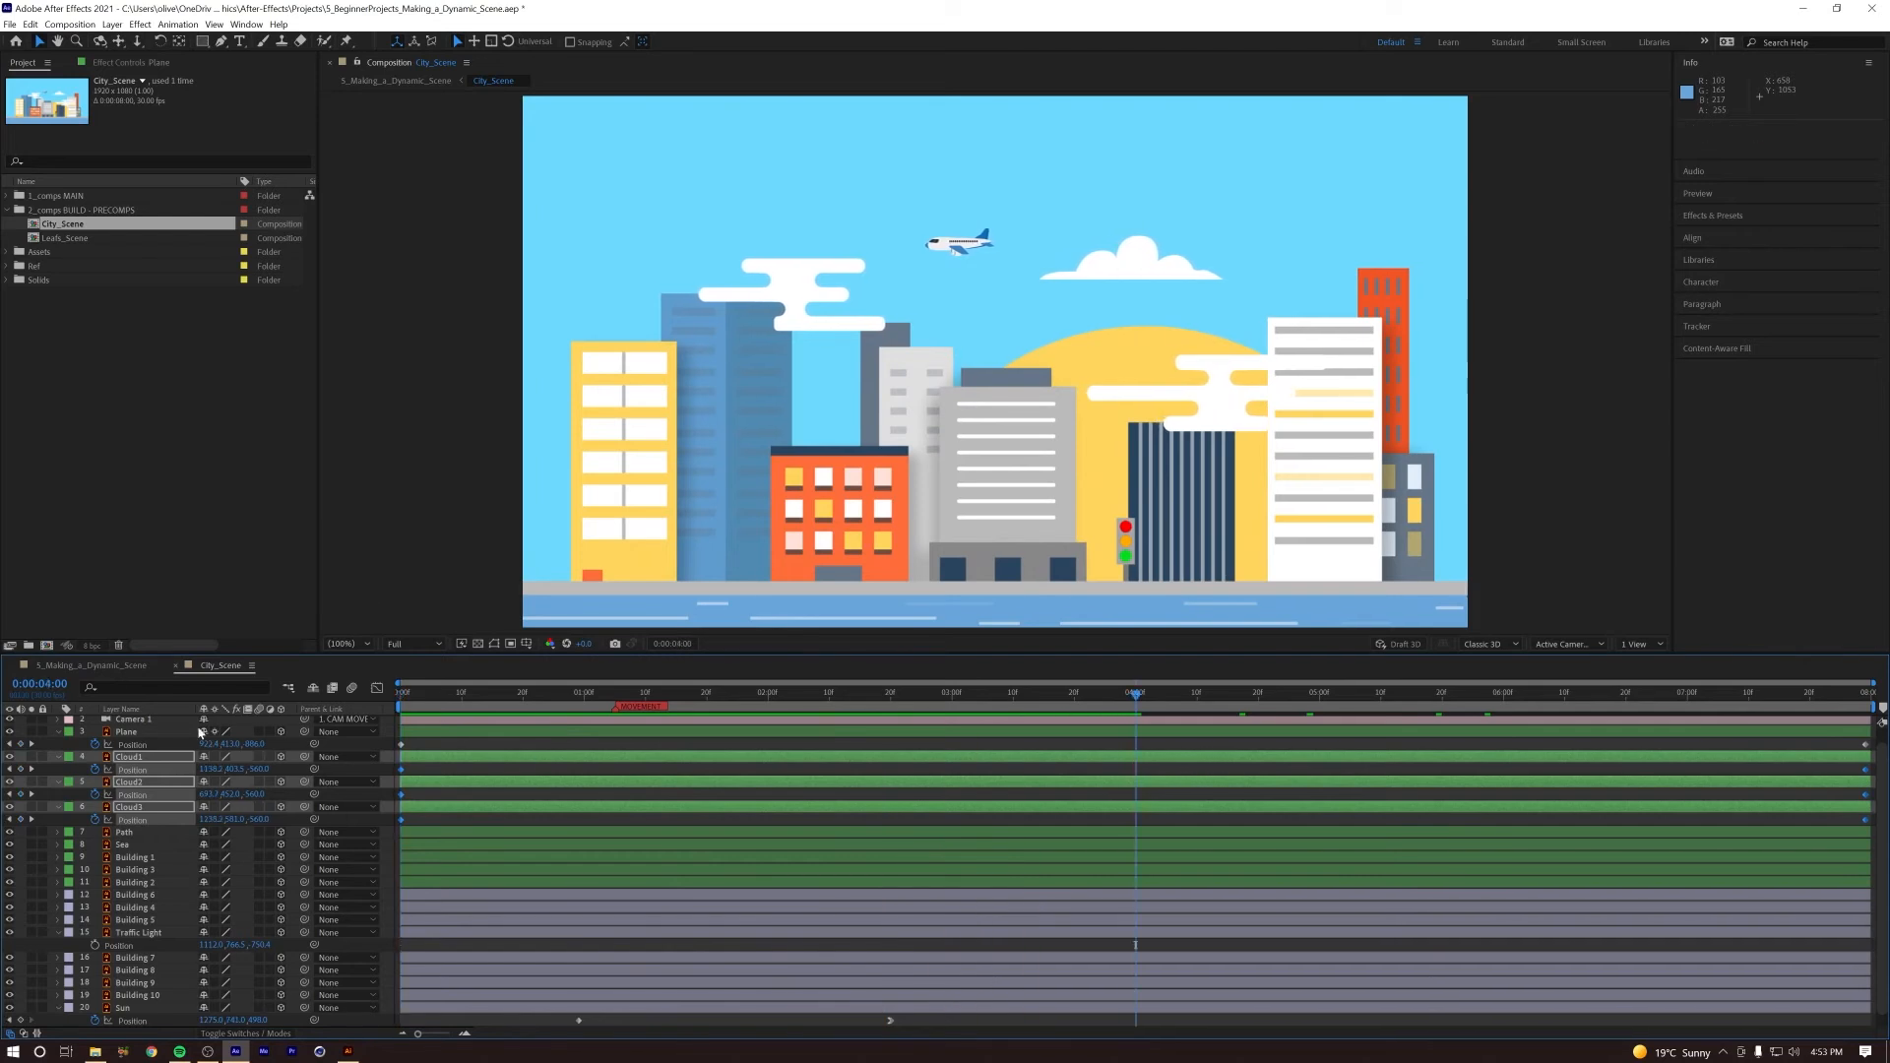
{"action": "key", "text": "space"}
Step: Return to the 5_Making_a_Dynamic_Scene composition and preview the camera push with the plane and reversed clouds
{"action": "left_click", "coordinate": [104, 668]}
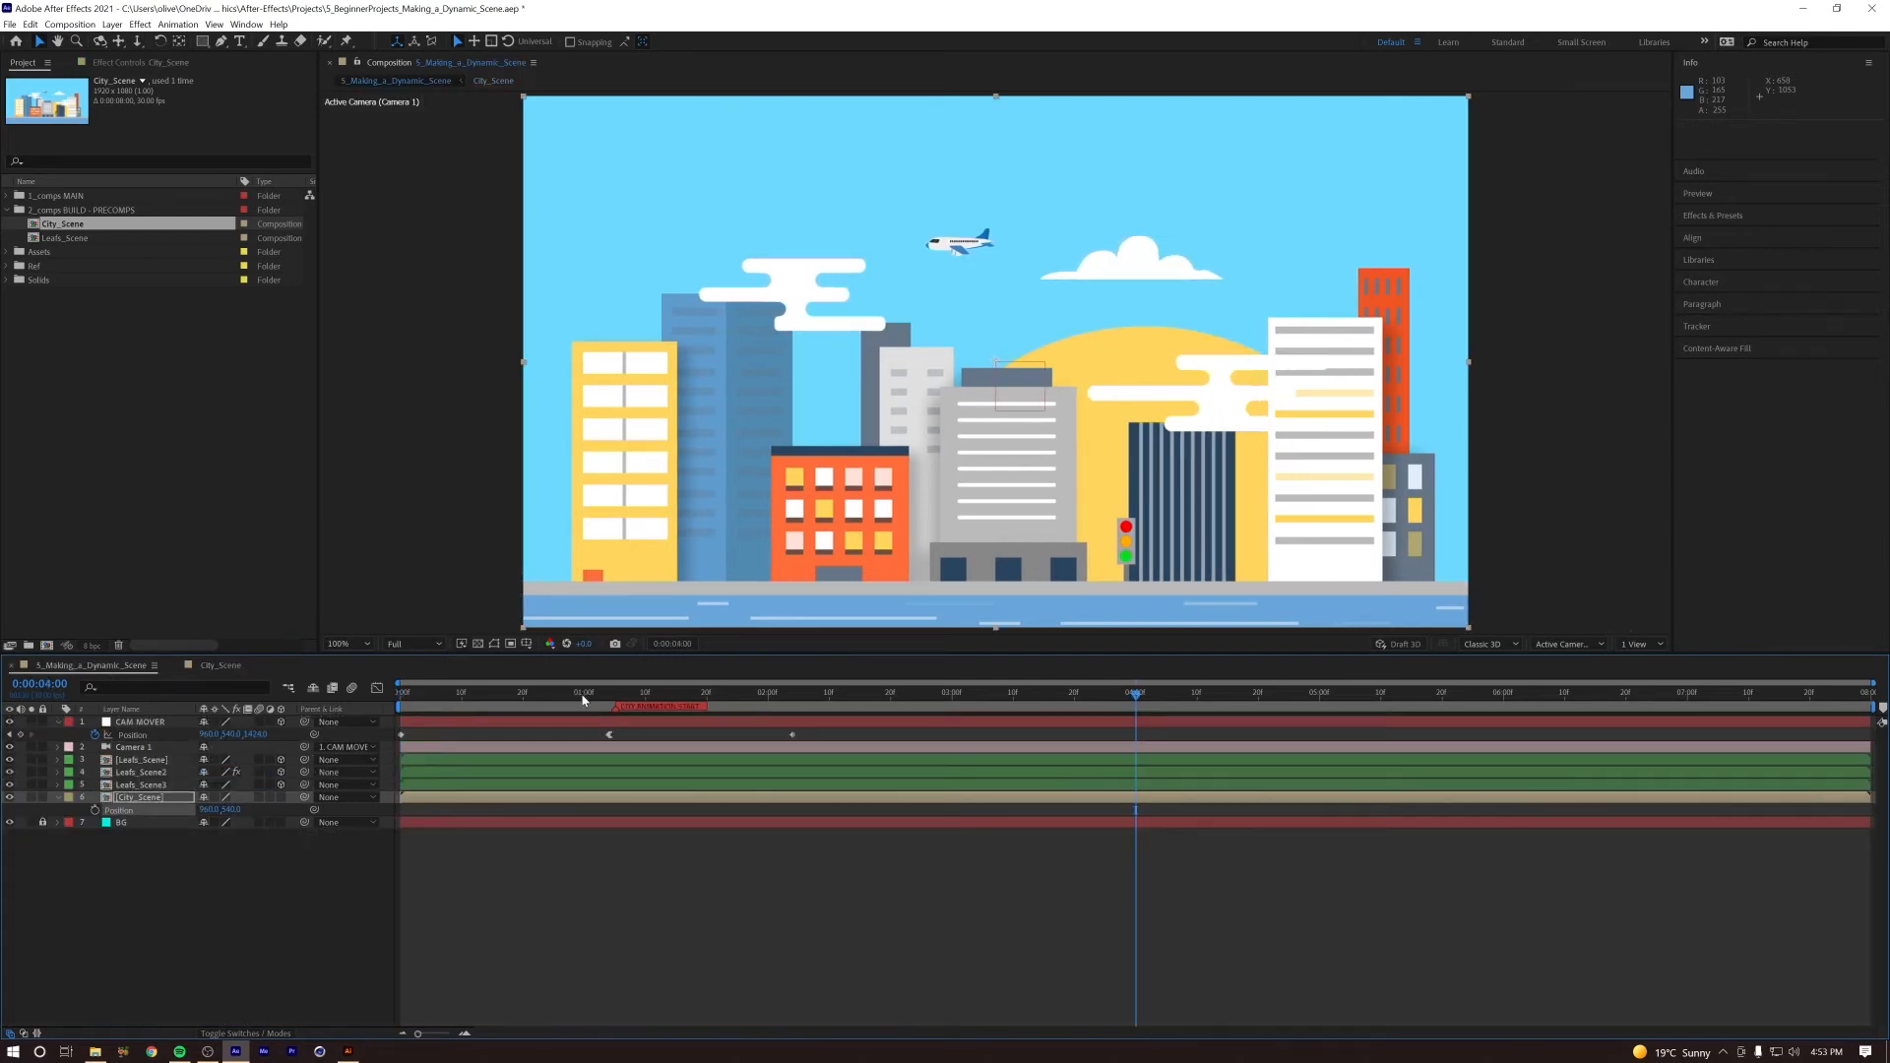
{"action": "key", "text": "space"}
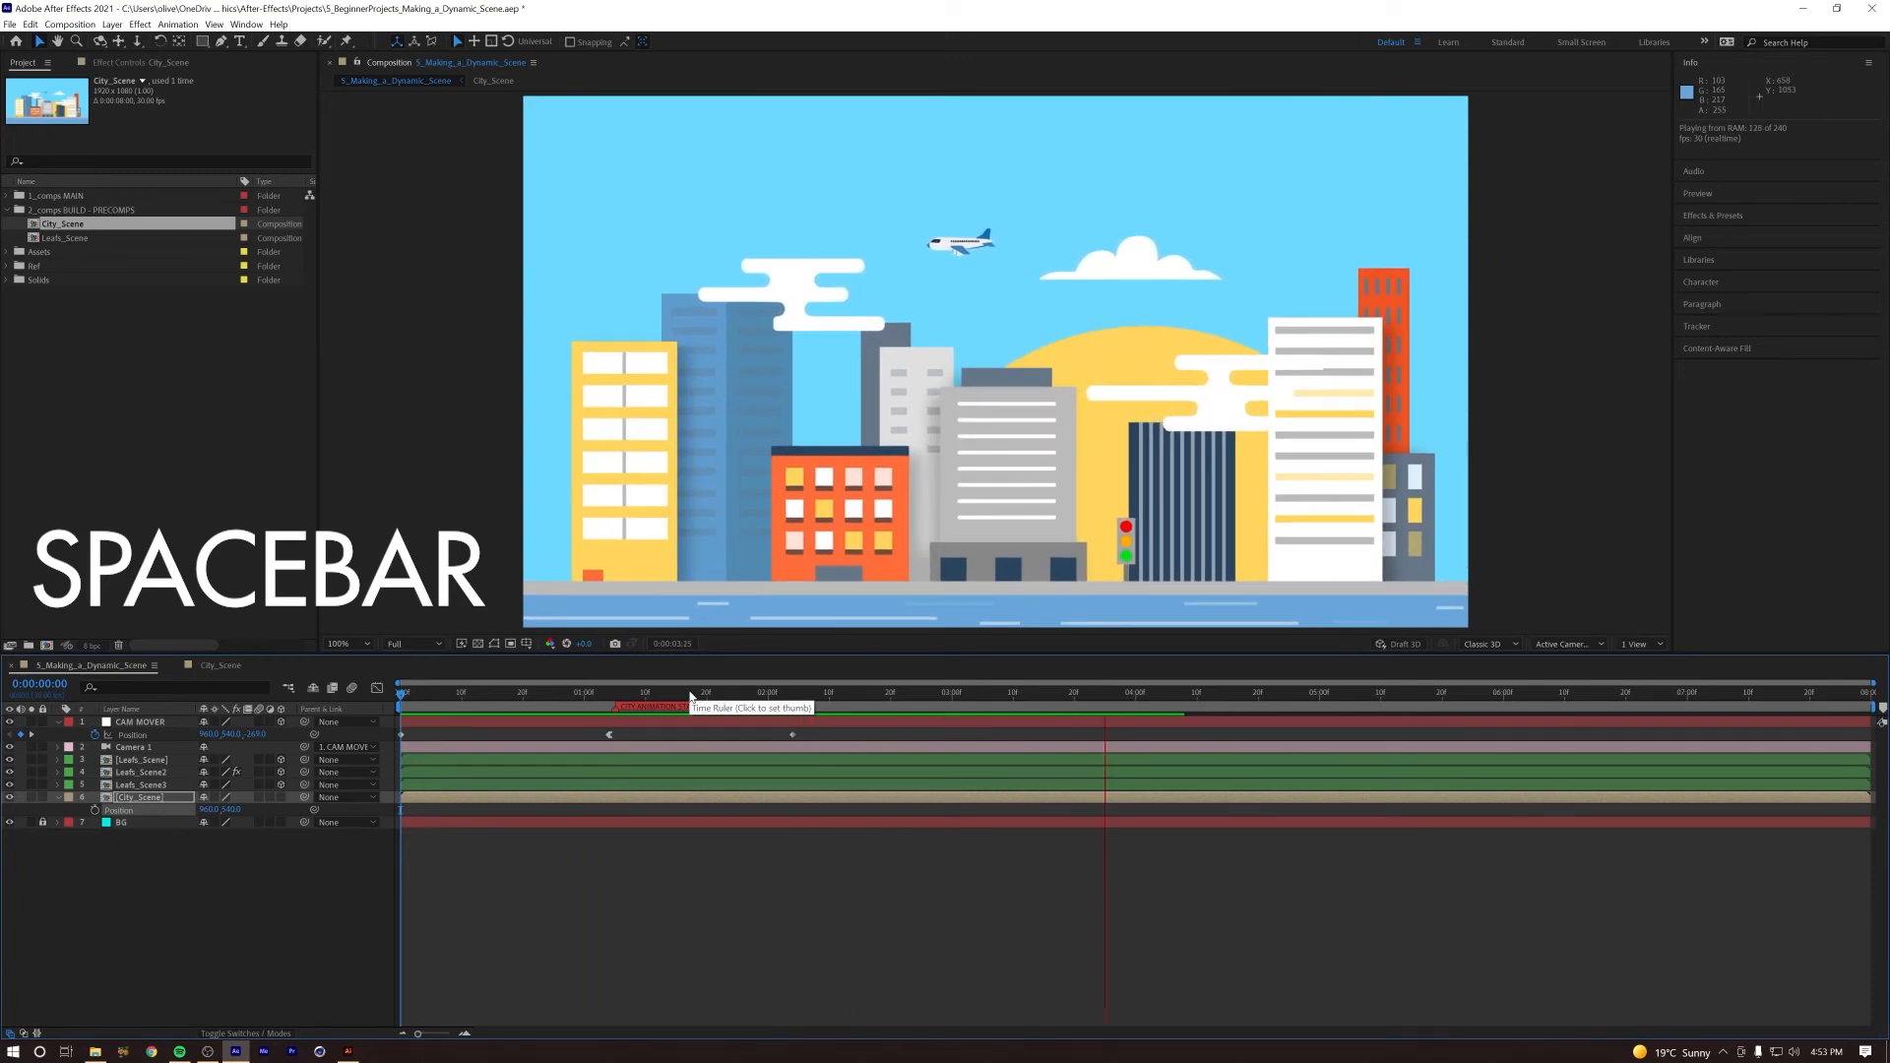
{"action": "key", "text": "space"}
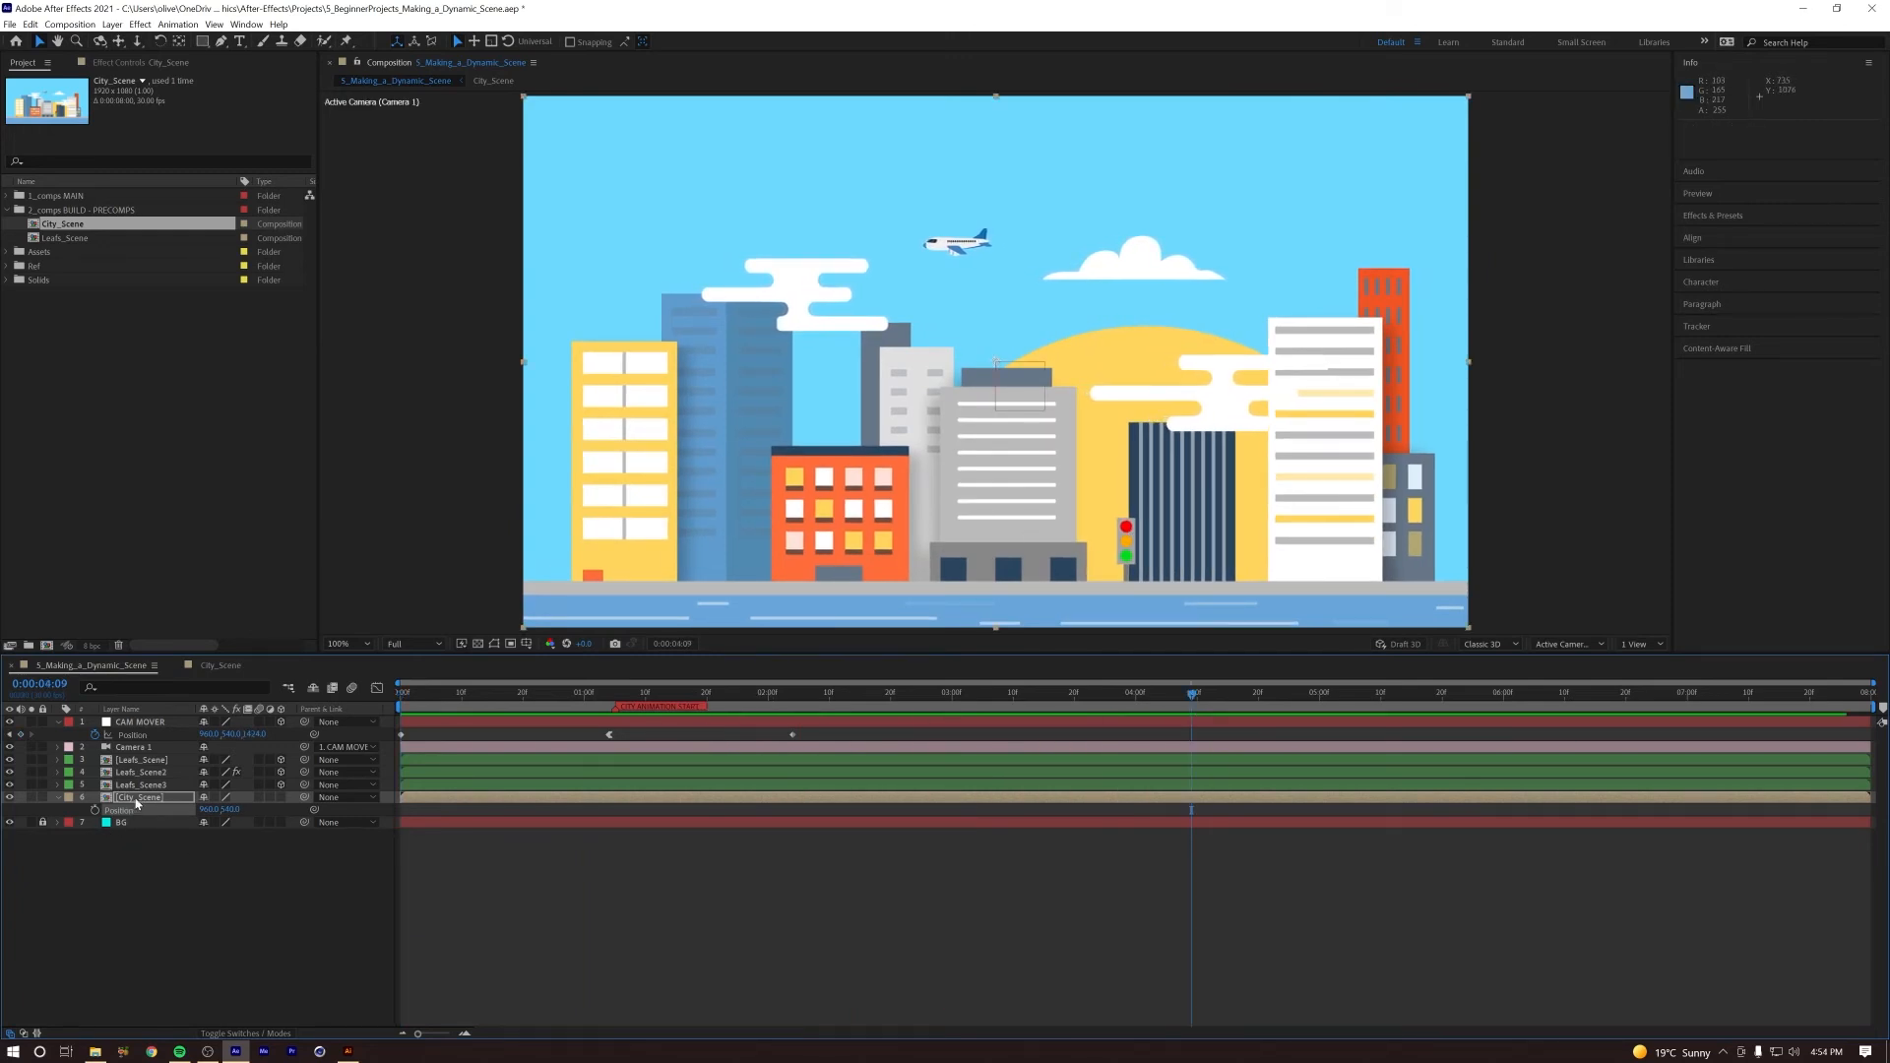
Step: In City_Scene, collapse all layer properties and create shapes from the Traffic Light vector layer
{"action": "double_click", "coordinate": [137, 798]}
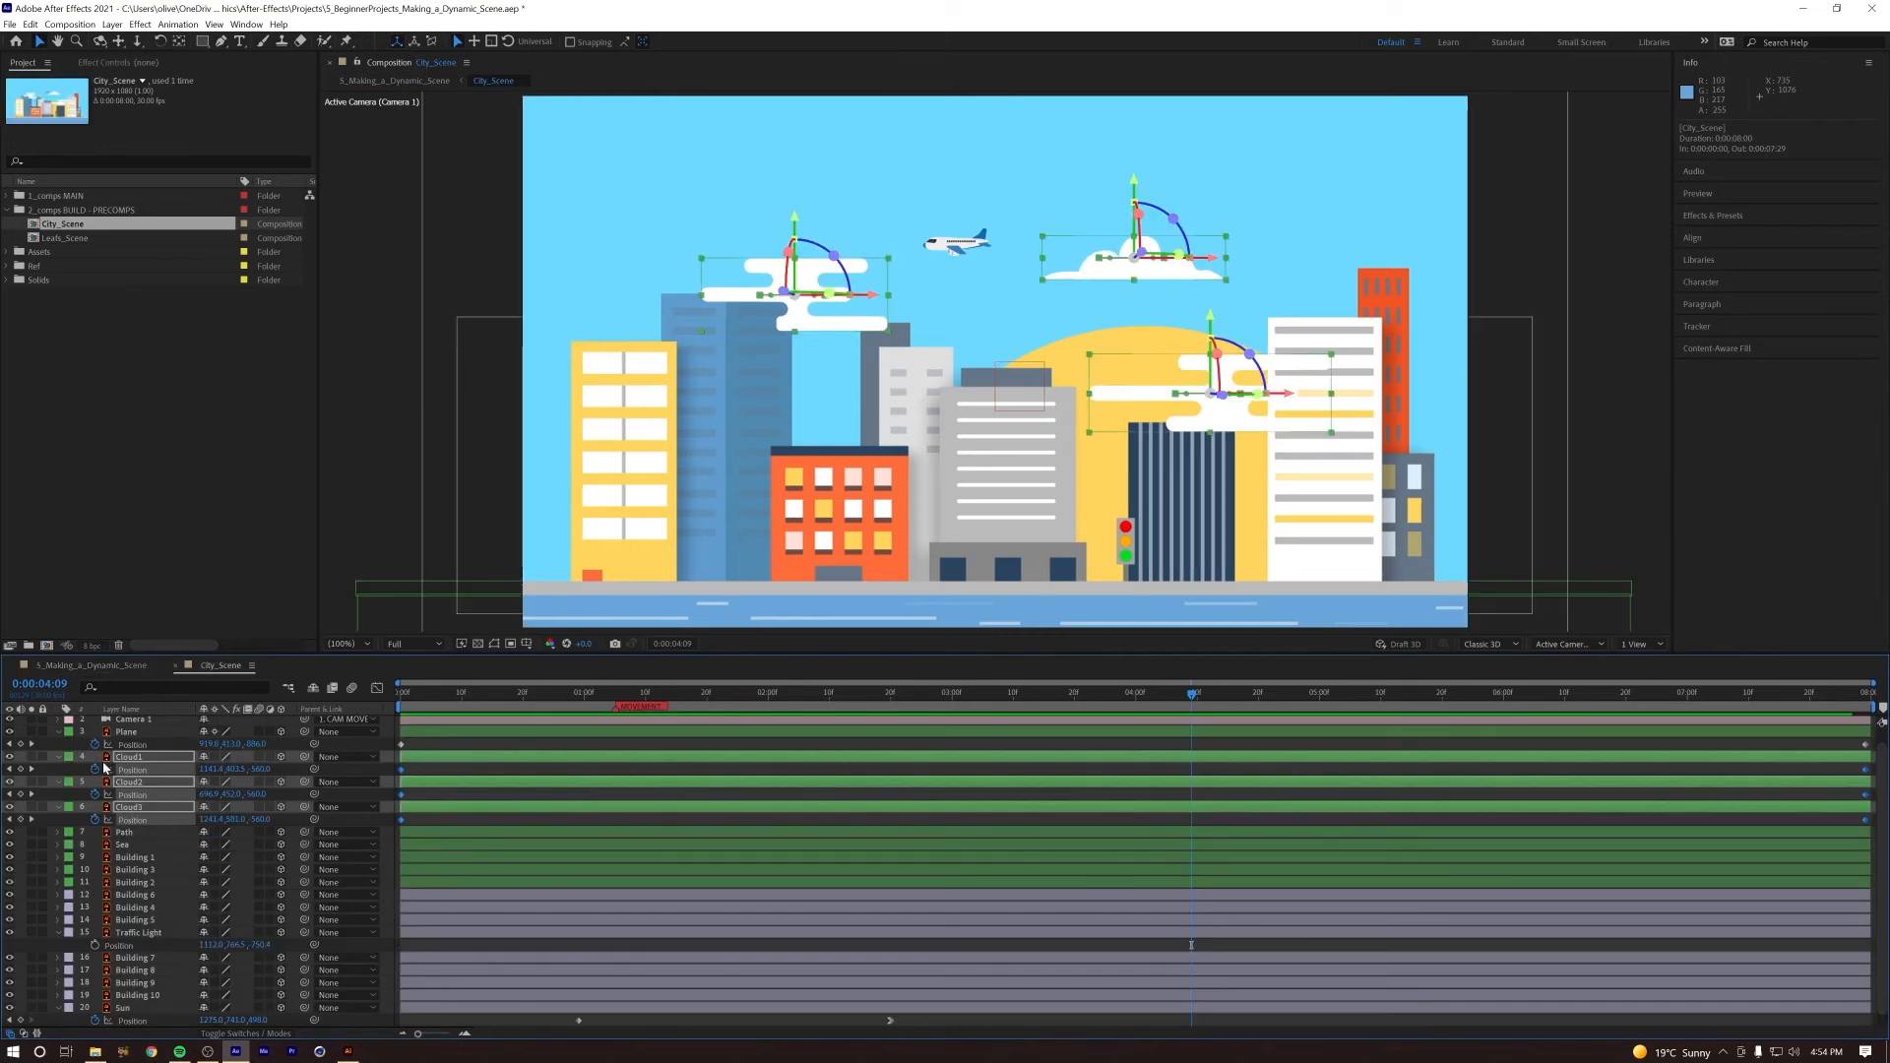
{"action": "key", "text": "ctrl+a"}
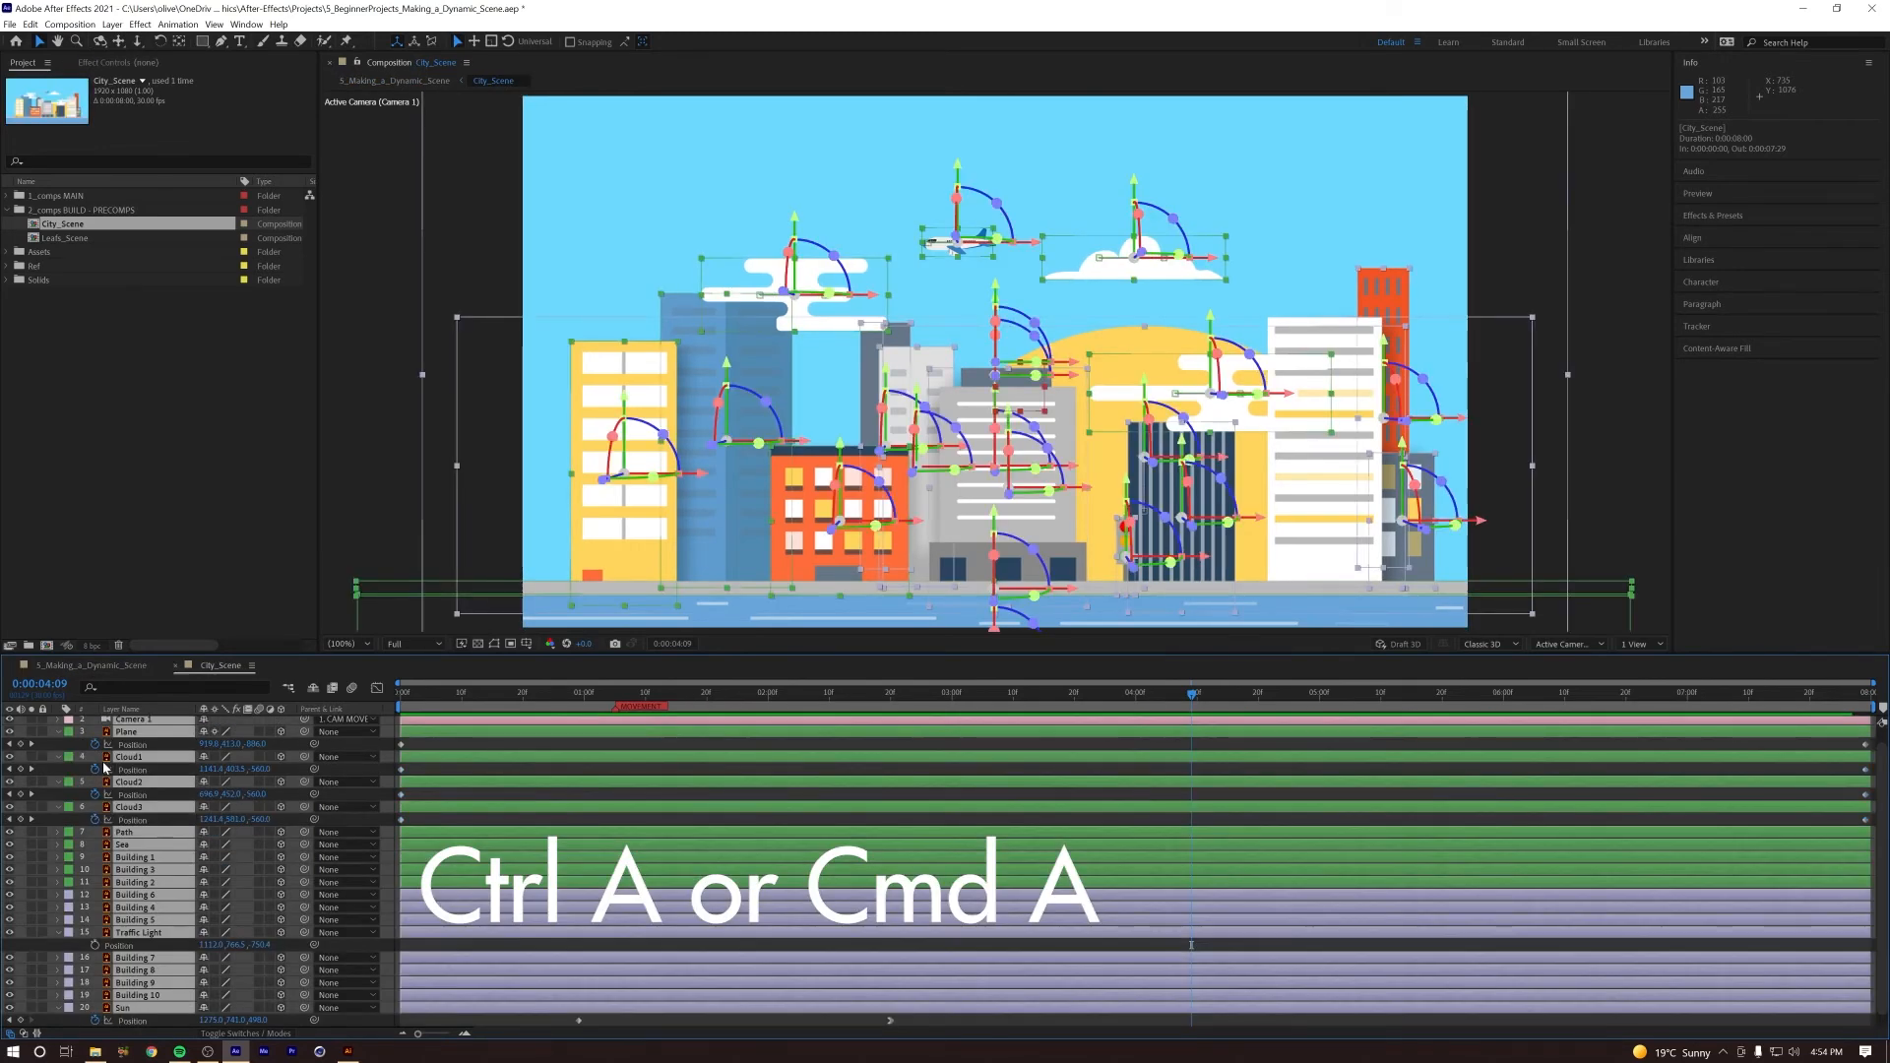
{"action": "key", "text": "u"}
{"action": "key", "text": "F2"}
{"action": "left_click", "coordinate": [152, 898]}
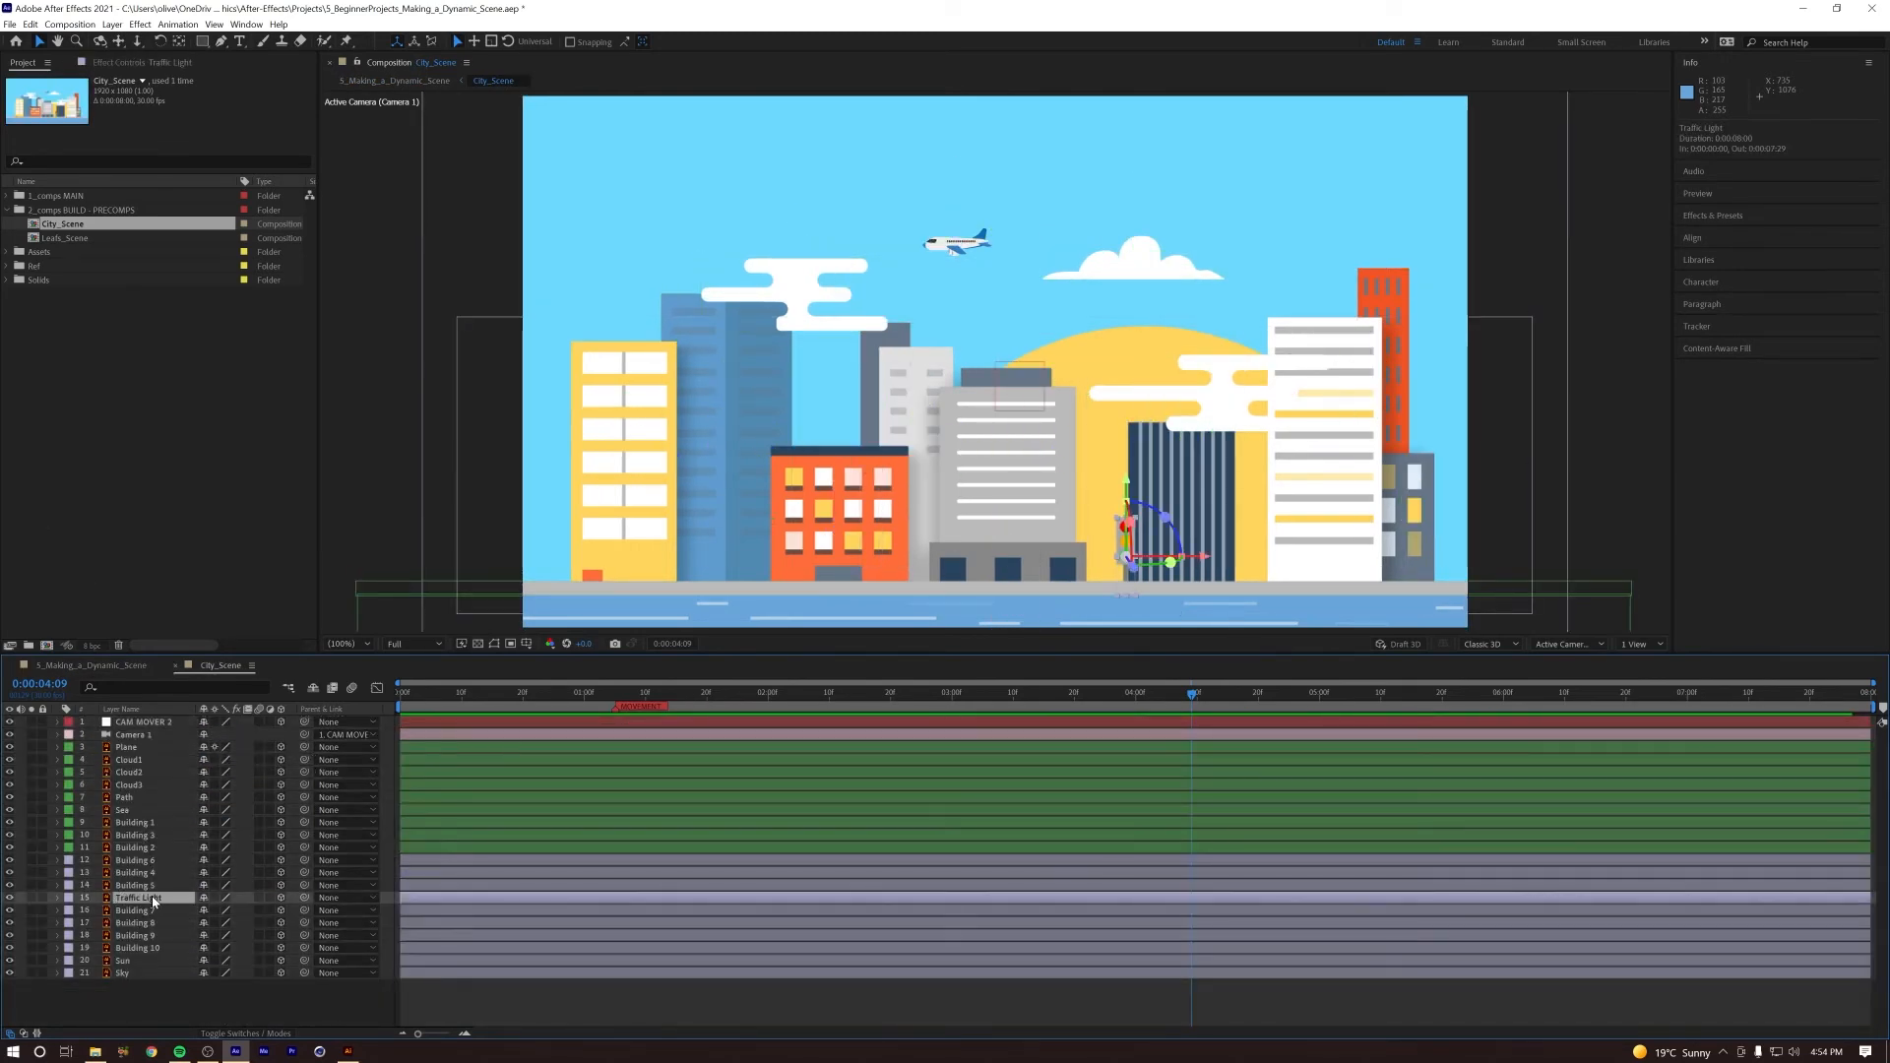
{"action": "right_click", "coordinate": [141, 900]}
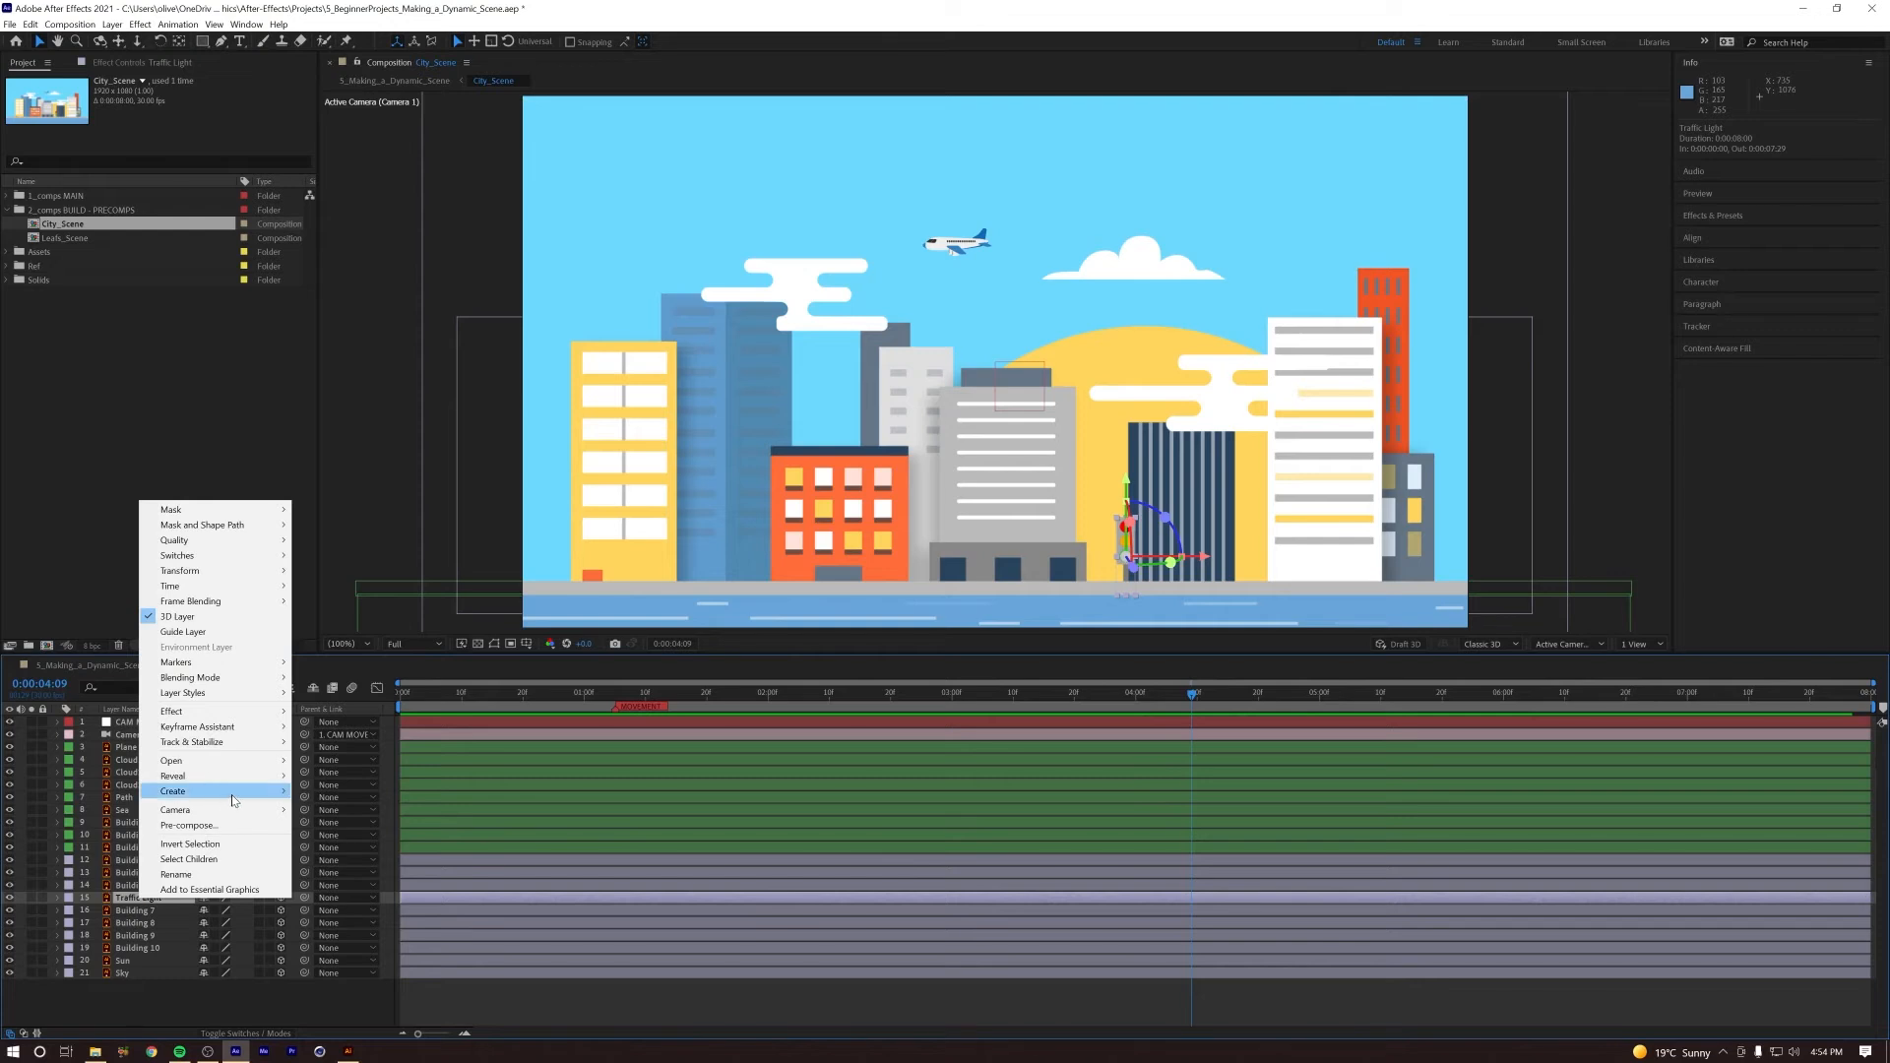
{"action": "mouse_move", "coordinate": [236, 793]}
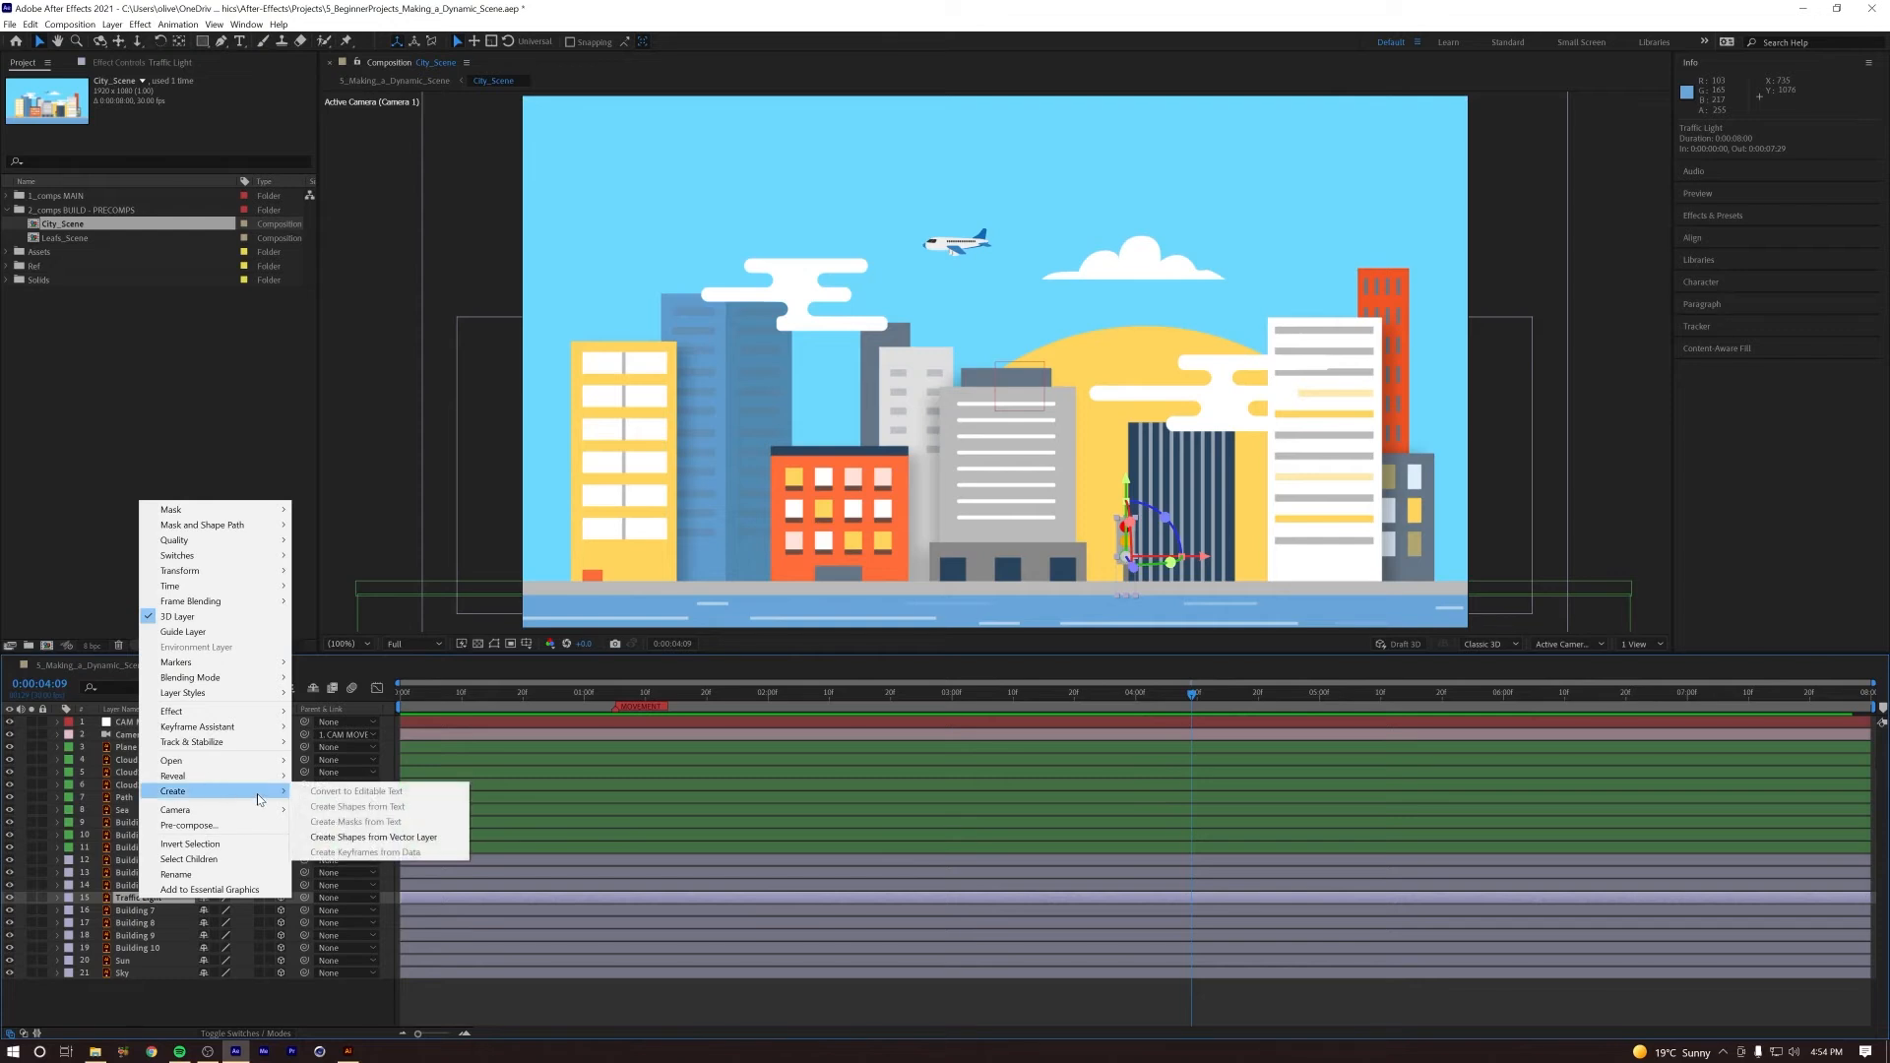
{"action": "left_click", "coordinate": [353, 839]}
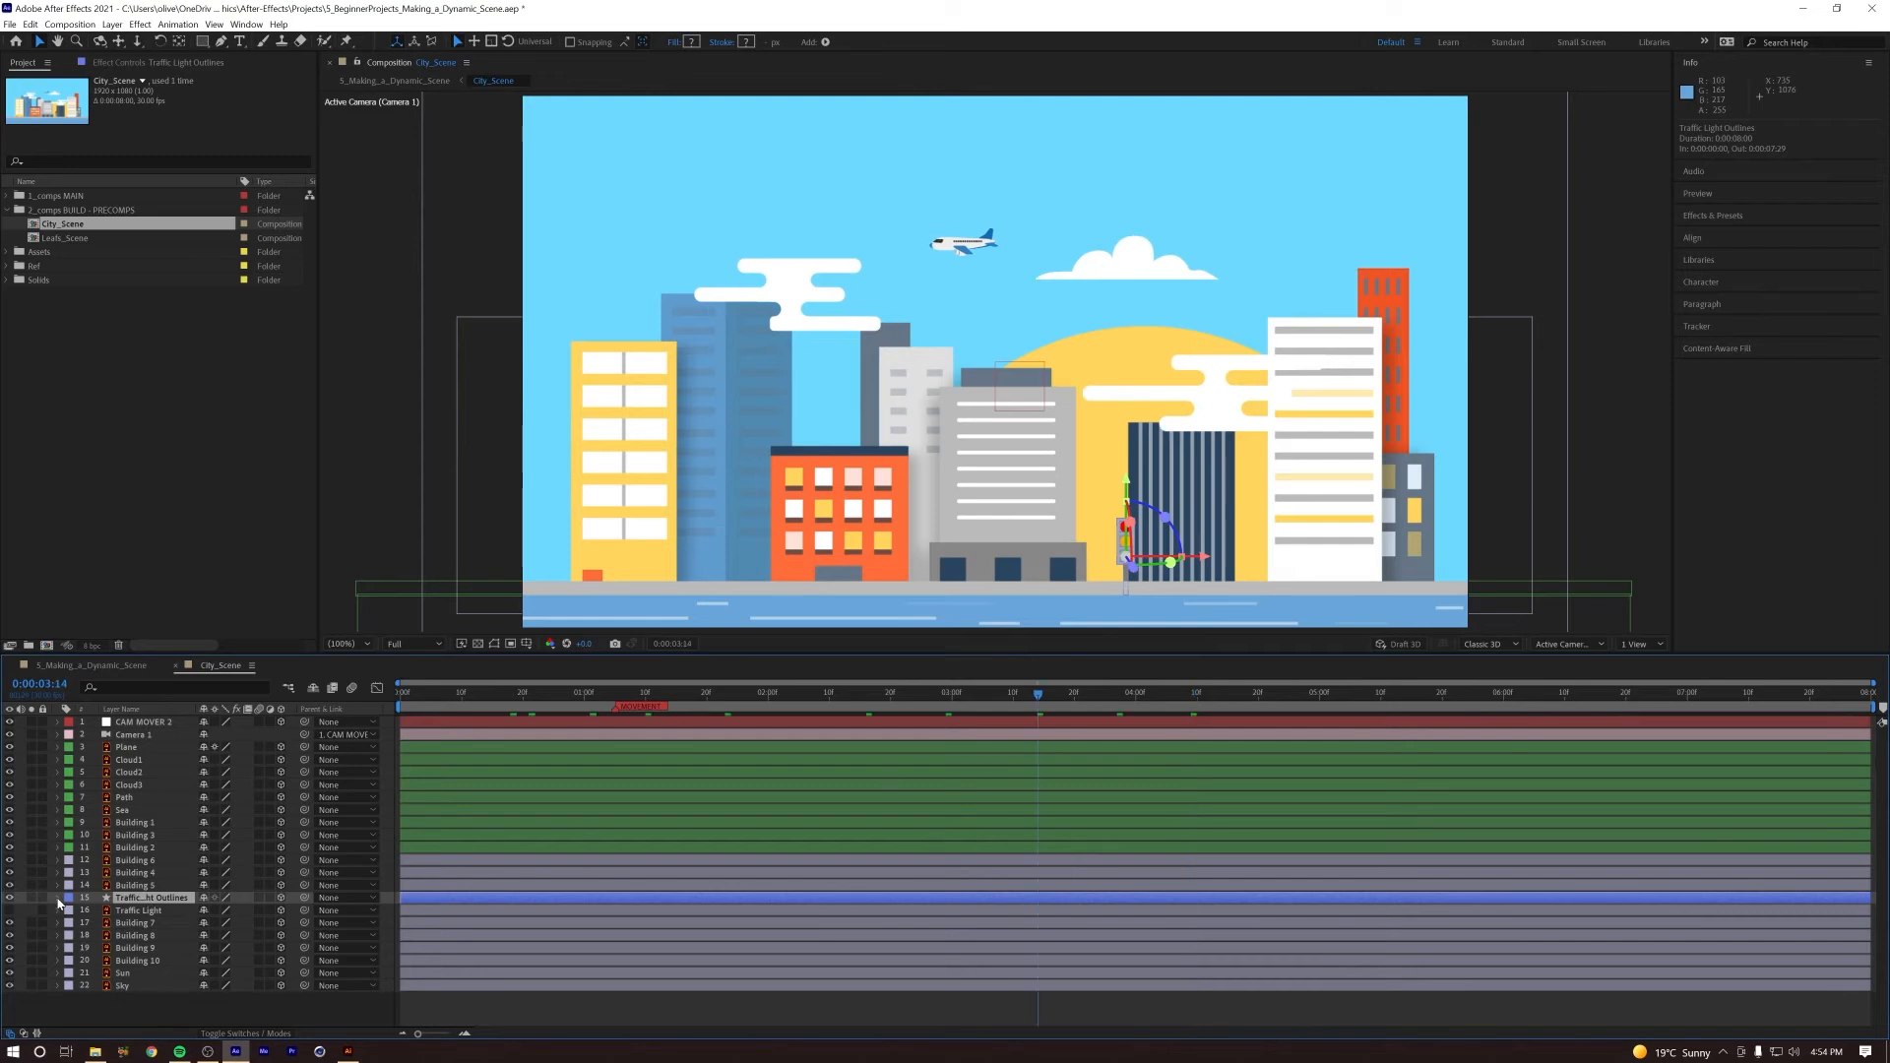
Step: Expand the contents of the traffic light outlines and toggle the shape groups' visibility to identify which group is which light
{"action": "left_click", "coordinate": [58, 898]}
{"action": "left_click", "coordinate": [118, 912]}
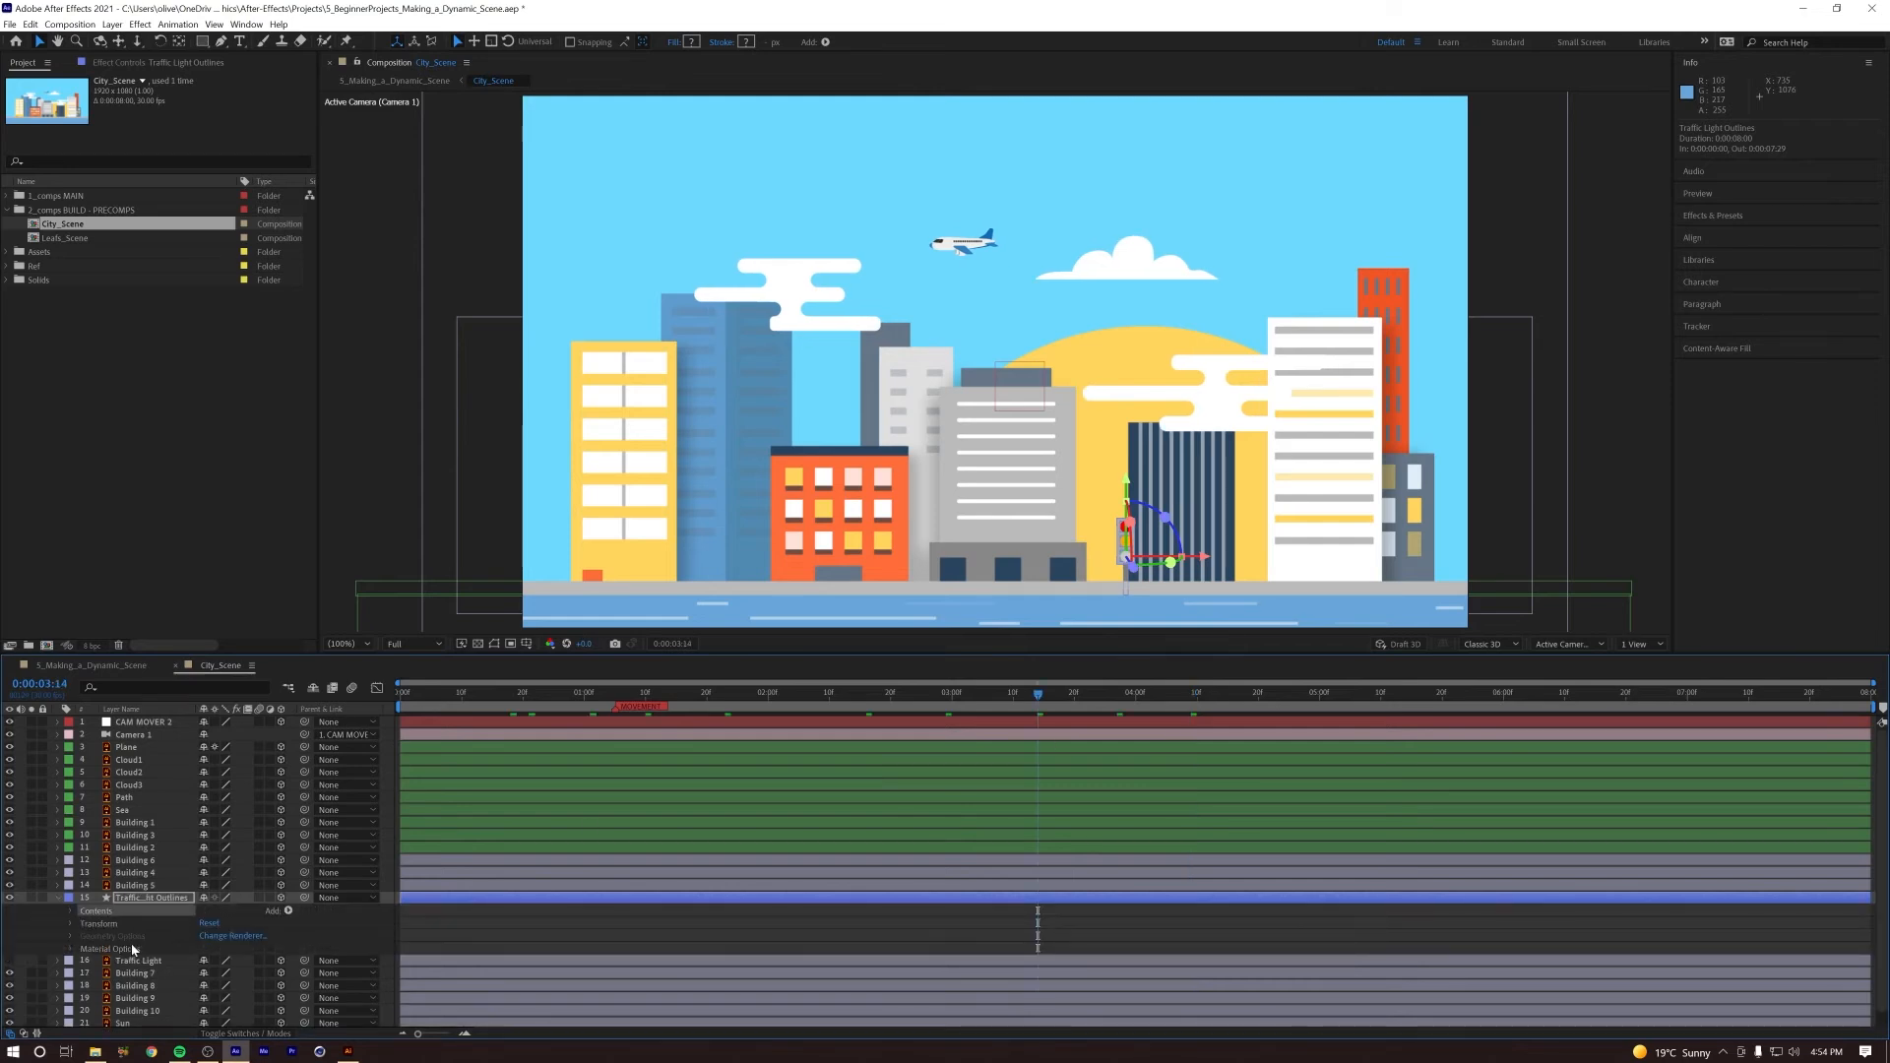
{"action": "left_click", "coordinate": [71, 913]}
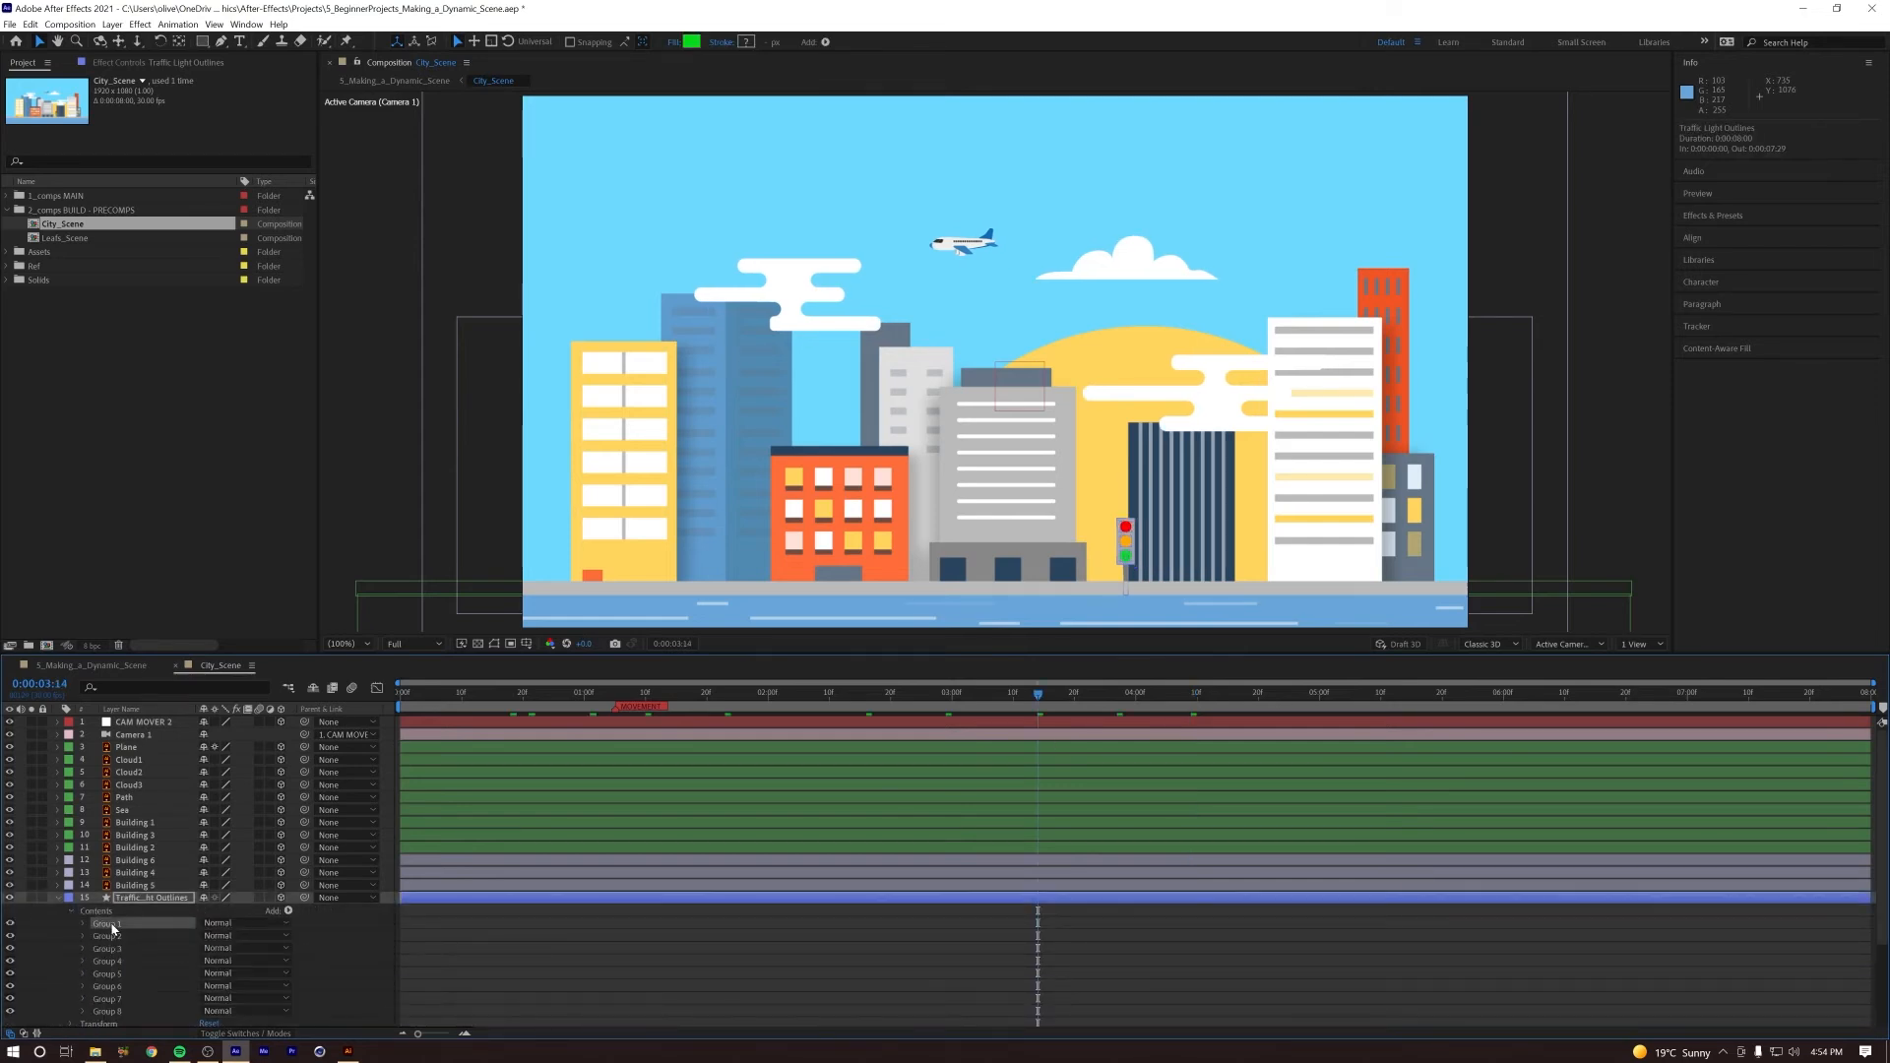
{"action": "key", "text": "ctrl+equal"}
{"action": "left_click_drag", "start_coordinate": [1355, 626], "coordinate": [1067, 397]}
{"action": "mouse_move", "coordinate": [1137, 470]}
{"action": "left_mouse_down"}
{"action": "mouse_move", "coordinate": [1094, 397]}
{"action": "mouse_move", "coordinate": [1163, 463]}
{"action": "left_mouse_up"}
{"action": "left_click", "coordinate": [104, 926]}
{"action": "left_click", "coordinate": [10, 926]}
{"action": "left_click", "coordinate": [10, 926]}
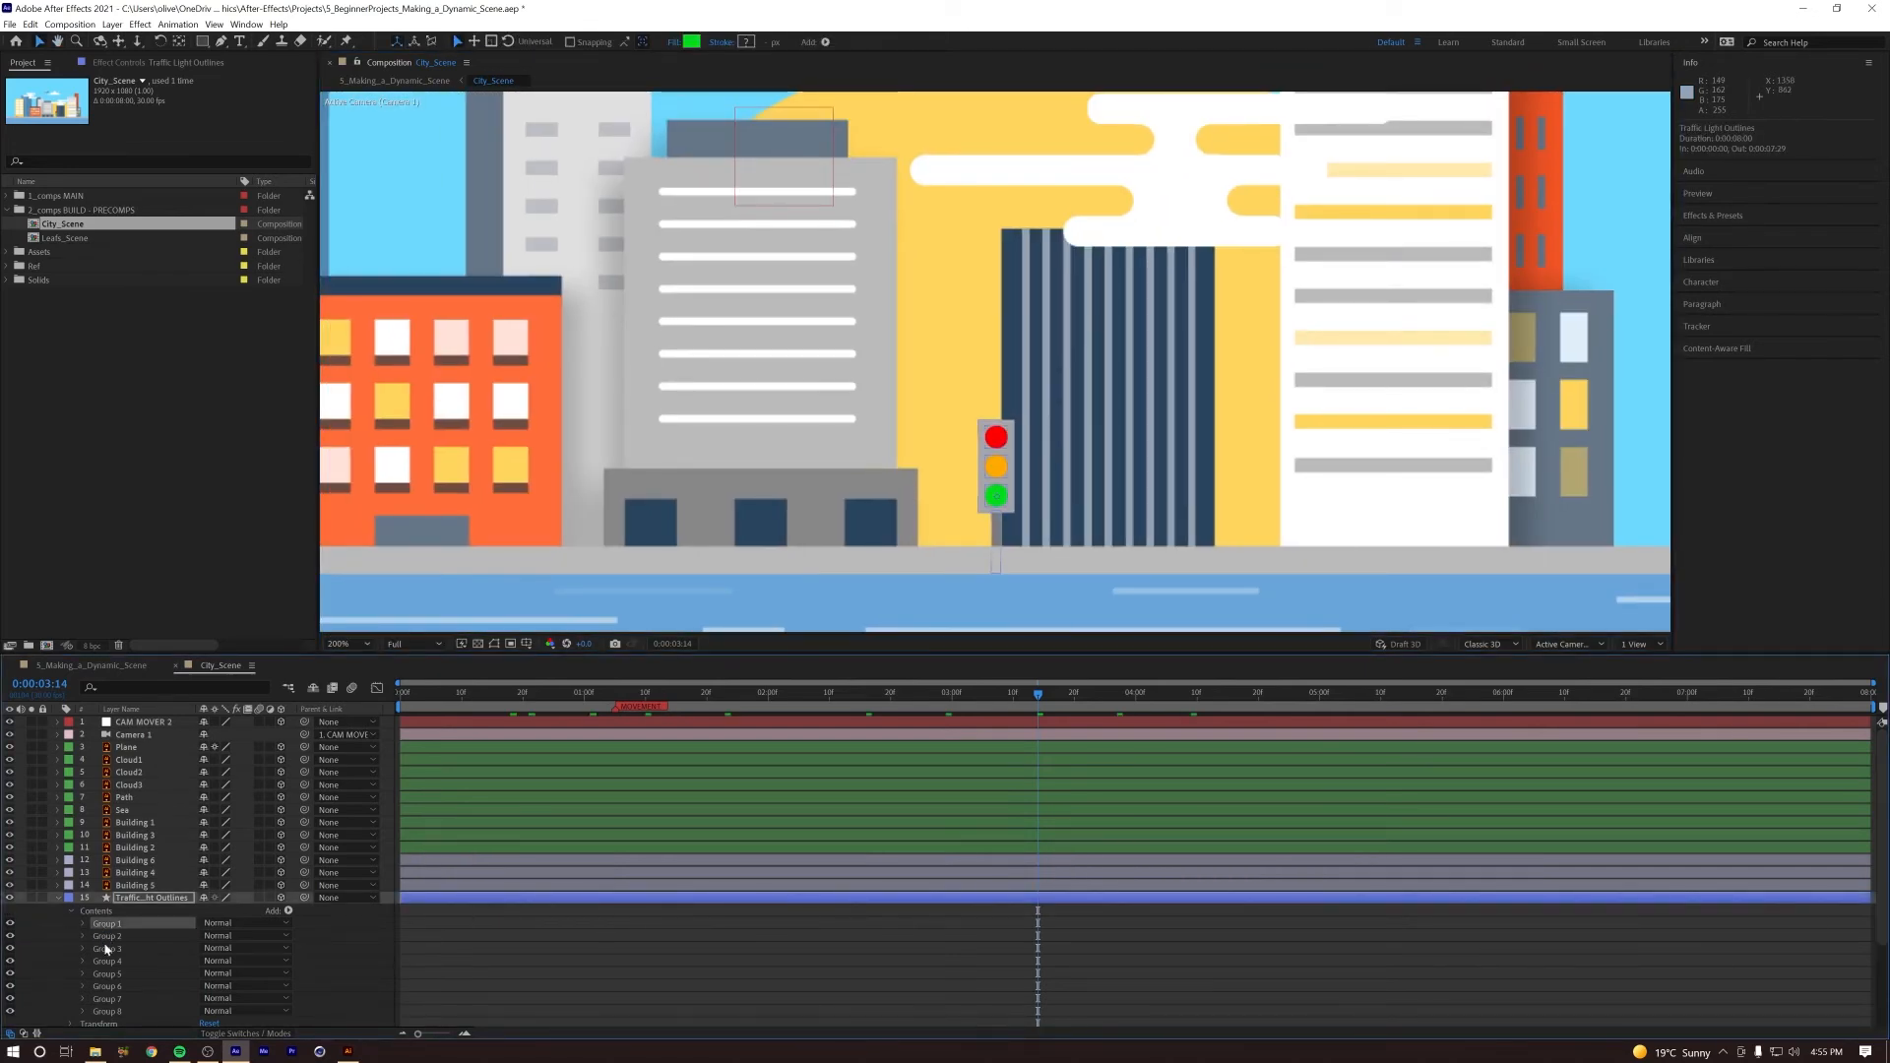
{"action": "left_click", "coordinate": [9, 940]}
{"action": "left_click", "coordinate": [11, 950]}
Step: Go to 0:00:01:05 and hide Group 2 and Group 3 of the traffic light so only the green light is lit
{"action": "left_click_drag", "start_coordinate": [691, 694], "coordinate": [617, 695]}
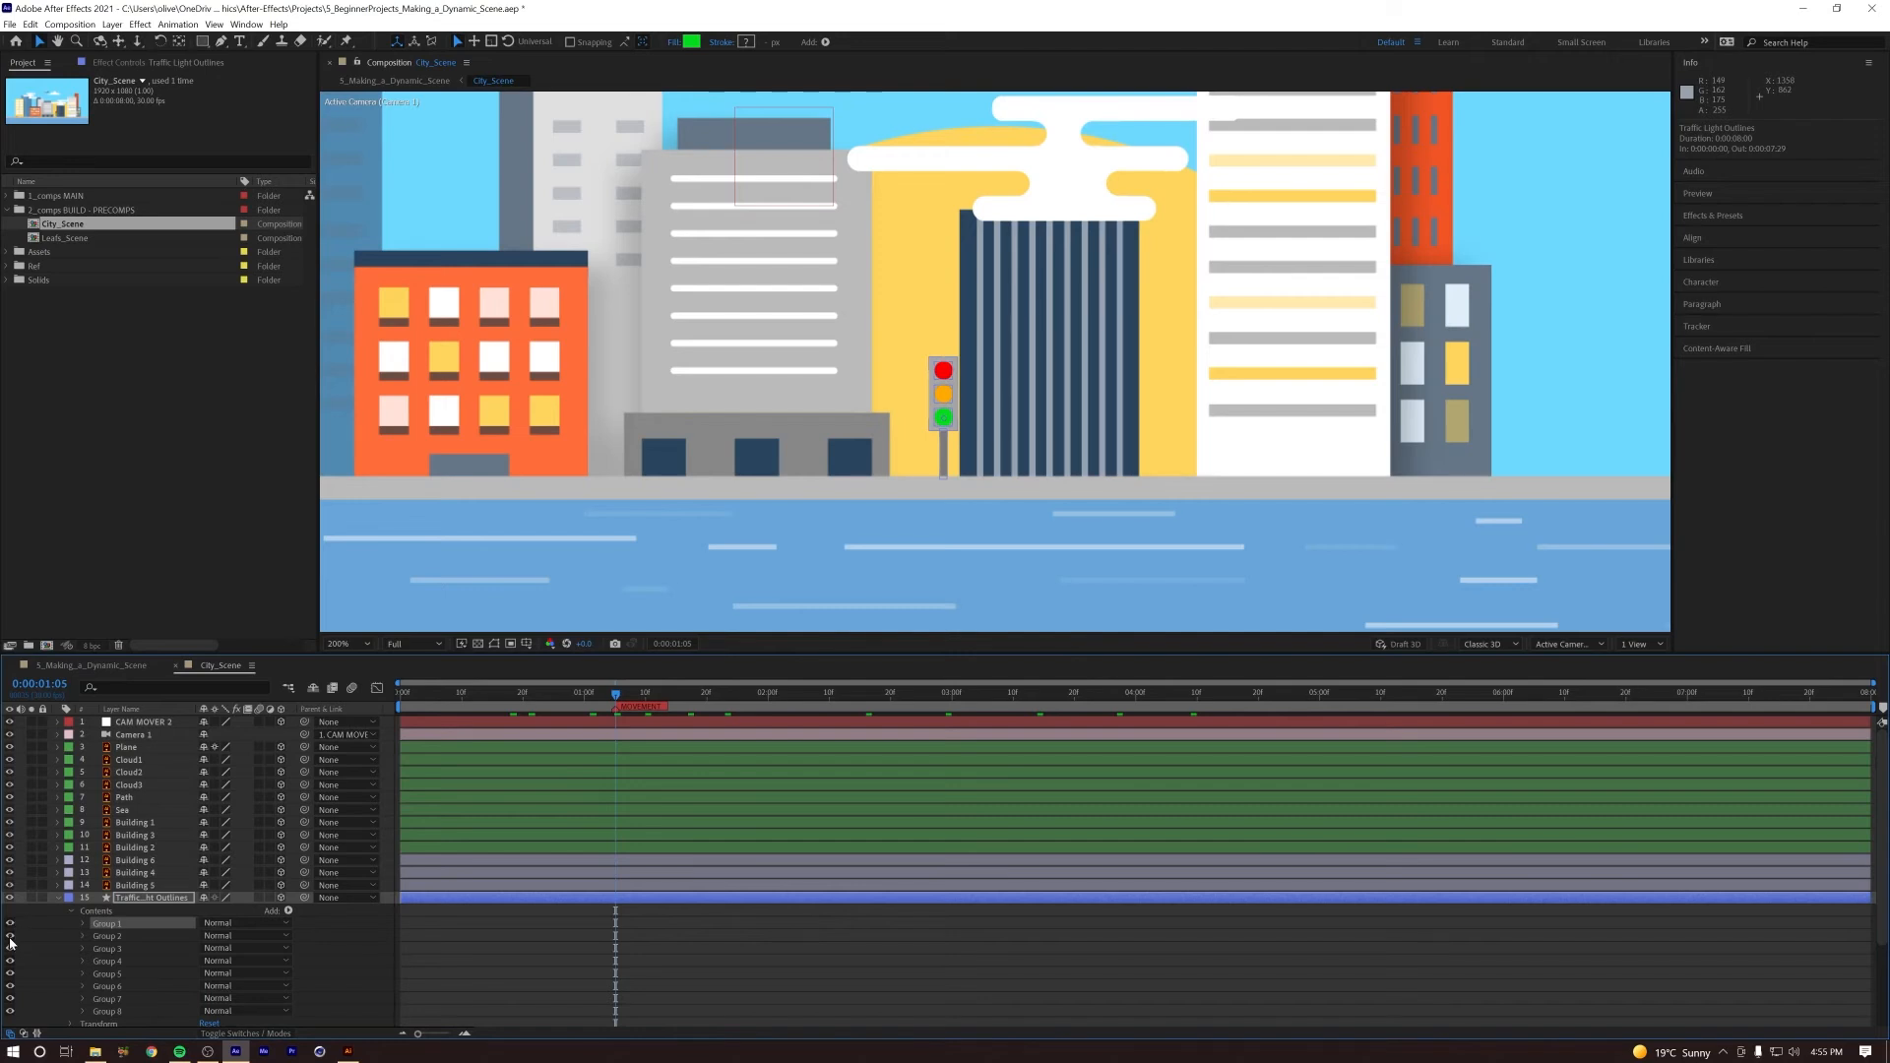
{"action": "left_click_drag", "start_coordinate": [9, 943], "coordinate": [8, 955]}
{"action": "left_click", "coordinate": [365, 943]}
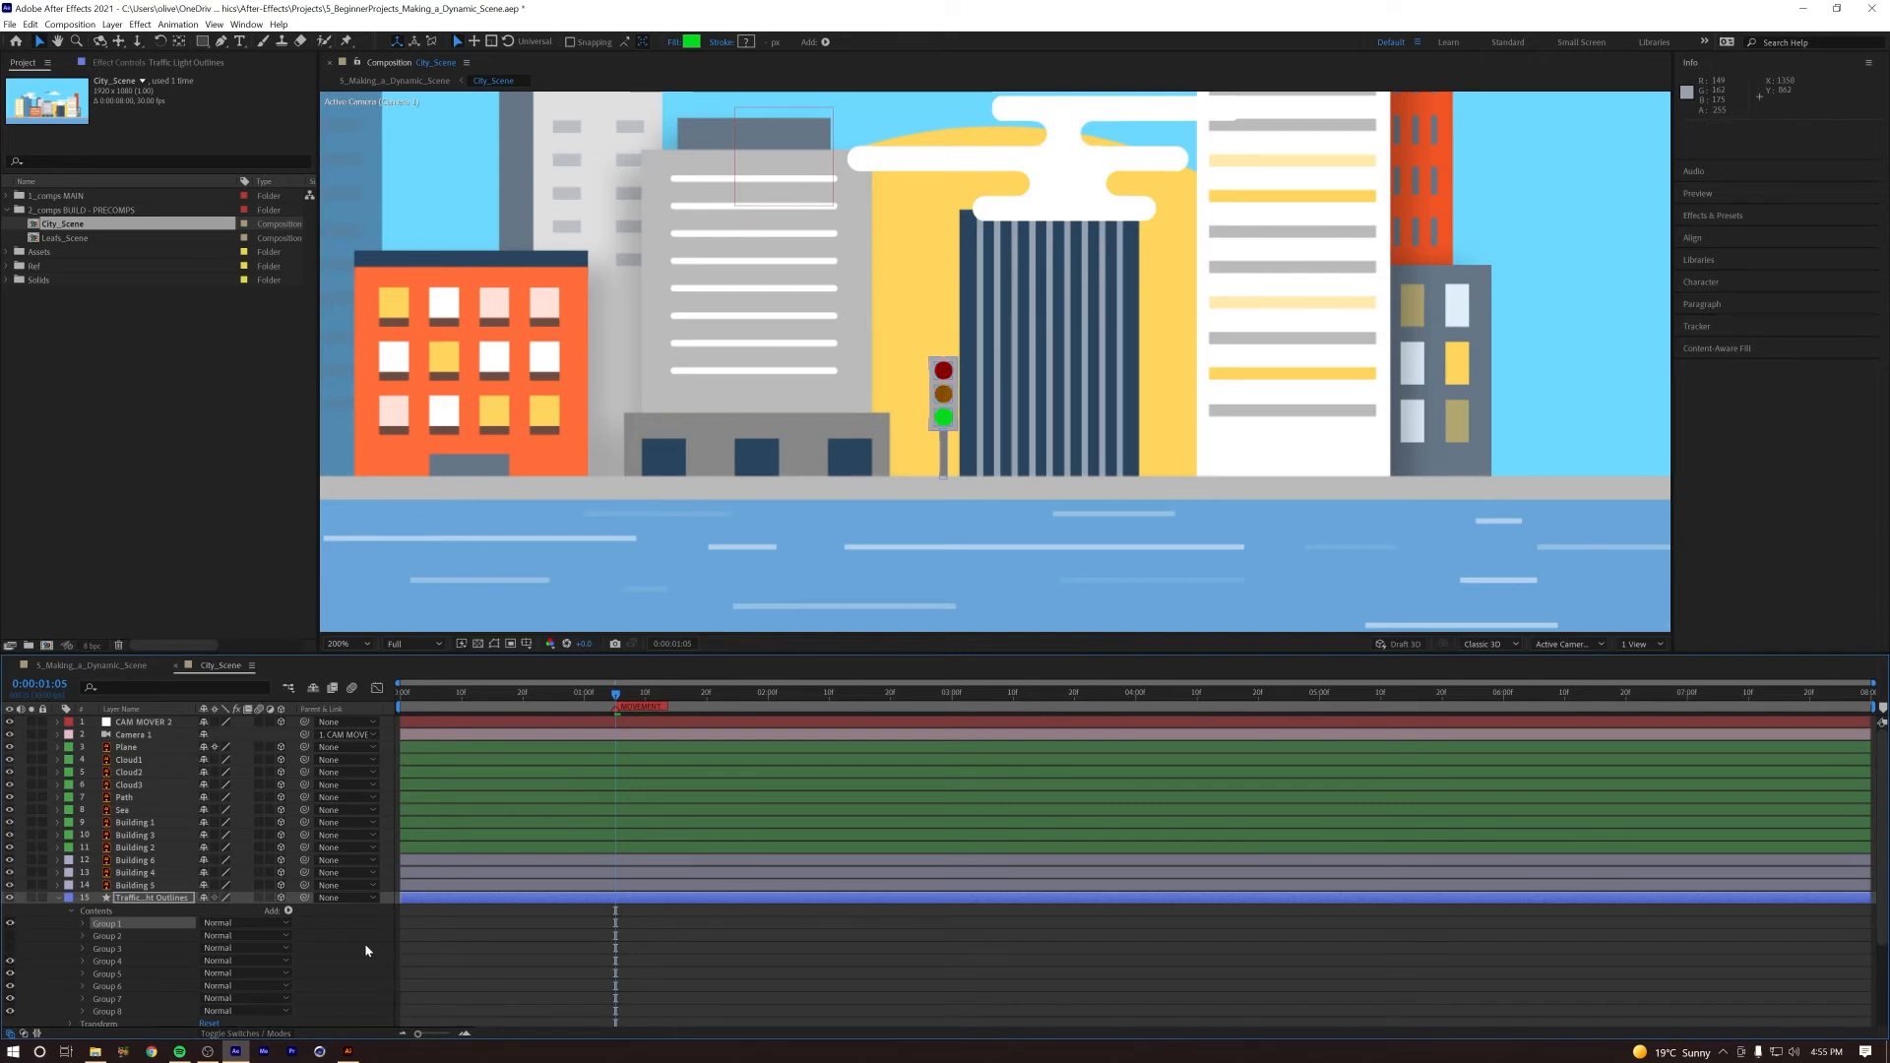
Step: Keyframe the opacity of the traffic light's Group 1 at 100% on 0:00:01:05 and 0% one frame after it
{"action": "left_click", "coordinate": [104, 924]}
{"action": "left_click", "coordinate": [84, 924]}
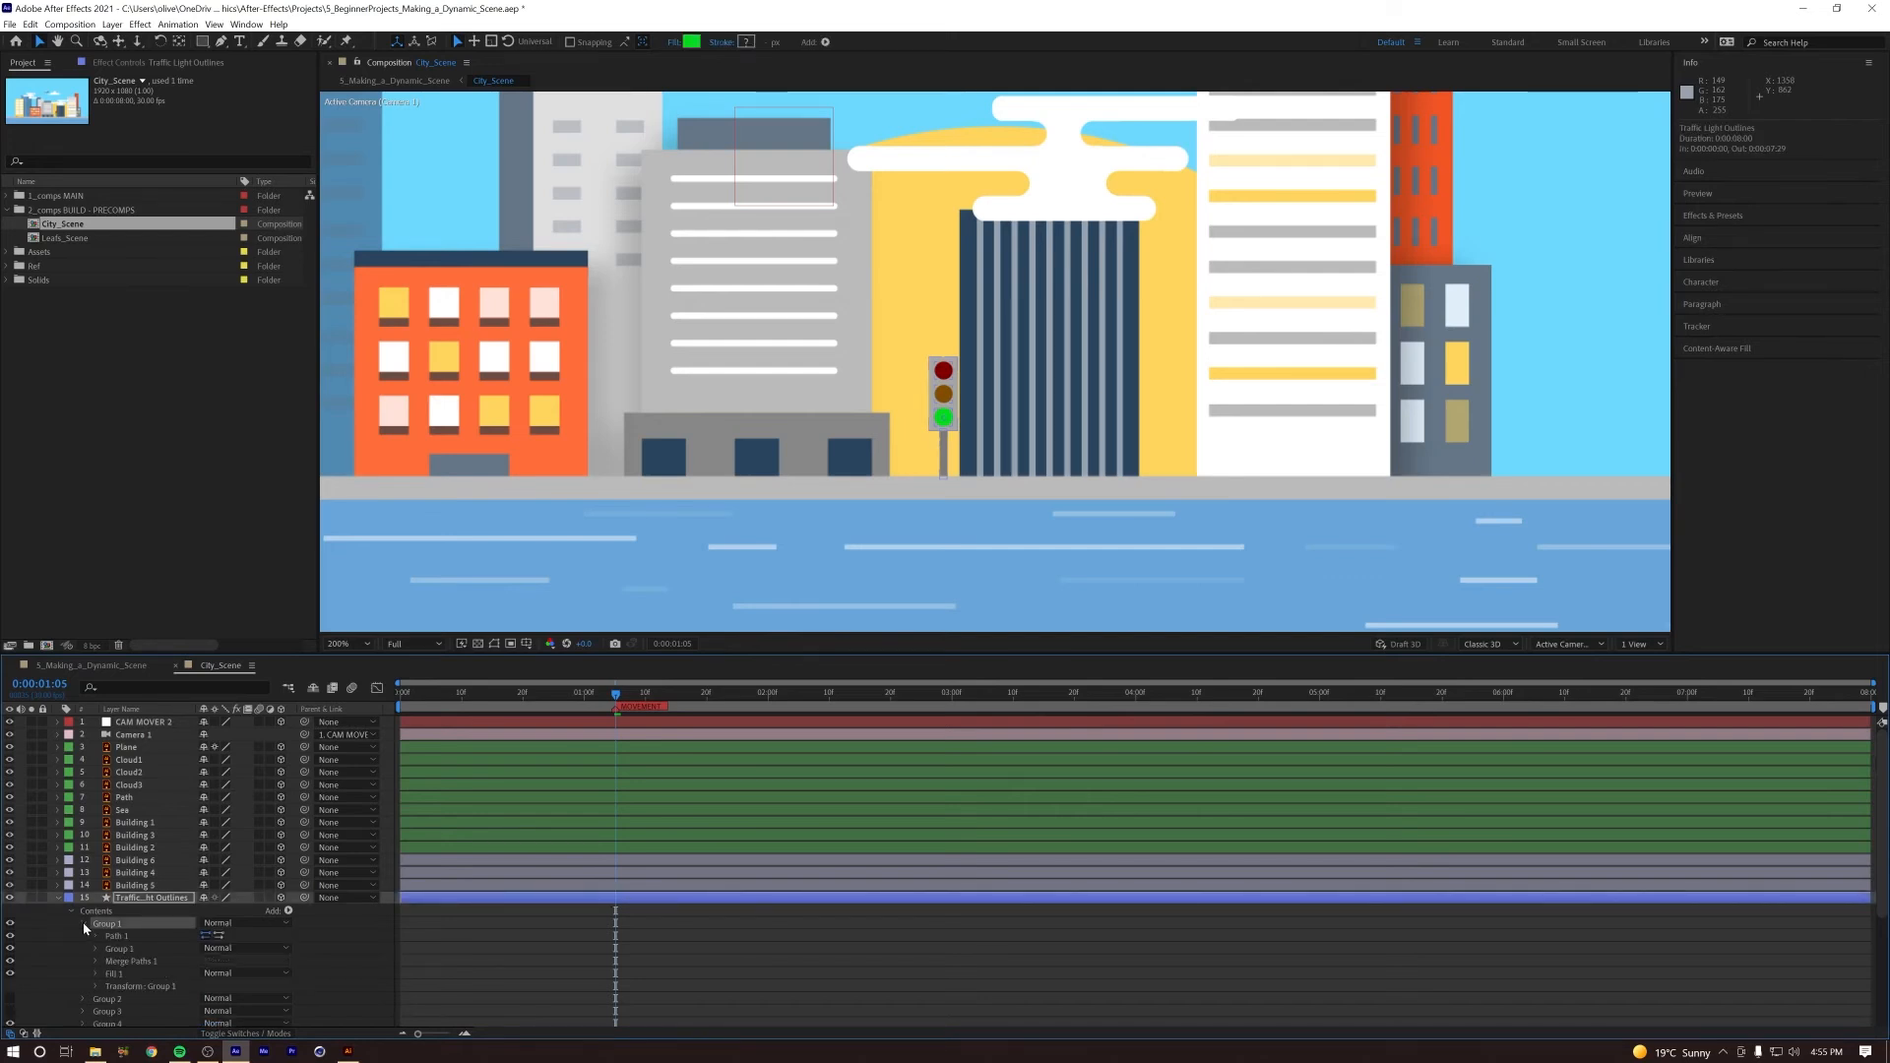
{"action": "left_click", "coordinate": [96, 988]}
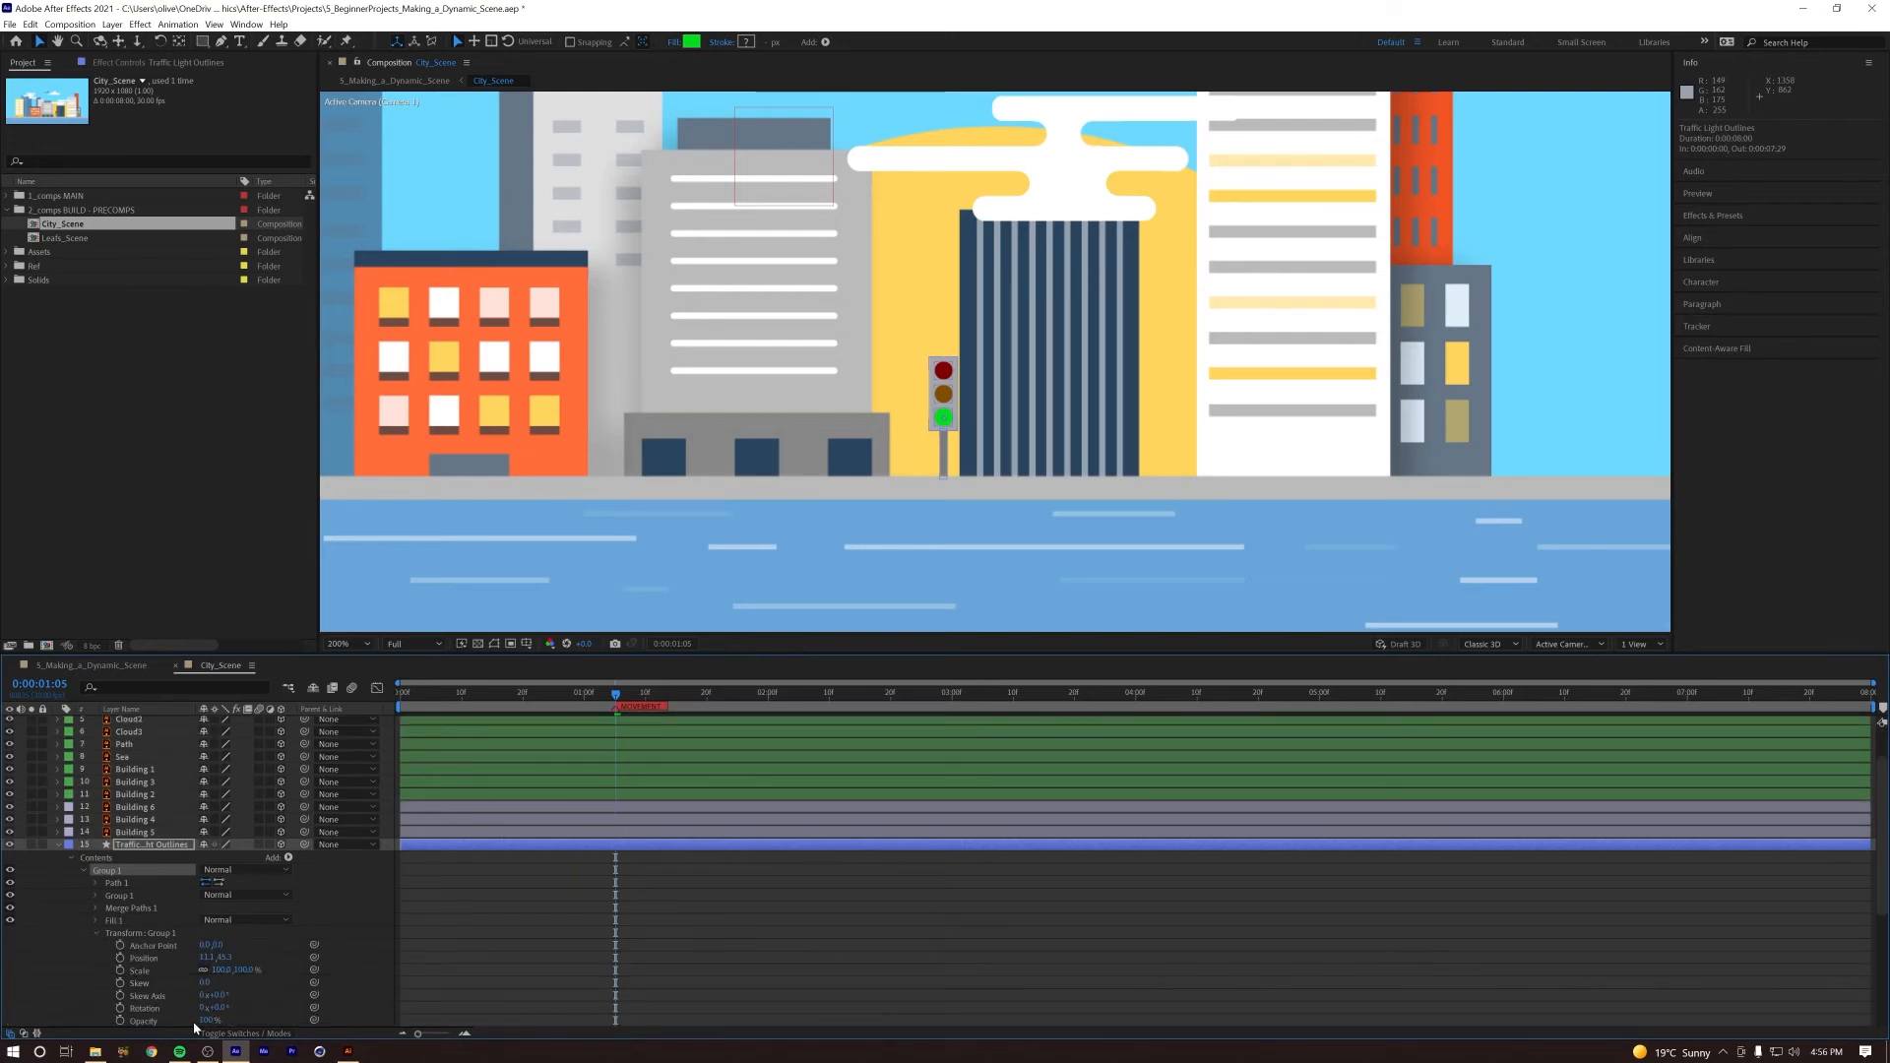
{"action": "left_click", "coordinate": [120, 1021]}
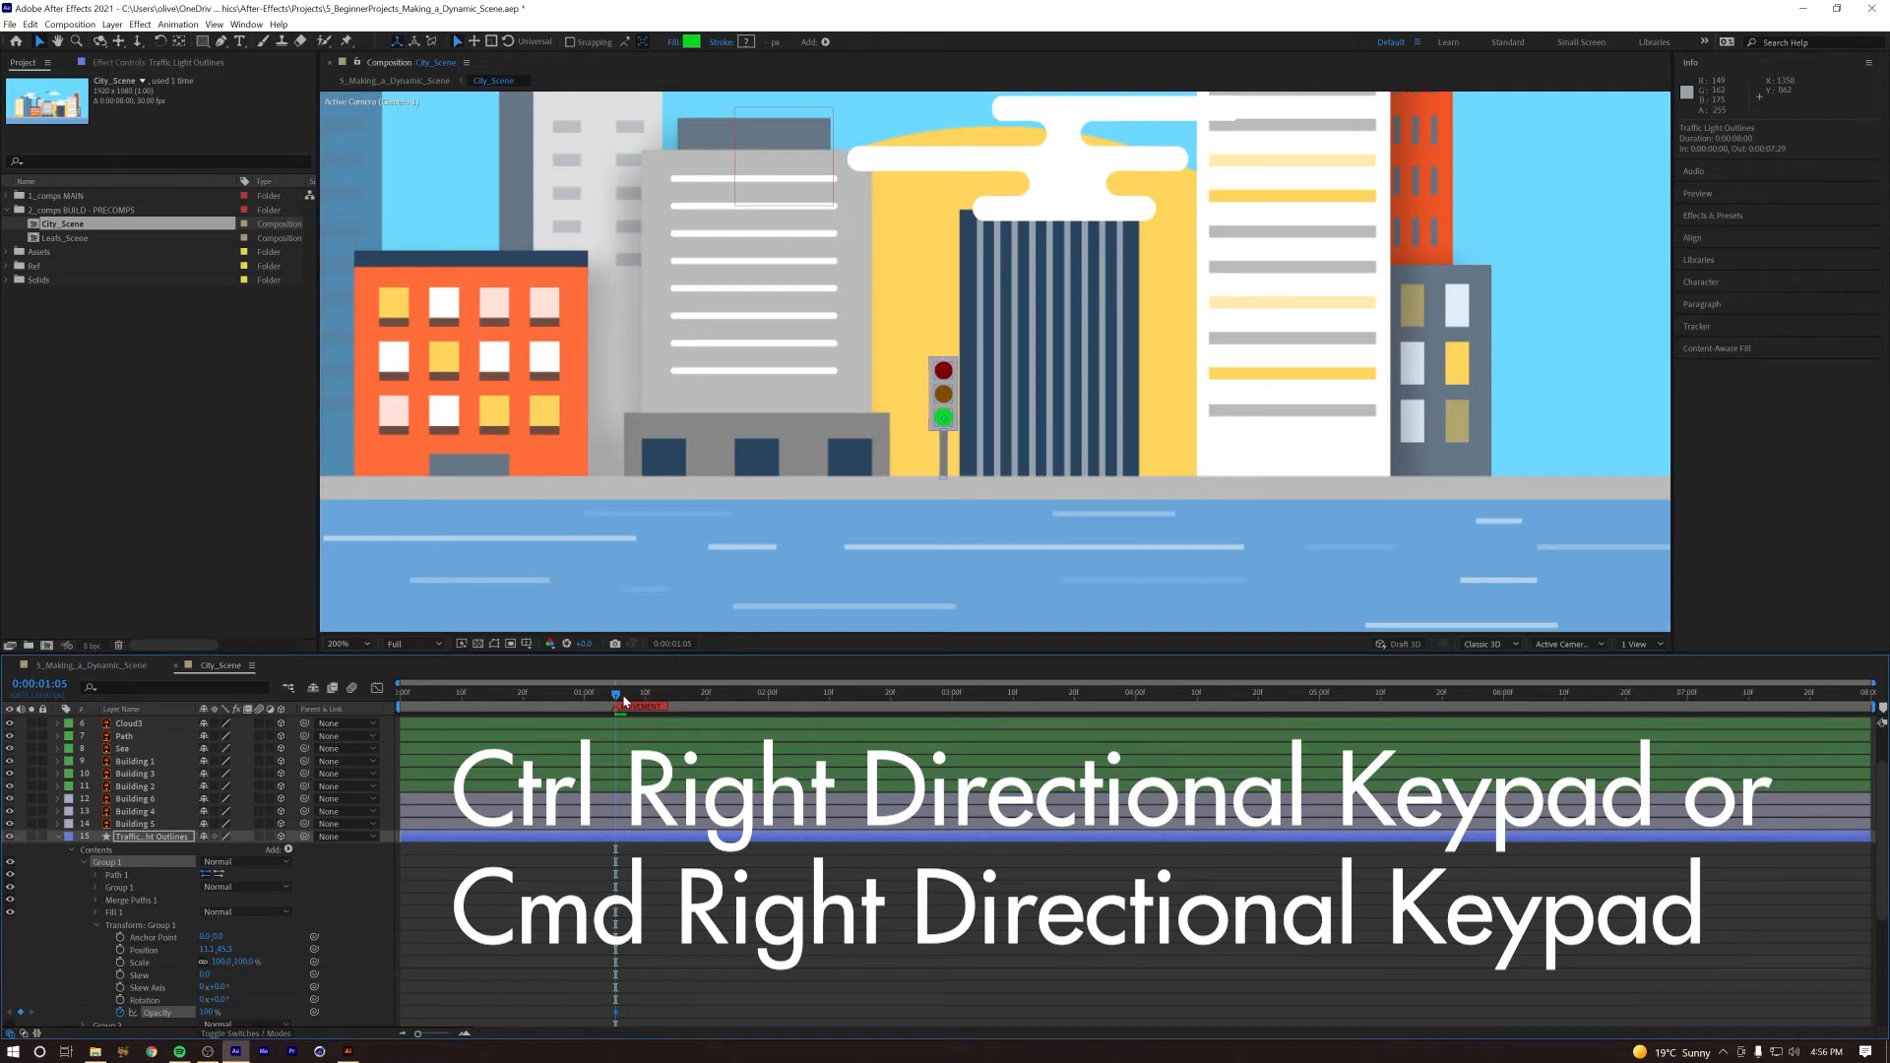
{"action": "key", "text": "ctrl+Right"}
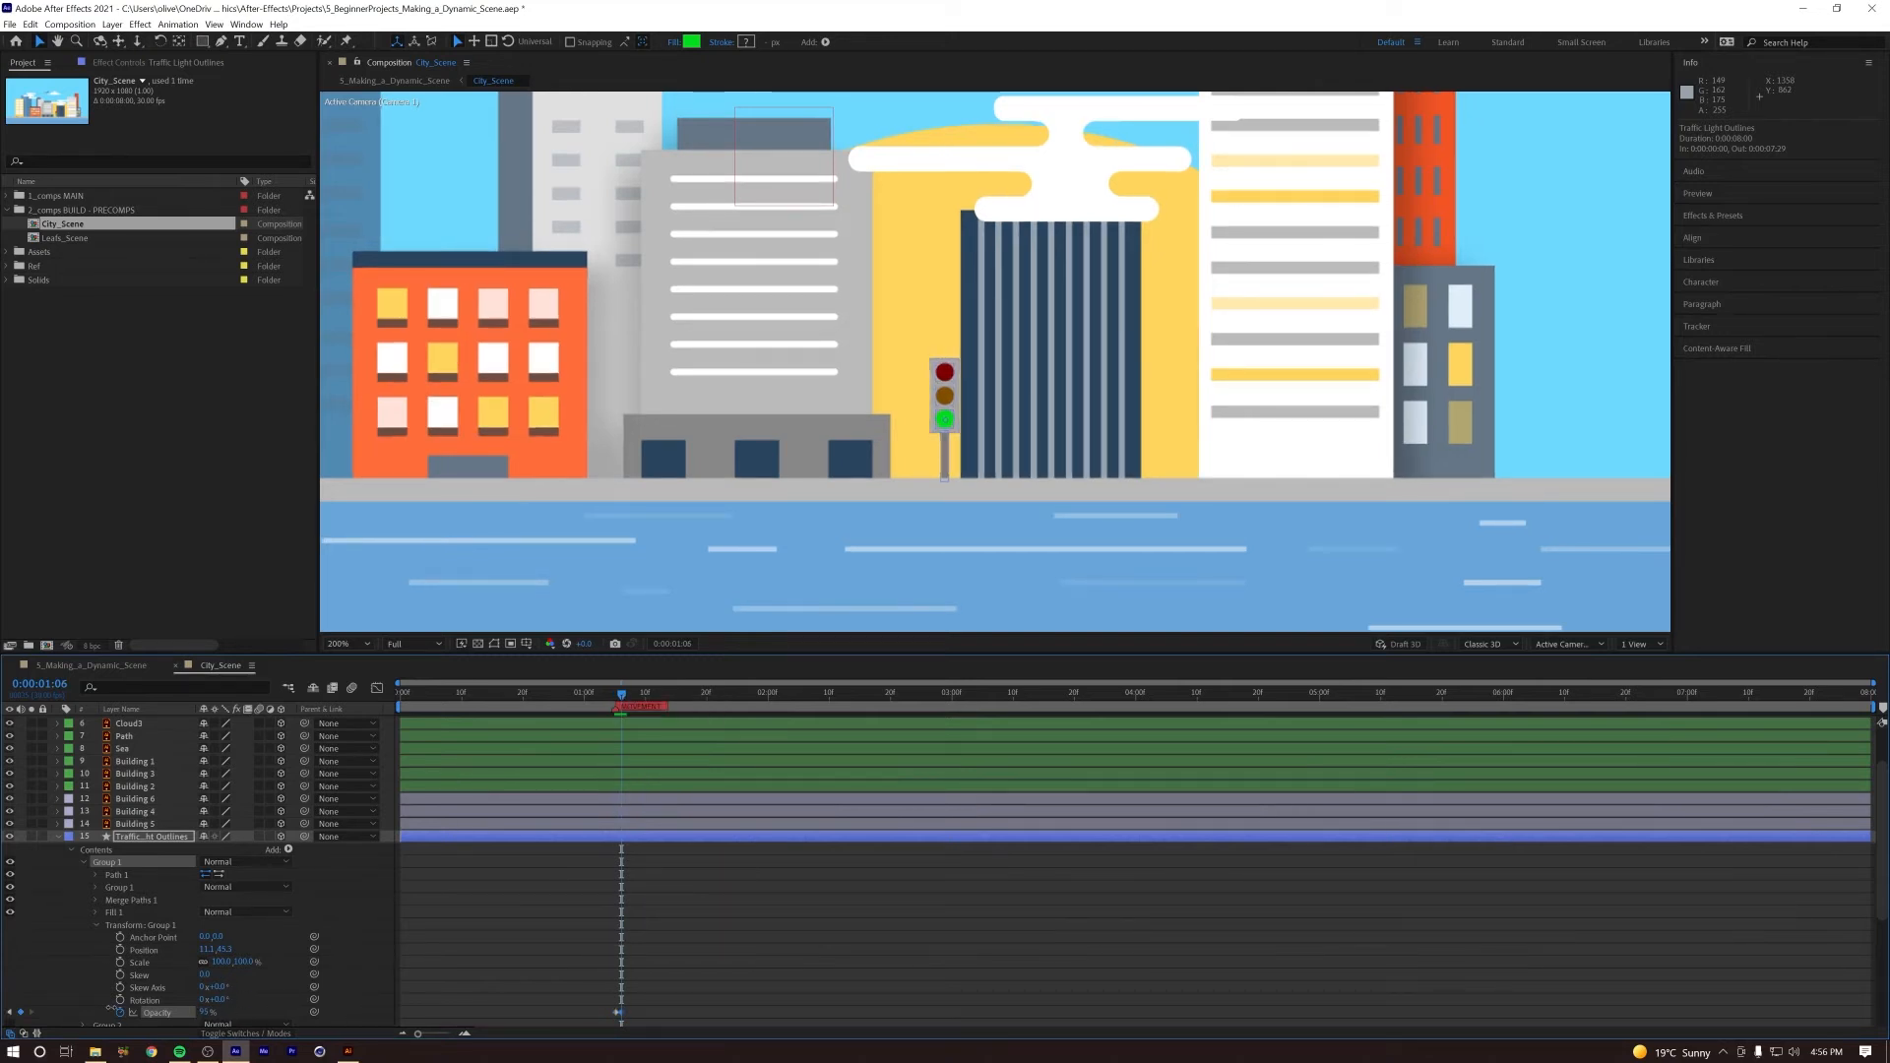
{"action": "left_click_drag", "start_coordinate": [203, 1012], "coordinate": [110, 1012]}
Step: Convert both Group 1 Opacity keyframes to hold keyframes and preview the green light switching off
{"action": "left_click_drag", "start_coordinate": [628, 1009], "coordinate": [608, 1014]}
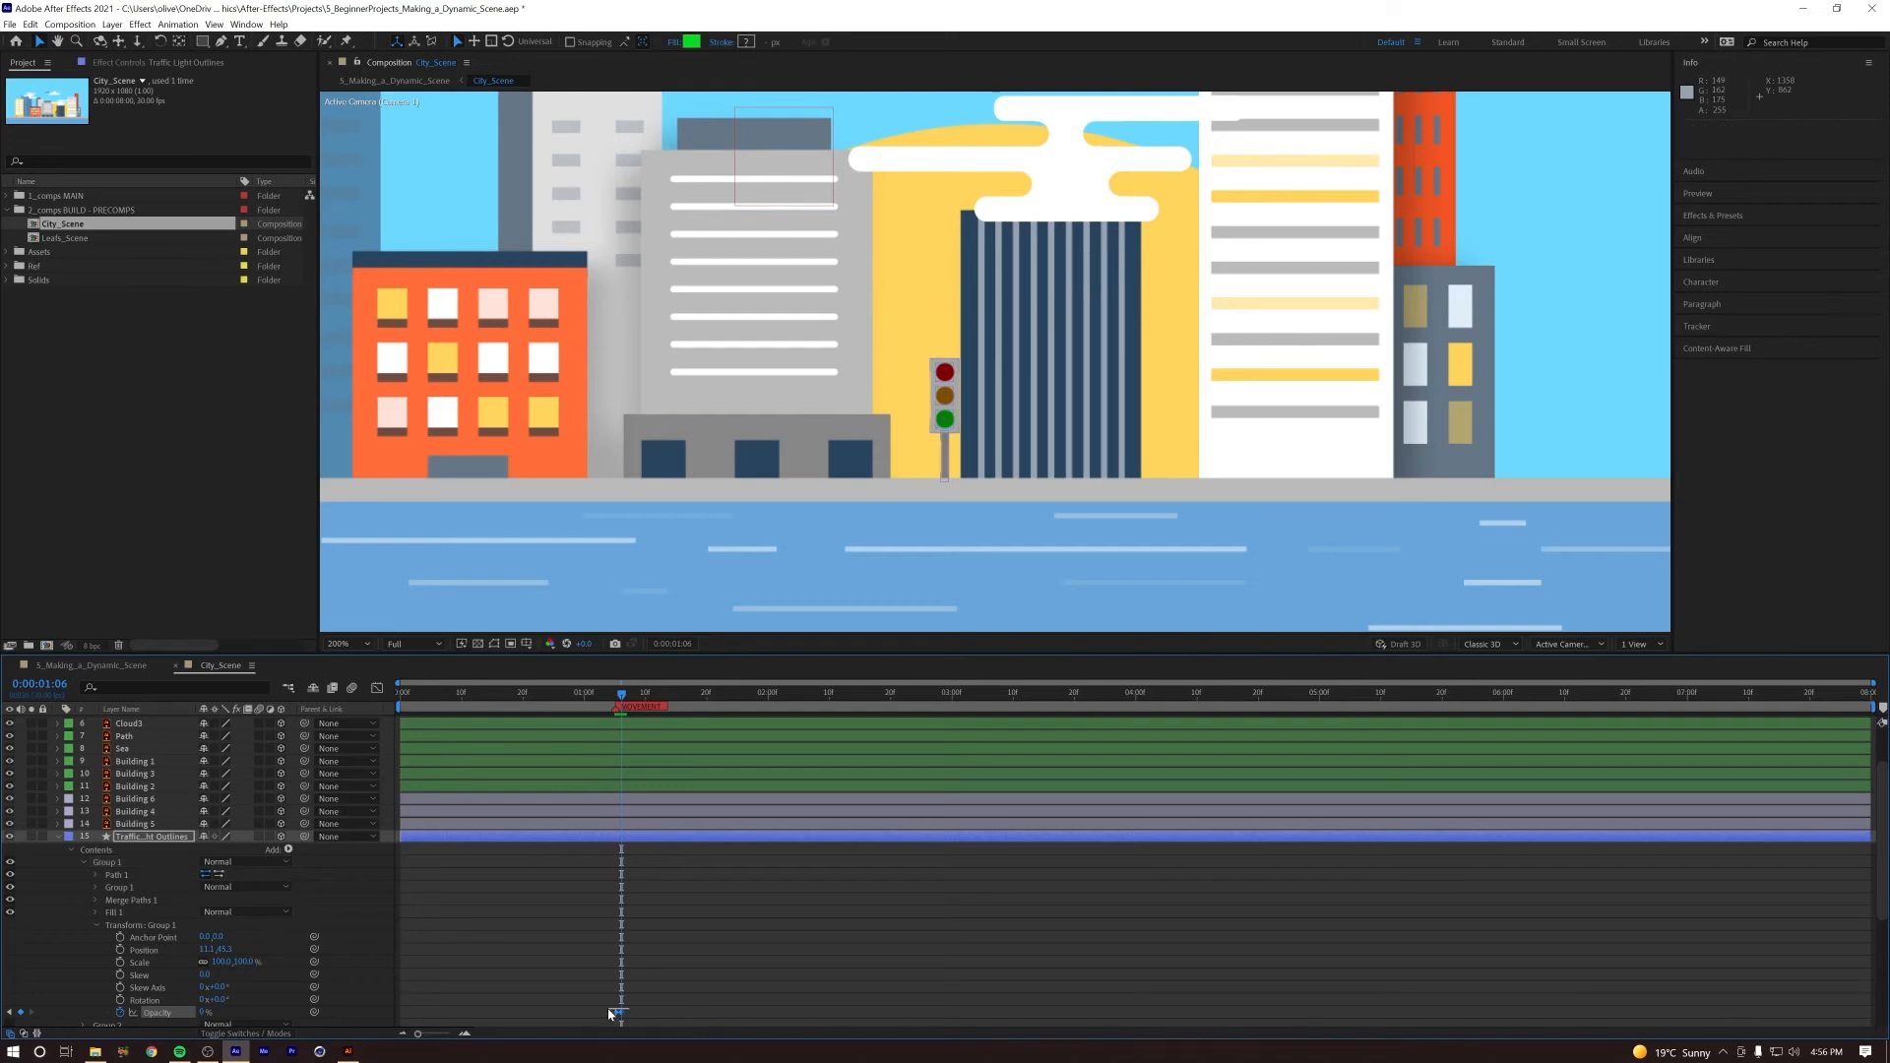
{"action": "right_click", "coordinate": [618, 1016]}
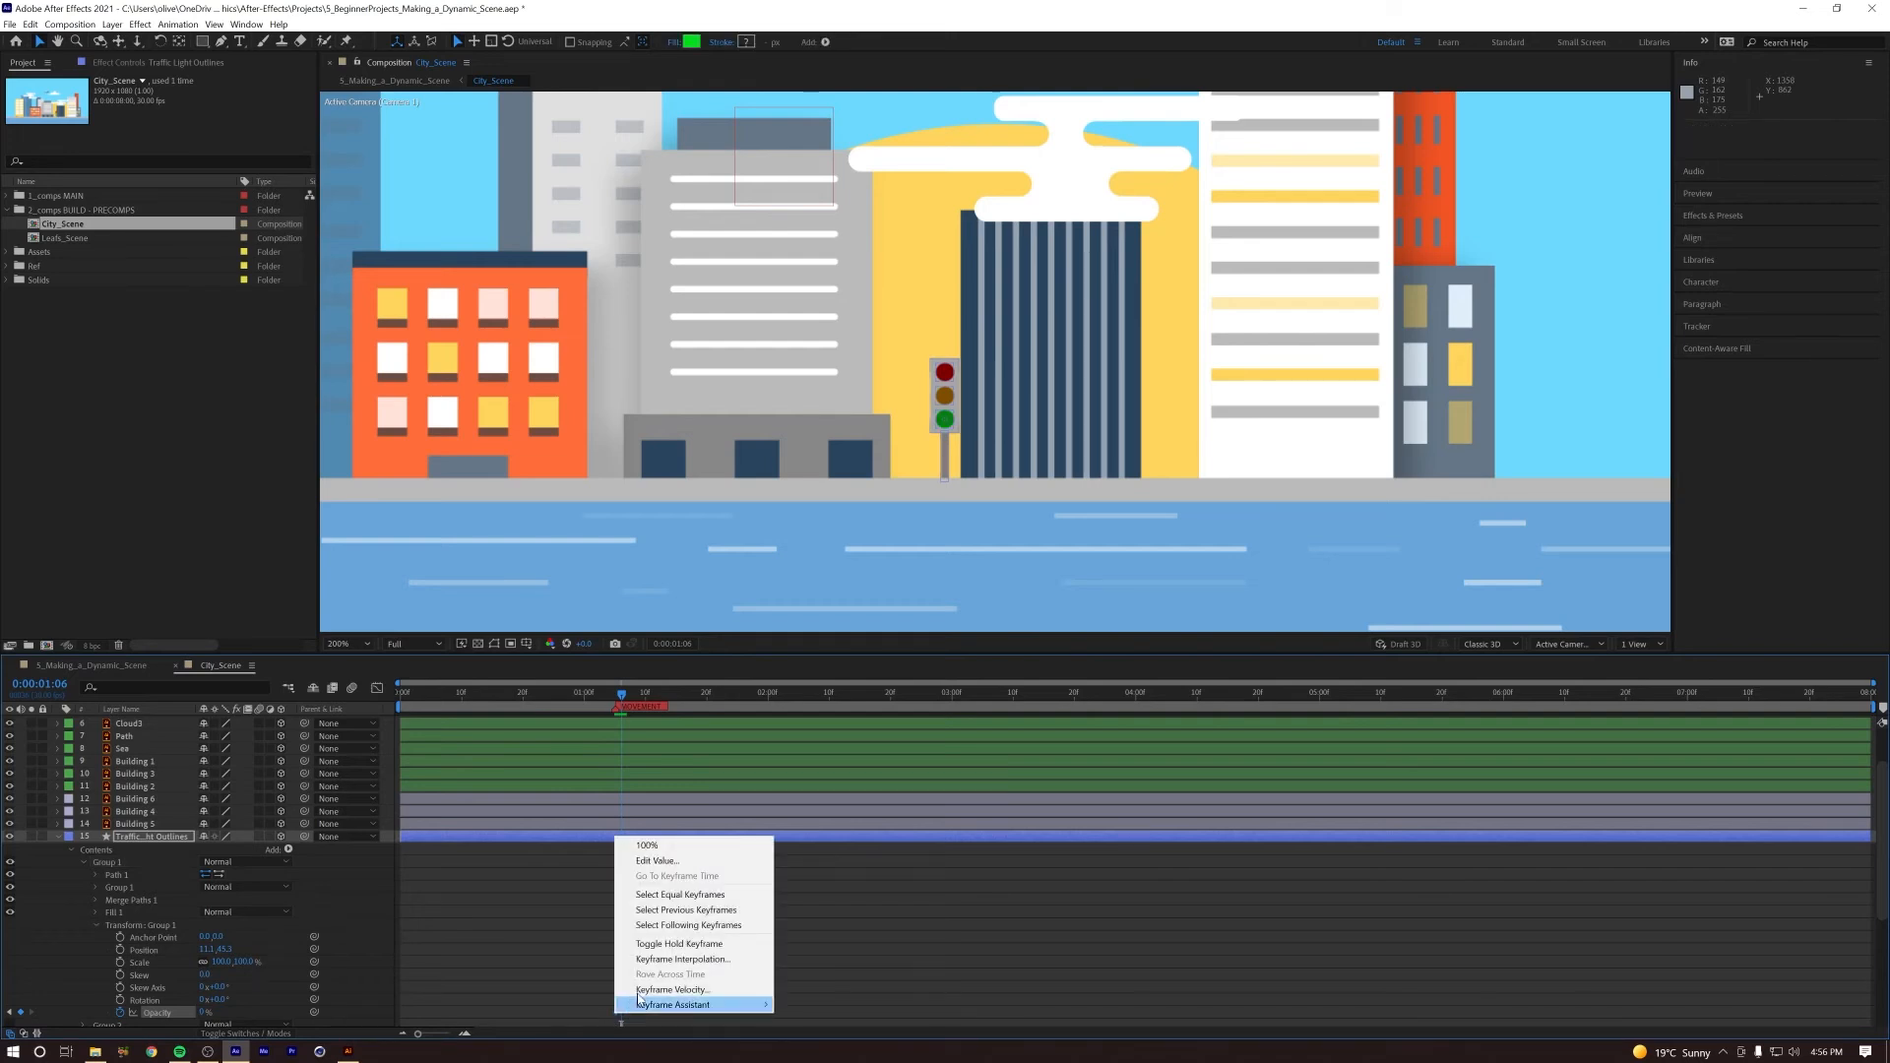
{"action": "left_click", "coordinate": [666, 944]}
{"action": "key", "text": "ctrl+Left"}
{"action": "key", "text": "ctrl+Left"}
{"action": "key", "text": "ctrl+Left"}
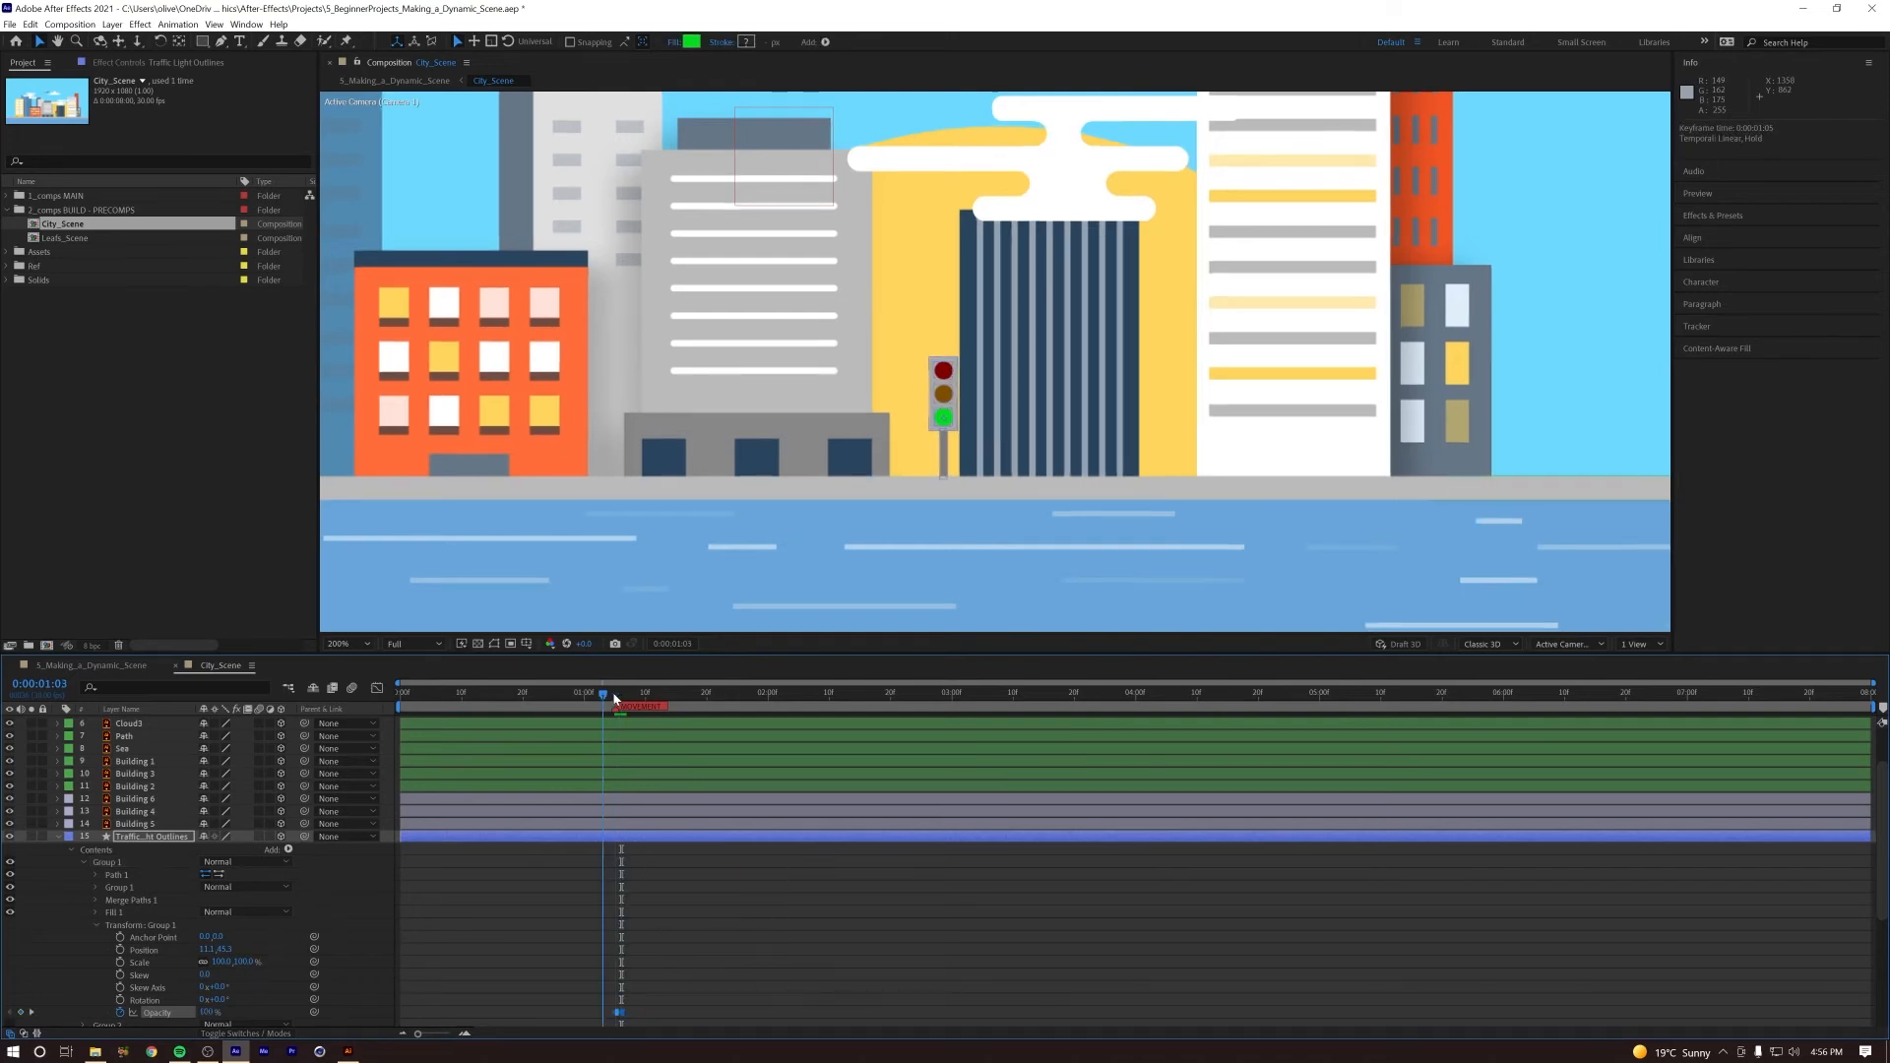
{"action": "key", "text": "space"}
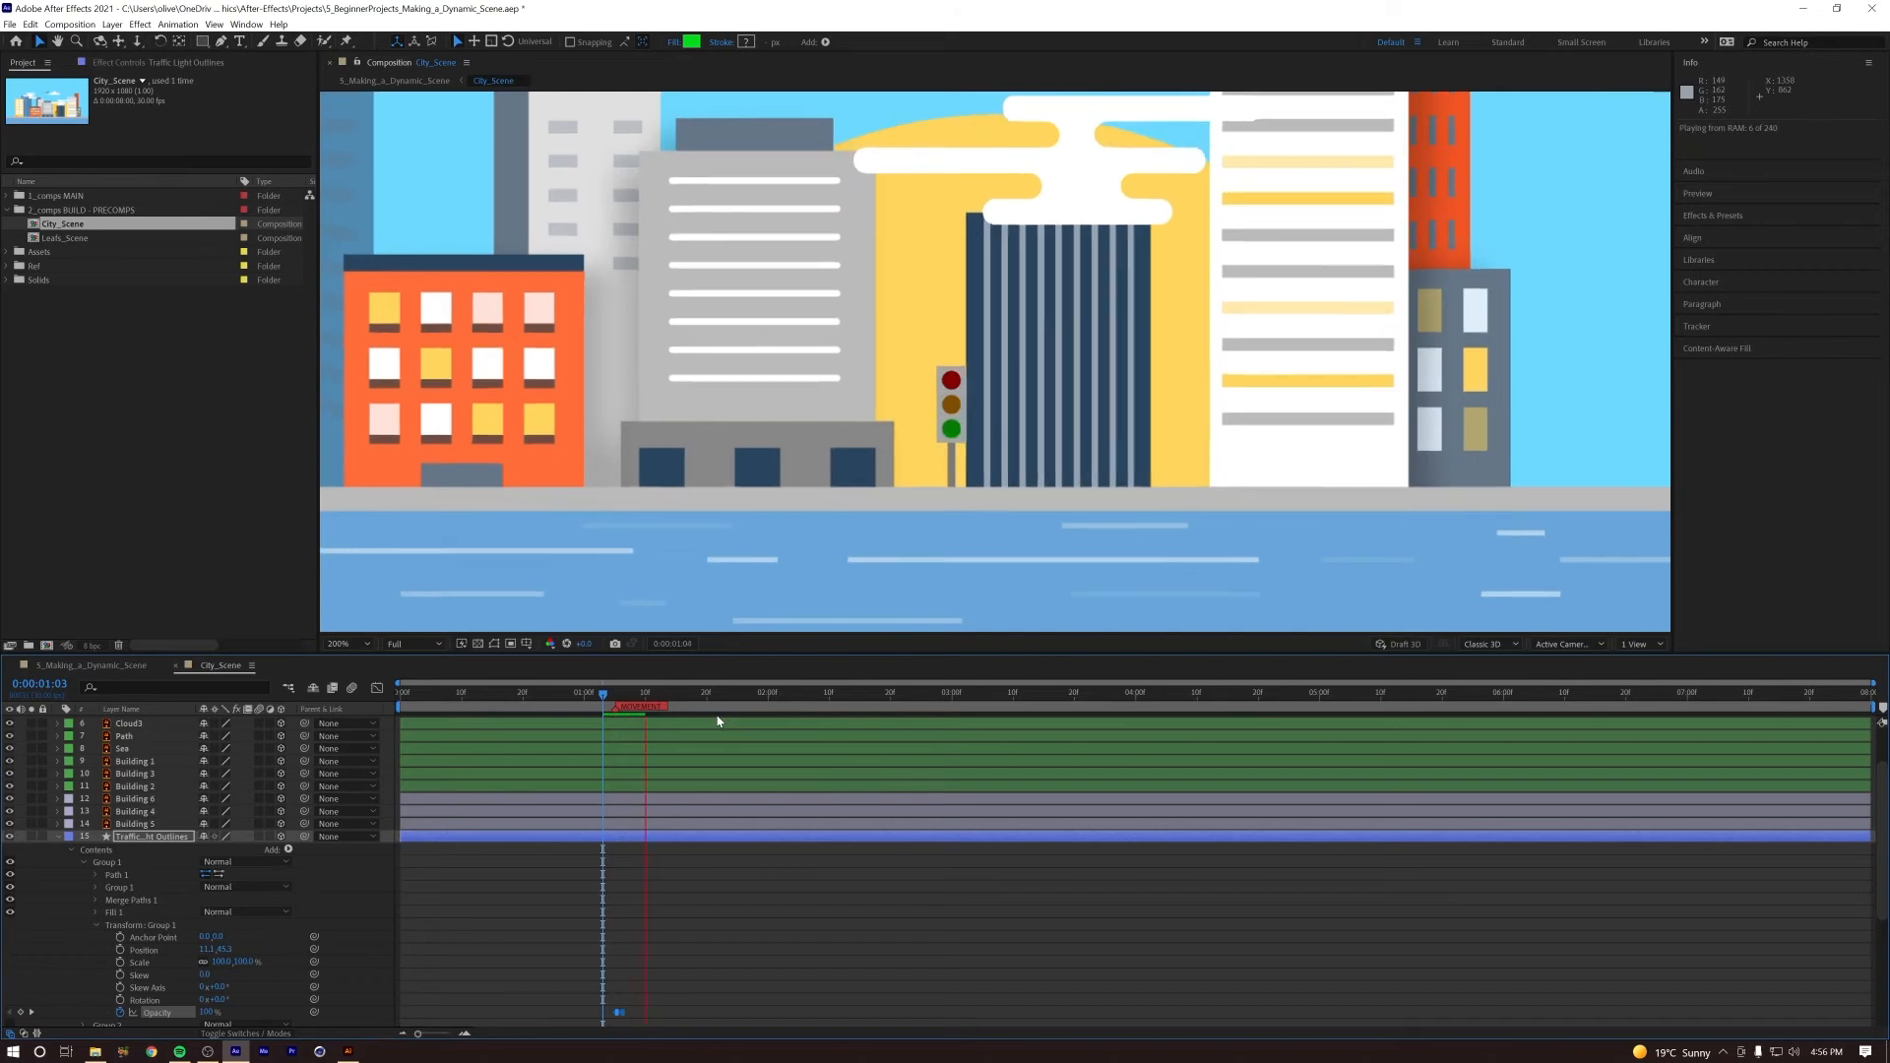
{"action": "key", "text": "space"}
Step: Copy Group 1's two Opacity keyframes at 0:00:01:05, enlarge the timeline and collapse the group's transform properties
{"action": "left_click_drag", "start_coordinate": [630, 694], "coordinate": [620, 695]}
{"action": "key", "text": "ctrl+Right"}
{"action": "key", "text": "ctrl+Right"}
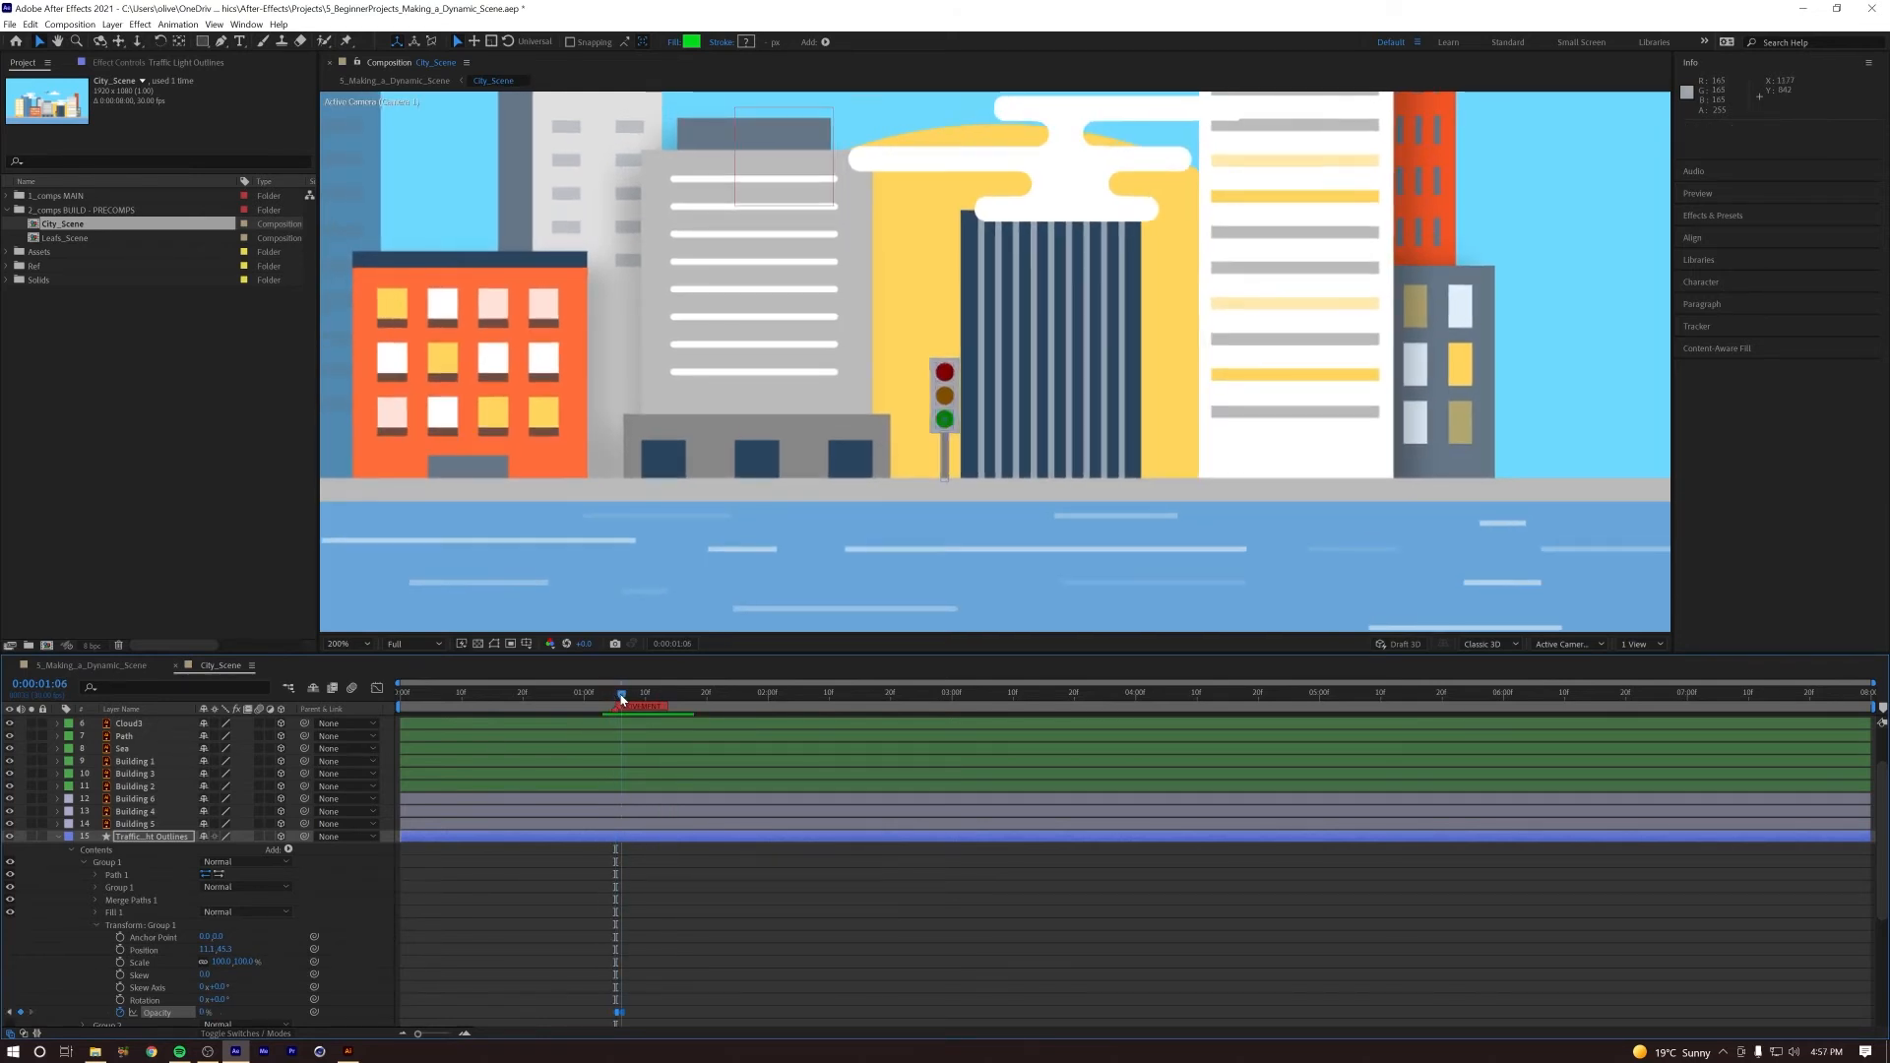
{"action": "left_click", "coordinate": [95, 926]}
{"action": "left_click", "coordinate": [95, 862]}
{"action": "left_click", "coordinate": [96, 925]}
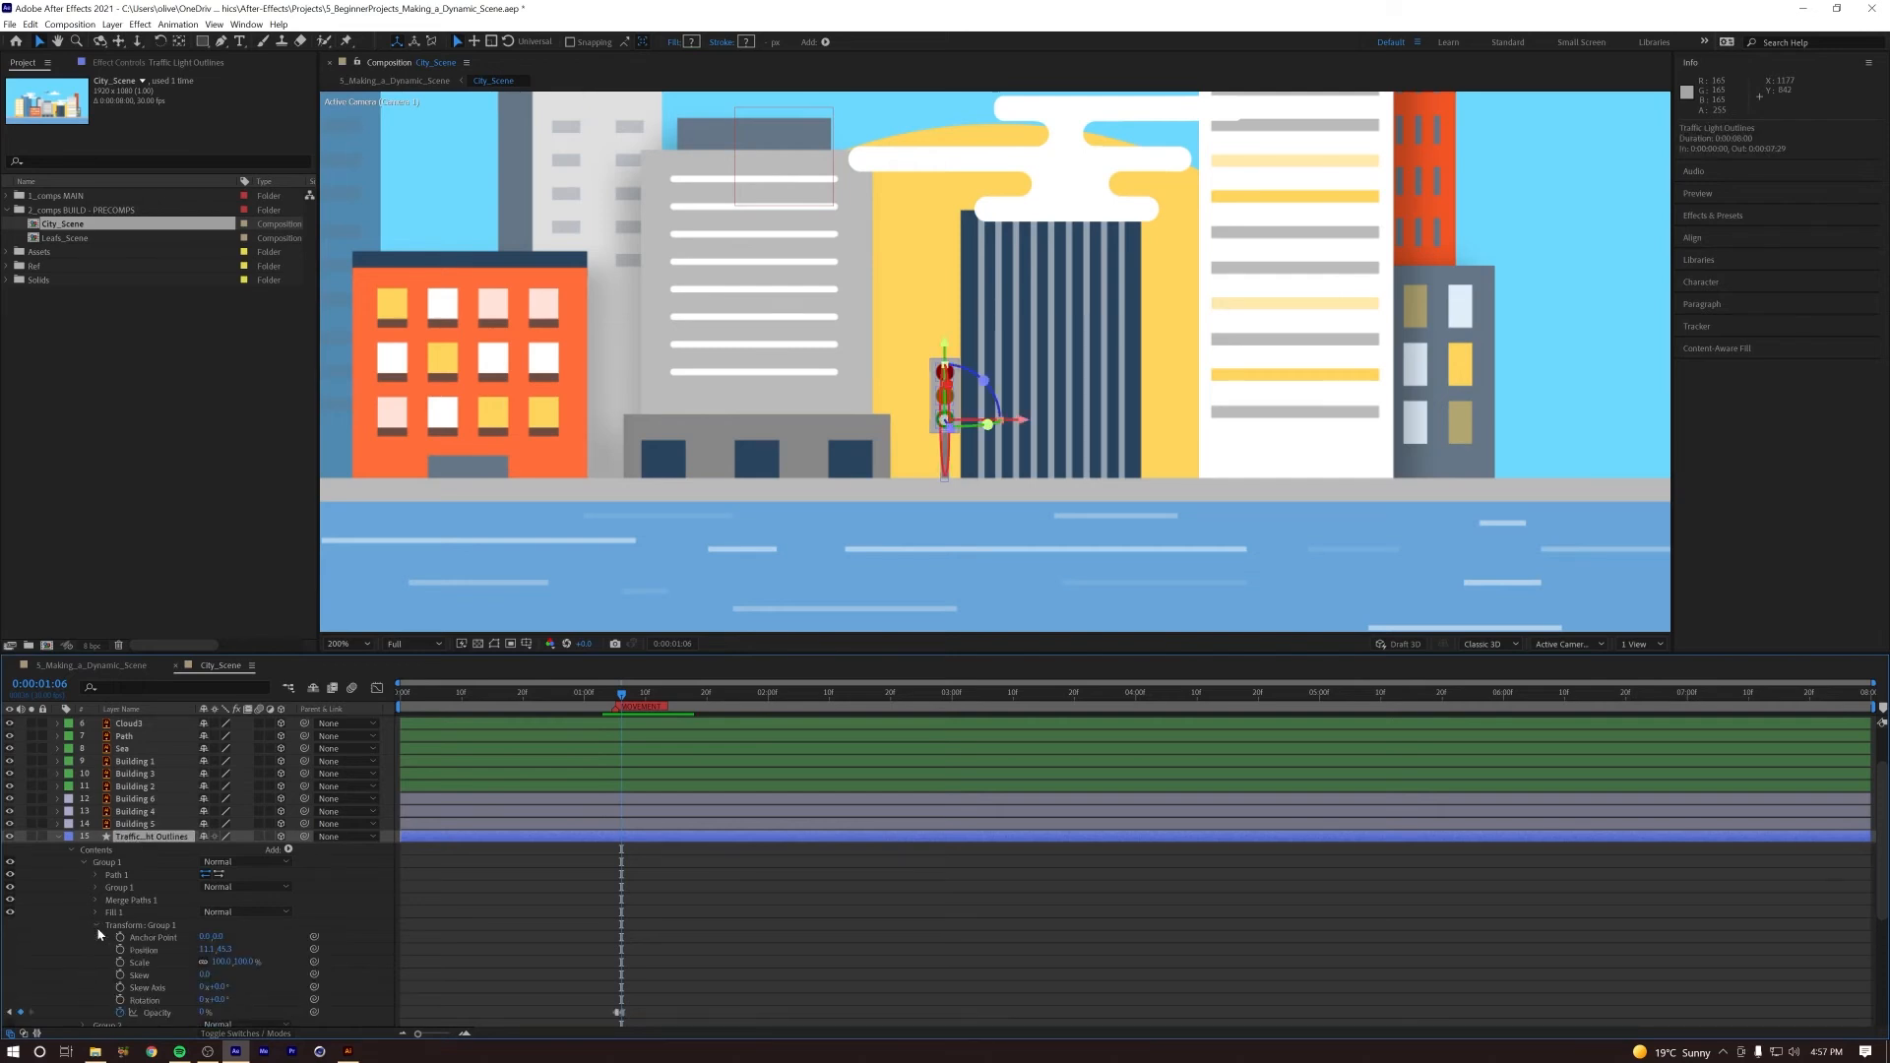
{"action": "key", "text": "ctrl+Left"}
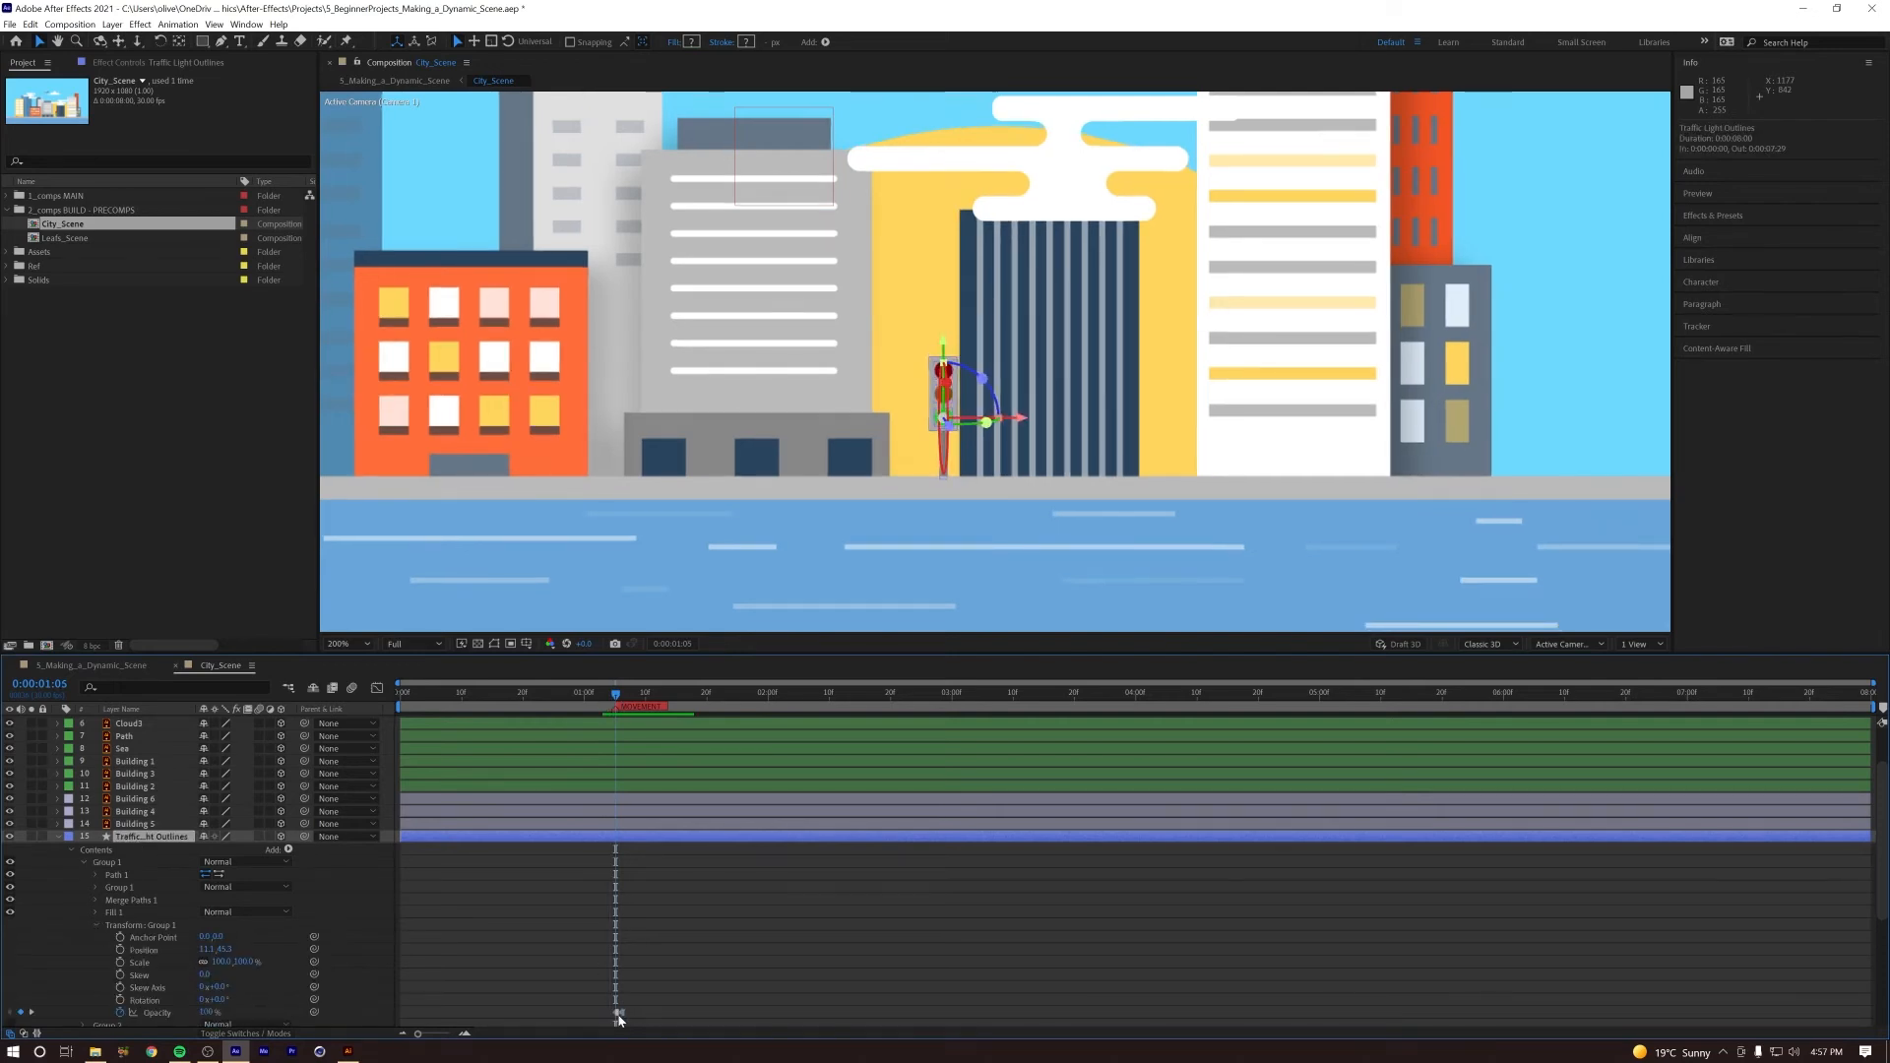
{"action": "left_click", "coordinate": [618, 1013]}
{"action": "key", "text": "ctrl+c"}
{"action": "left_click_drag", "start_coordinate": [772, 652], "coordinate": [772, 582]}
{"action": "left_click", "coordinate": [96, 856]}
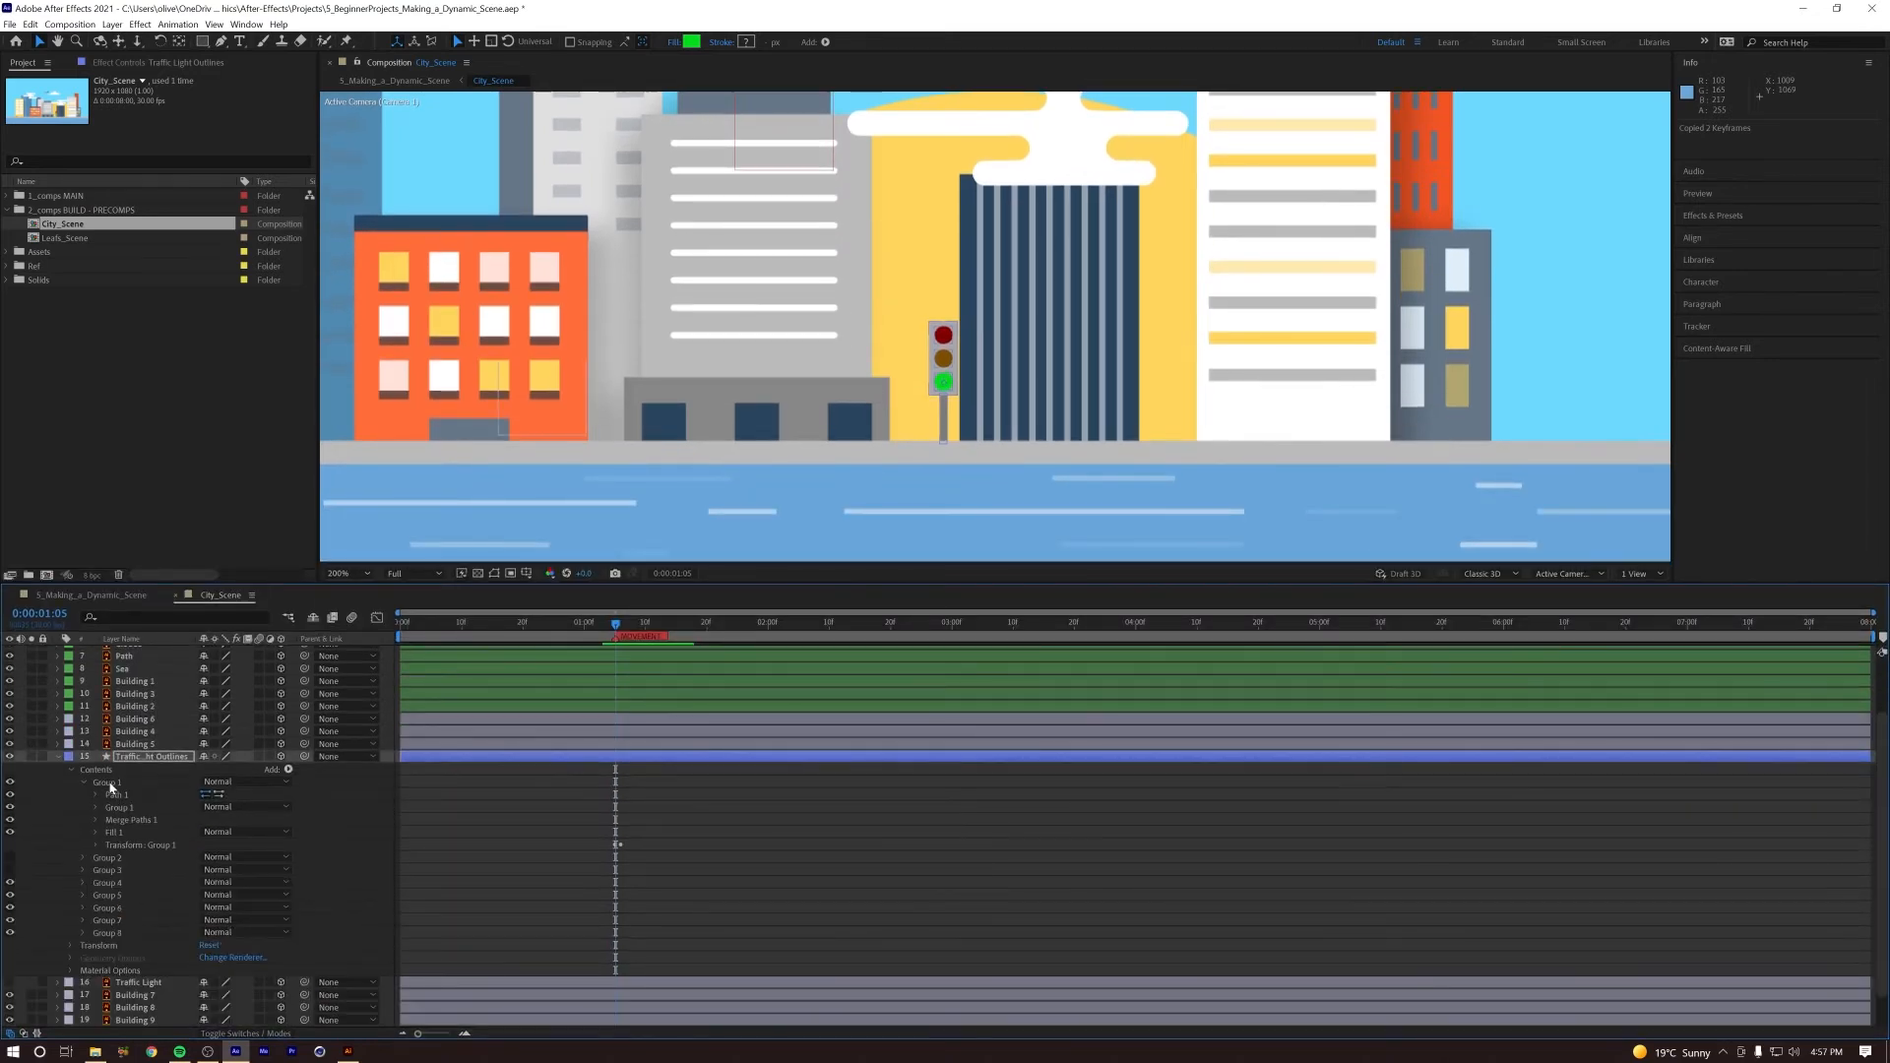
Step: Rename the traffic light's Group 1 as Green Light and collapse the group
{"action": "left_click", "coordinate": [111, 785]}
{"action": "key", "text": "Return"}
{"action": "type", "text": "Green Light"}
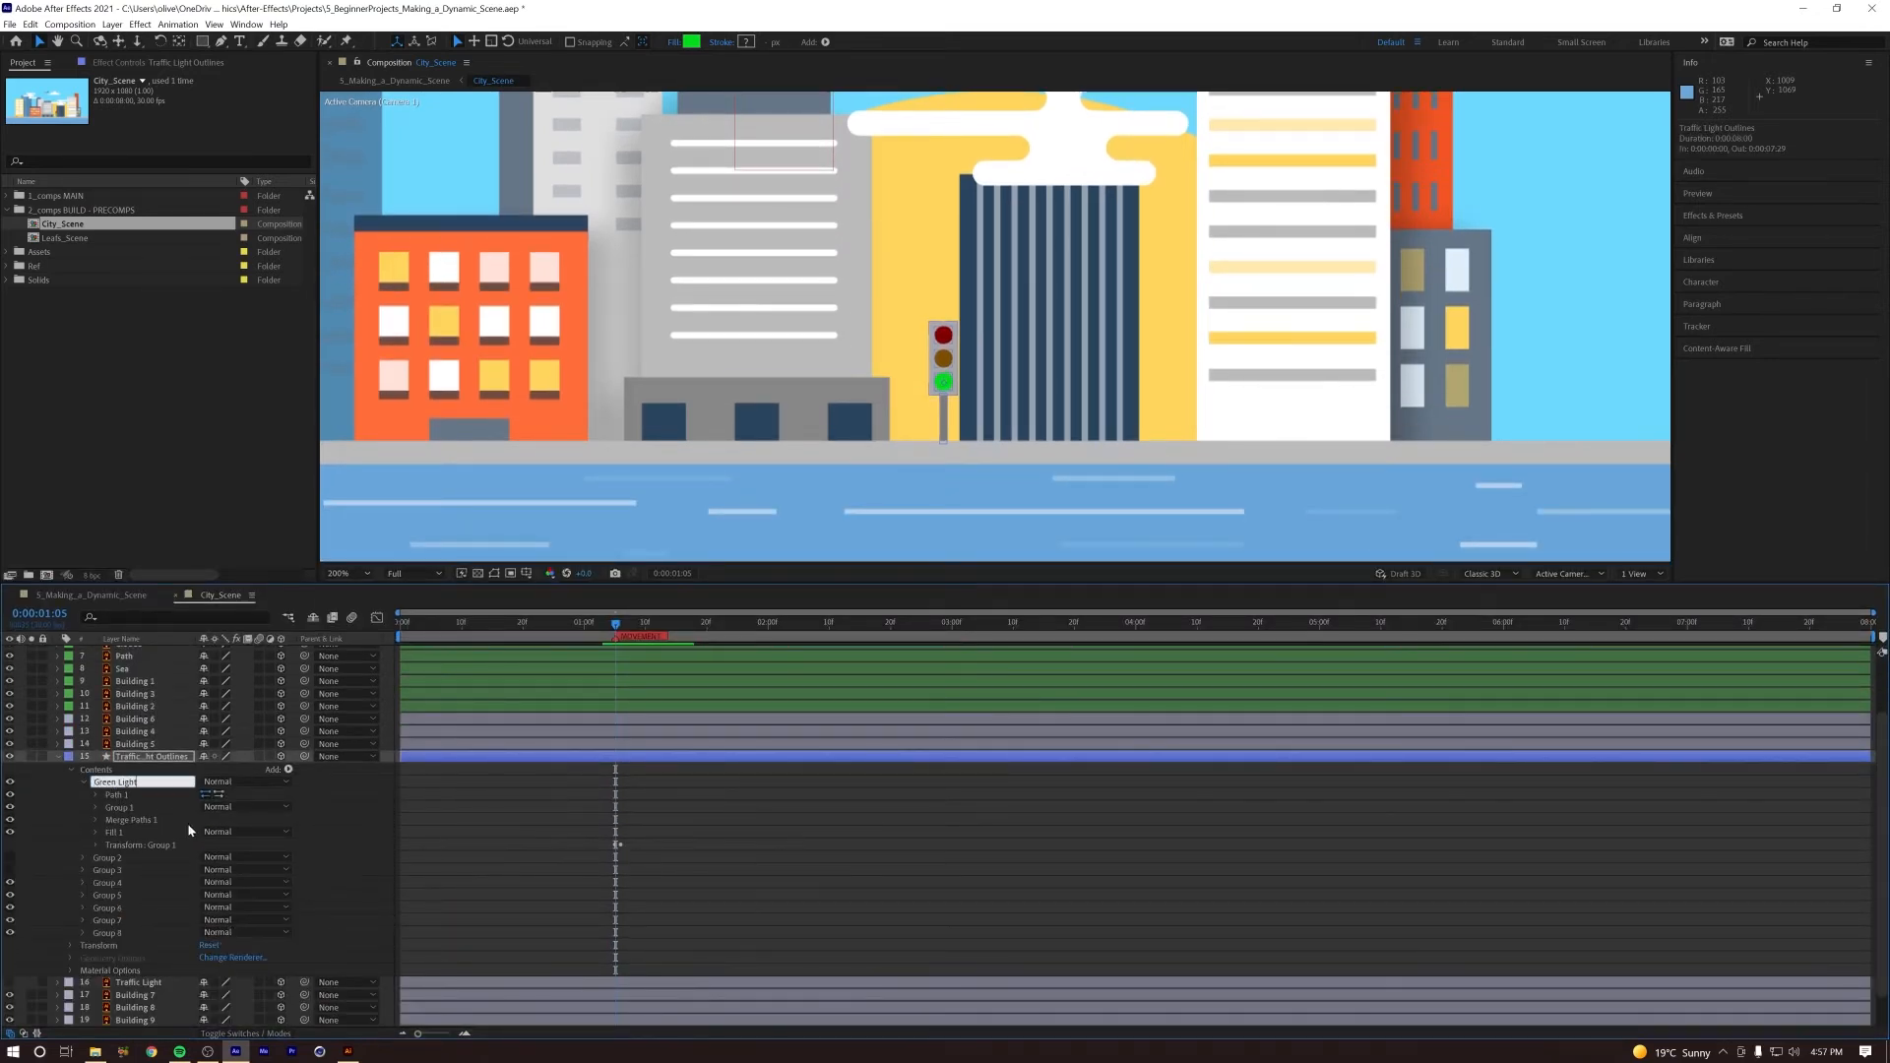
{"action": "left_click", "coordinate": [305, 819]}
{"action": "left_click", "coordinate": [83, 782]}
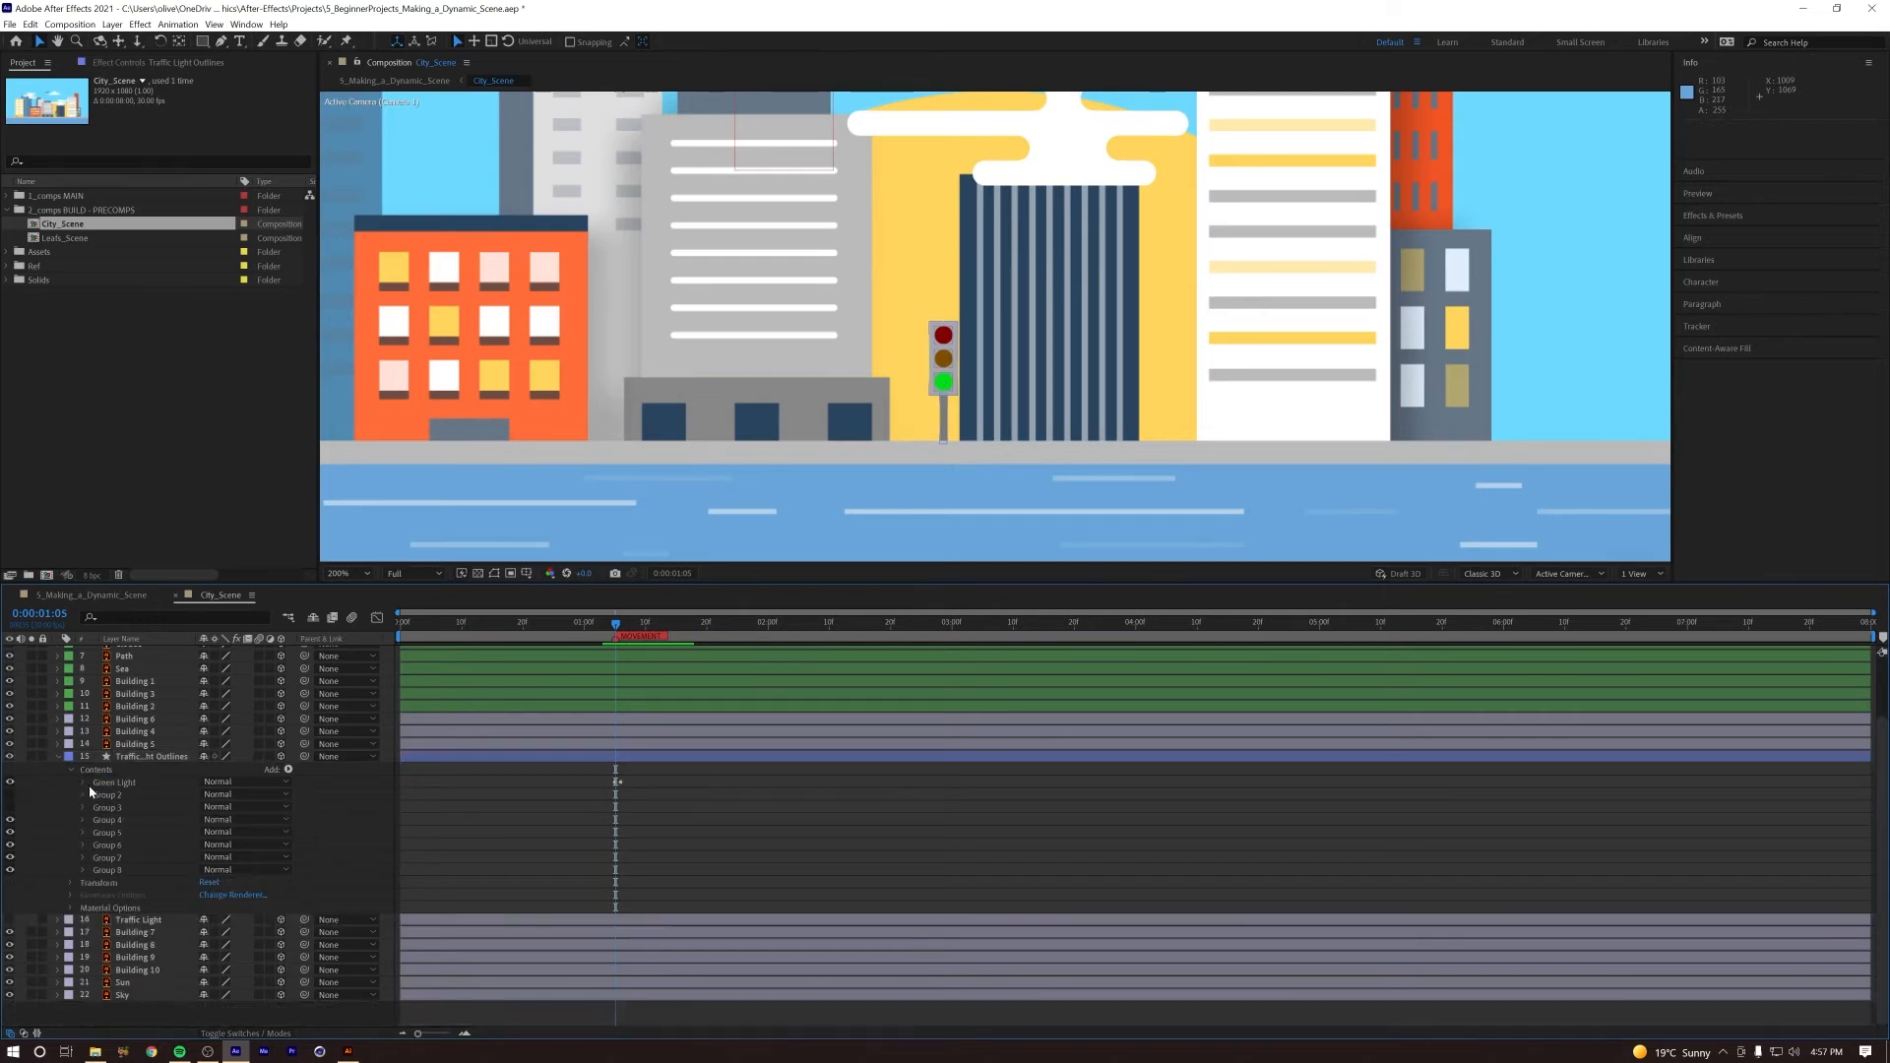
Step: Show Group 2 and rename it Orange Light, and rename Group 3 as Red Light
{"action": "scroll", "coordinate": [89, 790], "scroll_direction": "up", "scroll_amount": 1}
{"action": "left_click", "coordinate": [104, 820]}
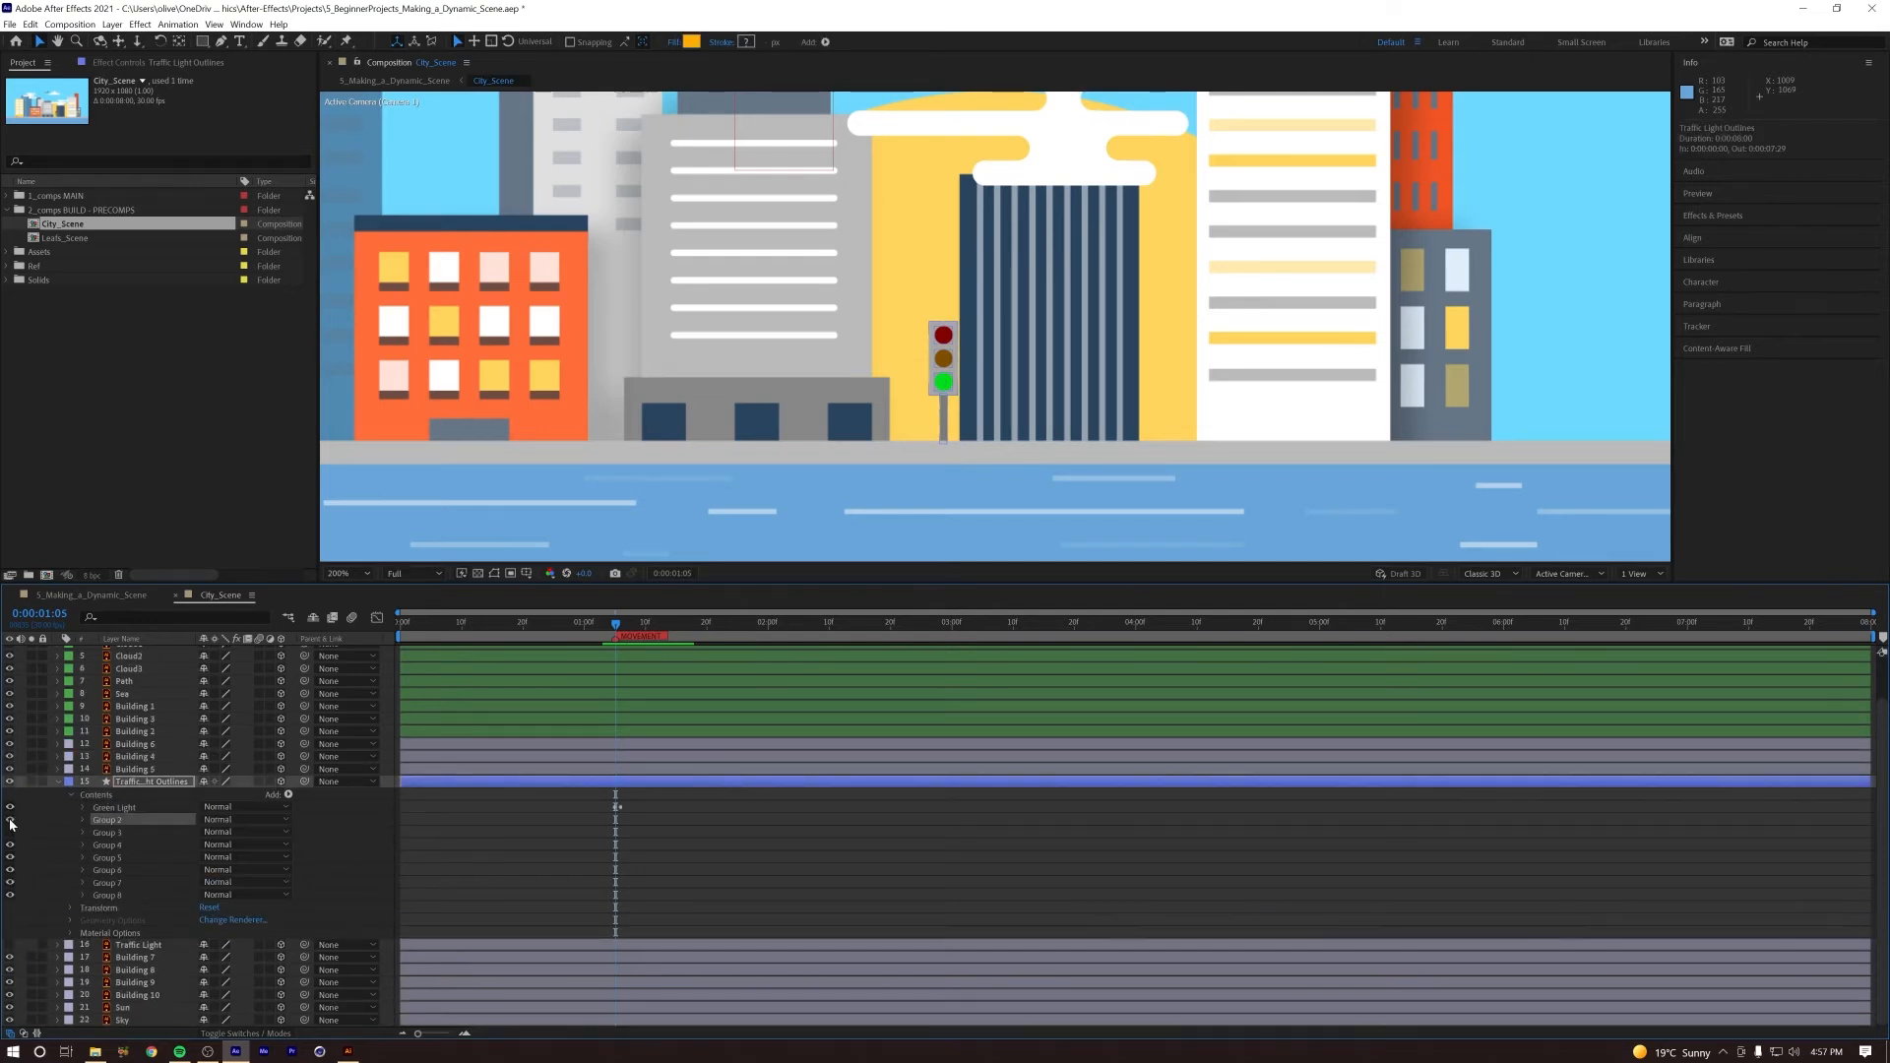
{"action": "key", "text": "Return"}
{"action": "type", "text": "Orange Light"}
{"action": "left_click", "coordinate": [114, 836]}
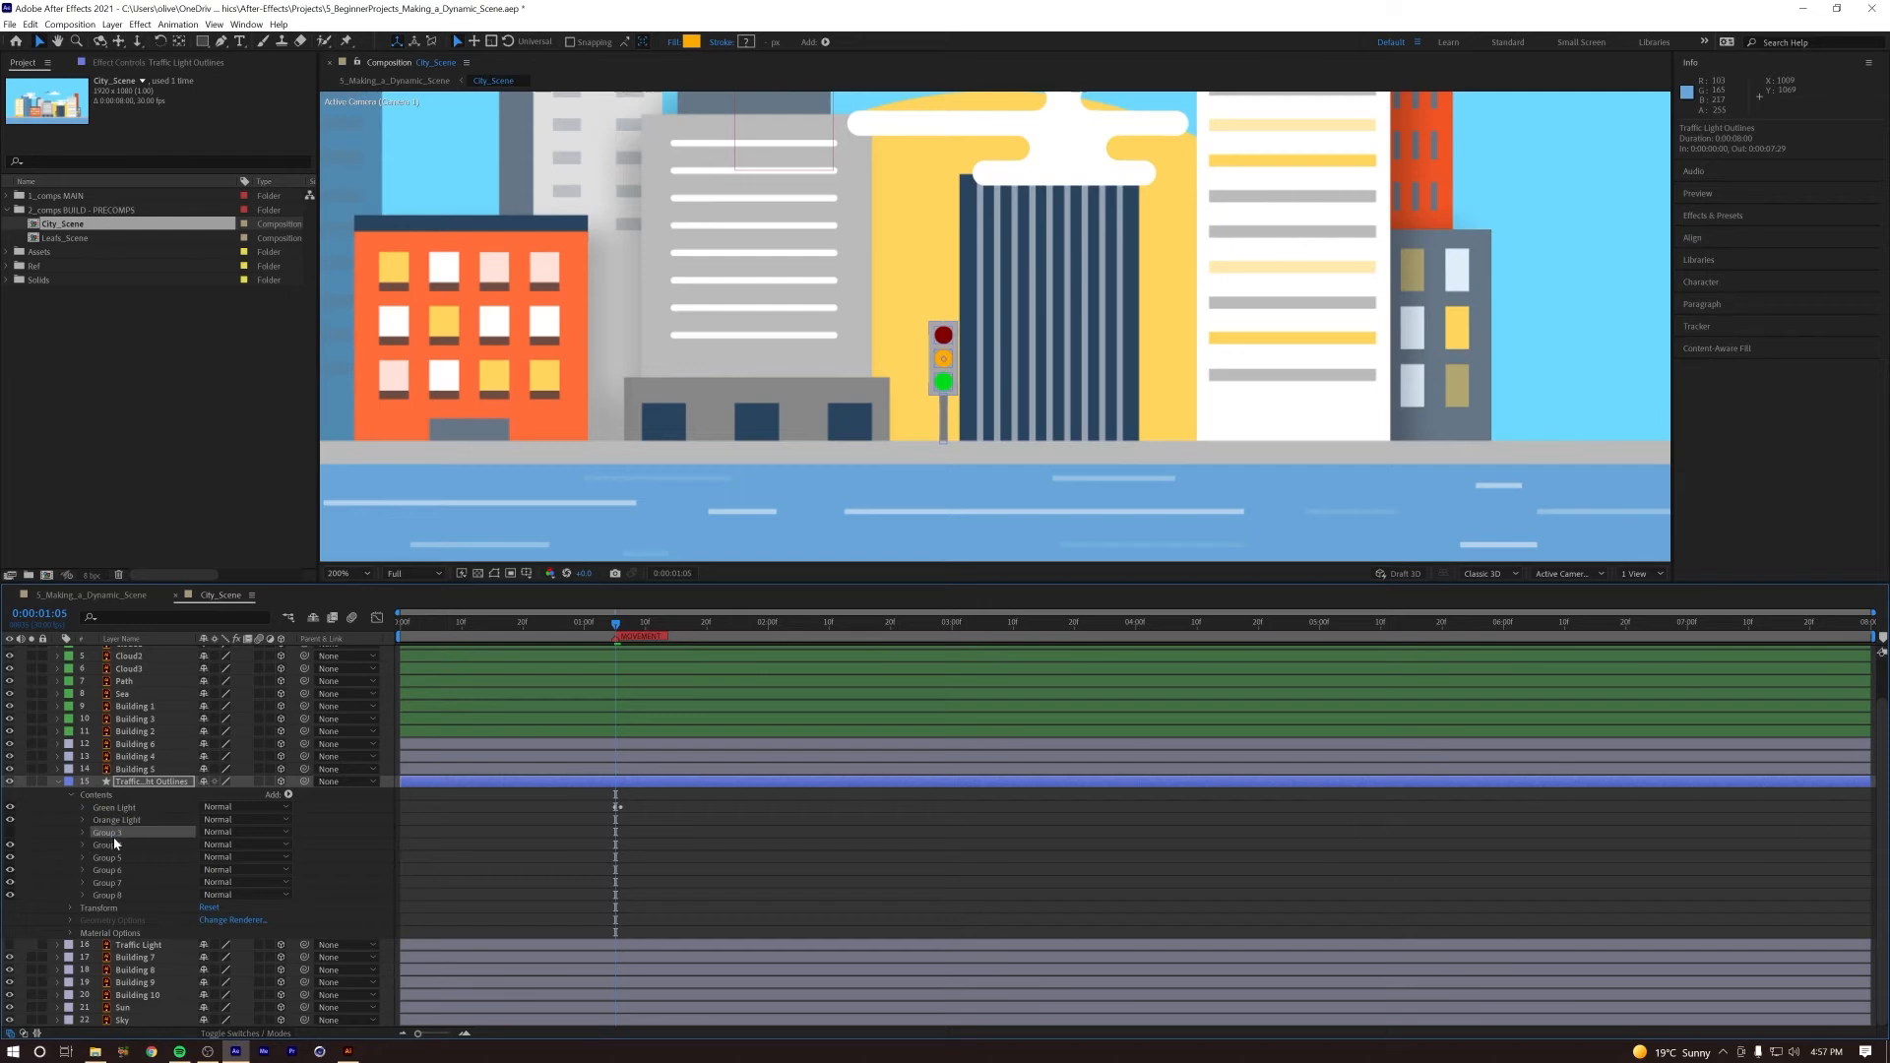
{"action": "key", "text": "Return"}
{"action": "type", "text": "Red"}
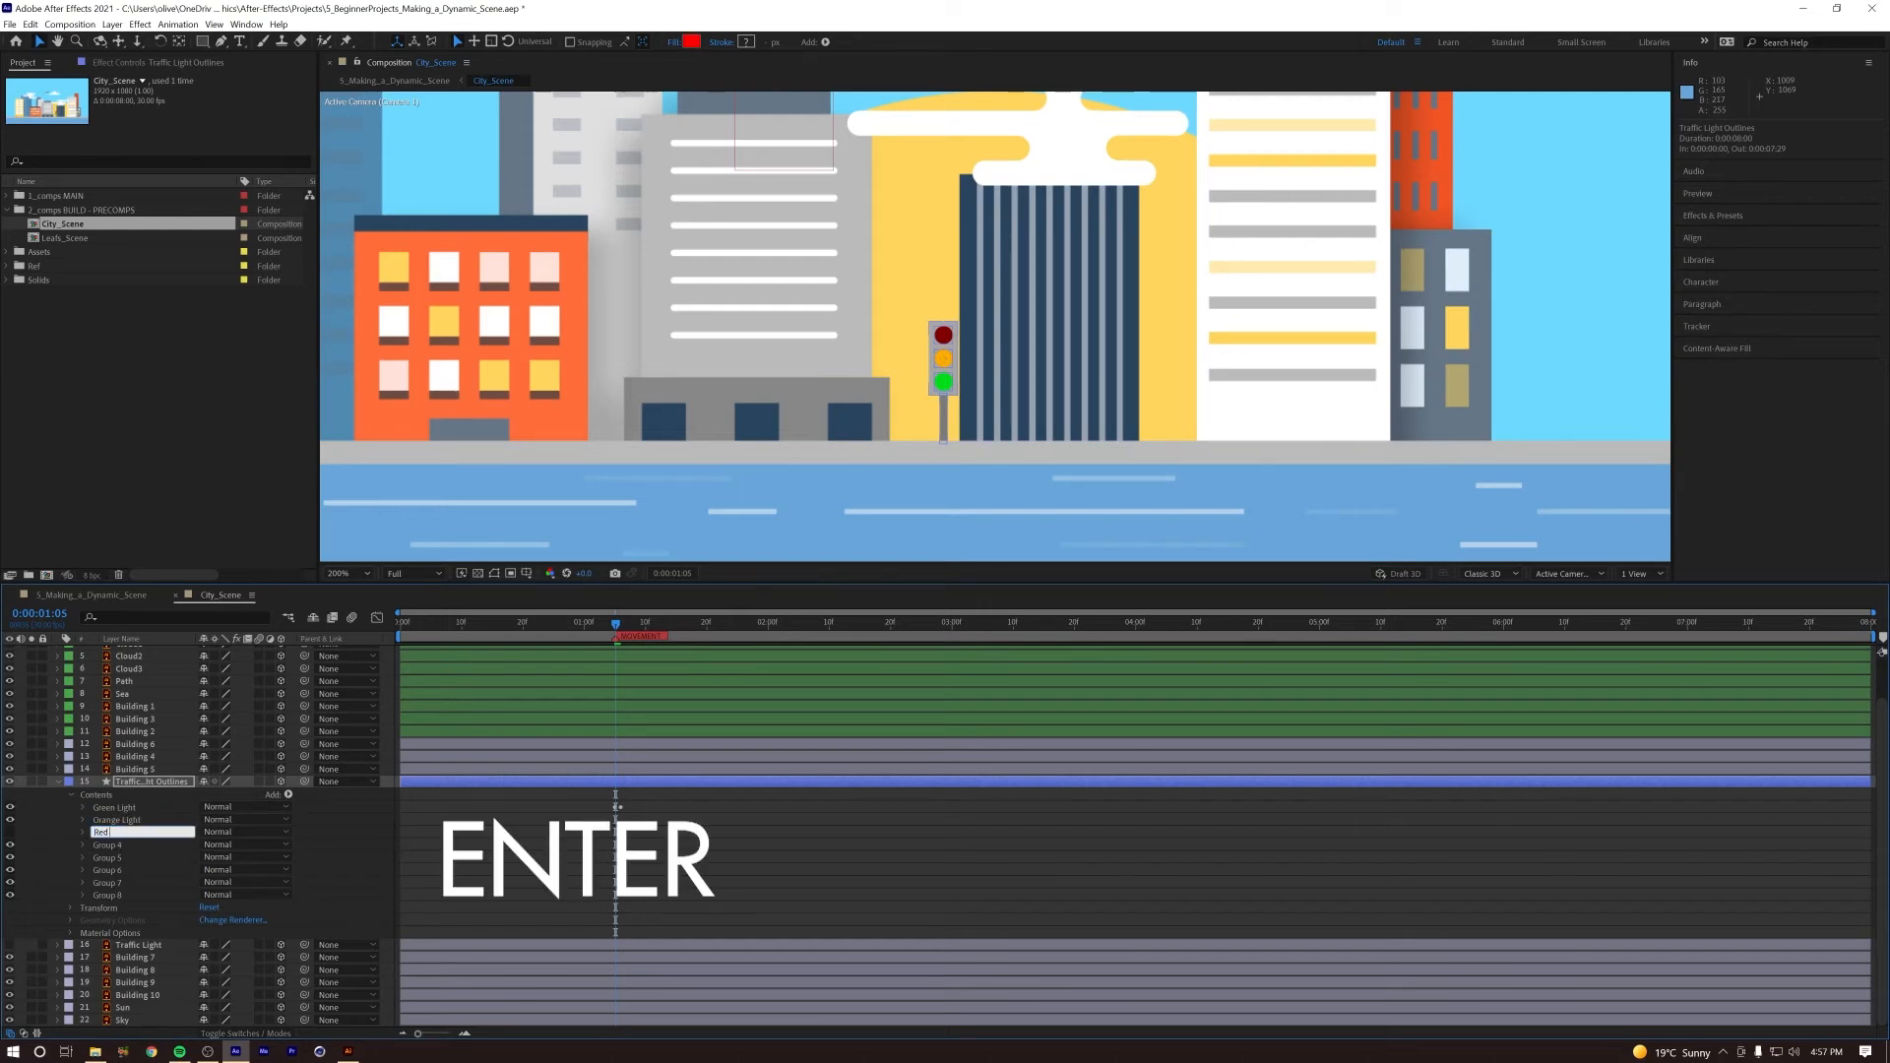
{"action": "type", "text": " Light"}
{"action": "left_click", "coordinate": [303, 857]}
Step: Show the Red Light group, paste the copied Opacity keyframes onto Orange Light and Red Light at 0:00:01:05, and preview the change
{"action": "left_click", "coordinate": [136, 821]}
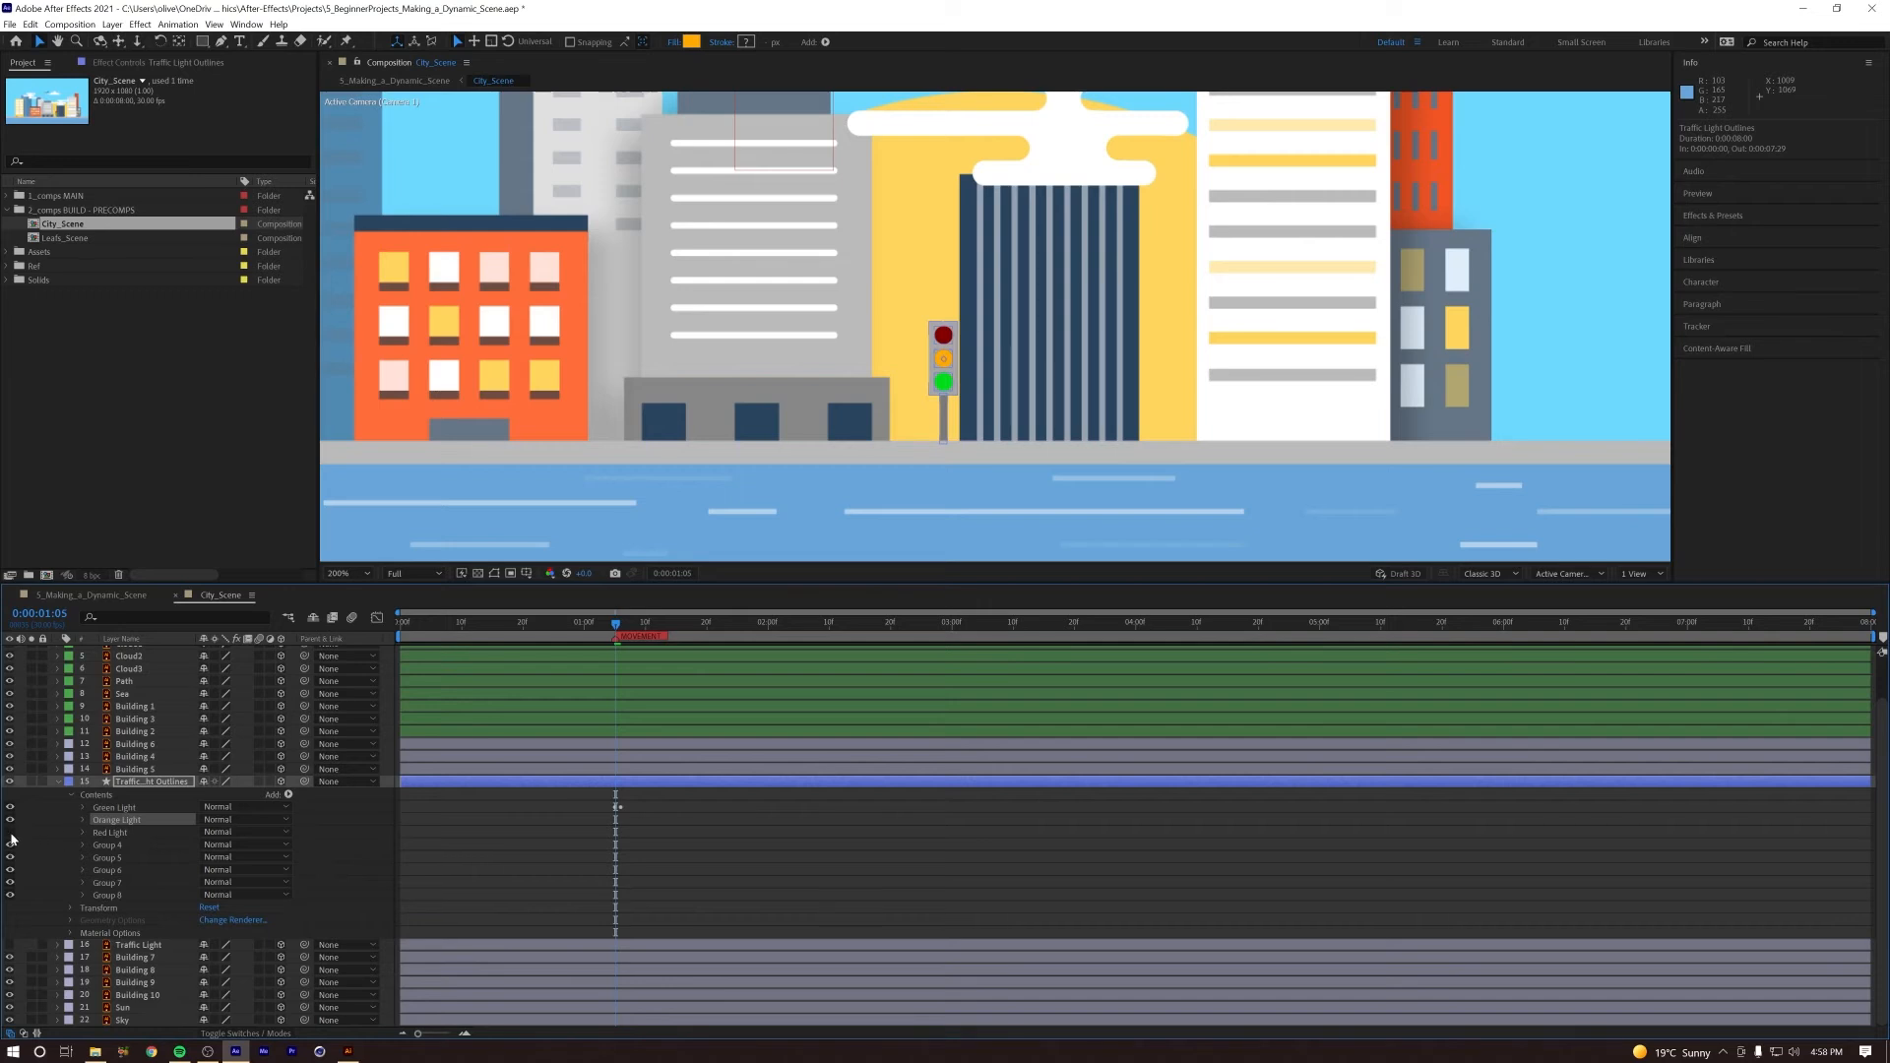
{"action": "left_click", "coordinate": [112, 833], "text": "shift"}
{"action": "key", "text": "ctrl+v"}
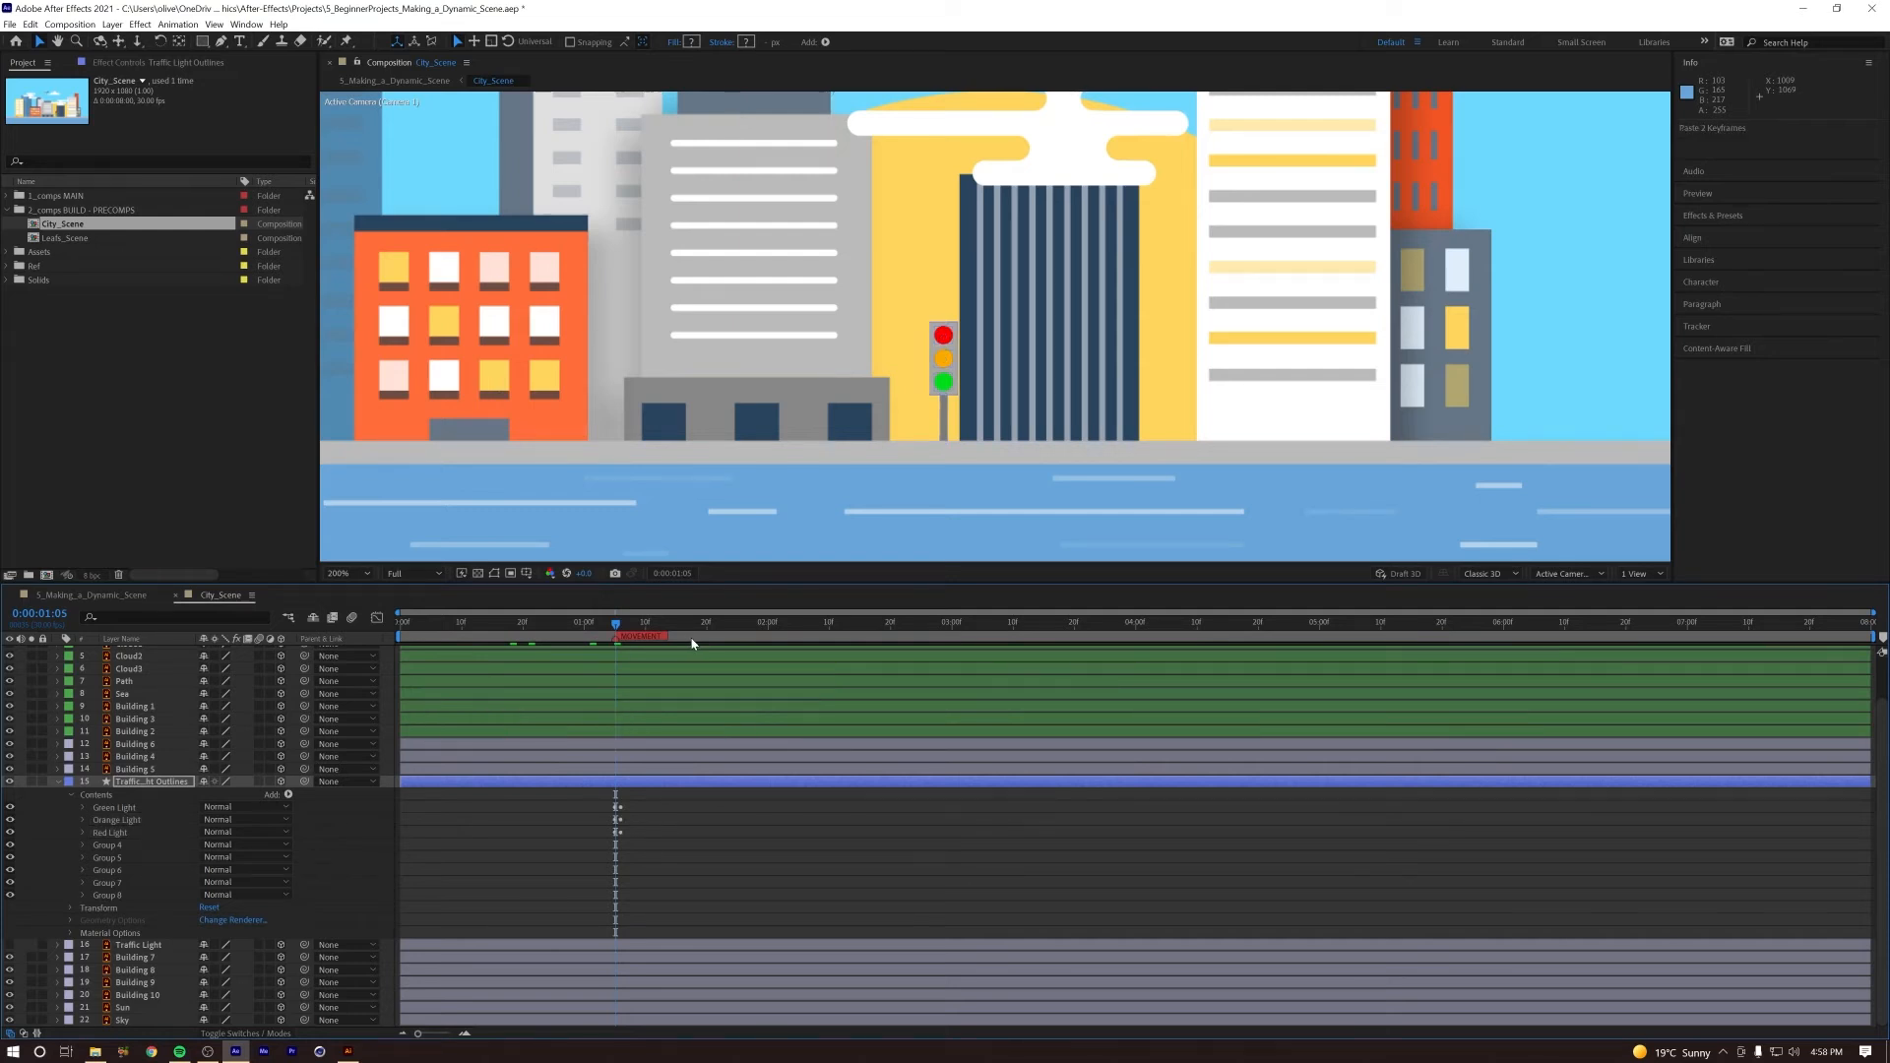
{"action": "key", "text": "space"}
{"action": "key", "text": "space"}
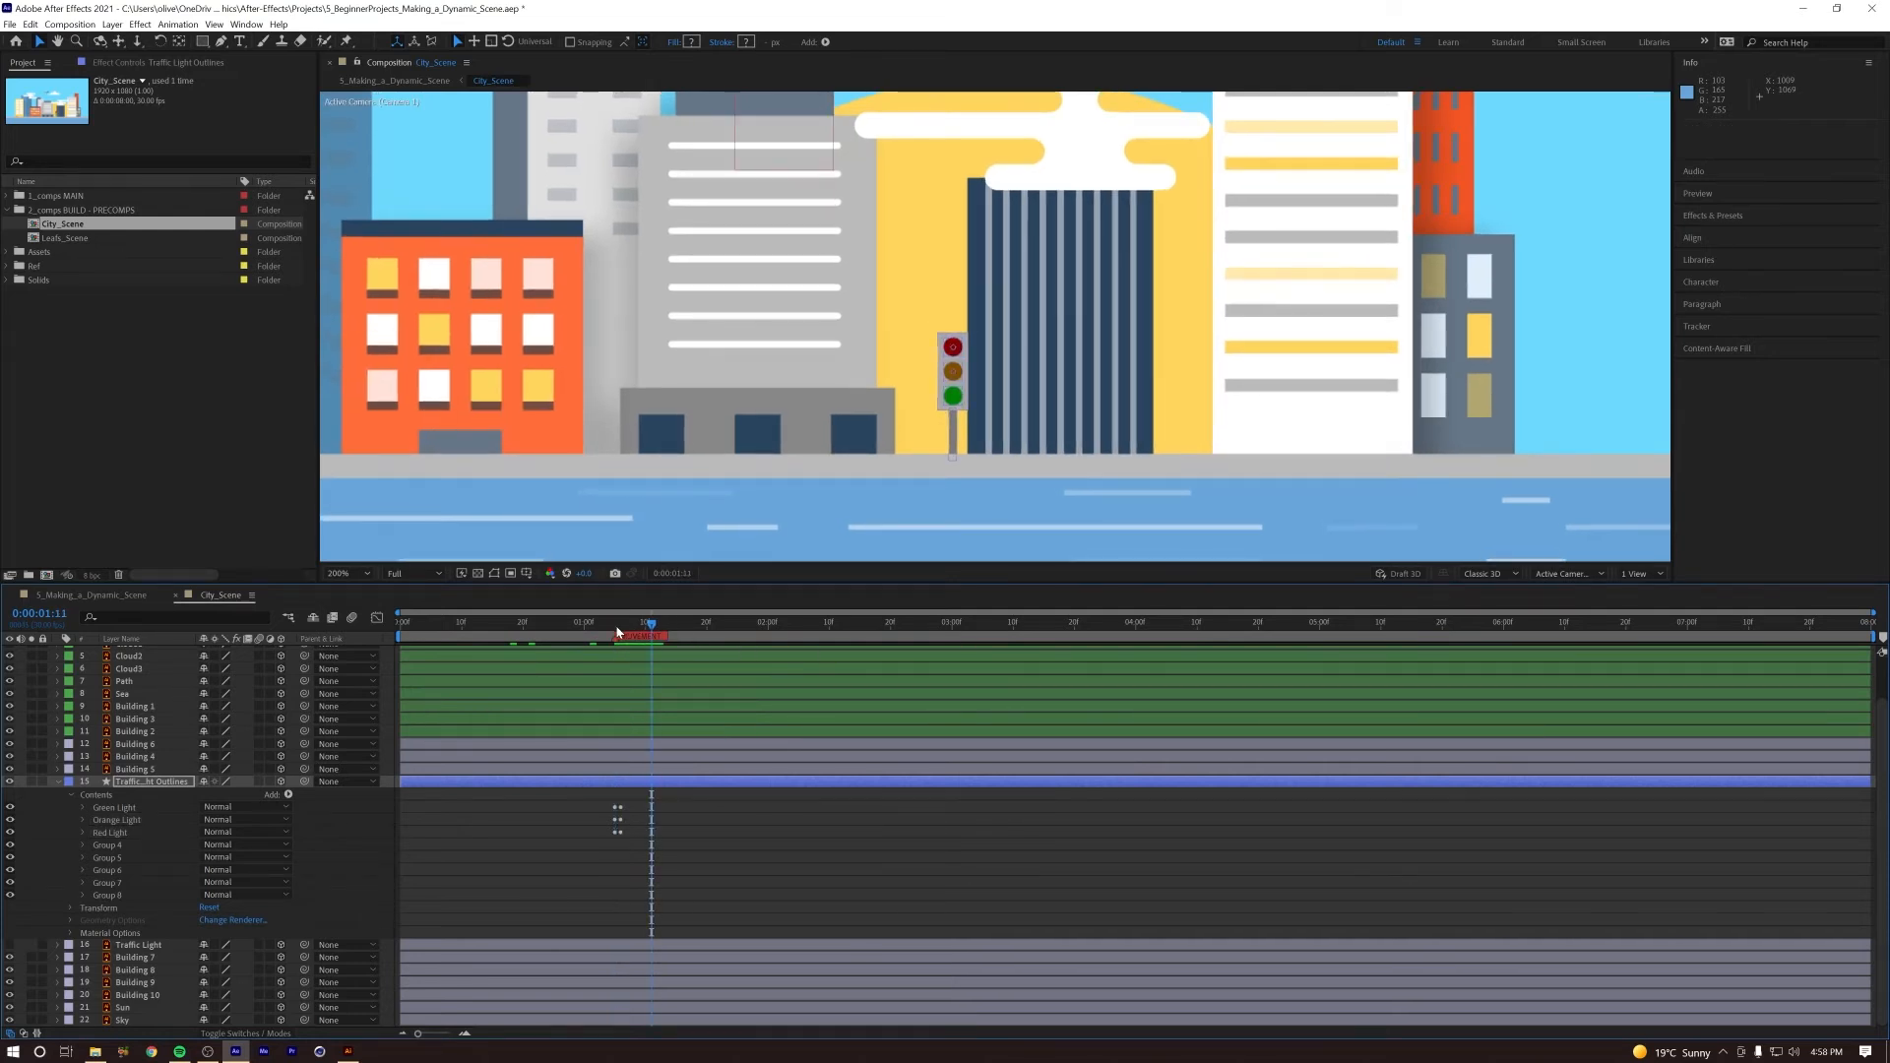
{"action": "left_click", "coordinate": [603, 630]}
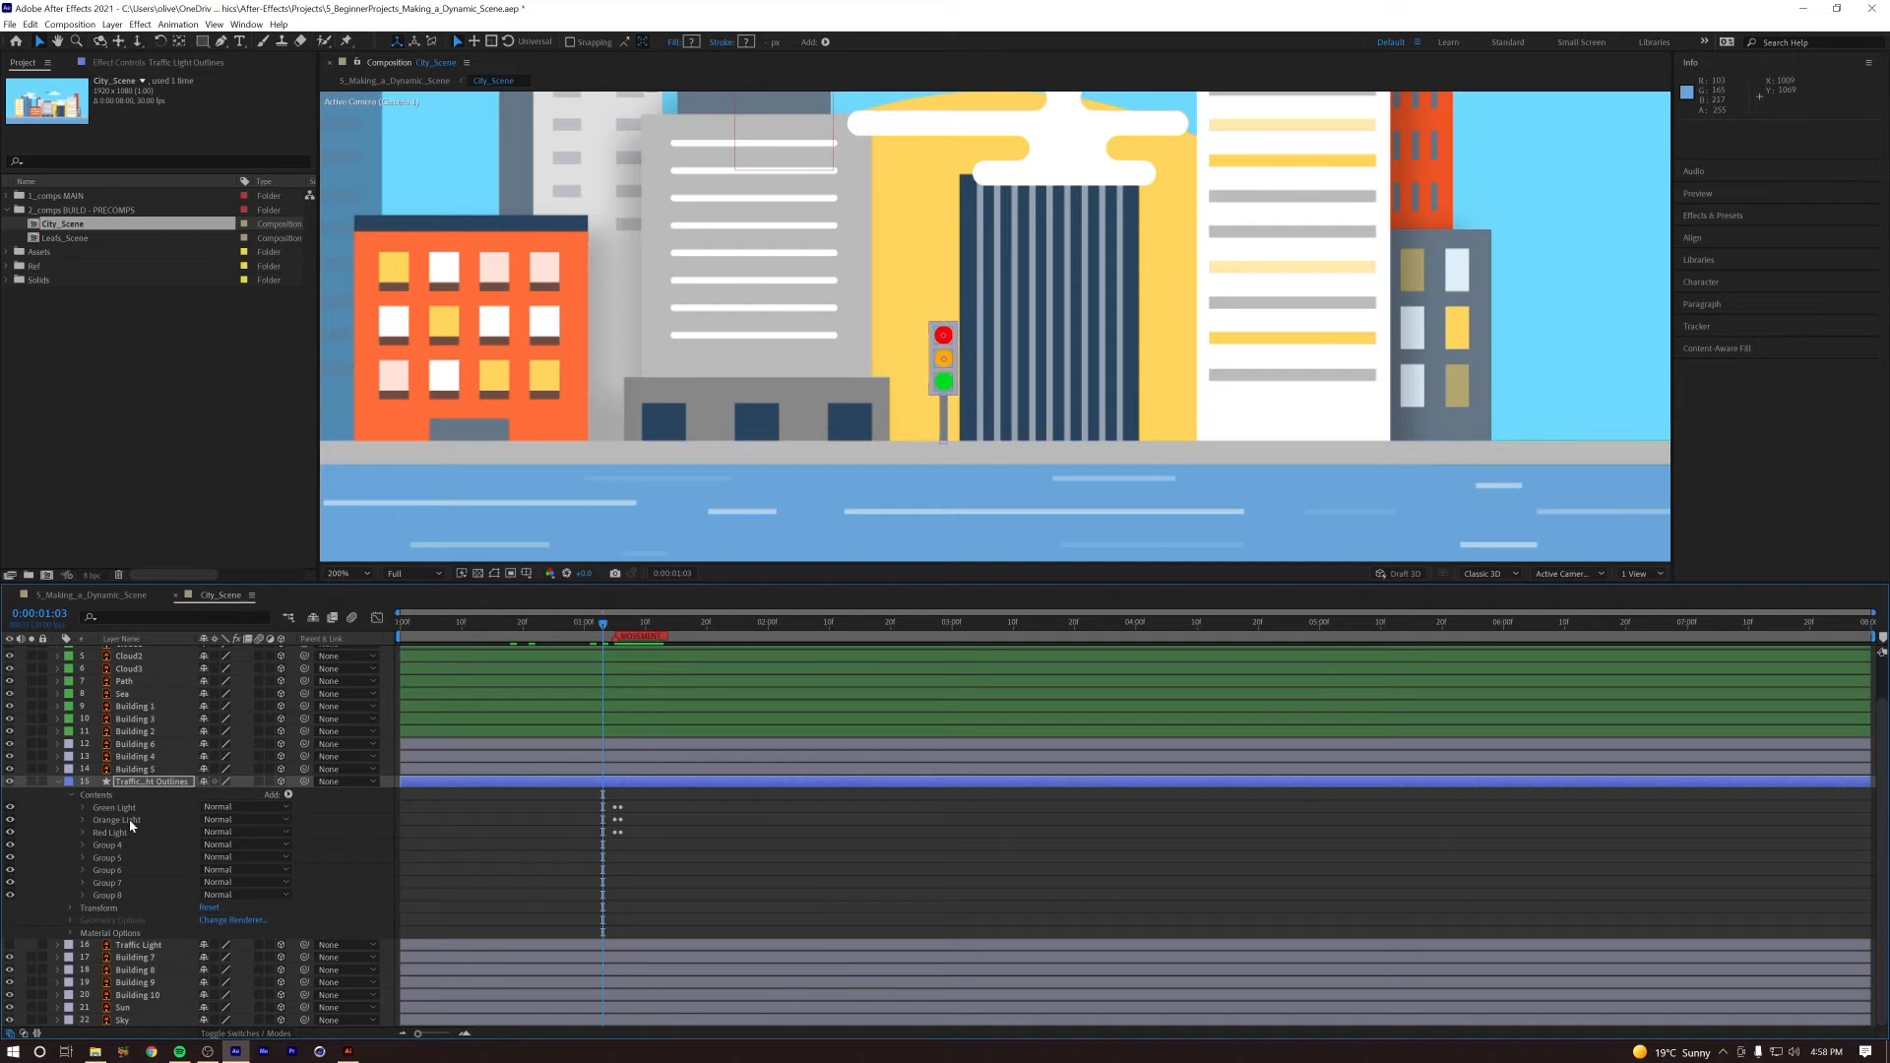
Step: Reveal the traffic light layer's keyframed Opacity properties and advance frame by frame to 0:00:01:06
{"action": "key", "text": "u"}
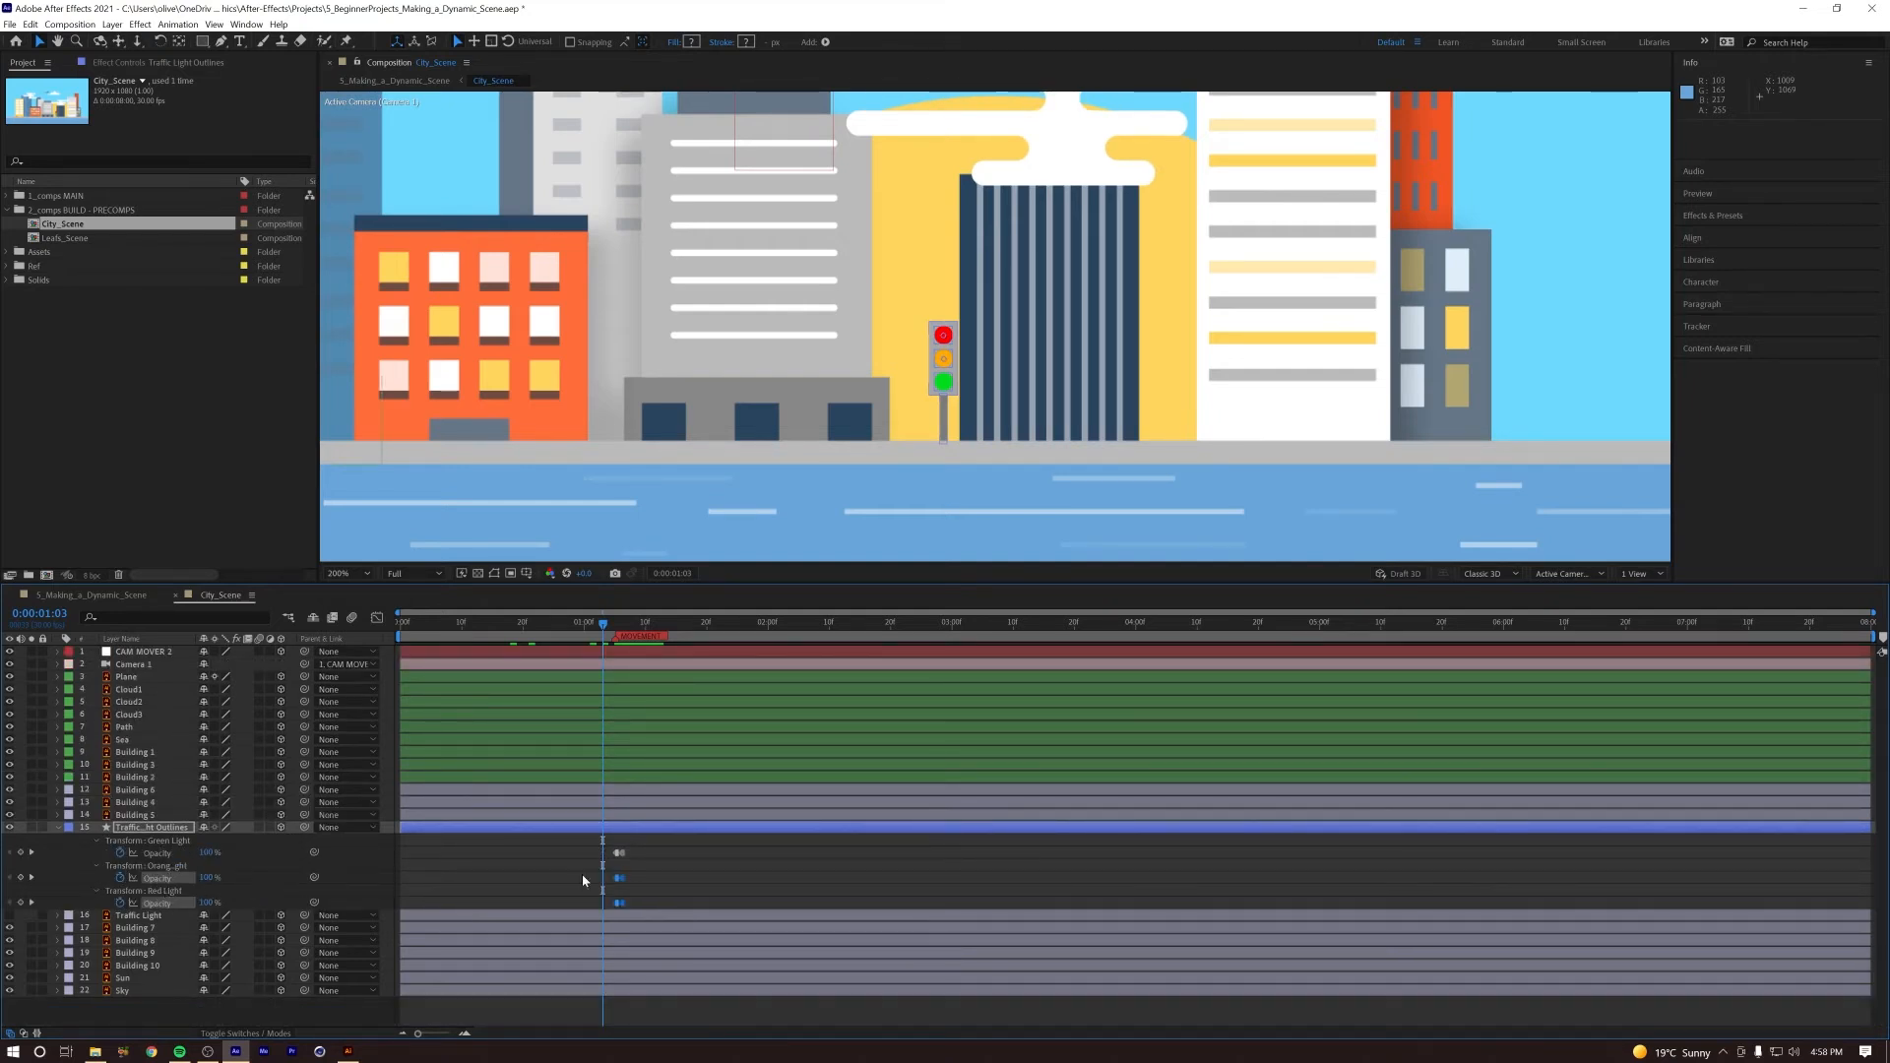
{"action": "left_click", "coordinate": [728, 875]}
{"action": "key", "text": "Page_Down"}
{"action": "key", "text": "Page_Down"}
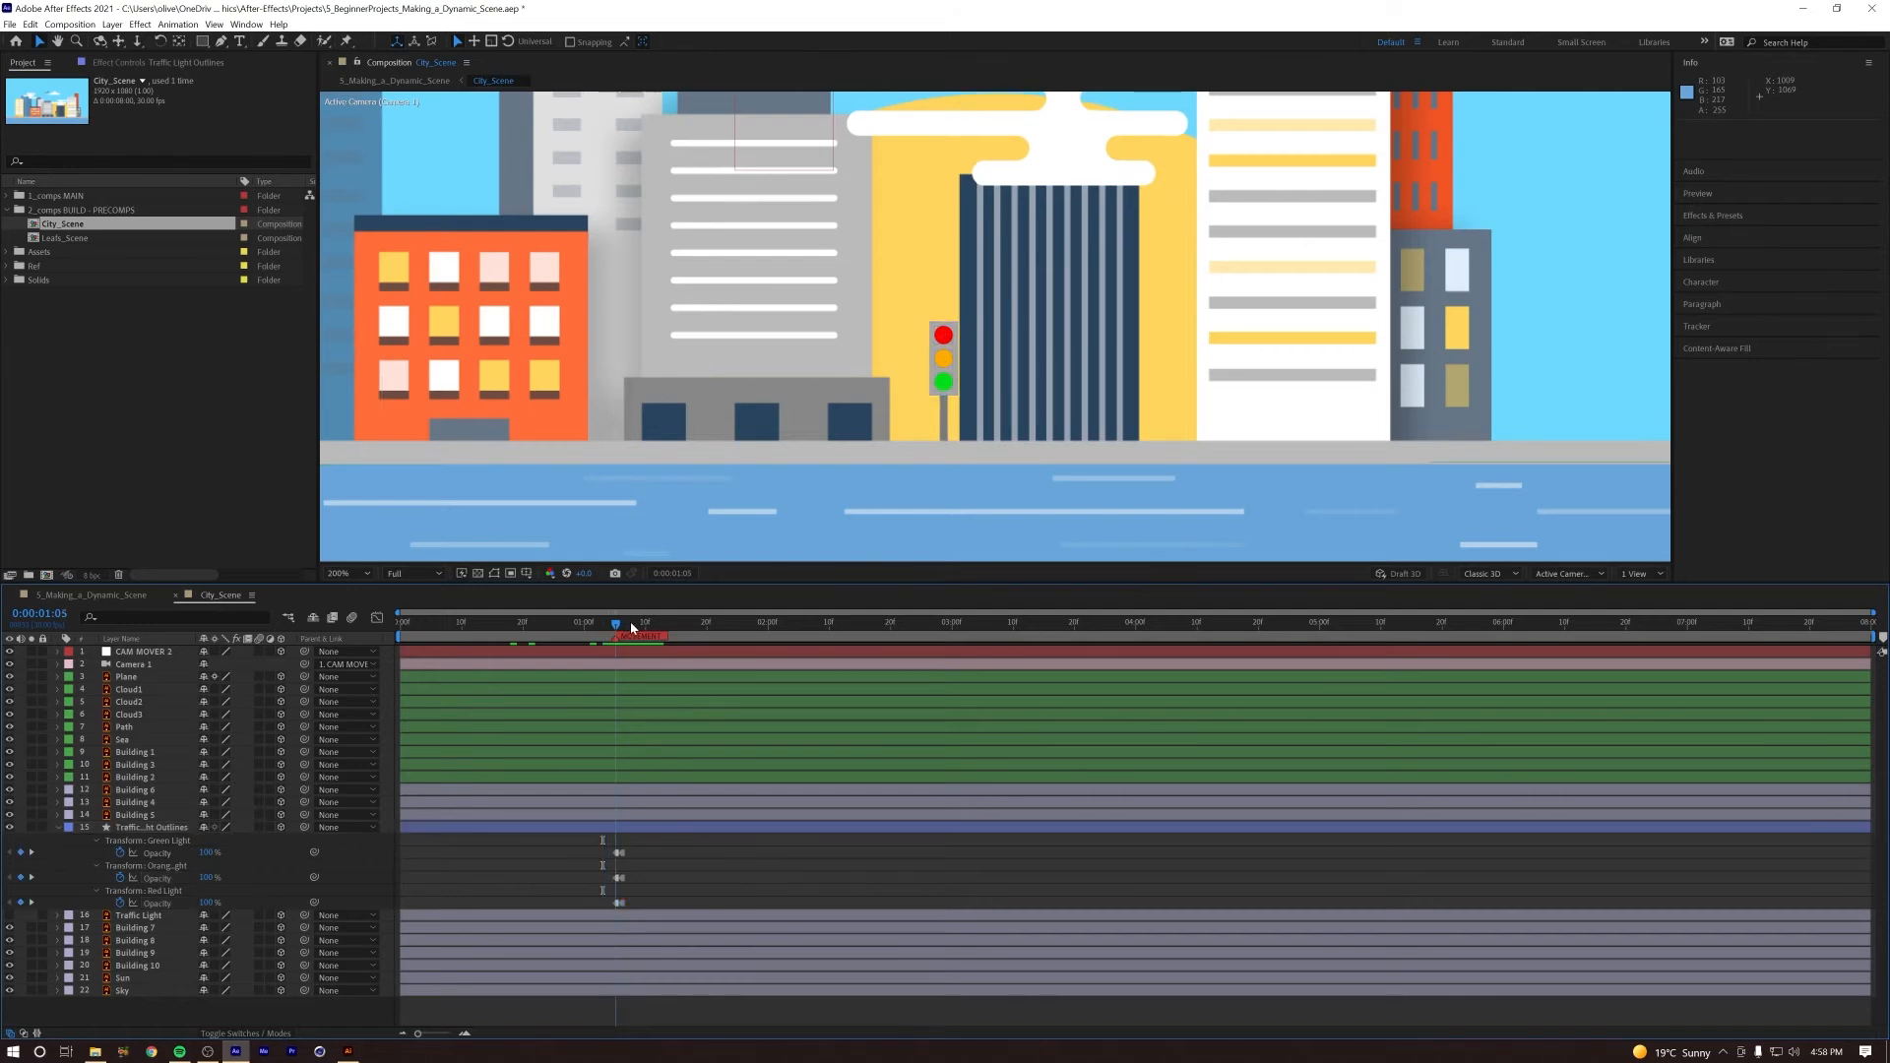
{"action": "key", "text": "Page_Down"}
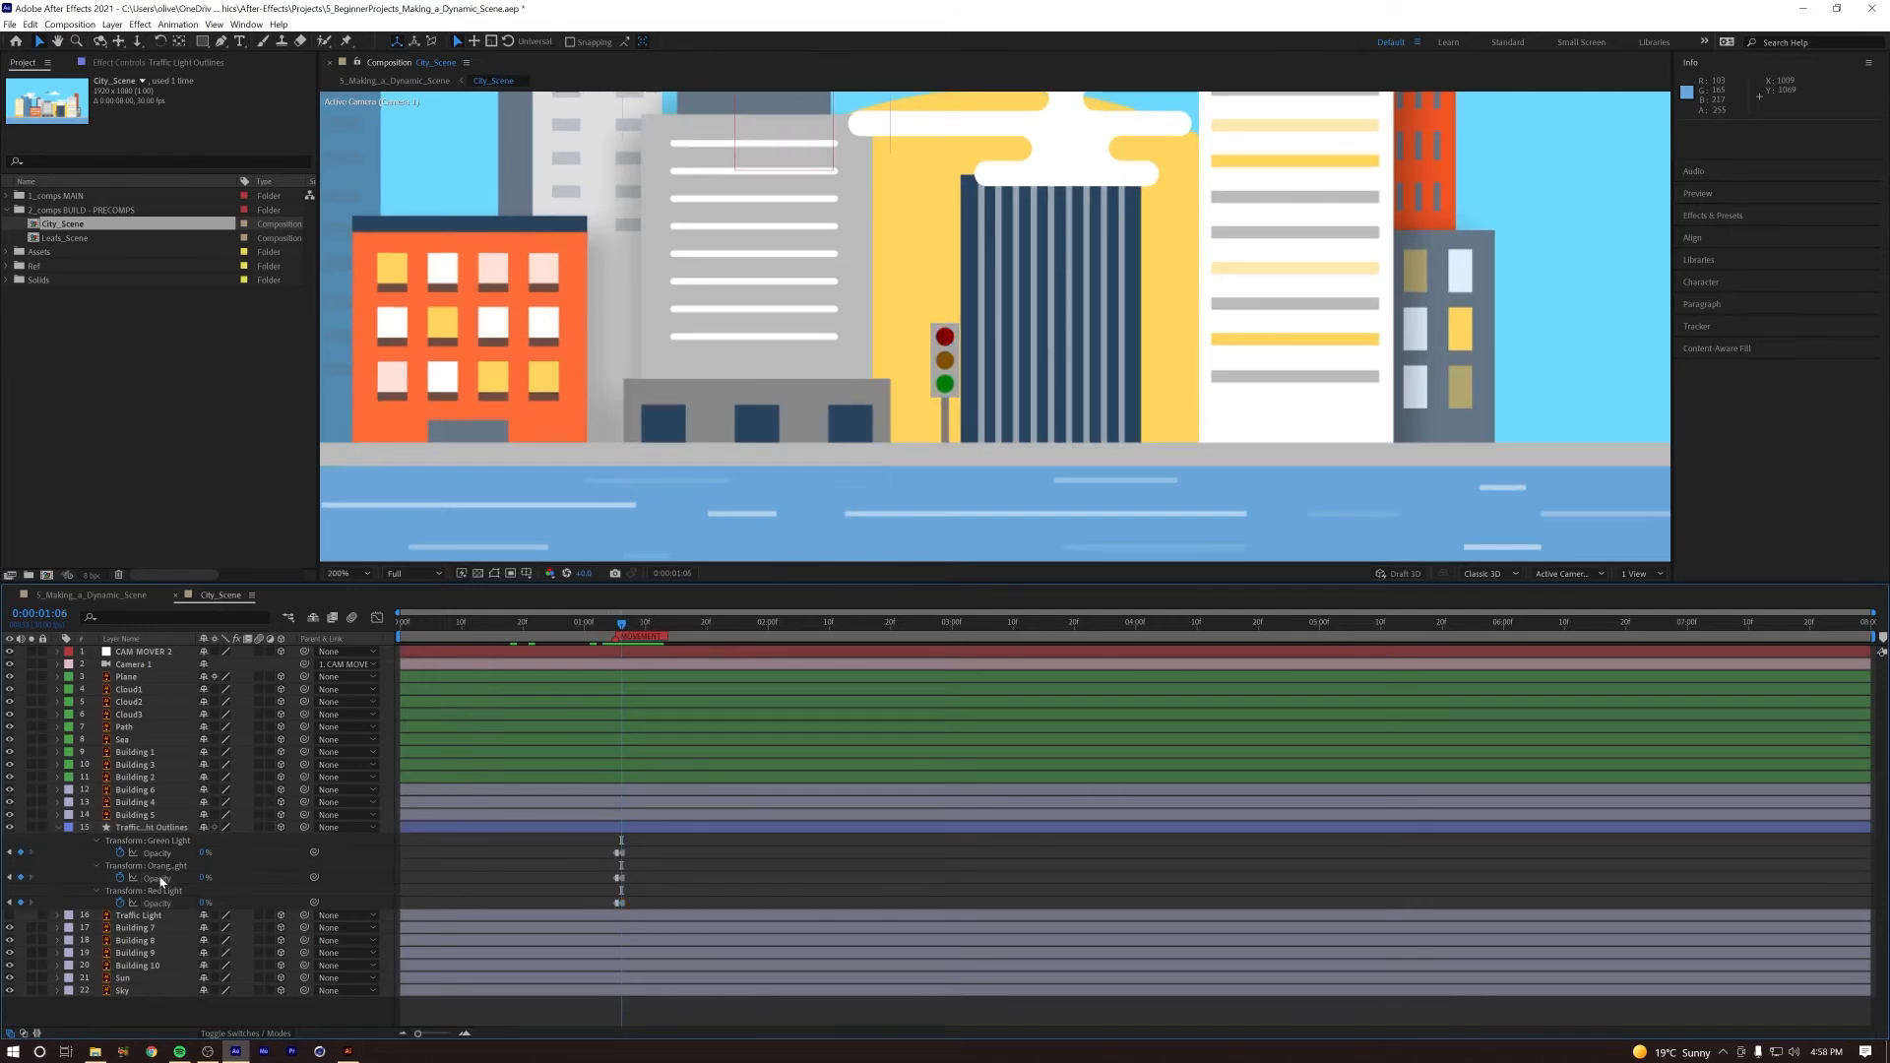
Step: Time-reverse the Red Light Opacity keyframes and preview the switch from 0:00:01:03
{"action": "left_click", "coordinate": [618, 903]}
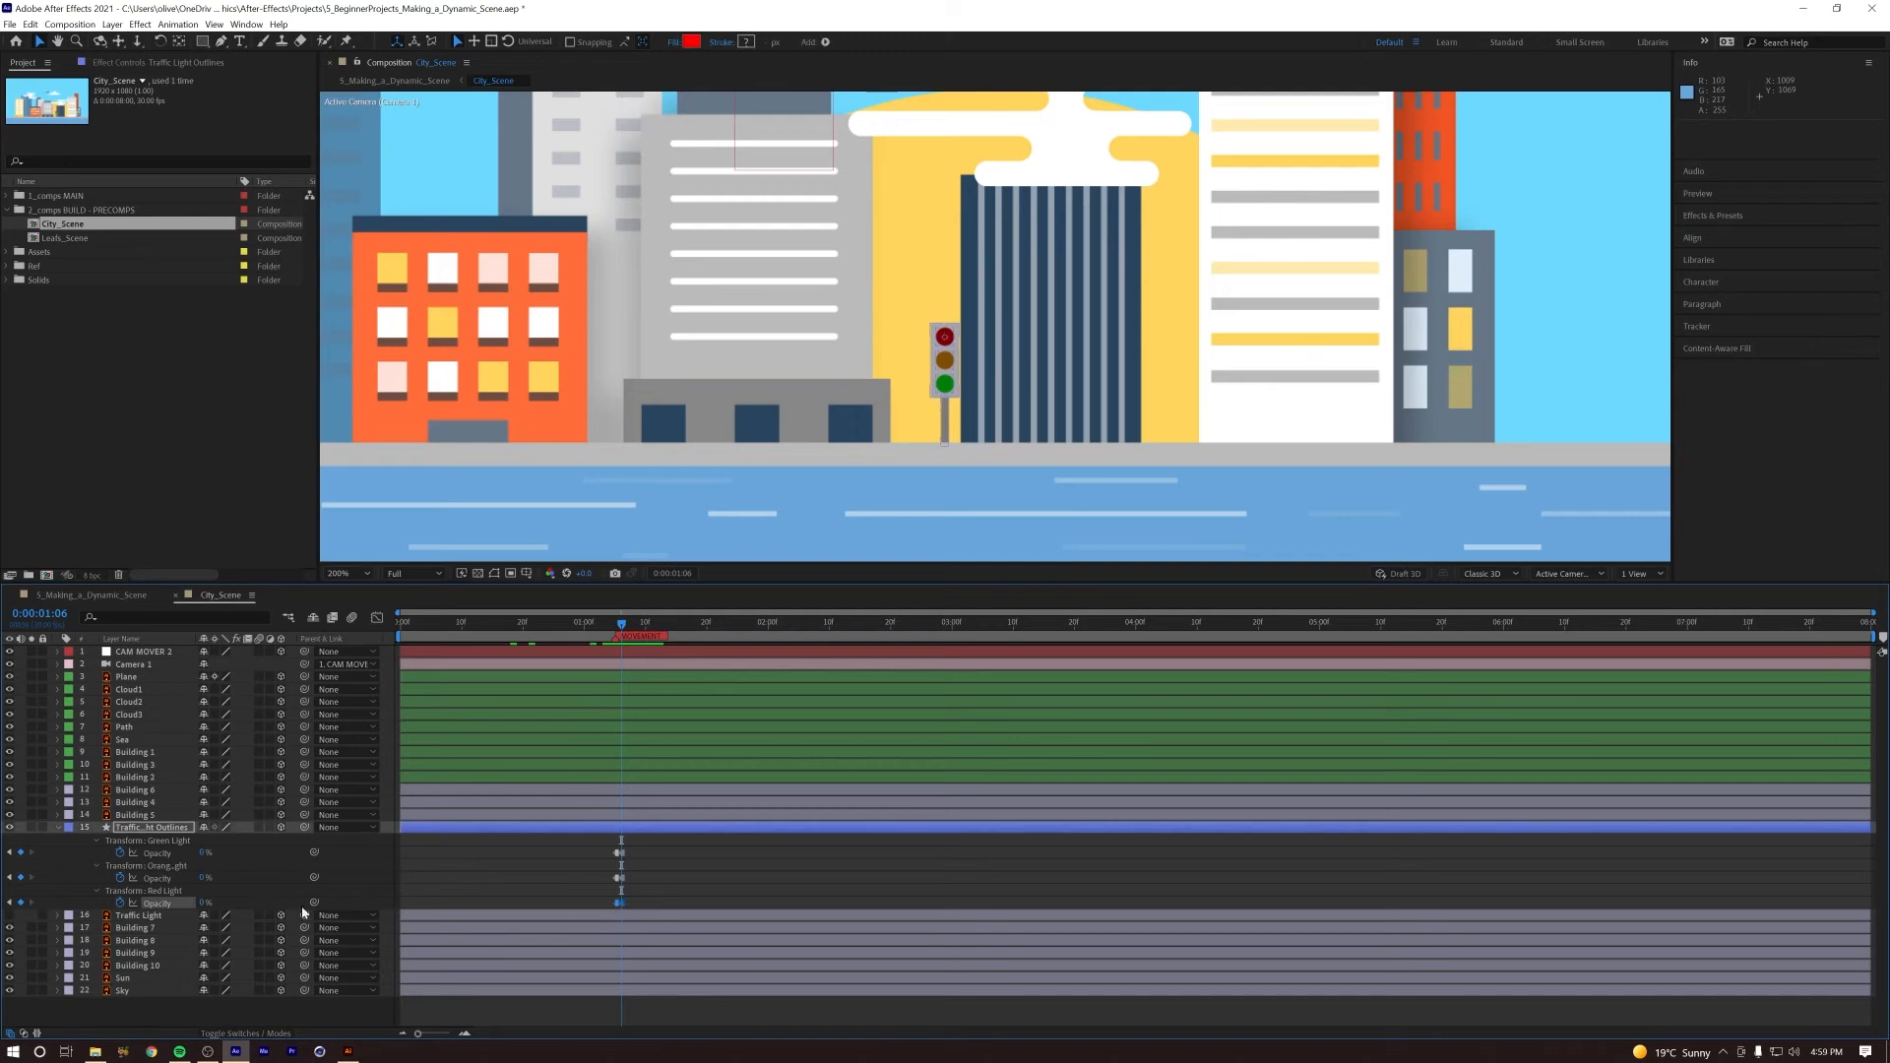
{"action": "right_click", "coordinate": [618, 904]}
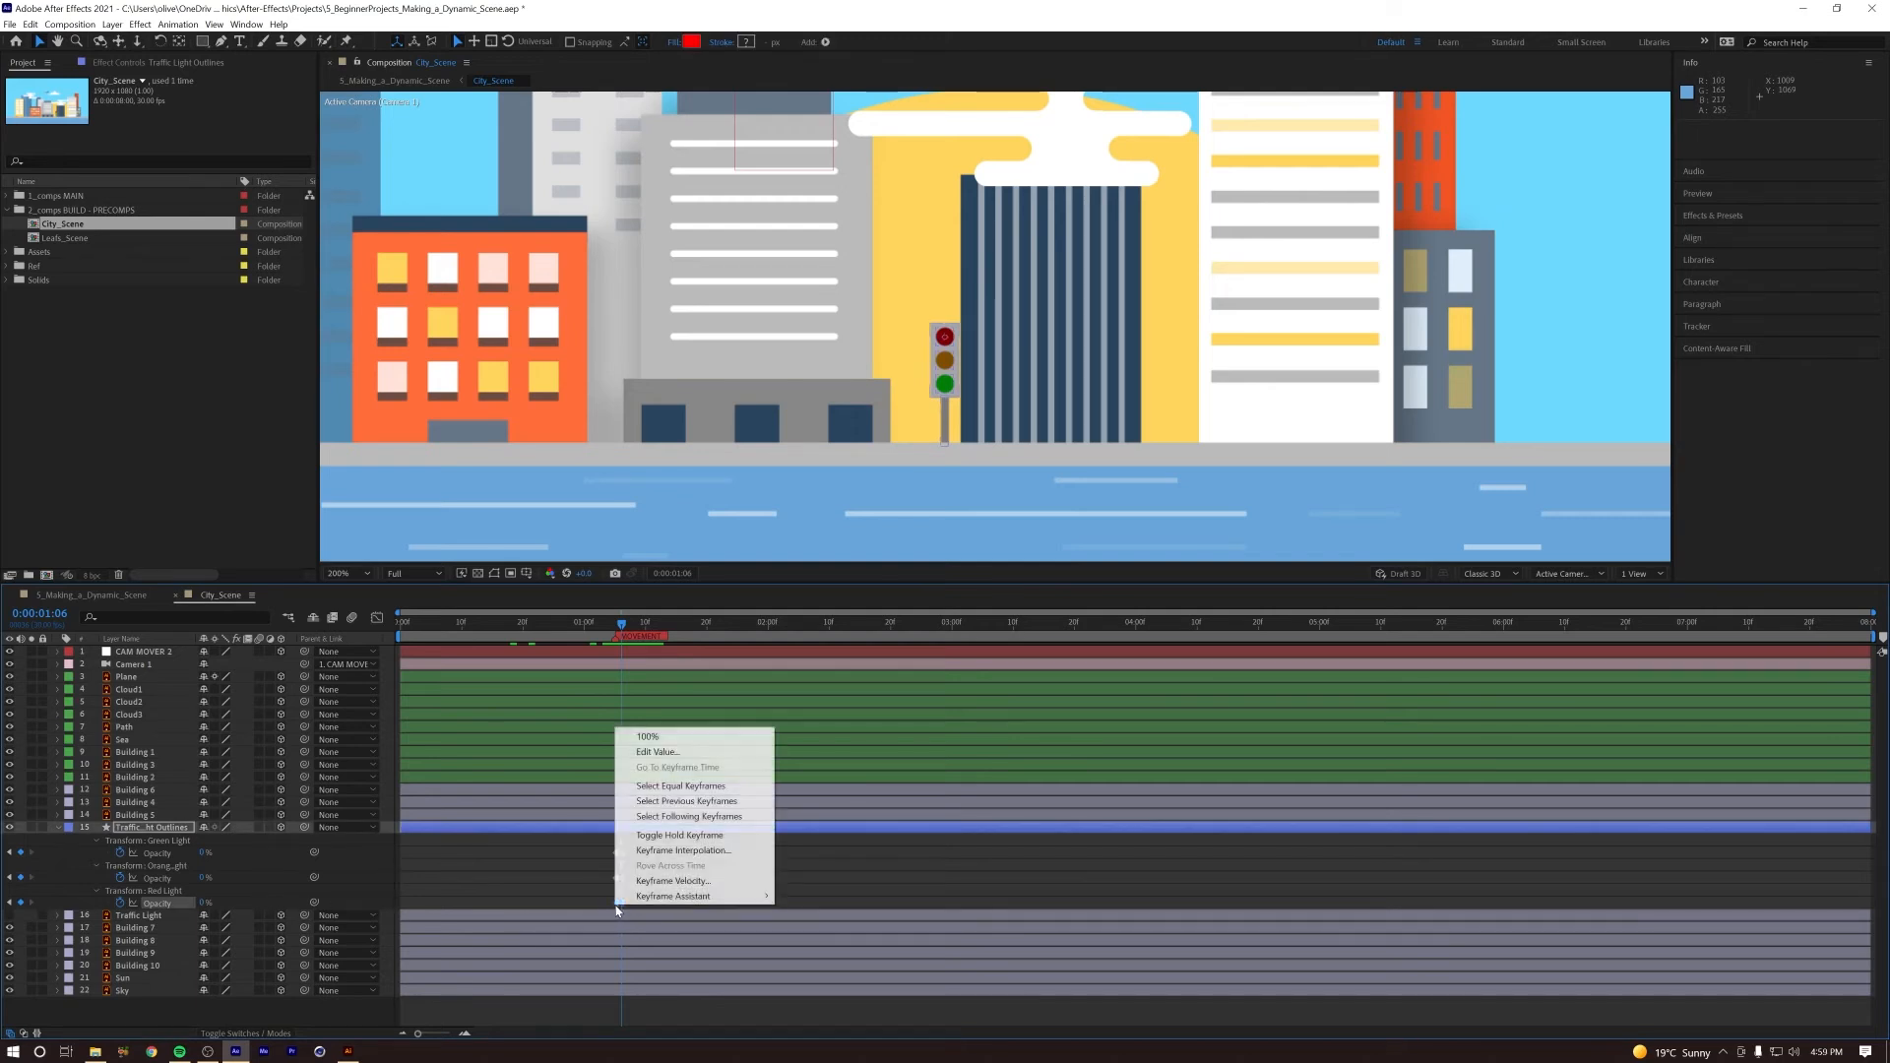
{"action": "mouse_move", "coordinate": [689, 896]}
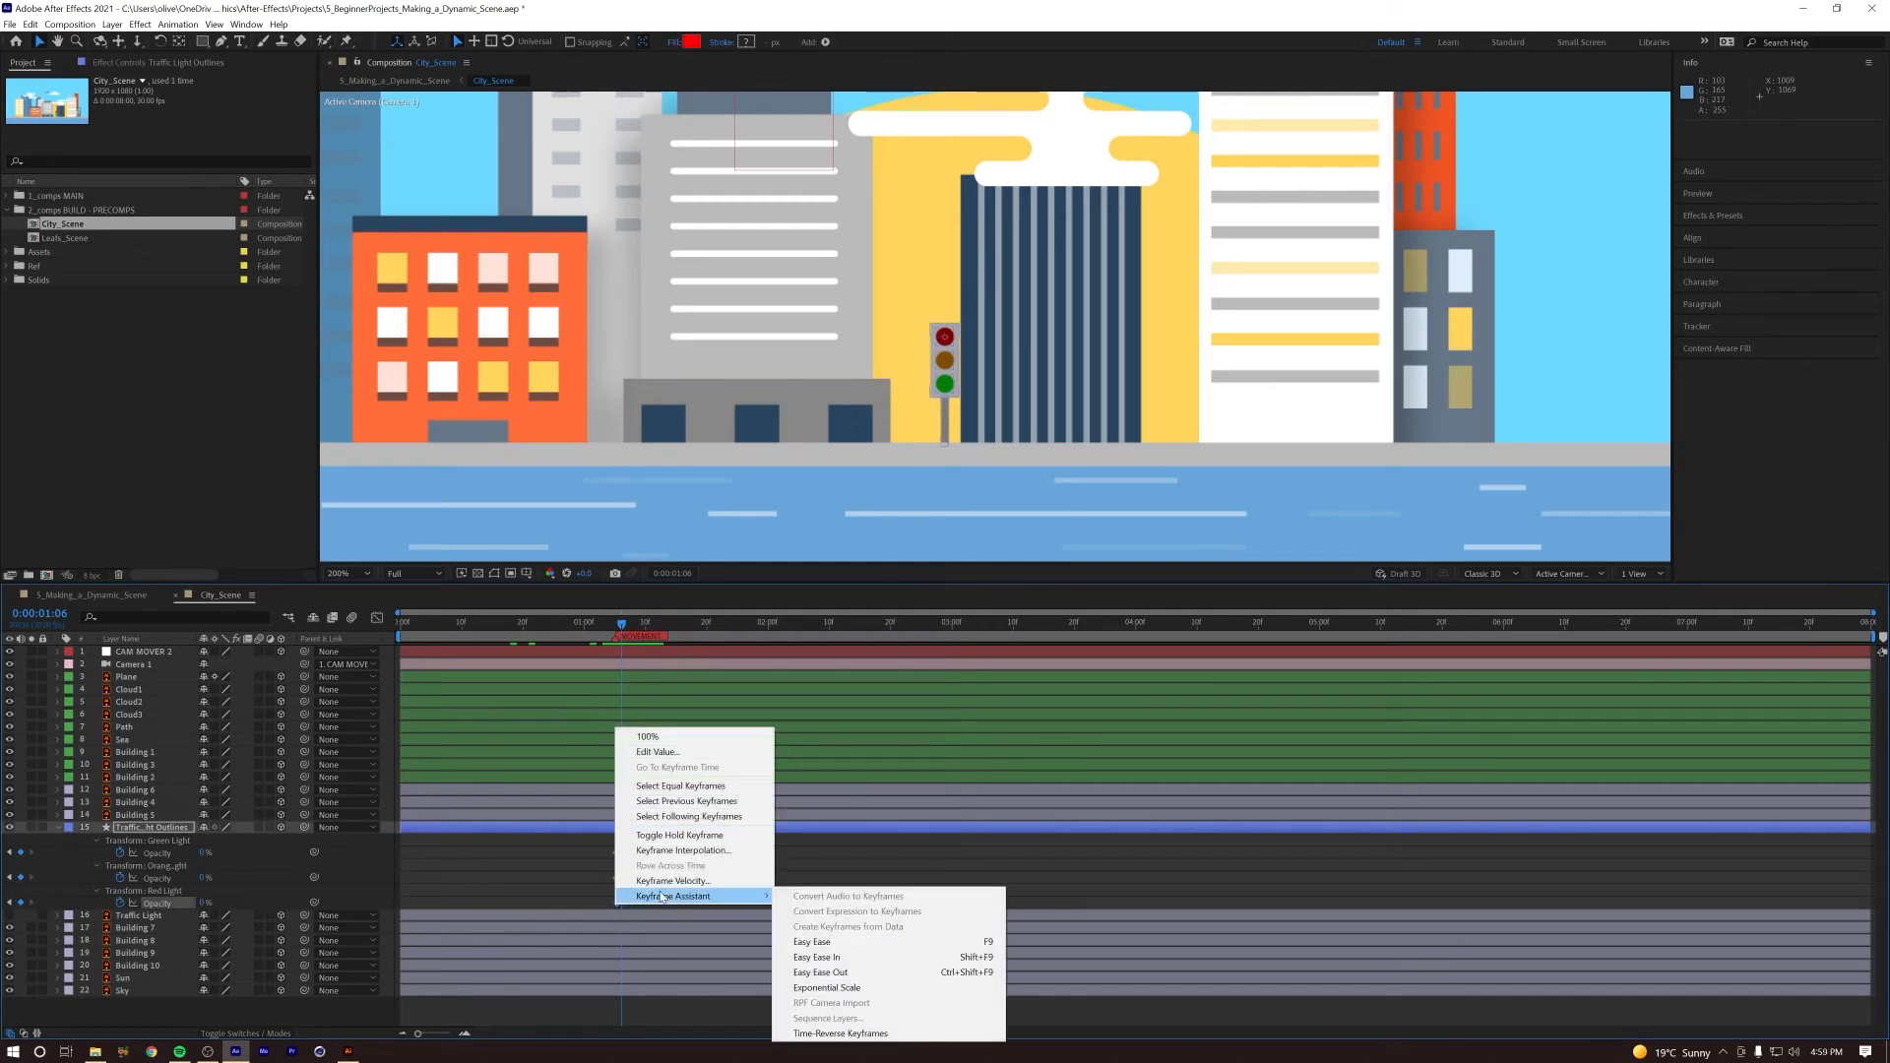
{"action": "left_click", "coordinate": [837, 1034]}
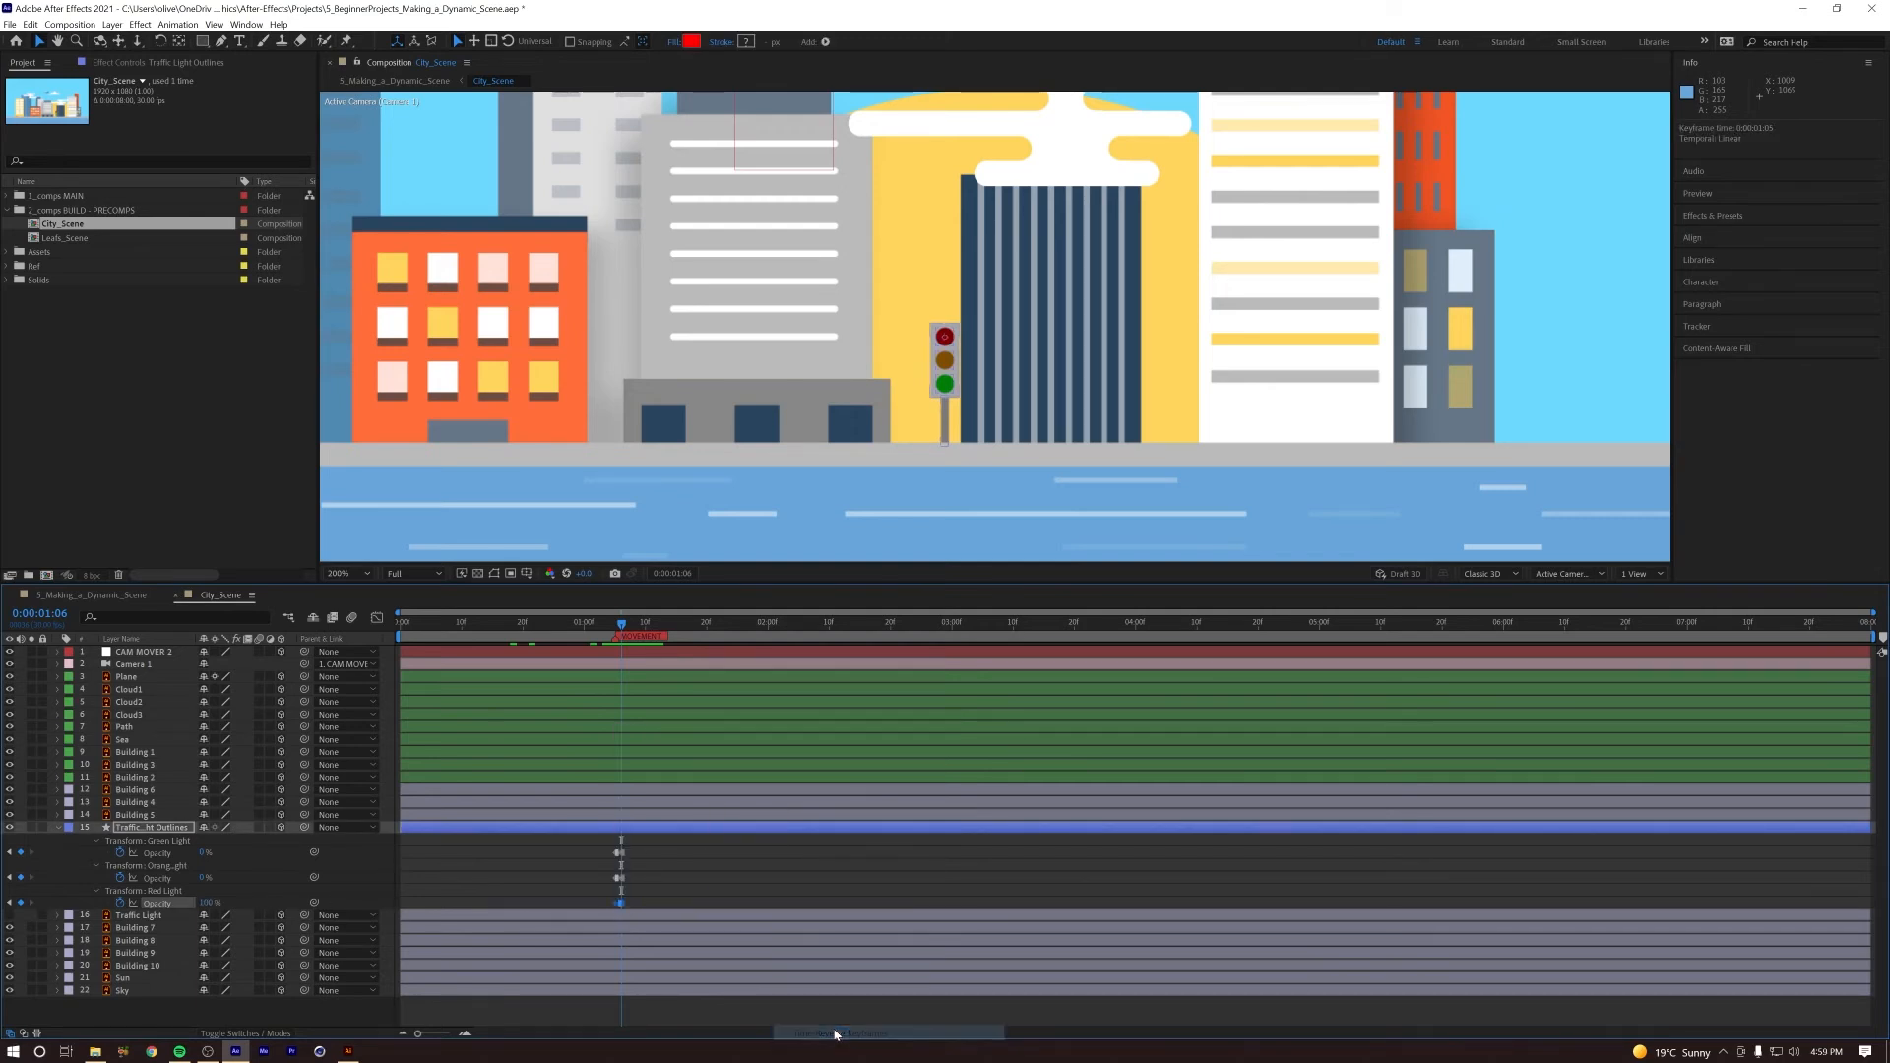
{"action": "left_click", "coordinate": [603, 626]}
{"action": "key", "text": "space"}
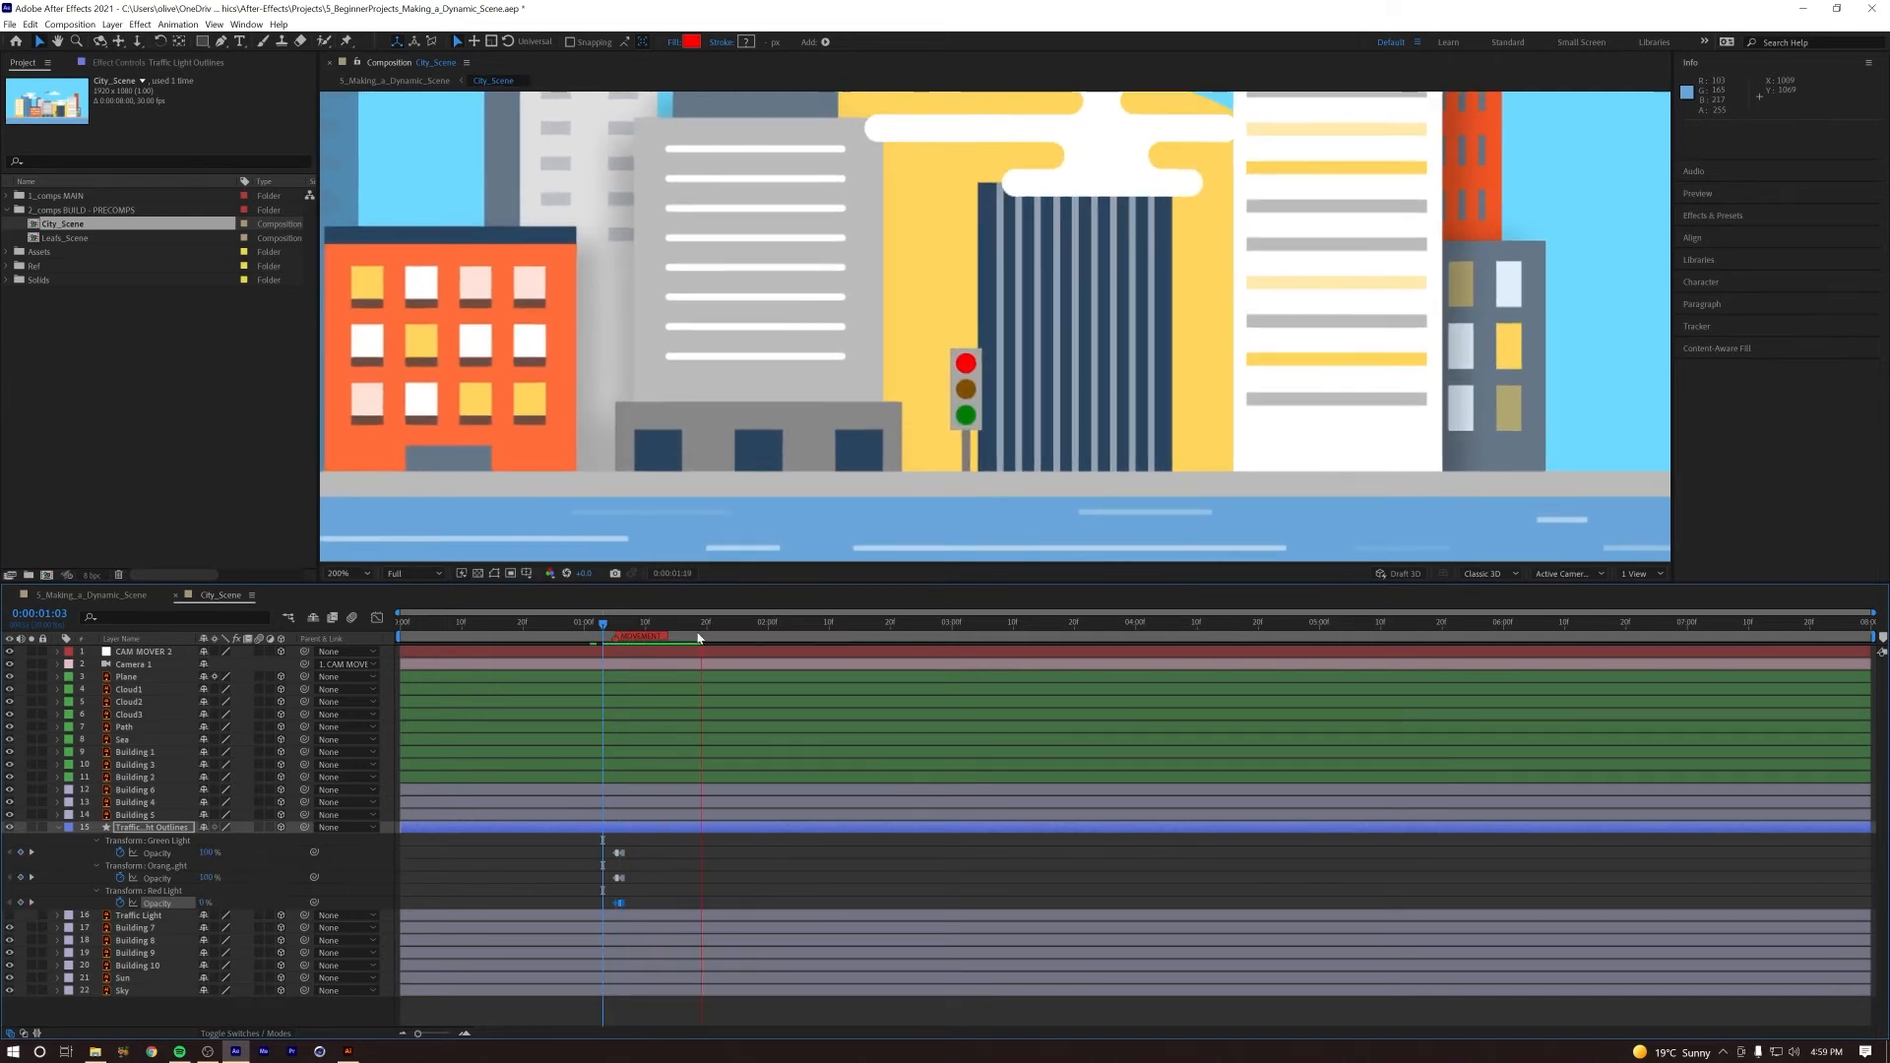
Step: Go to 0:00:01:05 and time-reverse the Orange Light Opacity keyframes
{"action": "left_click", "coordinate": [615, 631]}
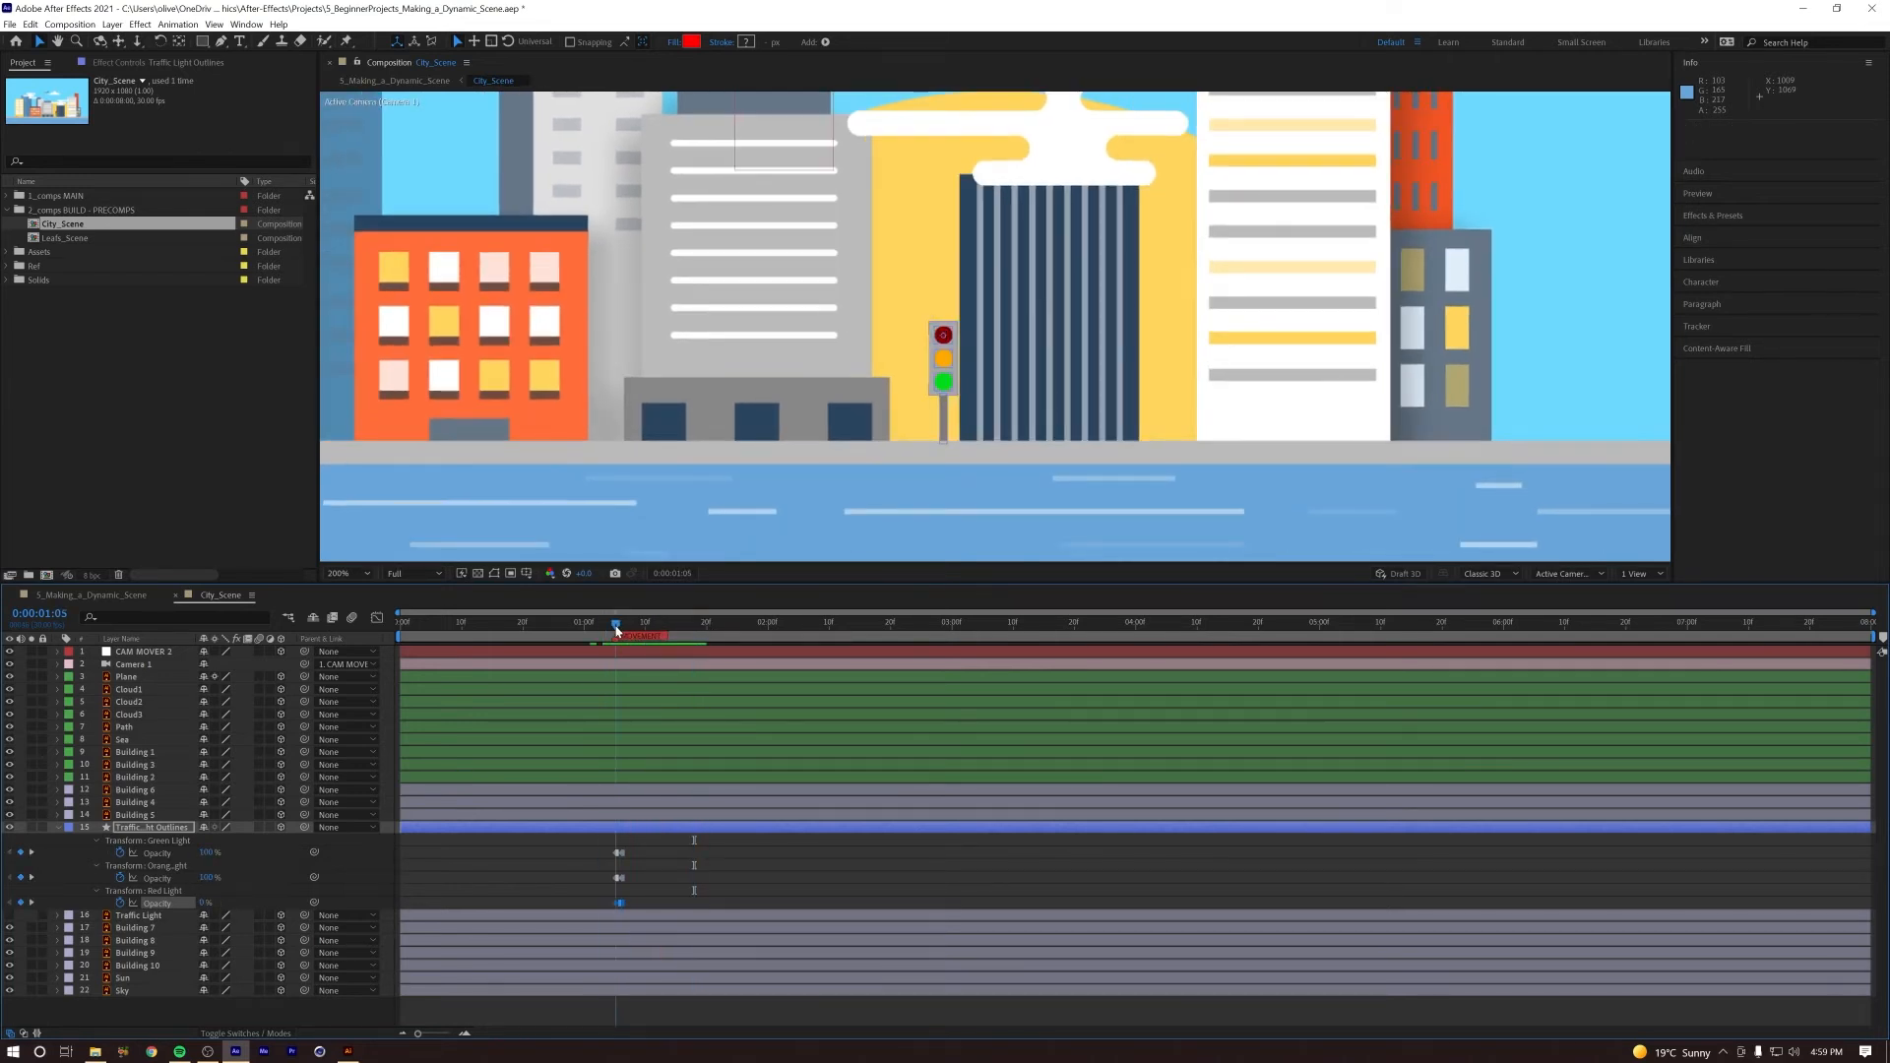
{"action": "left_click", "coordinate": [618, 879]}
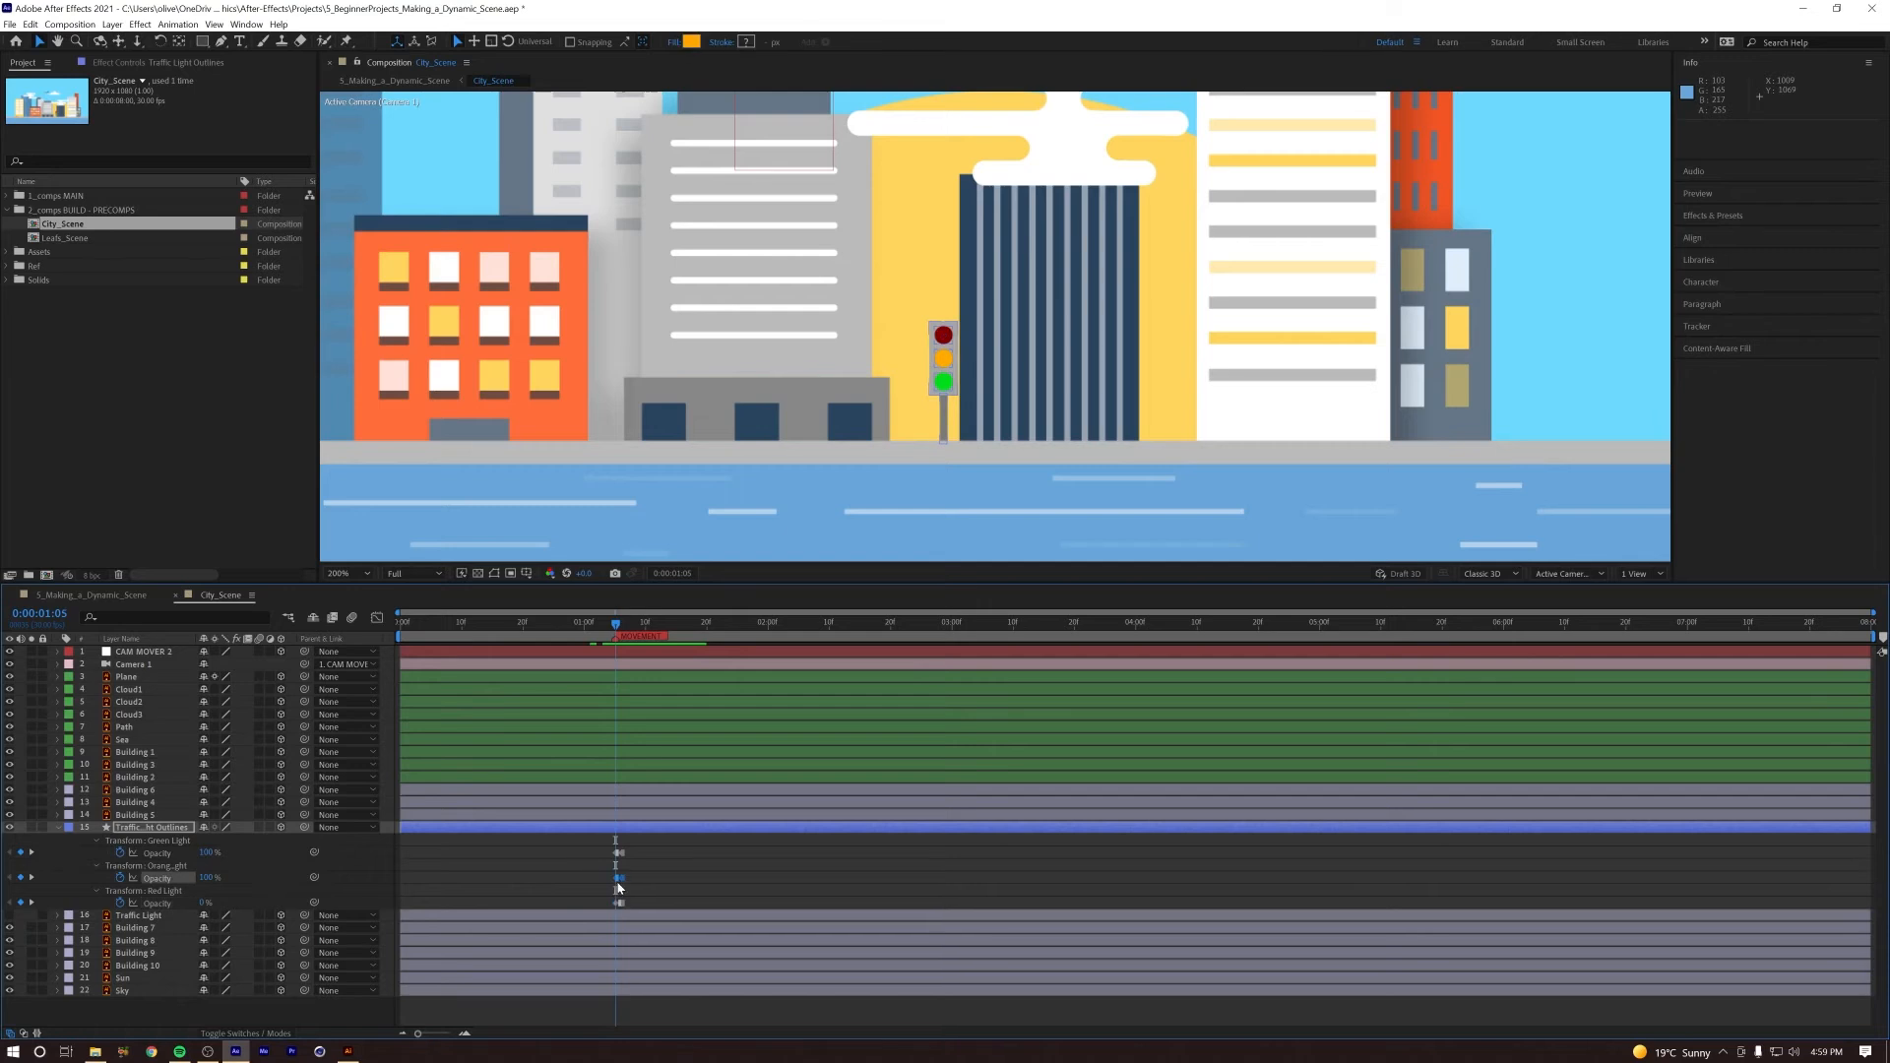
{"action": "right_click", "coordinate": [621, 878]}
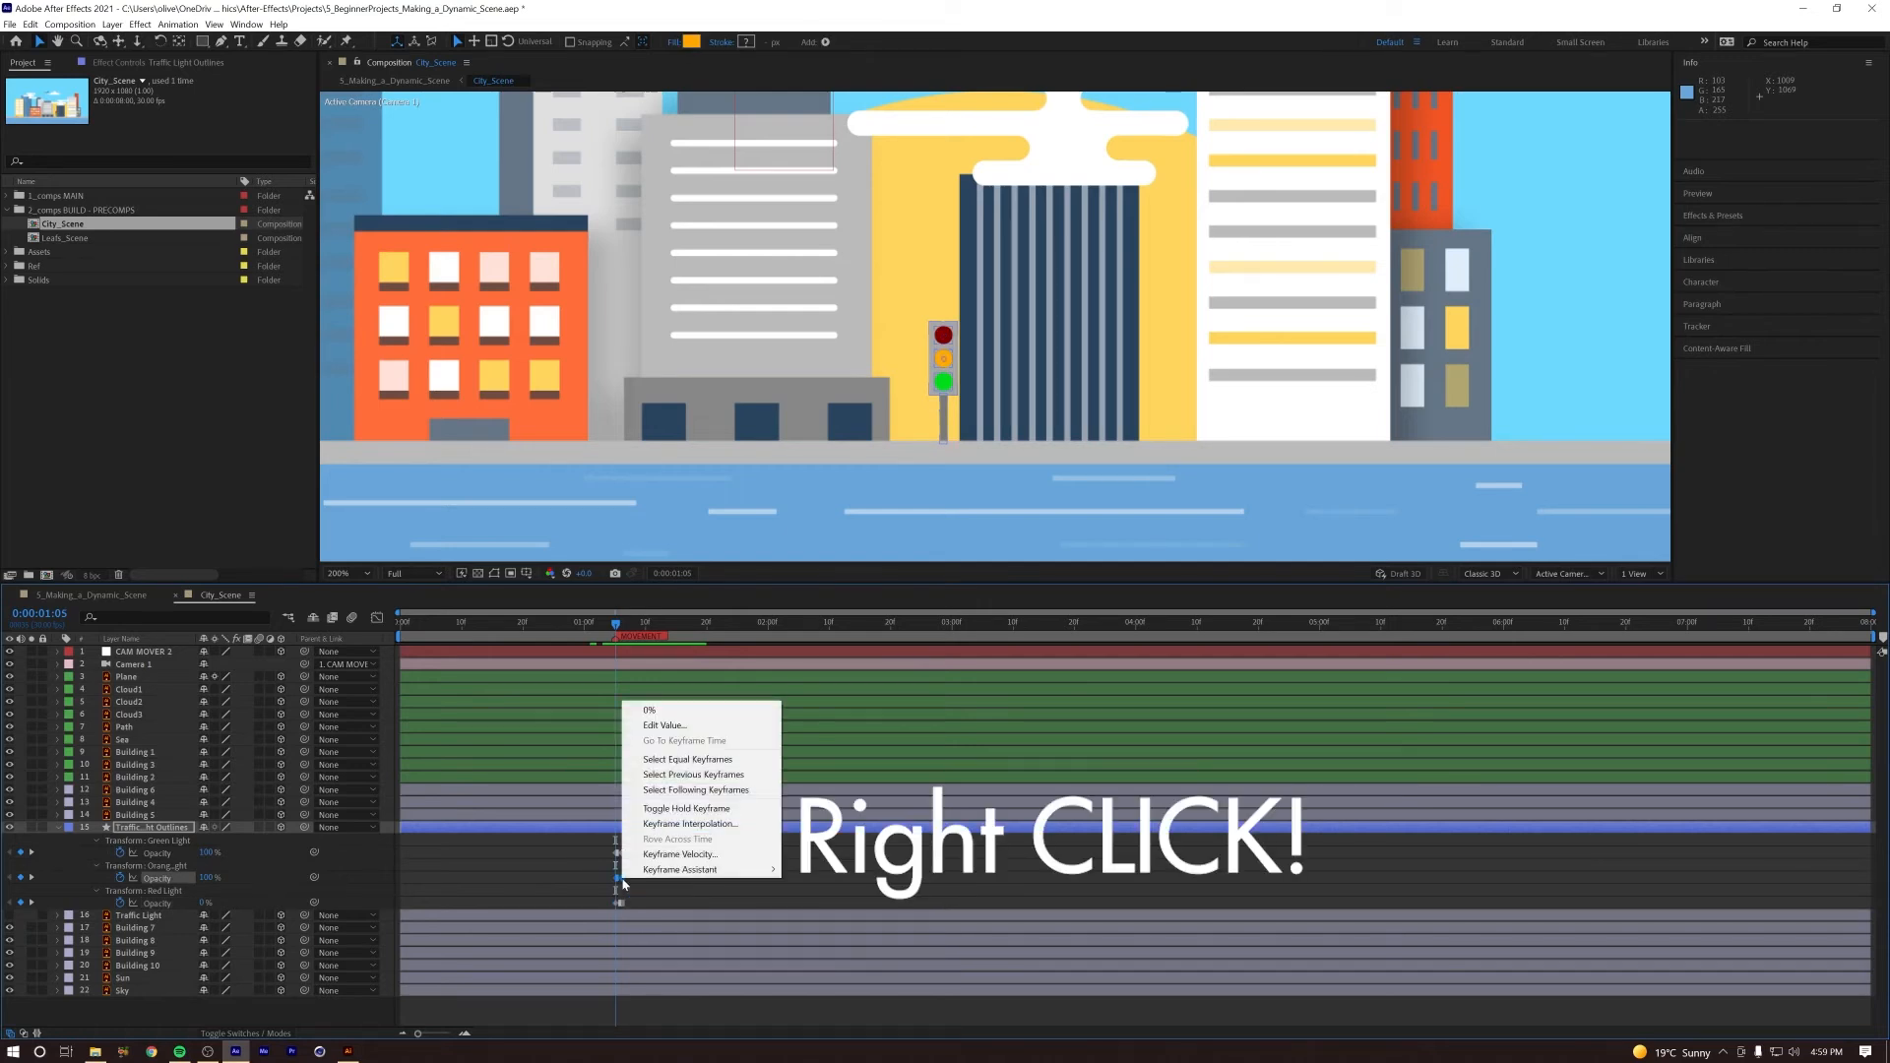
{"action": "mouse_move", "coordinate": [667, 872]}
{"action": "left_click", "coordinate": [829, 1006]}
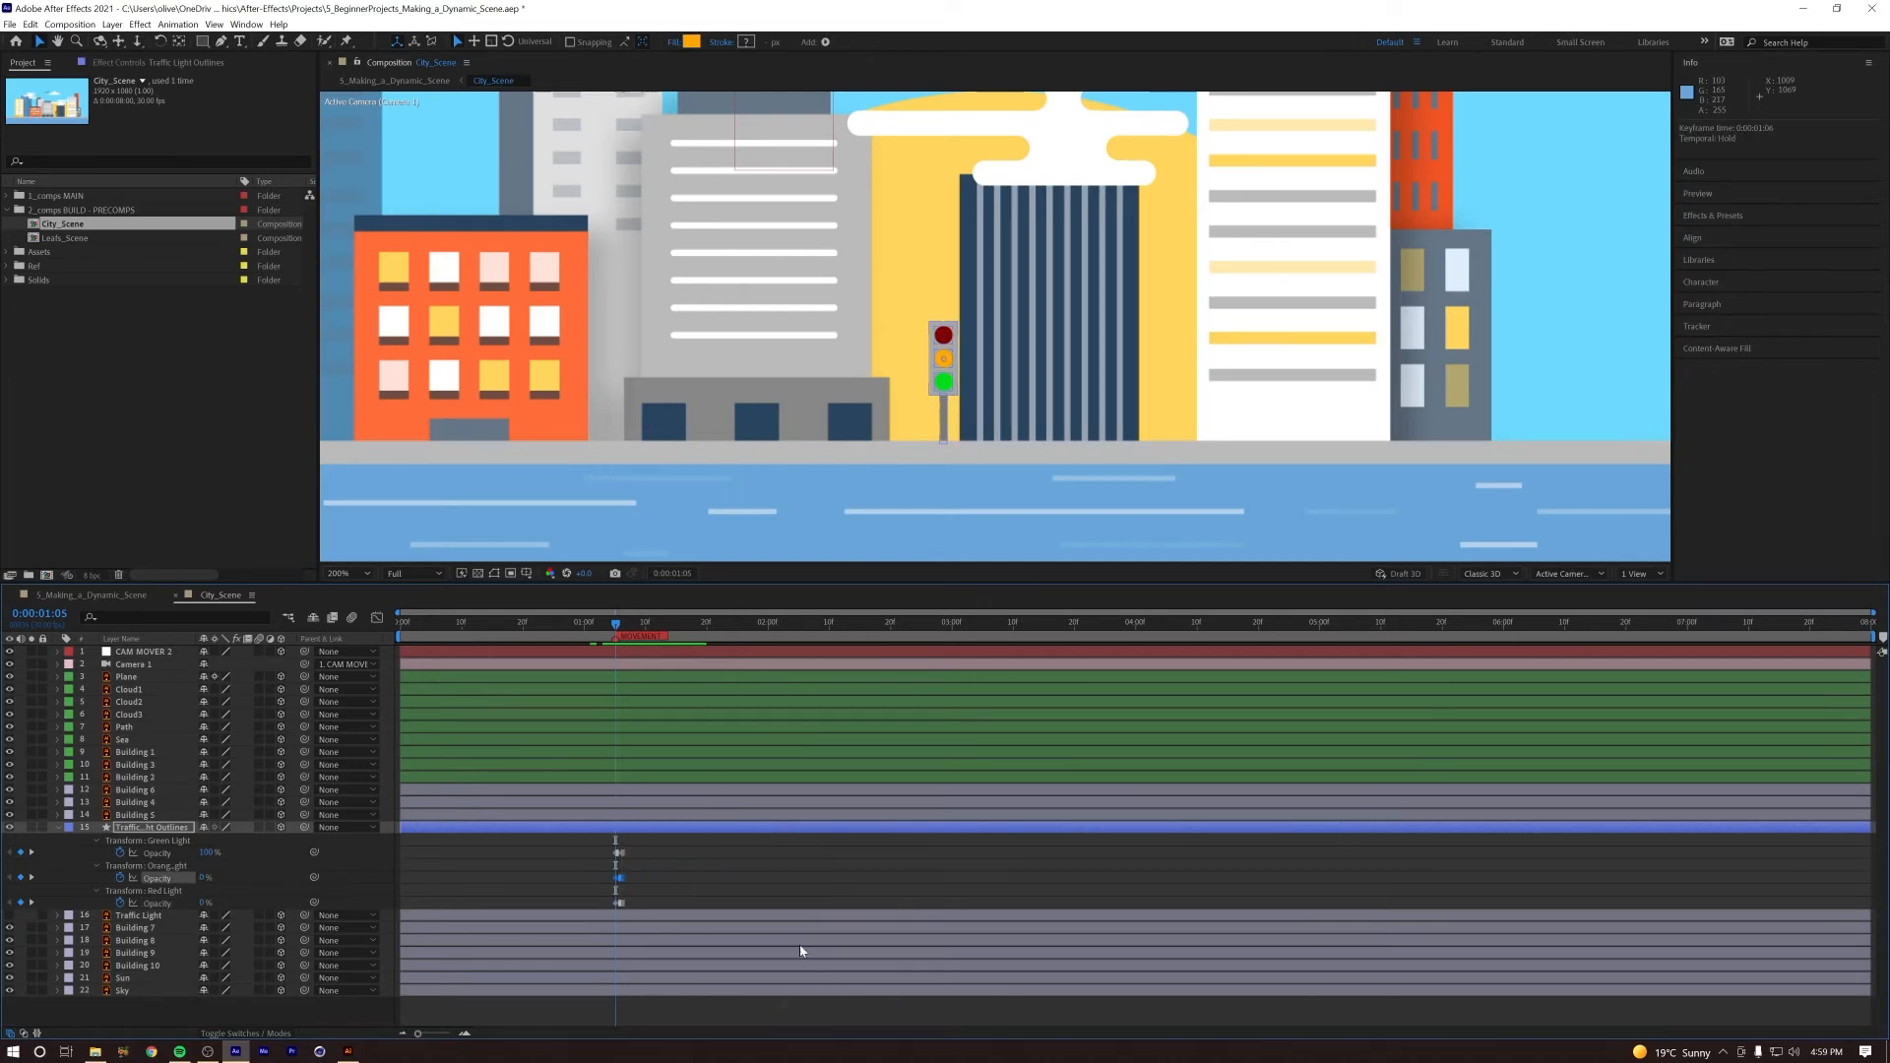
Step: Move the two Orange Light Opacity keyframes to just after the three-second mark and preview the timing from 0:00:01:02
{"action": "left_click_drag", "start_coordinate": [619, 878], "coordinate": [820, 885]}
{"action": "left_click_drag", "start_coordinate": [970, 879], "coordinate": [996, 878]}
{"action": "key", "text": "space"}
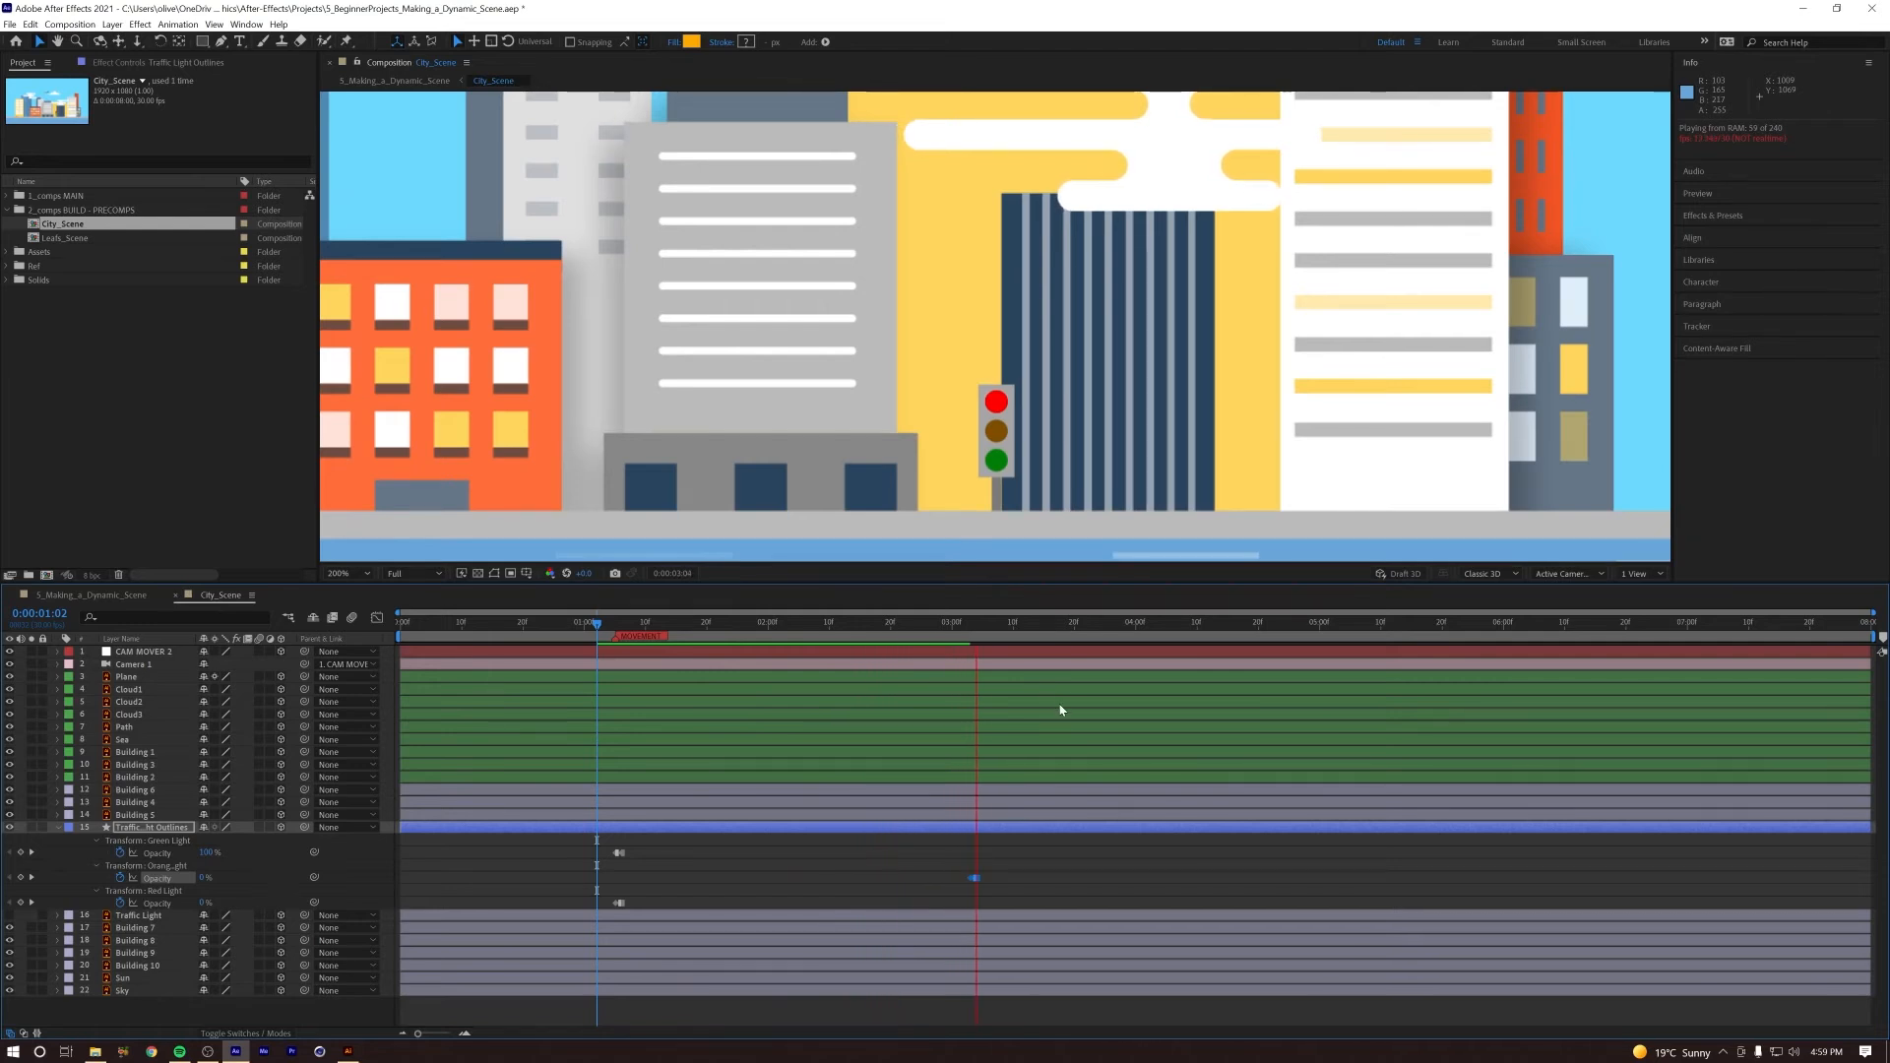
{"action": "key", "text": "space"}
Step: Copy the Green Light Opacity keyframes, paste them at 0:00:03:10 and time-reverse the pasted pair
{"action": "left_click", "coordinate": [619, 902]}
{"action": "left_click_drag", "start_coordinate": [650, 853], "coordinate": [612, 866]}
{"action": "key", "text": "ctrl+c"}
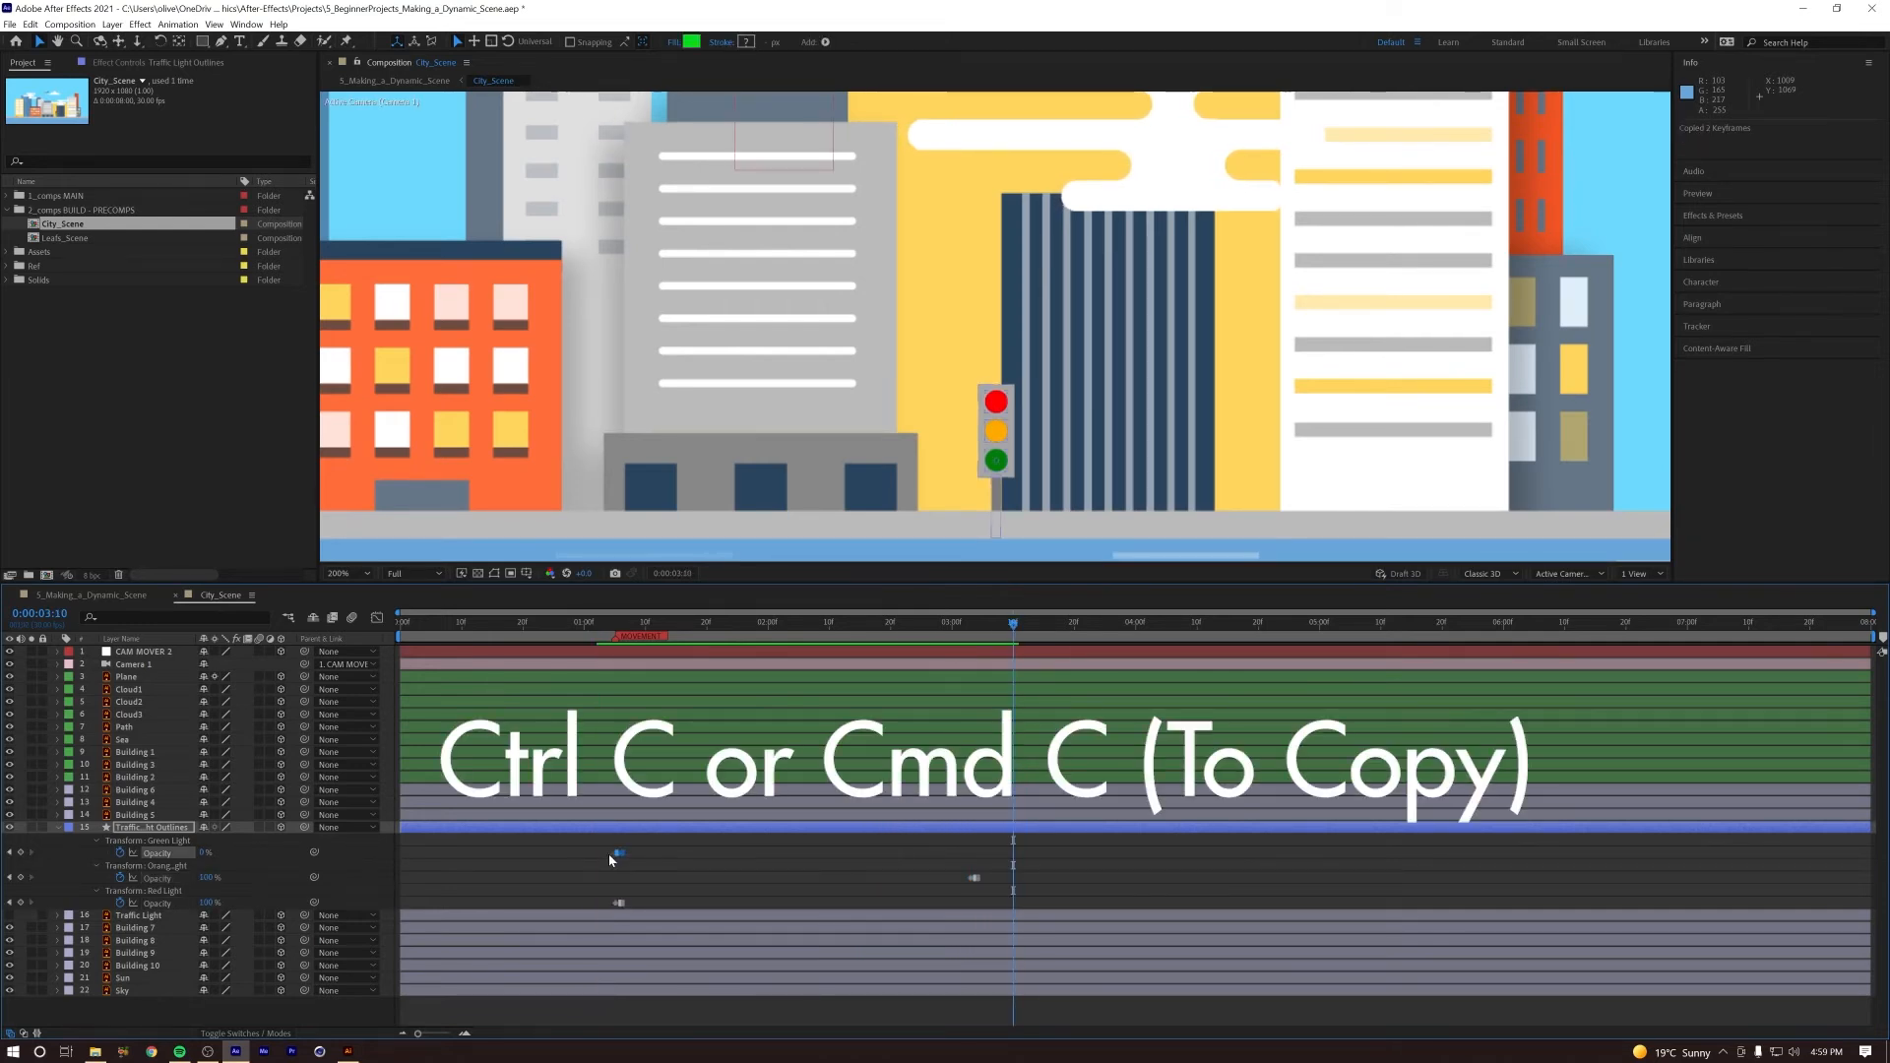
{"action": "key", "text": "ctrl+v"}
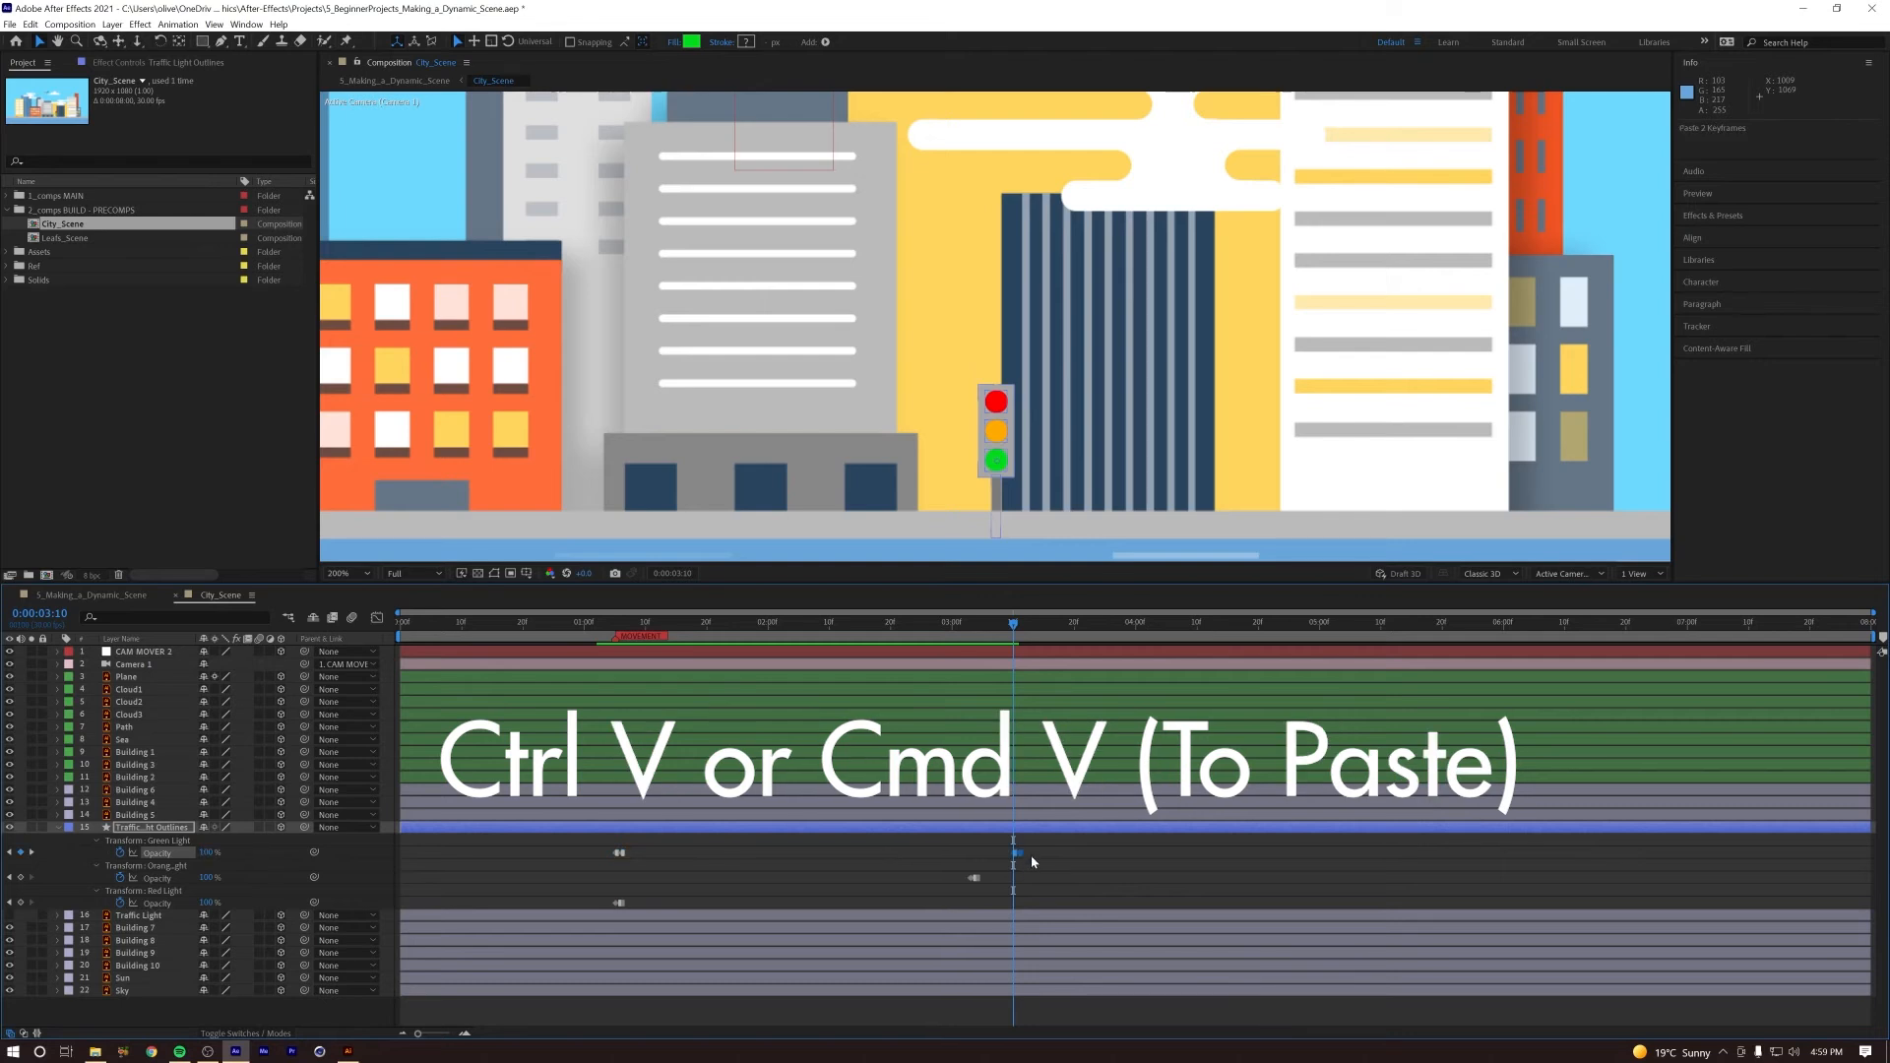
{"action": "right_click", "coordinate": [1015, 854]}
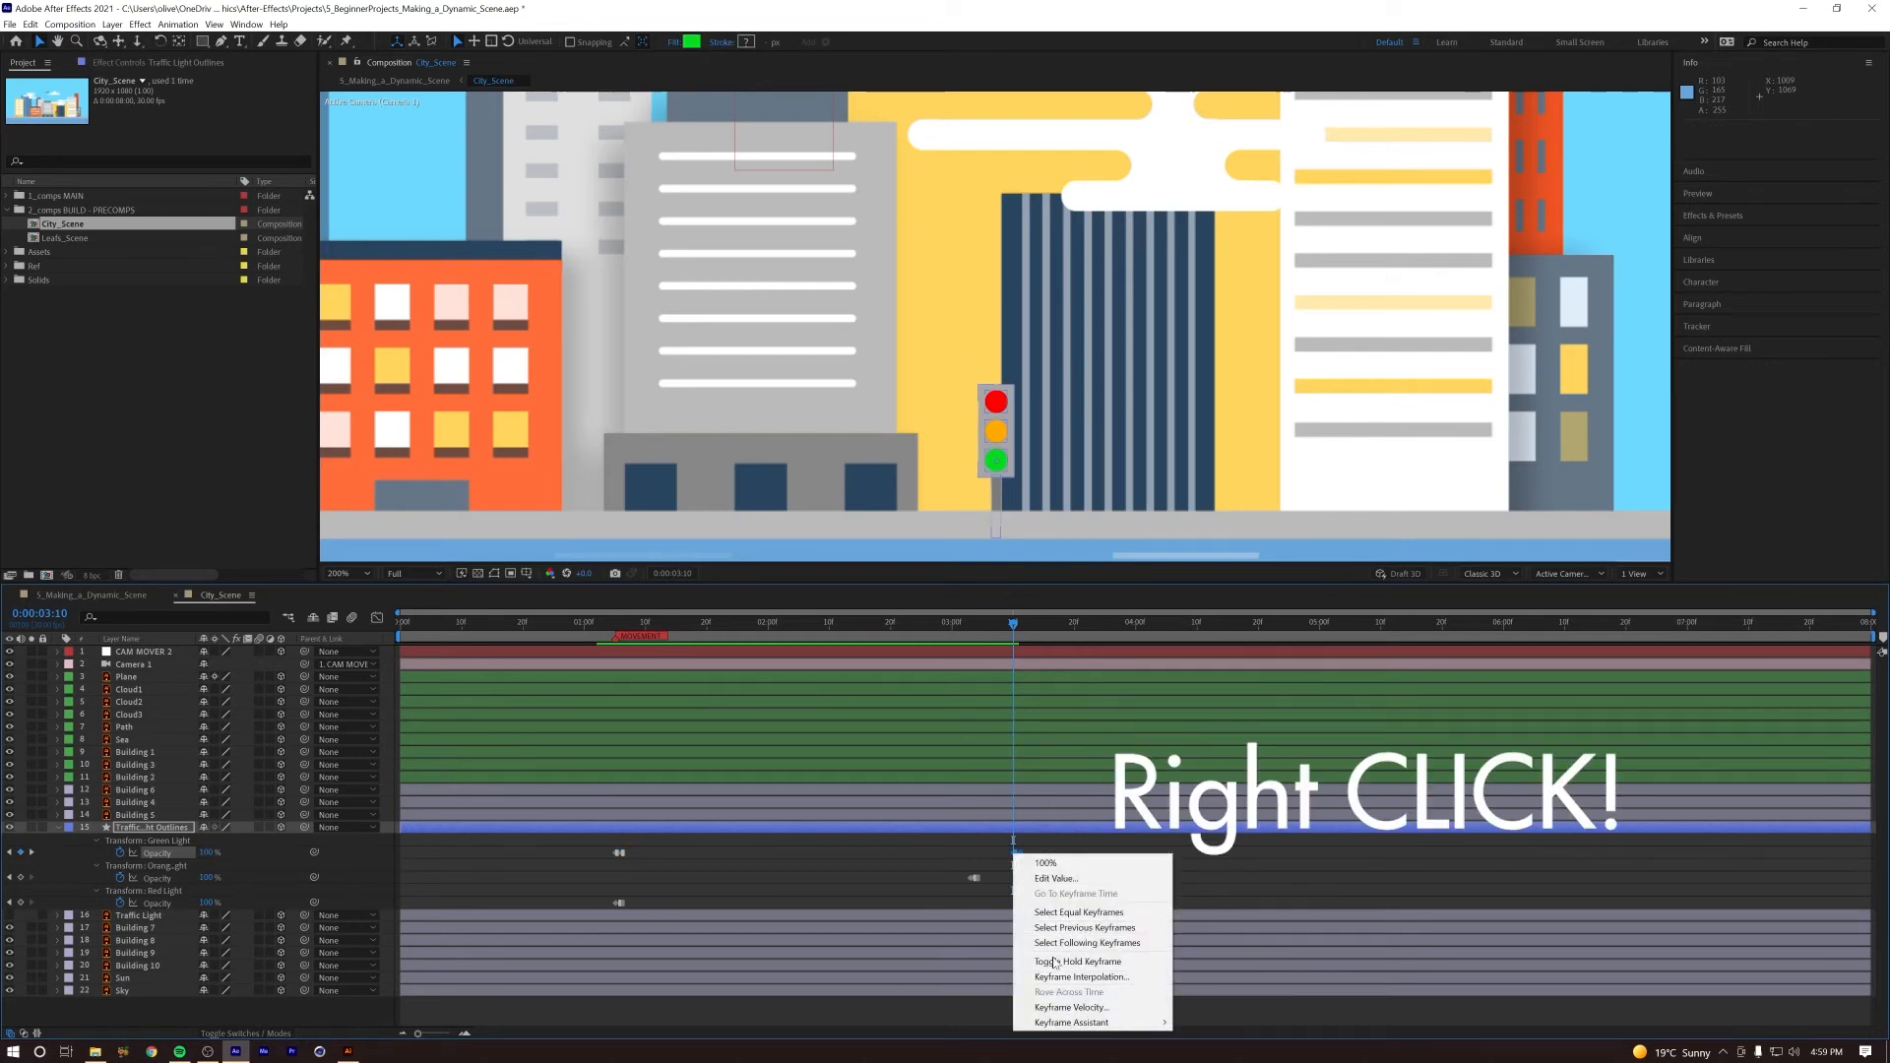
{"action": "mouse_move", "coordinate": [1083, 1023]}
{"action": "left_click", "coordinate": [1250, 1022]}
Step: Preview the traffic light's colour changes from 0:00:03:07, and again from 0:00:01:05
{"action": "left_click_drag", "start_coordinate": [999, 630], "coordinate": [991, 635]}
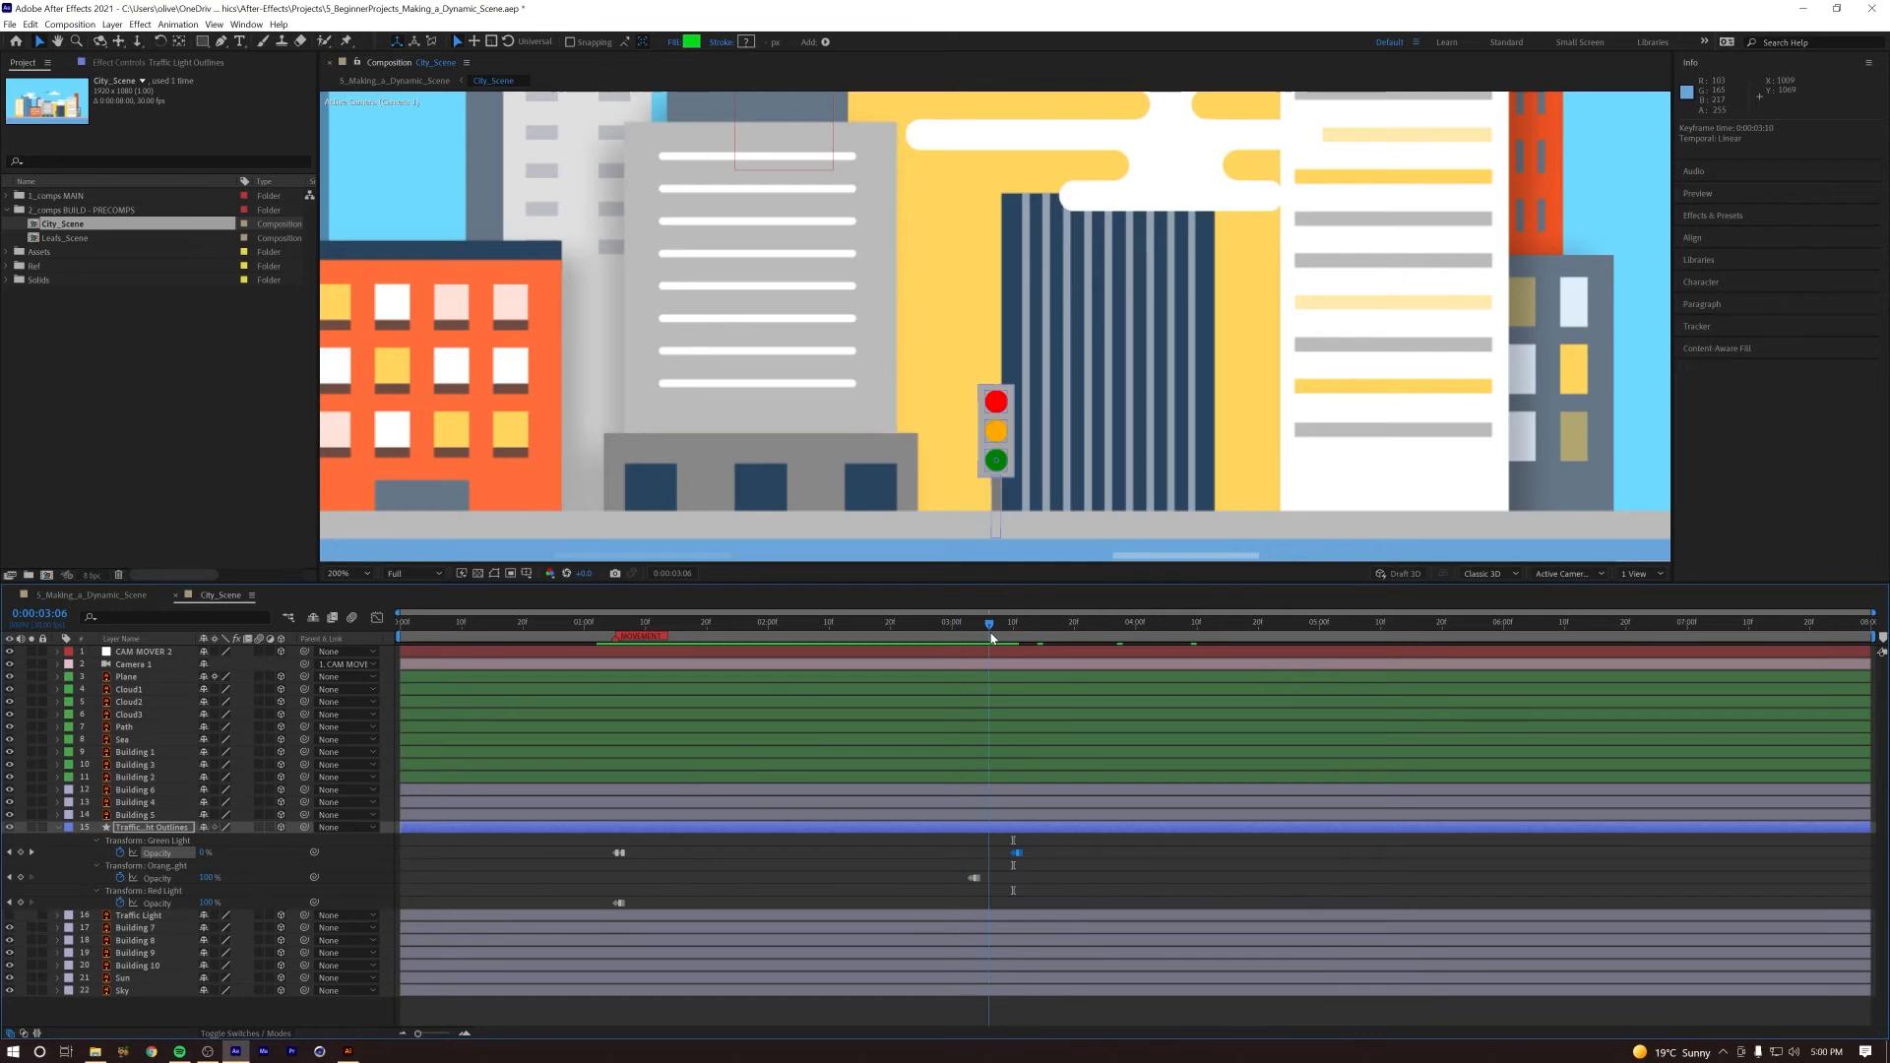
{"action": "key", "text": "space"}
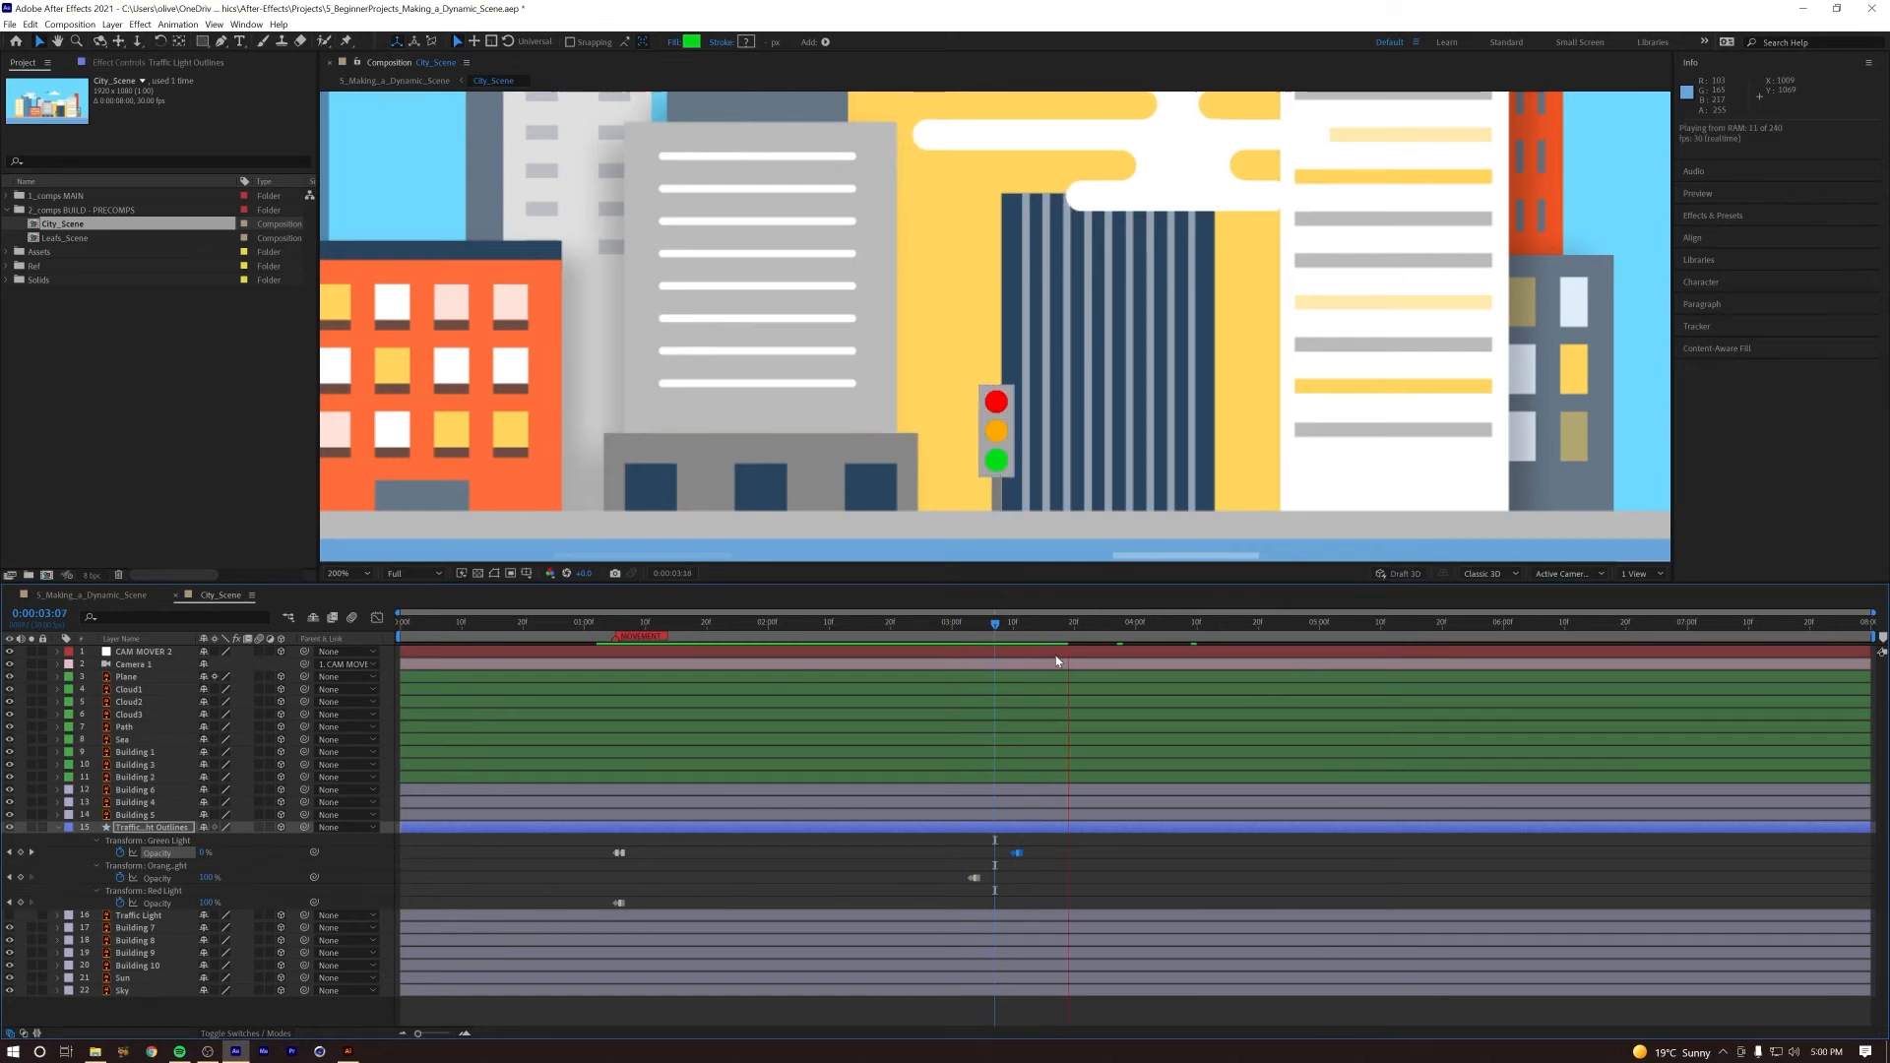
{"action": "key", "text": "space"}
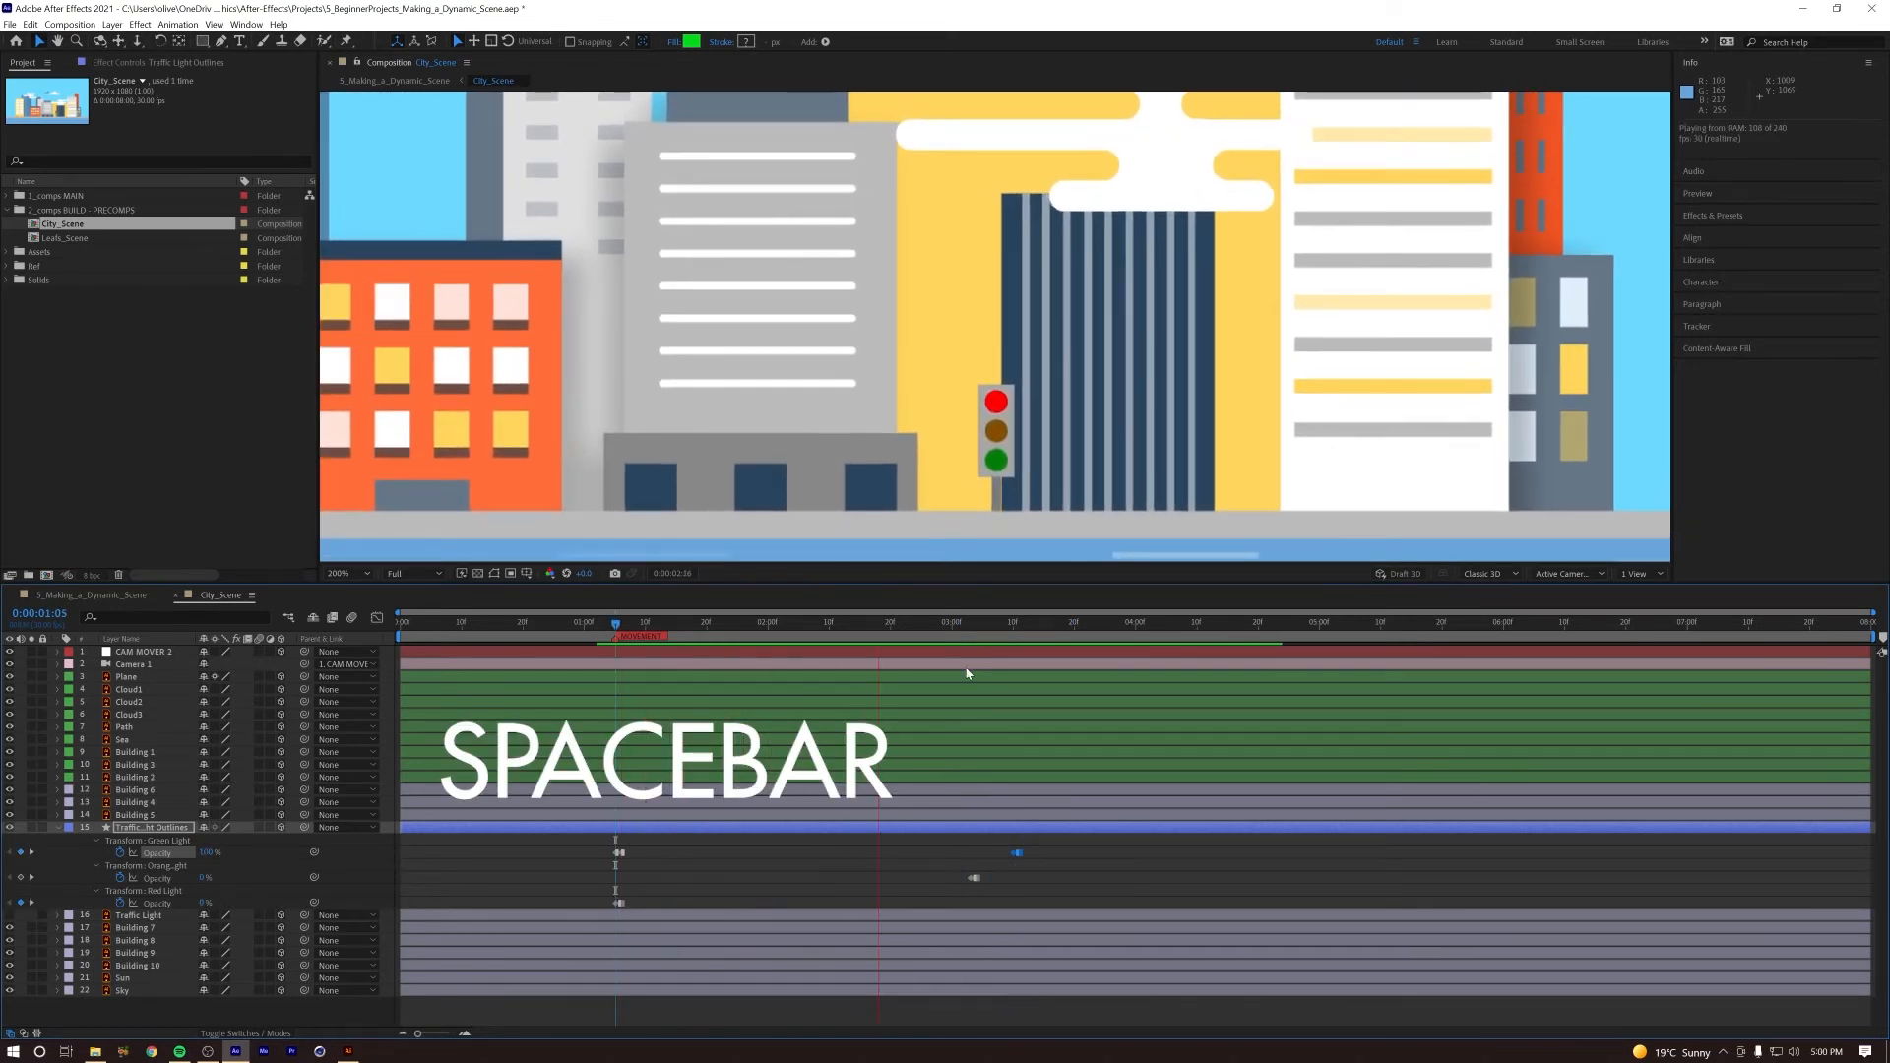
{"action": "key", "text": "space"}
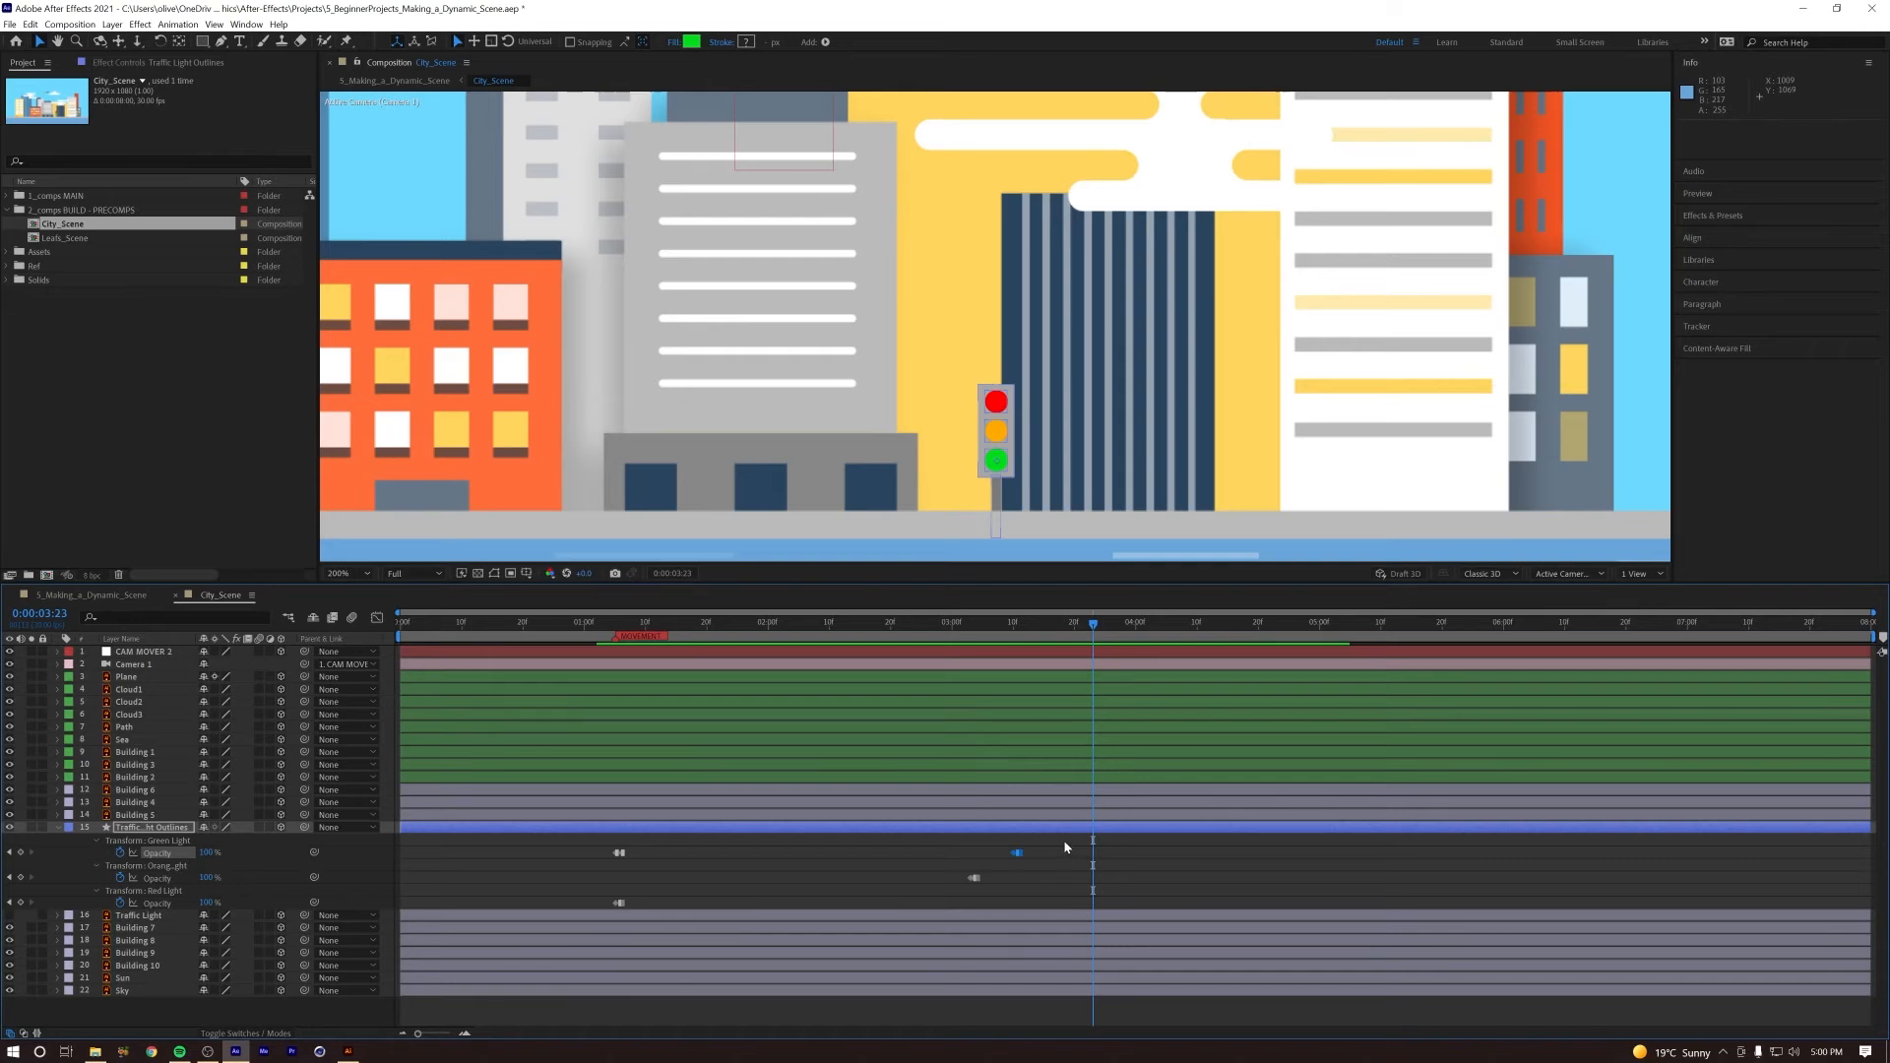
Step: Shift all traffic light Opacity keyframes so the sequence starts at 0:00:03:23, and preview it in the main S_Making_a_Dynamic_Scene composition
{"action": "left_click_drag", "start_coordinate": [1066, 839], "coordinate": [1097, 912]}
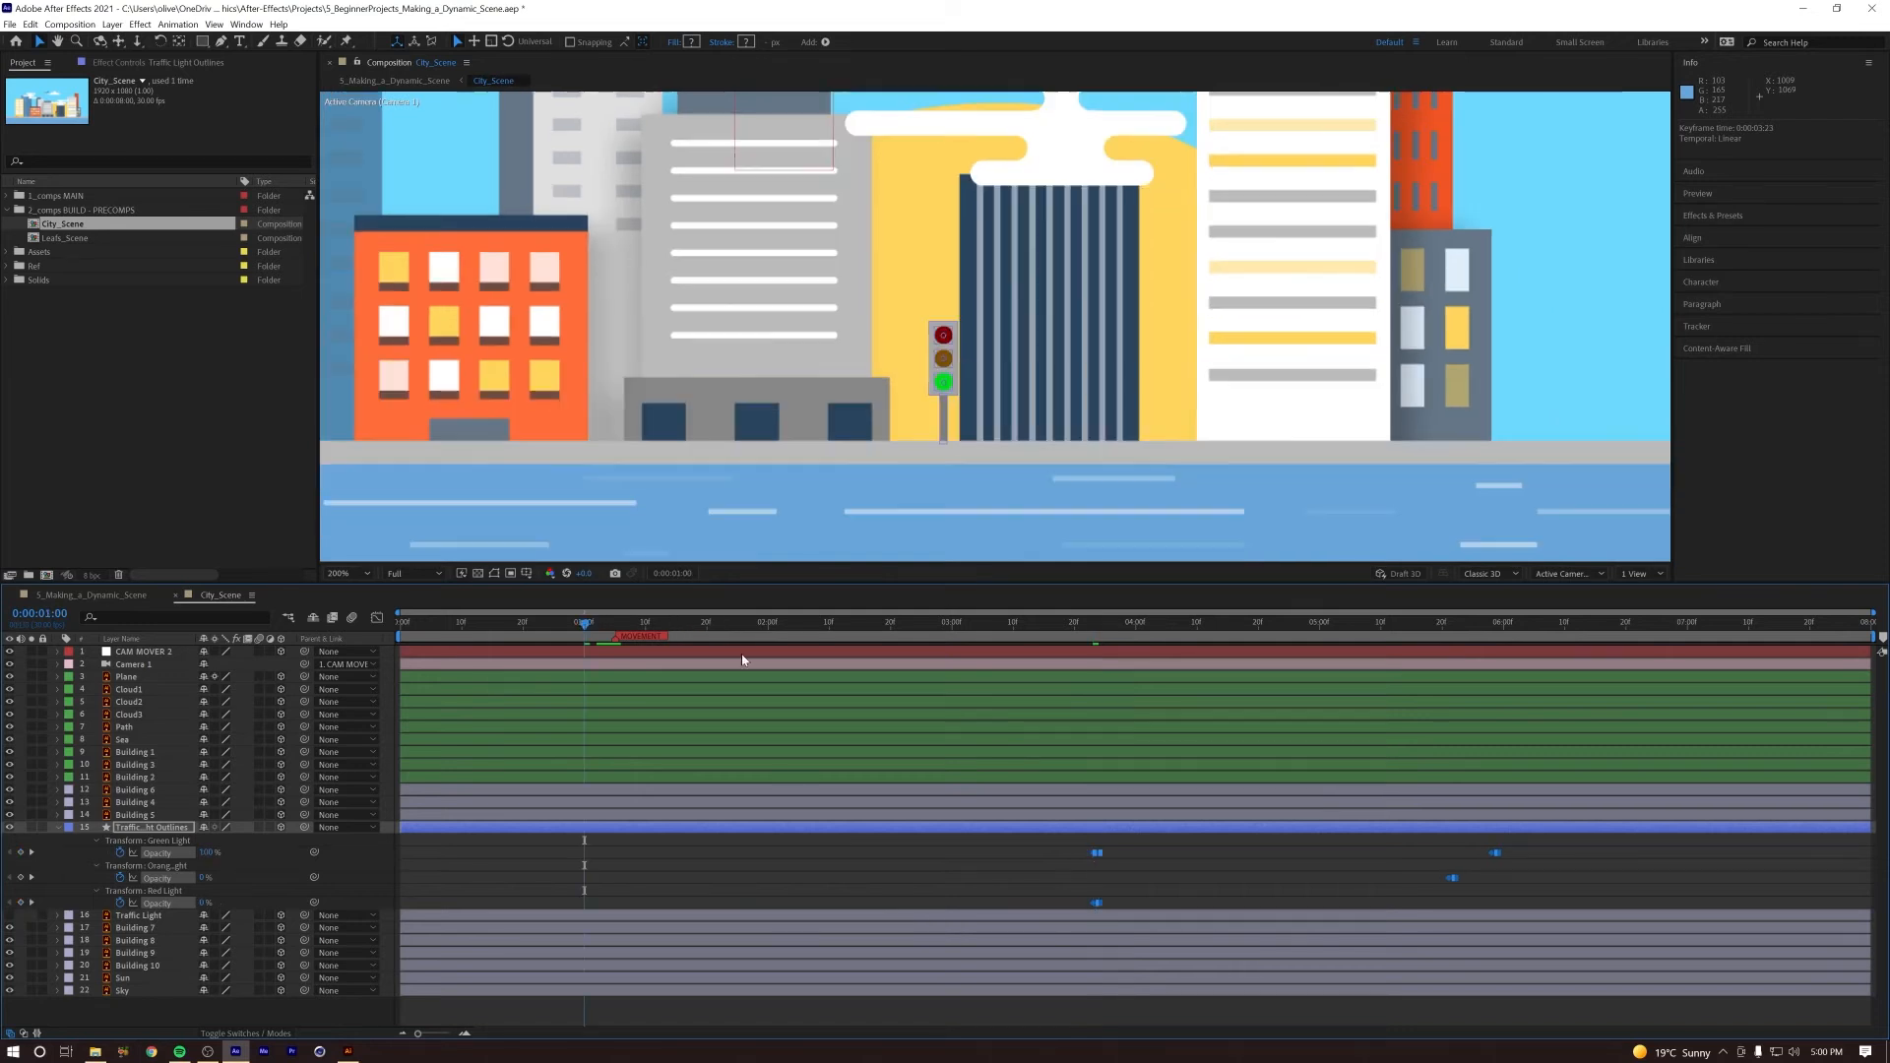
{"action": "left_click", "coordinate": [130, 596]}
{"action": "key", "text": "space"}
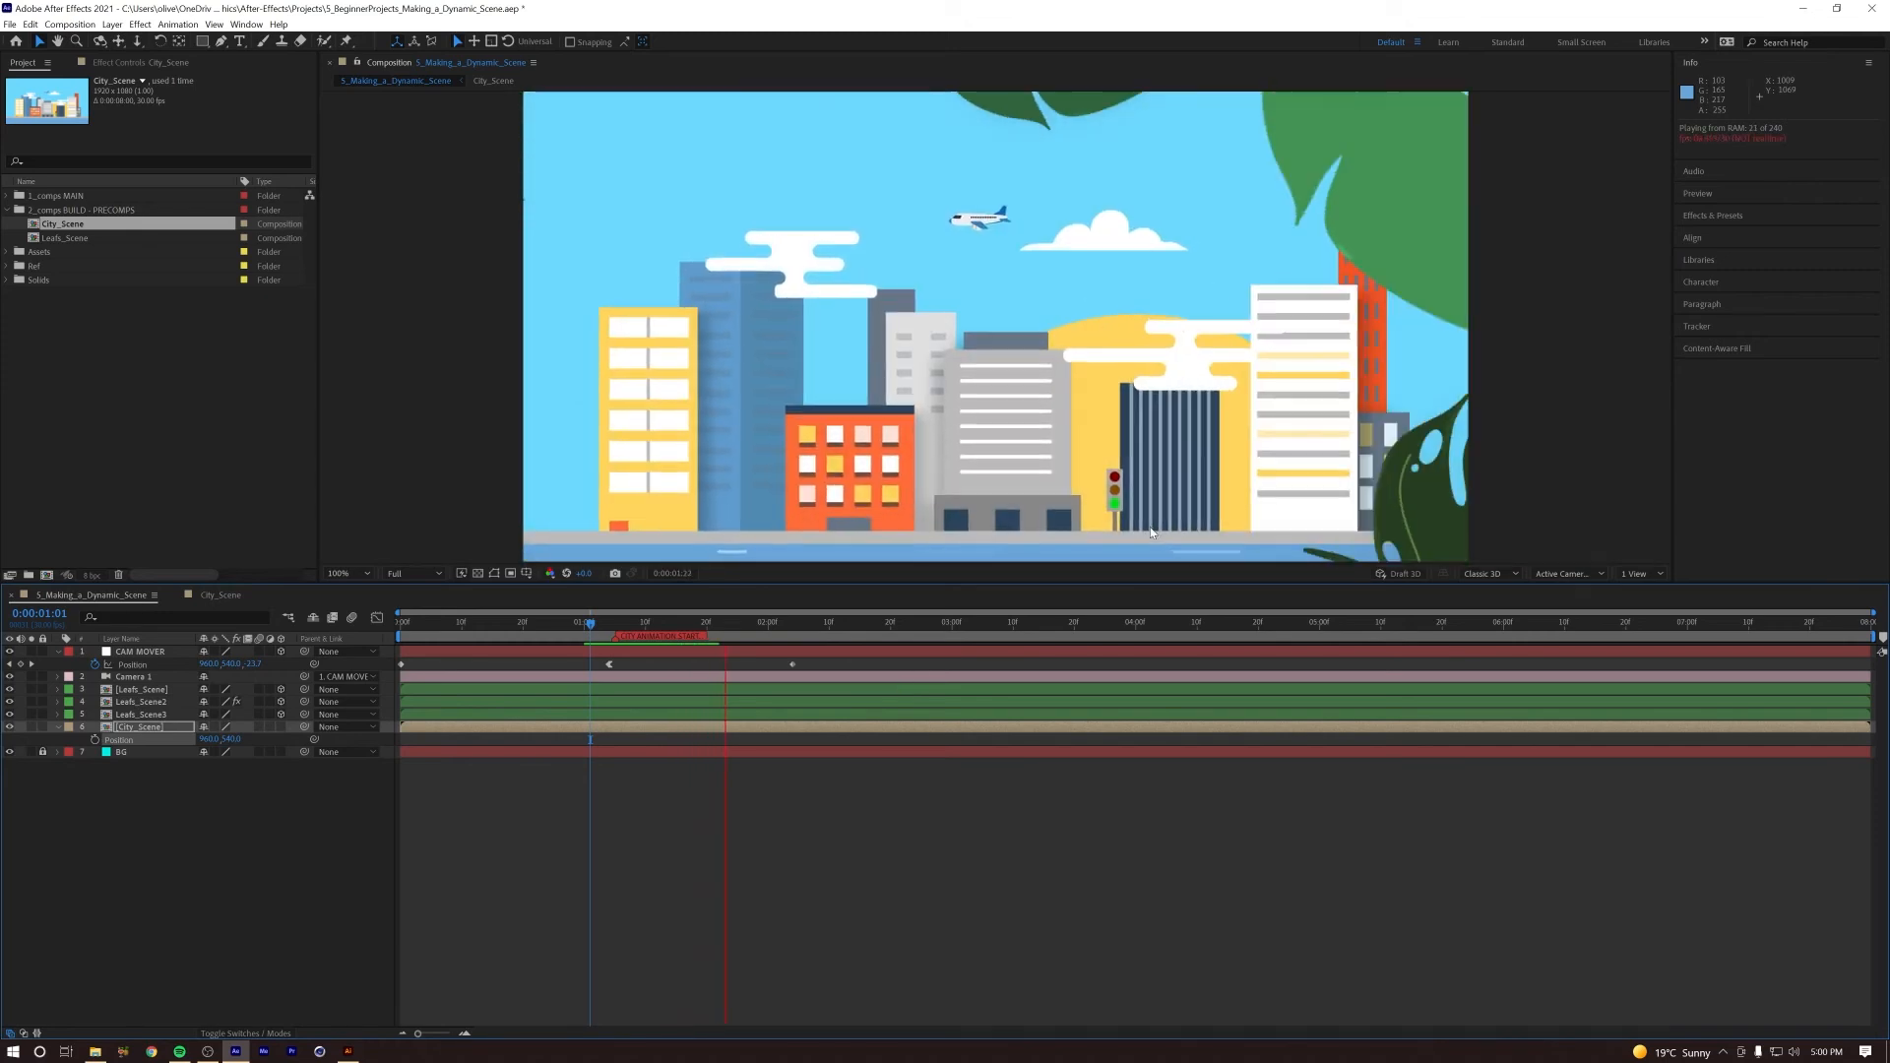
Step: Fit the main composition in the viewer and preview the camera move from 0:00:01:20, stopping at 0:00:02:10
{"action": "left_click", "coordinate": [350, 573]}
{"action": "left_click", "coordinate": [345, 615]}
{"action": "left_click_drag", "start_coordinate": [770, 624], "coordinate": [707, 629]}
{"action": "key", "text": "space"}
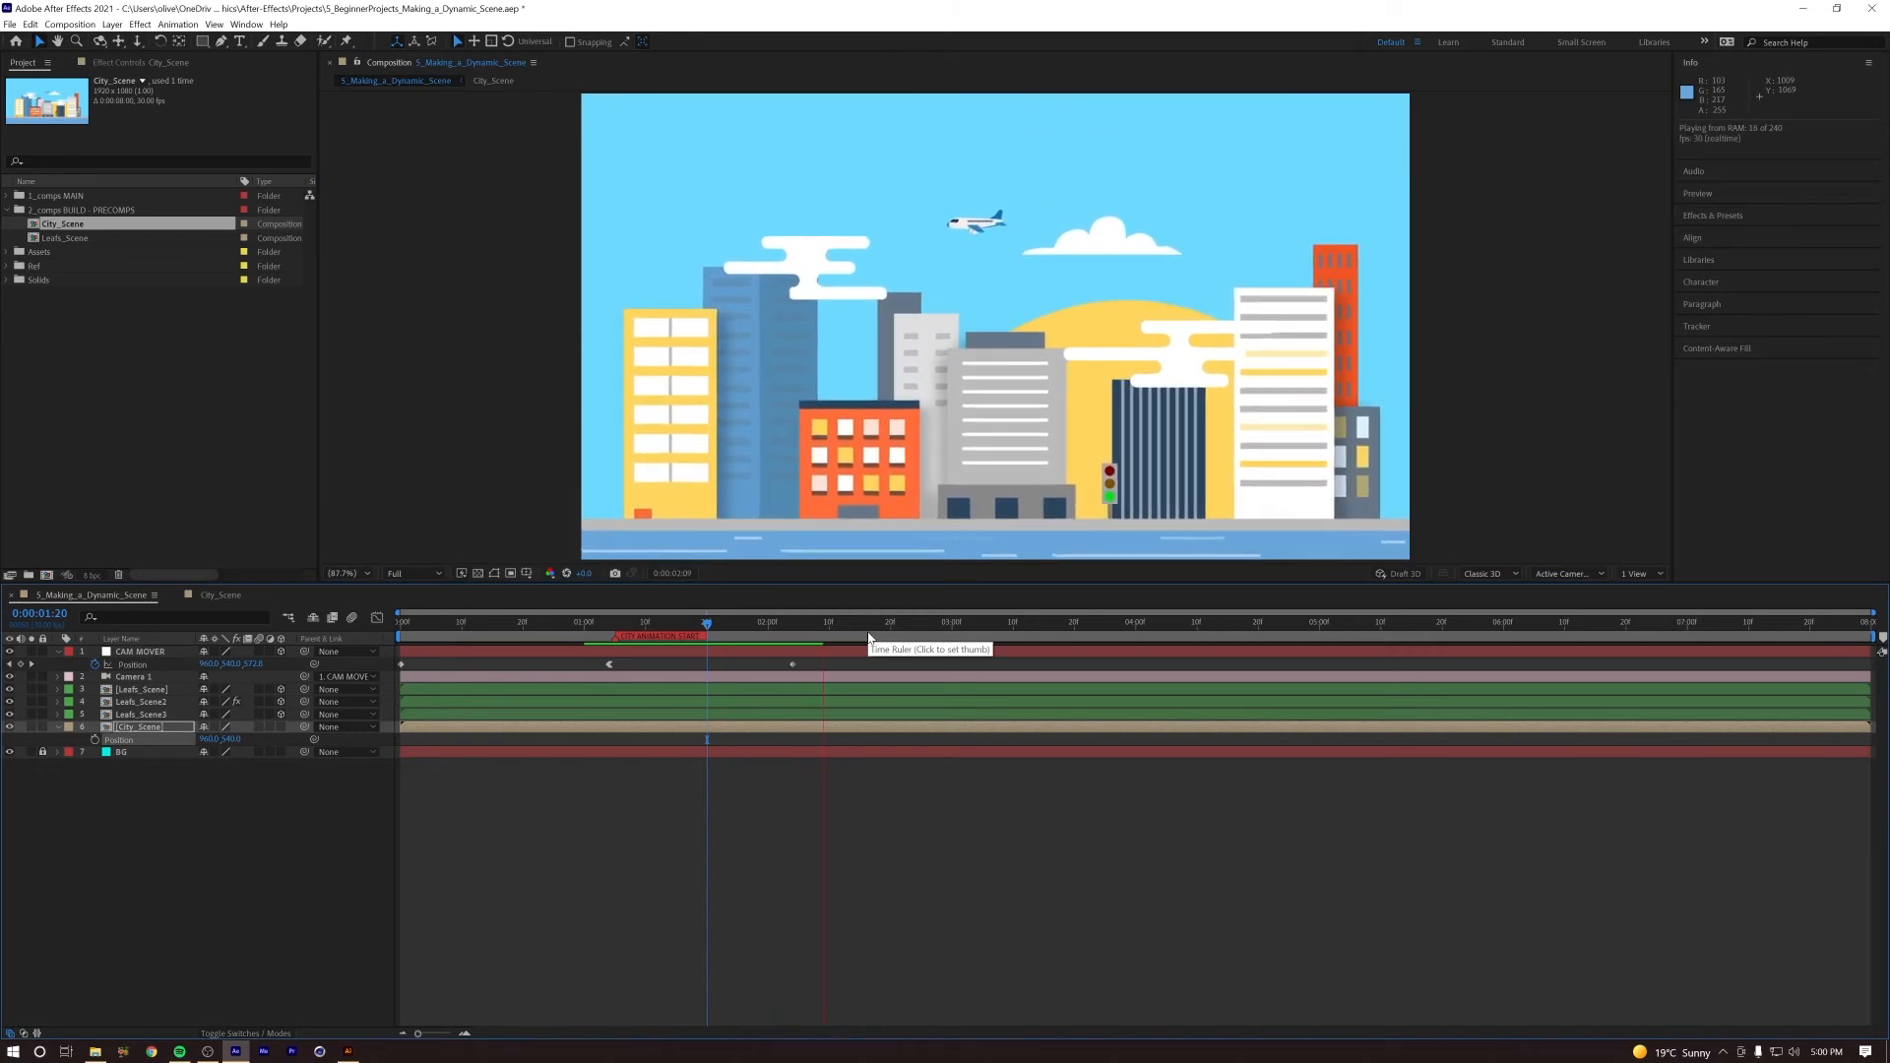
{"action": "key", "text": "space"}
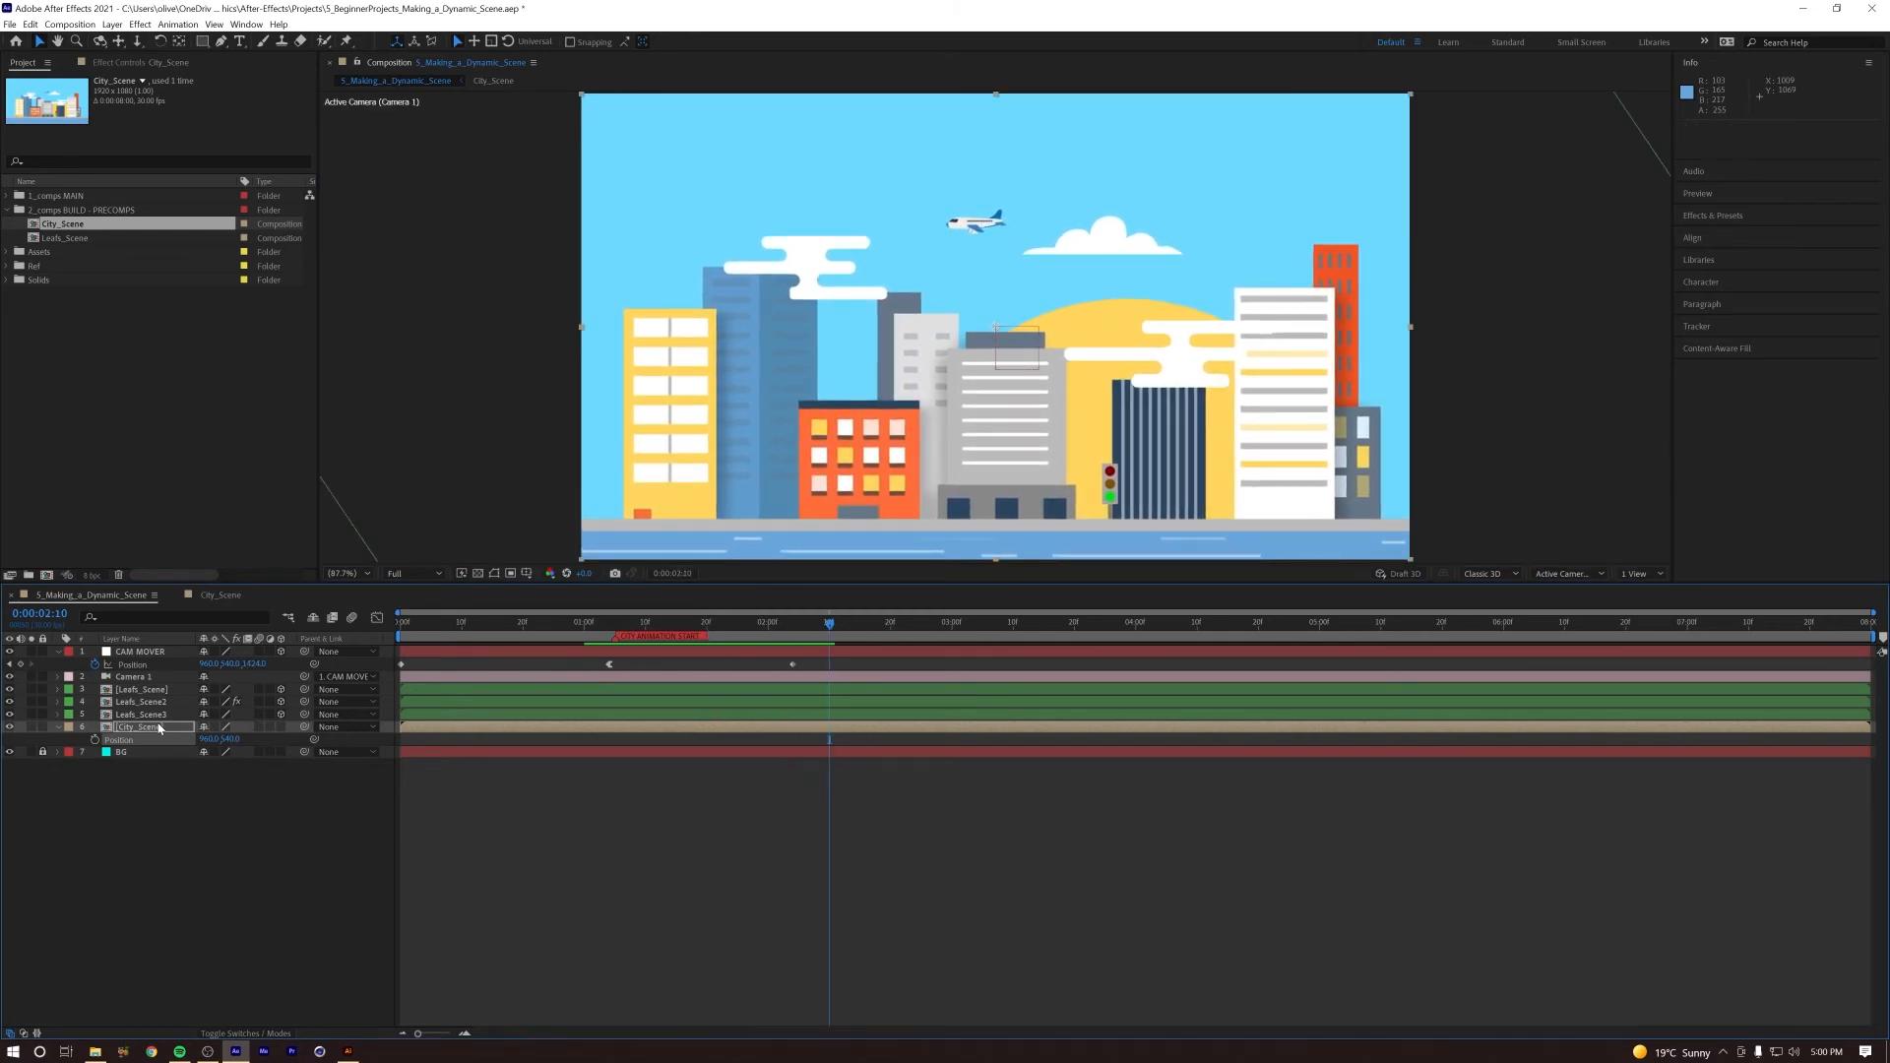
Step: Open the City_Scene precomp and move all traffic light Opacity keyframes earlier so the sequence starts shortly before 0:00:02:10
{"action": "double_click", "coordinate": [160, 729]}
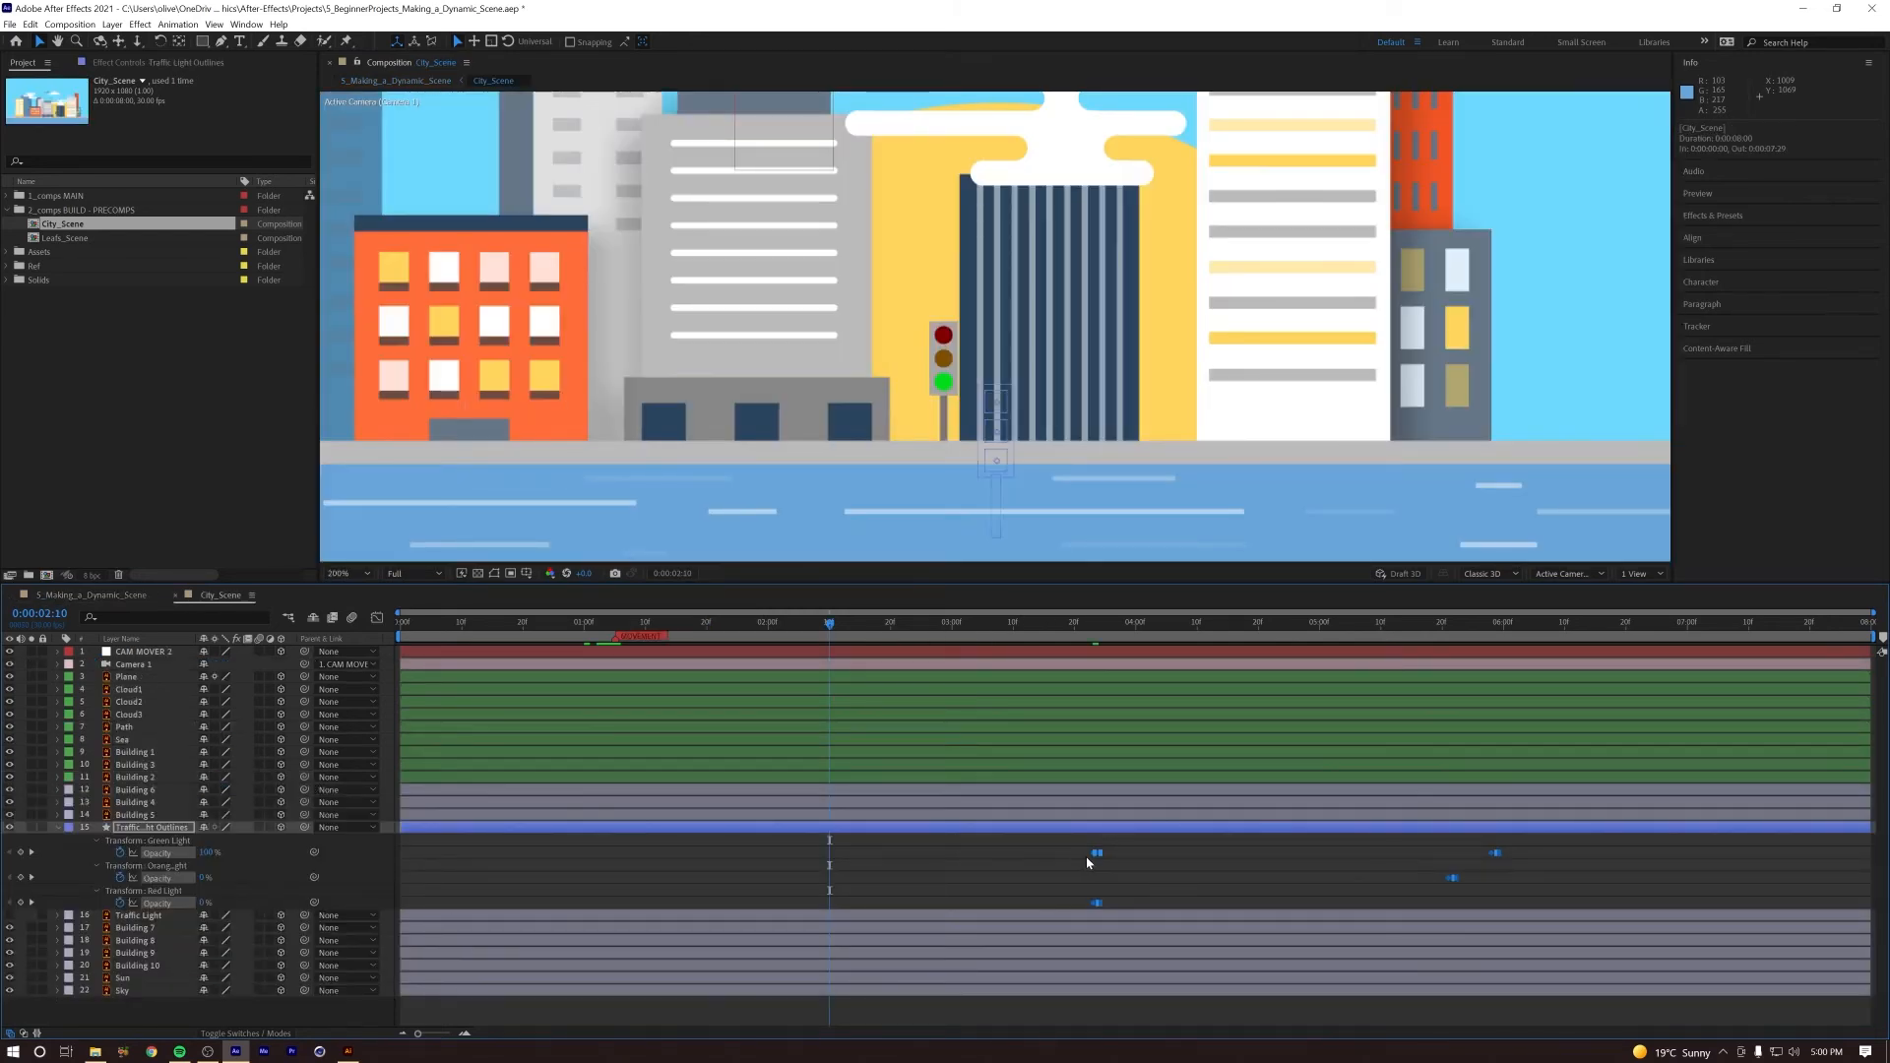
{"action": "left_click_drag", "start_coordinate": [1093, 855], "coordinate": [830, 867]}
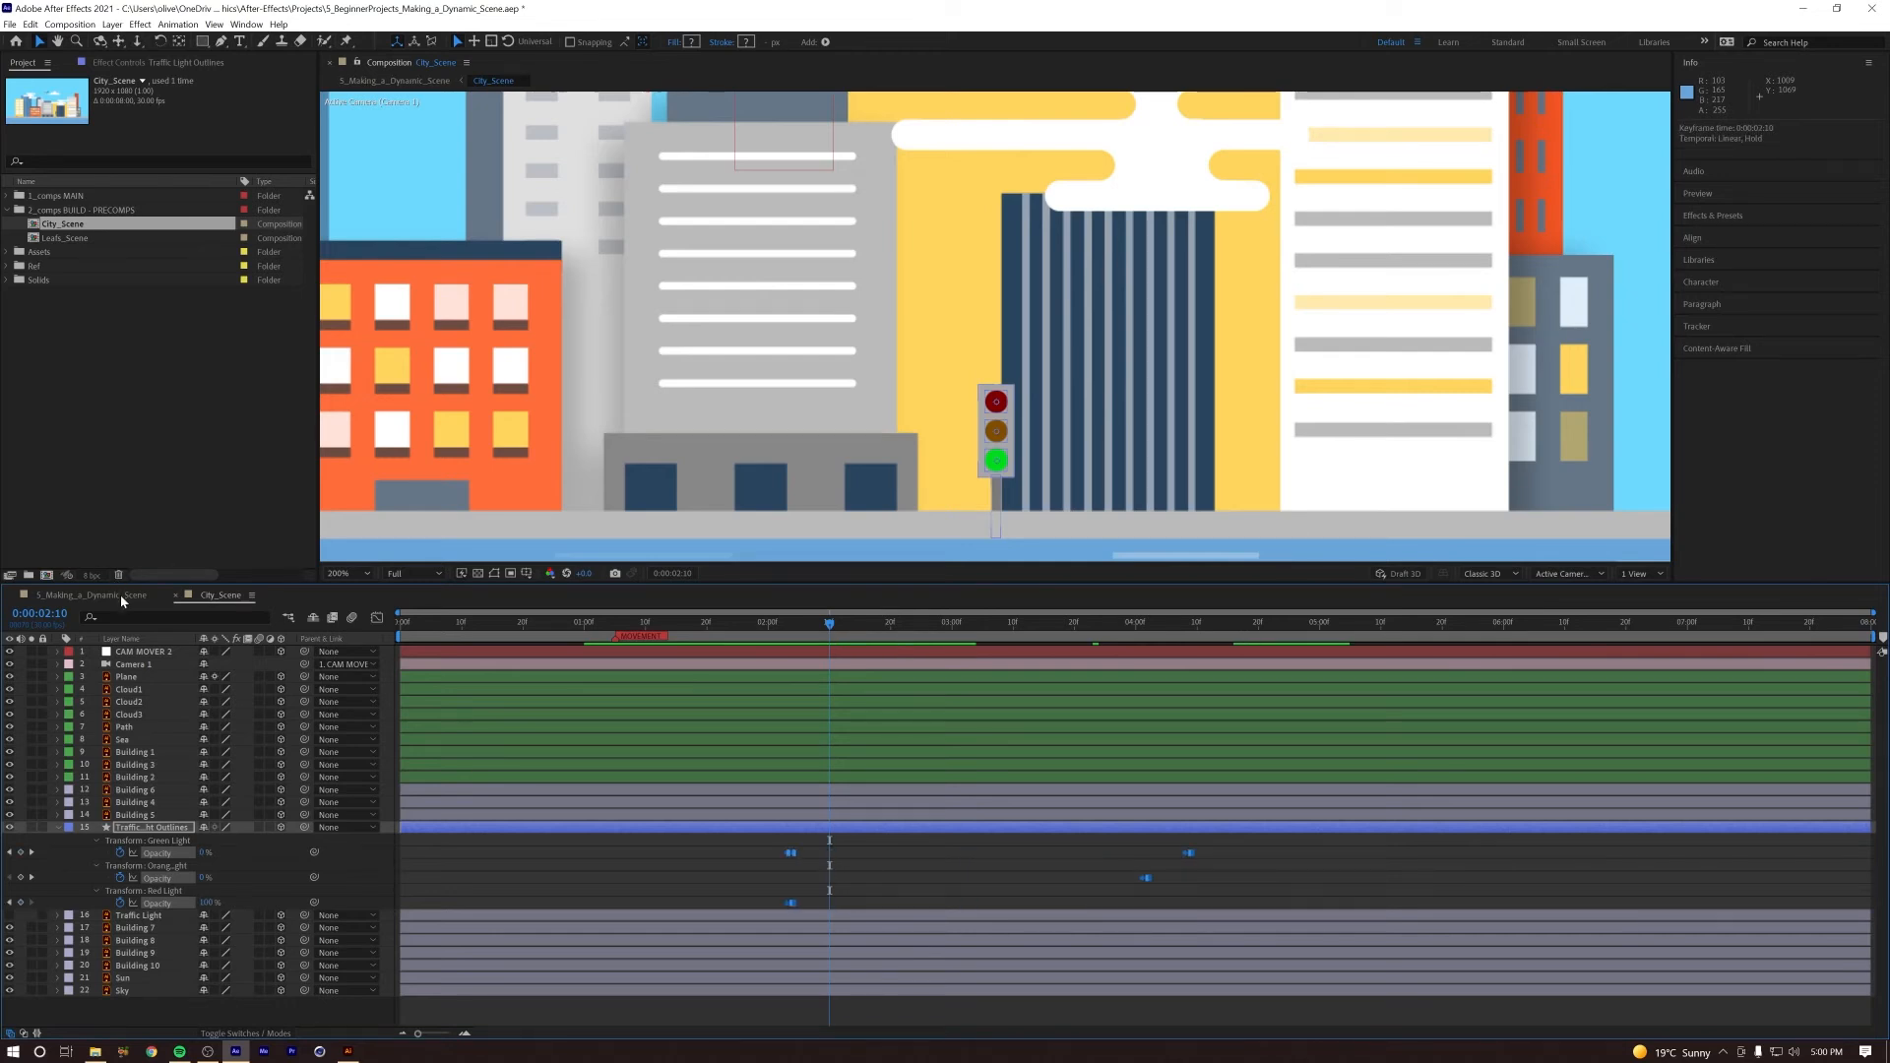
Step: Preview the main composition up to 0:00:02:19, and shift all traffic light Opacity keyframes in City_Scene to start there
{"action": "left_click", "coordinate": [91, 595]}
{"action": "key", "text": "space"}
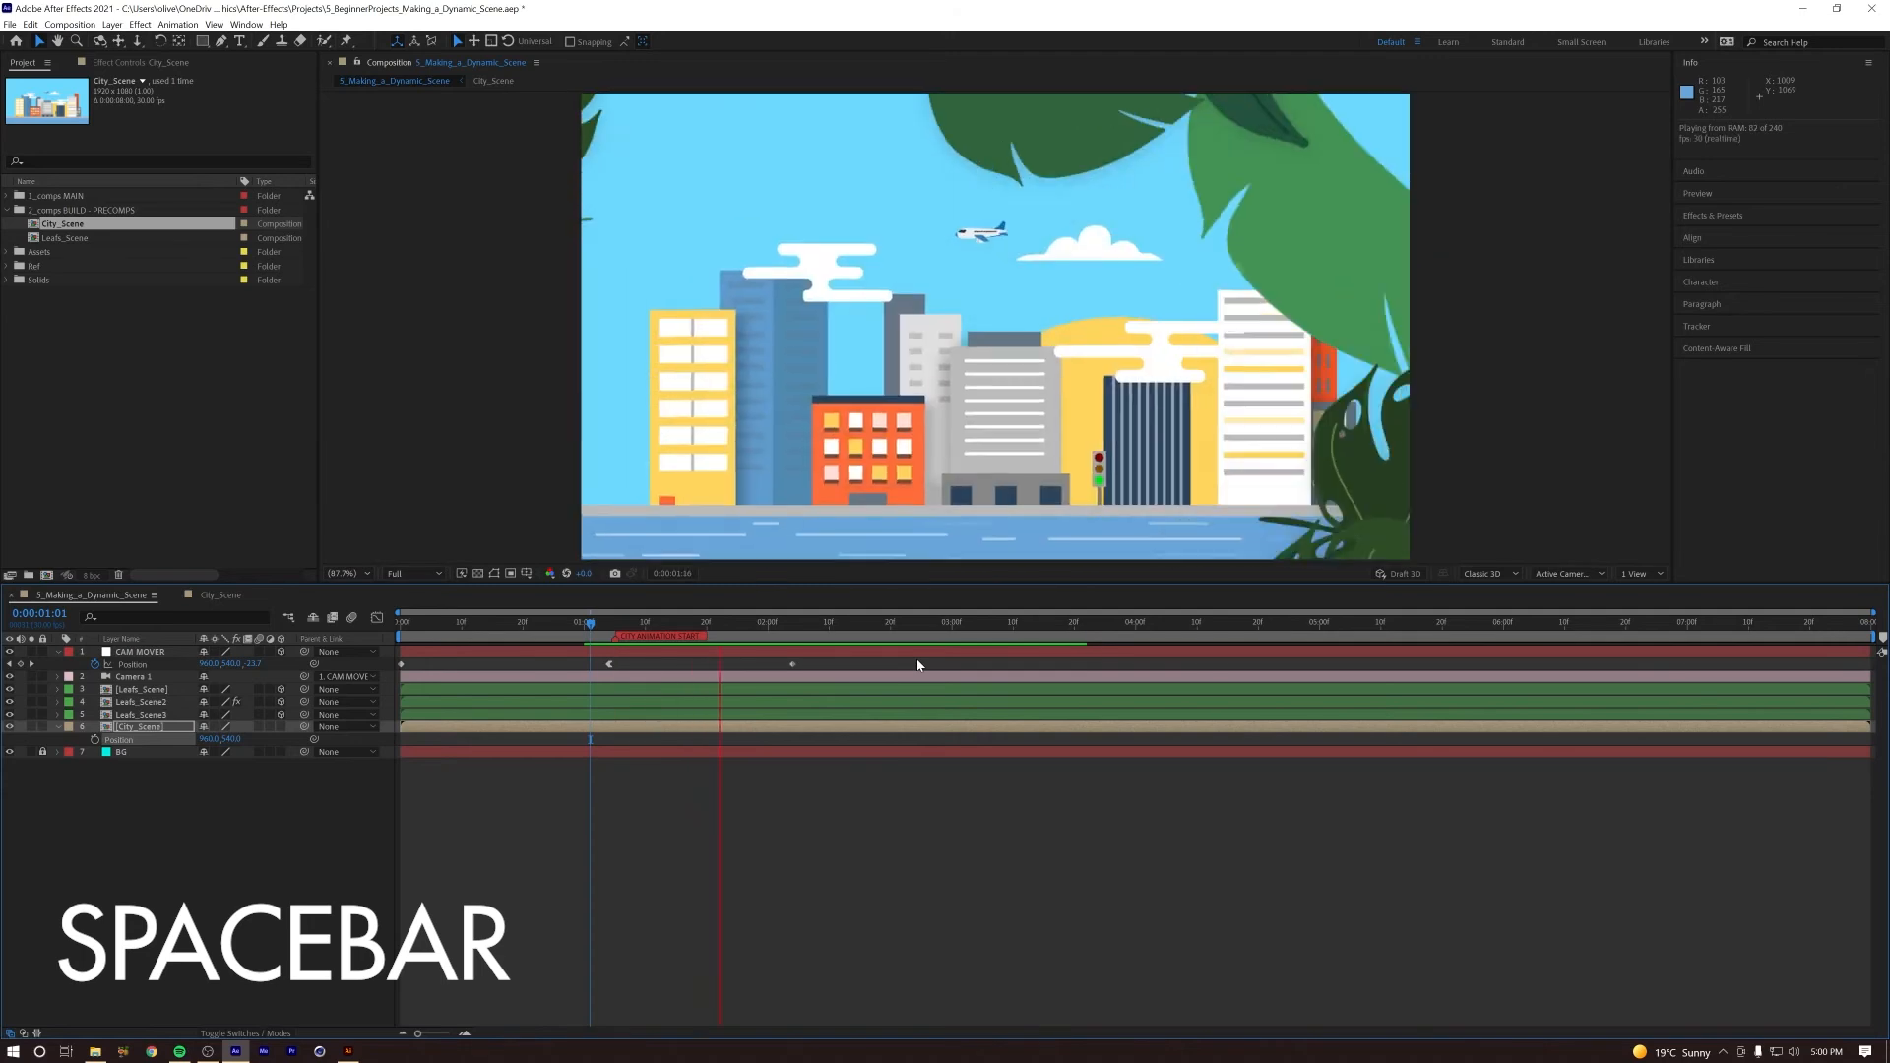
{"action": "key", "text": "space"}
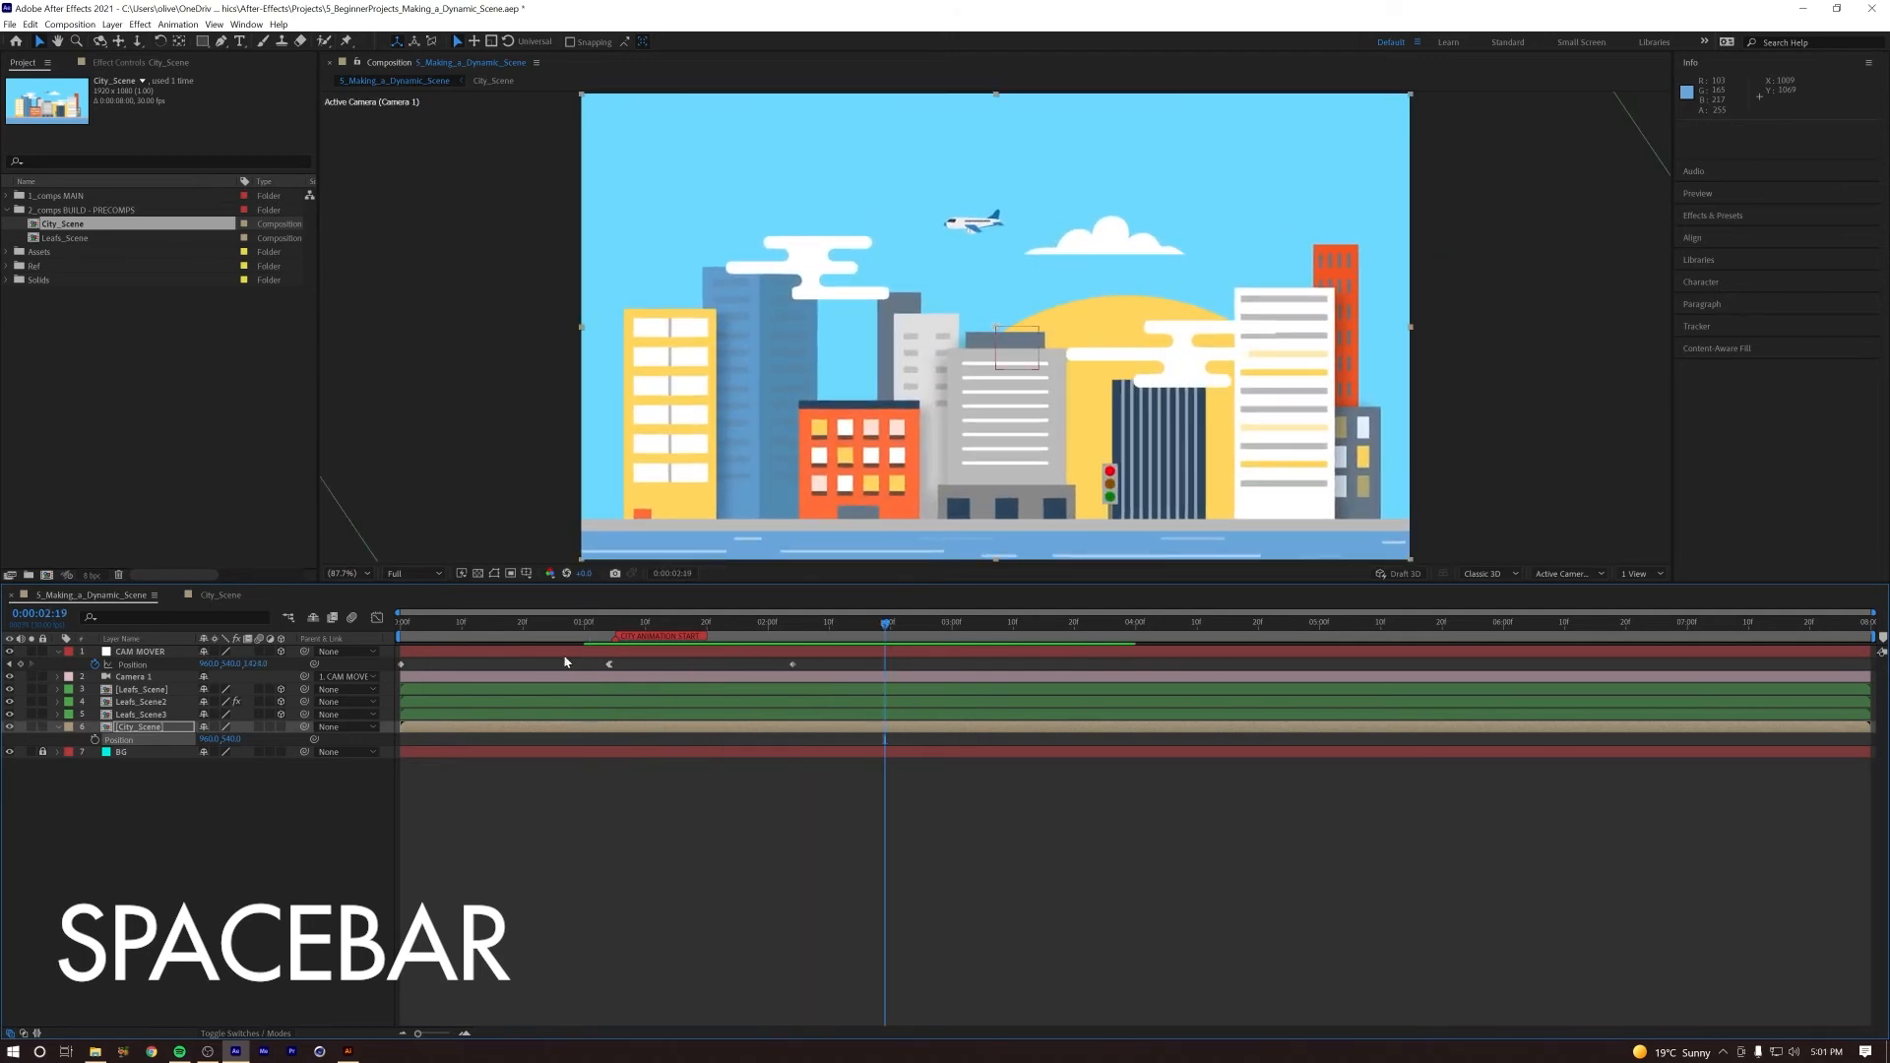
{"action": "double_click", "coordinate": [140, 727]}
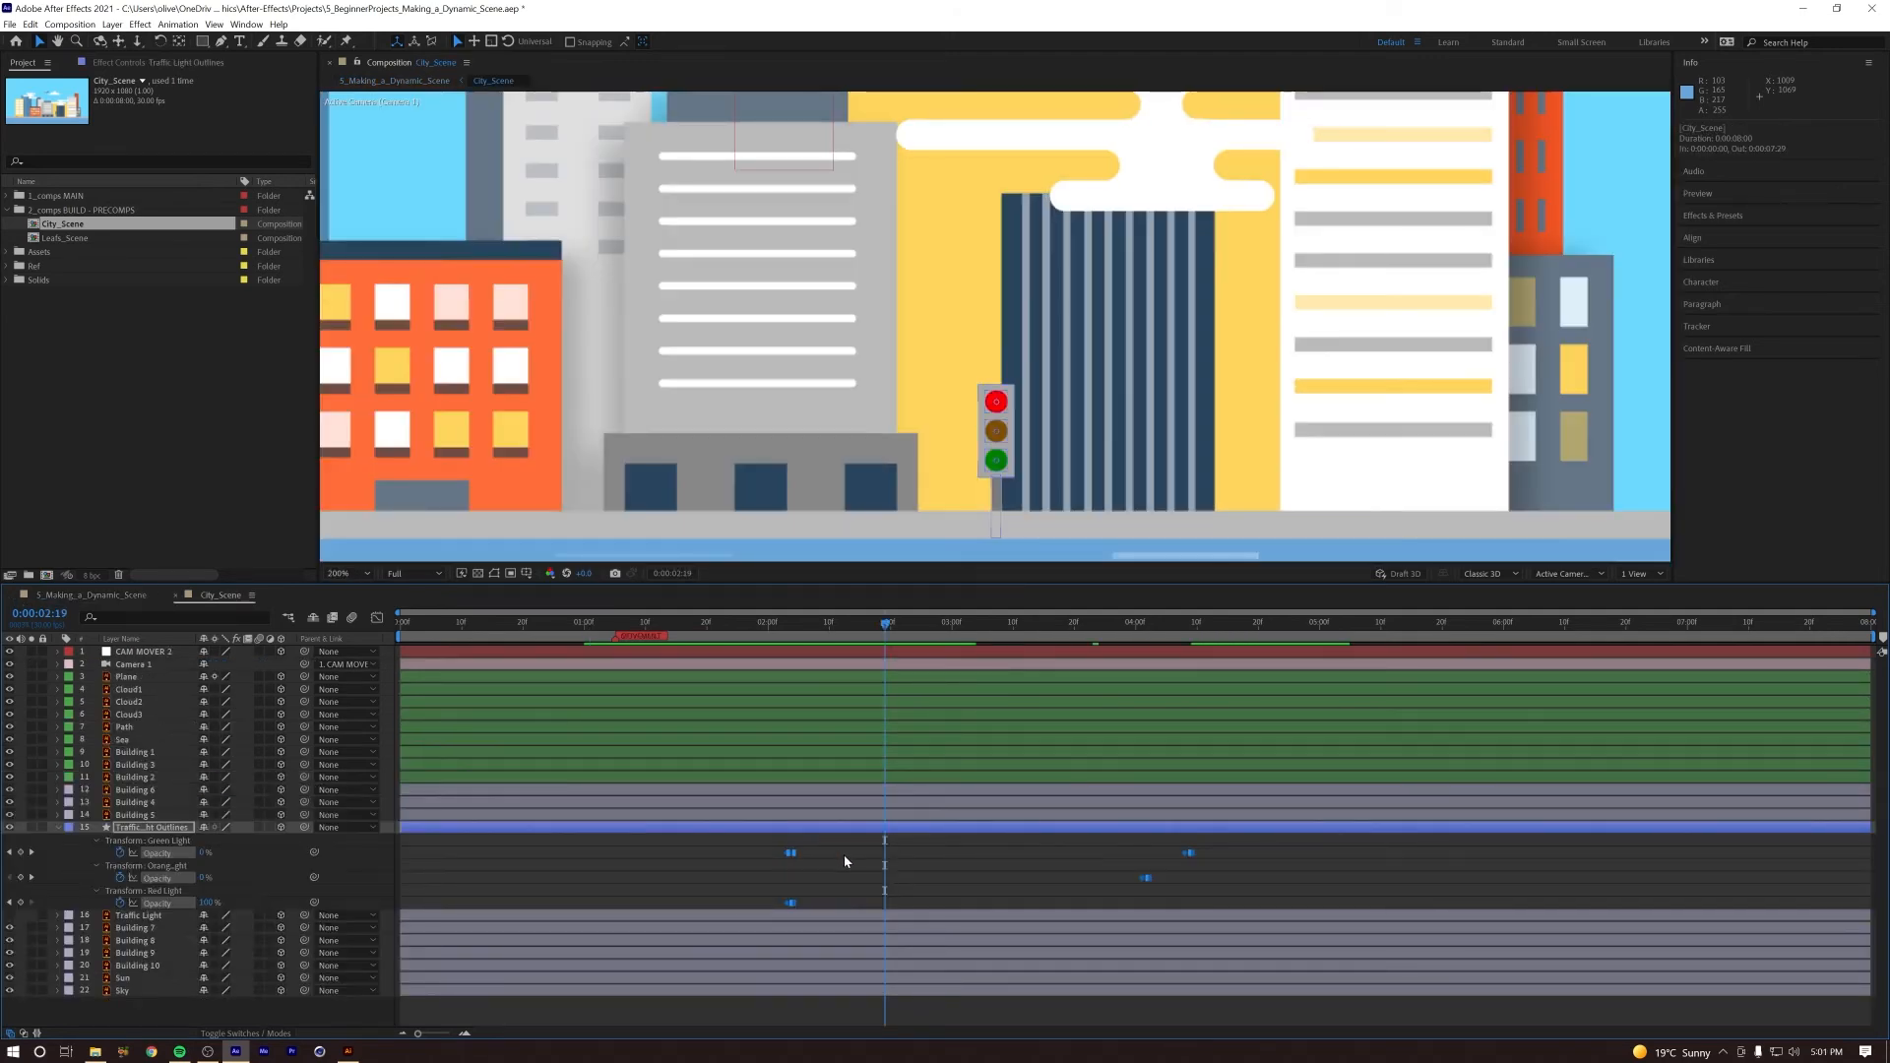
{"action": "left_click_drag", "start_coordinate": [882, 862], "coordinate": [889, 857]}
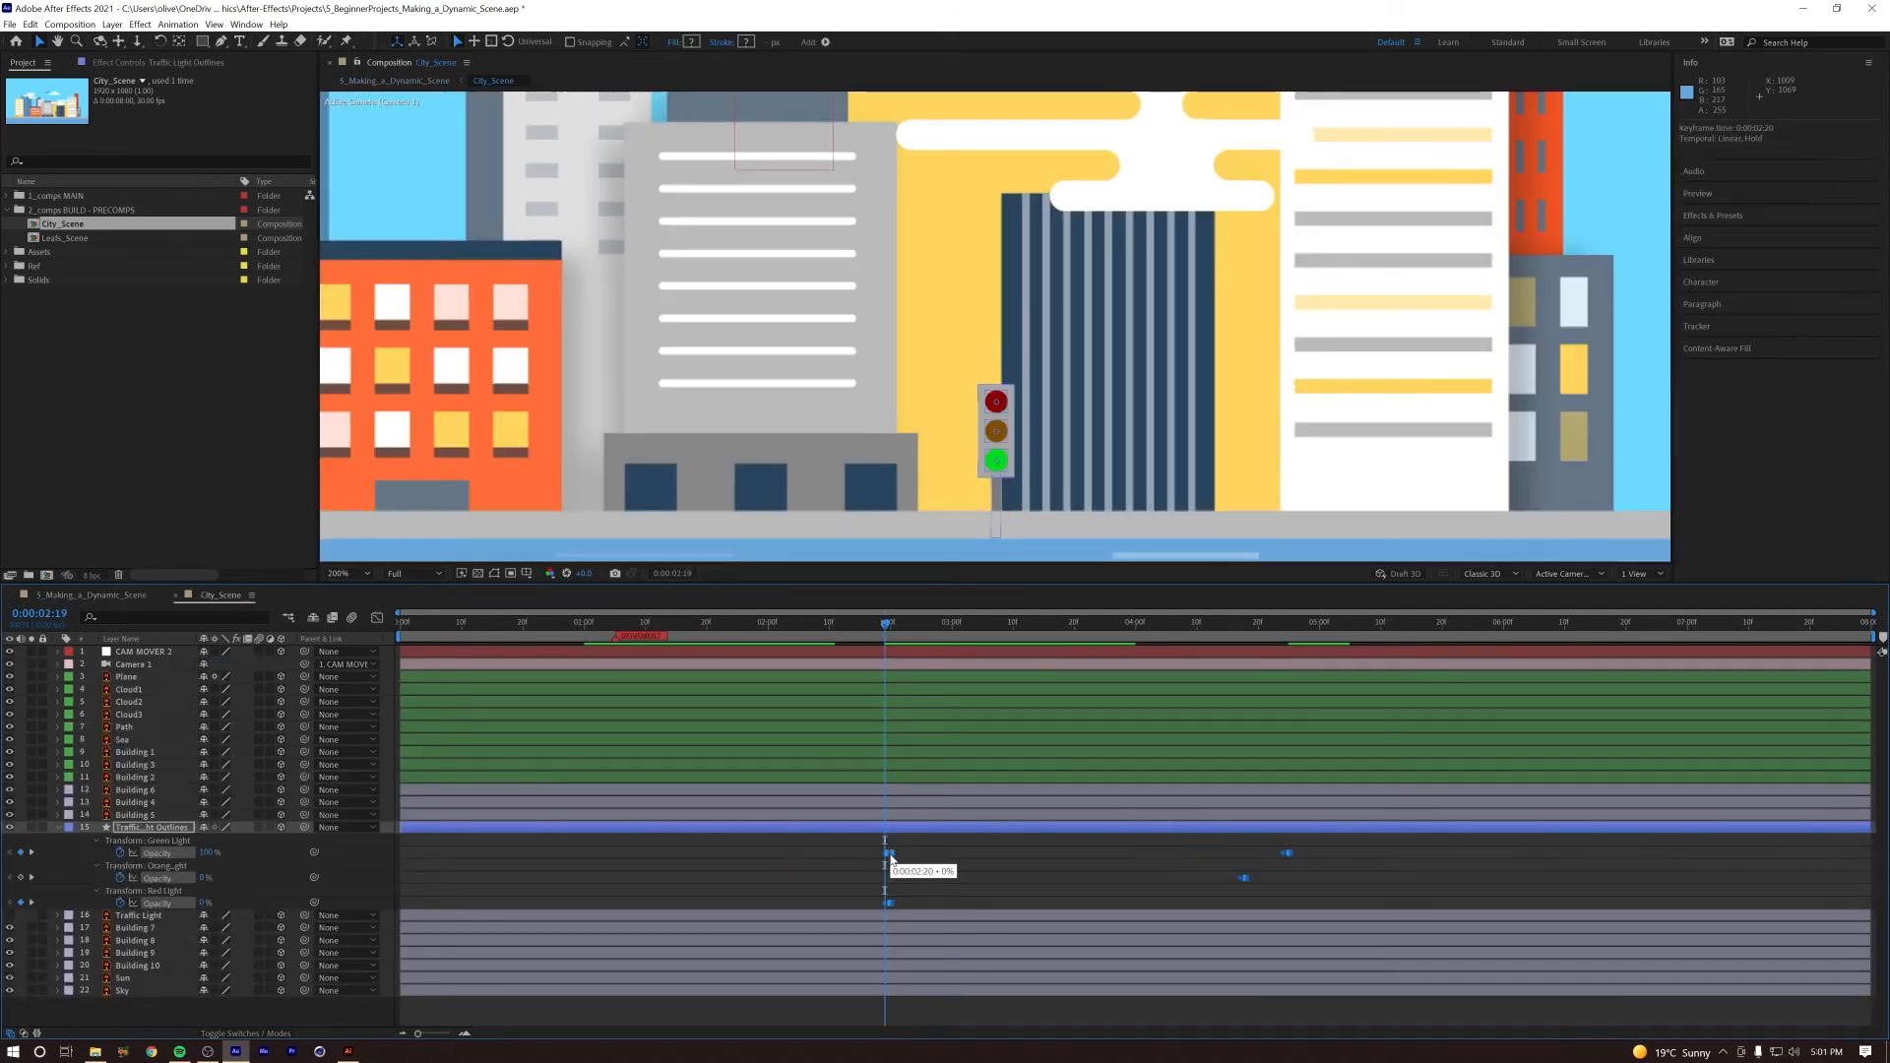
Step: Preview the main composition from 0:00:01:07 to check the traffic light timing, and preview City_Scene from 0:00:02:12
{"action": "left_click", "coordinate": [101, 596]}
{"action": "left_click_drag", "start_coordinate": [866, 630], "coordinate": [706, 628]}
{"action": "key", "text": "space"}
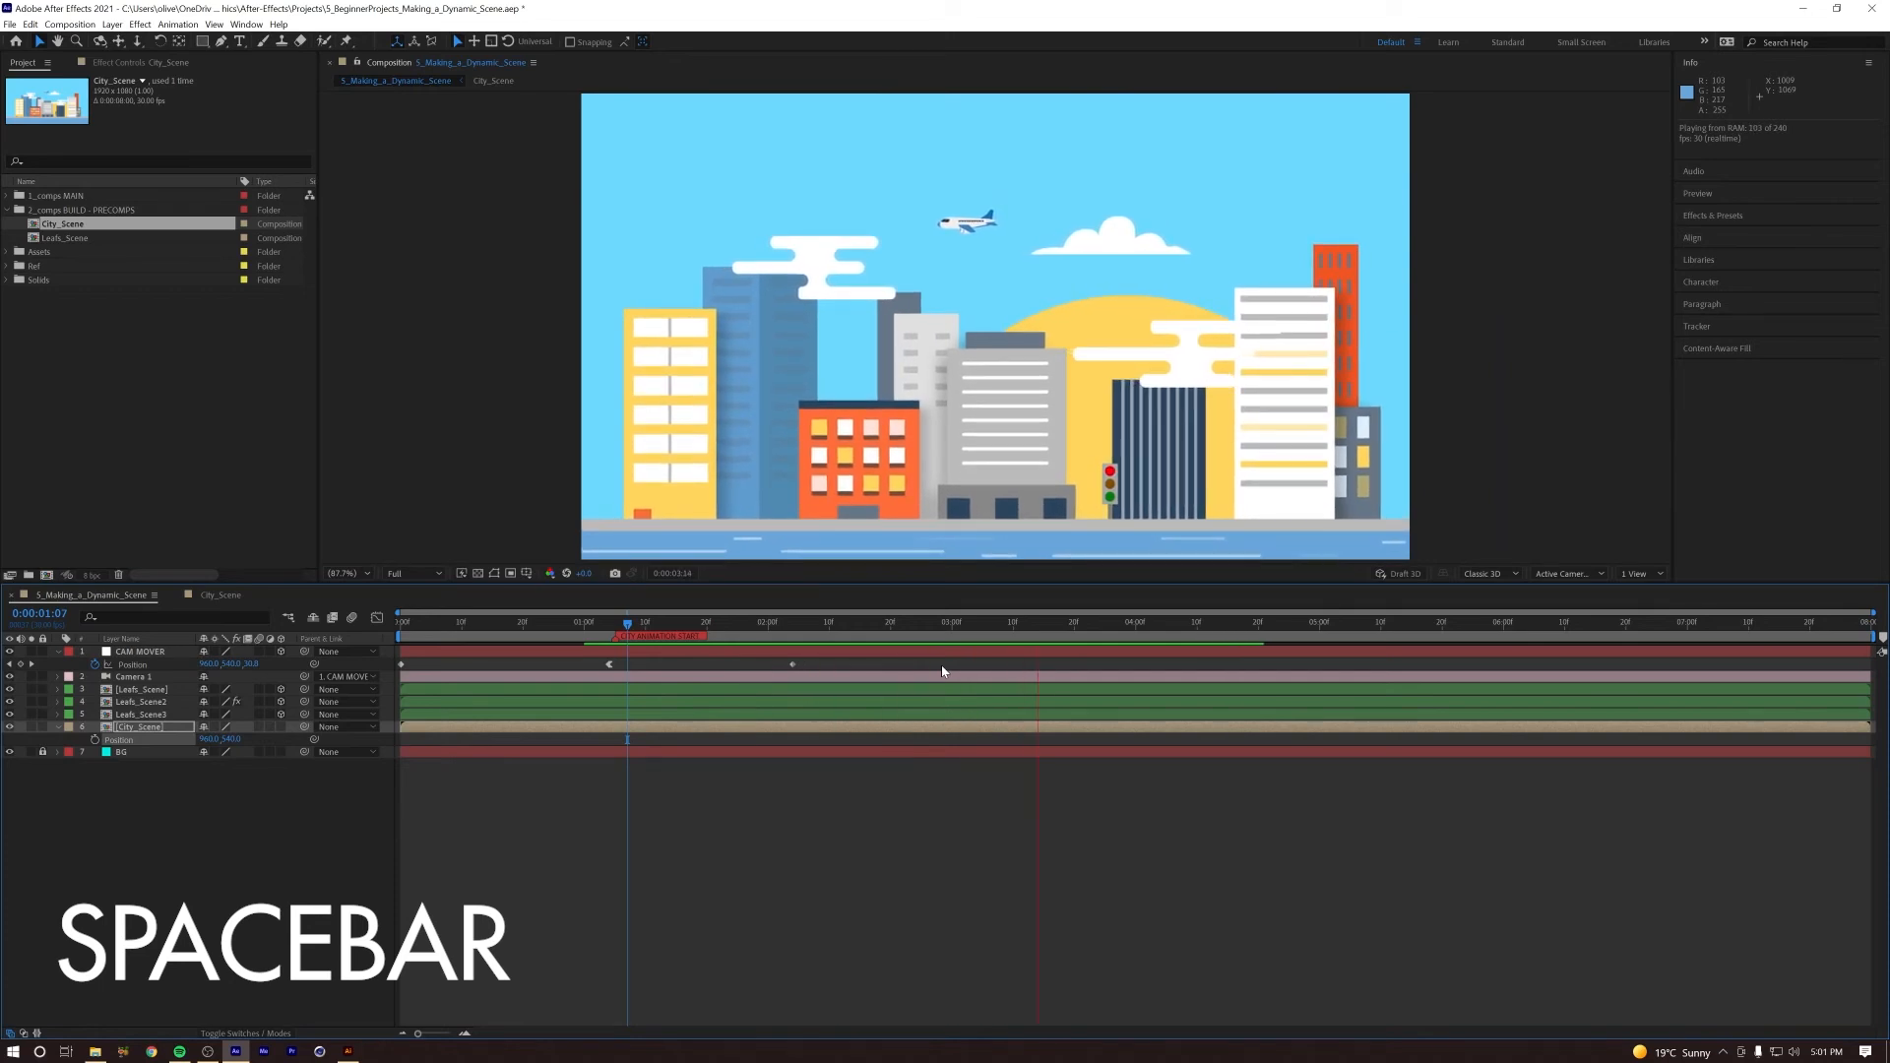
{"action": "left_click", "coordinate": [1087, 623]}
{"action": "key", "text": "space"}
{"action": "key", "text": "space"}
{"action": "key", "text": "space"}
{"action": "left_click", "coordinate": [1281, 625]}
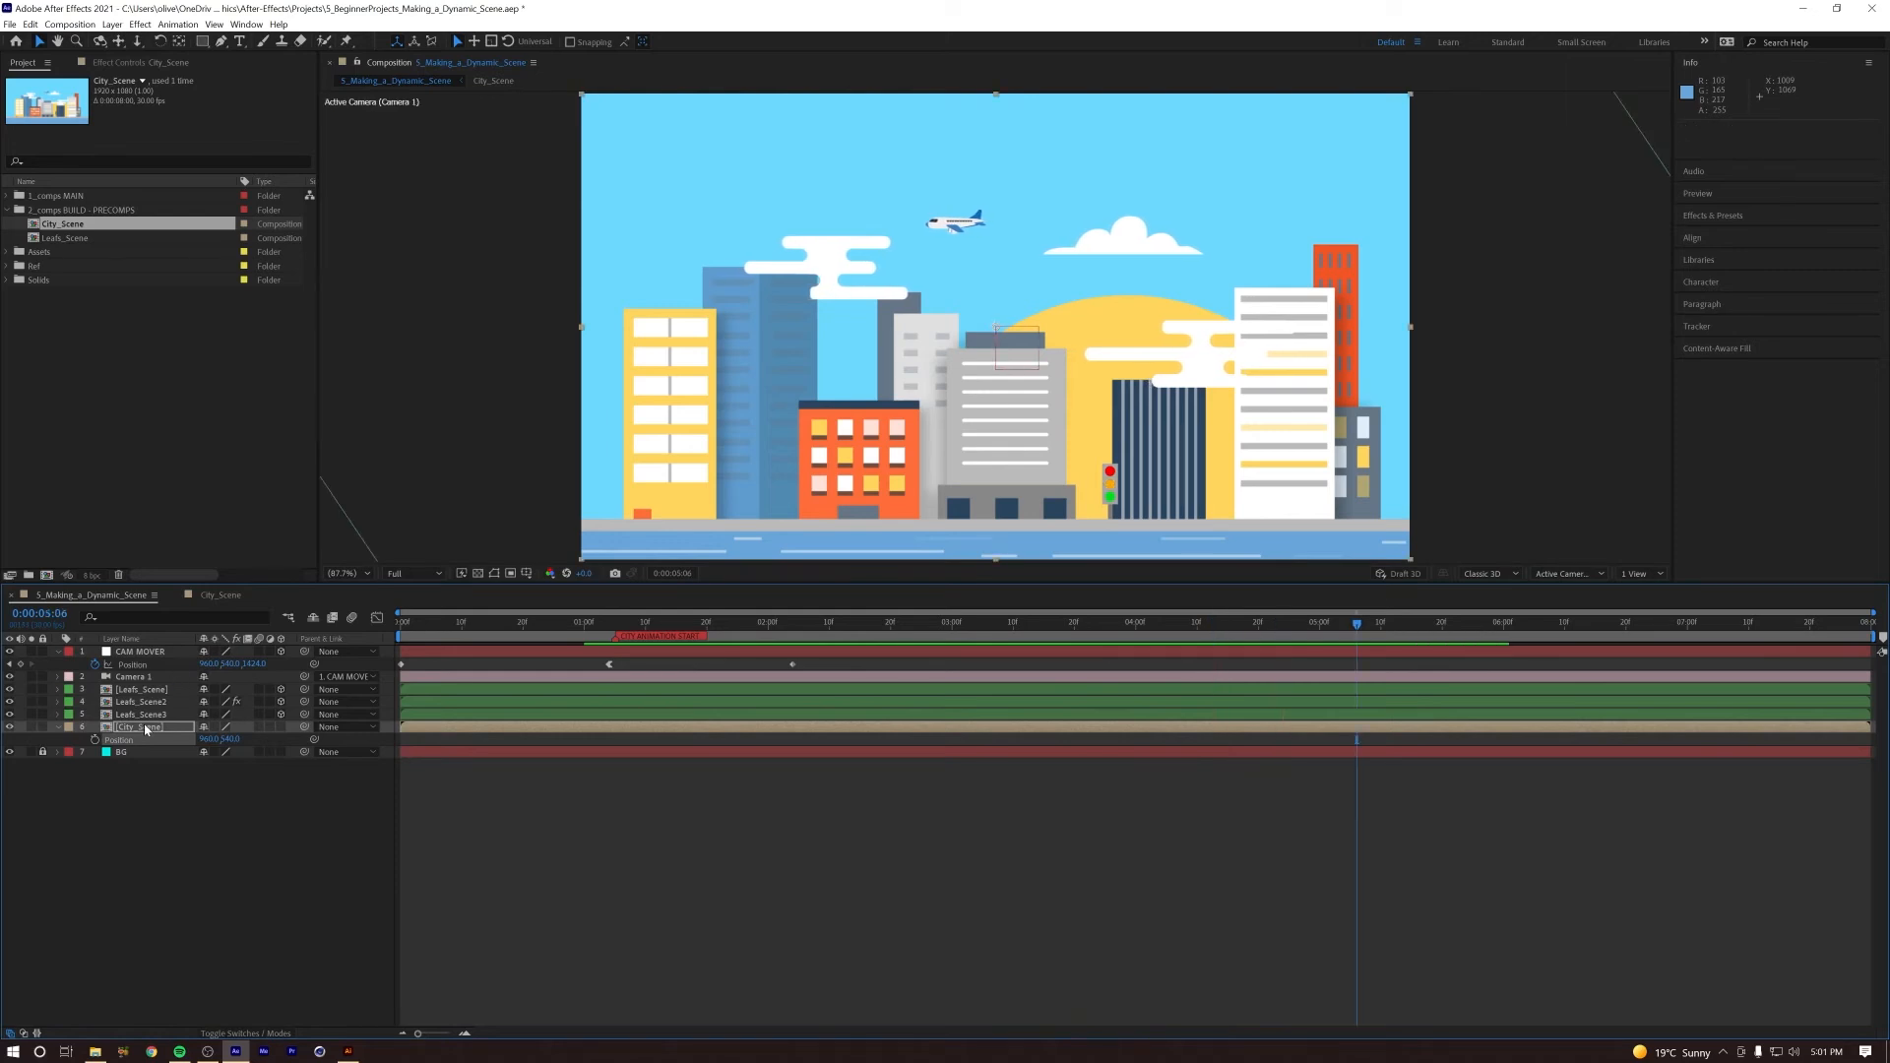
{"action": "double_click", "coordinate": [146, 728]}
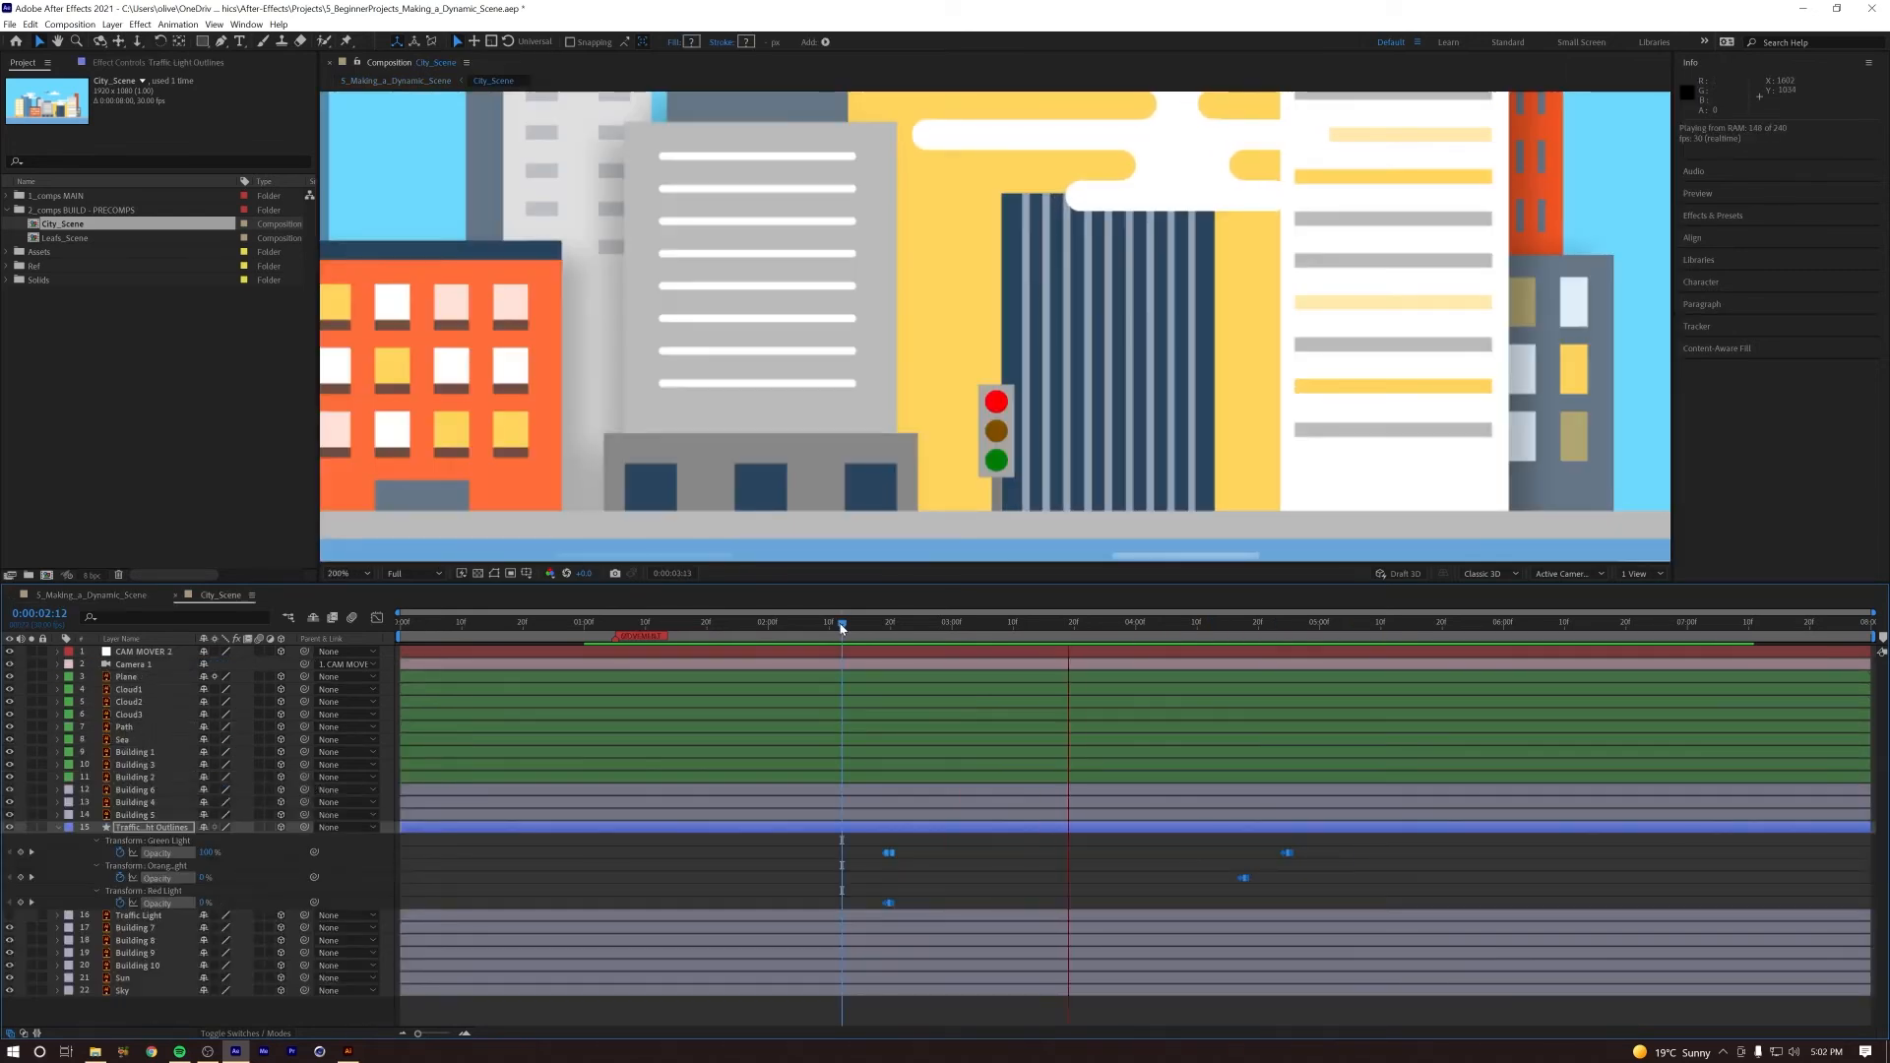
{"action": "key", "text": "space"}
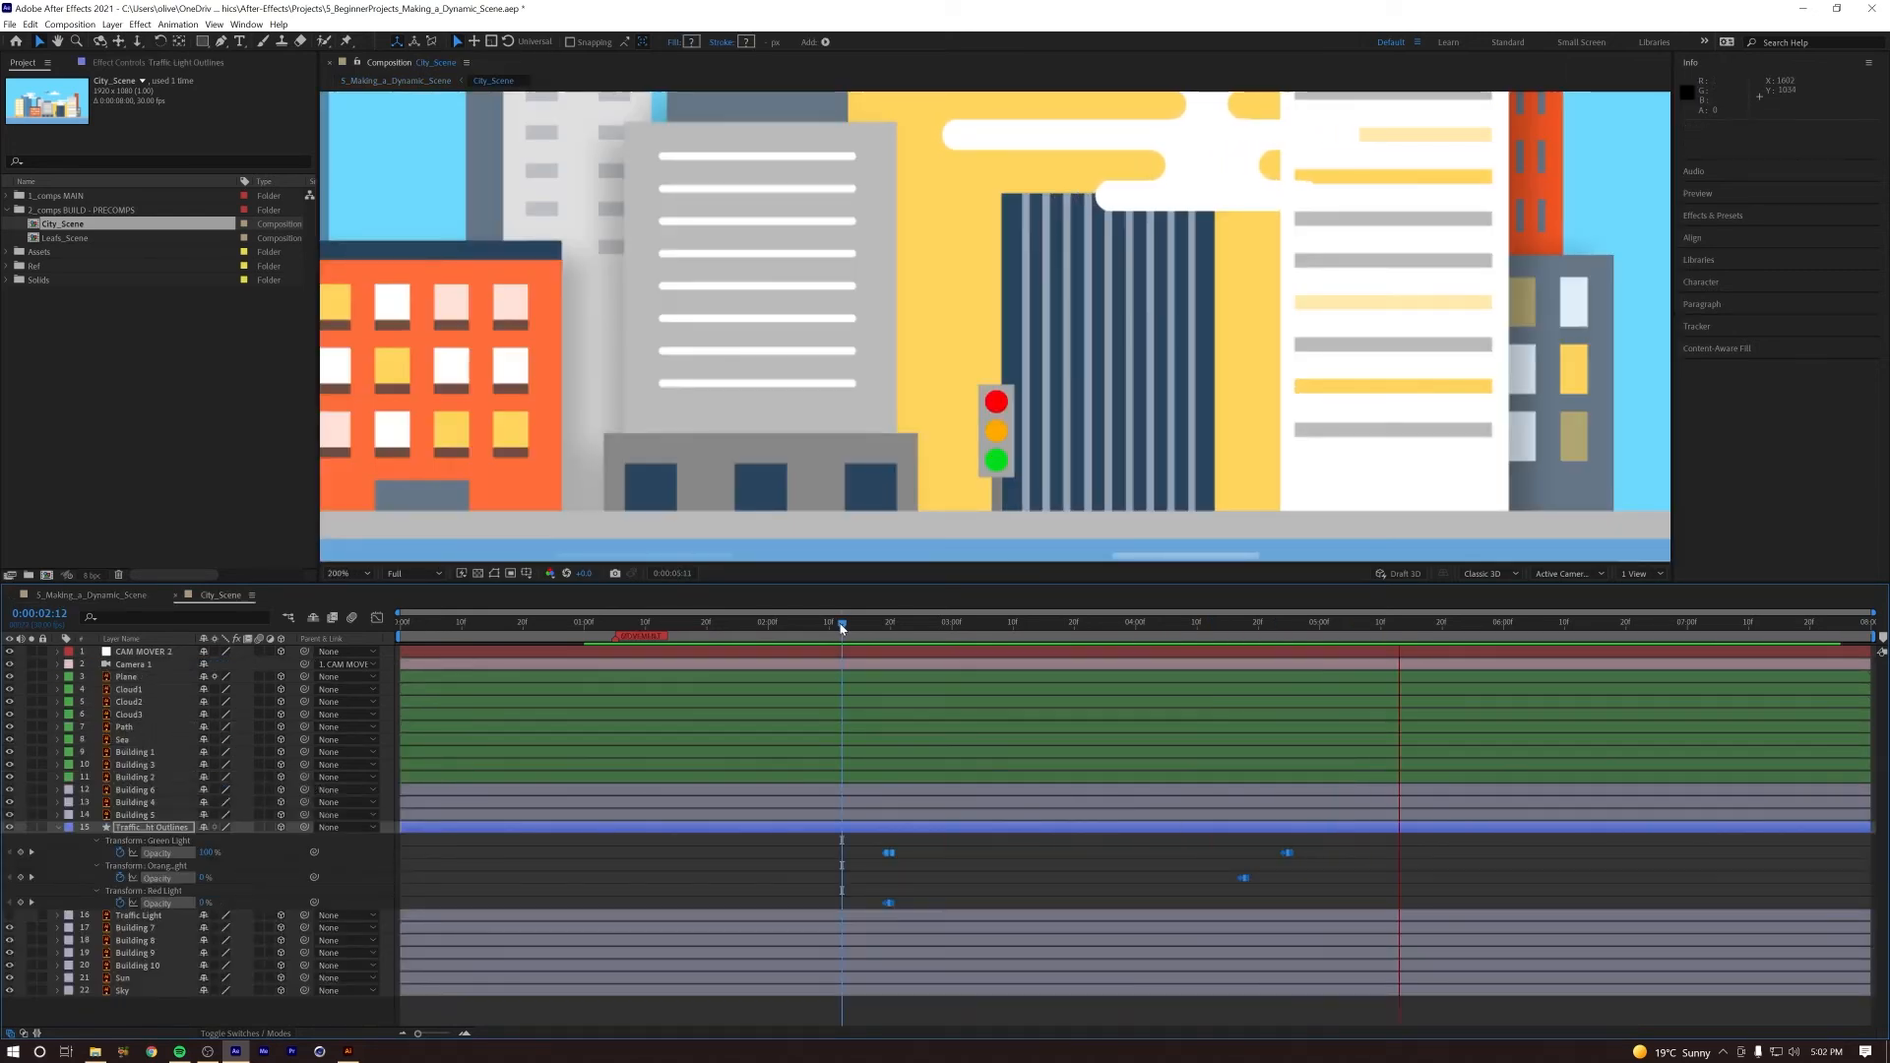
Step: Try moving the green light's last Opacity keyframes to 0:00:04:19 and the orange light's keyframes after them, and preview the light change
{"action": "left_click", "coordinate": [1239, 627]}
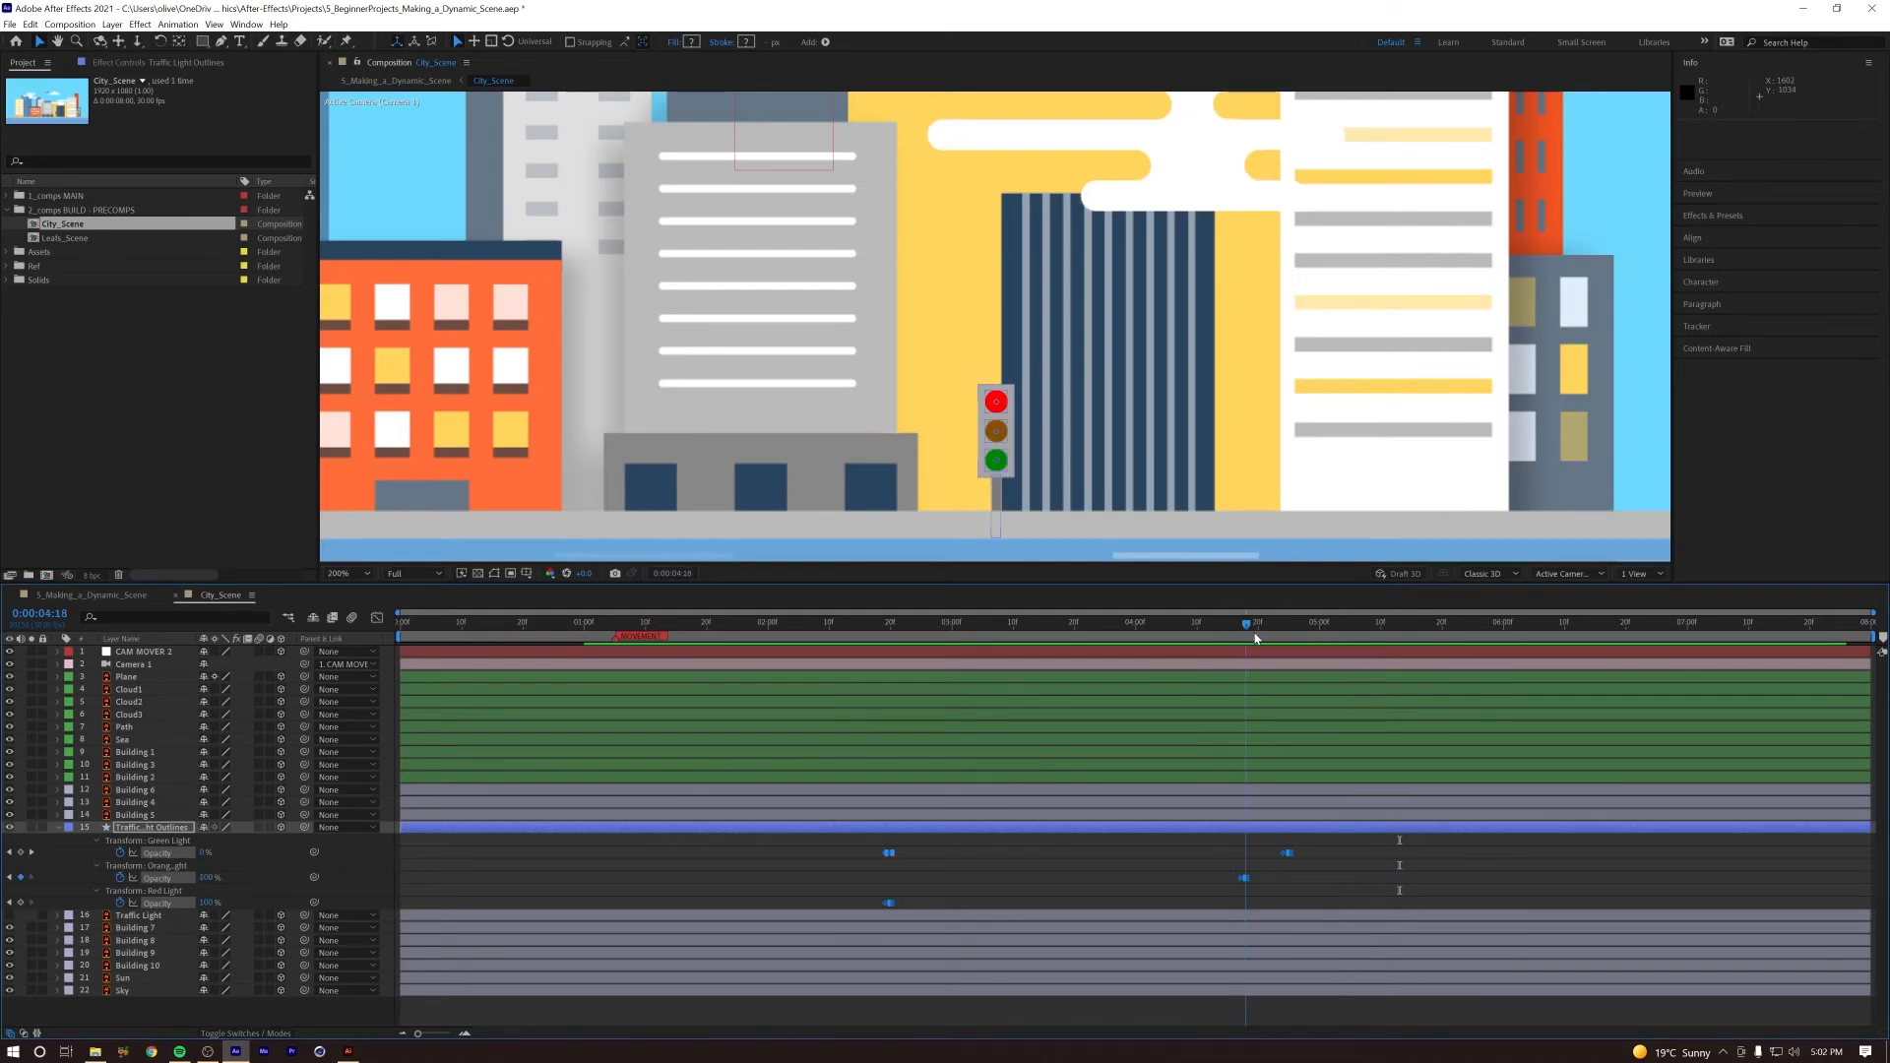
{"action": "left_click_drag", "start_coordinate": [1285, 854], "coordinate": [1251, 853]}
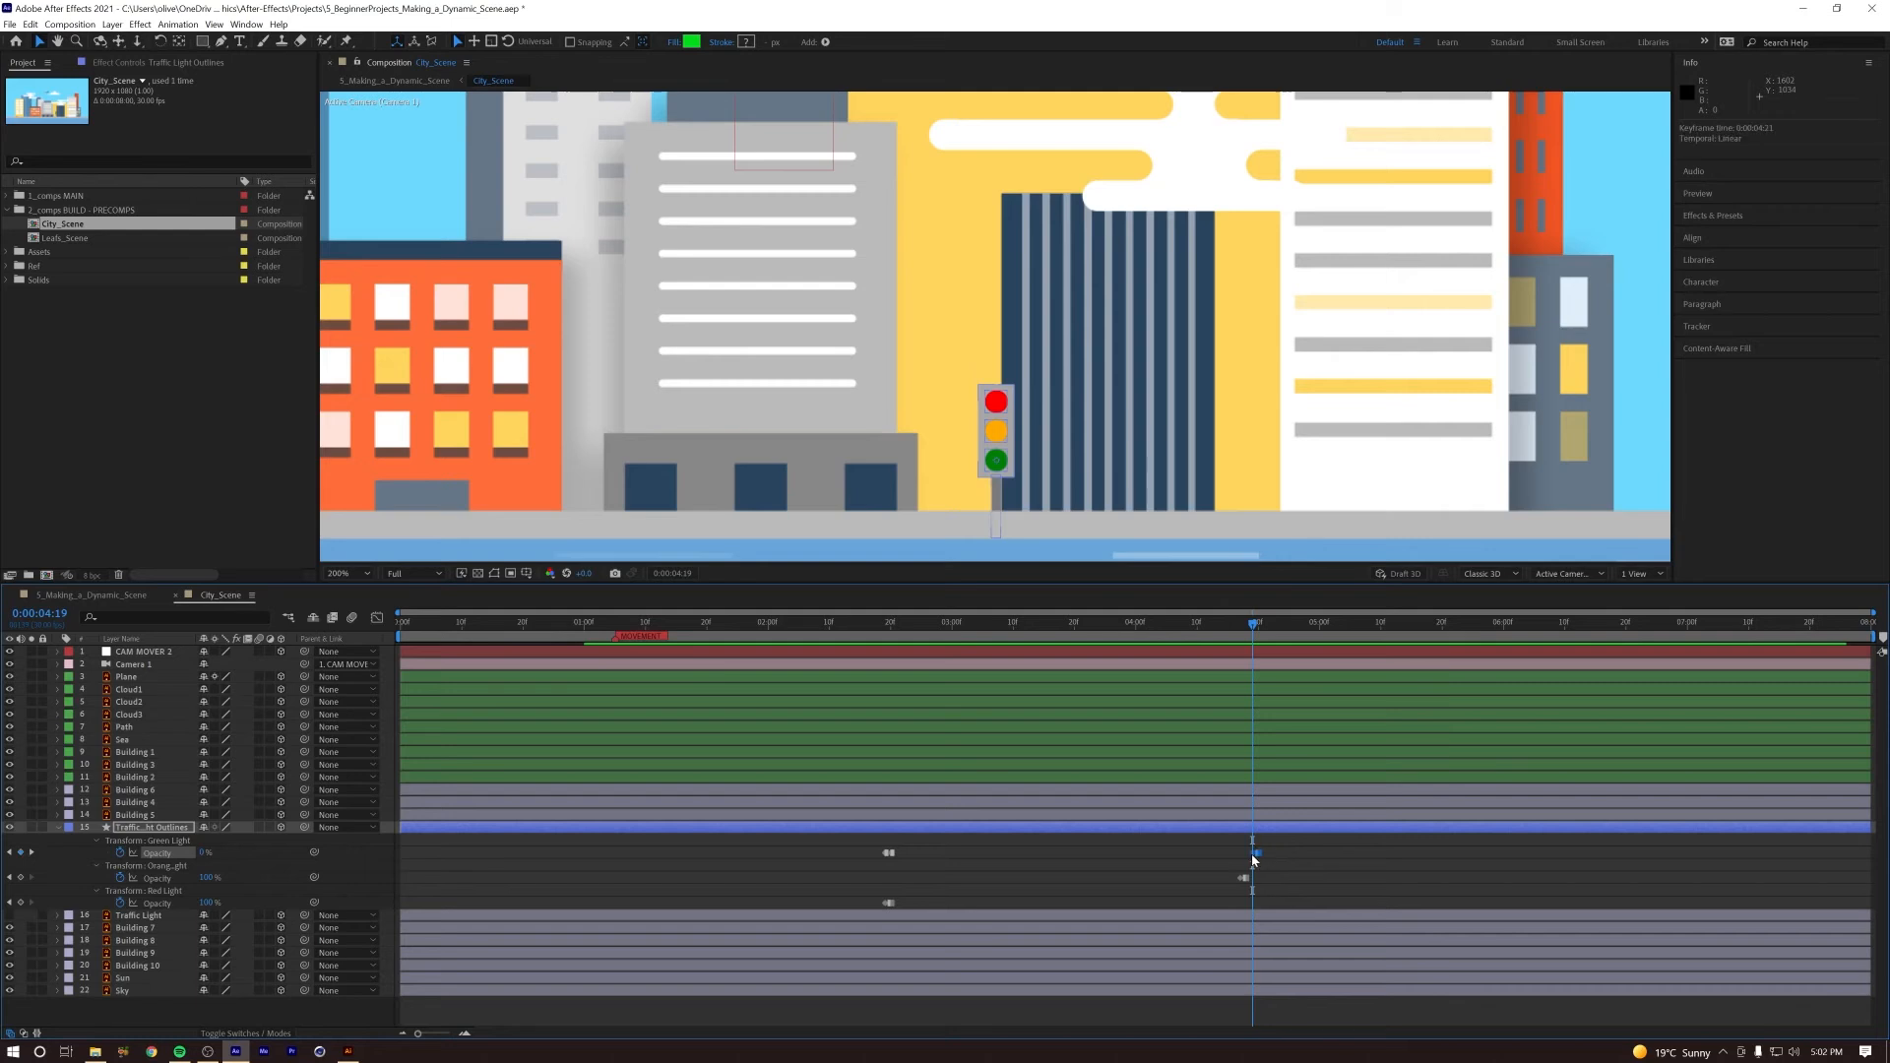
{"action": "left_click", "coordinate": [1242, 879]}
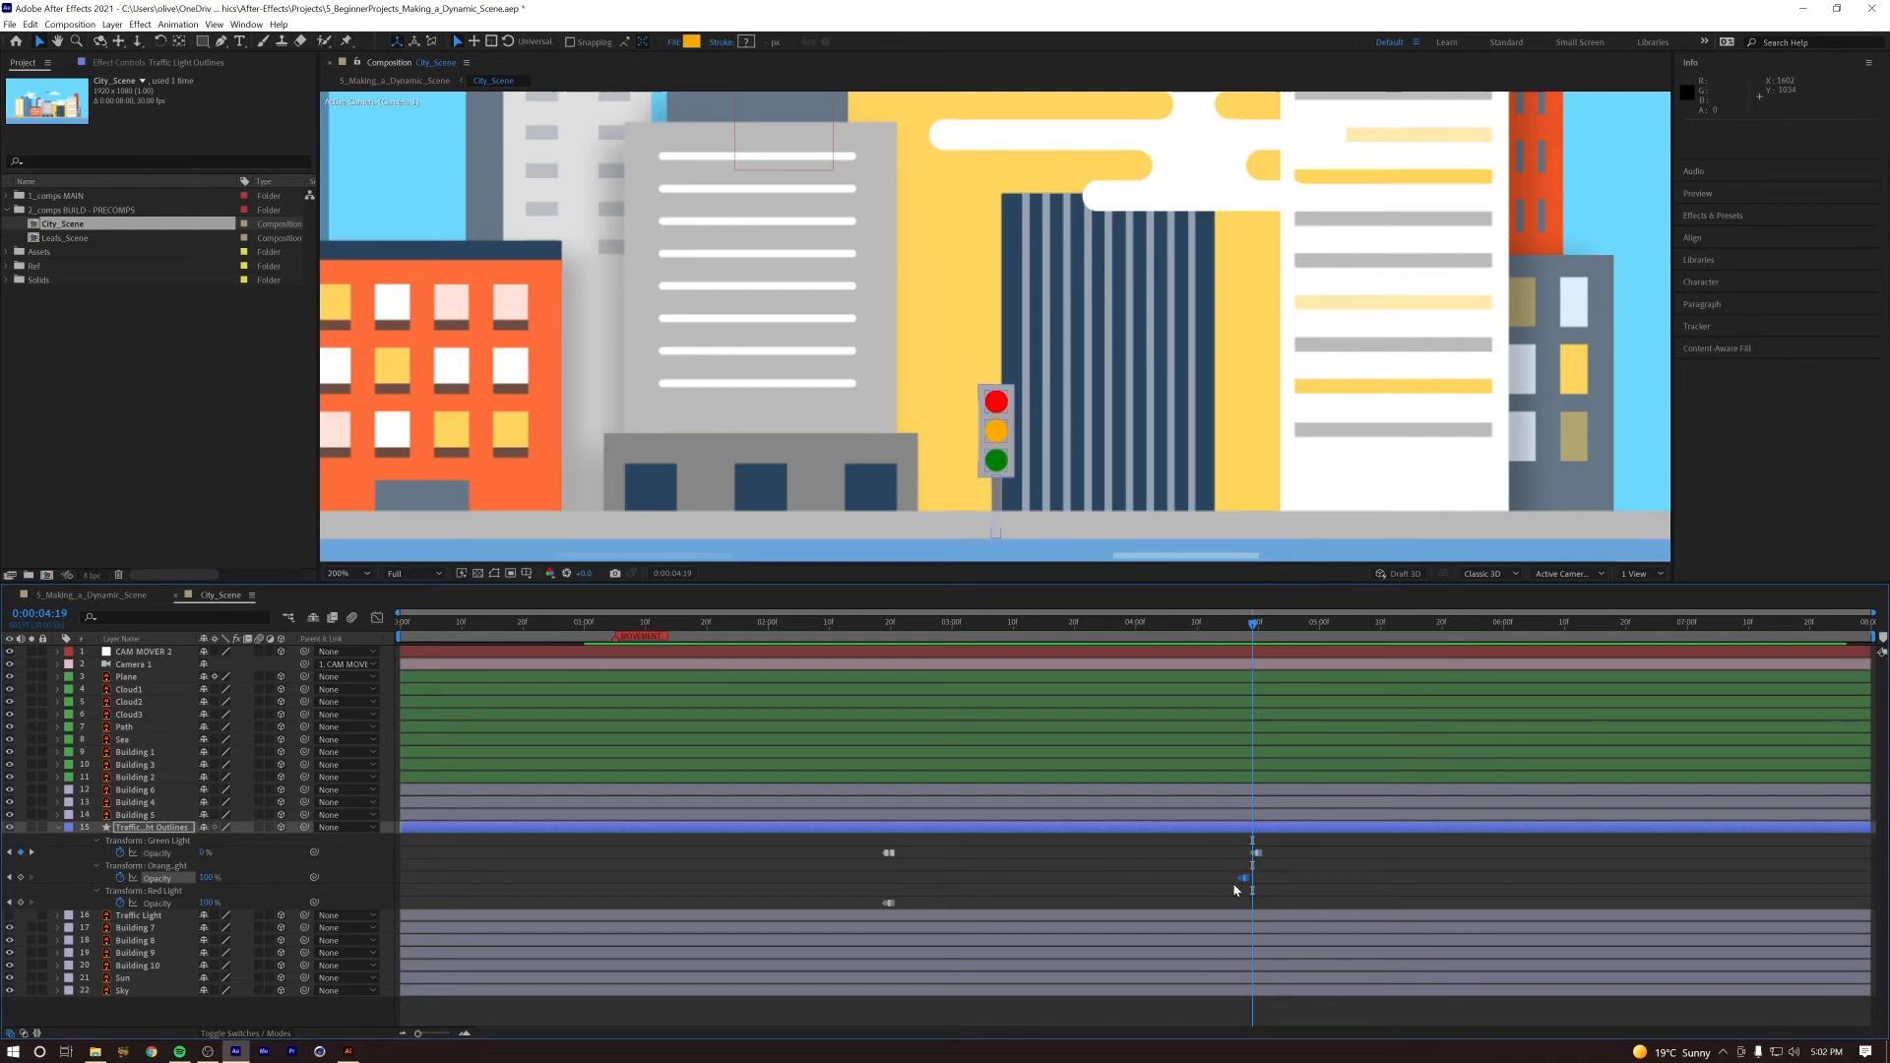
{"action": "left_click_drag", "start_coordinate": [1255, 880], "coordinate": [1299, 883]}
{"action": "key", "text": "space"}
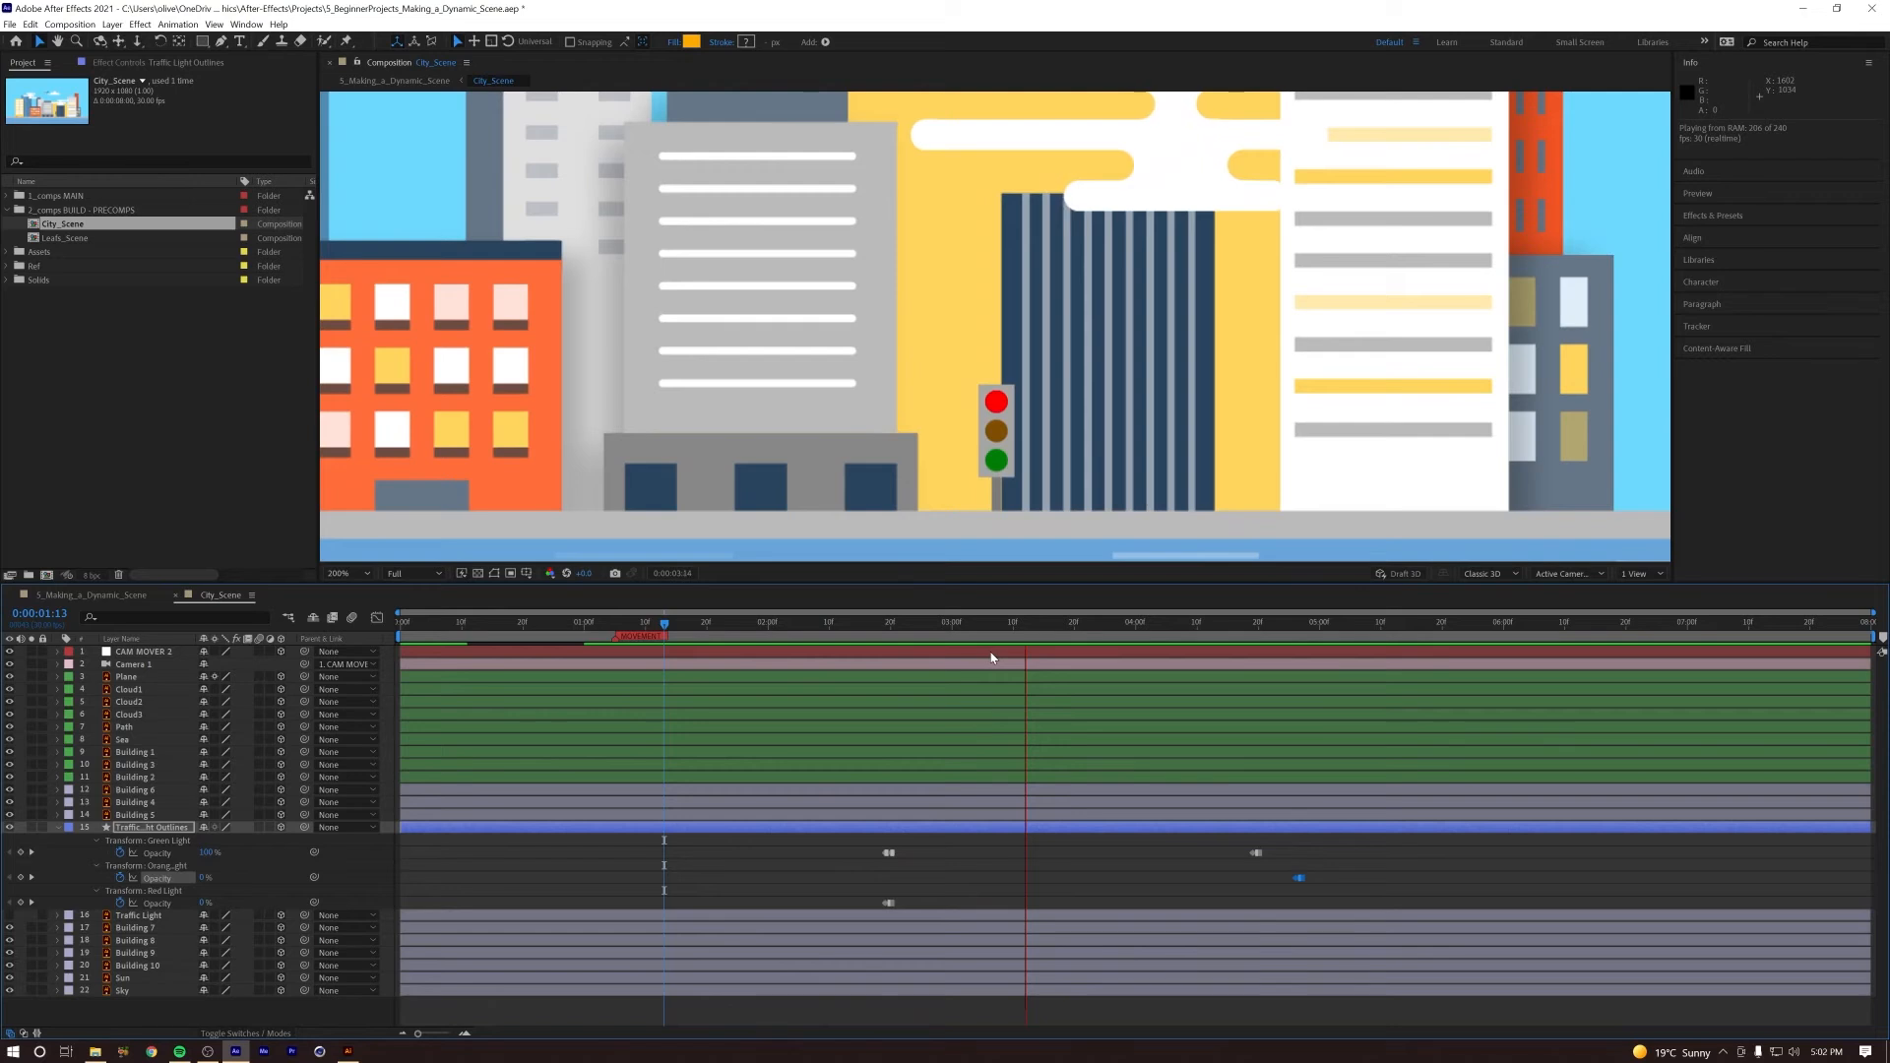
{"action": "key", "text": "space"}
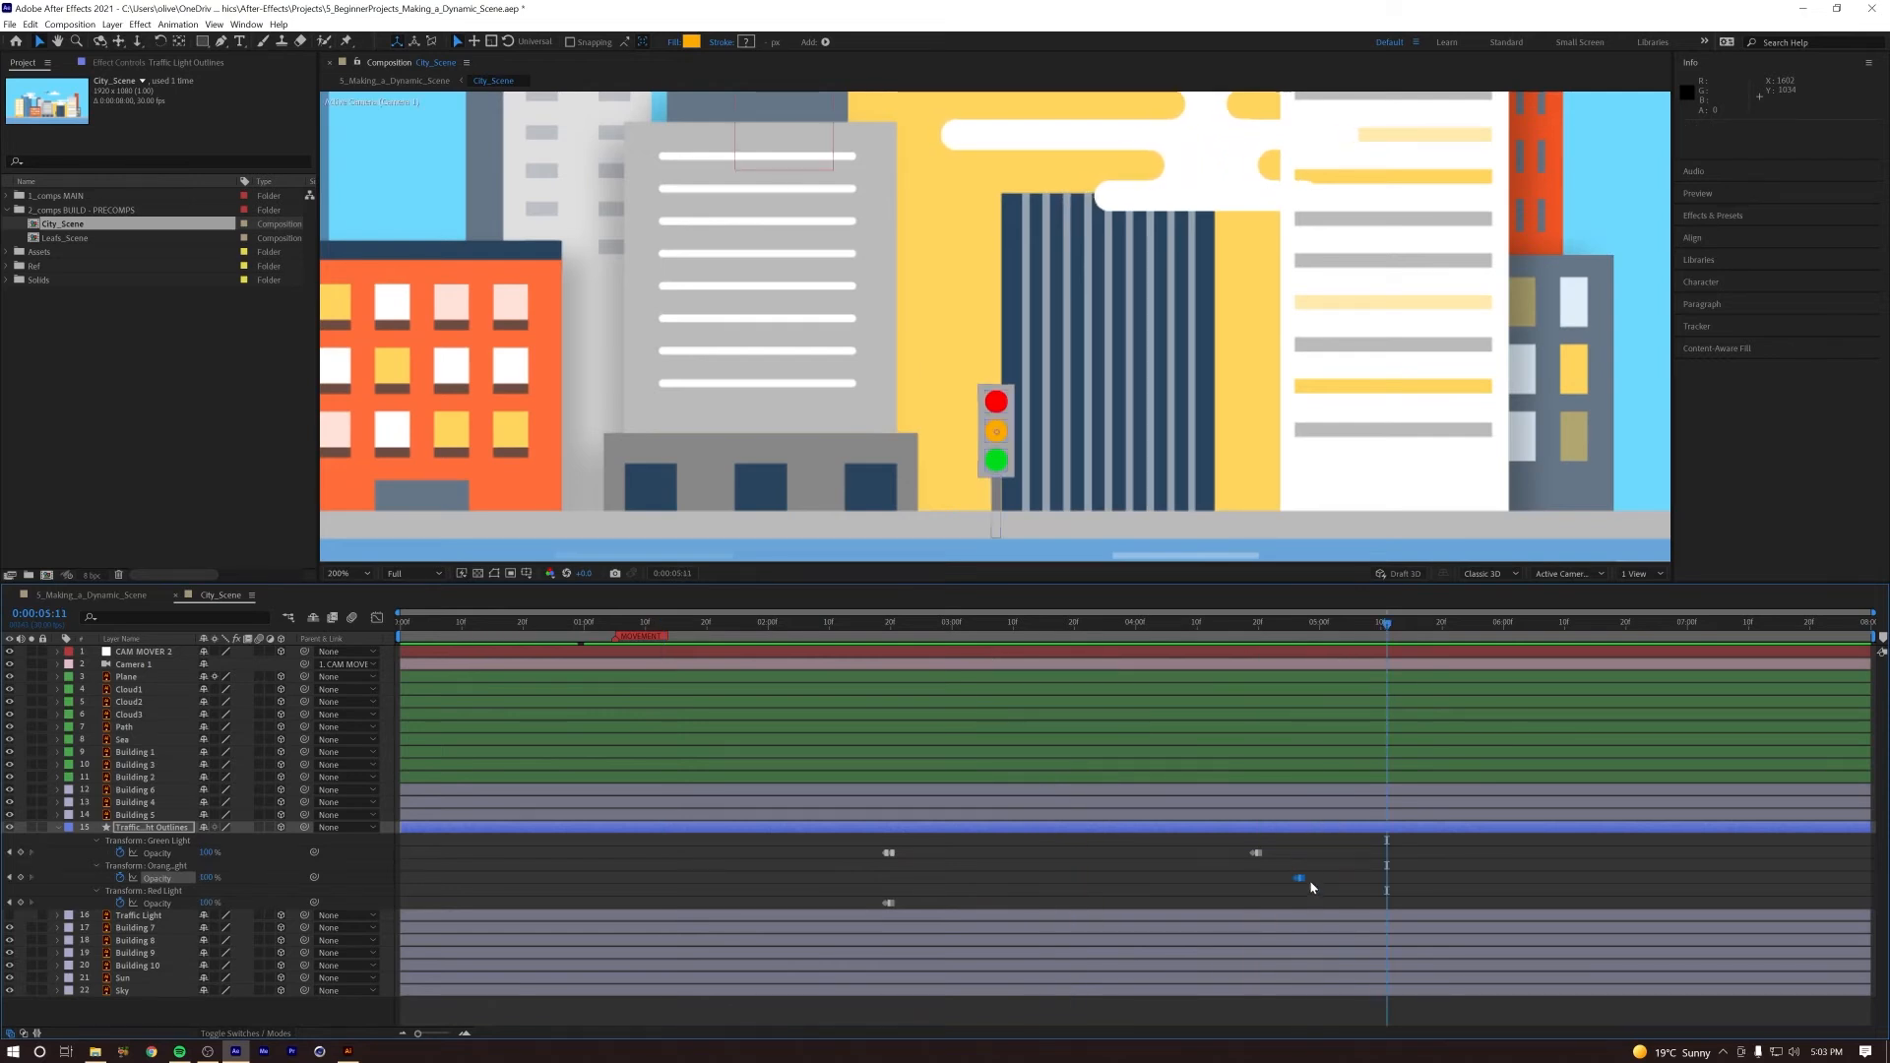
Step: Undo the orange light's keyframe move and shift the green light's last Opacity keyframes to just after the orange ones
{"action": "key", "text": "ctrl+z"}
{"action": "left_click", "coordinate": [1257, 853]}
{"action": "left_click_drag", "start_coordinate": [1259, 854], "coordinate": [1292, 855]}
Step: Duplicate the orange light's pair of Opacity keyframes at 0:00:05:10 and time-reverse the copies
{"action": "key", "text": "Page_Up"}
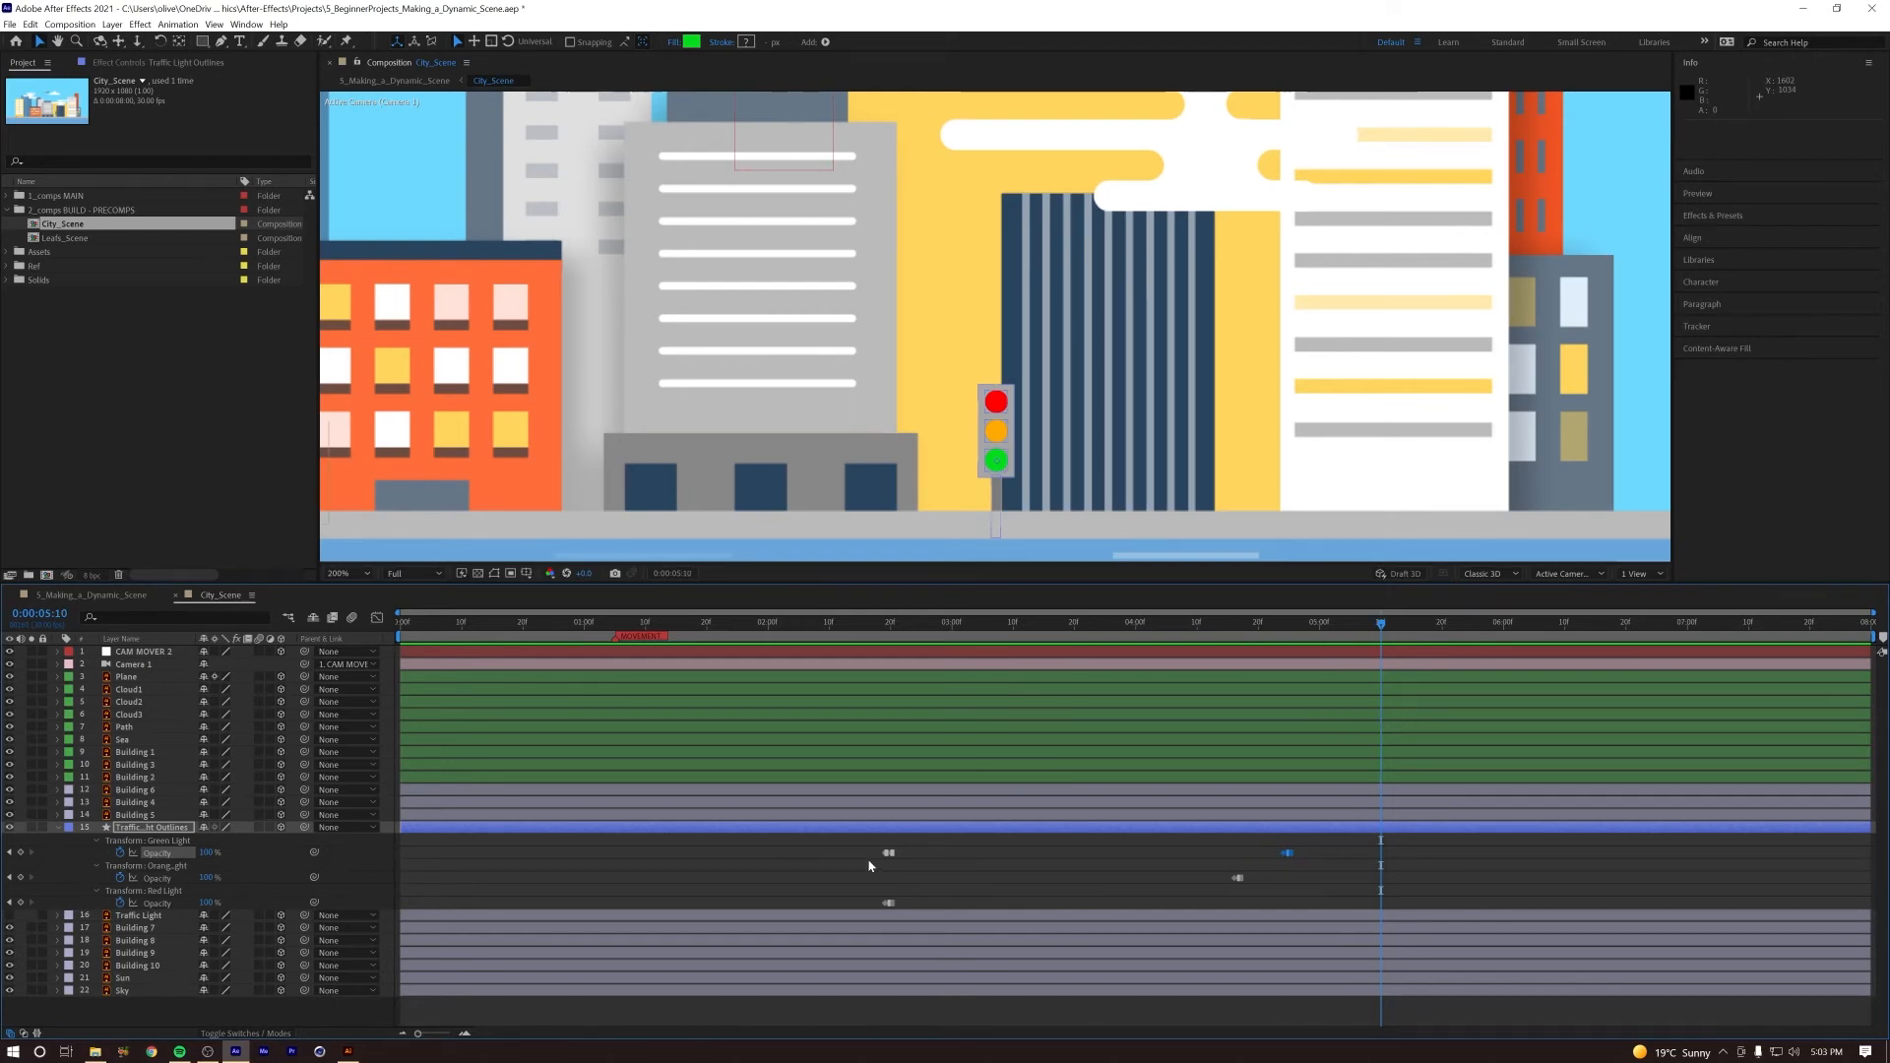
{"action": "left_click", "coordinate": [1235, 878]}
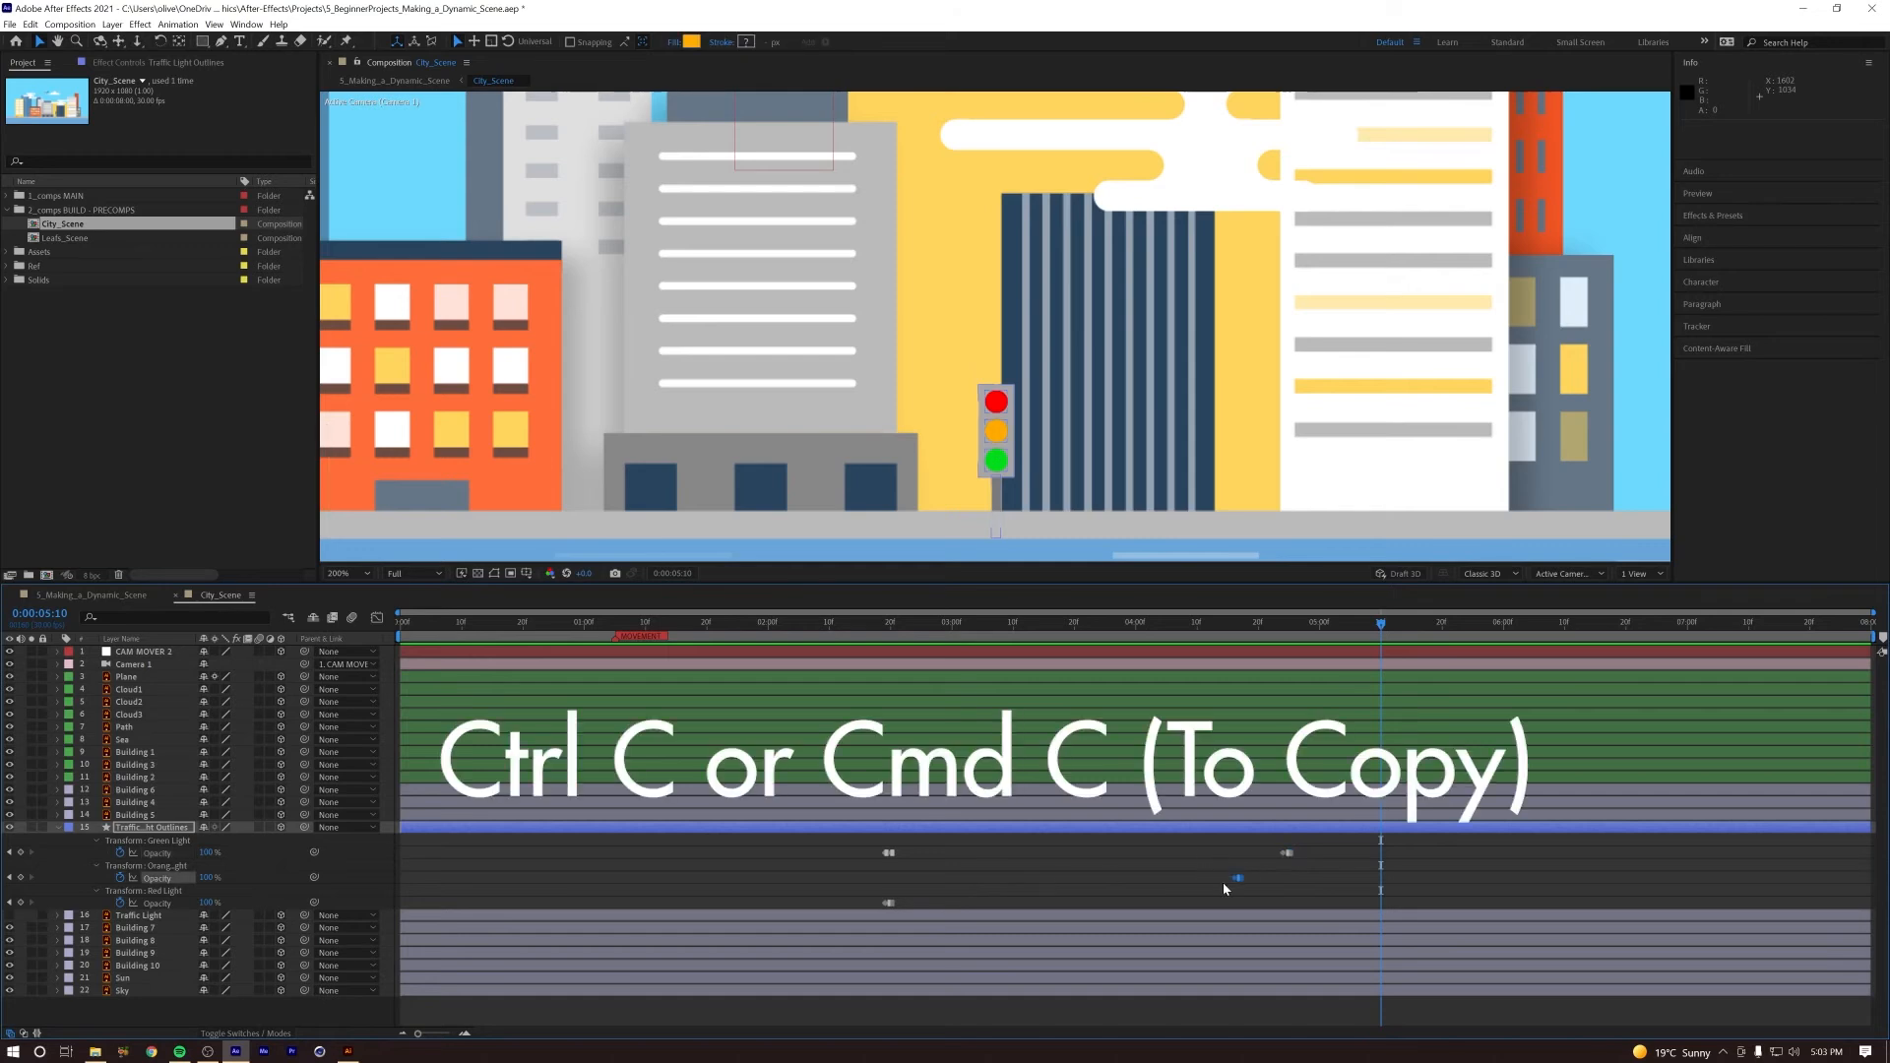
{"action": "key", "text": "ctrl+c"}
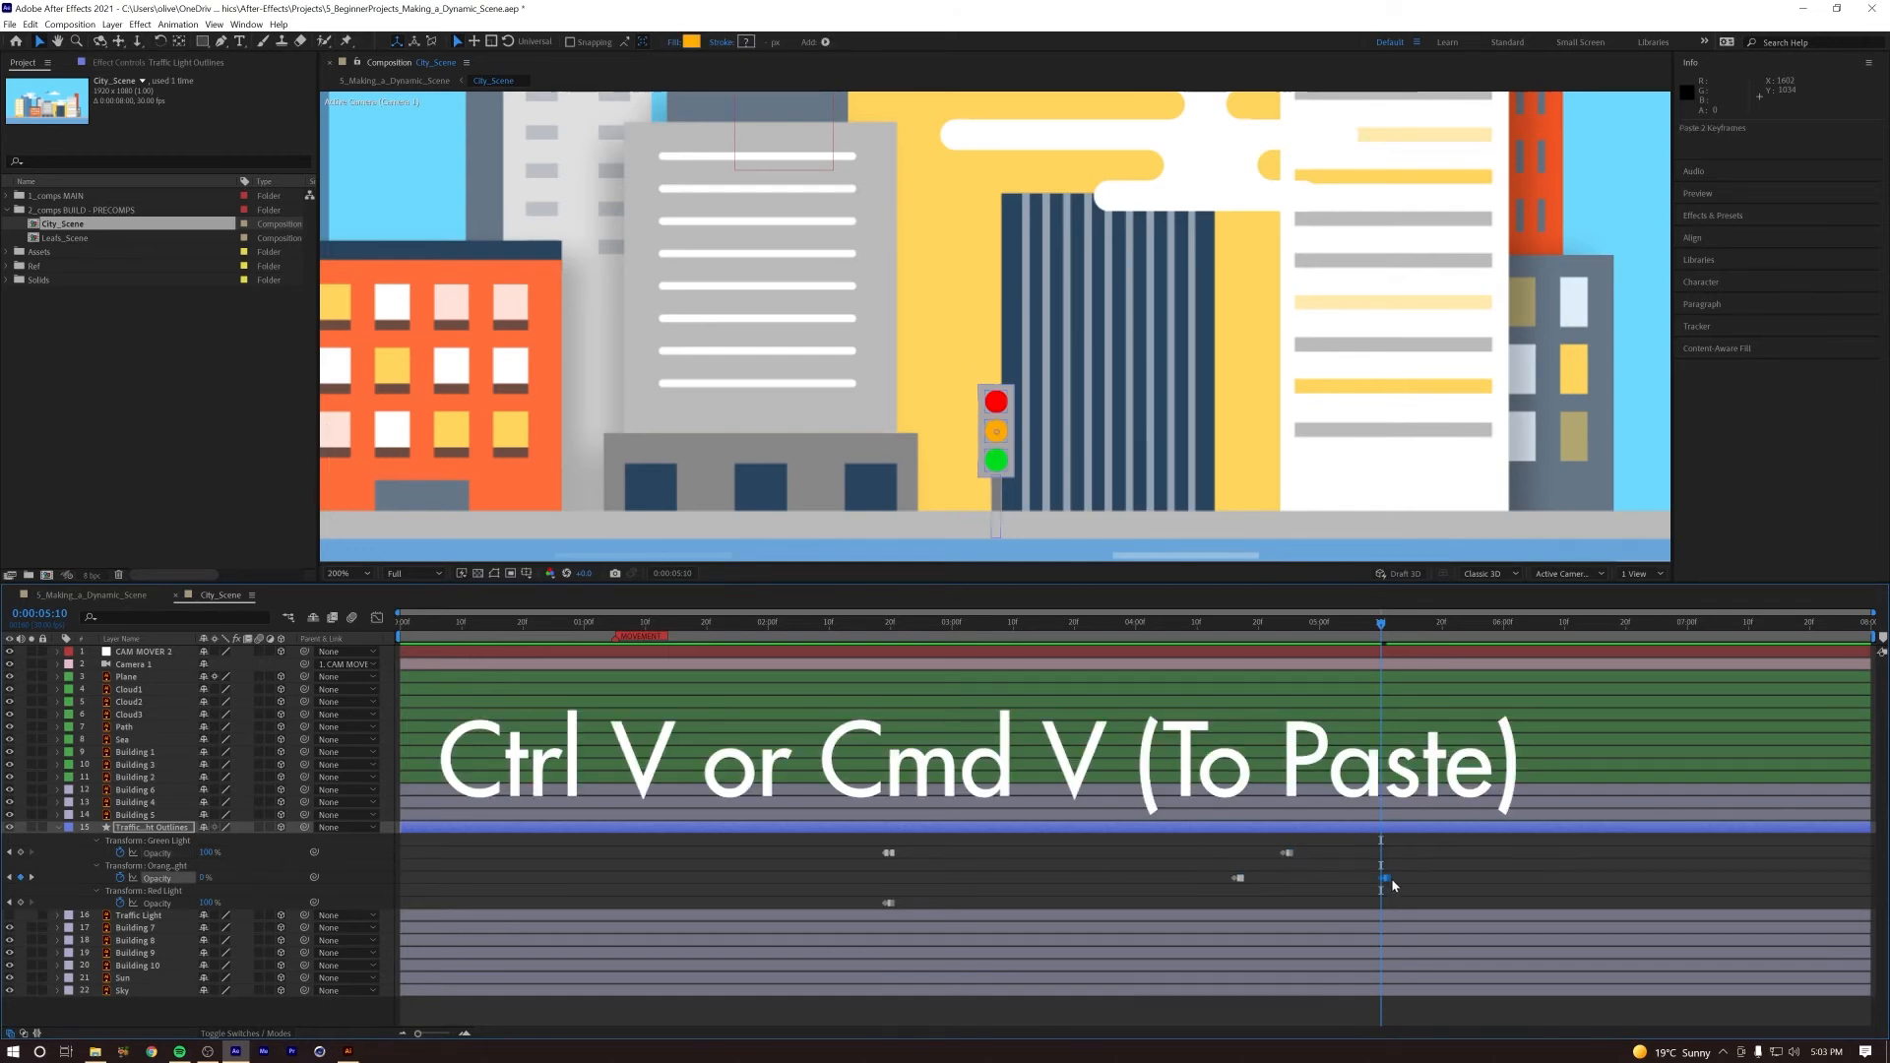
{"action": "right_click", "coordinate": [1388, 878]}
{"action": "mouse_move", "coordinate": [1450, 872]}
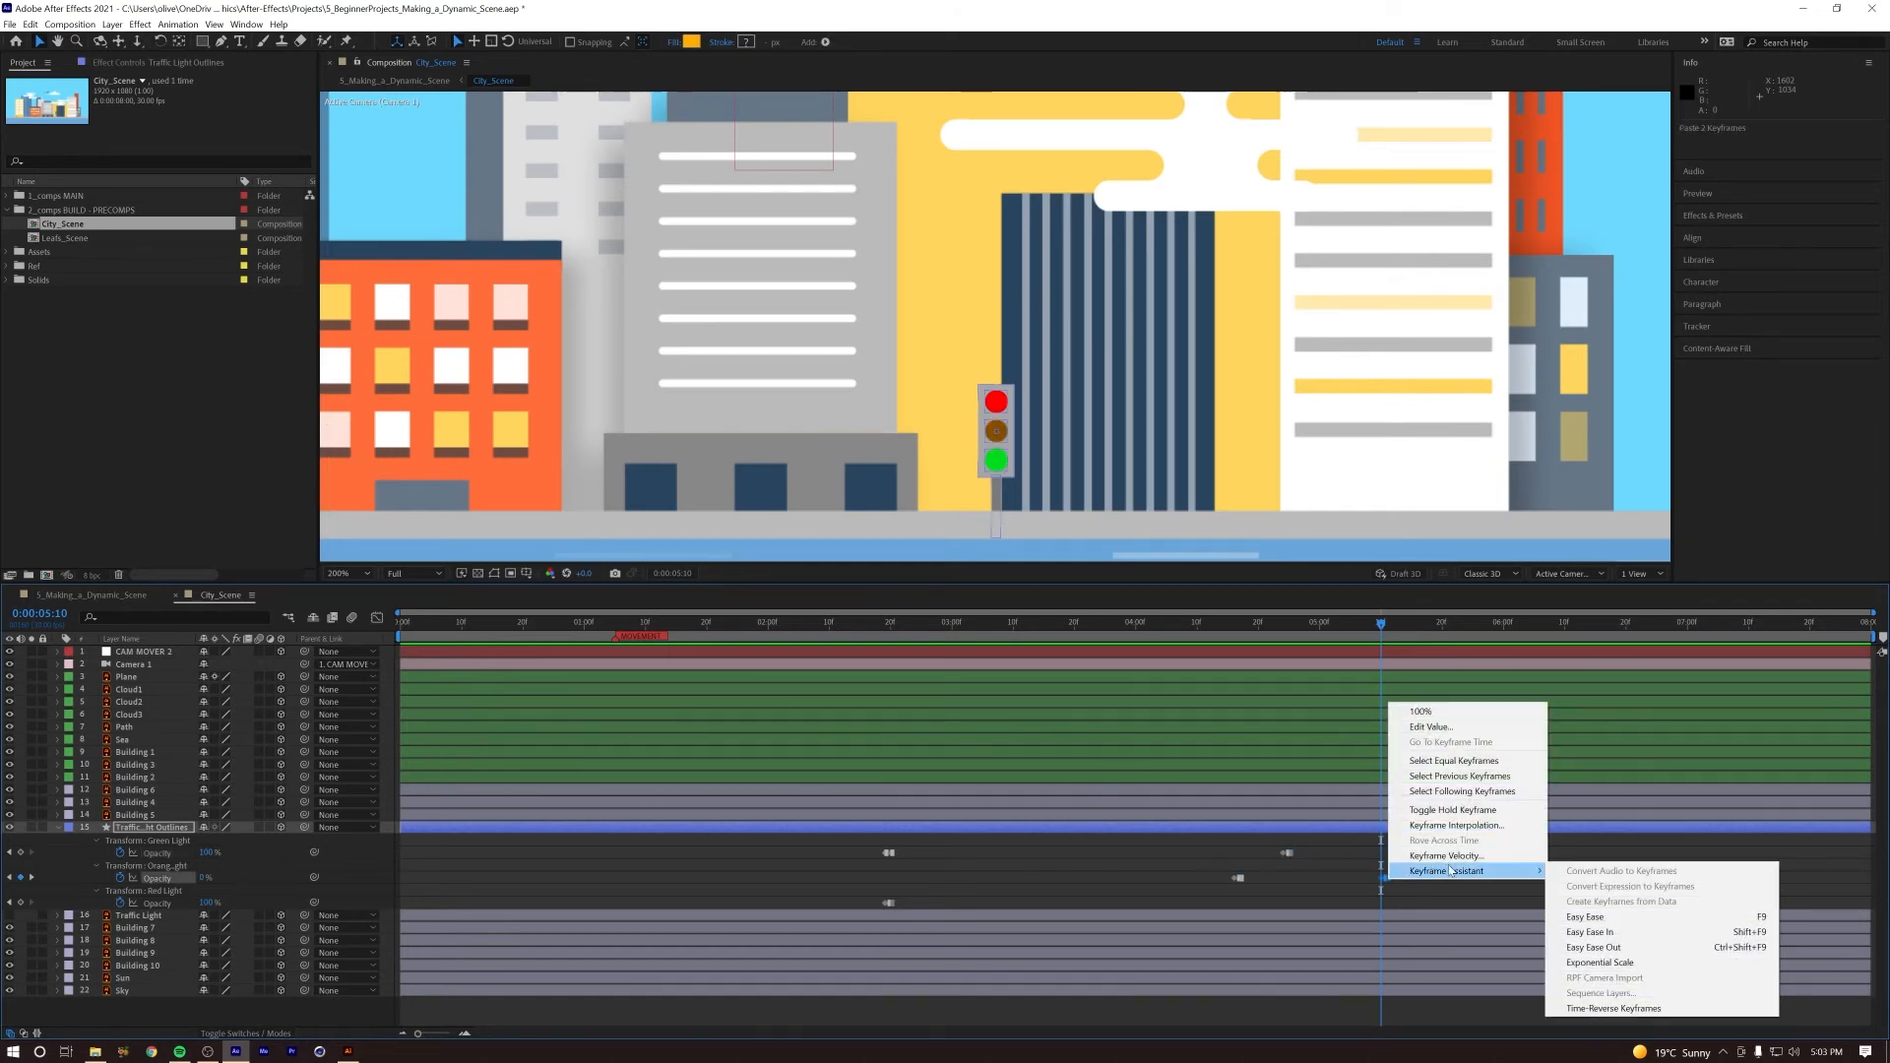
{"action": "left_click", "coordinate": [1613, 1008]}
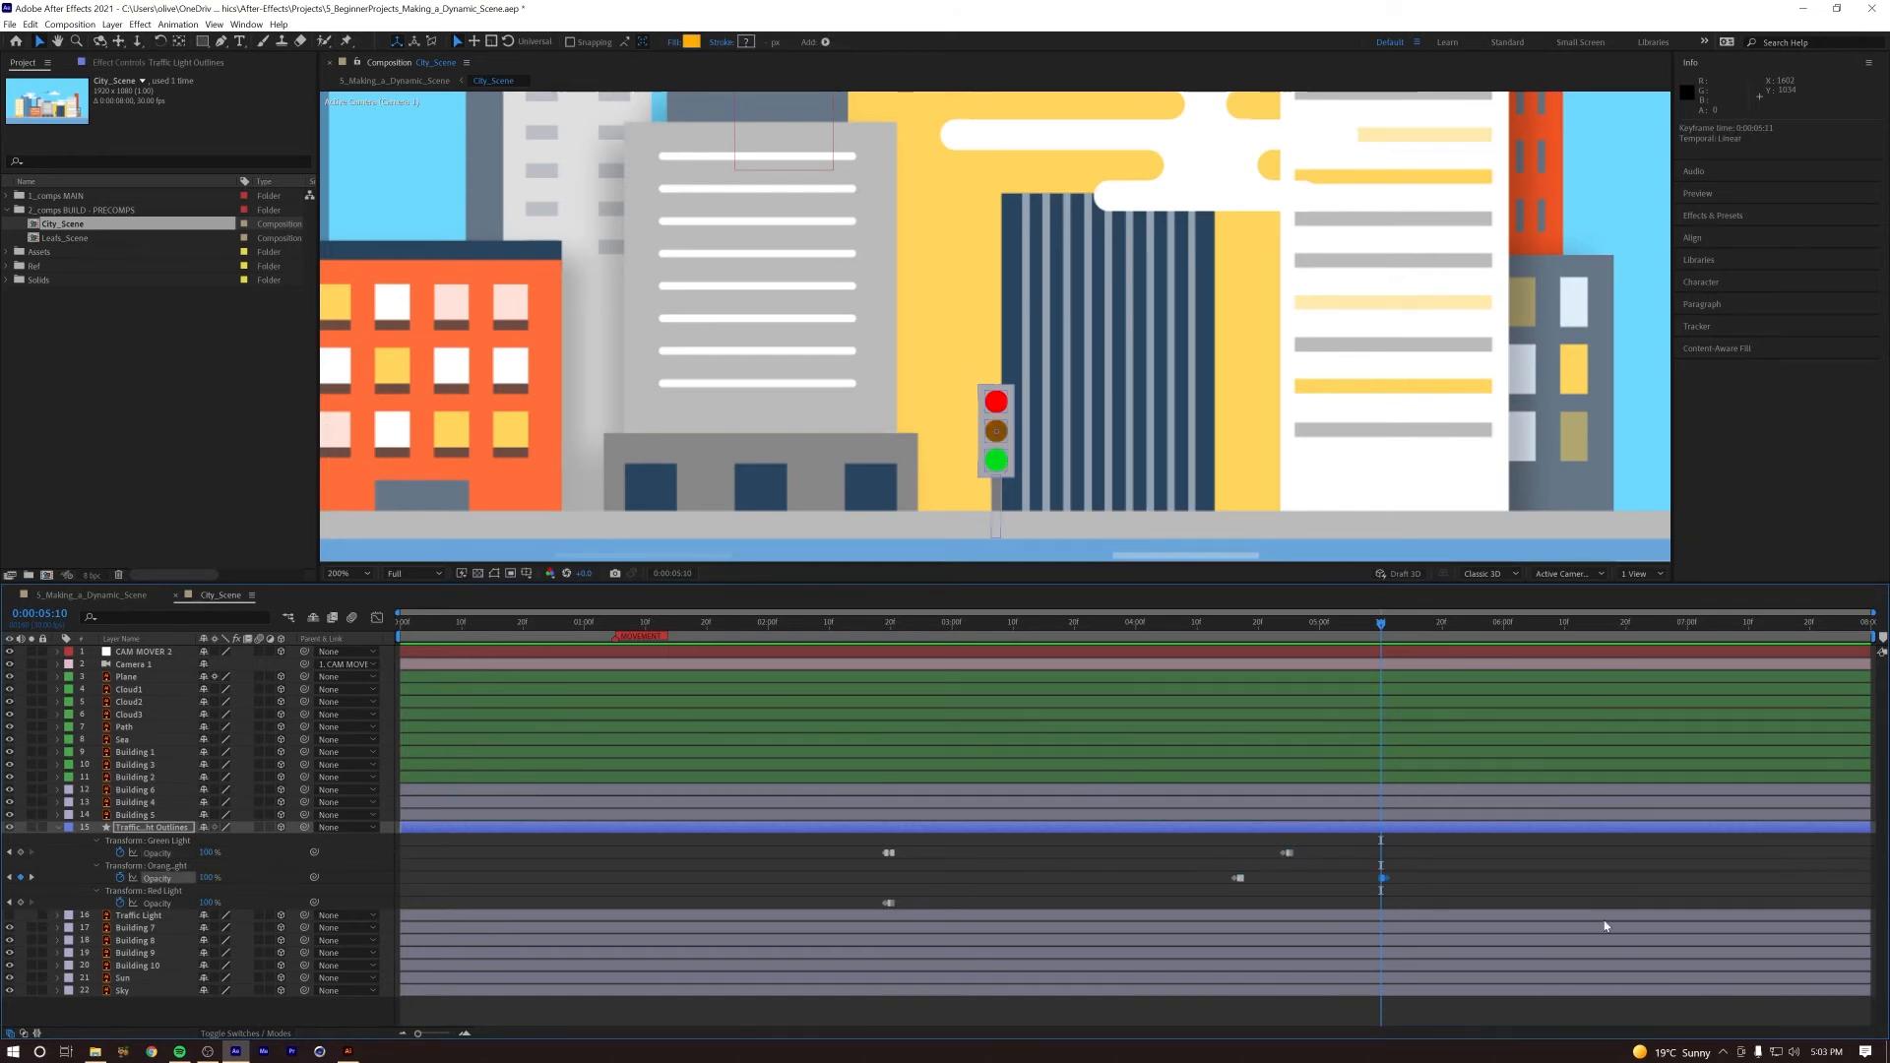
Step: Duplicate the red light's pair of Opacity keyframes at 0:00:05:10 and time-reverse the copies
{"action": "left_click", "coordinate": [1395, 622]}
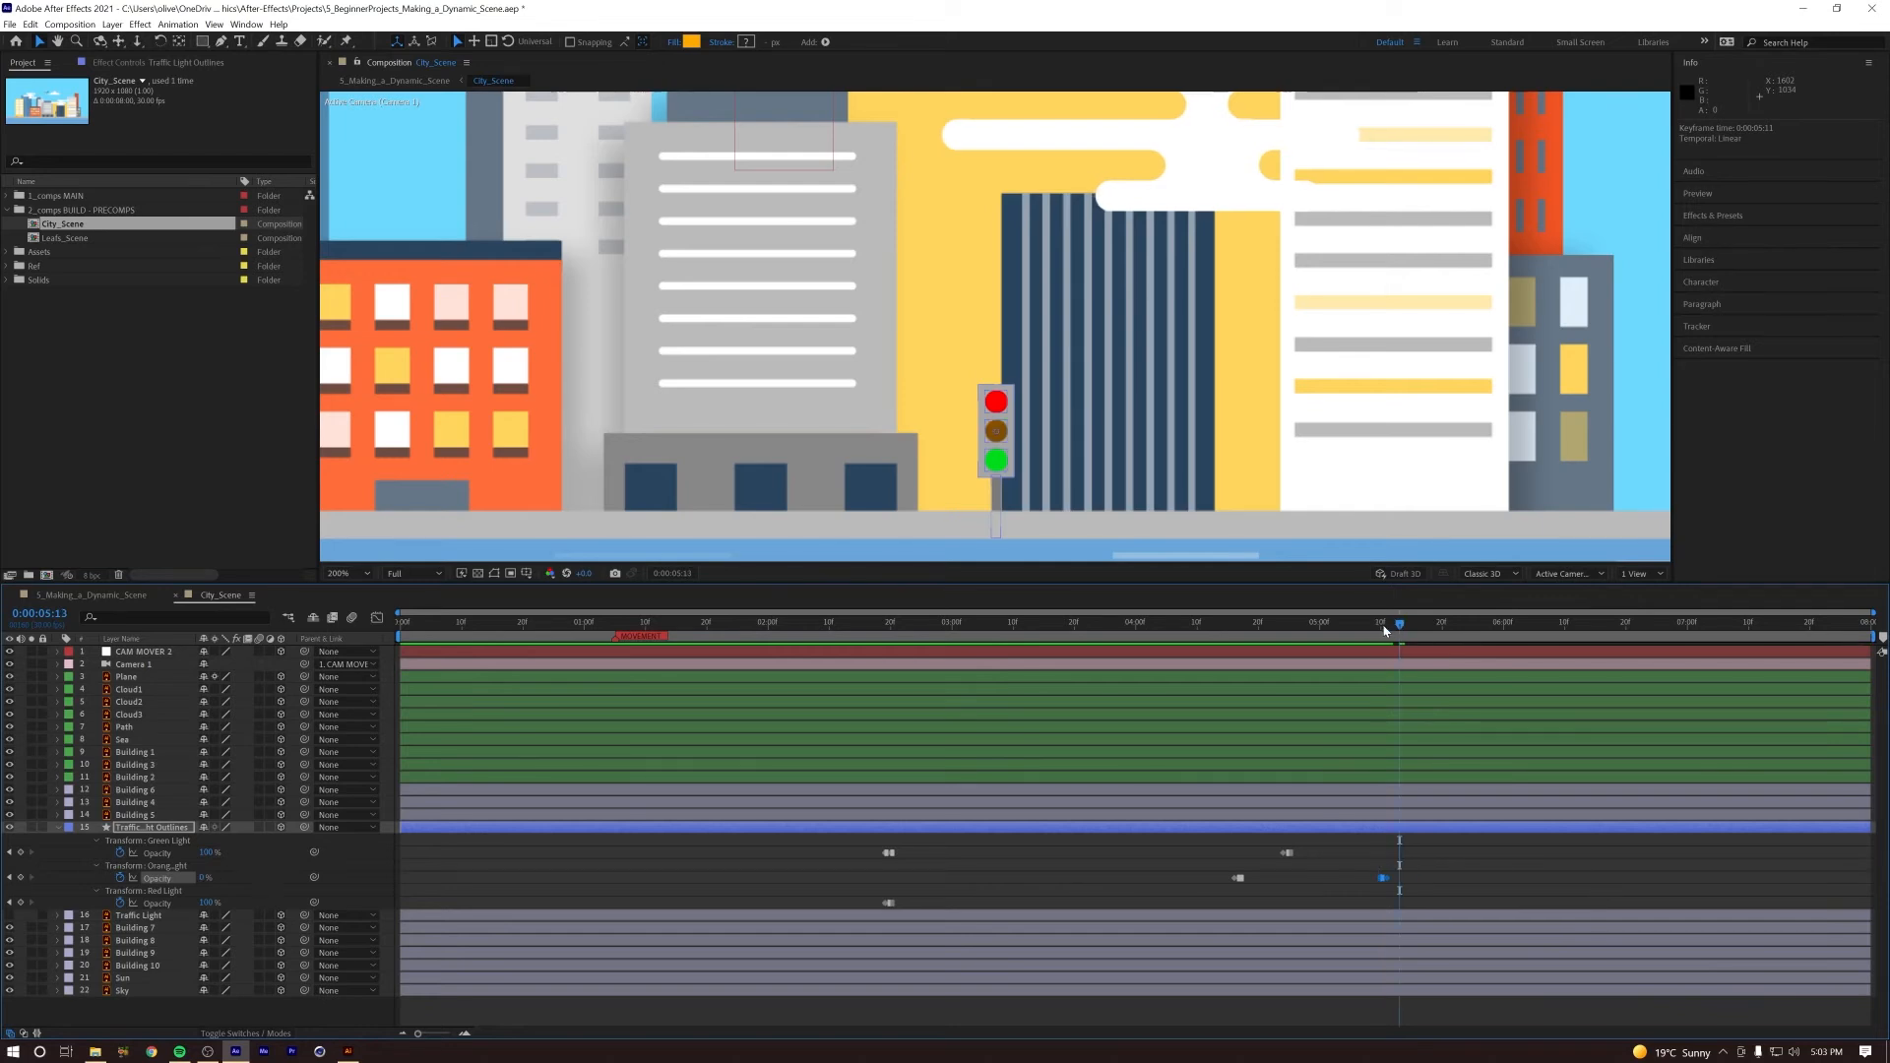
{"action": "left_click", "coordinate": [1381, 626]}
{"action": "left_click", "coordinate": [882, 905]}
{"action": "left_click_drag", "start_coordinate": [955, 905], "coordinate": [872, 907]}
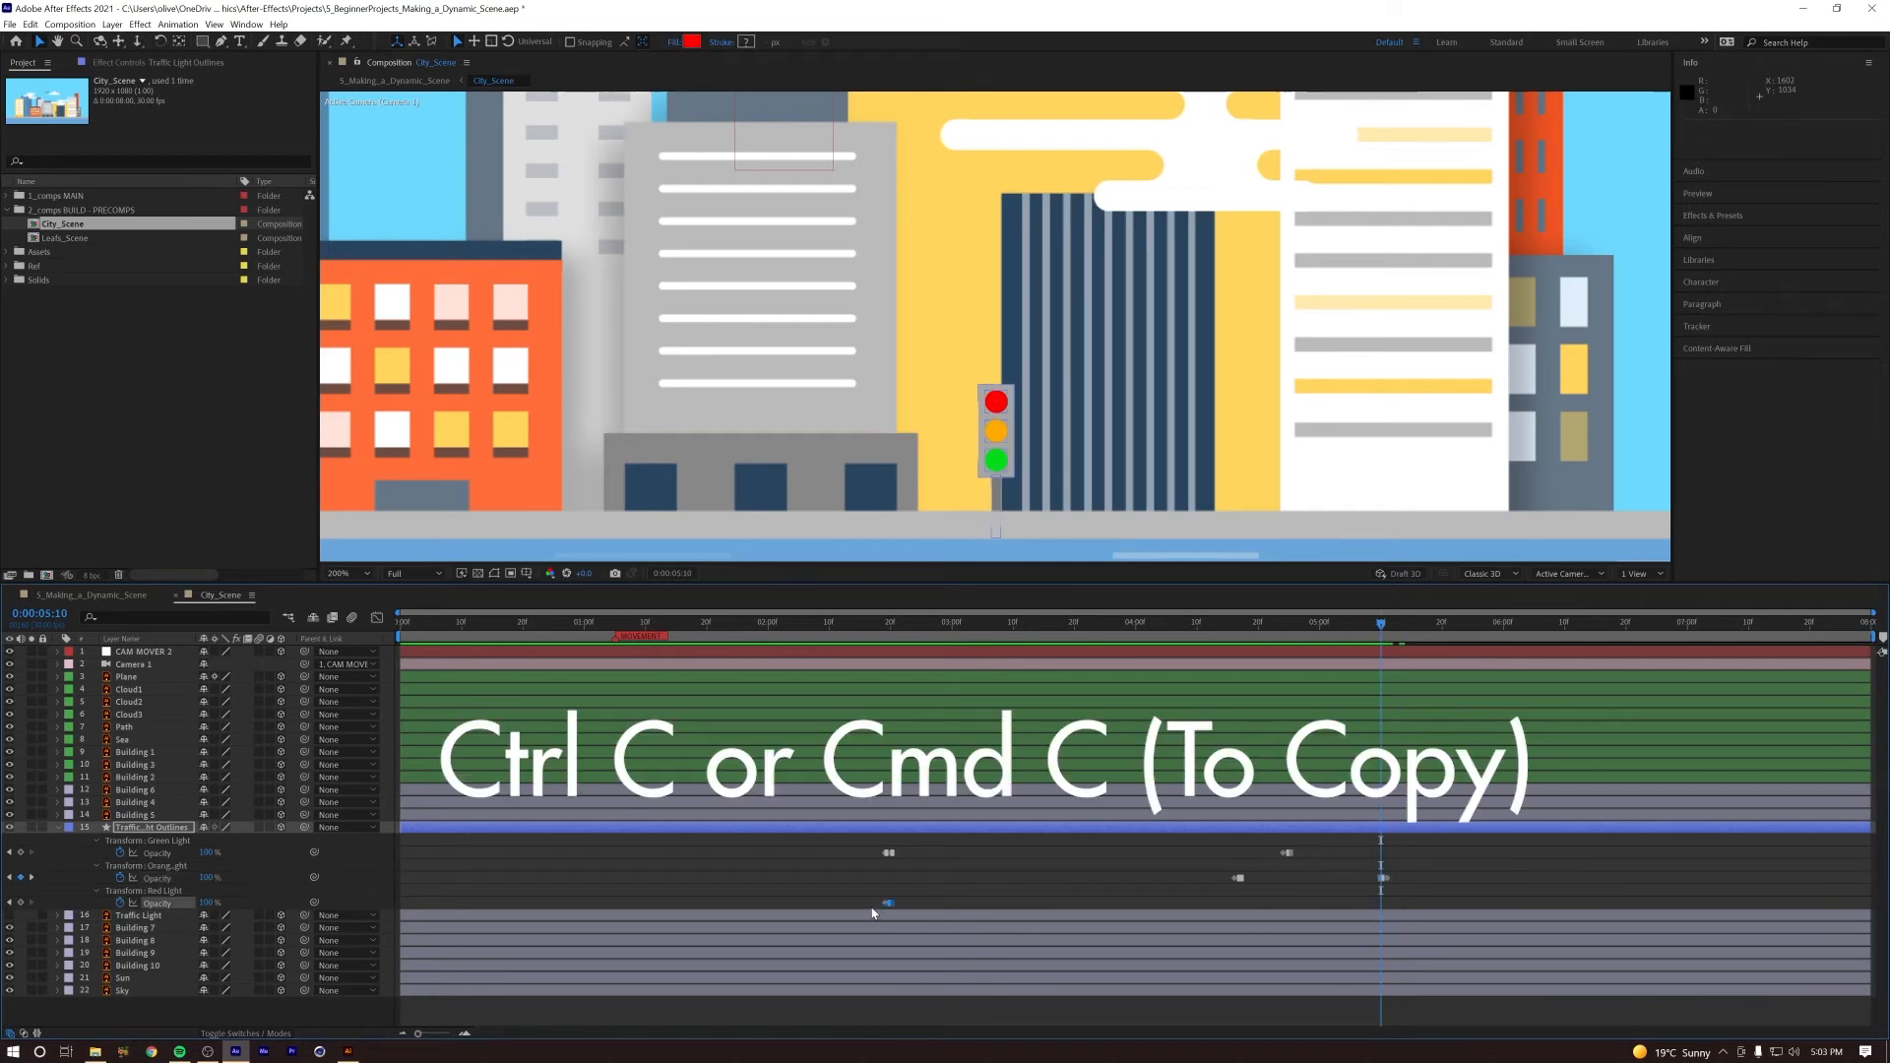
{"action": "key", "text": "ctrl+v"}
{"action": "right_click", "coordinate": [1382, 903]}
{"action": "mouse_move", "coordinate": [1415, 894]}
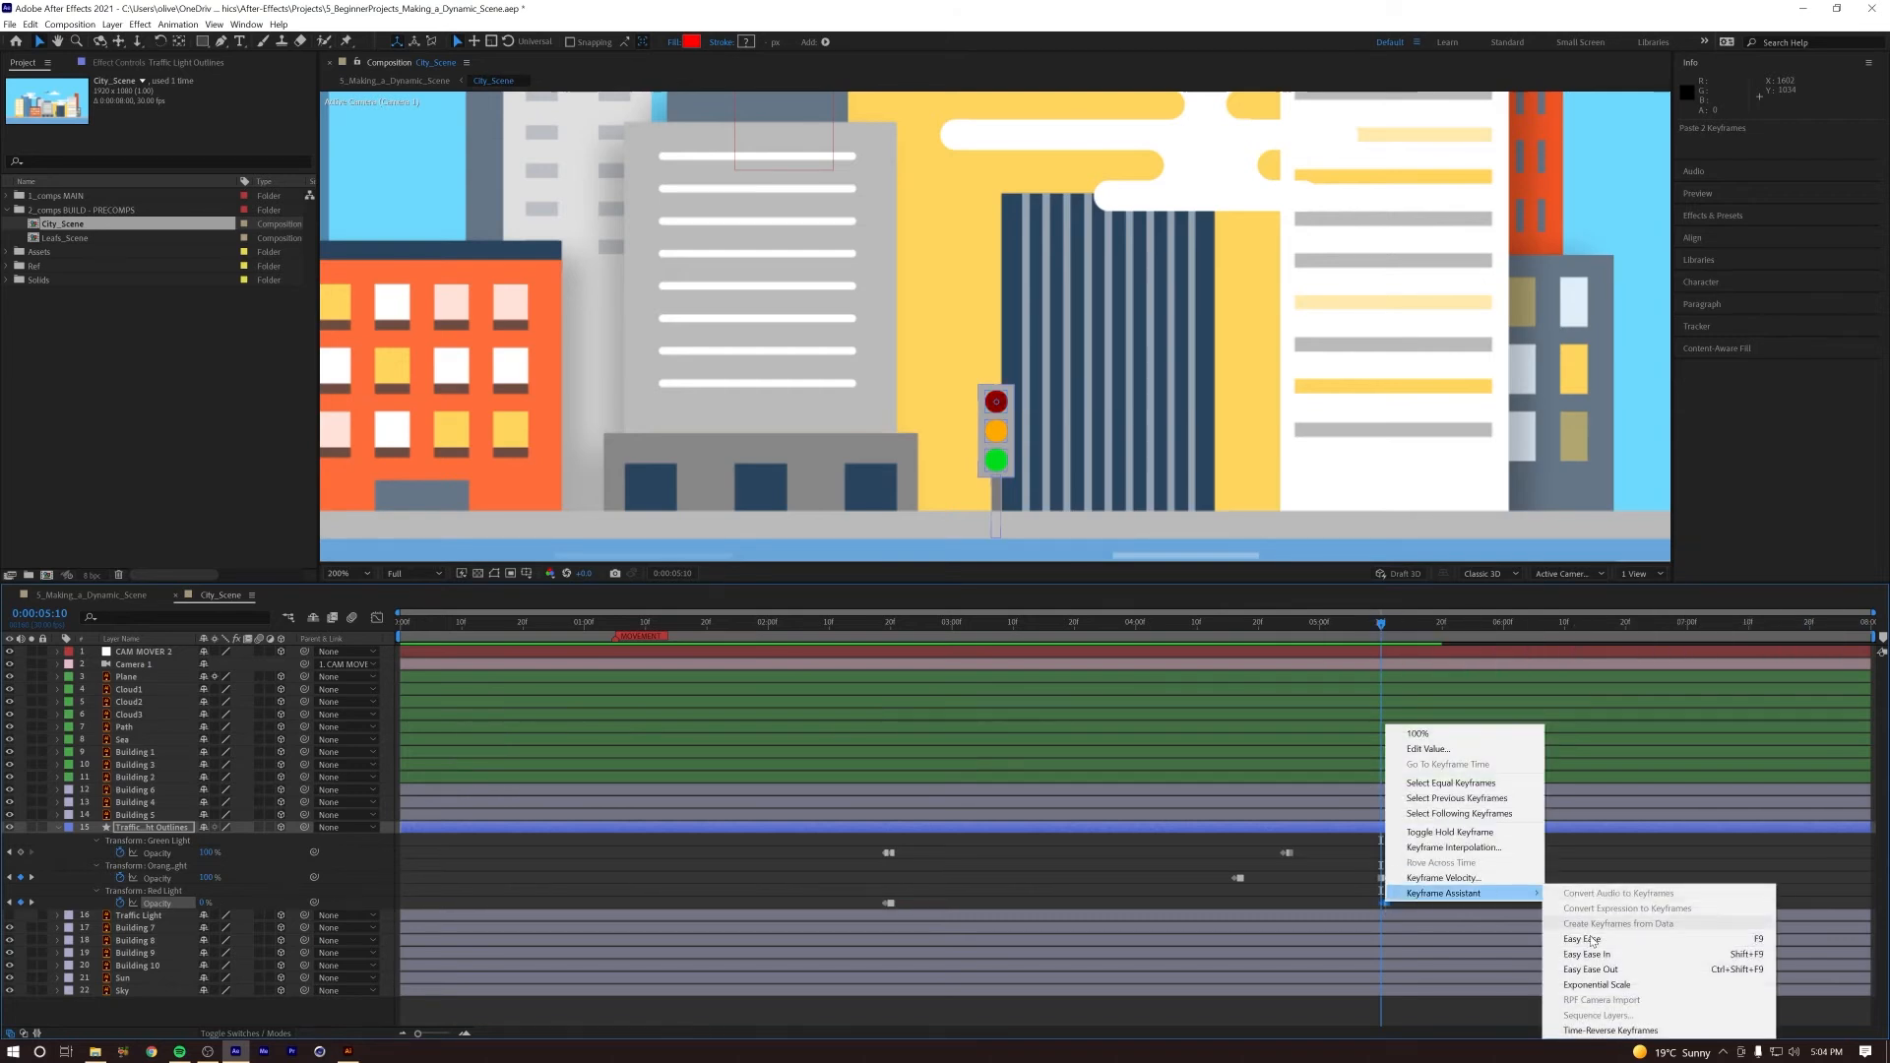
{"action": "left_click", "coordinate": [1621, 1031]}
Step: Preview the full traffic light sequence in City_Scene from 0:00:02:09
{"action": "key", "text": "Page_Up"}
{"action": "key", "text": "Page_Up"}
{"action": "key", "text": "Page_Up"}
{"action": "key", "text": "Page_Up"}
{"action": "key", "text": "Page_Up"}
{"action": "key", "text": "Page_Up"}
{"action": "key", "text": "Page_Up"}
{"action": "key", "text": "Page_Up"}
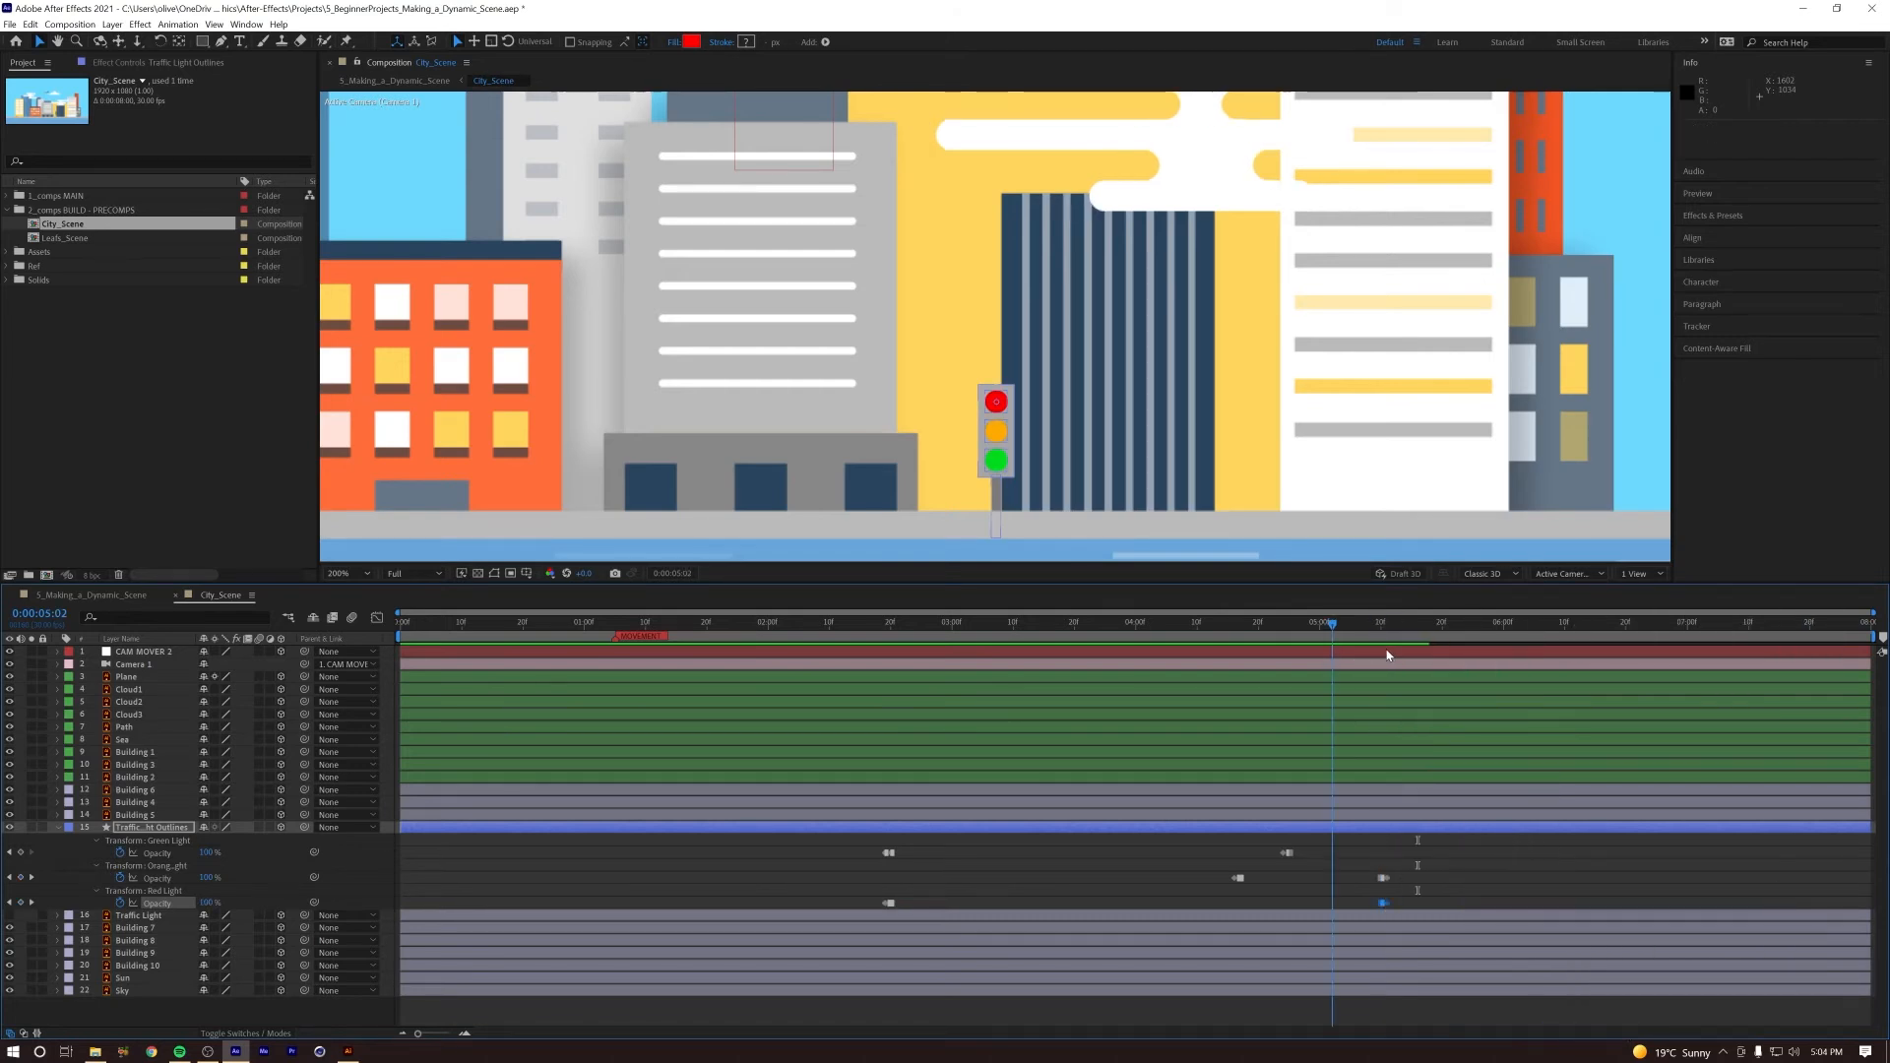
{"action": "left_click_drag", "start_coordinate": [1386, 650], "coordinate": [775, 706]}
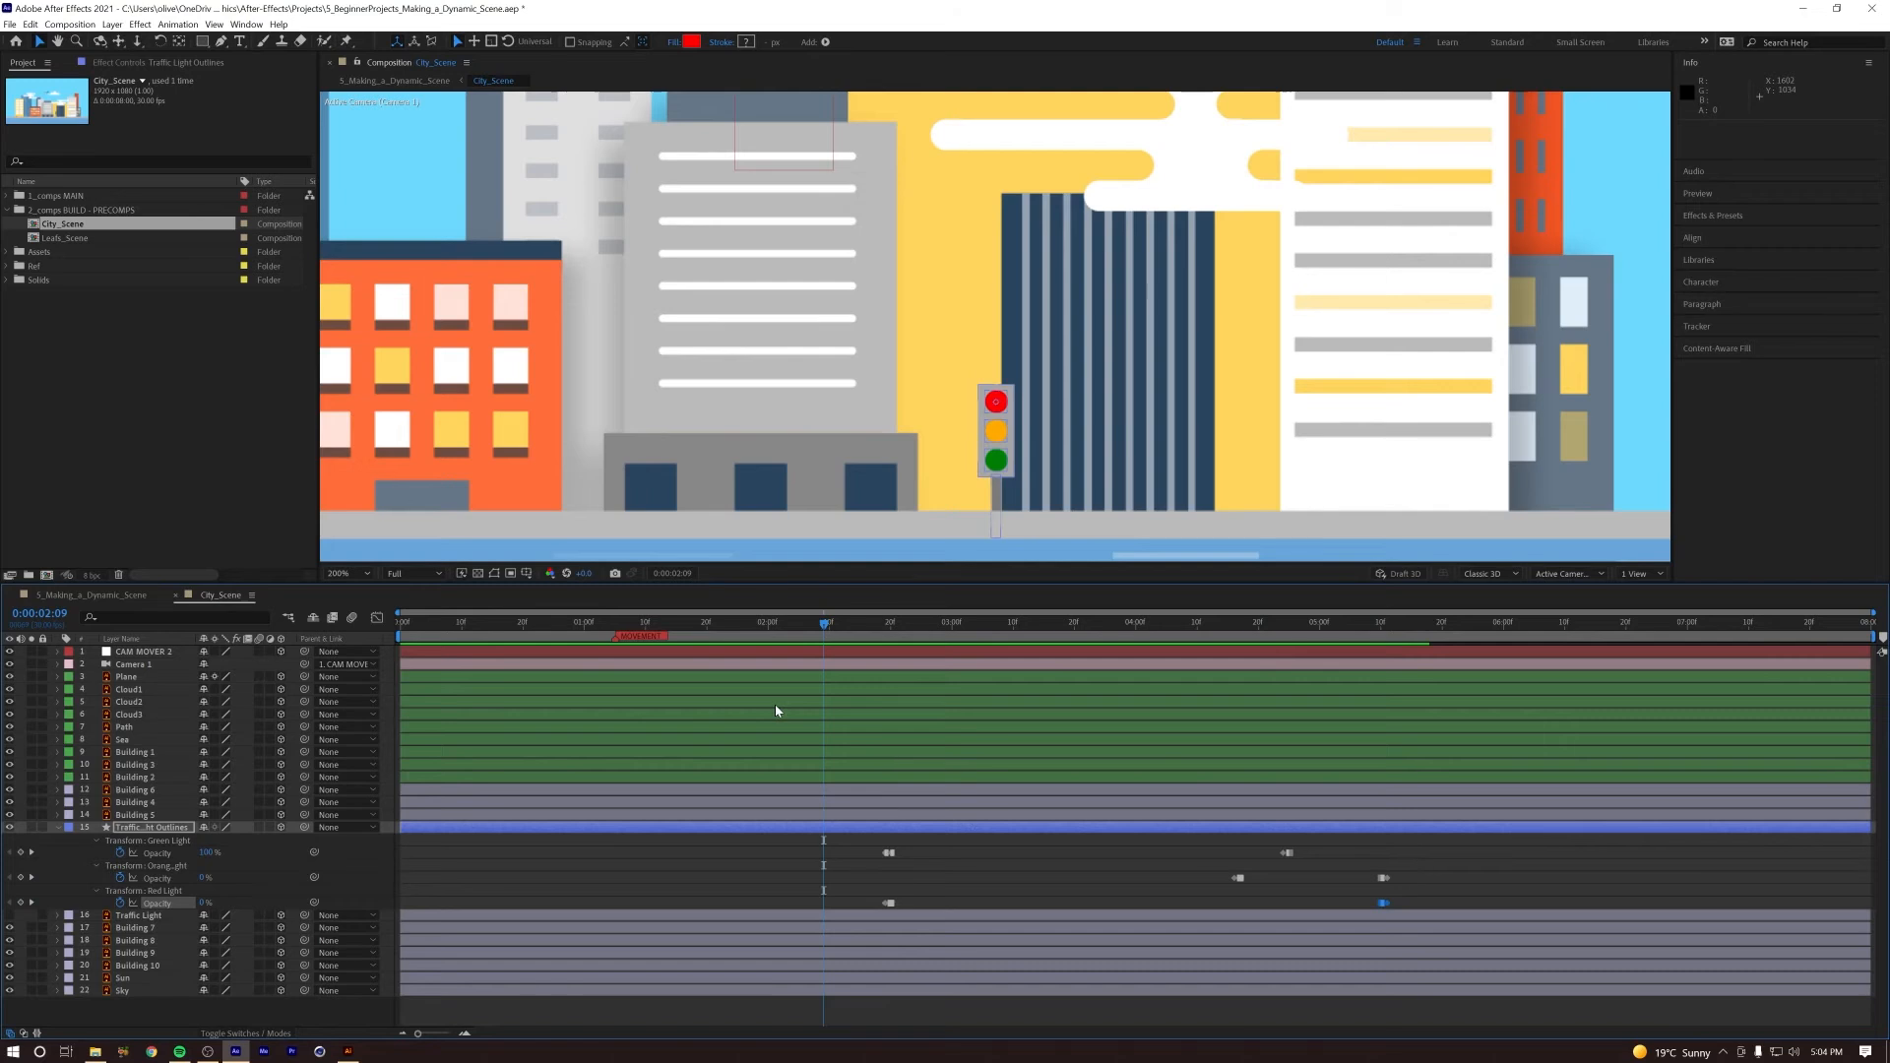
{"action": "key", "text": "space"}
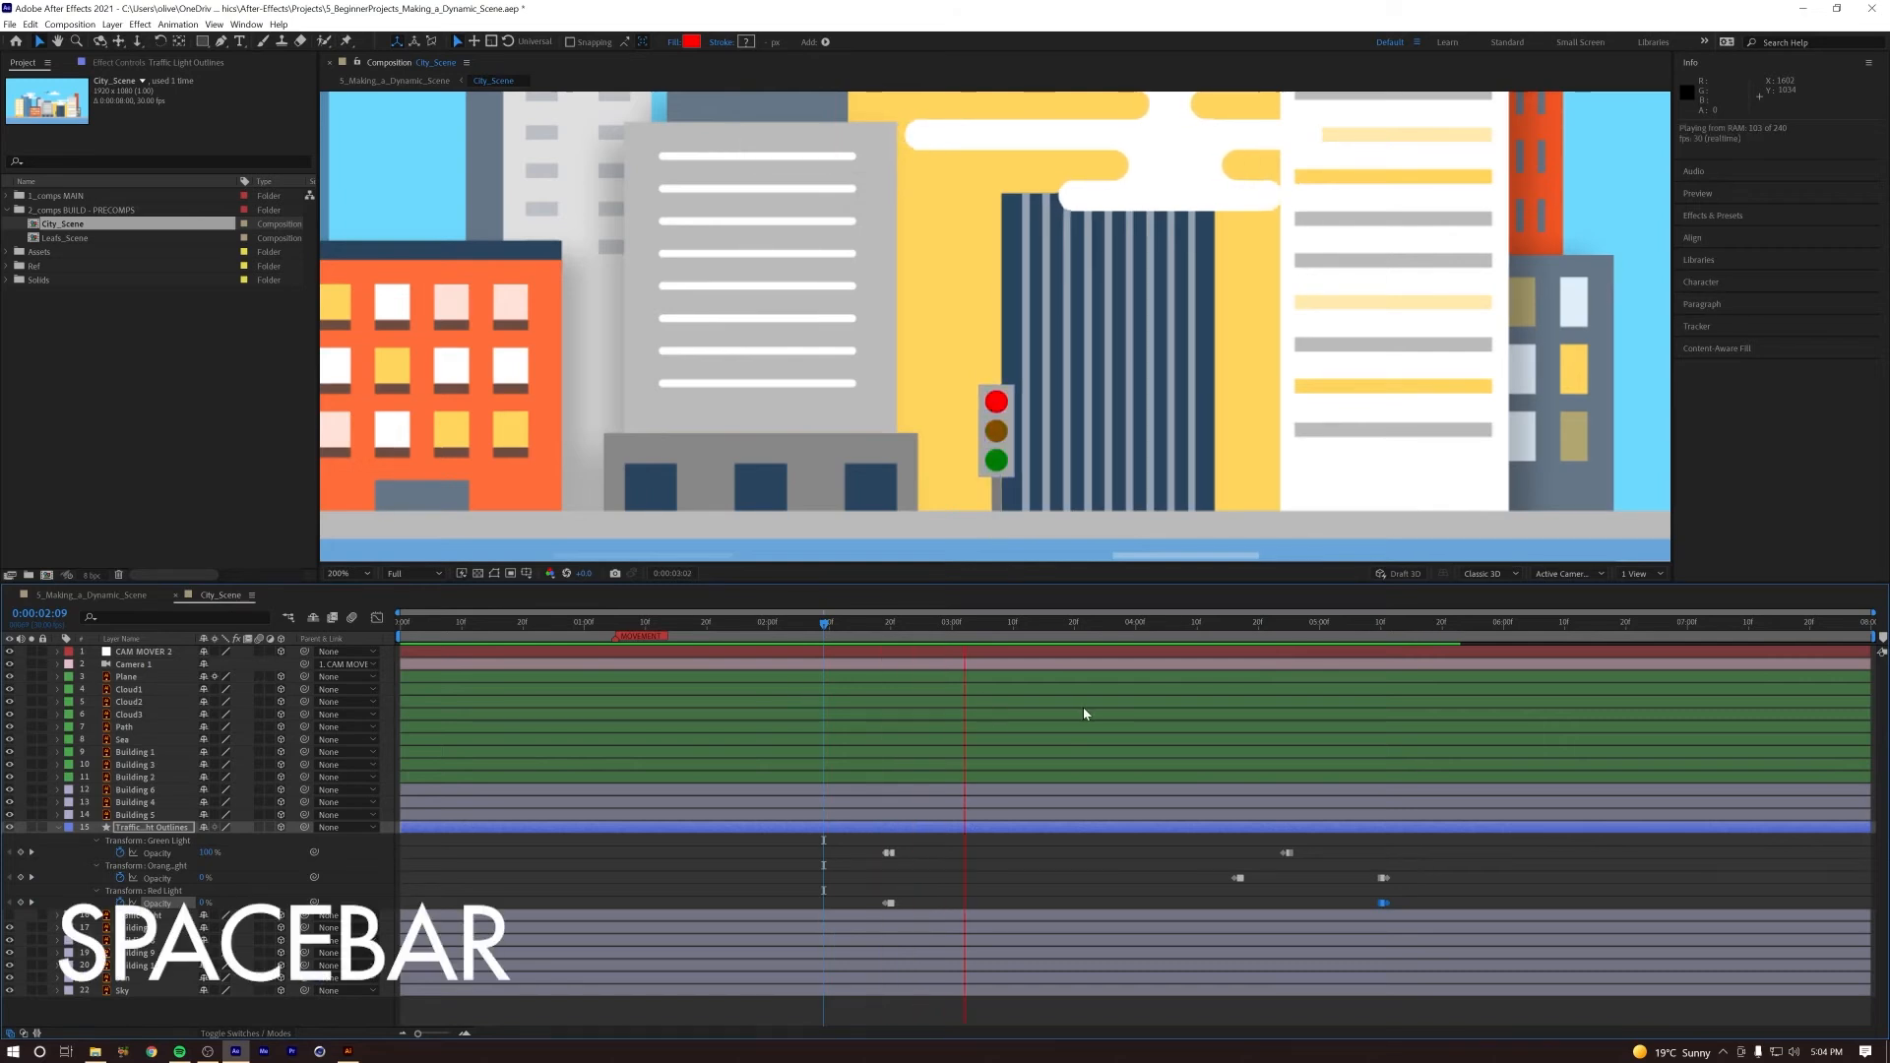
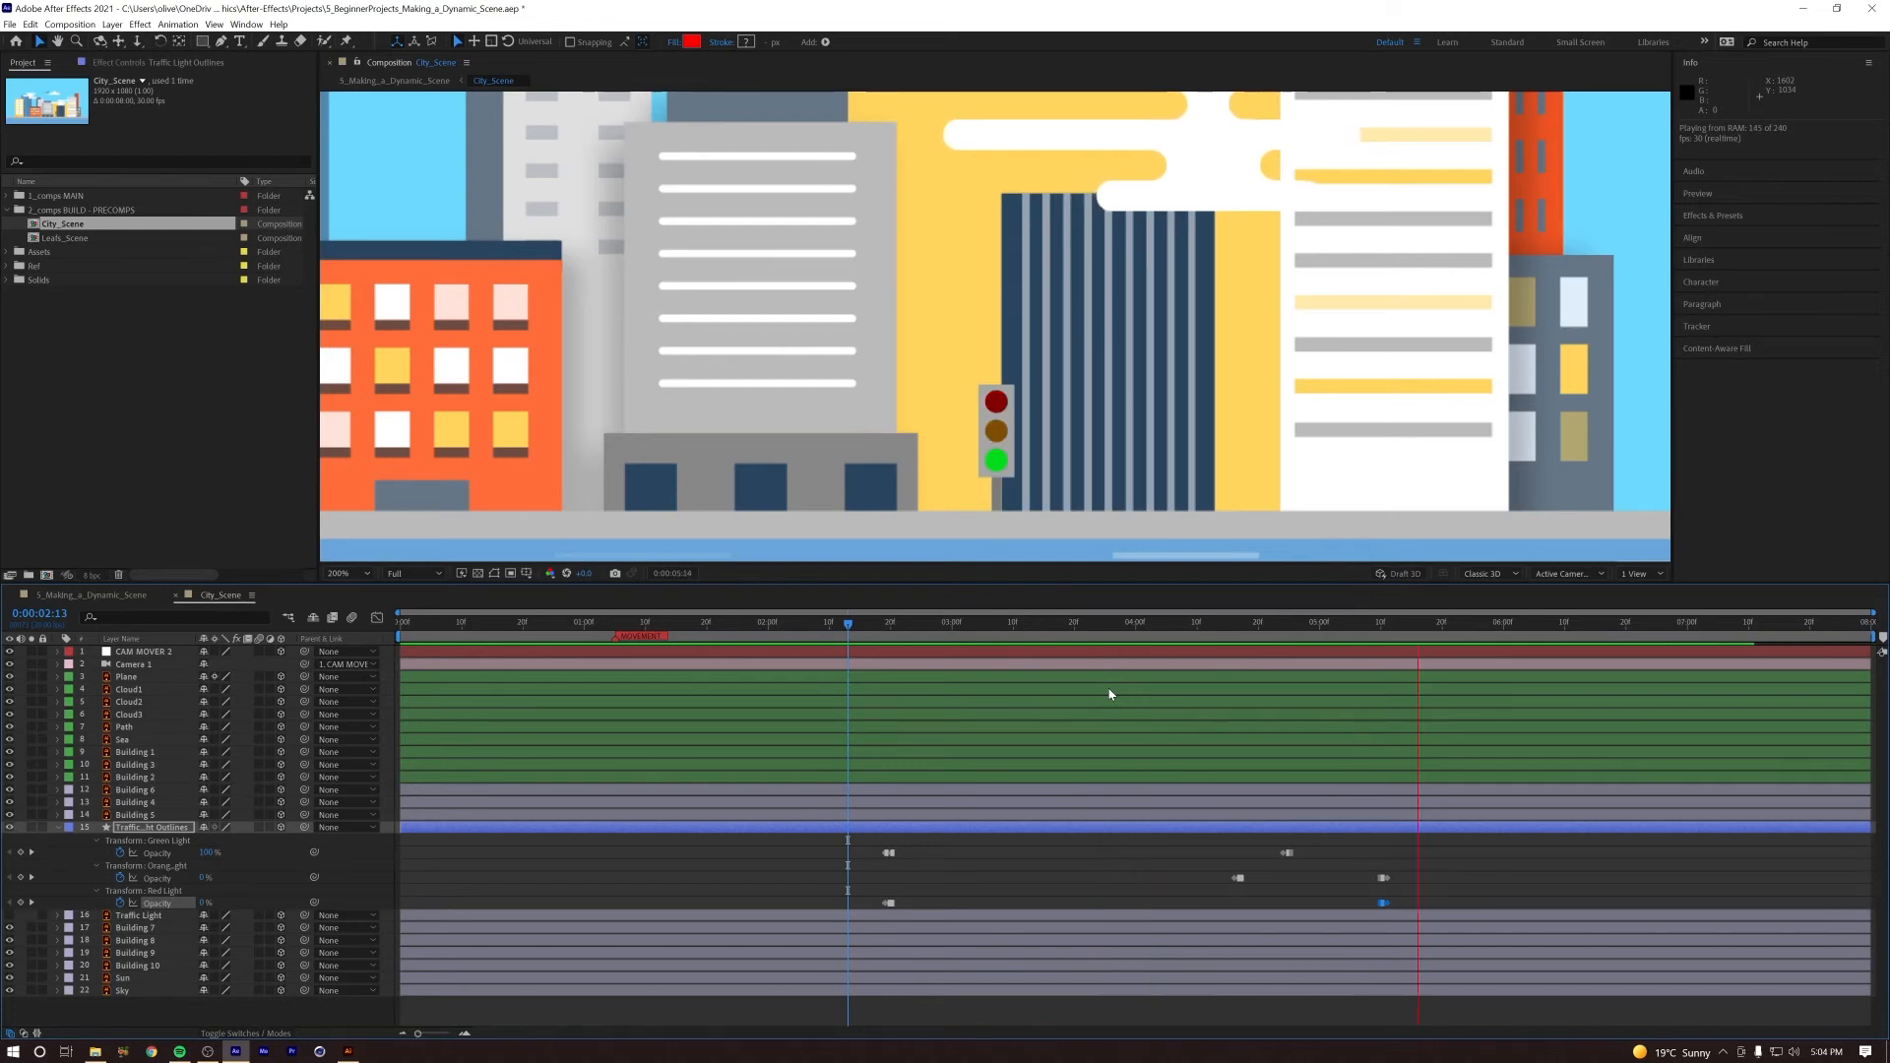
Step: Preview the traffic light sequence in City_Scene from 0:00:01:20
{"action": "key", "text": "space"}
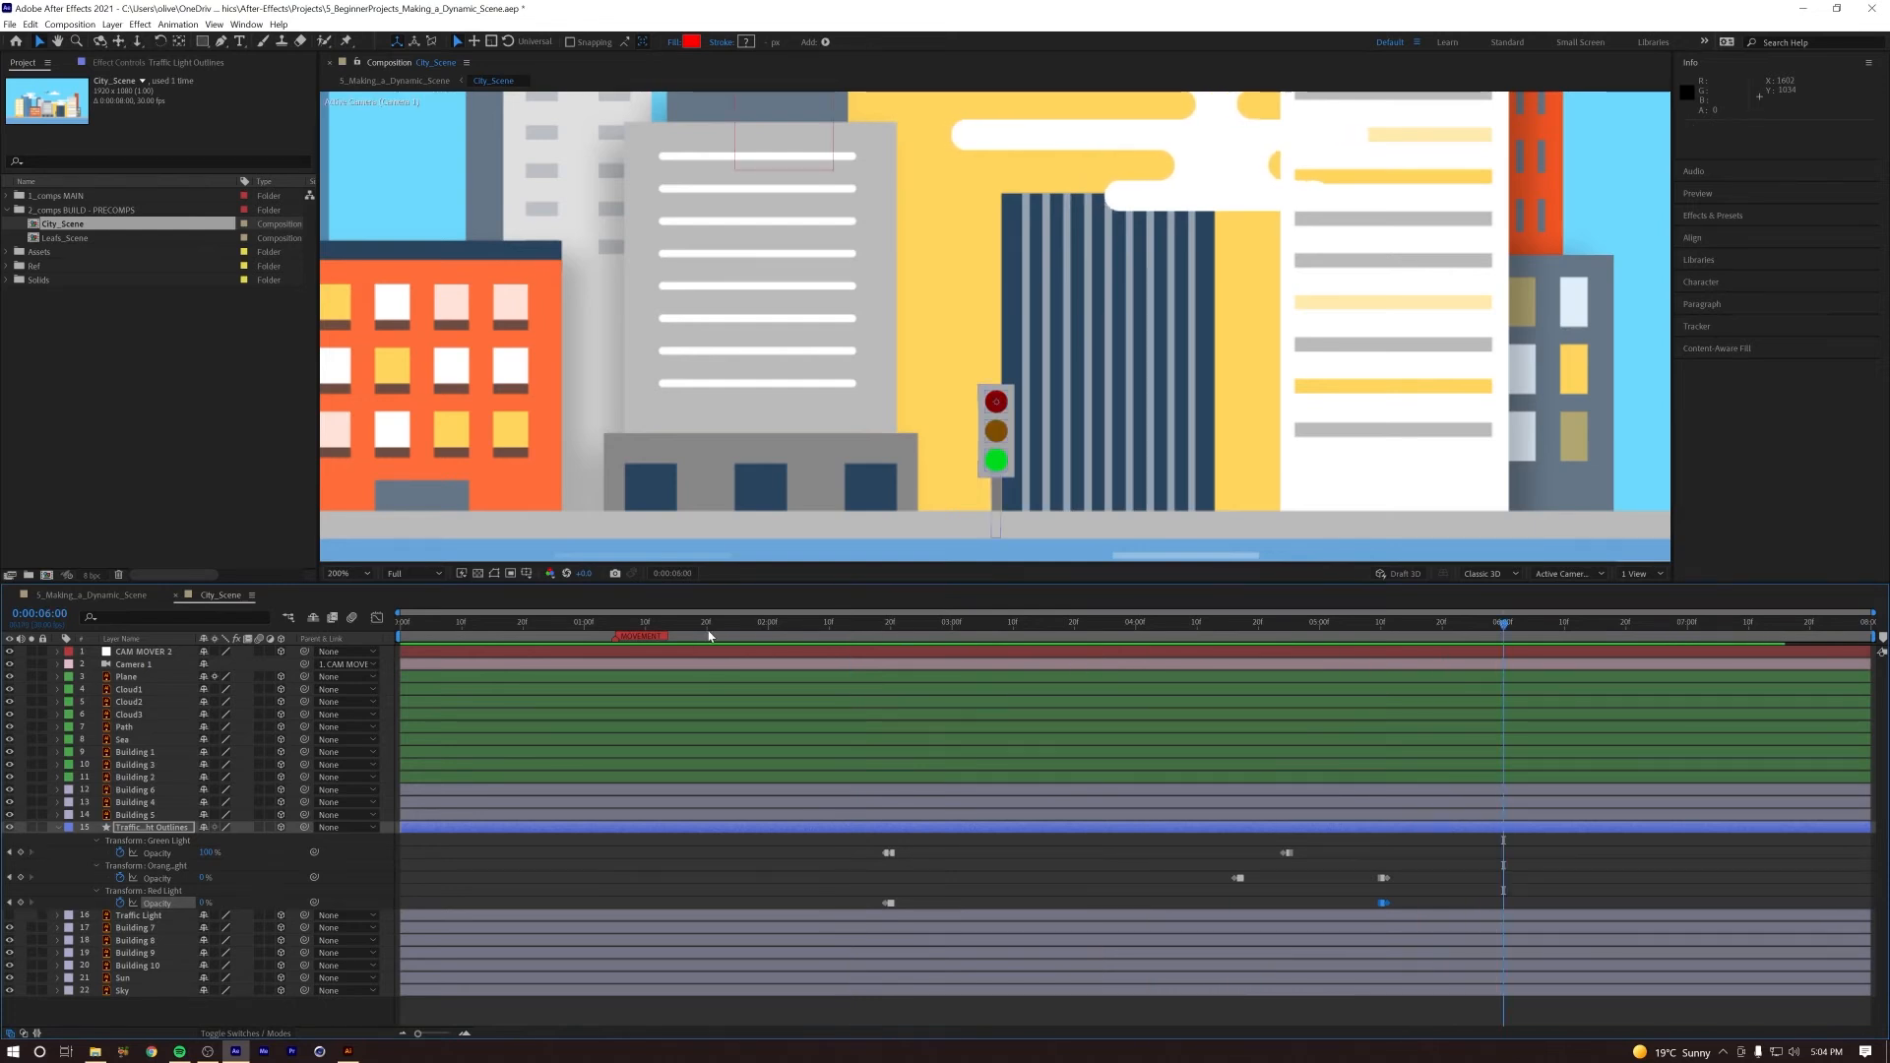
{"action": "left_click", "coordinate": [707, 635]}
{"action": "key", "text": "space"}
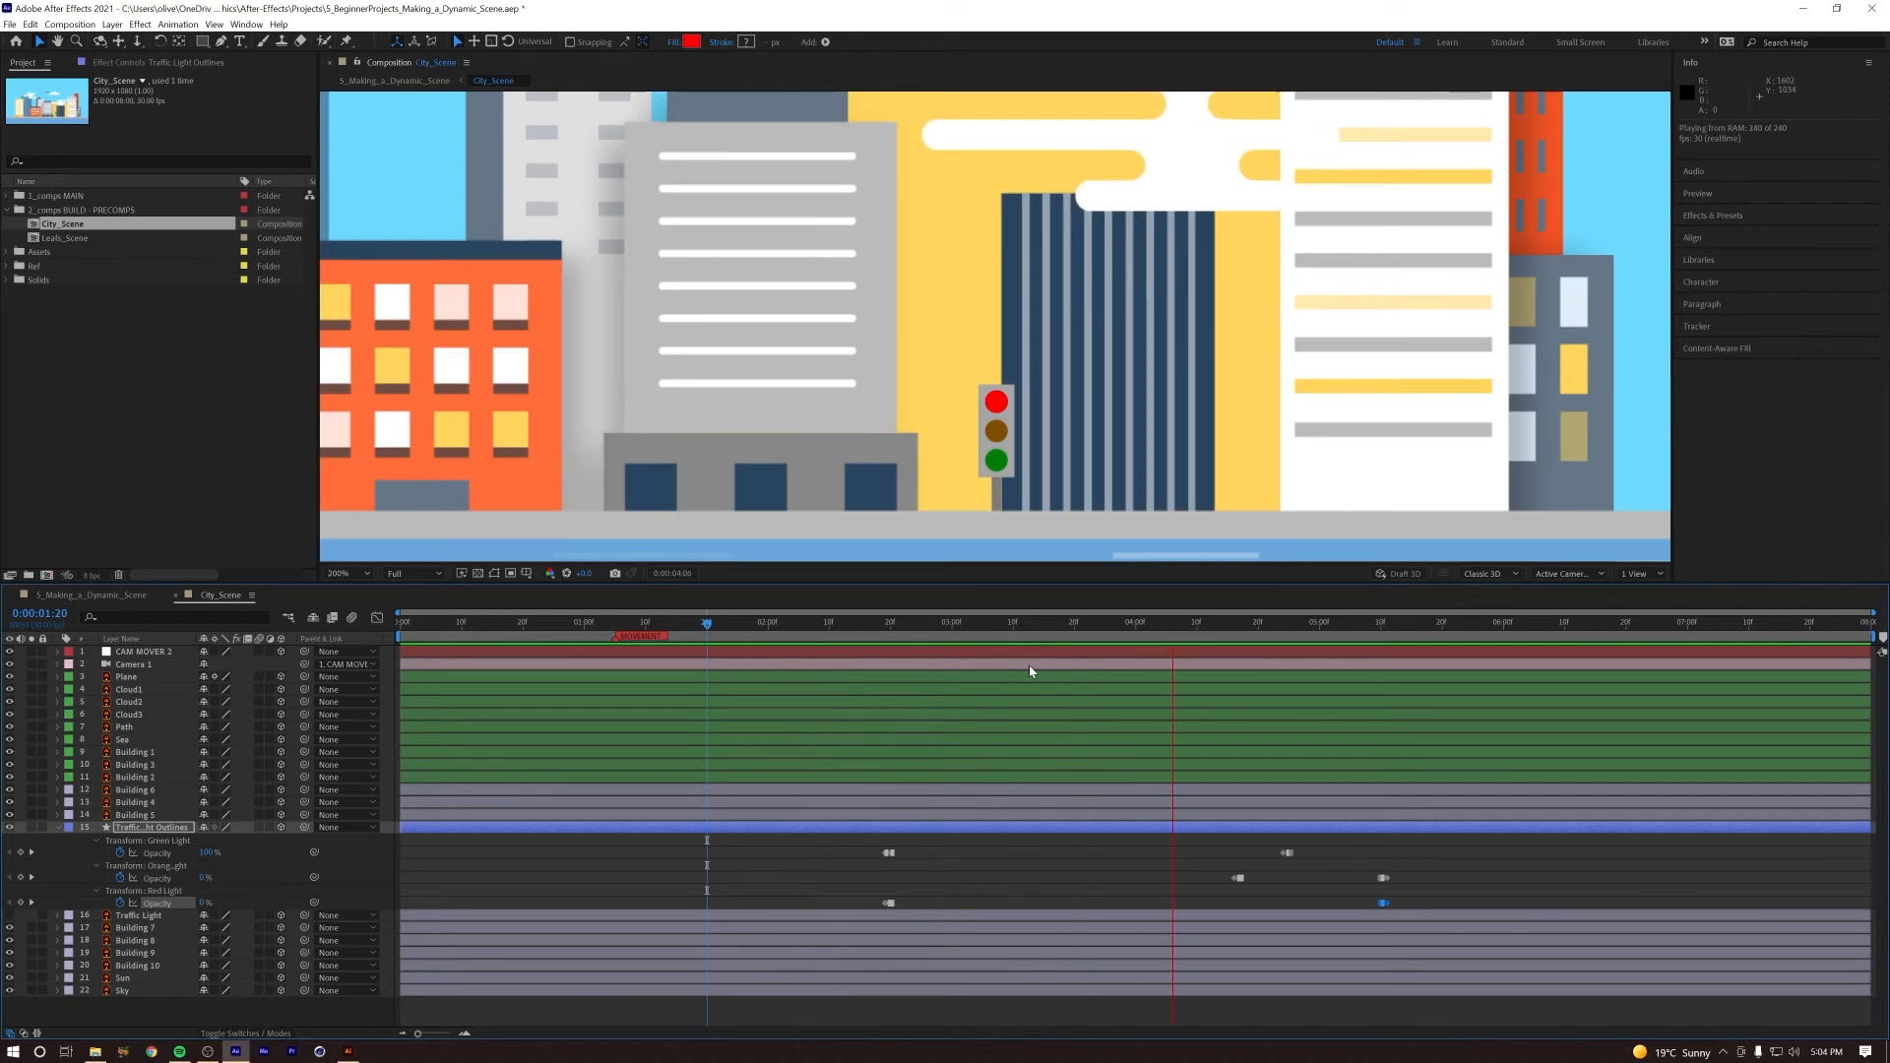
Step: Switch to the 5_Making_a_Dynamic_Scene composition and preview the whole animation from the start several times
{"action": "key", "text": "Tab"}
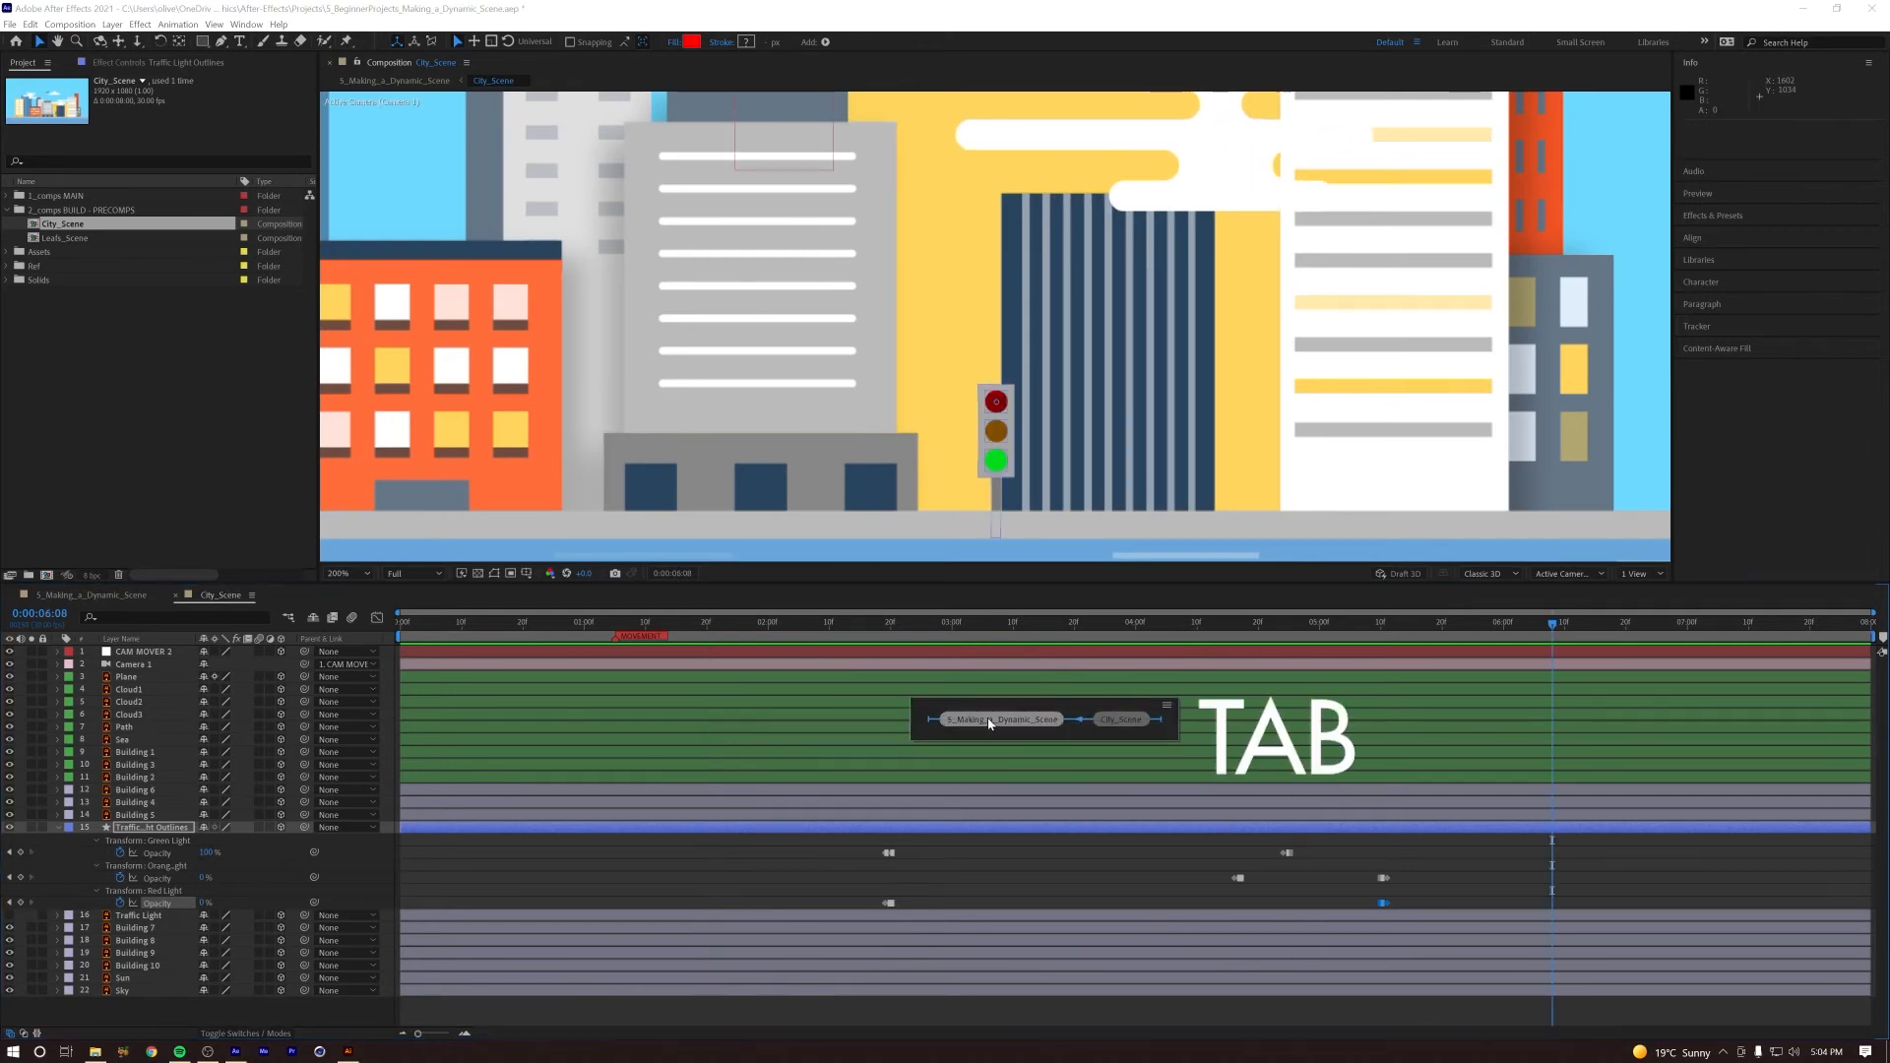
{"action": "left_click", "coordinate": [992, 722]}
{"action": "left_click_drag", "start_coordinate": [450, 628], "coordinate": [352, 624]}
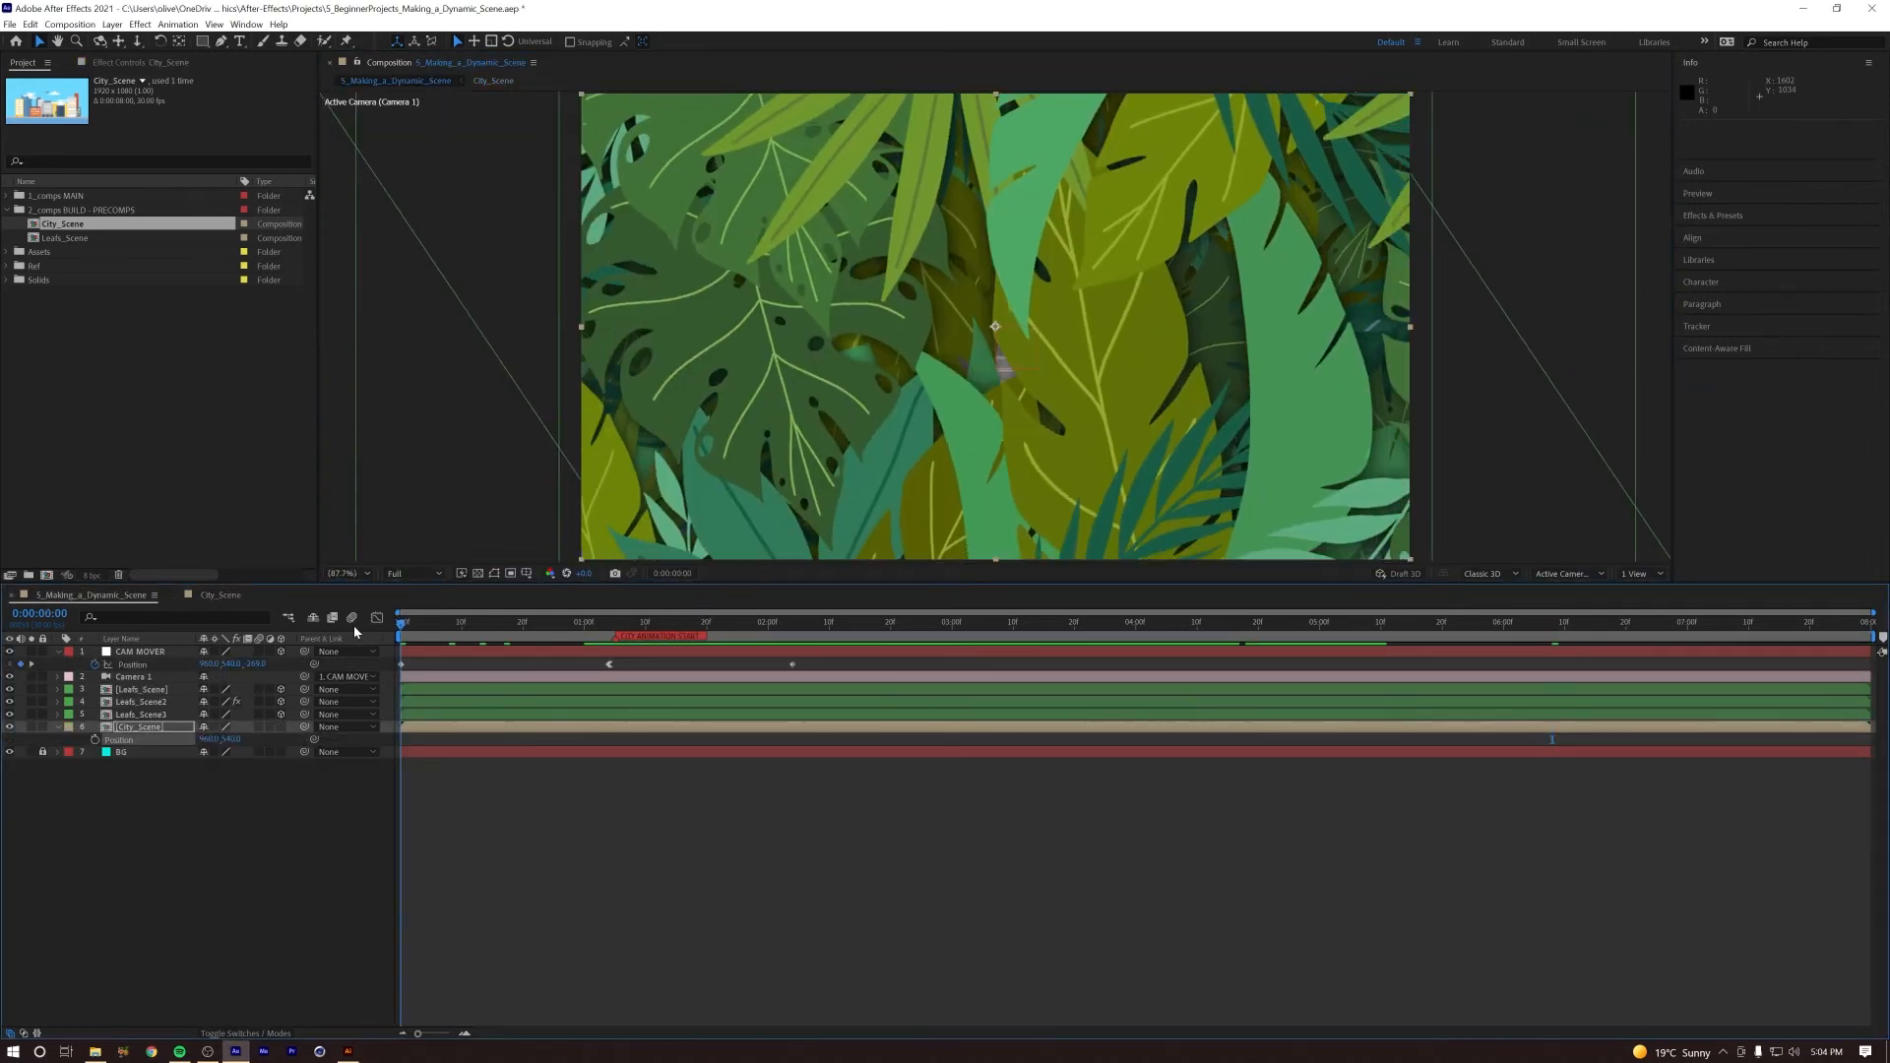
{"action": "key", "text": "space"}
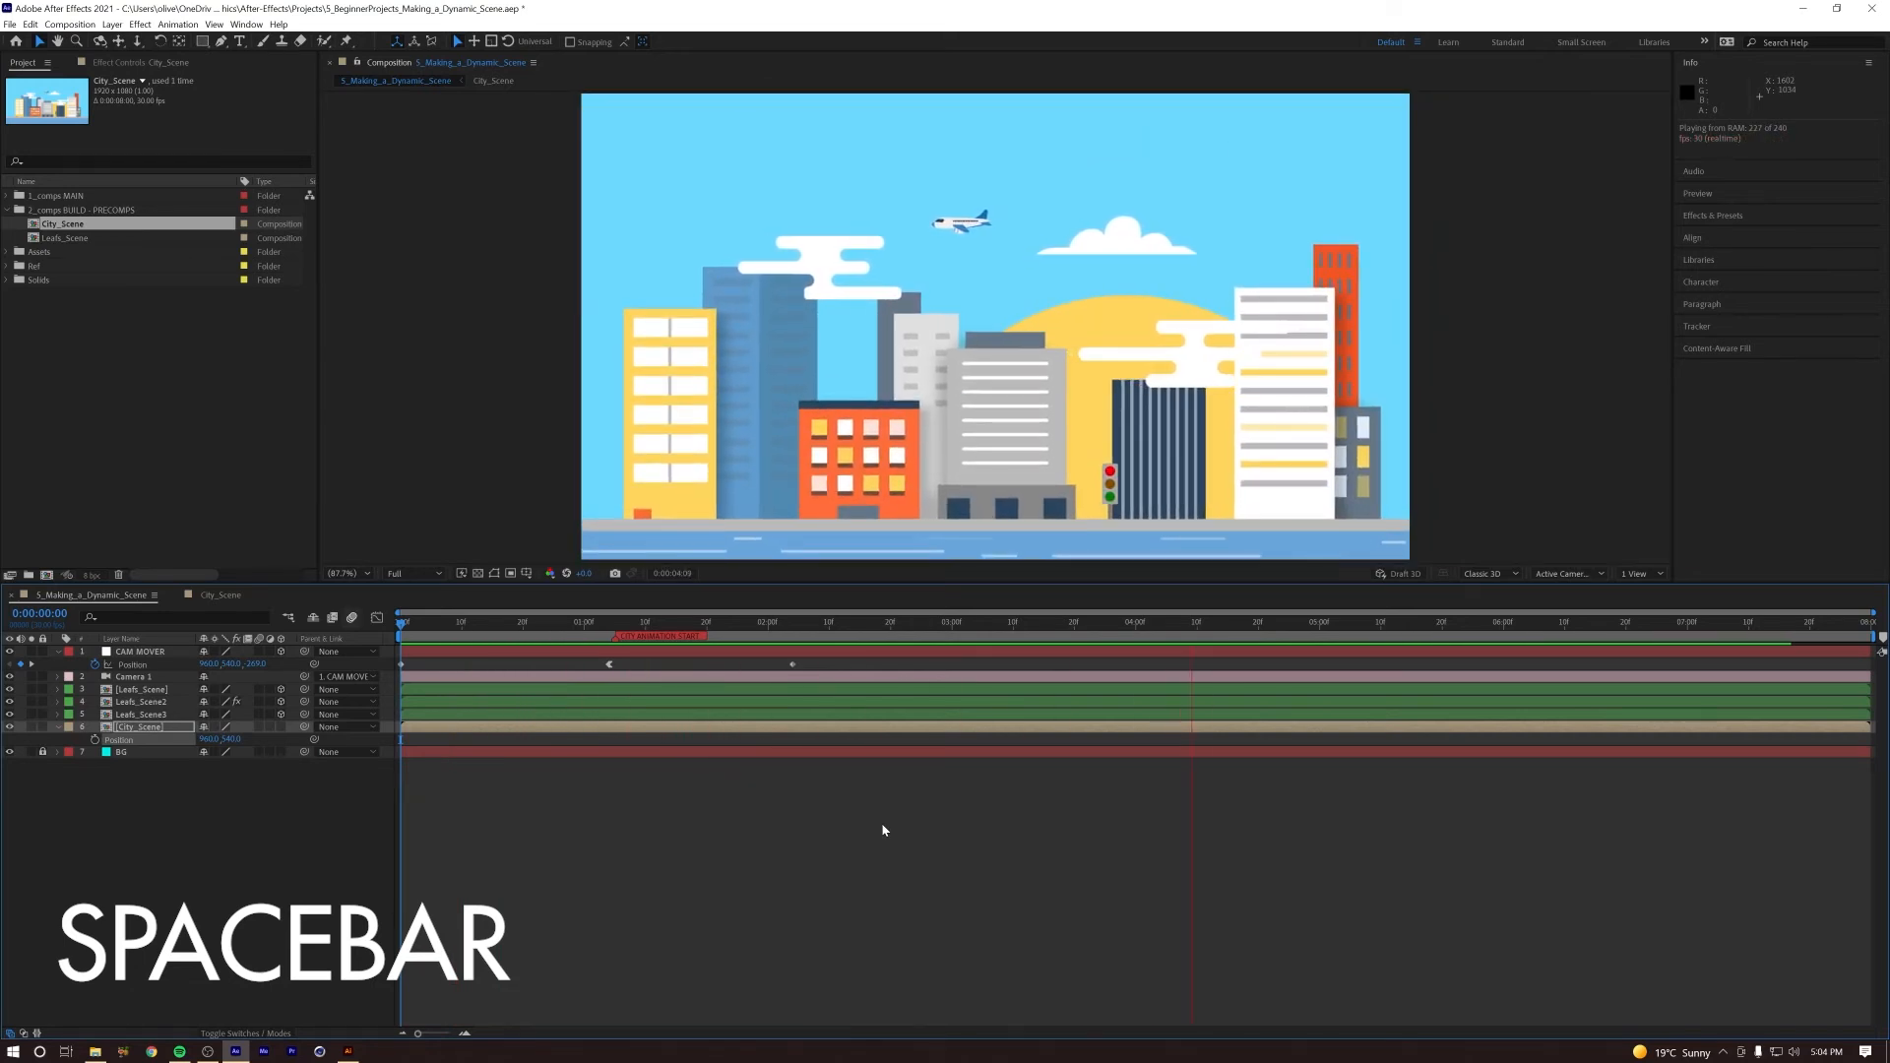
{"action": "key", "text": "space"}
{"action": "left_click_drag", "start_coordinate": [1069, 626], "coordinate": [473, 652]}
{"action": "key", "text": "space"}
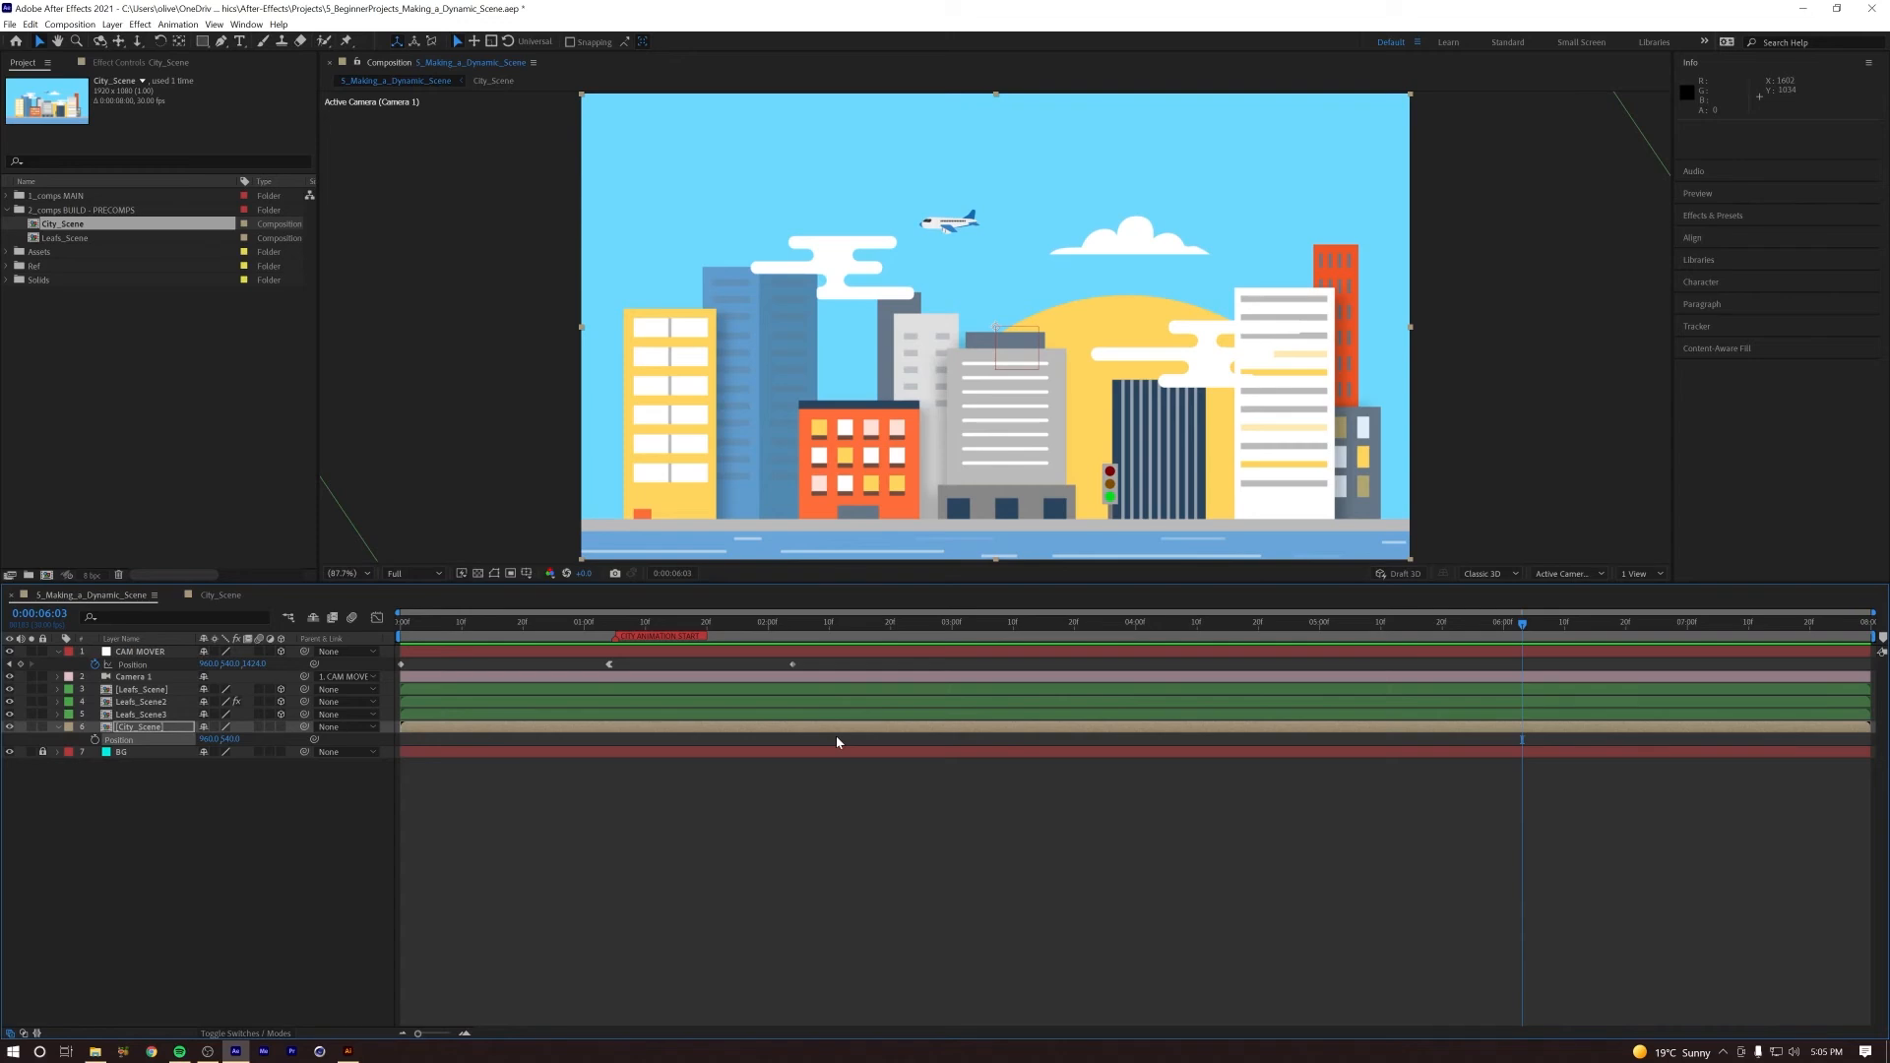
{"action": "left_click", "coordinate": [885, 624]}
{"action": "key", "text": "Home"}
{"action": "key", "text": "space"}
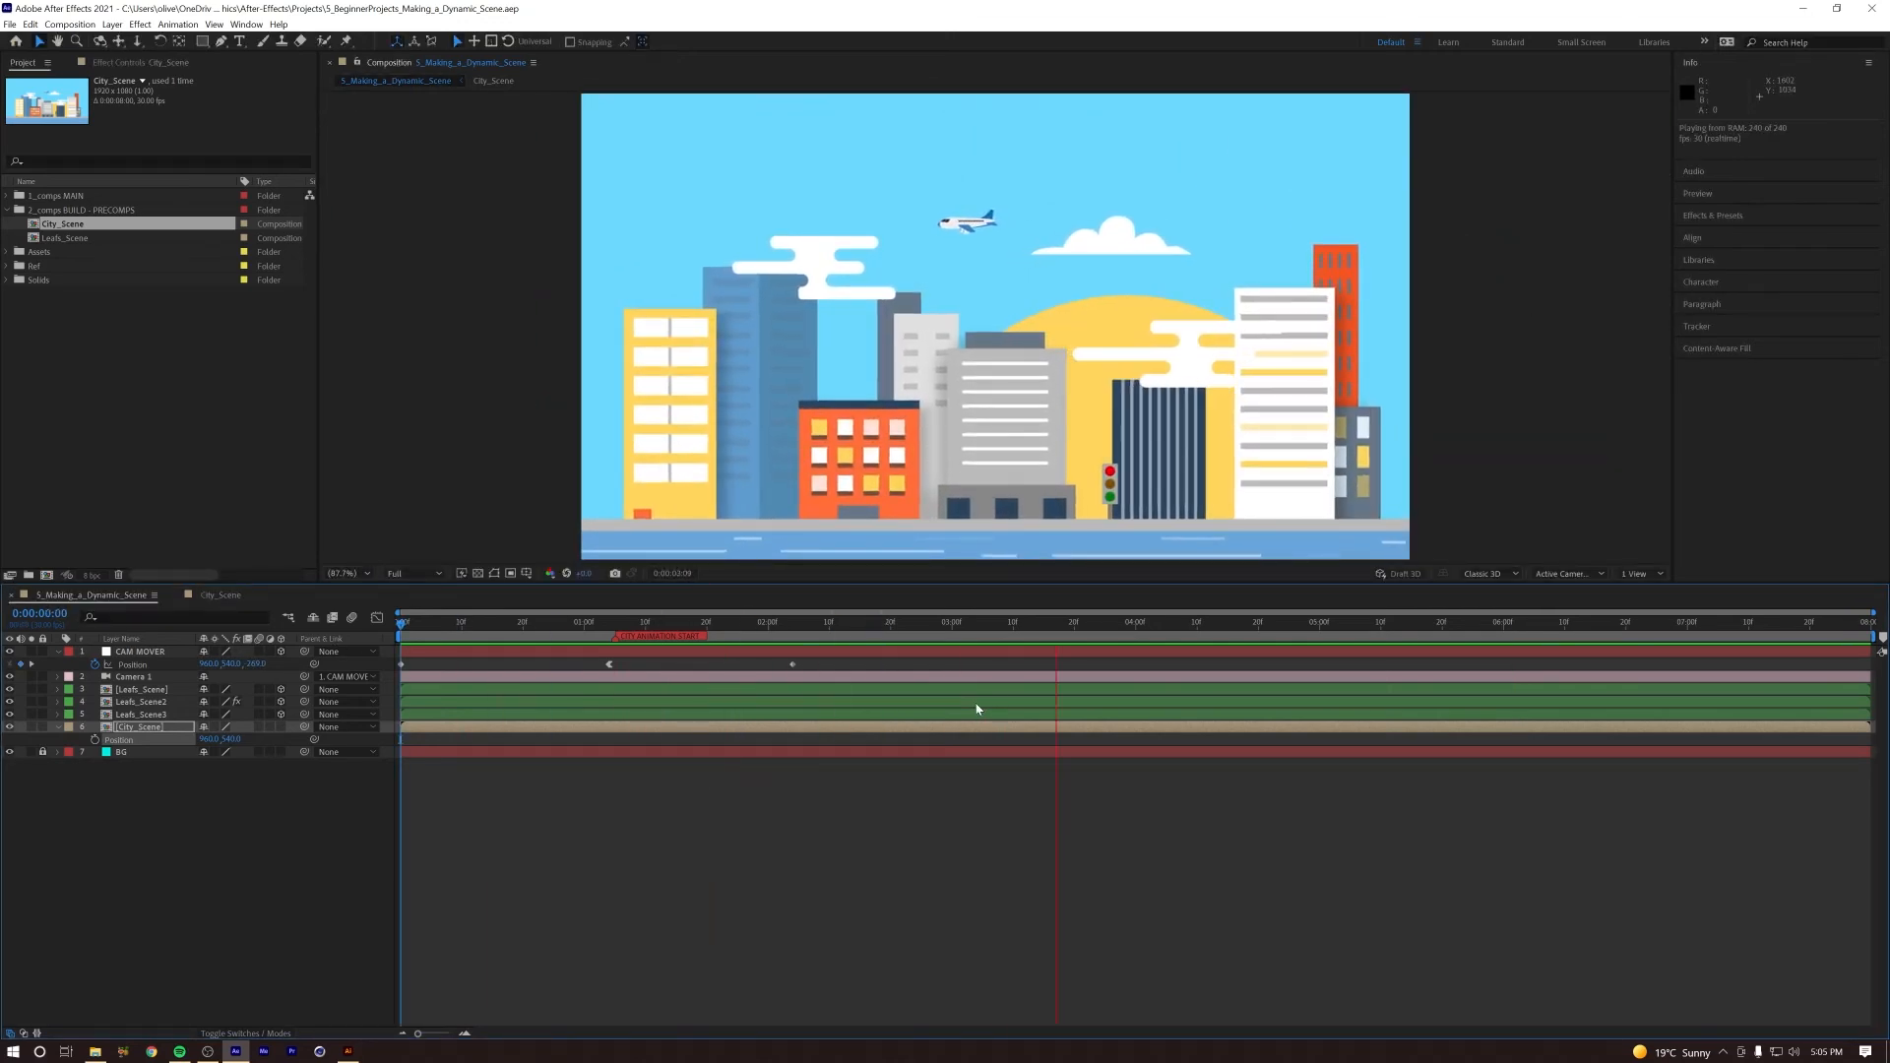
{"action": "key", "text": "space"}
{"action": "left_click_drag", "start_coordinate": [955, 624], "coordinate": [217, 687]}
{"action": "key", "text": "space"}
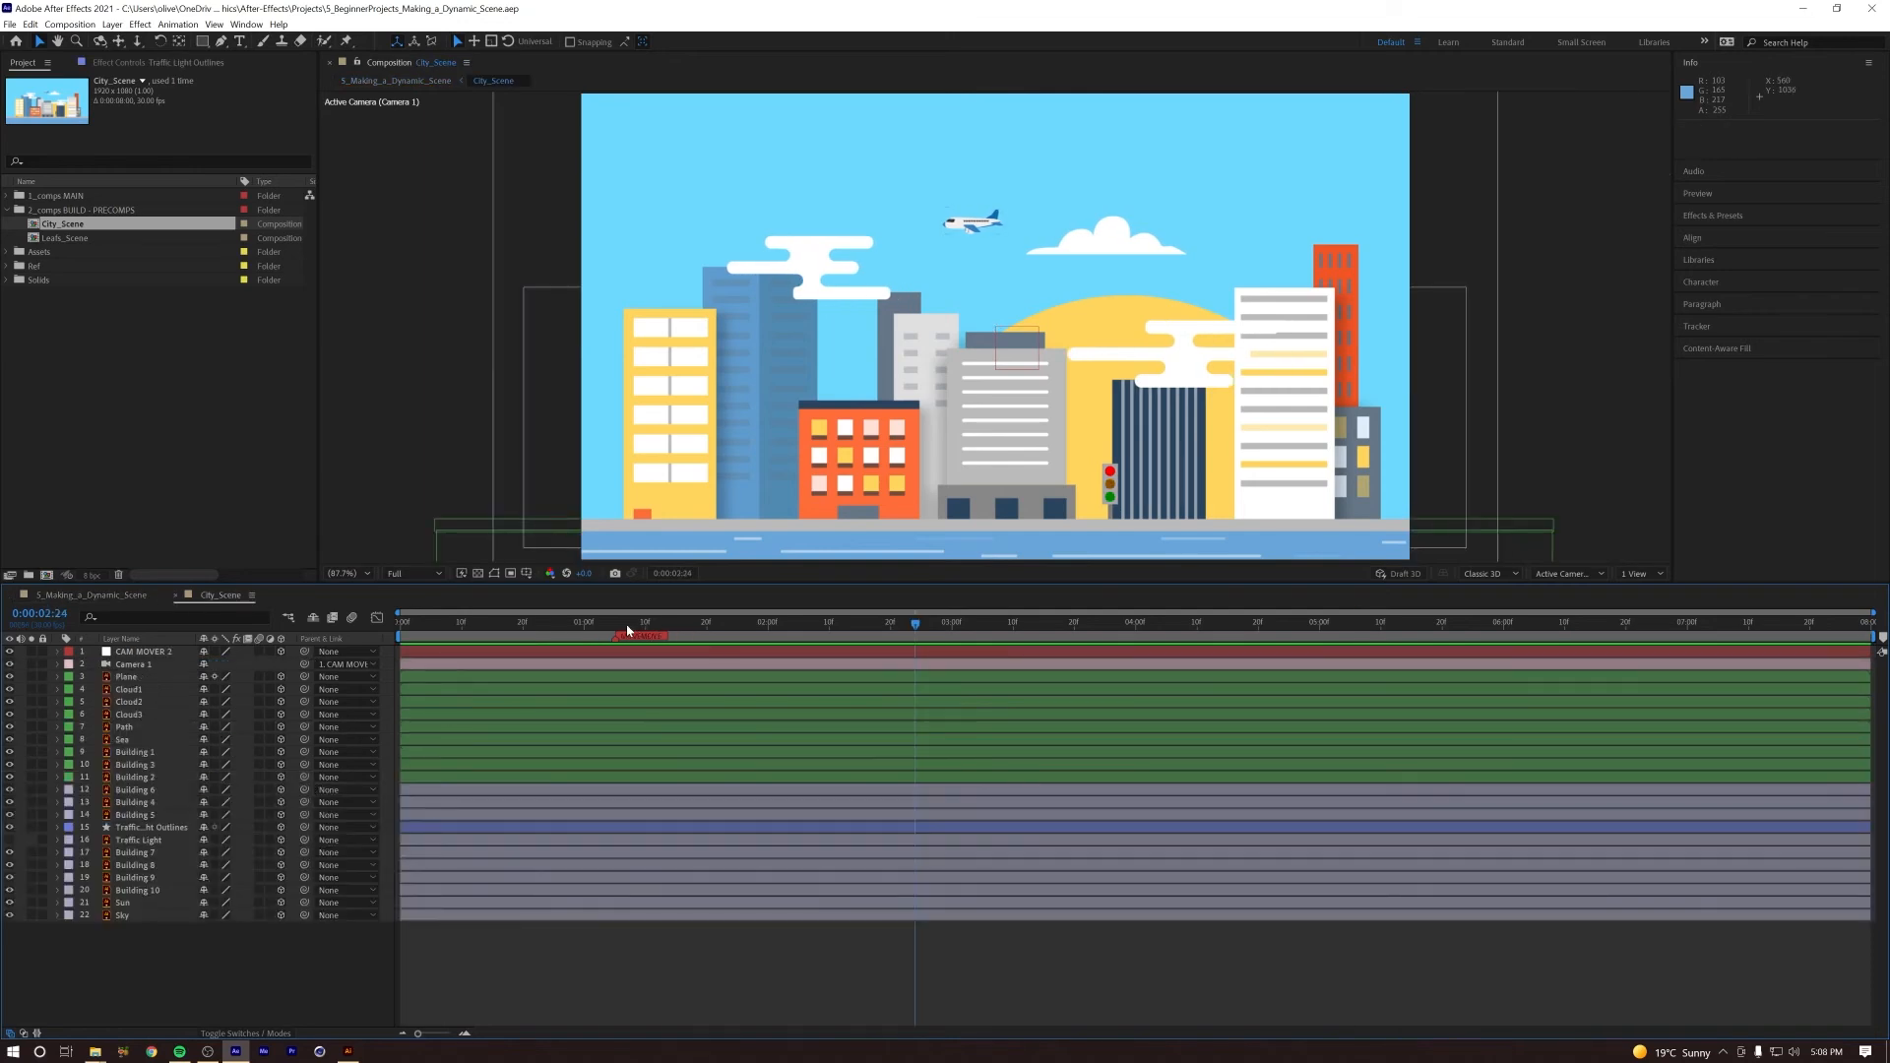
Step: In City_Scene at 0:00:01:05, add a centred text layer reading WELCOME in Arial Bold
{"action": "left_click_drag", "start_coordinate": [628, 632], "coordinate": [617, 631]}
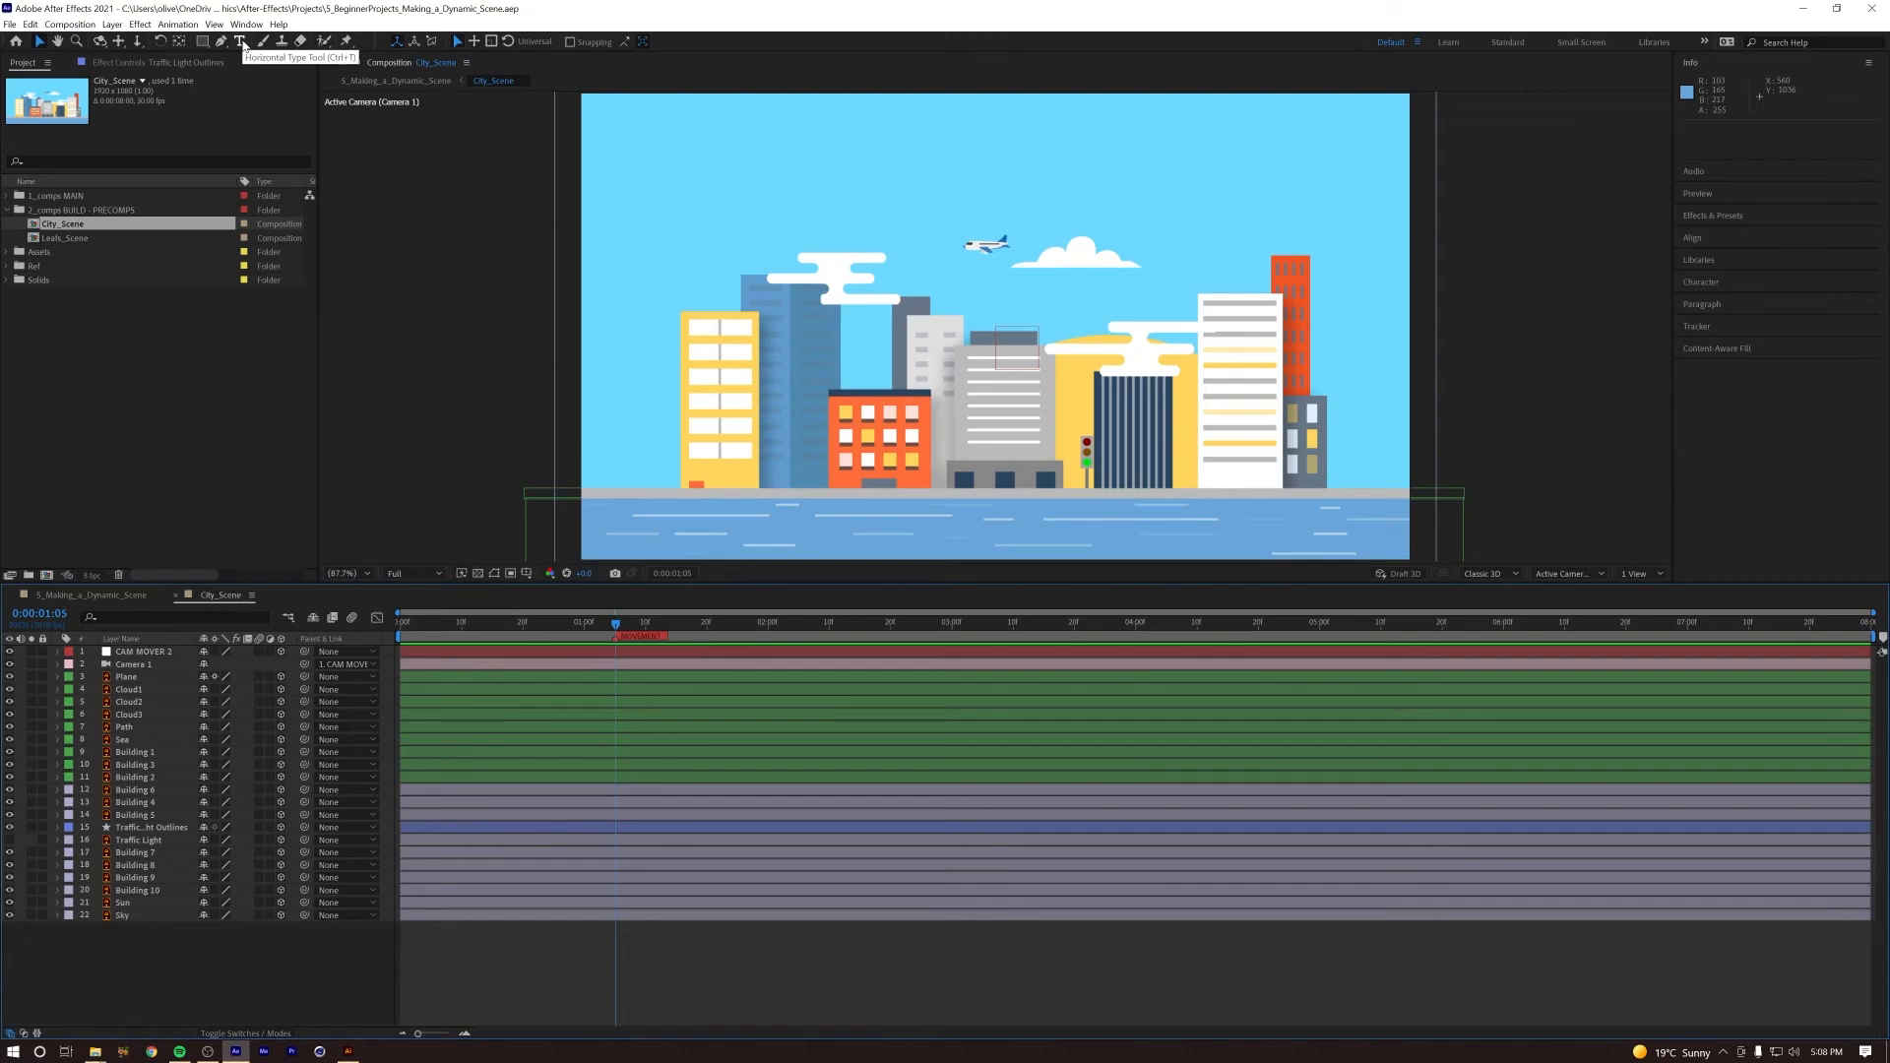
{"action": "double_click", "coordinate": [242, 42]}
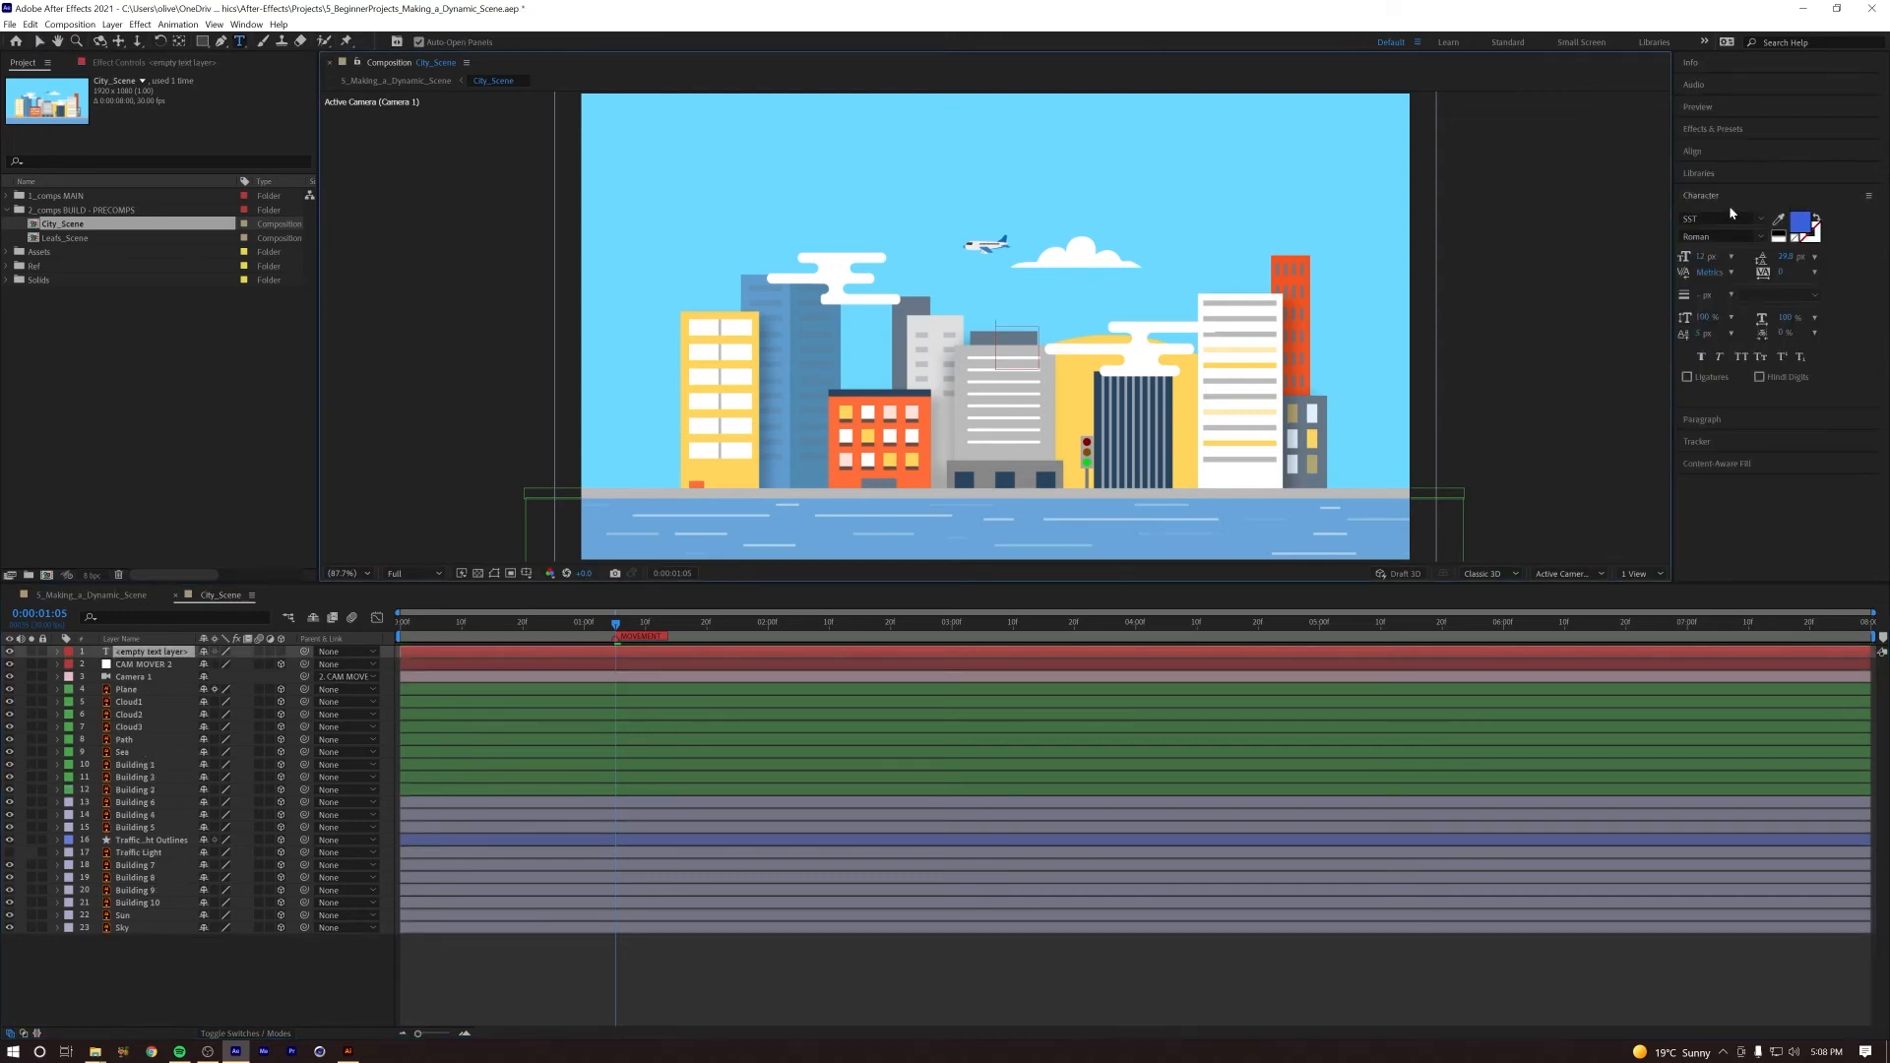
{"action": "left_click", "coordinate": [1730, 218]}
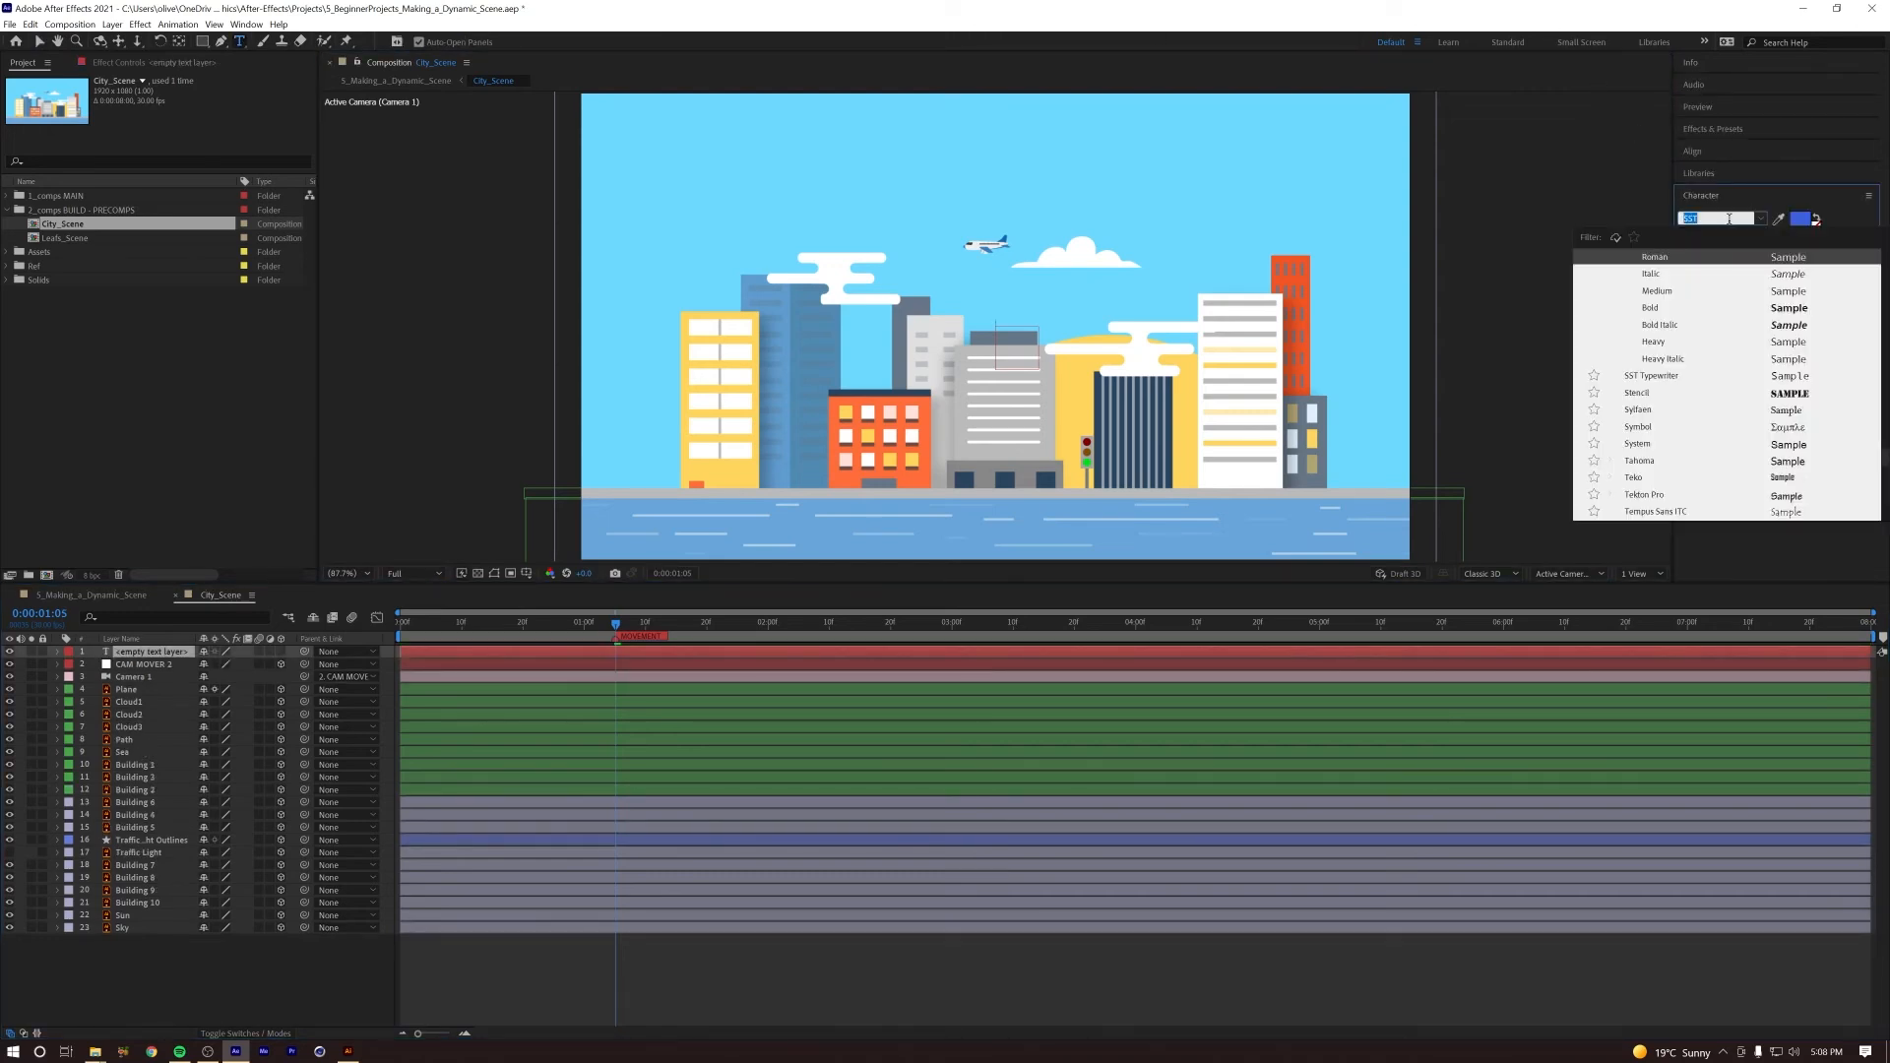
{"action": "type", "text": "ari"}
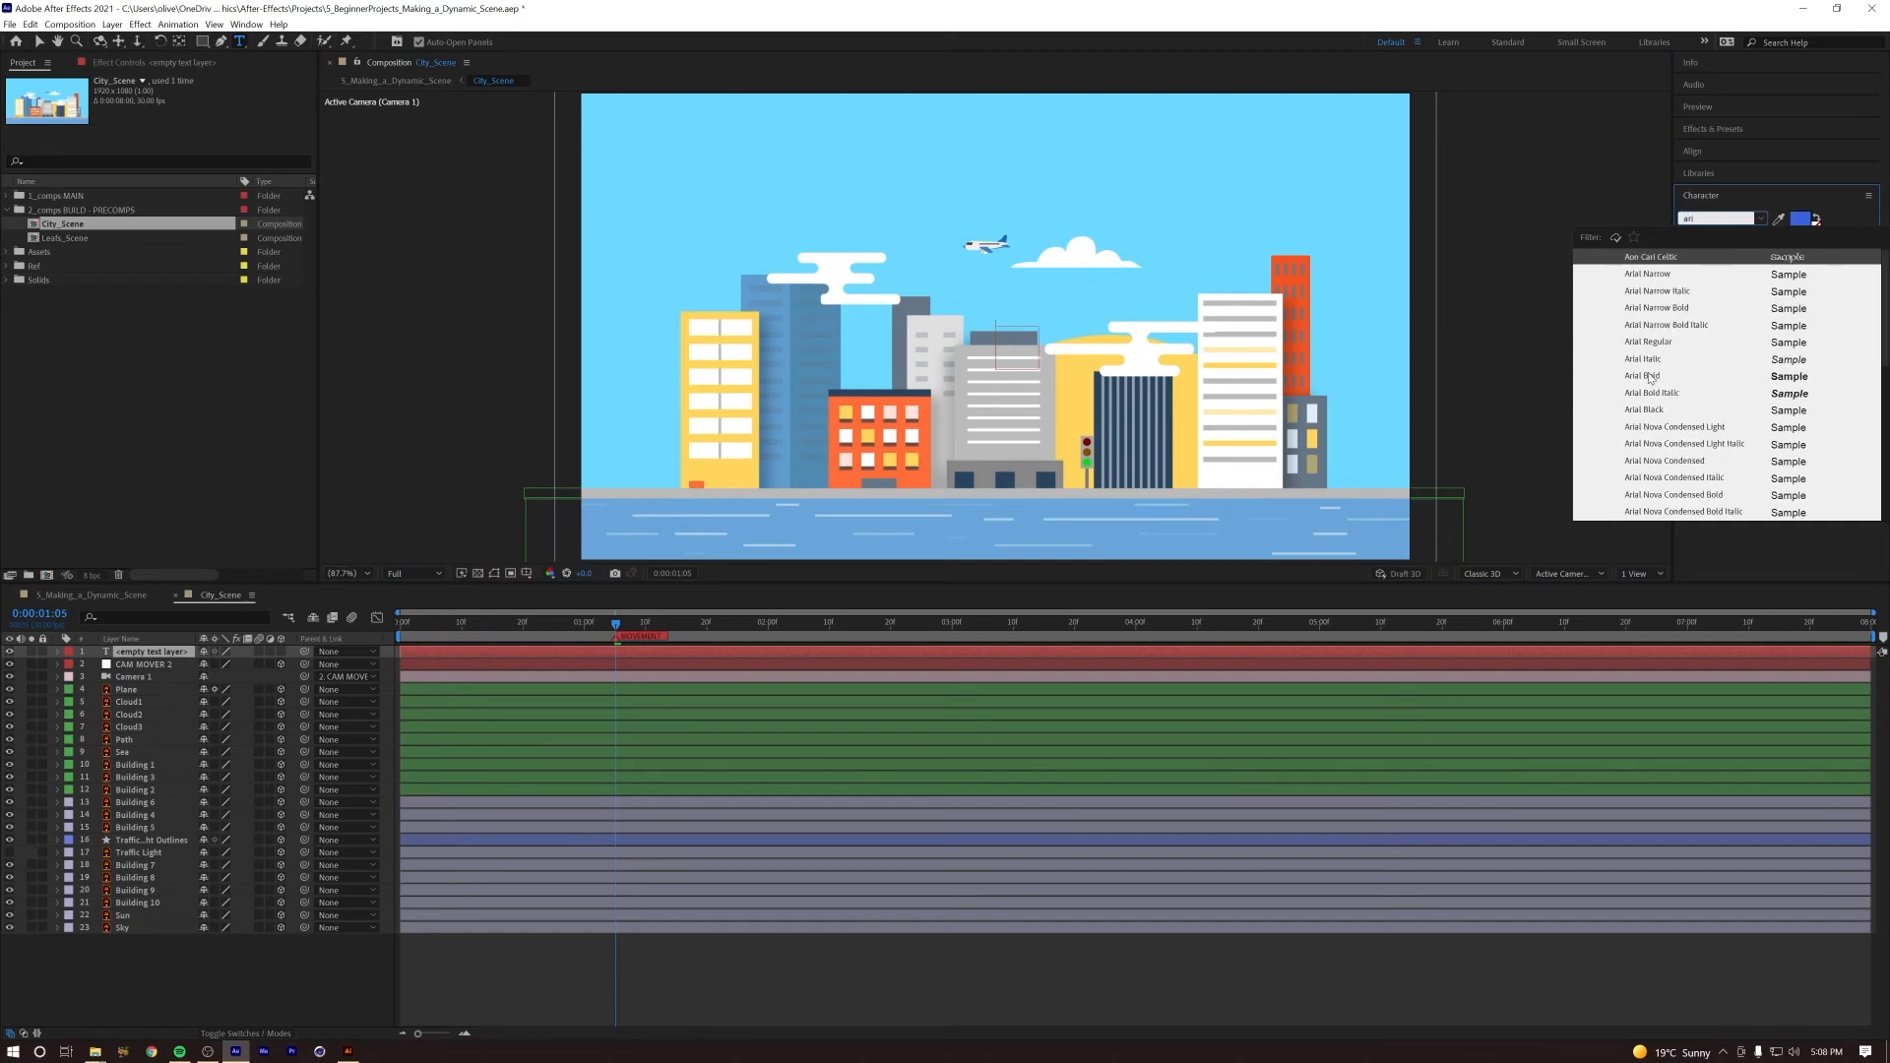
{"action": "key", "text": "Return"}
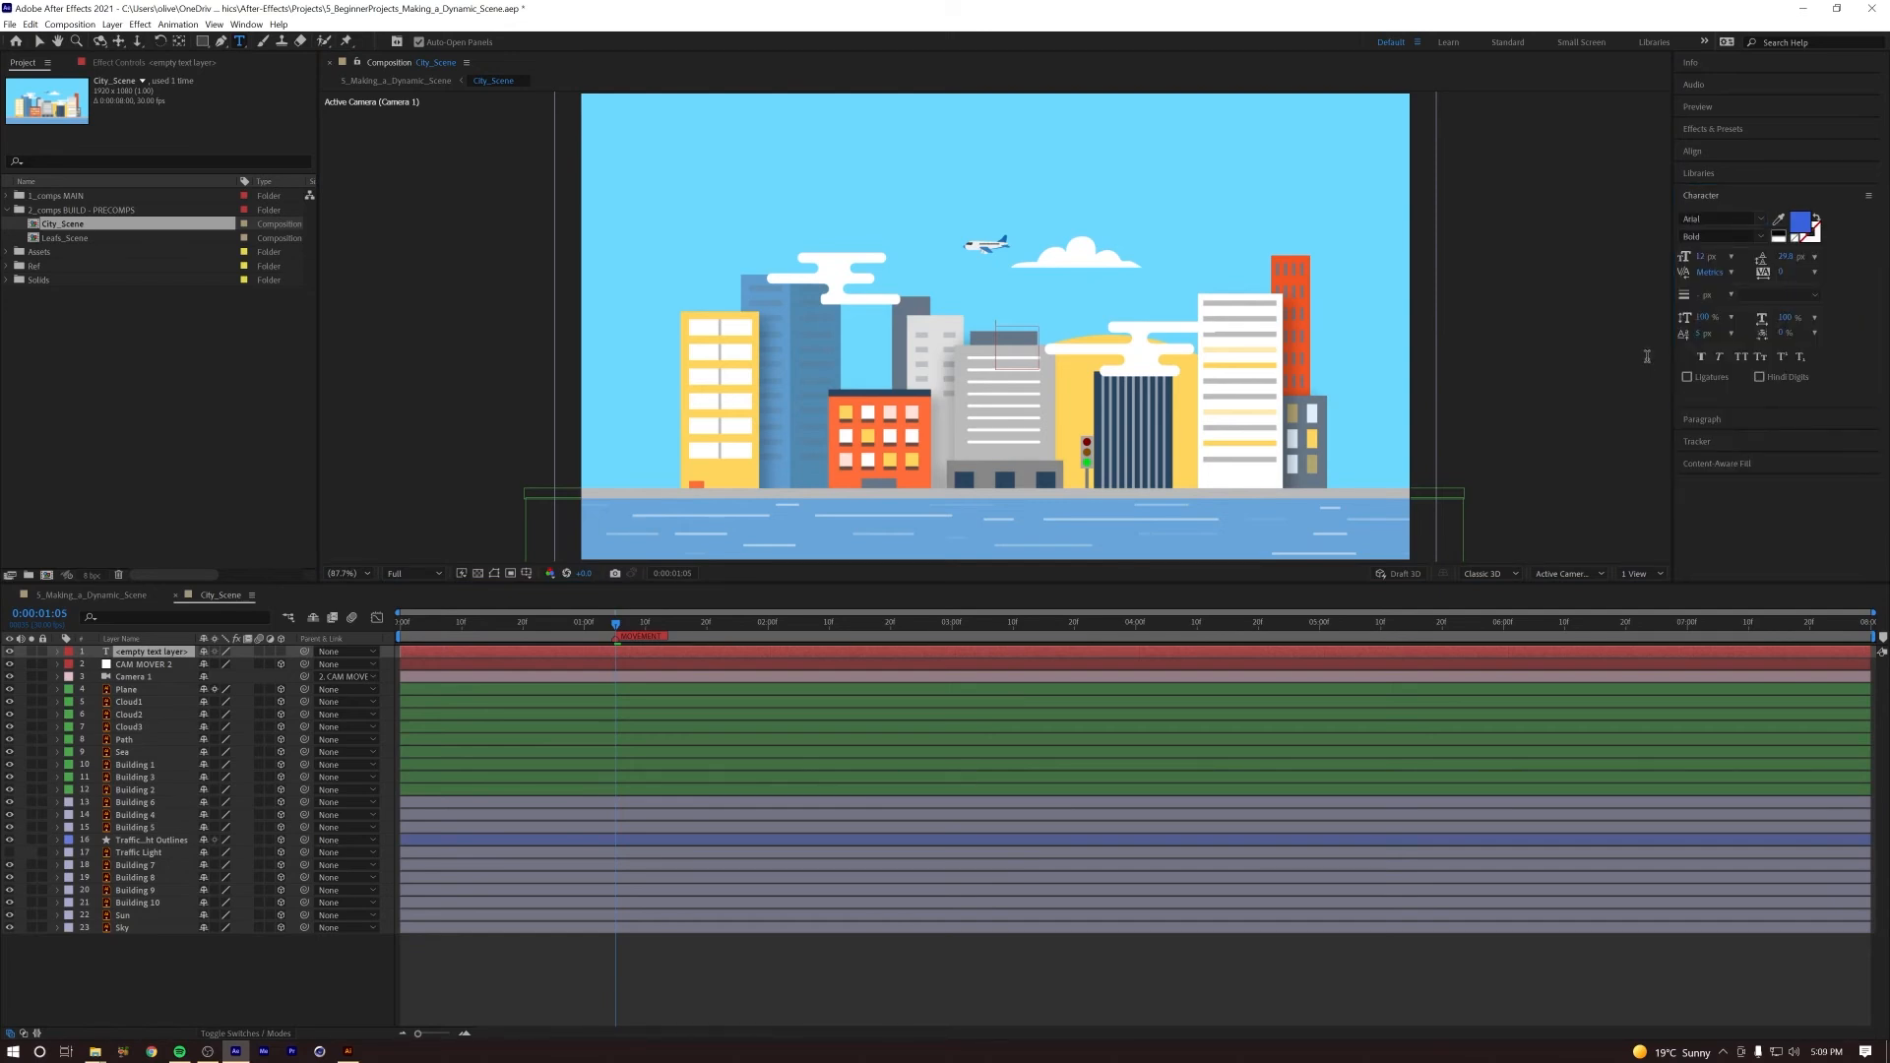
{"action": "type", "text": "WELCOME"}
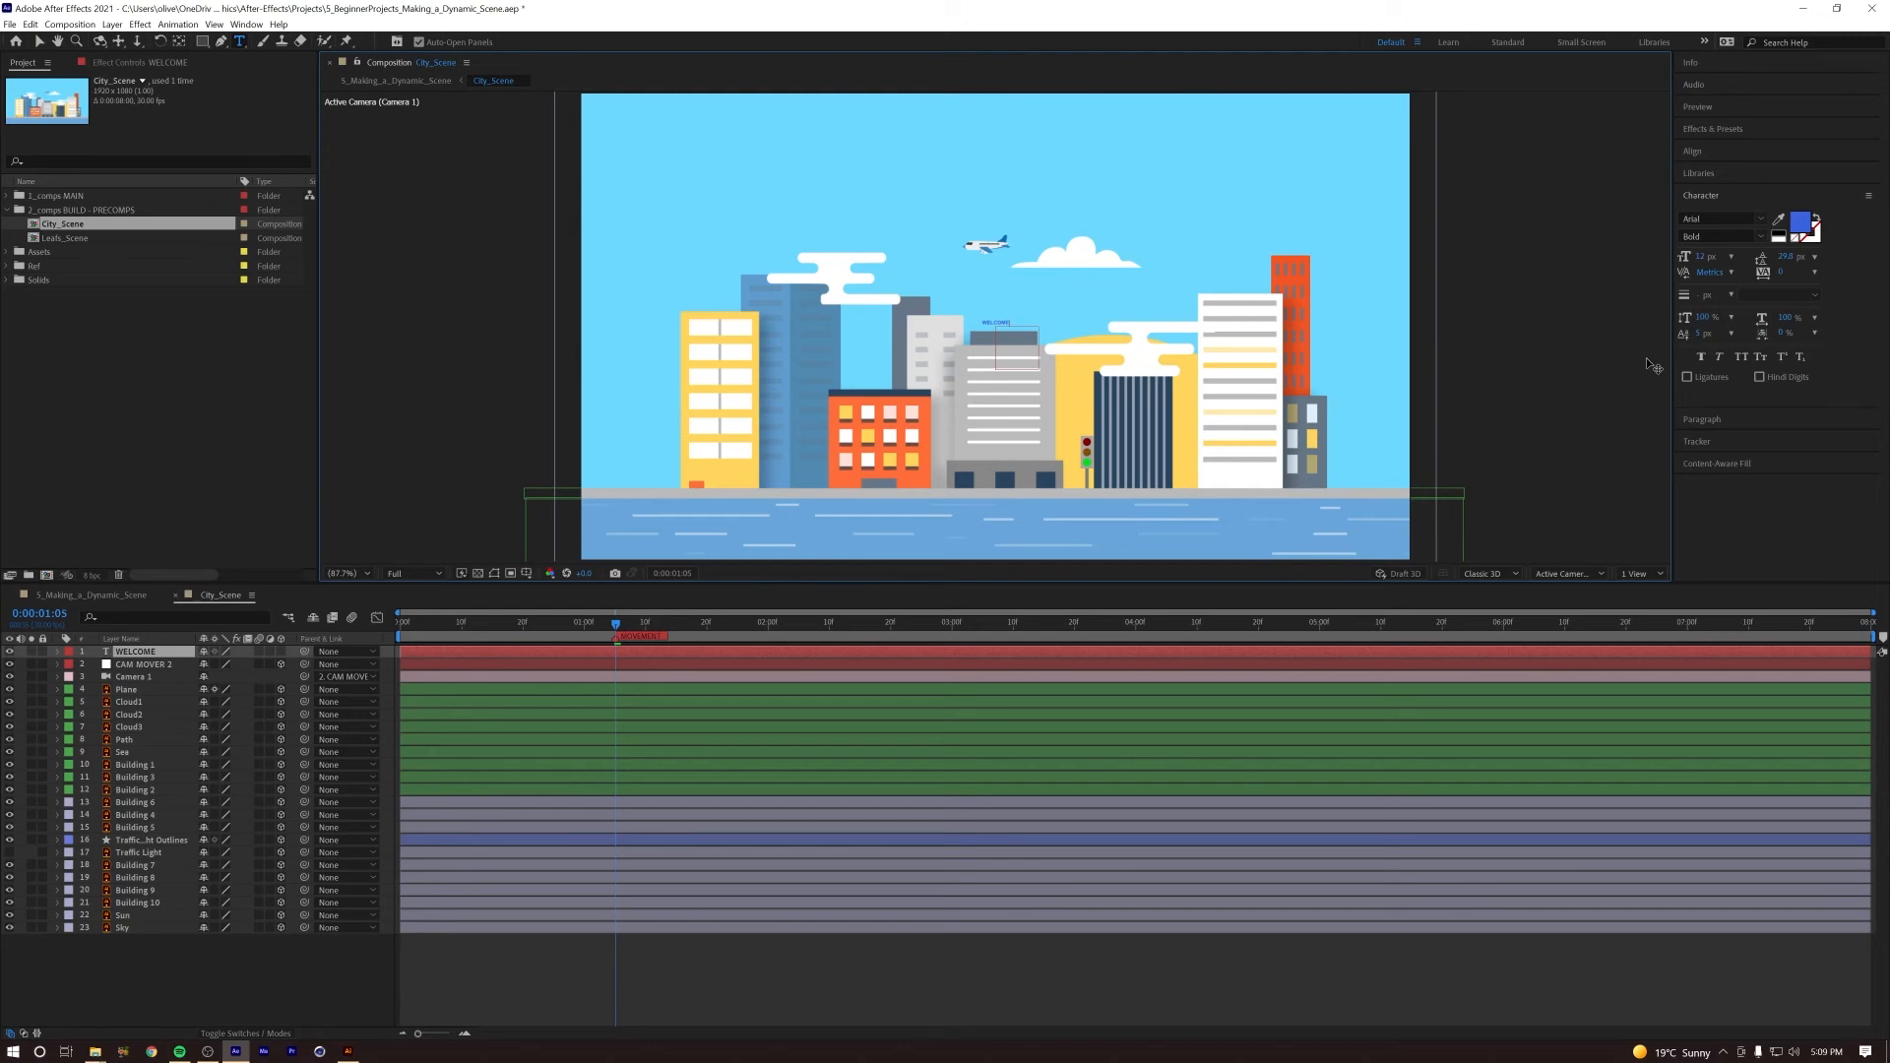
Step: Go to 0:00:03:06 and set the WELCOME text's font size to 260 px
{"action": "key", "text": "ctrl+a"}
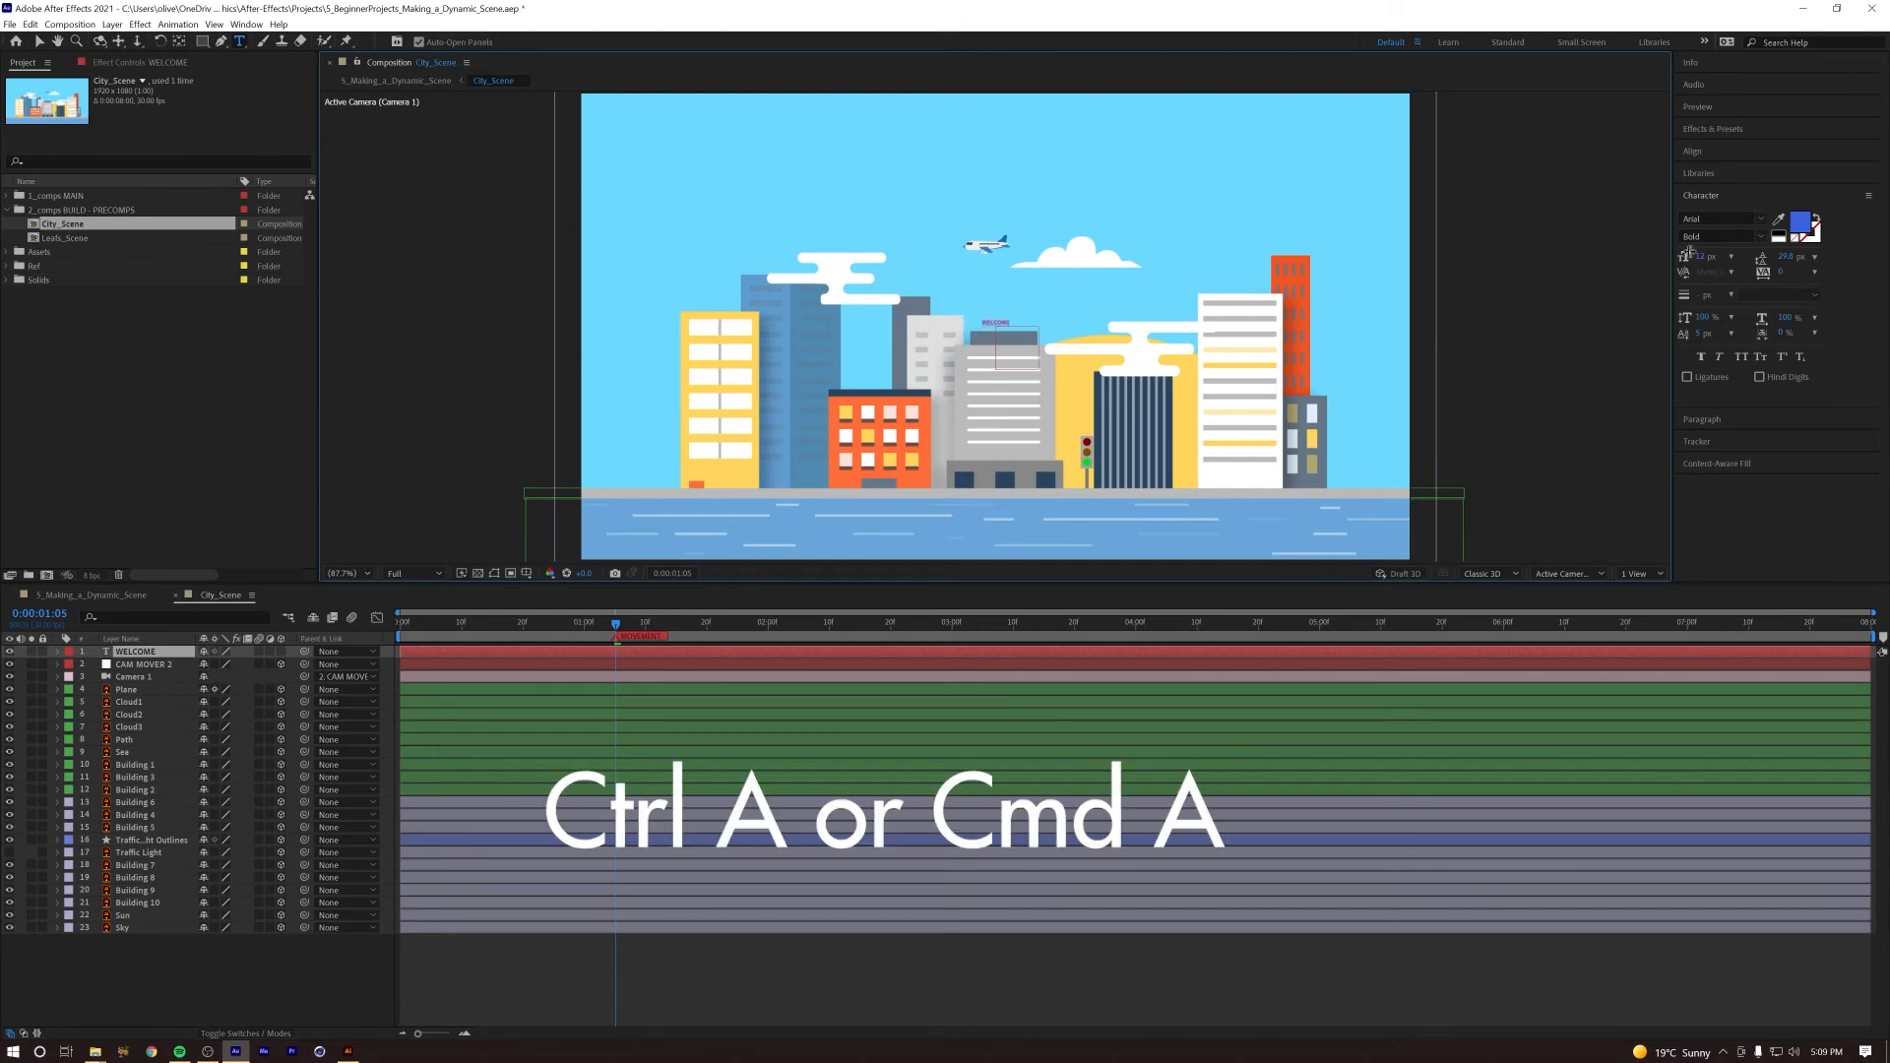
{"action": "left_click_drag", "start_coordinate": [1701, 257], "coordinate": [1739, 258]}
{"action": "left_click_drag", "start_coordinate": [1885, 237], "coordinate": [1804, 209]}
{"action": "key", "text": "space"}
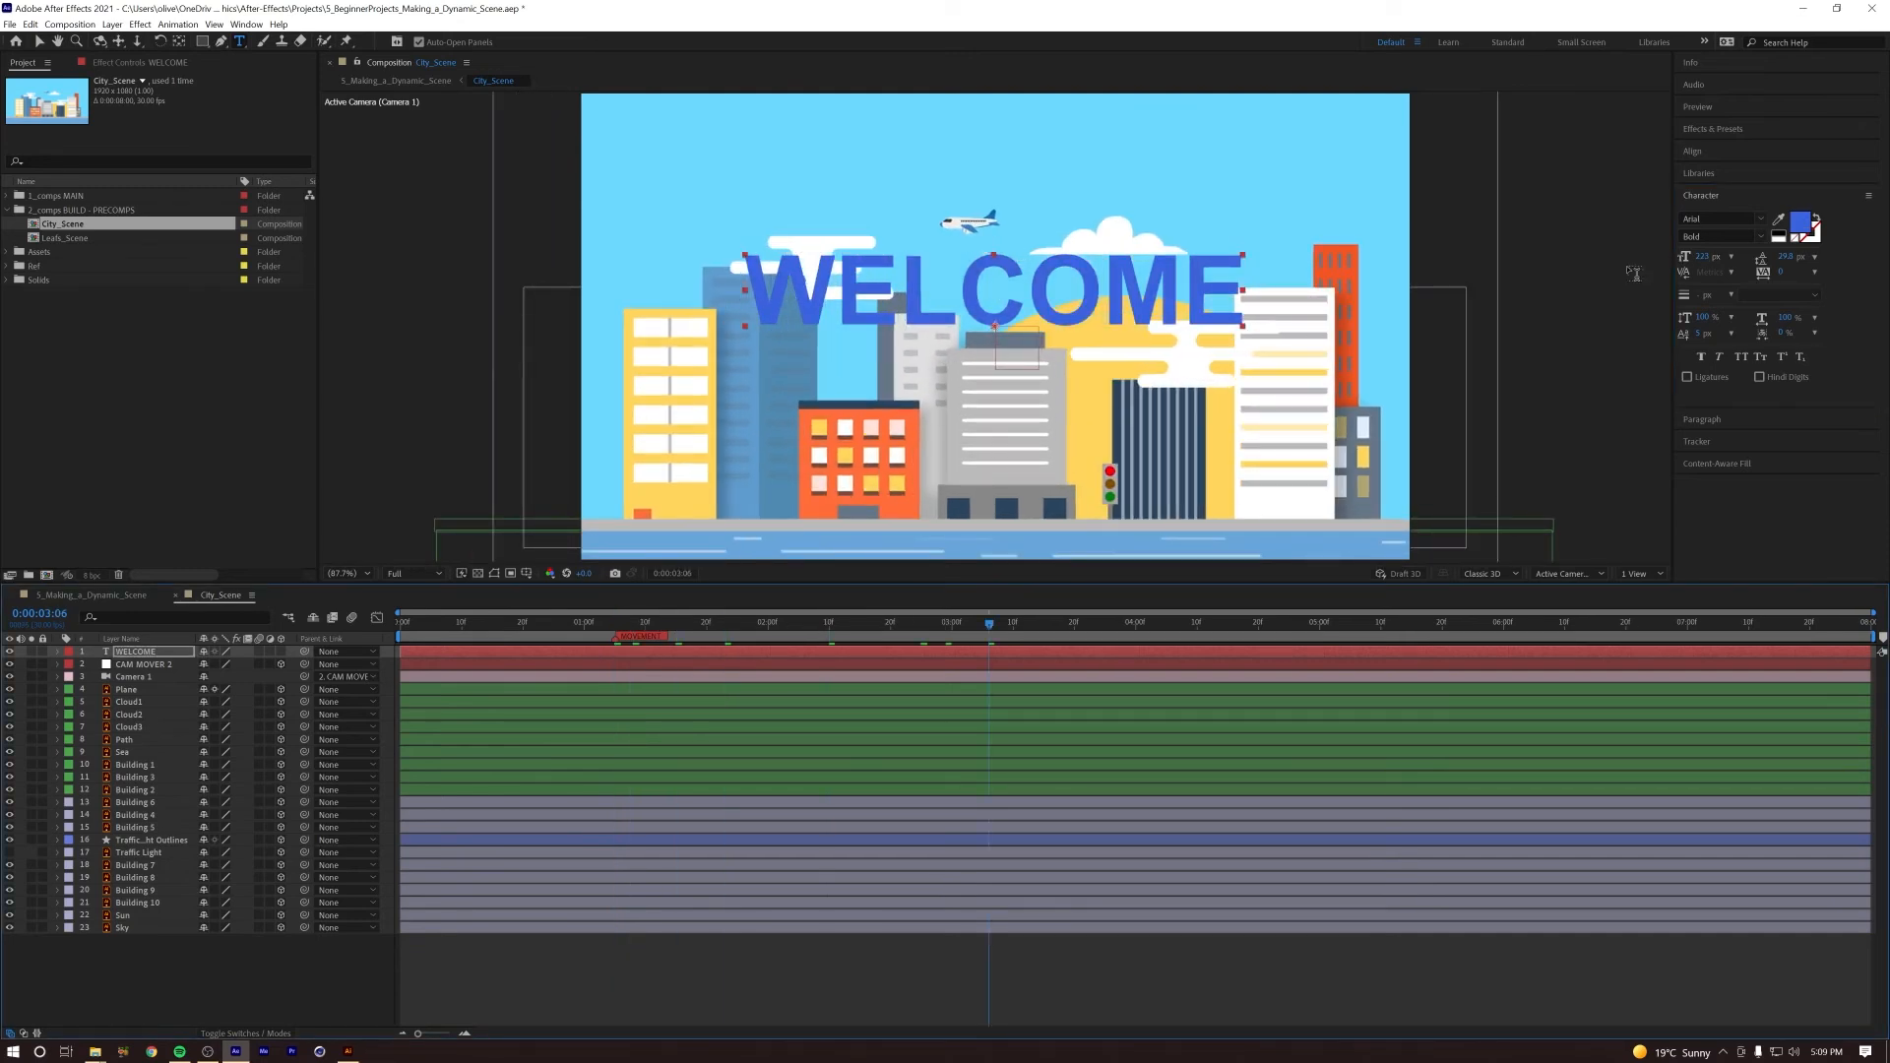
{"action": "left_click", "coordinate": [1702, 257]}
{"action": "left_click_drag", "start_coordinate": [1720, 252], "coordinate": [1741, 251]}
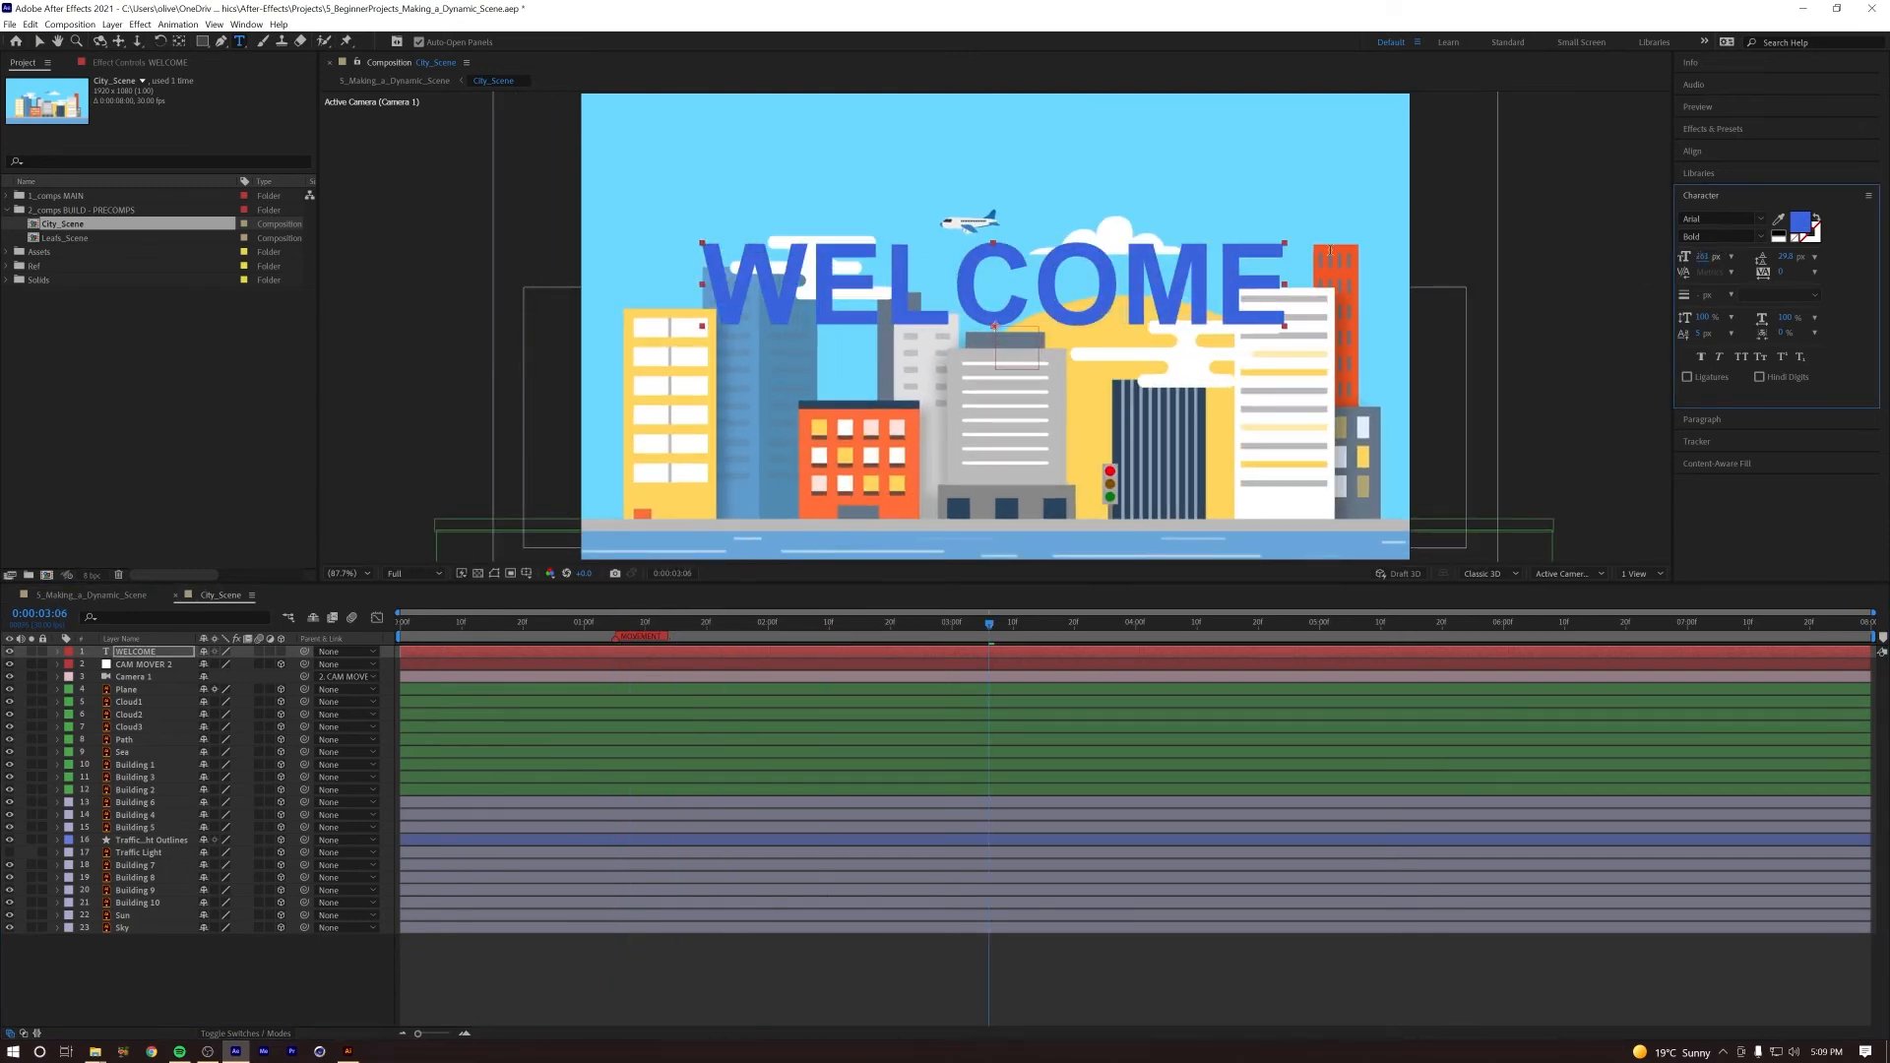
{"action": "type", "text": "260"}
{"action": "key", "text": "Return"}
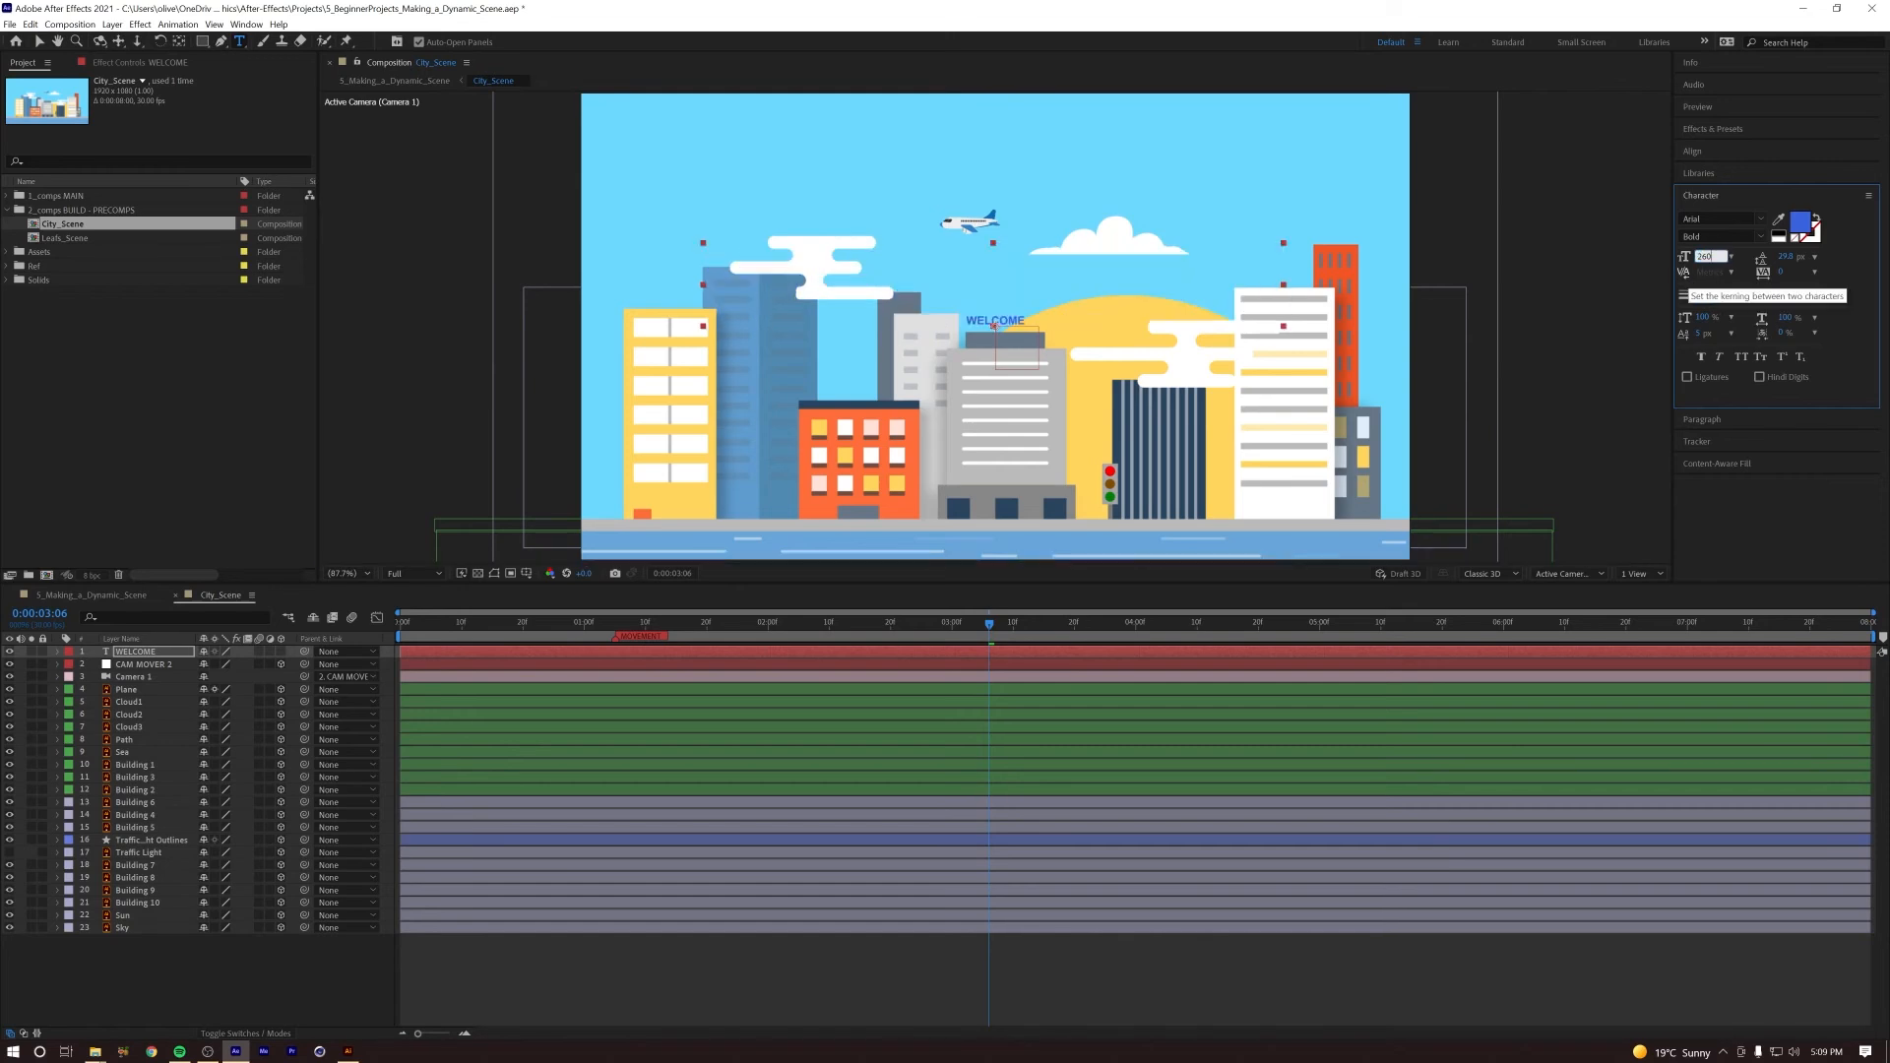
Step: Change the WELCOME text's fill colour to black (000000)
{"action": "left_click", "coordinate": [1800, 224]}
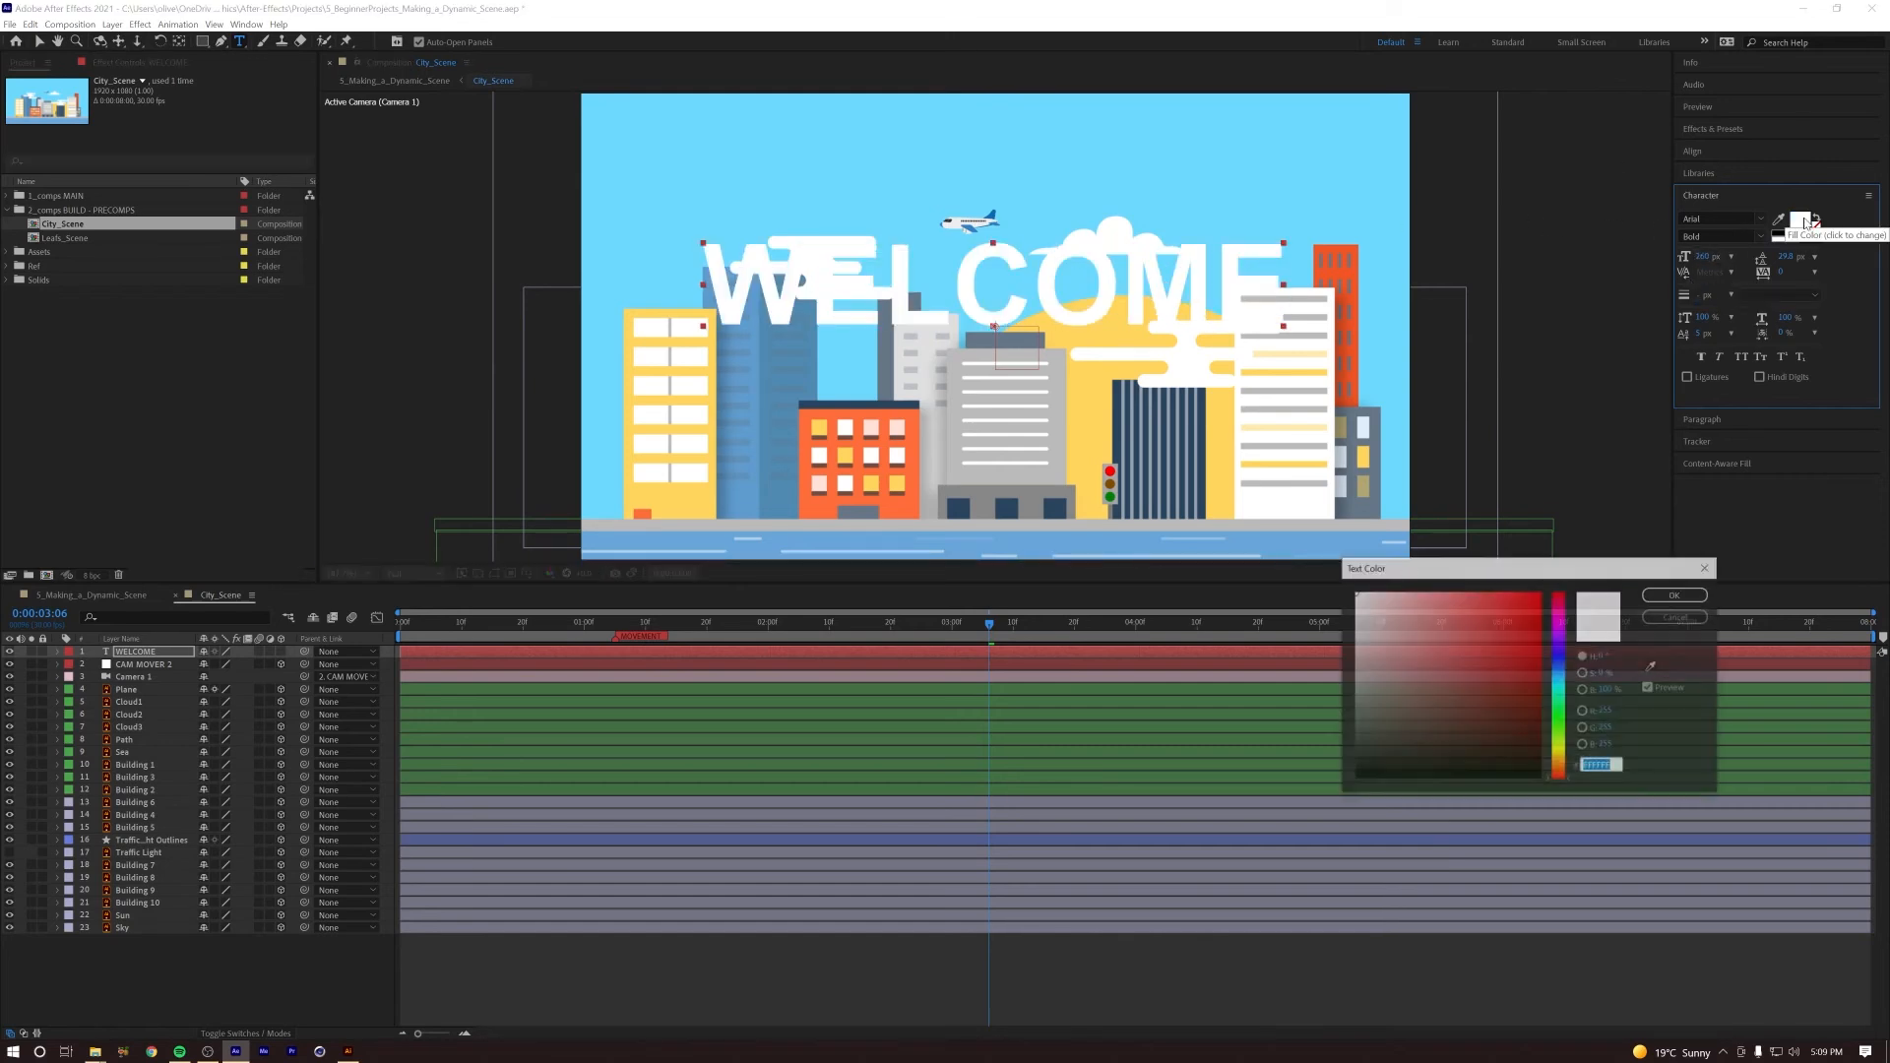
{"action": "left_click_drag", "start_coordinate": [1378, 690], "coordinate": [1346, 779]}
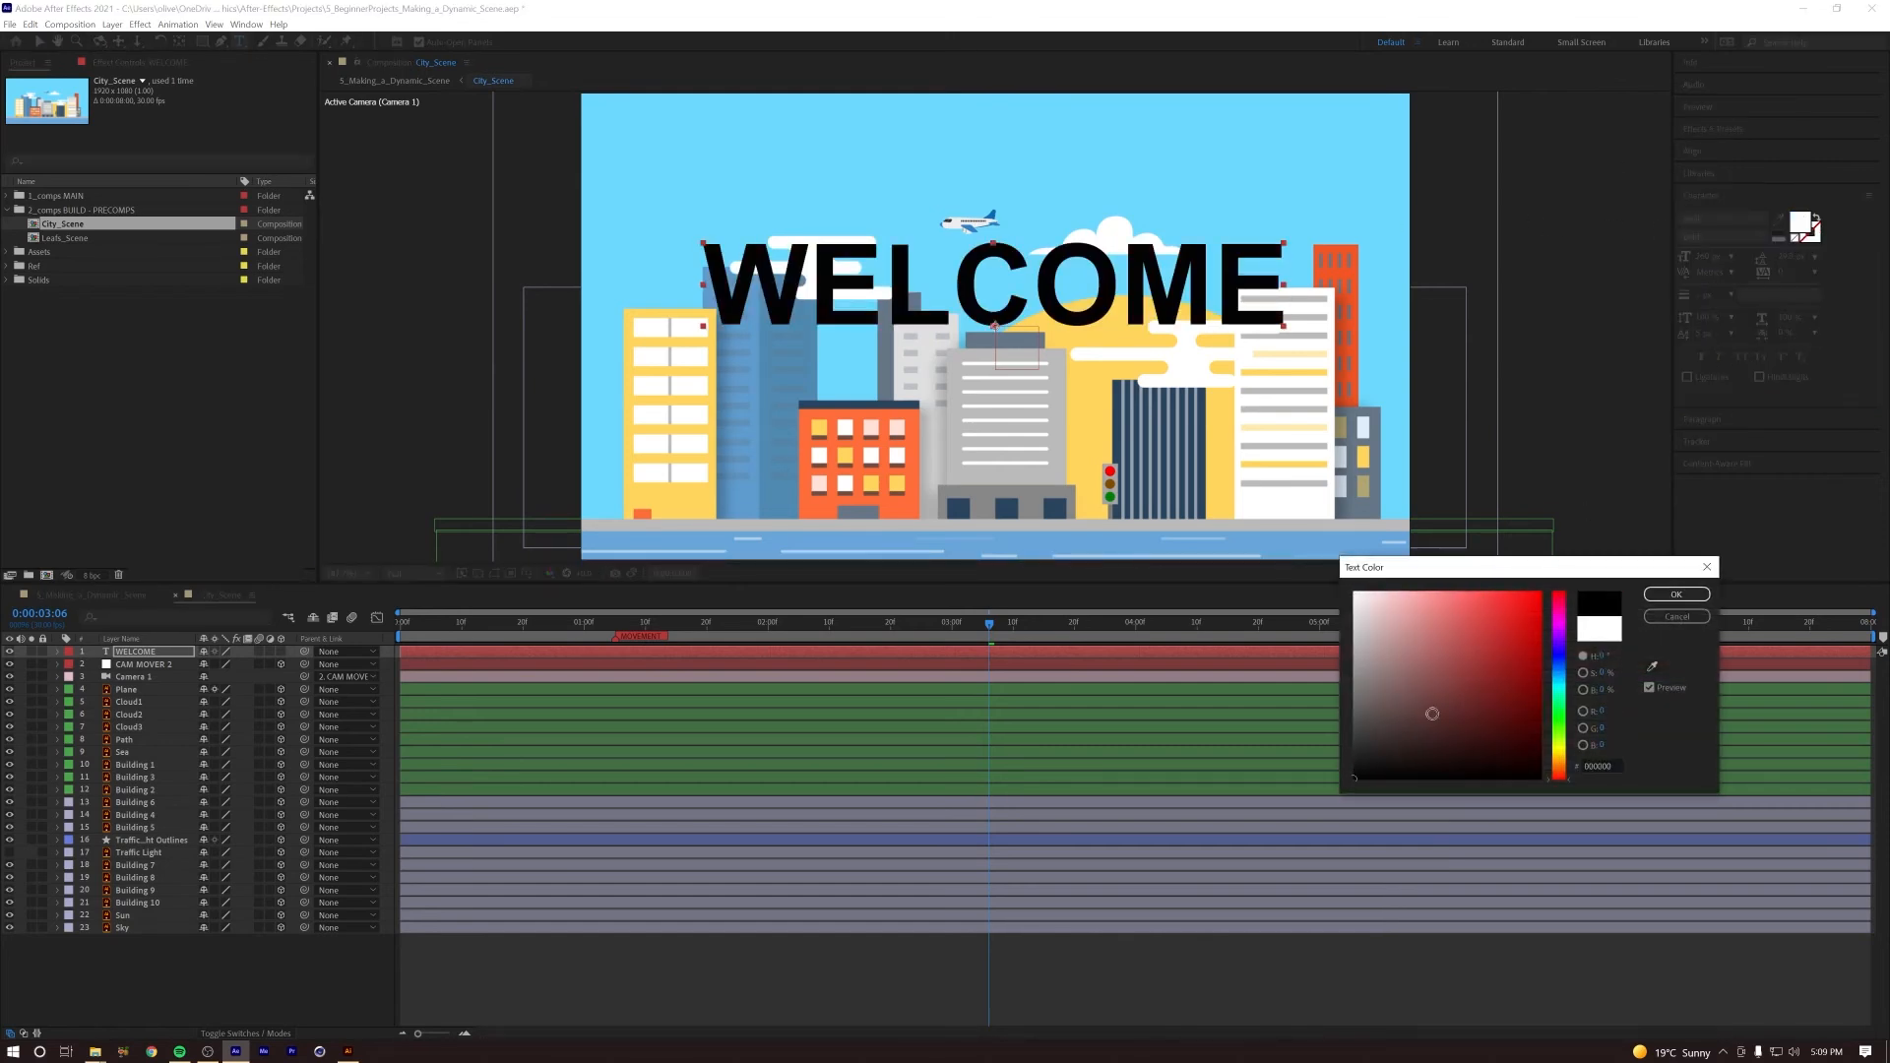
{"action": "left_click", "coordinate": [1677, 595]}
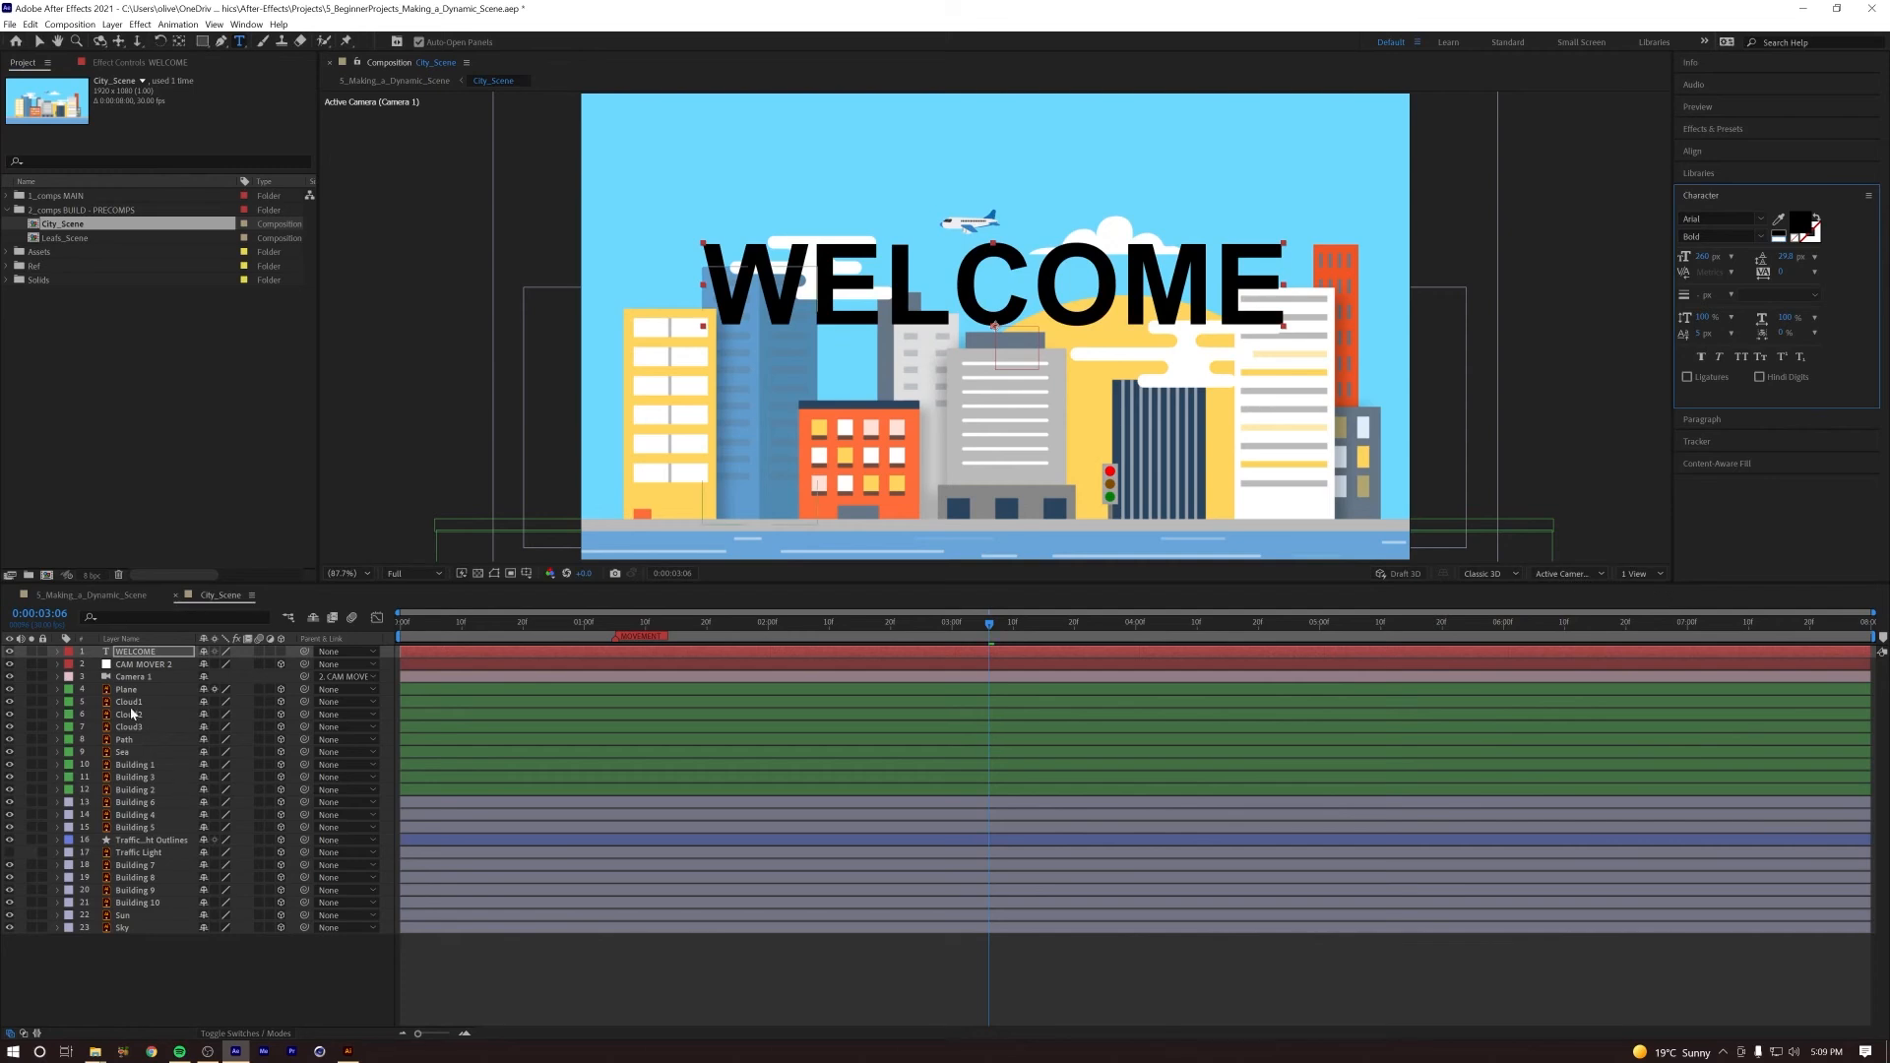
Step: Centre the WELCOME text horizontally in the composition and nudge it up into the sky above the buildings
{"action": "left_click", "coordinate": [1691, 151]}
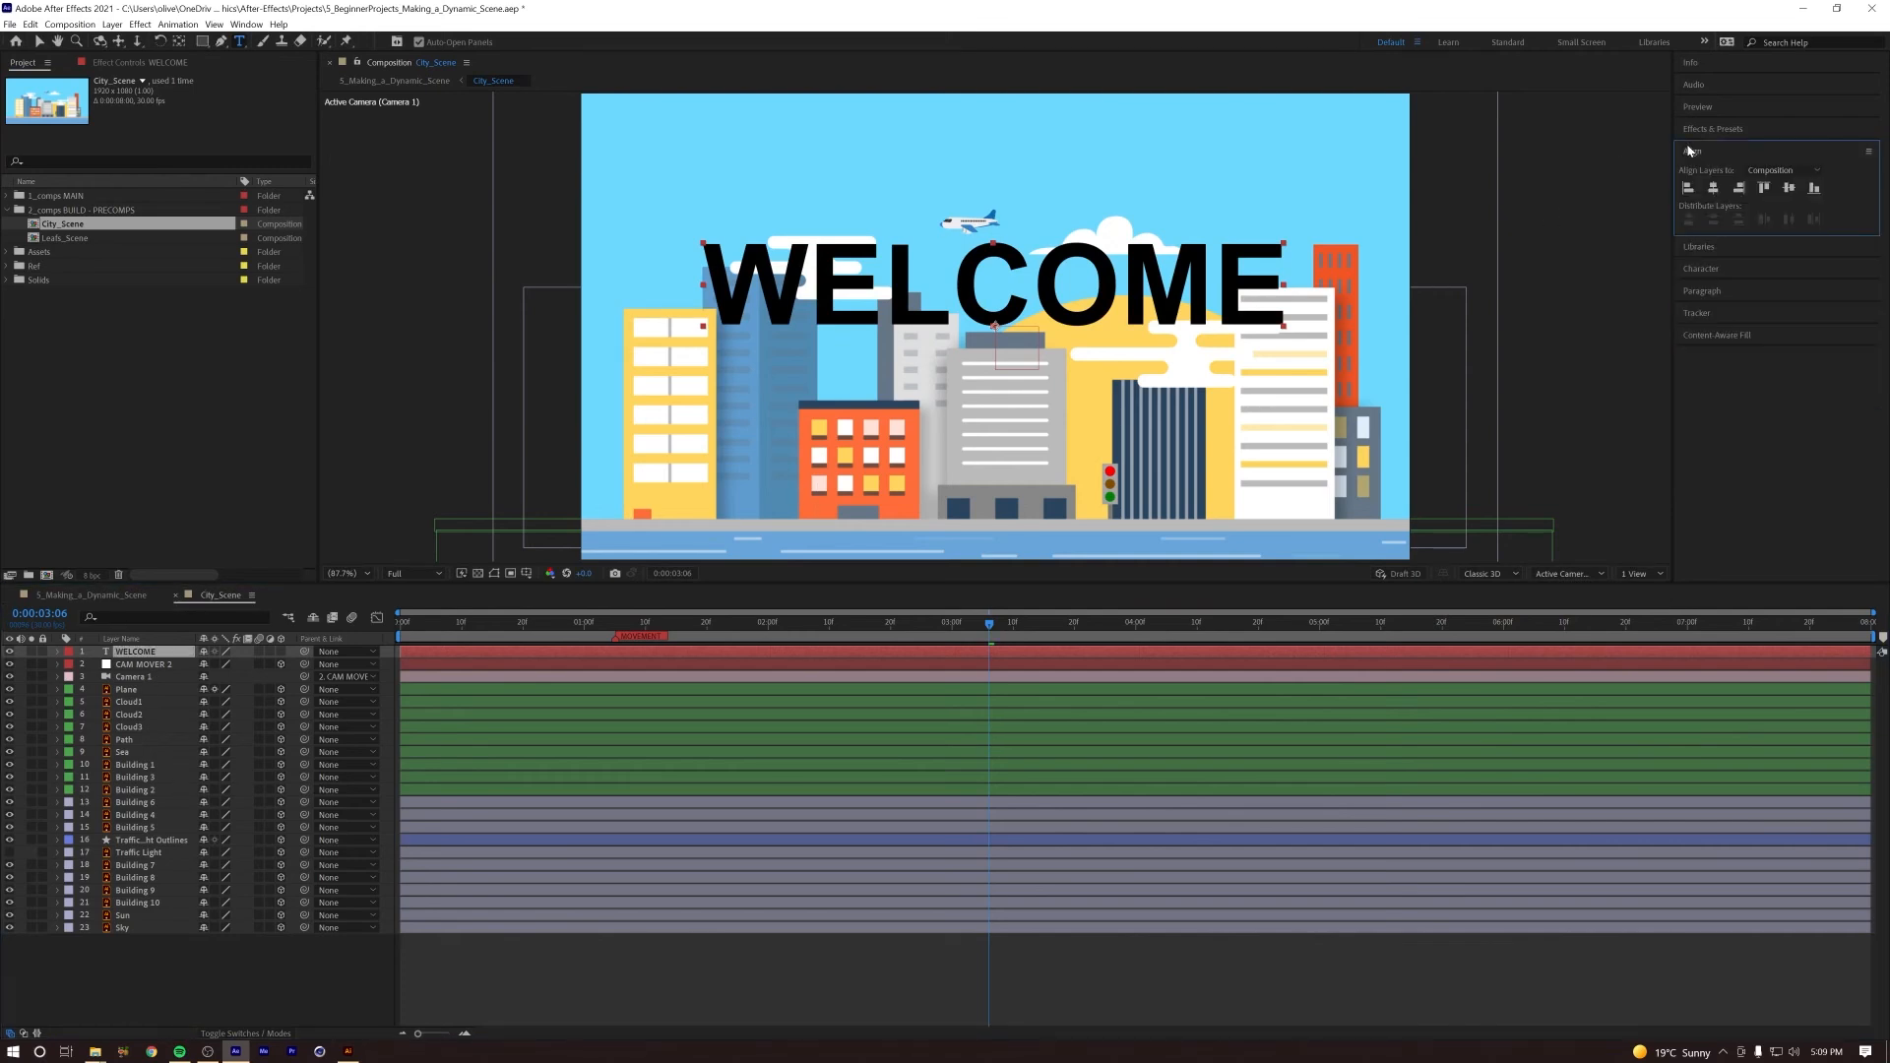
{"action": "left_click", "coordinate": [1718, 190]}
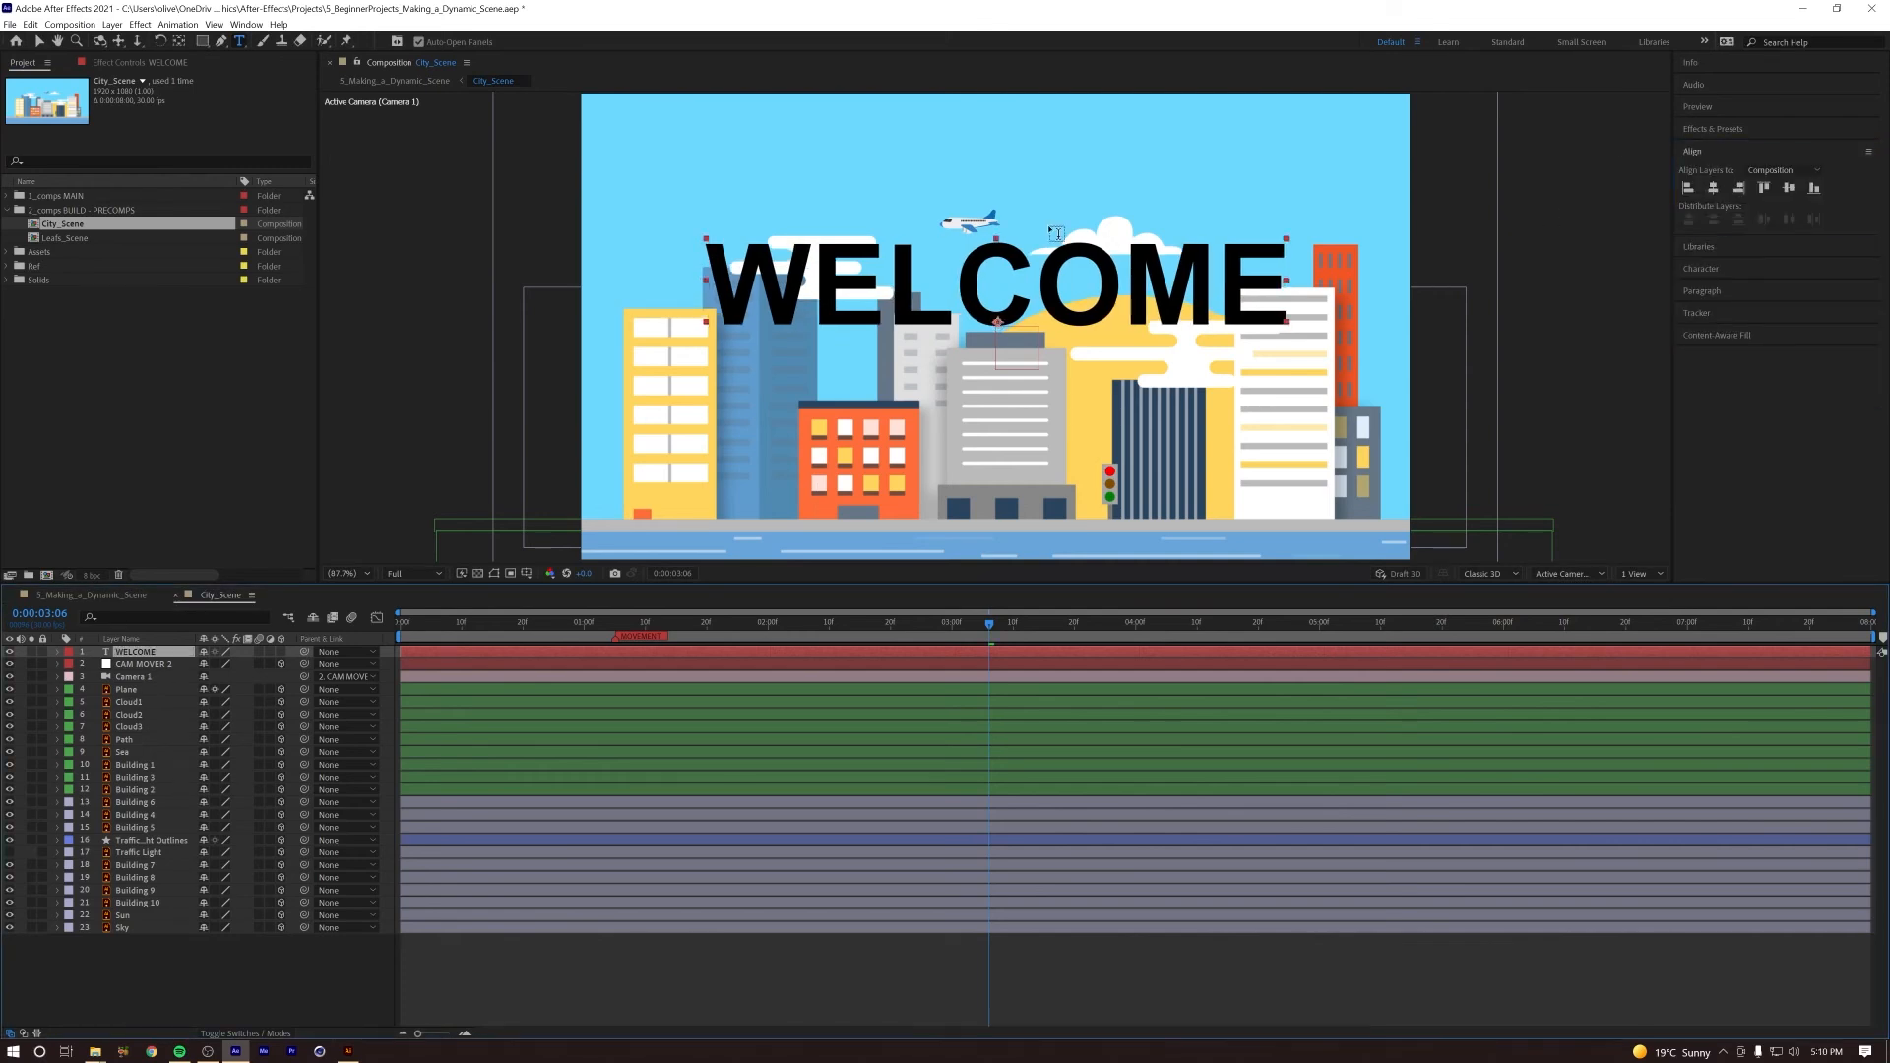
{"action": "key", "text": "shift+Up"}
{"action": "key", "text": "shift+Up"}
{"action": "key", "text": "shift+Up"}
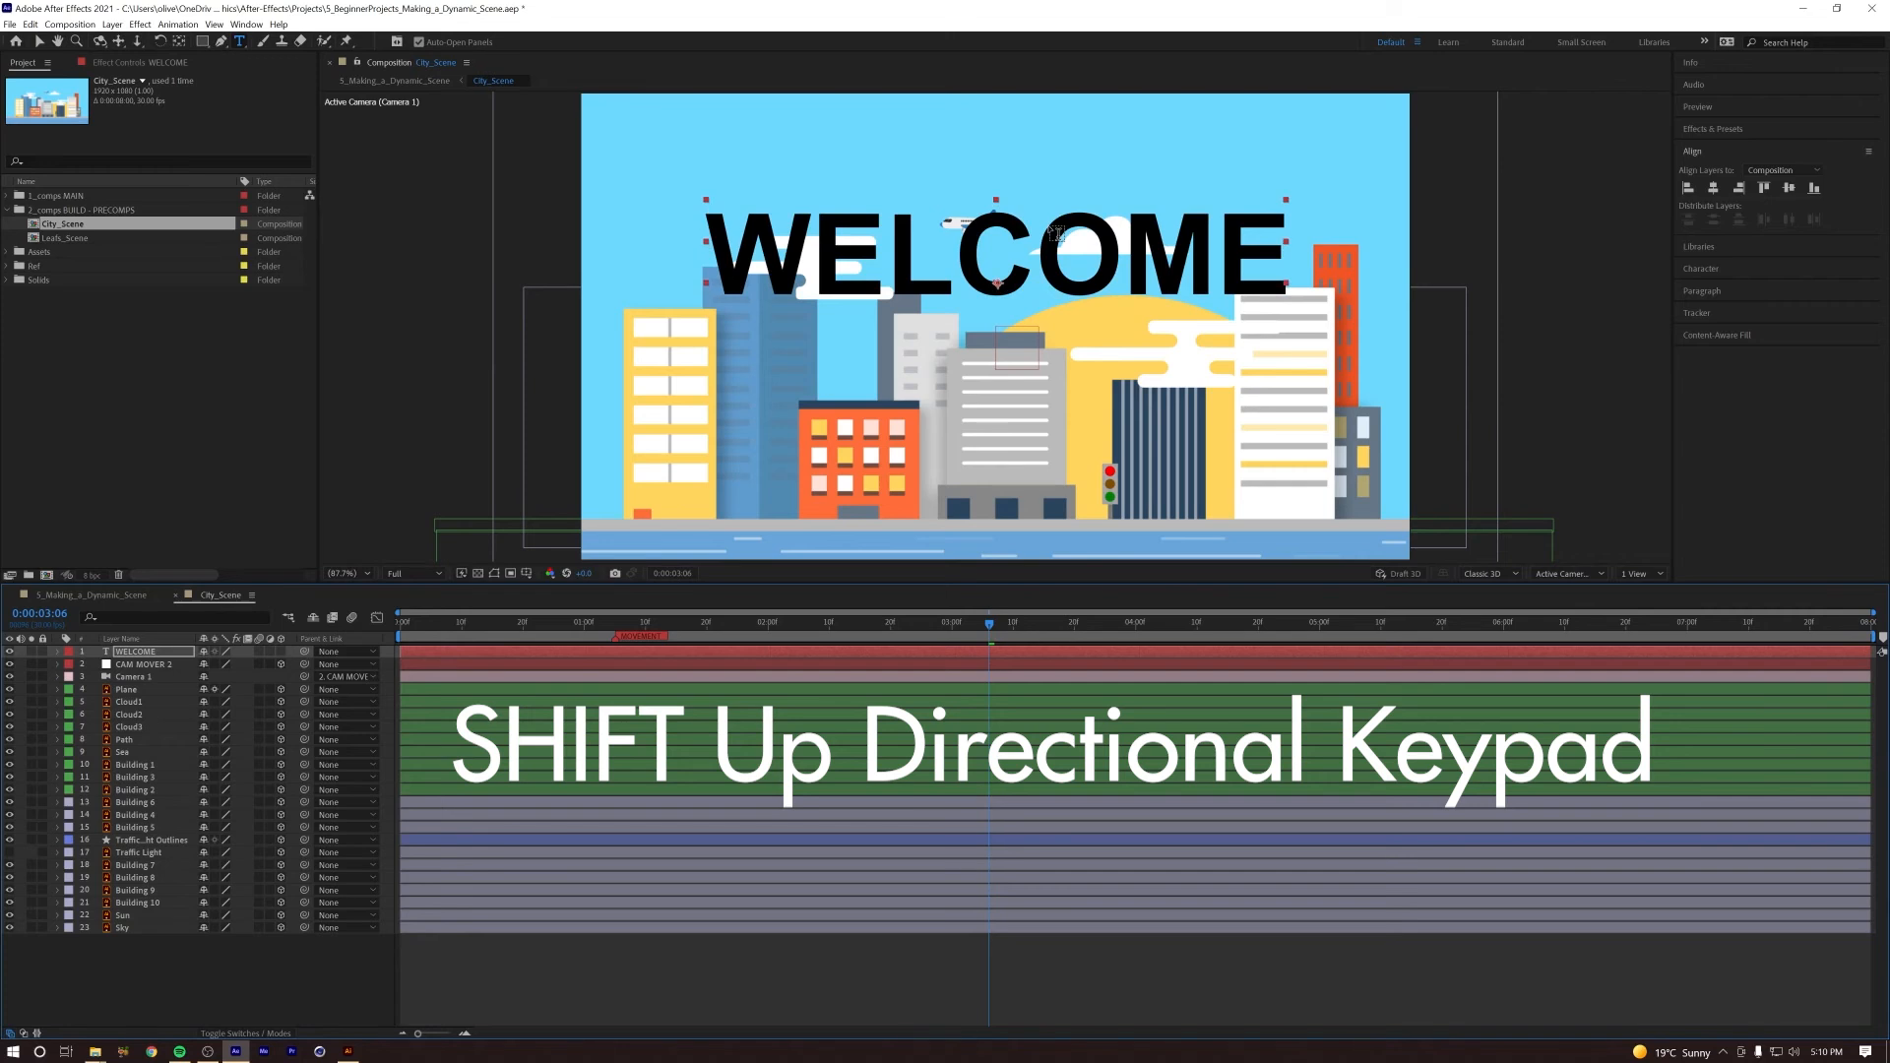
{"action": "key", "text": "shift+Up"}
{"action": "key", "text": "shift+Up"}
{"action": "key", "text": "shift+Up"}
{"action": "key", "text": "shift+Up"}
{"action": "key", "text": "shift+Up"}
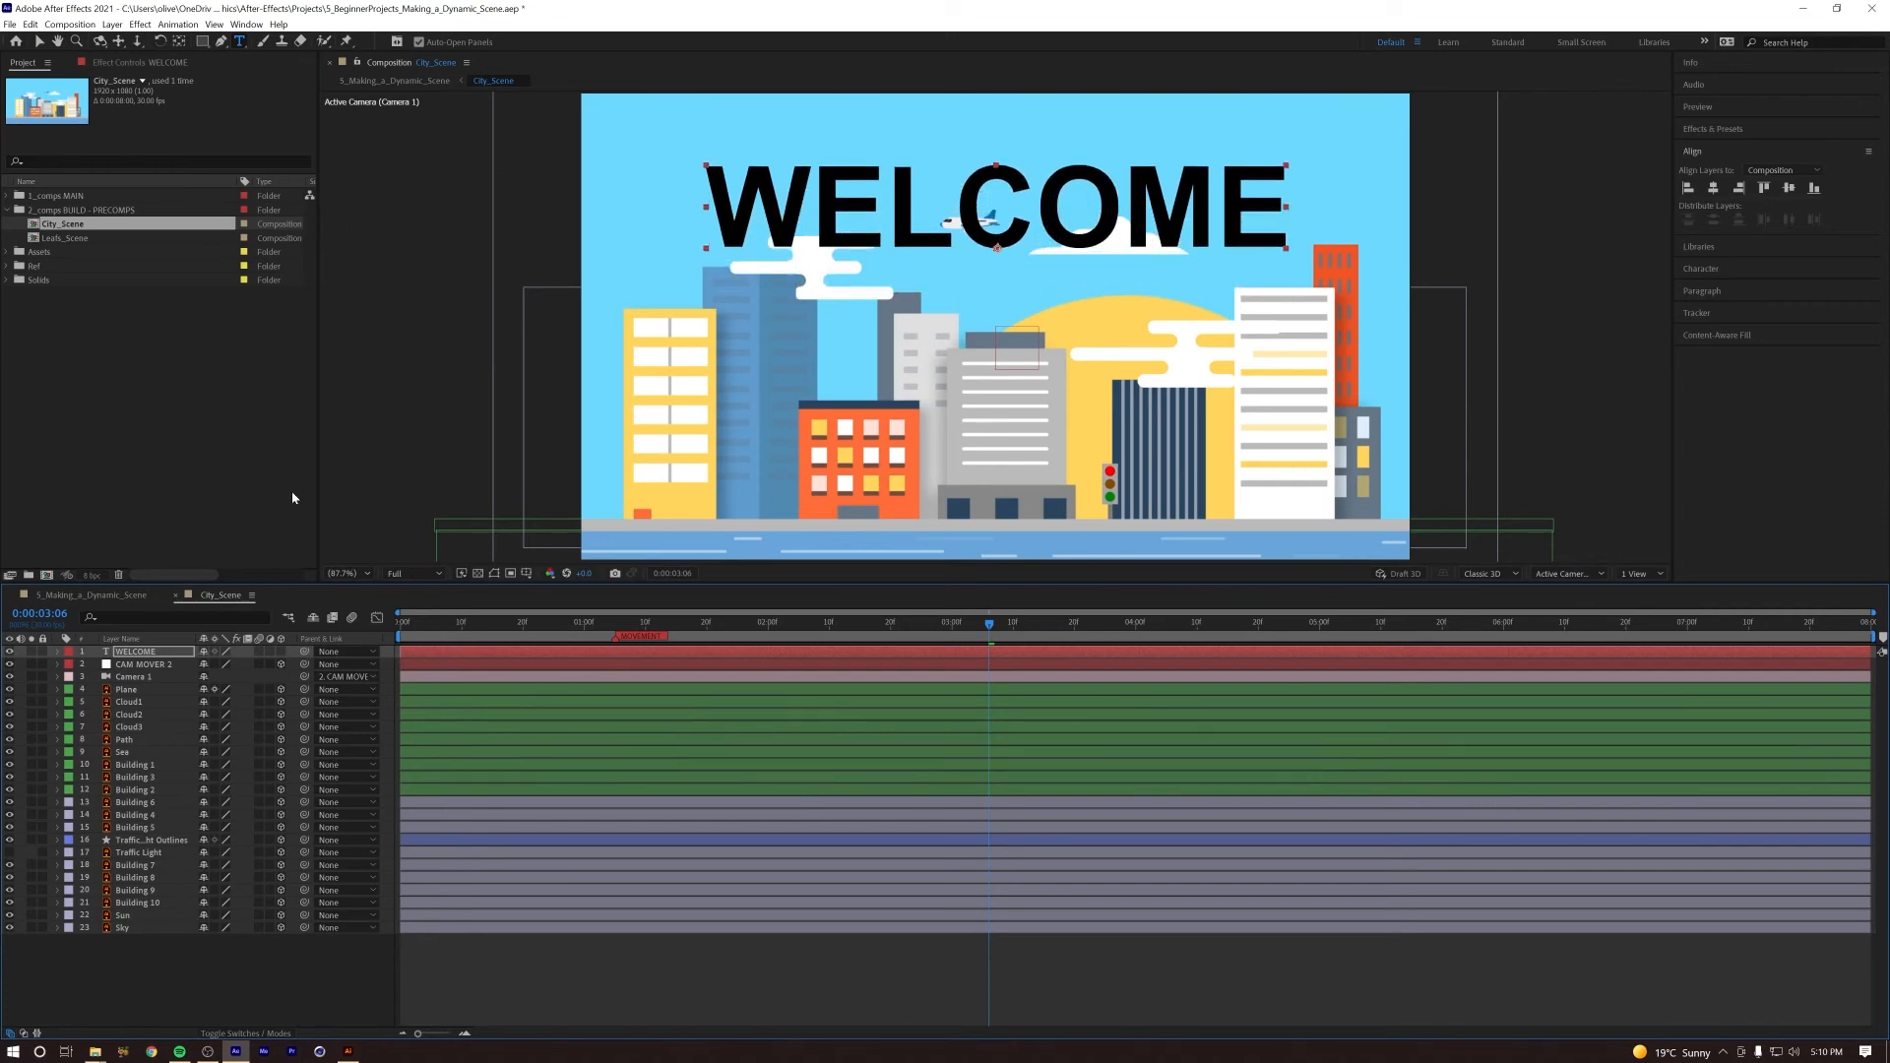
Step: Place the WELCOME layer directly beneath the Plane layer and centre its anchor point in the text
{"action": "left_click_drag", "start_coordinate": [156, 654], "coordinate": [160, 700]}
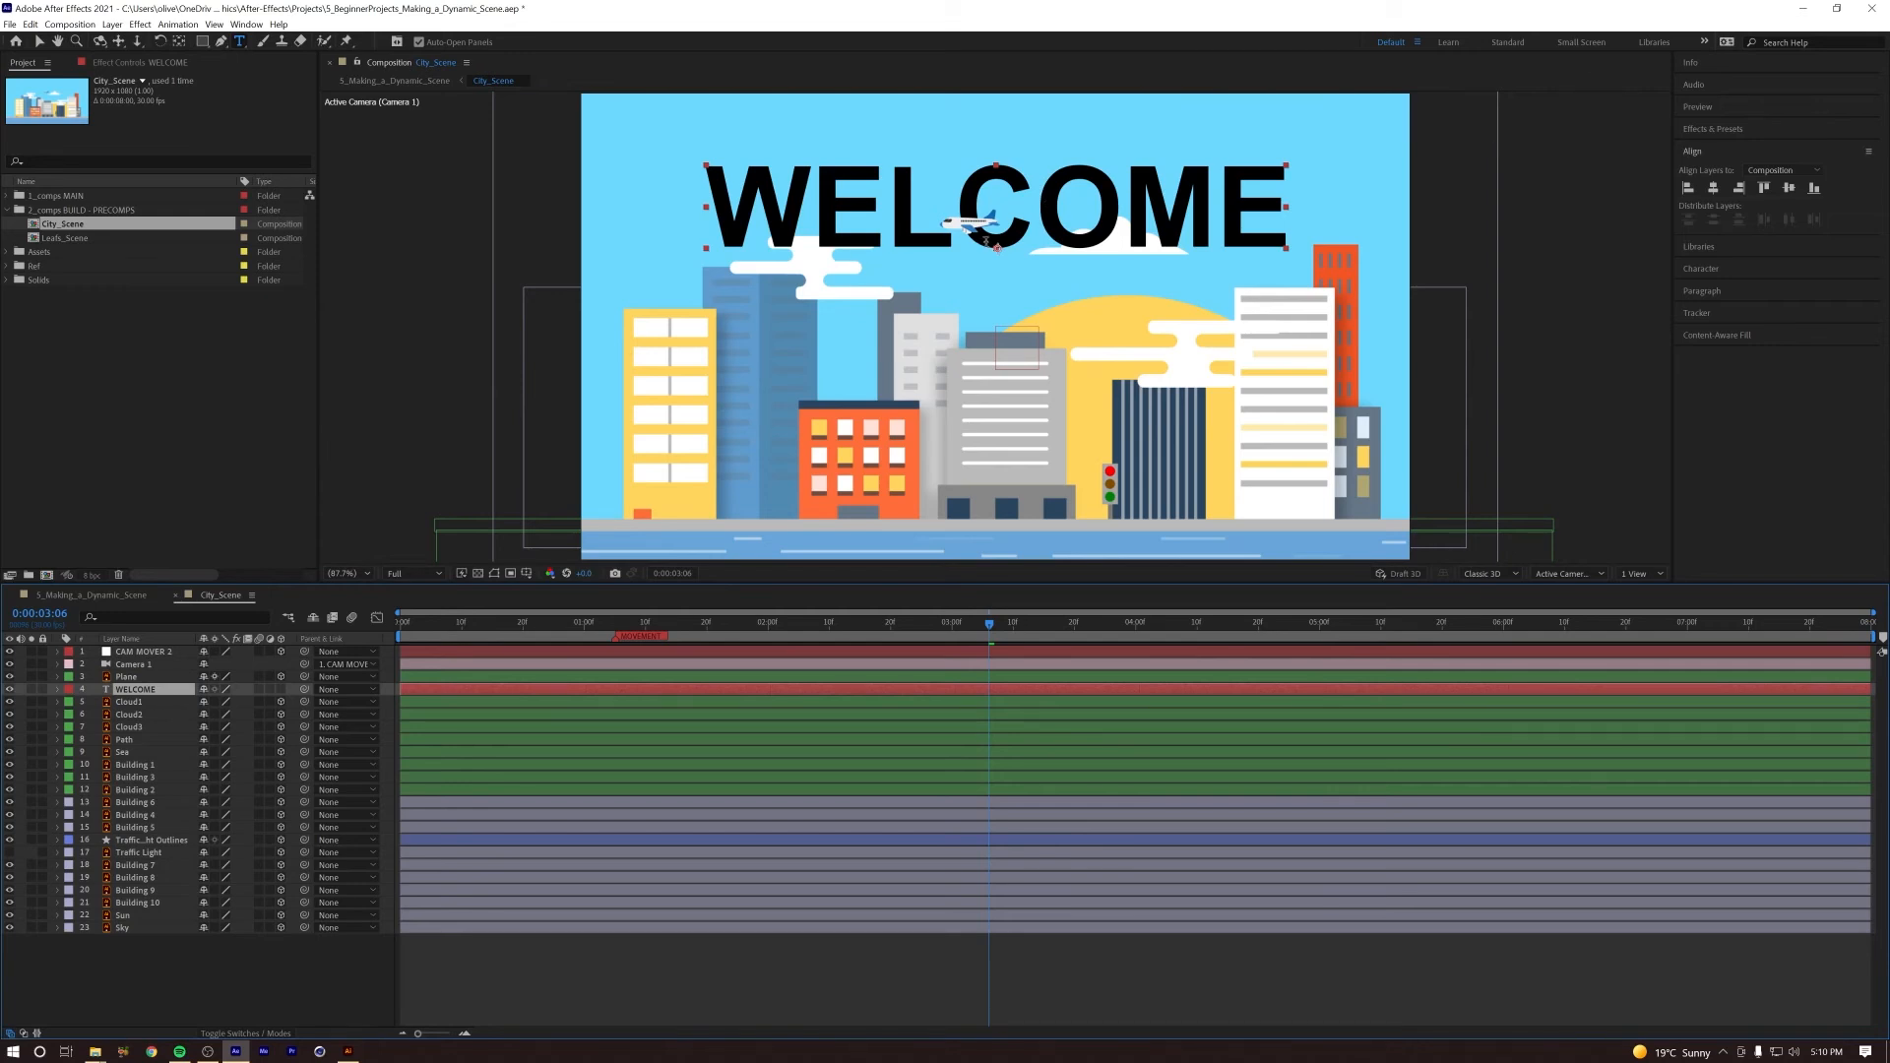
{"action": "key", "text": "y"}
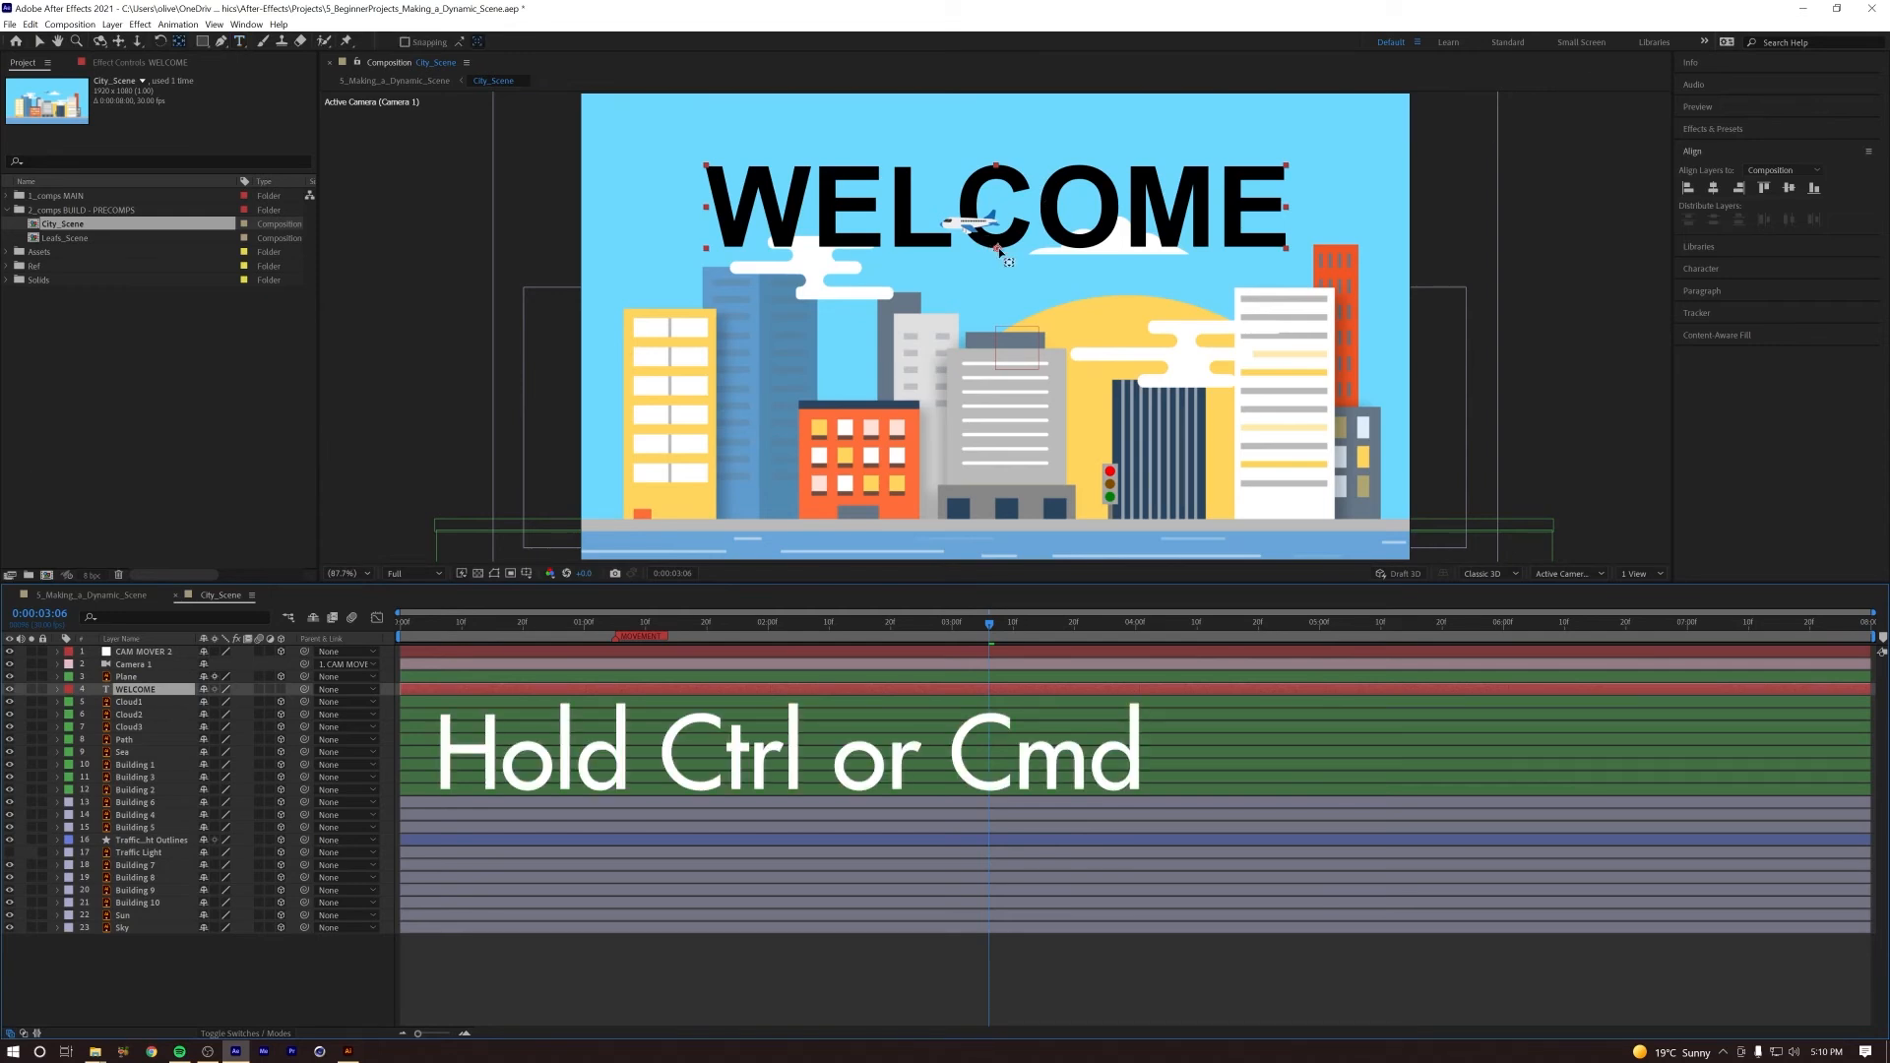
{"action": "left_click_drag", "start_coordinate": [1004, 246], "coordinate": [999, 213]}
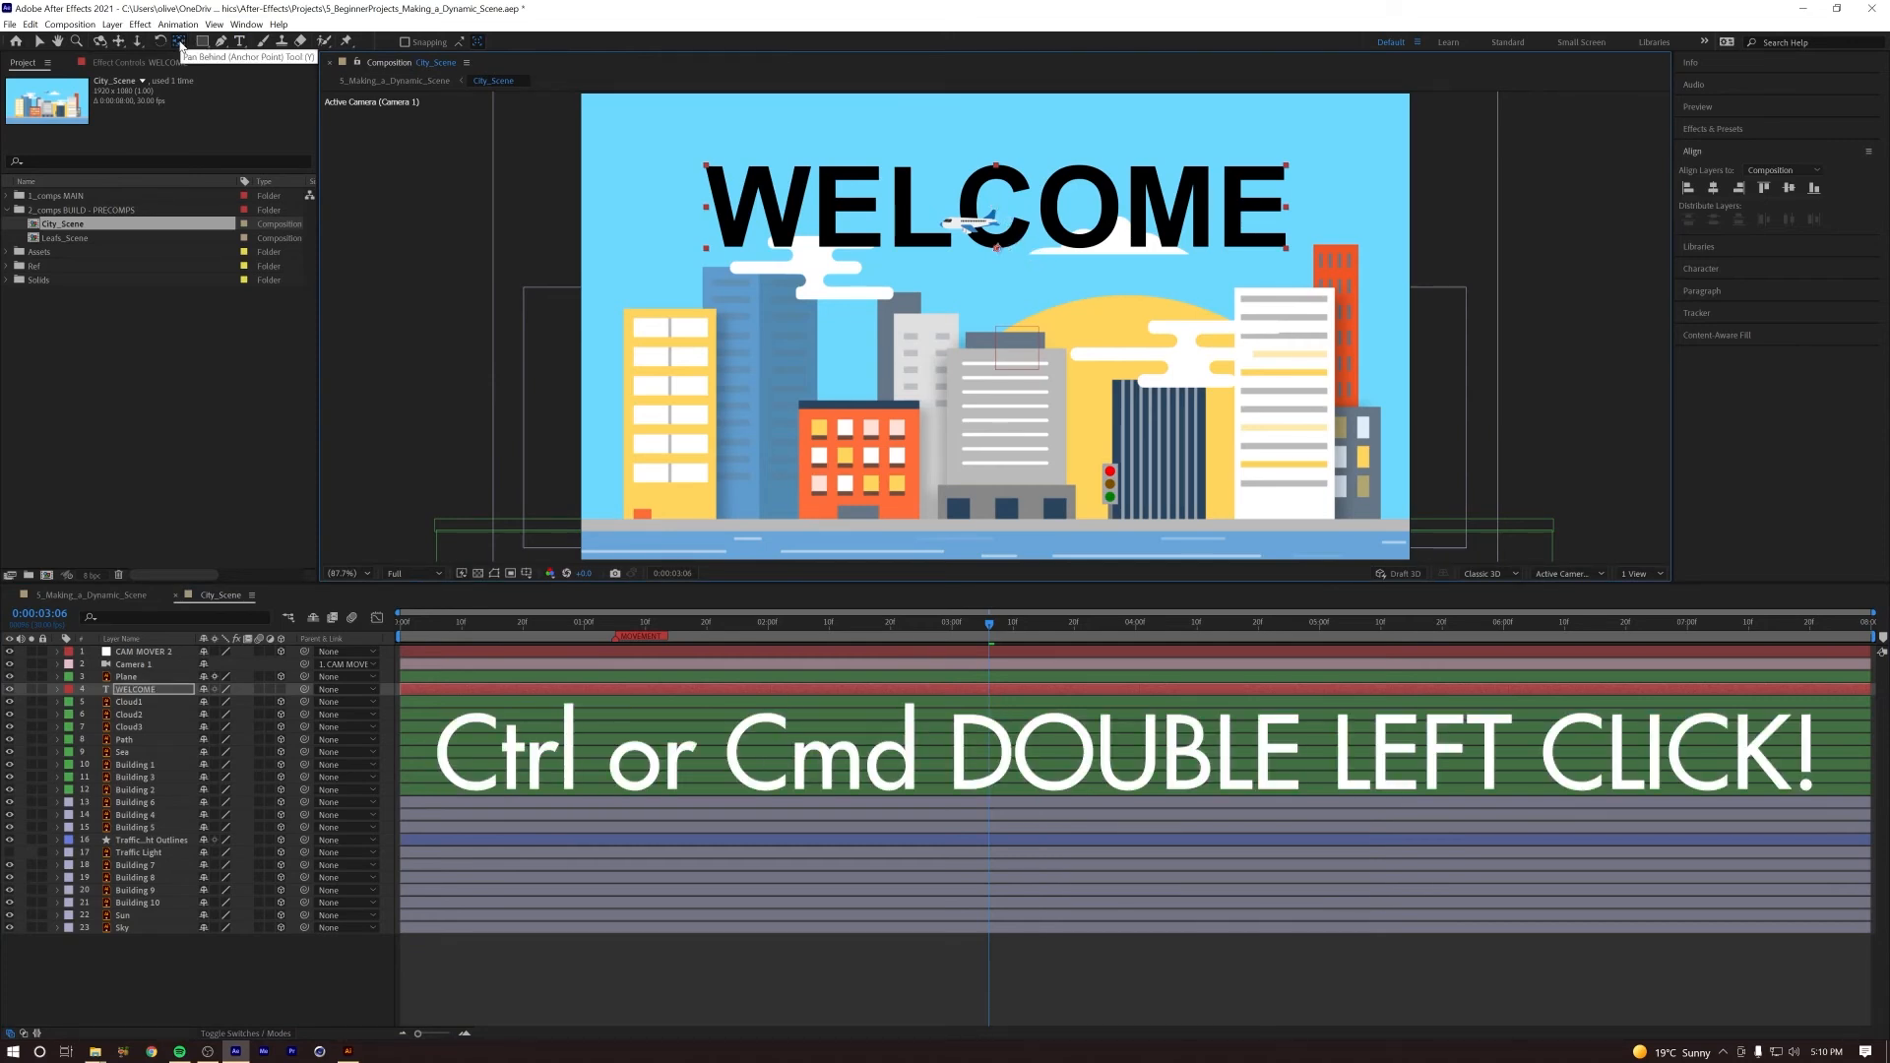
{"action": "double_click", "coordinate": [180, 44], "text": "ctrl"}
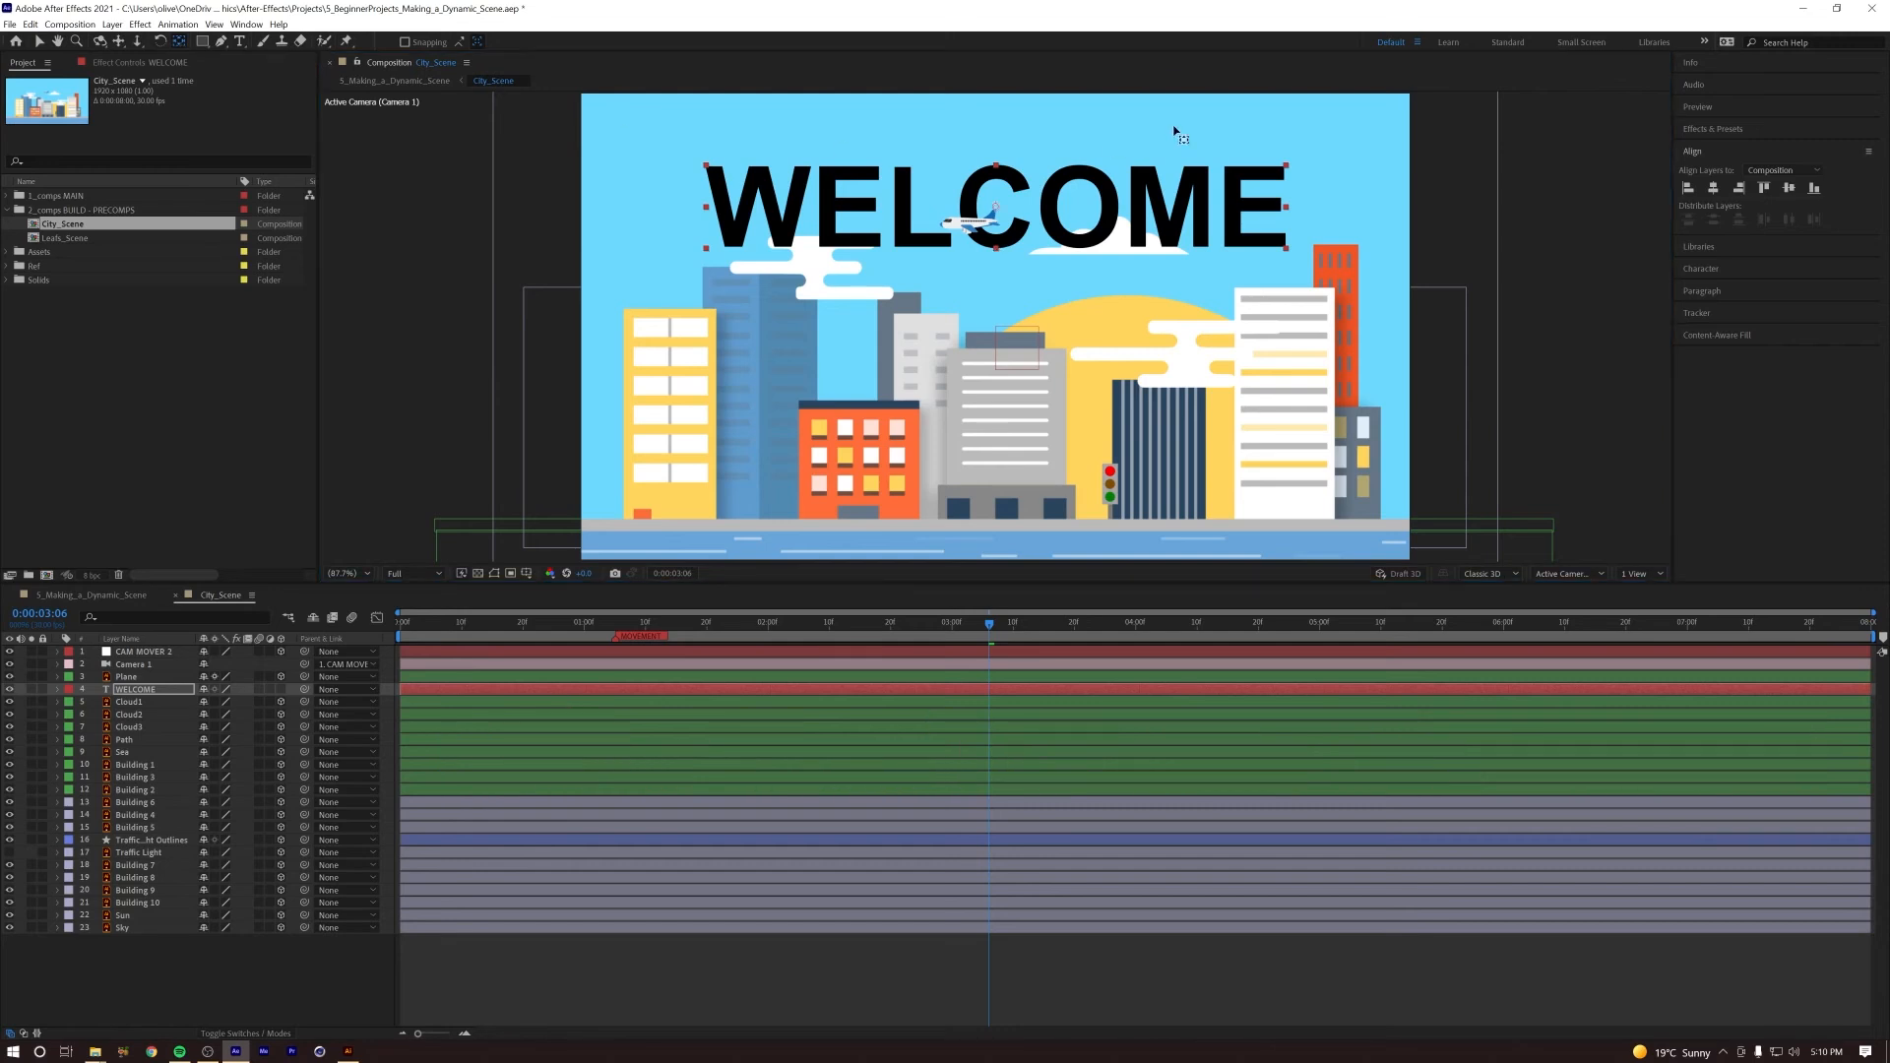
Step: Move the WELCOME layer beneath Cloud3 in the layer stack and make it a 3D layer
{"action": "left_click", "coordinate": [117, 692]}
{"action": "left_click_drag", "start_coordinate": [149, 695], "coordinate": [145, 733]}
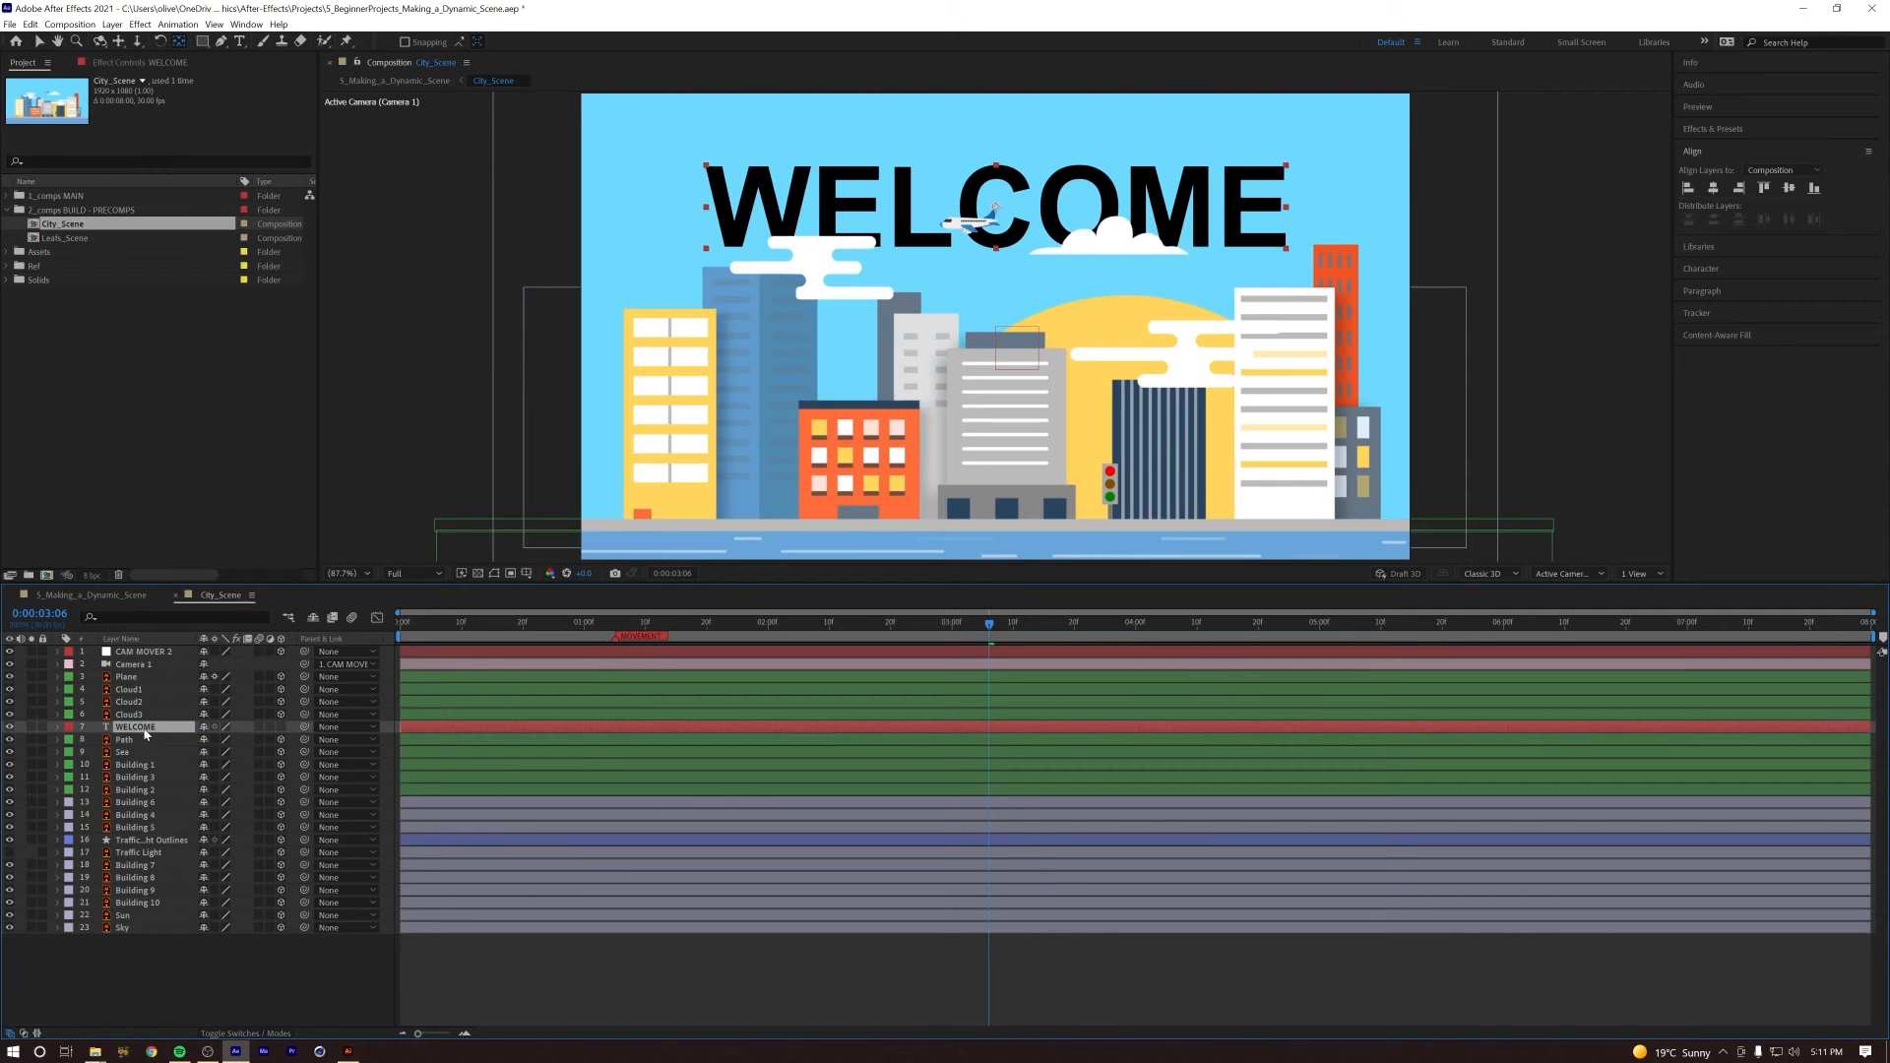
{"action": "left_click", "coordinate": [282, 726]}
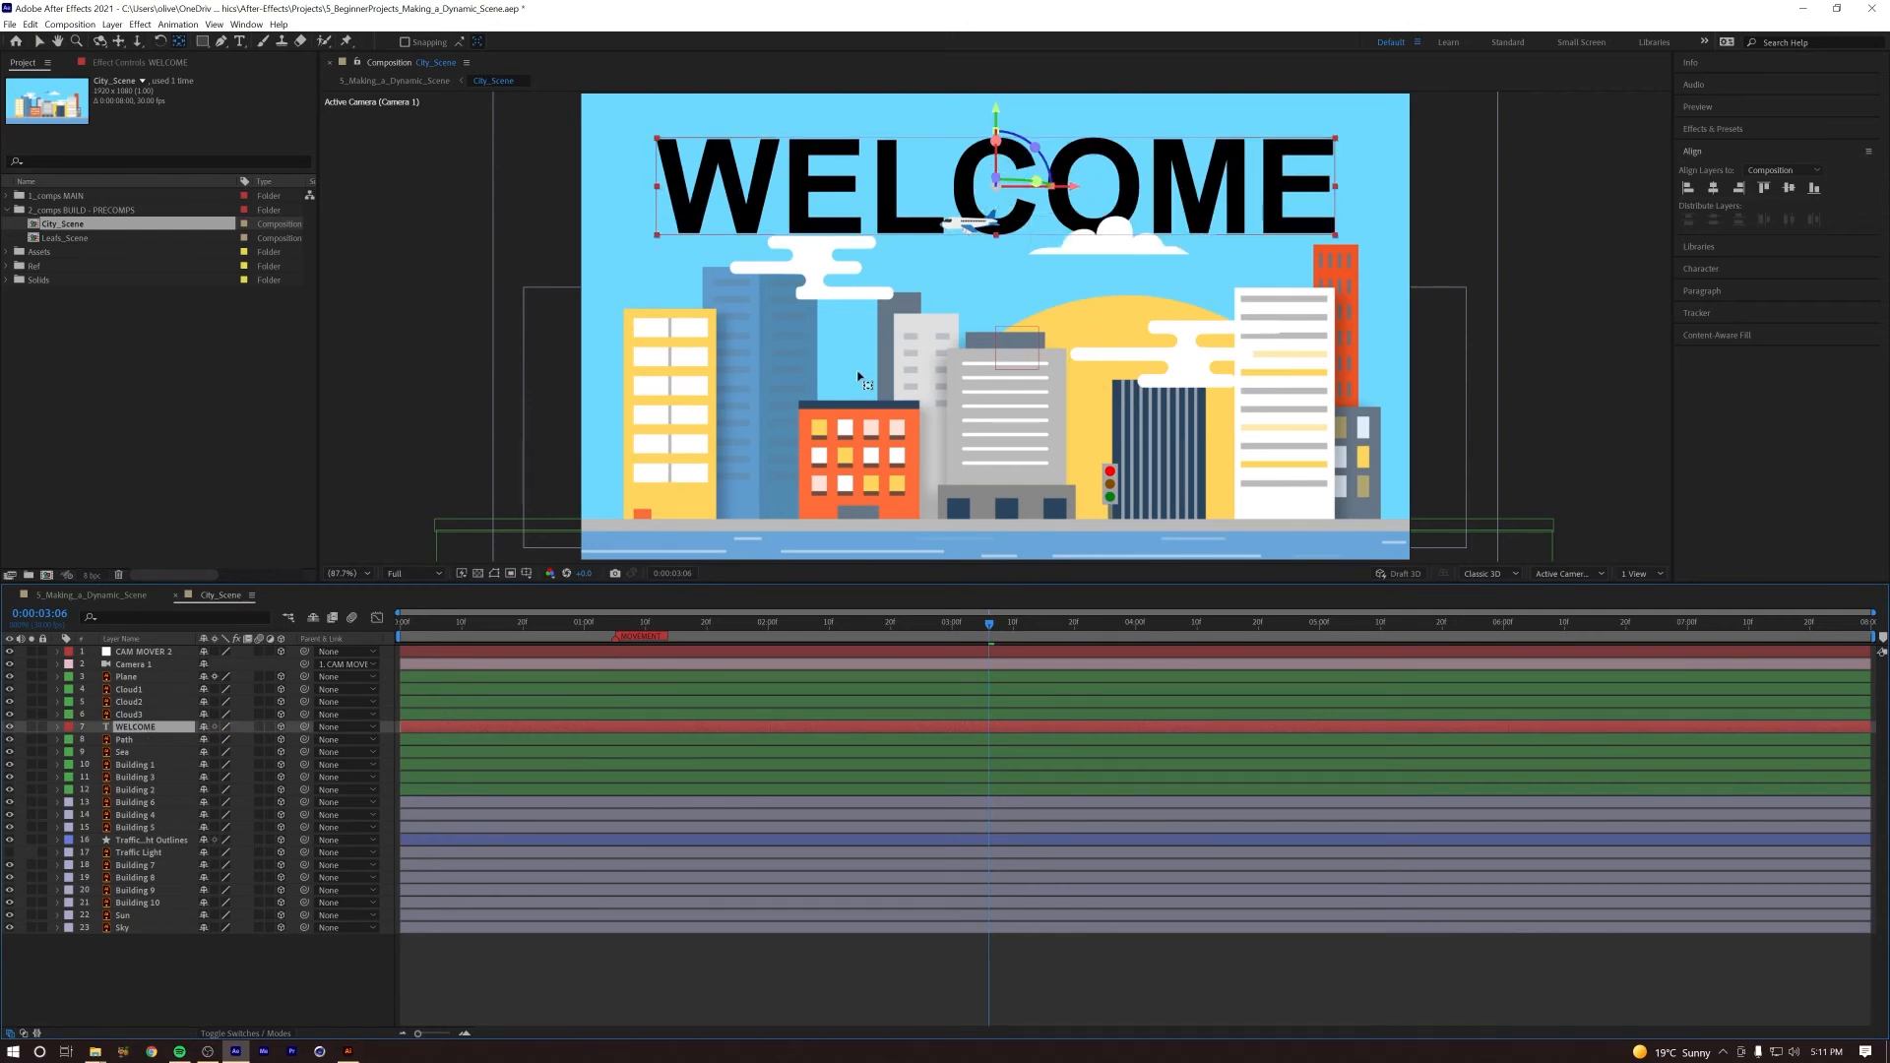
Step: Set the WELCOME layer's Z Position to 200 and slightly adjust its height along the Y axis
{"action": "key", "text": "p"}
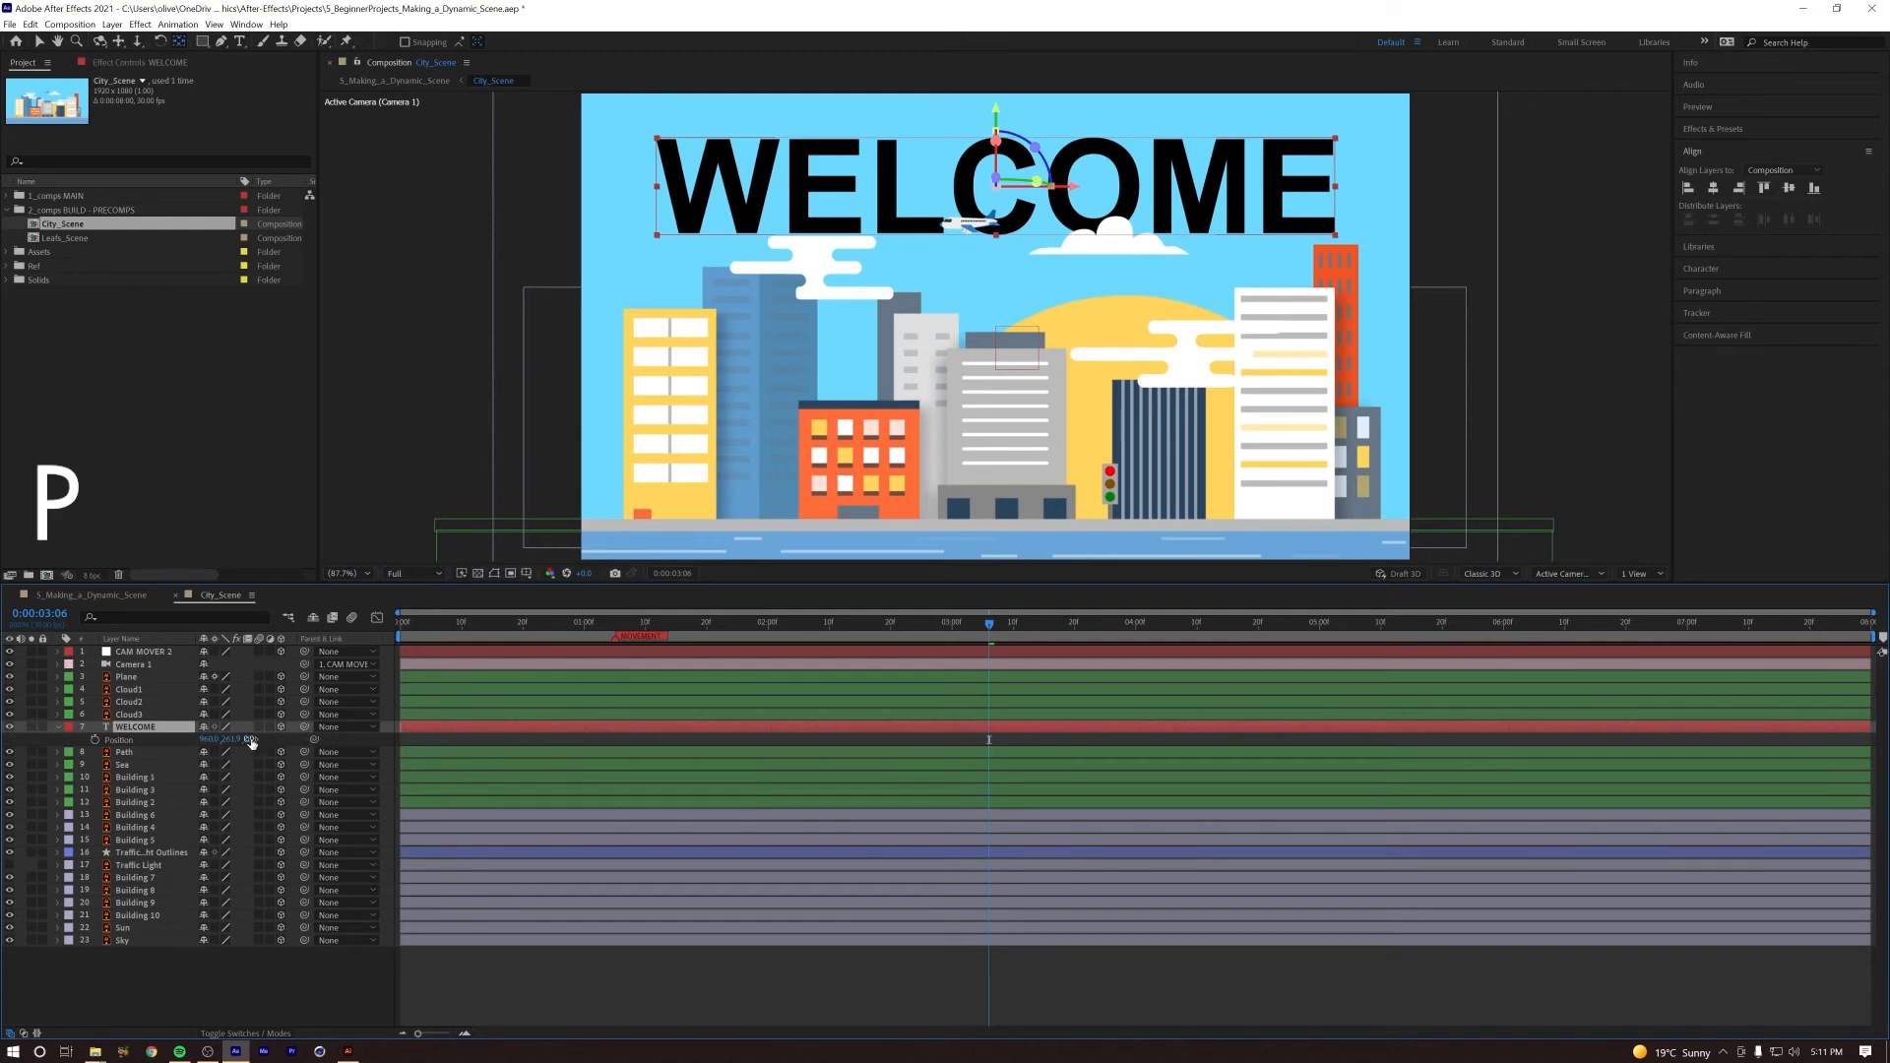
{"action": "left_click_drag", "start_coordinate": [350, 734], "coordinate": [390, 733]}
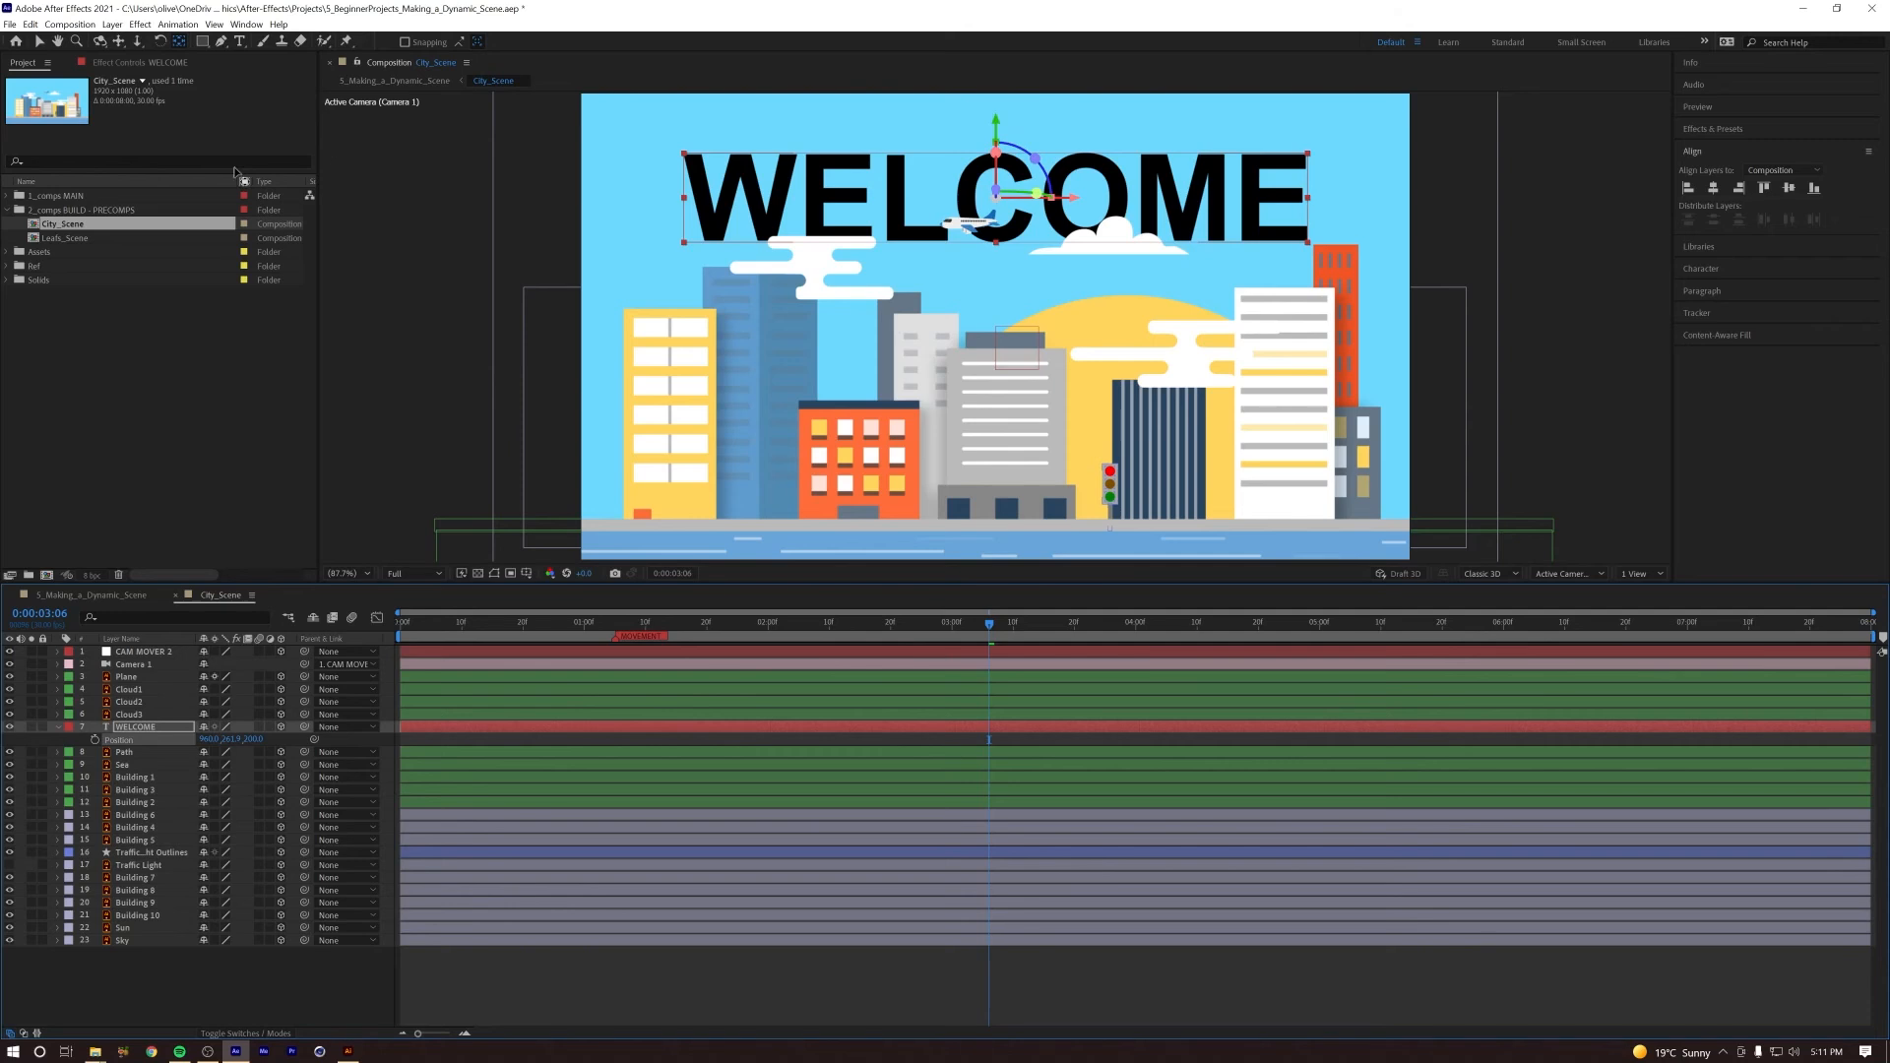
{"action": "key", "text": "v"}
{"action": "left_click_drag", "start_coordinate": [998, 126], "coordinate": [998, 126]}
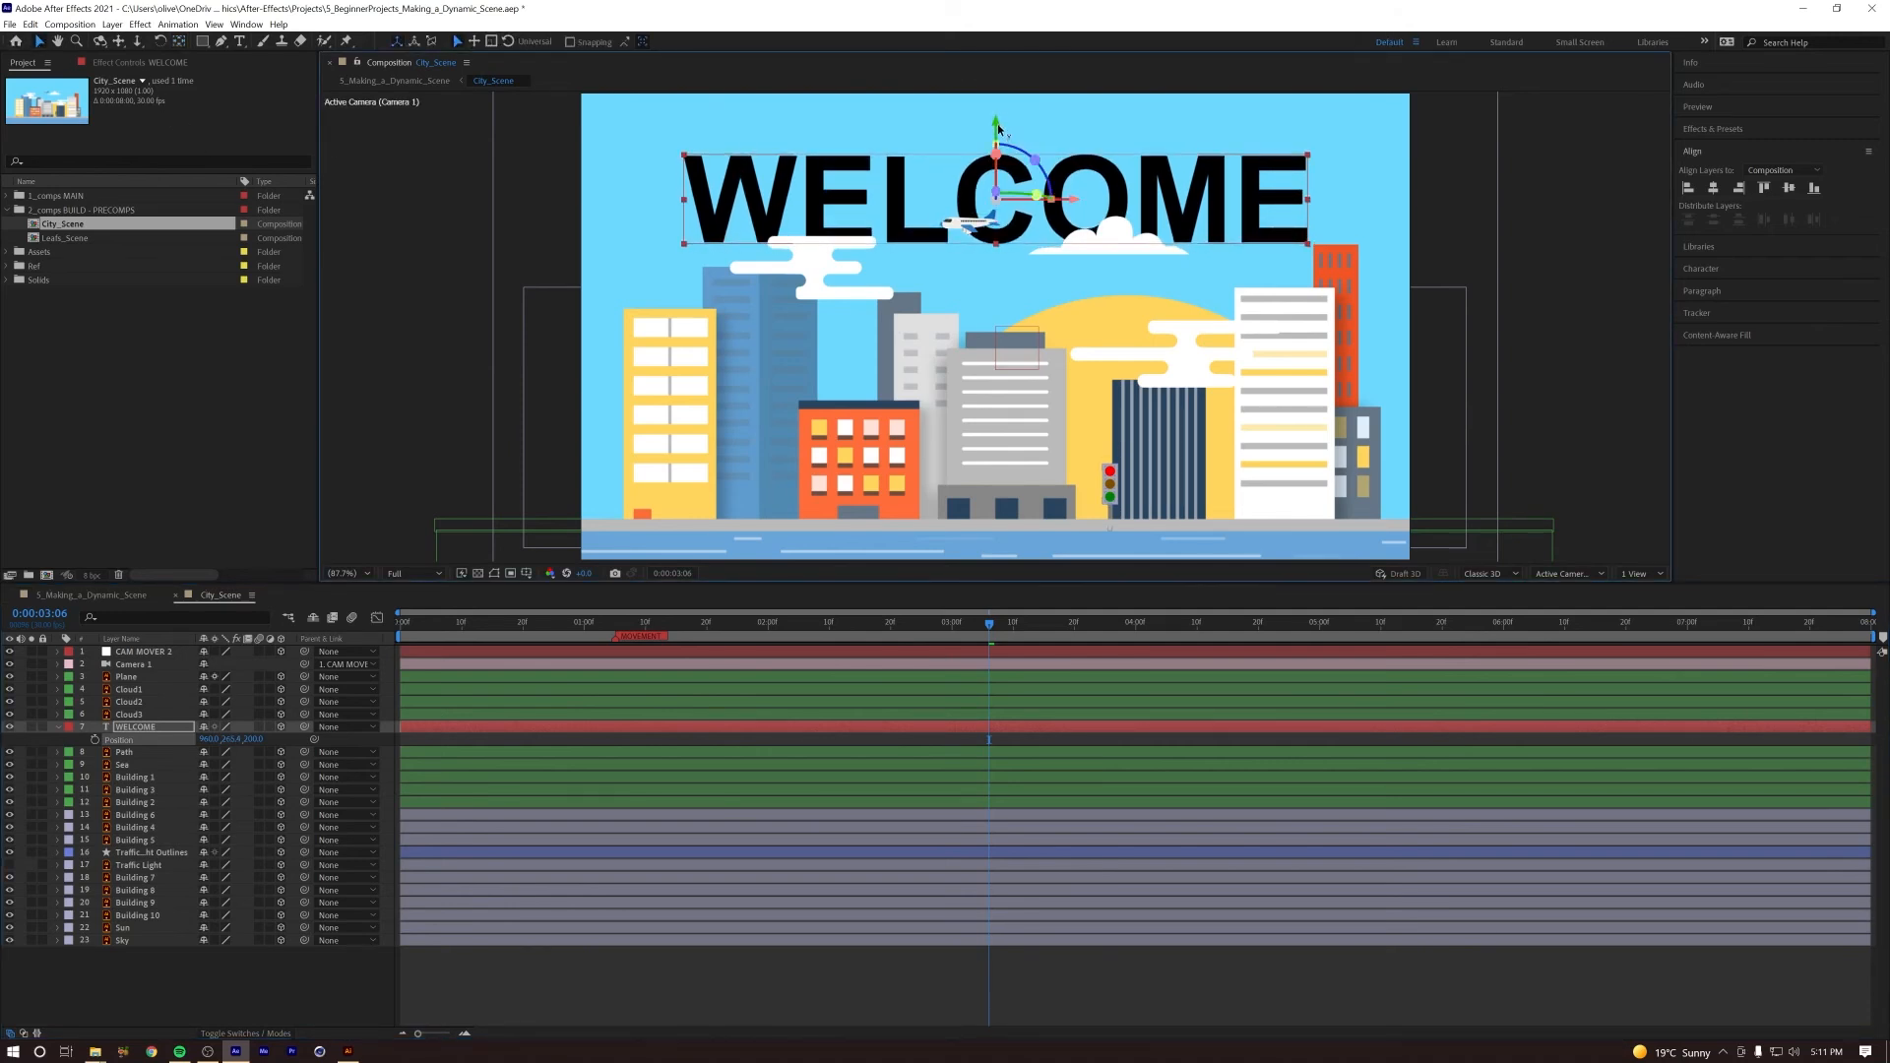
Step: Set the WELCOME text's tracking to 40, nudge the layer slightly up along the Y axis, and preview the camera move
{"action": "left_click", "coordinate": [1711, 273]}
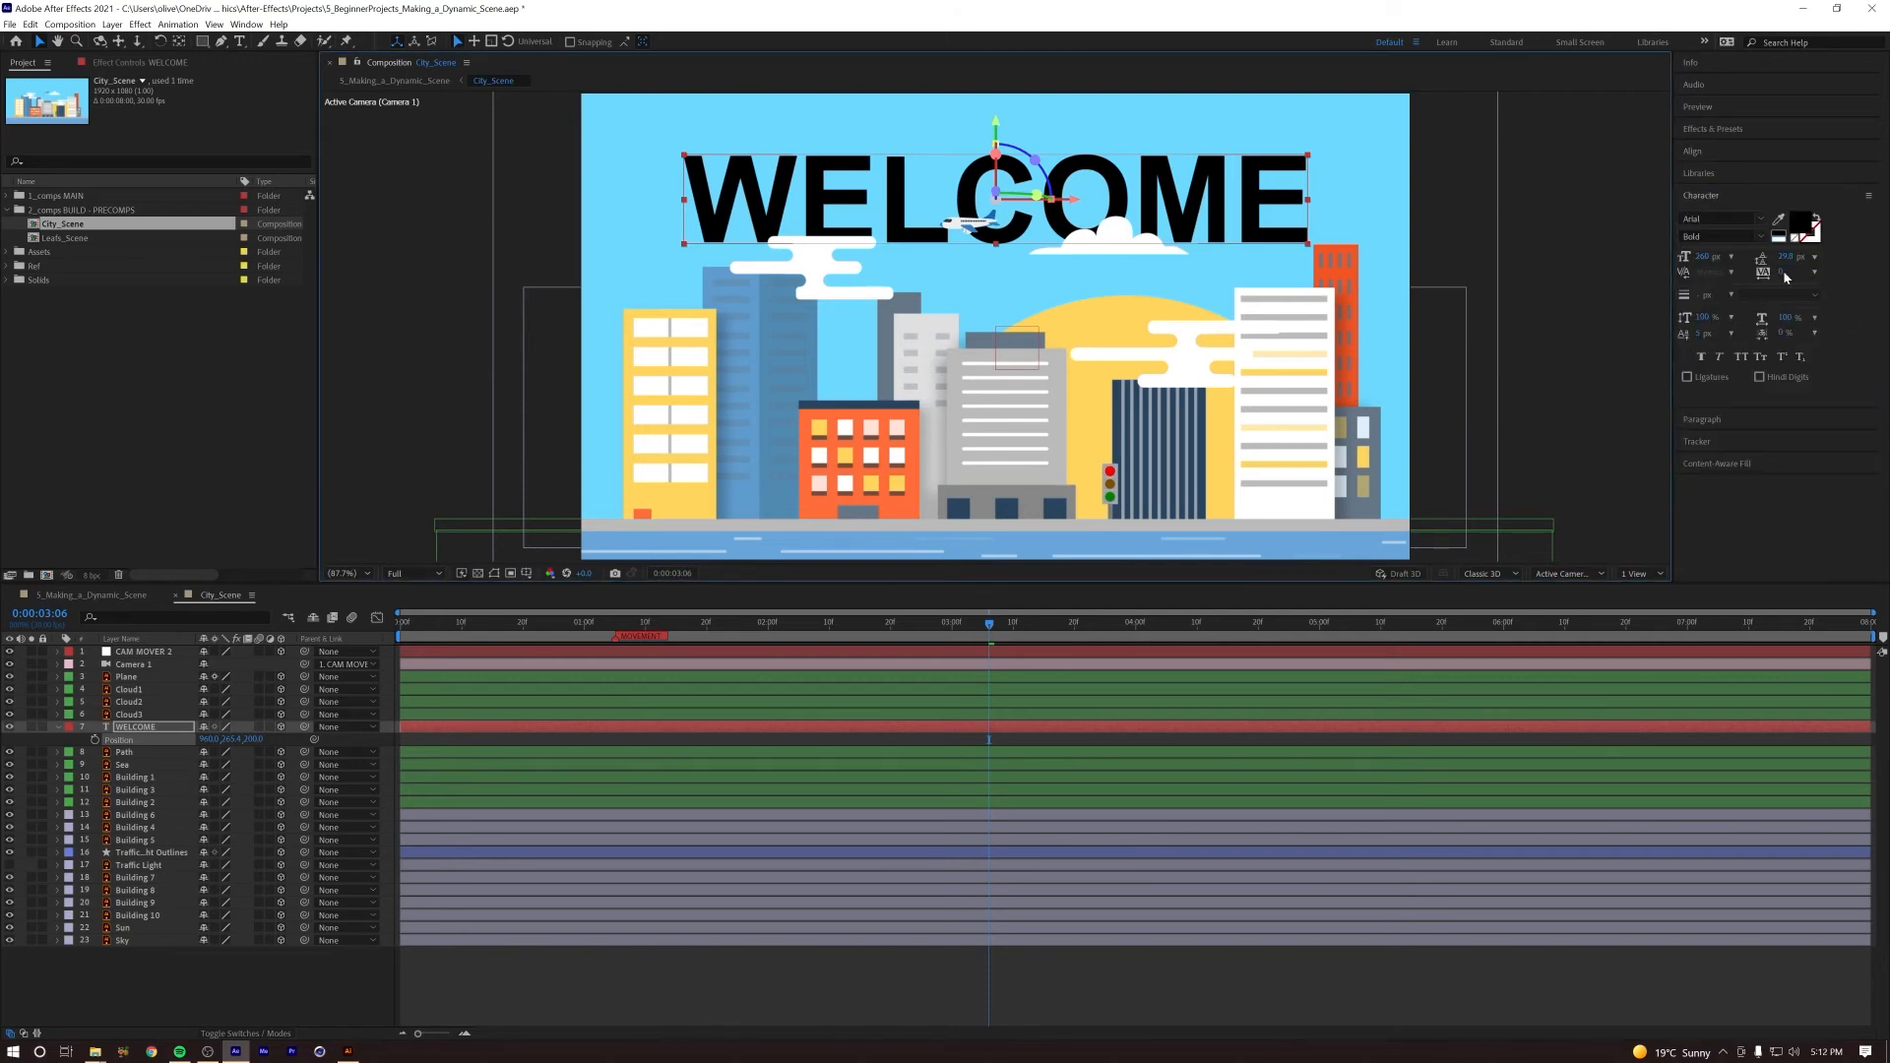
{"action": "left_click_drag", "start_coordinate": [1780, 277], "coordinate": [1807, 279]}
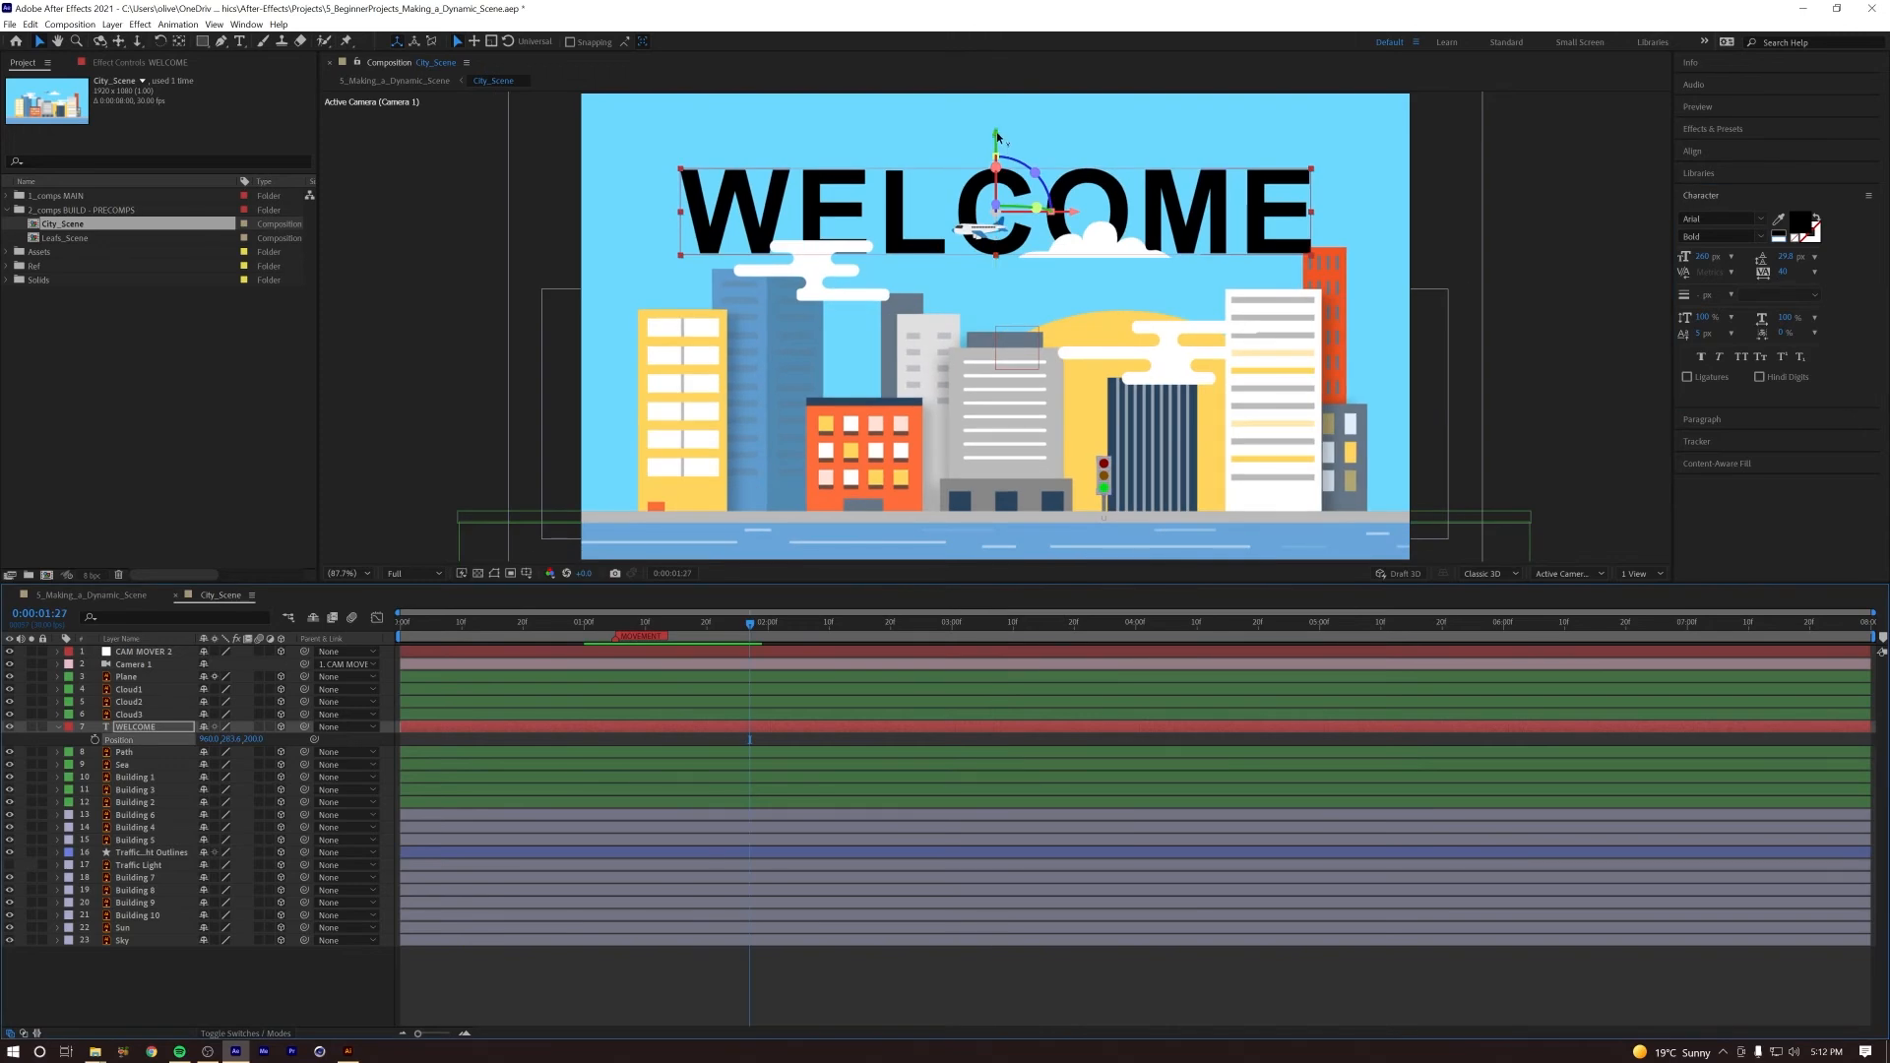
{"action": "left_click_drag", "start_coordinate": [998, 137], "coordinate": [997, 125]}
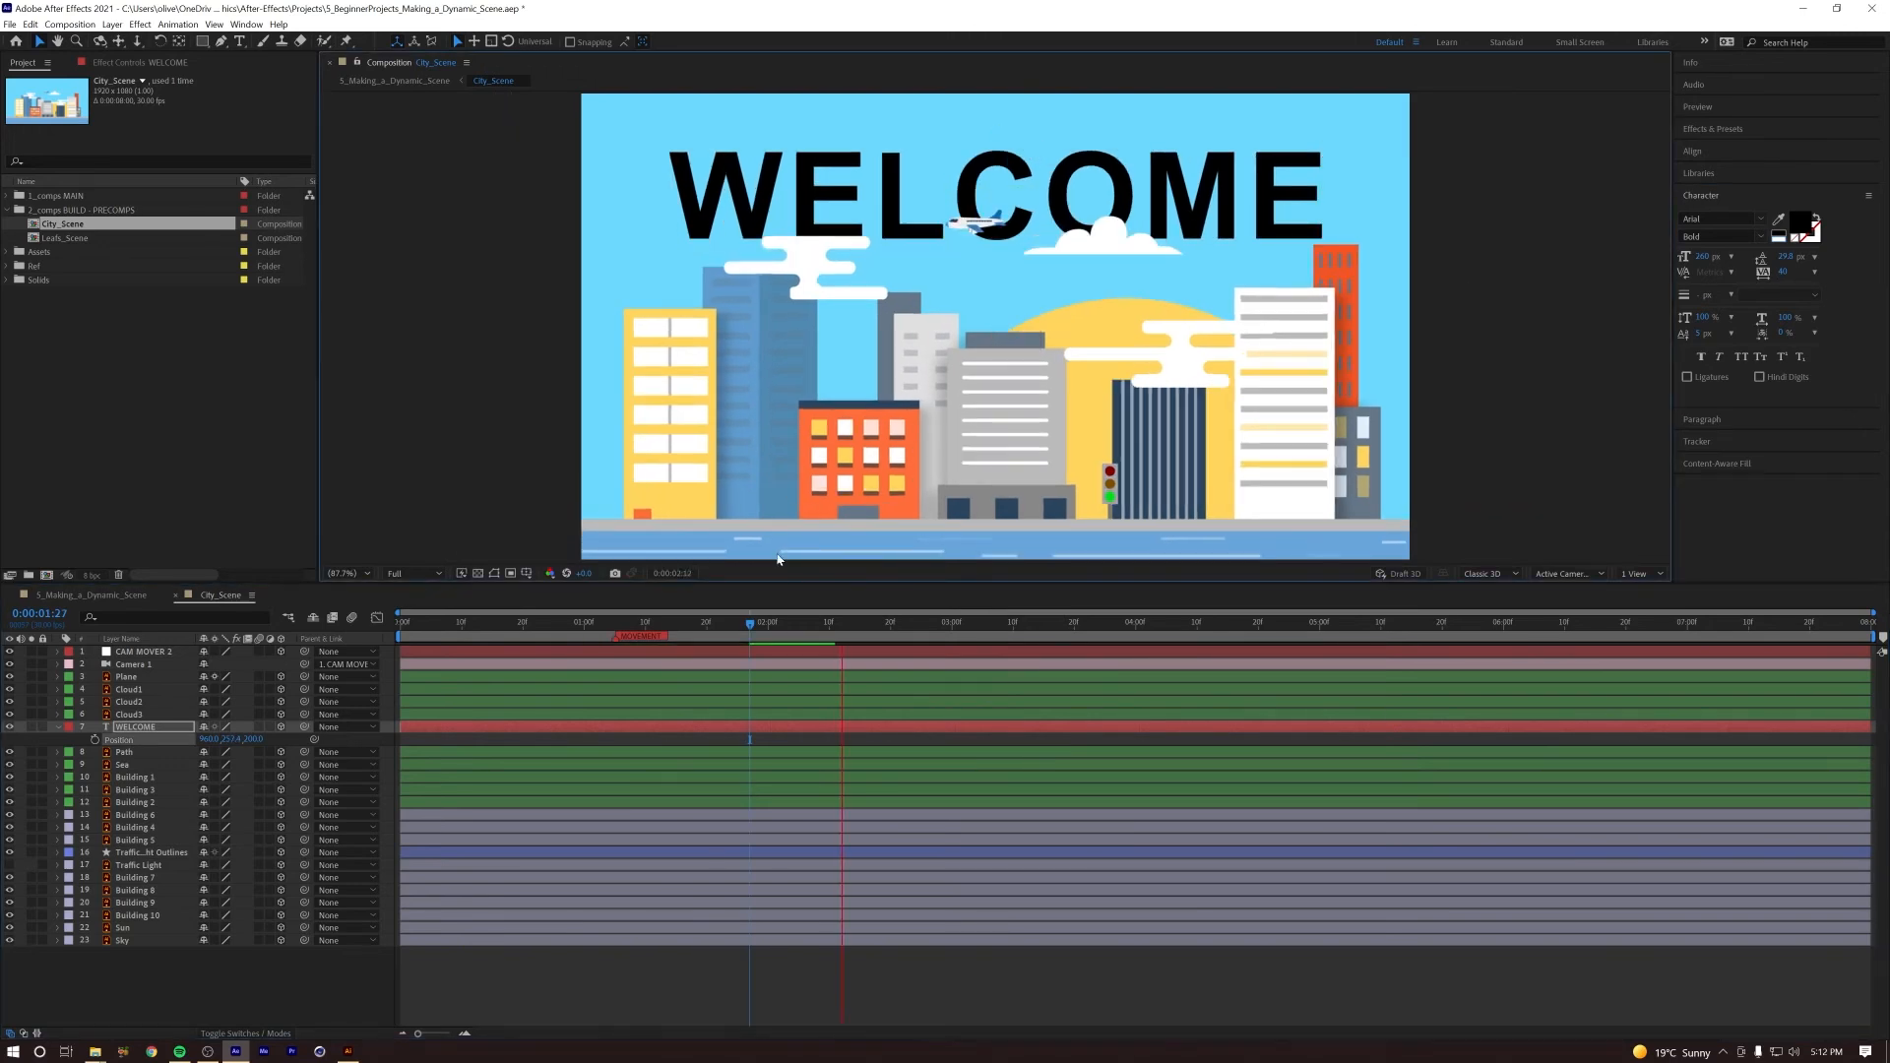
{"action": "key", "text": "space"}
{"action": "left_click_drag", "start_coordinate": [707, 625], "coordinate": [552, 633]}
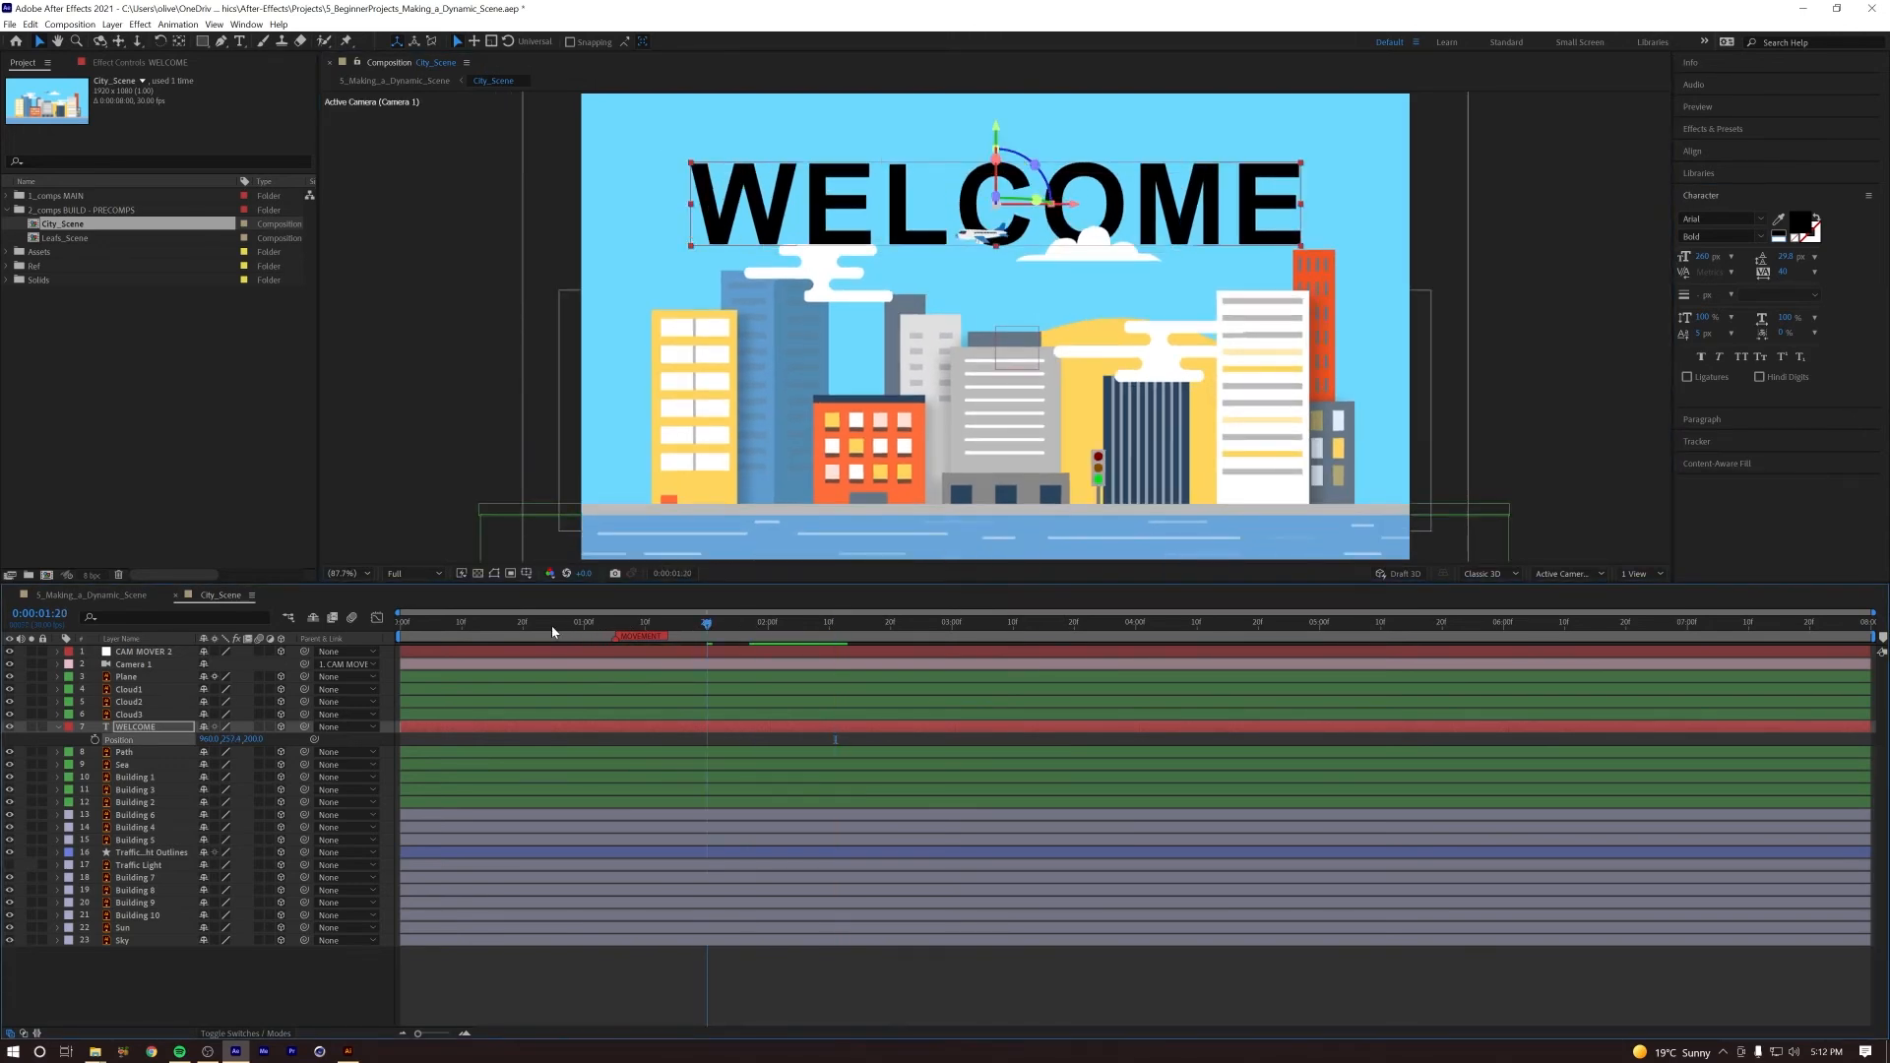
{"action": "key", "text": "space"}
{"action": "key", "text": "space"}
Step: Pre-compose the WELCOME text layer into a composition named WELCOME and make the resulting layer 3D
{"action": "left_click", "coordinate": [143, 728]}
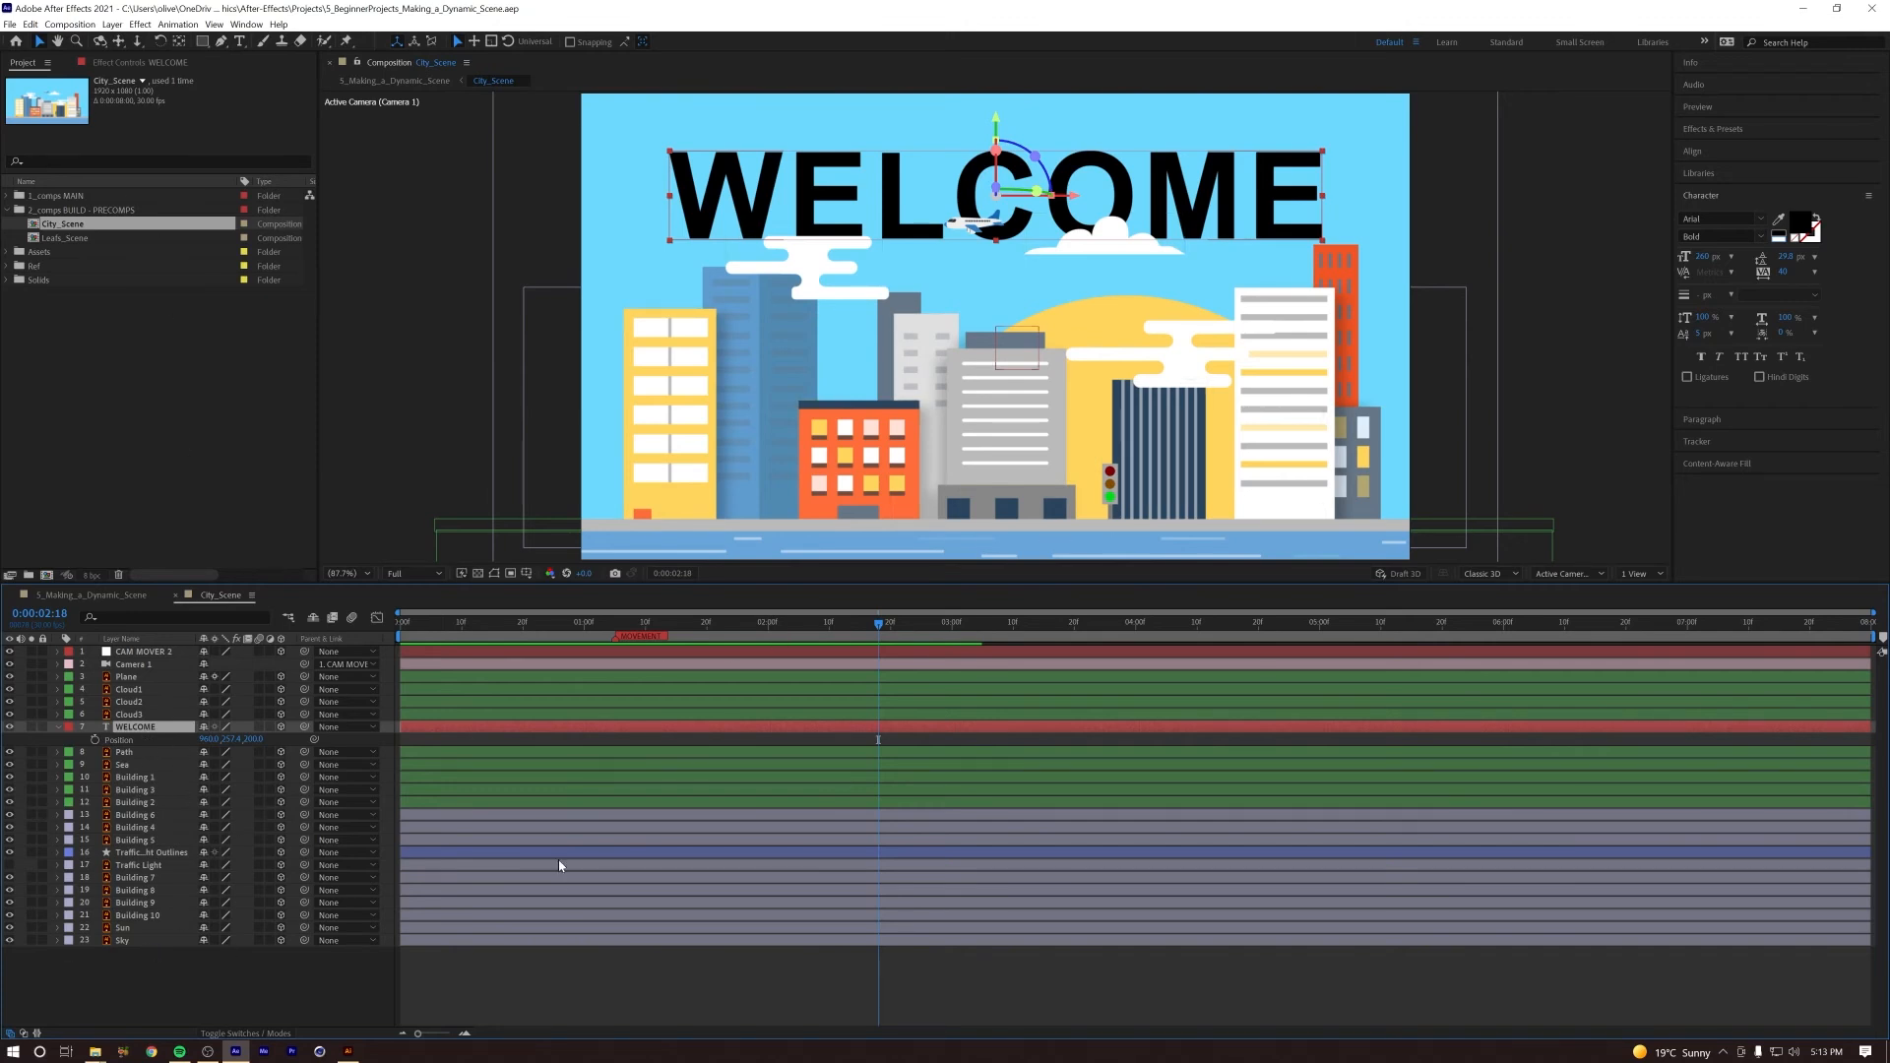
{"action": "right_click", "coordinate": [136, 733]}
{"action": "left_click", "coordinate": [184, 654]}
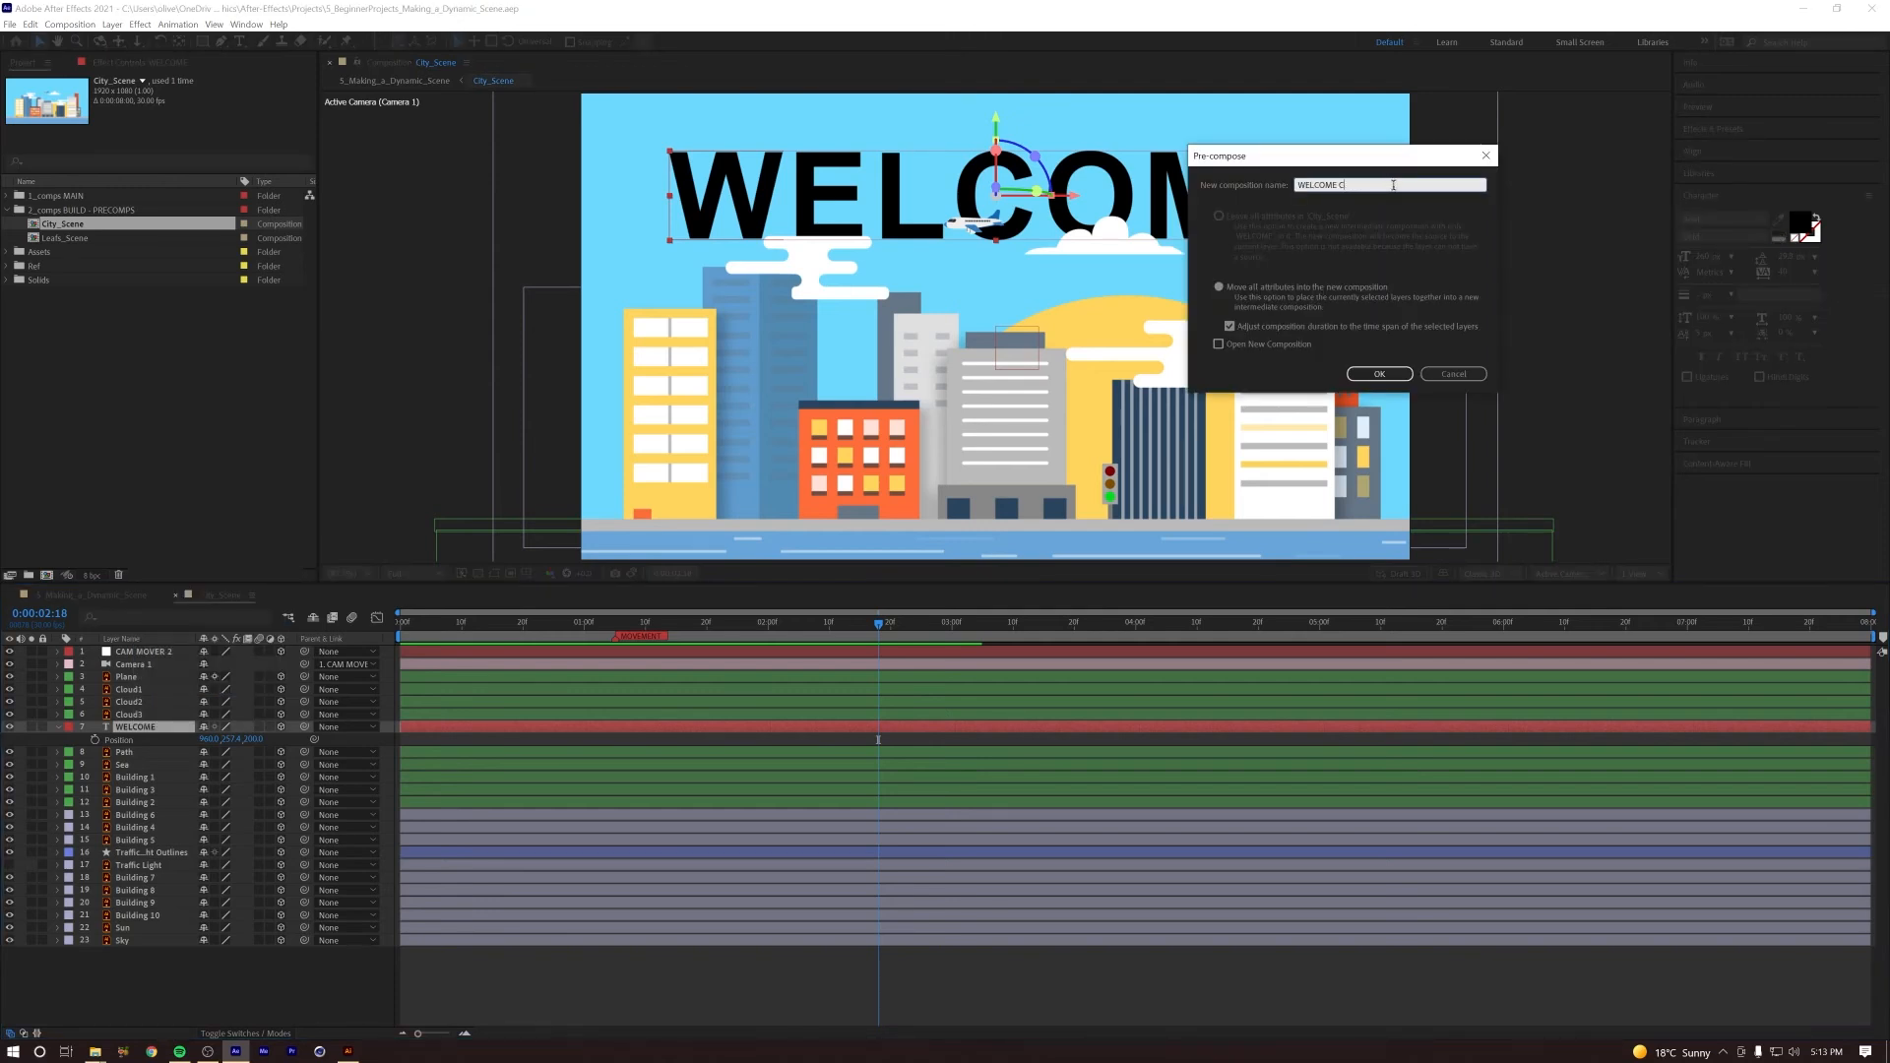
{"action": "left_click", "coordinate": [1380, 373]}
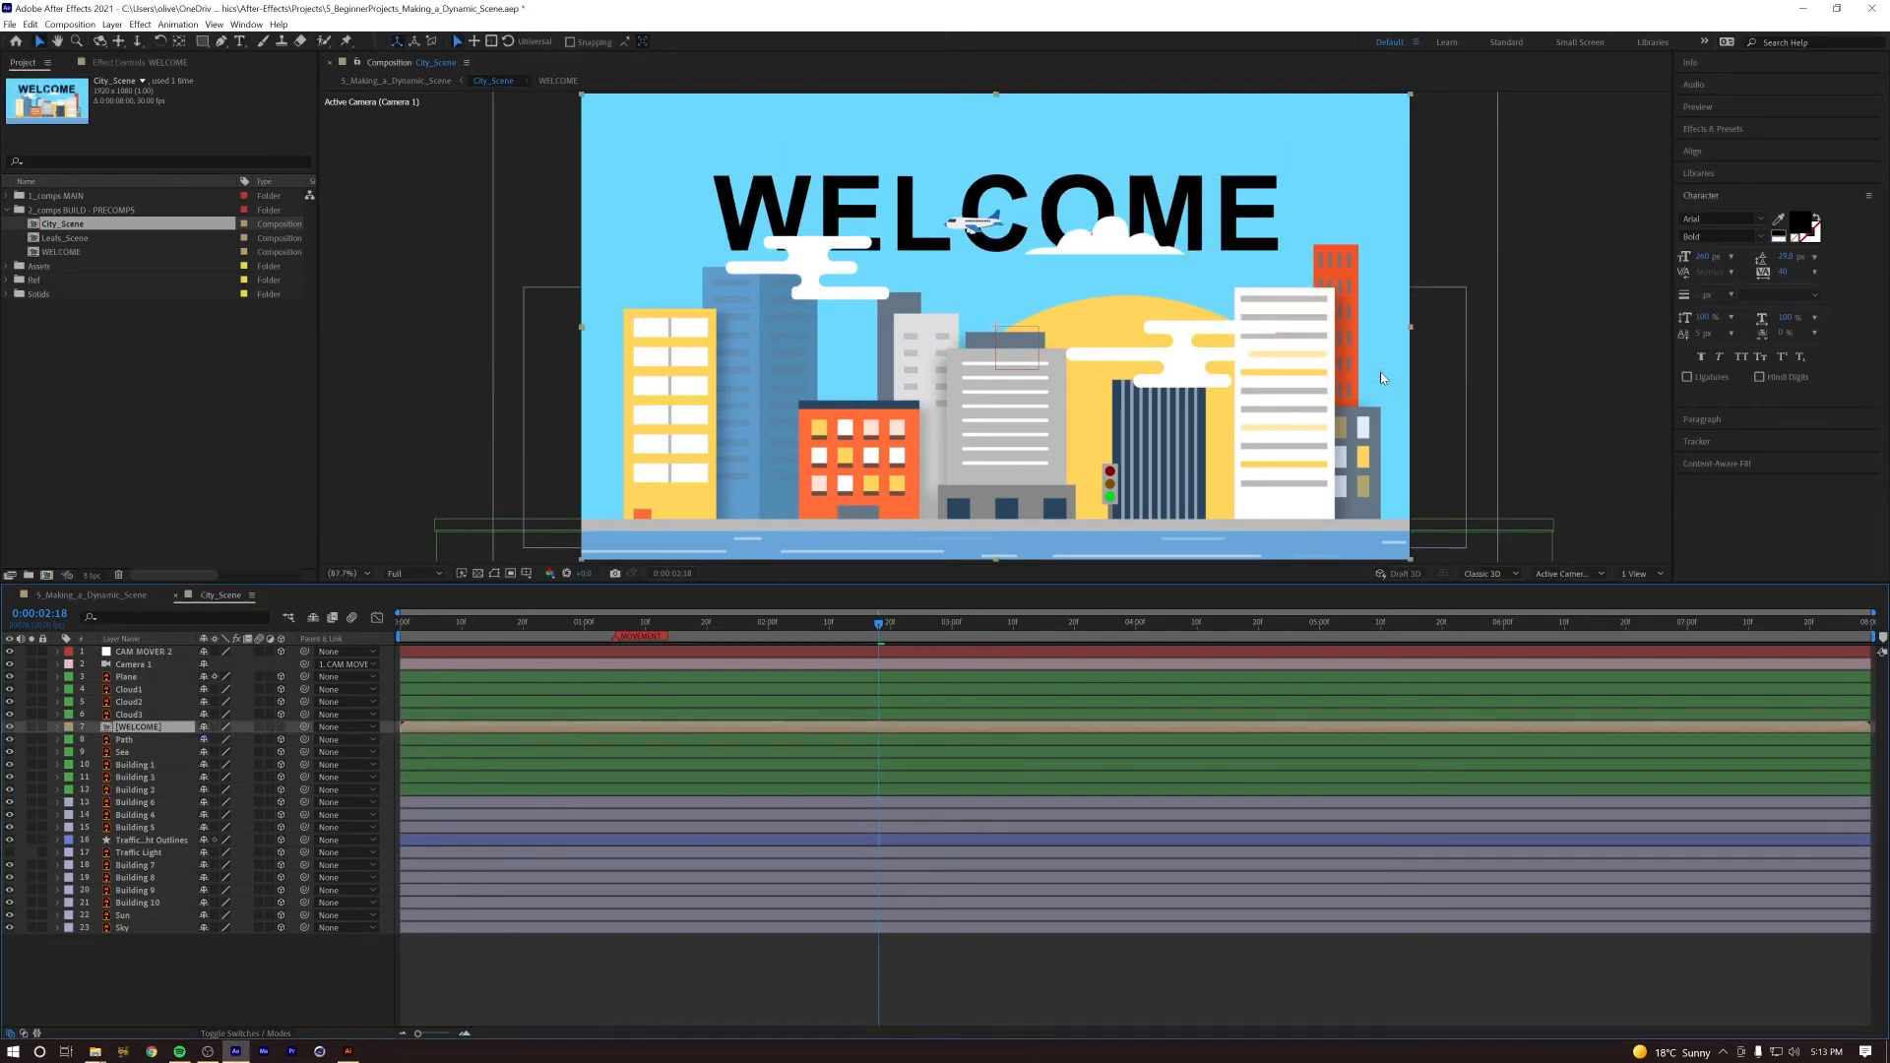
{"action": "left_click", "coordinate": [281, 727]}
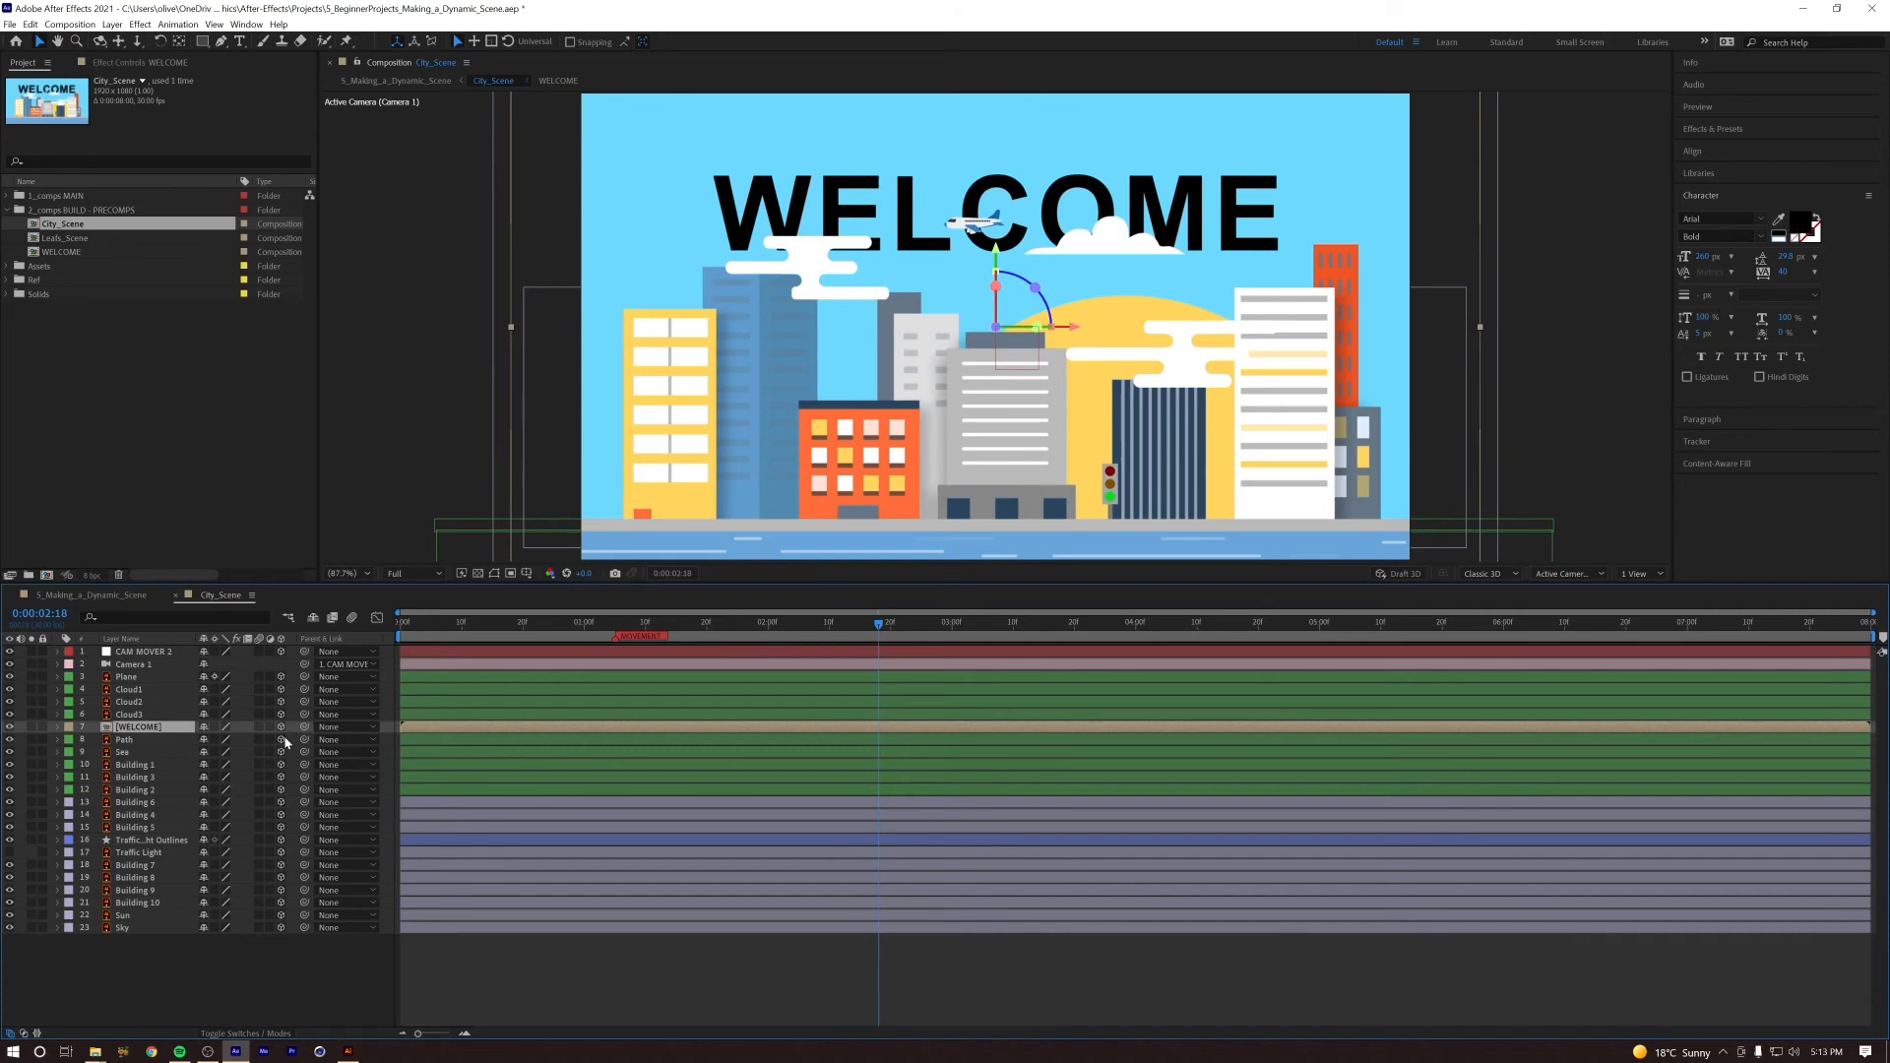
Step: Open the WELCOME precomp and set its composition background colour to white
{"action": "double_click", "coordinate": [107, 728]}
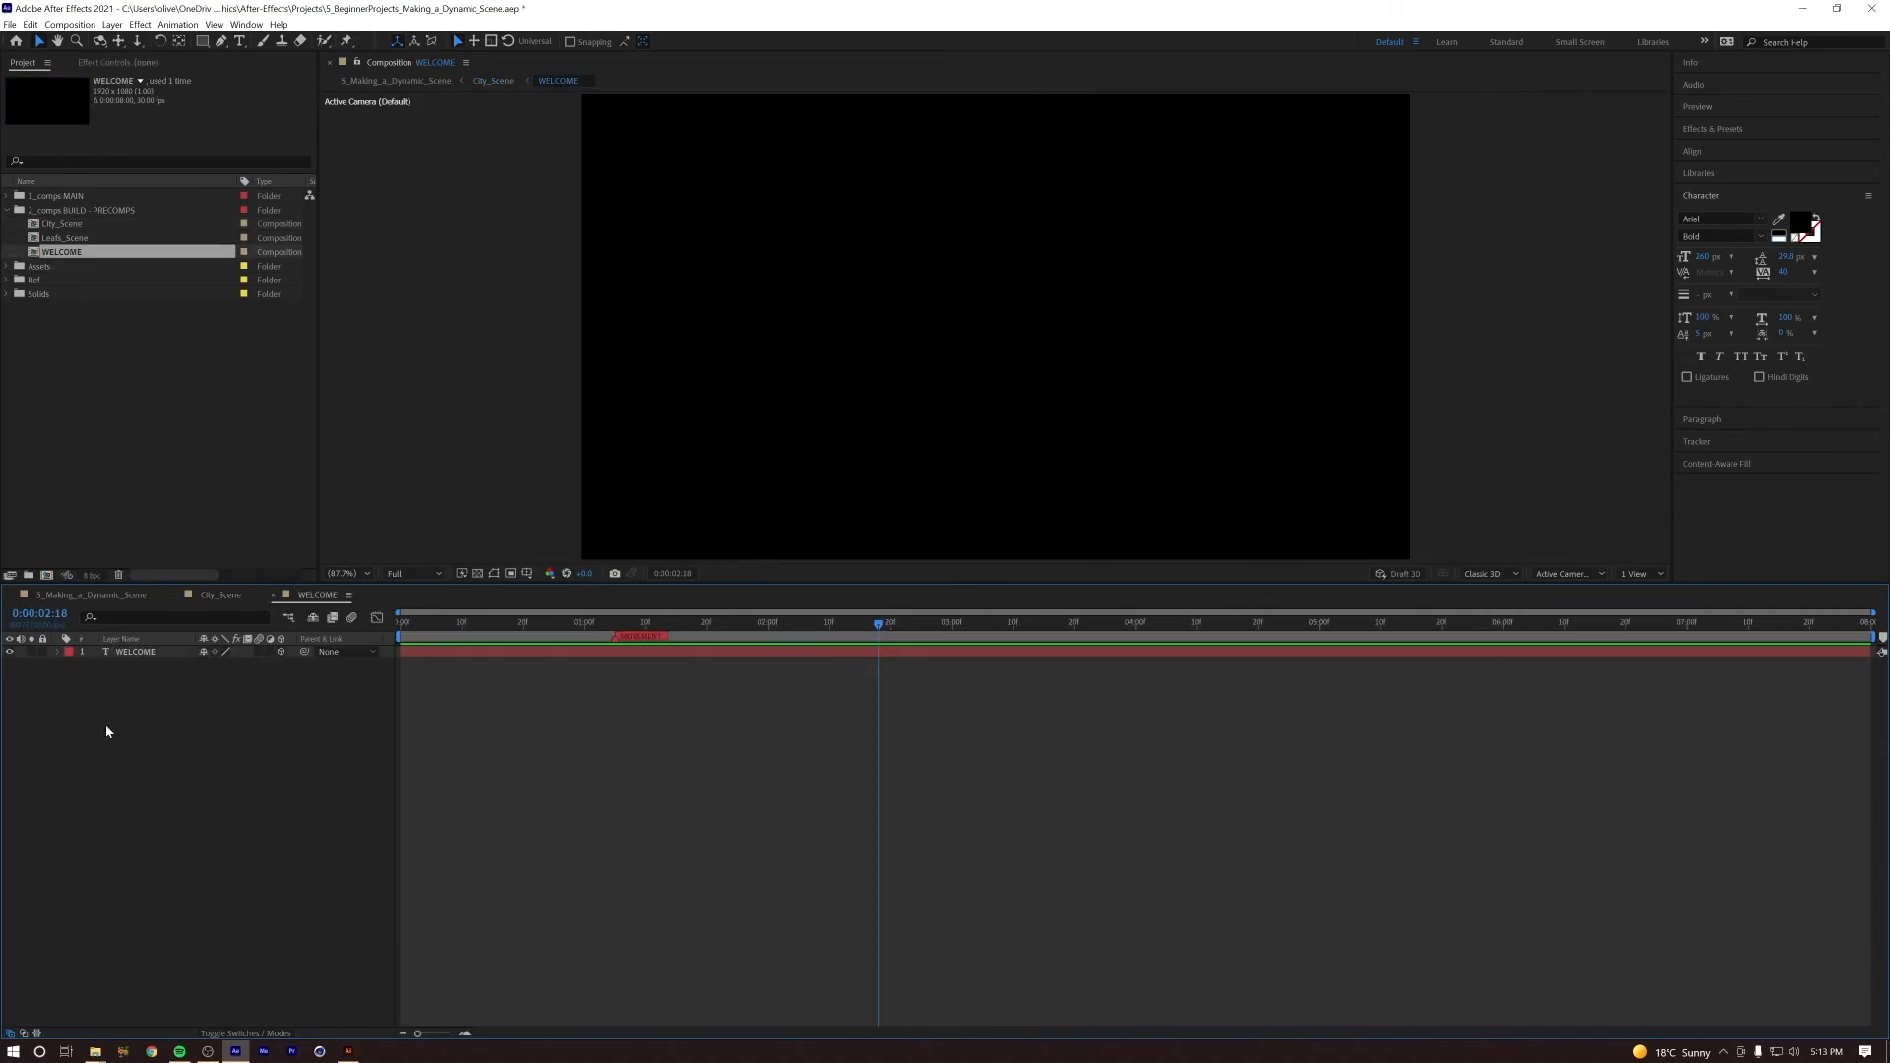
{"action": "left_click", "coordinate": [69, 24]}
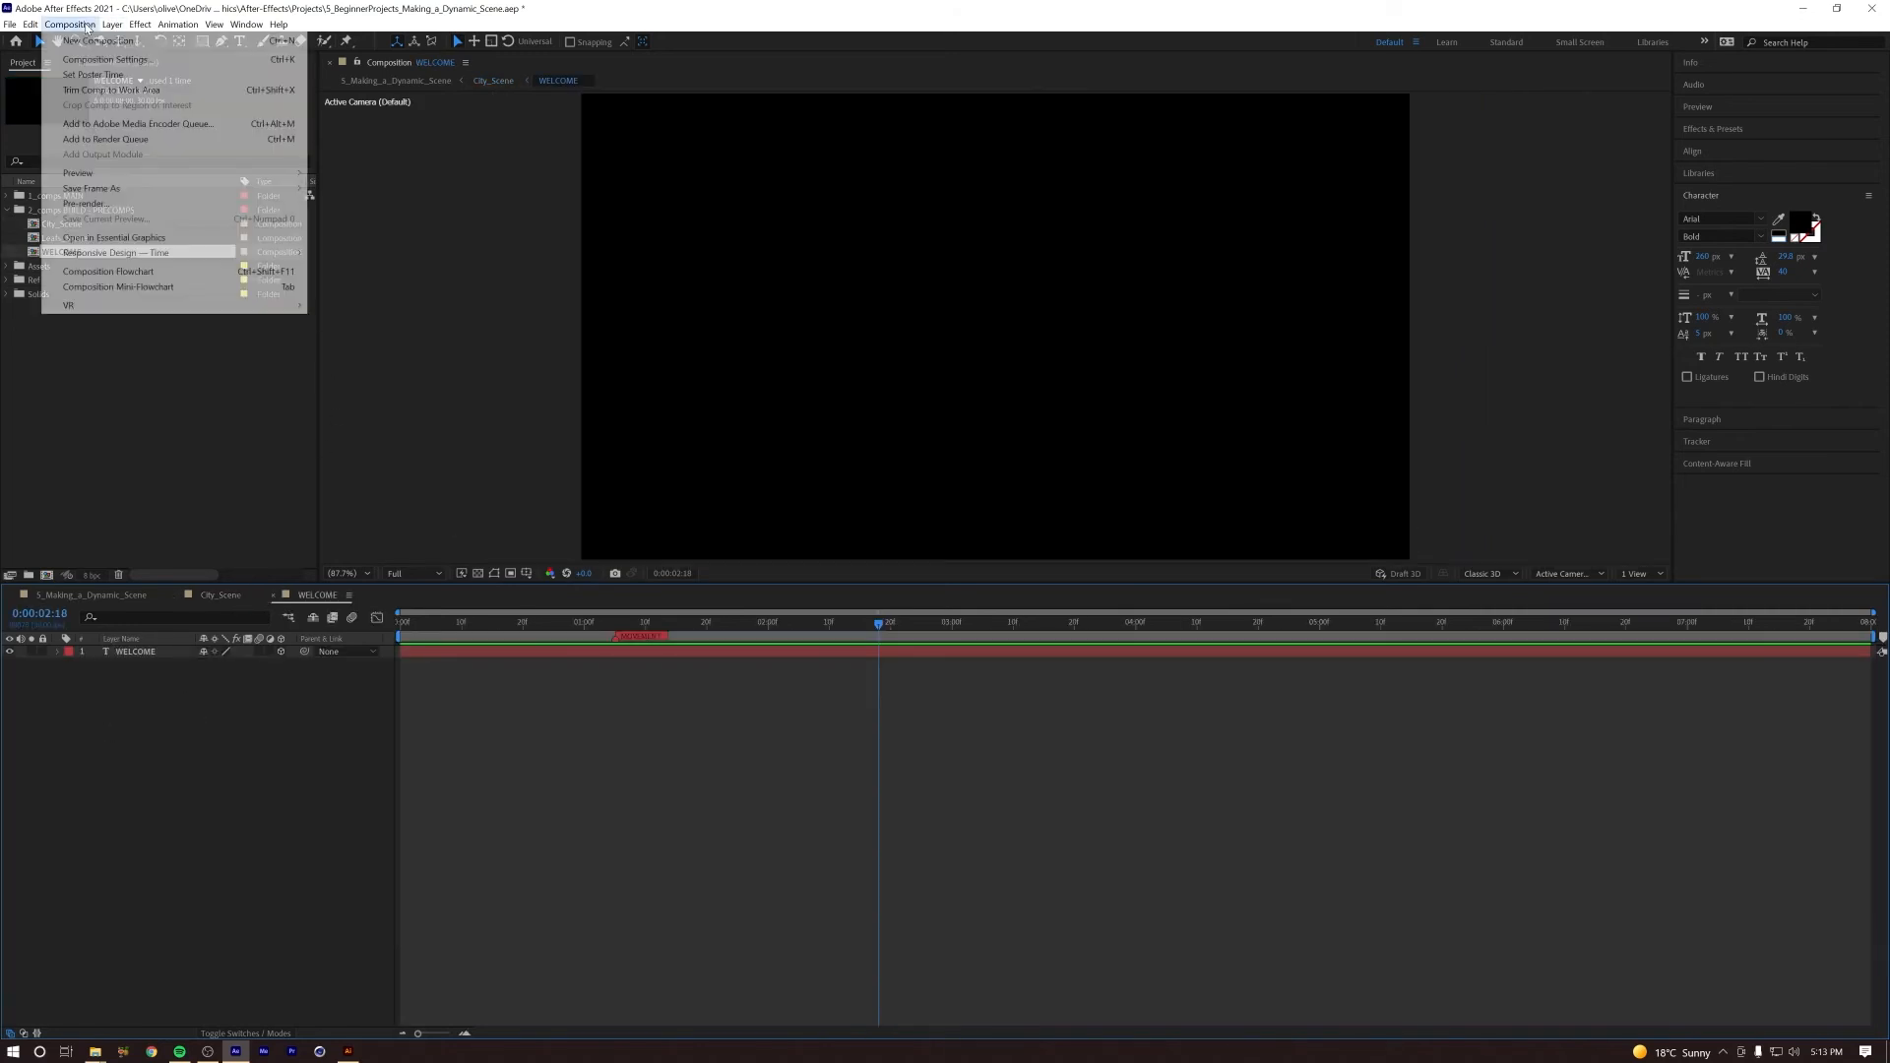
{"action": "left_click", "coordinate": [89, 57]}
{"action": "left_click", "coordinate": [1160, 500]}
{"action": "left_click", "coordinate": [1381, 602]}
{"action": "left_click", "coordinate": [1351, 594]}
{"action": "left_click", "coordinate": [1676, 594]}
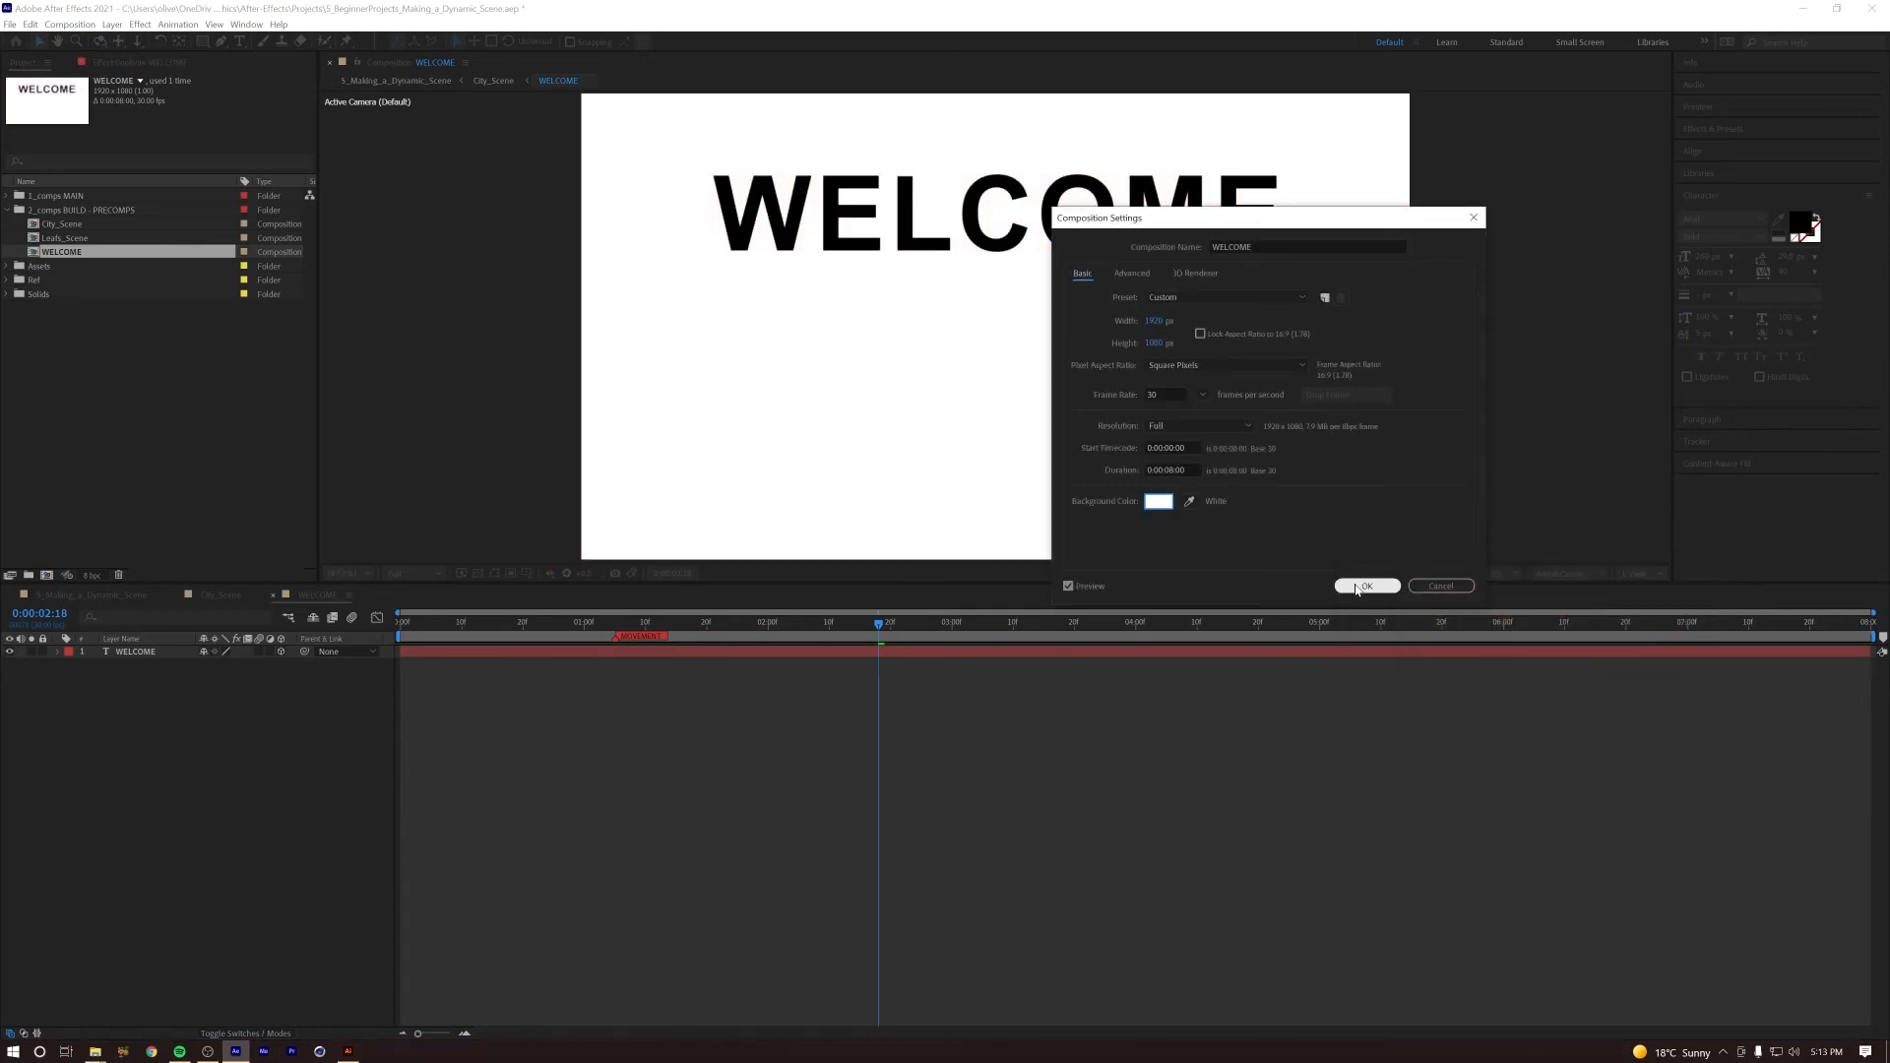
{"action": "left_click", "coordinate": [1369, 587]}
Step: Turn off 3D for the text layer inside WELCOME and centre it vertically in the composition
{"action": "left_click", "coordinate": [282, 653]}
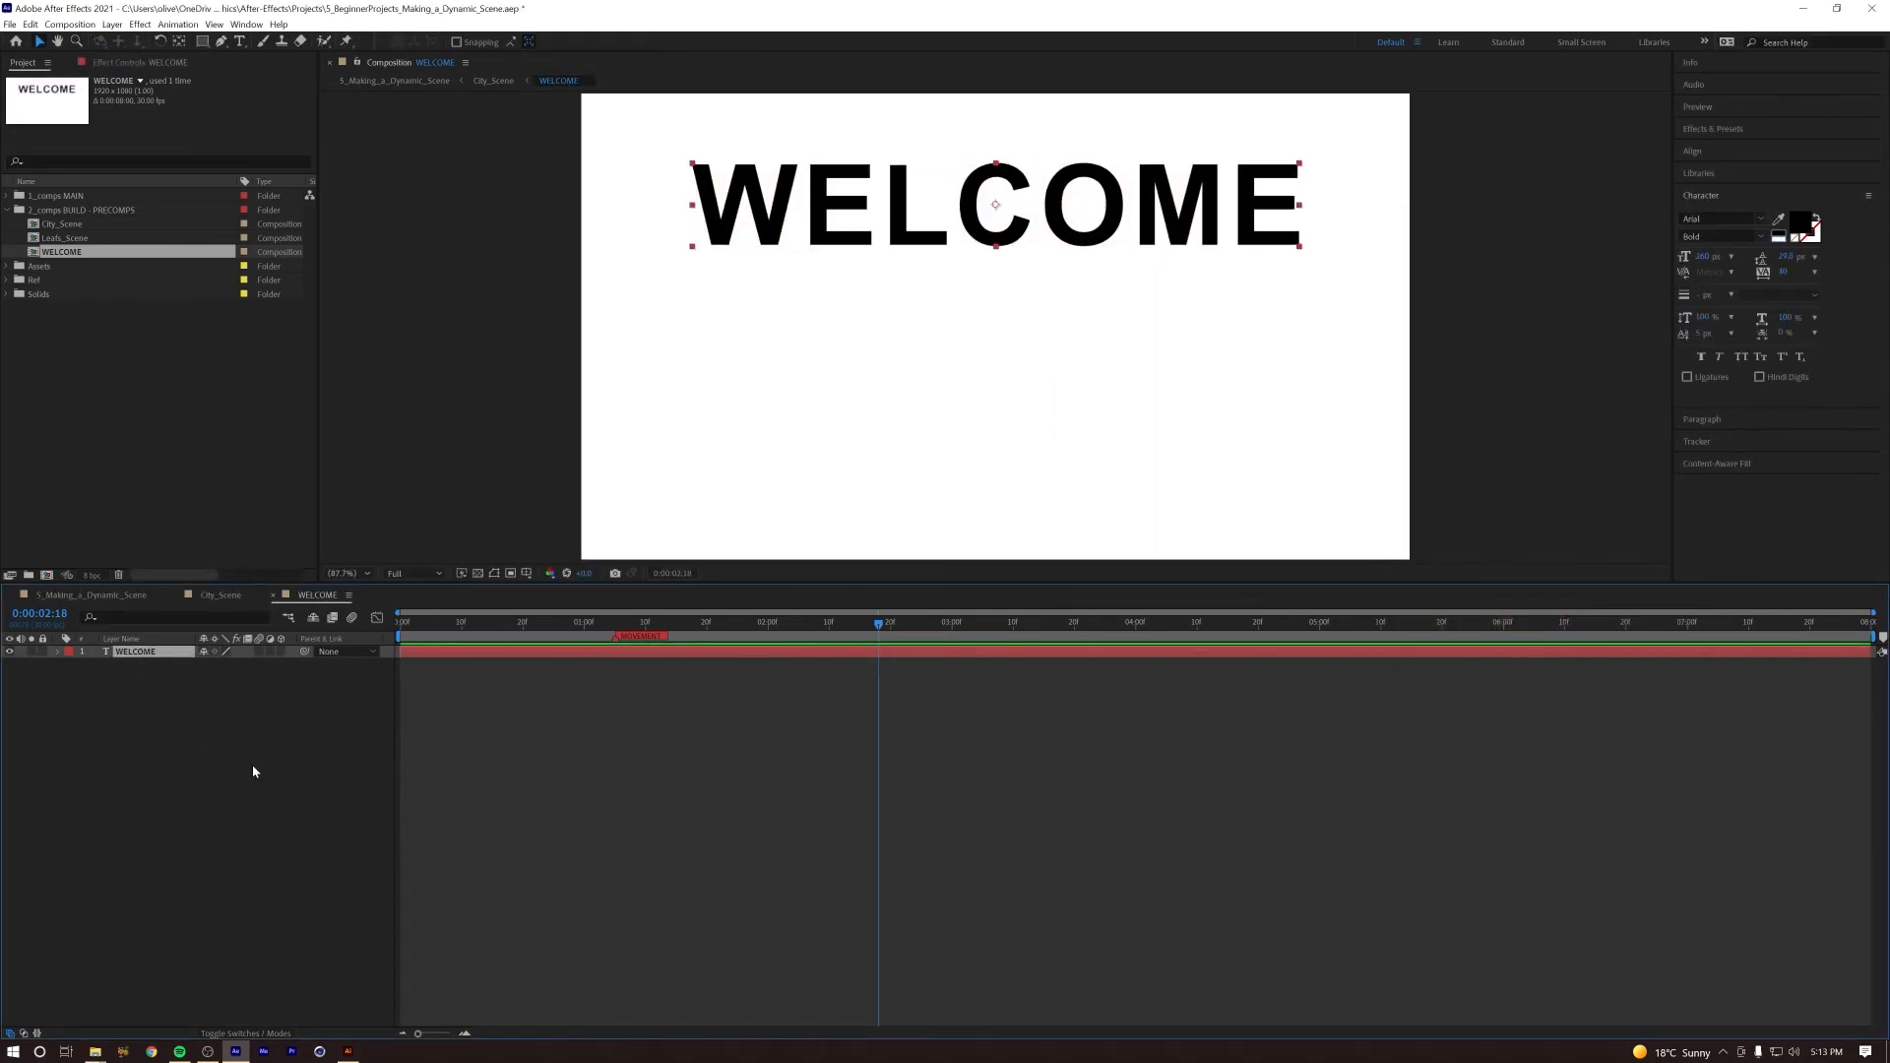
{"action": "left_click", "coordinate": [1730, 151]}
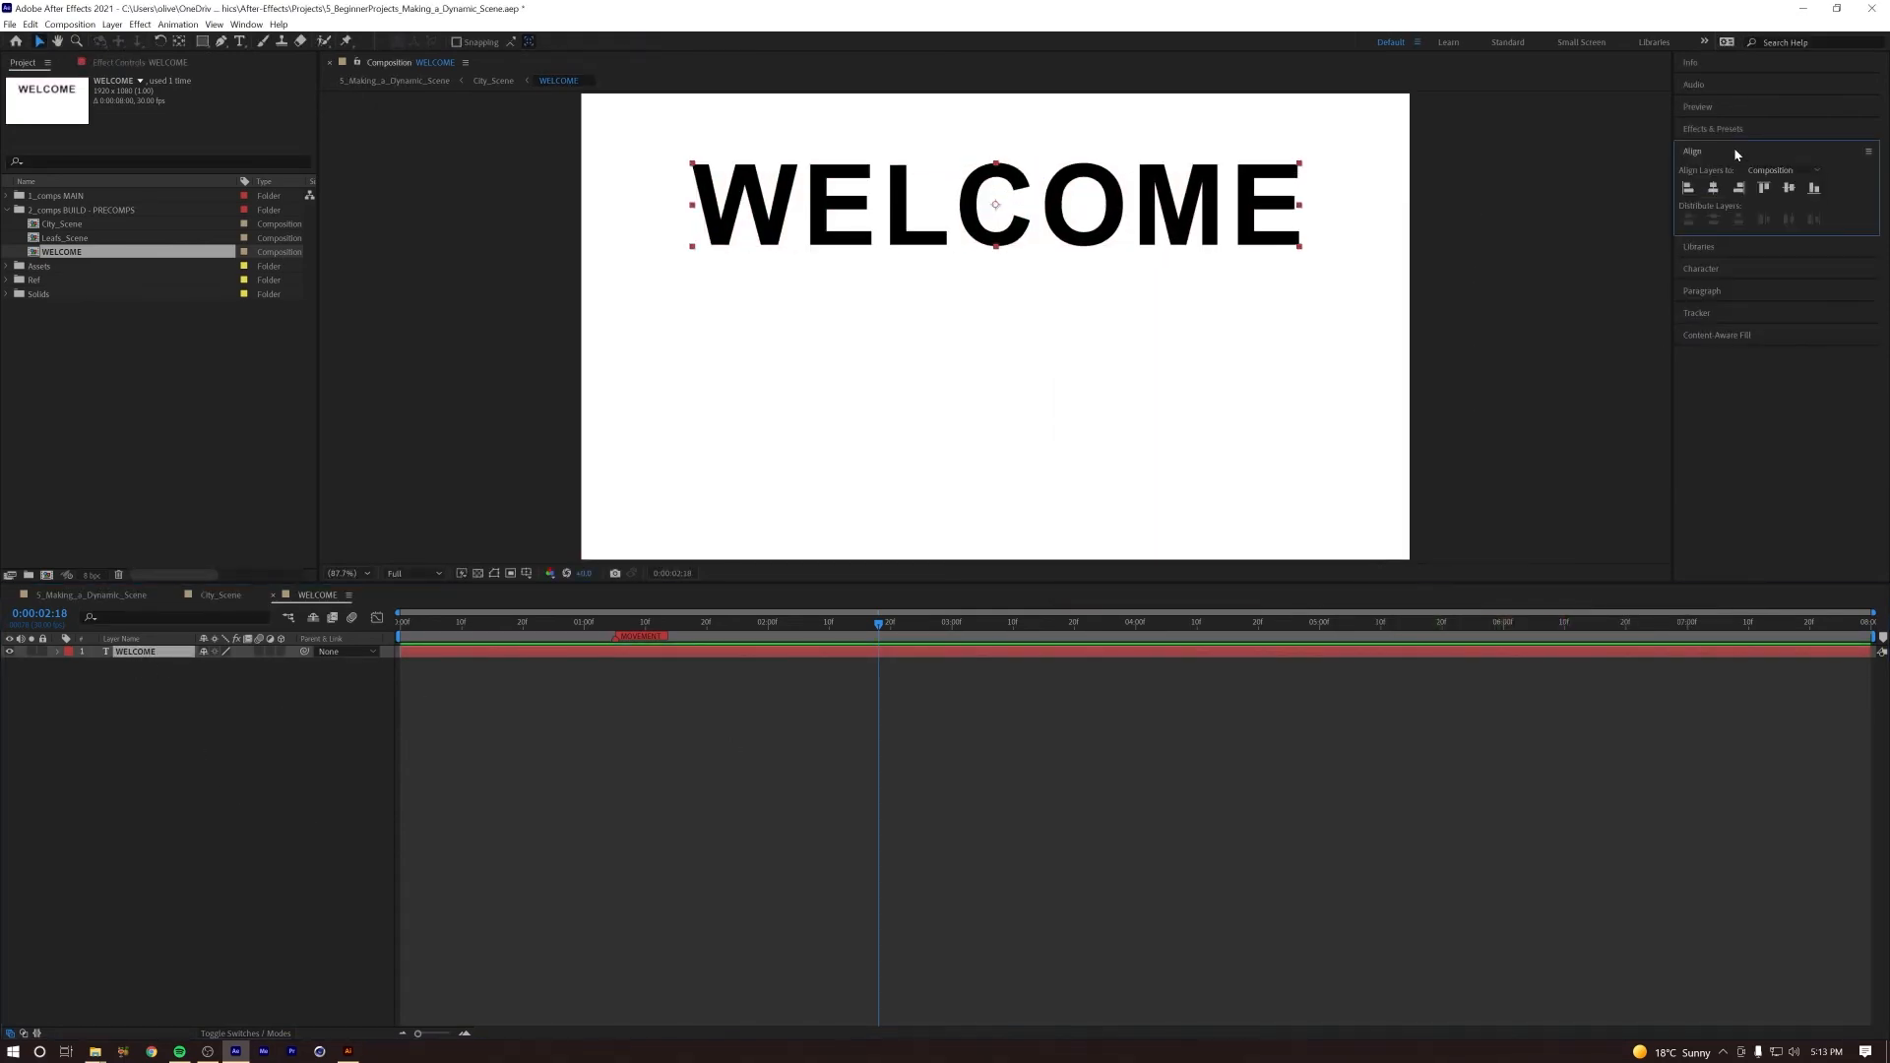
{"action": "left_click", "coordinate": [1789, 188]}
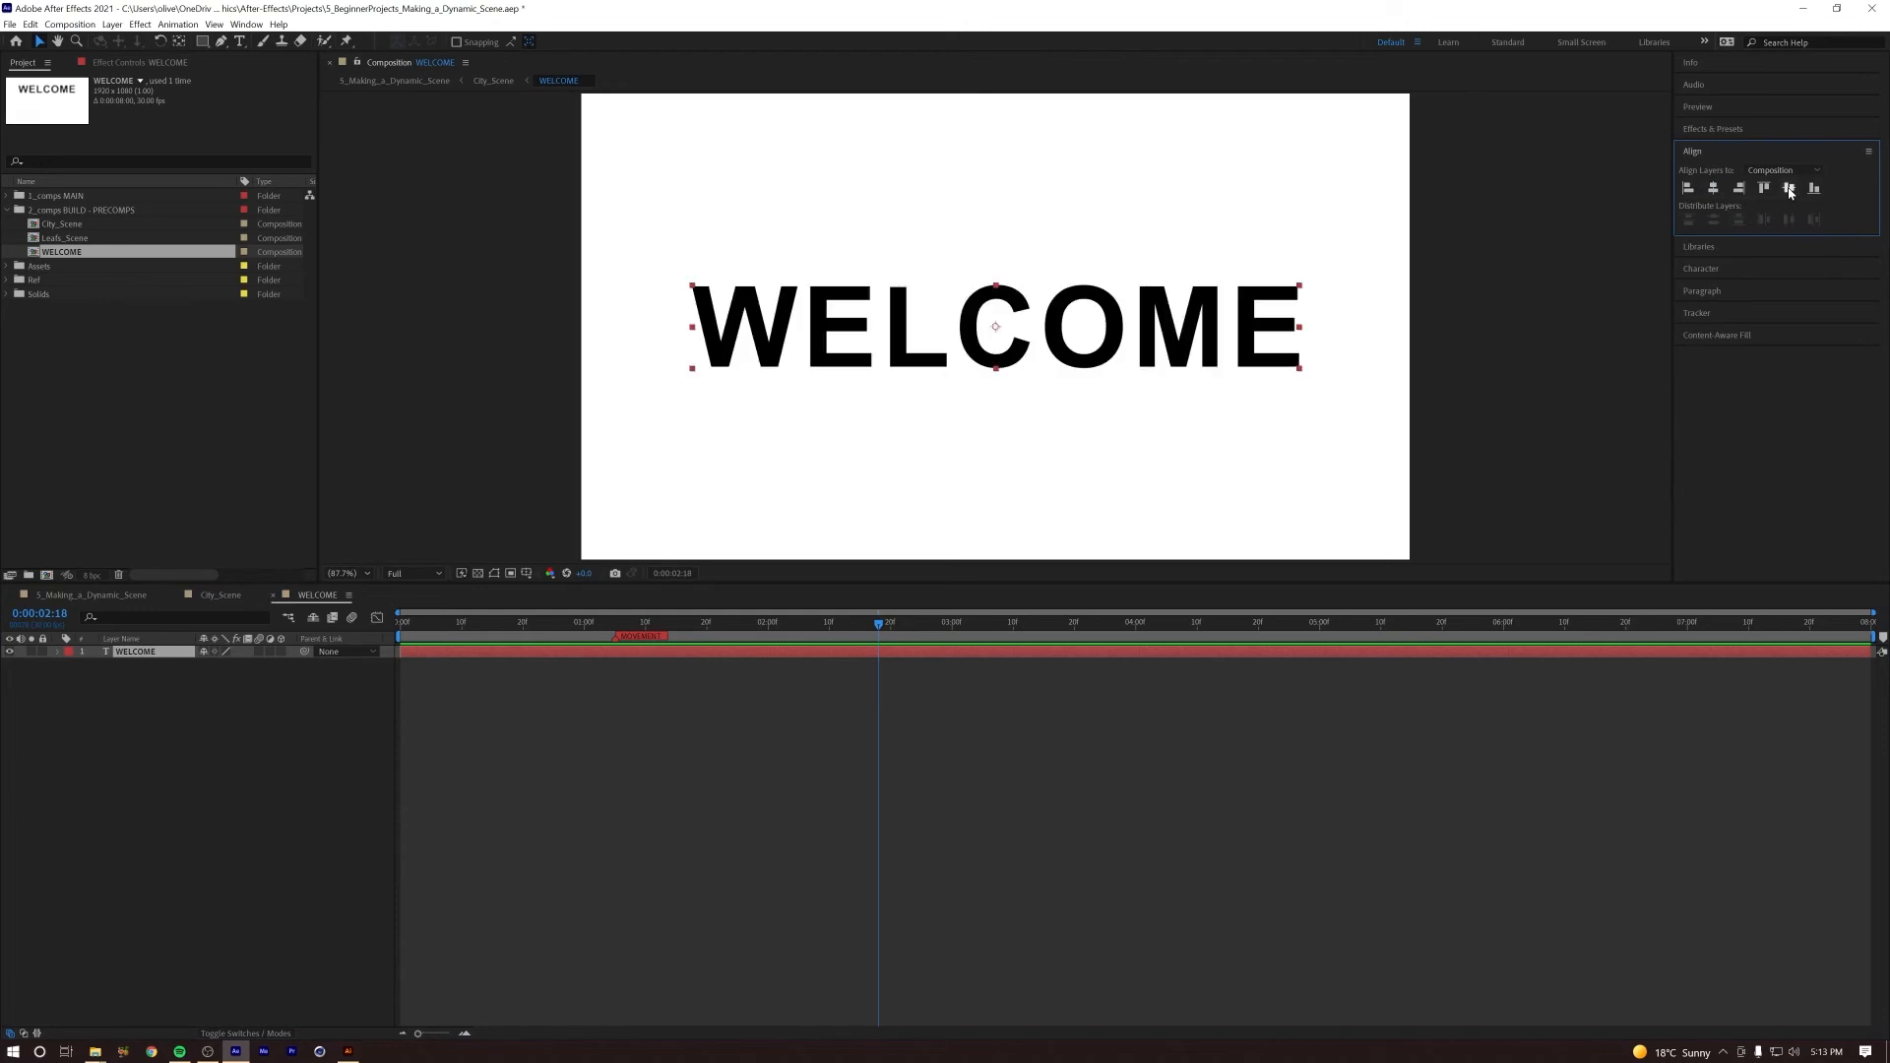
{"action": "left_click", "coordinate": [50, 814]}
{"action": "key", "text": "Home"}
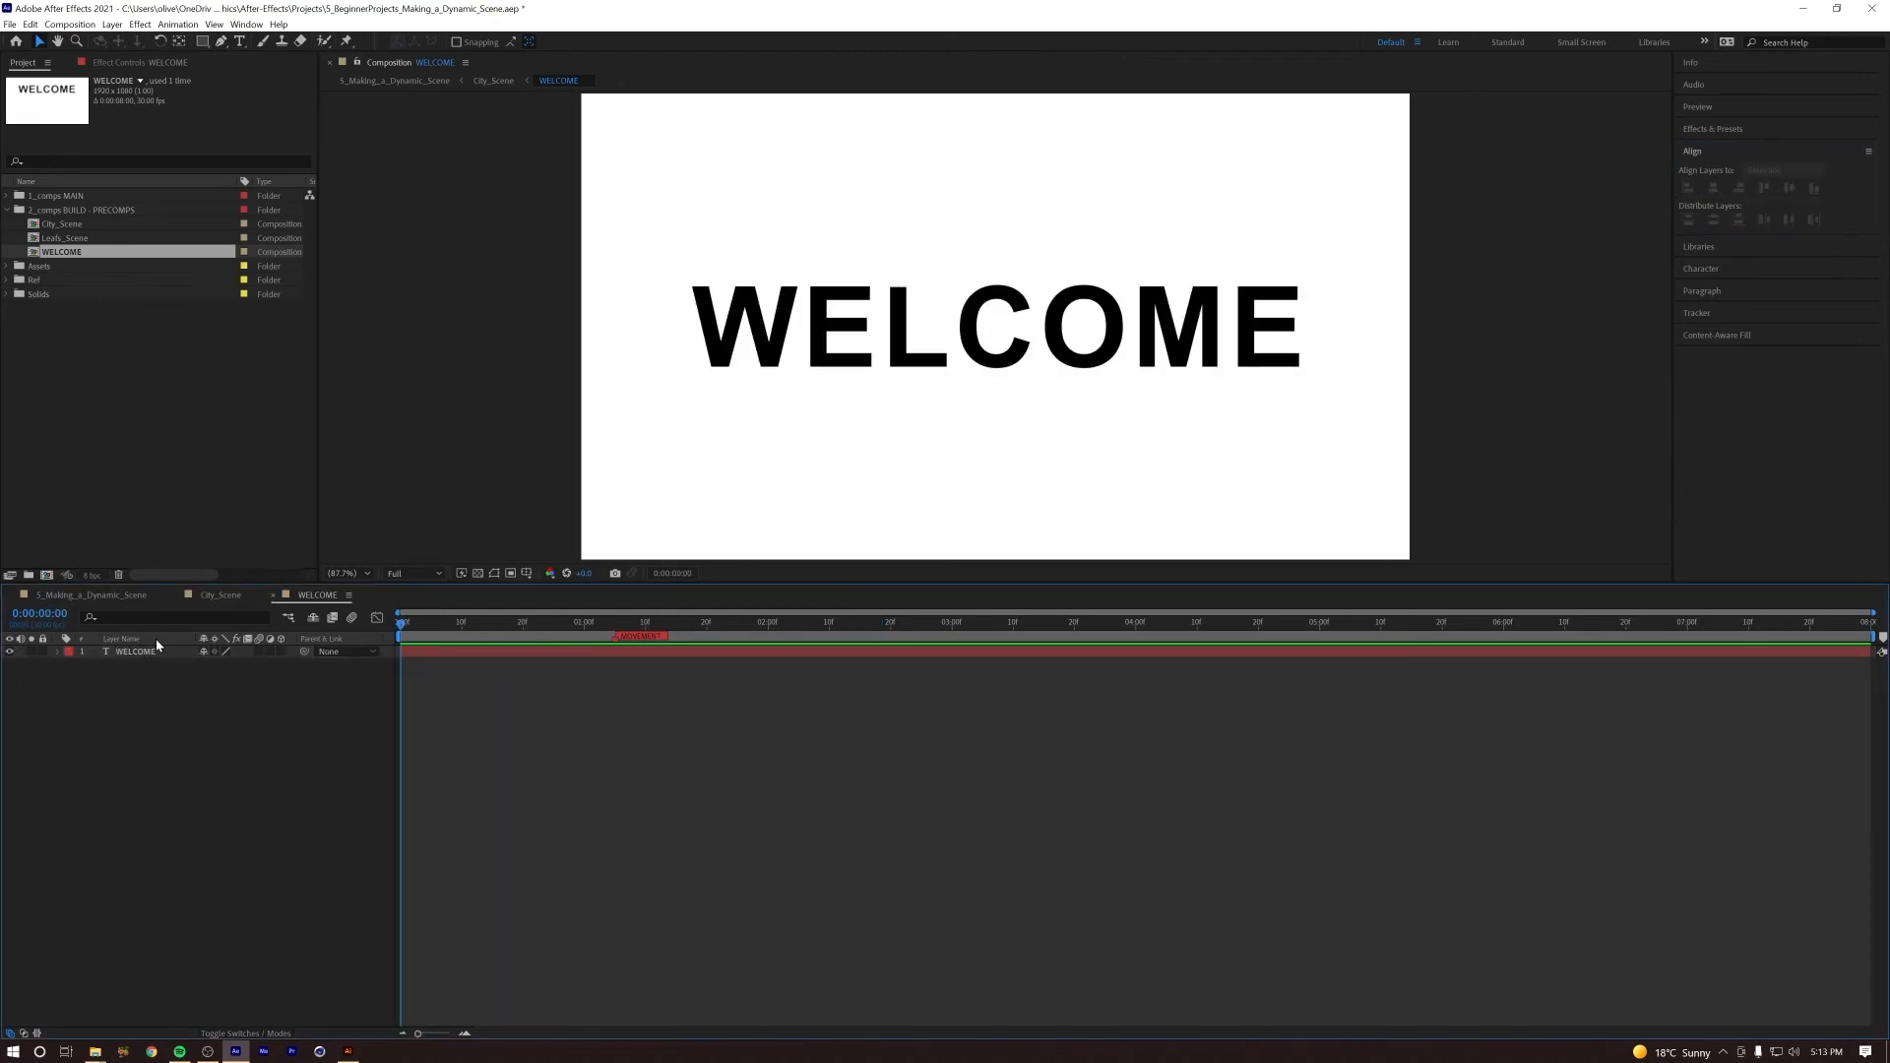
Step: Raise the WELCOME precomp into the sky in City_Scene and preview the camera push in 5_Making_a_Dynamic_Scene
{"action": "left_click", "coordinate": [220, 595]}
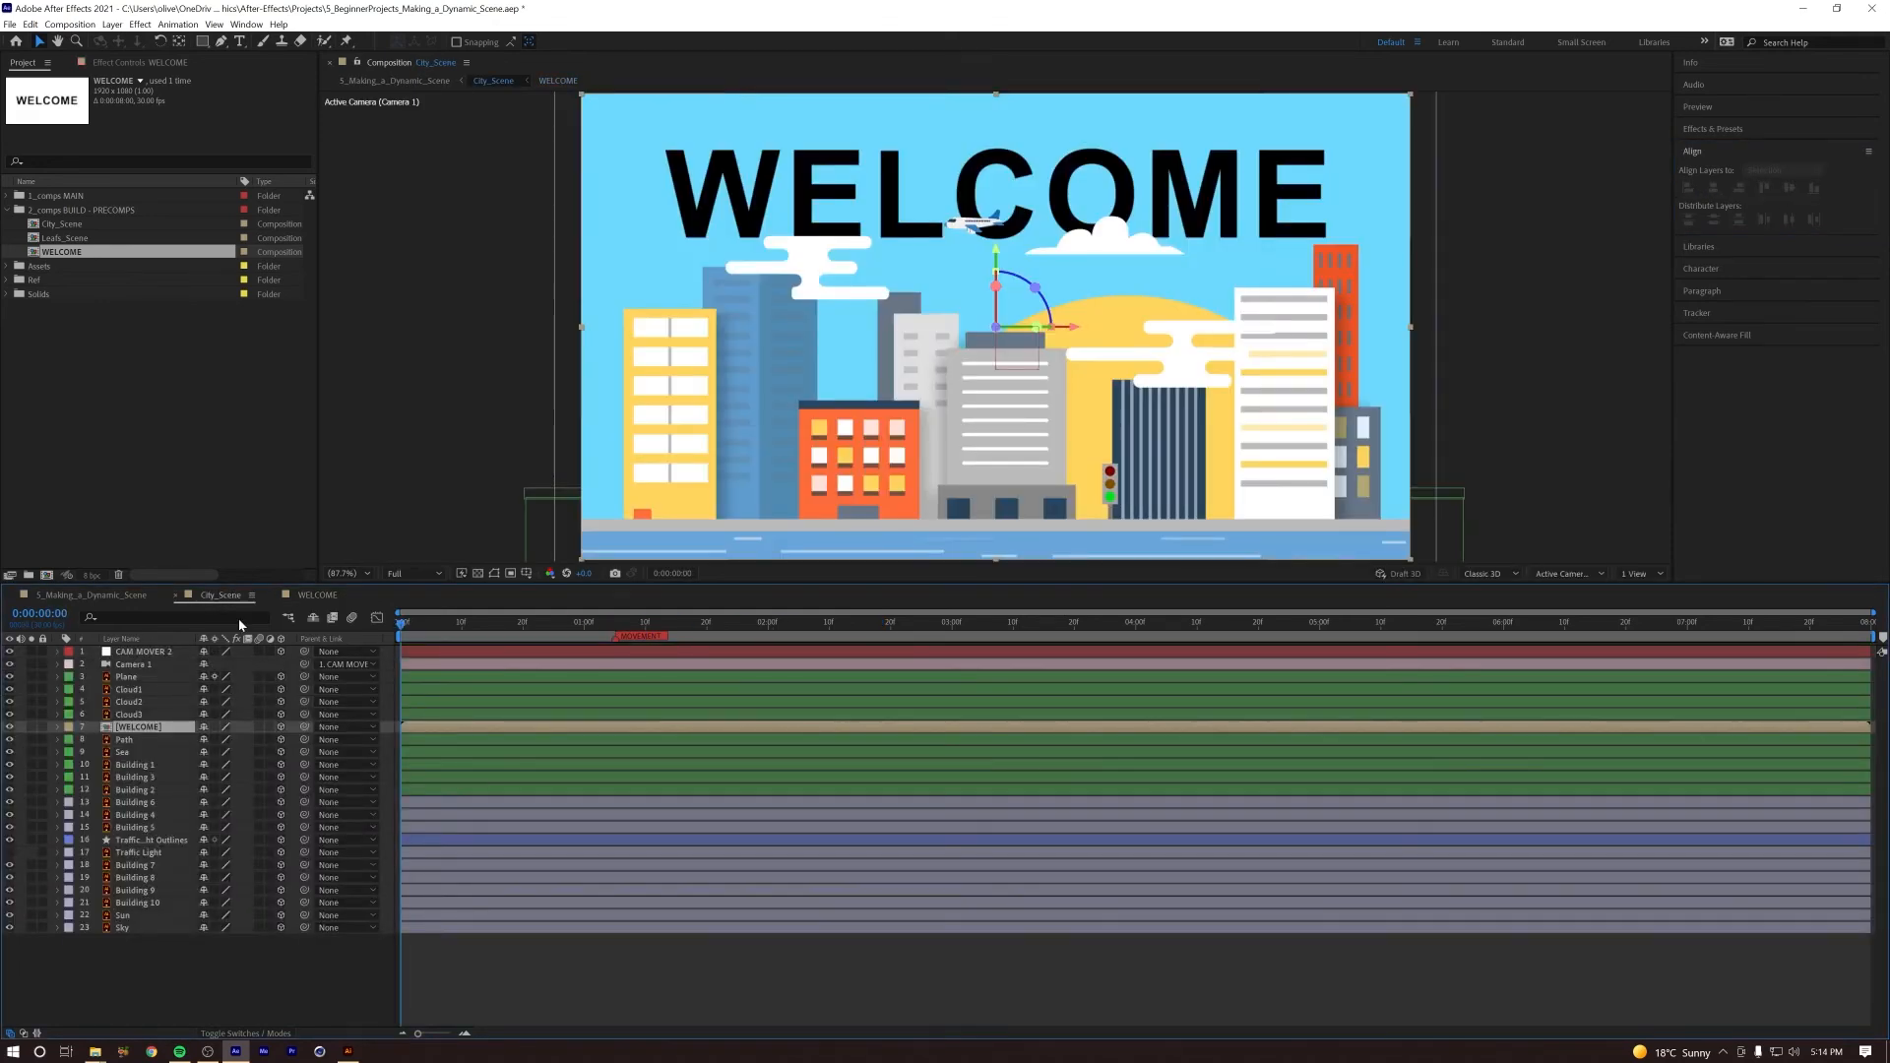
{"action": "left_click_drag", "start_coordinate": [996, 232], "coordinate": [999, 118]}
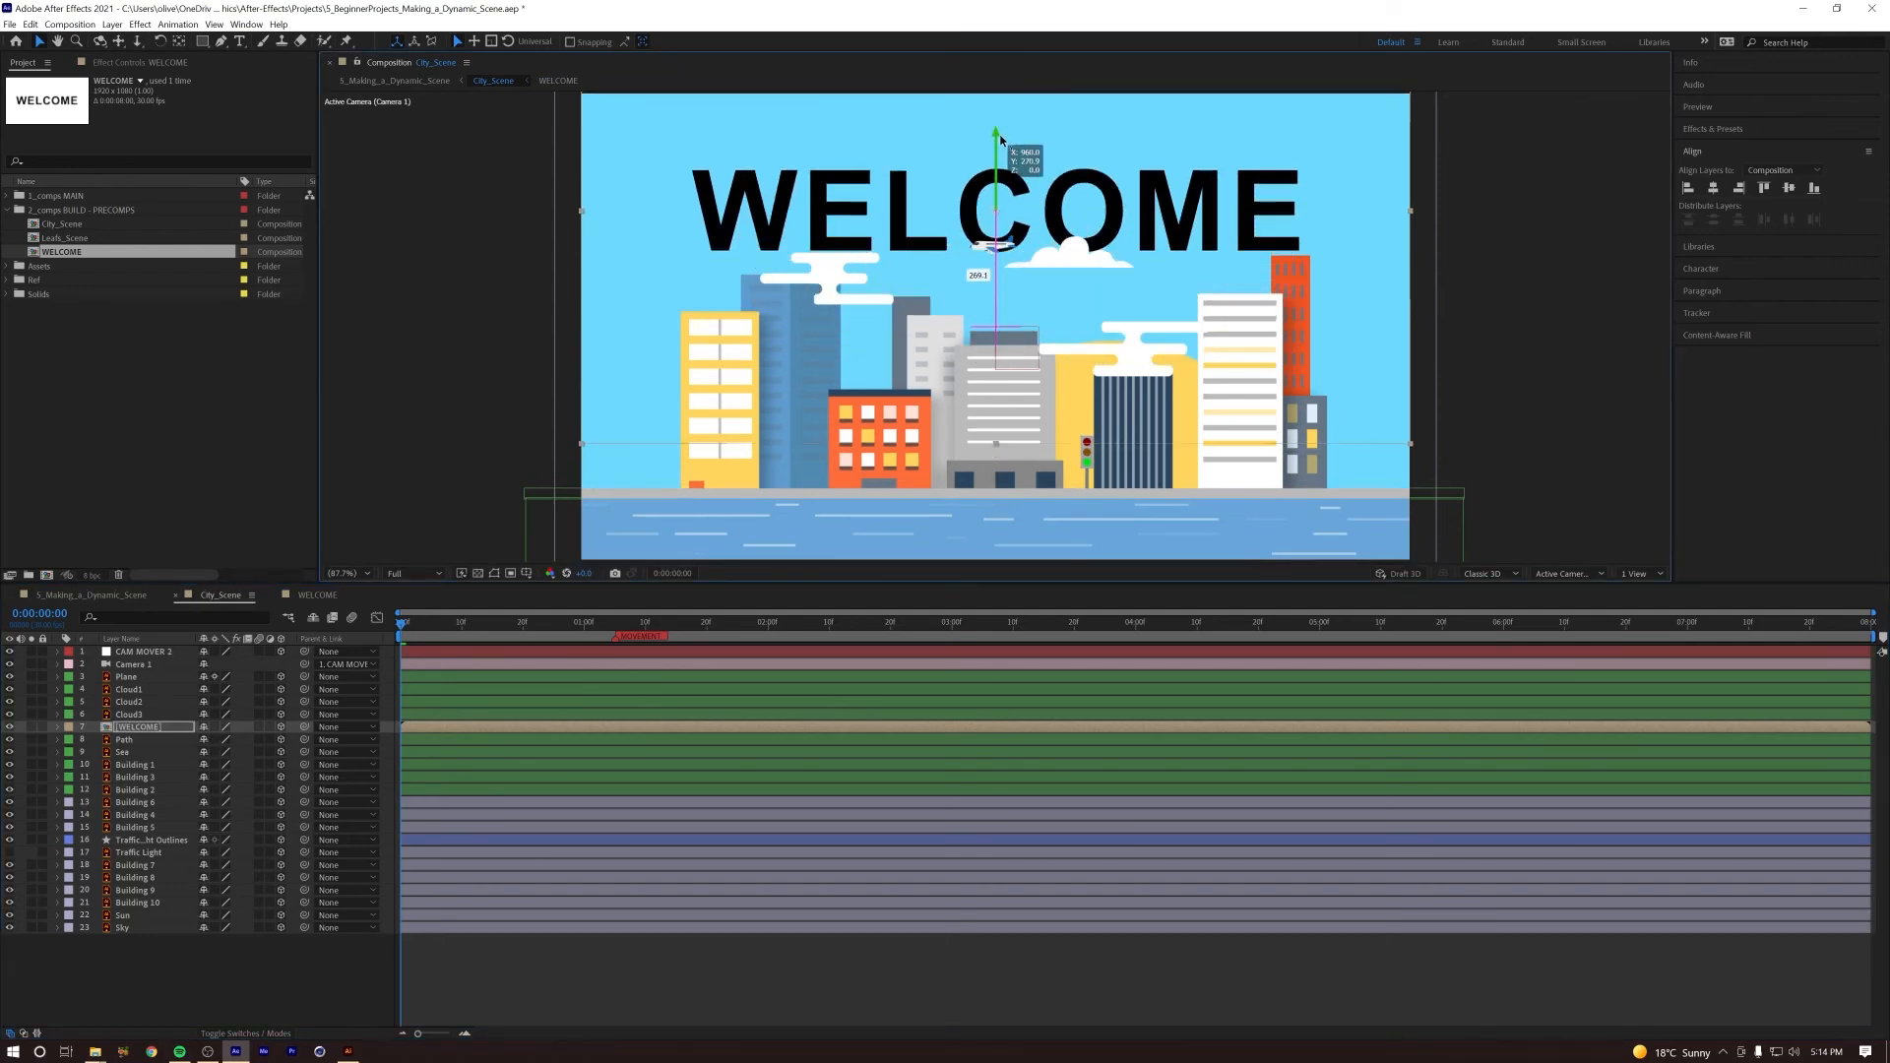
{"action": "left_click", "coordinate": [317, 594]}
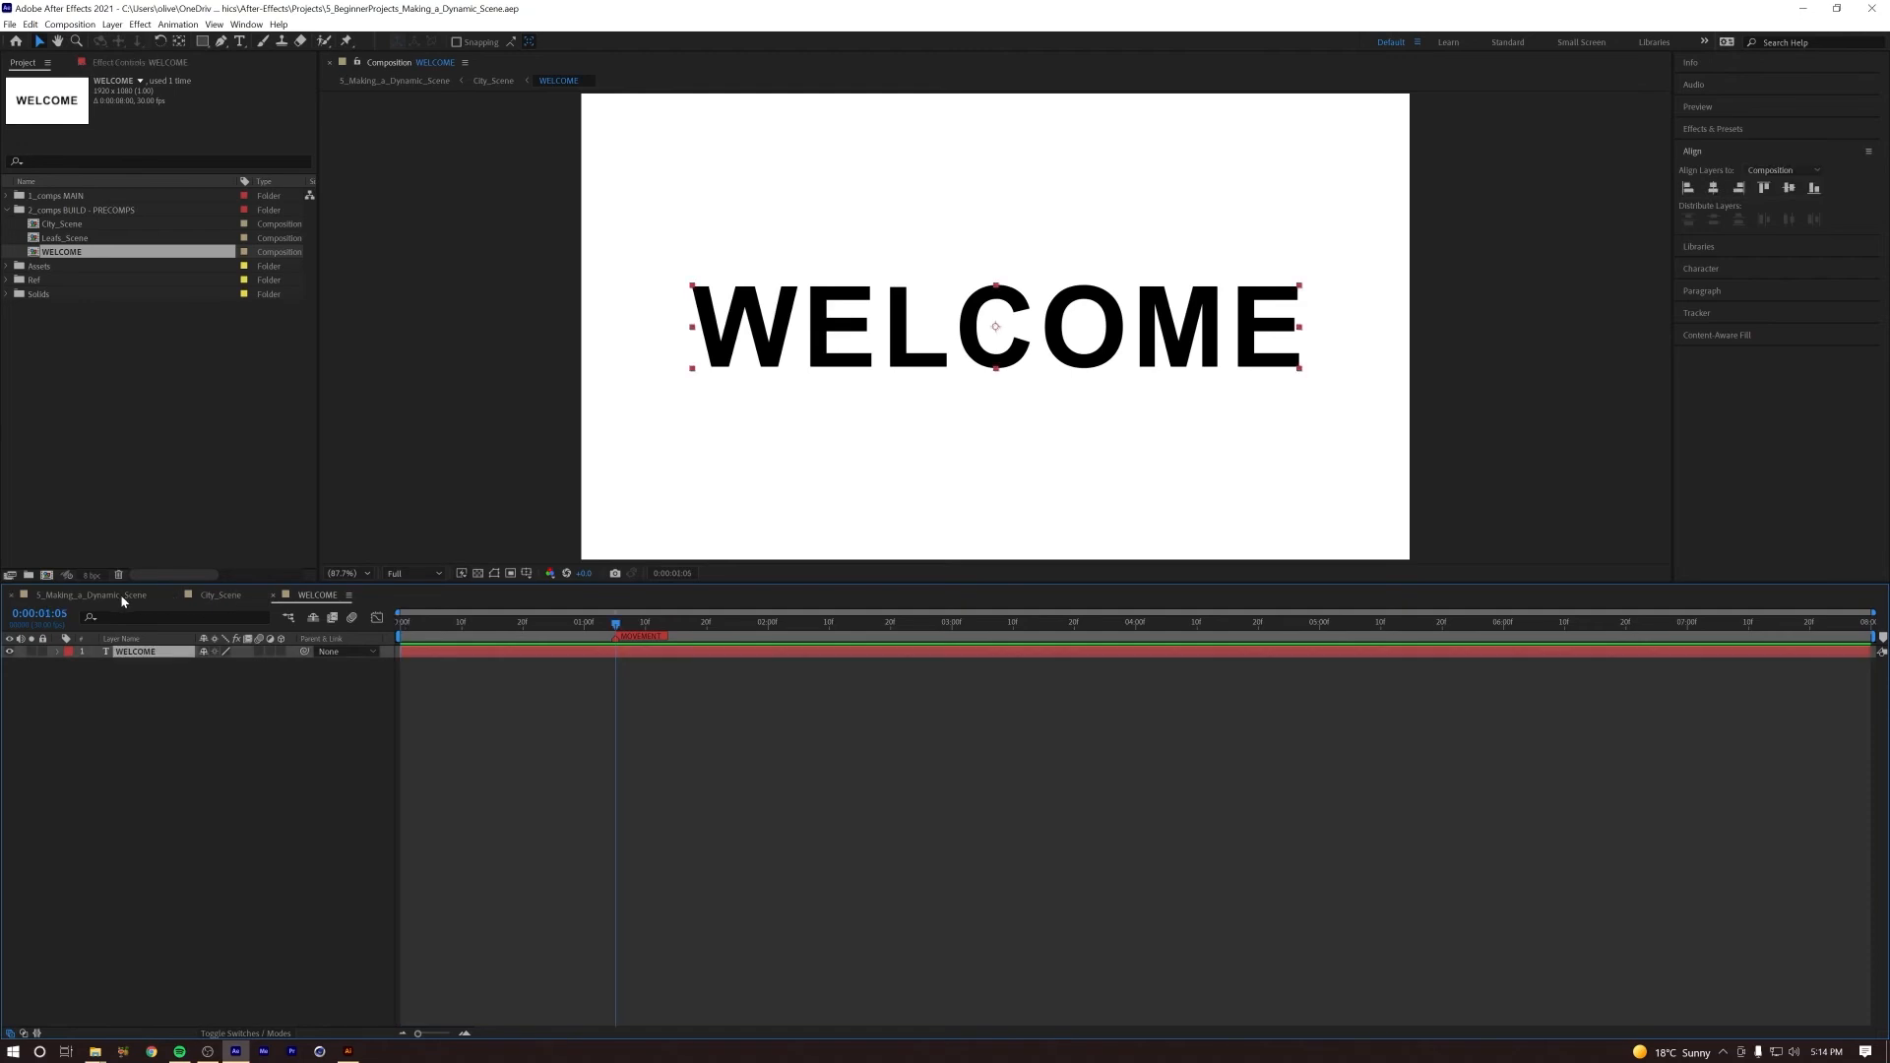
{"action": "left_click", "coordinate": [123, 596]}
{"action": "left_click_drag", "start_coordinate": [602, 622], "coordinate": [379, 631]}
{"action": "key", "text": "space"}
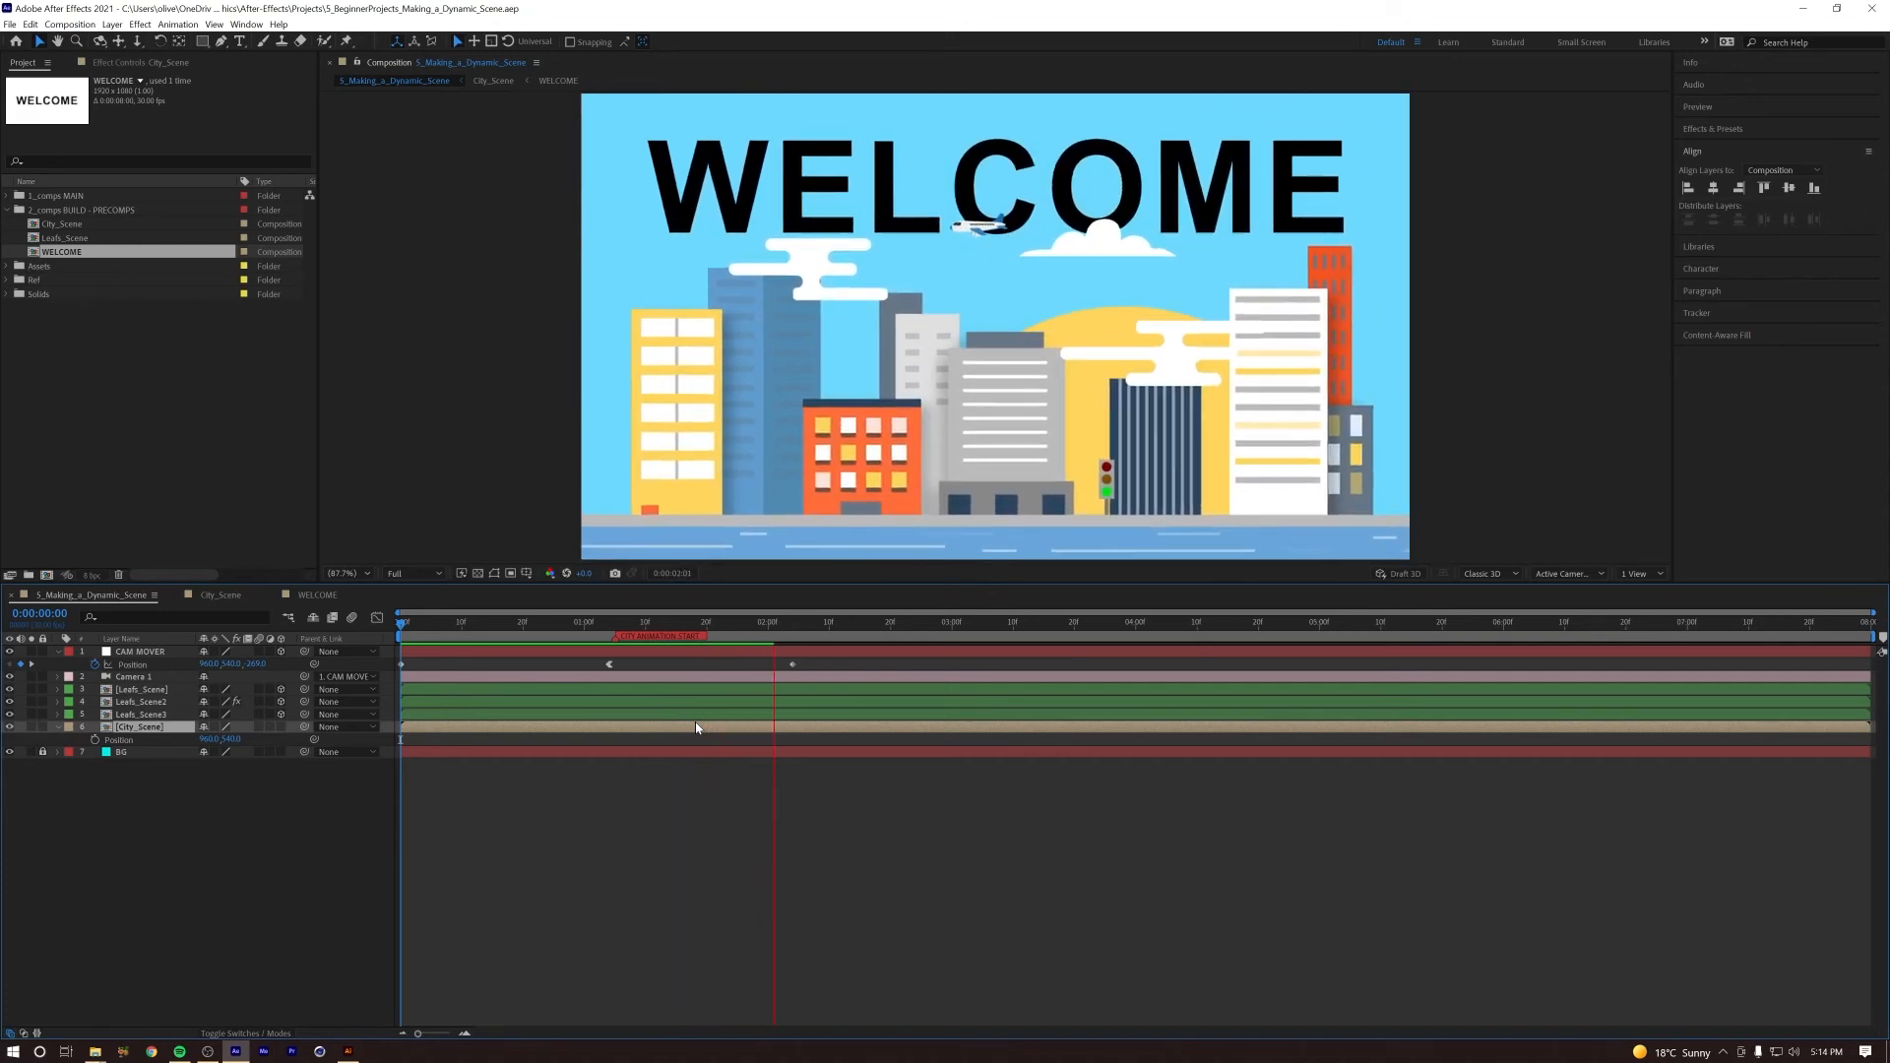
{"action": "key", "text": "space"}
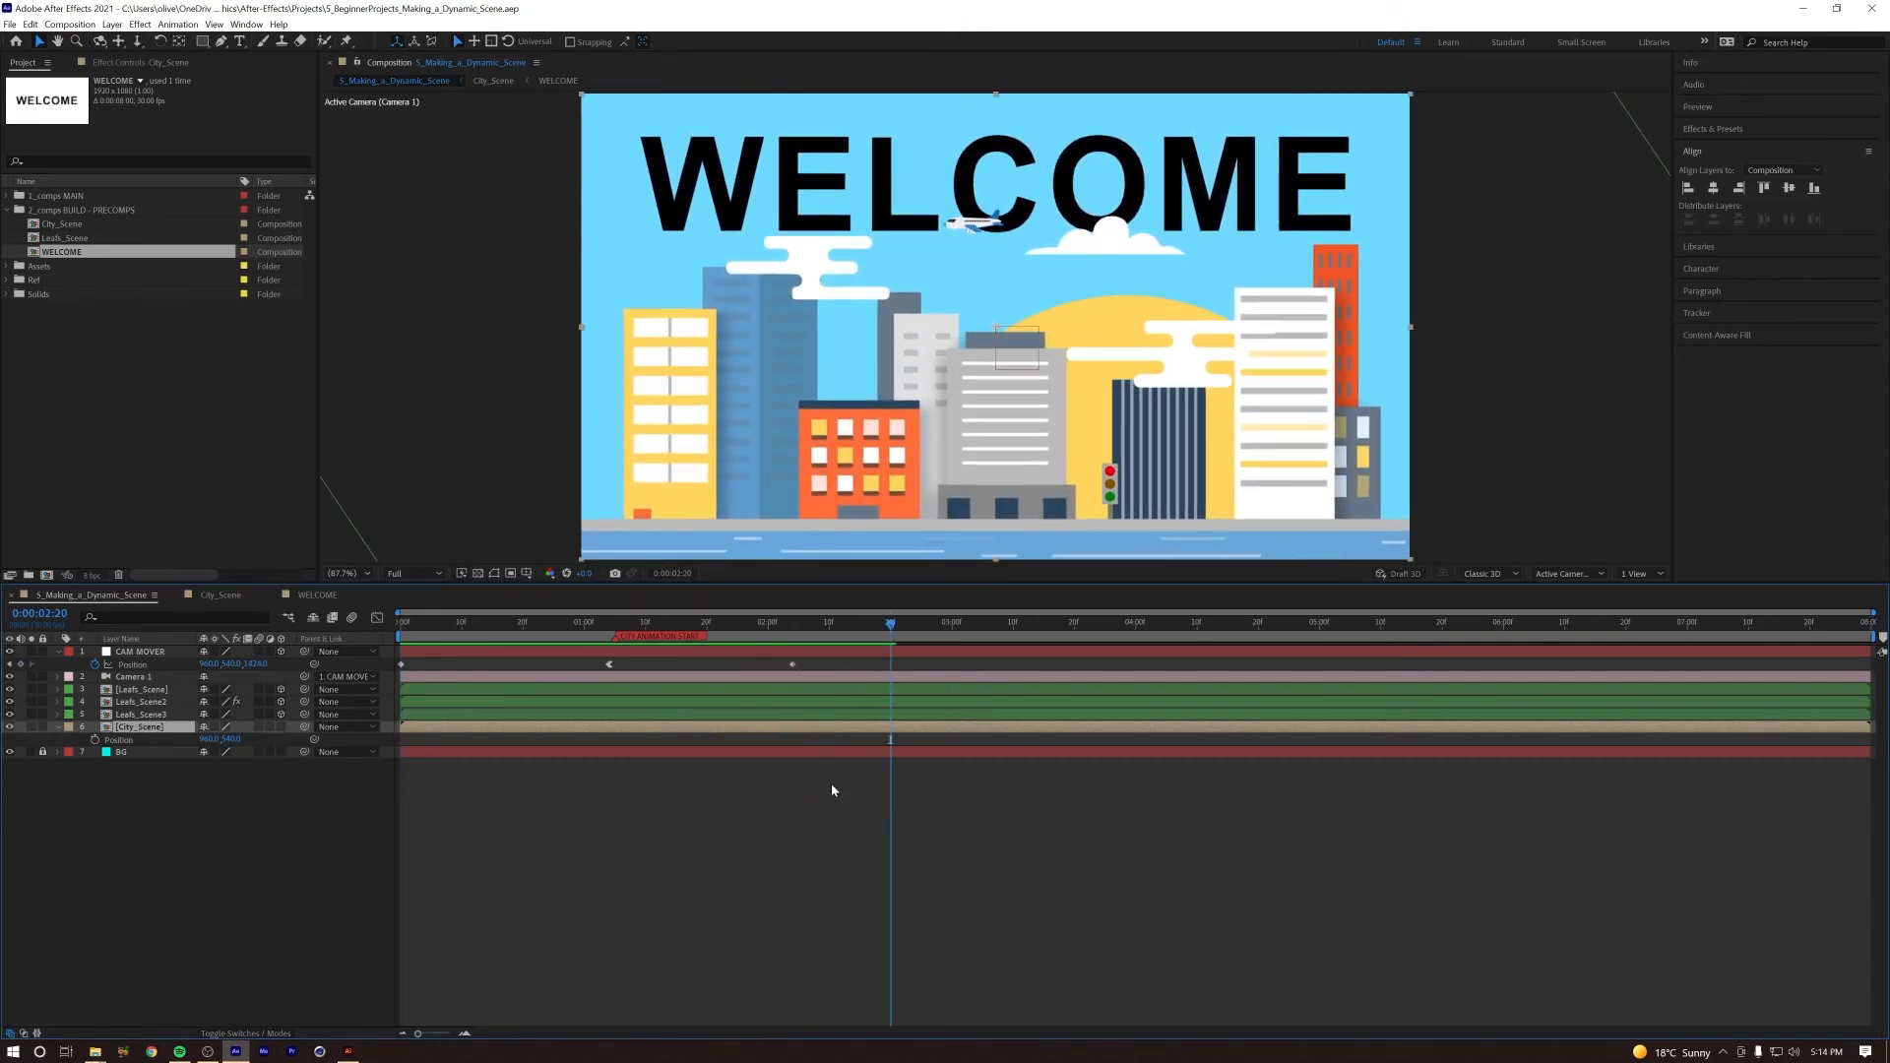
Step: Scale the WELCOME precomp in City_Scene to 84% and fine-tune its height above the buildings
{"action": "left_click", "coordinate": [234, 596]}
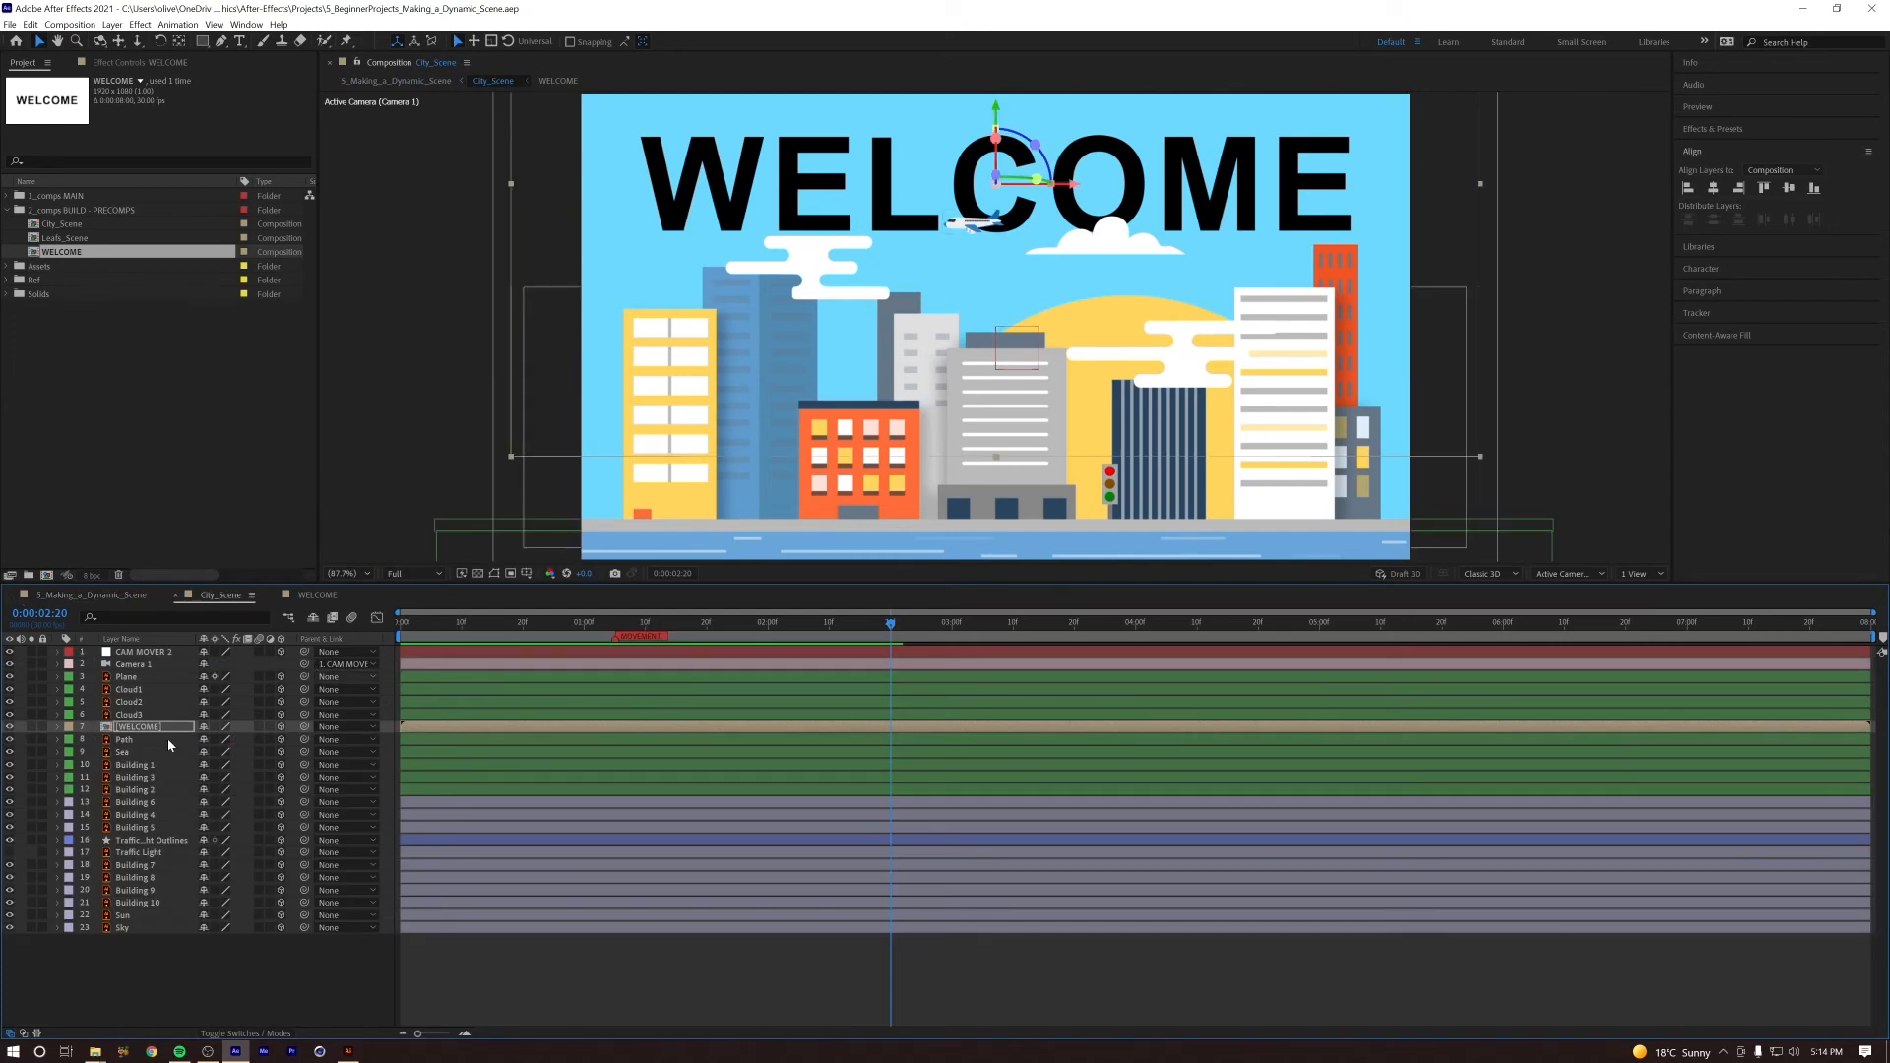
{"action": "key", "text": "s"}
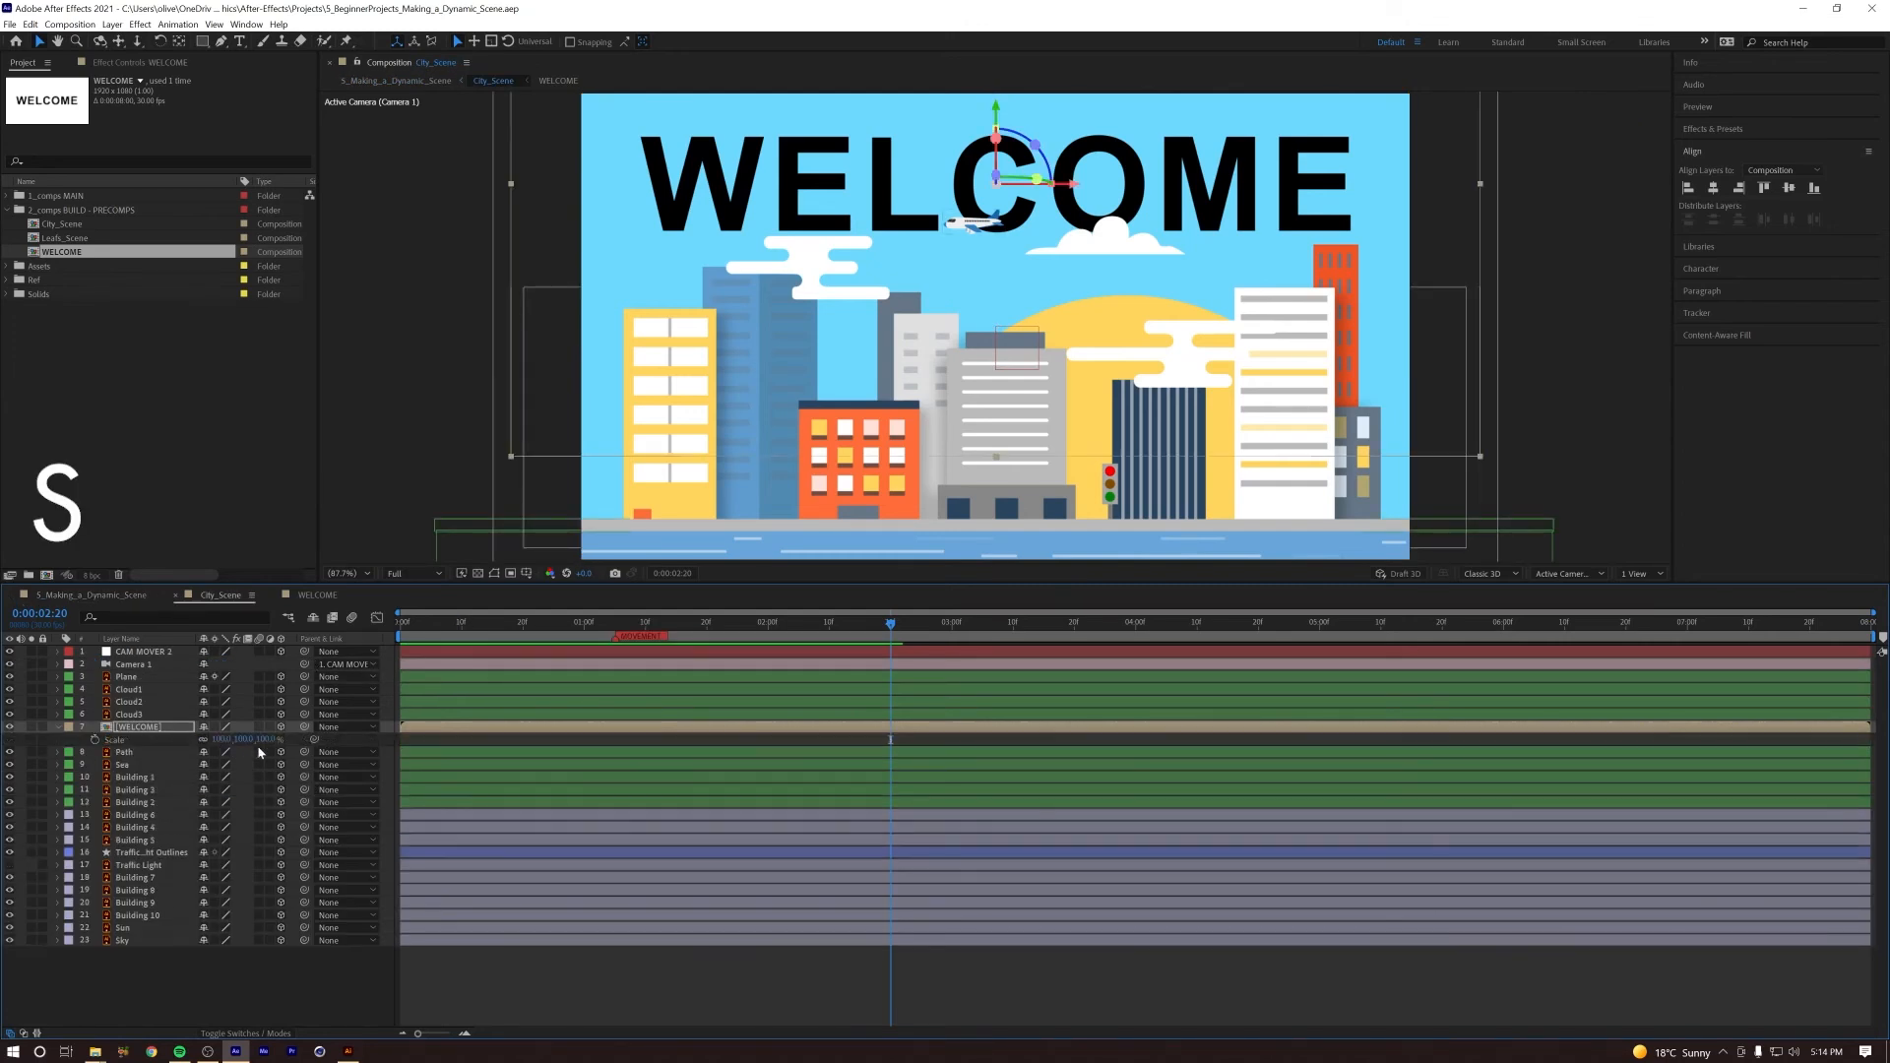
{"action": "left_click_drag", "start_coordinate": [227, 739], "coordinate": [214, 740]}
{"action": "left_click", "coordinate": [99, 596]}
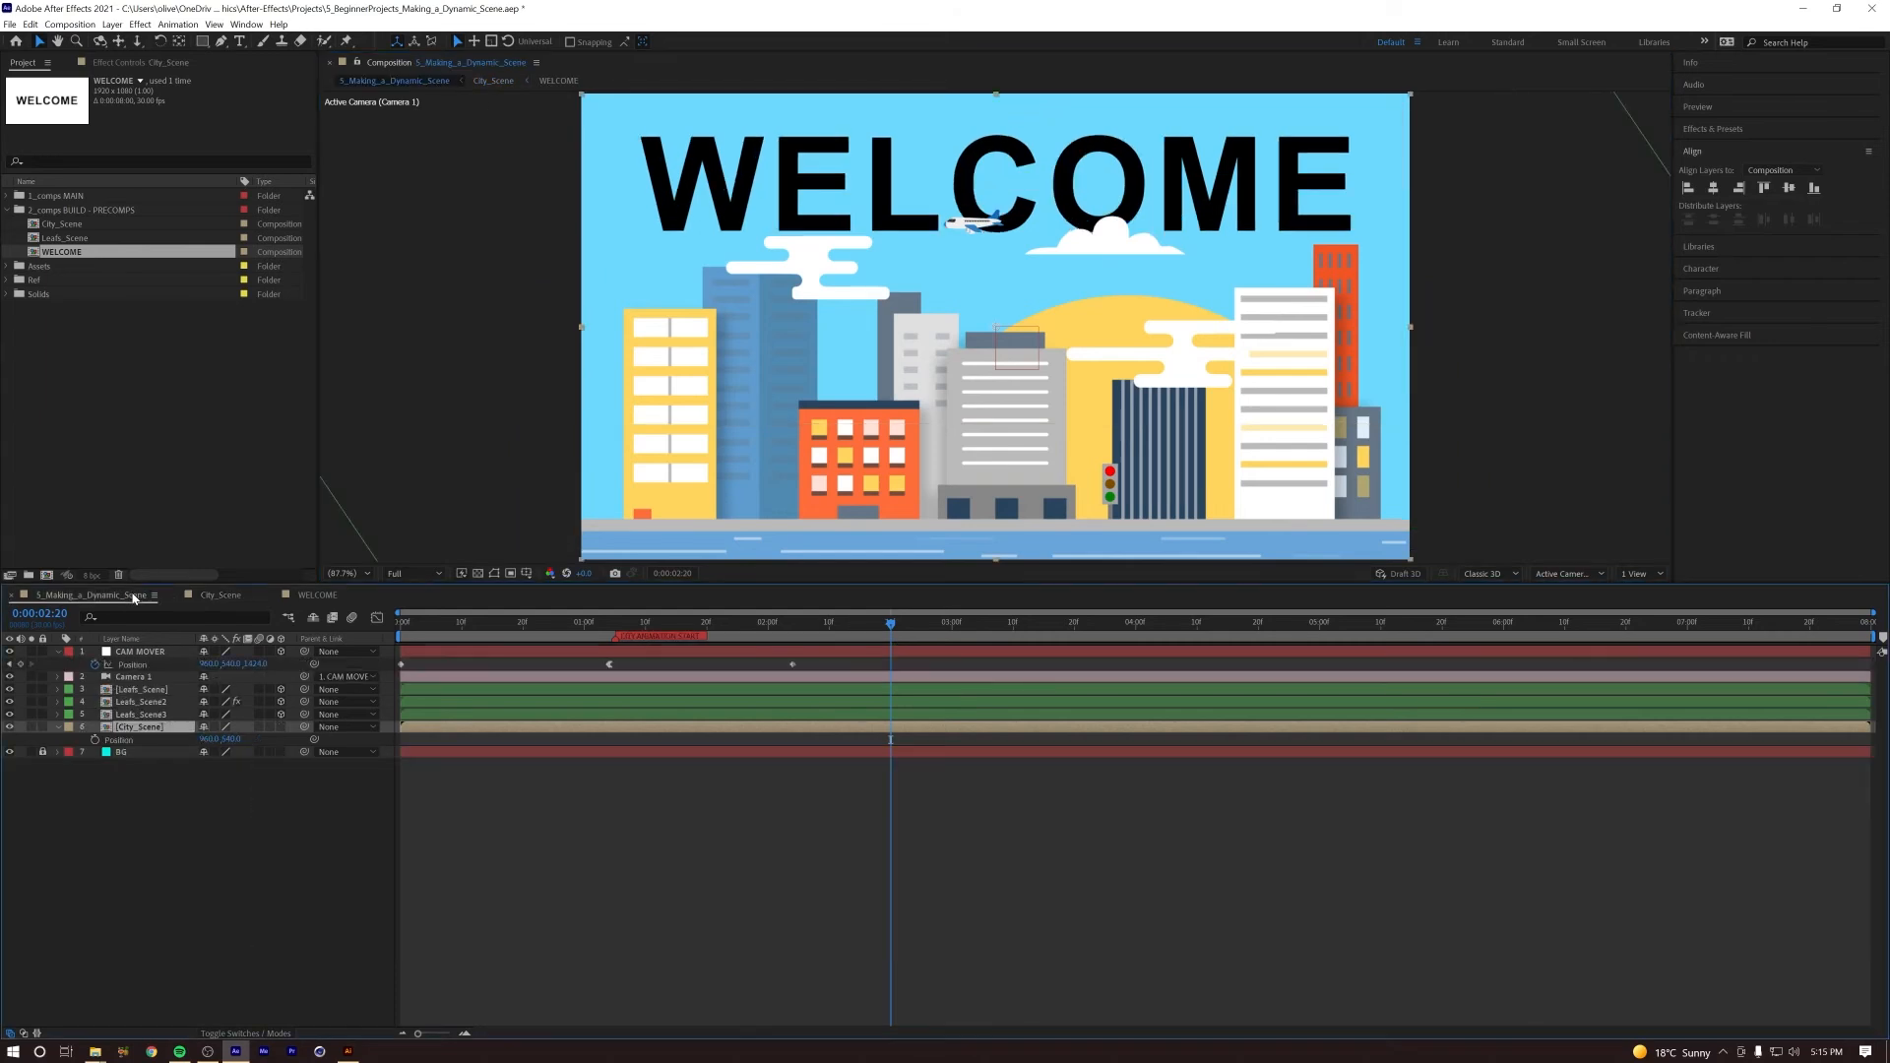
{"action": "double_click", "coordinate": [126, 705]}
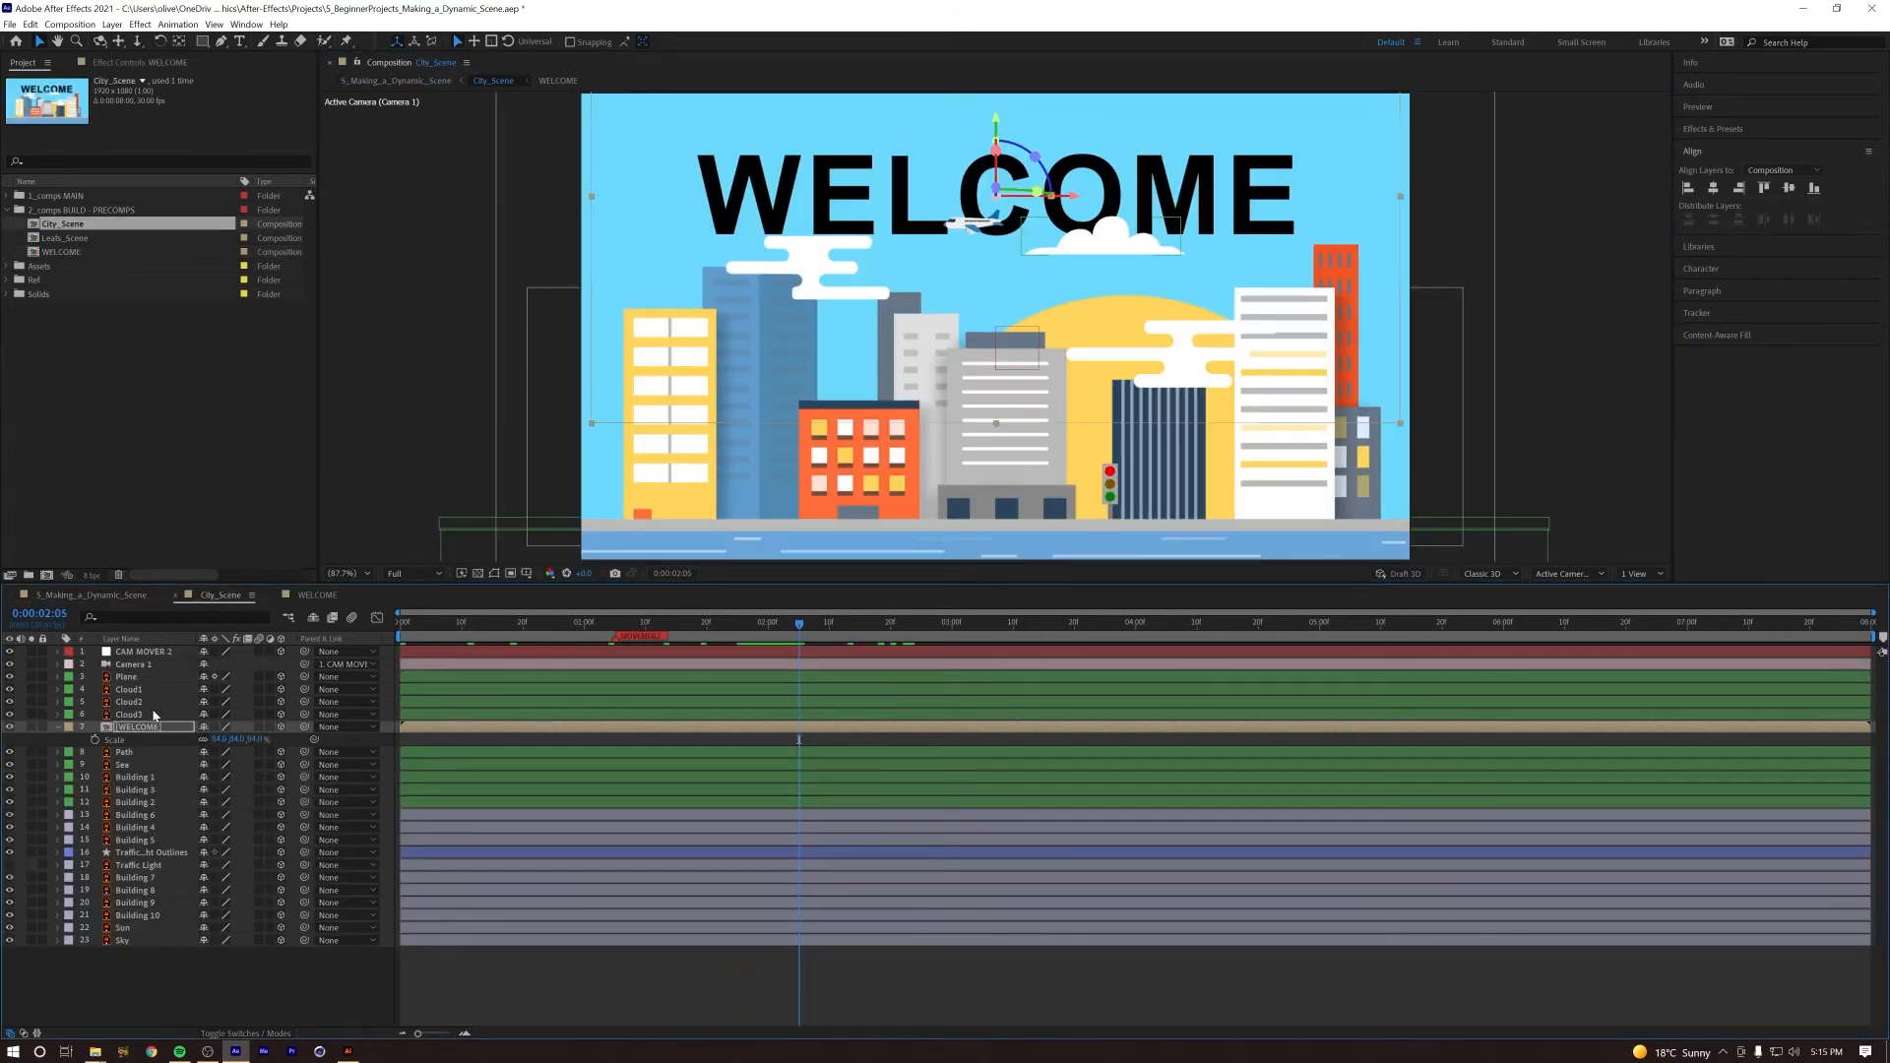
{"action": "left_click_drag", "start_coordinate": [1002, 120], "coordinate": [1003, 138]}
{"action": "key", "text": "space"}
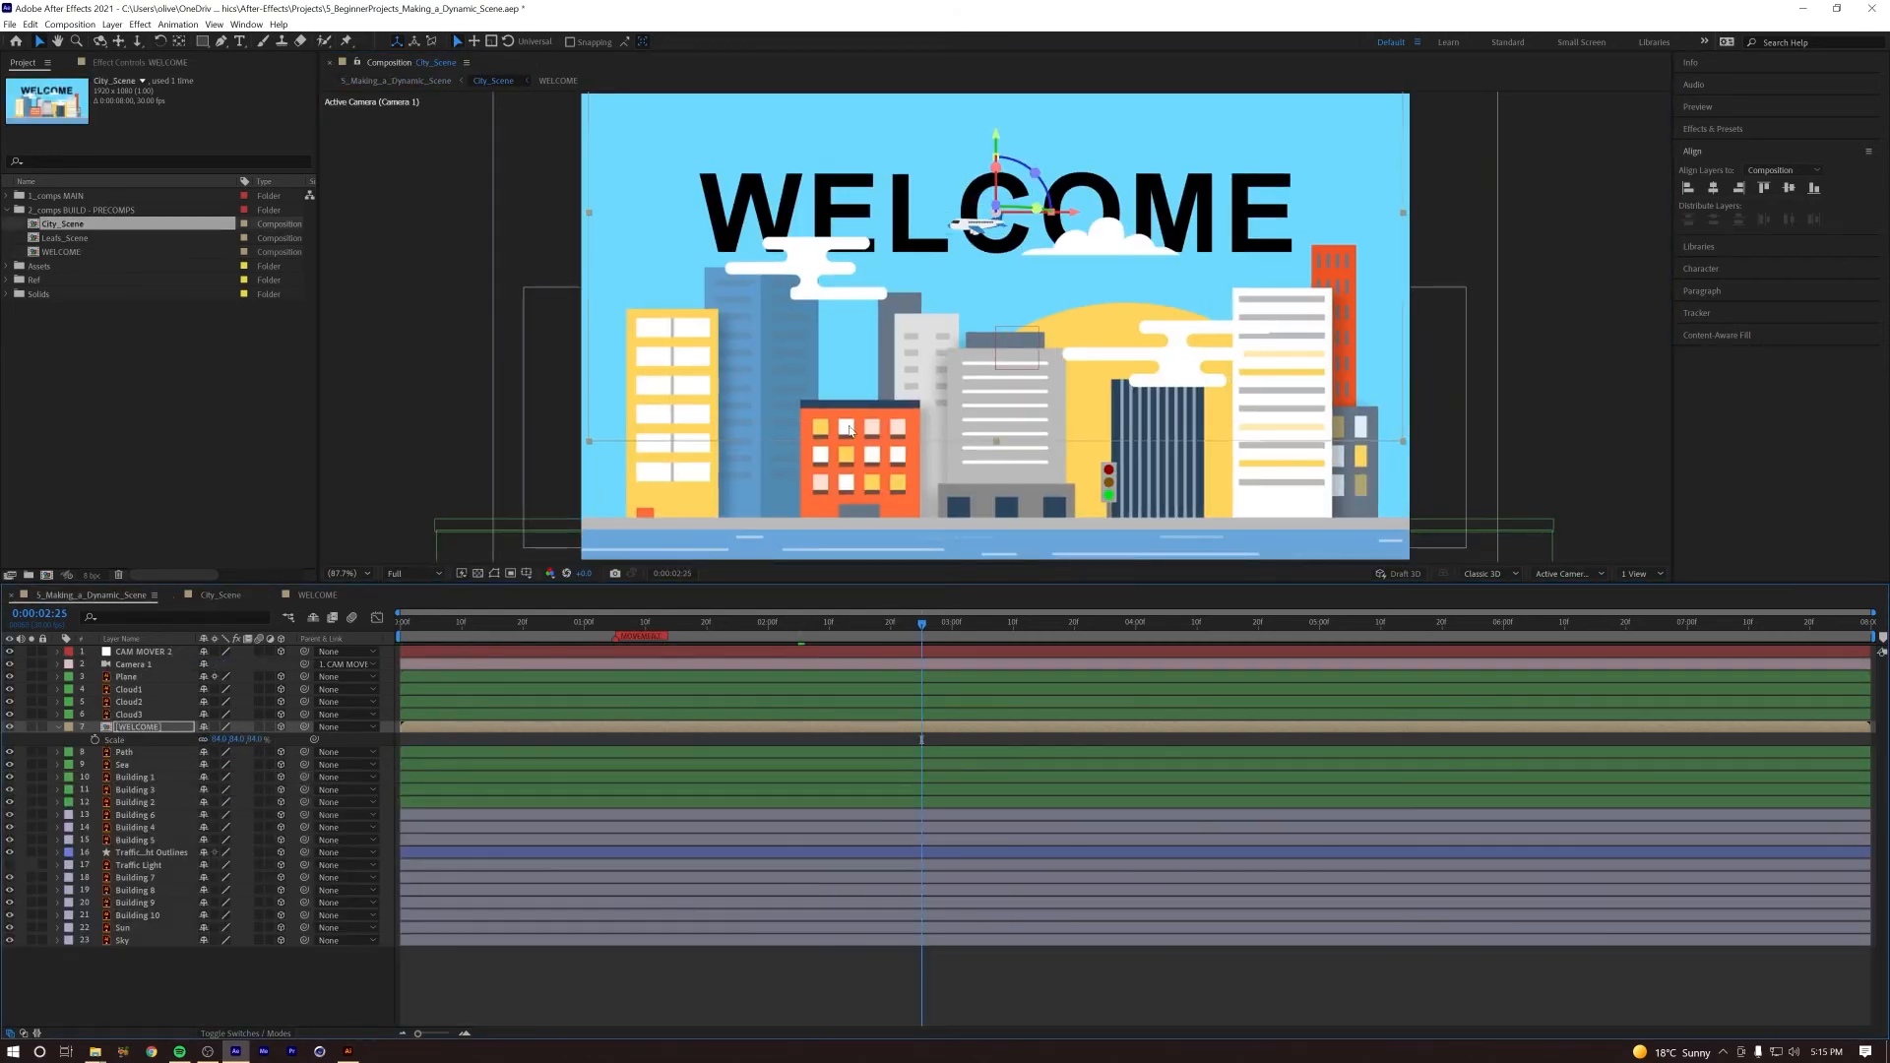
{"action": "left_click_drag", "start_coordinate": [996, 134], "coordinate": [996, 131]}
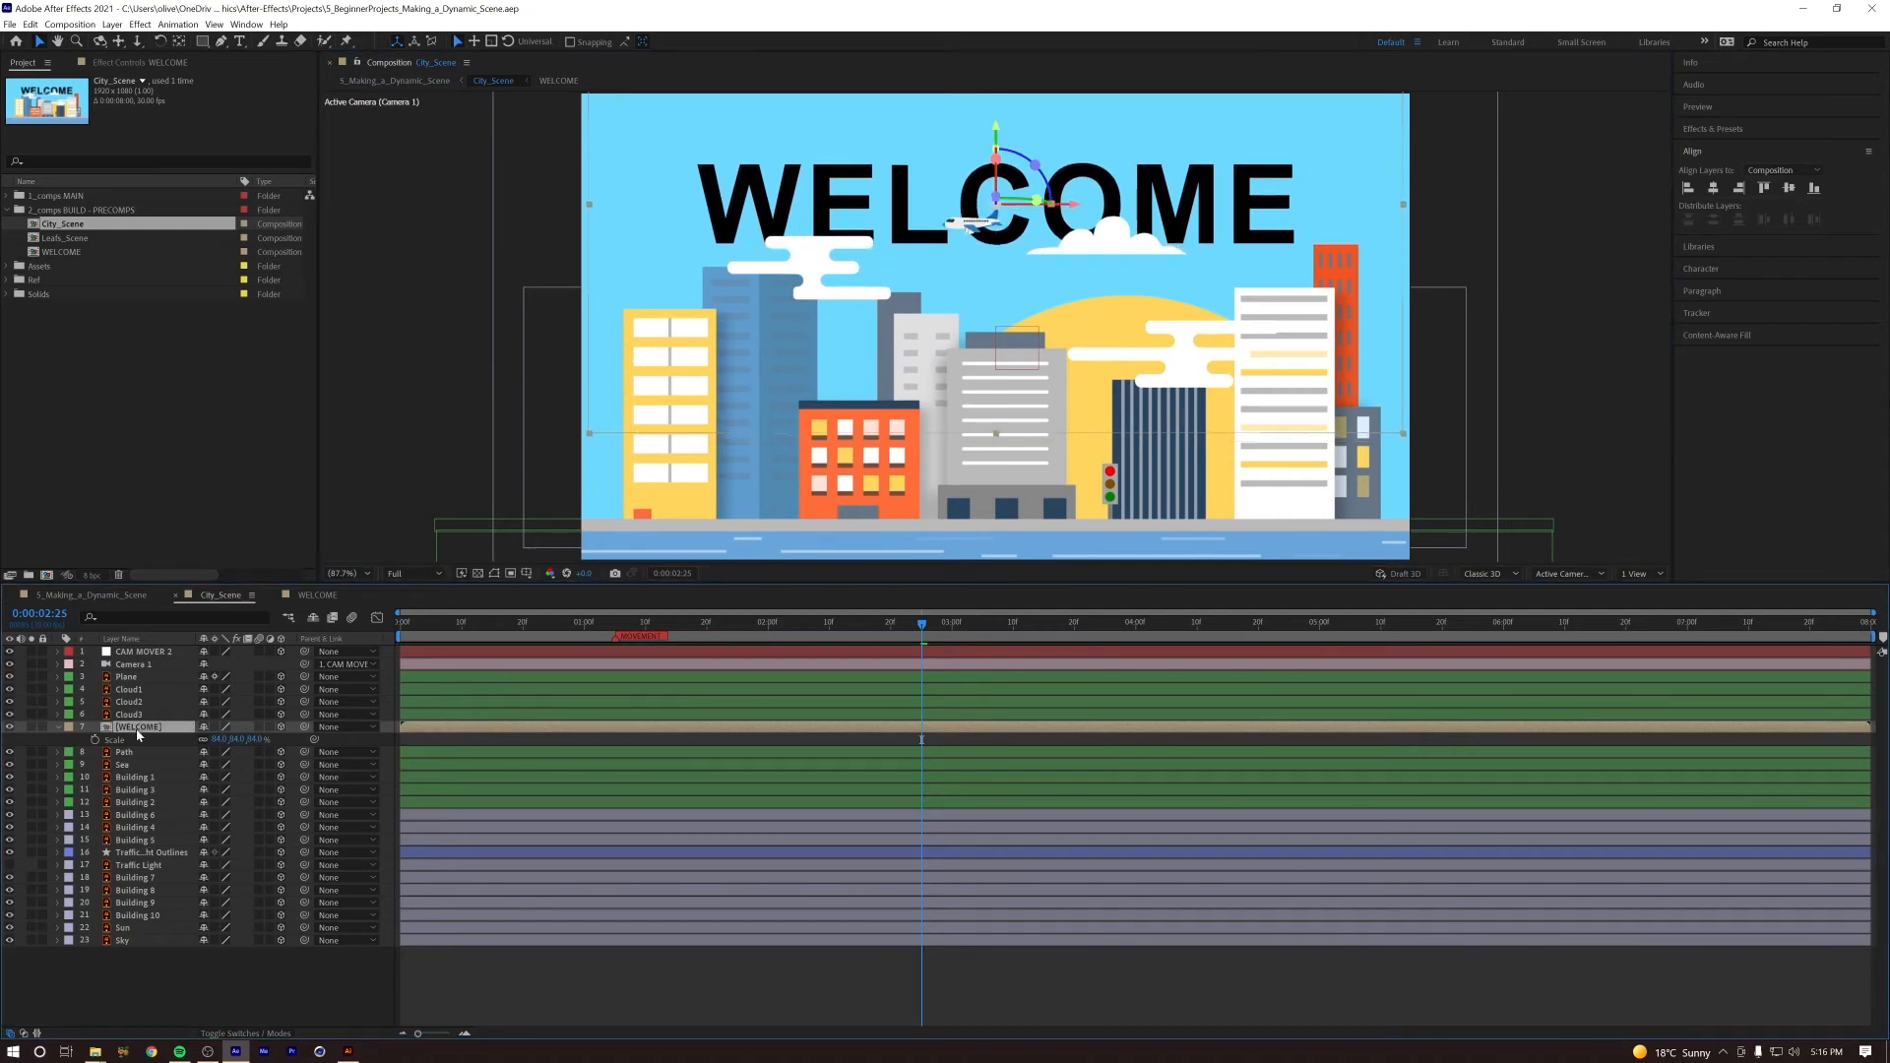
Step: Sample a blue from the city artwork as the text fill colour and copy its hex code
{"action": "double_click", "coordinate": [138, 726]}
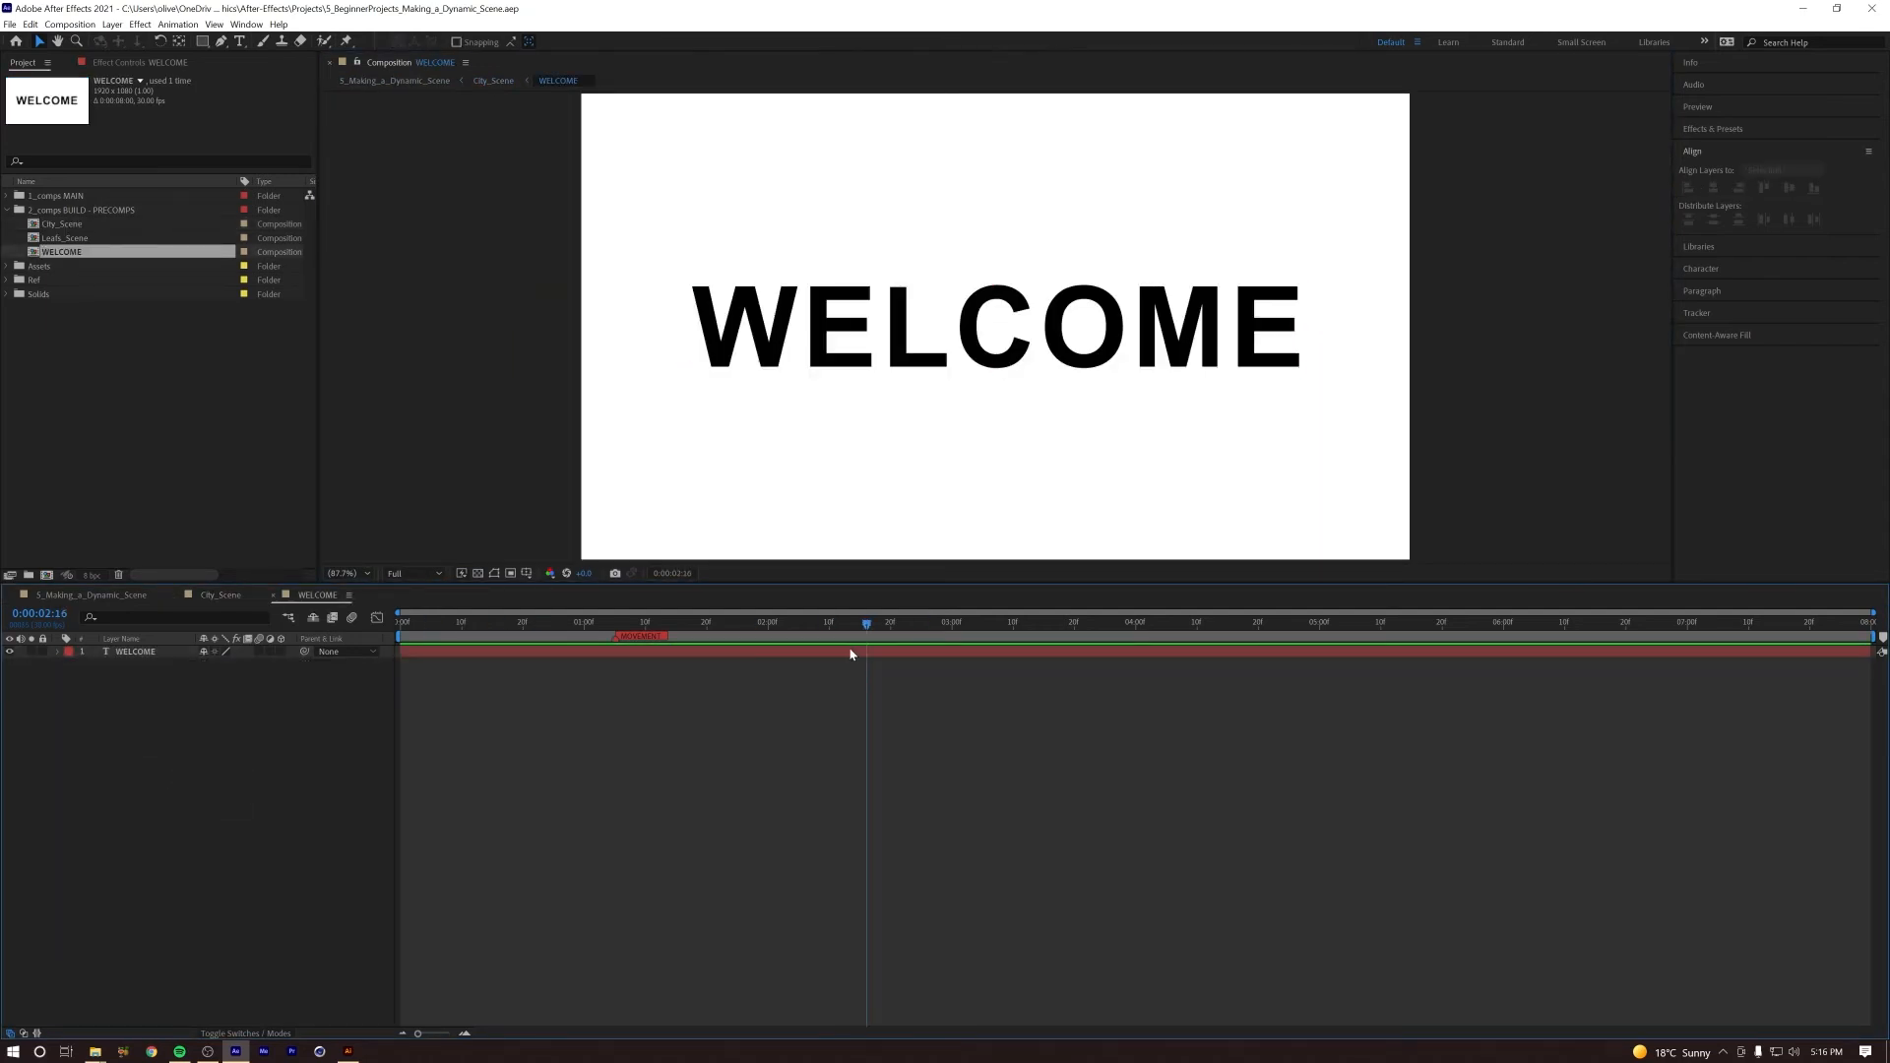
{"action": "left_click", "coordinate": [217, 599]}
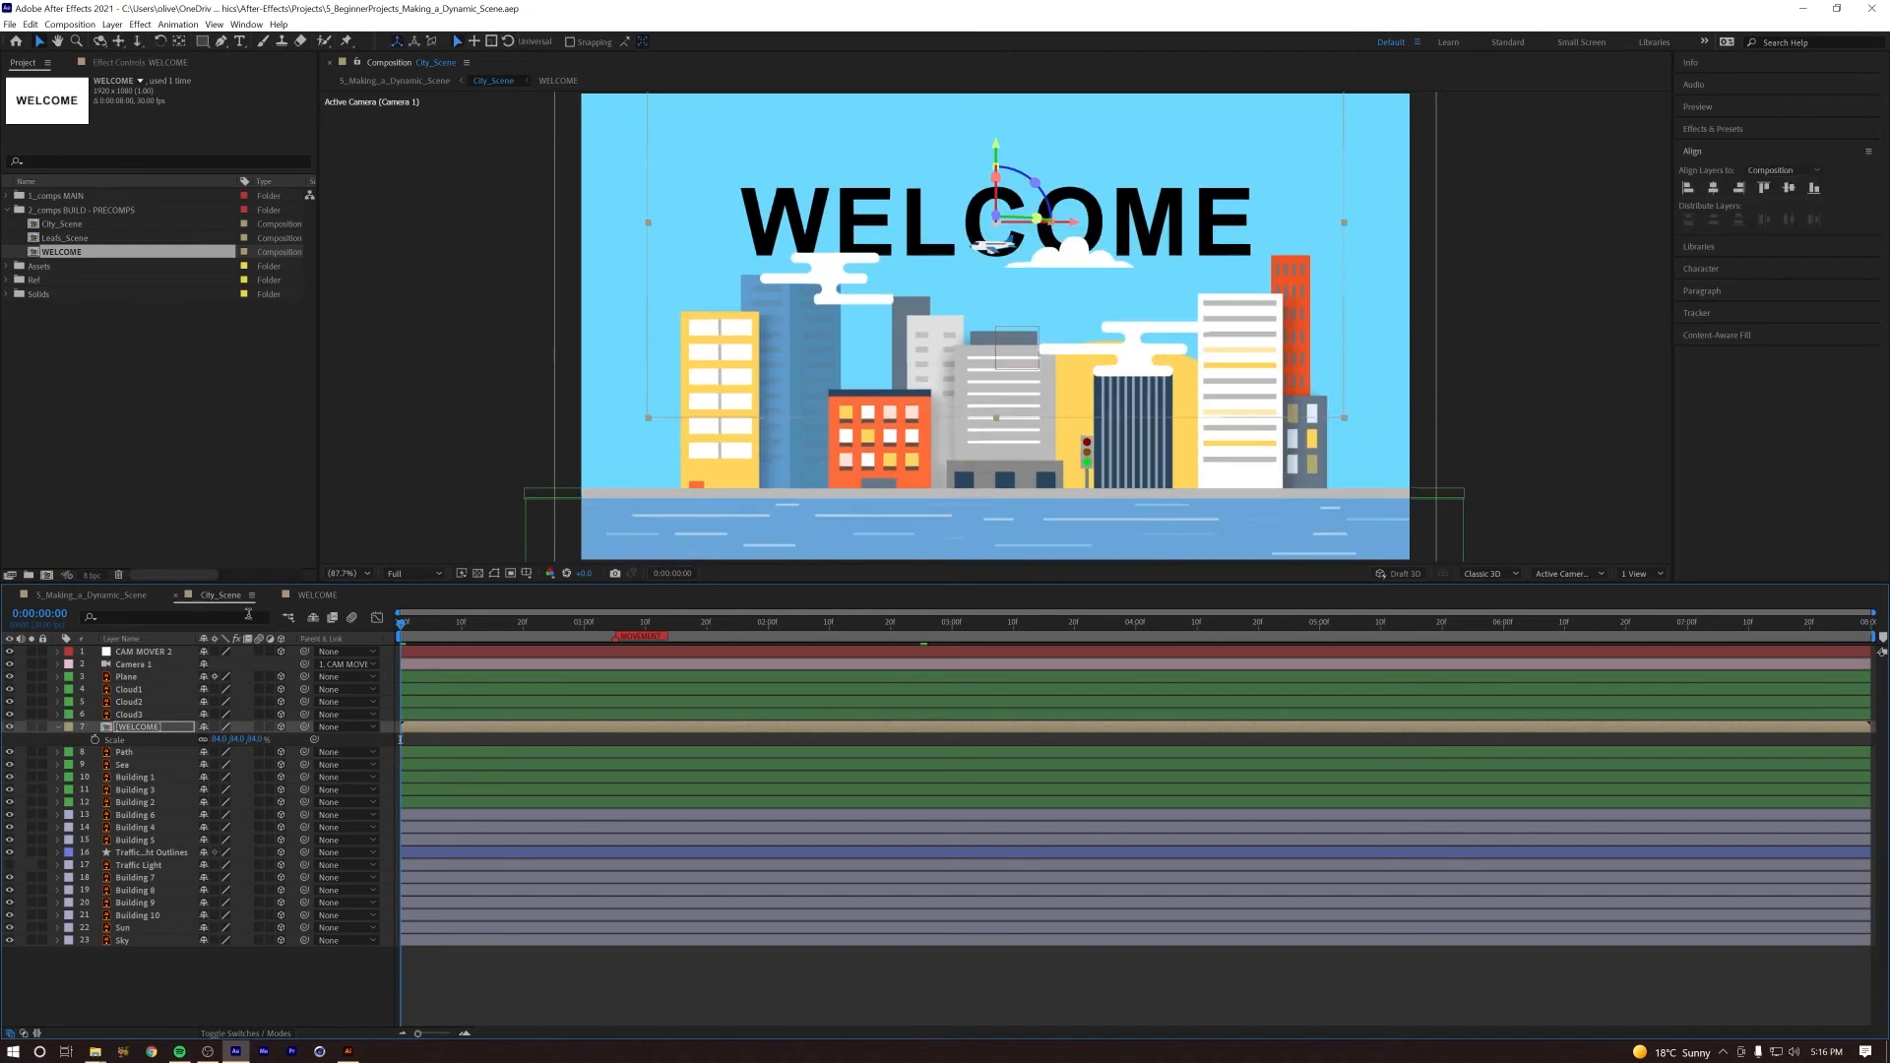
{"action": "left_click_drag", "start_coordinate": [439, 628], "coordinate": [872, 627]}
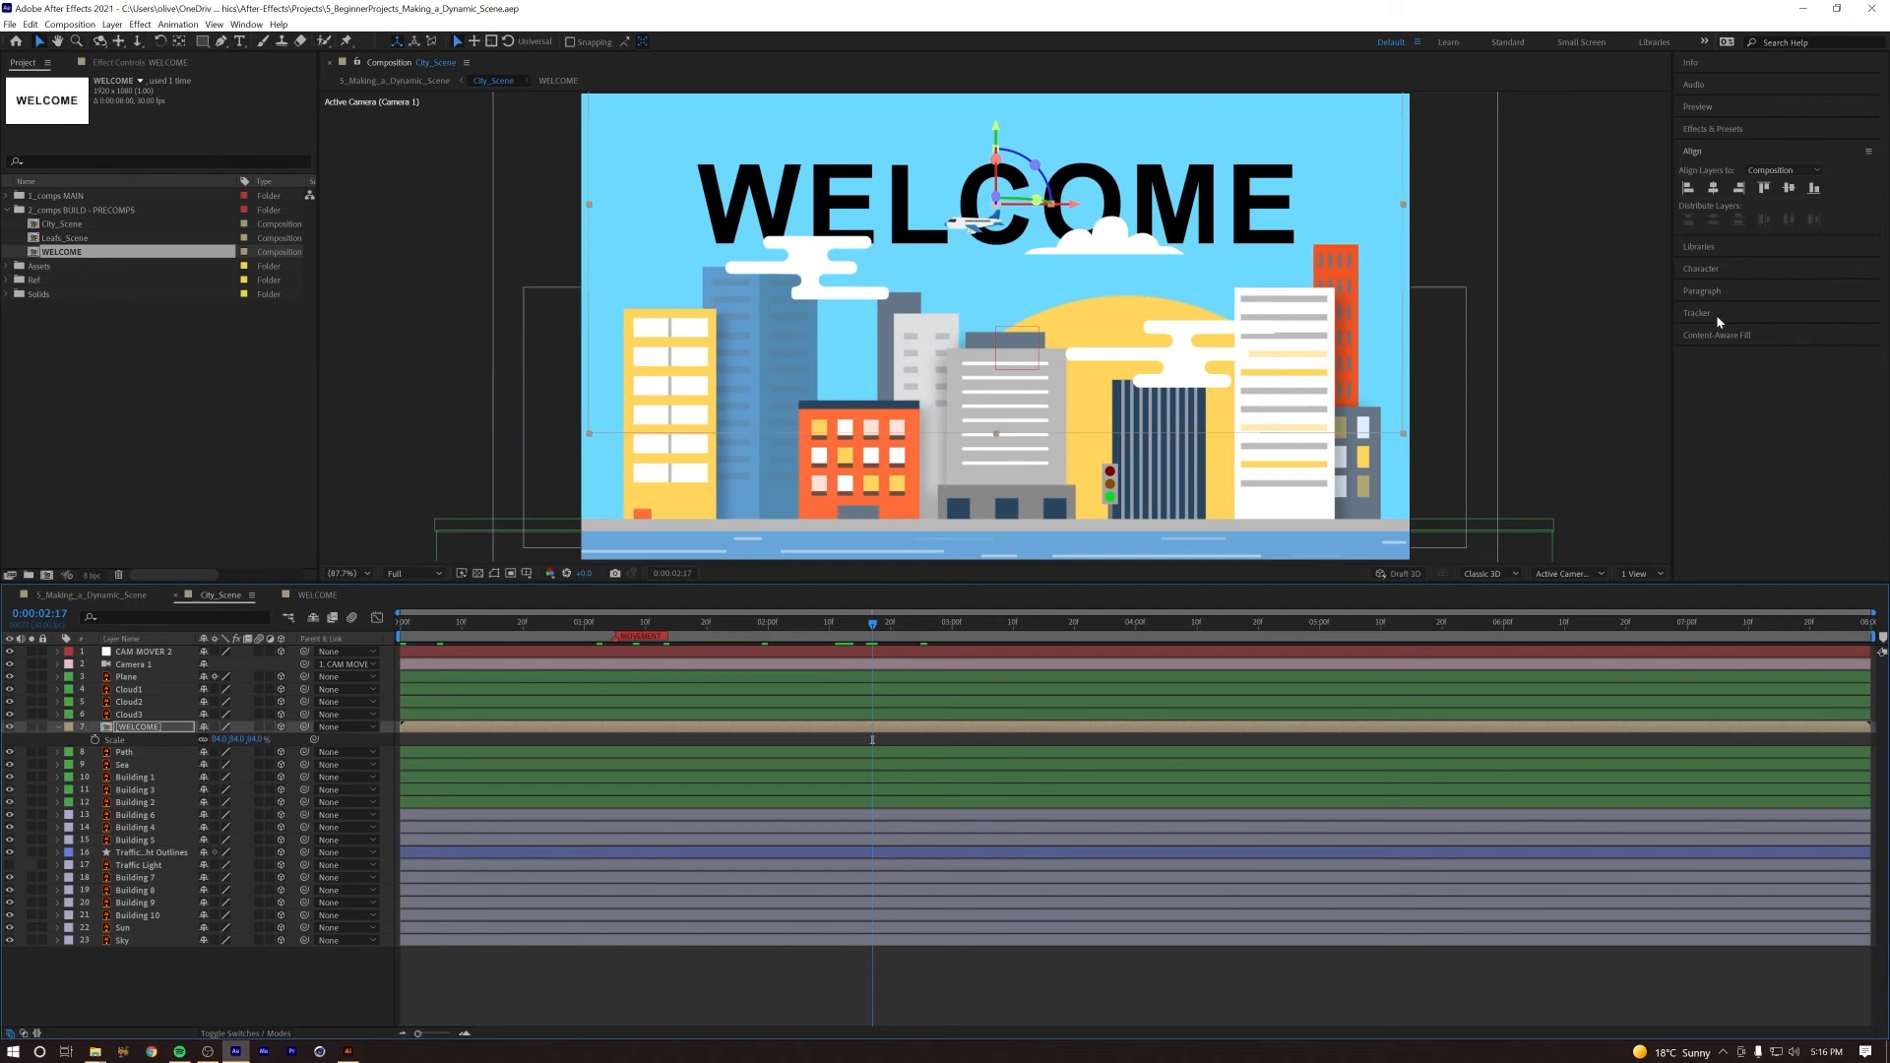
{"action": "left_click", "coordinate": [1707, 270]}
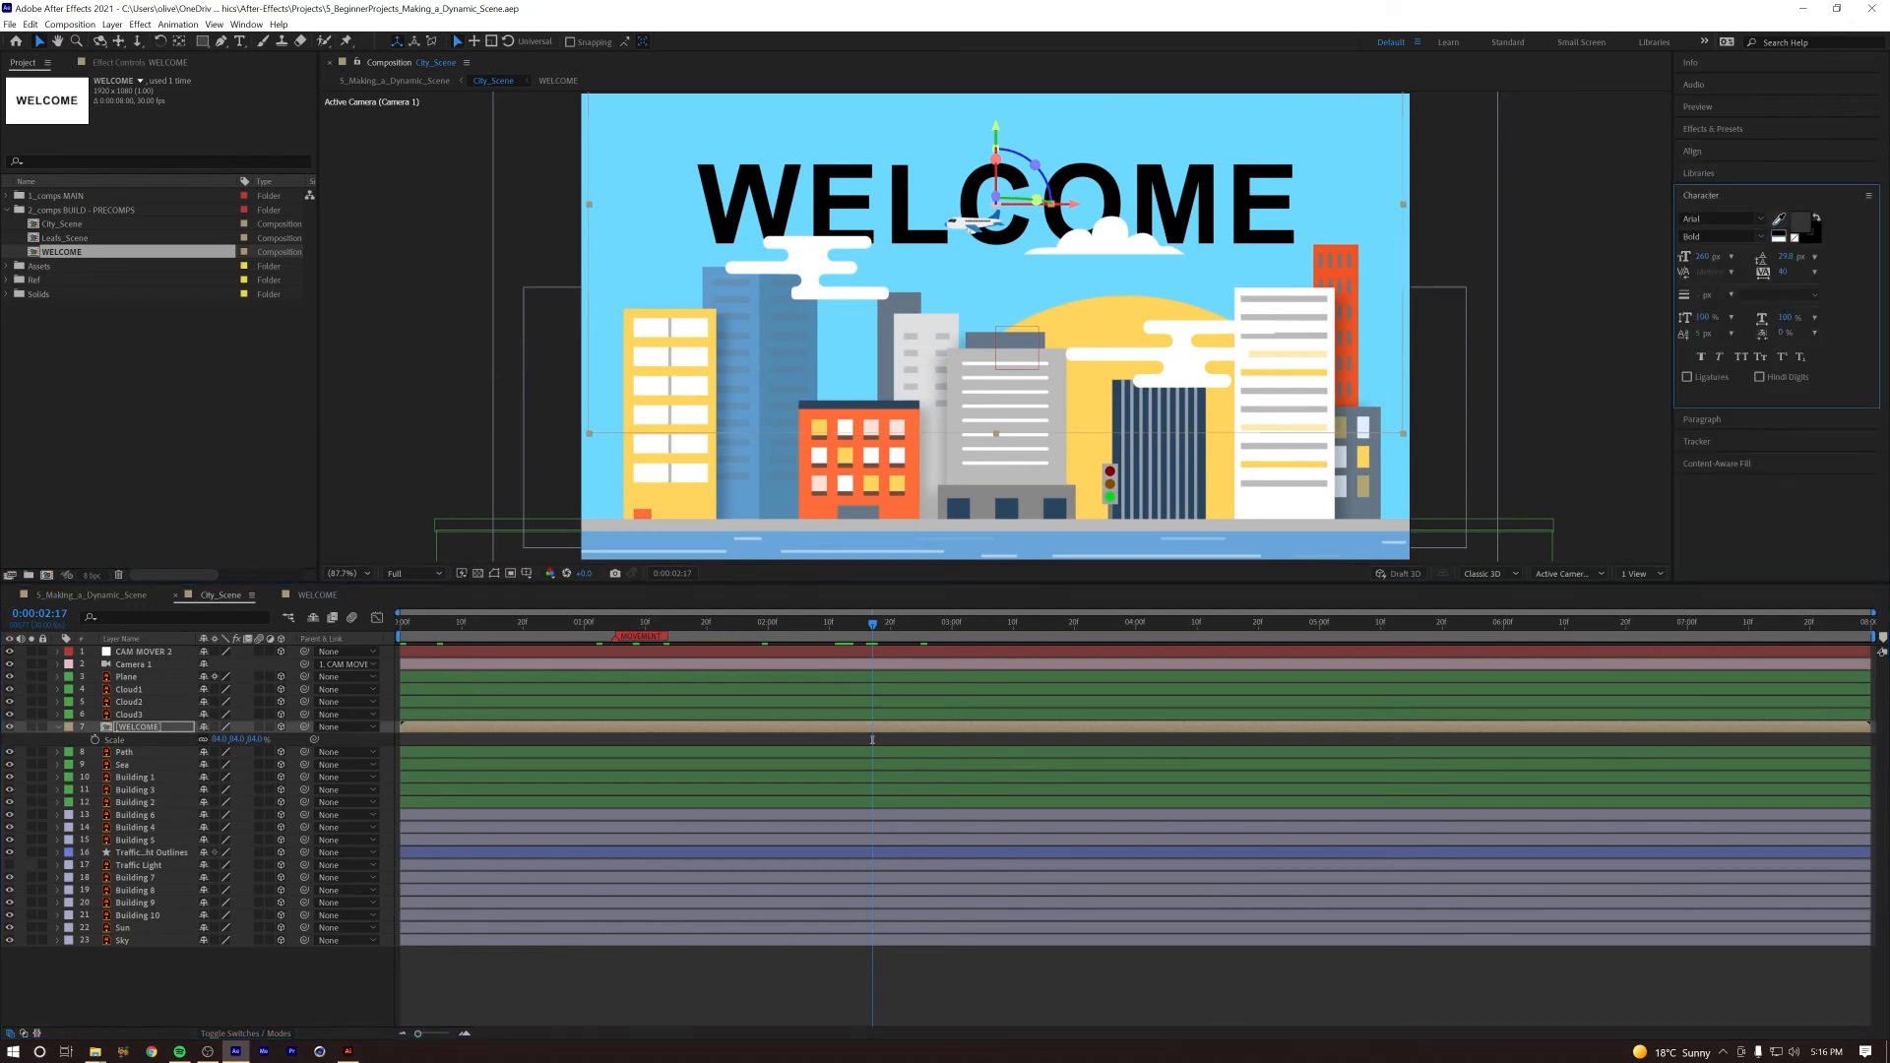
{"action": "left_click", "coordinate": [1801, 221]}
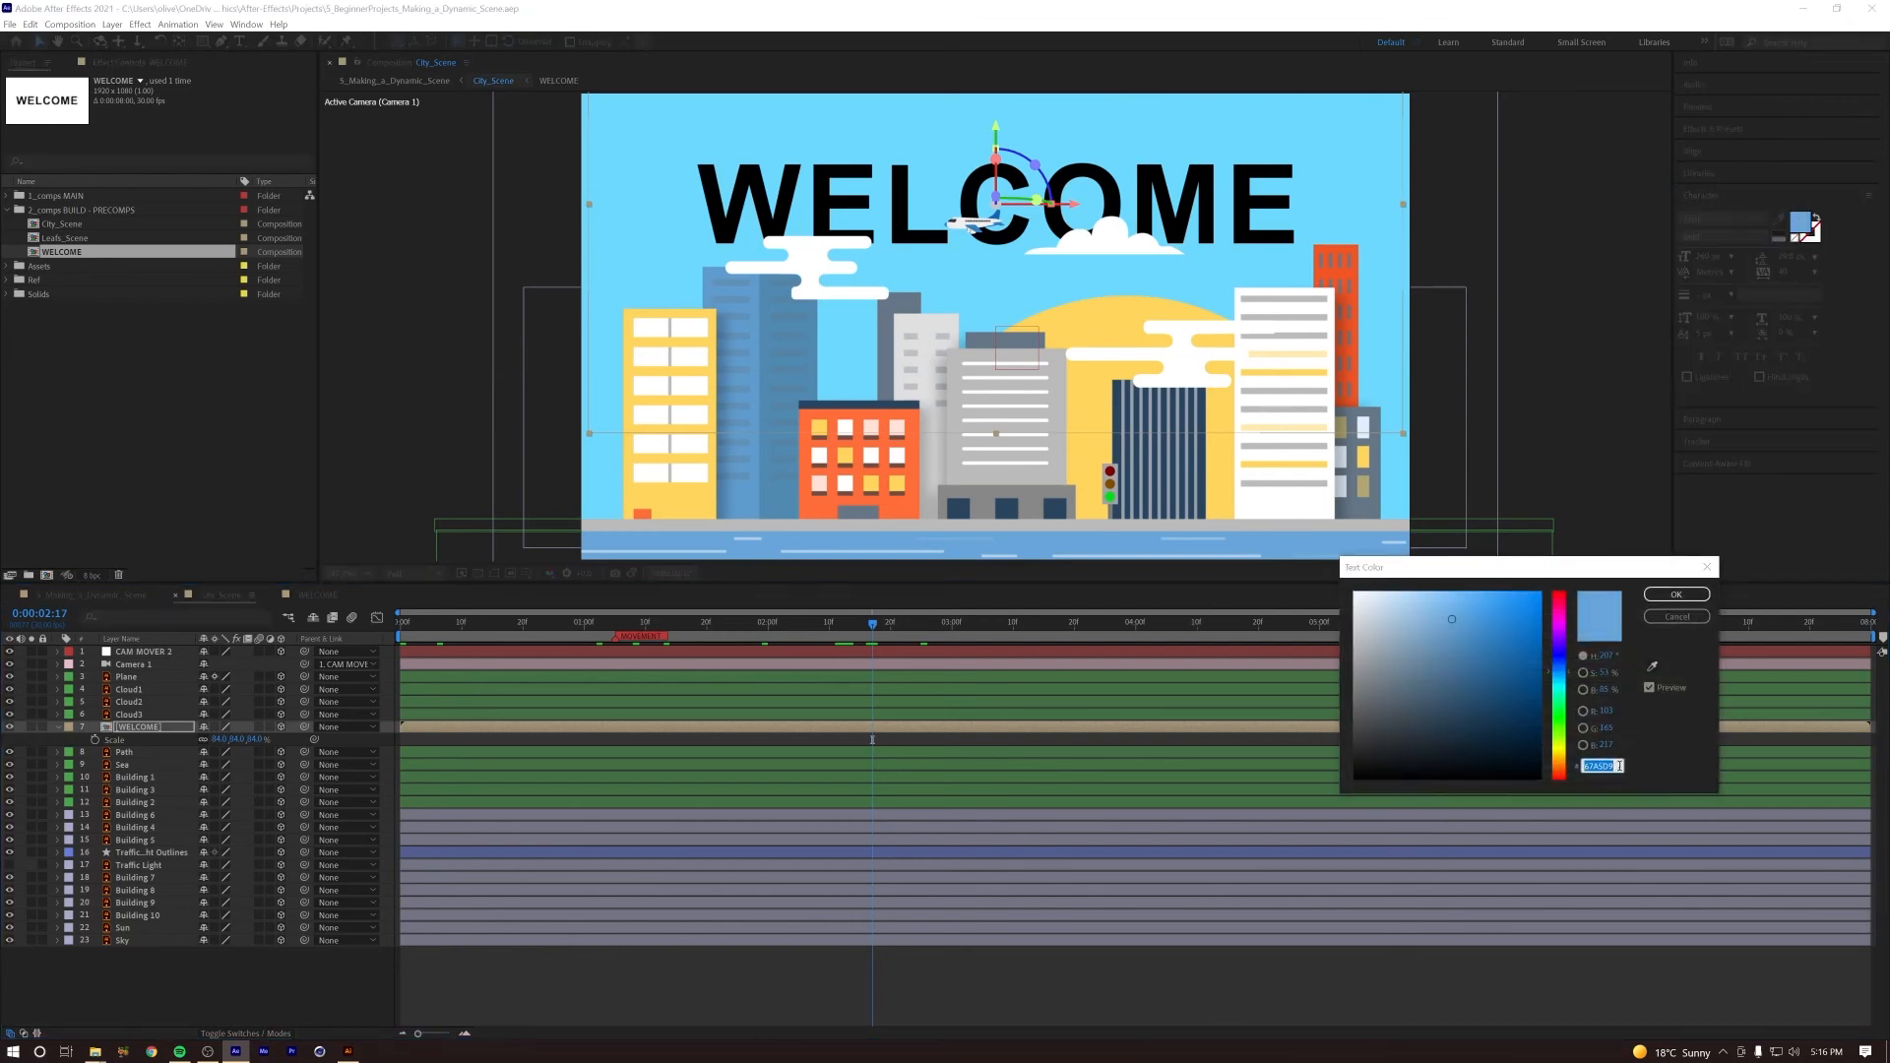
{"action": "left_click", "coordinate": [1682, 619]}
Step: Apply the copied blue hex code as the fill colour of the text layer inside the WELCOME composition
{"action": "left_click", "coordinate": [143, 728]}
{"action": "double_click", "coordinate": [143, 728]}
{"action": "left_click", "coordinate": [119, 654]}
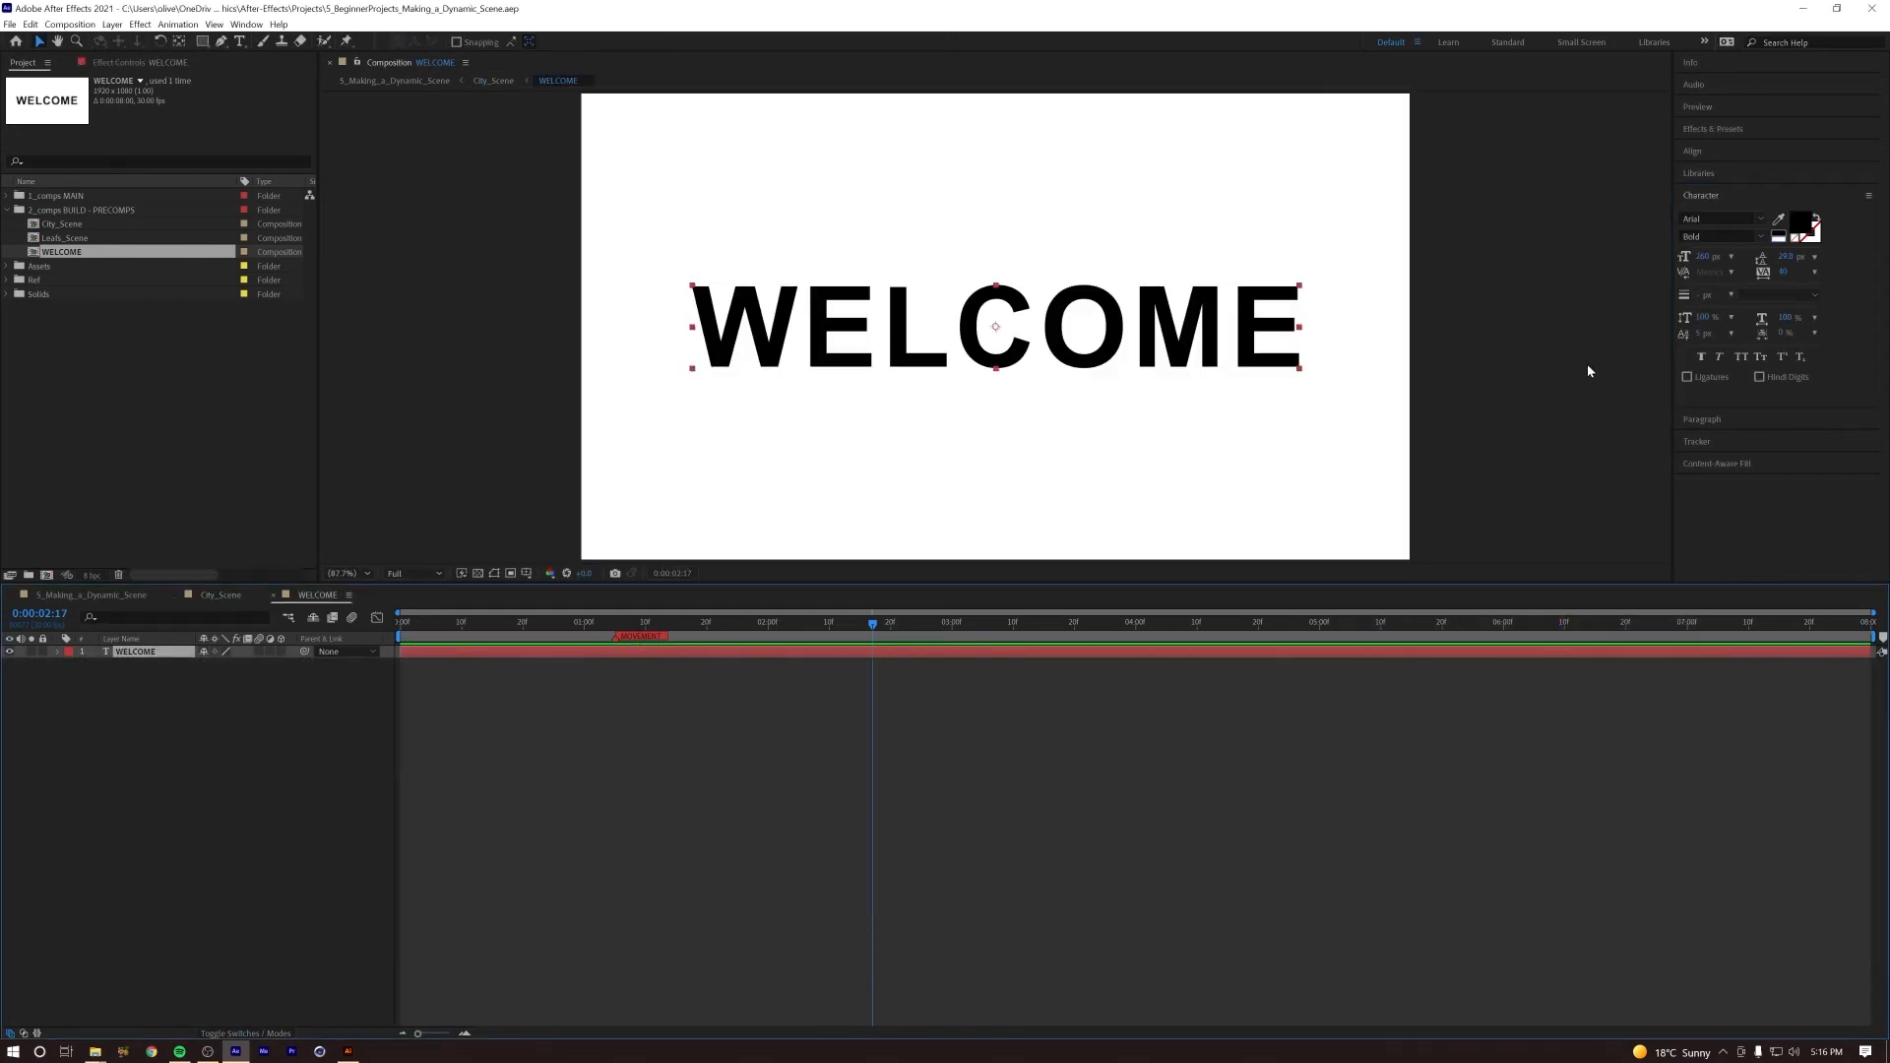
{"action": "left_click", "coordinate": [1800, 223]}
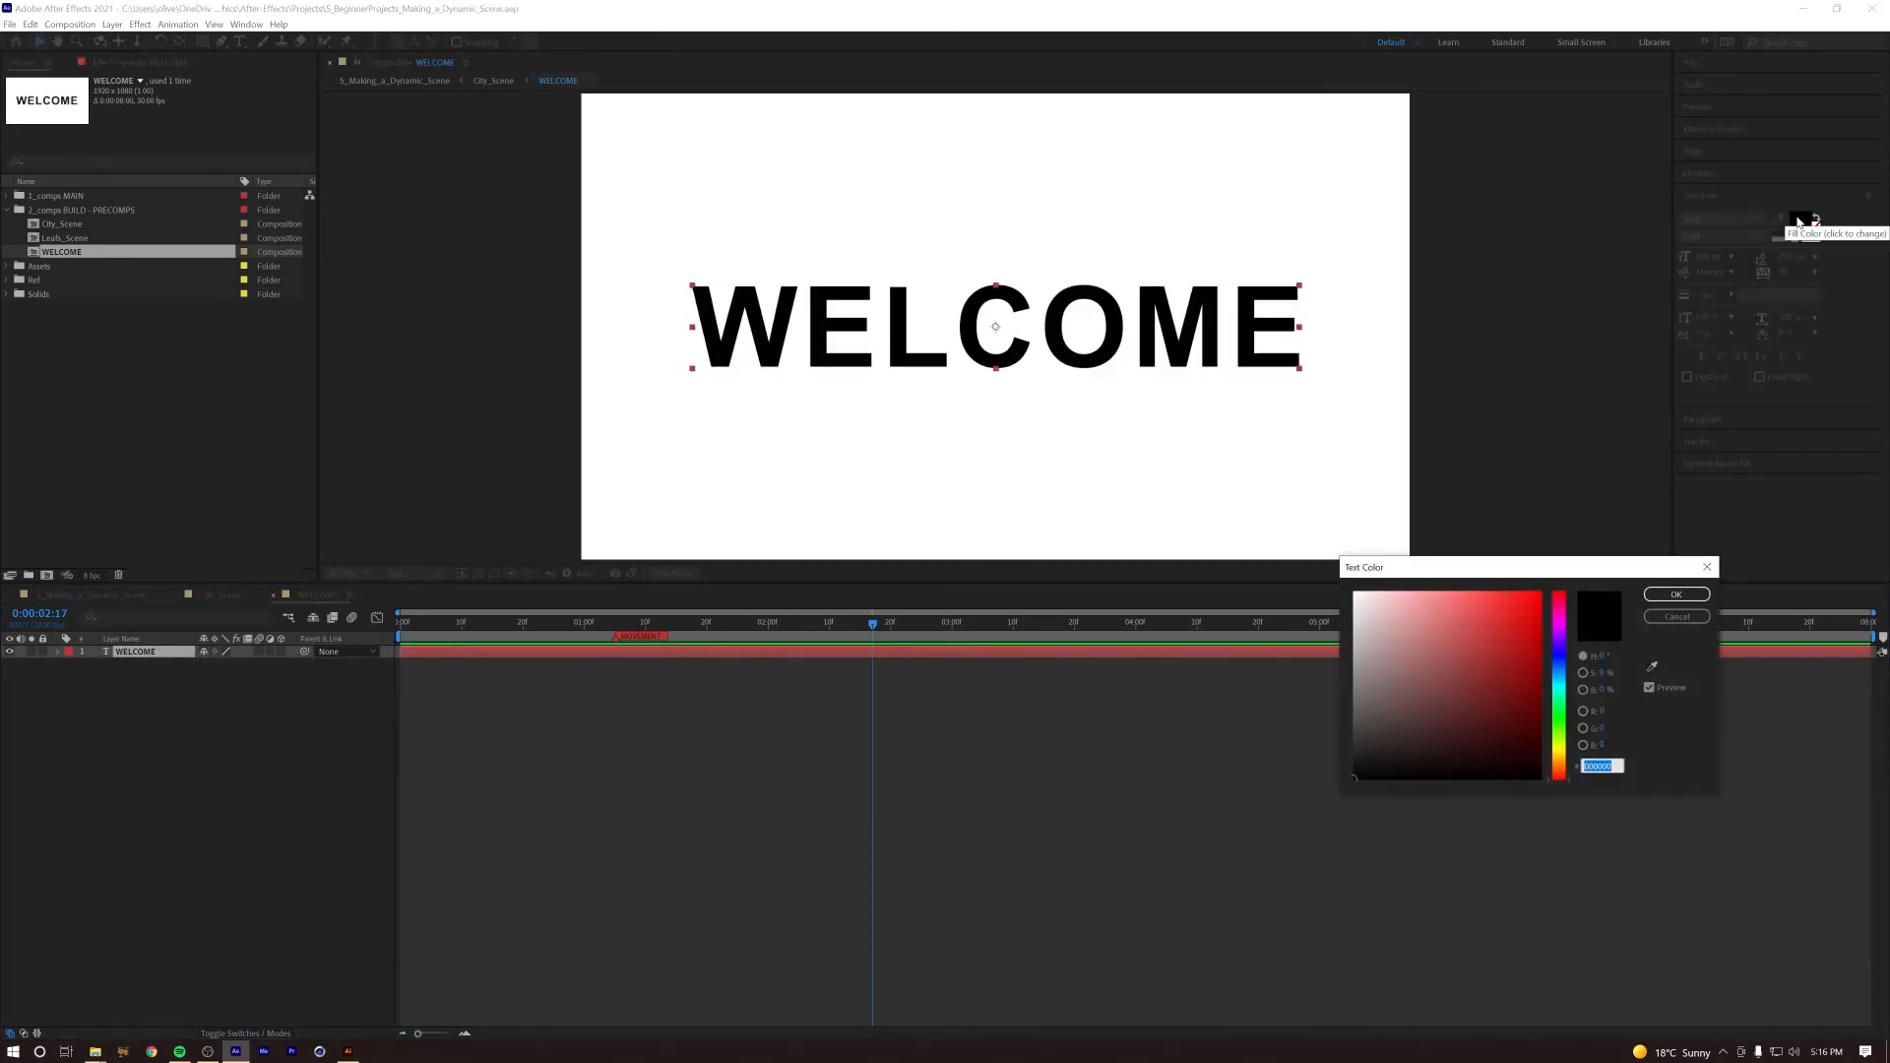
{"action": "key", "text": "ctrl+v"}
{"action": "left_click", "coordinate": [1677, 595]}
{"action": "left_click", "coordinate": [250, 731]}
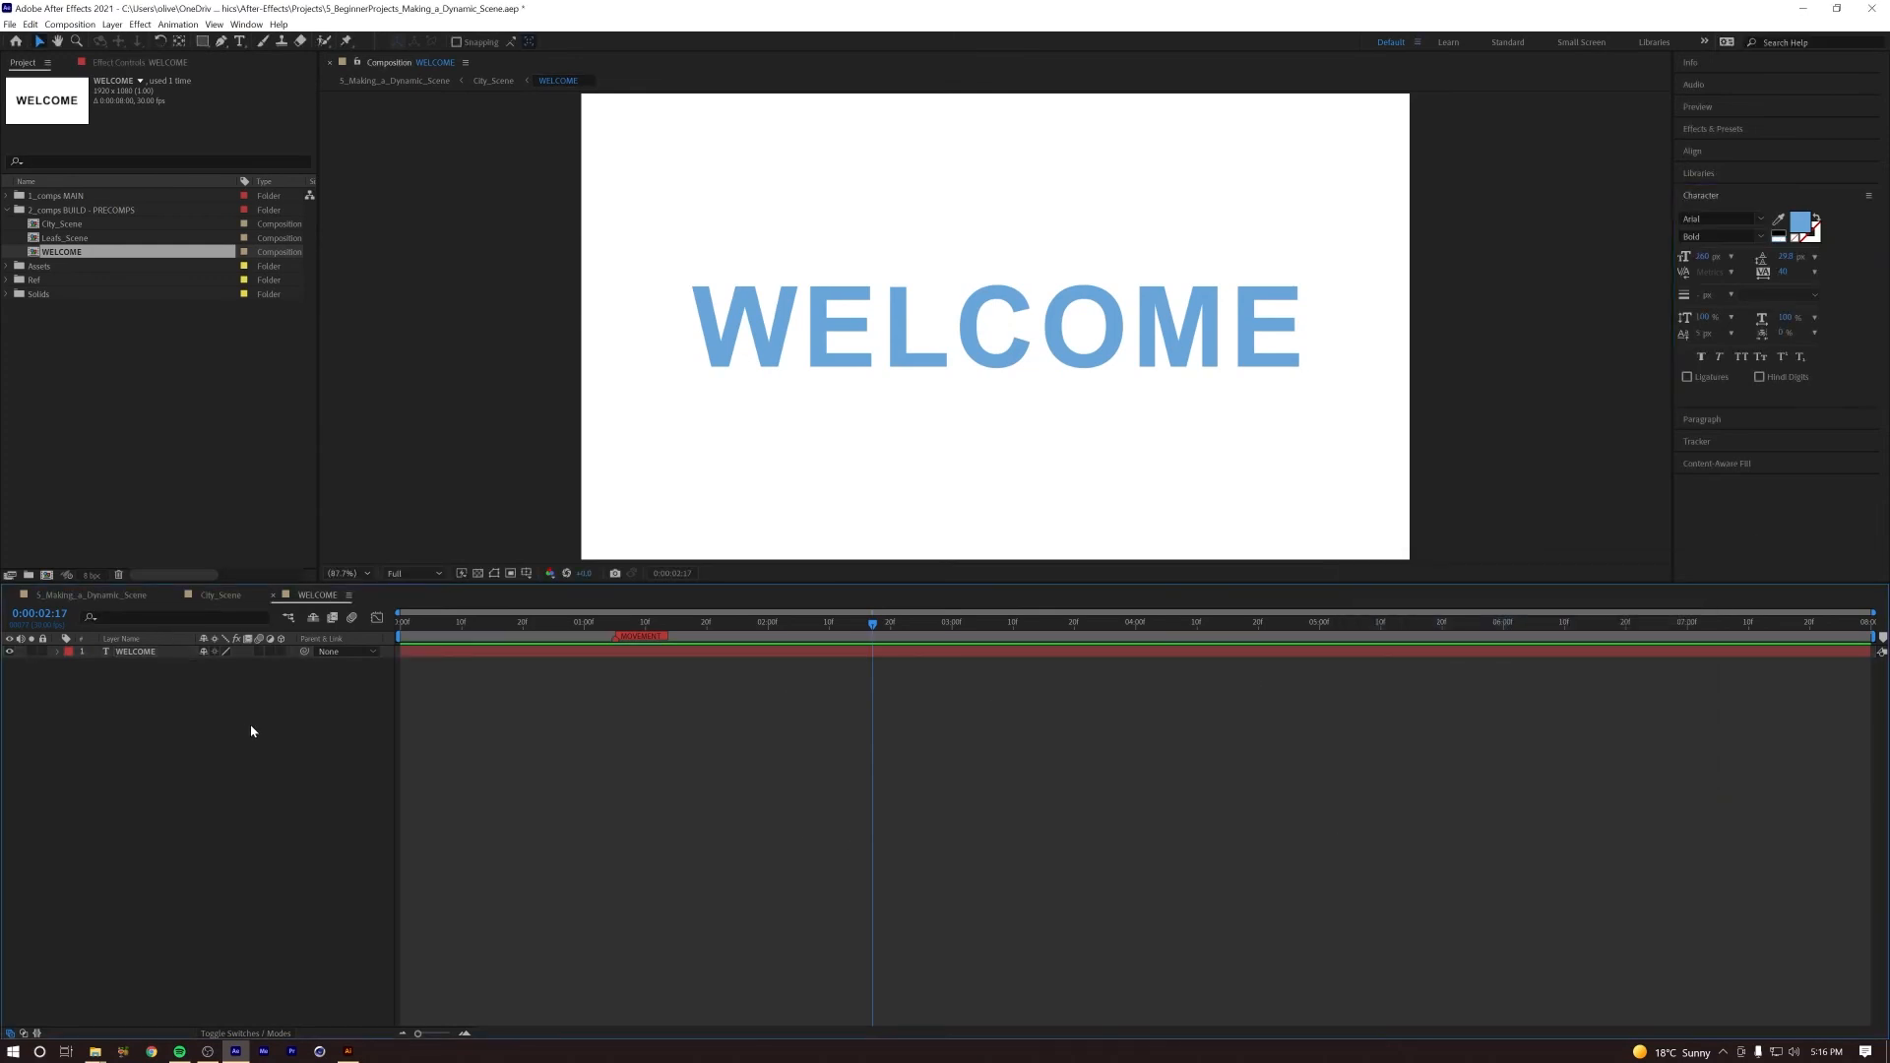
Step: Check the blue title against the skyline in City_Scene and reopen the WELCOME composition
{"action": "key", "text": "Tab"}
{"action": "left_click", "coordinate": [186, 734]}
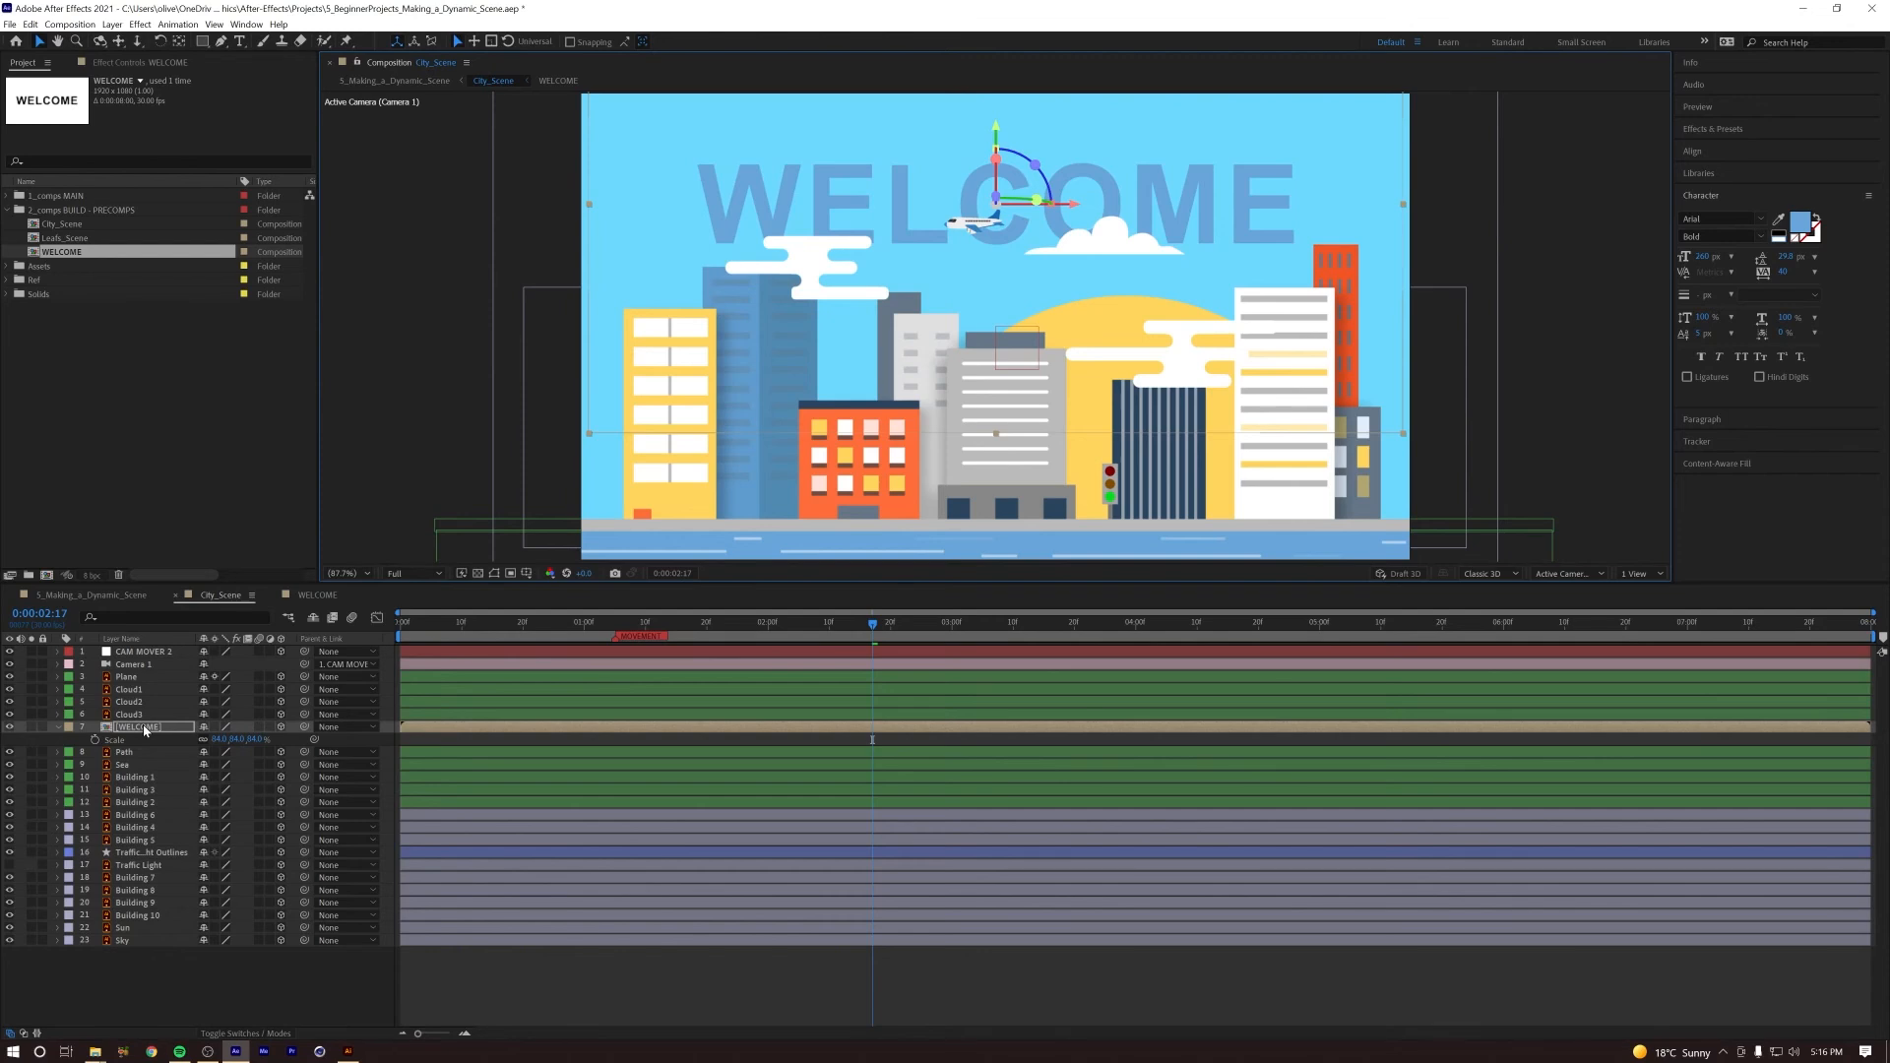
{"action": "double_click", "coordinate": [145, 730]}
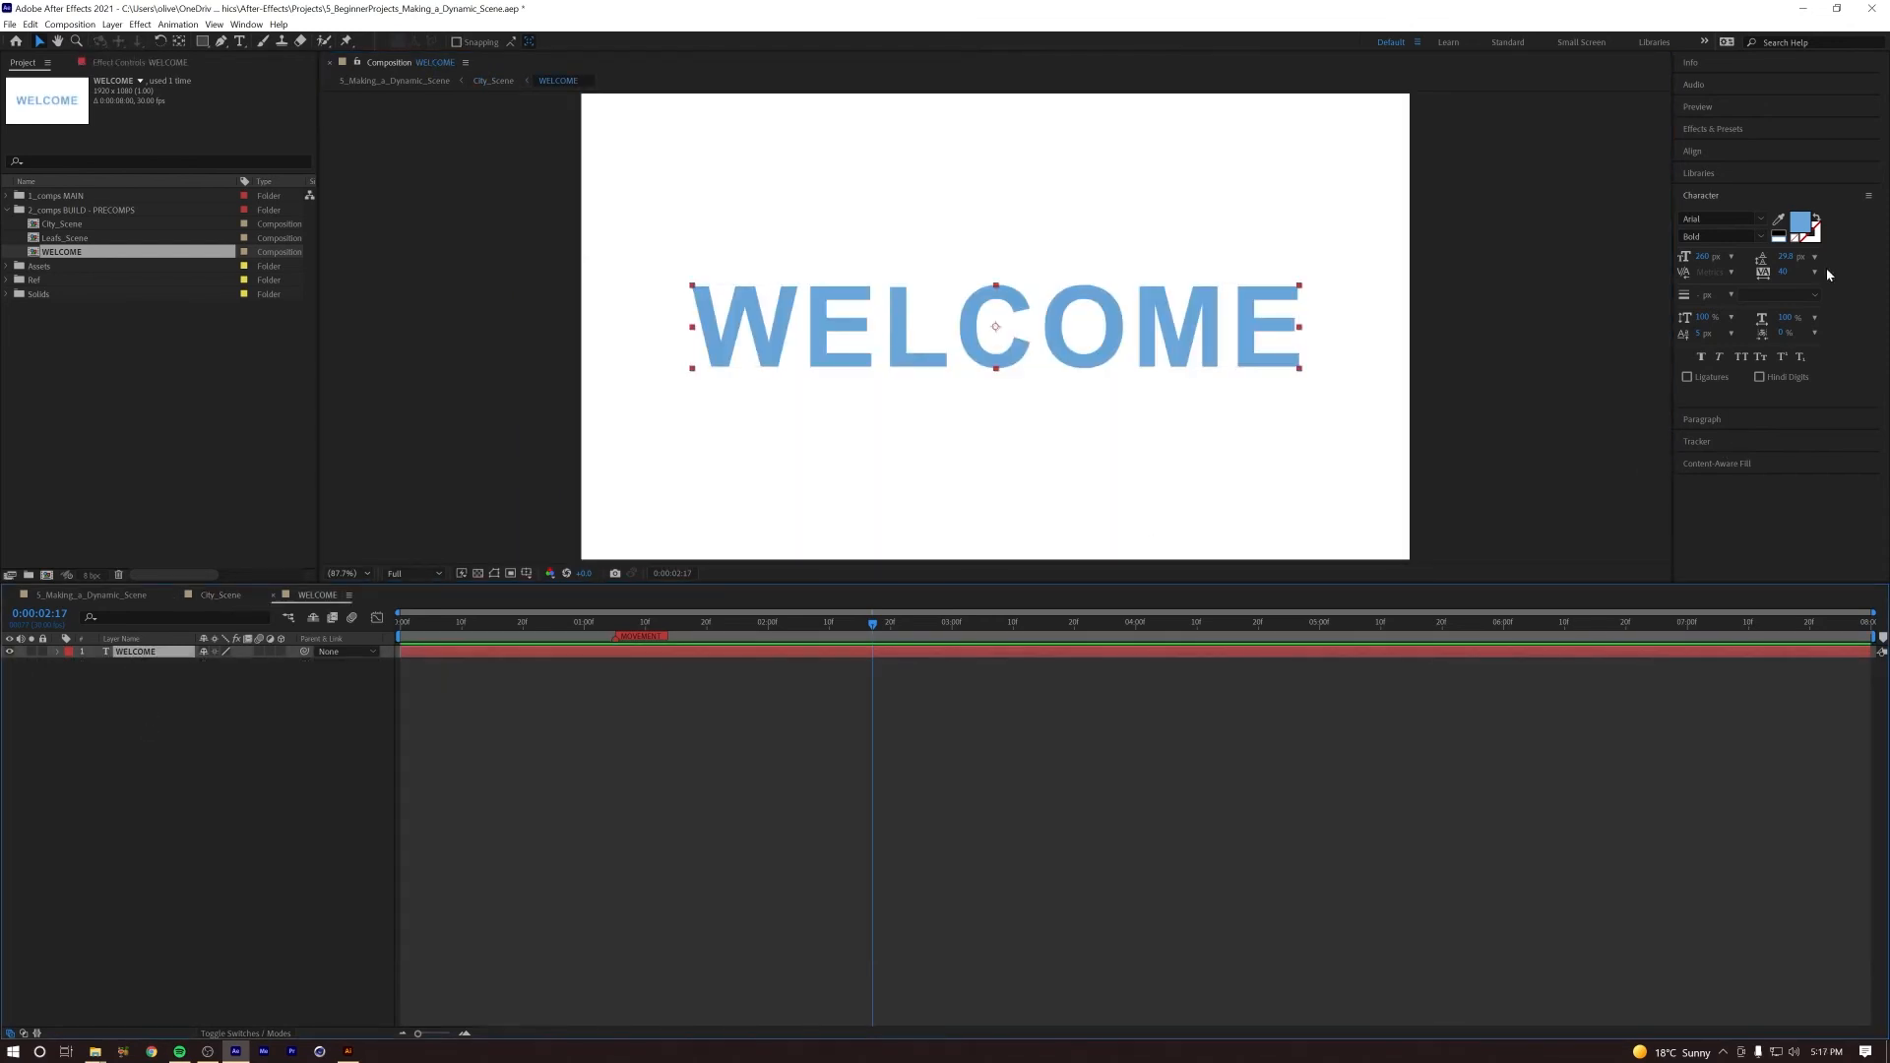
Step: Darken the WELCOME text fill to the blue 4C86B7
{"action": "left_click", "coordinate": [1799, 222]}
{"action": "left_click_drag", "start_coordinate": [1454, 620], "coordinate": [1464, 644]}
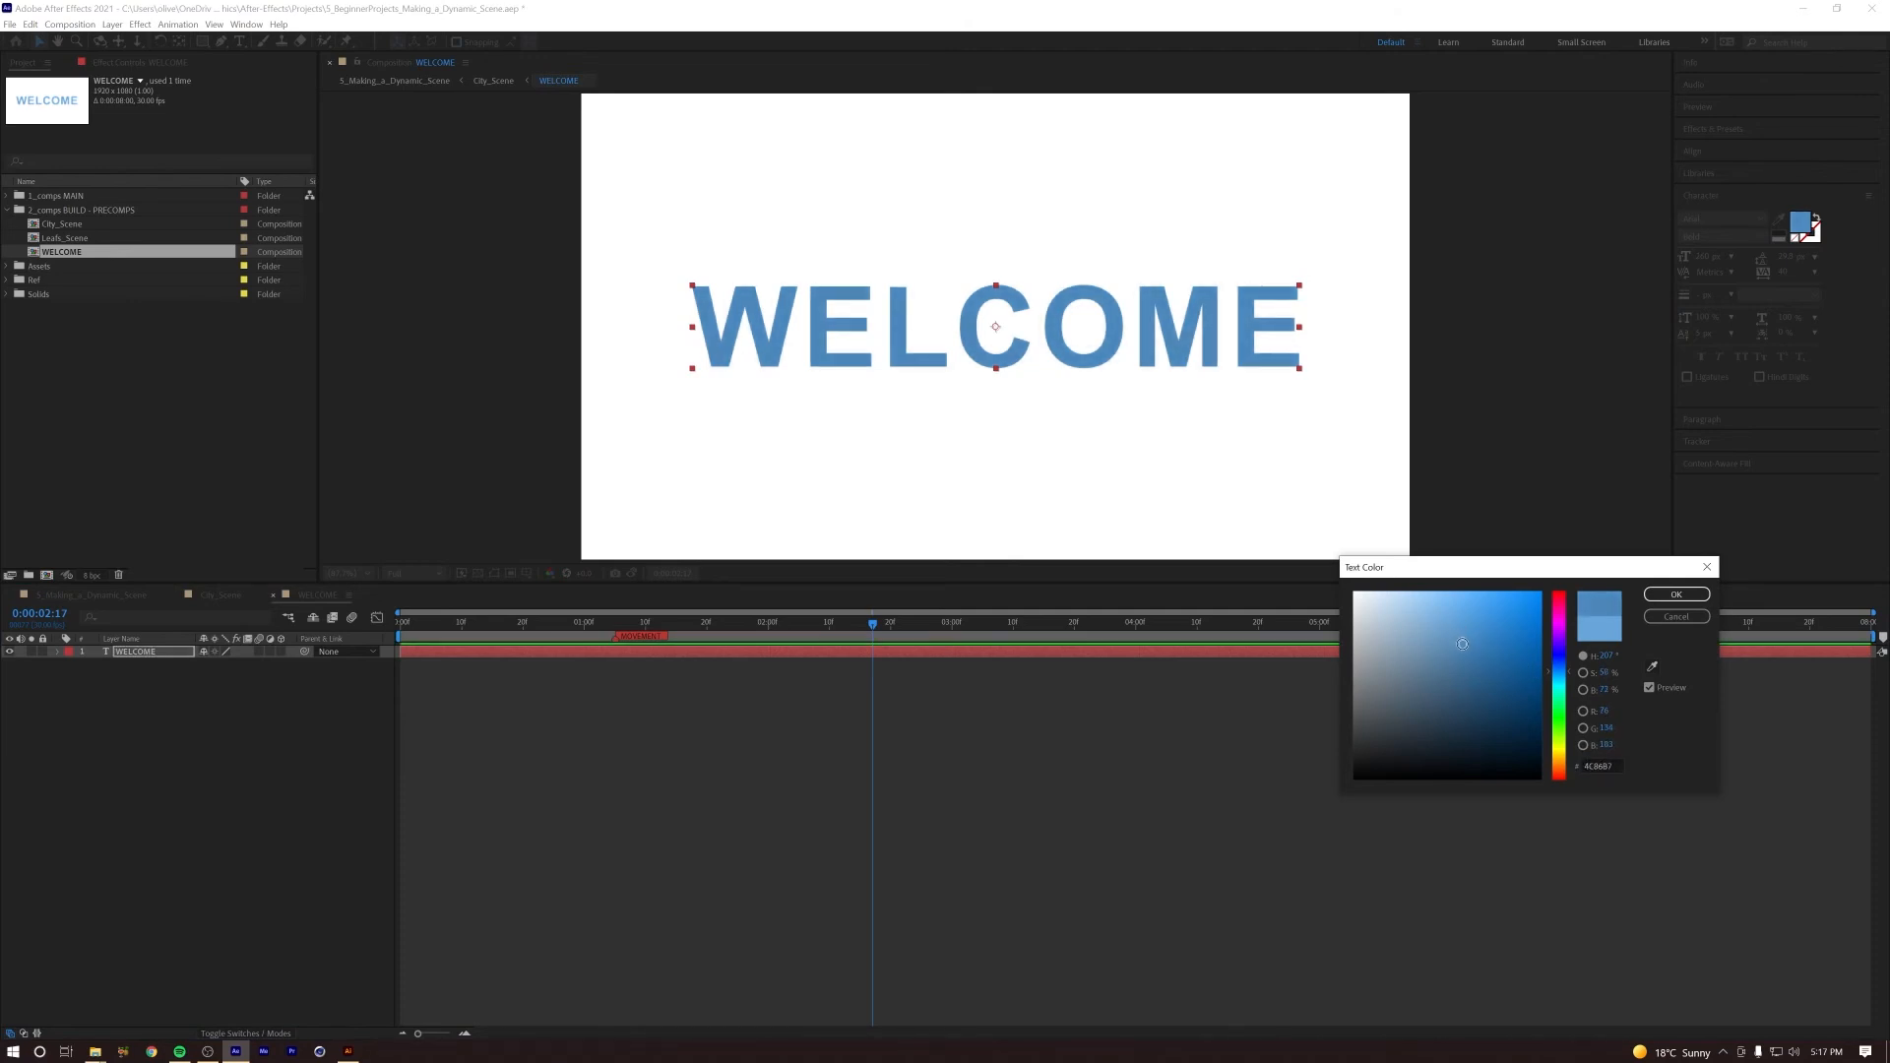
{"action": "left_click", "coordinate": [1663, 596]}
Step: Check the darker title against the skyline in City_Scene and return to the WELCOME composition
{"action": "left_click", "coordinate": [264, 783]}
{"action": "key", "text": "Tab"}
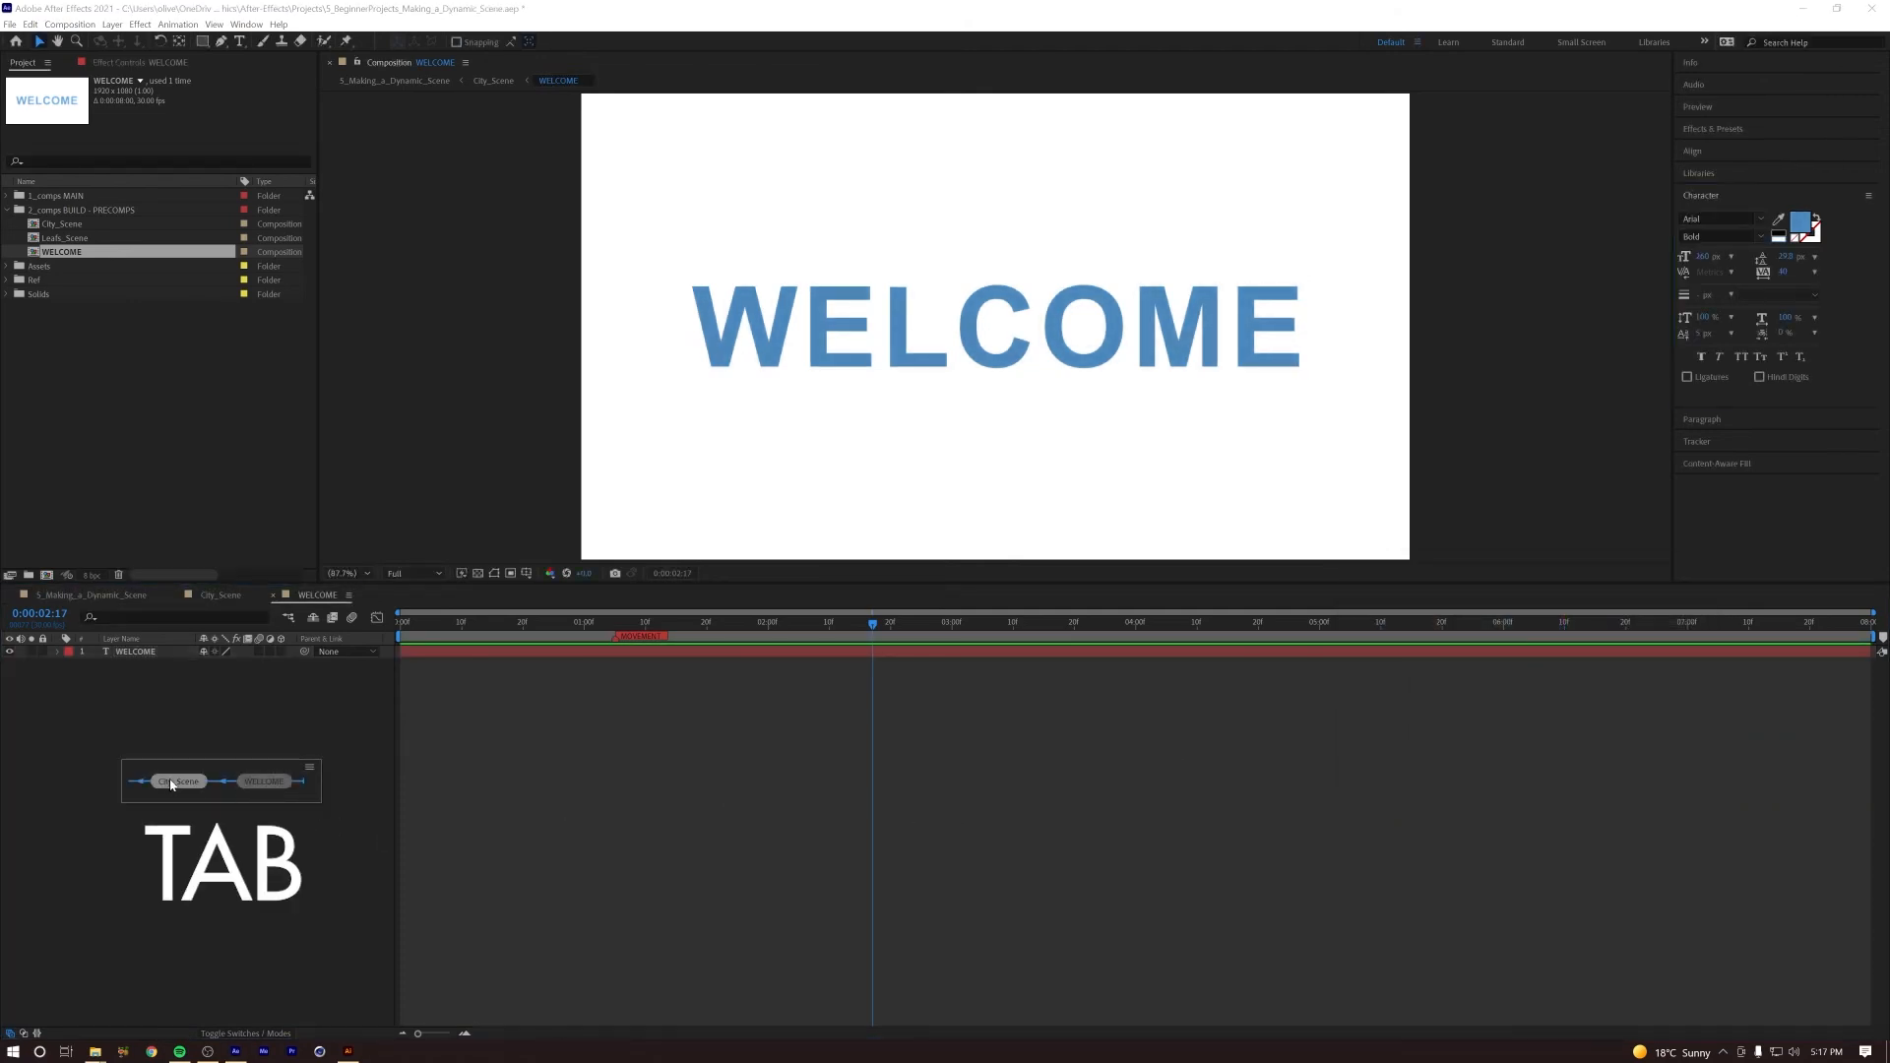
{"action": "left_click", "coordinate": [172, 785]}
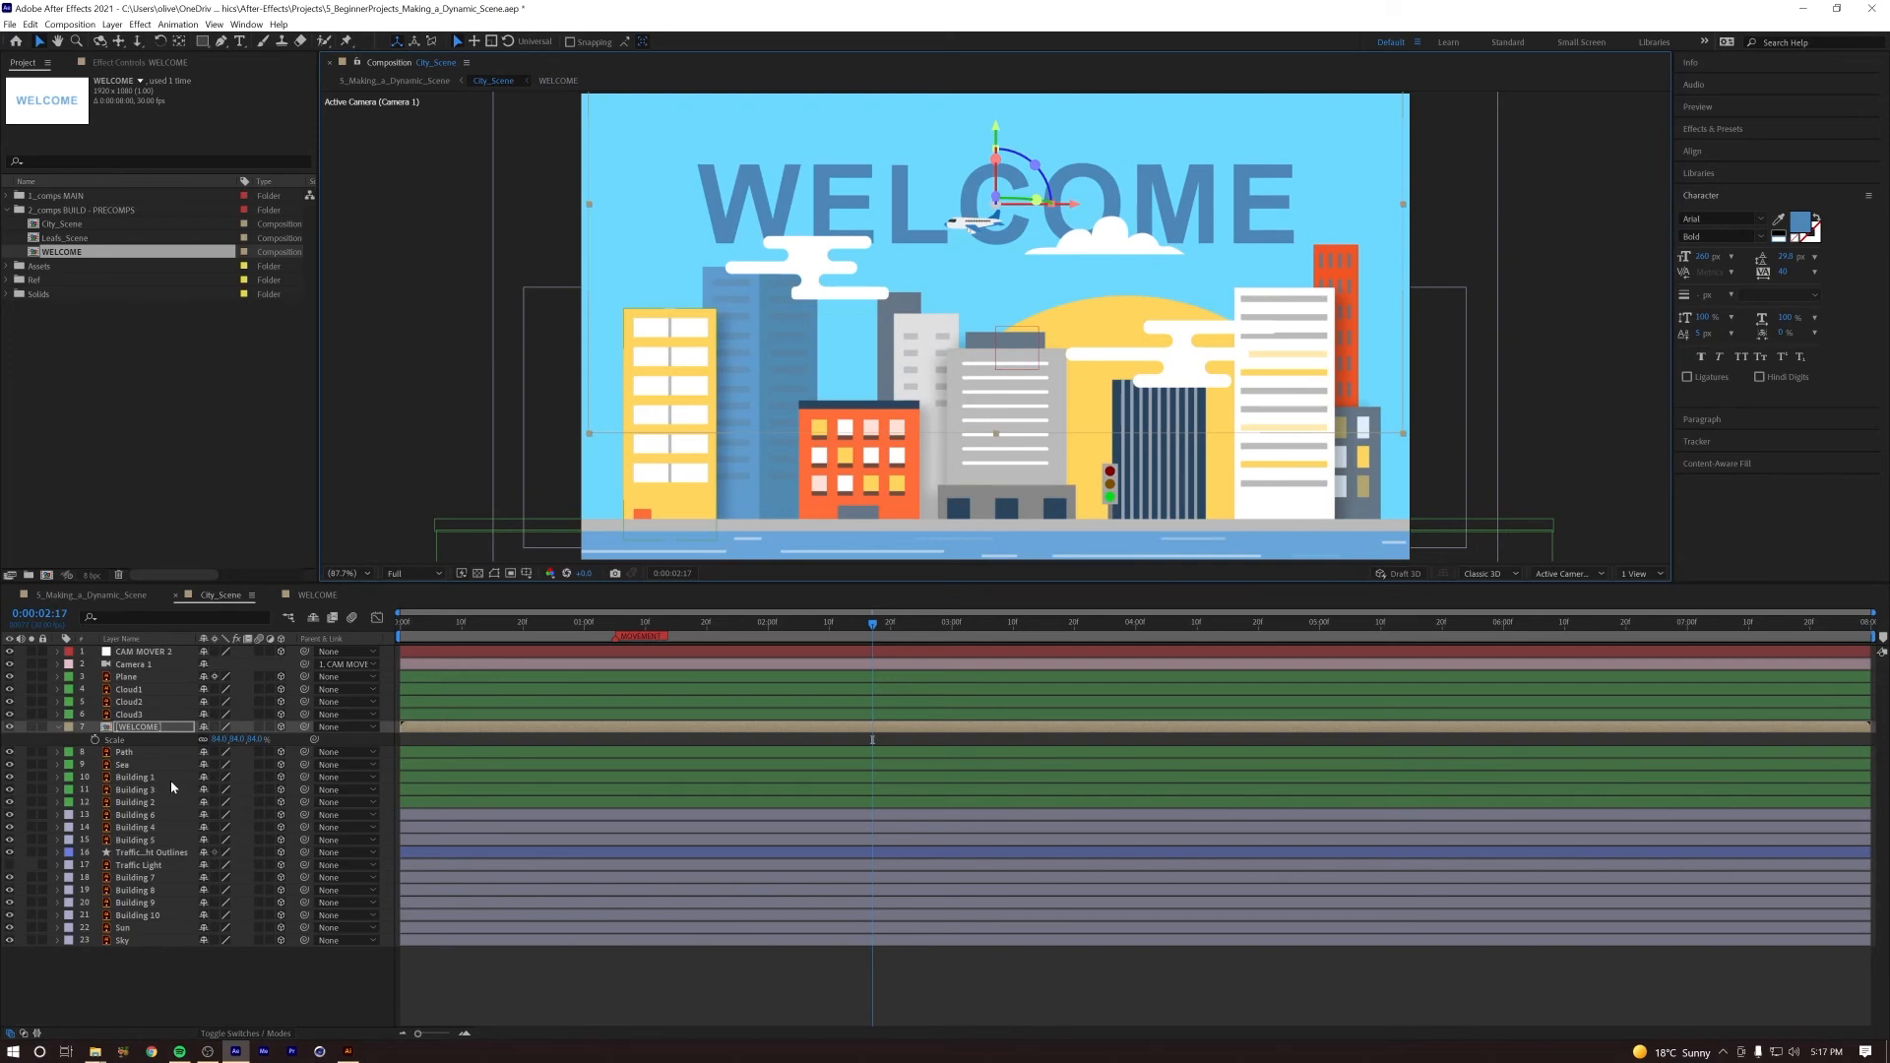
{"action": "double_click", "coordinate": [145, 727]}
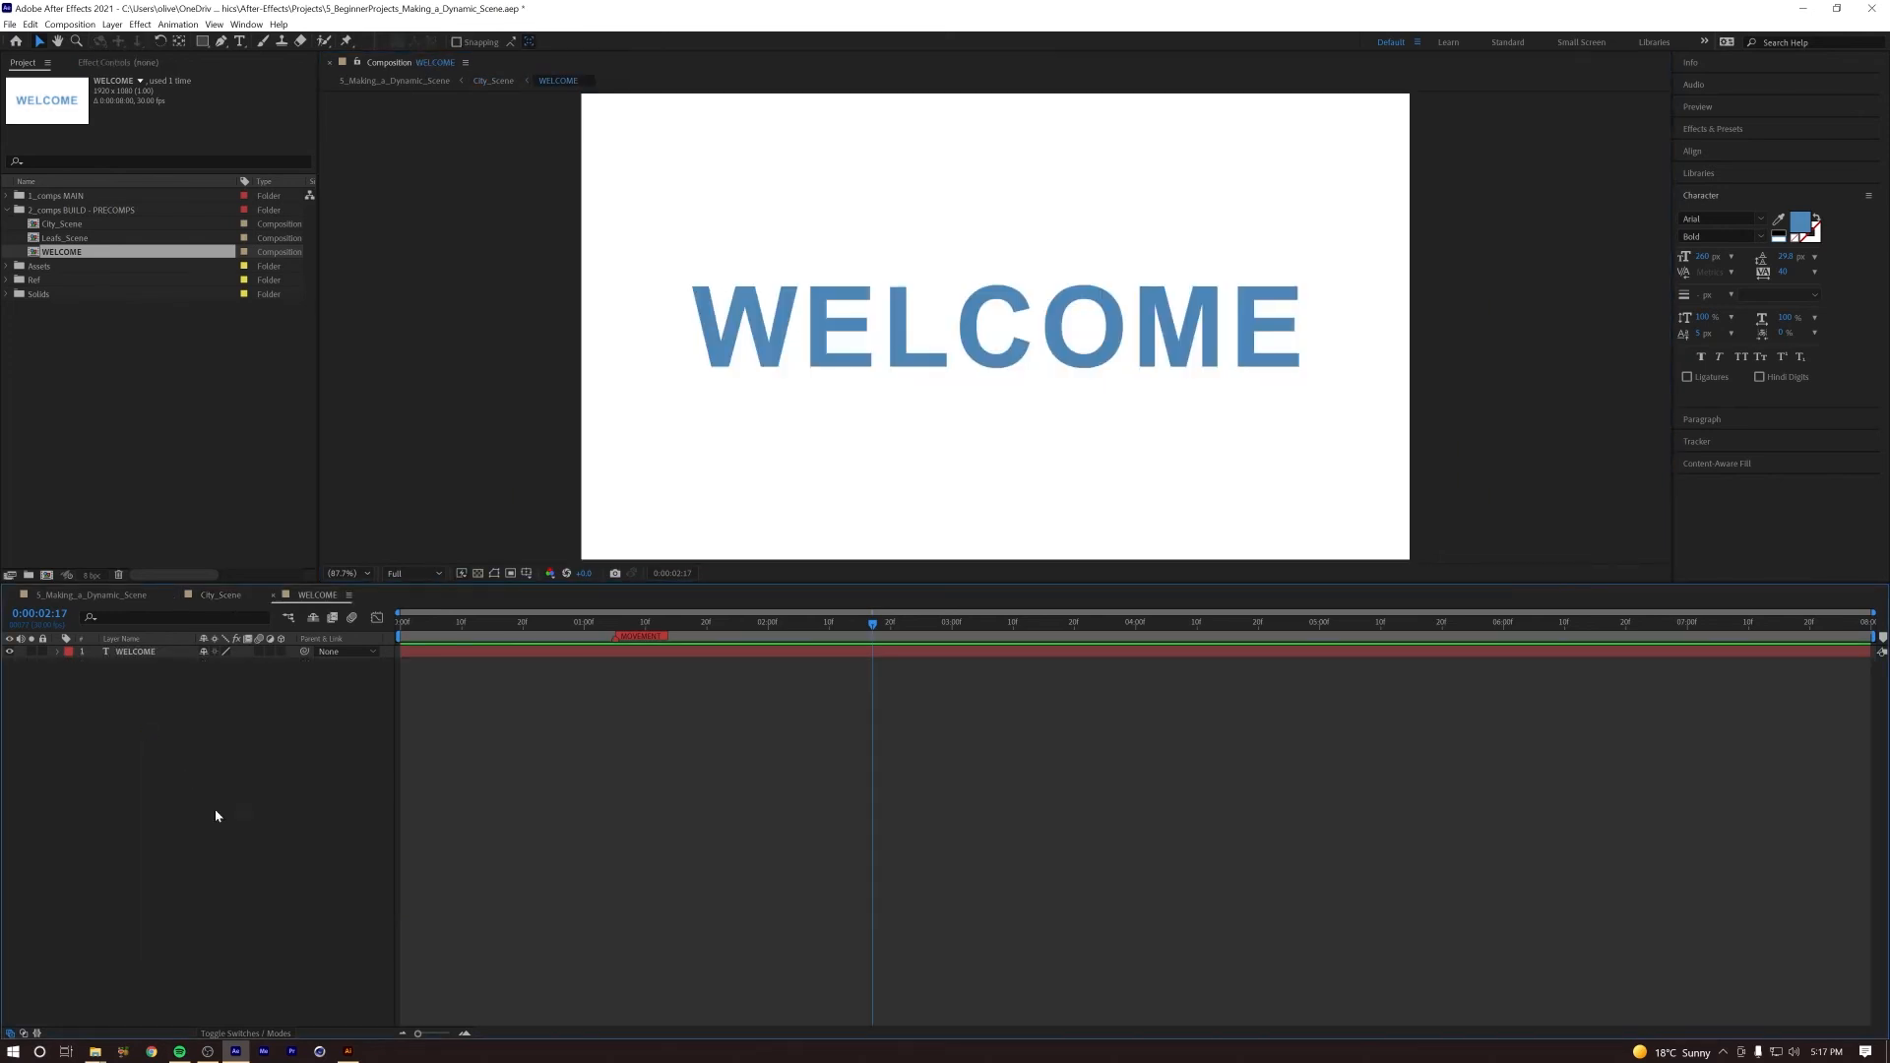
Step: Return to the start of the timeline, duplicate the WELCOME text layer and hide the original
{"action": "left_click_drag", "start_coordinate": [495, 624], "coordinate": [390, 627]}
{"action": "left_click", "coordinate": [138, 652]}
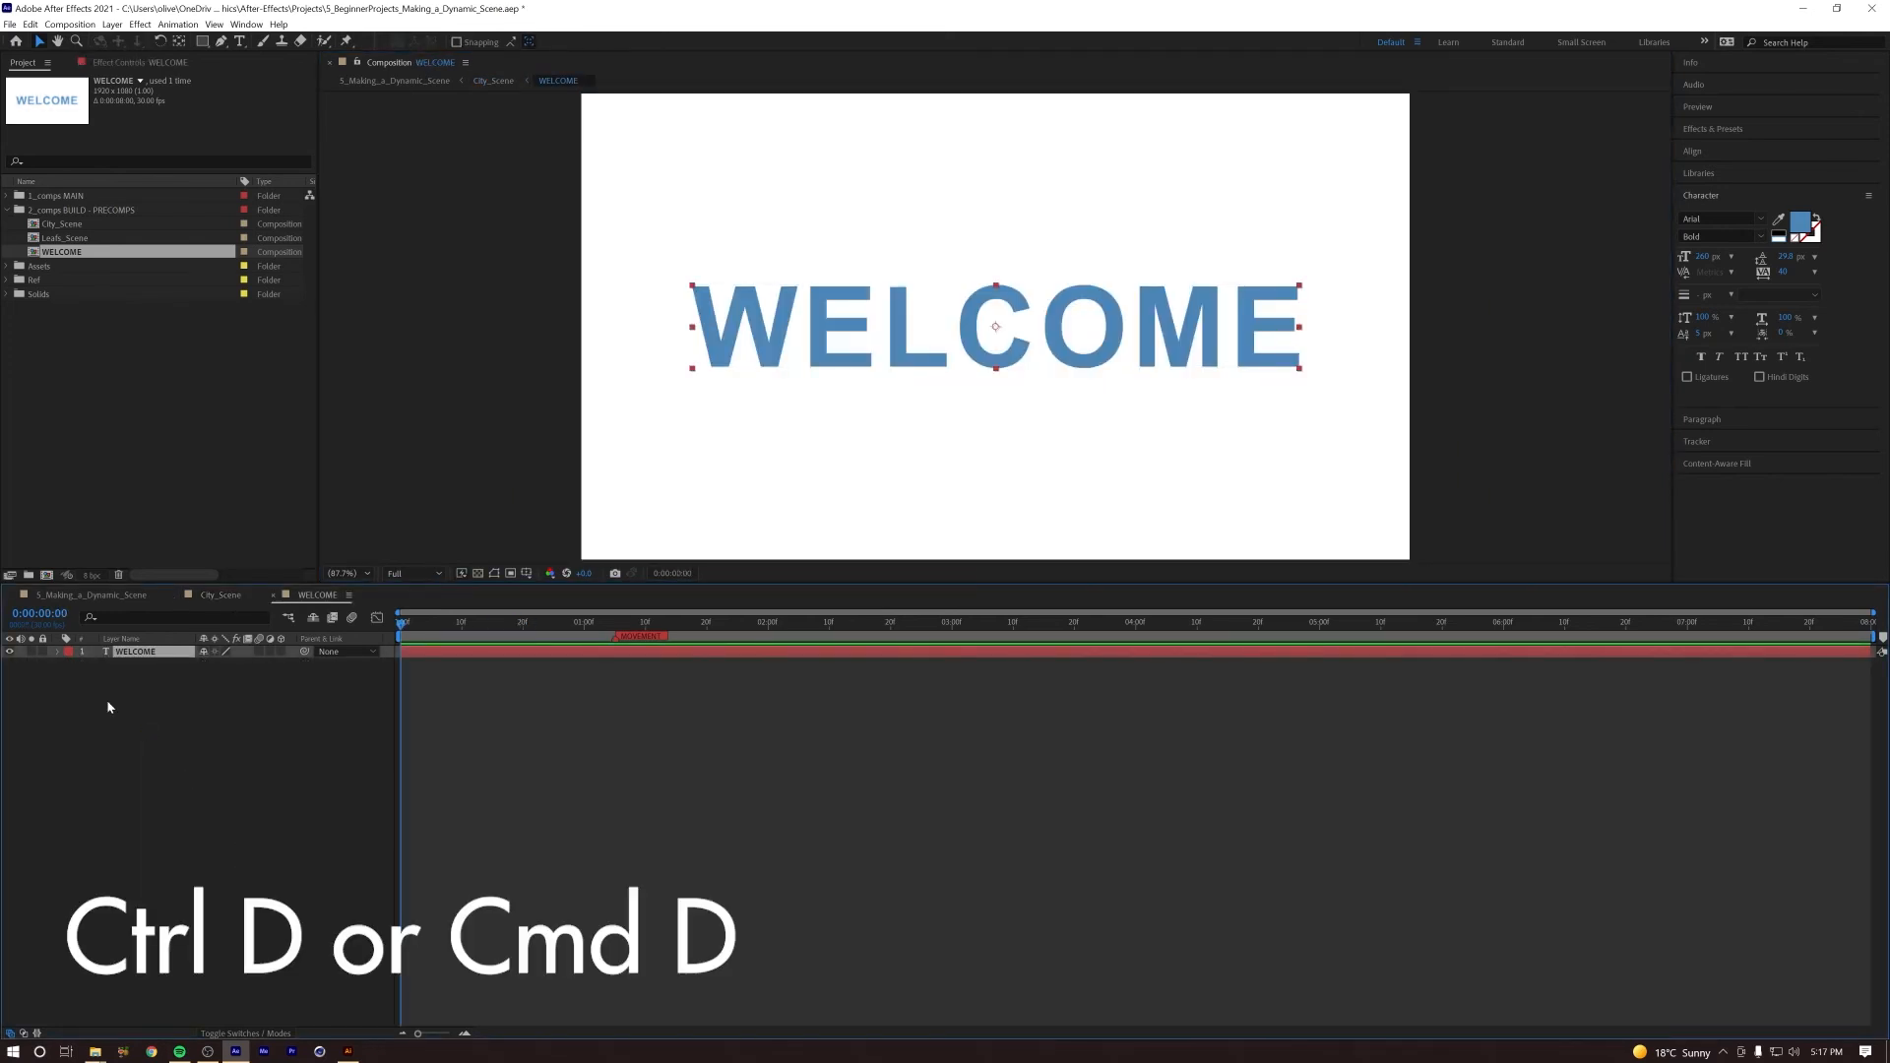
{"action": "key", "text": "ctrl+d"}
{"action": "left_click", "coordinate": [10, 665]}
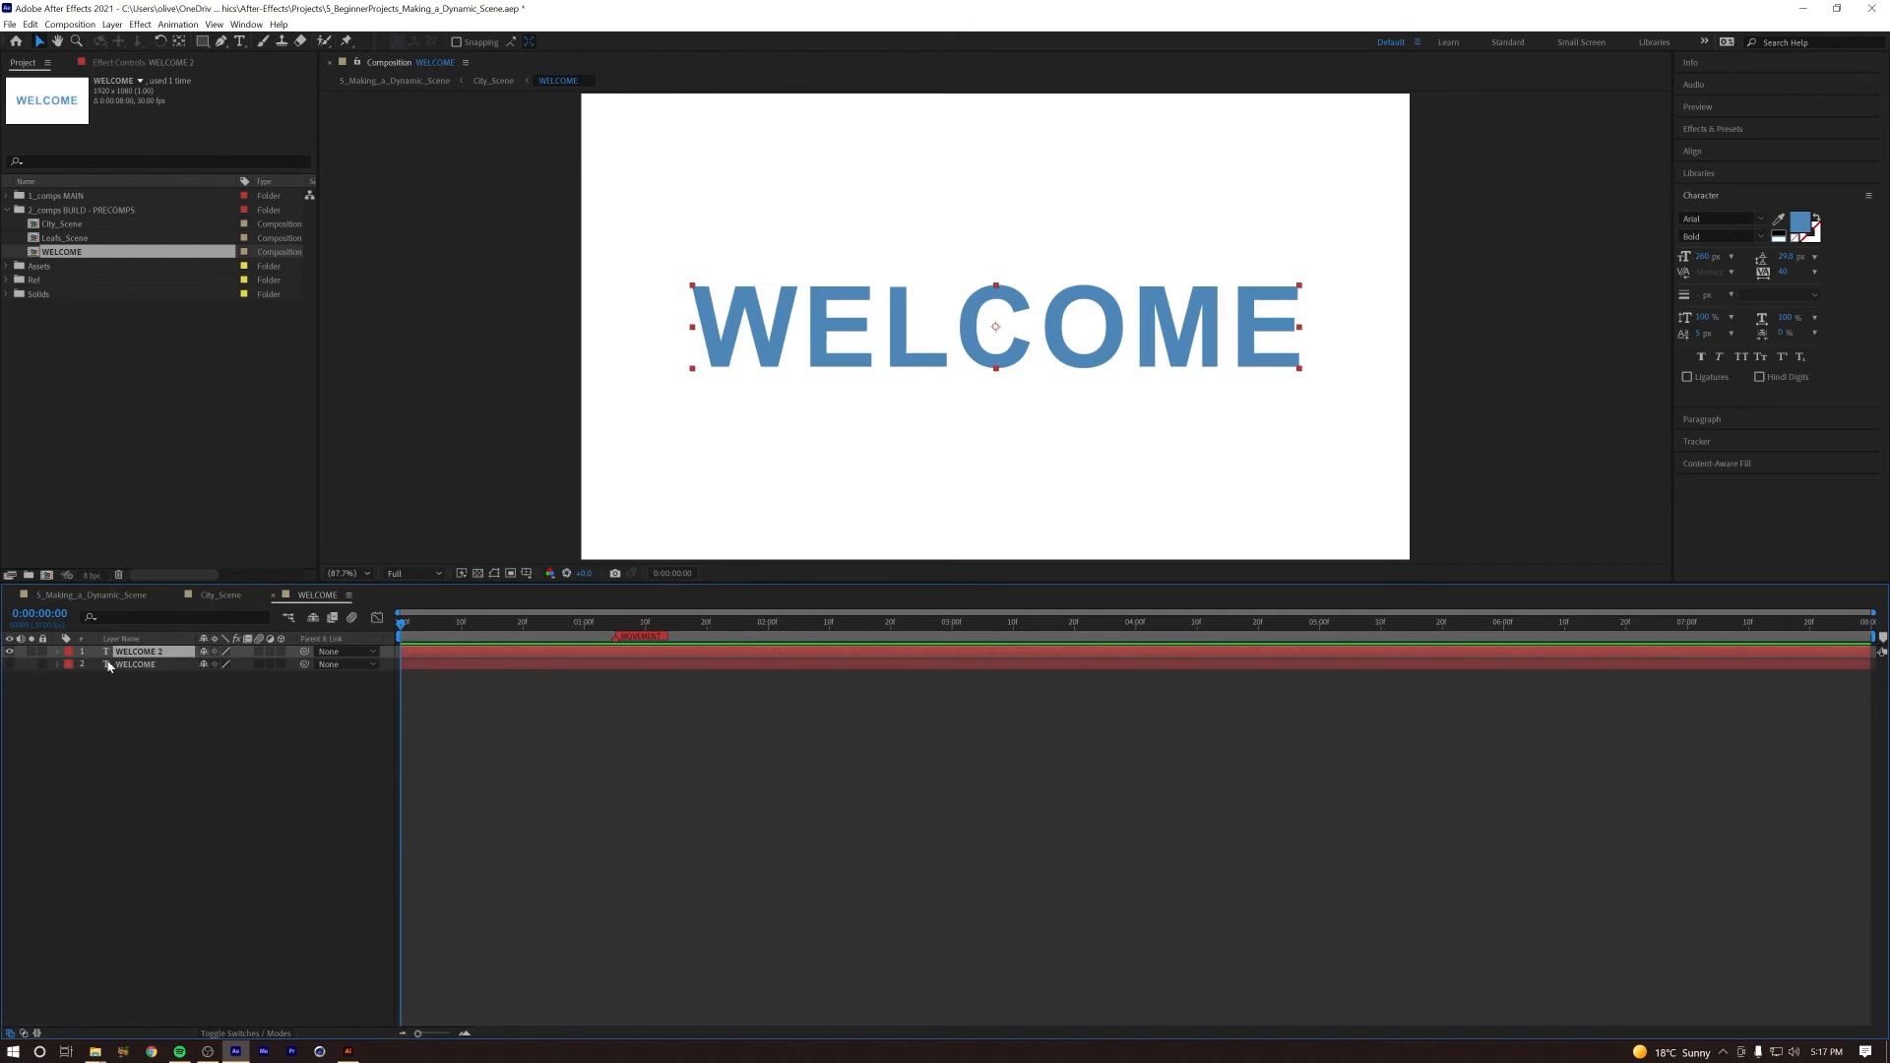
Step: Turn the duplicate text into an outline with no fill and a 6 px white stroke
{"action": "left_click", "coordinate": [1818, 220]}
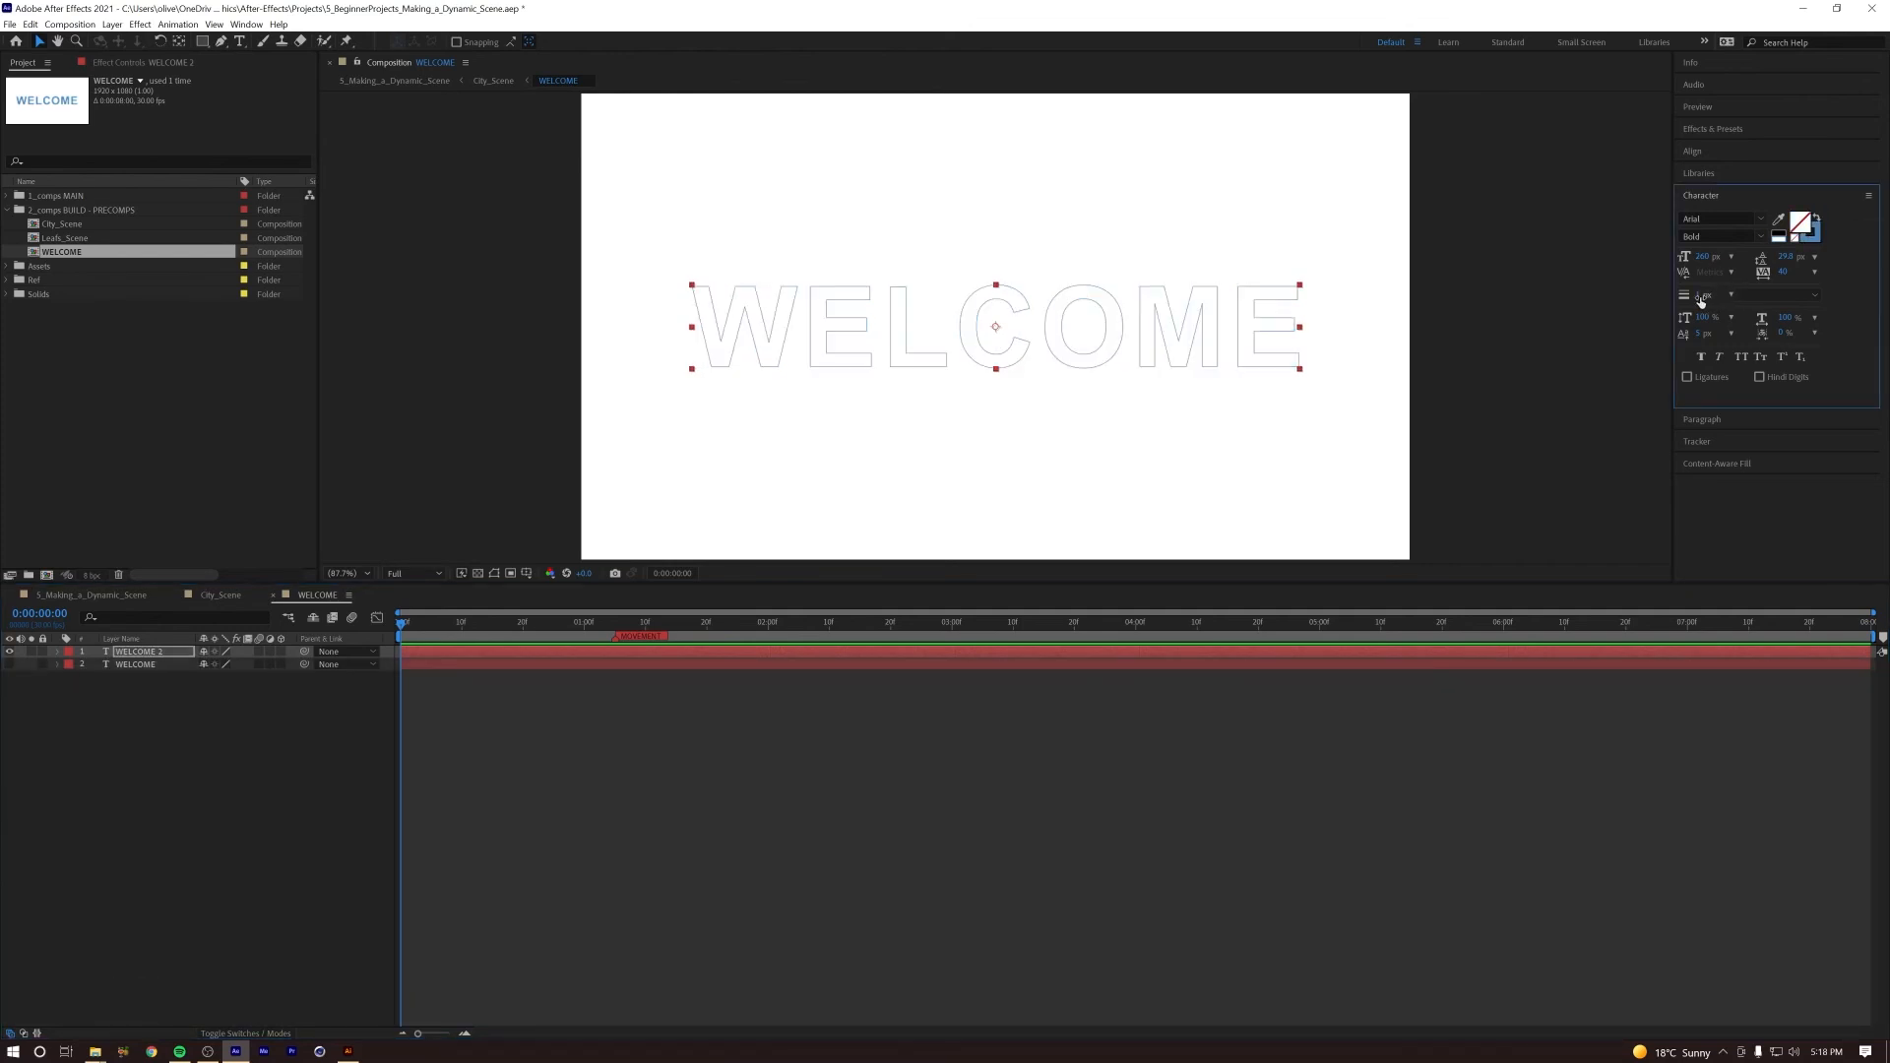
{"action": "left_click_drag", "start_coordinate": [1702, 295], "coordinate": [1706, 295]}
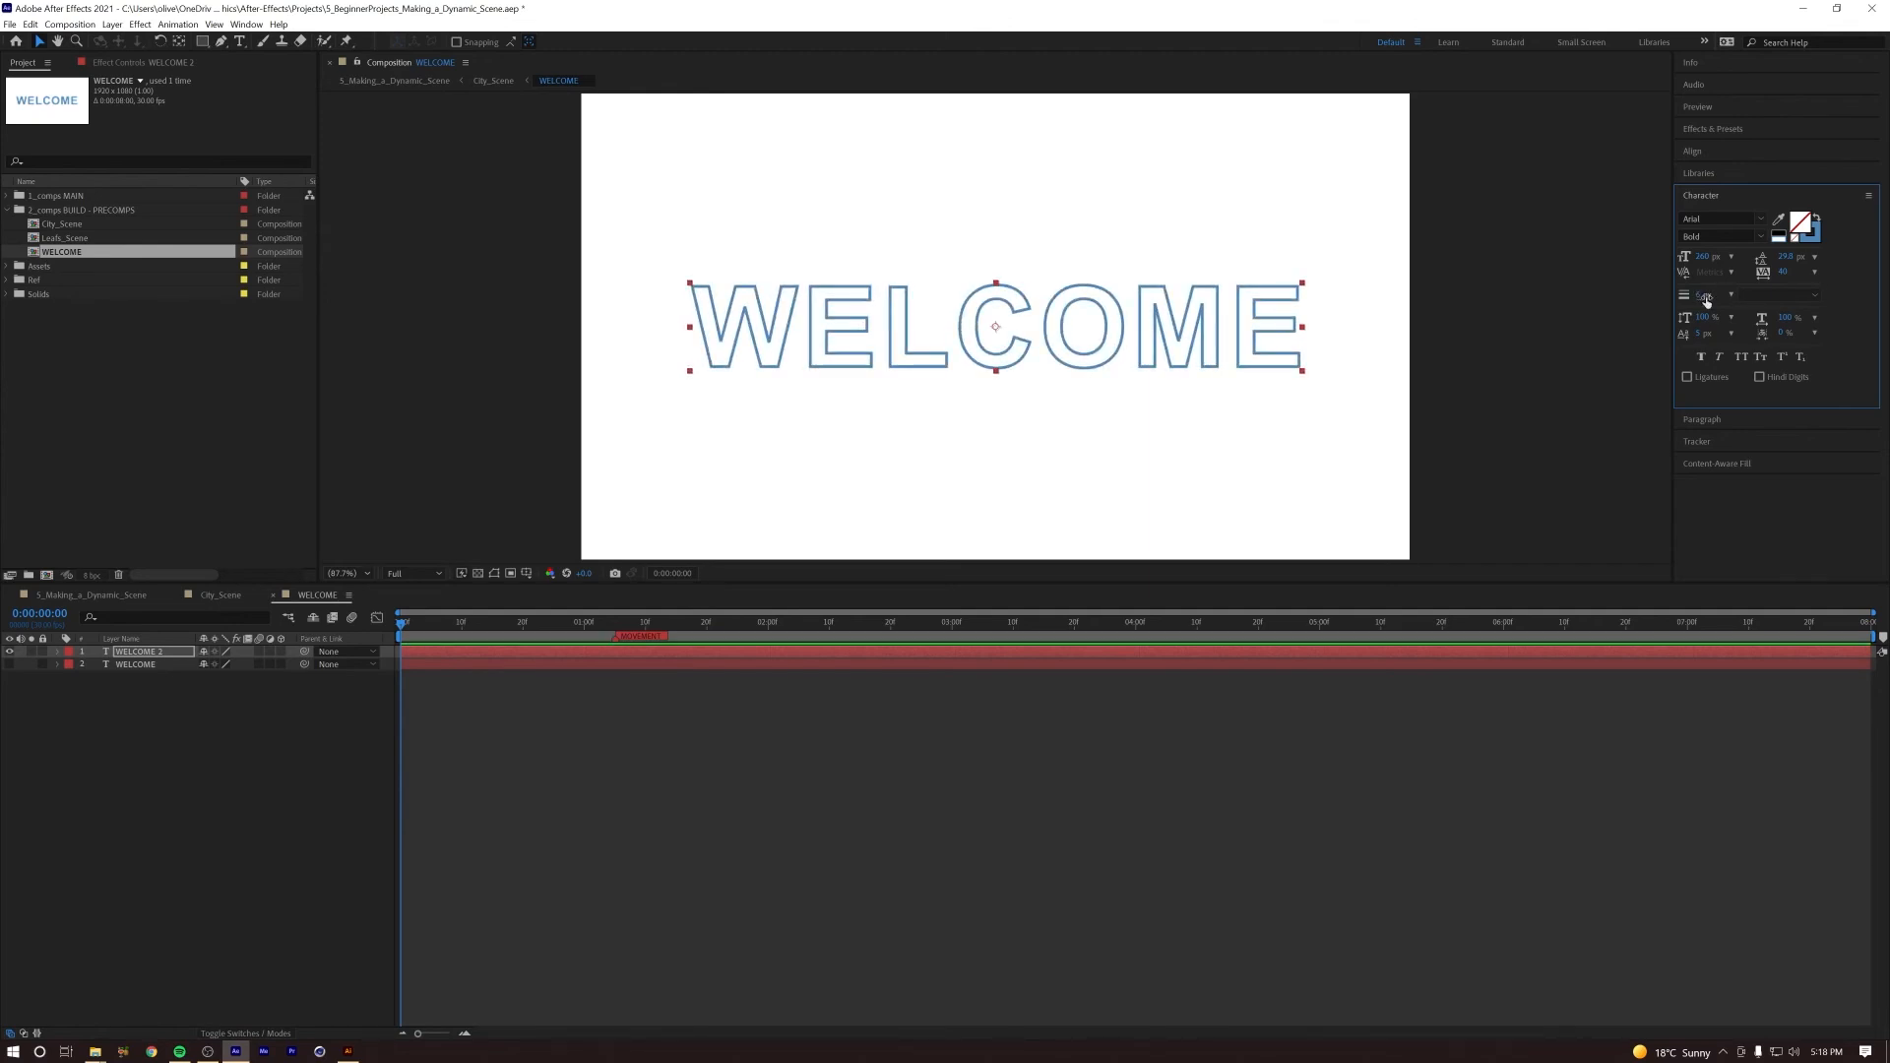
{"action": "left_click", "coordinate": [1810, 232]}
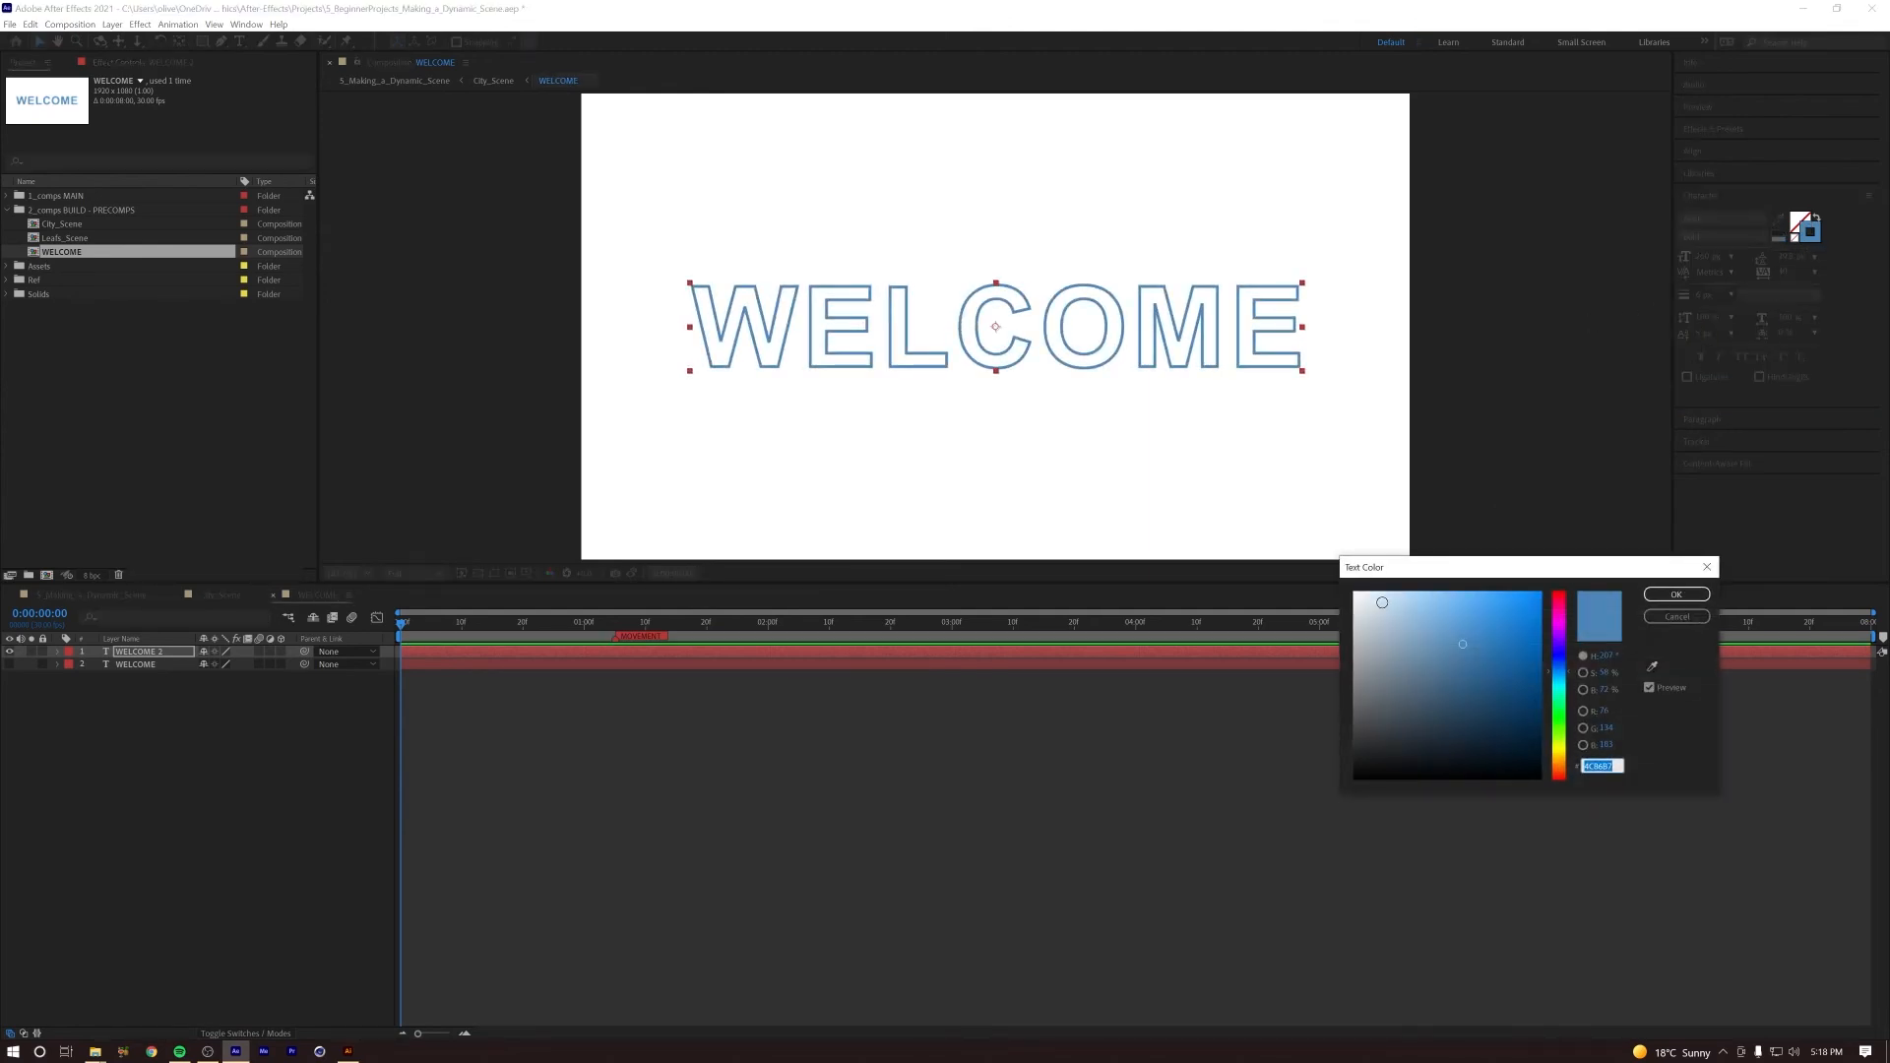
{"action": "left_click_drag", "start_coordinate": [1467, 649], "coordinate": [1325, 579]}
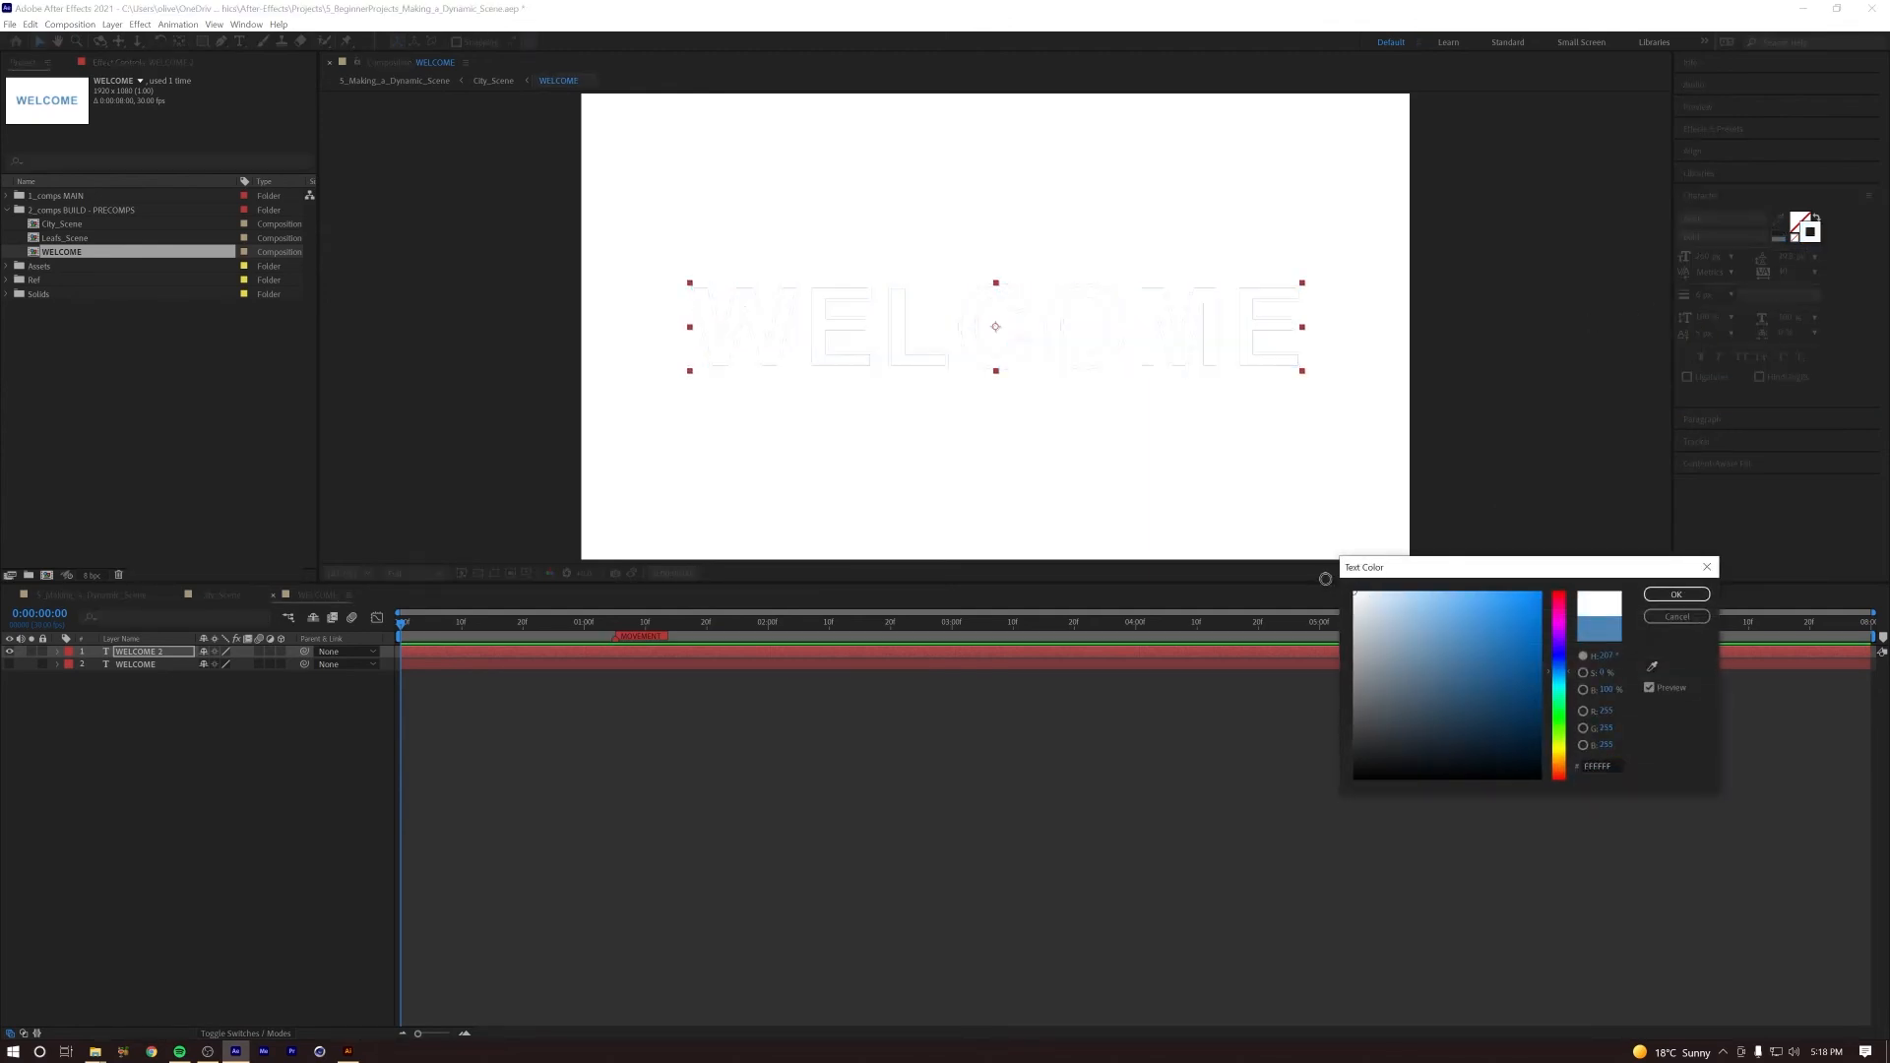
{"action": "left_click", "coordinate": [1677, 595]}
Step: Set the WELCOME composition's background colour to dark red 930000 so the white outline stands out
{"action": "left_click", "coordinate": [215, 824]}
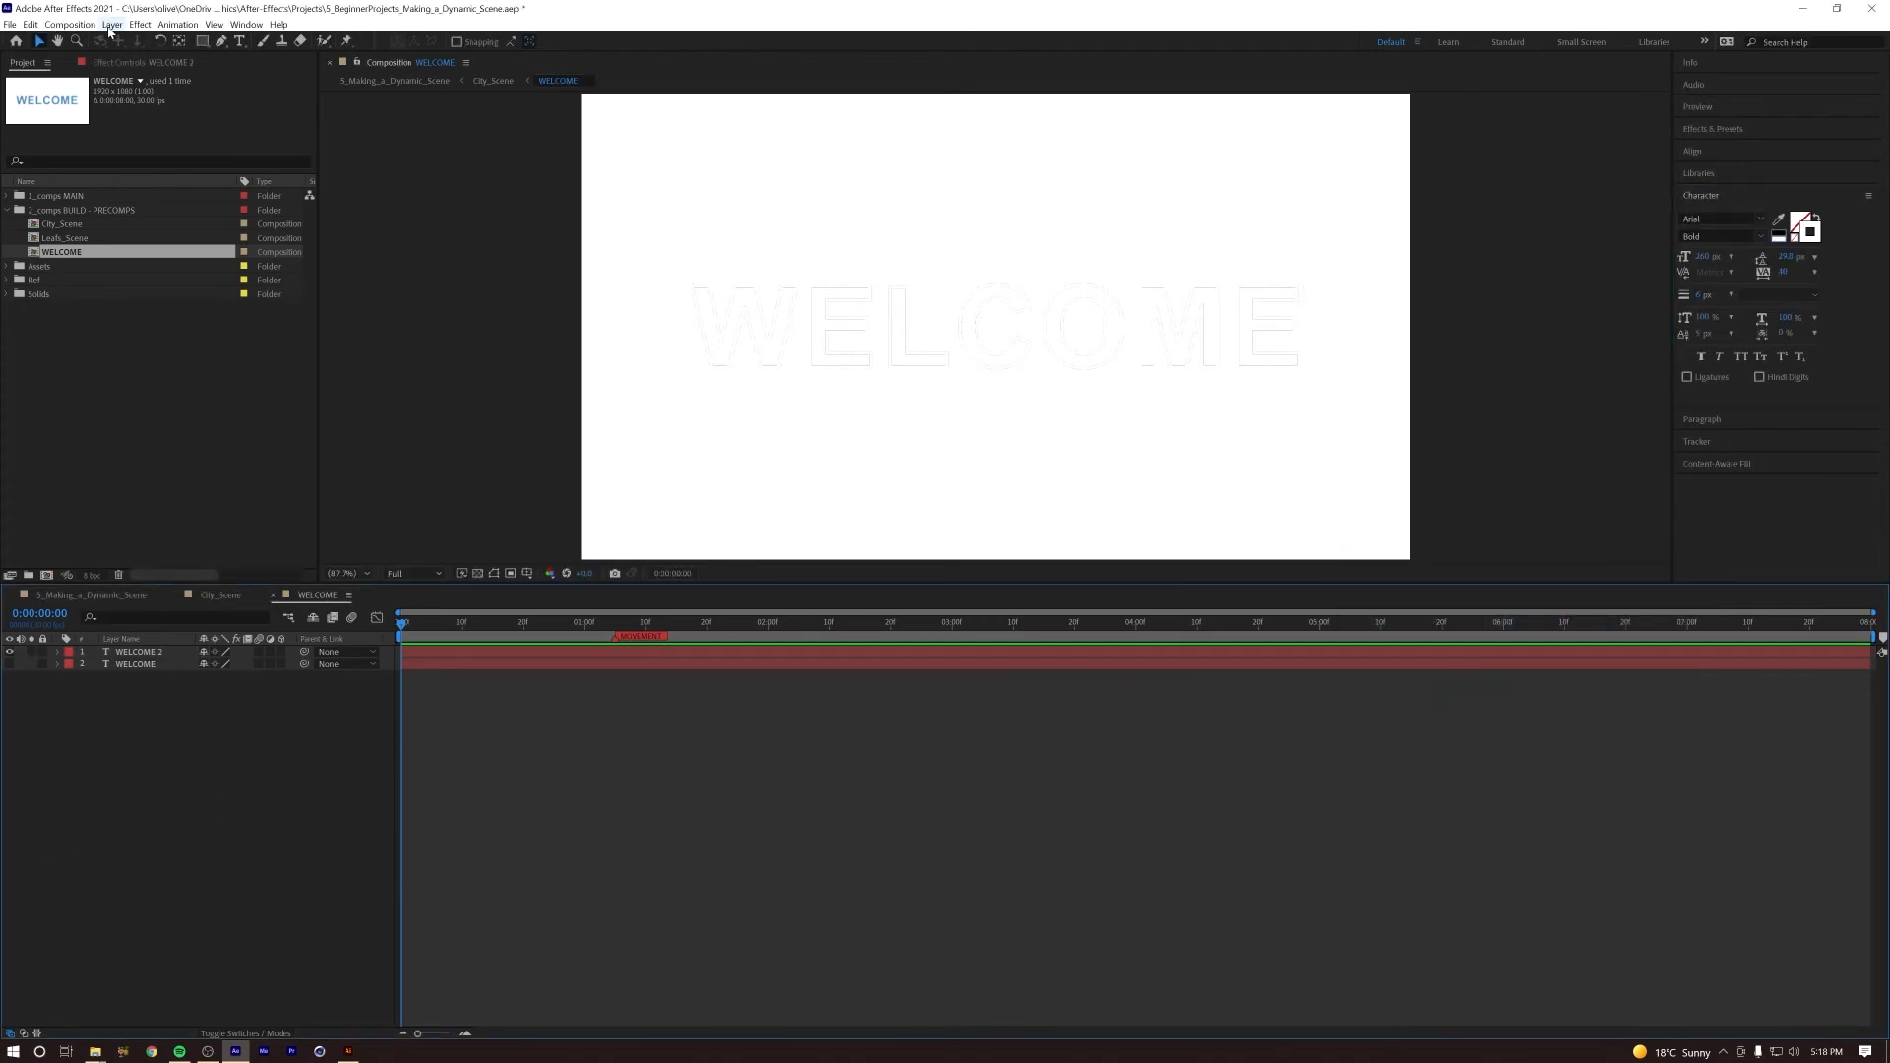
{"action": "left_click", "coordinate": [69, 24]}
{"action": "left_click", "coordinate": [88, 52]}
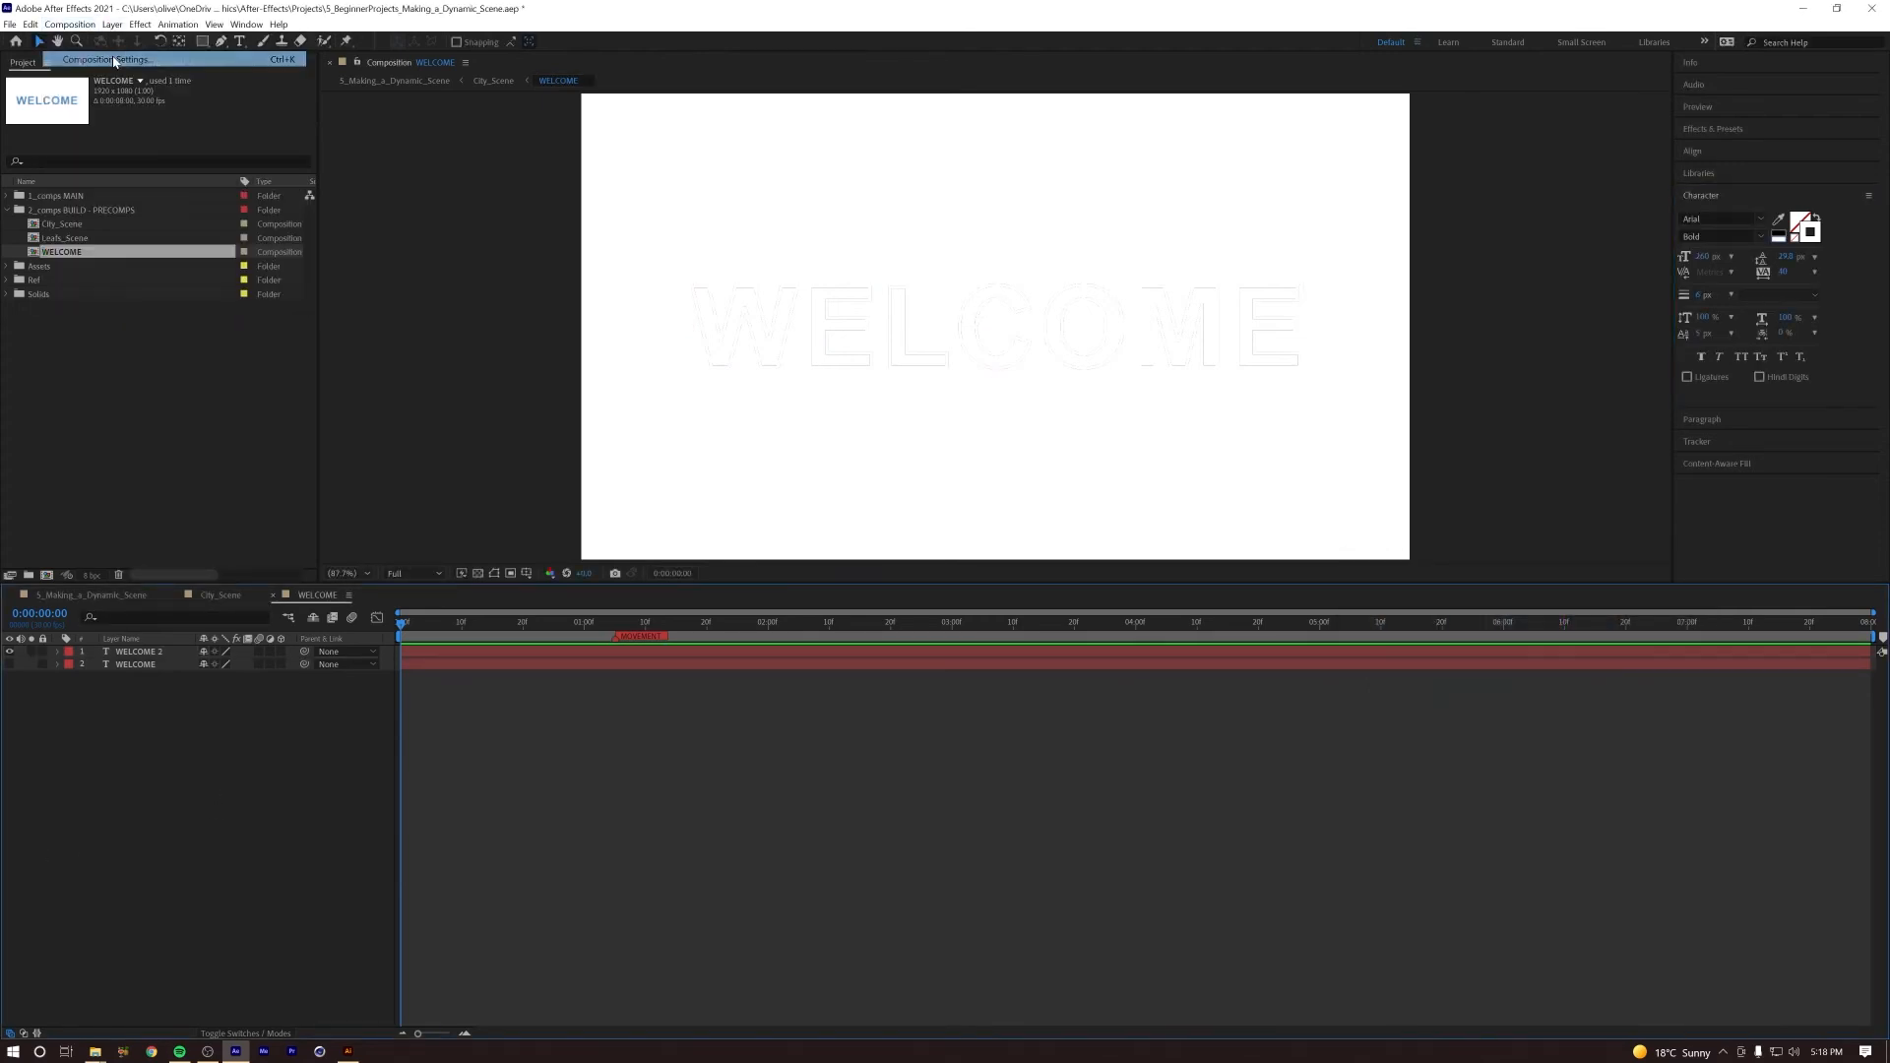
{"action": "left_click", "coordinate": [1158, 501]}
{"action": "left_click_drag", "start_coordinate": [1497, 605], "coordinate": [1542, 670]}
{"action": "left_click", "coordinate": [1676, 594]}
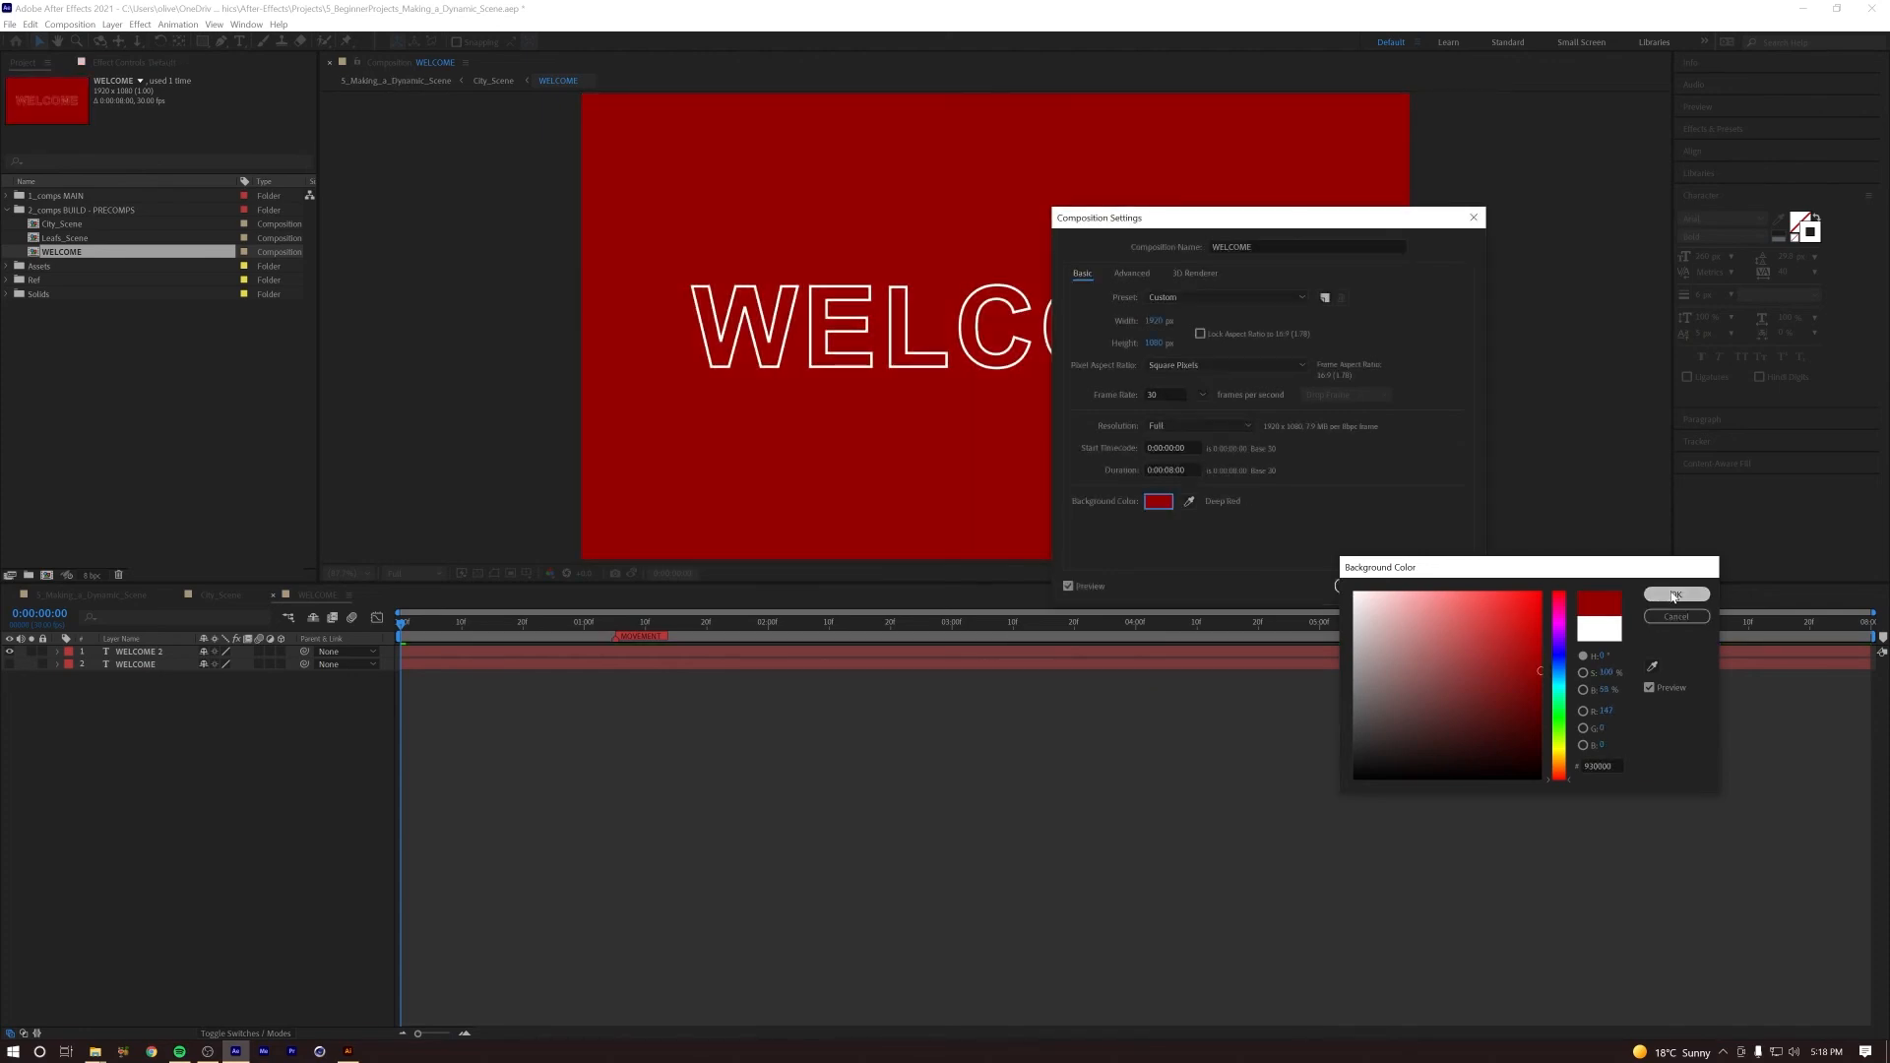
{"action": "left_click", "coordinate": [1366, 586]}
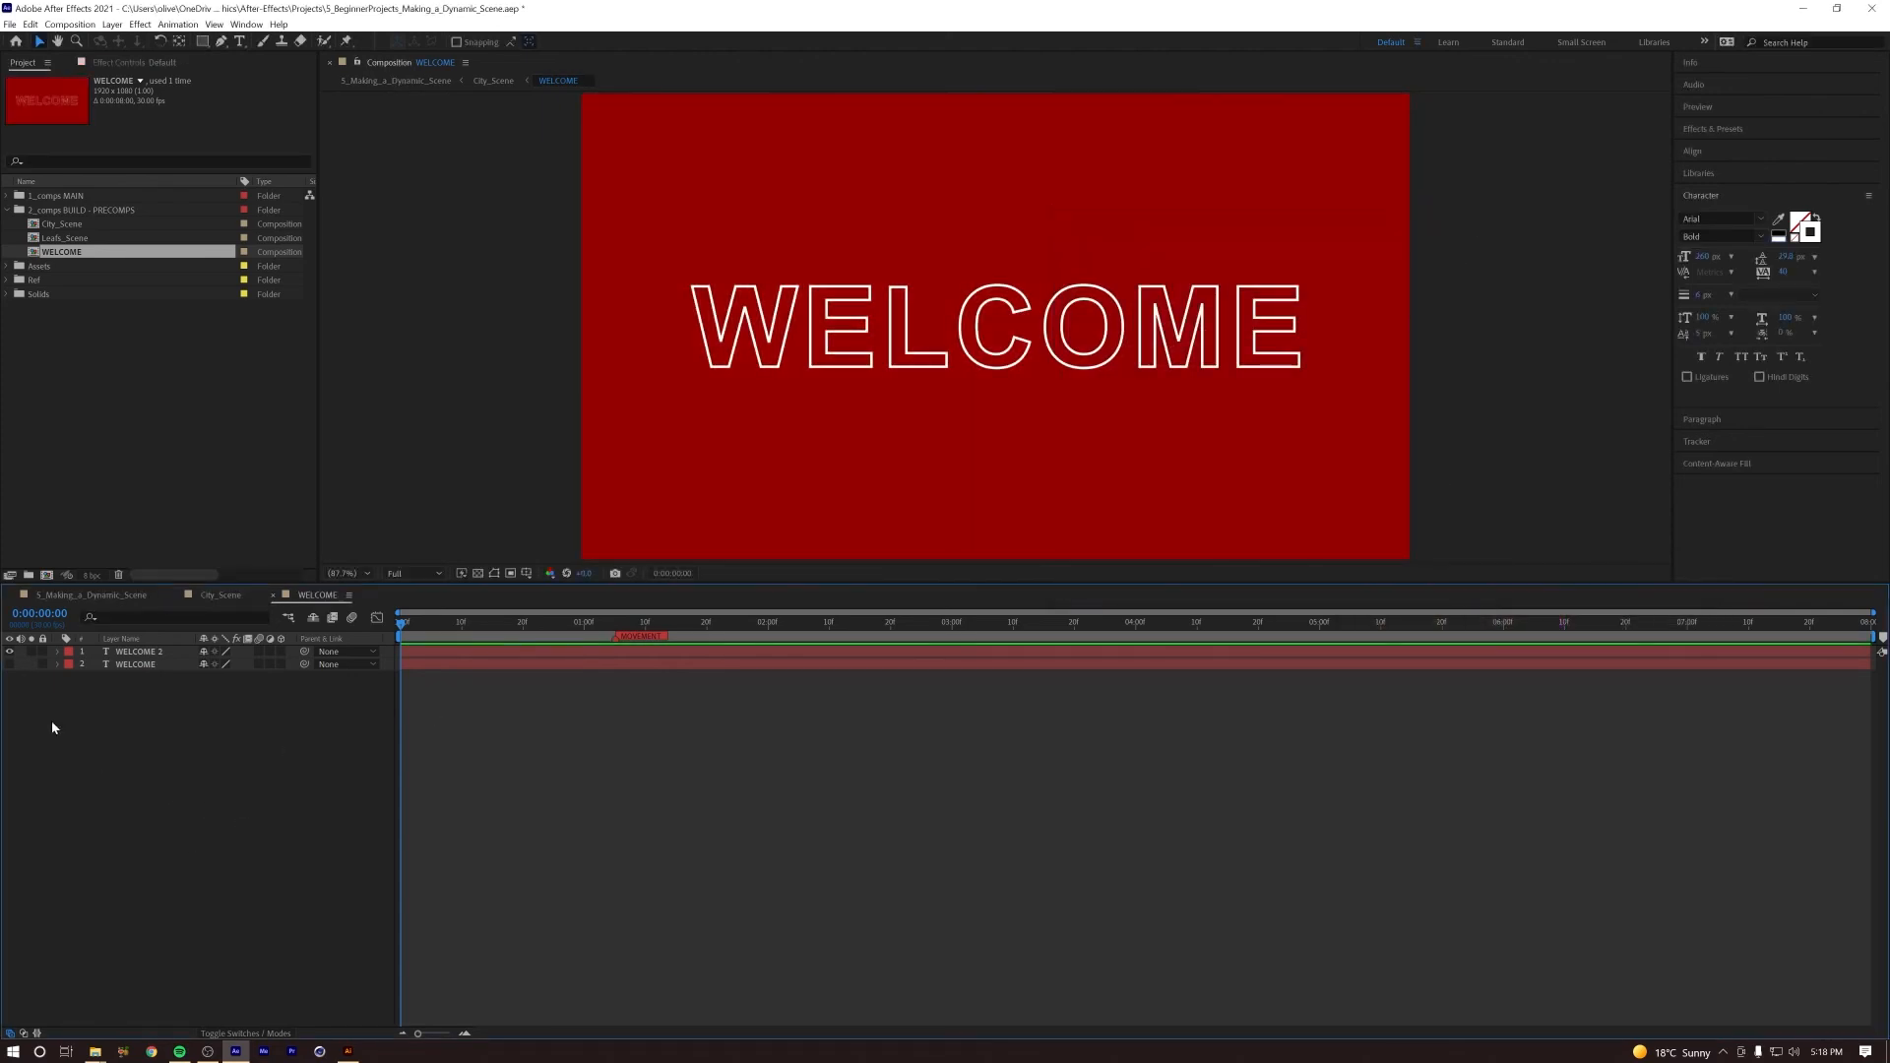
Step: Show the blue WELCOME layer beneath the outline and compare the text with and without its fill
{"action": "left_click", "coordinate": [9, 665]}
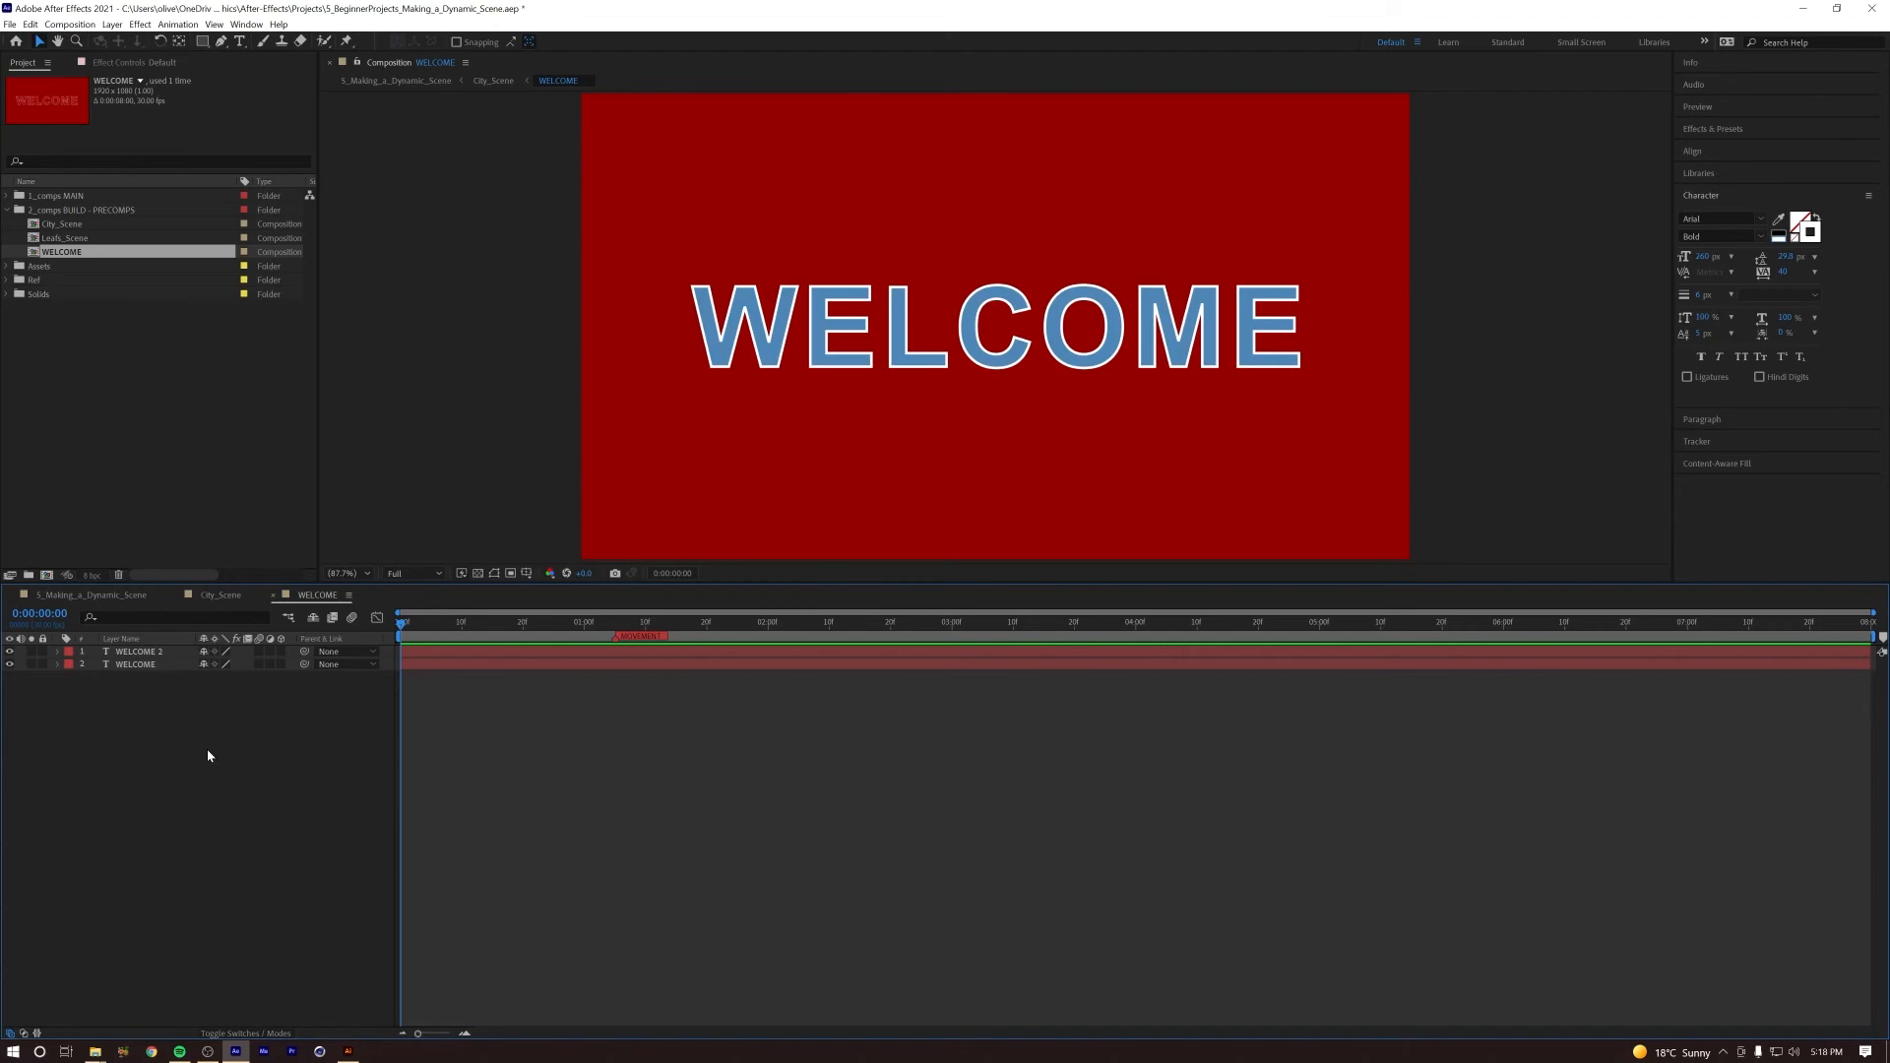
{"action": "left_click", "coordinate": [140, 652]}
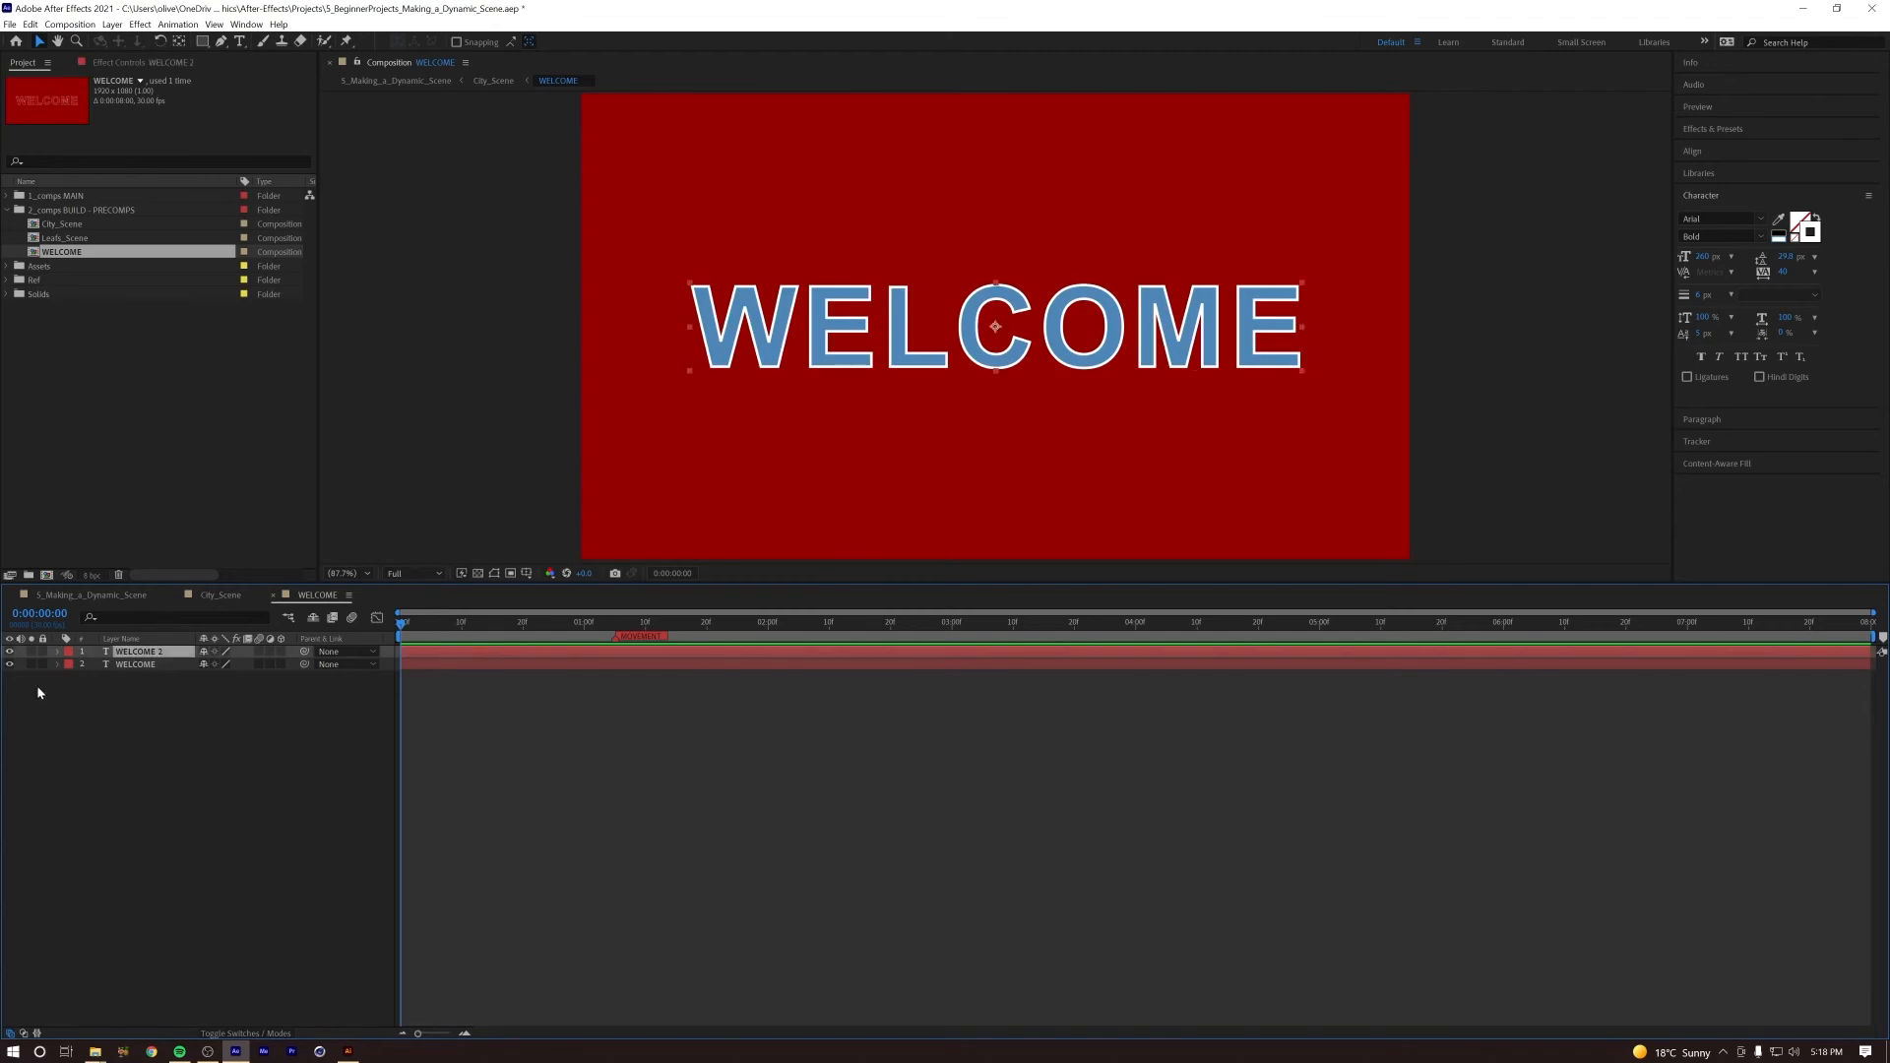
{"action": "left_click", "coordinate": [103, 669]}
{"action": "left_click", "coordinate": [9, 665]}
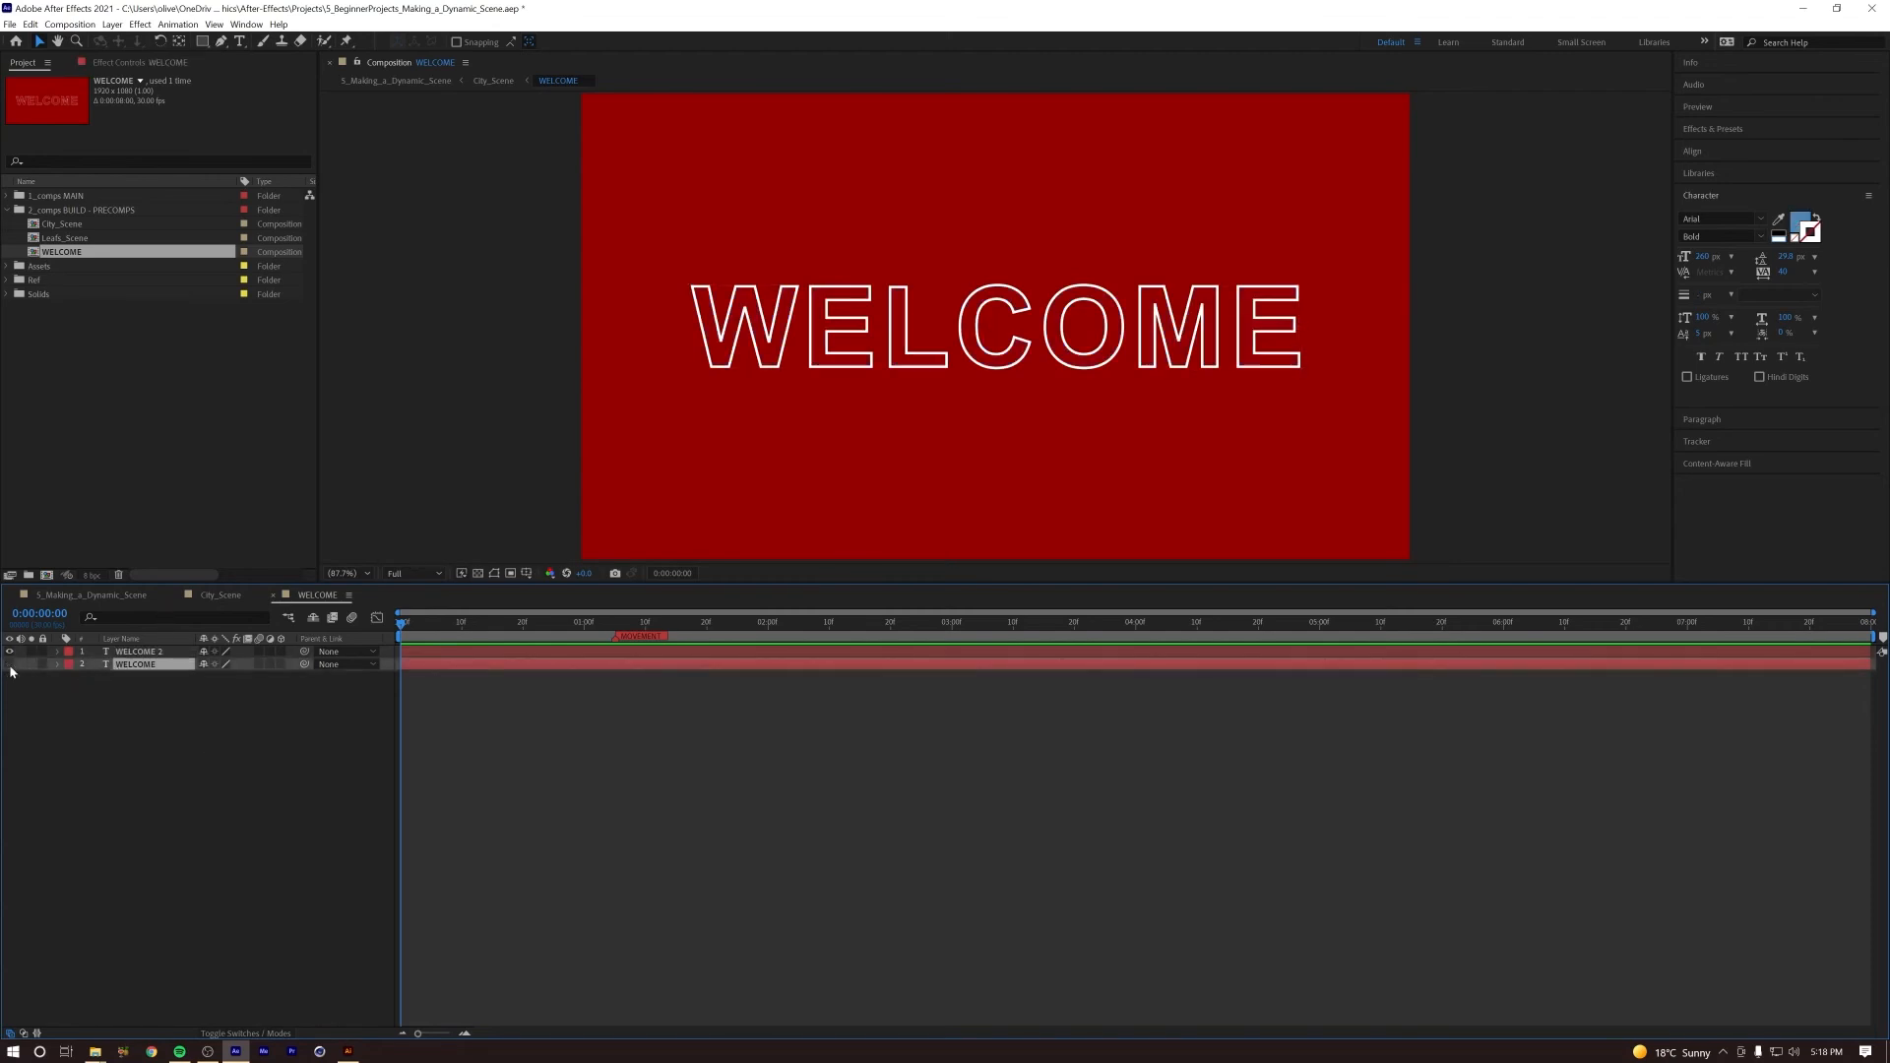
{"action": "left_click", "coordinate": [9, 665]}
{"action": "left_click", "coordinate": [109, 711]}
{"action": "left_click", "coordinate": [138, 652]}
{"action": "left_click", "coordinate": [349, 732]}
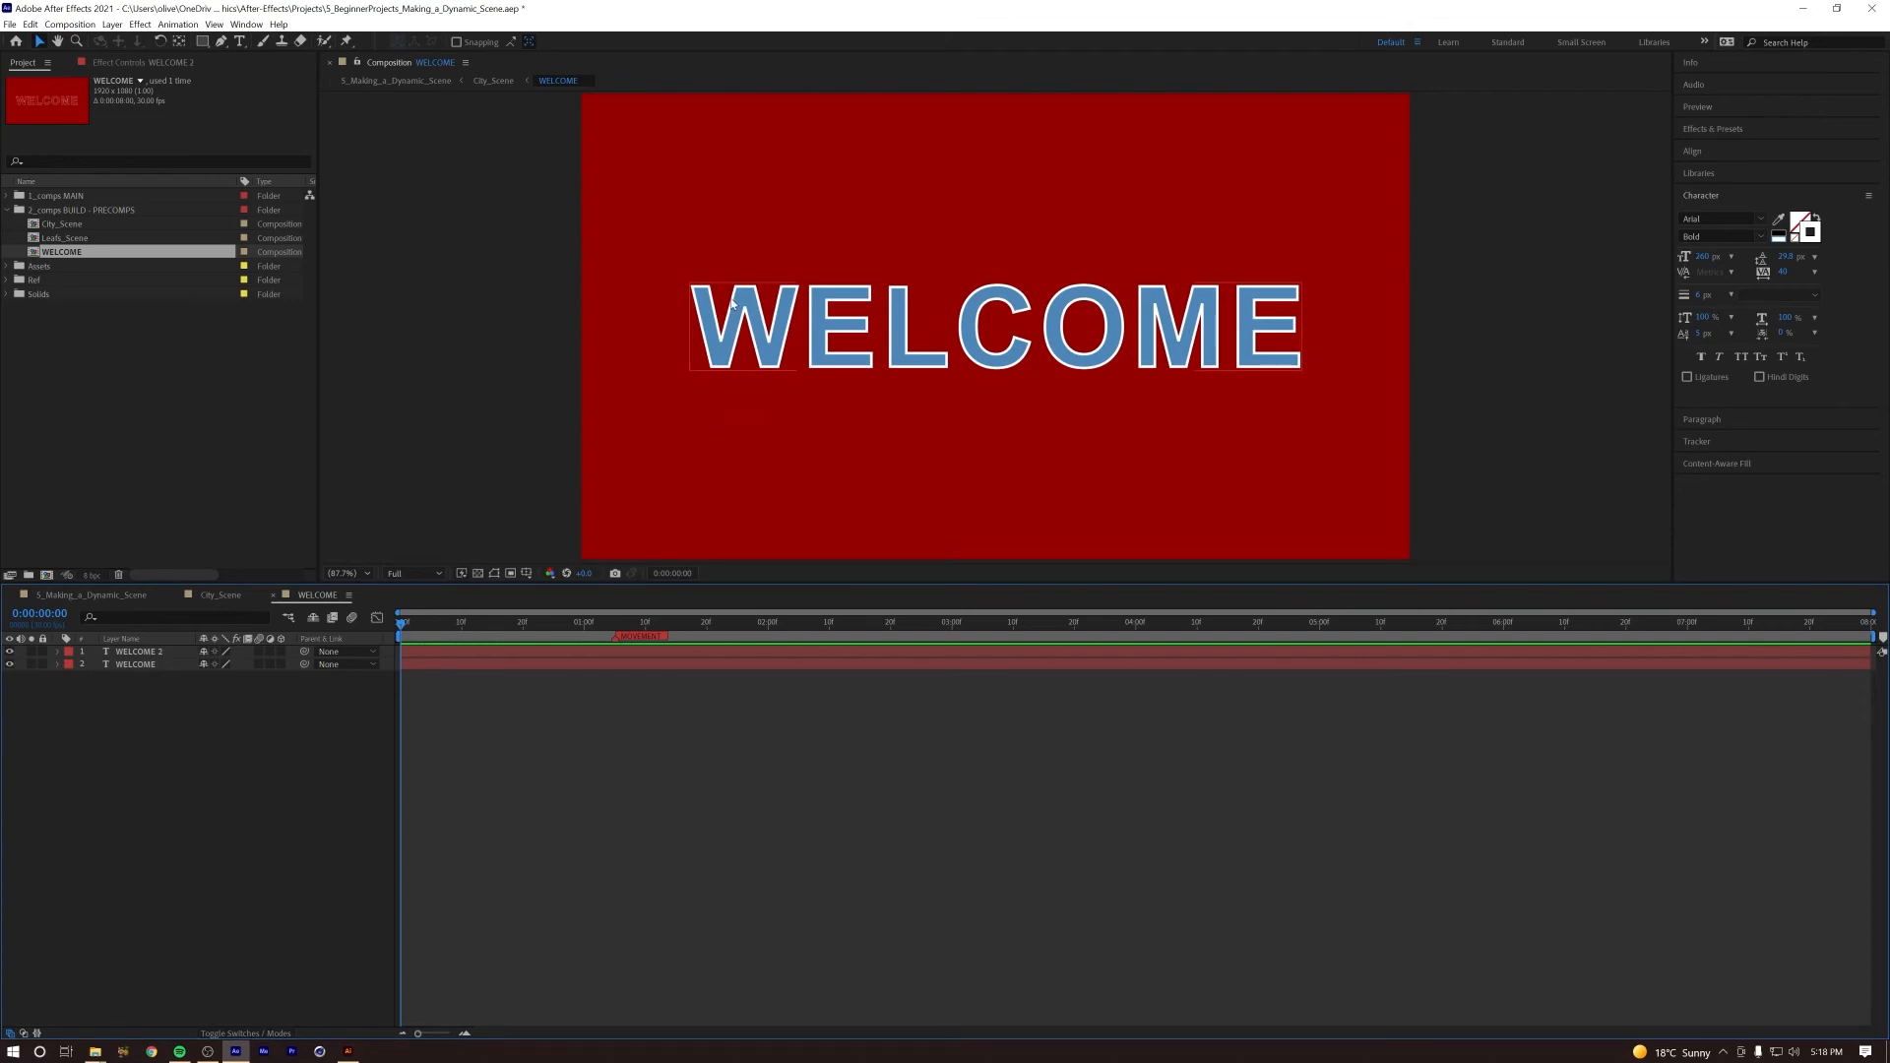
Step: Create a shape layer from the WELCOME 2 outline text and hide the leftover text layer from the timeline as shy
{"action": "left_click", "coordinate": [140, 654]}
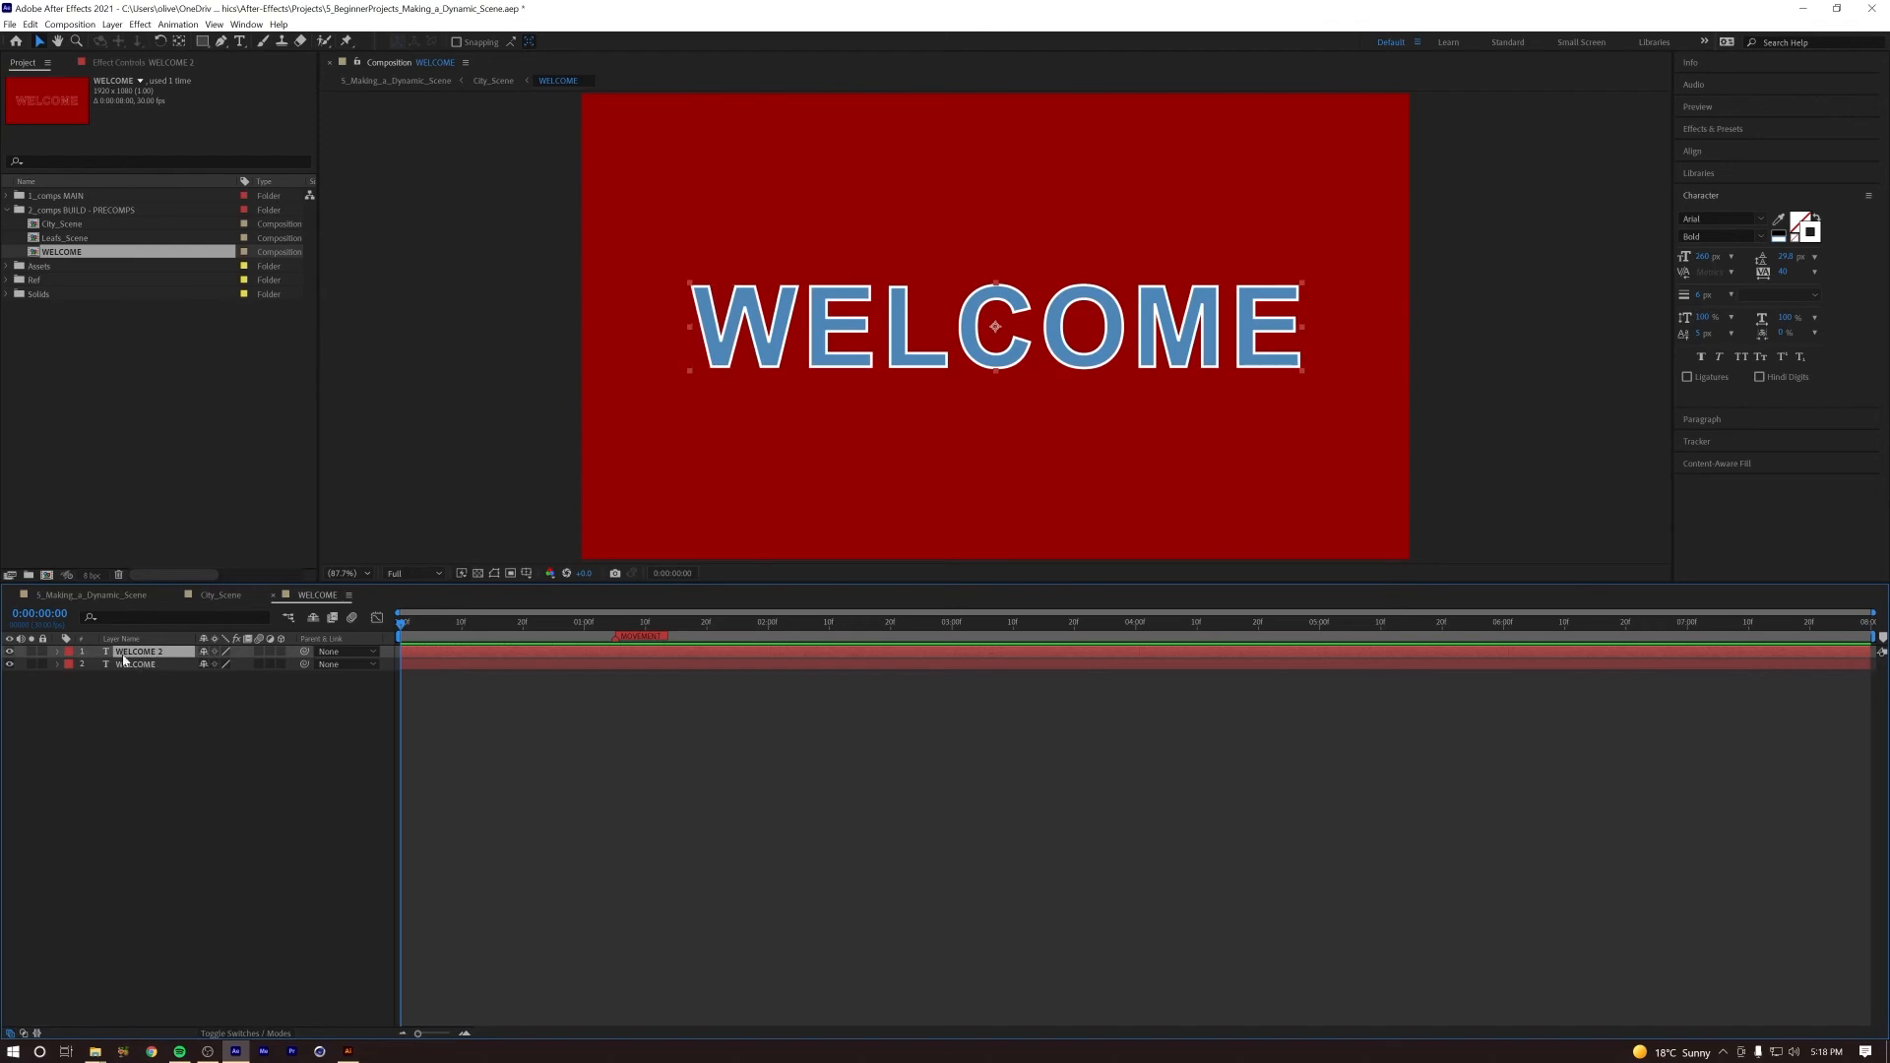
{"action": "right_click", "coordinate": [145, 653]}
{"action": "mouse_move", "coordinate": [227, 543]}
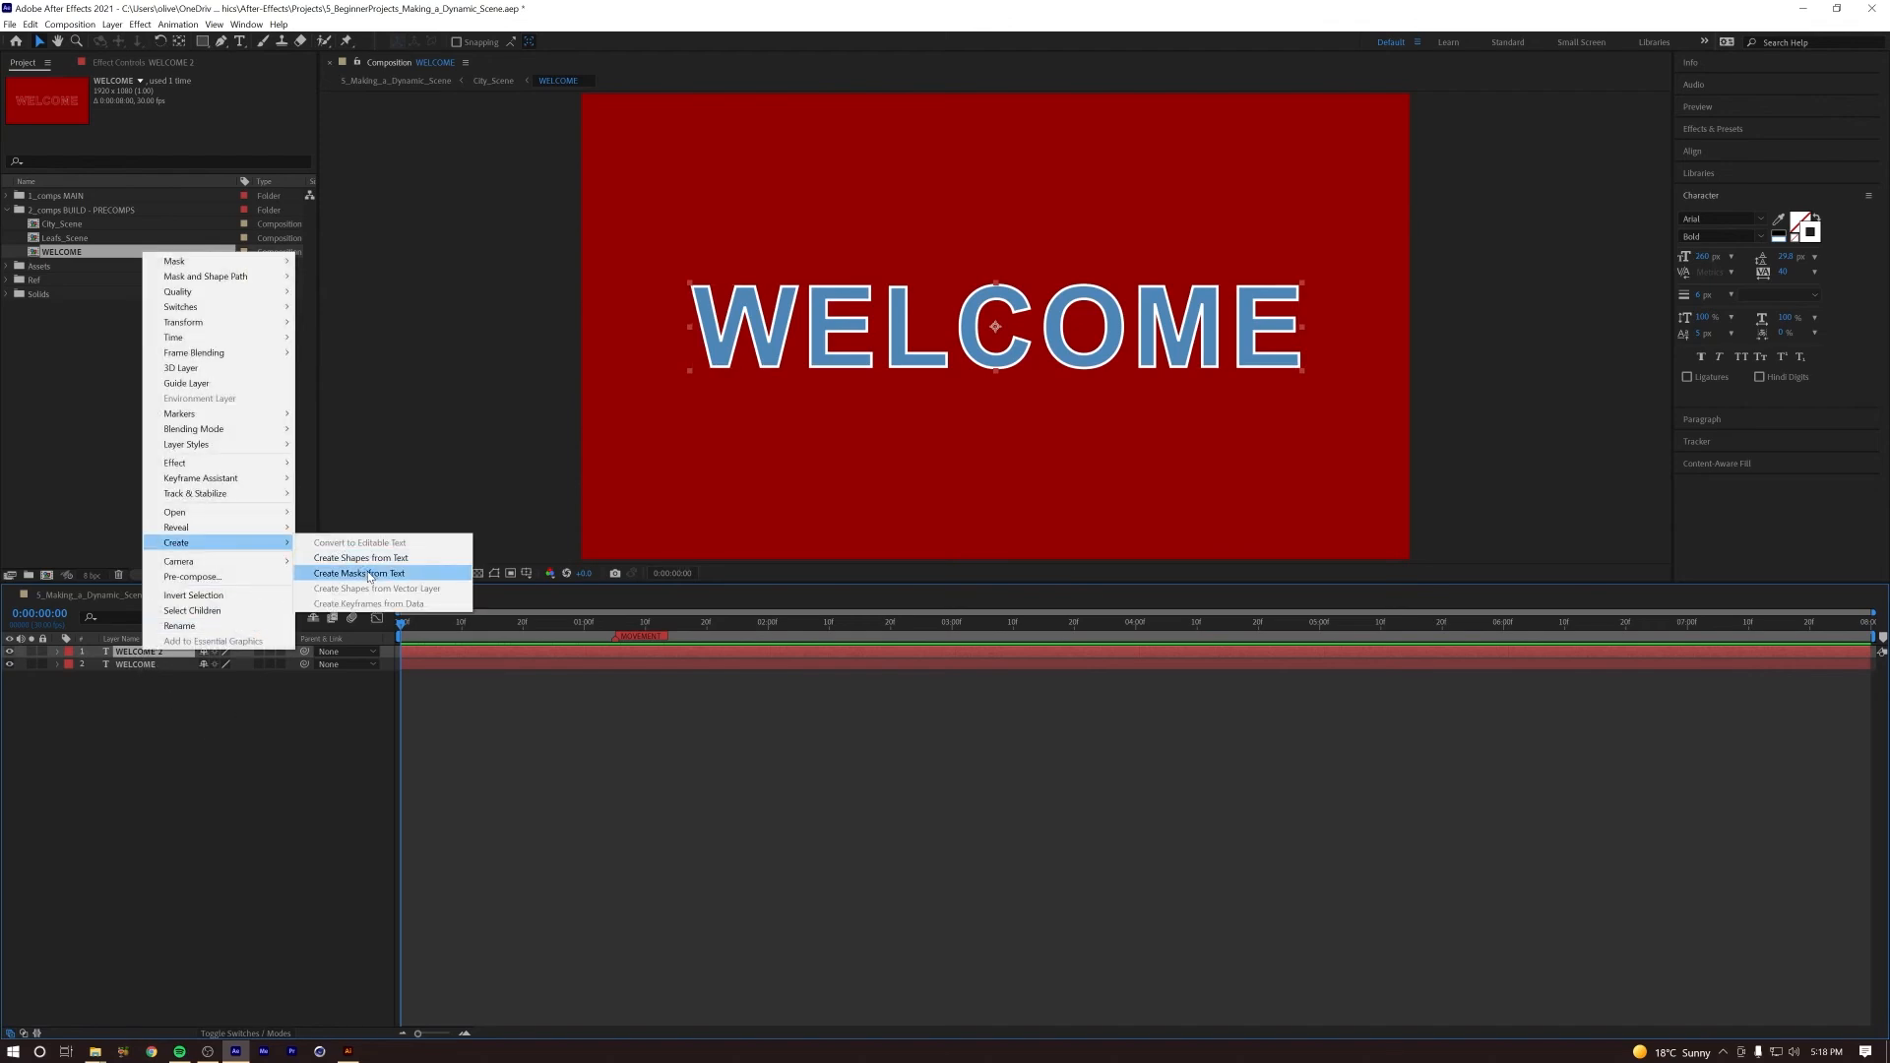
{"action": "left_click", "coordinate": [138, 665]}
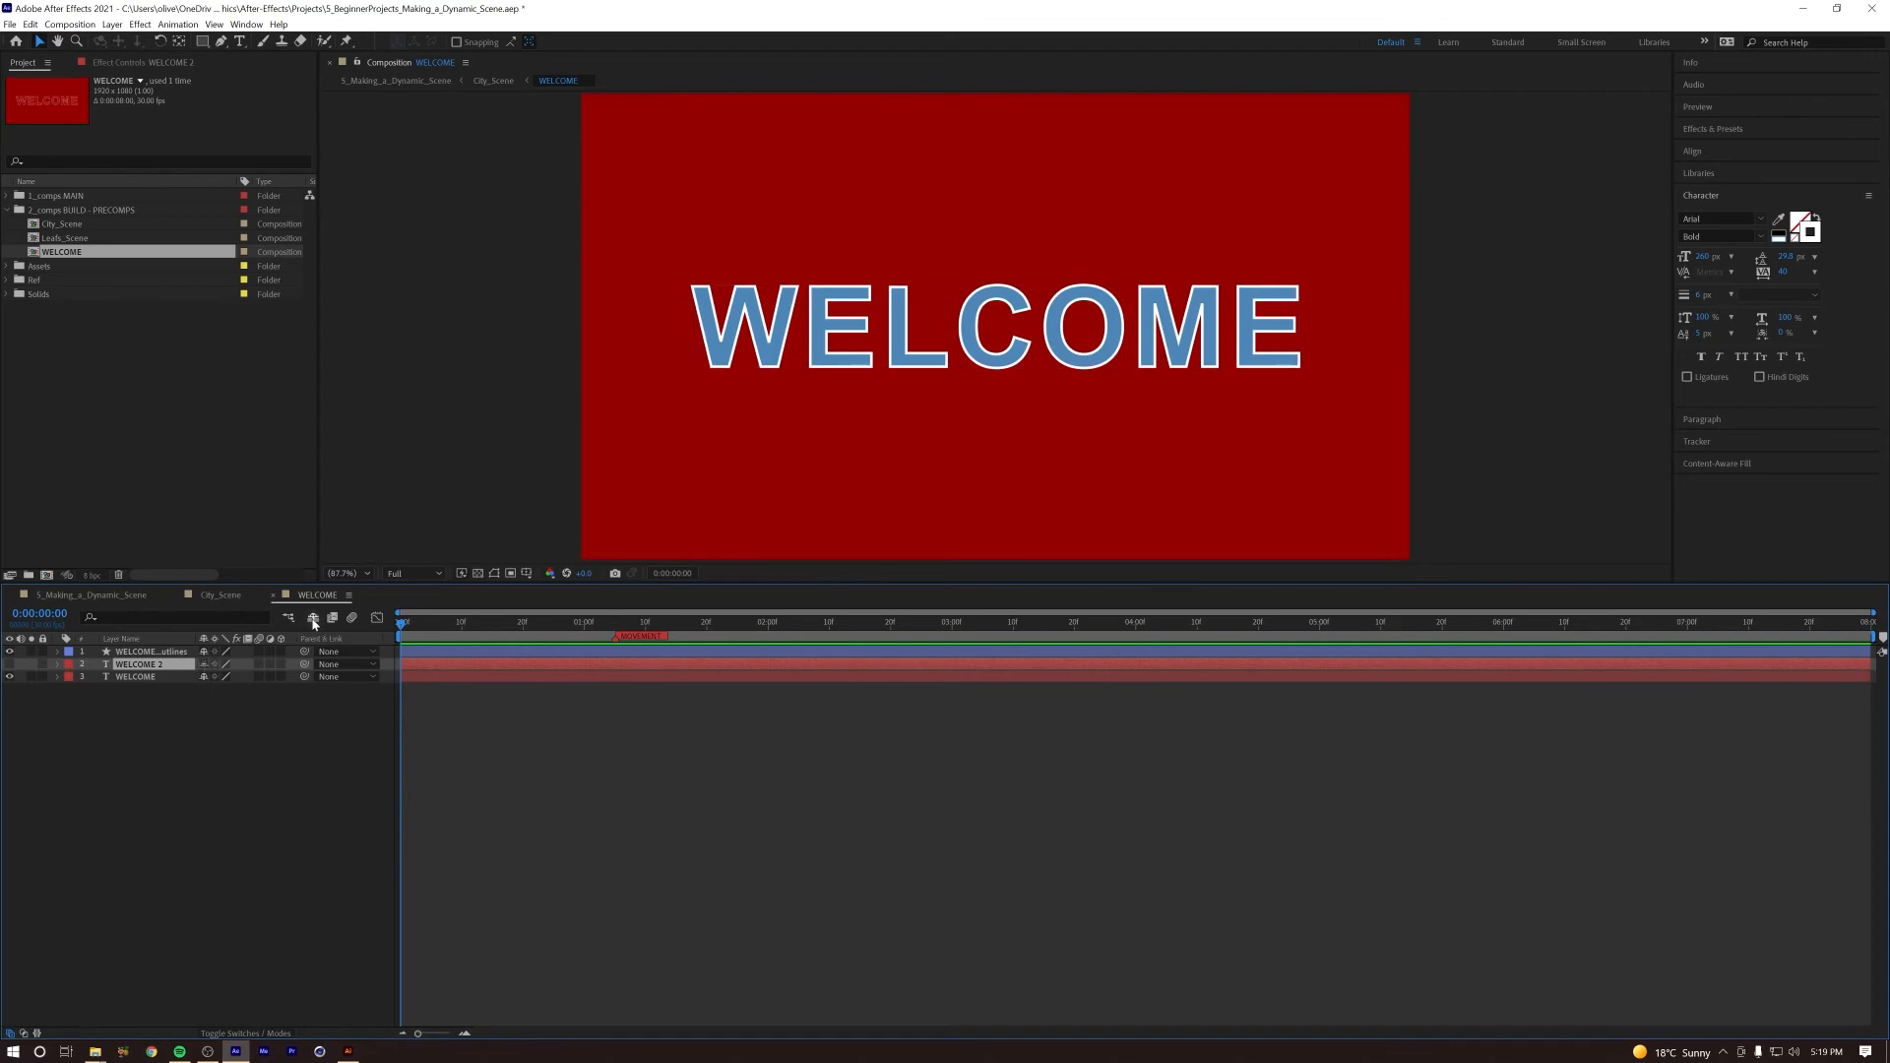
{"action": "key", "text": "Delete"}
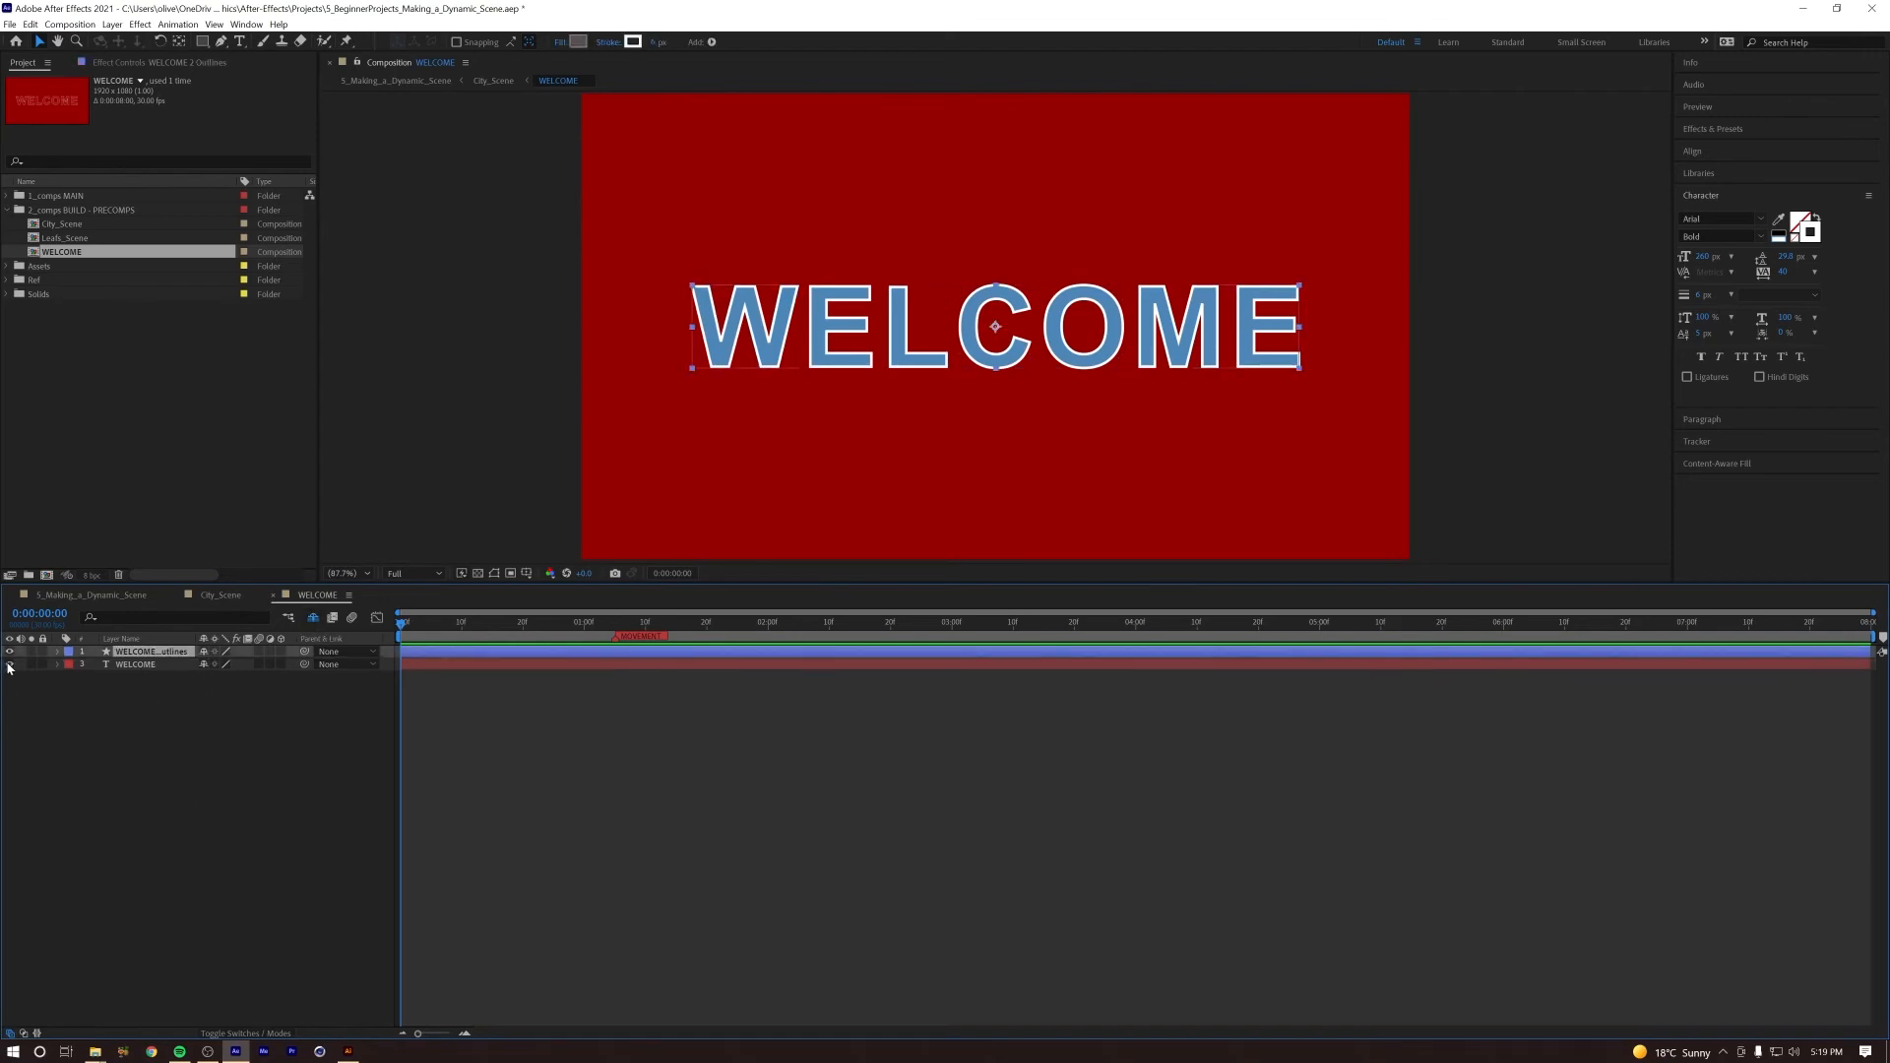
Step: Hide the blue WELCOME text layer and select the outlines shape layer
{"action": "left_click", "coordinate": [10, 666]}
{"action": "left_click", "coordinate": [147, 758]}
{"action": "left_click", "coordinate": [138, 652]}
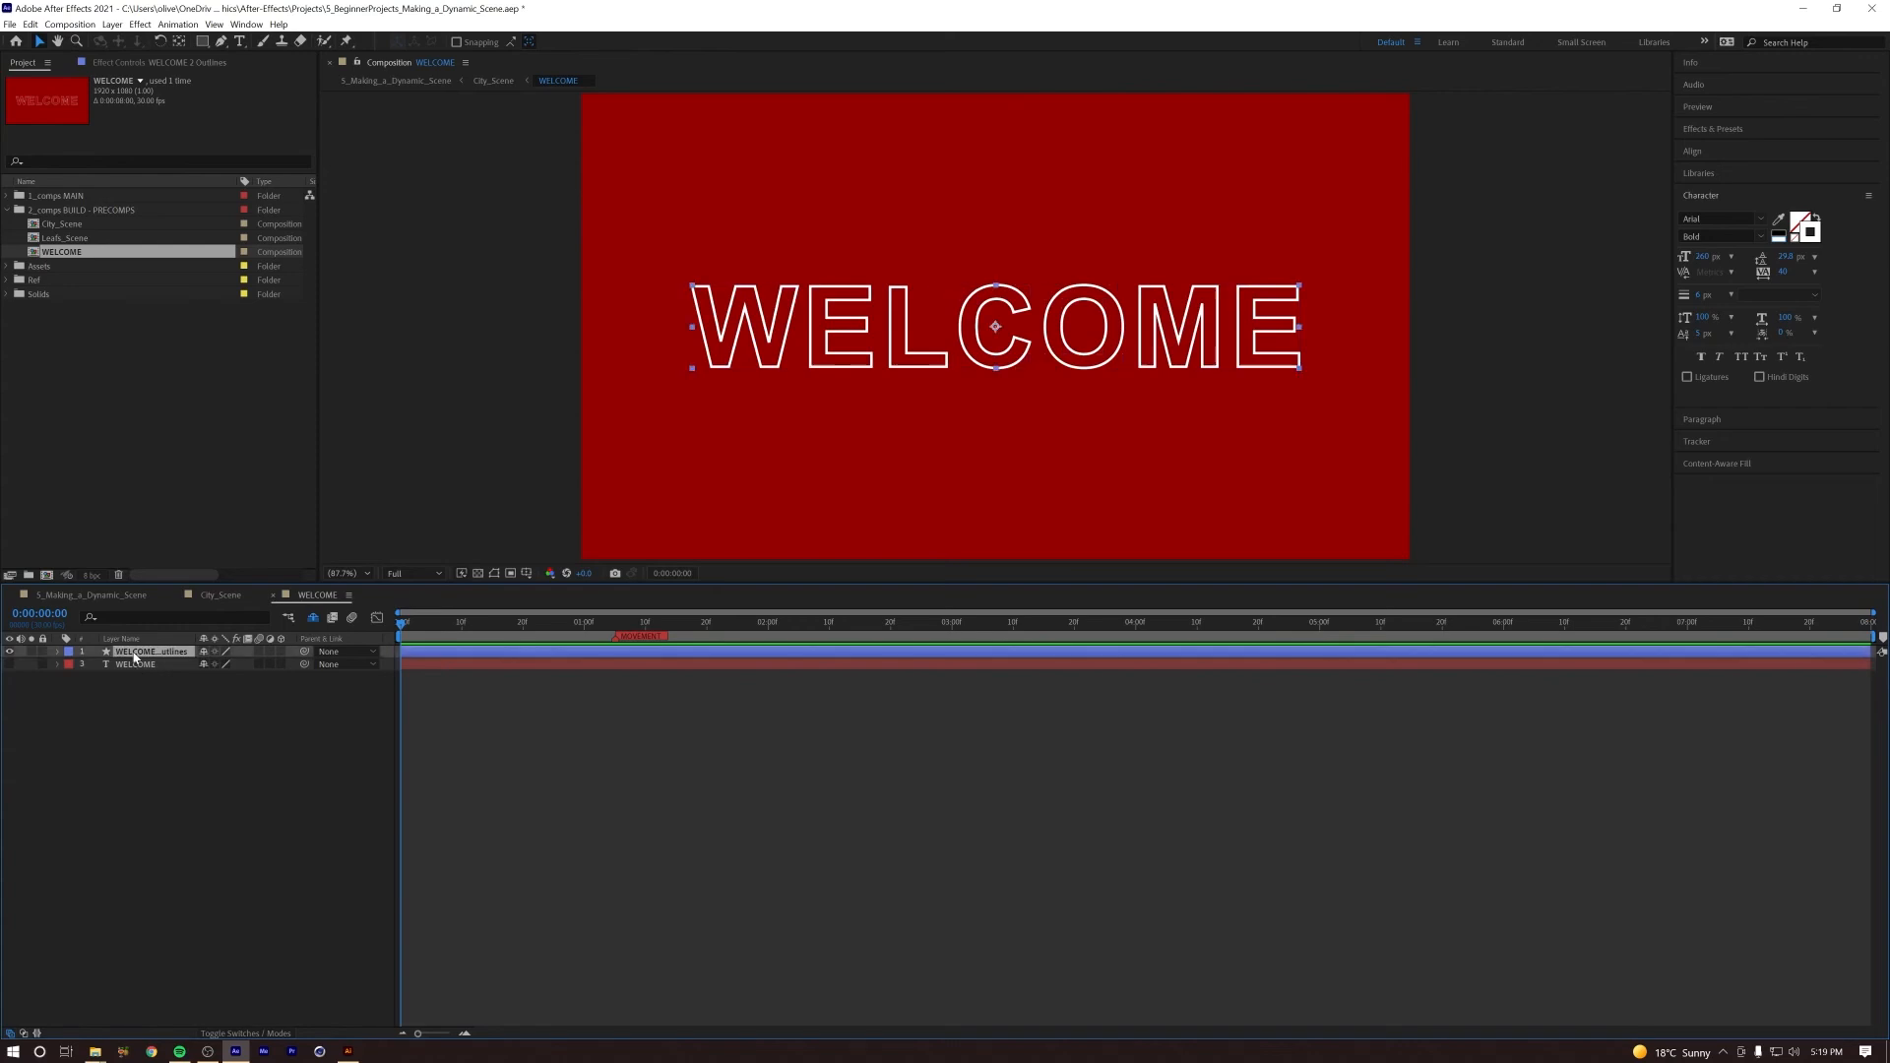
Step: Add Trim Paths to the outlines layer's contents, with Start at about 23% and End at about 78%
{"action": "left_click", "coordinate": [58, 652]}
{"action": "left_click", "coordinate": [71, 664]}
{"action": "left_click", "coordinate": [106, 669]}
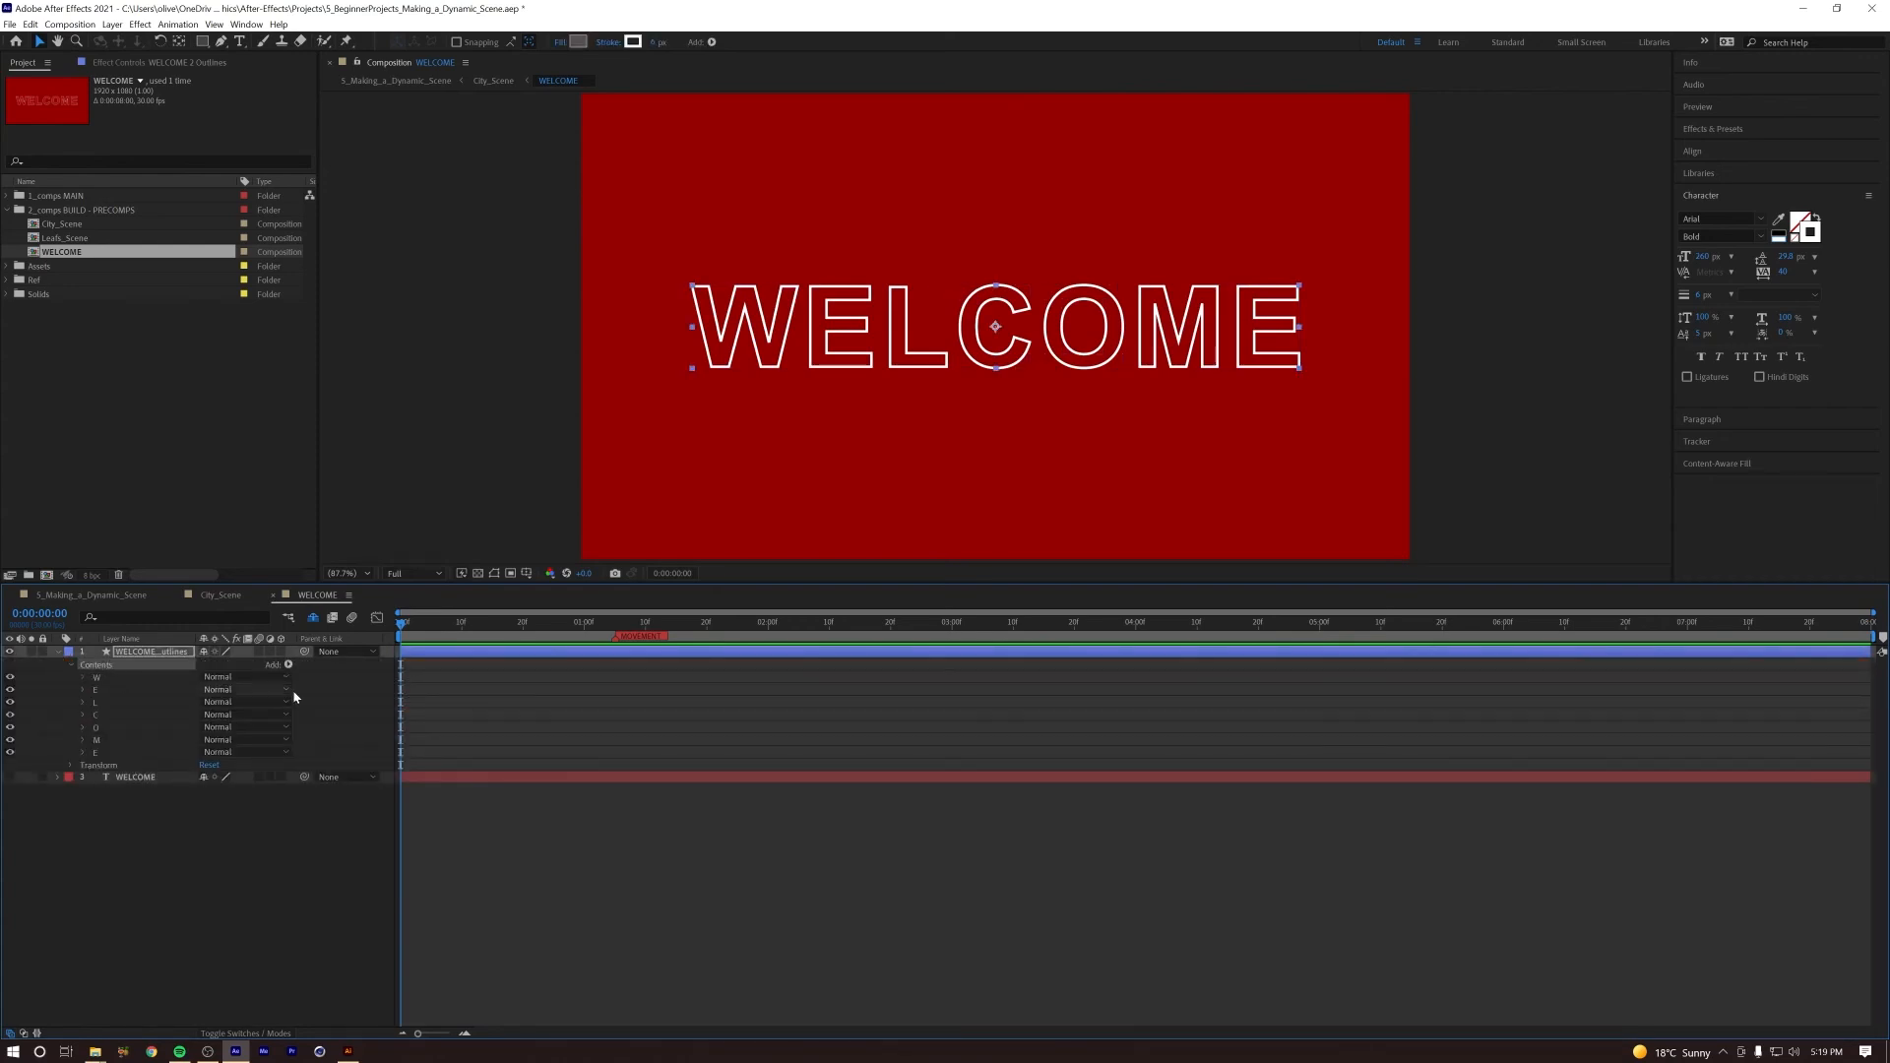
{"action": "left_click", "coordinate": [289, 665]}
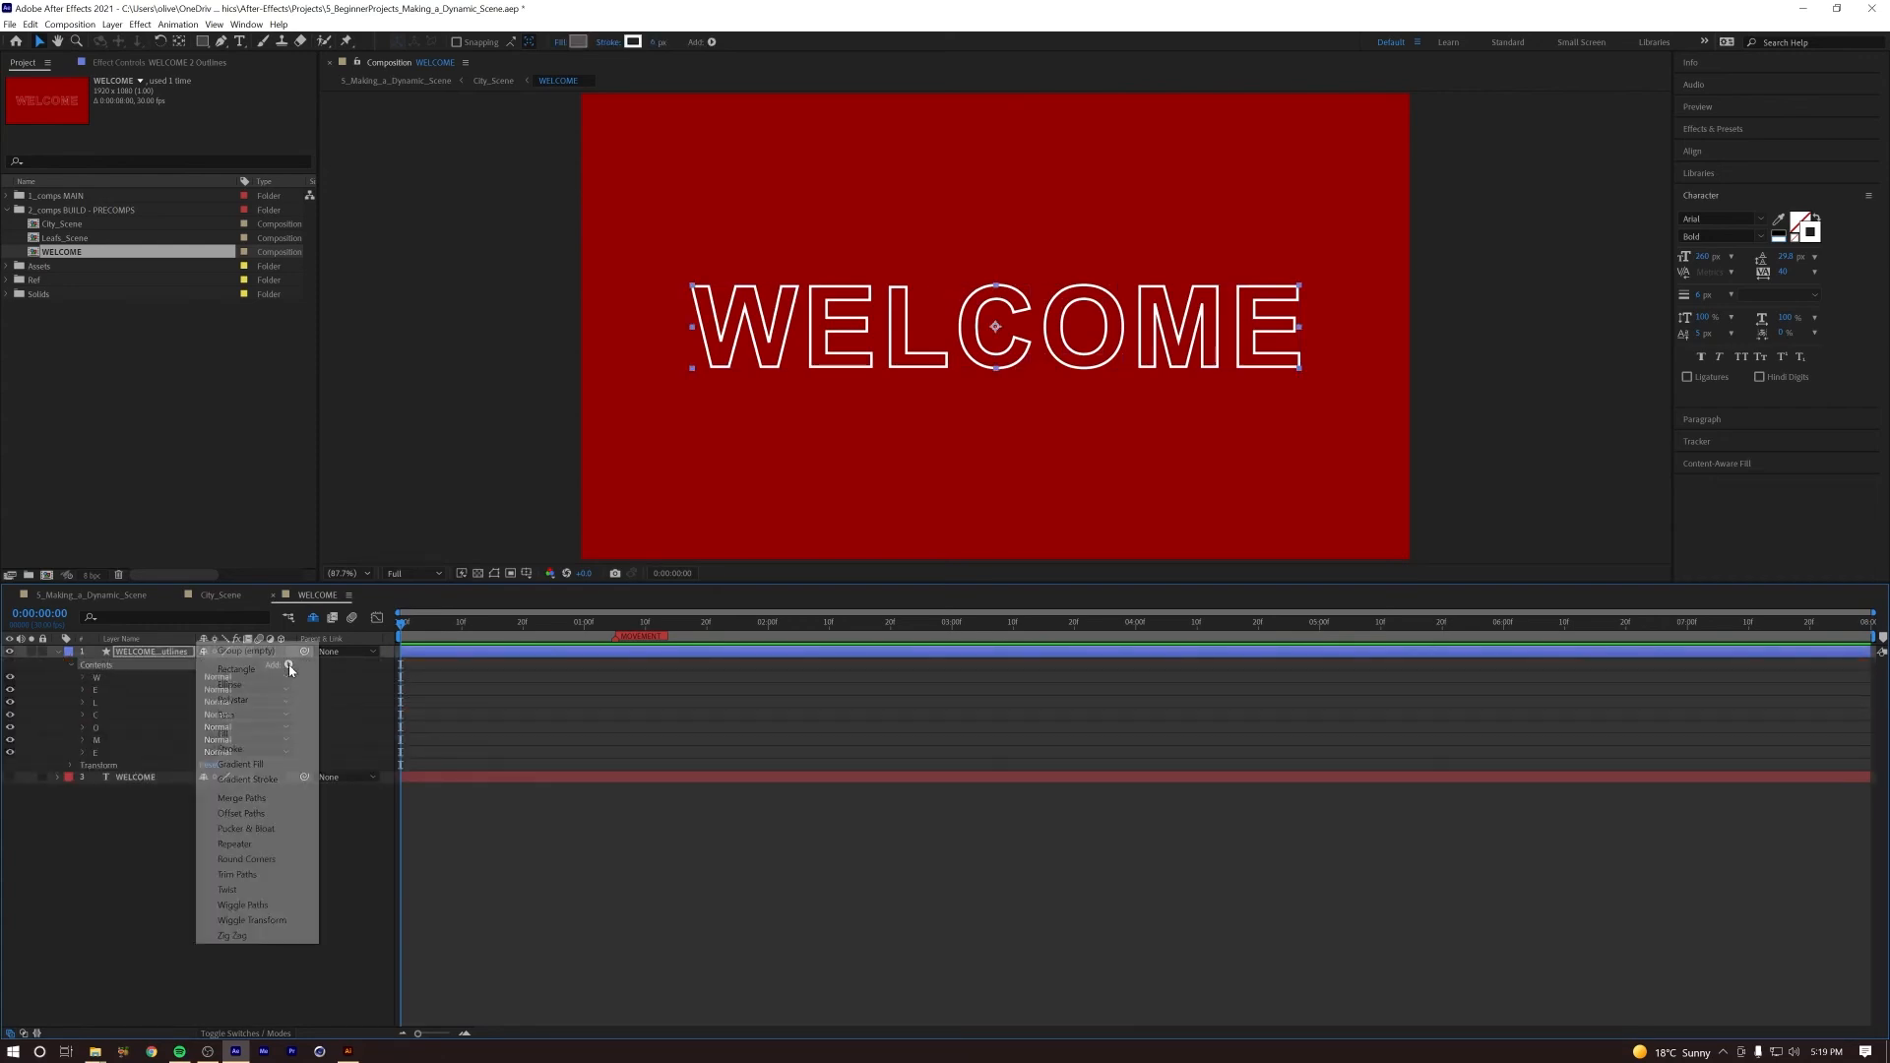
{"action": "left_click", "coordinate": [252, 877]}
{"action": "left_click", "coordinate": [83, 765]}
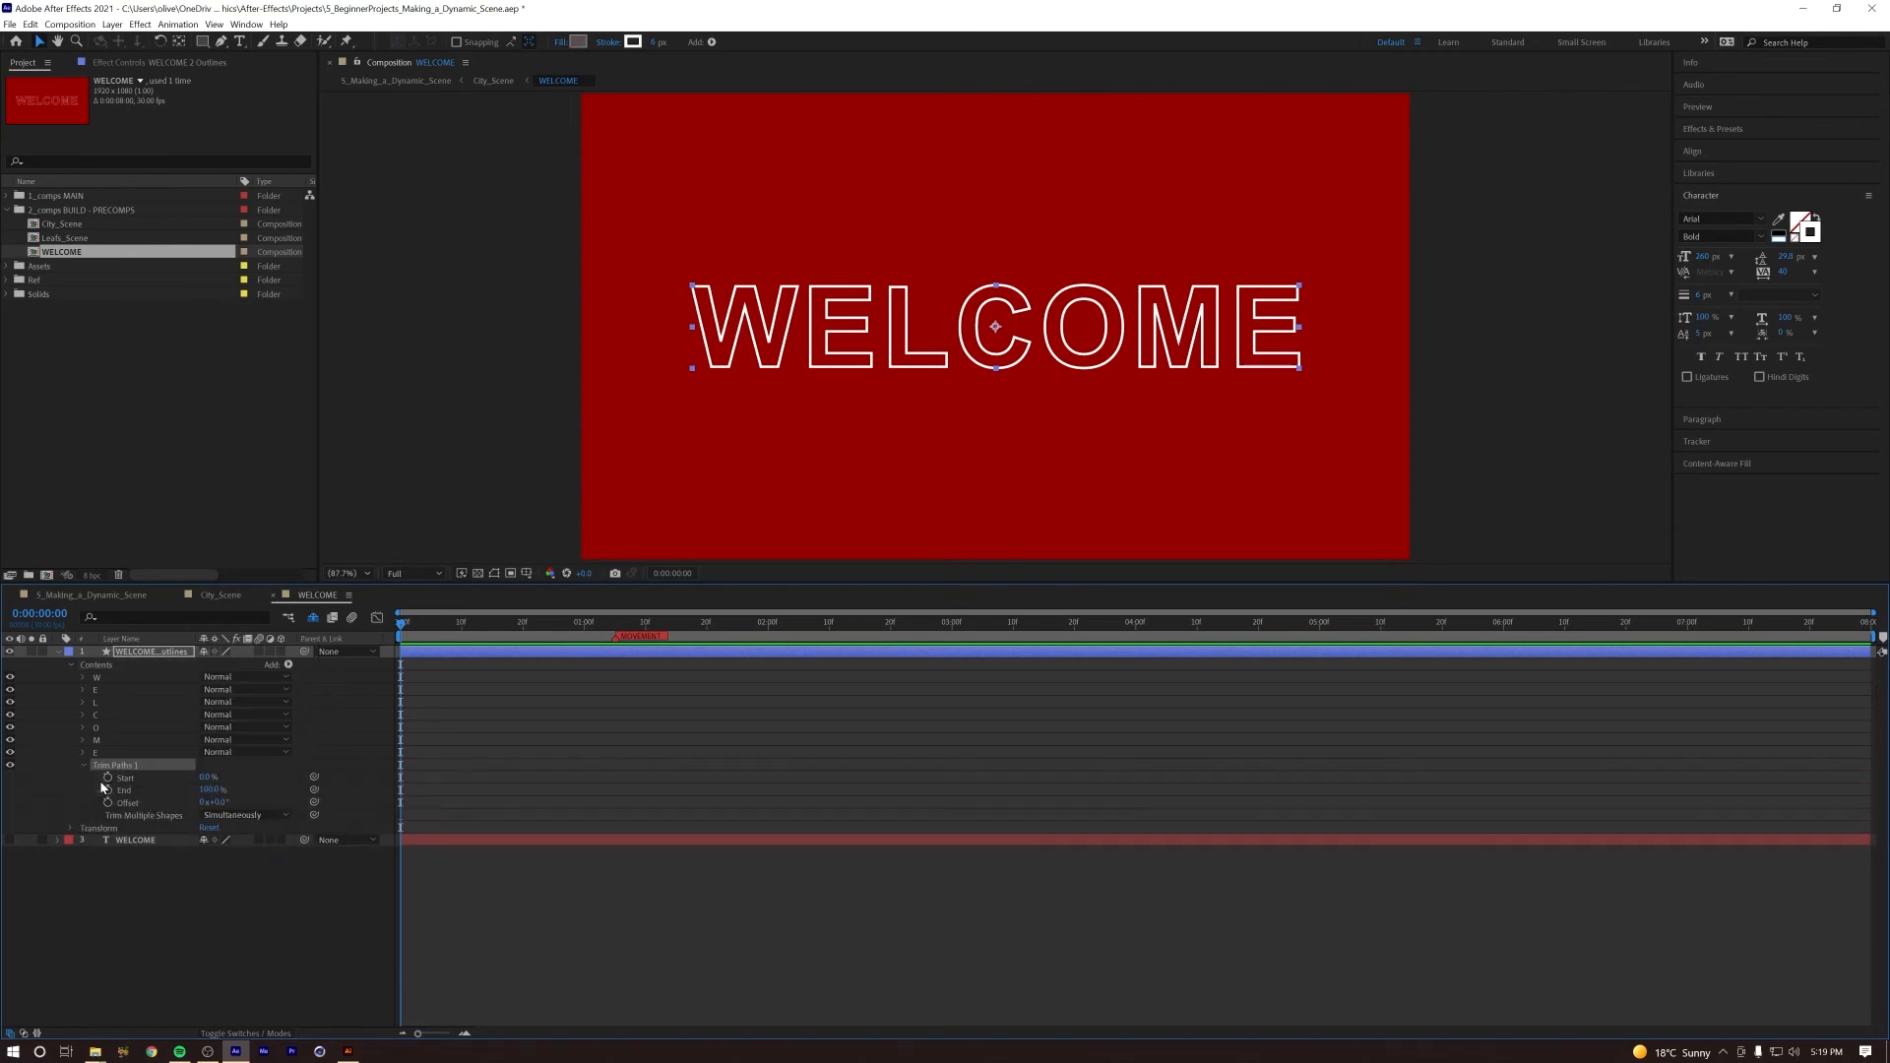
{"action": "mouse_move", "coordinate": [207, 776]}
{"action": "left_mouse_down"}
{"action": "mouse_move", "coordinate": [271, 780]}
{"action": "mouse_move", "coordinate": [148, 789]}
{"action": "mouse_move", "coordinate": [222, 790]}
{"action": "left_mouse_up"}
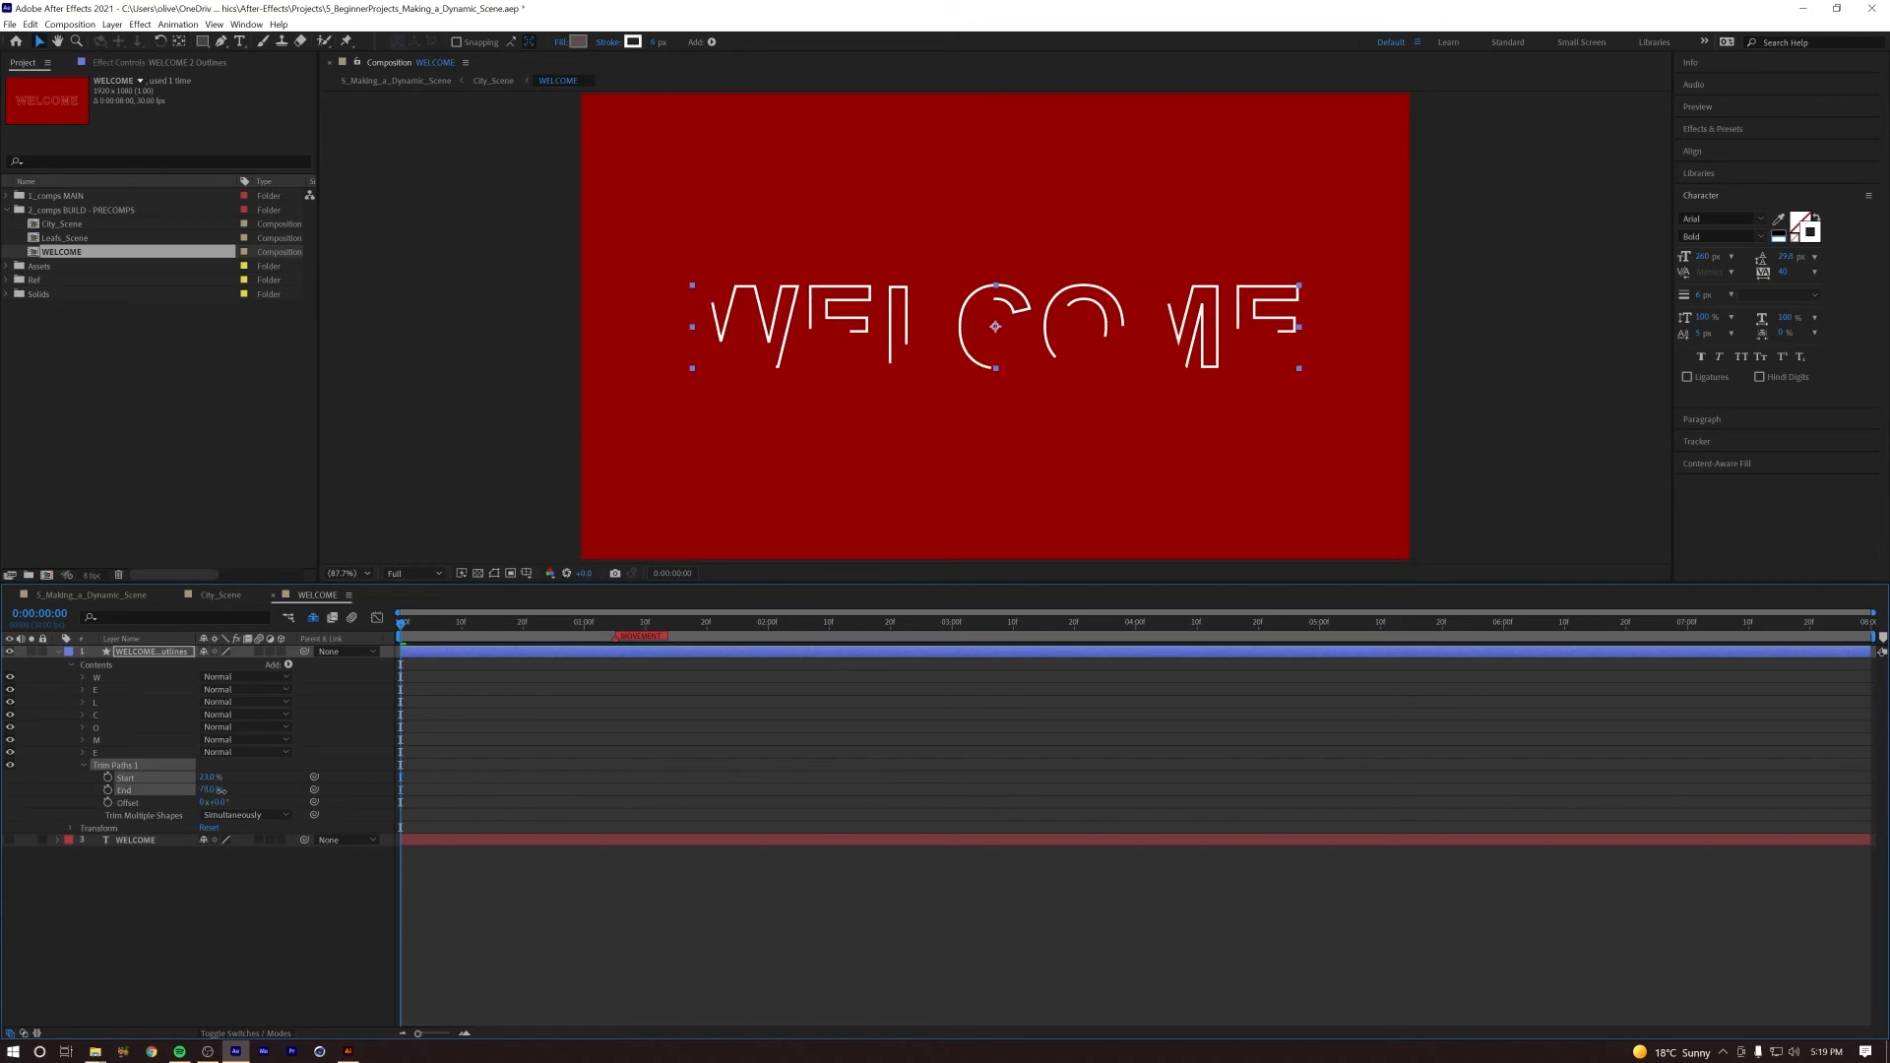
Step: Delete the individual strokes from the W, first E, L and C groups of the outlines layer
{"action": "left_click", "coordinate": [95, 678]}
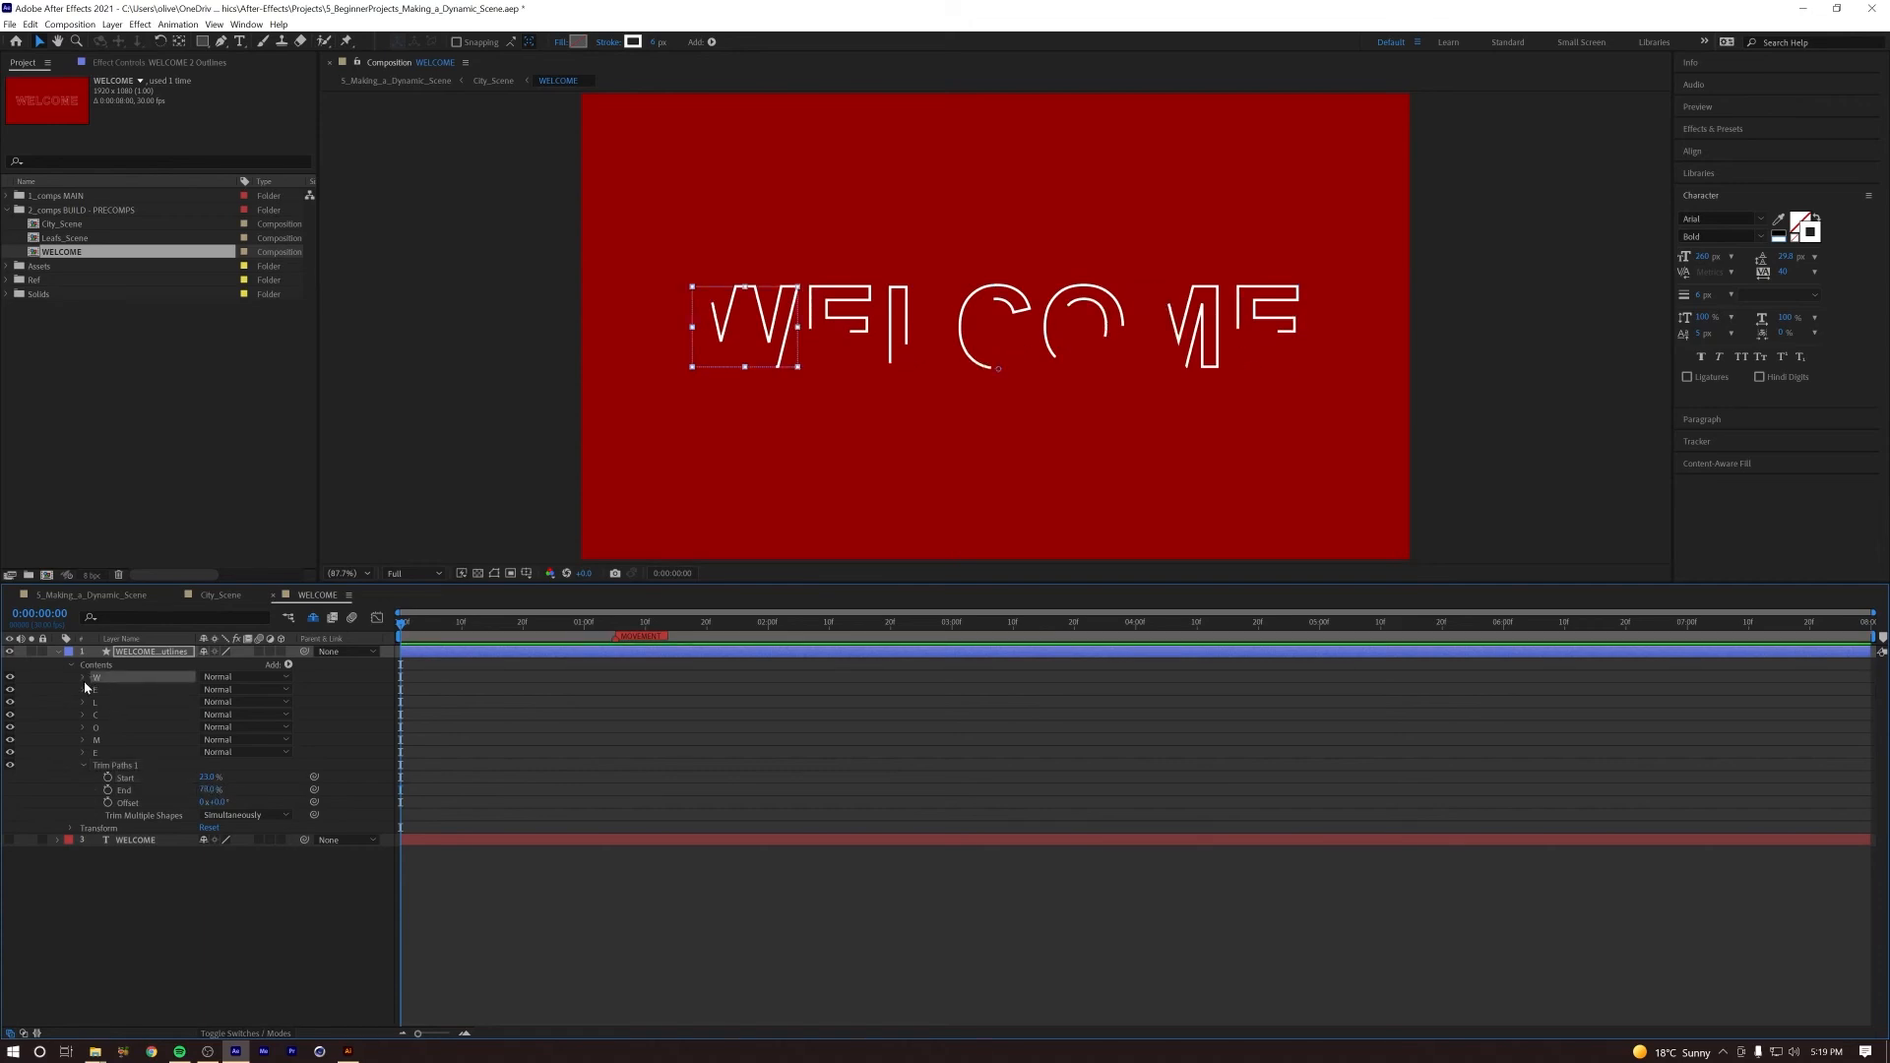
{"action": "left_click", "coordinate": [83, 677]}
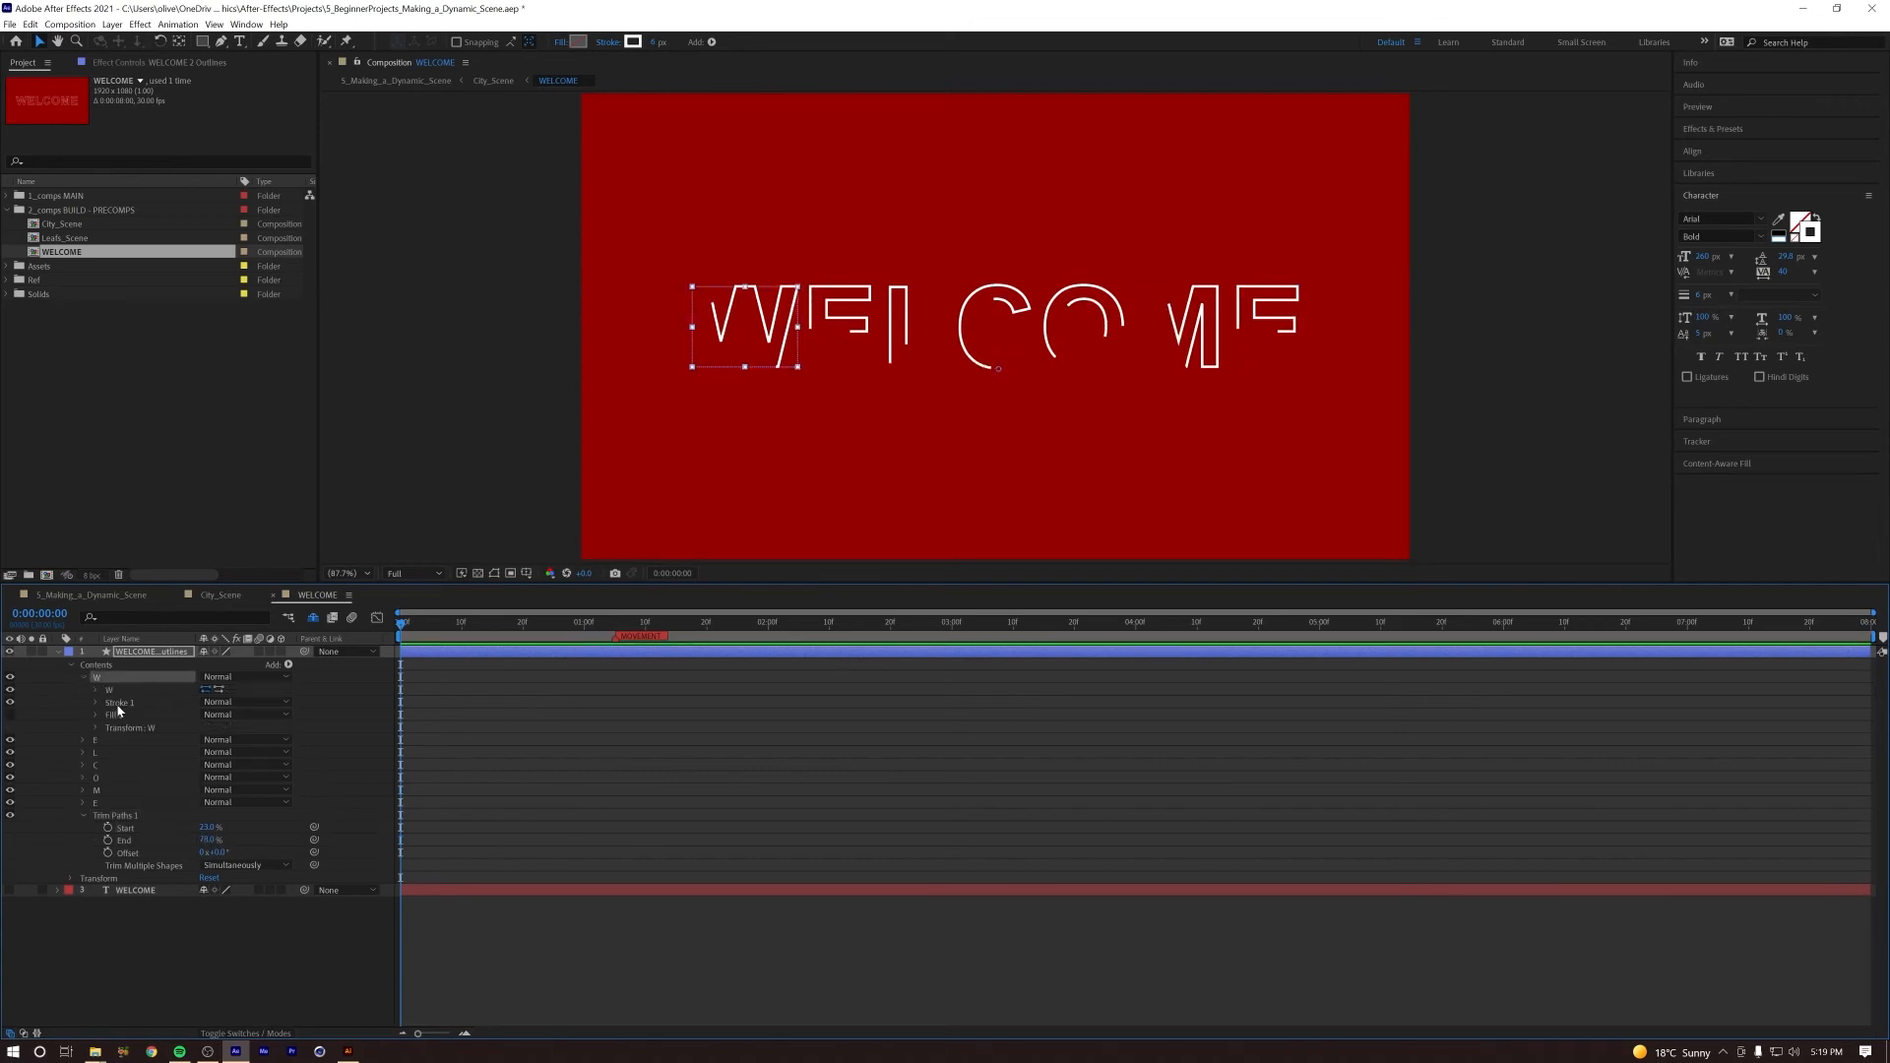
{"action": "left_click", "coordinate": [118, 705]}
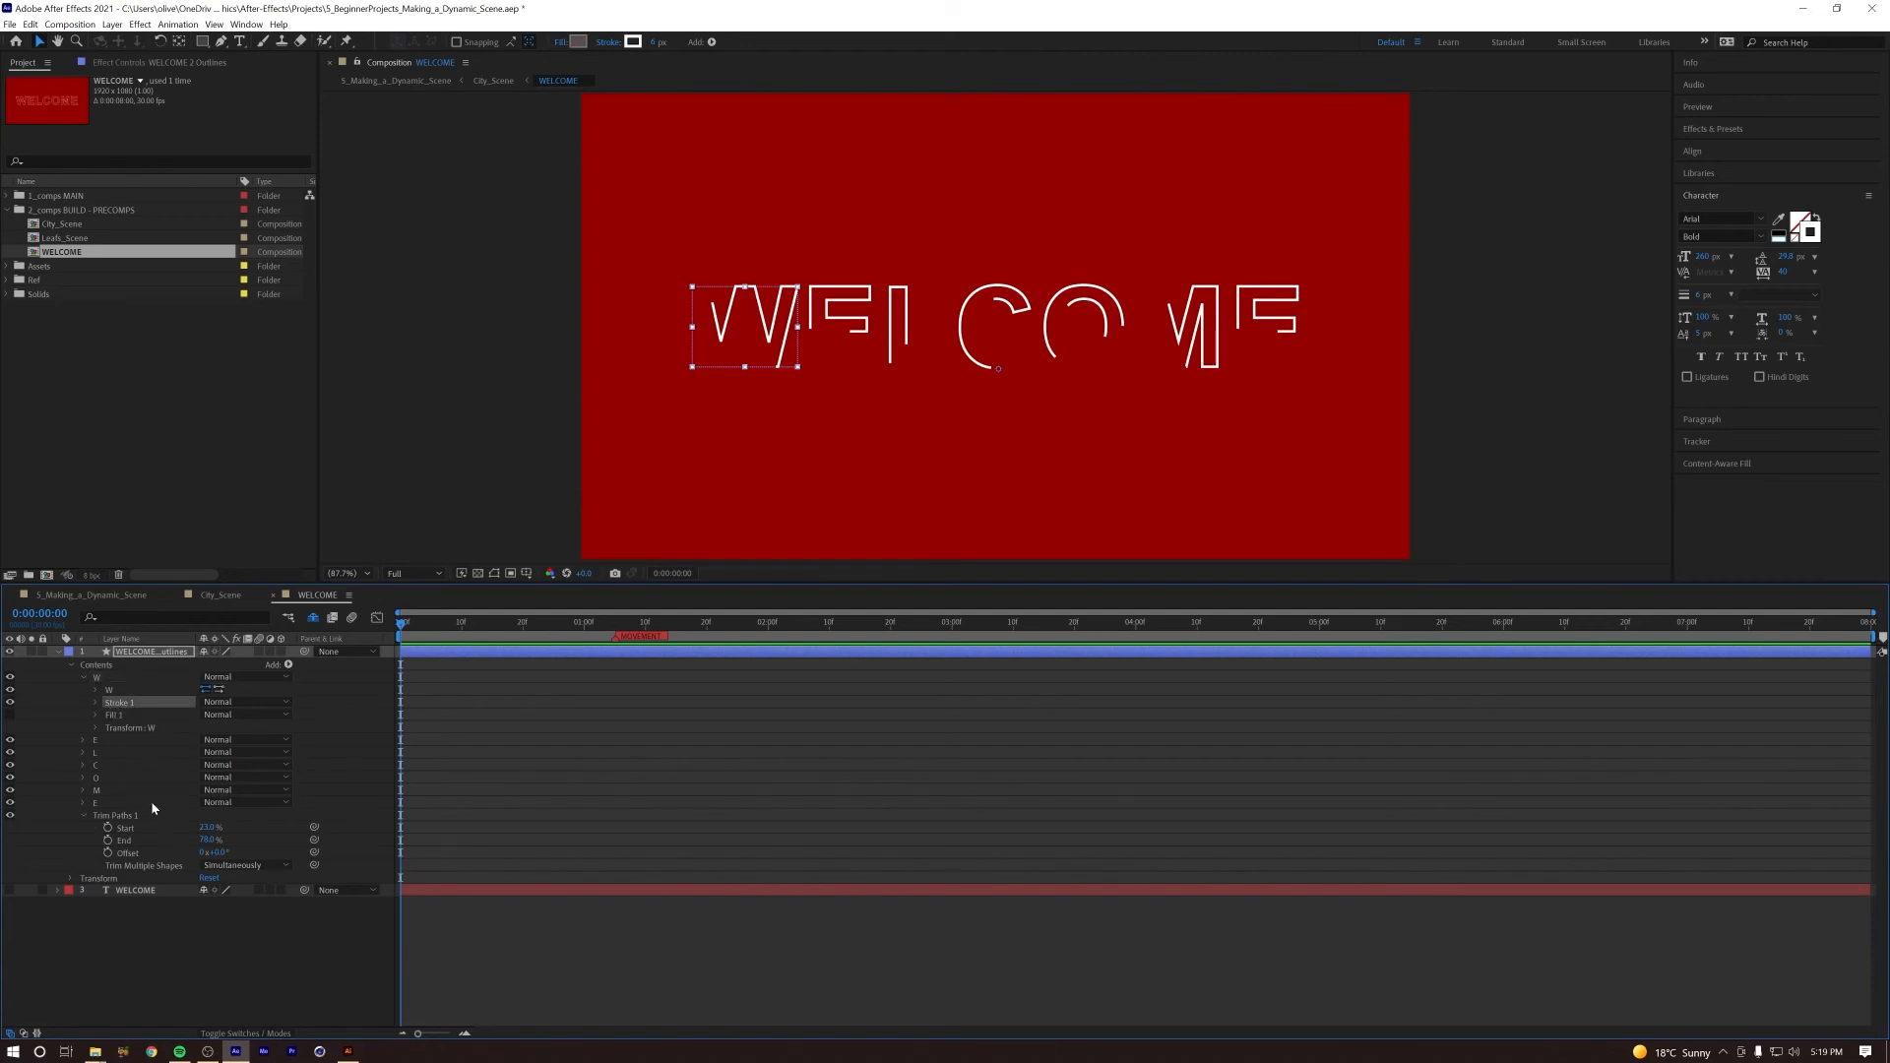
{"action": "key", "text": "BackSpace"}
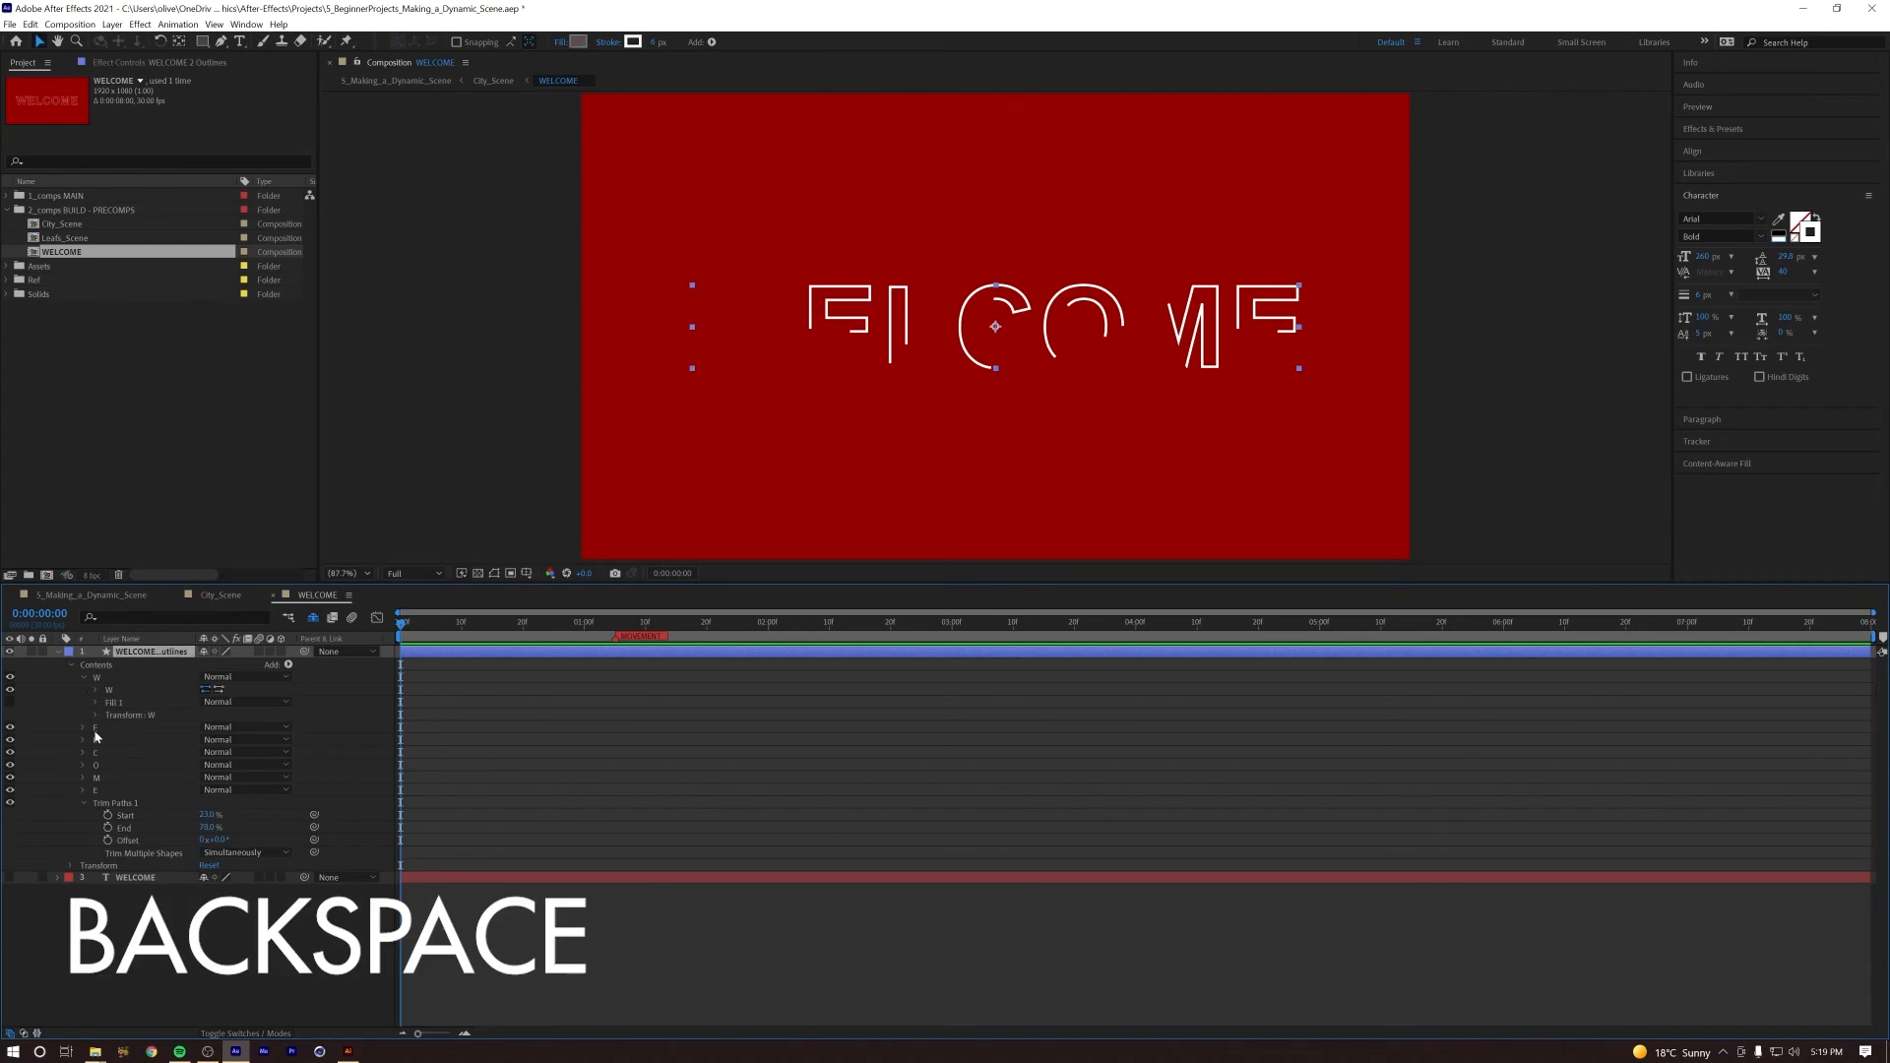
{"action": "left_click", "coordinate": [84, 728]}
{"action": "left_click", "coordinate": [113, 752]}
{"action": "key", "text": "BackSpace"}
{"action": "left_click", "coordinate": [84, 778]}
{"action": "left_click", "coordinate": [114, 802]}
{"action": "key", "text": "BackSpace"}
{"action": "left_click", "coordinate": [84, 828]}
{"action": "left_click", "coordinate": [118, 854]}
{"action": "key", "text": "BackSpace"}
Step: Delete the individual strokes from the O, M and final E groups of the outlines layer
{"action": "left_click", "coordinate": [84, 877]}
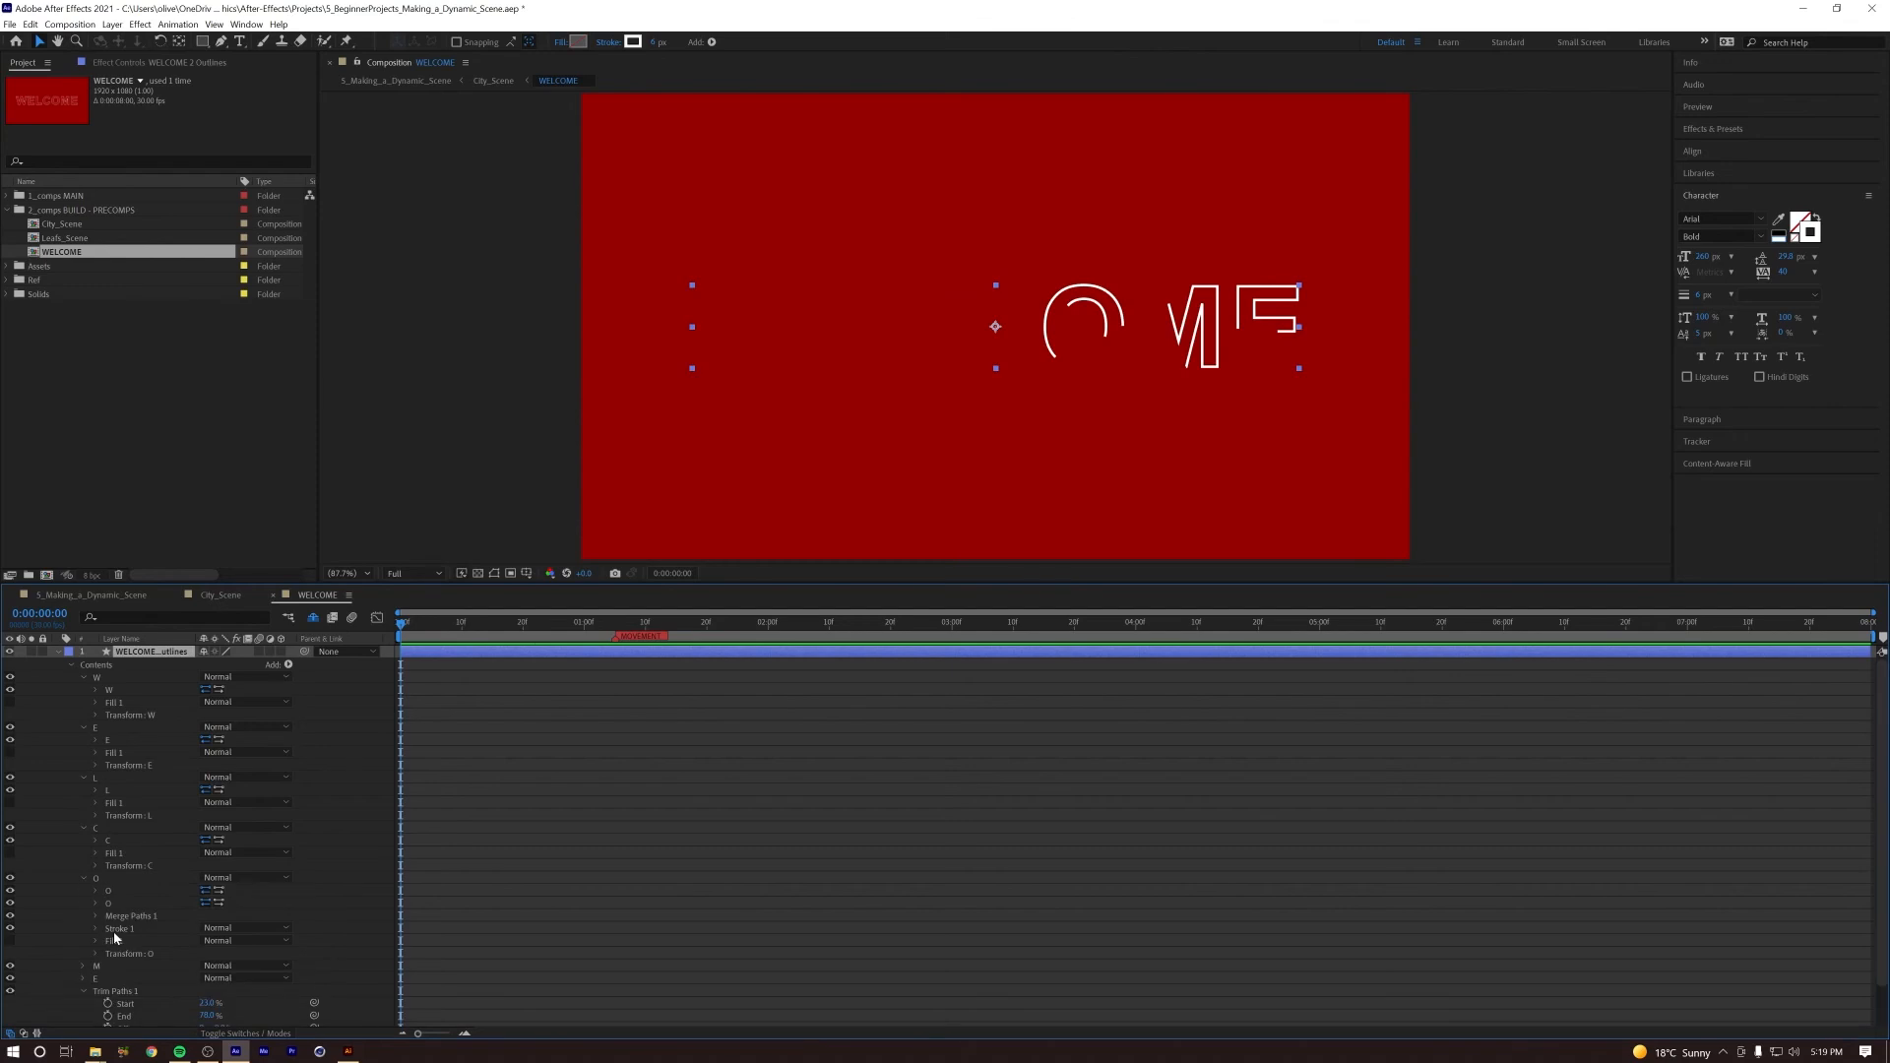
{"action": "left_click", "coordinate": [116, 930]}
{"action": "key", "text": "BackSpace"}
{"action": "left_click", "coordinate": [84, 878]}
{"action": "left_click", "coordinate": [83, 891]}
{"action": "left_click", "coordinate": [115, 917]}
{"action": "key", "text": "BackSpace"}
{"action": "left_click", "coordinate": [84, 891]}
{"action": "left_click", "coordinate": [83, 903]}
{"action": "left_click", "coordinate": [114, 928]}
{"action": "key", "text": "BackSpace"}
Step: Collapse the letter groups and add one shared Stroke to the outlines layer's contents
{"action": "left_click", "coordinate": [83, 903]}
{"action": "left_click", "coordinate": [84, 827]}
{"action": "left_click", "coordinate": [84, 777]}
{"action": "left_click", "coordinate": [84, 727]}
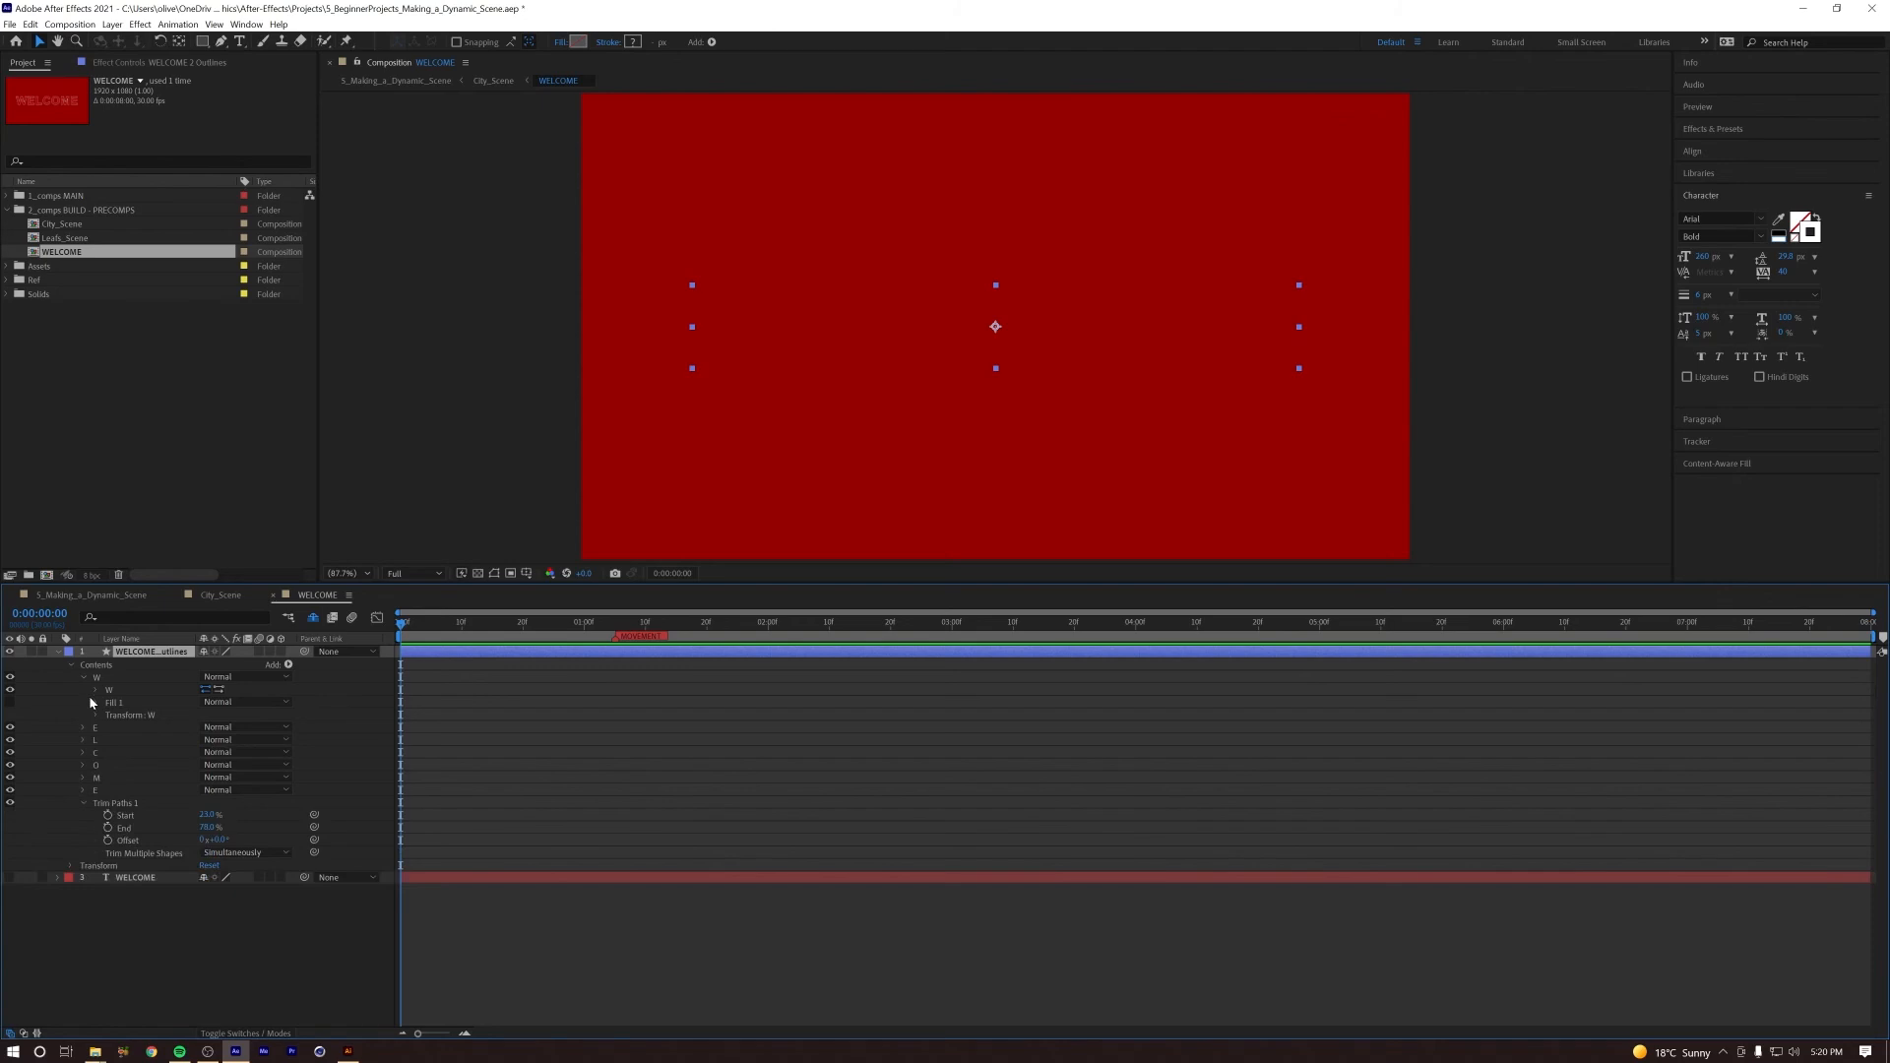
{"action": "left_click", "coordinate": [84, 677]}
{"action": "left_click", "coordinate": [287, 664]}
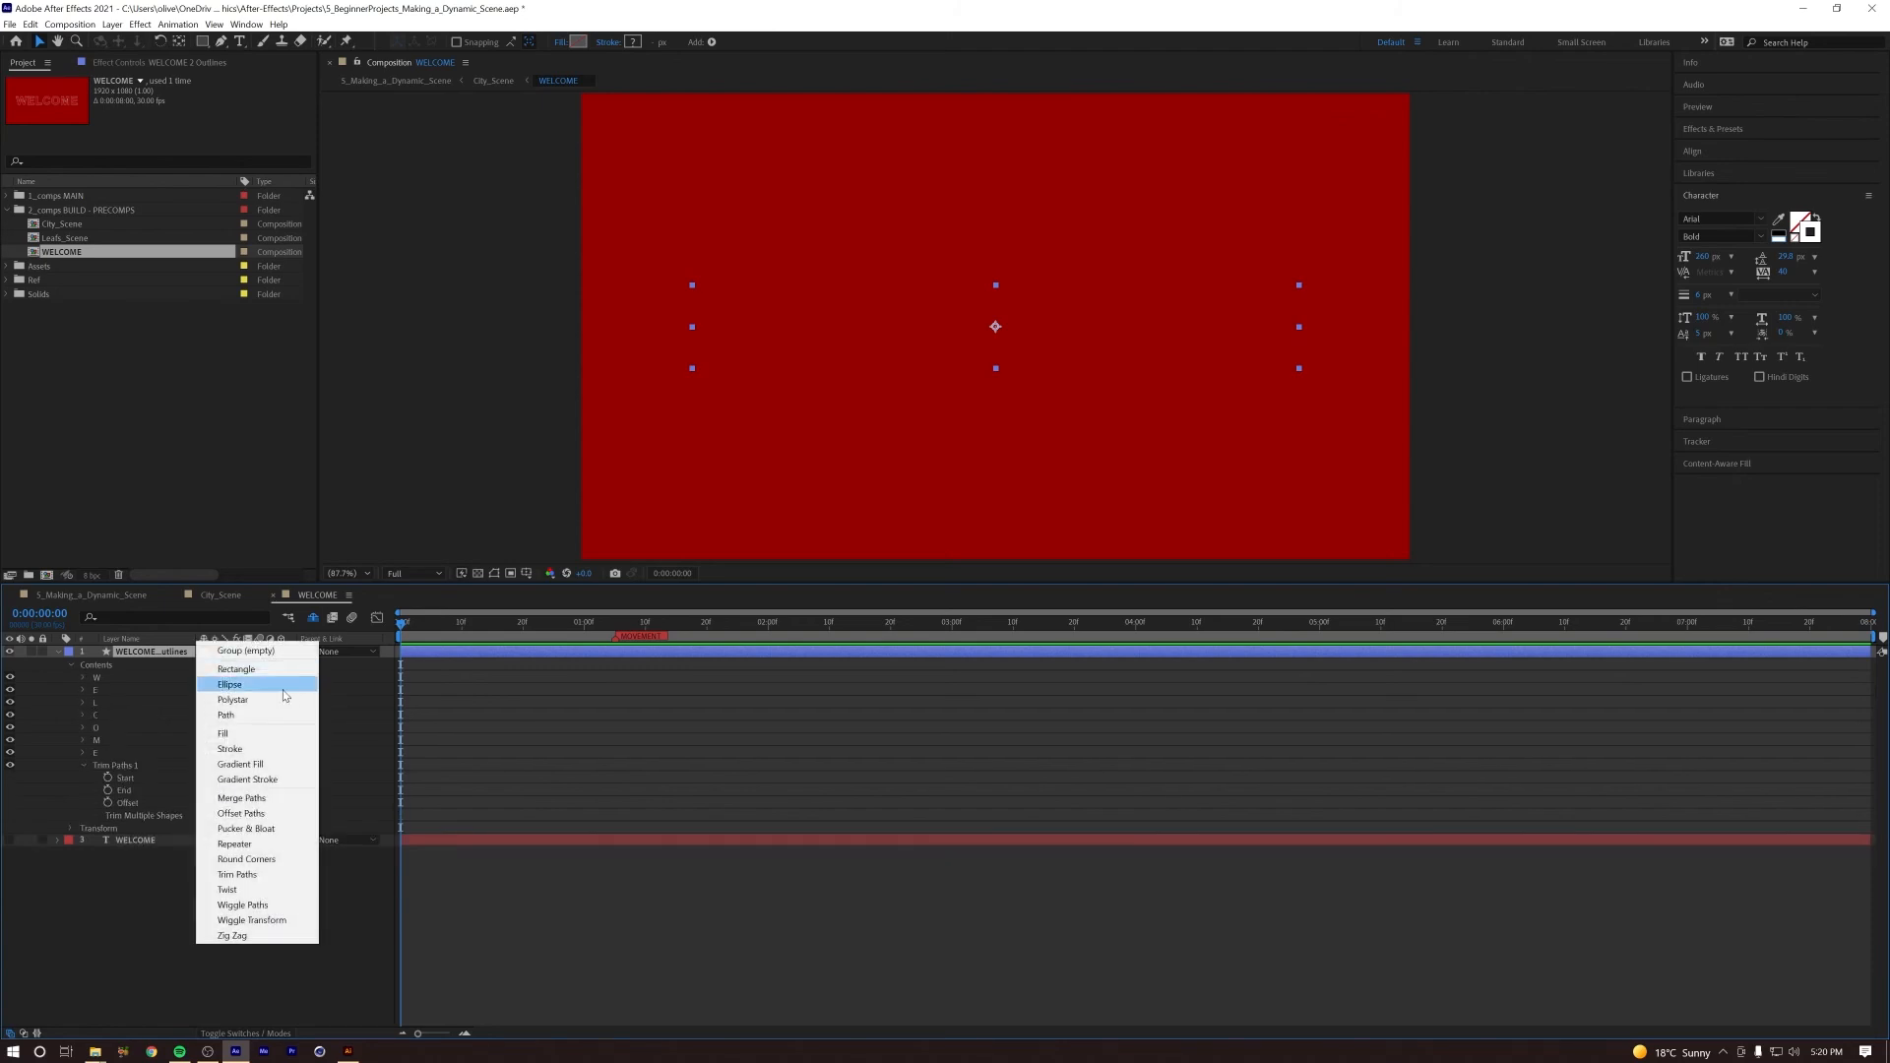
{"action": "left_click", "coordinate": [264, 750]}
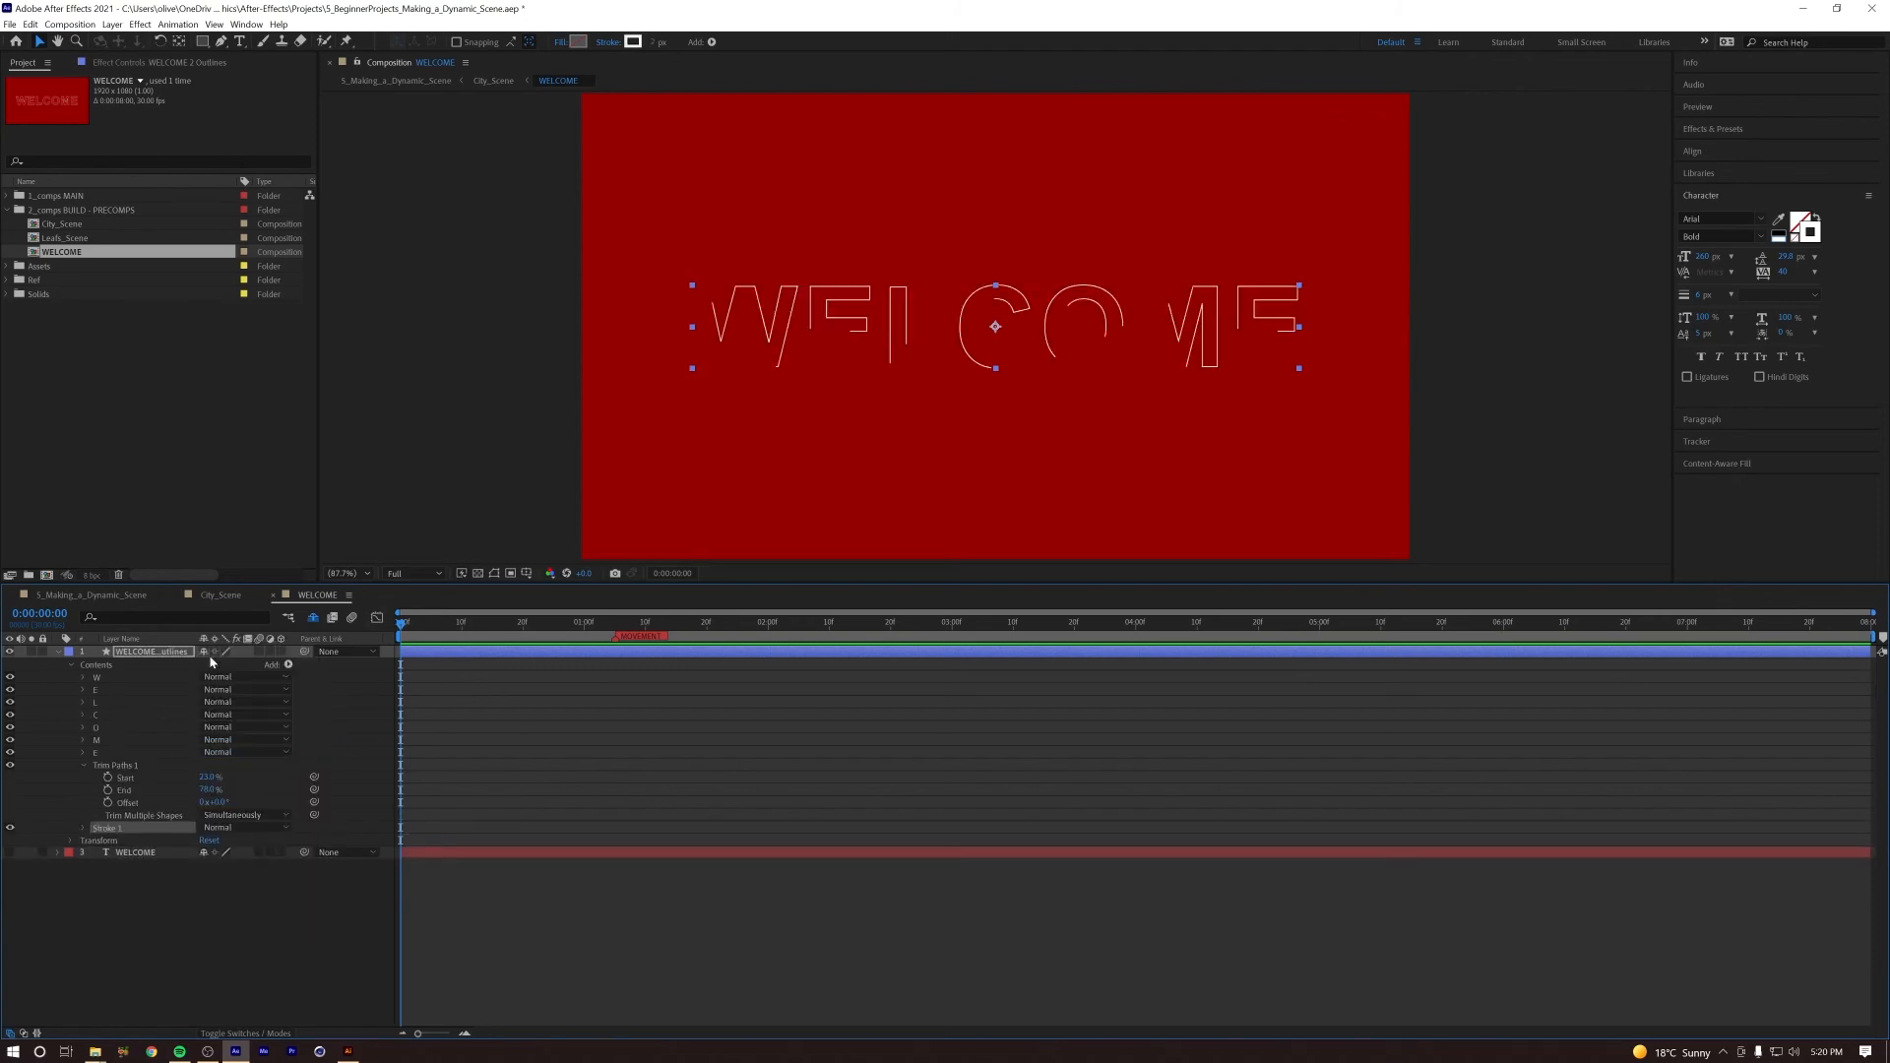
Step: Increase the outlines layer's shared stroke width to about 6 px and toggle the stroke's visibility to check its effect
{"action": "left_click_drag", "start_coordinate": [656, 41], "coordinate": [659, 42]}
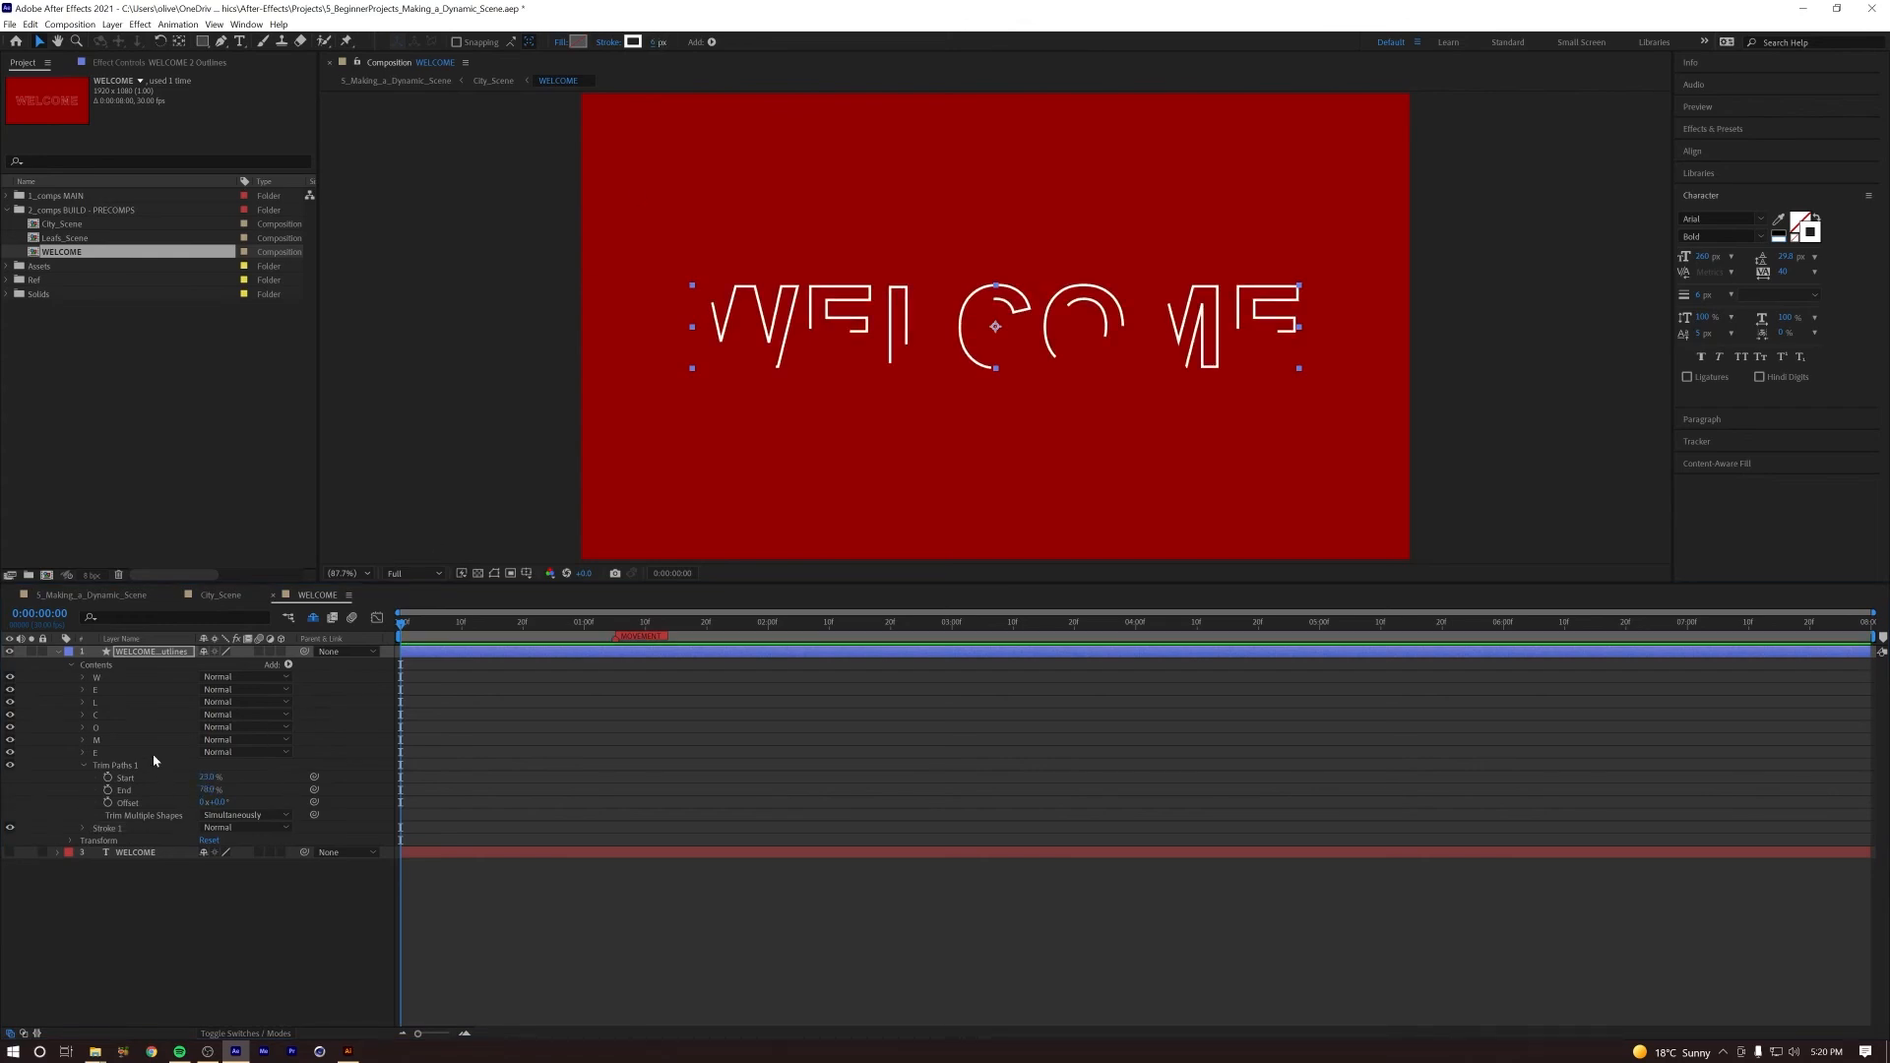
{"action": "left_click_drag", "start_coordinate": [456, 625], "coordinate": [386, 630]}
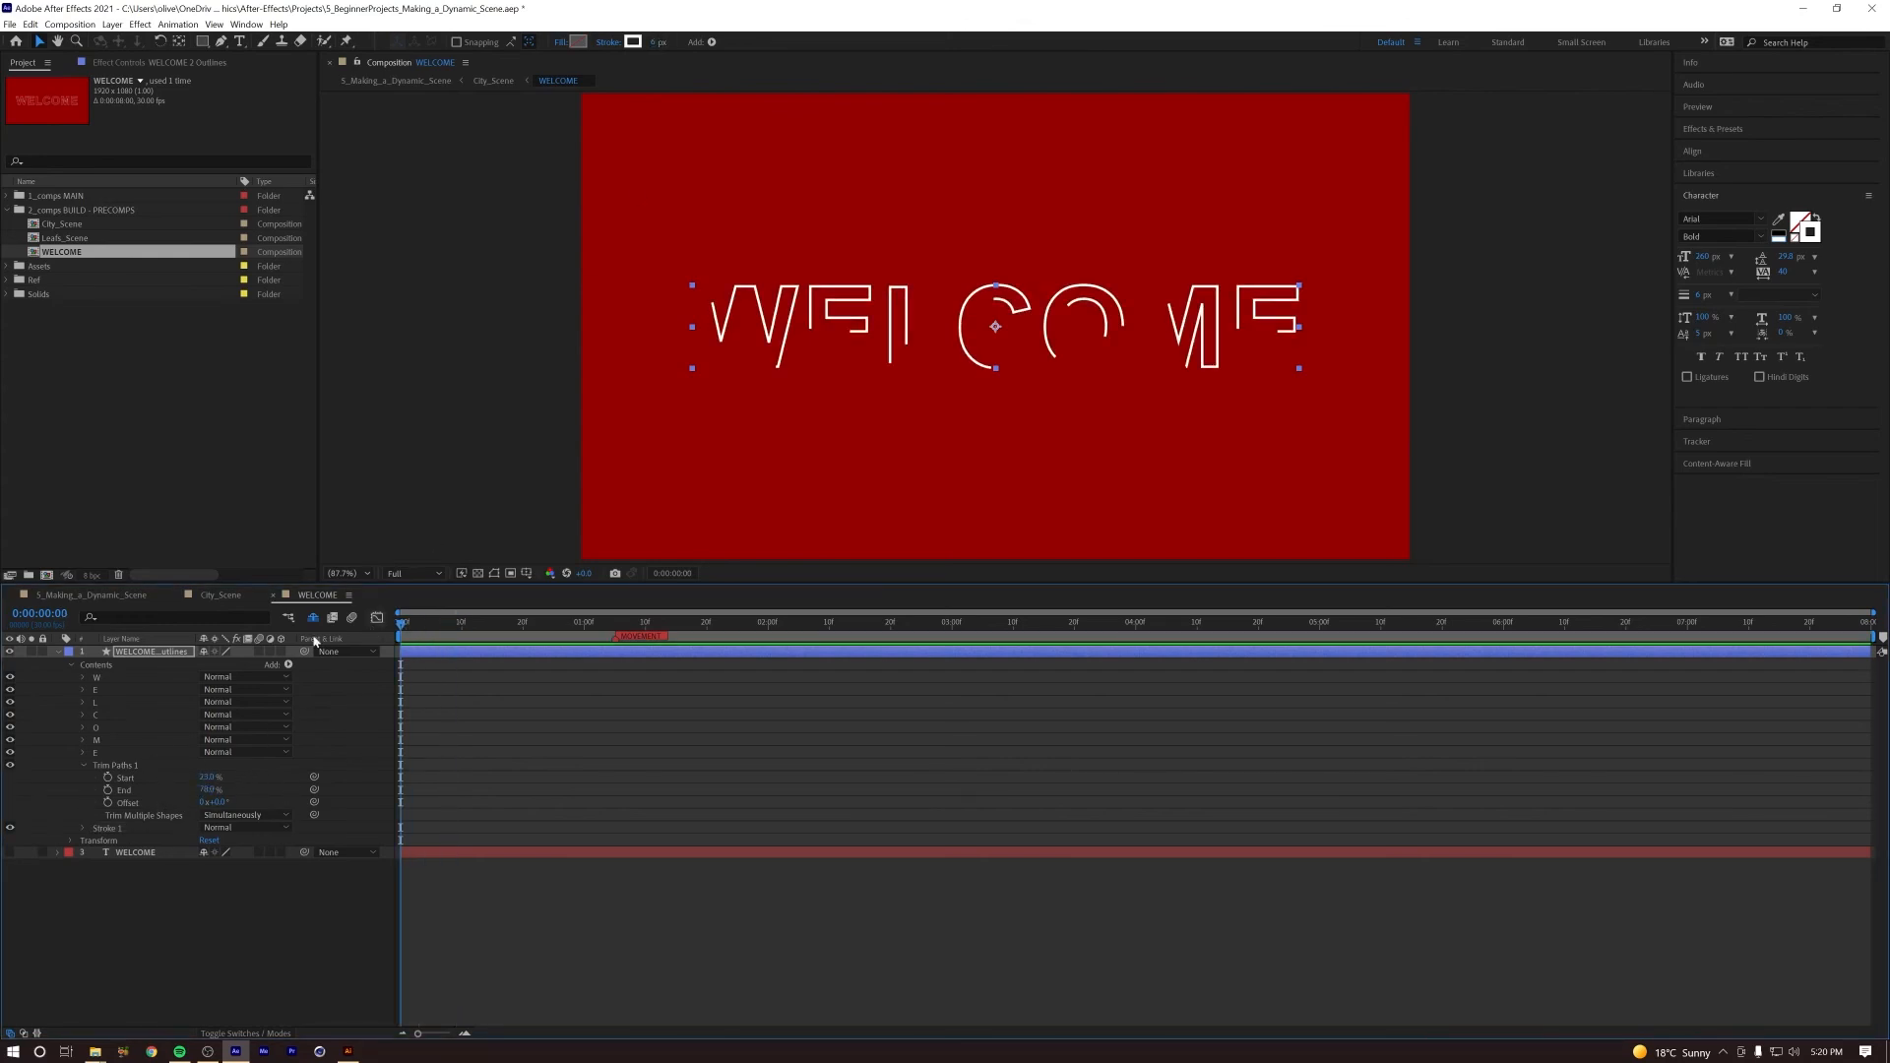
{"action": "left_click", "coordinate": [113, 829]}
{"action": "left_click", "coordinate": [9, 829]}
{"action": "left_click", "coordinate": [9, 829]}
Step: Set the shared stroke's Line Cap to Round Cap, checking the line ends up close
{"action": "left_click", "coordinate": [83, 830]}
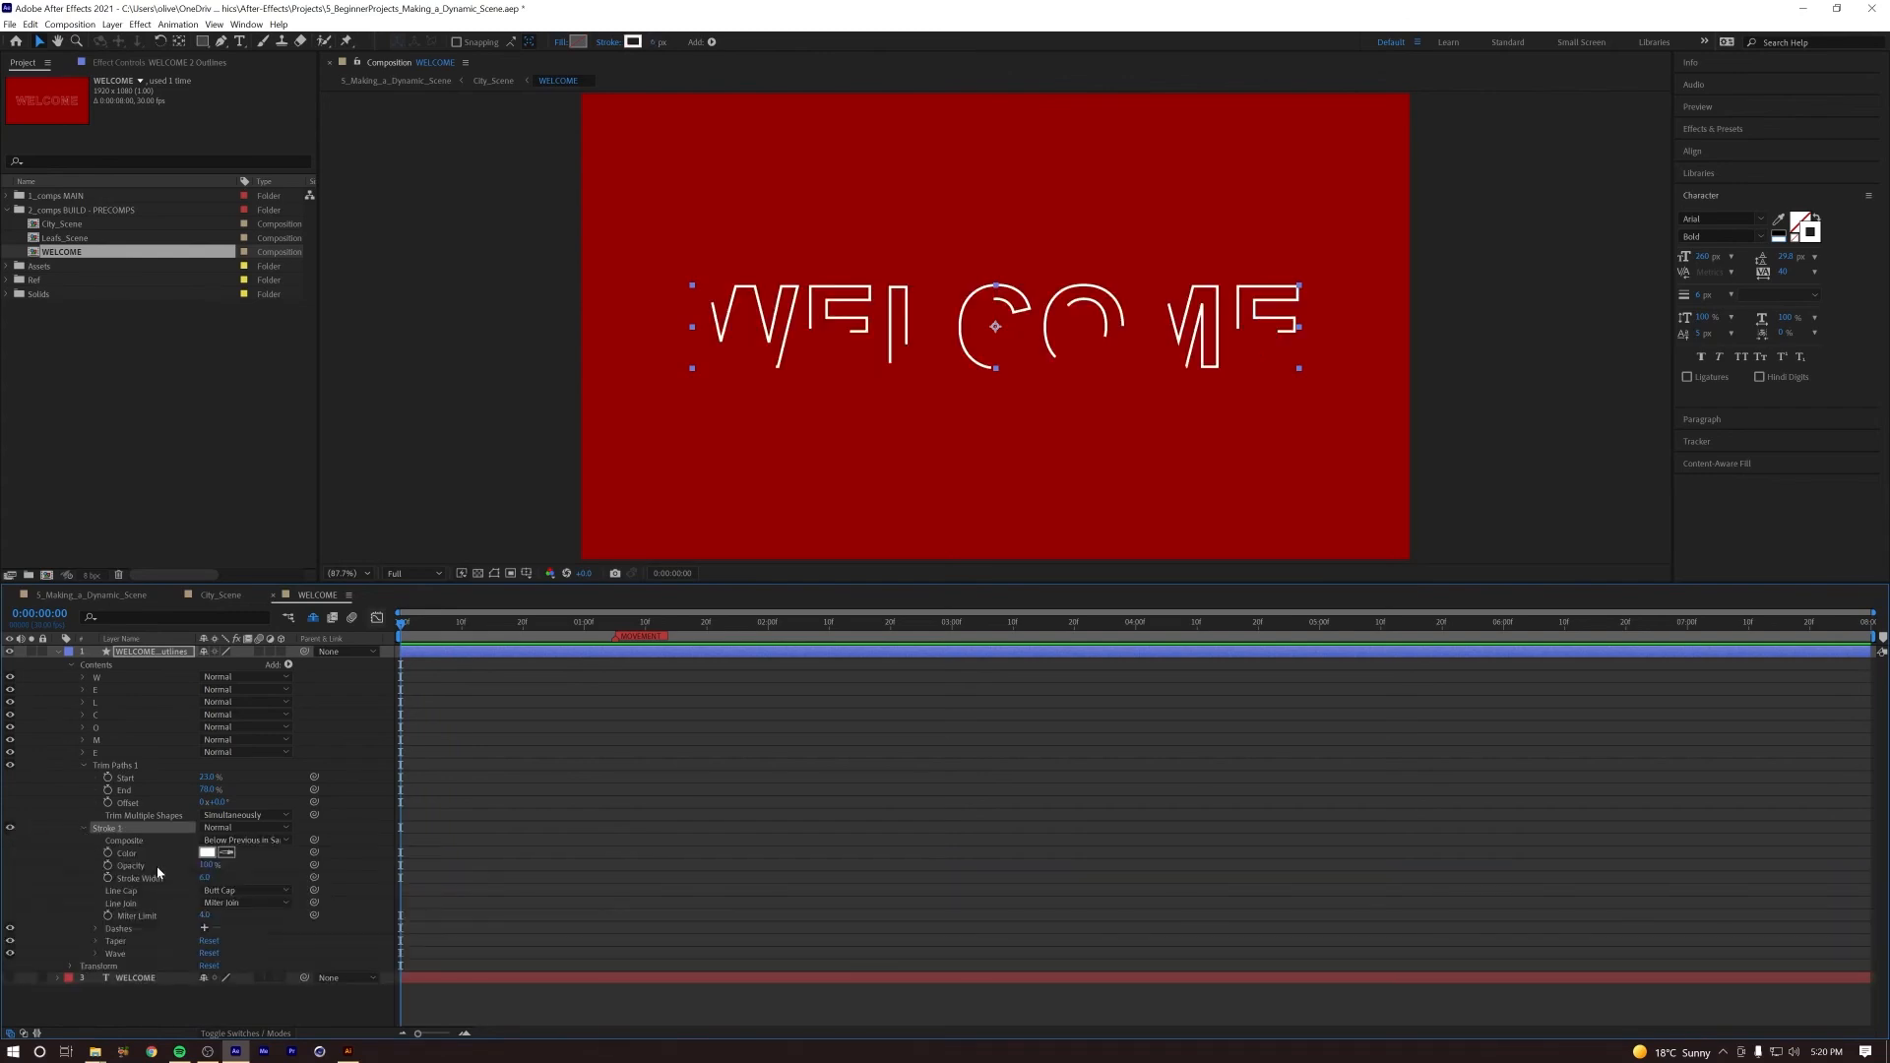
{"action": "key", "text": "ctrl+equal"}
{"action": "key", "text": "ctrl+equal"}
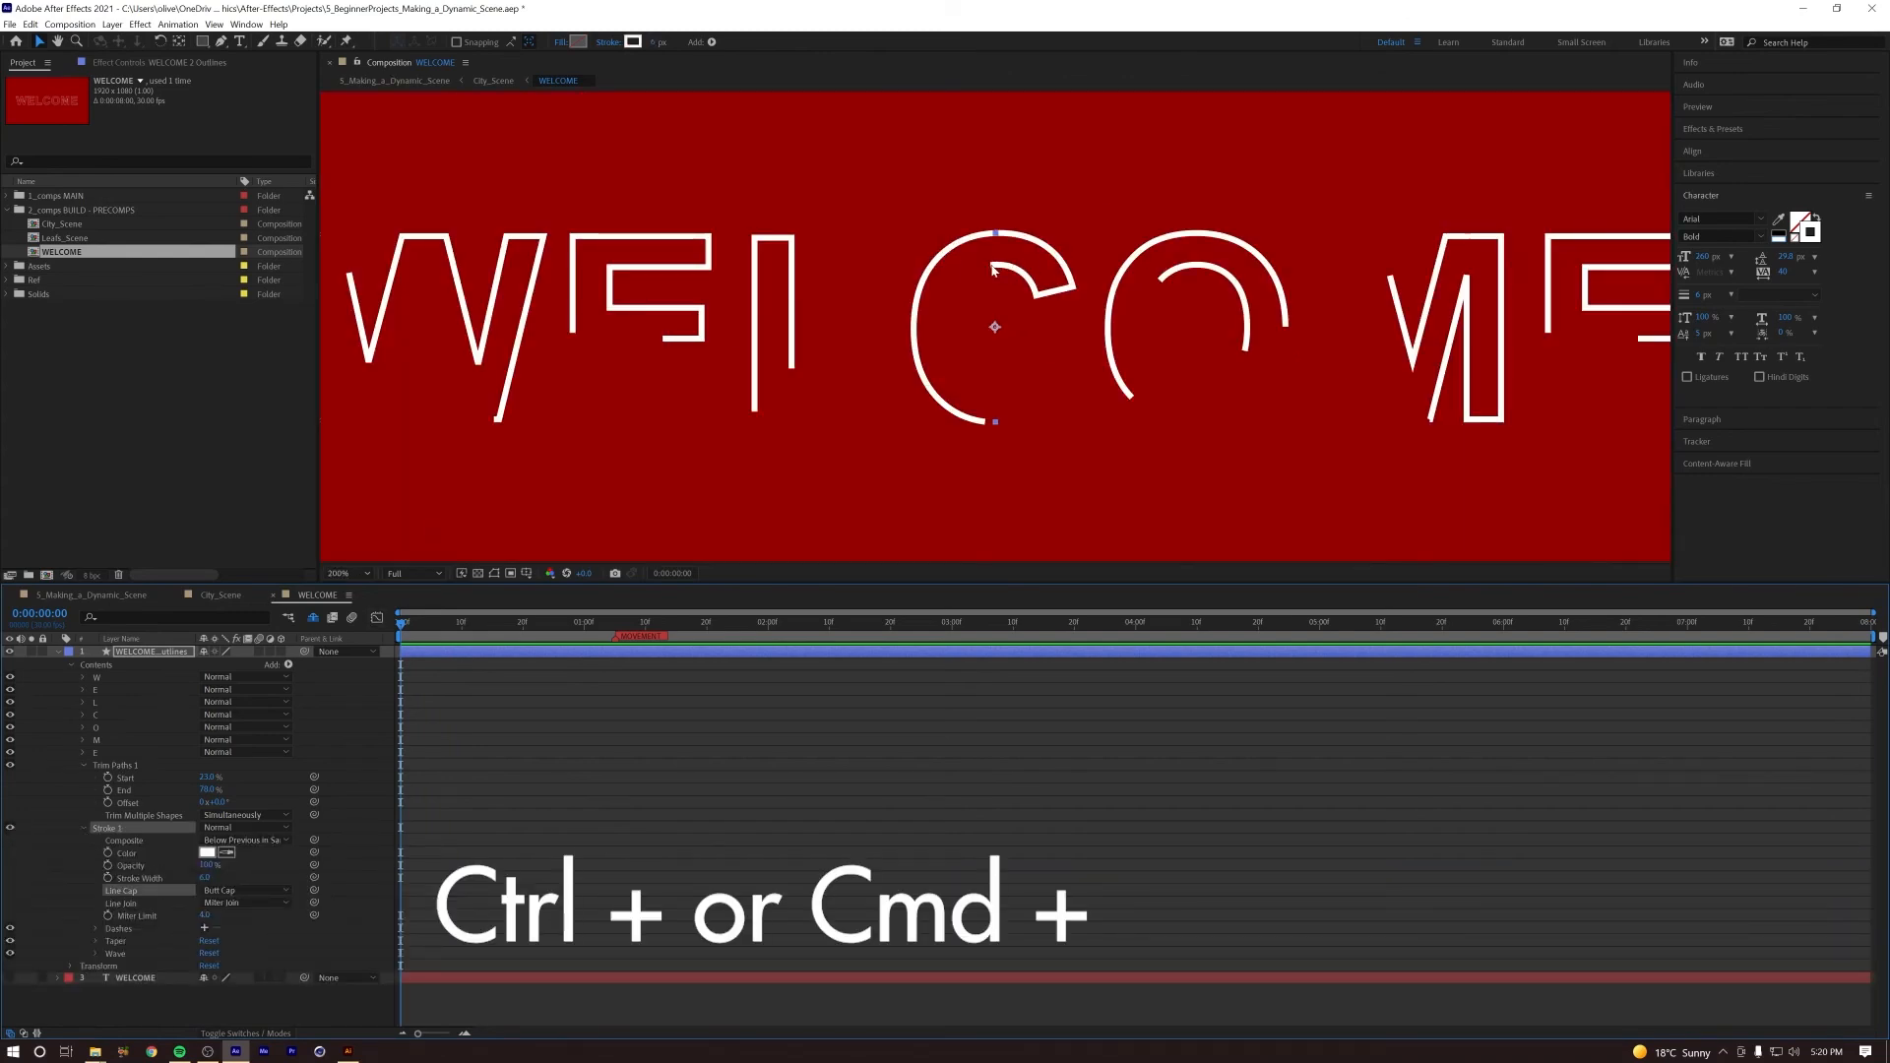
{"action": "left_click", "coordinate": [251, 891]}
{"action": "left_click", "coordinate": [241, 921]}
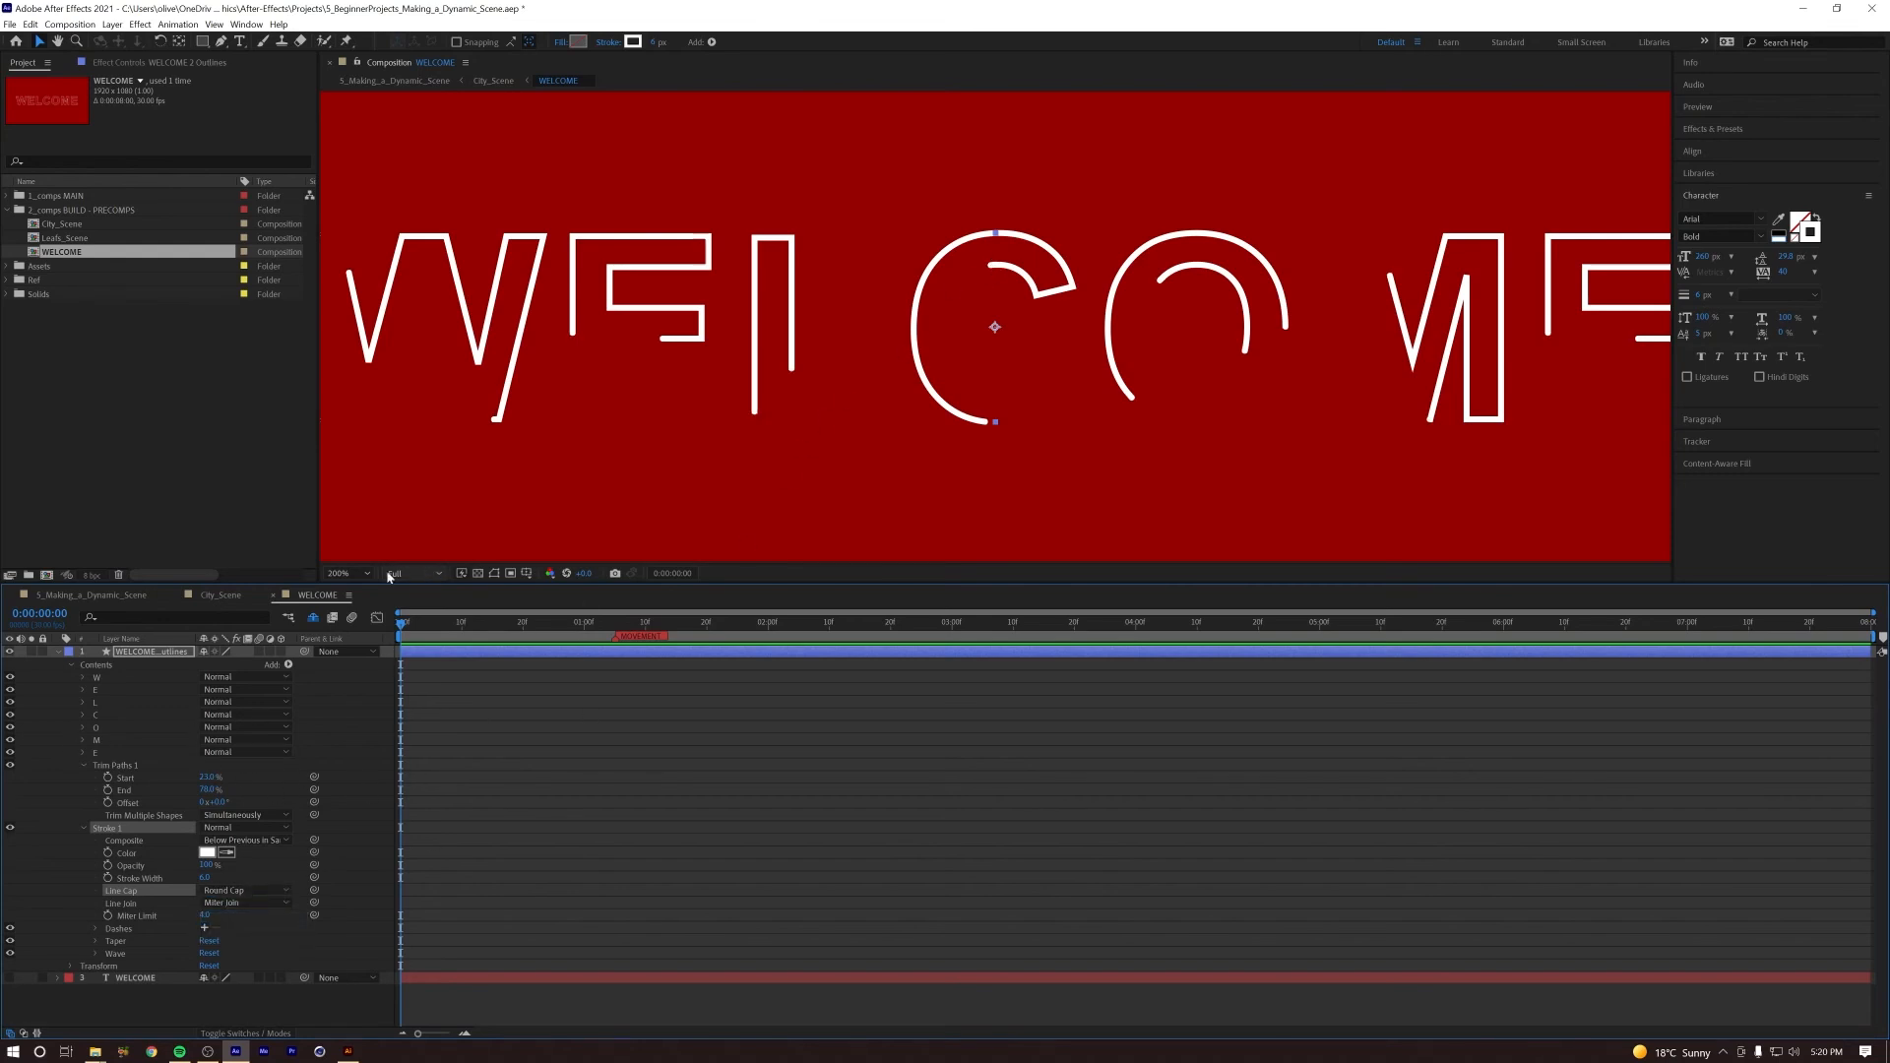
{"action": "left_click", "coordinate": [356, 576]}
{"action": "left_click", "coordinate": [364, 591]}
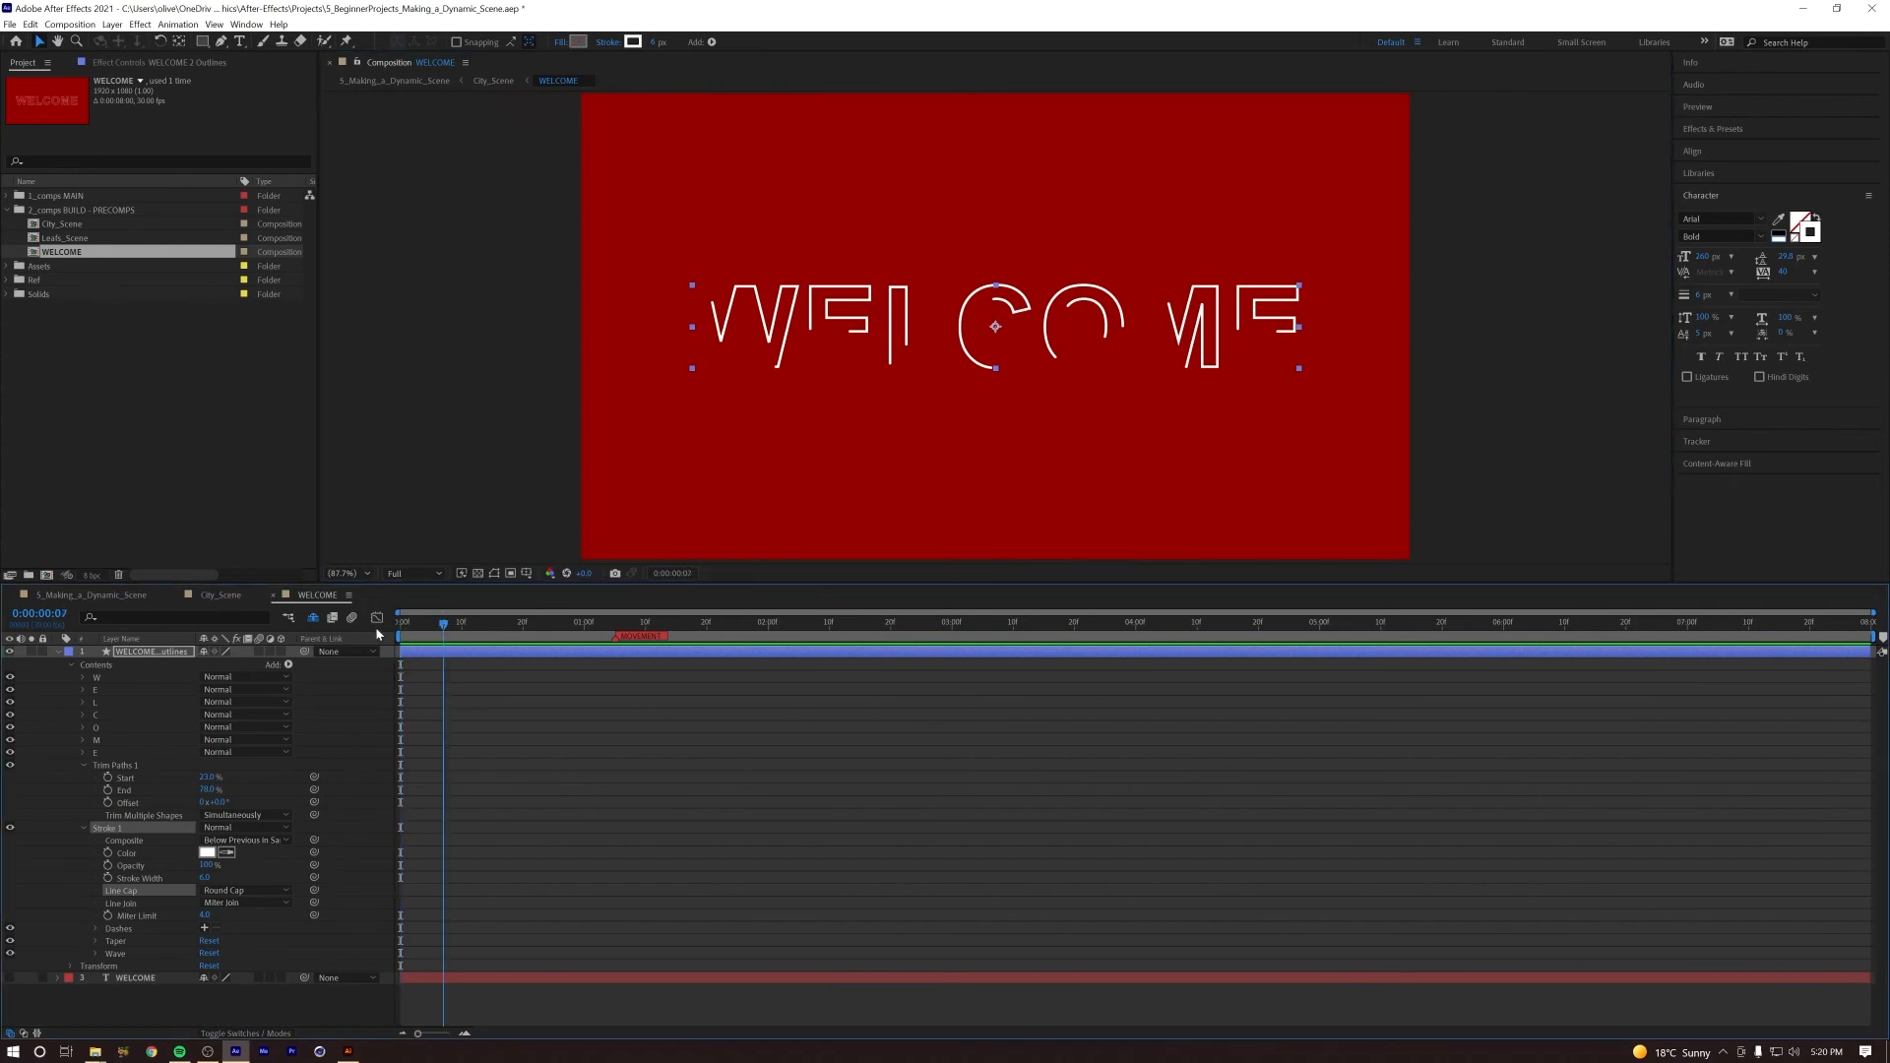
Step: Animate the Trim Paths Offset from 0° at the first frame to 180° at the last frame, and preview it
{"action": "left_click", "coordinate": [108, 803]}
{"action": "left_click", "coordinate": [1523, 622]}
{"action": "key", "text": "End"}
{"action": "left_click_drag", "start_coordinate": [219, 802], "coordinate": [330, 795]}
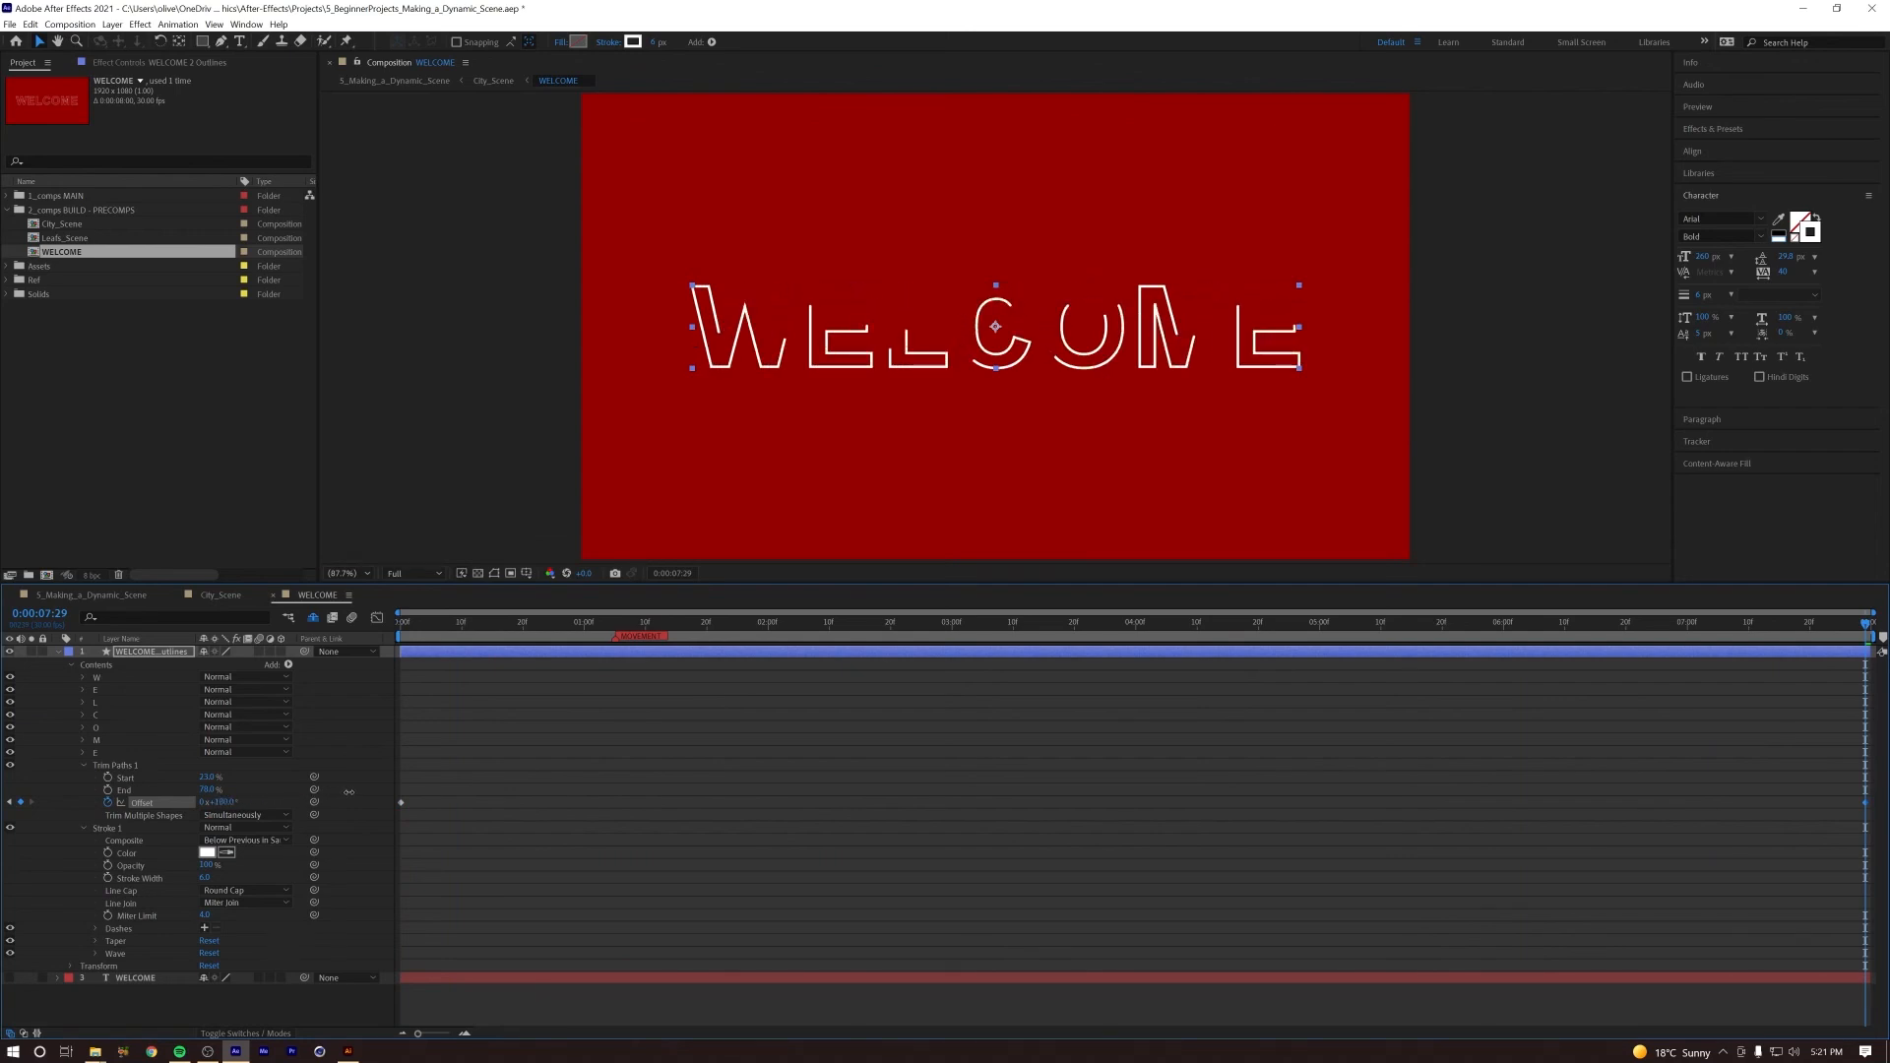
{"action": "key", "text": "space"}
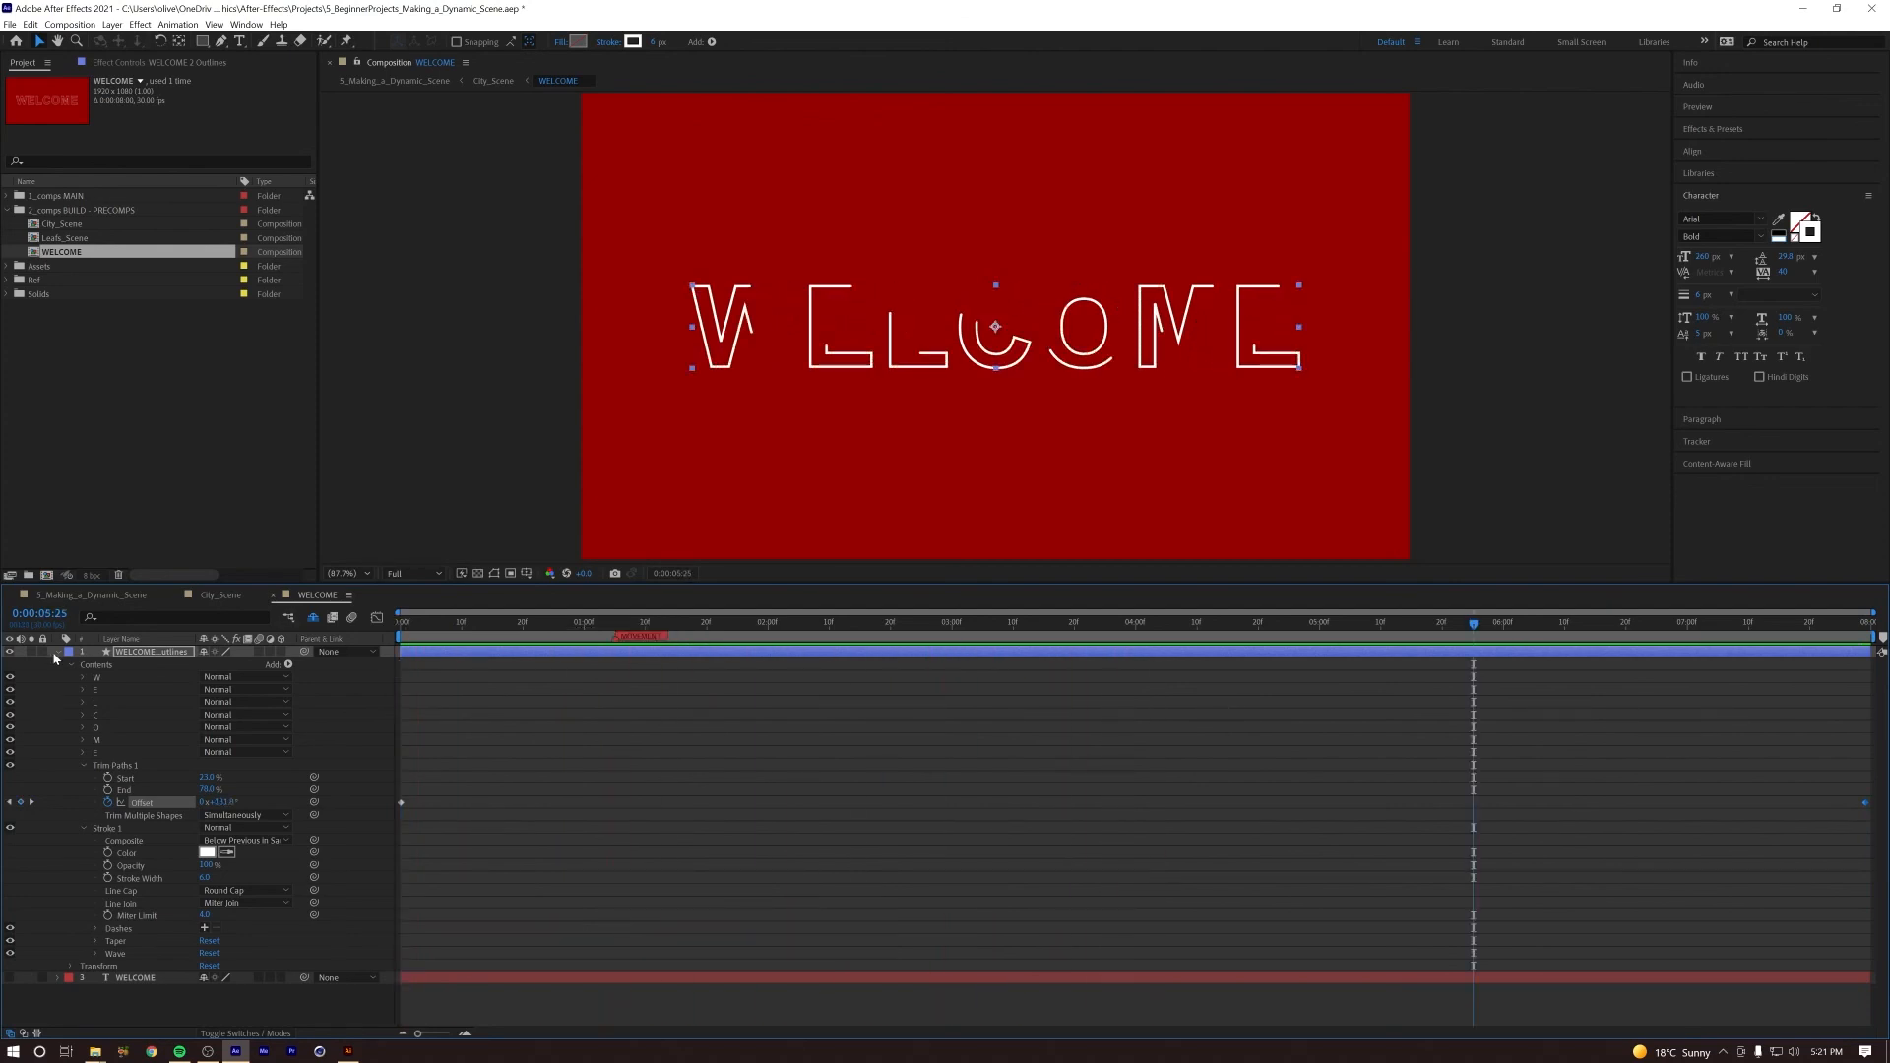
Step: Collapse the outlines layer, make the WELCOME text layer visible beneath it, and preview the combined animation
{"action": "left_click", "coordinate": [56, 653]}
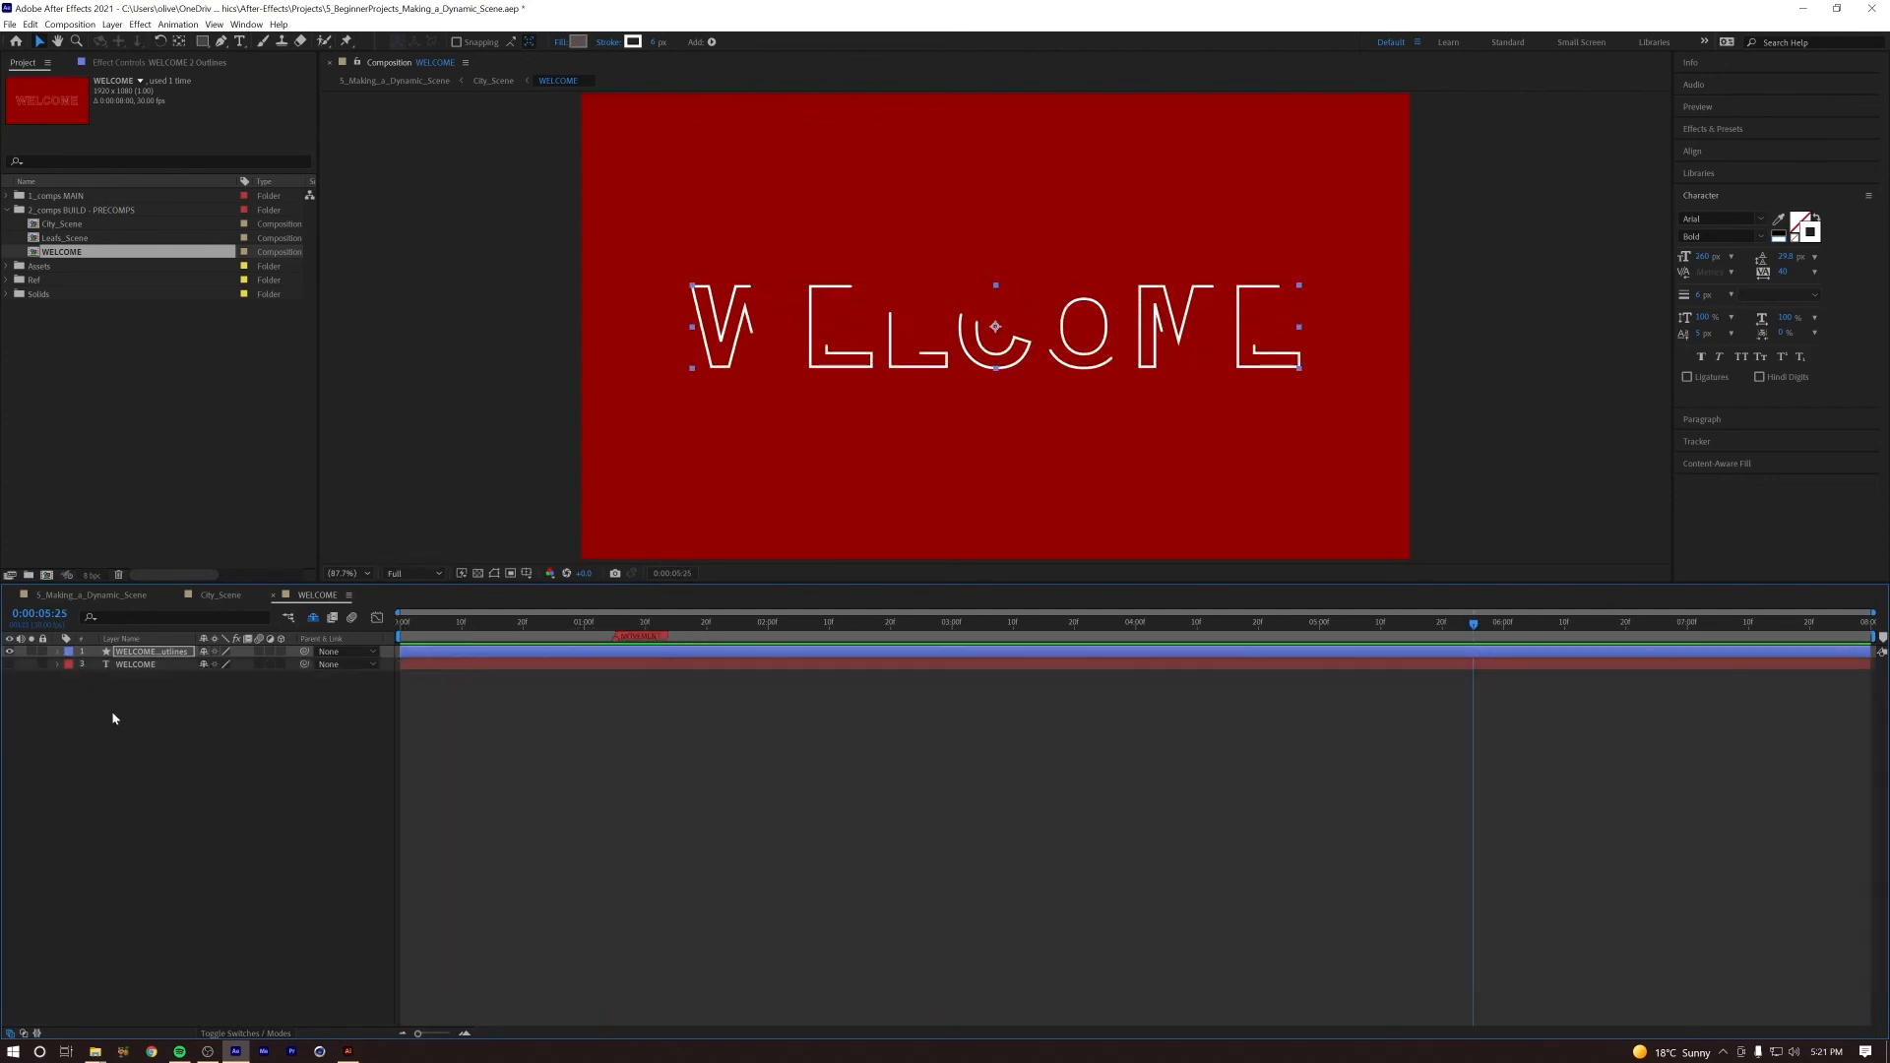
{"action": "left_click", "coordinate": [9, 666]}
{"action": "left_click", "coordinate": [106, 772]}
{"action": "key", "text": "space"}
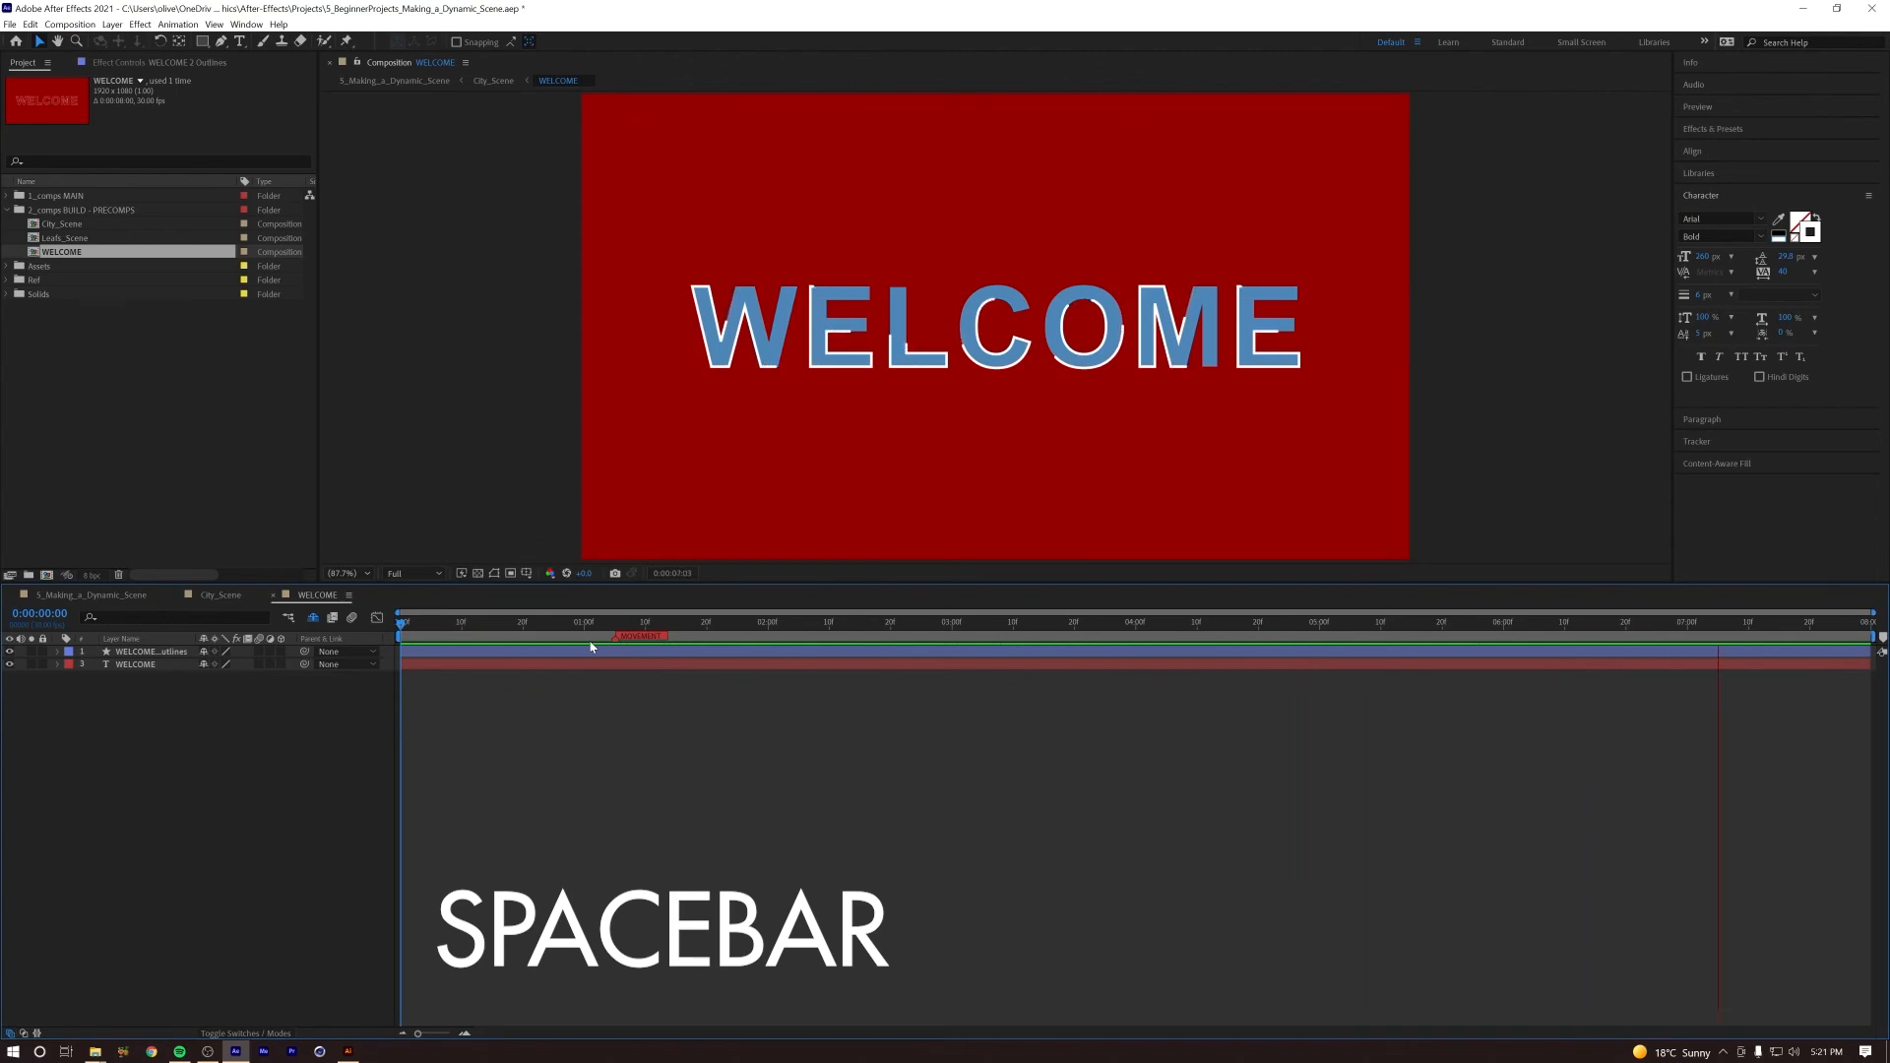
Step: Set the outlines layer's stroke width to 5 px
{"action": "left_click", "coordinate": [138, 652]}
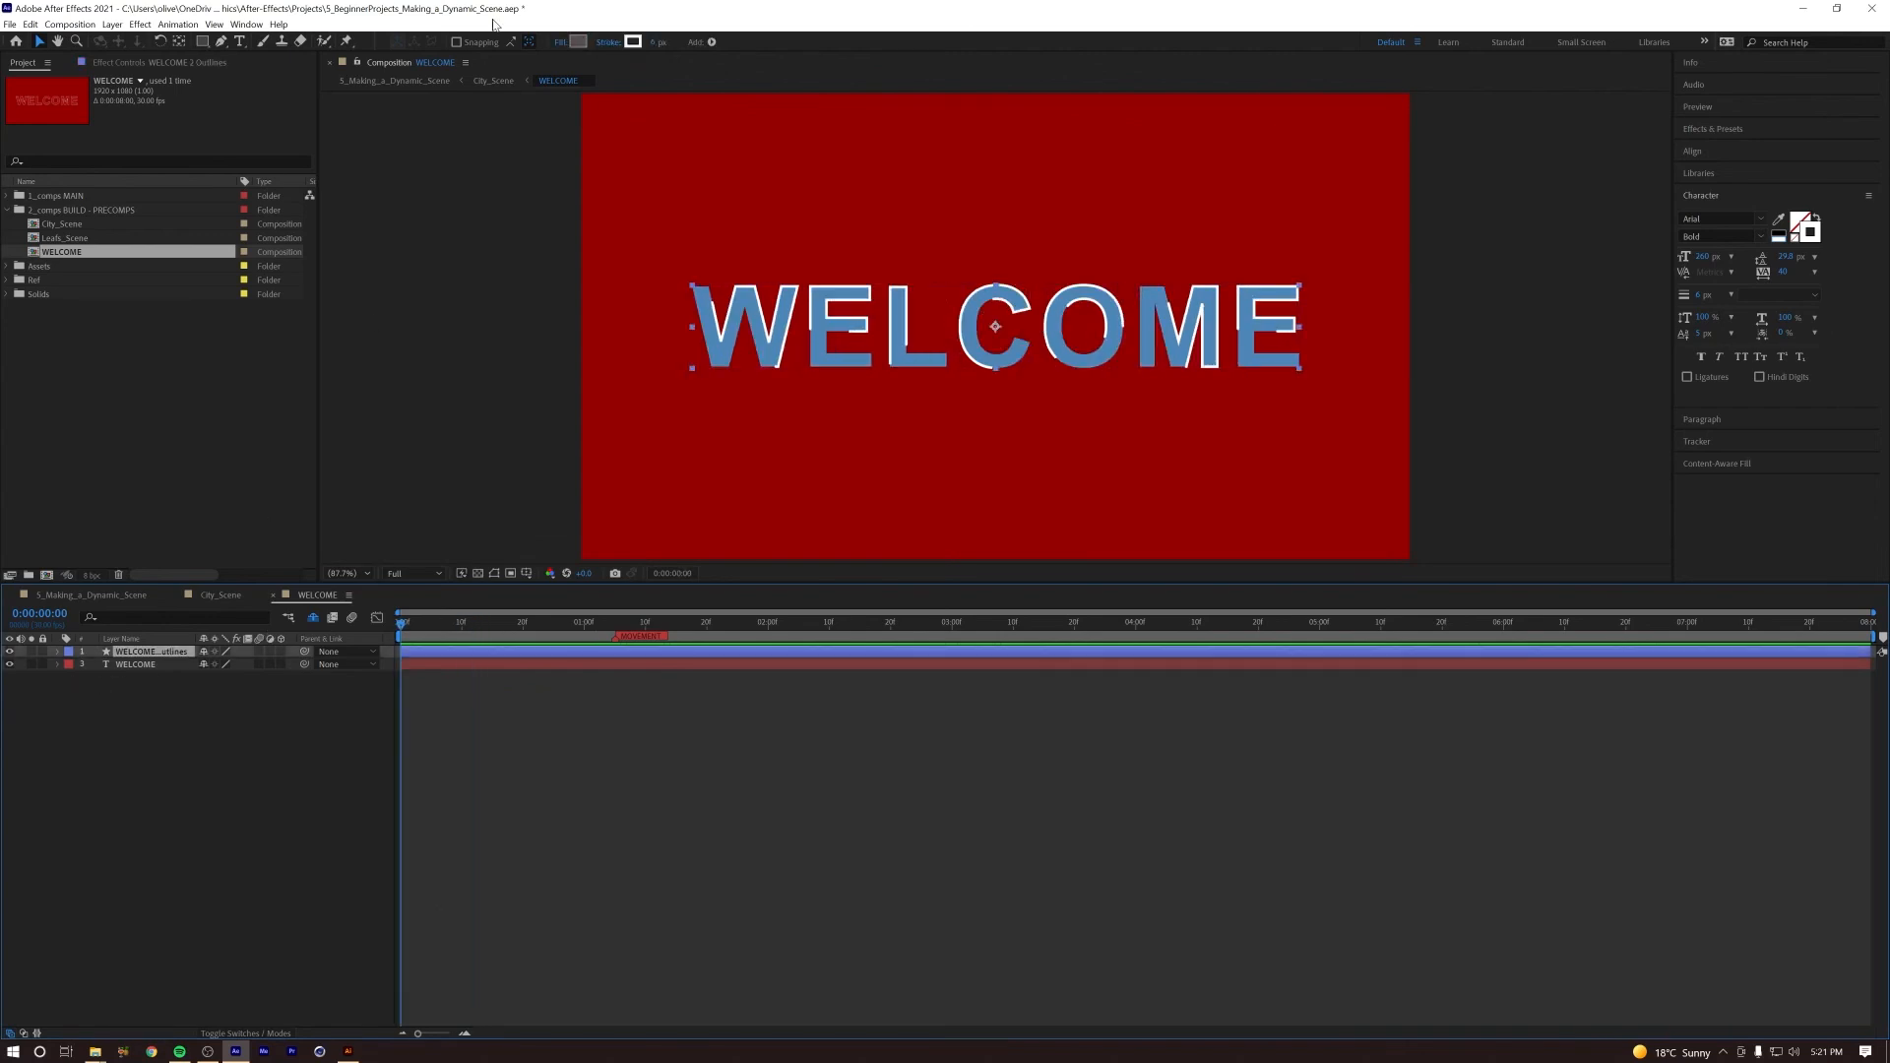
{"action": "left_click_drag", "start_coordinate": [658, 41], "coordinate": [653, 42]}
{"action": "left_click", "coordinate": [654, 42]}
{"action": "type", "text": "5"}
{"action": "key", "text": "Return"}
Step: Duplicate the outlines layer and time-reverse the duplicate's Offset keyframes
{"action": "key", "text": "ctrl+d"}
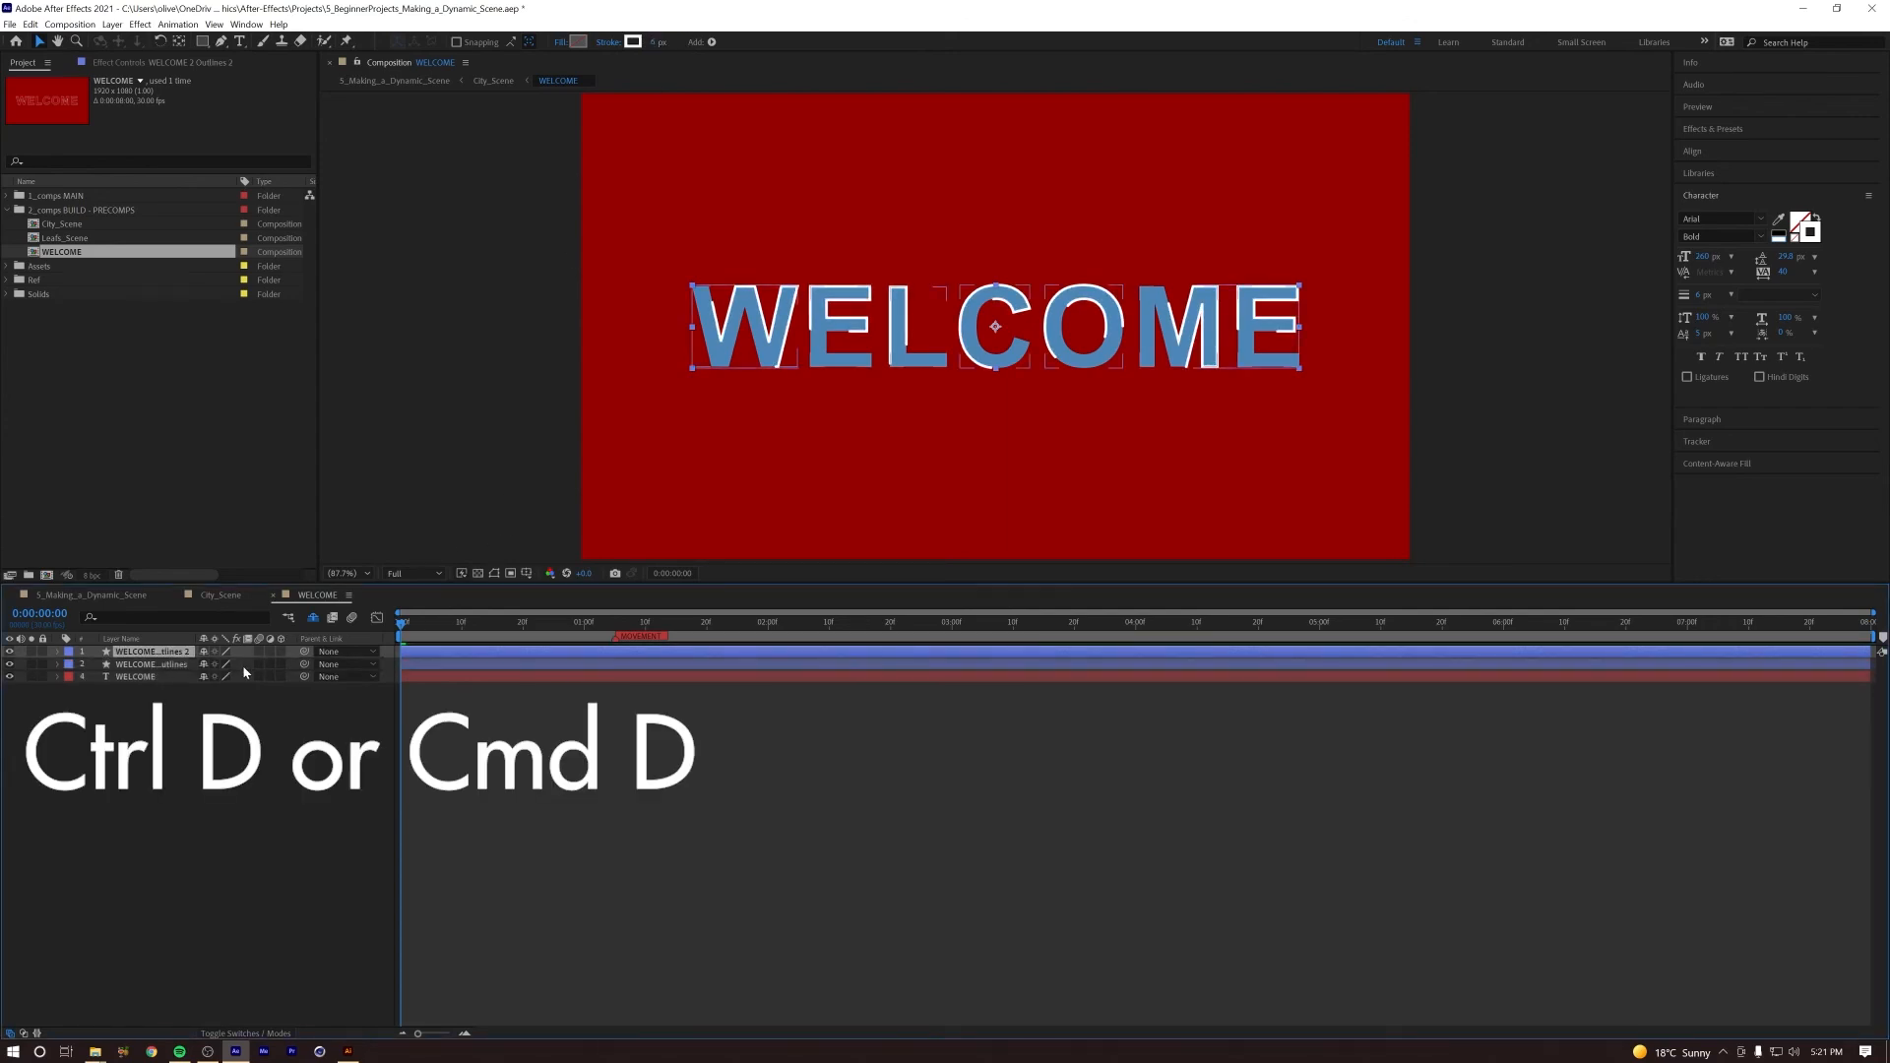
{"action": "key", "text": "u"}
{"action": "left_click", "coordinate": [1875, 665]}
{"action": "left_click_drag", "start_coordinate": [1874, 661], "coordinate": [391, 669]}
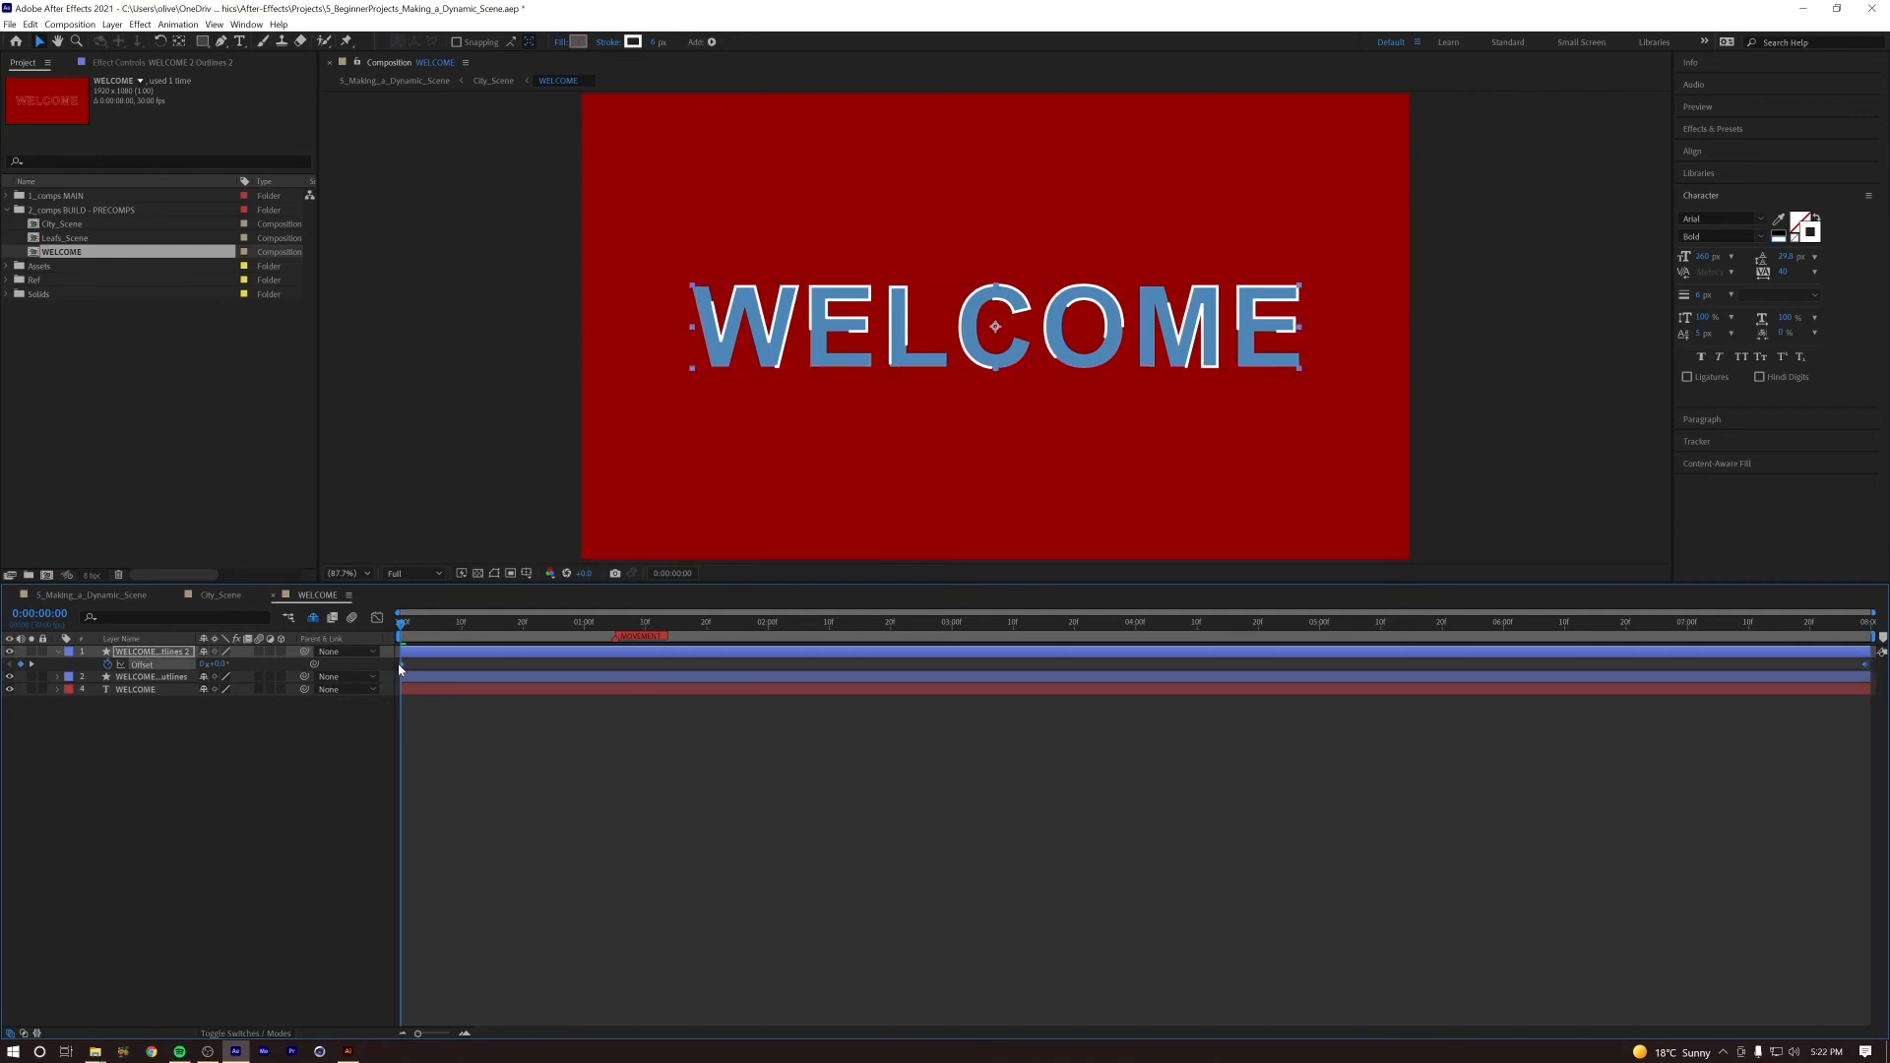
{"action": "right_click", "coordinate": [401, 665]}
{"action": "mouse_move", "coordinate": [492, 833]}
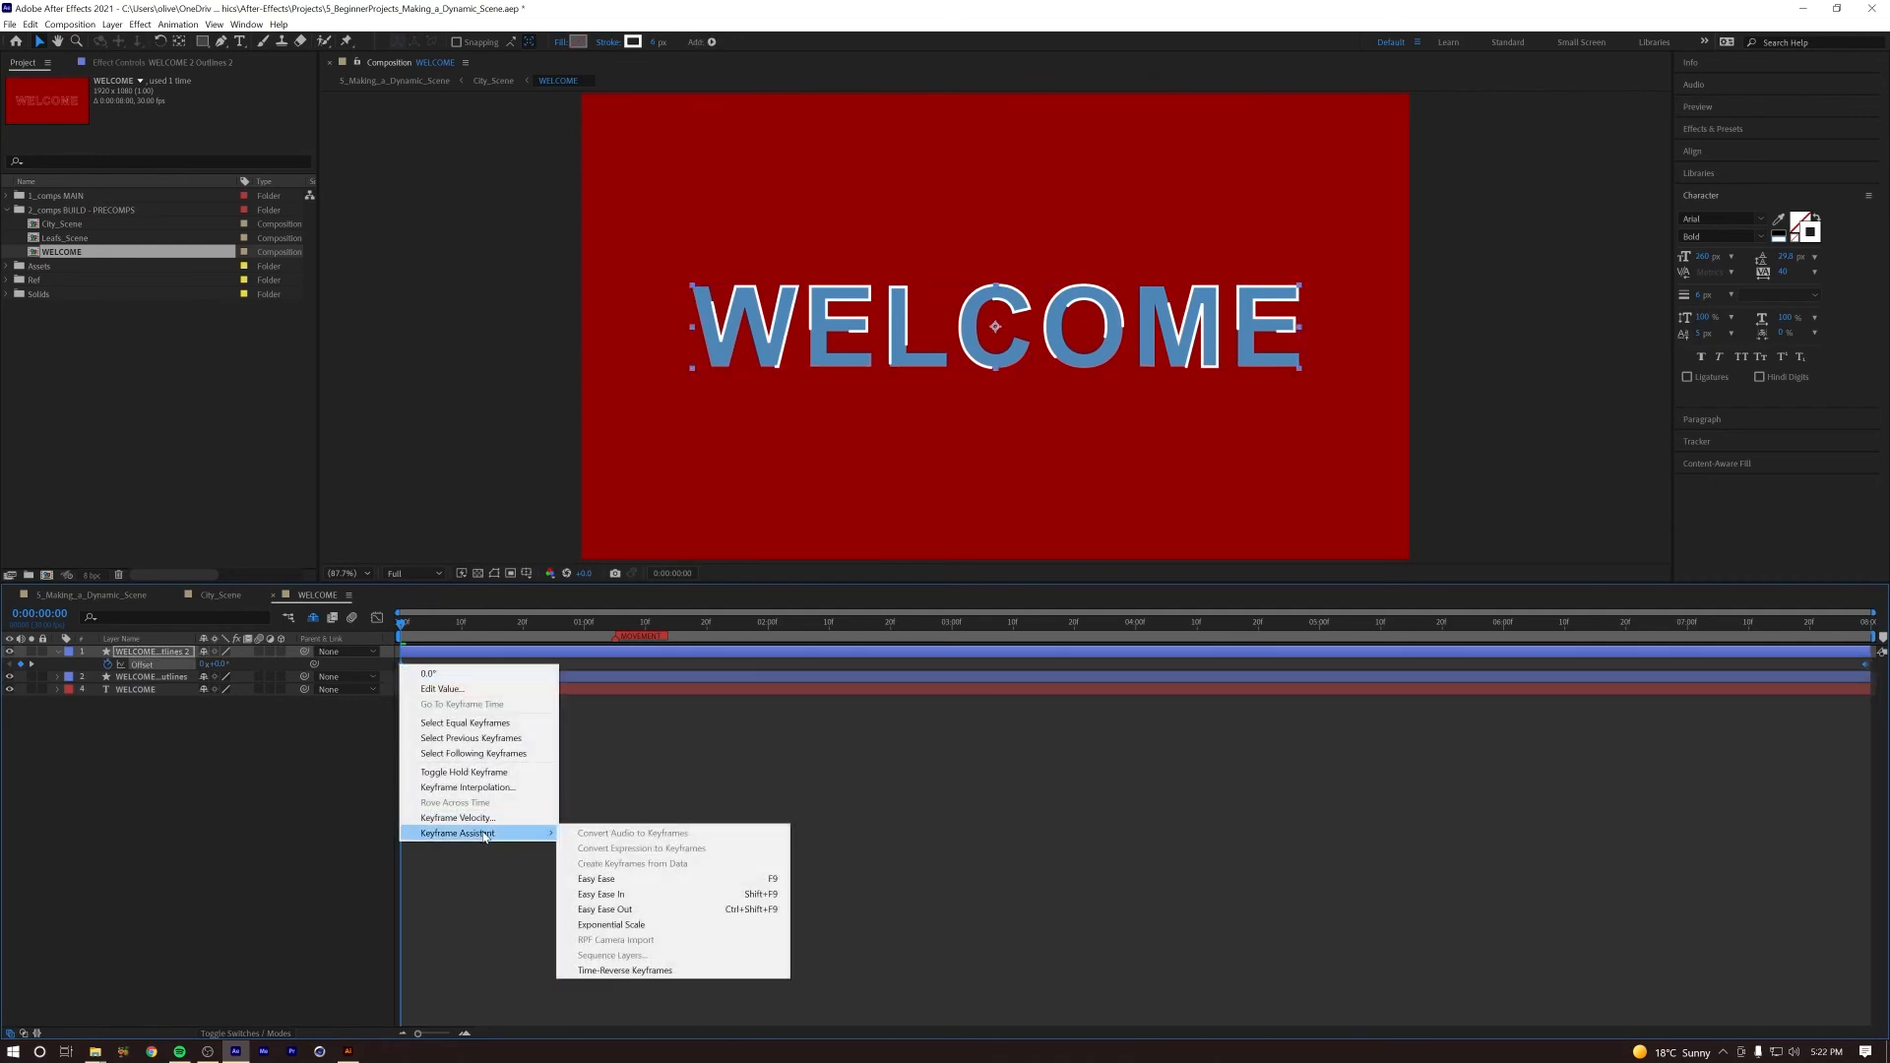
{"action": "left_click", "coordinate": [679, 974]}
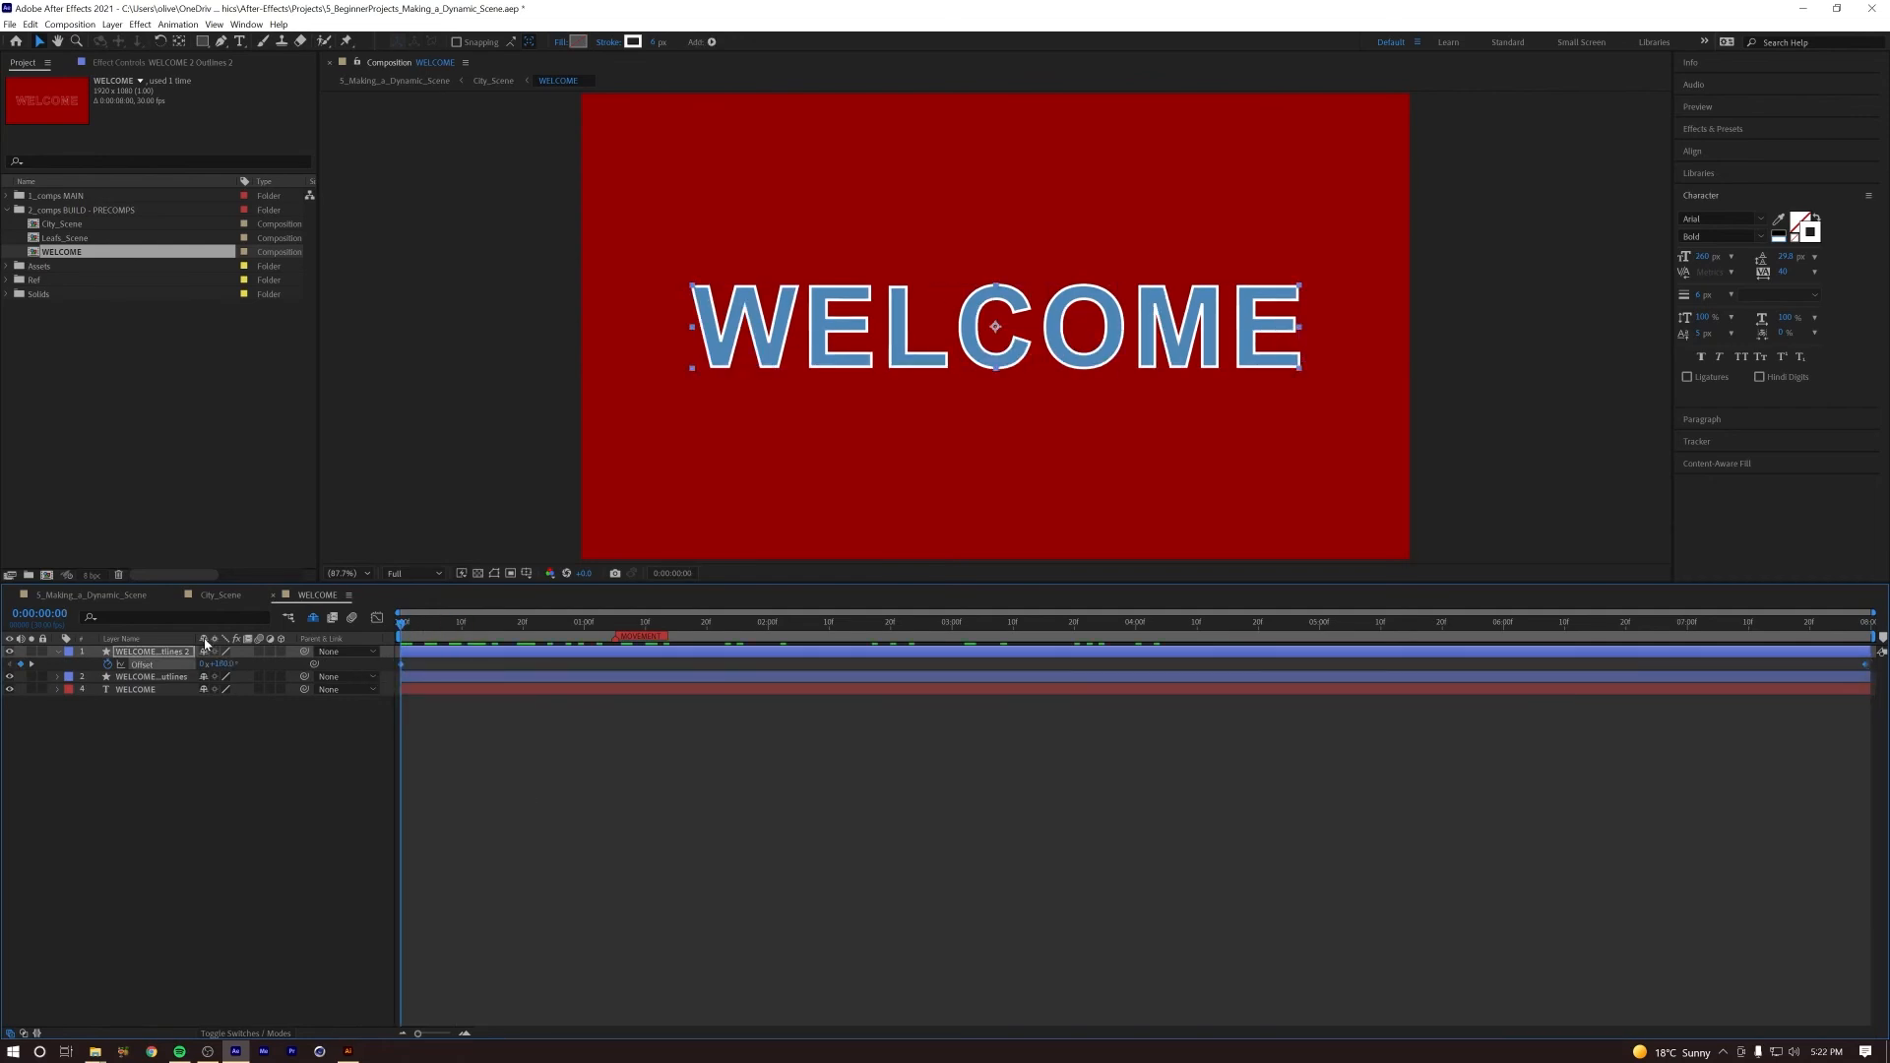
Step: Change the duplicated outlines layer's stroke color to orange FC6100 and preview the two opposing outlines
{"action": "left_click", "coordinate": [633, 42]}
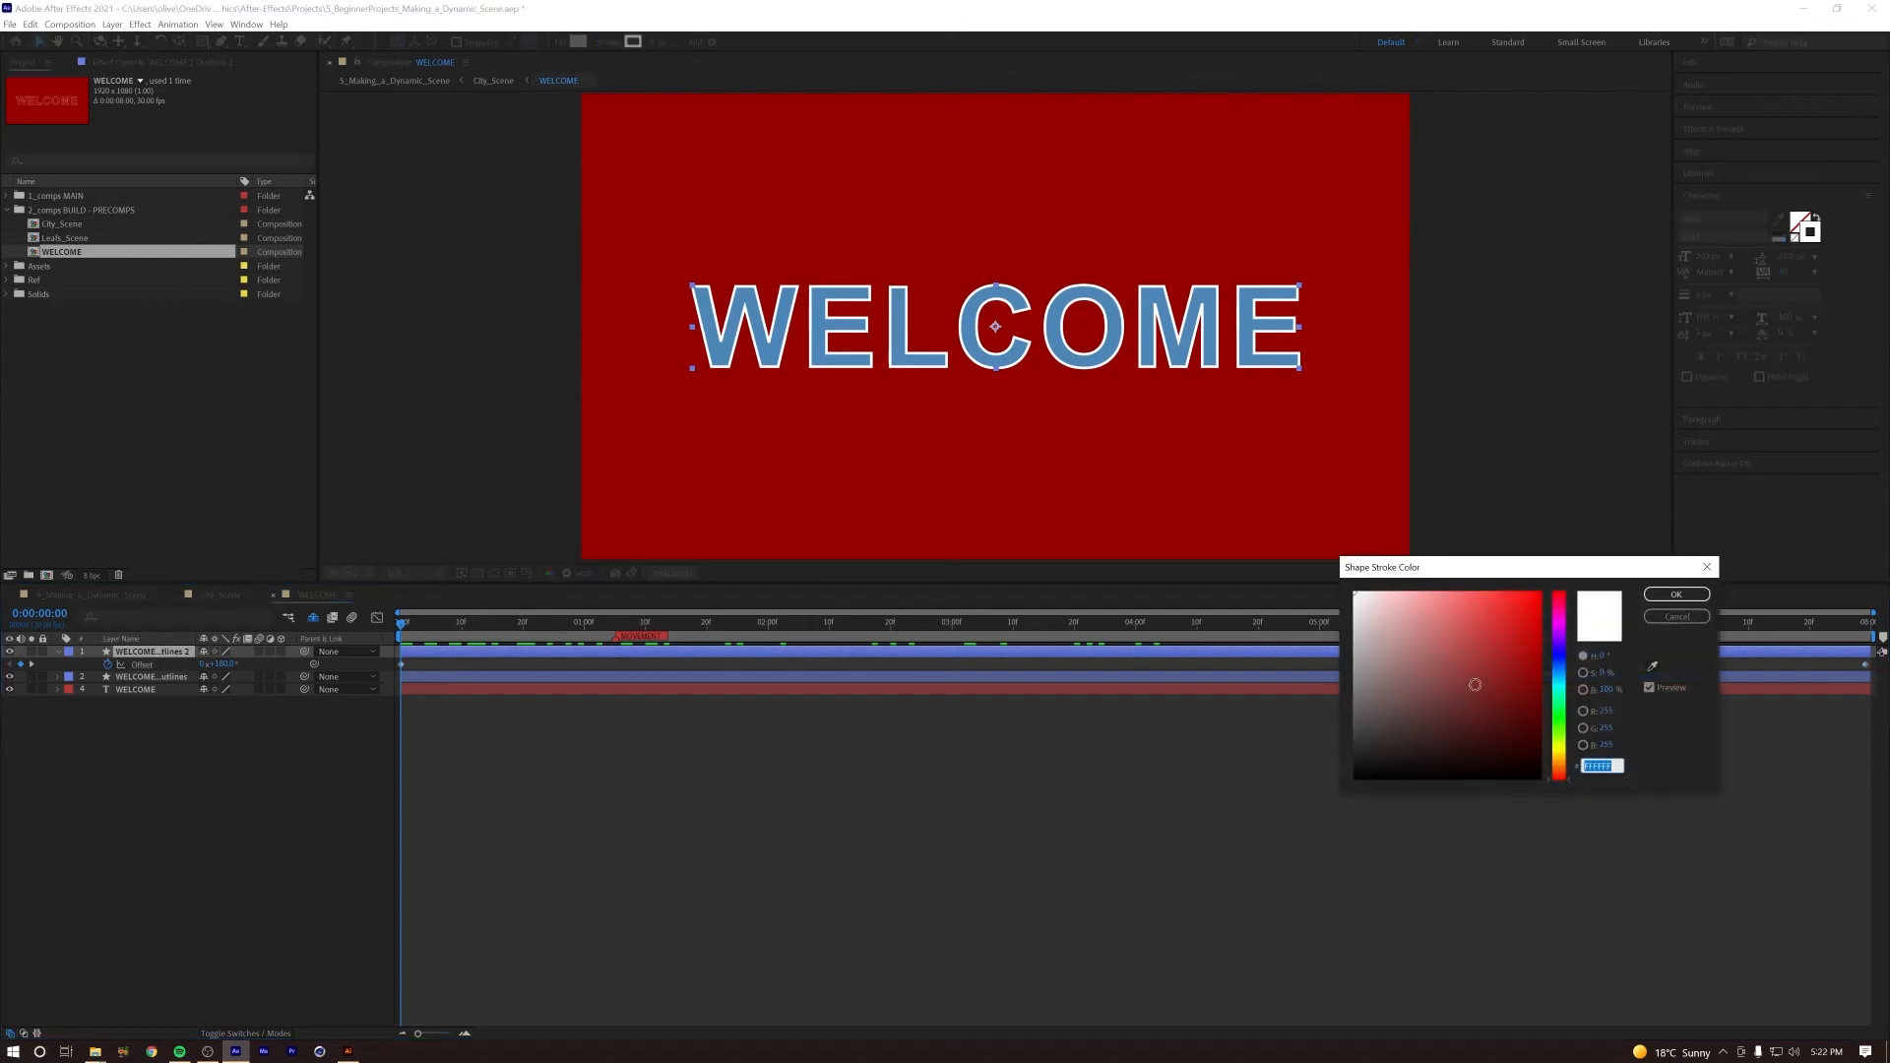
{"action": "mouse_move", "coordinate": [1559, 774]}
{"action": "left_mouse_down"}
{"action": "mouse_move", "coordinate": [1560, 745]}
{"action": "mouse_move", "coordinate": [1574, 773]}
{"action": "left_mouse_up"}
{"action": "left_click", "coordinate": [1540, 595]}
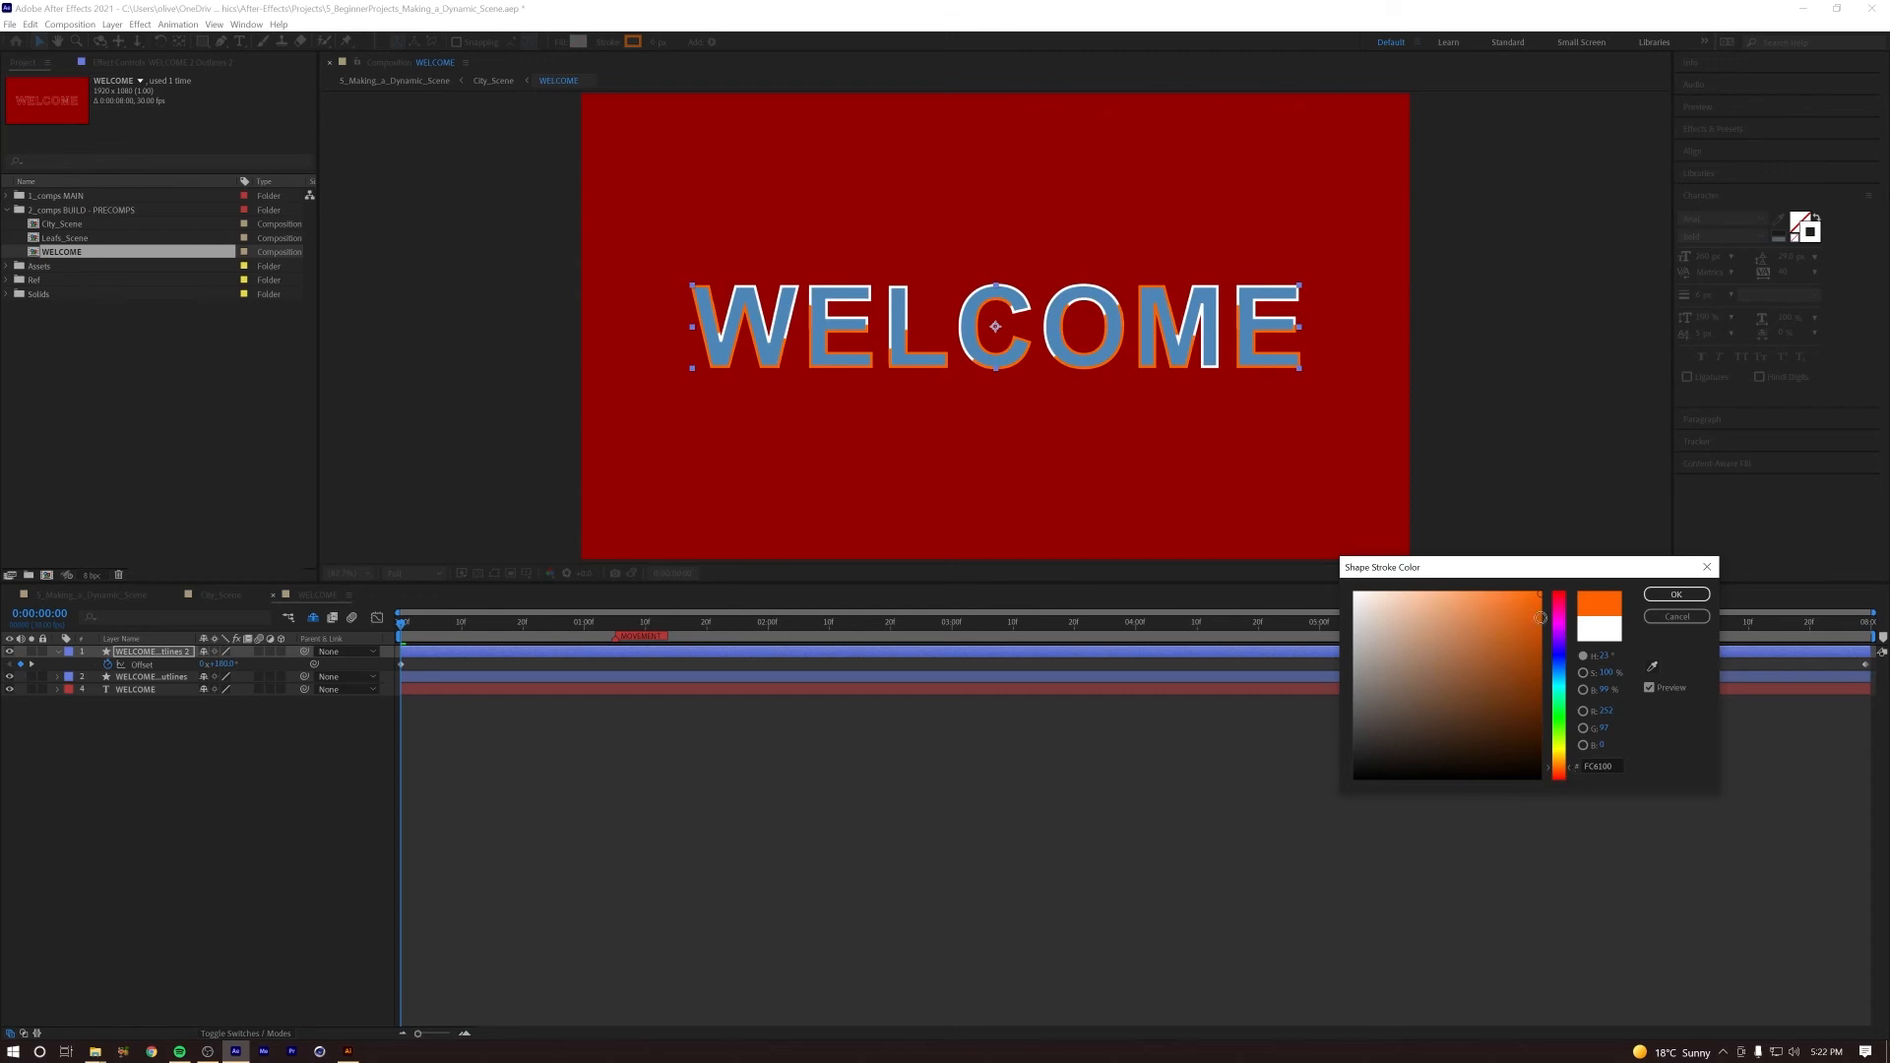
{"action": "left_click", "coordinate": [1677, 595]}
{"action": "key", "text": "Page_Down"}
{"action": "key", "text": "space"}
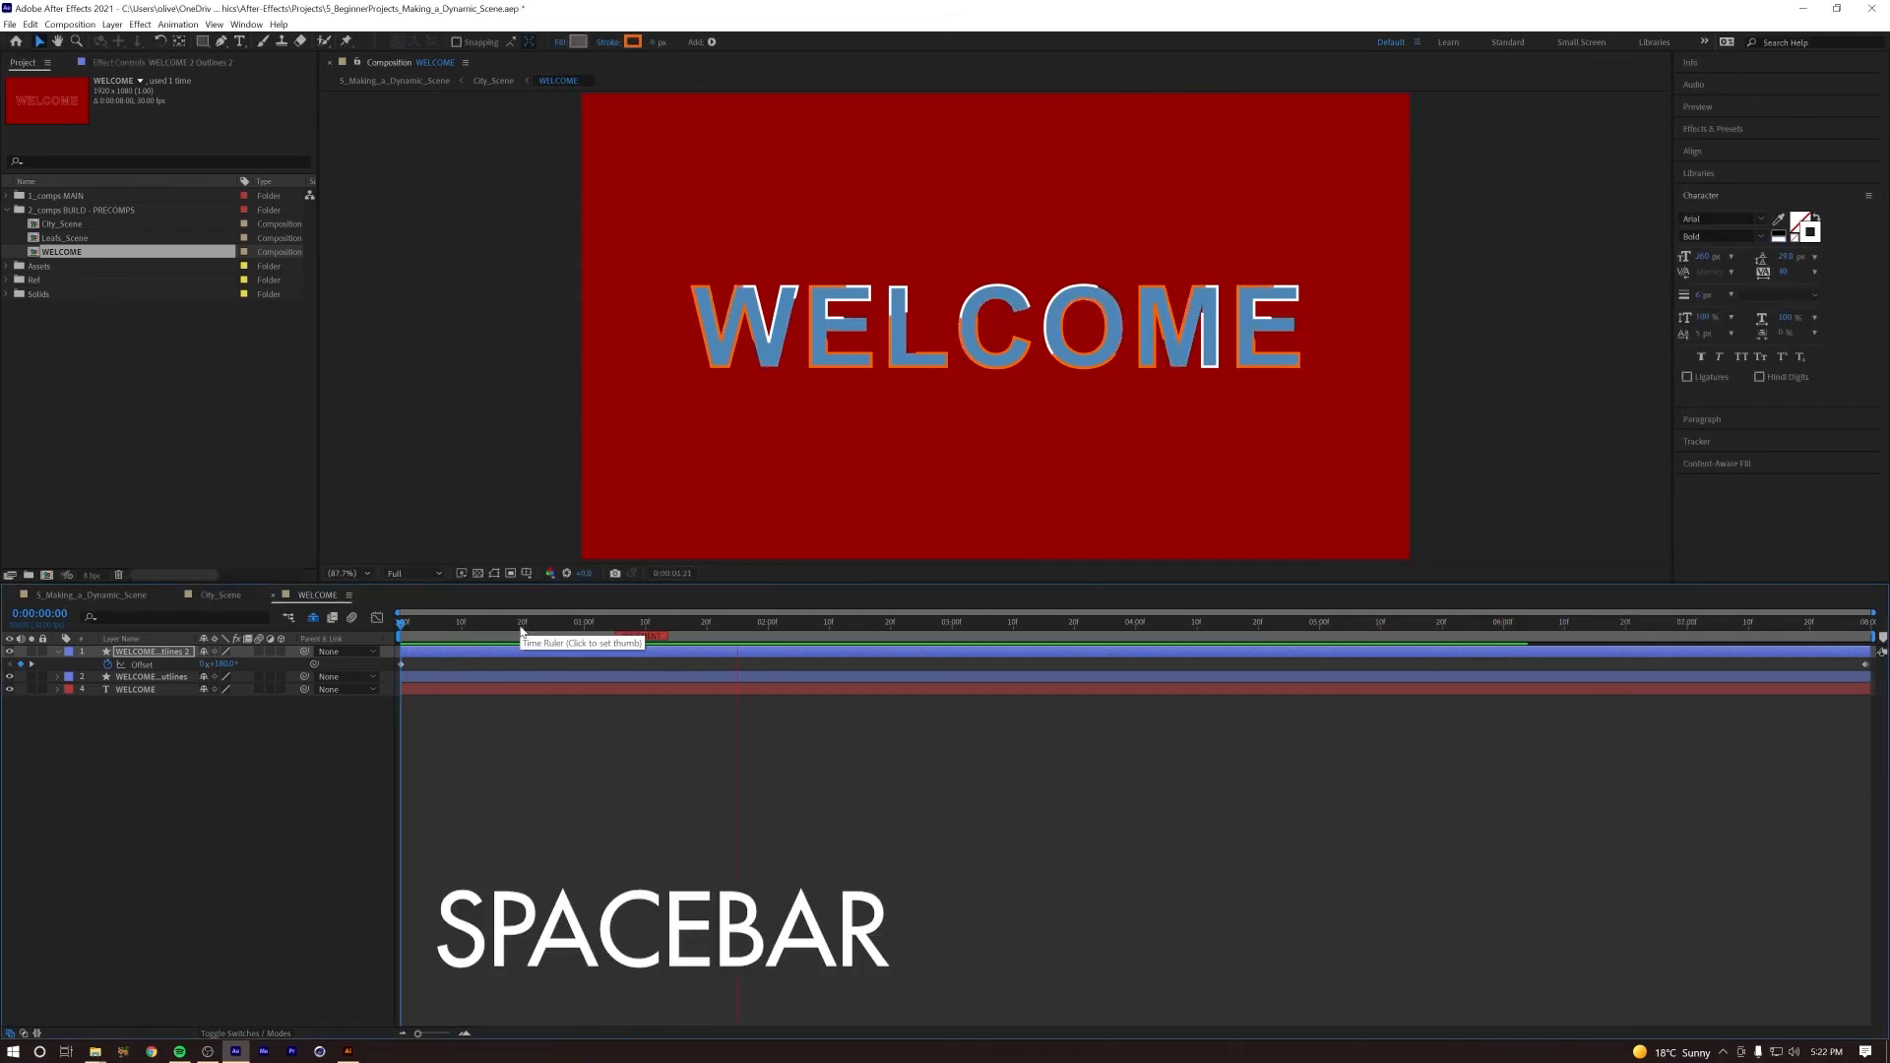
Step: Reduce the duplicated outlines layer's stroke width to 2 px and preview the animation
{"action": "key", "text": "space"}
{"action": "left_click_drag", "start_coordinate": [412, 626], "coordinate": [481, 627]}
{"action": "left_click_drag", "start_coordinate": [658, 42], "coordinate": [653, 43]}
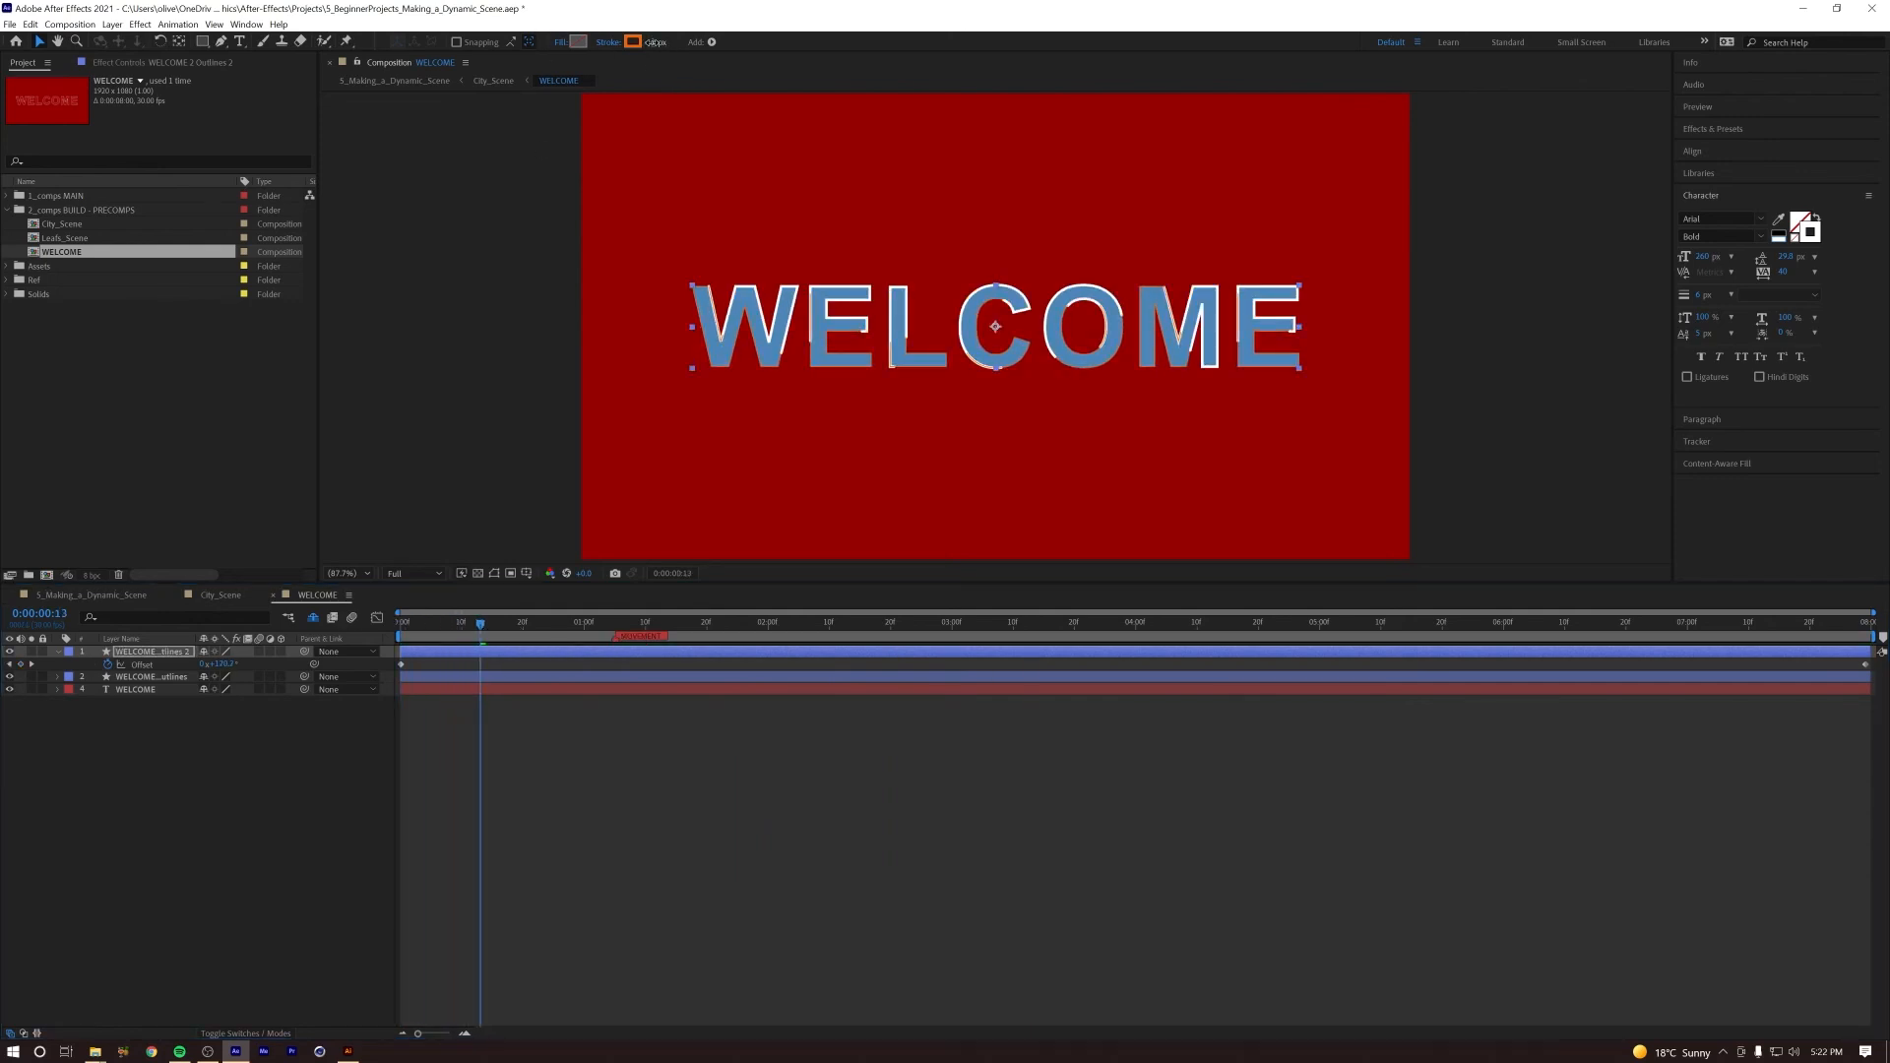
{"action": "key", "text": "space"}
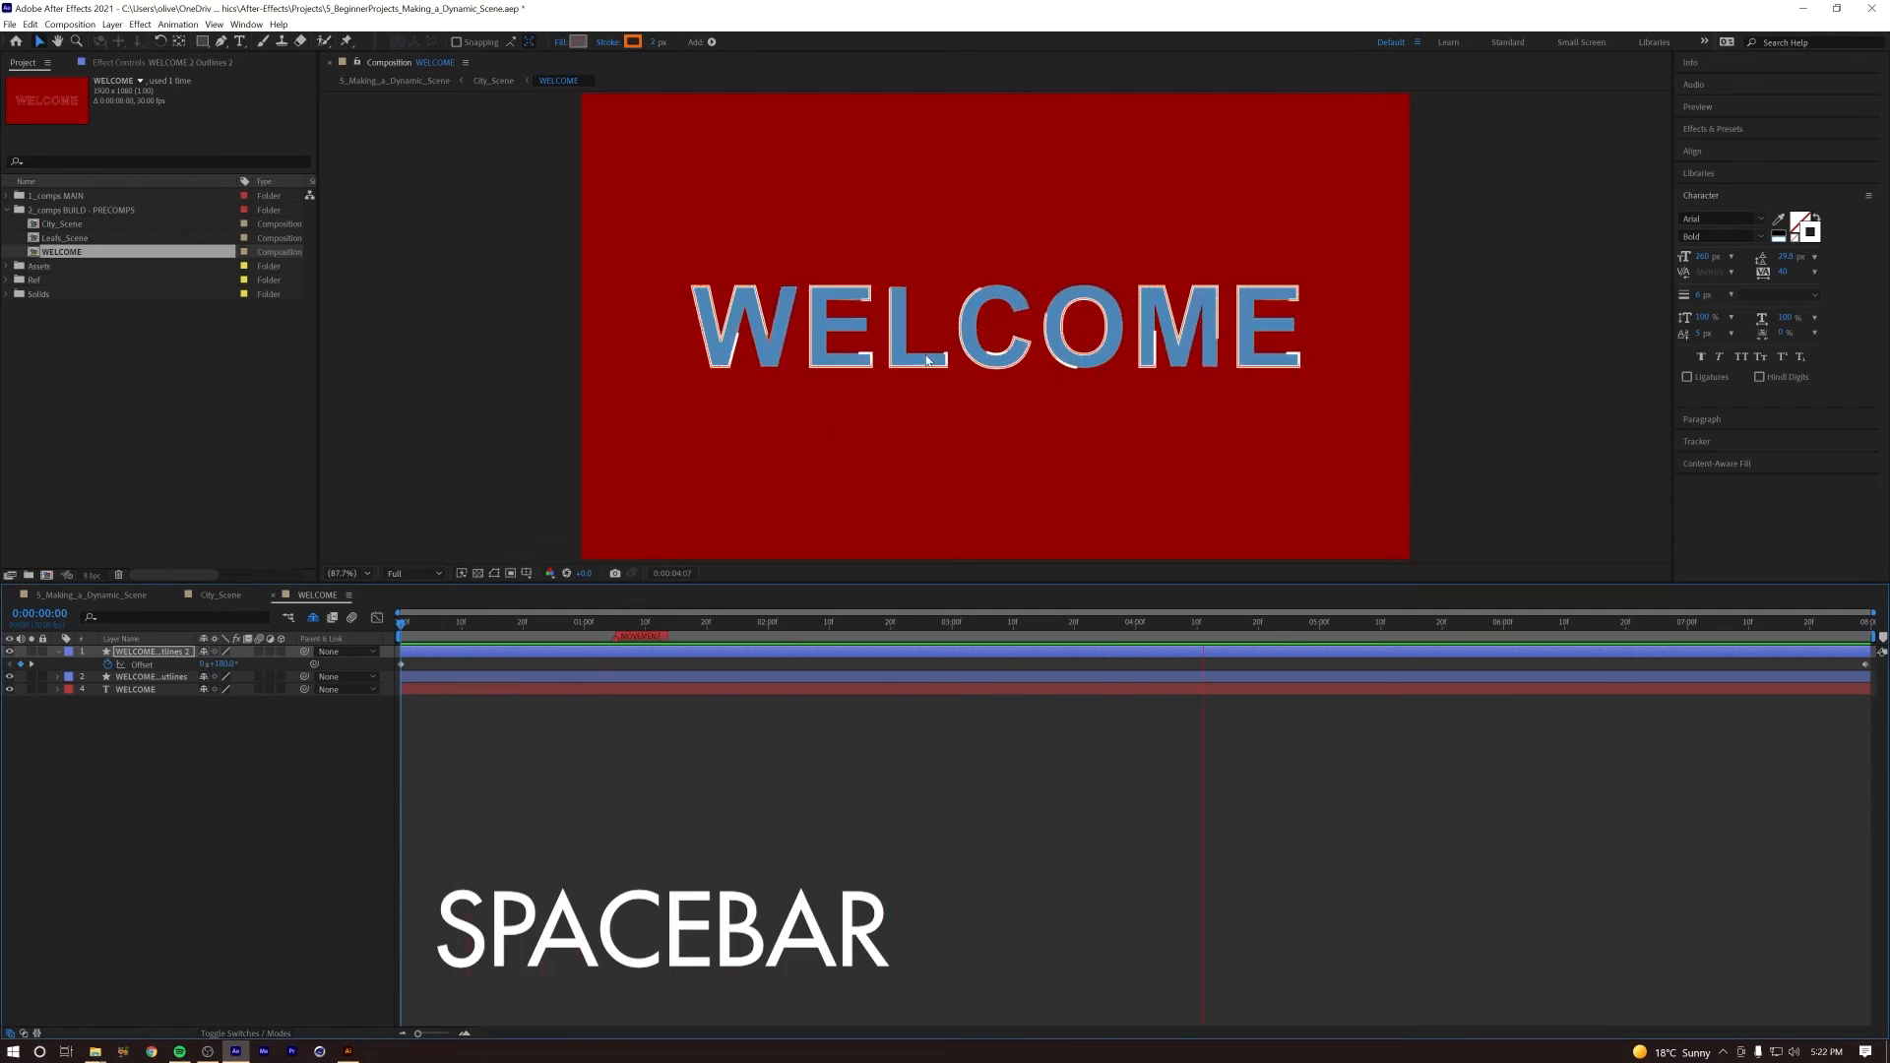
{"action": "key", "text": "space"}
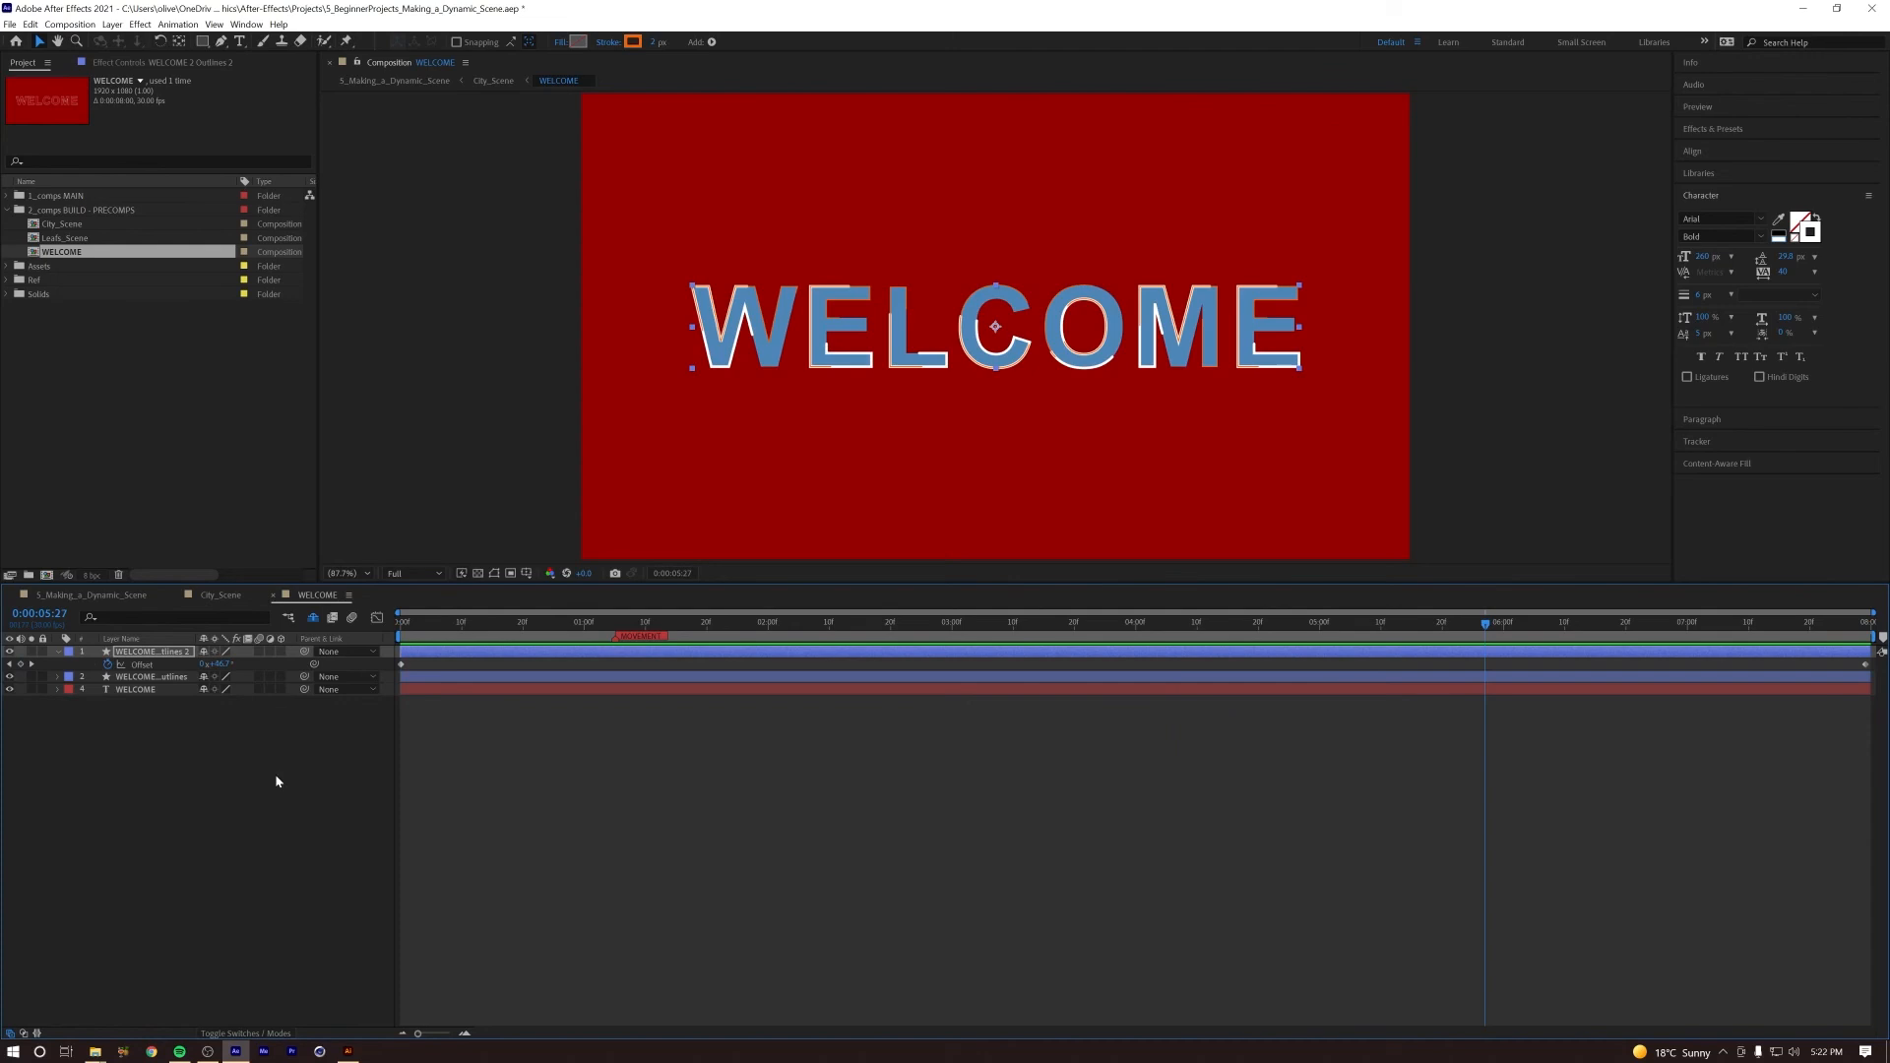
Step: Switch to the City_Scene composition and preview the animated title from the start
{"action": "left_click", "coordinate": [210, 597]}
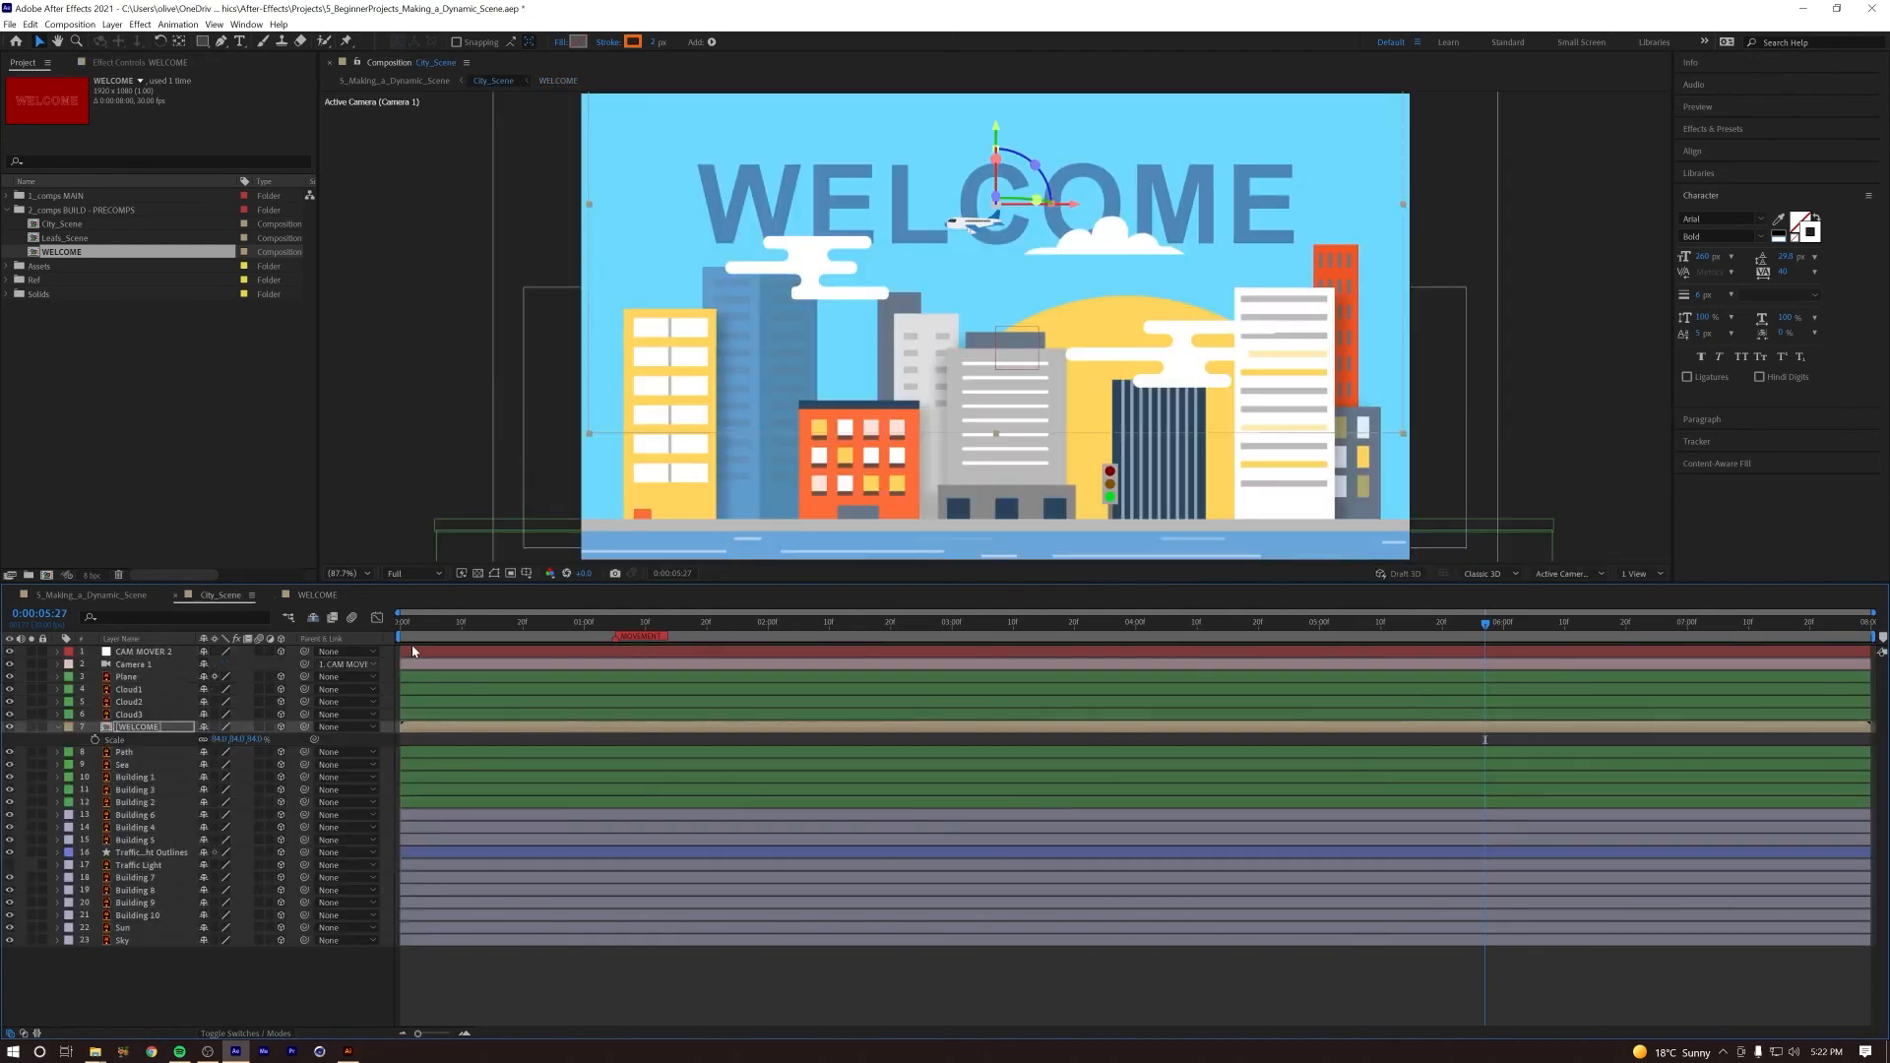
{"action": "key", "text": "Home"}
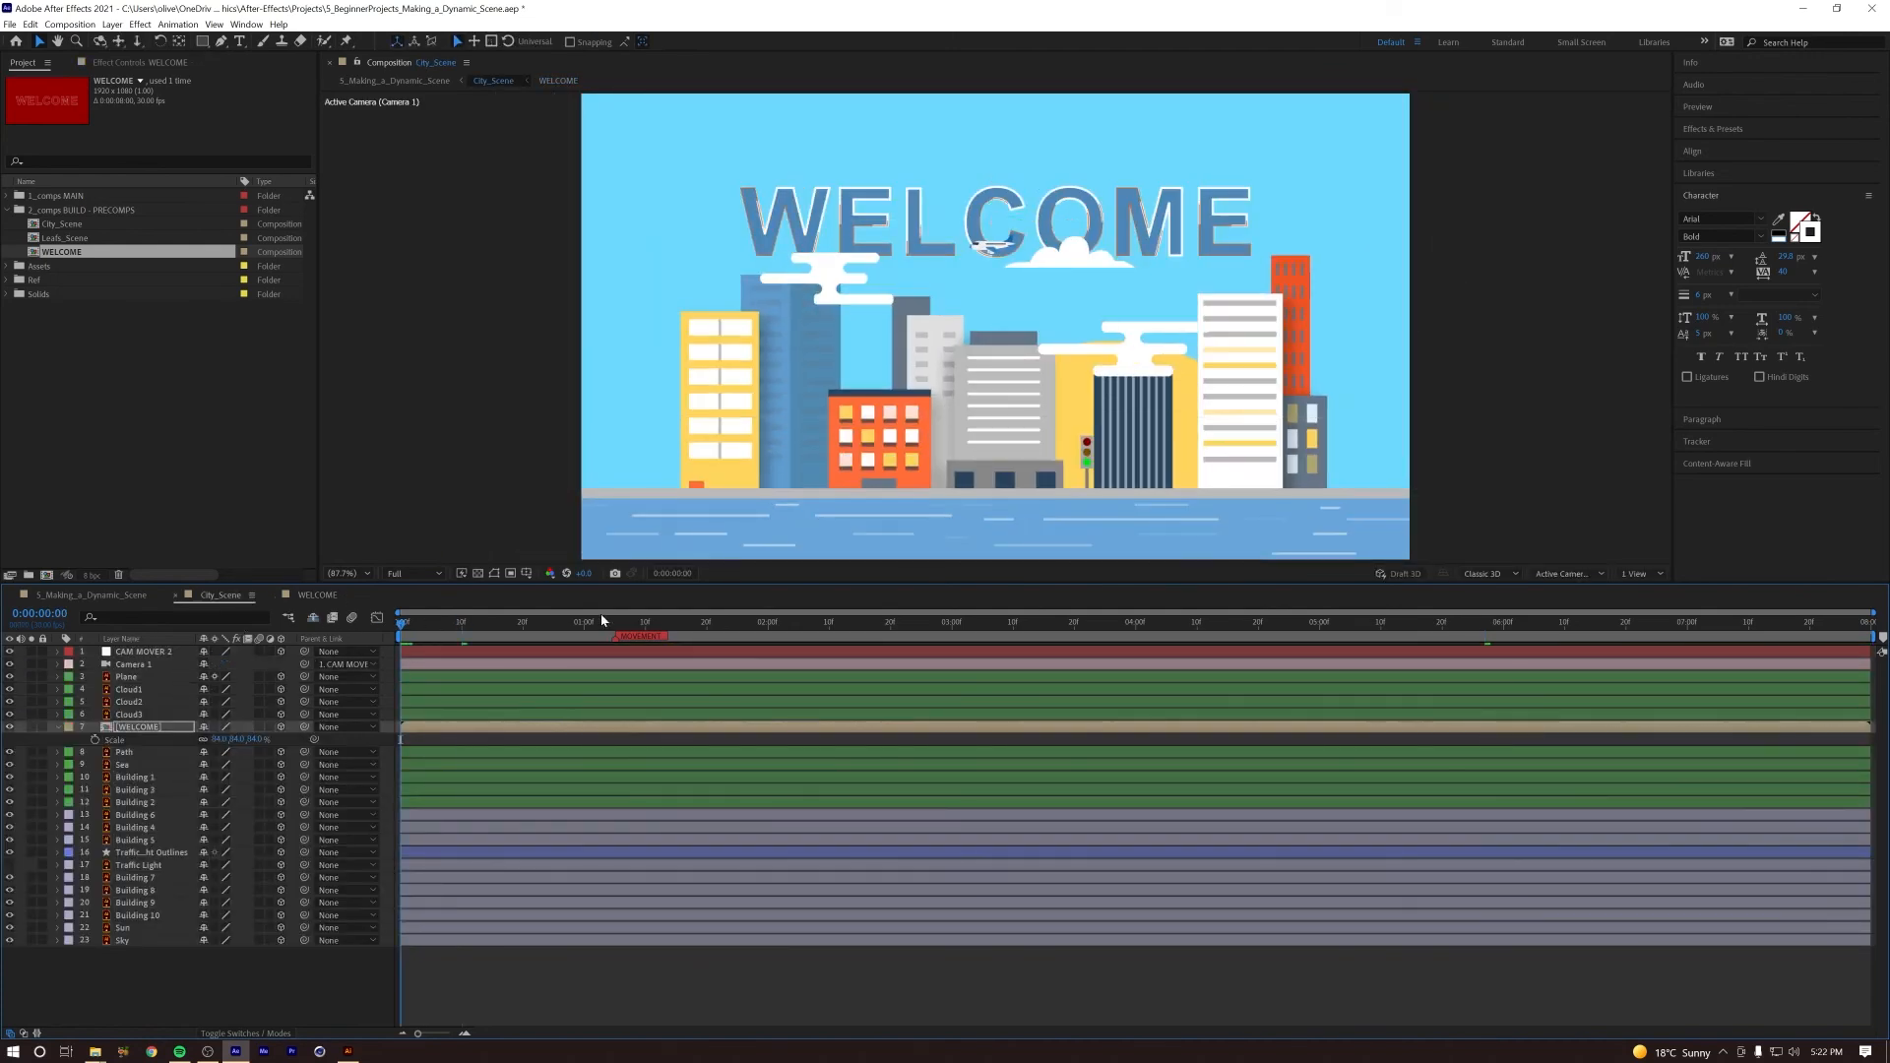
{"action": "key", "text": "space"}
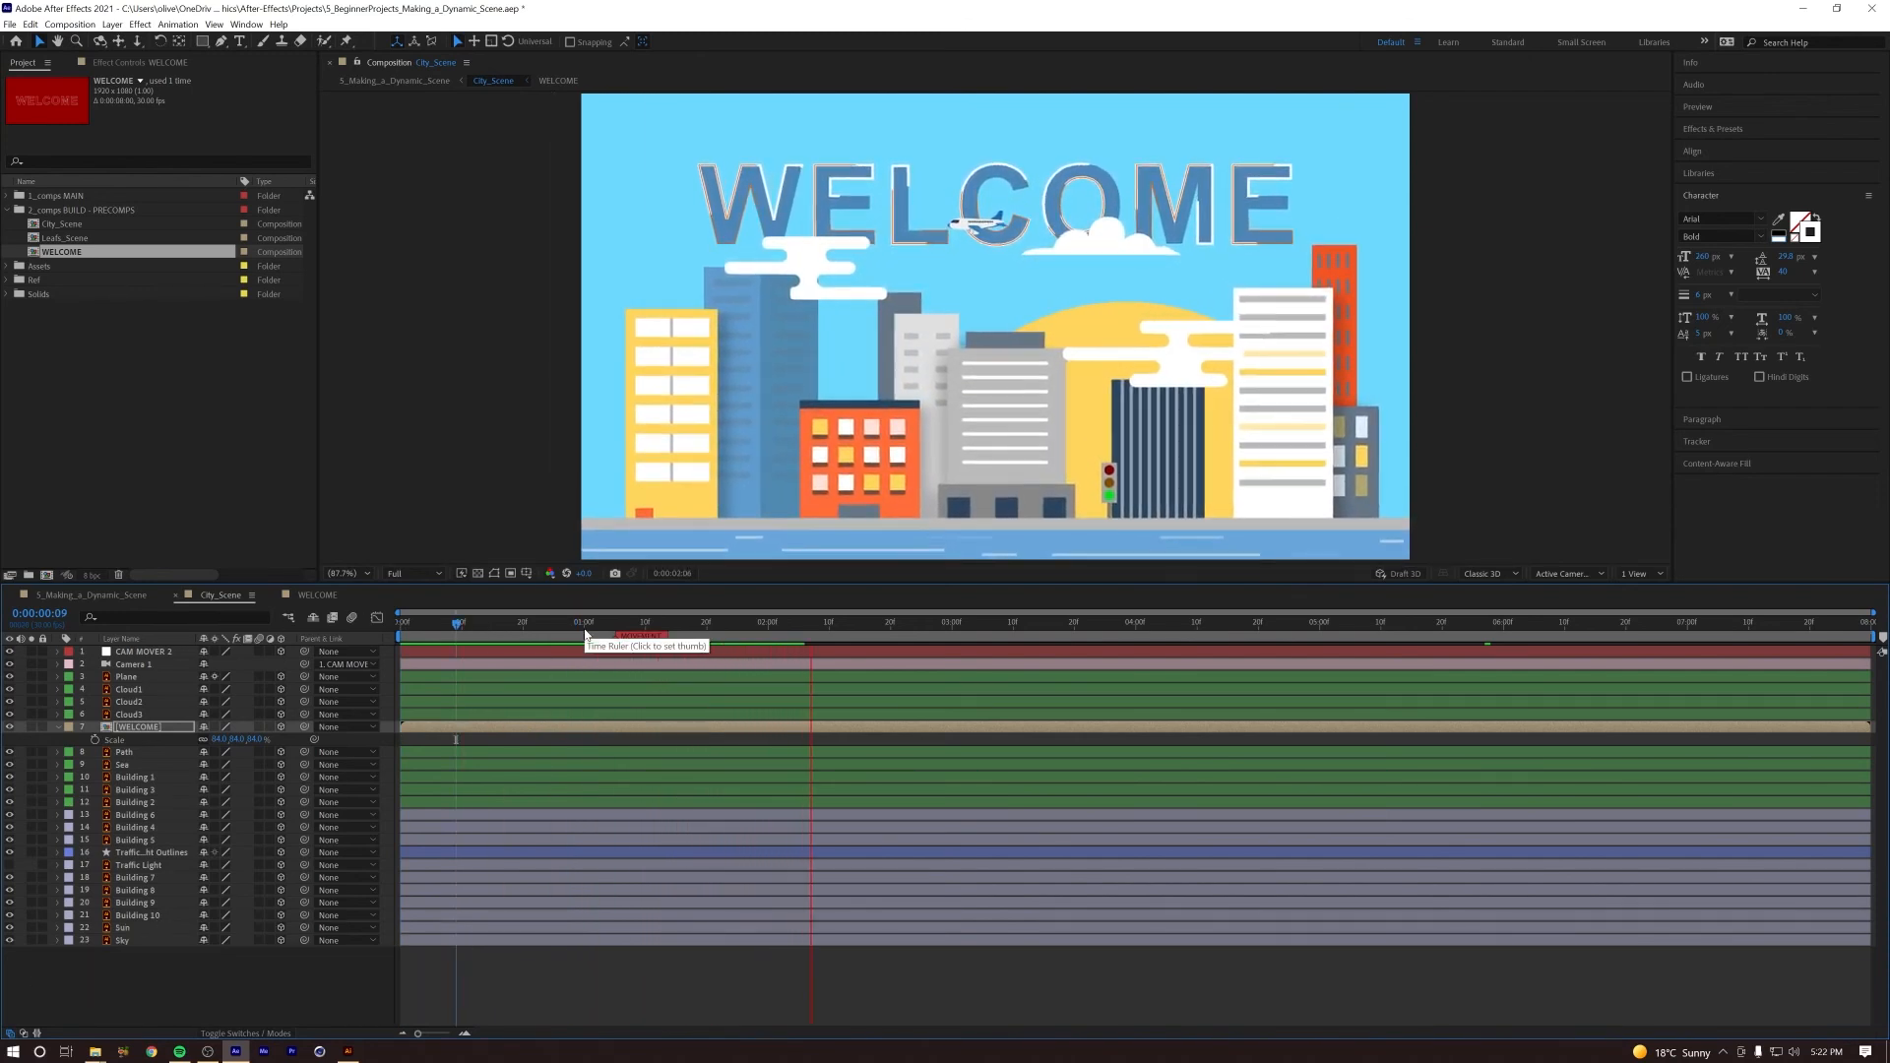
{"action": "key", "text": "space"}
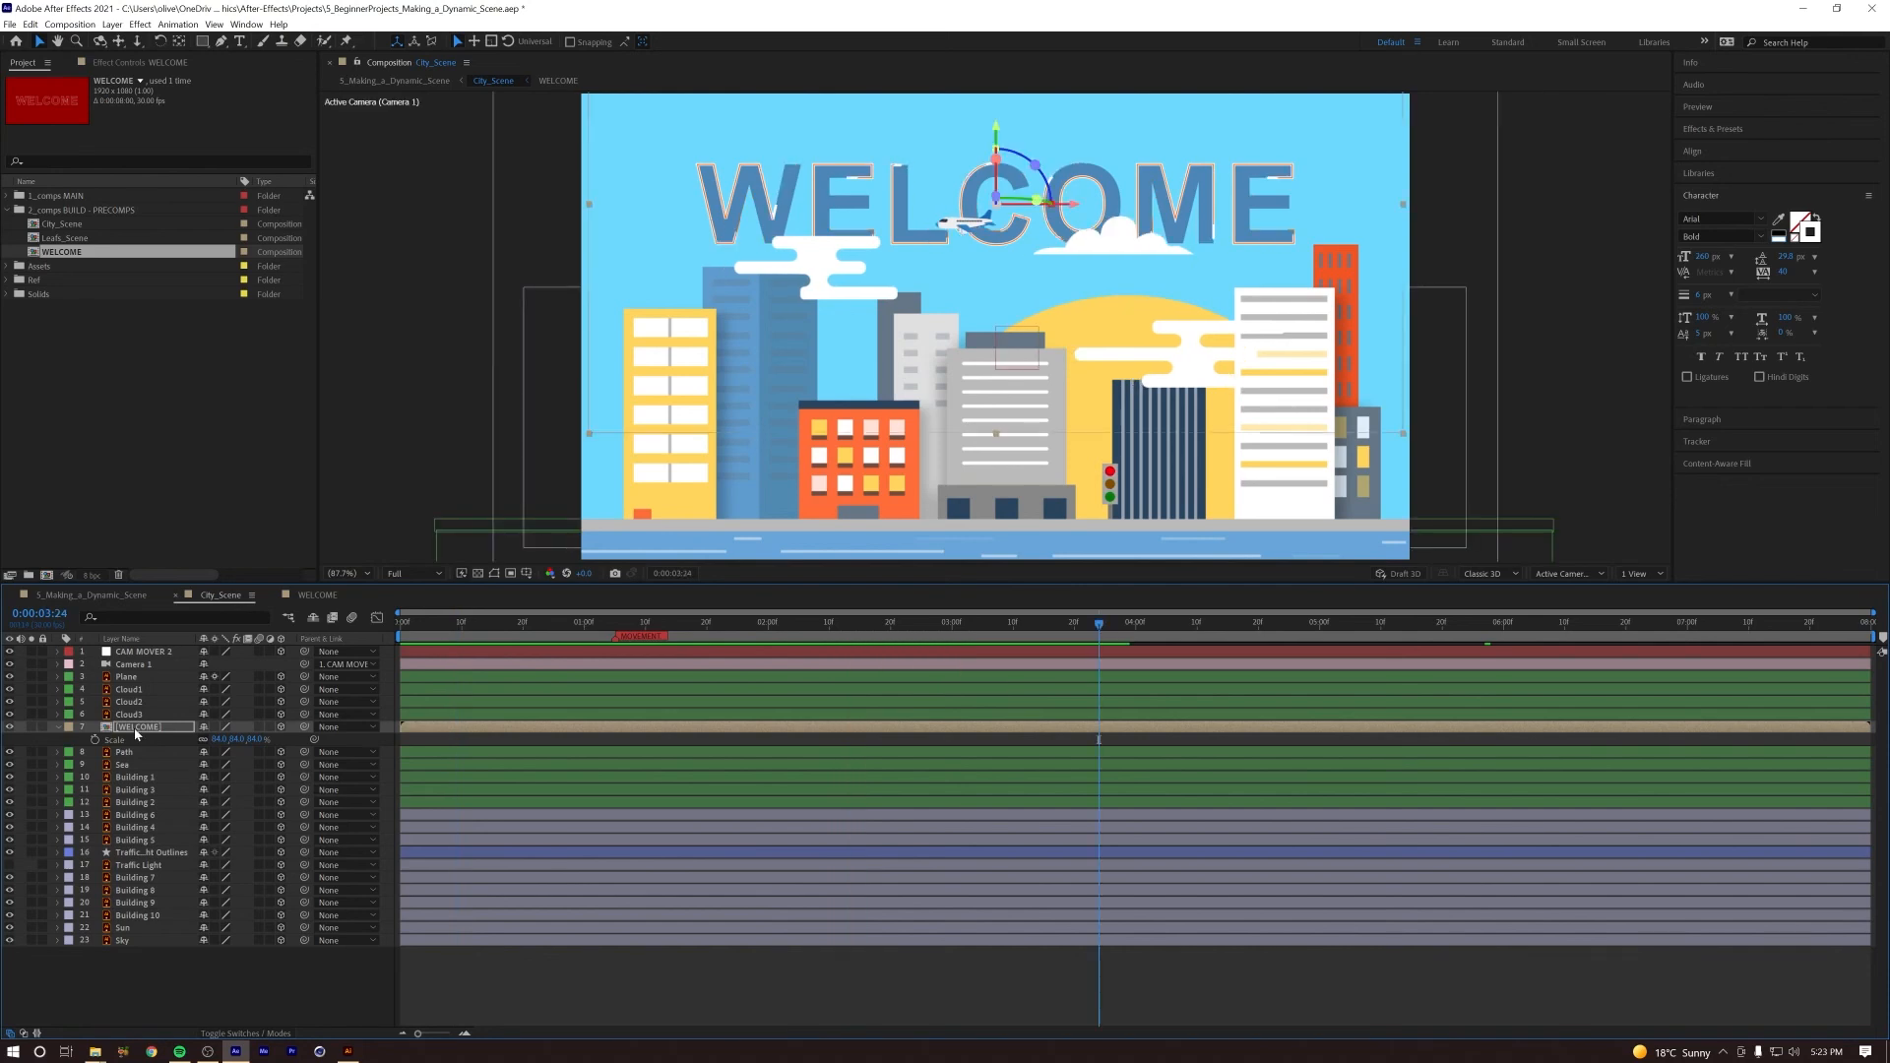
Step: Set the WELCOME text layer's Opacity to 50% inside the WELCOME composition
{"action": "double_click", "coordinate": [137, 728]}
{"action": "left_click", "coordinate": [140, 691]}
{"action": "key", "text": "t"}
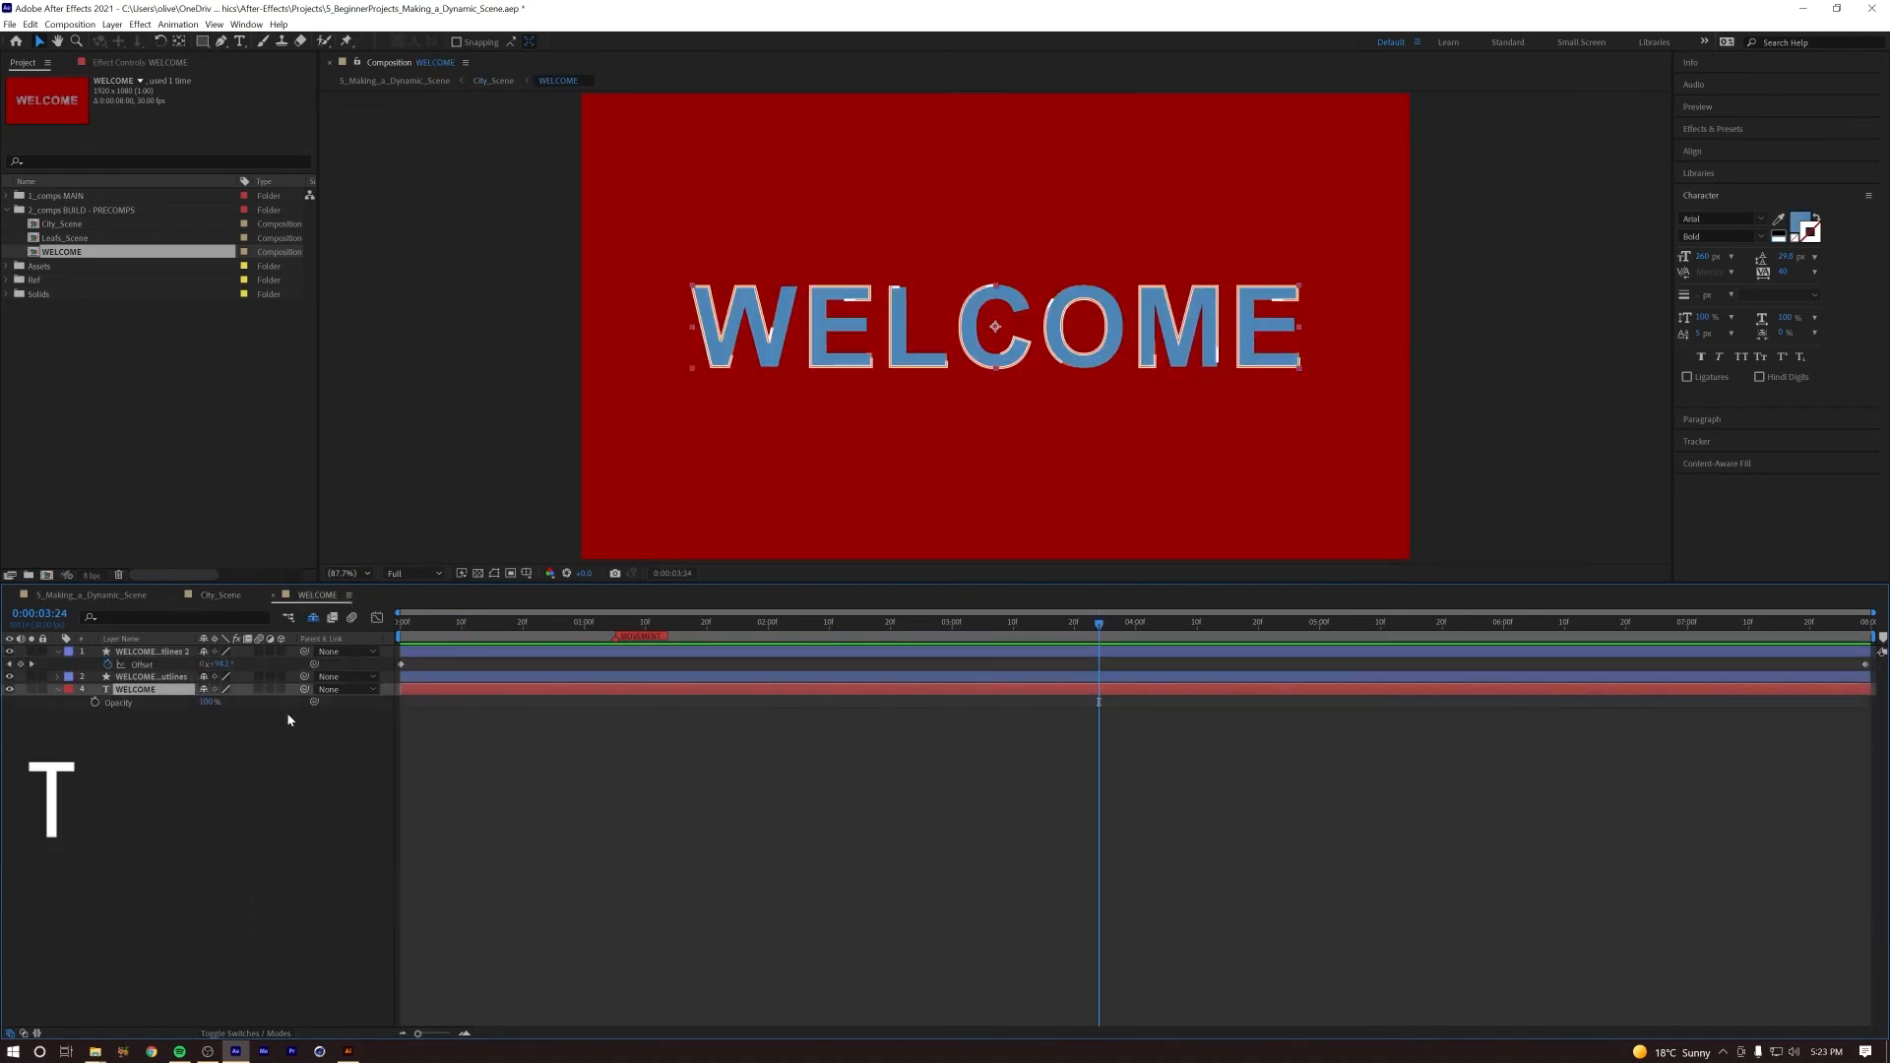
{"action": "left_click_drag", "start_coordinate": [214, 703], "coordinate": [192, 703]}
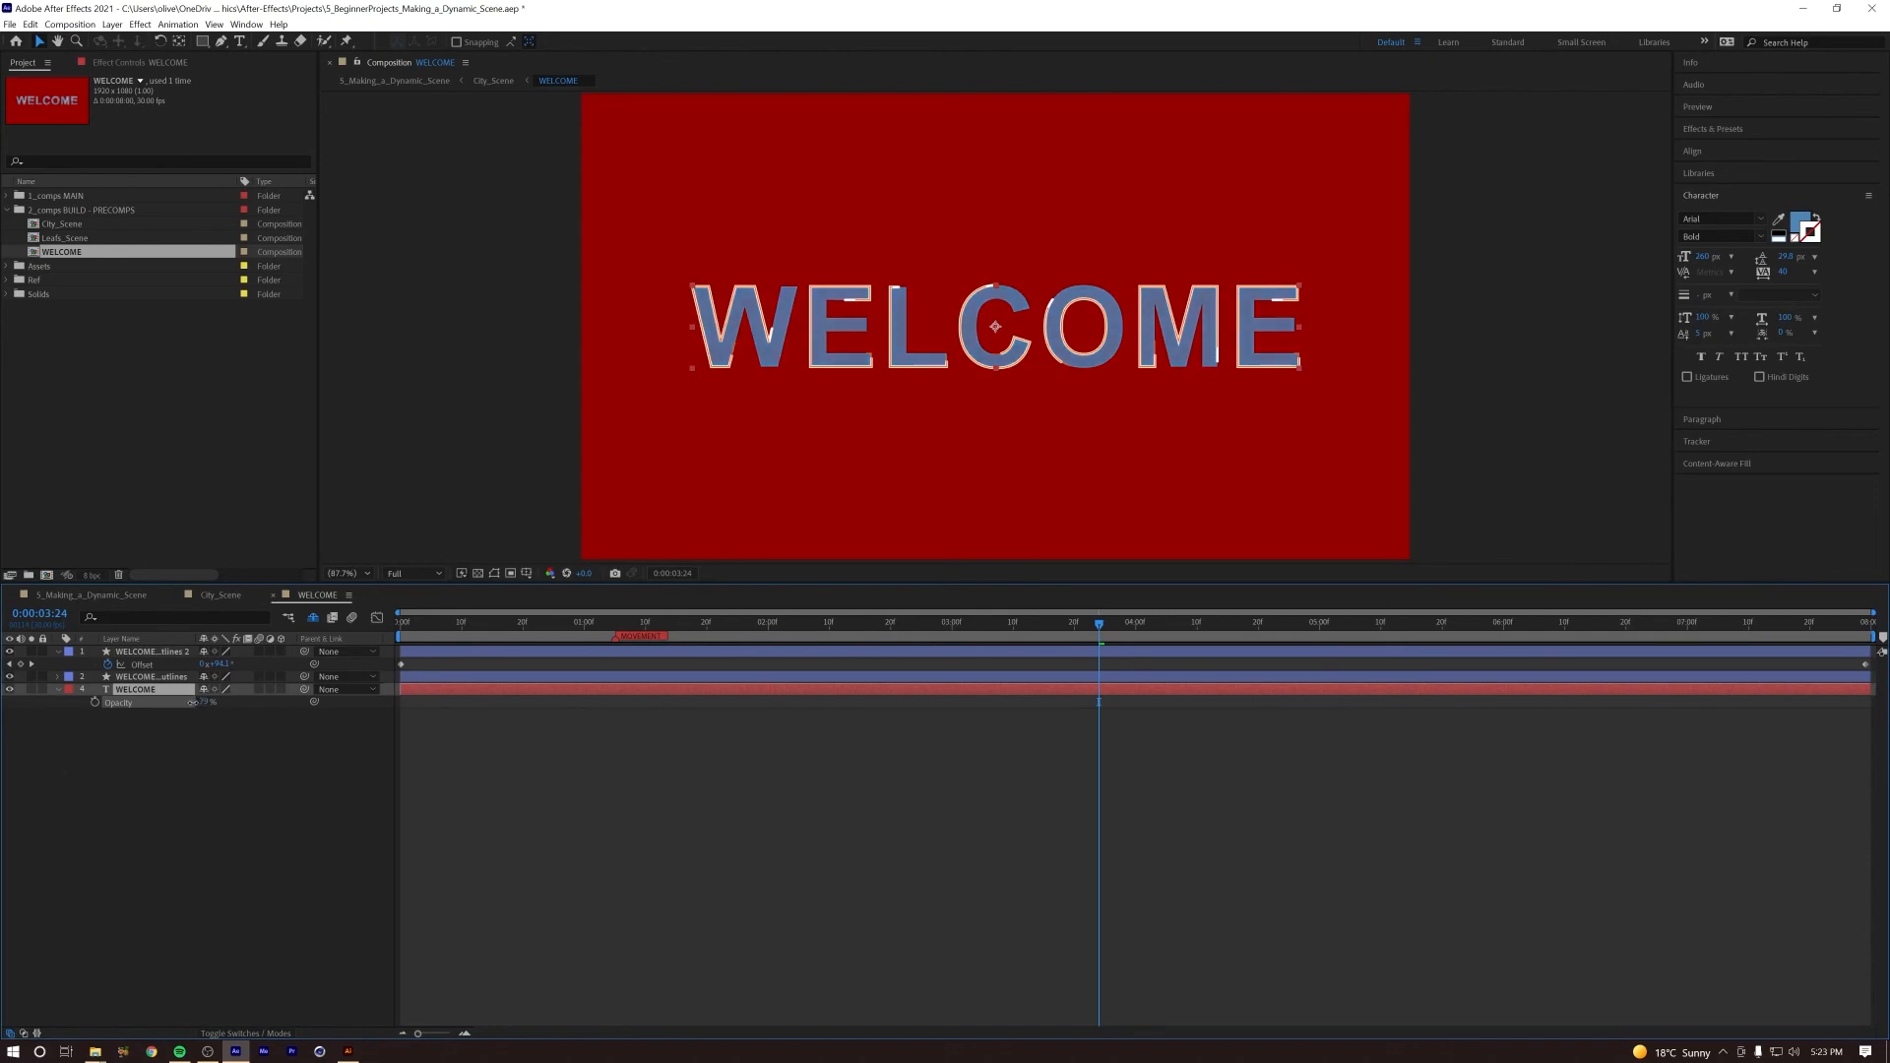
{"action": "left_click", "coordinate": [207, 702]}
{"action": "type", "text": "50"}
{"action": "left_click", "coordinate": [236, 823]}
Step: Return to the City_Scene composition and play and scrub through it to check the semi-transparent title
{"action": "key", "text": "Tab"}
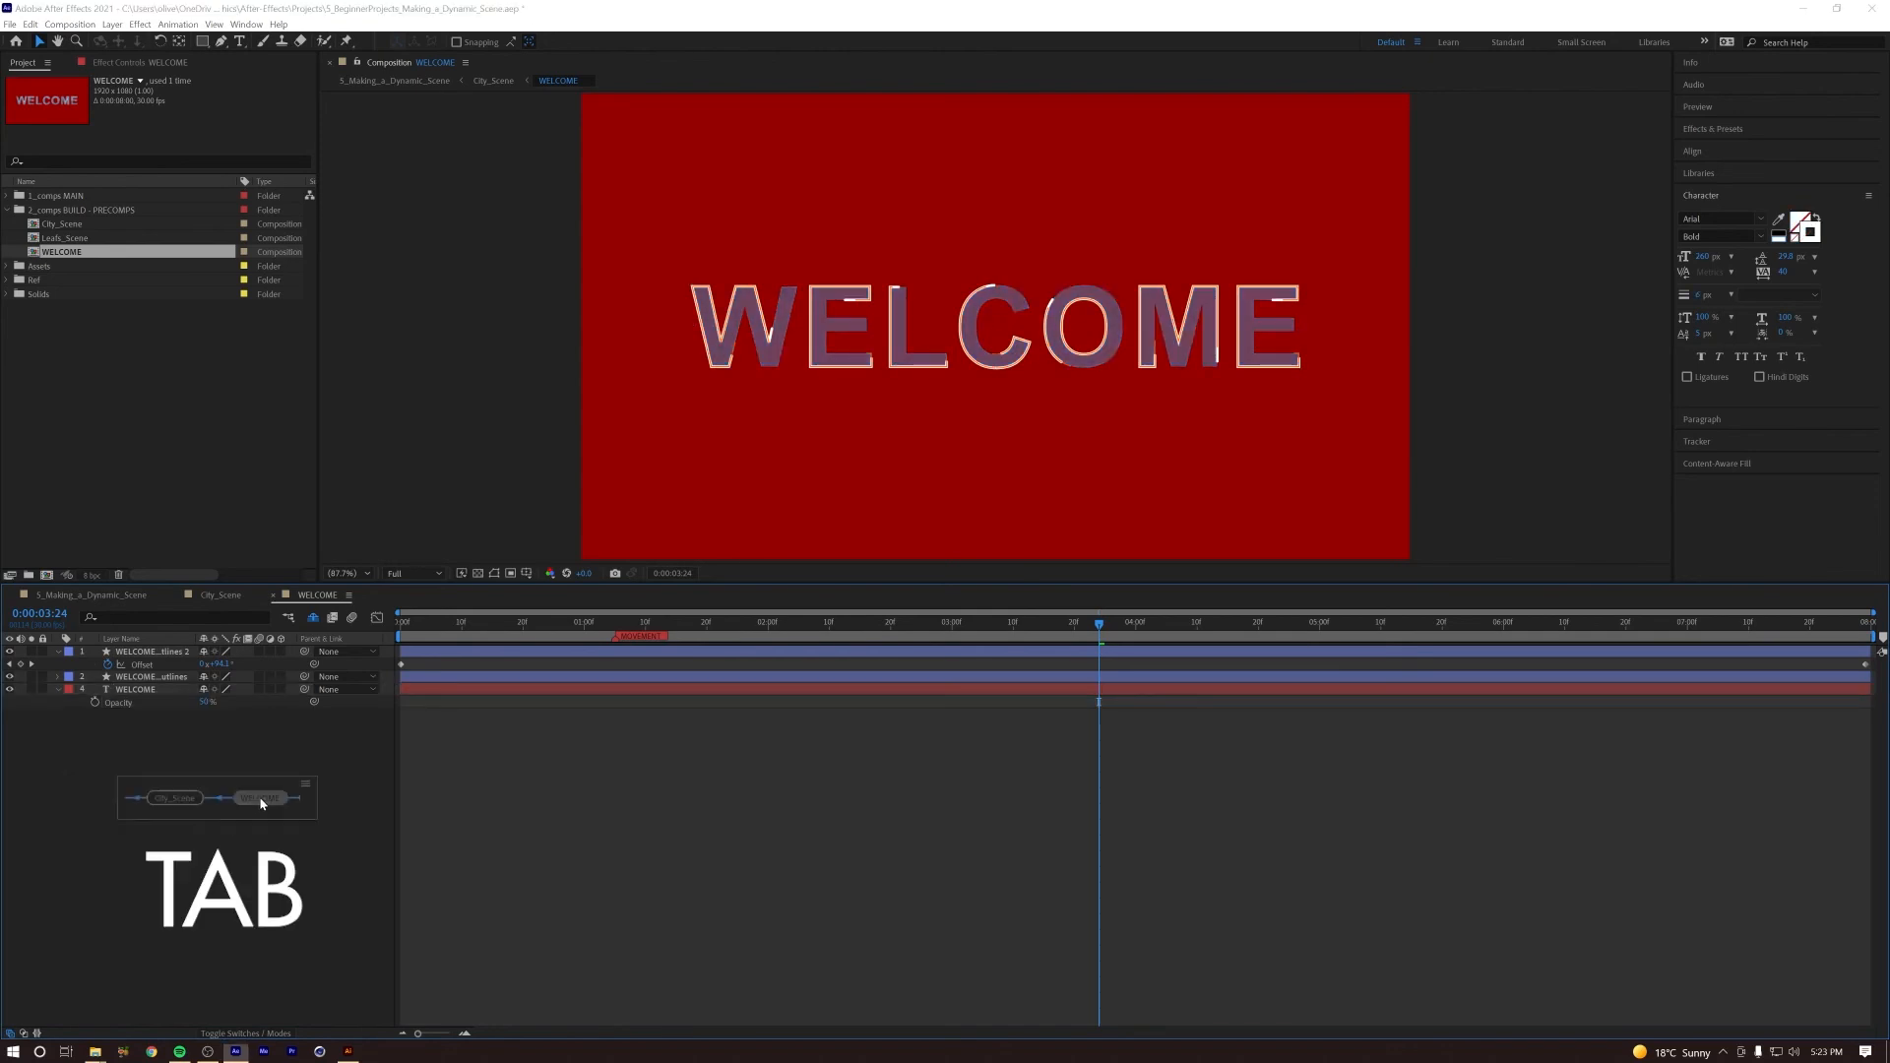
{"action": "left_click", "coordinate": [197, 801]}
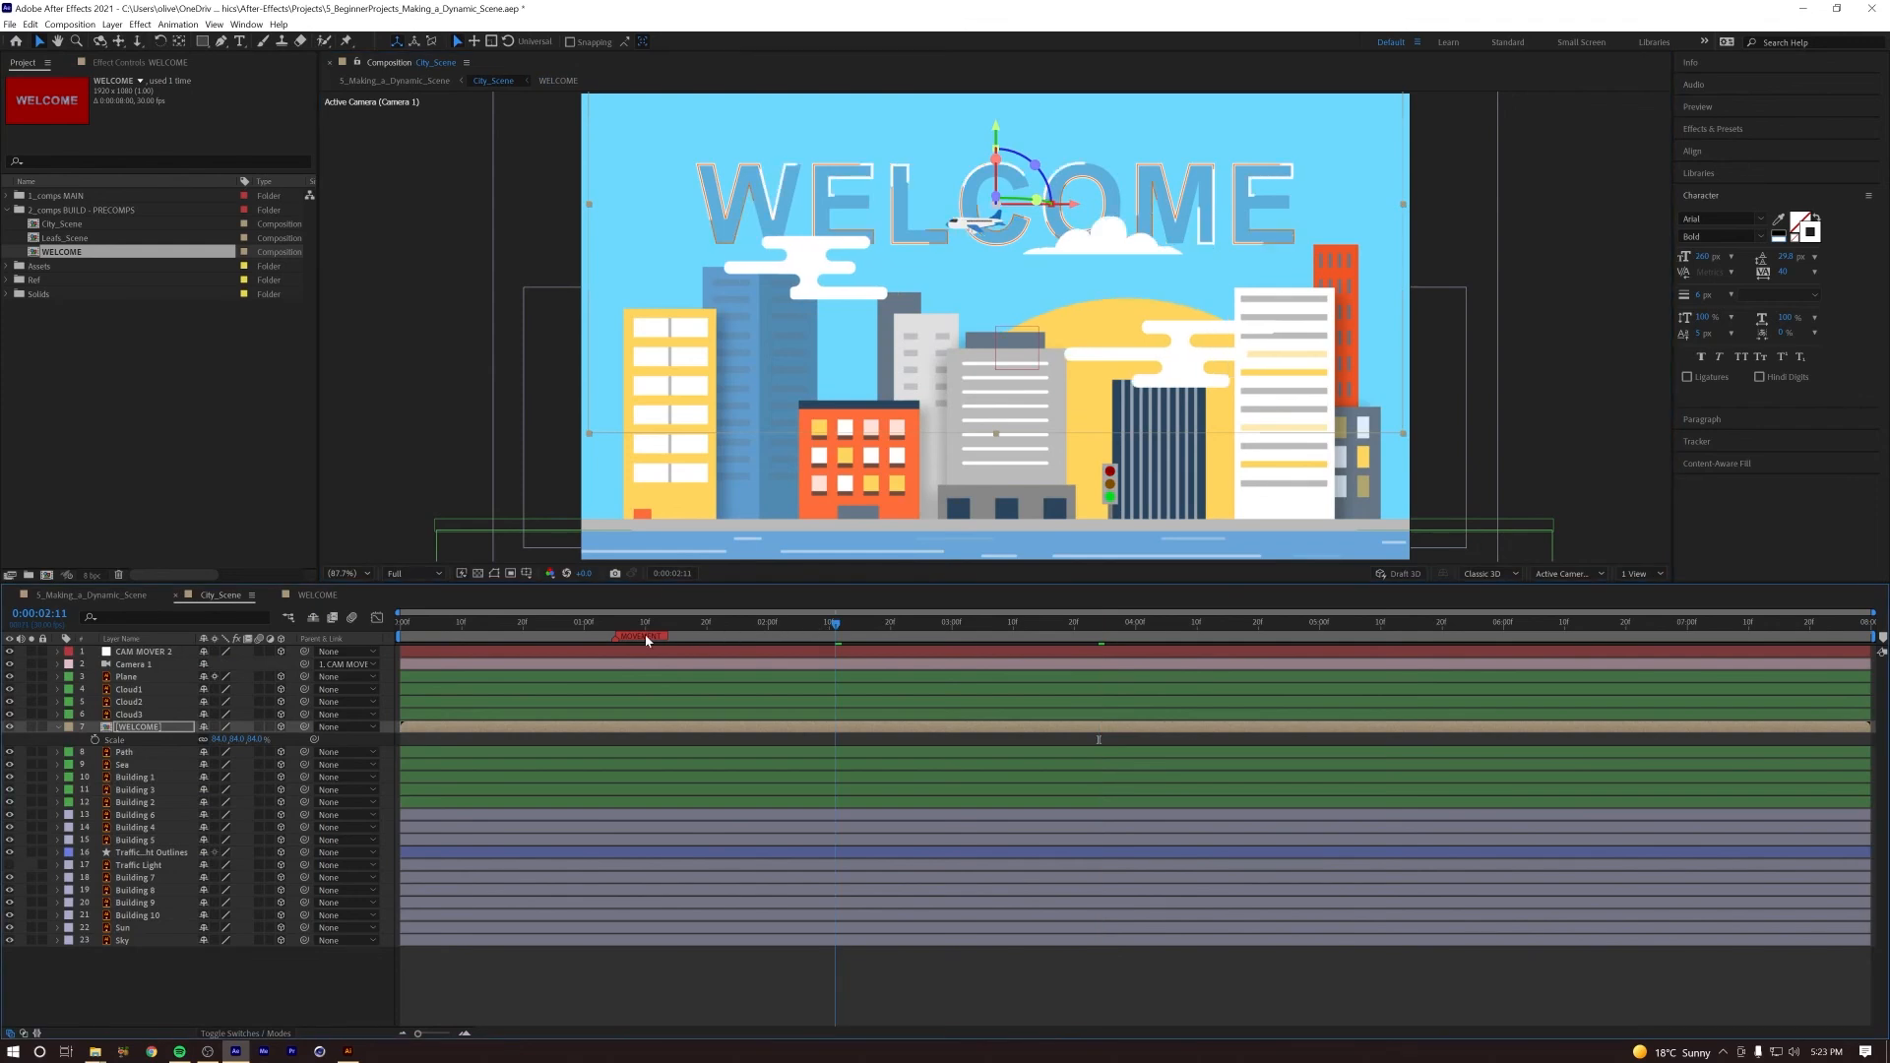
{"action": "key", "text": "Home"}
{"action": "key", "text": "space"}
{"action": "left_click_drag", "start_coordinate": [609, 628], "coordinate": [1145, 627]}
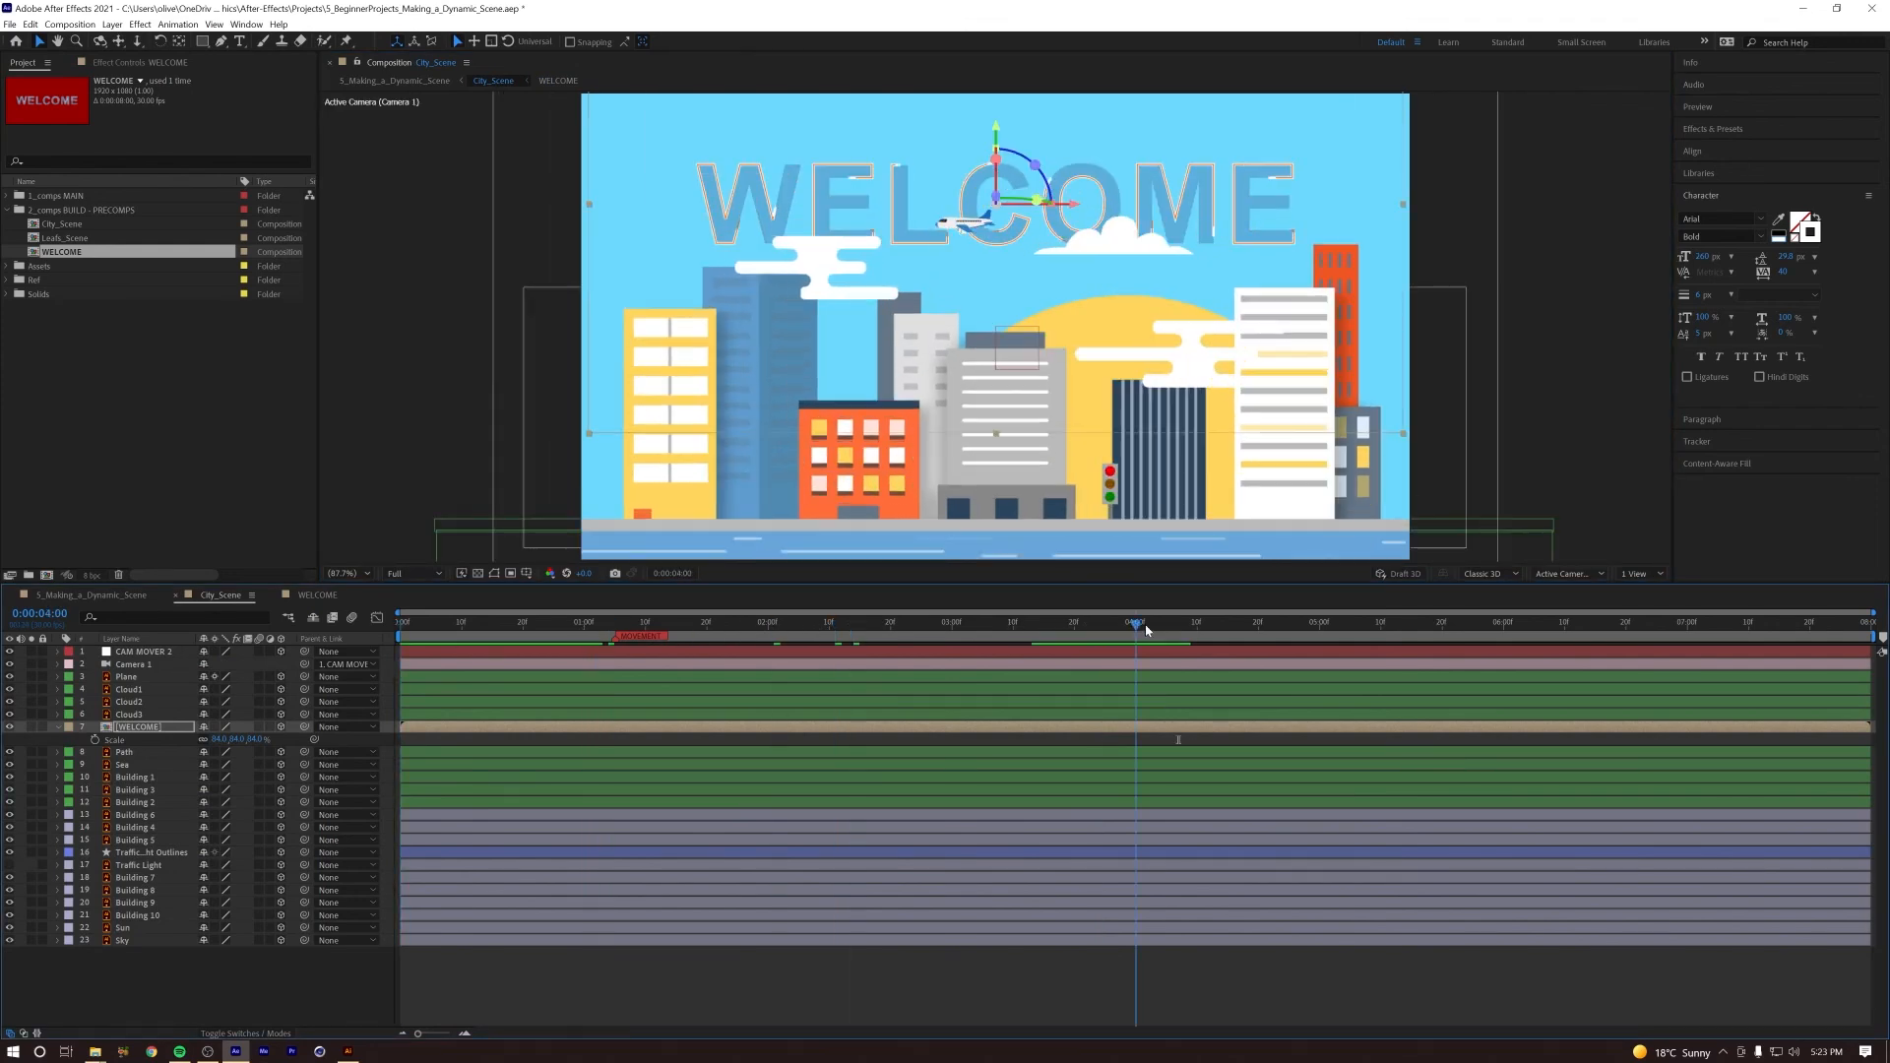
Step: Sample the yellow of the yellow building with the eyedropper and copy its hex code
{"action": "left_click", "coordinate": [1778, 218]}
{"action": "left_click", "coordinate": [713, 343]}
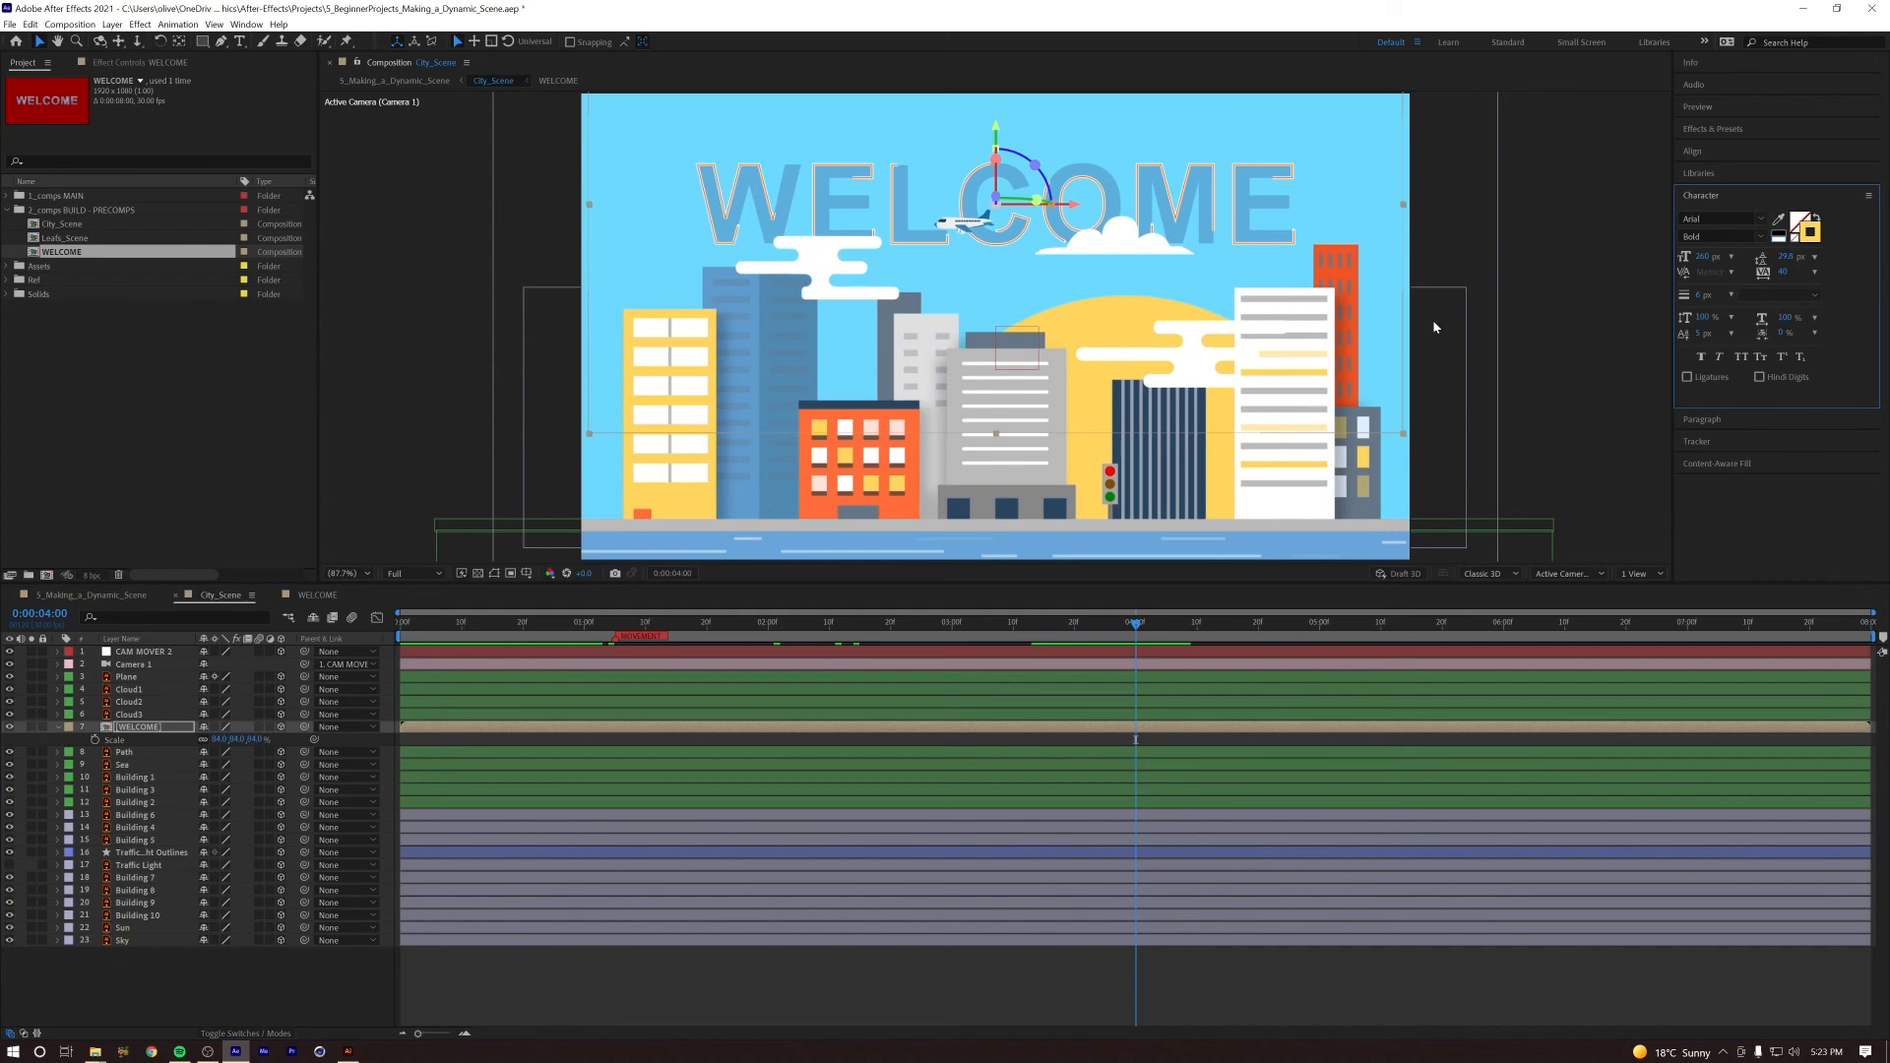
{"action": "left_click", "coordinate": [1817, 237]}
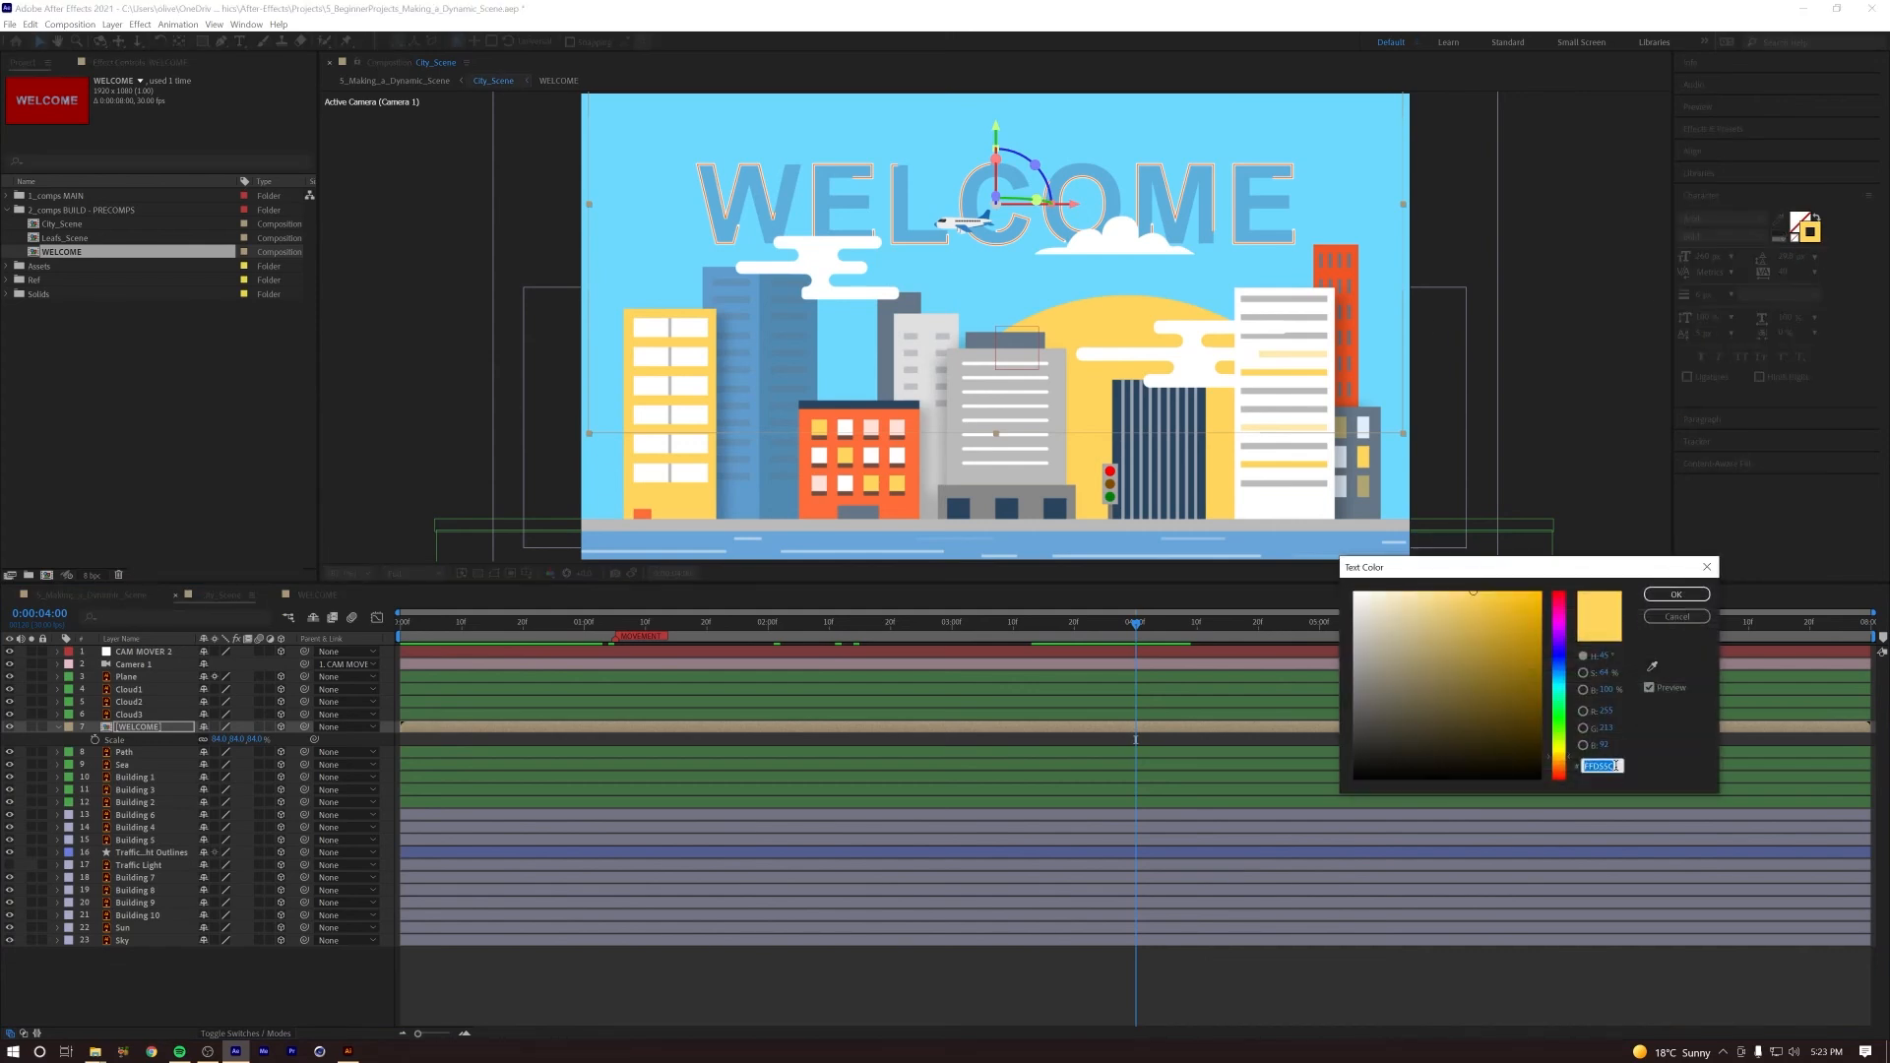
{"action": "key", "text": "ctrl+c"}
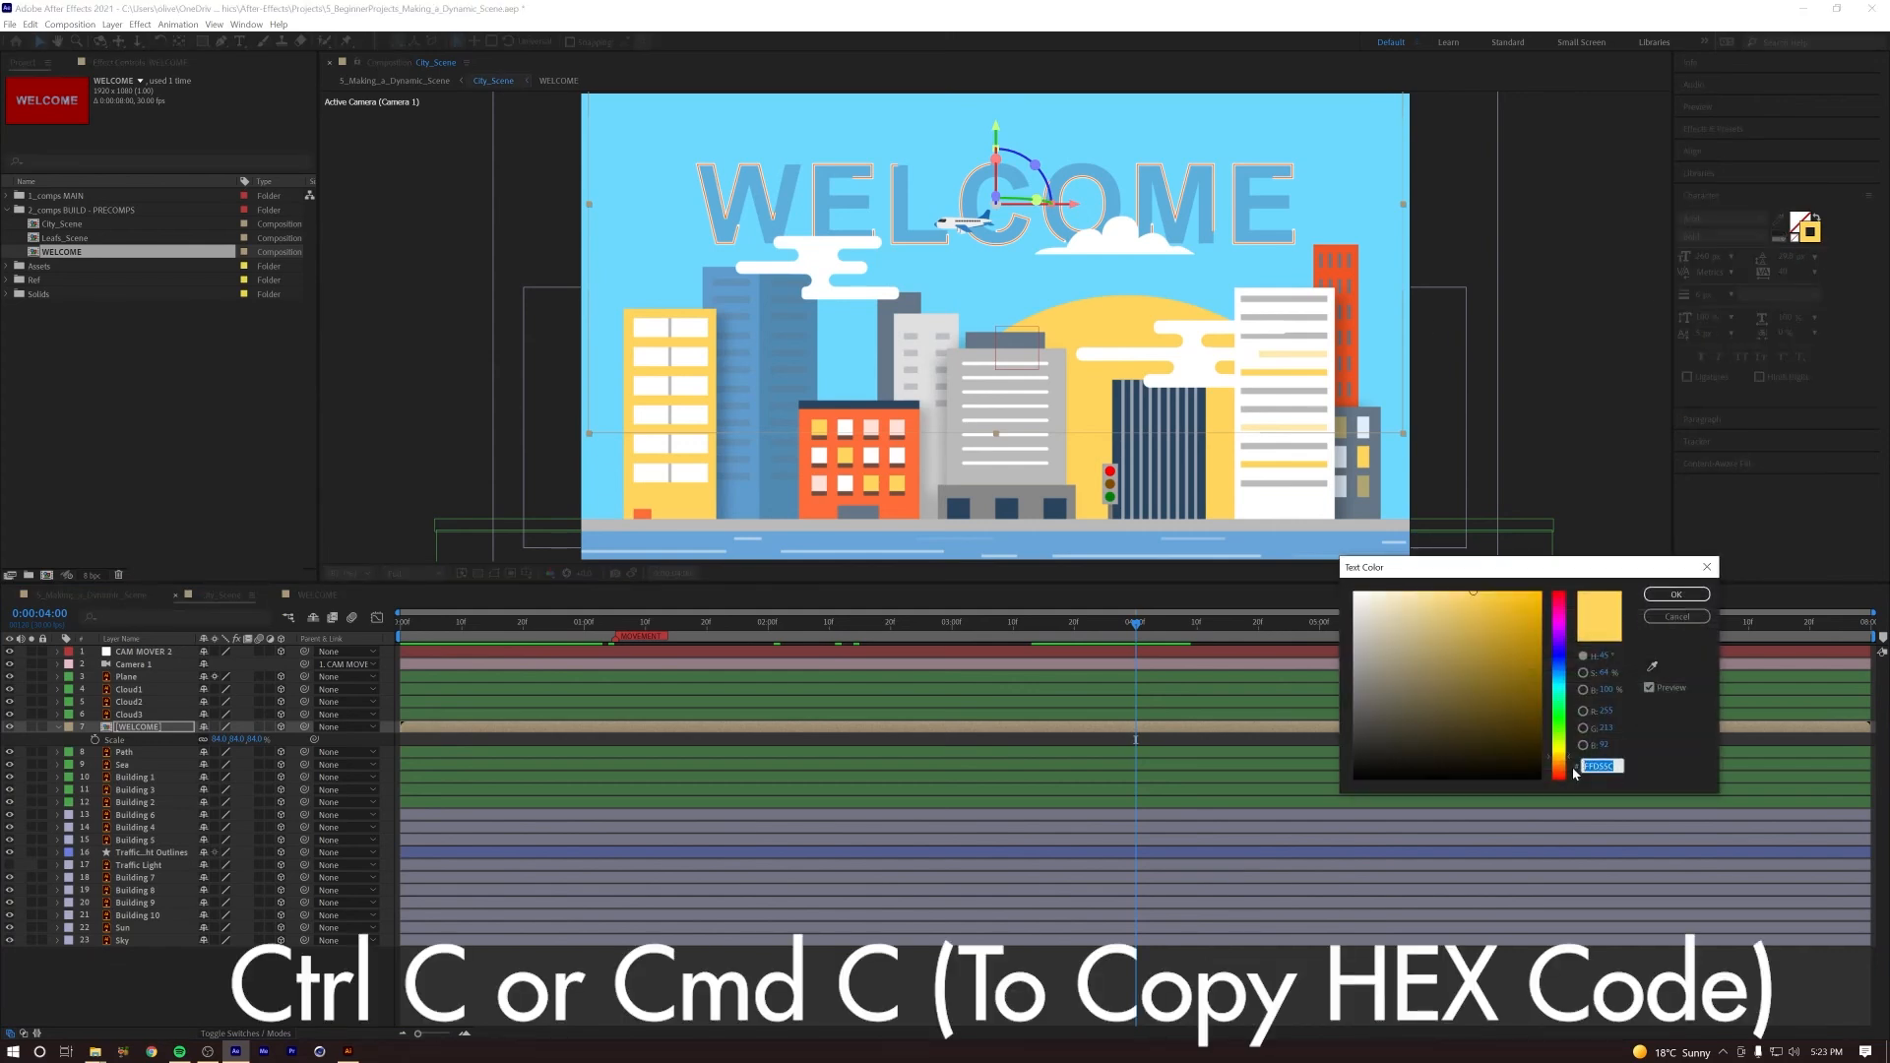
{"action": "left_click", "coordinate": [1650, 597]}
Step: In the WELCOME composition, duplicate the topmost outline layer and recolor the copy's stroke with the copied yellow hex code
{"action": "double_click", "coordinate": [153, 726]}
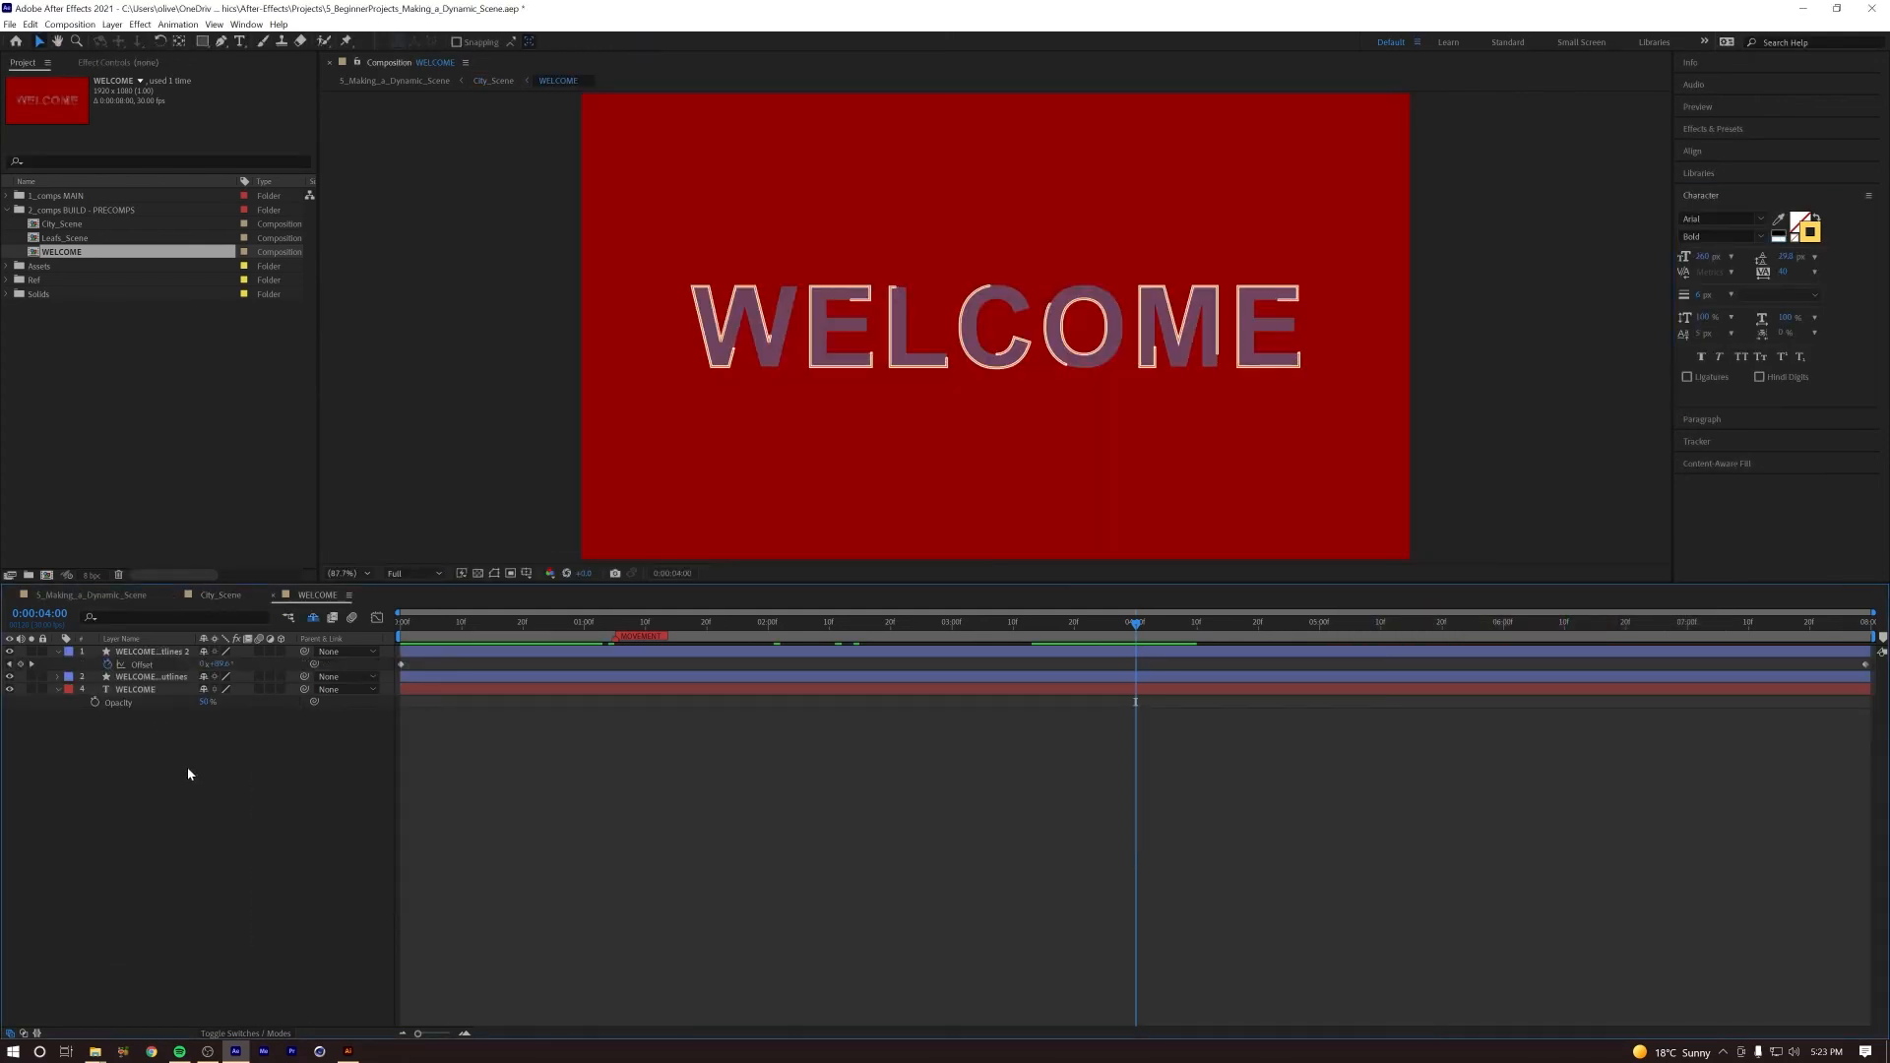
{"action": "left_click", "coordinate": [140, 652]}
{"action": "left_click_drag", "start_coordinate": [625, 624], "coordinate": [701, 630]}
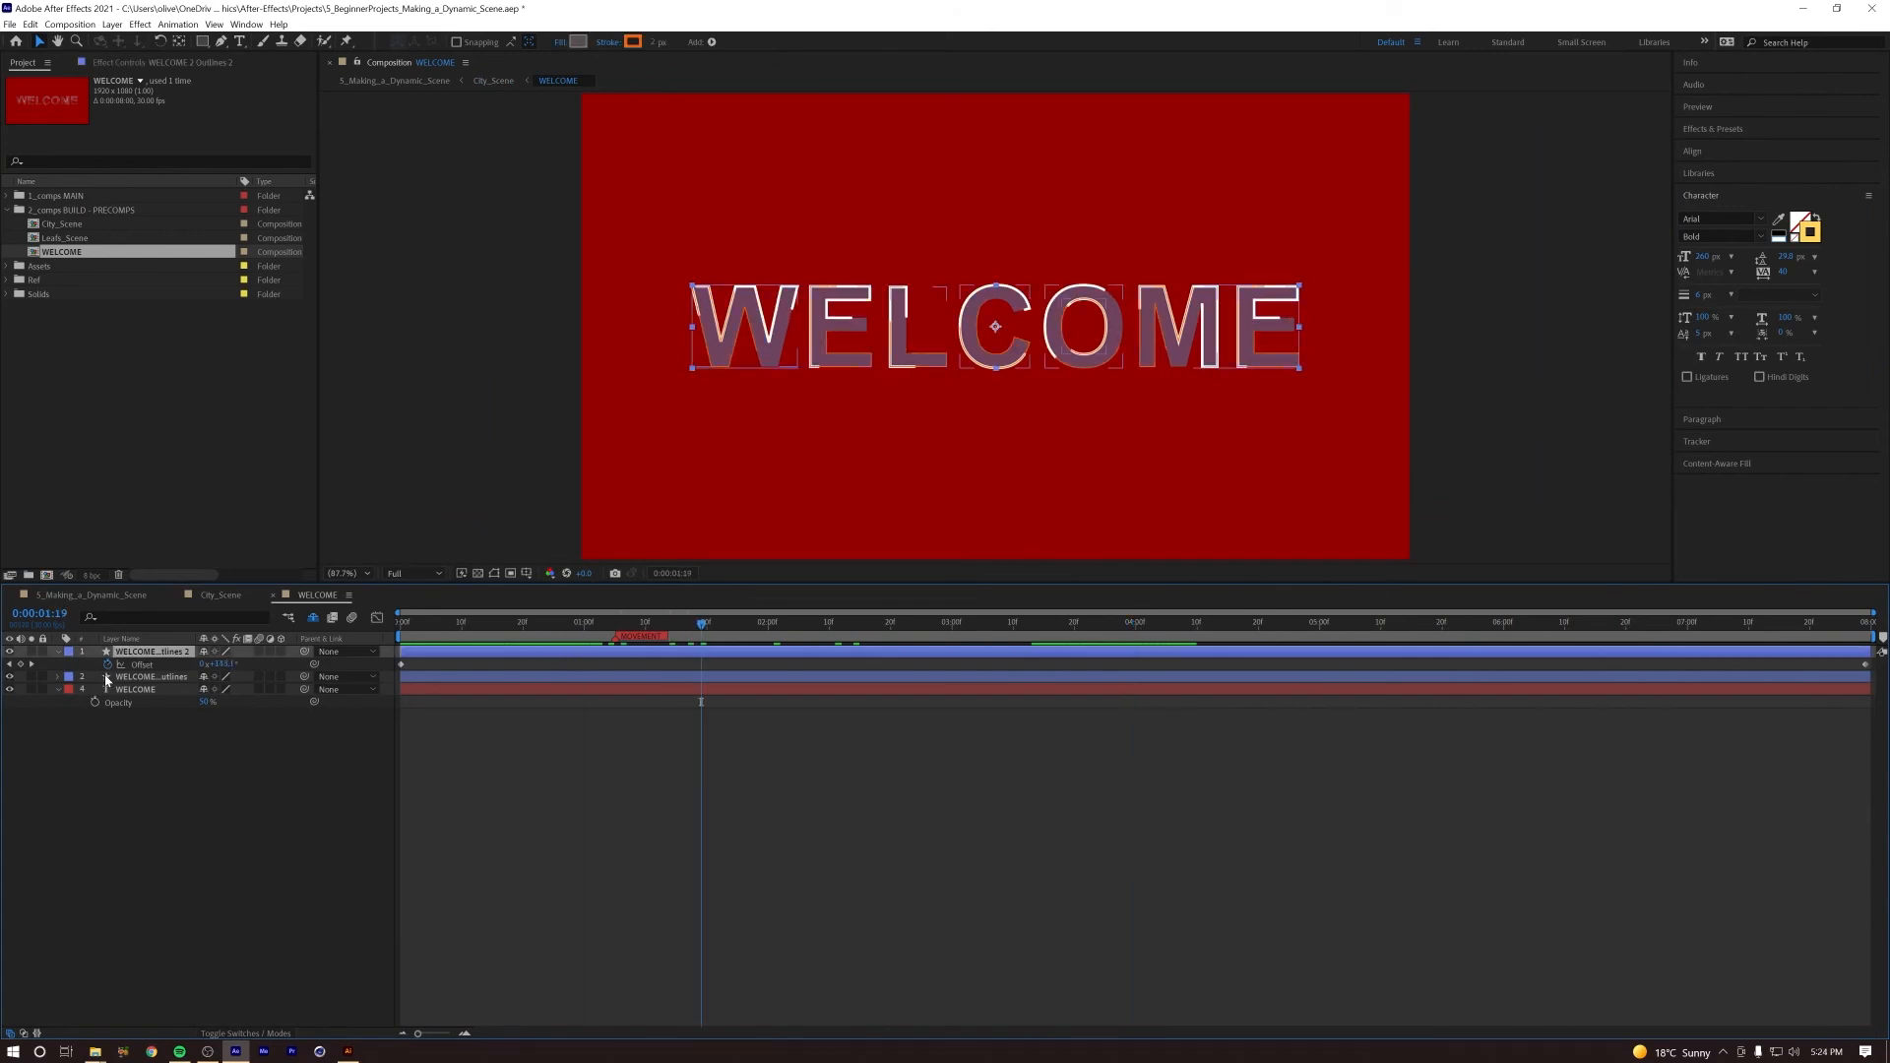
{"action": "key", "text": "ctrl+d"}
{"action": "left_click", "coordinate": [633, 42]}
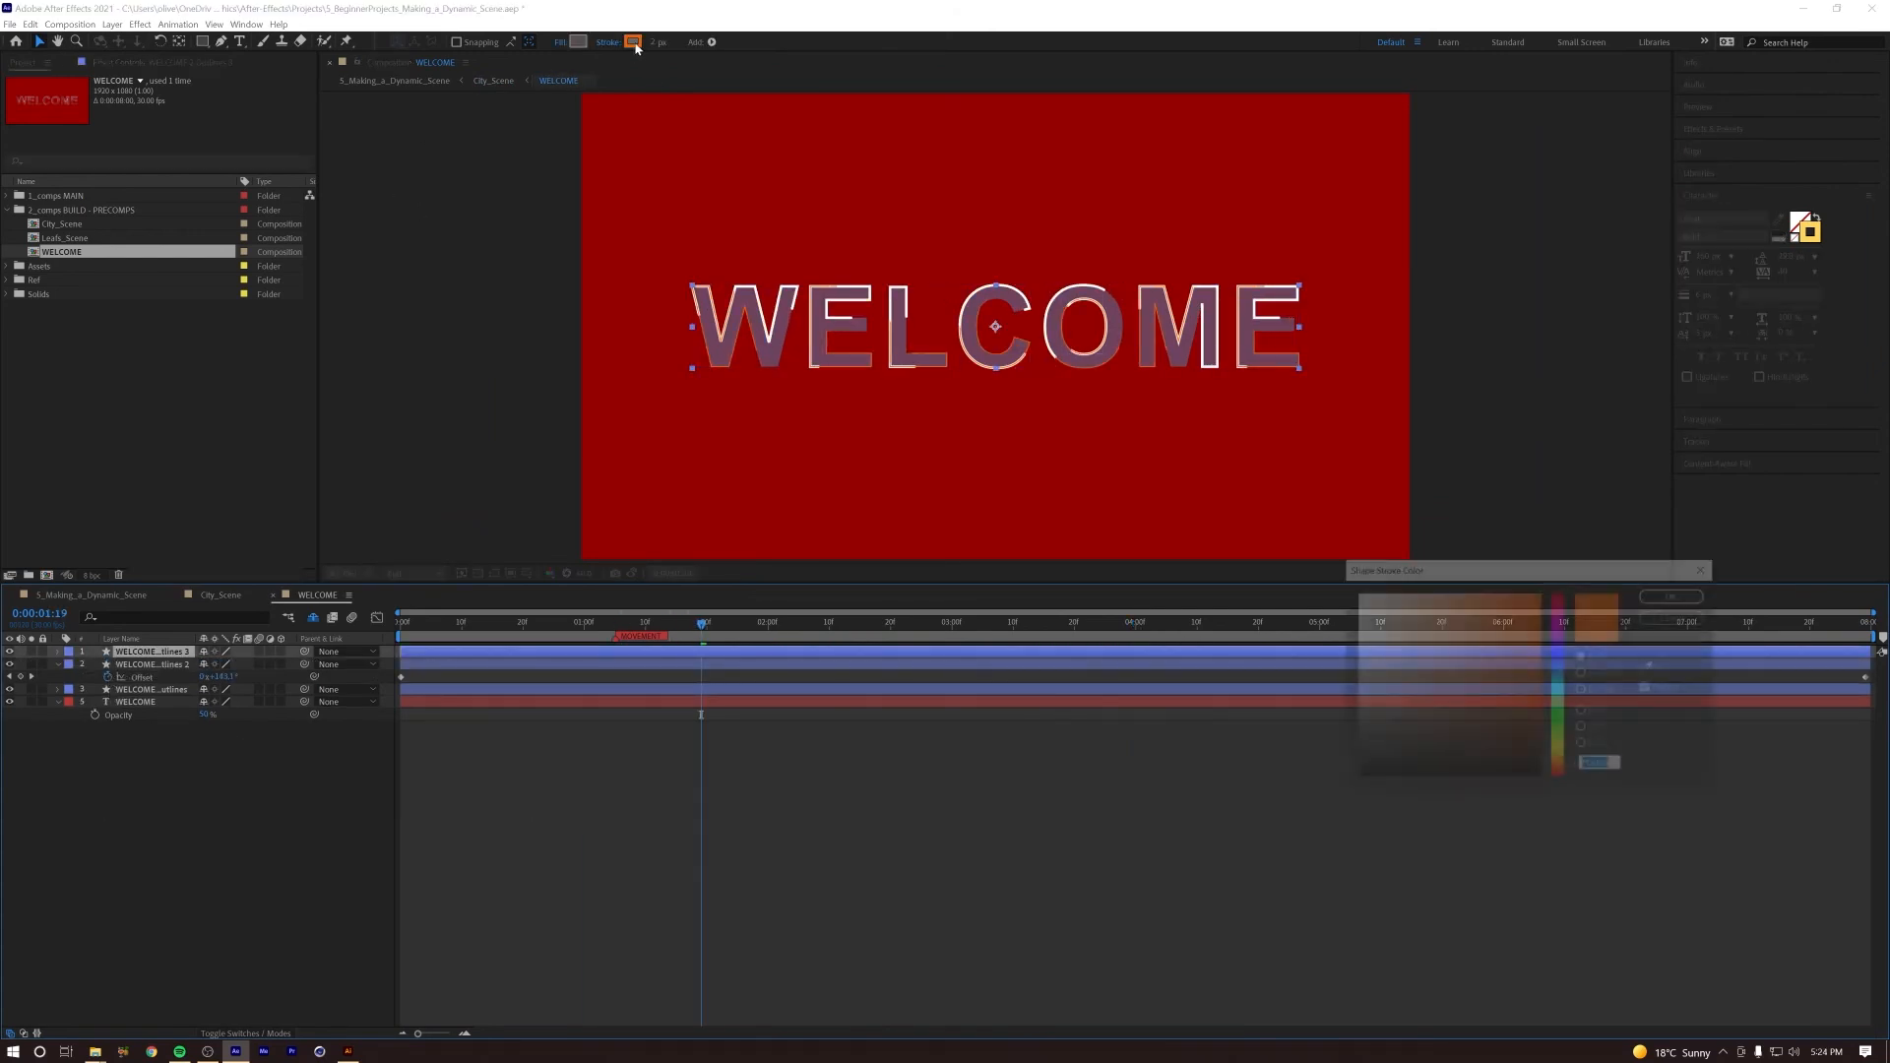
{"action": "key", "text": "ctrl+v"}
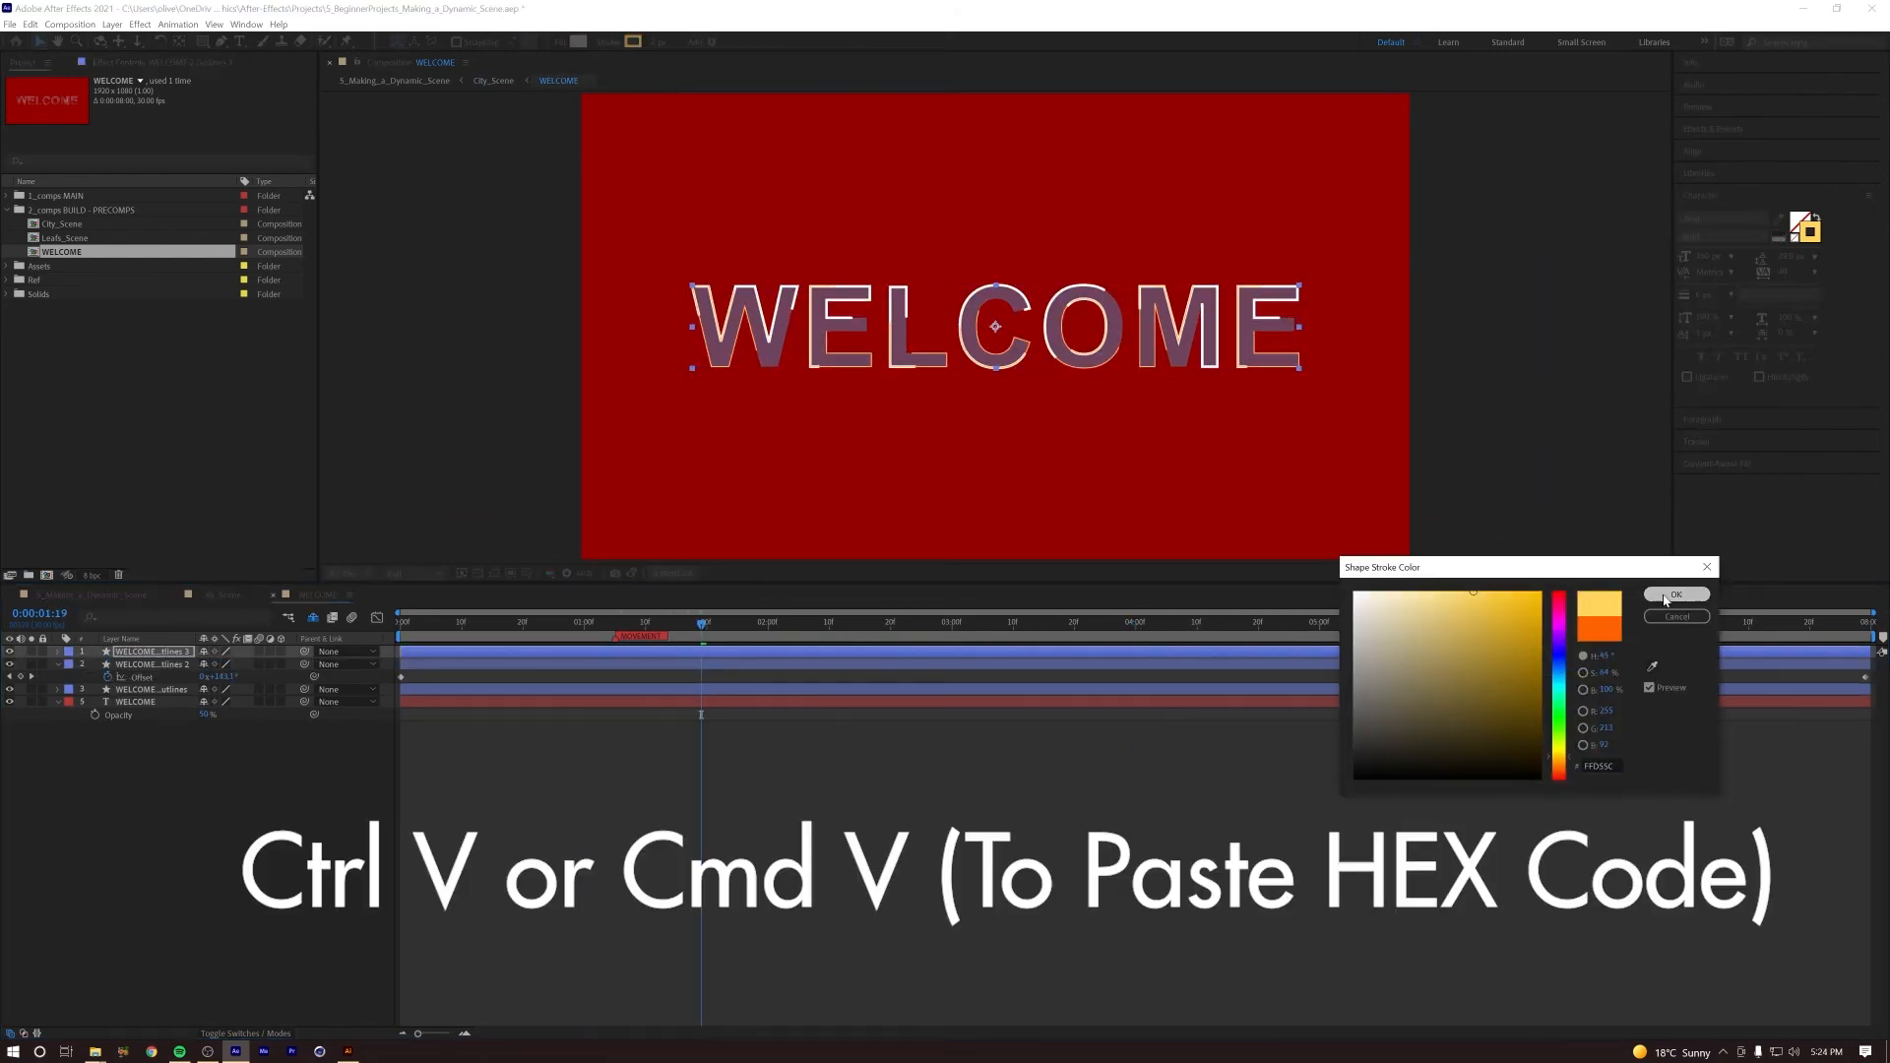
{"action": "left_click", "coordinate": [1665, 597]}
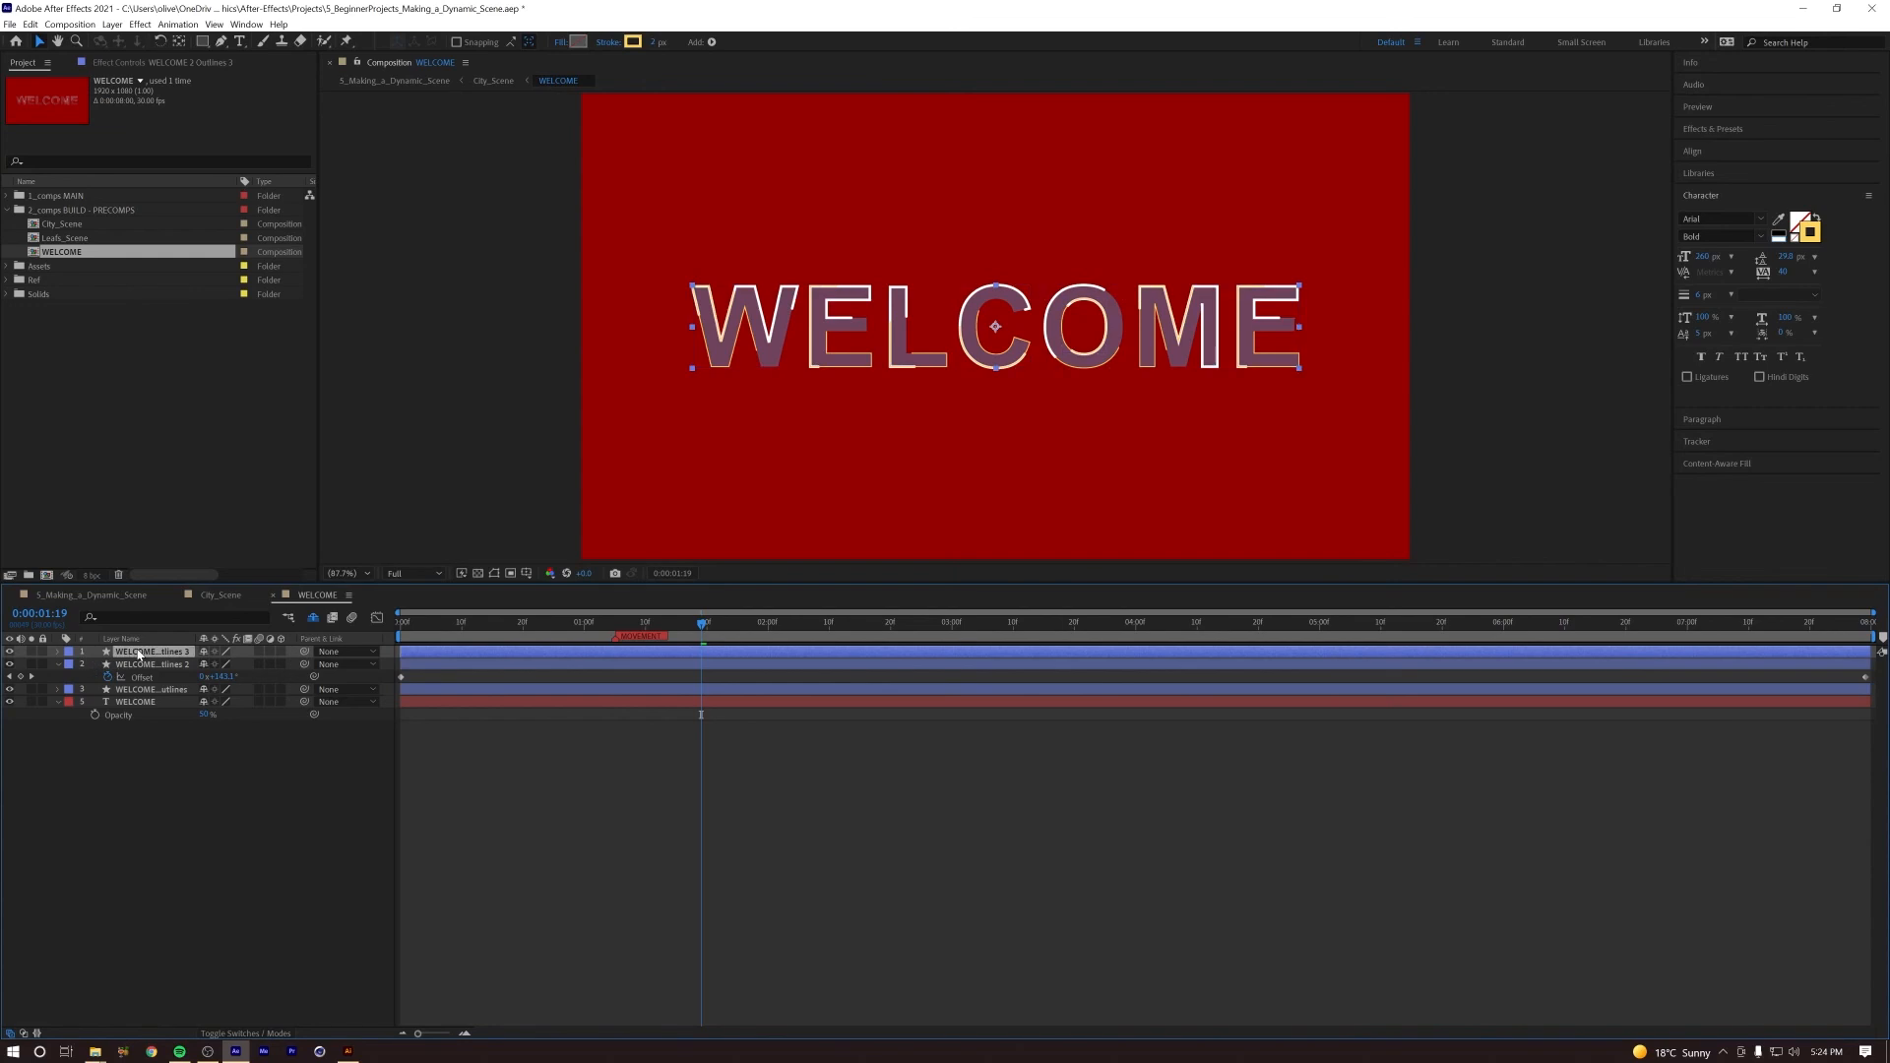
Step: Nudge the yellow outline copy one large increment to the right and one down
{"action": "key", "text": "shift+Right"}
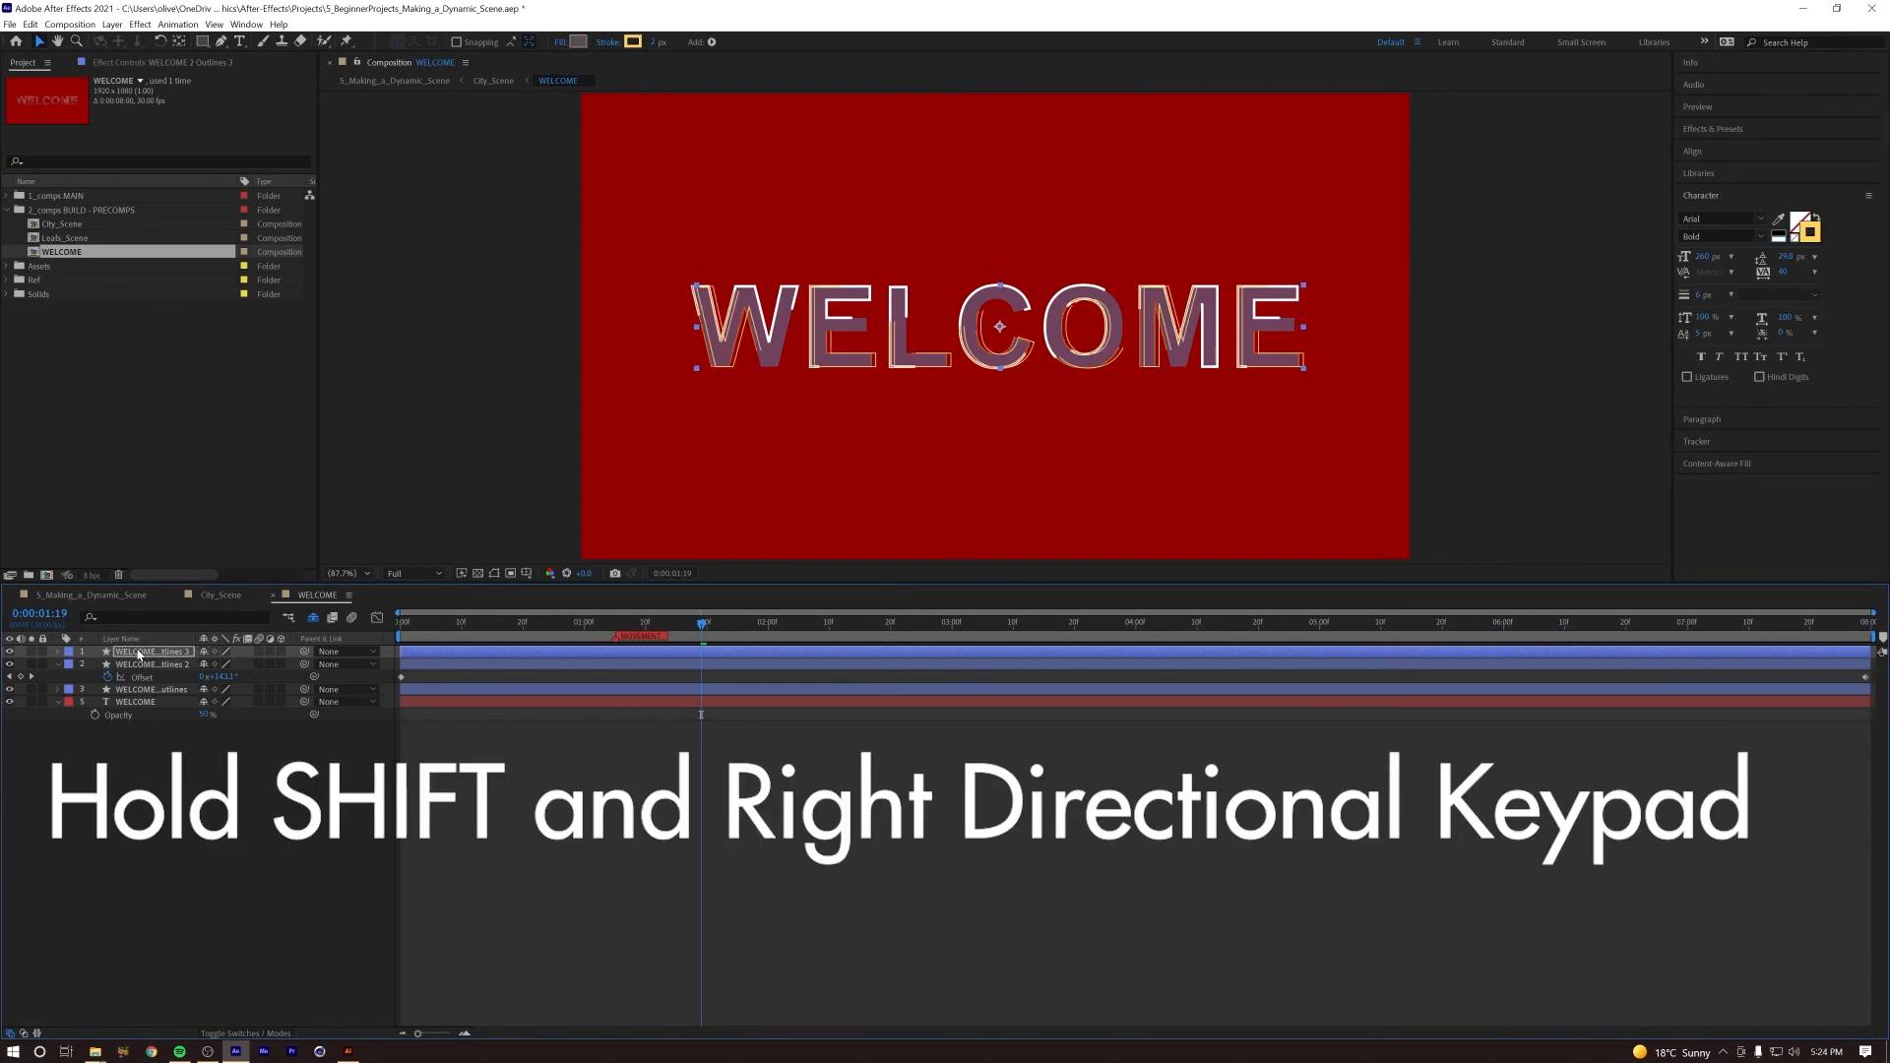
{"action": "key", "text": "shift+Down"}
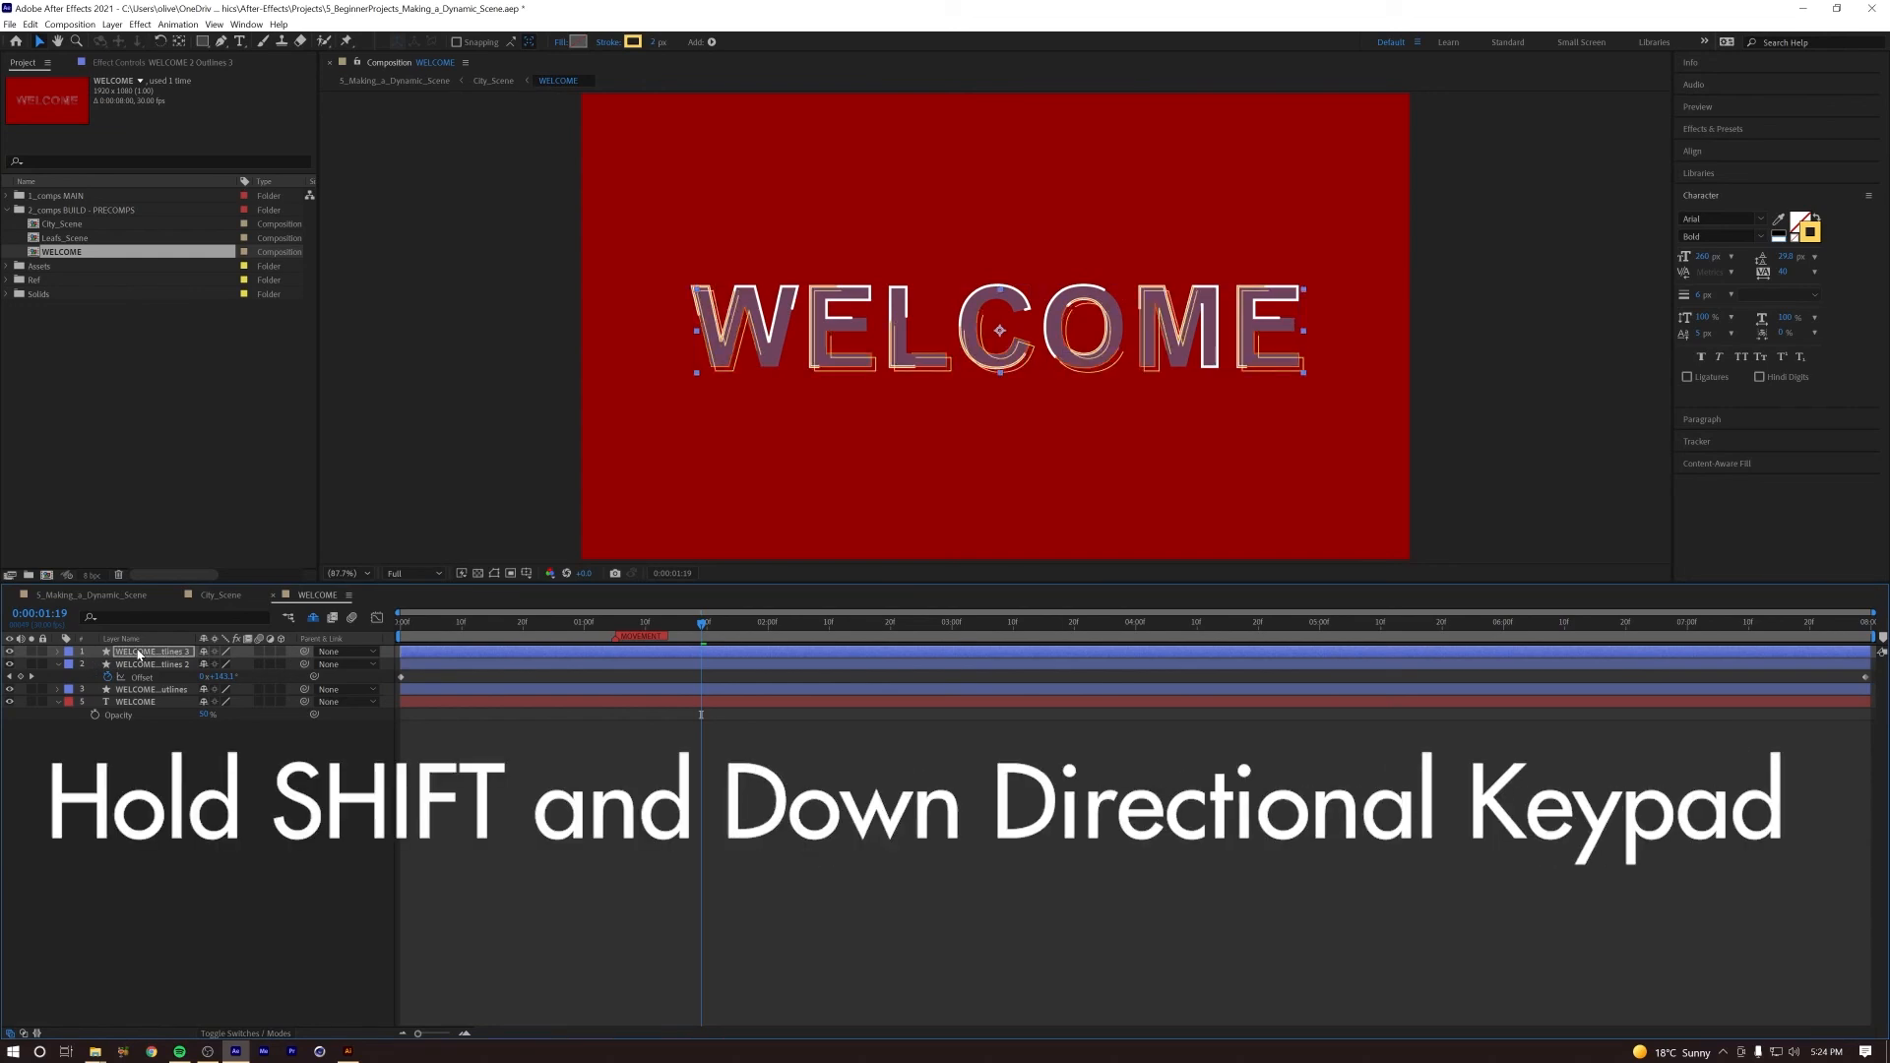
Step: On the yellow outline copy, delete the final Offset keyframe and set a new Offset of over one full revolution at 0:00:07:29
{"action": "left_click", "coordinate": [57, 652]}
{"action": "left_click", "coordinate": [72, 664]}
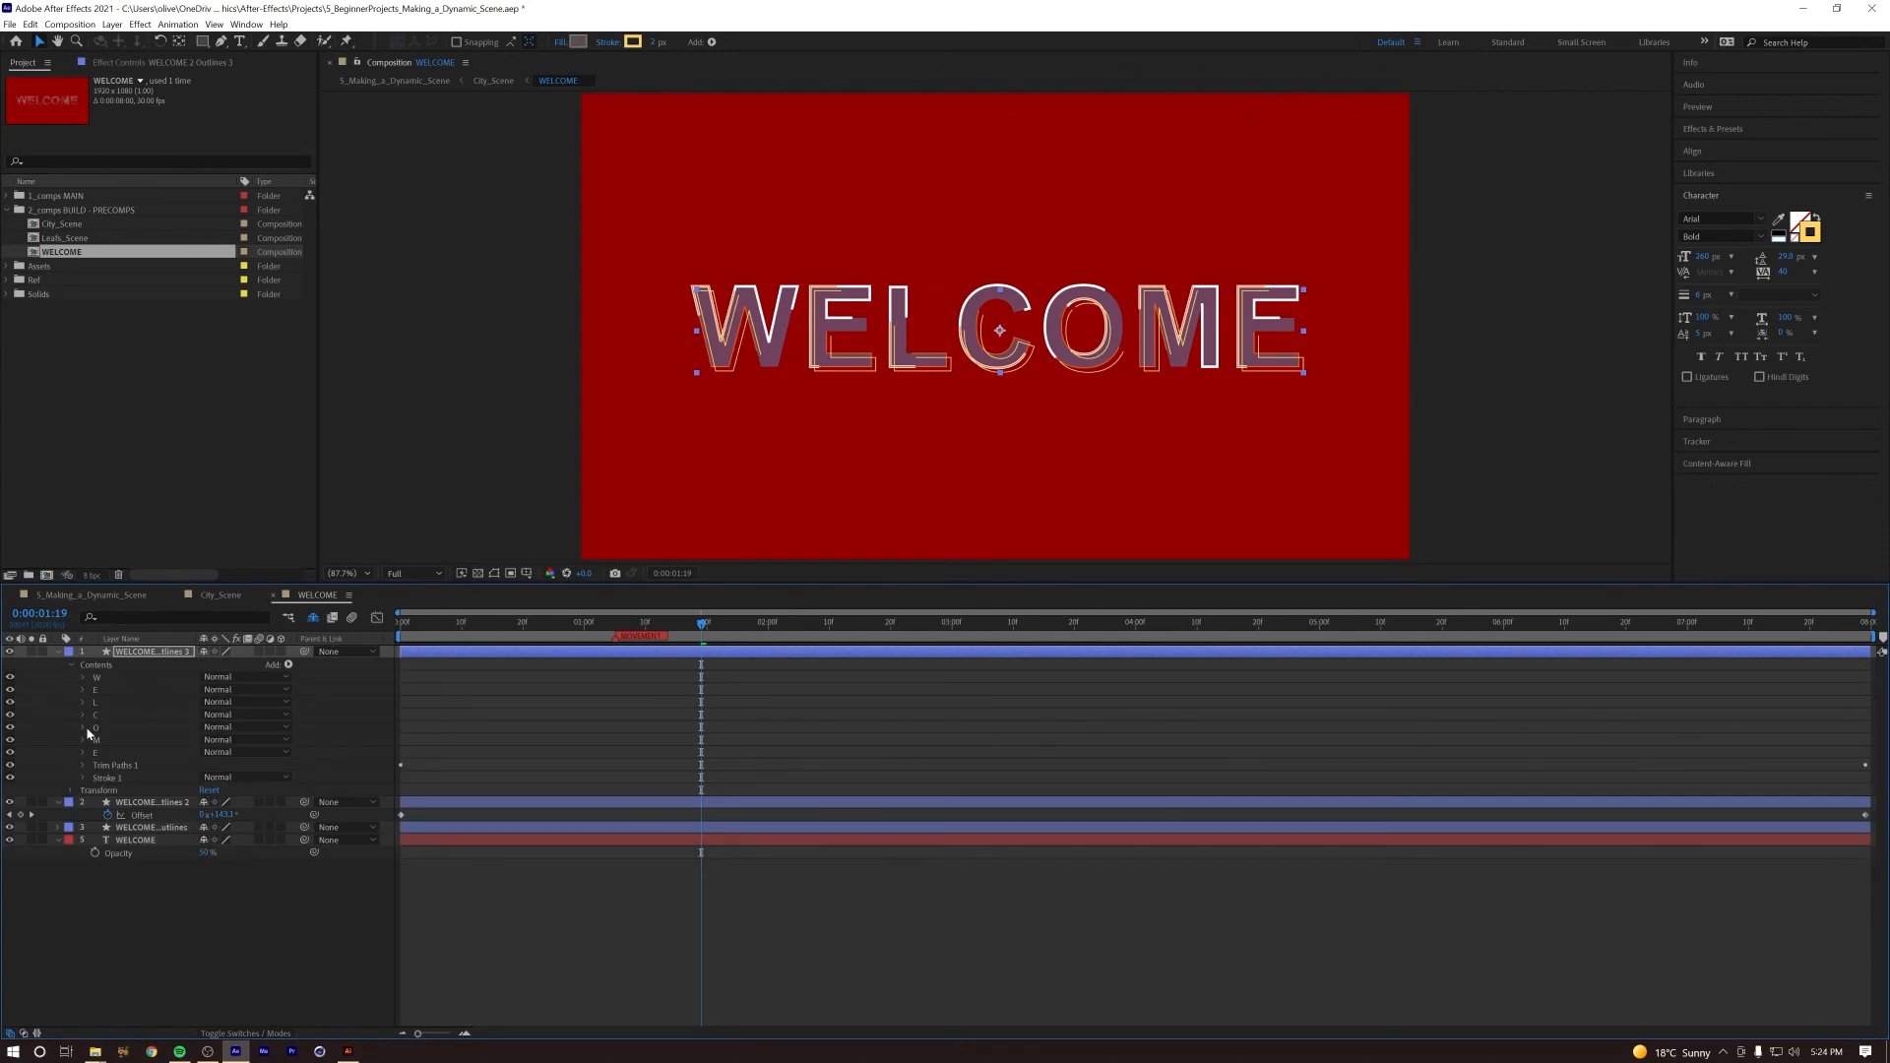
{"action": "key", "text": "u"}
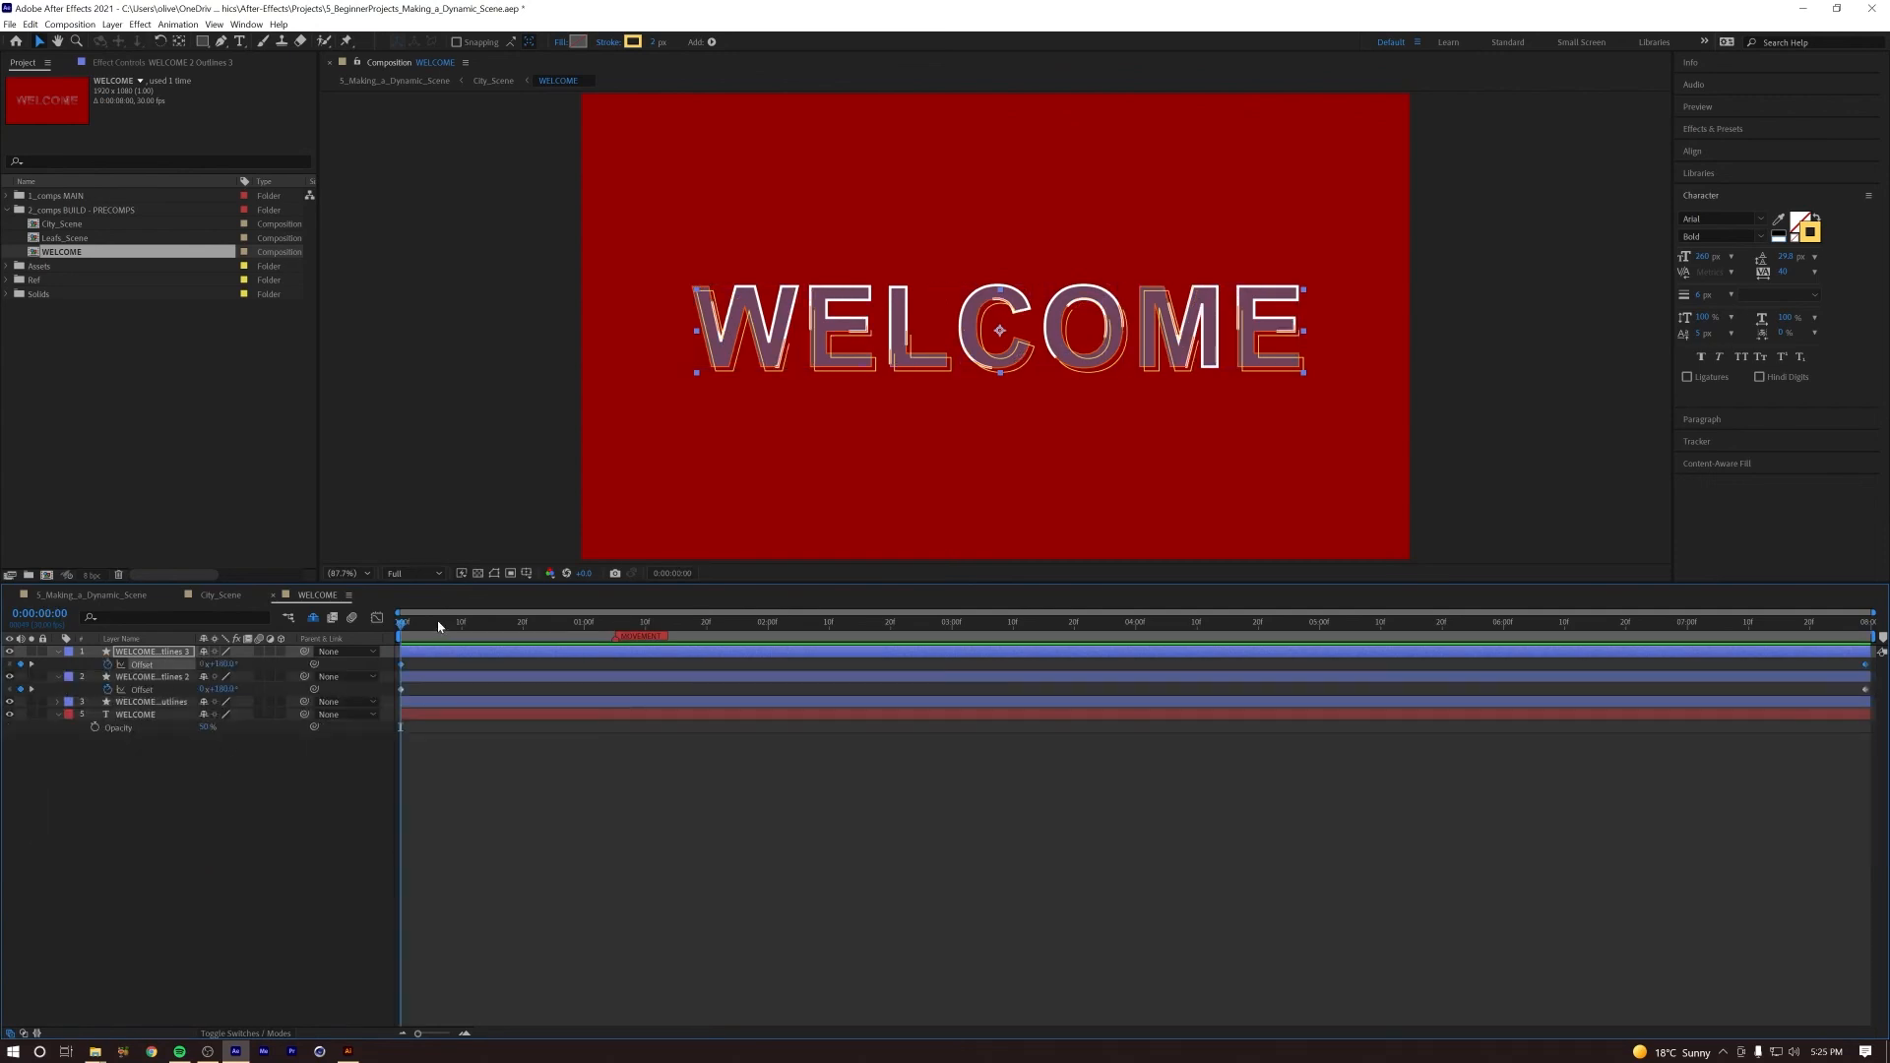
{"action": "left_click_drag", "start_coordinate": [477, 624], "coordinate": [325, 623]}
{"action": "key", "text": "BackSpace"}
{"action": "left_click_drag", "start_coordinate": [402, 625], "coordinate": [1876, 640]}
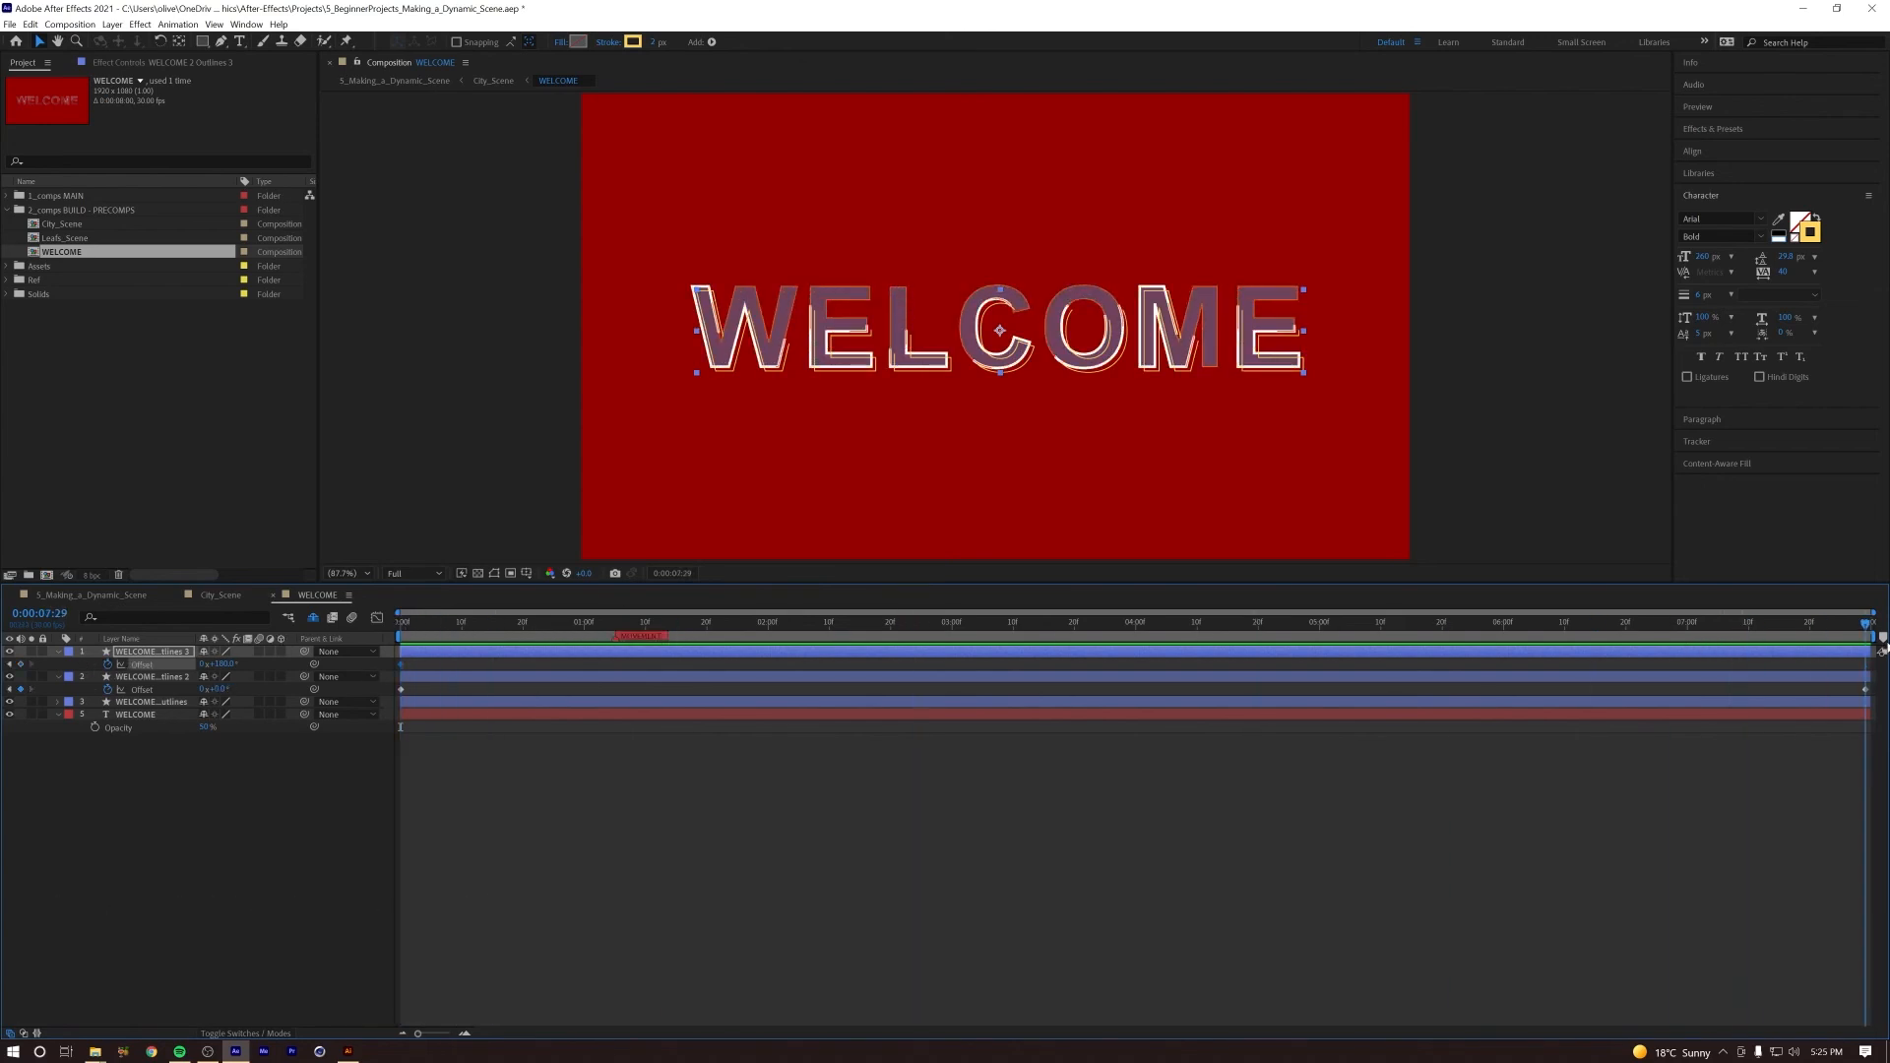
{"action": "left_click_drag", "start_coordinate": [217, 664], "coordinate": [361, 660]}
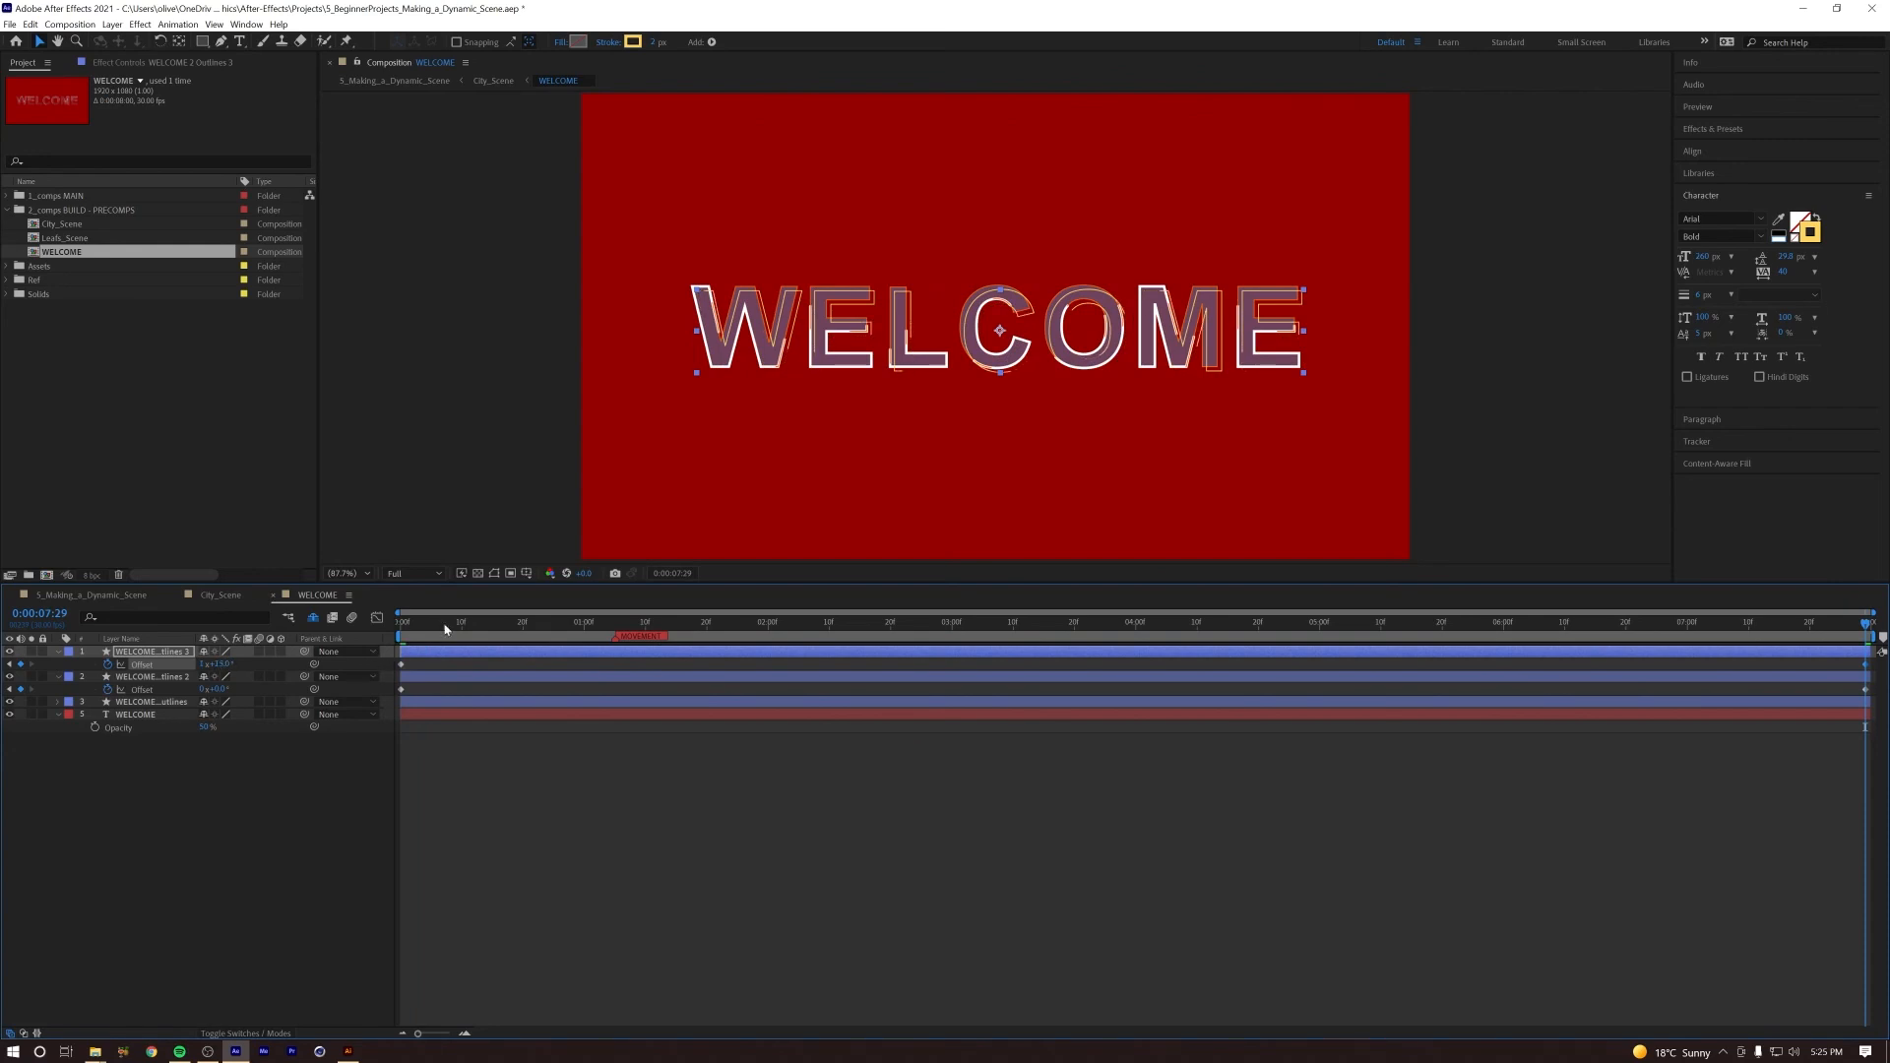
Step: Preview the yellow outline animation from the start in WELCOME, and play it in the City_Scene composition
{"action": "key", "text": "Home"}
{"action": "key", "text": "space"}
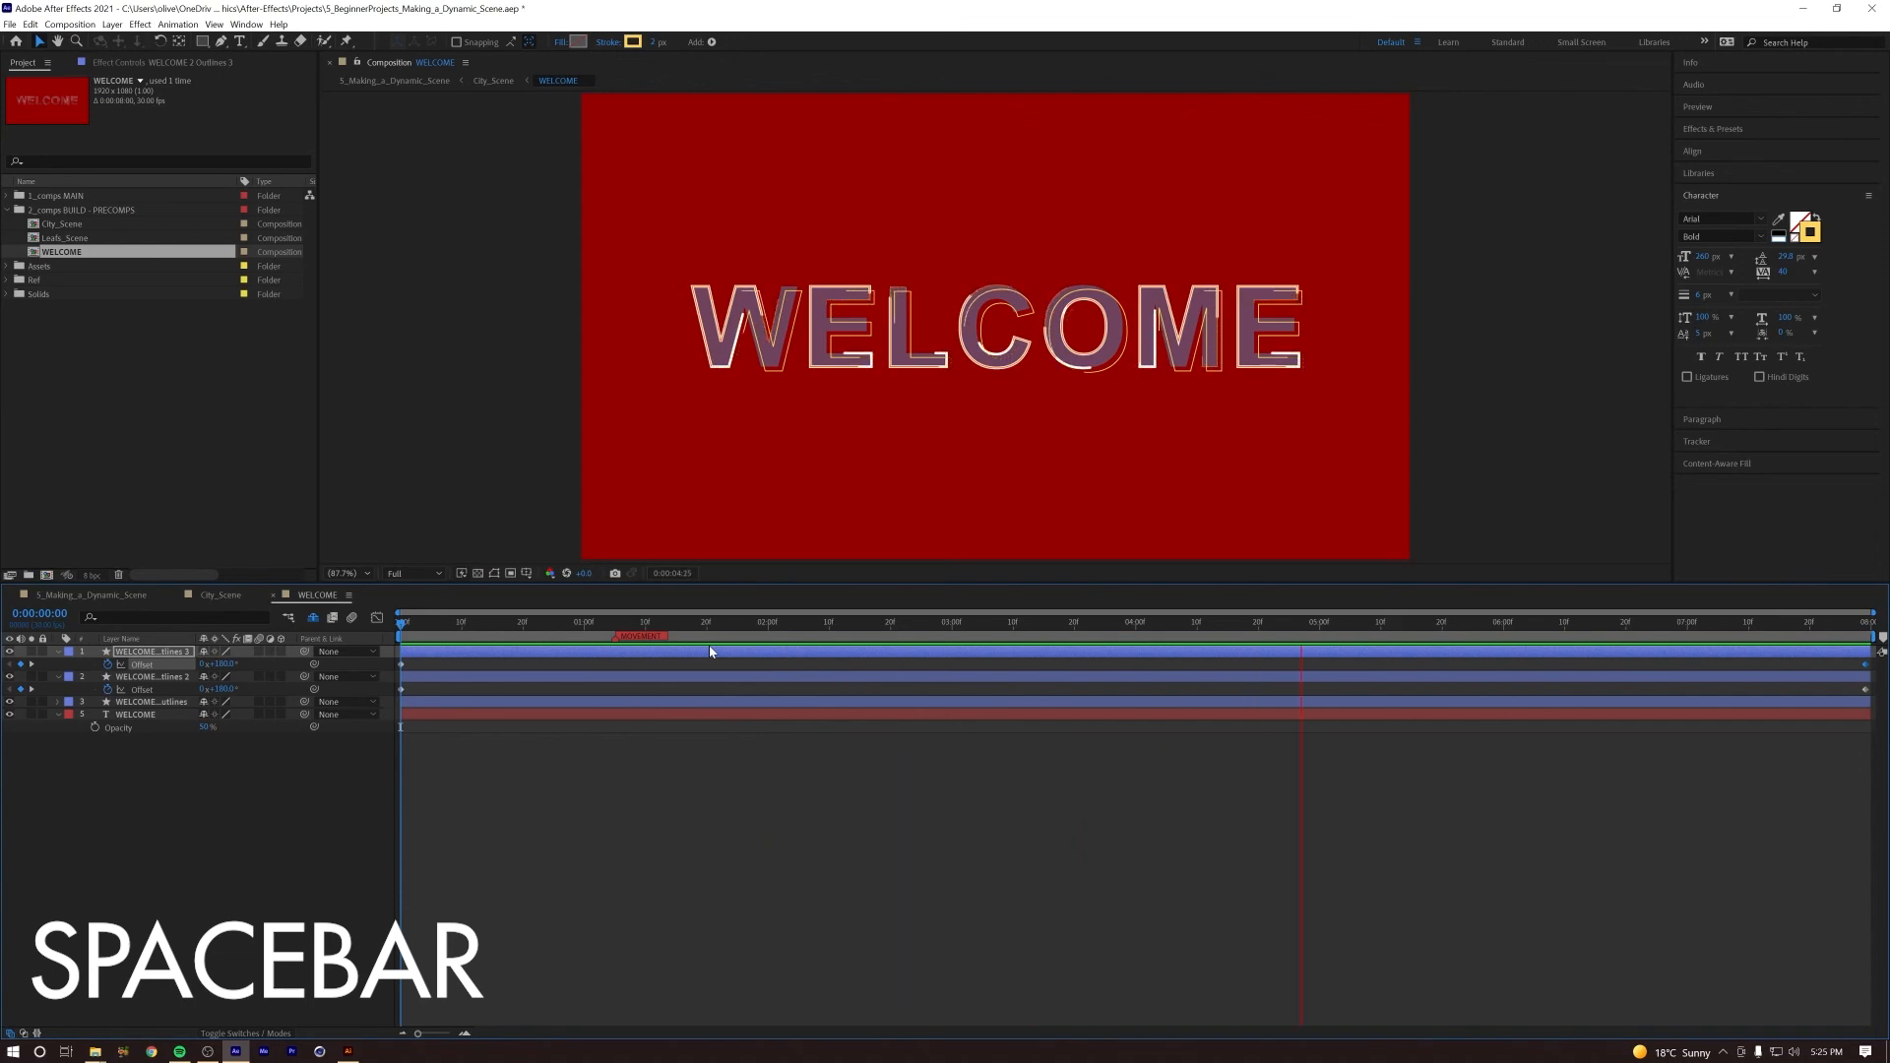
{"action": "key", "text": "space"}
{"action": "left_click", "coordinate": [212, 596]}
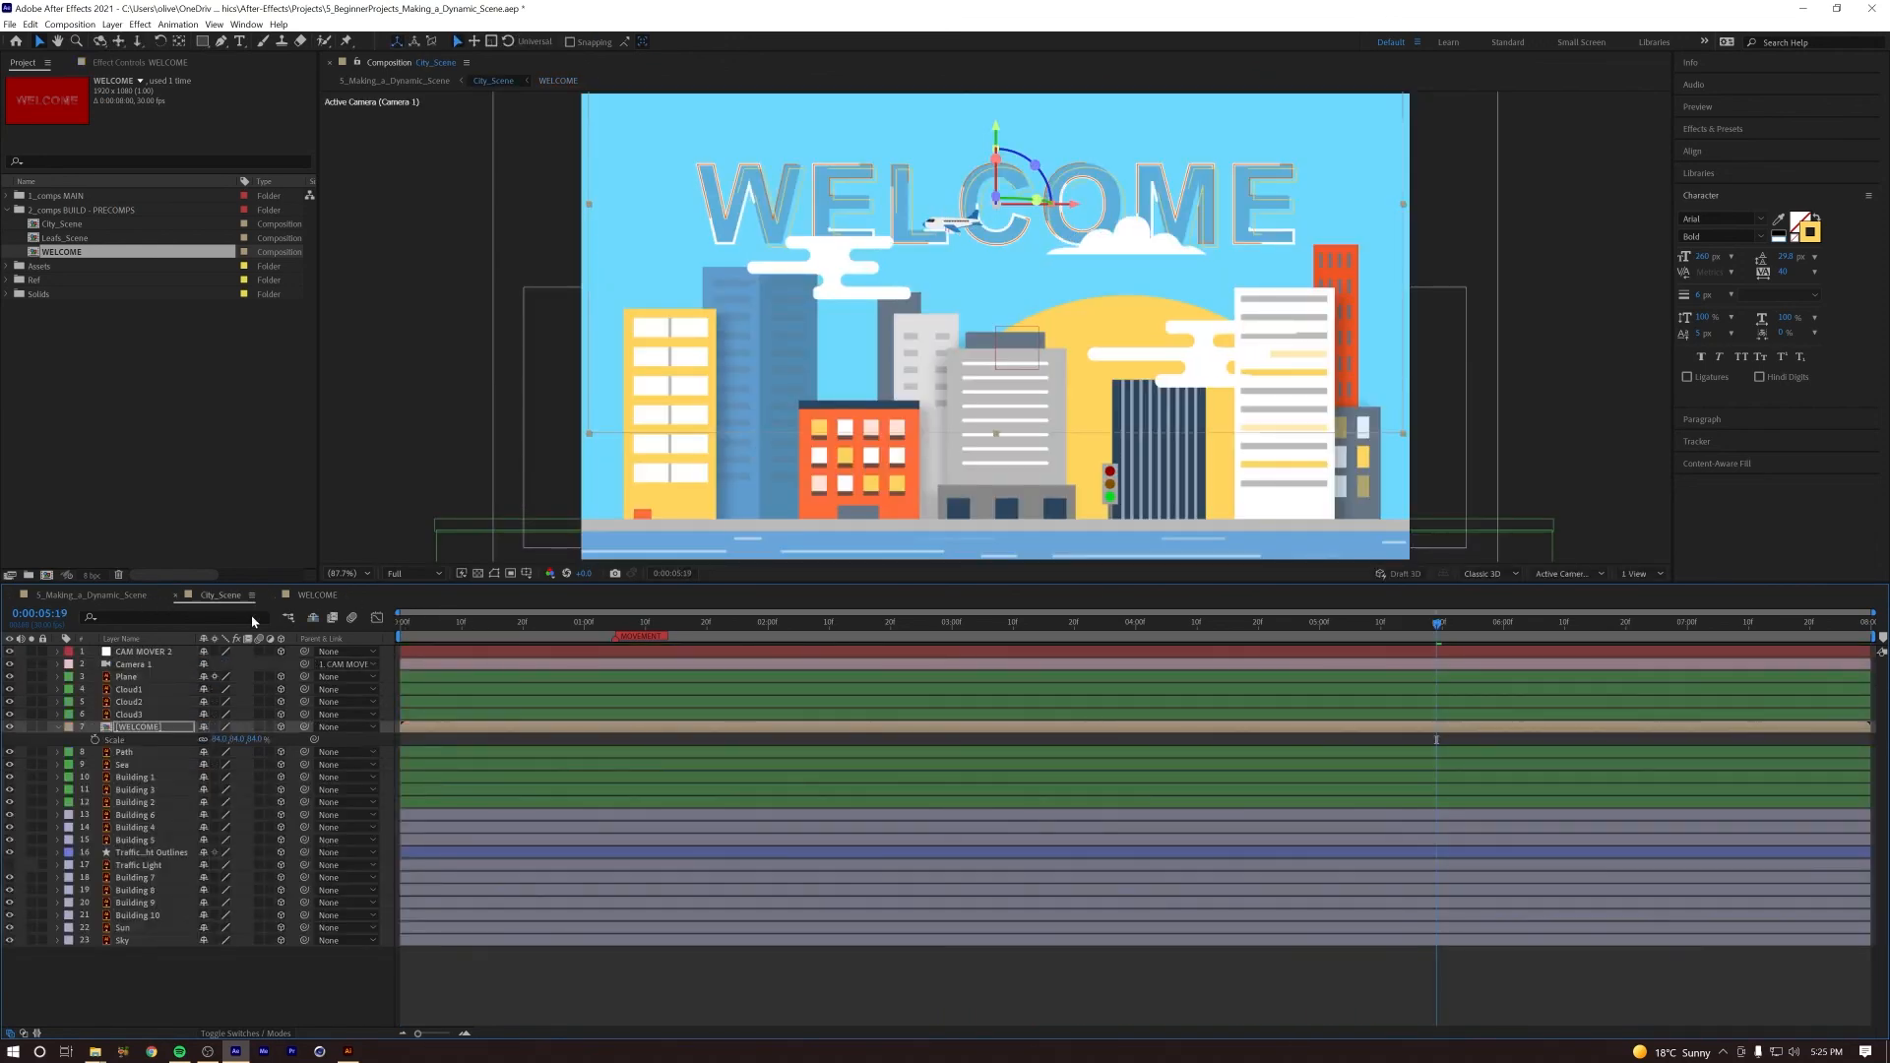
{"action": "key", "text": "space"}
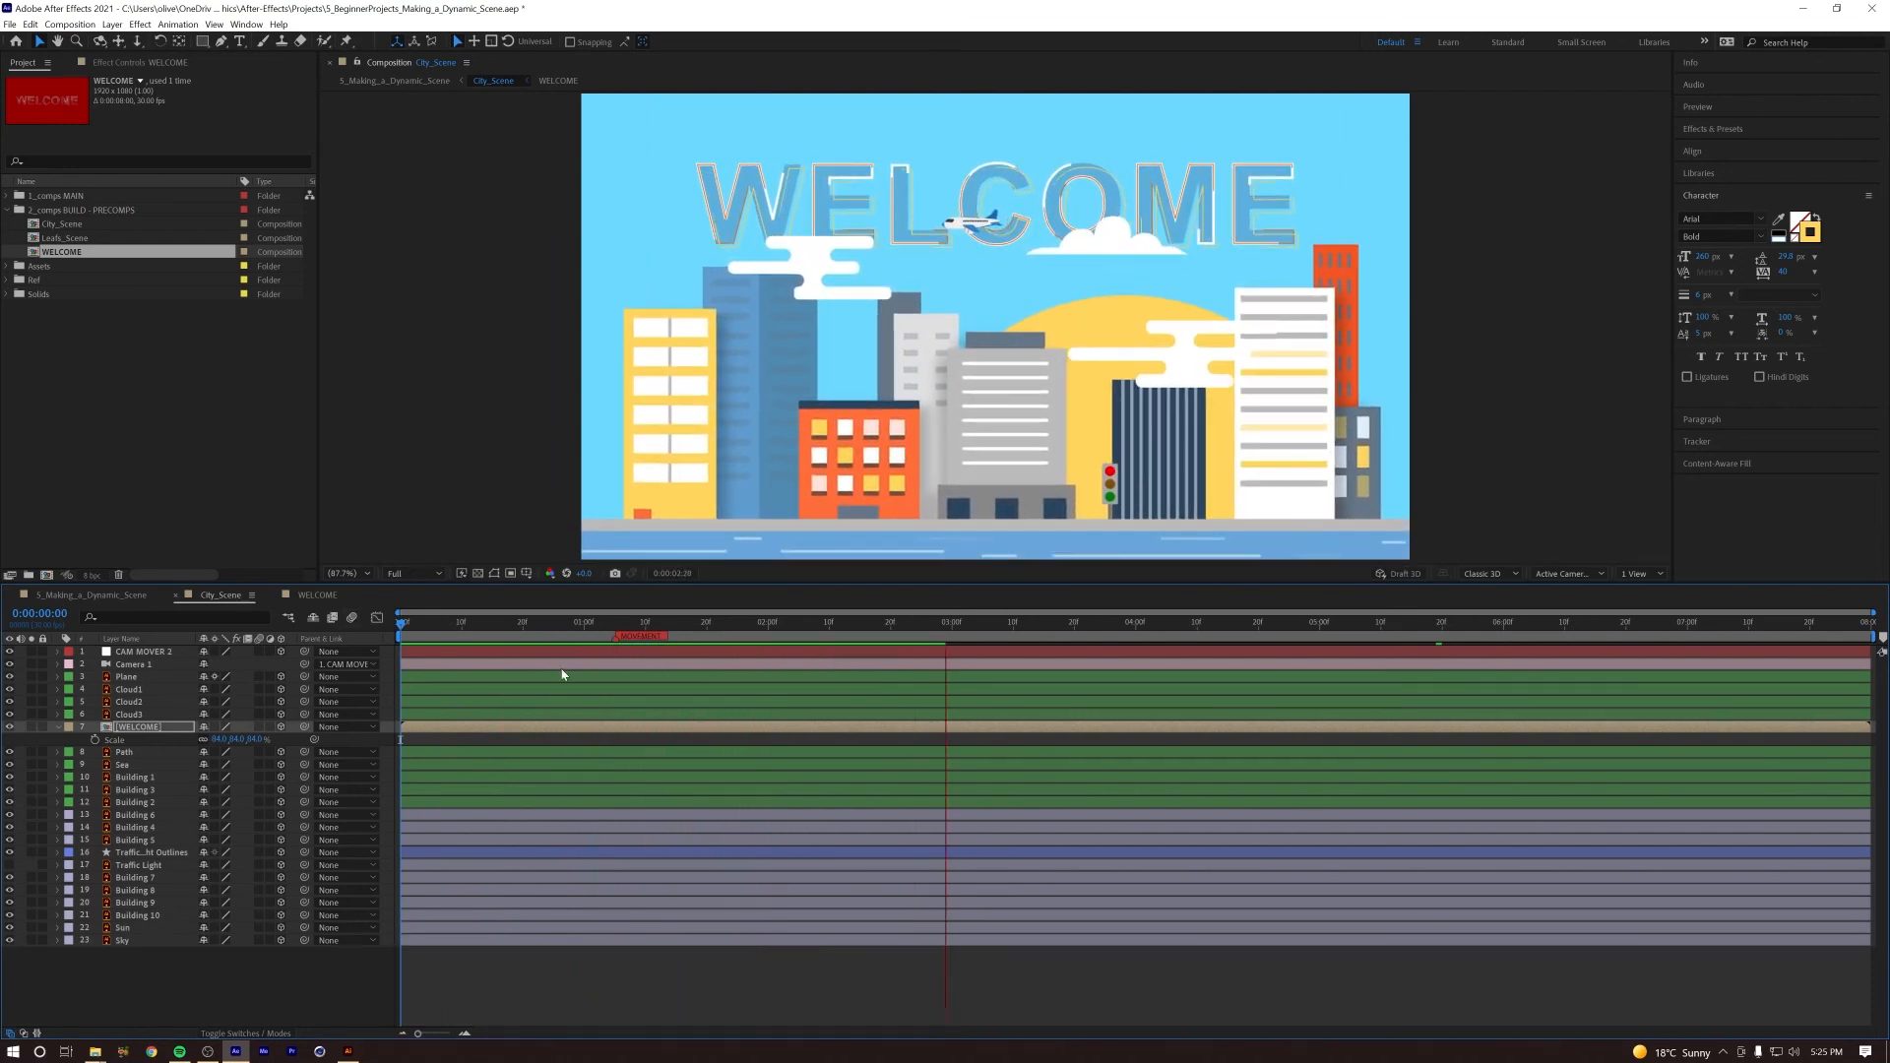
Step: Reopen the WELCOME composition and move the yellow outline copy back left and up onto the other outlines
{"action": "double_click", "coordinate": [138, 726]}
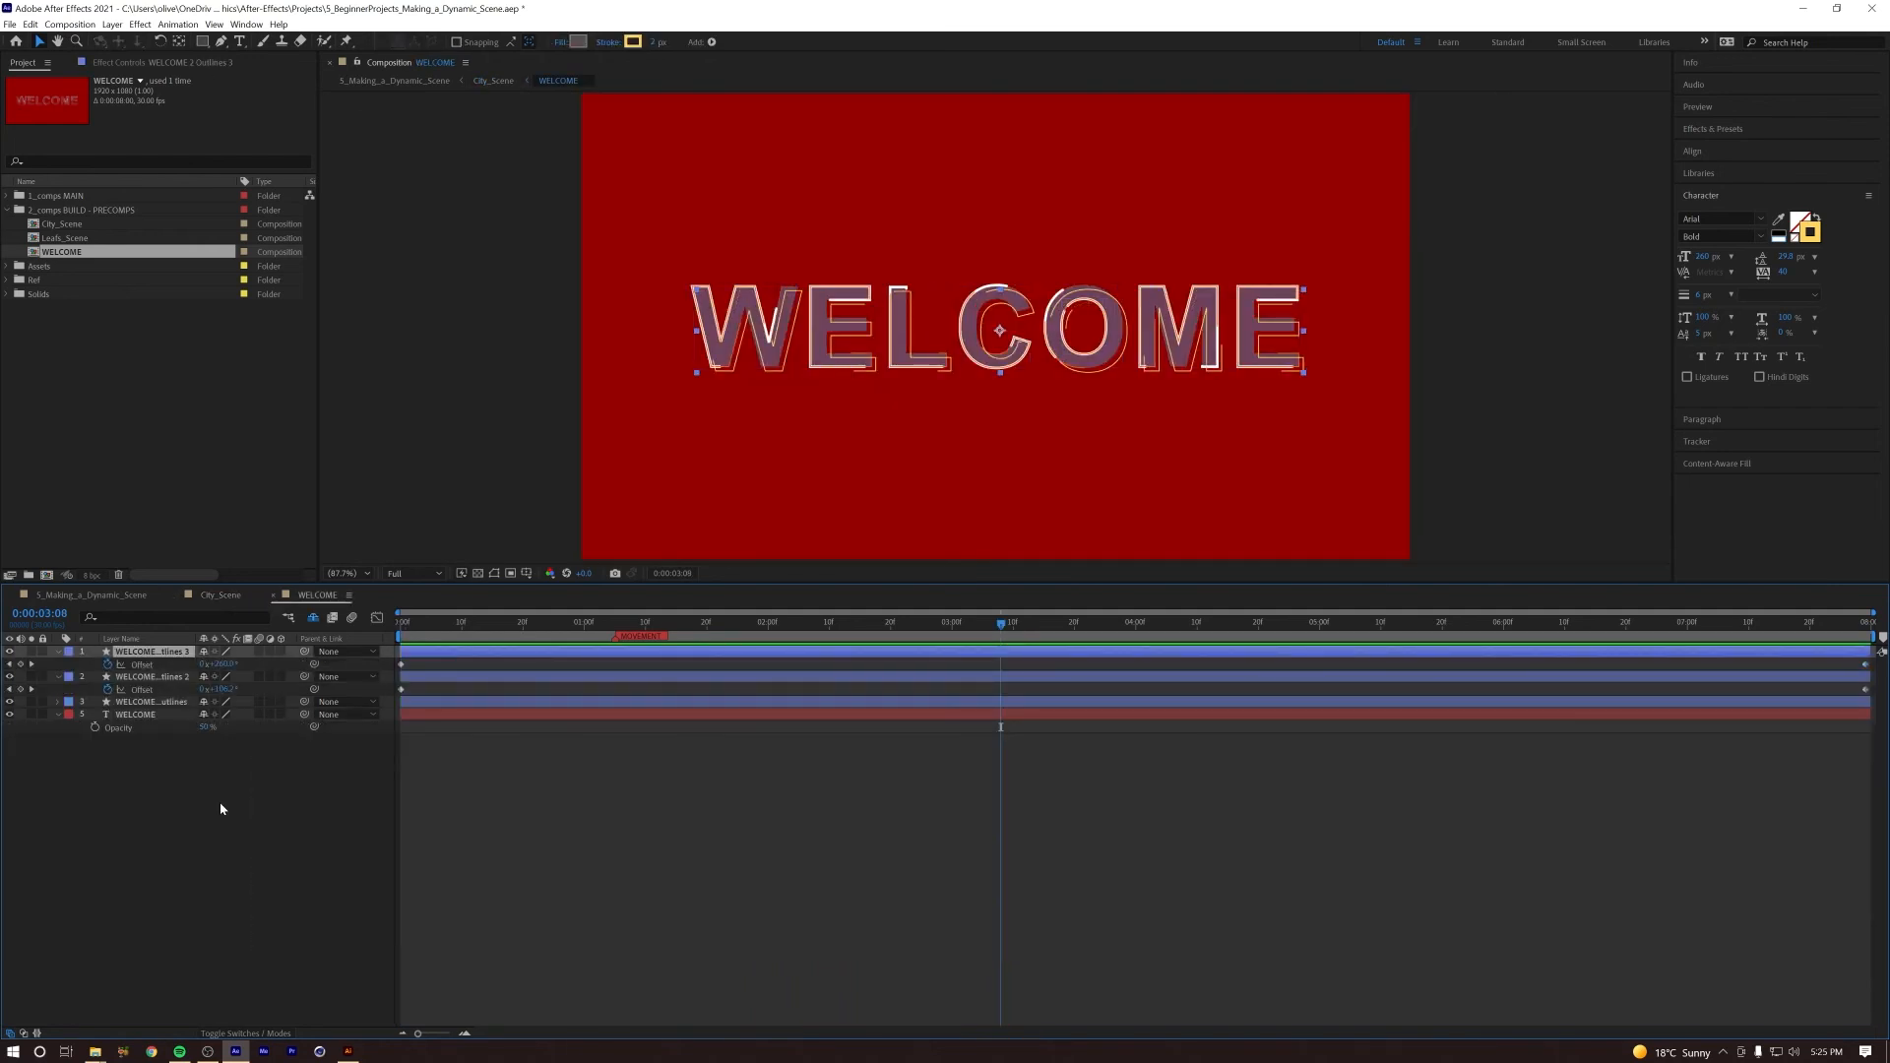
{"action": "key", "text": "shift+Left"}
{"action": "key", "text": "shift+Up"}
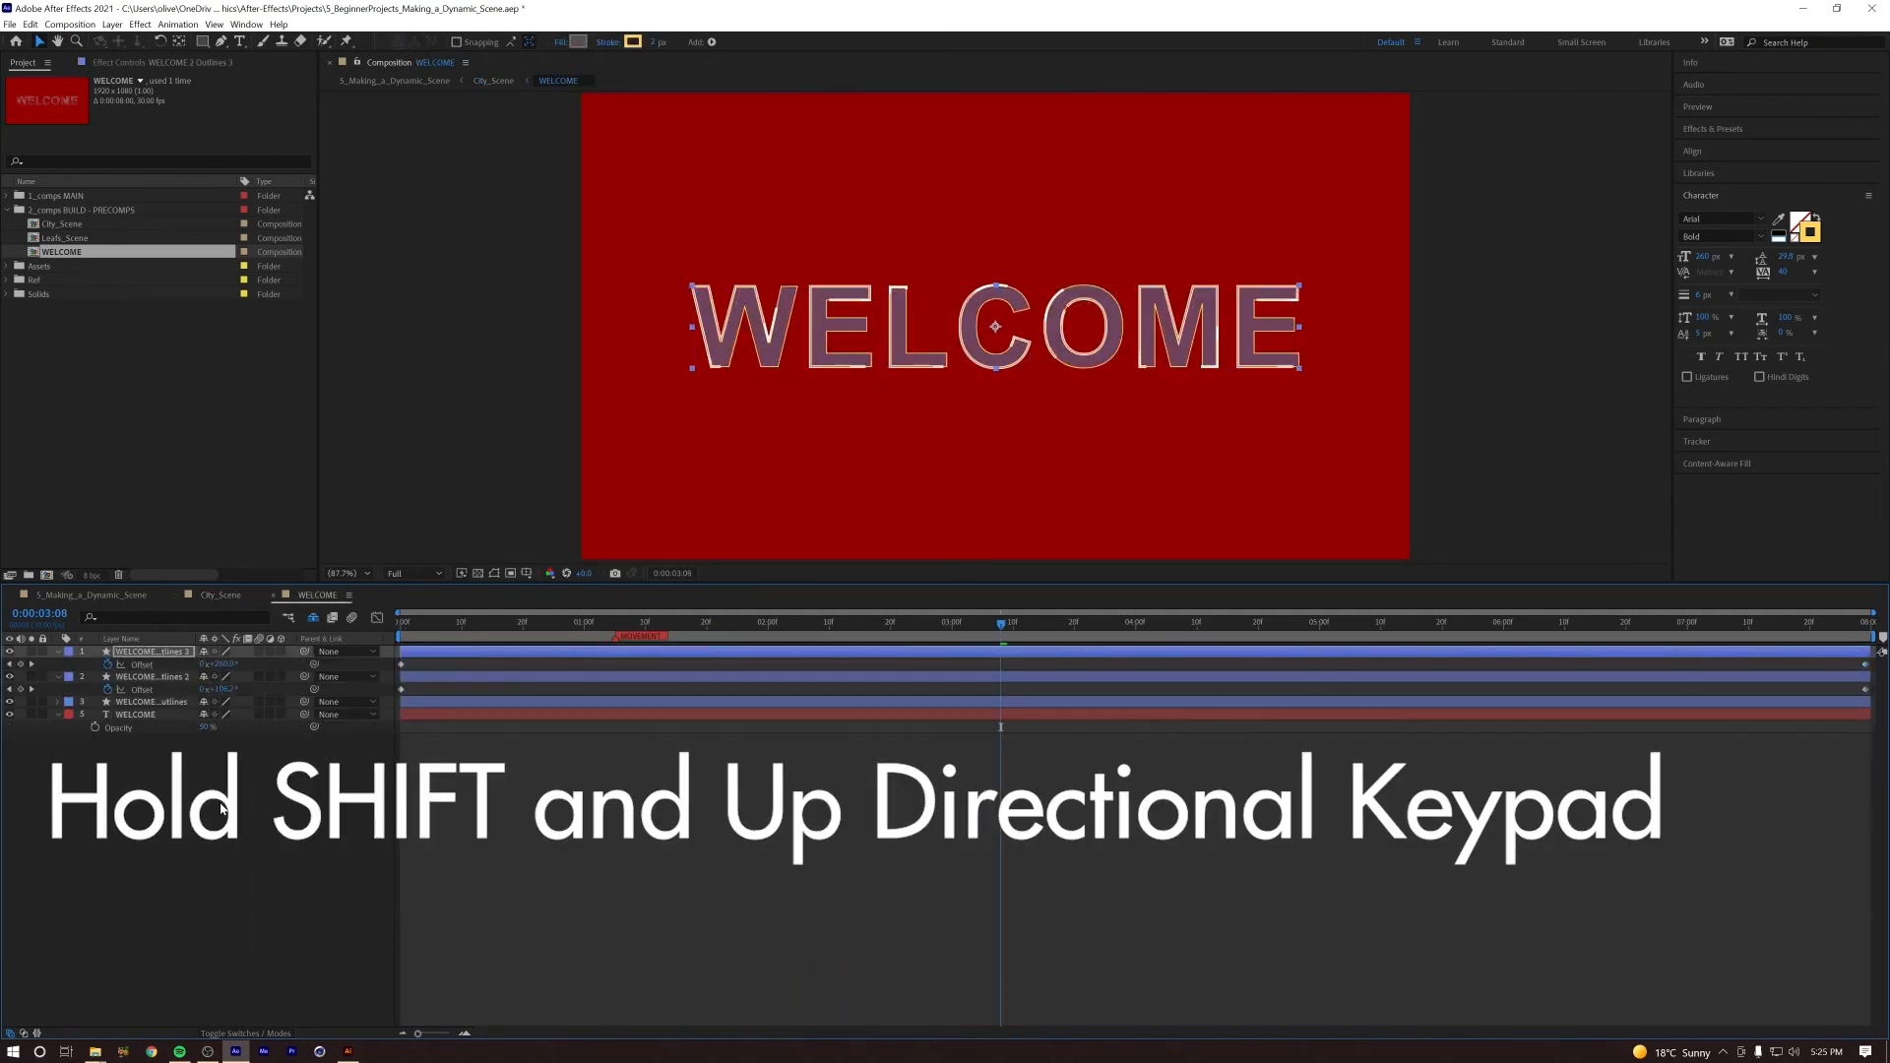
Step: Return to City_Scene and play the scene to check the realigned title outlines
{"action": "left_click_drag", "start_coordinate": [584, 626], "coordinate": [400, 655]}
{"action": "key", "text": "Tab"}
{"action": "left_click", "coordinate": [550, 658]}
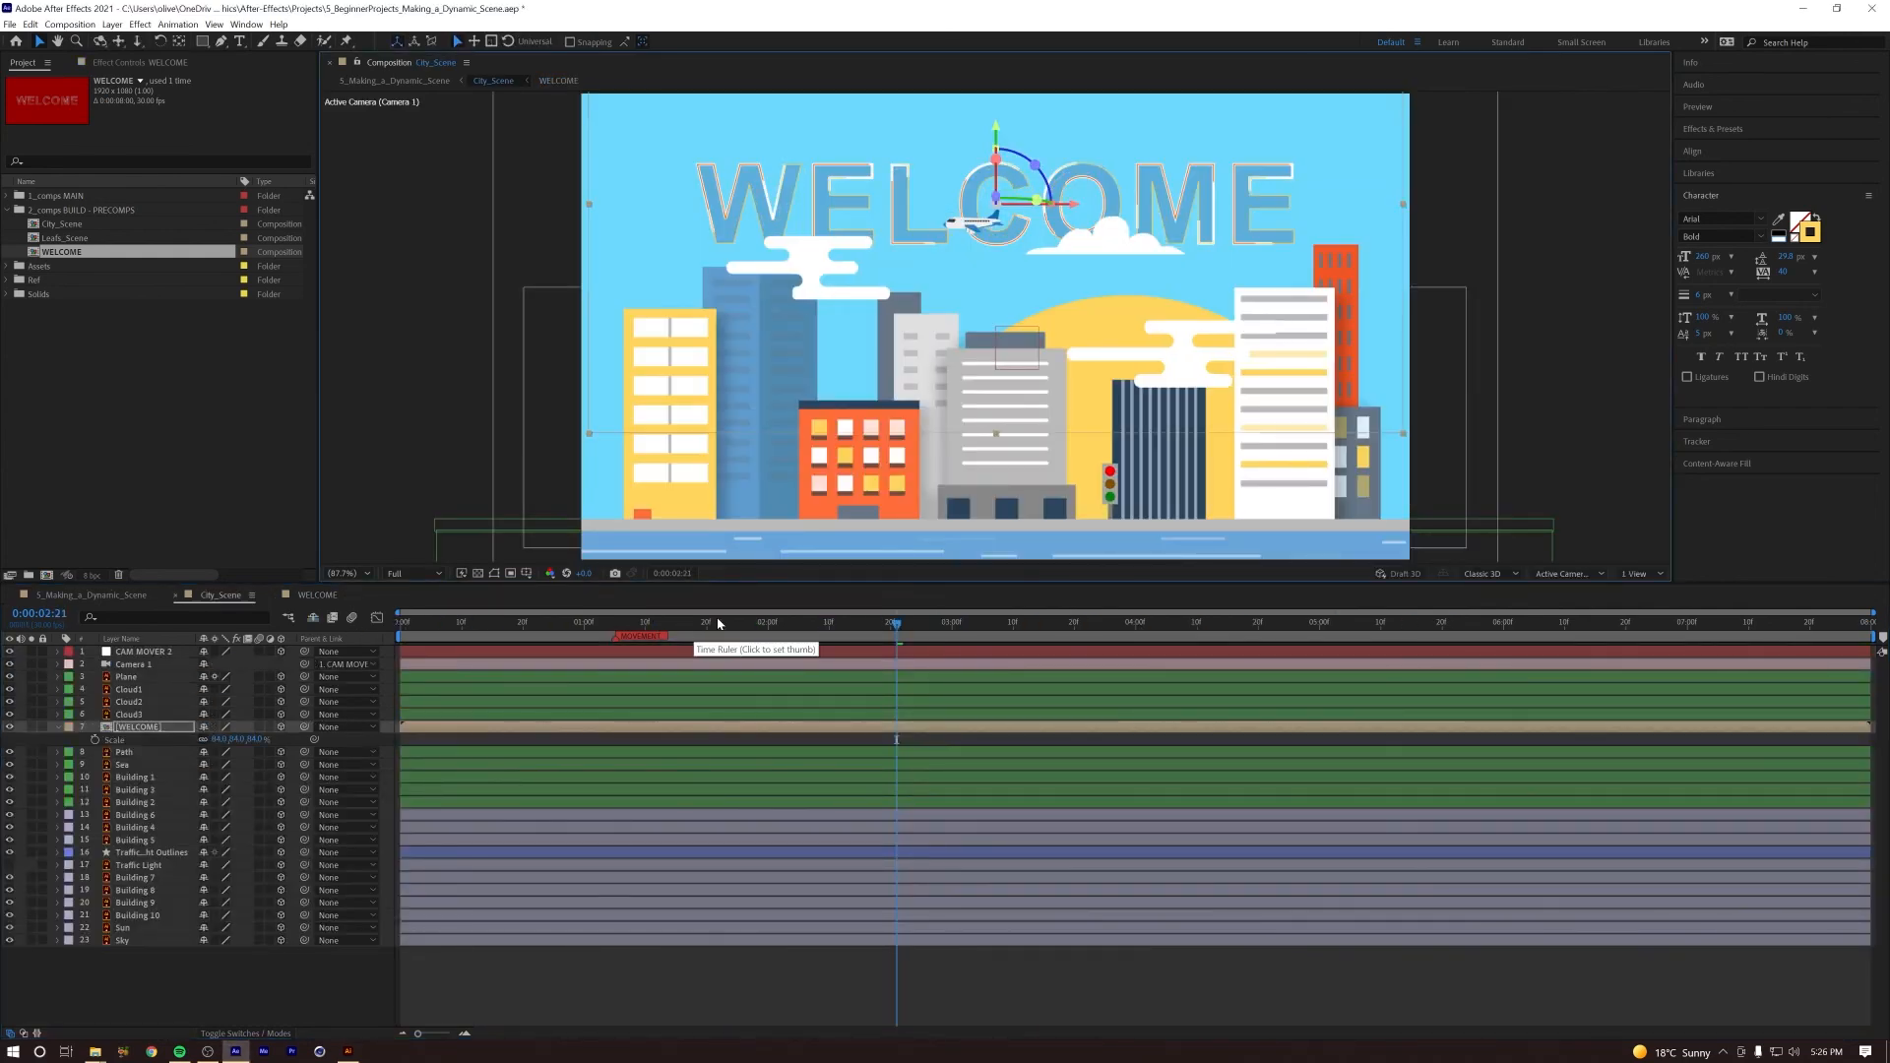
{"action": "key", "text": "space"}
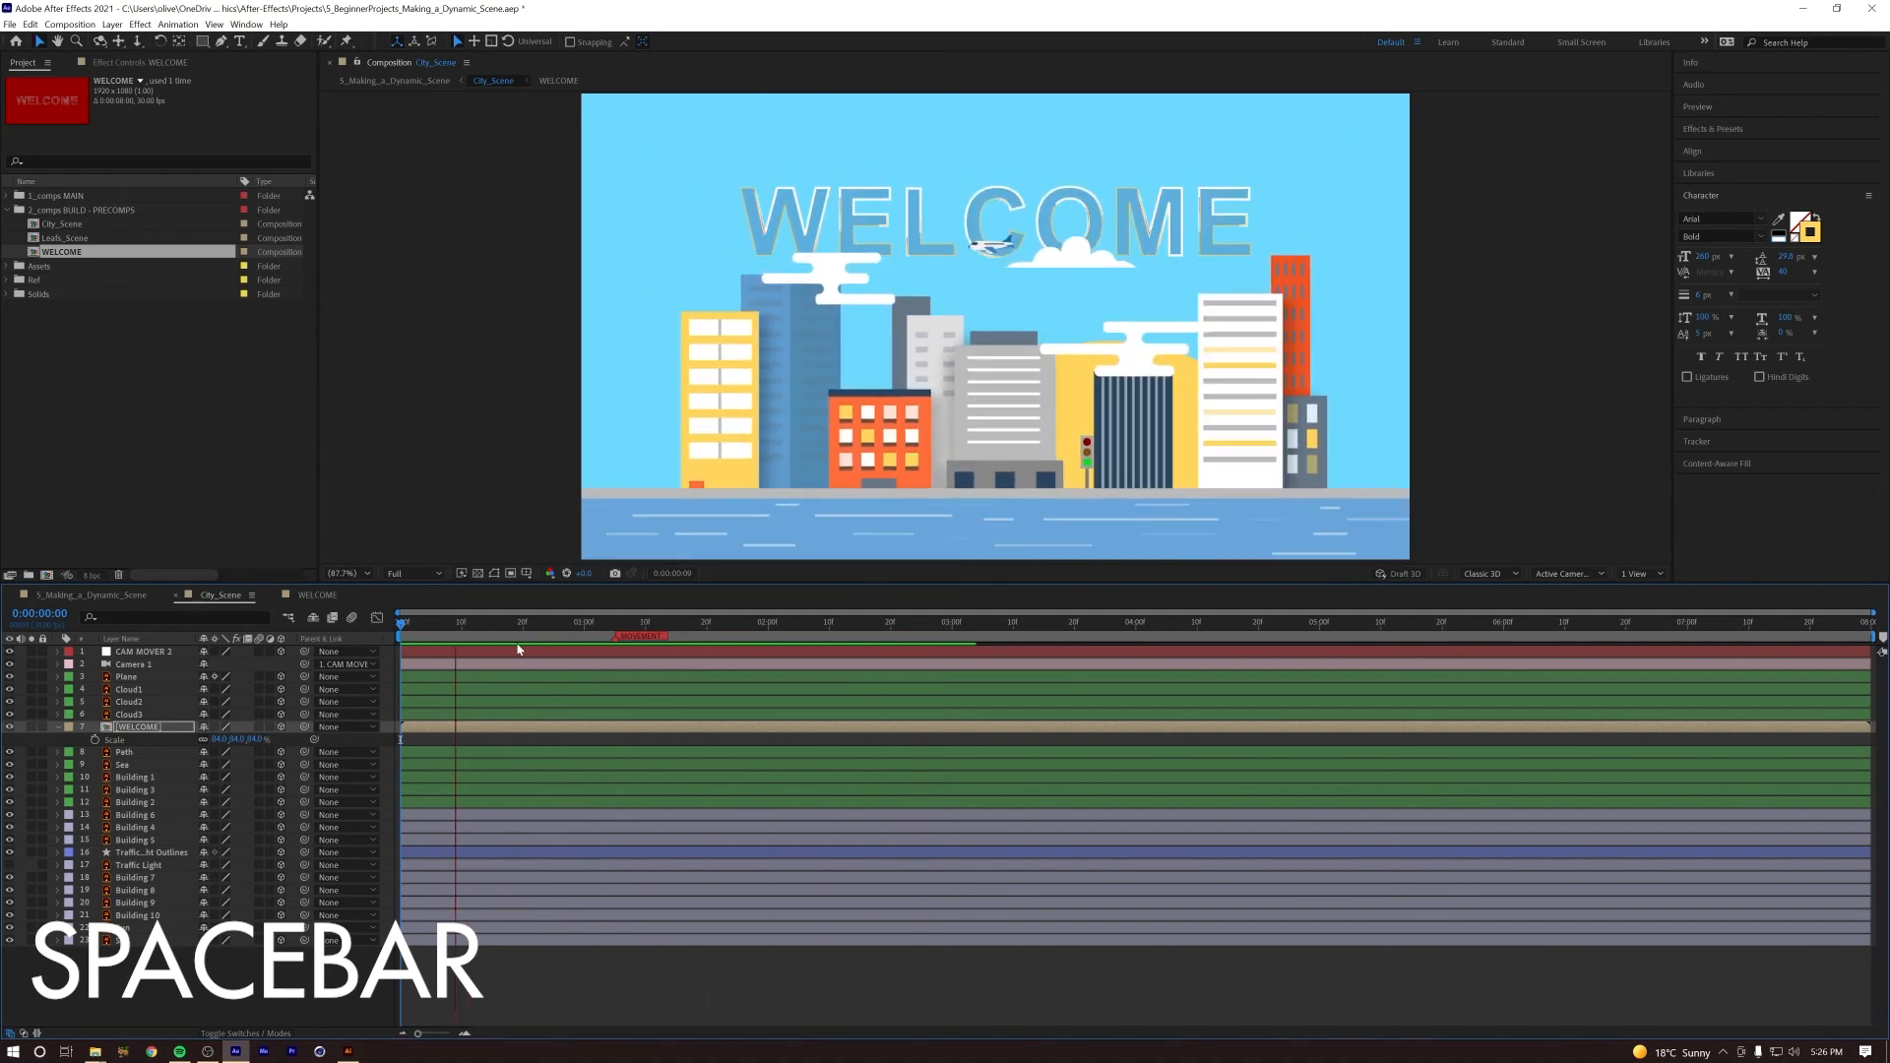
{"action": "key", "text": "space"}
Step: In the WELCOME composition, duplicate the WELCOME text layer and set the lower copy's fill to white
{"action": "double_click", "coordinate": [137, 730]}
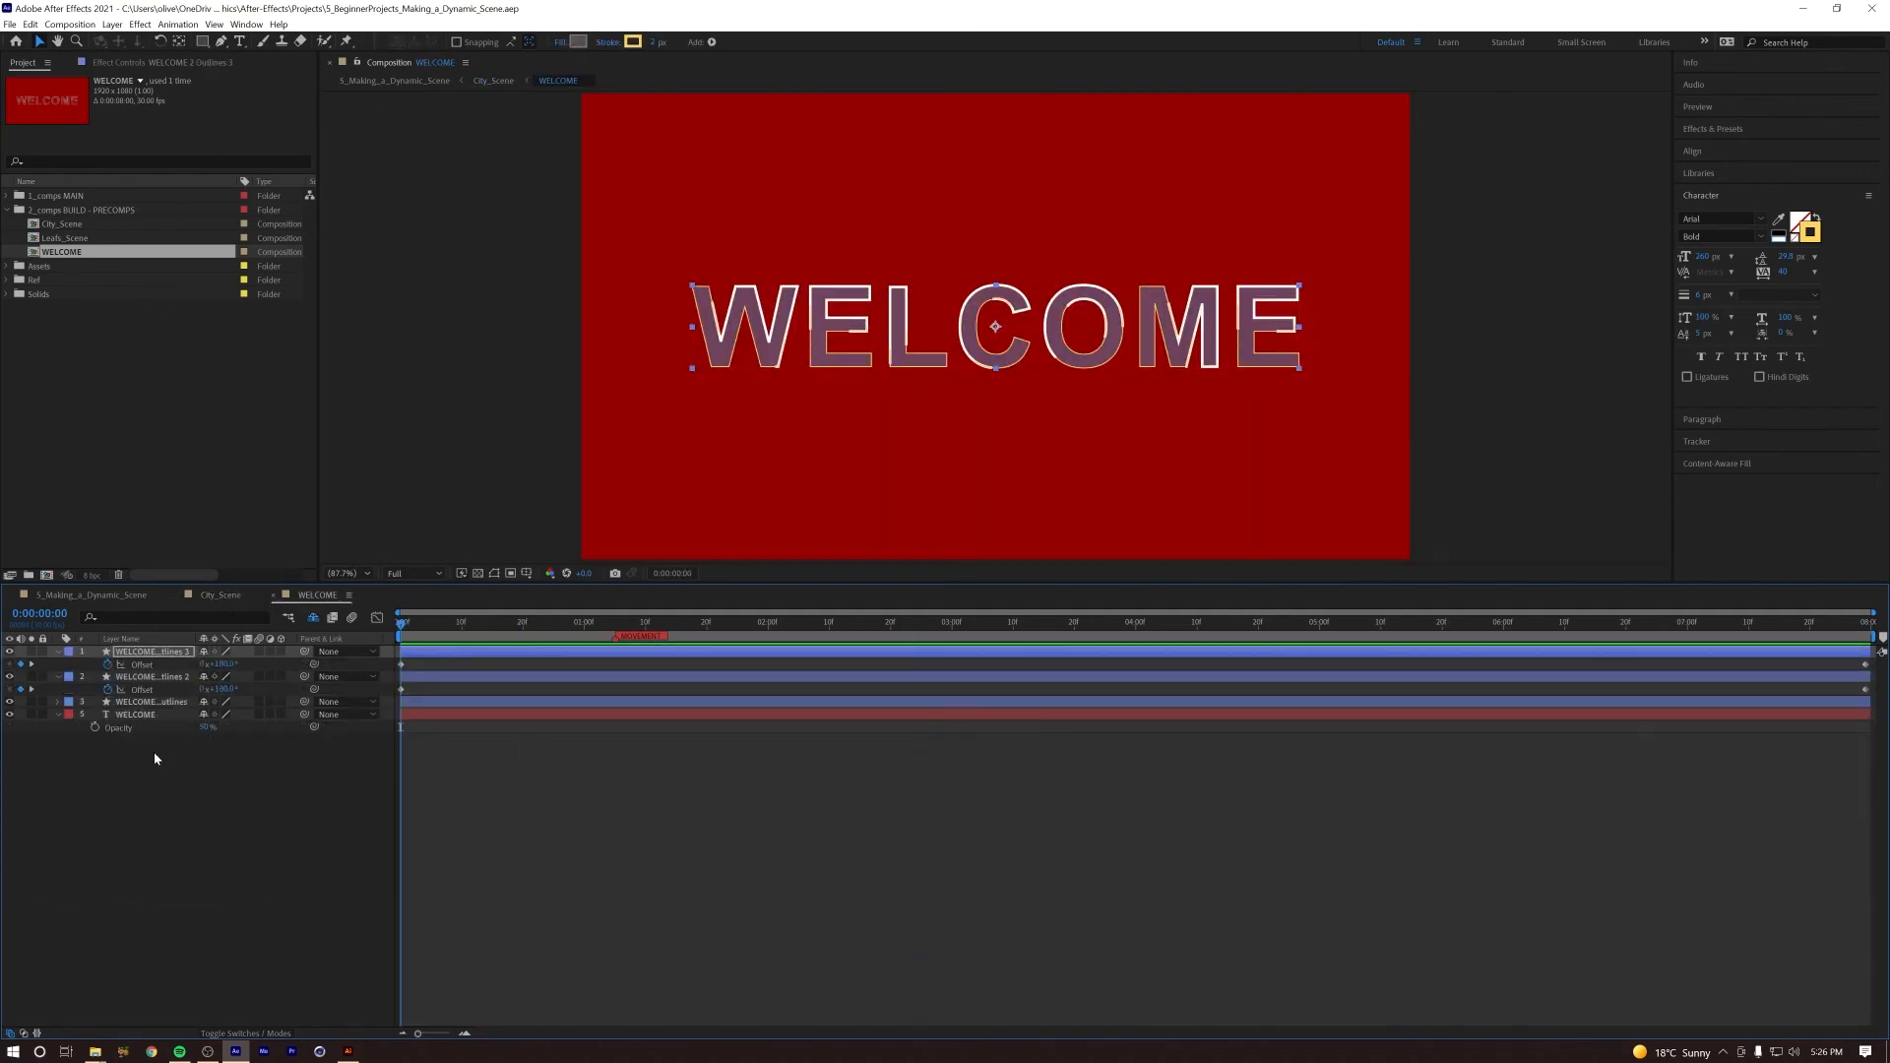
{"action": "left_click", "coordinate": [138, 715]}
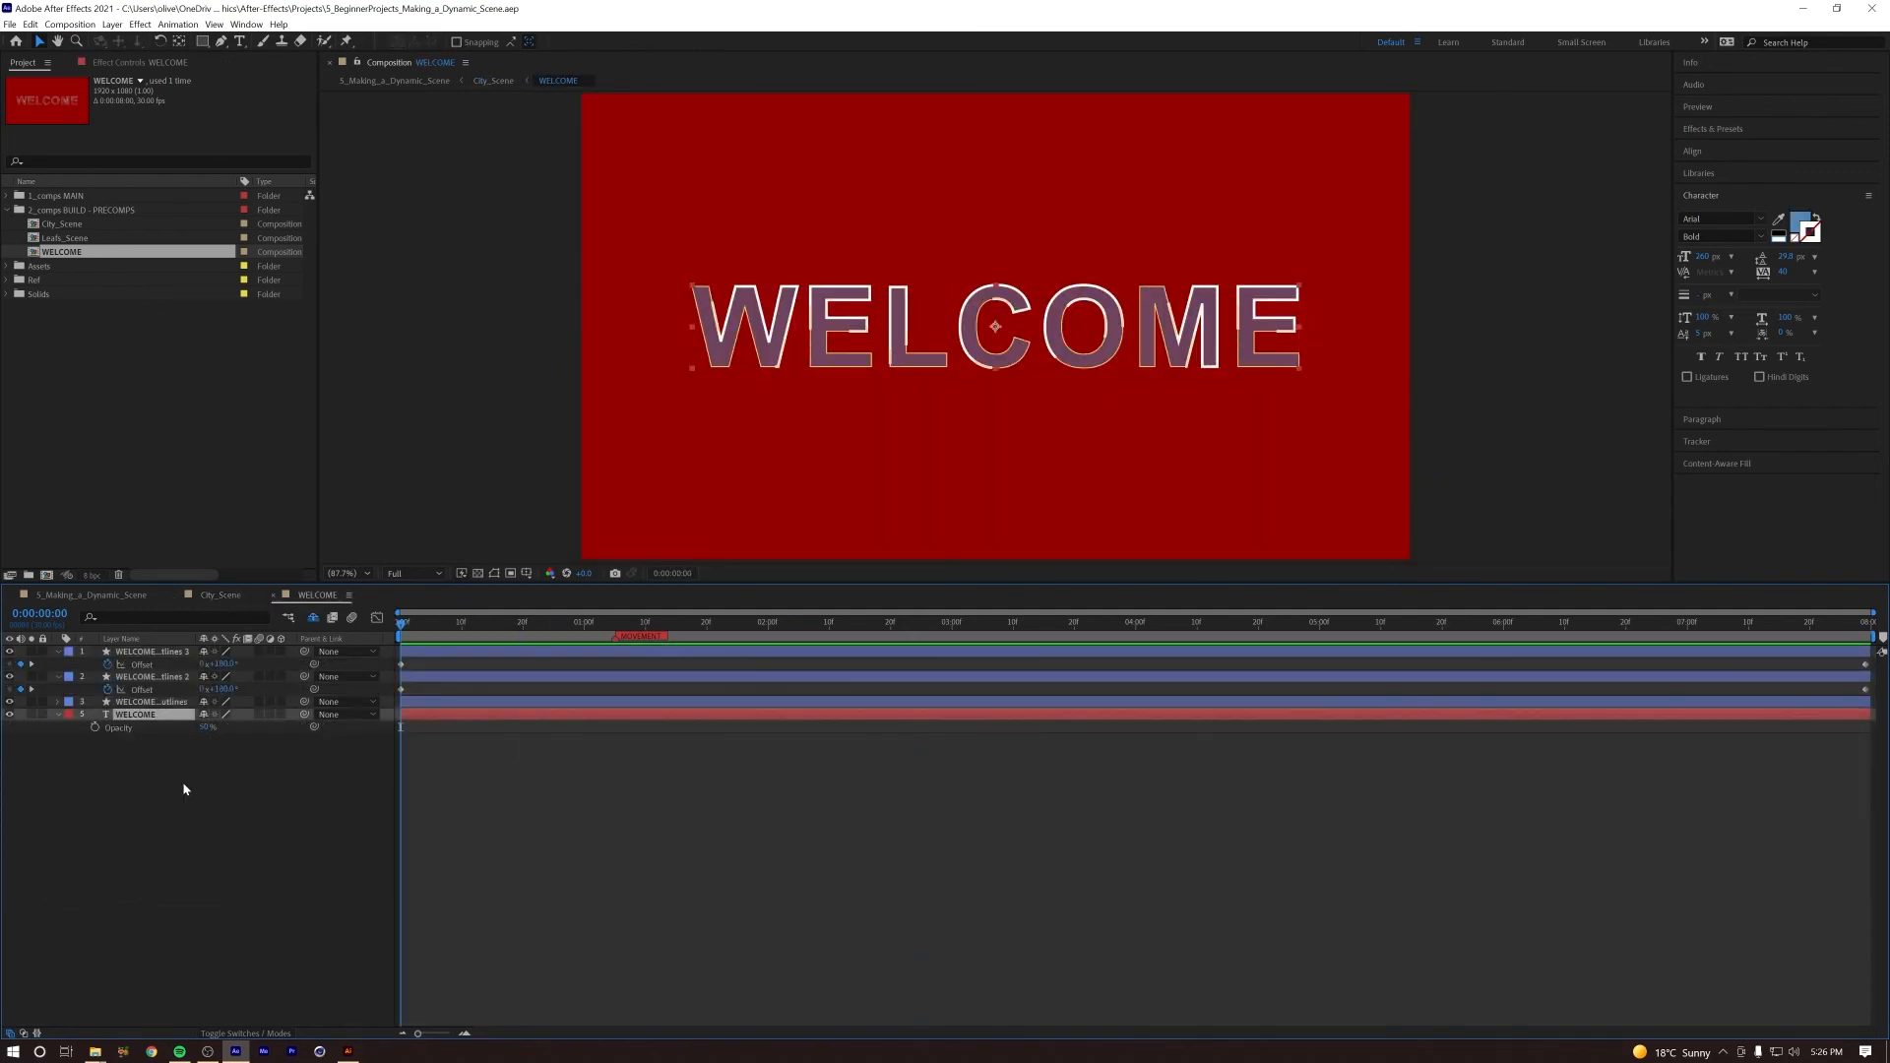
{"action": "key", "text": "ctrl+d"}
{"action": "left_click", "coordinate": [1799, 226]}
{"action": "left_click", "coordinate": [1357, 596]}
{"action": "left_click", "coordinate": [1679, 596]}
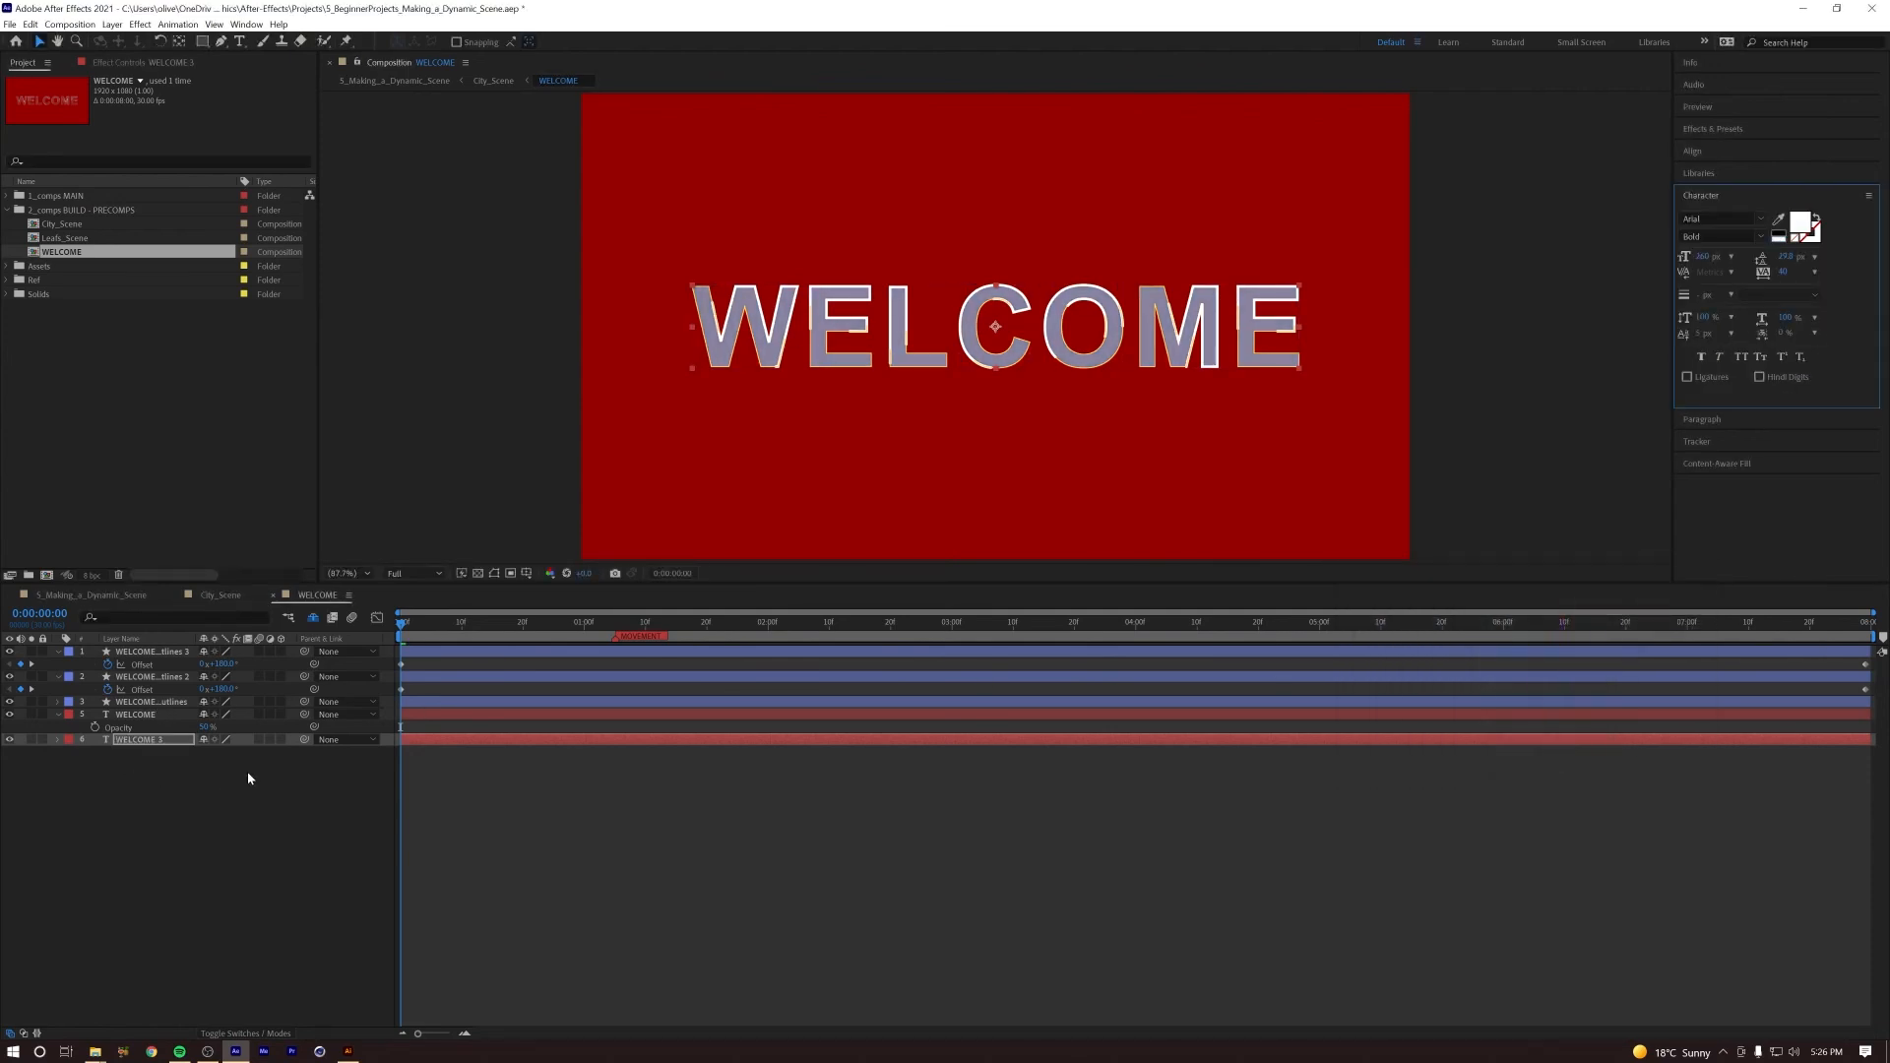
Step: Set the white text copy's Opacity to 100% and give it a white 27 px stroke
{"action": "key", "text": "t"}
{"action": "left_click_drag", "start_coordinate": [202, 756], "coordinate": [209, 831]}
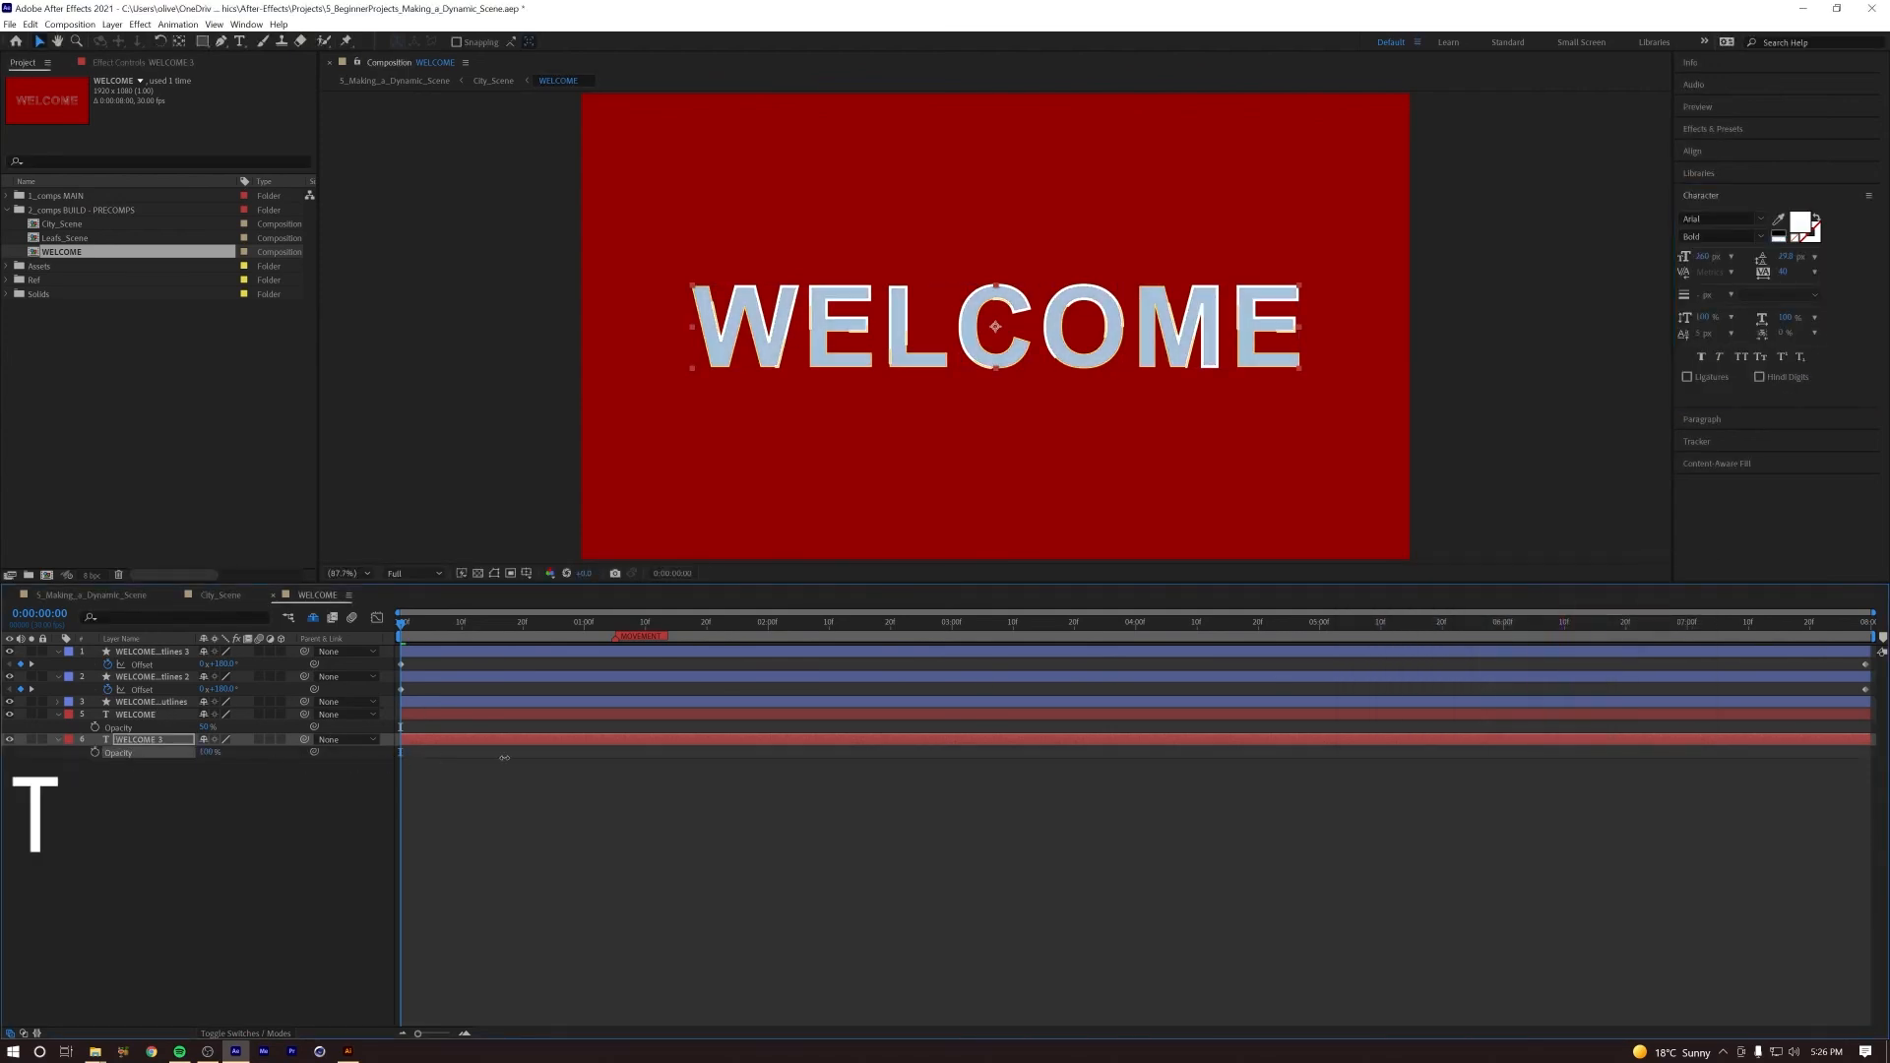
{"action": "left_click", "coordinate": [1812, 237]}
{"action": "left_click", "coordinate": [1780, 242]}
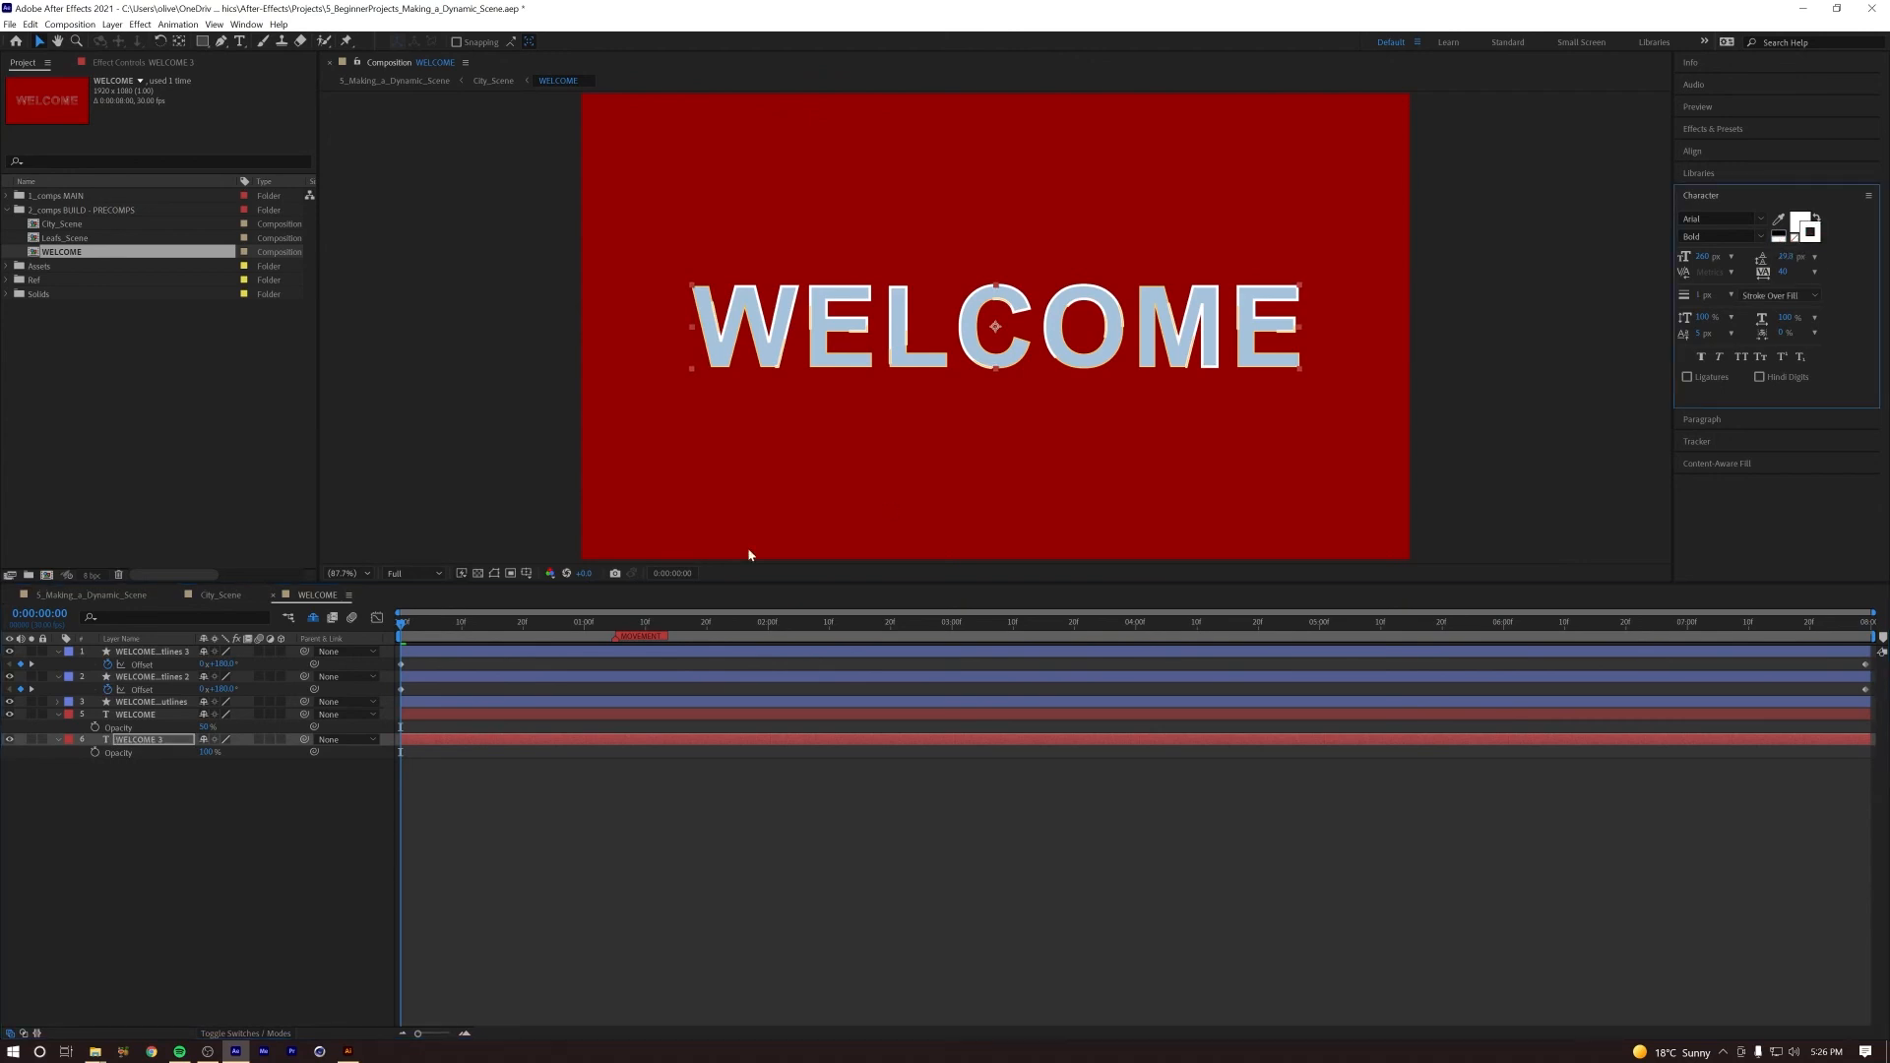
{"action": "left_click_drag", "start_coordinate": [1700, 295], "coordinate": [1711, 294]}
Step: Apply Gaussian Blur to the white text copy and raise its Blurriness to form a soft glow around the letters
{"action": "left_click", "coordinate": [139, 24]}
{"action": "mouse_move", "coordinate": [175, 120]}
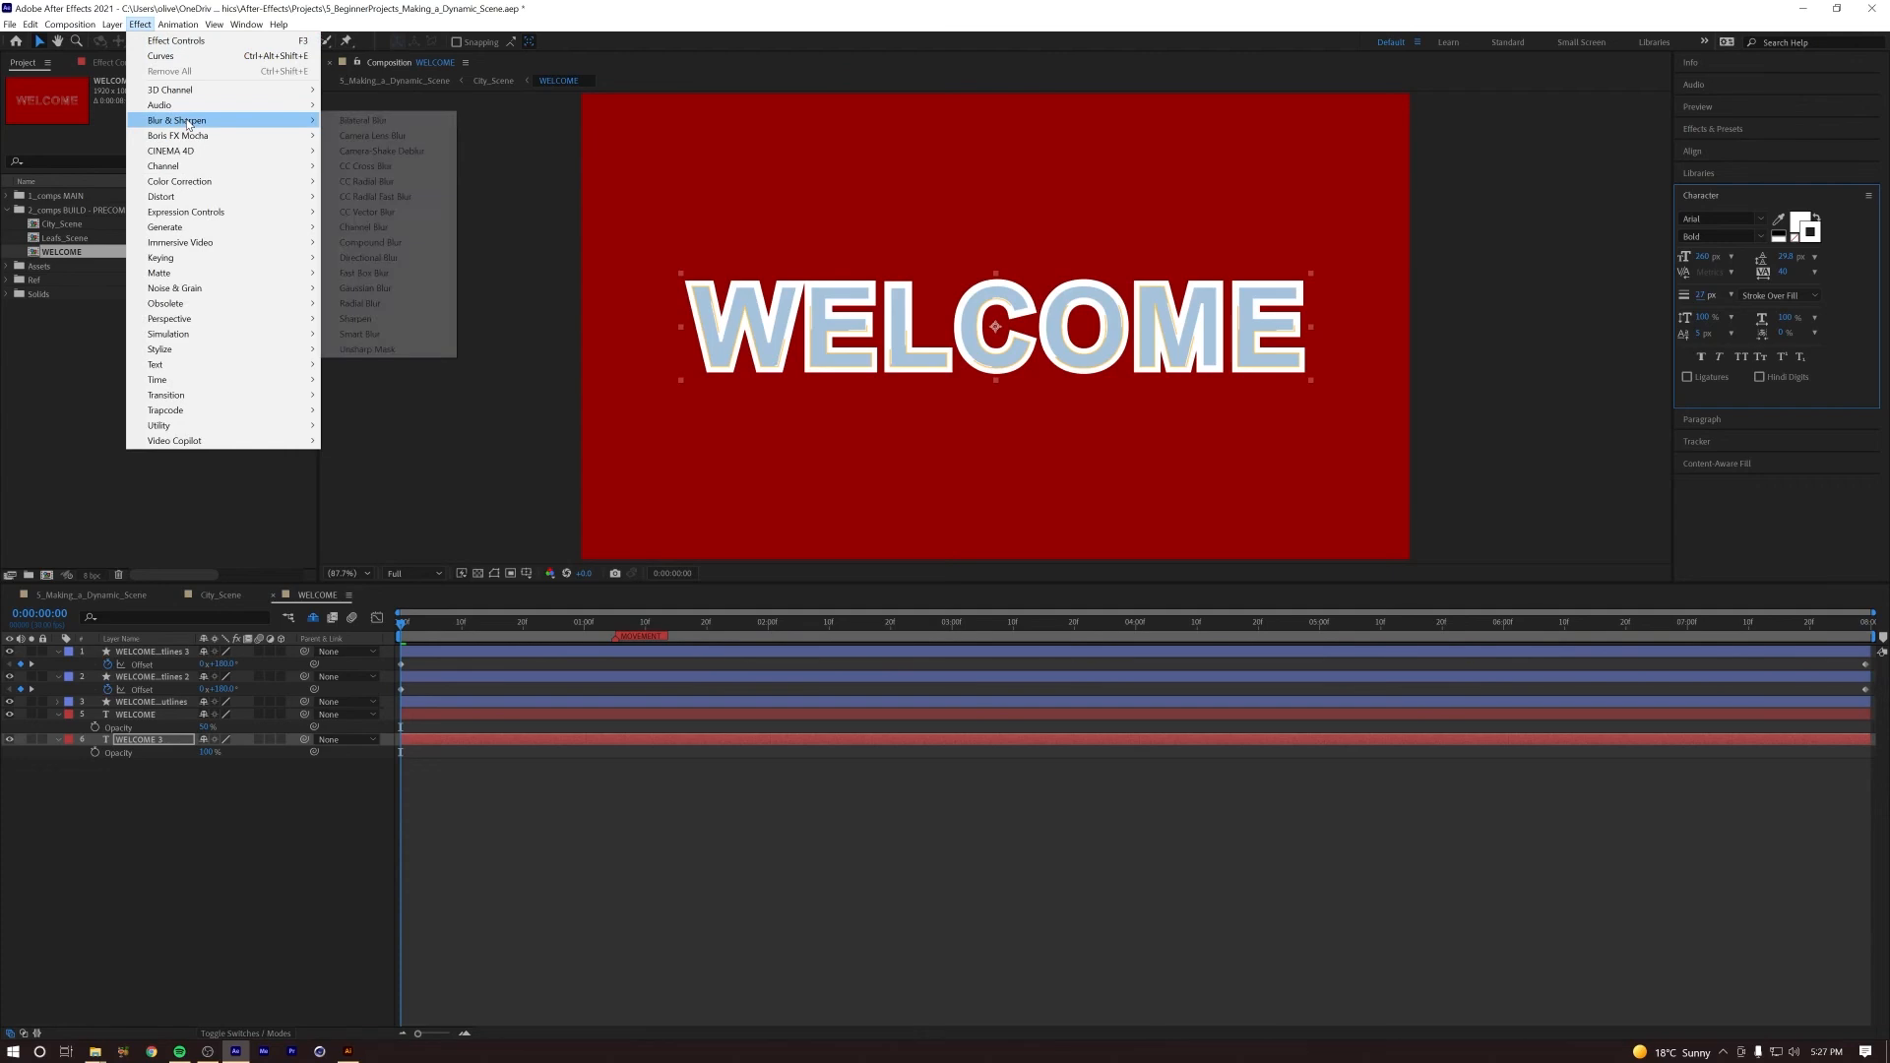
{"action": "left_click", "coordinate": [374, 287]}
{"action": "left_click_drag", "start_coordinate": [178, 105], "coordinate": [720, 149]}
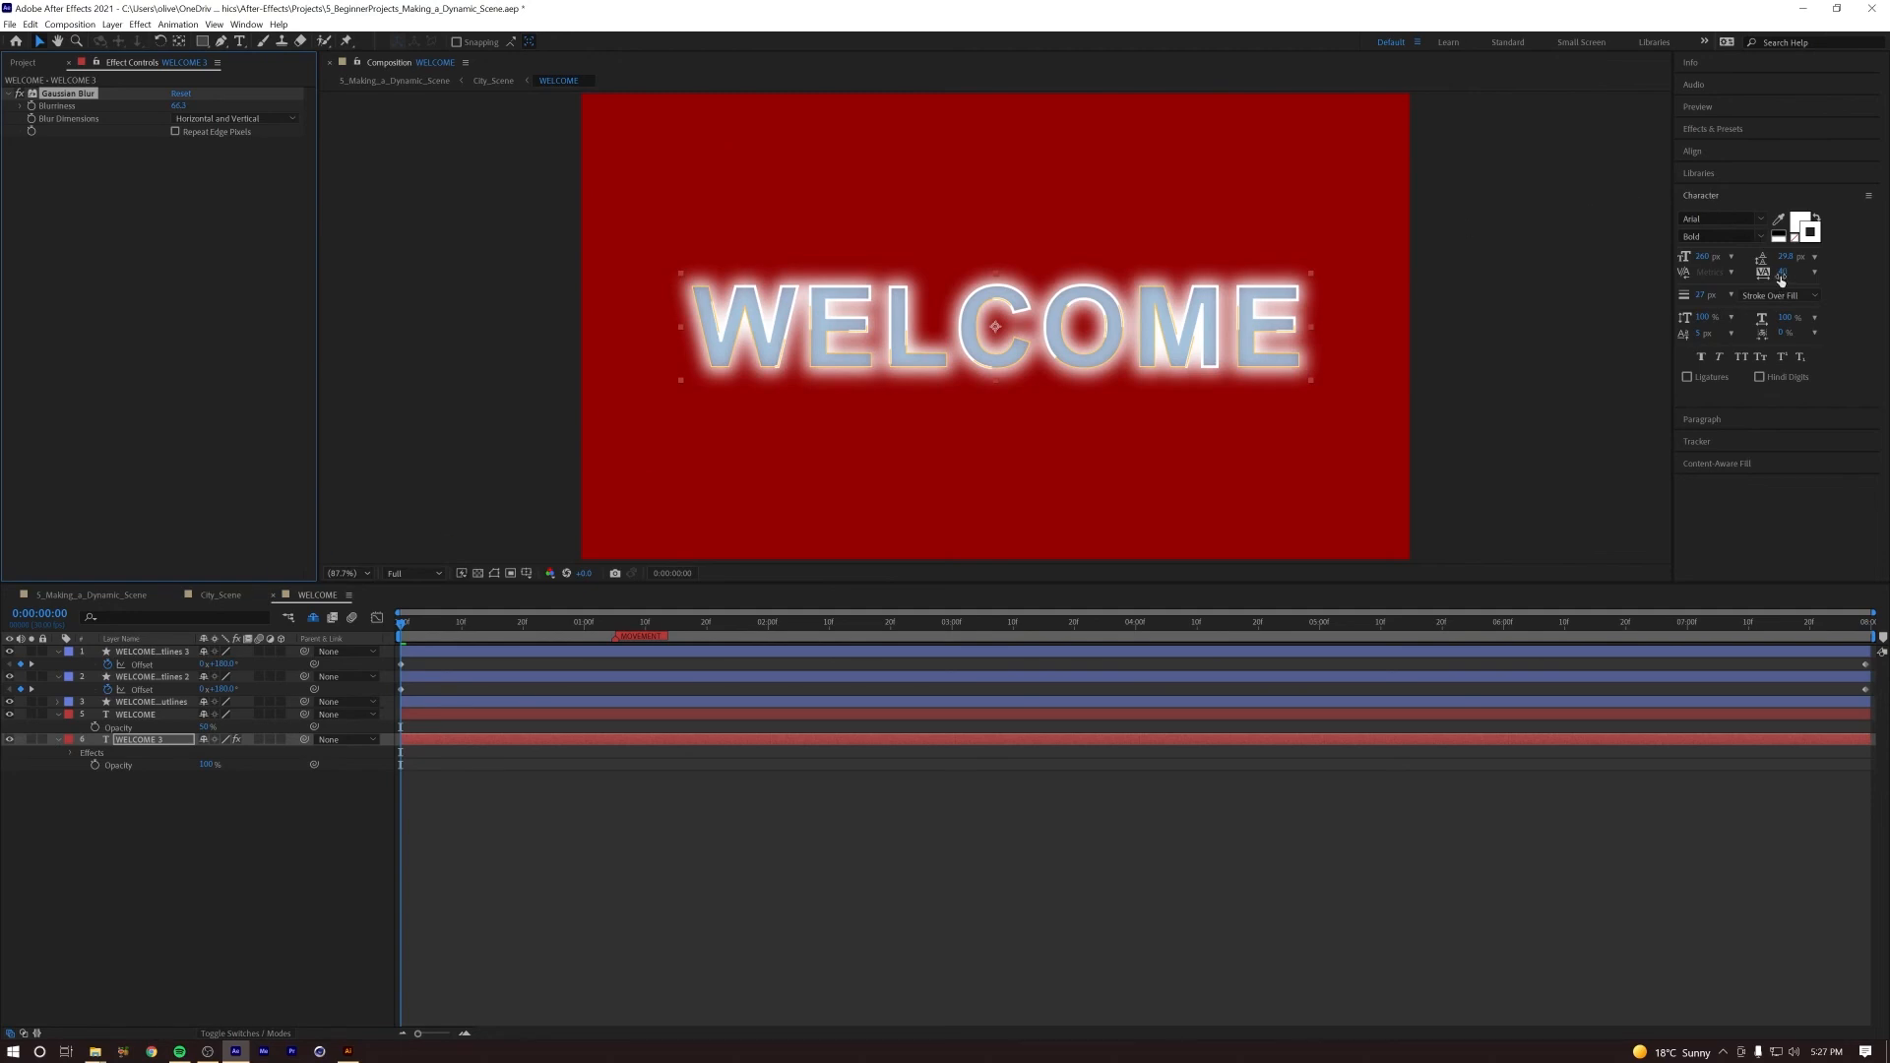
Step: Slightly reduce the blurred white copy's stroke width and lower its Opacity for a subtler glow
{"action": "mouse_move", "coordinate": [1708, 298]}
{"action": "left_mouse_down"}
{"action": "mouse_move", "coordinate": [1777, 298]}
{"action": "mouse_move", "coordinate": [1703, 297]}
{"action": "left_mouse_up"}
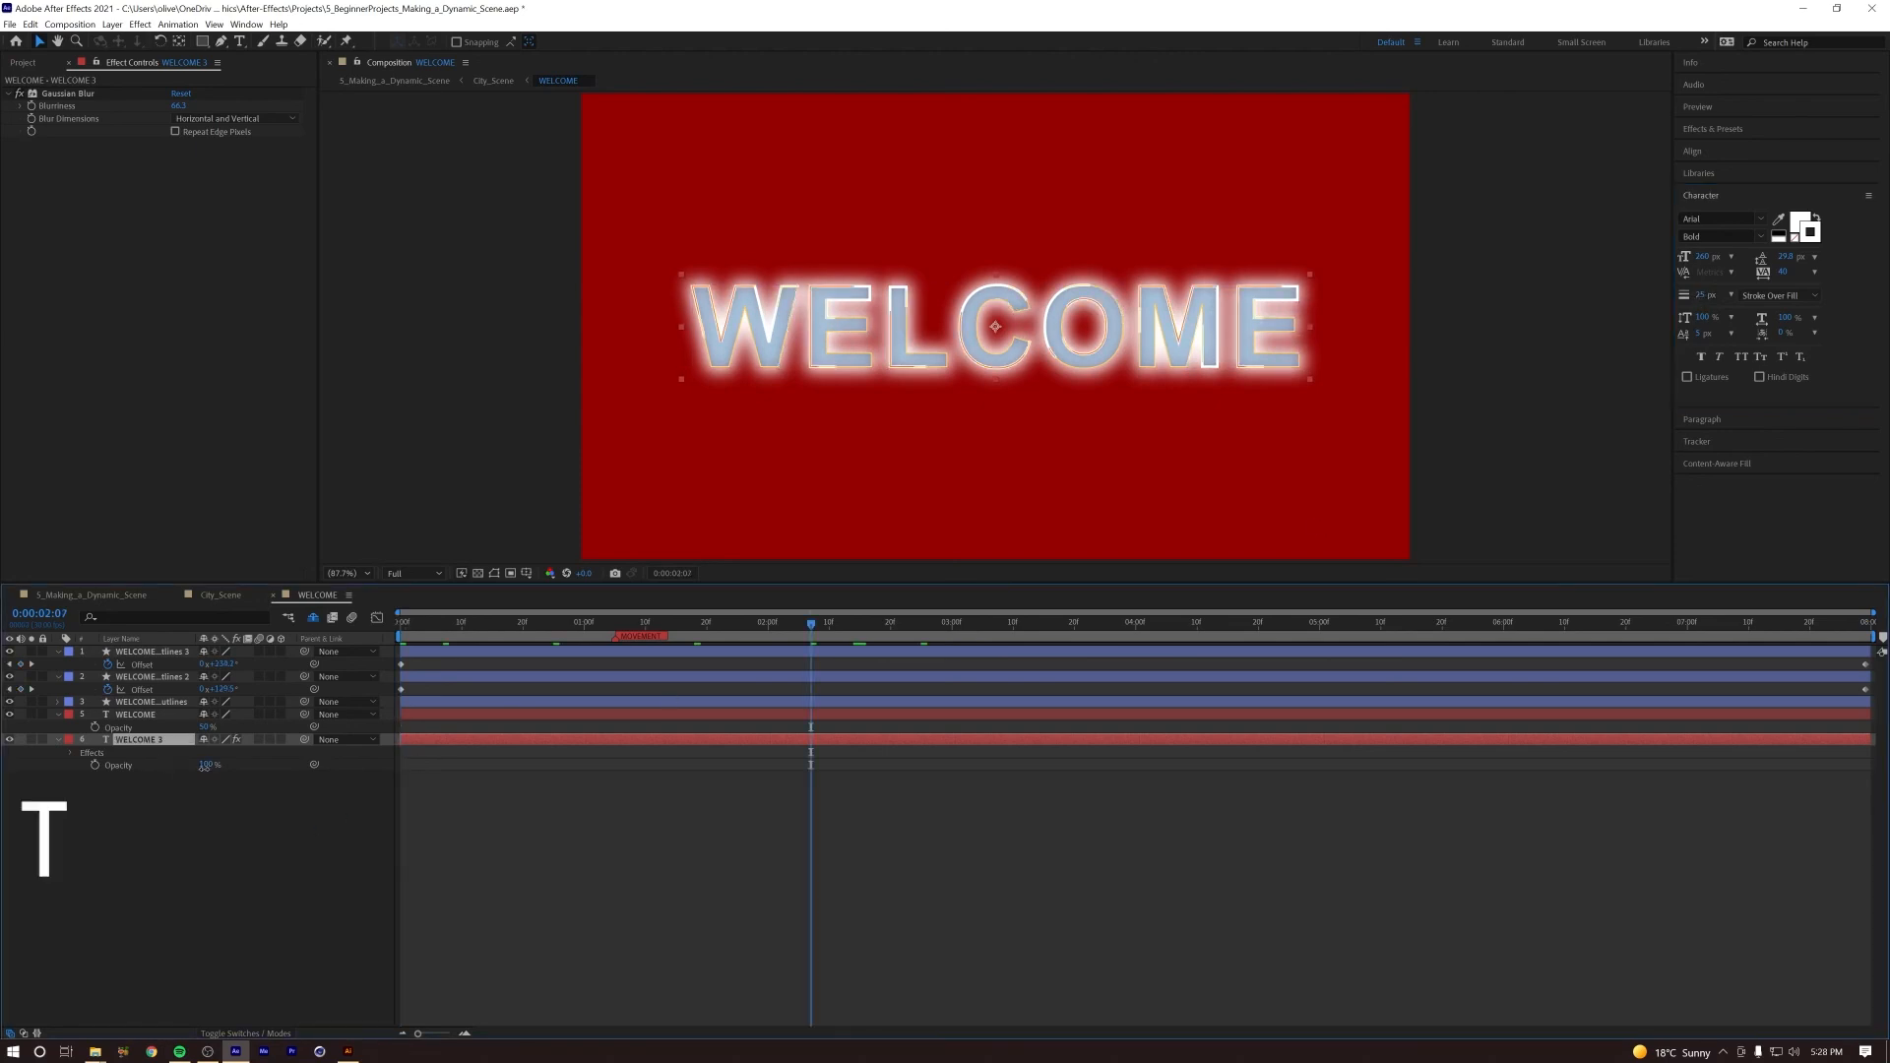
{"action": "left_click_drag", "start_coordinate": [204, 767], "coordinate": [180, 772]}
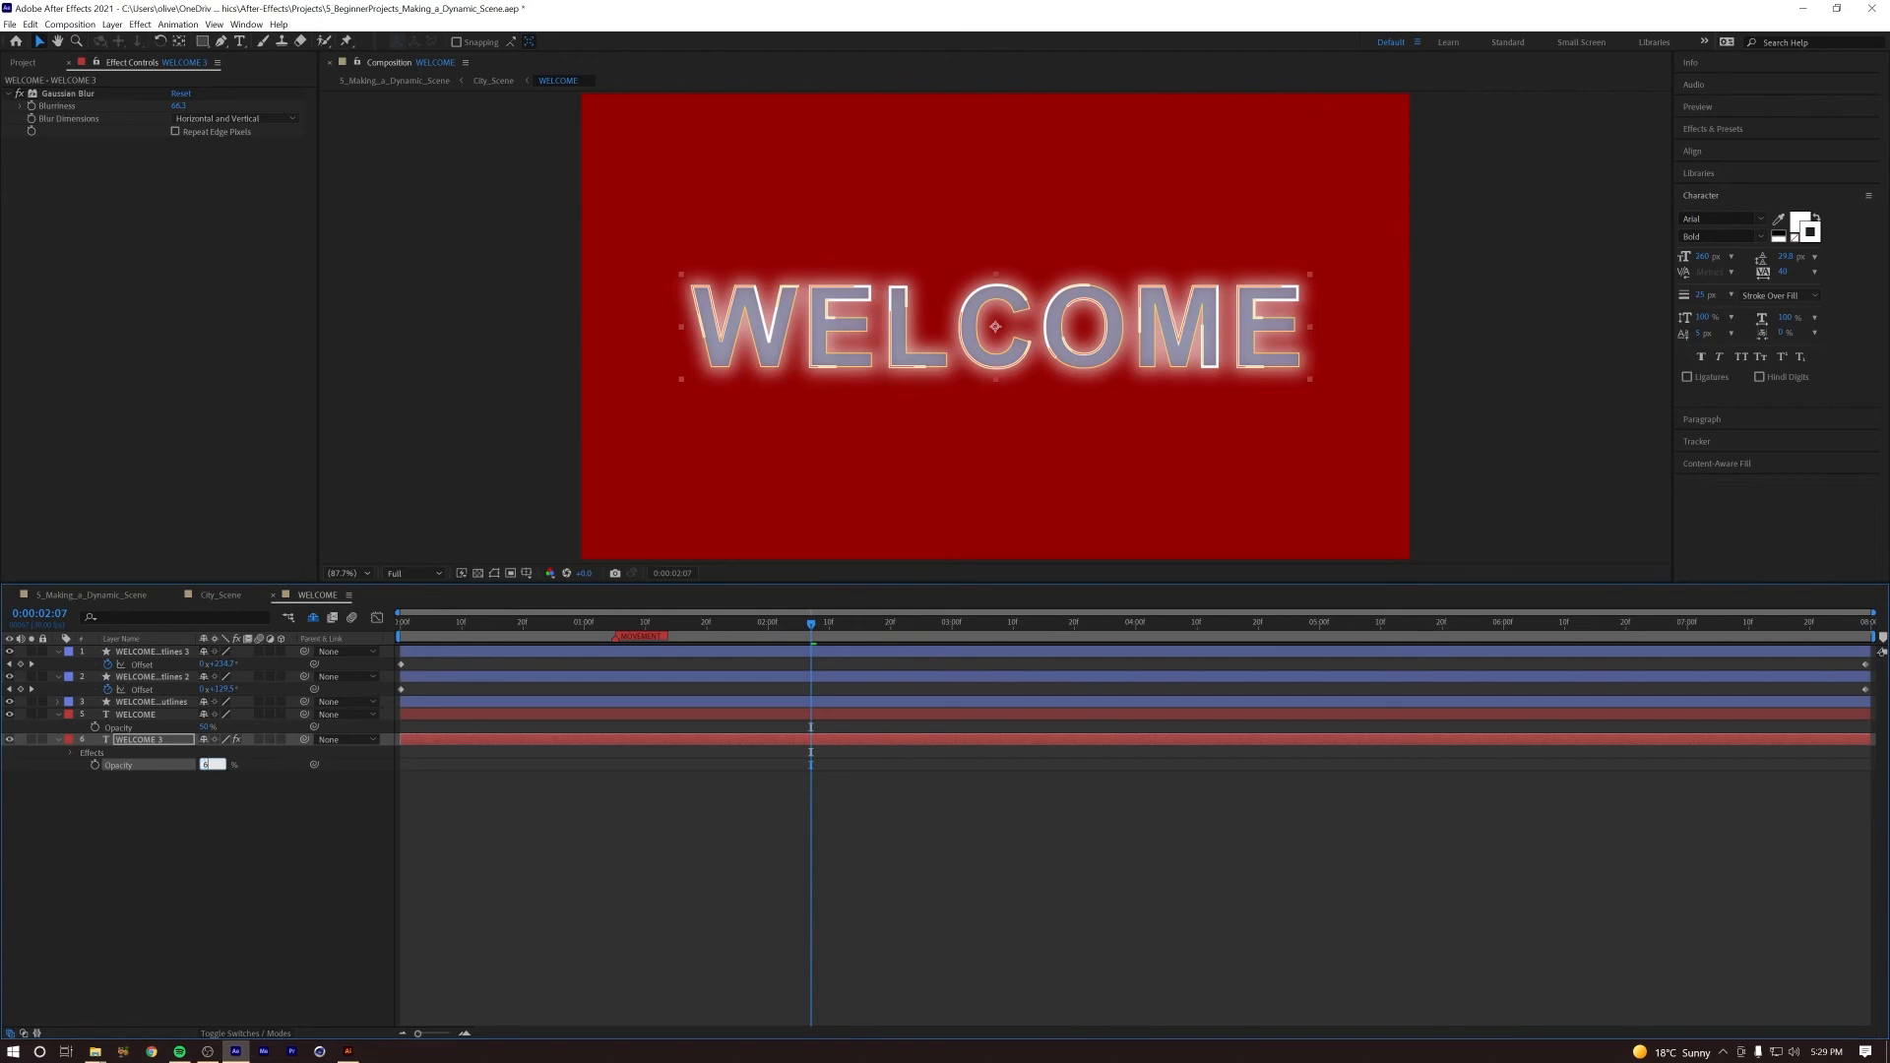
{"action": "left_click", "coordinate": [239, 812]}
Step: Switch to City_Scene and play the scene to check the glowing title against the sky
{"action": "left_click", "coordinate": [223, 594]}
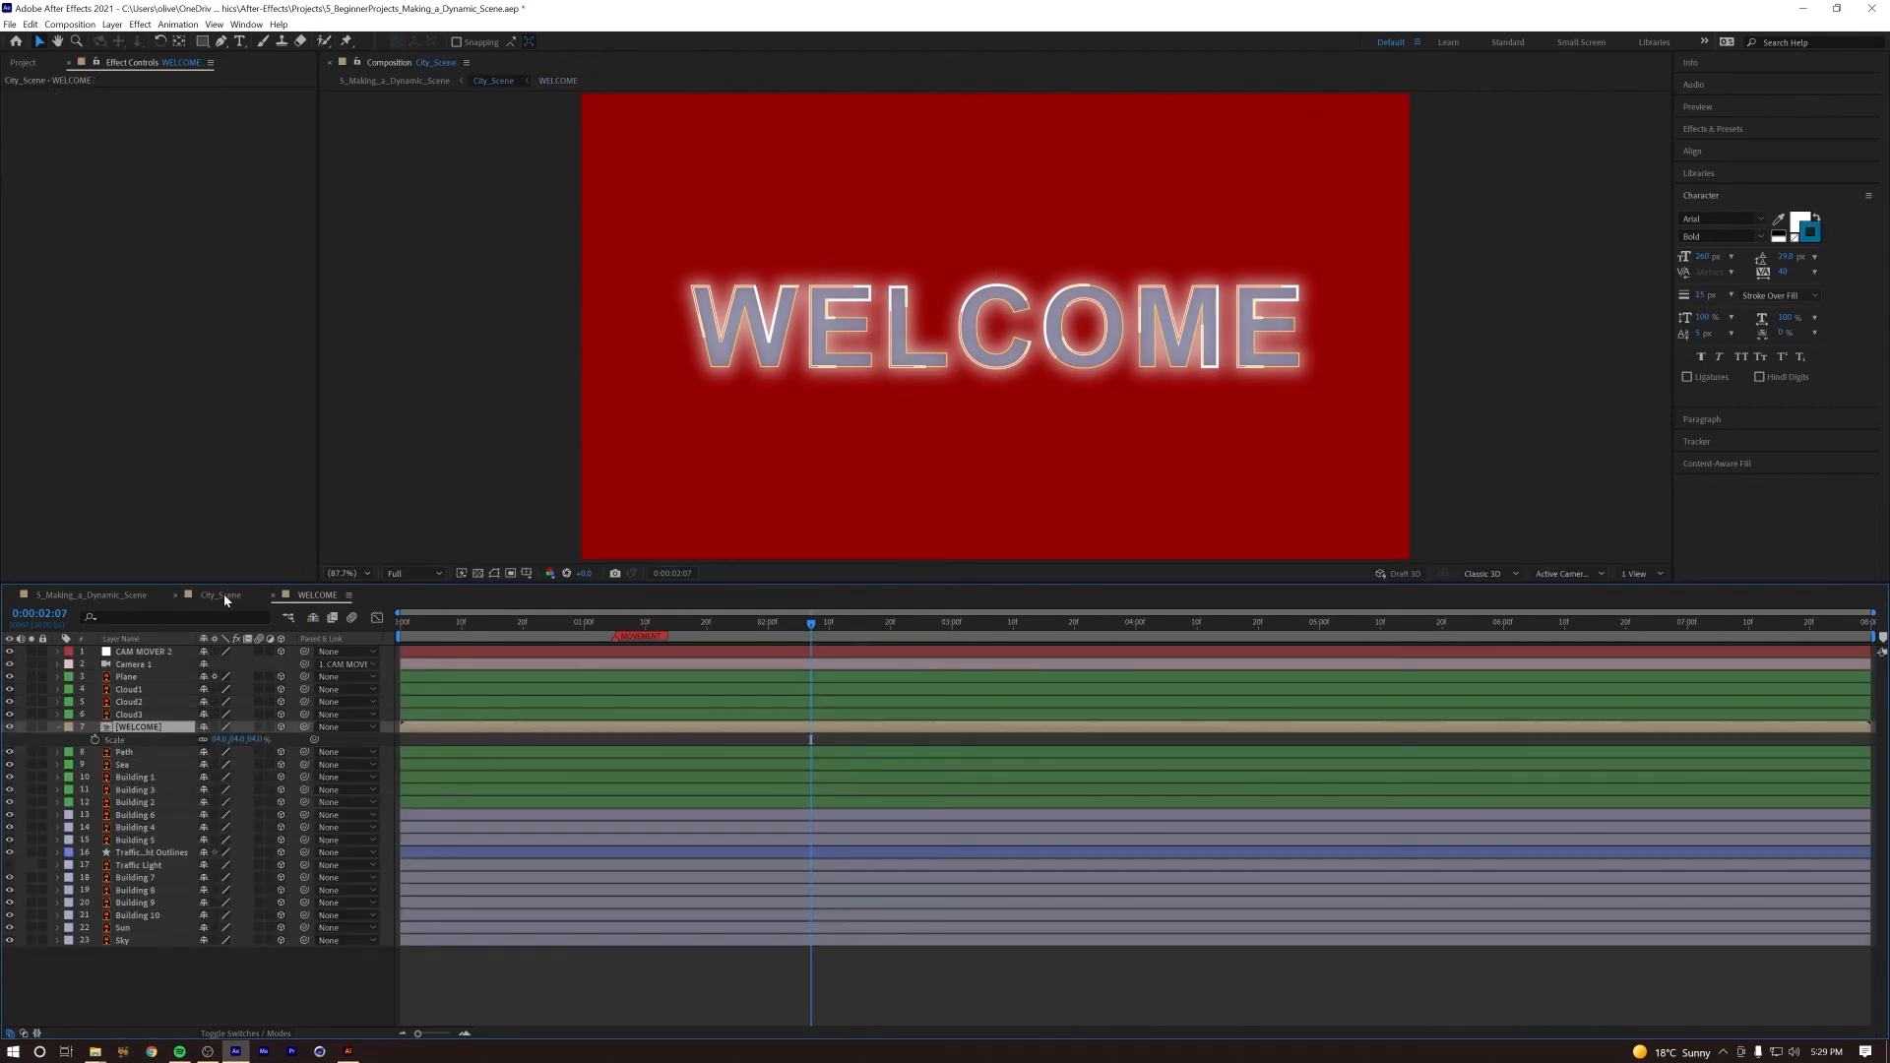
{"action": "key", "text": "space"}
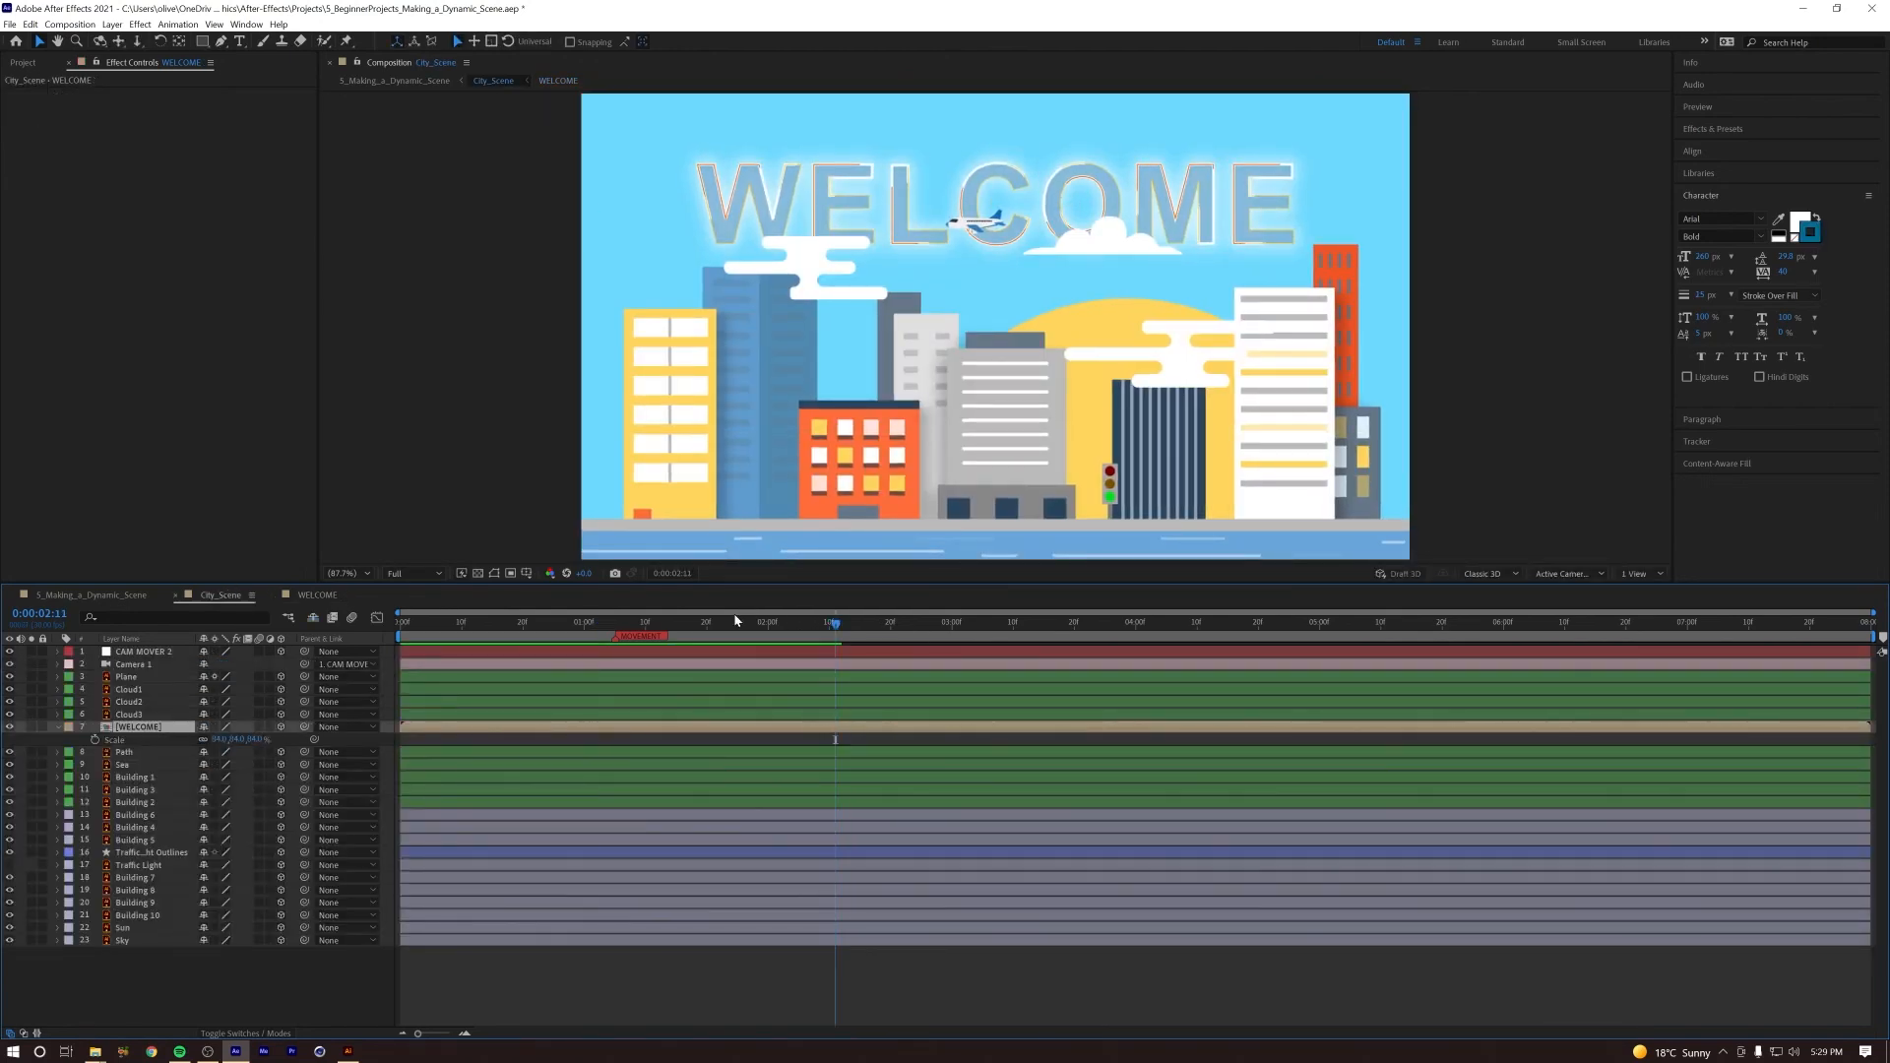
{"action": "key", "text": "space"}
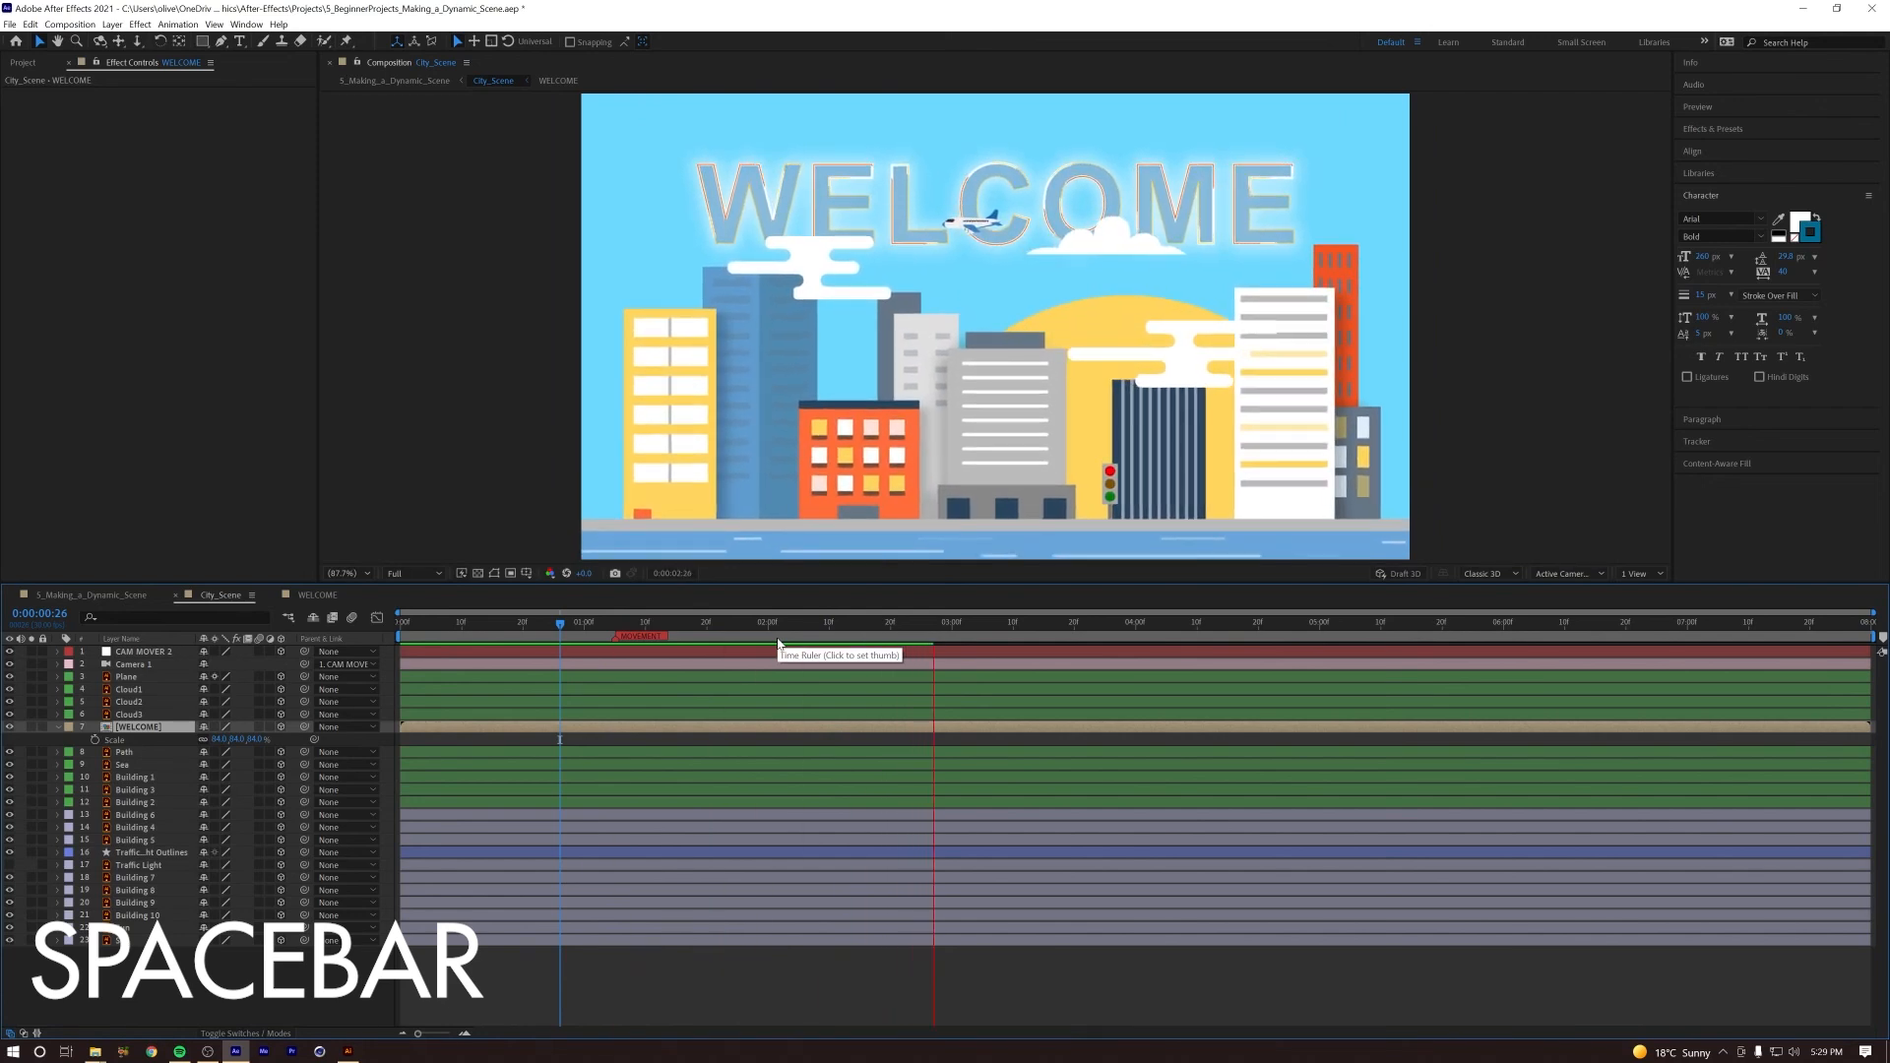
{"action": "key", "text": "space"}
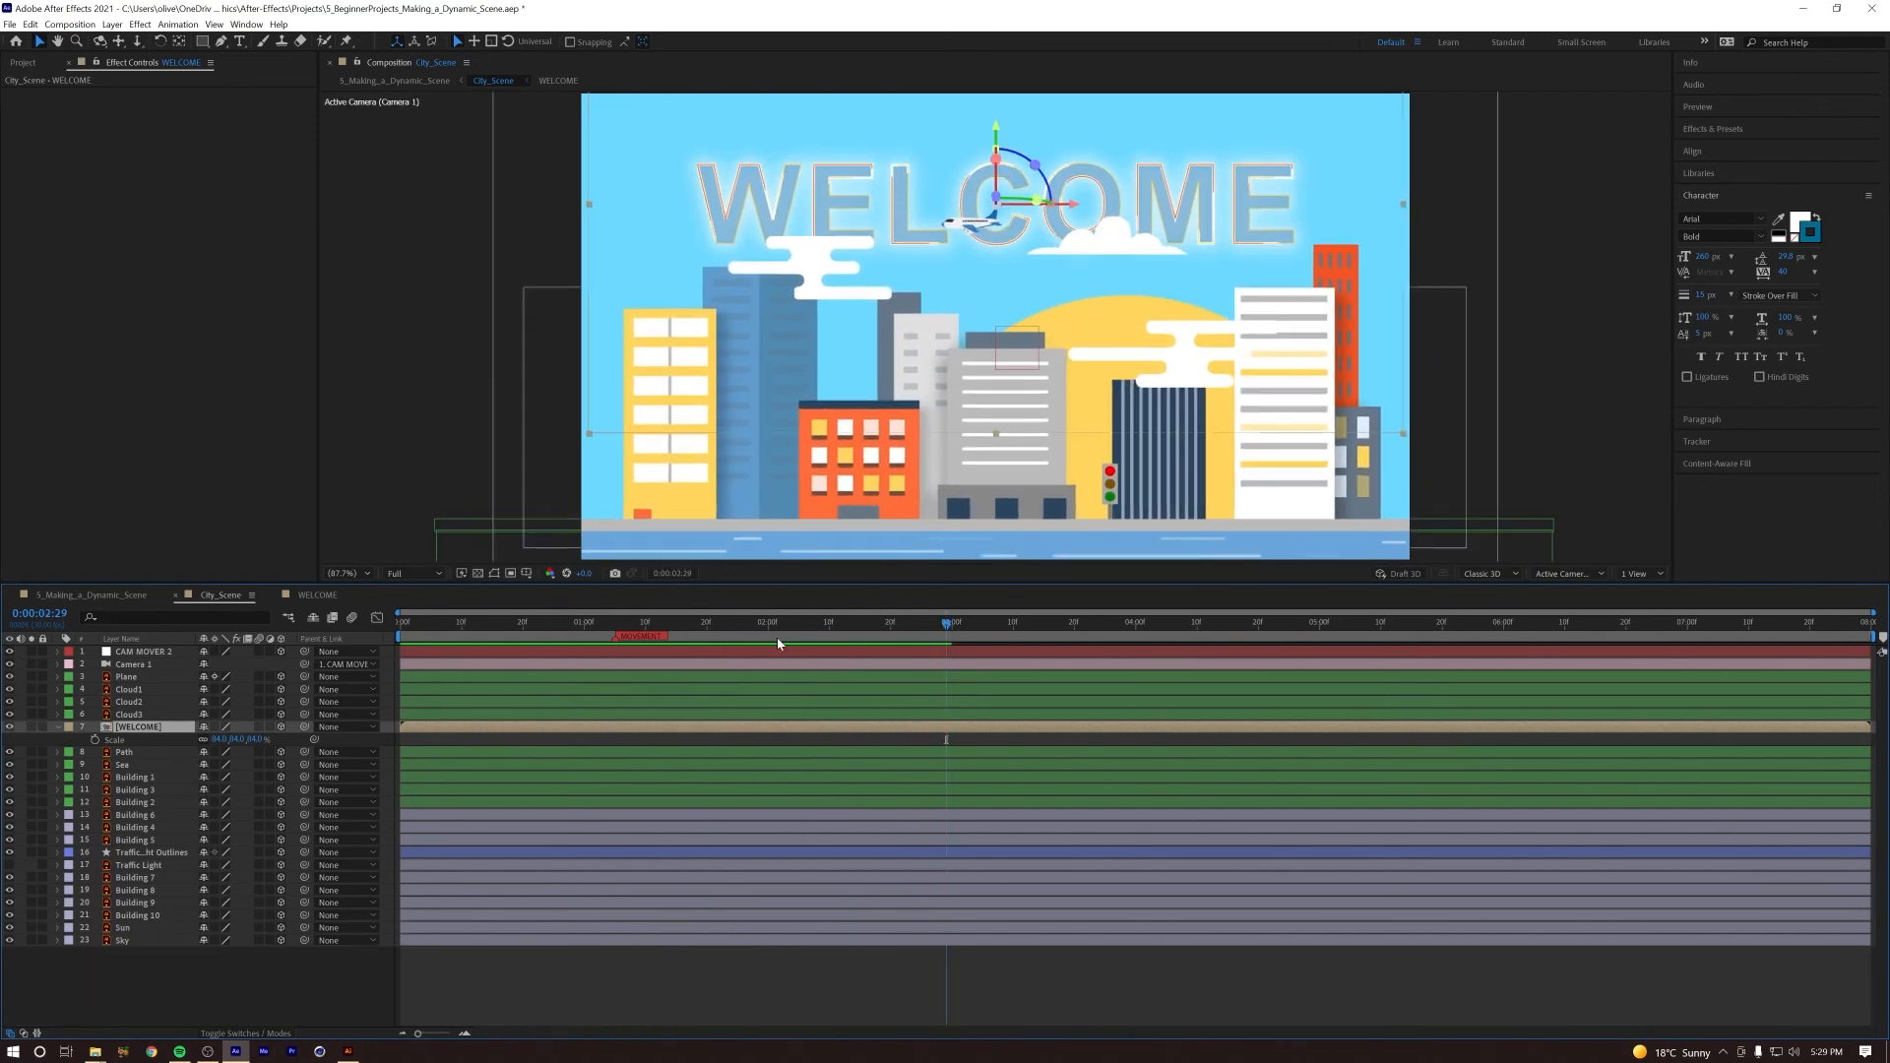
Step: Open the main 5_Making_a_Dynamic_Scene composition and preview the camera move through the leaves to the glowing title
{"action": "left_click", "coordinate": [81, 598]}
{"action": "left_click_drag", "start_coordinate": [718, 624], "coordinate": [396, 630]}
{"action": "key", "text": "space"}
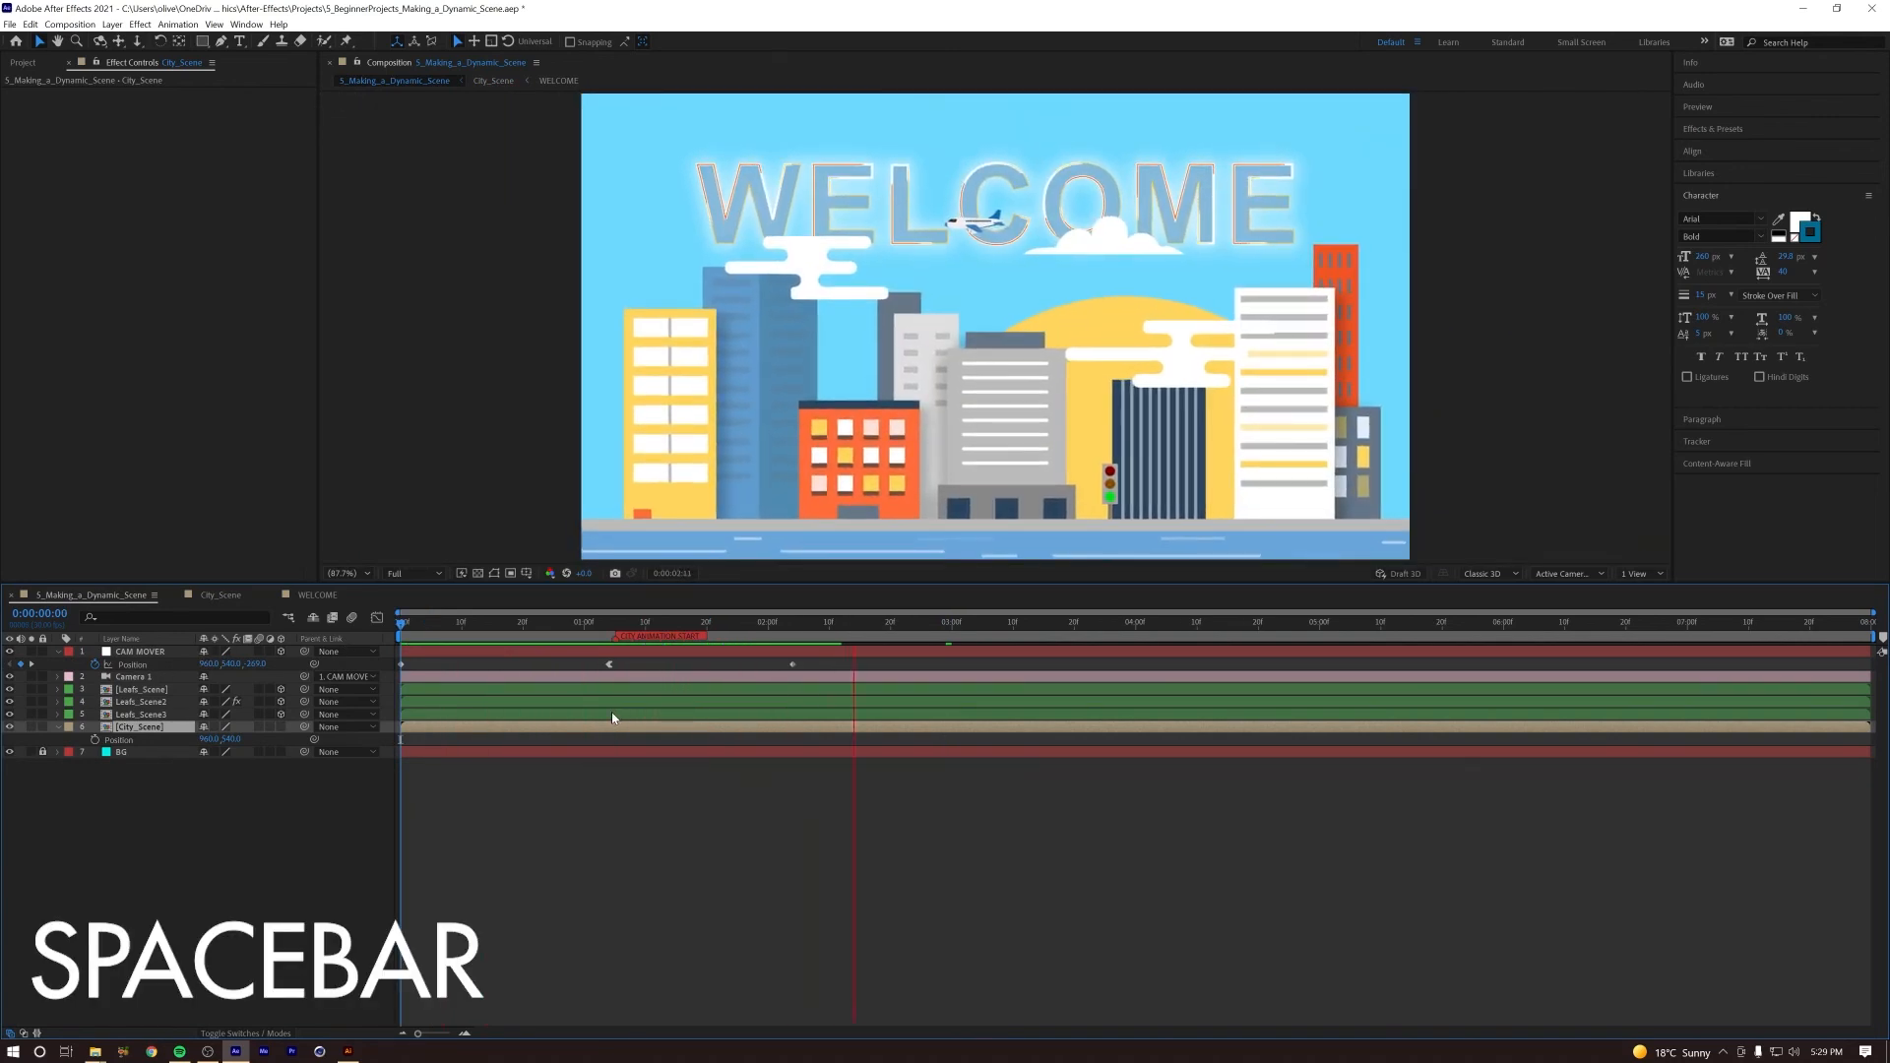
{"action": "key", "text": "space"}
{"action": "left_click_drag", "start_coordinate": [815, 624], "coordinate": [561, 625]}
{"action": "key", "text": "space"}
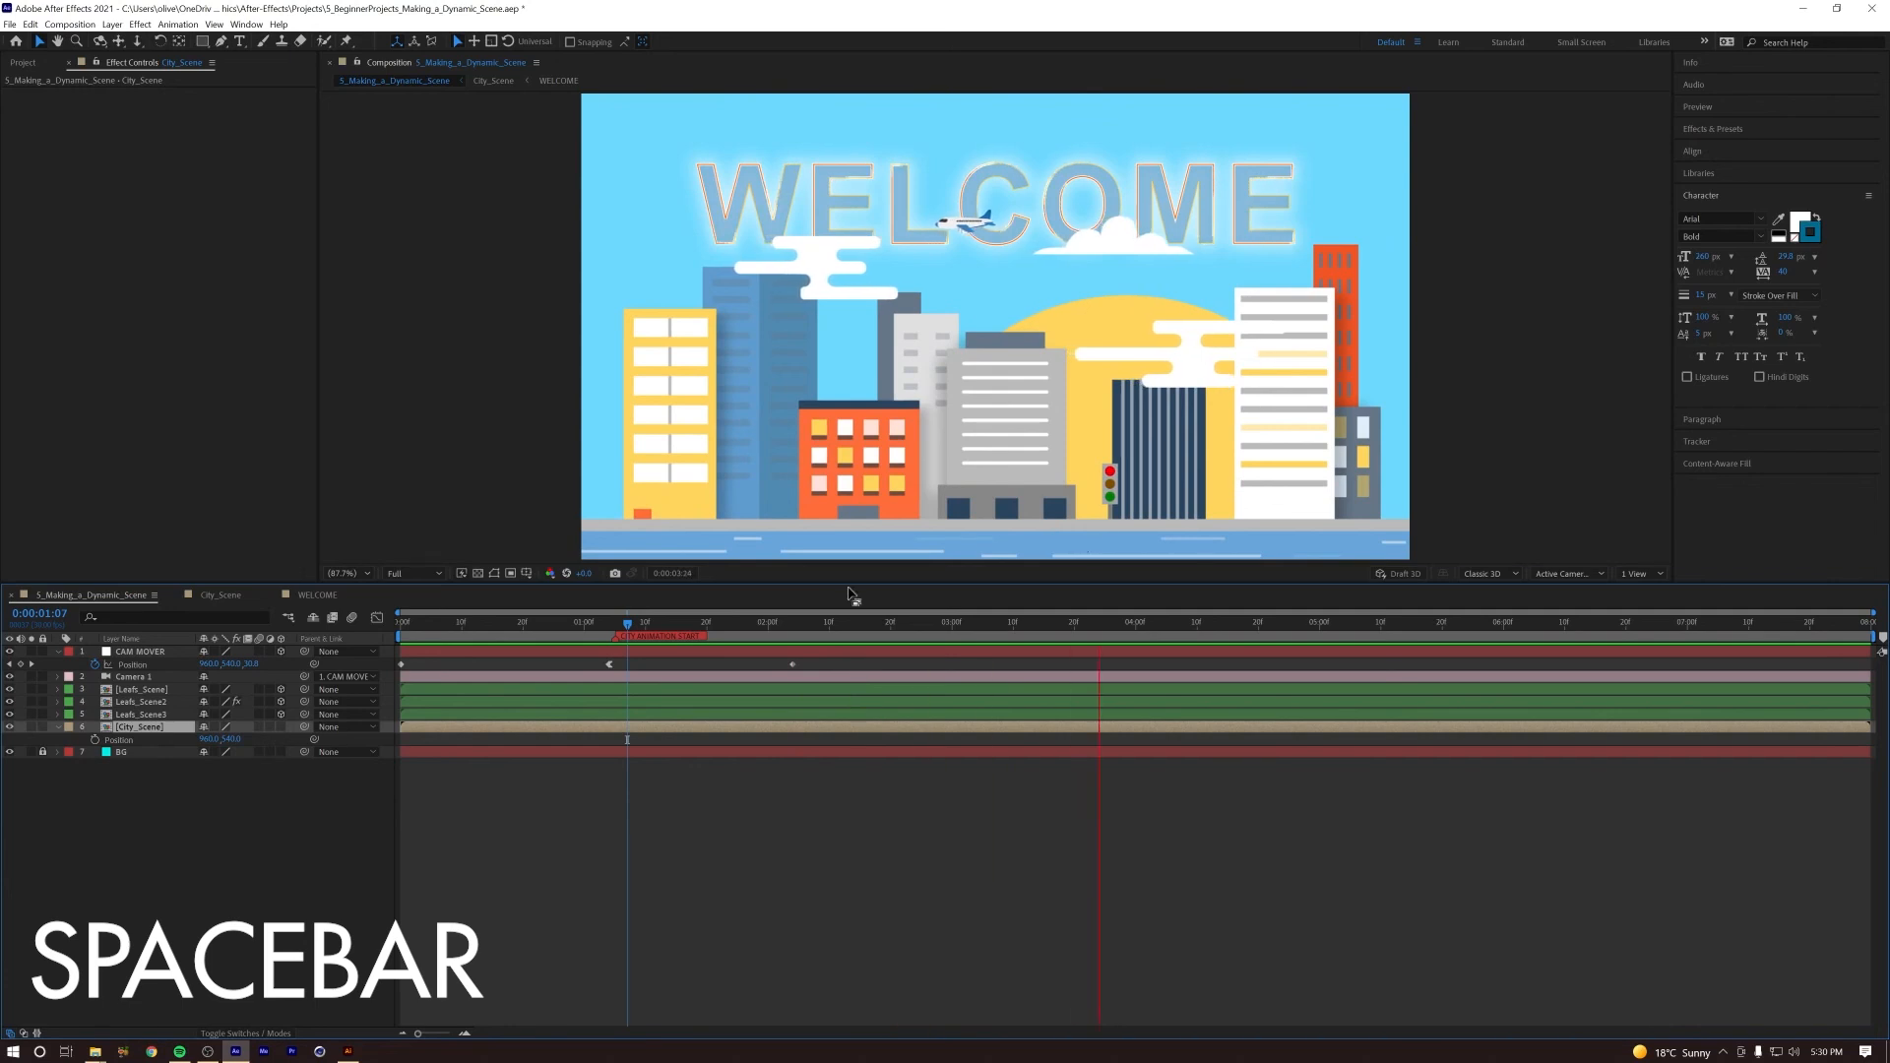
{"action": "left_click", "coordinate": [518, 624]}
{"action": "key", "text": "space"}
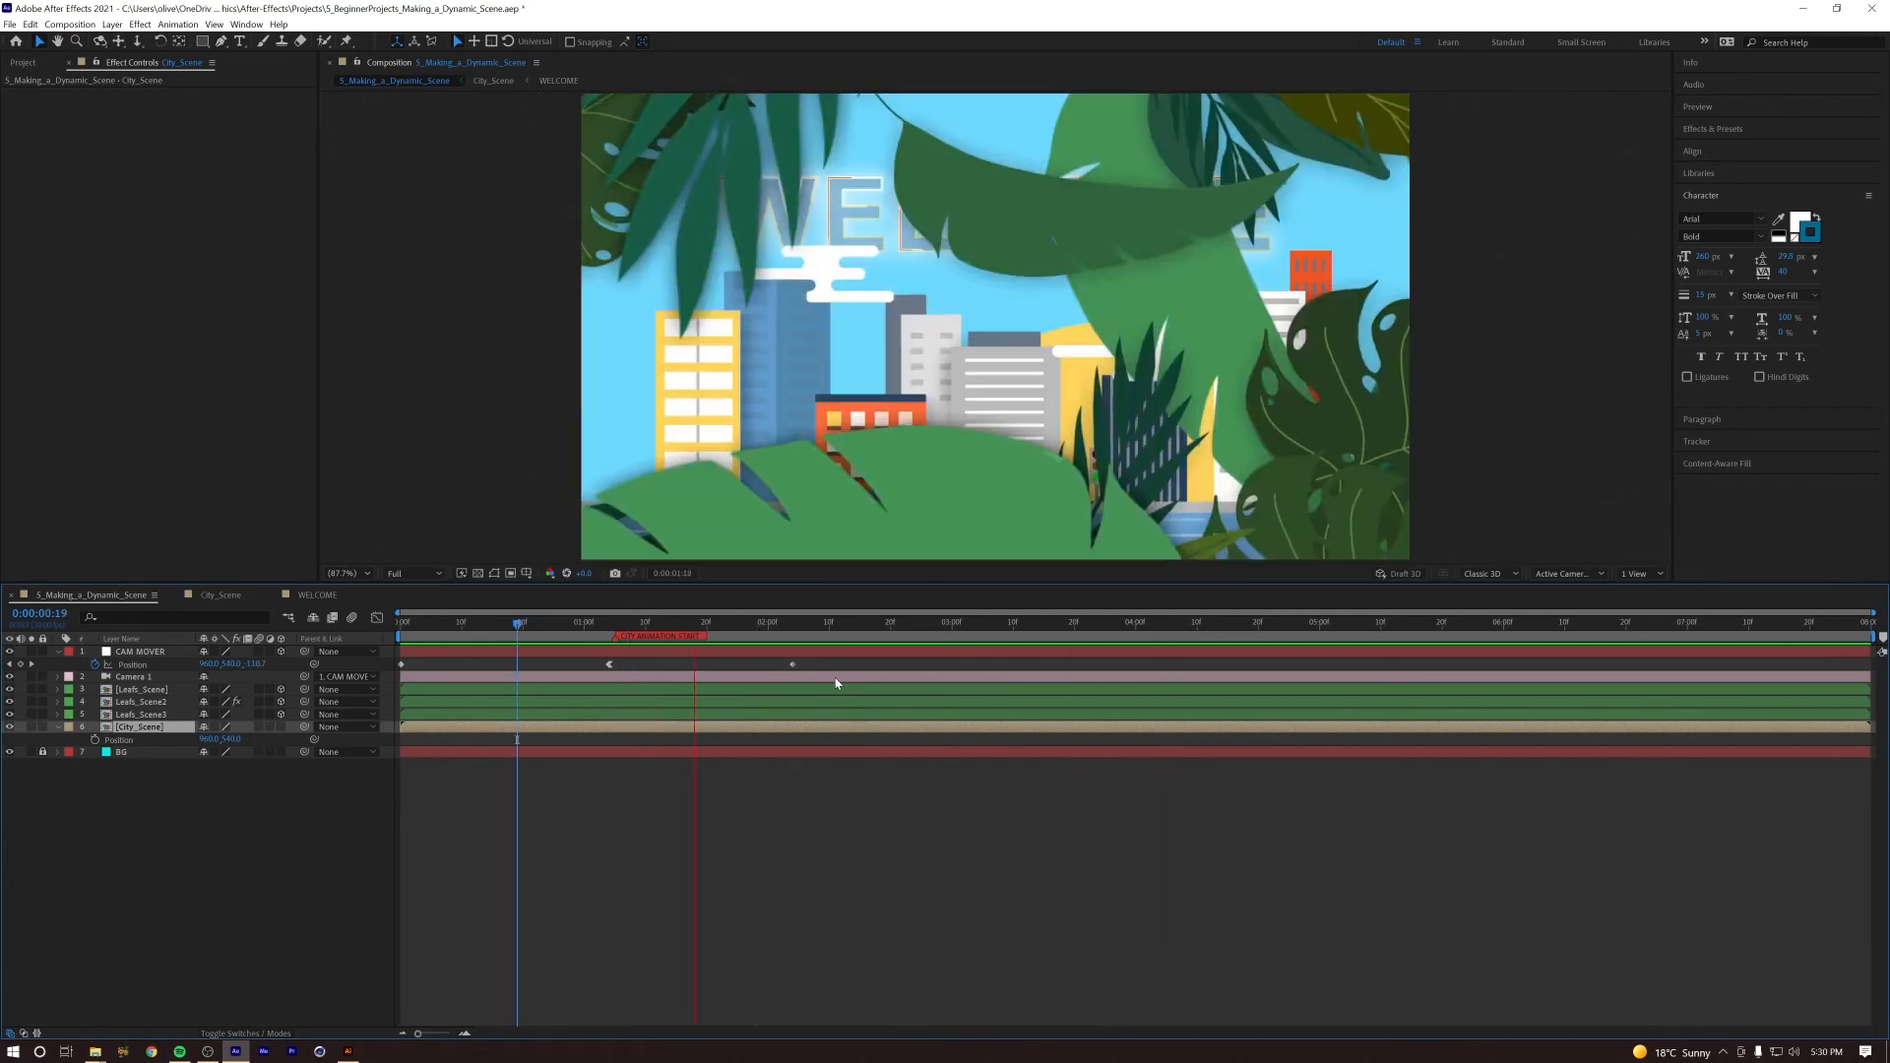
Step: In City_Scene, key the Sea layer's Position at the red marker and shift it left with a second keyframe at 0:00:07:29
{"action": "key", "text": "space"}
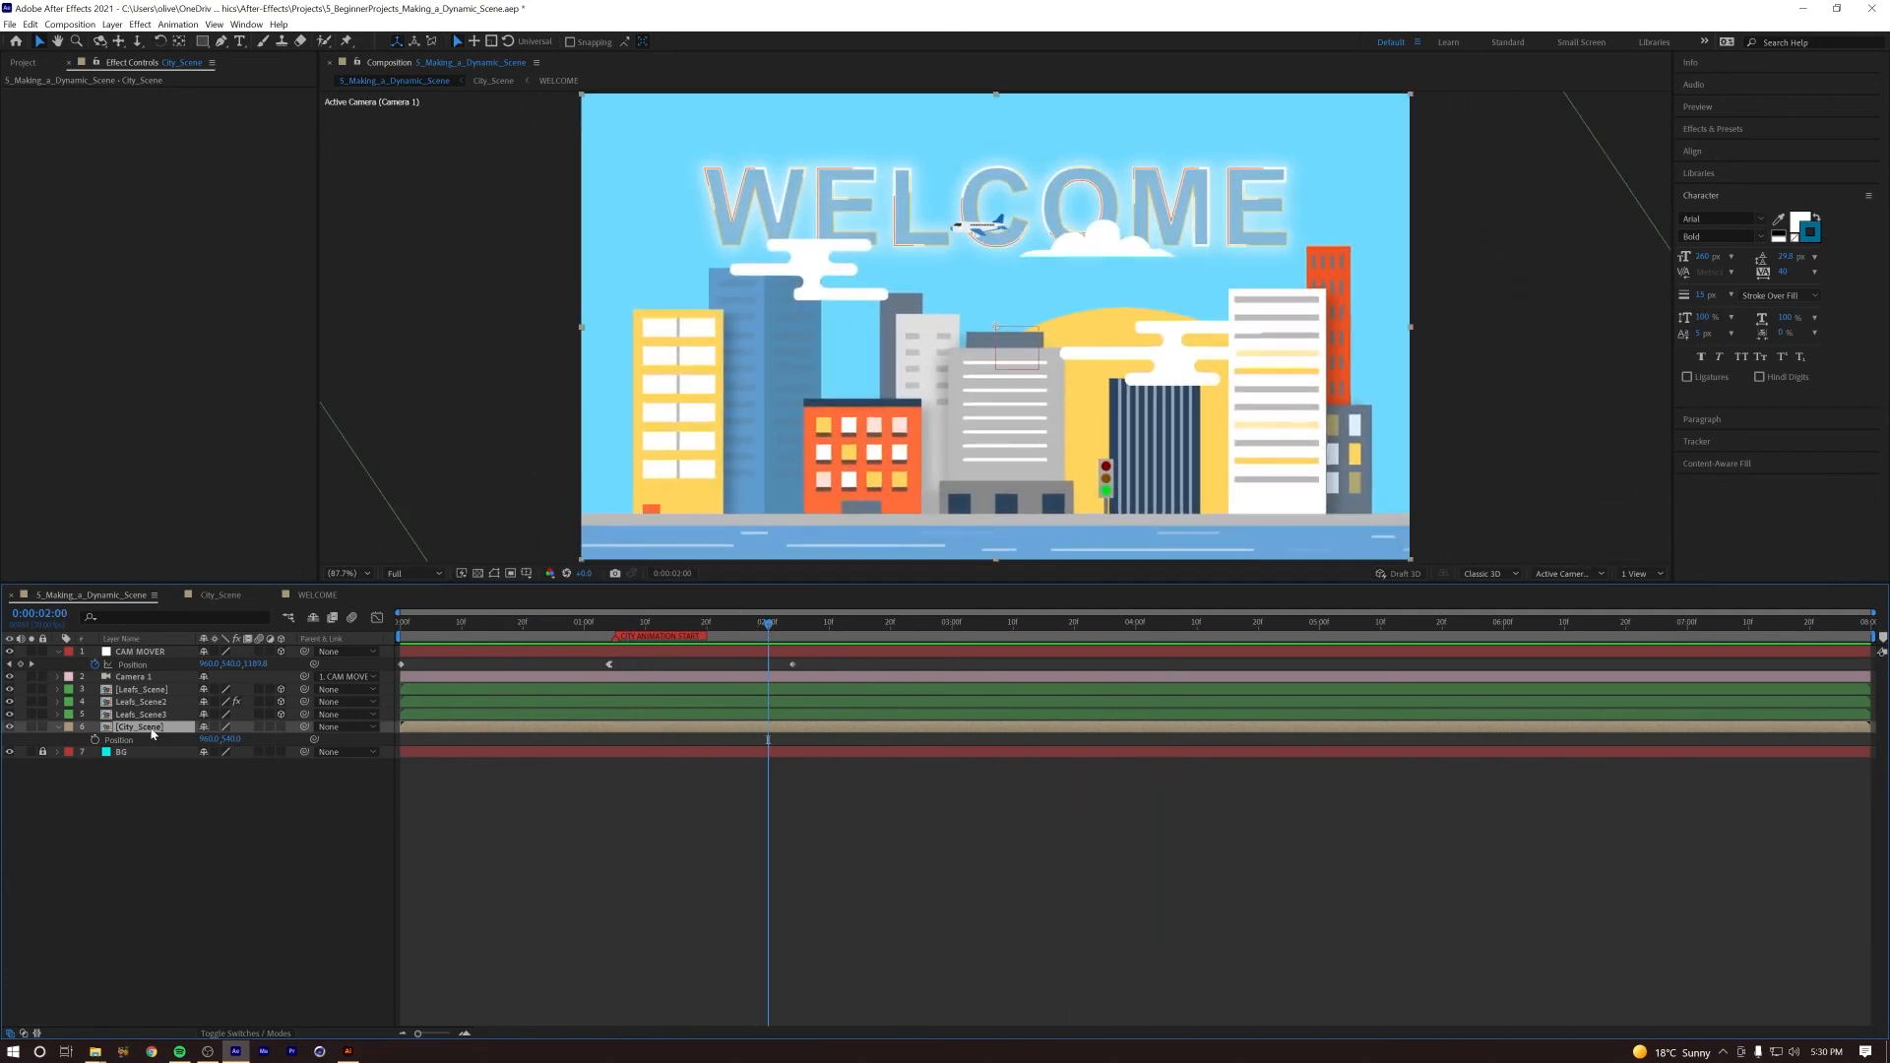
{"action": "double_click", "coordinate": [151, 730]}
{"action": "left_click", "coordinate": [122, 765]}
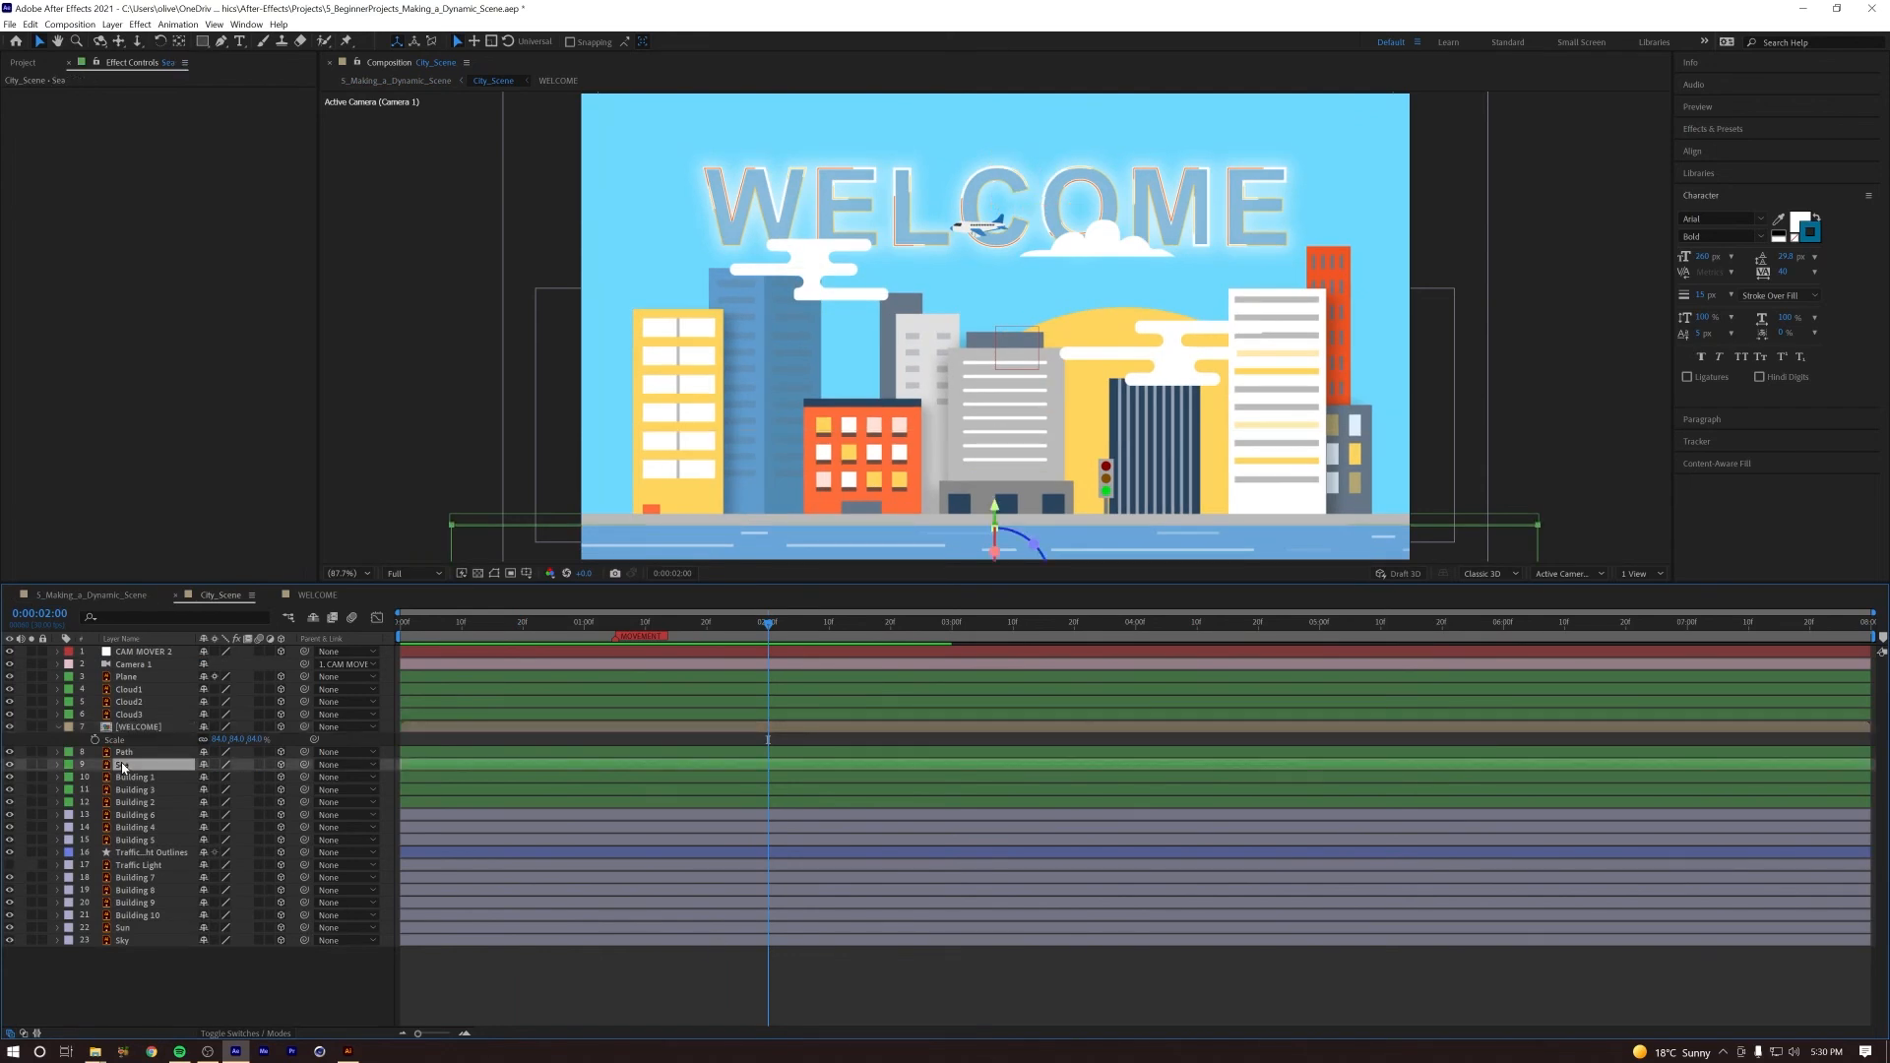
{"action": "key", "text": "p"}
{"action": "left_click_drag", "start_coordinate": [697, 635], "coordinate": [872, 645]}
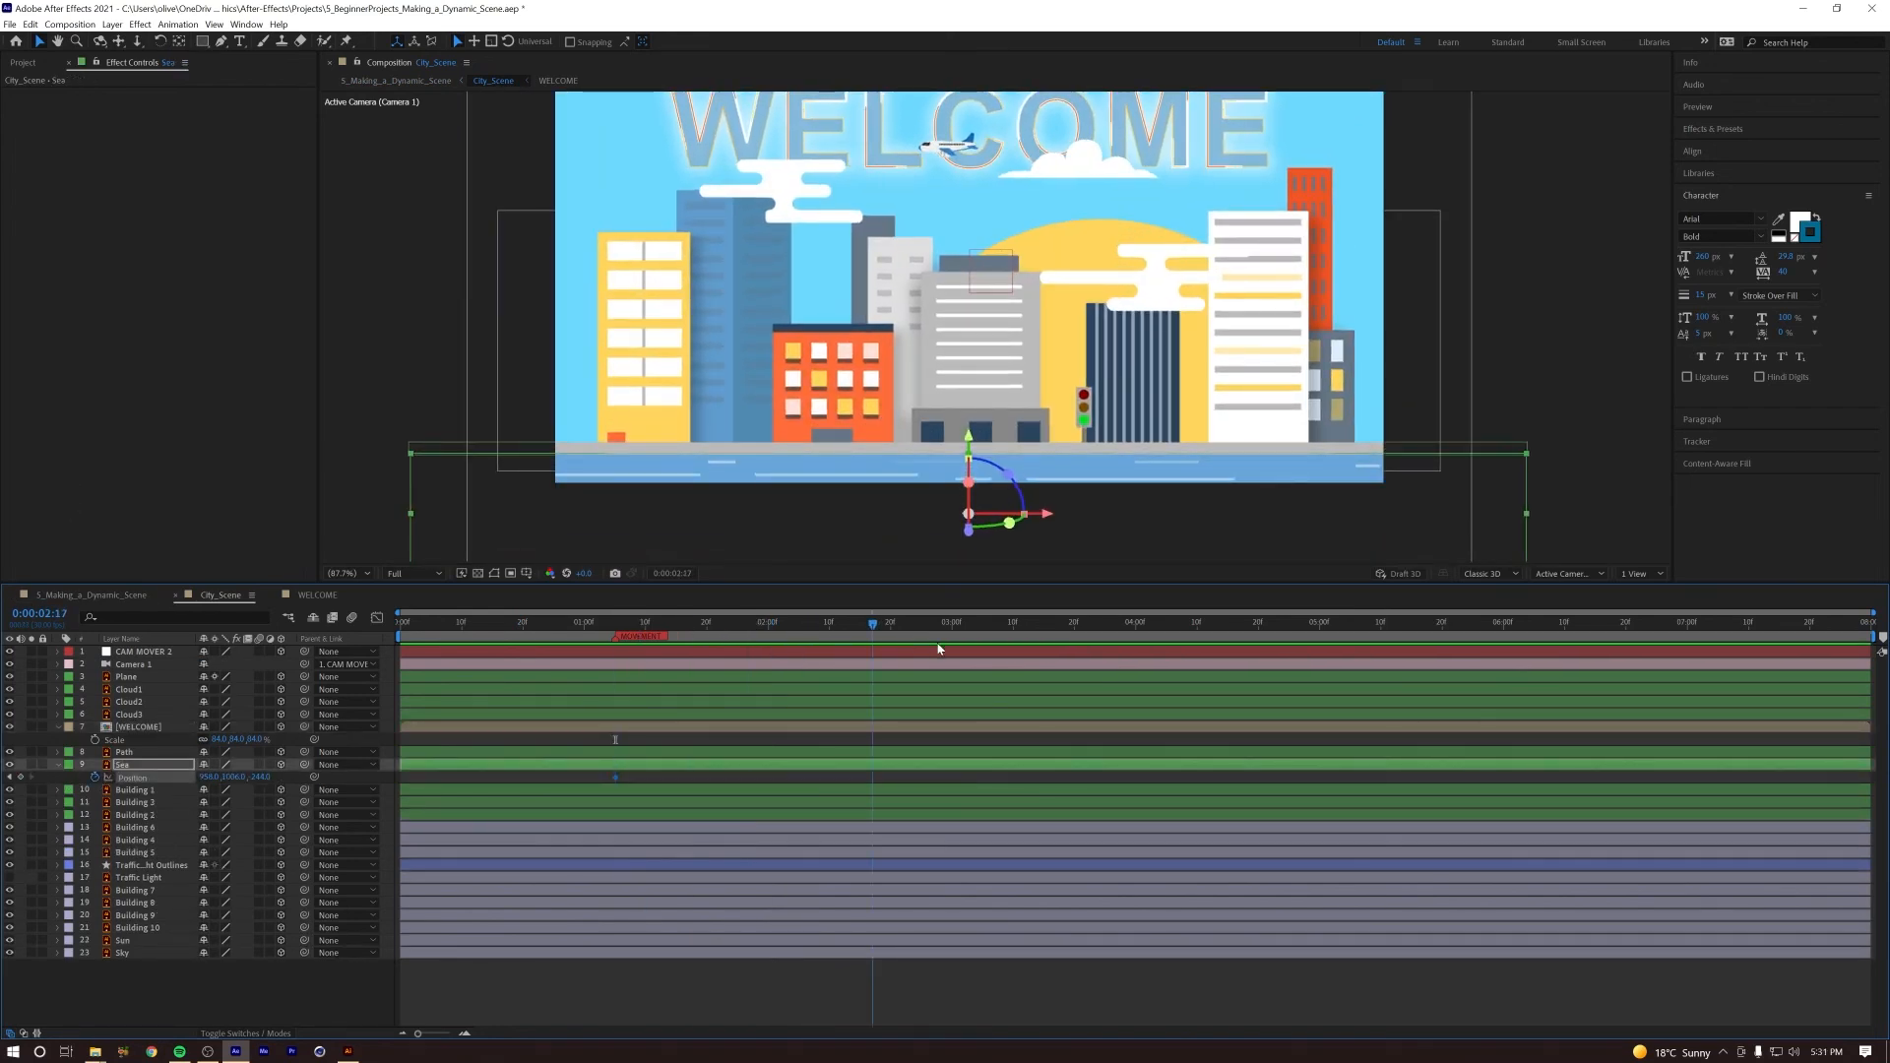
{"action": "key", "text": "End"}
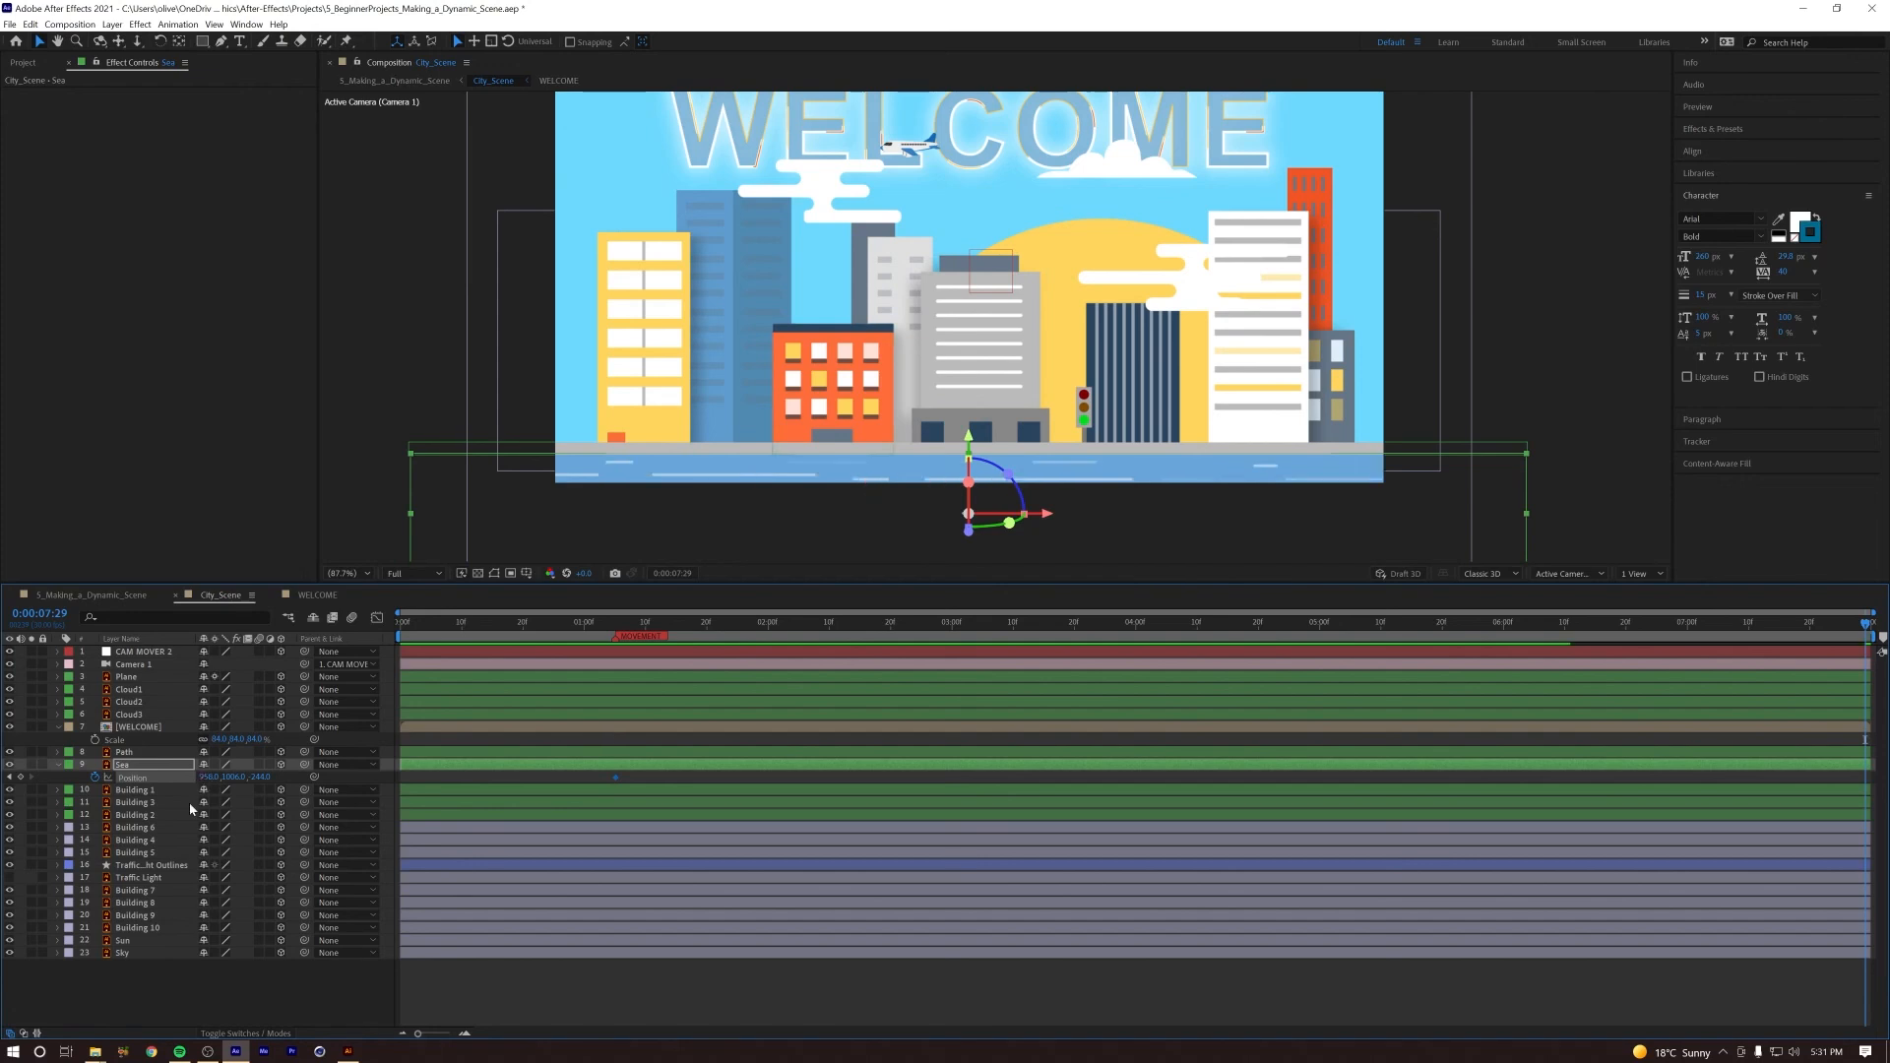
{"action": "left_click_drag", "start_coordinate": [203, 780], "coordinate": [138, 779]}
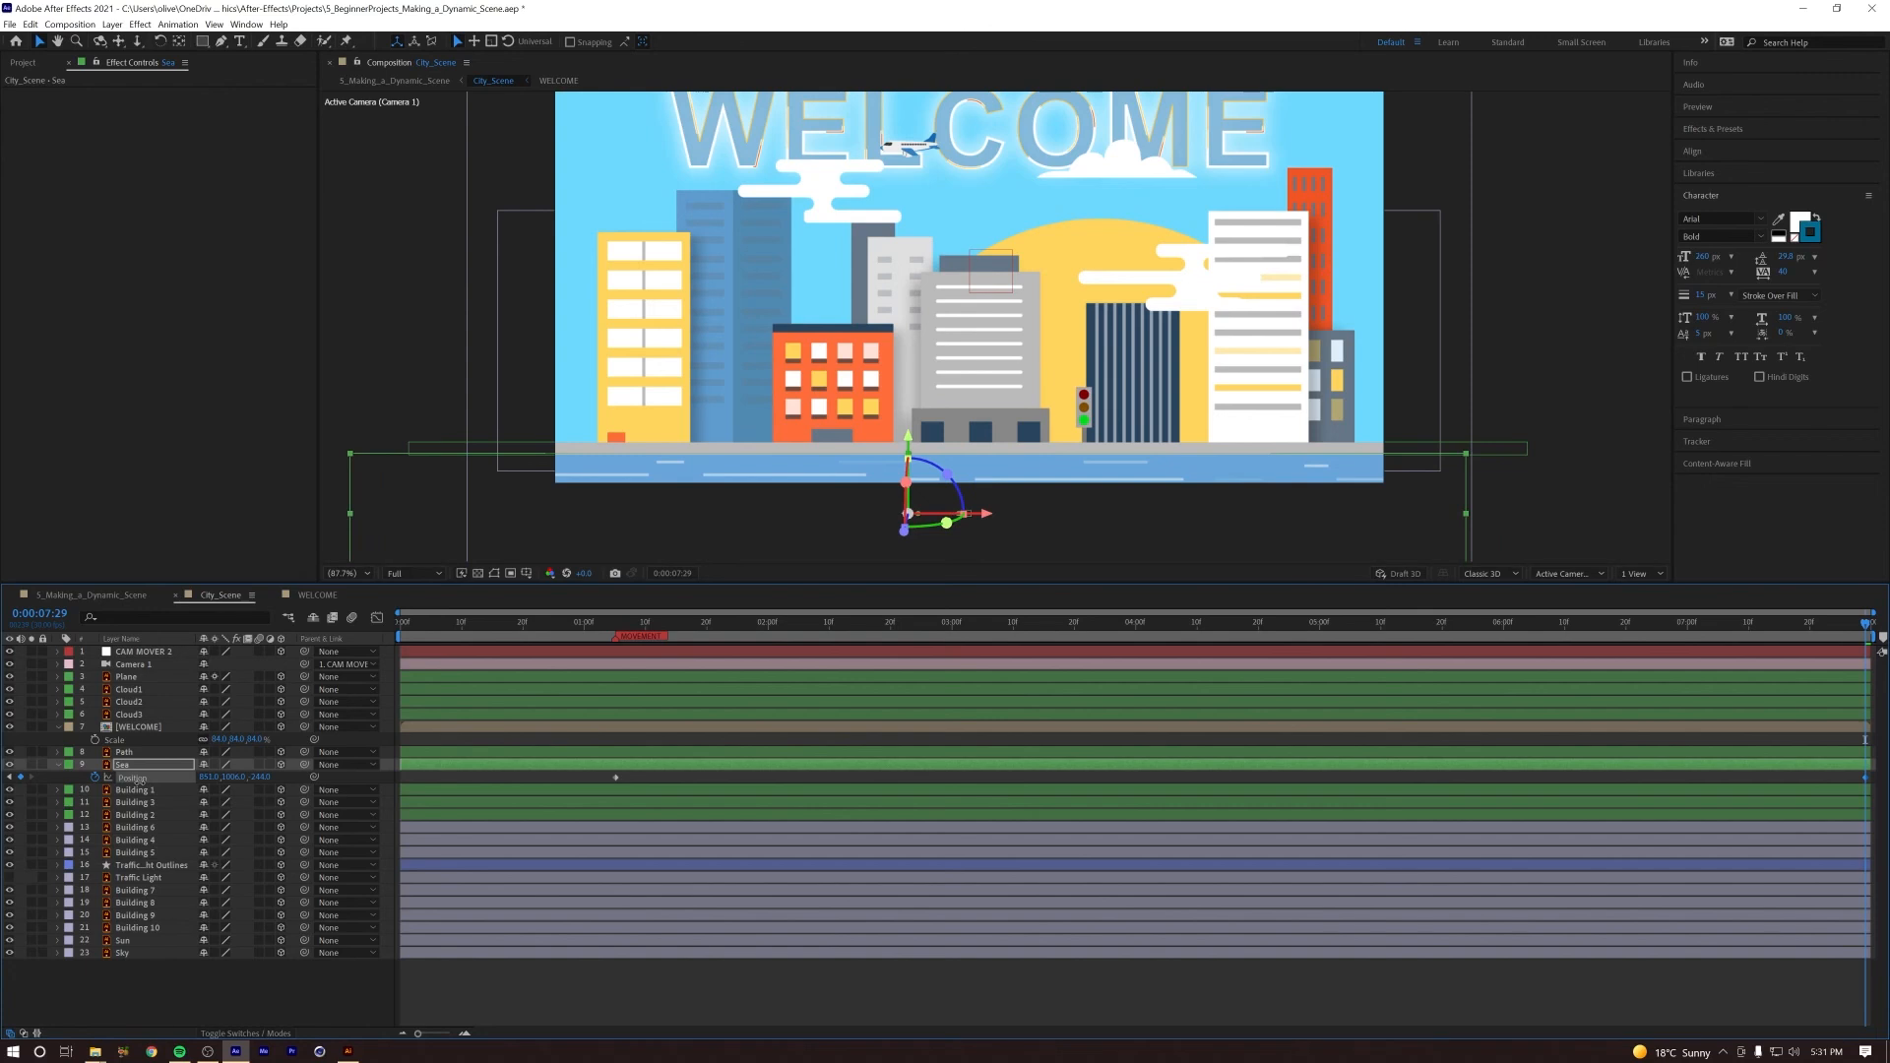
Step: Play City_Scene around the red marker to check the drifting sea
{"action": "key", "text": "space"}
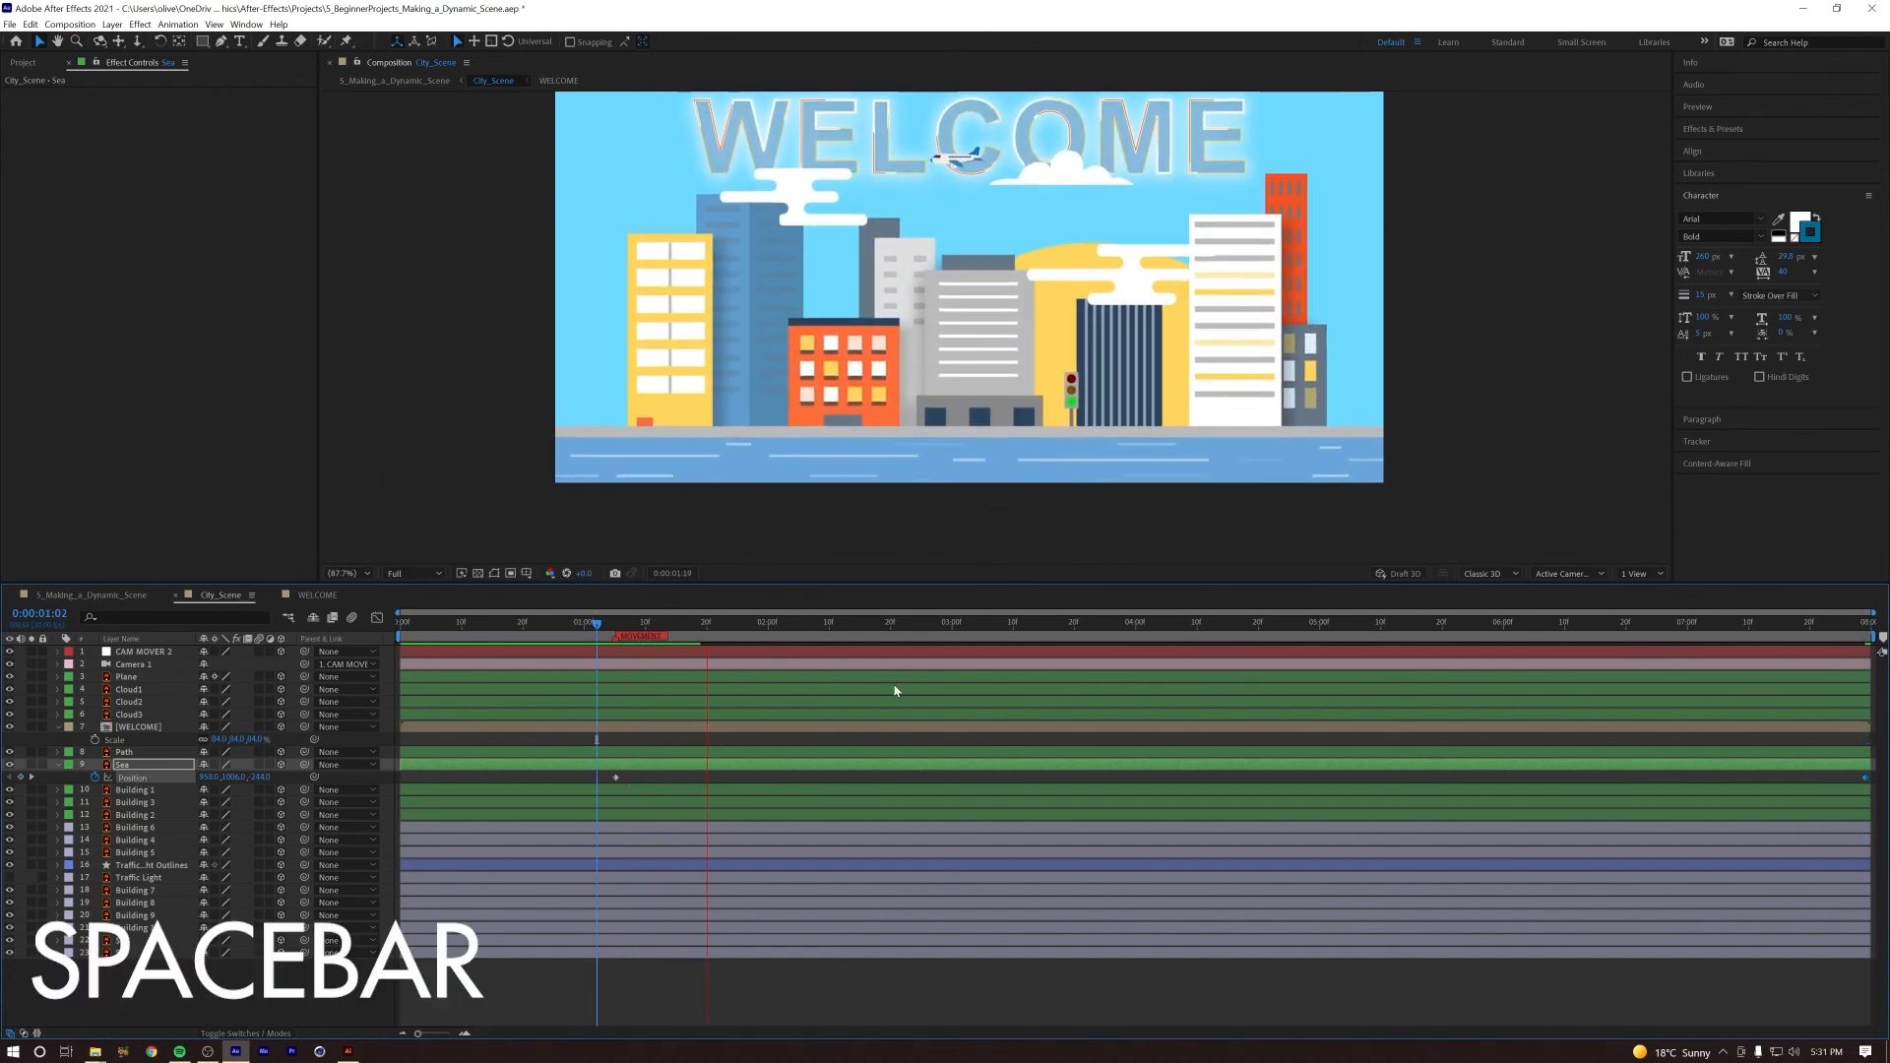
{"action": "key", "text": "space"}
{"action": "left_click", "coordinate": [628, 628]}
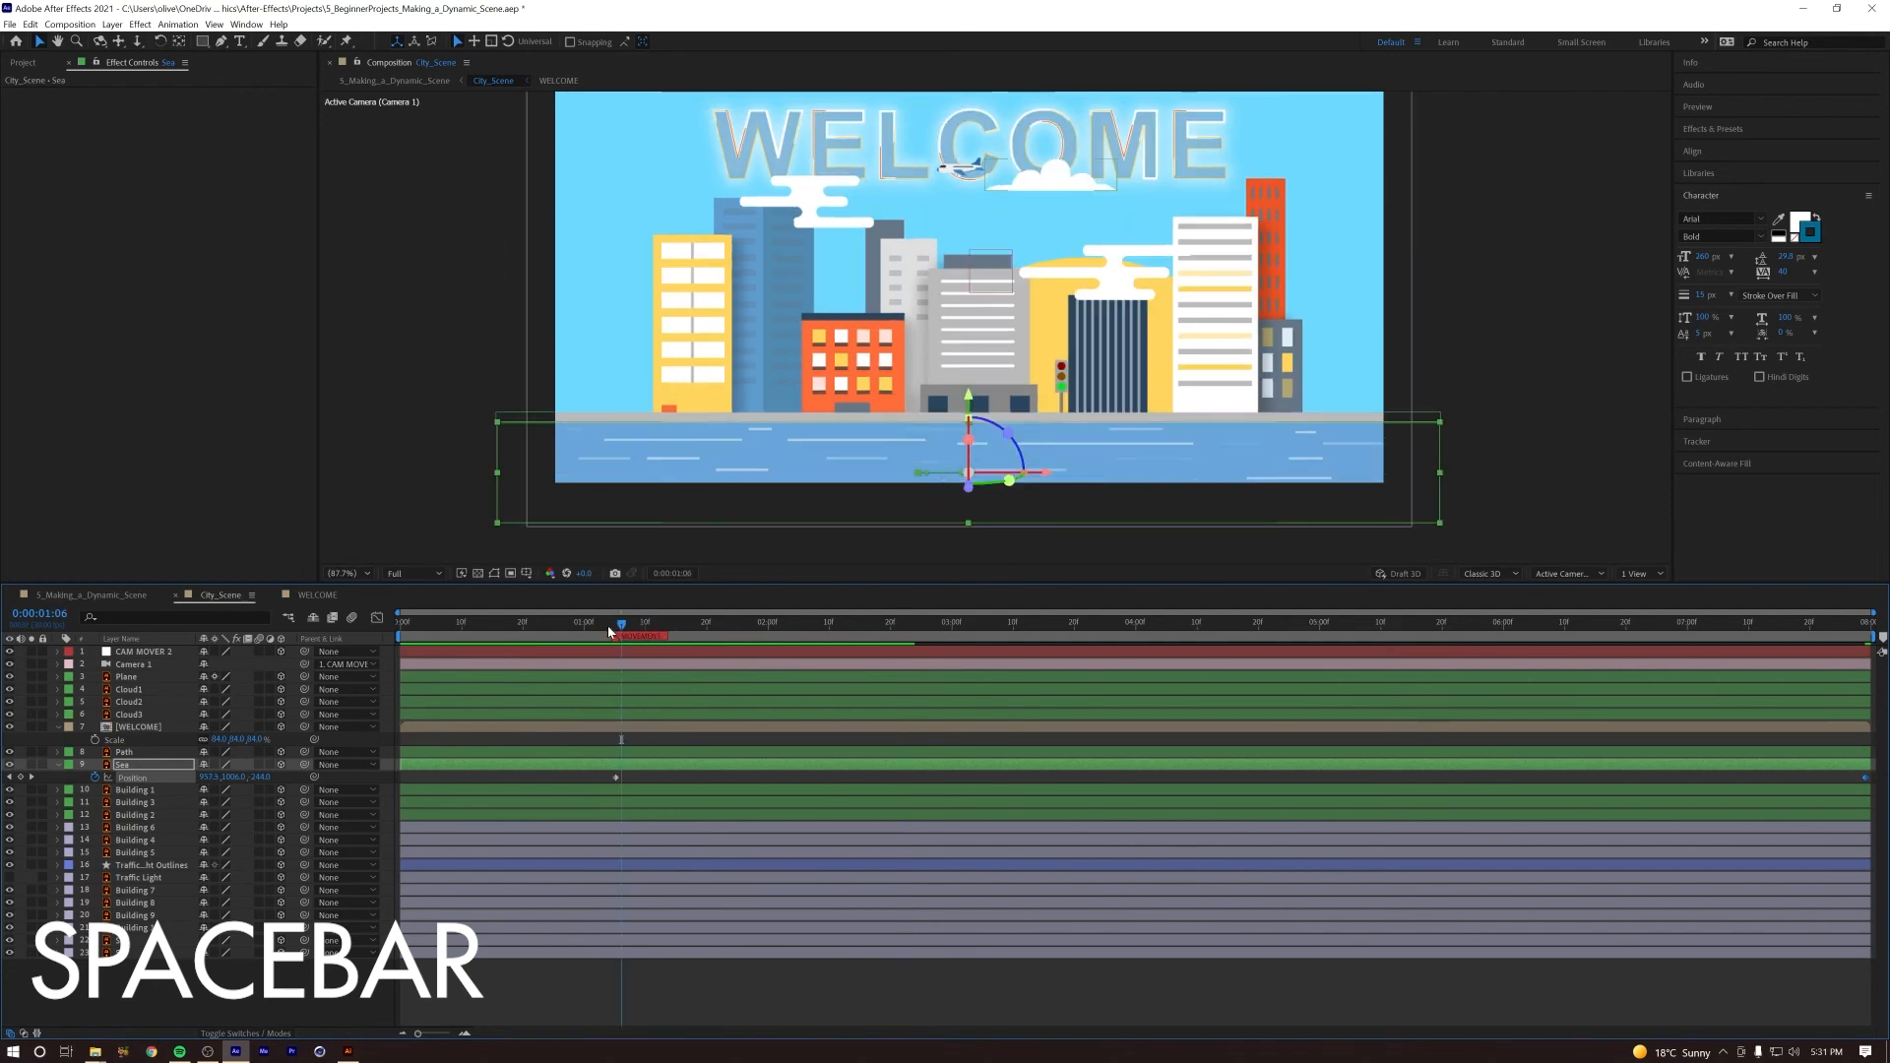
{"action": "key", "text": "space"}
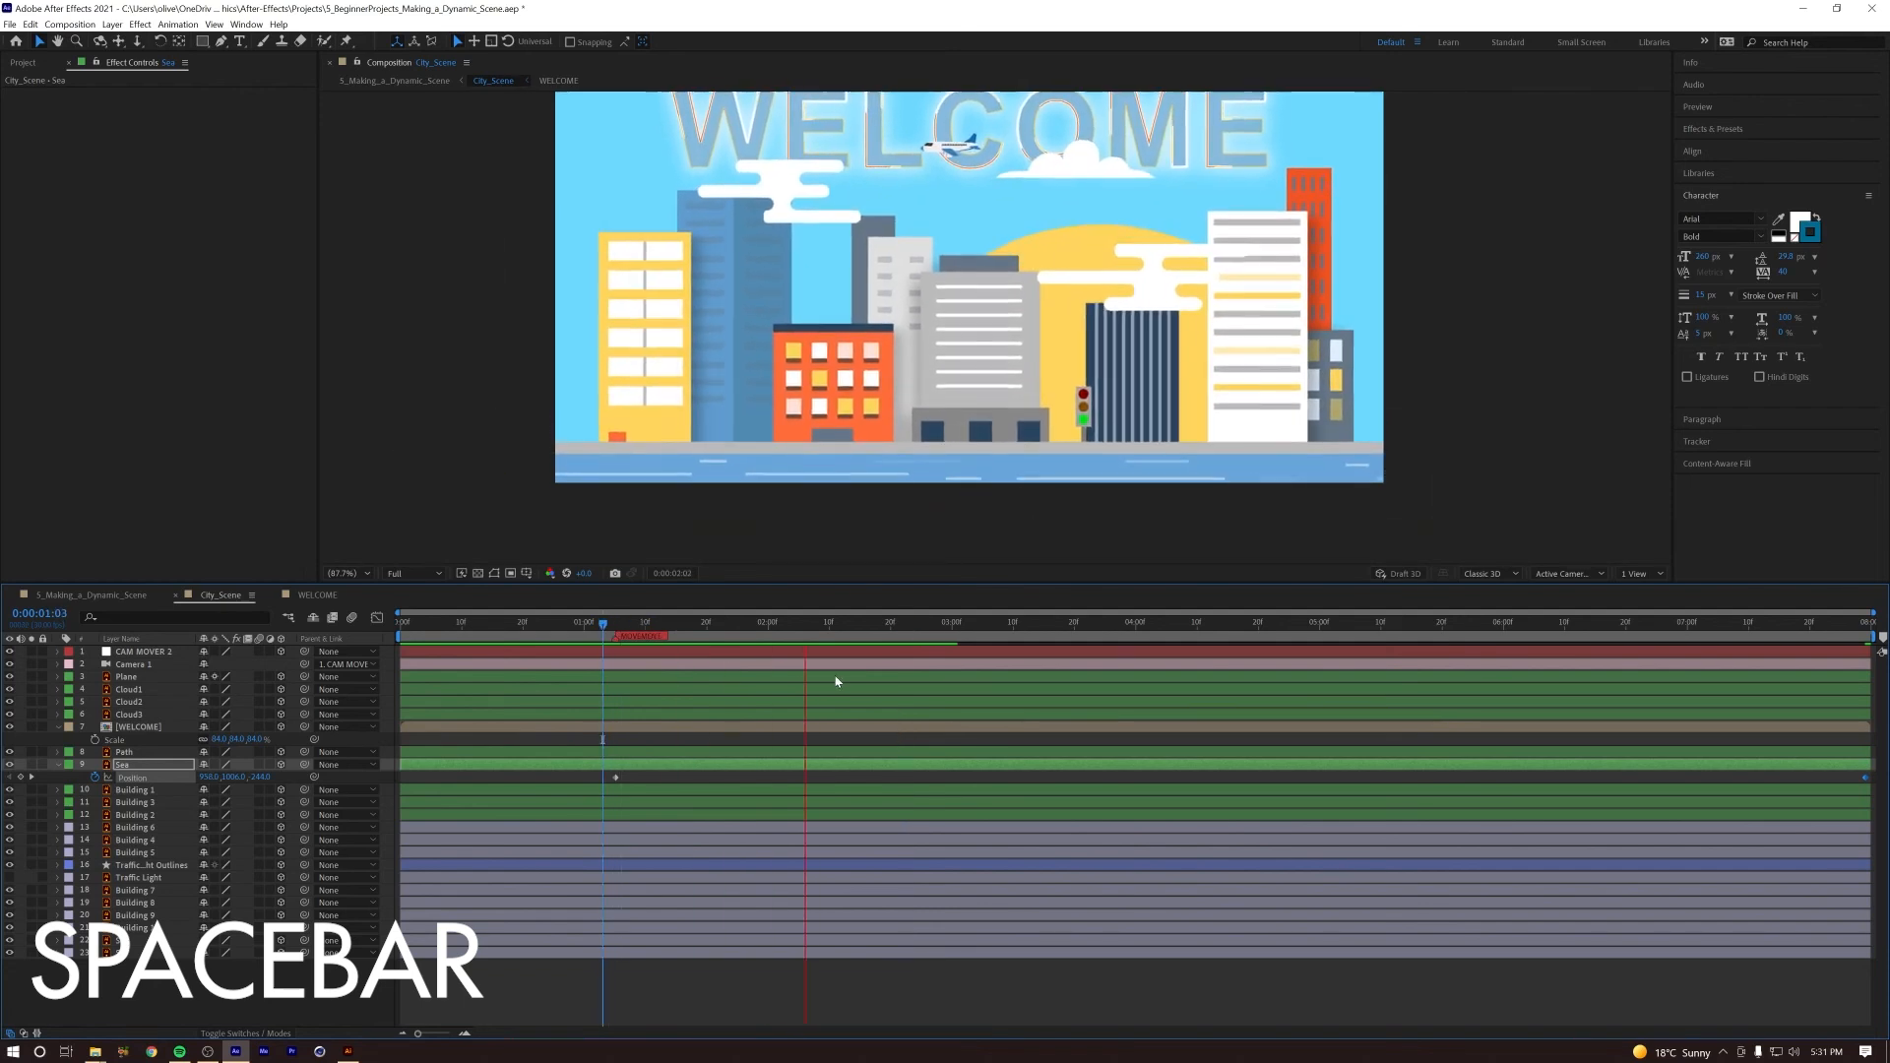
{"action": "key", "text": "space"}
Step: Return to the main 5_Making_a_Dynamic_Scene composition and play the camera push and the city animation that follows
{"action": "key", "text": "Tab"}
{"action": "left_click", "coordinate": [610, 666]}
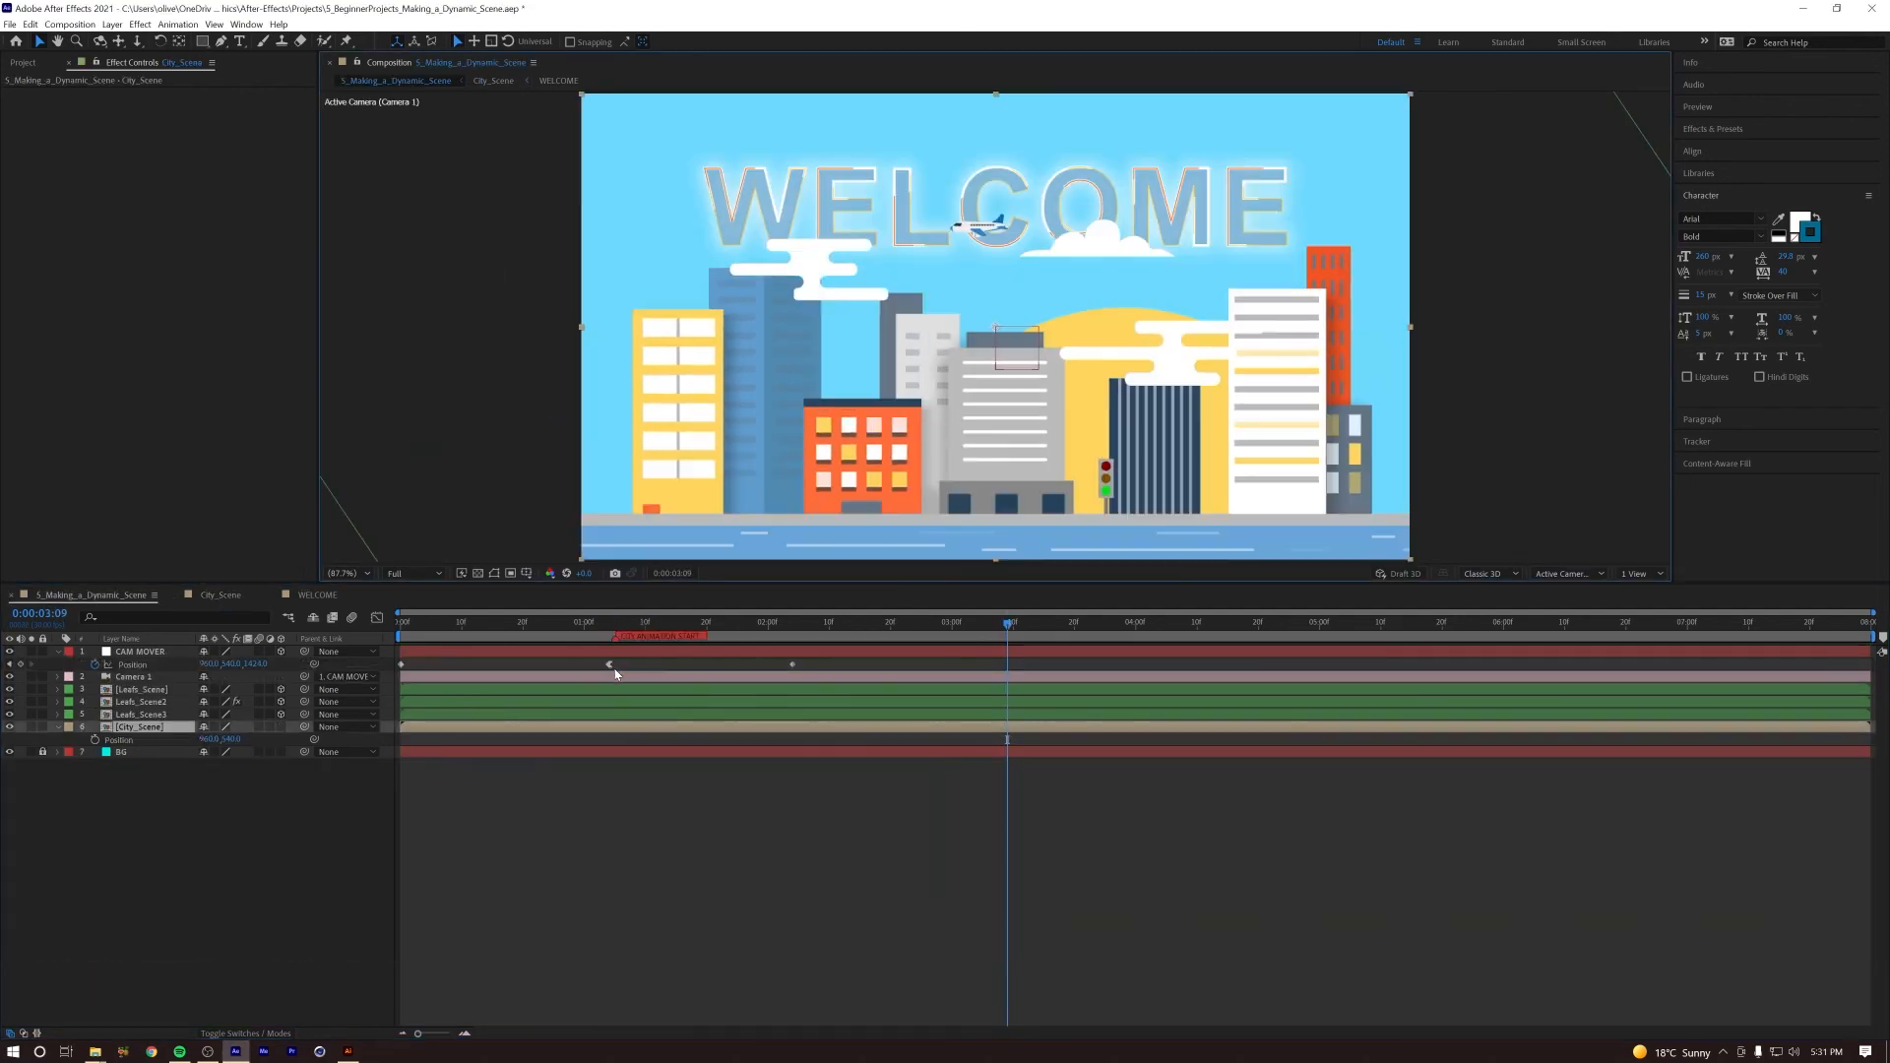
{"action": "key", "text": "Home"}
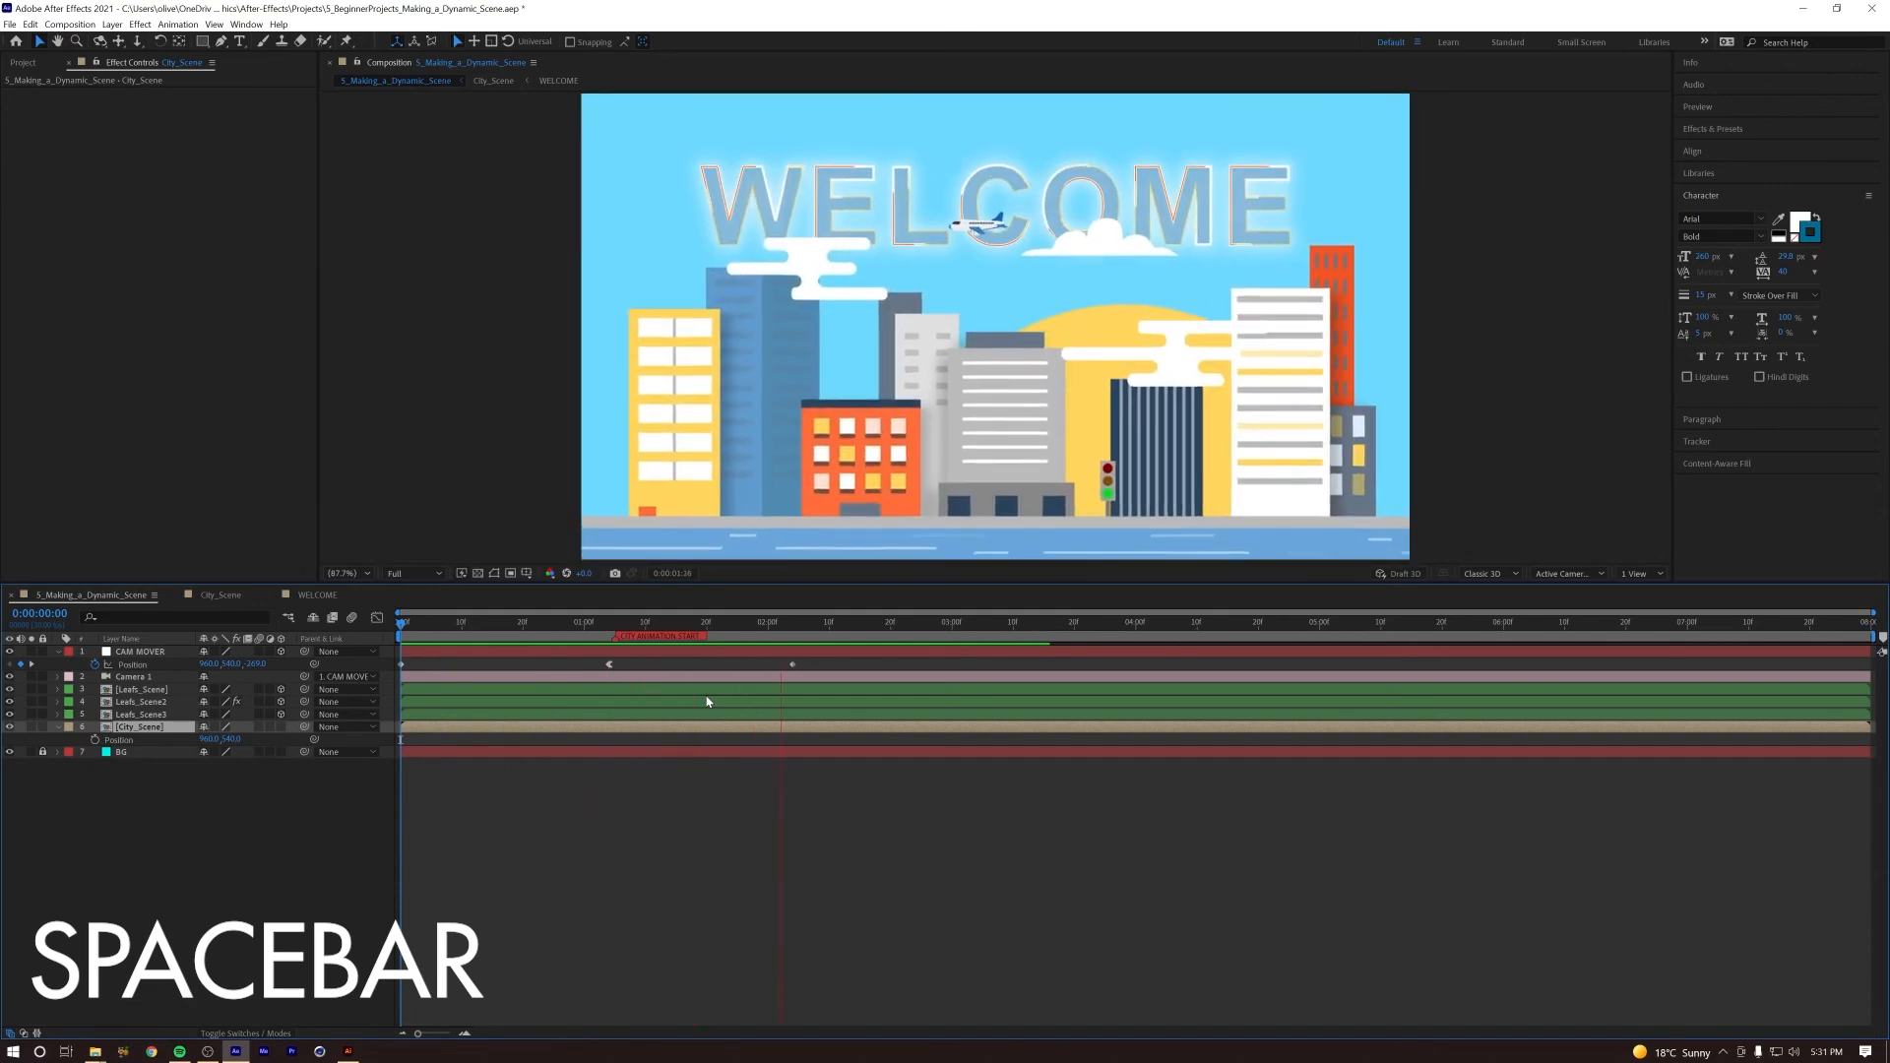
{"action": "key", "text": "space"}
{"action": "left_click_drag", "start_coordinate": [900, 625], "coordinate": [398, 630]}
{"action": "key", "text": "space"}
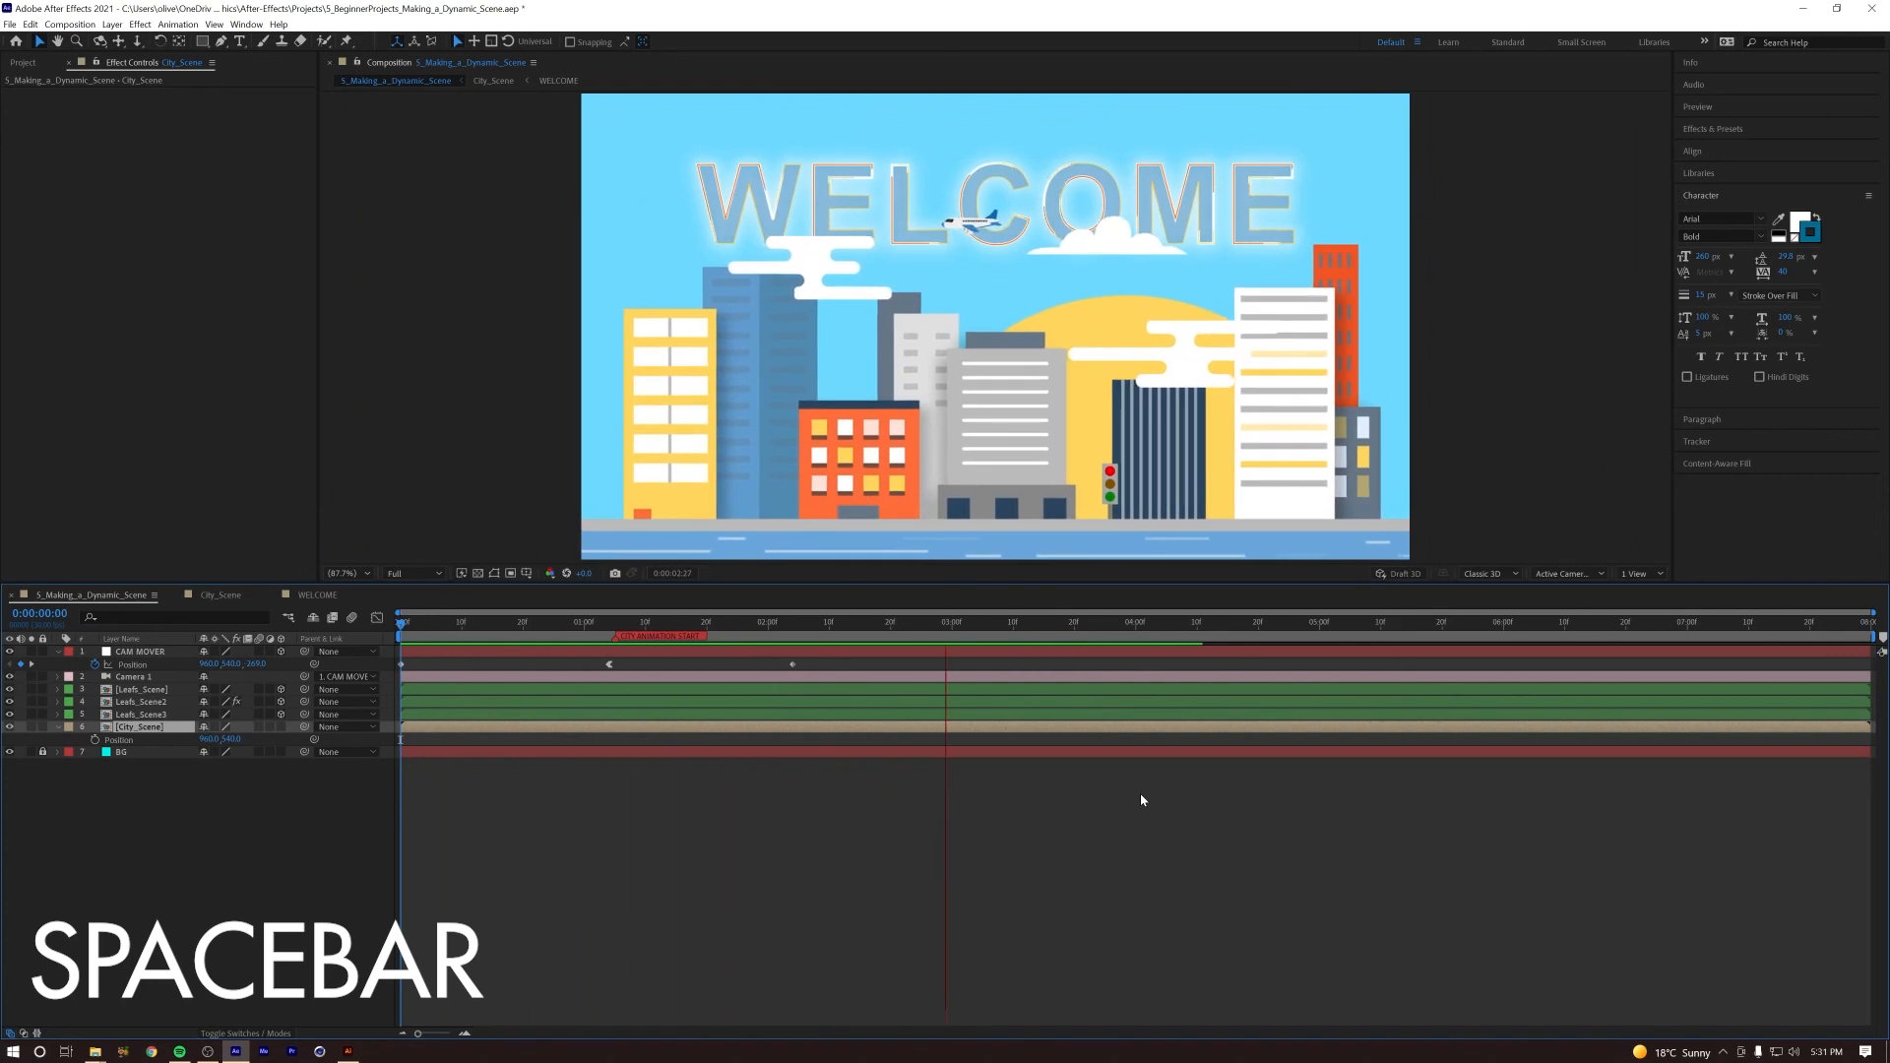
{"action": "key", "text": "space"}
{"action": "left_click_drag", "start_coordinate": [1040, 627], "coordinate": [952, 628]}
{"action": "key", "text": "space"}
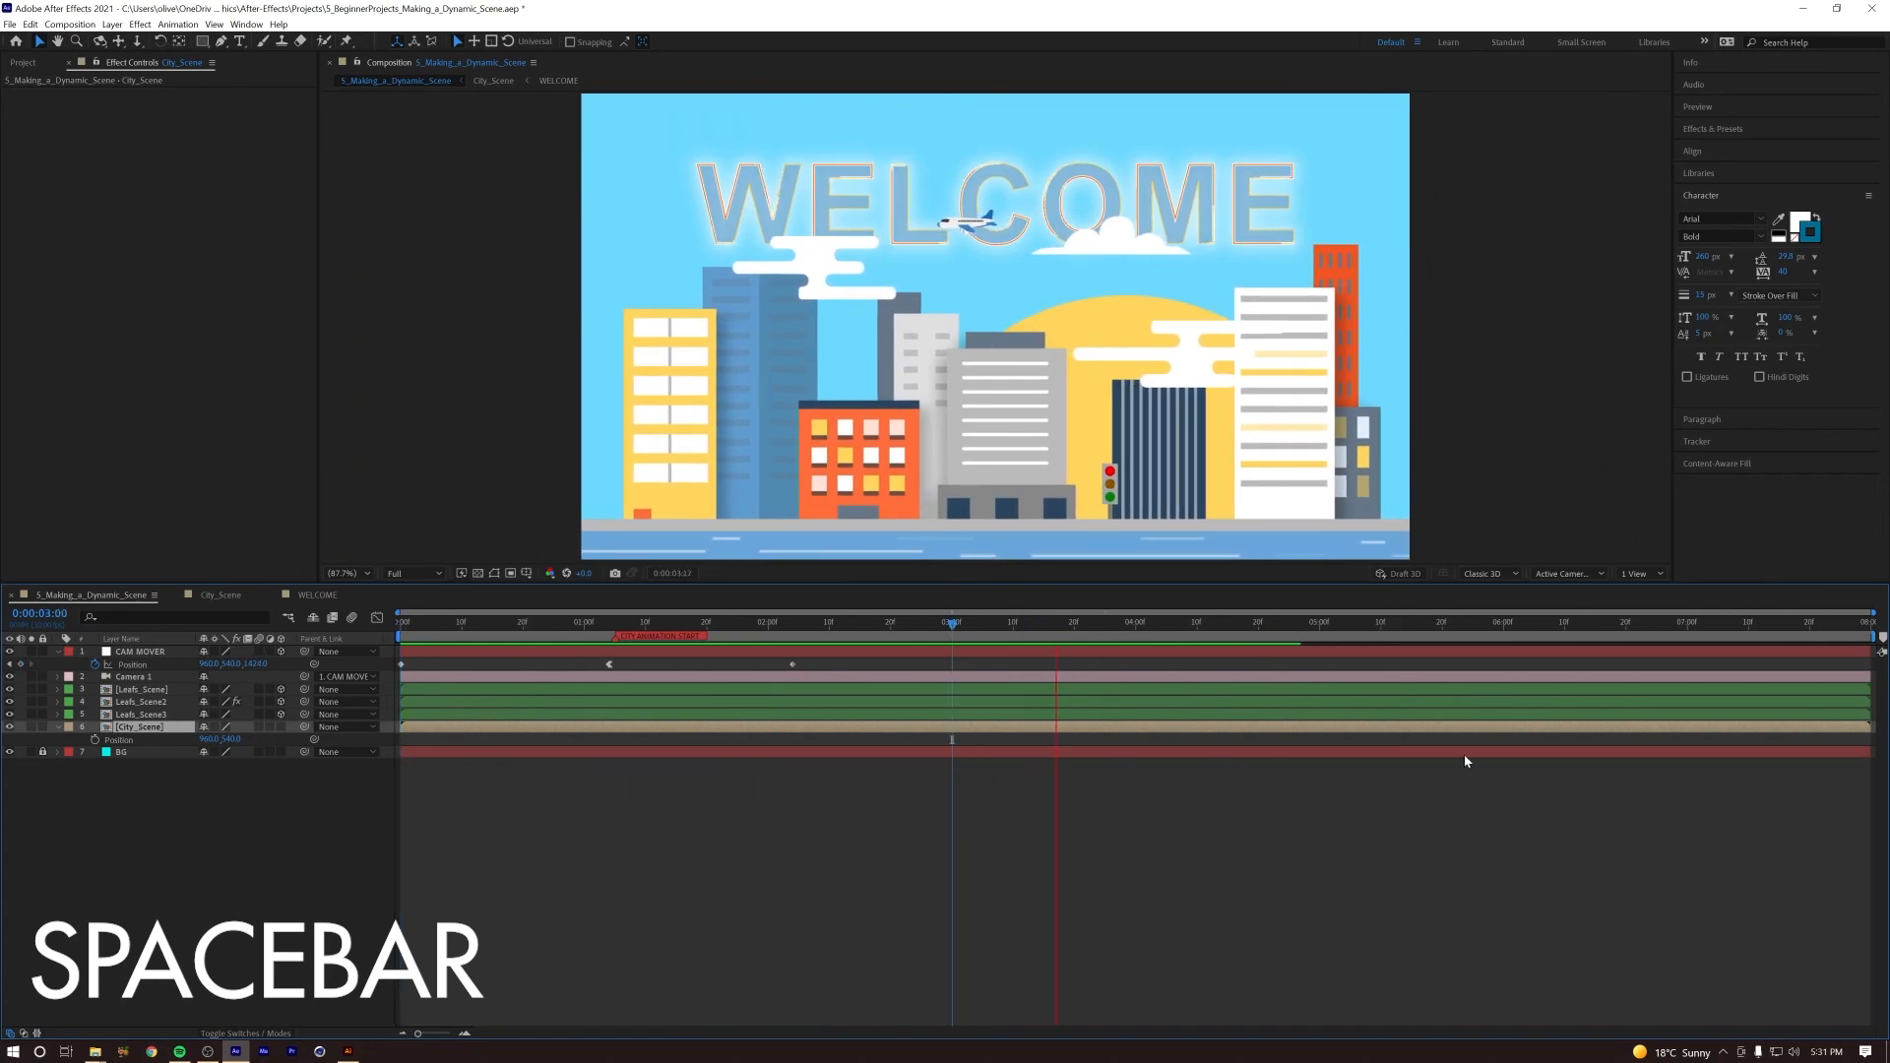
{"action": "key", "text": "space"}
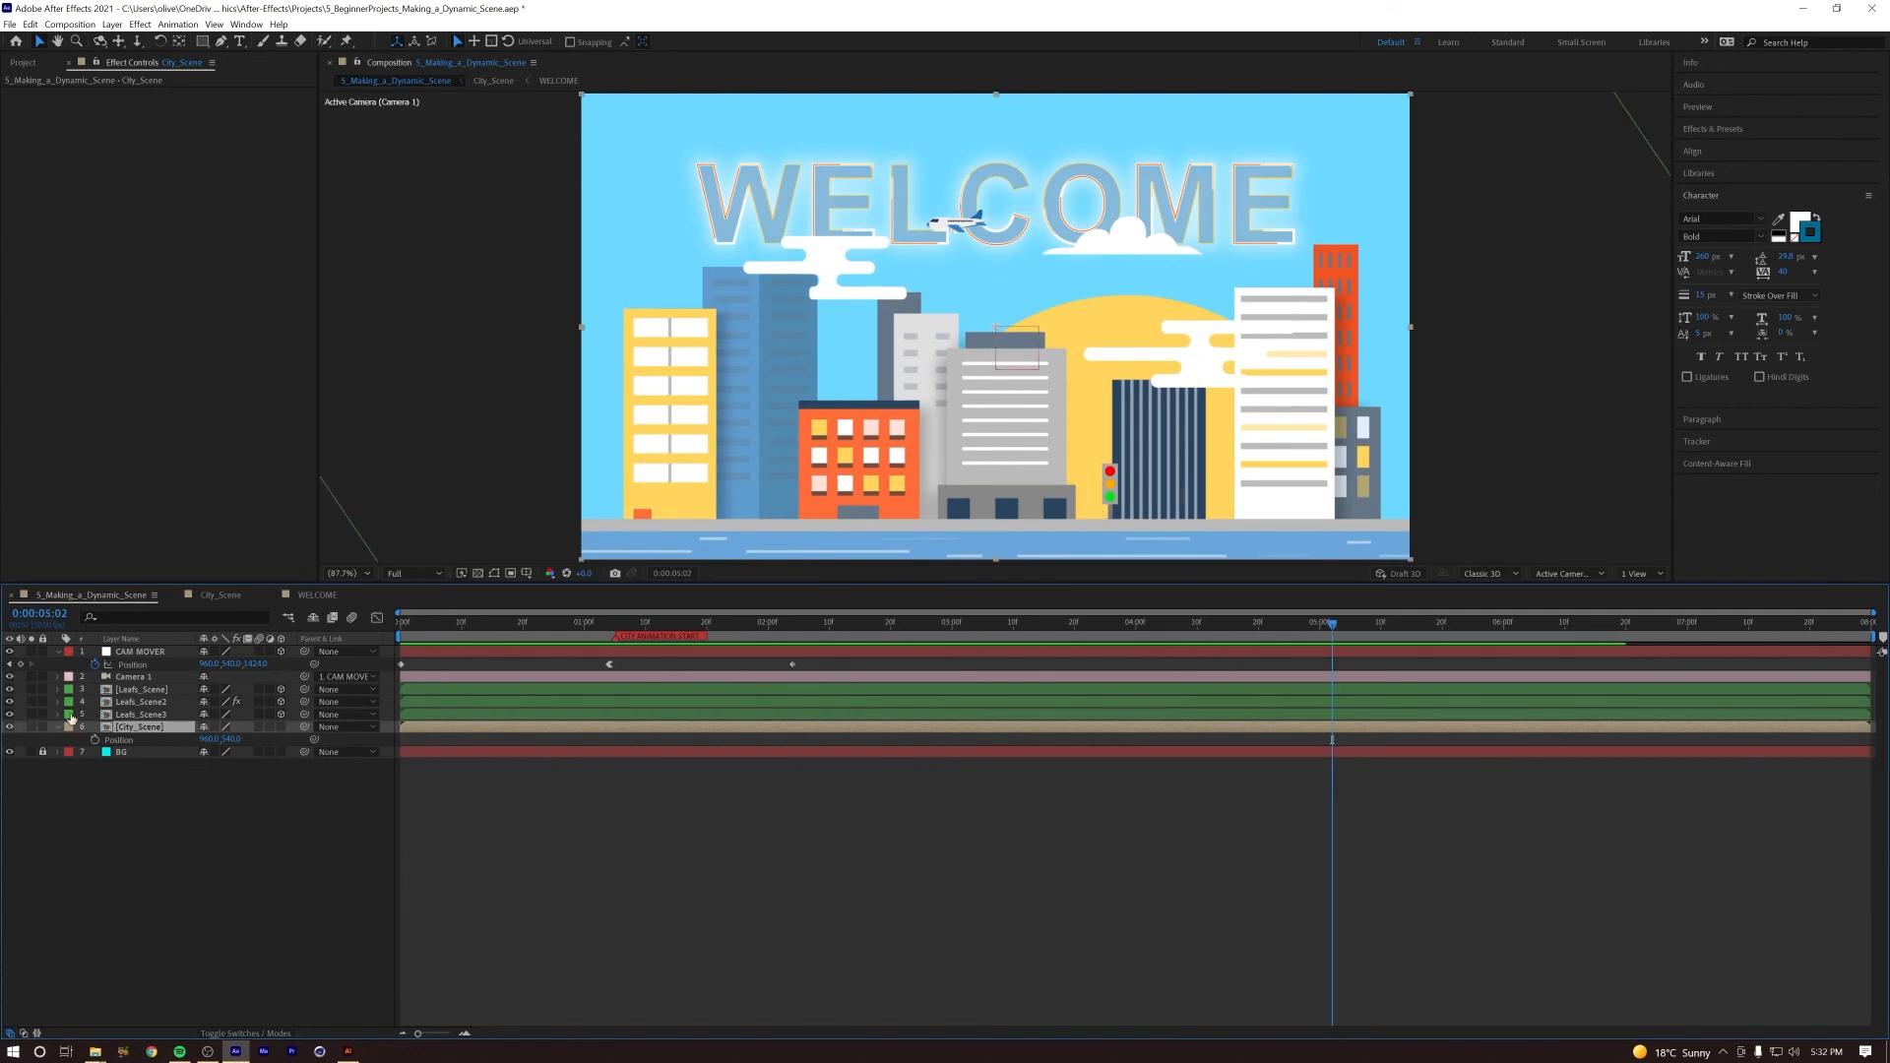
Step: In City_Scene, move the traffic light's second set of Red Light Opacity keyframes to about 0:00:04:17 and play the light change
{"action": "double_click", "coordinate": [134, 729]}
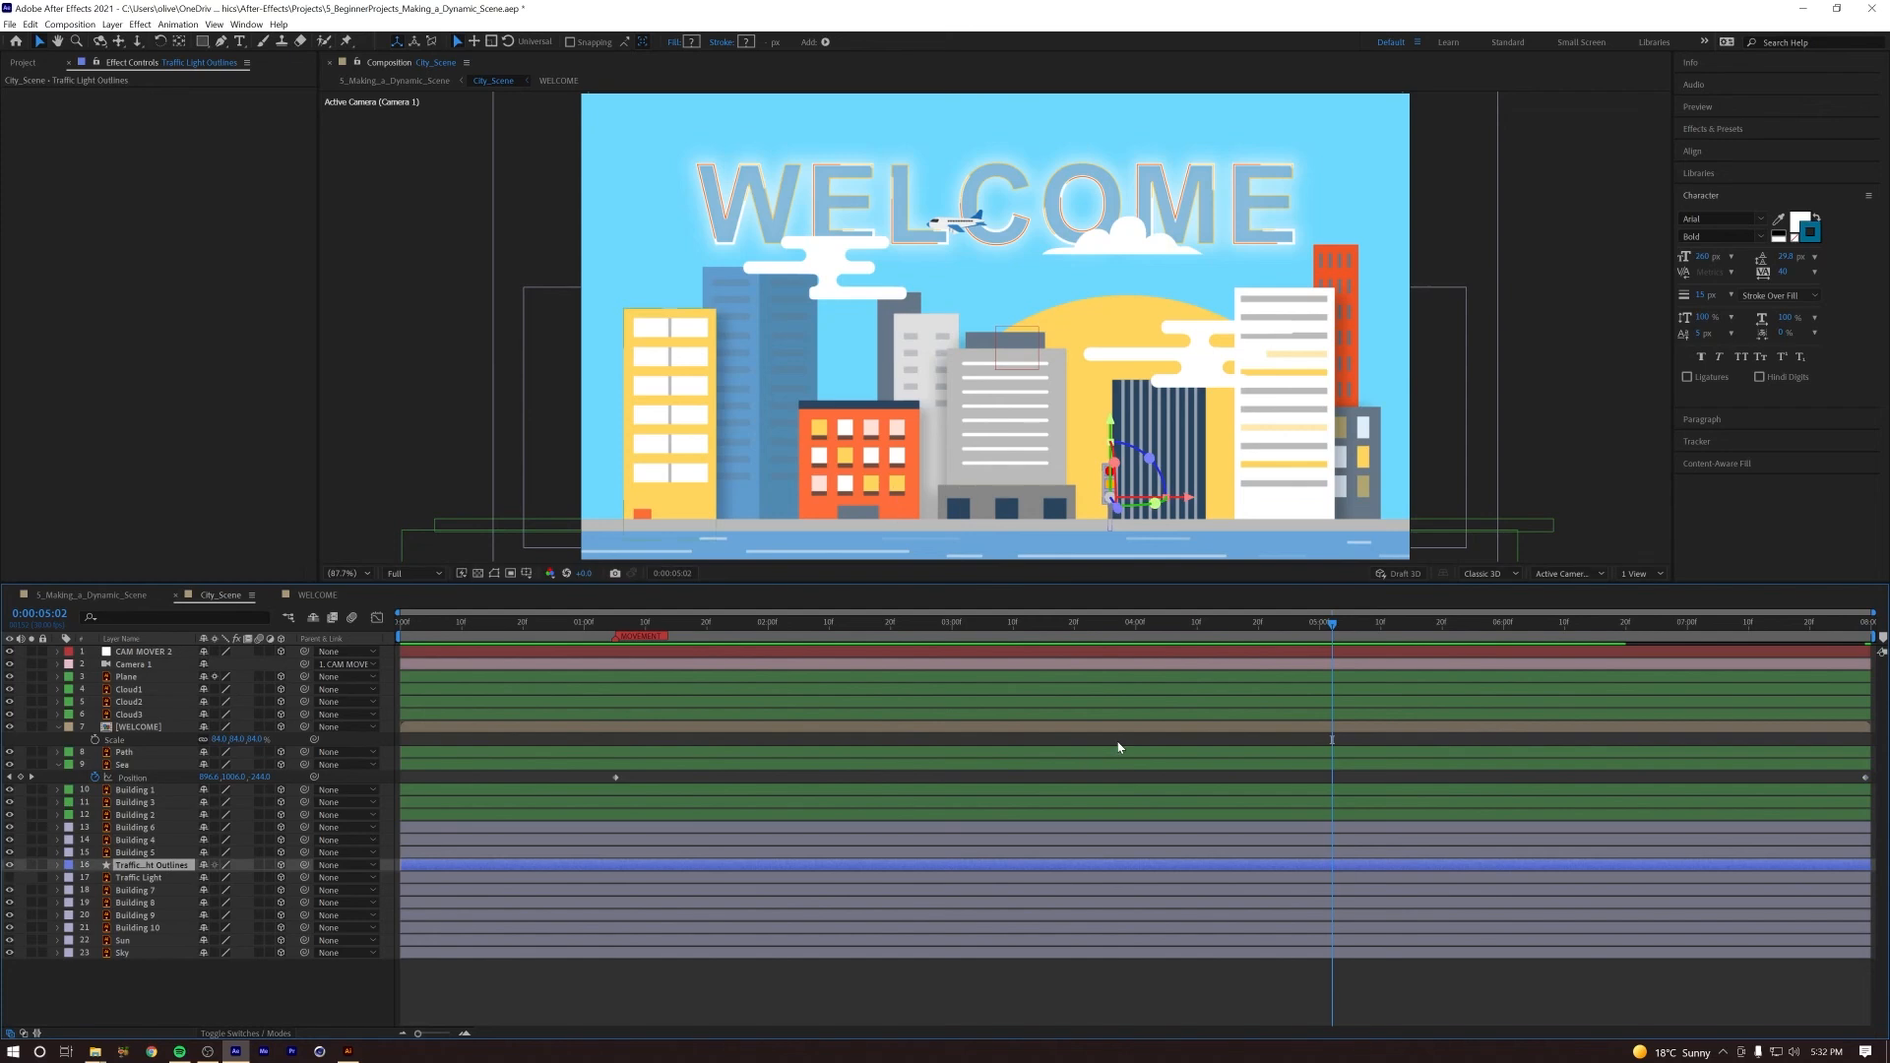
{"action": "key", "text": "u"}
{"action": "mouse_move", "coordinate": [1304, 628]}
{"action": "left_mouse_down"}
{"action": "mouse_move", "coordinate": [1255, 629]}
{"action": "mouse_move", "coordinate": [1283, 631]}
{"action": "left_mouse_up"}
{"action": "left_click_drag", "start_coordinate": [1418, 923], "coordinate": [1285, 928]}
{"action": "key", "text": "j"}
{"action": "left_click", "coordinate": [1284, 944]}
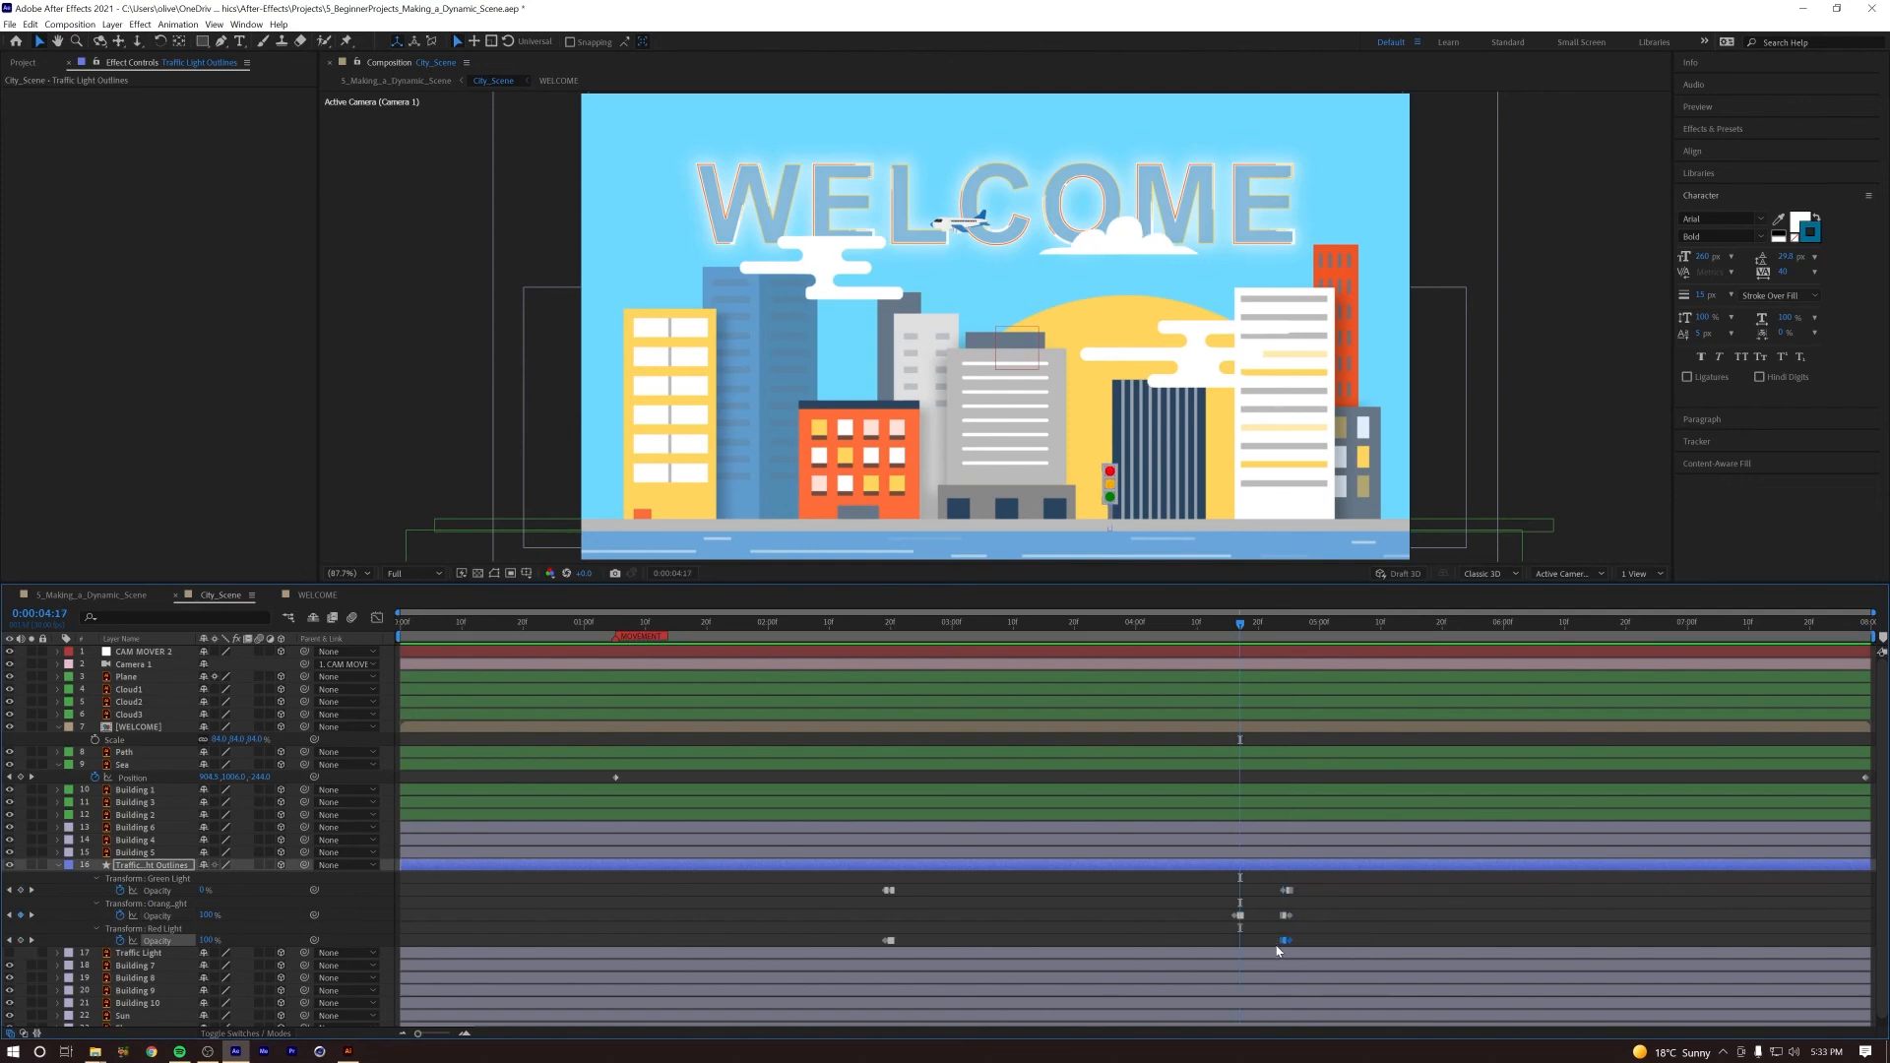
{"action": "left_click_drag", "start_coordinate": [1249, 949], "coordinate": [1235, 951]}
{"action": "left_click_drag", "start_coordinate": [1210, 633], "coordinate": [1197, 630]}
{"action": "key", "text": "space"}
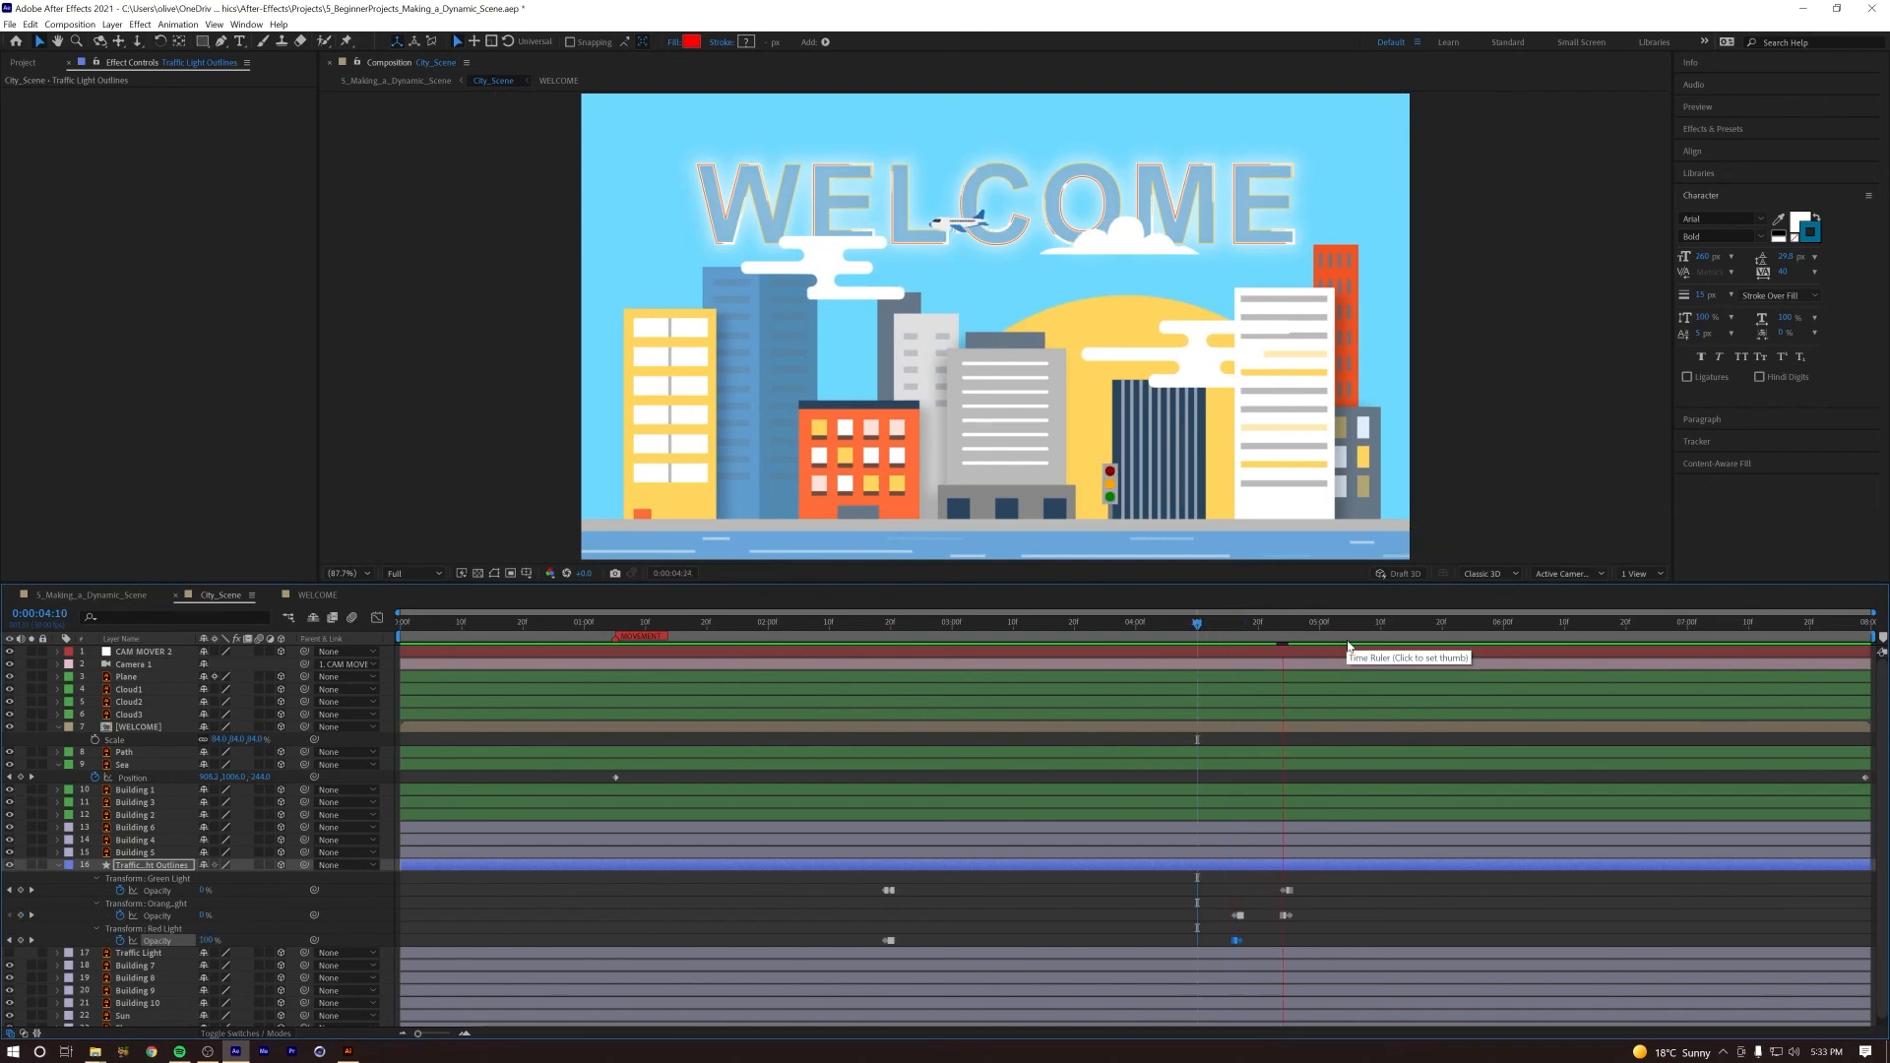
{"action": "key", "text": "space"}
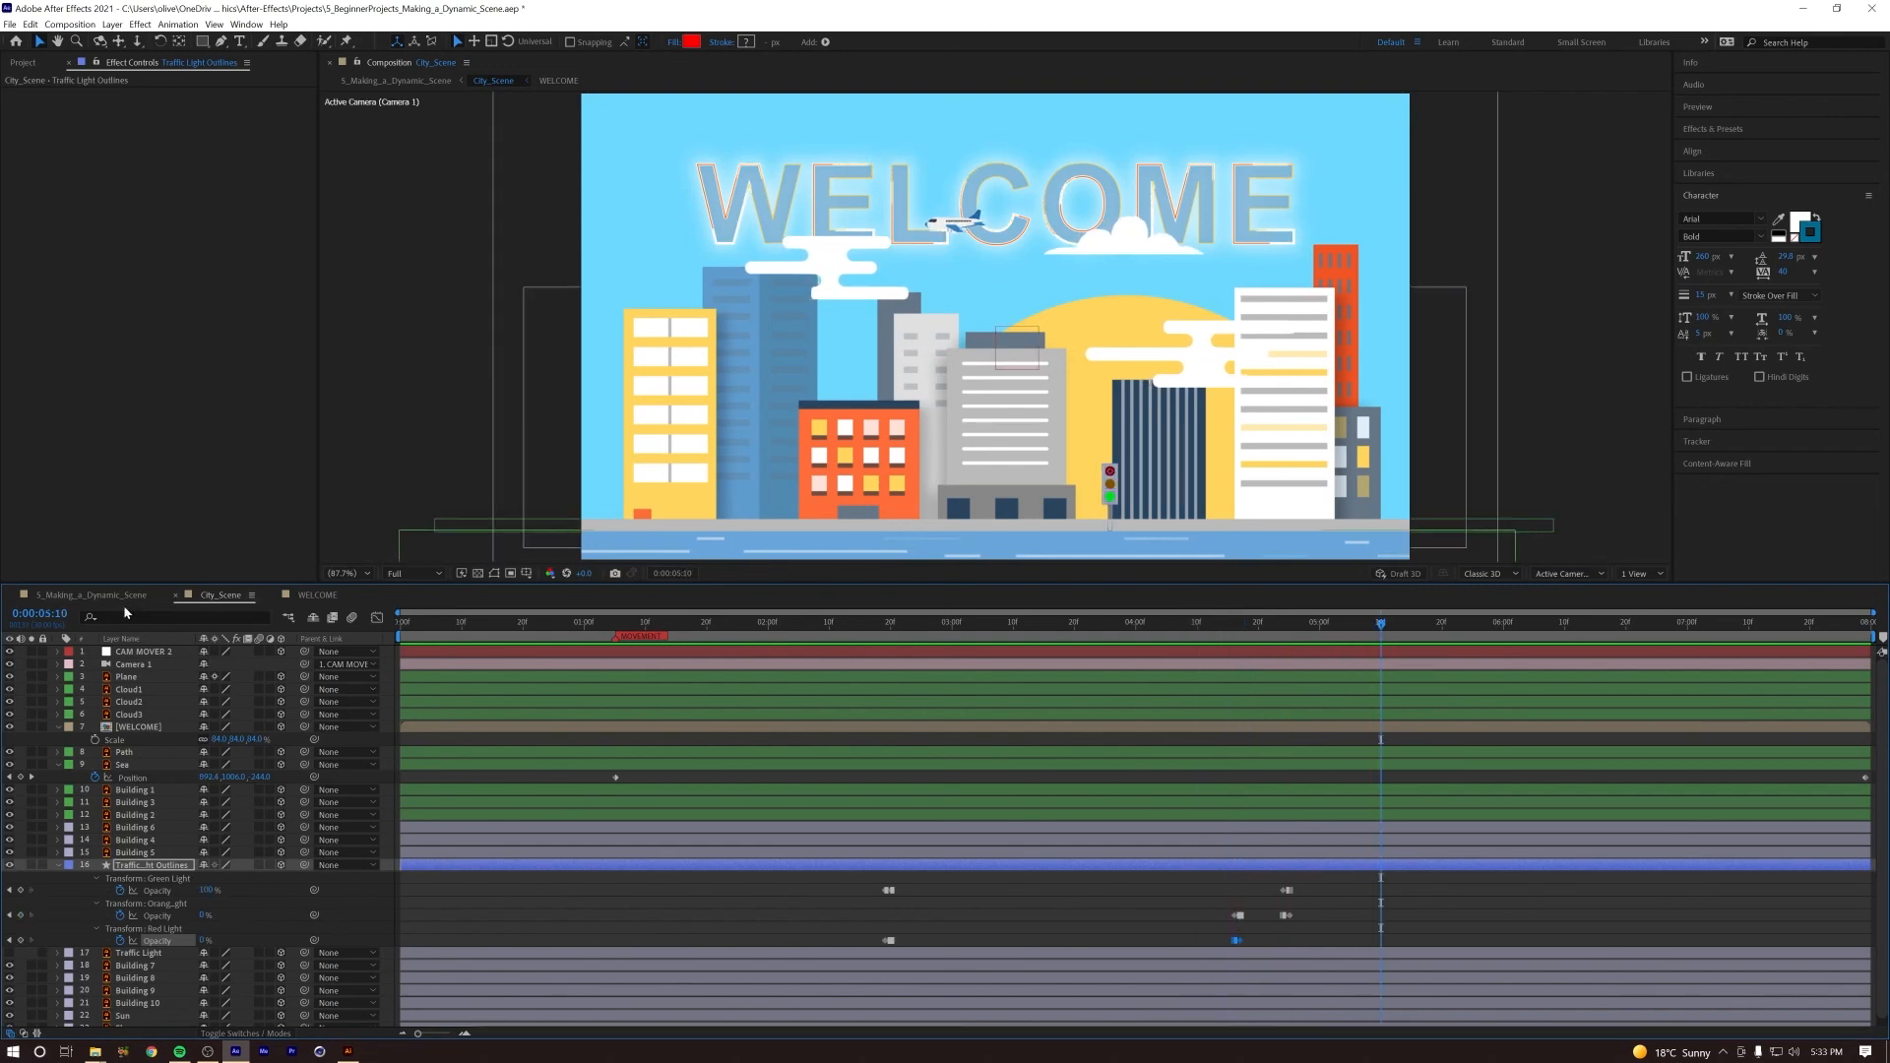
Step: Play and scrub the main composition from the start to review the move through the leaves into the city
{"action": "left_click", "coordinate": [92, 595]}
{"action": "key", "text": "Home"}
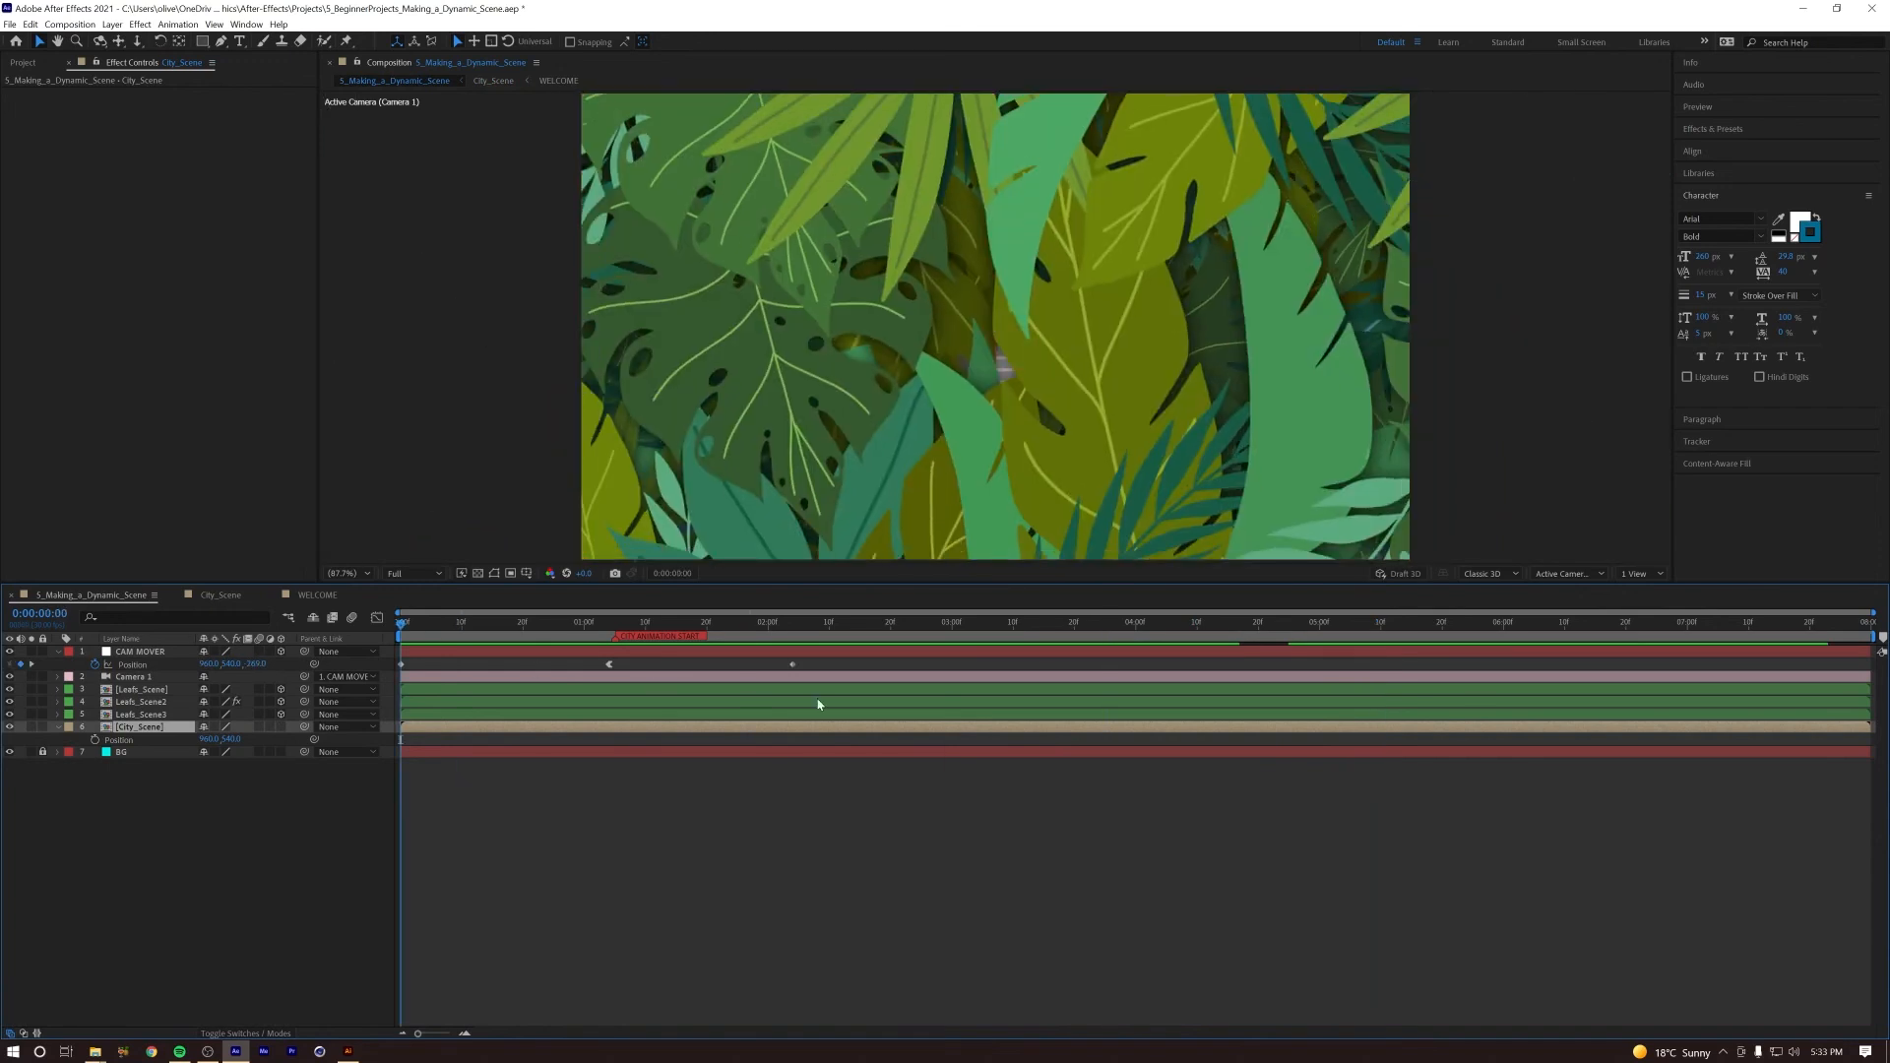
{"action": "key", "text": "space"}
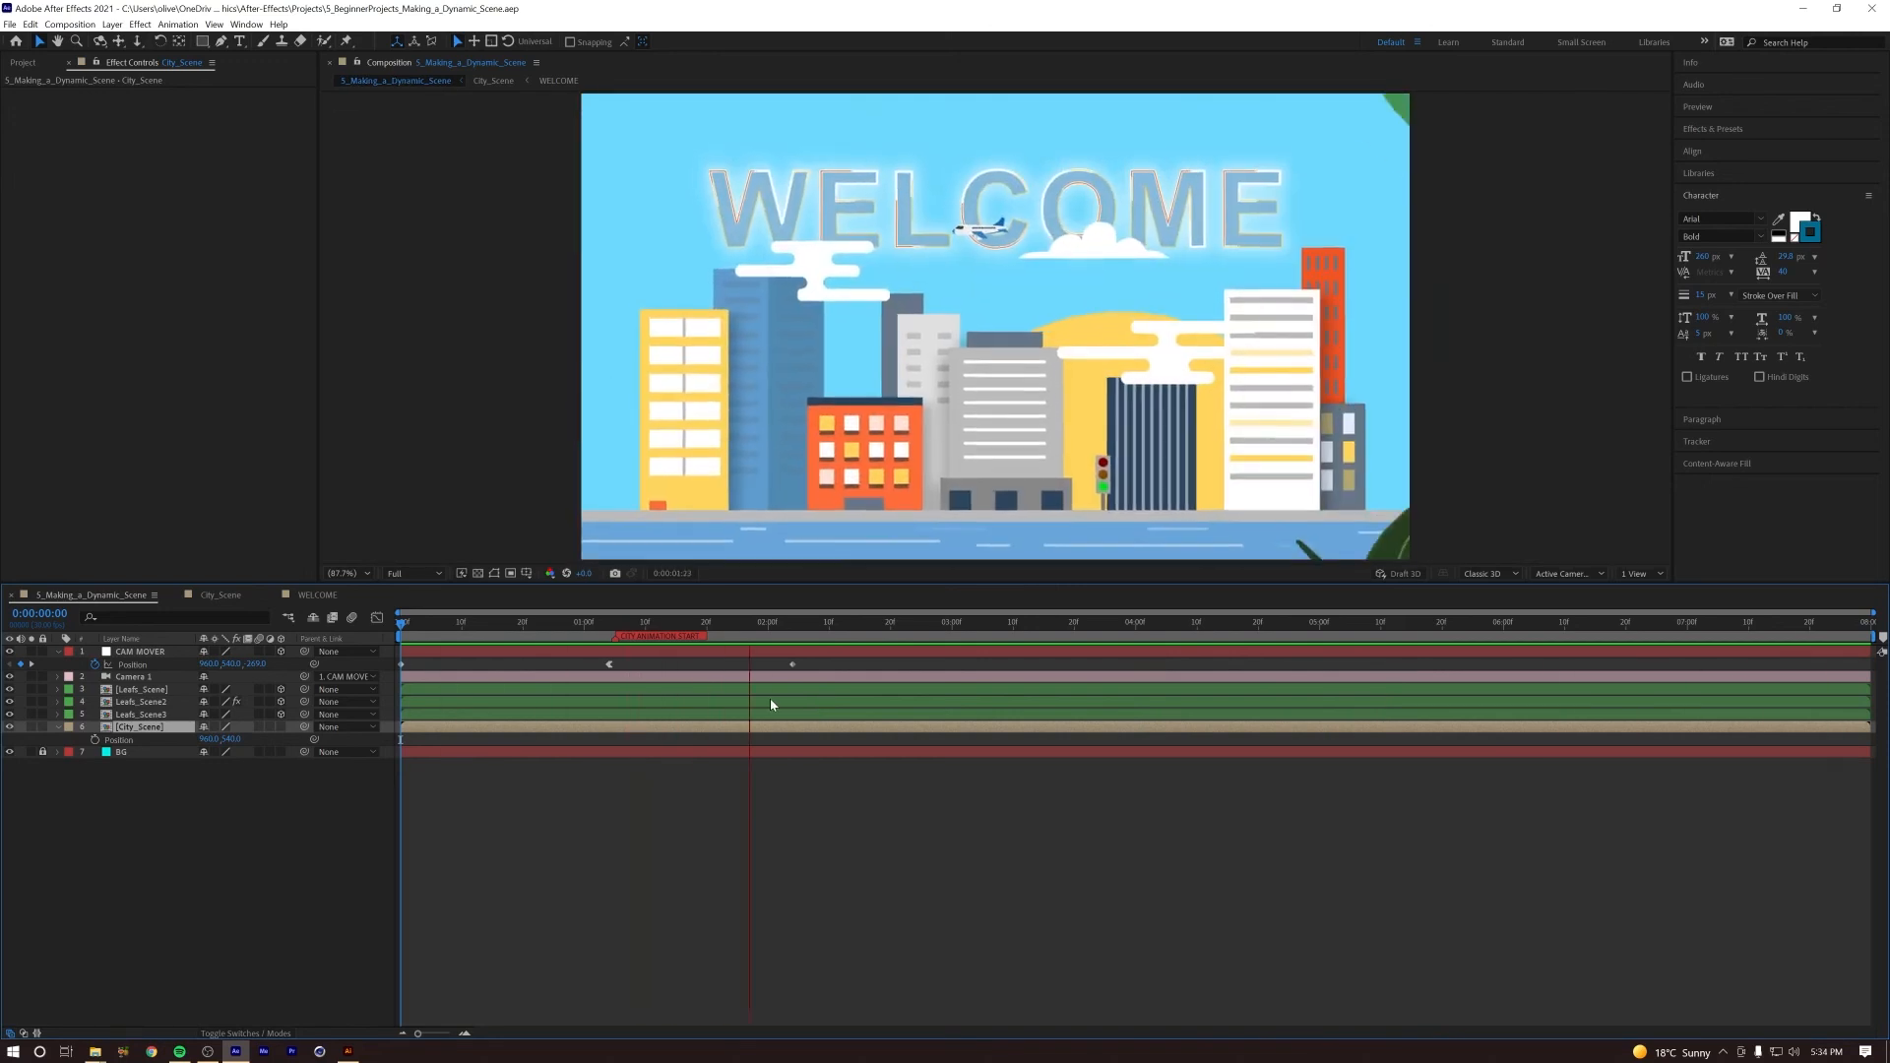
{"action": "key", "text": "space"}
{"action": "left_click_drag", "start_coordinate": [749, 630], "coordinate": [651, 644]}
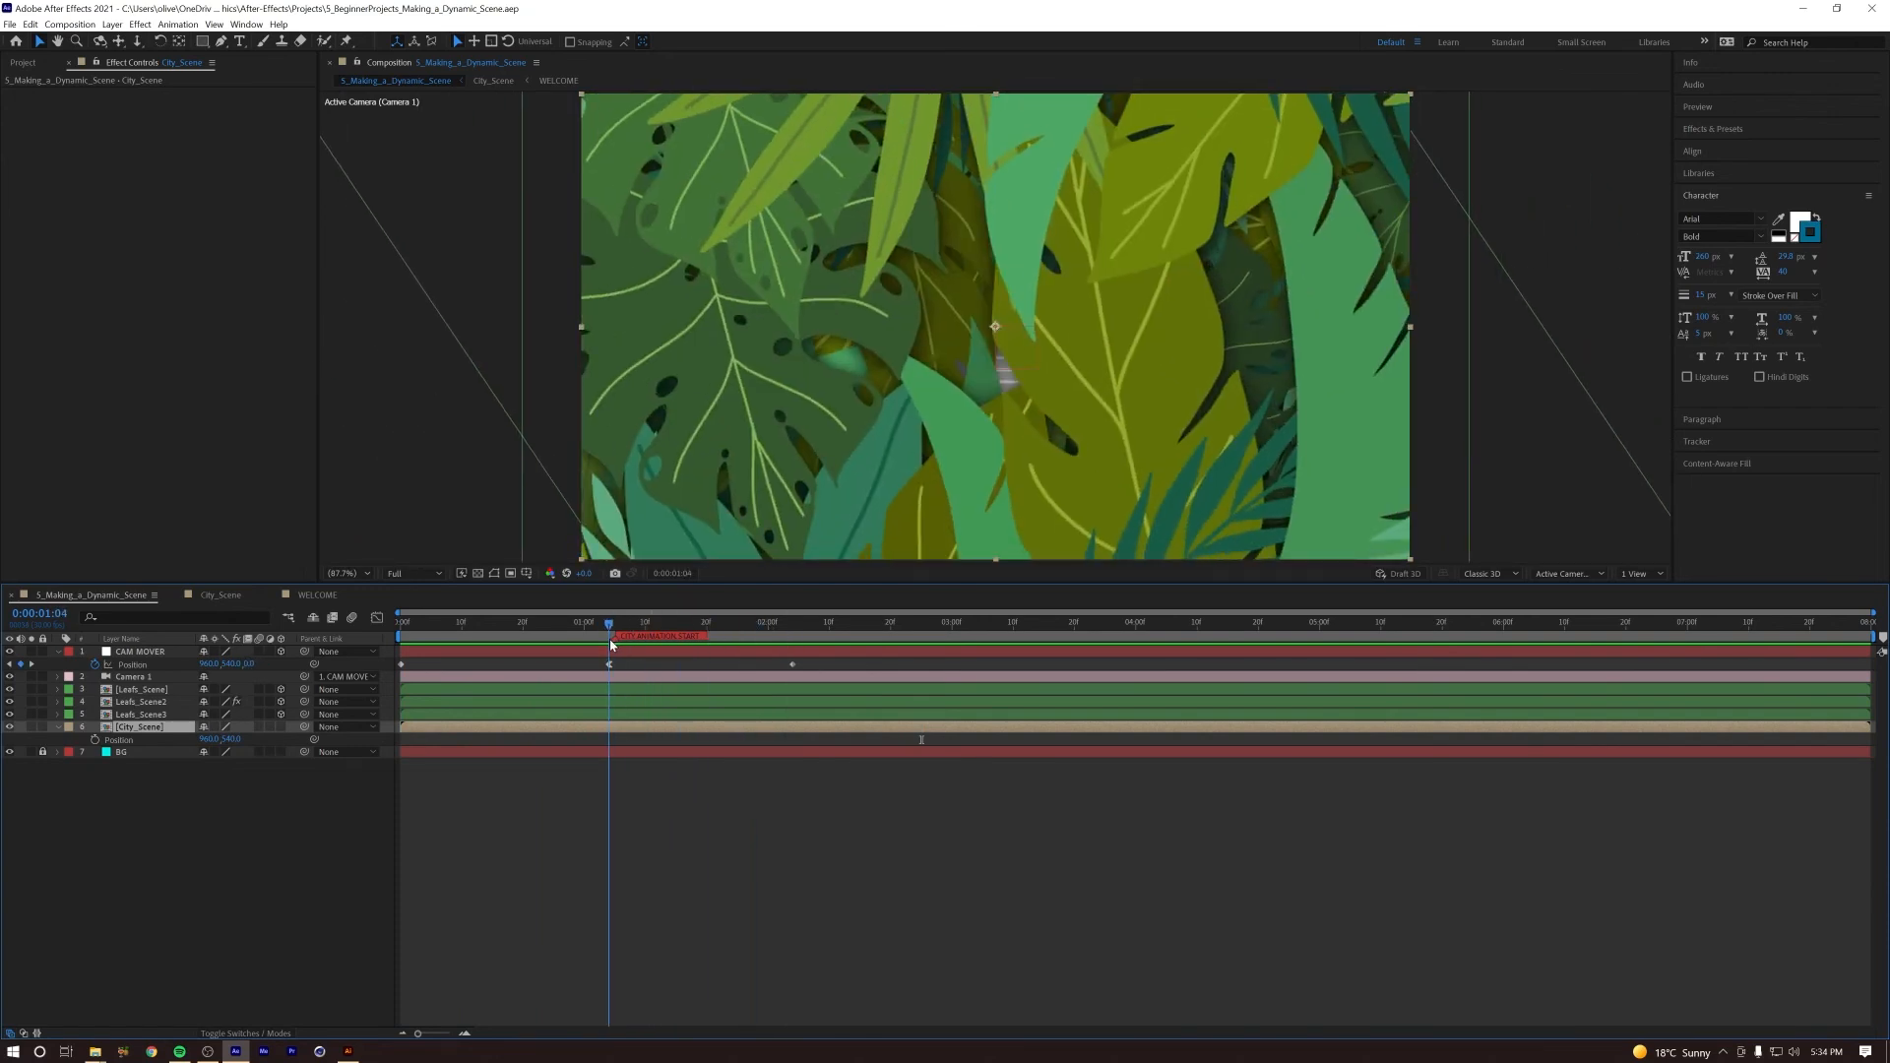
{"action": "left_click_drag", "start_coordinate": [612, 628], "coordinate": [830, 656]}
{"action": "key", "text": "Home"}
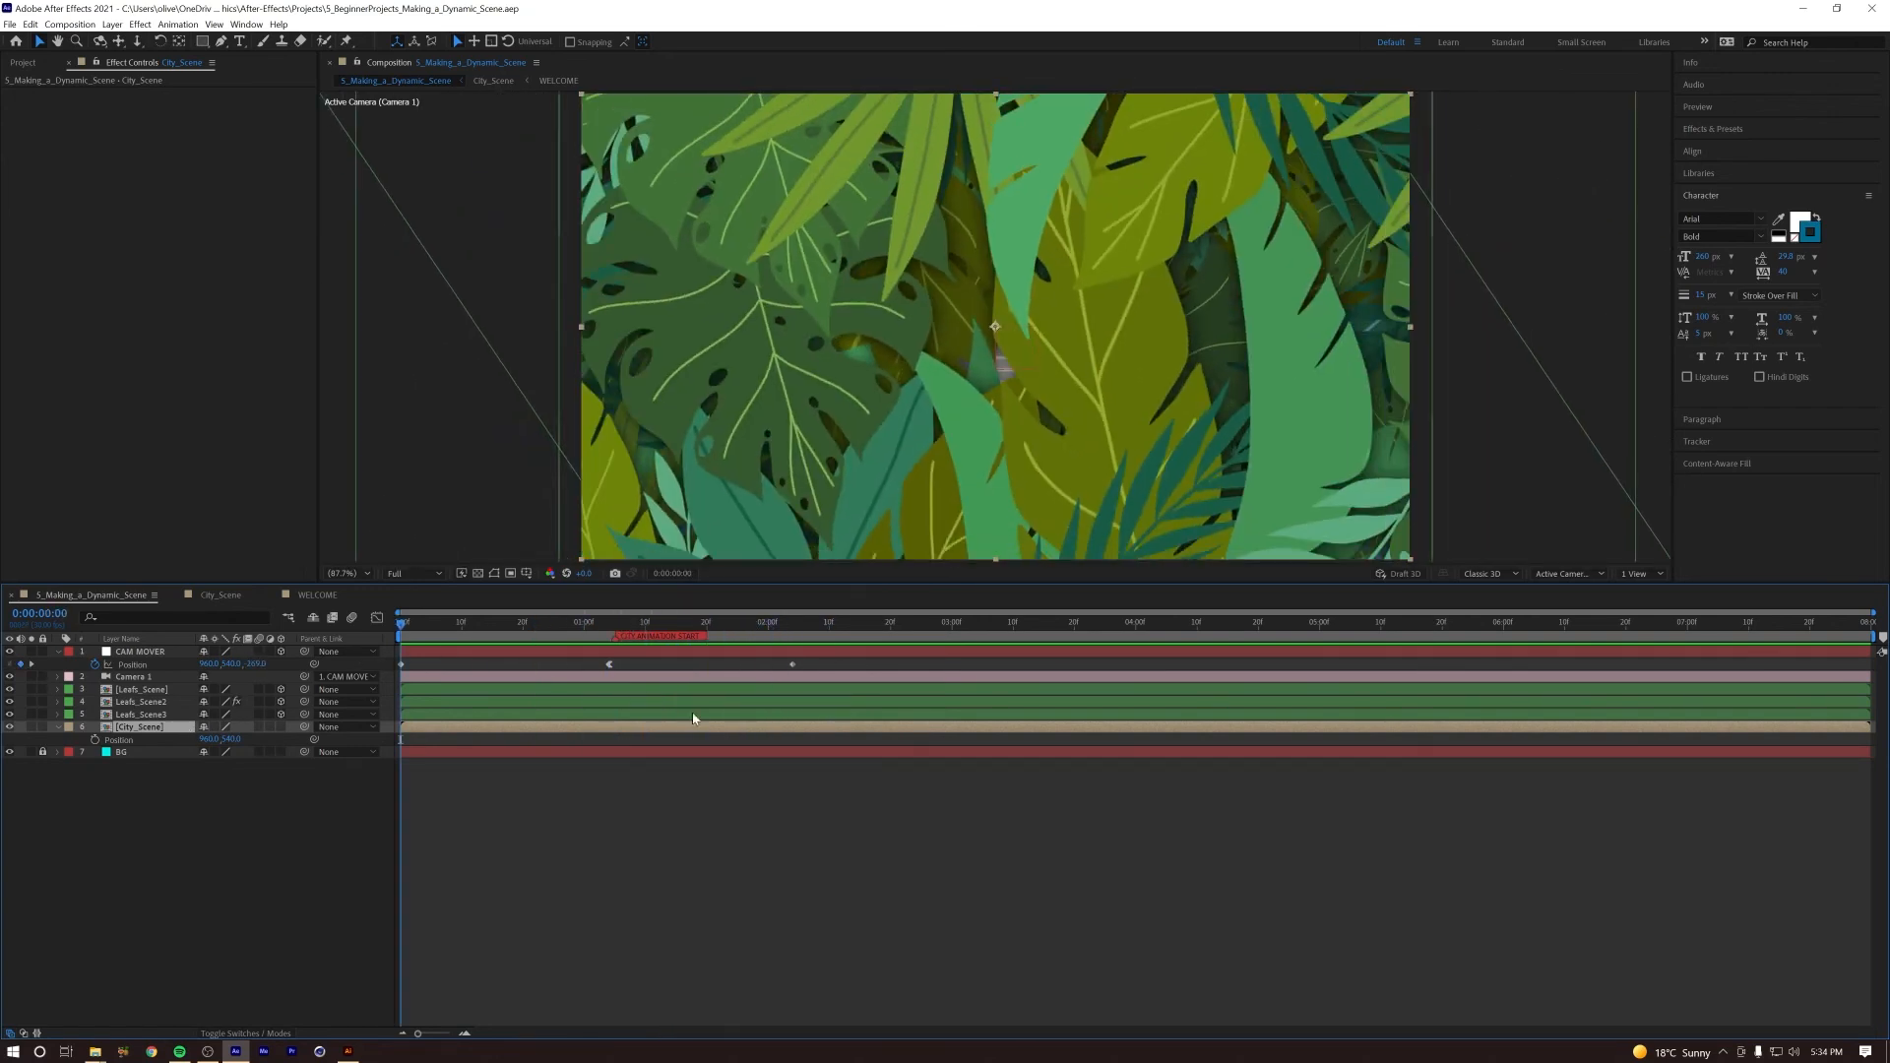
{"action": "key", "text": "space"}
Step: Key City_Scene's Position at 0:00:00:23 and 0:00:02:04, increase the first keyframe's Y value so the city rises into place, and preview it
{"action": "left_click_drag", "start_coordinate": [633, 622], "coordinate": [535, 627]}
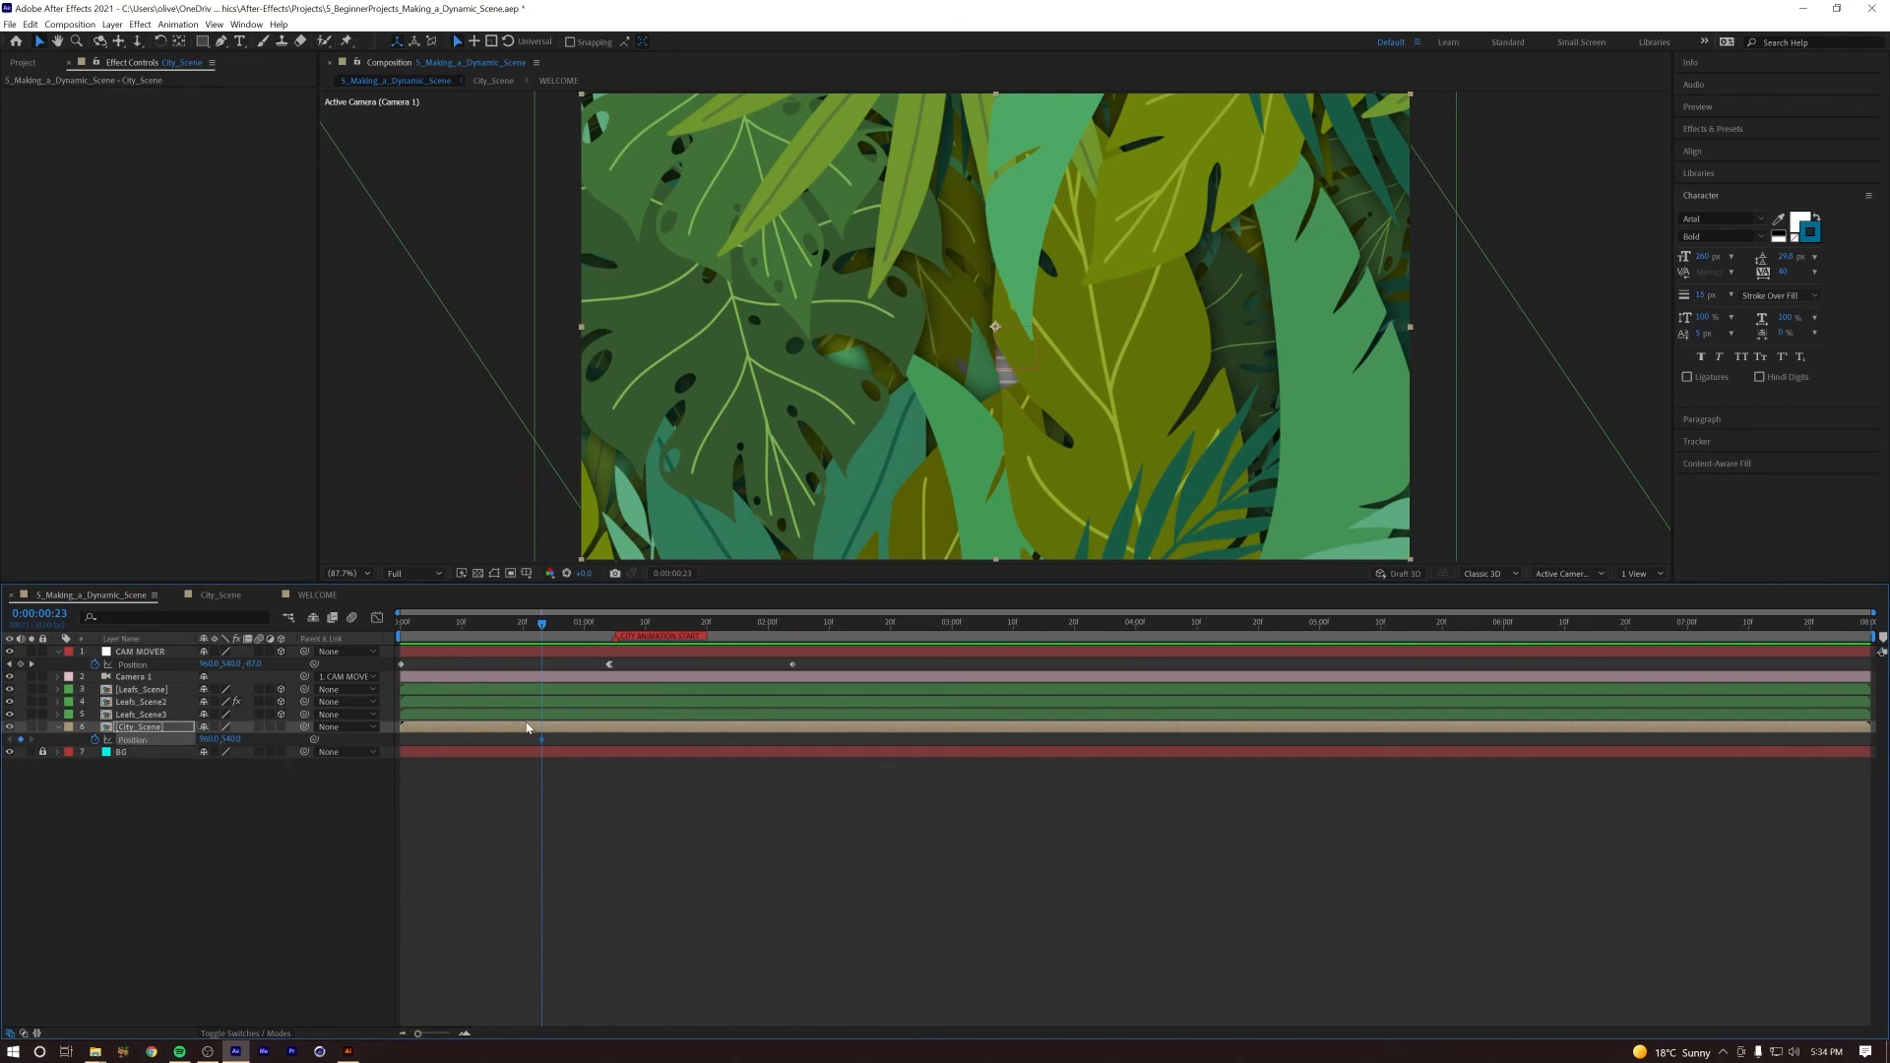
{"action": "left_click_drag", "start_coordinate": [619, 628], "coordinate": [789, 698]}
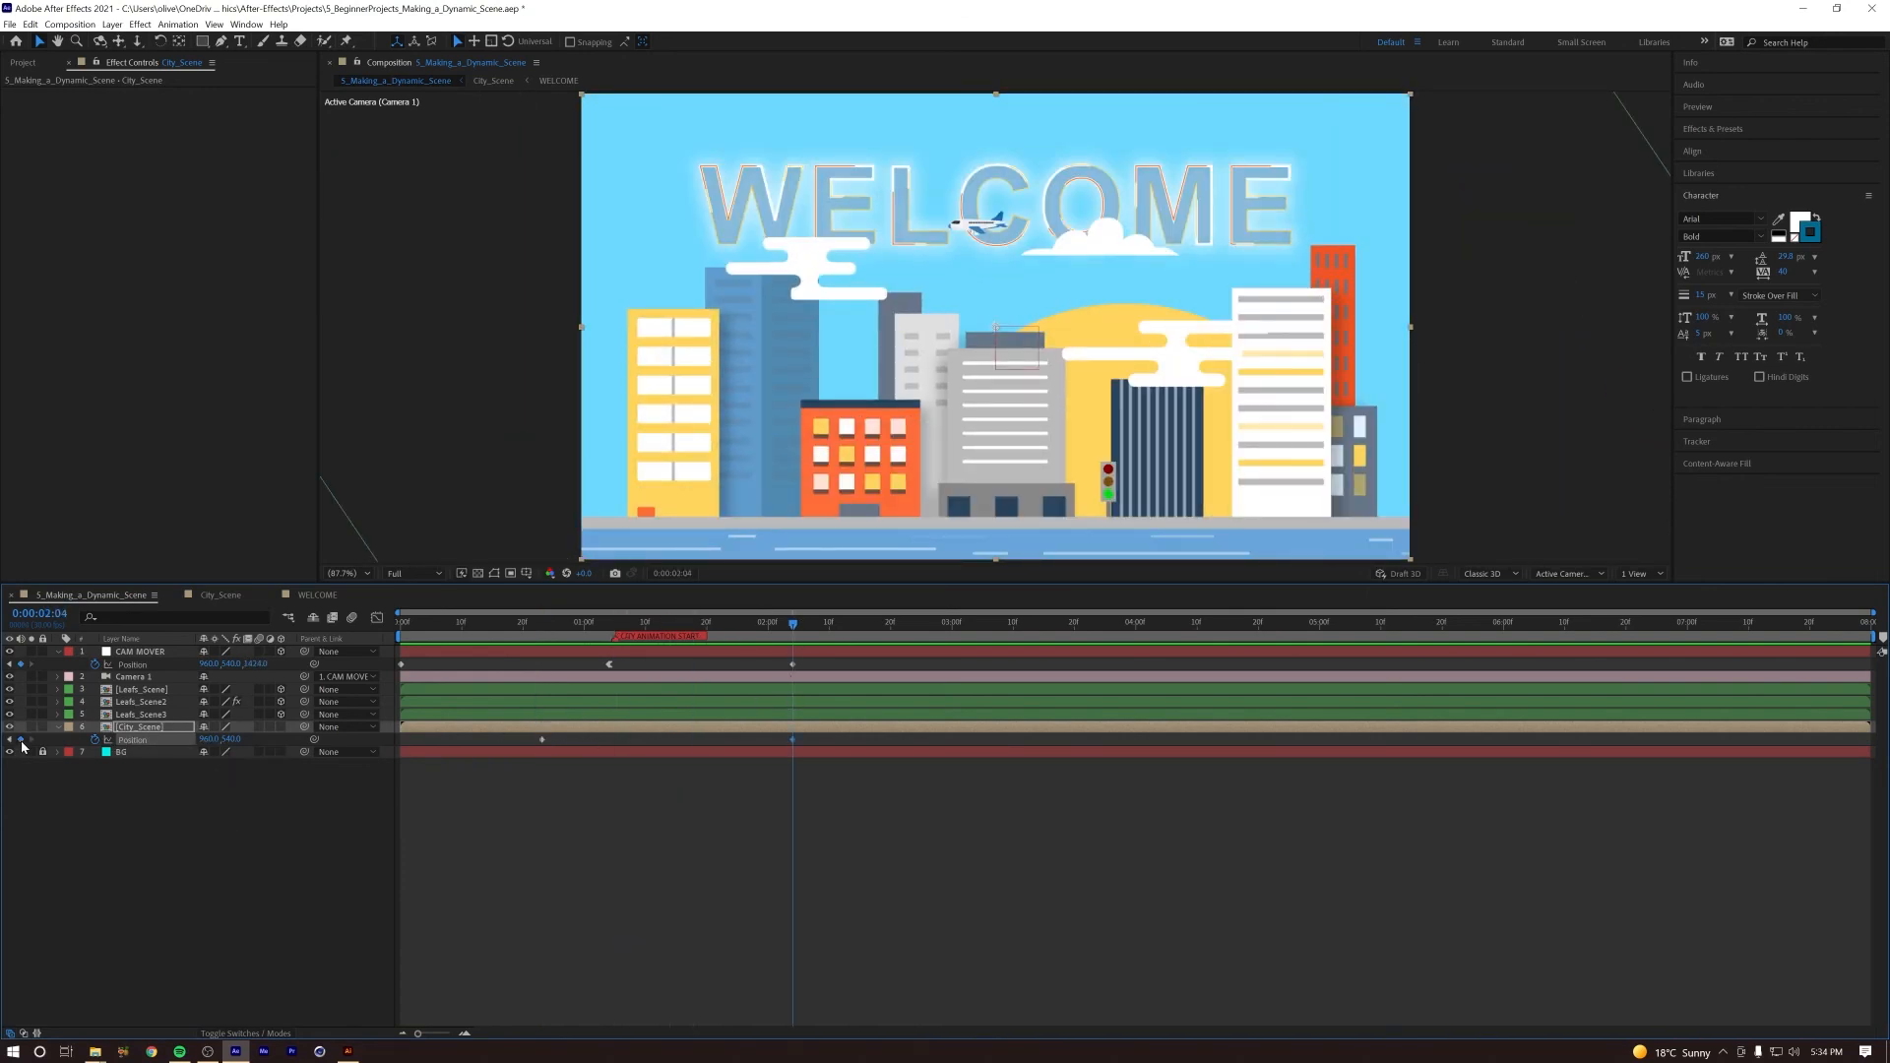
{"action": "left_click_drag", "start_coordinate": [645, 625], "coordinate": [541, 646]}
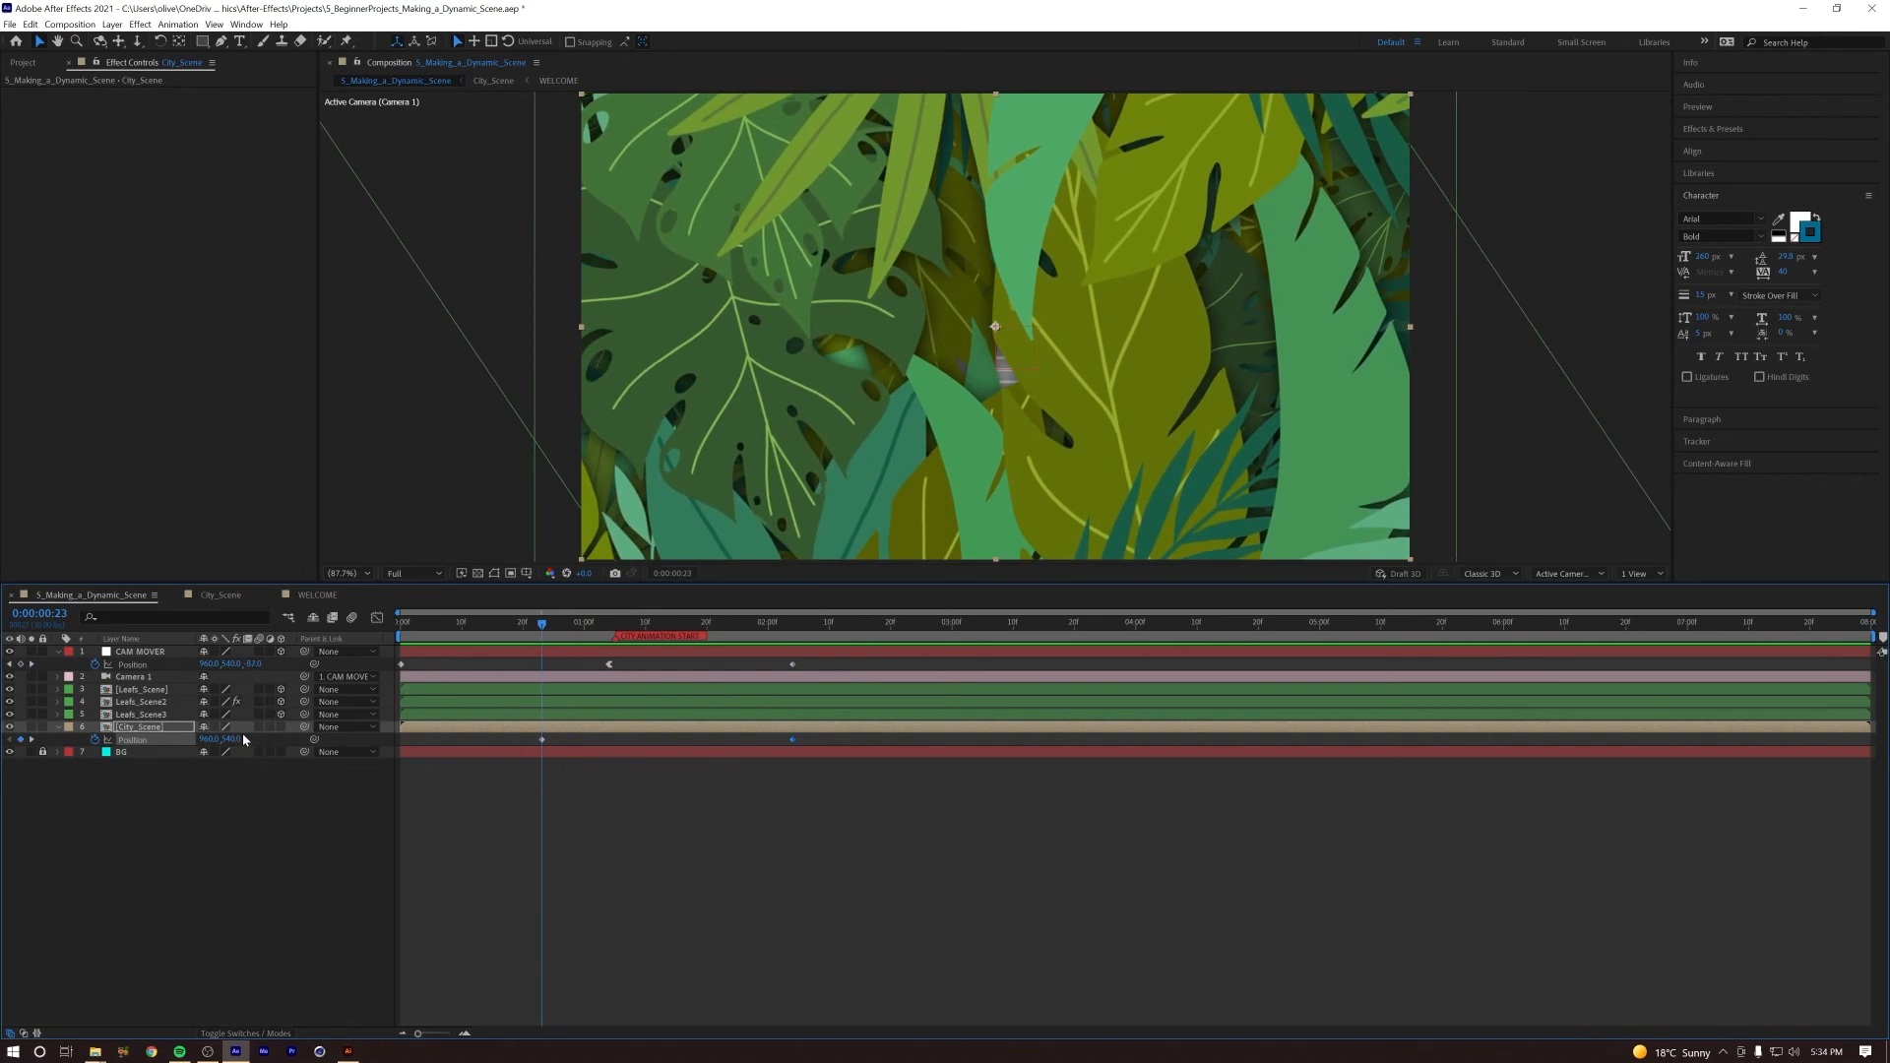
{"action": "left_click_drag", "start_coordinate": [242, 739], "coordinate": [308, 749]}
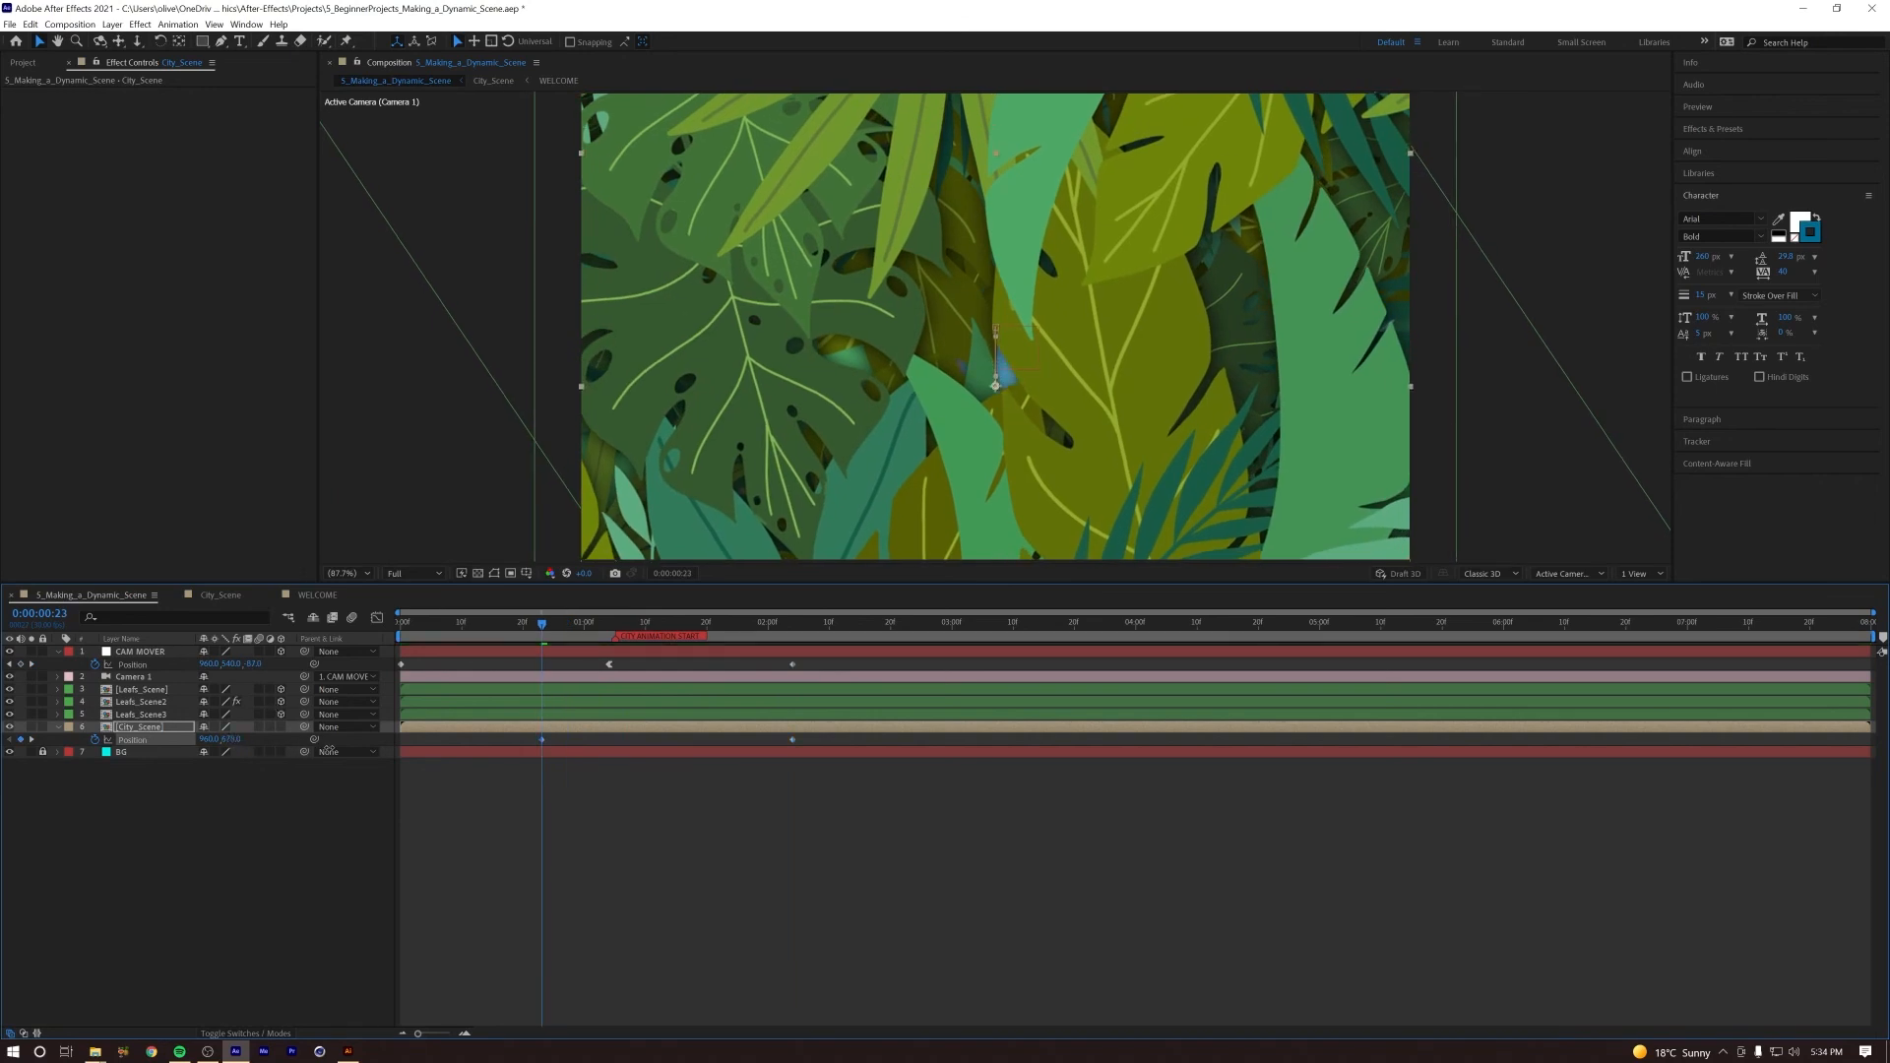
{"action": "key", "text": "space"}
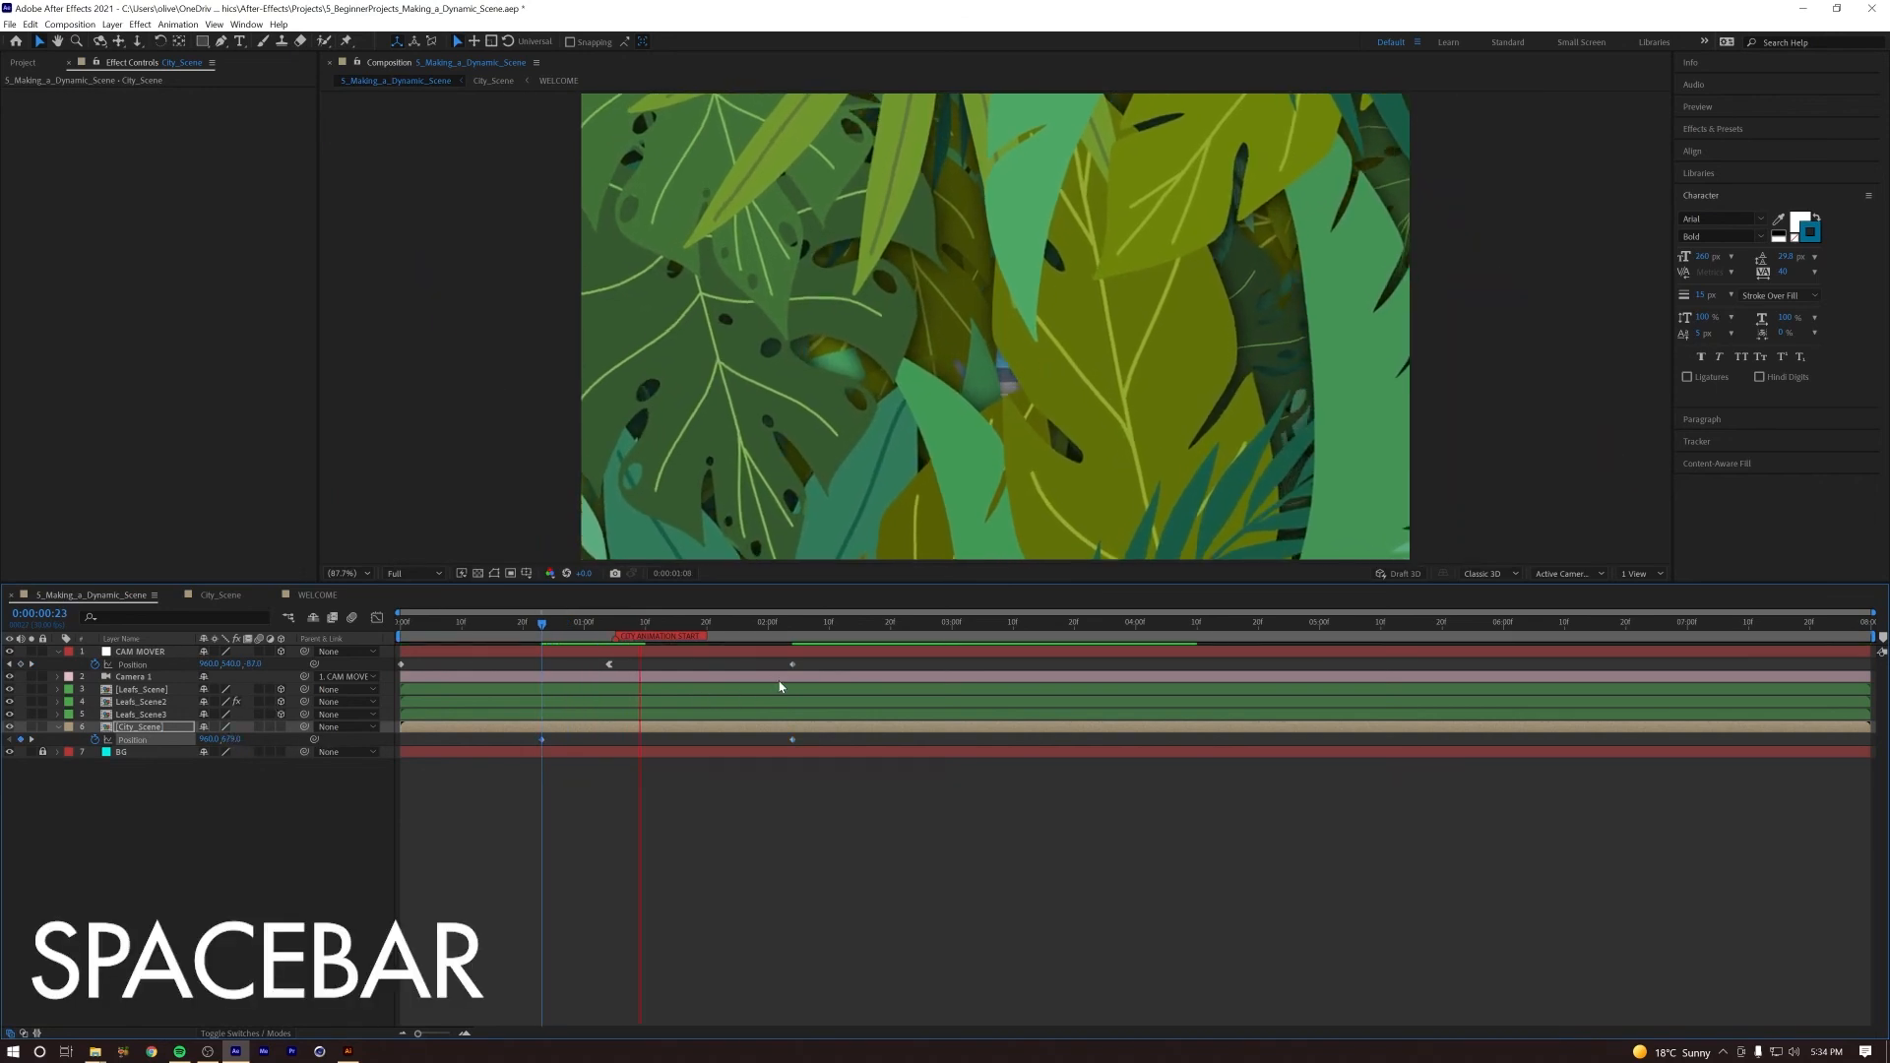
{"action": "key", "text": "space"}
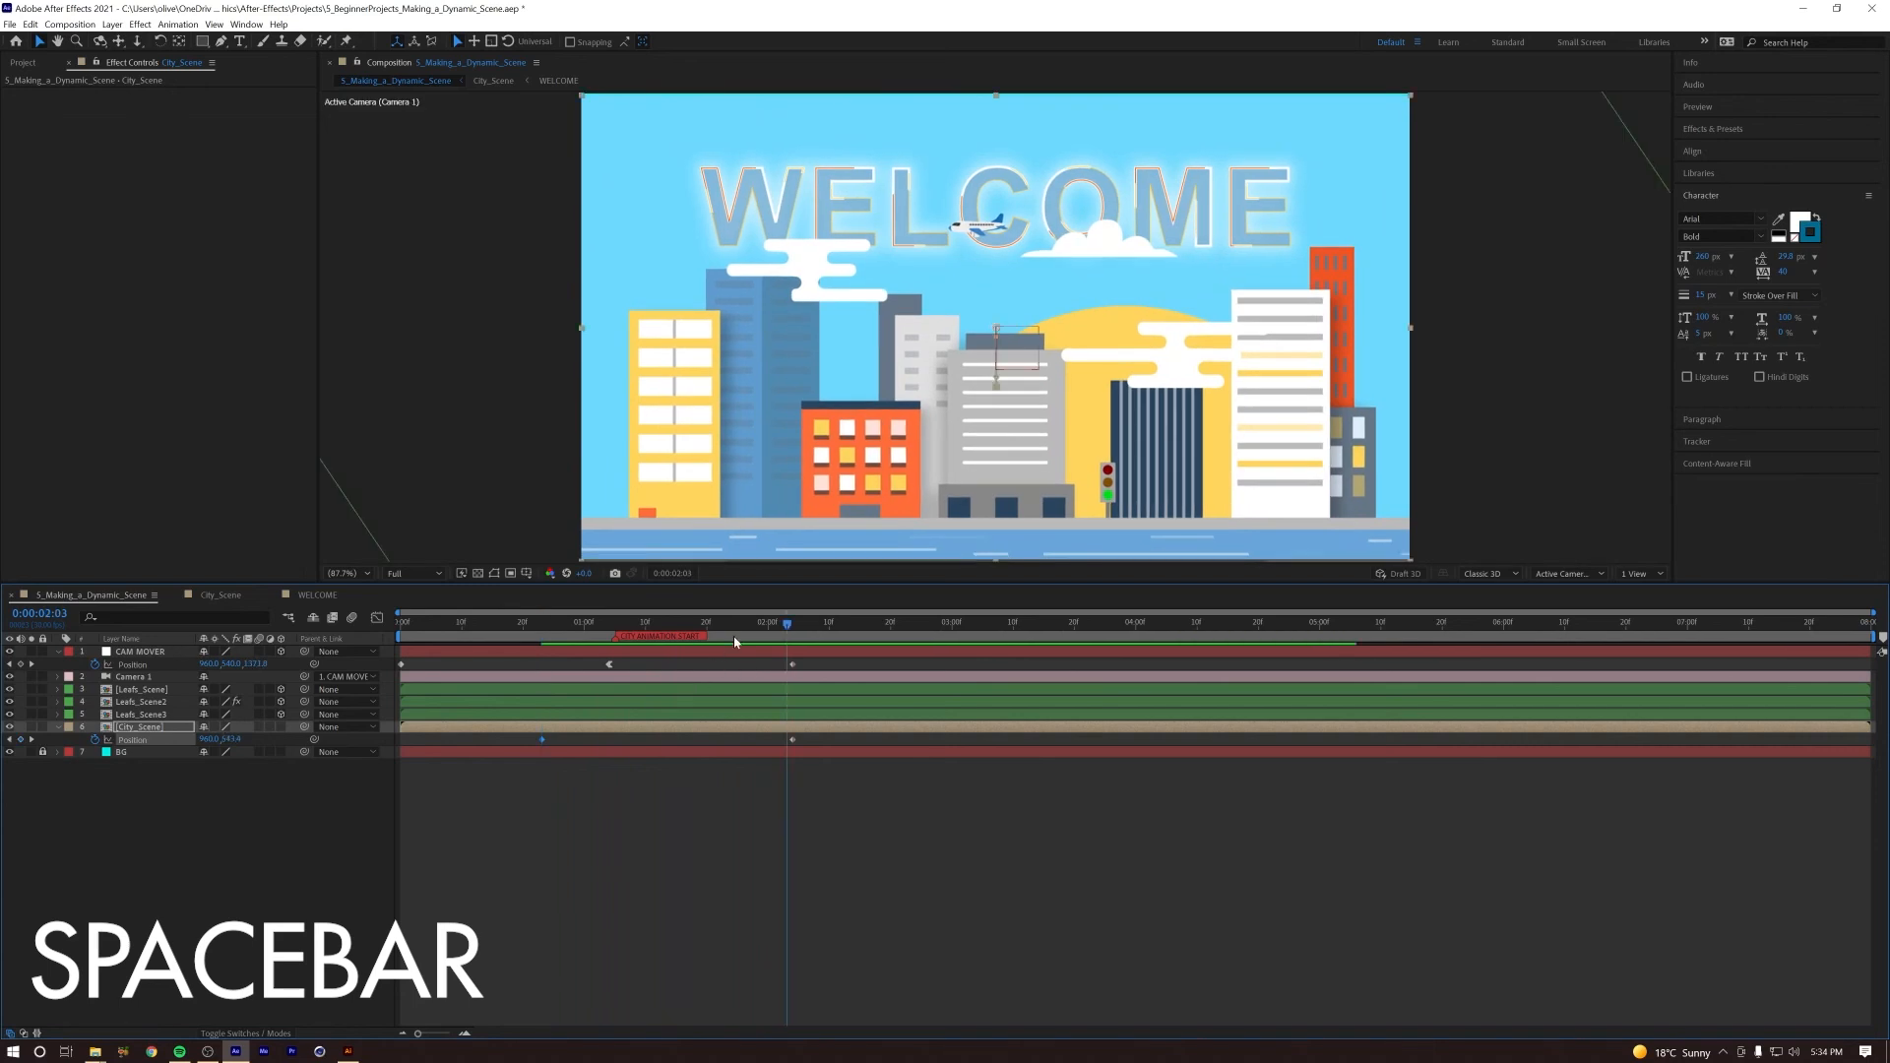
{"action": "key", "text": "space"}
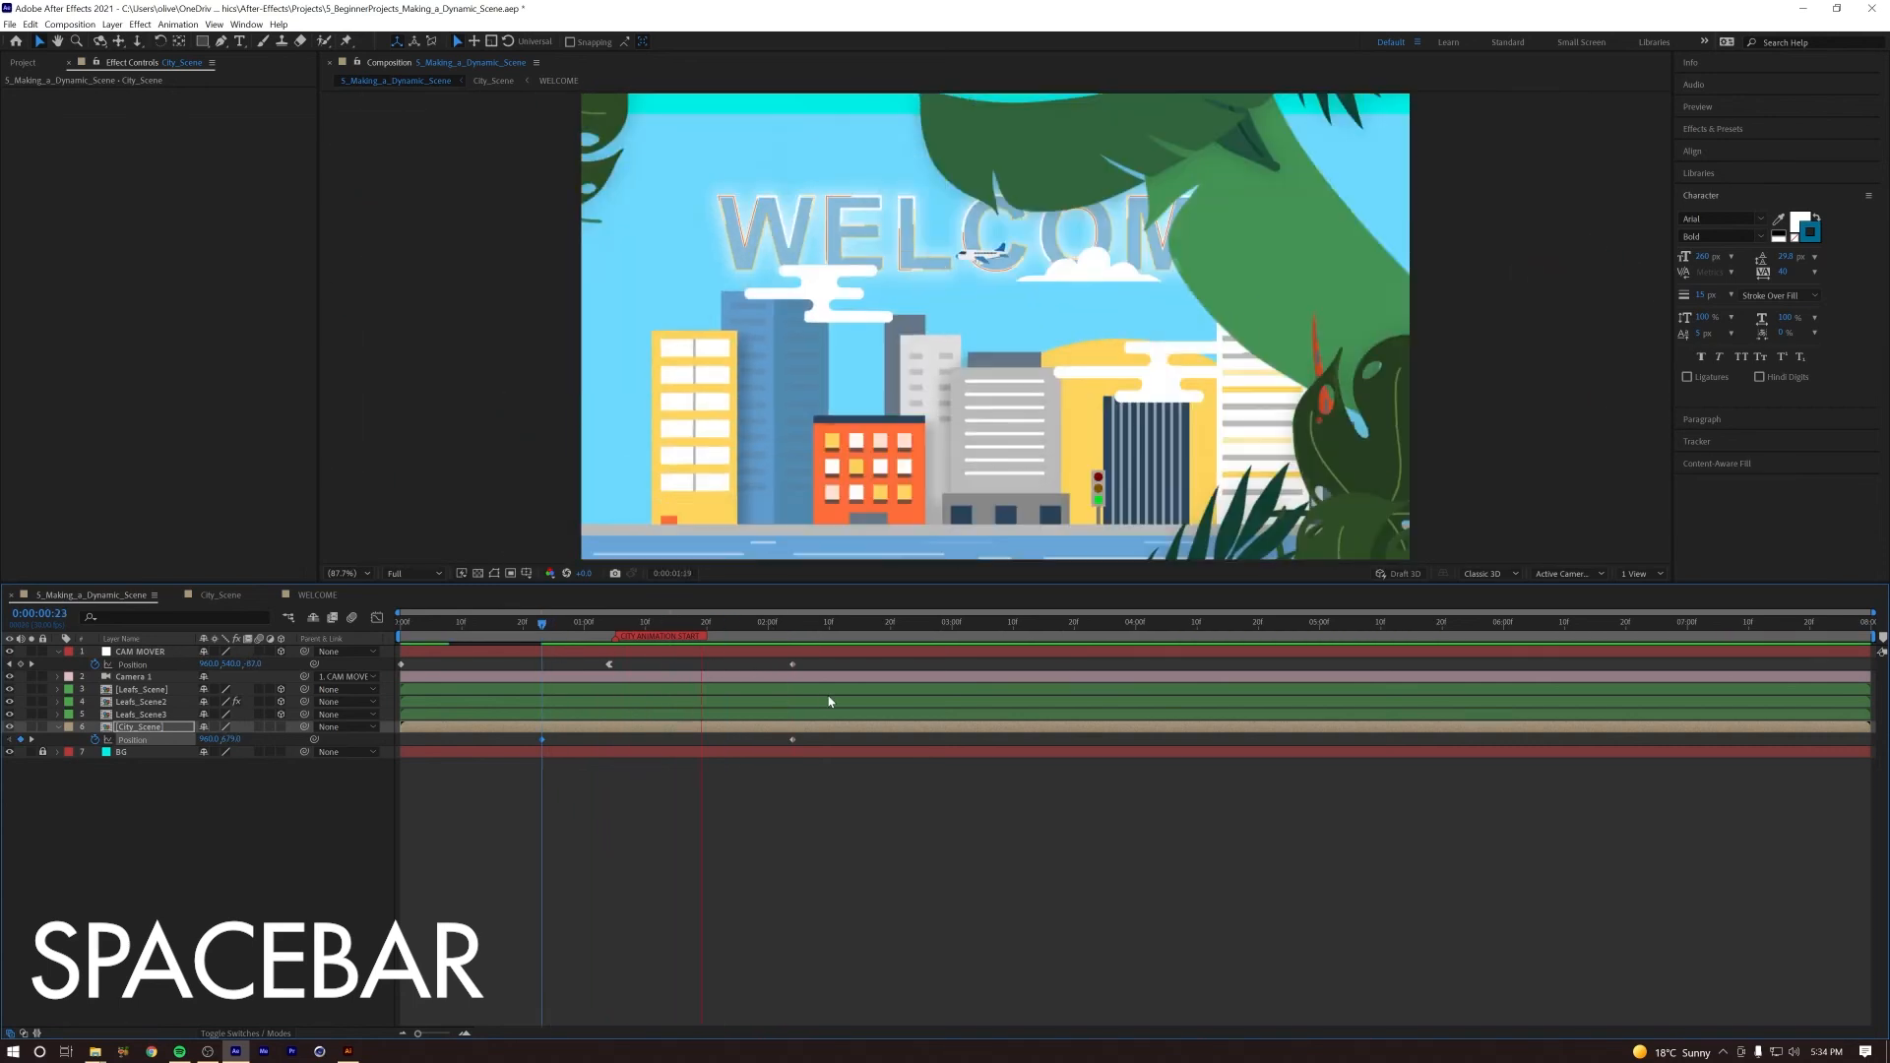
{"action": "key", "text": "space"}
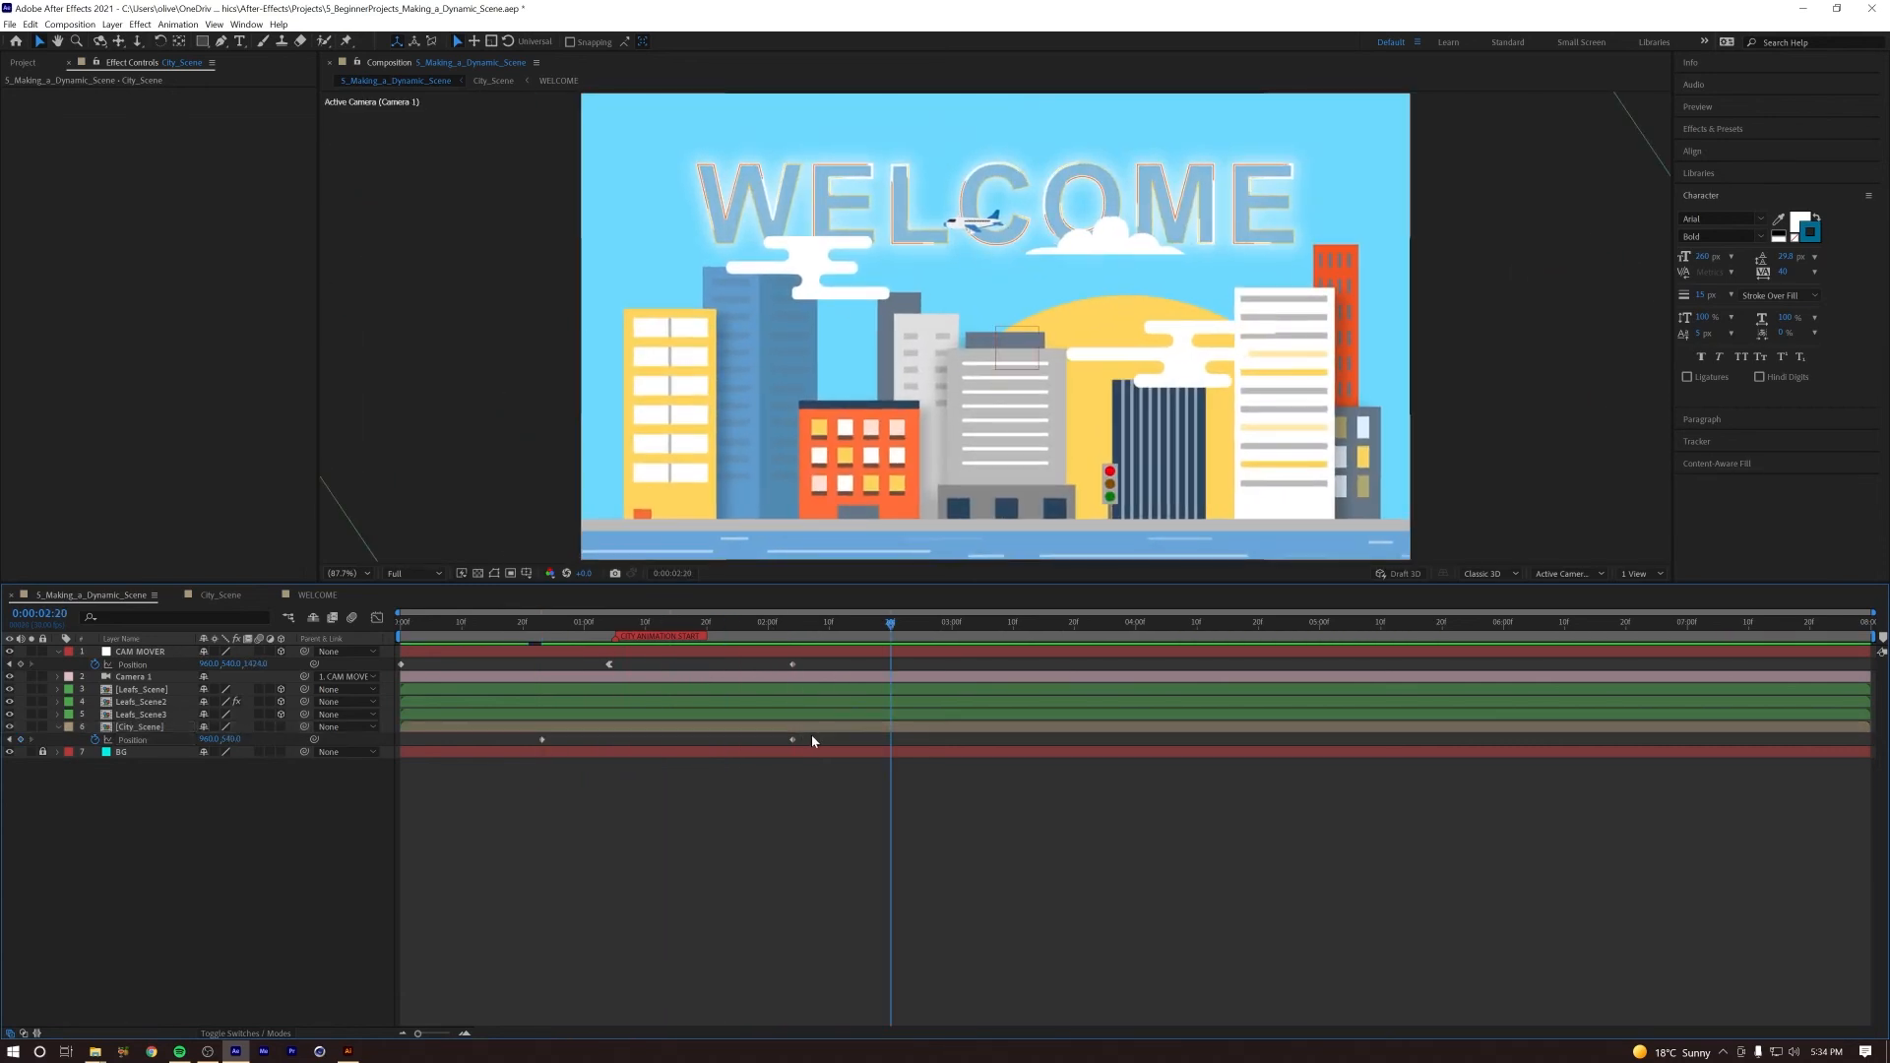
Step: Apply Easy Ease In to City_Scene's last Position keyframe and move its first Position keyframe to 0:00:01:04
{"action": "right_click", "coordinate": [792, 740]}
{"action": "mouse_move", "coordinate": [938, 916]}
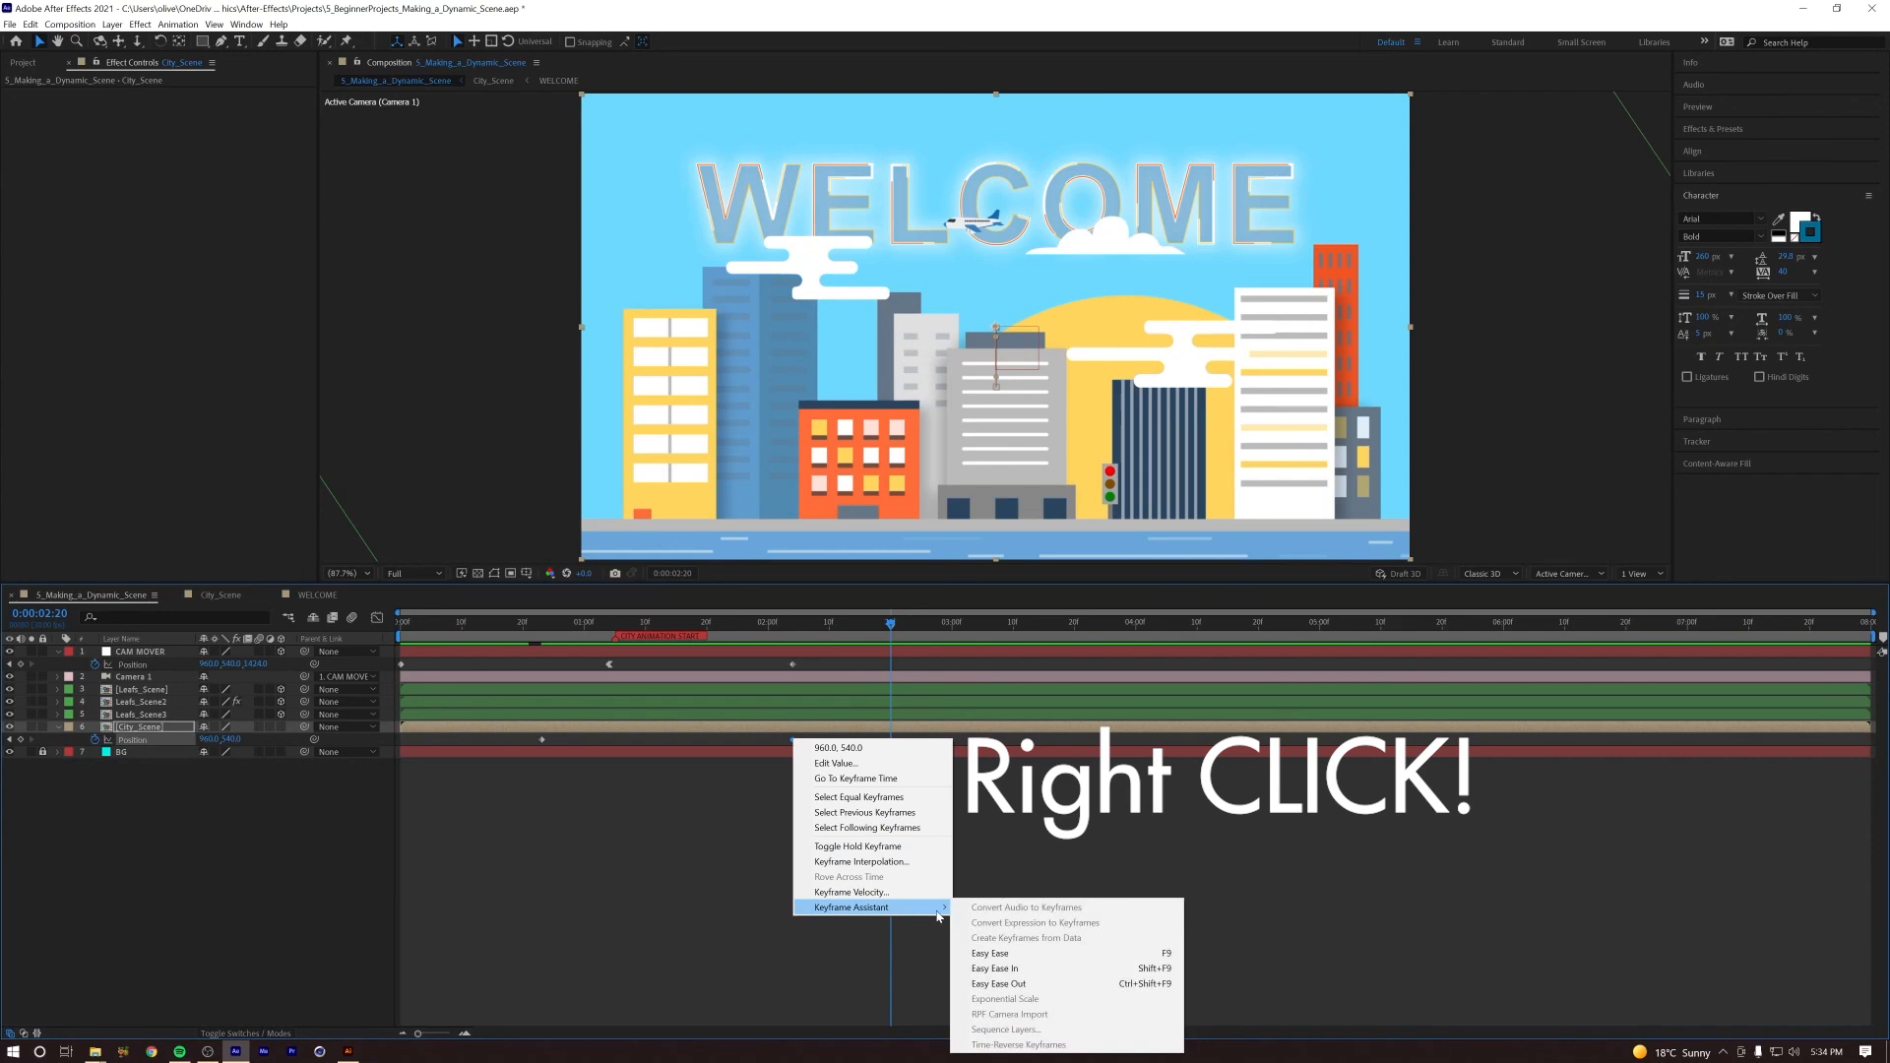
{"action": "left_click", "coordinate": [995, 968]}
{"action": "left_click", "coordinate": [584, 622]}
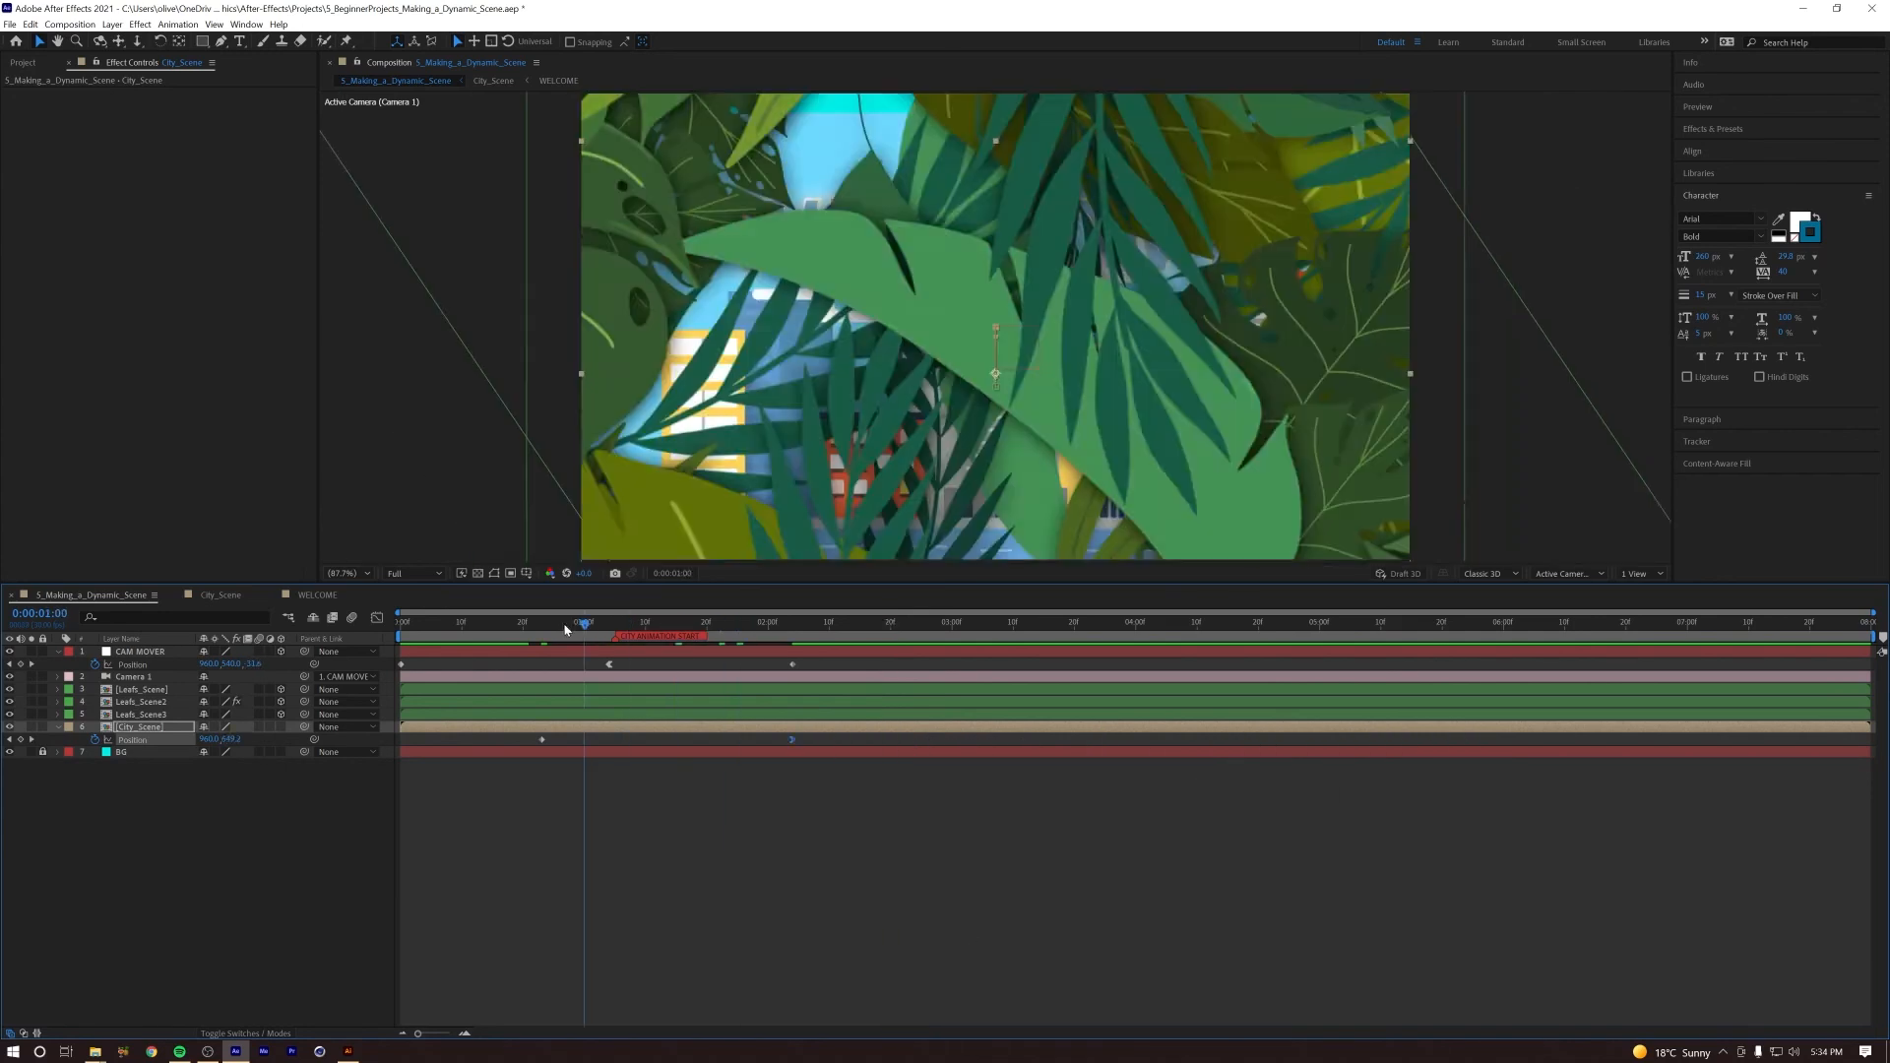
{"action": "key", "text": "space"}
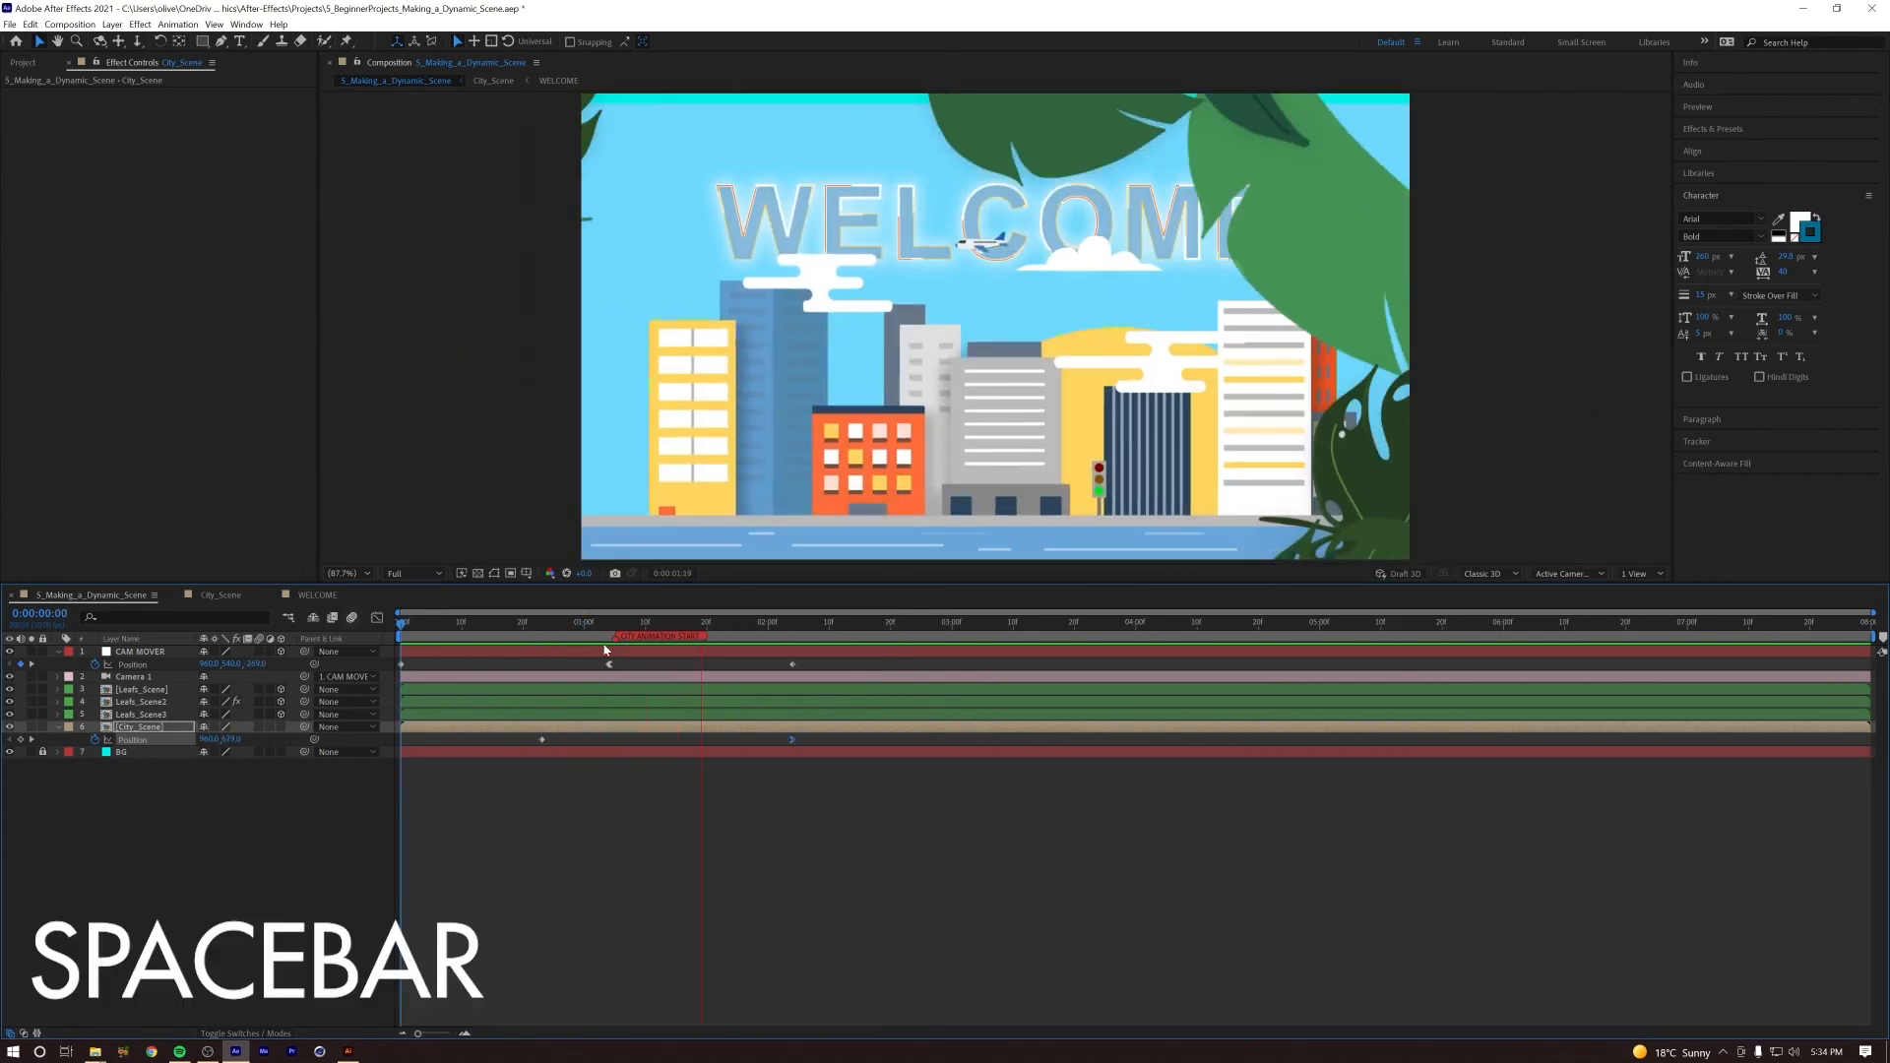
{"action": "left_click", "coordinate": [609, 624]}
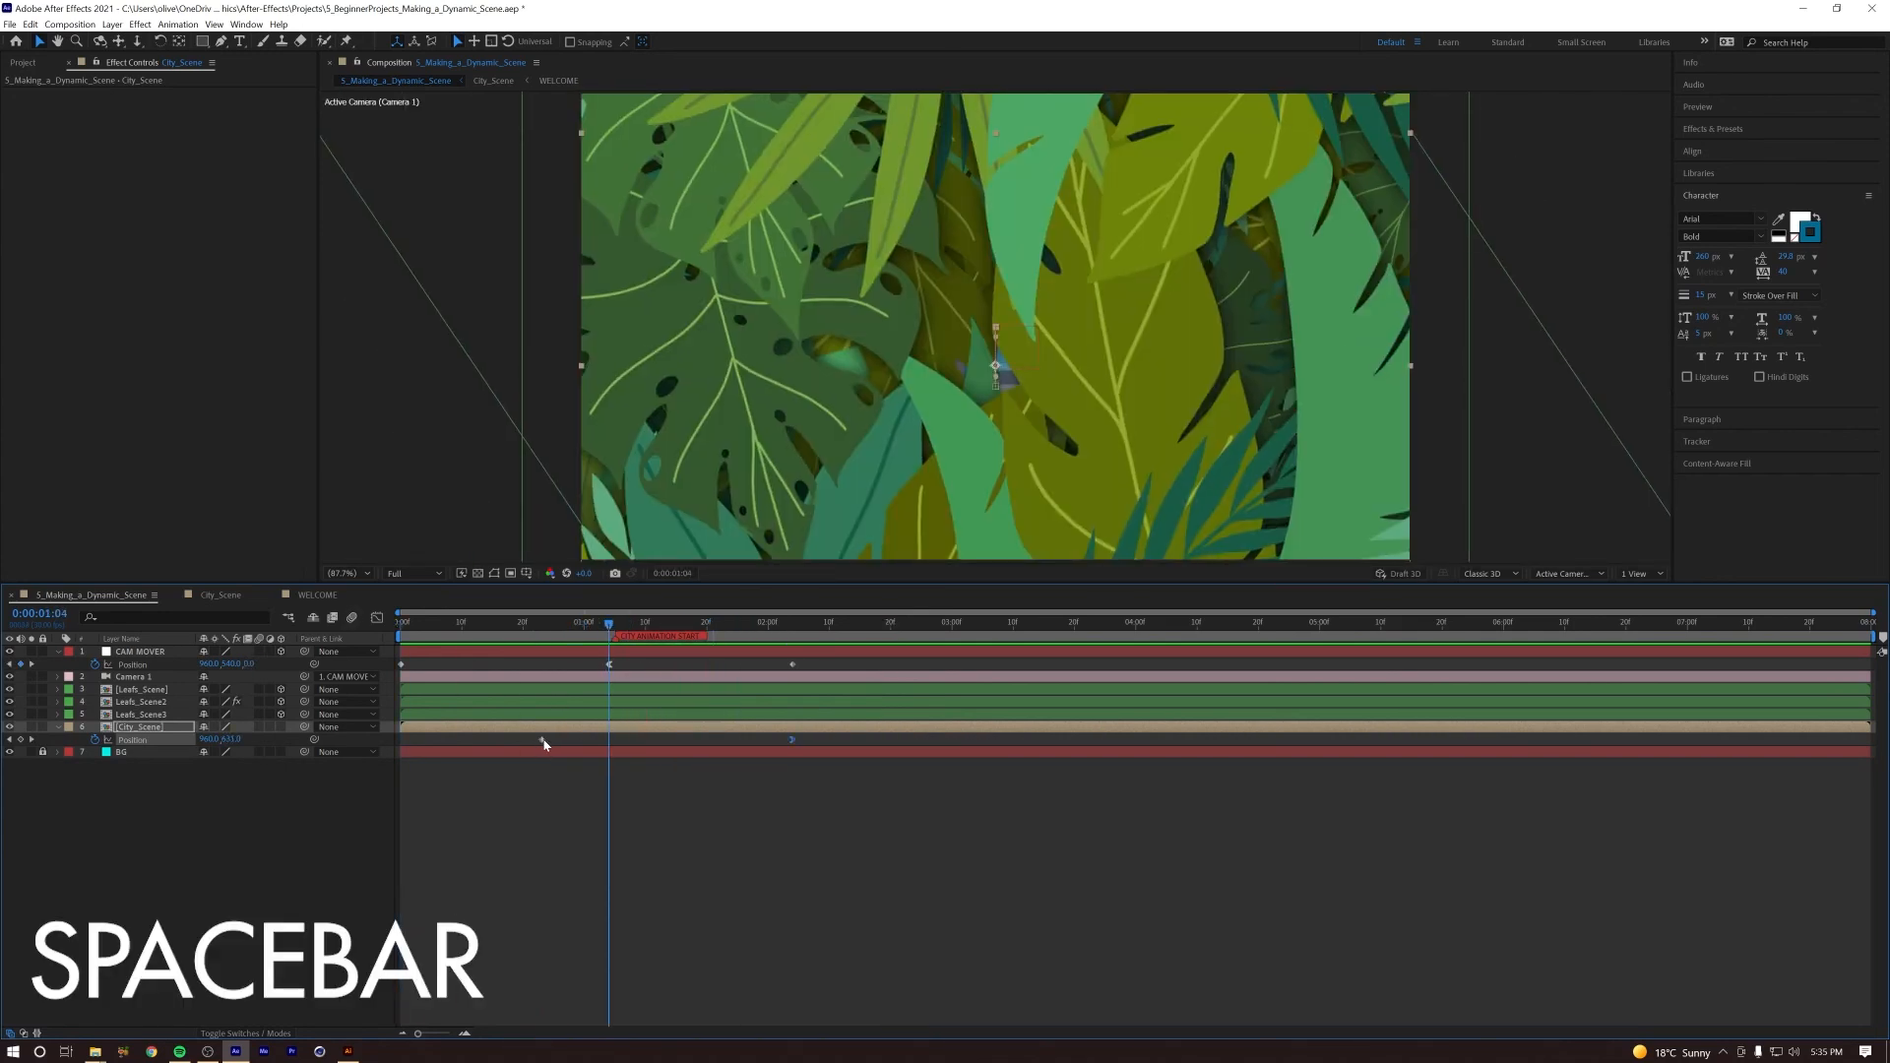
{"action": "left_click_drag", "start_coordinate": [588, 740], "coordinate": [610, 740]}
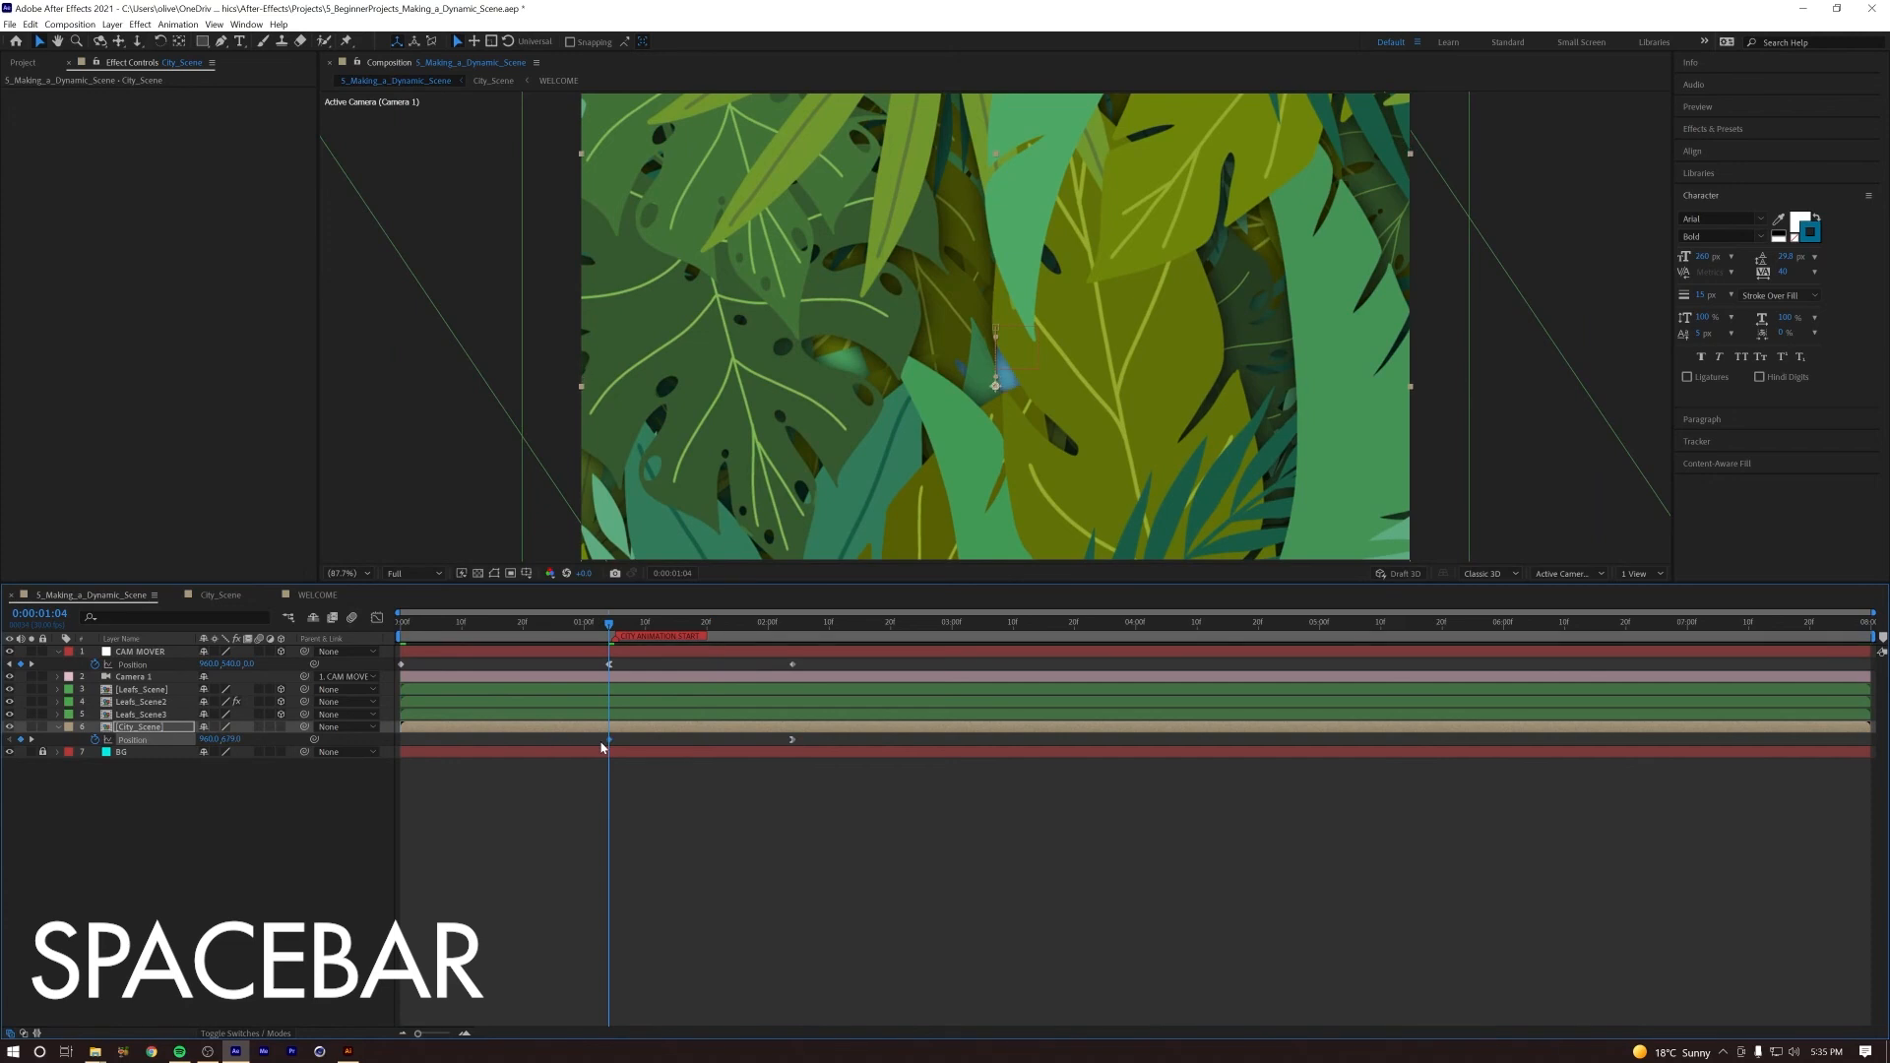
Step: Apply Easy Ease In to CAM MOVER's last Position keyframe and preview the camera settling on the city
{"action": "left_click", "coordinate": [793, 665]}
{"action": "left_click", "coordinate": [164, 671]}
{"action": "left_click", "coordinate": [793, 664]}
{"action": "right_click", "coordinate": [793, 665]}
{"action": "mouse_move", "coordinate": [870, 835]}
{"action": "left_click", "coordinate": [994, 897]}
{"action": "left_click_drag", "start_coordinate": [615, 625], "coordinate": [706, 630]}
{"action": "key", "text": "space"}
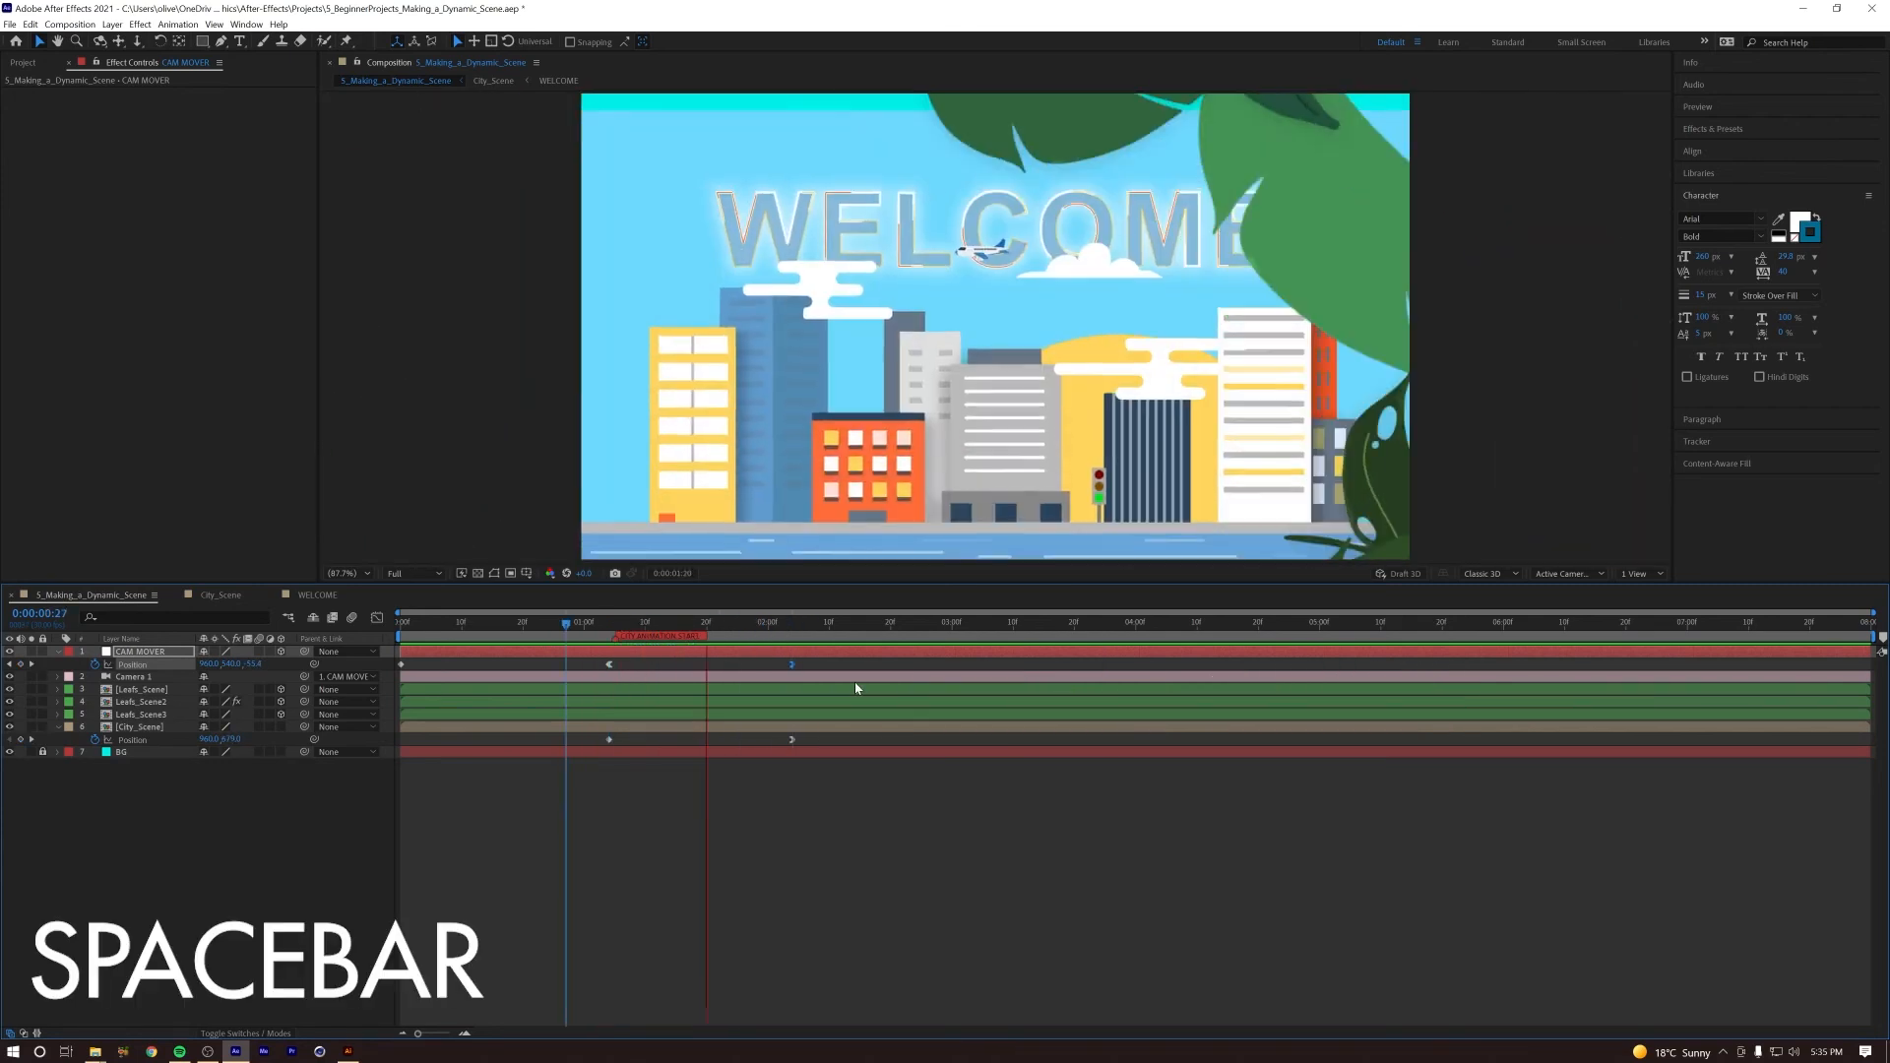
{"action": "key", "text": "space"}
{"action": "left_click_drag", "start_coordinate": [705, 627], "coordinate": [602, 646]}
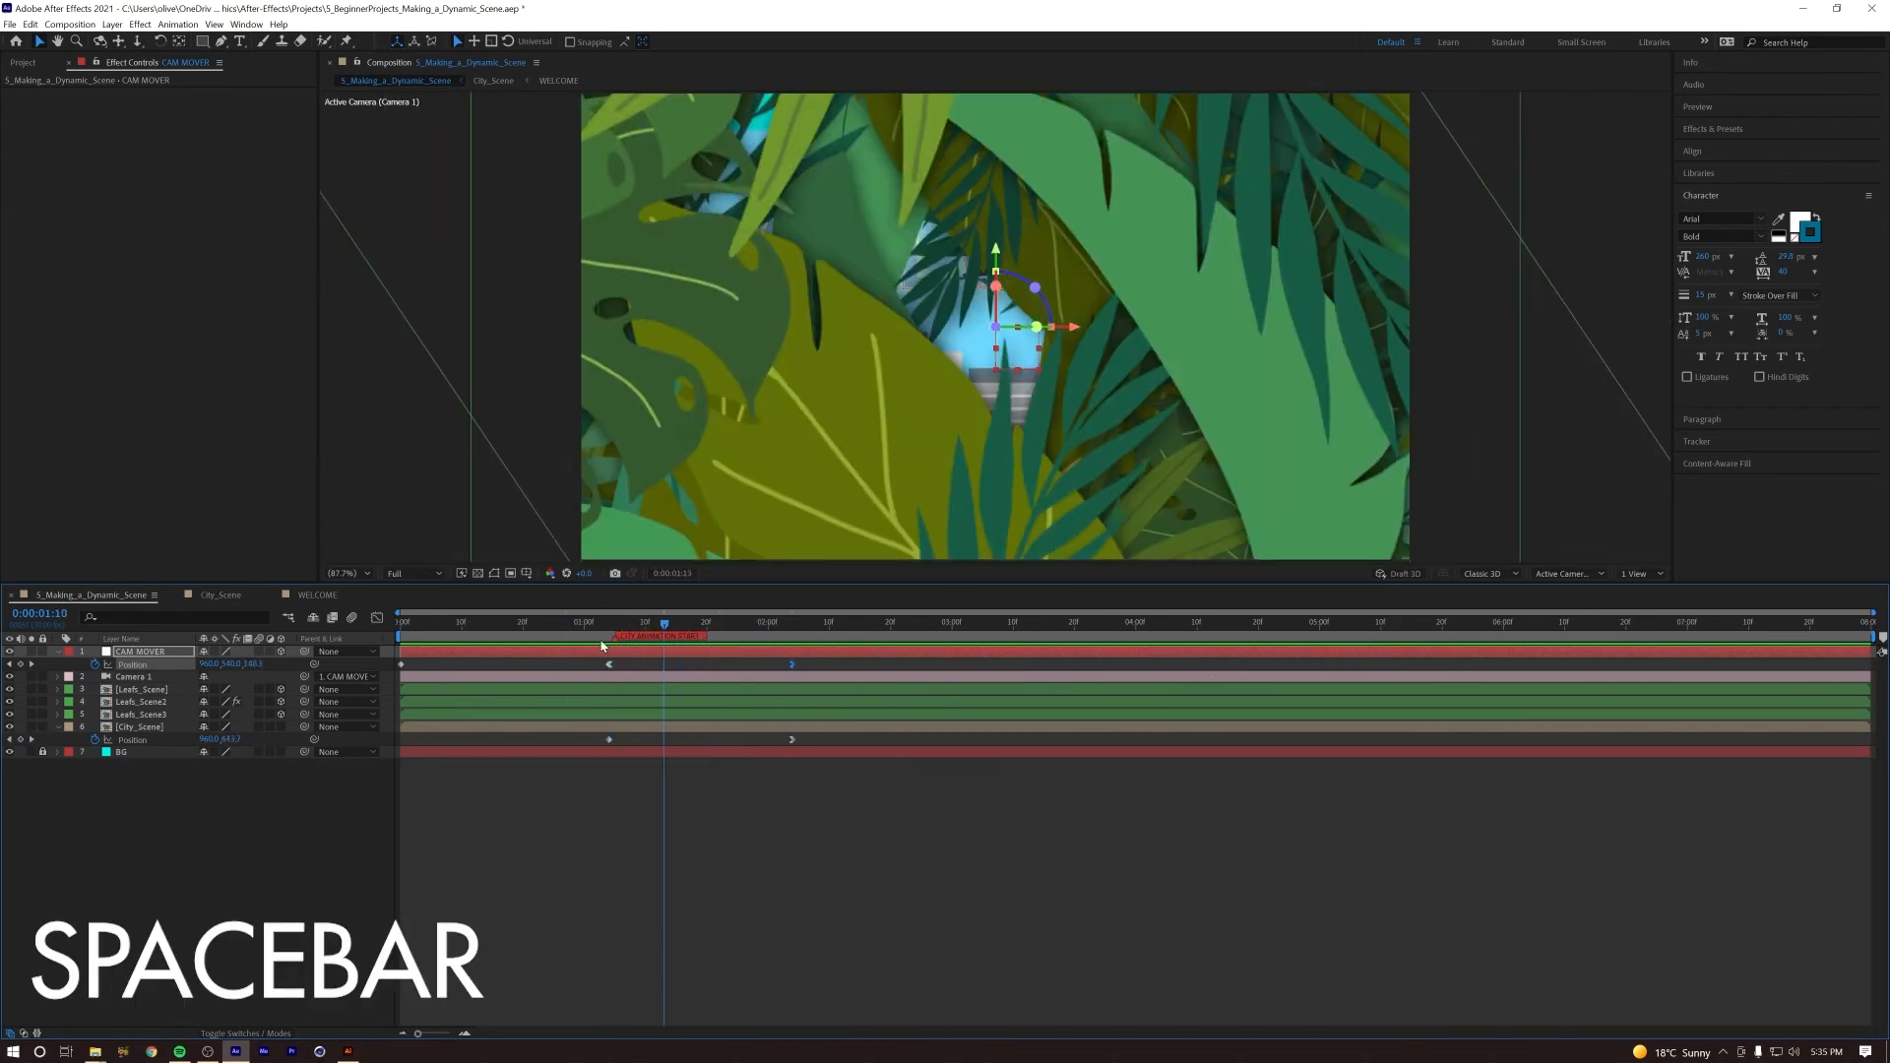
Step: Lower the Y value of City_Scene's first Position keyframe at 0:00:01:04 and preview the city's rise
{"action": "key", "text": "space"}
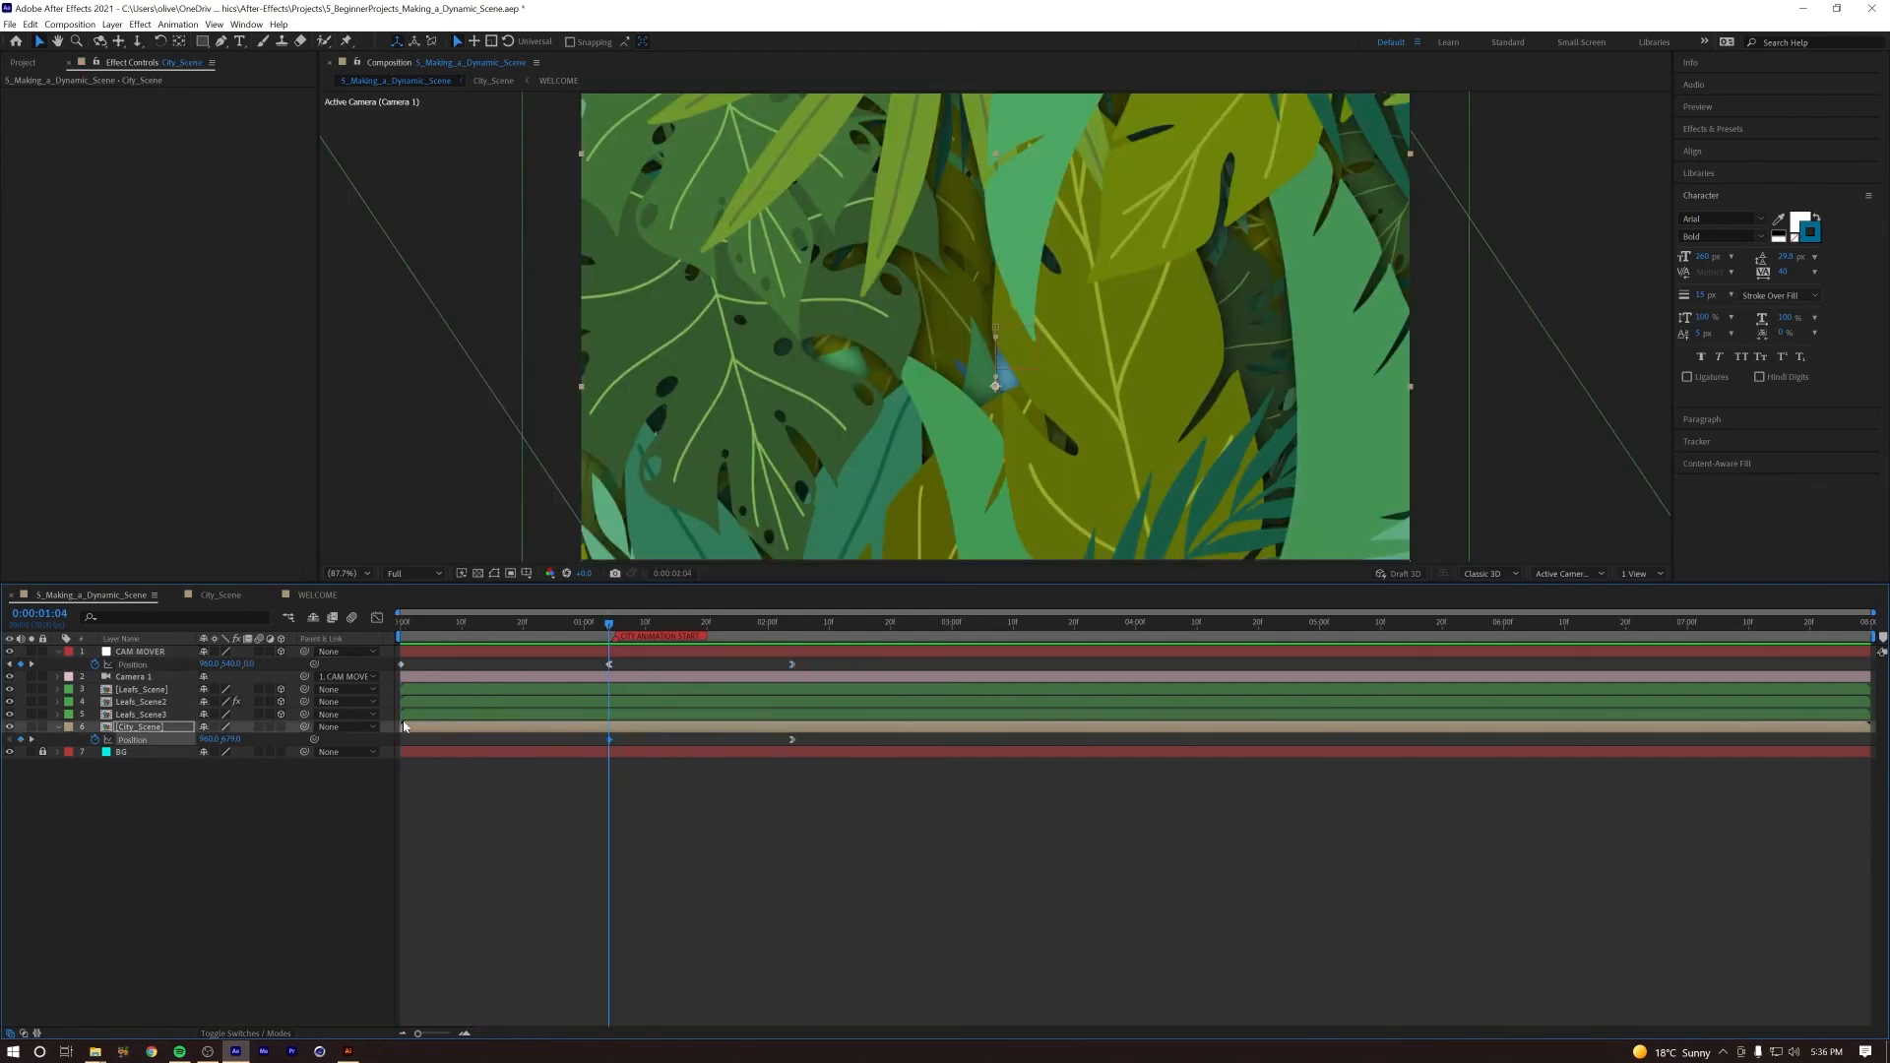
{"action": "left_click_drag", "start_coordinate": [193, 739], "coordinate": [183, 739]}
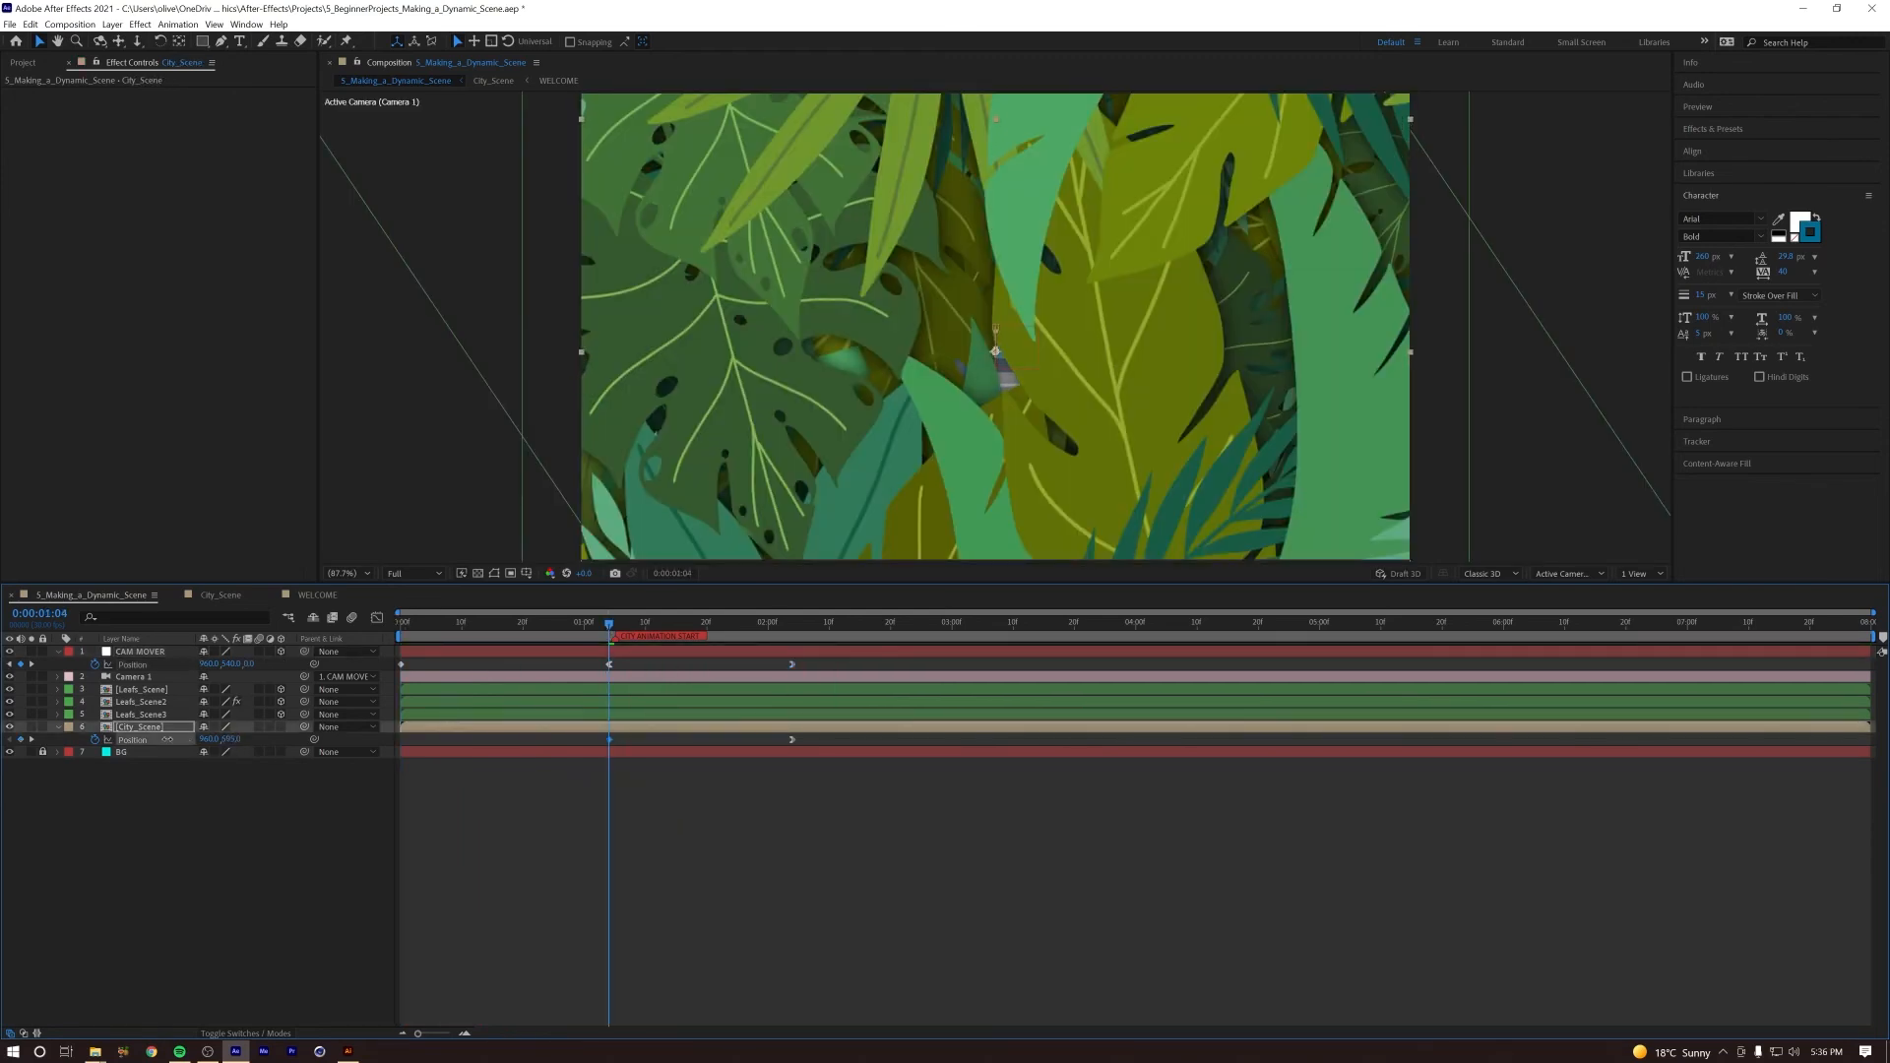
{"action": "key", "text": "space"}
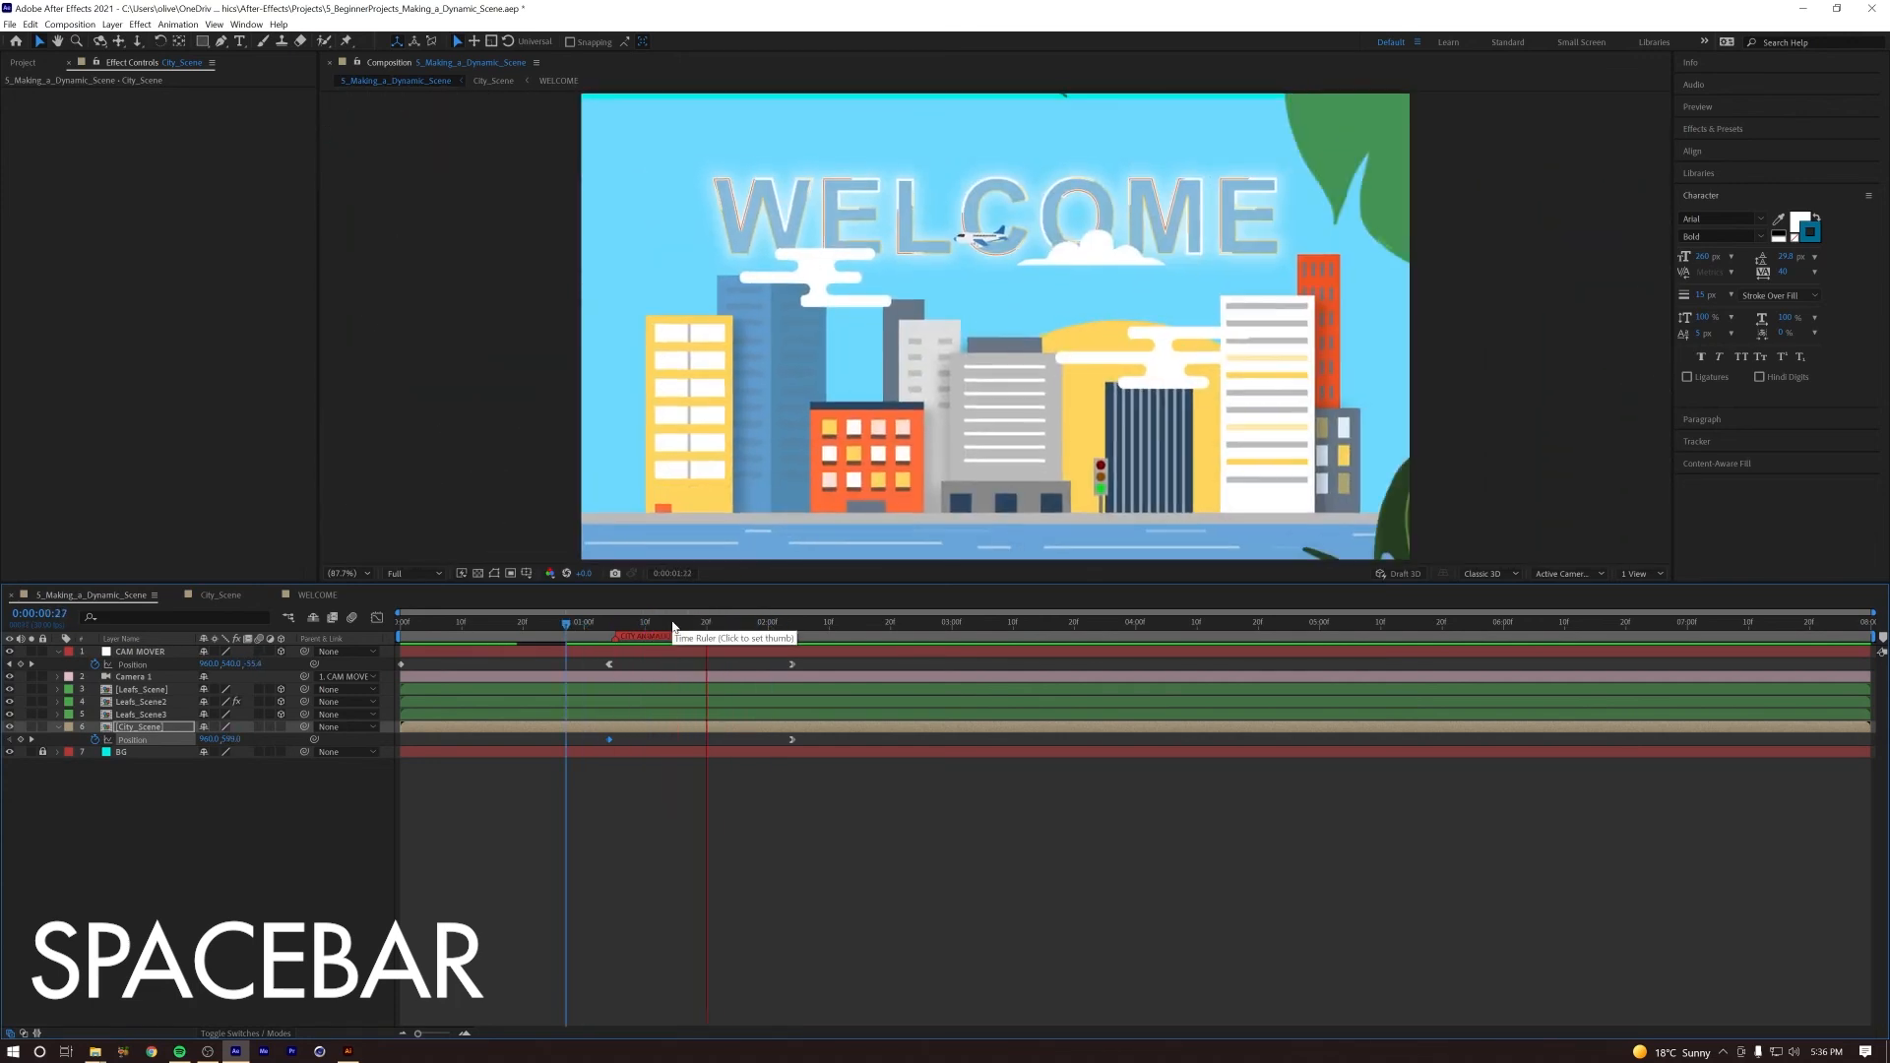
{"action": "left_click", "coordinate": [707, 624]}
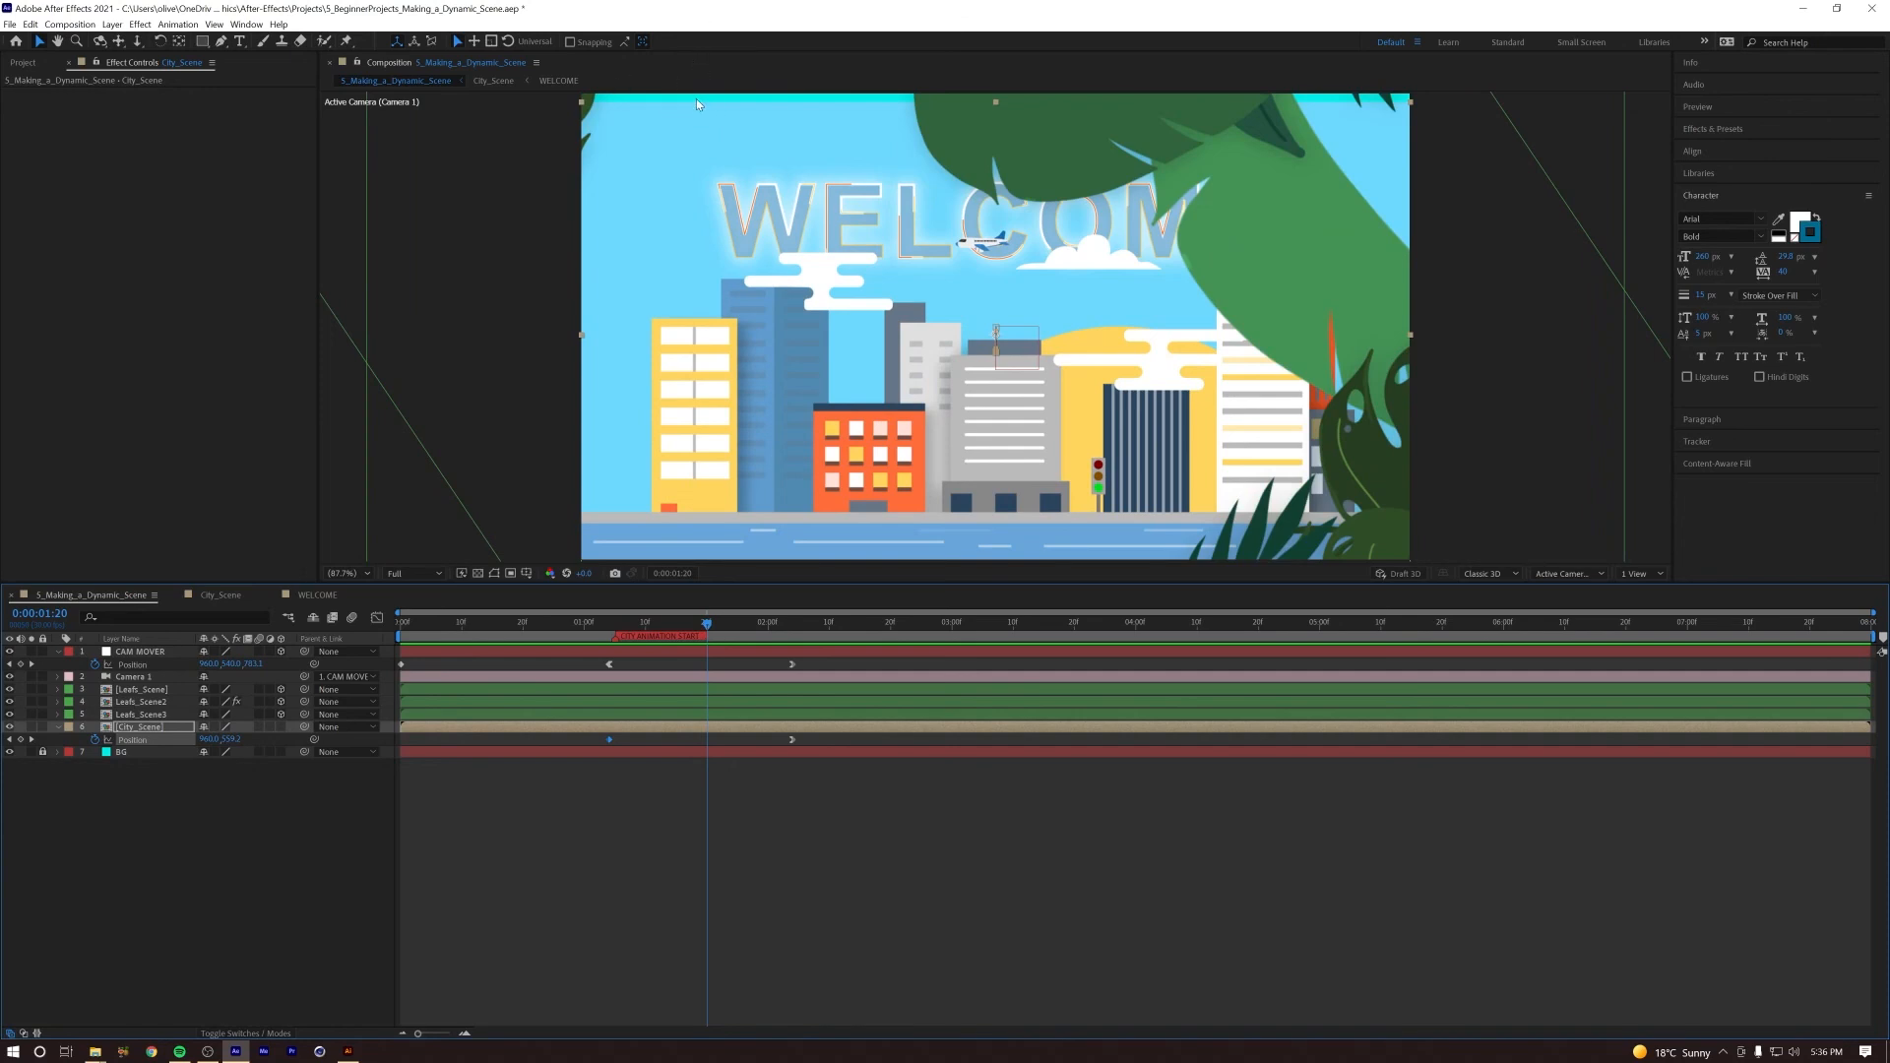
Step: Unlock the BG solid and change its colour to the light blue of the city's sky
{"action": "left_click", "coordinate": [42, 752]}
{"action": "left_click", "coordinate": [118, 752]}
{"action": "left_click", "coordinate": [112, 27]}
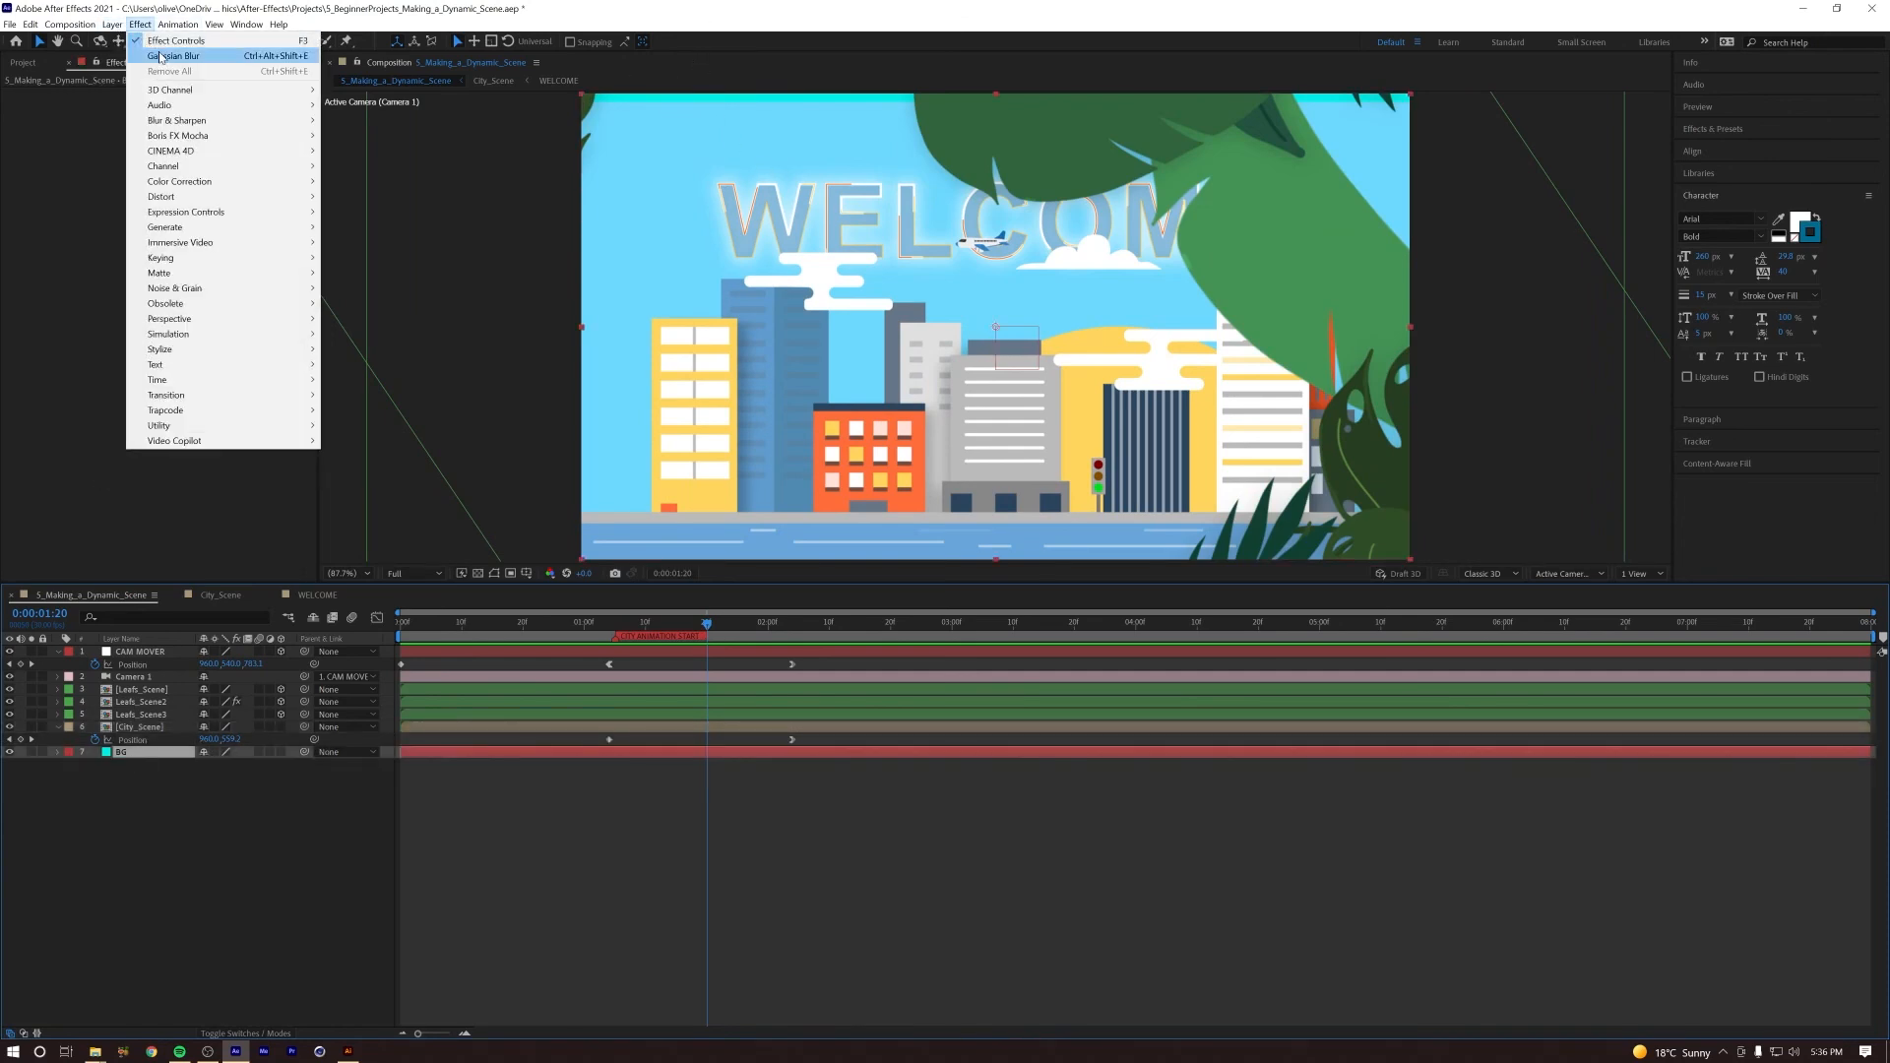
{"action": "left_click", "coordinate": [128, 56]}
{"action": "left_click", "coordinate": [1467, 511]}
{"action": "left_click", "coordinate": [1498, 588]}
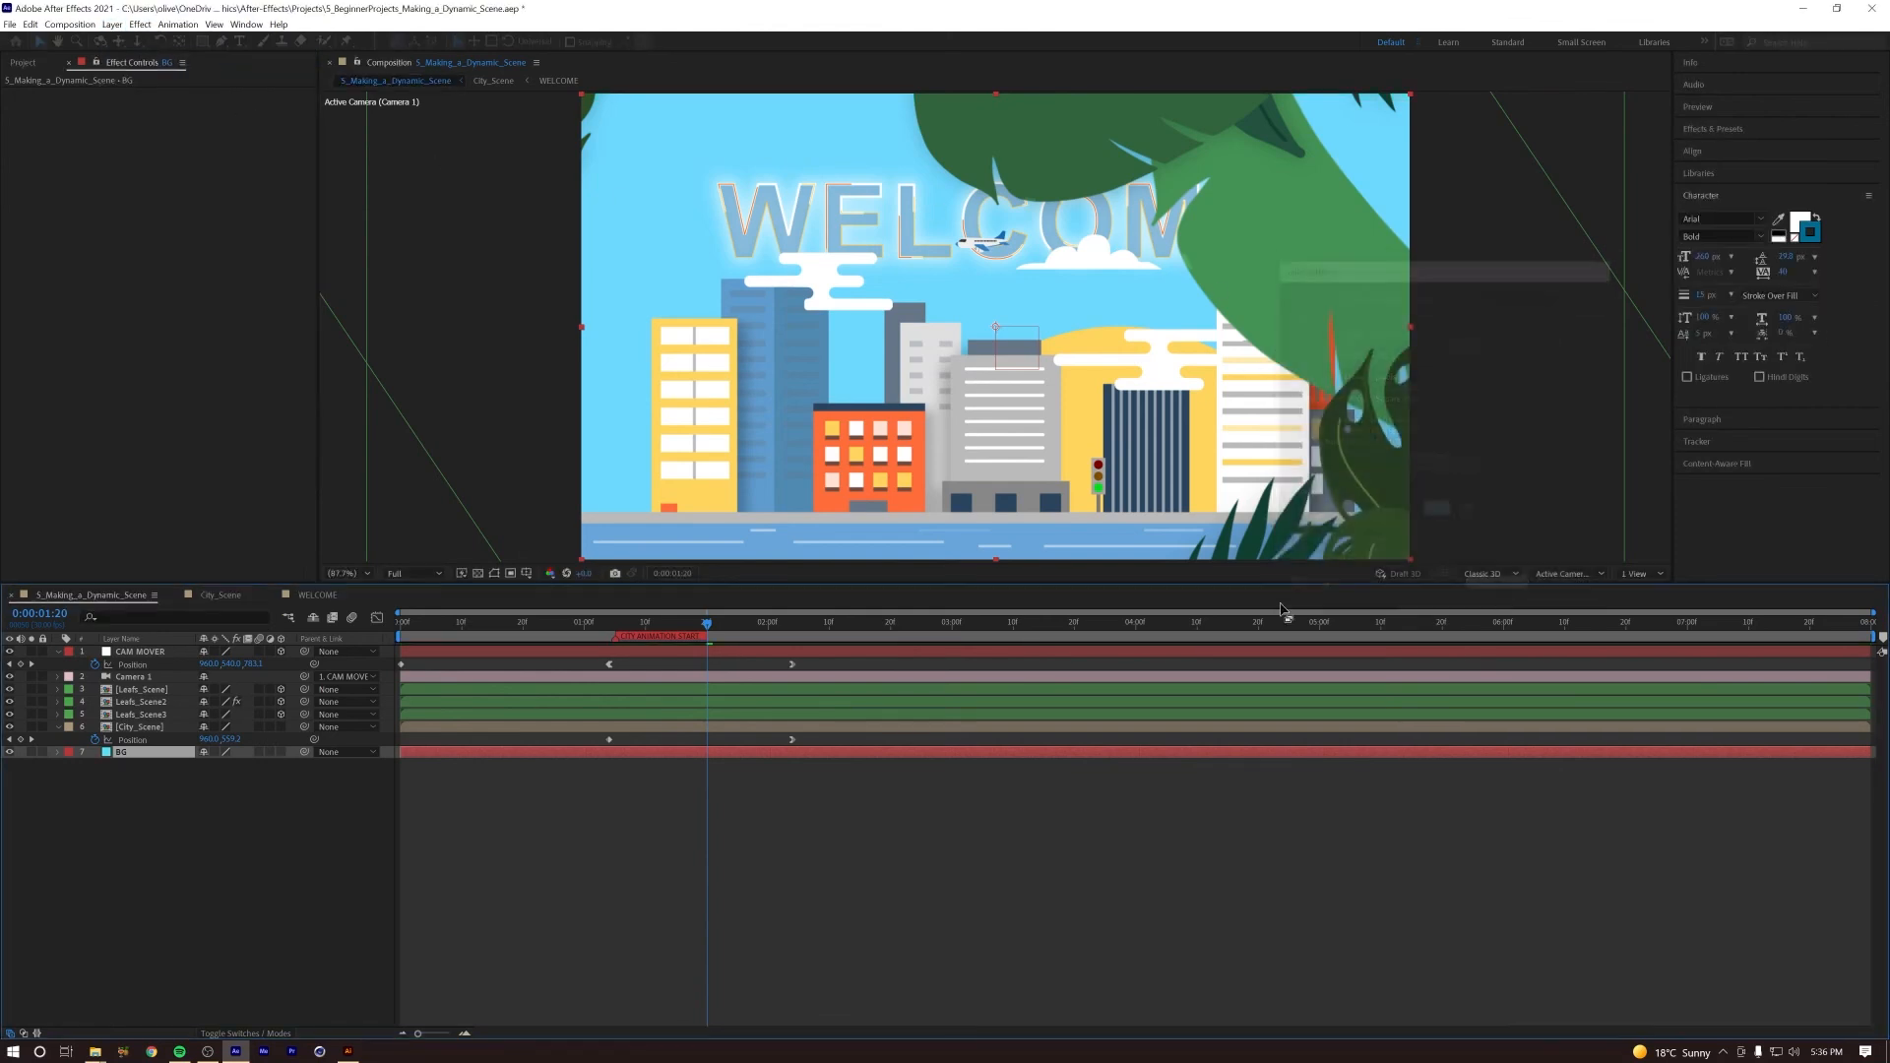
Step: Move City_Scene's first Position keyframe to about 0:00:01:11 and preview the transition into the city
{"action": "left_click", "coordinate": [658, 622]}
{"action": "mouse_move", "coordinate": [675, 623]}
{"action": "left_mouse_down"}
{"action": "mouse_move", "coordinate": [759, 622]}
{"action": "mouse_move", "coordinate": [633, 622]}
{"action": "mouse_move", "coordinate": [676, 622]}
{"action": "left_mouse_up"}
{"action": "left_click", "coordinate": [608, 739]}
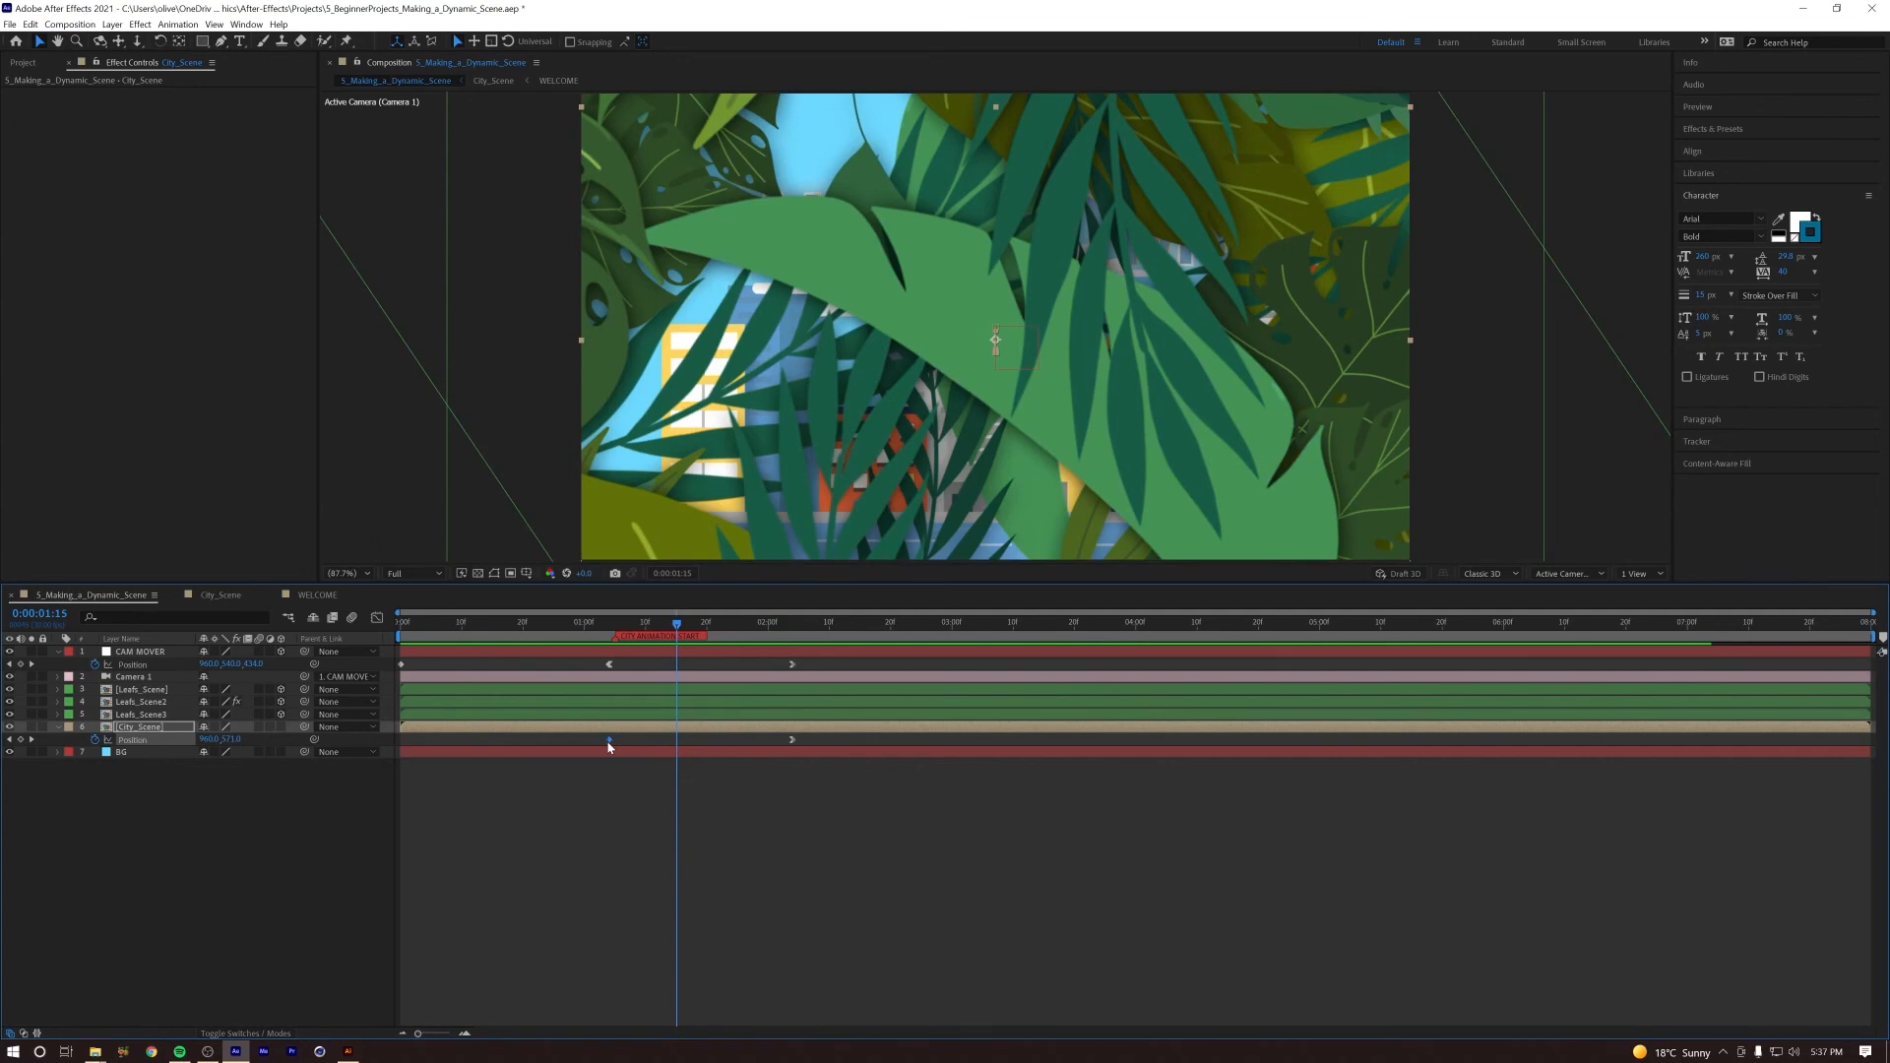
{"action": "left_click_drag", "start_coordinate": [608, 744], "coordinate": [653, 746]}
{"action": "key", "text": "space"}
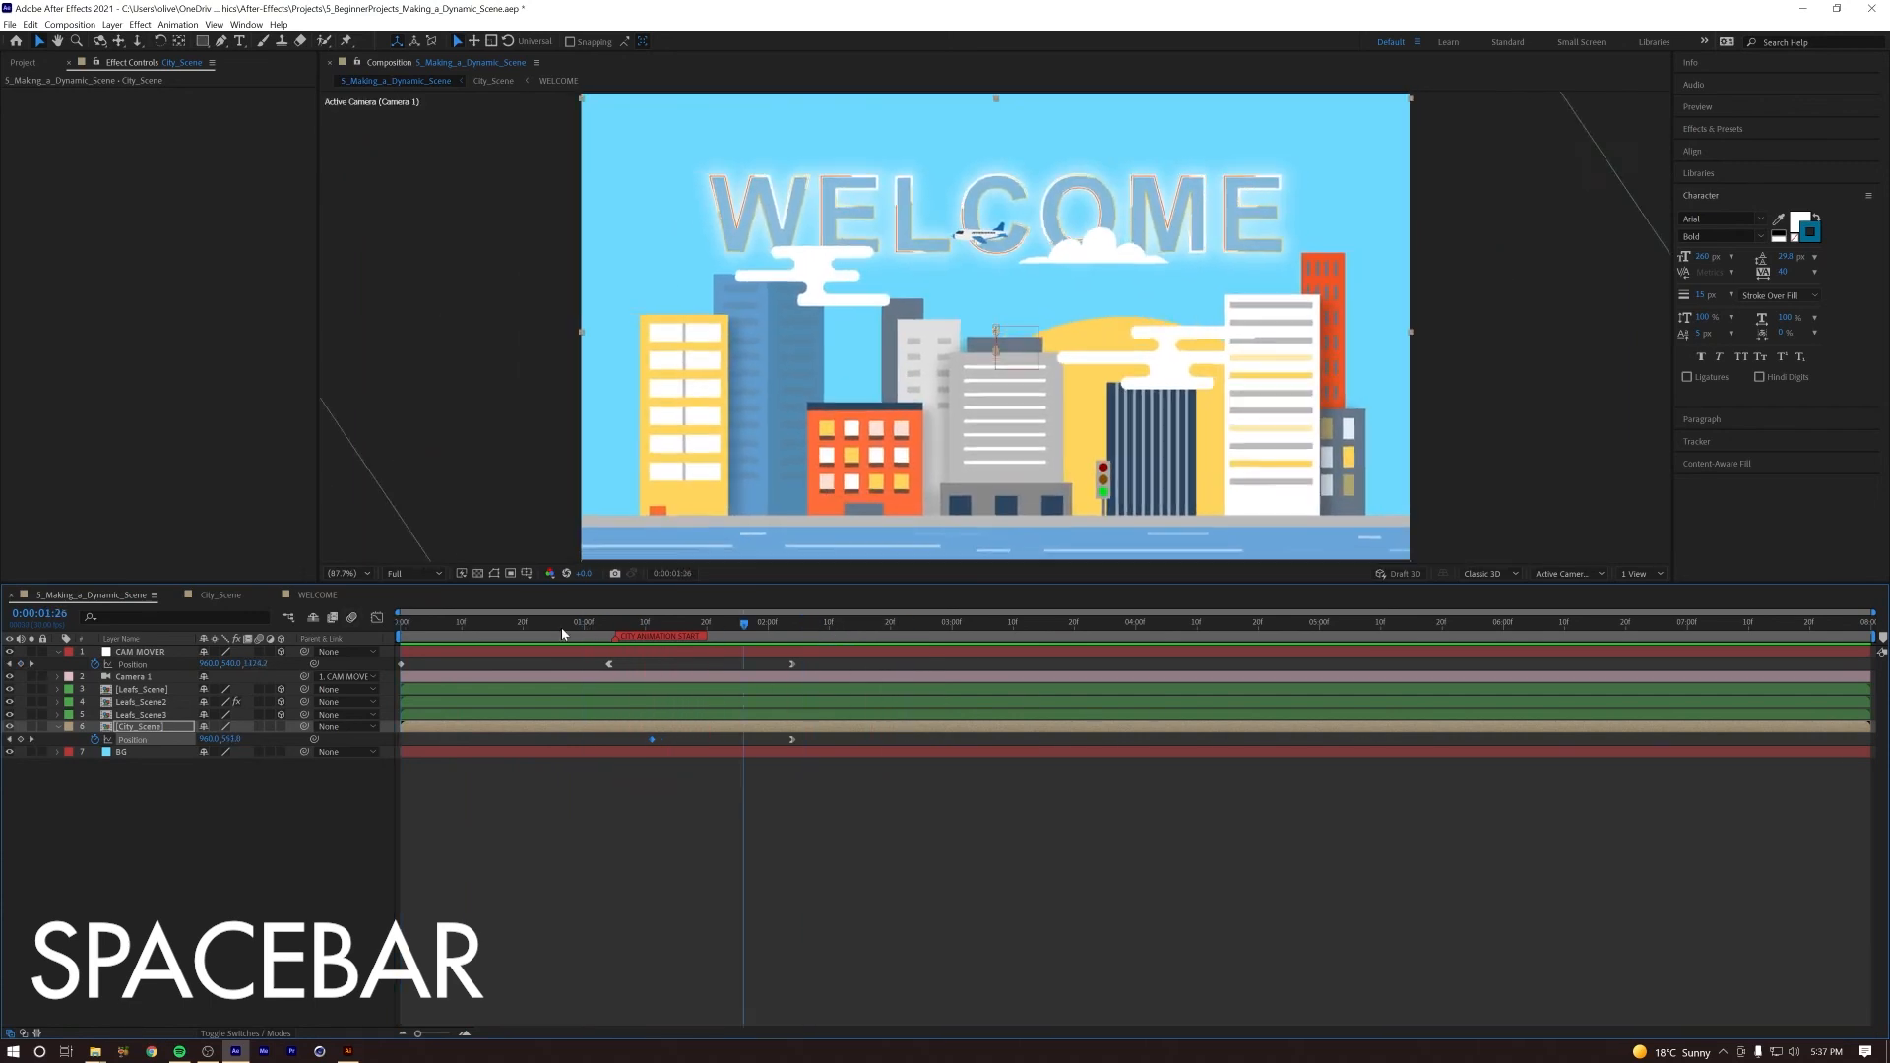
{"action": "key", "text": "space"}
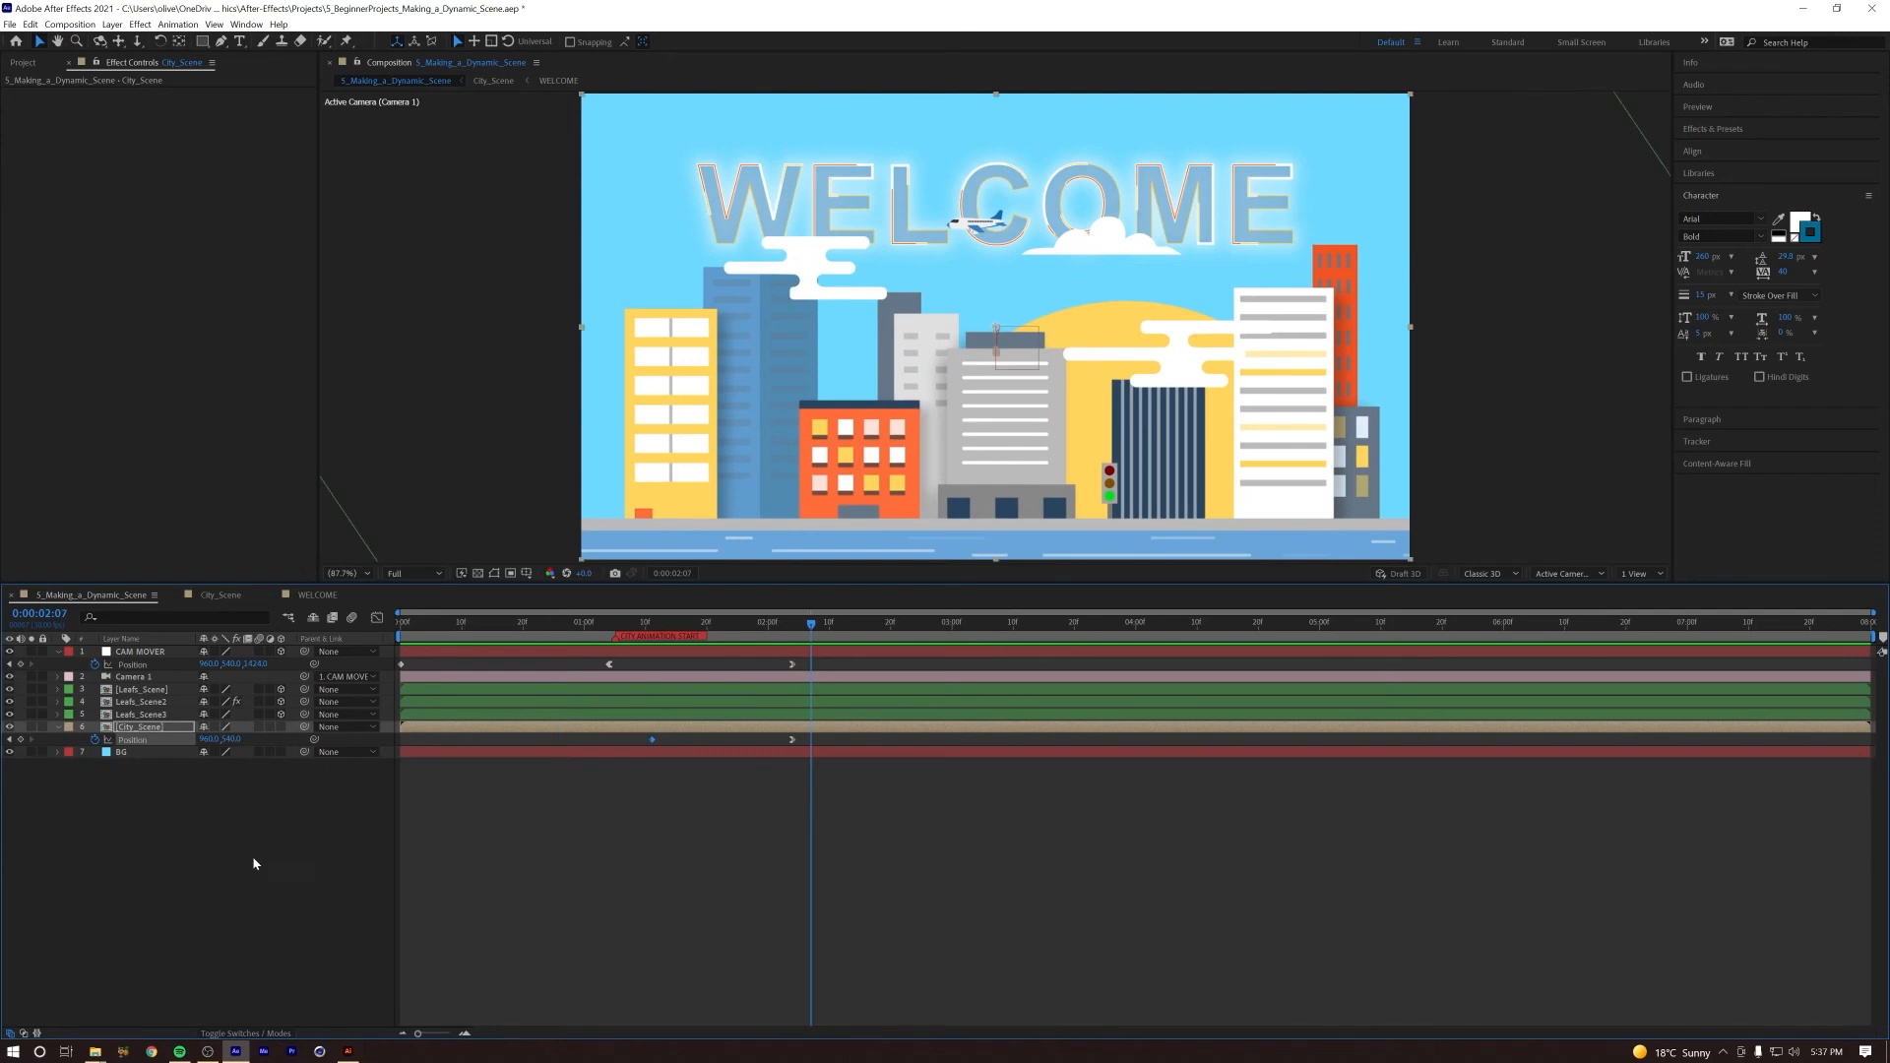
Step: Open the City_Scene composition and collapse the revealed properties of all its layers
{"action": "left_click", "coordinate": [244, 887]}
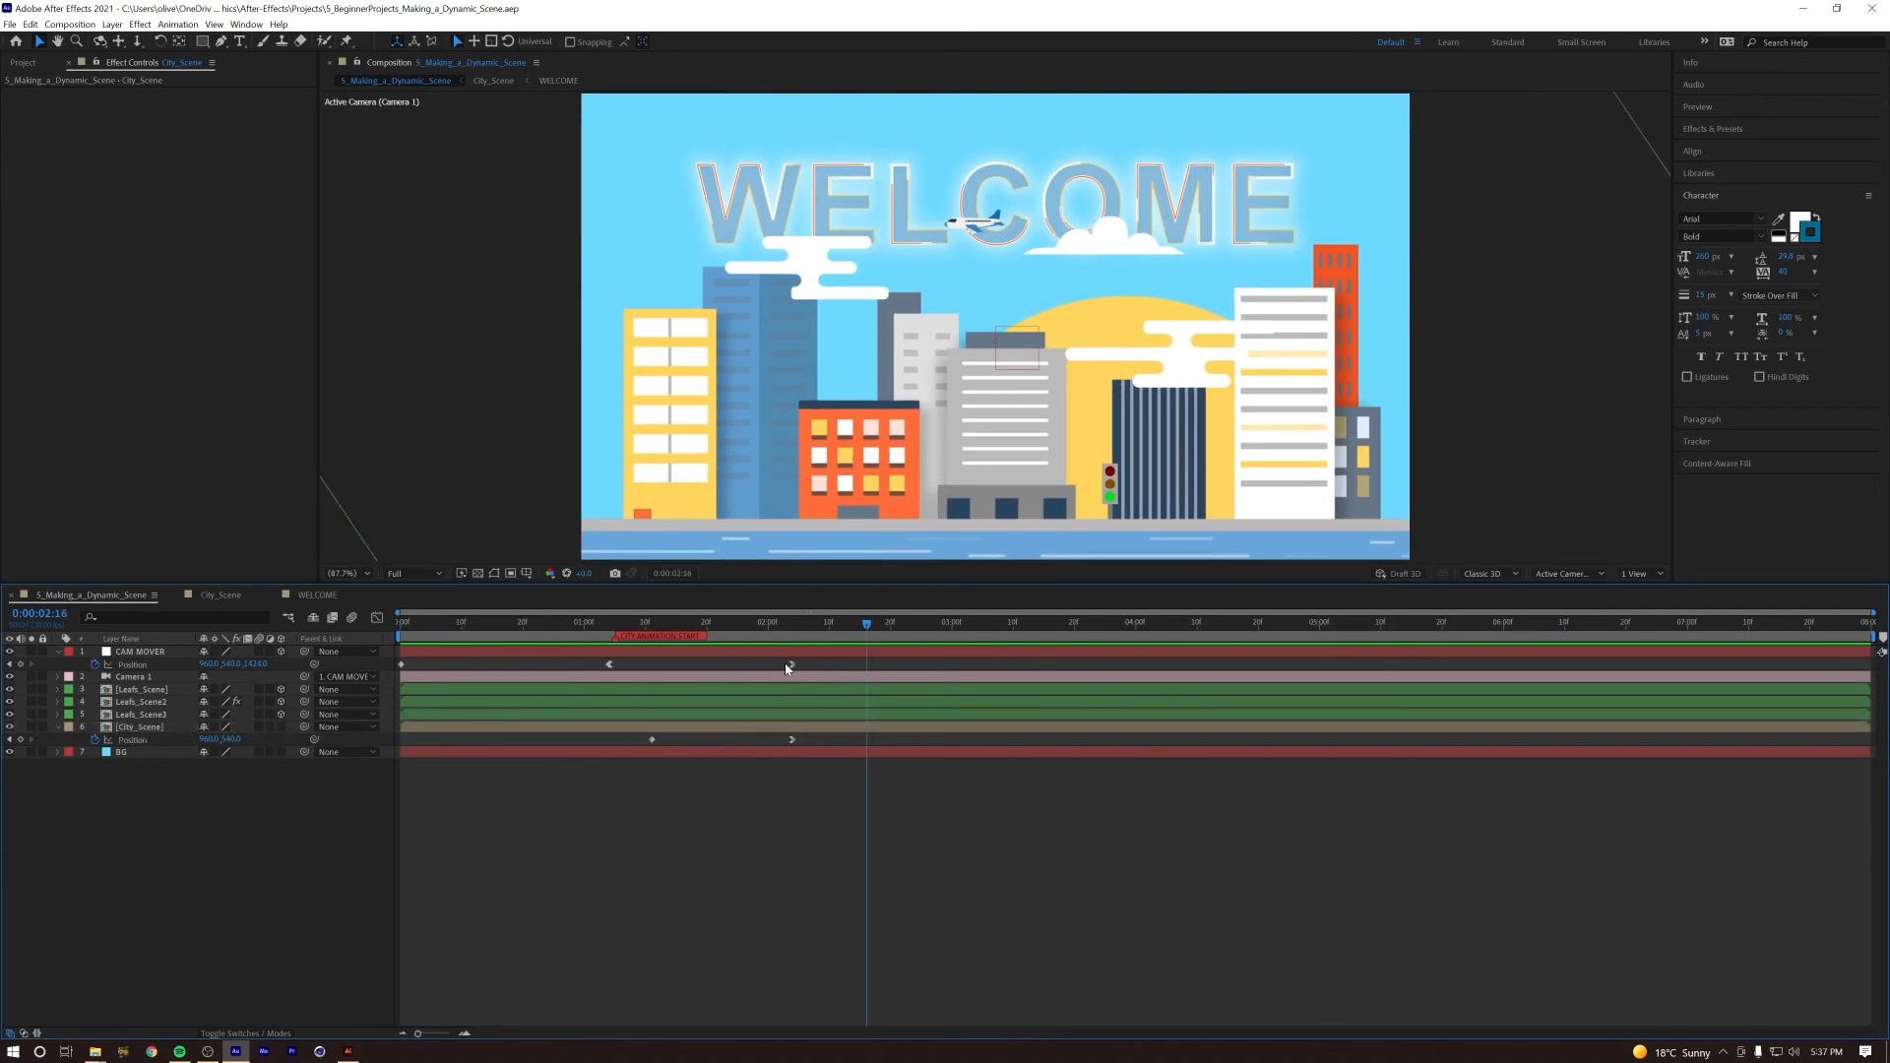
{"action": "double_click", "coordinate": [157, 726]}
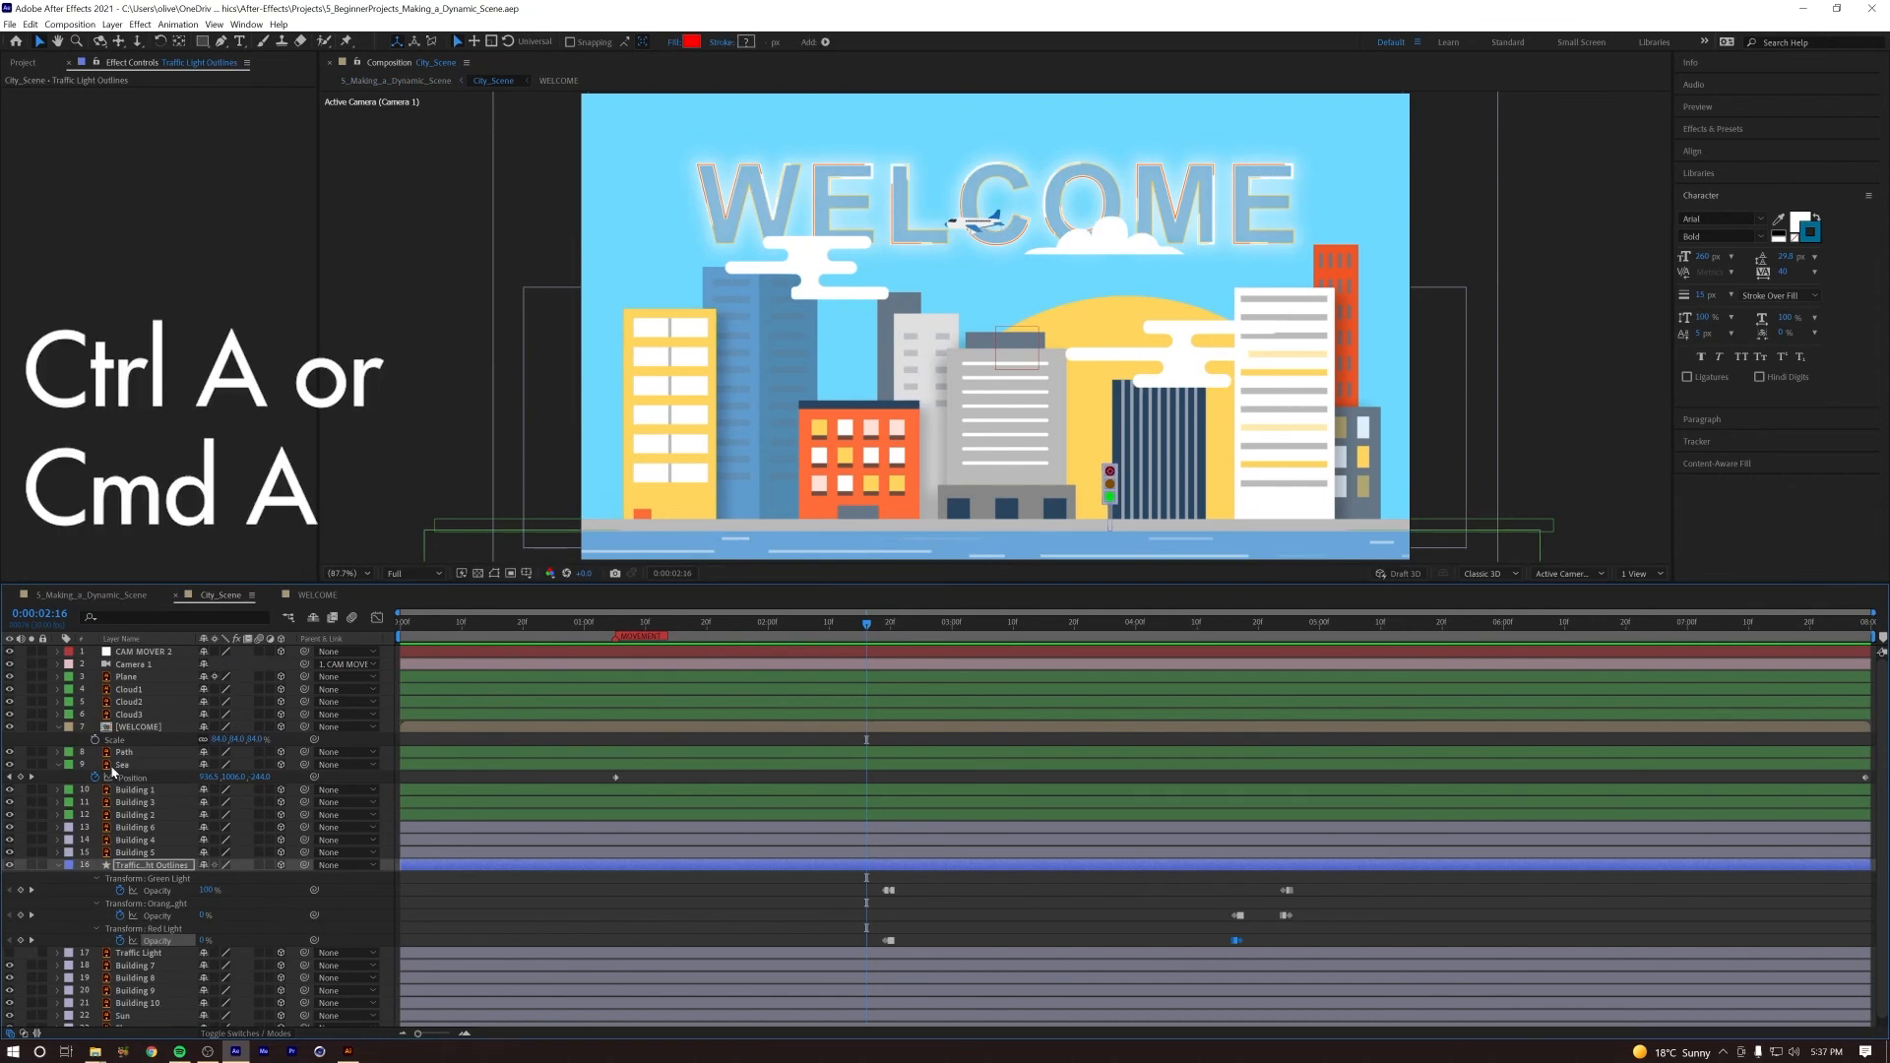
{"action": "key", "text": "ctrl+a"}
{"action": "key", "text": "u"}
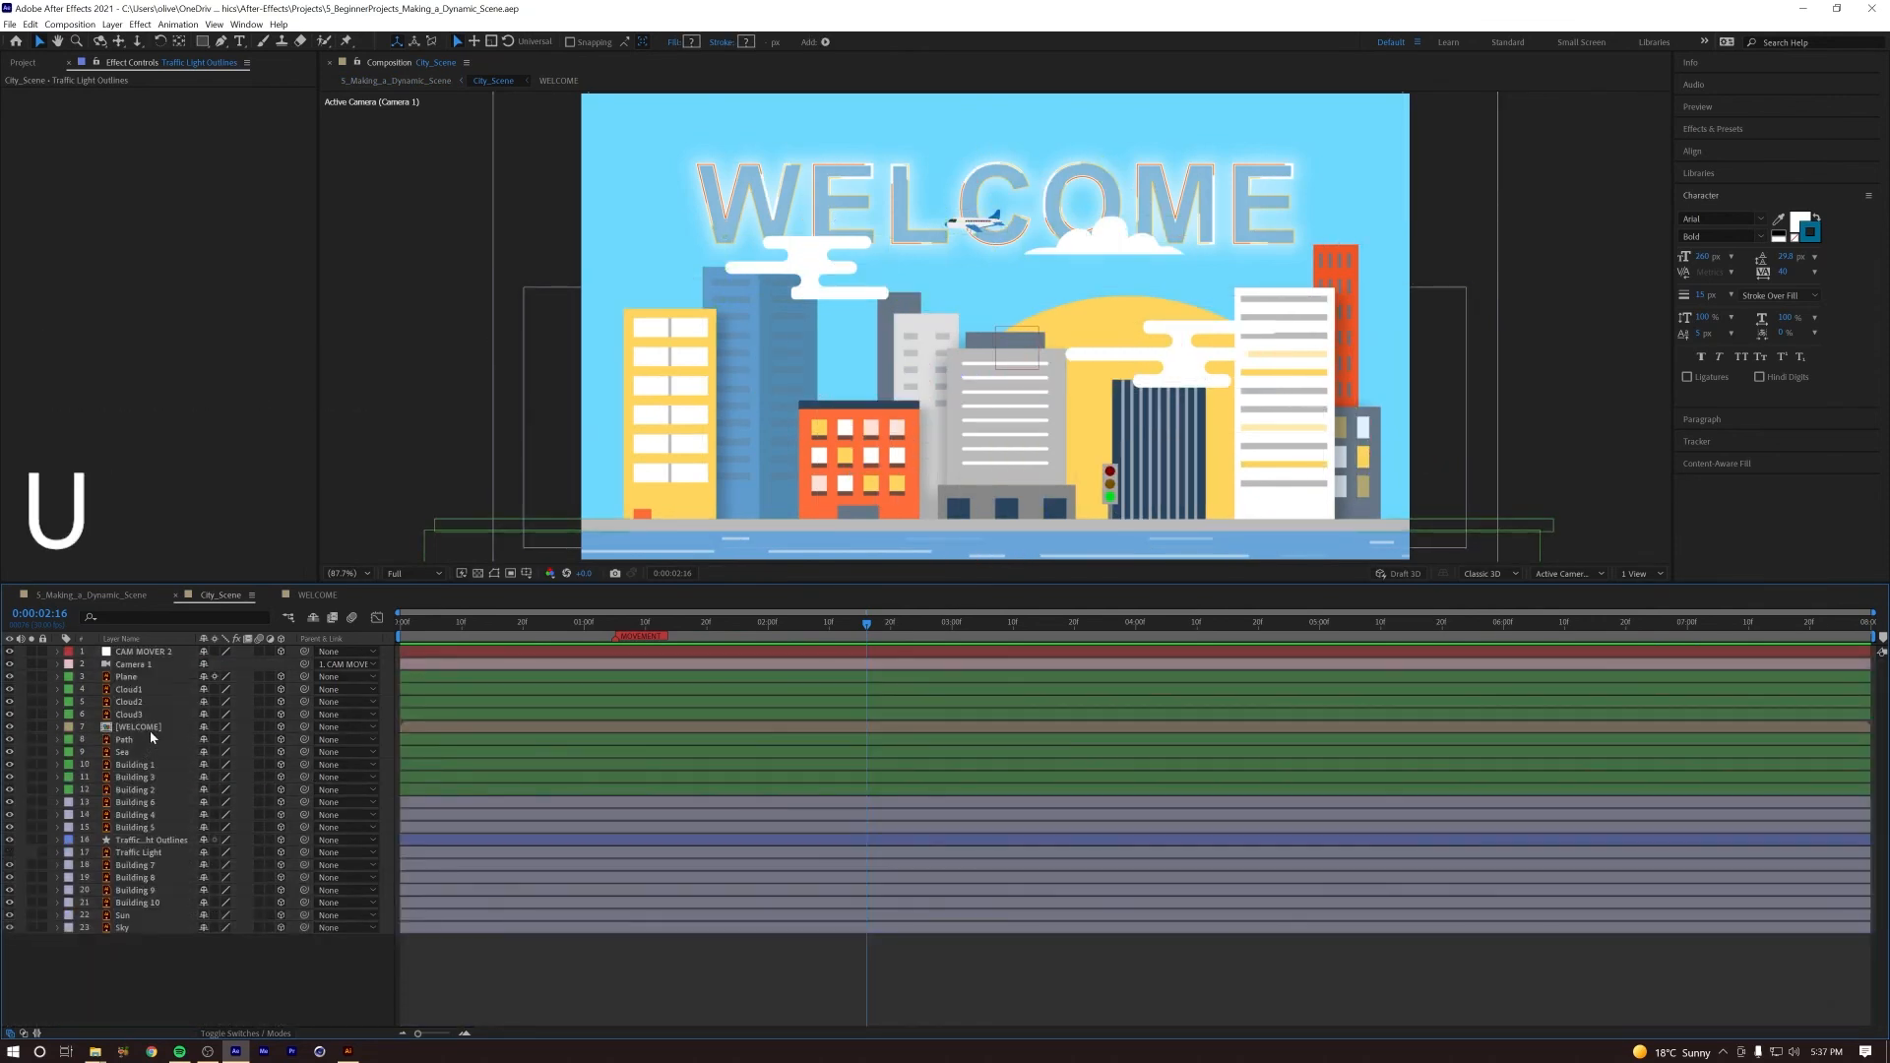
Step: At 0:00:02:03, push the WELCOME layer back to about Z 617 and raise it to about Y 235
{"action": "left_click", "coordinate": [150, 729]}
{"action": "left_click_drag", "start_coordinate": [623, 627], "coordinate": [787, 641]}
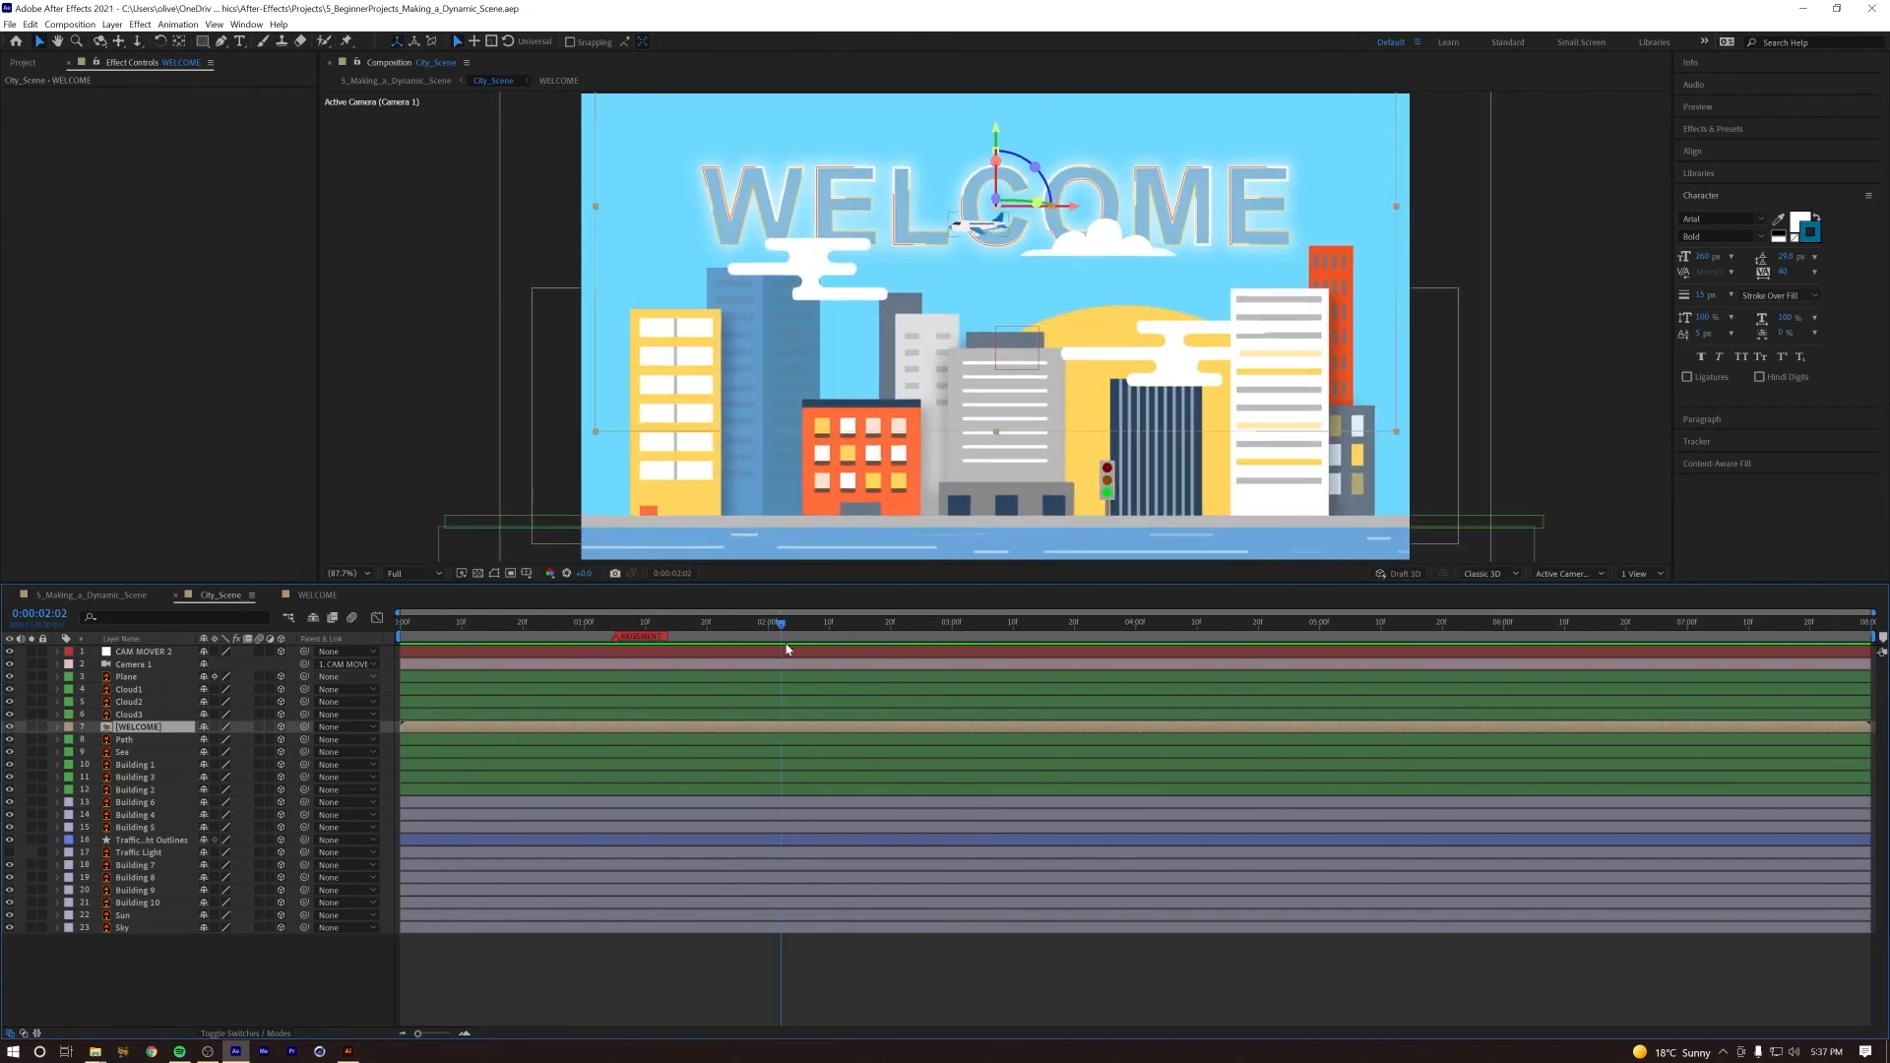
{"action": "key", "text": "p"}
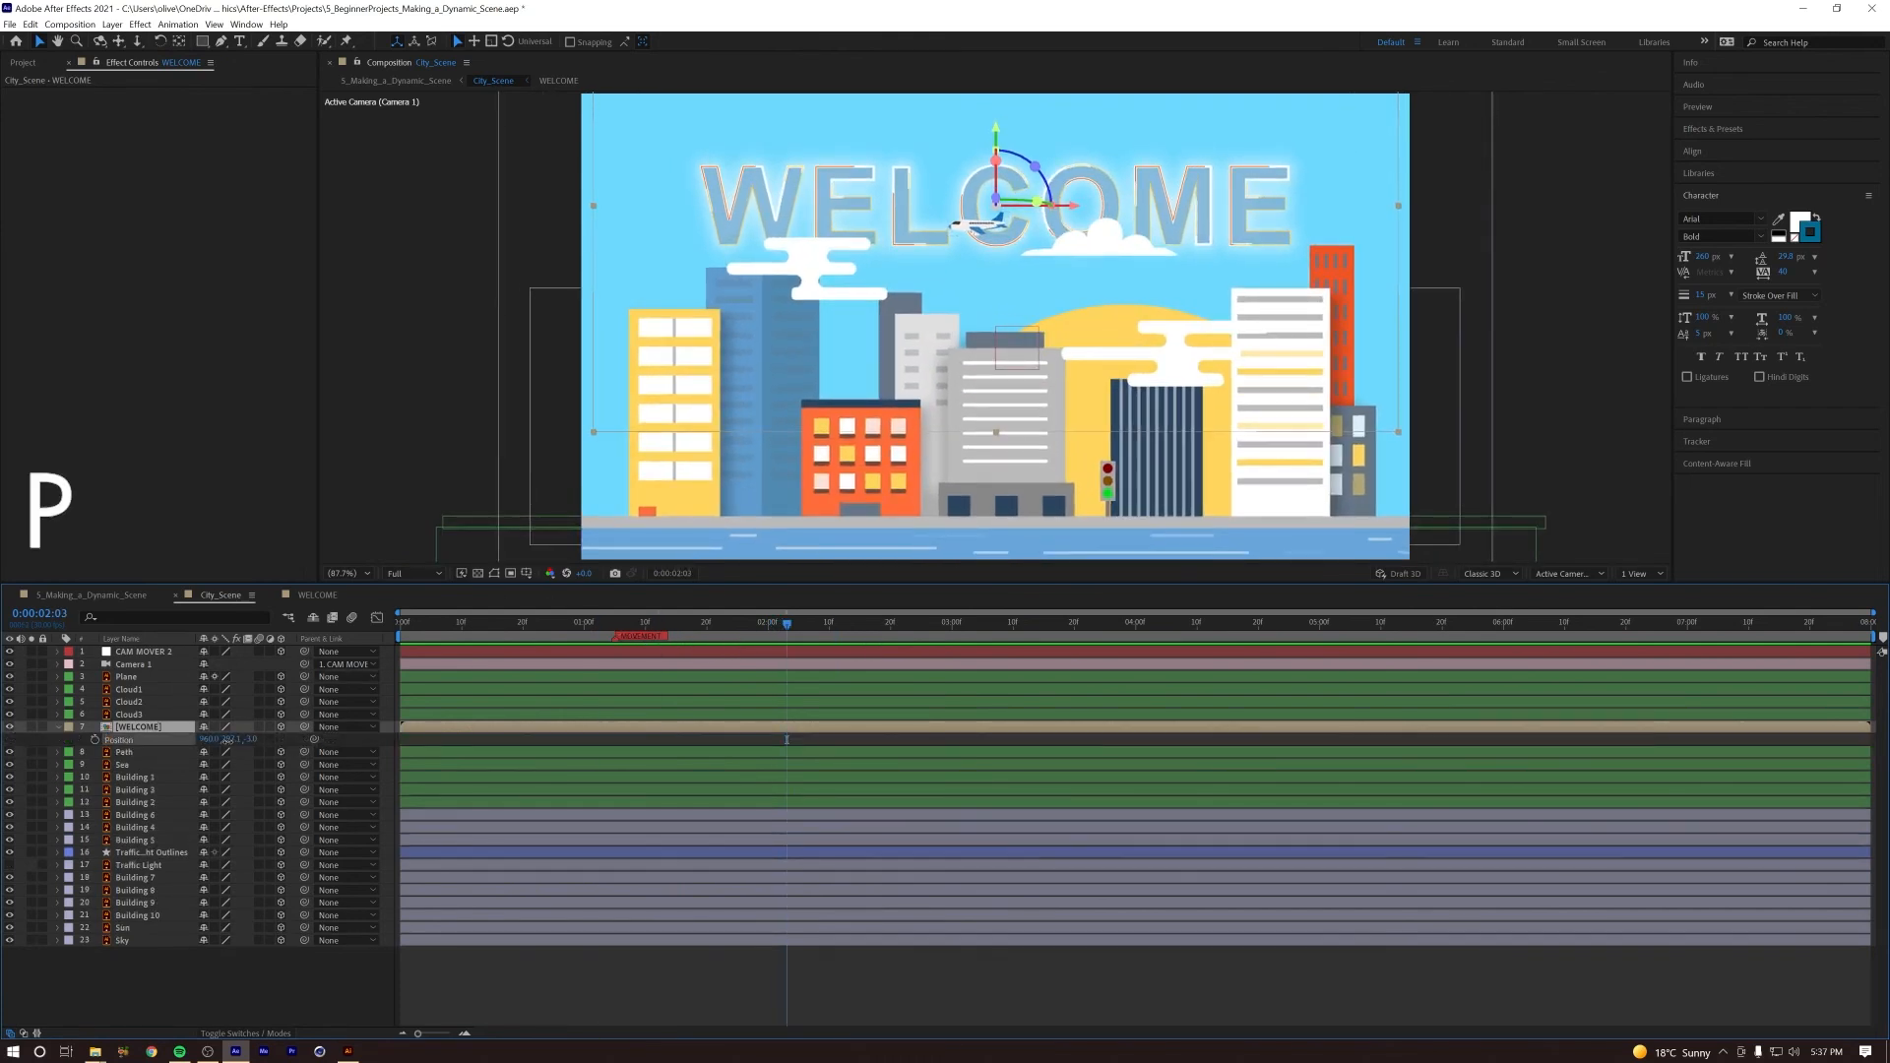
{"action": "left_click_drag", "start_coordinate": [254, 739], "coordinate": [719, 734]}
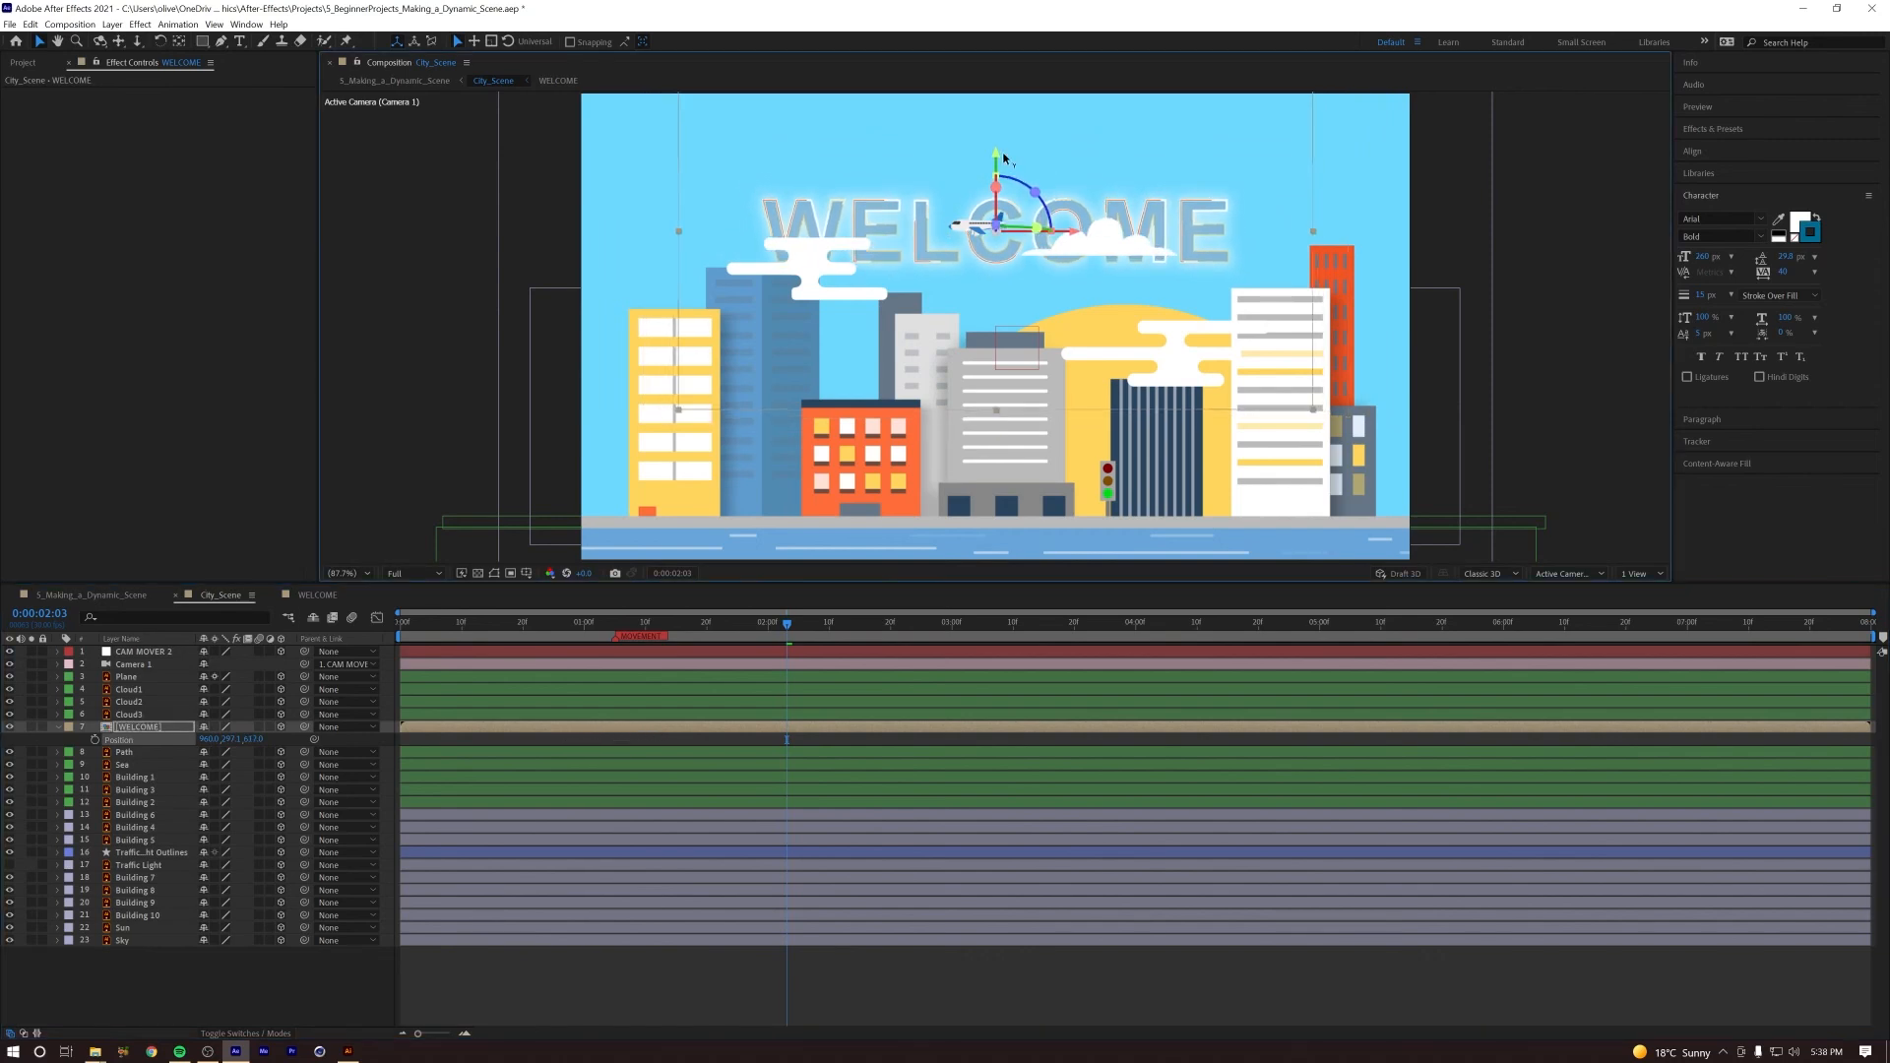
{"action": "left_click_drag", "start_coordinate": [995, 144], "coordinate": [995, 126]}
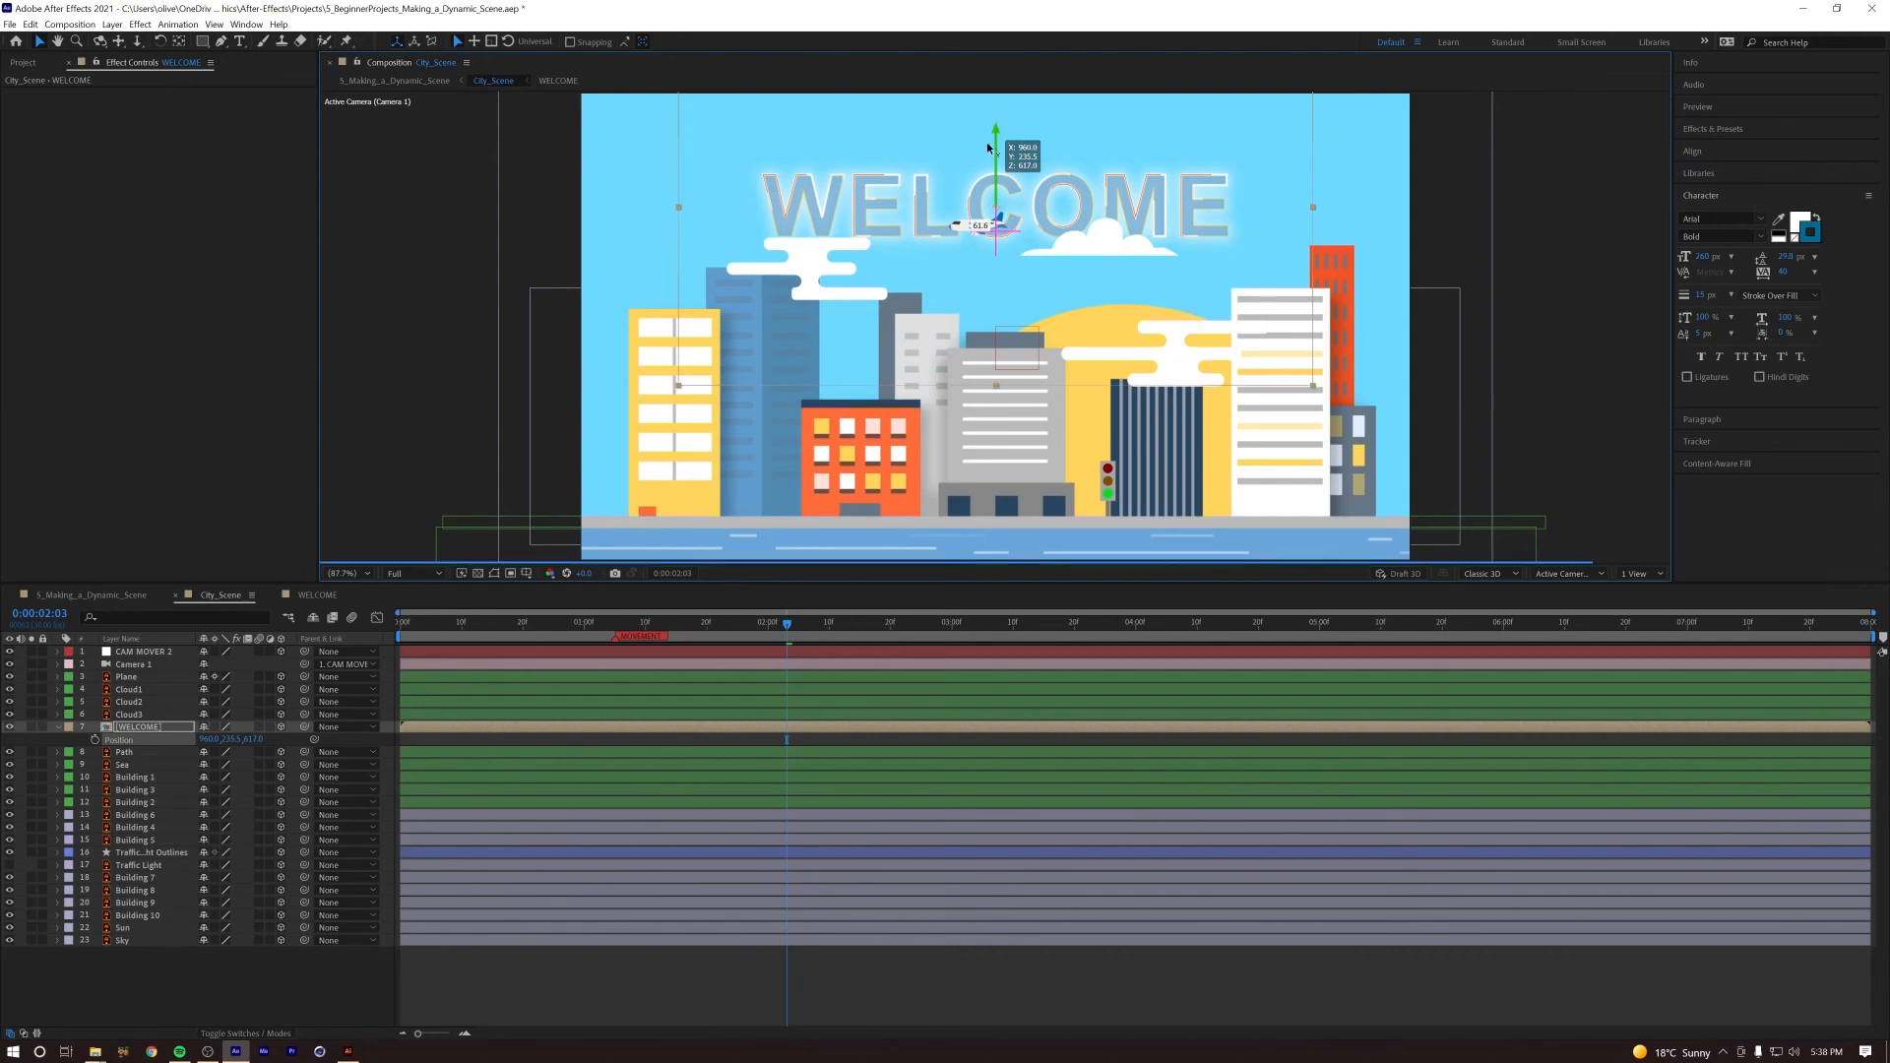
Step: Set the WELCOME layer's Scale to 100%, reduce it to 87%, and fine-tune the title's height above the buildings
{"action": "key", "text": "s"}
{"action": "left_click", "coordinate": [217, 738]}
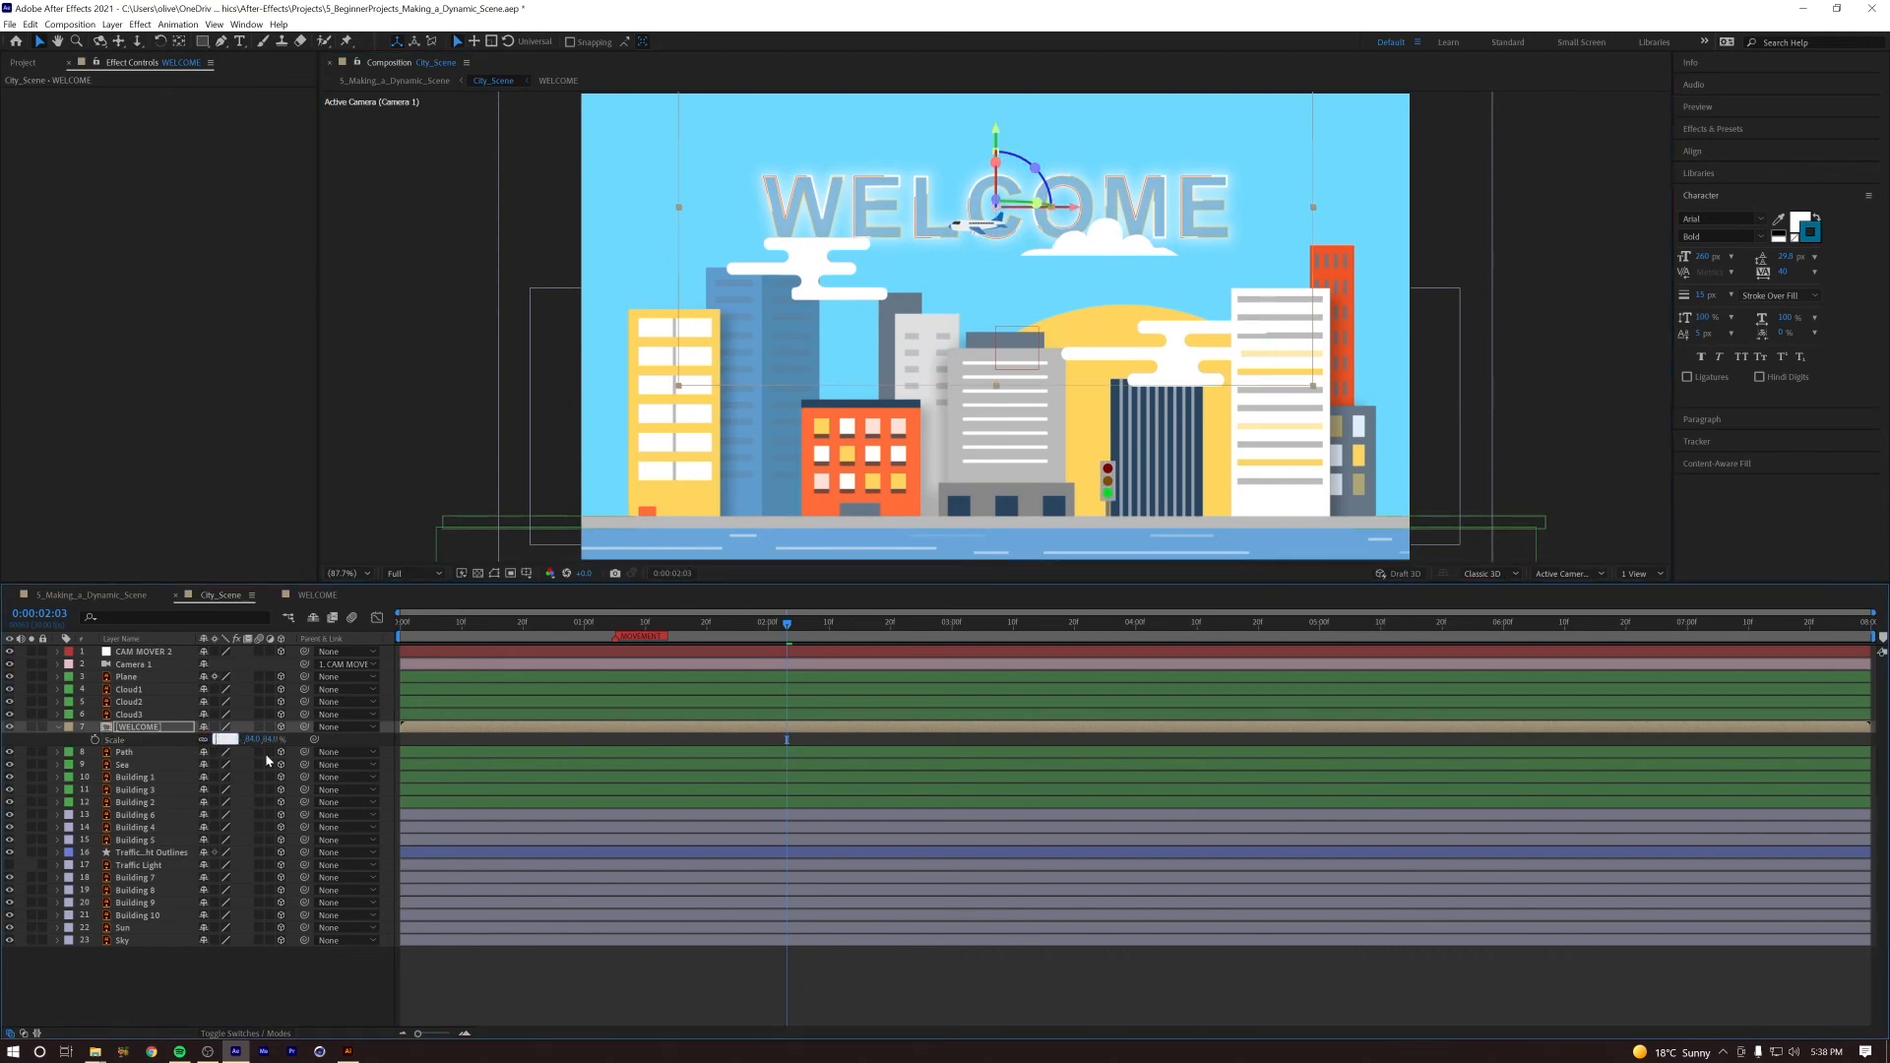
{"action": "type", "text": "100"}
{"action": "key", "text": "Return"}
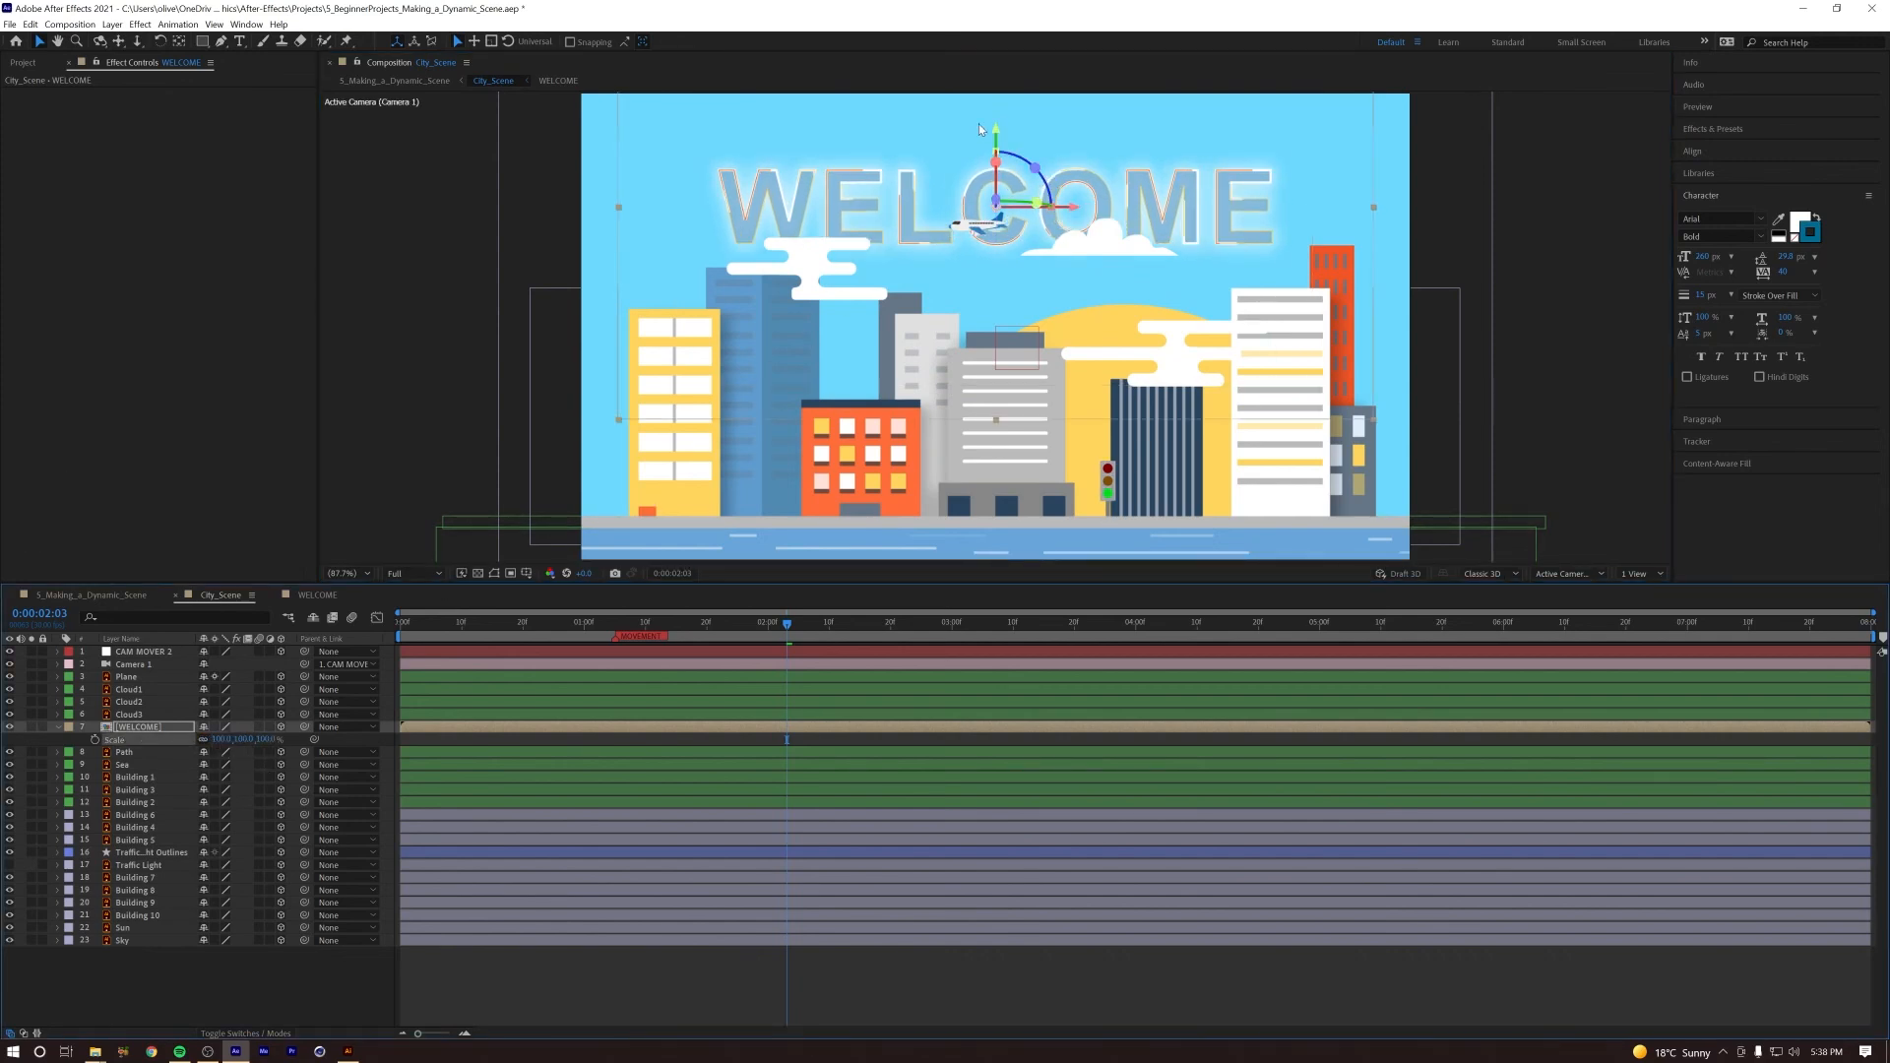
{"action": "left_click_drag", "start_coordinate": [997, 137], "coordinate": [1000, 141]}
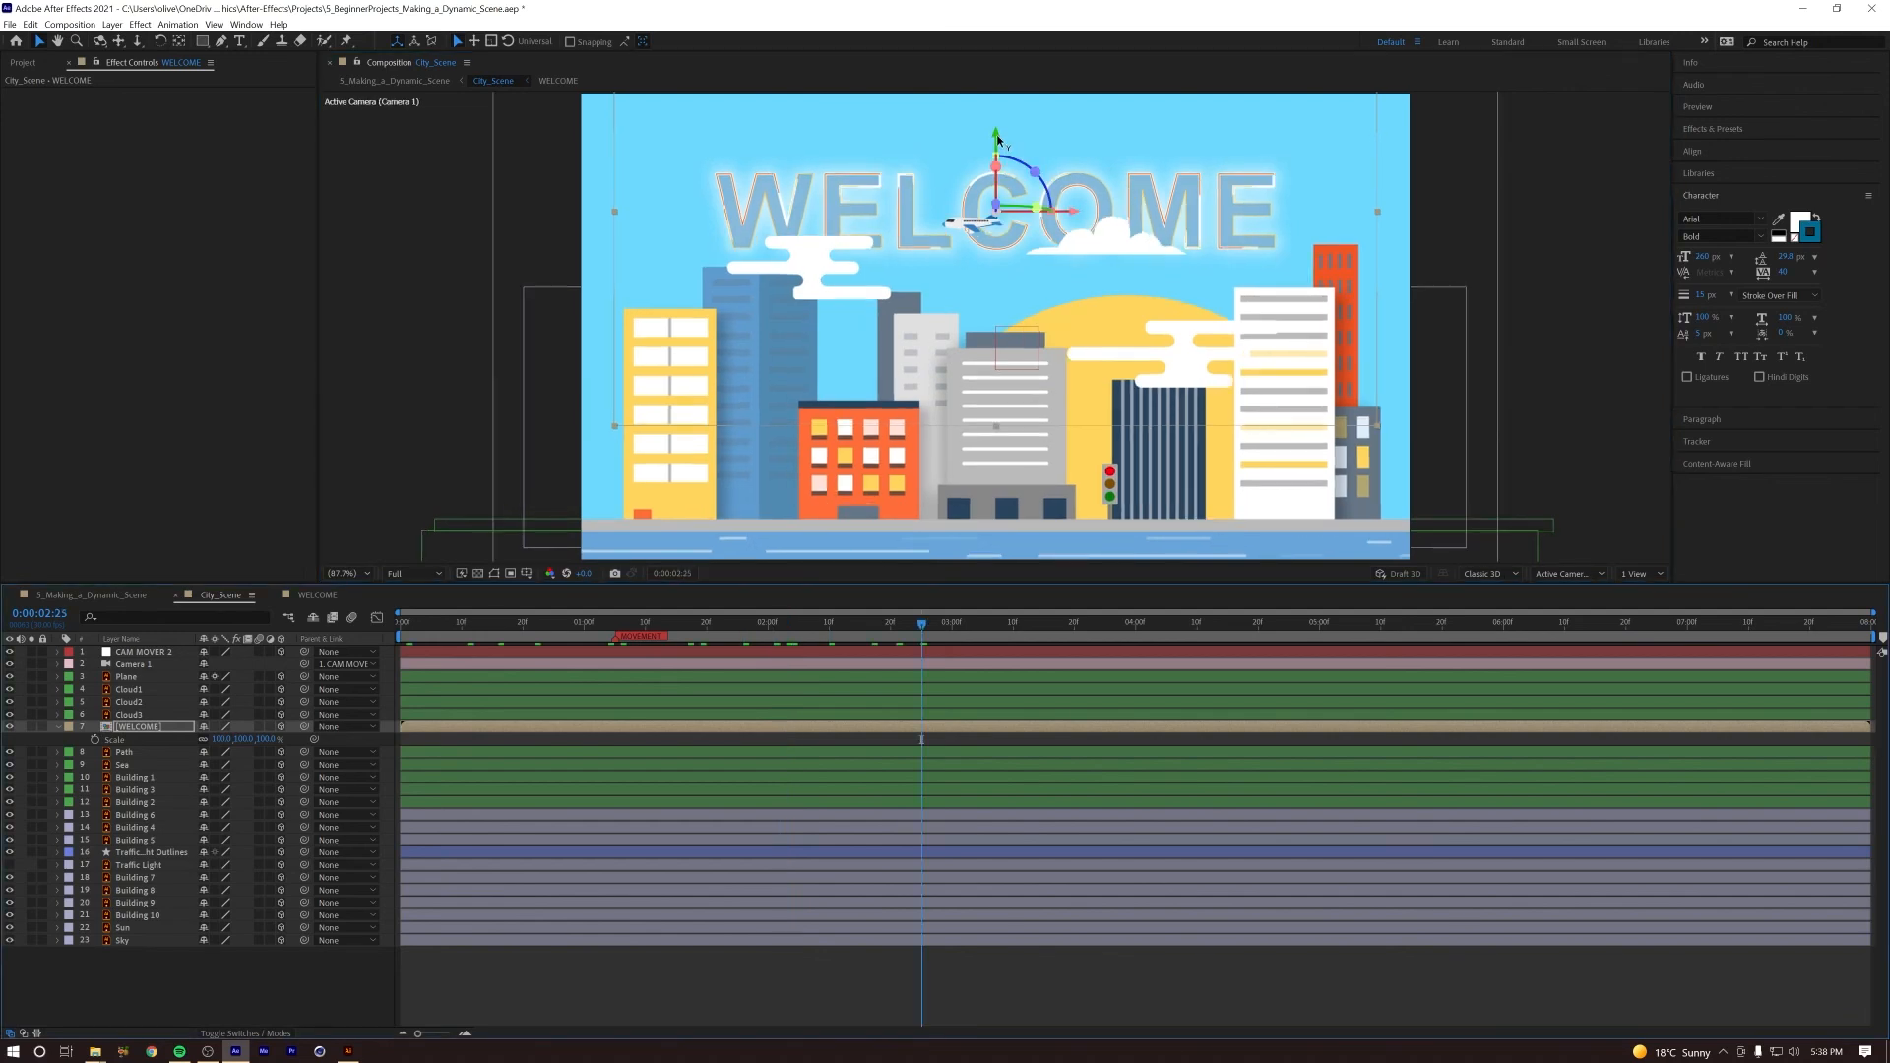
{"action": "left_click_drag", "start_coordinate": [998, 140], "coordinate": [997, 136]}
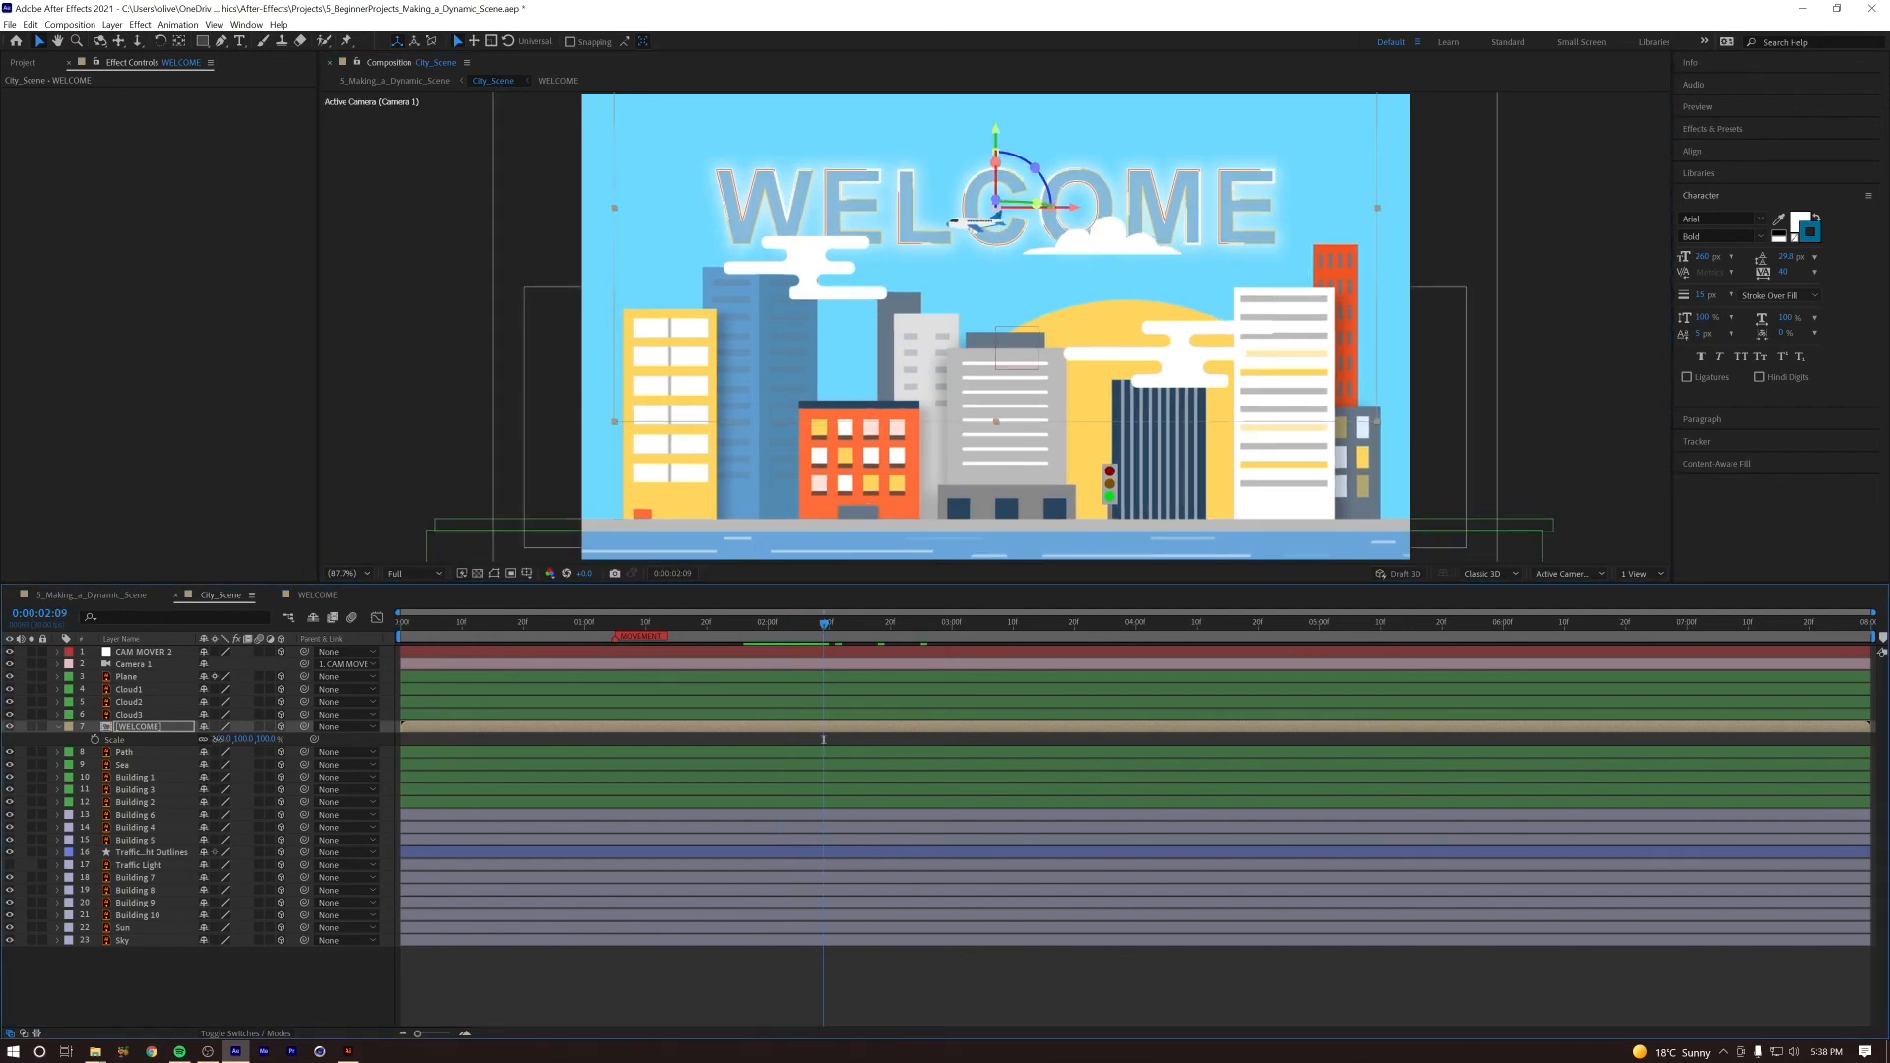
{"action": "left_click_drag", "start_coordinate": [215, 739], "coordinate": [724, 610]}
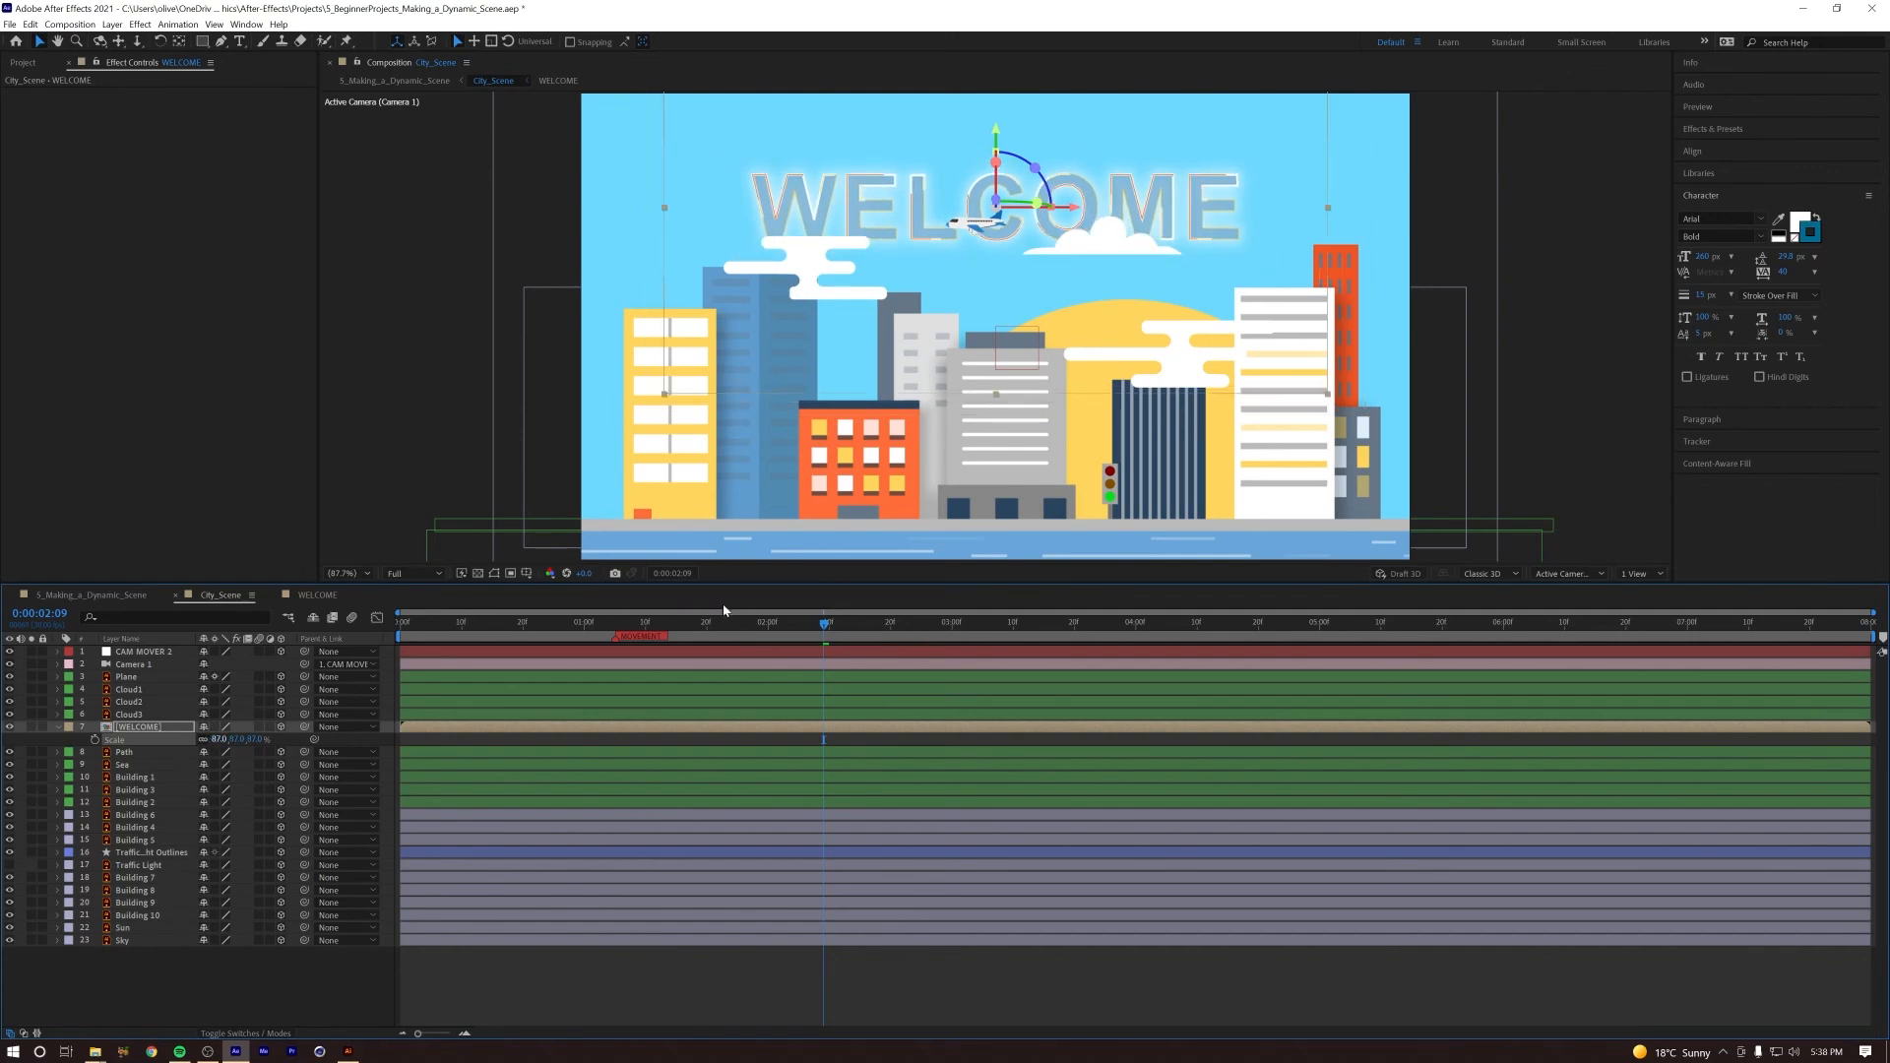
{"action": "left_click_drag", "start_coordinate": [994, 133], "coordinate": [997, 133]}
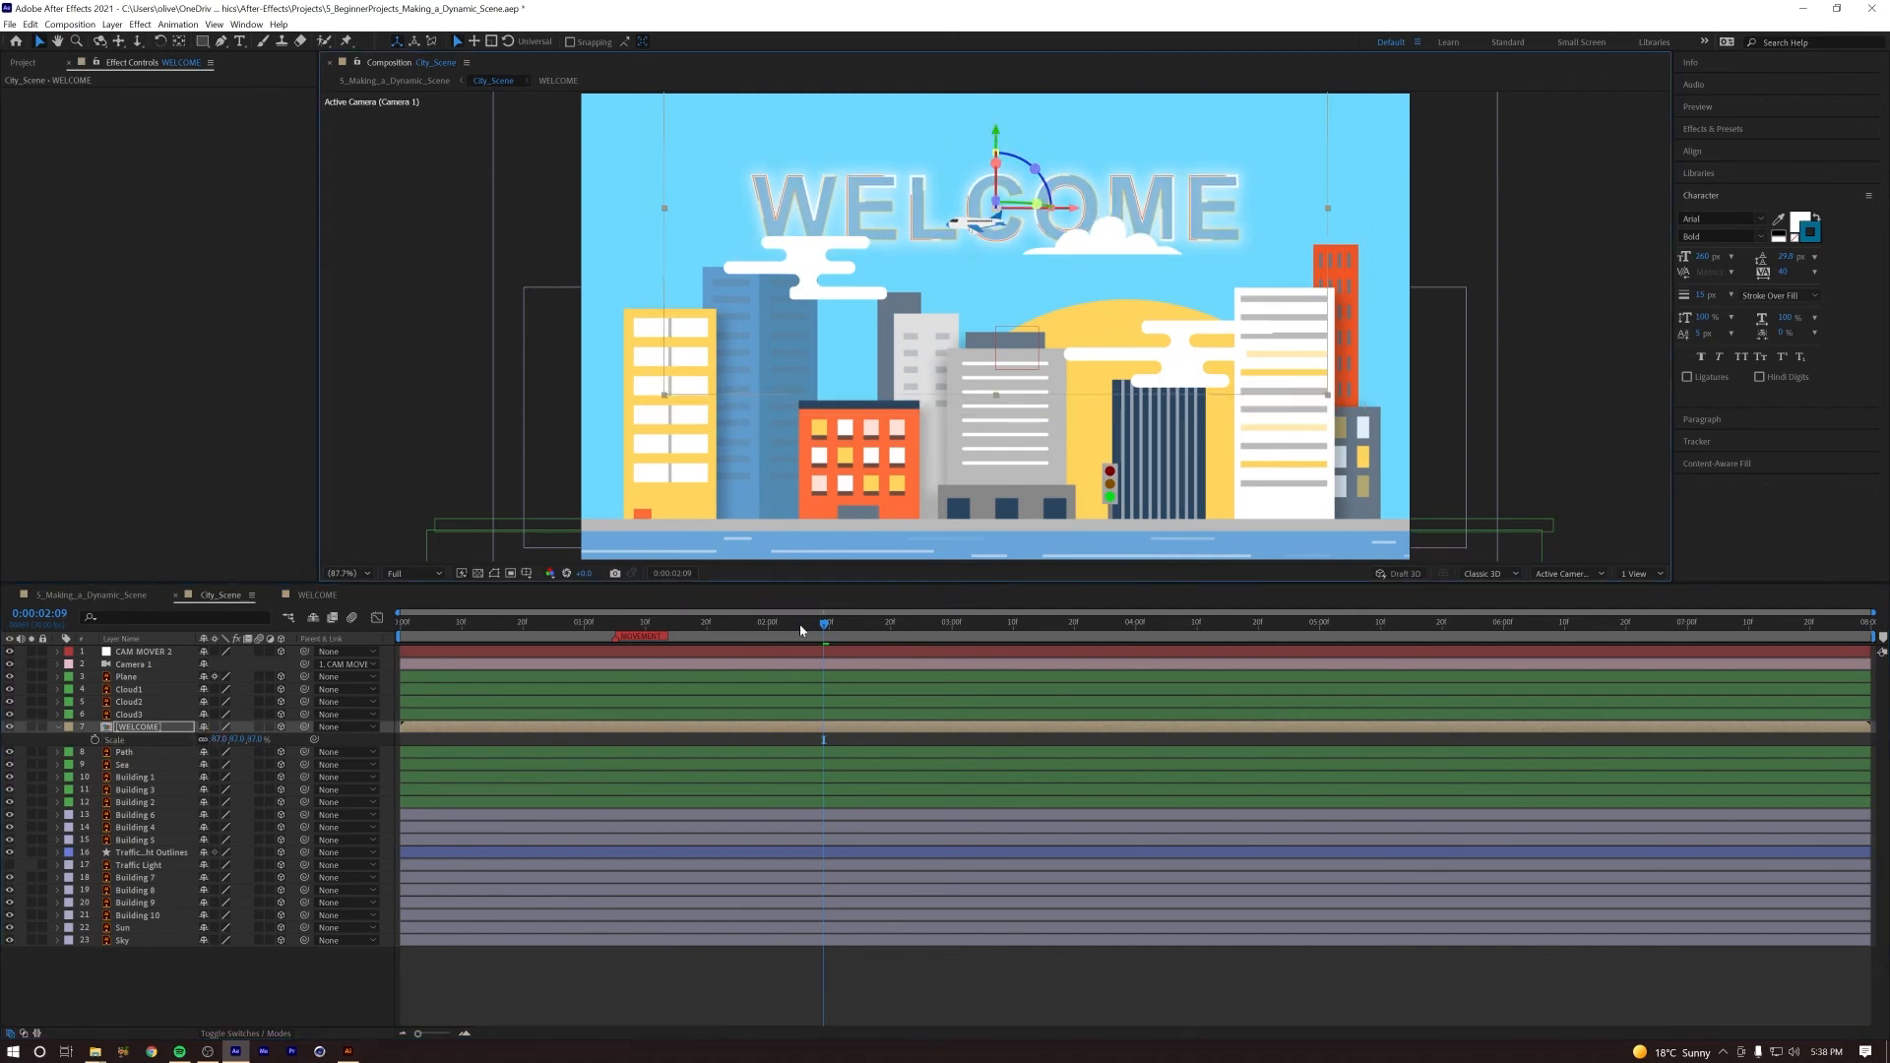
Step: Return to the 5_Making_a_Dynamic_Scene composition and play it from the start to check the resized title
{"action": "left_click_drag", "start_coordinate": [752, 627], "coordinate": [277, 631]}
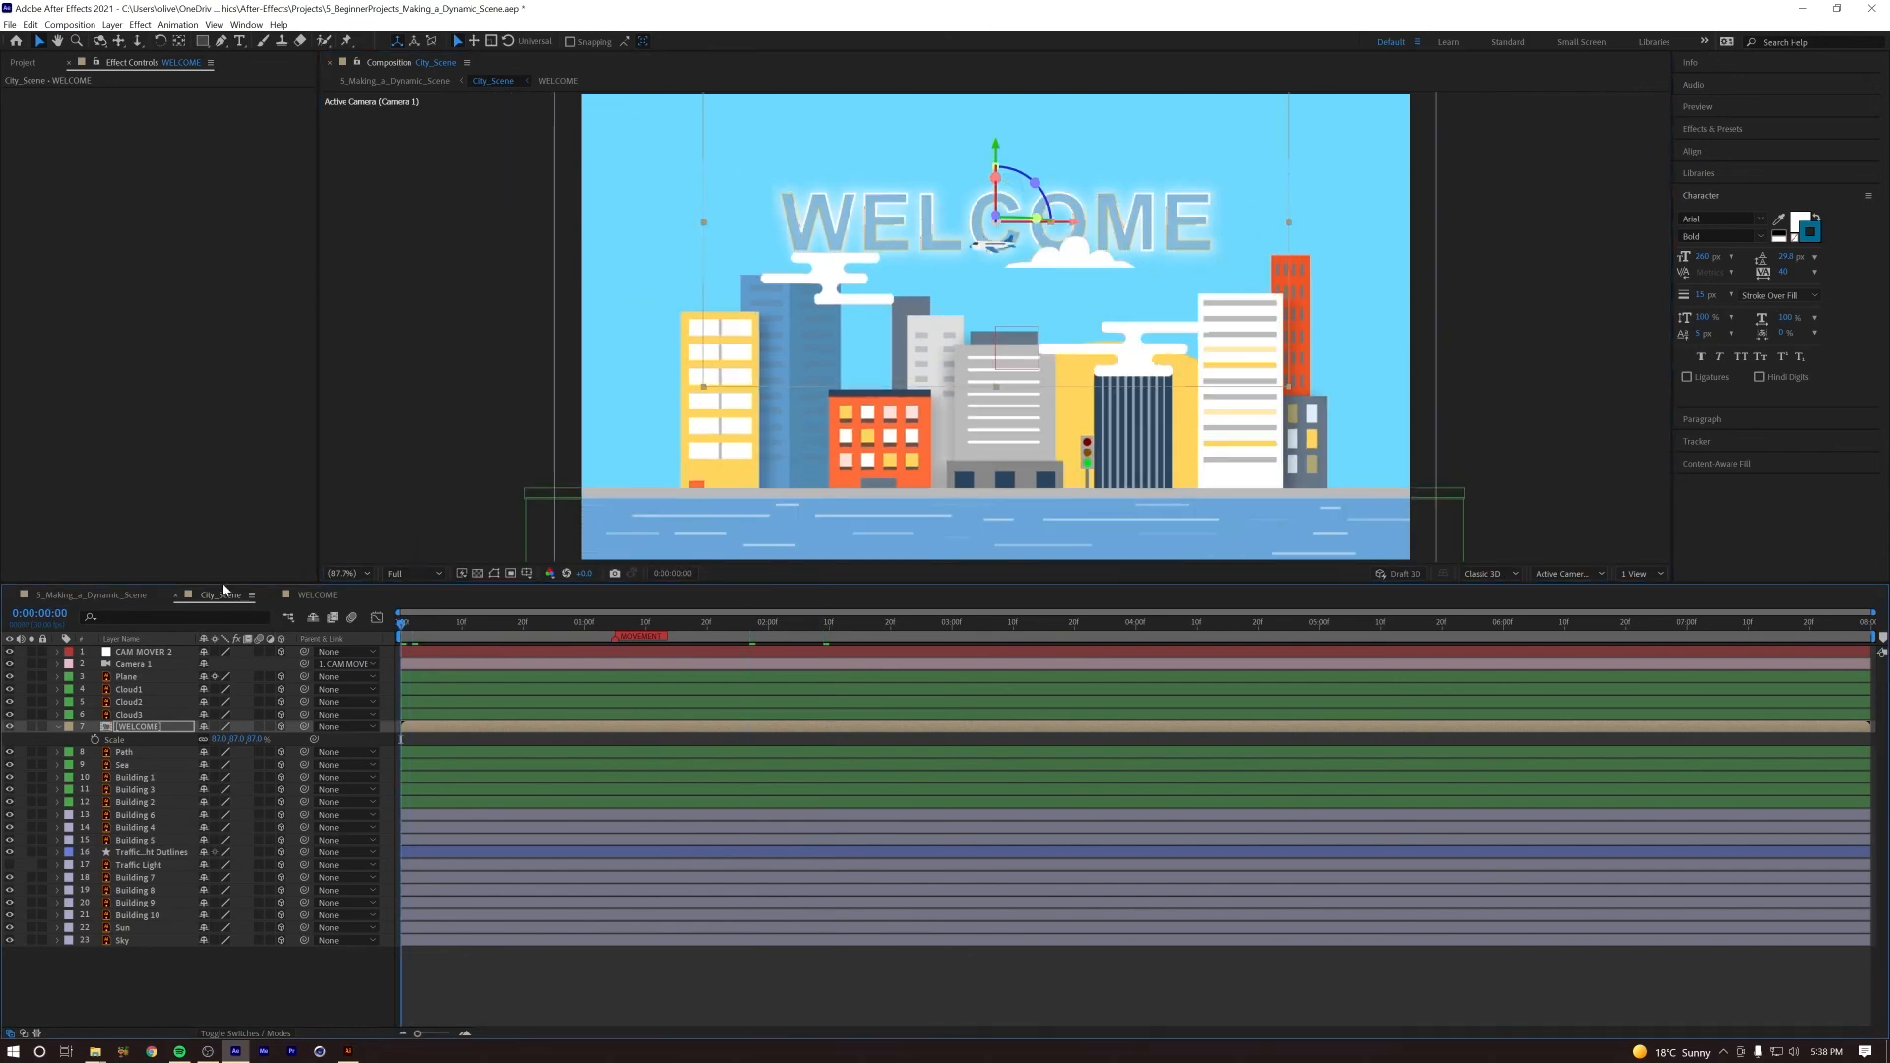
{"action": "left_click", "coordinate": [90, 598]}
{"action": "key", "text": "space"}
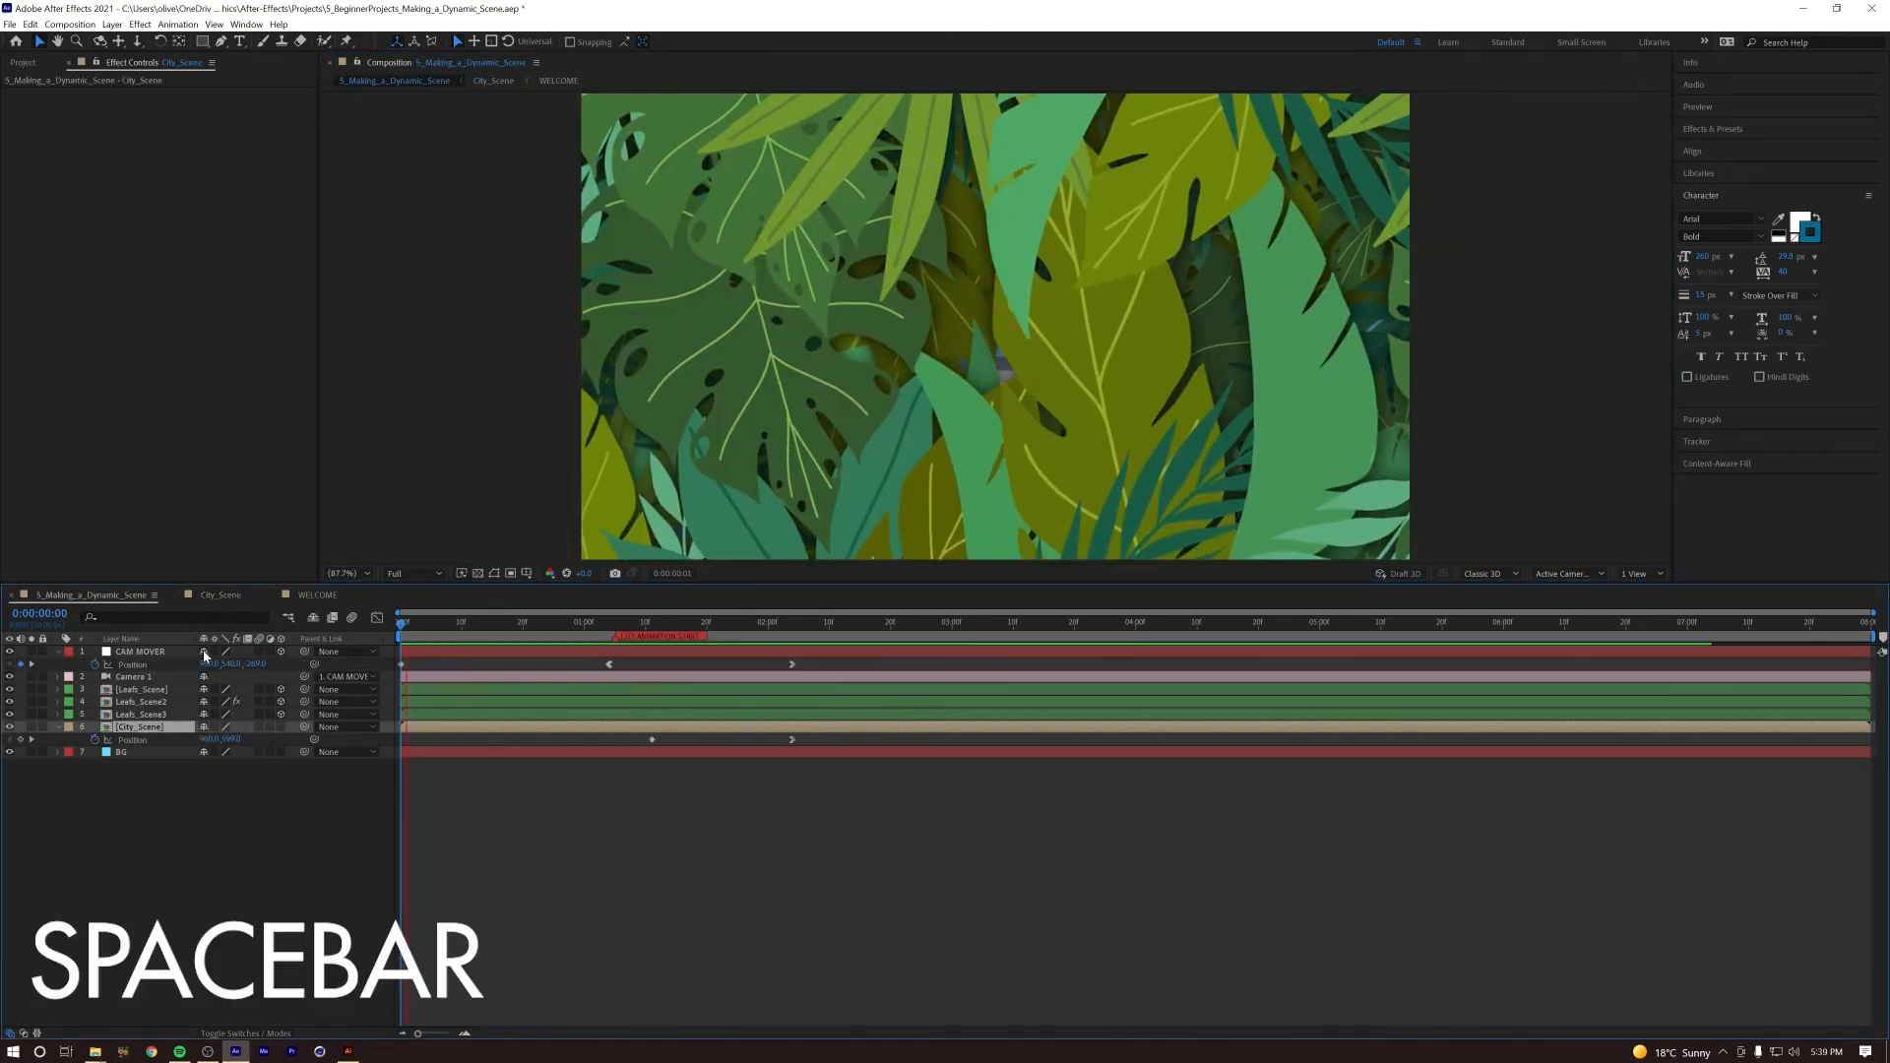